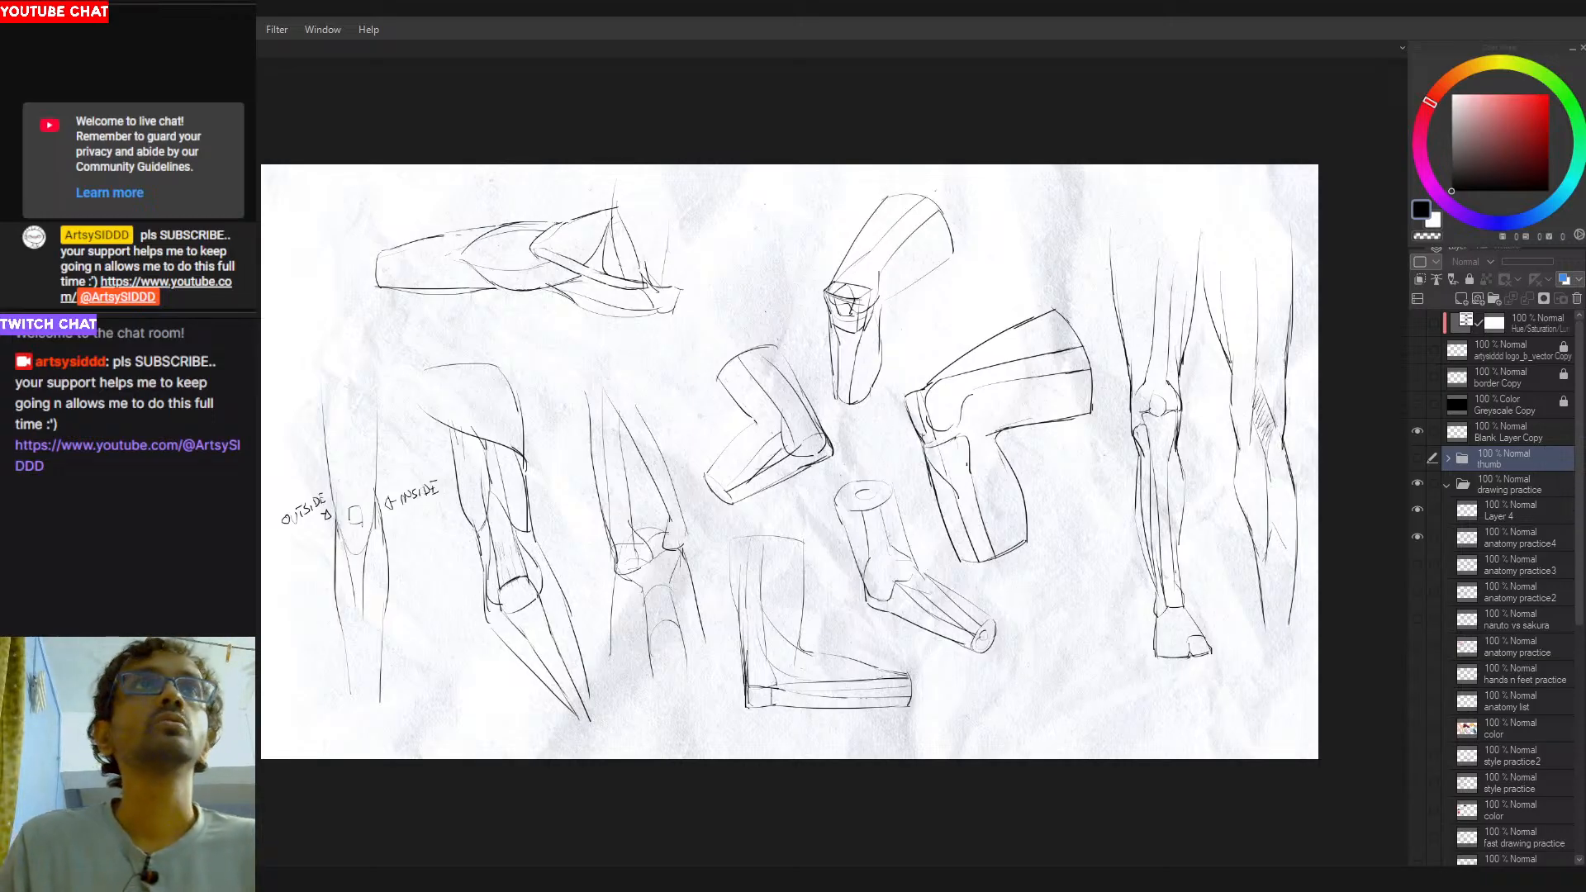
- Make the anatomy practice4 layer the active drawing layer
left_click(1543, 12)
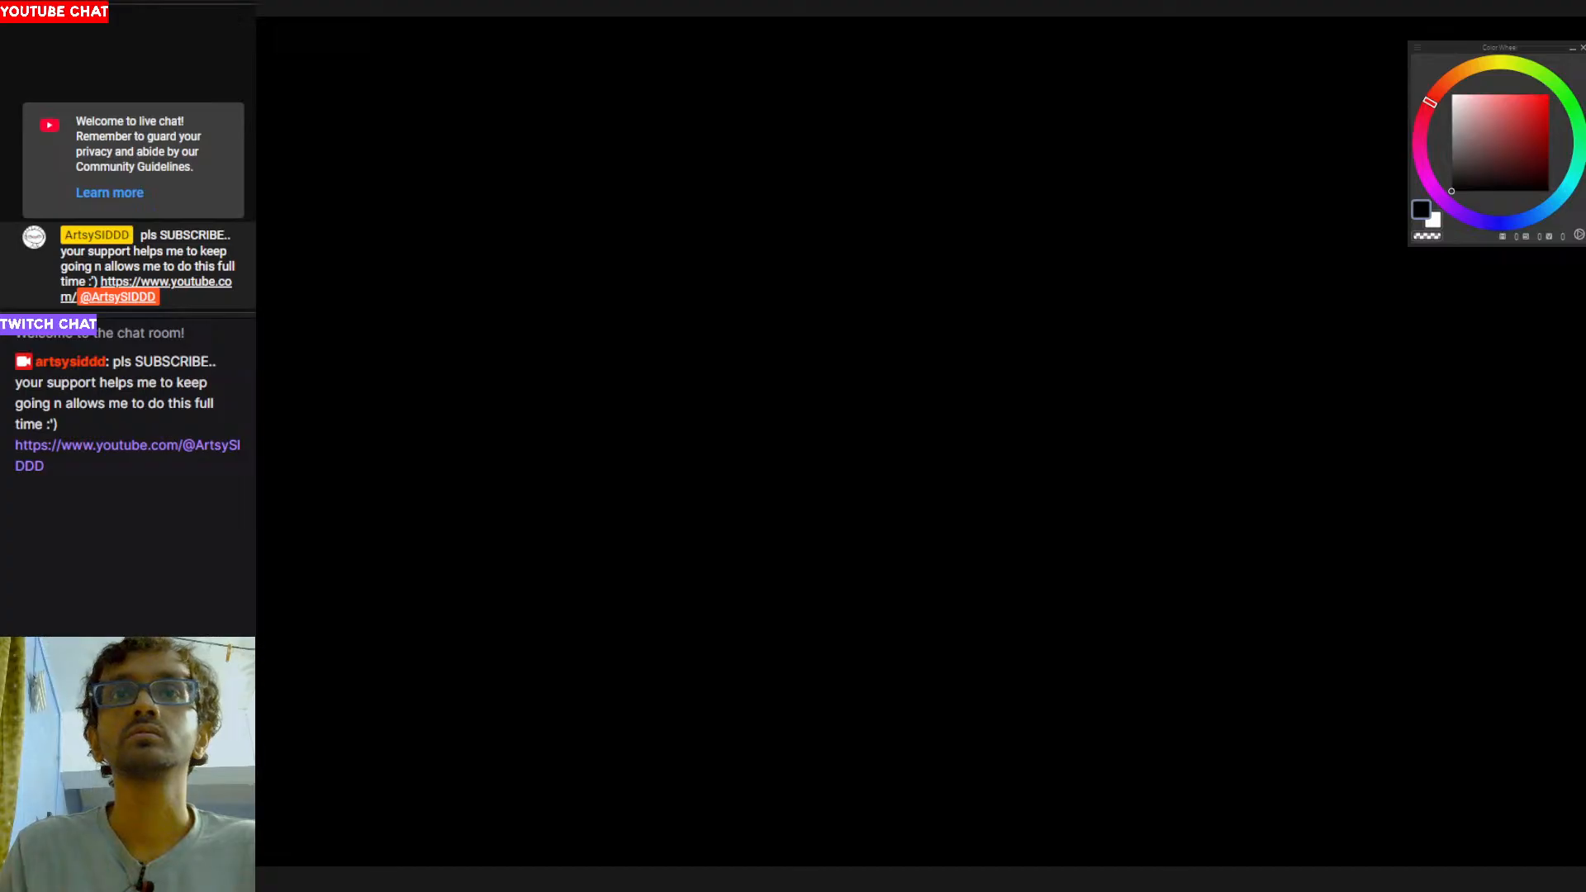
left_click(1006, 875)
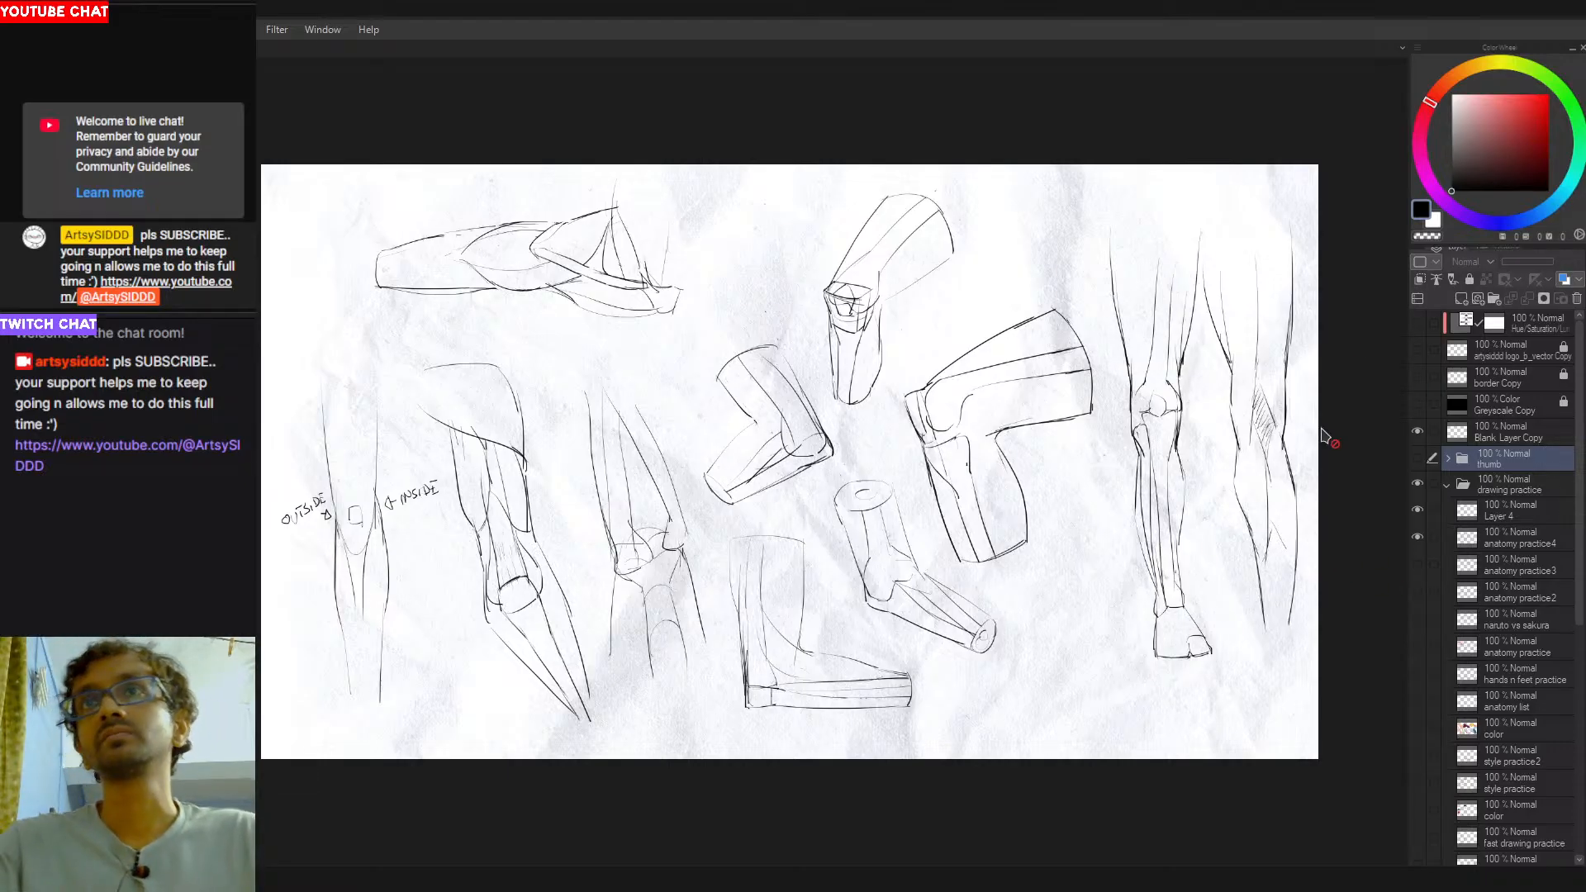
left_click(1495, 545)
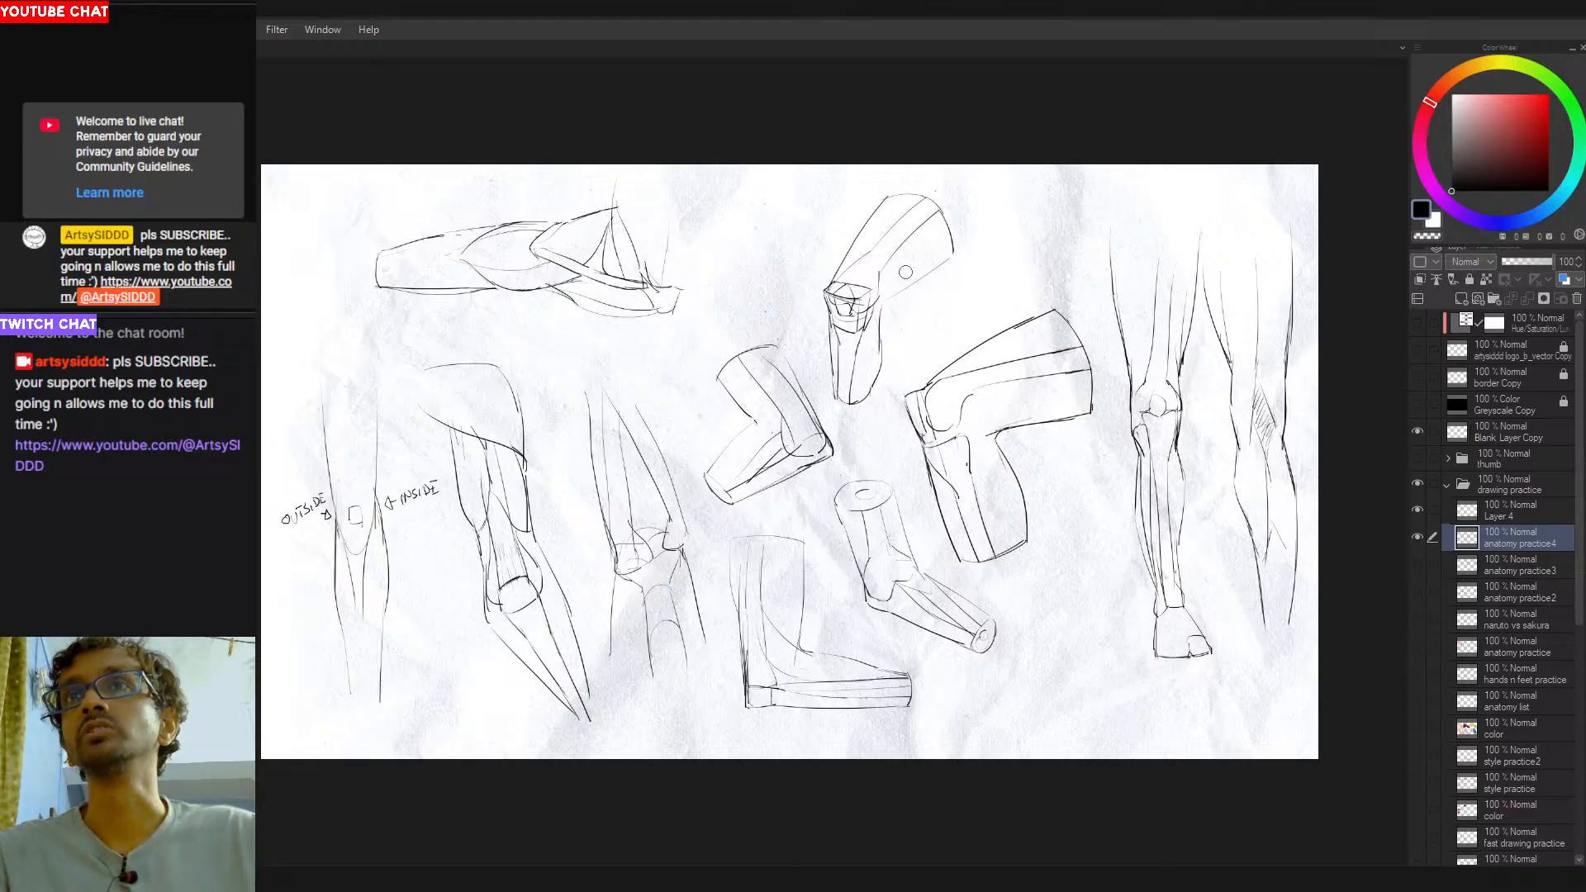
- Examine the foreshortened bent-knee sketch up close and the surrounding leg studies on the sheet
scroll(843, 272, "up", 4)
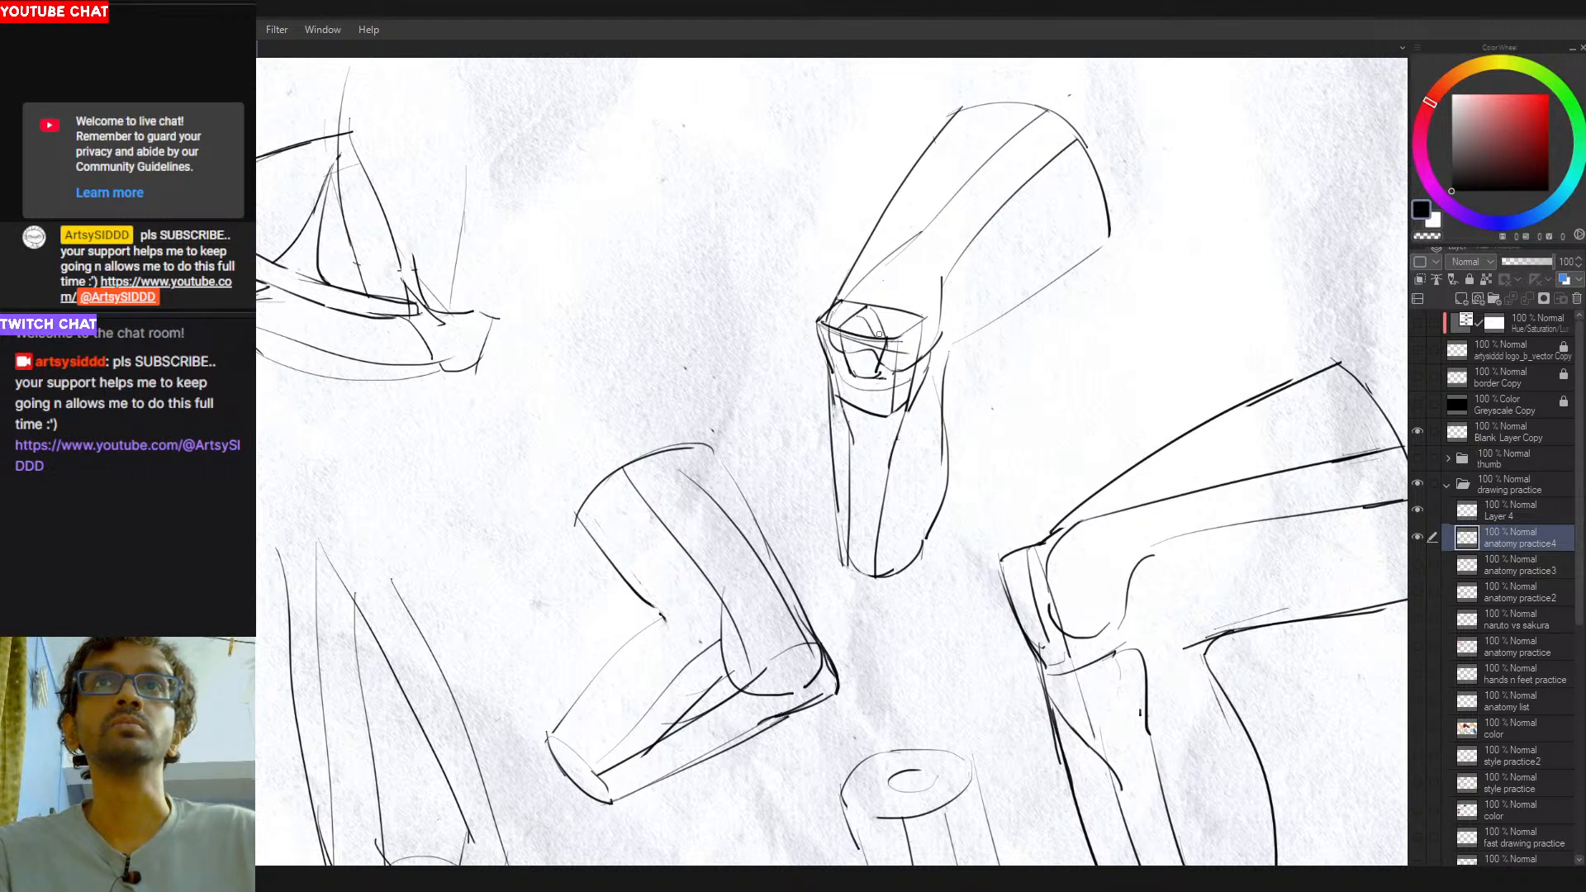
mouse_move(868, 319)
left_mouse_down()
mouse_move(886, 343)
mouse_move(860, 375)
left_mouse_up()
left_click_drag(949, 451, 917, 417)
scroll(916, 417, "down", 1)
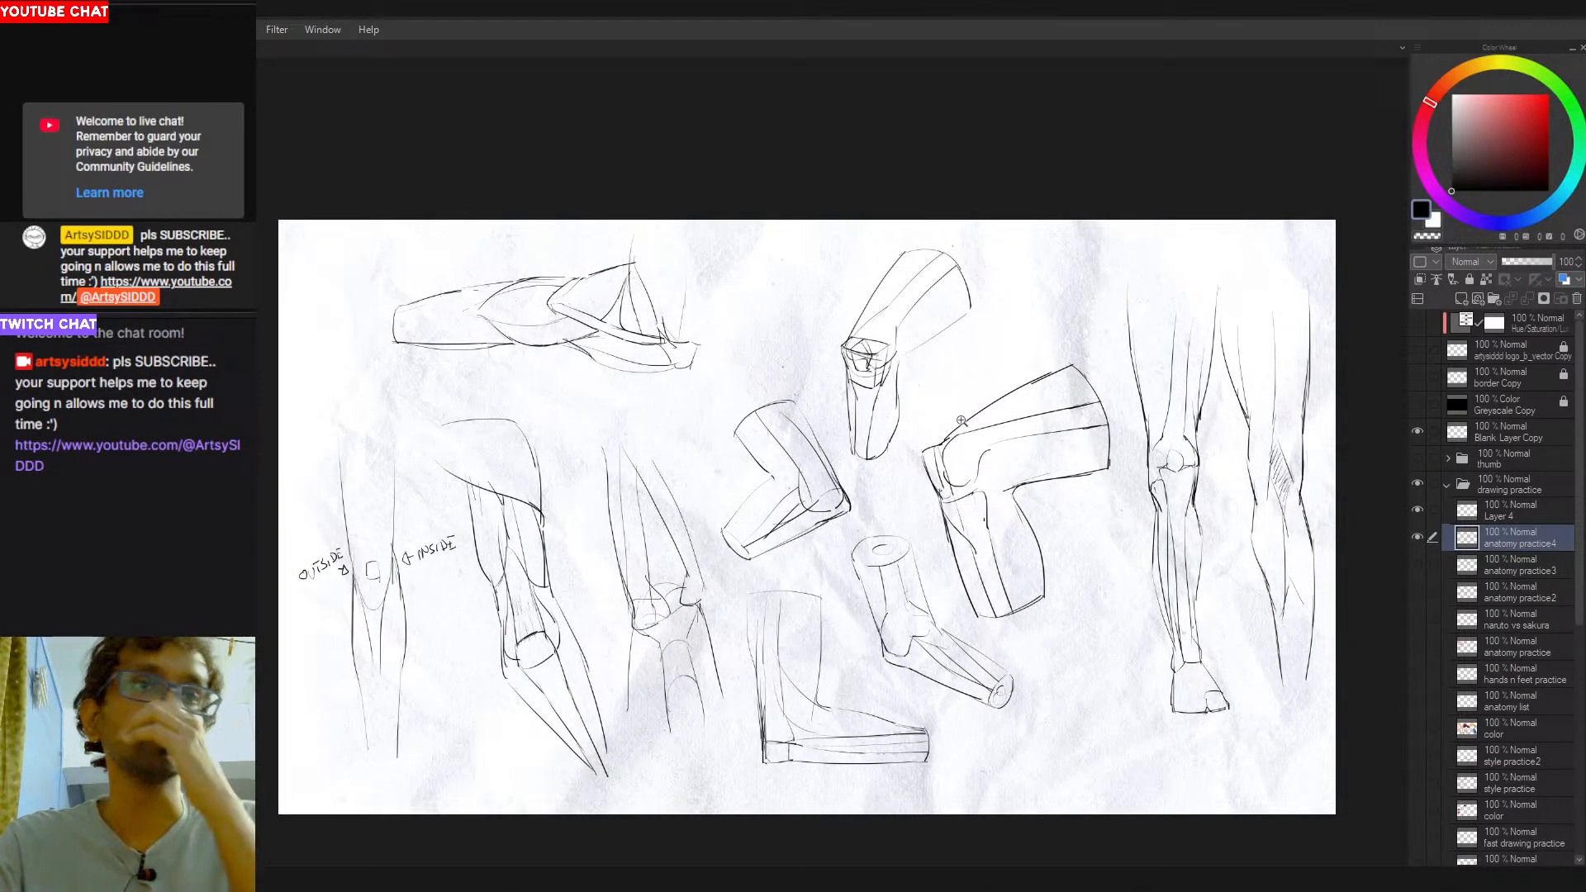
key("ctrl+0")
key("ctrl+minus")
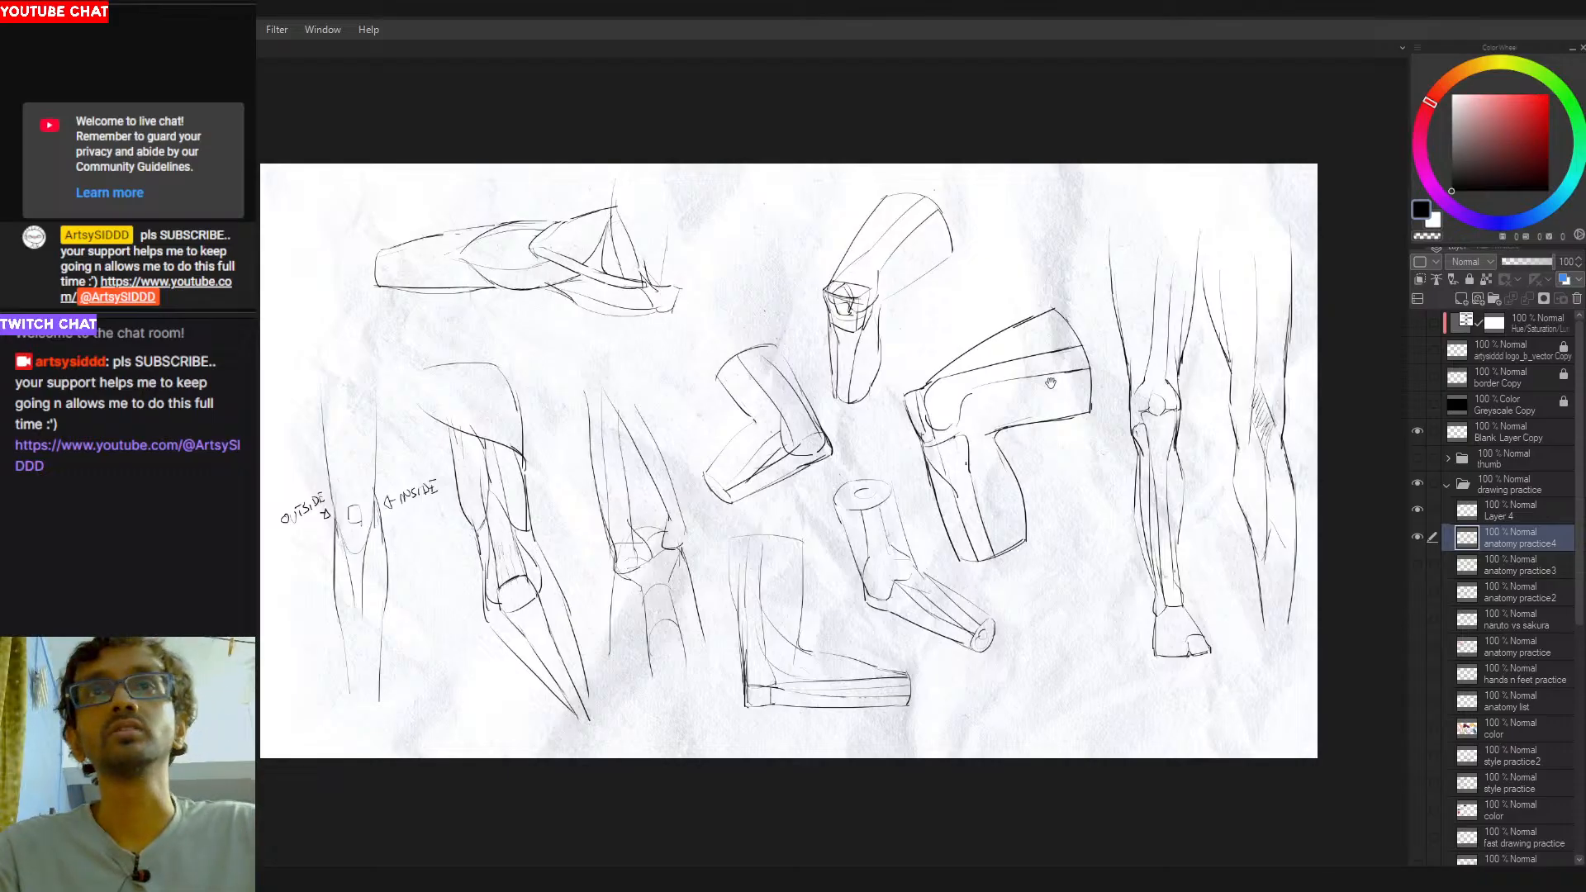
left_click_drag(1008, 576, 1034, 584)
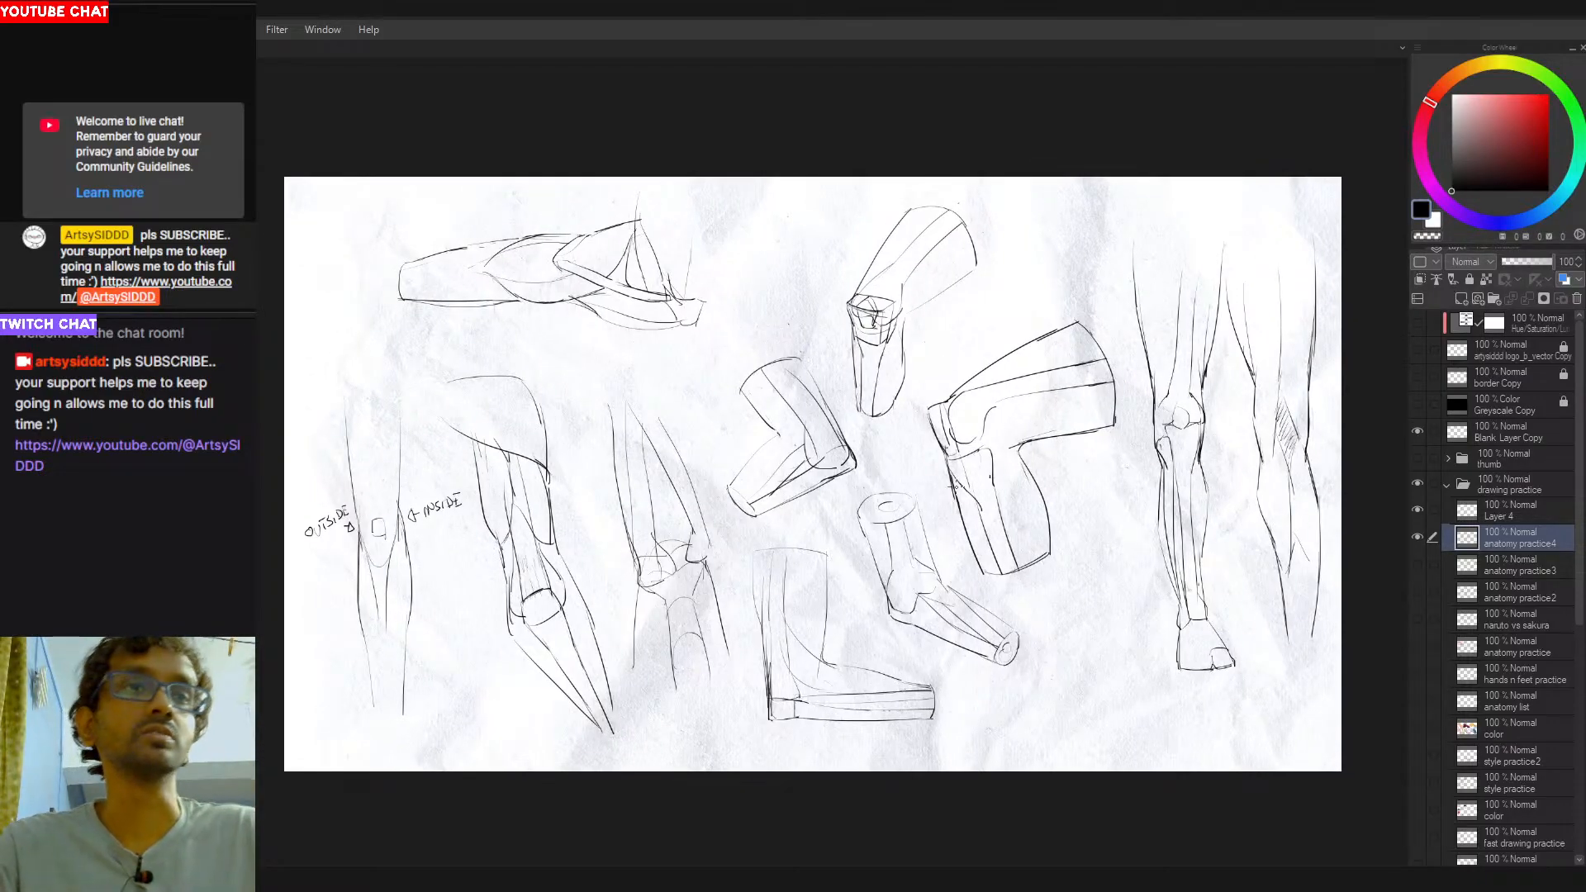
left_click_drag(760, 466, 772, 485)
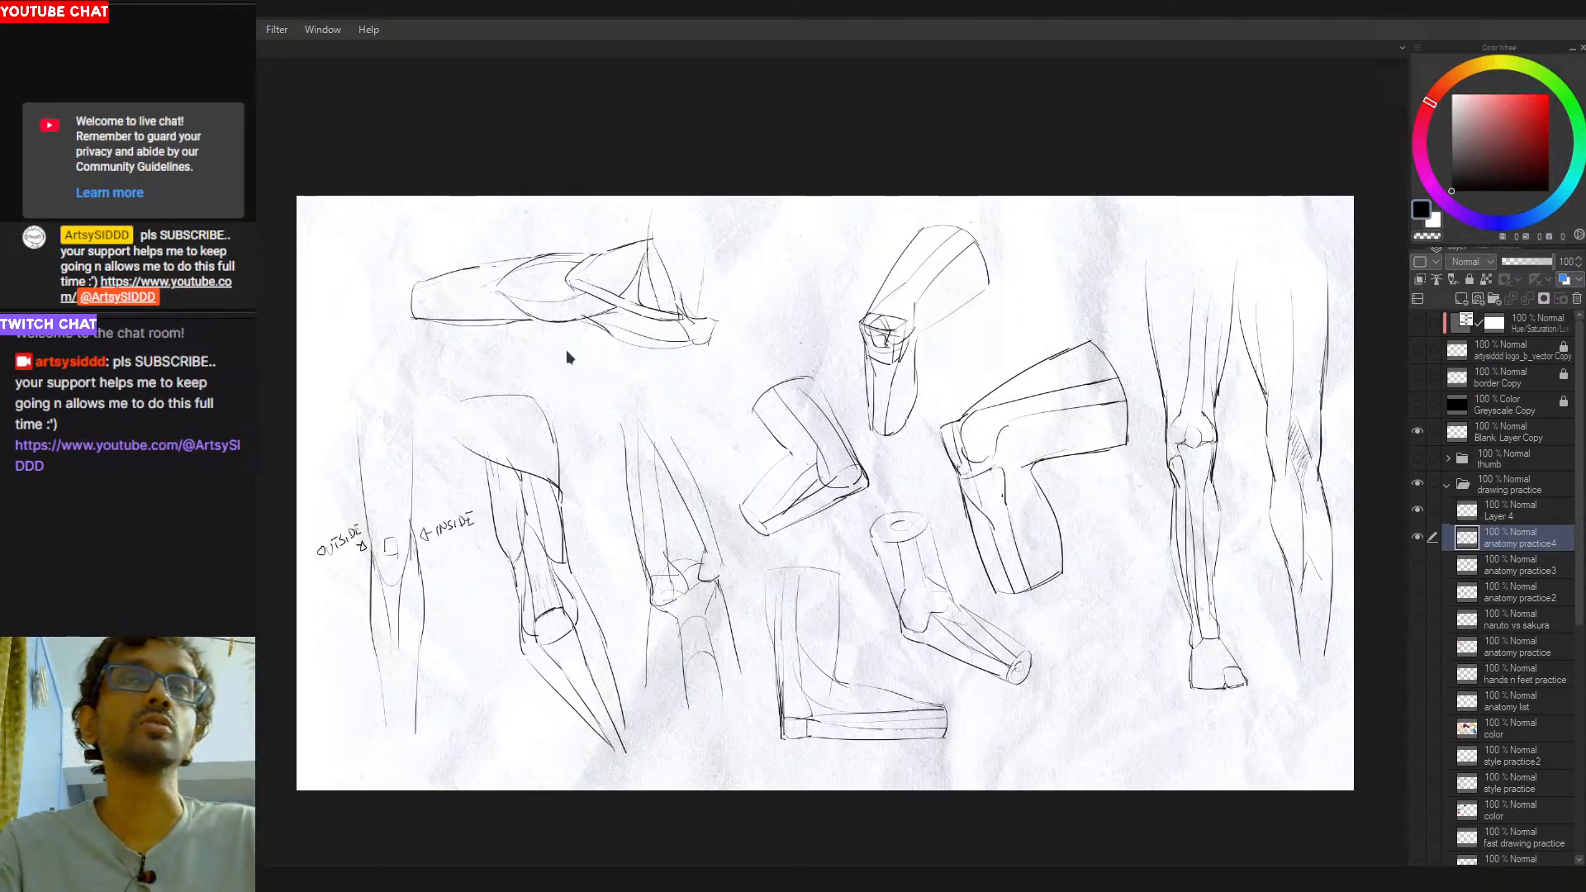
- Try black hatching strokes inside the wedge-shaped section of the horizontal leg study at the upper left of the sheet
mouse_move(553, 200)
left_mouse_down()
mouse_move(435, 259)
mouse_move(562, 186)
left_mouse_up()
key("ctrl+z")
key("ctrl+z")
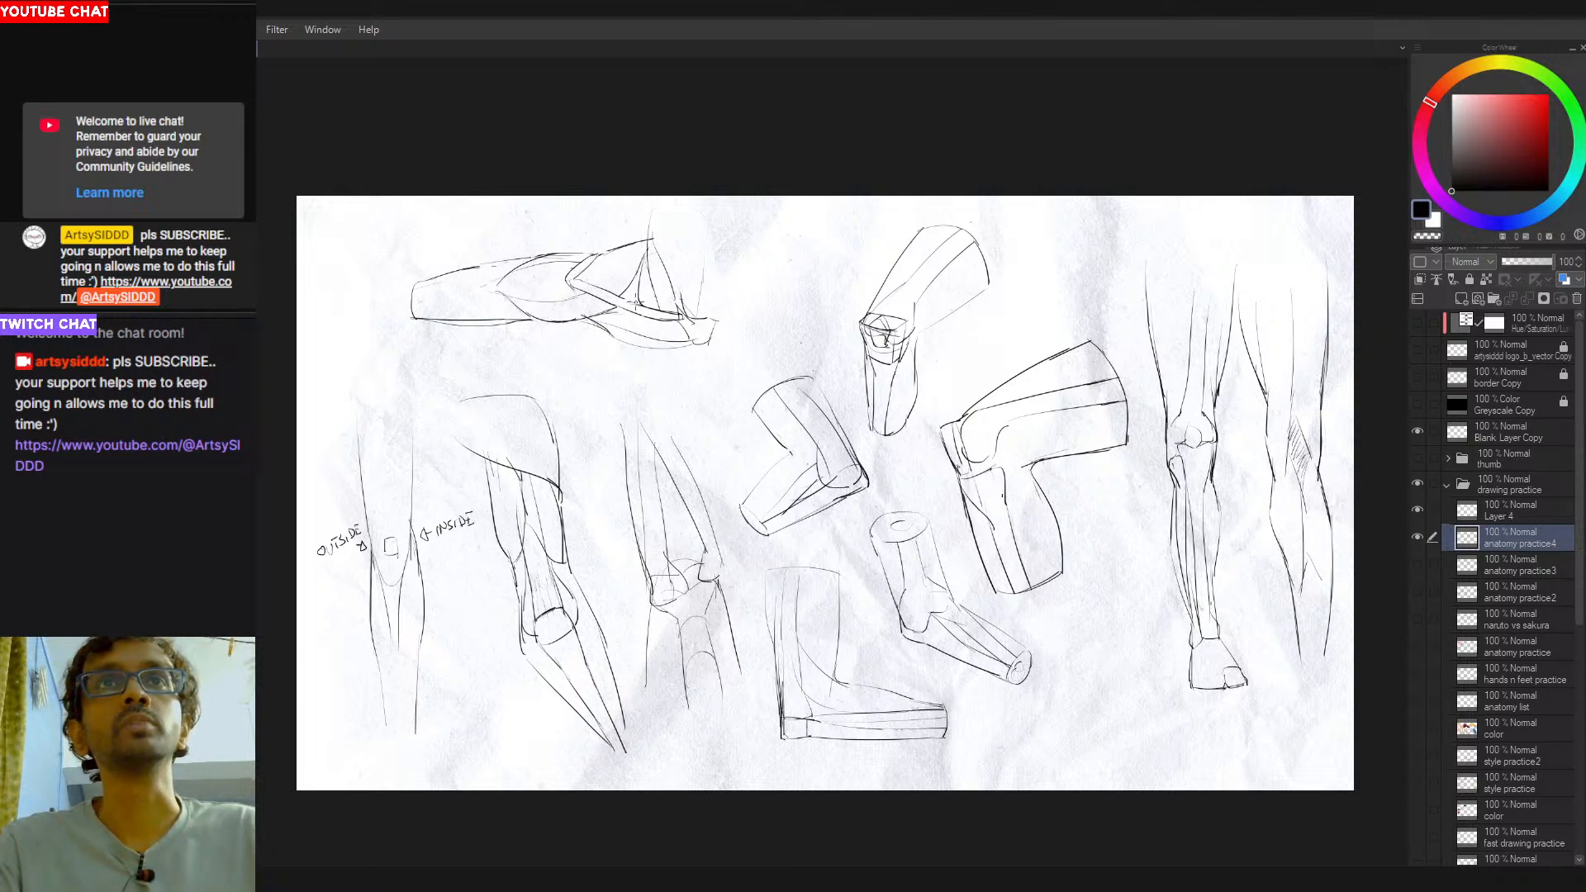
mouse_move(646, 245)
left_mouse_down()
mouse_move(641, 307)
mouse_move(591, 282)
mouse_move(656, 319)
mouse_move(588, 293)
left_mouse_up()
key("ctrl+z")
key("ctrl+z")
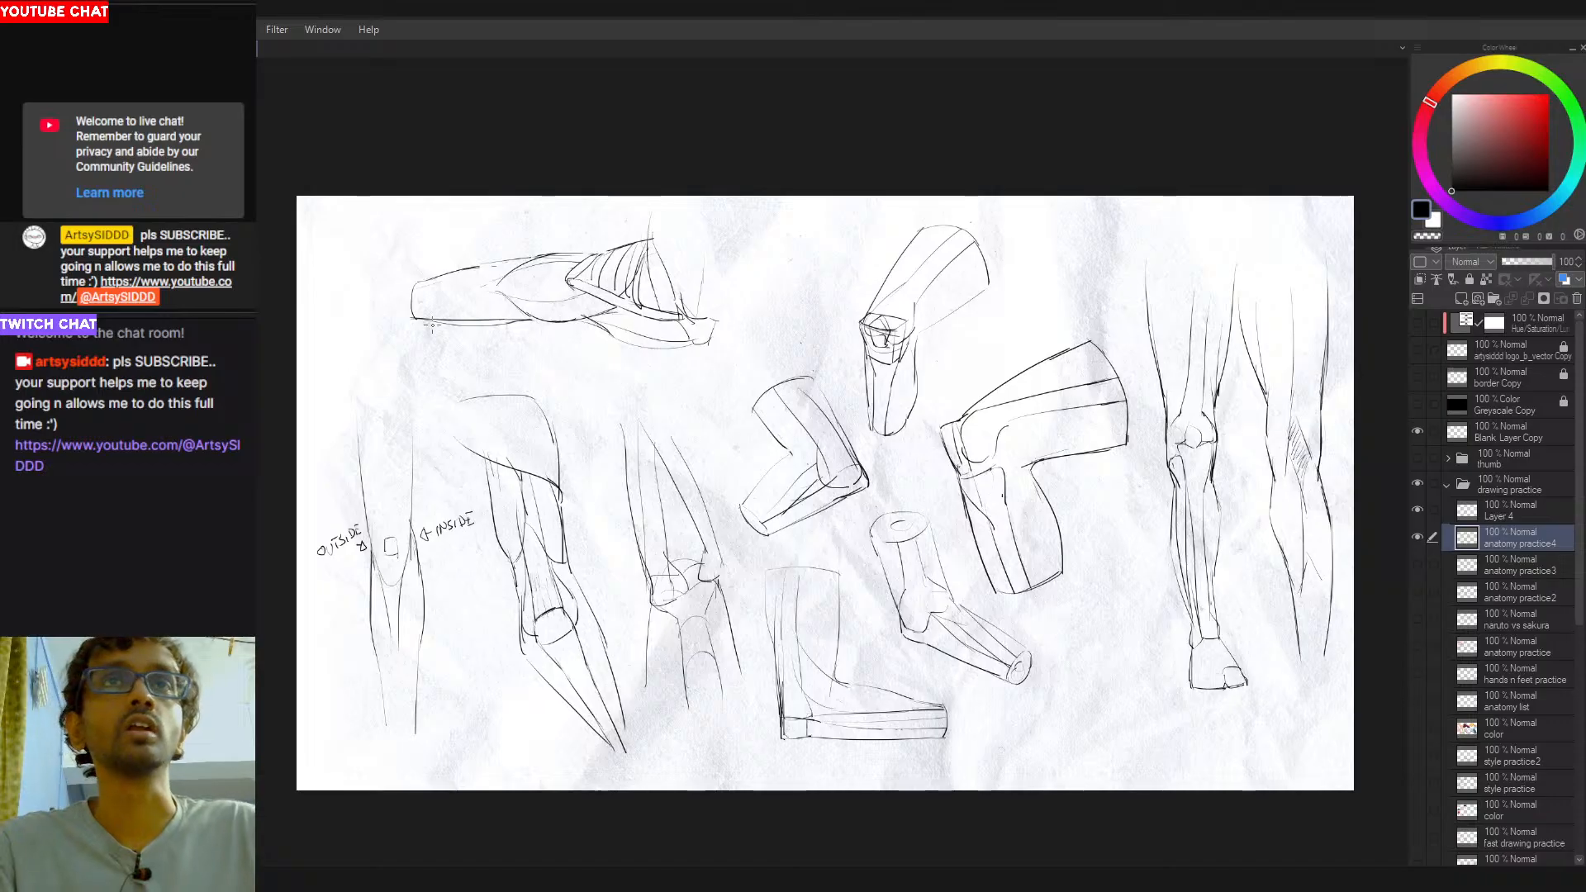
- Try black strokes tracing the upper curve of the oval muscle form in the horizontal leg study, undoing the test strokes
left_click_drag(495, 289, 580, 249)
key("ctrl+z")
key("ctrl+z")
key("ctrl+z")
key("ctrl+z")
left_click_drag(500, 286, 593, 255)
key("ctrl+z")
mouse_move(502, 288)
left_mouse_down()
mouse_move(603, 252)
mouse_move(585, 263)
left_mouse_up()
key("ctrl+z")
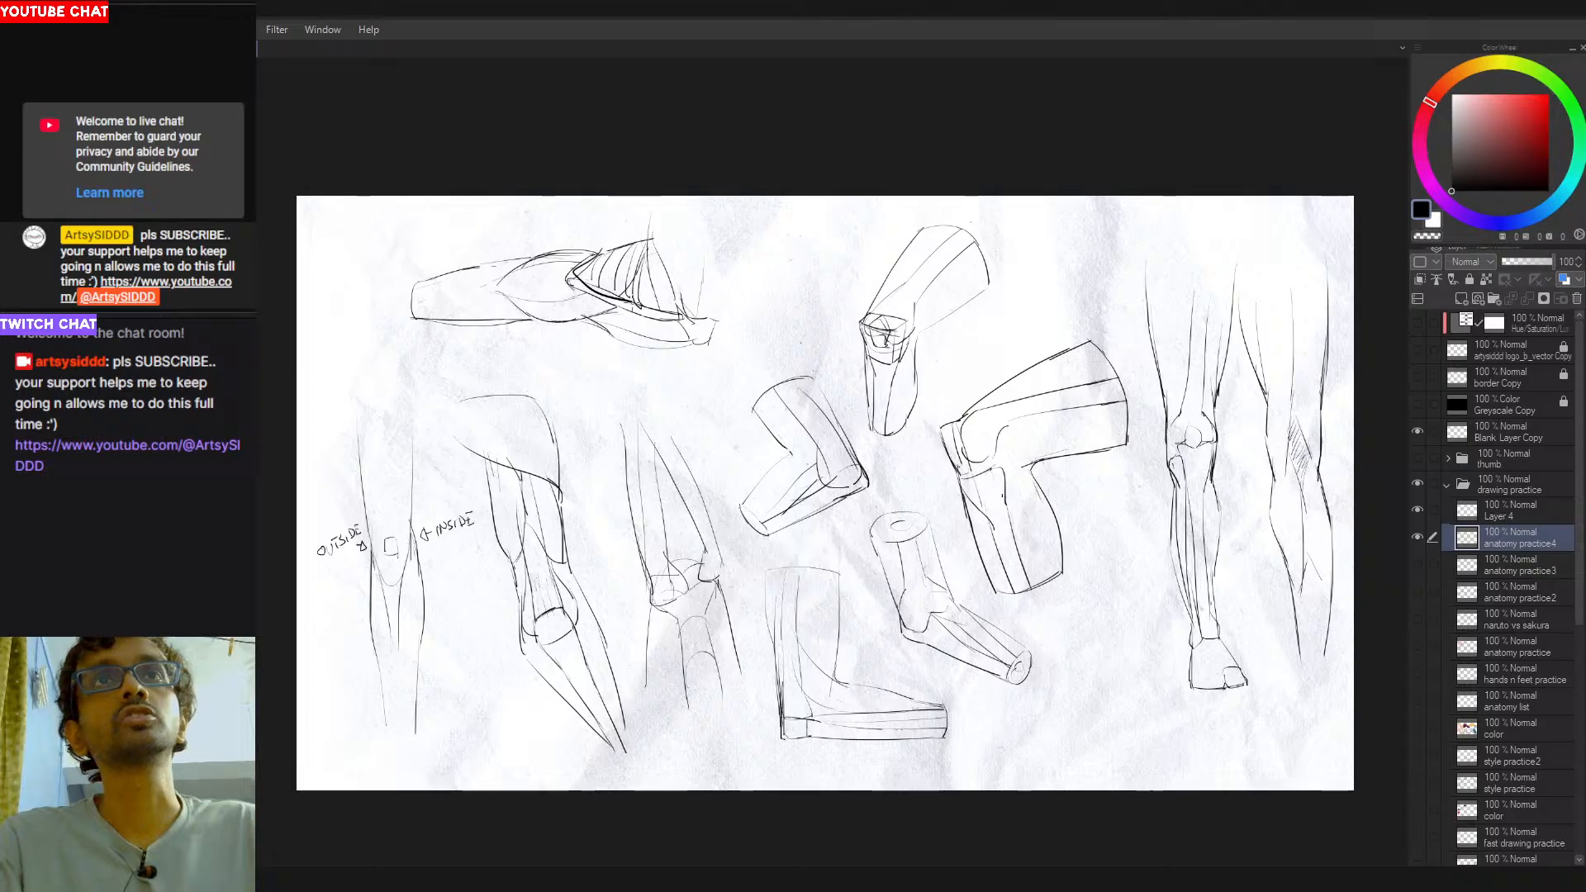
- Try outlining the triangular wedge of the horizontal leg study with bold black lines, undoing the strokes between attempts
left_click_drag(566, 279, 636, 306)
mouse_move(636, 304)
left_mouse_down()
mouse_move(659, 234)
mouse_move(572, 276)
mouse_move(637, 312)
mouse_move(647, 241)
left_mouse_up()
key("ctrl+z")
key("ctrl+z")
key("ctrl+z")
left_click_drag(647, 241, 666, 317)
key("ctrl+z")
key("ctrl+z")
key("ctrl+z")
key("ctrl+z")
left_click_drag(568, 279, 654, 239)
left_click_drag(654, 239, 669, 312)
left_click_drag(582, 293, 670, 312)
- Switch the drawing color to bright red and try tracing the triangular wedge of the horizontal leg study, undoing the strokes
key("ctrl+z")
key("ctrl+z")
key("ctrl+z")
key("ctrl+z")
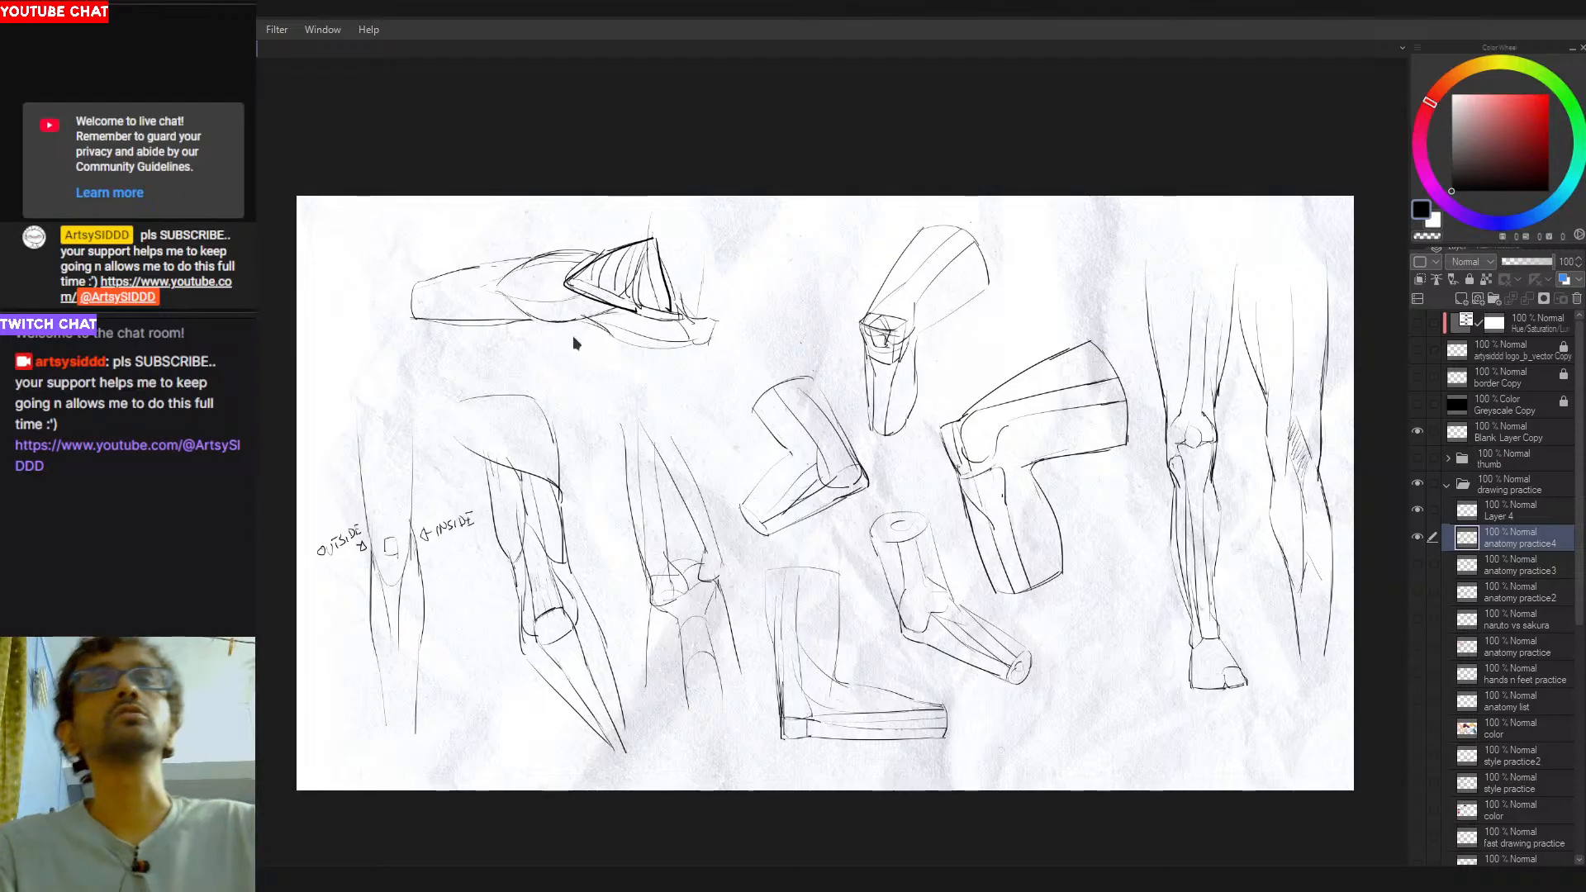
left_click(1548, 95)
mouse_move(564, 283)
left_mouse_down()
mouse_move(610, 249)
mouse_move(664, 254)
mouse_move(682, 320)
left_mouse_up()
key("ctrl+z")
key("ctrl+z")
key("ctrl+z")
mouse_move(567, 283)
left_mouse_down()
mouse_move(655, 239)
mouse_move(647, 307)
mouse_move(686, 317)
left_mouse_up()
left_click_drag(654, 238, 683, 314)
key("ctrl+z")
key("ctrl+z")
key("ctrl+z")
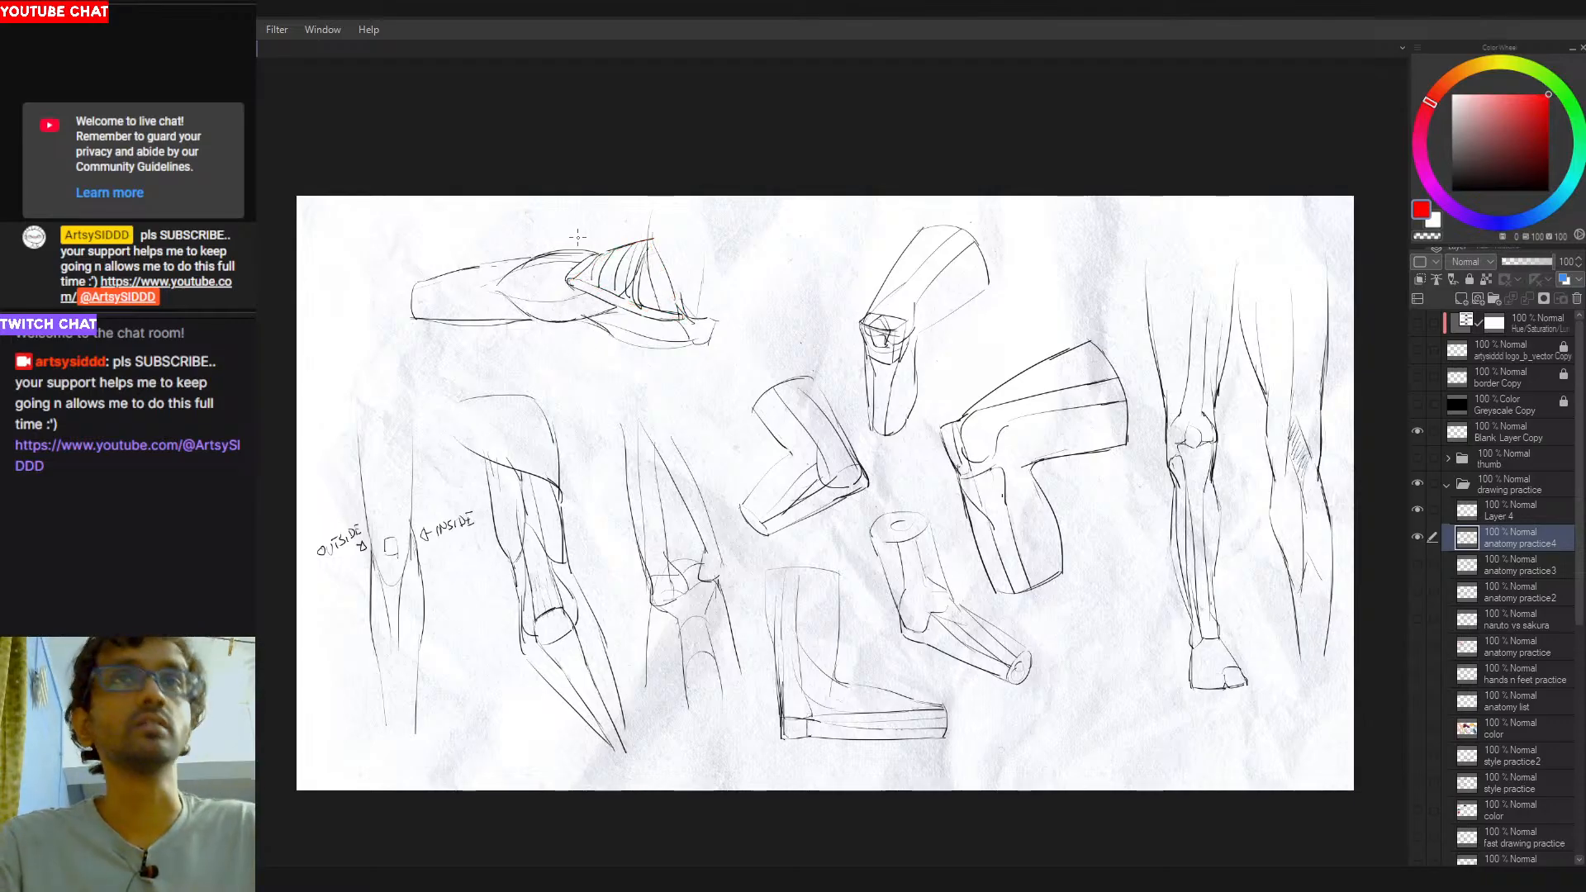
- Try tracing the oval muscle form and the adjoining wedge edges of the horizontal leg study in red, undoing the strokes
mouse_move(491, 301)
left_mouse_down()
mouse_move(505, 251)
mouse_move(578, 250)
mouse_move(561, 252)
mouse_move(541, 316)
mouse_move(611, 314)
mouse_move(593, 321)
left_mouse_up()
key("ctrl+z")
key("ctrl+z")
key("ctrl+z")
key("ctrl+z")
left_click_drag(598, 253, 570, 279)
left_click_drag(570, 282, 632, 314)
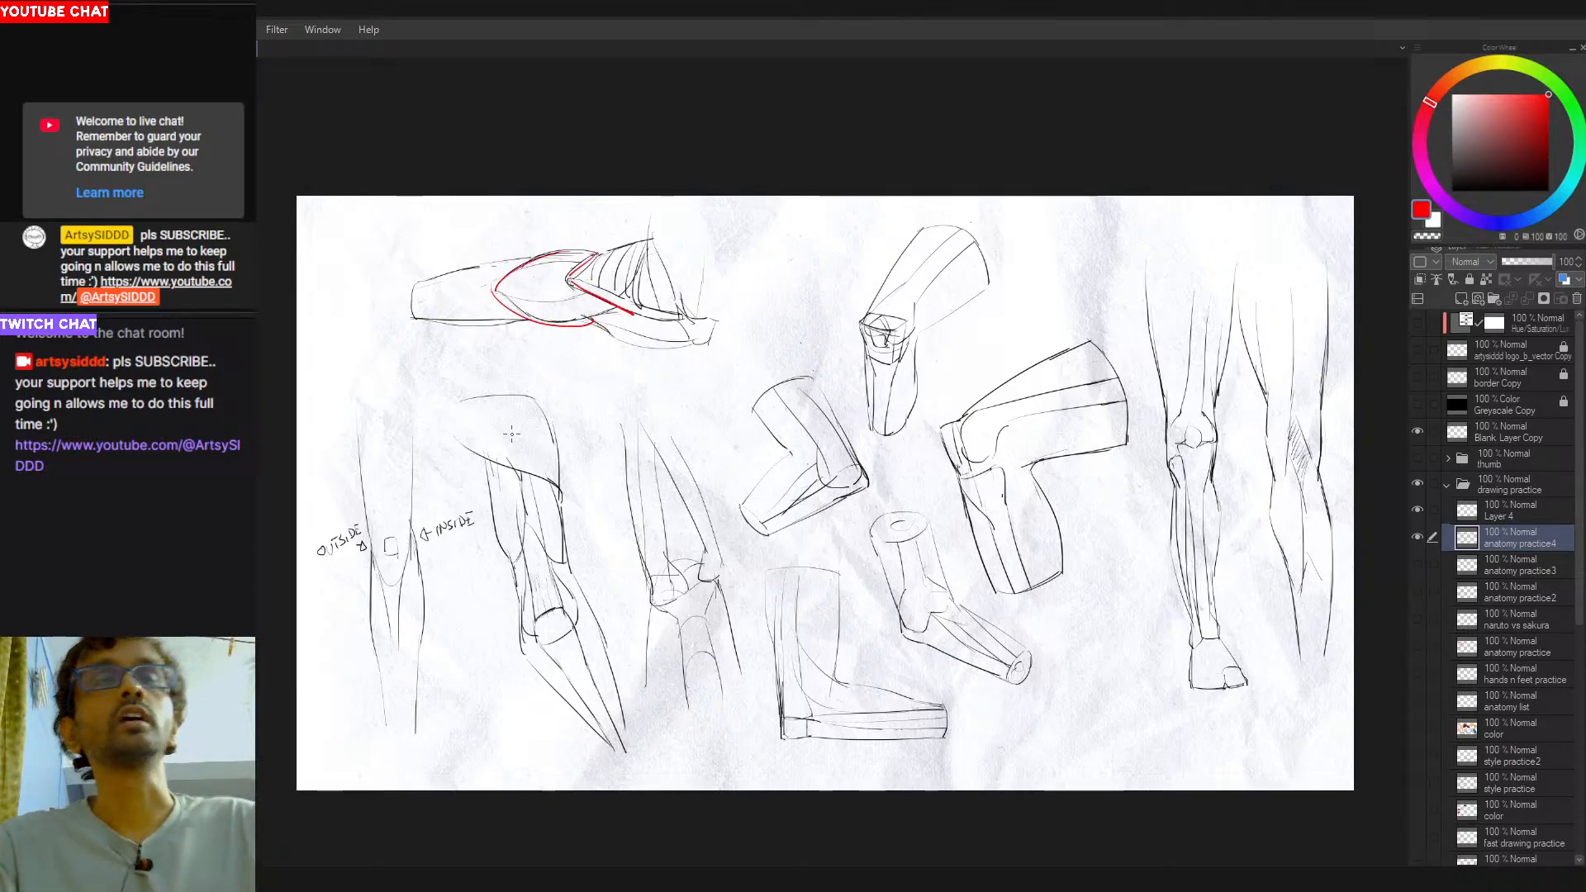
key("ctrl+z")
scroll(598, 248, "down", 1)
key("ctrl+z")
key("ctrl+z")
key("ctrl+z")
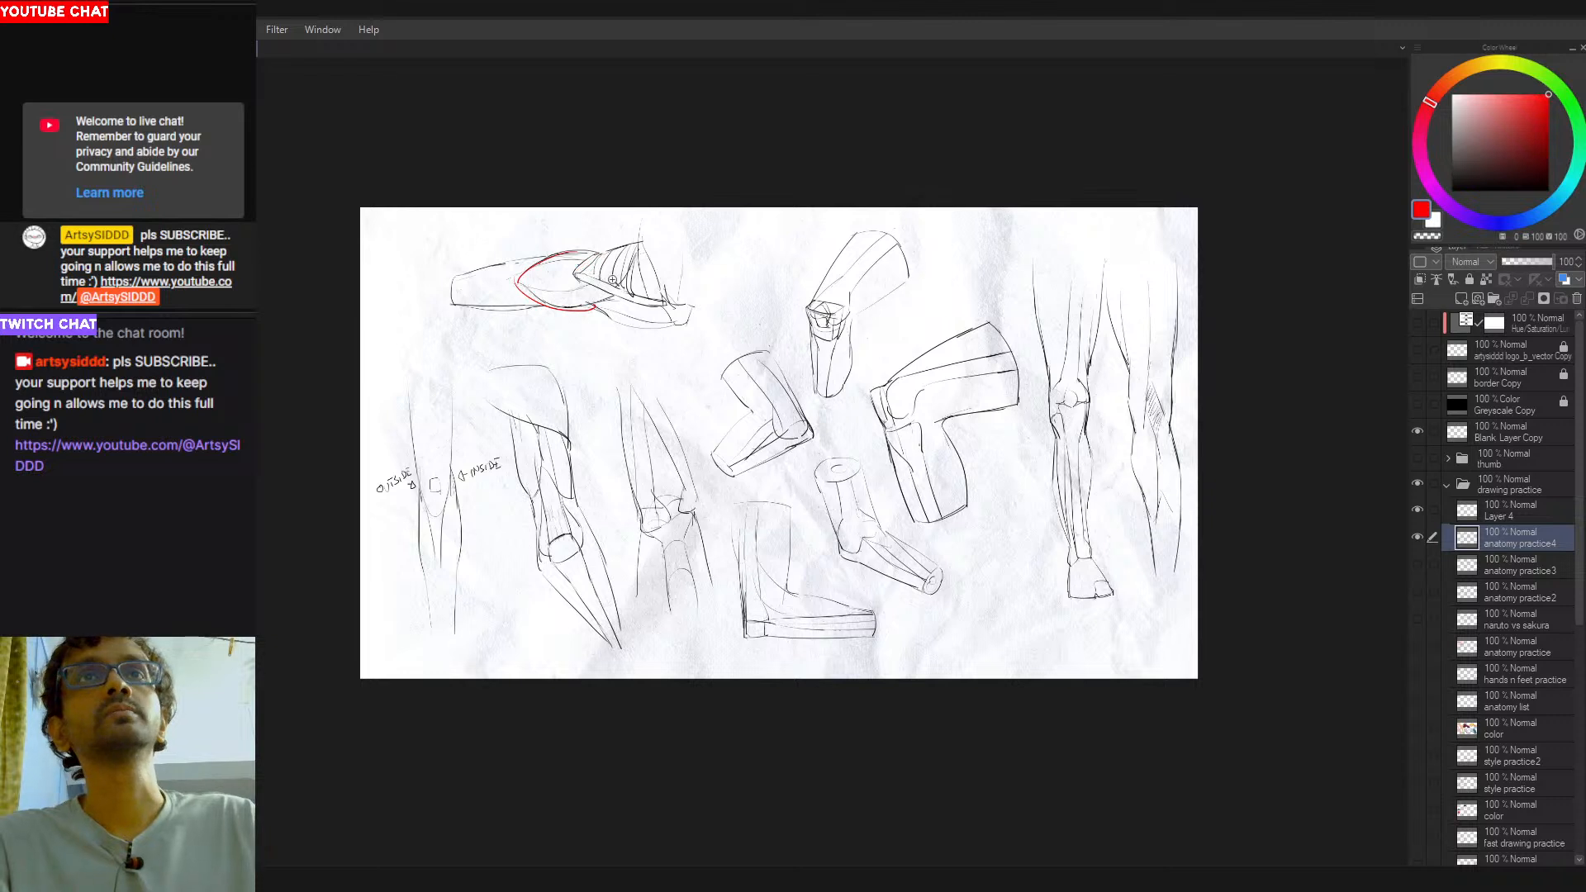
- Undo the remaining trial strokes and hatching on the horizontal leg study
left_click_drag(700, 370, 683, 402)
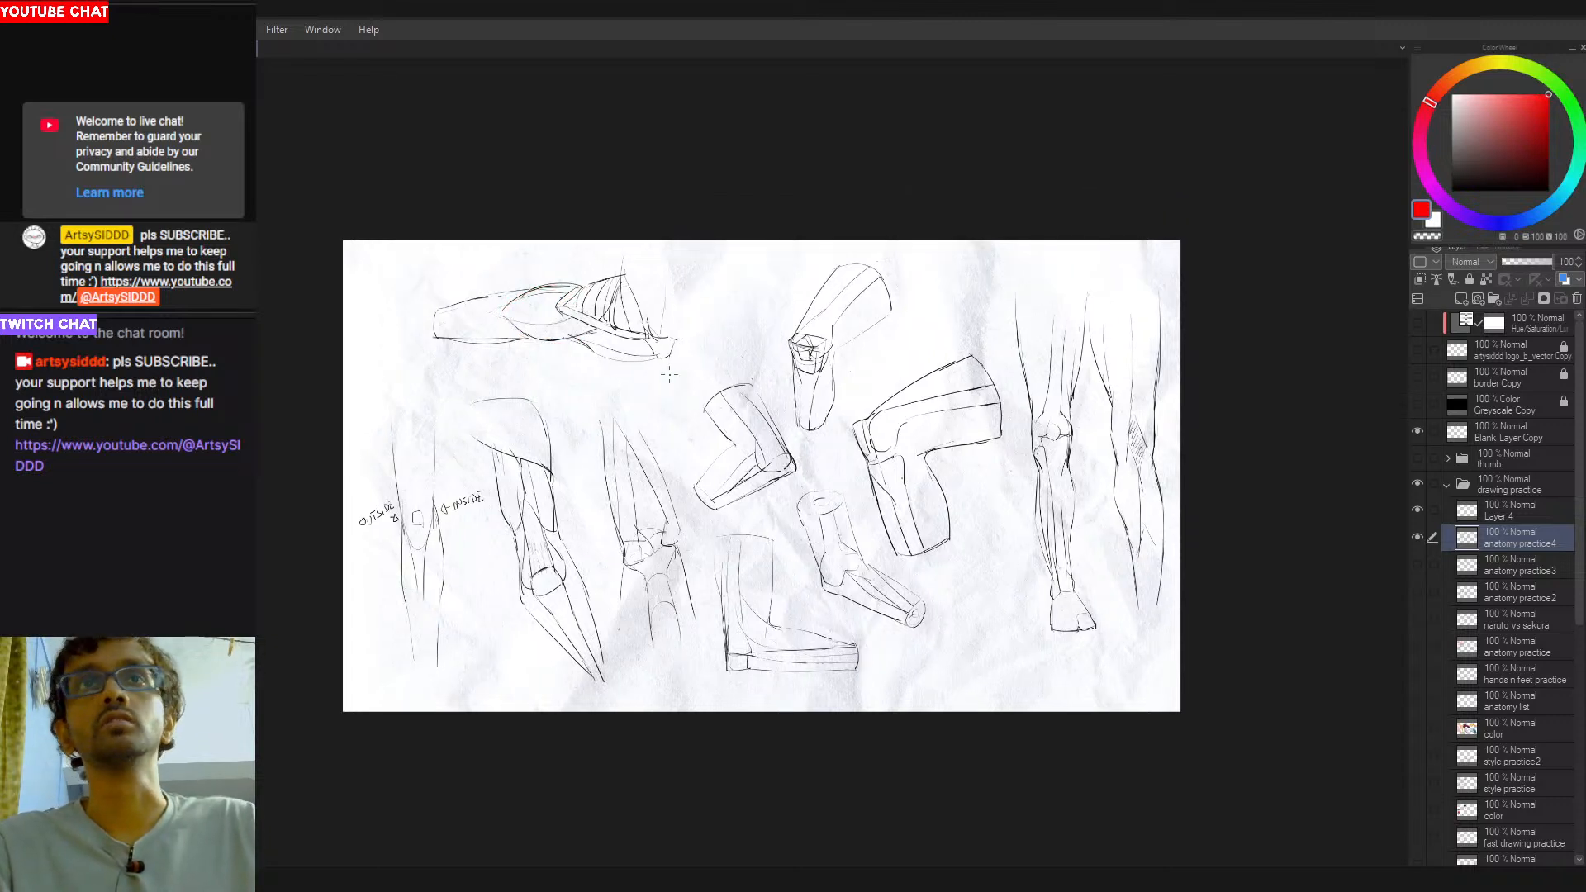
left_click_drag(683, 166, 745, 240)
key("ctrl+z")
key("ctrl+z")
key("ctrl+z")
key("ctrl+z")
key("ctrl+z")
key("ctrl+z")
key("ctrl+z")
scroll(545, 274, "up", 3)
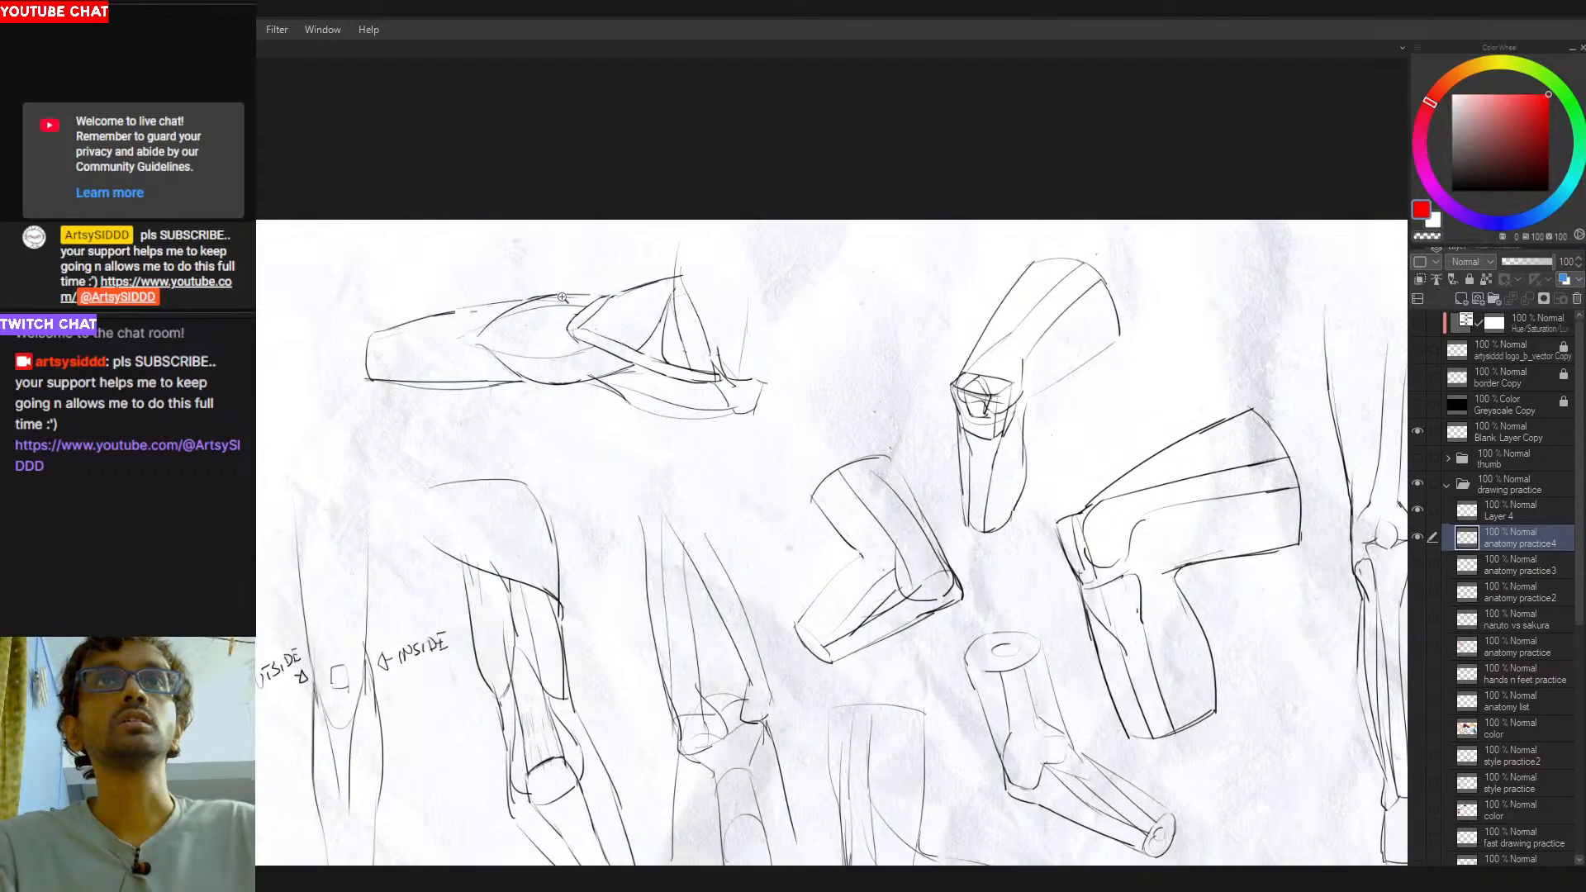
- Return the drawing color to black and reinforce the upper contour over the horizontal leg study's oval muscle form
left_click(531, 299, "alt")
mouse_move(547, 294)
left_mouse_down()
mouse_move(611, 299)
mouse_move(592, 288)
left_mouse_up()
key("ctrl+z")
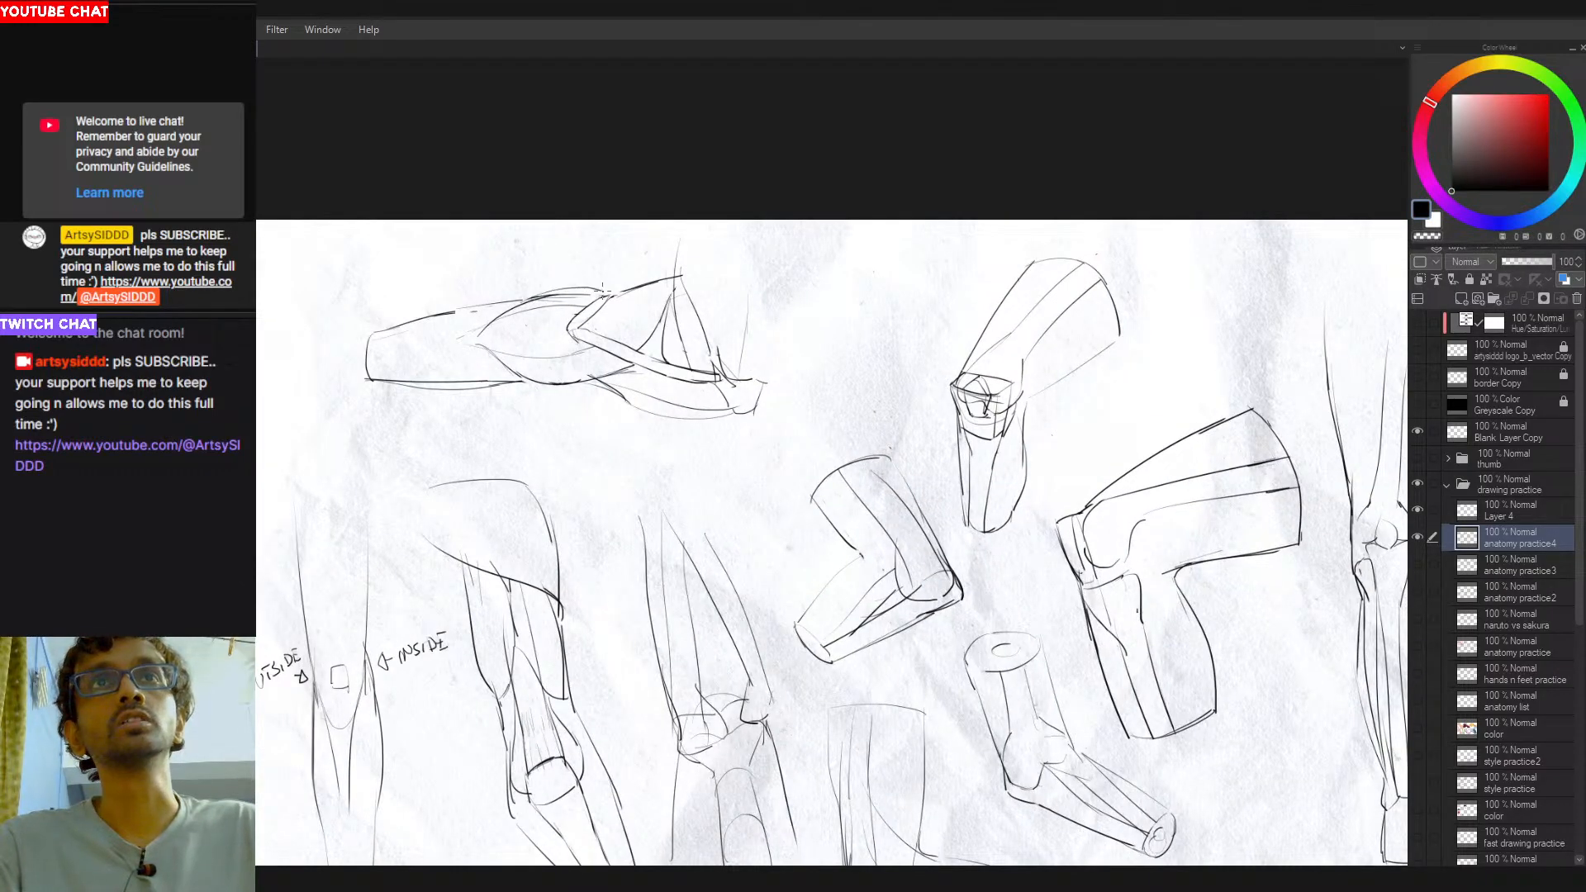
- Draw small triangular markers on both sides of the front-view standing leg, above and below the knee
left_click_drag(662, 370, 622, 356)
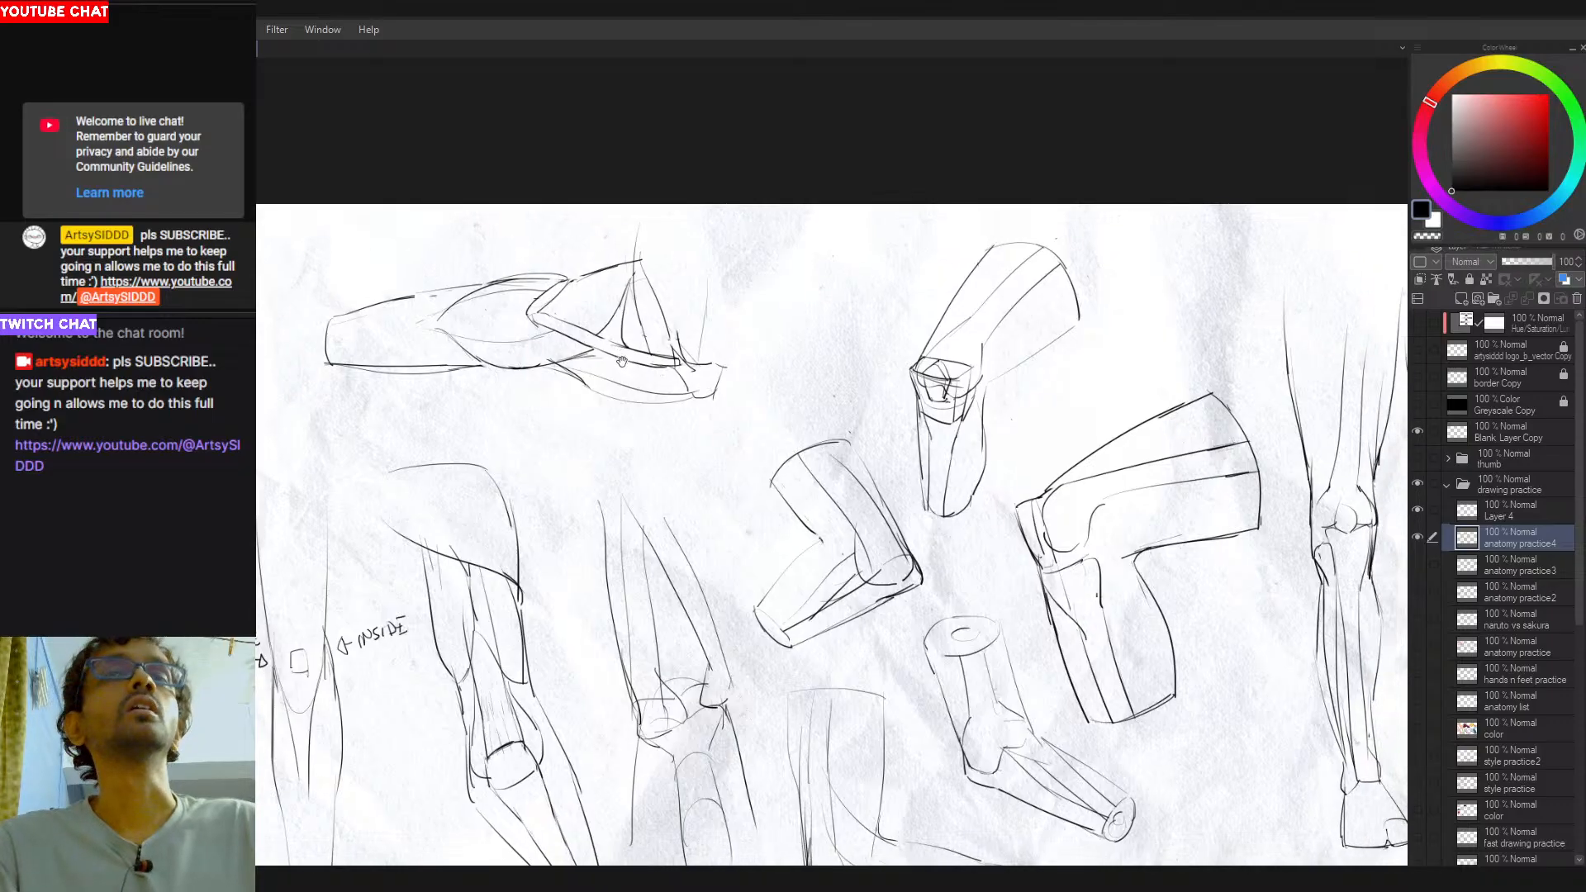
mouse_move(606, 430)
left_mouse_down()
mouse_move(684, 394)
mouse_move(657, 419)
mouse_move(630, 413)
left_mouse_up()
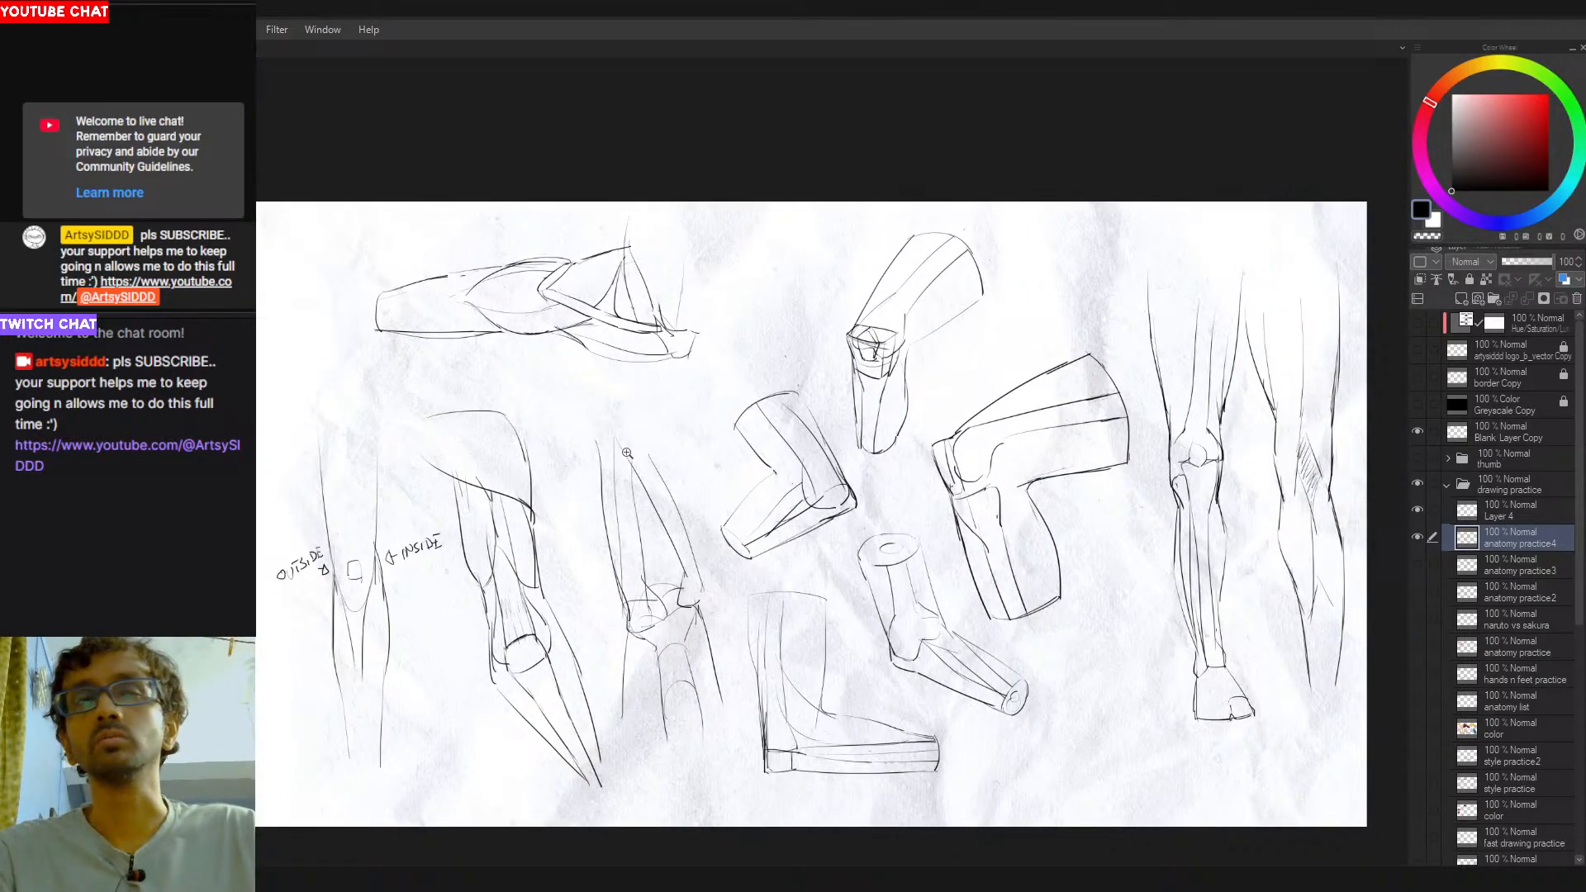
left_click_drag(412, 610, 424, 576)
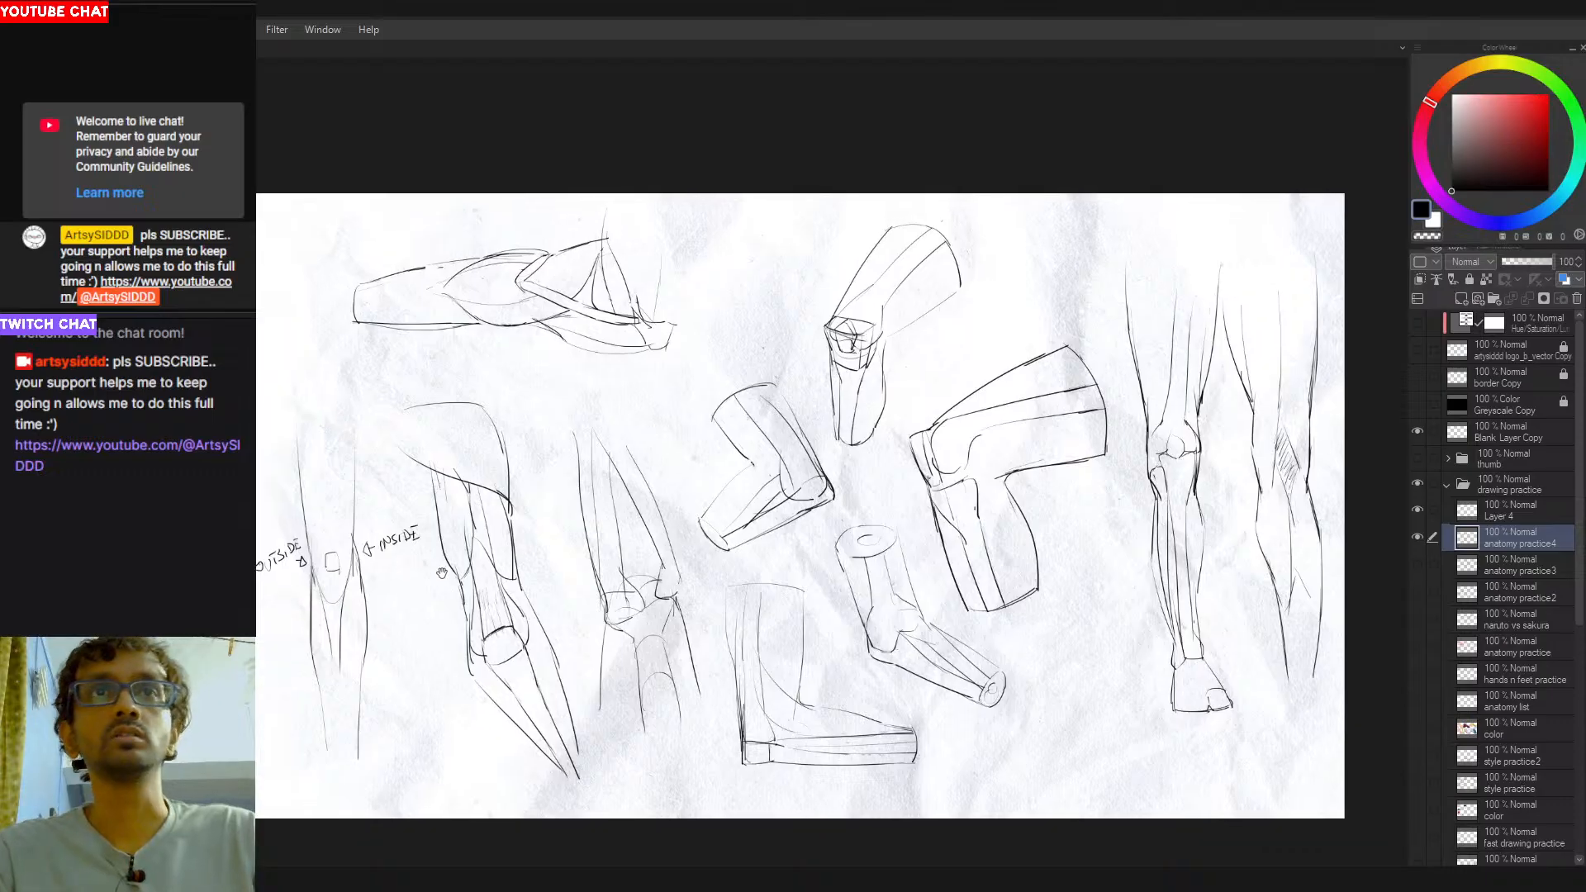
mouse_move(1138, 529)
left_mouse_down()
mouse_move(768, 531)
mouse_move(858, 495)
left_mouse_up()
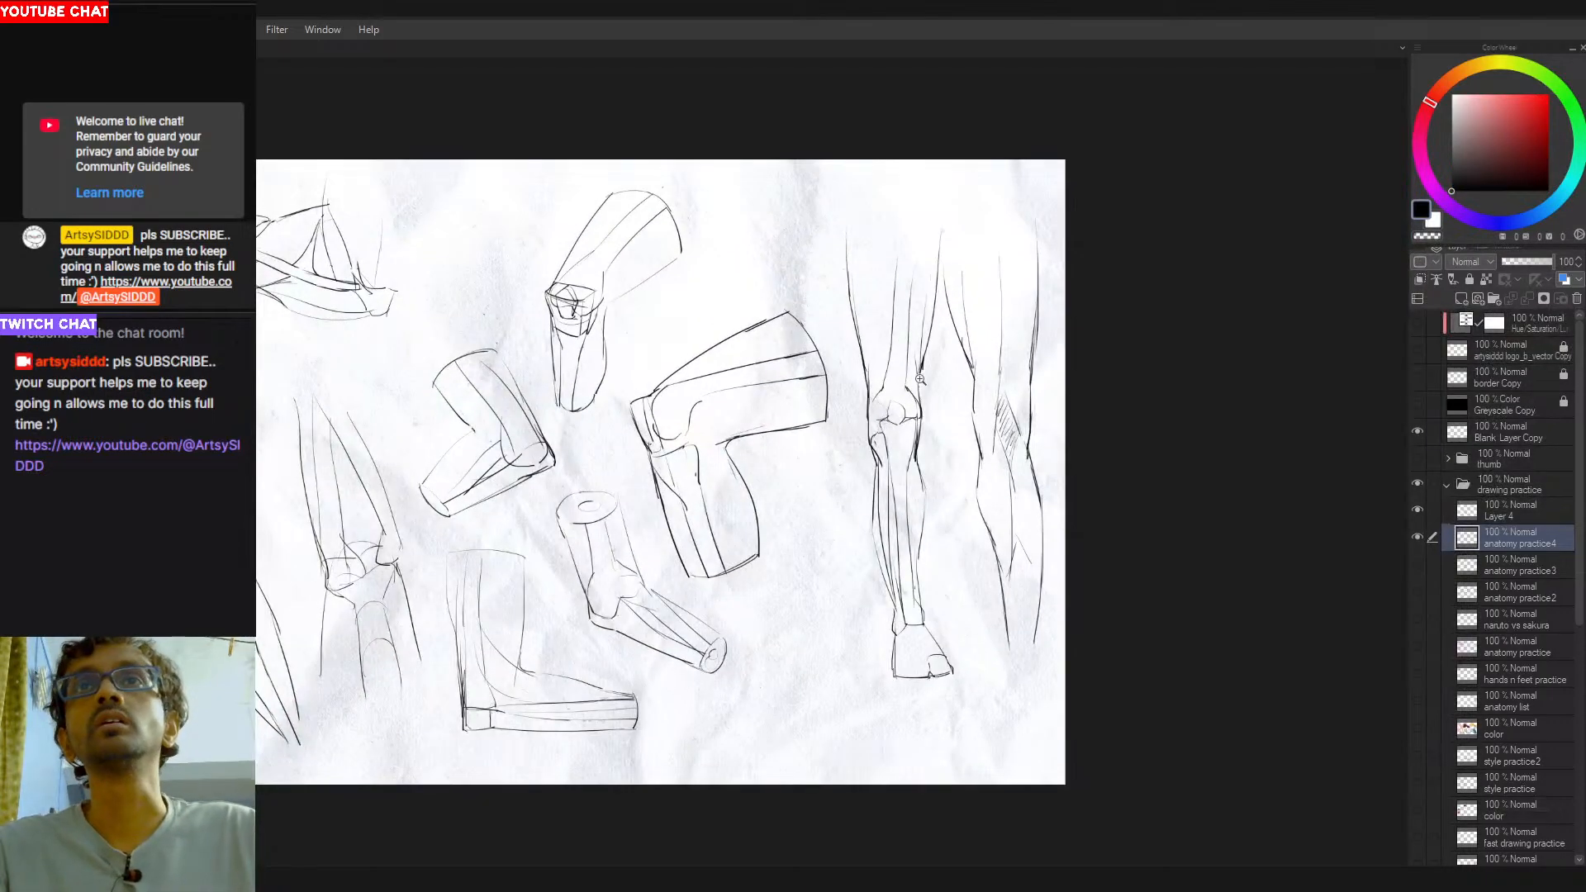
left_click_drag(875, 441, 934, 435)
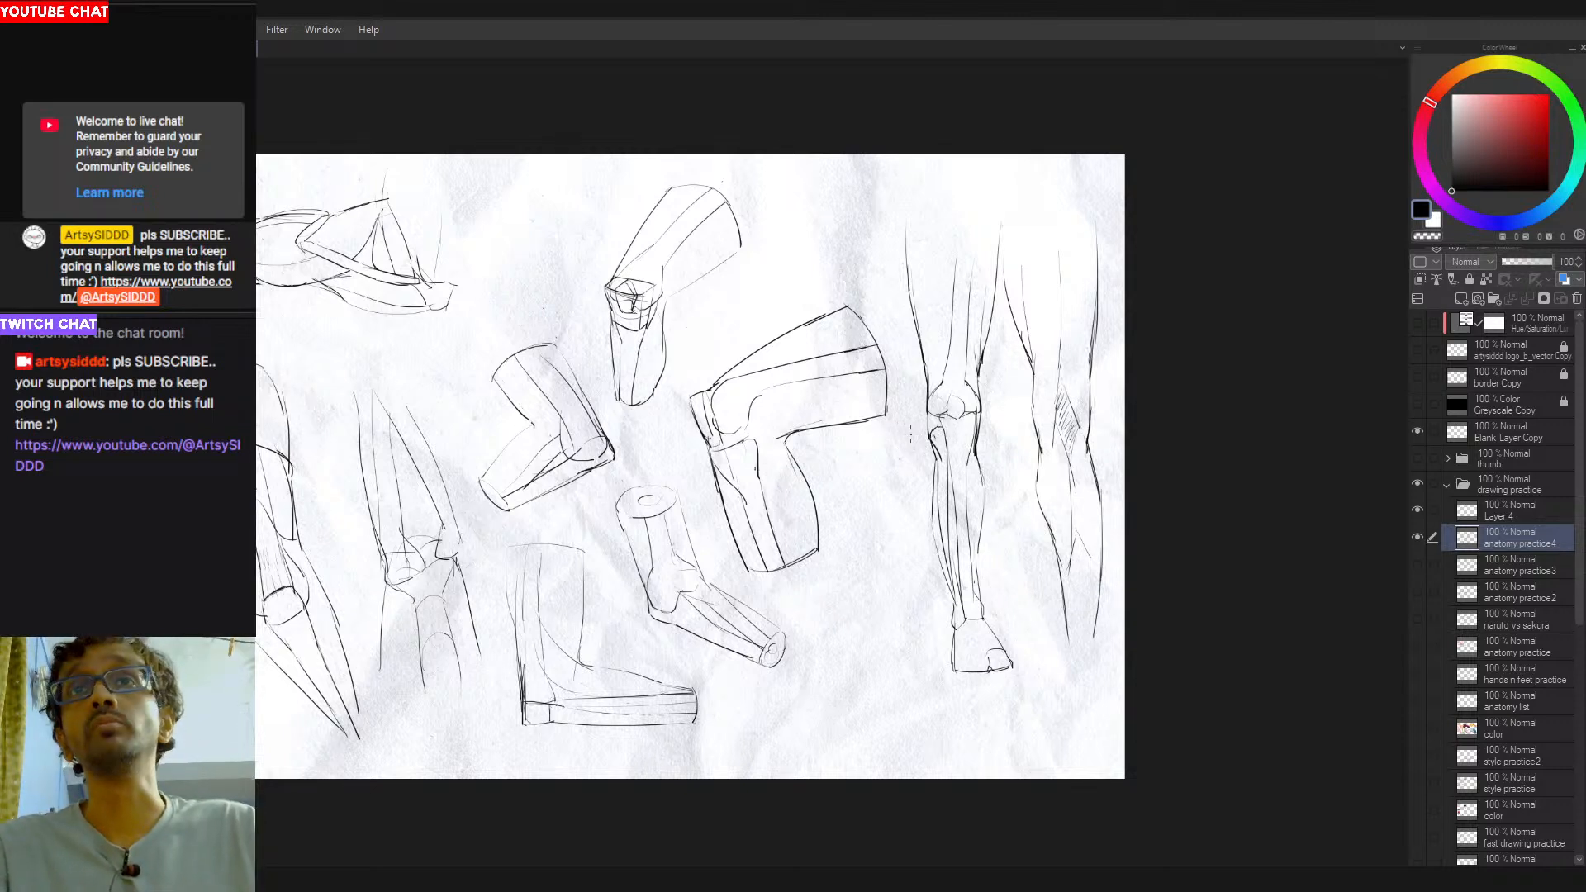
left_click_drag(928, 450, 942, 436)
key("ctrl+z")
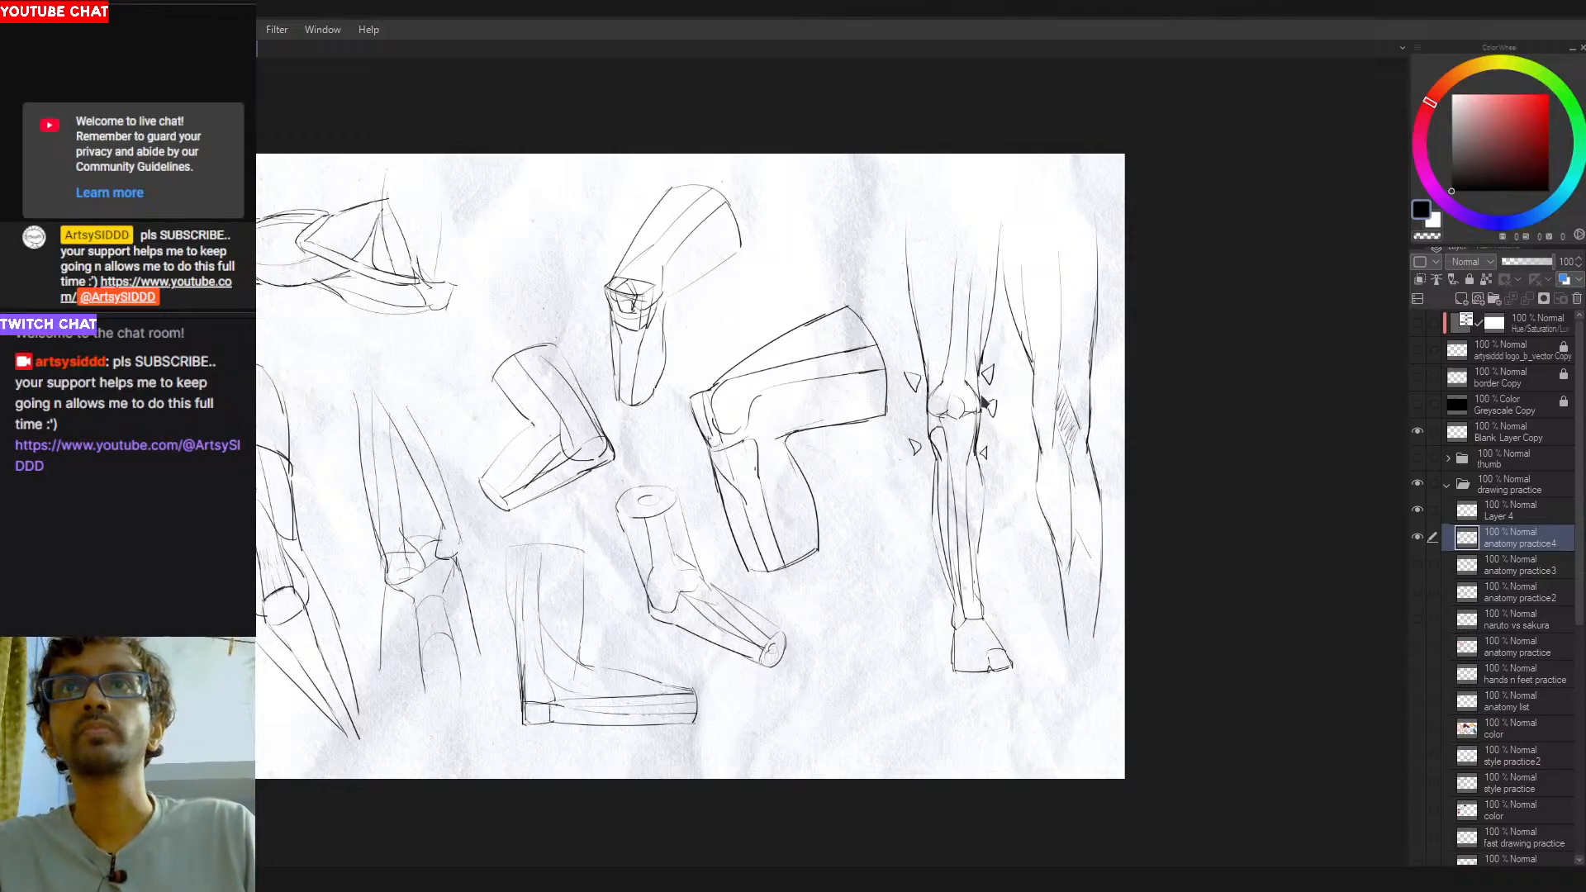
- Add matching triangular markers along the inner knee of the second standing leg and trace over its outer thigh contour
left_click_drag(1015, 413, 931, 415)
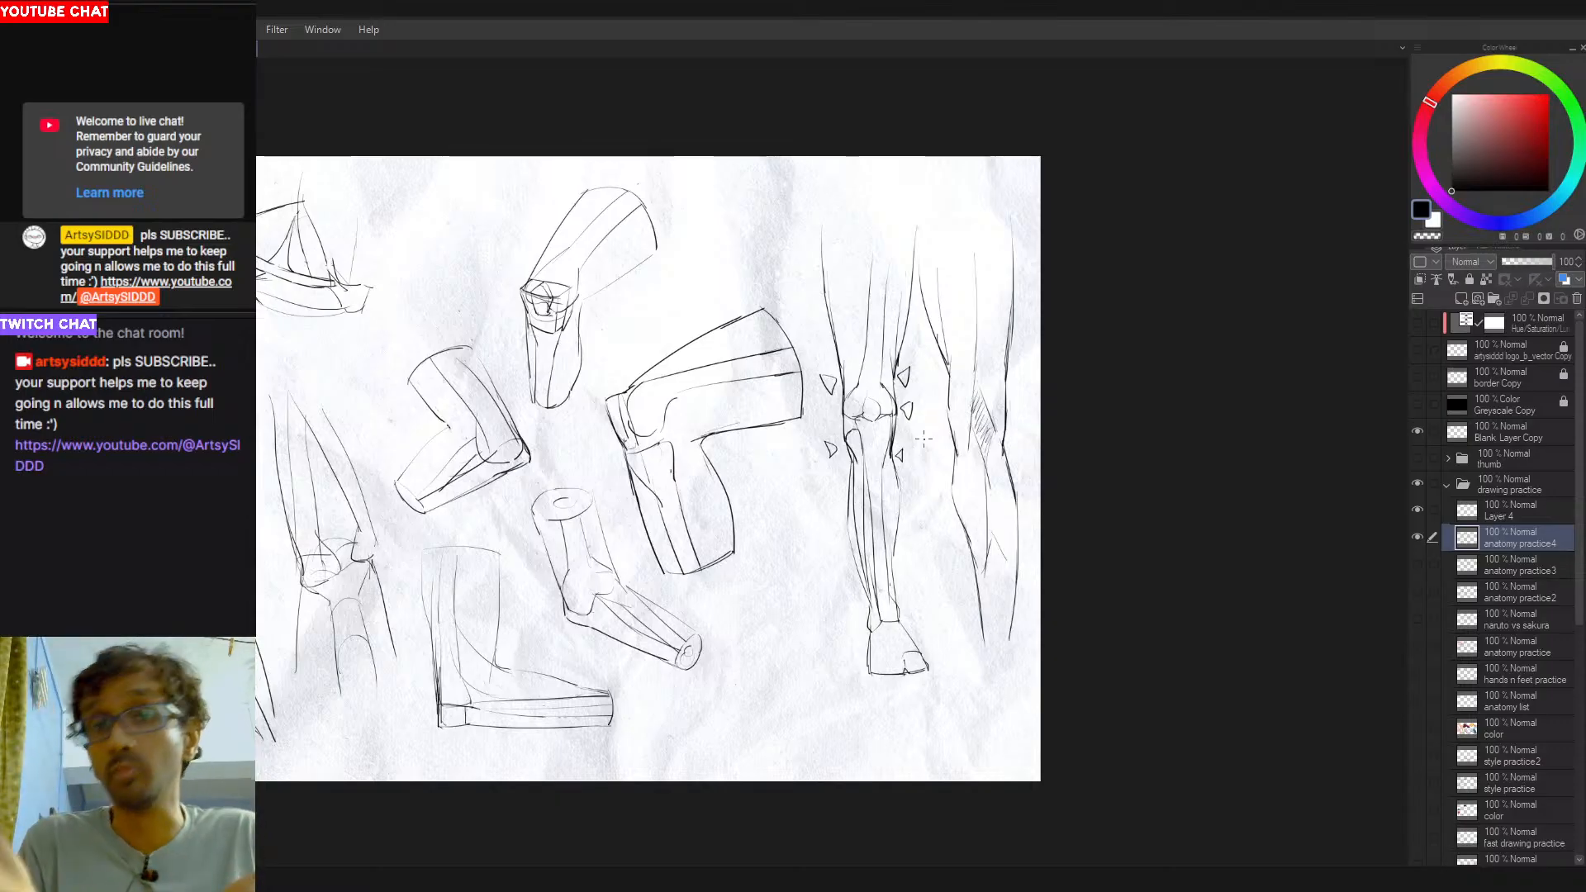
left_click_drag(896, 501, 919, 512)
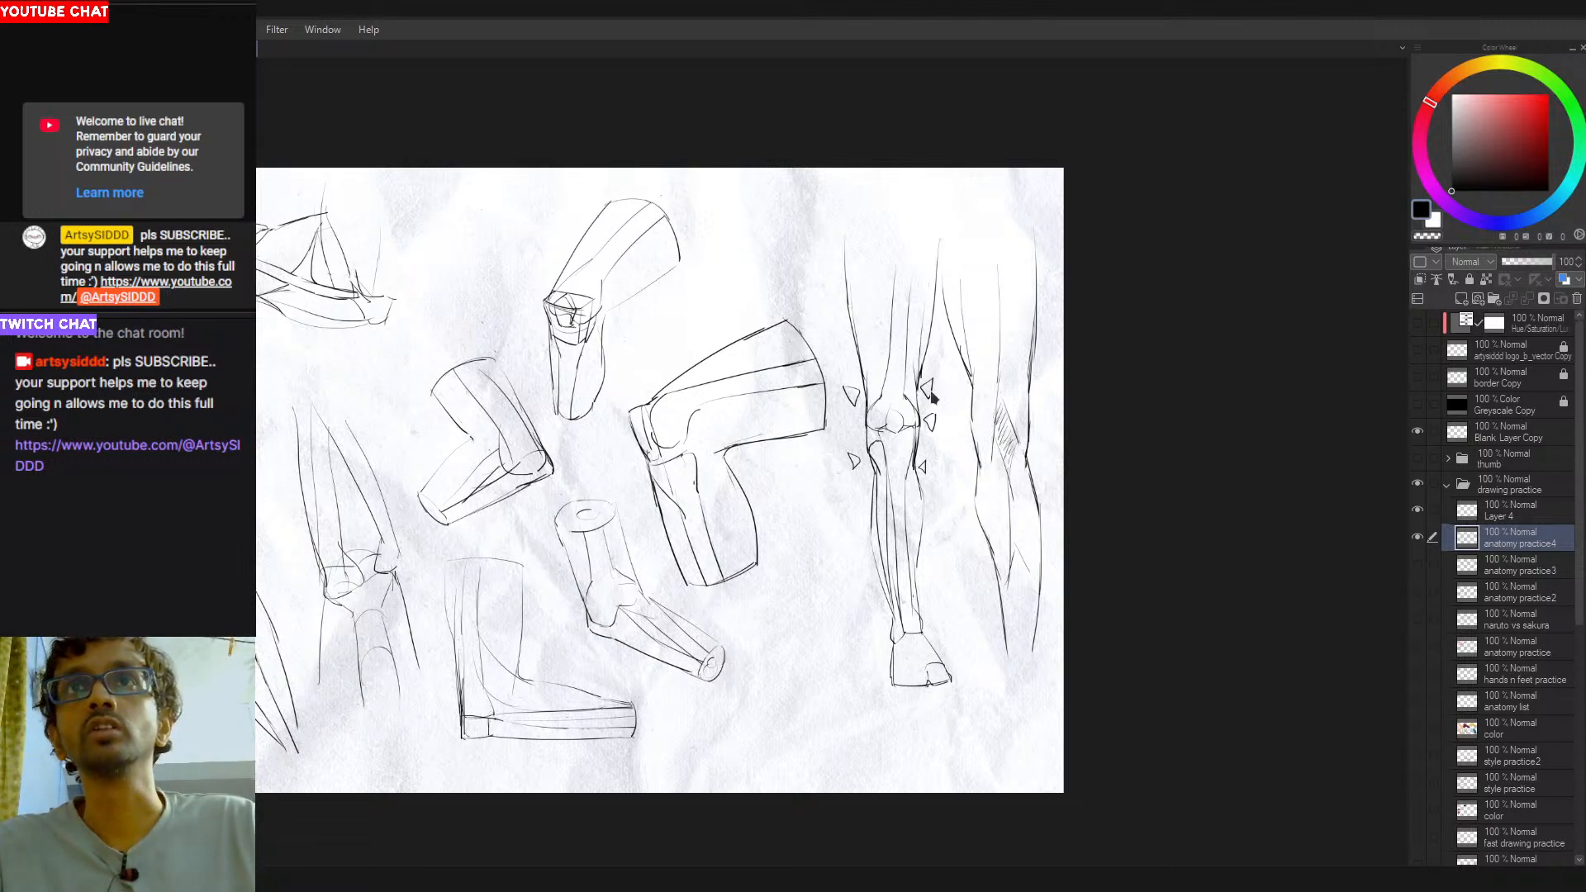
mouse_move(918, 322)
left_mouse_down()
mouse_move(864, 340)
mouse_move(919, 331)
mouse_move(960, 392)
mouse_move(956, 374)
left_mouse_up()
key("ctrl+z")
key("ctrl+z")
left_click_drag(966, 462, 954, 433)
key("ctrl+z")
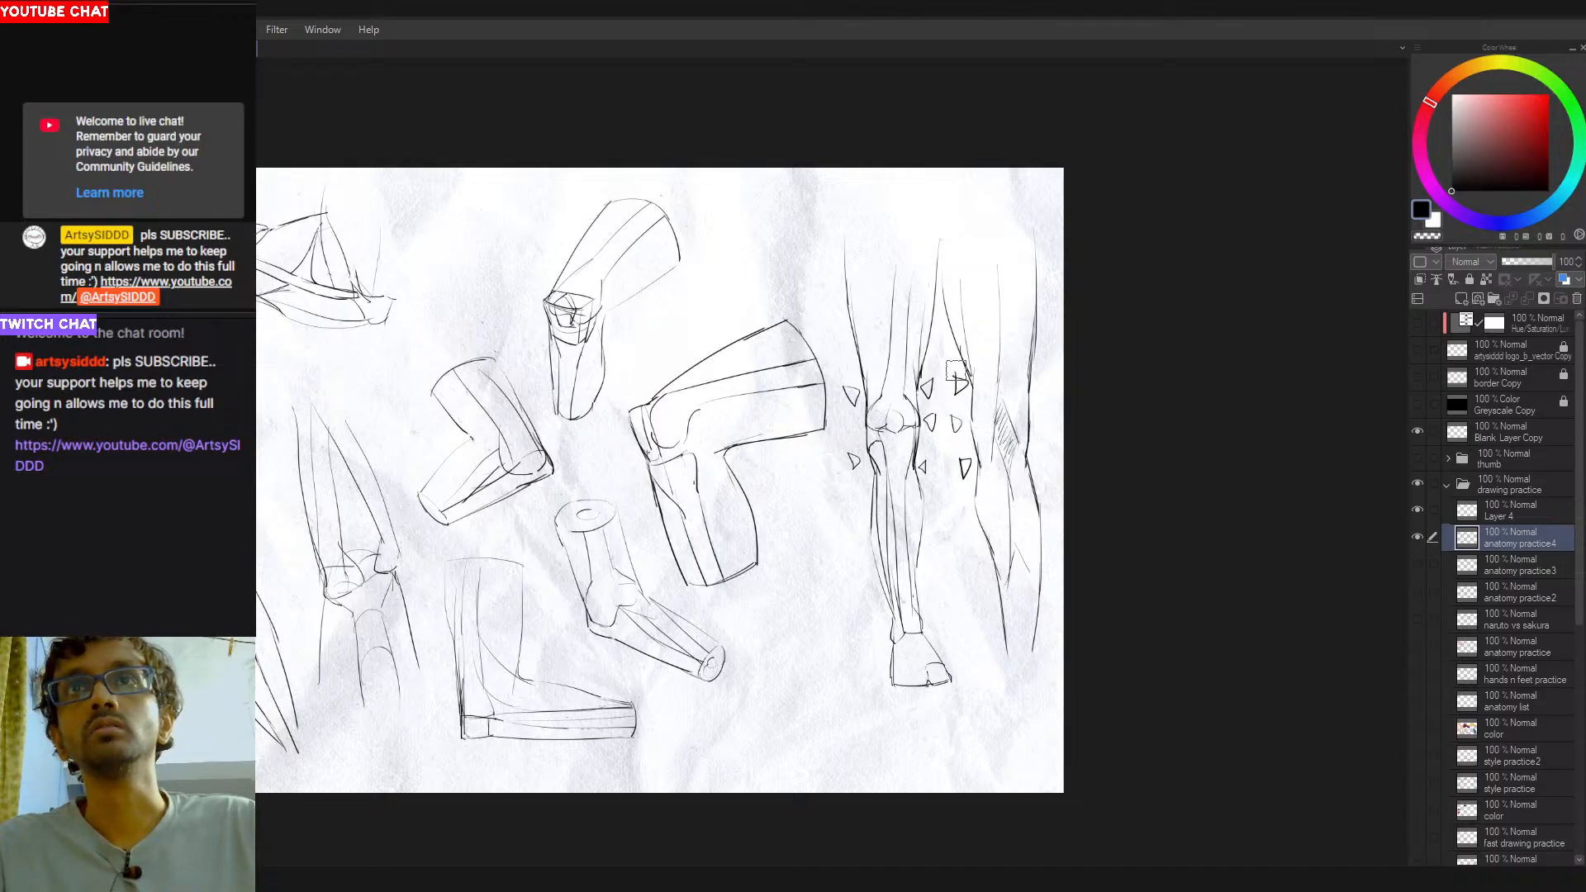
left_click_drag(958, 388, 957, 377)
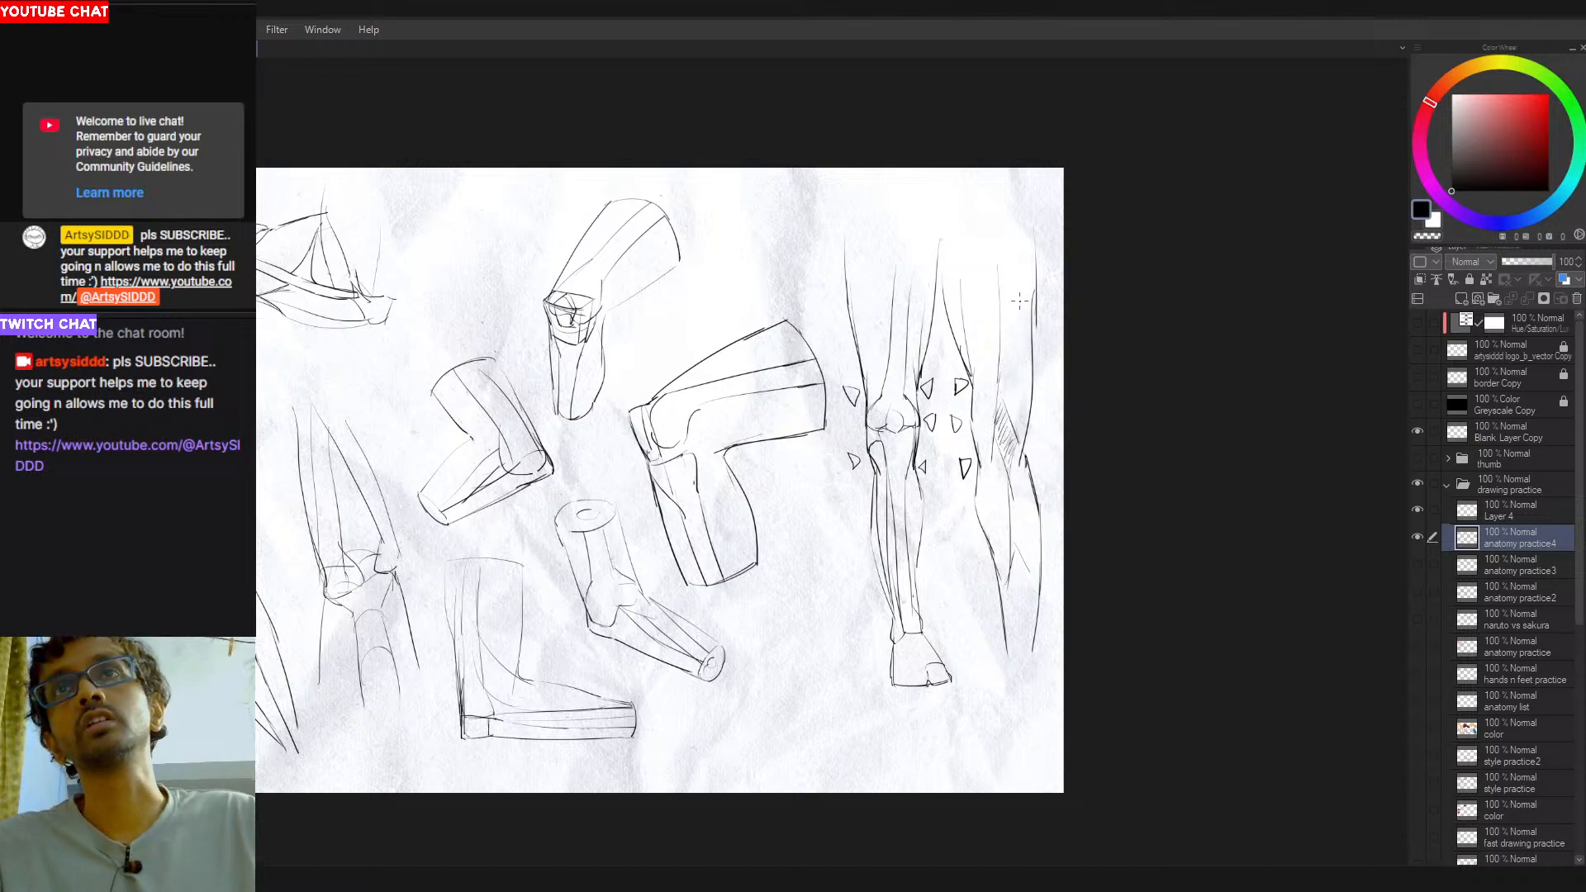
left_click_drag(1022, 463, 1036, 322)
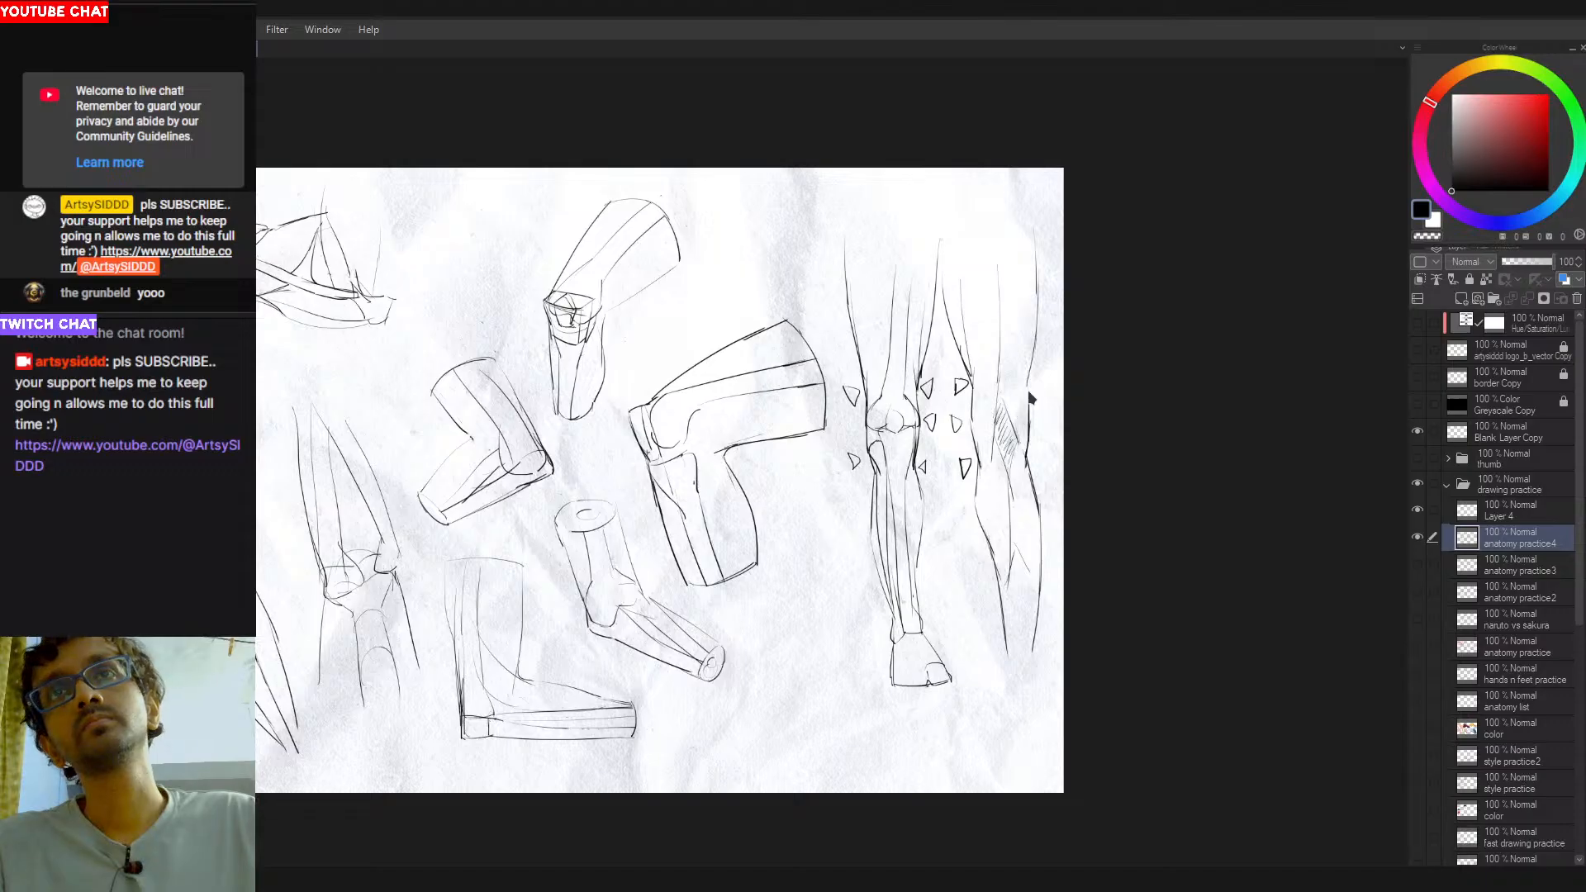
- Clear the triangular markers around the knees of the two standing legs
left_click_drag(840, 508, 1055, 518)
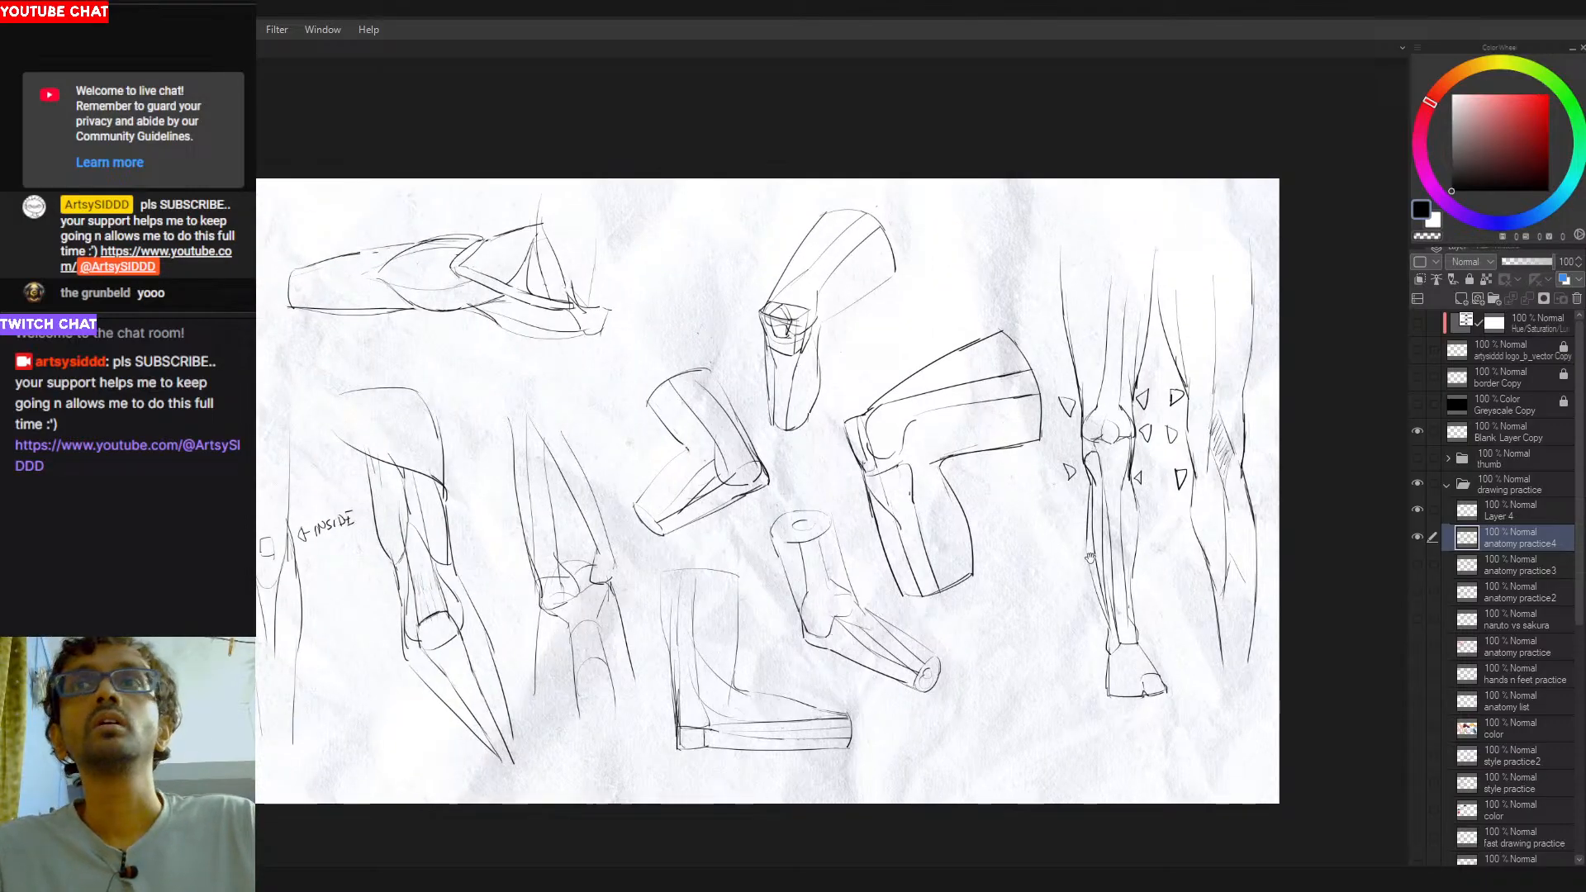
left_click_drag(1162, 561, 1086, 537)
mouse_move(1080, 456)
left_mouse_down()
mouse_move(1091, 369)
mouse_move(1065, 374)
mouse_move(1068, 459)
mouse_move(1011, 479)
mouse_move(987, 450)
left_mouse_up()
left_click_drag(984, 375, 993, 388)
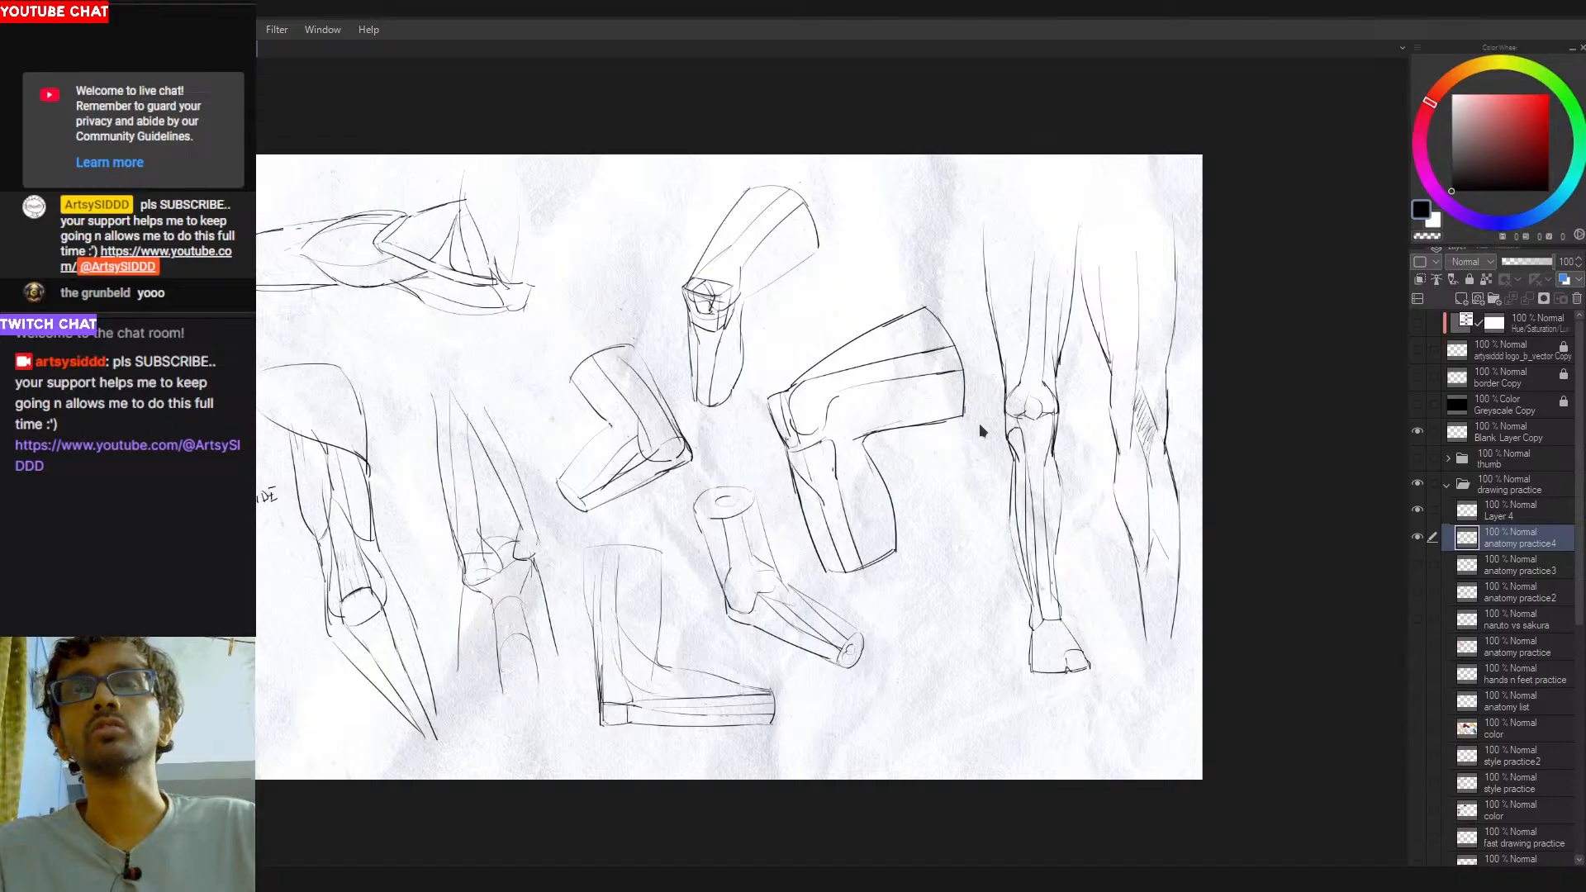
- Mark above and below the knees of the foreshortened and large bent-leg studies with small black triangular arrows
left_click_drag(850, 509, 987, 500)
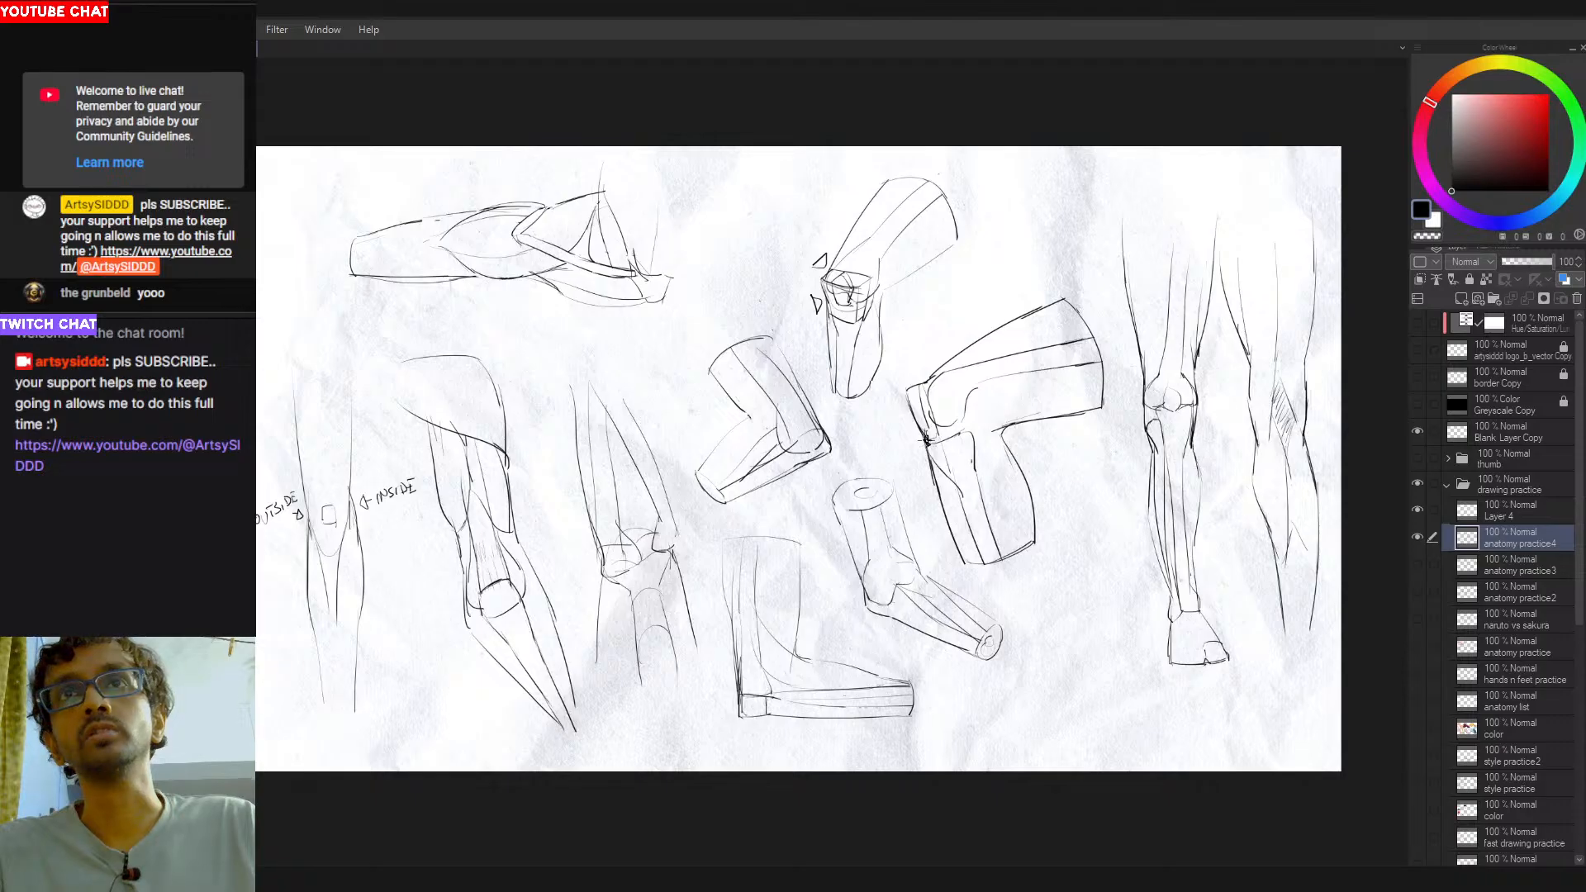
left_click_drag(926, 440, 946, 434)
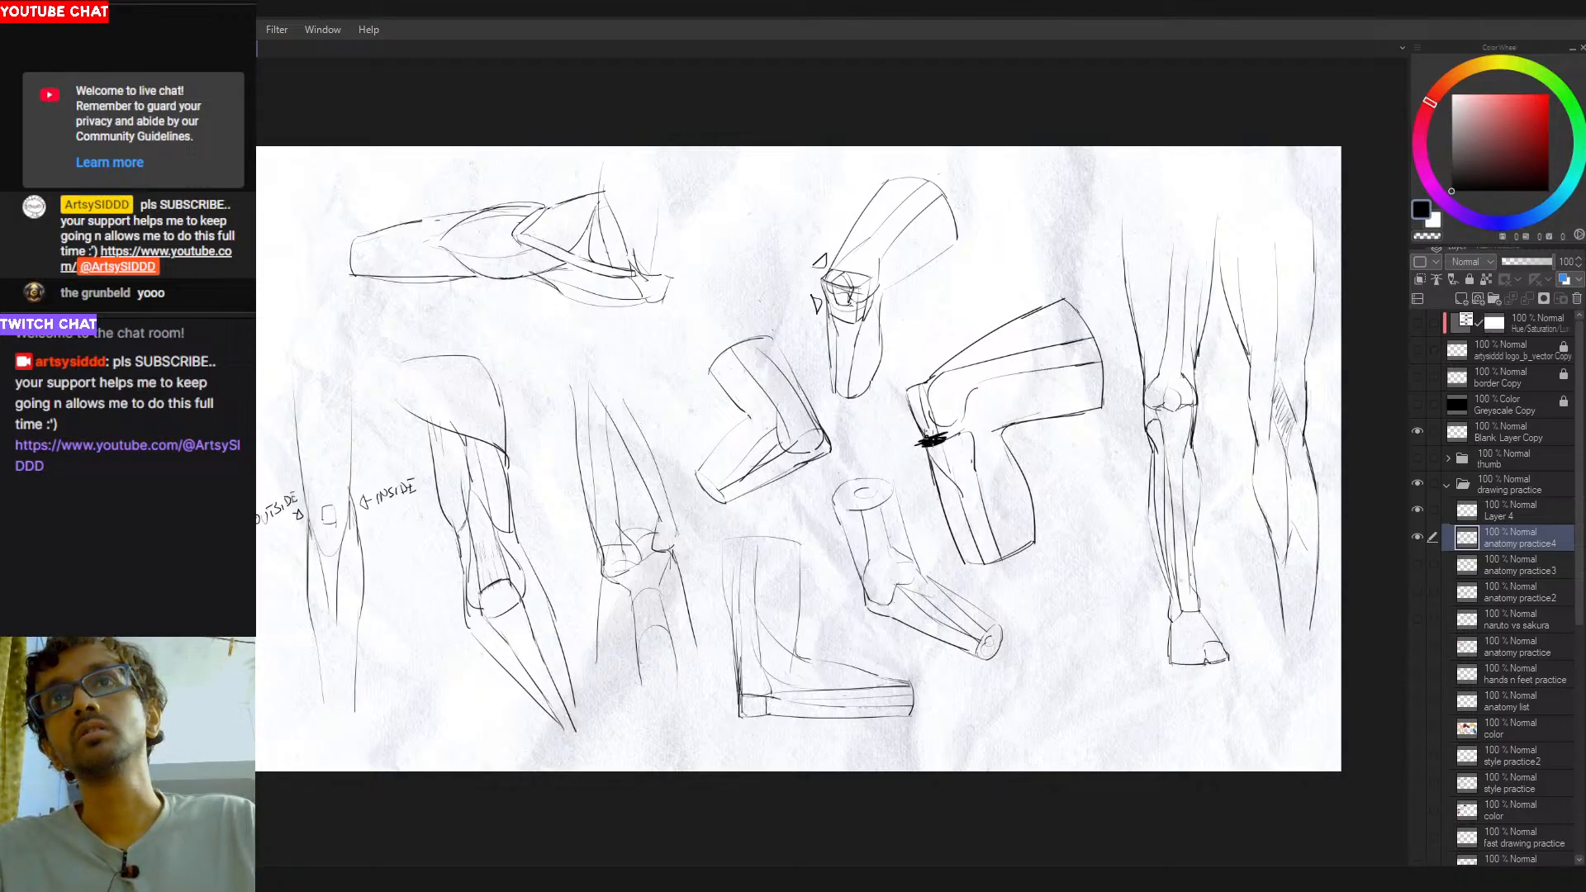
key("ctrl+z")
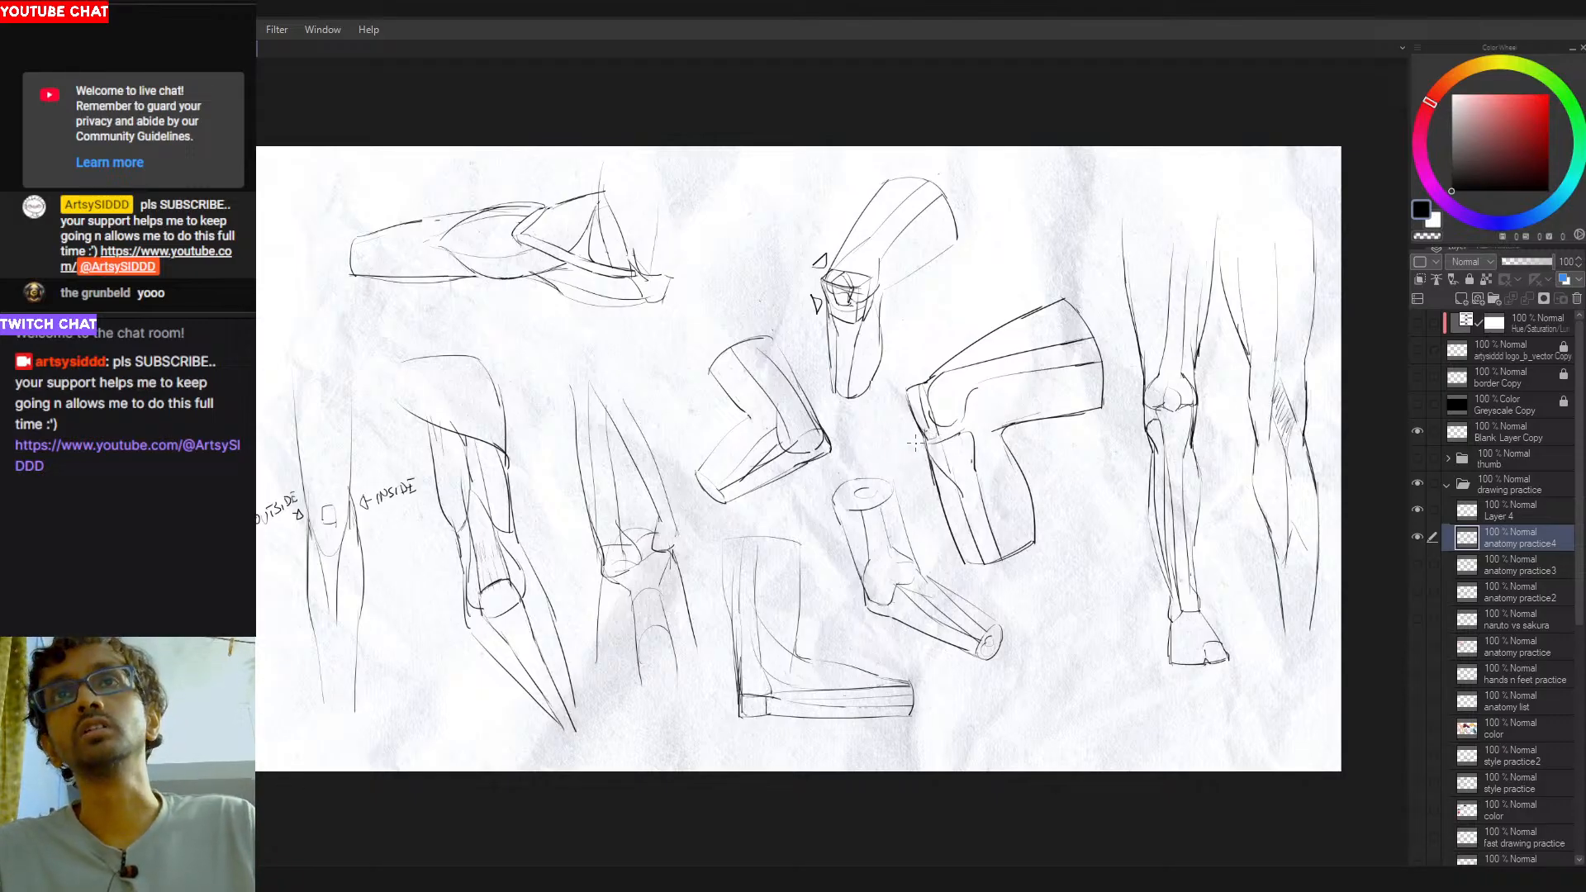
left_click_drag(909, 433, 907, 437)
mouse_move(910, 379)
left_mouse_down()
mouse_move(924, 362)
mouse_move(928, 389)
mouse_move(912, 372)
left_mouse_up()
key("ctrl+z")
key("ctrl+z")
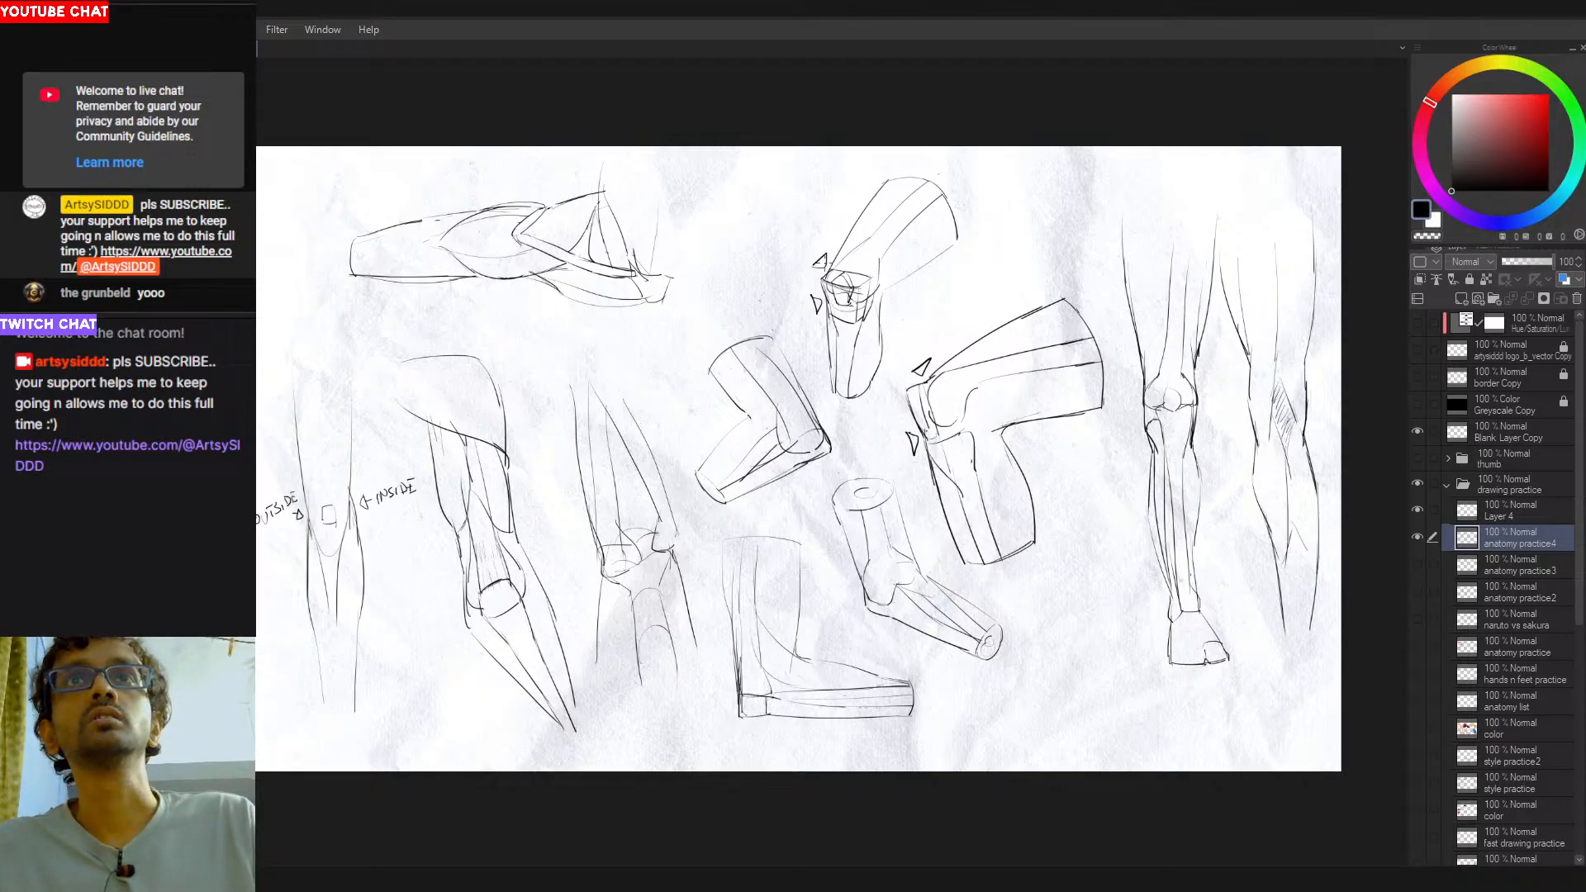
- Remove the triangular markers above and below the knees of the foreshortened and large bent-leg studies
key("ctrl+z")
key("ctrl+z")
mouse_move(829, 298)
left_mouse_down()
mouse_move(801, 271)
mouse_move(821, 265)
mouse_move(808, 329)
mouse_move(858, 455)
mouse_move(824, 271)
left_mouse_up()
left_click_drag(871, 647, 924, 633)
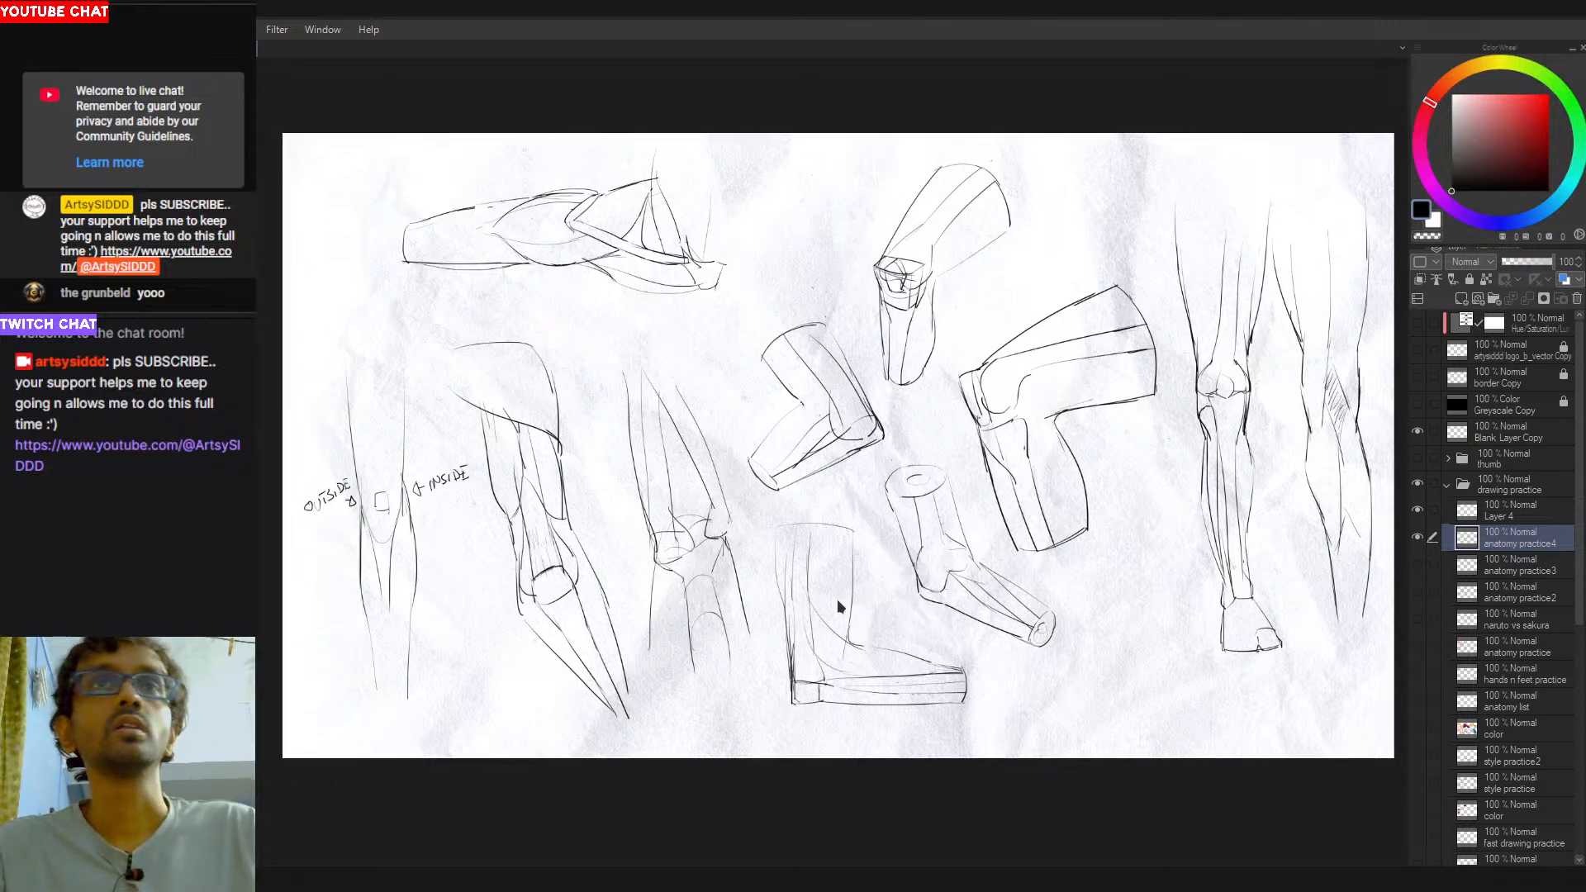
left_click_drag(645, 631, 612, 636)
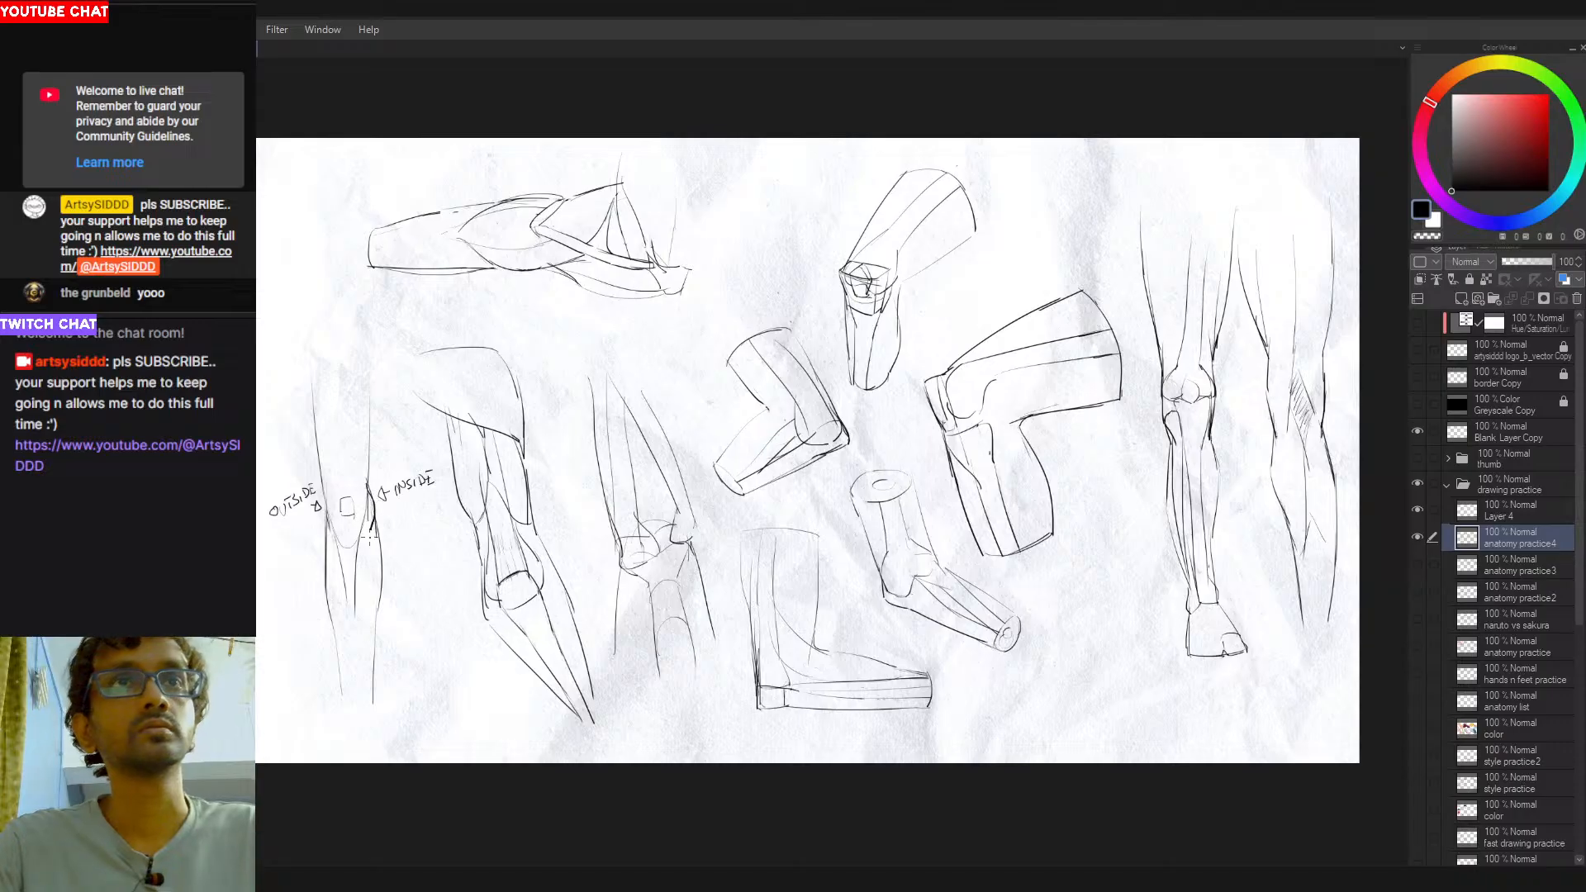
- Clear the dark strokes along the inner knee of the front-view leg labelled OUTSIDE and INSIDE
key("ctrl+z")
key("ctrl+z")
mouse_move(512, 565)
left_mouse_down()
mouse_move(500, 547)
mouse_move(555, 537)
left_mouse_up()
left_click_drag(532, 290, 489, 301)
key("ctrl+z")
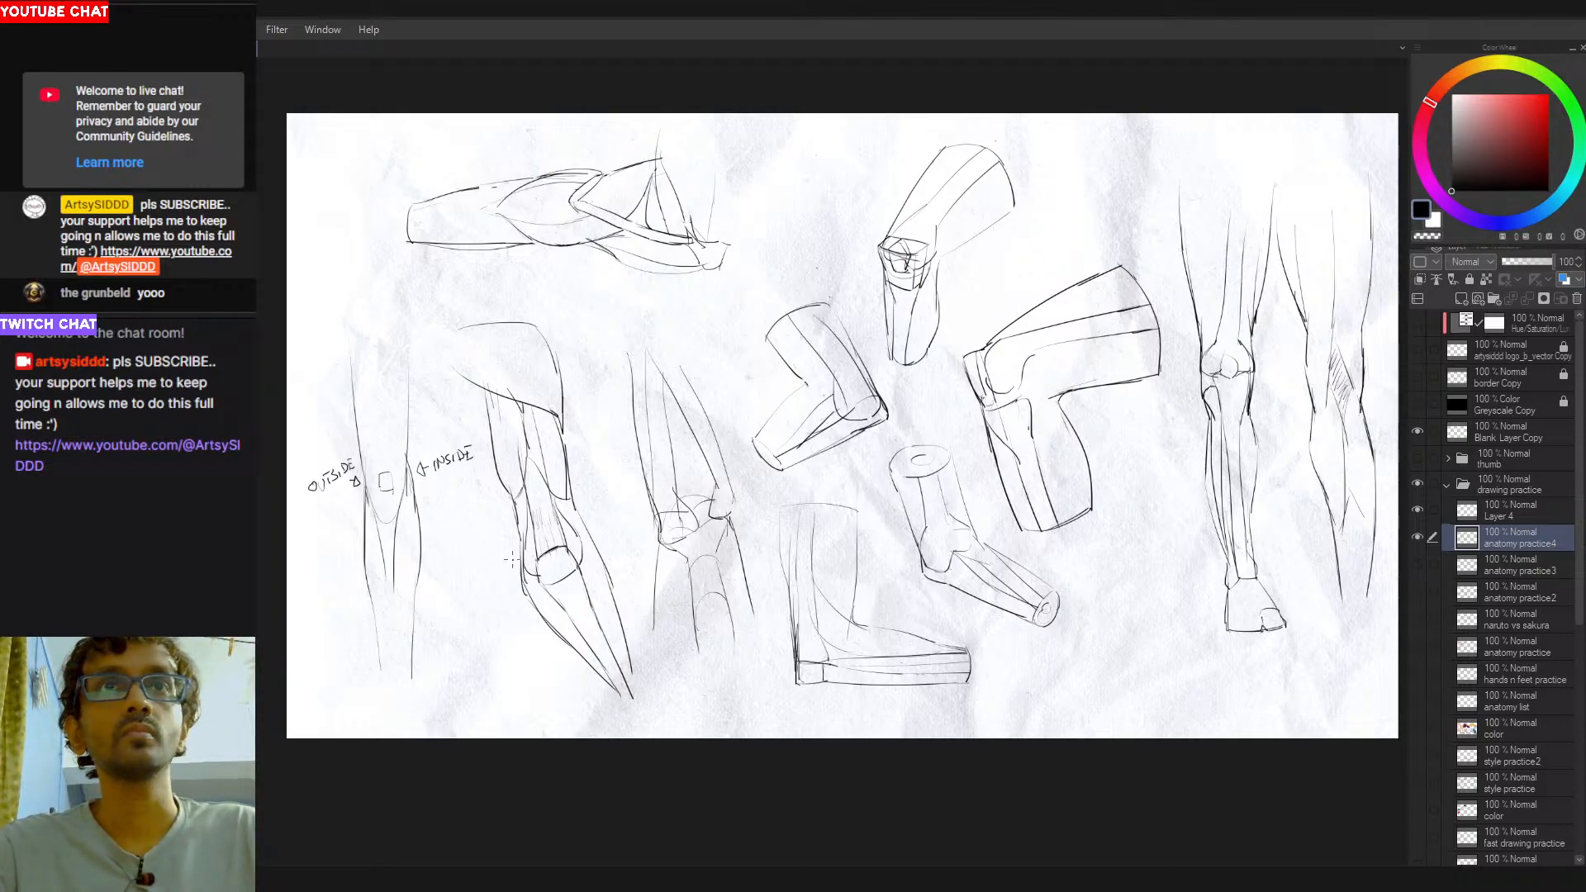
- Remove the test marks below the kneeling leg's knee and retrace the rounded joint outline in black
left_click_drag(501, 561, 533, 601)
key("ctrl+z")
key("ctrl+z")
key("ctrl+z")
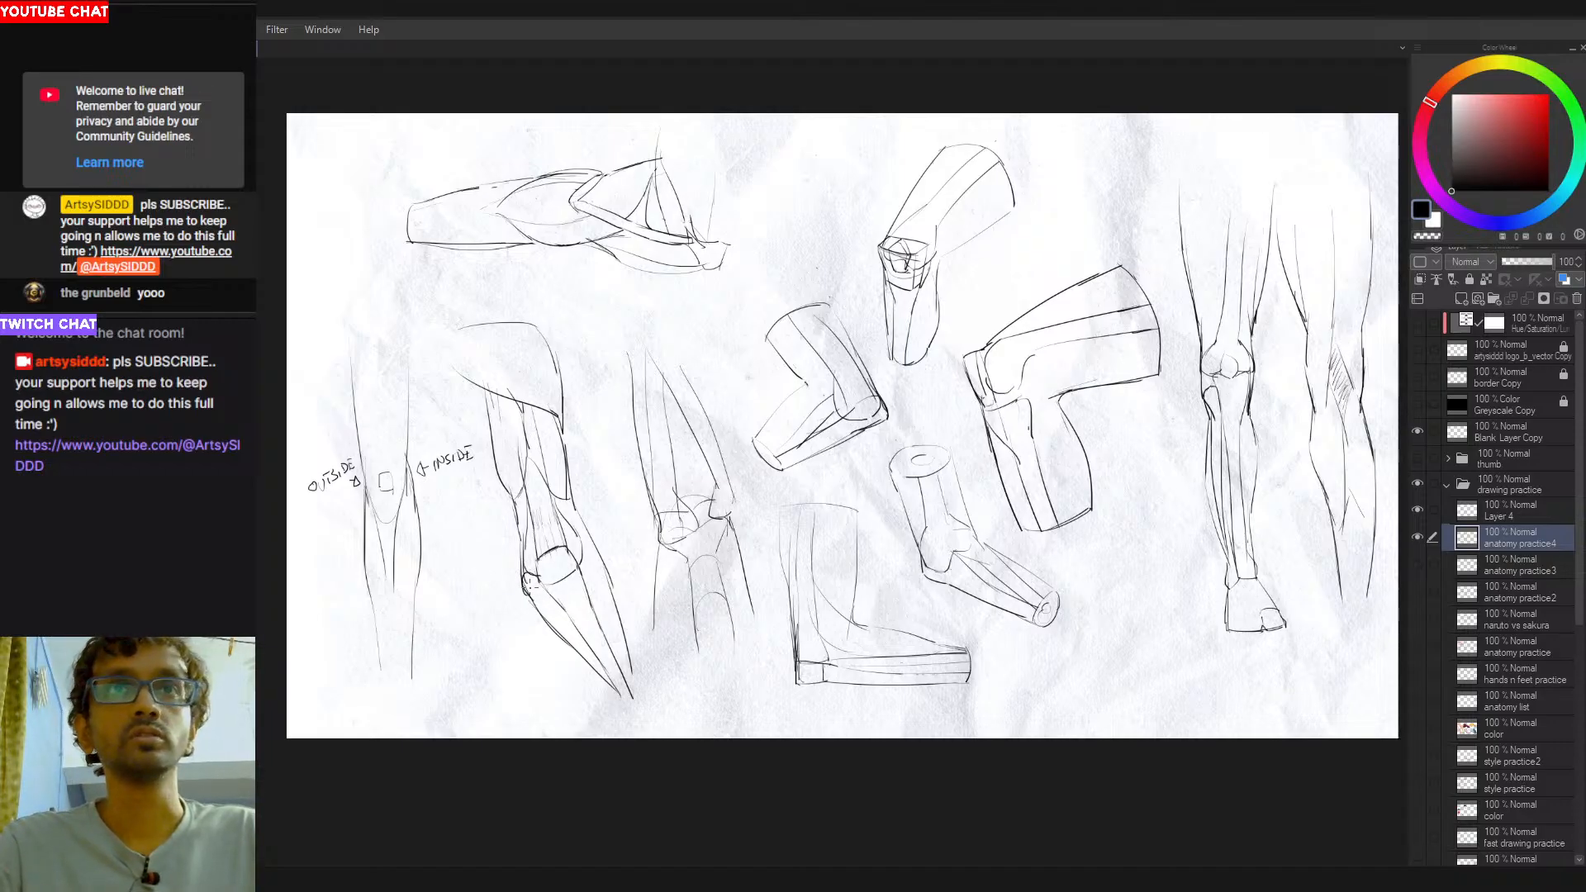
key("ctrl+z")
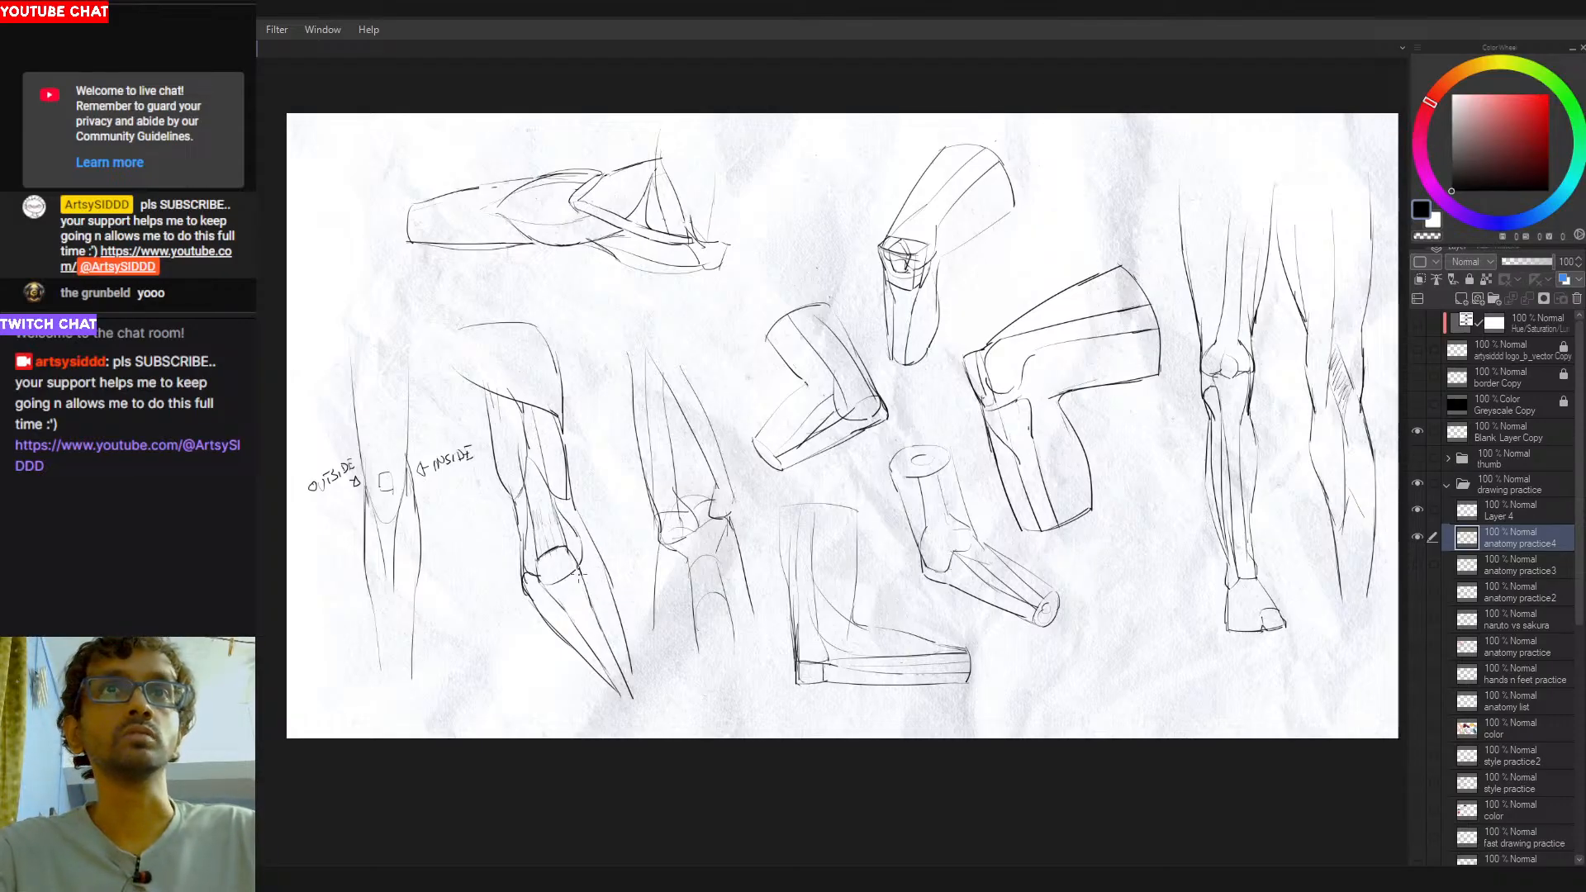
left_click_drag(543, 576, 572, 572)
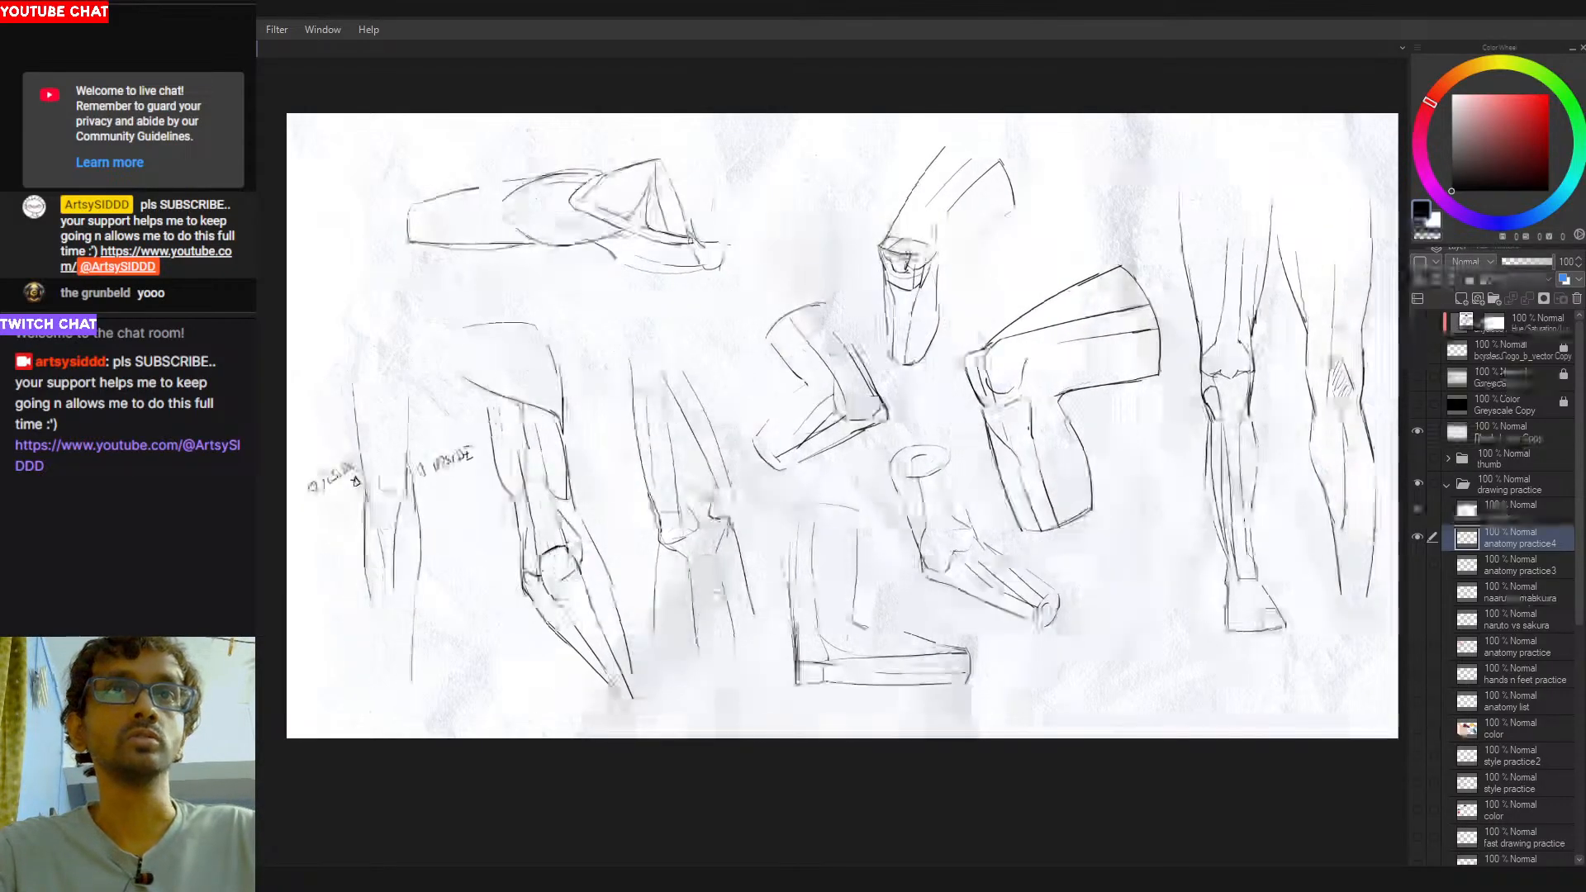
mouse_move(538, 559)
left_mouse_down()
mouse_move(548, 583)
mouse_move(577, 568)
left_mouse_up()
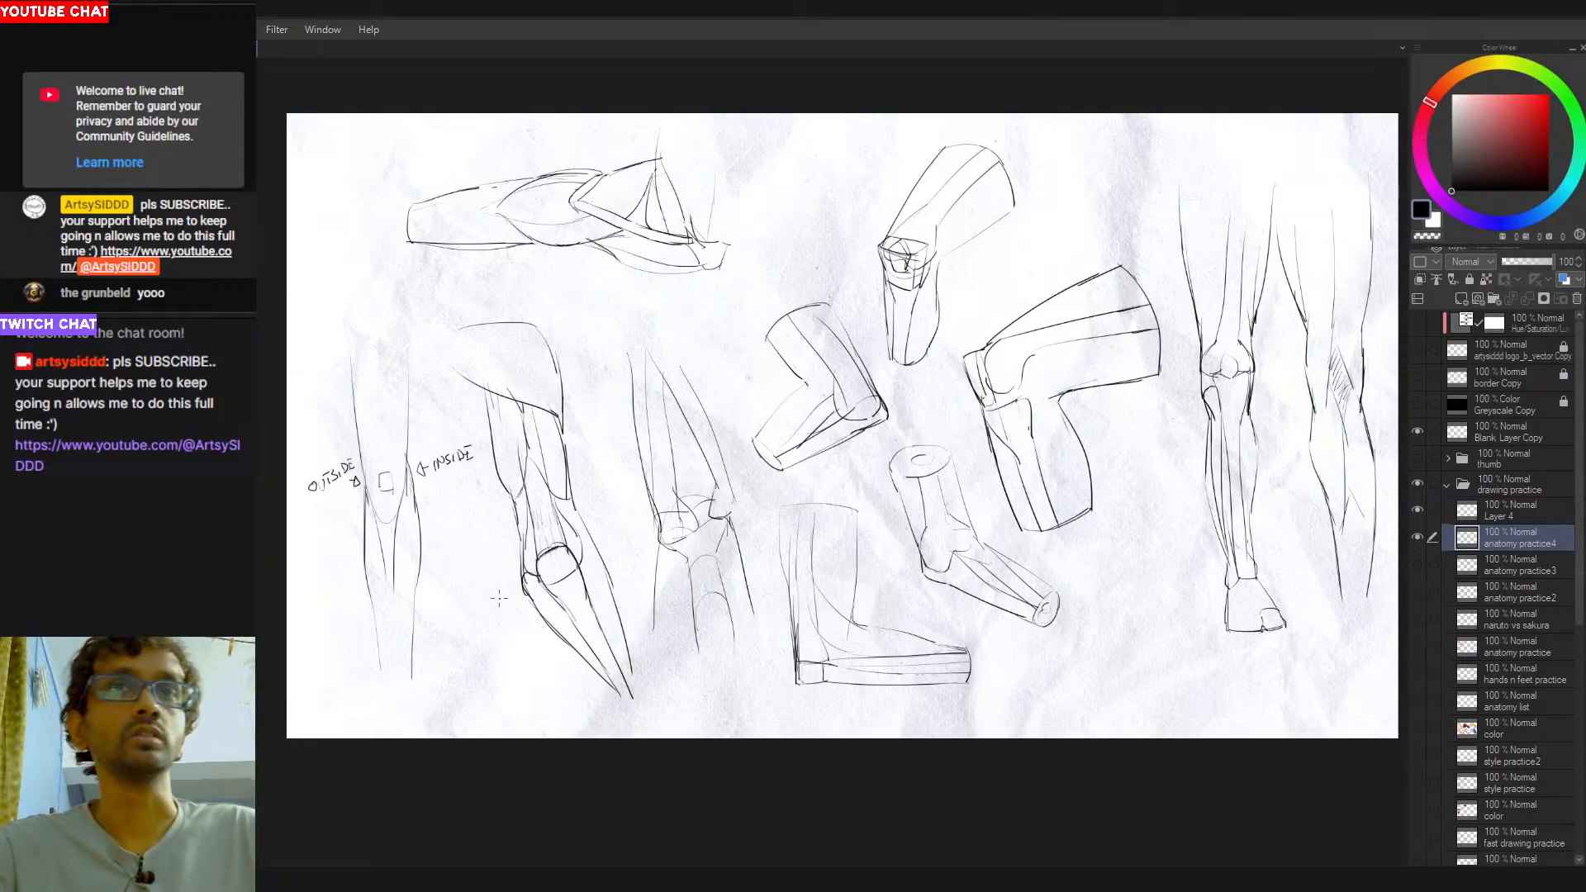
- Try black contour strokes from the kneeling leg's knee down along its calf, and undo them
left_click_drag(578, 530, 616, 660)
mouse_move(575, 551)
left_mouse_down()
mouse_move(607, 561)
mouse_move(624, 655)
left_mouse_up()
key("ctrl+z")
key("ctrl+z")
left_click_drag(578, 552, 589, 532)
key("ctrl+z")
key("ctrl+z")
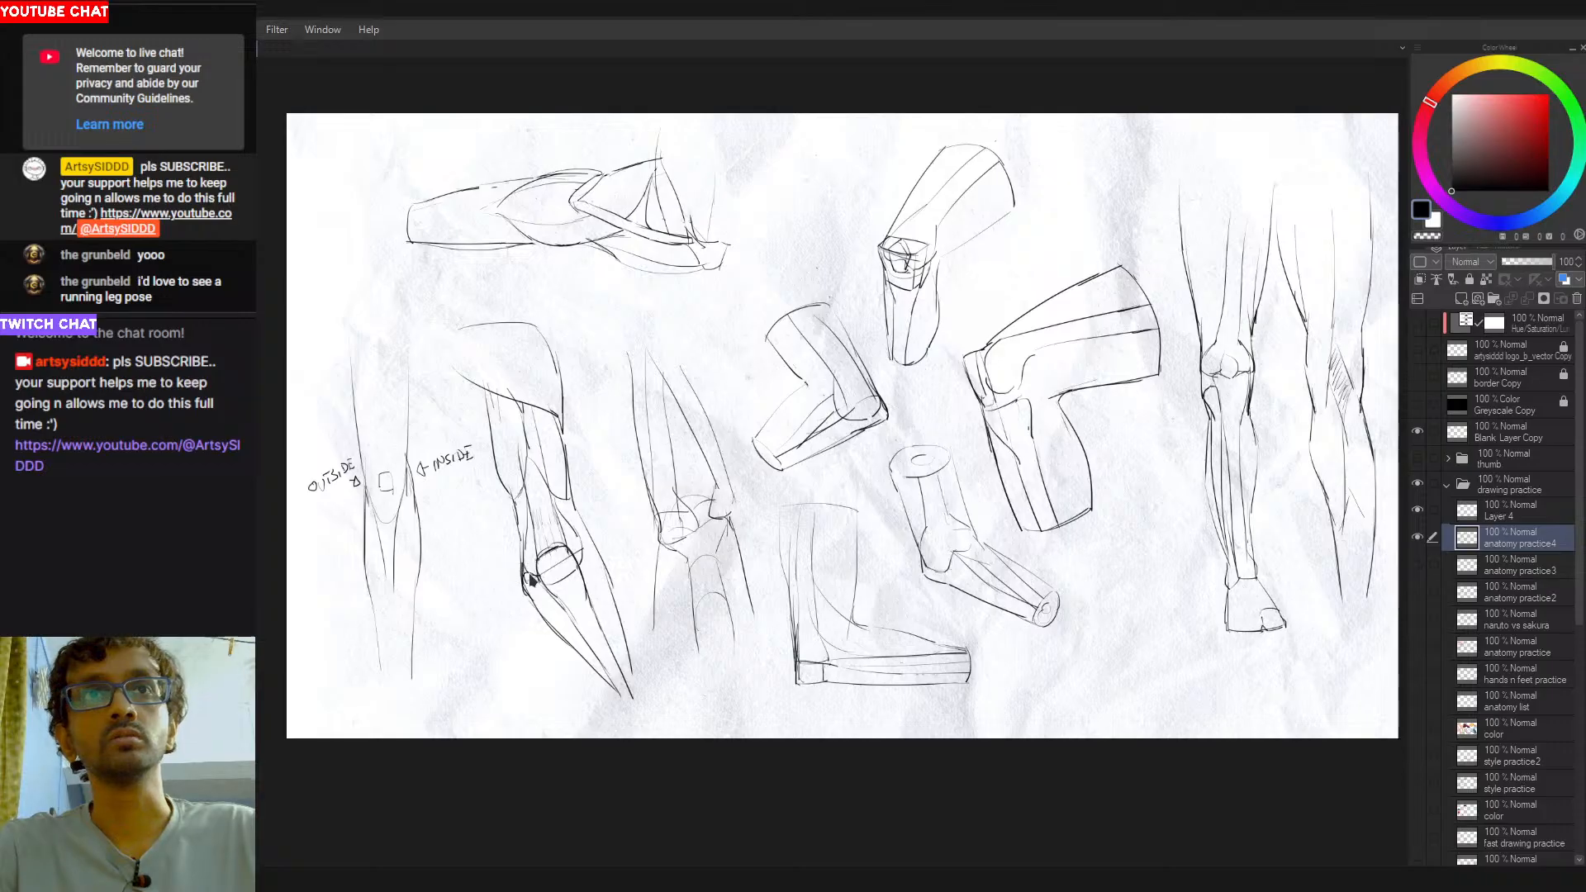
- Switch the drawing colour to bright red and sketch a slanted axis line across the kneeling leg's knee with trial side lines
left_click_drag(1516, 132, 1550, 93)
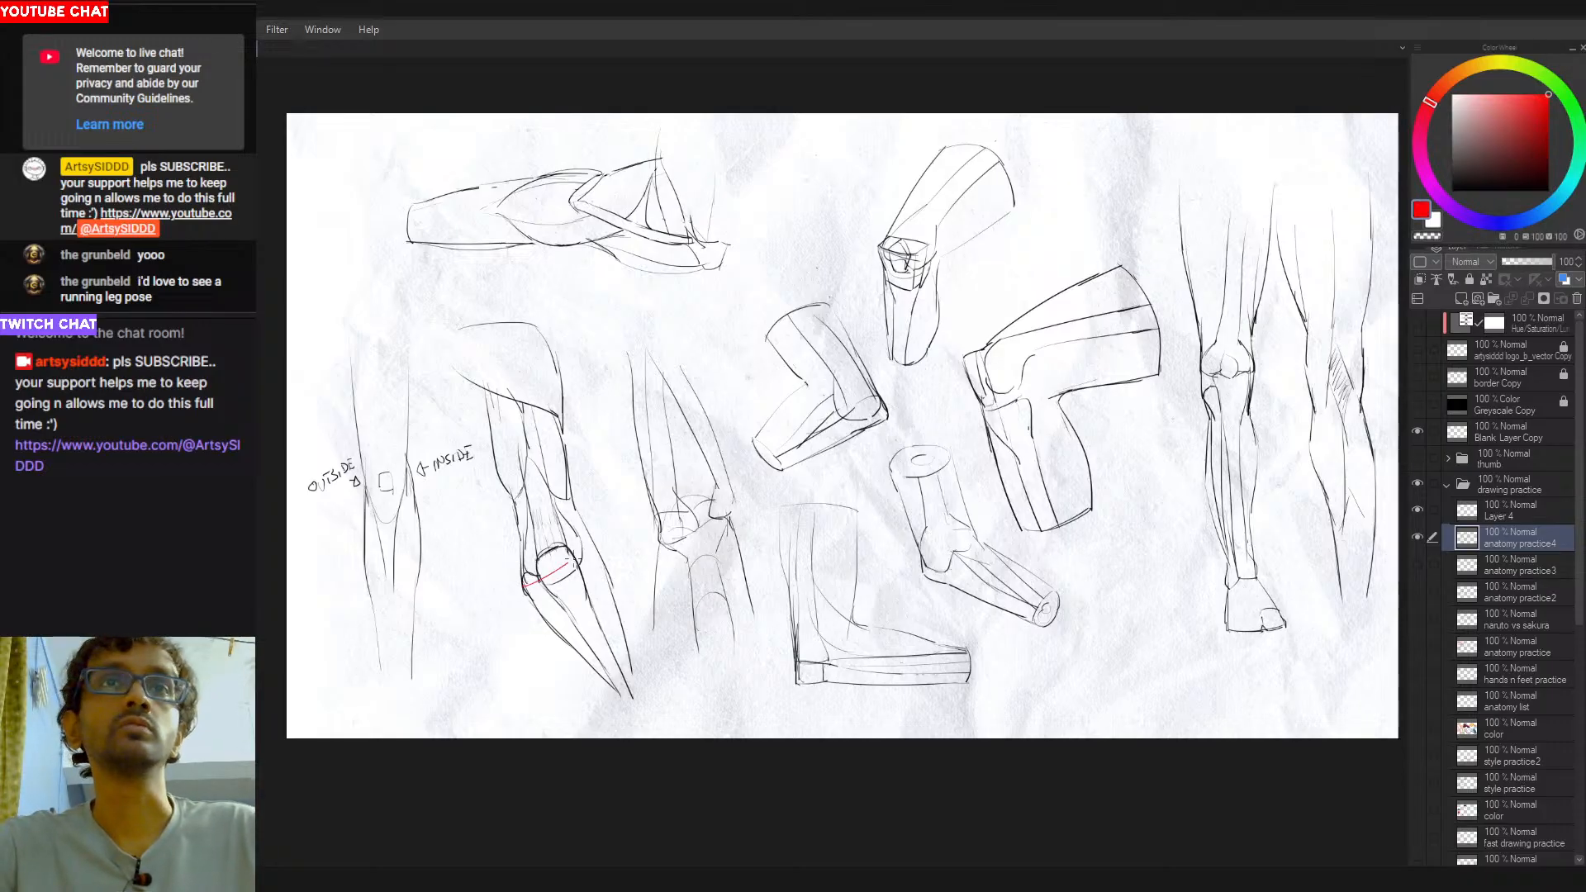
left_click_drag(523, 584, 592, 542)
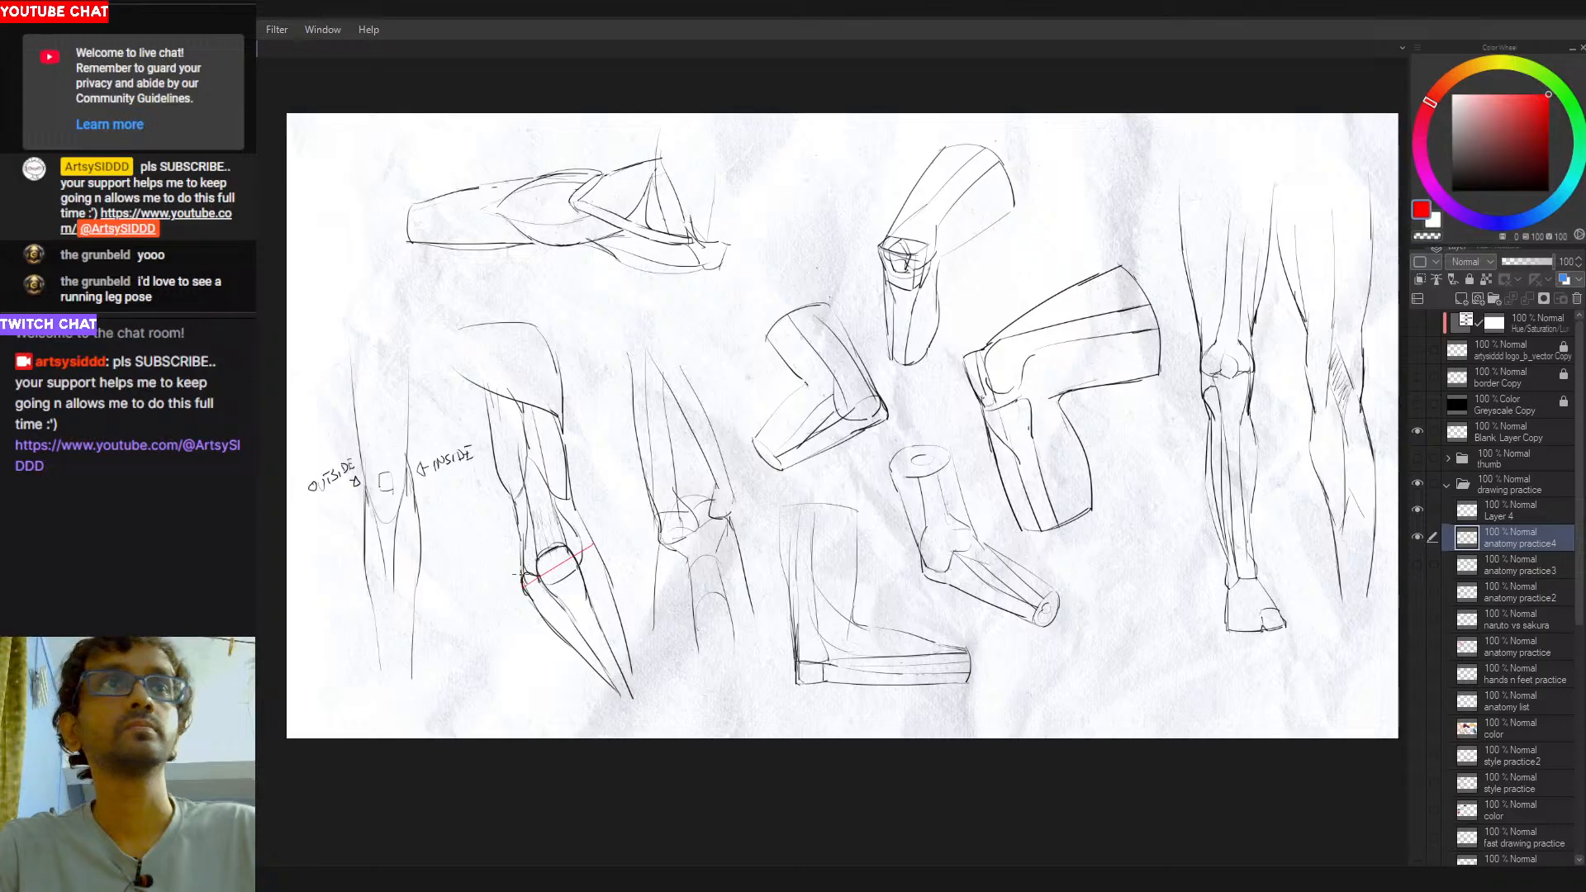
mouse_move(524, 562)
left_mouse_down()
mouse_move(586, 529)
mouse_move(613, 610)
left_mouse_up()
key("ctrl+z")
key("ctrl+z")
mouse_move(588, 541)
left_mouse_down()
mouse_move(612, 589)
mouse_move(593, 541)
mouse_move(550, 617)
mouse_move(592, 603)
mouse_move(552, 621)
mouse_move(610, 589)
left_mouse_up()
- Build a red block around the kneeling leg's knee, joining its edge to the lower thigh contour
key("ctrl+z")
key("ctrl+z")
key("ctrl+z")
key("ctrl+z")
key("ctrl+z")
mouse_move(523, 565)
left_mouse_down()
mouse_move(515, 498)
mouse_move(523, 566)
left_mouse_up()
key("ctrl+z")
mouse_move(523, 572)
left_mouse_down()
mouse_move(602, 517)
mouse_move(585, 529)
left_mouse_up()
key("ctrl+z")
key("ctrl+z")
left_click_drag(526, 579, 588, 539)
key("ctrl+z")
left_click_drag(557, 439, 587, 545)
key("ctrl+z")
left_click_drag(560, 475, 589, 538)
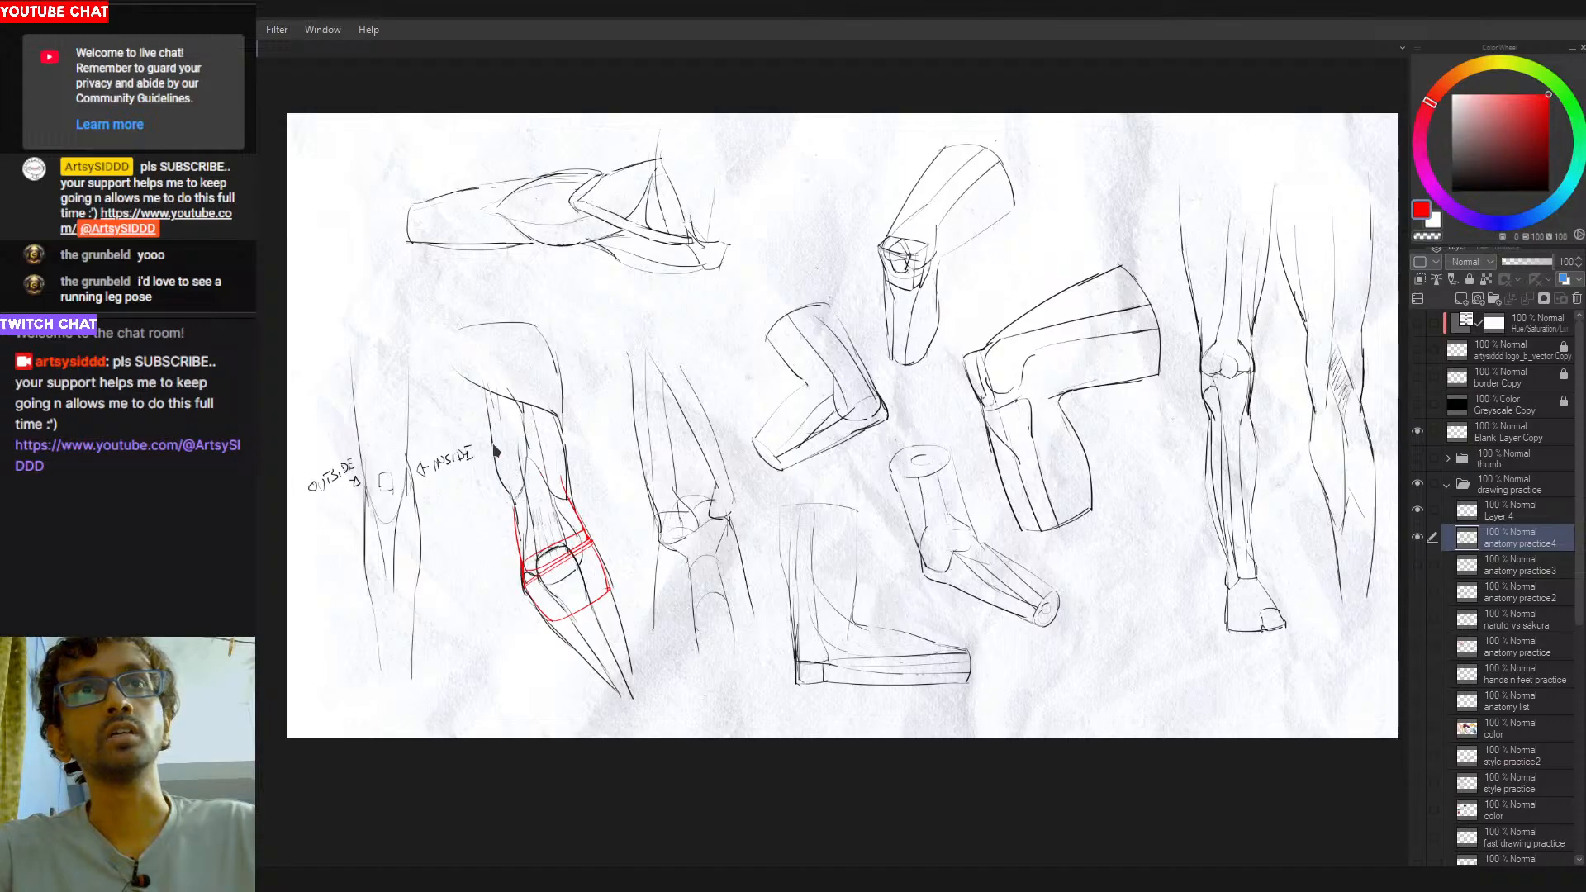
- Extend the red construction up both sides of the kneeling leg's thigh and close it with a box-like end
mouse_move(485, 391)
left_mouse_down()
mouse_move(519, 555)
mouse_move(555, 369)
mouse_move(540, 373)
mouse_move(569, 500)
left_mouse_up()
key("ctrl+z")
key("ctrl+z")
key("ctrl+z")
key("ctrl+z")
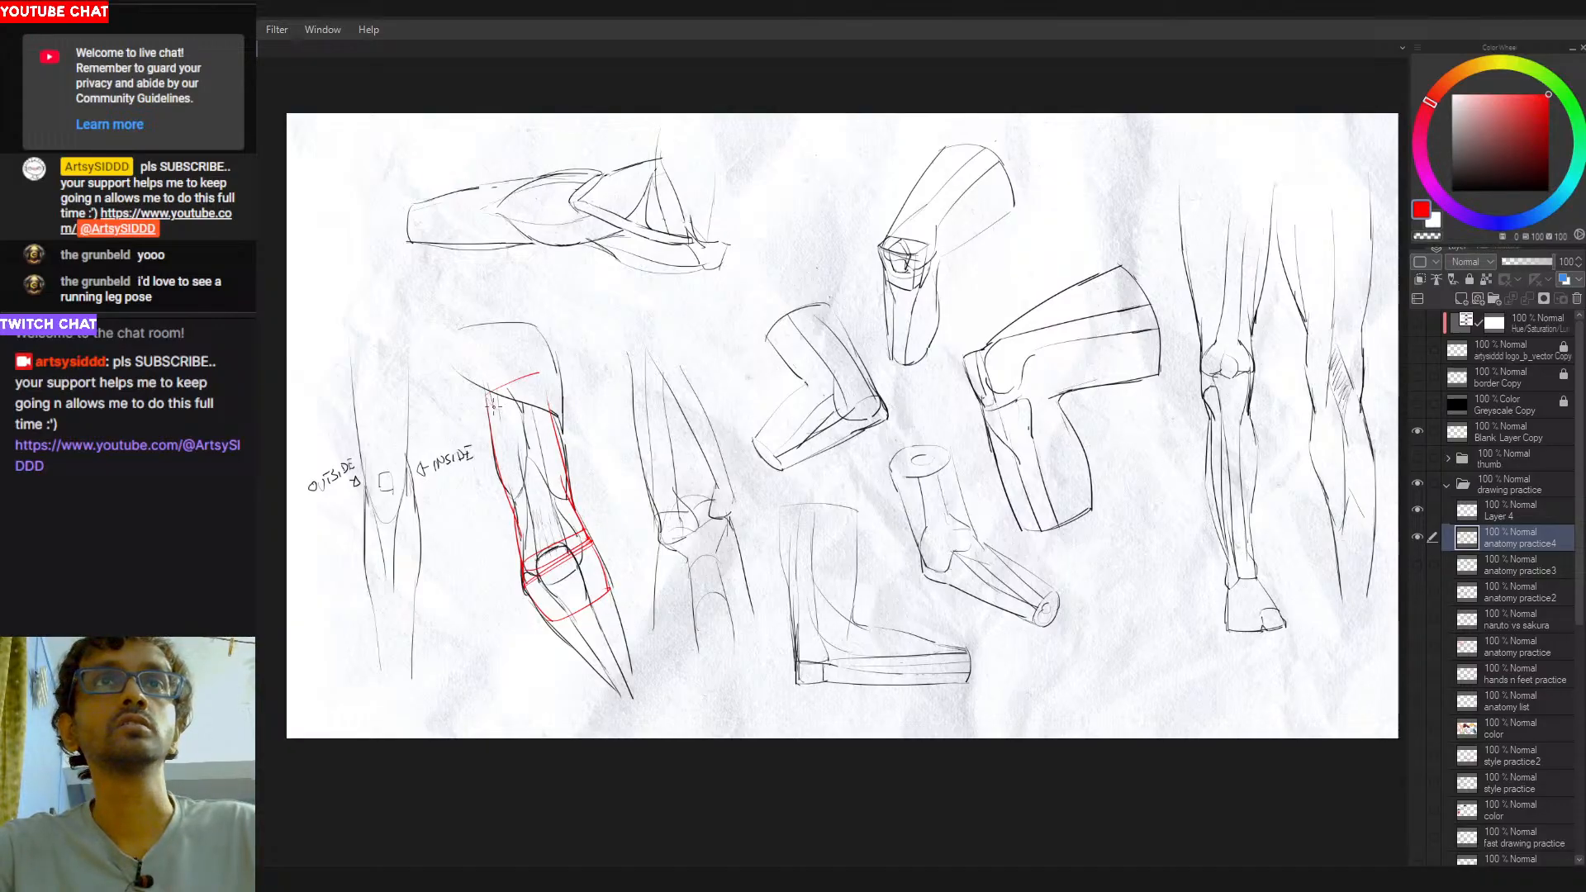
left_click_drag(539, 381, 544, 386)
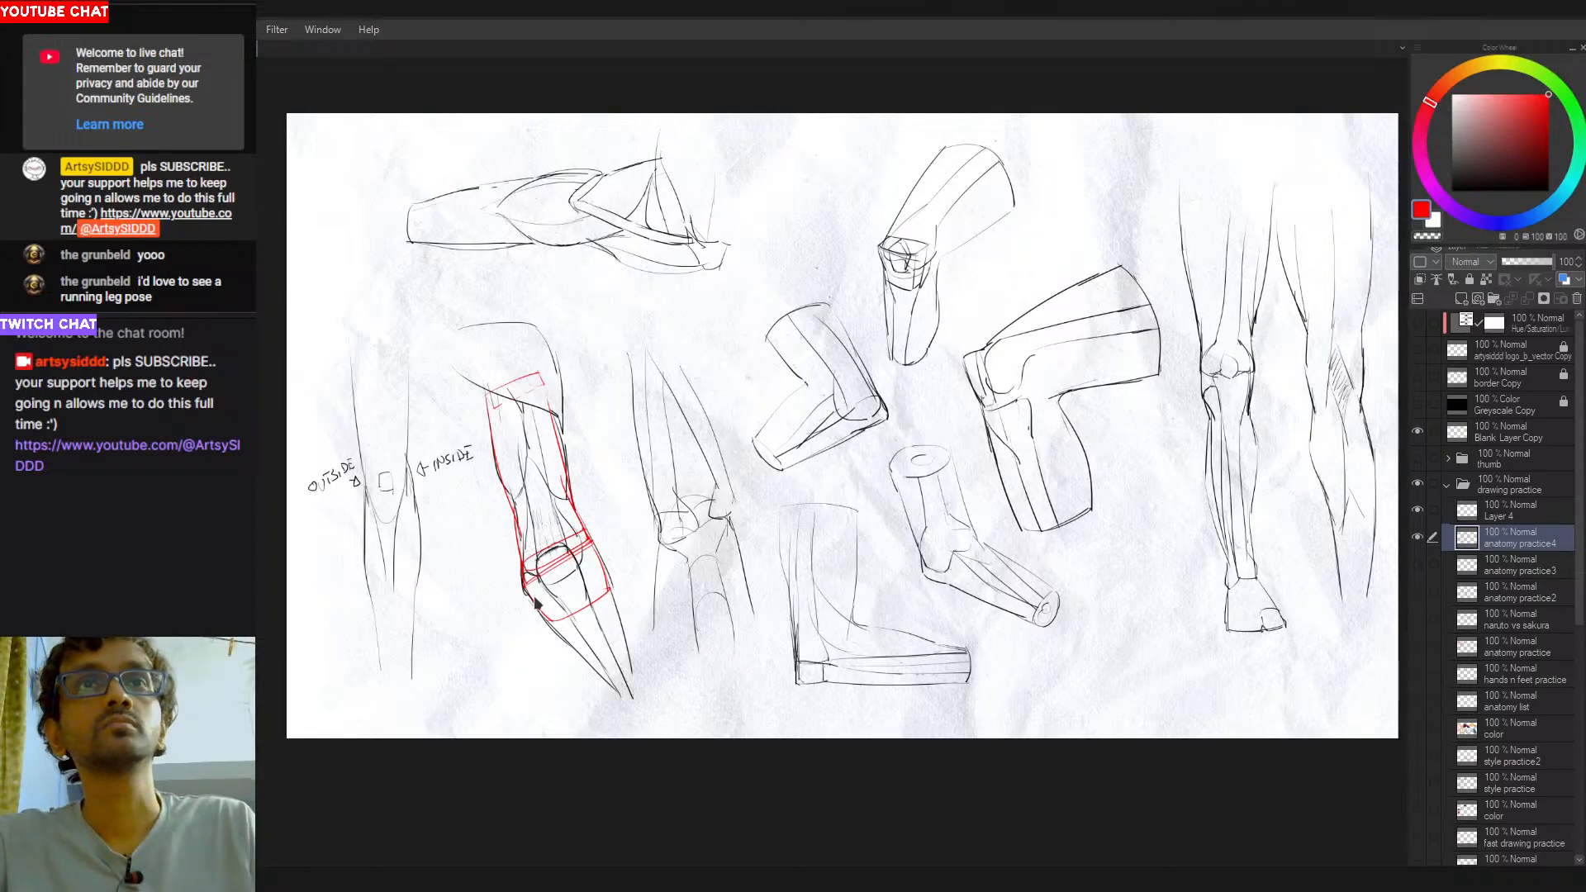
- Undo all red construction strokes on the kneeling leg and return the drawing colour to black
key("ctrl+z")
key("ctrl+z")
key("ctrl+z")
key("ctrl+z")
key("ctrl+z")
key("ctrl+z")
key("ctrl+z")
key("ctrl+z")
key("ctrl+z")
key("ctrl+z")
key("ctrl+z")
key("ctrl+z")
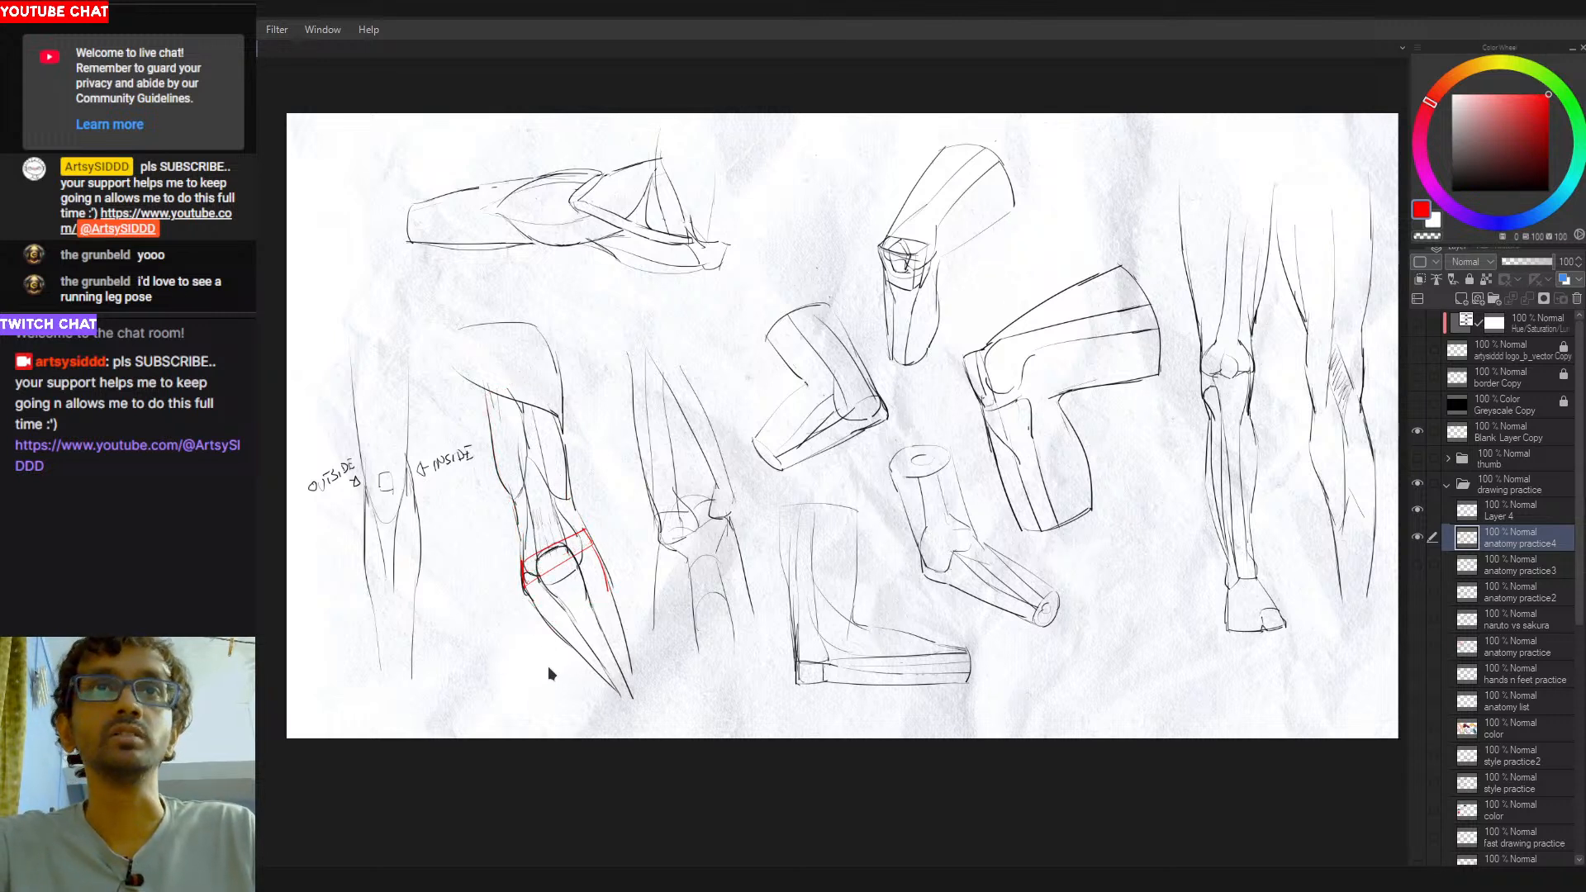
key("ctrl+z")
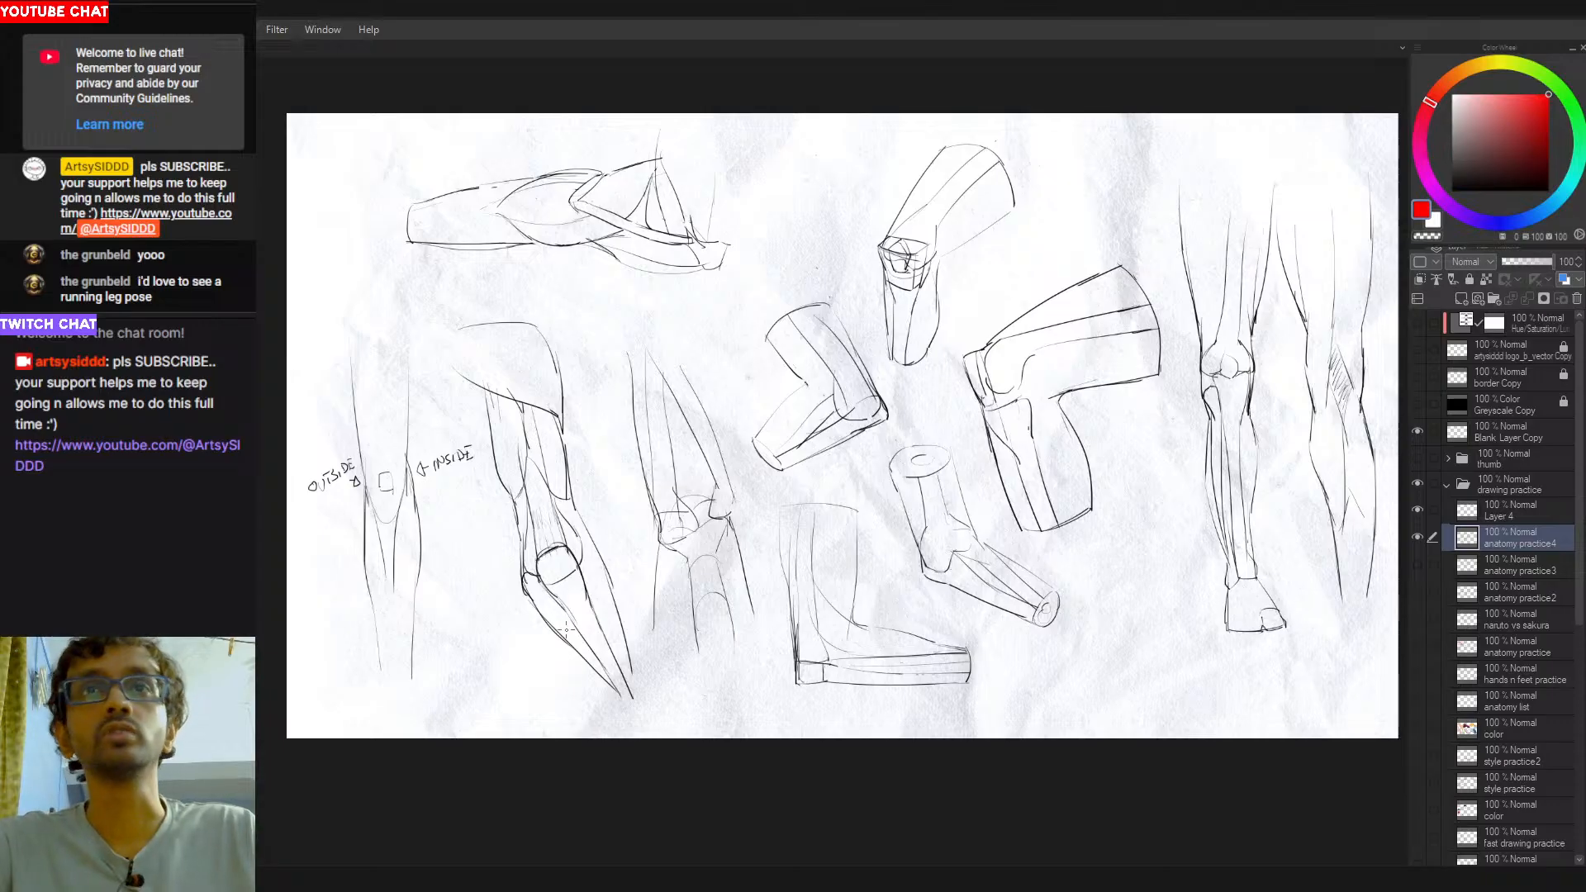
mouse_move(542, 555)
left_mouse_down()
mouse_move(571, 549)
mouse_move(551, 584)
mouse_move(568, 578)
left_mouse_up()
key("ctrl+z")
key("ctrl+z")
left_click(1288, 155)
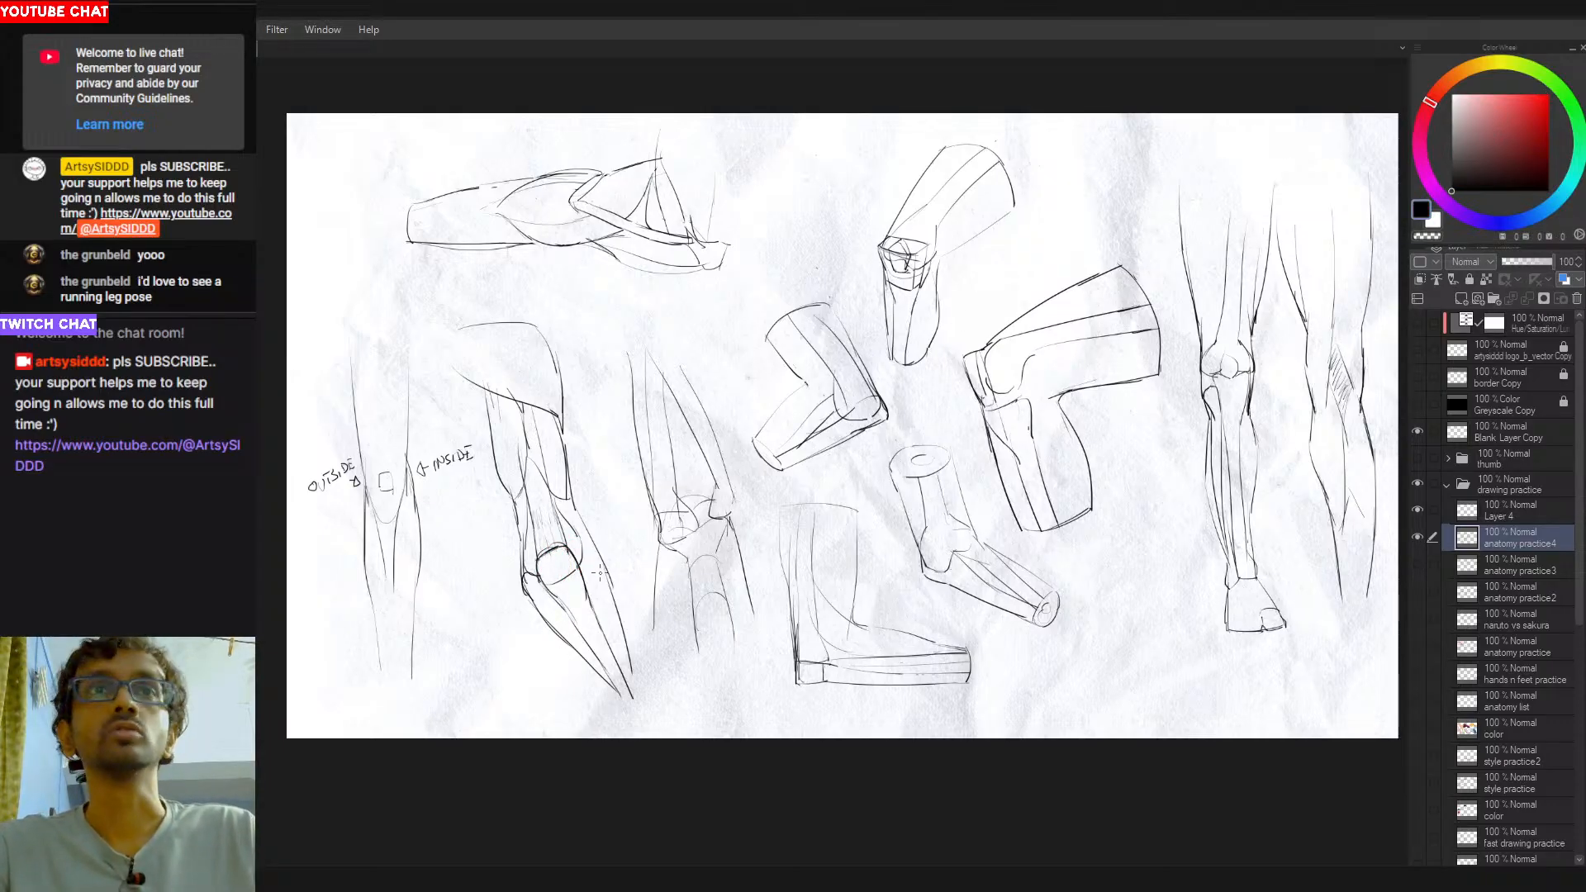
- Sketch a dark arch across the knee of the leg study beside the kneeling leg and a stroke down its thigh
left_click_drag(765, 517, 706, 529)
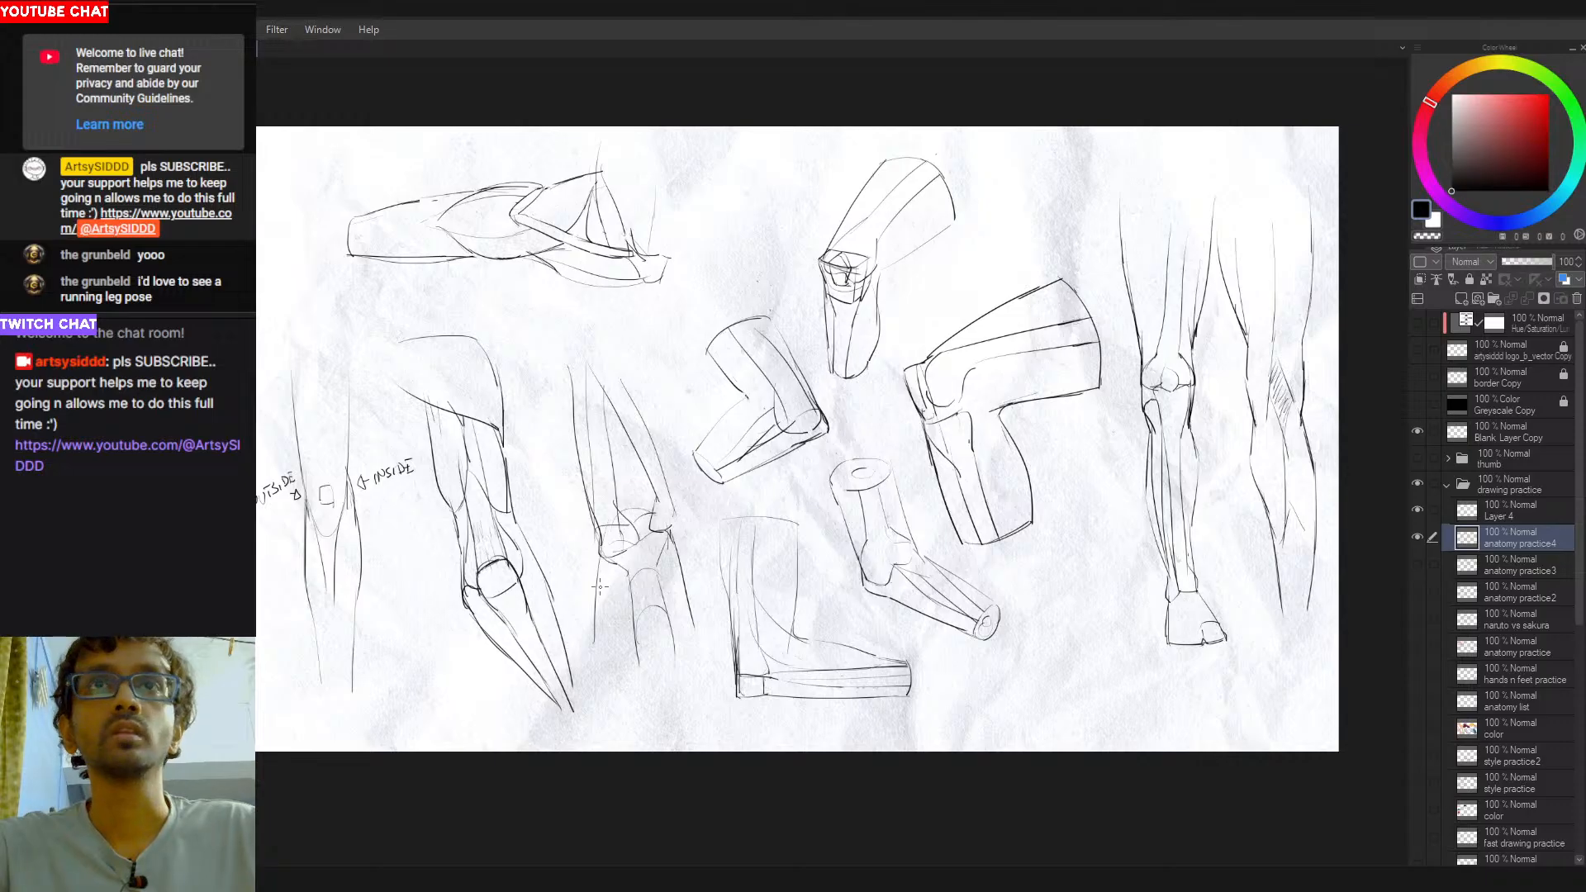
key("ctrl+z")
left_click_drag(600, 583, 672, 586)
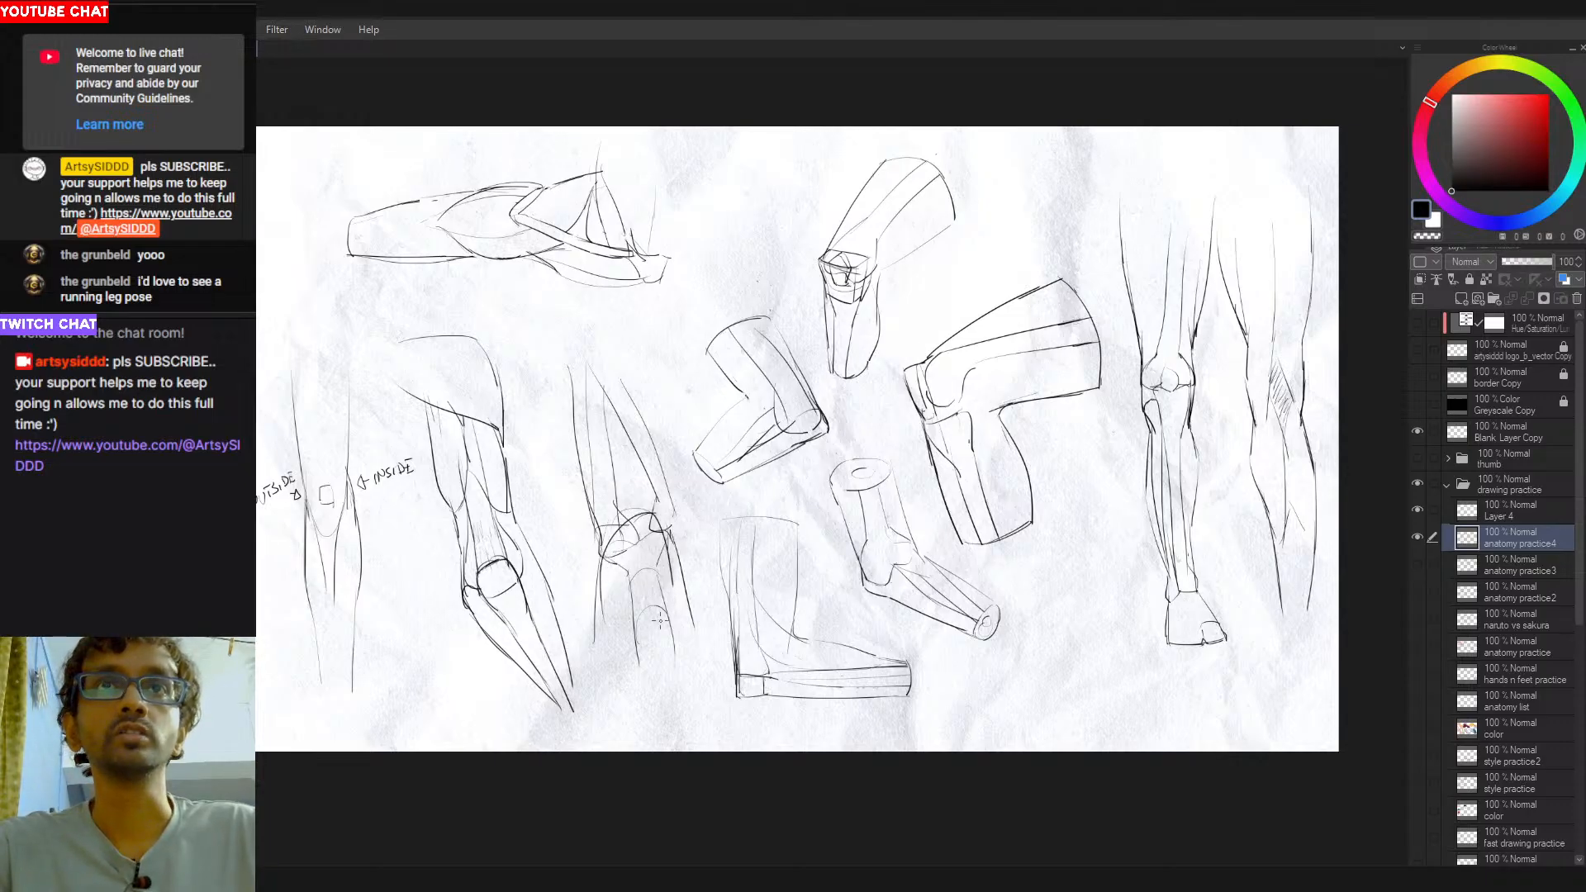
key("ctrl+z")
left_click_drag(594, 397, 610, 549)
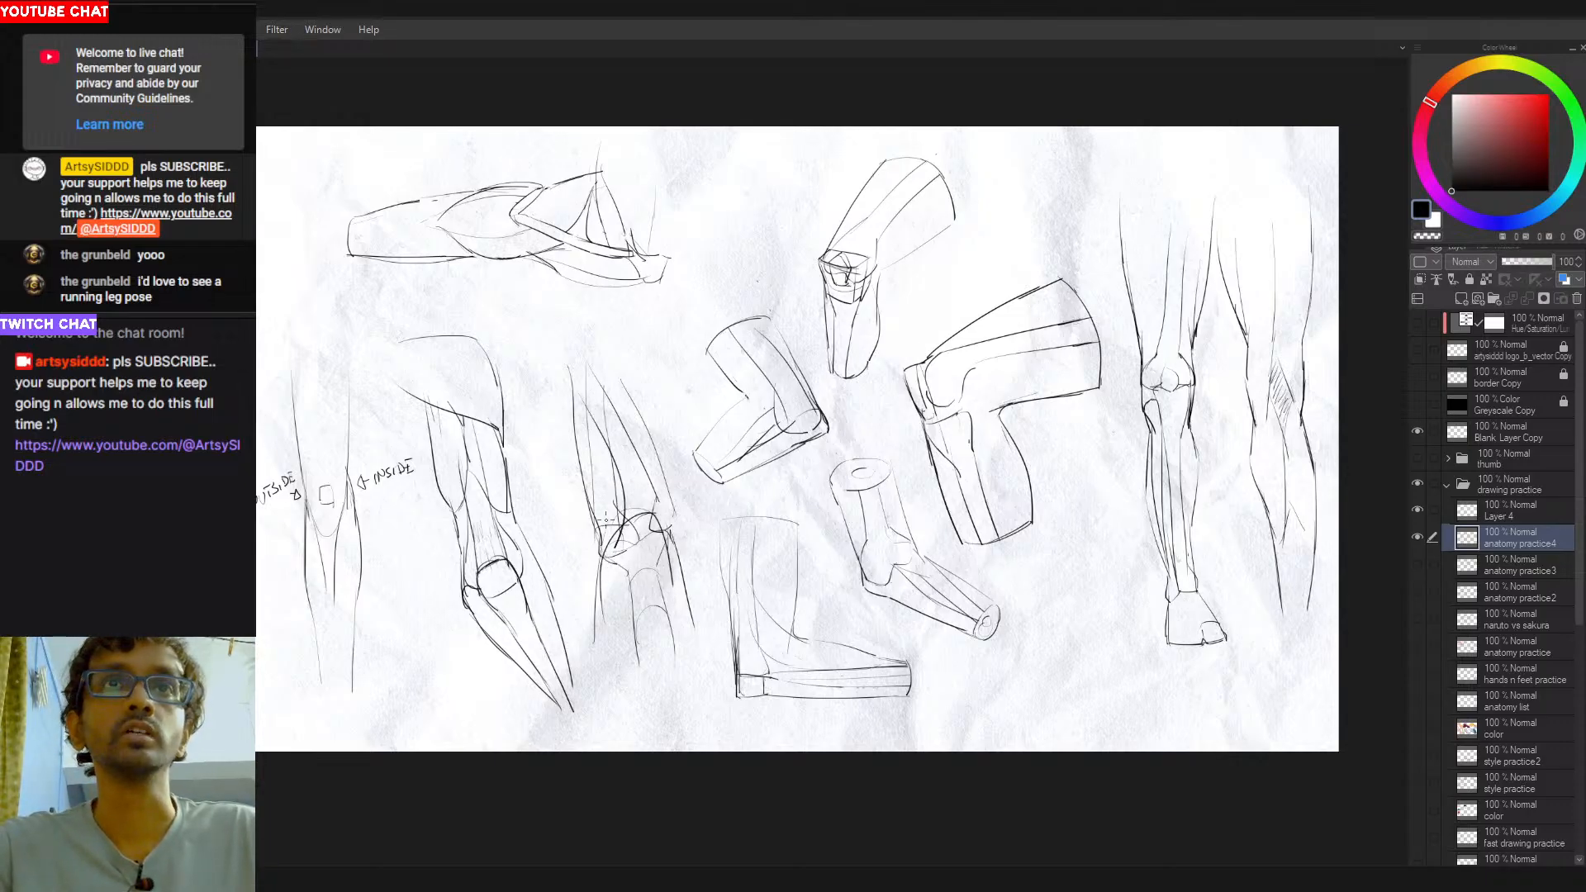
- Try diagonal strokes down that leg's thigh to the inner knee, and undo them together with the knee arch
left_click_drag(612, 409, 662, 533)
key("ctrl+z")
left_click_drag(609, 401, 661, 520)
key("ctrl+z")
mouse_move(612, 439)
left_mouse_down()
mouse_move(678, 531)
mouse_move(633, 461)
mouse_move(677, 543)
left_mouse_up()
key("ctrl+z")
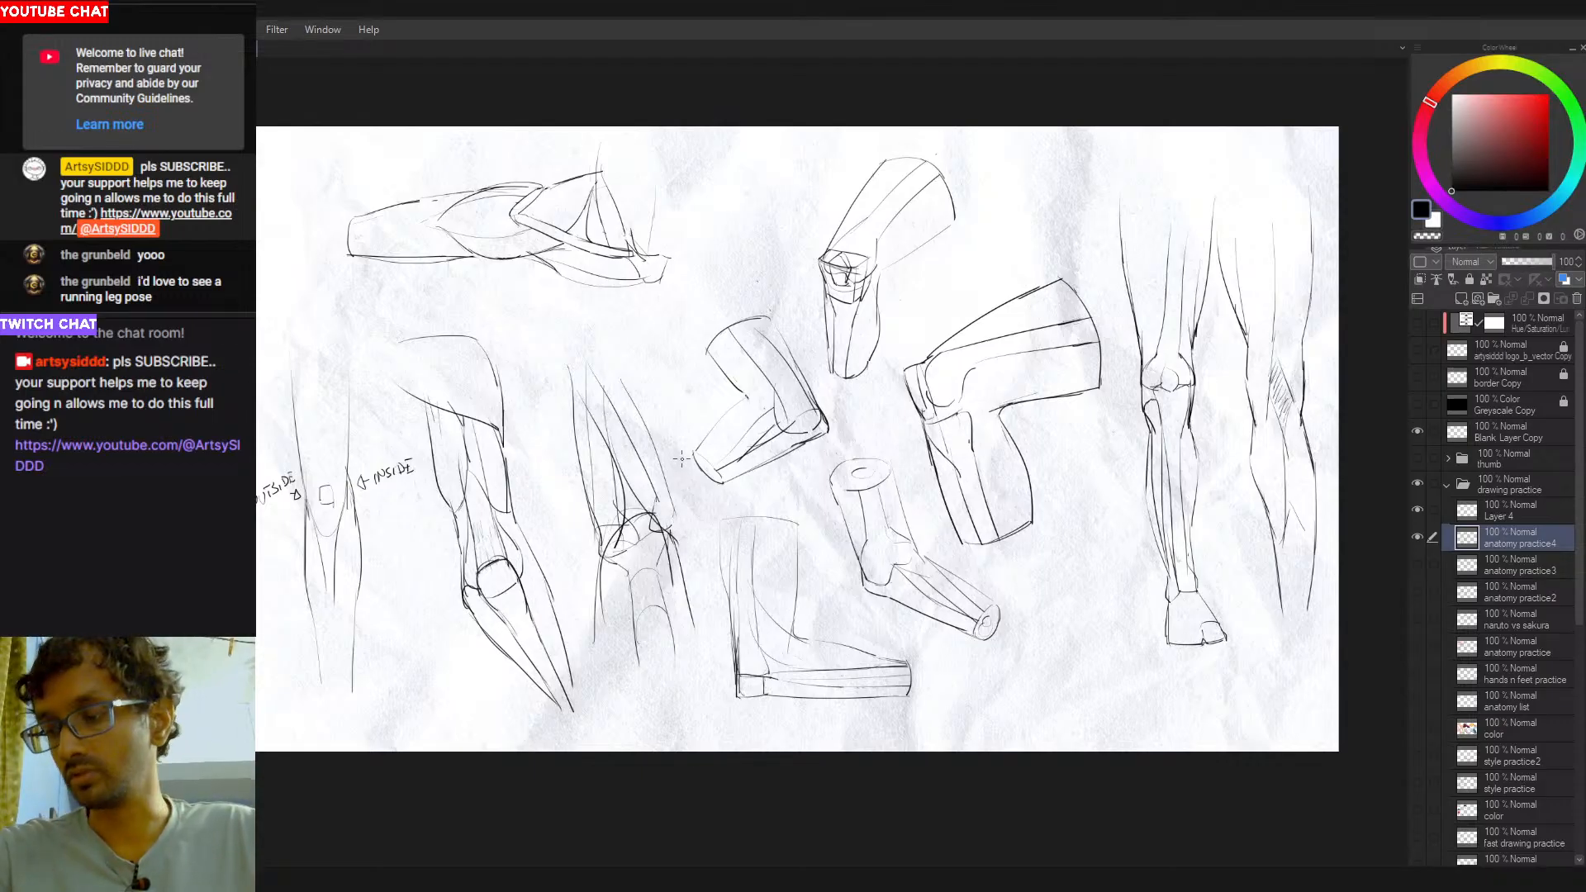
left_click_drag(617, 391, 662, 535)
key("ctrl+z")
key("ctrl+z")
key("ctrl+z")
key("ctrl+z")
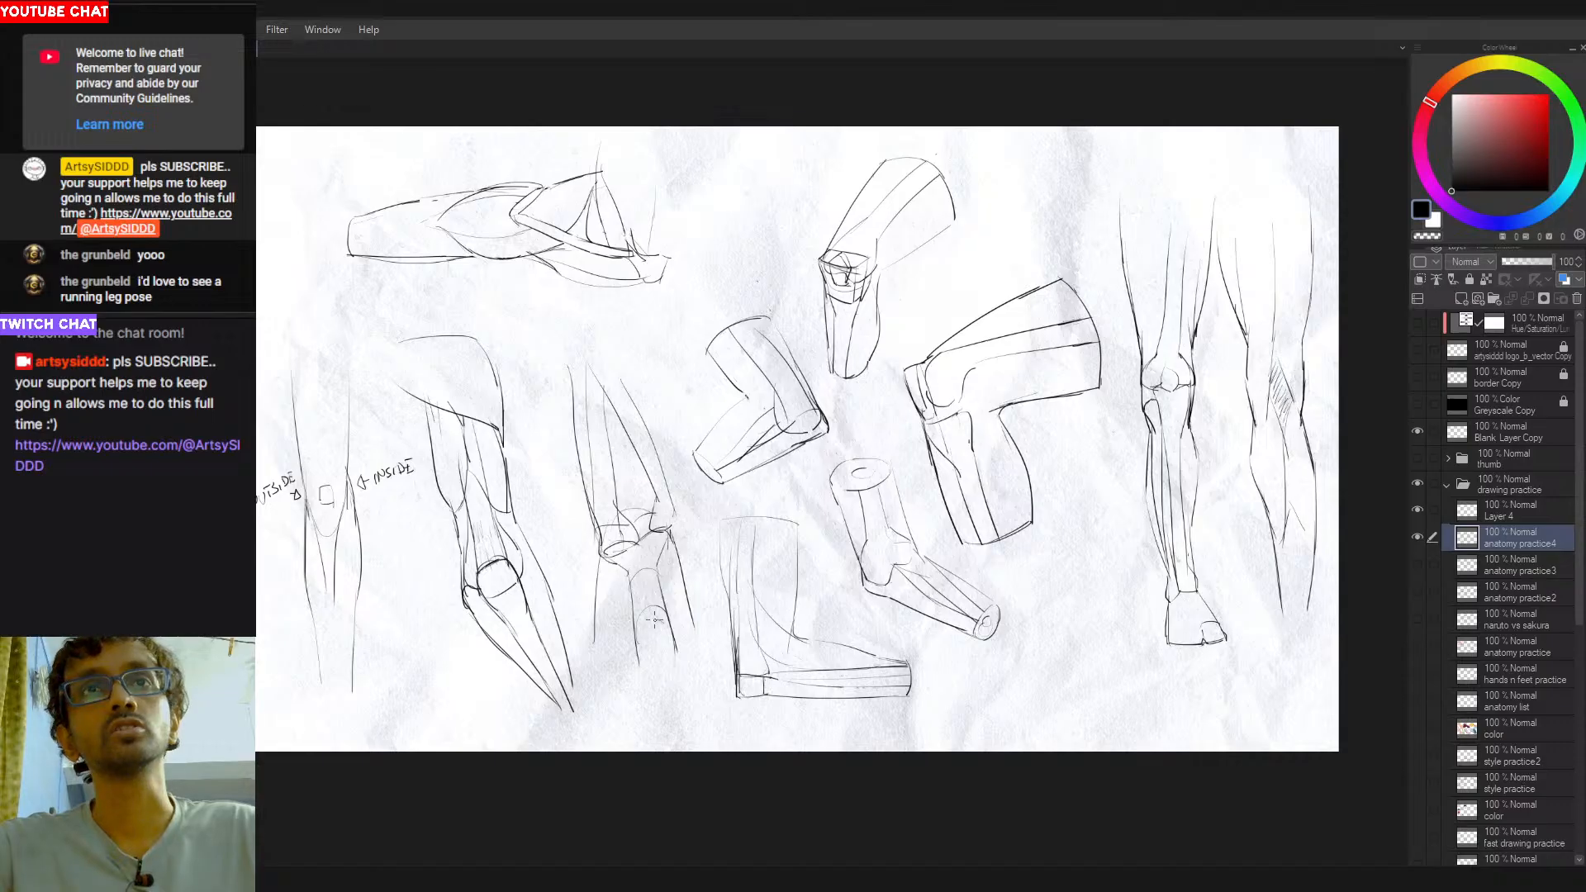
- Add cross-contour lines to the thigh, knee and shin of the leg study beside the kneeling leg
left_click_drag(597, 499, 614, 501)
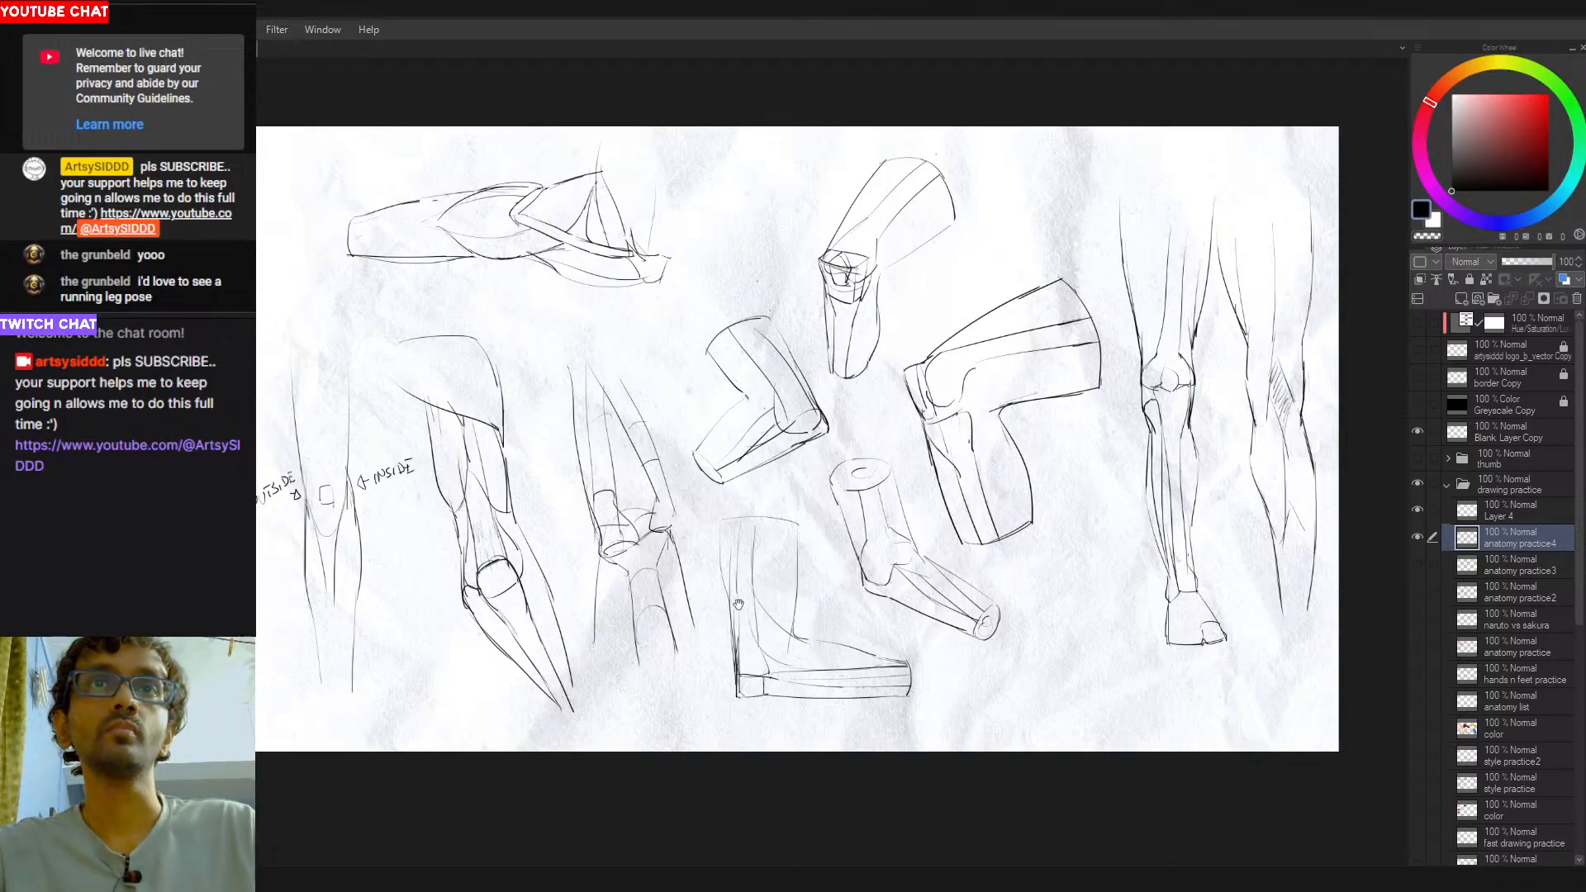
left_click_drag(731, 613, 667, 612)
left_click_drag(677, 466, 745, 444)
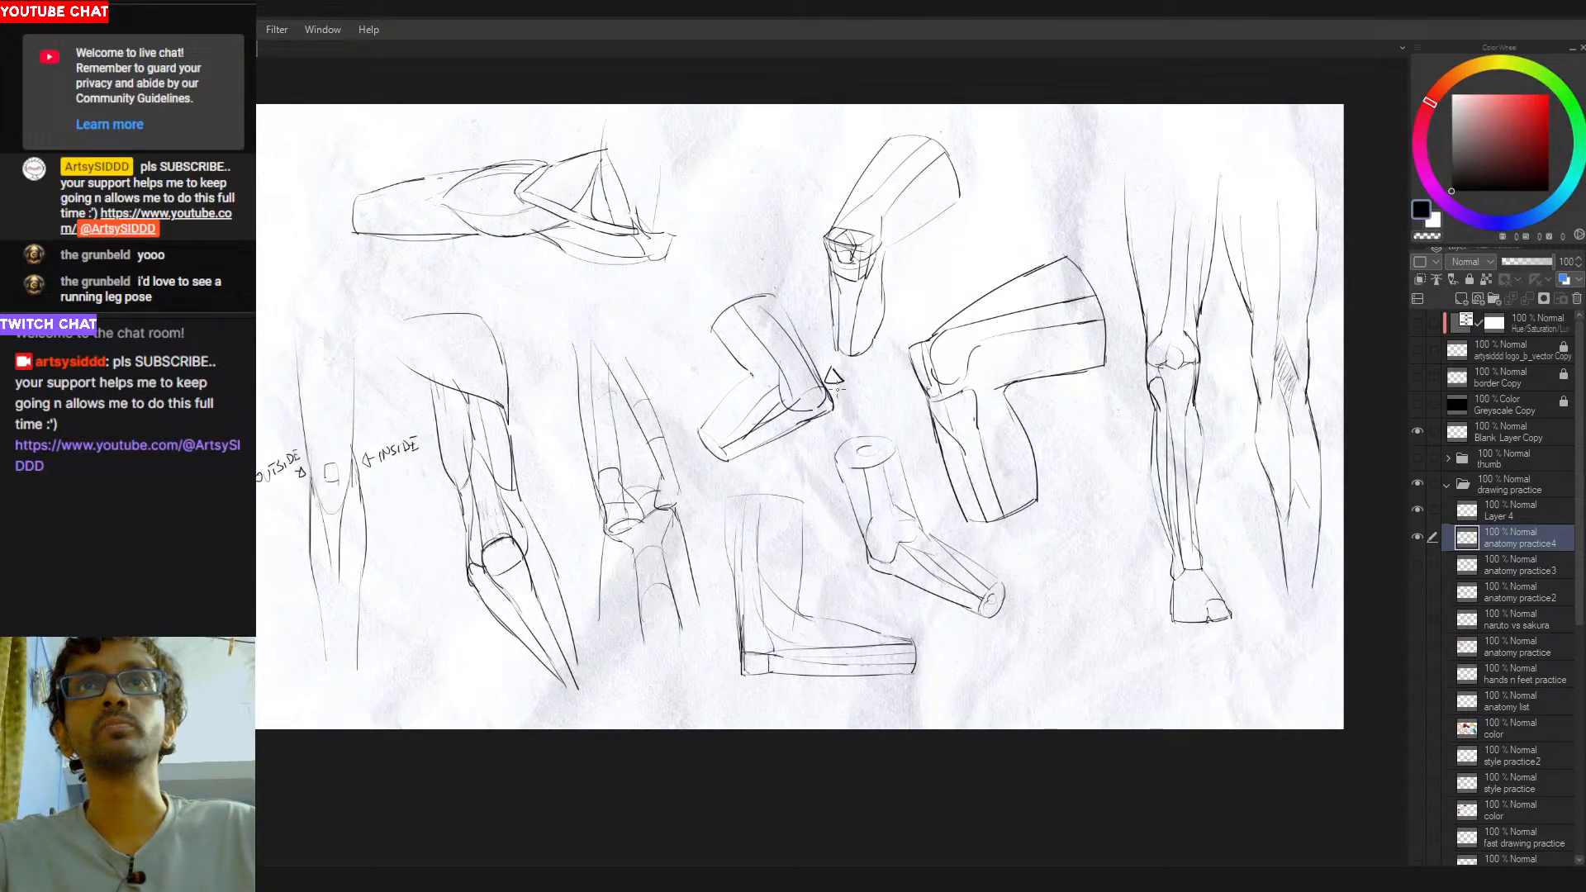
- Try a triangular marker and a short stroke around the knee of the small central bent-leg study, and undo them
scroll(833, 397, "up", 2)
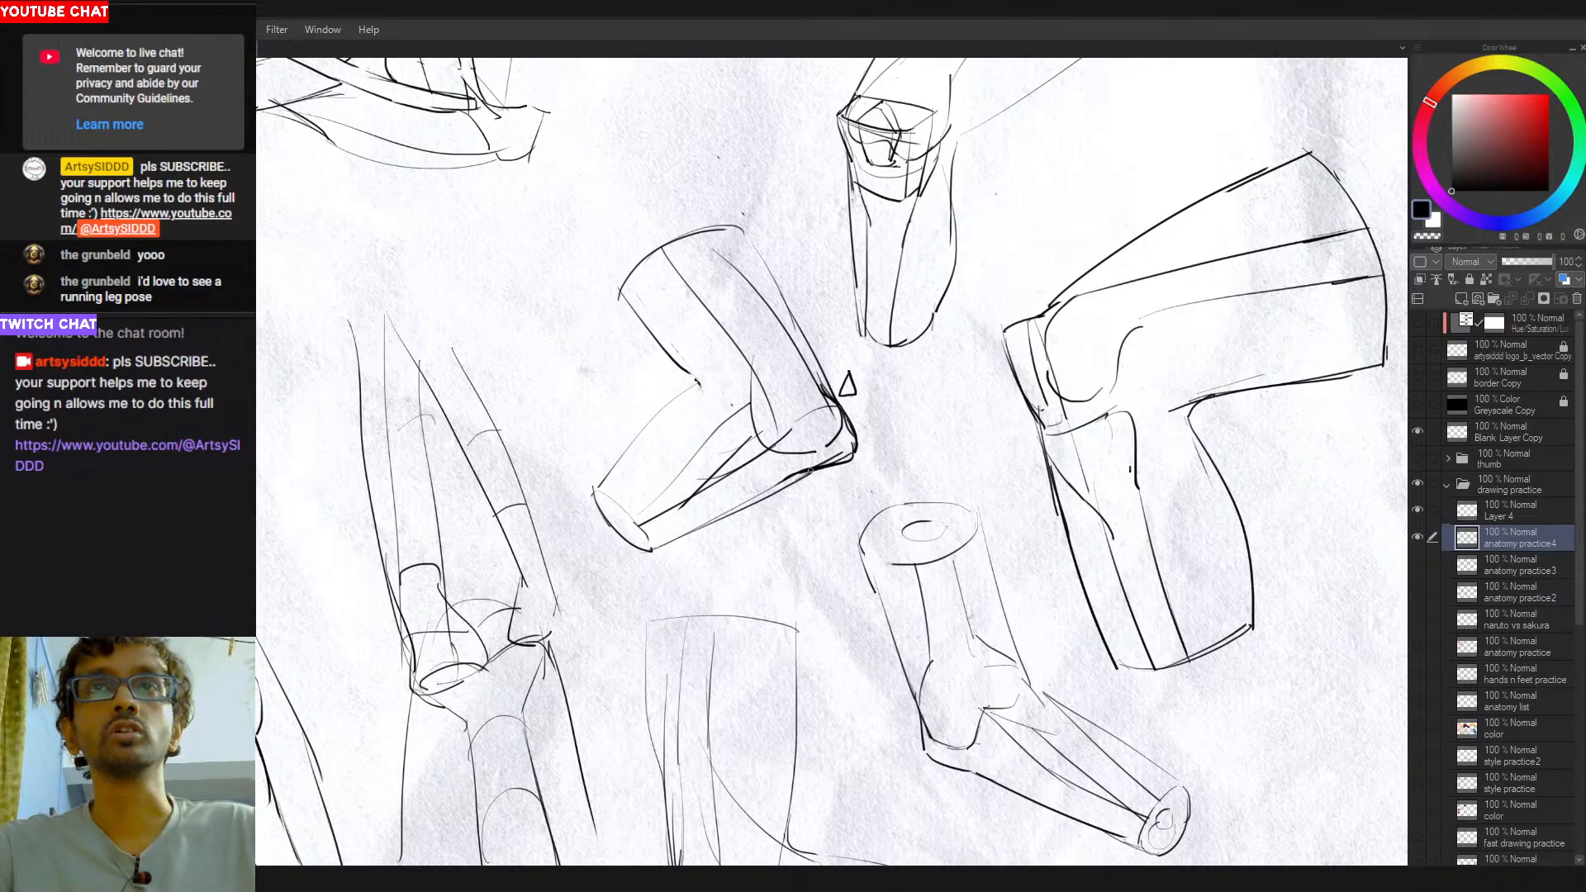
mouse_move(834, 459)
left_mouse_down()
mouse_move(773, 489)
mouse_move(834, 486)
mouse_move(804, 502)
mouse_move(828, 474)
left_mouse_up()
key("ctrl+z")
key("ctrl+z")
key("ctrl+z")
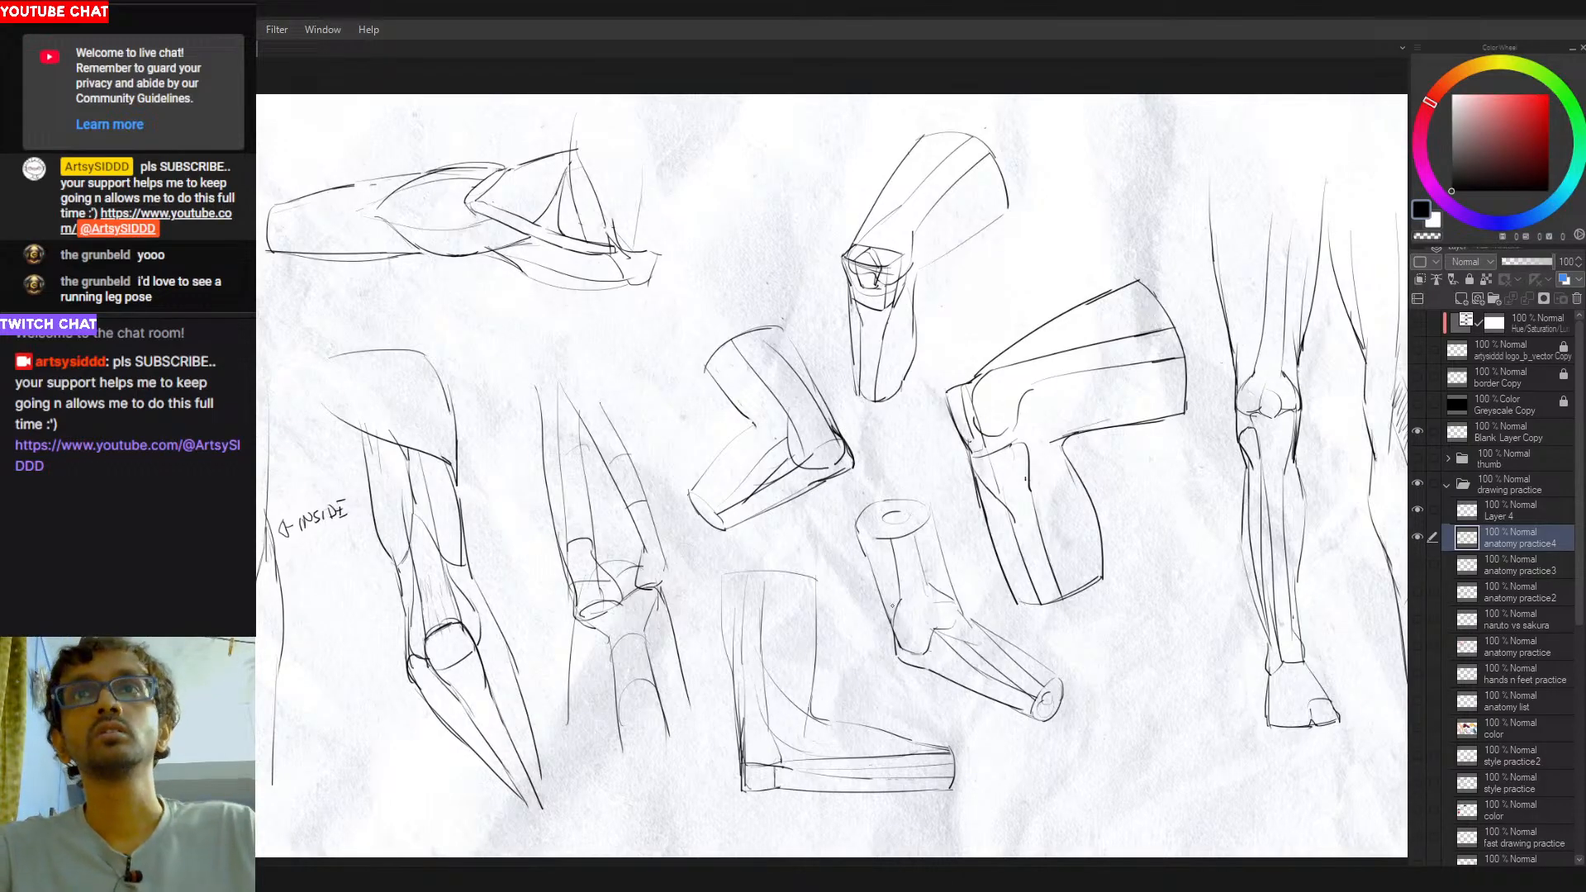
- Try a triangular marker beside the knee of the cylinder-shaped bent-leg study, and undo it
left_click_drag(901, 552, 834, 474)
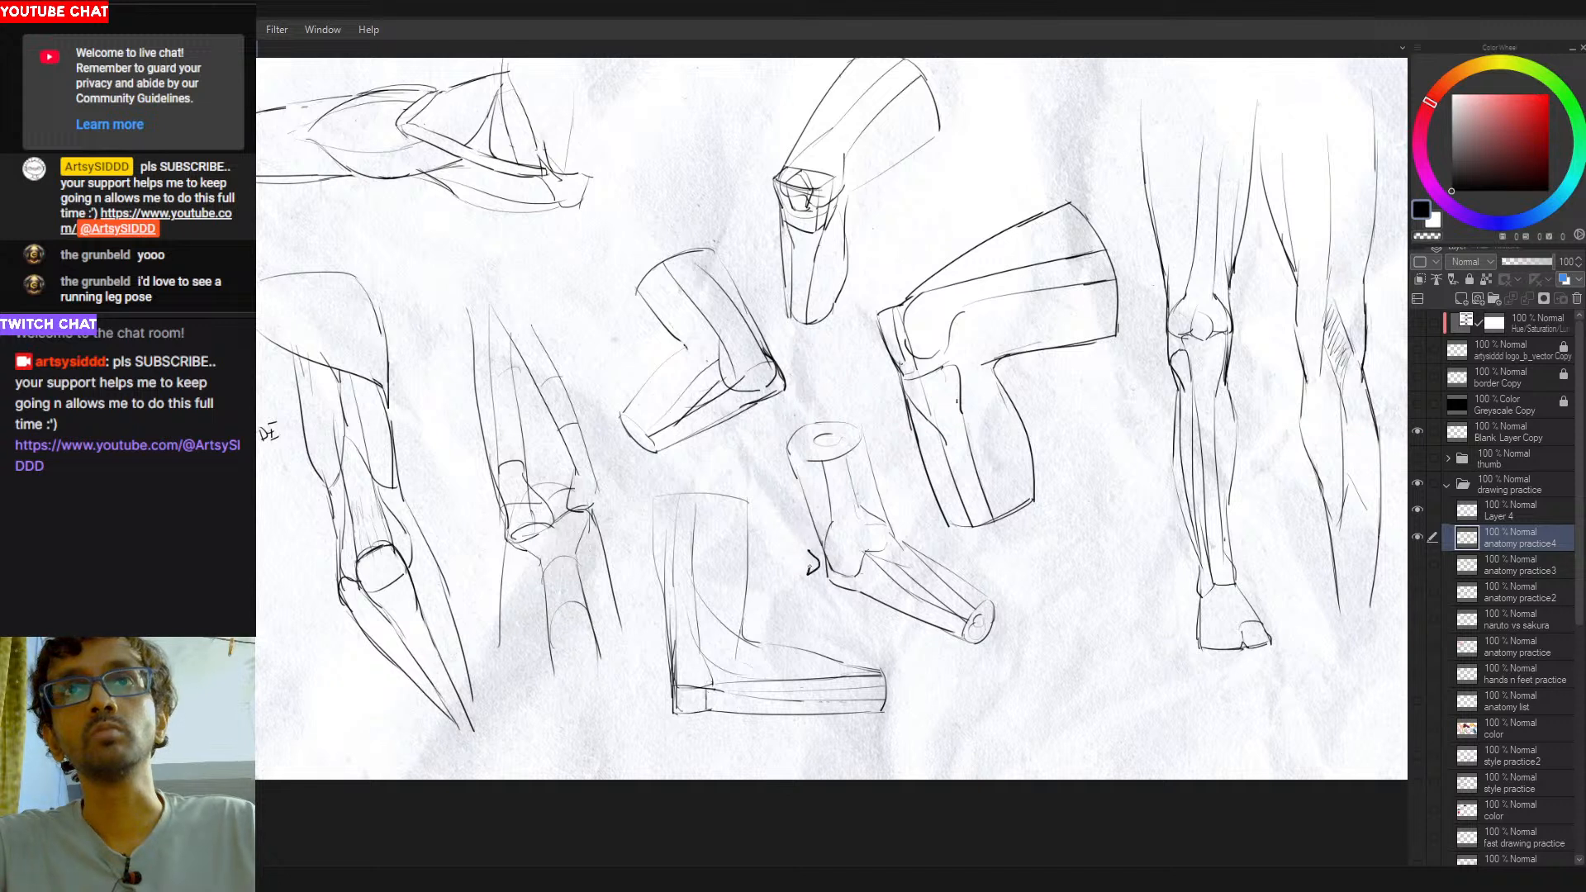
mouse_move(850, 443)
left_mouse_down()
mouse_move(800, 525)
mouse_move(826, 446)
left_mouse_up()
key("ctrl+z")
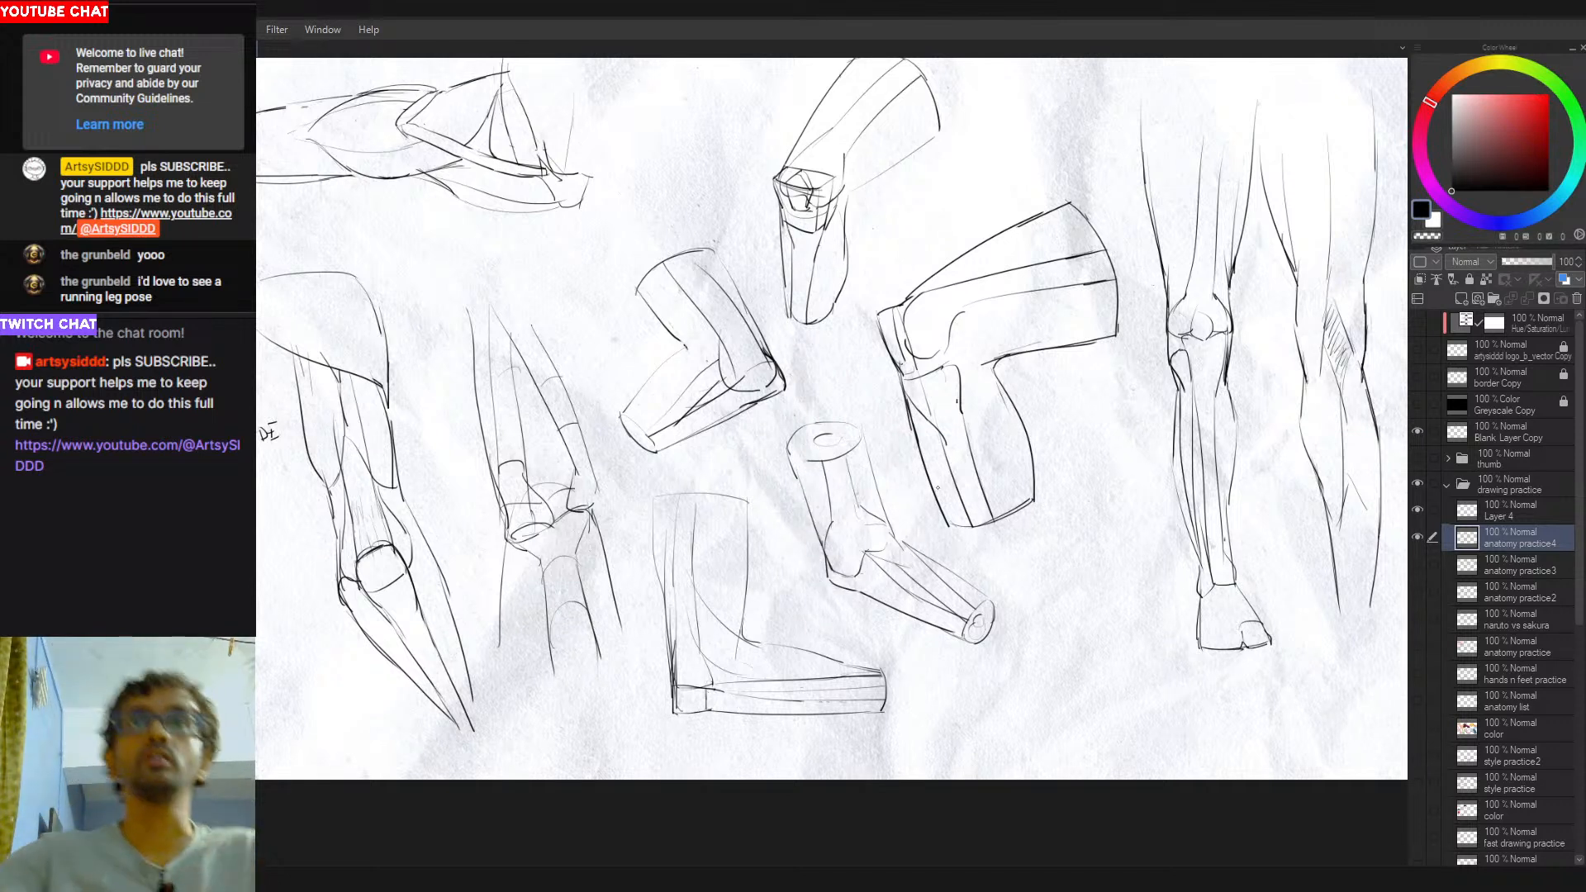
key("ctrl+z")
- Darken the curved knee joint of the cylinder-shaped bent leg and erase the small marker beside it
mouse_move(806, 548)
left_mouse_down()
mouse_move(810, 574)
mouse_move(846, 590)
mouse_move(863, 552)
left_mouse_up()
key("ctrl+z")
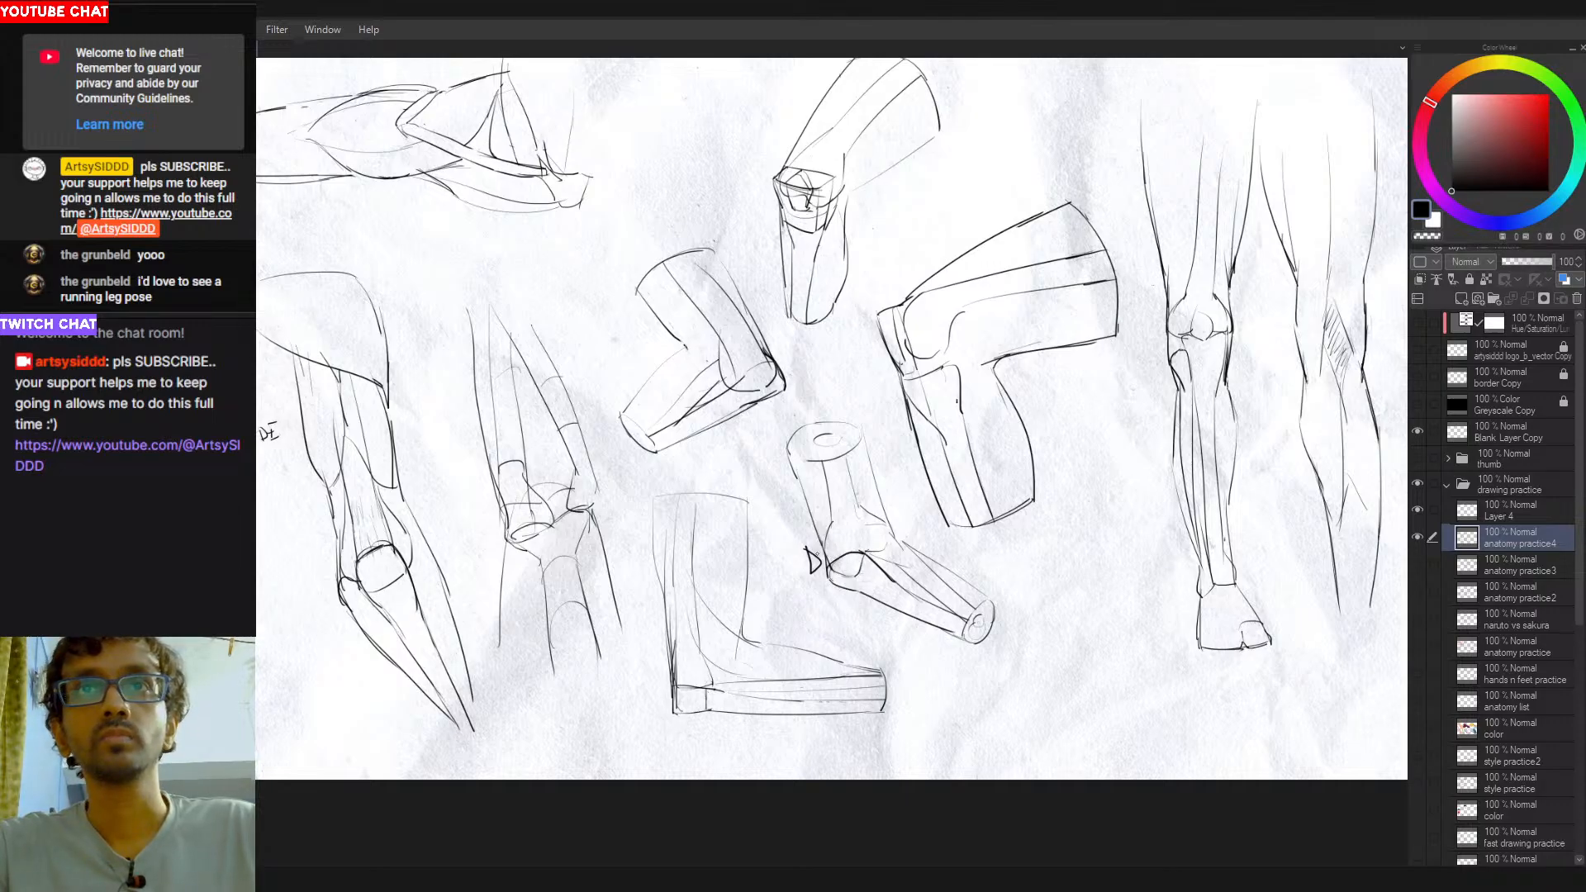
key("e")
left_click_drag(809, 556, 811, 572)
key("p")
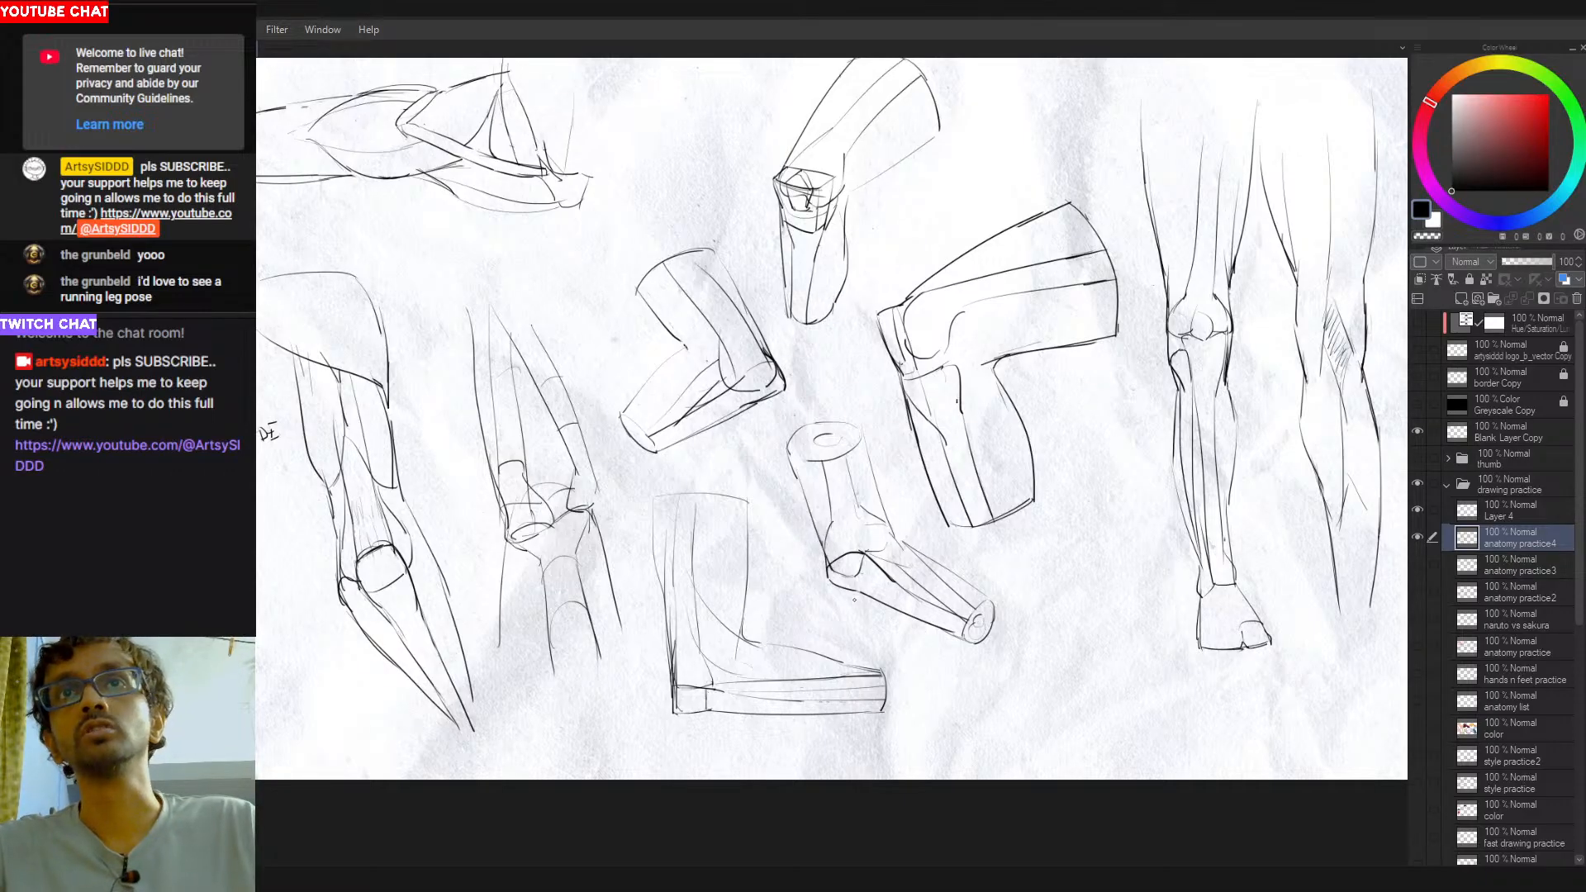
left_click_drag(839, 583, 875, 601)
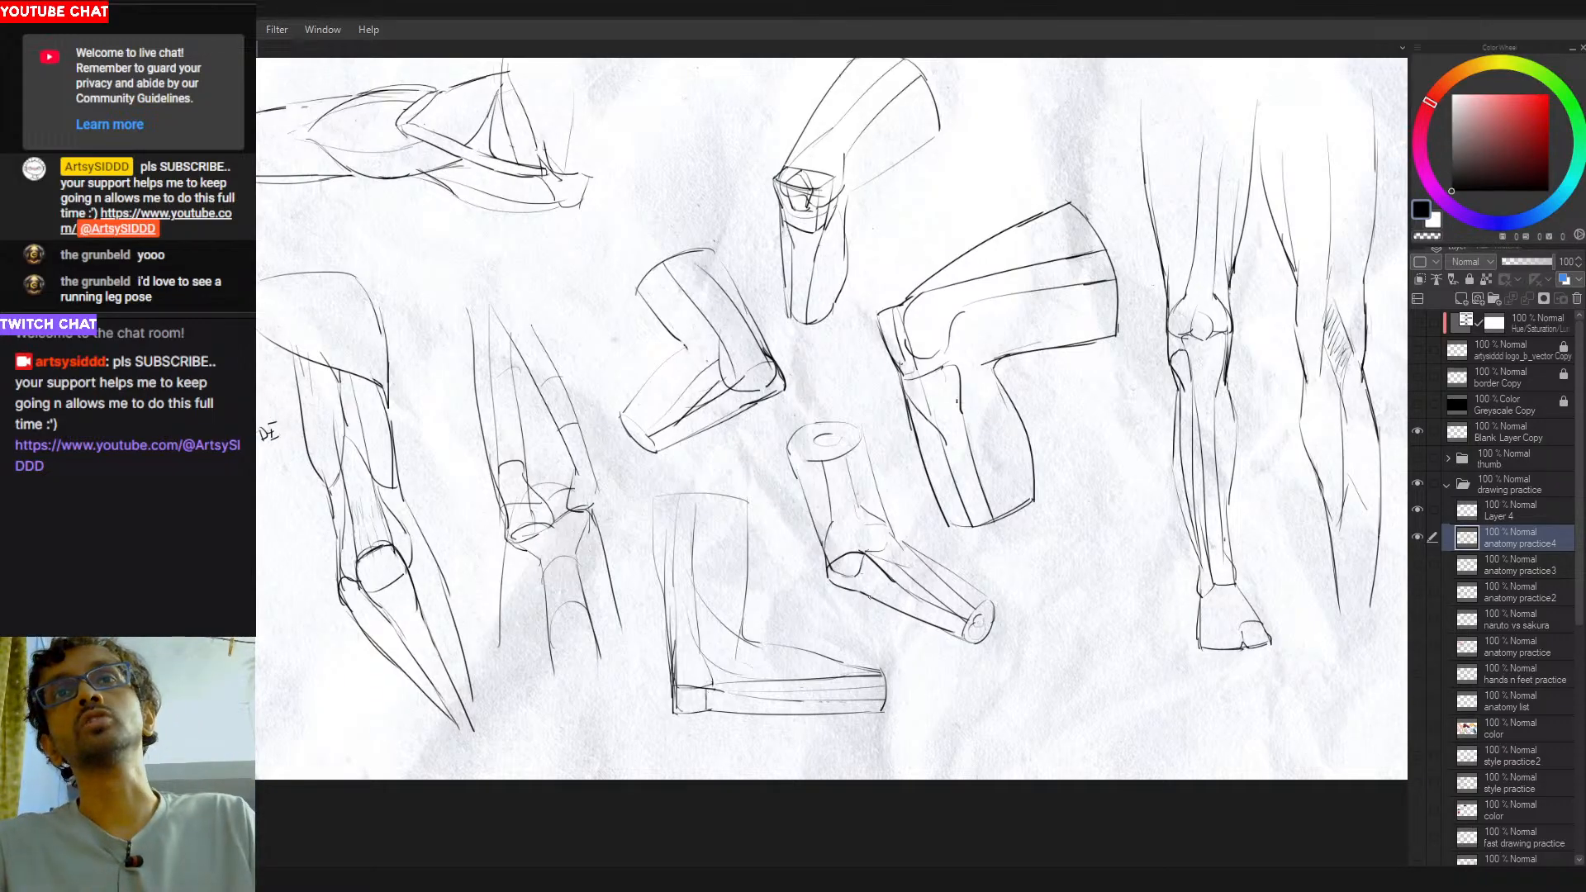
- Examine the knee of the large bent-leg study close up and compare it with the whole sheet
mouse_move(989, 601)
left_mouse_down()
mouse_move(938, 598)
mouse_move(953, 617)
mouse_move(983, 595)
left_mouse_up()
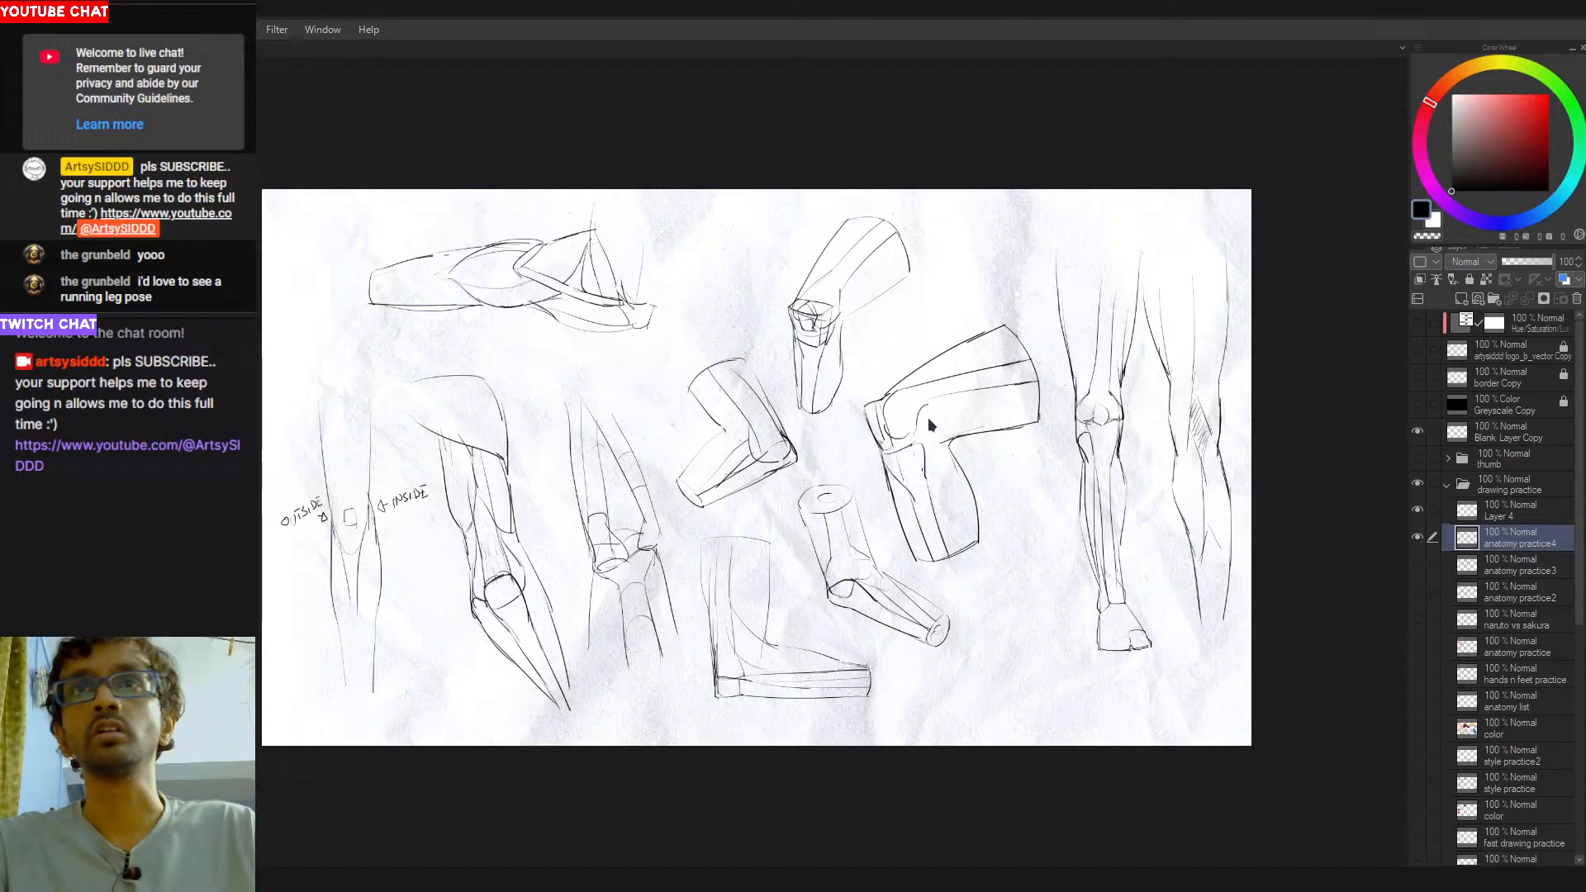
left_click(897, 441)
left_click(896, 433)
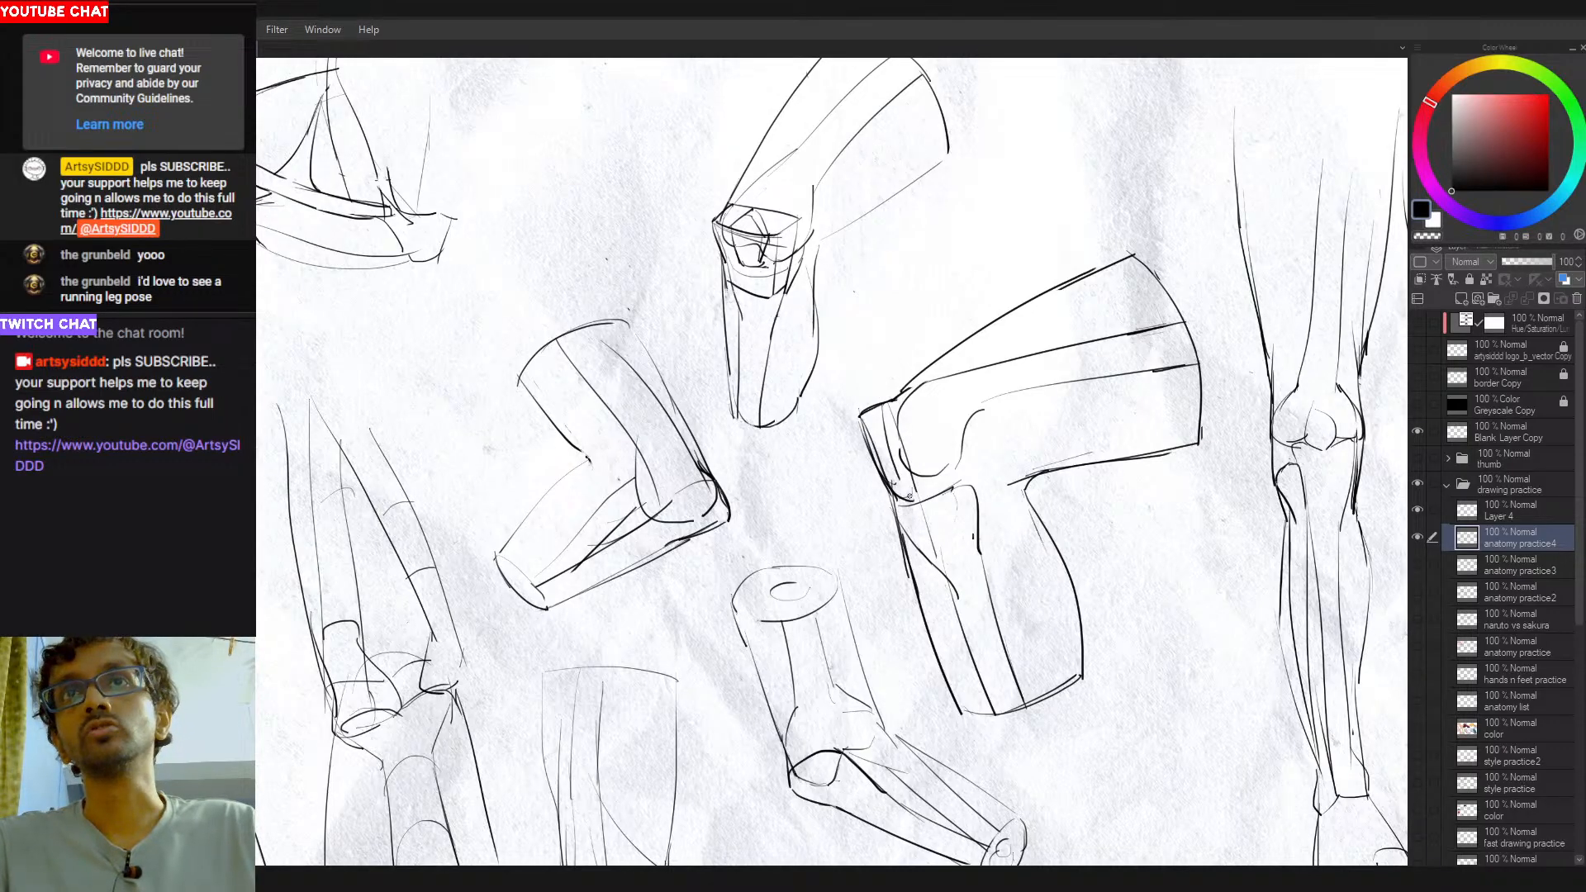
key("ctrl+0")
left_click_drag(972, 495, 981, 471)
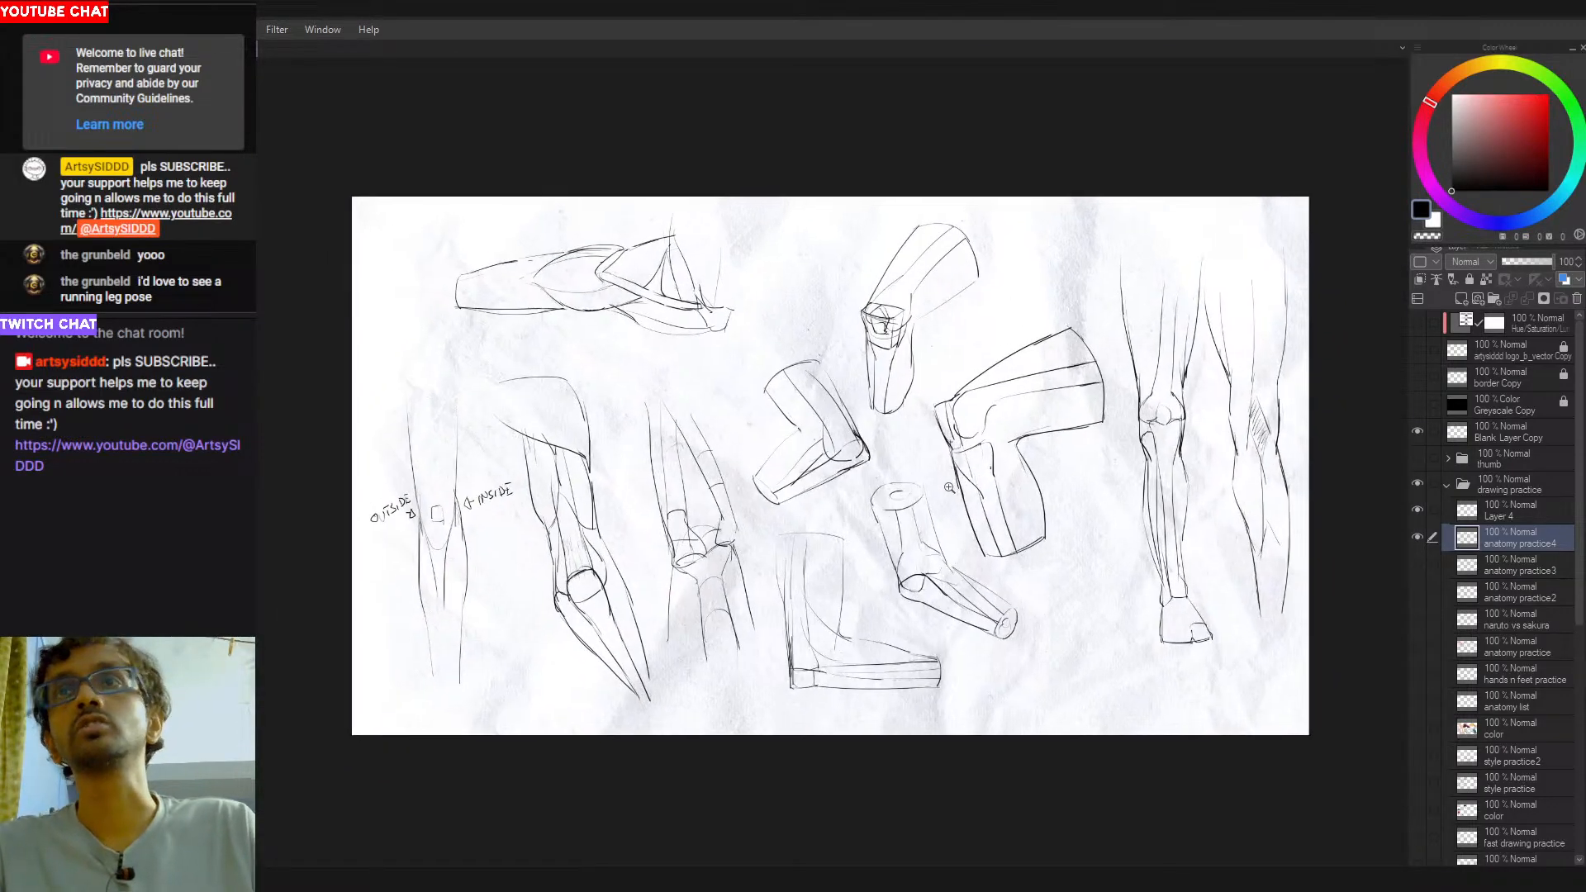
left_click_drag(1009, 531, 985, 528)
- Draw a long black contour from the labelled front-view leg's upper thigh, past the INSIDE label, down to calf level
mouse_move(424, 527)
left_mouse_down()
mouse_move(607, 525)
mouse_move(577, 528)
left_mouse_up()
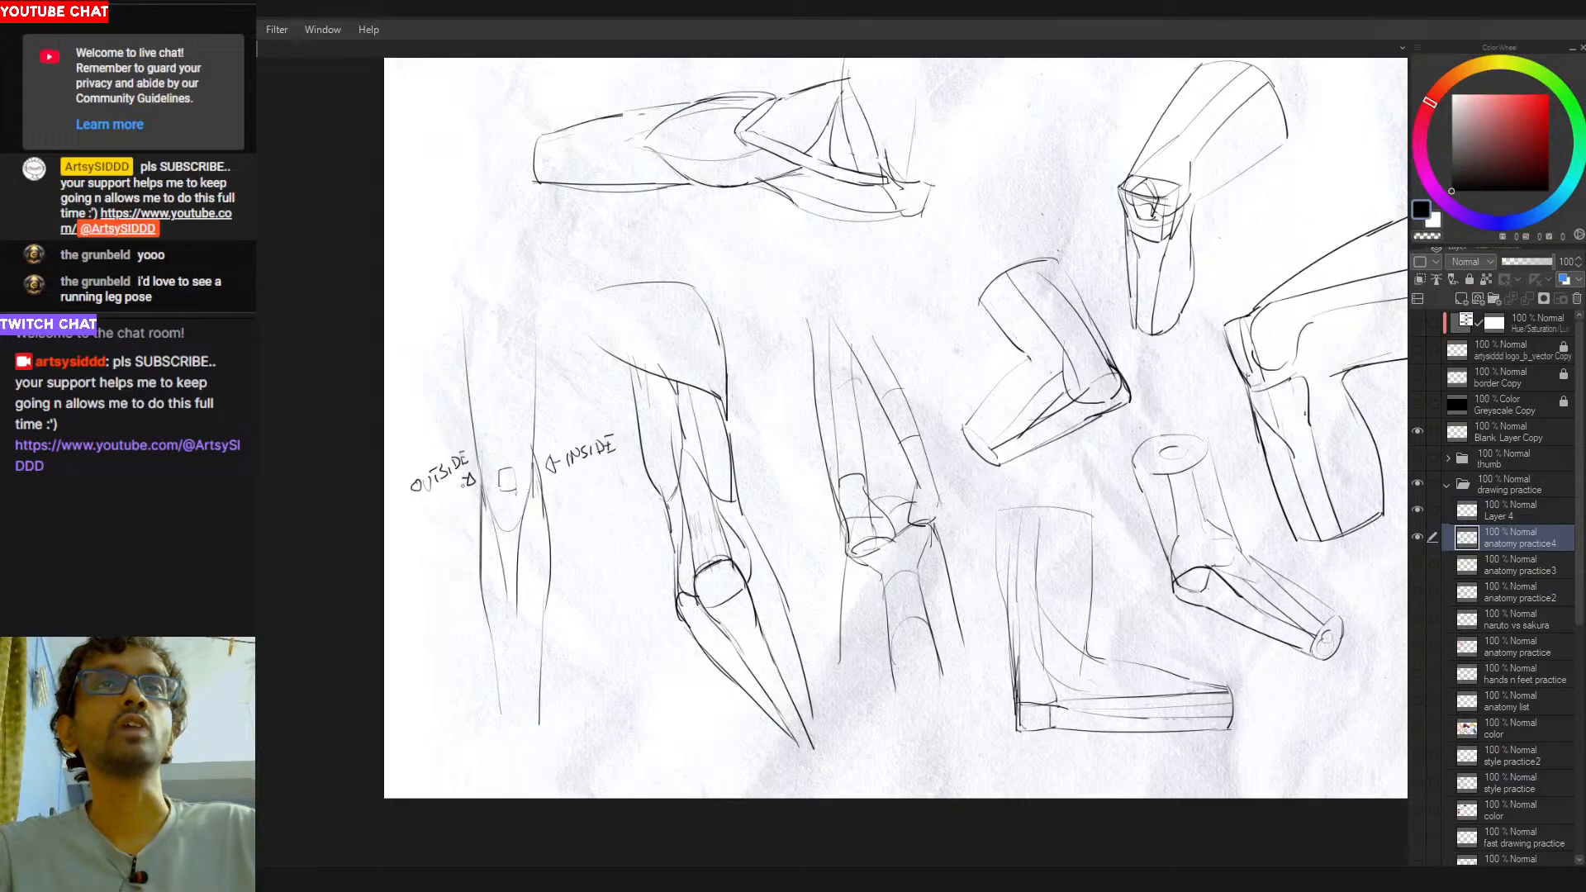
key("ctrl+z")
key("ctrl+z")
left_click_drag(541, 302, 588, 450)
key("ctrl+z")
left_click_drag(542, 356, 616, 579)
key("ctrl+z")
left_click_drag(521, 324, 621, 647)
- Try contour strokes along the inner side of the labelled front-view leg, from mid-thigh down past the knee, and undo them
key("ctrl+z")
left_click_drag(592, 511, 610, 629)
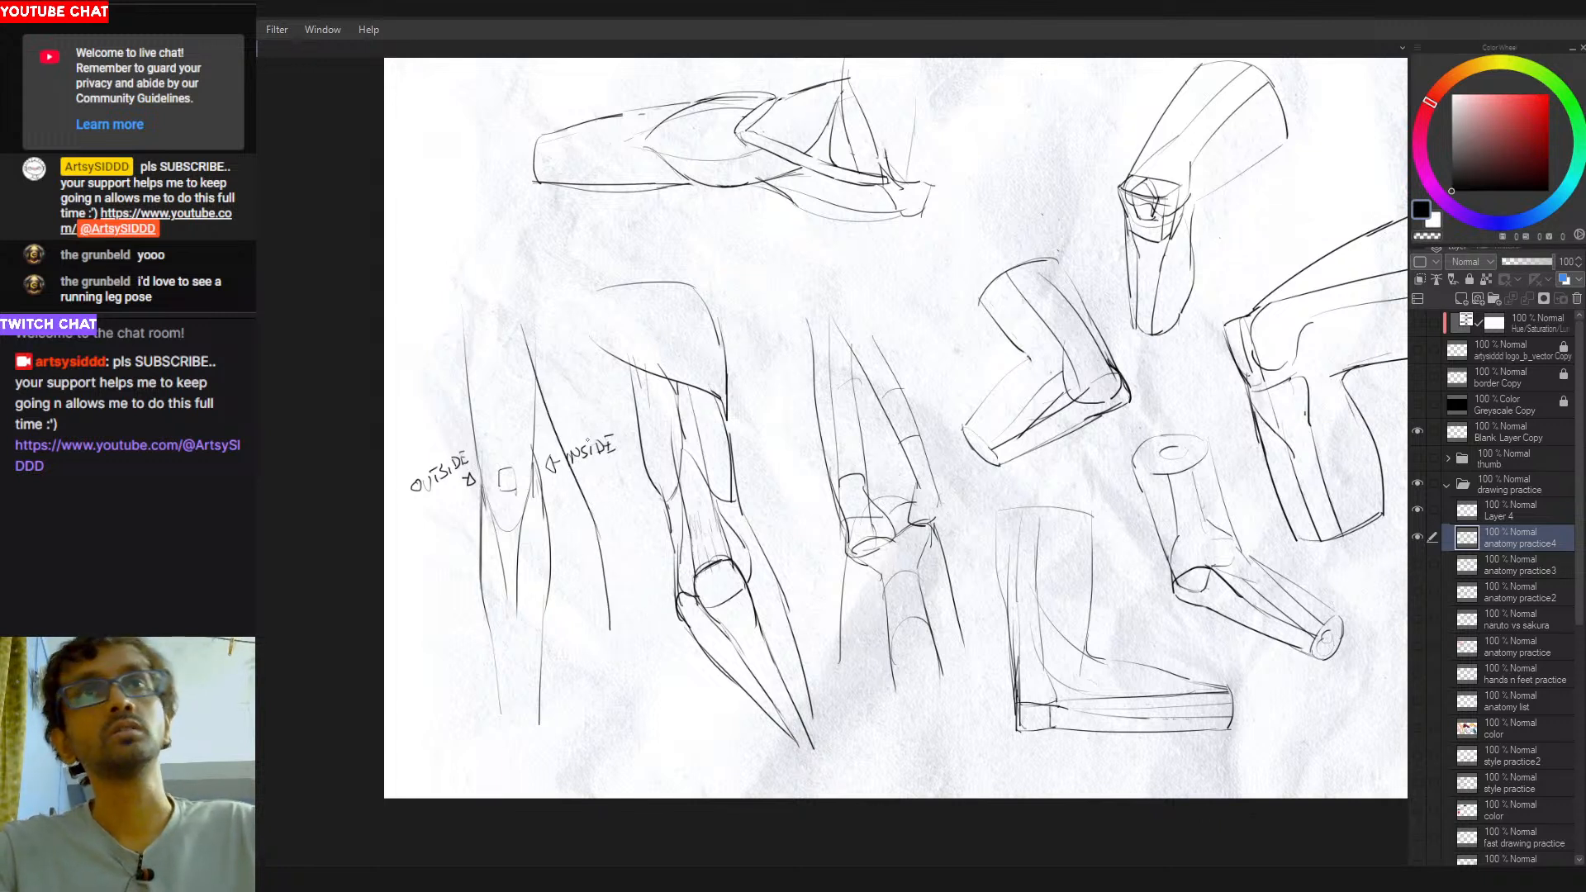
mouse_move(529, 364)
left_mouse_down()
mouse_move(588, 429)
mouse_move(621, 516)
left_mouse_up()
key("ctrl+z")
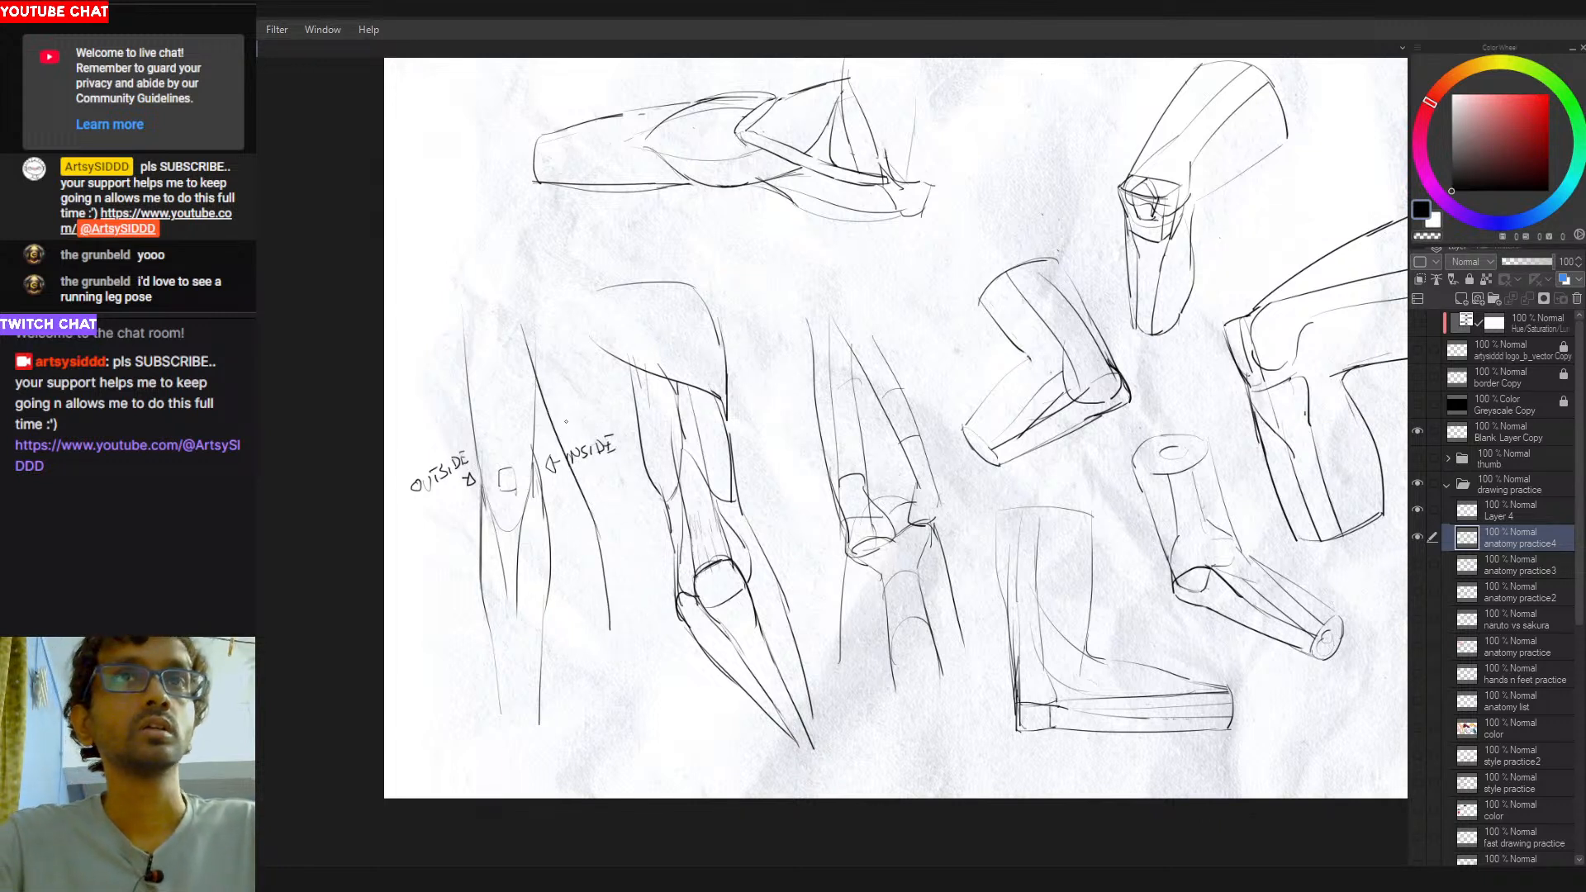
key("ctrl+z")
mouse_move(542, 468)
left_mouse_down()
mouse_move(559, 496)
mouse_move(551, 592)
left_mouse_up()
key("ctrl+z")
key("ctrl+z")
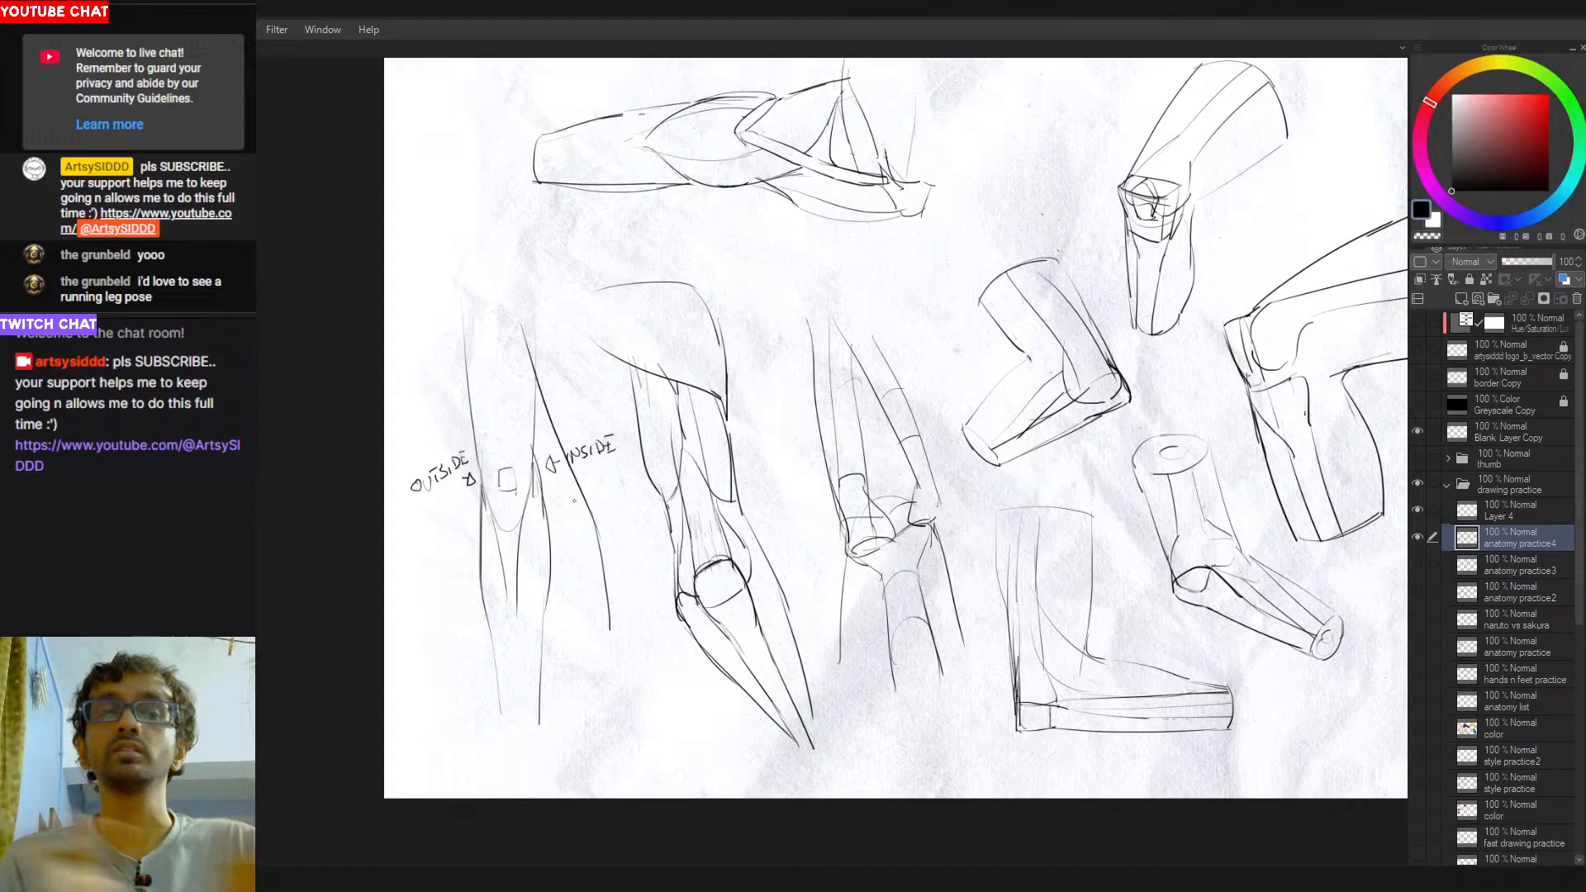
- Try knee-to-calf contours on both the OUTSIDE and INSIDE edges of the labelled front-view leg, and undo them
left_click_drag(474, 454, 476, 579)
key("ctrl+z")
key("ctrl+z")
key("ctrl+z")
mouse_move(475, 454)
left_mouse_down()
mouse_move(475, 582)
mouse_move(477, 566)
left_mouse_up()
left_click_drag(533, 449, 549, 553)
- Try erasing and redrawing the outer and inner knee edges of the labelled front-view leg, and undo the changes
key("ctrl+z")
left_click_drag(532, 478, 544, 648)
key("ctrl+z")
key("e")
left_click_drag(537, 467, 551, 556)
key("p")
key("e")
left_click_drag(481, 489, 486, 609)
key("p")
key("ctrl+z")
key("ctrl+z")
left_click_drag(482, 475, 478, 569)
key("ctrl+z")
left_click_drag(532, 456, 541, 486)
- Try a small mark at the cylinder-shaped leg's knee and diagonal lines across the labelled front-view leg, and undo them
key("ctrl+z")
key("ctrl+z")
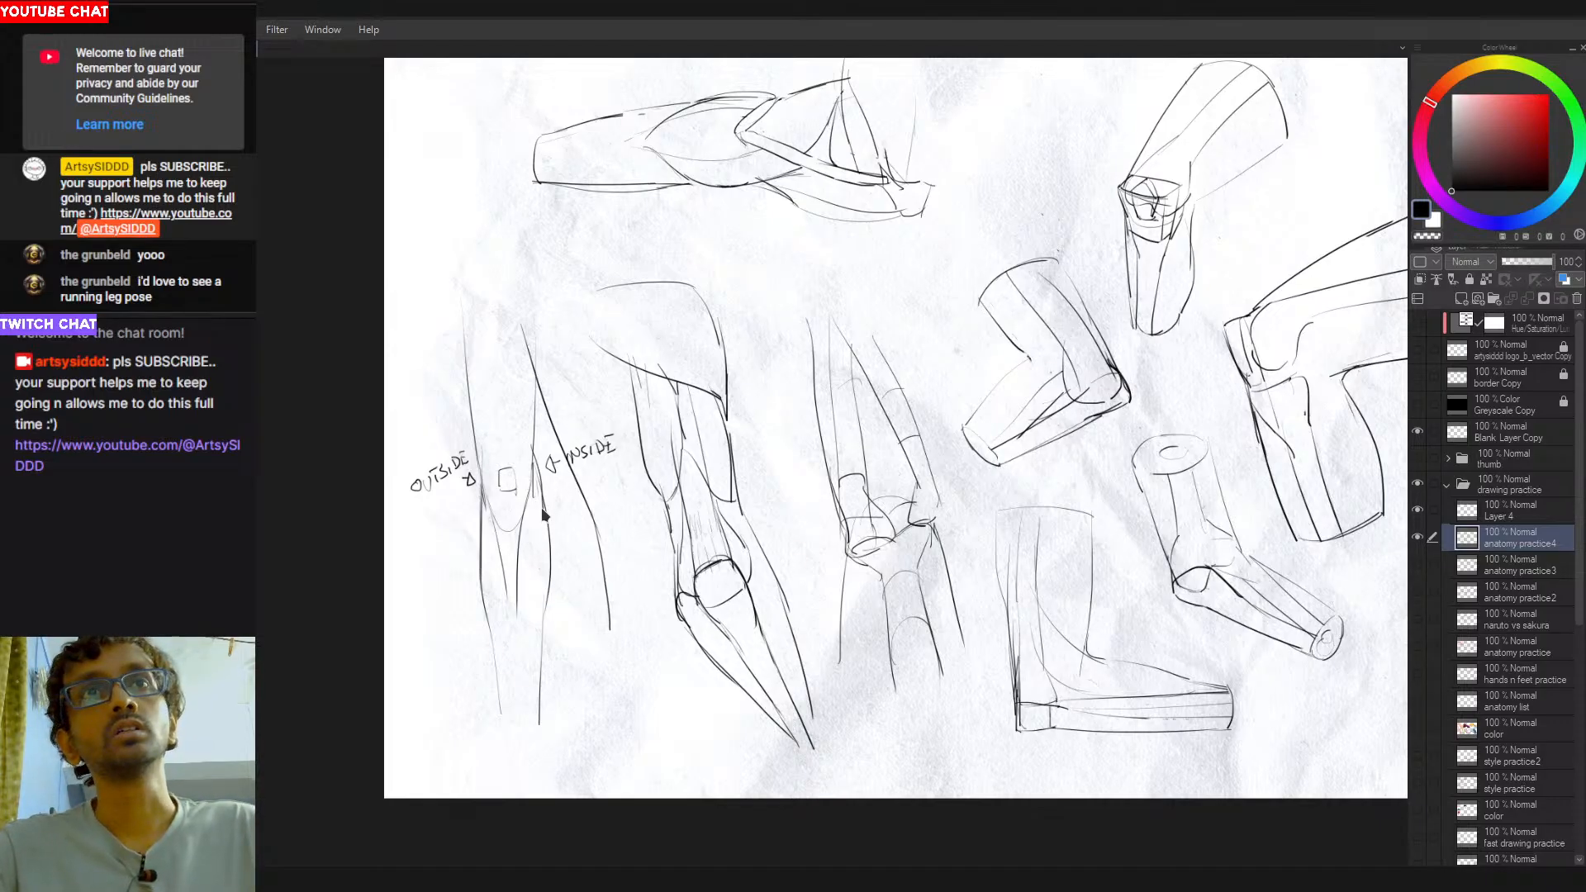
mouse_move(979, 446)
left_mouse_down()
mouse_move(845, 396)
mouse_move(813, 407)
left_mouse_up()
mouse_move(1009, 549)
left_mouse_down()
mouse_move(1042, 530)
mouse_move(1024, 569)
mouse_move(1045, 560)
mouse_move(1029, 558)
left_mouse_up()
key("ctrl+z")
key("ctrl+z")
key("ctrl+z")
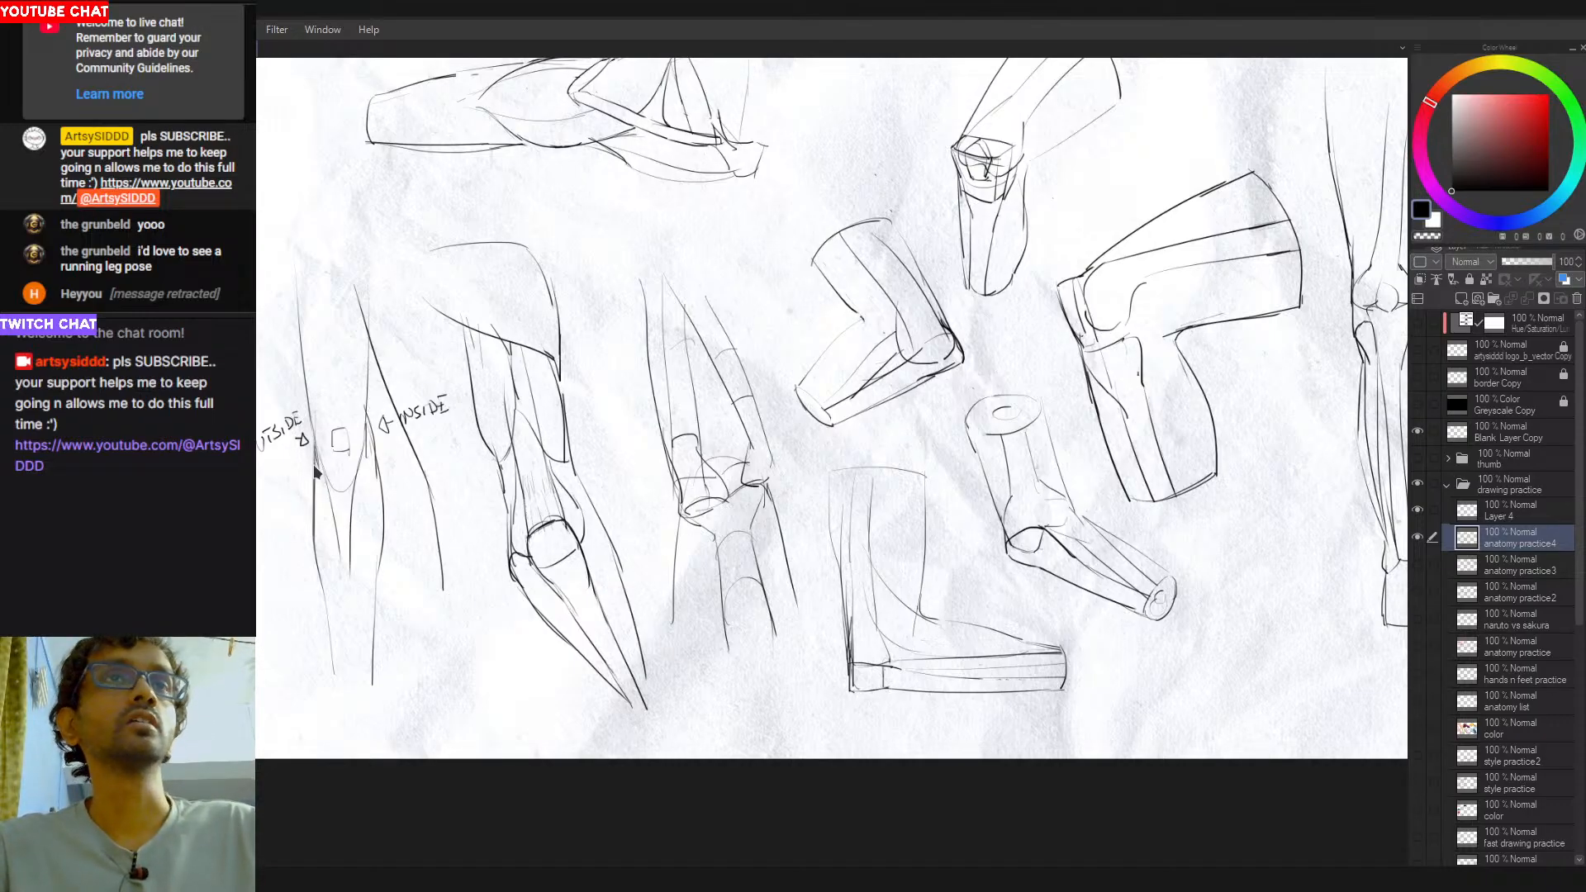
left_click_drag(258, 495, 432, 390)
key("ctrl+z")
left_click_drag(257, 493, 495, 372)
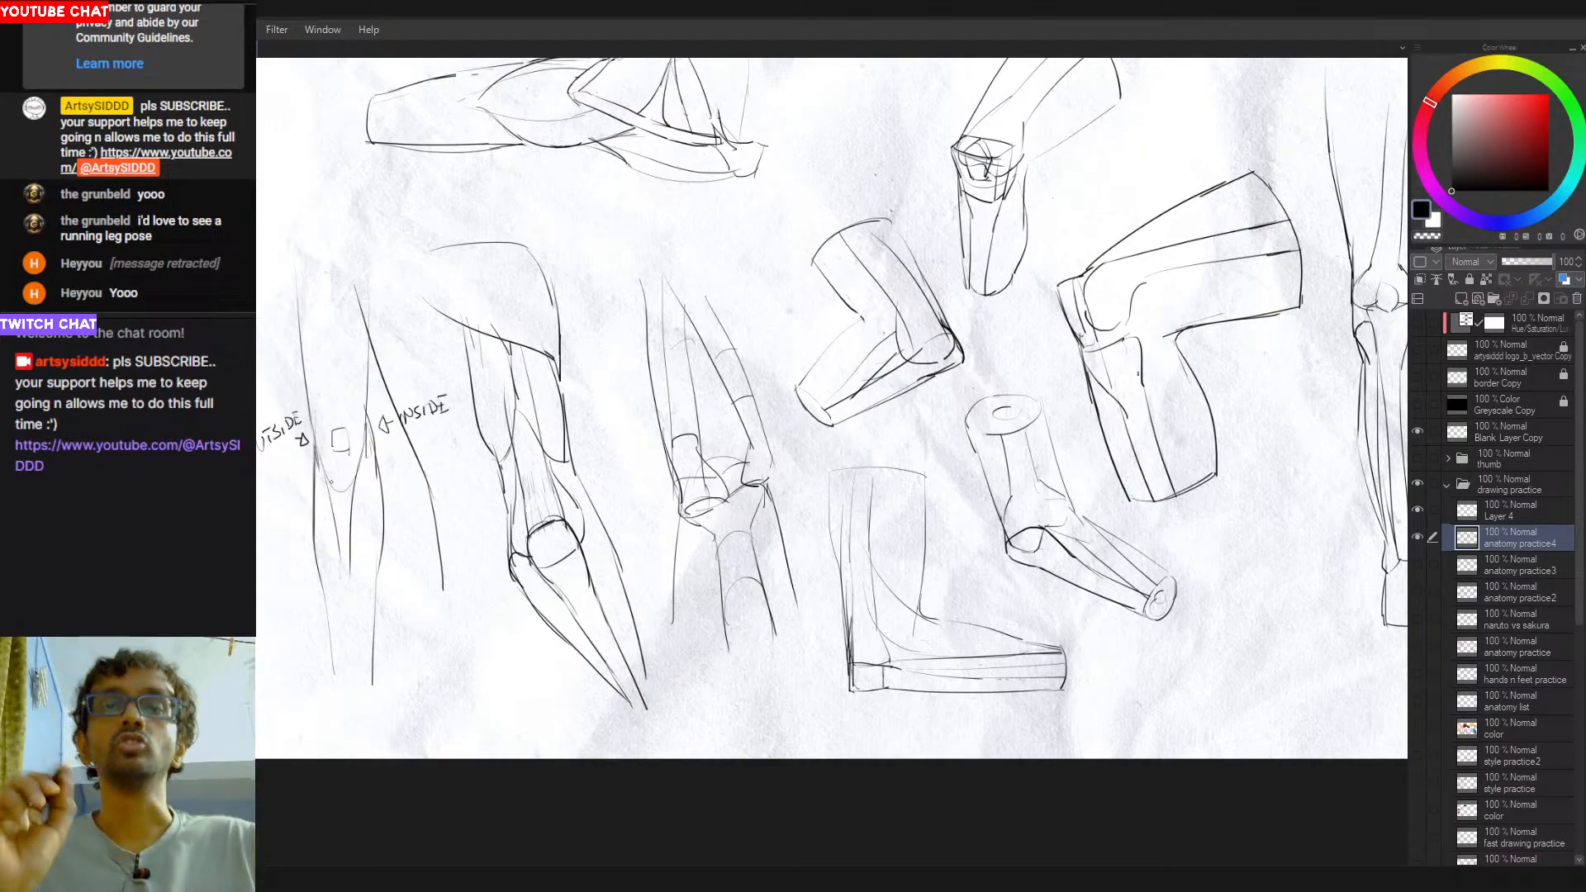
- Fit the whole sheet in view, hide the anatomy practice4 layer and show the hands n feet practice layer
scroll(887, 476, "down", 2)
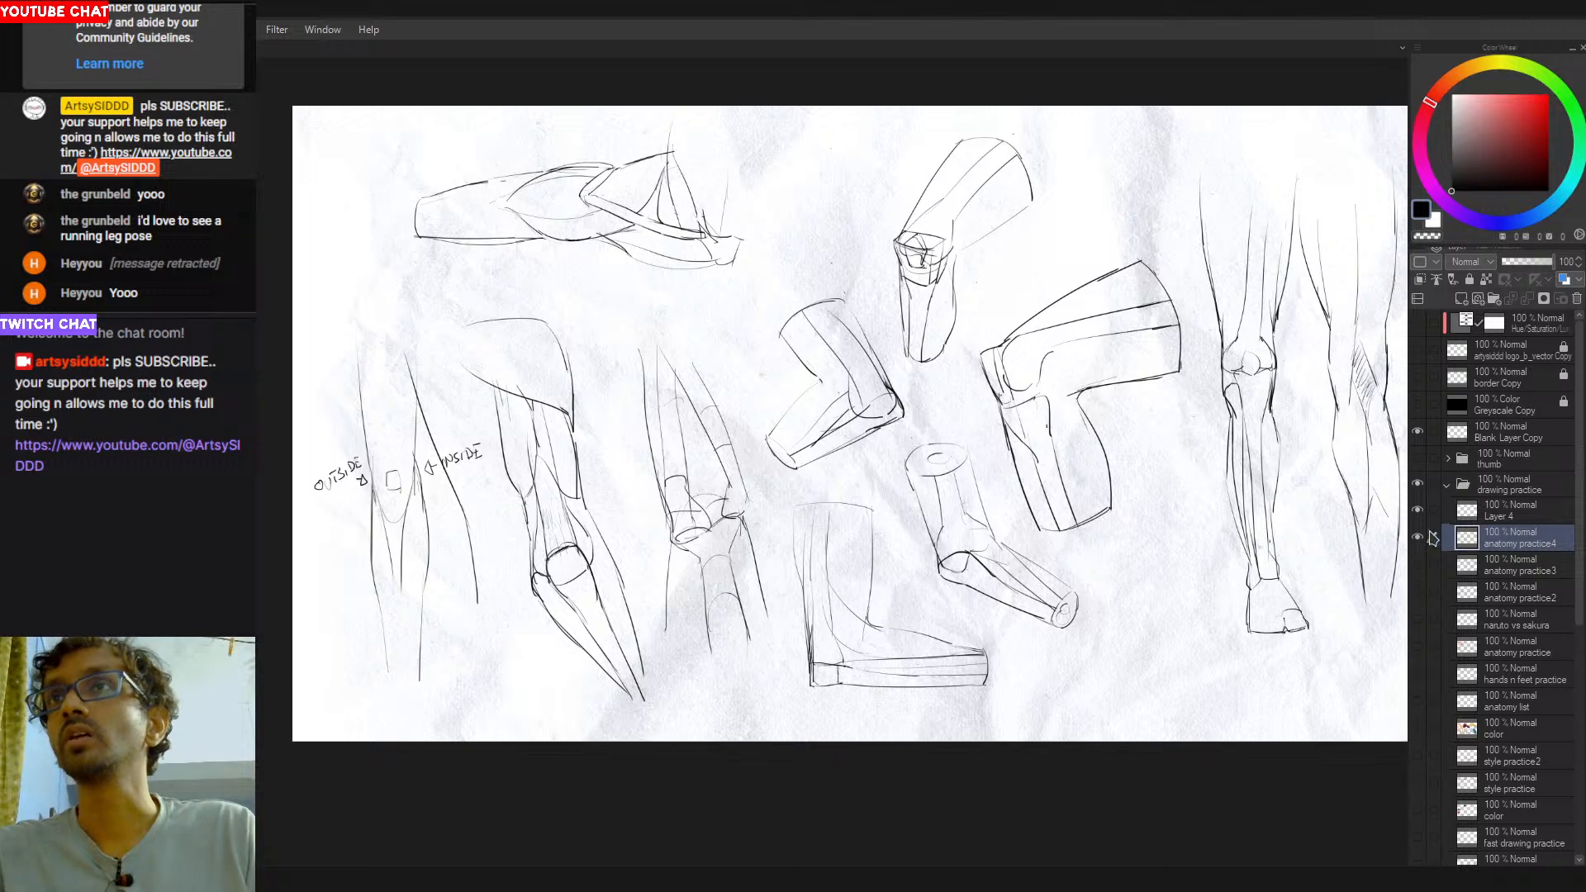
left_click_drag(1126, 611, 1069, 614)
key("ctrl+0")
key("ctrl+minus")
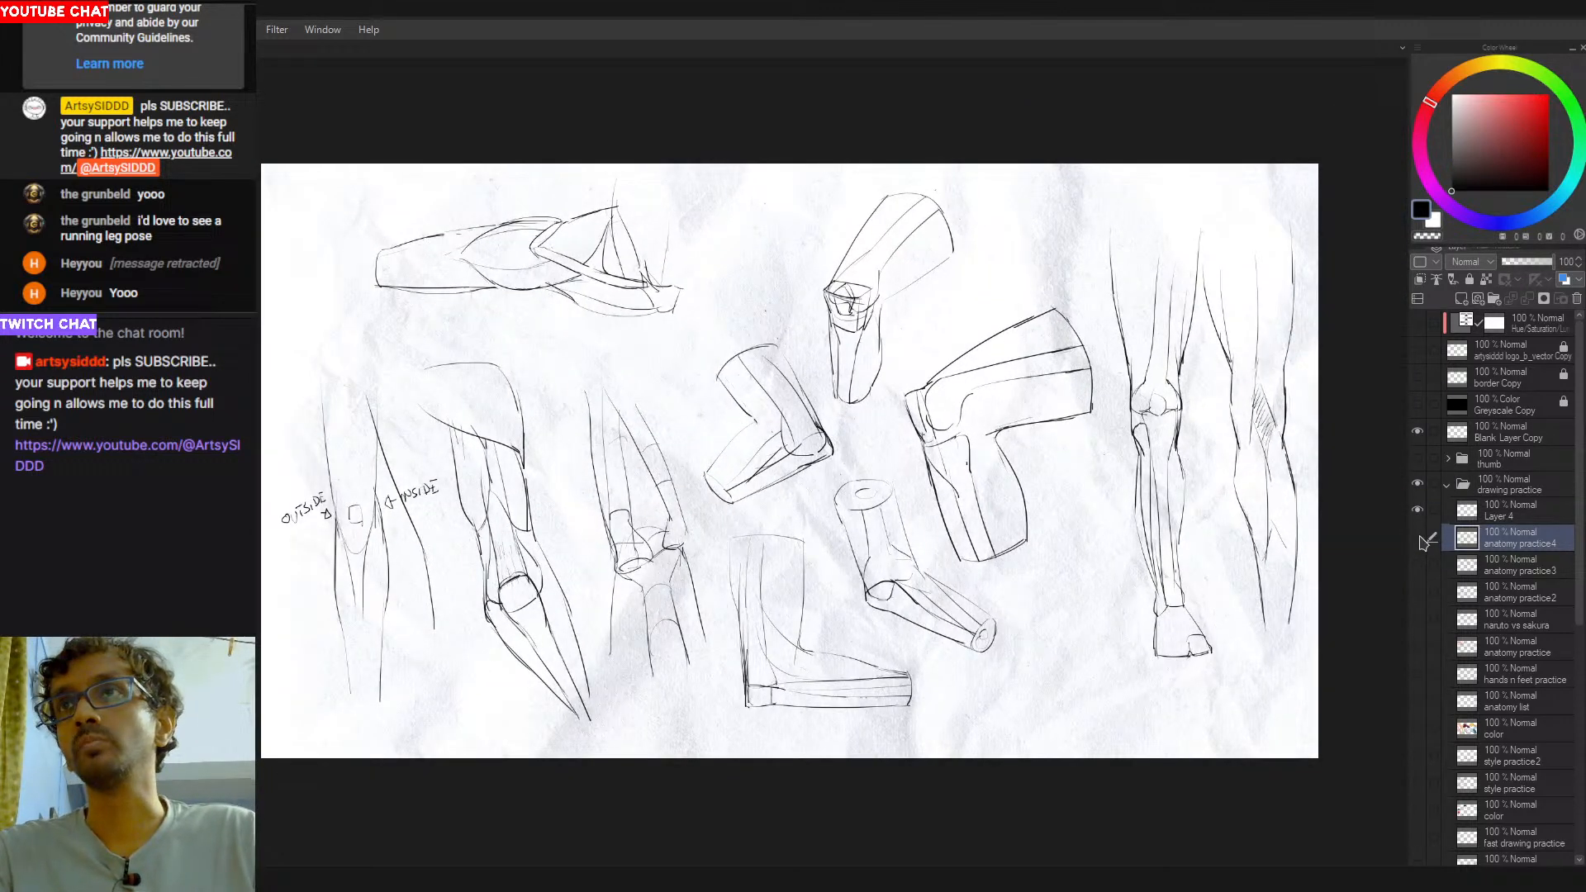
left_click(1417, 537)
left_click(1418, 672)
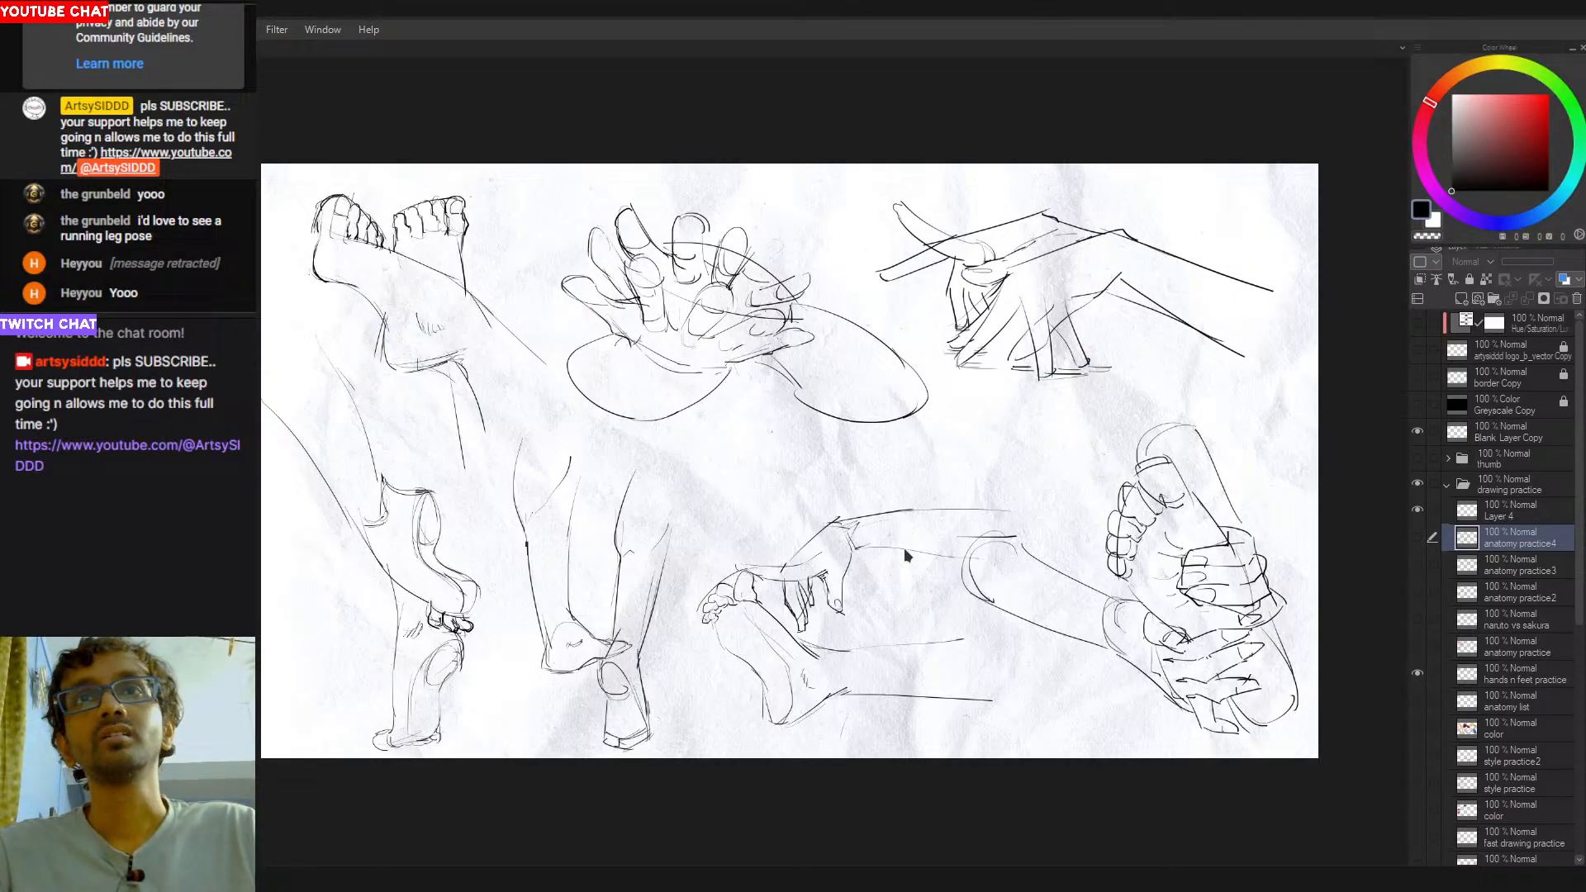
scroll(1169, 595, "down", 1)
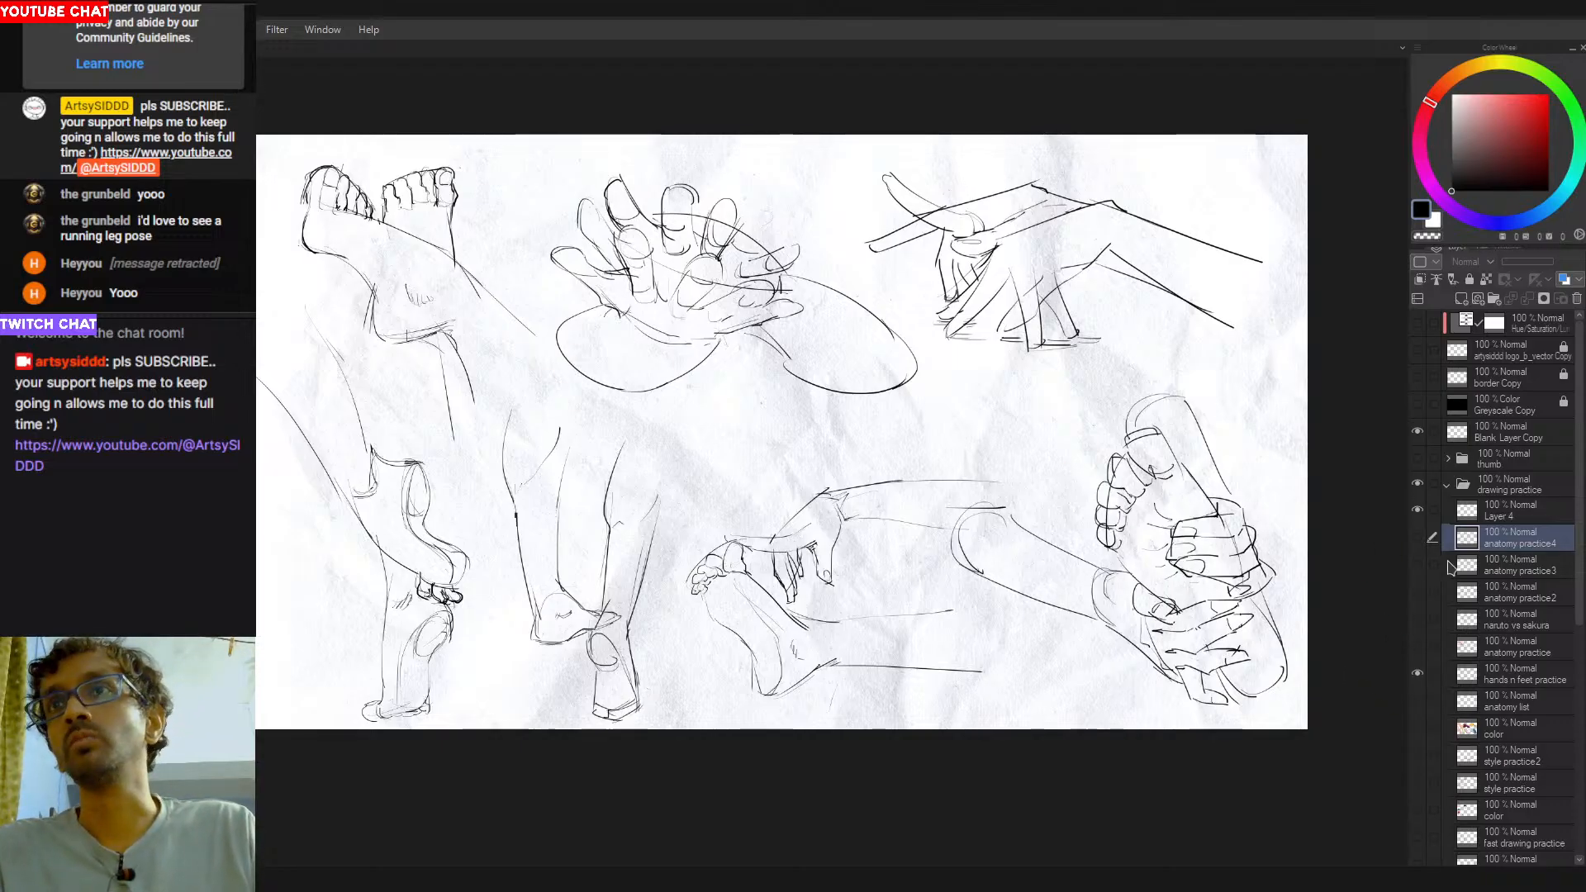
- Switch back to the anatomy practice4 leg sketches for comparison, and return to the hands n feet practice layer
left_click(1417, 674)
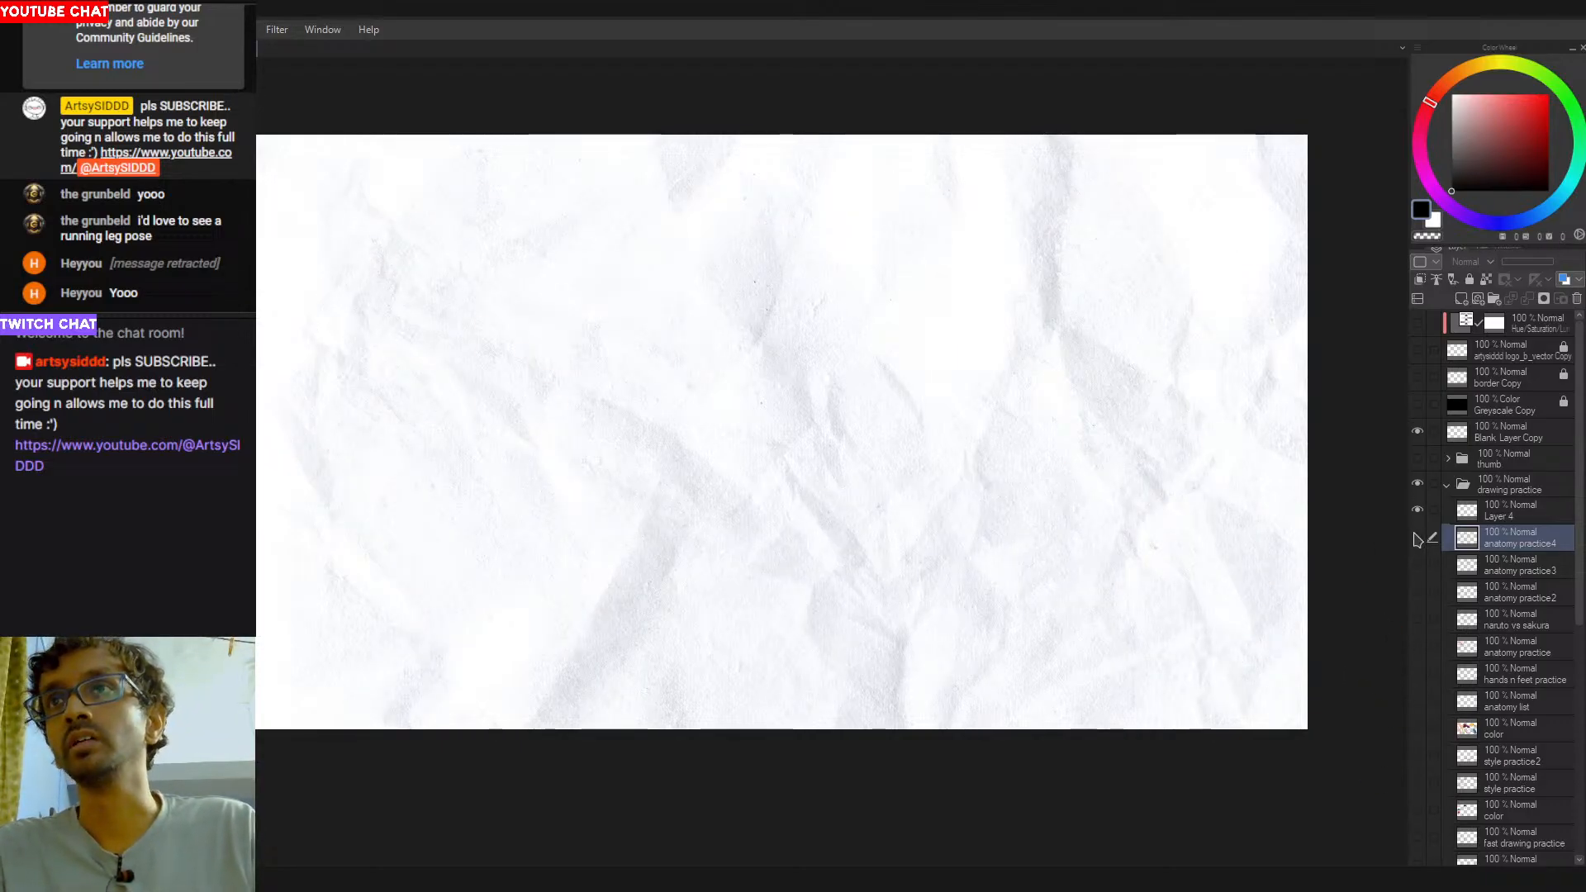
left_click(1417, 538)
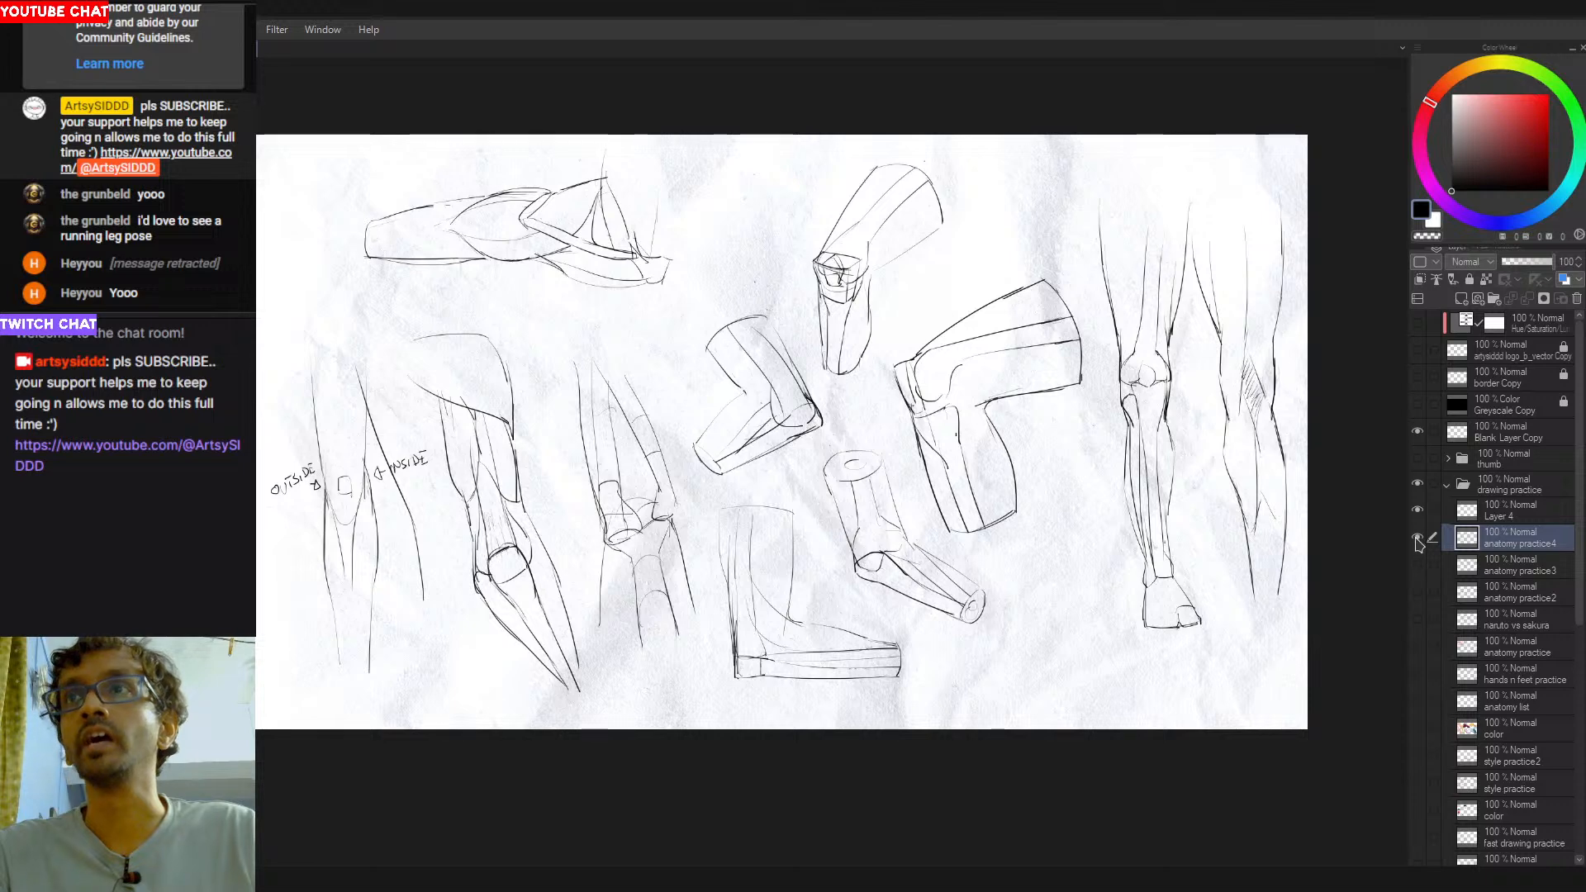
left_click(1417, 538)
left_click(1417, 675)
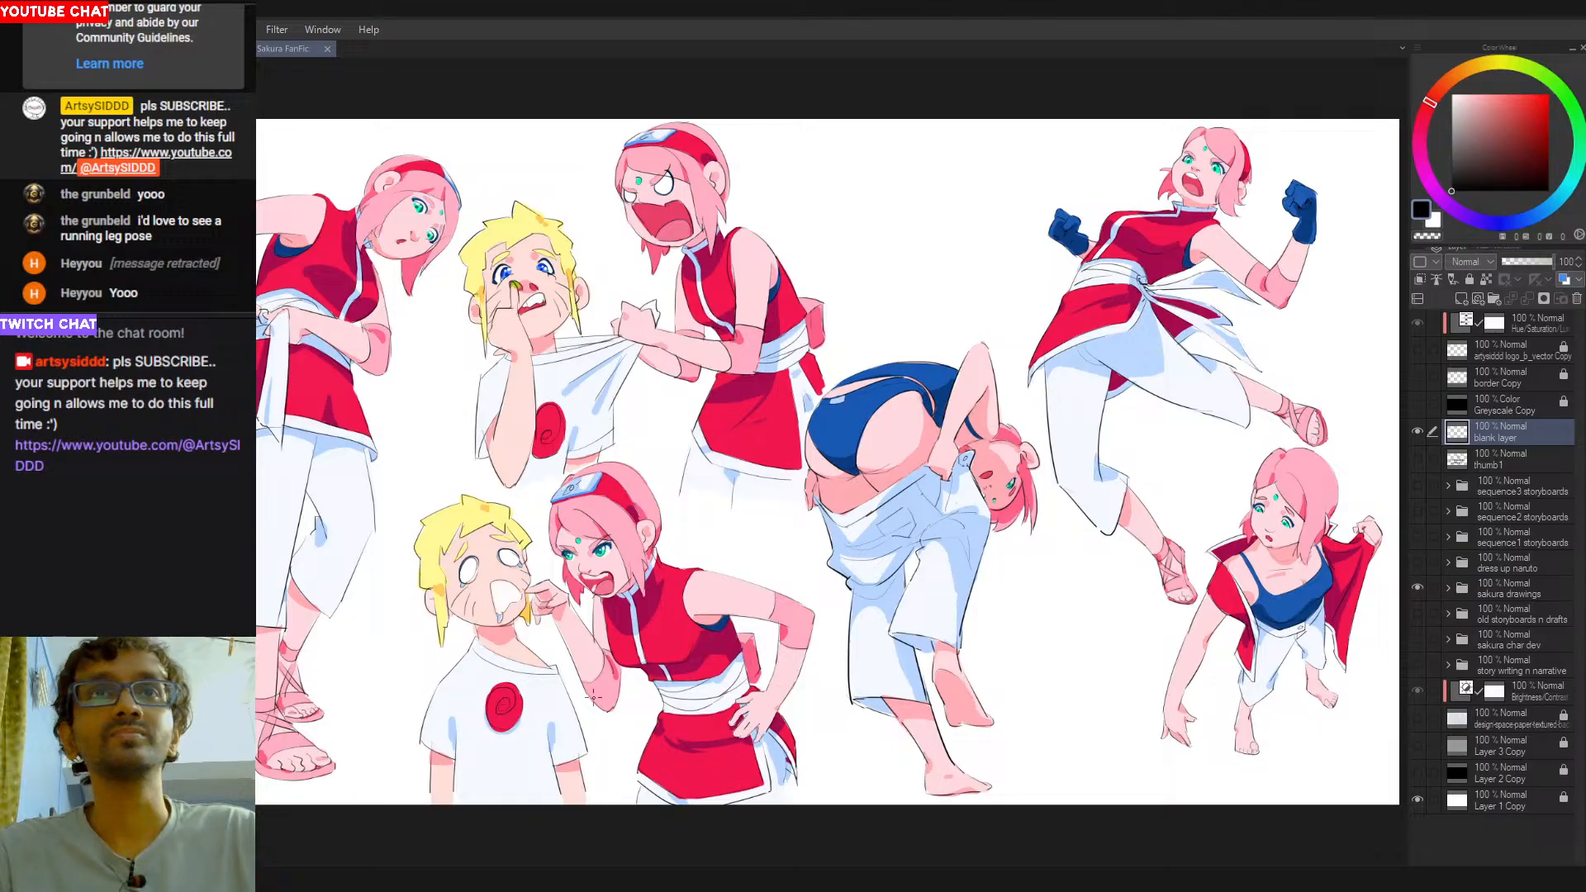
- Examine the legs, feet and poses of the coloured characters in the Sakura FanFic document close up
left_click_drag(407, 771, 643, 542)
scroll(533, 538, "up", 4)
scroll(640, 557, "down", 1)
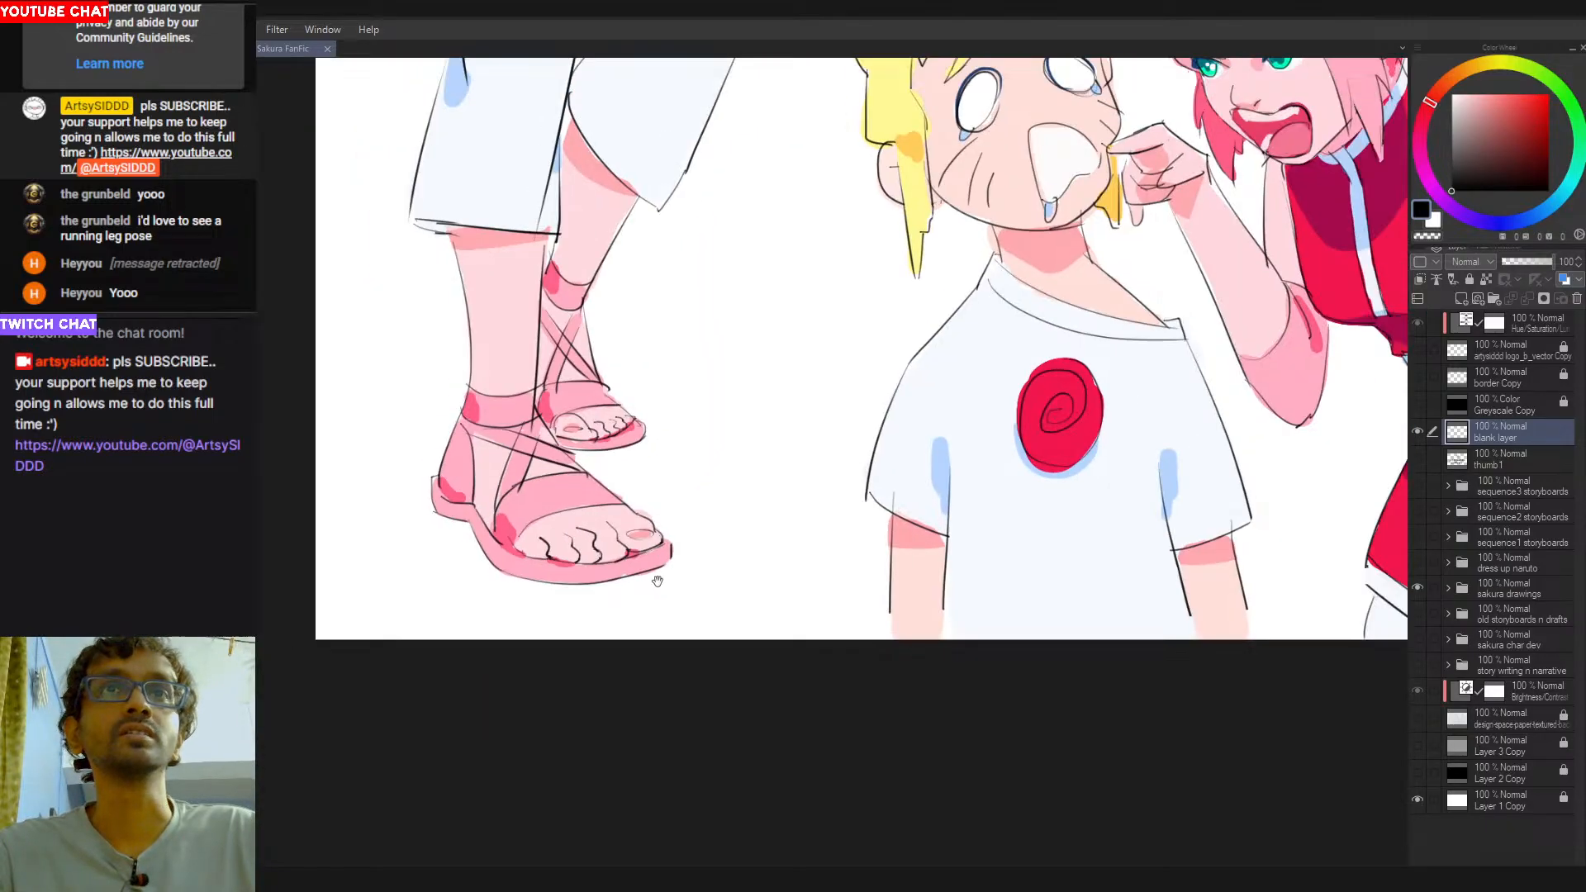
left_click_drag(587, 469, 553, 483)
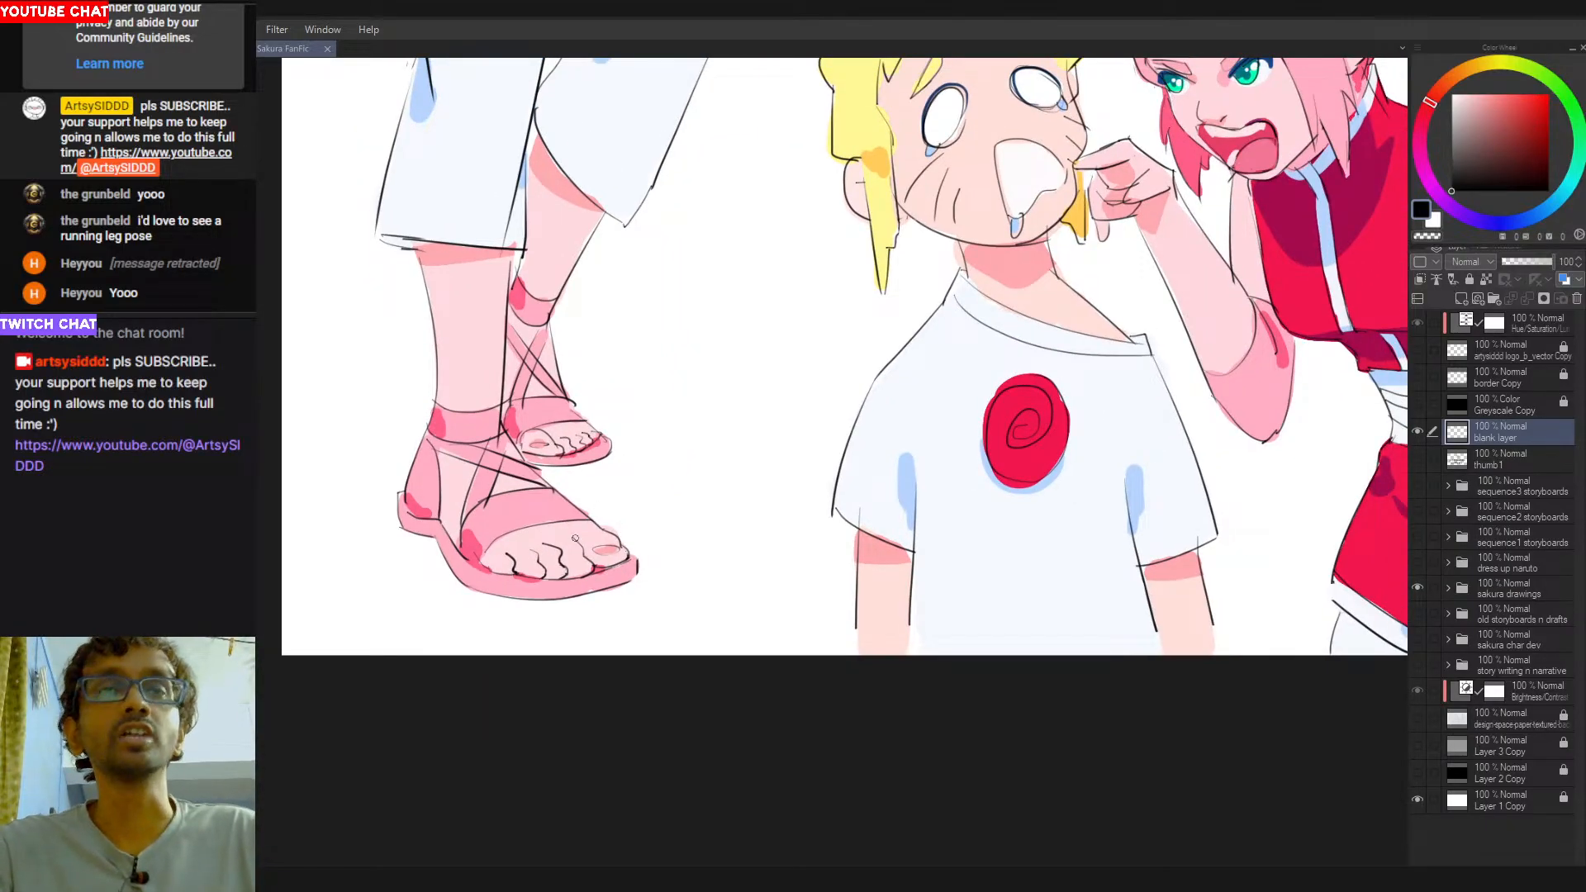
left_click_drag(791, 358, 387, 761)
left_click_drag(1061, 355, 537, 553)
left_click_drag(1261, 555, 496, 588)
mouse_move(906, 645)
left_mouse_down()
mouse_move(737, 553)
mouse_move(720, 326)
left_mouse_up()
scroll(775, 482, "up", 3)
left_click_drag(776, 482, 776, 521)
key("ctrl+z")
scroll(721, 713, "down", 7)
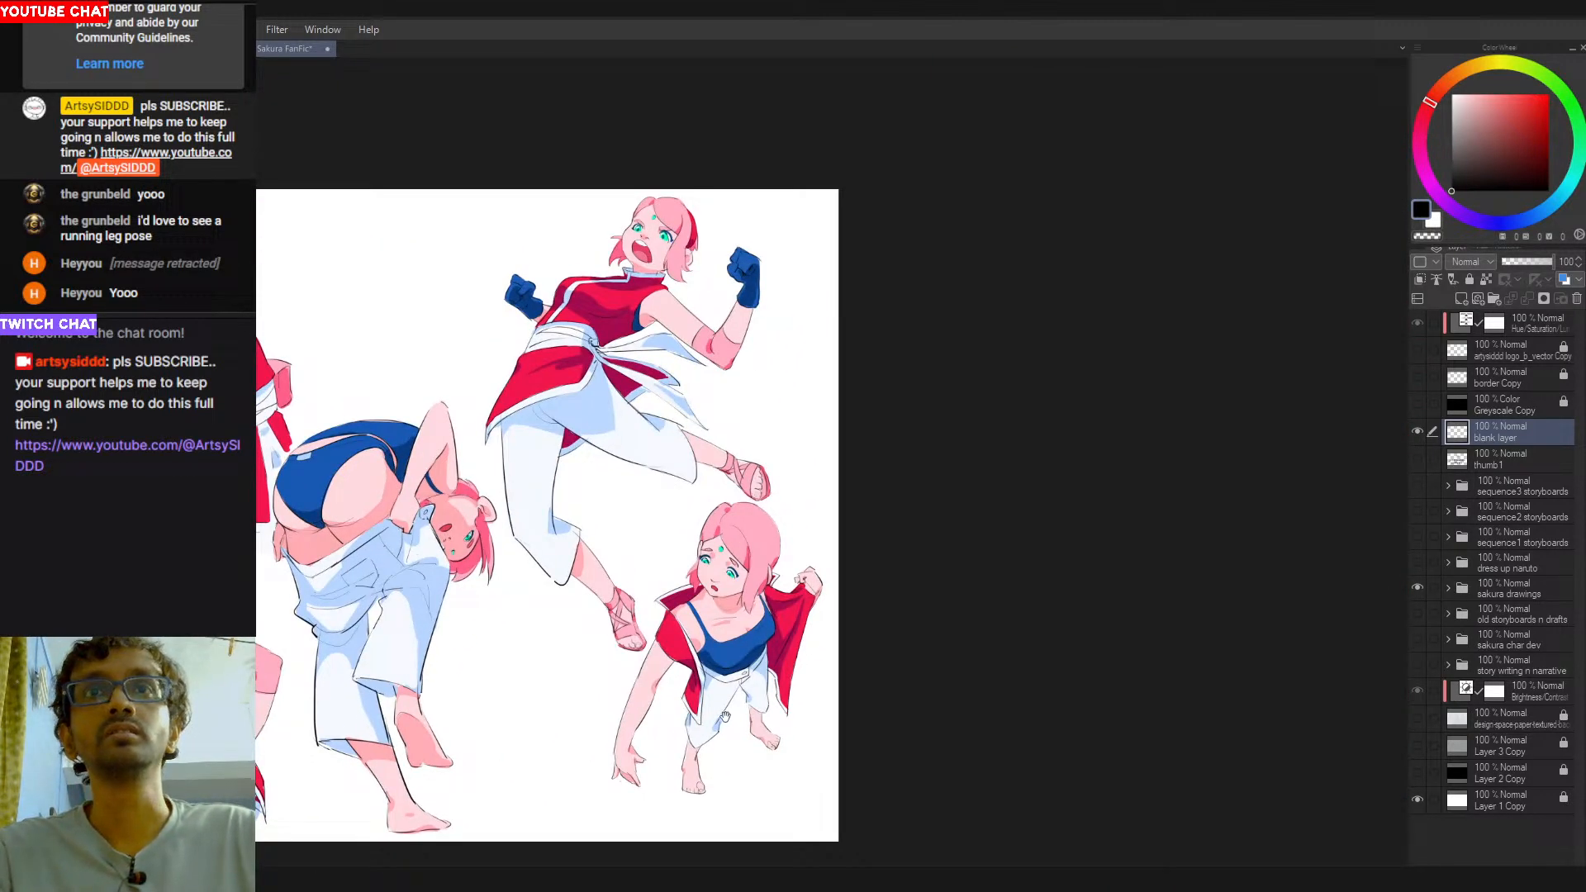
- Try short demonstration strokes over the coloured character poses, and undo them
scroll(783, 524, "up", 5)
left_click_drag(808, 375, 793, 357)
key("ctrl+z")
left_click_drag(1102, 194, 1121, 371)
key("ctrl+z")
scroll(881, 570, "down", 3)
scroll(782, 570, "up", 4)
scroll(975, 719, "down", 5)
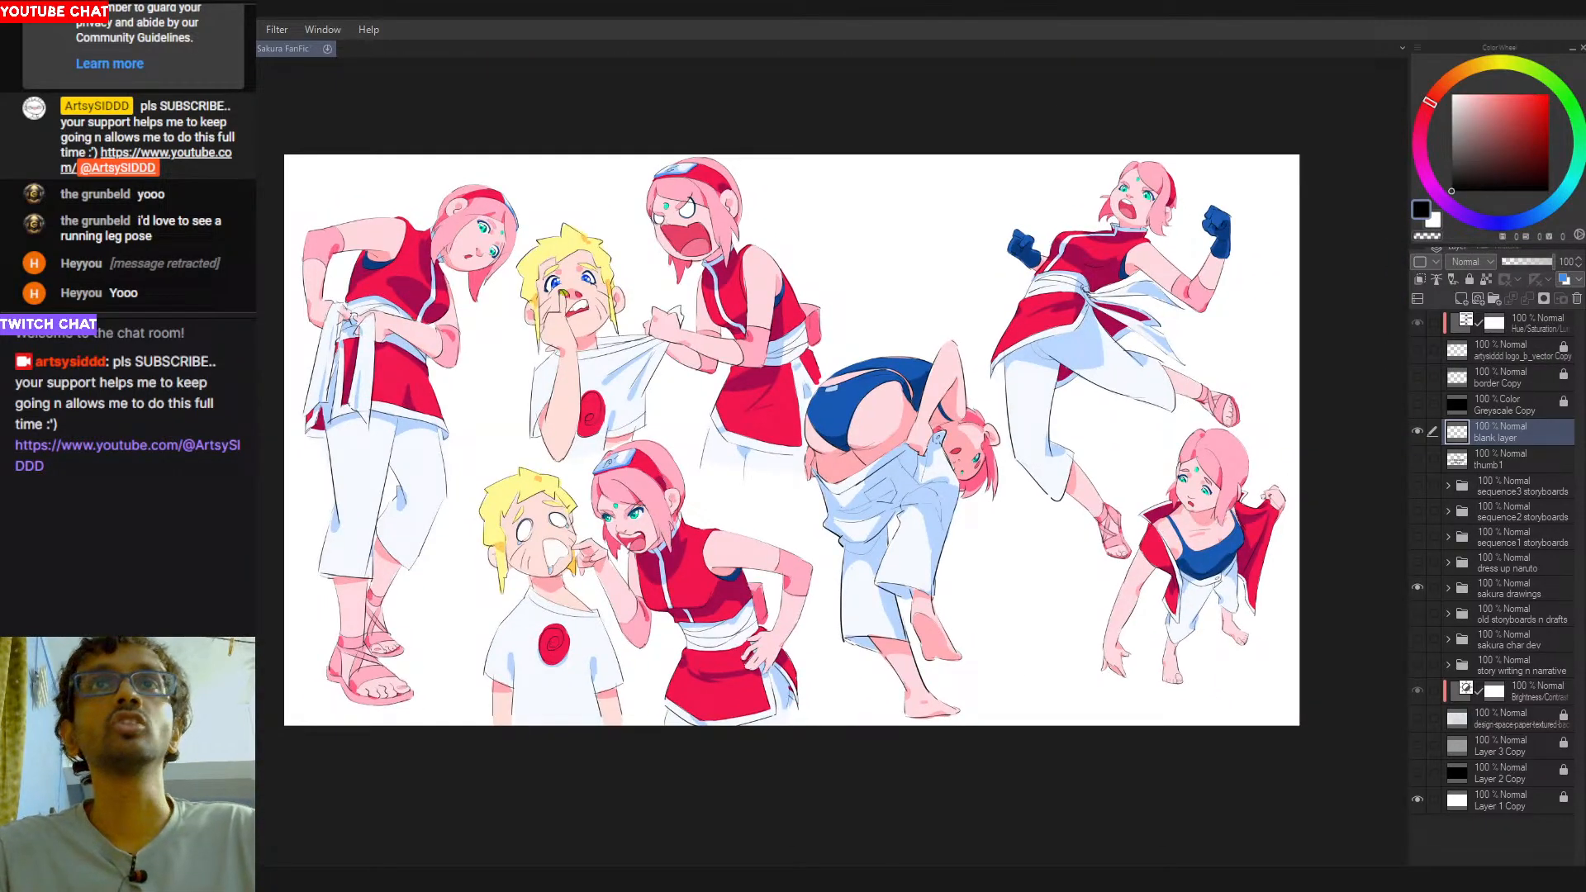
- Try further demonstration strokes over the character figures, undo them, and save the Sakura FanFic document
scroll(689, 572, "up", 3)
mouse_move(628, 357)
left_mouse_down()
mouse_move(603, 524)
mouse_move(685, 375)
left_mouse_up()
key("ctrl+z")
mouse_move(880, 544)
left_mouse_down()
mouse_move(854, 636)
mouse_move(965, 552)
left_mouse_up()
key("ctrl+z")
left_click_drag(791, 298, 787, 708)
mouse_move(770, 332)
left_mouse_down()
mouse_move(795, 529)
mouse_move(740, 332)
left_mouse_up()
key("ctrl+z")
scroll(789, 532, "down", 3)
mouse_move(768, 562)
left_mouse_down()
mouse_move(750, 467)
mouse_move(706, 437)
left_mouse_up()
key("ctrl+s")
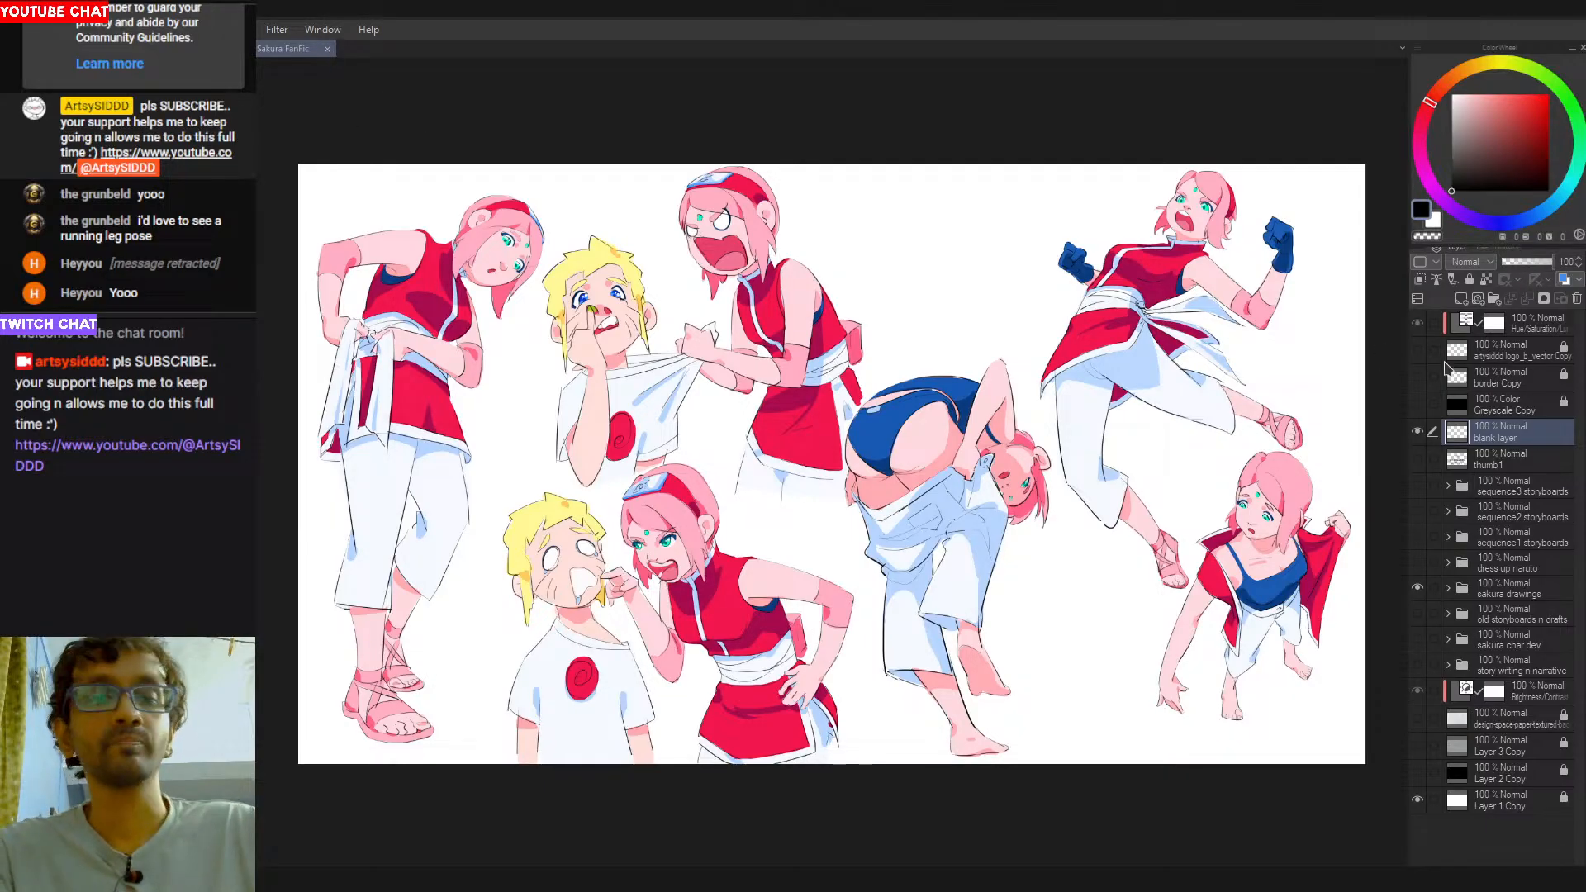
- Hide the sakura drawings group, show the dress up naruto group, and examine its illustrations across the page
key("ctrl+0")
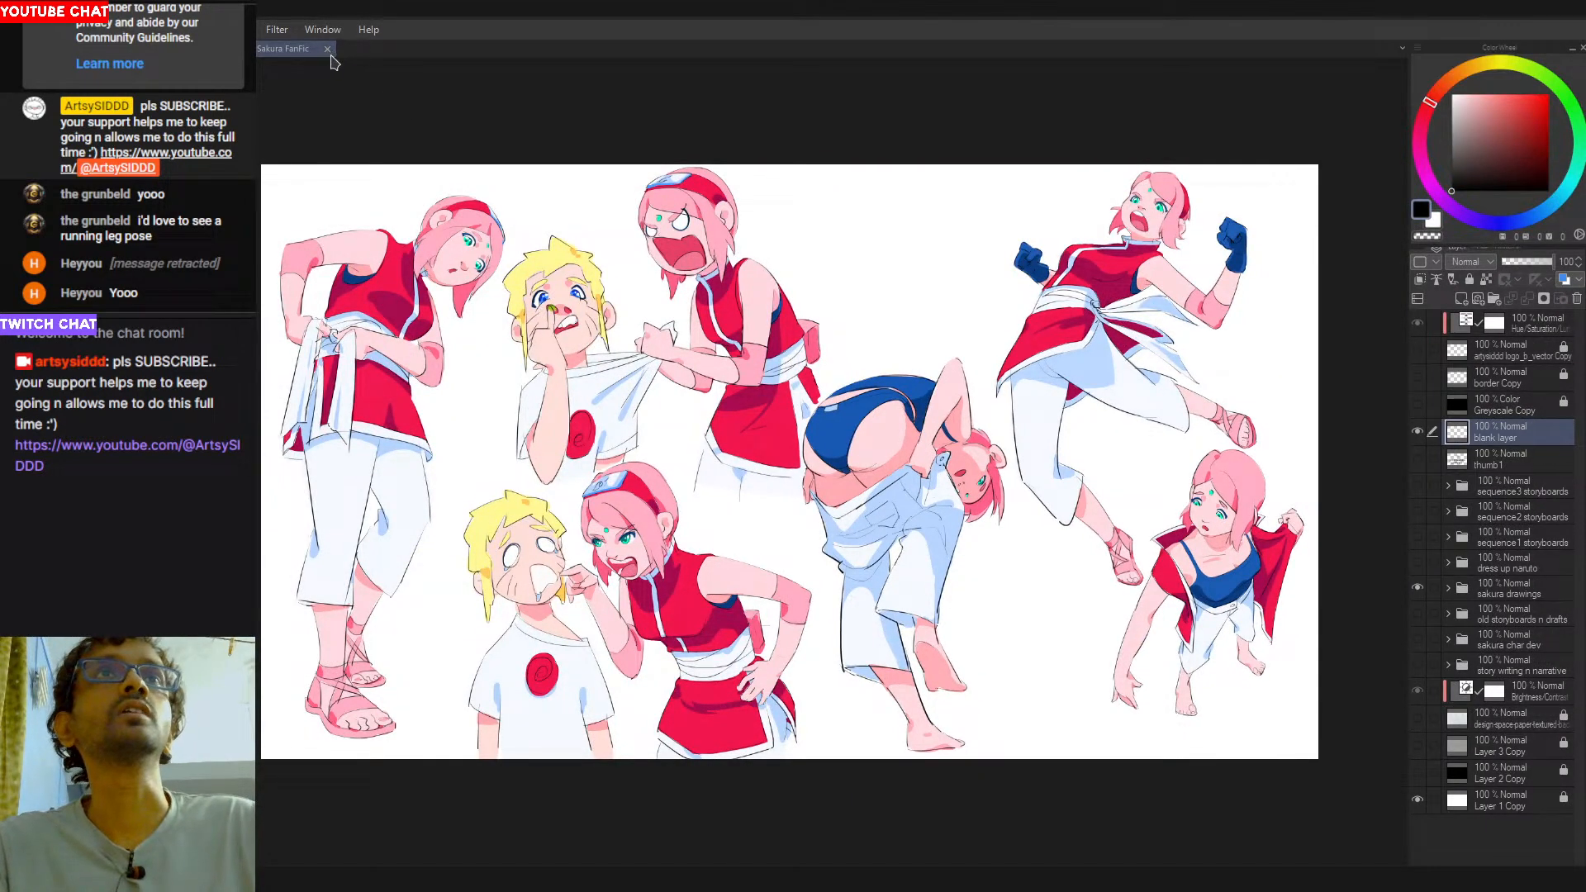
left_click(1417, 587)
left_click(1417, 561)
scroll(501, 308, "up", 3)
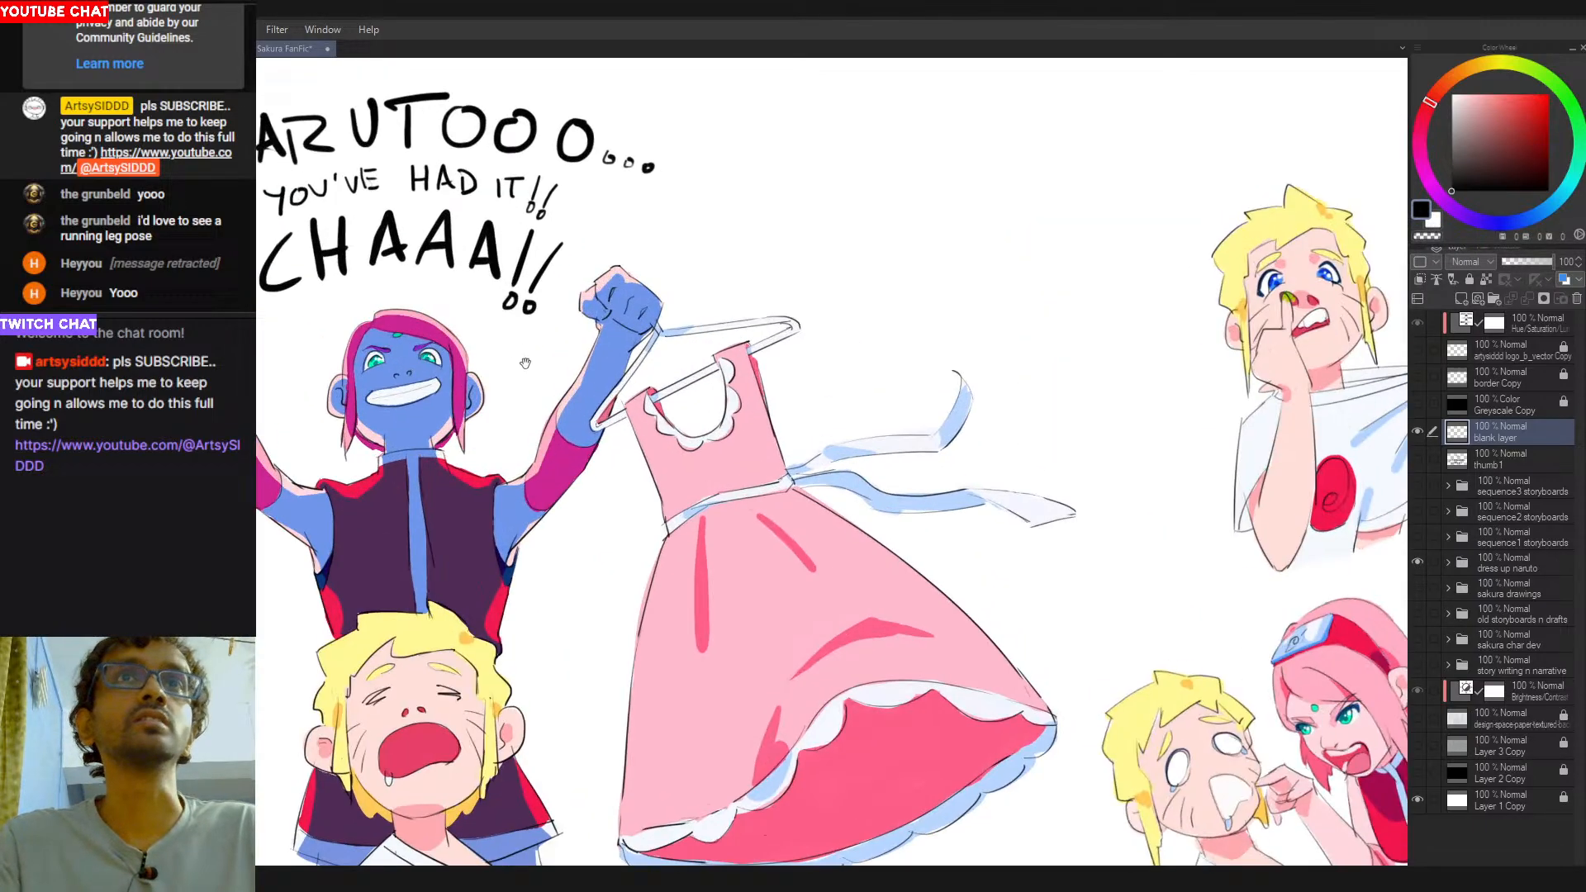
left_click_drag(527, 366, 859, 379)
left_click_drag(644, 235, 619, 456)
mouse_move(1004, 222)
left_mouse_down()
mouse_move(876, 355)
mouse_move(918, 432)
left_mouse_up()
key("ctrl+z")
key("ctrl+z")
left_click_drag(910, 682, 770, 258)
left_click_drag(1305, 285, 623, 525)
left_click_drag(400, 477, 991, 530)
left_click_drag(939, 543, 770, 526)
- Hide the dress up naruto group, show the sakura drawings group again, and close the Sakura FanFic document
left_click(1417, 560)
left_click(1417, 587)
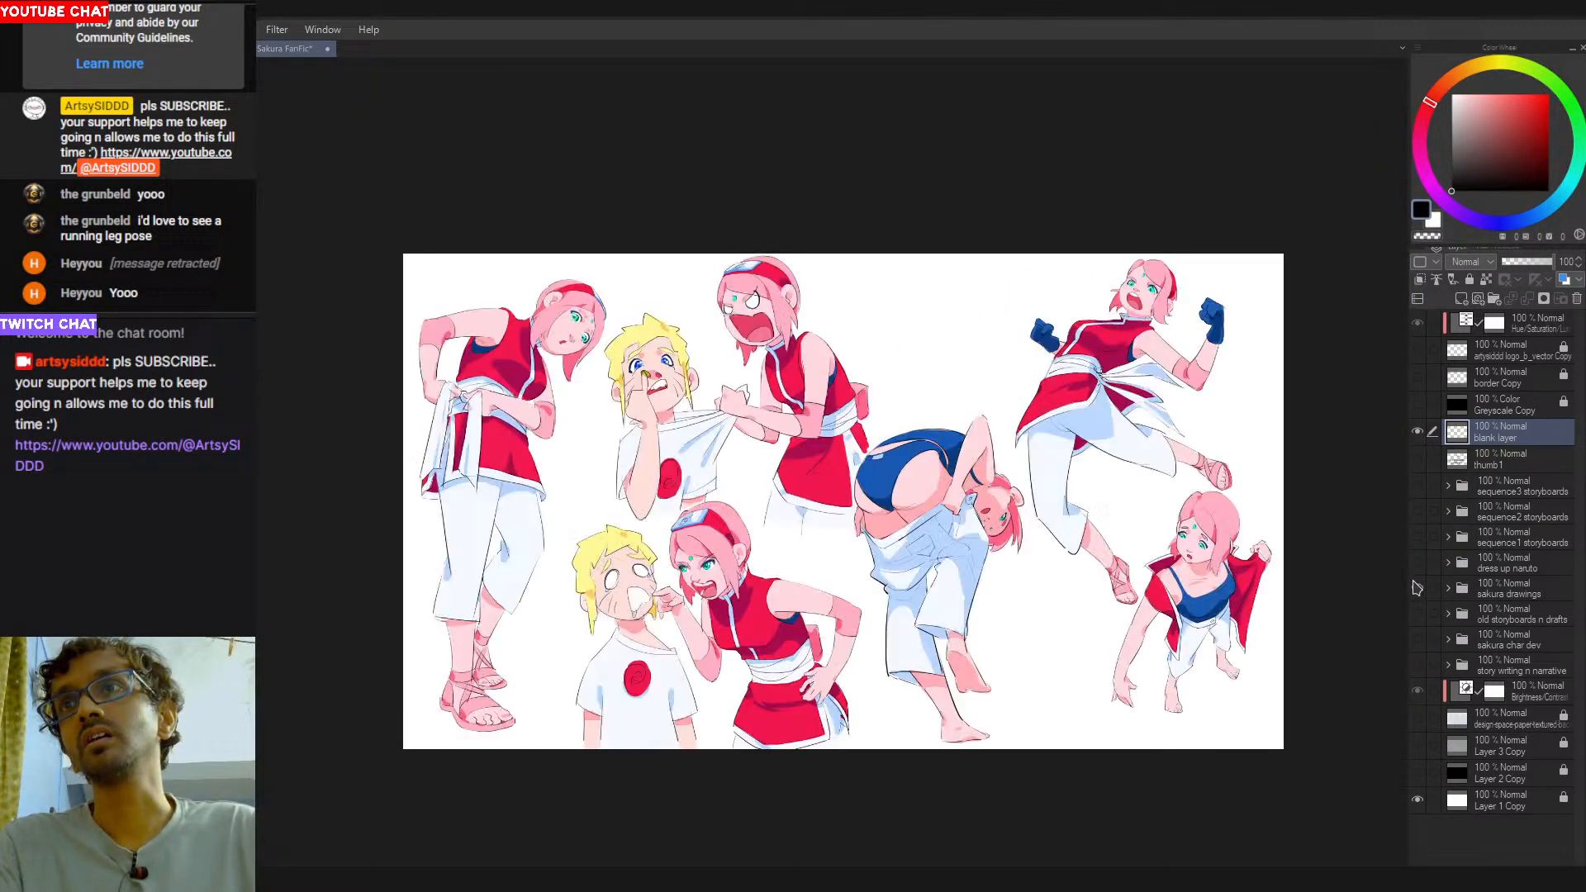
left_click(328, 49)
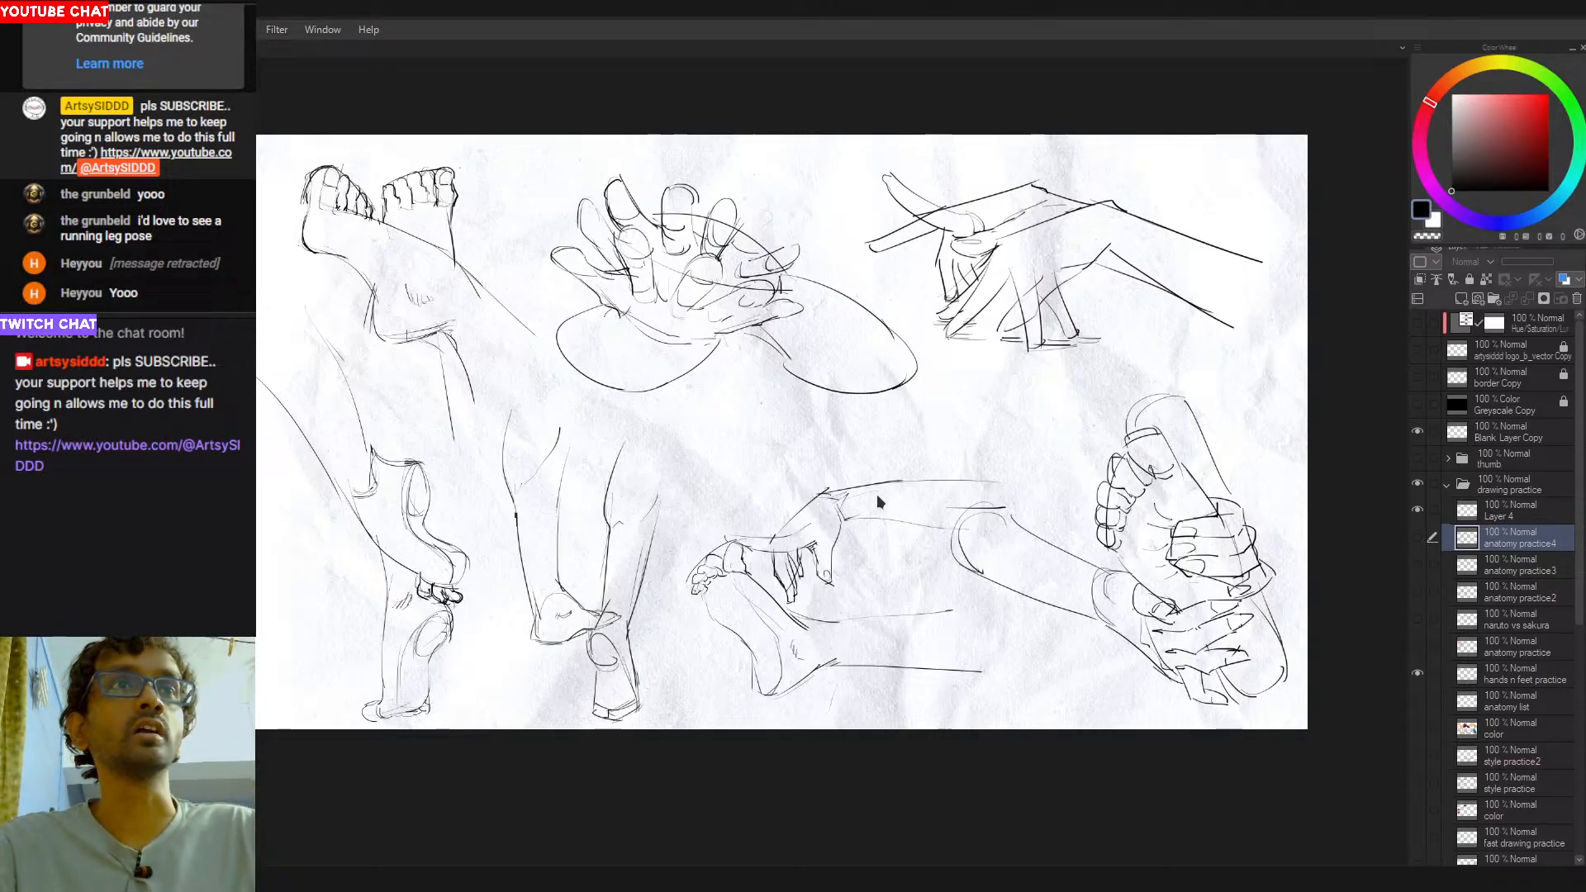
- Hide the hands n feet practice layer and make Layer 4 the active layer on the blank page
left_click(1418, 672)
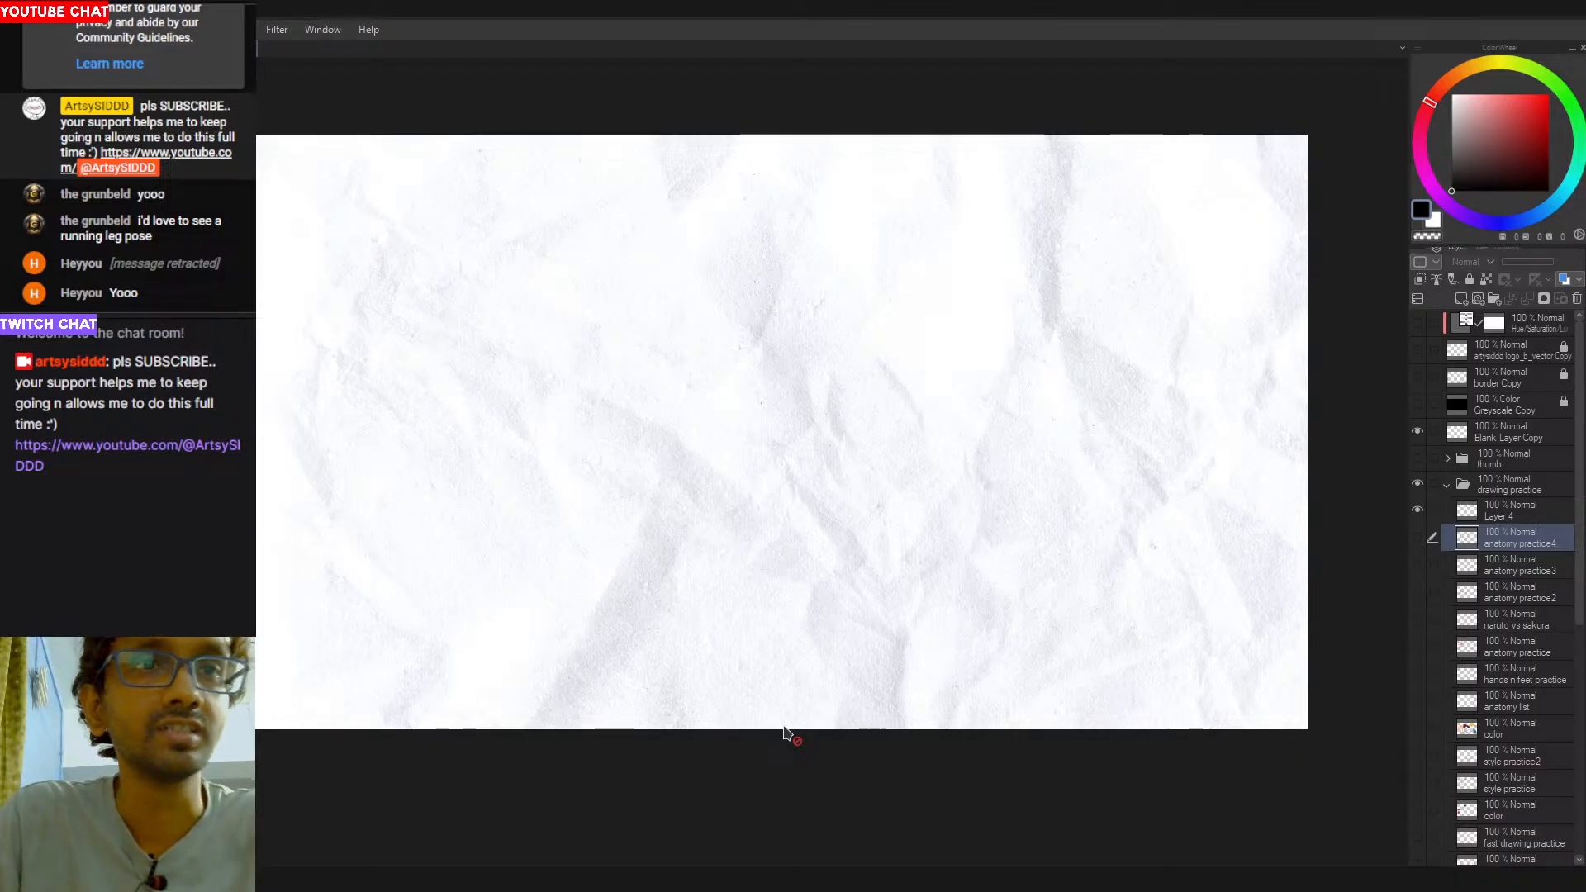
left_click_drag(831, 659, 871, 663)
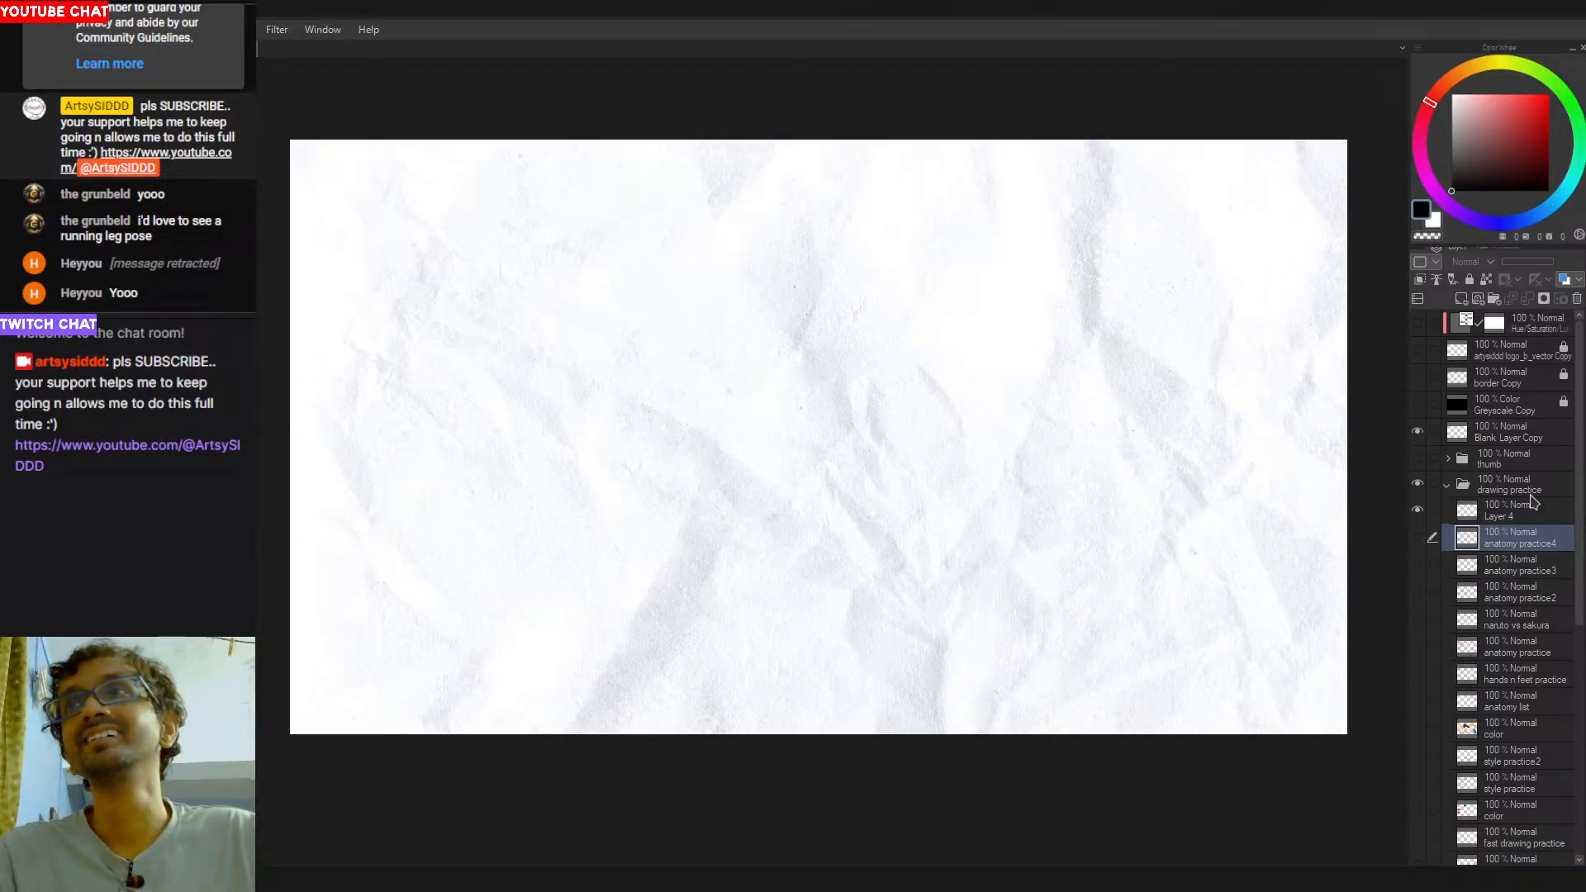
left_click(1508, 519)
left_click_drag(705, 464, 733, 517)
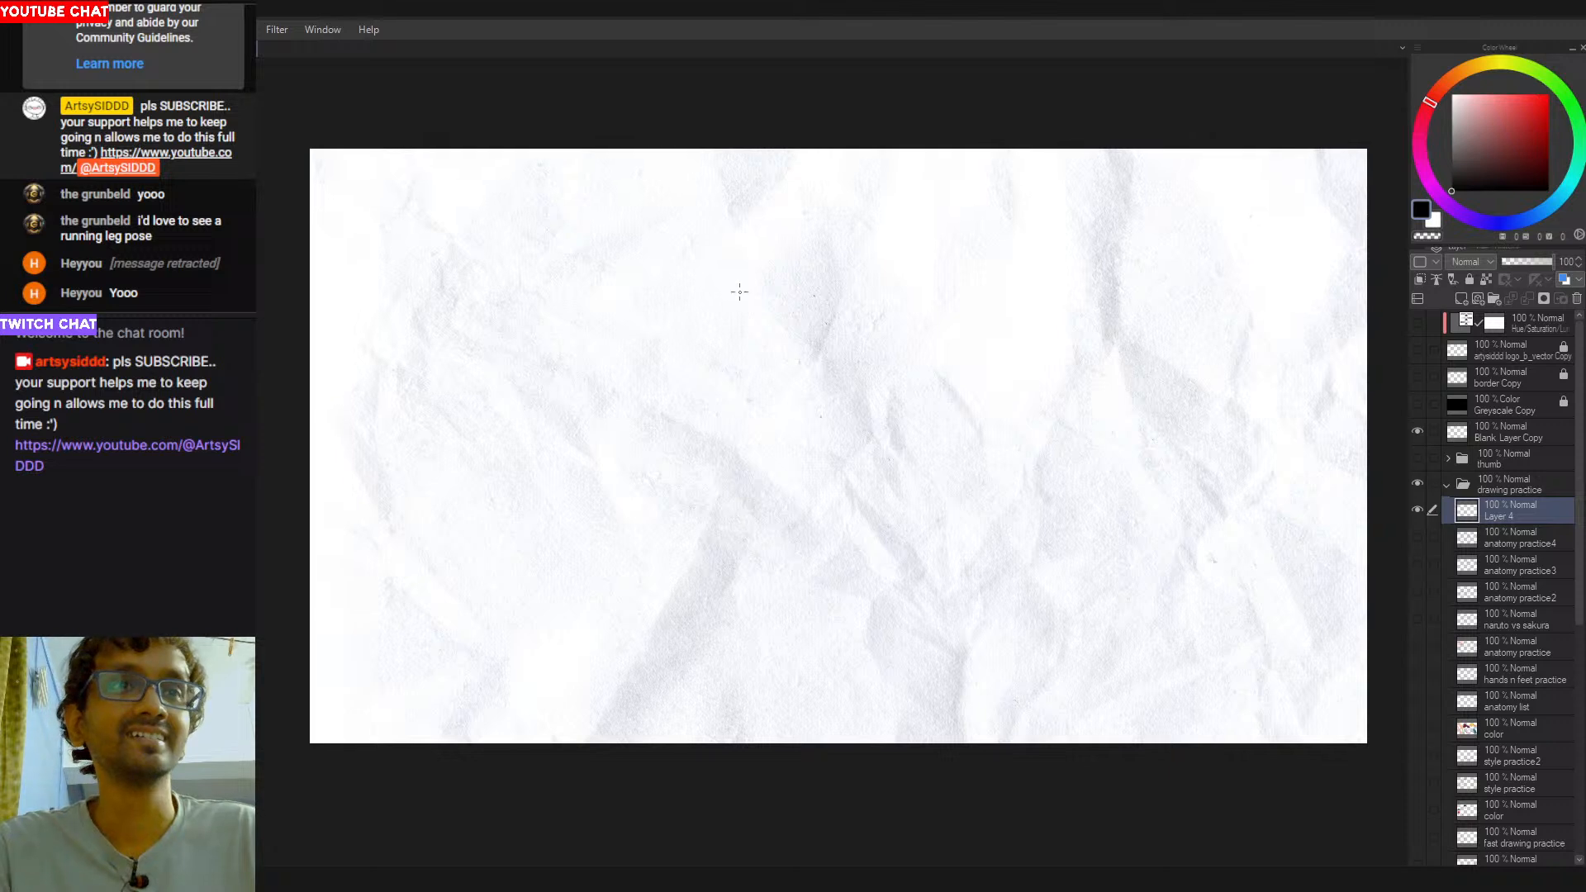
left_click_drag(773, 390, 818, 385)
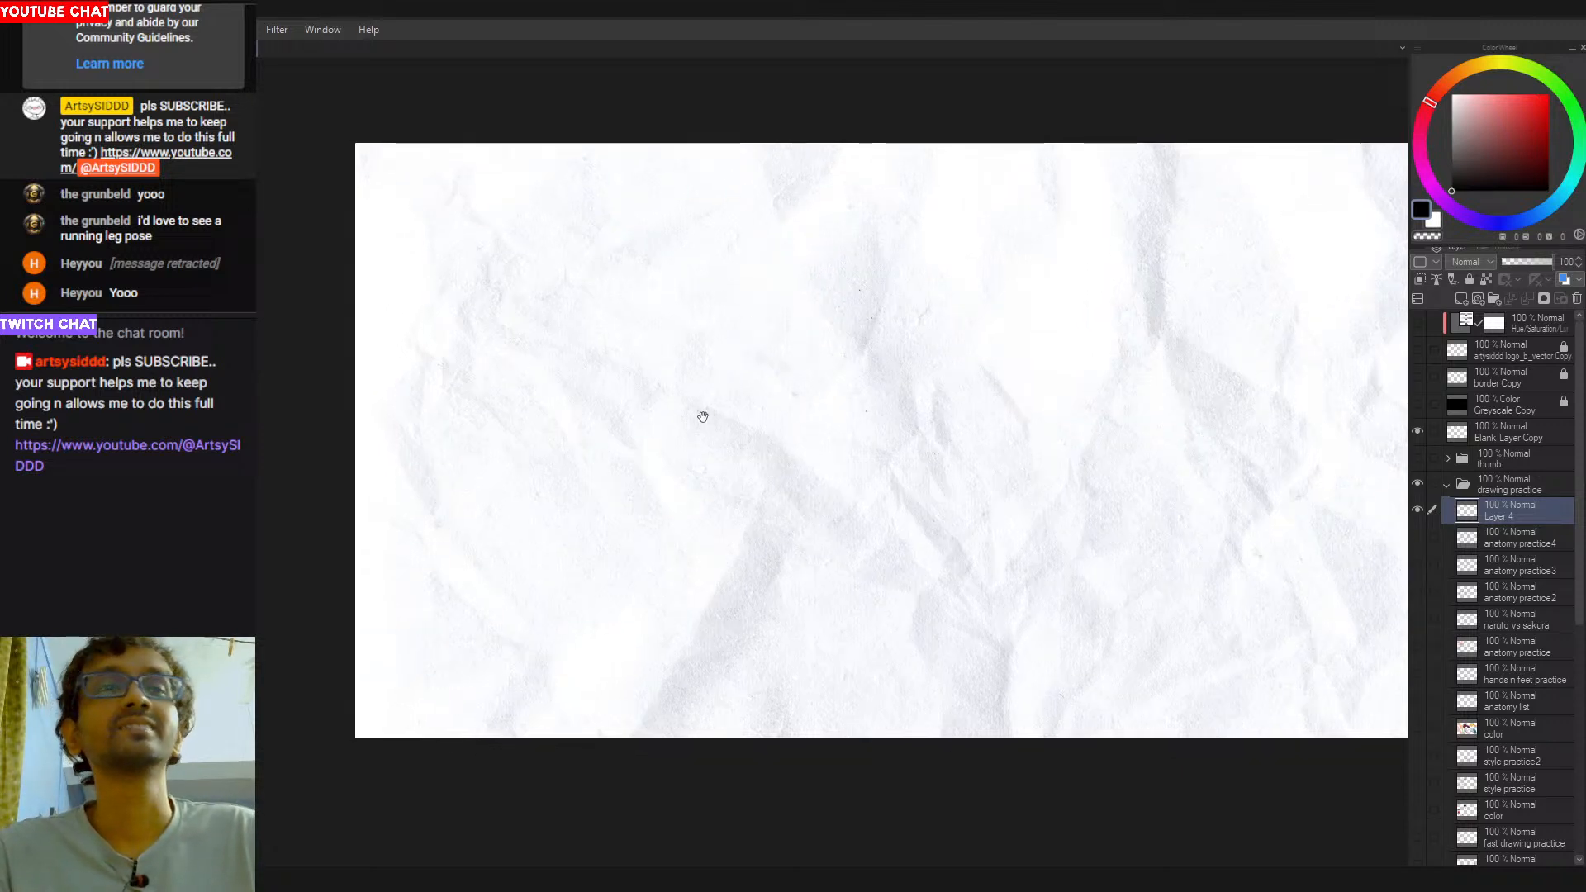
left_click_drag(708, 411, 764, 408)
- Try several long curved strokes for the front contour of a lower leg on Layer 4, and undo them
left_click_drag(738, 242, 701, 491)
key("ctrl+z")
left_click_drag(754, 271, 705, 481)
key("ctrl+z")
left_click_drag(723, 297, 722, 454)
key("ctrl+z")
left_click_drag(761, 248, 708, 476)
key("ctrl+z")
left_click_drag(739, 289, 707, 427)
key("ctrl+z")
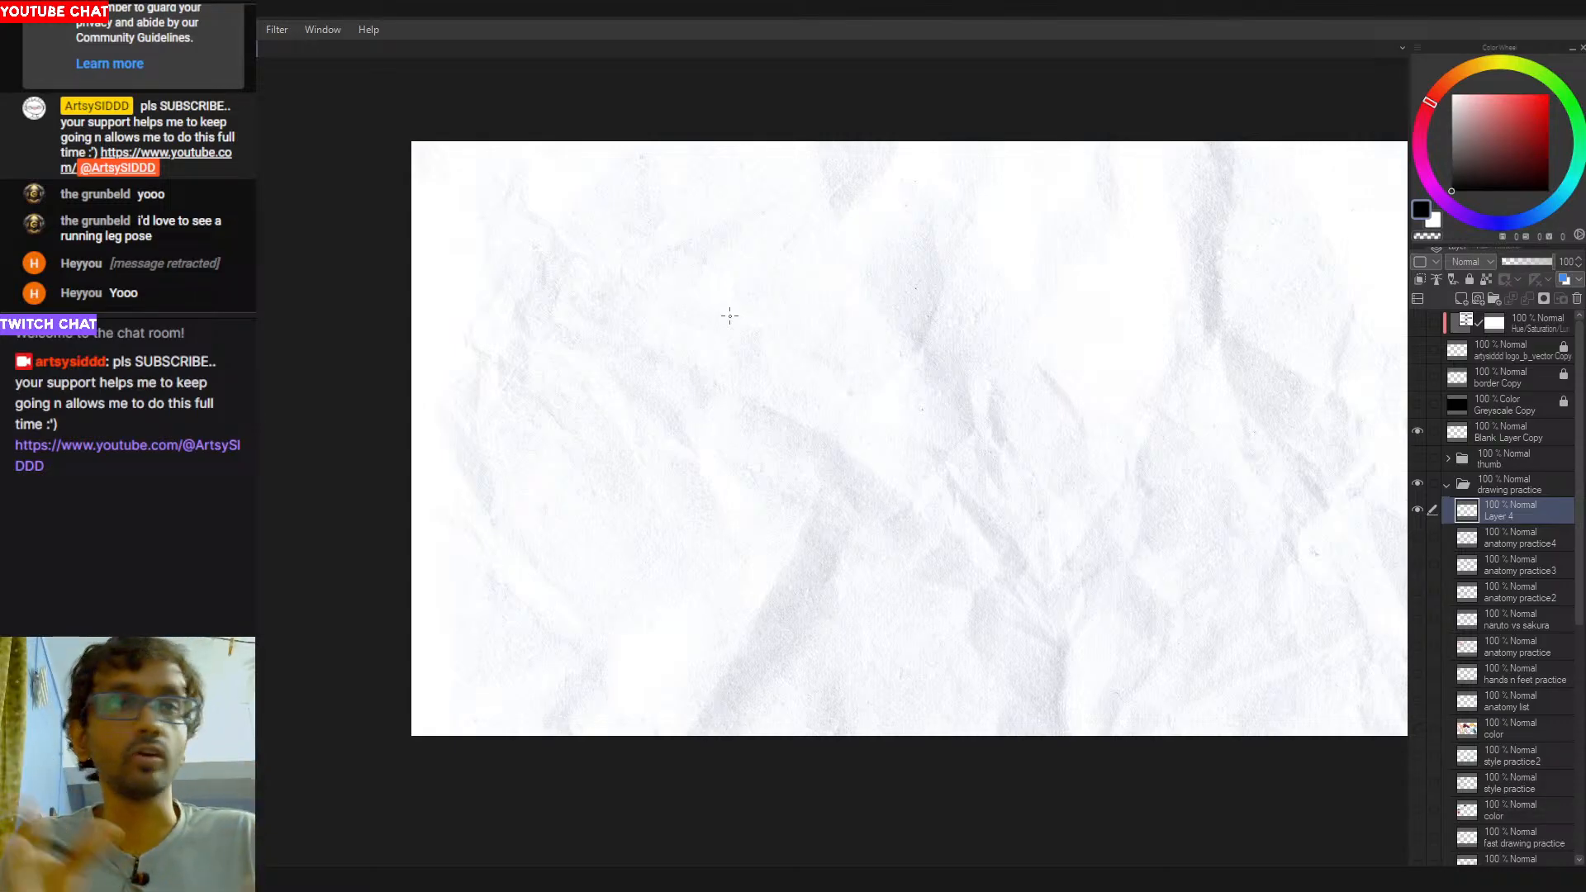
- Try more variations of the shin curve in the same spot, and undo each one
mouse_move(730, 293)
left_mouse_down()
mouse_move(719, 339)
mouse_move(716, 456)
left_mouse_up()
key("ctrl+z")
left_click_drag(729, 330, 710, 476)
key("ctrl+z")
left_click_drag(757, 281, 720, 475)
key("ctrl+z")
mouse_move(736, 381)
left_mouse_down()
mouse_move(725, 475)
mouse_move(783, 261)
mouse_move(736, 448)
left_mouse_up()
key("ctrl+z")
- Draw a side-view lower leg with a long curved shin line and an angular calf contour narrowing to the ankle
key("ctrl+z")
key("ctrl+z")
left_click_drag(773, 268, 714, 493)
key("ctrl+z")
left_click_drag(732, 350, 731, 475)
key("ctrl+z")
left_click_drag(785, 248, 741, 470)
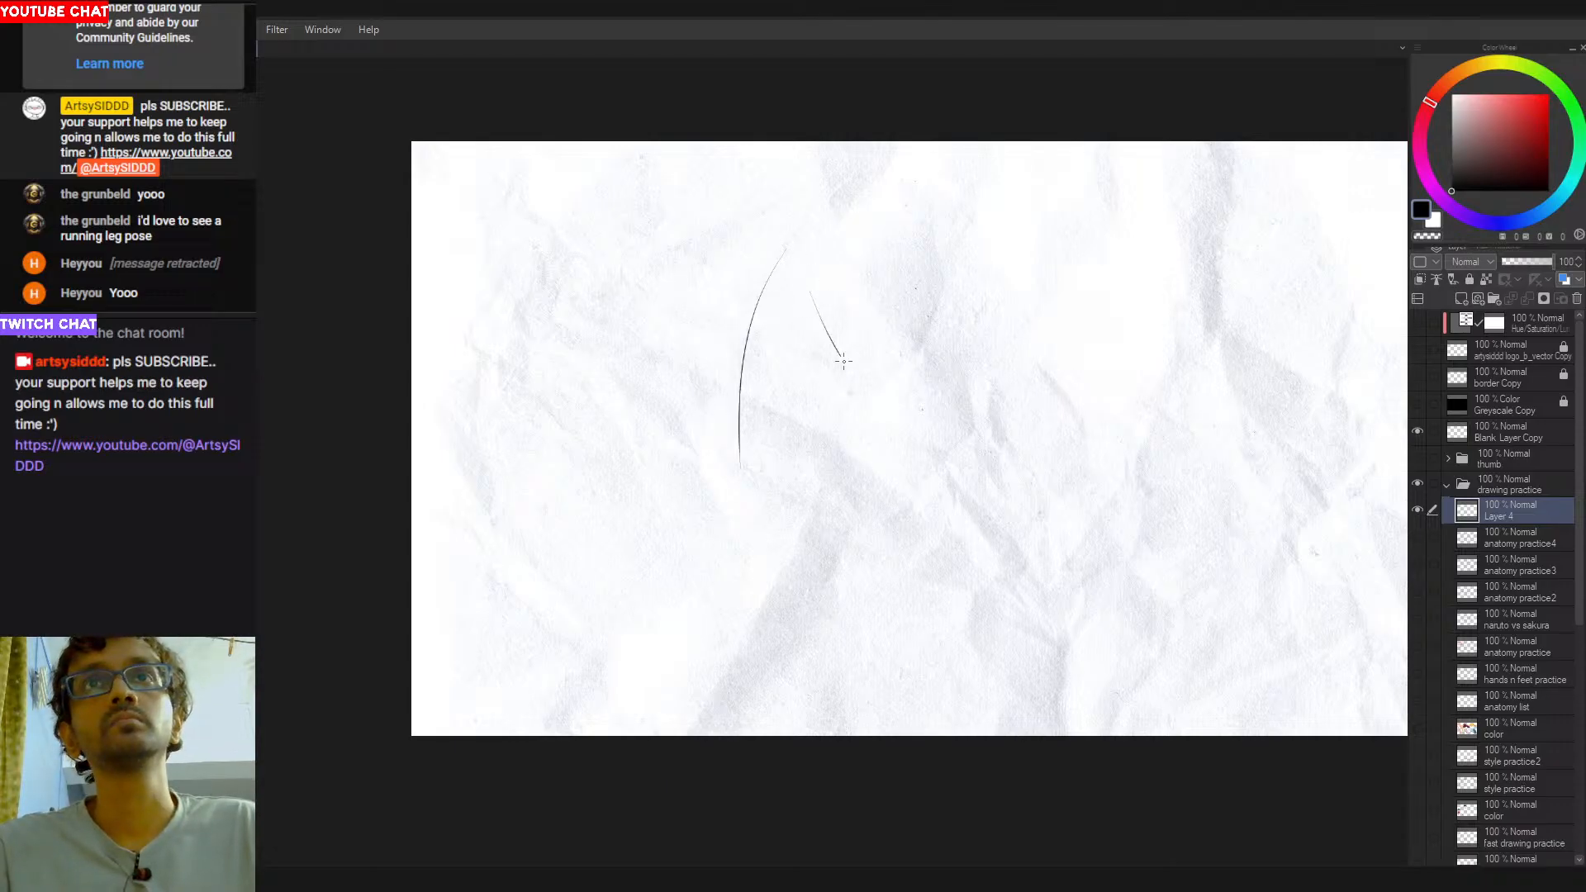
mouse_move(811, 297)
left_mouse_down()
mouse_move(854, 356)
mouse_move(800, 422)
left_mouse_up()
key("ctrl+z")
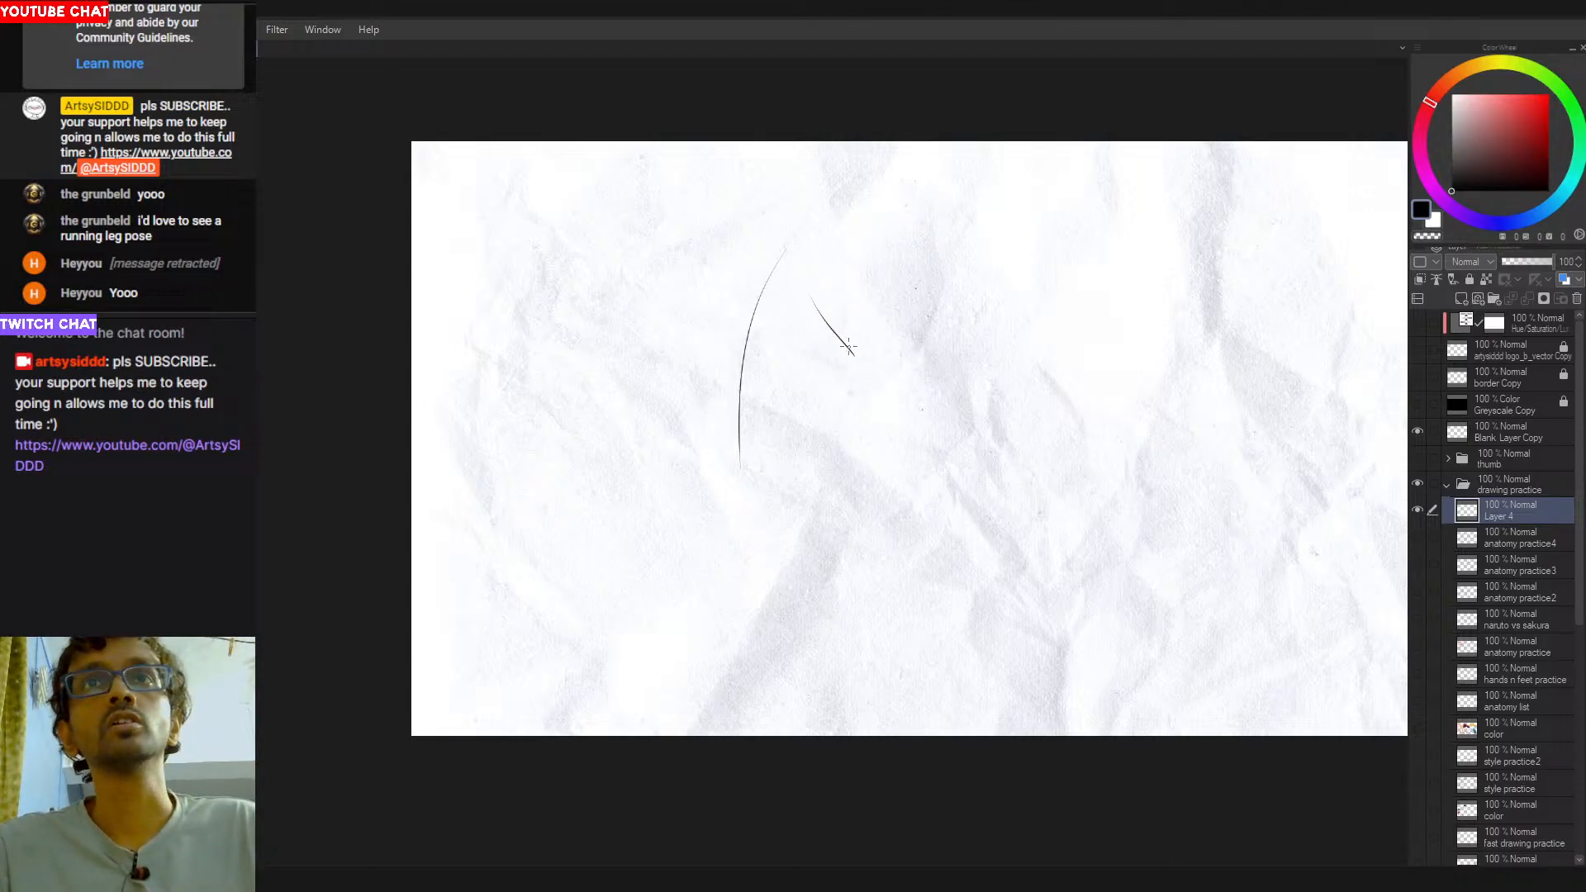
mouse_move(848, 356)
left_mouse_down()
mouse_move(812, 404)
mouse_move(820, 485)
left_mouse_up()
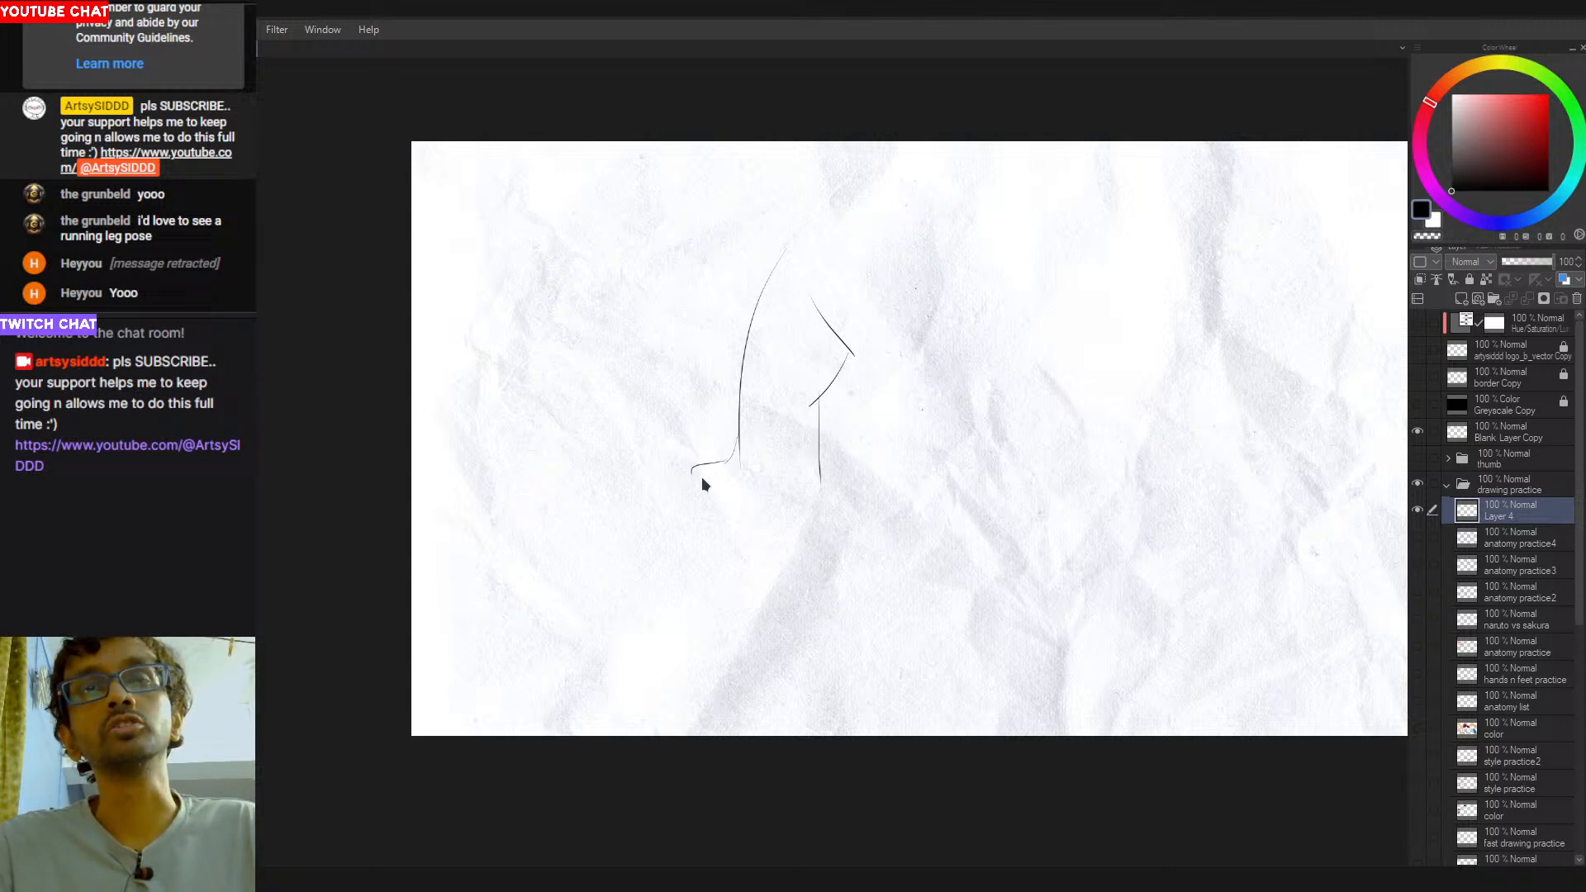
- Draw the foot outline below the ankle with its toe, sole and curved heel, redoing the heel stroke
mouse_move(728, 461)
left_mouse_down()
mouse_move(696, 471)
mouse_move(711, 501)
mouse_move(822, 489)
mouse_move(793, 505)
mouse_move(717, 499)
mouse_move(788, 504)
mouse_move(822, 462)
left_mouse_up()
key("ctrl+z")
key("ctrl+z")
key("ctrl+z")
key("ctrl+z")
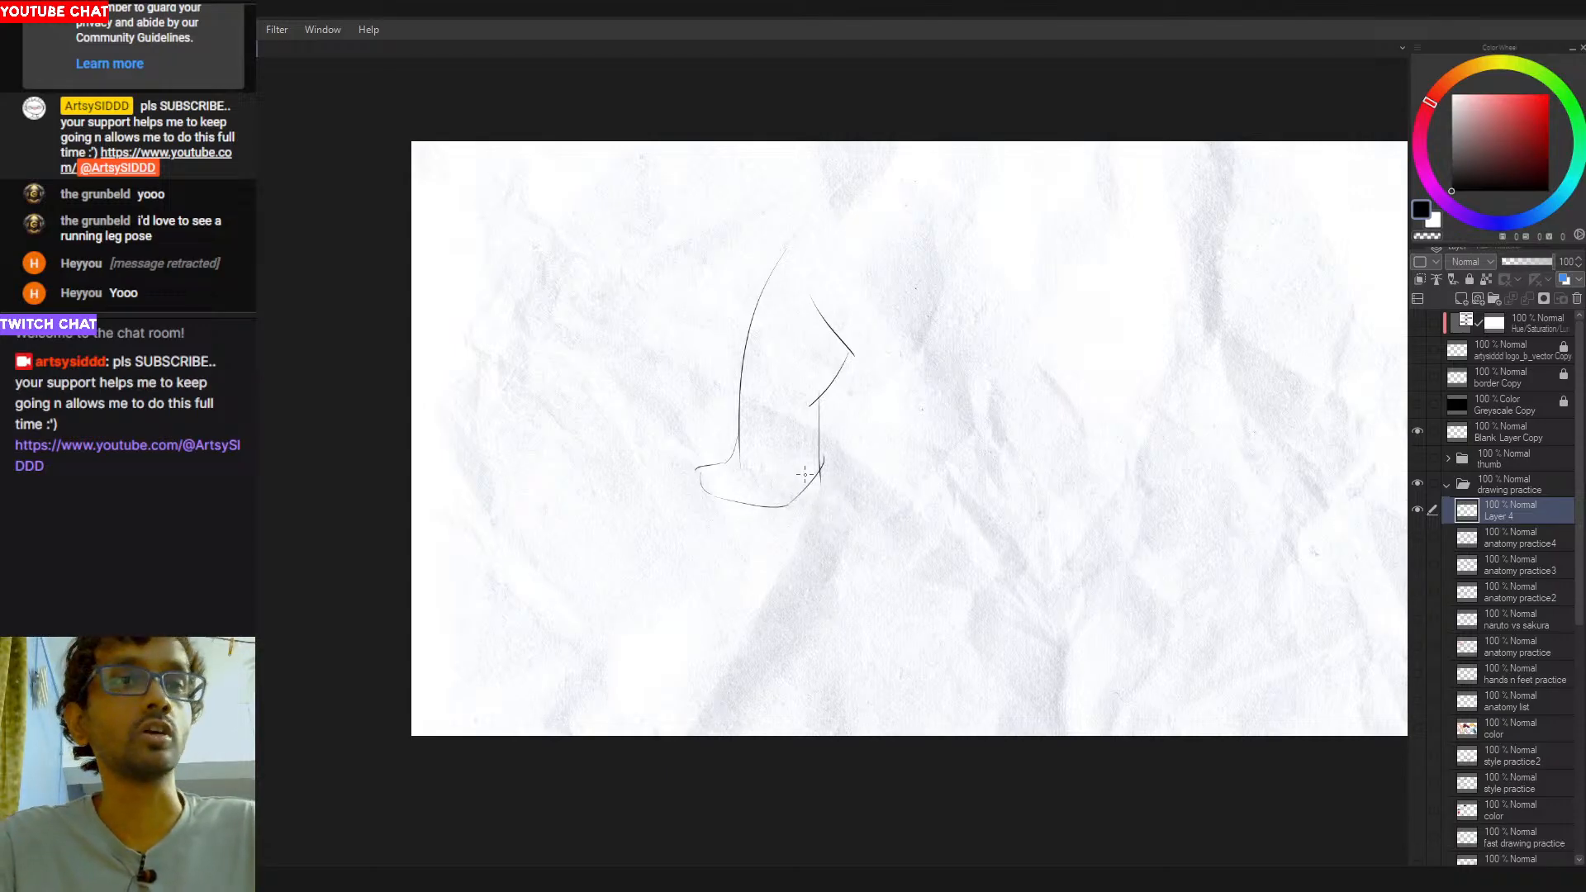
key("ctrl+z")
left_click_drag(821, 448, 791, 505)
key("ctrl+z")
left_click_drag(820, 452, 793, 506)
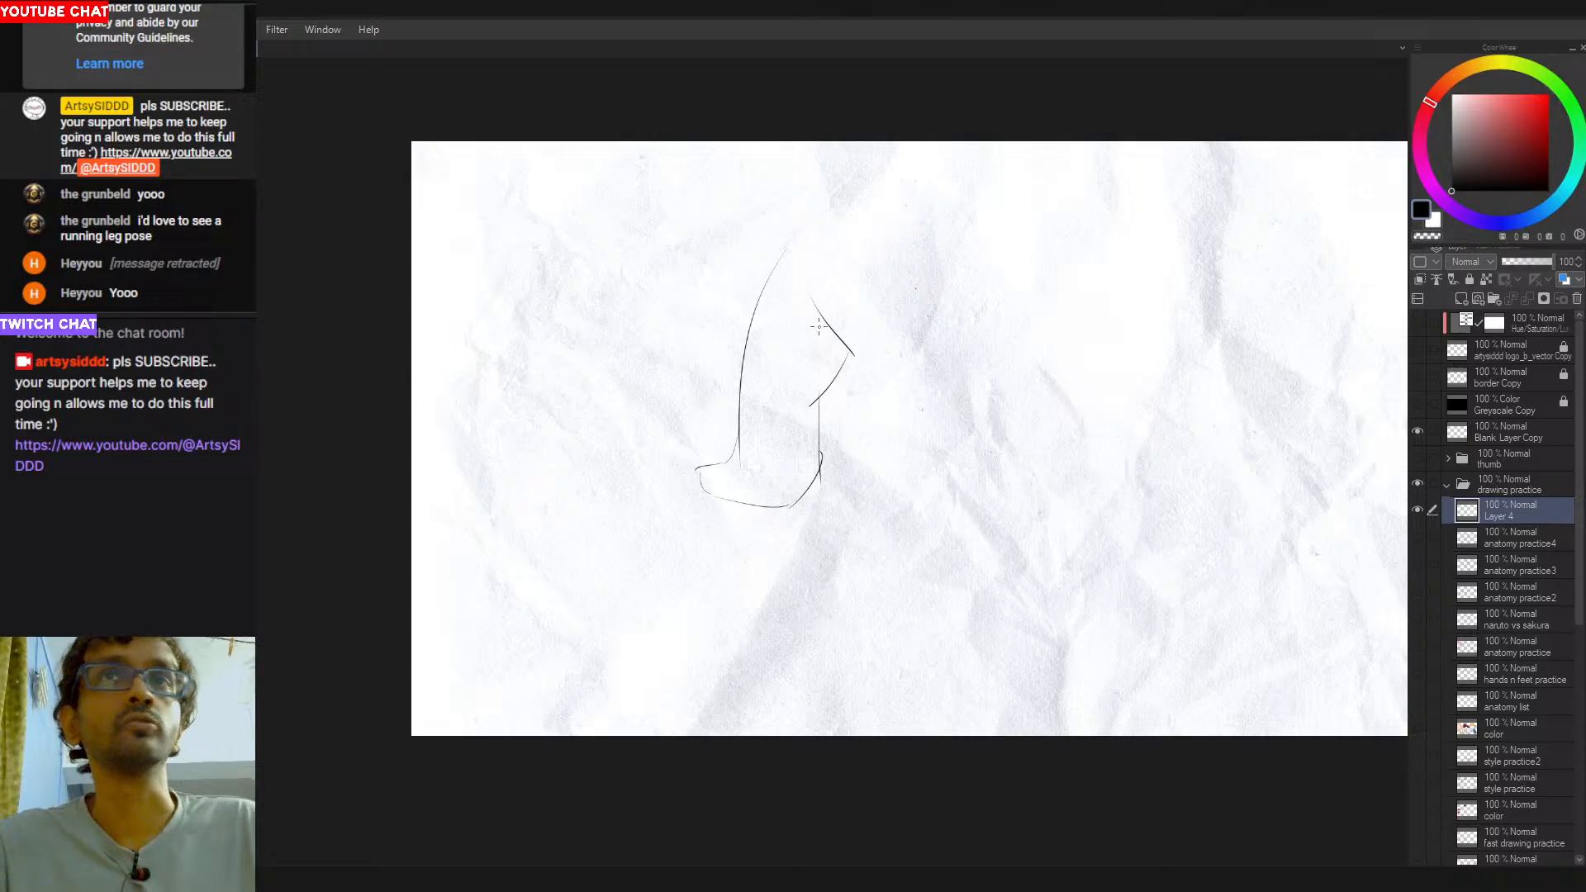
- Extend the leg upward with front and back thigh contours reaching toward the page's upper edge
mouse_move(844, 277)
left_mouse_down()
mouse_move(801, 355)
mouse_move(820, 285)
left_mouse_up()
key("ctrl+z")
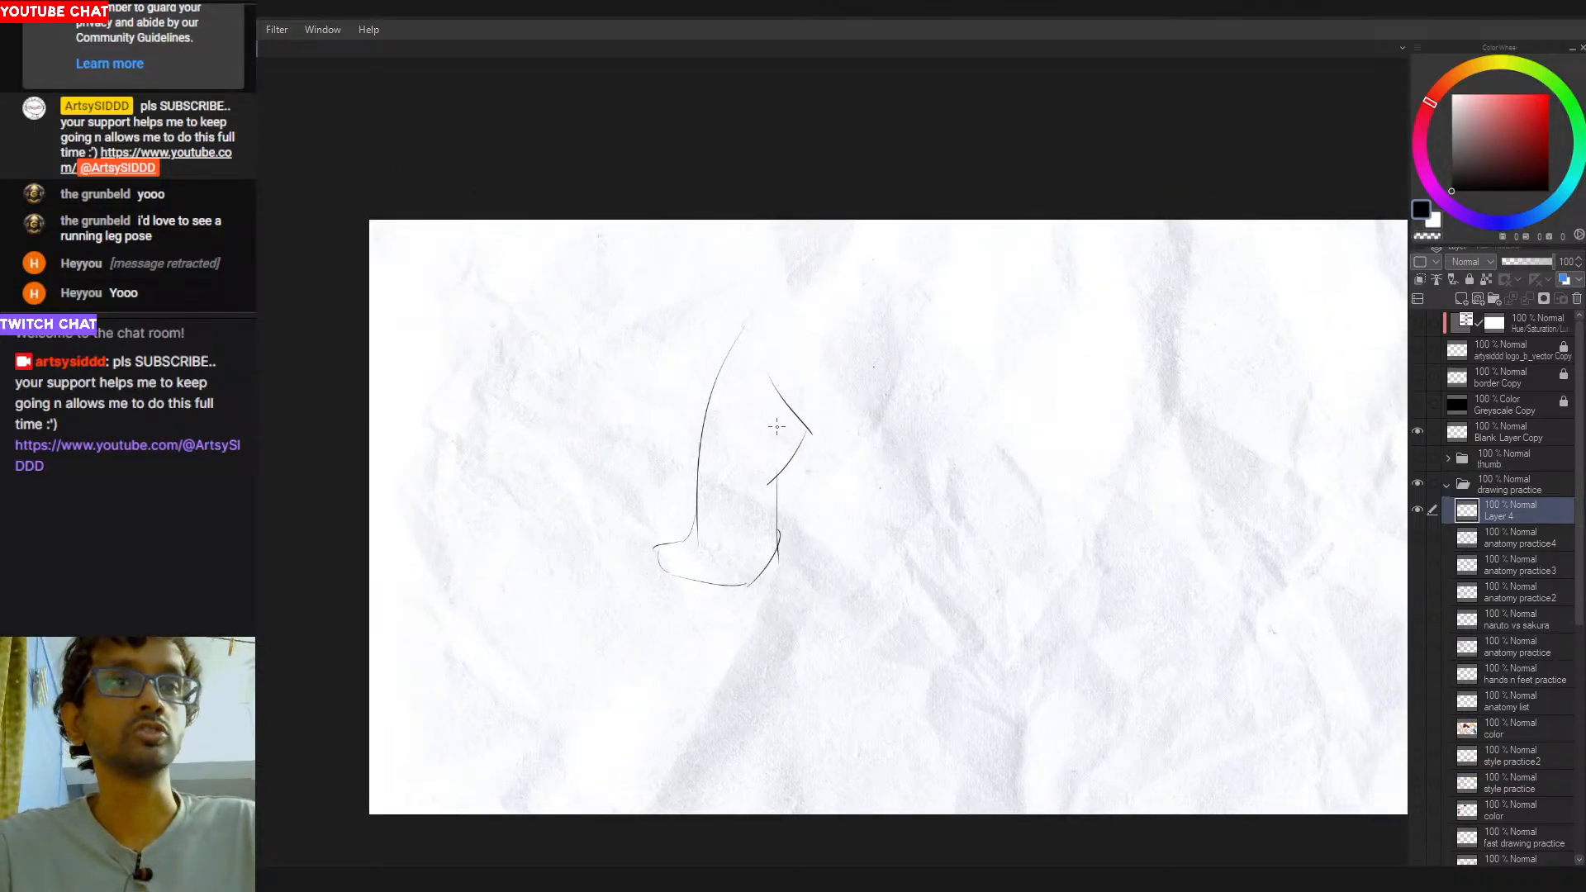
left_click_drag(711, 387, 758, 221)
key("ctrl+z")
mouse_move(730, 357)
left_mouse_down()
mouse_move(757, 227)
mouse_move(789, 405)
left_mouse_up()
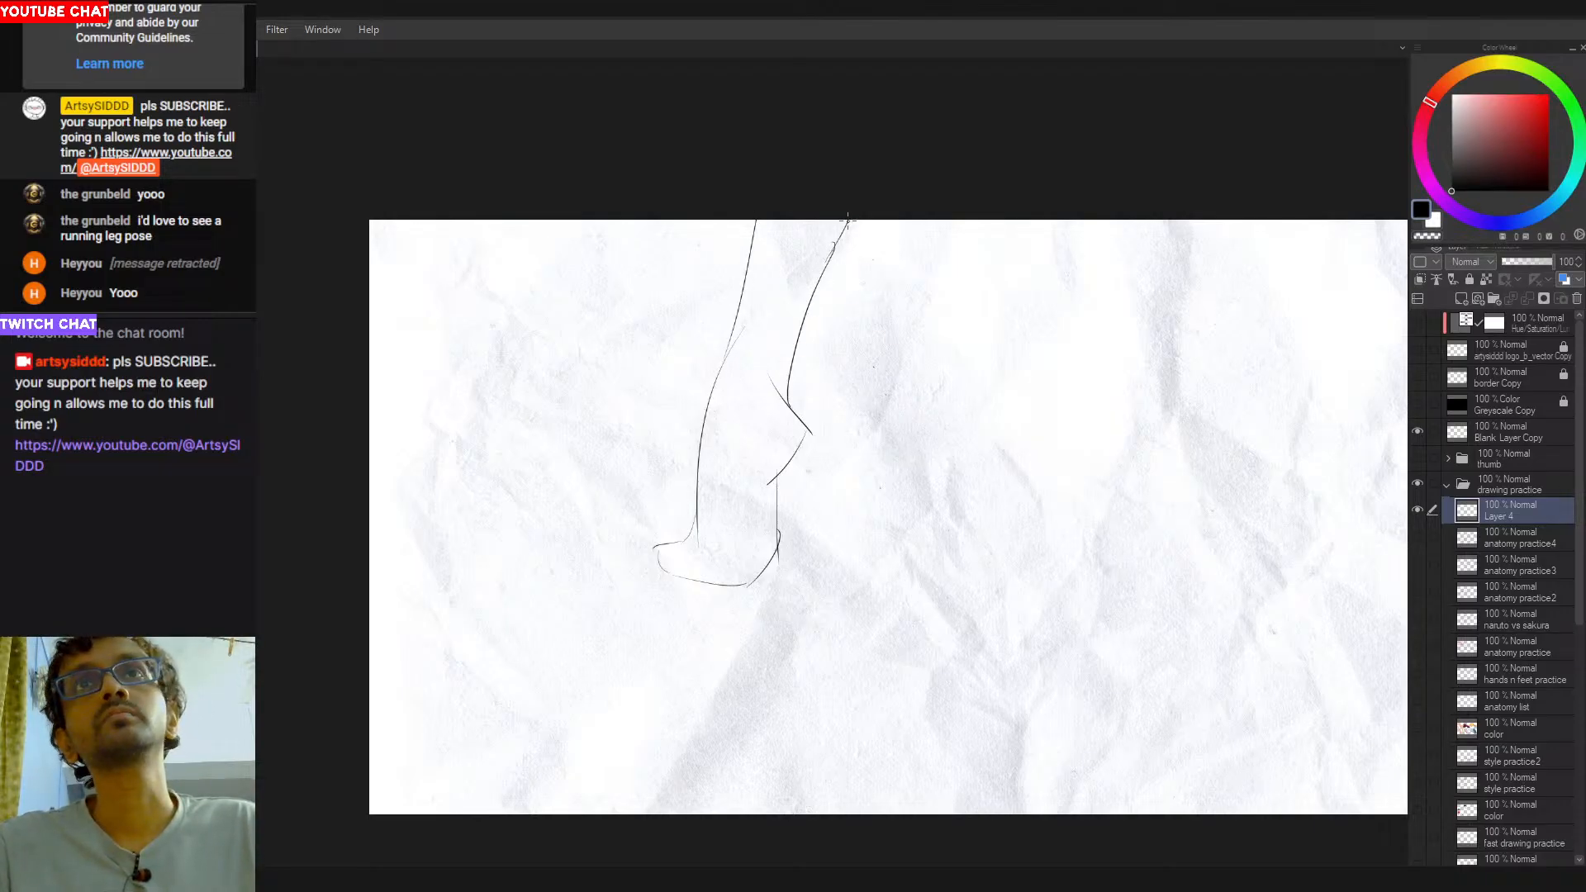
left_click_drag(829, 266, 856, 220)
key("ctrl+z")
- Try construction strokes from the back of the leg outward and across the foot, and undo them
left_click_drag(802, 585, 751, 558)
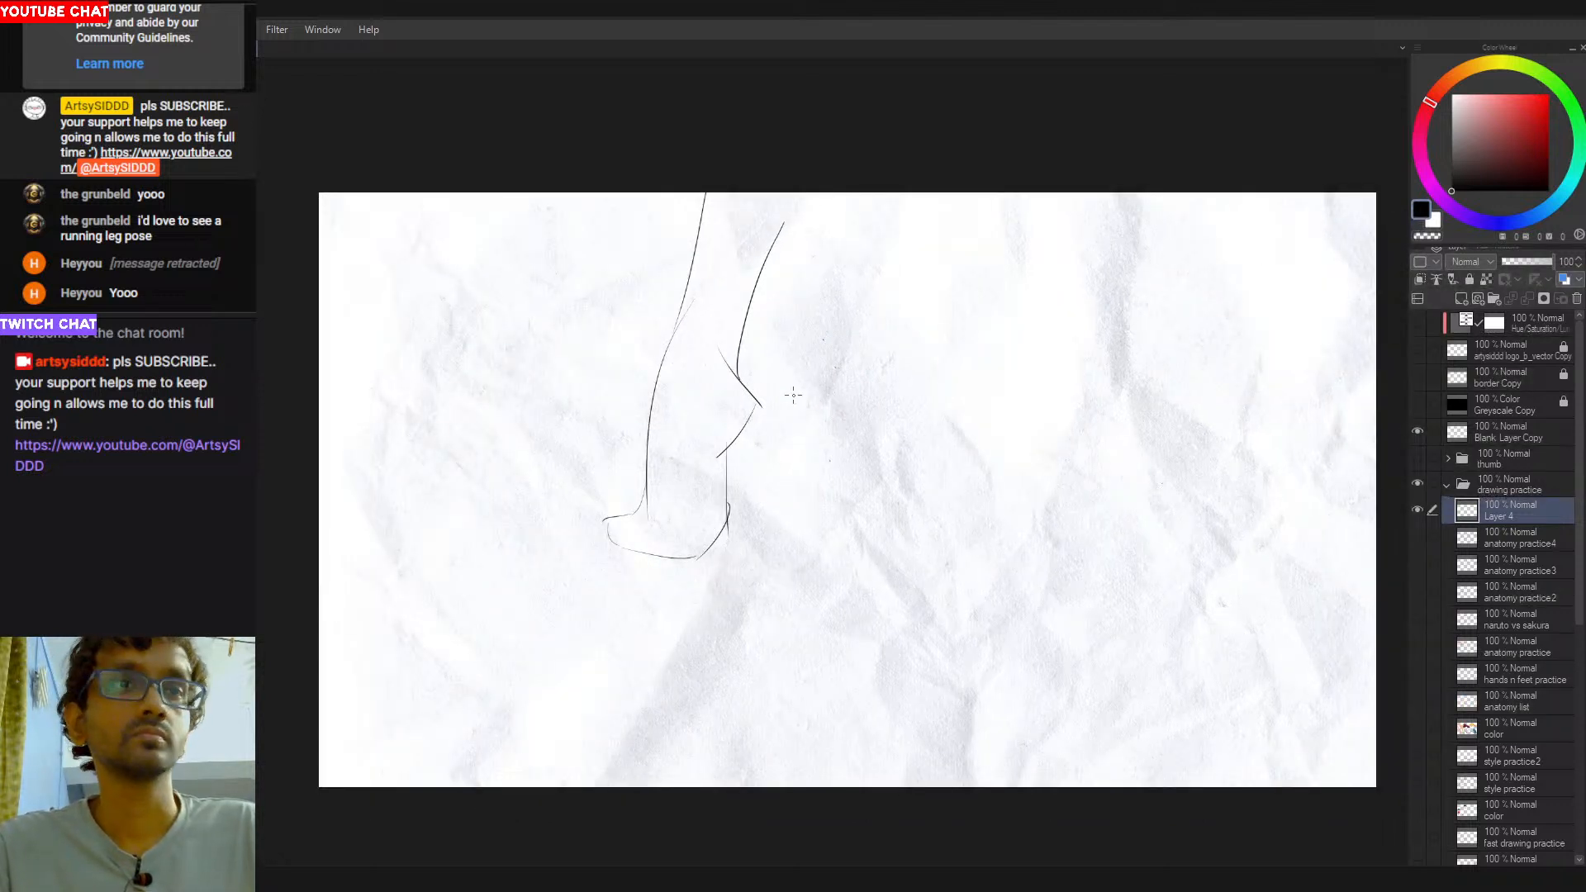
left_click_drag(752, 299, 805, 451)
key("ctrl+z")
left_click_drag(755, 318, 844, 486)
key("ctrl+z")
mouse_move(621, 521)
left_mouse_down()
mouse_move(689, 509)
mouse_move(726, 545)
mouse_move(662, 510)
mouse_move(705, 529)
left_mouse_up()
key("ctrl+z")
- Turn the foot outline into a block by adding a top edge and corner lines above the sole
key("ctrl+z")
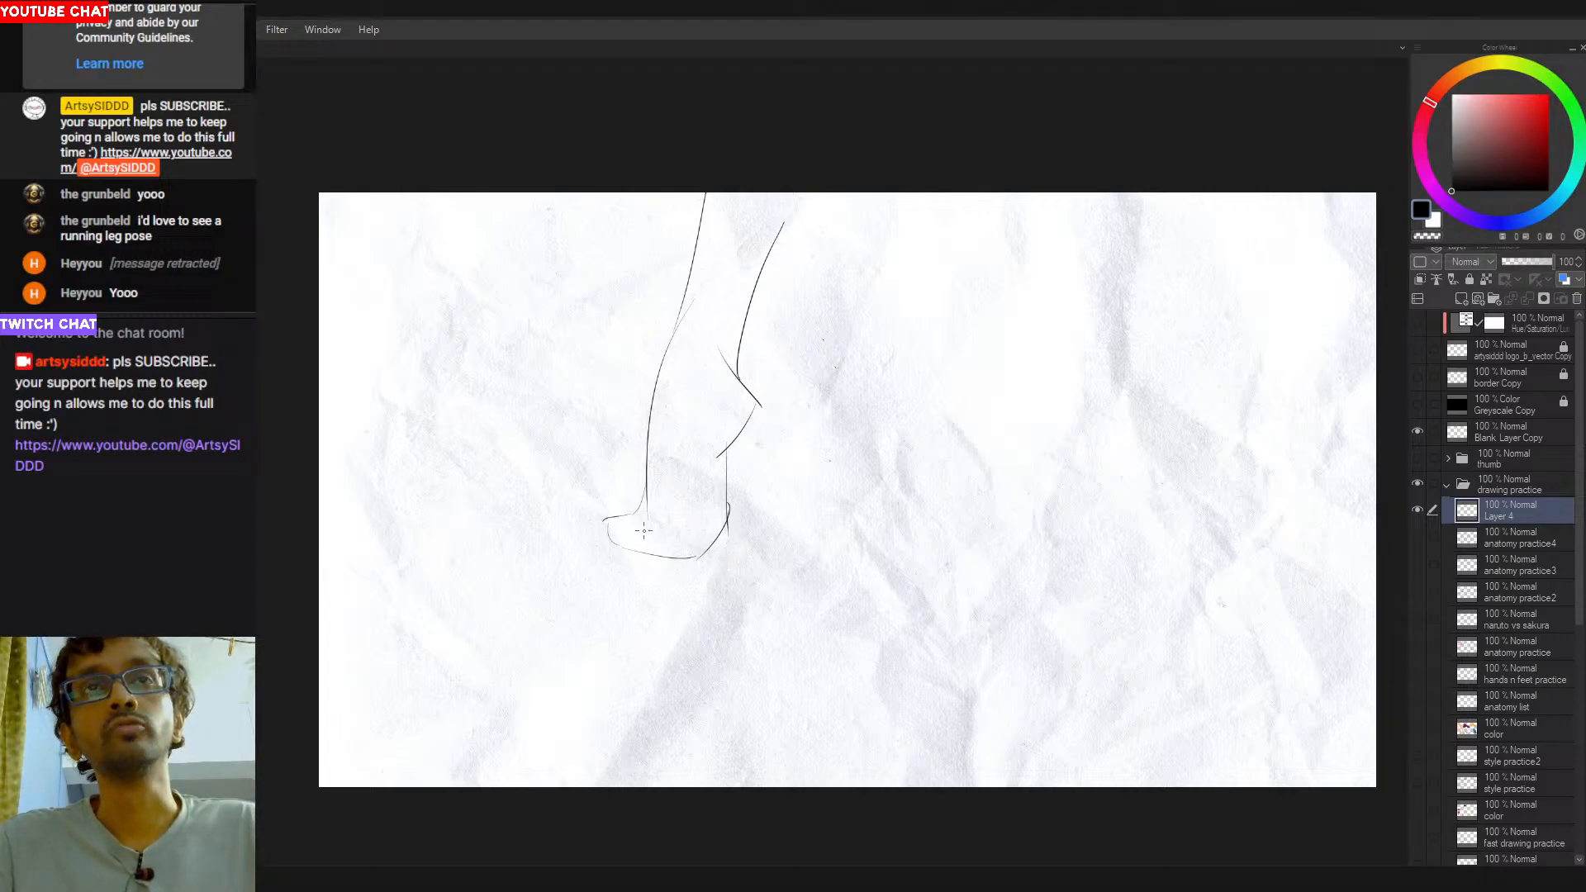
mouse_move(610, 520)
left_mouse_down()
mouse_move(734, 535)
mouse_move(683, 531)
mouse_move(703, 534)
mouse_move(695, 559)
mouse_move(712, 509)
left_mouse_up()
key("ctrl+z")
key("ctrl+z")
key("ctrl+z")
key("ctrl+z")
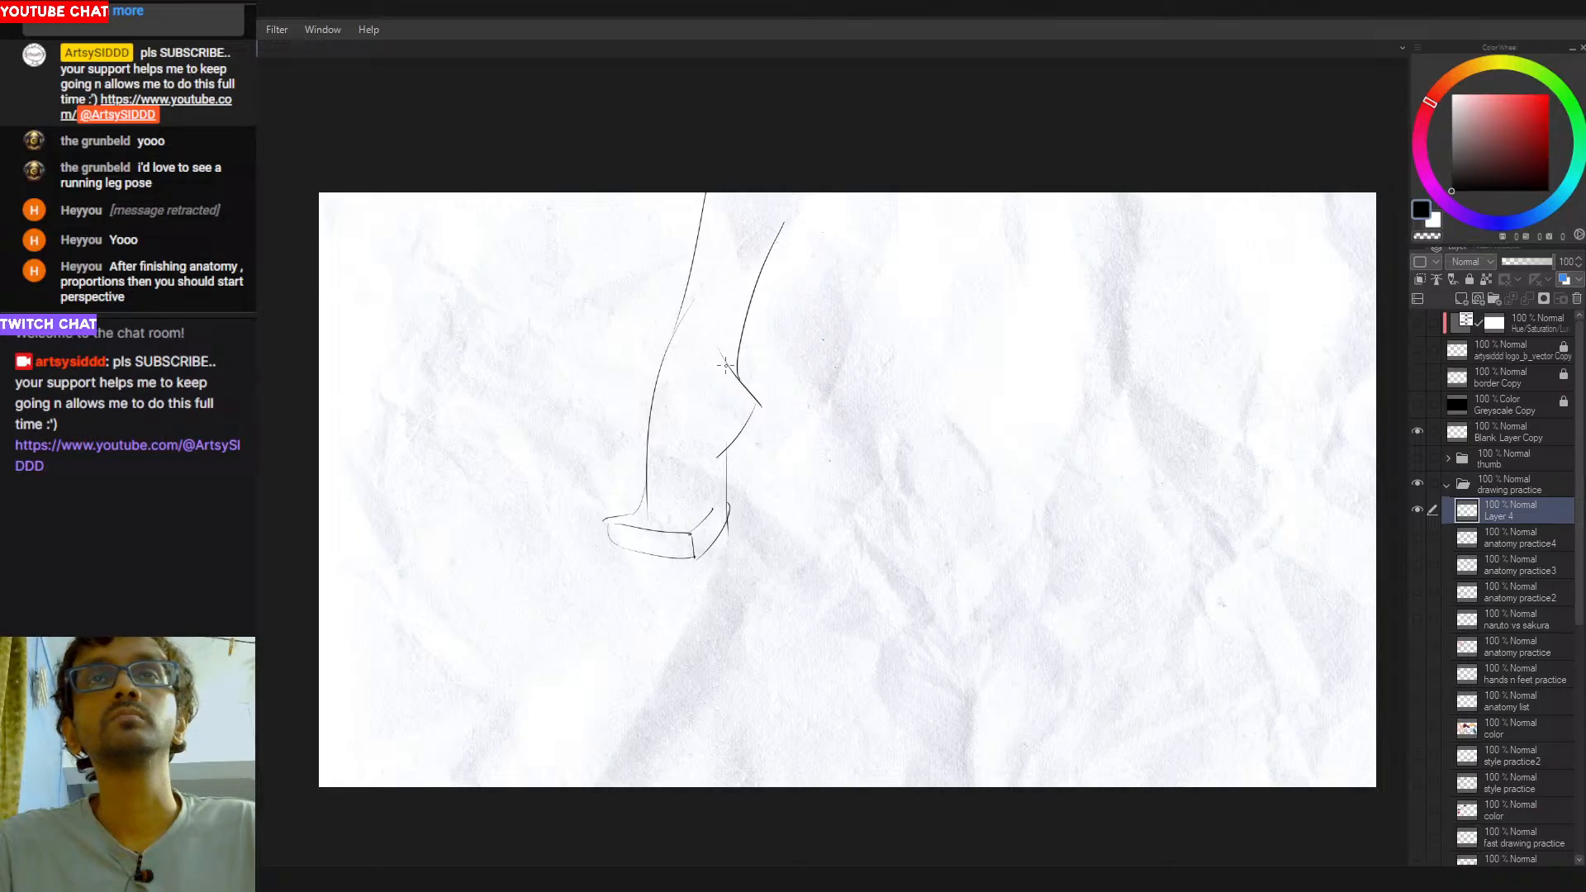
- Draw the inner plane edge of the lower leg, angling in from the calf and running straight down to the foot block
left_click_drag(753, 389, 708, 427)
key("ctrl+z")
key("ctrl+z")
key("ctrl+z")
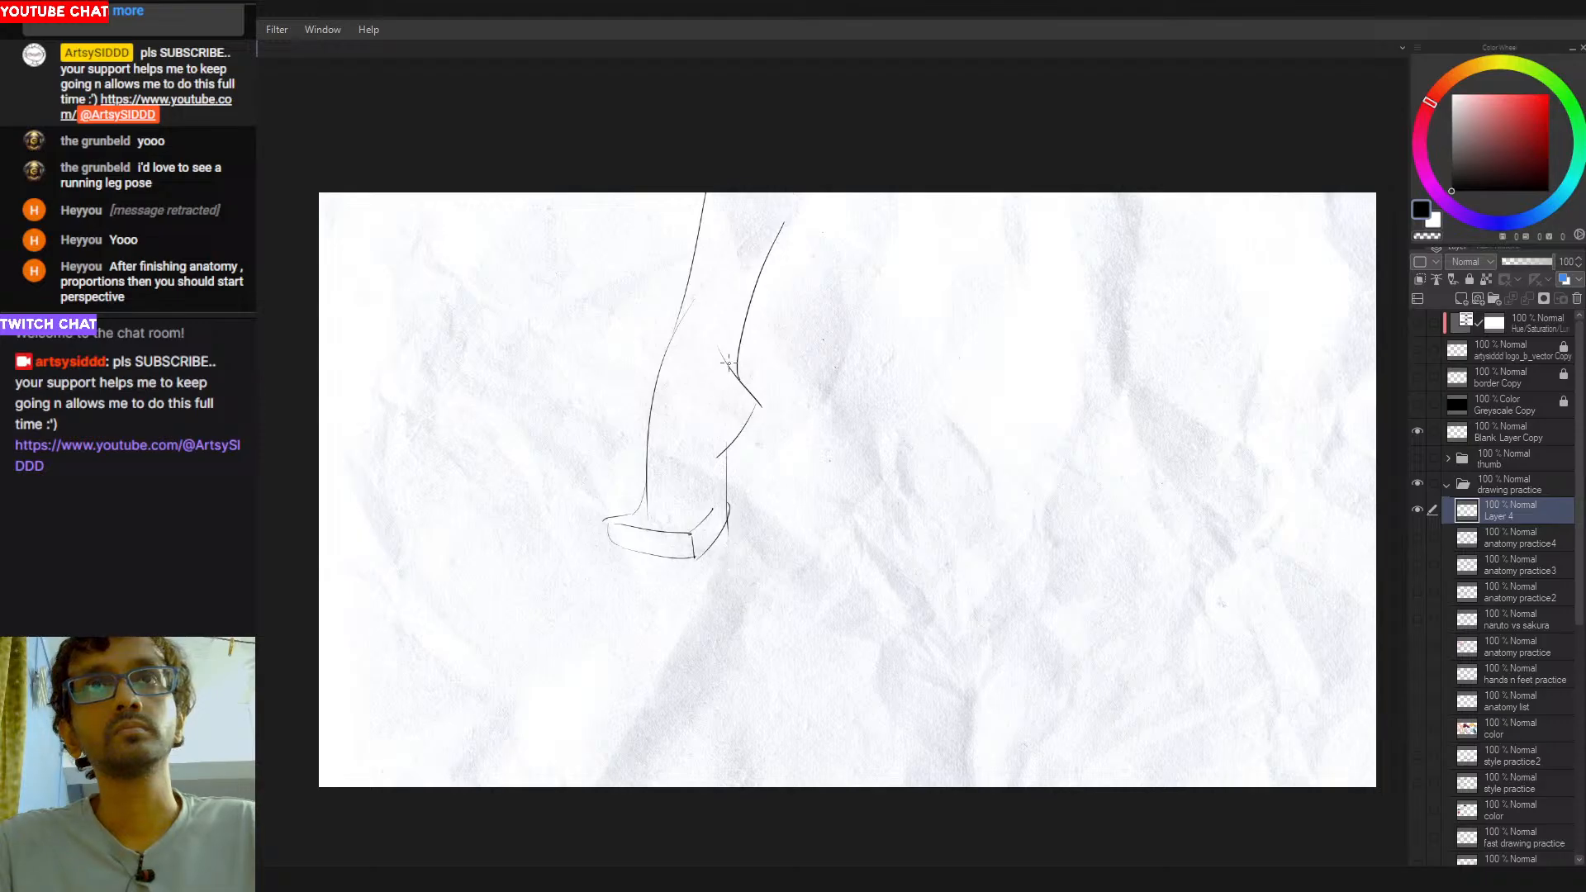
left_click_drag(728, 370, 706, 405)
left_click_drag(707, 432, 709, 511)
- Box in the lower leg with cross lines above the calf and at the ankle, and edge the block toward the toe
key("ctrl+z")
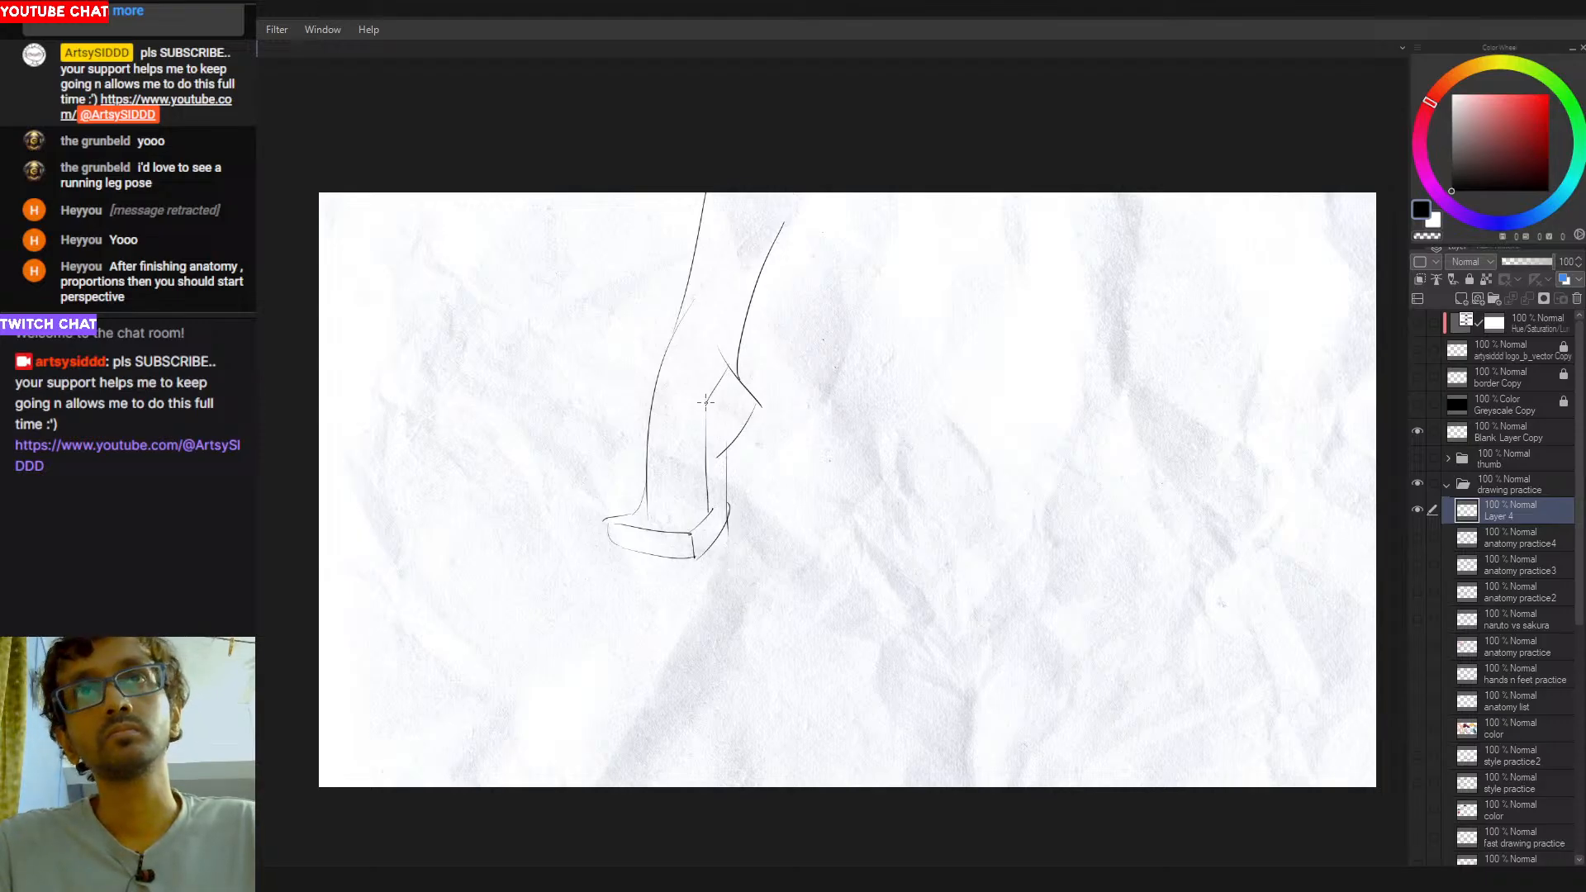
left_click_drag(726, 361, 661, 357)
key("ctrl+z")
key("ctrl+z")
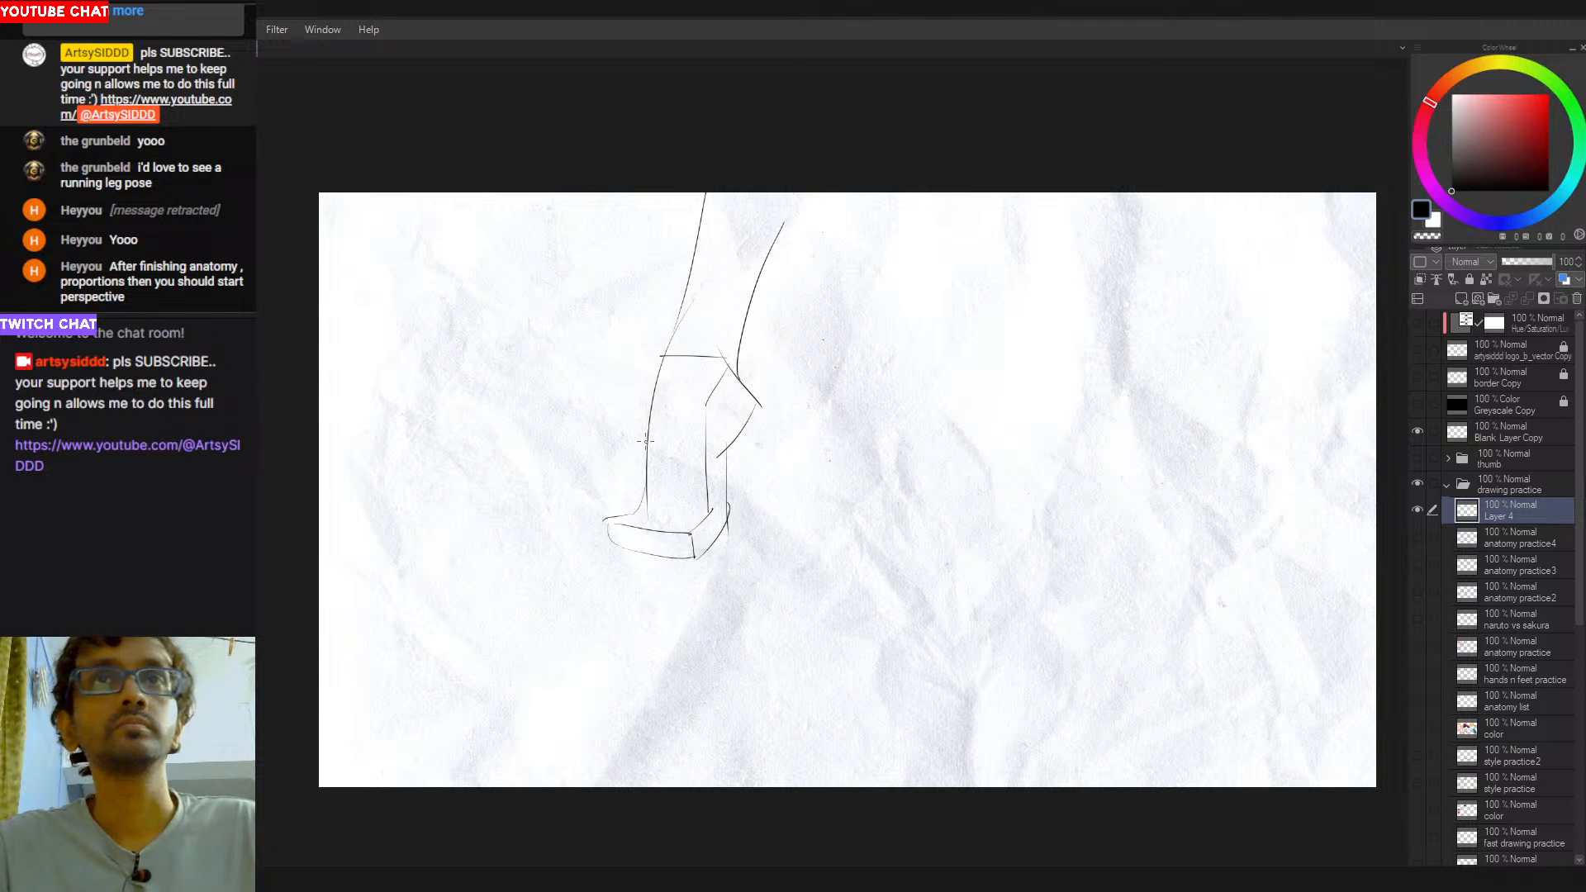
left_click_drag(638, 501, 712, 511)
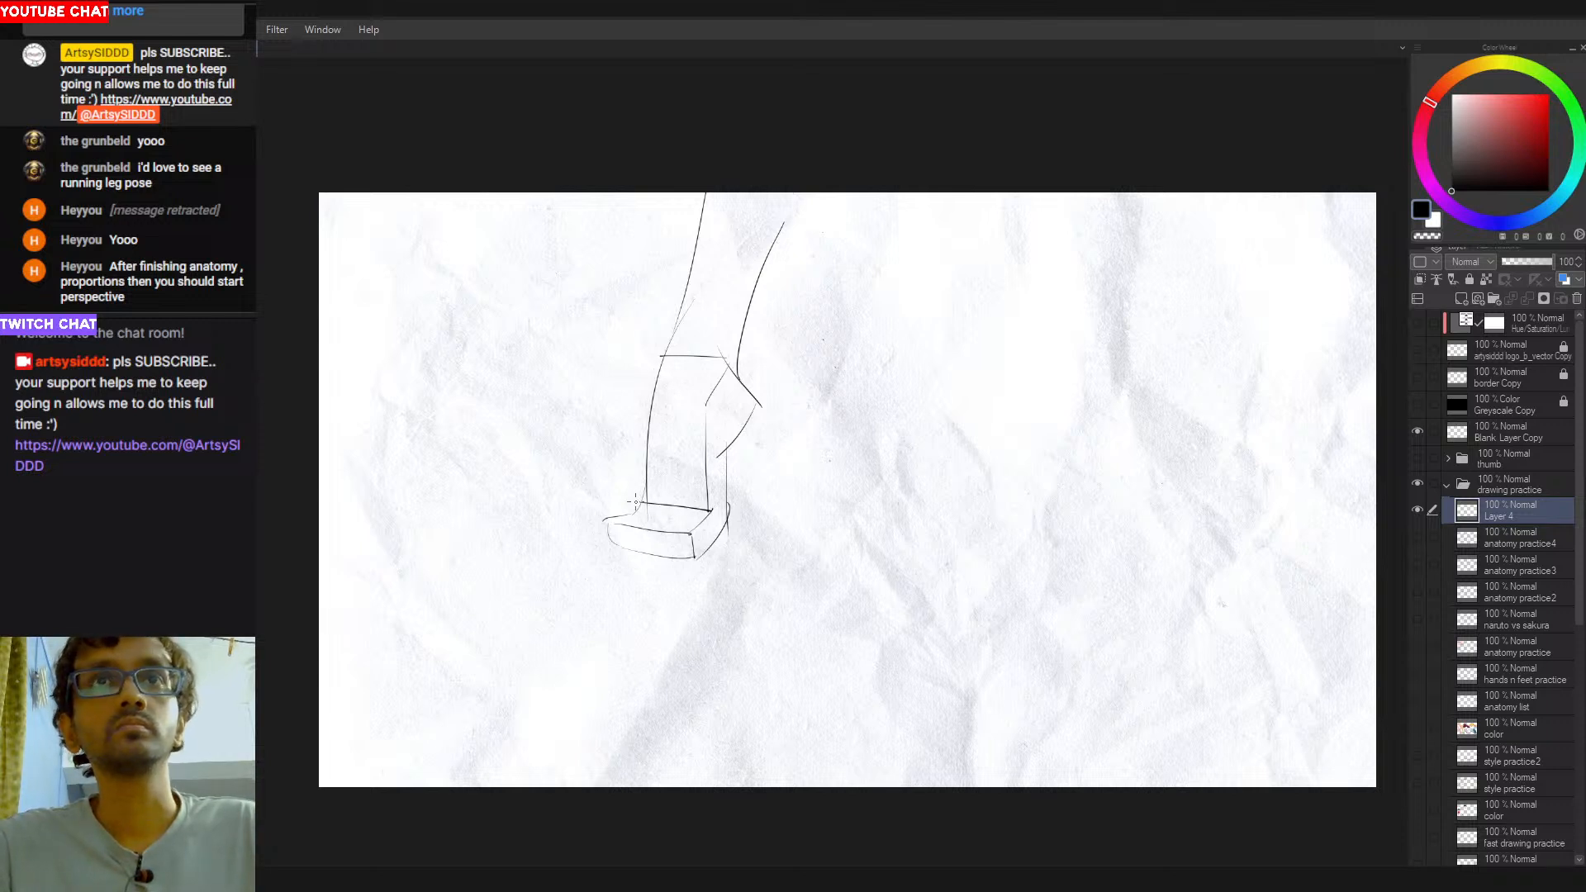
left_click_drag(608, 519, 641, 502)
key("ctrl+z")
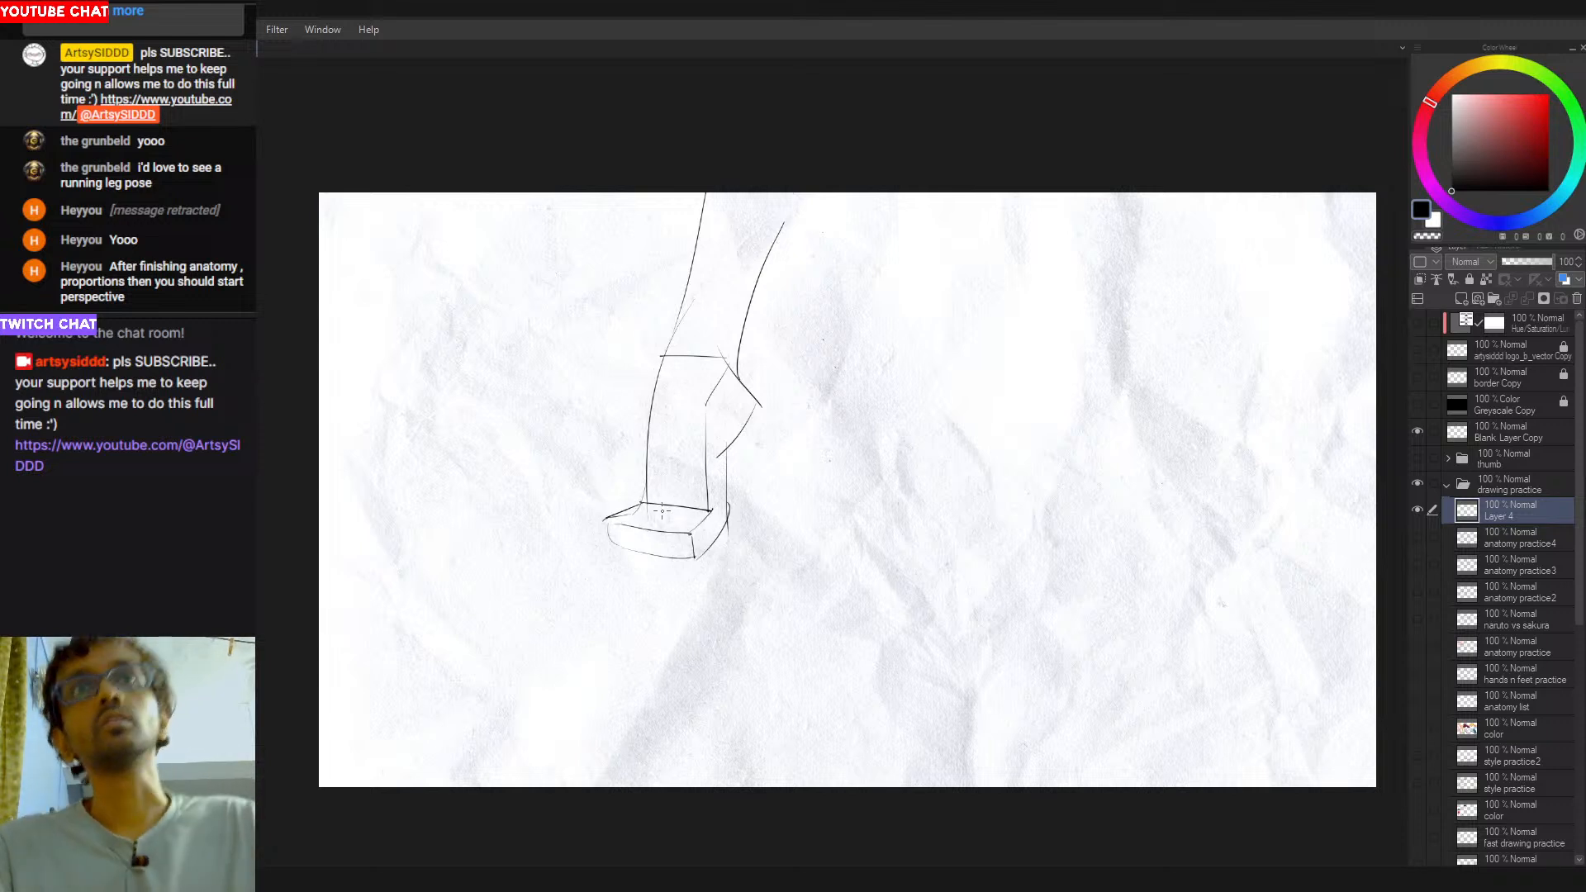
- Try reinforcing strokes over the angular back contour of the calf
left_click_drag(725, 363, 752, 415)
key("ctrl+z")
key("ctrl+z")
left_click_drag(724, 358, 761, 406)
left_click_drag(741, 382, 751, 413)
key("ctrl+z")
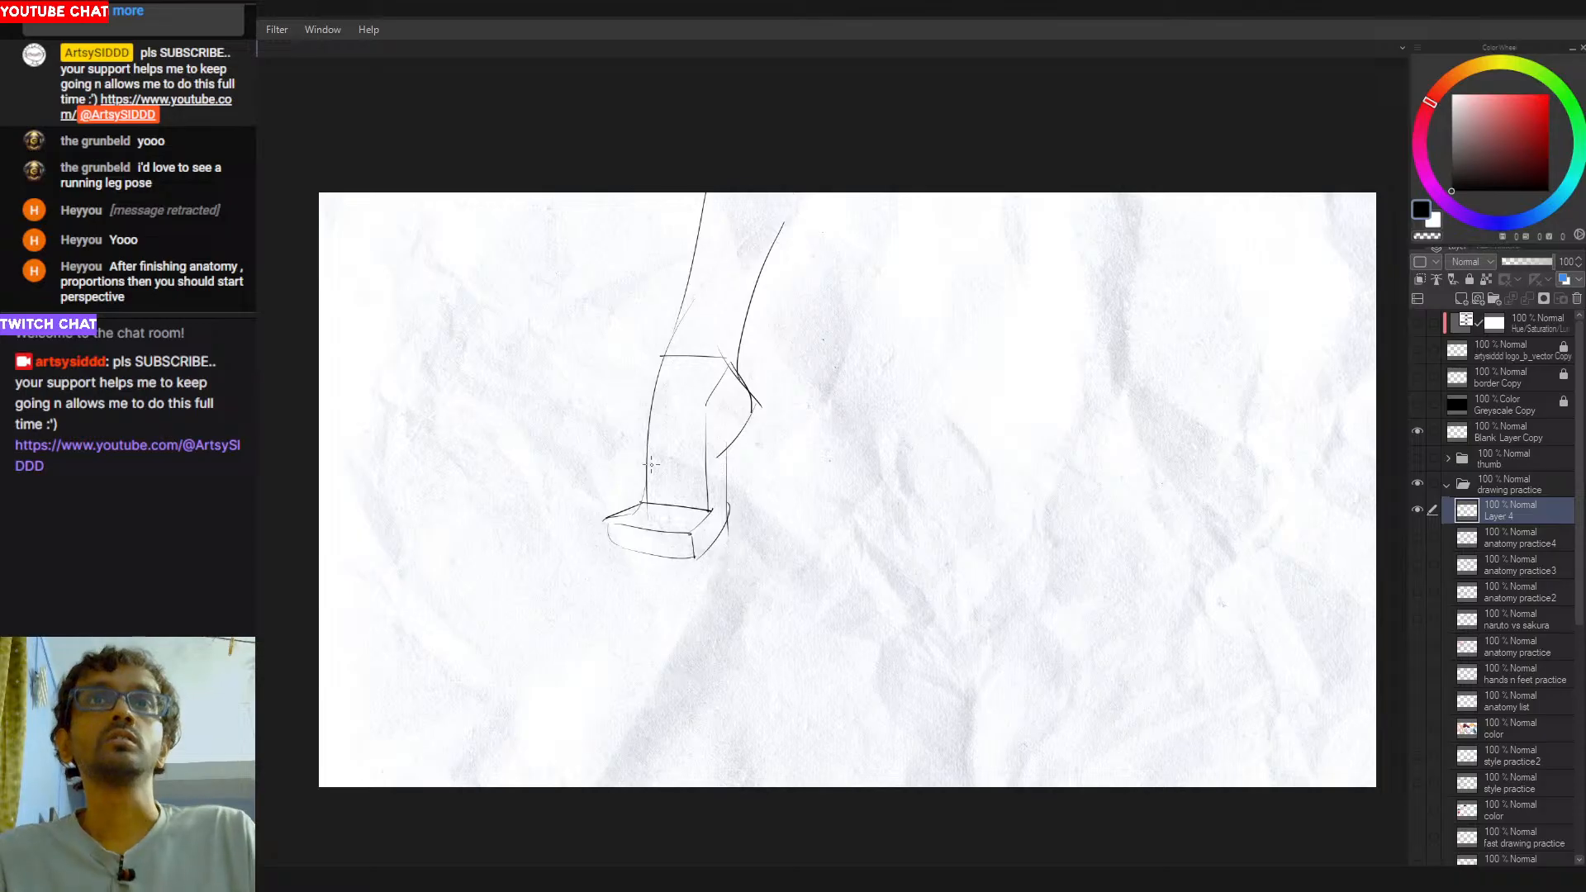
- Try a dividing line across the foot block, then undo the box construction back to the plain leg outline
mouse_move(658, 508)
left_mouse_down()
mouse_move(632, 522)
mouse_move(637, 553)
left_mouse_up()
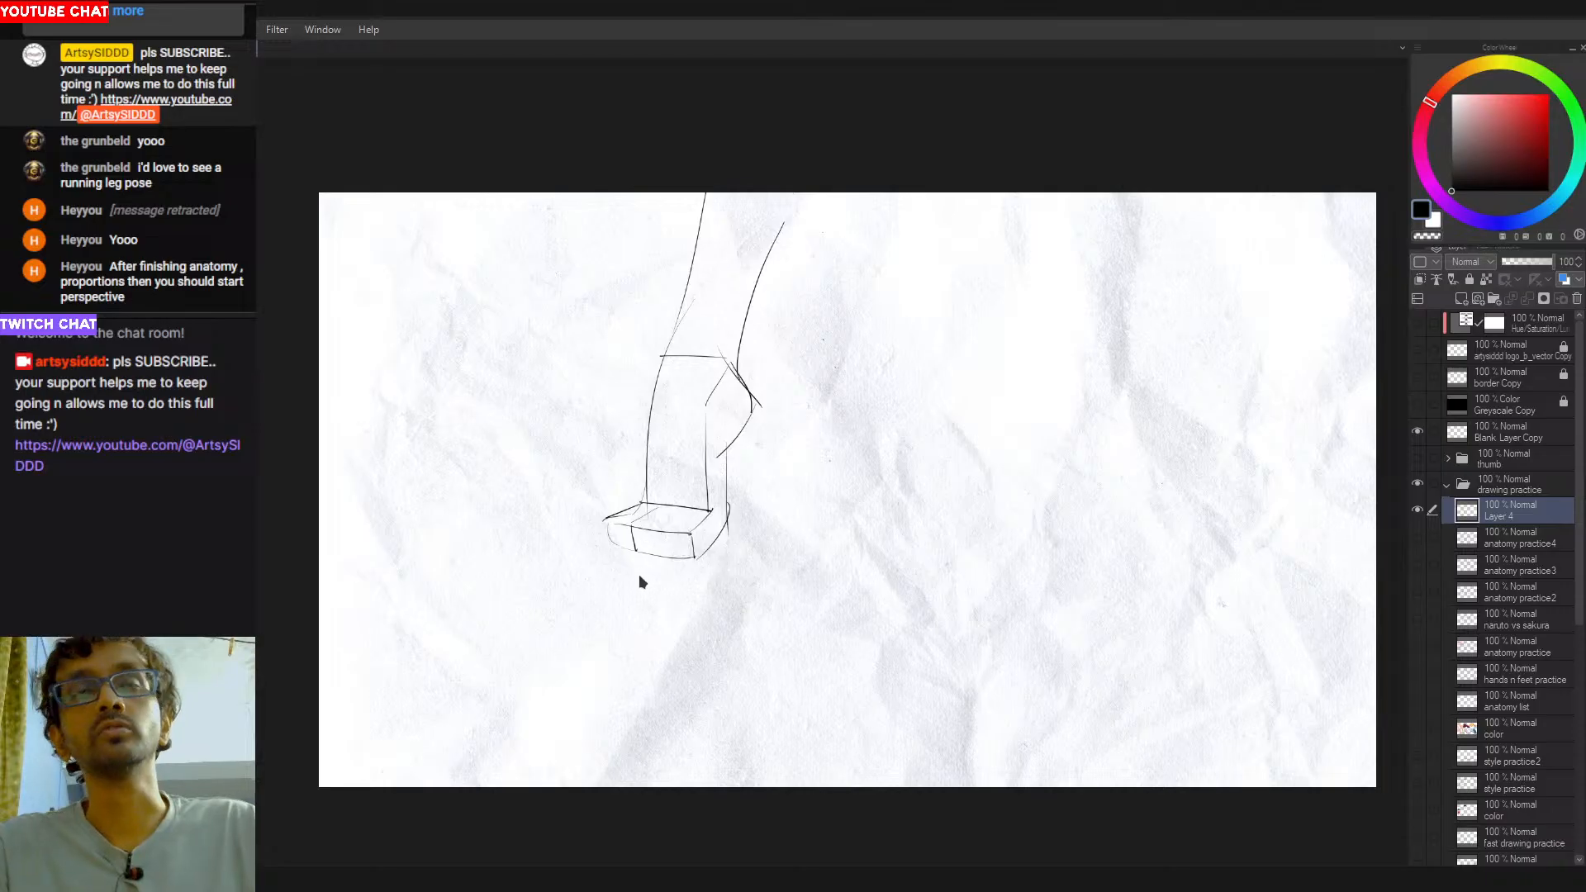
key("ctrl+z")
key("ctrl+z")
key("ctrl+z")
key("ctrl+z")
key("ctrl+z")
key("ctrl+z")
key("ctrl+z")
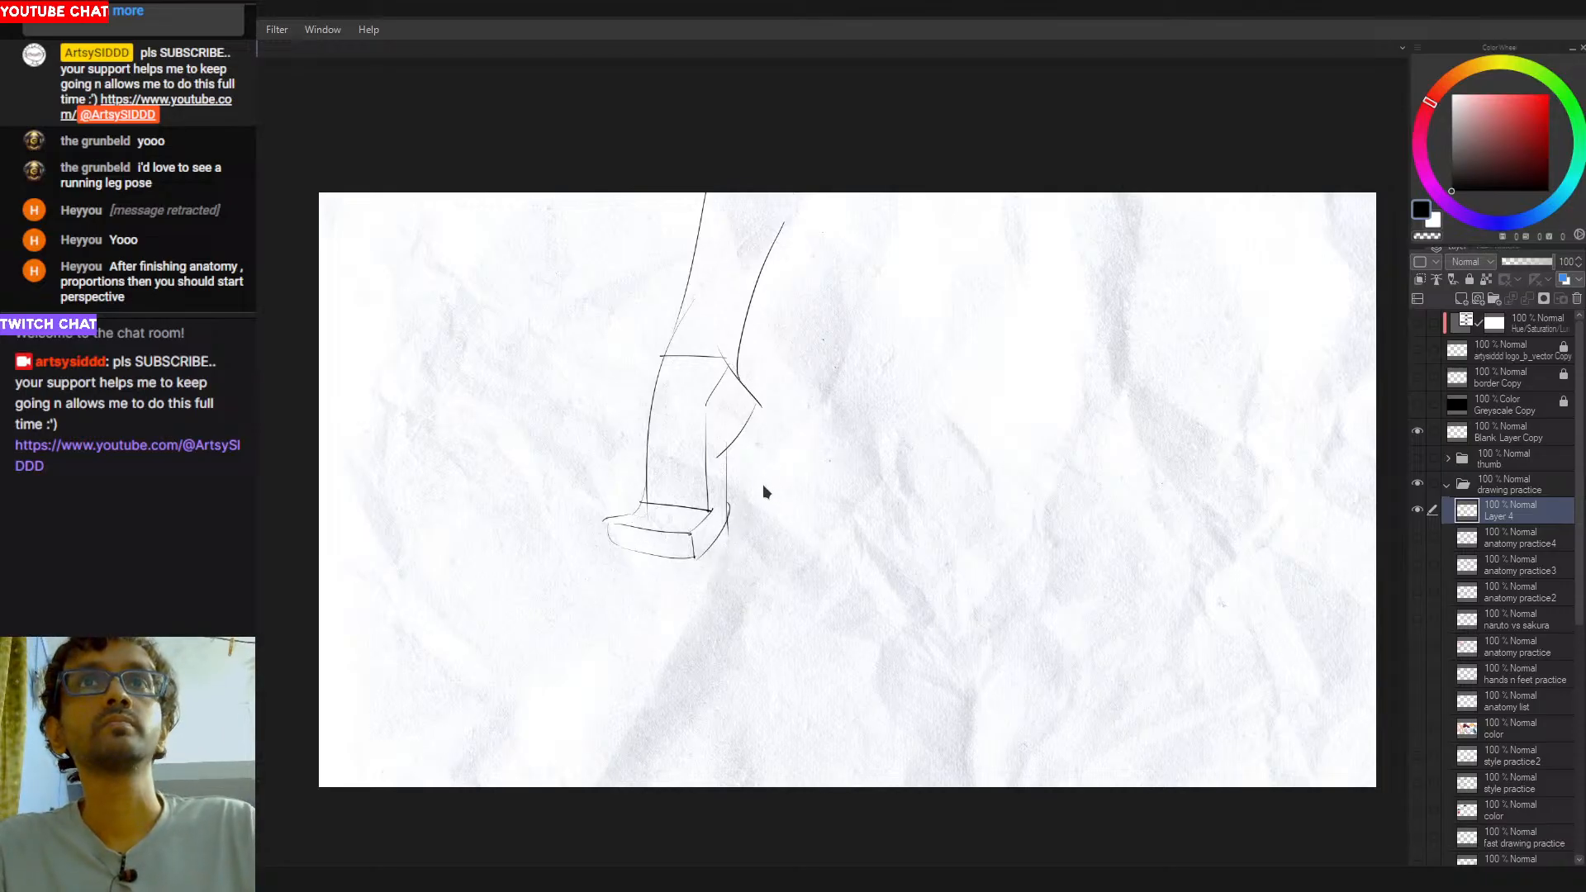
key("ctrl+z")
key("ctrl+z")
key("ctrl+z")
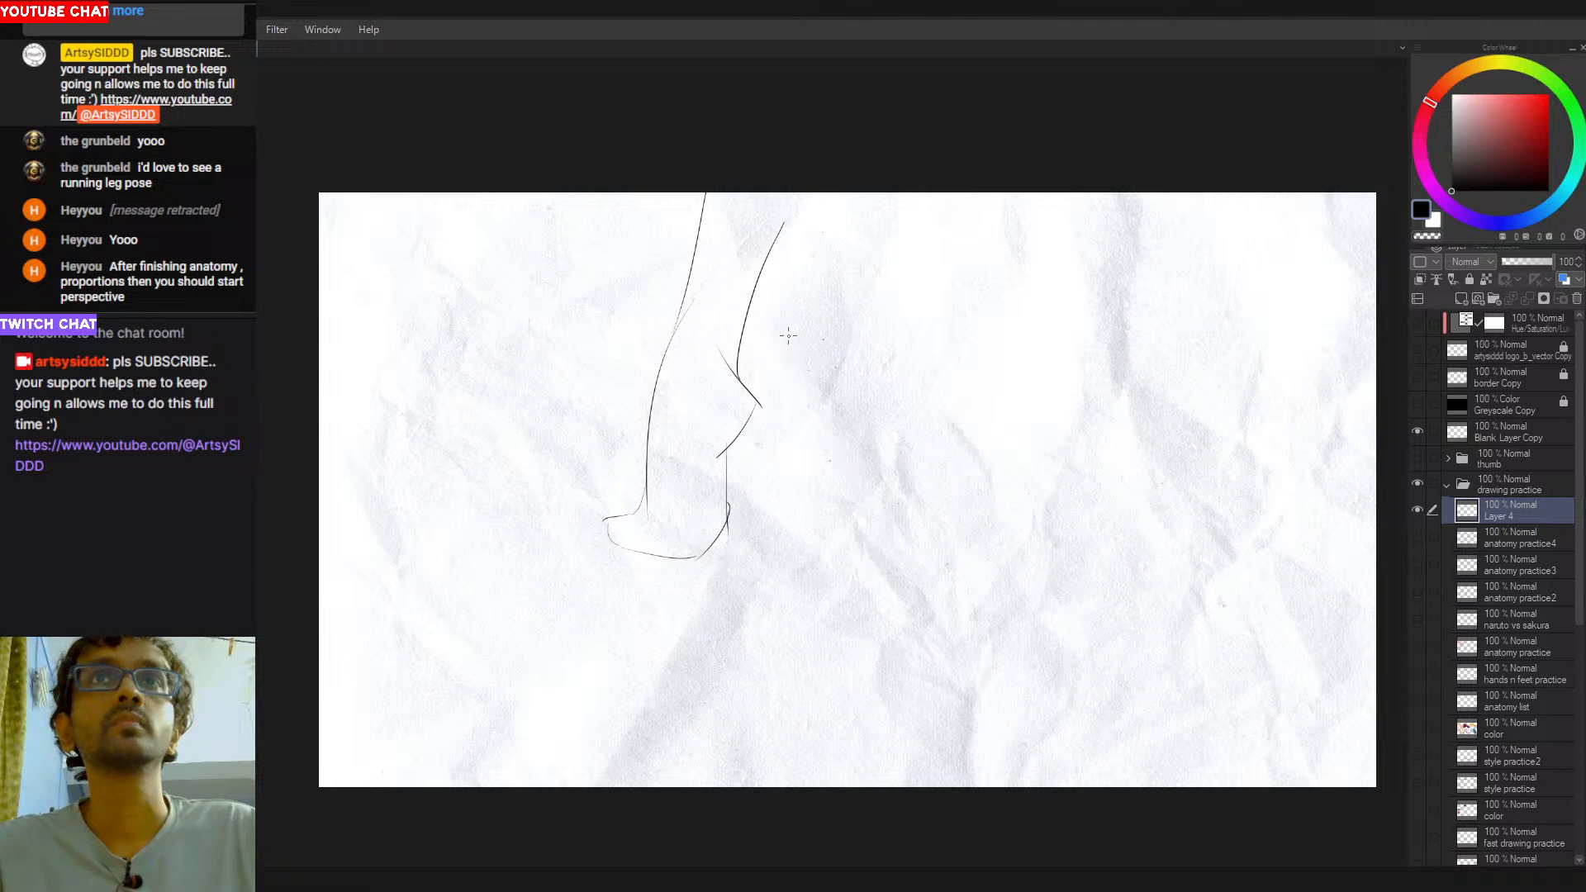
- Draw a long curve sweeping down and away from behind the first thigh as the second leg's front contour, redoing it until smooth
mouse_move(790, 313)
left_mouse_down()
mouse_move(907, 542)
mouse_move(839, 455)
mouse_move(907, 516)
left_mouse_up()
key("ctrl+z")
key("ctrl+z")
key("ctrl+z")
key("ctrl+z")
left_click_drag(761, 275, 892, 520)
key("ctrl+z")
left_click_drag(757, 290, 921, 535)
key("ctrl+z")
key("ctrl+z")
mouse_move(780, 287)
left_mouse_down()
mouse_move(850, 489)
mouse_move(896, 514)
left_mouse_up()
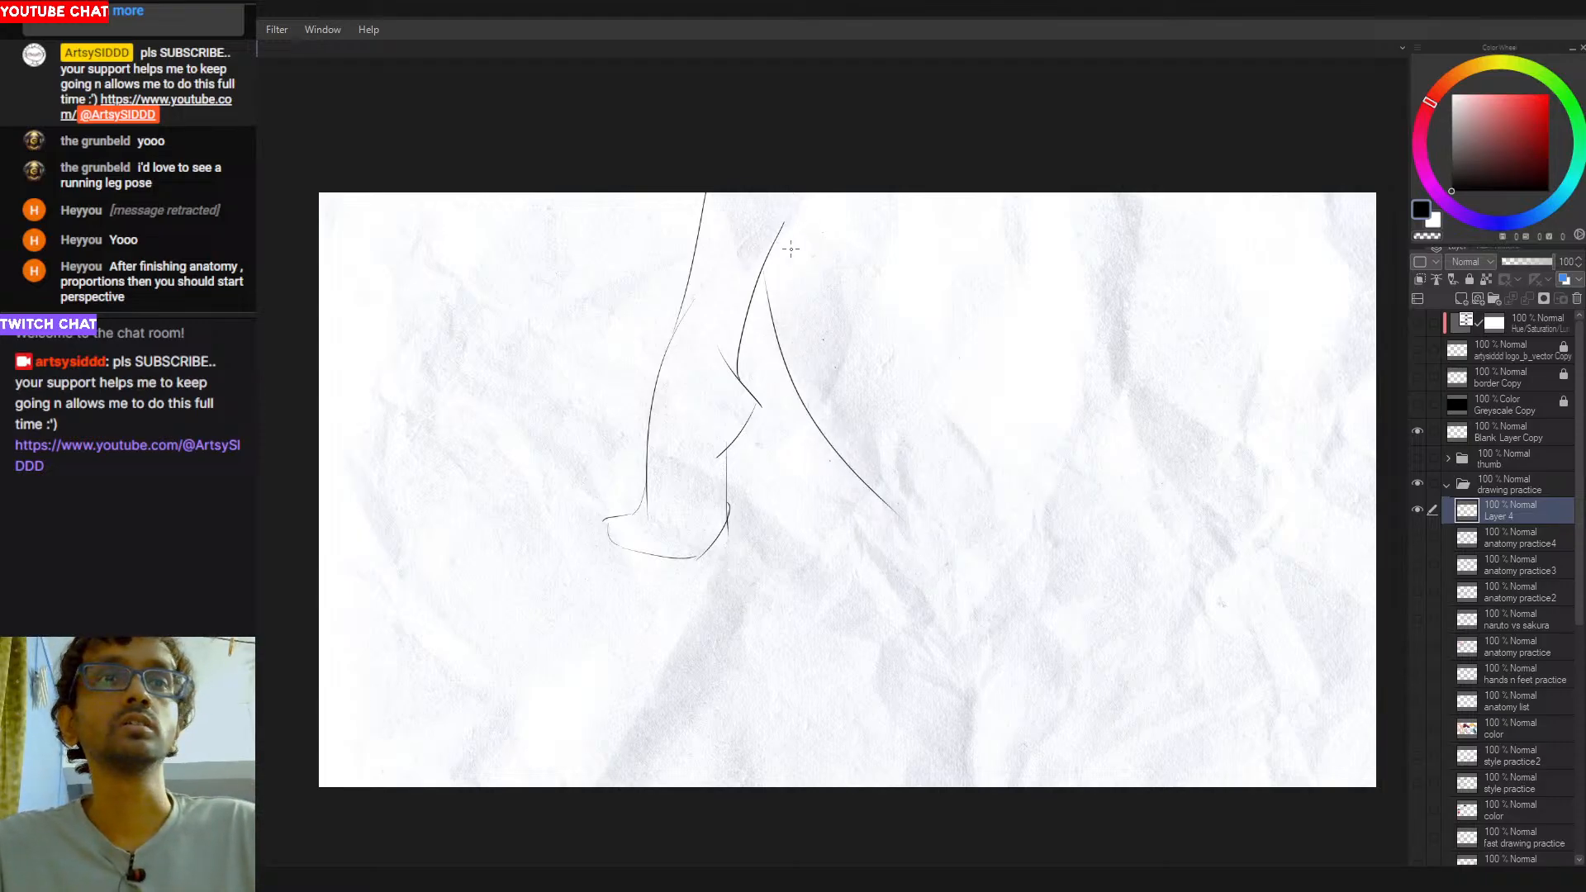
- Draw the second leg's short upper back line and the rounded outer curve bulging out beneath it
mouse_move(783, 293)
left_mouse_down()
mouse_move(842, 257)
mouse_move(827, 251)
left_mouse_up()
key("ctrl+z")
key("ctrl+z")
key("ctrl+z")
left_click_drag(804, 196, 835, 252)
key("ctrl+z")
left_click_drag(814, 196, 879, 315)
key("ctrl+z")
left_click_drag(837, 254, 878, 318)
key("ctrl+z")
- Draw the inner arc inside the second leg's rounded form and extend its outer curve downward
mouse_move(854, 281)
left_mouse_down()
mouse_move(819, 338)
mouse_move(847, 359)
left_mouse_up()
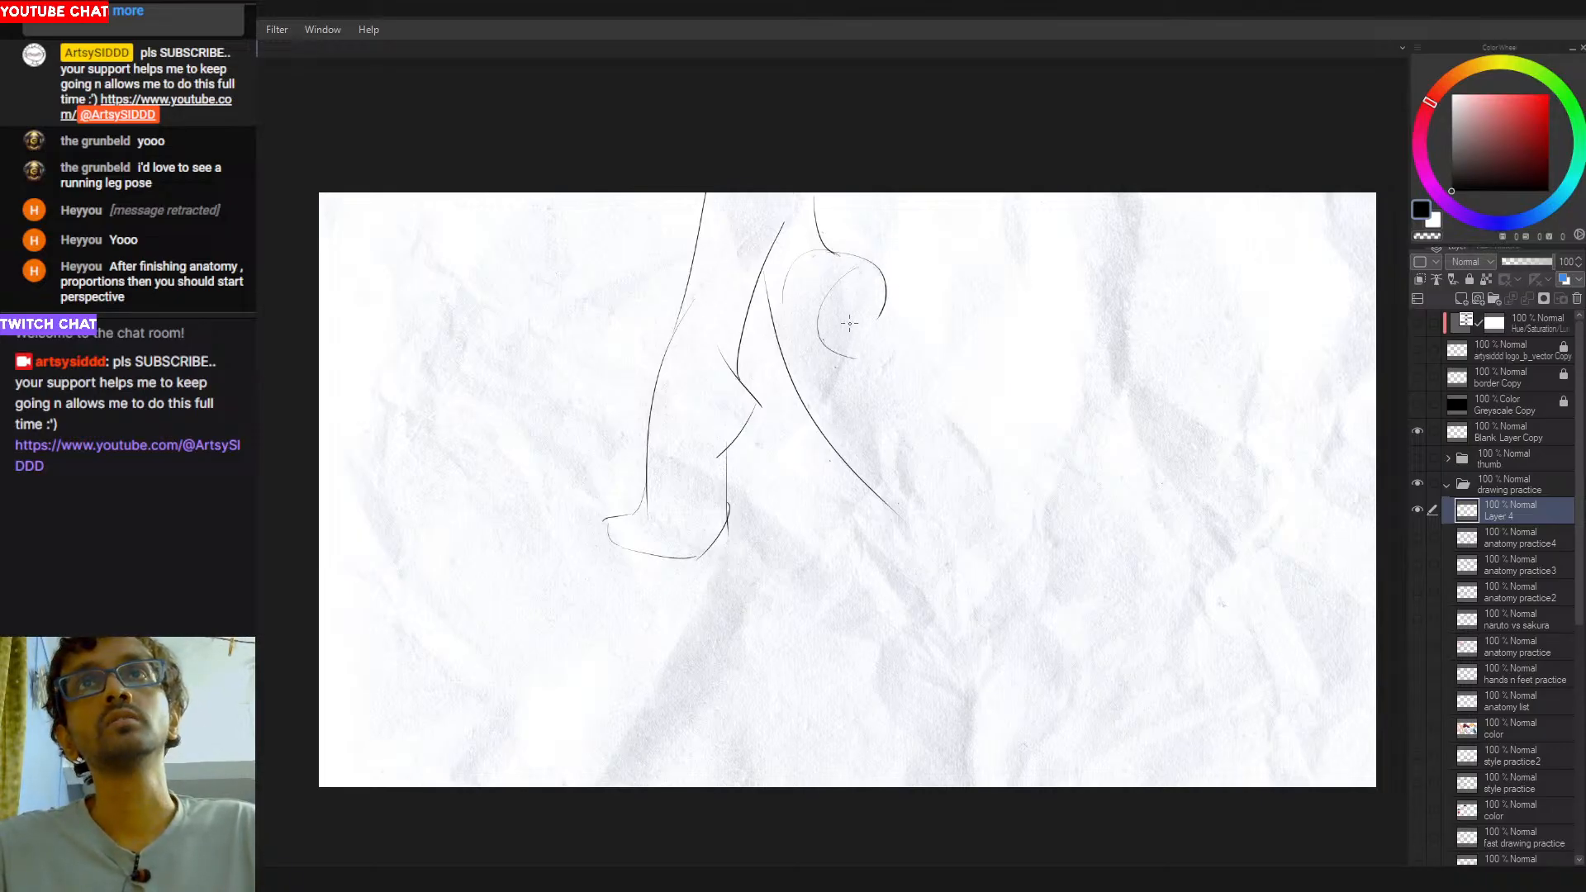
key("ctrl+z")
mouse_move(865, 263)
left_mouse_down()
mouse_move(837, 326)
mouse_move(822, 353)
left_mouse_up()
key("ctrl+z")
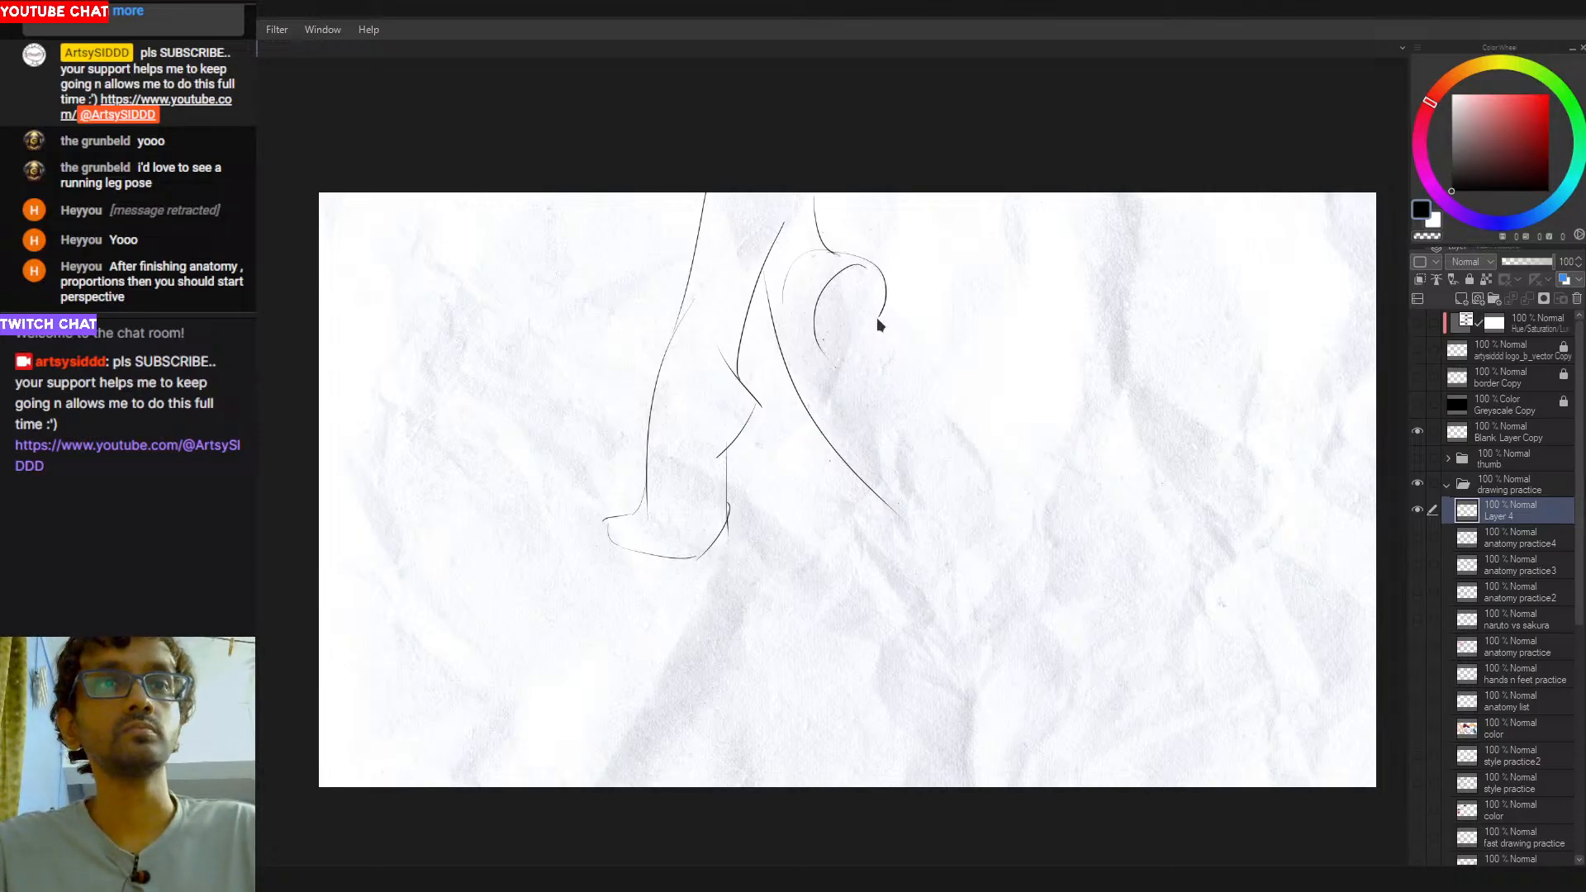
left_click_drag(885, 291, 865, 336)
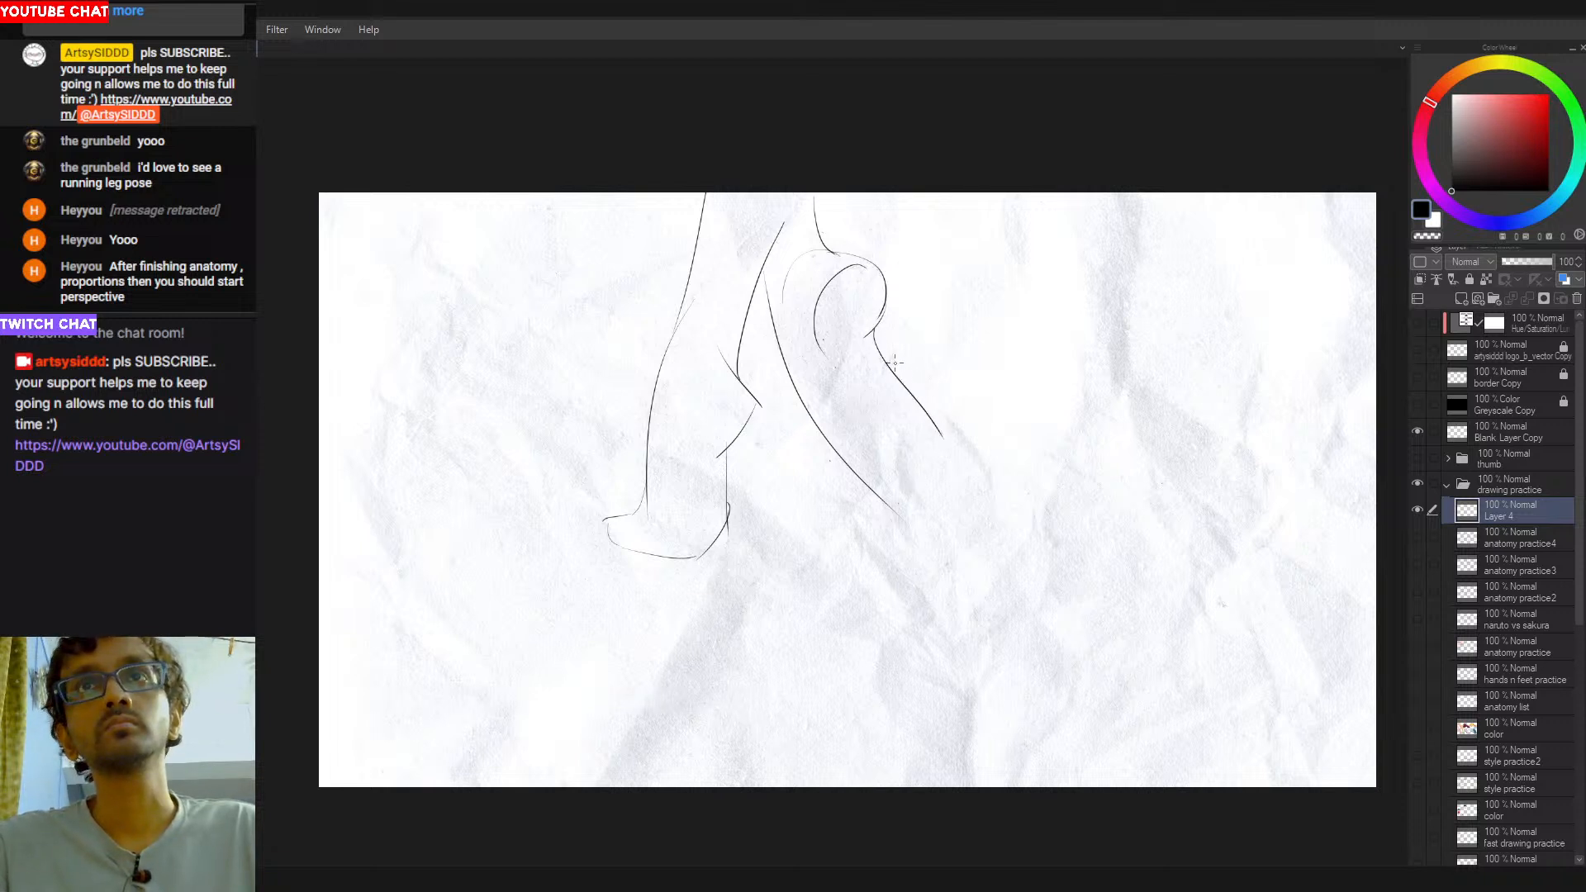
- Draw the second form's back contour from the rounded bulge down to its tip, closing it with an oval
mouse_move(882, 345)
left_mouse_down()
mouse_move(923, 398)
mouse_move(933, 469)
left_mouse_up()
key("ctrl+z")
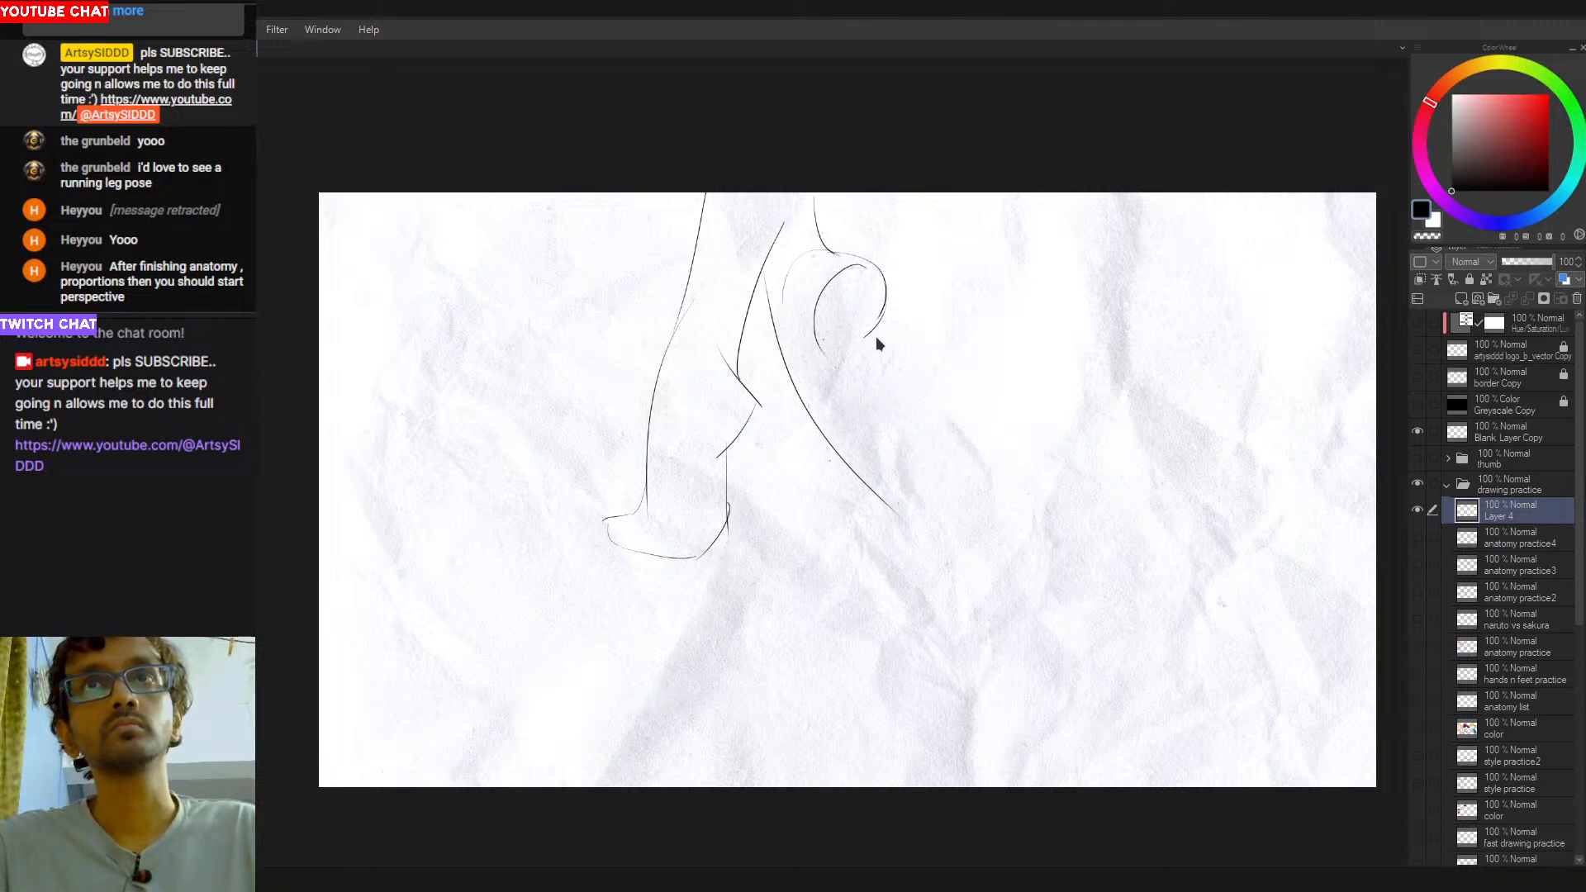
mouse_move(875, 325)
left_mouse_down()
mouse_move(929, 430)
mouse_move(914, 482)
mouse_move(885, 485)
mouse_move(916, 493)
mouse_move(867, 448)
mouse_move(888, 449)
mouse_move(915, 487)
left_mouse_up()
key("ctrl+z")
key("ctrl+z")
key("ctrl+z")
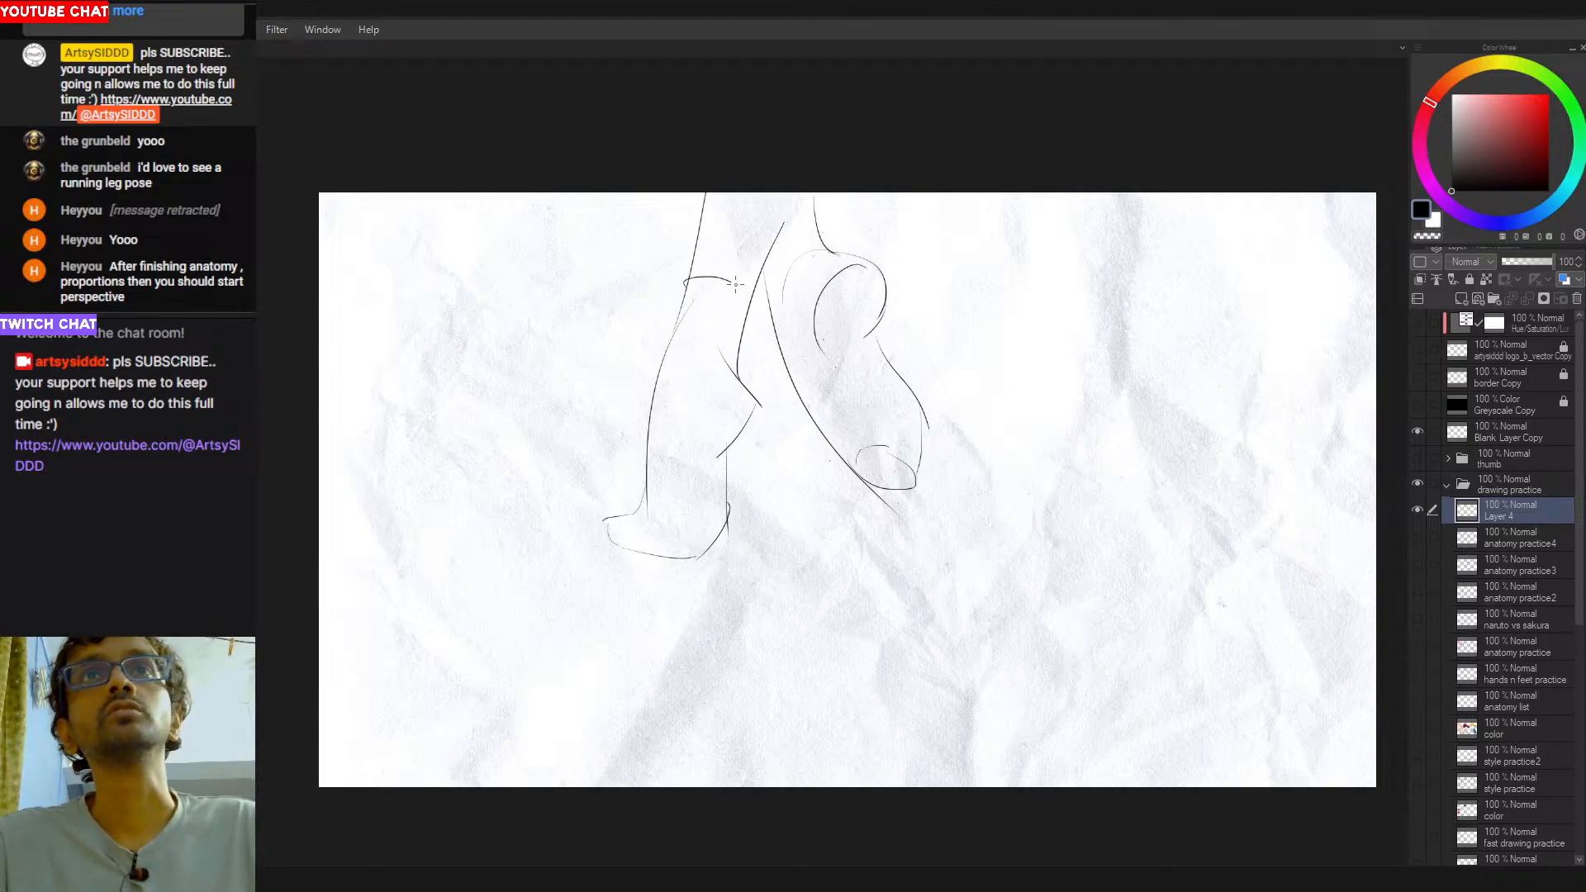
- Try curved cross-section lines around the first leg's thigh and knee, and undo them
left_click_drag(747, 314, 687, 293)
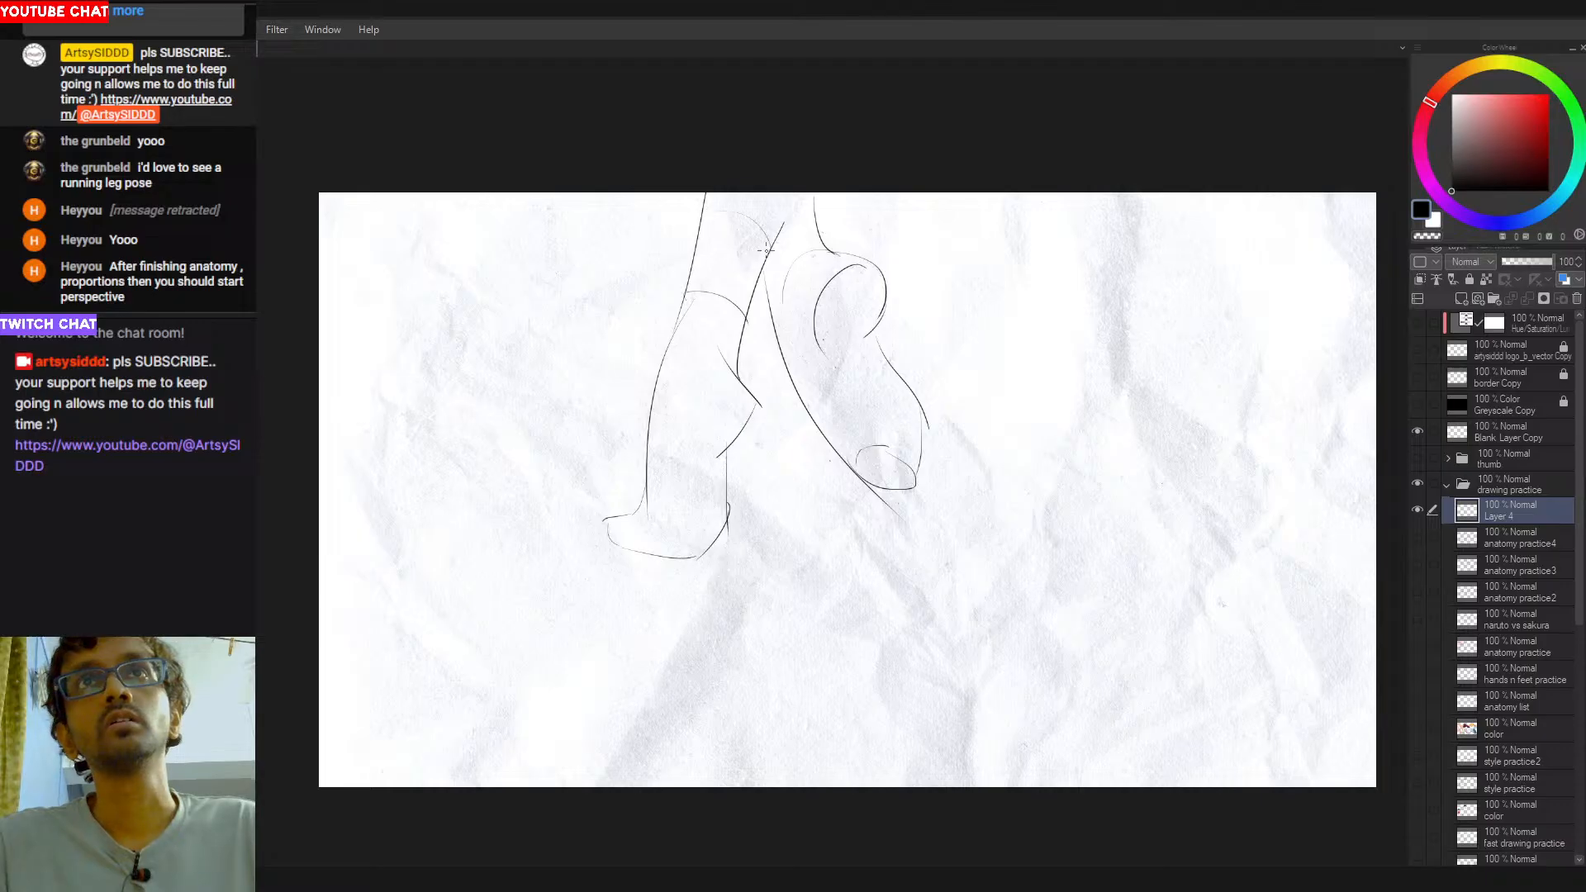
left_click_drag(715, 207, 774, 233)
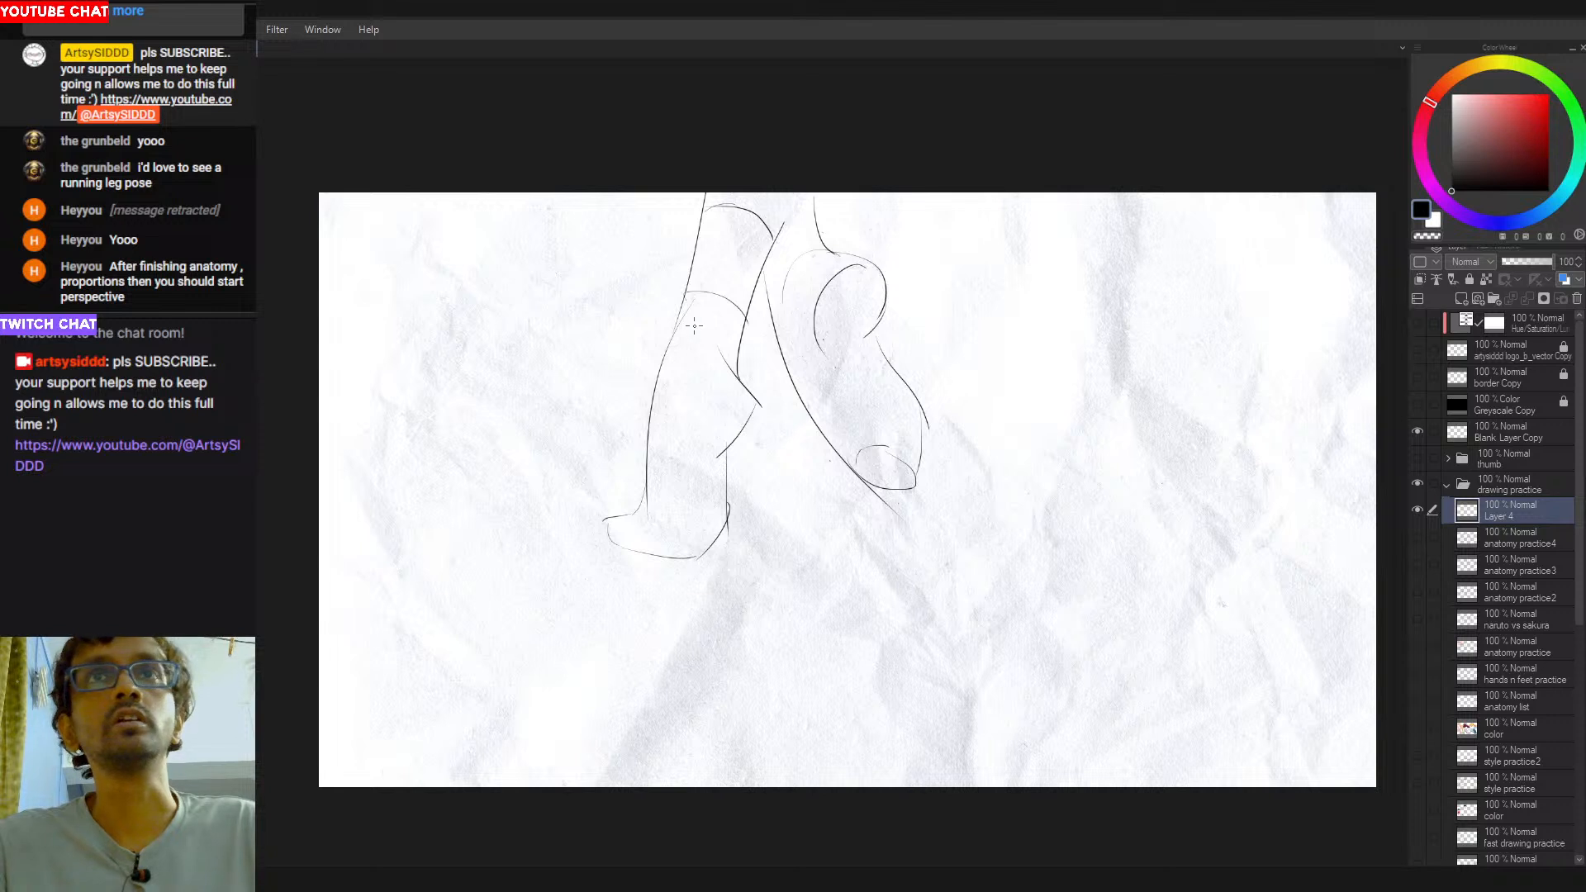
left_click_drag(687, 291, 731, 326)
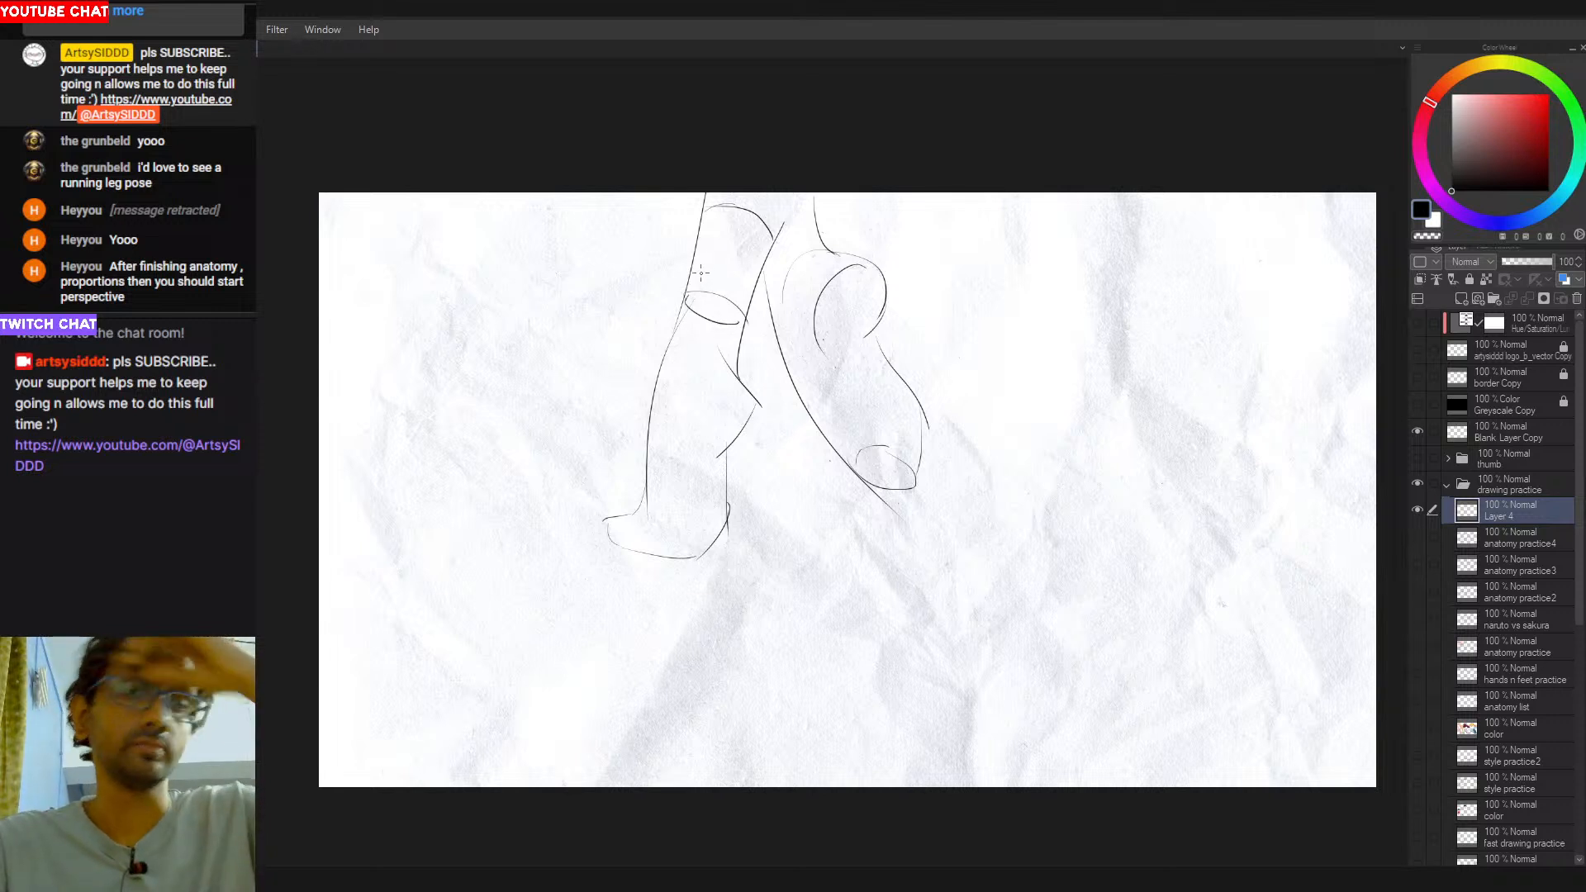
key("ctrl+z")
key("ctrl+z")
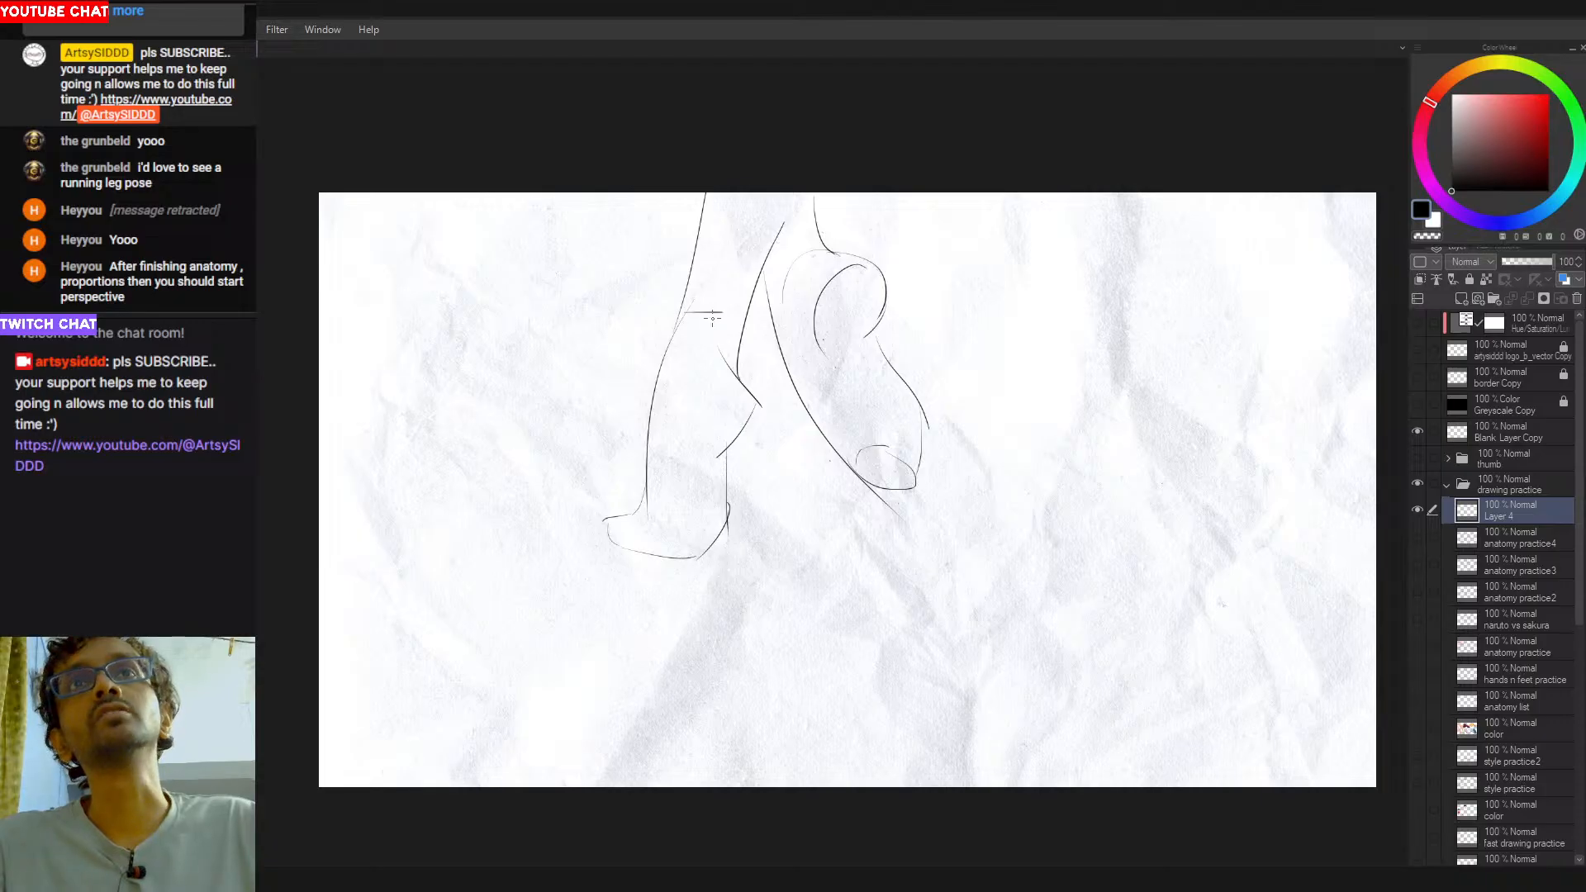
- Try angular, box-like cross-sections around the first leg's thigh and knee, and undo them
key("ctrl+z")
mouse_move(688, 310)
left_mouse_down()
mouse_move(725, 316)
mouse_move(746, 347)
left_mouse_up()
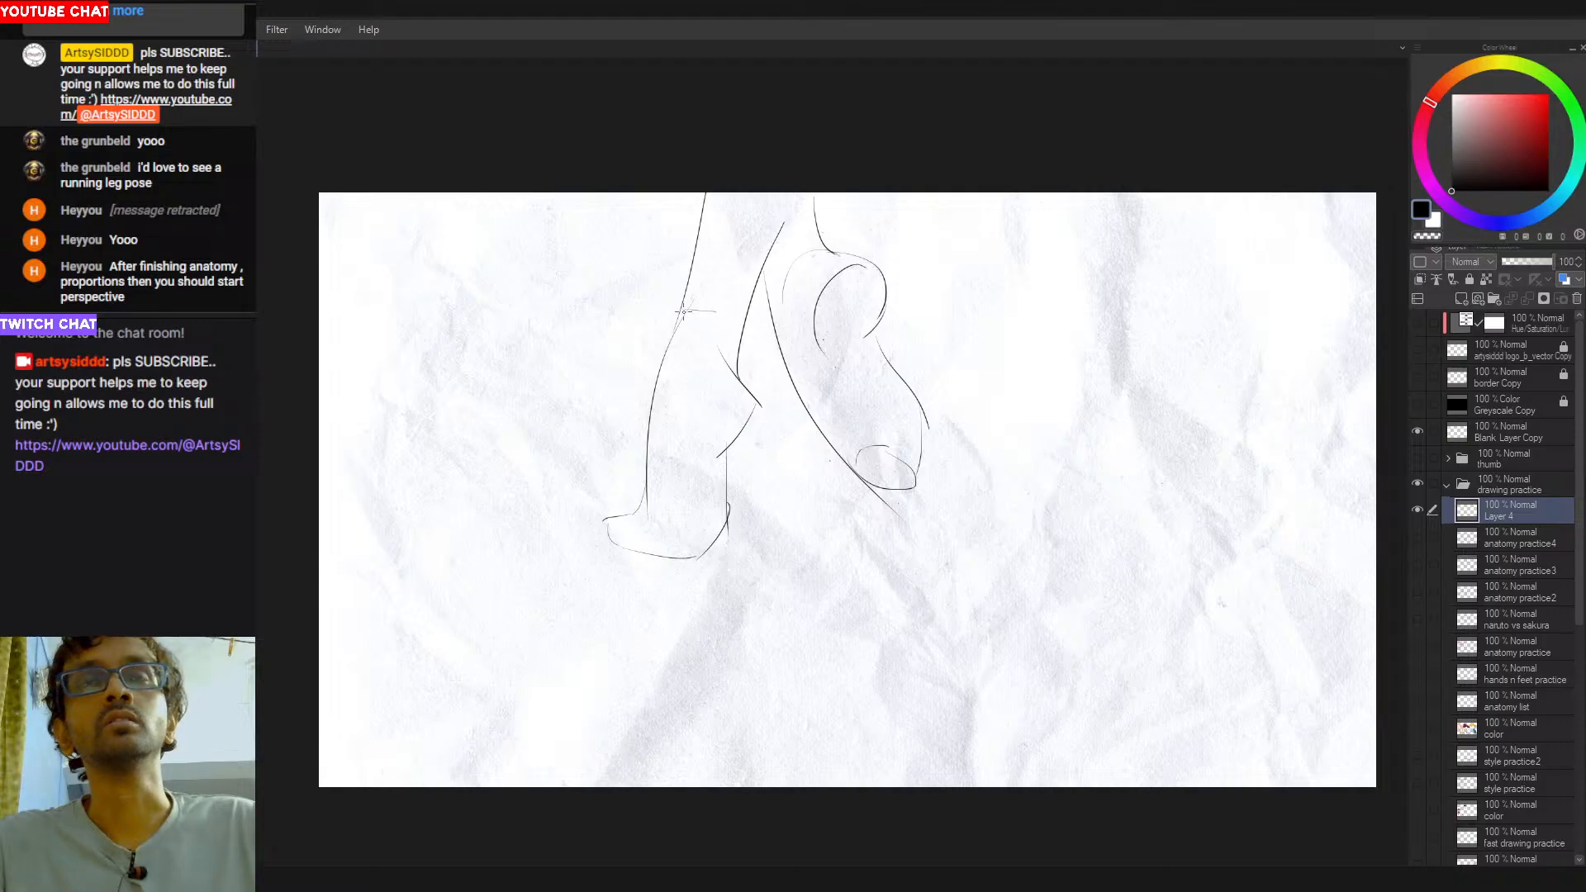
left_click_drag(686, 311, 738, 345)
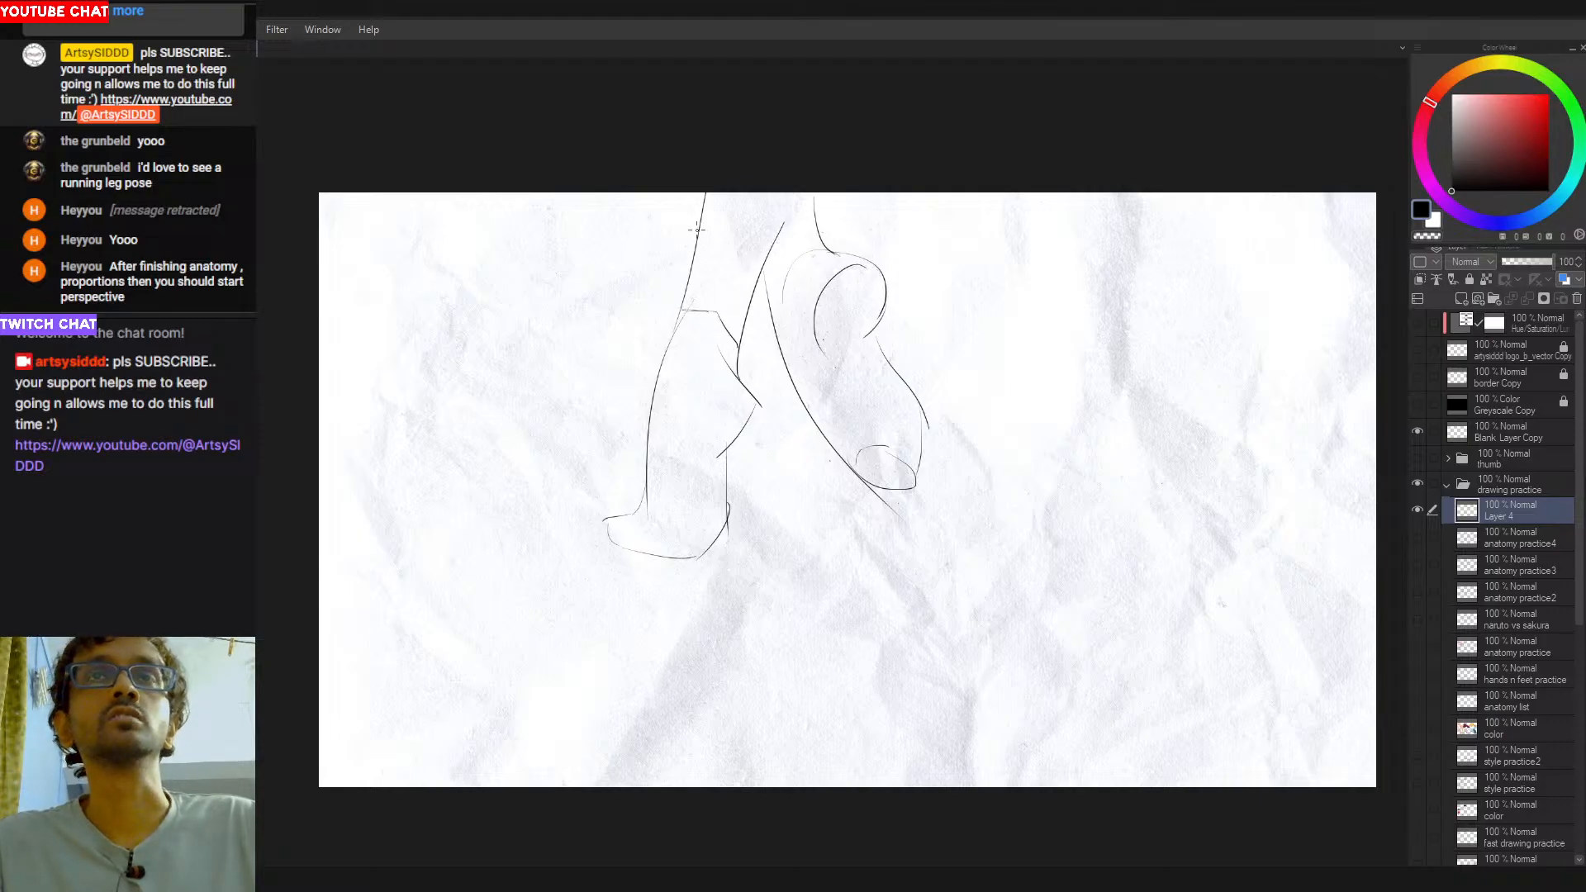
key("ctrl+z")
mouse_move(704, 212)
left_mouse_down()
mouse_move(757, 221)
mouse_move(770, 256)
mouse_move(747, 219)
mouse_move(764, 248)
mouse_move(698, 216)
mouse_move(746, 251)
left_mouse_up()
key("ctrl+z")
key("ctrl+z")
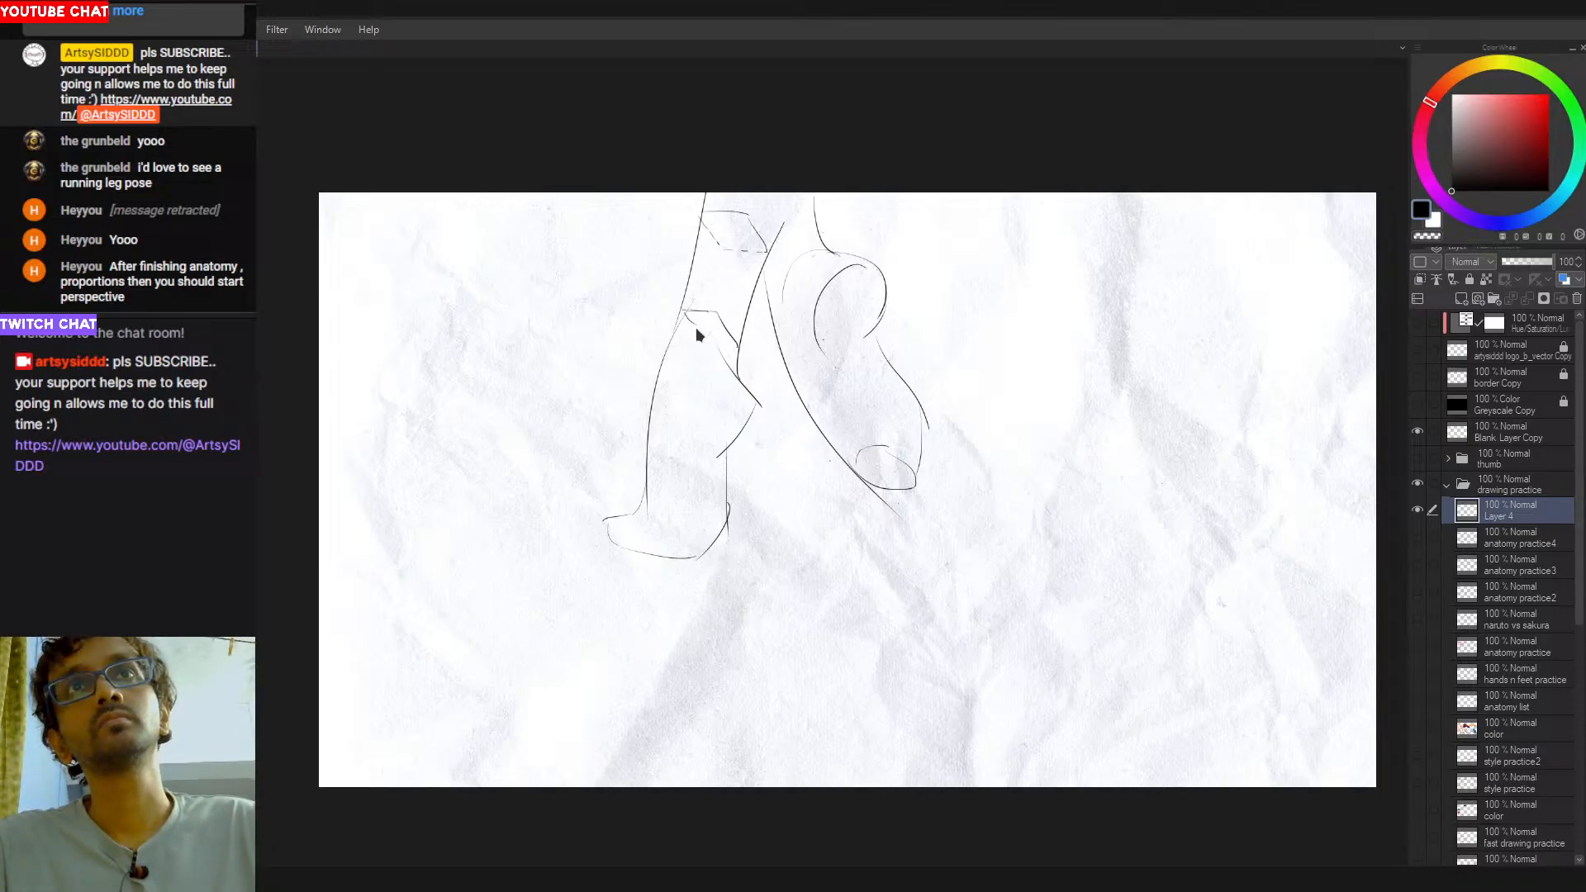
left_click_drag(704, 343, 735, 348)
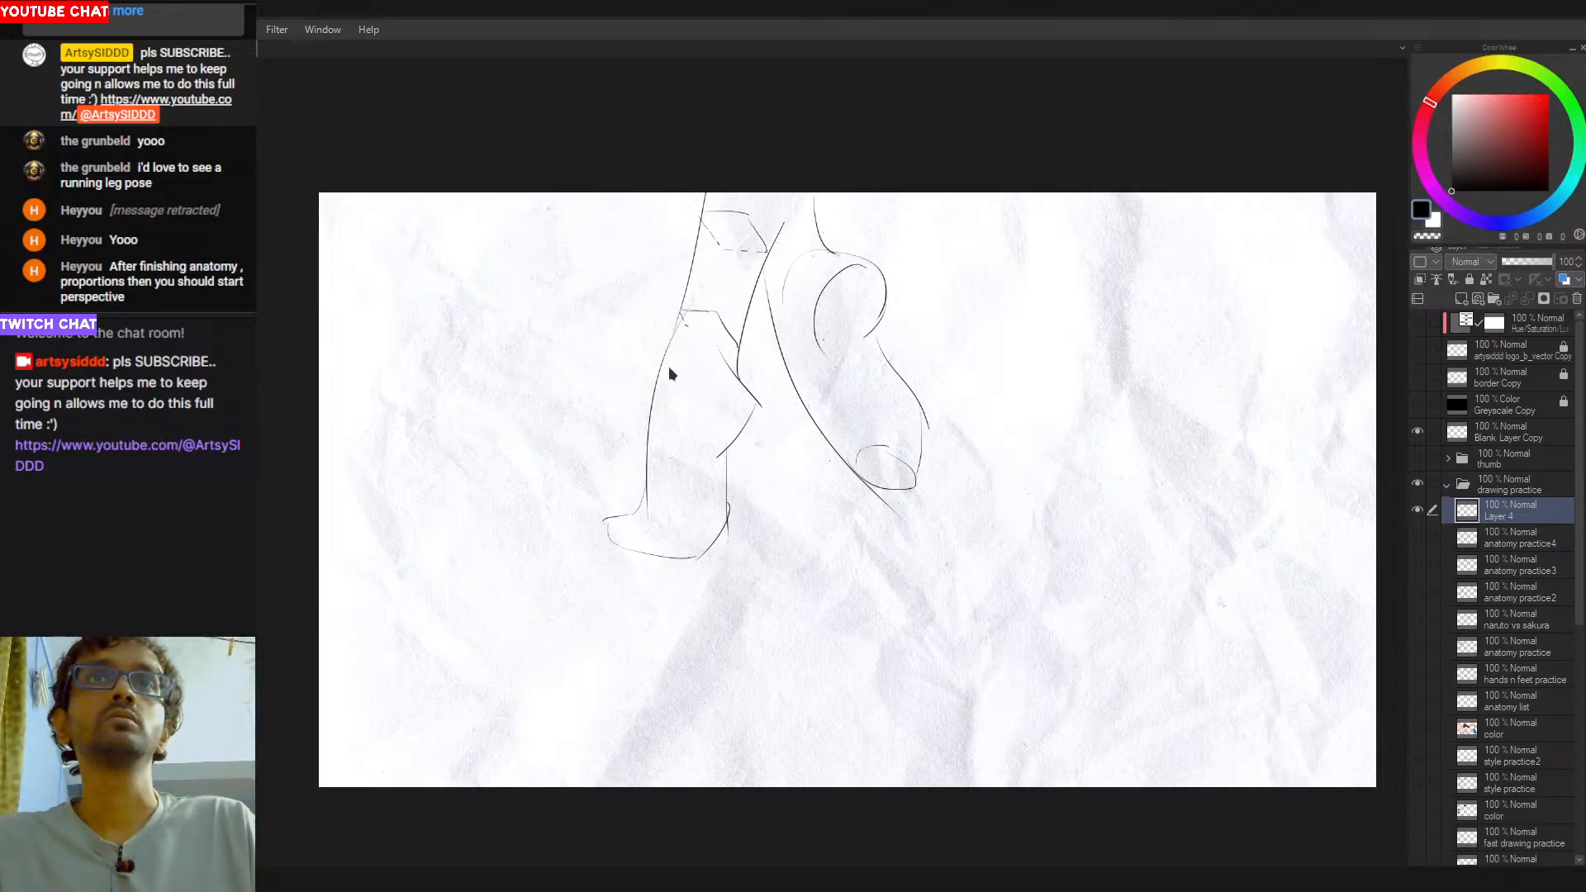
key("ctrl+z")
key("ctrl+z")
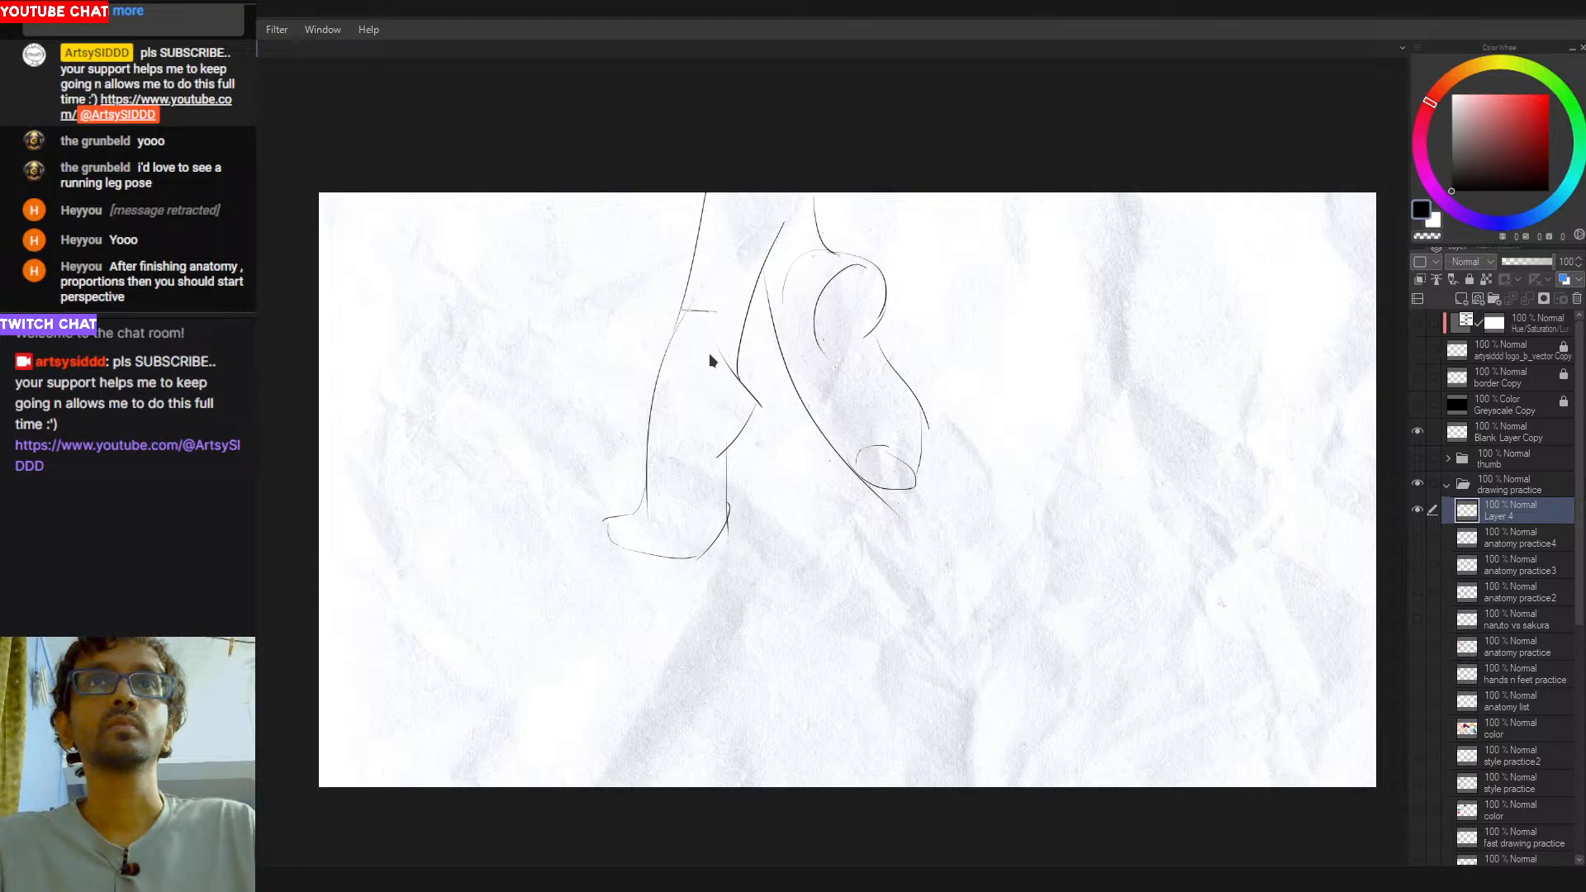
key("ctrl+z")
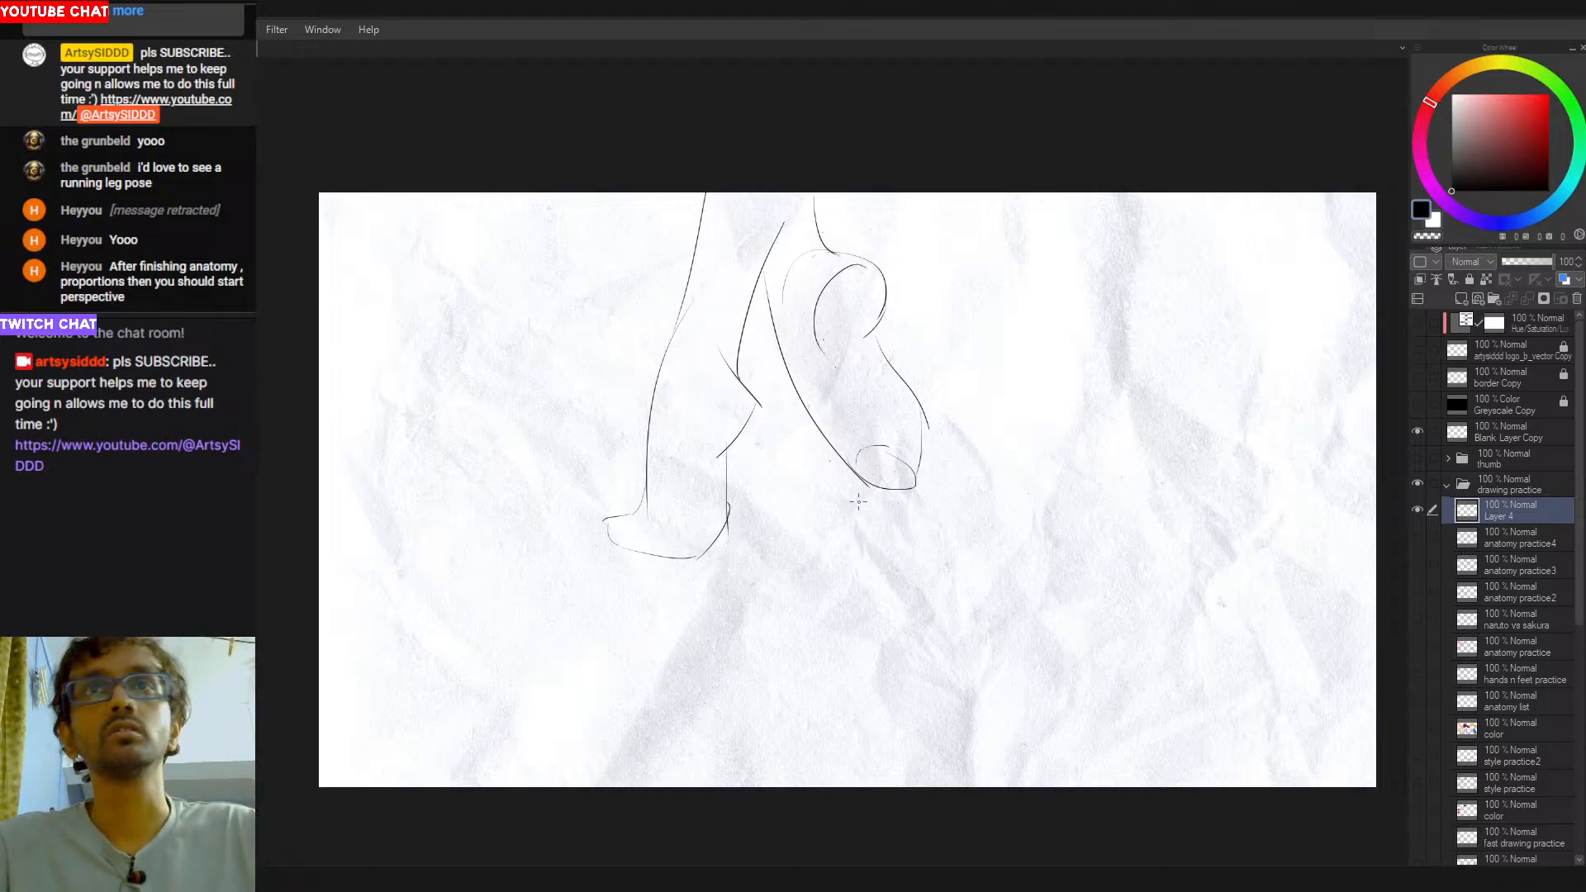
- Erase the overrunning heel line and the pointed calf corner, and redraw the calf's back contour with a rounded curve
key("ctrl+z")
key("e")
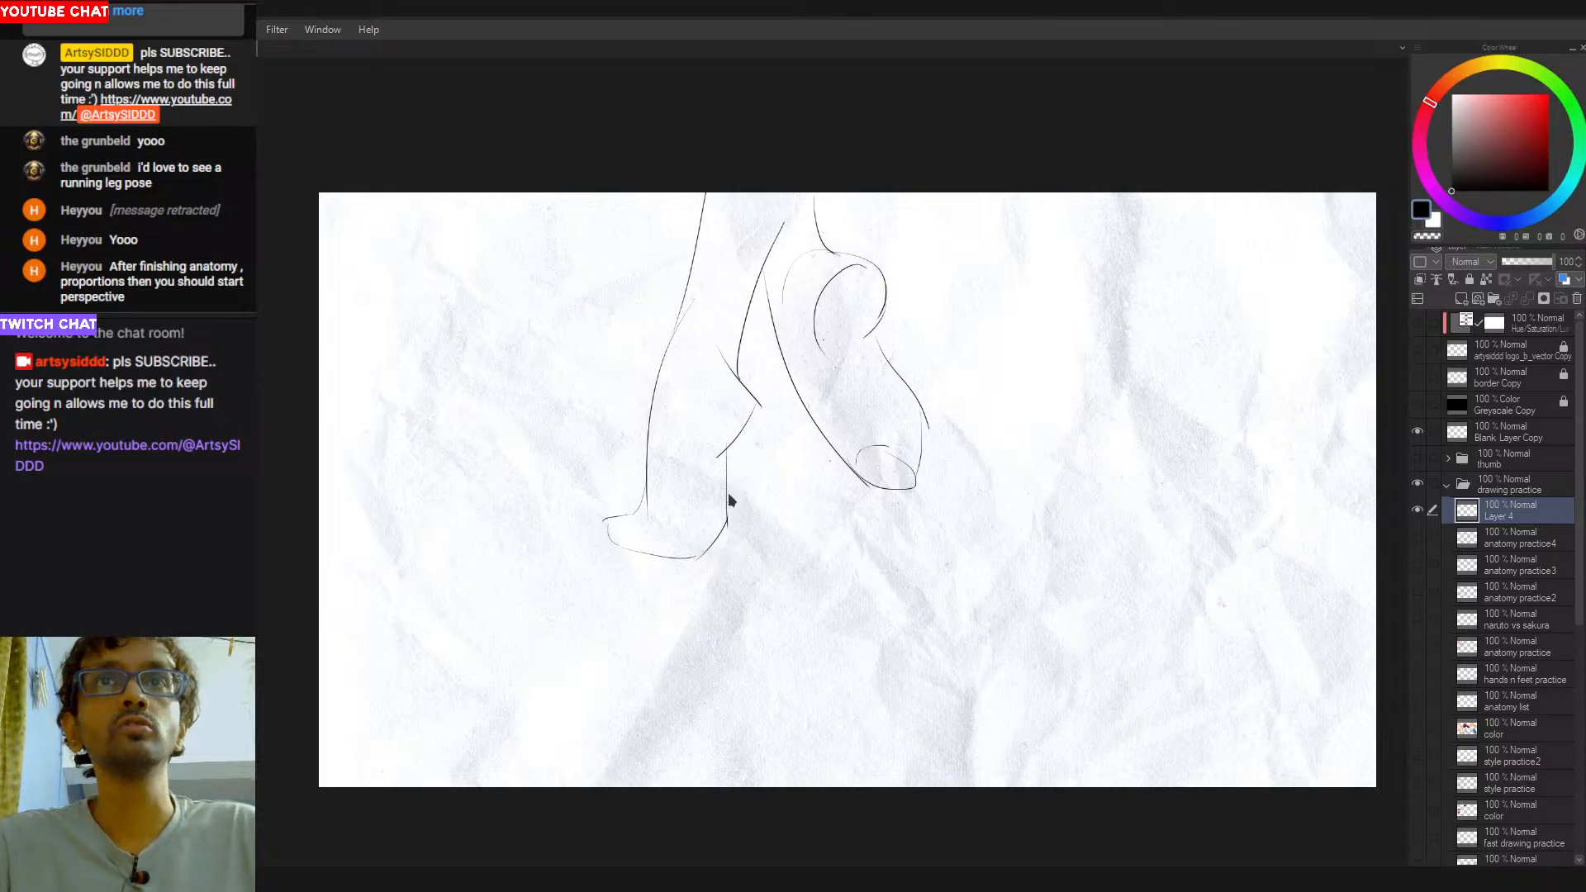
mouse_move(729, 365)
left_mouse_down()
mouse_move(763, 421)
mouse_move(757, 403)
left_mouse_up()
key("p")
key("ctrl+z")
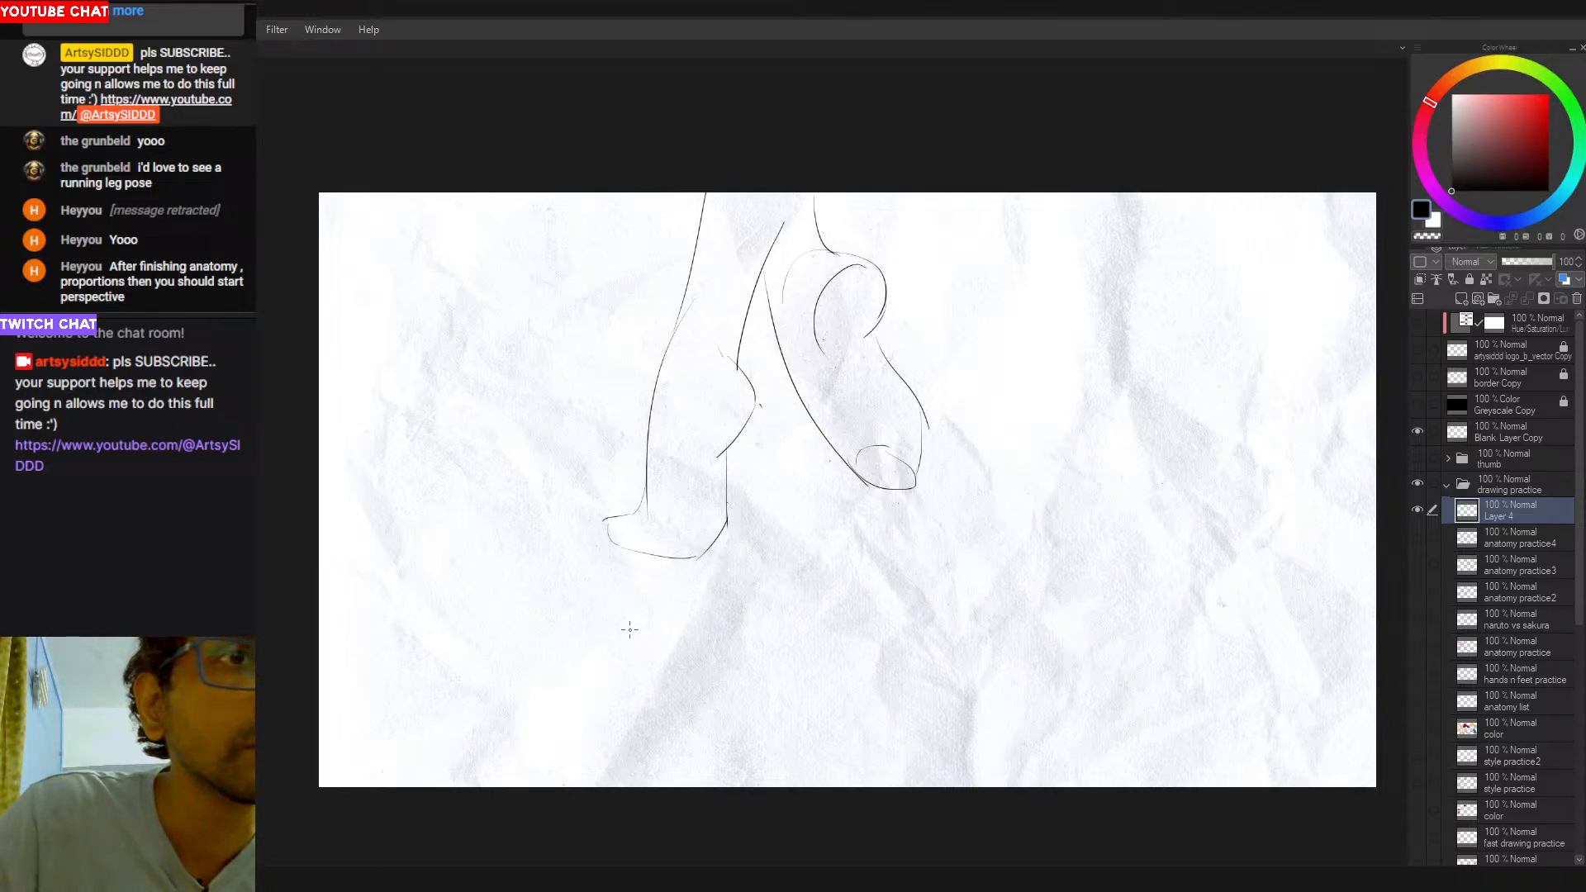
- Try strokes inside the second leg's rounded form and undo them
mouse_move(813, 310)
left_mouse_down()
mouse_move(858, 363)
mouse_move(834, 306)
mouse_move(885, 320)
mouse_move(863, 360)
left_mouse_up()
key("ctrl+z")
key("ctrl+z")
key("ctrl+z")
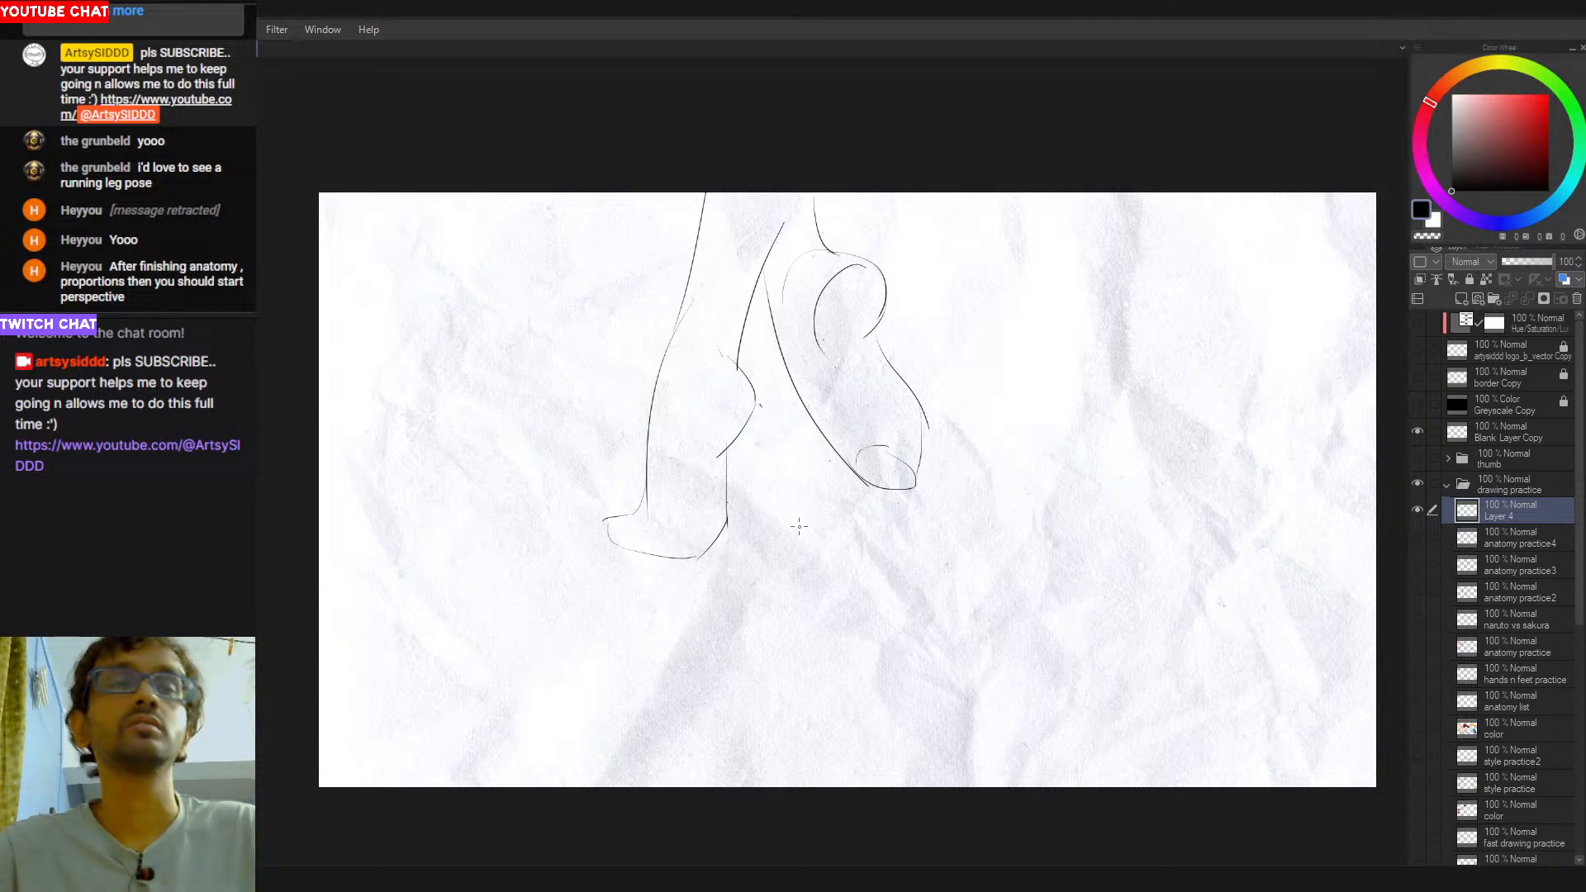
- Select the whole leg sketch, move it down and left away from the page's upper edge, and deselect it
mouse_move(856, 58)
left_mouse_down()
mouse_move(528, 495)
mouse_move(1024, 175)
left_mouse_up()
key("ctrl+t")
mouse_move(929, 470)
left_mouse_down()
mouse_move(869, 590)
mouse_move(792, 568)
left_mouse_up()
key("Return")
left_click_drag(1069, 529, 1153, 475)
key("ctrl+t")
key("Return")
key("ctrl+d")
- Erase stray marks beside the first leg's calf and retouch its foot outline
key("e")
left_click_drag(717, 444, 709, 466)
key("p")
left_click_drag(665, 542, 635, 572)
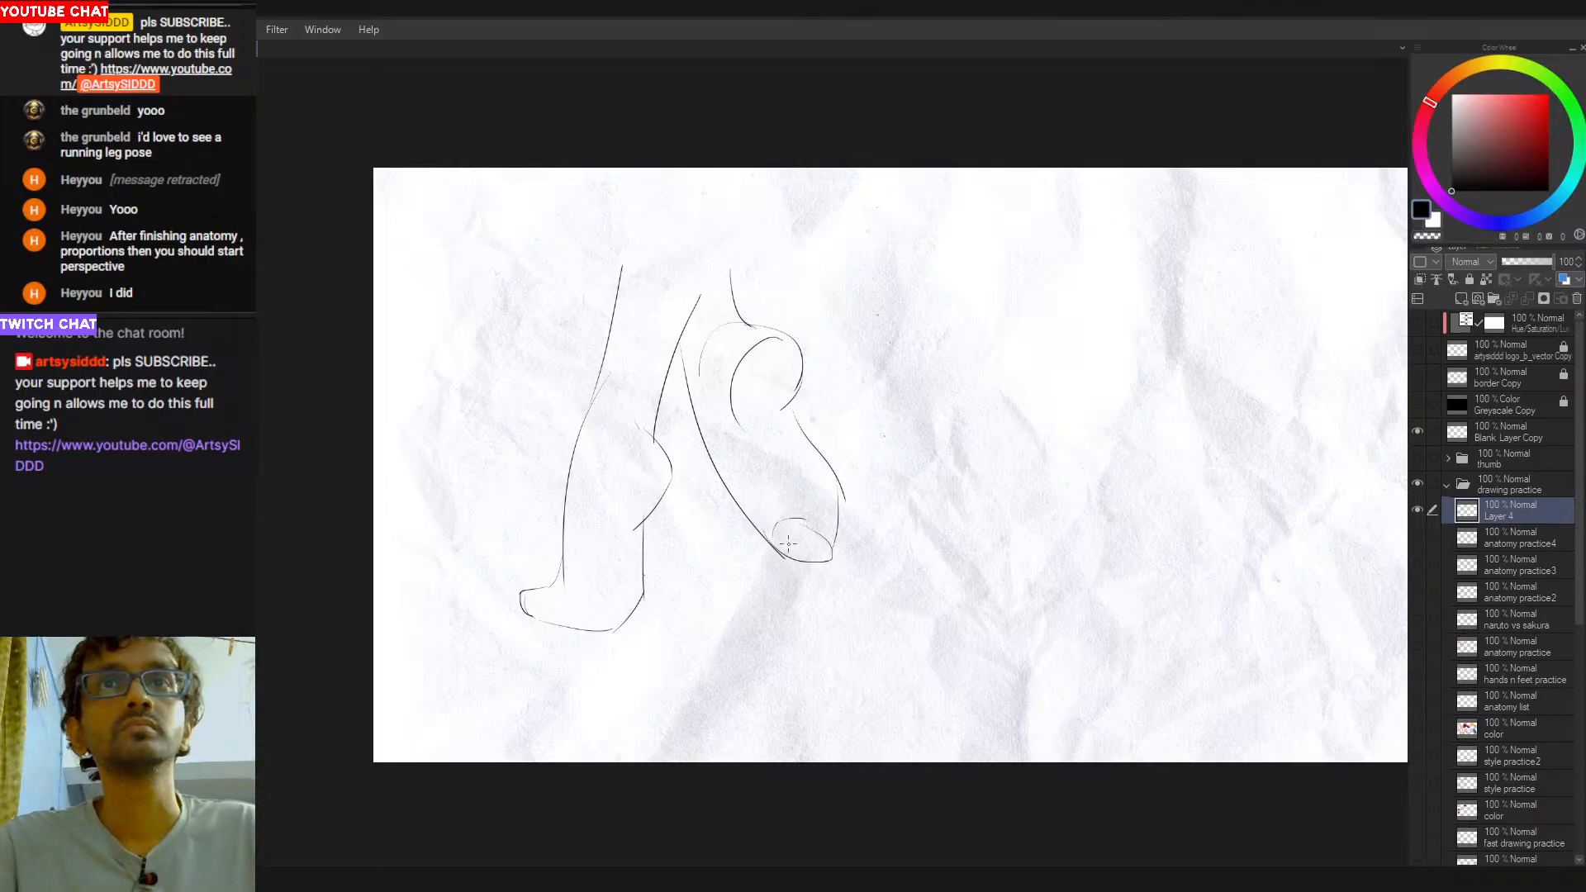
- Redraw the oval at the second foot's lower tip as a fuller big toe shape
scroll(789, 551, "up", 1)
key("ctrl+z")
left_click_drag(806, 521, 768, 542)
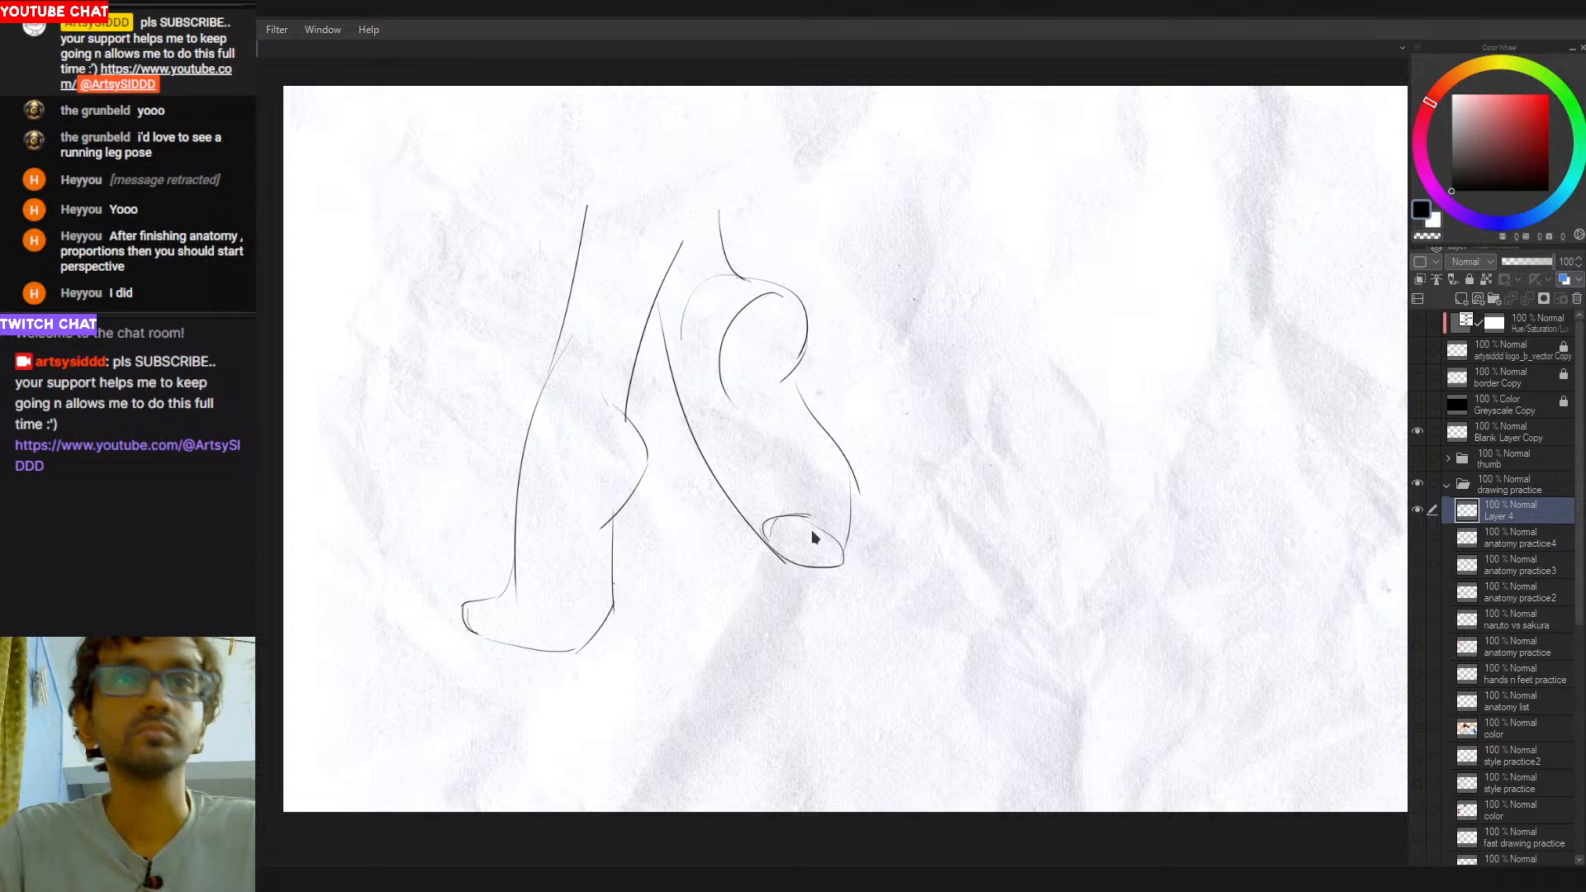
left_click_drag(798, 516, 830, 535)
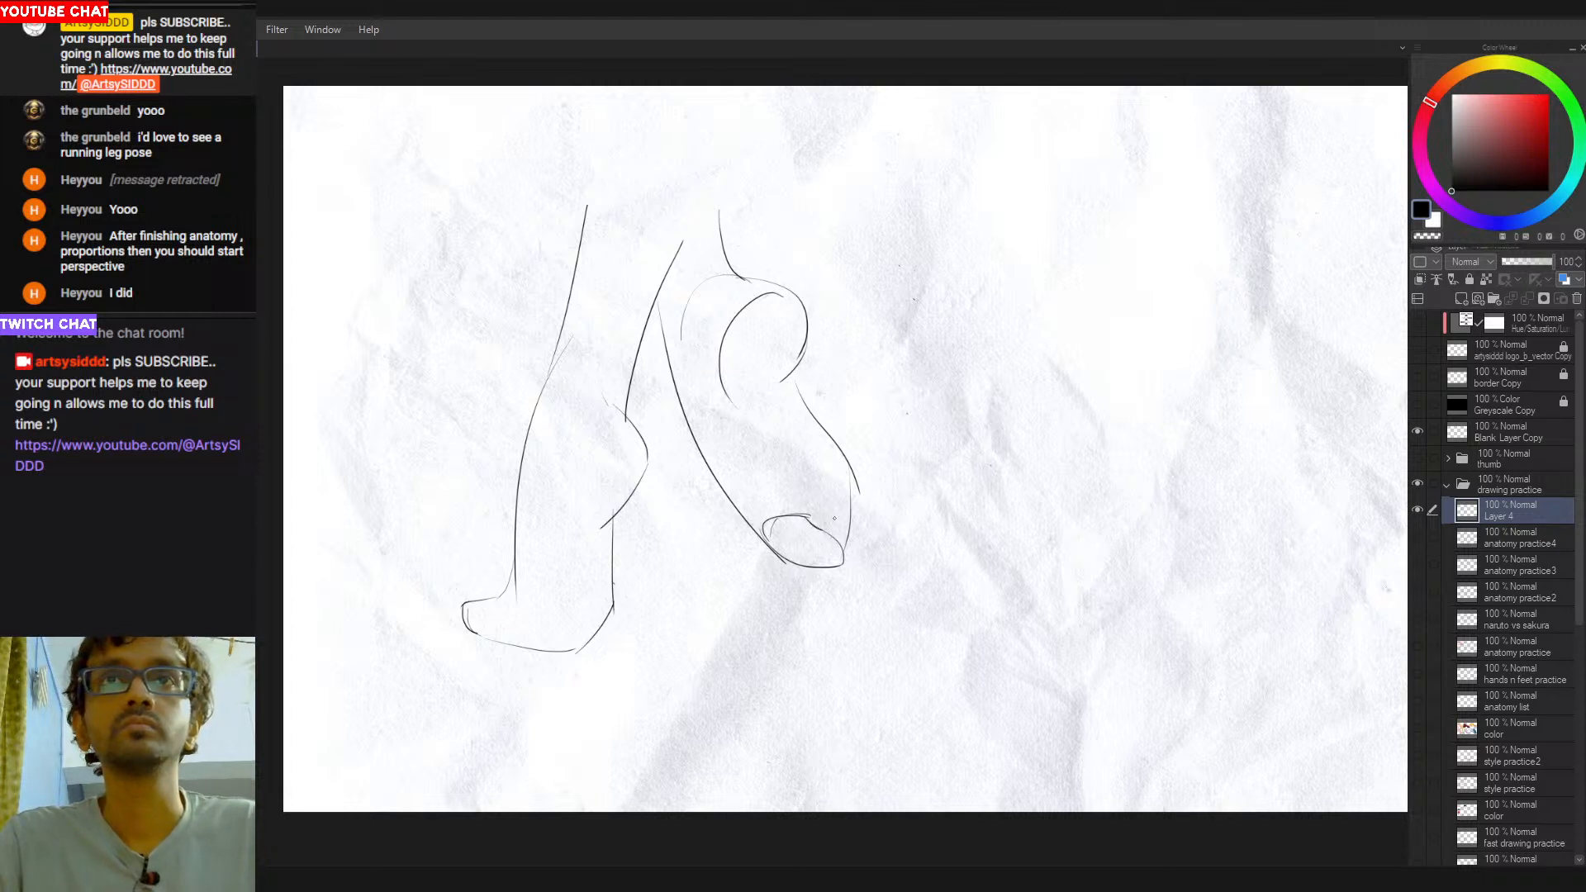
key("ctrl+z")
- Draw the smaller toes stacked from the big toe oval up along the second foot's outer edge
mouse_move(816, 522)
left_mouse_down()
mouse_move(826, 477)
mouse_move(847, 477)
left_mouse_up()
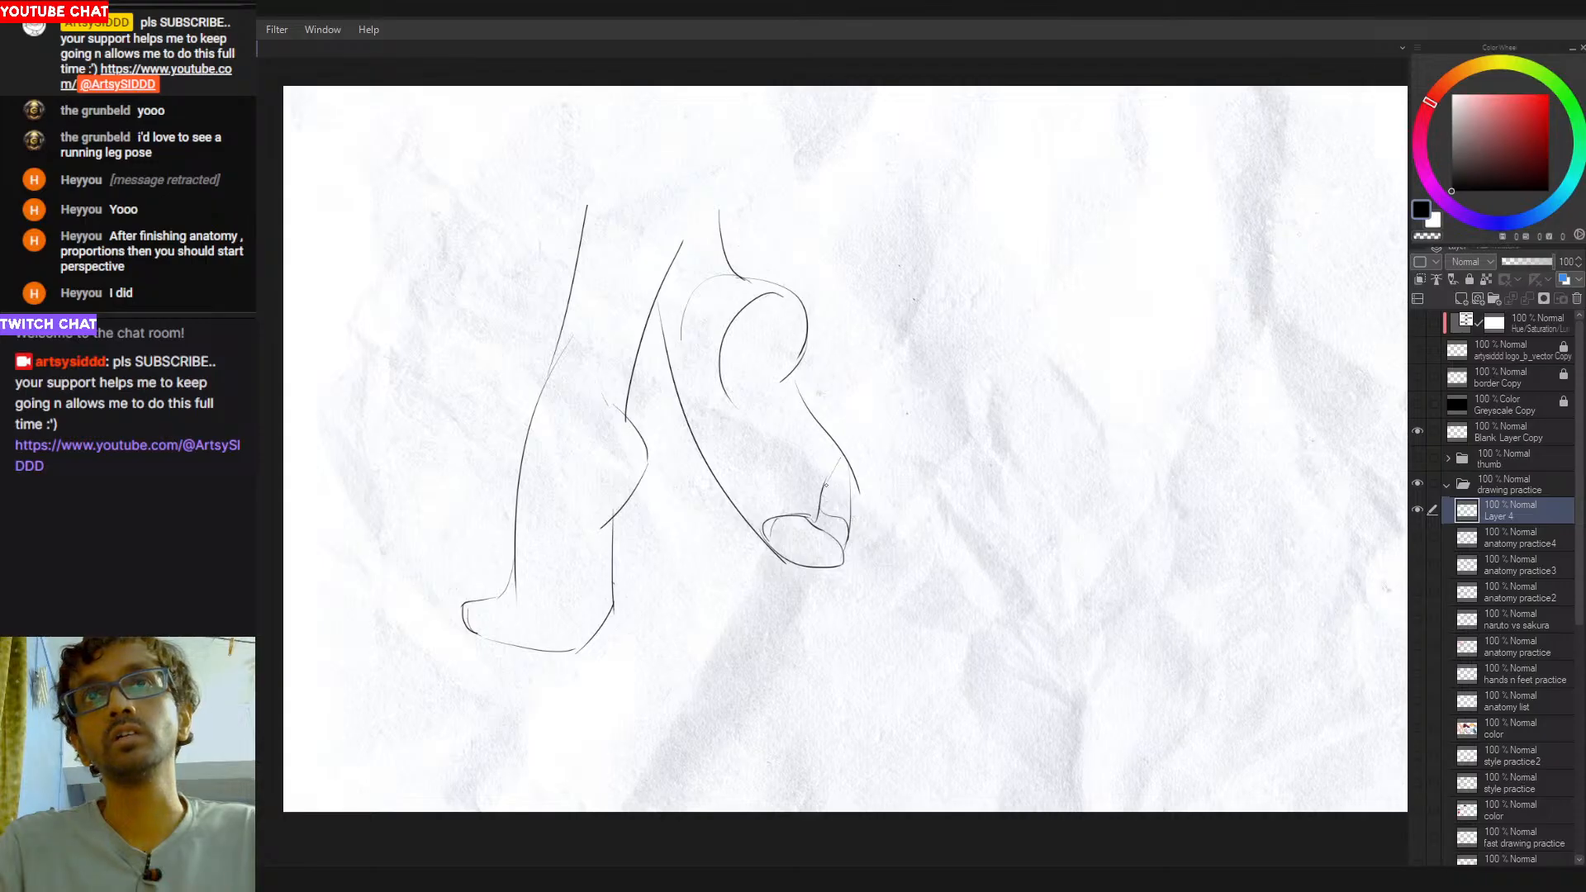
left_click_drag(834, 478, 849, 512)
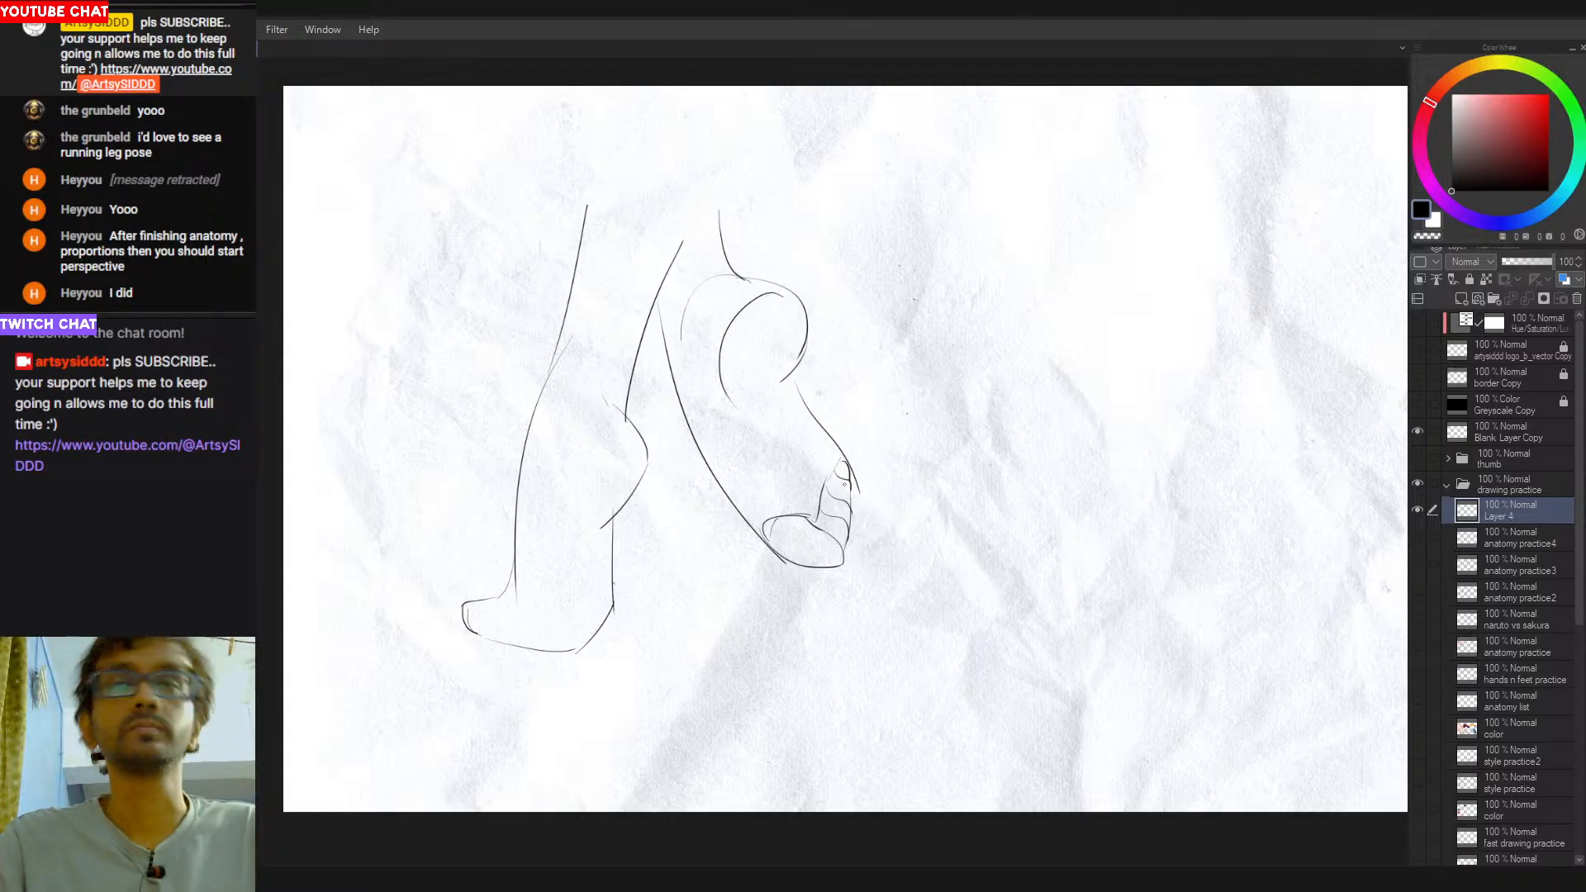
scroll(845, 496, "down", 3)
scroll(826, 541, "up", 2)
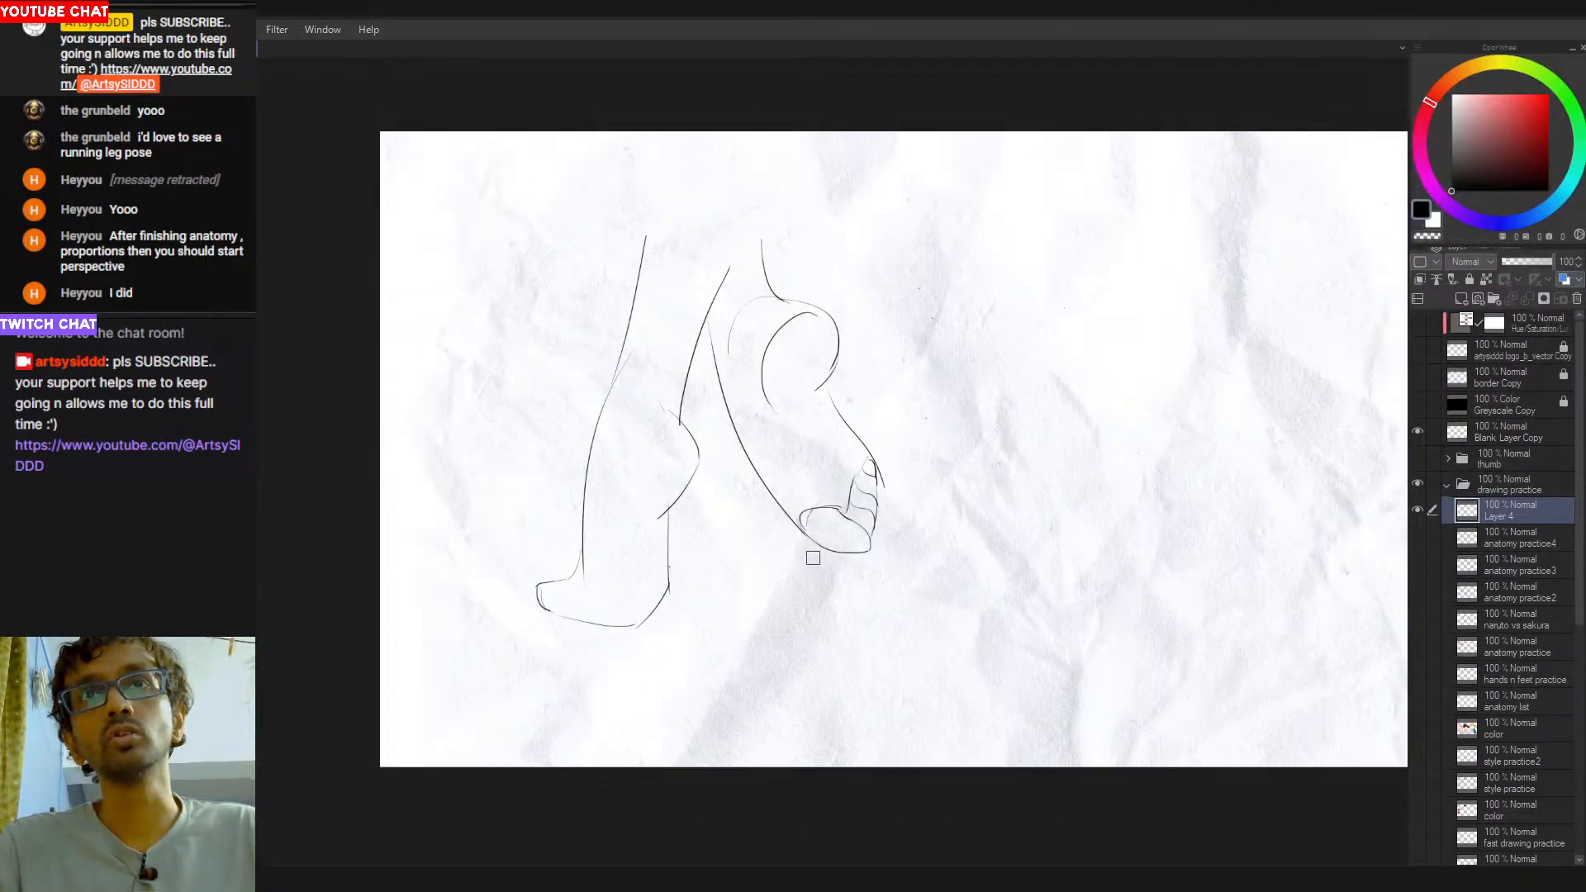
- Retouch the outlines of the second foot's smaller toes and try a sole line toward the big toe
mouse_move(801, 530)
left_mouse_down()
mouse_move(837, 552)
mouse_move(873, 536)
mouse_move(881, 497)
left_mouse_up()
key("ctrl+z")
key("ctrl+z")
key("ctrl+z")
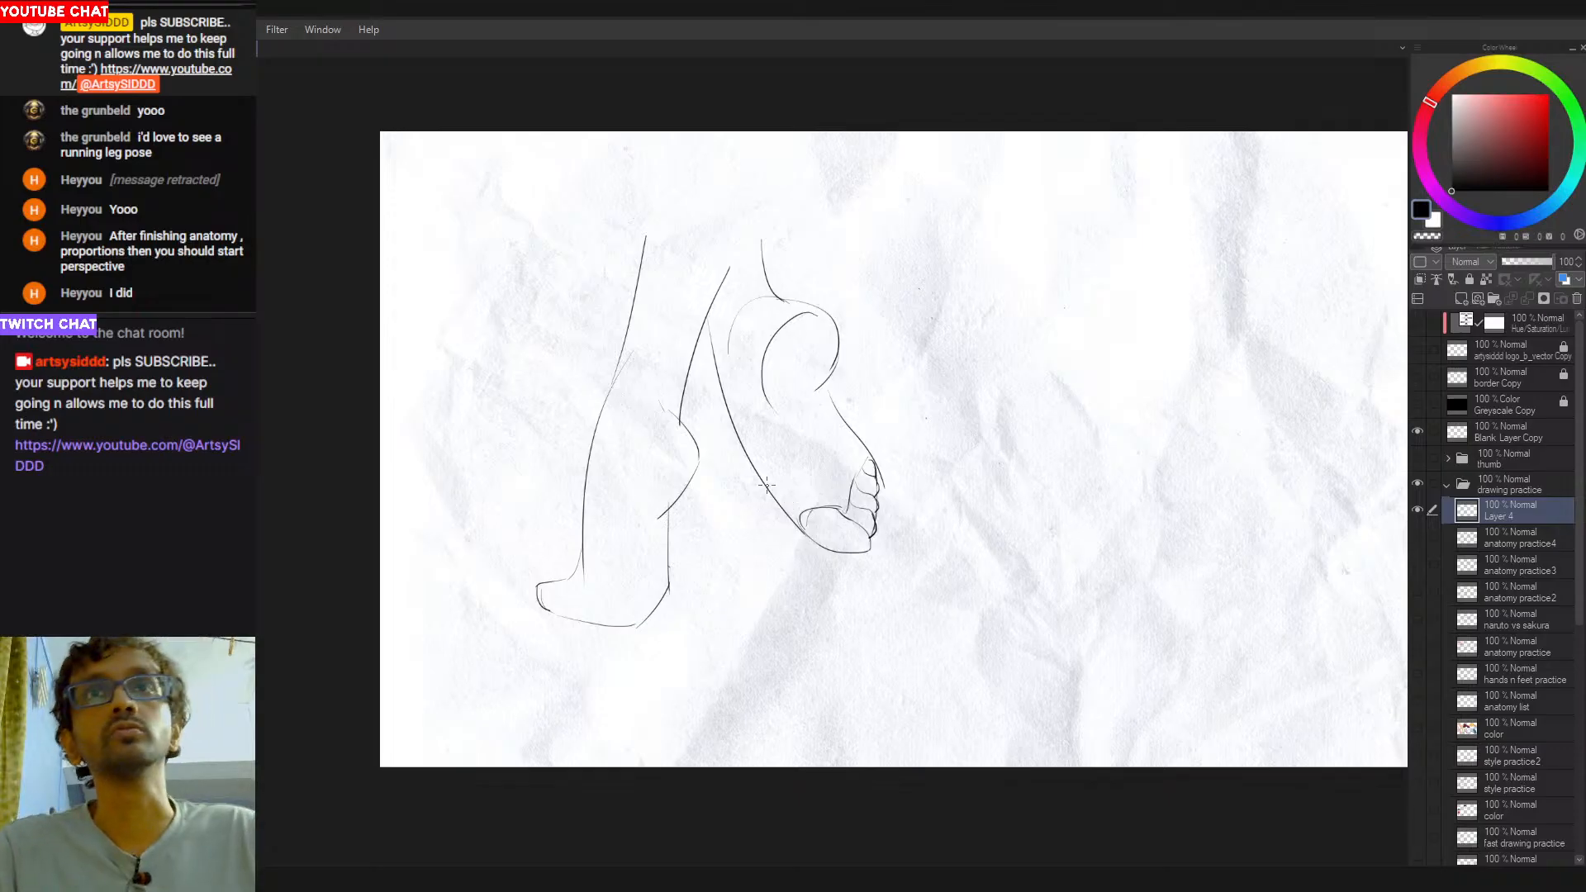
left_click_drag(783, 511, 817, 538)
key("ctrl+z")
- Redraw the second foot's sole edge so it runs from the ankle side to the base of the big toe
mouse_move(918, 434)
left_mouse_down()
mouse_move(835, 340)
mouse_move(806, 332)
left_mouse_up()
scroll(842, 457, "up", 2)
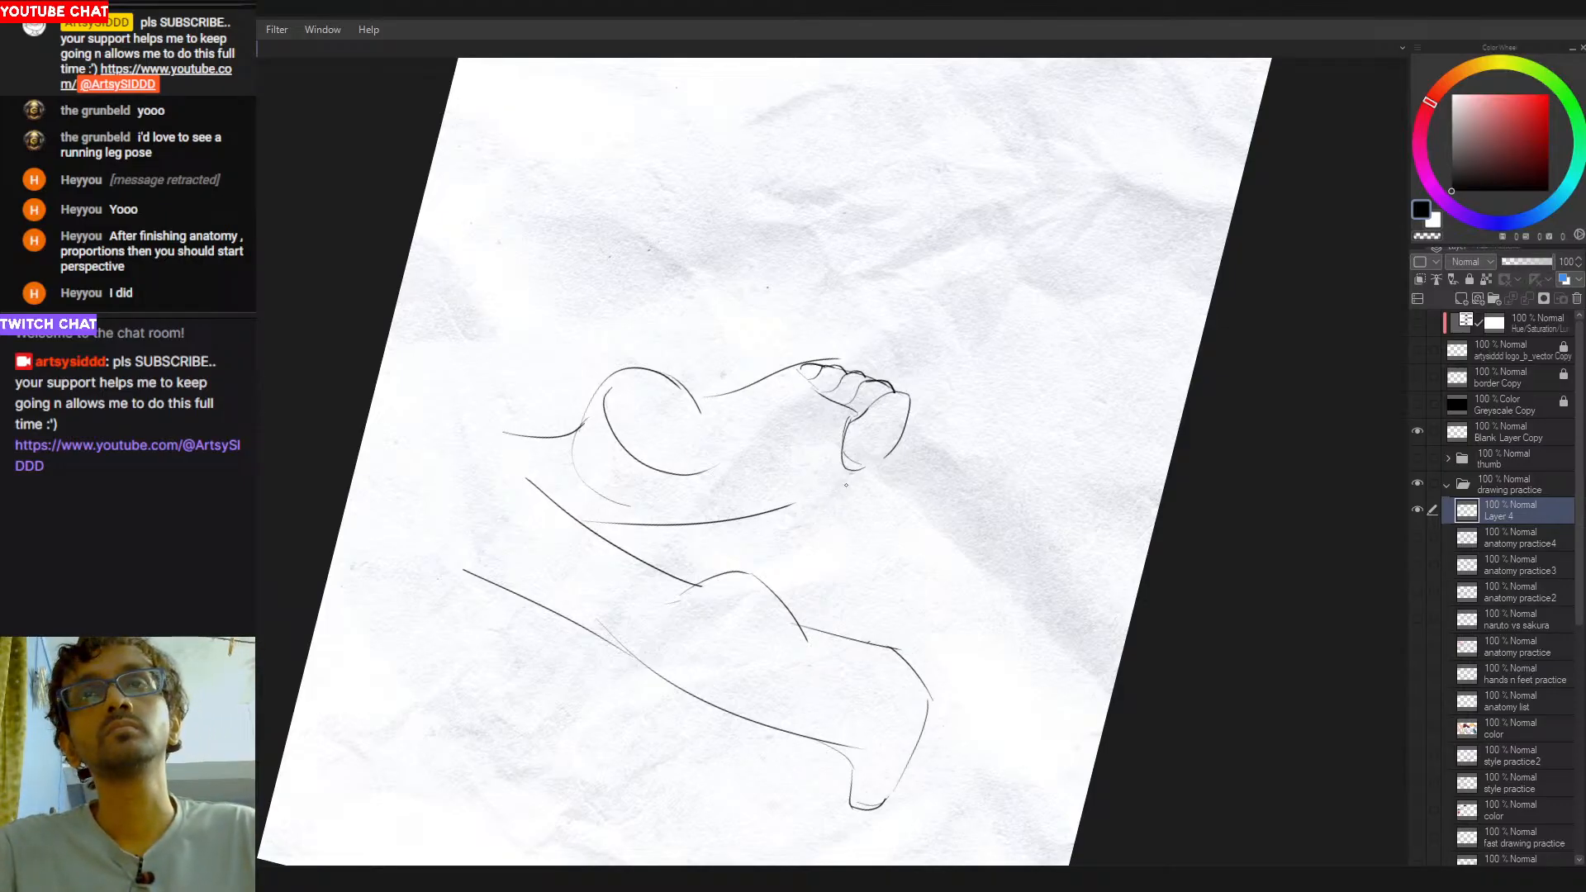
left_click_drag(896, 451, 749, 526)
key("ctrl+z")
- Rework the inner heel curve of the second foot into a rounded oval, softening the excess strokes with the eraser
key("ctrl+z")
left_click_drag(843, 488, 755, 521)
mouse_move(925, 501)
left_mouse_down()
mouse_move(711, 595)
mouse_move(746, 586)
left_mouse_up()
key("e")
mouse_move(717, 455)
left_mouse_down()
mouse_move(745, 488)
mouse_move(740, 438)
mouse_move(855, 504)
left_mouse_up()
key("p")
key("ctrl+z")
left_click_drag(818, 467, 828, 470)
key("e")
left_click_drag(842, 322, 828, 430)
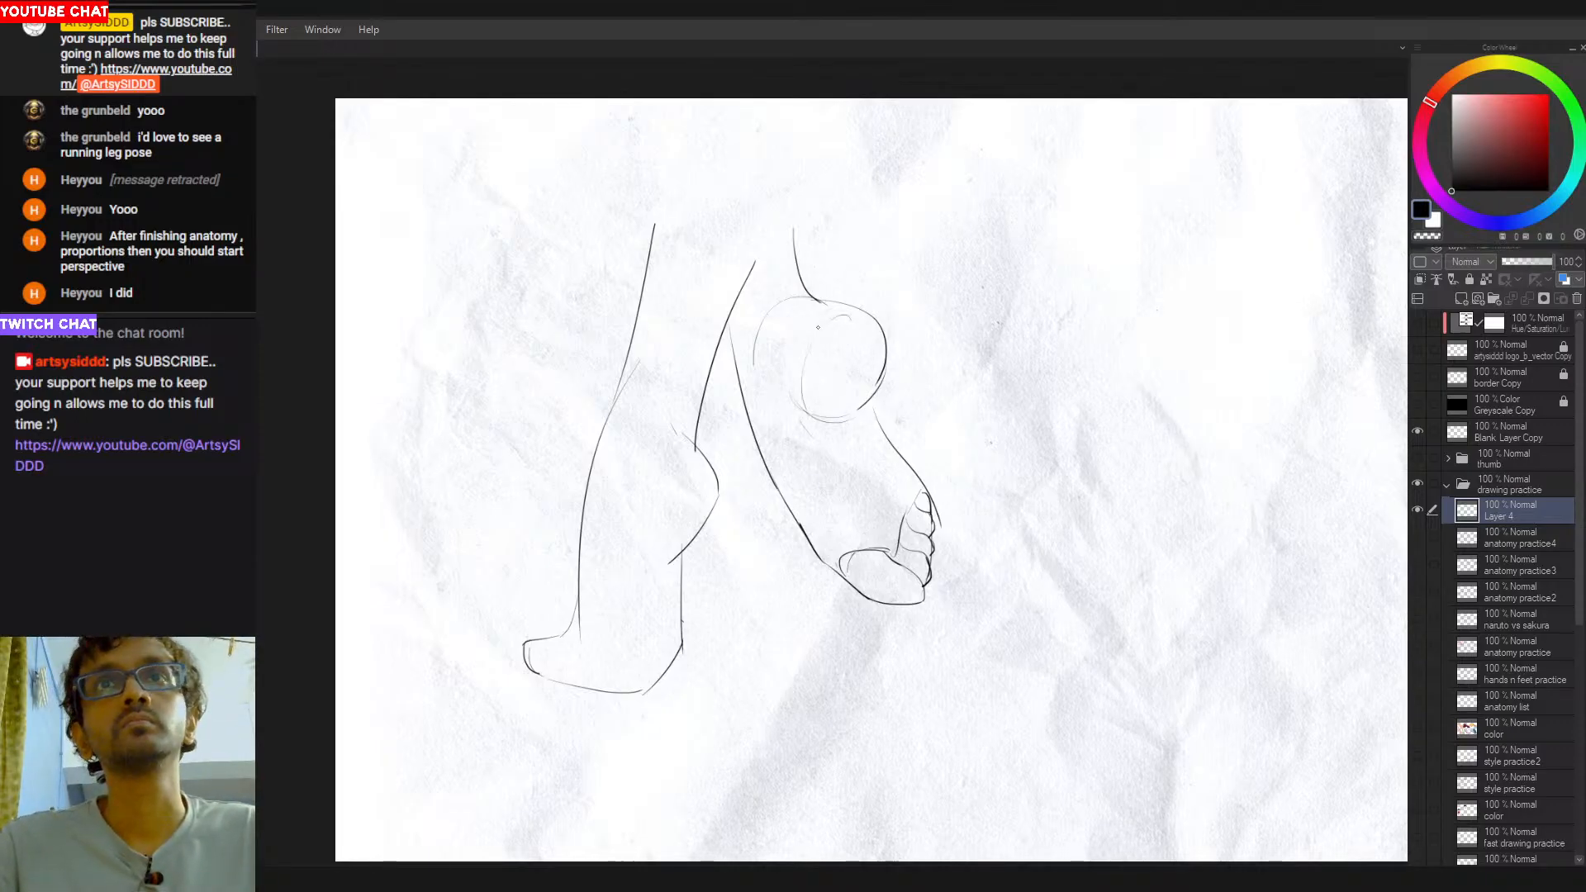
- Draw a light contour curving around the underside of the second foot's heel
mouse_move(793, 388)
left_mouse_down()
mouse_move(806, 443)
mouse_move(803, 356)
mouse_move(809, 431)
mouse_move(802, 407)
mouse_move(842, 499)
left_mouse_up()
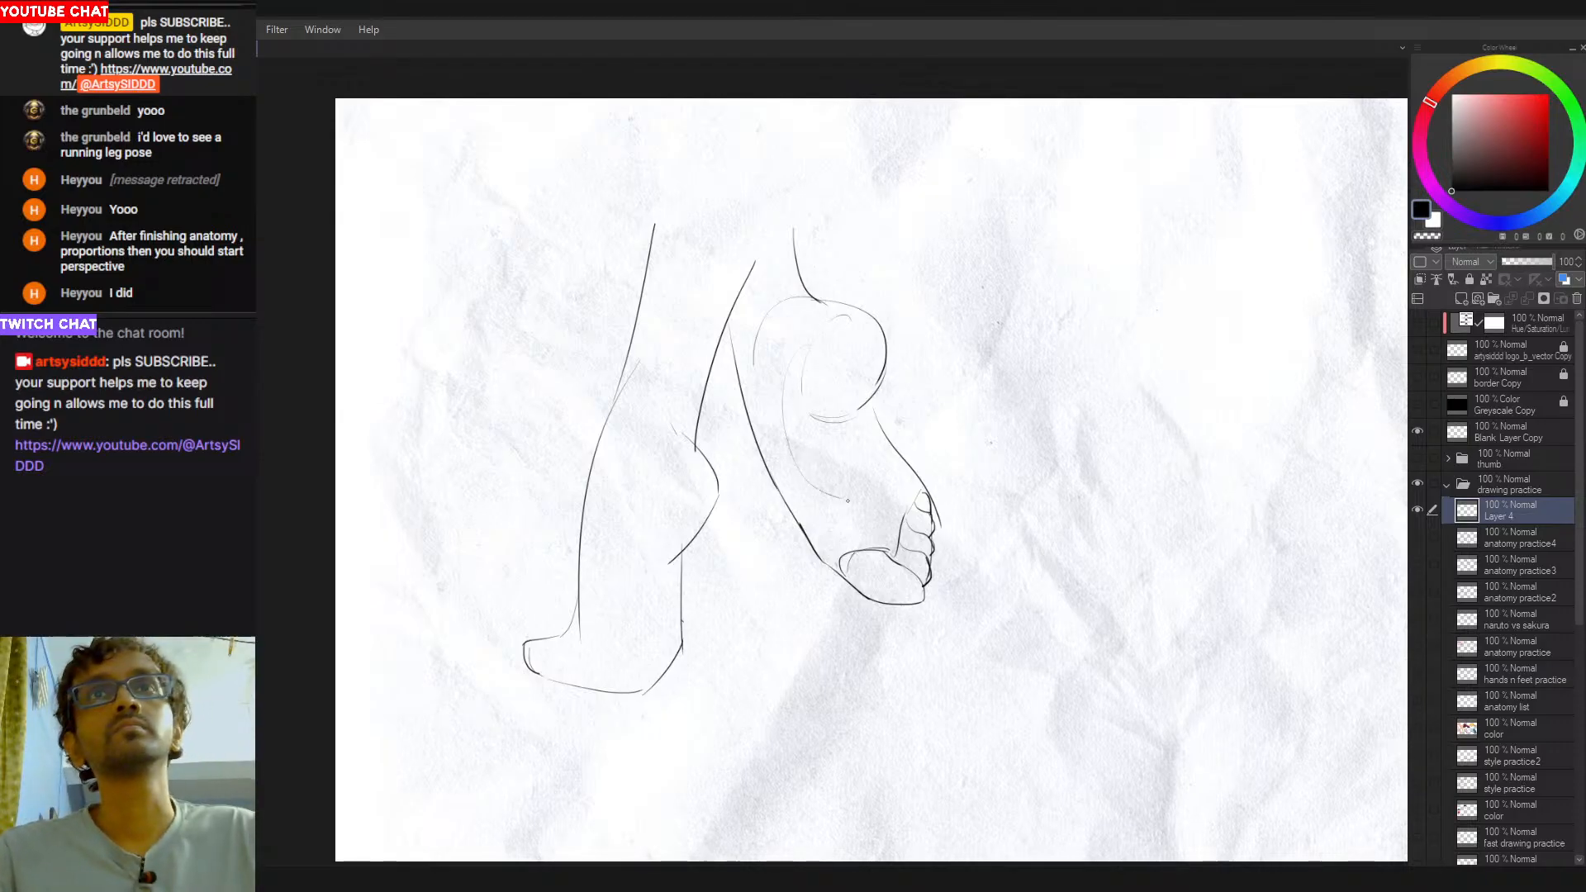
key("ctrl+z")
mouse_move(784, 401)
left_mouse_down()
mouse_move(838, 486)
mouse_move(800, 448)
left_mouse_up()
key("ctrl+z")
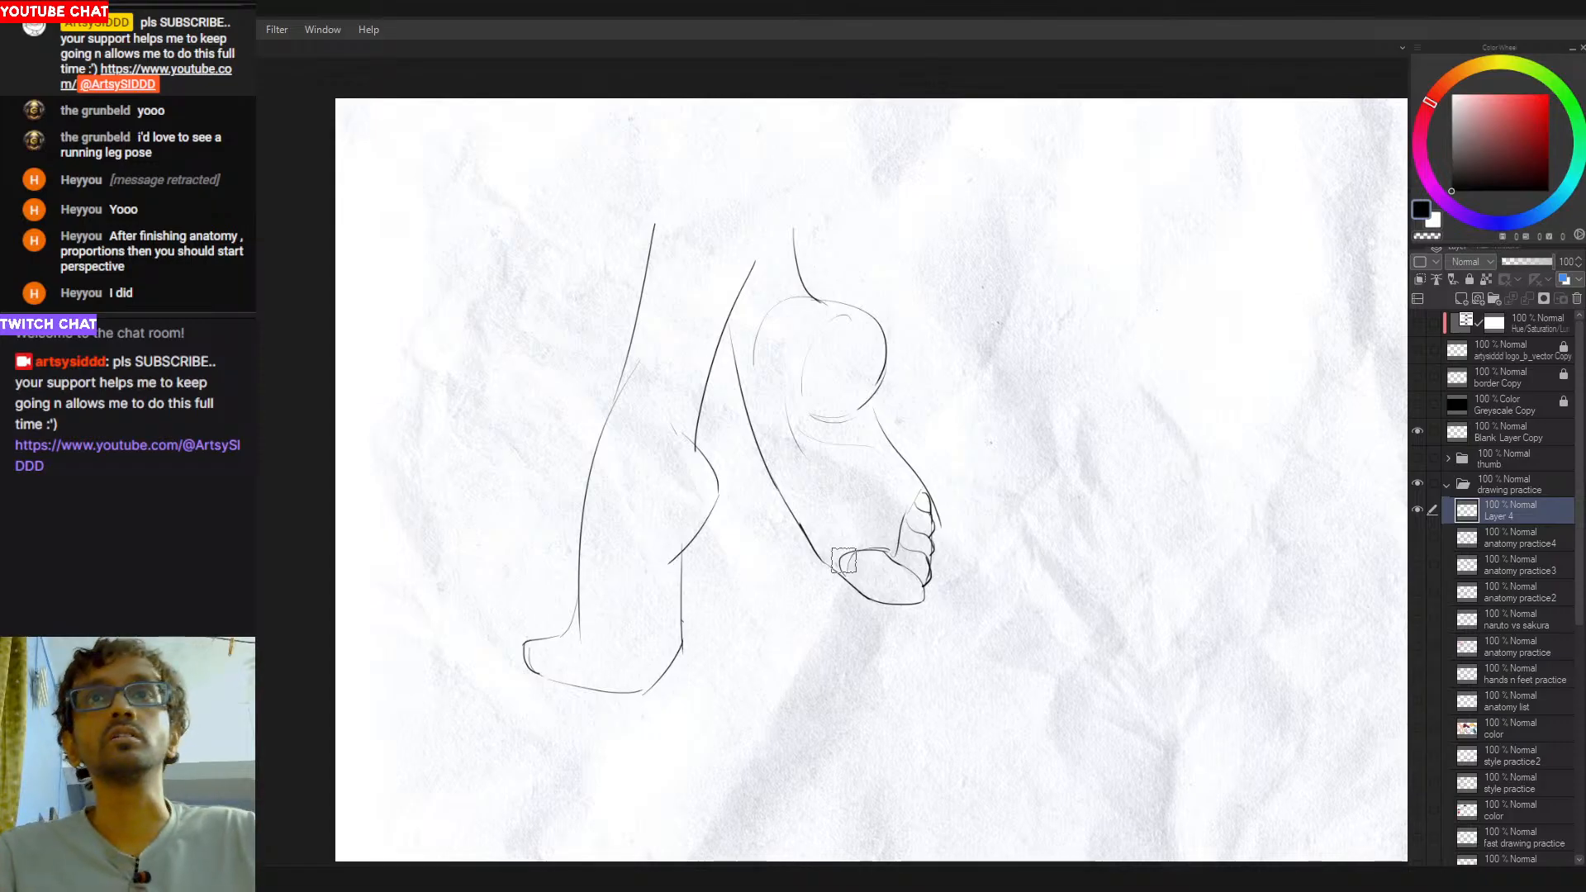
- Erase the inner end of the second foot's big toe oval and redraw it as a light curve for the ball
left_click_drag(832, 566, 883, 544)
key("ctrl+z")
key("e")
key("p")
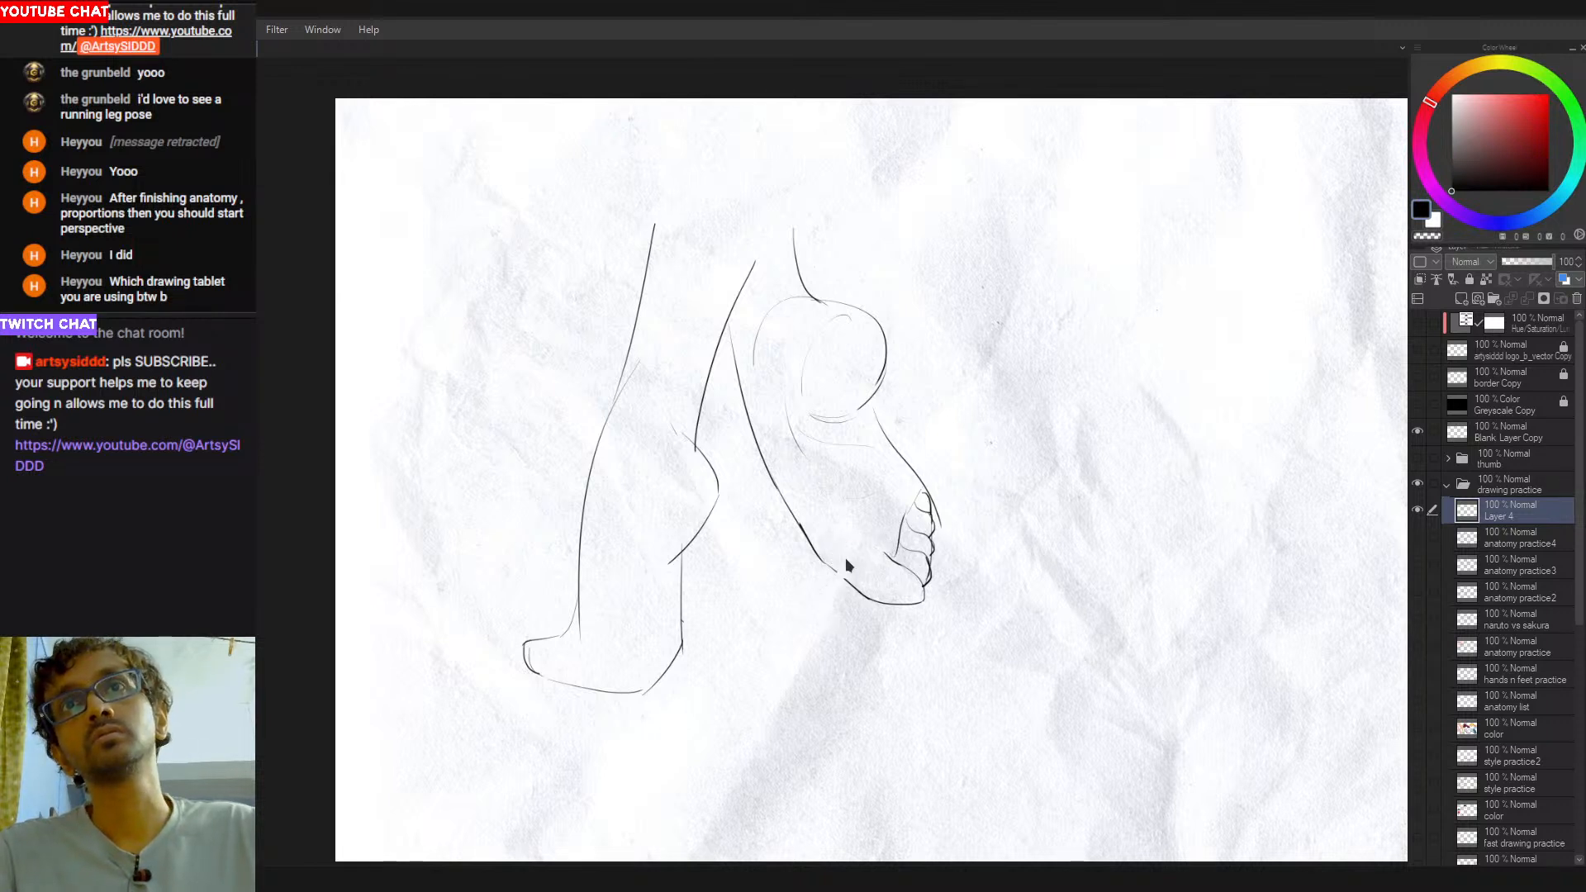
key("ctrl+z")
left_click_drag(831, 553, 882, 551)
key("ctrl+z")
key("ctrl+z")
key("ctrl+z")
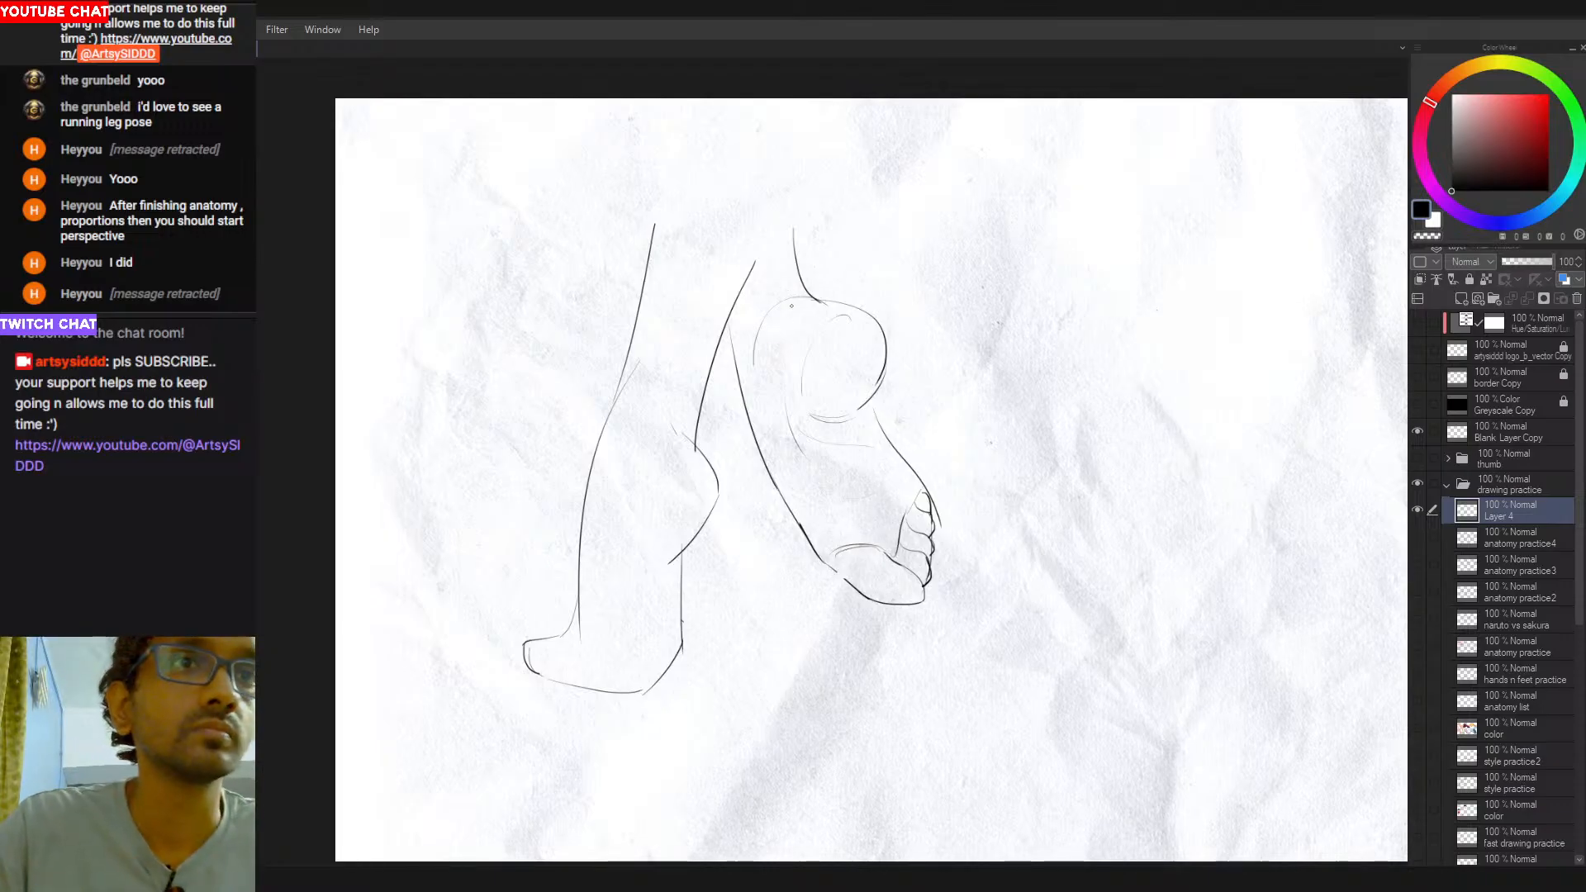
- Darken the top of the second foot's heel where it meets the ankle line
left_click_drag(763, 328, 790, 292)
key("ctrl+z")
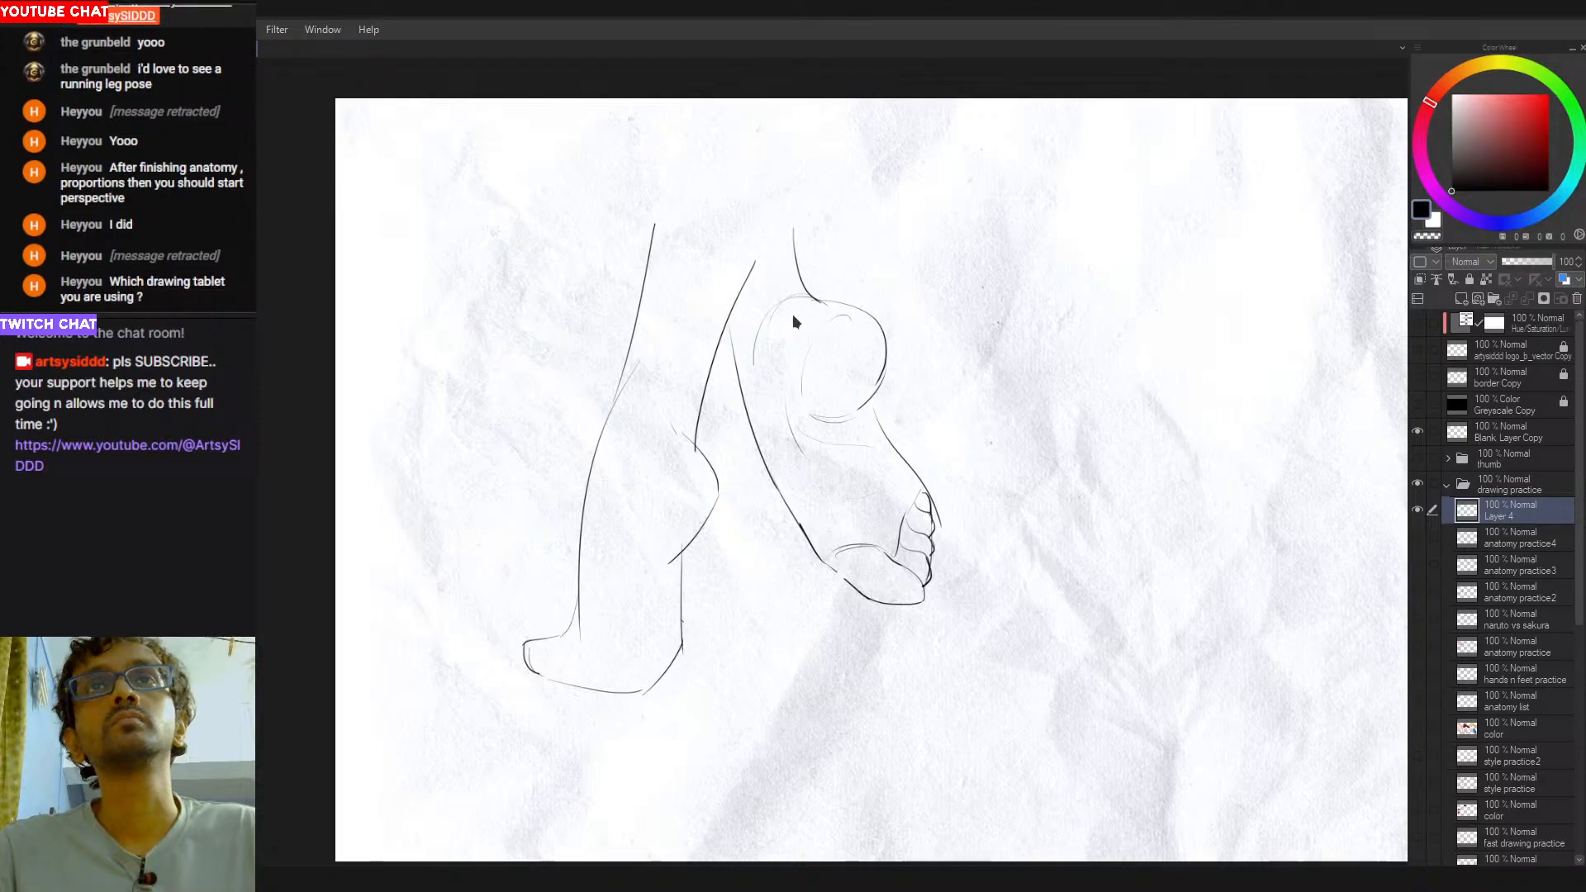
key("ctrl+z")
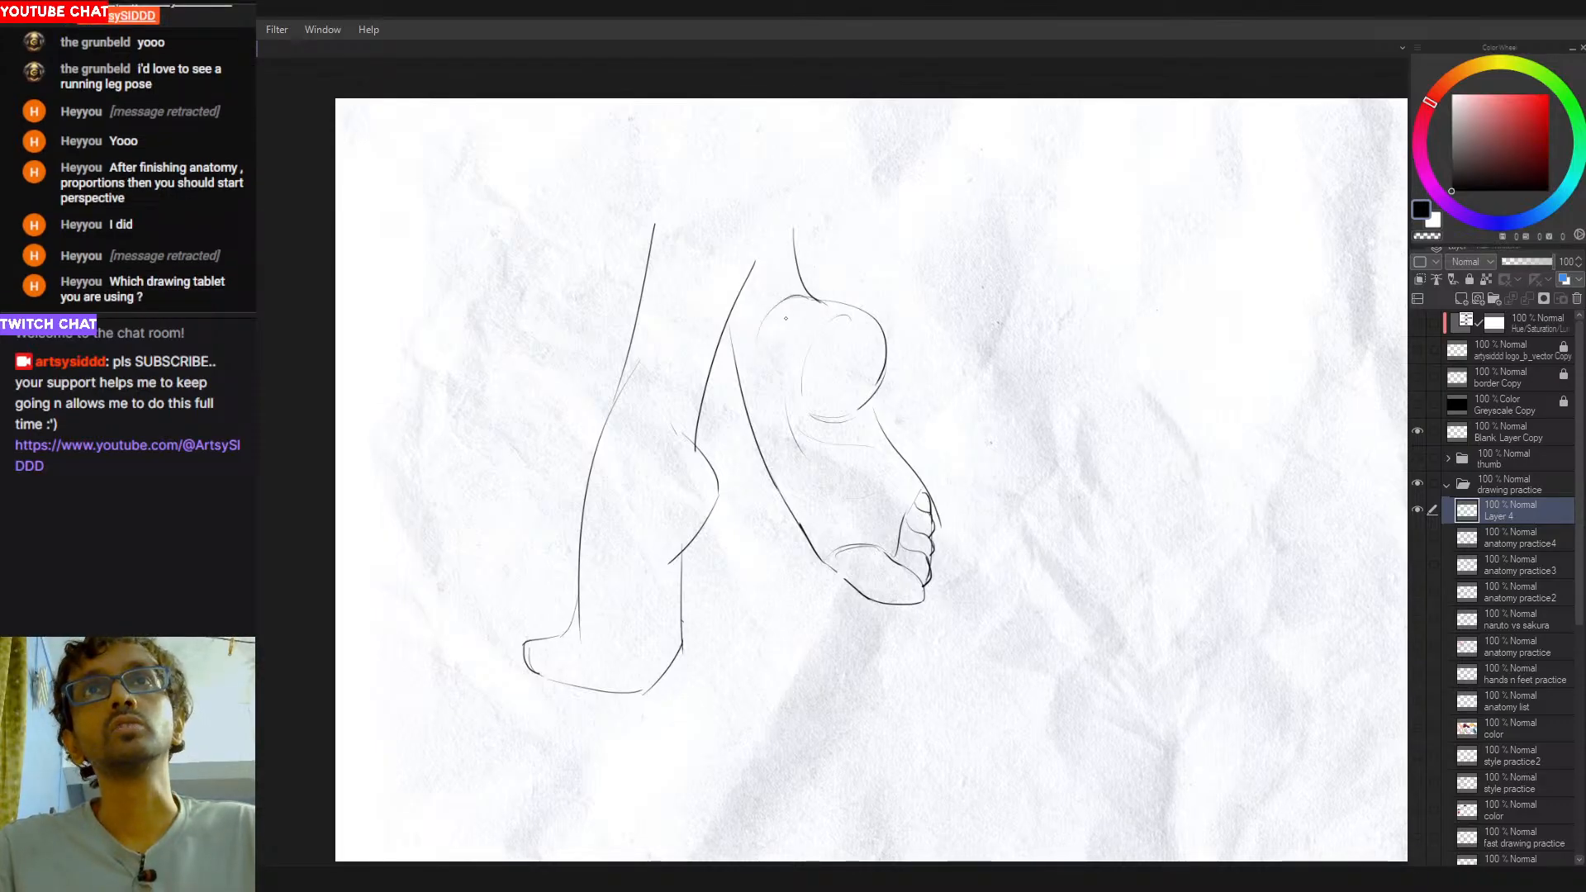
scroll(801, 363, "up", 1)
scroll(826, 423, "down", 3)
left_click_drag(829, 425, 821, 435)
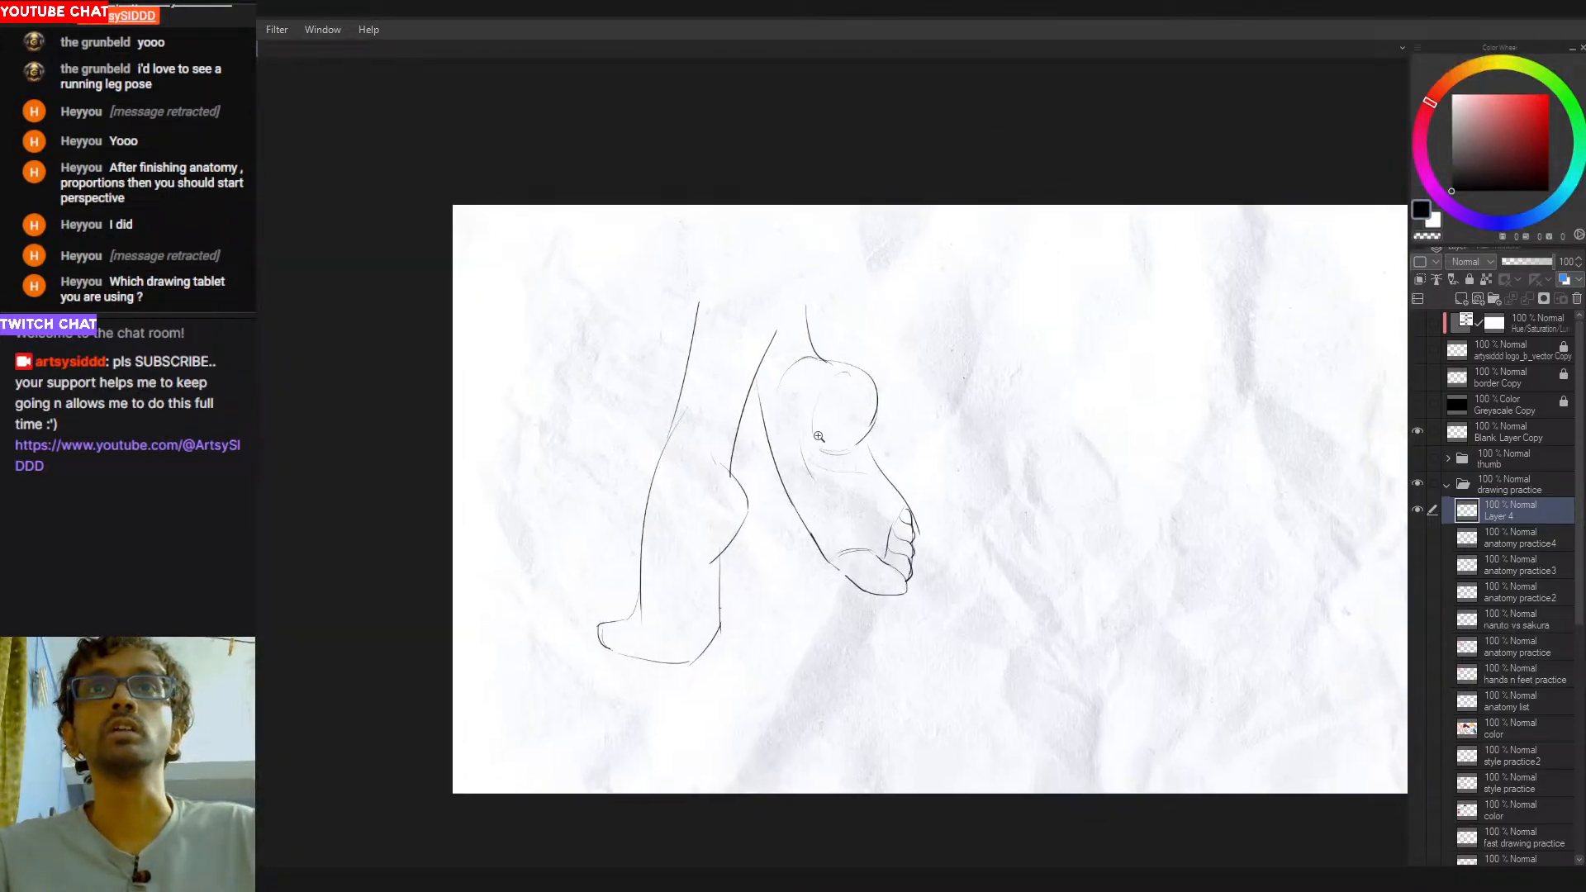
scroll(813, 442, "up", 2)
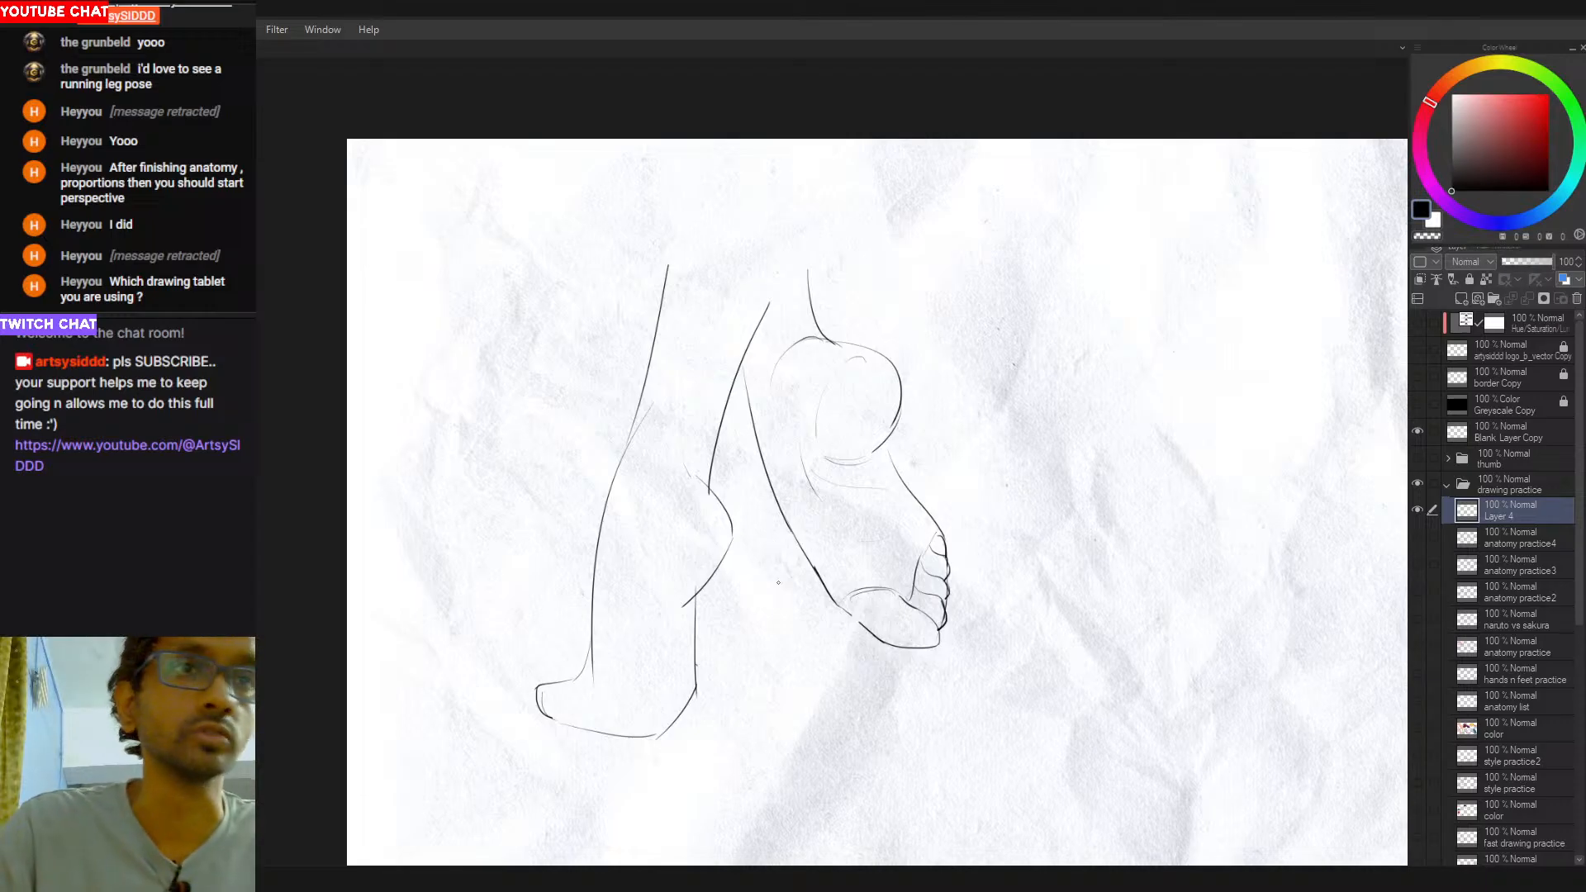
- Erase the middle of the second foot's sole edge and redraw it with a bend at the arch and ball
left_click_drag(803, 558, 807, 567)
key("p")
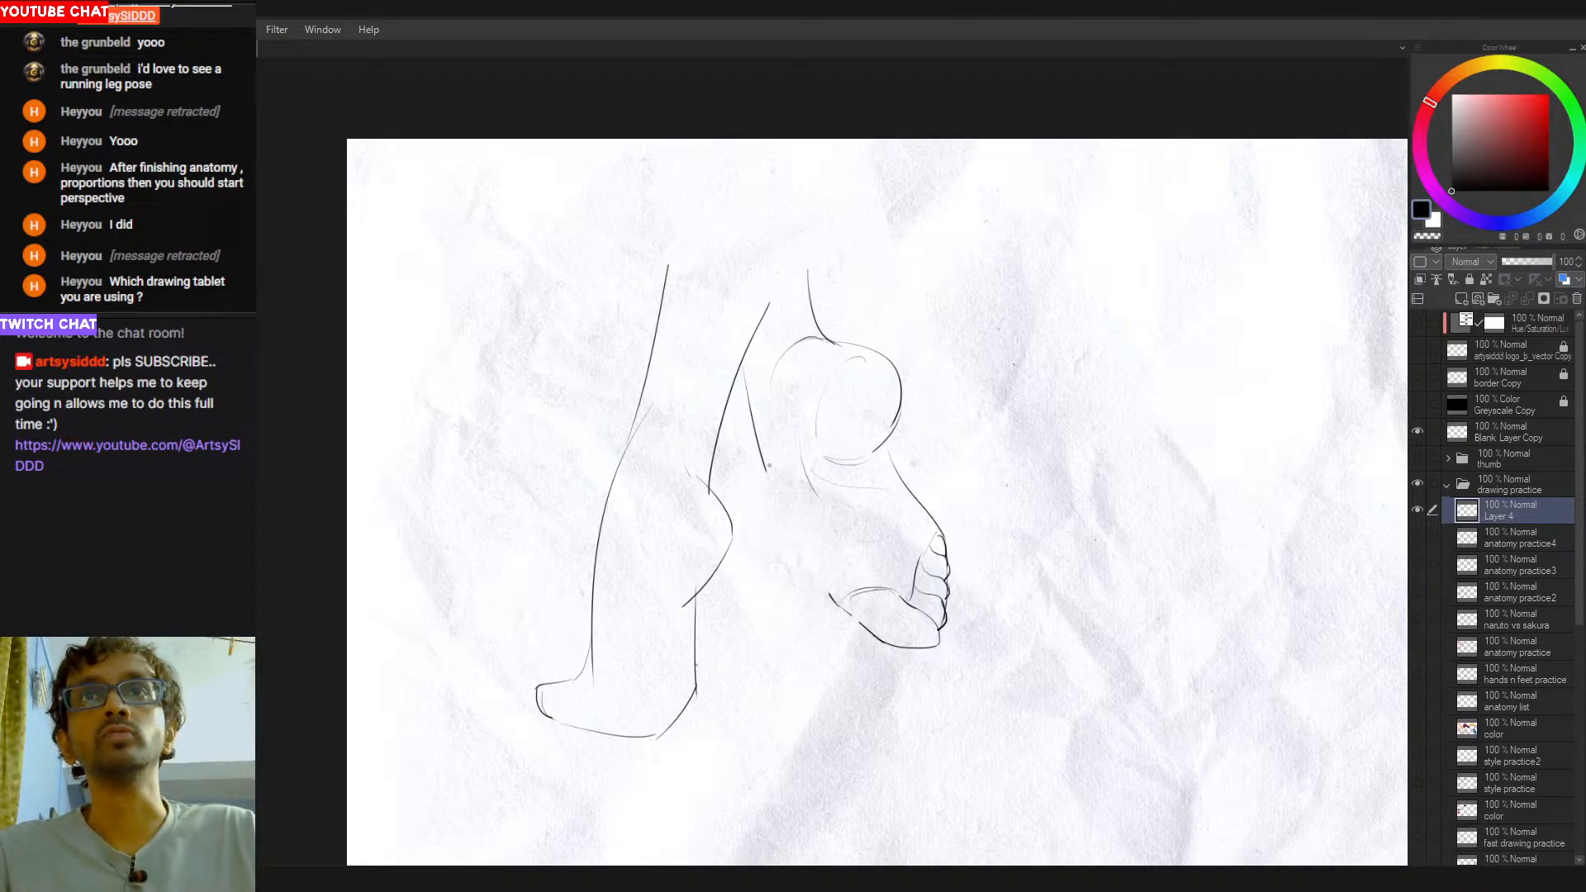
left_click_drag(769, 469, 827, 583)
key("ctrl+z")
key("ctrl+z")
left_click_drag(797, 526, 829, 591)
key("ctrl+z")
left_click_drag(799, 533, 832, 604)
key("ctrl+z")
left_click_drag(799, 529, 816, 566)
key("e")
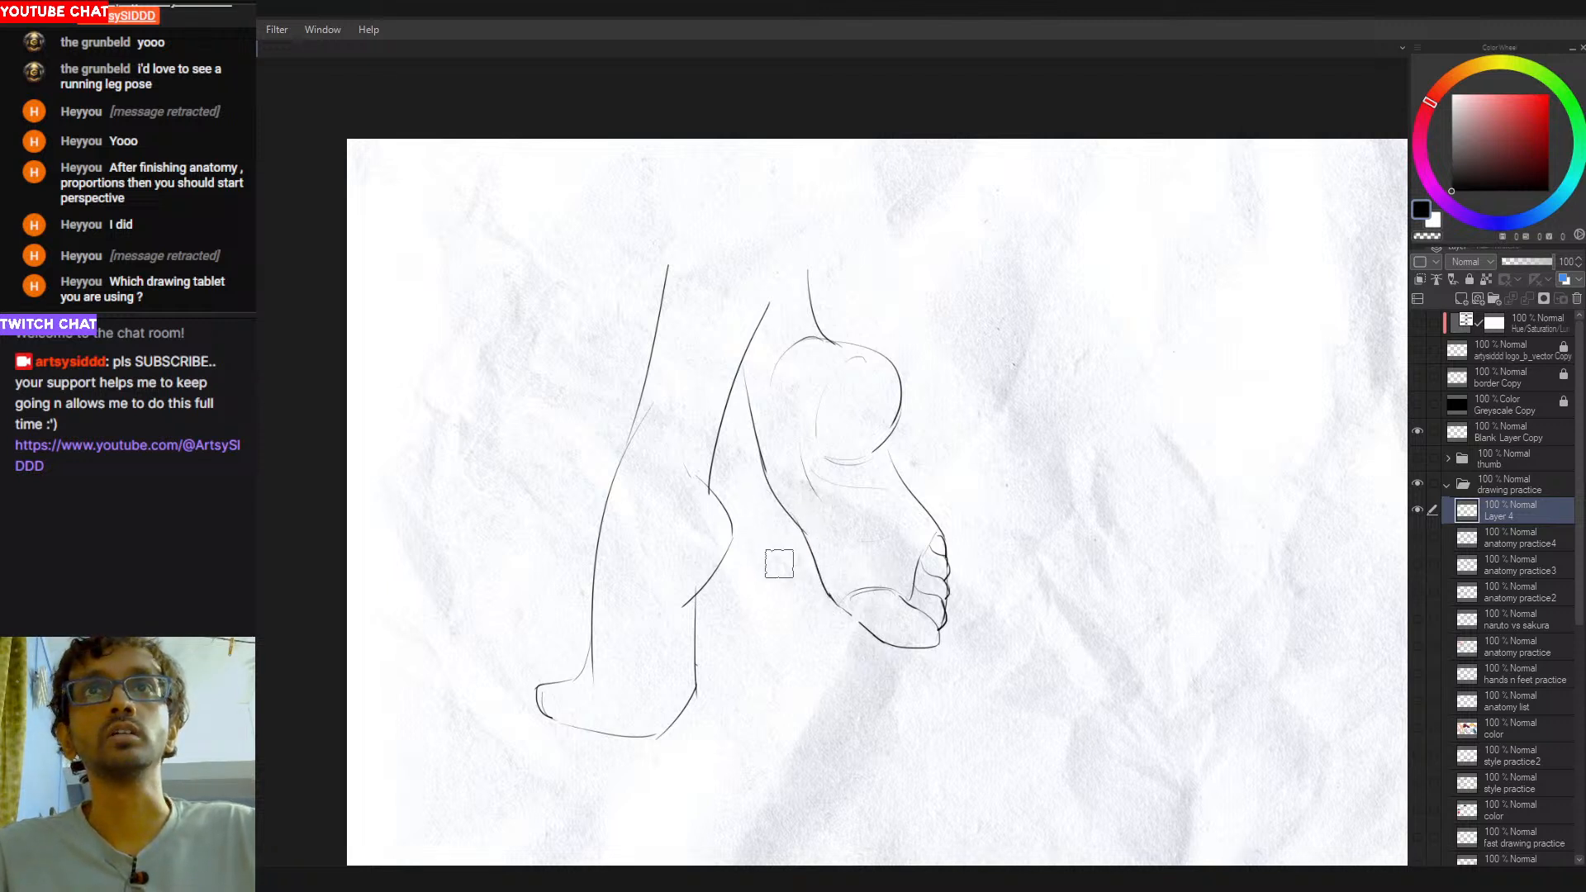
key("p")
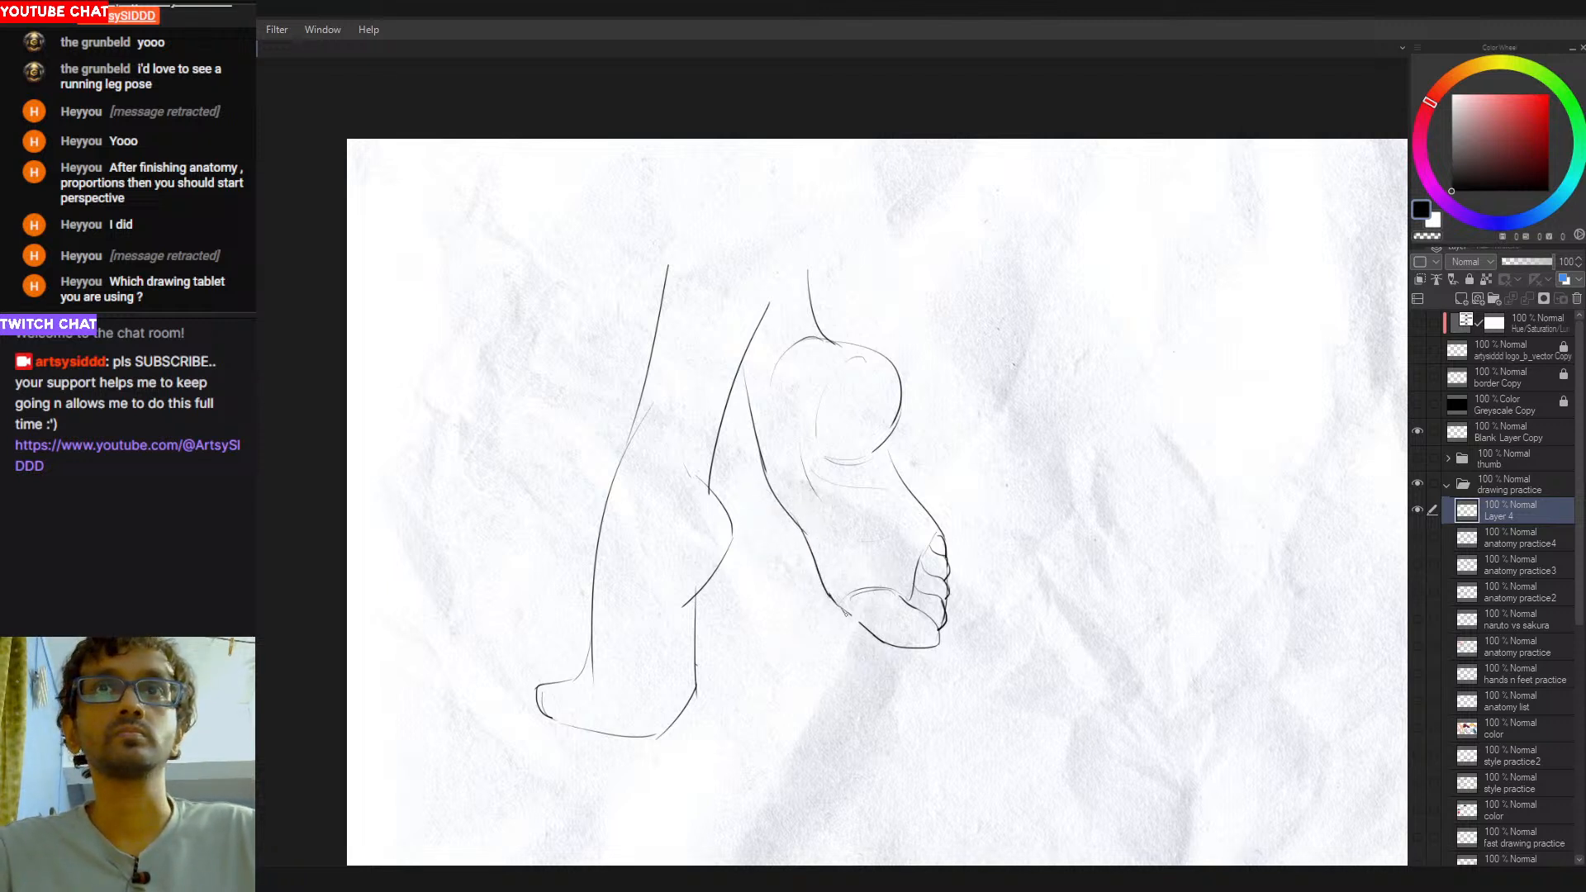
- Sketch a ball-joint circle and long bone lines toward the toes on the second foot, and undo them
left_click_drag(826, 578, 839, 588)
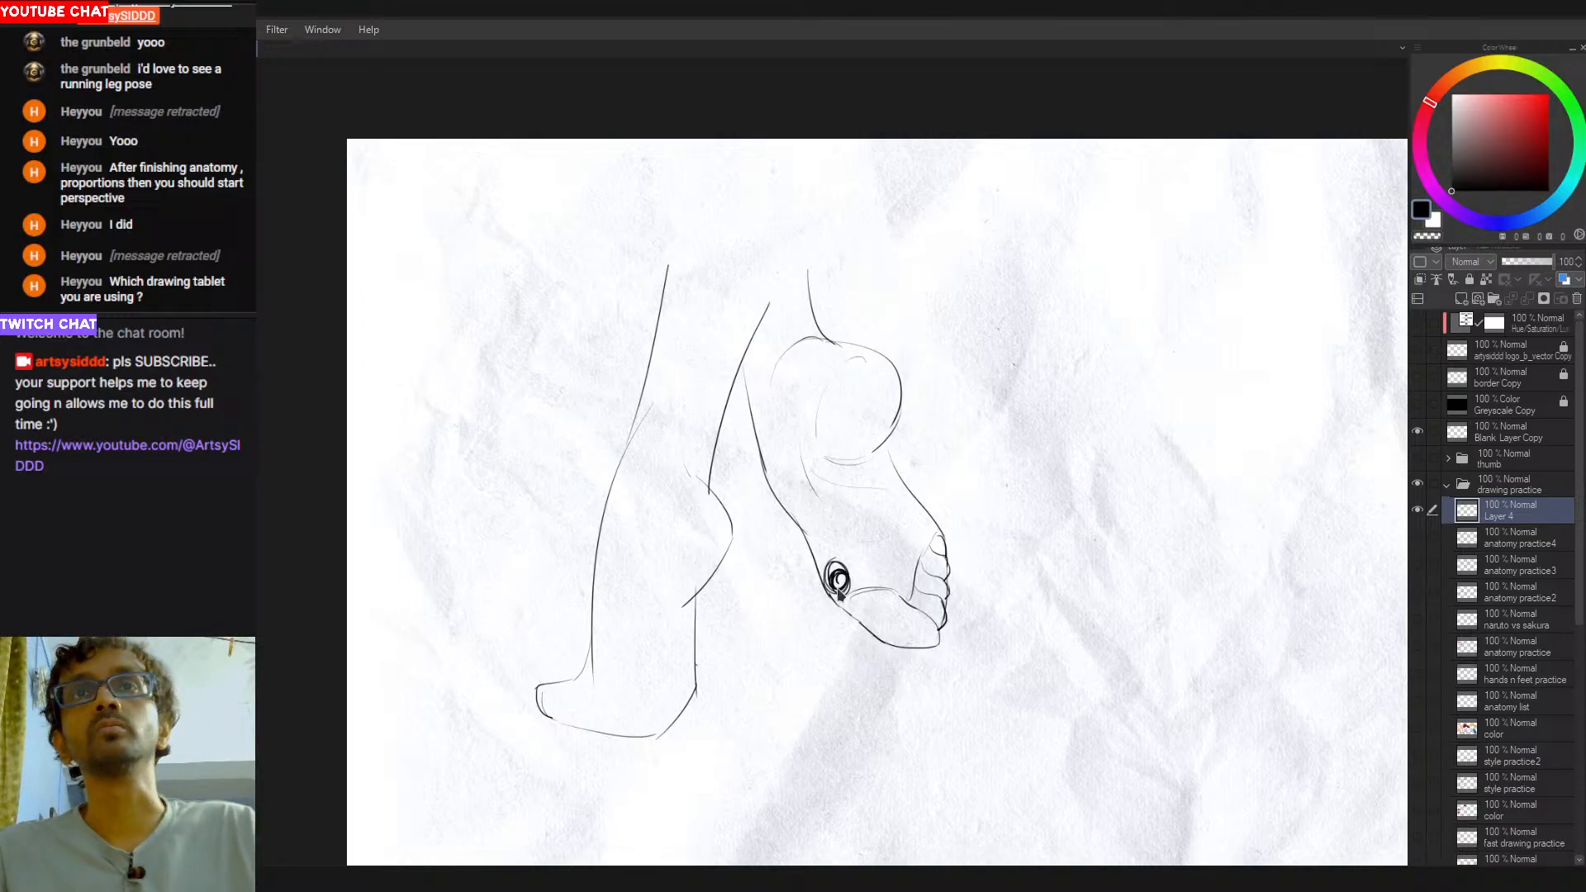
key("ctrl+z")
left_click_drag(815, 516, 885, 633)
left_click_drag(791, 472, 909, 610)
mouse_move(834, 487)
left_mouse_down()
mouse_move(918, 596)
mouse_move(877, 569)
left_mouse_up()
key("ctrl+z")
left_click_drag(863, 497, 915, 579)
mouse_move(867, 488)
left_mouse_down()
mouse_move(926, 567)
mouse_move(874, 511)
mouse_move(917, 566)
left_mouse_up()
key("ctrl+z")
key("ctrl+z")
left_click_drag(883, 465, 940, 548)
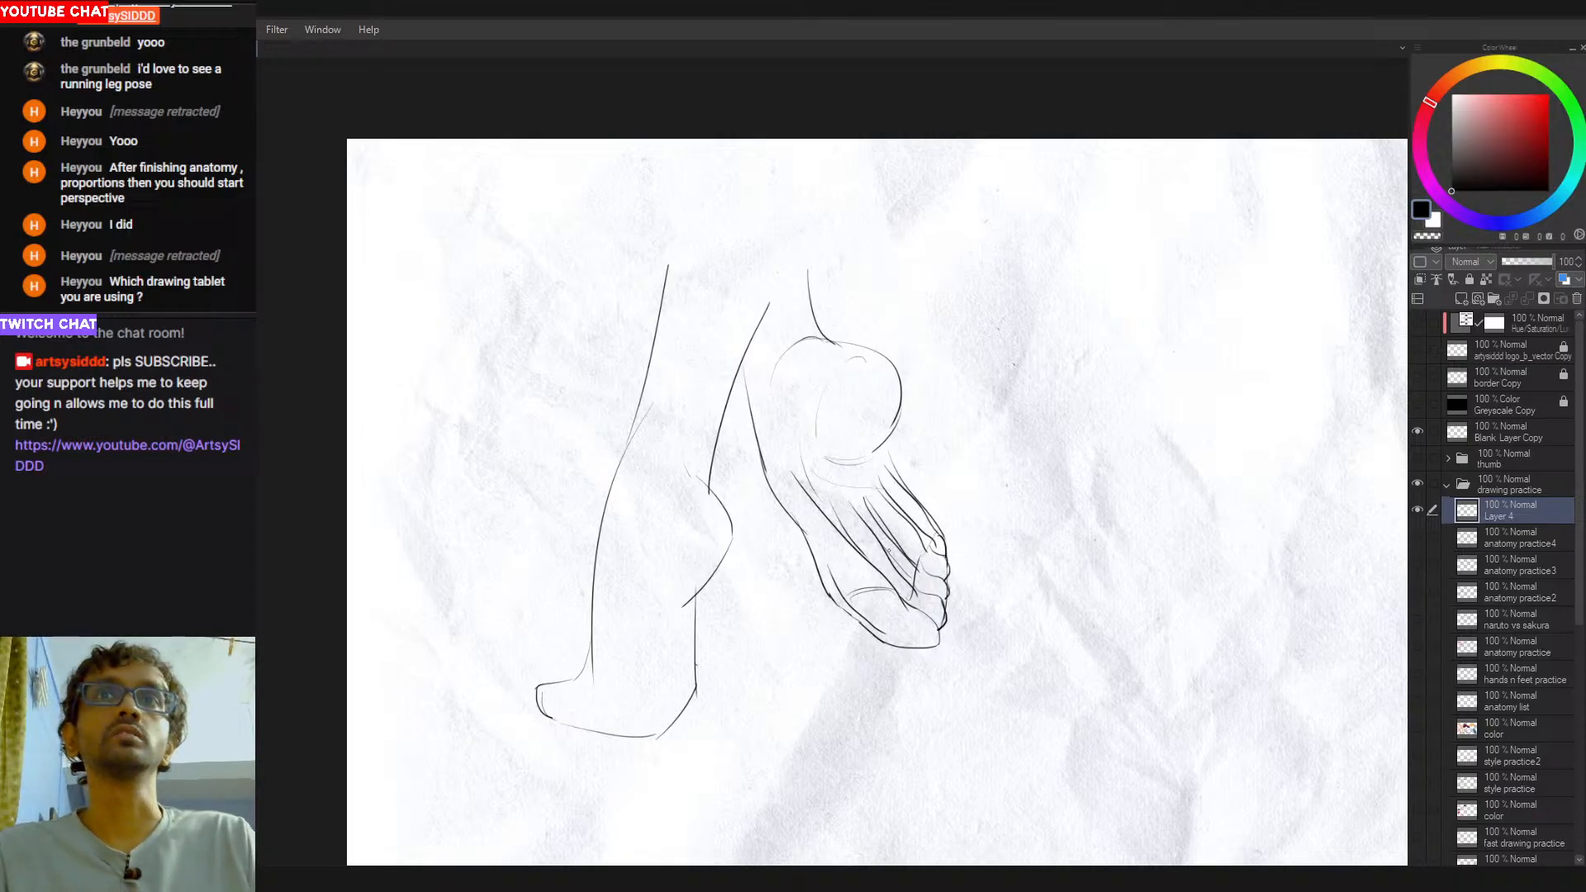
key("ctrl+z")
key("ctrl+z")
key("ctrl+z")
key("ctrl+z")
key("ctrl+z")
key("ctrl+z")
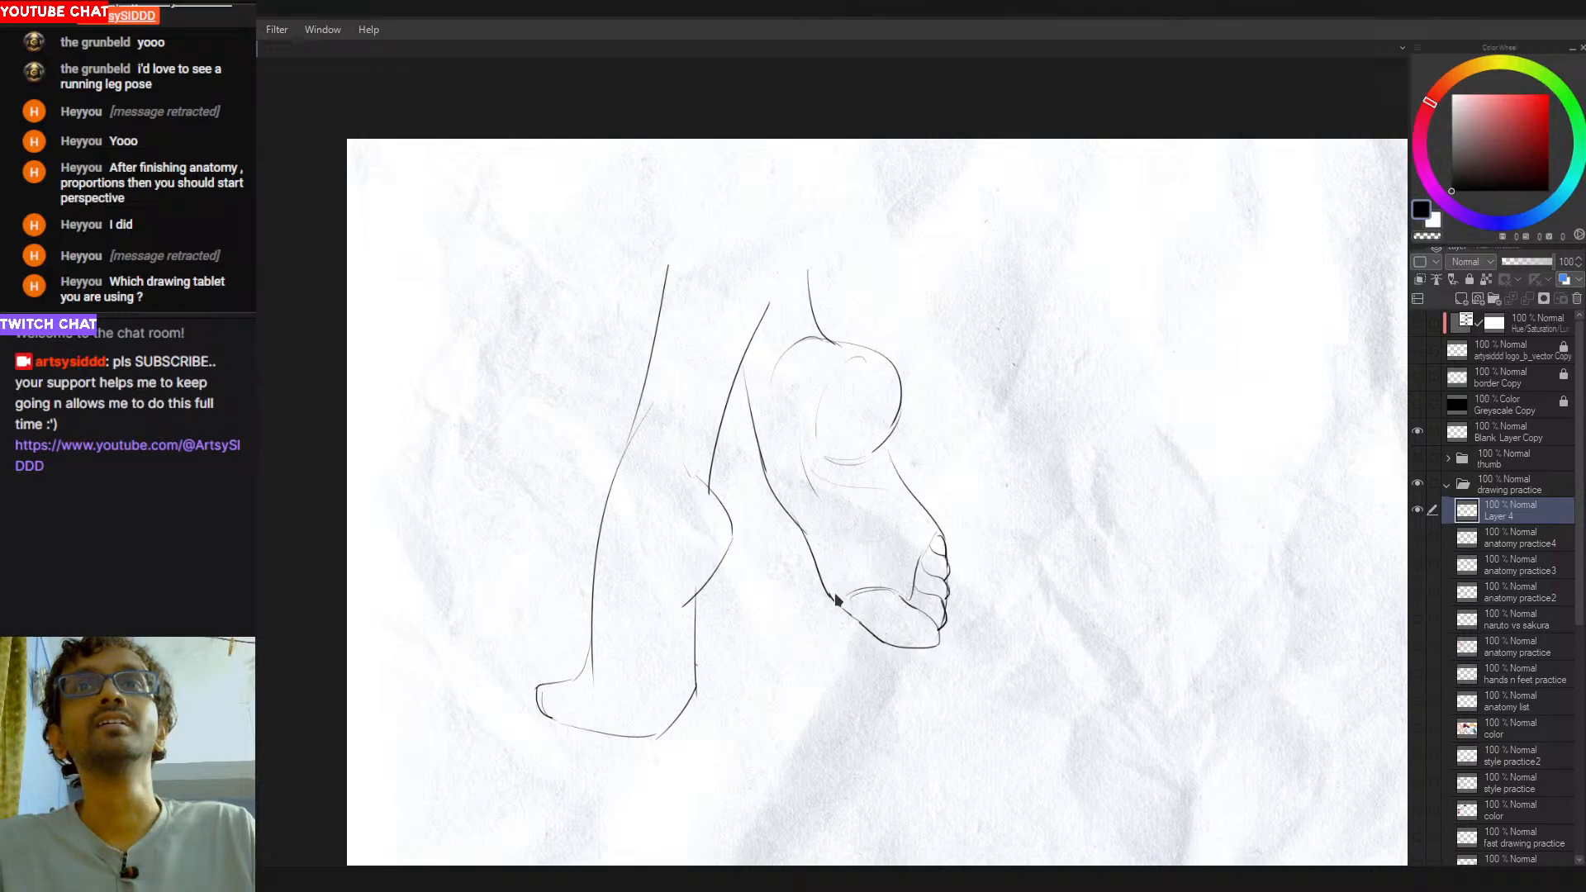
key("ctrl+z")
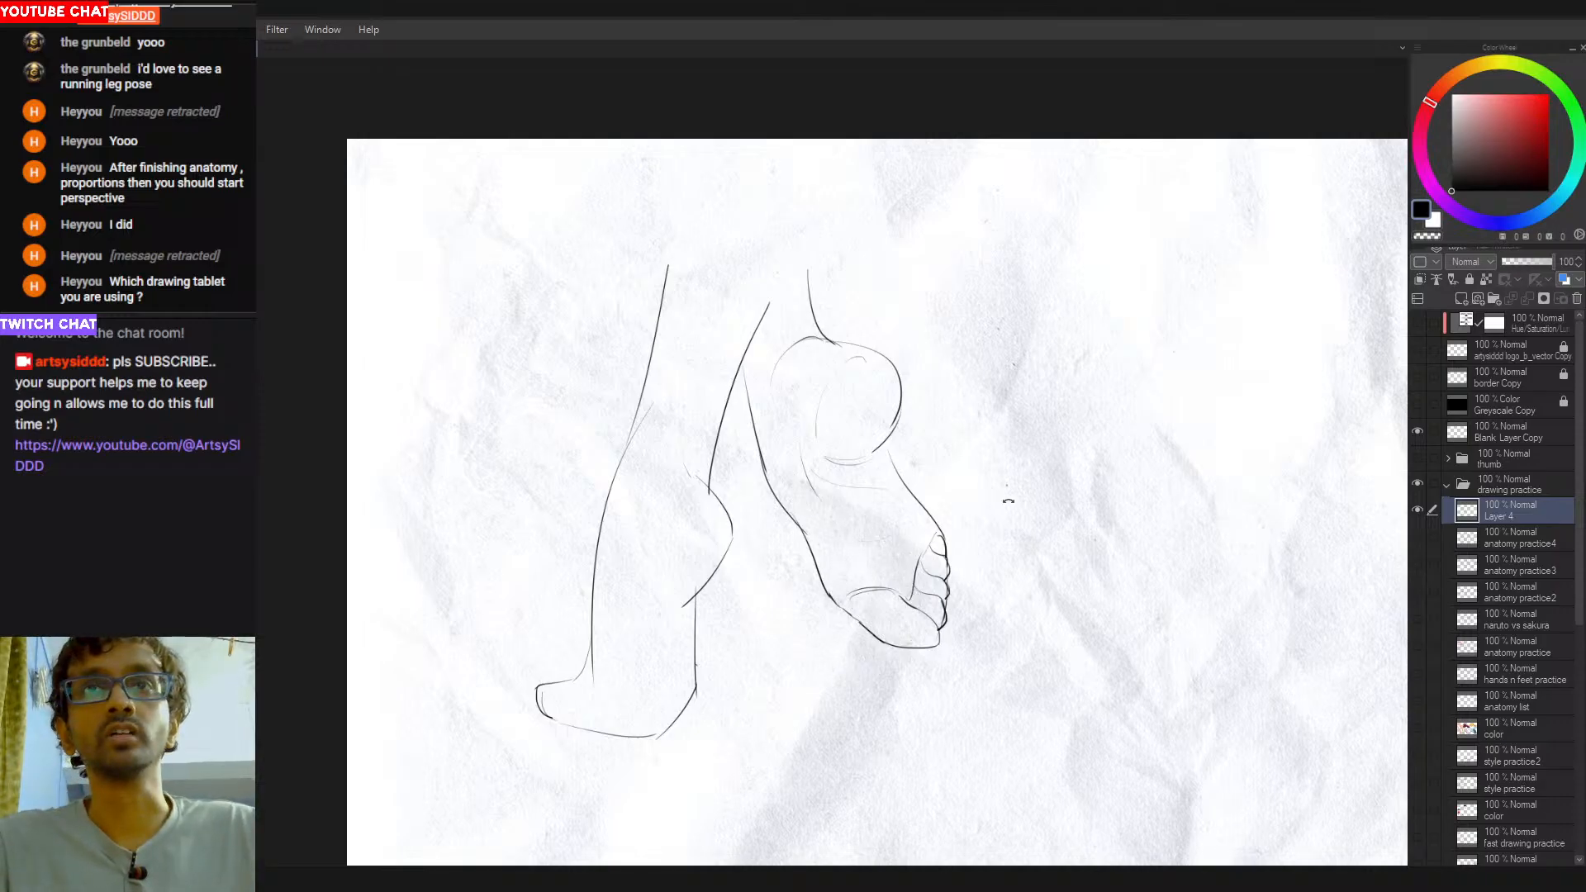
- Trim and smooth the second foot's sole outline near the ball using the transparent colour
left_click_drag(981, 513, 872, 333)
left_click_drag(955, 481, 981, 488)
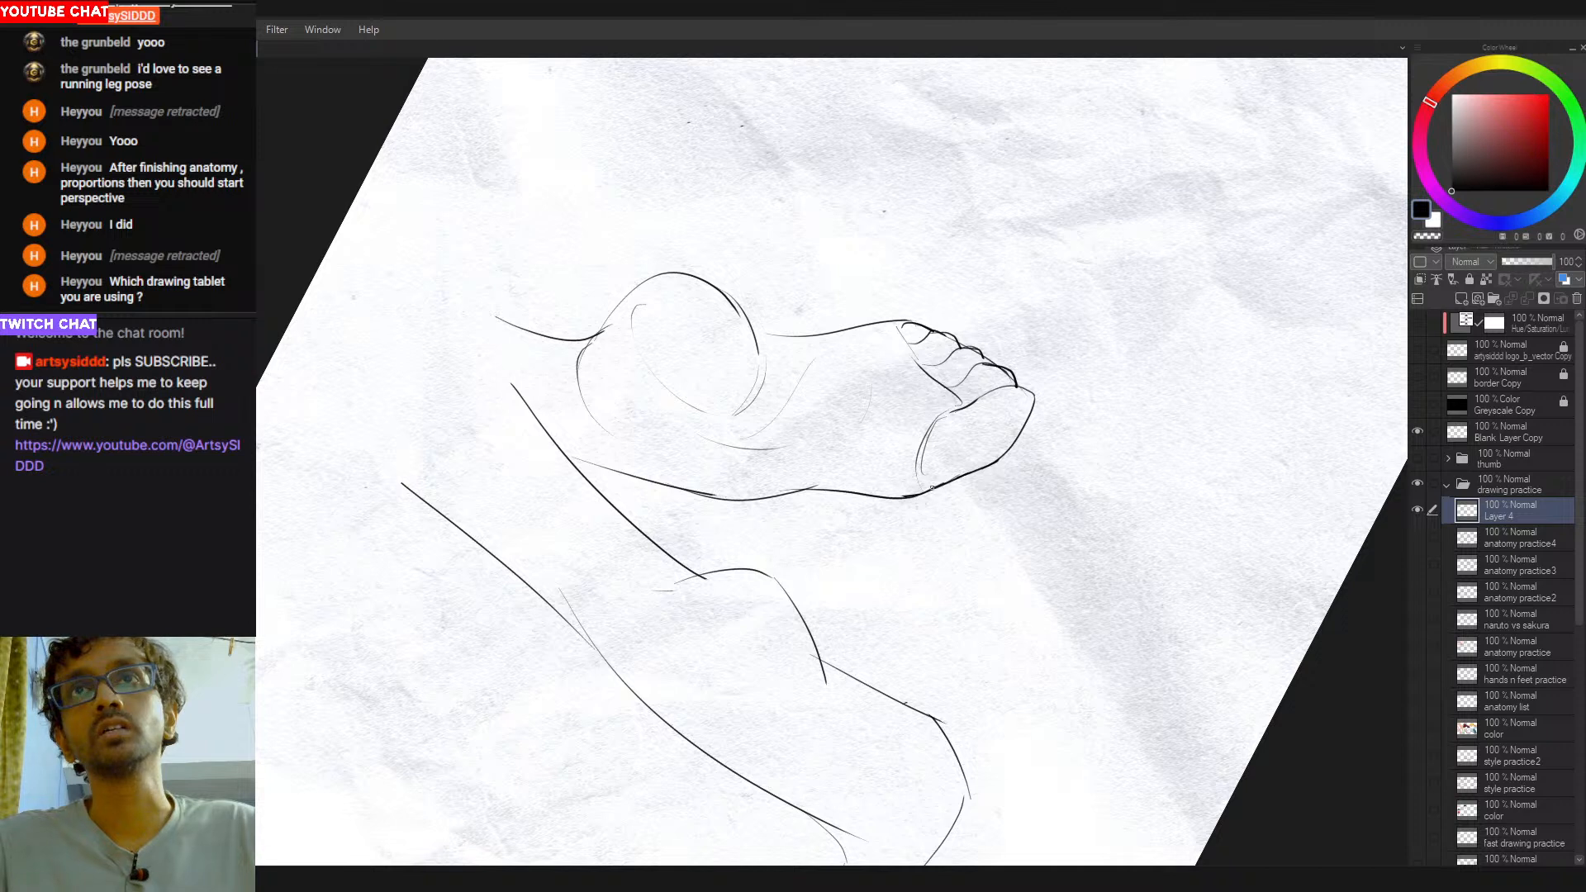
key("c")
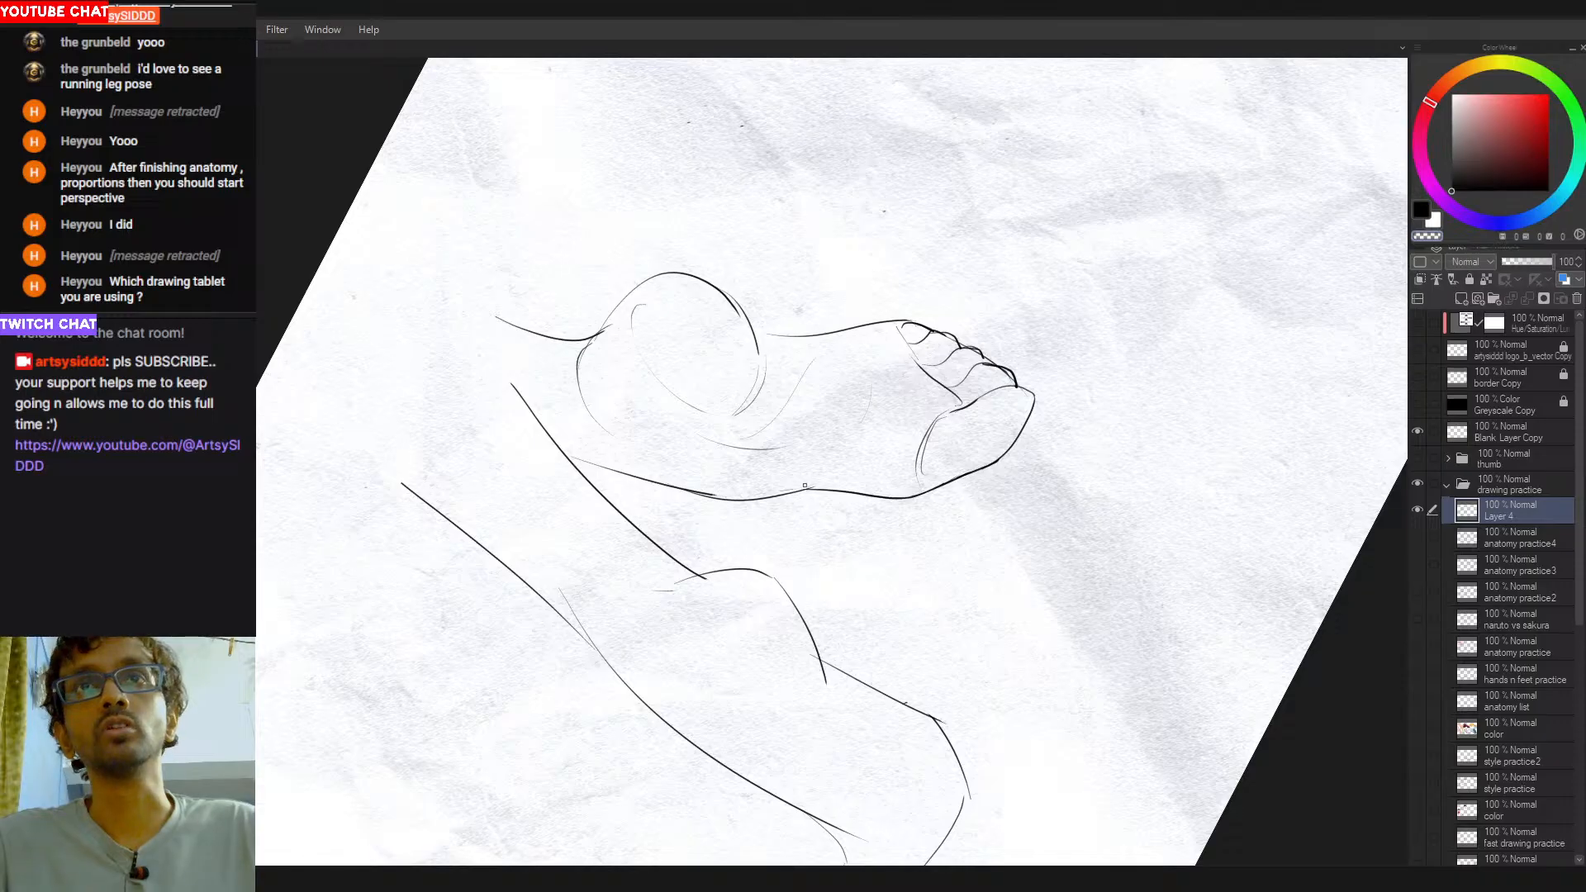
left_click_drag(1126, 369, 933, 563)
key("ctrl+z")
left_click_drag(1092, 330, 917, 545)
left_click_drag(1041, 493, 1012, 578)
left_click_drag(925, 657, 846, 569)
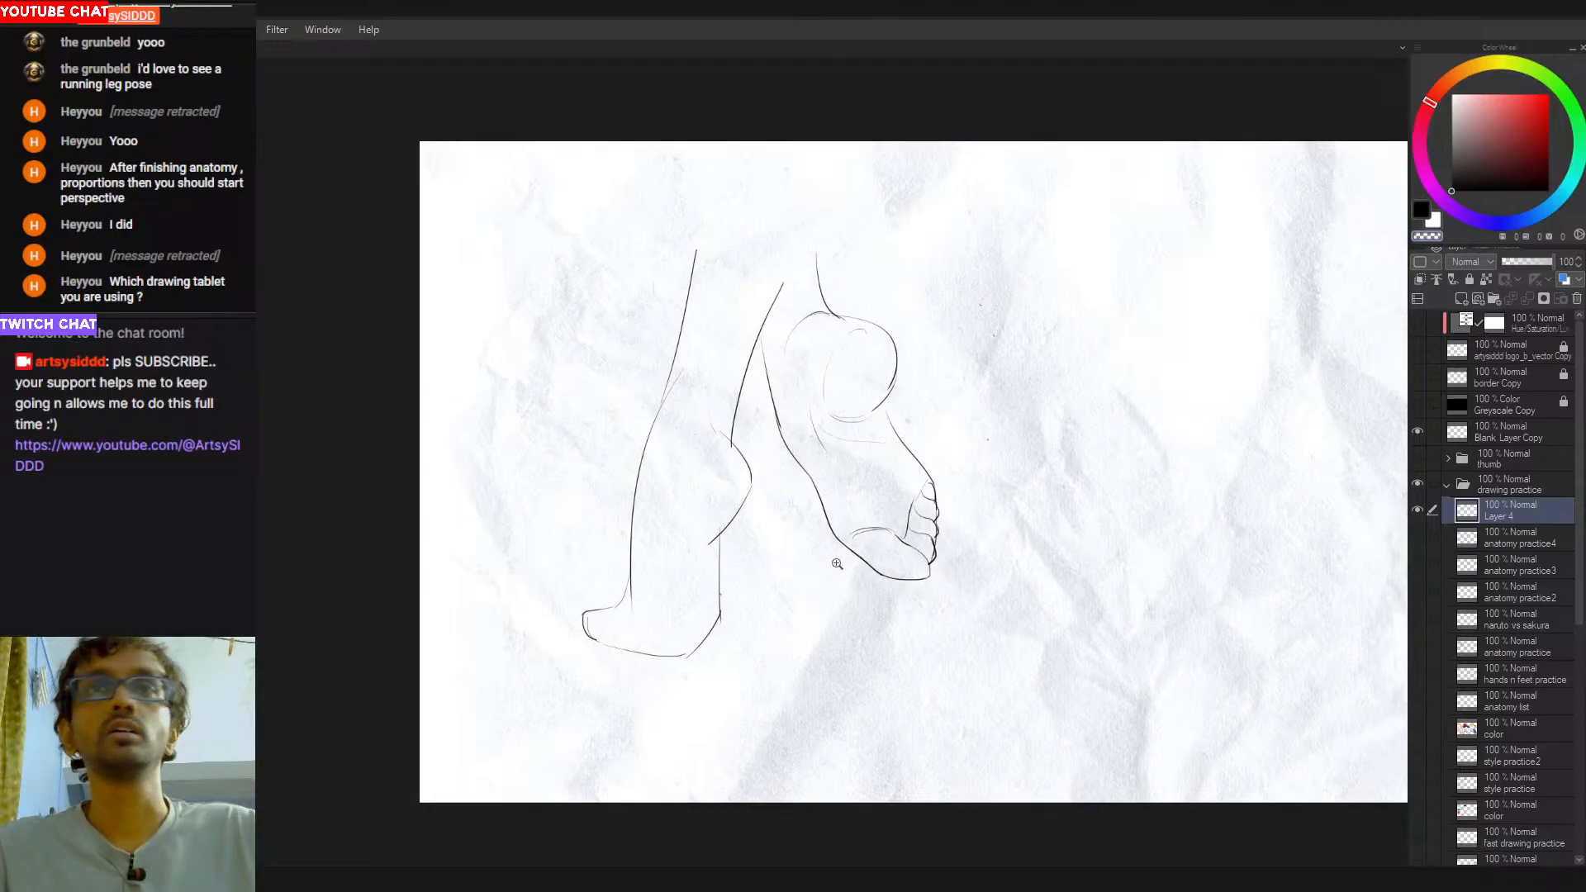
scroll(839, 573, "up", 1)
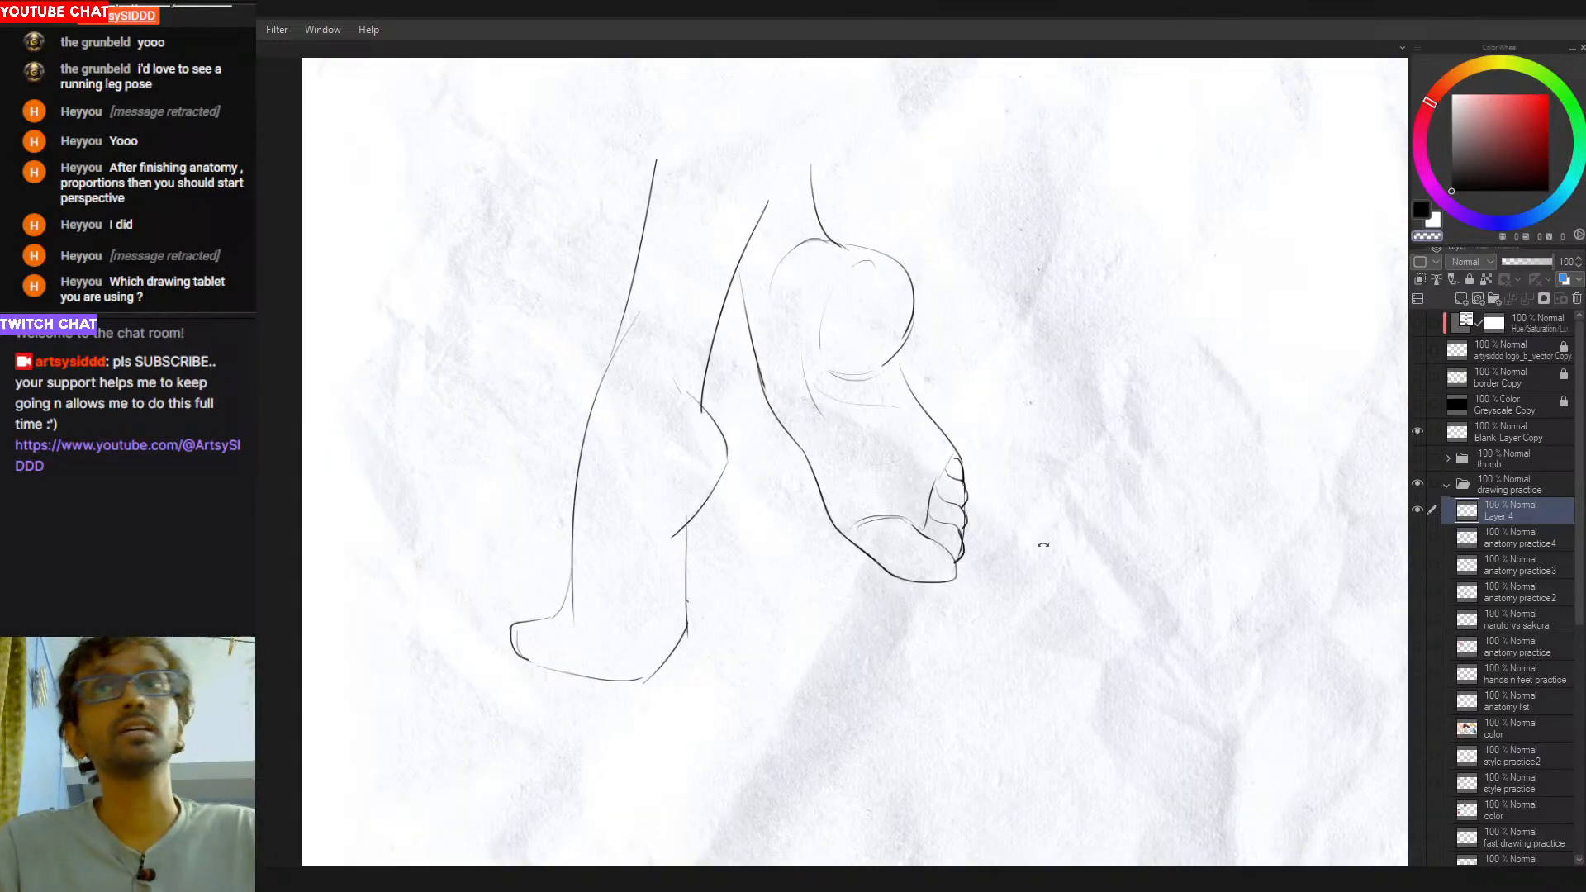
- Erase the second foot's big toe outline and redraw it with a straighter outer edge and a narrower tip
left_click_drag(1030, 549, 1022, 381)
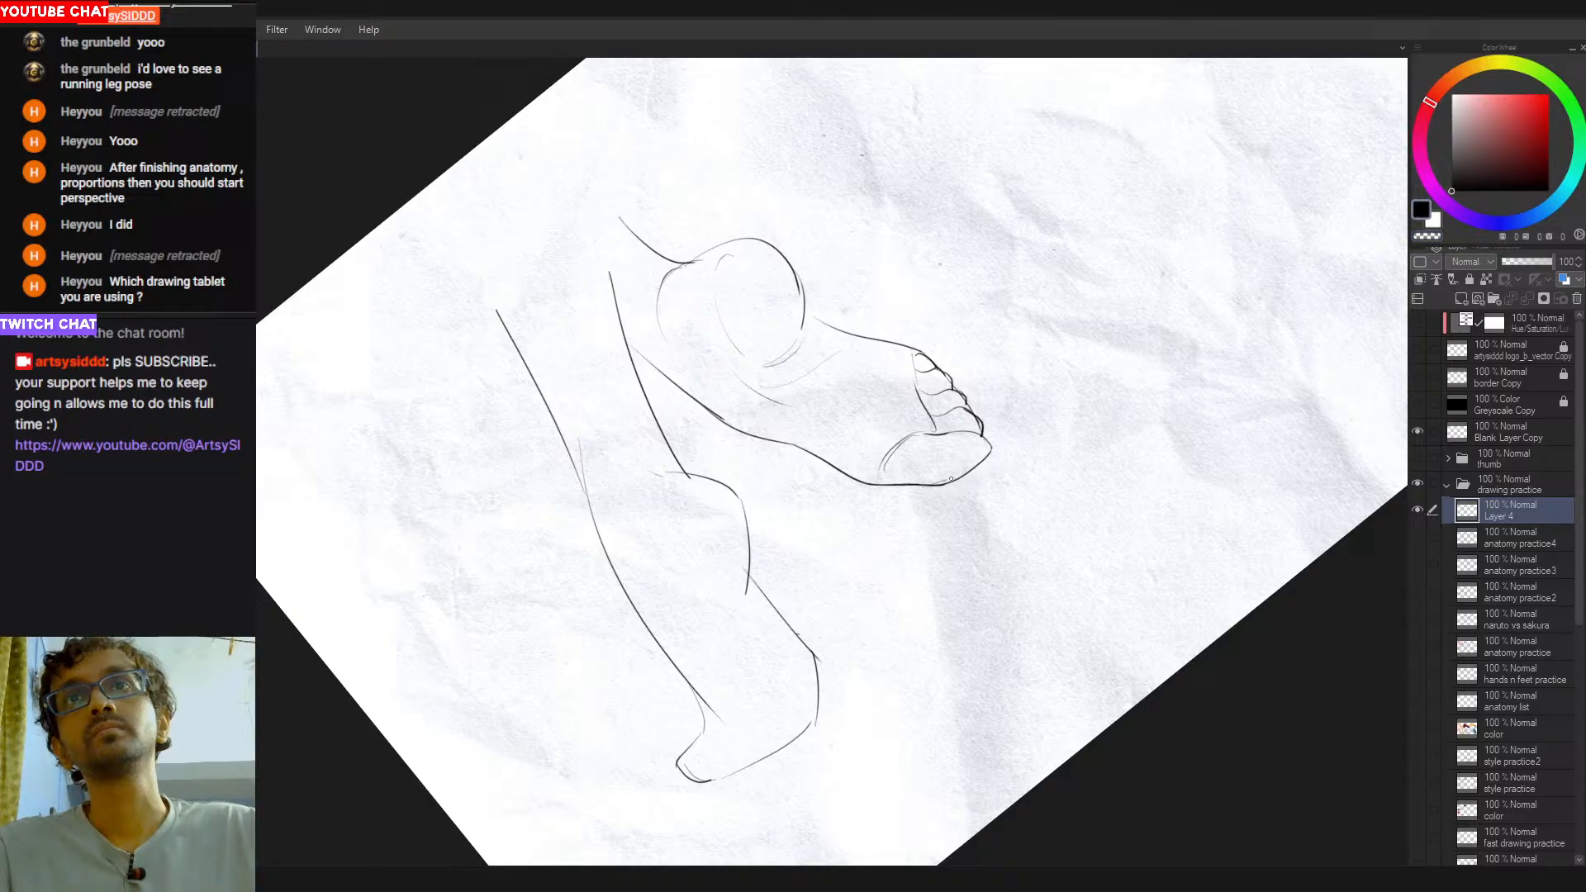
mouse_move(921, 489)
left_mouse_down()
mouse_move(986, 481)
mouse_move(930, 497)
mouse_move(991, 476)
mouse_move(990, 442)
mouse_move(968, 441)
mouse_move(972, 590)
mouse_move(855, 671)
left_mouse_up()
key("ctrl+z")
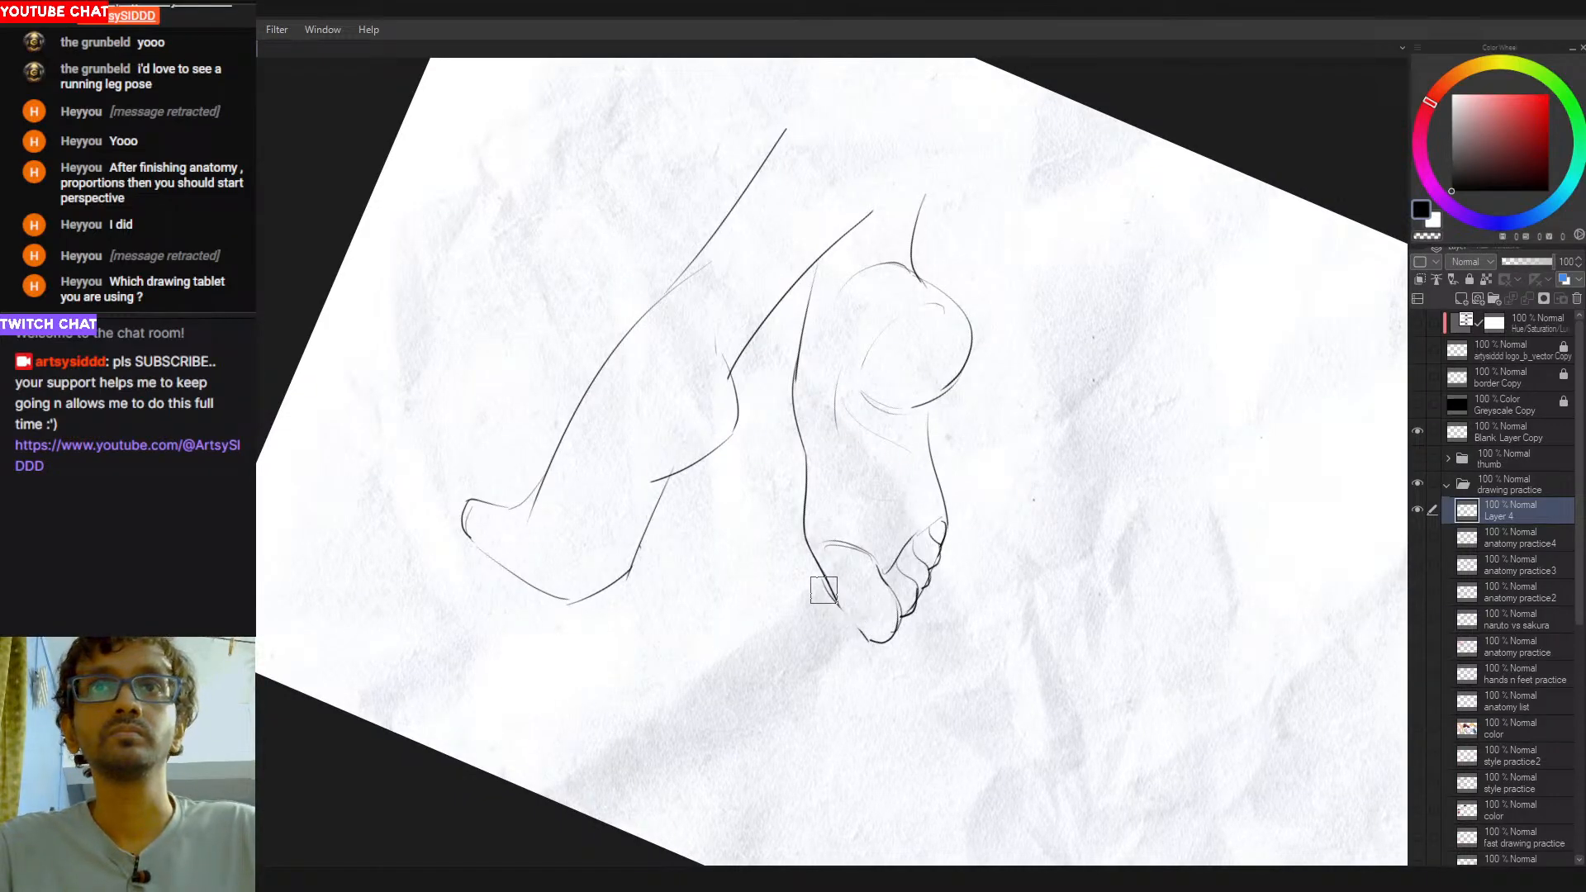
mouse_move(837, 604)
left_mouse_down()
mouse_move(867, 641)
mouse_move(894, 635)
left_mouse_up()
key("ctrl+z")
key("ctrl+z")
key("ctrl+z")
key("e")
key("p")
key("ctrl+z")
key("ctrl+z")
mouse_move(894, 635)
left_mouse_down()
mouse_move(901, 616)
mouse_move(891, 639)
mouse_move(823, 606)
mouse_move(821, 623)
left_mouse_up()
key("ctrl+z")
key("ctrl+z")
key("ctrl+z")
key("ctrl+z")
key("e")
key("p")
- Mark the bends along the second foot's outer edge with small arrowheads, and undo the marks
left_click_drag(816, 600, 820, 622)
left_click_drag(784, 531, 794, 551)
left_click_drag(776, 381, 777, 408)
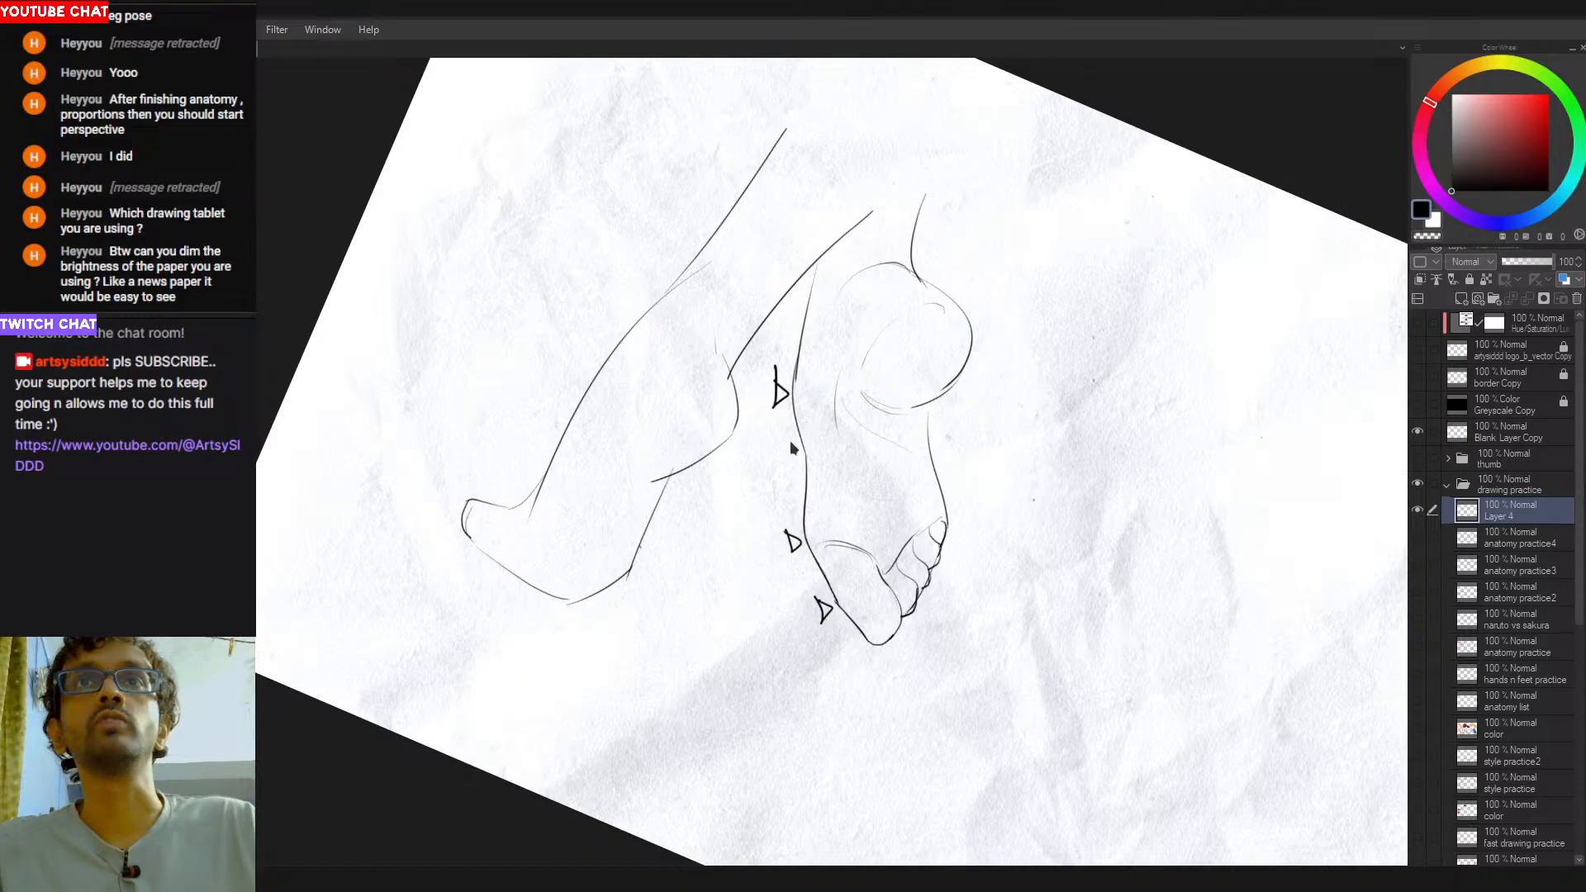
key("ctrl+z")
key("ctrl+z")
key("ctrl+z")
- Clean up the outlines of the second foot's big toe and smaller toes
mouse_move(1047, 459)
left_mouse_down()
mouse_move(1025, 355)
mouse_move(961, 537)
left_mouse_up()
left_click_drag(905, 646, 940, 632)
left_click_drag(940, 632, 987, 434)
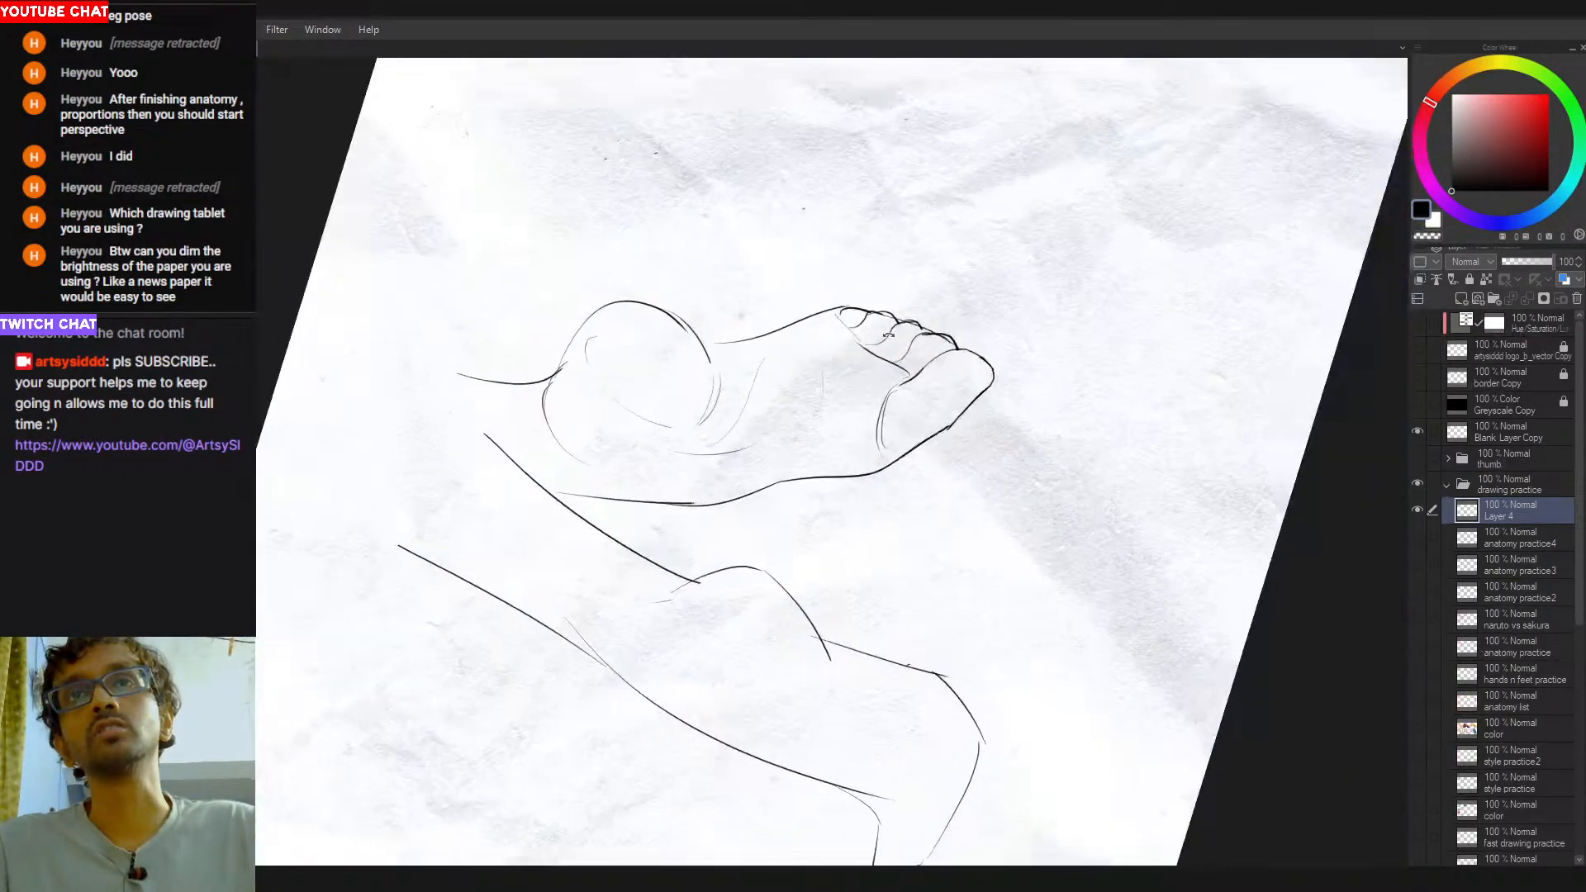
key("c")
key("c")
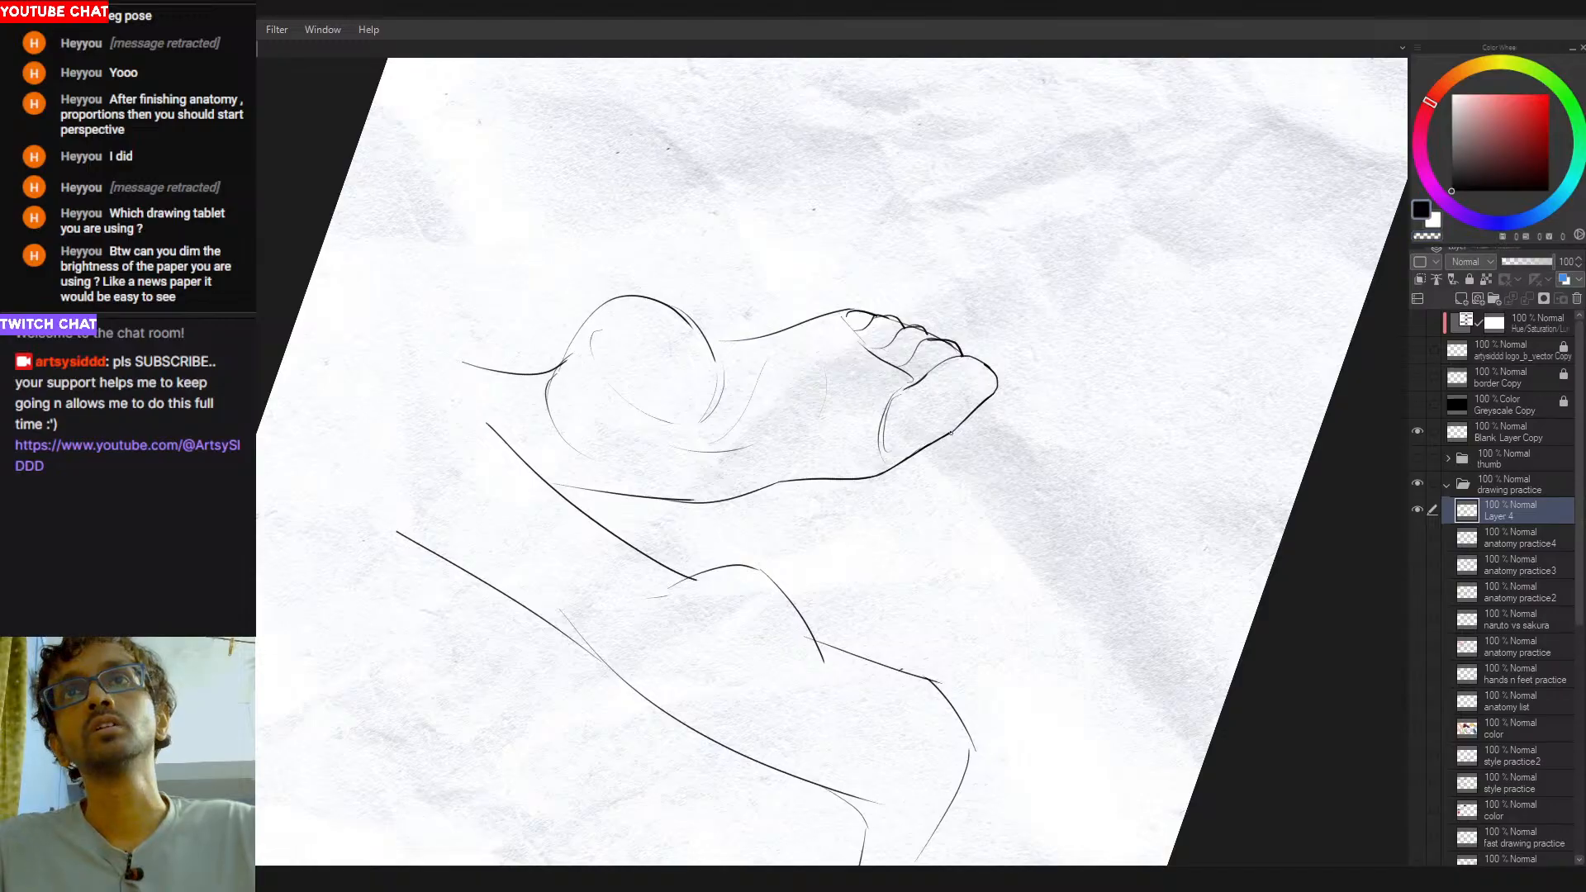
left_click_drag(946, 436, 969, 415)
left_click_drag(1054, 446, 941, 637)
left_click_drag(975, 606, 966, 549)
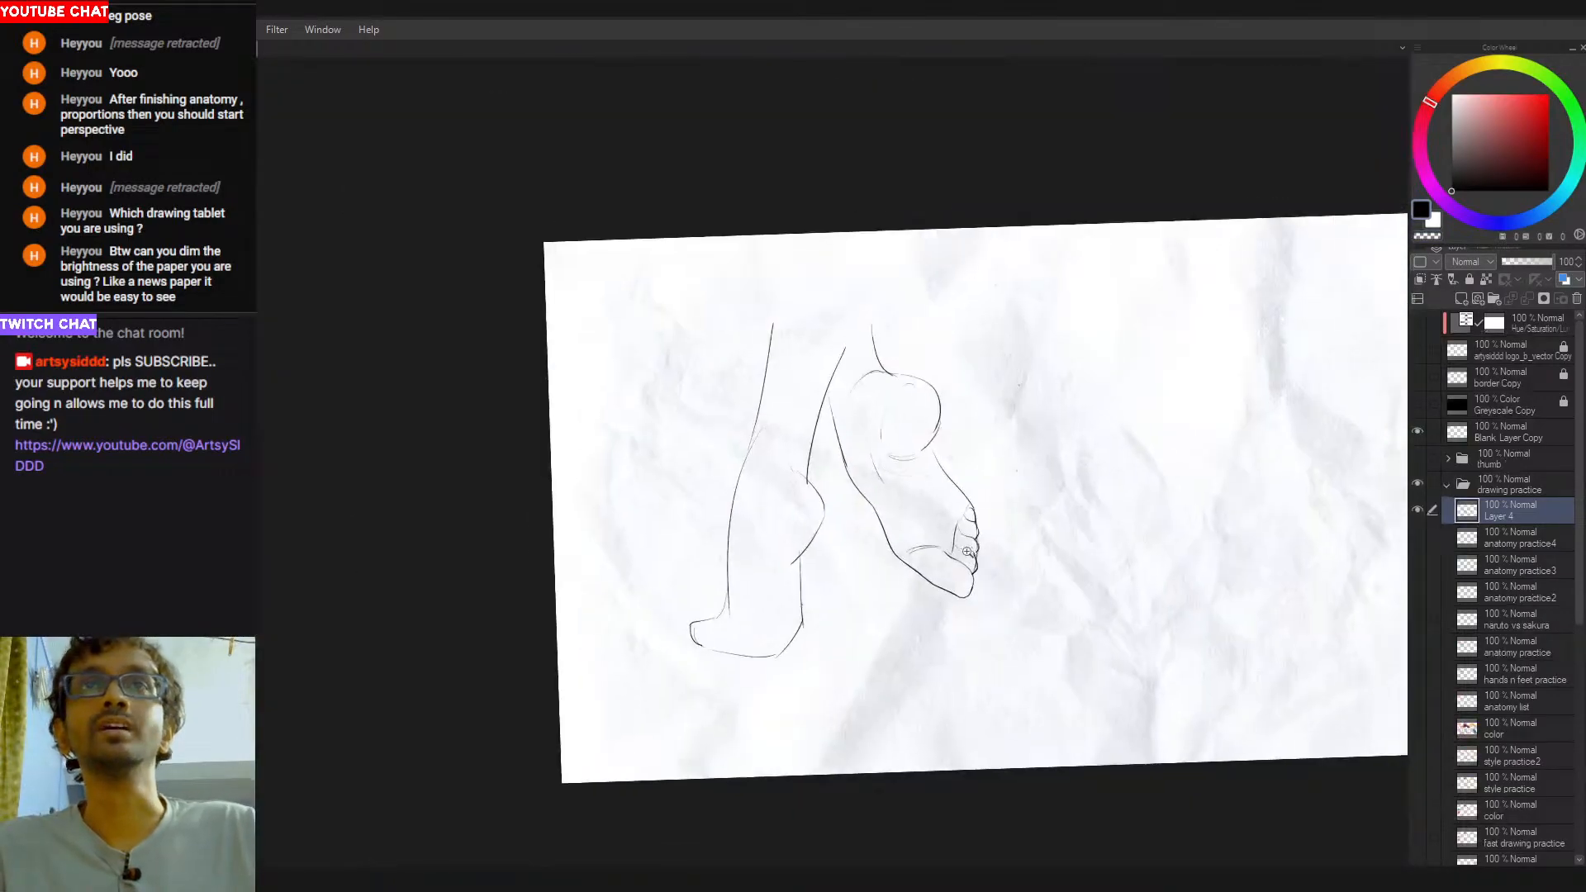
left_click_drag(988, 459, 963, 457)
mouse_move(883, 396)
left_mouse_down()
mouse_move(937, 391)
mouse_move(901, 413)
mouse_move(903, 439)
left_mouse_up()
key("e")
key("p")
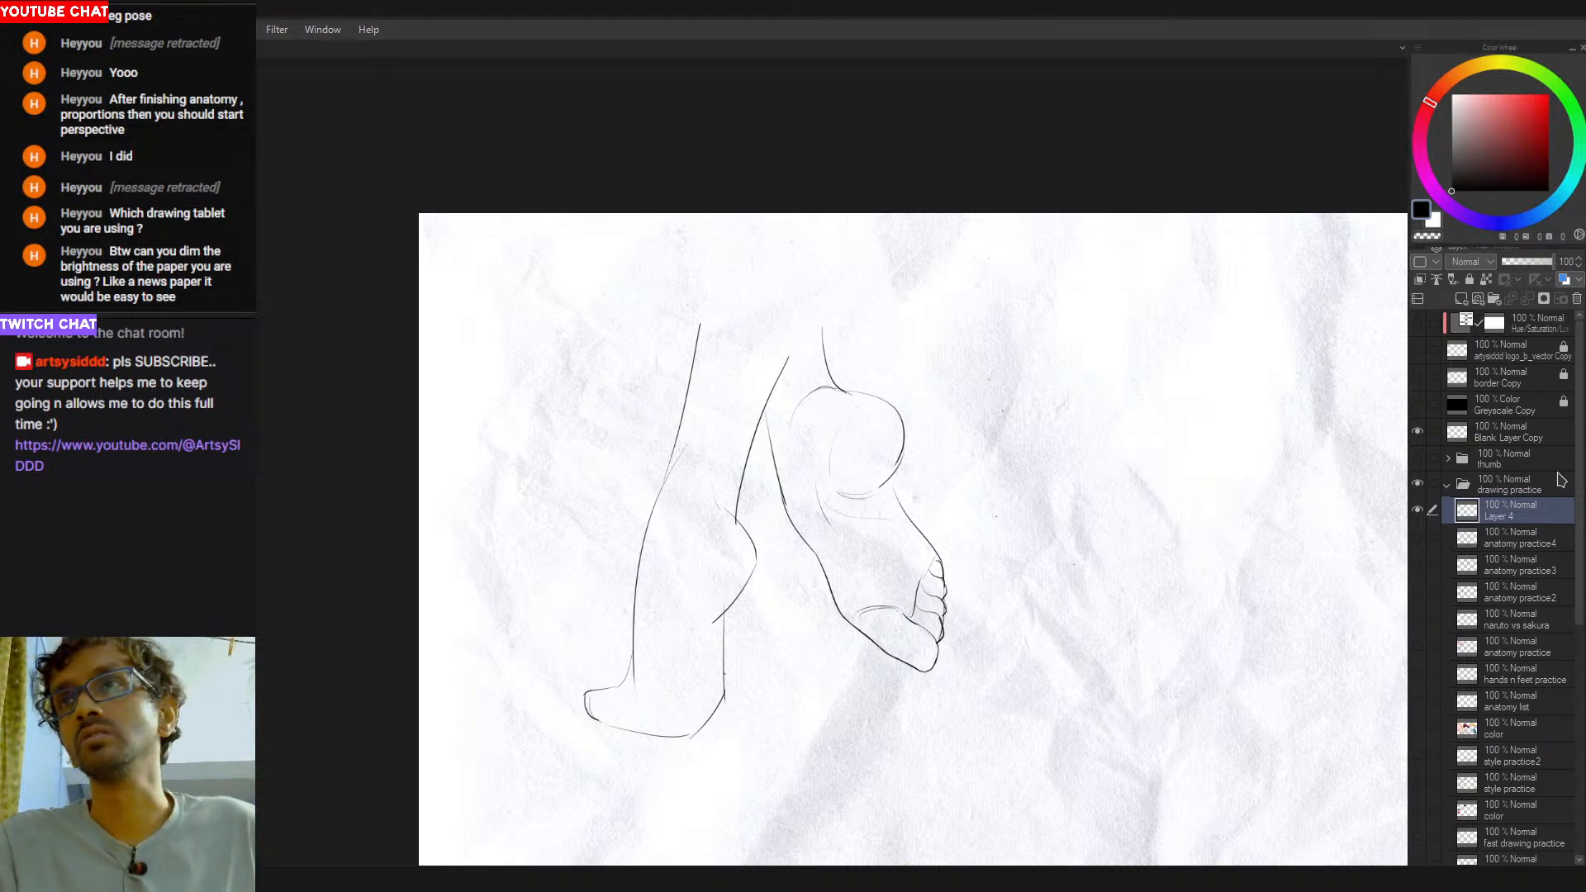
- Hide the Brightness/Contrast correction layer above the paper texture to dim the page
scroll(1516, 657, "down", 10)
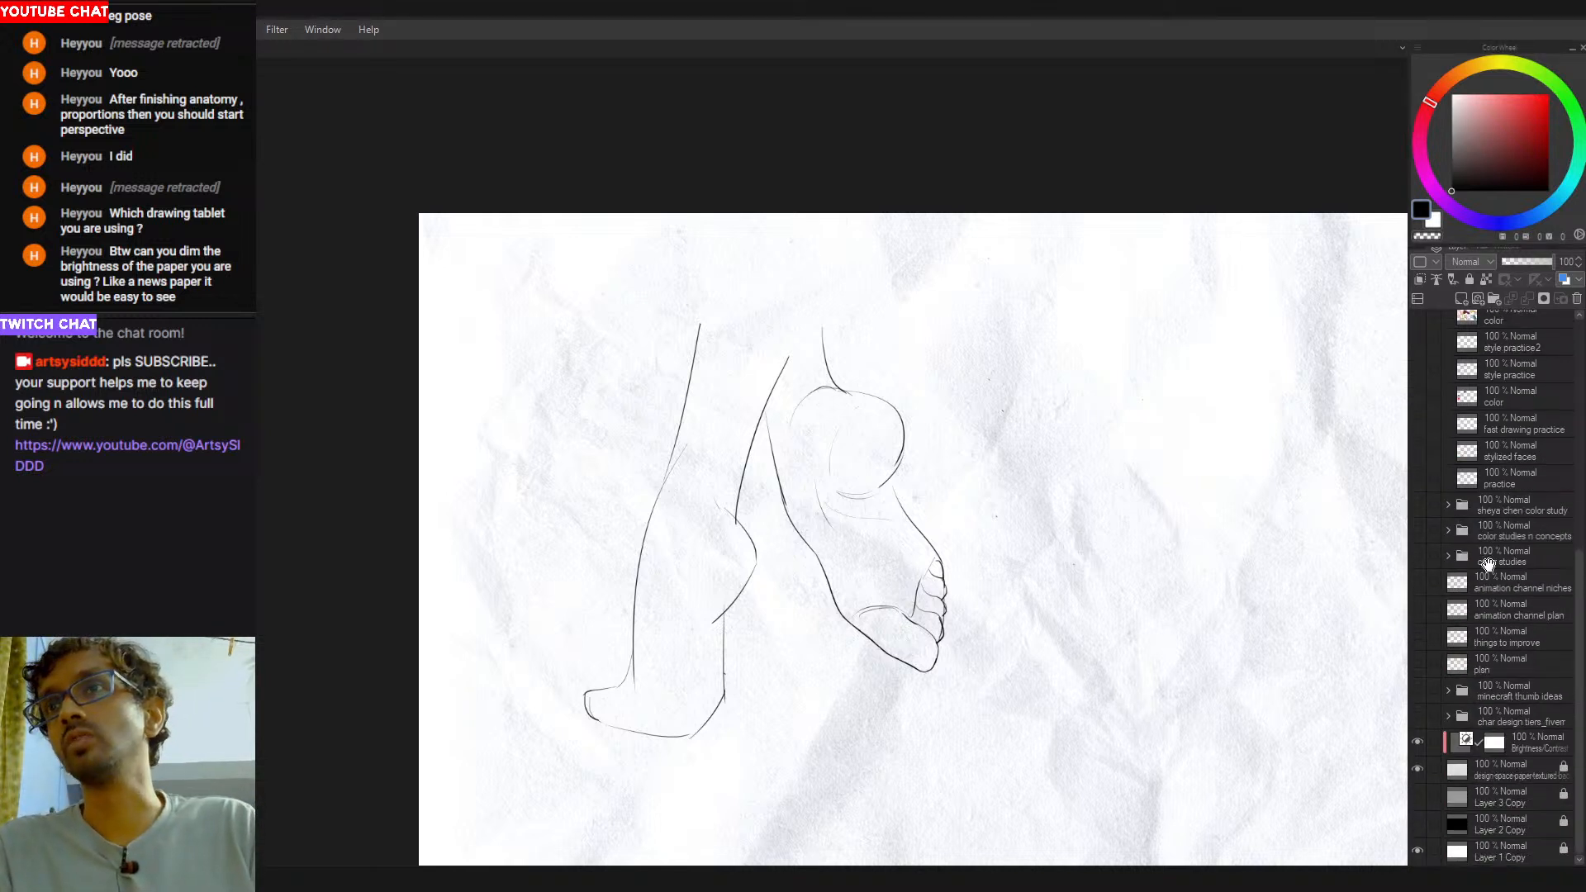
left_click(1418, 742)
mouse_move(1059, 600)
left_mouse_down()
mouse_move(968, 554)
mouse_move(998, 552)
left_mouse_up()
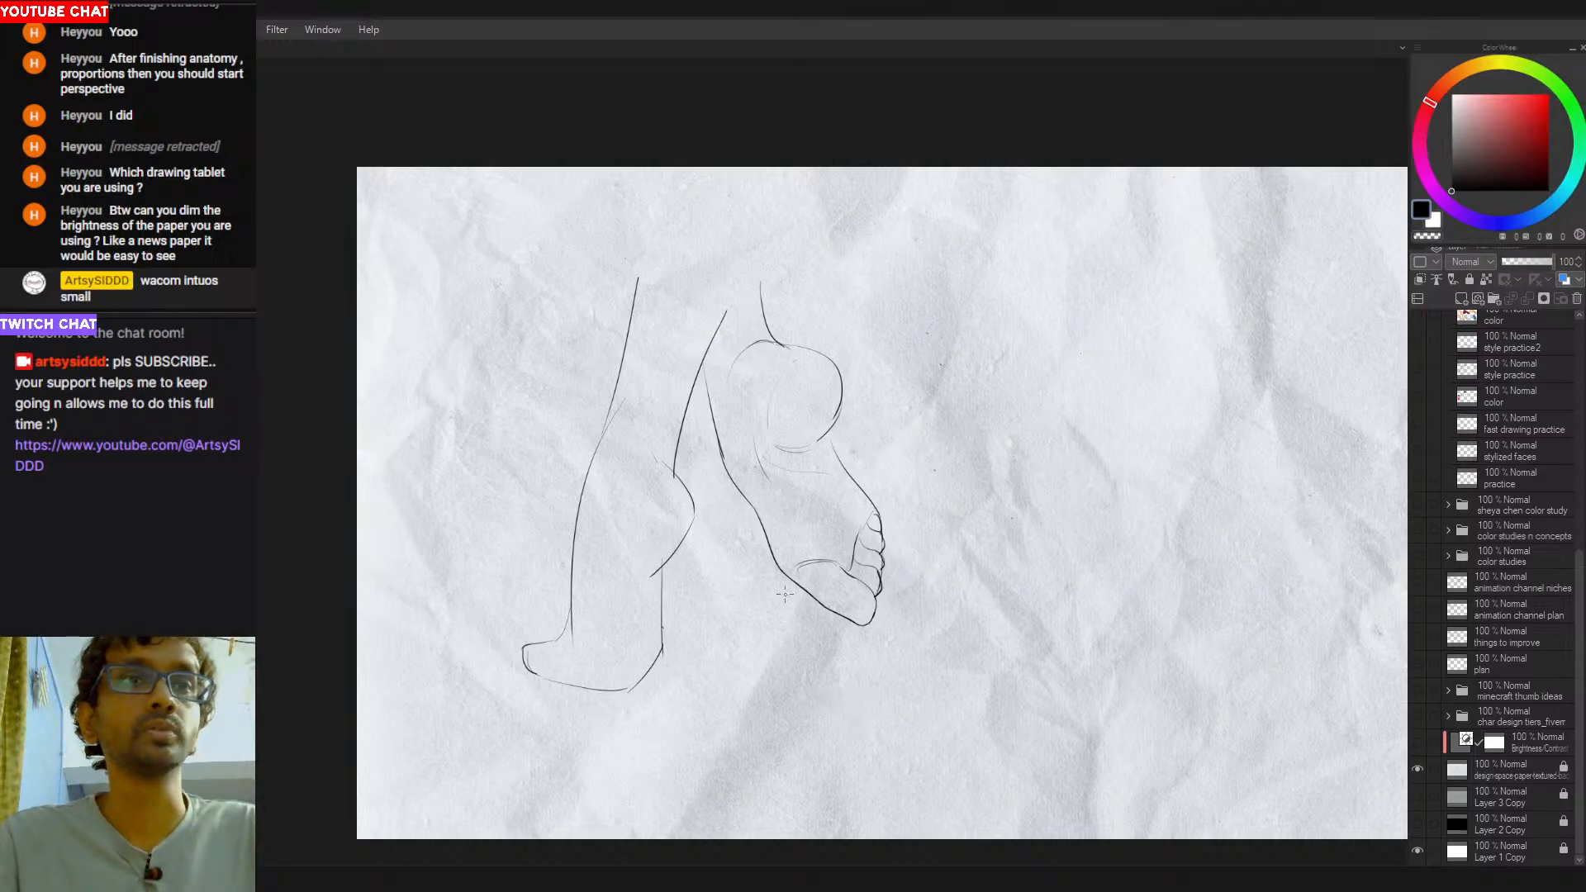
- Refine the crease joining the second foot's big toe to the ball's outer edge
left_click_drag(811, 562, 794, 578)
key("ctrl+z")
key("ctrl+z")
key("ctrl+z")
key("ctrl+z")
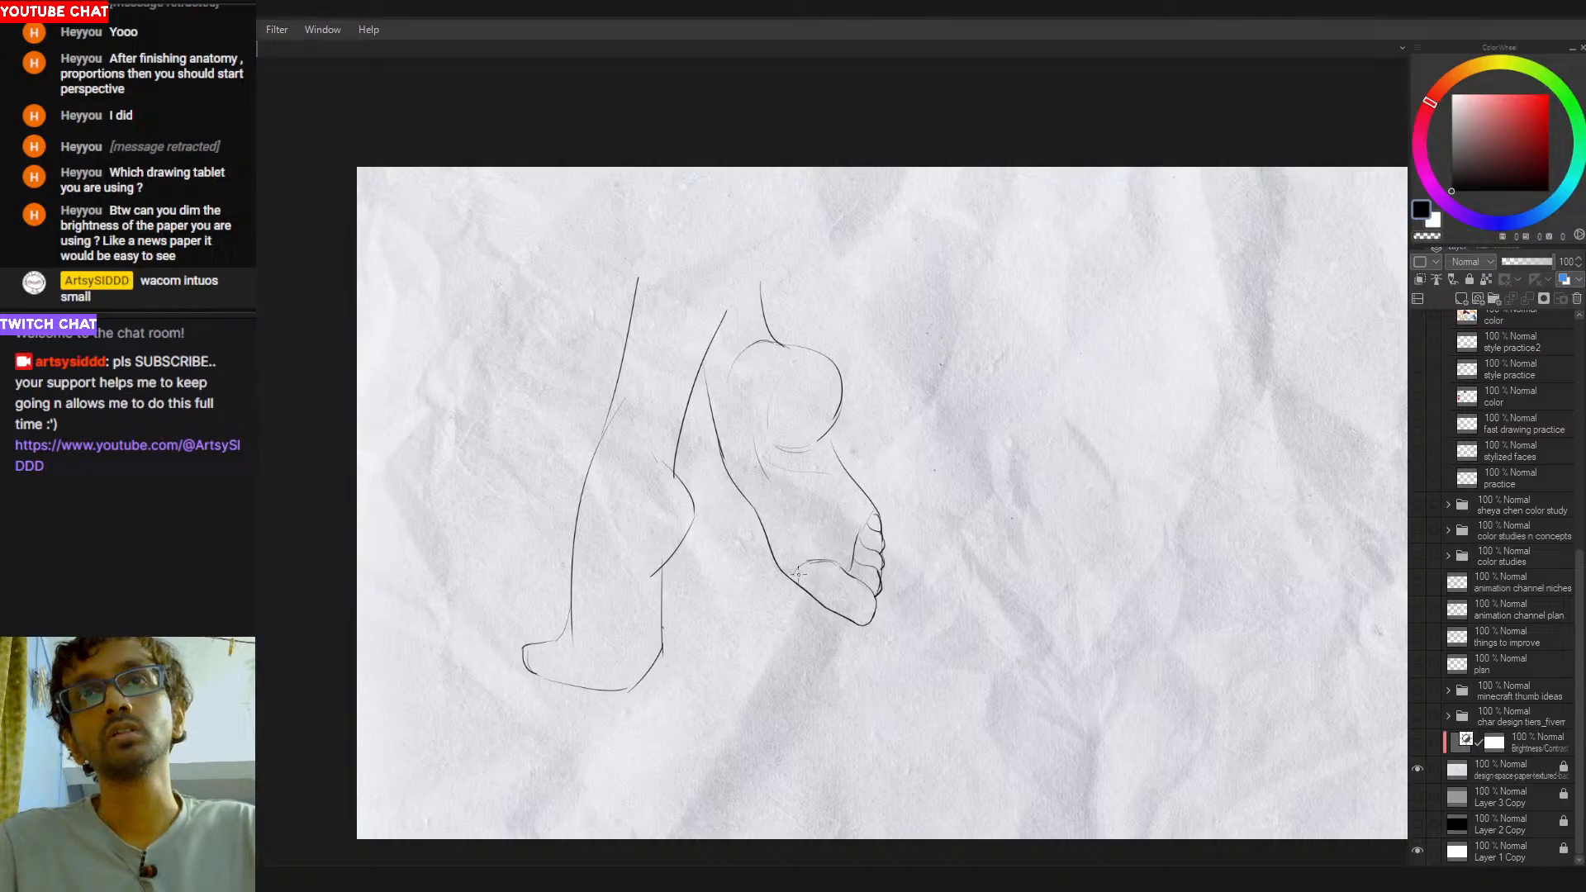
- Draw the second and third toes beside the big toe along the front edge of the first foot
key("e")
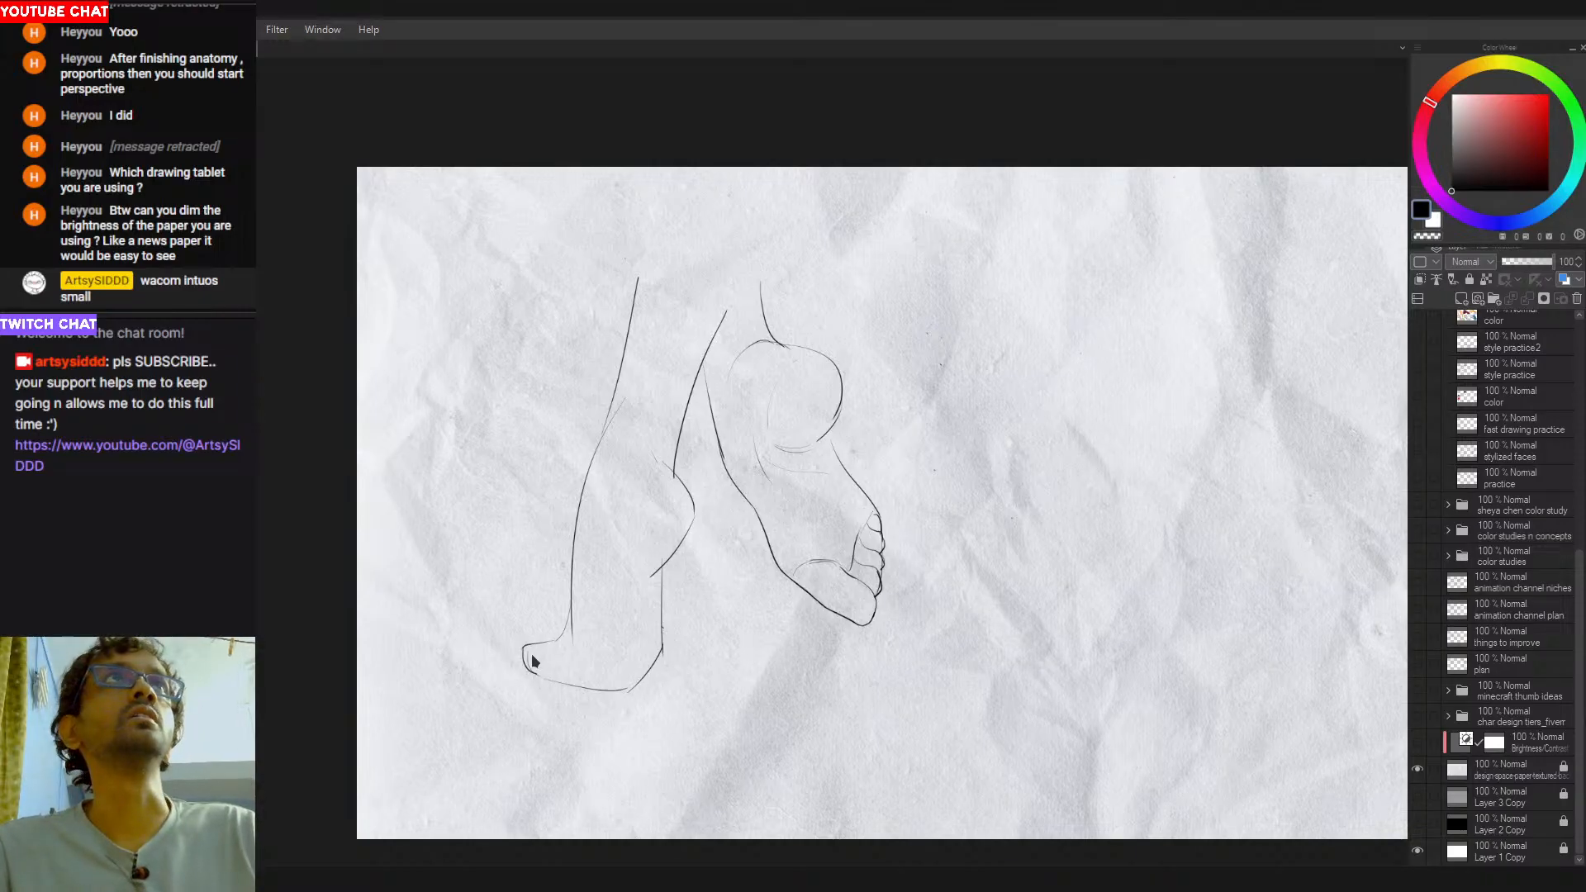
mouse_move(547, 667)
left_mouse_down()
mouse_move(518, 670)
mouse_move(540, 663)
left_mouse_up()
key("ctrl+z")
key("ctrl+z")
key("ctrl+z")
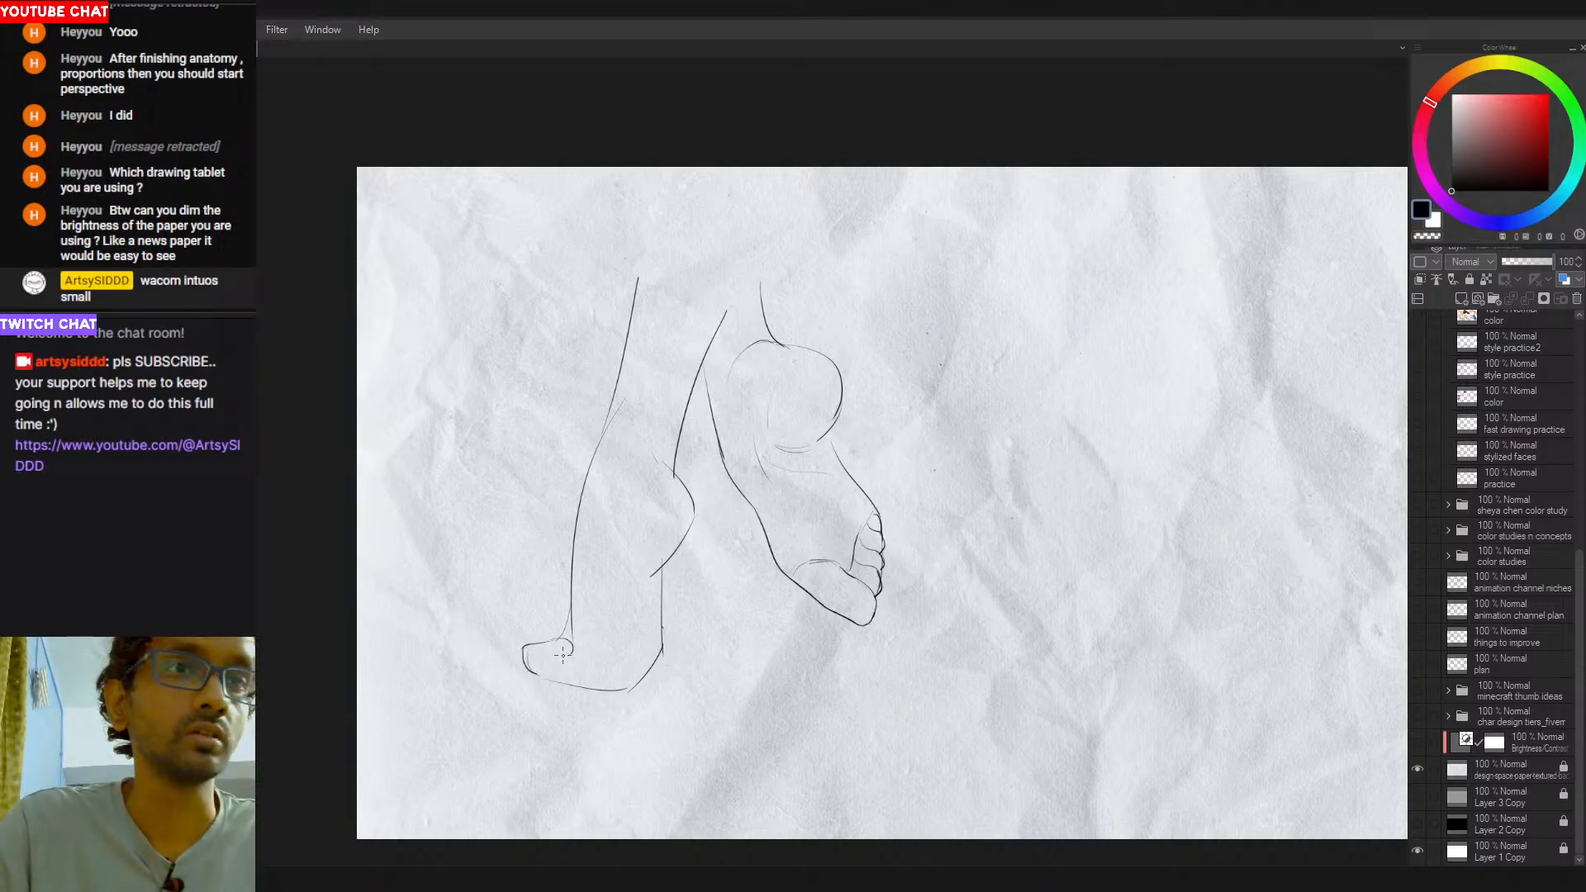
mouse_move(569, 655)
left_mouse_down()
mouse_move(574, 669)
mouse_move(550, 674)
mouse_move(592, 678)
left_mouse_up()
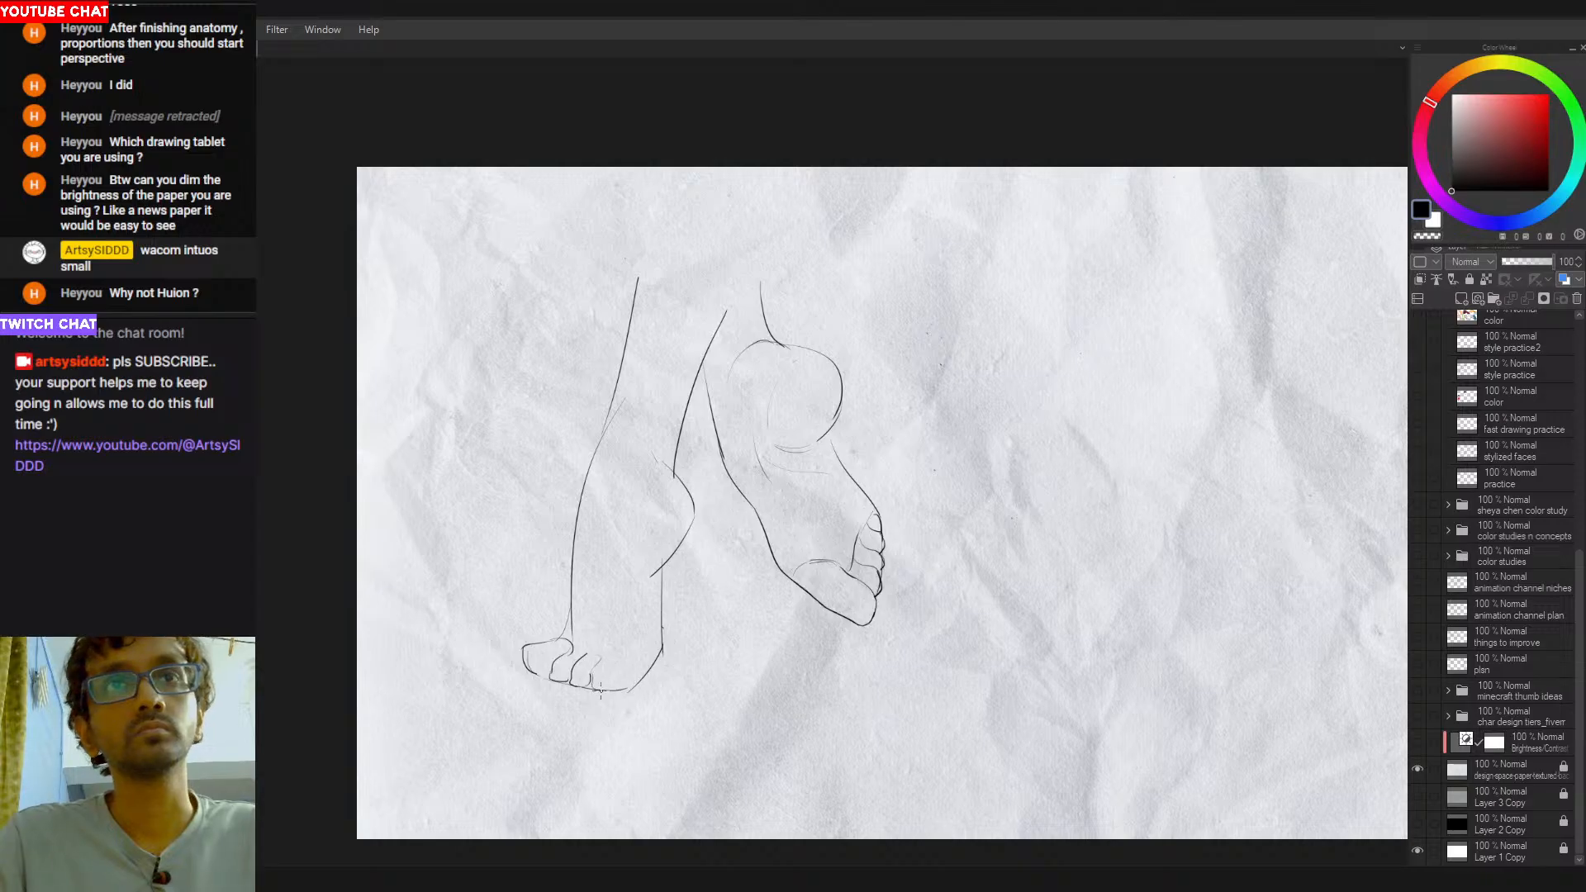
left_click(600, 690)
left_click_drag(591, 699, 742, 677)
key("ctrl+z")
left_click_drag(607, 726, 758, 702)
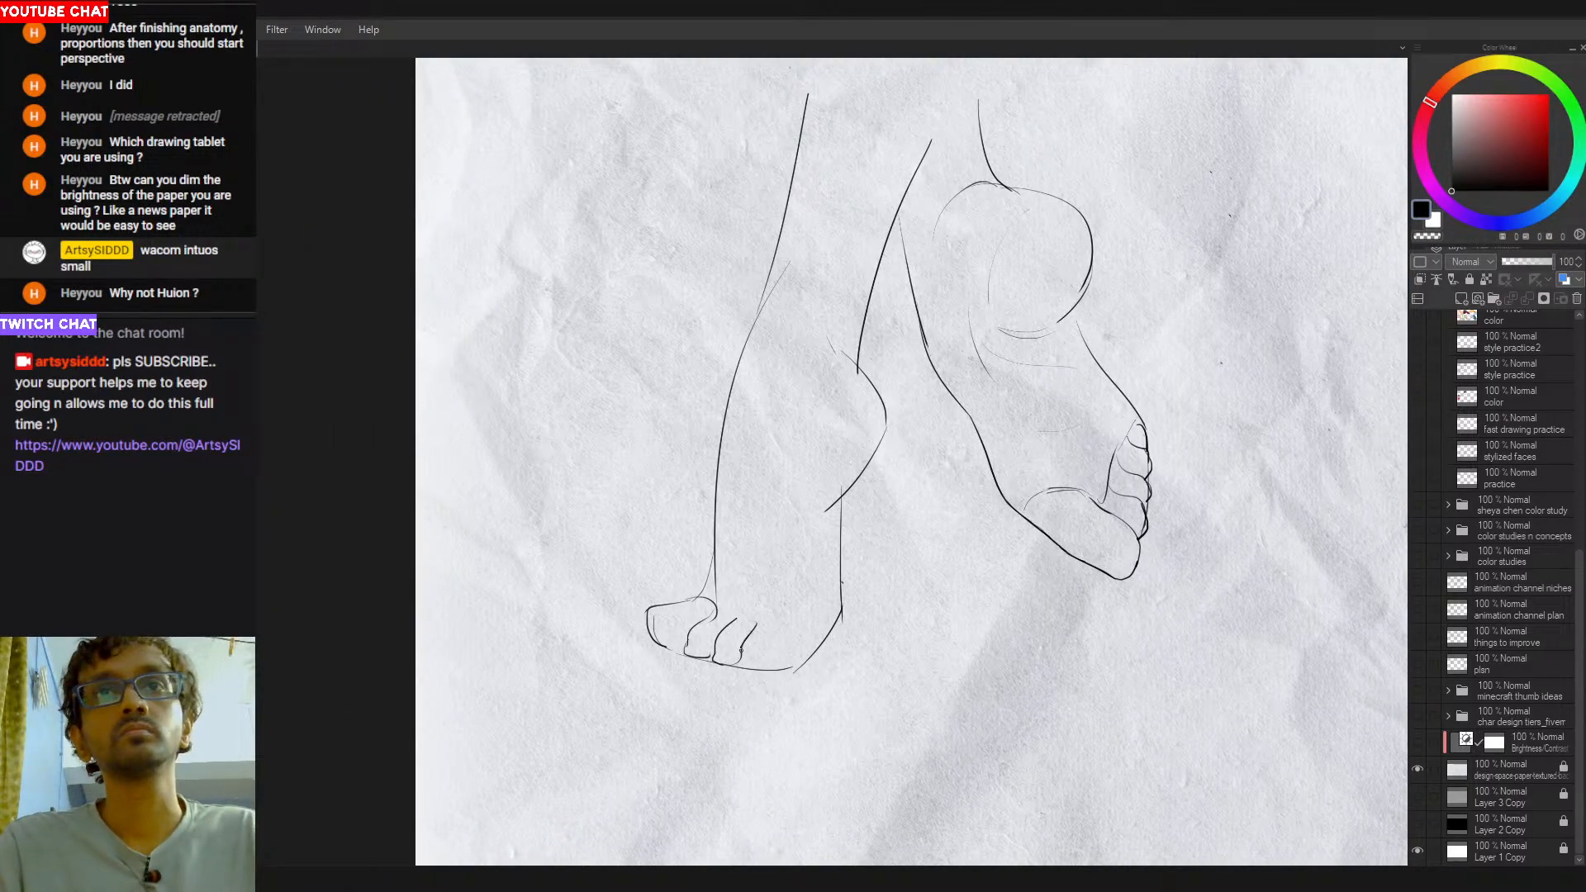
- Draw the fourth and little toes of the first foot
left_click_drag(754, 630, 755, 668)
key("ctrl+z")
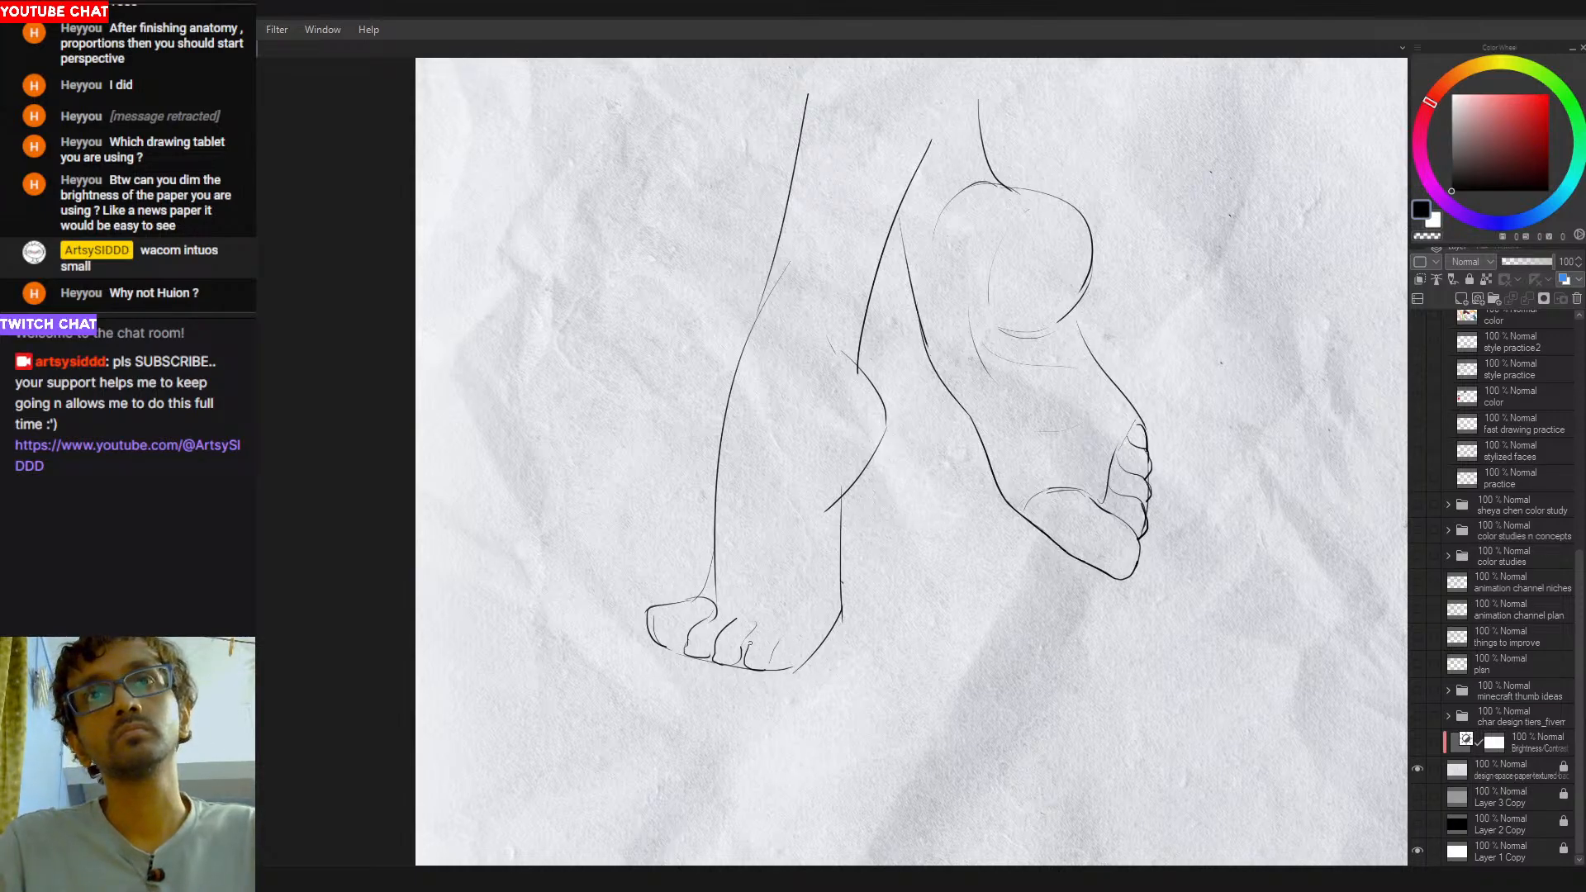
key("ctrl+z")
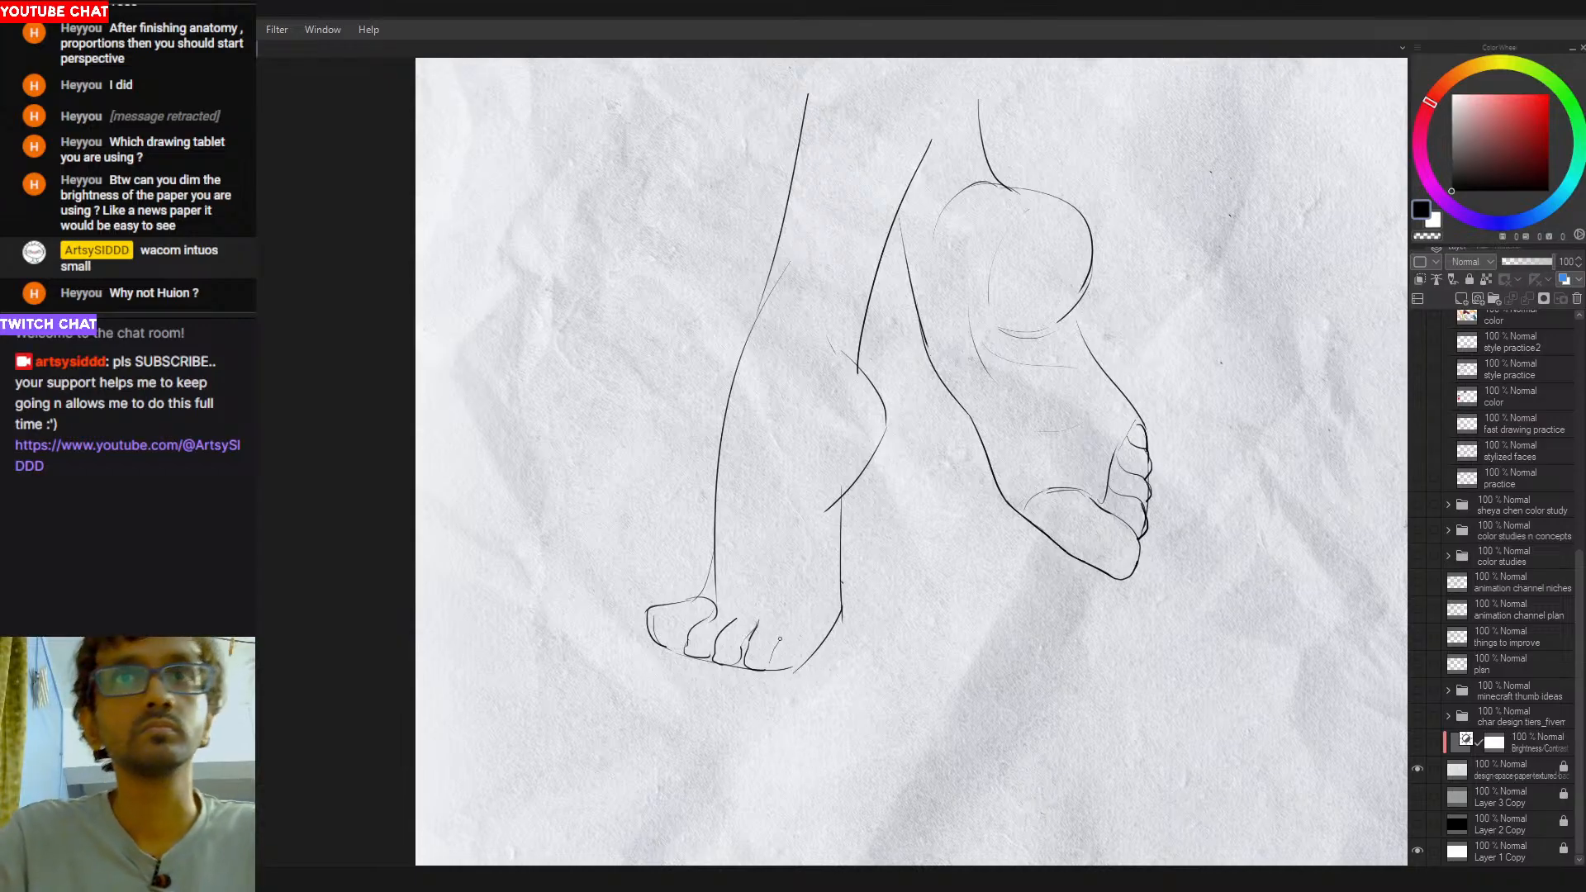
mouse_move(783, 631)
left_mouse_down()
mouse_move(779, 670)
mouse_move(803, 650)
left_mouse_up()
key("ctrl+z")
key("ctrl+z")
key("ctrl+z")
key("ctrl+z")
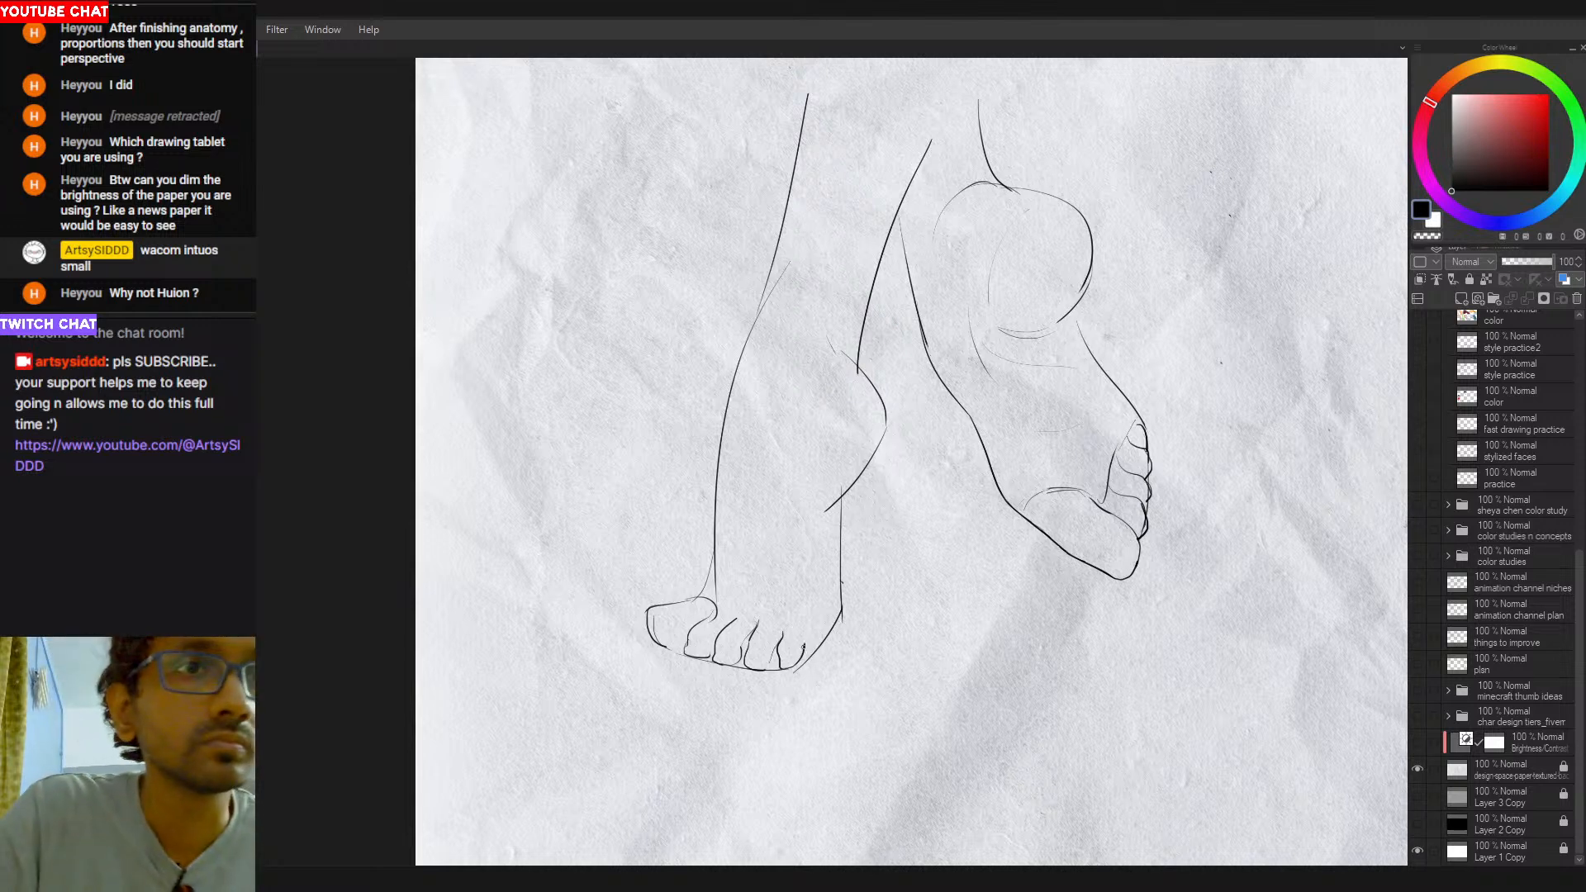
- Rework the curve joining the first foot's little toe to the foot's outer edge
key("ctrl+z")
mouse_move(800, 657)
left_mouse_down()
mouse_move(845, 622)
mouse_move(845, 598)
left_mouse_up()
key("ctrl+z")
key("ctrl+z")
left_click_drag(802, 656, 844, 605)
key("ctrl+z")
key("ctrl+z")
key("ctrl+z")
key("ctrl+z")
mouse_move(806, 661)
left_mouse_down()
mouse_move(839, 640)
mouse_move(779, 657)
mouse_move(760, 693)
mouse_move(793, 633)
left_mouse_up()
key("ctrl+z")
key("ctrl+z")
scroll(838, 632, "down", 2)
scroll(772, 677, "up", 2)
key("e")
key("p")
left_click_drag(750, 696, 785, 631)
key("ctrl+z")
mouse_move(750, 695)
left_mouse_down()
mouse_move(784, 635)
mouse_move(781, 661)
left_mouse_up()
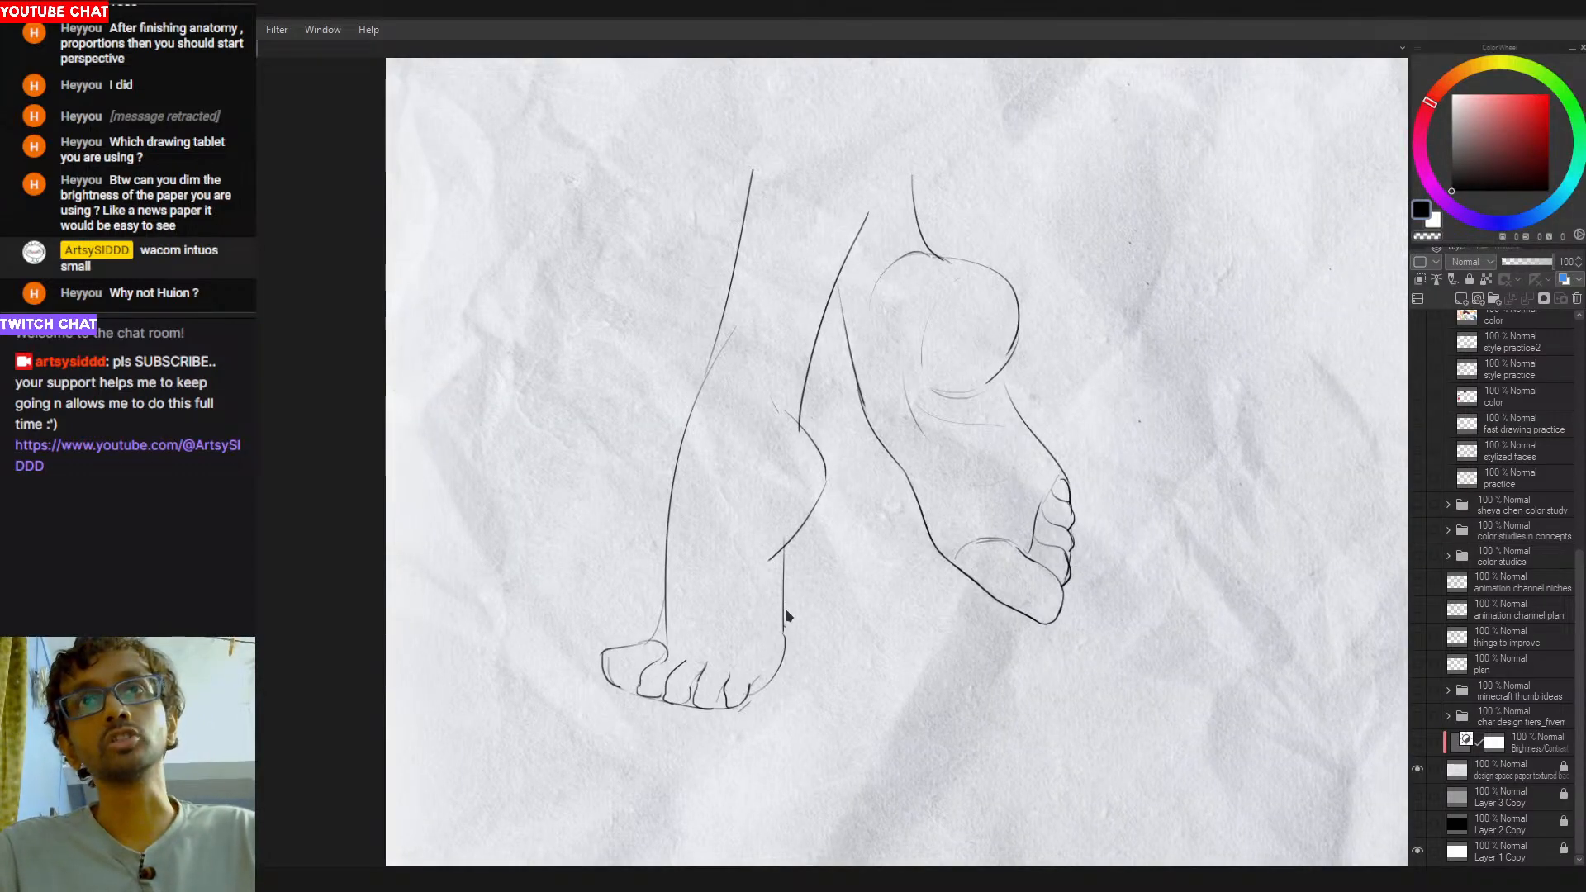
- Redraw the outer edge of the first foot as a smooth line from below the heel down to the little toe
key("ctrl+z")
left_click_drag(783, 598, 780, 663)
key("ctrl+z")
key("ctrl+z")
left_click_drag(784, 583, 782, 659)
key("ctrl+z")
key("ctrl+z")
left_click_drag(784, 605, 777, 671)
key("ctrl+z")
key("ctrl+z")
key("ctrl+z")
key("ctrl+z")
left_click_drag(783, 612, 771, 680)
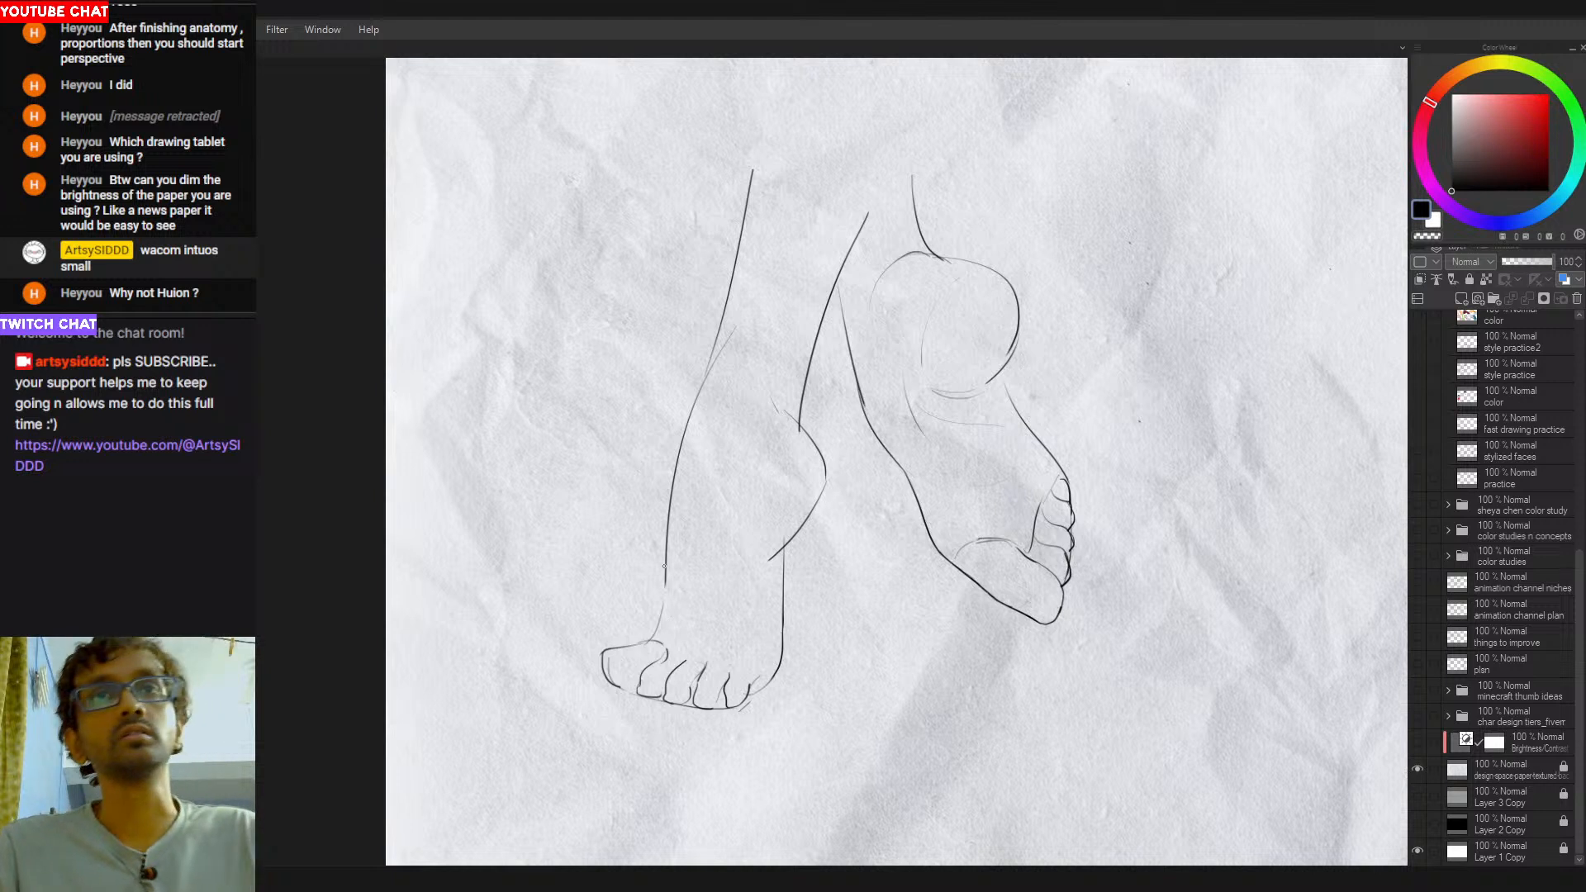
- Redraw the first foot's front contour from the shin down into the top of the big toe
mouse_move(665, 561)
left_mouse_down()
mouse_move(636, 644)
mouse_move(651, 642)
mouse_move(620, 645)
left_mouse_up()
key("ctrl+z")
key("ctrl+z")
key("ctrl+z")
key("ctrl+z")
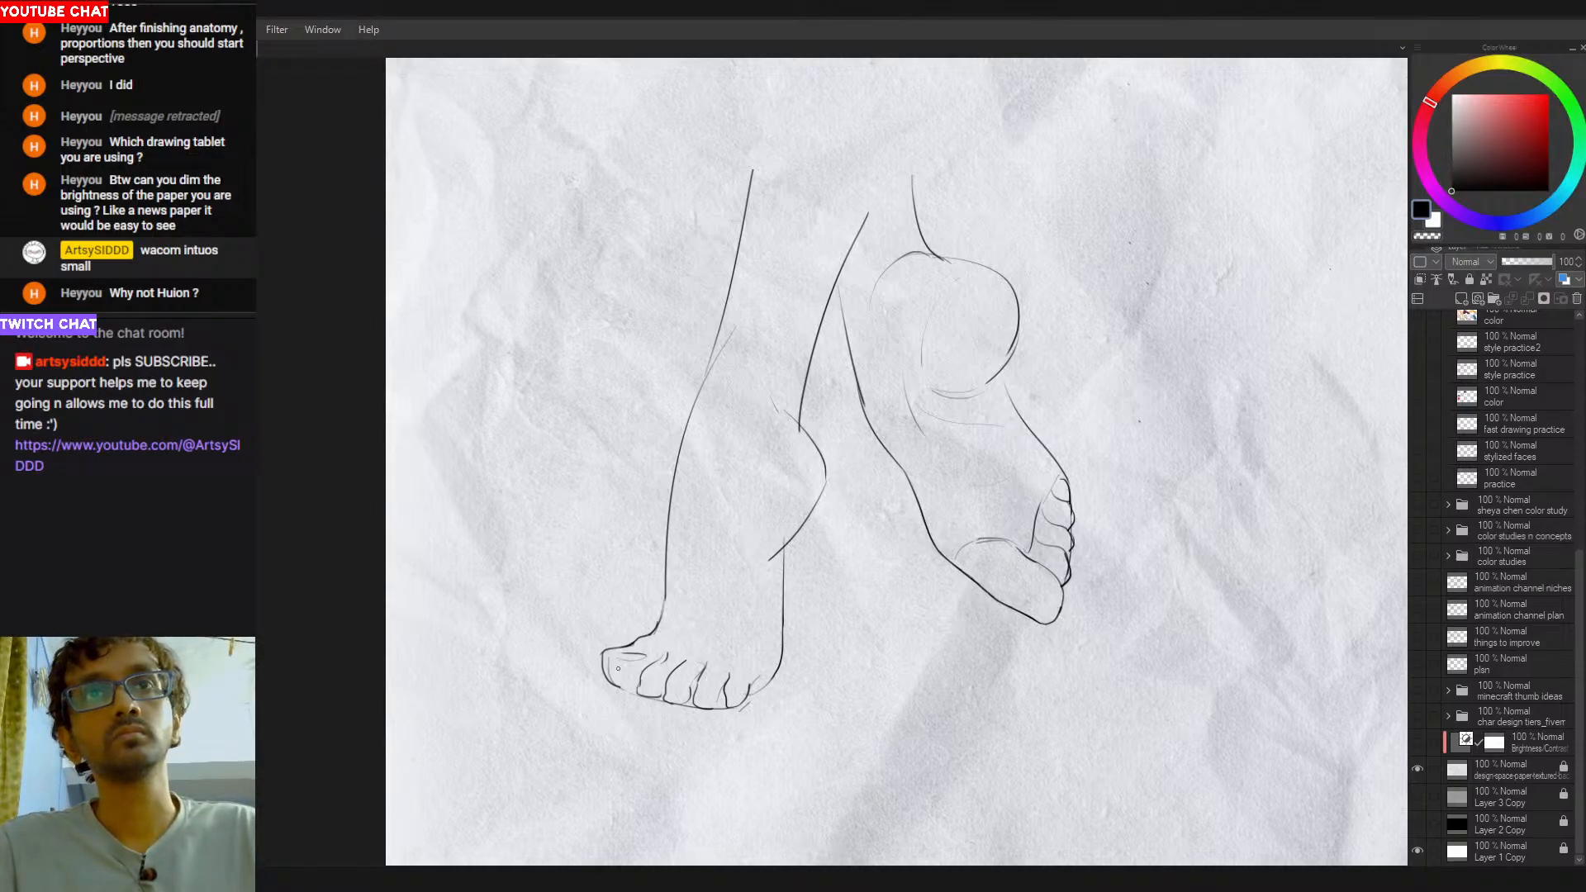
- Erase the first foot's old big toe outline, redraw it with a rounder tip and sketch in its toenail
key("e")
mouse_move(634, 662)
left_mouse_down()
mouse_move(613, 685)
mouse_move(637, 689)
left_mouse_up()
key("ctrl+z")
key("ctrl+z")
key("ctrl+z")
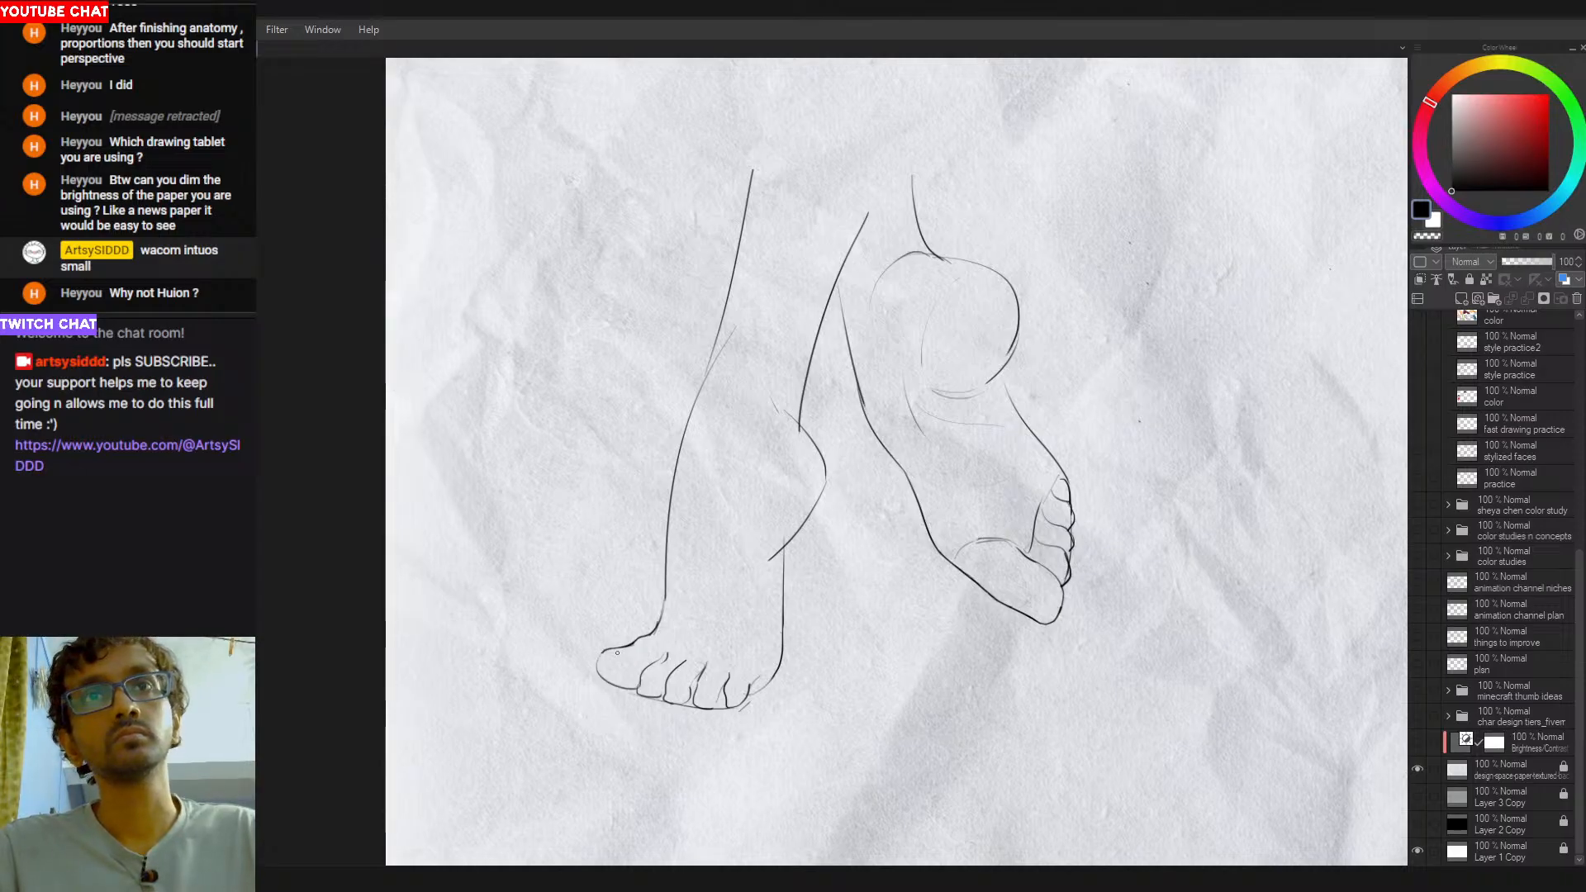
mouse_move(612, 662)
left_mouse_down()
mouse_move(701, 652)
mouse_move(667, 643)
mouse_move(636, 666)
left_mouse_up()
key("e")
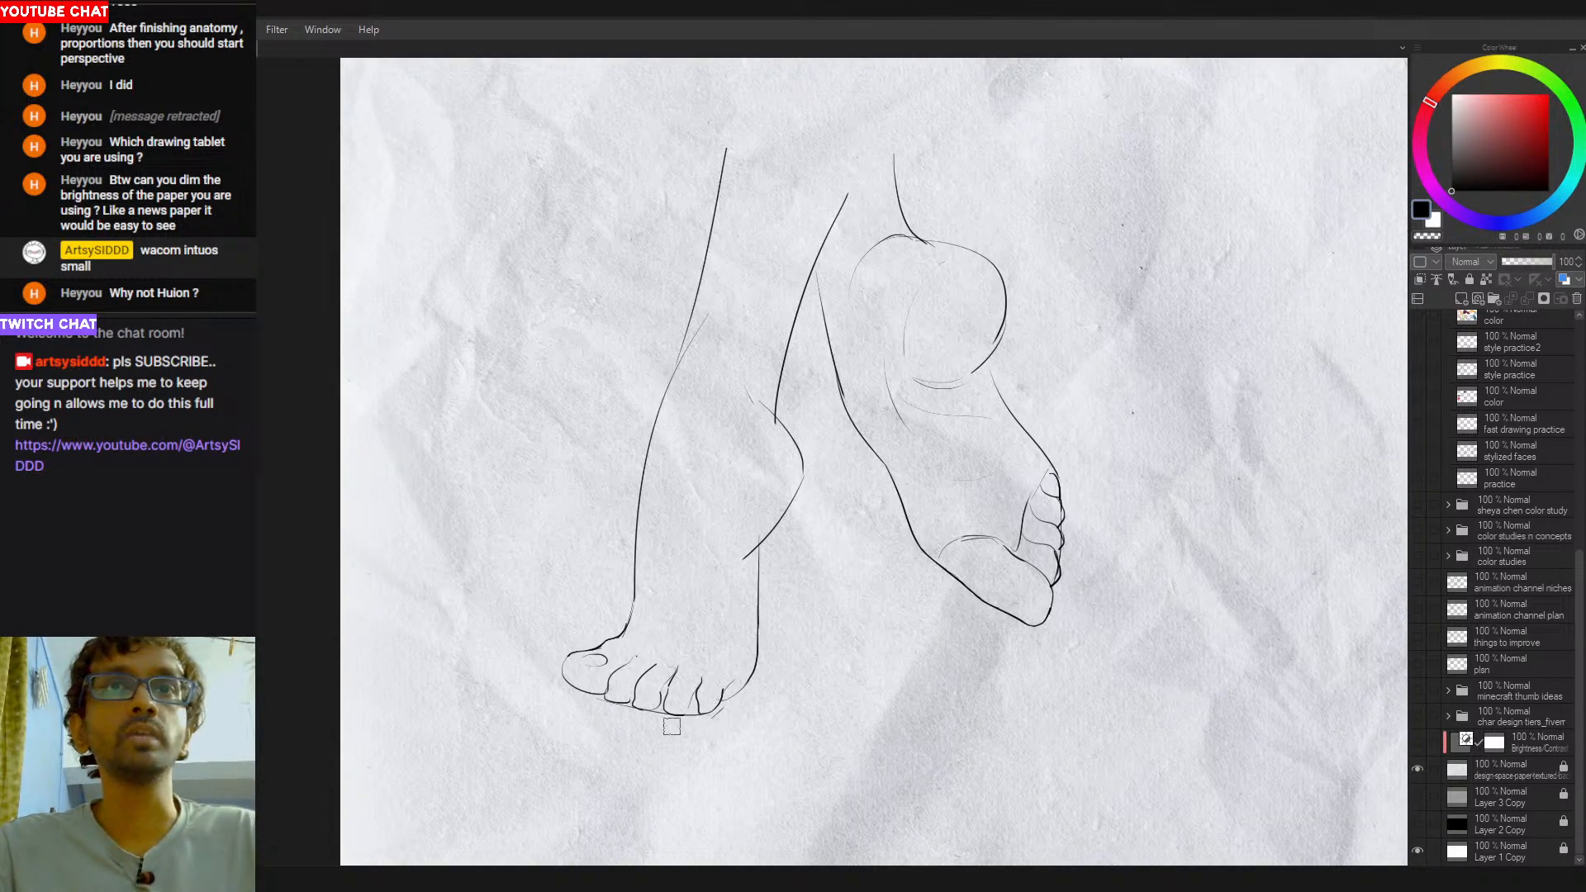
- Clean up the first foot's heel and little toe, drawing a short curve from the Achilles tendon into the heel
left_click_drag(718, 460, 694, 460)
left_click_drag(738, 373, 763, 457)
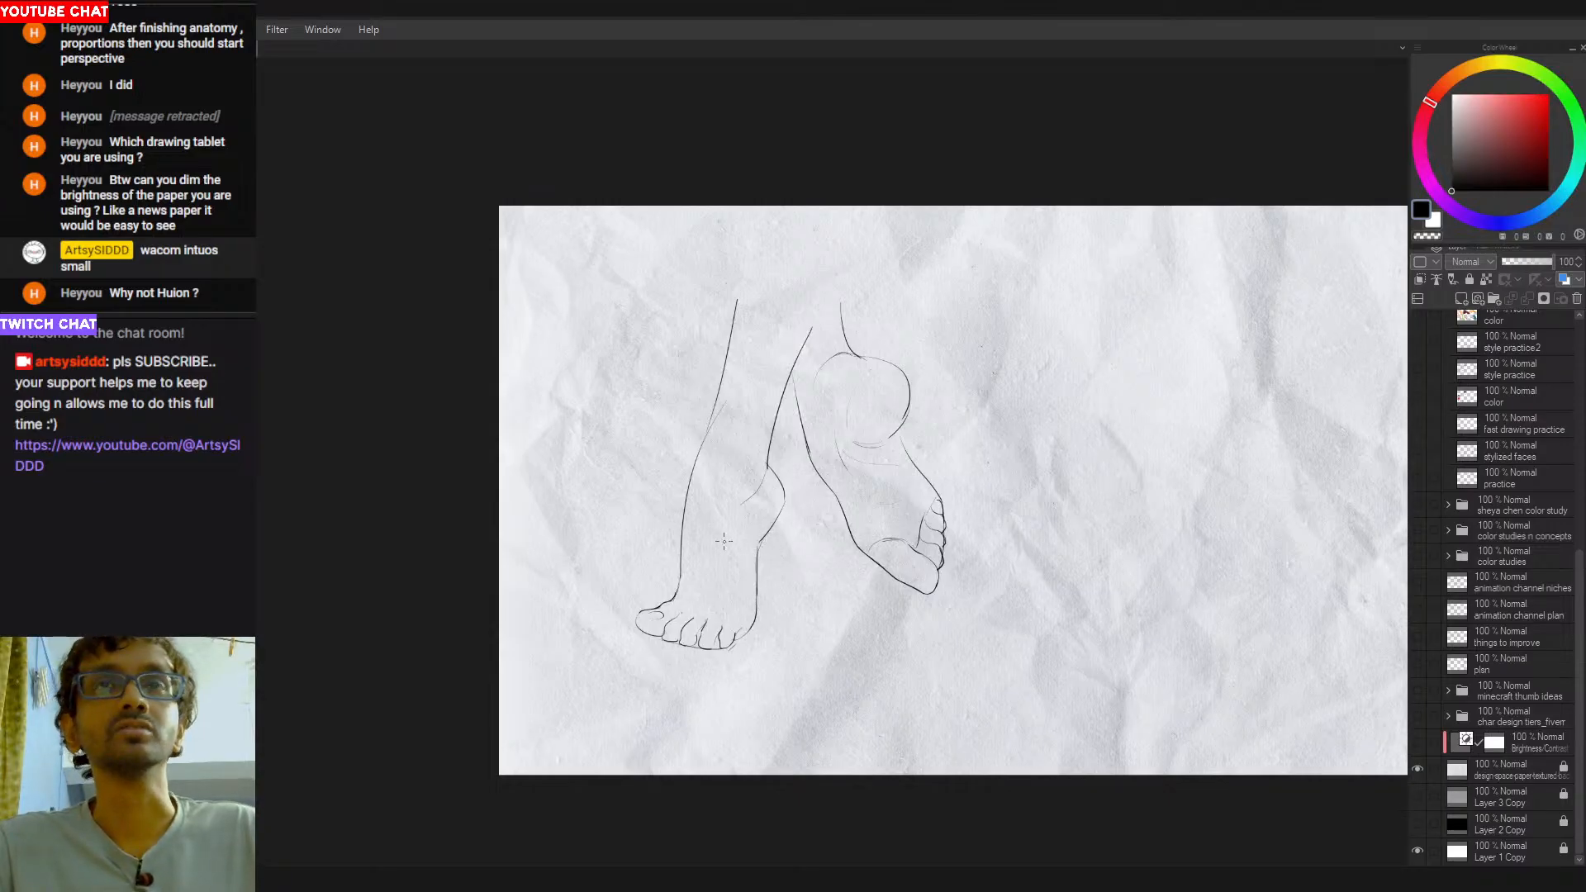
left_click_drag(724, 382, 712, 482)
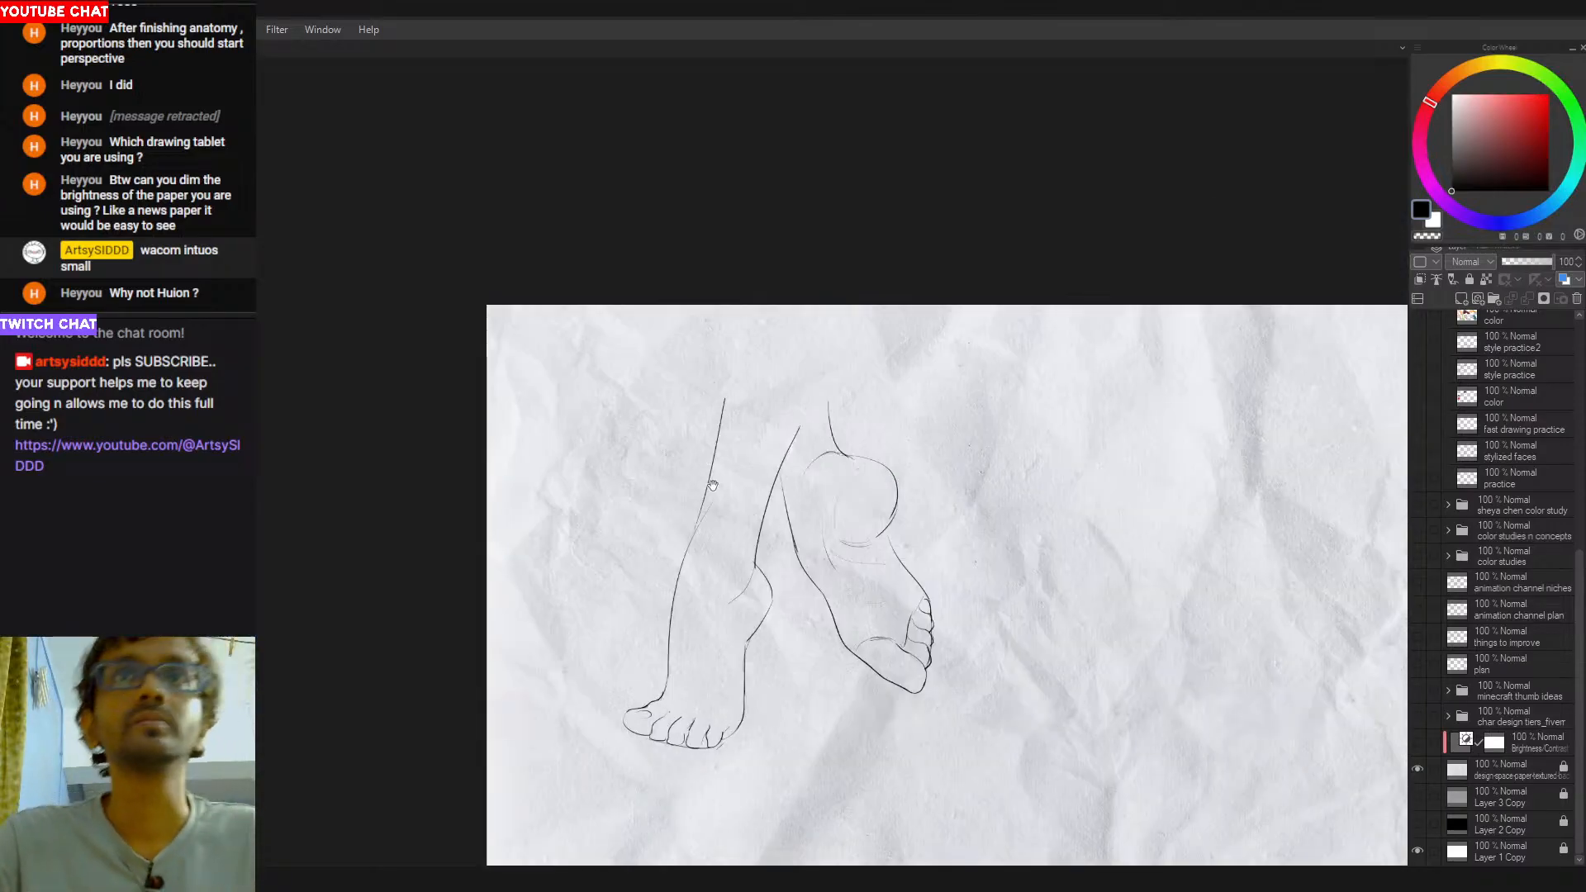
left_click_drag(708, 582, 716, 460)
scroll(701, 590, "up", 1)
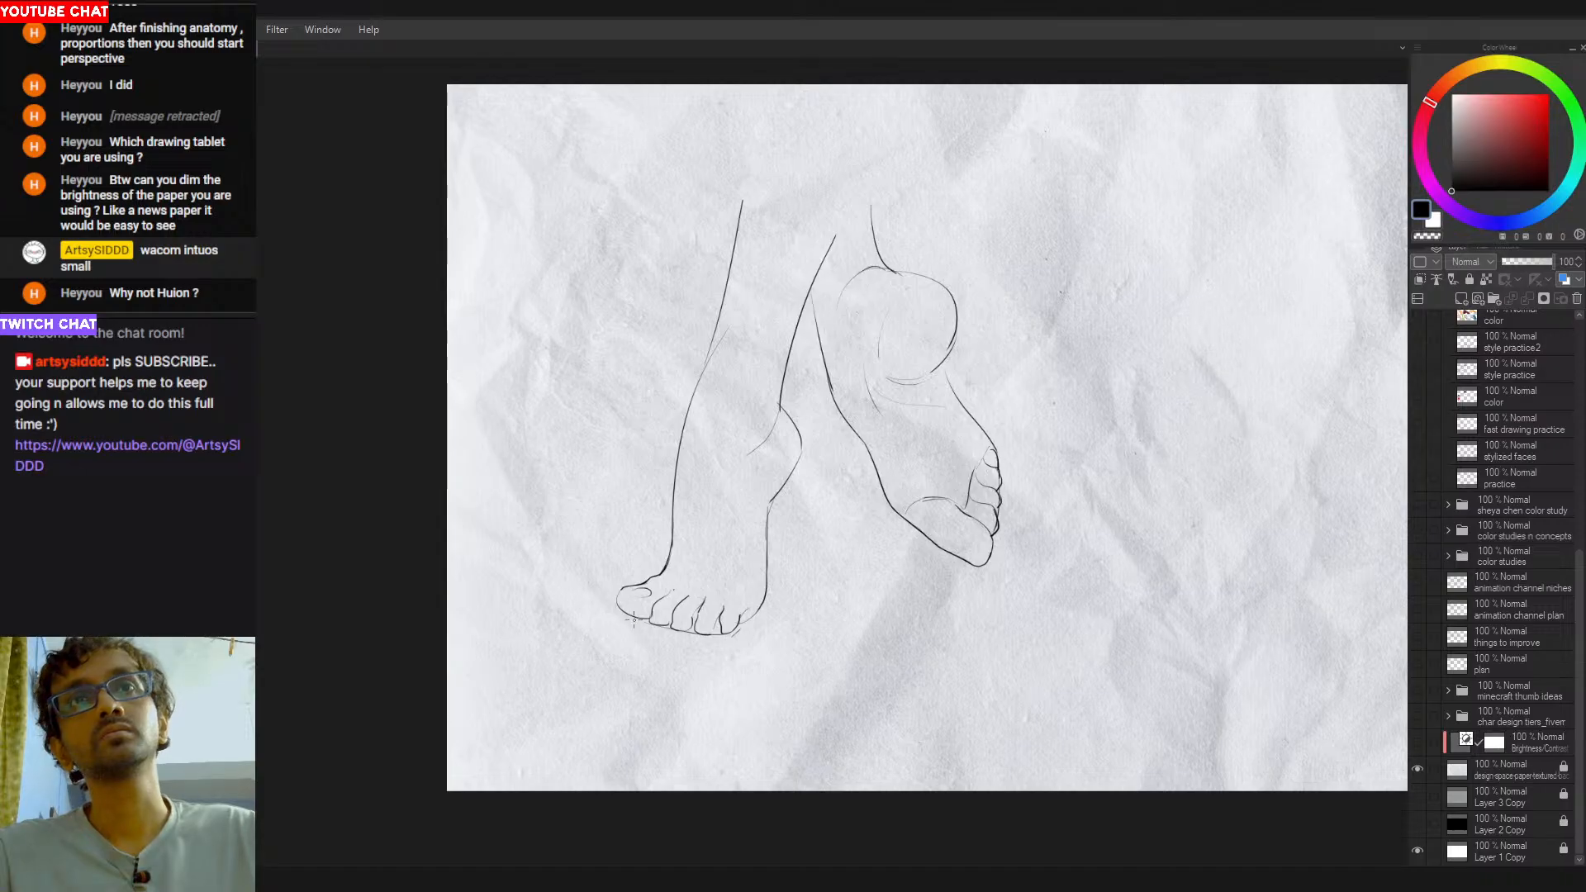
scroll(661, 619, "up", 5)
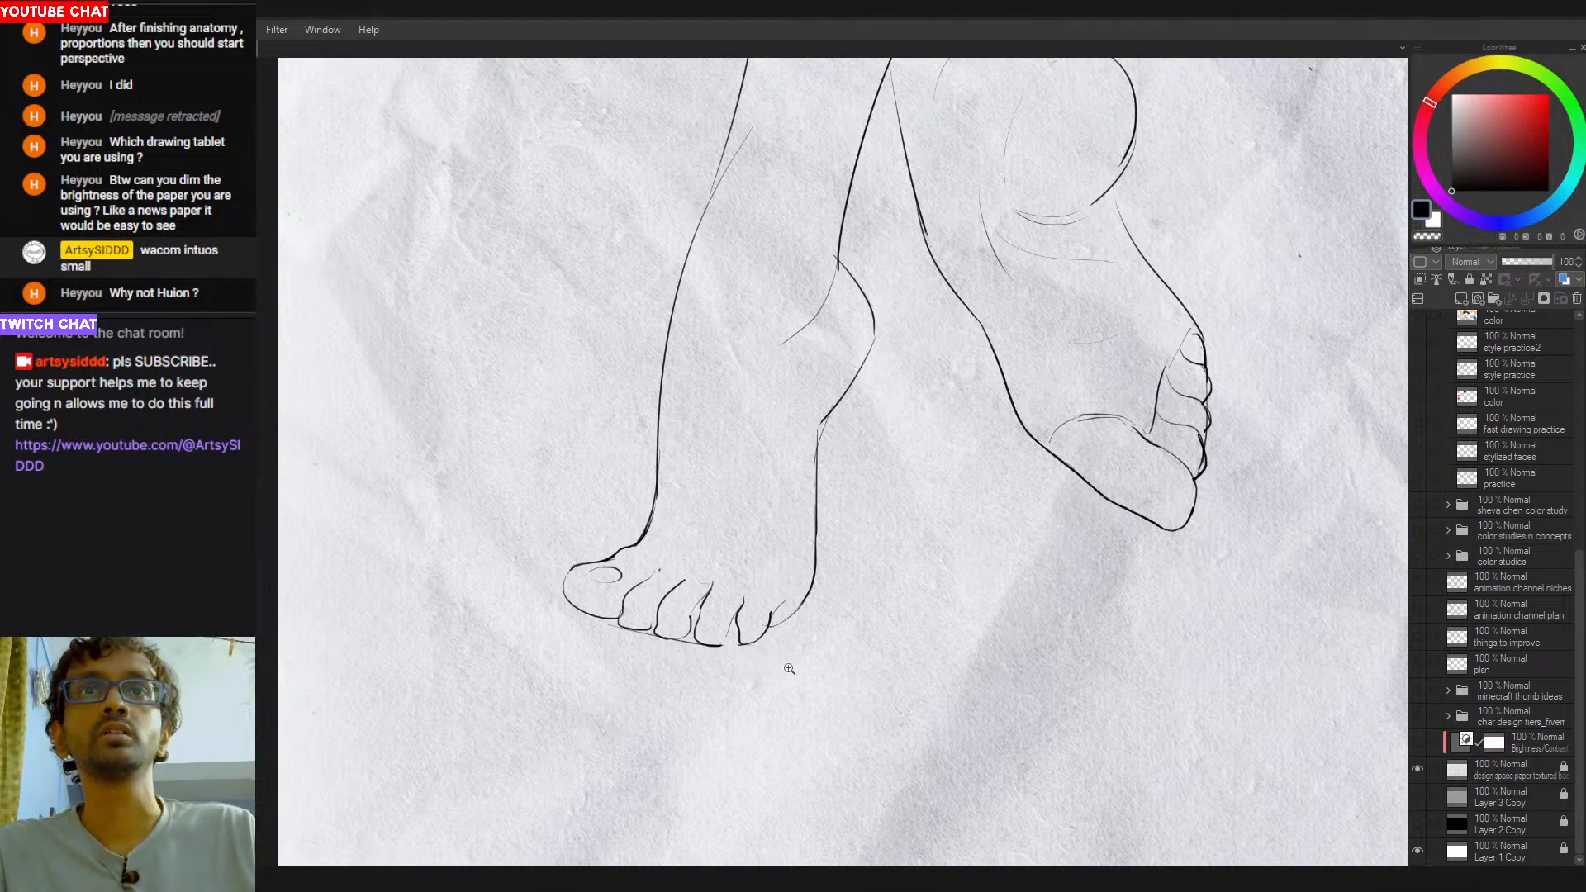
scroll(795, 669, "down", 2)
scroll(698, 675, "up", 1)
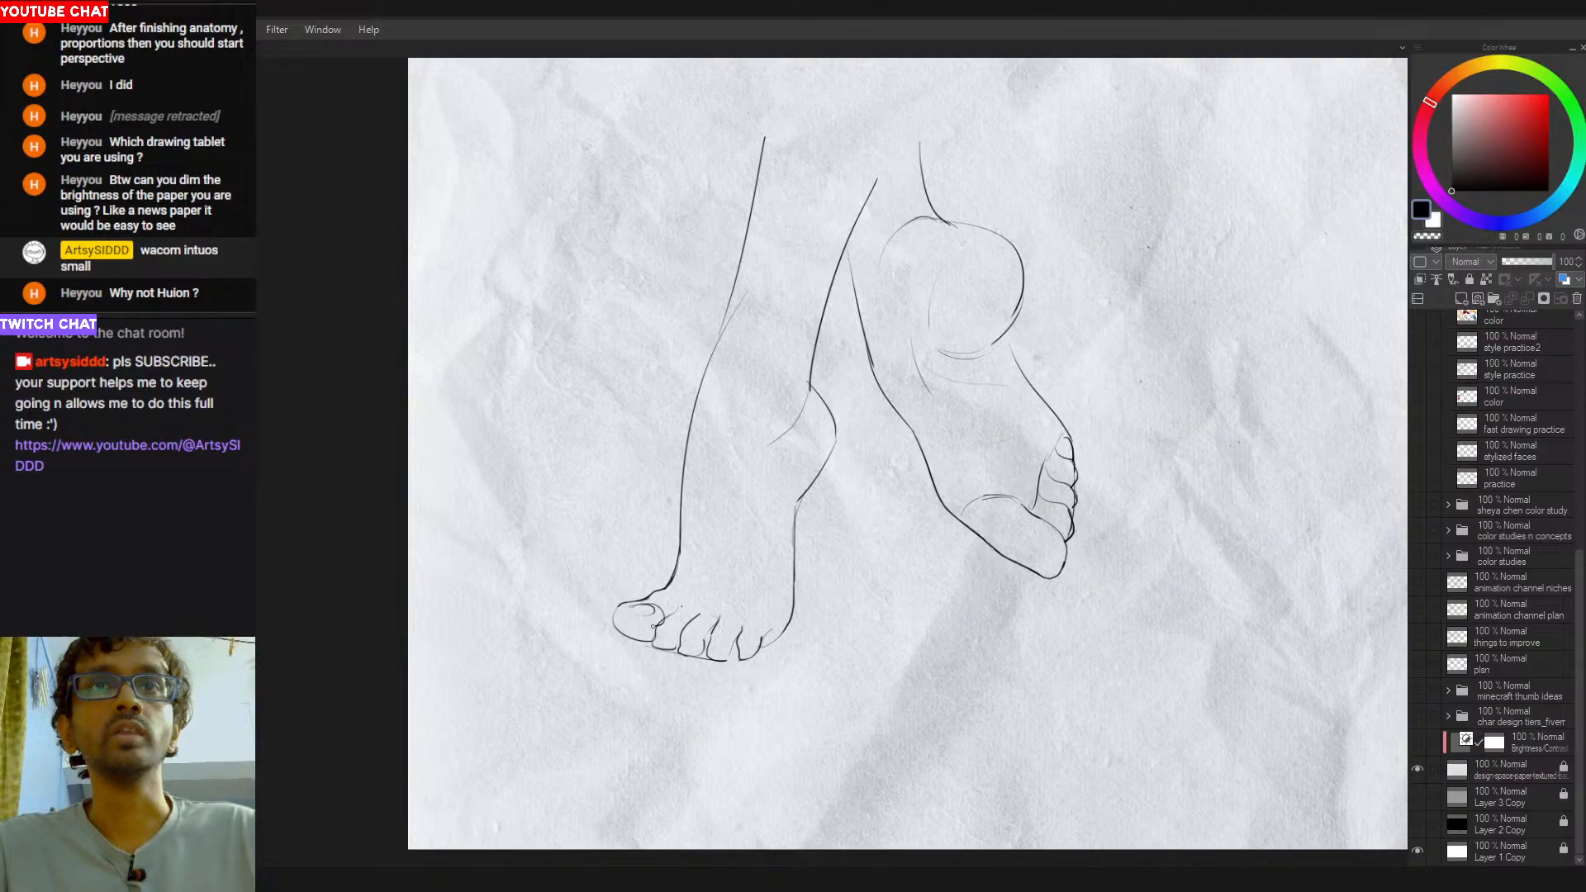
- Refine the shape of the toenail on the first foot's big toe
scroll(649, 622, "up", 2)
key("e")
left_click_drag(674, 614, 706, 610)
key("p")
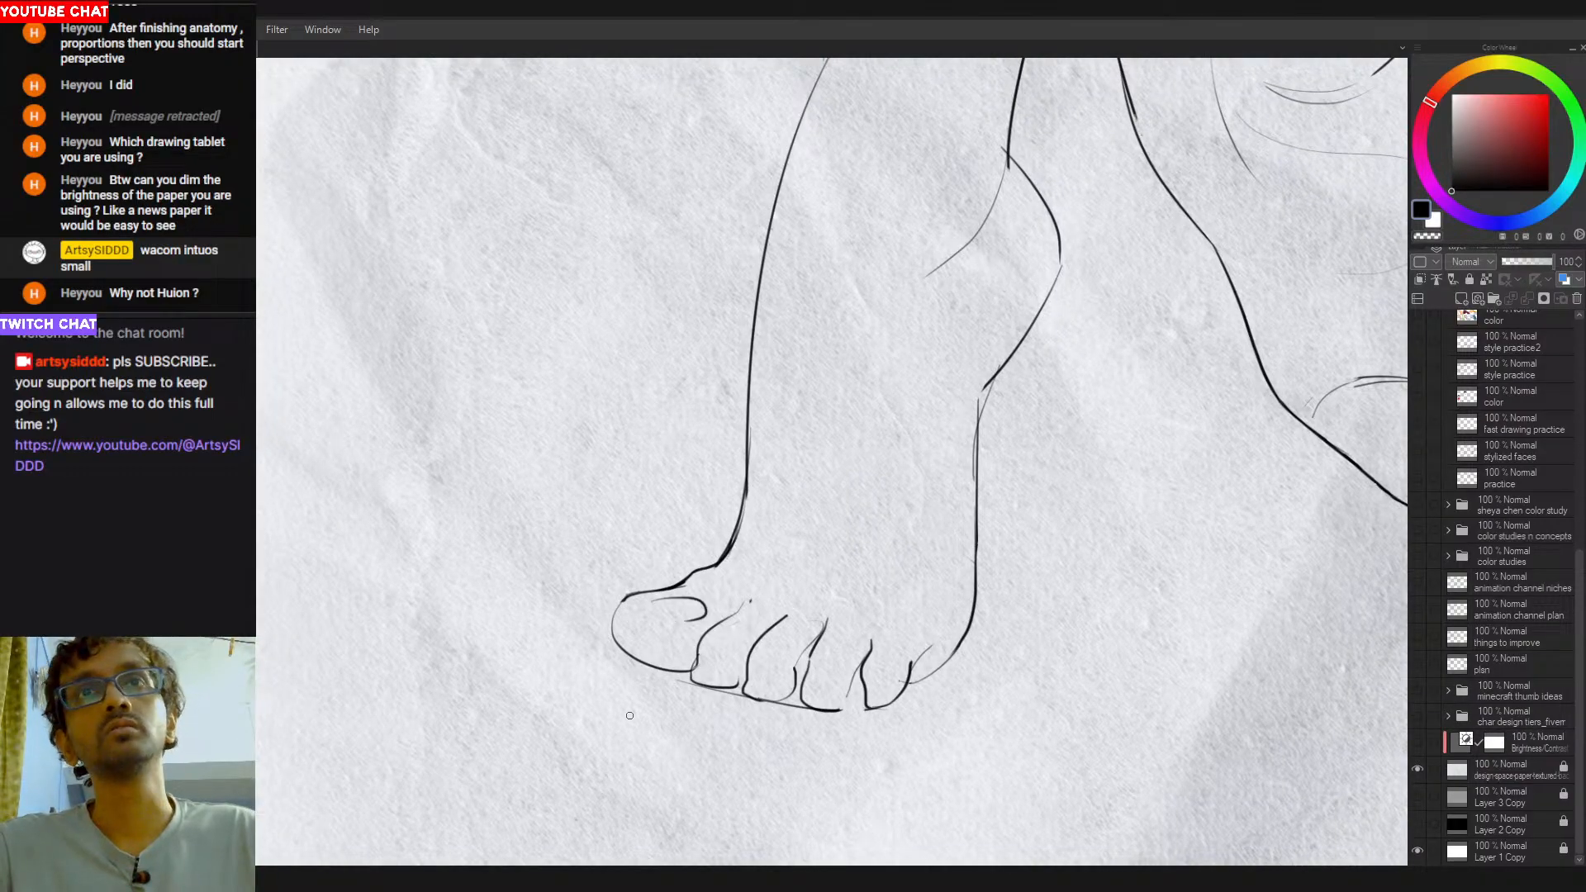
scroll(665, 649, "down", 3)
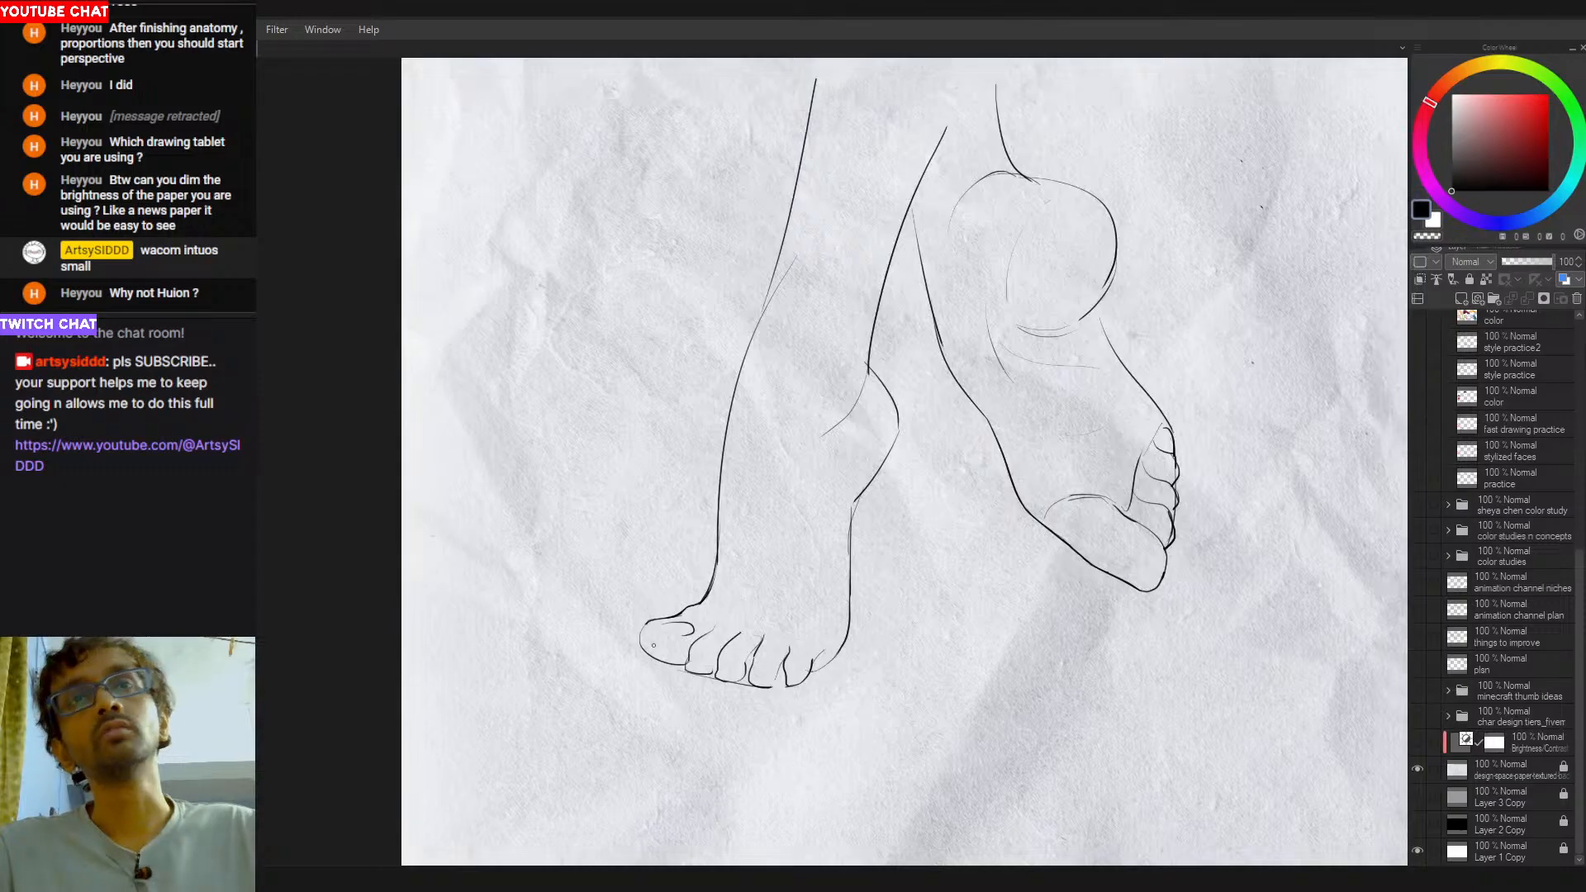
key("ctrl+z")
left_click_drag(665, 635, 684, 635)
key("ctrl+z")
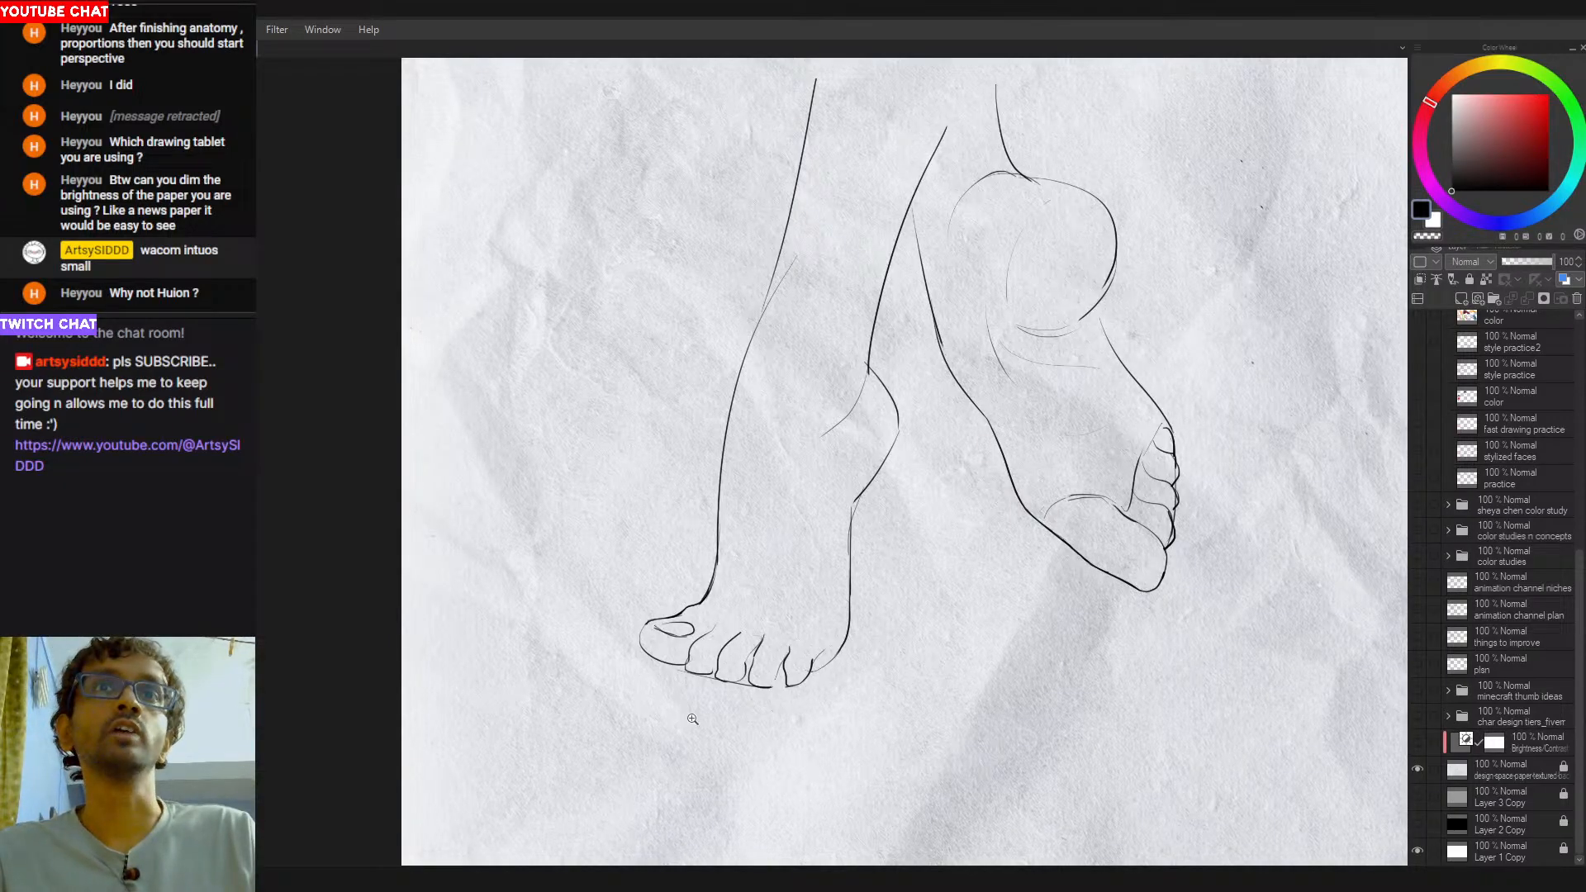
scroll(693, 739, "down", 1)
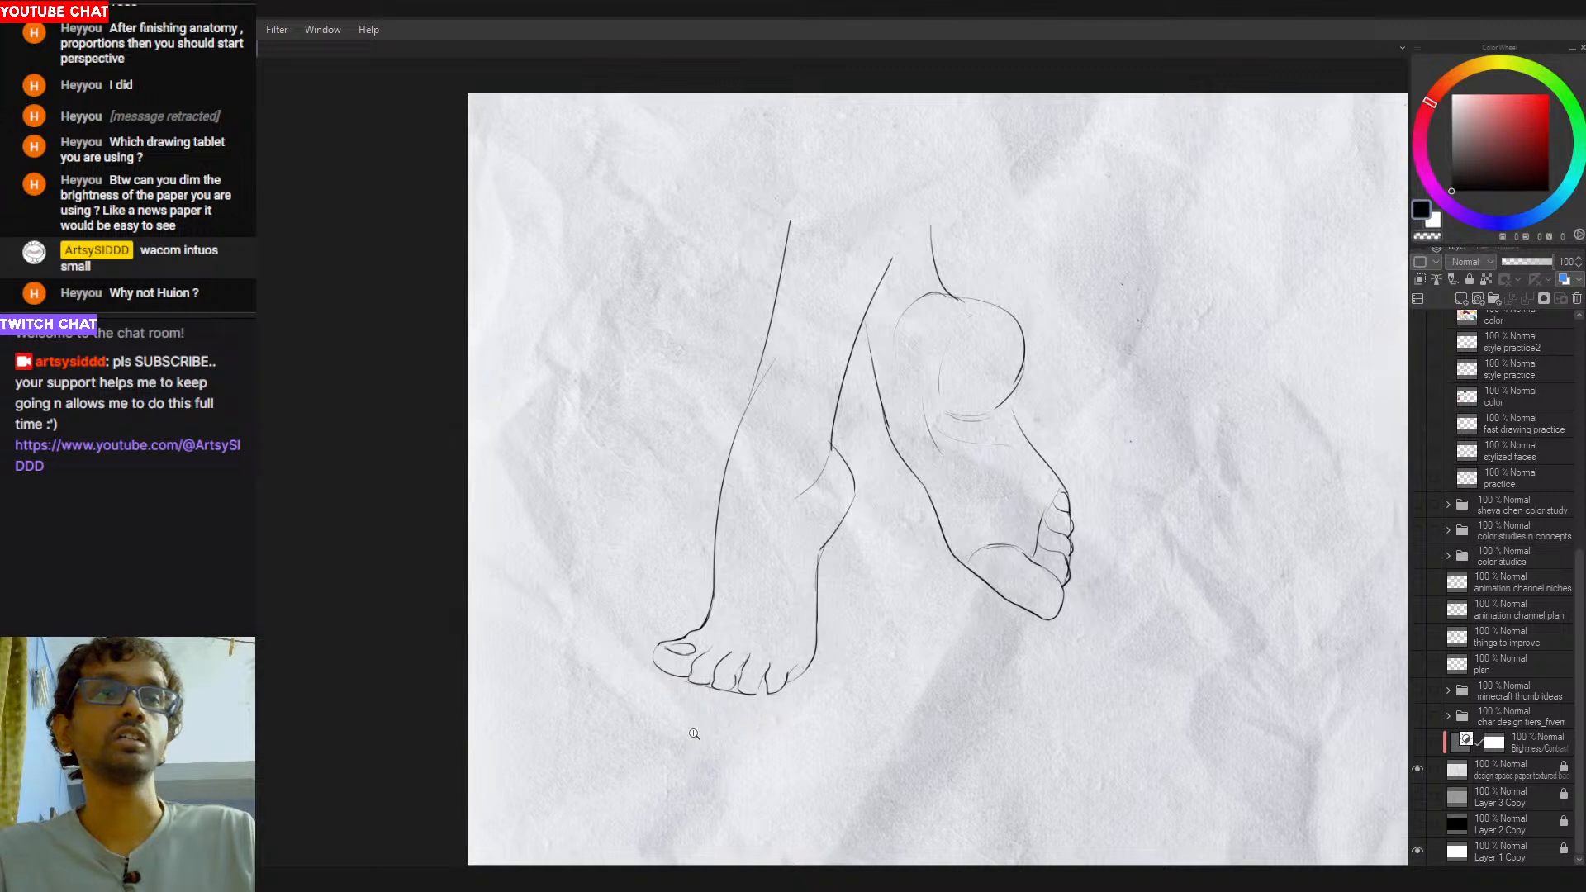
scroll(690, 660, "up", 2)
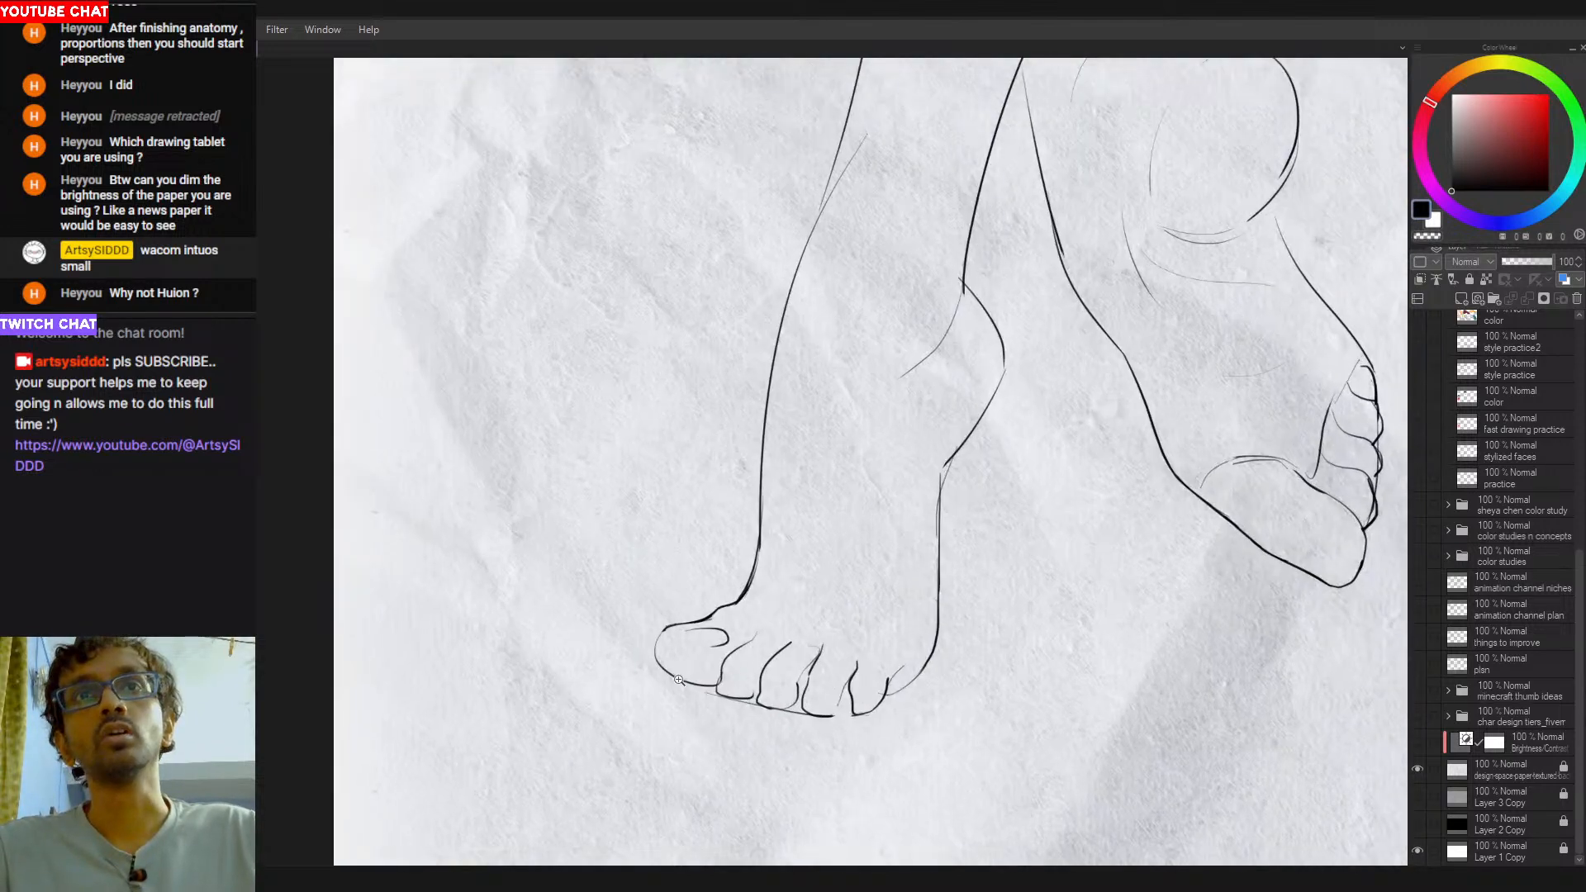
key("ctrl+z")
left_click_drag(687, 631, 726, 646)
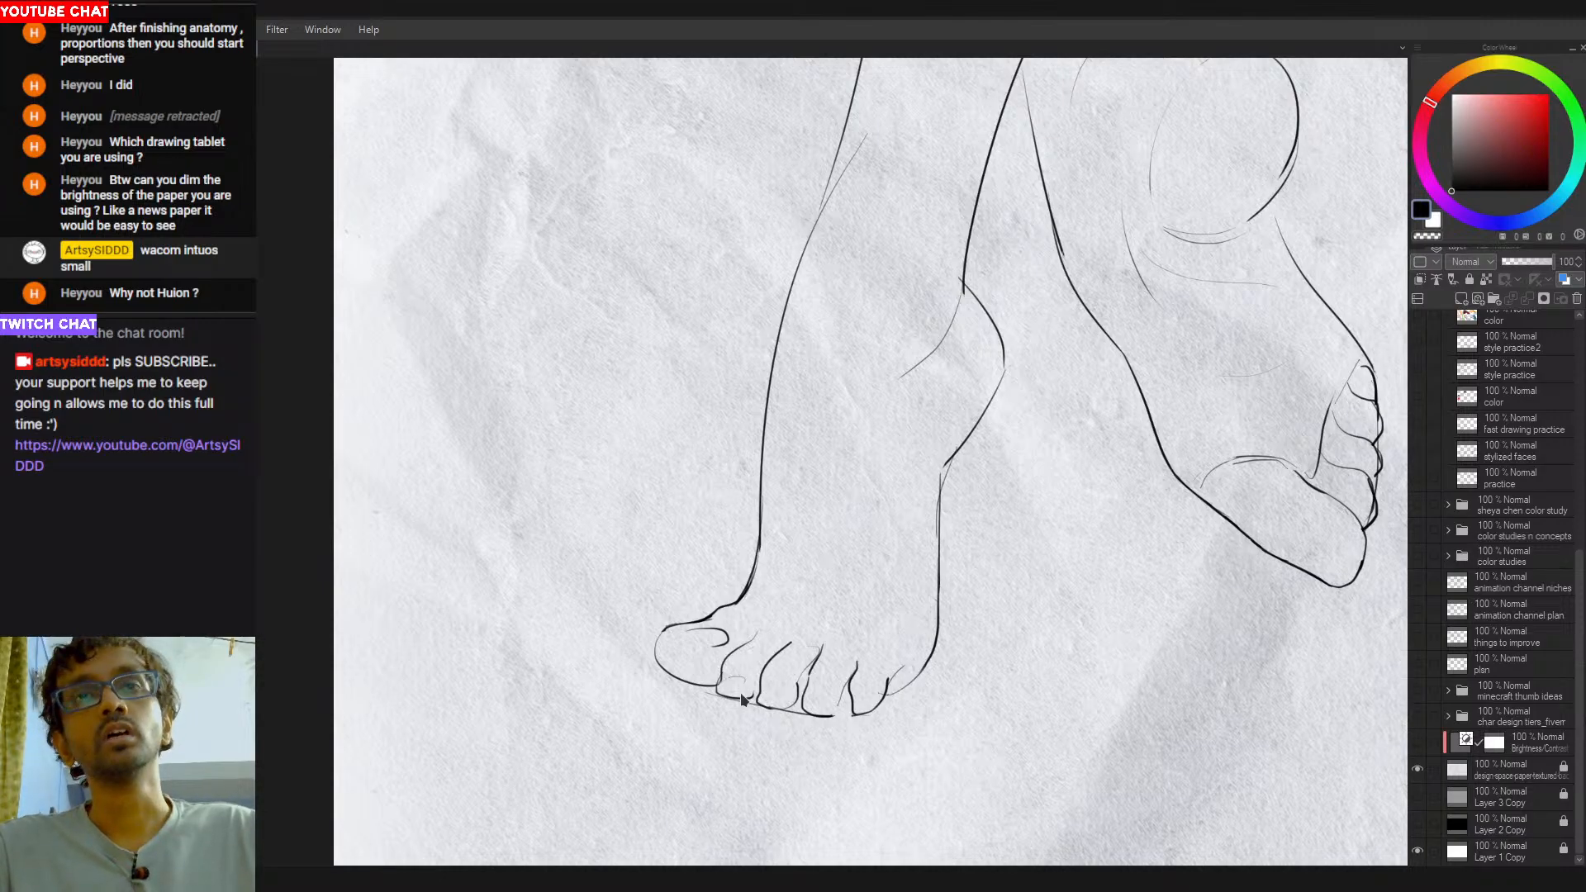
- Sketch small curved toenails on the smaller toes of the first foot
mouse_move(723, 687)
left_mouse_down()
mouse_move(761, 668)
mouse_move(851, 702)
mouse_move(889, 698)
left_mouse_up()
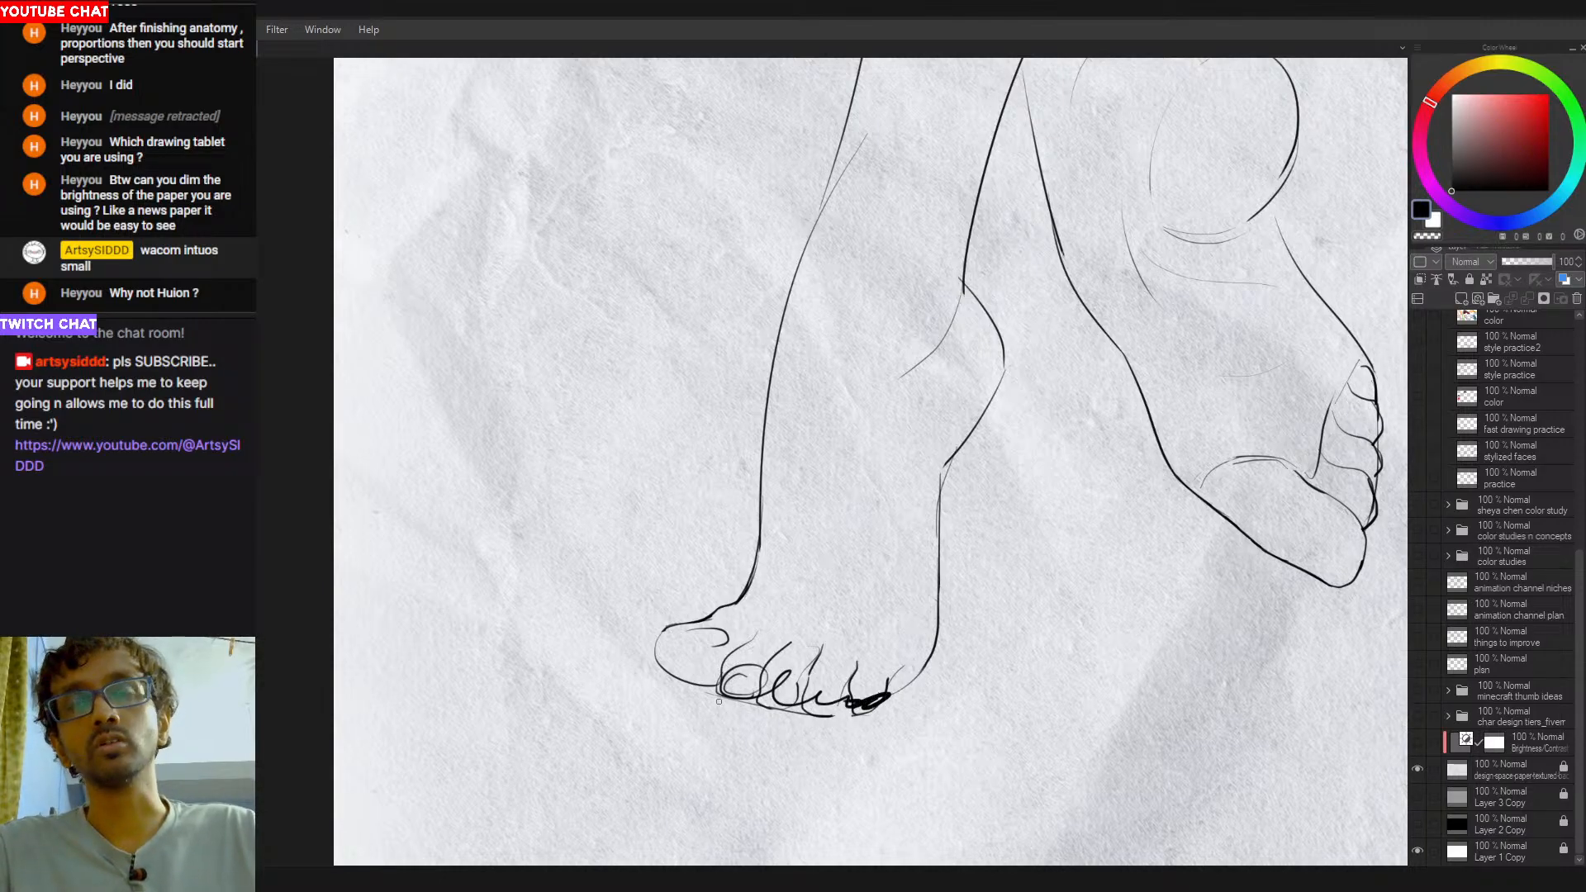
key("ctrl+z")
left_click_drag(727, 680, 787, 694)
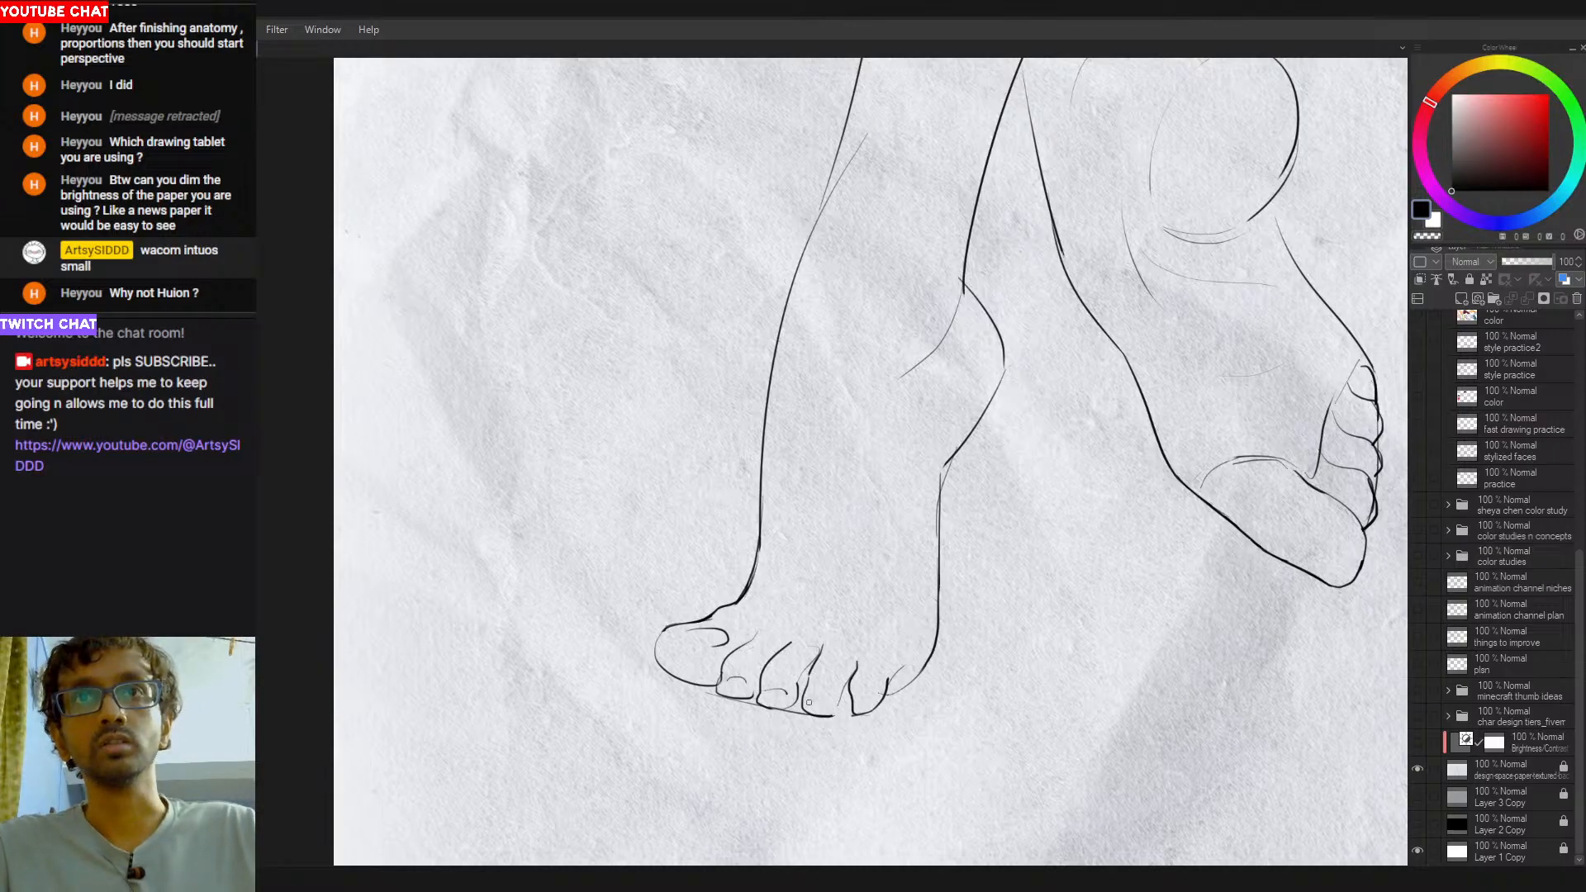
scroll(863, 722, "down", 4)
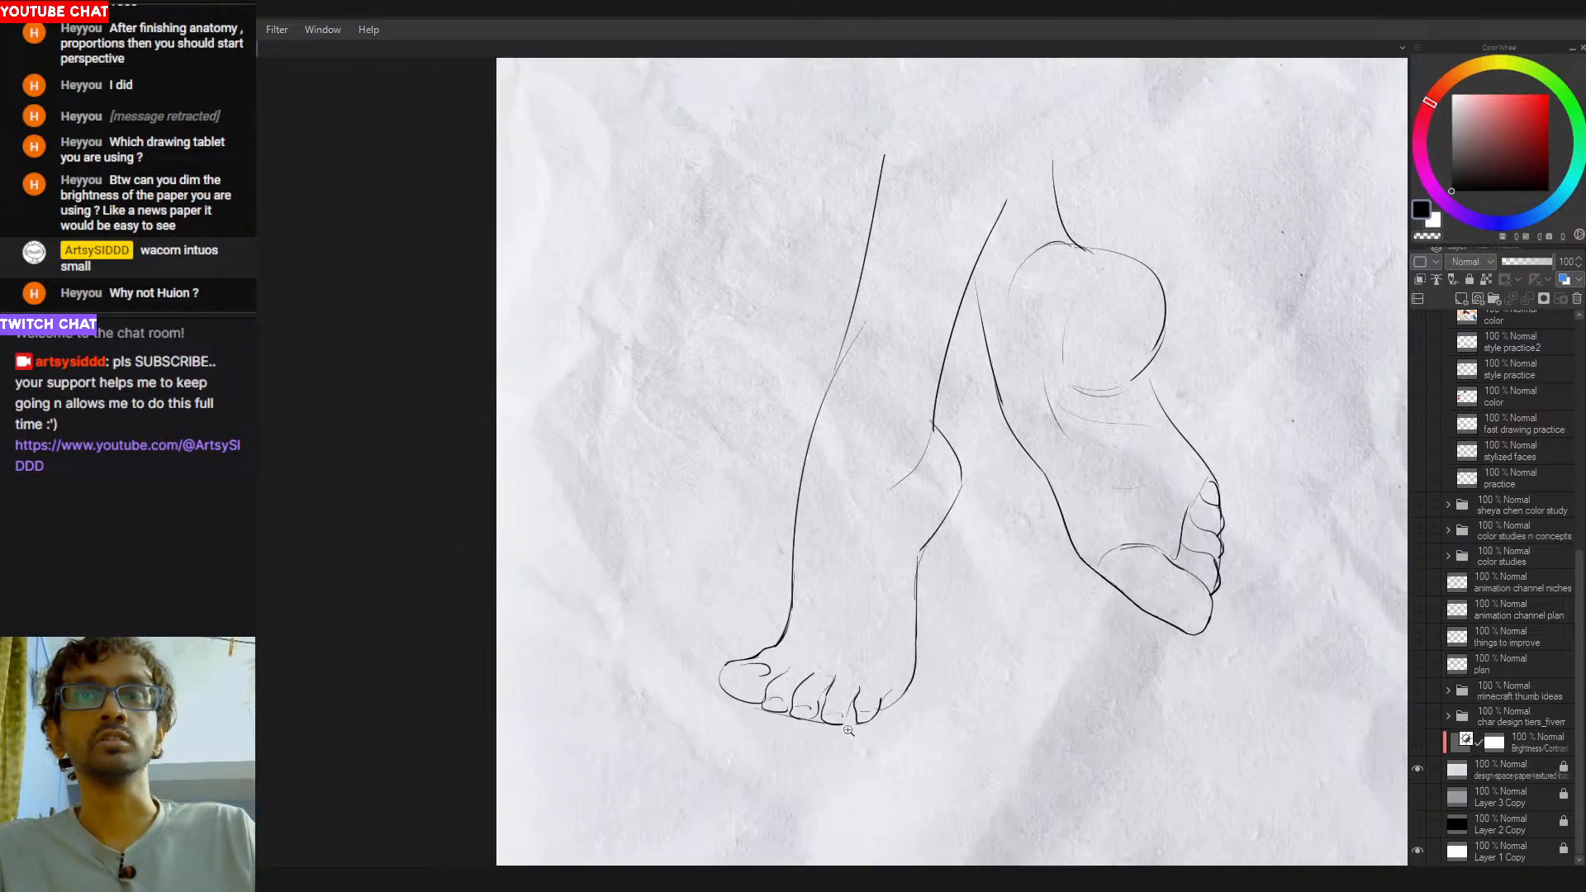
scroll(857, 740, "up", 3)
key("ctrl+z")
left_click_drag(859, 711, 873, 711)
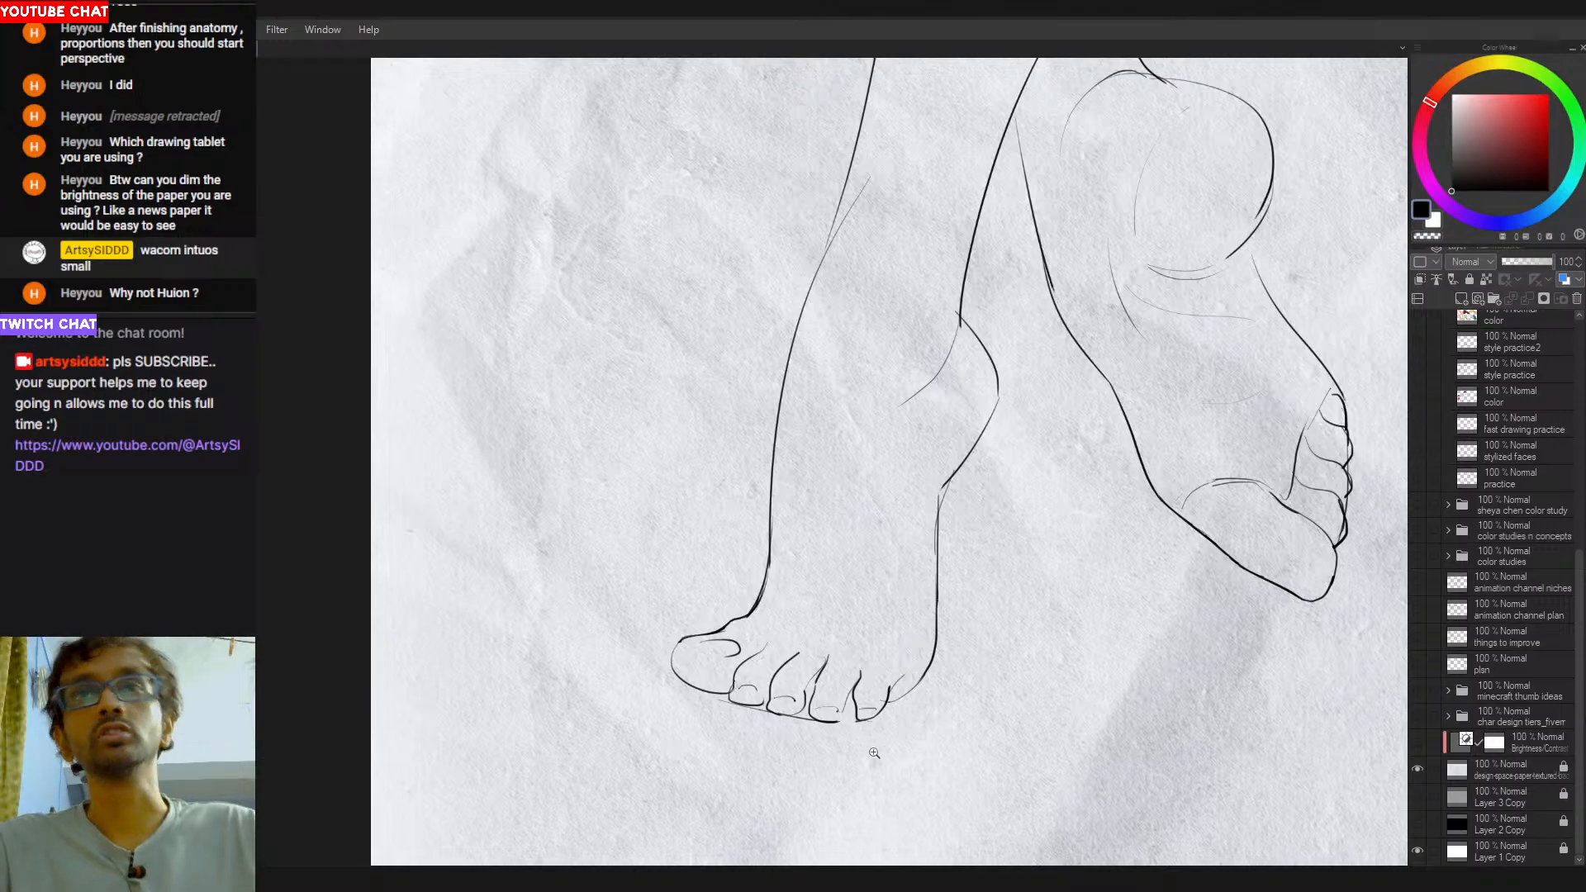
scroll(870, 747, "down", 2)
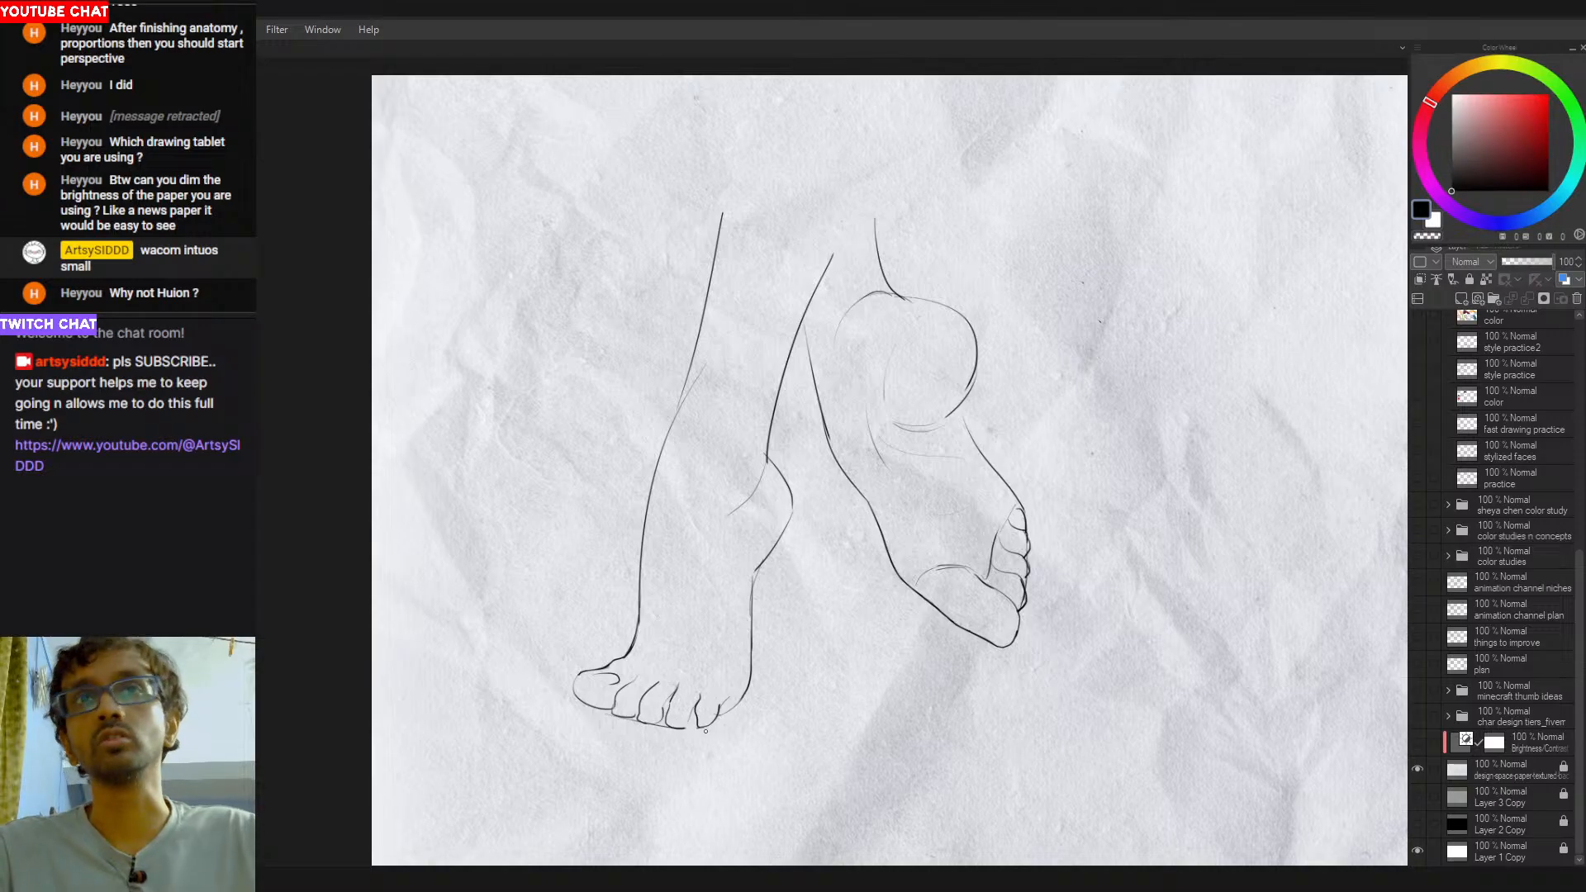
- Redraw the first foot's little toe with a rounded tip and a small notch against the outer edge
scroll(697, 728, "up", 2)
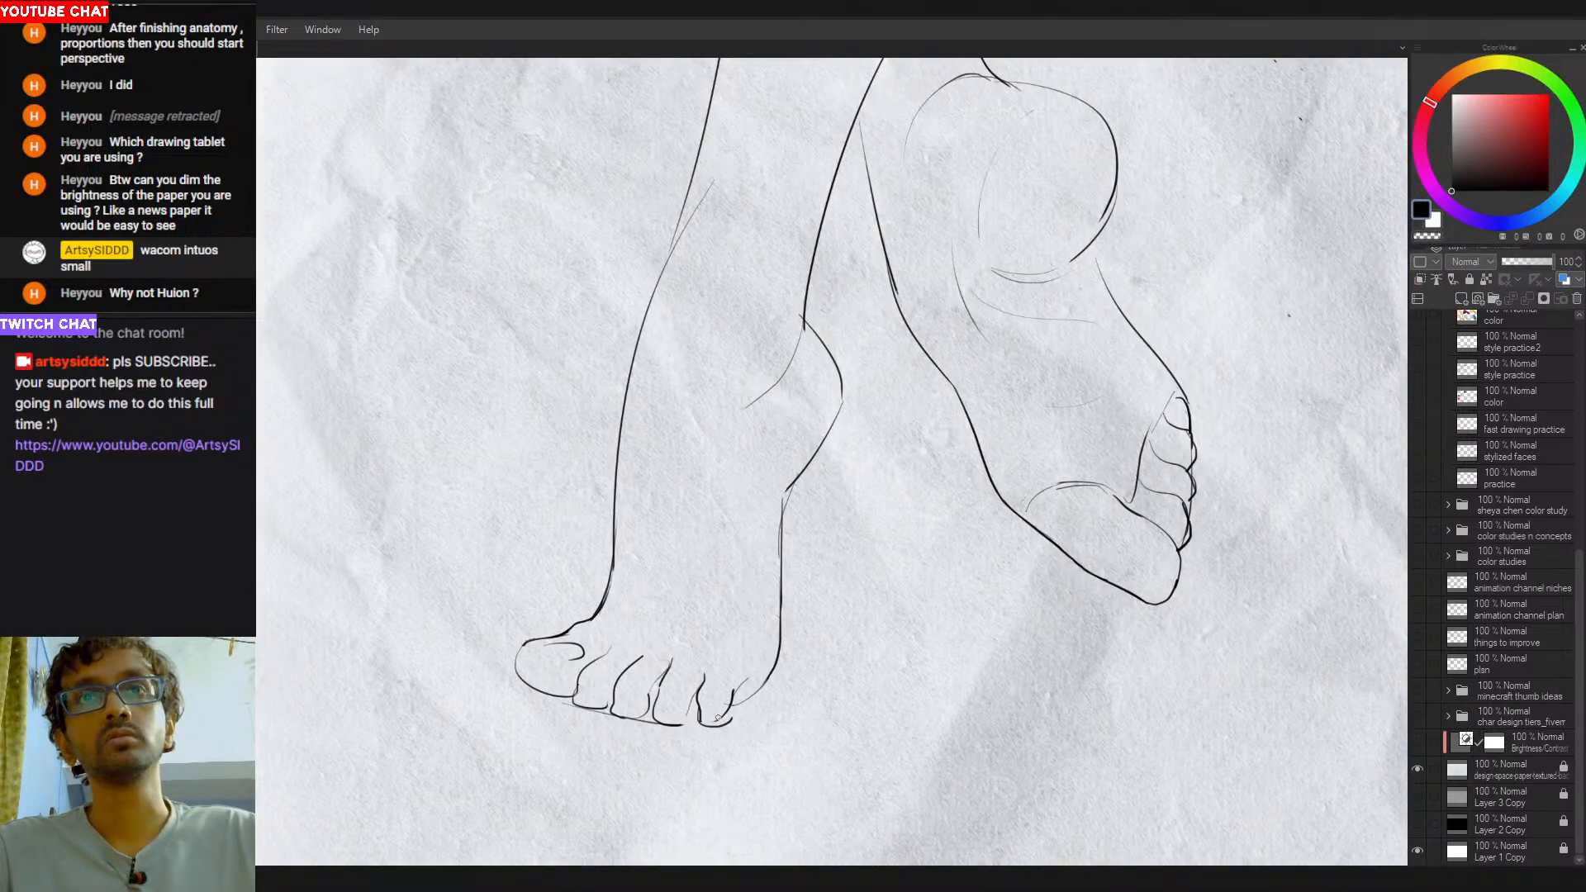
left_click_drag(717, 723, 738, 692)
key("ctrl+z")
key("ctrl+z")
key("ctrl+z")
scroll(743, 689, "down", 1)
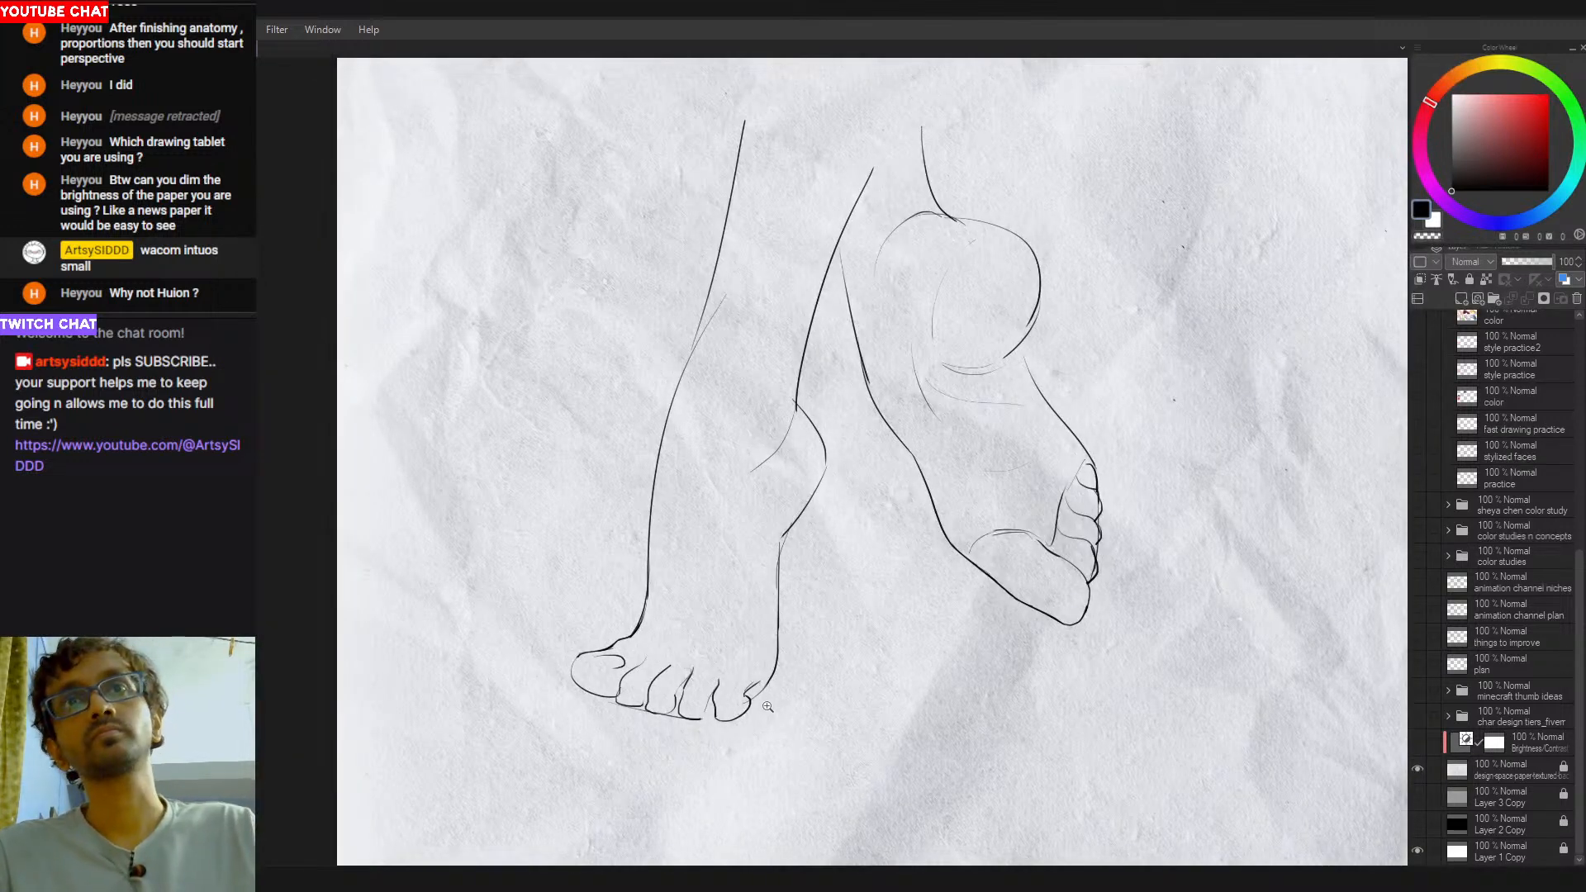
scroll(776, 696, "down", 1)
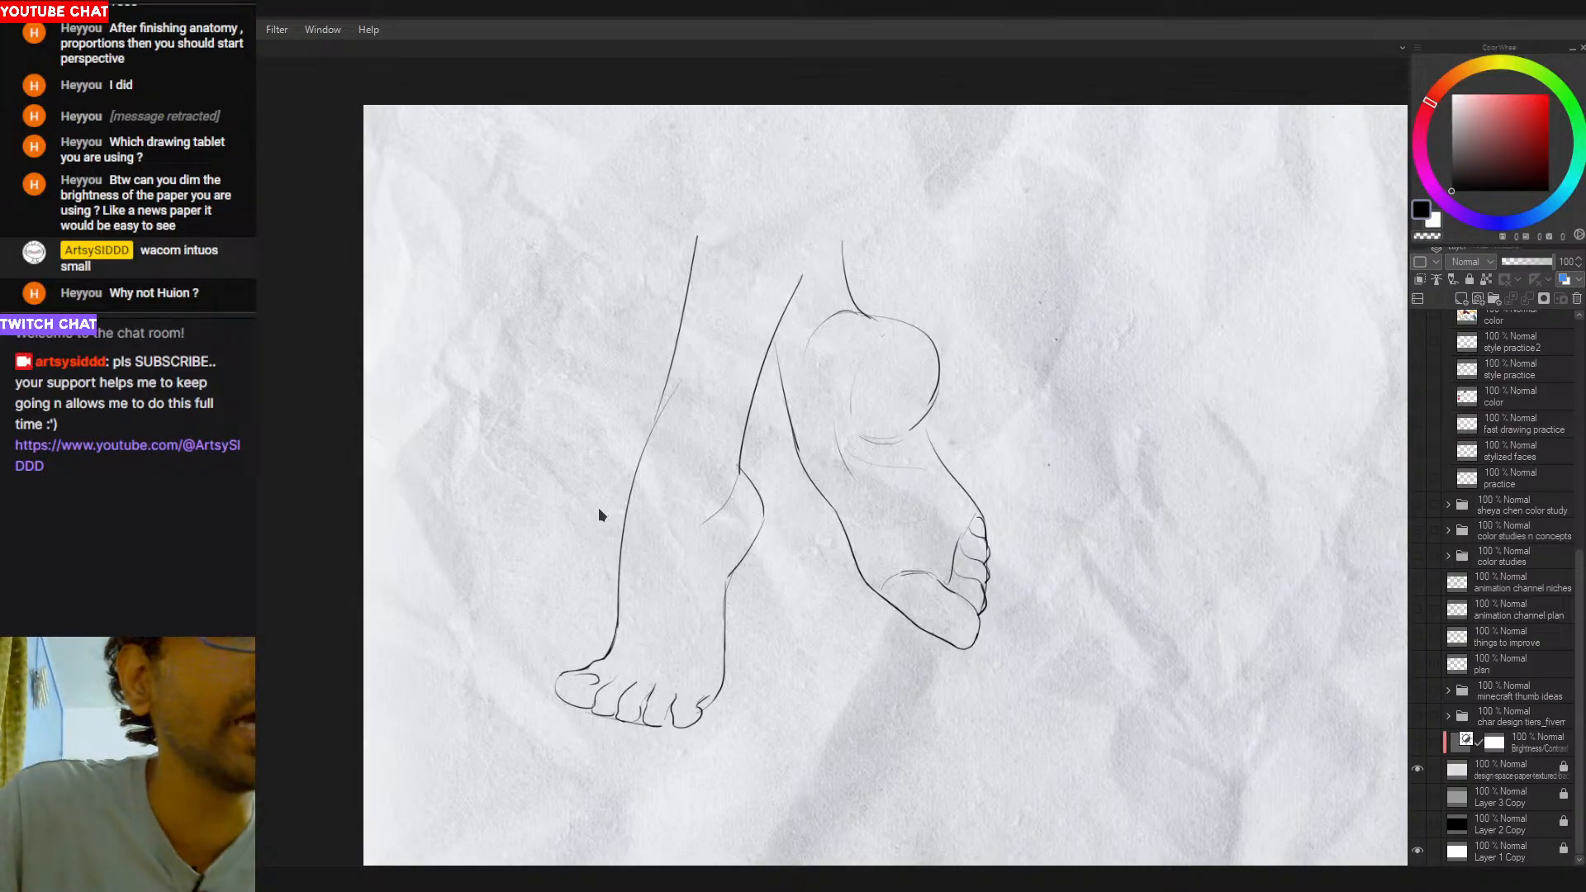
- Rotate the canvas and handwrite "BEAUTIFUL JUICY" along the front of the first leg's shin
scroll(783, 644, "down", 1)
left_click_drag(782, 644, 751, 629)
scroll(782, 644, "down", 1)
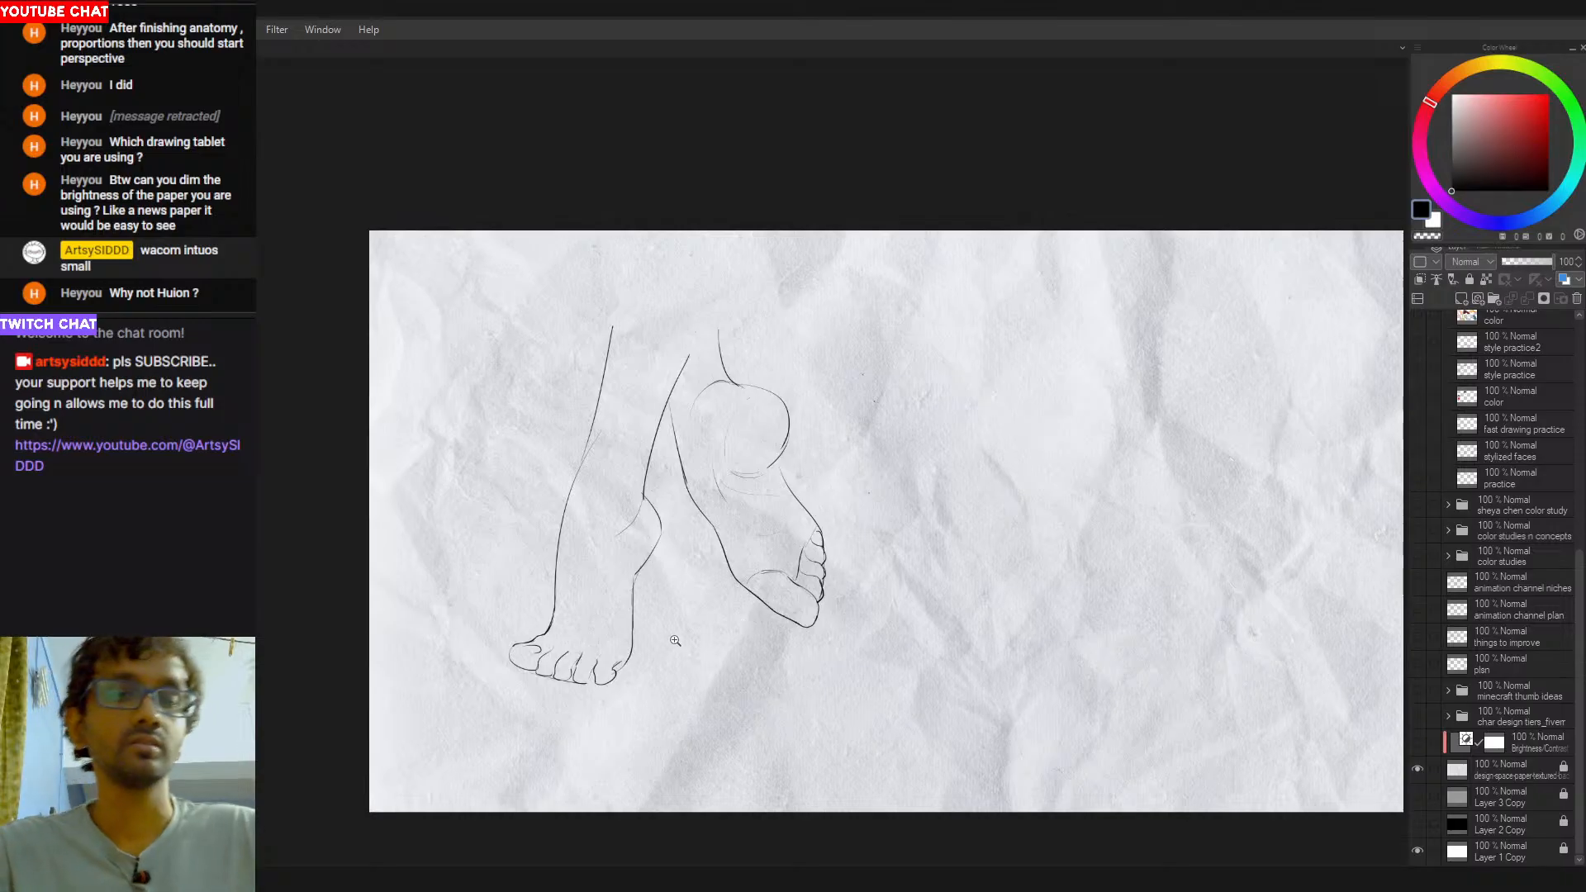
left_click_drag(644, 629, 798, 649)
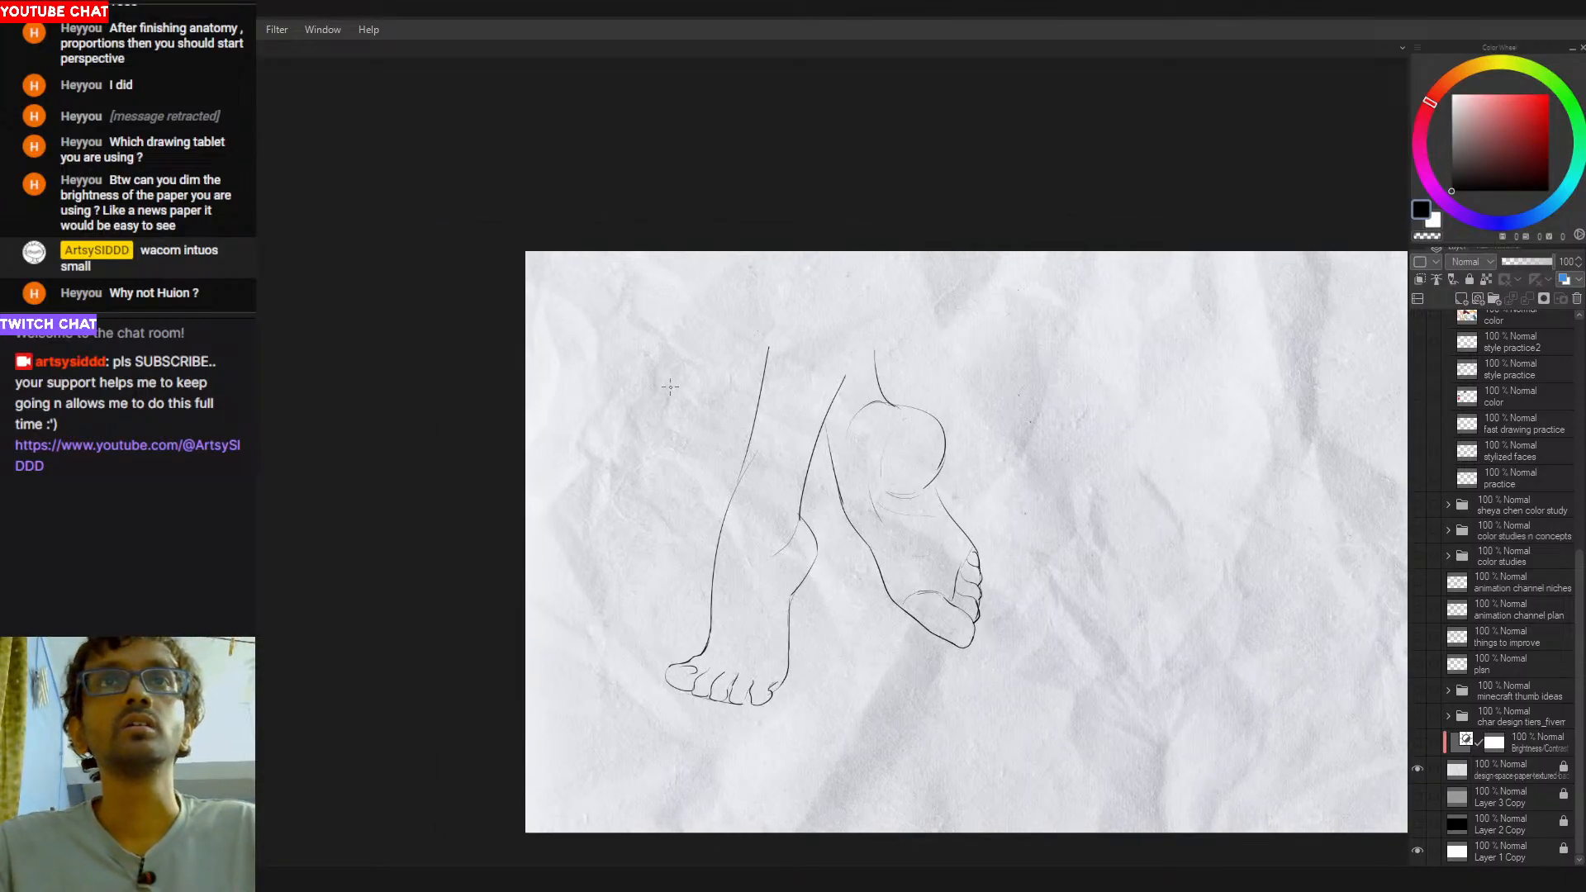
left_click_drag(992, 559, 838, 663)
scroll(634, 417, "up", 2)
mouse_move(631, 476)
left_mouse_down()
mouse_move(688, 449)
mouse_move(799, 407)
left_mouse_up()
key("ctrl+z")
key("ctrl+z")
- Complete the handwritten caption along the shin with the word "FEET"
mouse_move(807, 392)
left_mouse_down()
mouse_move(812, 406)
mouse_move(854, 374)
left_mouse_up()
left_click_drag(847, 383, 836, 396)
key("ctrl+z")
key("ctrl+z")
key("ctrl+z")
key("ctrl+z")
left_click_drag(831, 379, 845, 381)
mouse_move(847, 373)
left_mouse_down()
mouse_move(852, 385)
mouse_move(857, 370)
left_mouse_up()
left_click_drag(852, 385, 860, 381)
left_click_drag(862, 370, 872, 368)
left_click_drag(864, 376, 871, 374)
left_click_drag(866, 381, 874, 377)
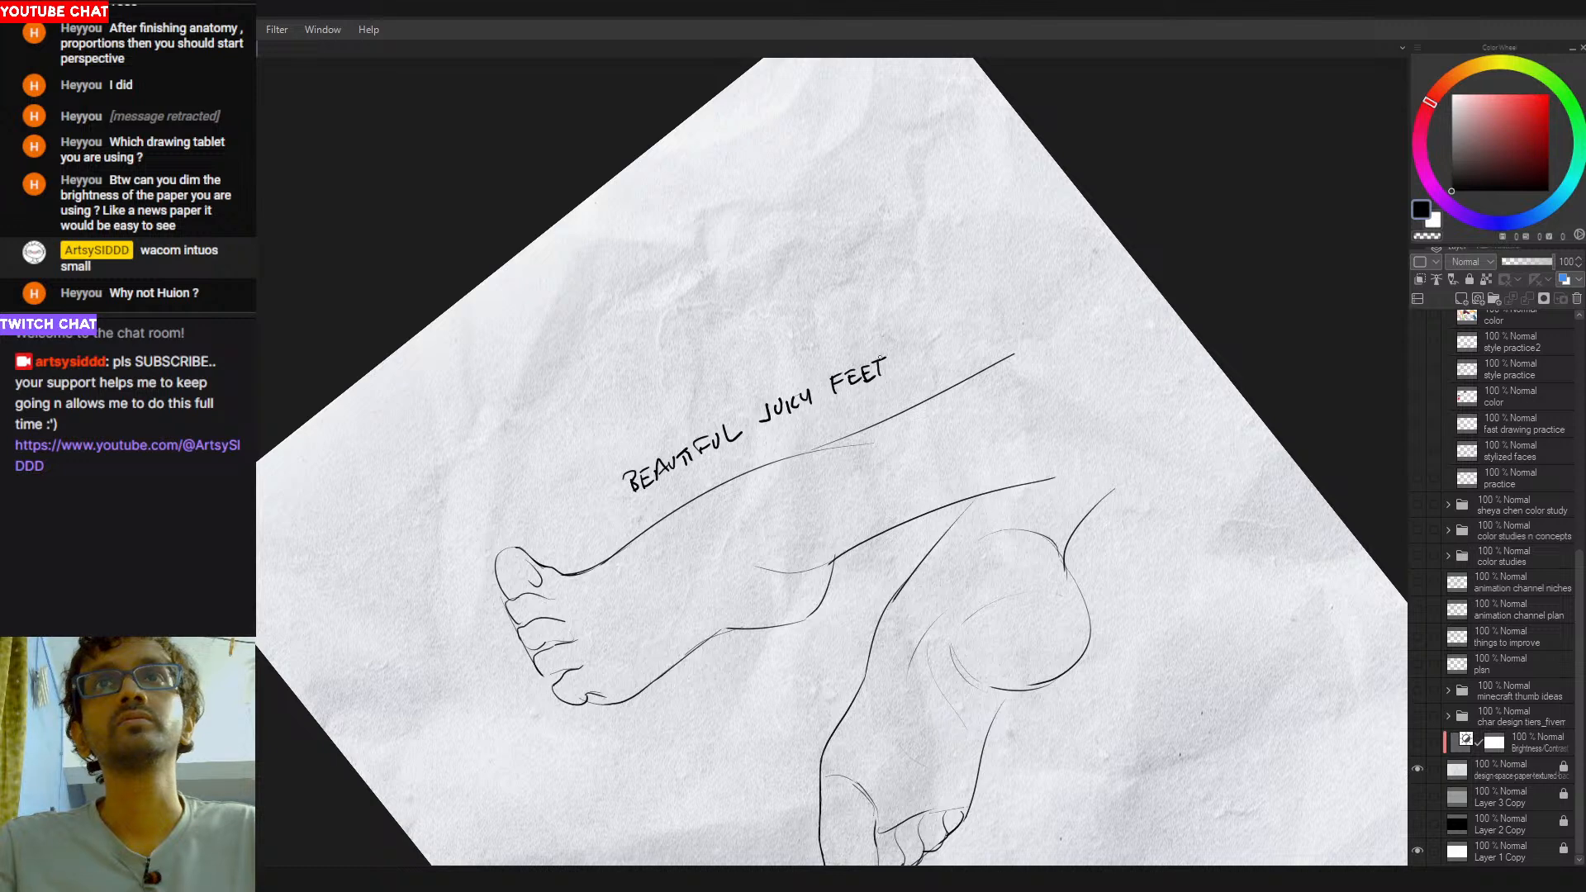
- Straighten the canvas, select the legs with their caption and move them closer to the page's left edge
left_click_drag(1032, 553, 933, 363)
left_click_drag(912, 388, 835, 397)
left_click_drag(1131, 395, 926, 424)
key("m")
left_click_drag(799, 152, 983, 241)
key("ctrl+t")
left_click_drag(862, 559, 760, 554)
key("Return")
key("ctrl+d")
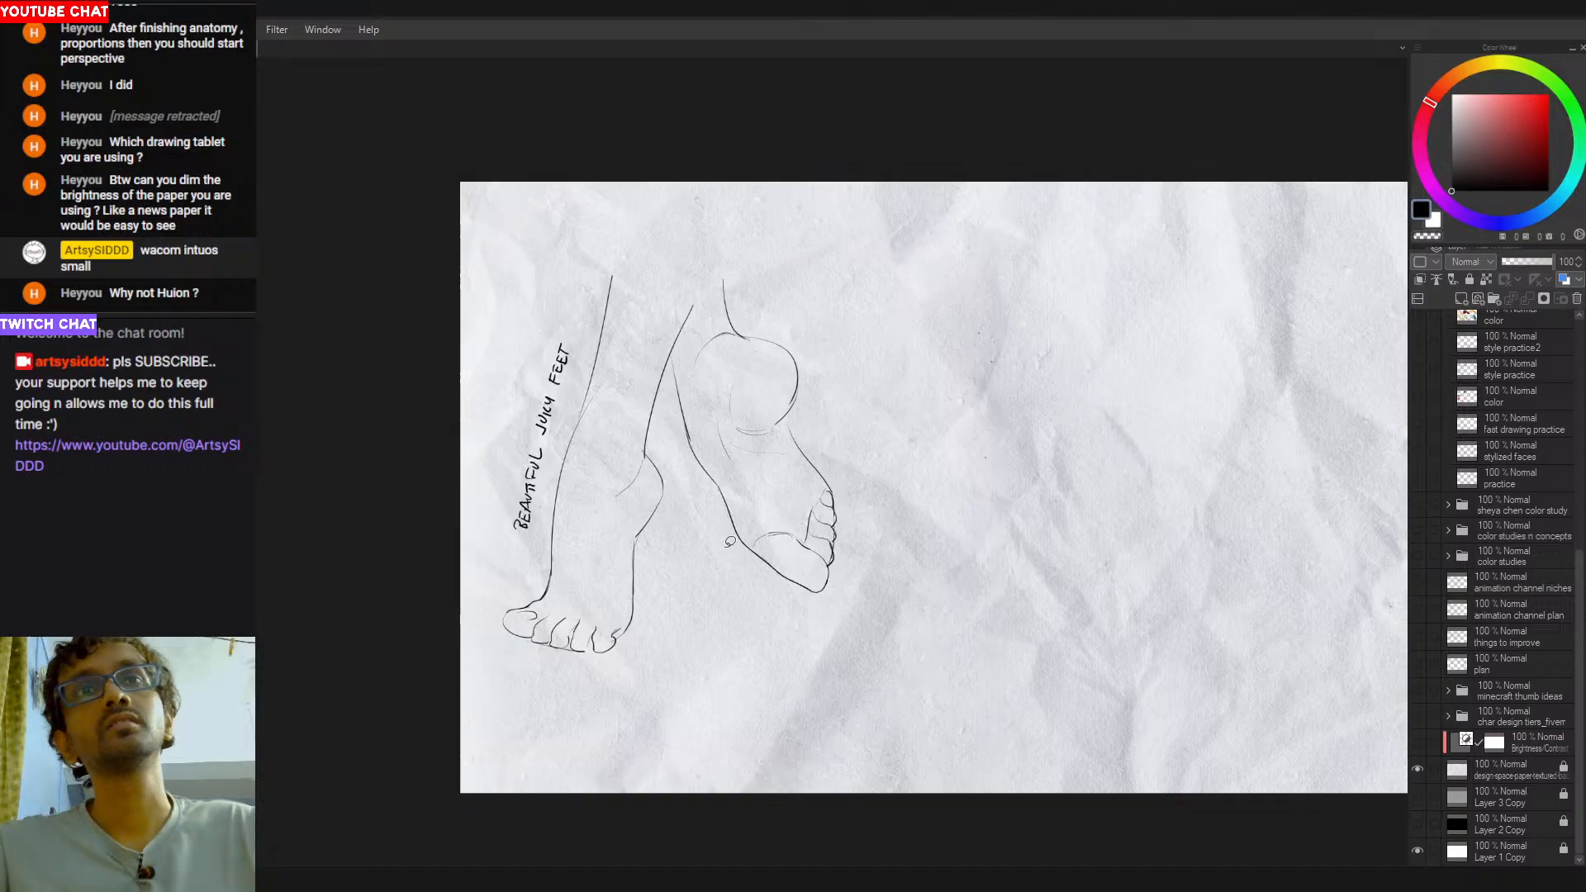
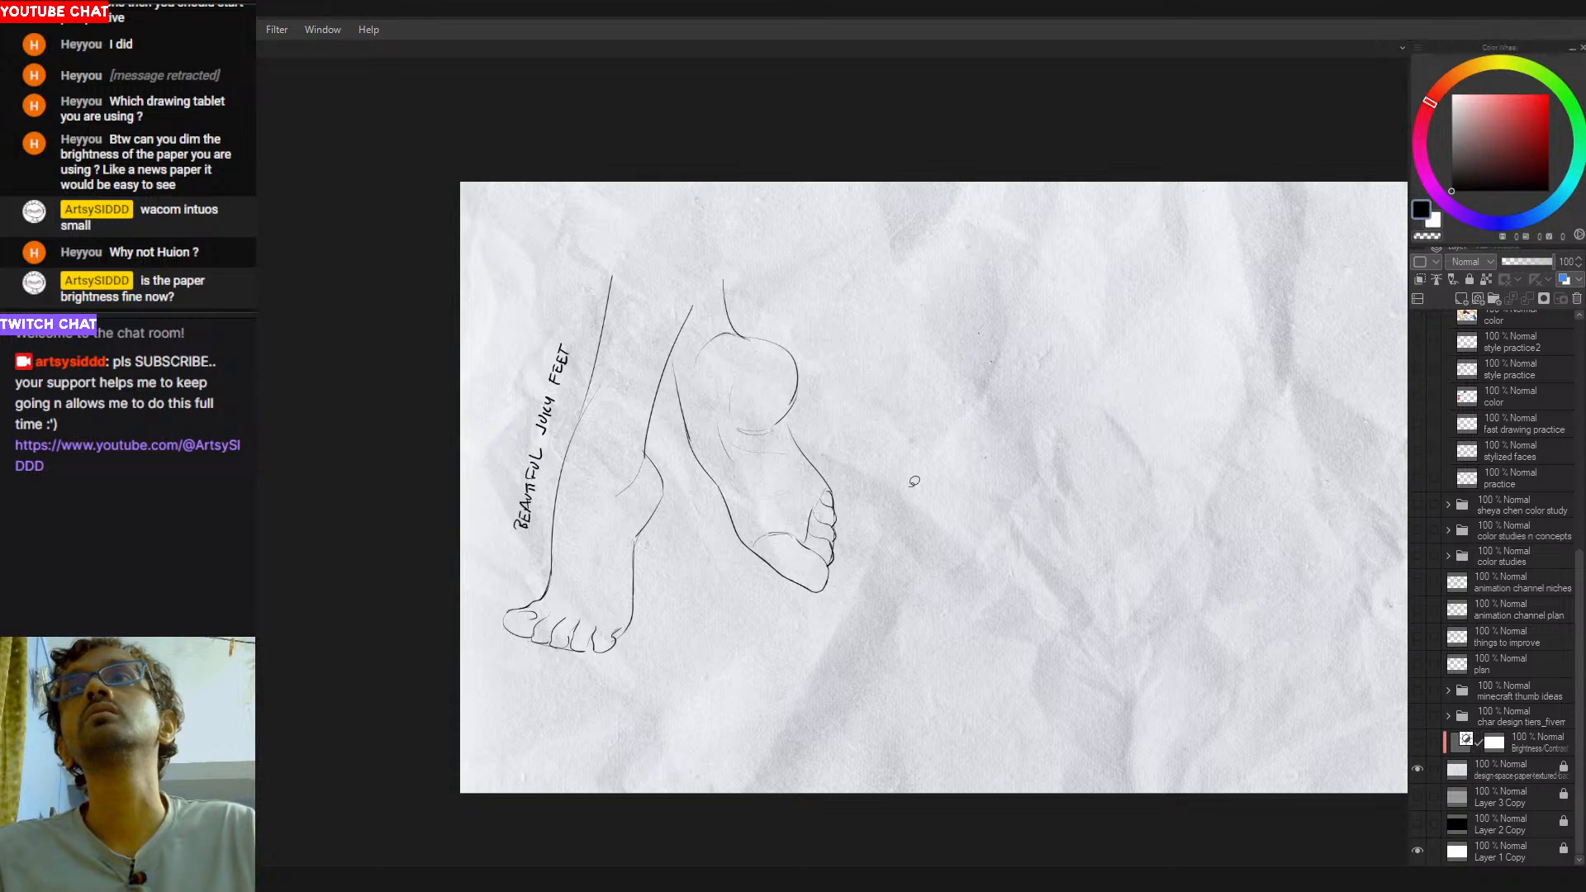
- Redraw the curved line across the ball of the raised foot so it meets the base of the big toe
left_click_drag(788, 614, 721, 630)
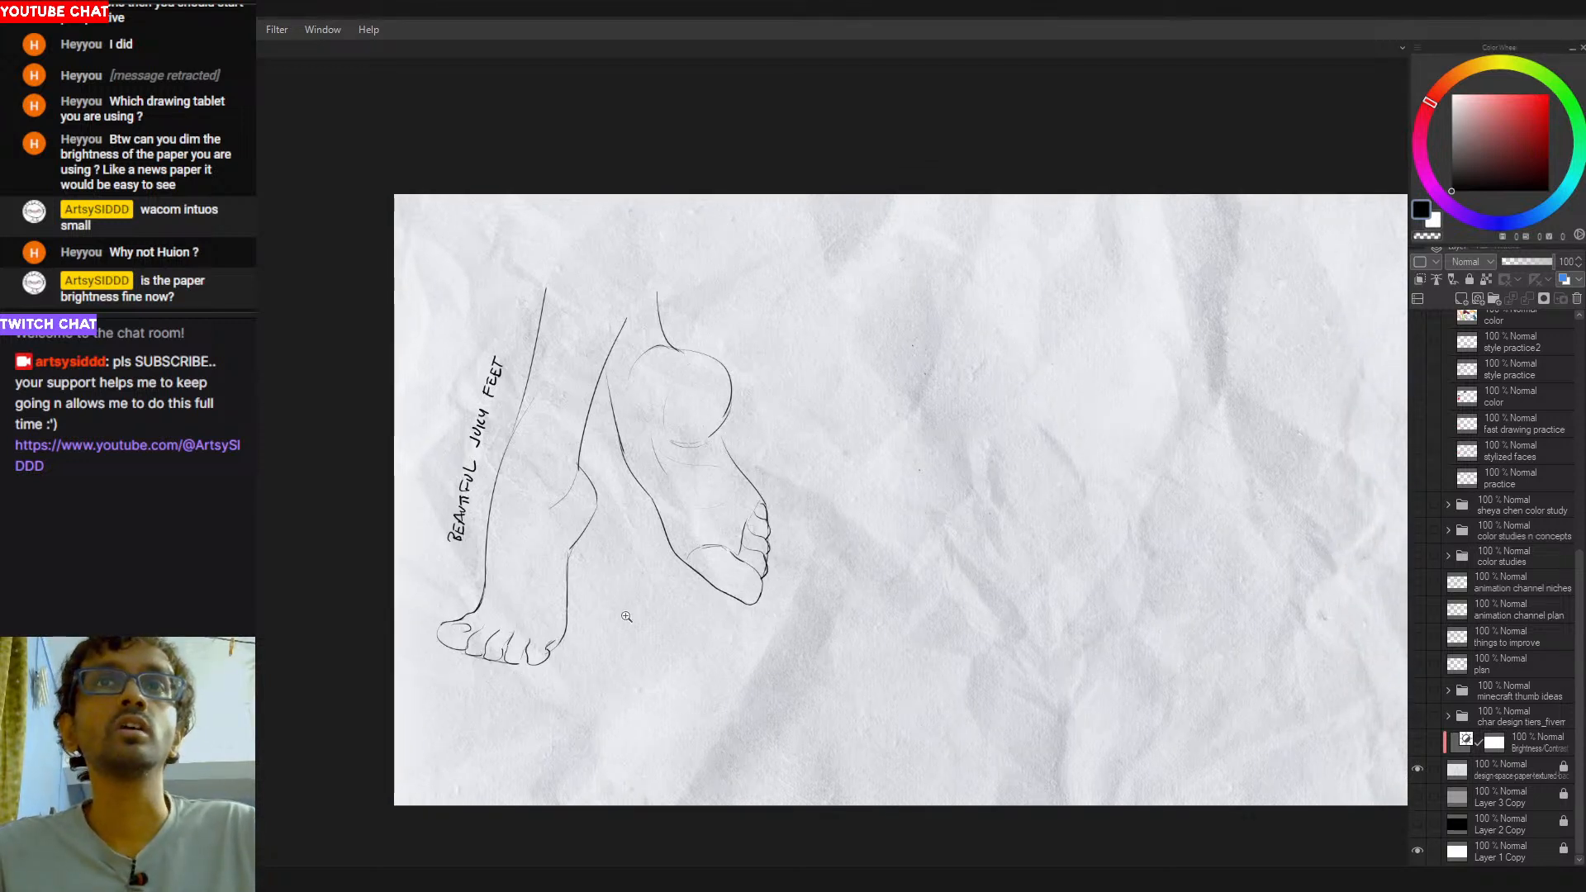
scroll(617, 636, "up", 1)
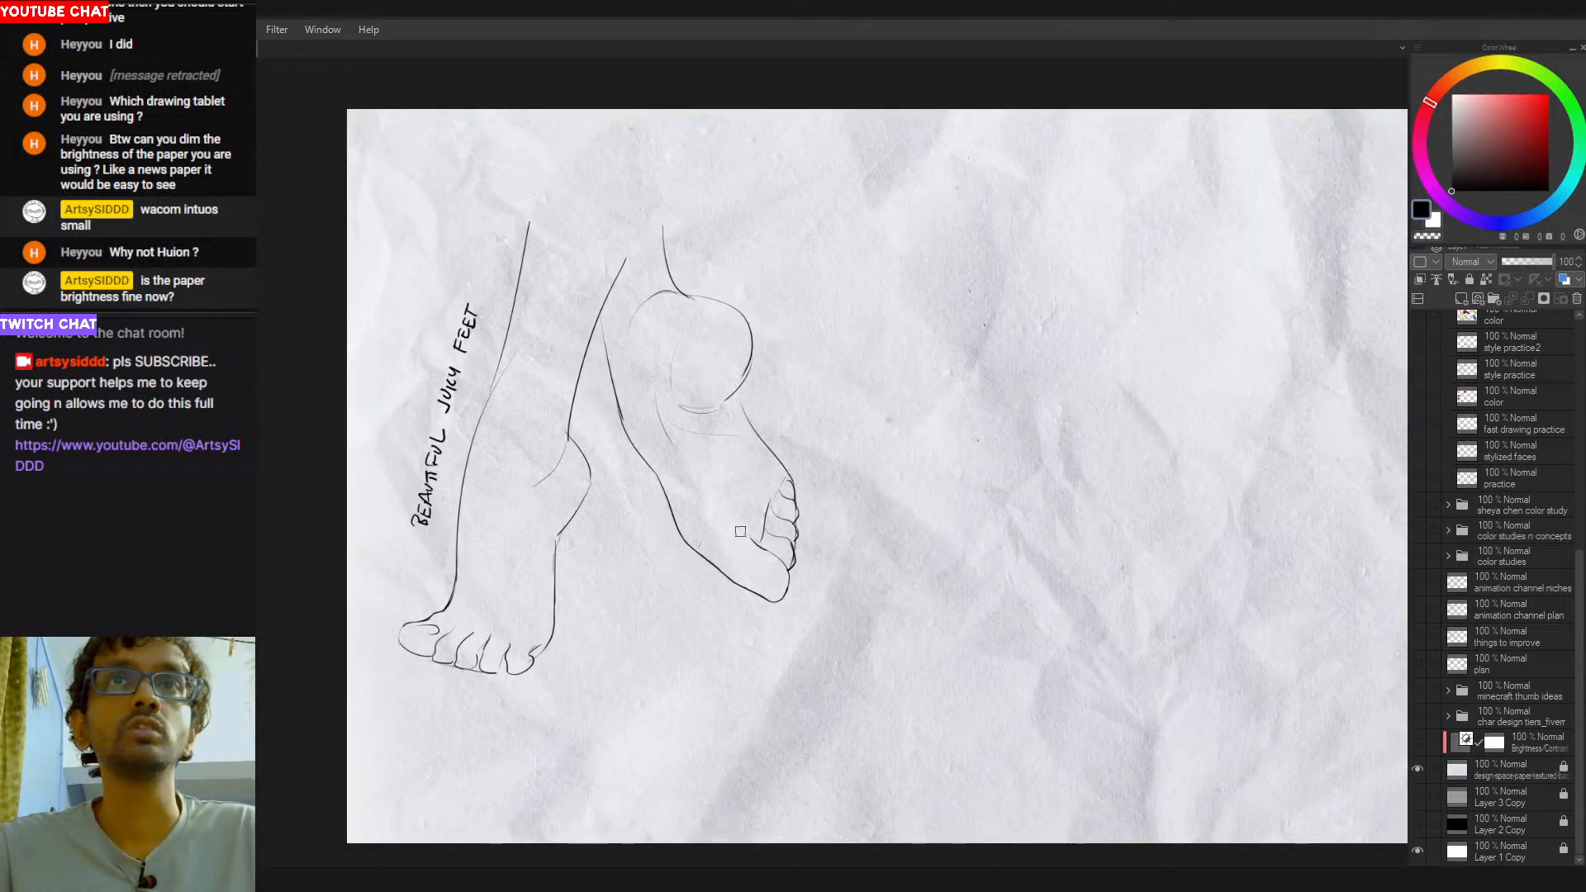
left_click_drag(739, 533, 706, 555)
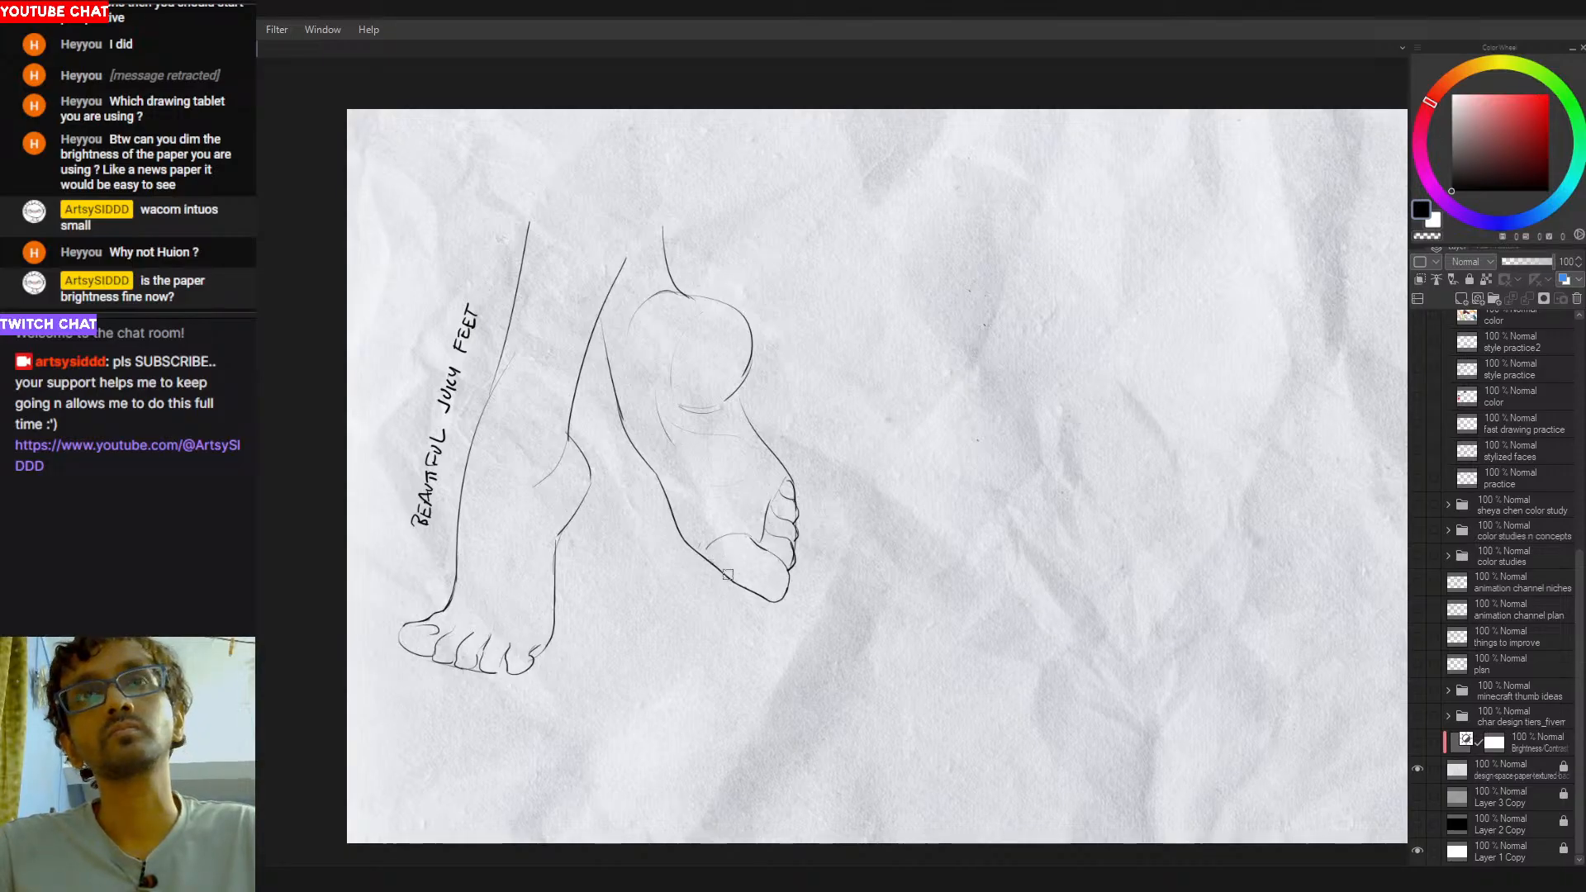
key("ctrl+z")
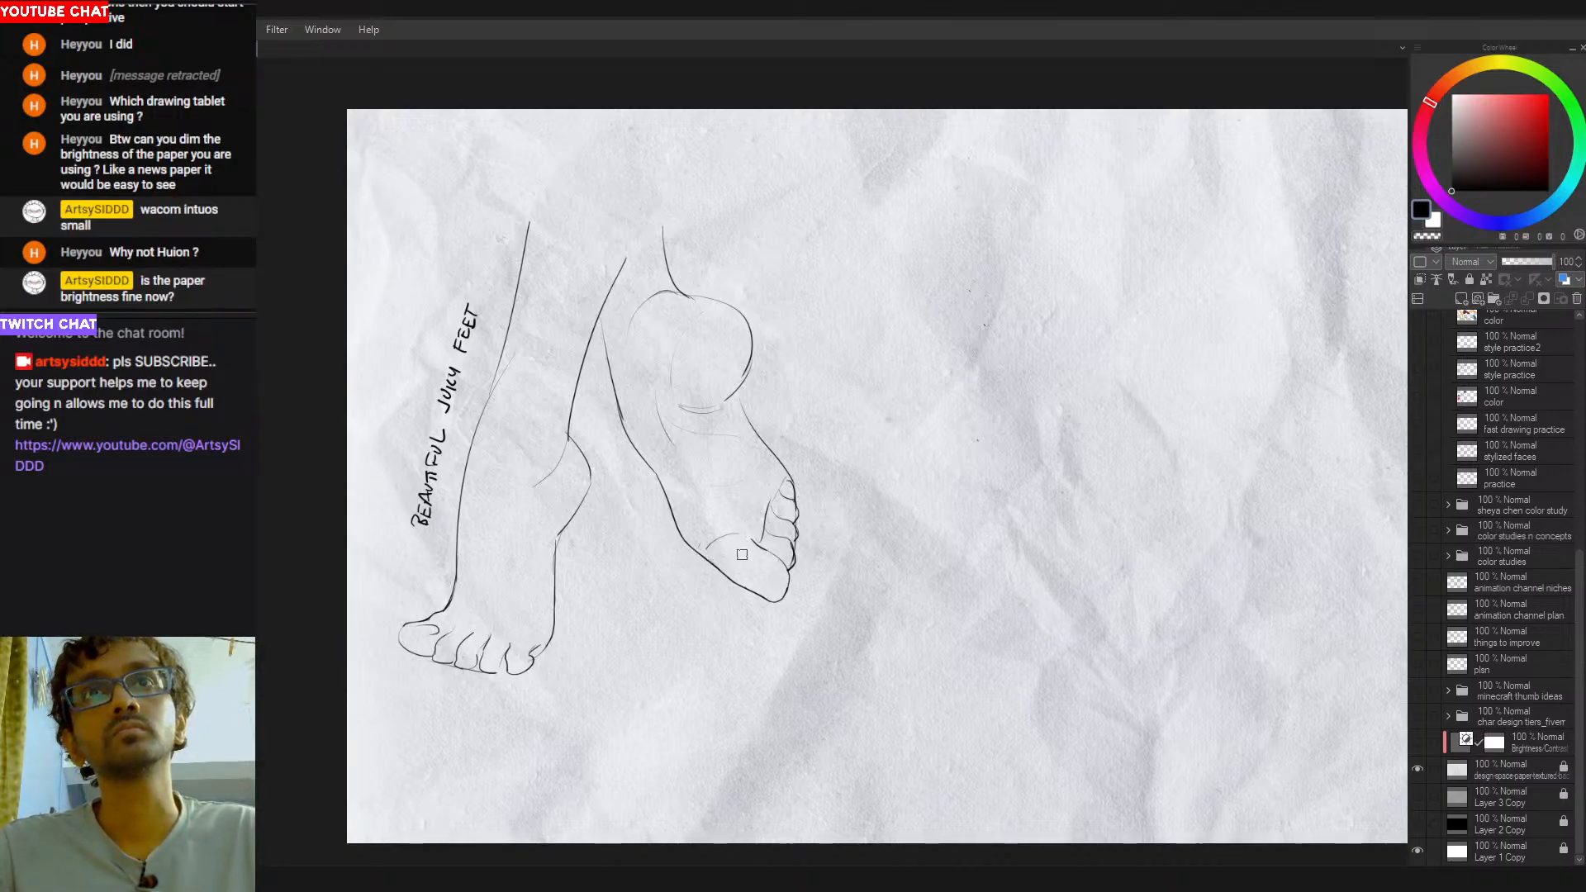
left_click_drag(863, 569, 771, 561)
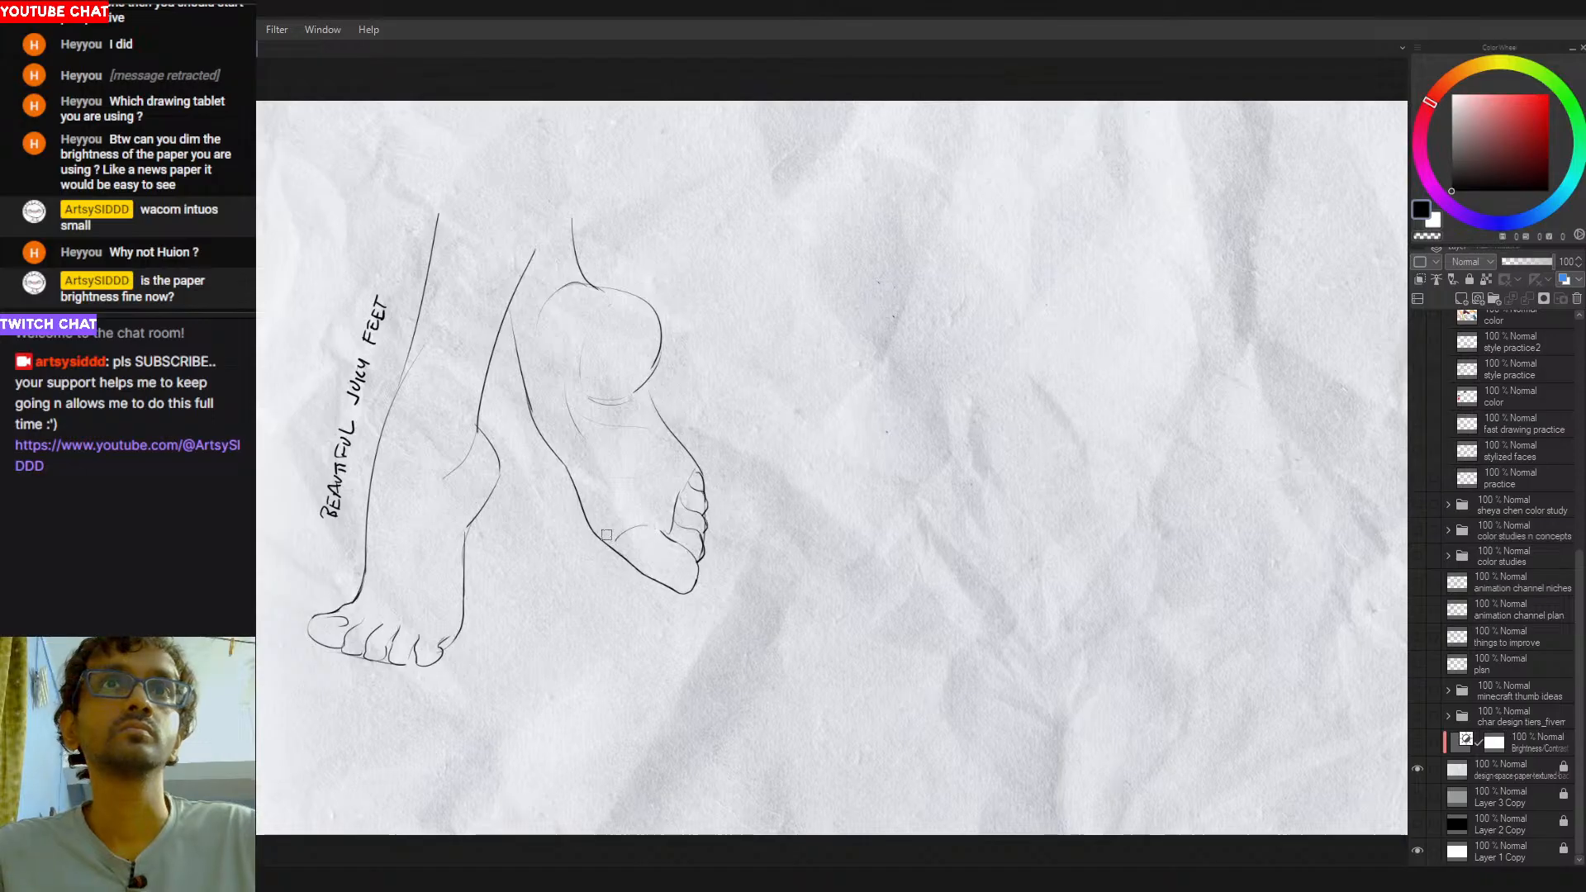
left_click(618, 522)
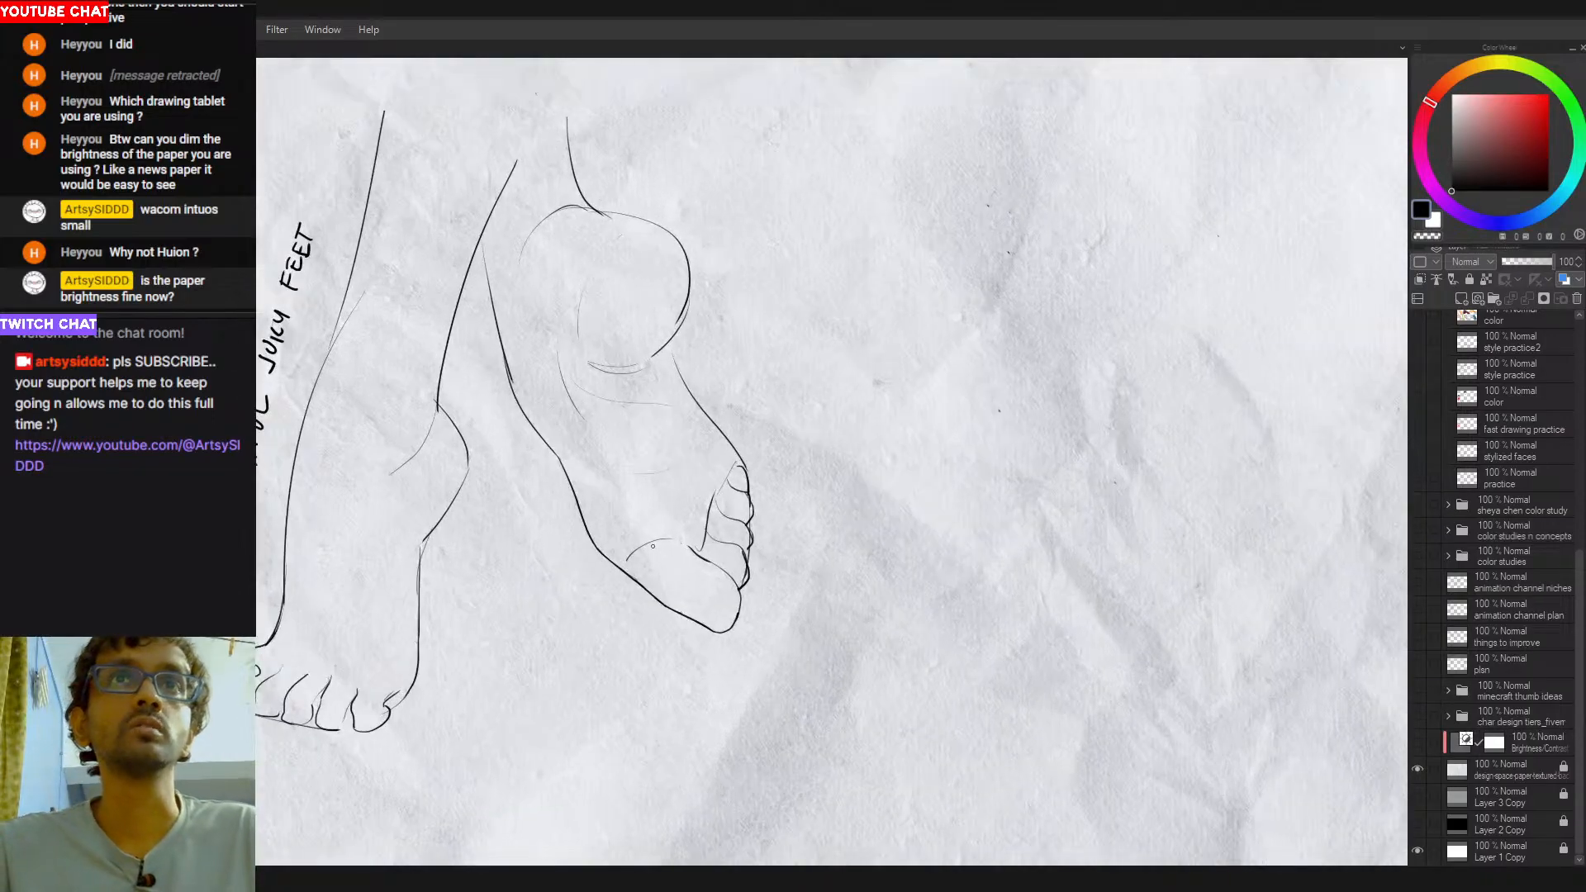
key("ctrl+z")
left_click_drag(629, 566, 674, 539)
key("ctrl+z")
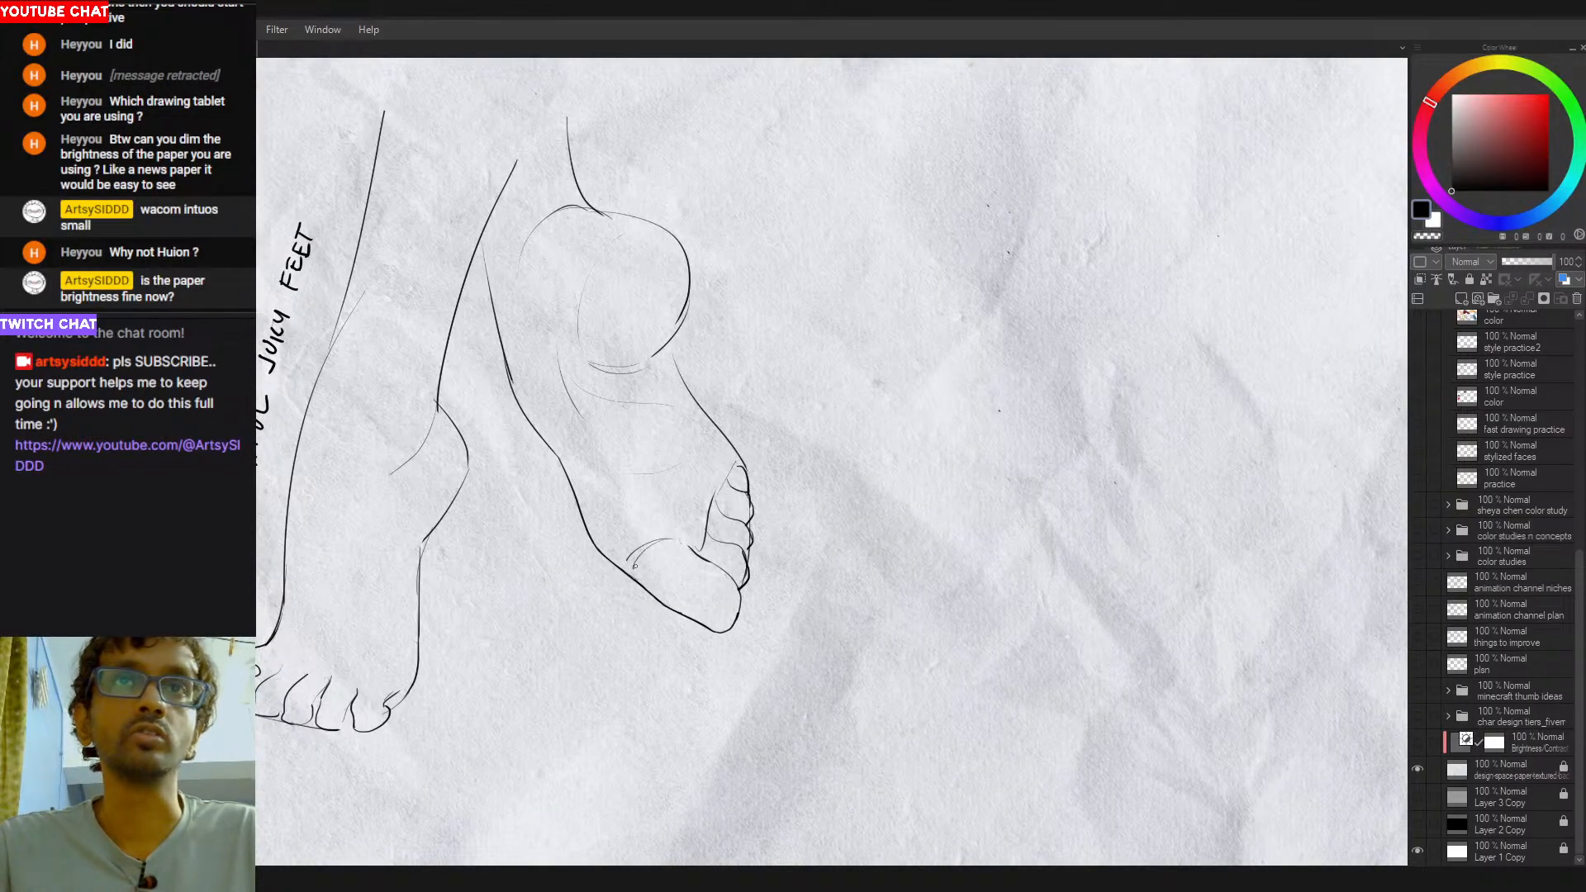
left_click_drag(709, 594, 652, 598)
left_click_drag(766, 645, 716, 653)
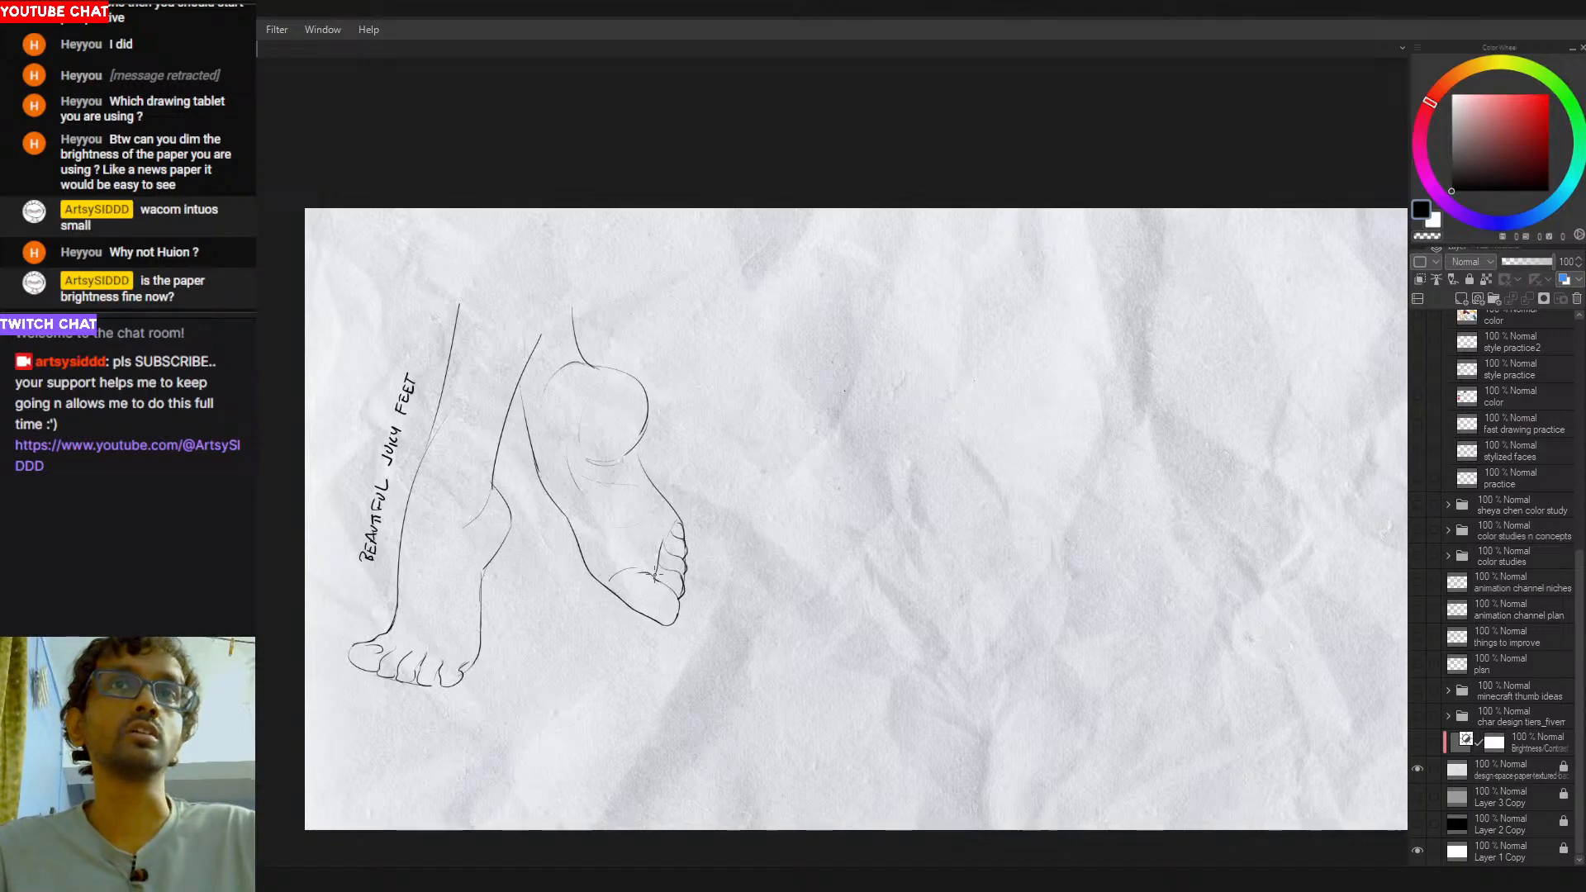
- Darken the gap beside the raised foot's big toe and join the heel curve to the foot's outer edge
scroll(653, 576, "up", 2)
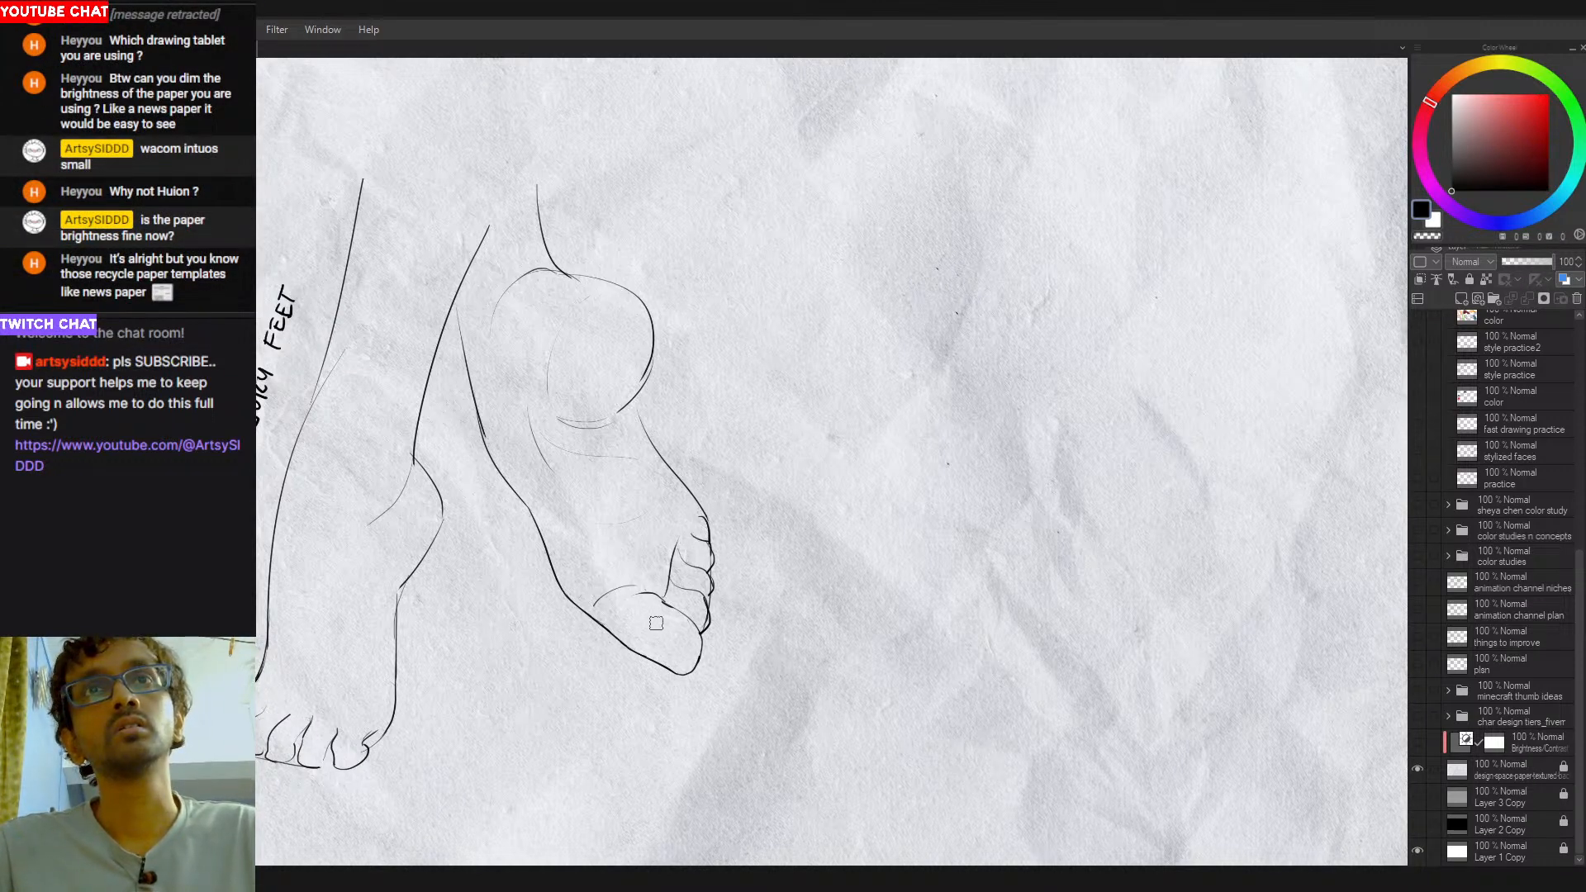
scroll(699, 583, "down", 3)
left_click_drag(706, 565, 748, 573)
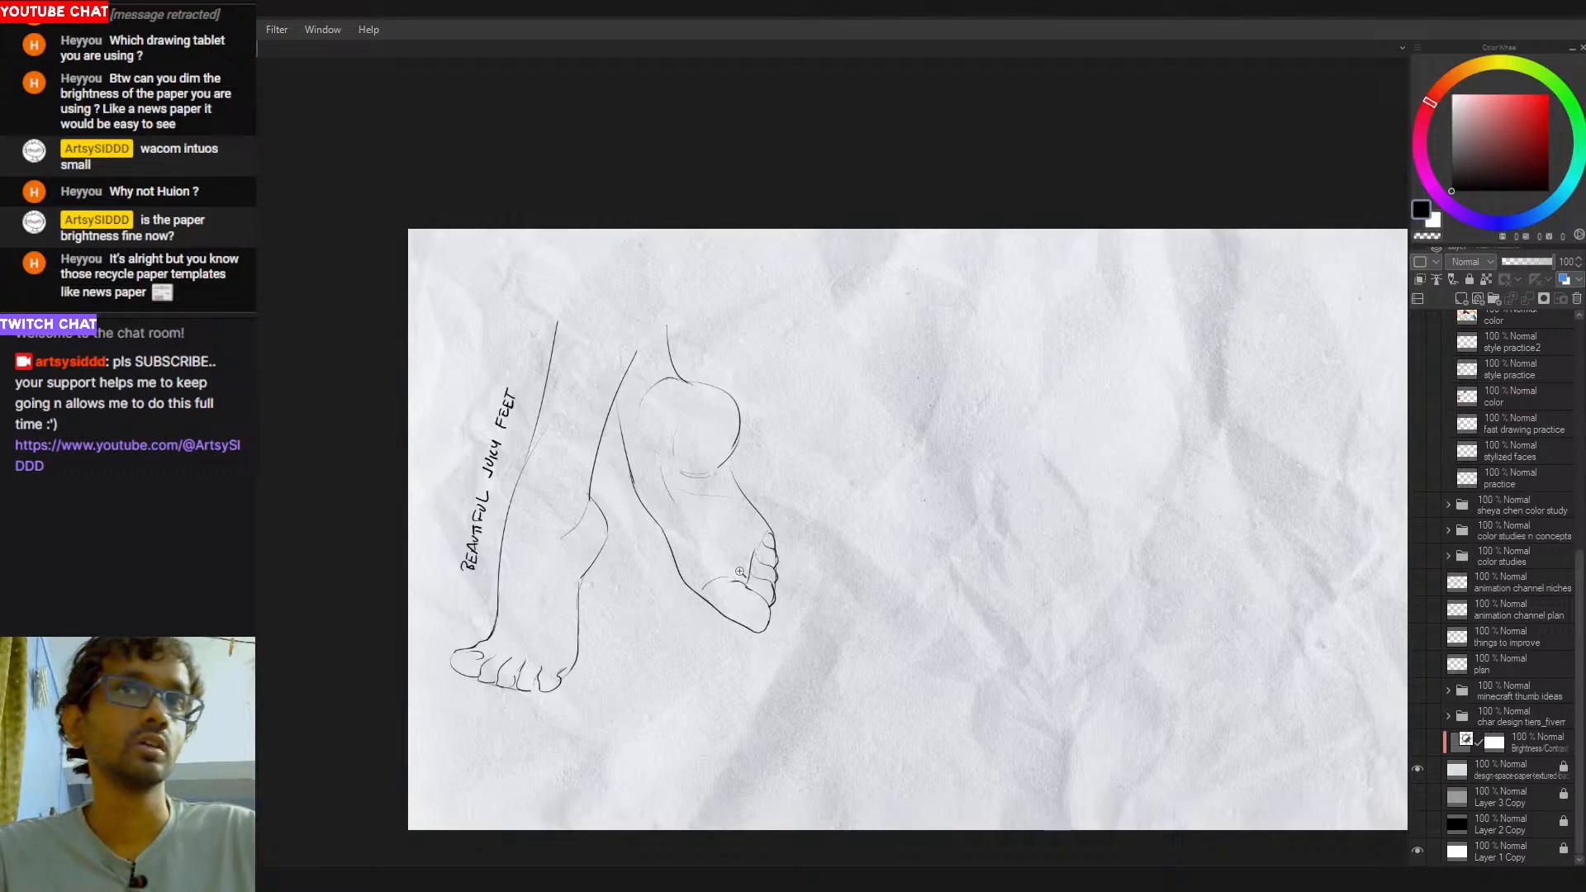
scroll(738, 531, "up", 3)
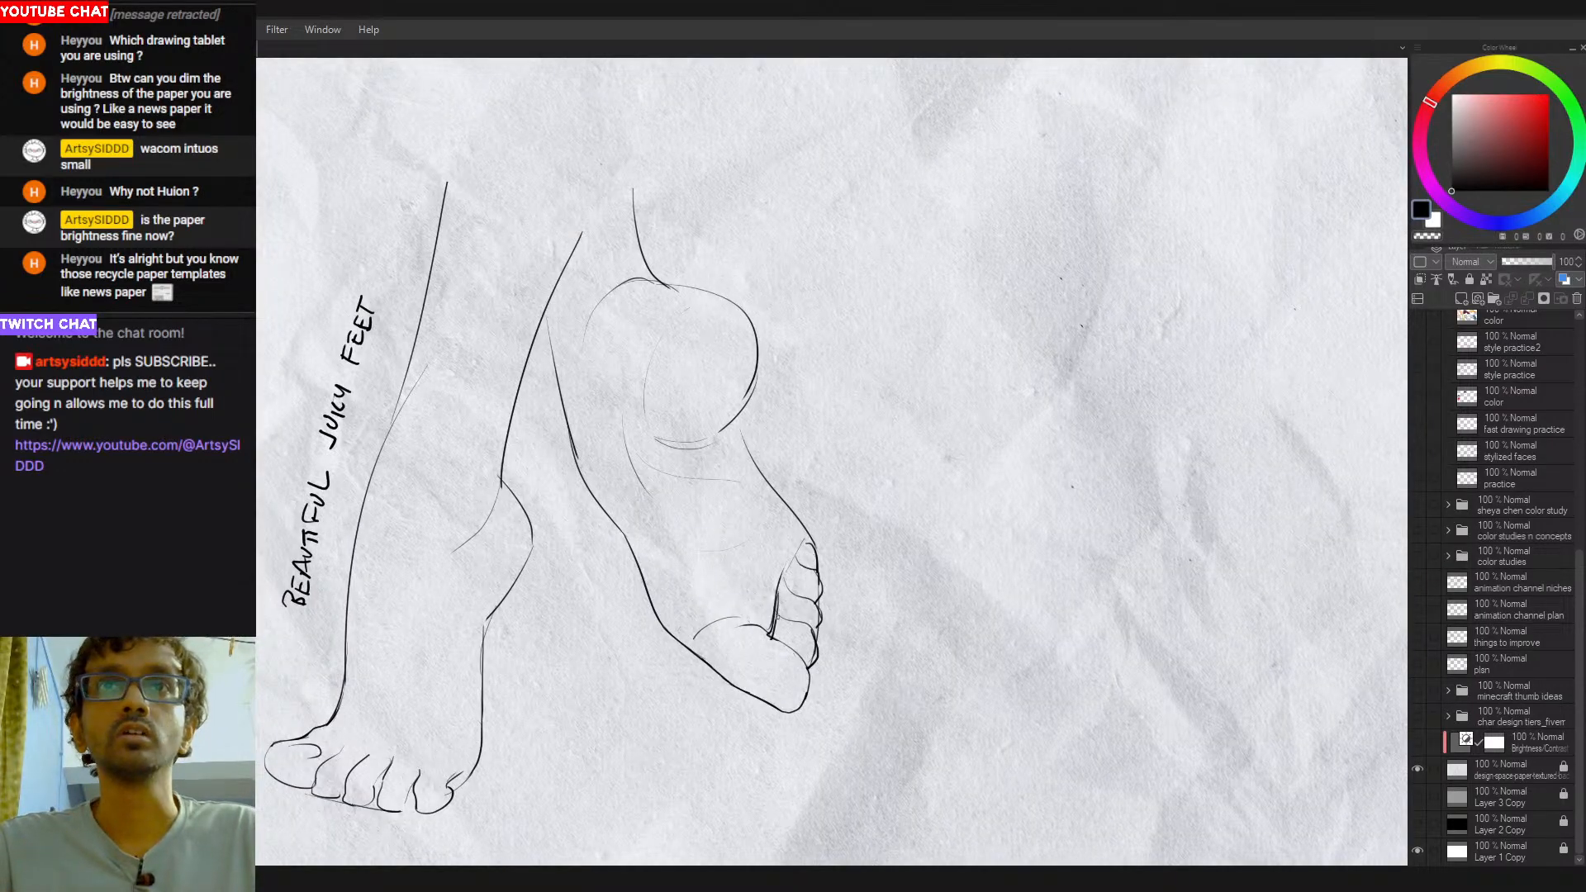
scroll(776, 578, "down", 2)
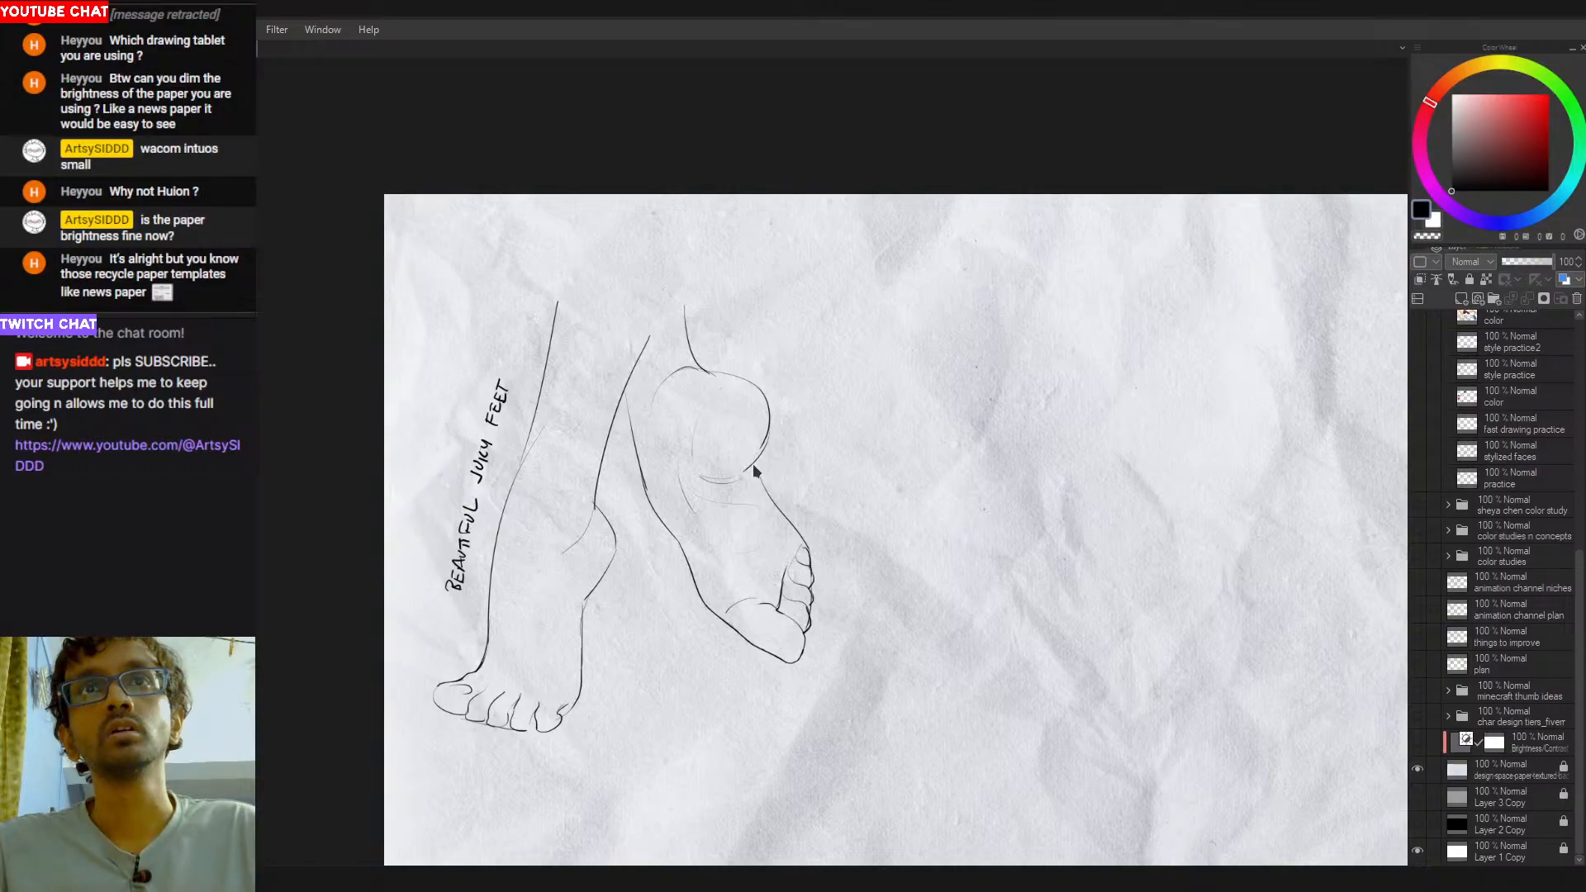
scroll(739, 457, "up", 2)
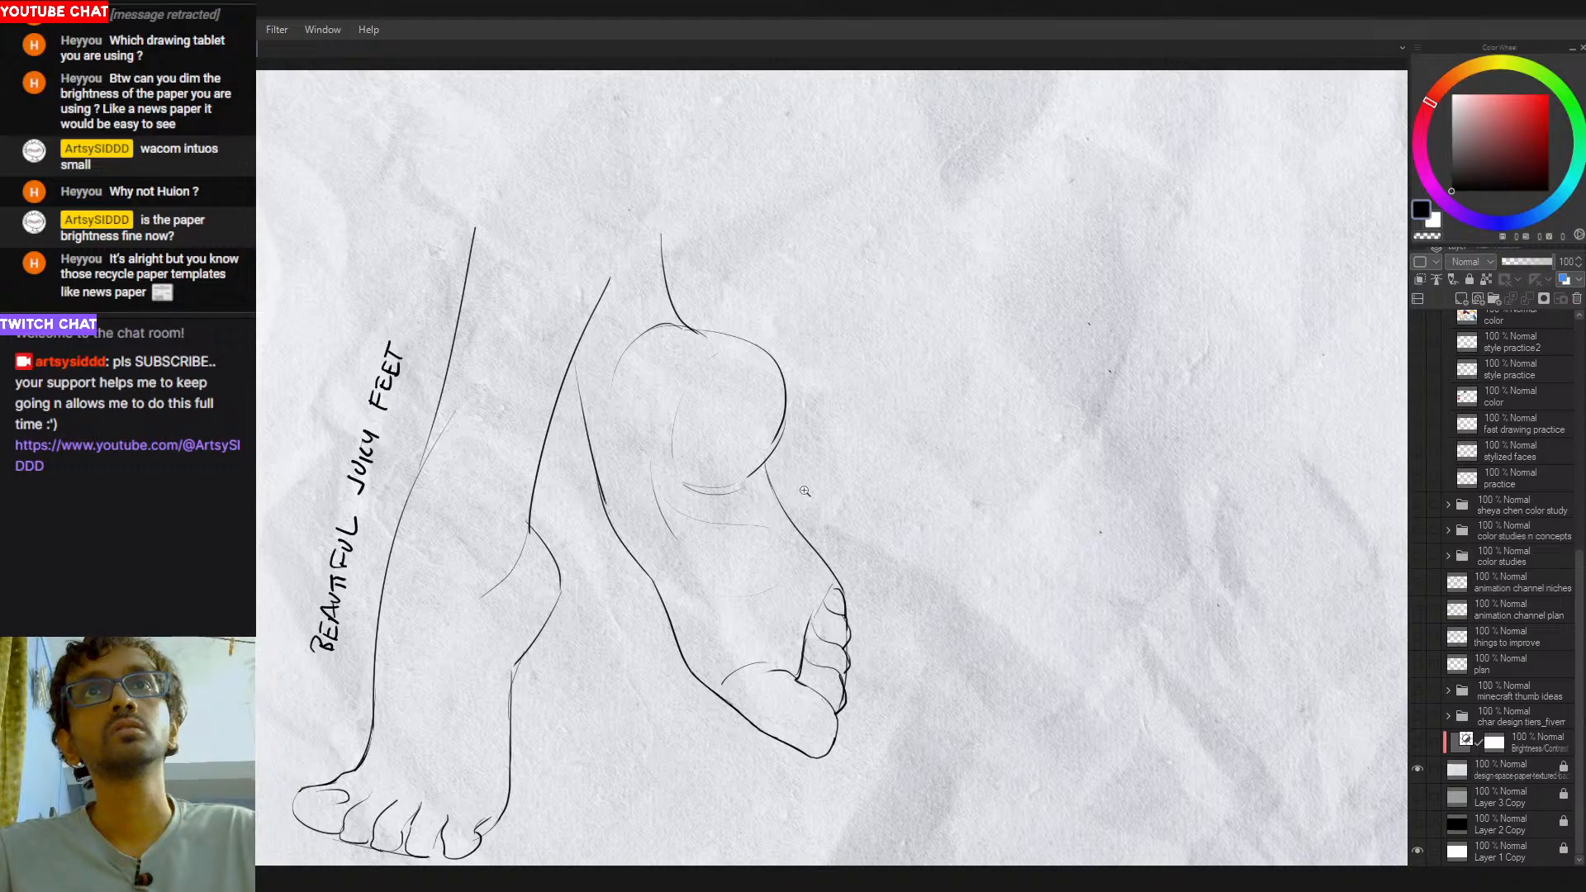
scroll(802, 487, "down", 2)
scroll(756, 533, "up", 1)
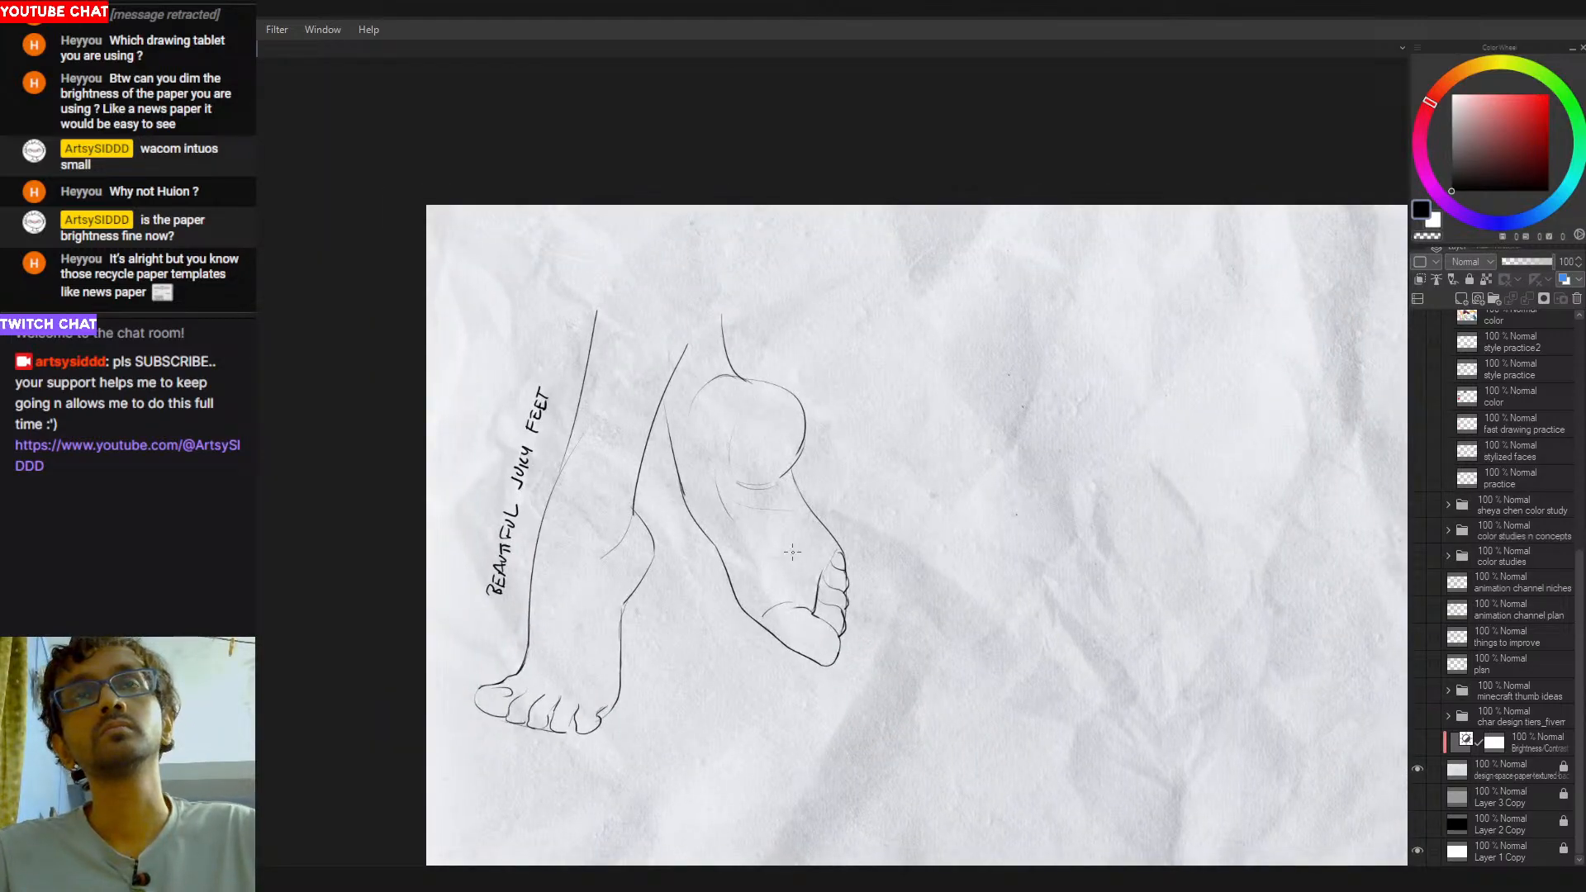
- Try to reinforce the curved line over the top of the raised foot's heel
left_click_drag(742, 376, 709, 382)
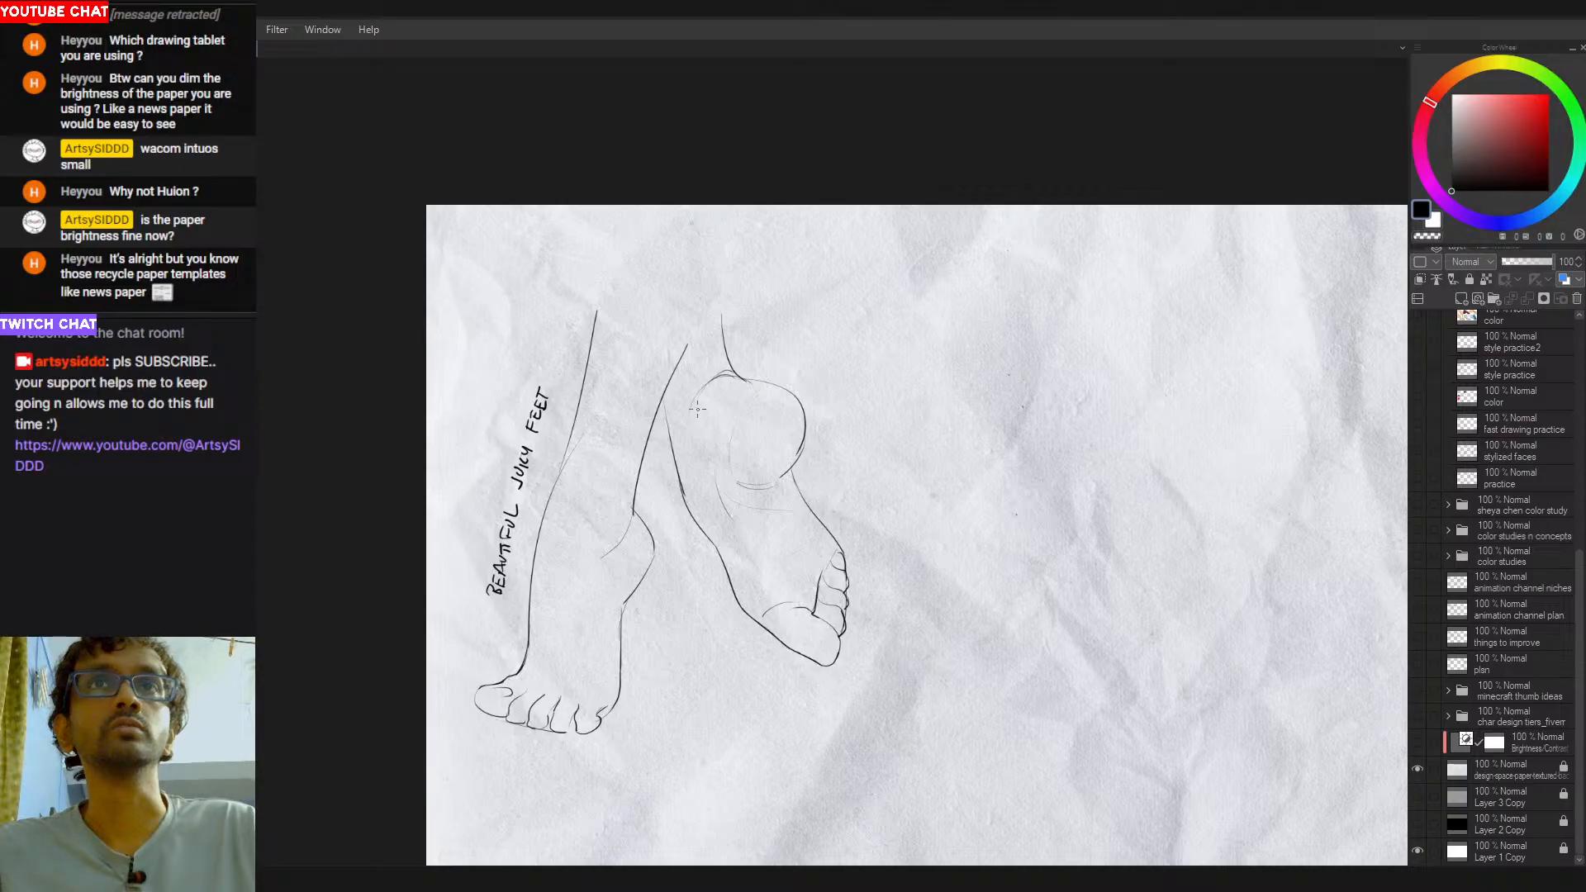
left_click_drag(808, 448, 731, 451)
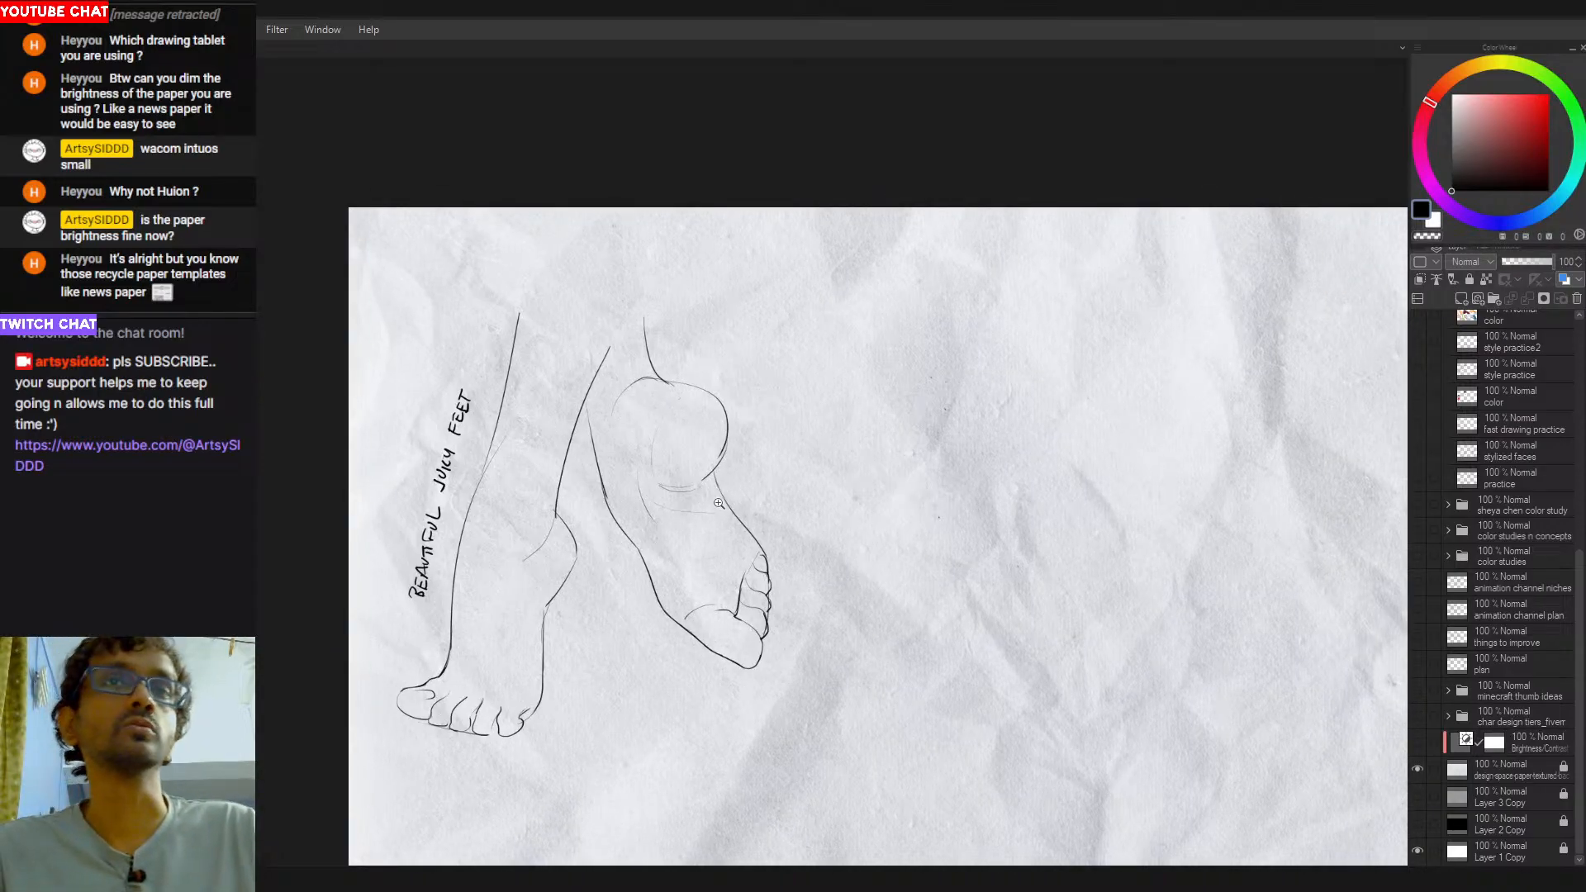
left_click(719, 504)
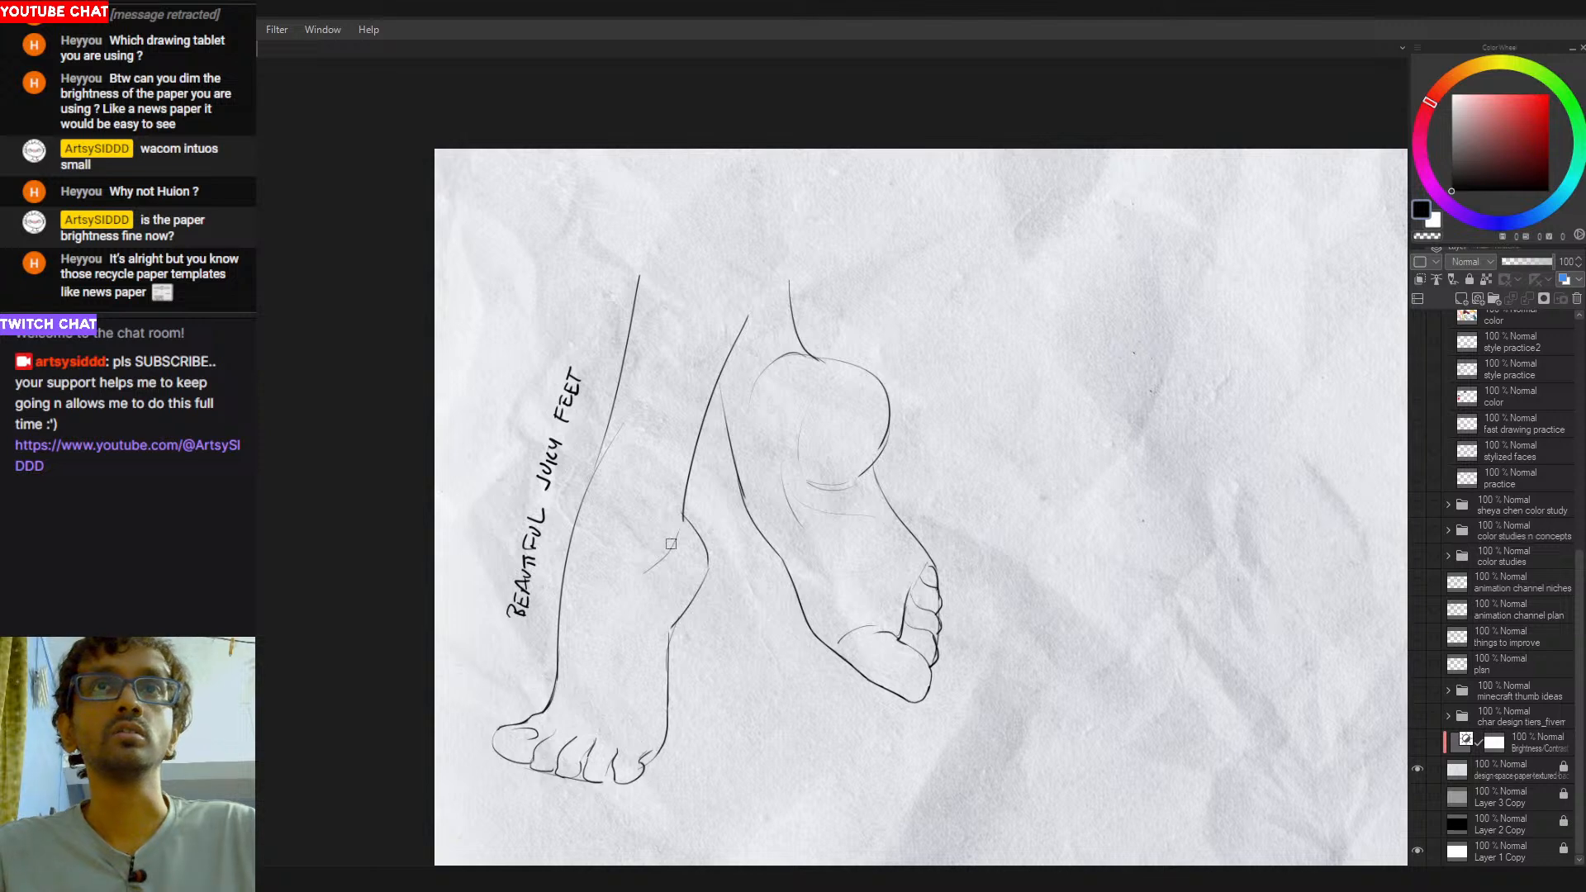
left_click(743, 562, "alt")
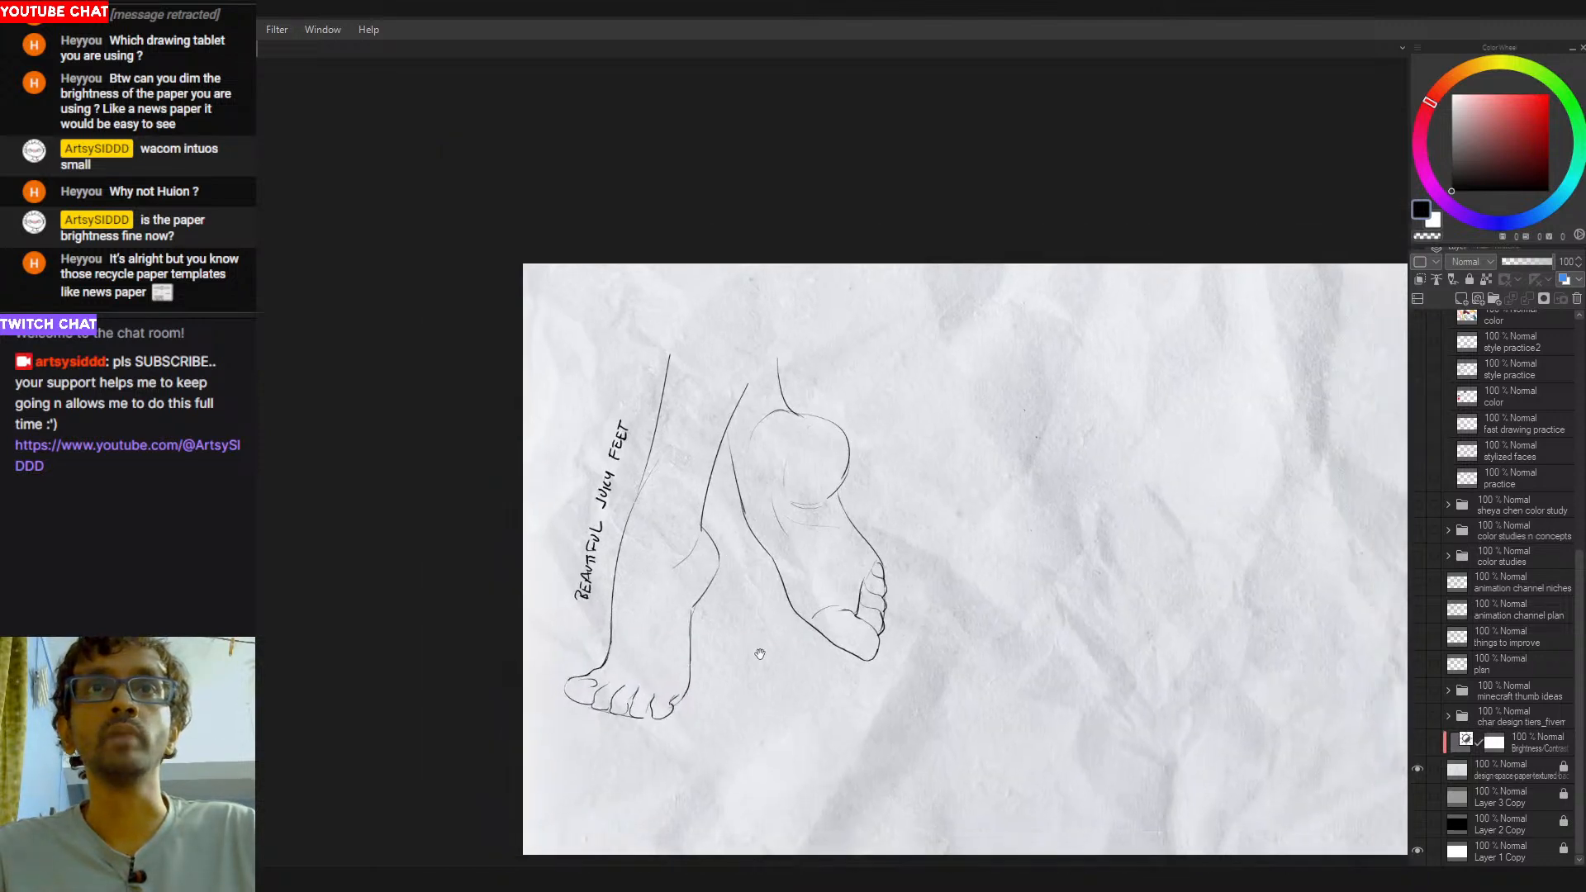
left_click(695, 671)
left_click_drag(799, 565, 740, 568)
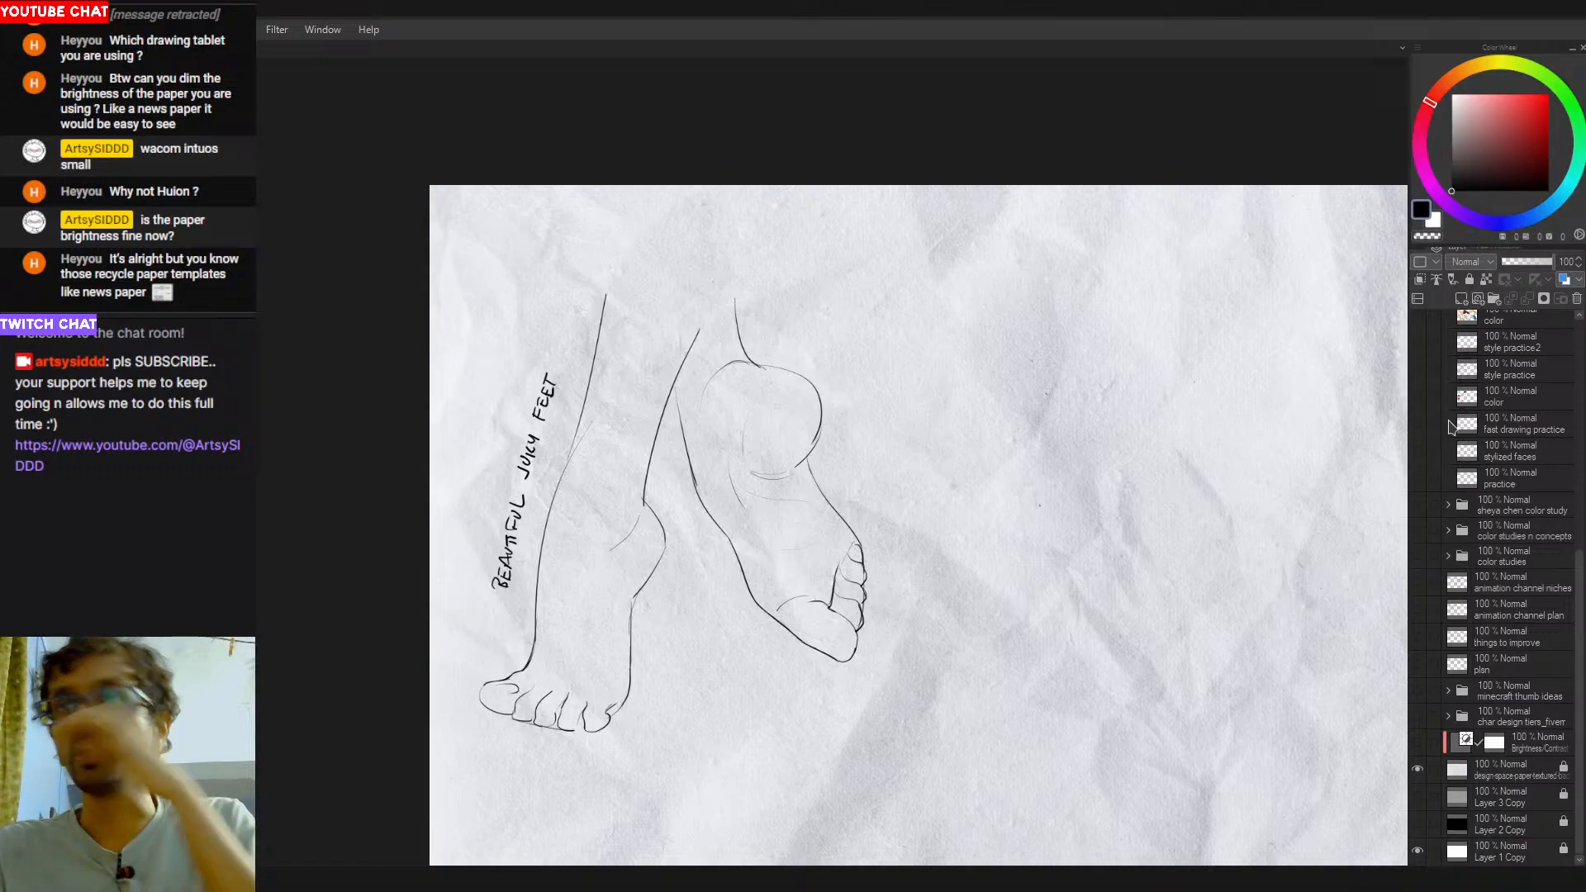
- Rename the line-art layer "hands n feet practice2" and add a new layer directly beneath it
scroll(1503, 718, "up", 4)
scroll(1503, 720, "up", 2)
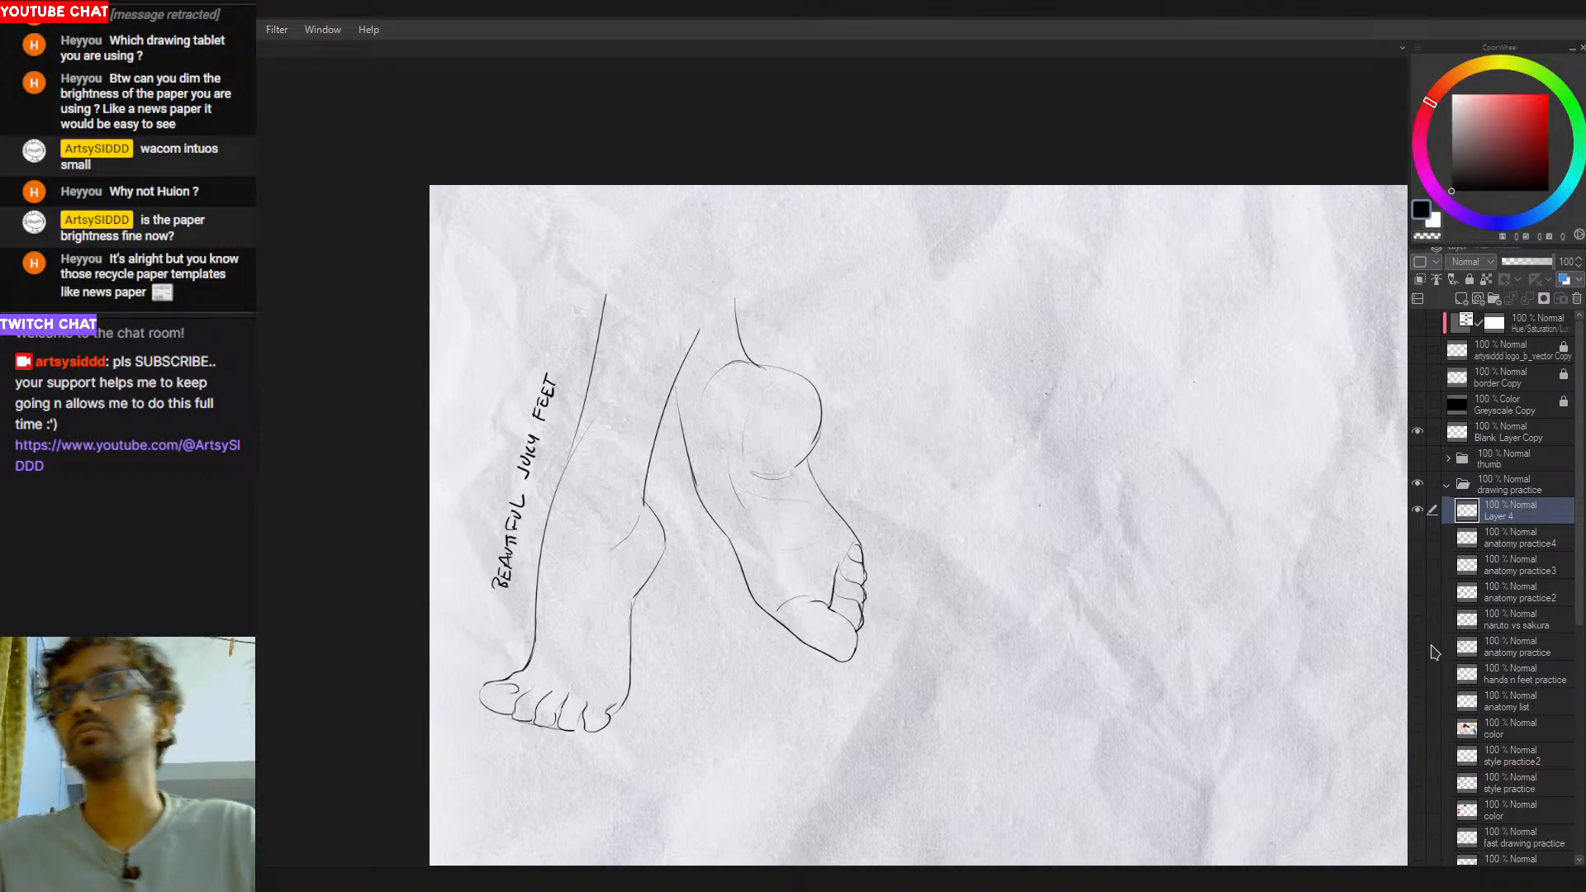
left_click(1527, 684)
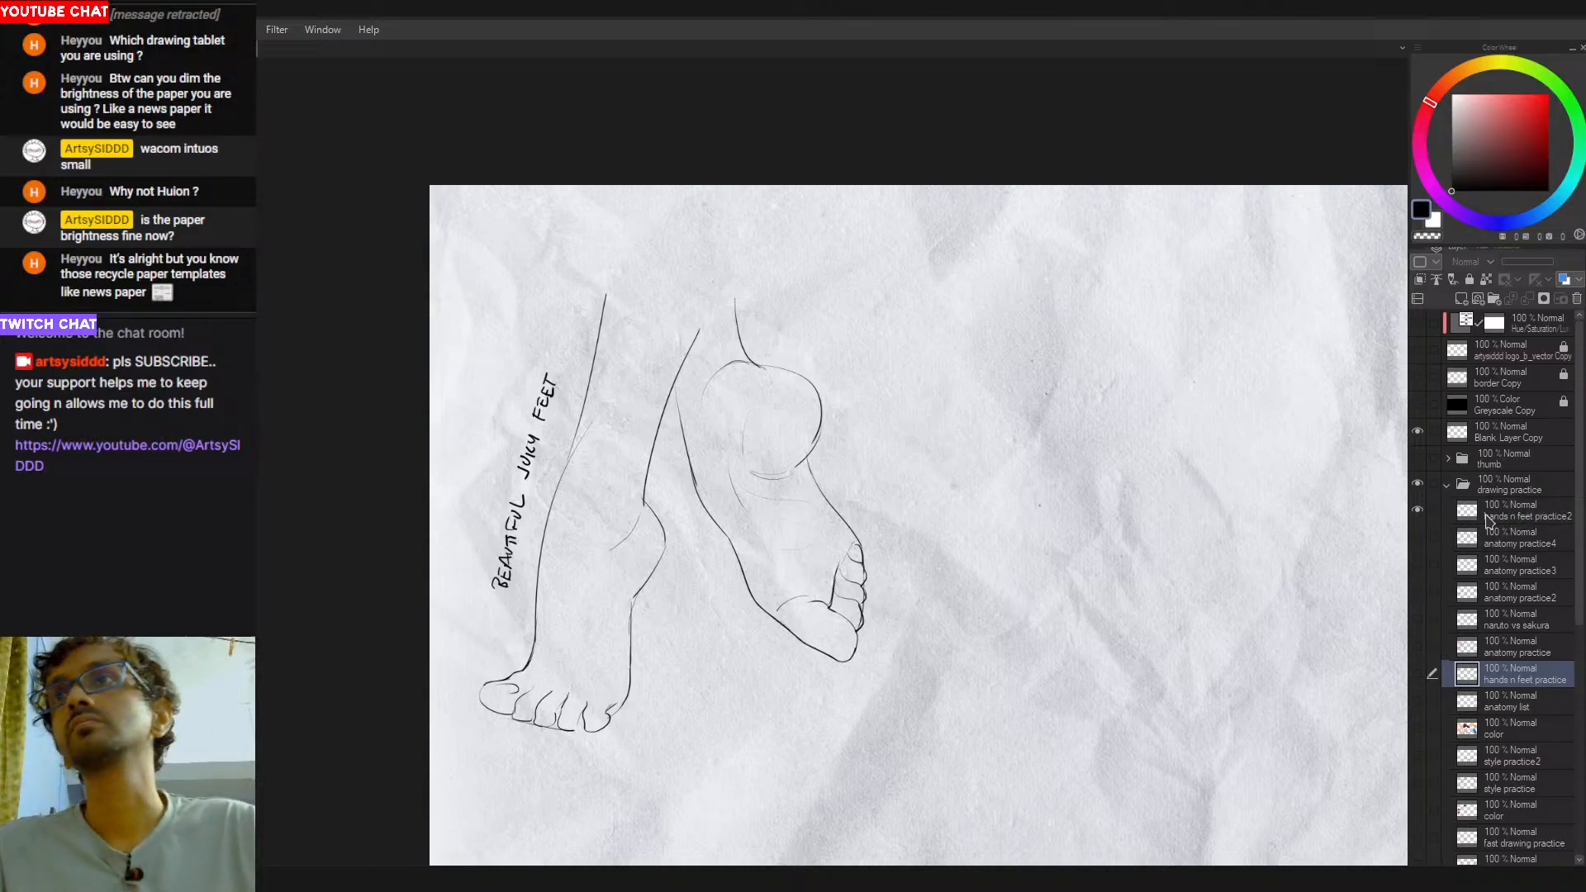
left_click(1486, 516)
left_click(1461, 299)
left_click_drag(1508, 529, 1487, 562)
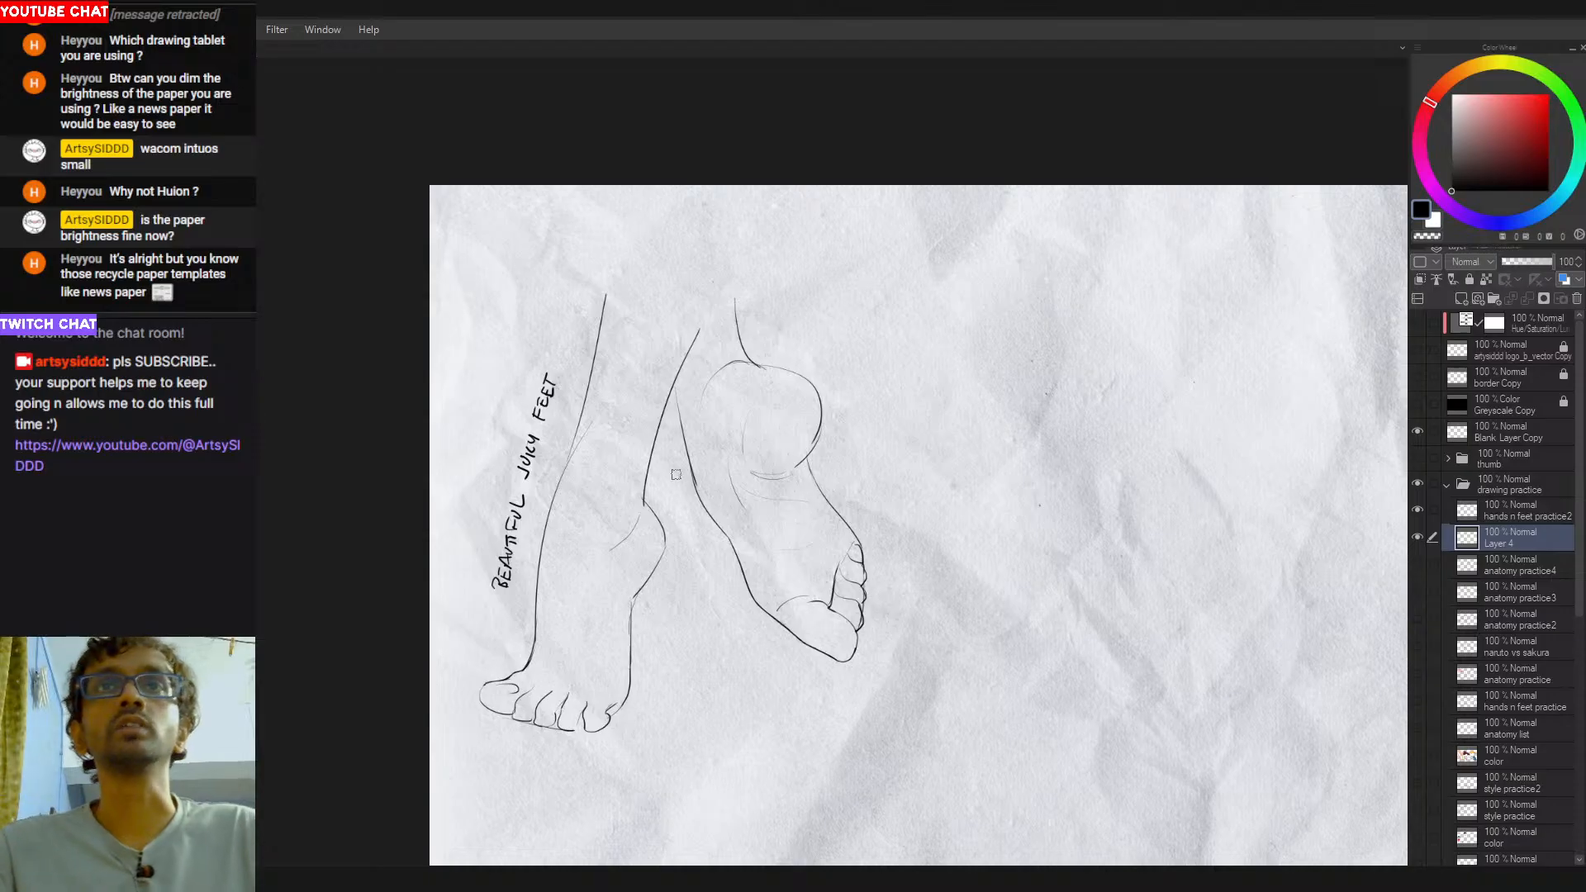
- Paint the first leg and foot with a flat light peach skin tone on the new layer
left_click(1484, 95)
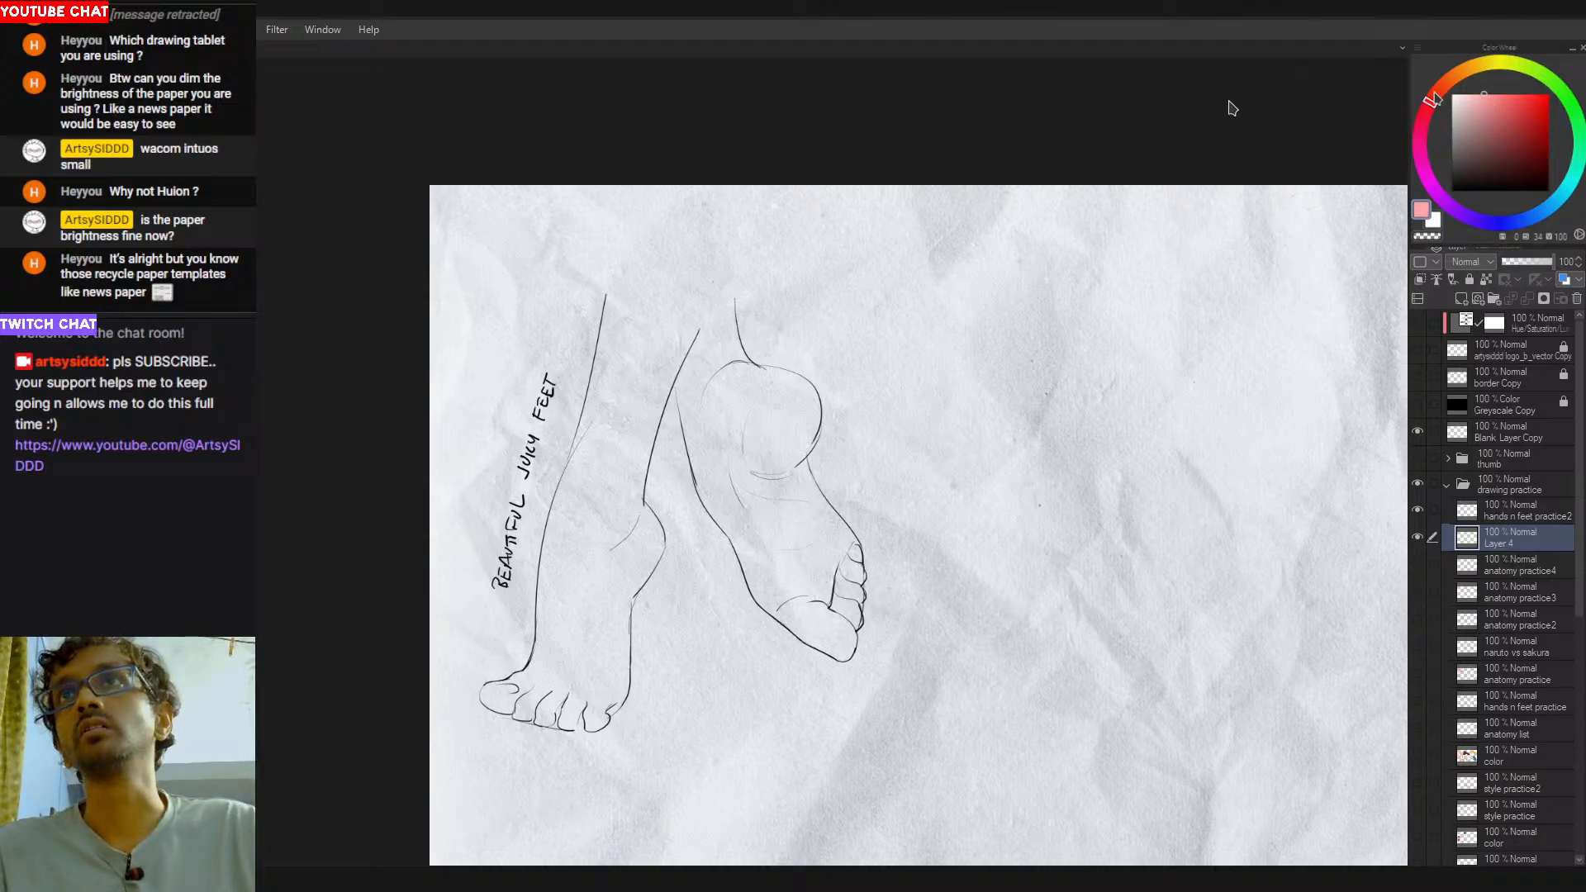
left_click_drag(1435, 95, 1444, 81)
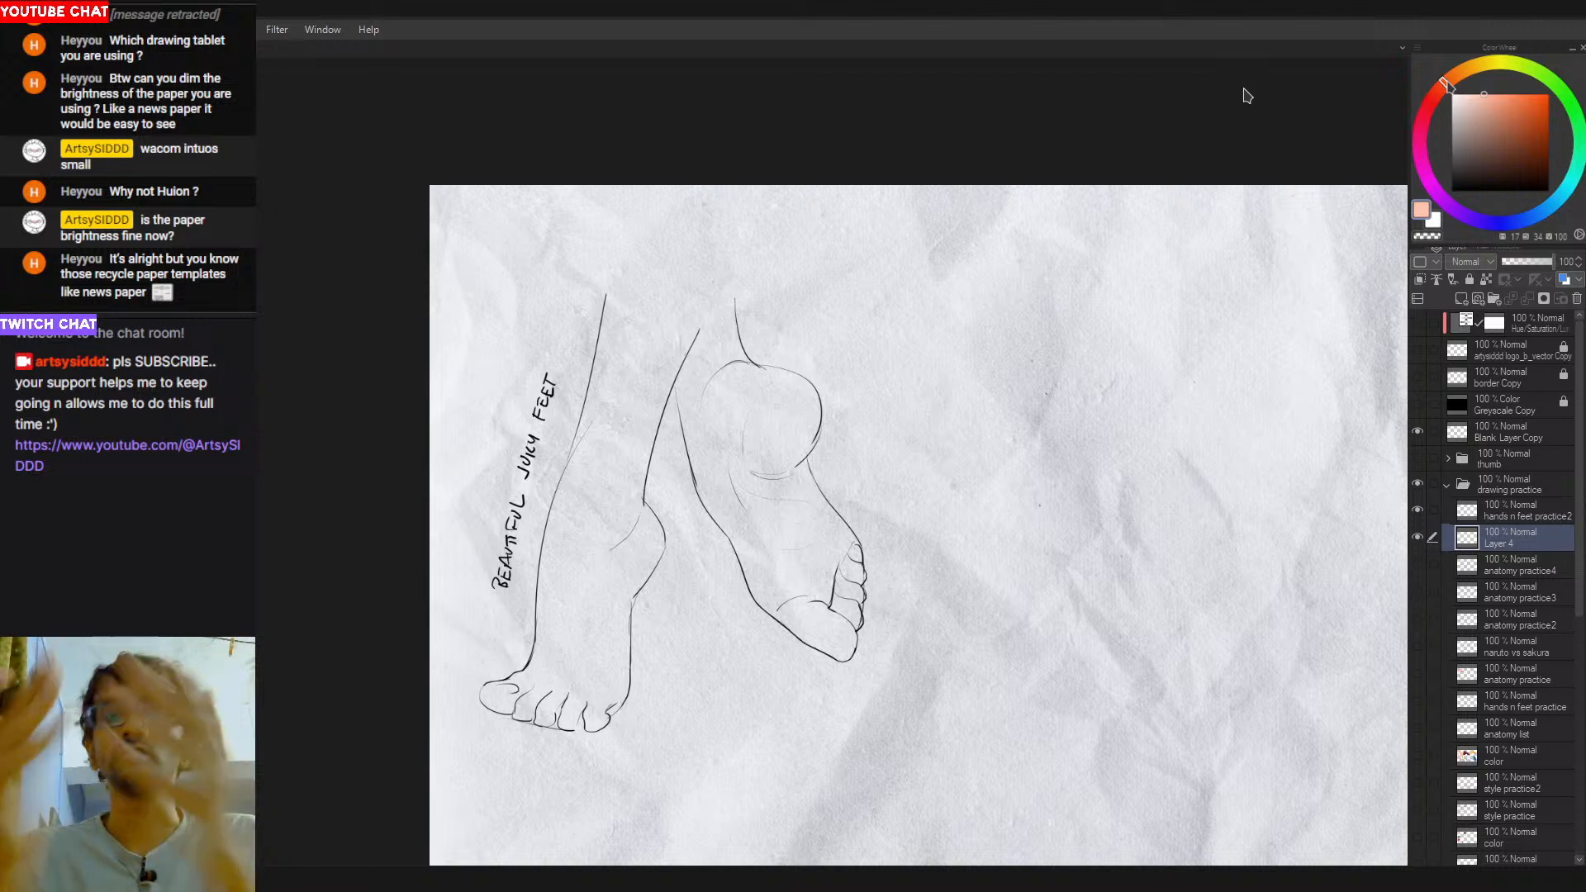
left_click_drag(1477, 106, 1471, 84)
mouse_move(516, 696)
left_mouse_down()
mouse_move(492, 696)
mouse_move(545, 685)
mouse_move(500, 696)
left_mouse_up()
key("ctrl+z")
left_click_drag(496, 698, 547, 665)
mouse_move(594, 457)
left_mouse_down()
mouse_move(552, 699)
mouse_move(550, 656)
left_mouse_up()
left_click_drag(577, 496, 605, 394)
left_click_drag(633, 261, 556, 598)
mouse_move(653, 313)
left_mouse_down()
mouse_move(572, 634)
mouse_move(571, 542)
left_mouse_up()
left_click_drag(696, 299, 624, 541)
key("ctrl+z")
mouse_move(682, 311)
left_mouse_down()
mouse_move(612, 522)
mouse_move(614, 495)
left_mouse_up()
left_click_drag(631, 417, 625, 570)
key("ctrl+z")
mouse_move(633, 483)
left_mouse_down()
mouse_move(629, 543)
mouse_move(636, 520)
mouse_move(645, 556)
mouse_move(632, 589)
mouse_move(615, 537)
mouse_move(603, 679)
left_mouse_up()
mouse_move(633, 561)
left_mouse_down()
mouse_move(597, 718)
mouse_move(518, 698)
mouse_move(561, 657)
left_mouse_up()
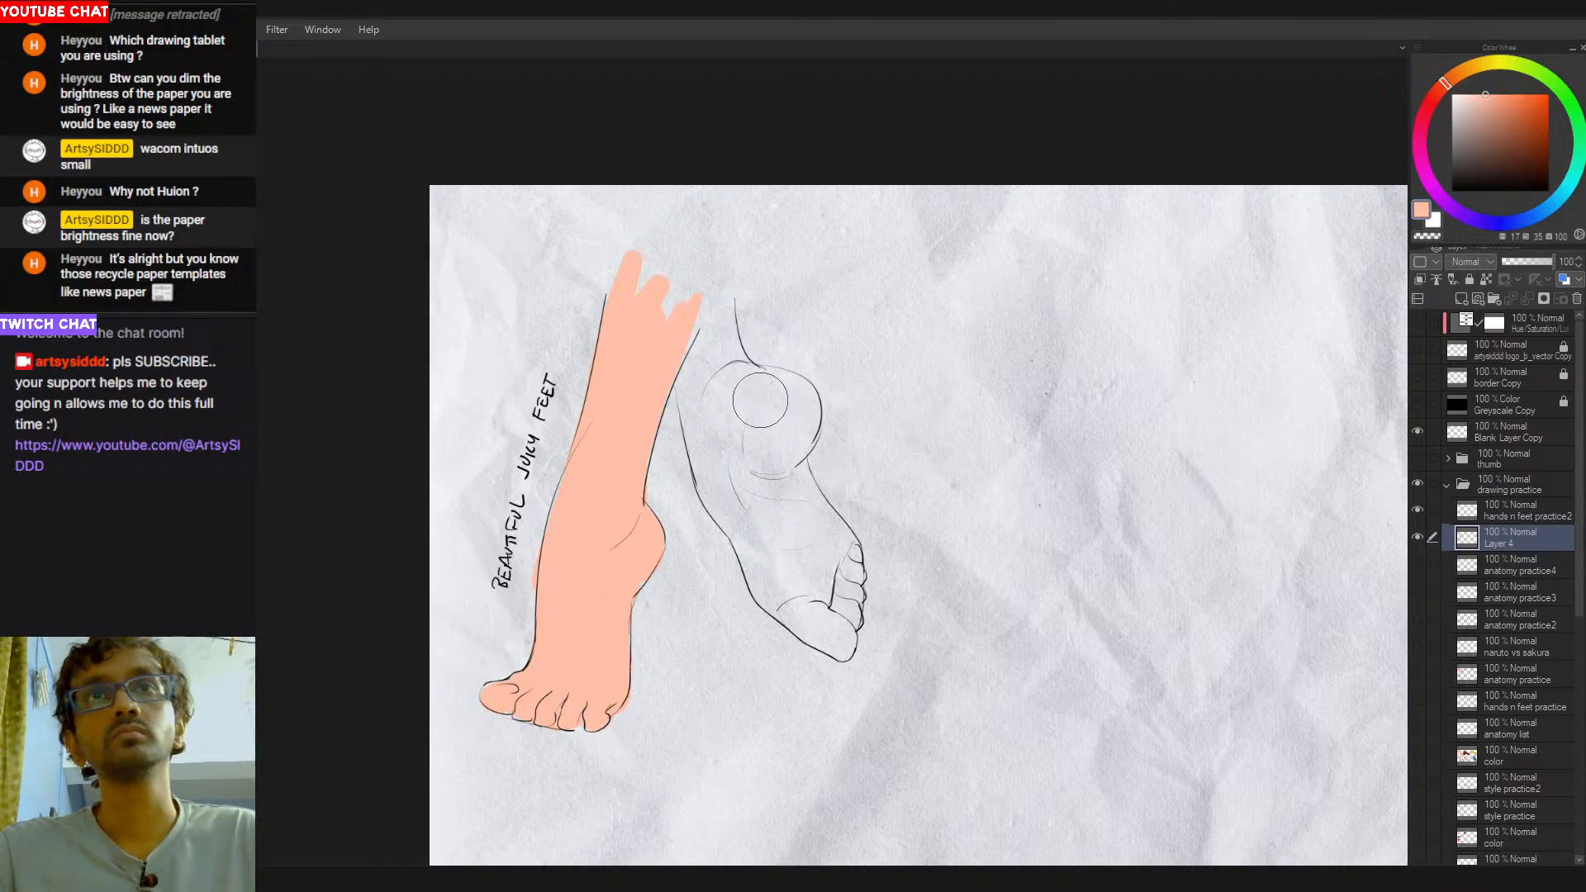
- Fill the raised leg and foot with the same peach tone, extending the color across the tops of both legs
mouse_move(710, 331)
left_mouse_down()
mouse_move(725, 495)
mouse_move(704, 446)
mouse_move(795, 607)
mouse_move(763, 565)
mouse_move(823, 630)
mouse_move(780, 603)
mouse_move(841, 646)
mouse_move(848, 559)
mouse_move(795, 444)
mouse_move(840, 537)
left_mouse_up()
key("ctrl+z")
key("ctrl+z")
mouse_move(797, 447)
left_mouse_down()
mouse_move(834, 553)
mouse_move(886, 611)
left_mouse_up()
key("c")
key("c")
mouse_move(783, 469)
left_mouse_down()
mouse_move(810, 597)
mouse_move(749, 424)
mouse_move(832, 533)
mouse_move(715, 380)
mouse_move(779, 428)
mouse_move(755, 393)
mouse_move(783, 433)
mouse_move(776, 405)
mouse_move(795, 413)
mouse_move(765, 449)
mouse_move(801, 399)
mouse_move(776, 435)
mouse_move(783, 394)
mouse_move(715, 309)
mouse_move(730, 375)
mouse_move(720, 277)
mouse_move(738, 374)
mouse_move(718, 300)
mouse_move(691, 282)
mouse_move(685, 349)
mouse_move(673, 262)
mouse_move(637, 321)
mouse_move(670, 266)
left_mouse_up()
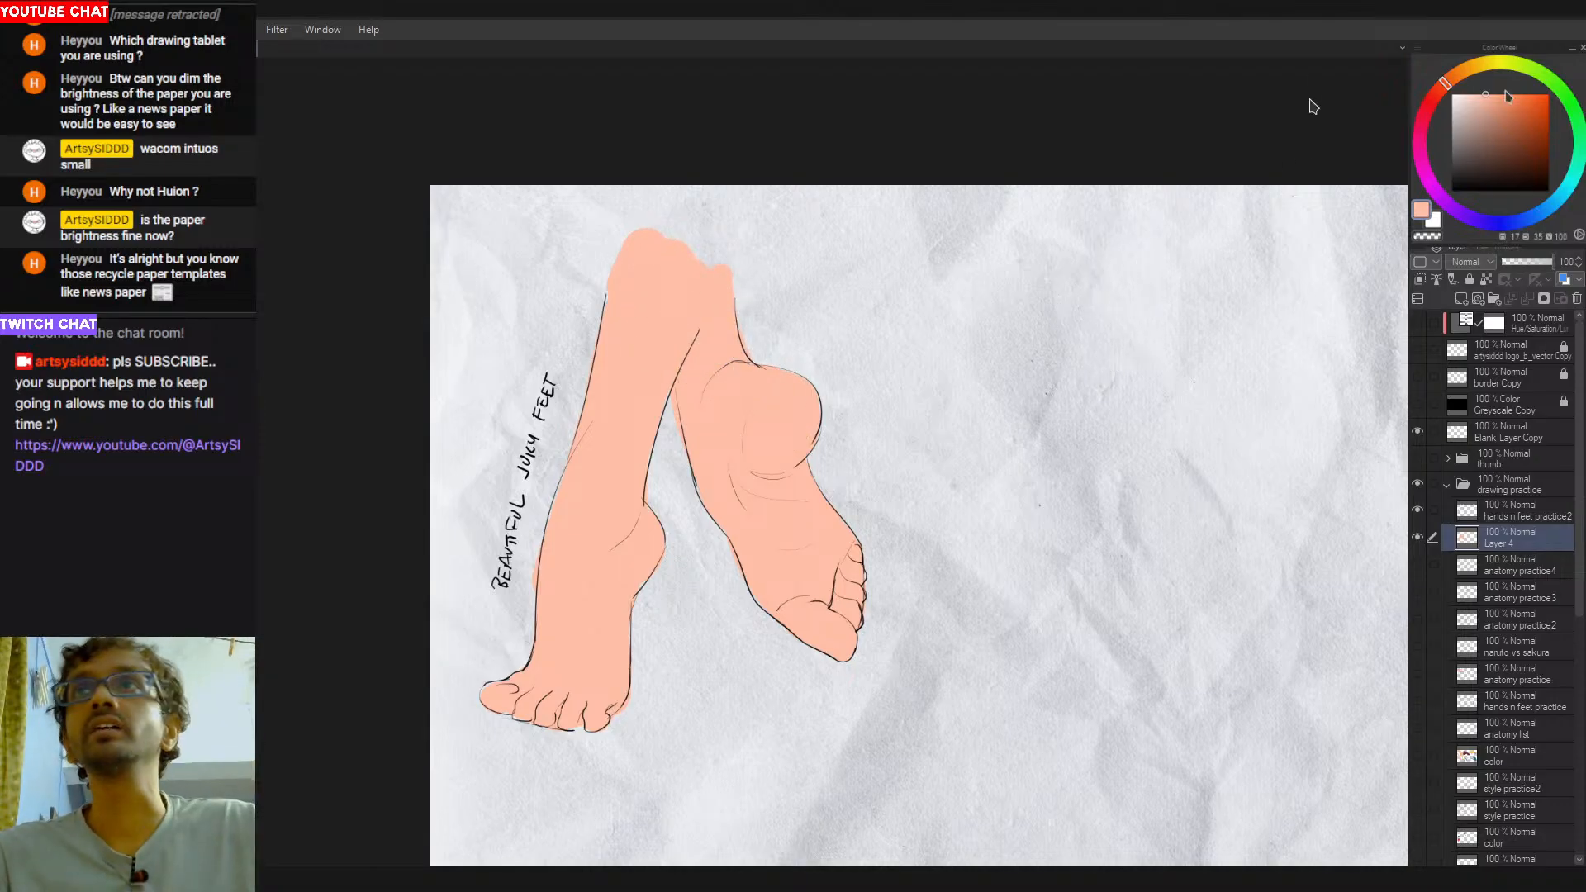
- Select the painted skin area and shade under the raised foot's heel and beside its toes in coral red
left_click(1436, 93)
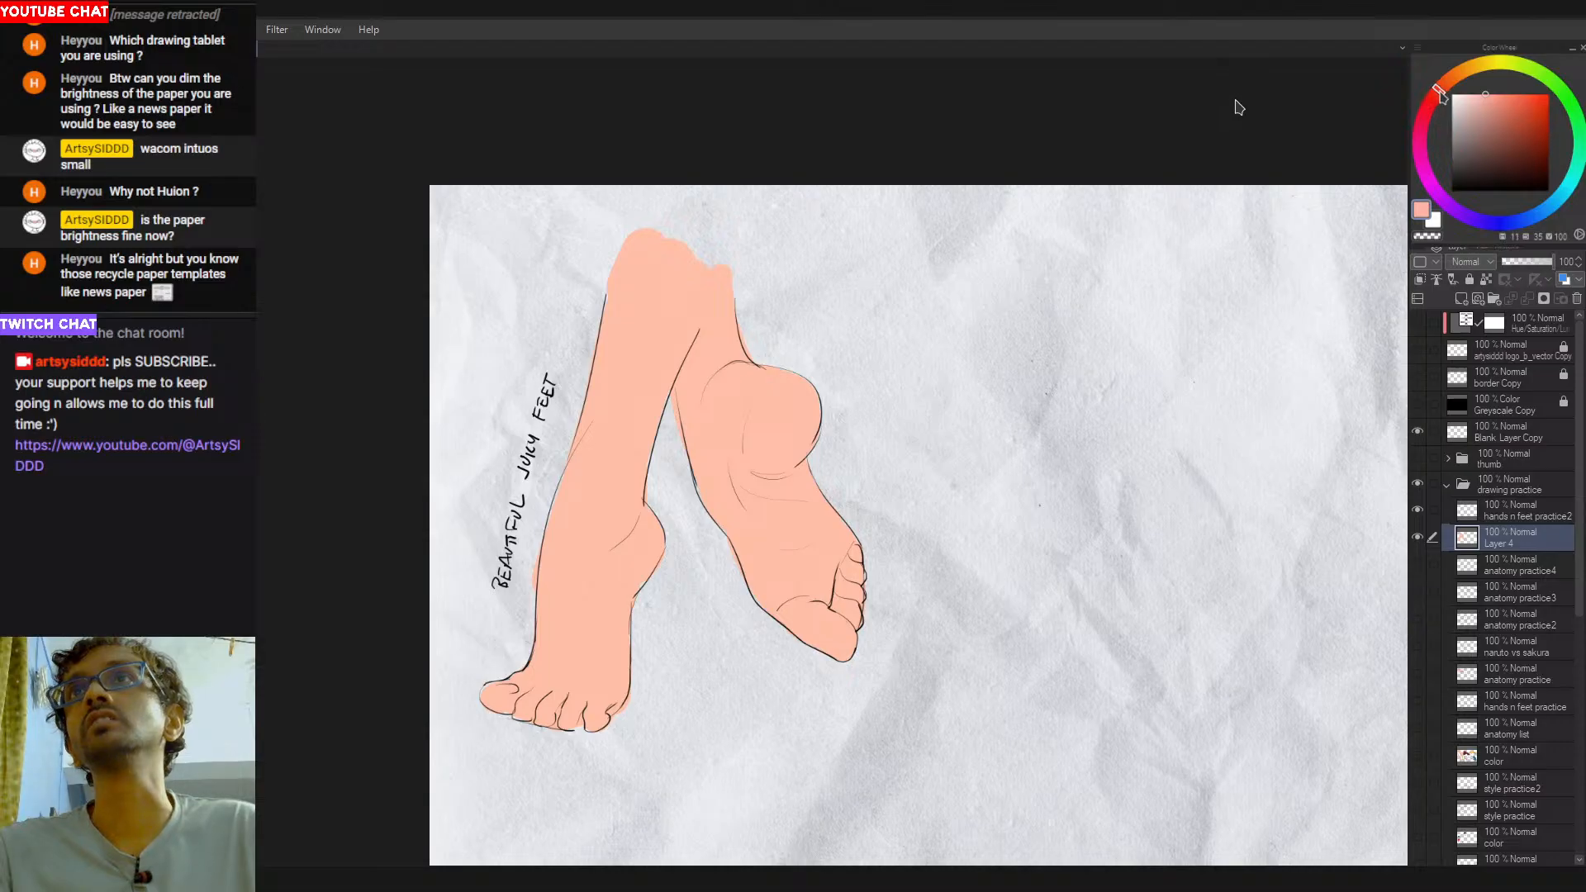
left_click(1512, 94)
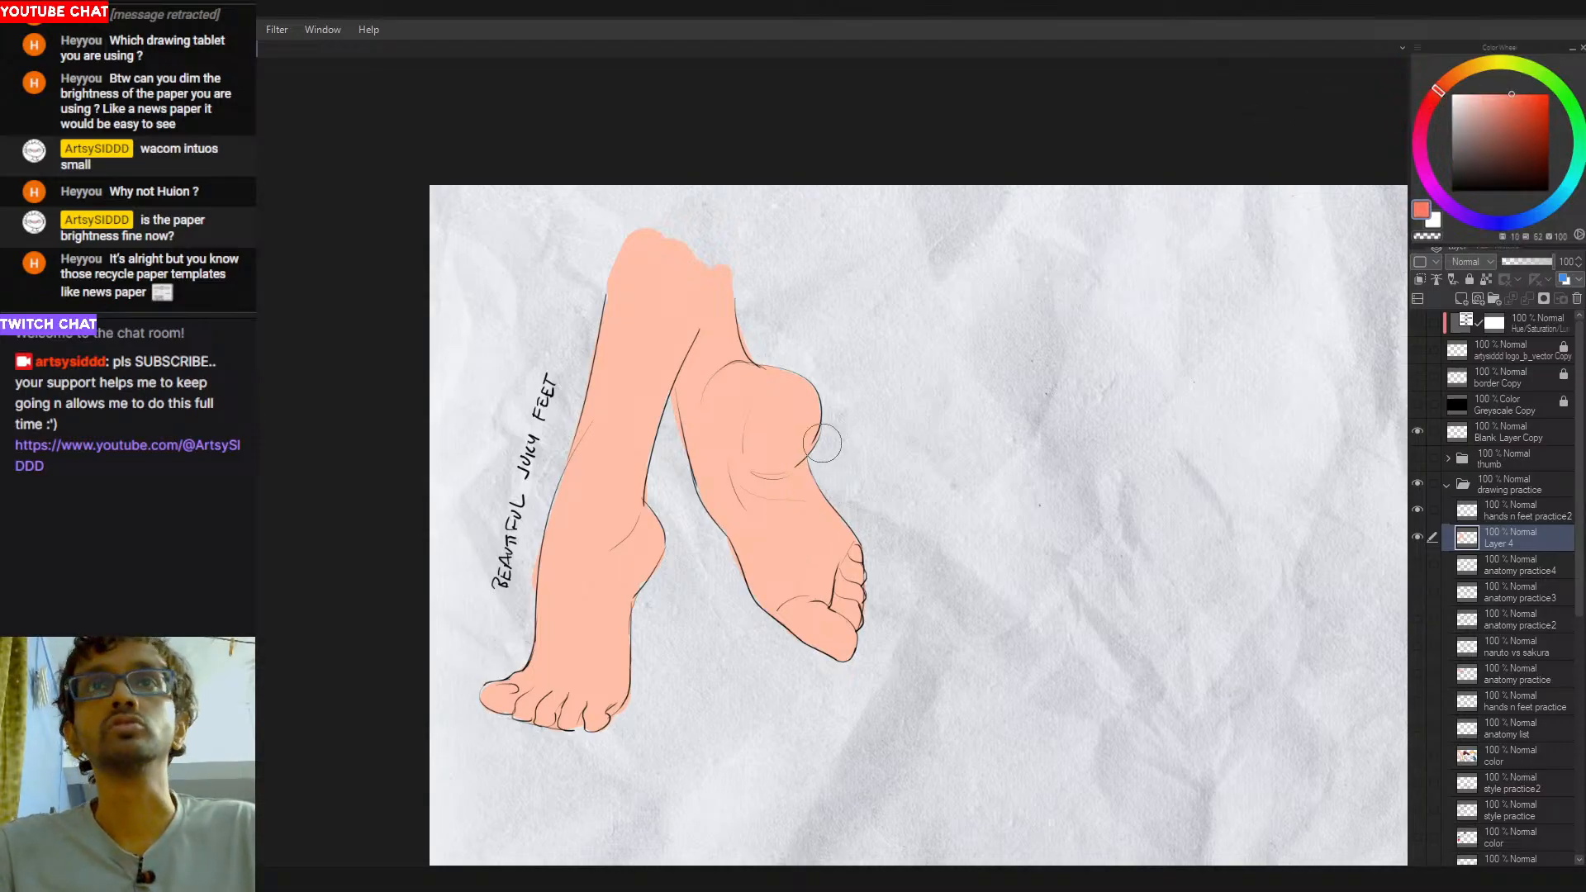
key("ctrl+shift+d")
key("]")
mouse_move(833, 443)
left_mouse_down()
mouse_move(799, 483)
mouse_move(771, 475)
mouse_move(832, 460)
left_mouse_up()
key("ctrl+z")
key("ctrl+z")
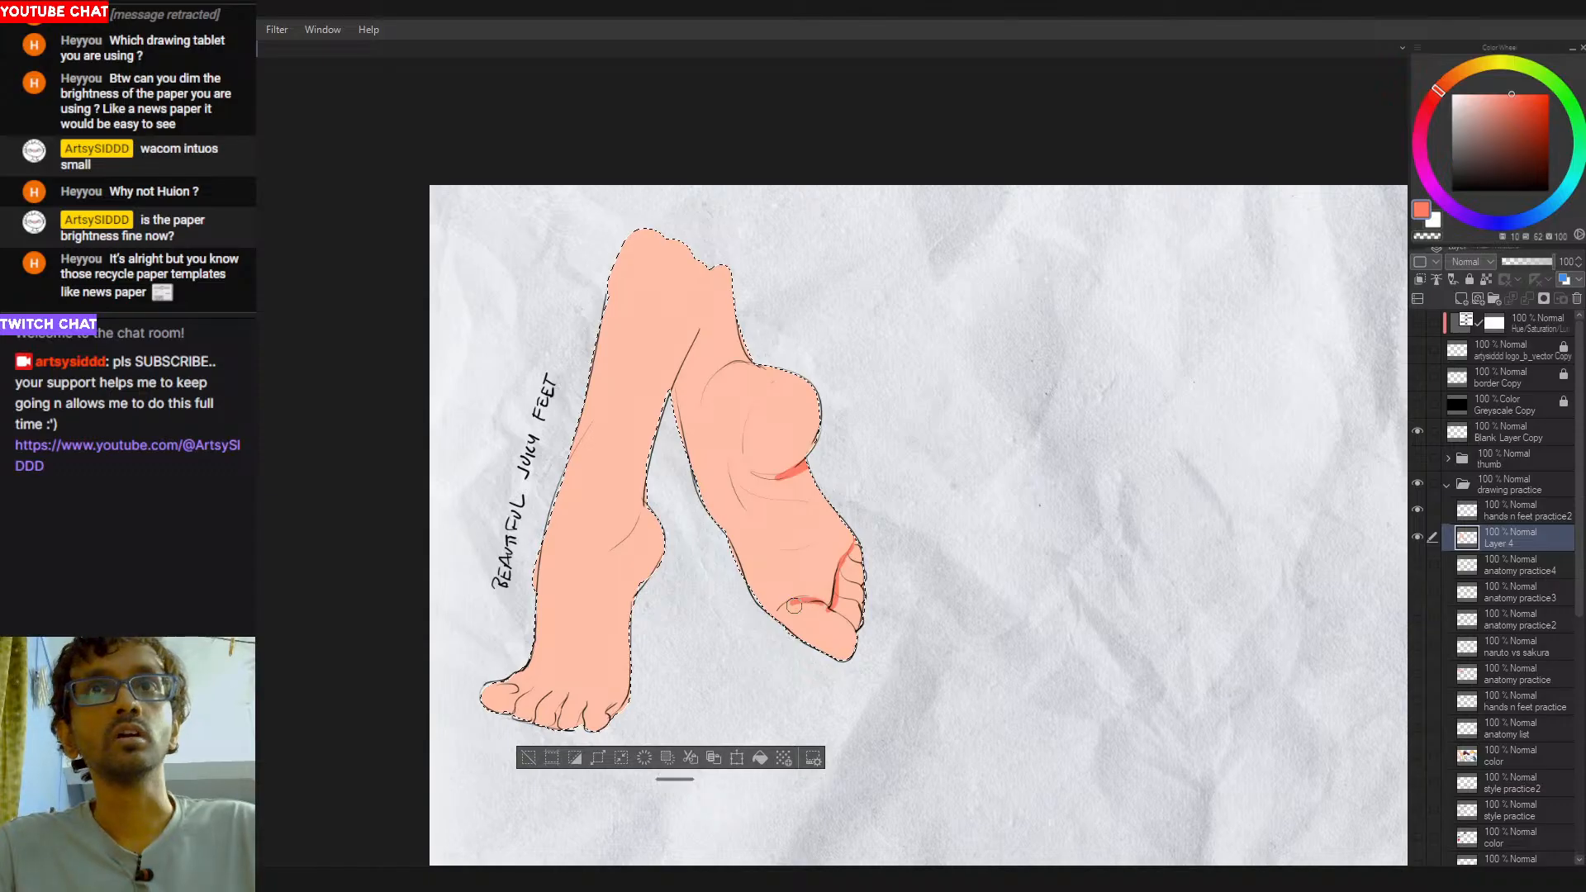
- Add coral shading to the ball and heel top of the raised foot and to the first foot's heel and toes
left_click_drag(821, 603, 790, 598)
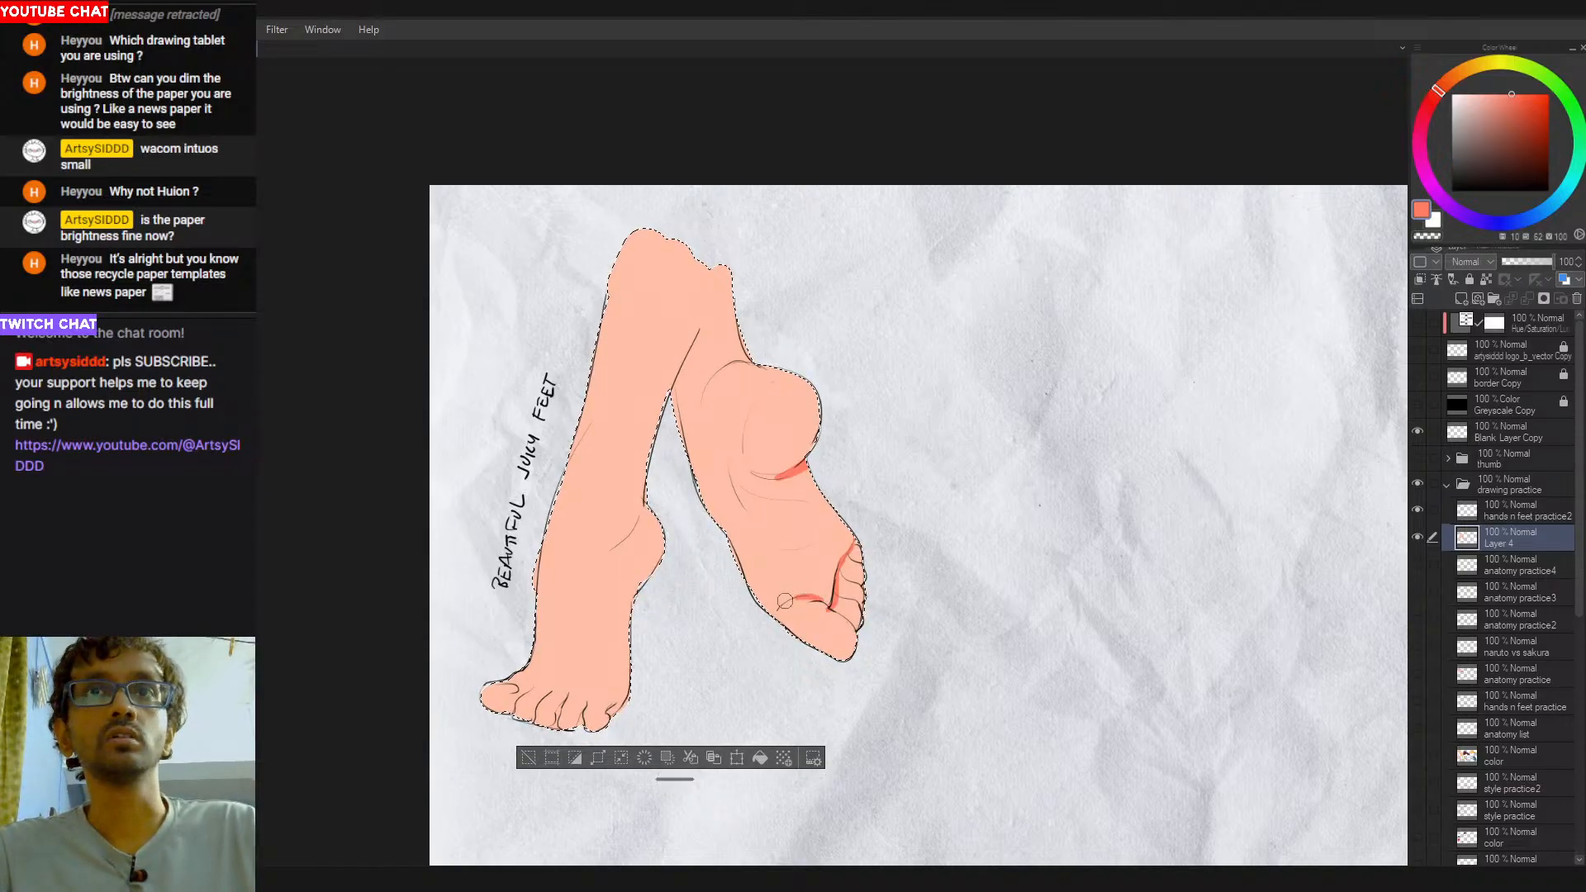
left_click(834, 624, "alt")
left_click(808, 464, "alt")
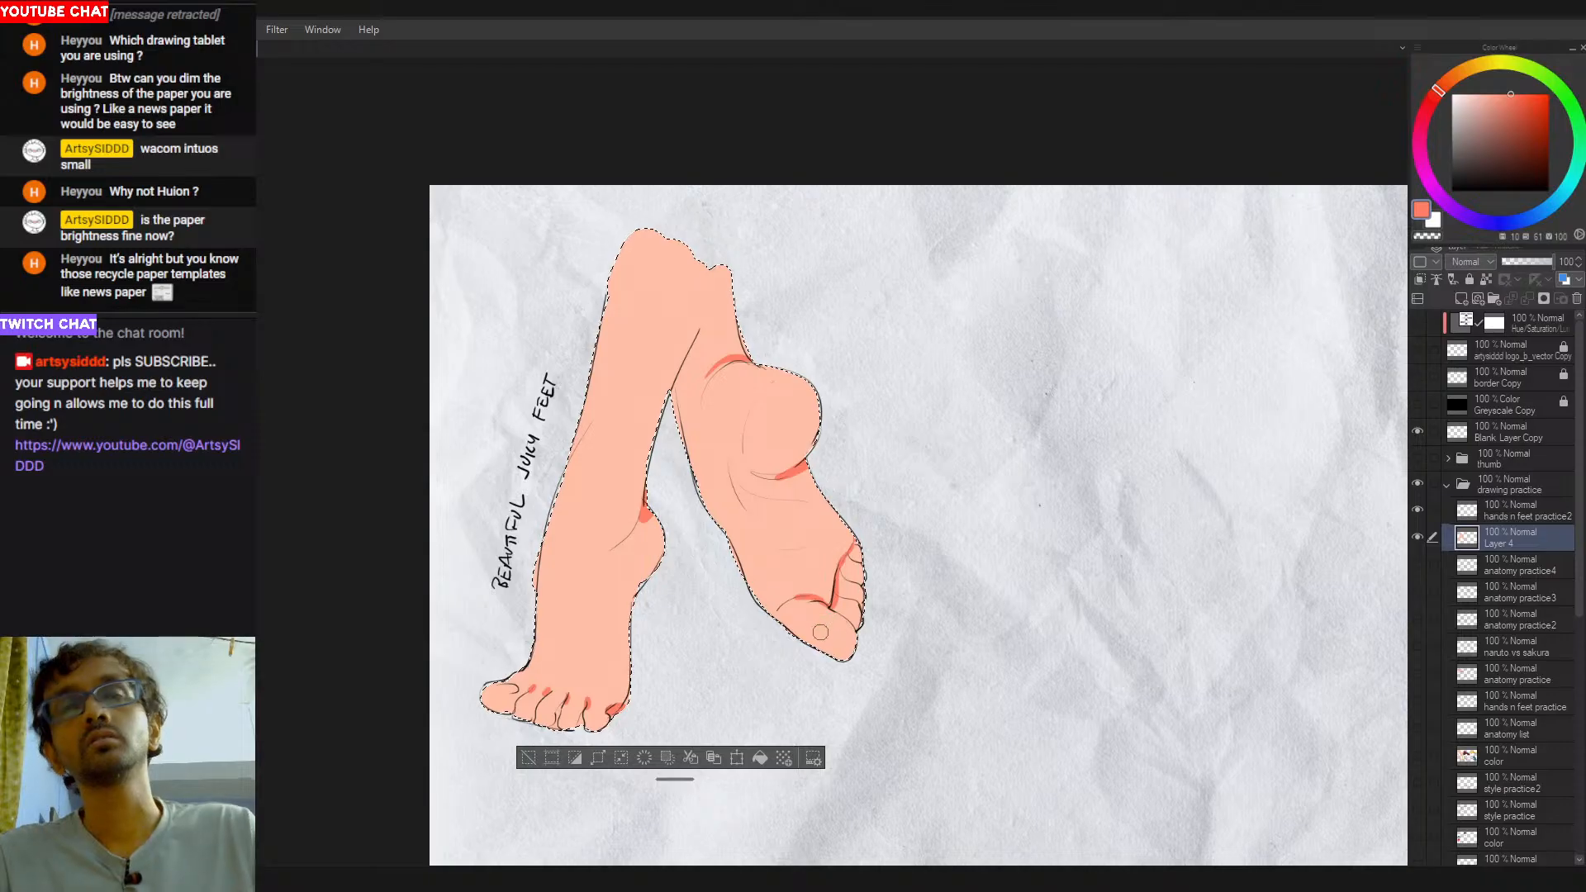
- Examine the flat colors and shading with the line art hidden, then show the line art again
left_click(1418, 564)
left_click(1417, 564)
left_click(1418, 509)
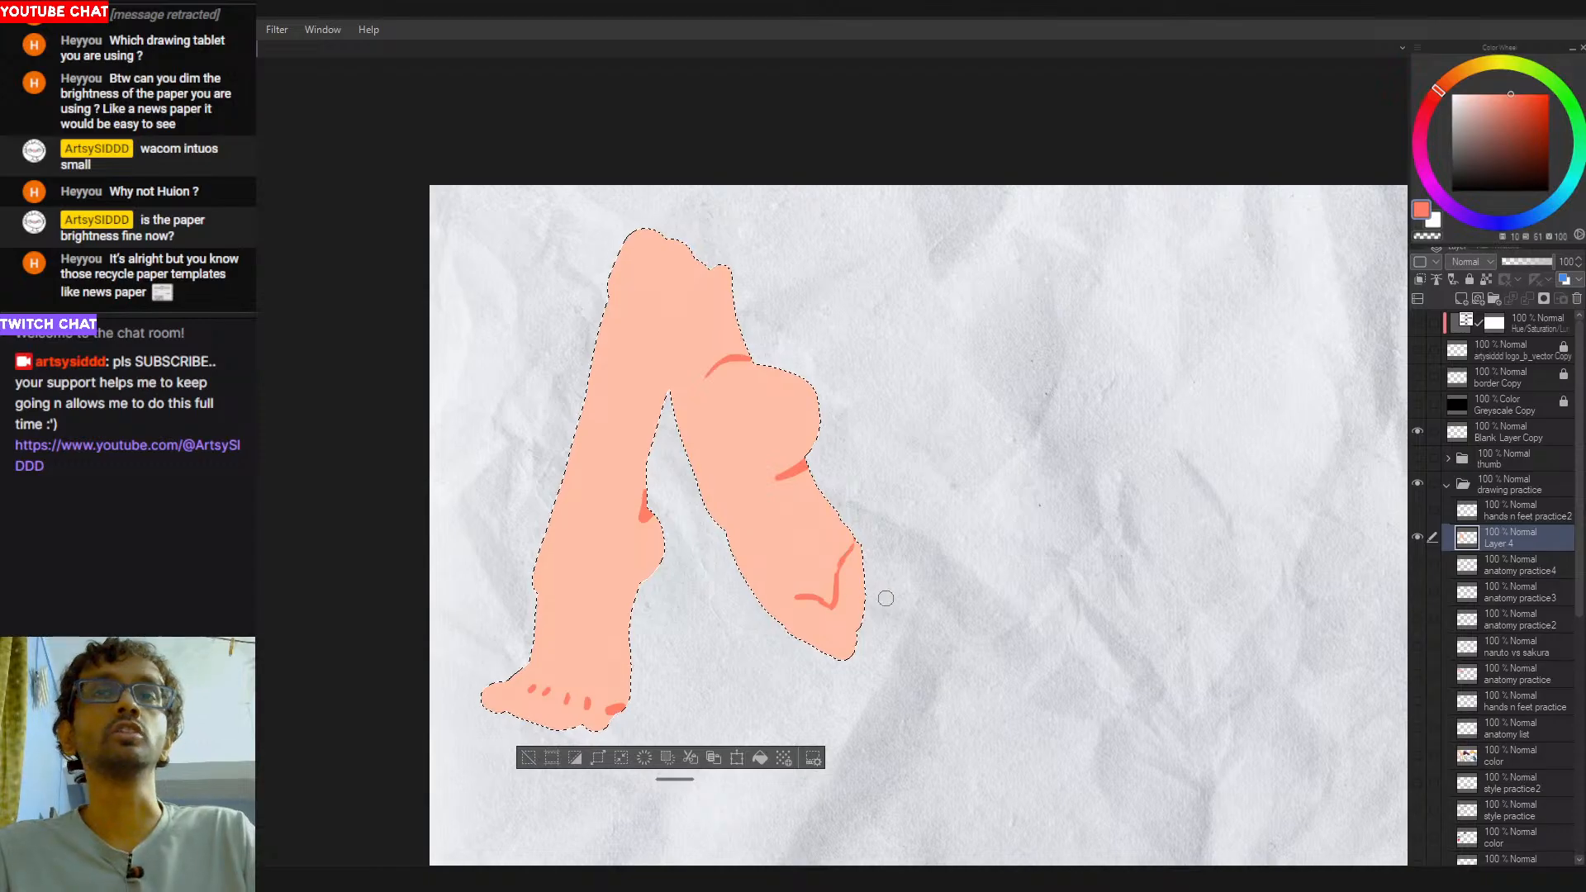
left_click(1418, 509)
- Deselect the skin area, rename the paint layer "color" and return to the line-art layer with black
key("ctrl+d")
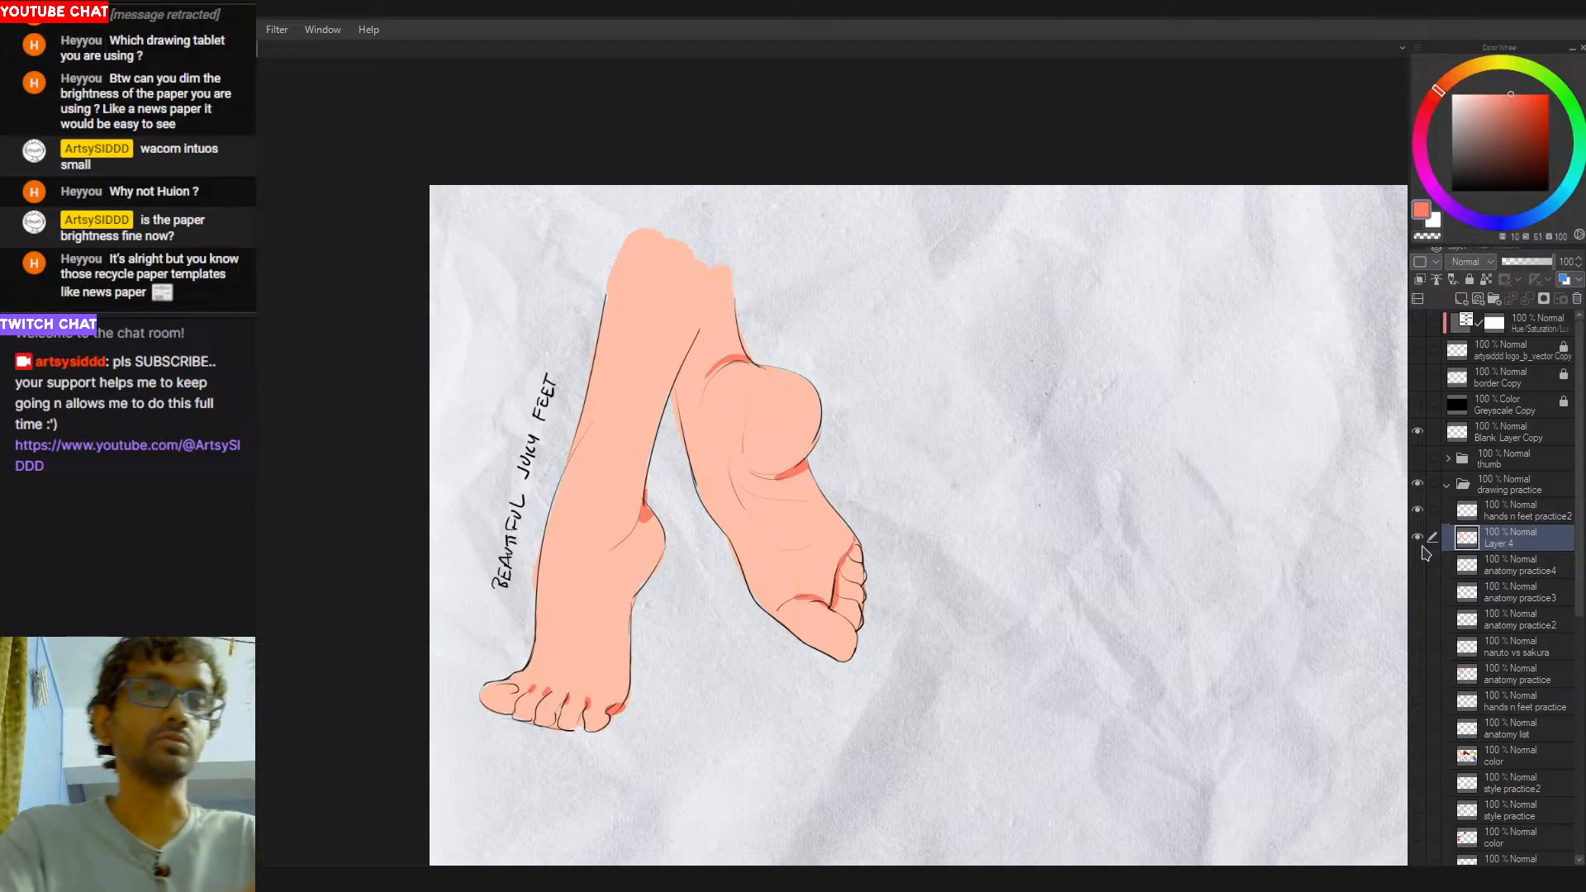
left_click(1497, 512)
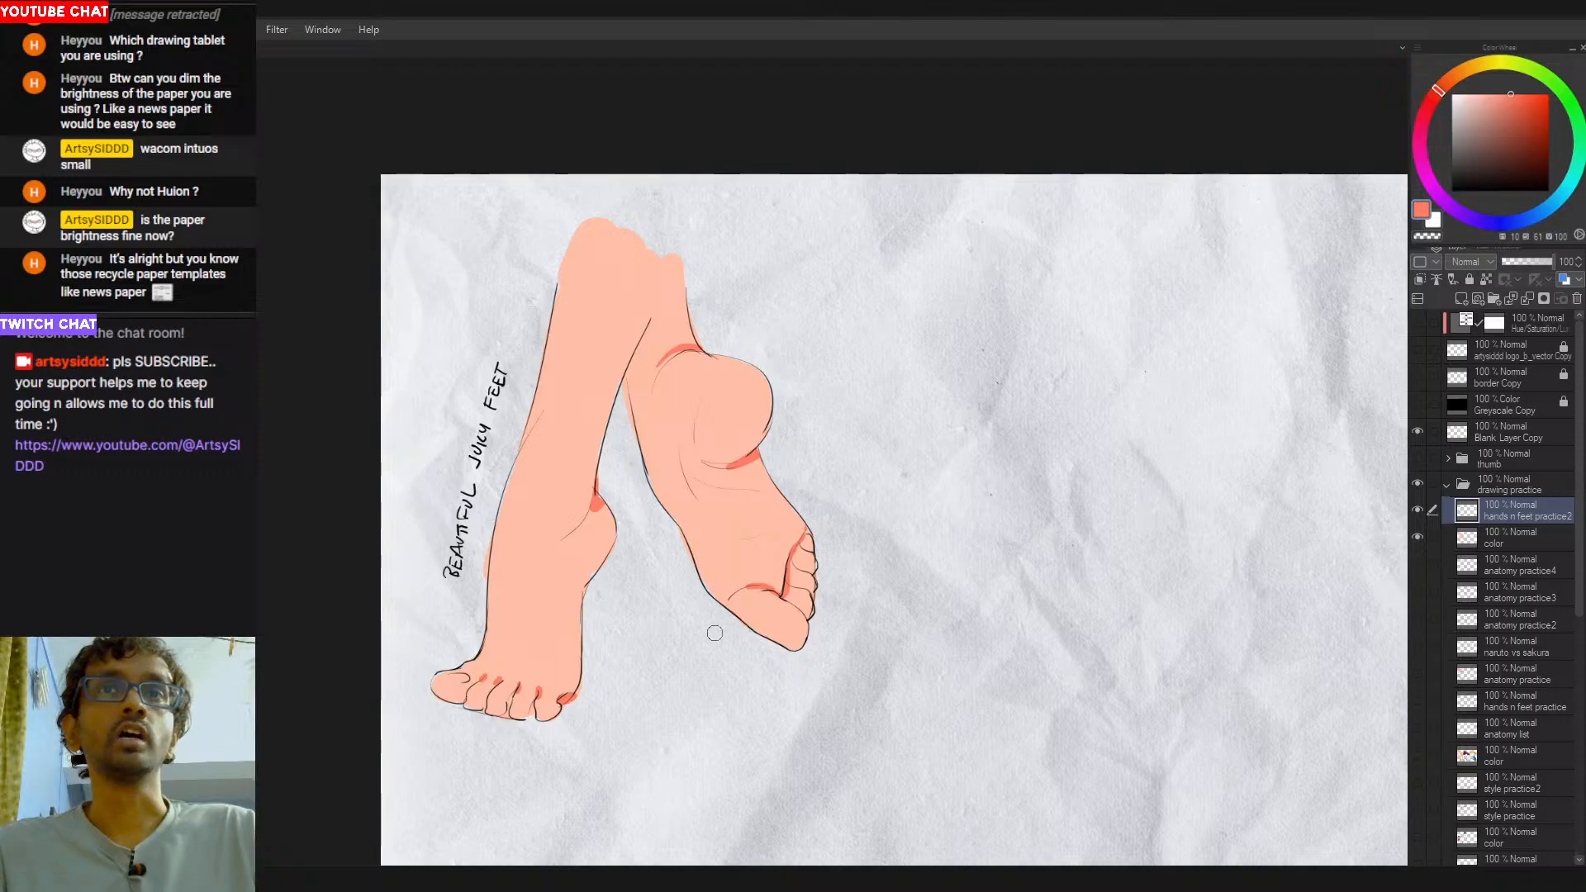
left_click(759, 585, "alt")
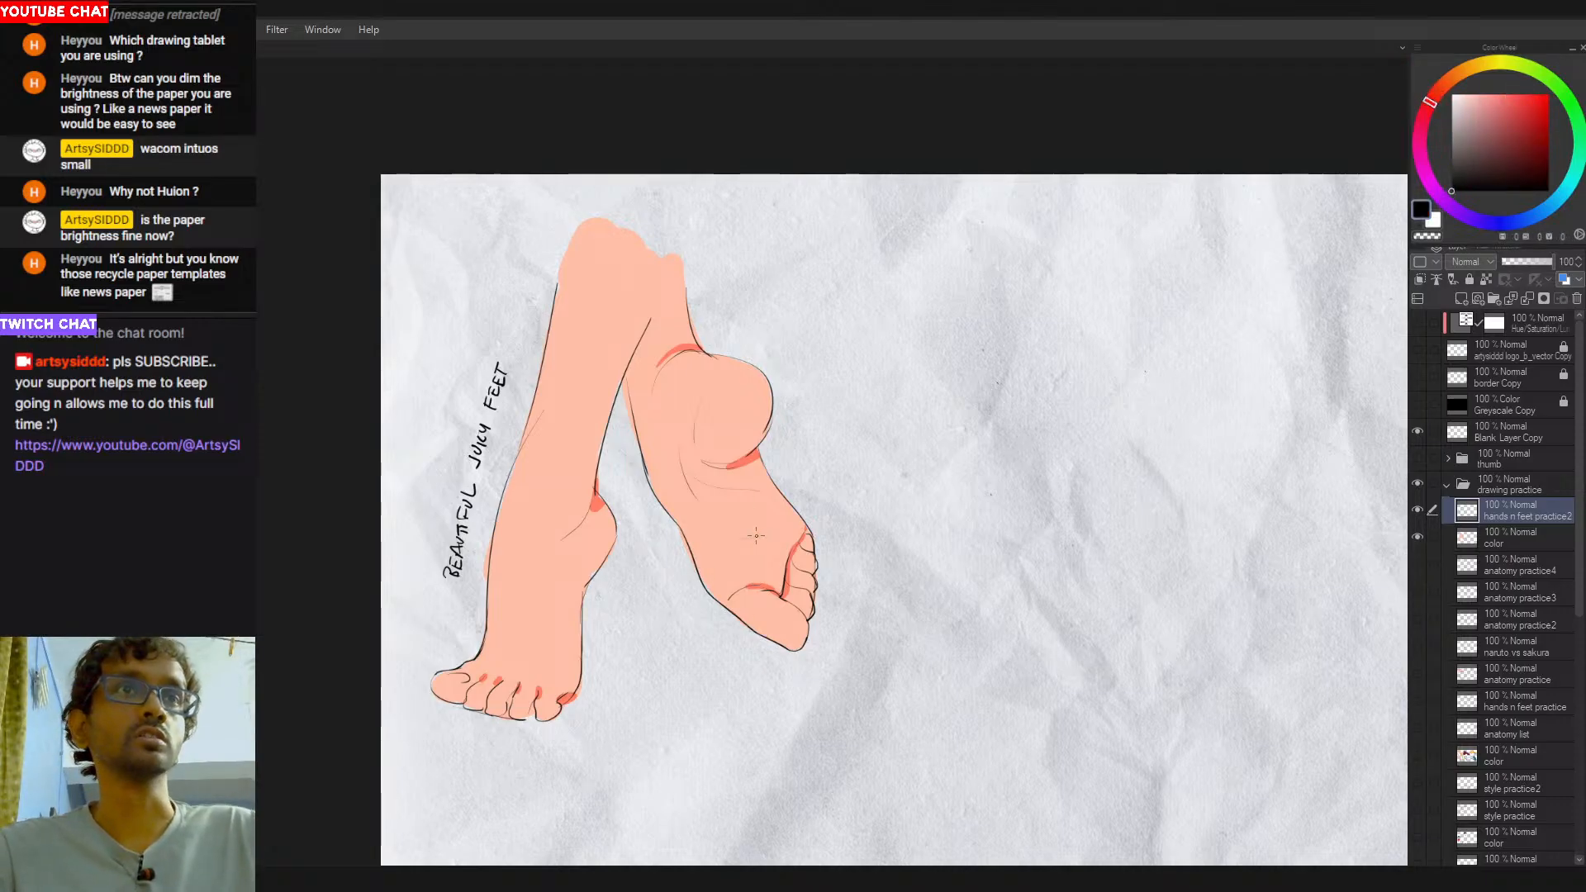
- Hide the color layer beneath the line art of the running-pose legs
left_click(1417, 537)
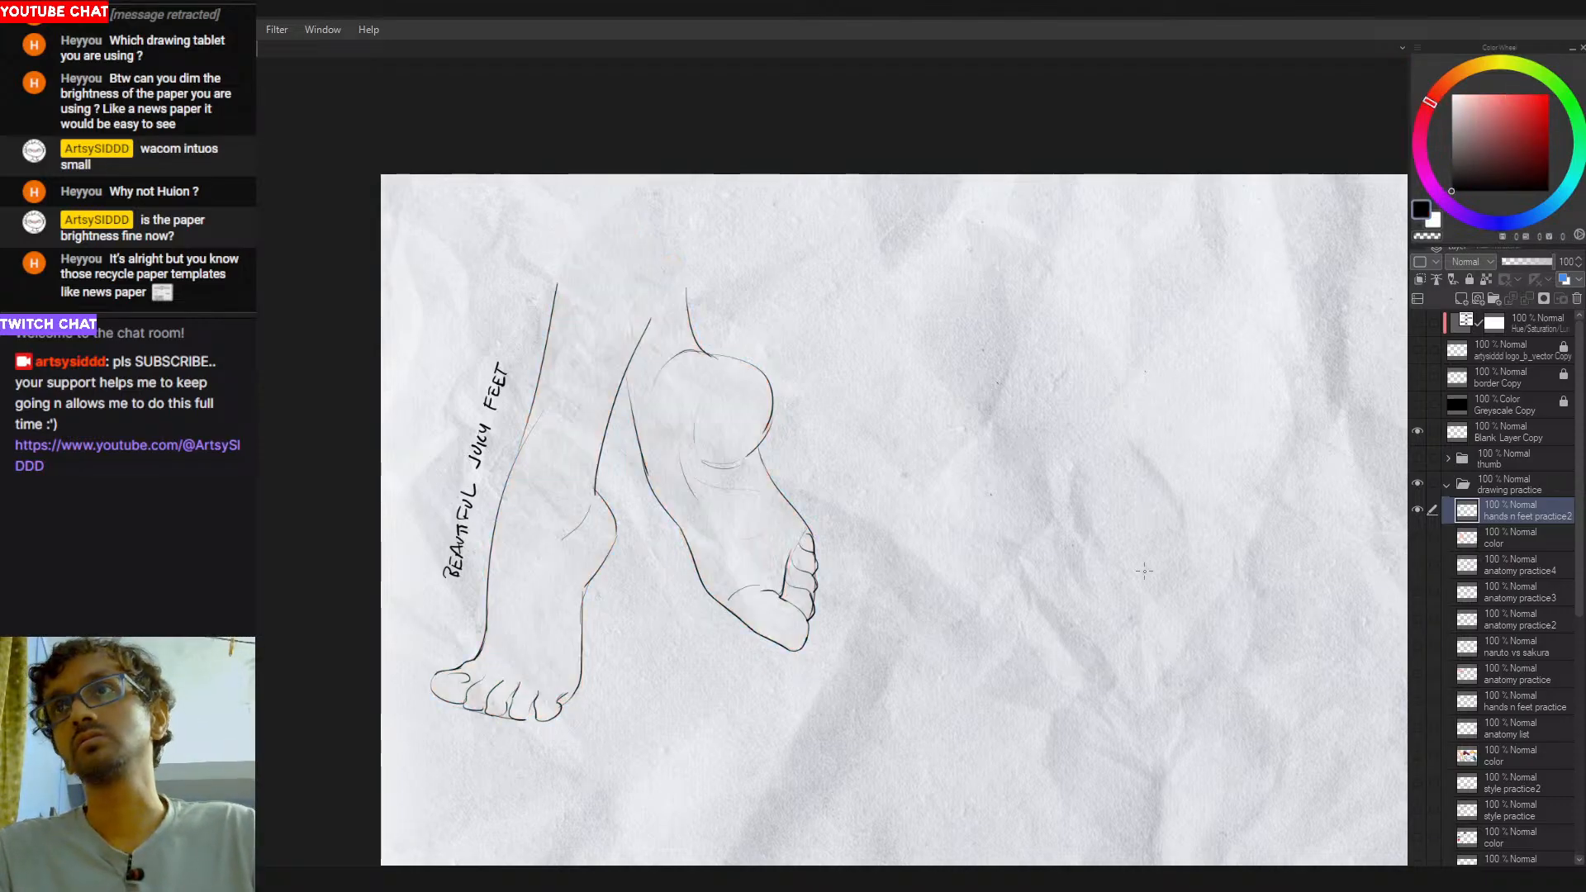
left_click_drag(942, 630, 790, 577)
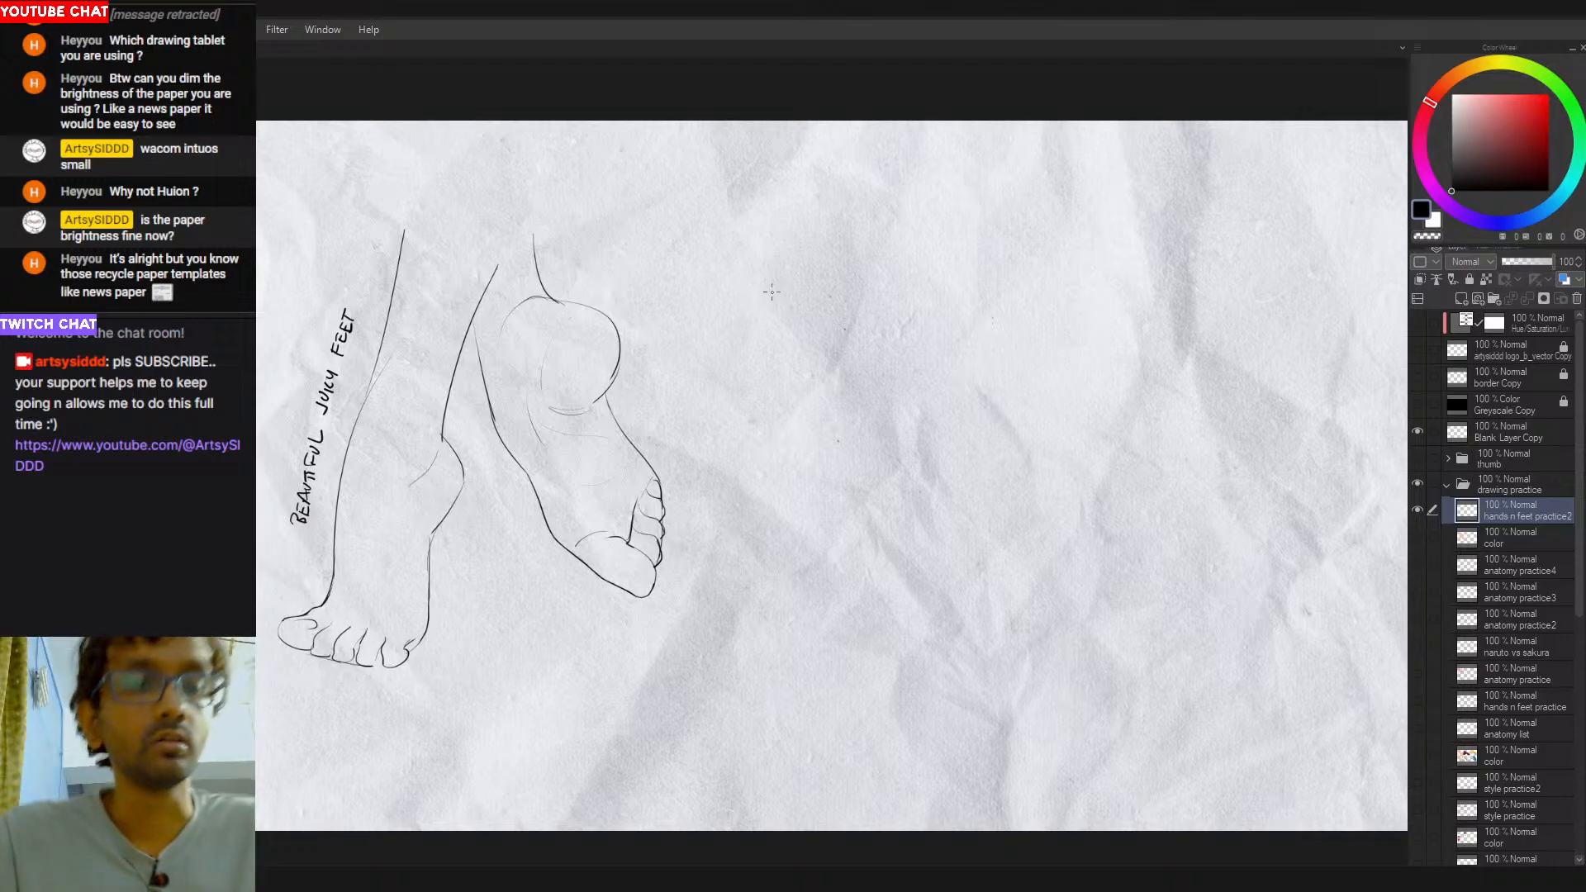
left_click_drag(832, 557, 929, 539)
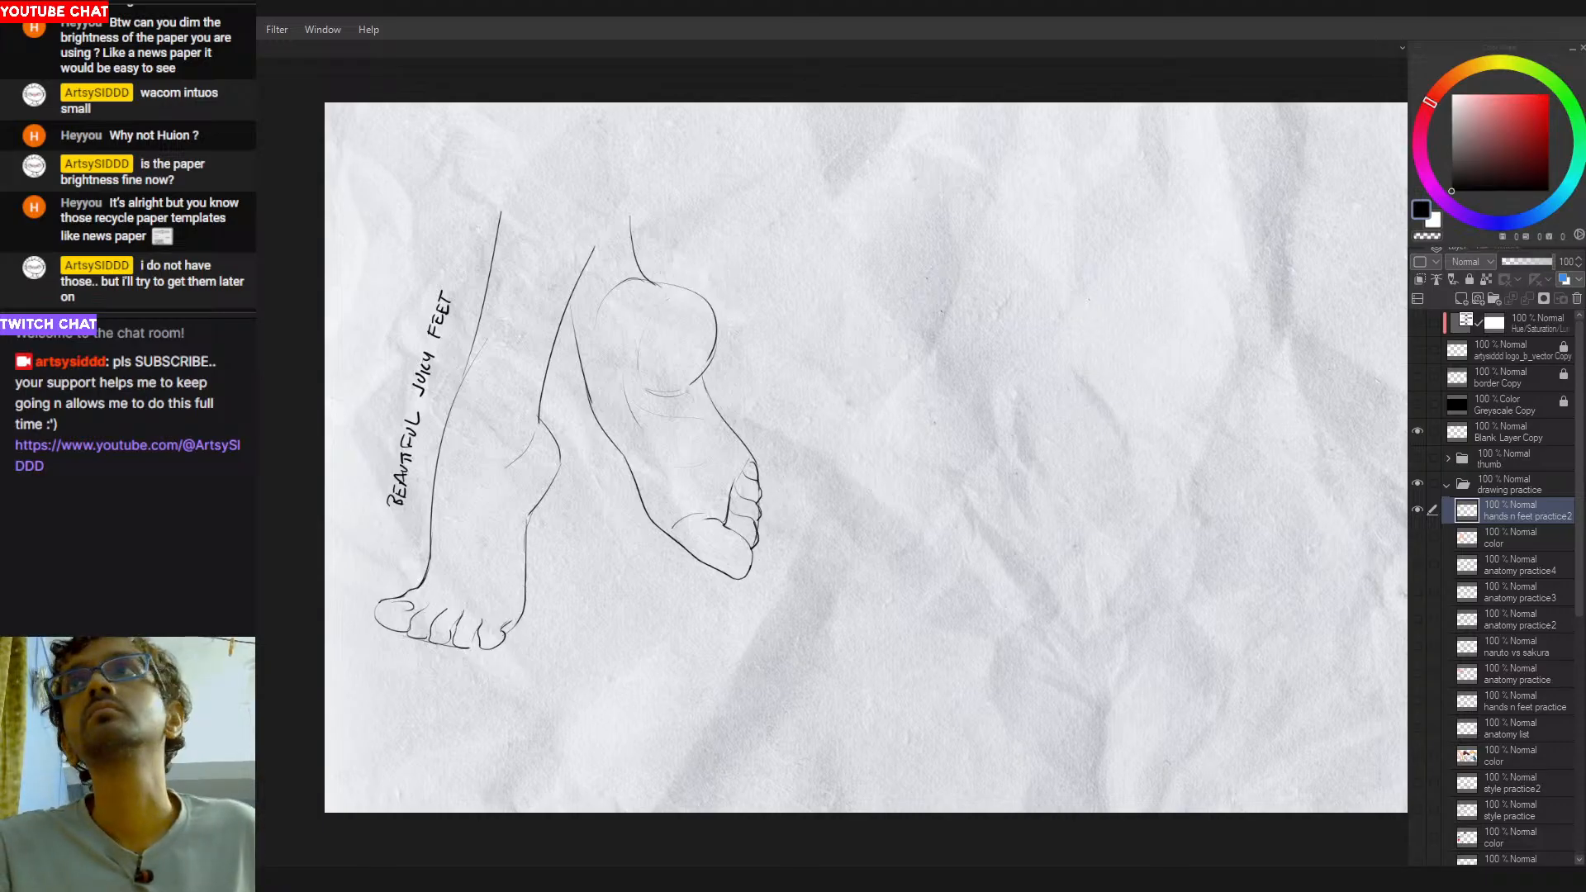
left_click_drag(952, 542, 917, 553)
mouse_move(917, 554)
left_mouse_down()
mouse_move(884, 556)
mouse_move(908, 557)
left_mouse_up()
left_click_drag(907, 556, 814, 584)
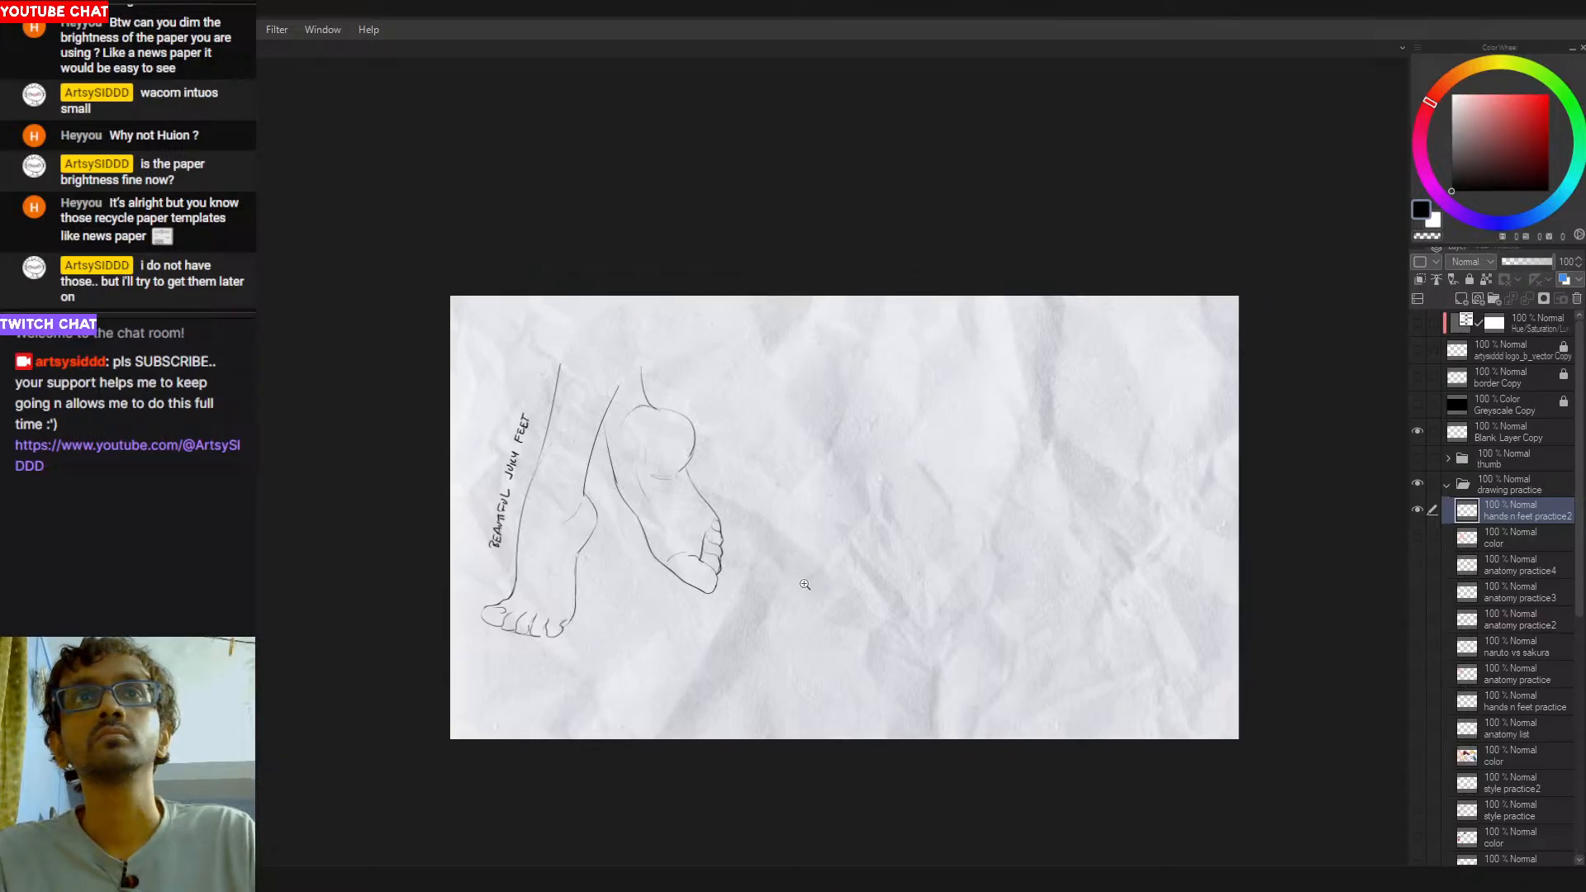
left_click_drag(738, 500, 781, 541)
left_click_drag(780, 541, 792, 545)
mouse_move(780, 601)
left_mouse_down()
mouse_move(938, 531)
mouse_move(918, 523)
mouse_move(1019, 604)
left_mouse_up()
left_click_drag(819, 680, 809, 726)
left_click_drag(900, 288, 879, 259)
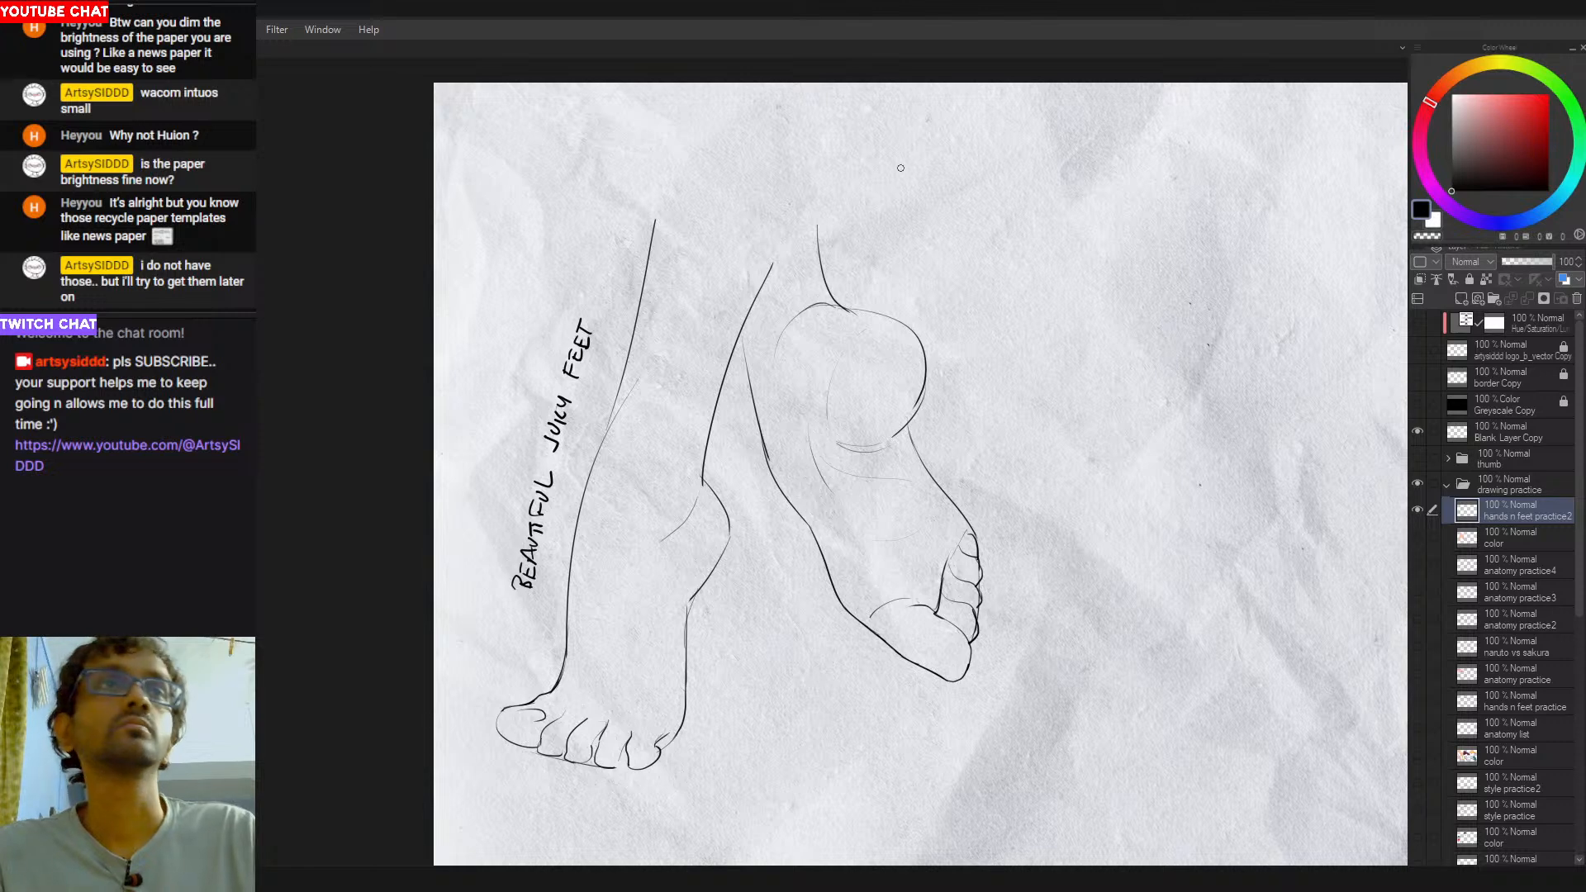
- Write a handwritten note reading "BRB BITCHES" with a smiley face above the raised foot
mouse_move(886, 153)
left_mouse_down()
mouse_move(882, 203)
mouse_move(980, 194)
left_mouse_up()
left_click_drag(892, 231, 906, 250)
mouse_move(915, 231)
left_mouse_down()
mouse_move(920, 247)
mouse_move(954, 223)
left_mouse_up()
mouse_move(942, 225)
left_mouse_down()
mouse_move(942, 248)
mouse_move(976, 241)
left_mouse_up()
mouse_move(977, 232)
left_mouse_down()
mouse_move(991, 220)
mouse_move(996, 238)
left_mouse_up()
mouse_move(1011, 215)
left_mouse_down()
mouse_move(939, 274)
mouse_move(968, 283)
left_mouse_up()
mouse_move(968, 284)
left_mouse_down()
mouse_move(969, 302)
mouse_move(944, 302)
mouse_move(961, 309)
mouse_move(974, 299)
mouse_move(931, 289)
mouse_move(974, 290)
mouse_move(938, 264)
mouse_move(958, 263)
left_mouse_up()
key("ctrl+z")
key("ctrl+z")
key("ctrl+z")
key("ctrl+z")
key("ctrl+z")
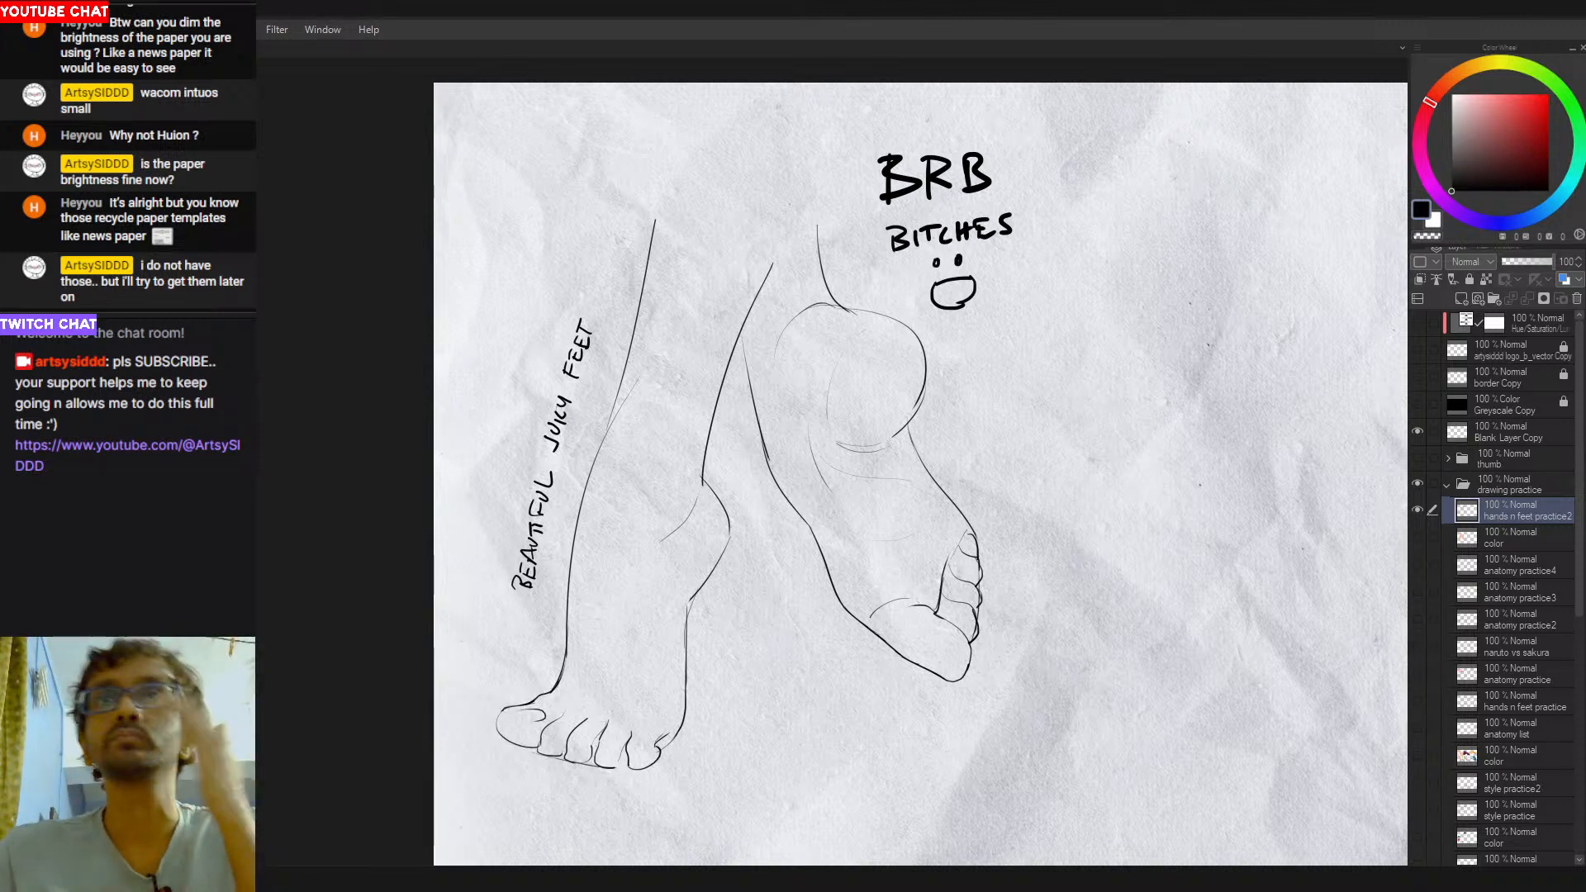
- Erase the handwritten break note and the smiley face above the raised foot
left_click_drag(1104, 547, 939, 559)
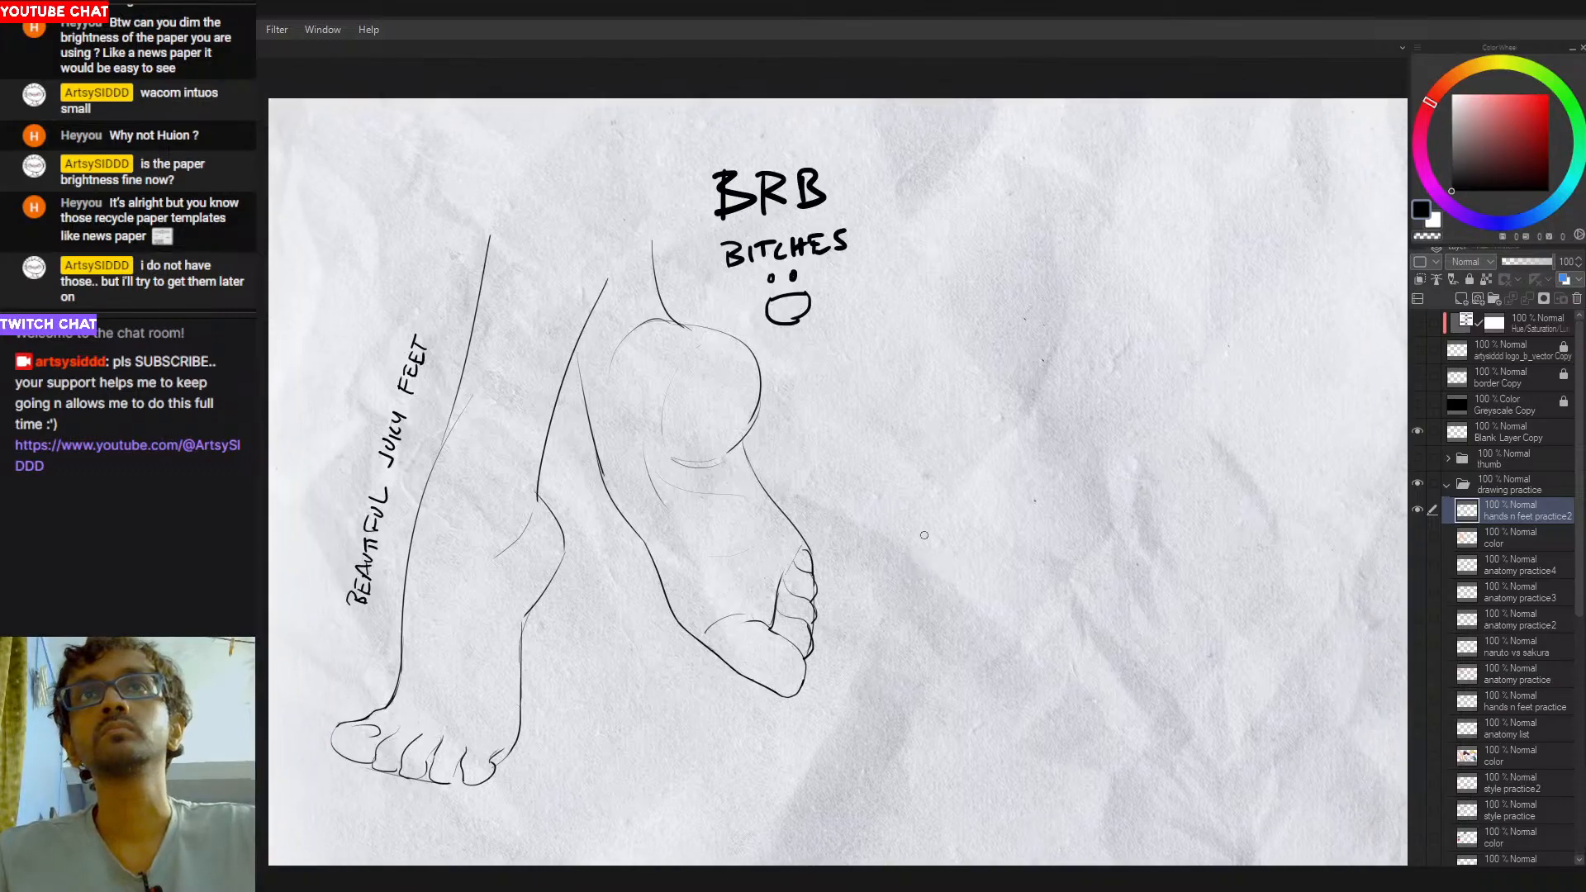
key("e")
mouse_move(735, 162)
left_mouse_down()
mouse_move(733, 241)
mouse_move(798, 310)
left_mouse_up()
mouse_move(954, 394)
left_mouse_down()
mouse_move(945, 418)
mouse_move(816, 404)
left_mouse_up()
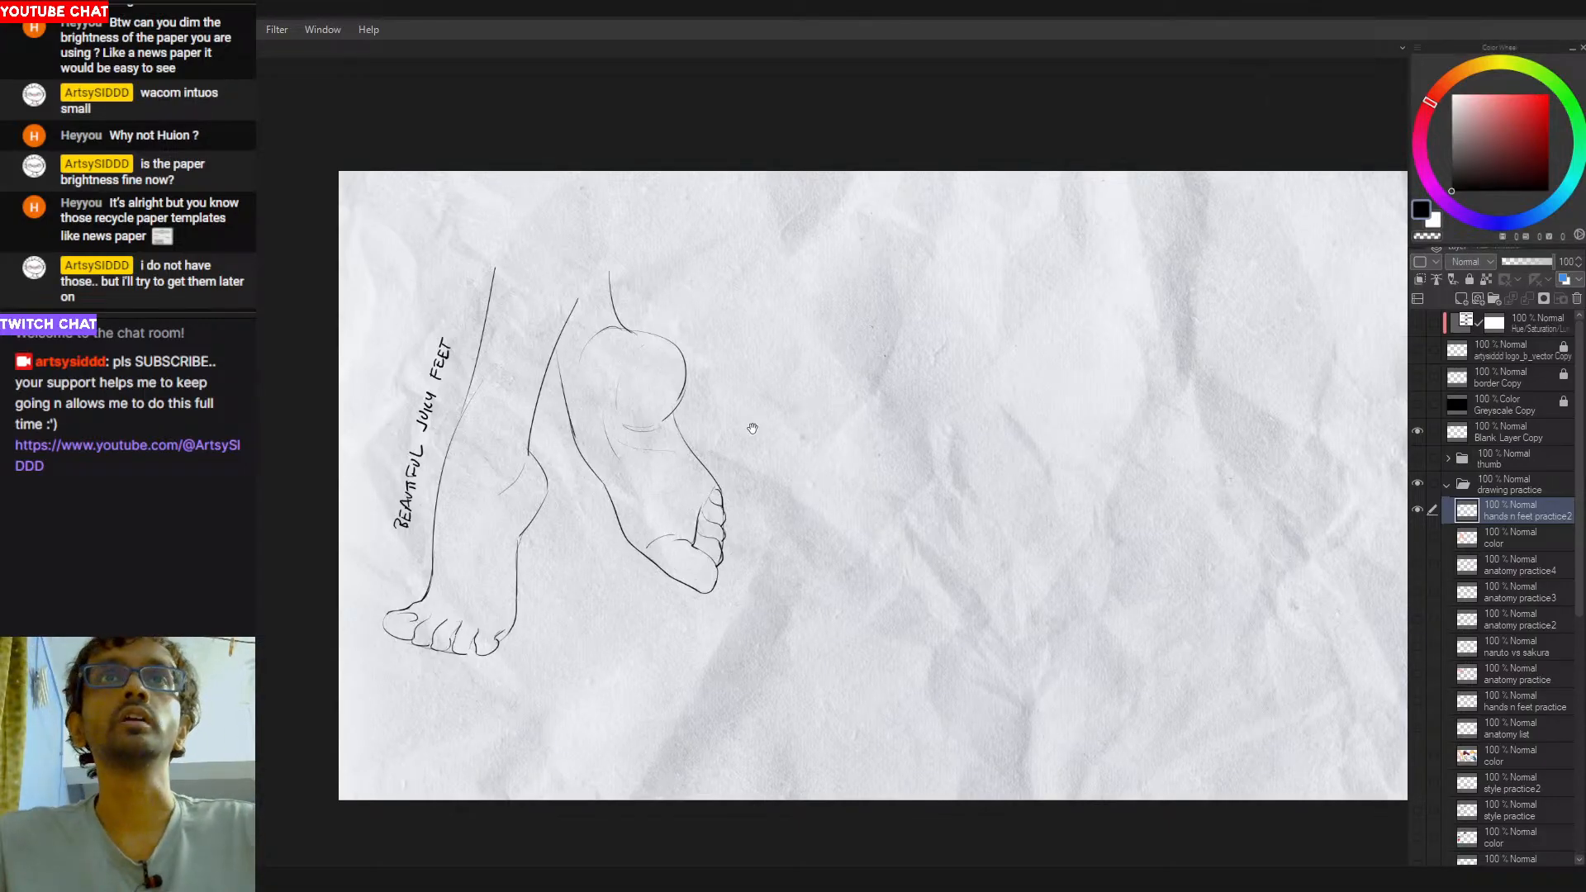
- Sketch the two diagonal contour lines of a forearm in the blank area beside the raised foot
left_click_drag(725, 434, 677, 428)
left_click(727, 408)
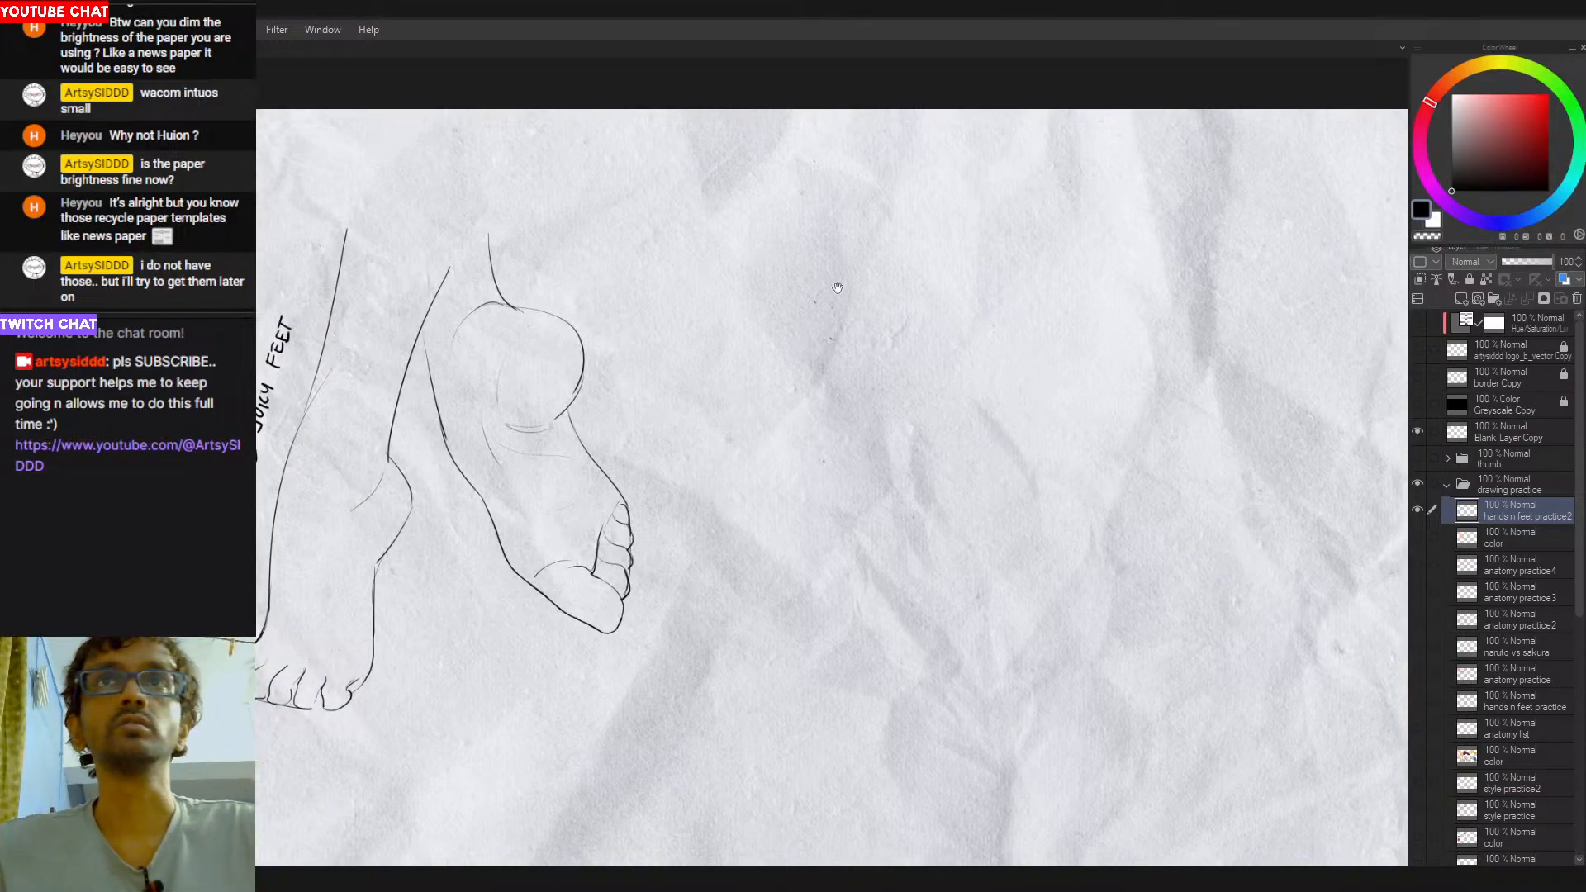
left_click_drag(832, 240, 716, 241)
left_click_drag(677, 154, 809, 311)
key("ctrl+z")
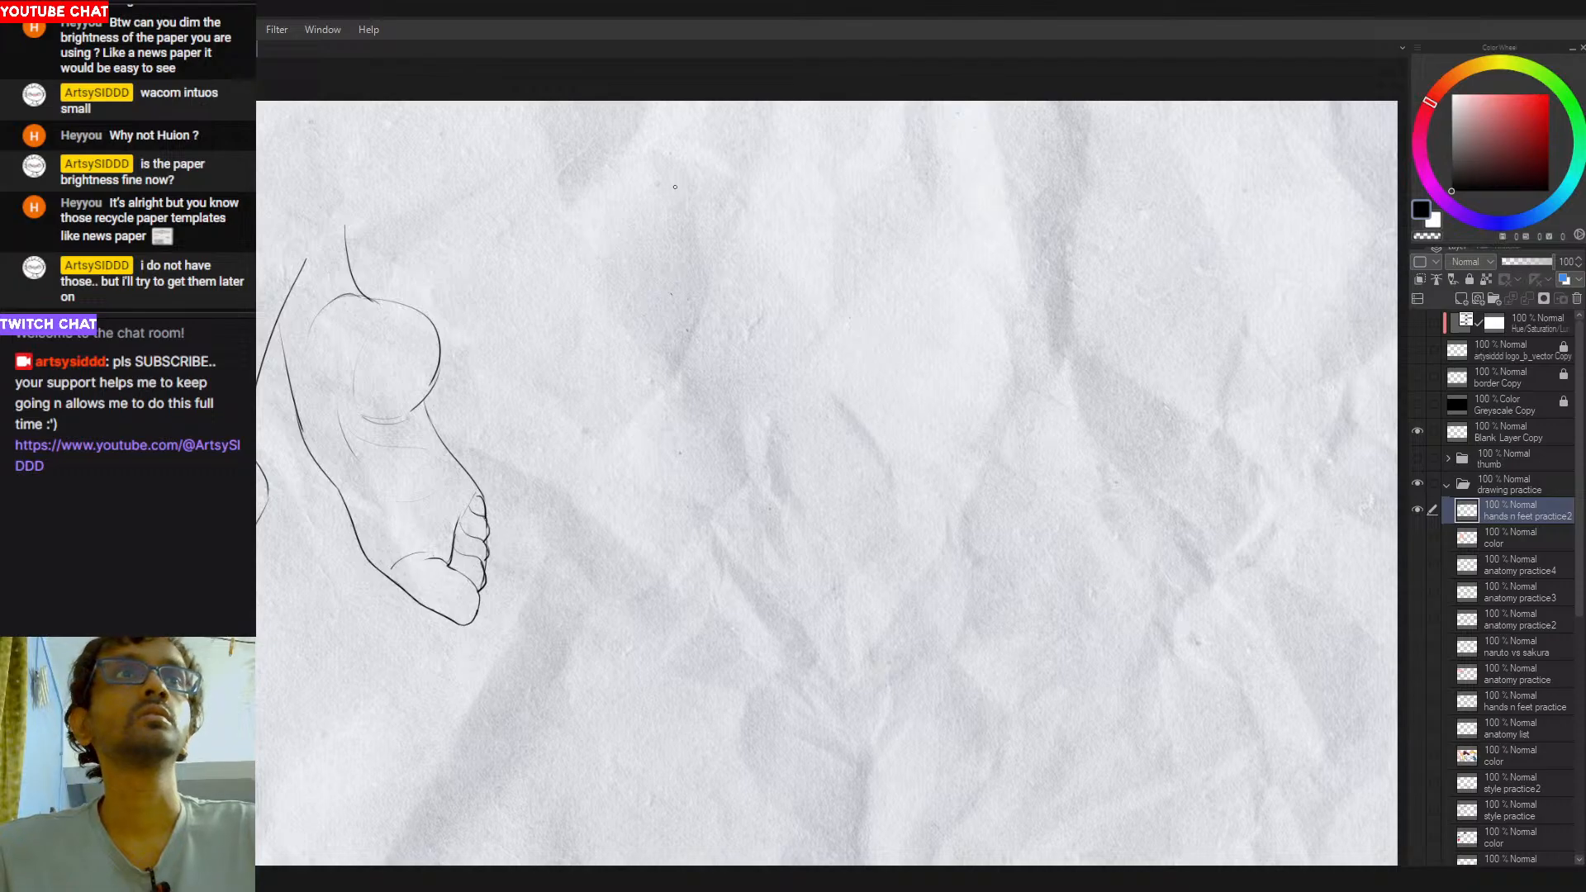
left_click_drag(679, 198, 798, 352)
key("ctrl+z")
left_click_drag(687, 180, 808, 334)
key("ctrl+z")
left_click_drag(576, 221, 754, 381)
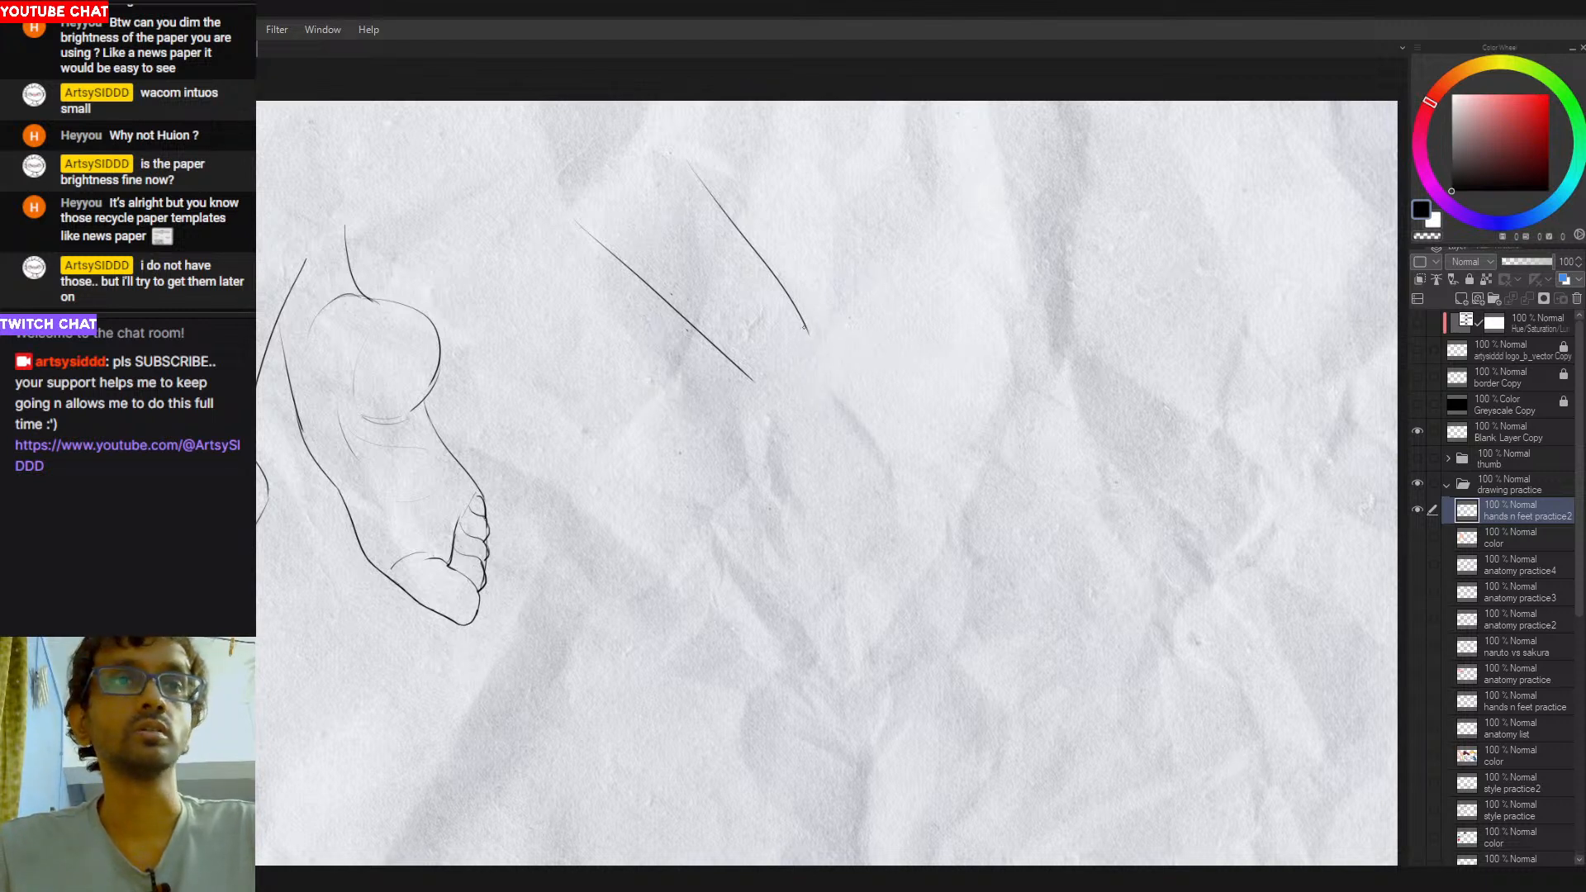
key("ctrl+z")
- Extend the outer forearm line along the back of the hand and angle it down at the knuckle
left_click_drag(808, 323, 870, 437)
key("ctrl+z")
key("ctrl+z")
left_click_drag(800, 312, 859, 433)
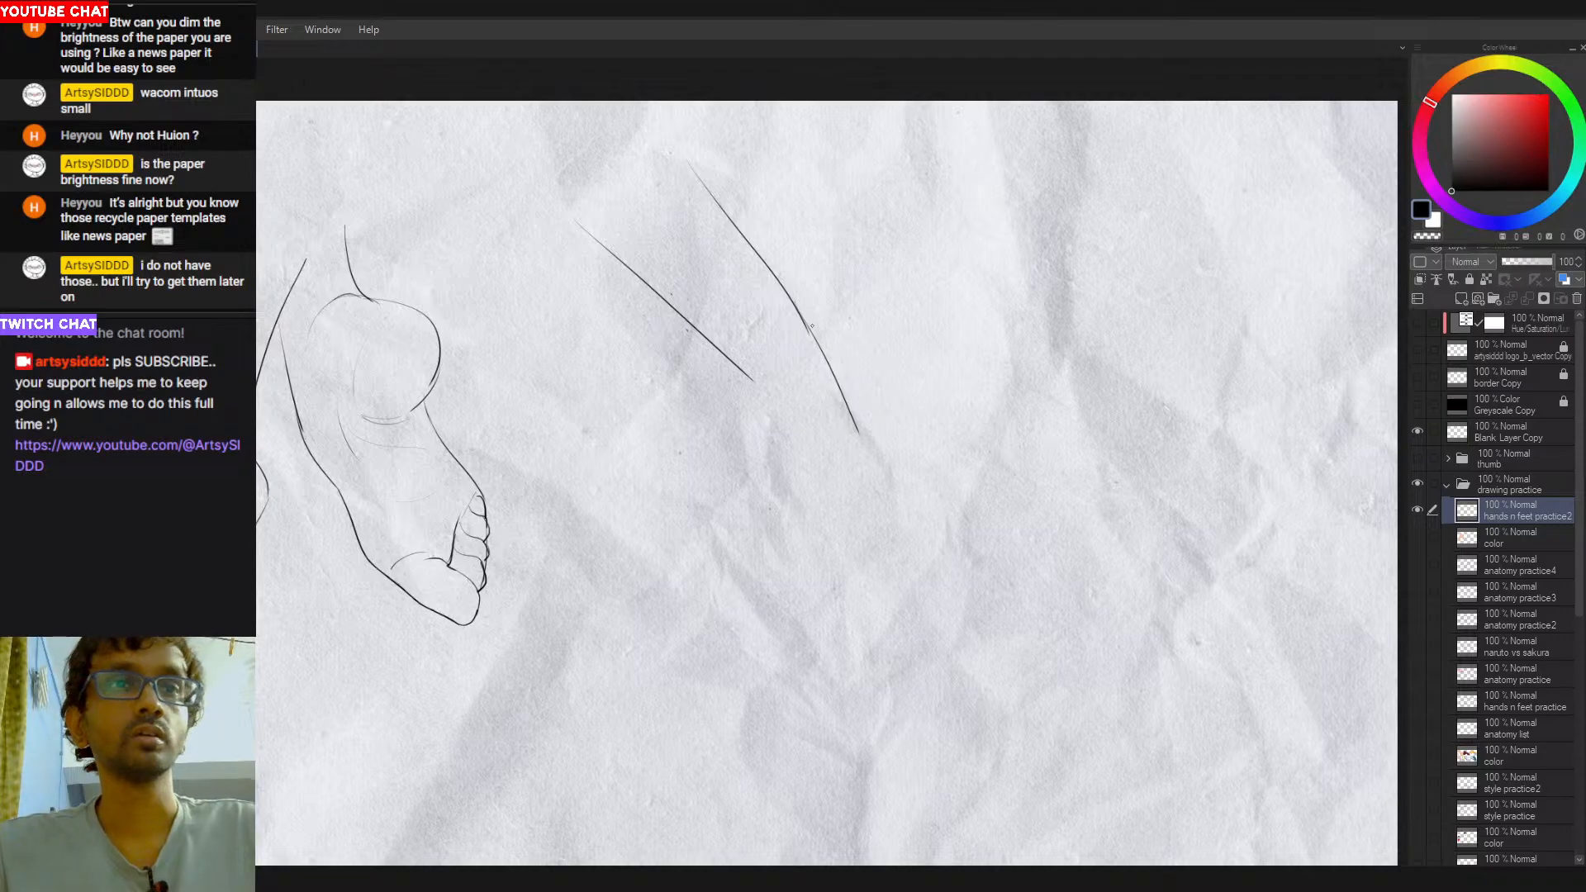
key("ctrl+z")
mouse_move(806, 324)
left_mouse_down()
mouse_move(860, 415)
mouse_move(866, 494)
left_mouse_up()
key("ctrl+z")
left_click_drag(858, 427, 848, 508)
key("ctrl+z")
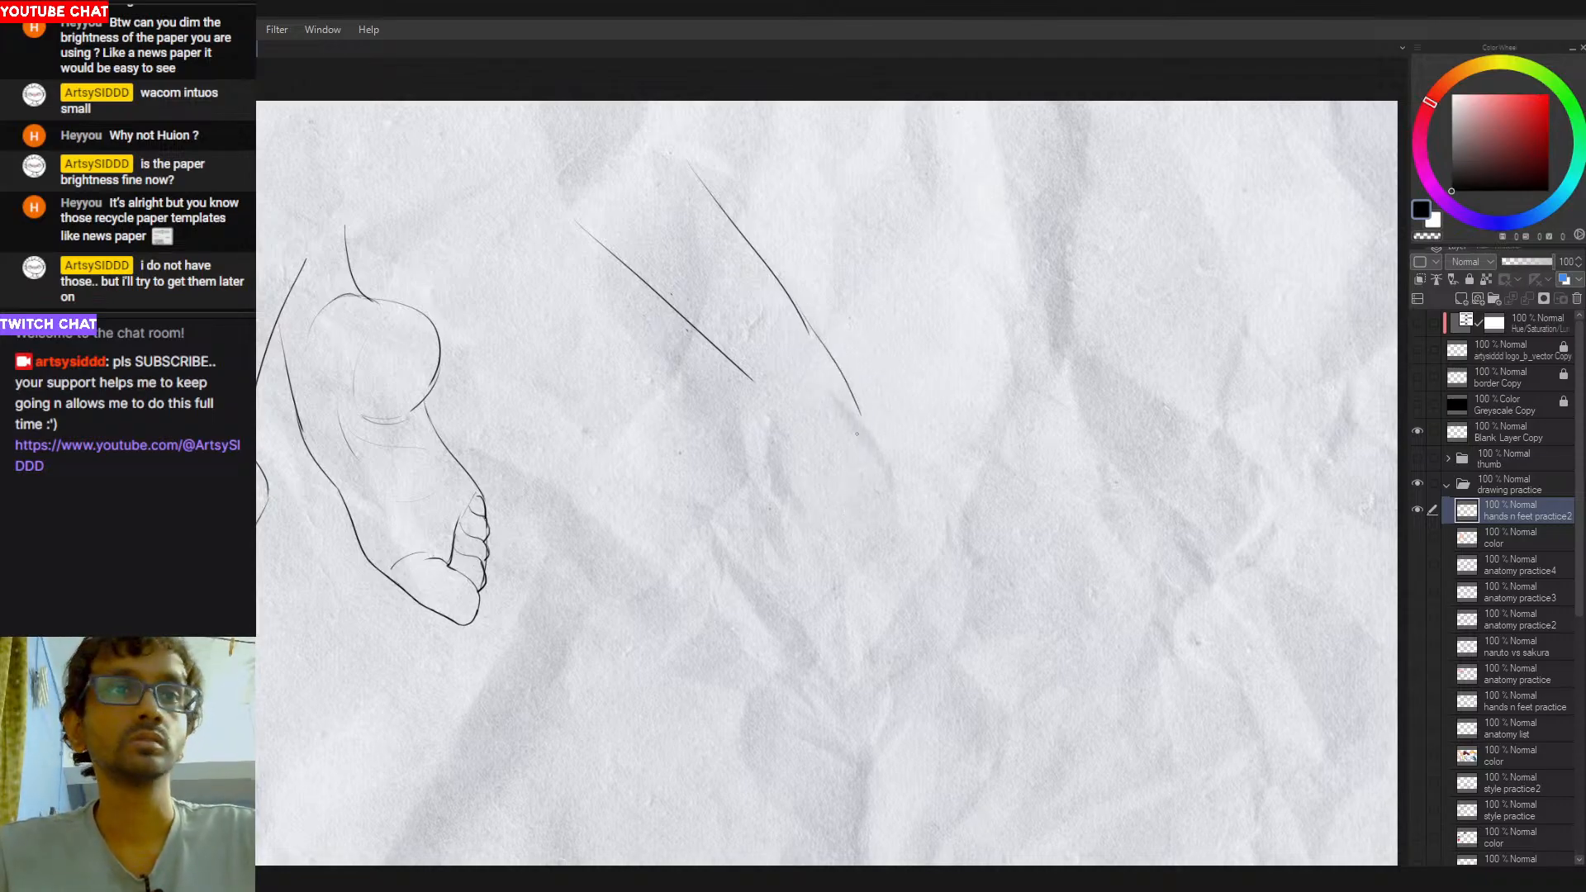
key("ctrl+z")
left_click_drag(861, 413, 856, 472)
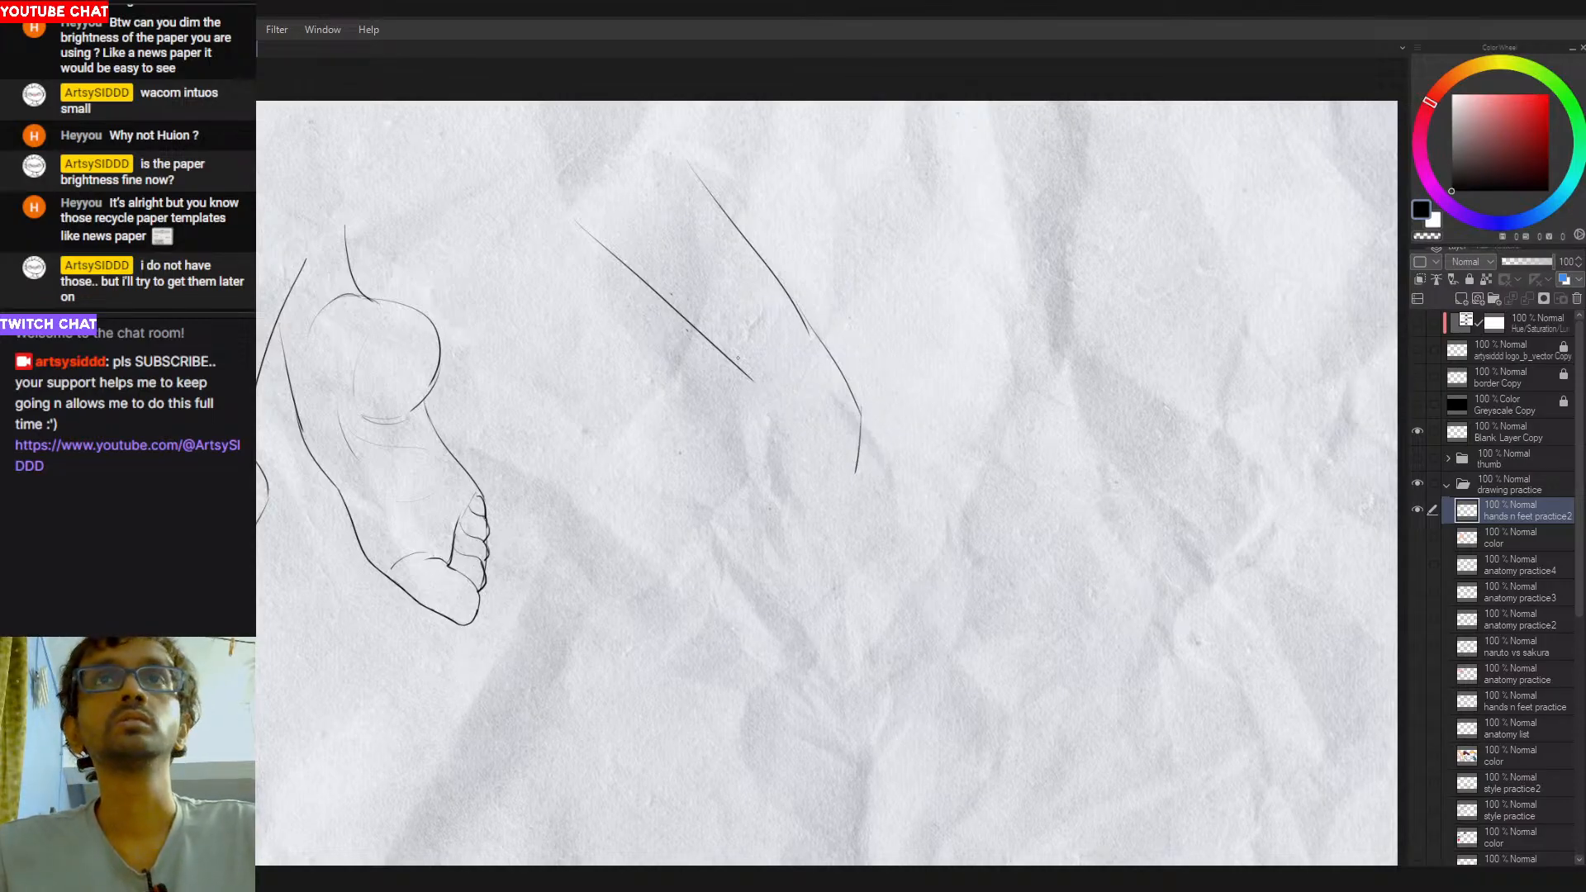
- Sketch the thumb's first contour, the inner wrist line, the knuckle line and the central edge of the curled fingers
left_click_drag(726, 380, 703, 467)
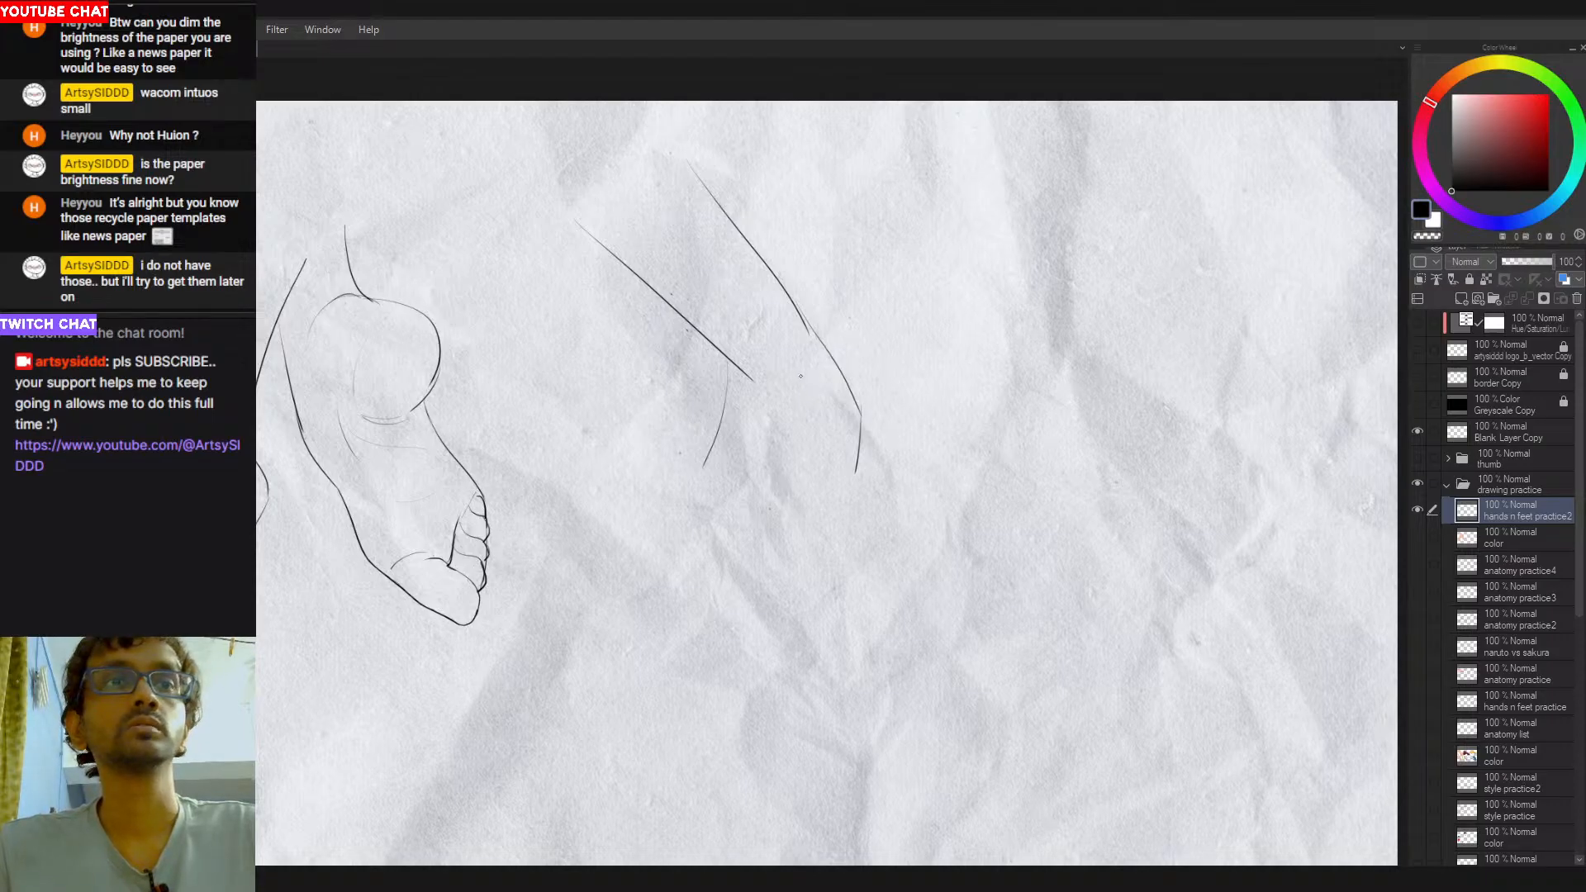
left_click_drag(754, 379, 788, 429)
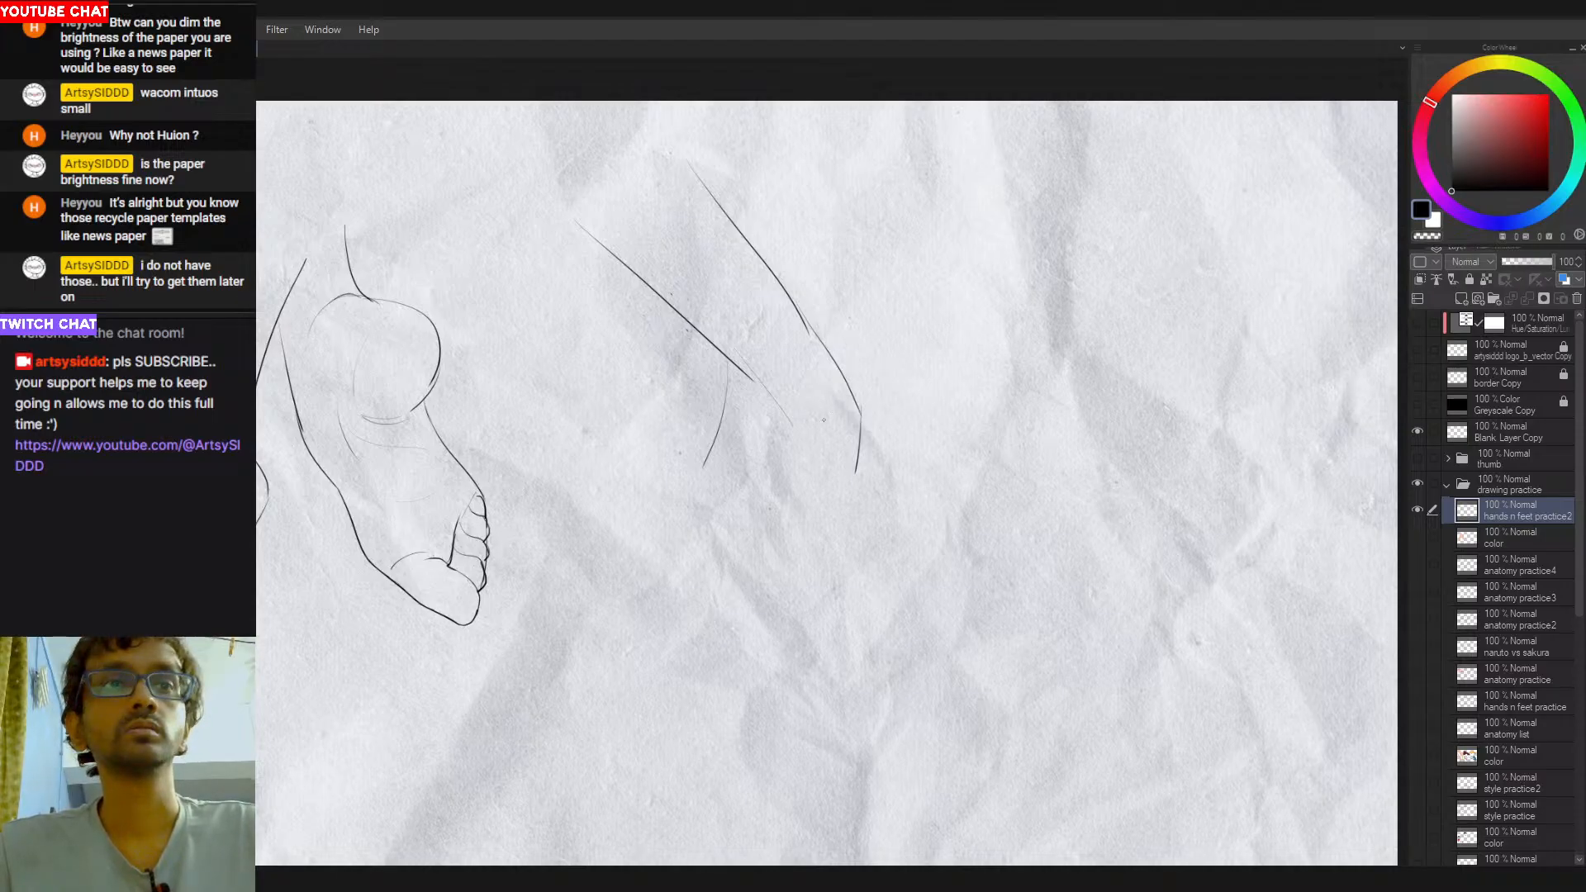
mouse_move(795, 429)
left_mouse_down()
mouse_move(860, 404)
mouse_move(815, 527)
left_mouse_up()
key("ctrl+z")
- Draw the outer edge of the curled fingers, curving from the knuckle down to the lower point of the hand
key("ctrl+z")
left_click_drag(798, 461, 814, 548)
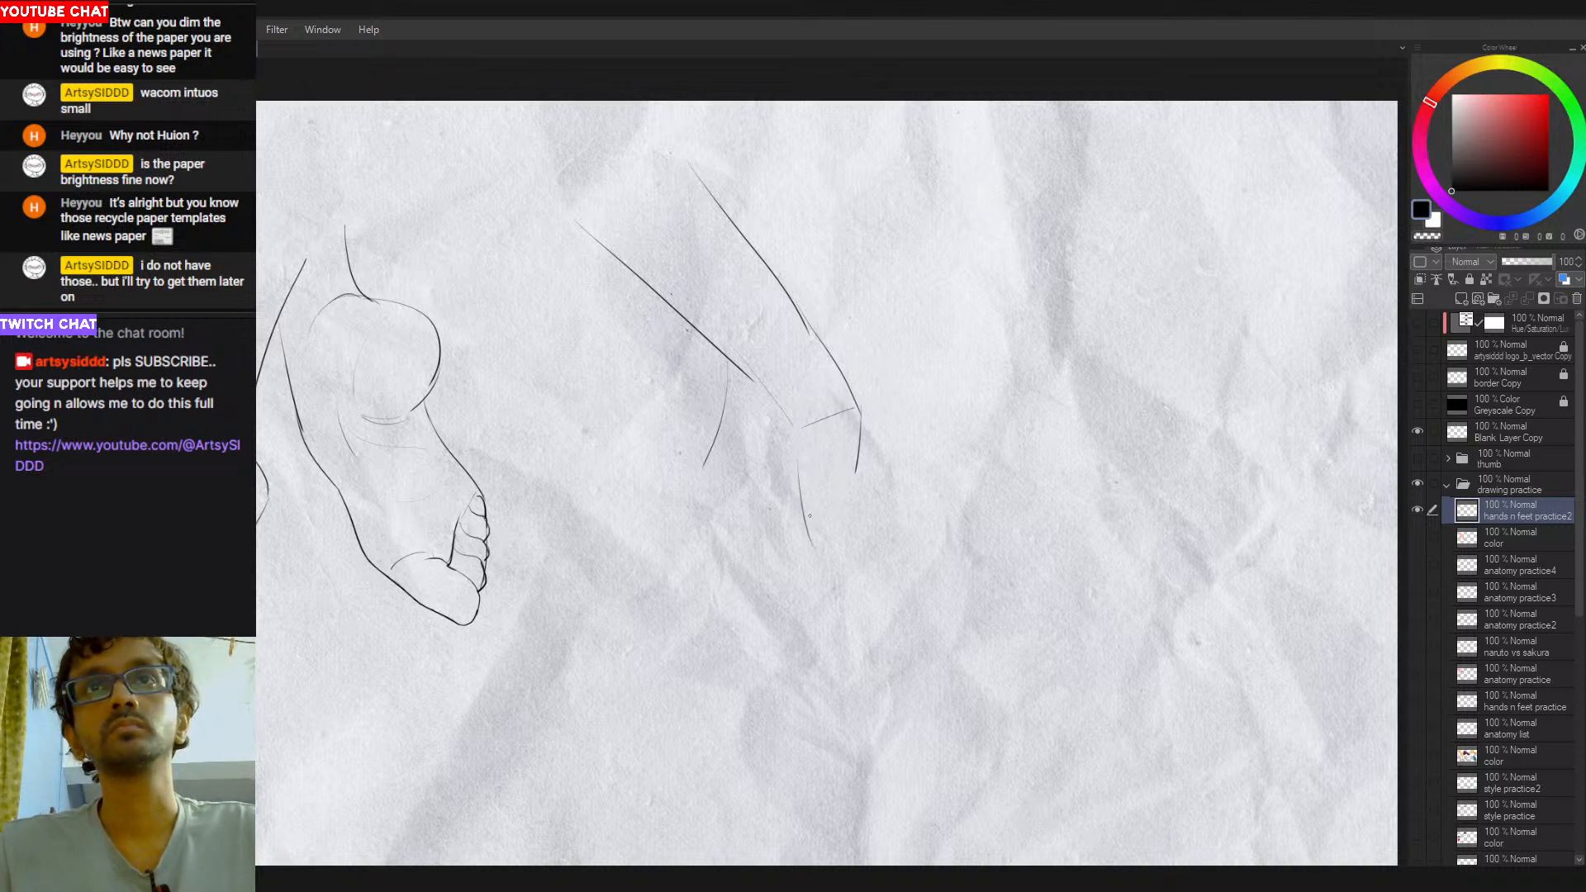
left_click_drag(865, 442, 814, 551)
key("ctrl+z")
key("ctrl+z")
key("ctrl+z")
mouse_move(854, 467)
left_mouse_down()
mouse_move(812, 538)
mouse_move(750, 464)
mouse_move(793, 540)
left_mouse_up()
key("ctrl+z")
key("ctrl+z")
- Draw the curved inner contour of the curled fingers from near the wrist to the hand's lower point
left_click_drag(756, 488, 803, 550)
key("ctrl+z")
left_click_drag(752, 479, 750, 499)
key("ctrl+z")
left_click_drag(765, 436, 750, 501)
key("ctrl+z")
mouse_move(764, 426)
left_mouse_down()
mouse_move(762, 505)
mouse_move(749, 494)
left_mouse_up()
key("ctrl+z")
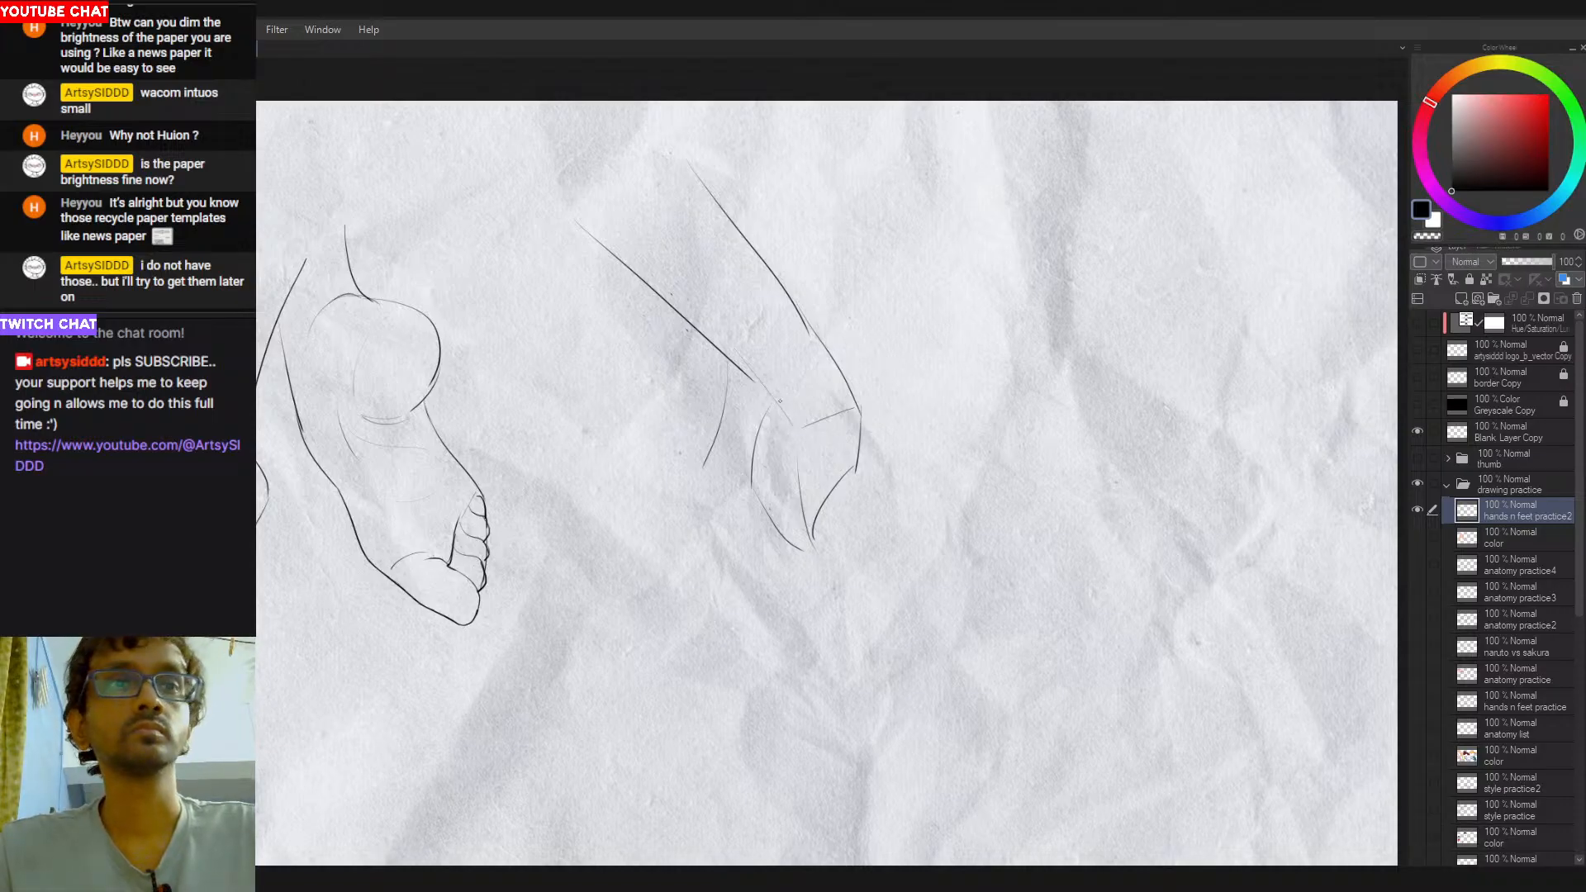
- Close the top of the index knuckle and redraw the thumb's outer contour from the wrist downward
left_click_drag(768, 404, 800, 422)
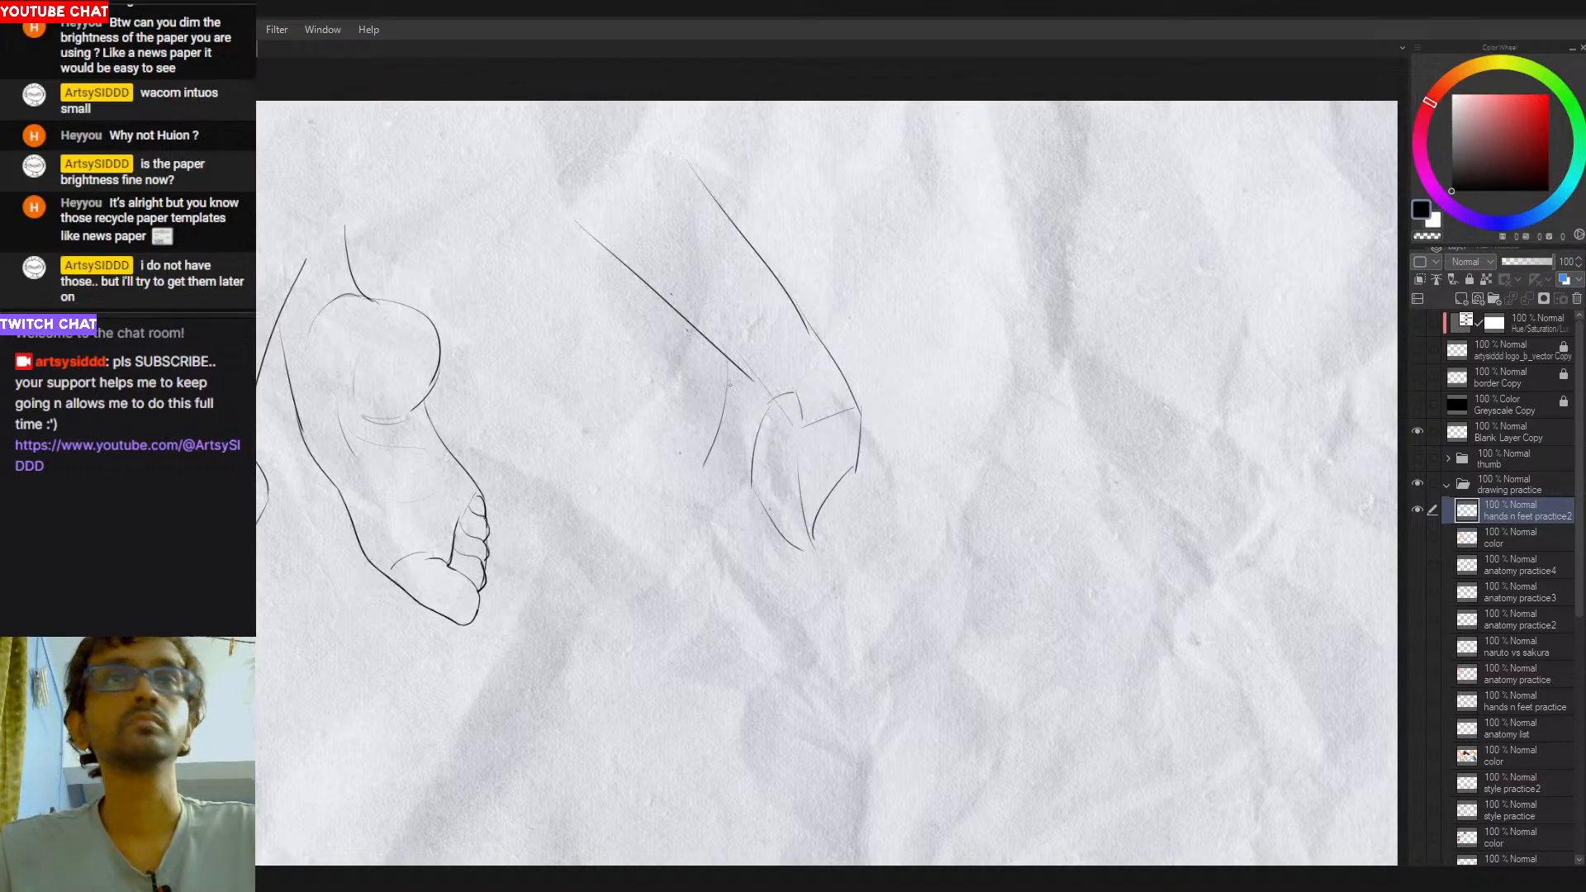
key("ctrl+z")
left_click_drag(703, 516, 702, 553)
key("ctrl+z")
mouse_move(719, 386)
left_mouse_down()
mouse_move(692, 478)
mouse_move(719, 501)
mouse_move(709, 465)
mouse_move(730, 525)
left_mouse_up()
key("ctrl+z")
- Sketch the rounded thumb tip with its nail beside the curled fingers
key("ctrl+z")
key("ctrl+z")
key("ctrl+z")
key("ctrl+z")
mouse_move(710, 467)
left_mouse_down()
mouse_move(722, 510)
mouse_move(720, 487)
mouse_move(744, 486)
mouse_move(720, 506)
mouse_move(756, 499)
left_mouse_up()
key("ctrl+z")
key("ctrl+z")
key("ctrl+z")
mouse_move(729, 508)
left_mouse_down()
mouse_move(758, 498)
mouse_move(755, 466)
mouse_move(717, 487)
mouse_move(764, 471)
mouse_move(850, 531)
left_mouse_up()
key("ctrl+z")
key("ctrl+z")
key("ctrl+z")
left_click_drag(846, 475, 852, 493, "ctrl")
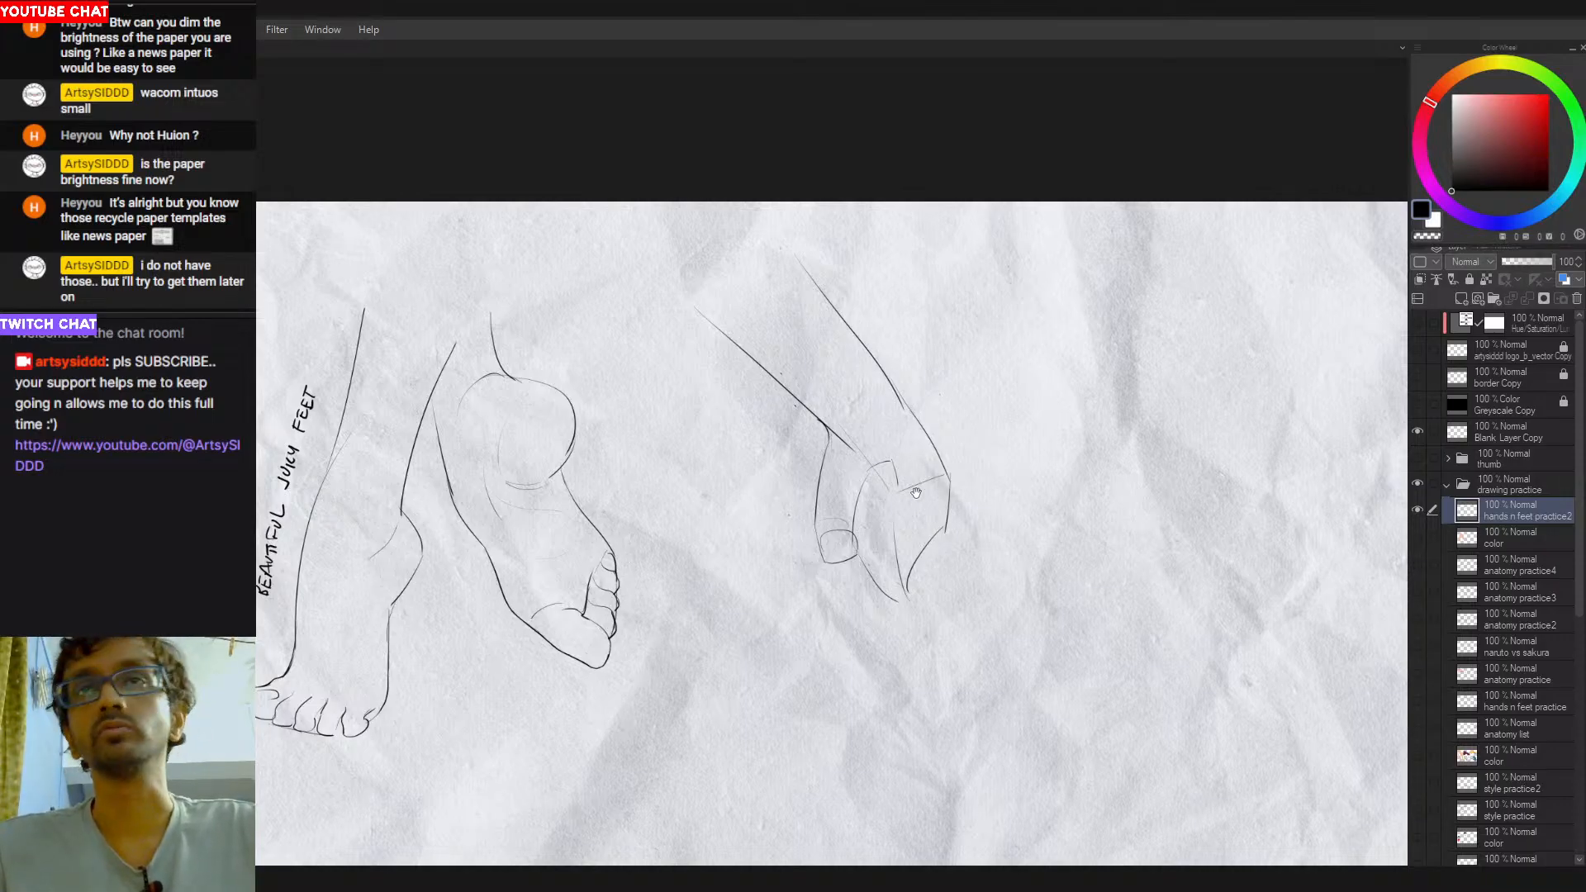
- Try to redraw the outer wrist contour where the forearm meets the back of the hand
left_click_drag(925, 508, 860, 495)
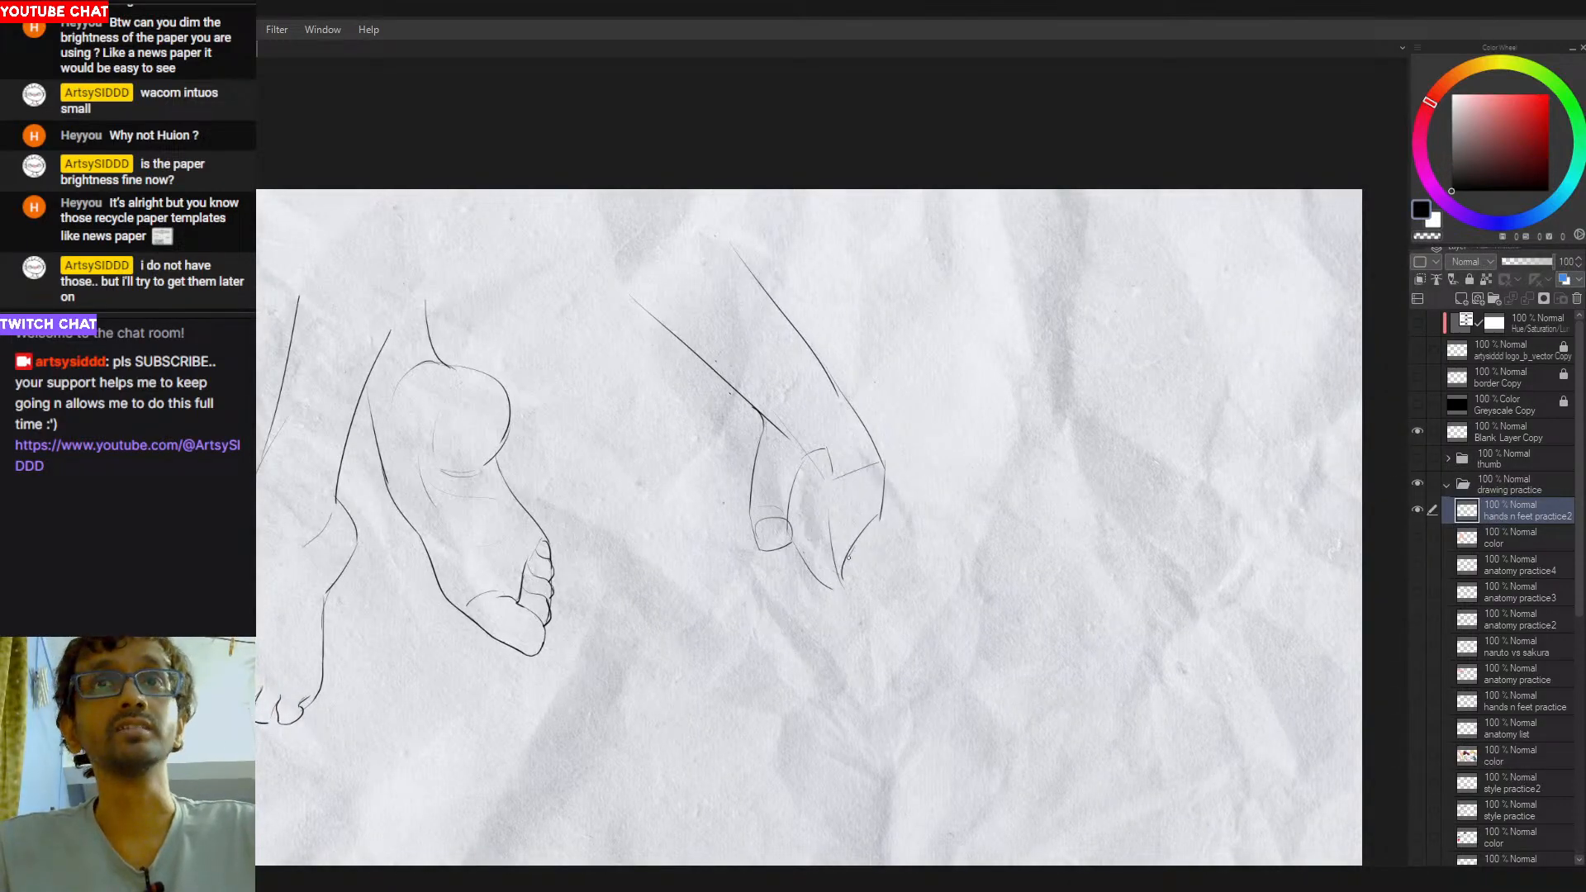
left_click_drag(781, 561, 834, 569)
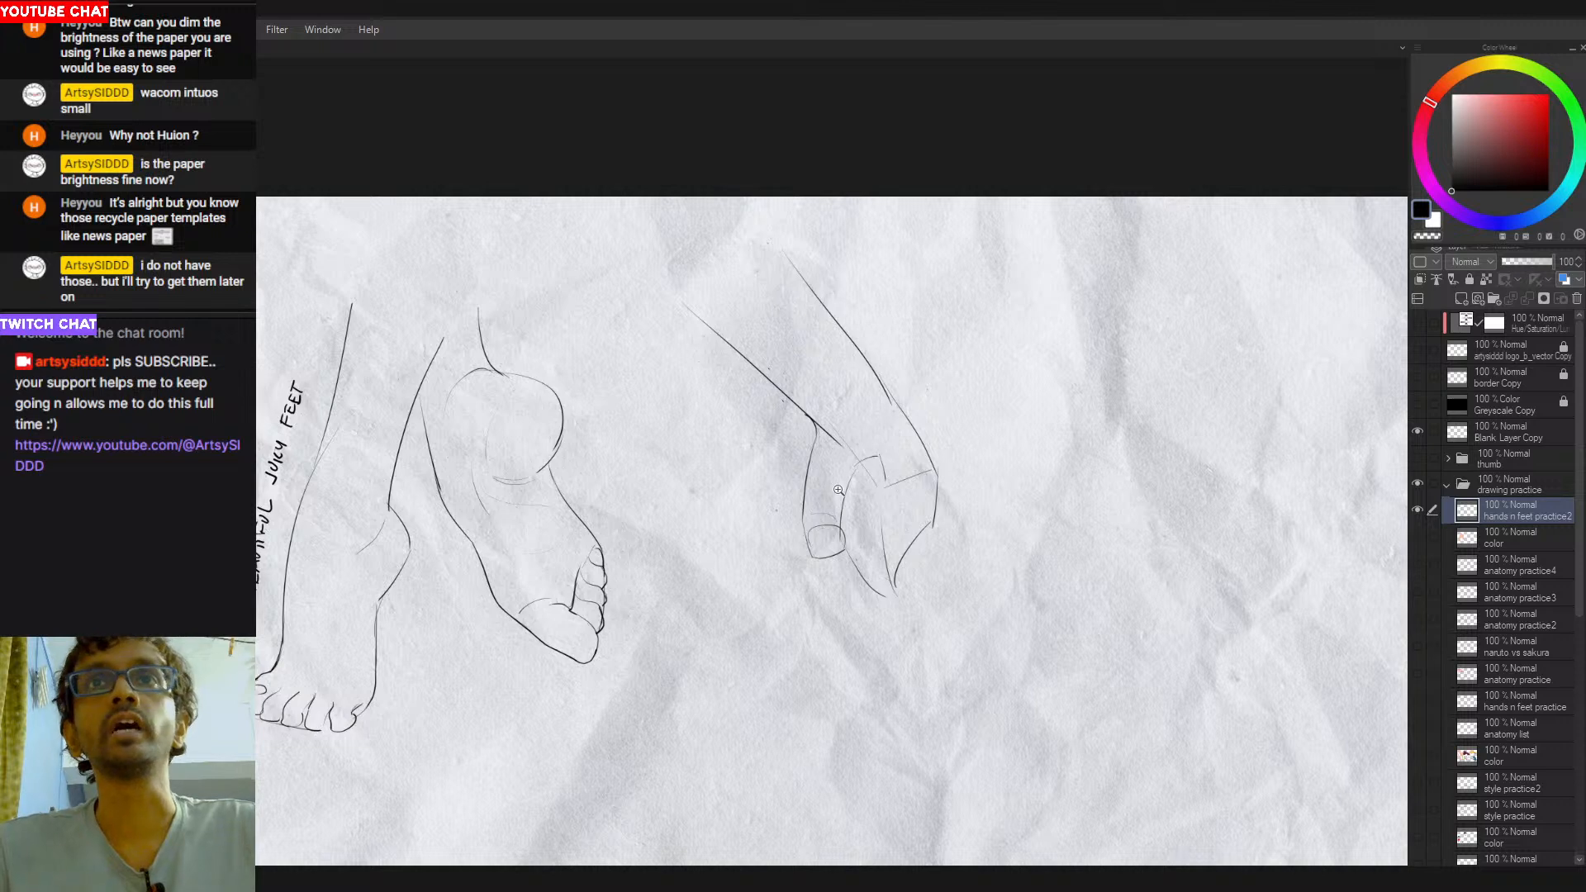
scroll(835, 486, "up", 1)
mouse_move(881, 497)
left_mouse_down()
mouse_move(796, 474)
mouse_move(806, 496)
left_mouse_up()
scroll(796, 474, "down", 1)
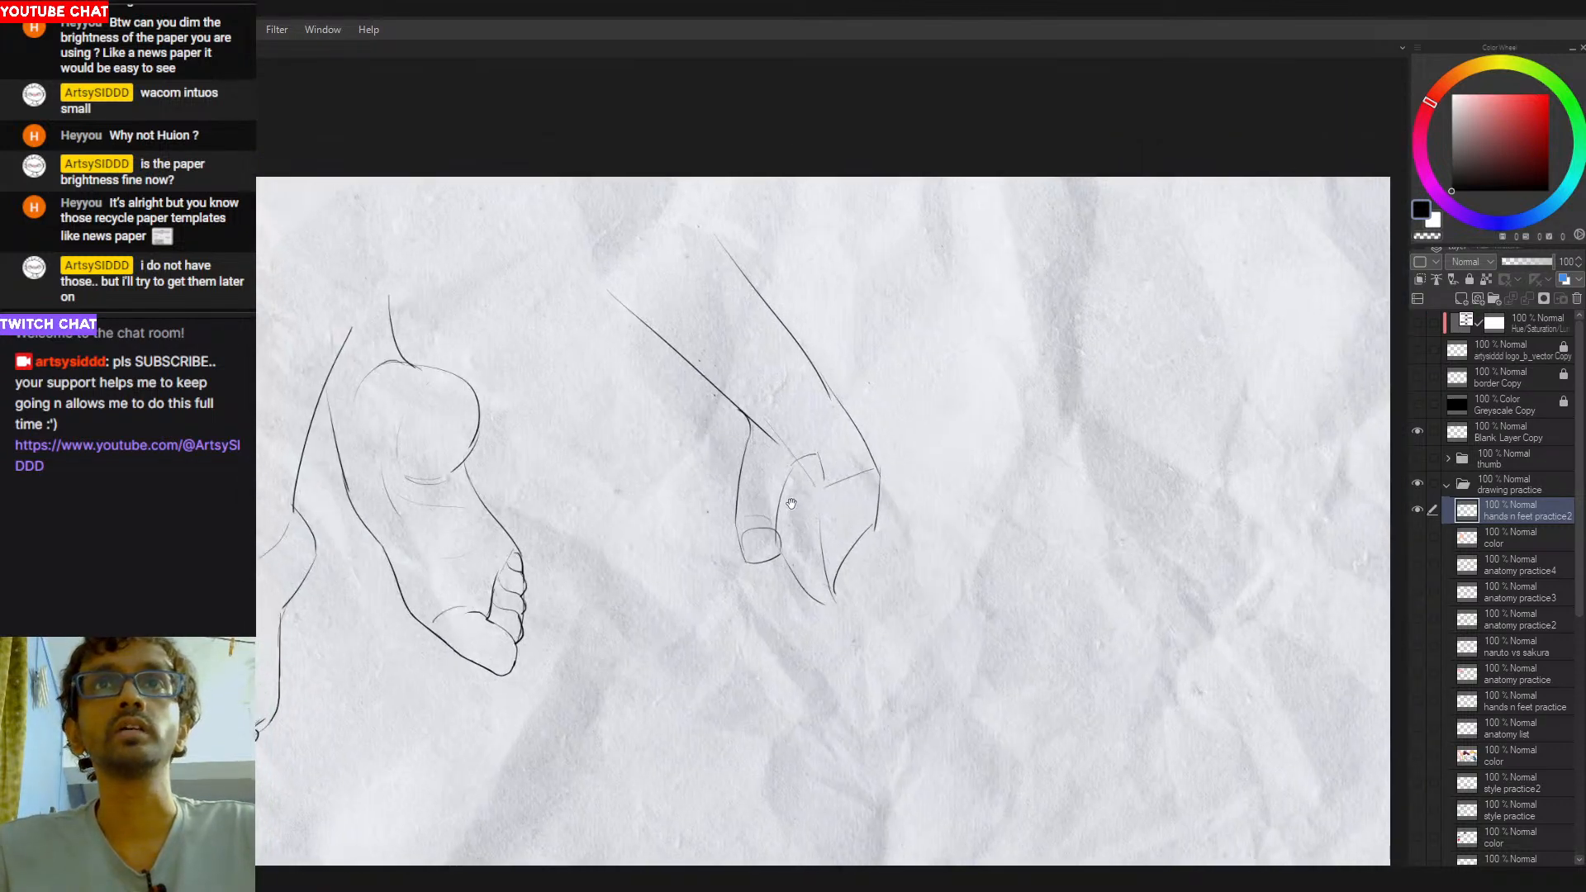
left_click_drag(790, 334, 839, 405)
key("ctrl+z")
key("ctrl+z")
left_click_drag(793, 324, 840, 403)
key("ctrl+z")
key("ctrl+z")
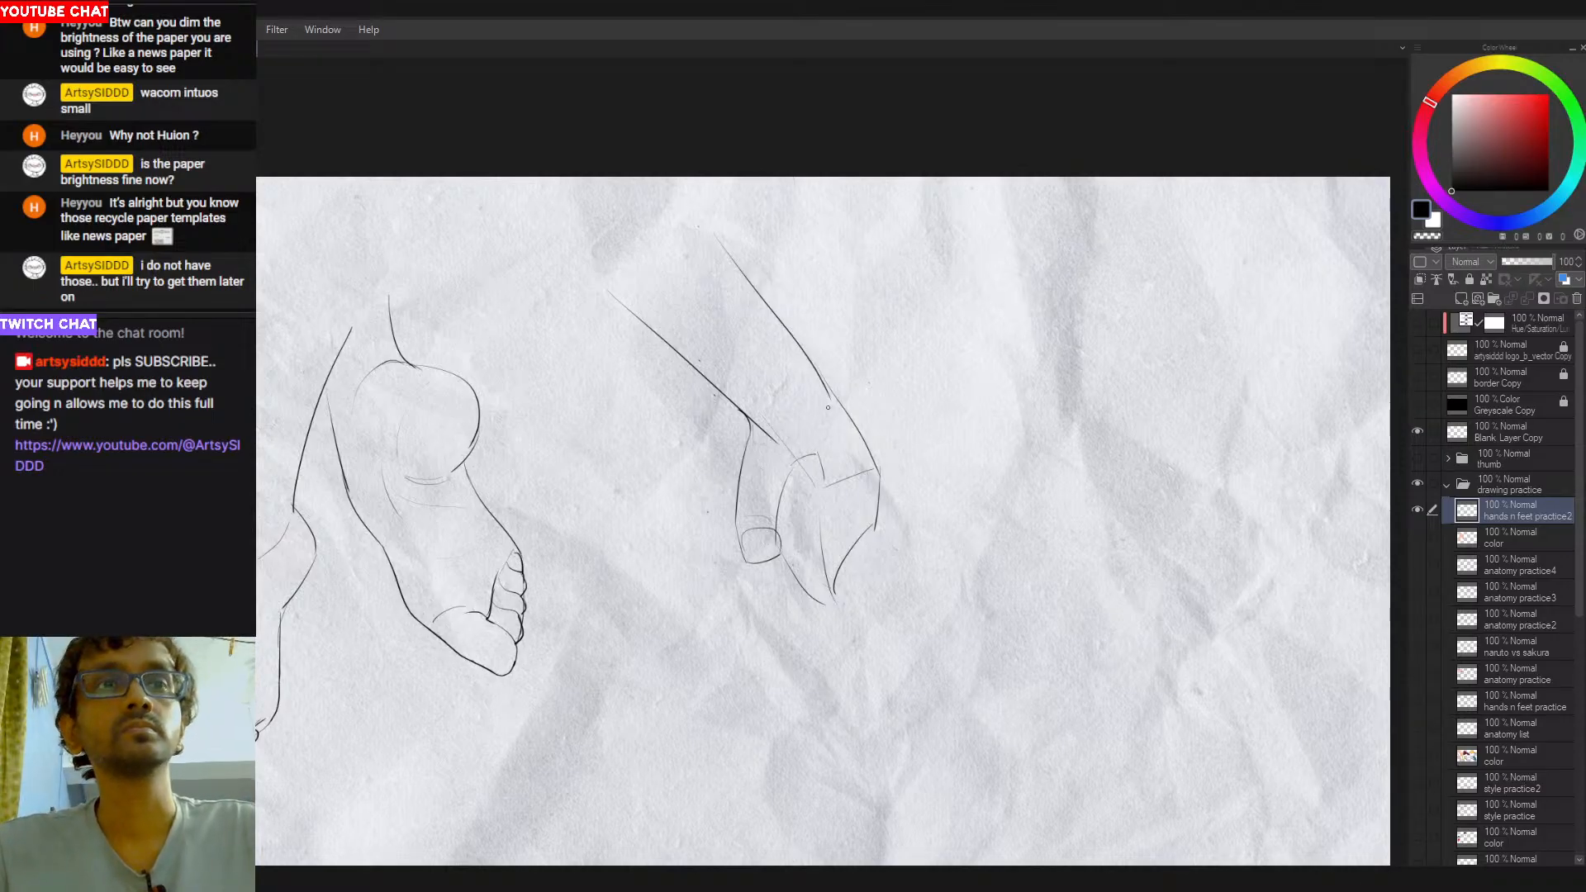
key("ctrl+z")
left_click_drag(832, 380, 880, 463)
key("ctrl+z")
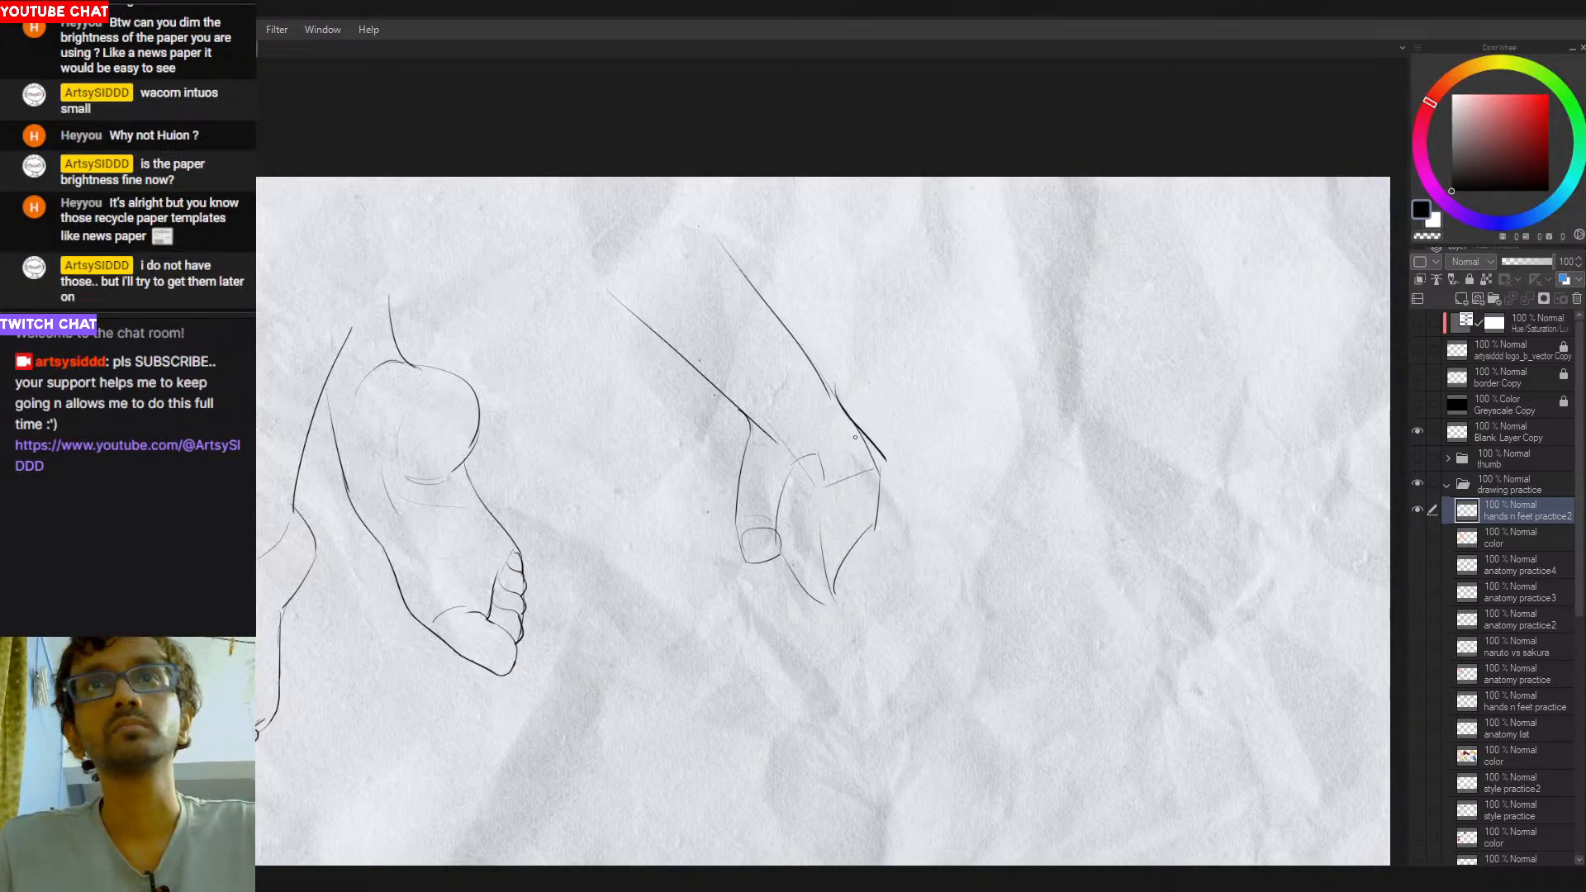
key("ctrl+z")
left_click_drag(831, 392, 886, 455)
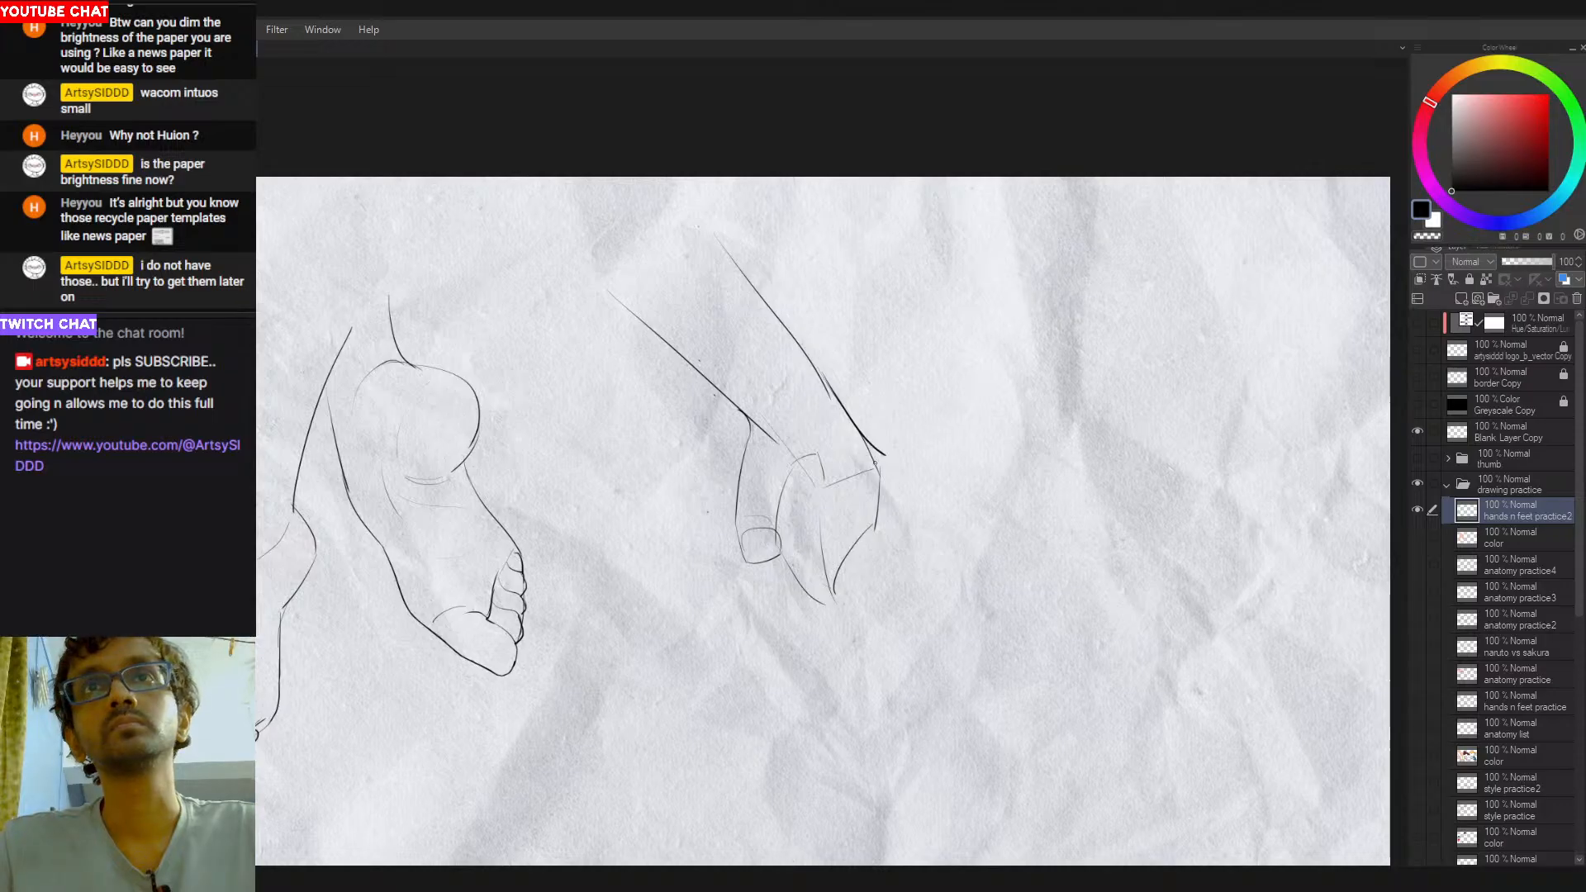
key("ctrl+z")
mouse_move(832, 395)
left_mouse_down()
mouse_move(880, 454)
mouse_move(879, 490)
mouse_move(882, 461)
left_mouse_up()
key("e")
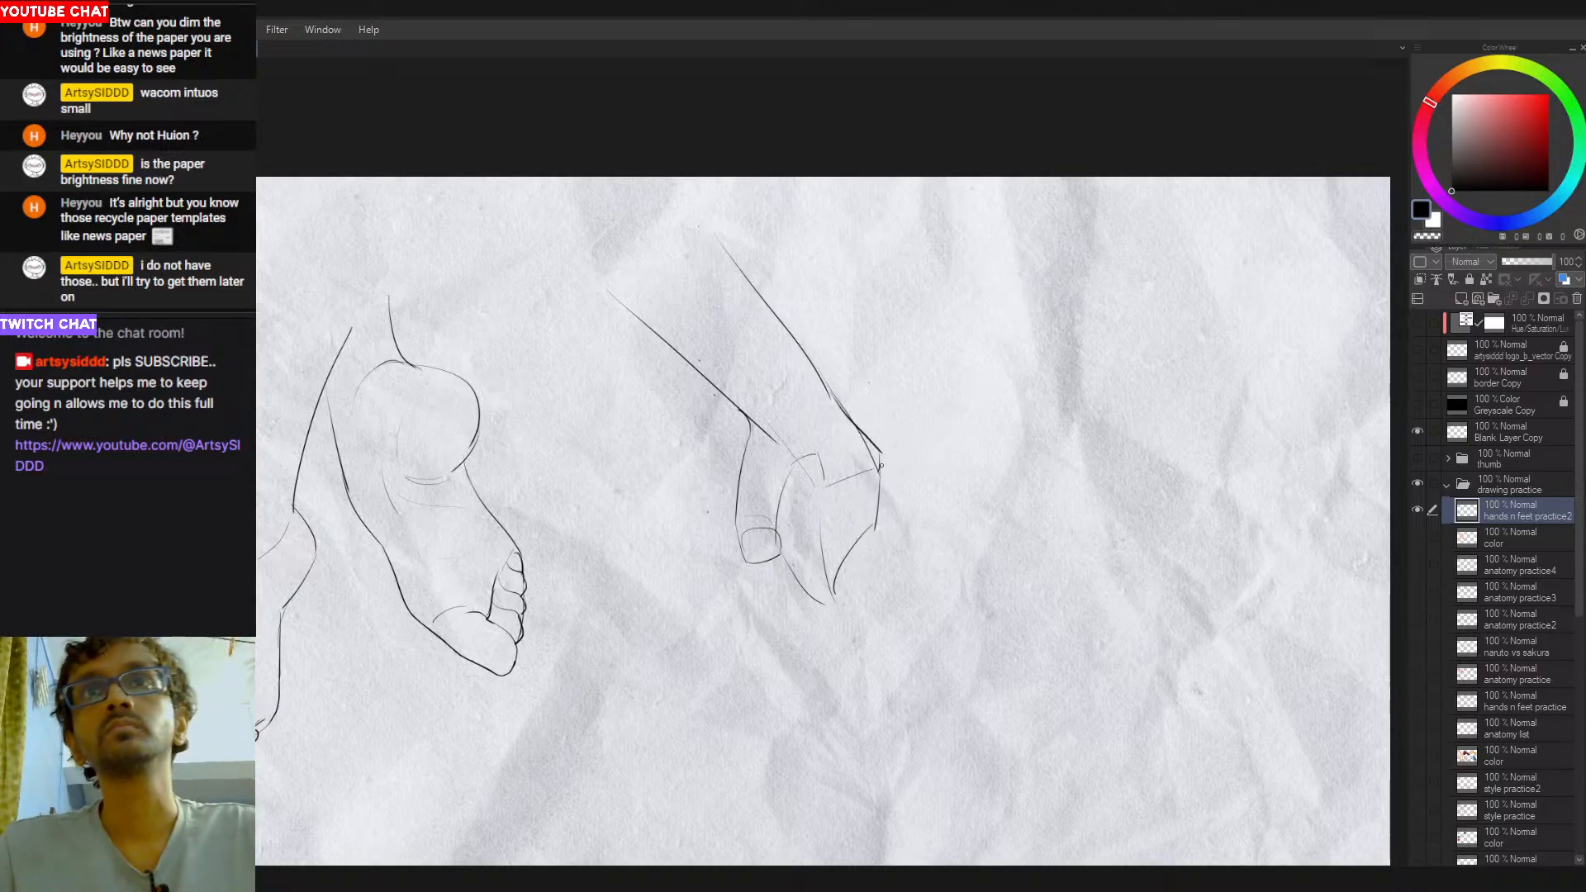
key("ctrl+z")
key("ctrl+z")
key("ctrl+z")
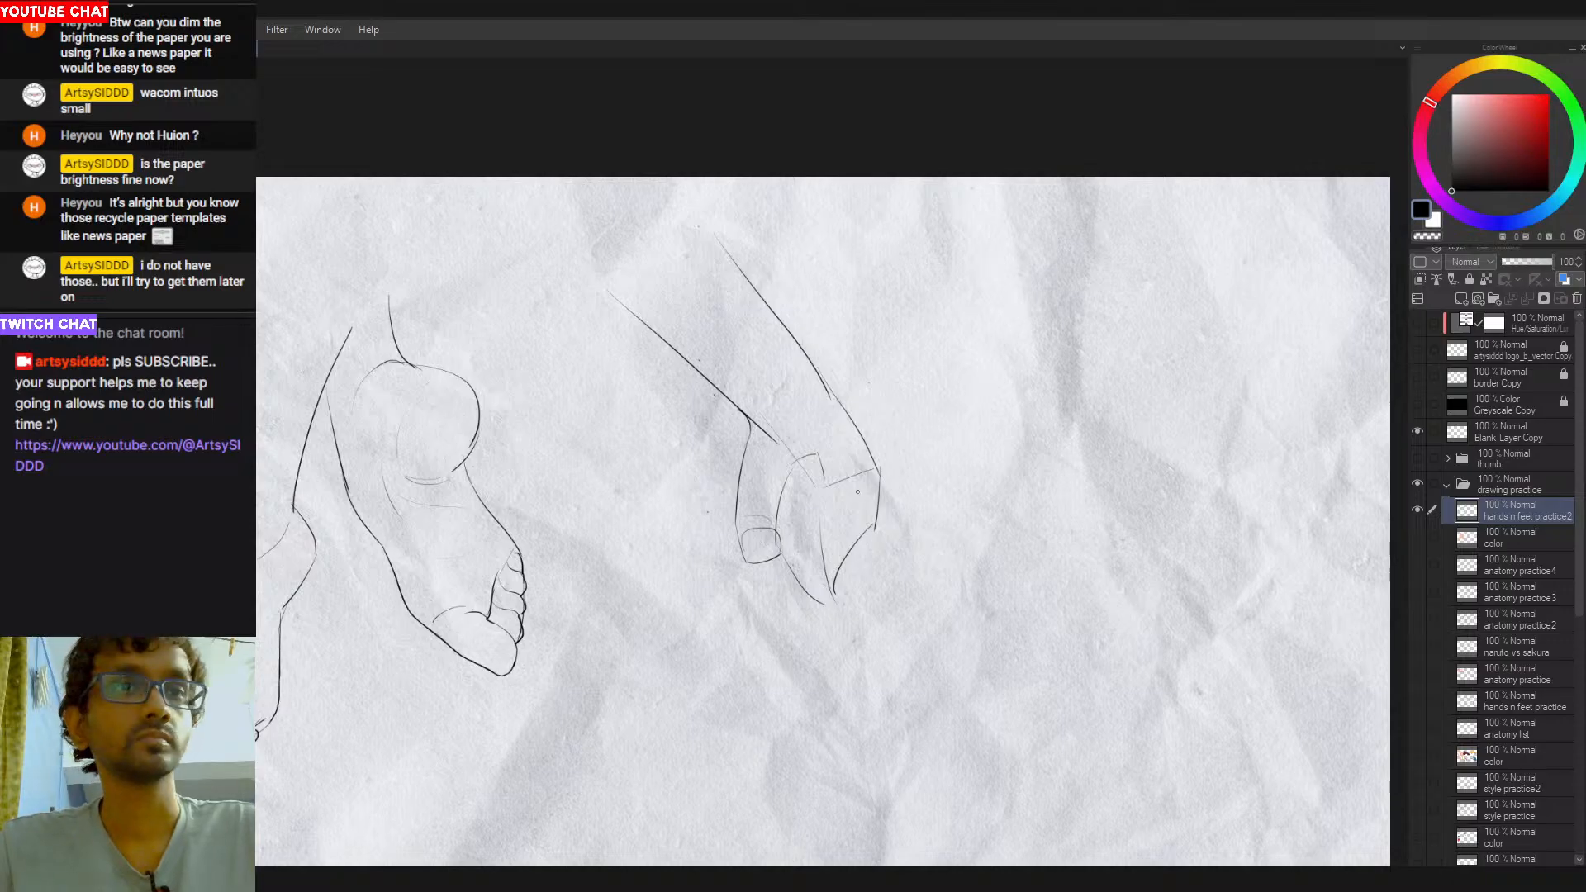
- Draw slanted separation lines between the fingers across the outer side of the hand
mouse_move(872, 491)
left_mouse_down()
mouse_move(811, 514)
mouse_move(843, 505)
left_mouse_up()
key("ctrl+z")
key("e")
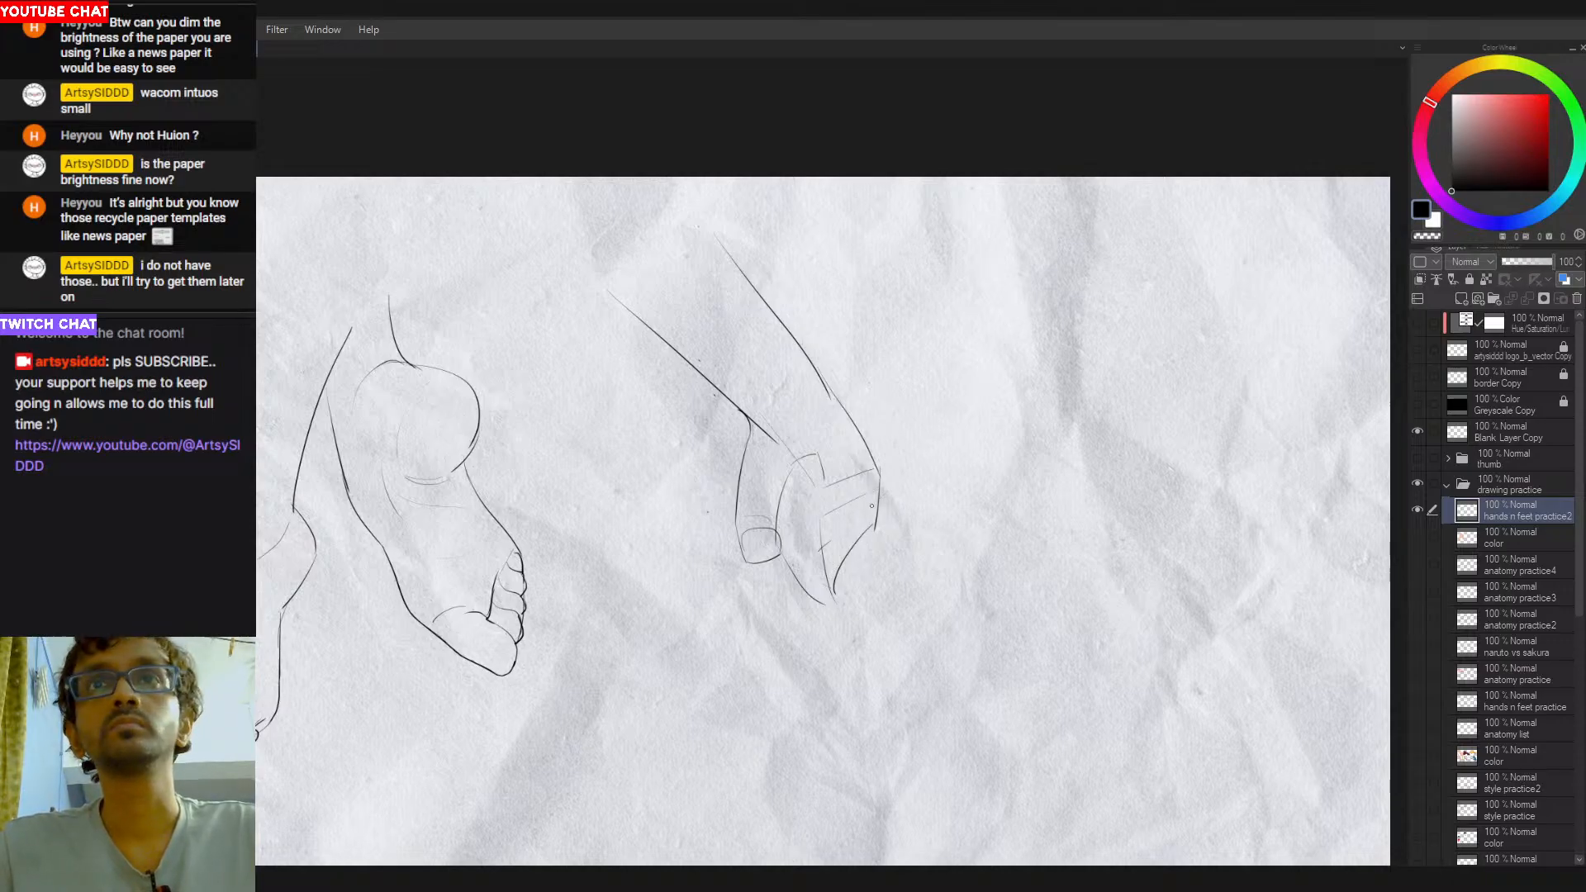
left_click_drag(873, 506, 819, 555)
key("ctrl+z")
left_click_drag(881, 506, 826, 548)
key("ctrl+z")
key("ctrl+z")
key("ctrl+z")
left_click_drag(875, 529, 817, 579)
- Redraw the lower outer edge of the hand as a straighter line from the knuckle to the lower point
key("ctrl+z")
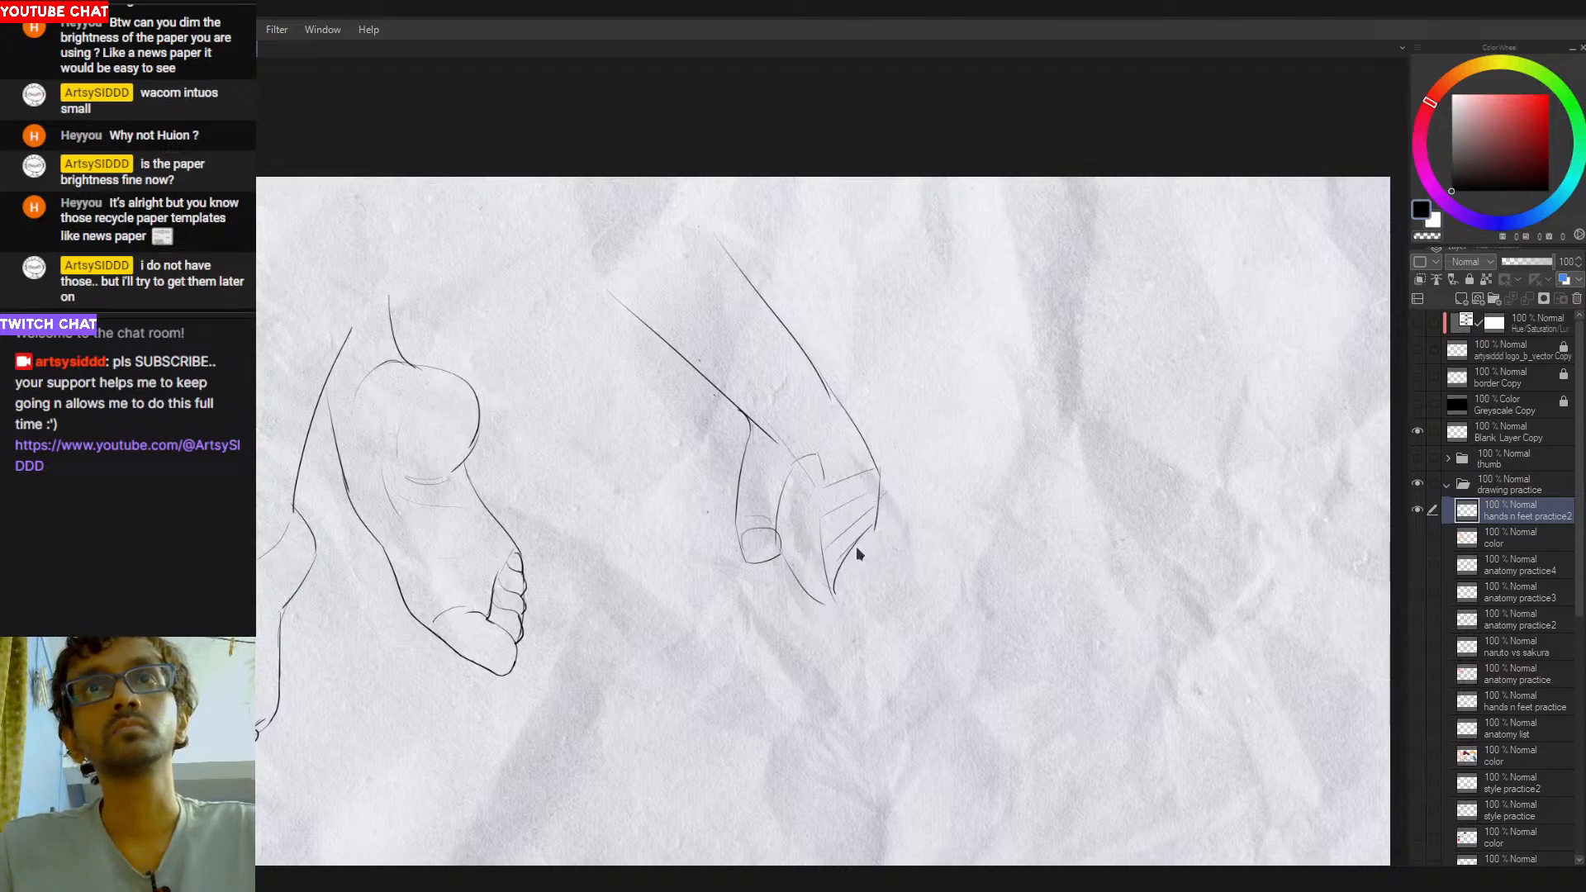
mouse_move(873, 527)
left_mouse_down()
mouse_move(827, 569)
mouse_move(830, 607)
mouse_move(846, 577)
left_mouse_up()
key("ctrl+z")
key("ctrl+z")
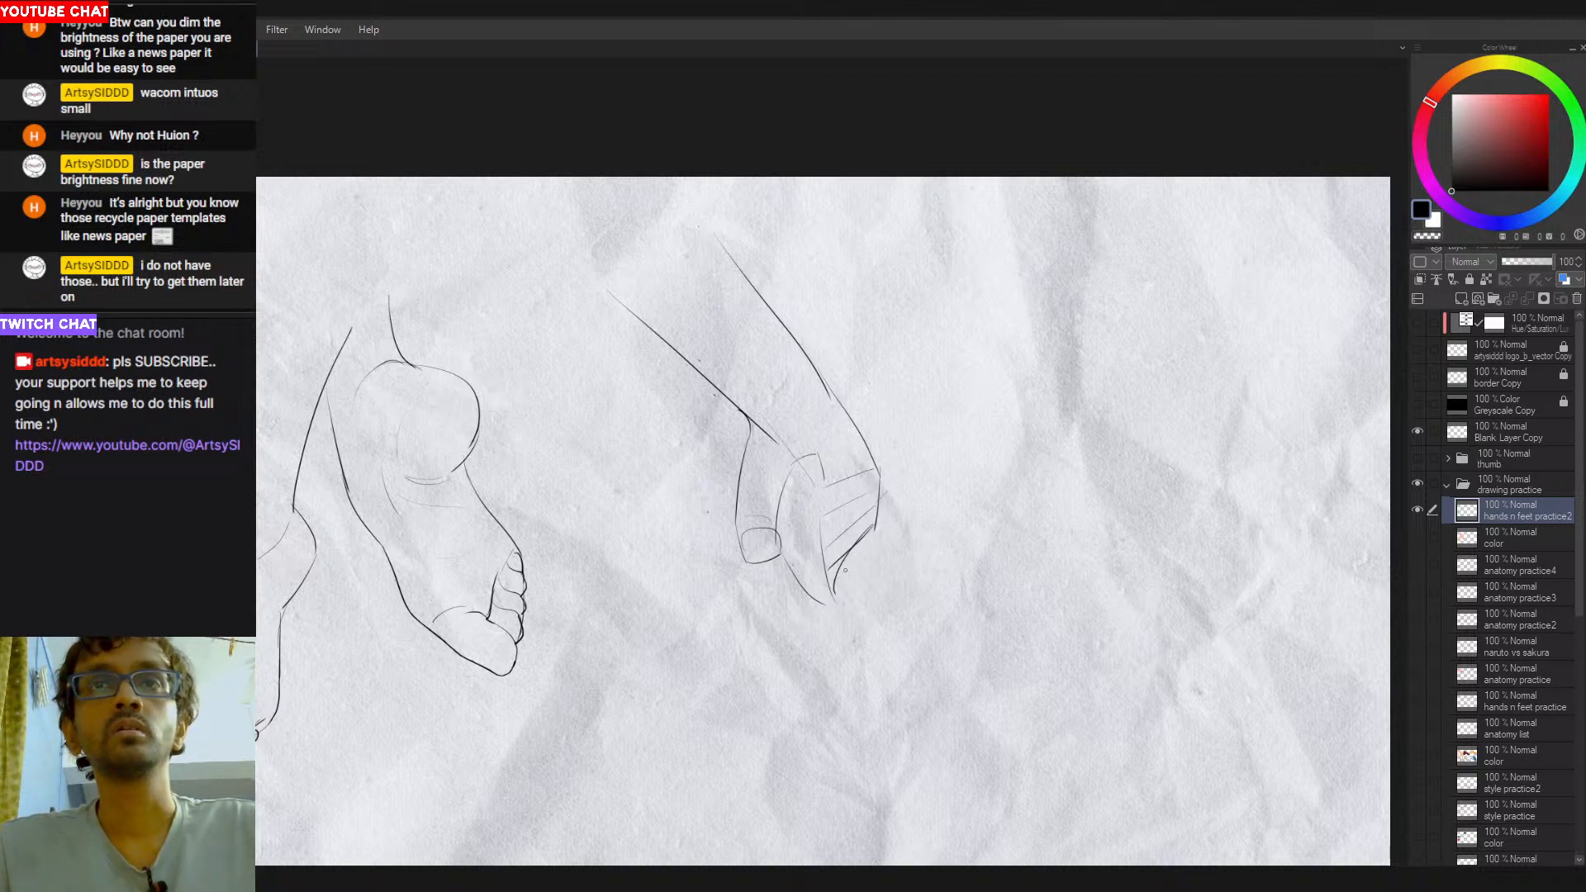
key("e")
key("ctrl+z")
left_click_drag(872, 530, 830, 601)
key("ctrl+z")
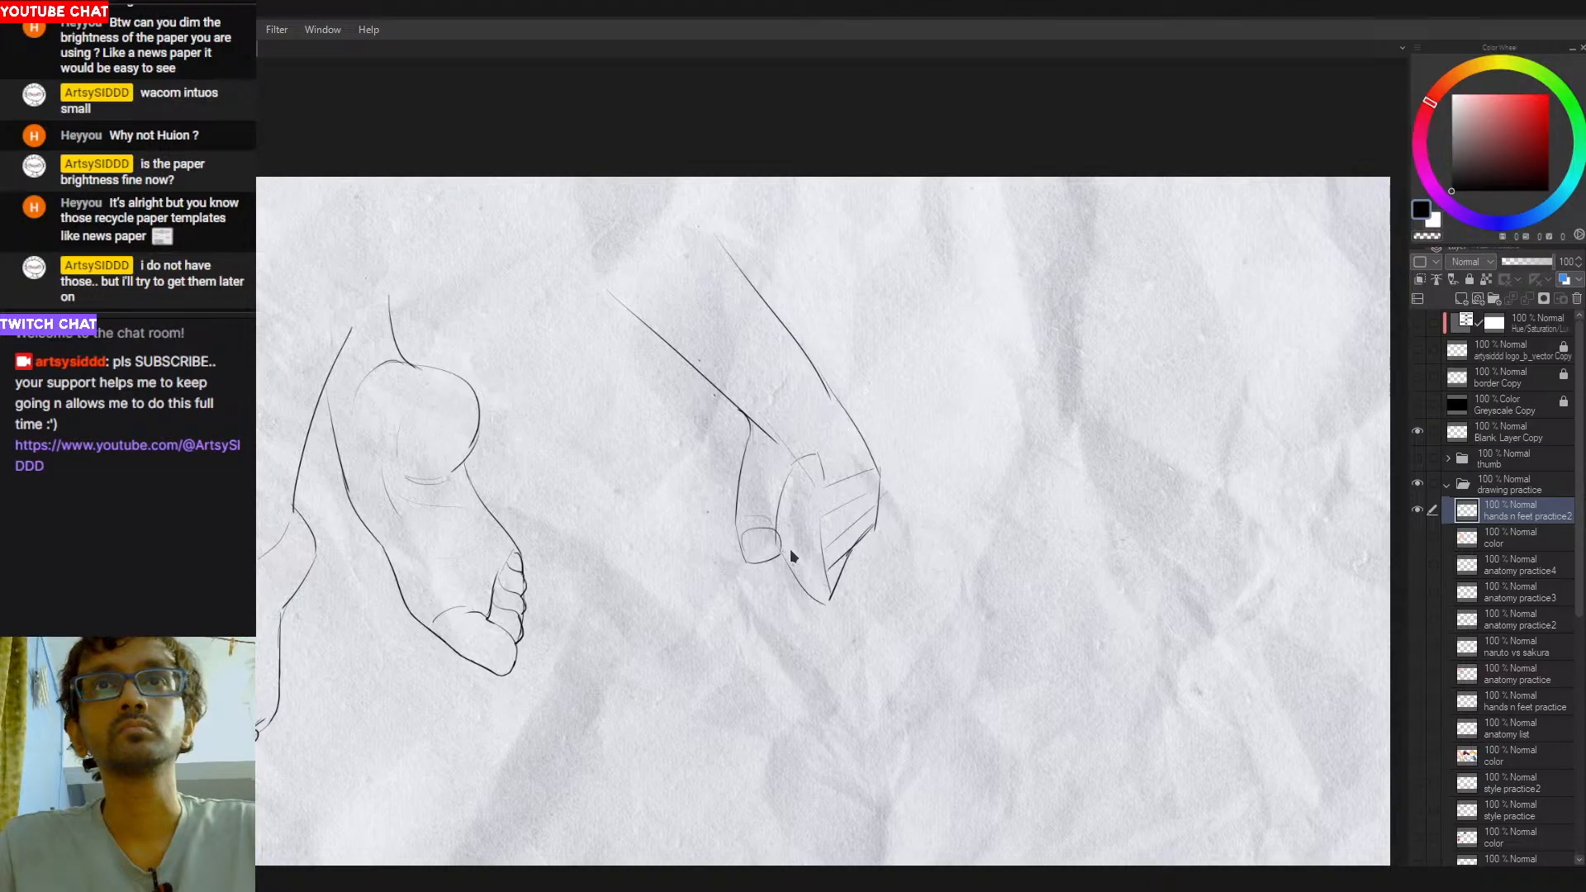
- Add finger separation lines on the thumb side and refine the crease where the wrist meets the index knuckle
left_click_drag(791, 548, 821, 574)
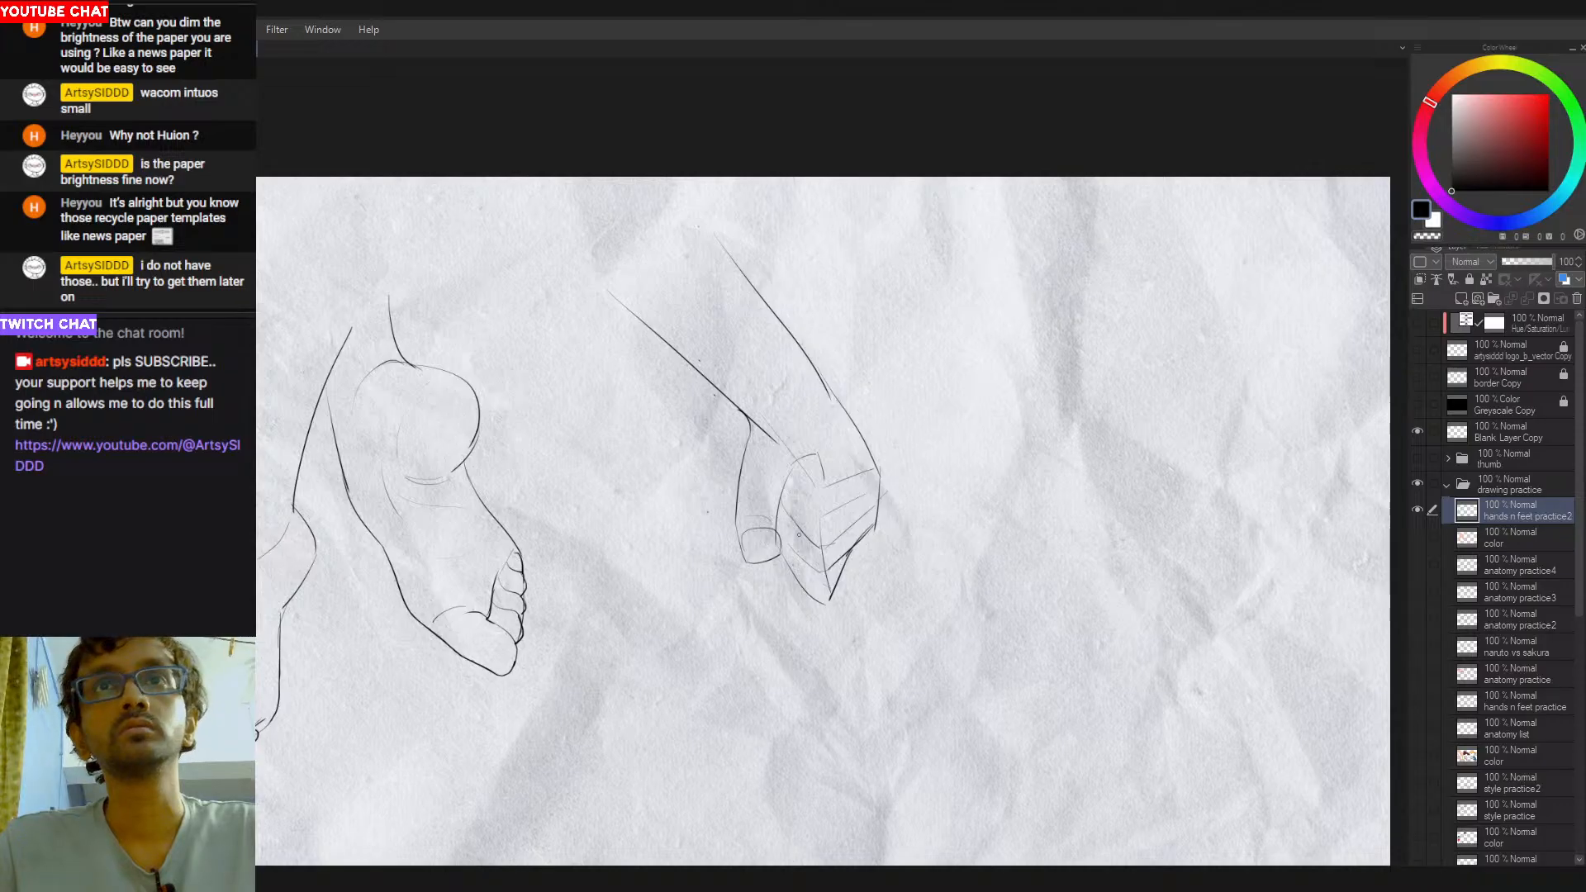
left_click_drag(787, 502, 786, 543)
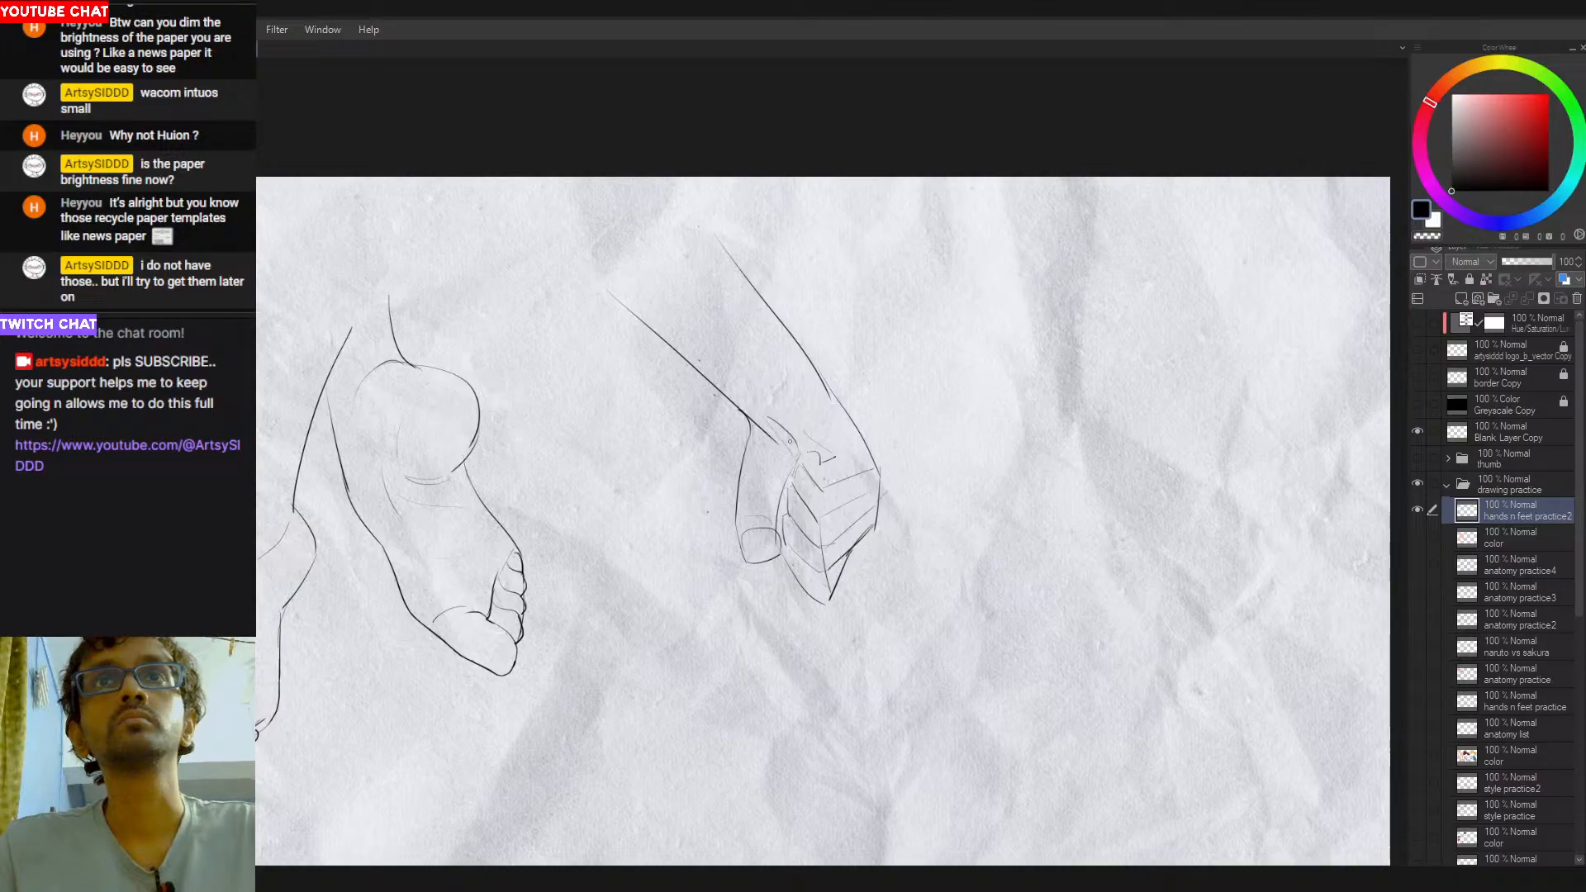
left_click_drag(770, 423, 799, 451)
key("ctrl+z")
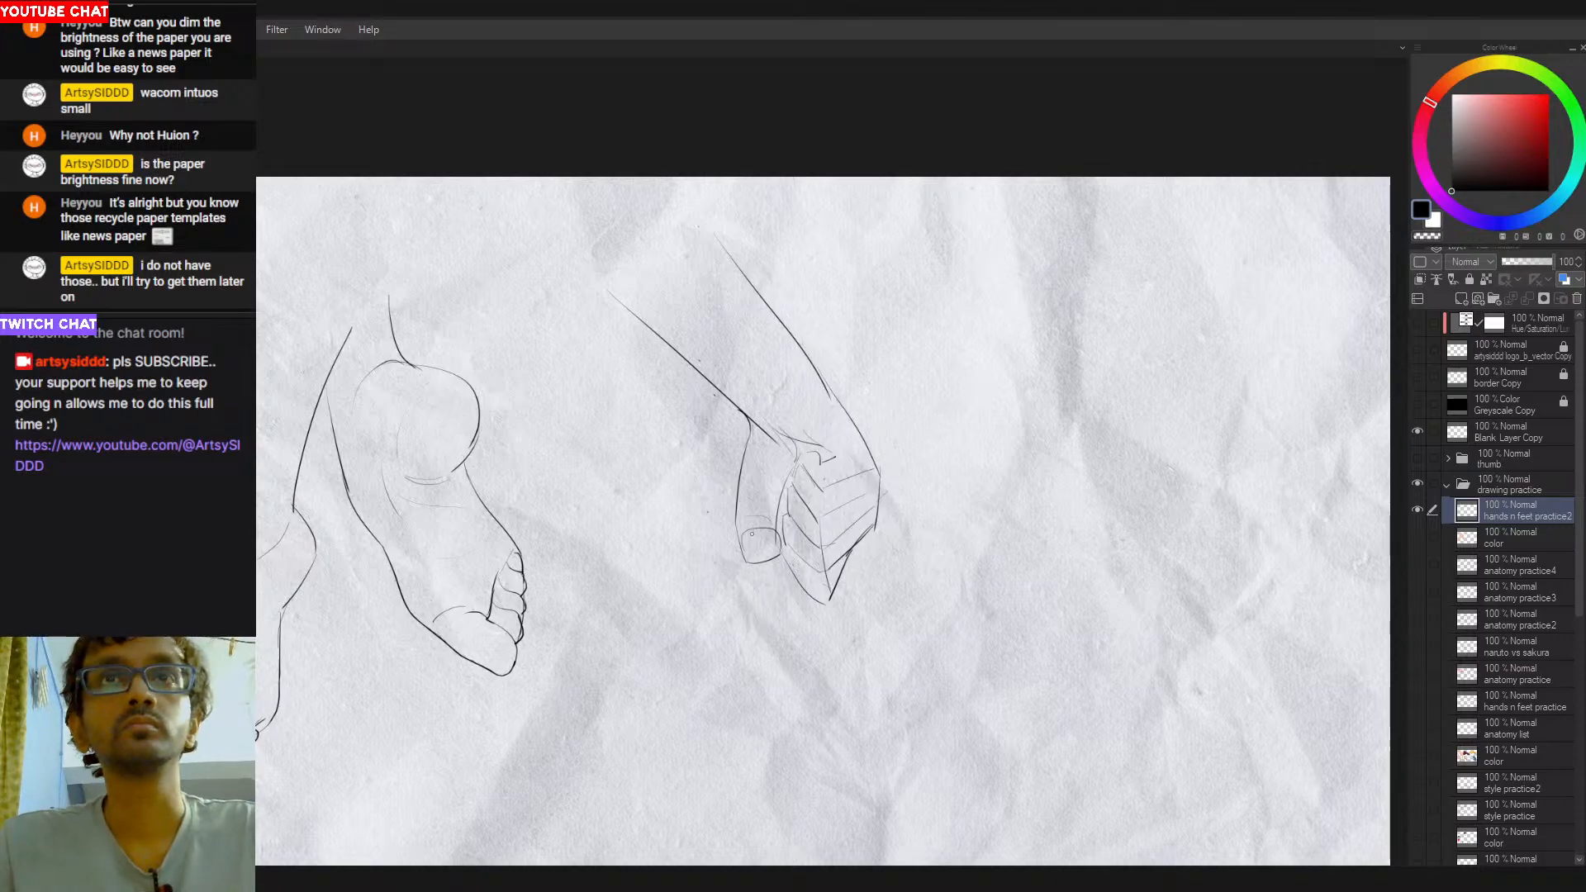
- Redraw the nail at the tip of the thumb as a small rounded rectangle
left_click_drag(748, 540, 774, 541)
key("ctrl+z")
key("ctrl+z")
key("ctrl+z")
key("ctrl+z")
key("ctrl+z")
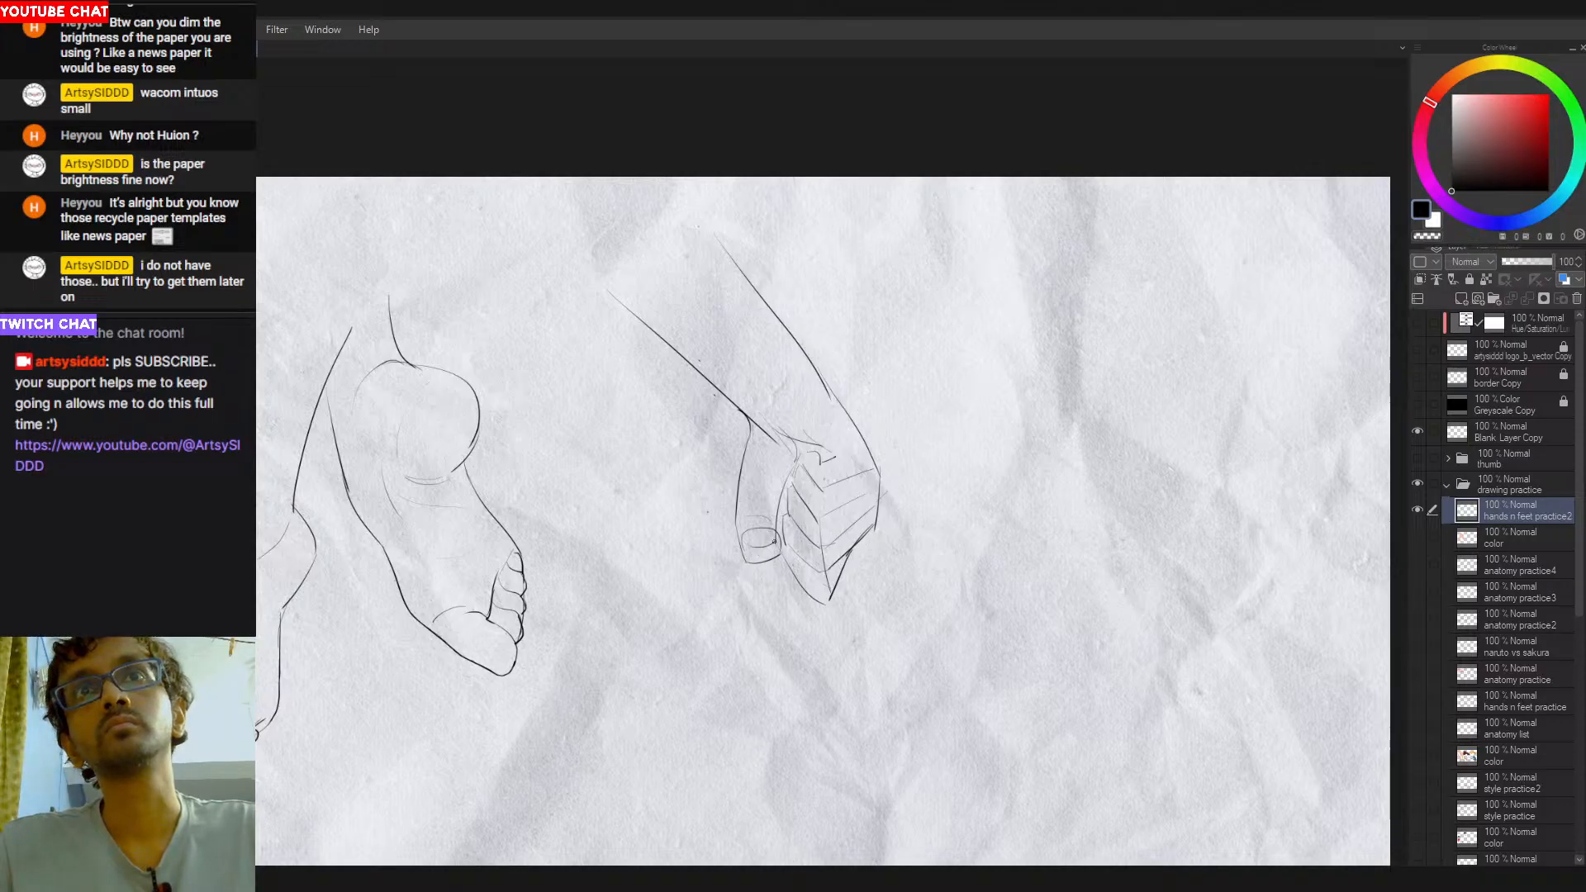
key("ctrl+z")
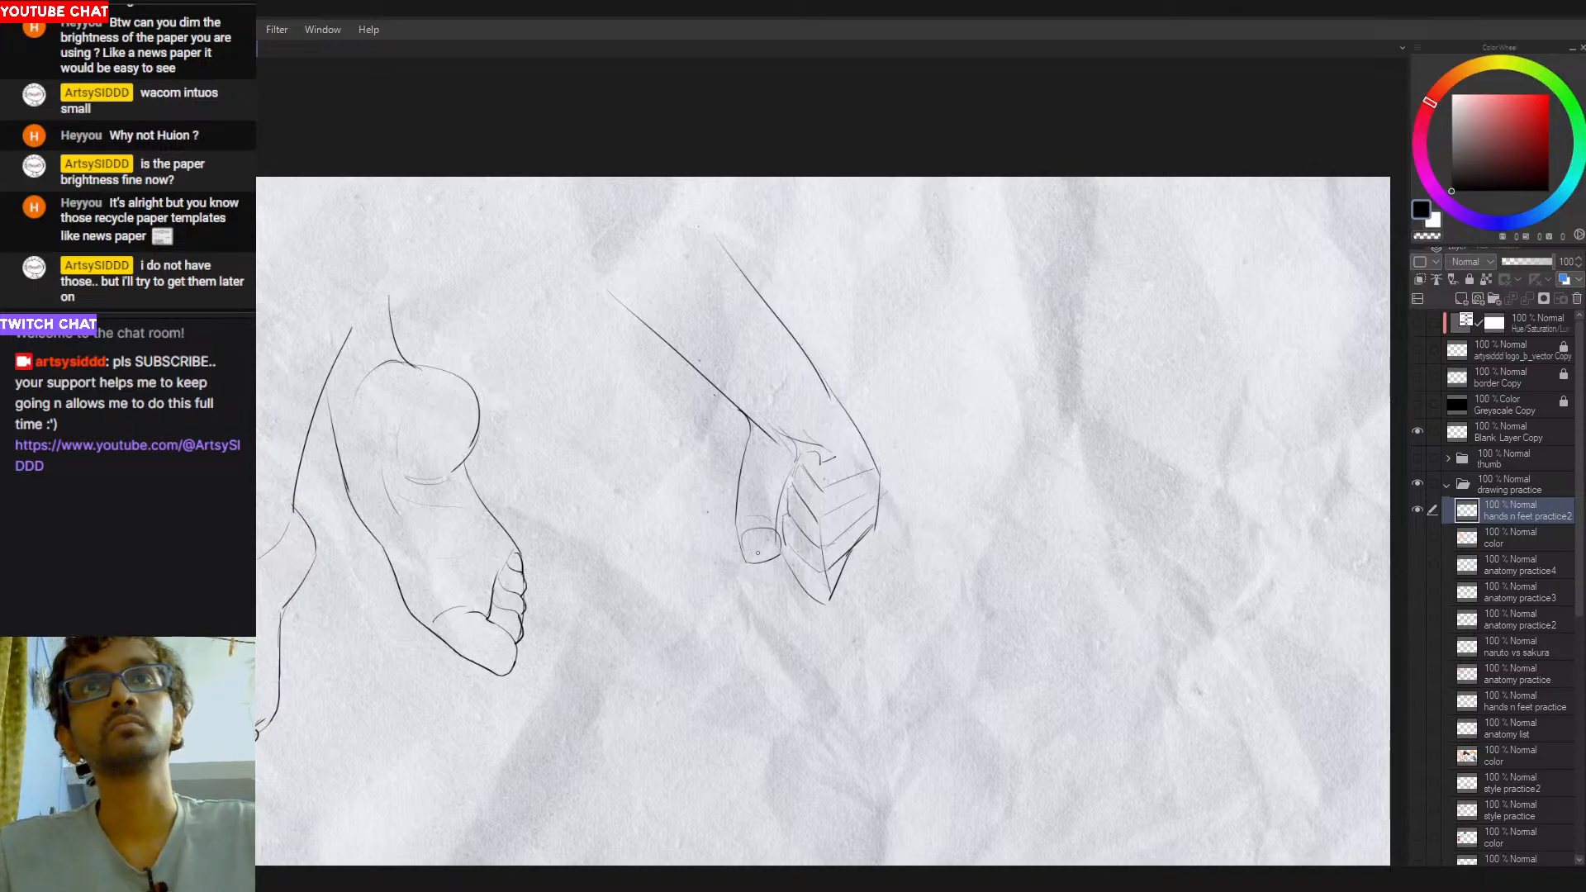
key("e")
mouse_move(768, 518)
left_mouse_down()
mouse_move(779, 468)
mouse_move(778, 541)
left_mouse_up()
key("ctrl+z")
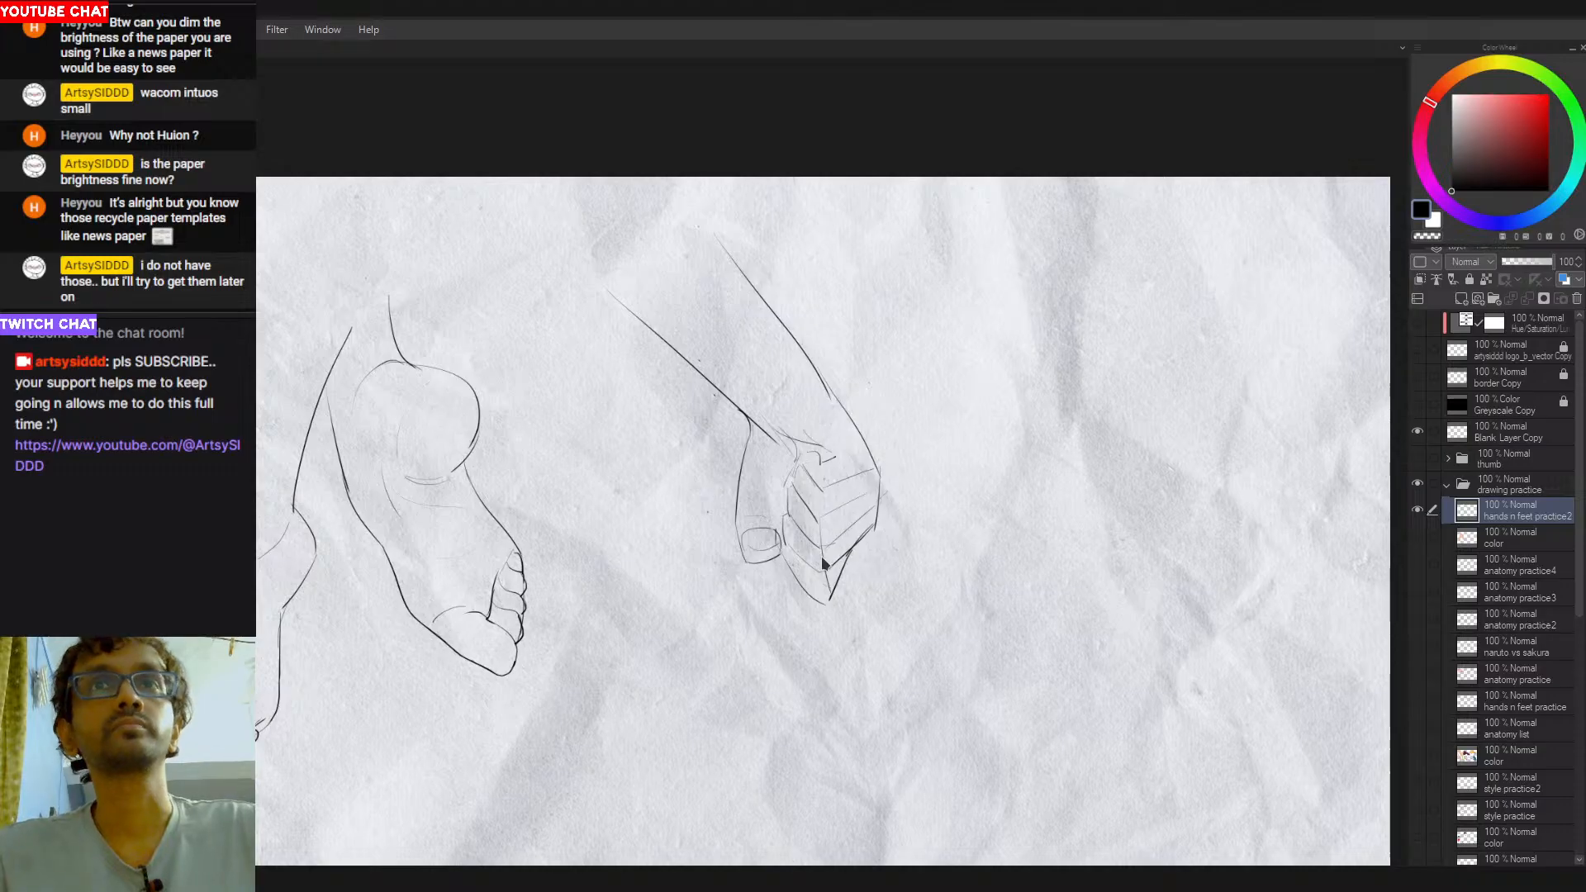
- Try to redraw the outer forearm contour with a bulge just before the wrist
key("r")
left_click_drag(948, 423, 776, 385)
scroll(737, 379, "up", 1)
left_click_drag(622, 505, 747, 424)
key("ctrl+z")
key("ctrl+z")
key("ctrl+z")
left_click_drag(601, 521, 672, 460)
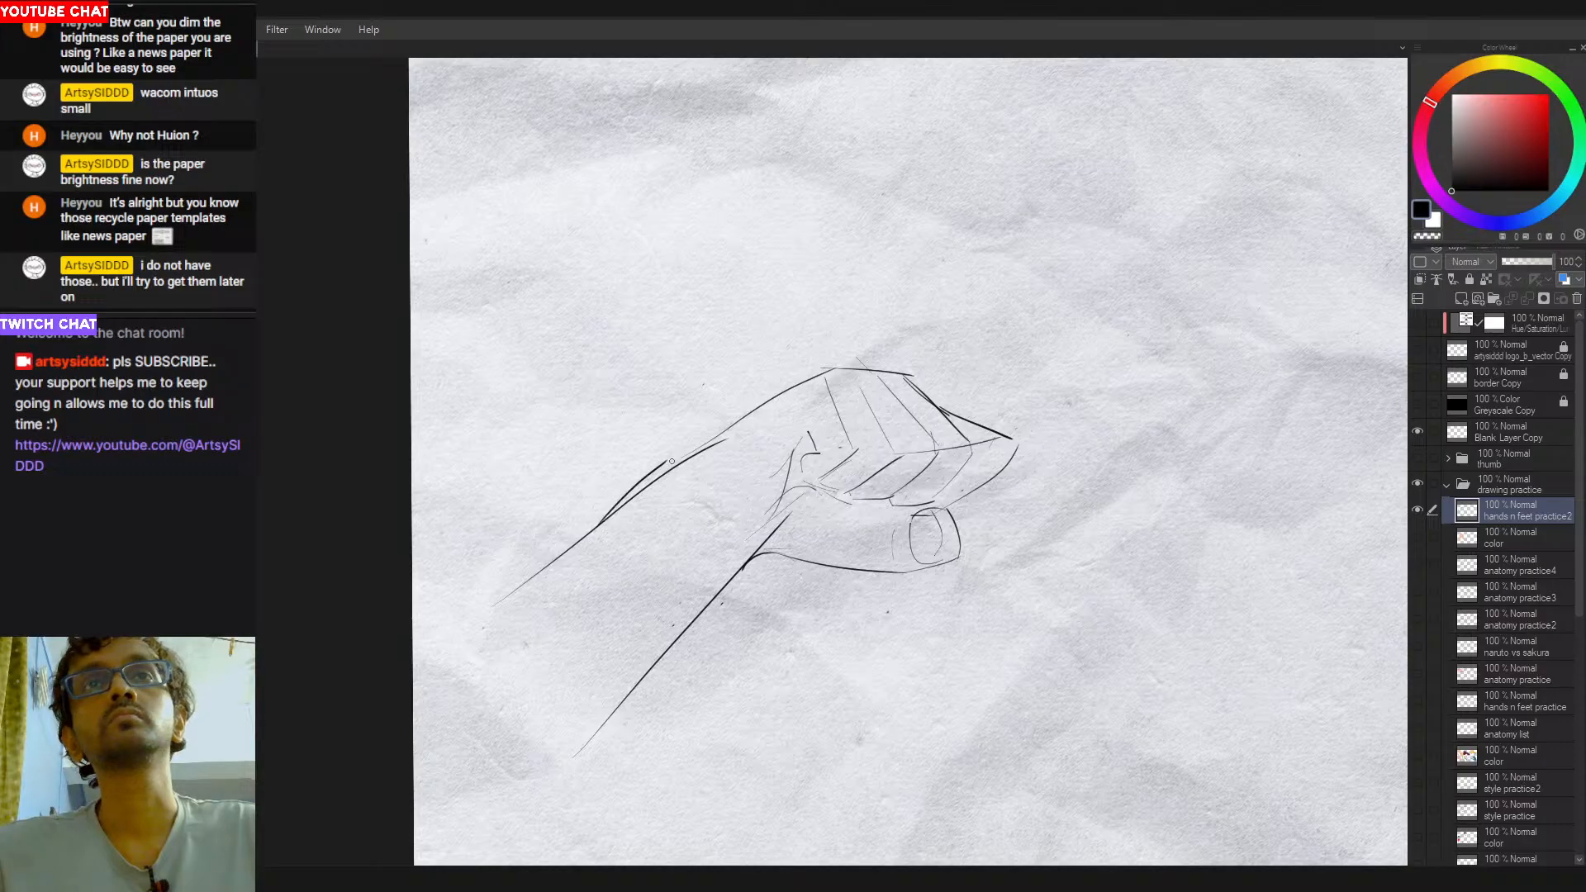
key("ctrl+z")
key("ctrl+z")
- Redraw the outer contour where the forearm runs into the wrist, retrying the curve
left_click_drag(620, 506, 667, 469)
left_click_drag(607, 514, 662, 463)
key("ctrl+z")
left_click_drag(609, 516, 664, 464)
left_click_drag(661, 464, 727, 431)
key("ctrl+z")
key("ctrl+z")
mouse_move(888, 388)
left_mouse_down()
mouse_move(734, 595)
mouse_move(881, 576)
mouse_move(924, 532)
mouse_move(936, 477)
left_mouse_up()
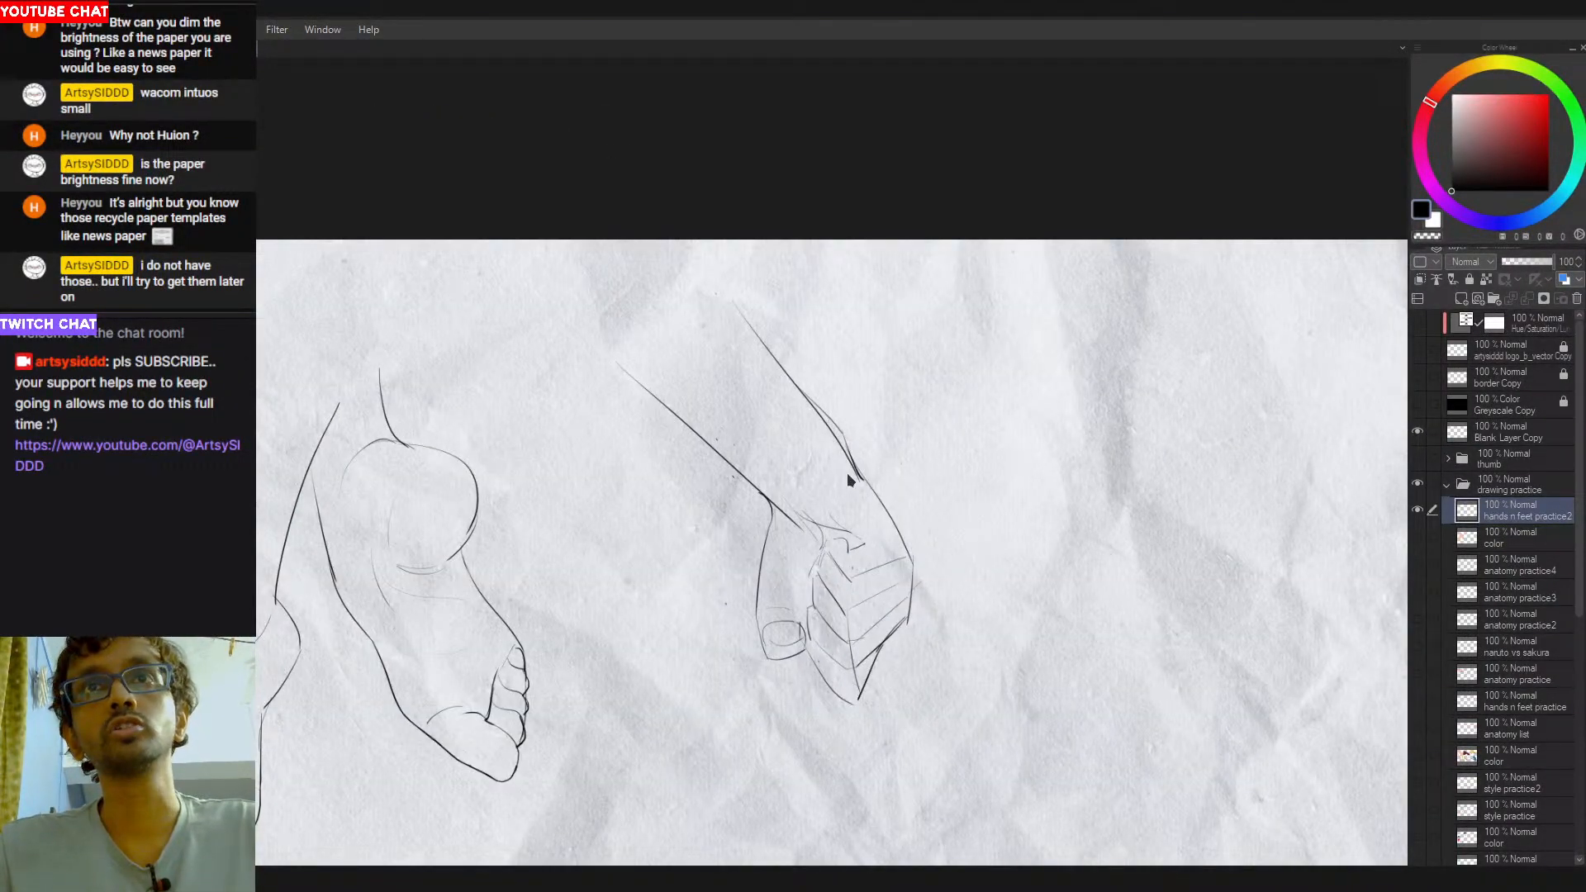
- Refine the outer wrist contour into a single line with a small bump leading into the back of the hand
left_click_drag(808, 398, 858, 469)
key("ctrl+z")
key("ctrl+z")
mouse_move(829, 417)
left_mouse_down()
mouse_move(848, 471)
mouse_move(803, 332)
mouse_move(755, 366)
left_mouse_up()
key("ctrl+z")
key("ctrl+z")
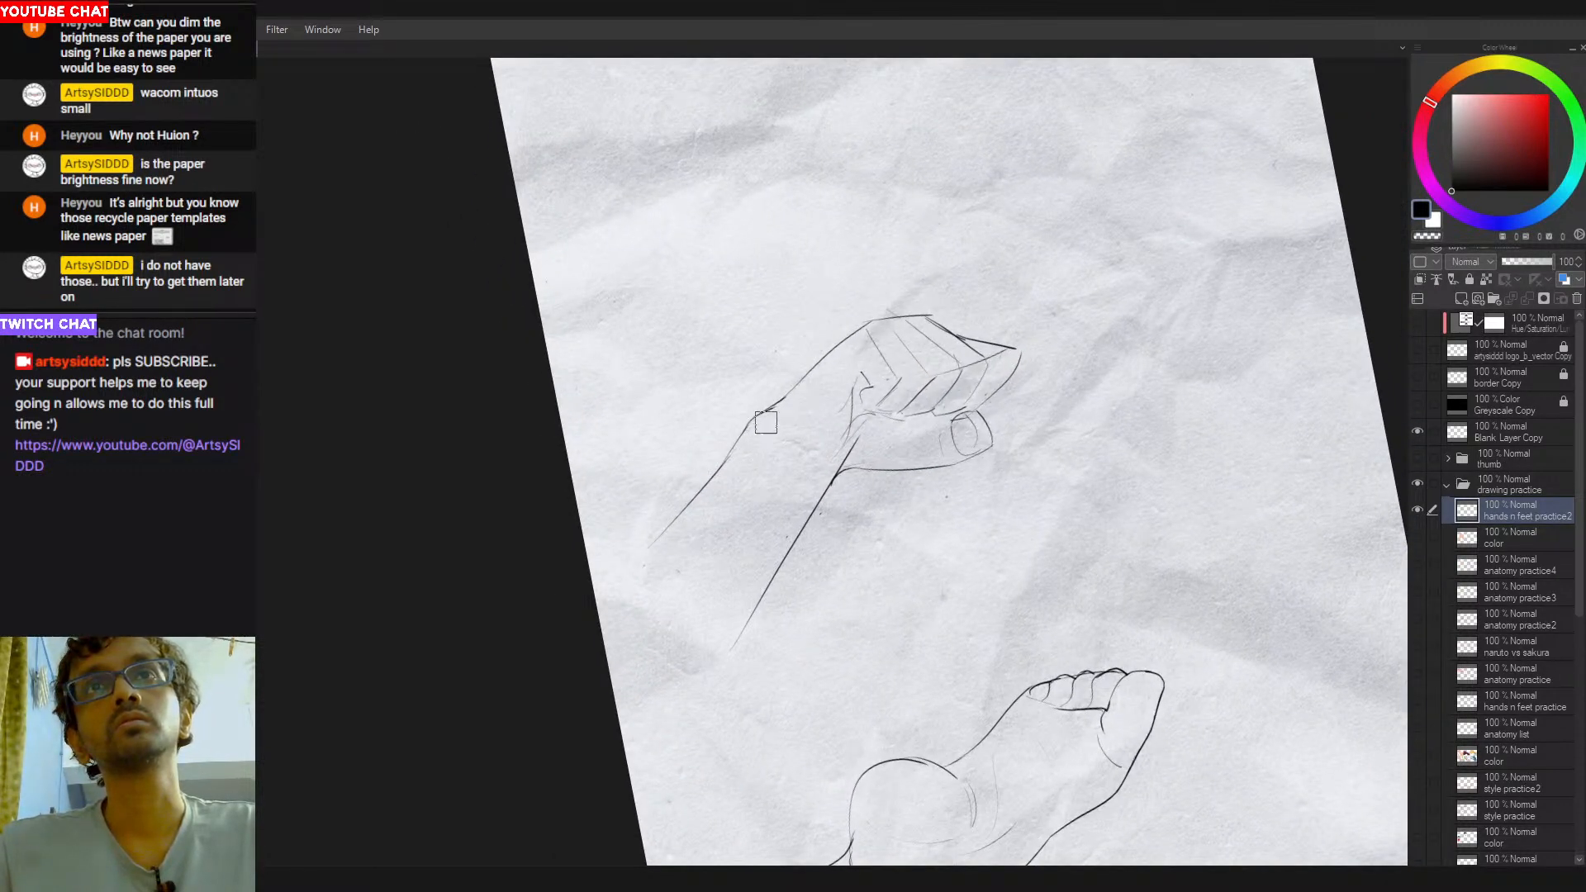
left_click_drag(796, 404, 927, 479)
mouse_move(831, 511)
left_mouse_down()
mouse_move(988, 439)
mouse_move(895, 461)
left_mouse_up()
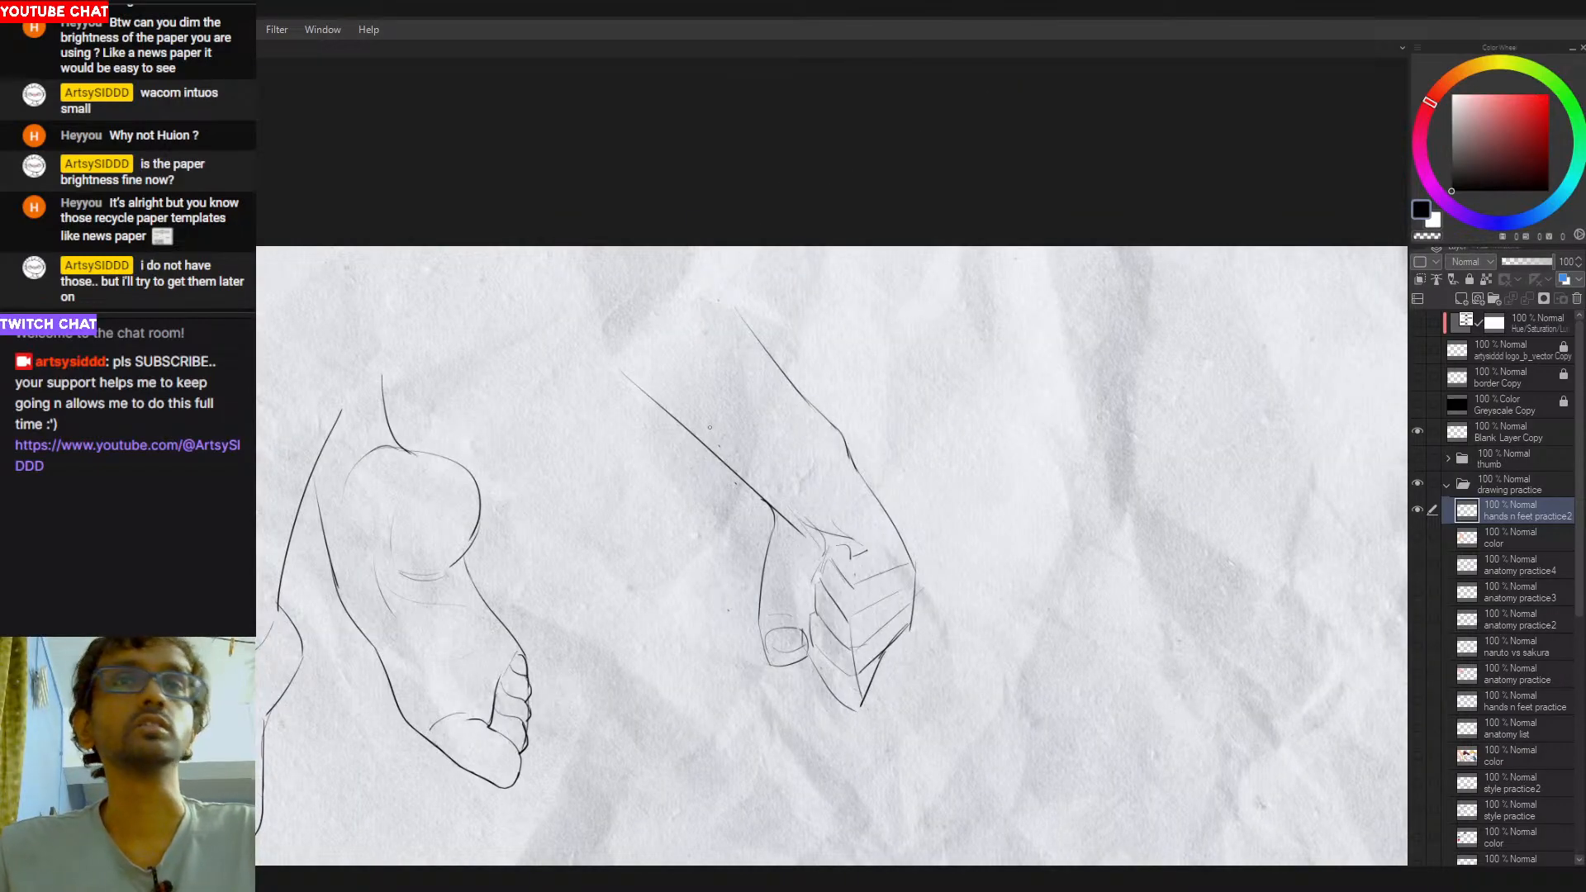
- Try to extend the thumb-side forearm contour toward the elbow with a curved line
left_click_drag(547, 360, 699, 433)
key("ctrl+z")
left_click_drag(556, 334, 691, 431)
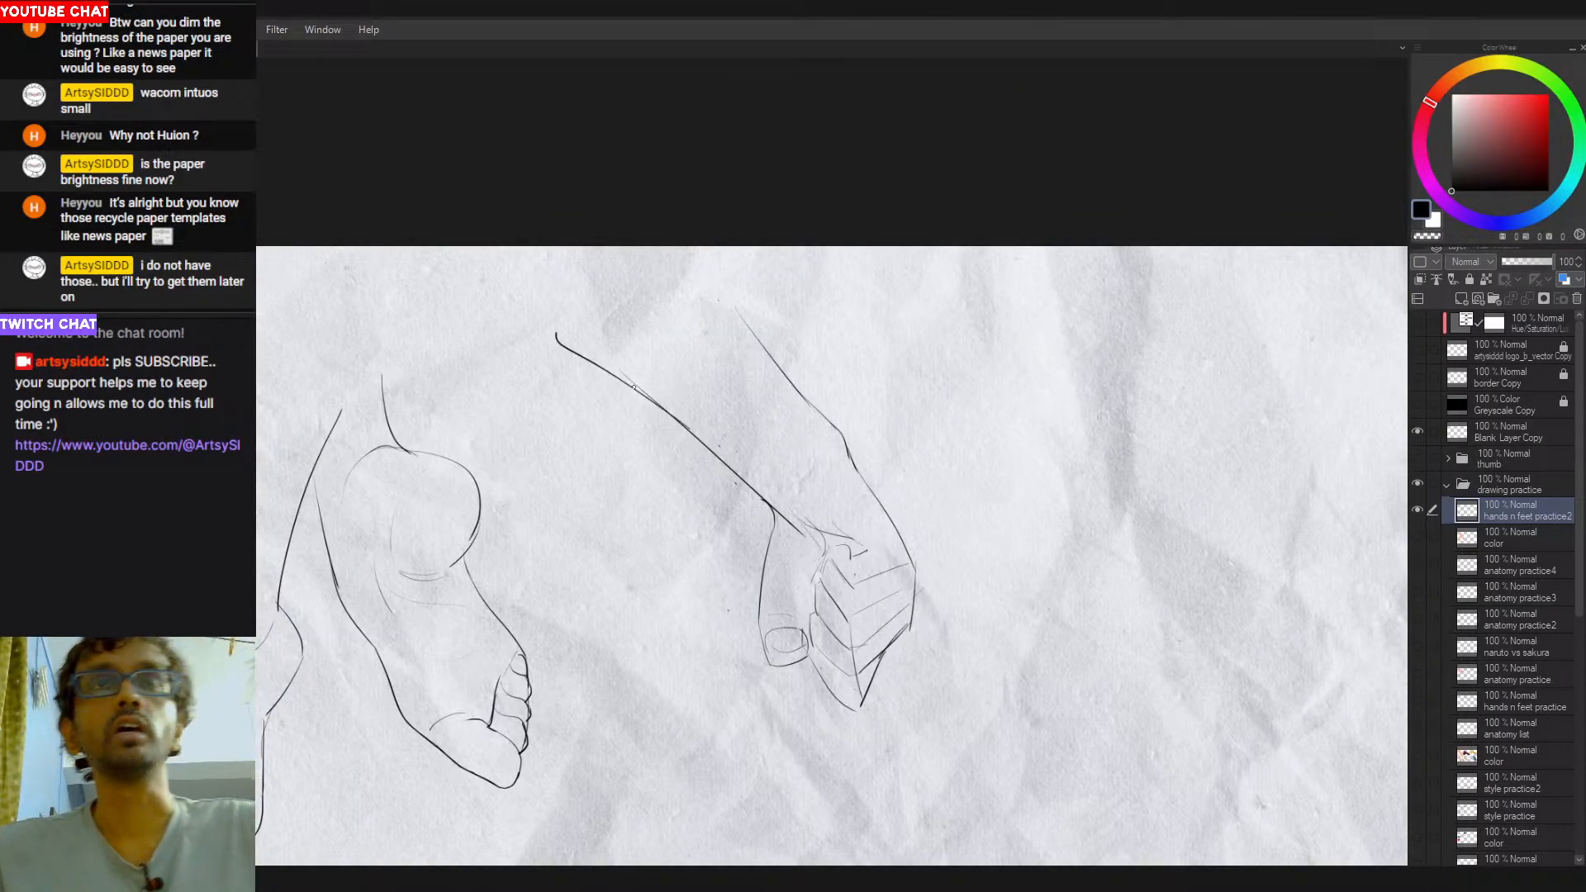
key("ctrl+z")
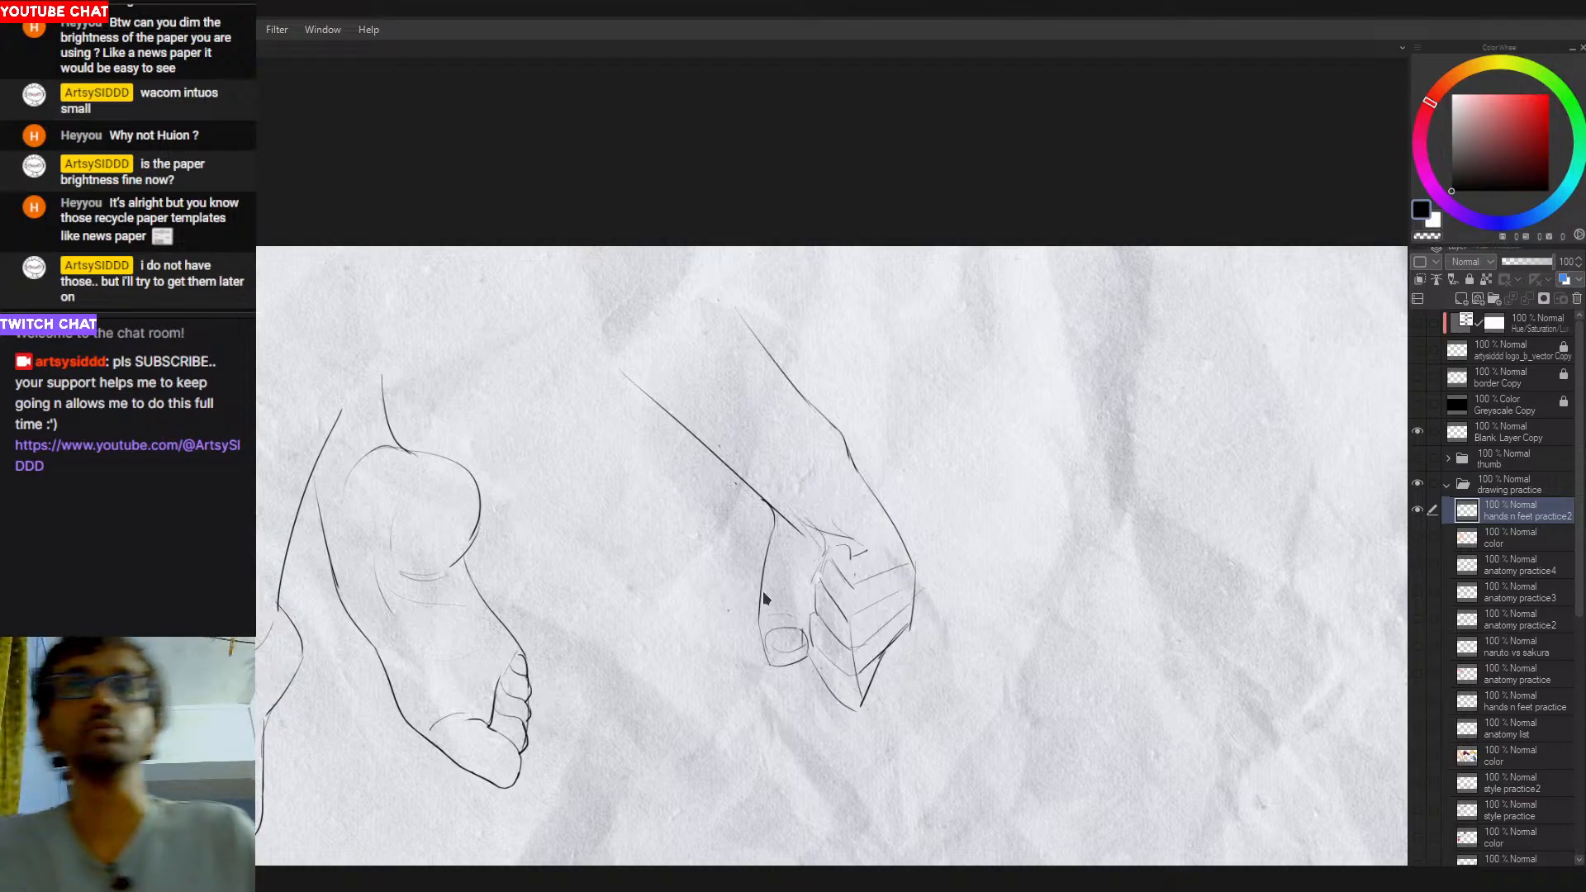
- Erase the thumbnail and redraw it as a smaller, rounder shape at the thumb tip
key("e")
mouse_move(775, 638)
left_mouse_down()
mouse_move(794, 643)
mouse_move(777, 658)
mouse_move(797, 651)
left_mouse_up()
key("p")
key("ctrl+z")
key("ctrl+z")
key("ctrl+z")
key("ctrl+z")
key("ctrl+z")
key("e")
key("ctrl+z")
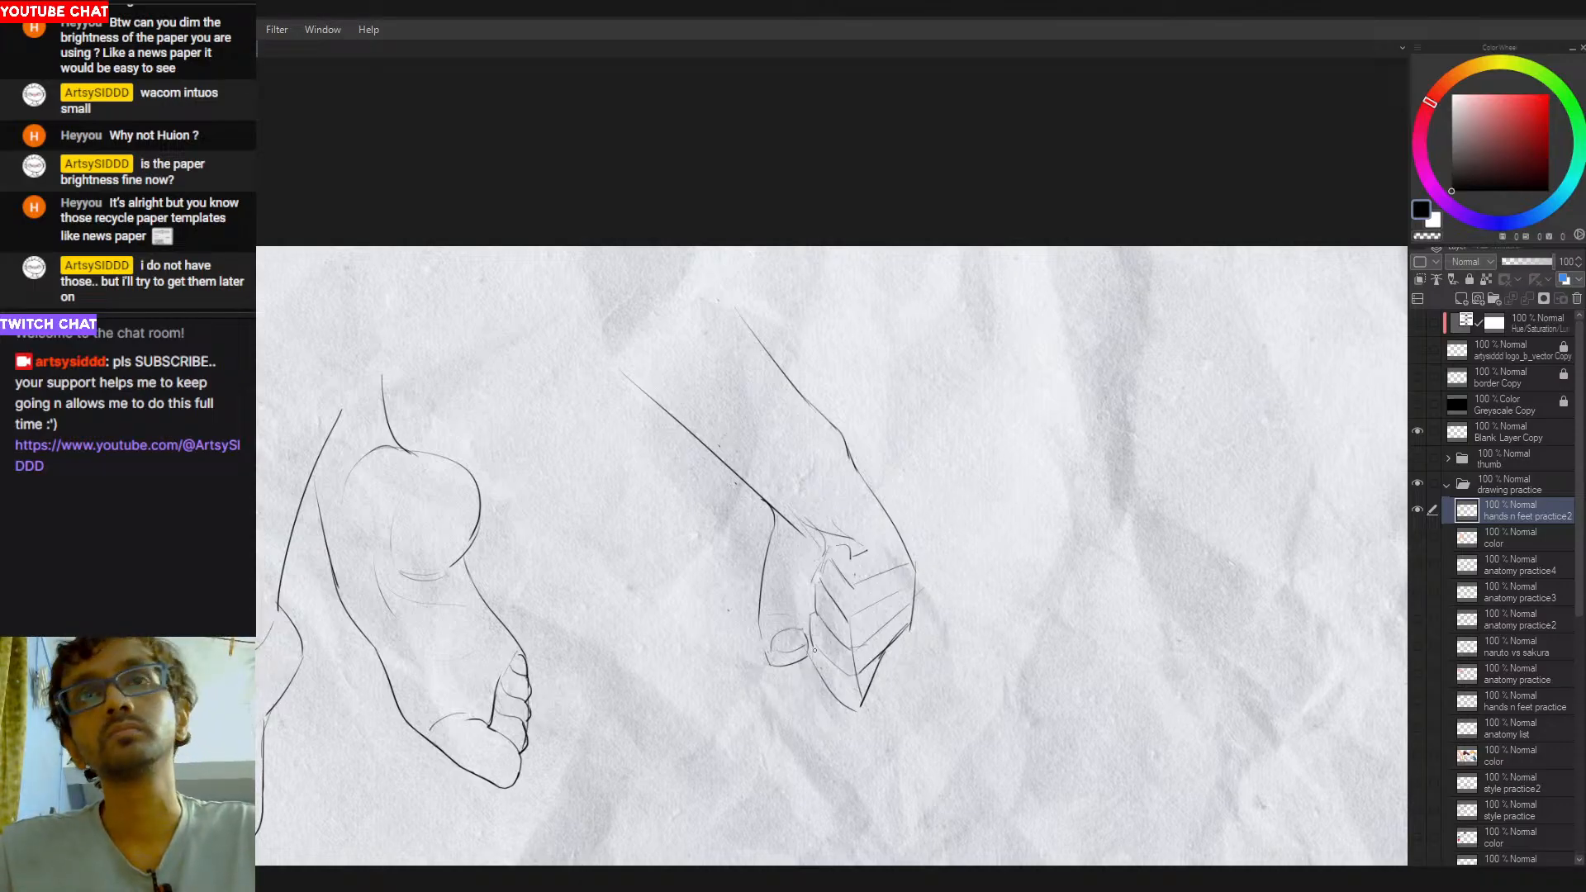
- Redraw the thumb-side edge of the lowest curled finger with a darker line toward the fist's lower end
left_click_drag(814, 650, 840, 702)
key("ctrl+z")
key("ctrl+z")
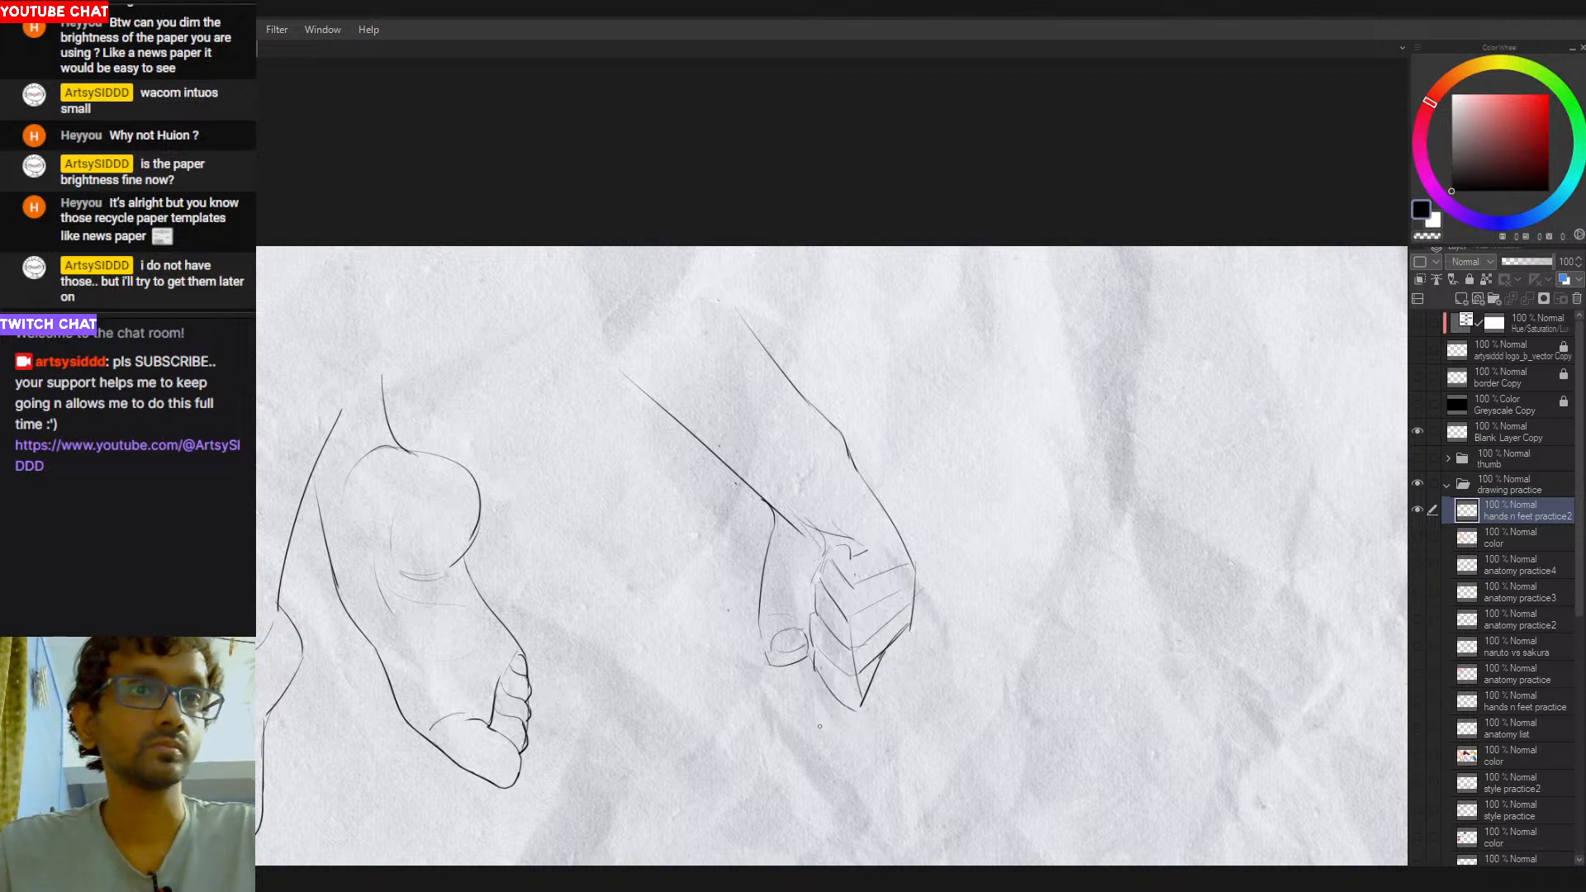
left_click_drag(823, 680, 858, 710)
key("ctrl+z")
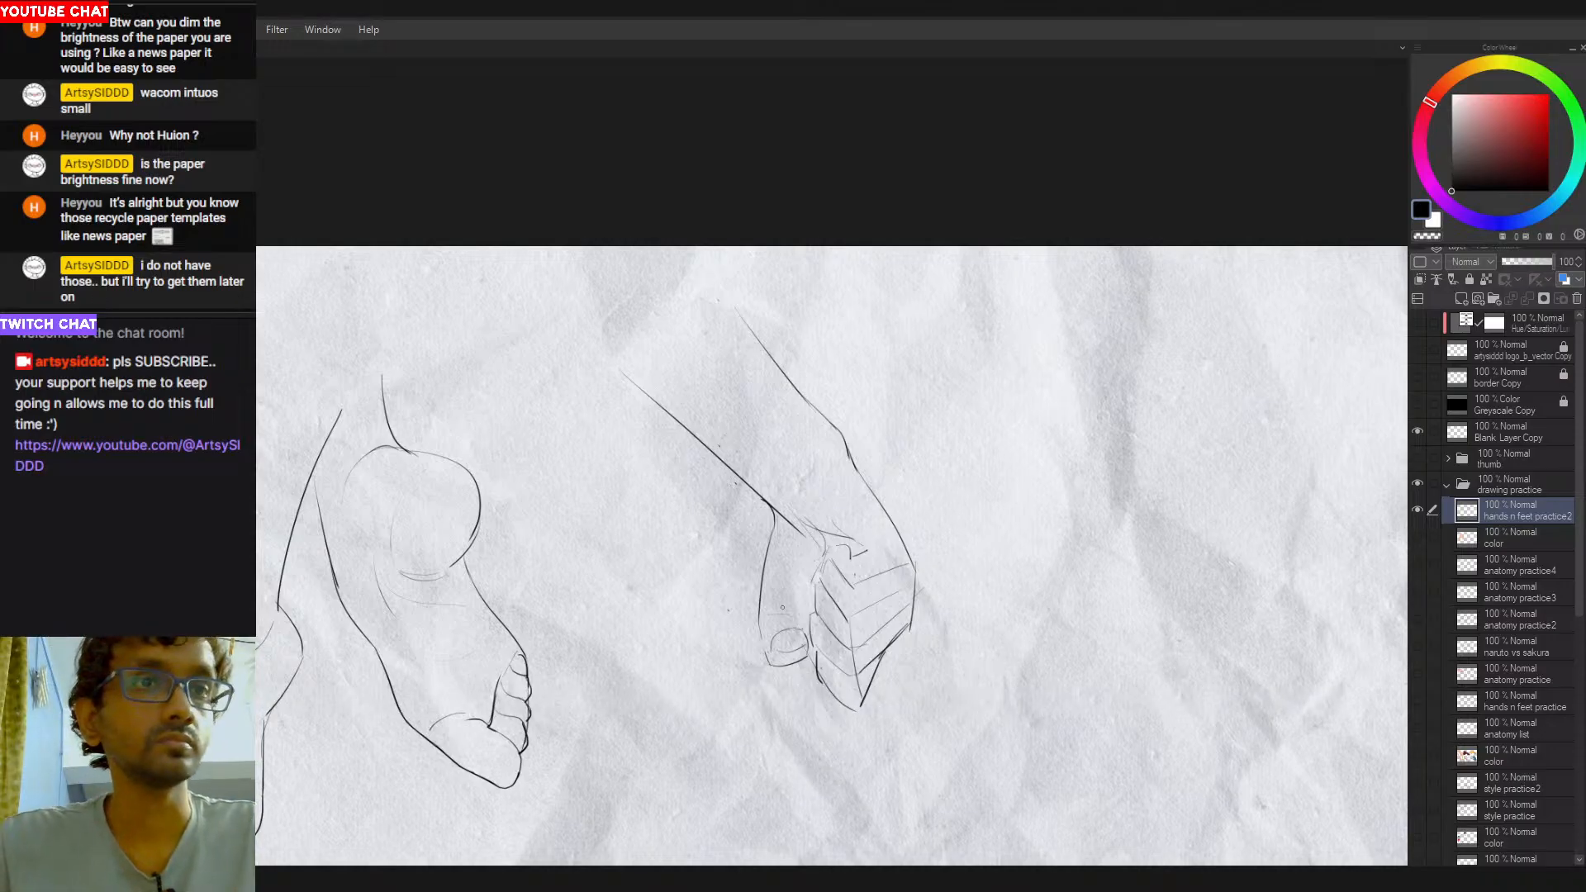
- Add a light crease across the thumb just above the nail
left_click_drag(782, 621, 814, 604)
key("ctrl+z")
key("ctrl+z")
key("ctrl+z")
key("ctrl+y")
key("ctrl+y")
key("ctrl+z")
- Clean up and smooth the bump on the outer wrist contour
left_click_drag(853, 524, 858, 544)
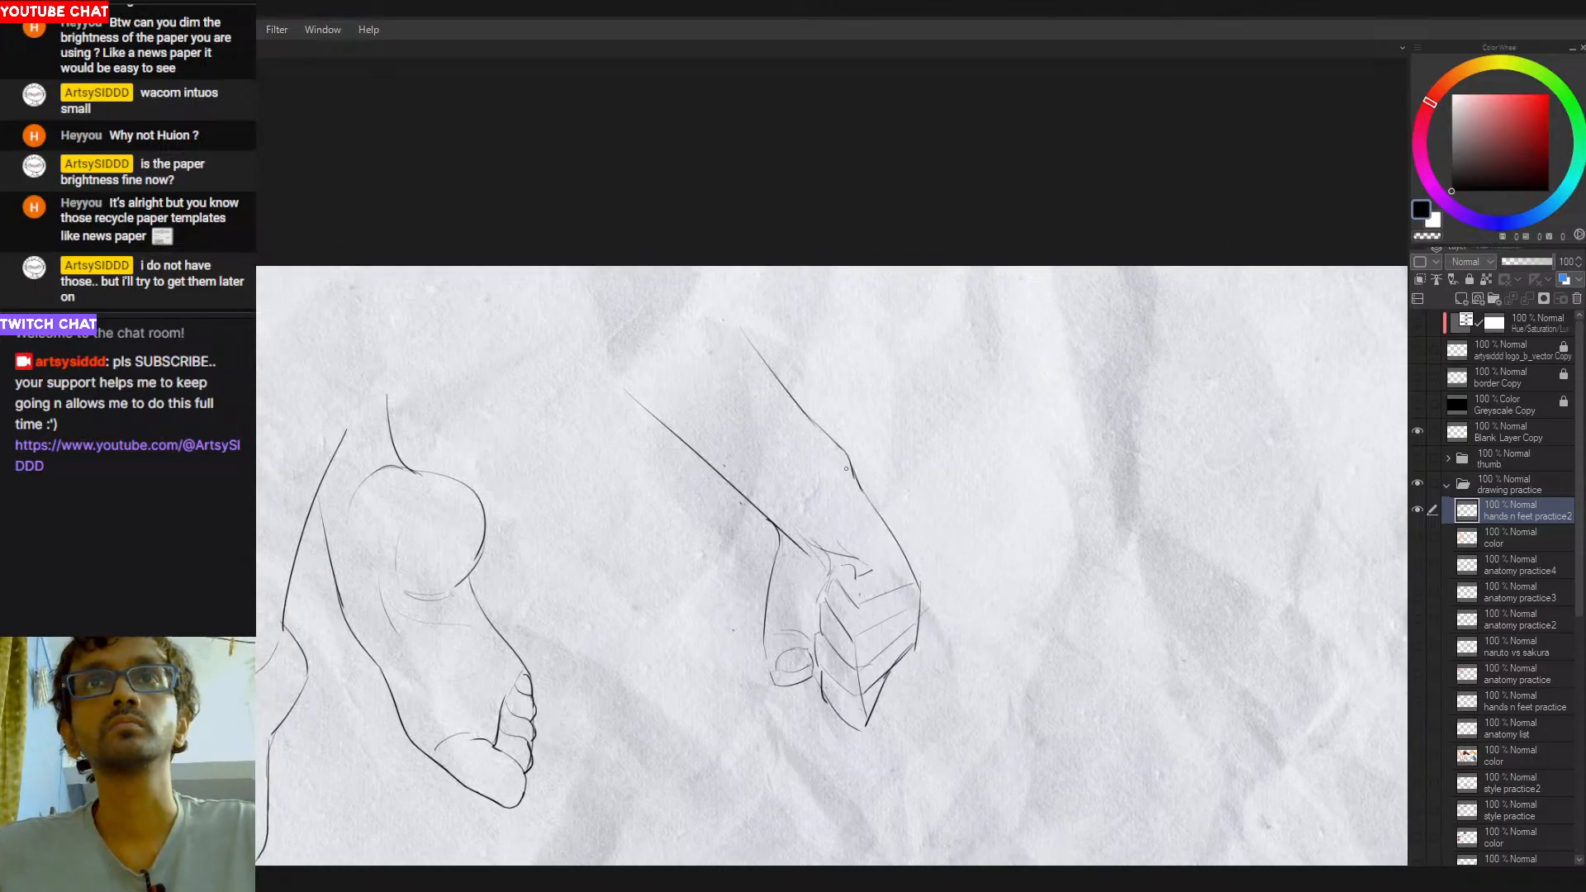
key("e")
mouse_move(841, 463)
left_mouse_down()
mouse_move(873, 505)
mouse_move(853, 472)
mouse_move(861, 492)
left_mouse_up()
key("p")
key("e")
key("p")
key("ctrl+z")
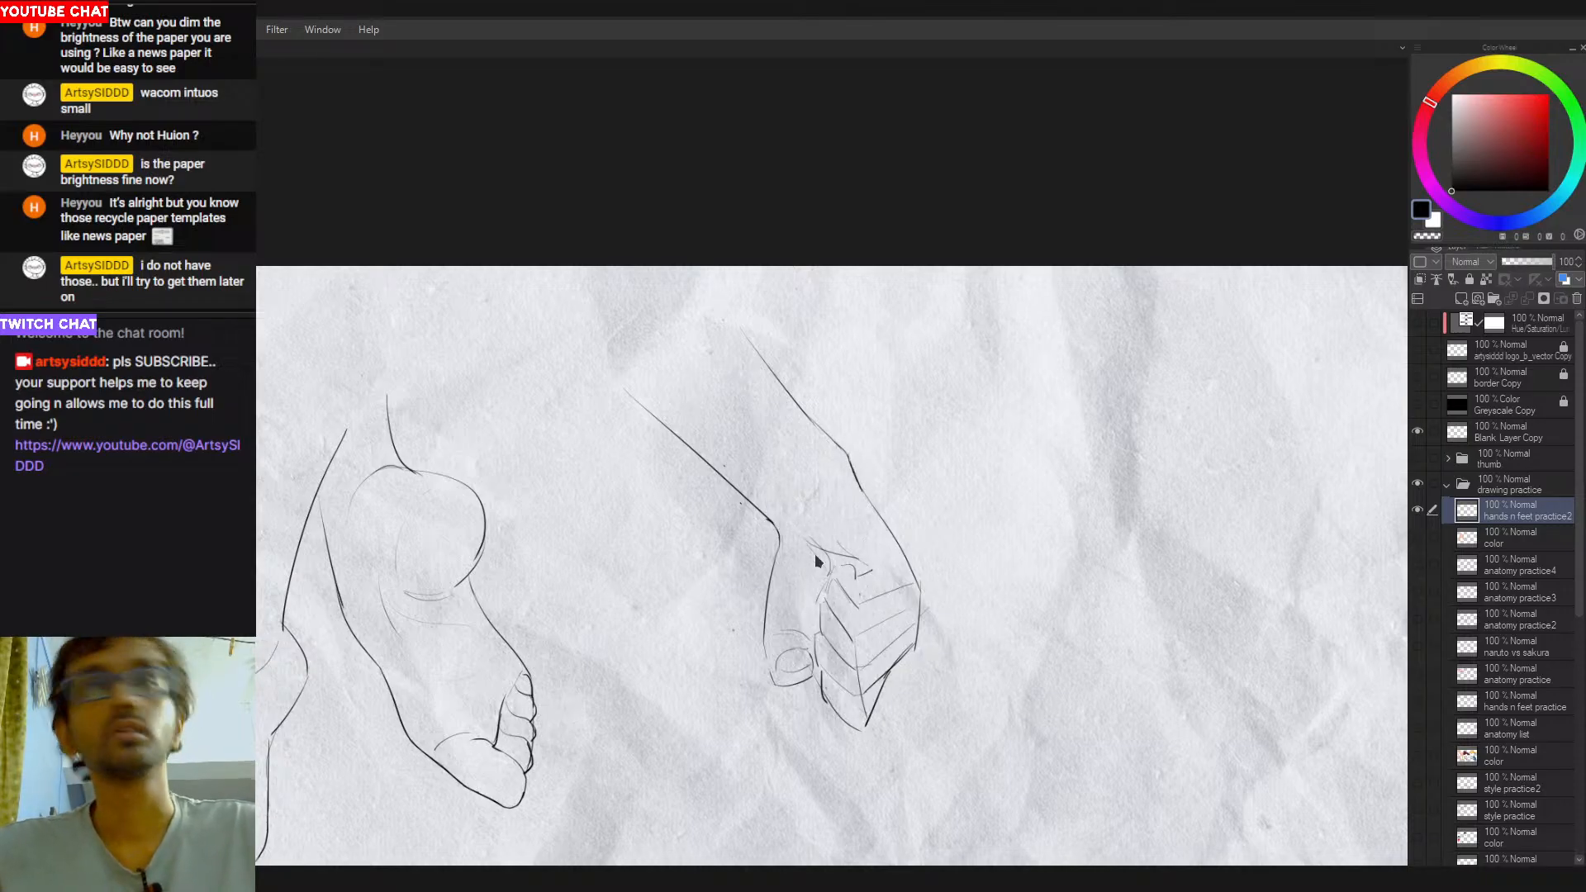
- Draw a curved line across the wrist from the base of the thumb toward the outer wrist bump
mouse_move(841, 469)
left_mouse_down()
mouse_move(811, 479)
mouse_move(797, 516)
mouse_move(841, 486)
left_mouse_up()
key("ctrl+z")
key("ctrl+z")
key("ctrl+z")
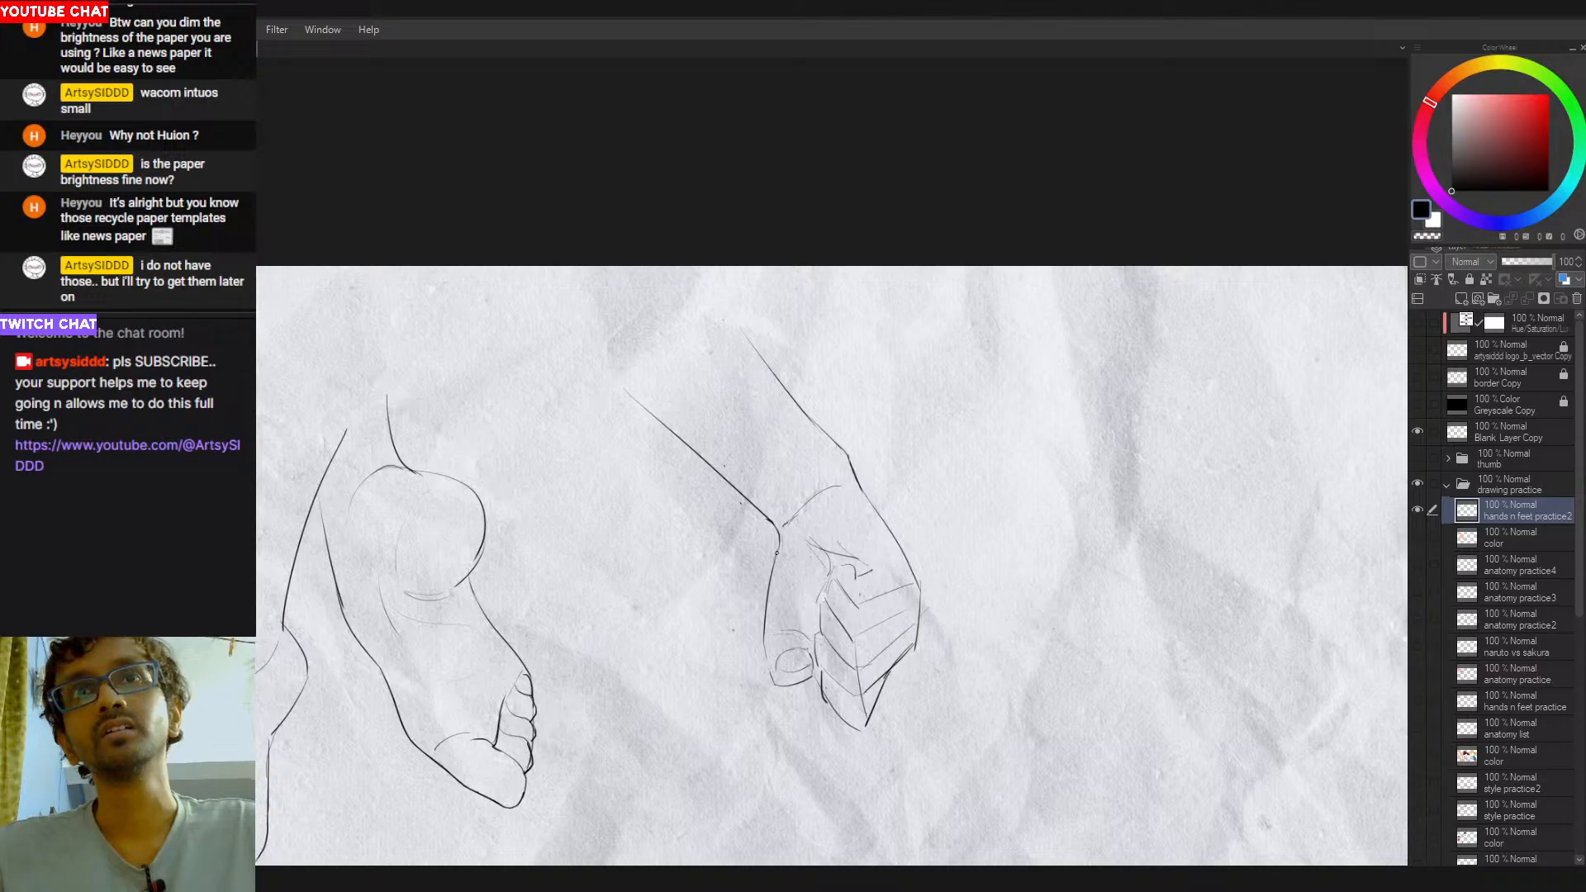
key("e")
mouse_move(830, 489)
left_mouse_down()
mouse_move(788, 525)
mouse_move(848, 473)
left_mouse_up()
key("p")
left_click_drag(794, 519, 851, 487)
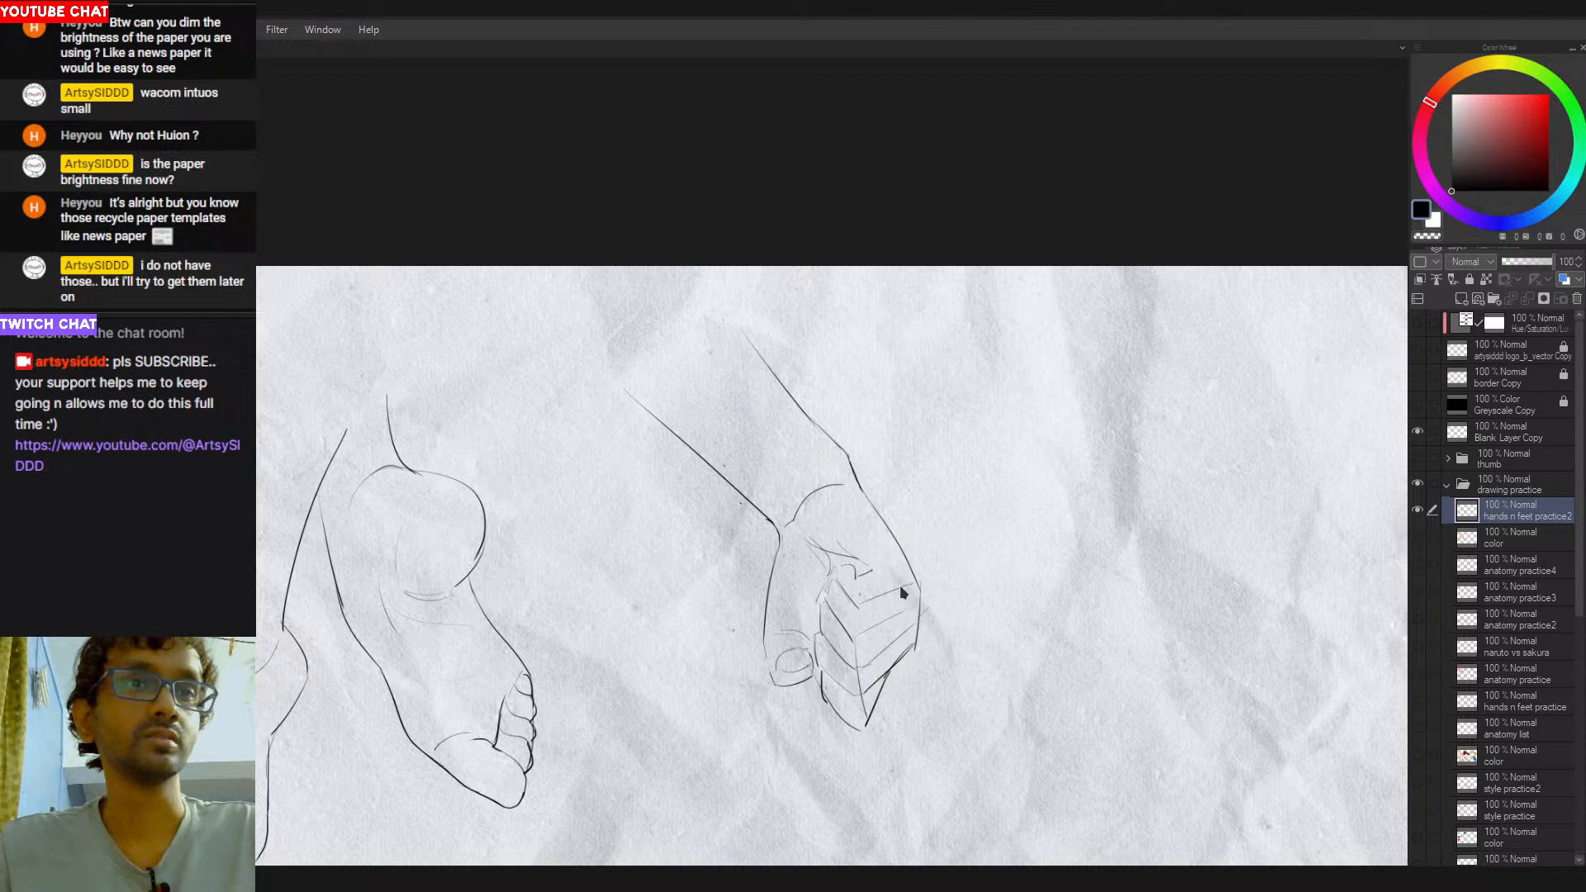
- Rework the small crease beside the index knuckle and the back-of-hand contour near the outer knuckle
key("p")
key("ctrl+z")
left_click_drag(858, 597, 881, 584)
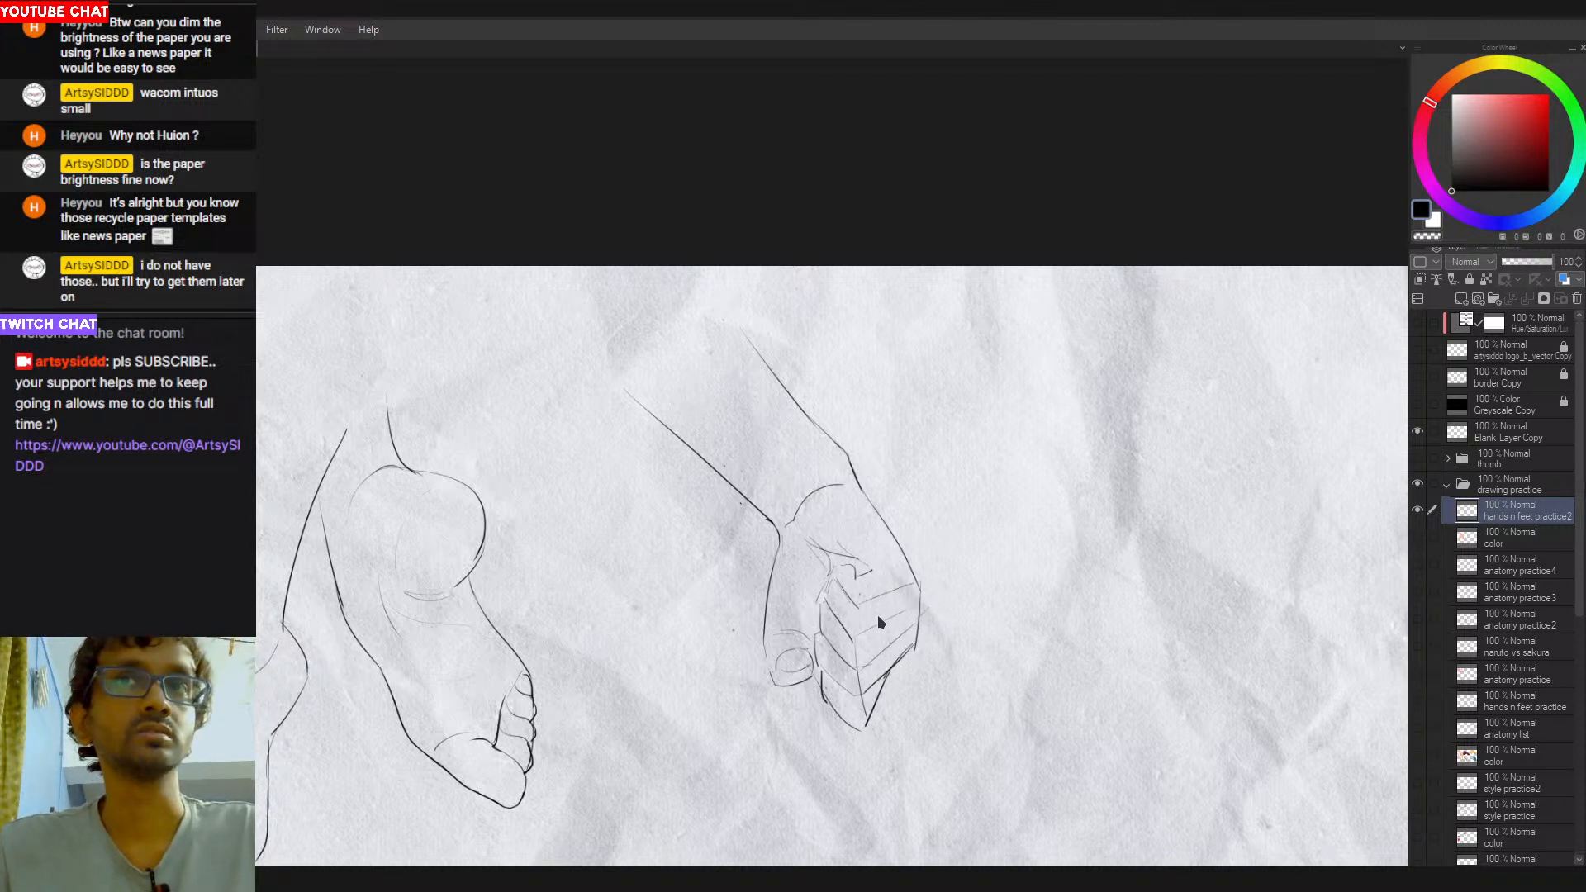
left_click_drag(859, 576, 870, 567)
key("ctrl+z")
key("ctrl+z")
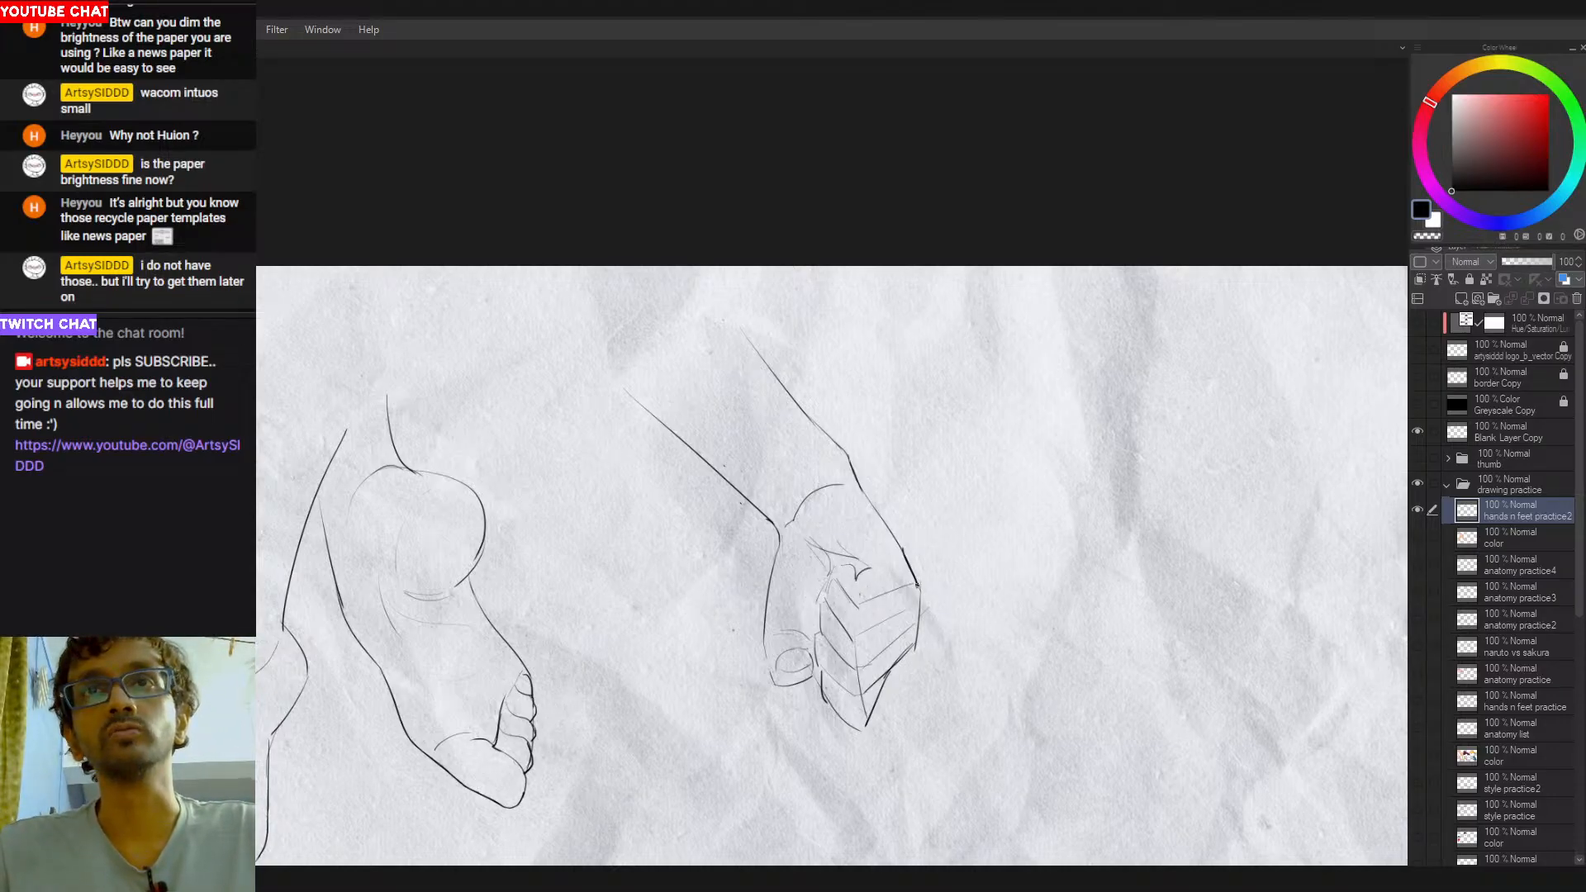
- Reshape the outer edge of the upper fingers with small rounded knuckle bumps
left_click_drag(909, 560, 918, 604)
key("ctrl+z")
key("ctrl+z")
key("ctrl+z")
key("ctrl+z")
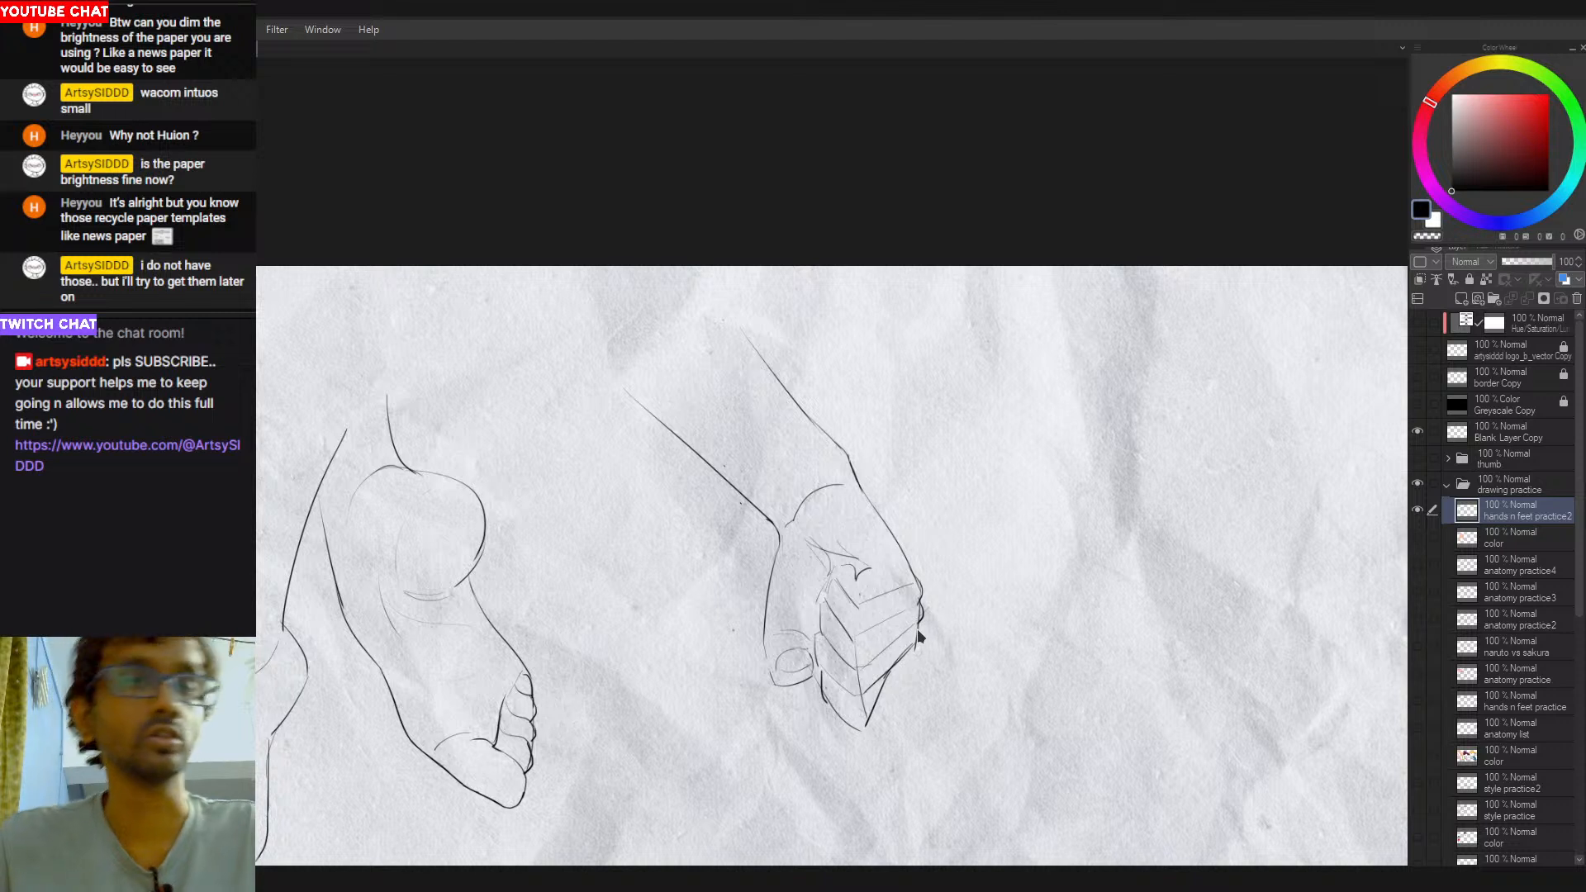
- Redraw the fist's lower outer edge so the pointed lower end becomes a rounded finger contour
mouse_move(919, 636)
left_mouse_down()
mouse_move(923, 658)
mouse_move(863, 691)
left_mouse_up()
key("p")
key("ctrl+z")
key("ctrl+z")
key("ctrl+z")
key("ctrl+z")
left_click_drag(918, 646, 856, 722)
key("e")
key("p")
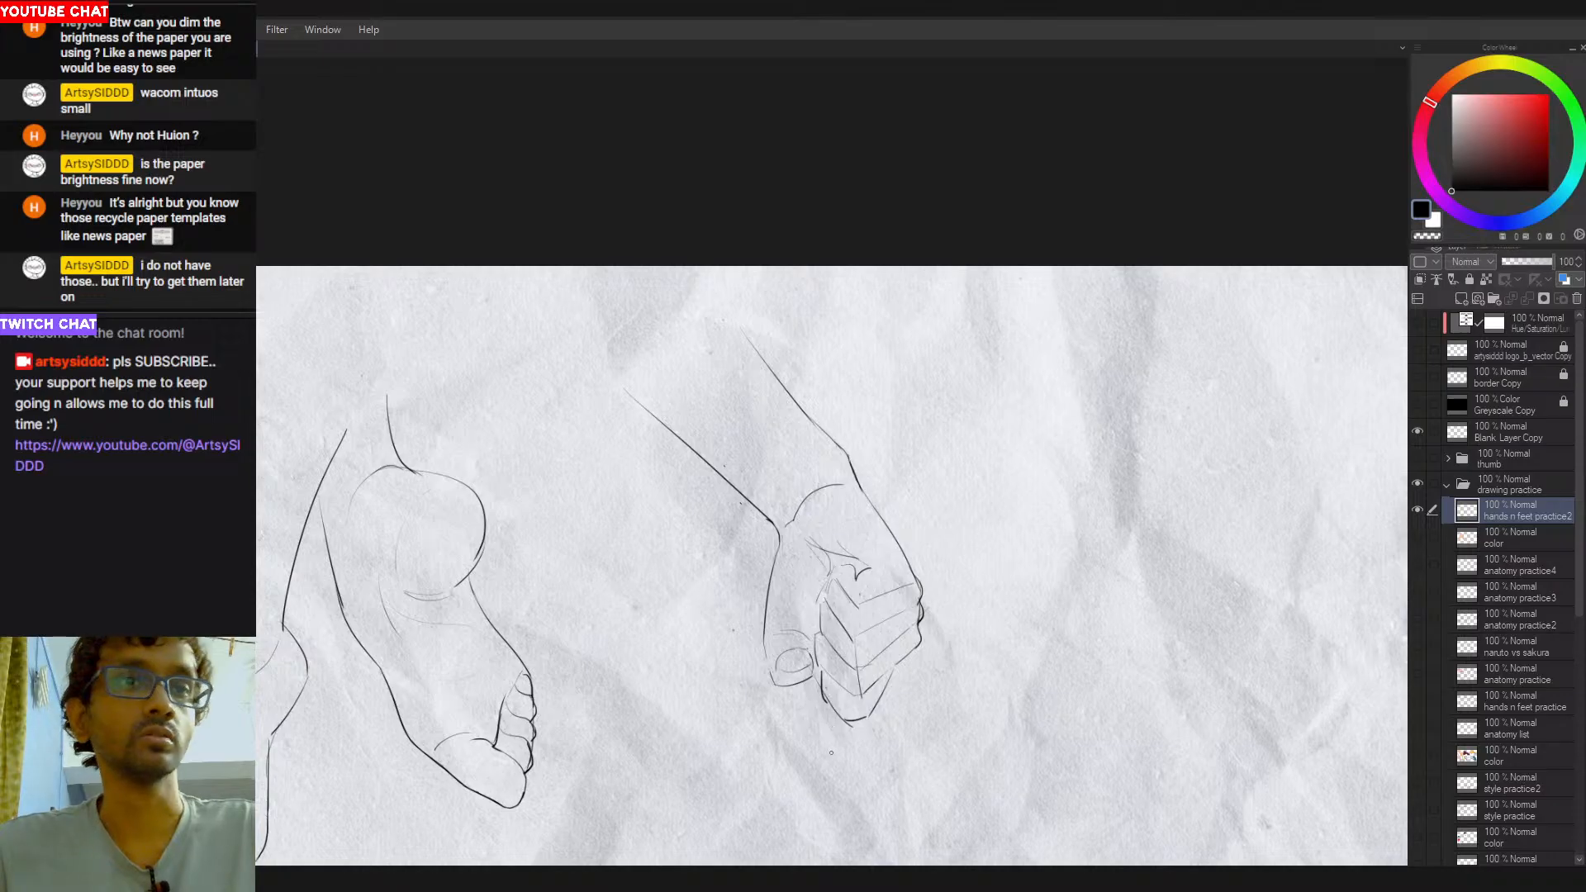
- Darken the separation line between the lower curled fingers on the outer side of the fist
mouse_move(818, 704)
left_mouse_down()
mouse_move(841, 730)
mouse_move(841, 713)
mouse_move(861, 720)
mouse_move(837, 711)
mouse_move(863, 720)
mouse_move(909, 654)
mouse_move(876, 658)
mouse_move(914, 626)
mouse_move(898, 634)
left_mouse_up()
key("ctrl+z")
key("ctrl+z")
key("ctrl+z")
key("ctrl+z")
key("ctrl+z")
key("ctrl+z")
key("ctrl+z")
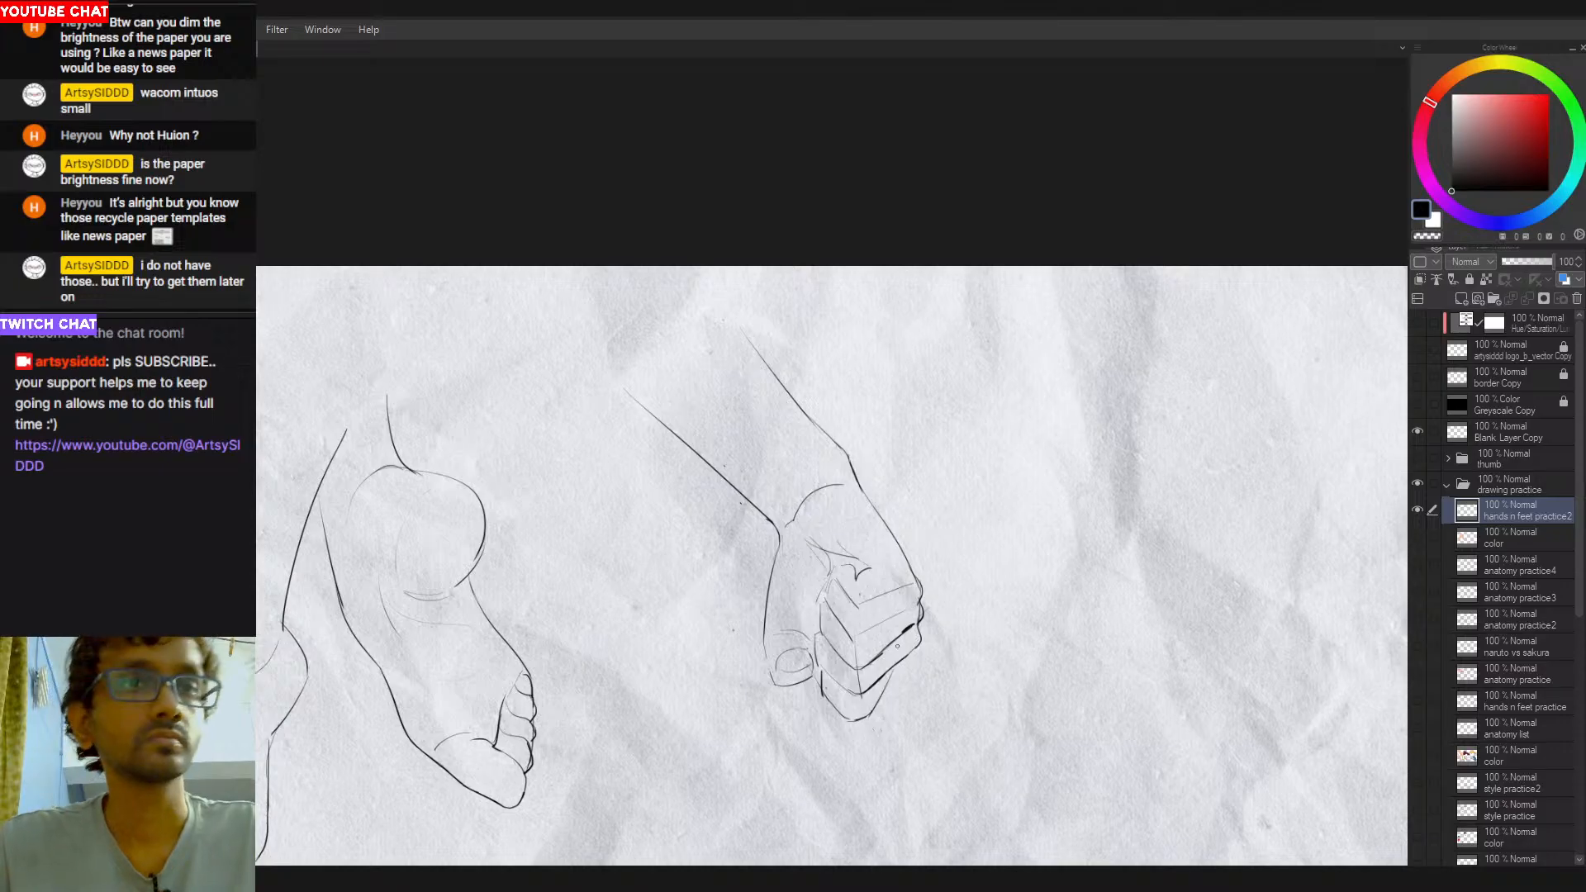
- Darken the separation lines between the upper curled fingers and tidy the outer knuckle contour
mouse_move(920, 628)
left_mouse_down()
mouse_move(872, 629)
mouse_move(913, 609)
left_mouse_up()
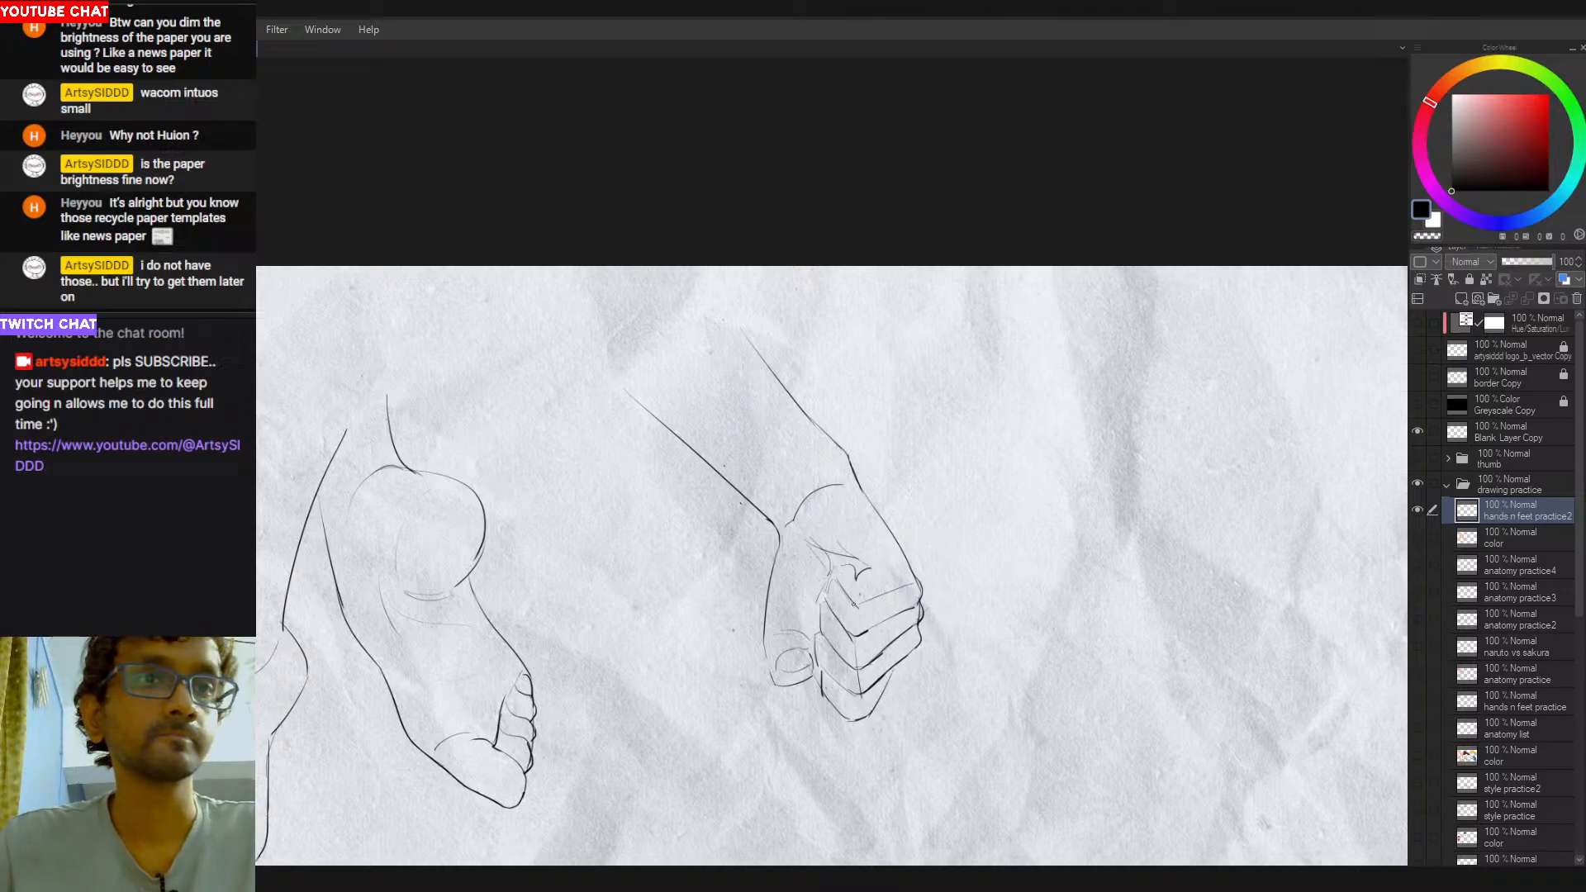
left_click_drag(855, 609, 859, 609)
left_click_drag(874, 598, 859, 605)
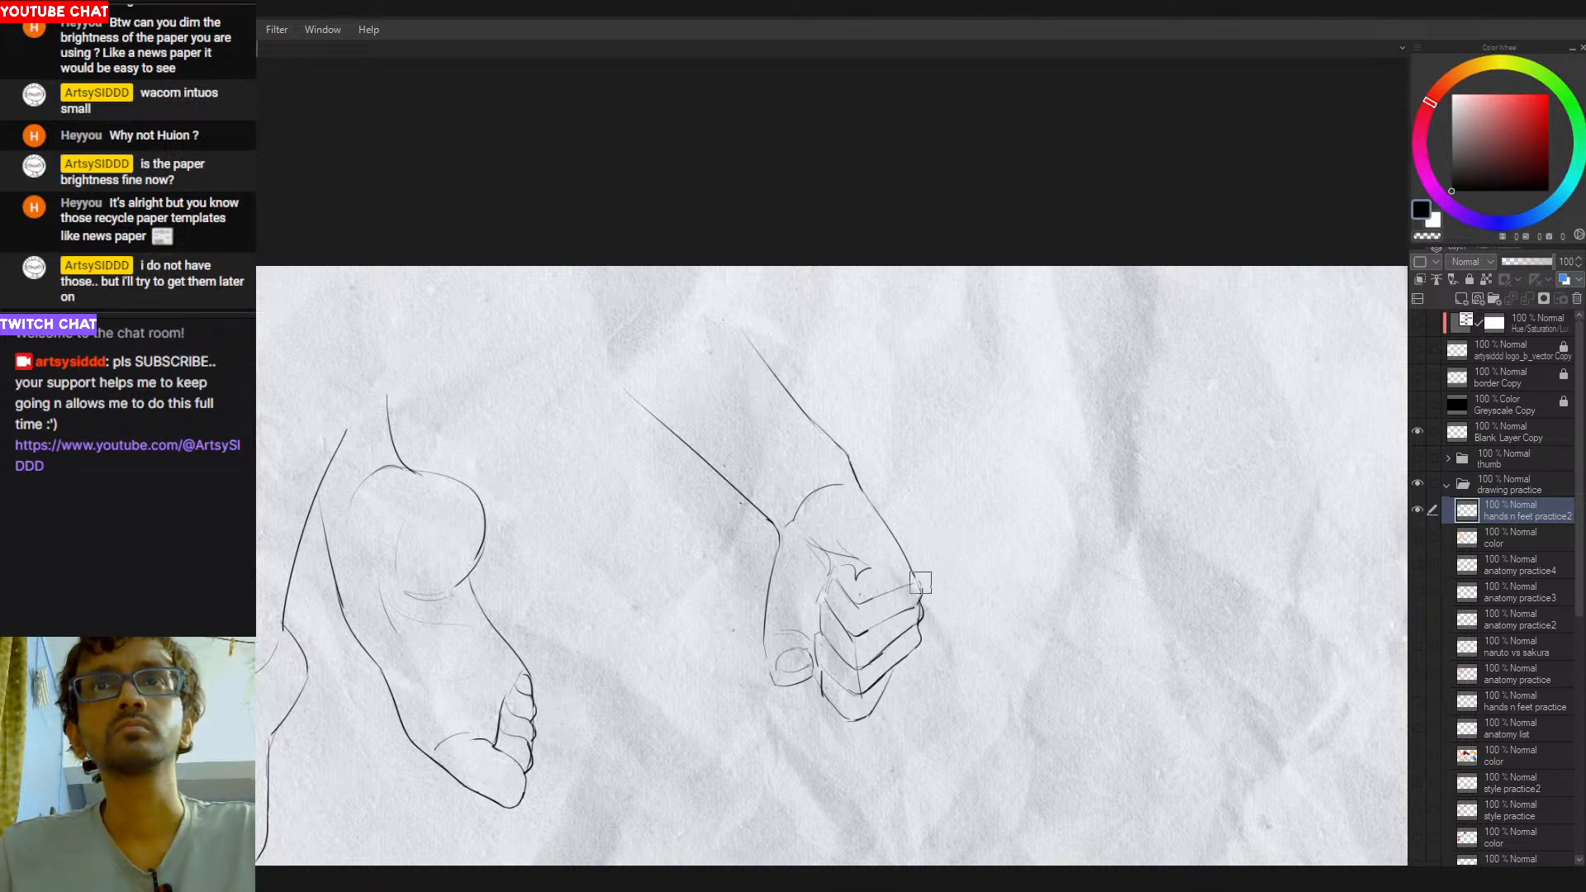
left_click_drag(904, 553, 909, 586)
key("ctrl+z")
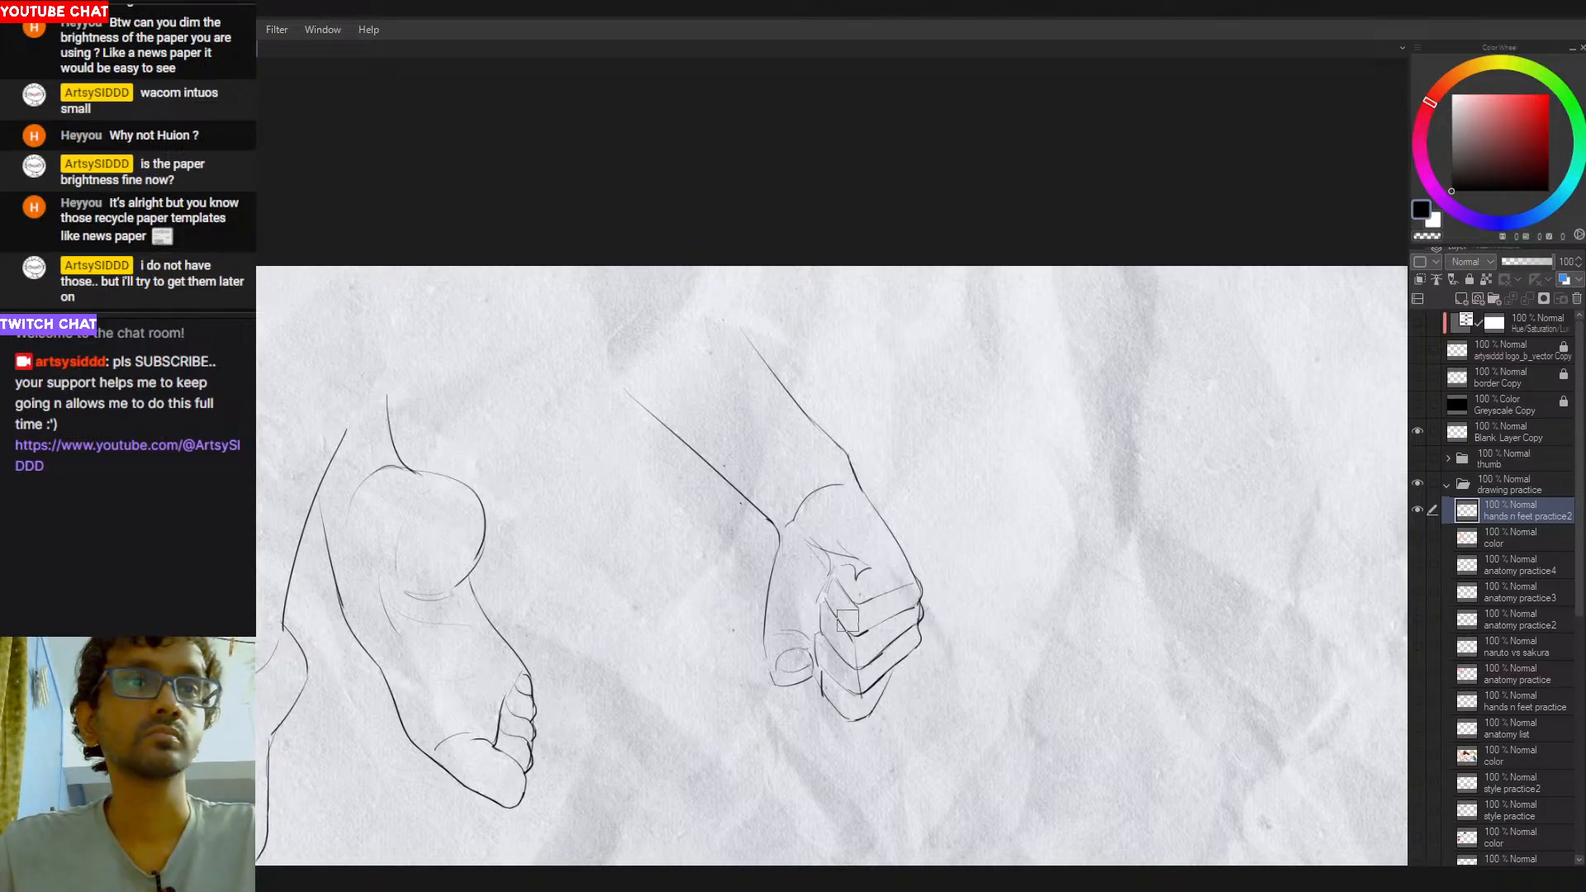
- Erase the old index-knuckle crease and draw a rounded knuckle curve above the top finger
left_click_drag(844, 573, 859, 583)
key("p")
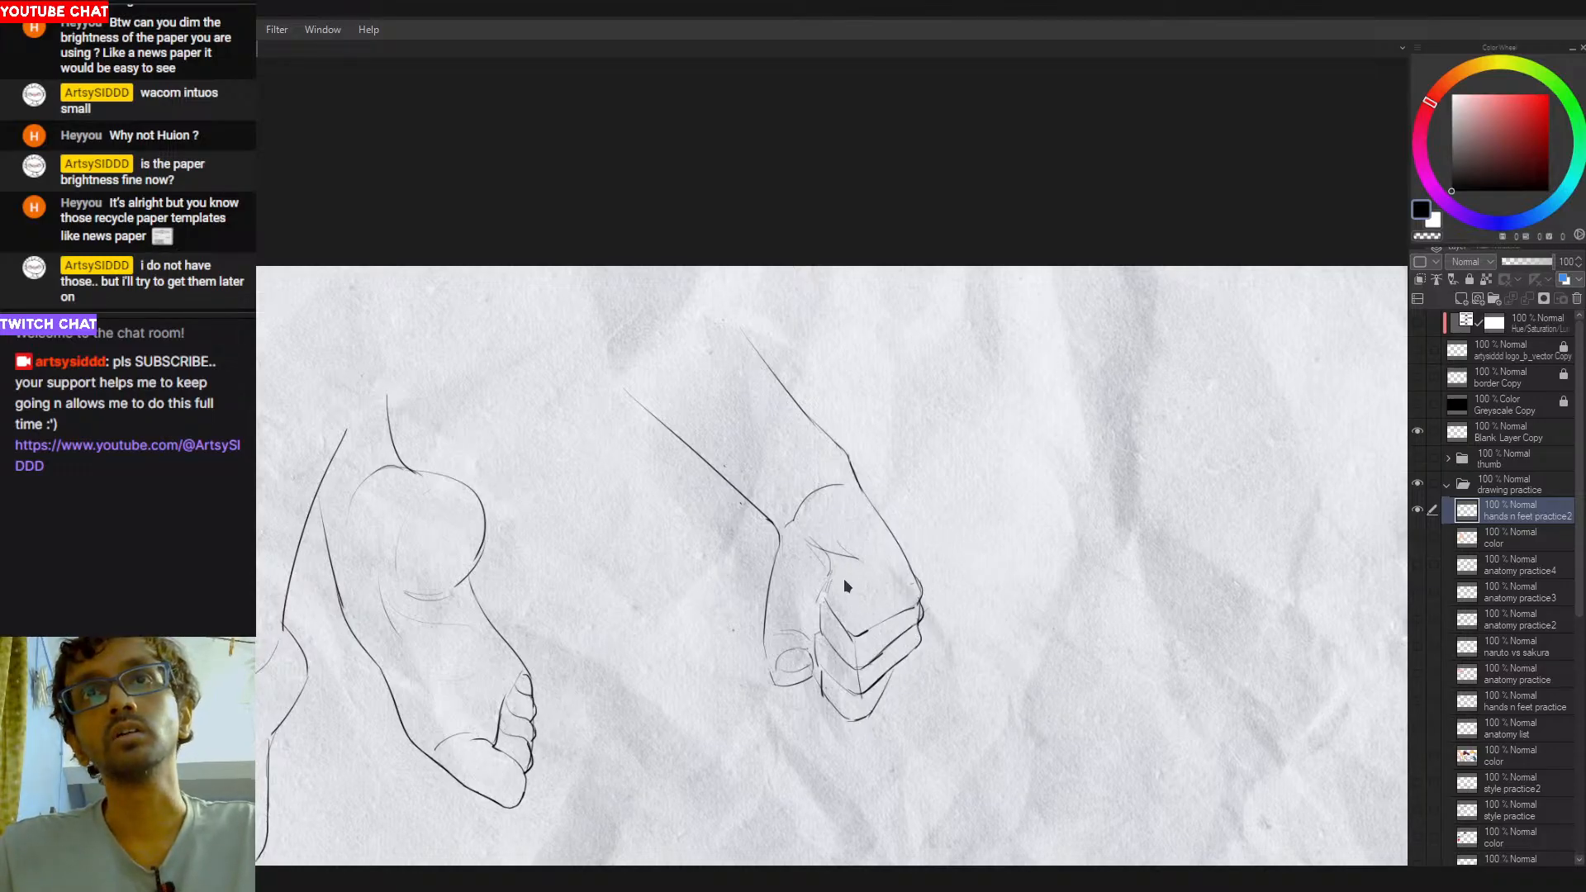
mouse_move(843, 577)
left_mouse_down()
mouse_move(858, 592)
mouse_move(874, 576)
left_mouse_up()
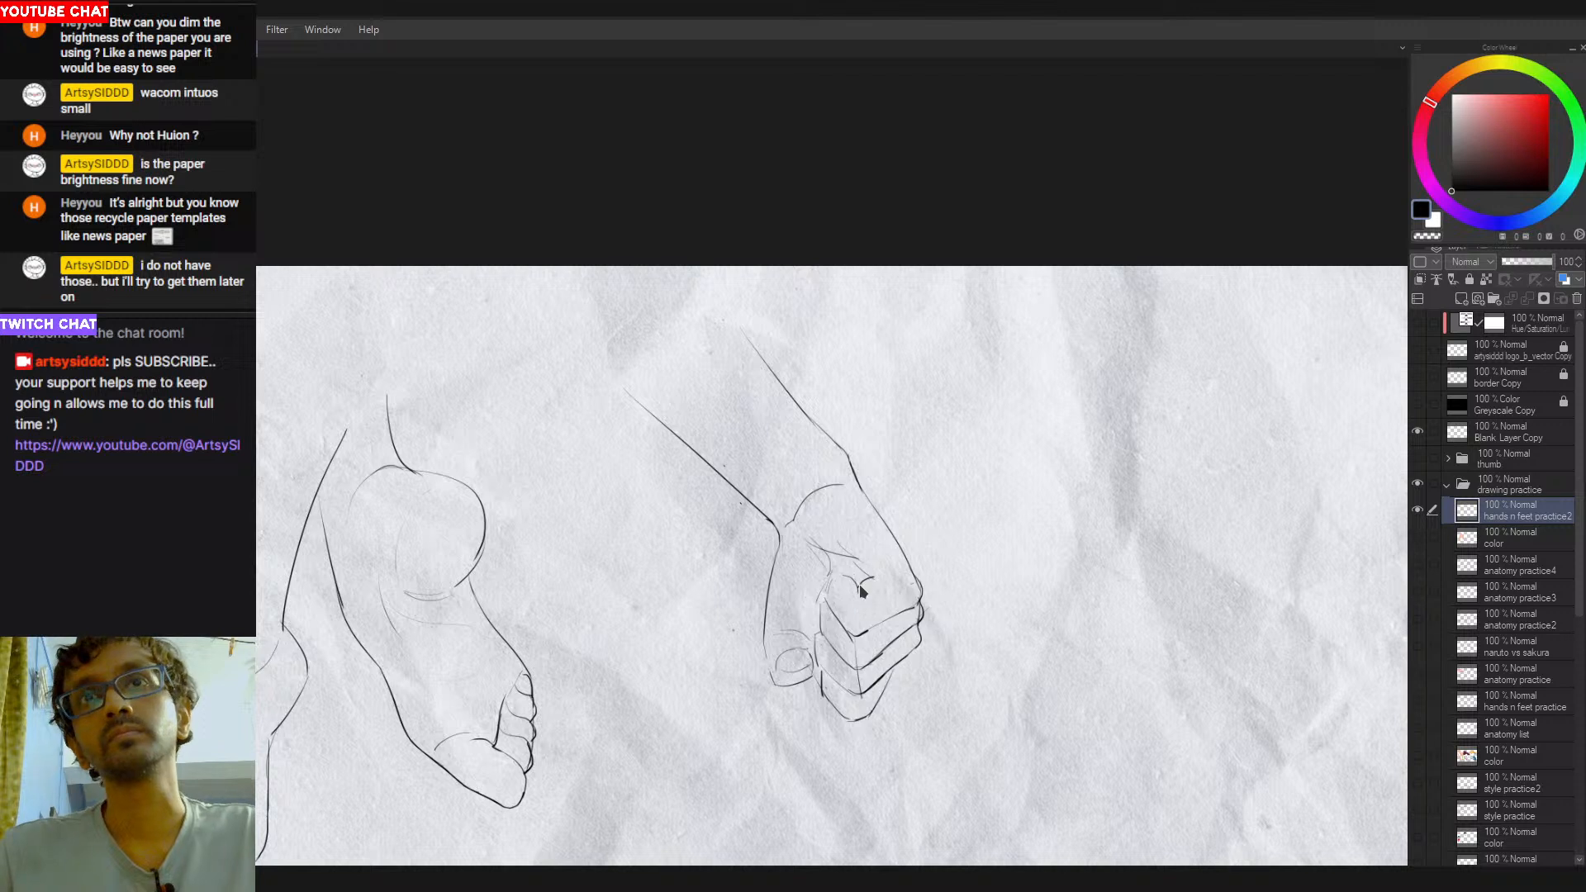
mouse_move(869, 579)
left_mouse_down()
mouse_move(903, 590)
mouse_move(894, 571)
left_mouse_up()
key("ctrl+z")
key("ctrl+z")
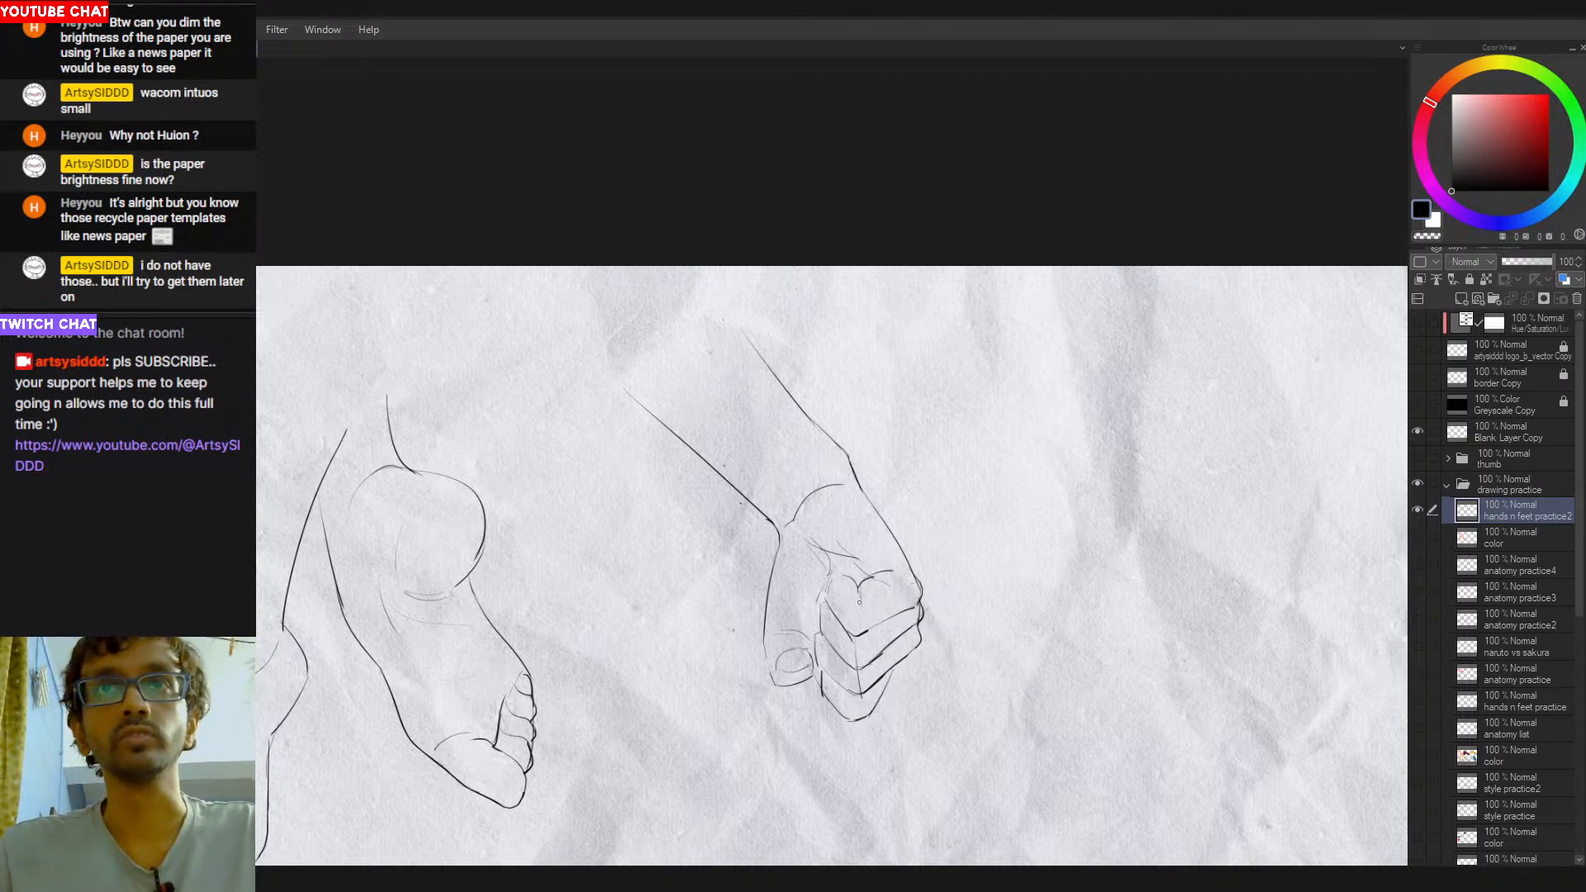
- Refine the curve of the index knuckle on the thumb side, retrying the strokes
mouse_move(845, 573)
left_mouse_down()
mouse_move(831, 592)
mouse_move(831, 579)
left_mouse_up()
key("ctrl+z")
key("ctrl+z")
key("ctrl+z")
key("ctrl+z")
key("ctrl+z")
key("ctrl+z")
left_click_drag(893, 671, 875, 712)
key("ctrl+z")
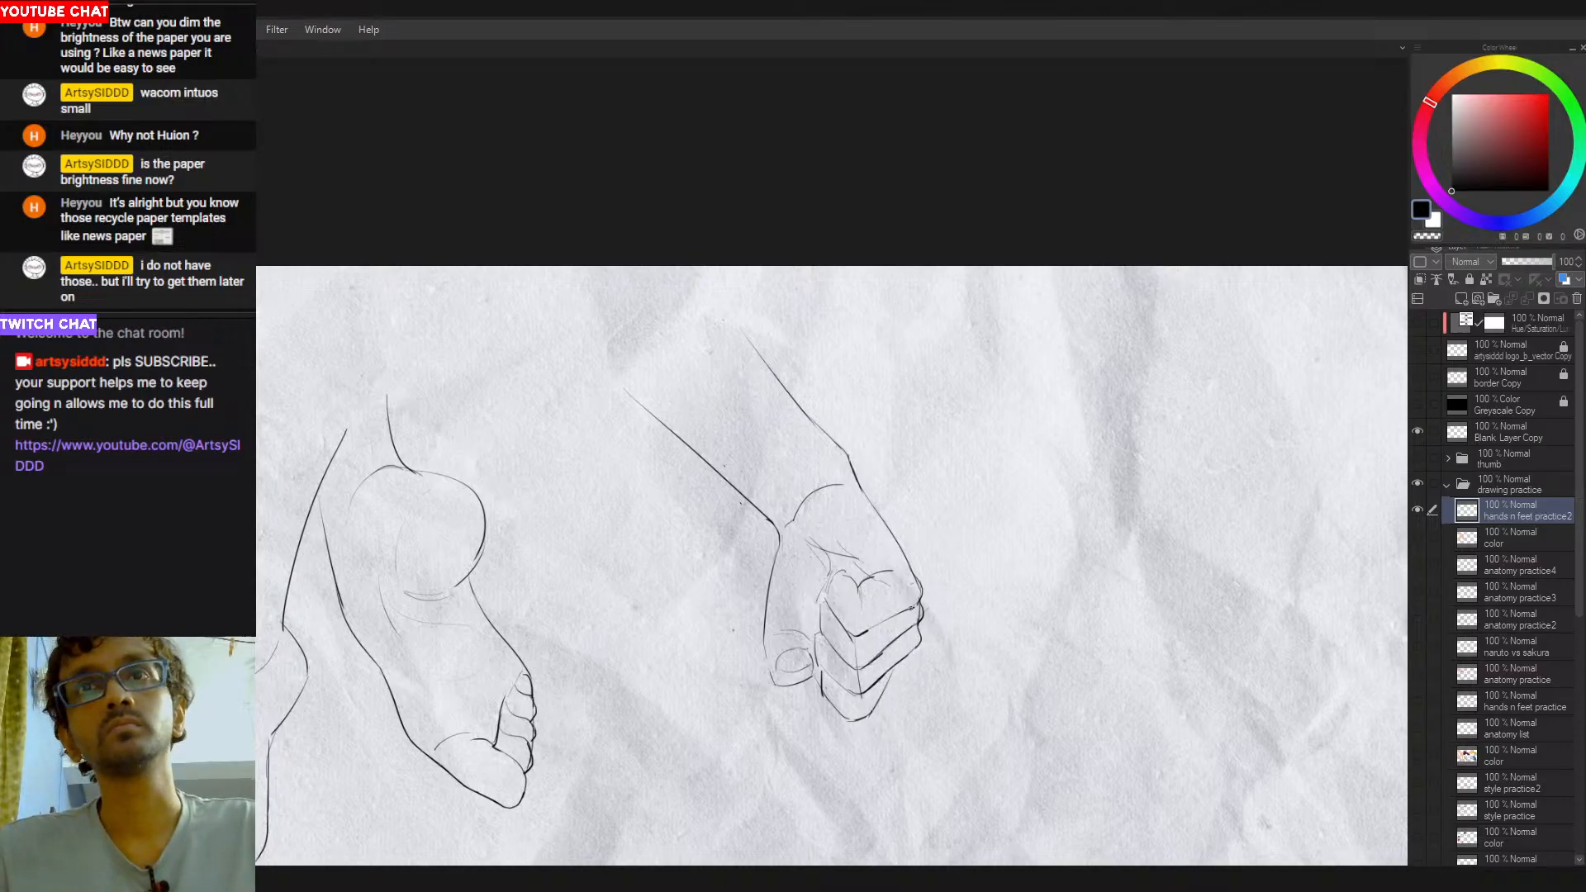
- Thicken the outer end of the line between the top two fingers into a tapered shadow
left_click_drag(915, 607, 893, 614)
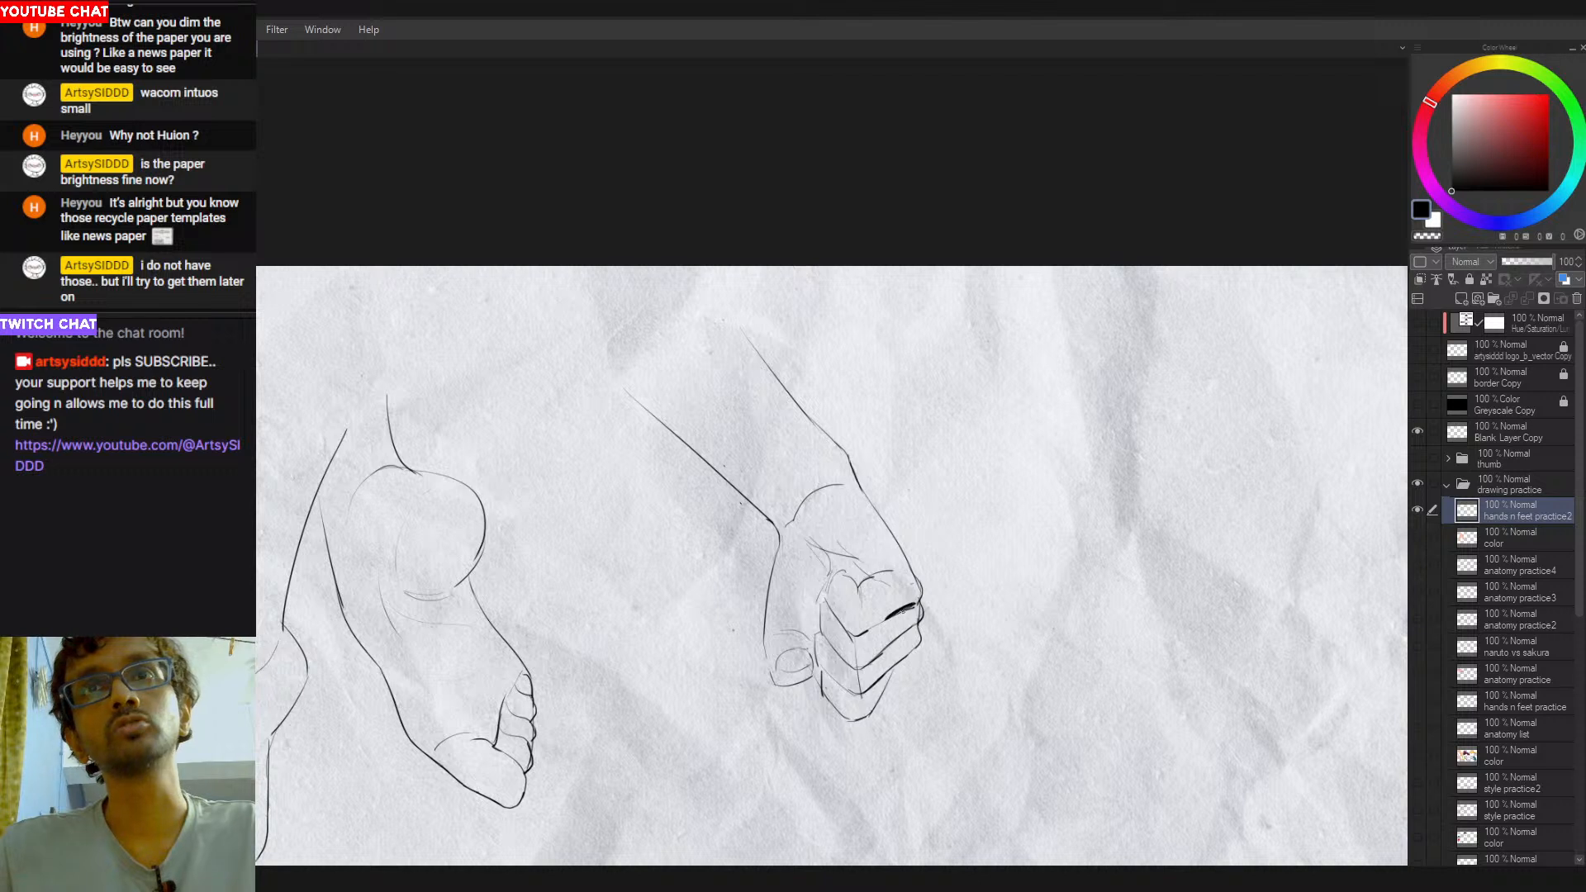
key("c")
left_click_drag(867, 625, 880, 616)
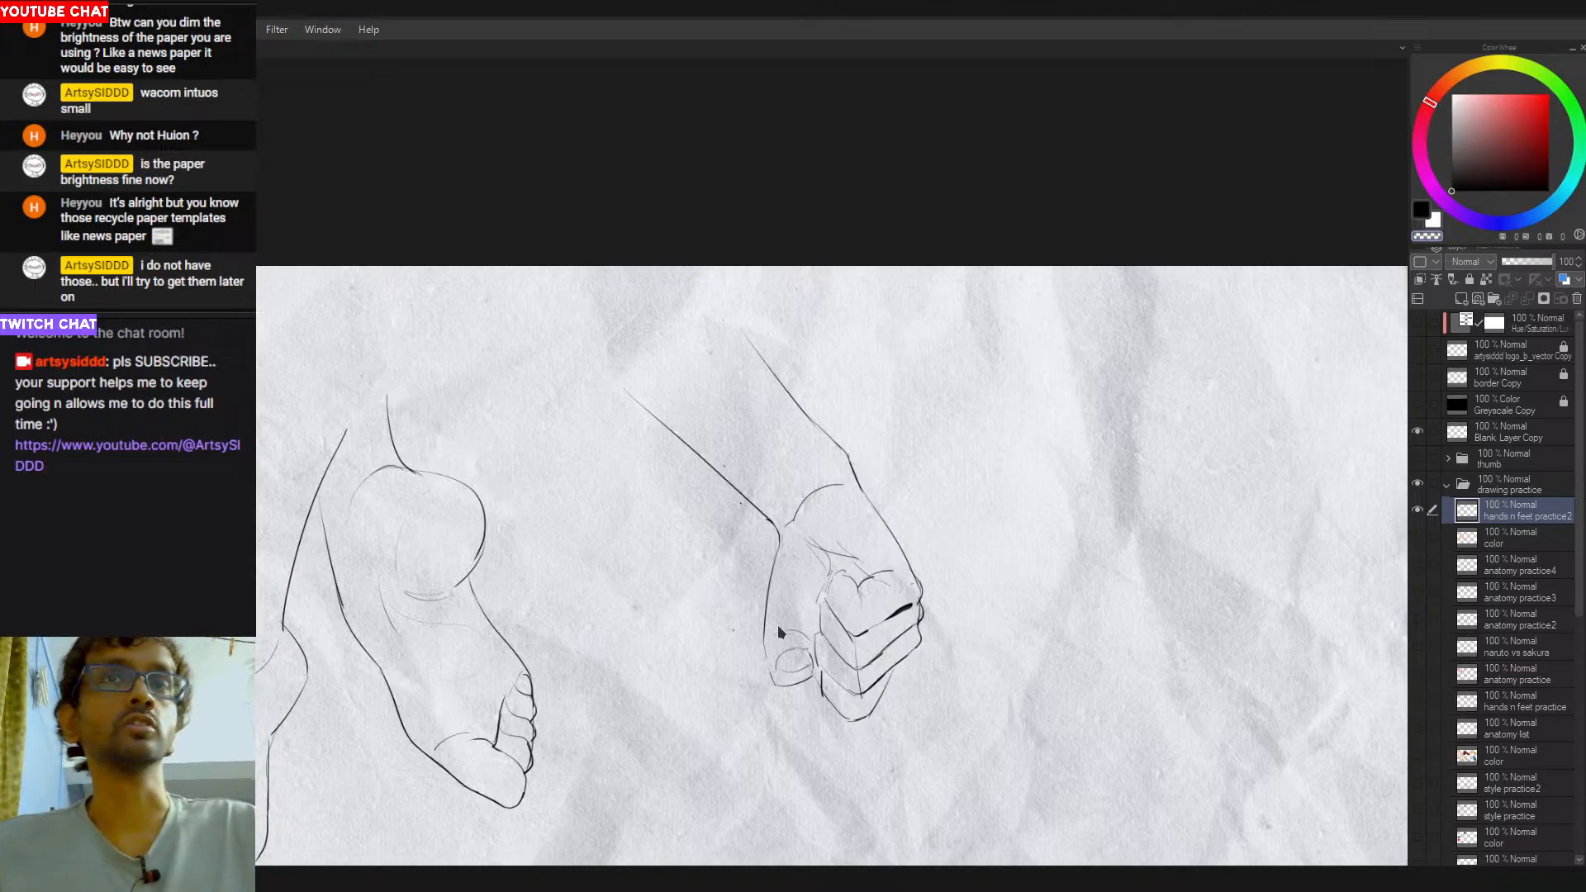
- Trim the outer end of the curved wrist line and darken the outer contour of the thumb
key("e")
left_click_drag(836, 500, 834, 495)
key("p")
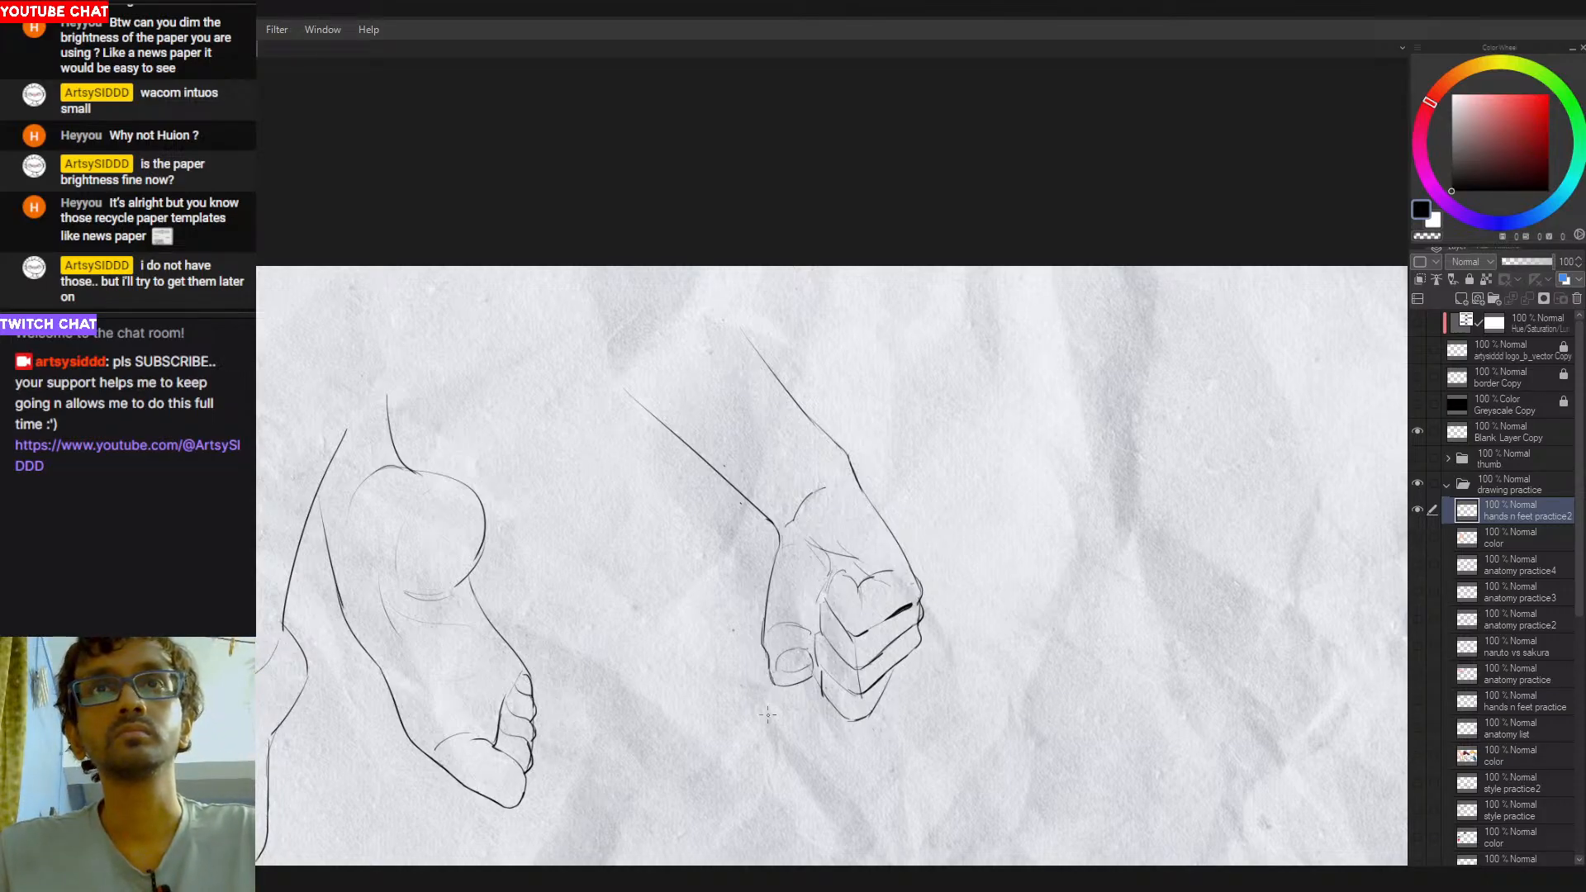
left_click_drag(767, 605, 762, 636)
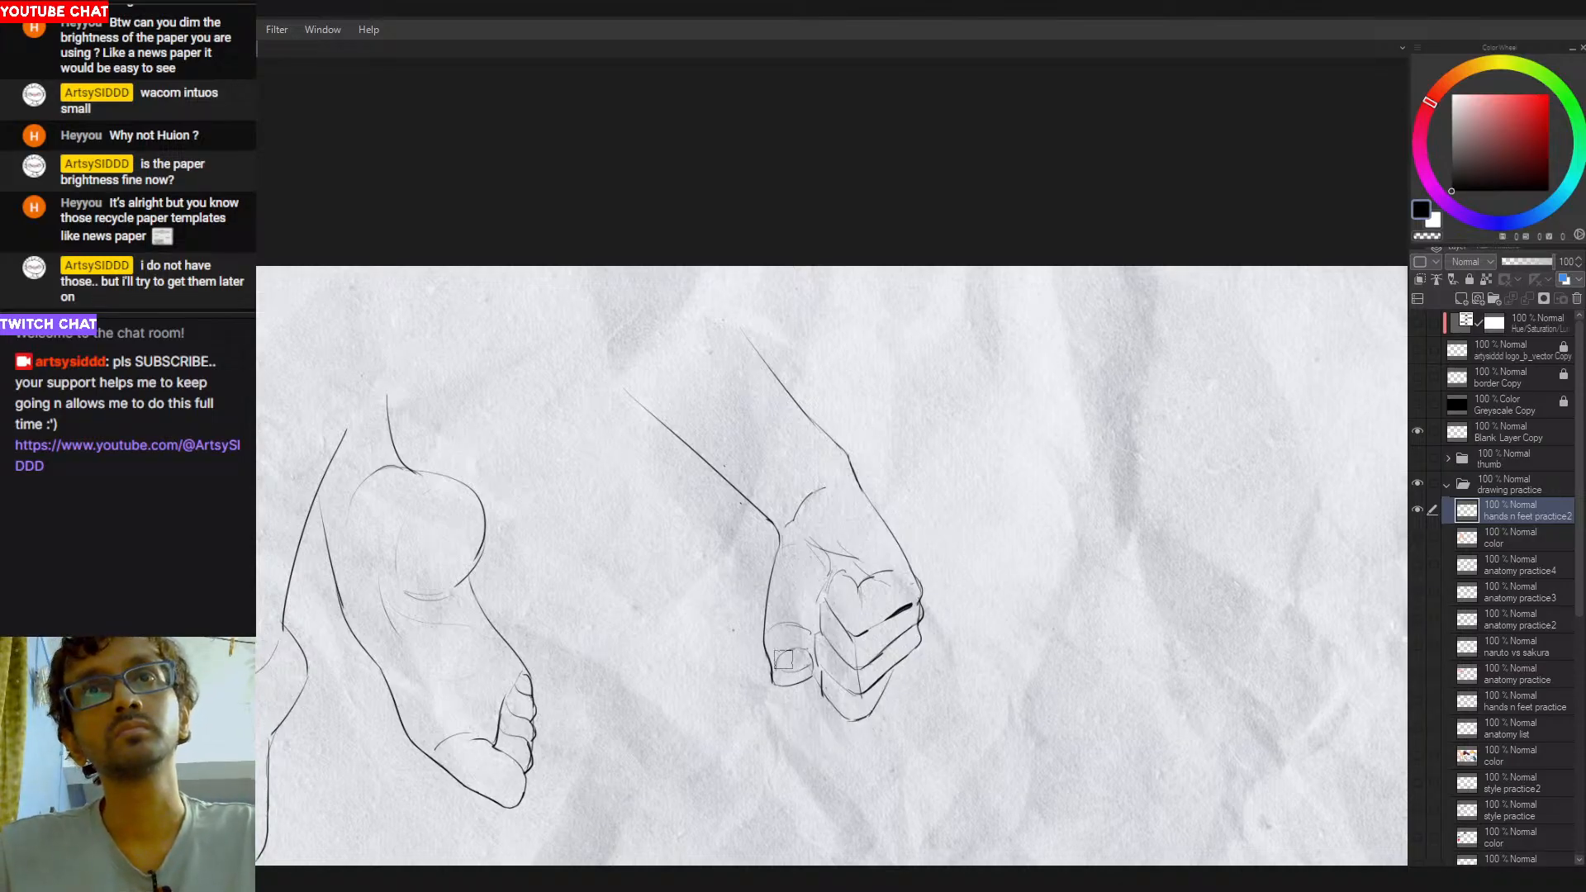
- Replace the boxy thumbnail with a rounded nail curve on the thumb tip, retrying the strokes
key("ctrl+z")
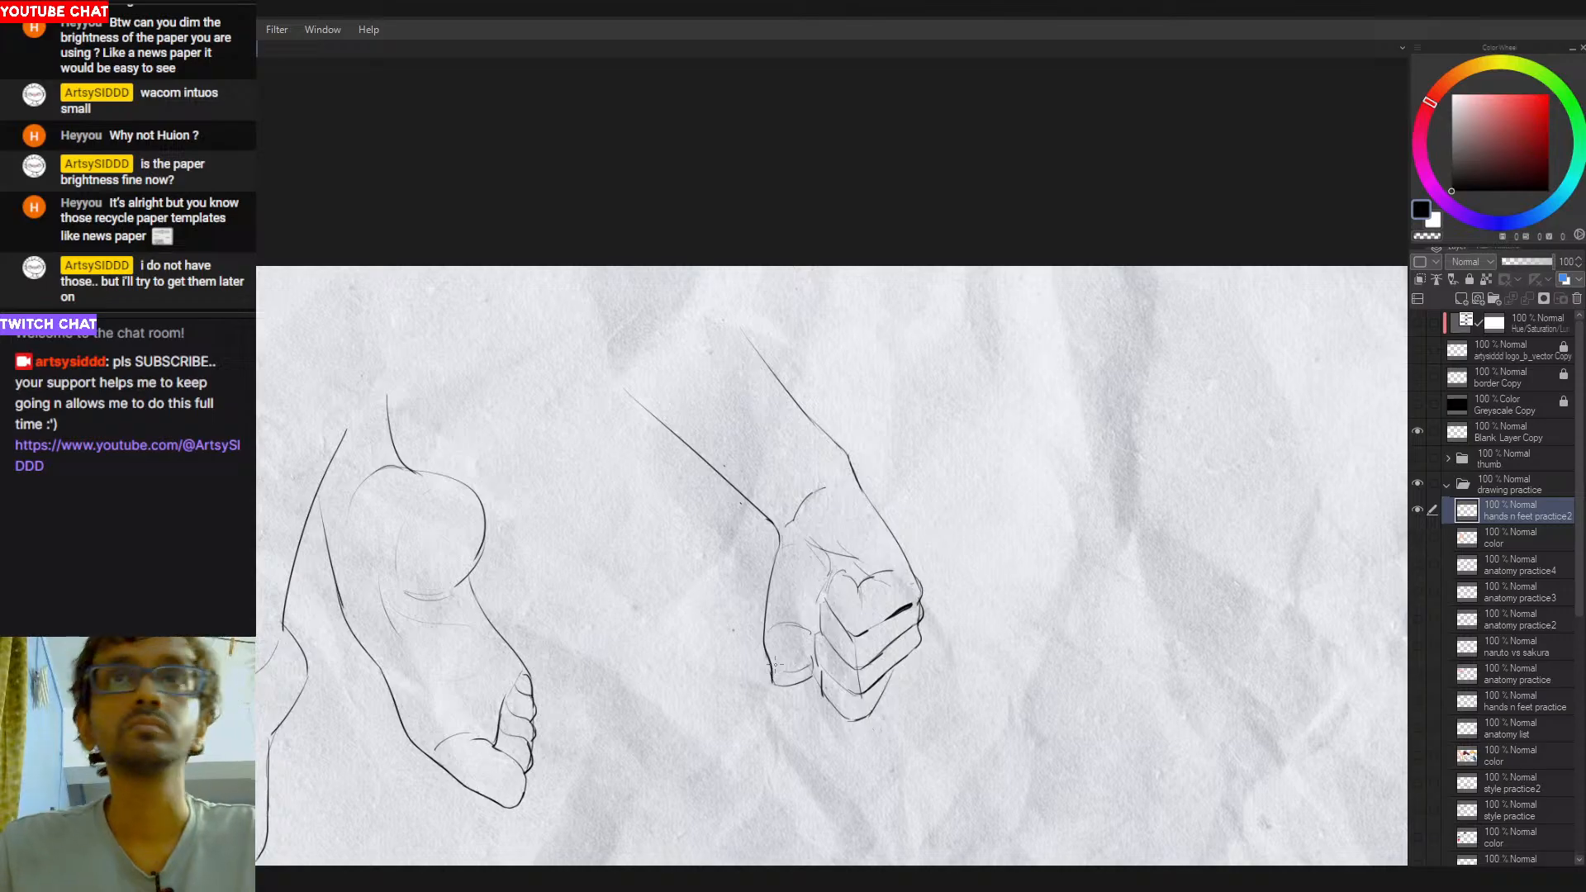
left_click_drag(780, 666, 811, 663)
key("ctrl+z")
key("ctrl+z")
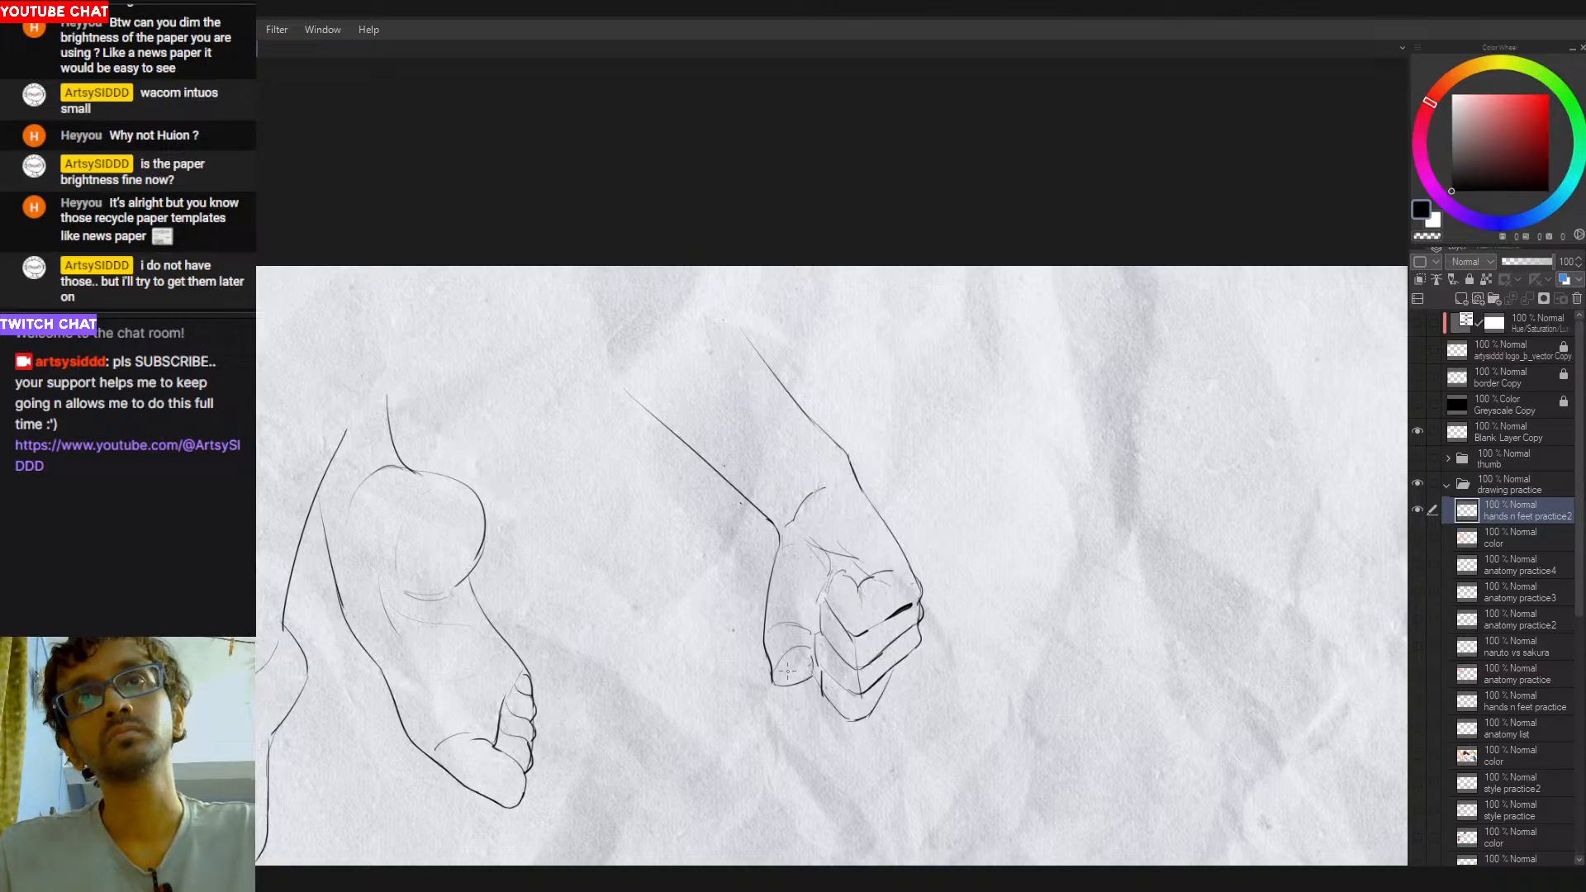
key("ctrl+z")
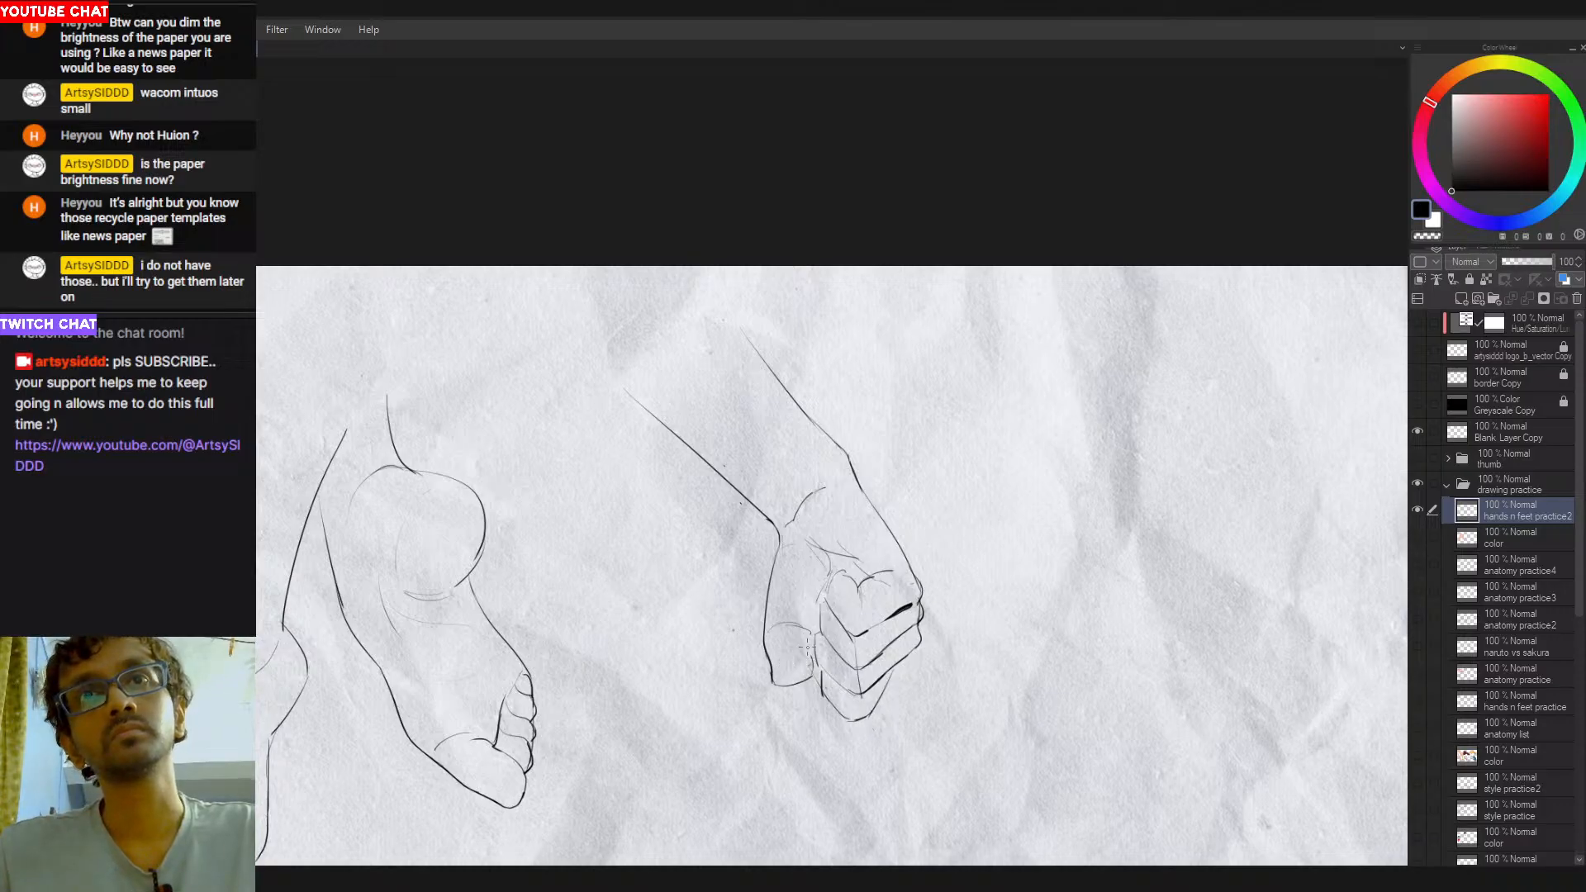
left_click_drag(797, 641, 811, 664)
- Rework the short crease at the thumb's base and the one above the index knuckle, retrying the strokes
key("ctrl+z")
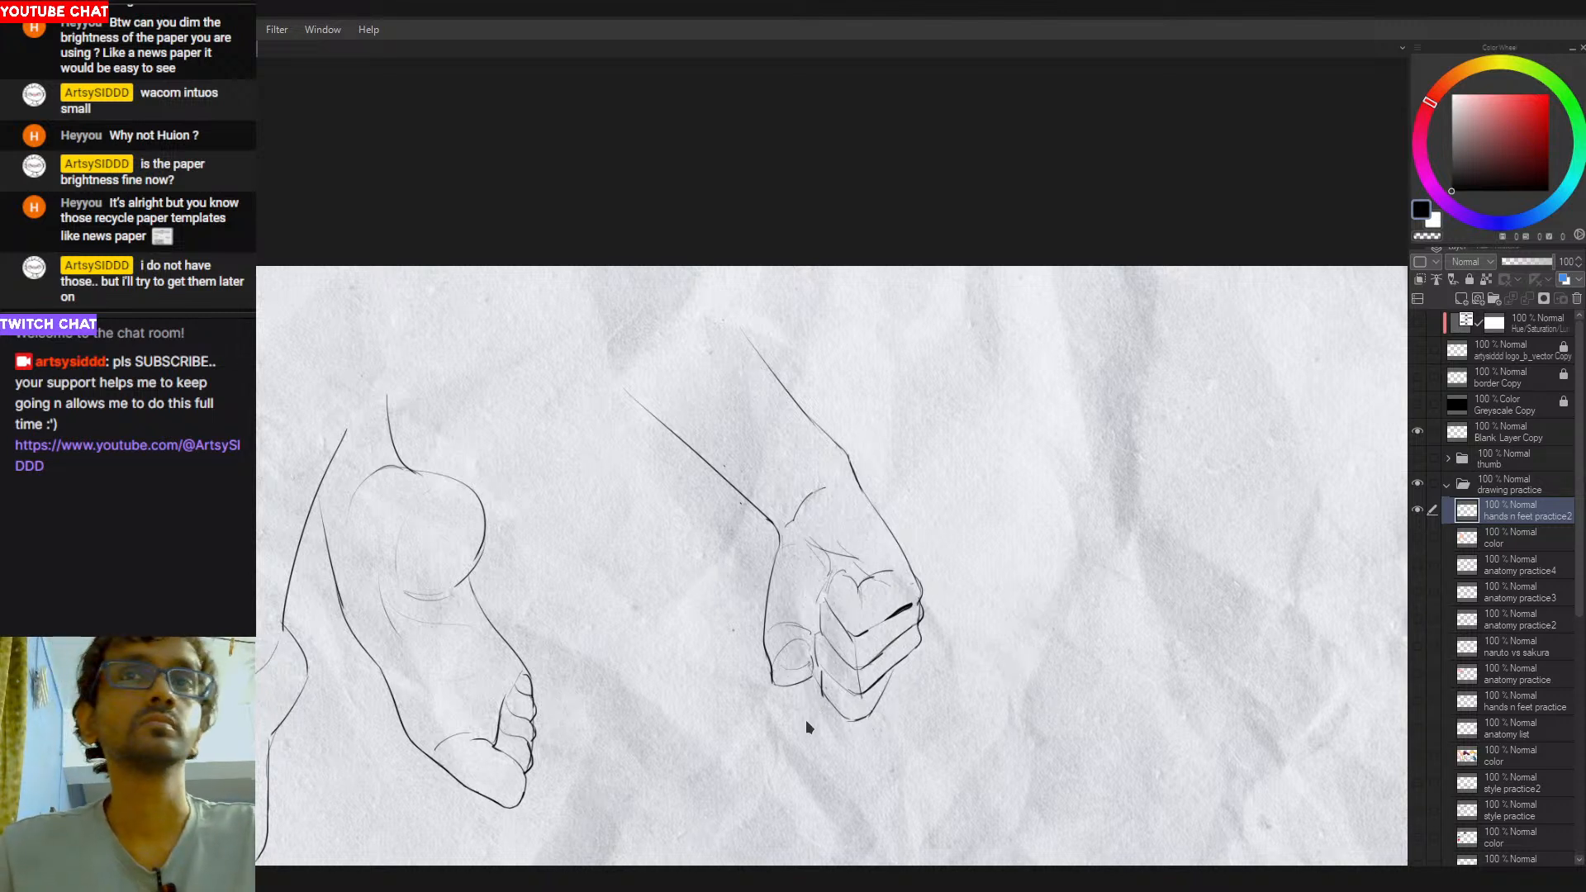
left_click_drag(812, 658, 826, 699)
key("ctrl+z")
key("ctrl+z")
key("ctrl+z")
key("ctrl+z")
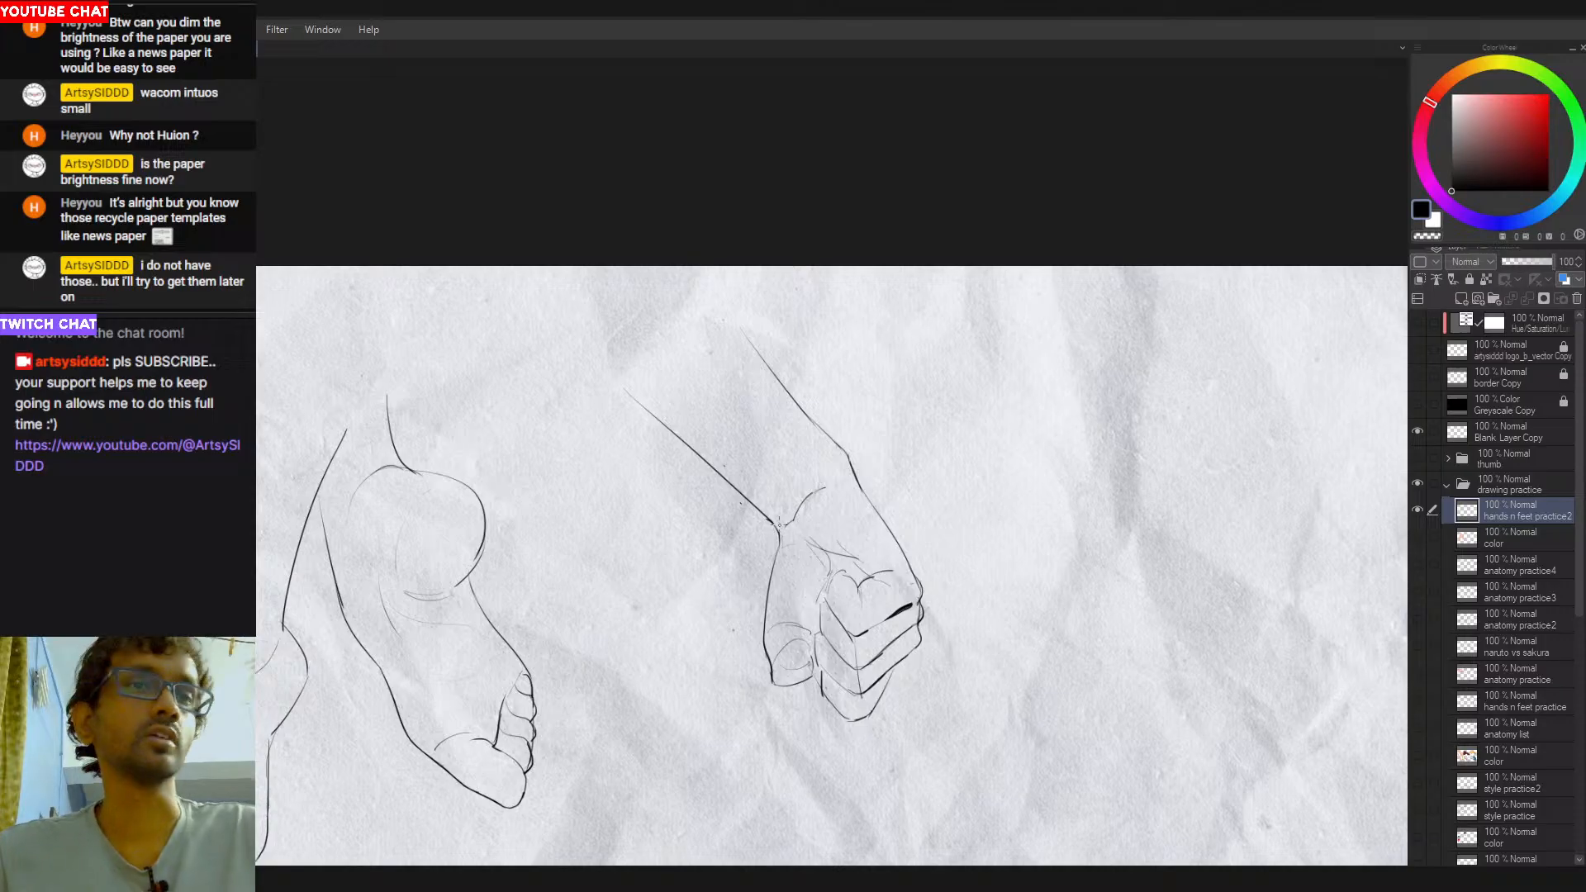
left_click_drag(934, 591, 917, 577)
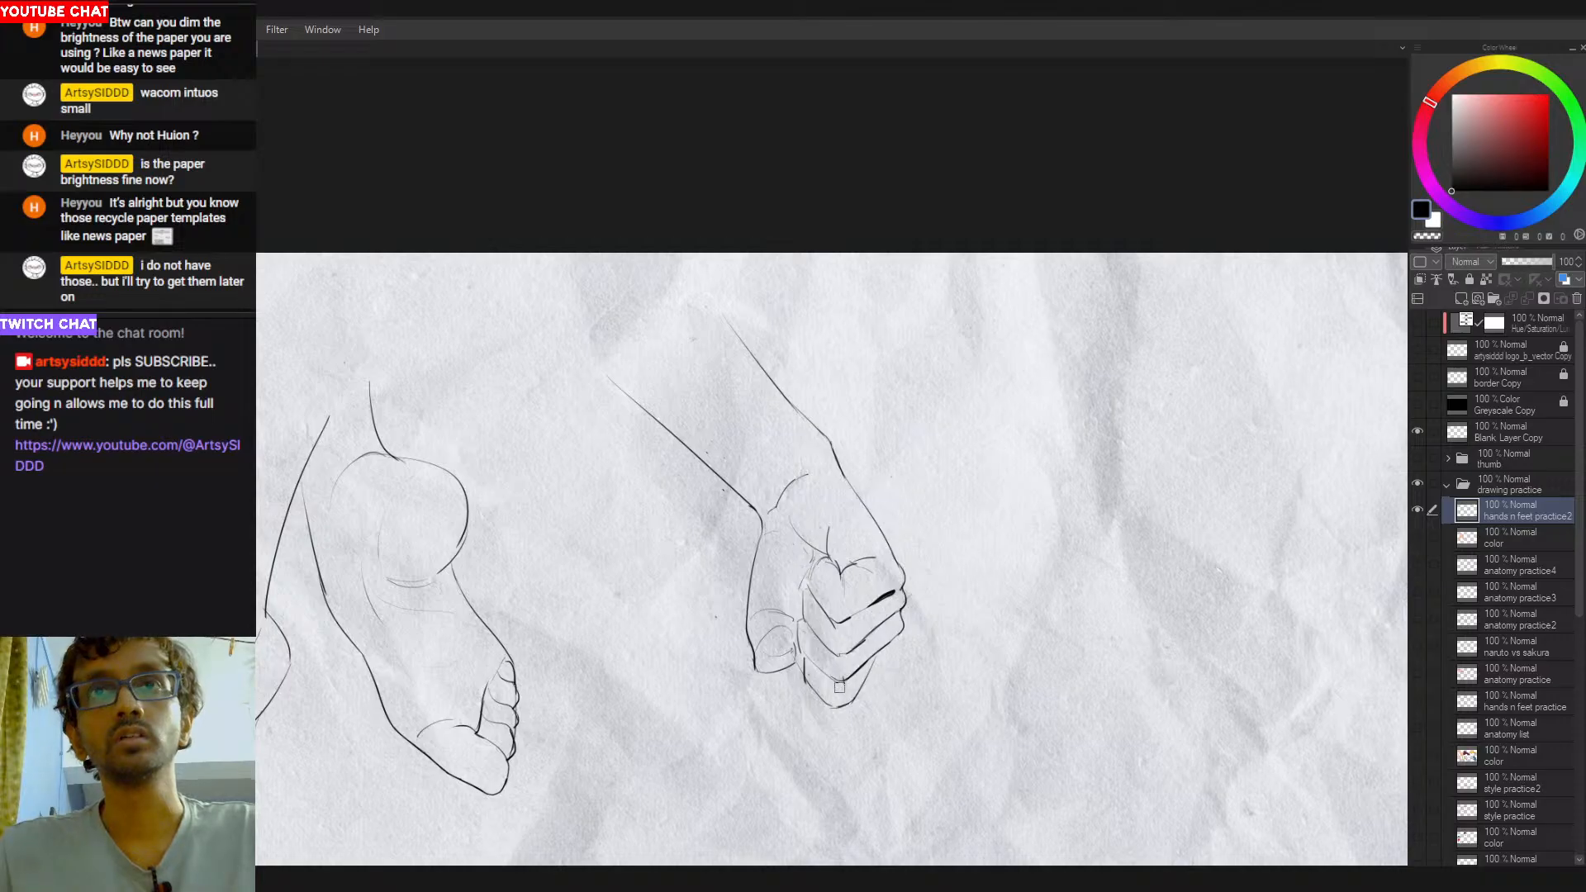
- Try drawing a tendon line running up the forearm from the curved wrist line
left_click_drag(934, 618, 888, 620)
left_click_drag(890, 620, 964, 629)
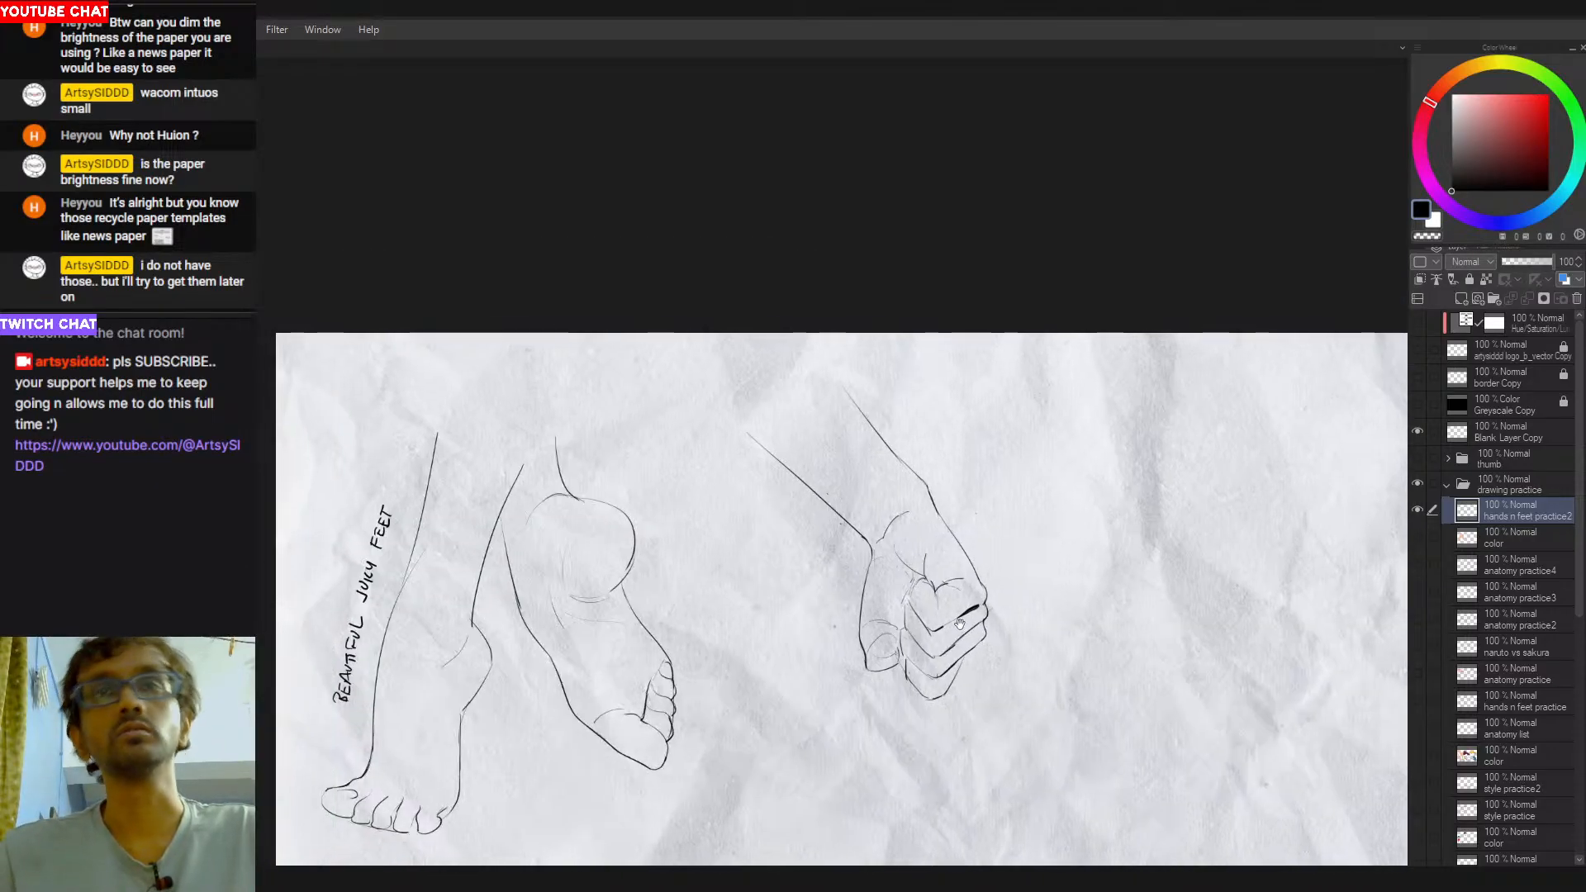
left_click_drag(909, 509, 832, 429)
key("ctrl+z")
left_click_drag(901, 518, 843, 456)
key("ctrl+z")
left_click_drag(1034, 489, 910, 444)
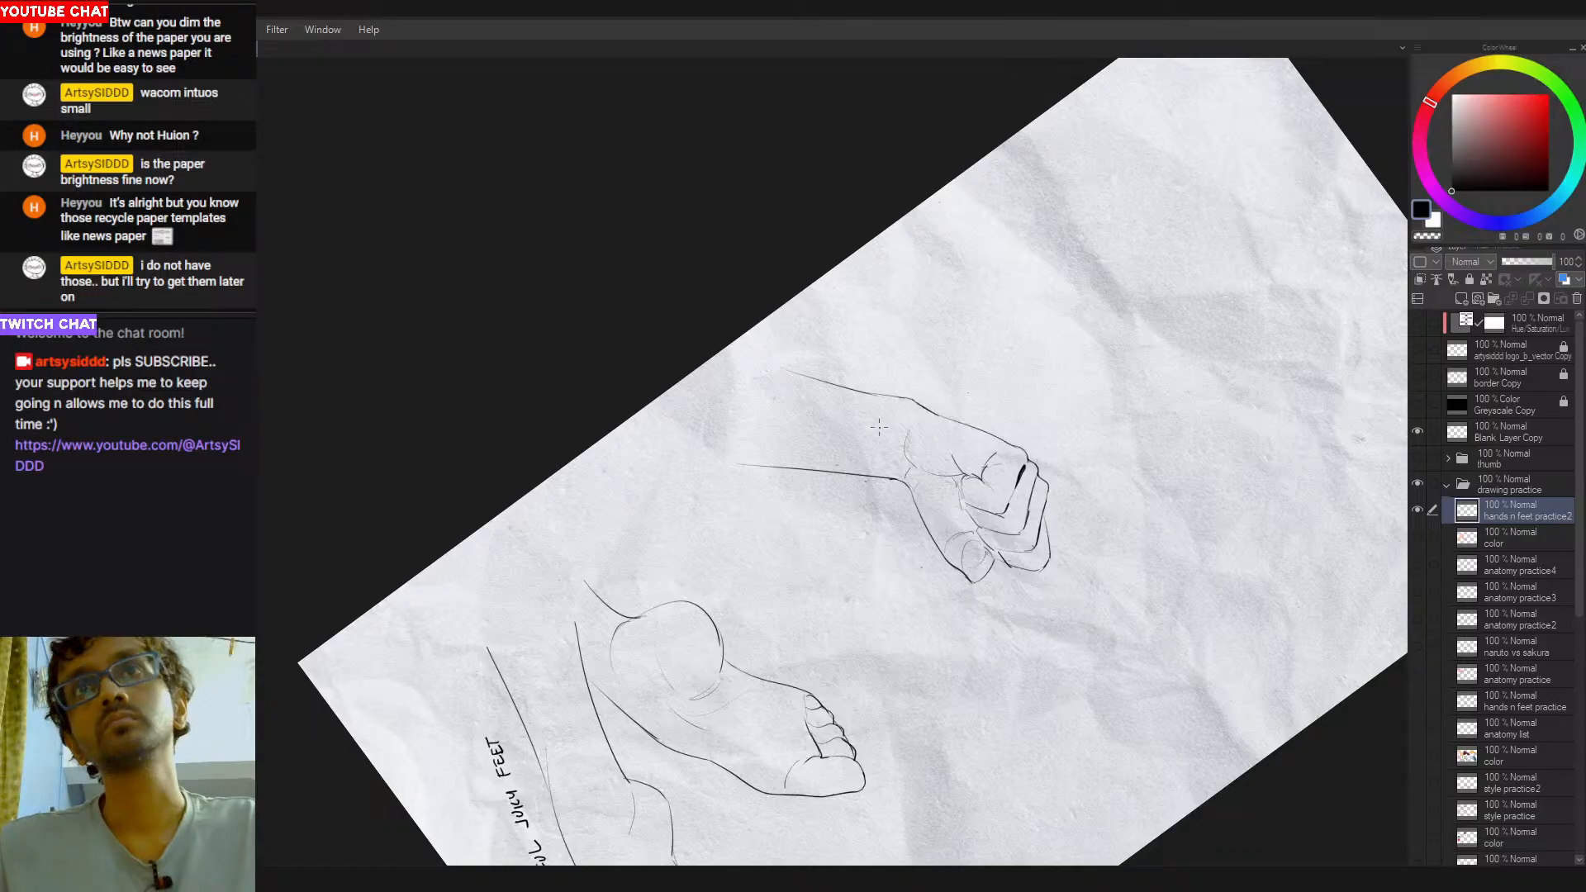
left_click_drag(823, 419, 892, 434)
key("ctrl+z")
left_click_drag(884, 516, 909, 578)
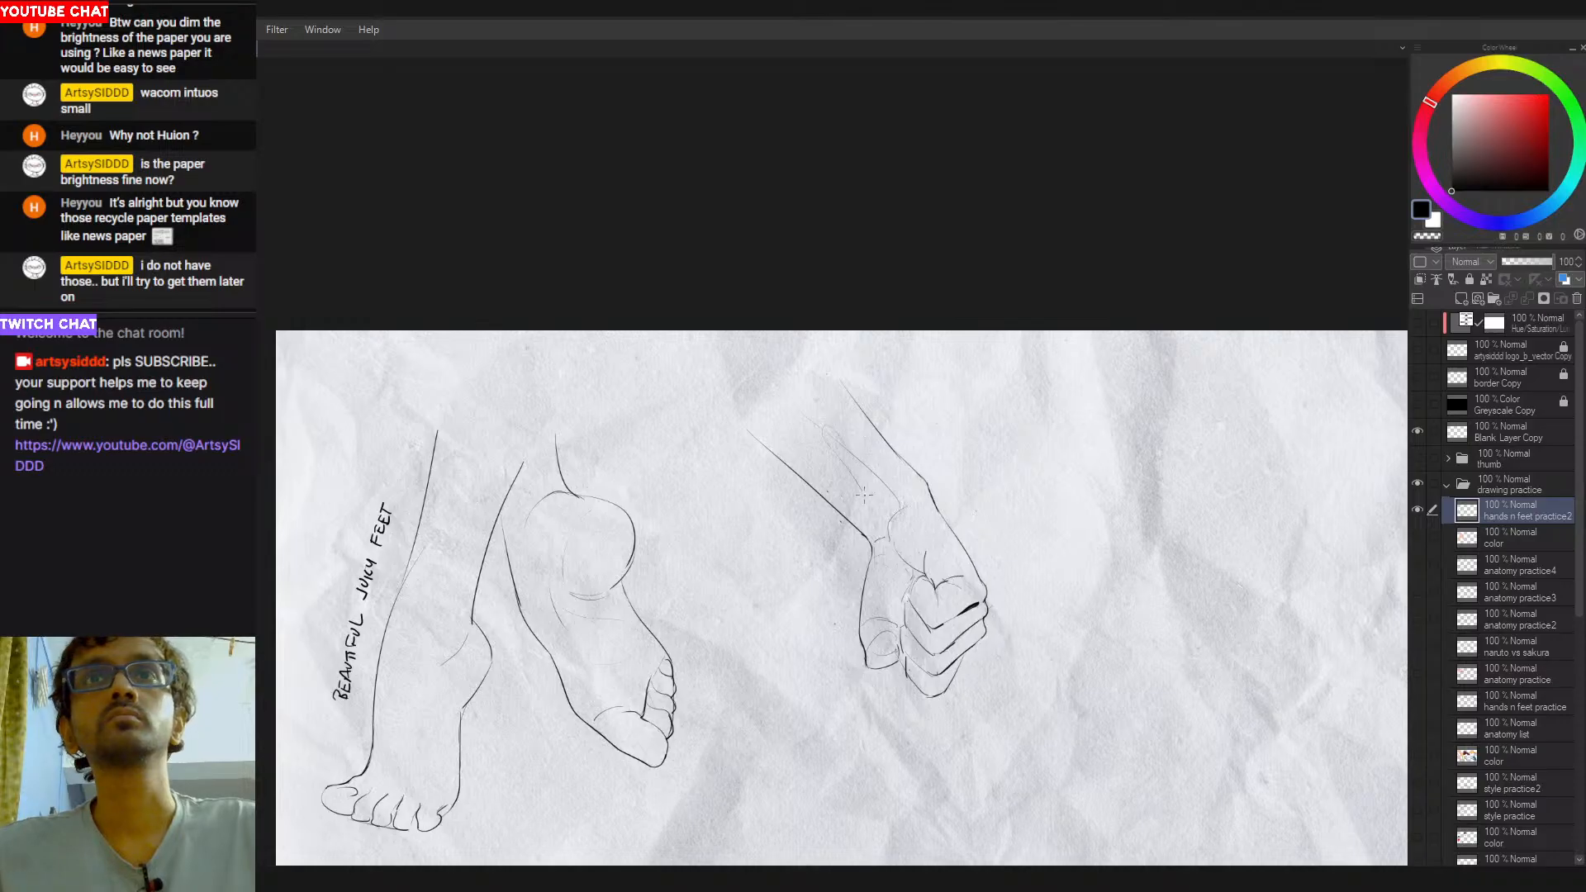
- Replace the forearm tendon stroke with a smoother curved line from the wrist up inside the outer contour
mouse_move(845, 434)
left_mouse_down()
mouse_move(882, 505)
mouse_move(842, 452)
left_mouse_up()
key("ctrl+z")
key("ctrl+z")
left_click_drag(906, 507, 854, 448)
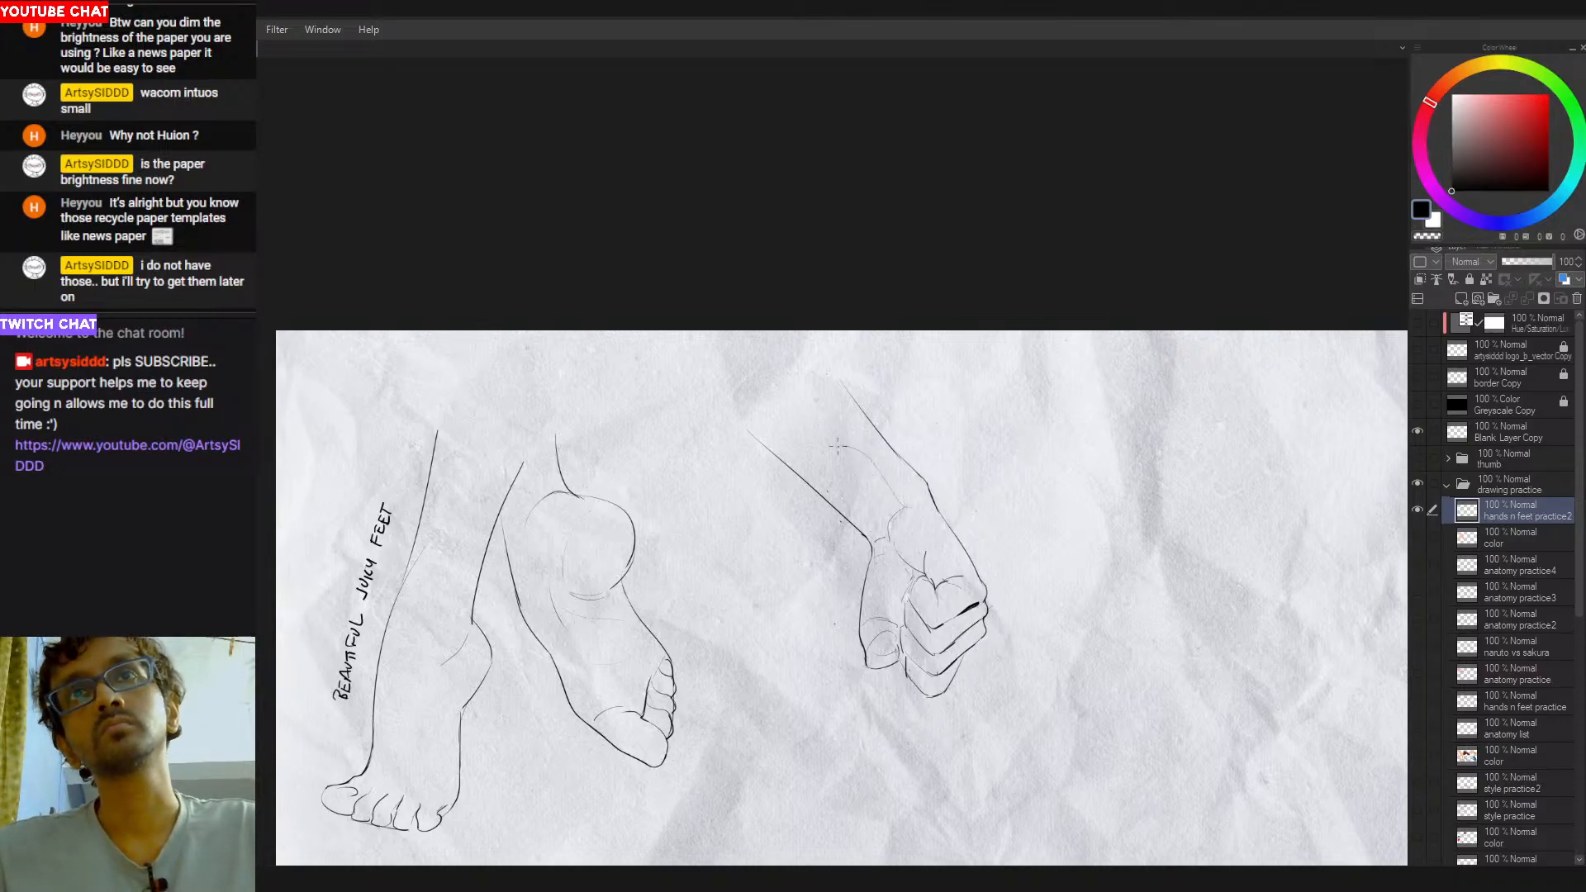
mouse_move(939, 493)
left_mouse_down()
mouse_move(796, 671)
mouse_move(775, 588)
left_mouse_up()
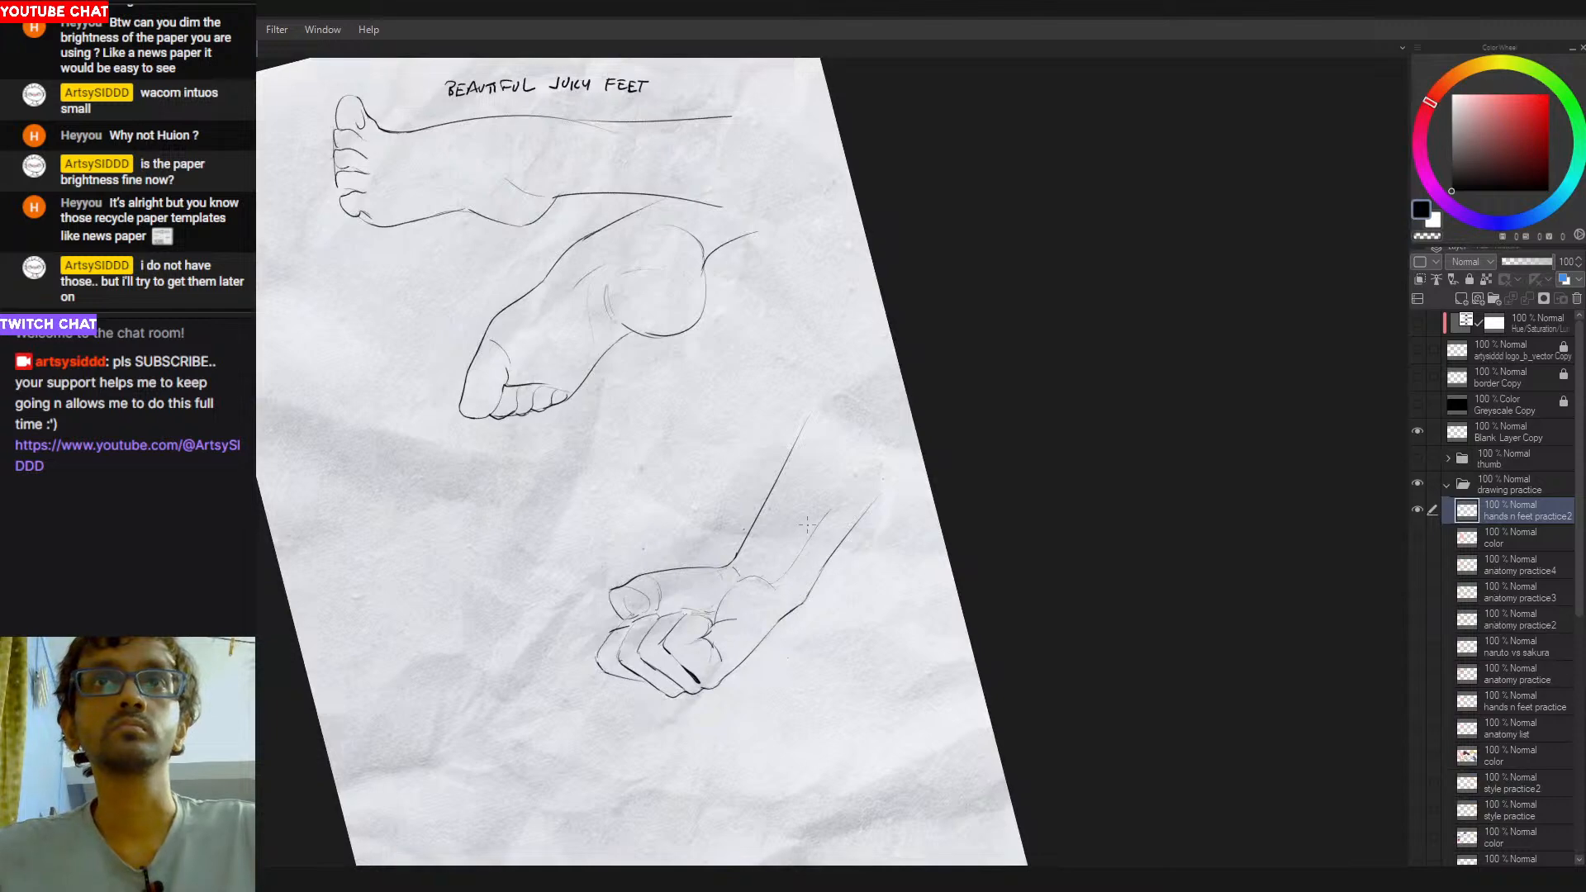
mouse_move(824, 526)
left_mouse_down()
mouse_move(777, 587)
mouse_move(805, 551)
mouse_move(1008, 504)
mouse_move(1049, 330)
mouse_move(1107, 612)
left_mouse_up()
key("ctrl+z")
- Redraw the thumbnail with a firmer oval outline and a darker lower edge, retrying the strokes
left_click(928, 656, "ctrl")
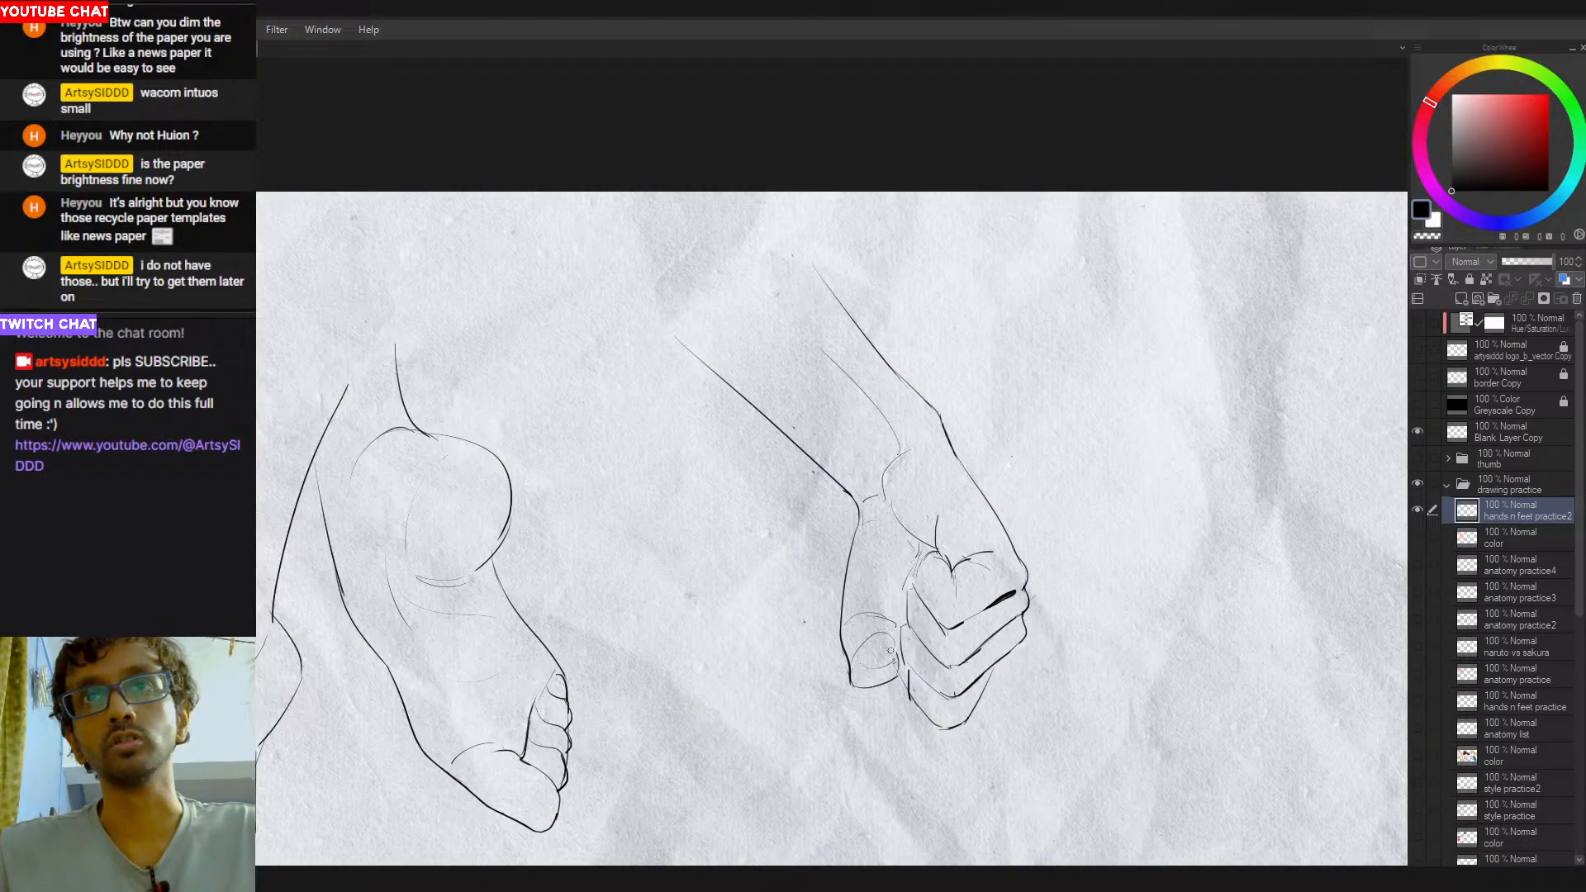
key("ctrl+z")
key("ctrl+z")
left_click_drag(852, 662, 897, 655)
key("ctrl+z")
key("ctrl+z")
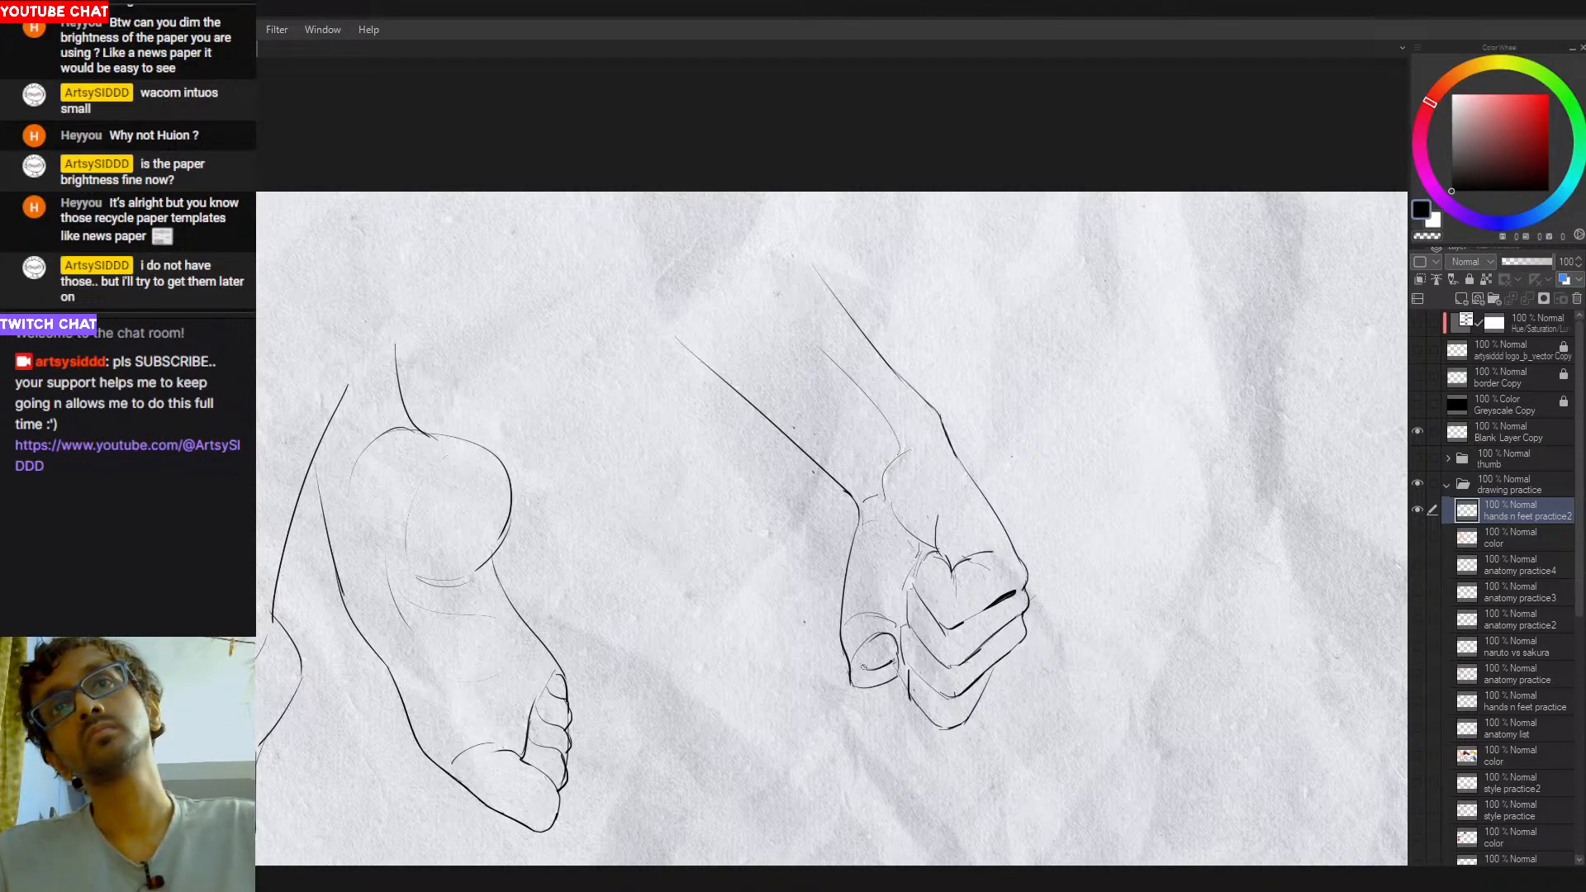
key("ctrl+z")
mouse_move(851, 669)
left_mouse_down()
mouse_move(895, 626)
mouse_move(890, 595)
mouse_move(924, 608)
left_mouse_up()
key("ctrl+z")
key("ctrl+z")
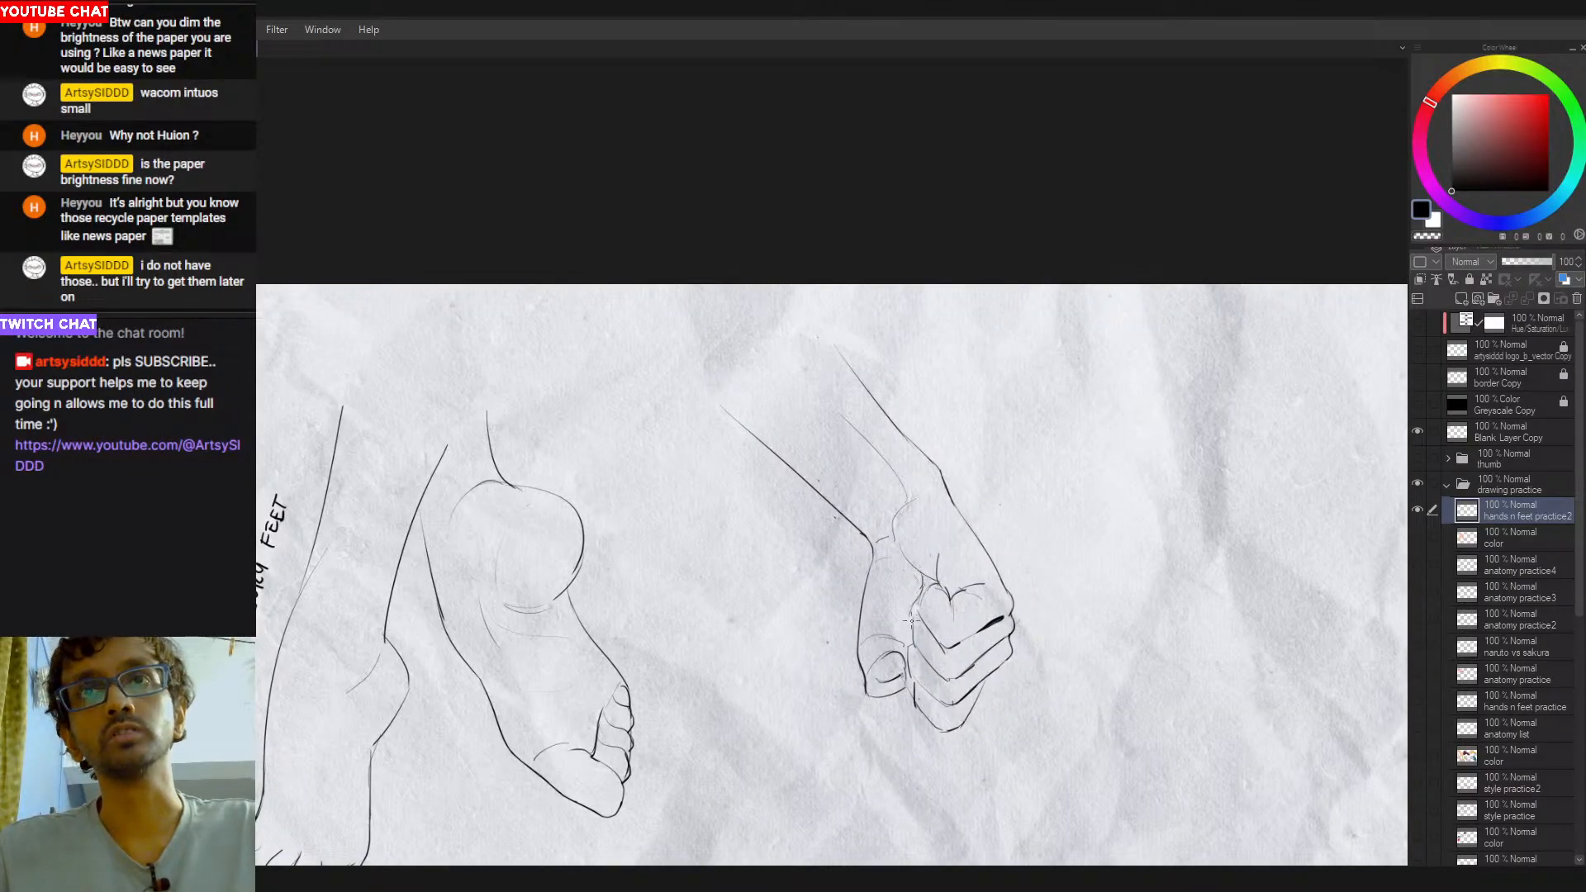
- Darken the inner edge of the curled fingers next to the thumb tip
left_click_drag(975, 559, 833, 603)
left_click_drag(881, 602, 925, 594)
scroll(853, 605, "up", 2)
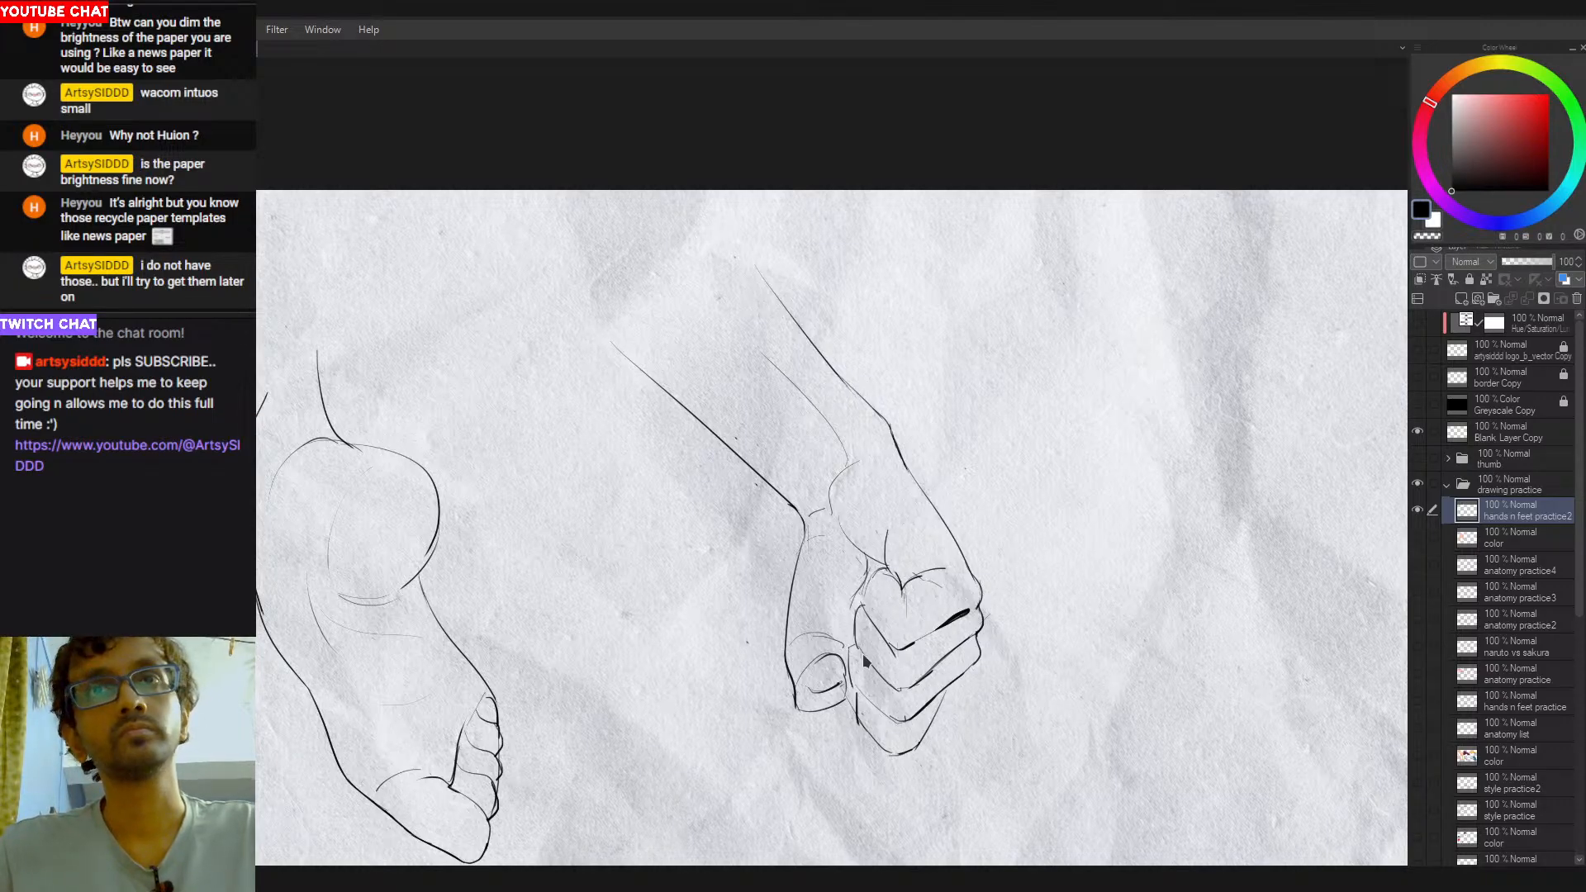
left_click_drag(853, 648, 853, 684)
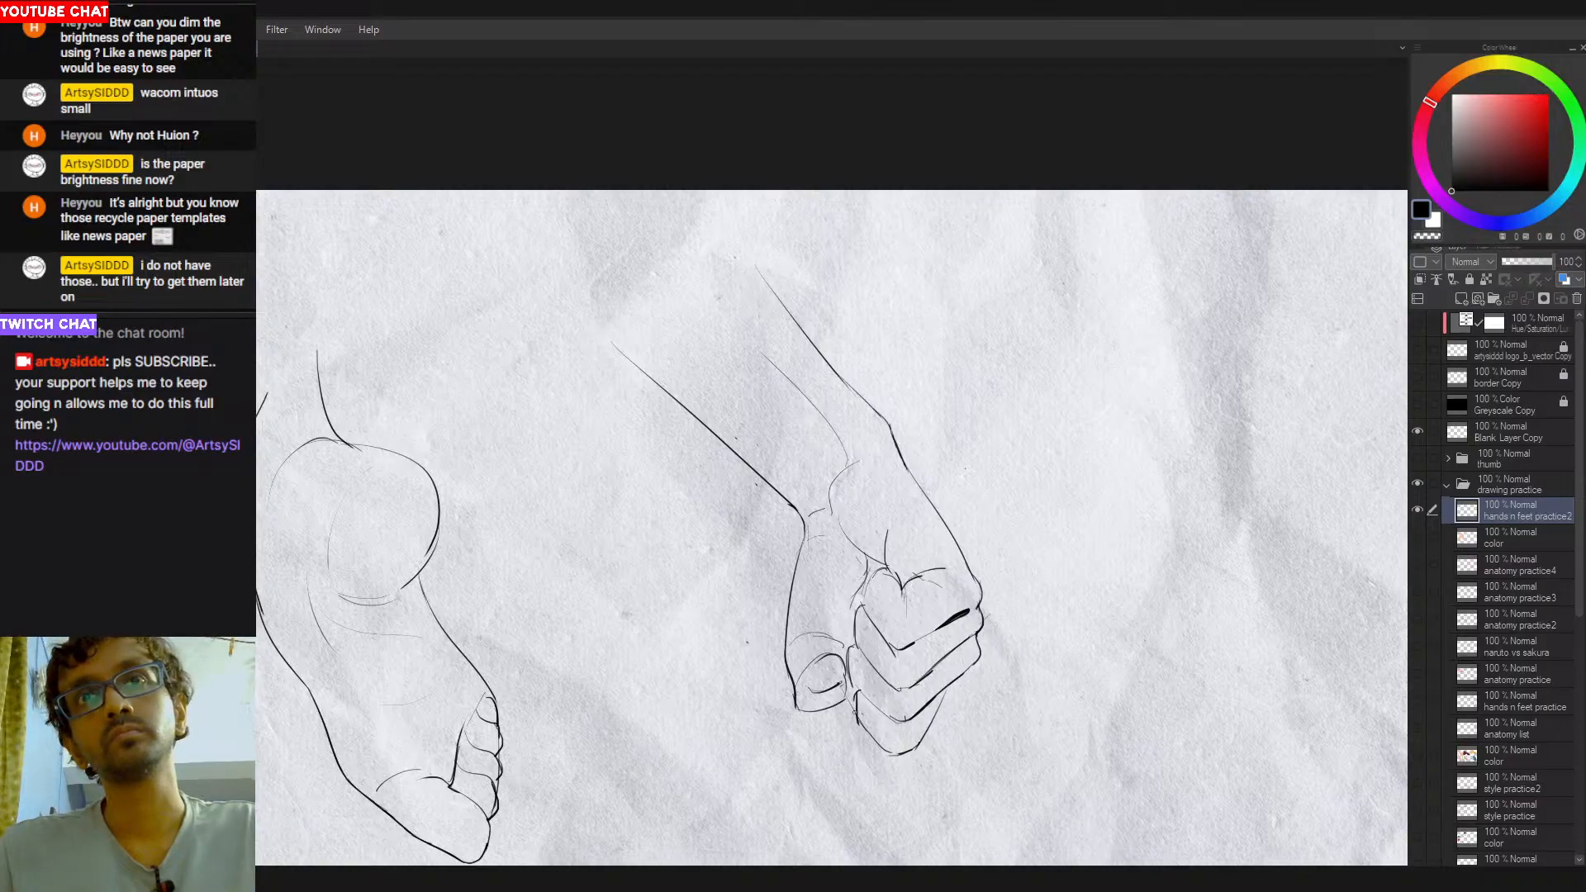
- Close the forearm's upper end with a rounded curve and erase the contour line extending past it
scroll(935, 662, "down", 2)
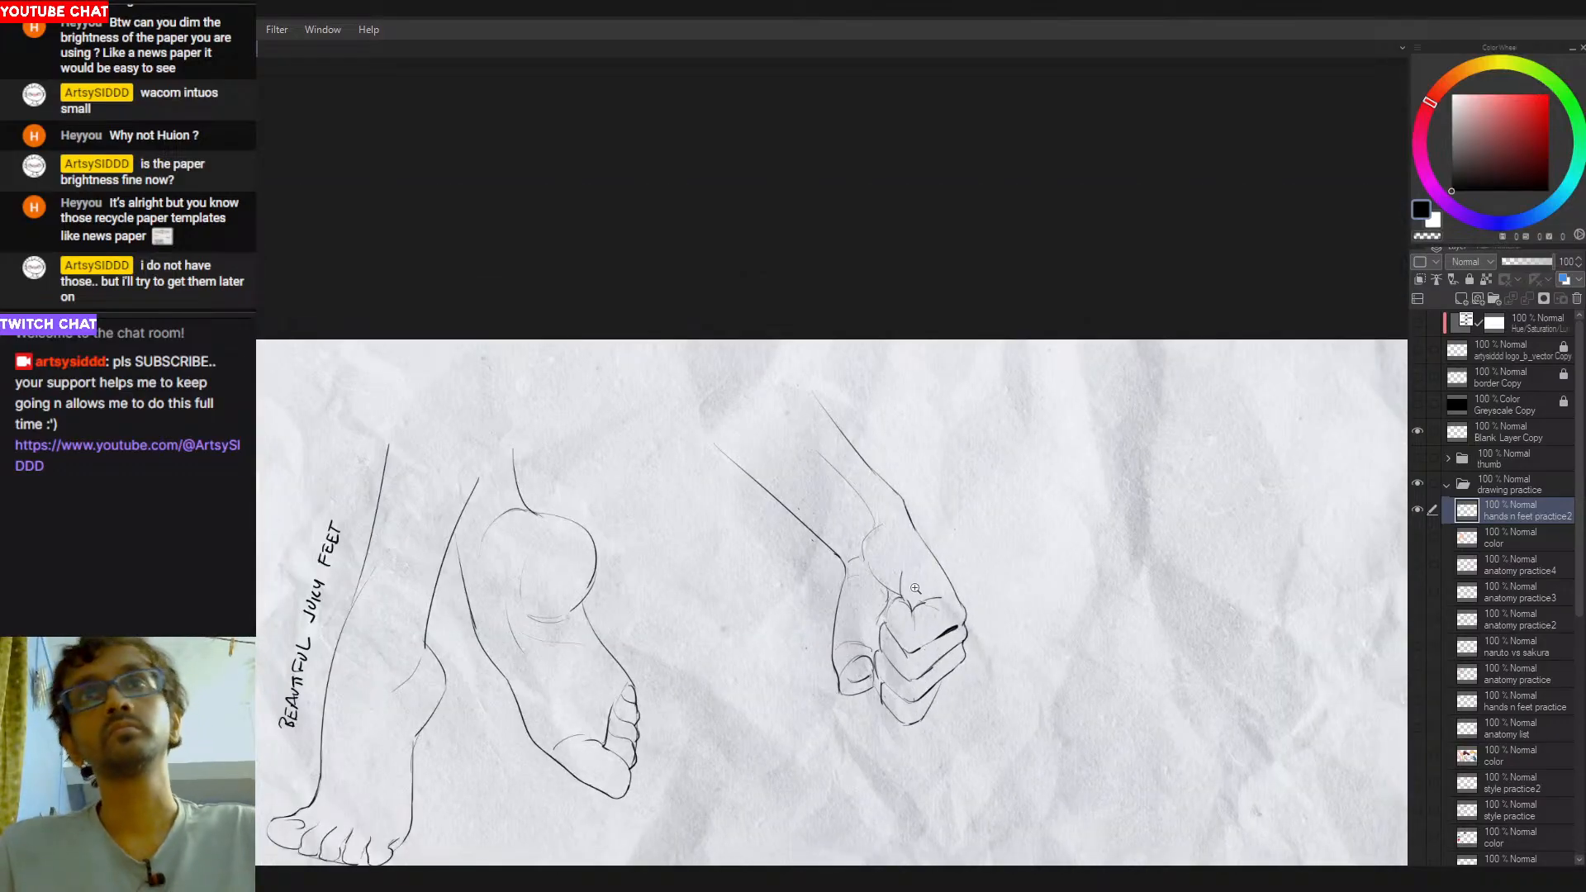
key("e")
key("p")
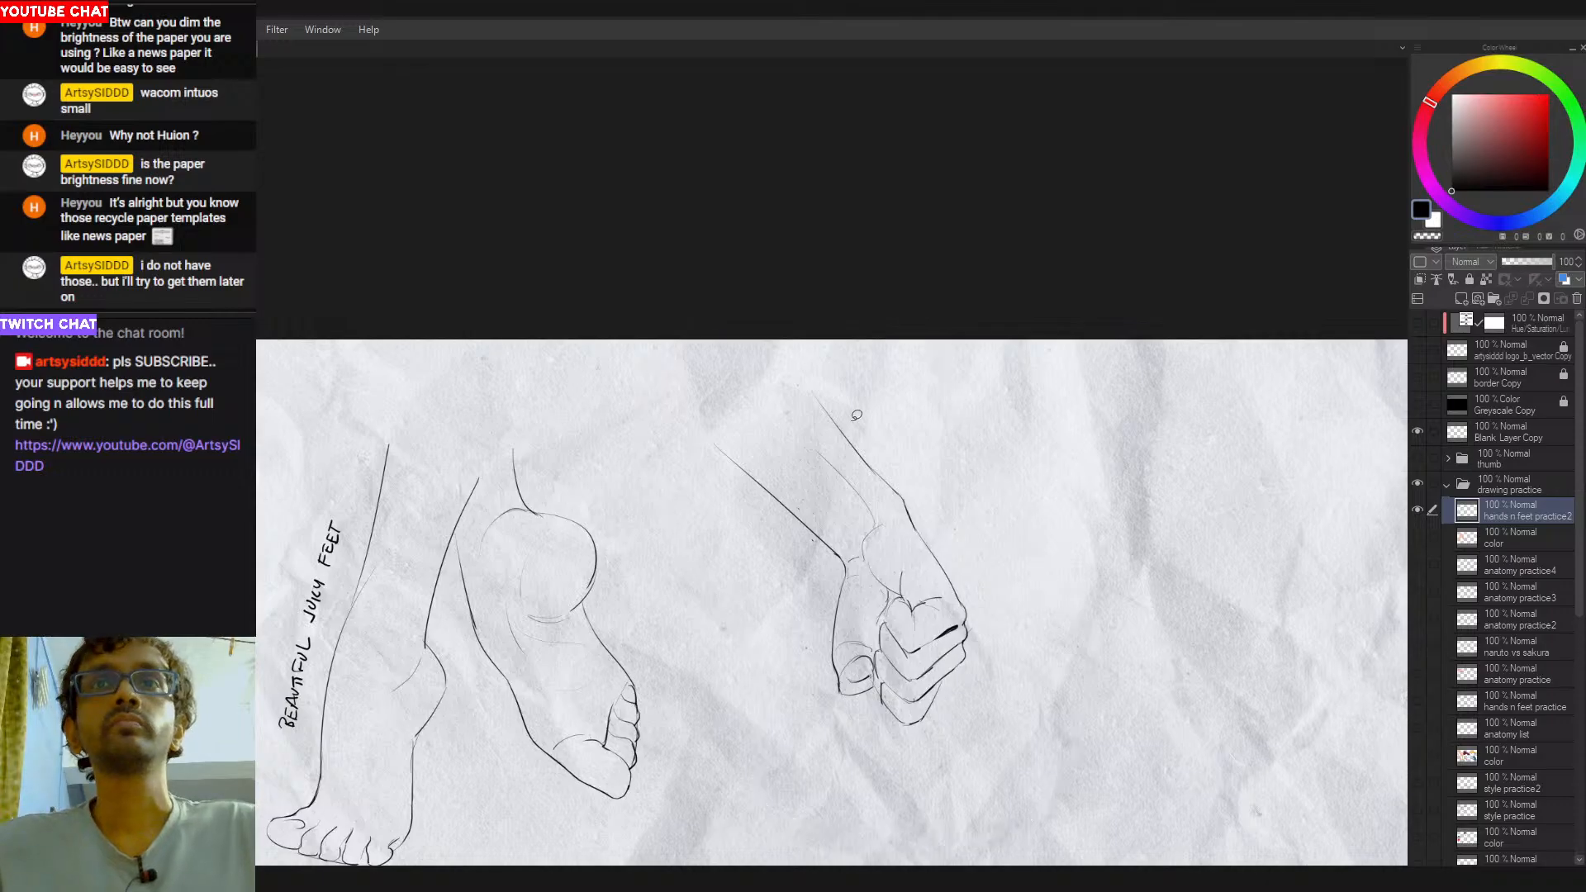
mouse_move(733, 461)
left_mouse_down()
mouse_move(795, 405)
mouse_move(785, 396)
mouse_move(798, 408)
mouse_move(740, 467)
left_mouse_up()
key("ctrl+z")
key("ctrl+z")
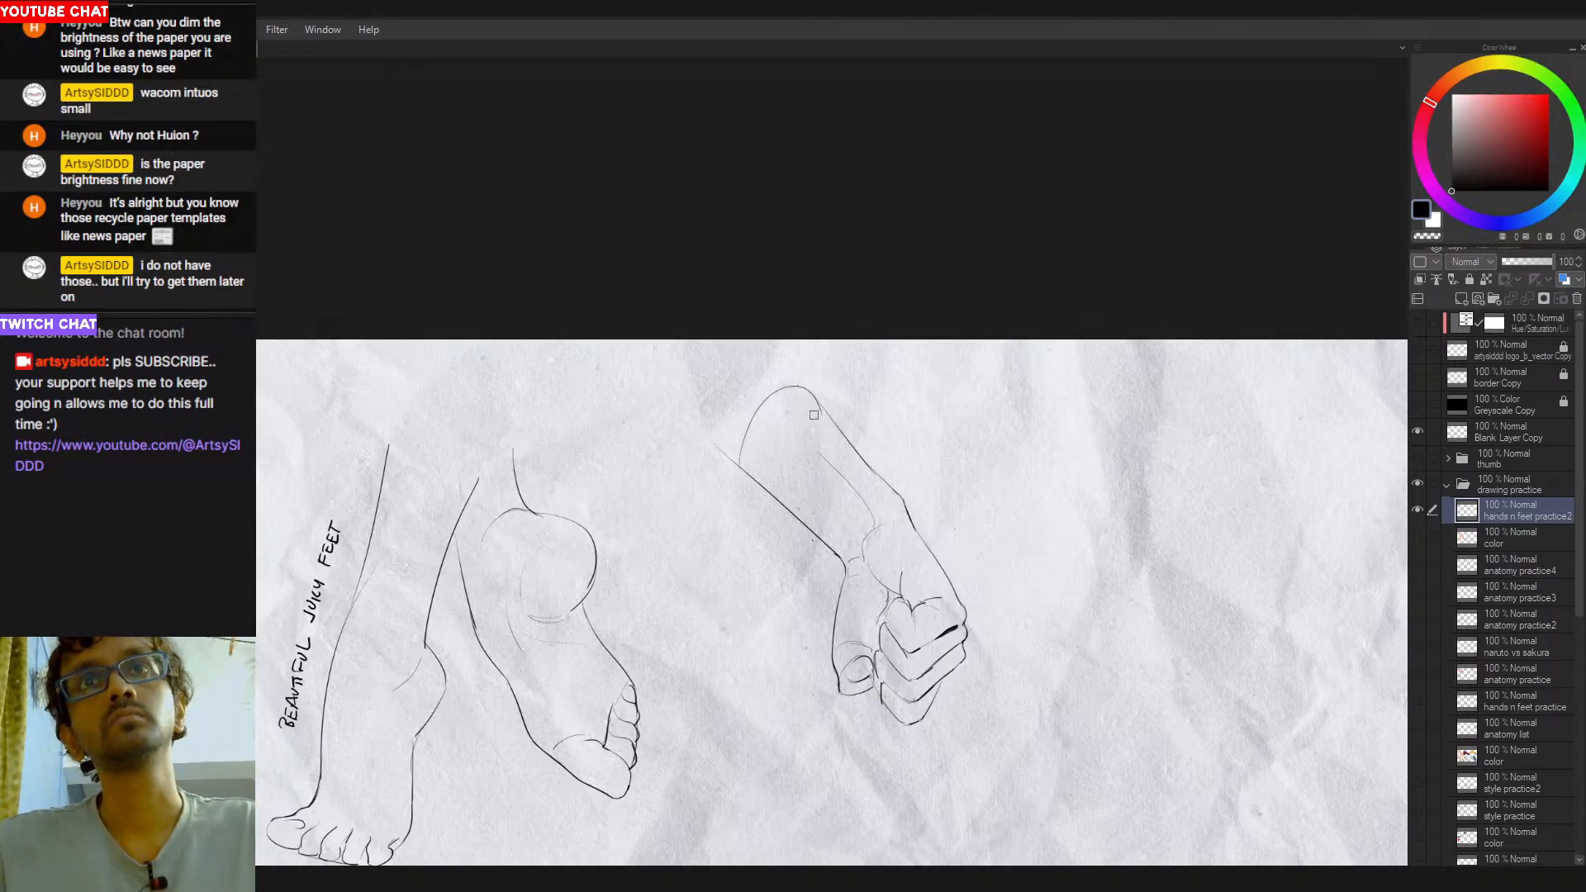
mouse_move(717, 448)
left_mouse_down()
mouse_move(732, 492)
mouse_move(690, 423)
mouse_move(746, 470)
left_mouse_up()
key("p")
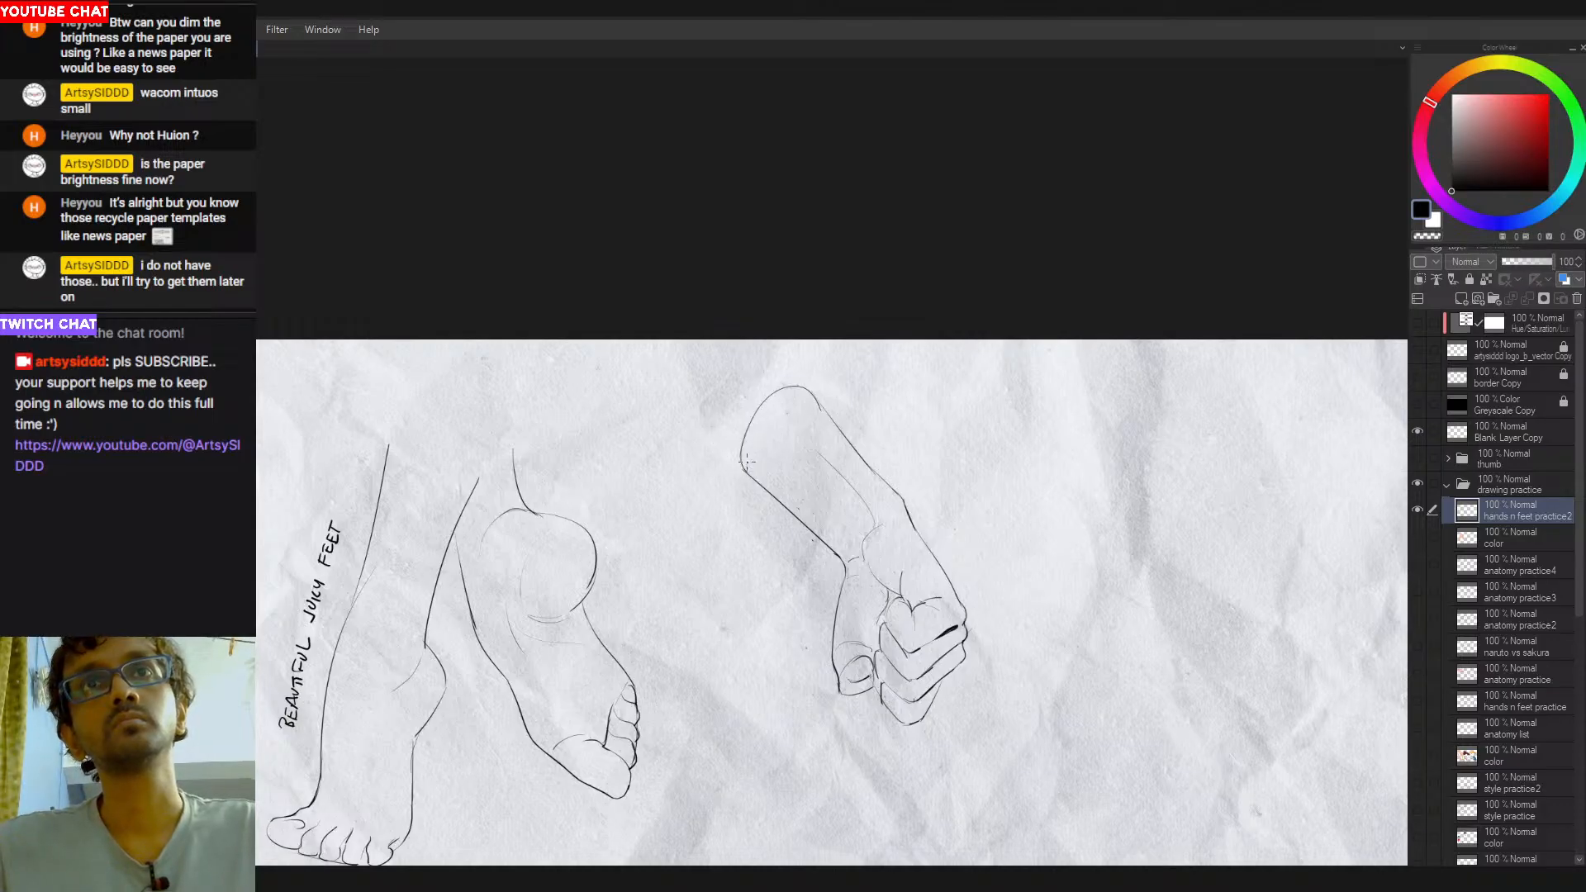
- Refine the rounded end of the forearm where it meets the outer contour and erase the stray line ends
mouse_move(777, 390)
left_mouse_down()
mouse_move(813, 391)
mouse_move(777, 389)
mouse_move(815, 410)
mouse_move(824, 385)
mouse_move(772, 394)
mouse_move(835, 421)
left_mouse_up()
key("ctrl+z")
key("e")
key("p")
key("ctrl+z")
key("ctrl+z")
key("ctrl+z")
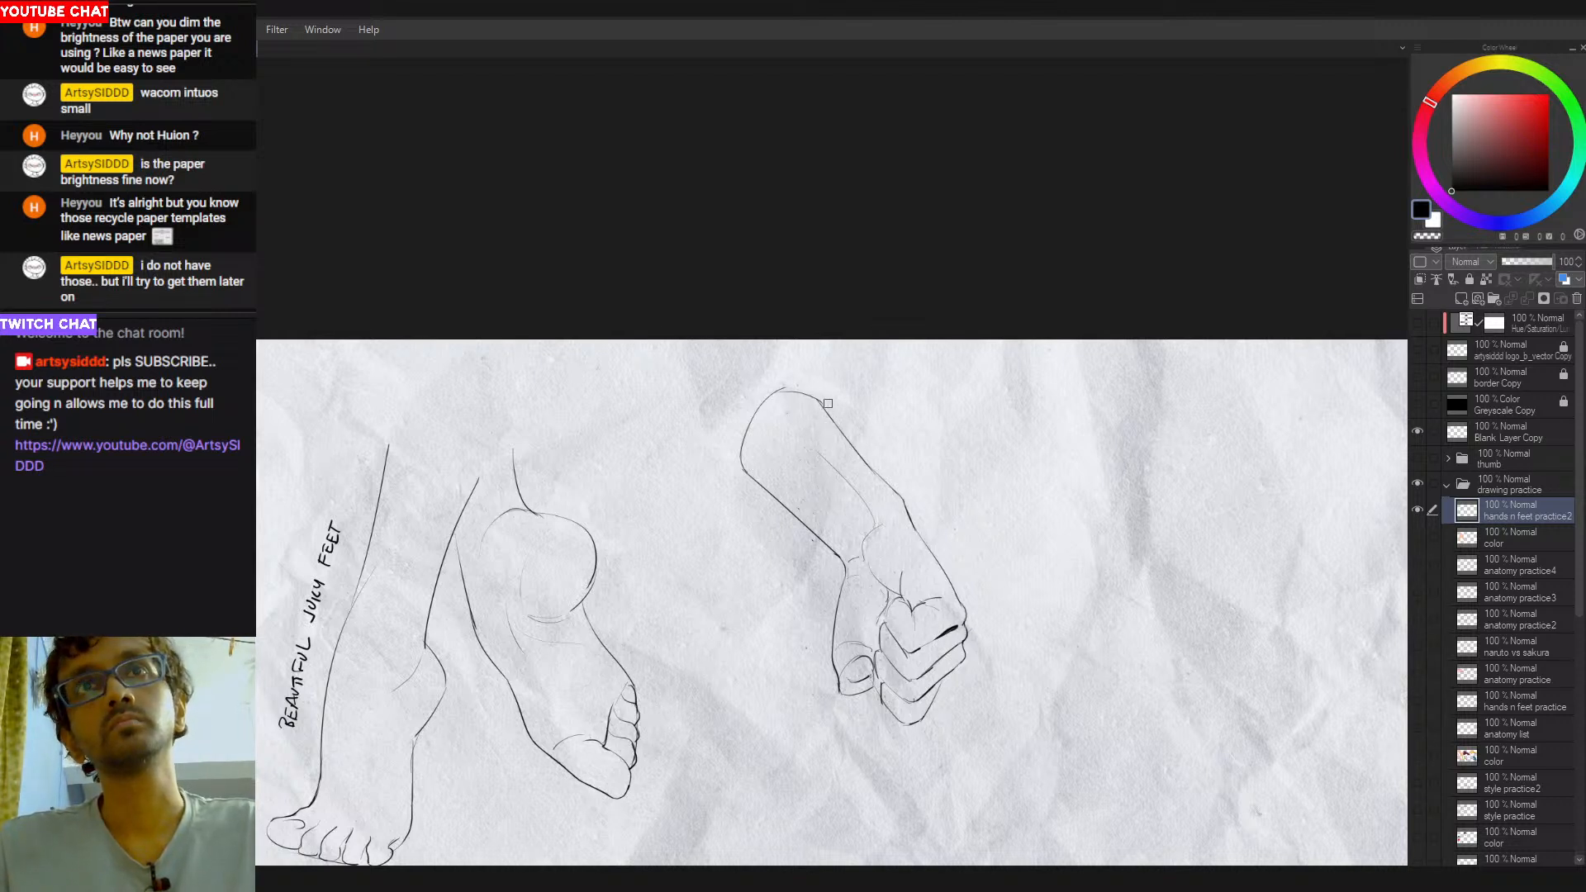
key("e")
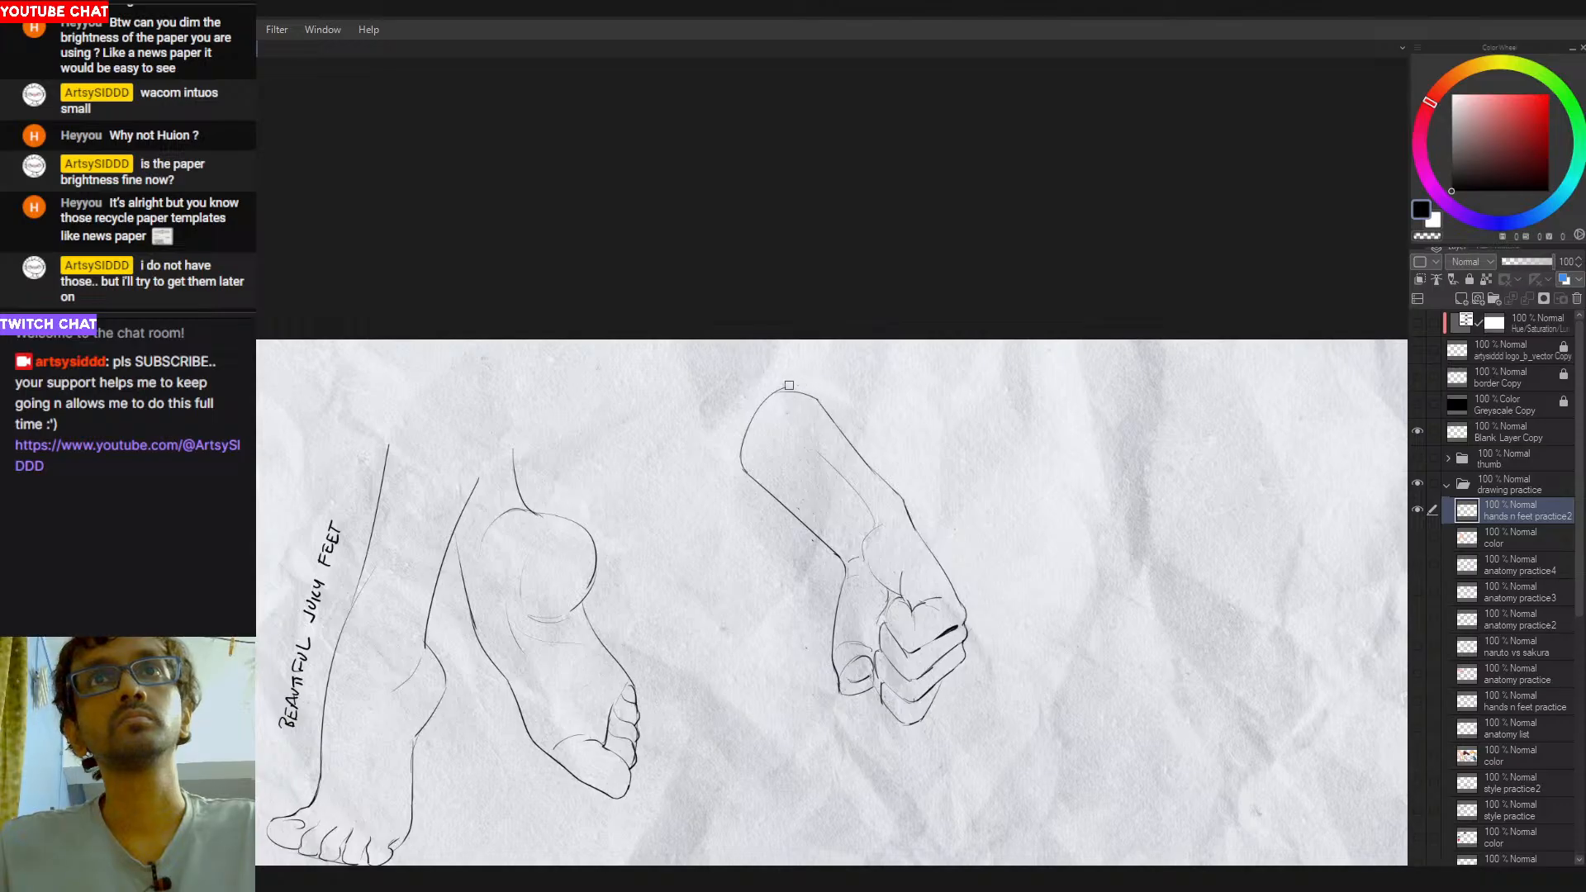
key("m")
mouse_move(925, 281)
left_mouse_down()
mouse_move(832, 278)
mouse_move(1060, 479)
left_mouse_up()
key("ctrl+t")
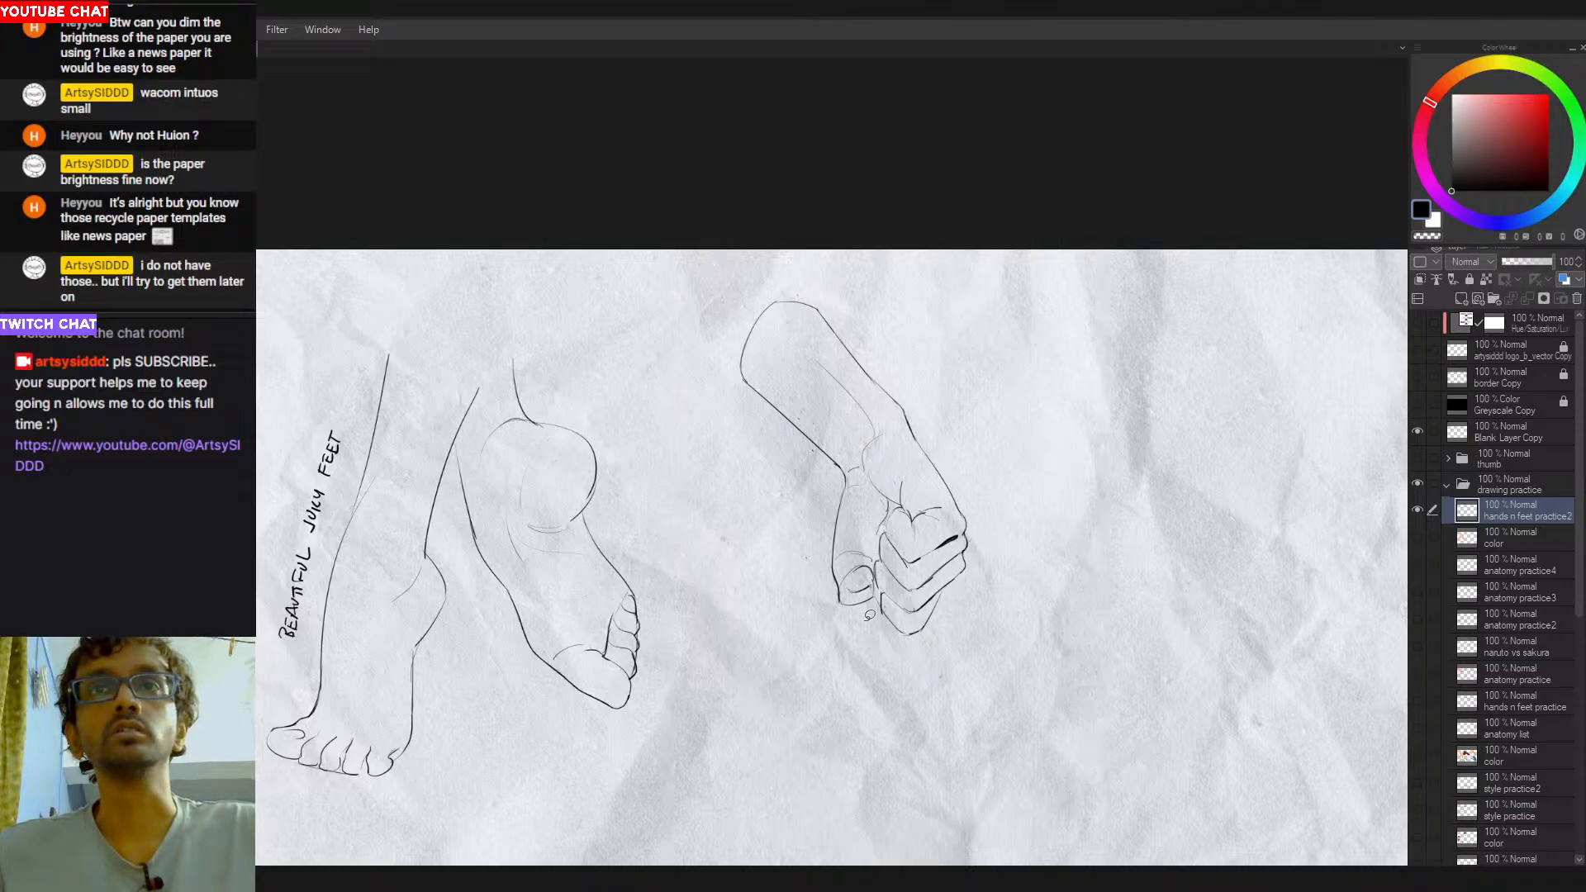
key("Return")
- Round off the outer corner of the thumb tip
scroll(843, 590, "up", 1)
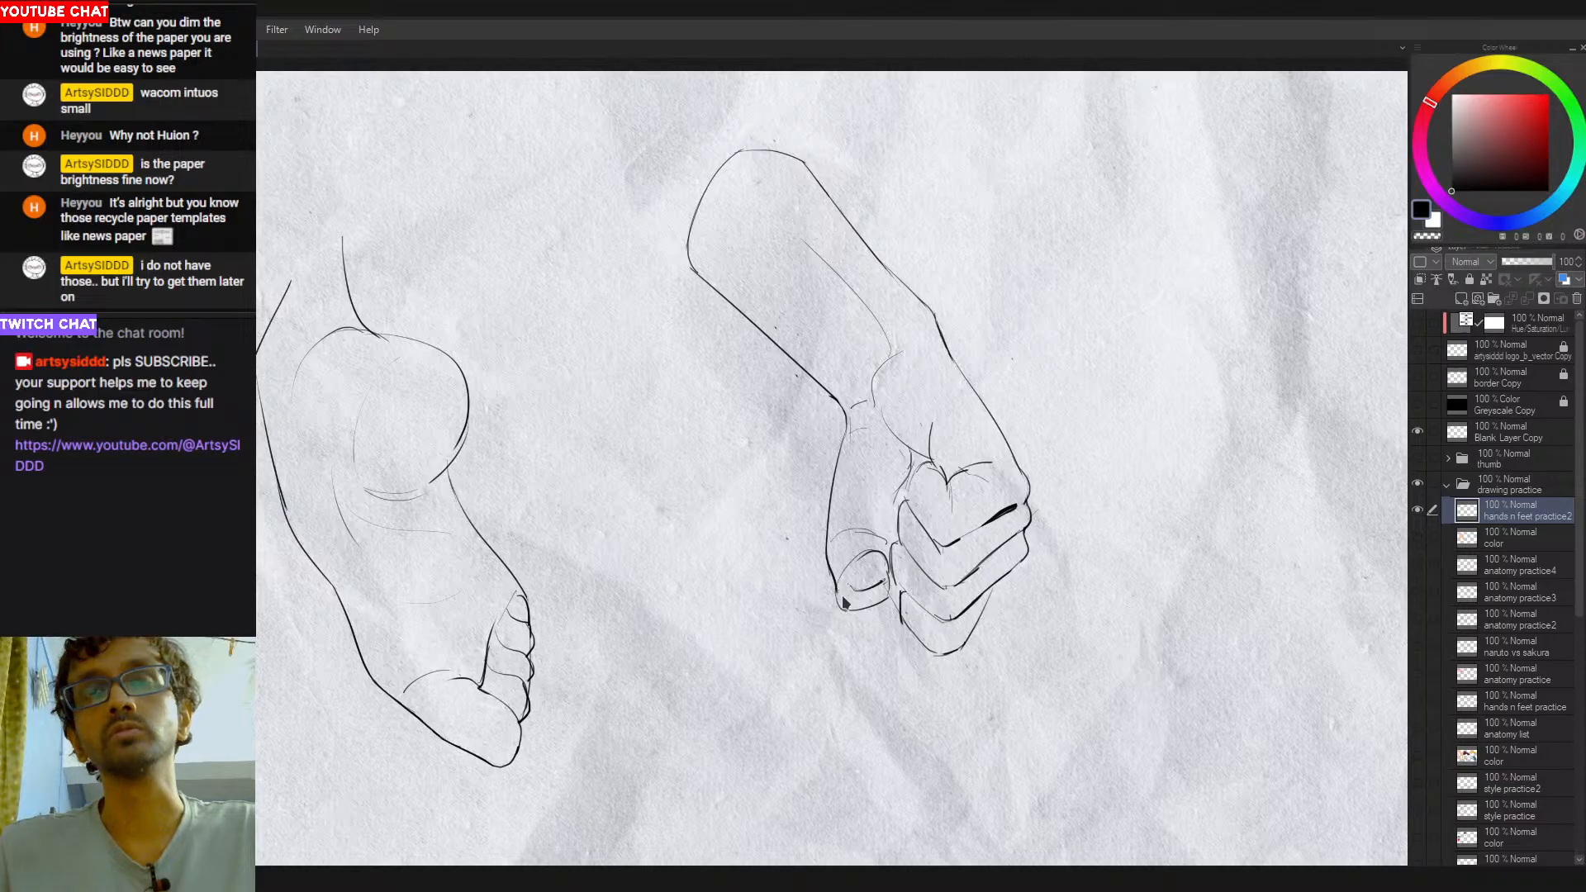
left_click_drag(836, 588, 842, 610)
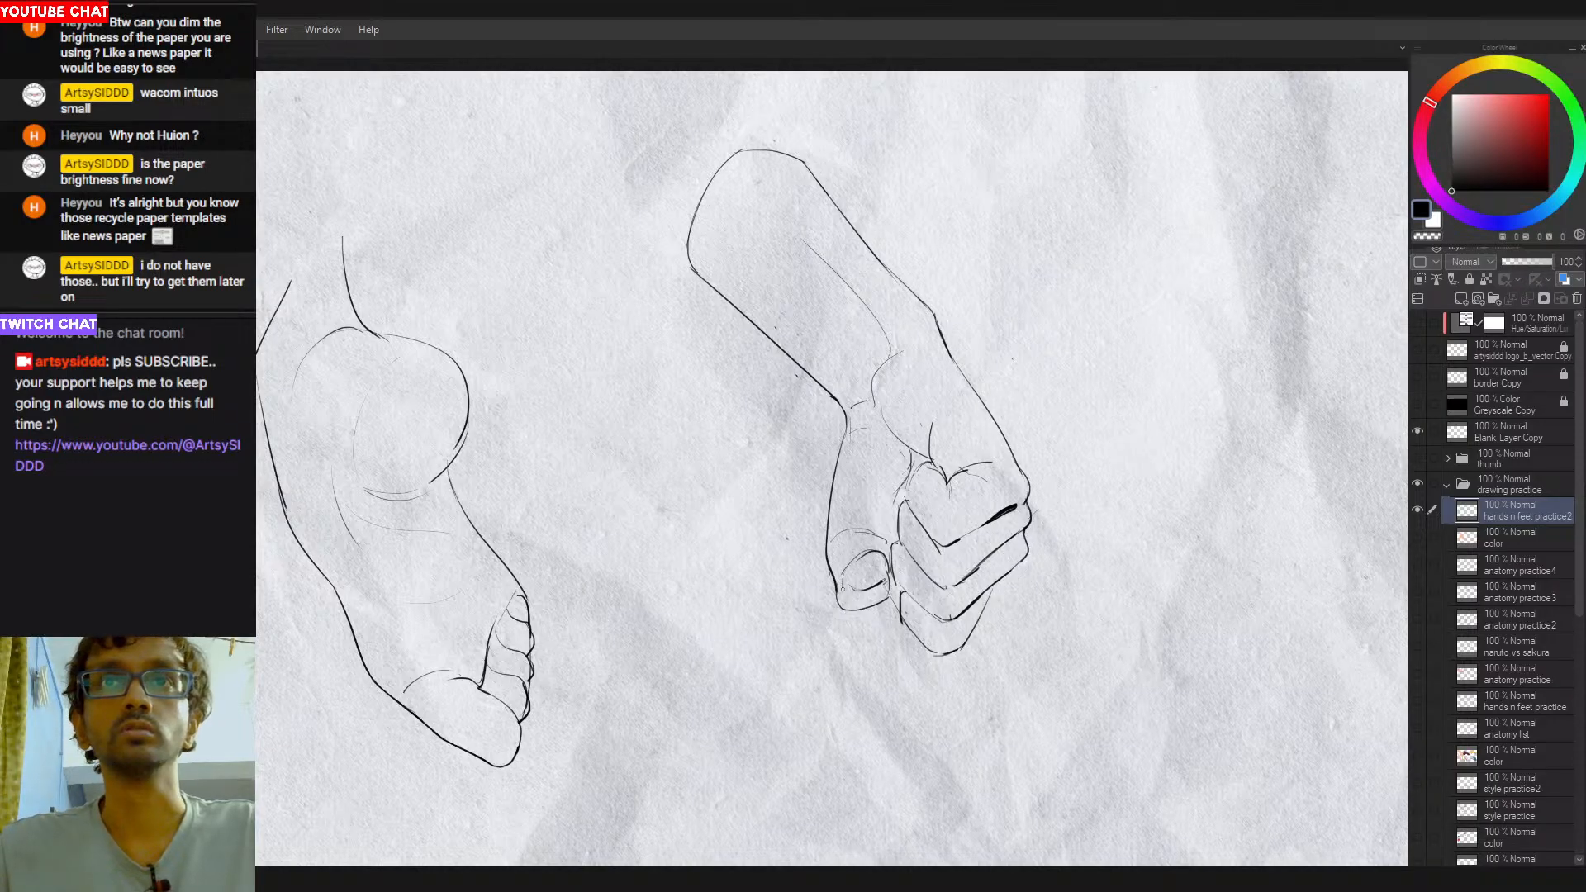
scroll(882, 652, "down", 2)
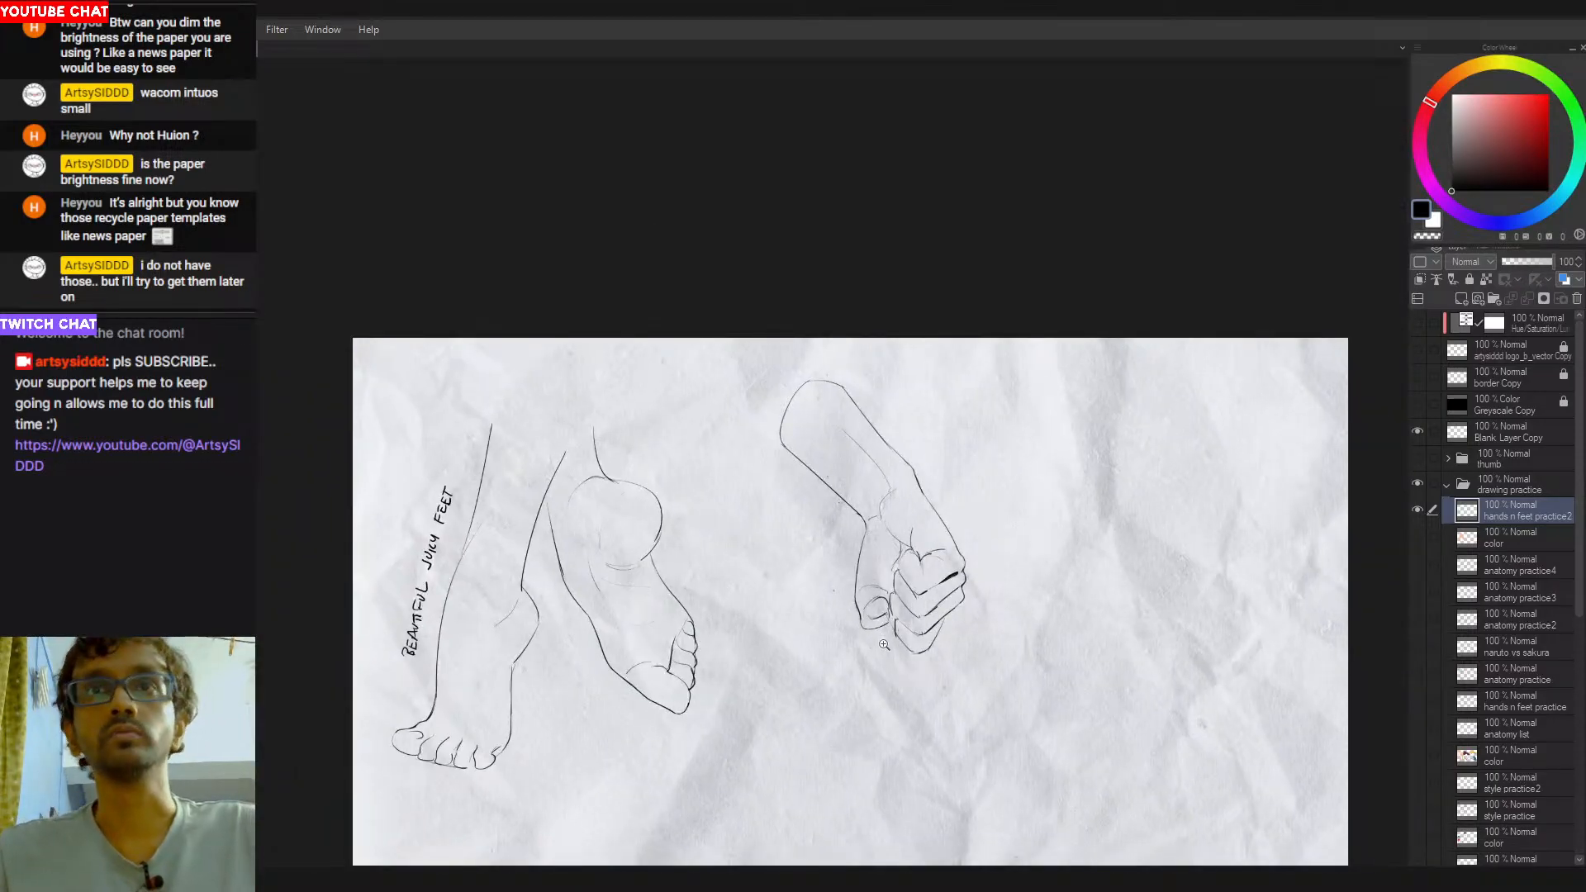
- Select the whole arm sketch and try enlarging it with a free transform
mouse_move(913, 299)
left_mouse_down()
mouse_move(850, 276)
mouse_move(1026, 434)
mouse_move(925, 302)
left_mouse_up()
key("ctrl+t")
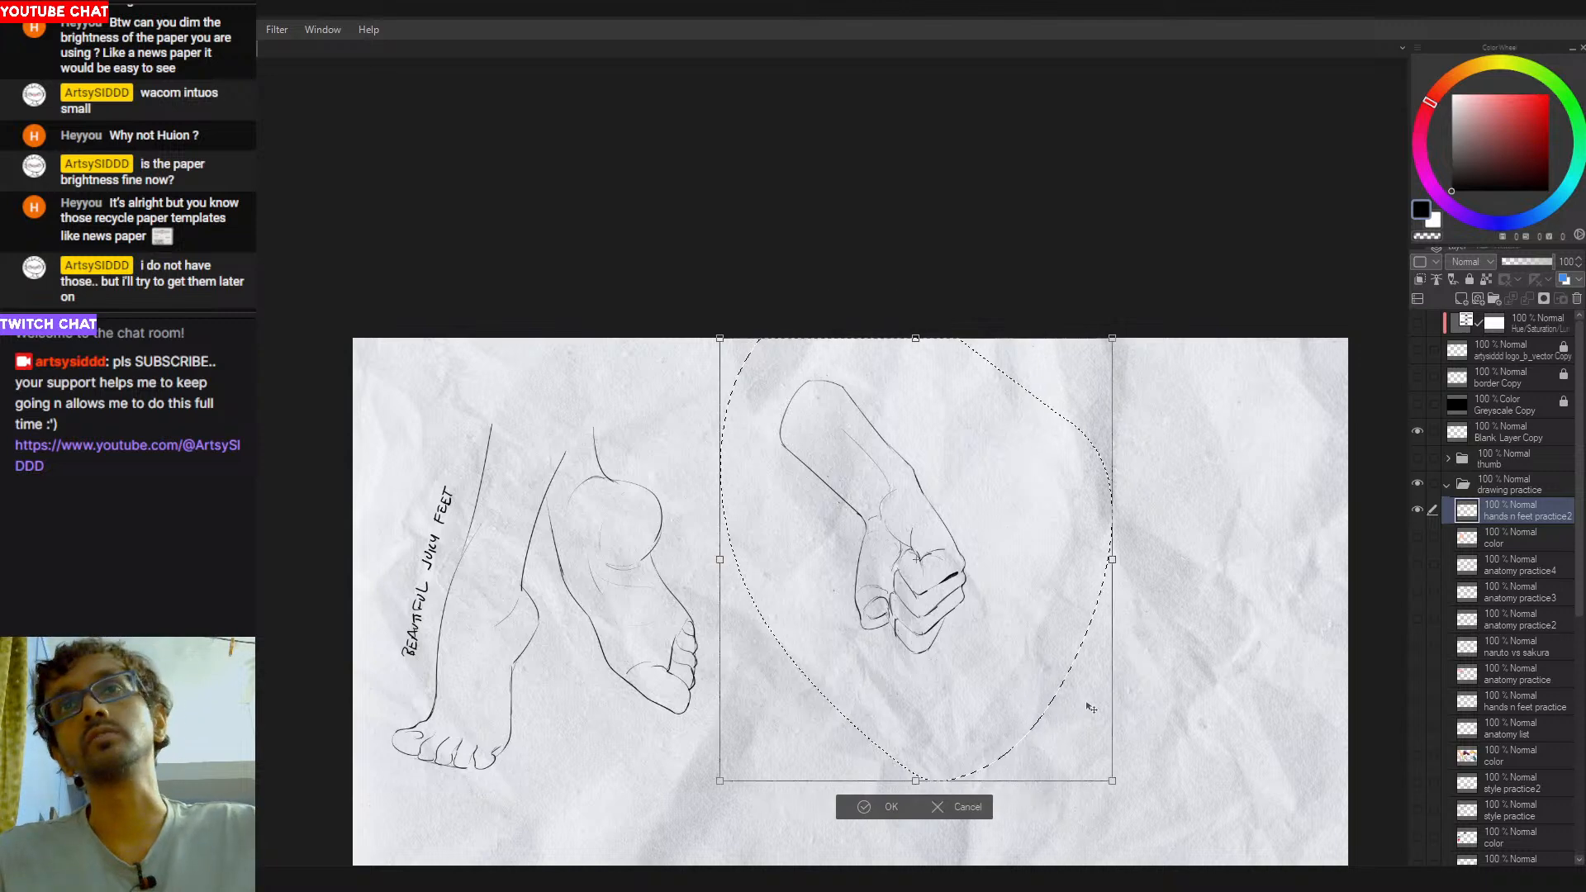
mouse_move(1111, 779)
left_mouse_down()
mouse_move(1078, 734)
mouse_move(1162, 837)
left_mouse_up()
key("ctrl+z")
key("ctrl+z")
- Move the selected arm sketch to the far side of the page, away from the feet, and deselect it
mouse_move(942, 624)
left_mouse_down()
mouse_move(954, 519)
mouse_move(959, 637)
mouse_move(1308, 731)
mouse_move(1323, 495)
left_mouse_up()
key("ctrl+t")
key("Return")
mouse_move(1098, 502)
left_mouse_down()
mouse_move(965, 628)
mouse_move(990, 664)
left_mouse_up()
key("ctrl+t")
key("Return")
left_click_drag(757, 751, 837, 666)
key("ctrl+d")
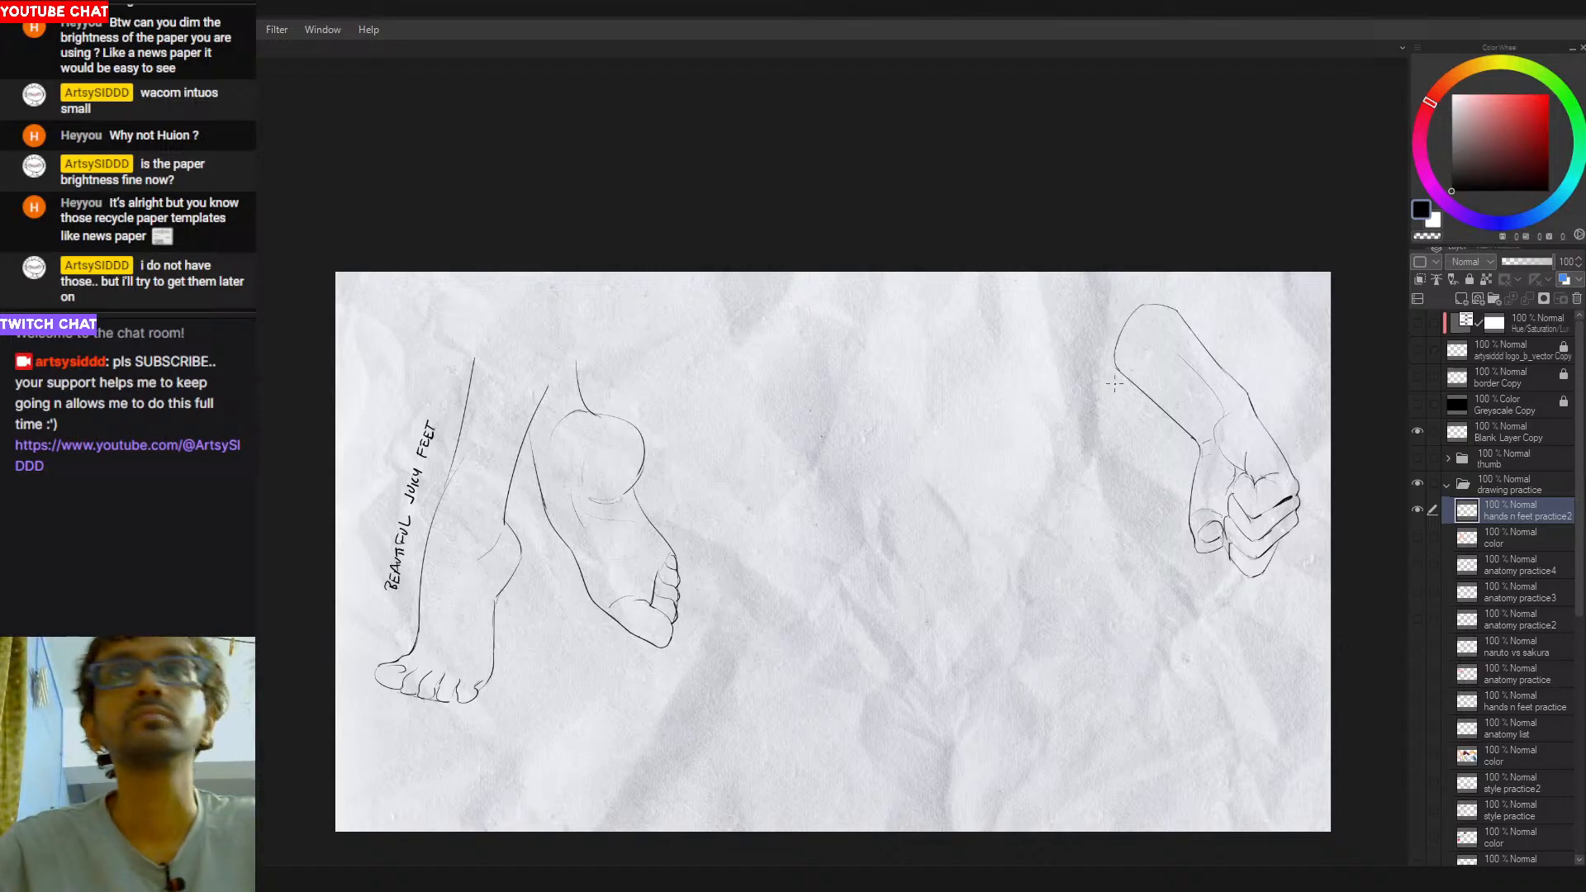
- Select the arm sketch and move it back toward the feet drawings
left_click_drag(1182, 273, 1320, 276)
left_click_drag(1226, 531, 822, 556)
key("ctrl+d")
key("ctrl+t")
left_click_drag(853, 223, 887, 235)
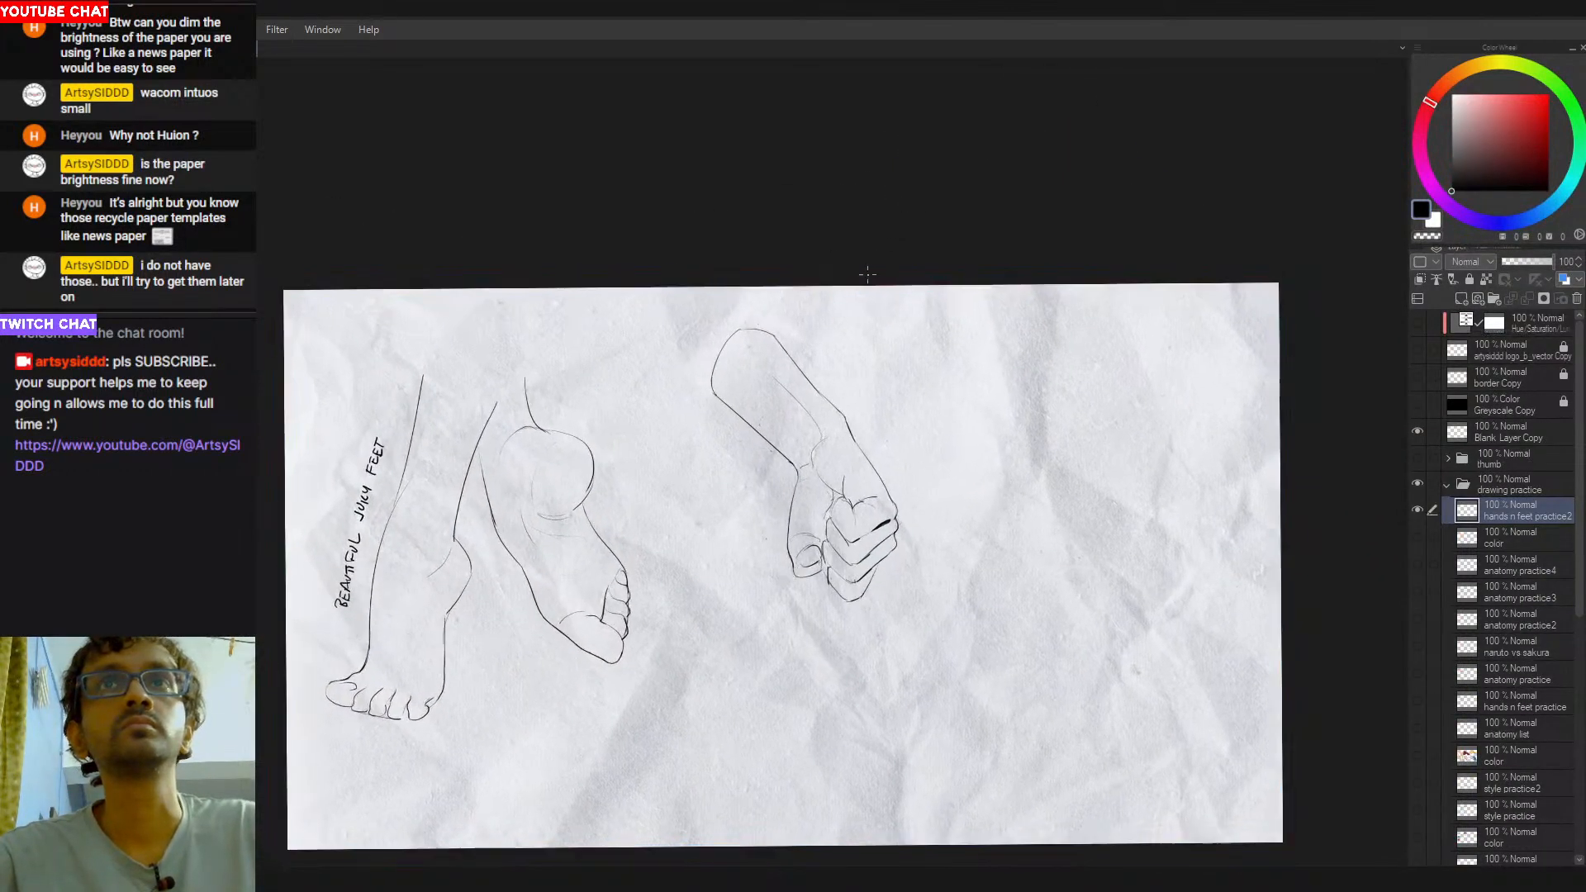
- Reselect the arm sketch, place it closer to the raised foot and clear the selection
double_click(912, 284)
left_click_drag(858, 258, 949, 325)
key("ctrl+t")
mouse_move(861, 490)
left_mouse_down()
mouse_move(987, 604)
mouse_move(1056, 463)
mouse_move(1075, 488)
mouse_move(790, 487)
left_mouse_up()
key("Return")
left_click_drag(977, 558, 877, 477)
key("ctrl+t")
key("Return")
key("ctrl+d")
- Start a new hand sketch beside the finished arm with slanted straight lines for its long side, top edge and short opposite side
left_click_drag(734, 412, 641, 439)
scroll(695, 419, "up", 2)
left_click_drag(730, 477, 677, 449)
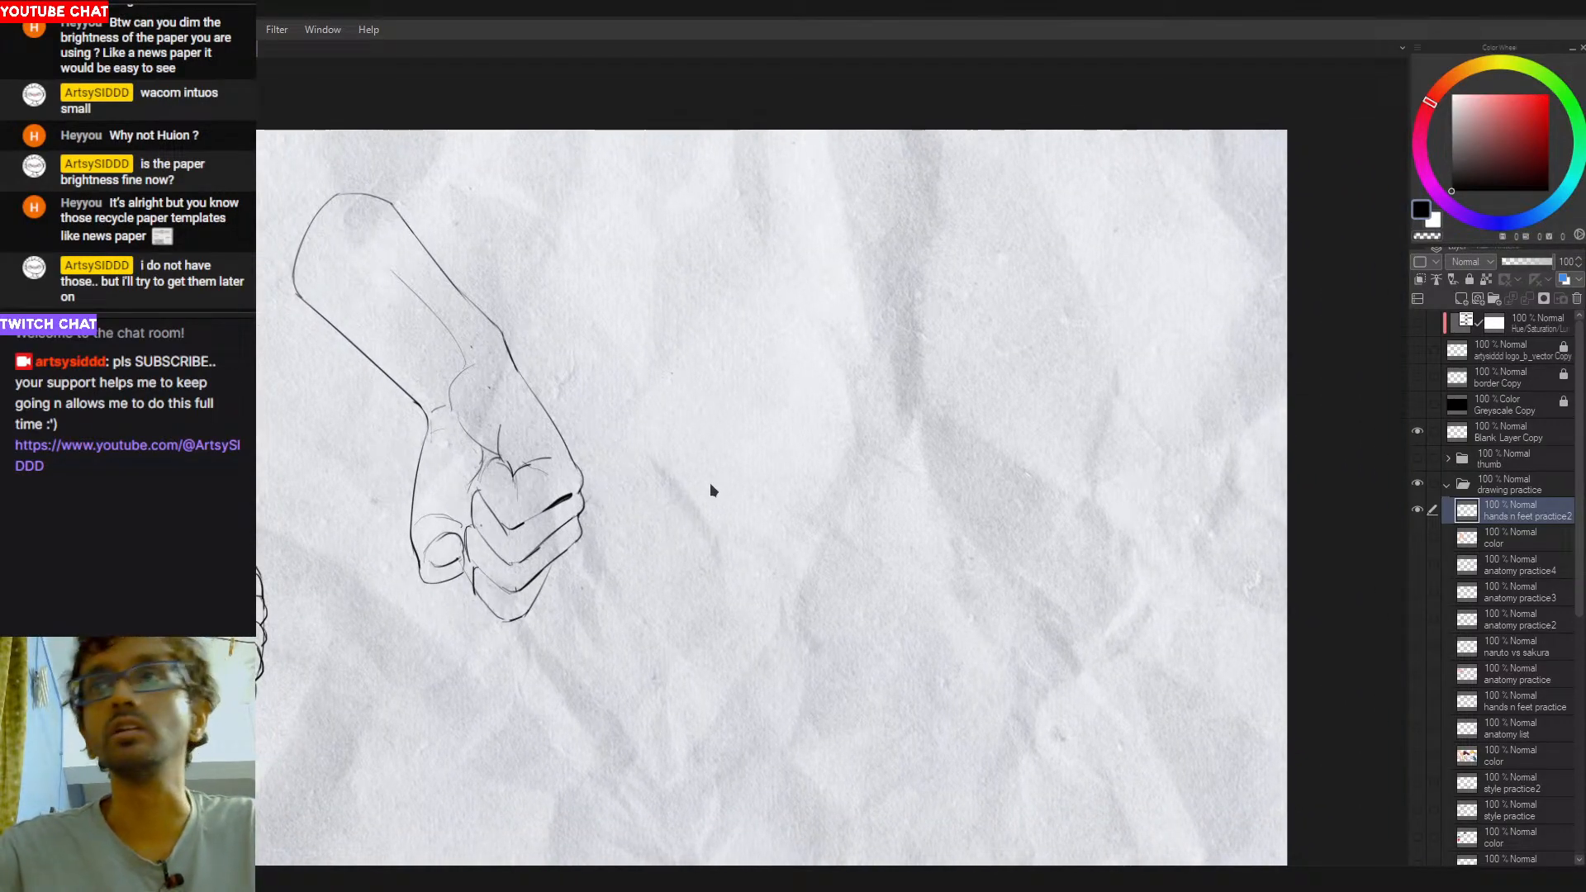
scroll(801, 450, "down", 1)
left_click_drag(801, 450, 838, 467)
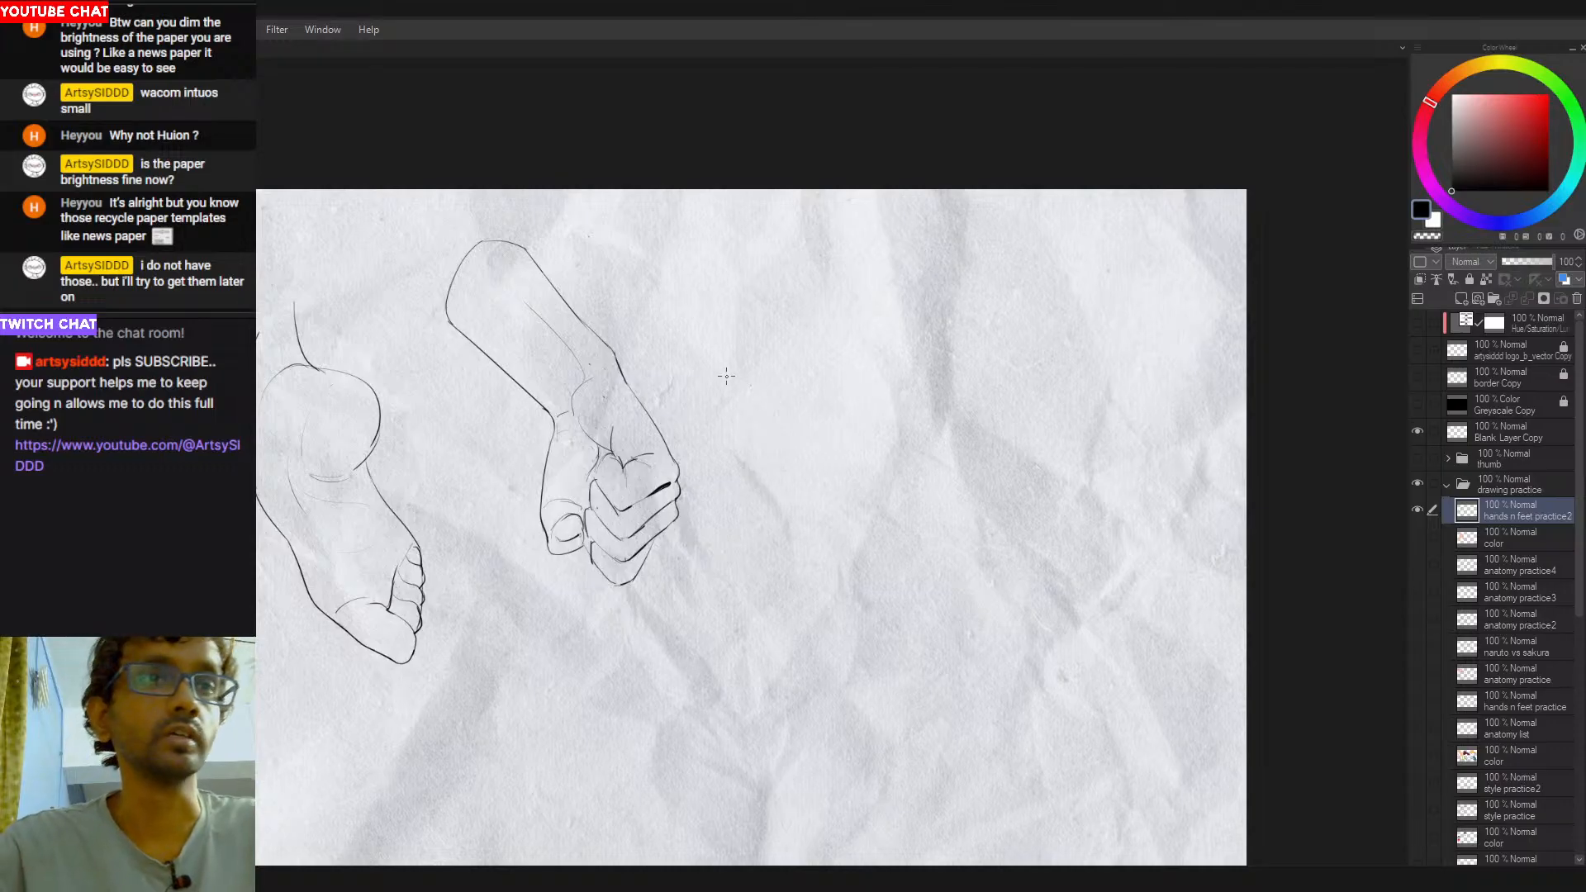
left_click_drag(768, 387, 783, 406)
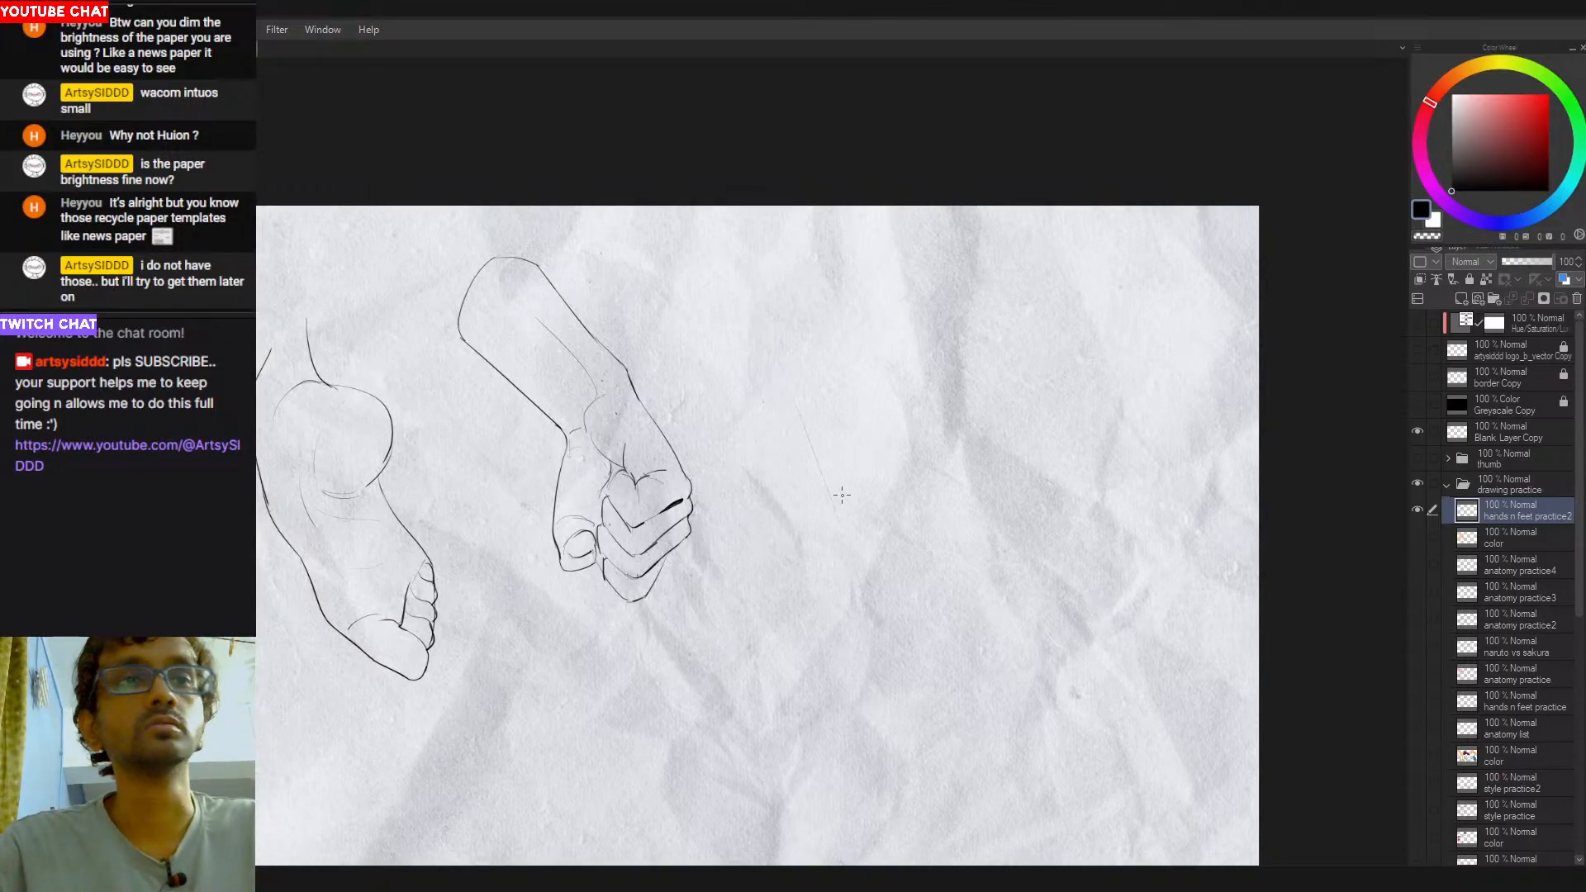
left_click_drag(760, 382, 846, 545)
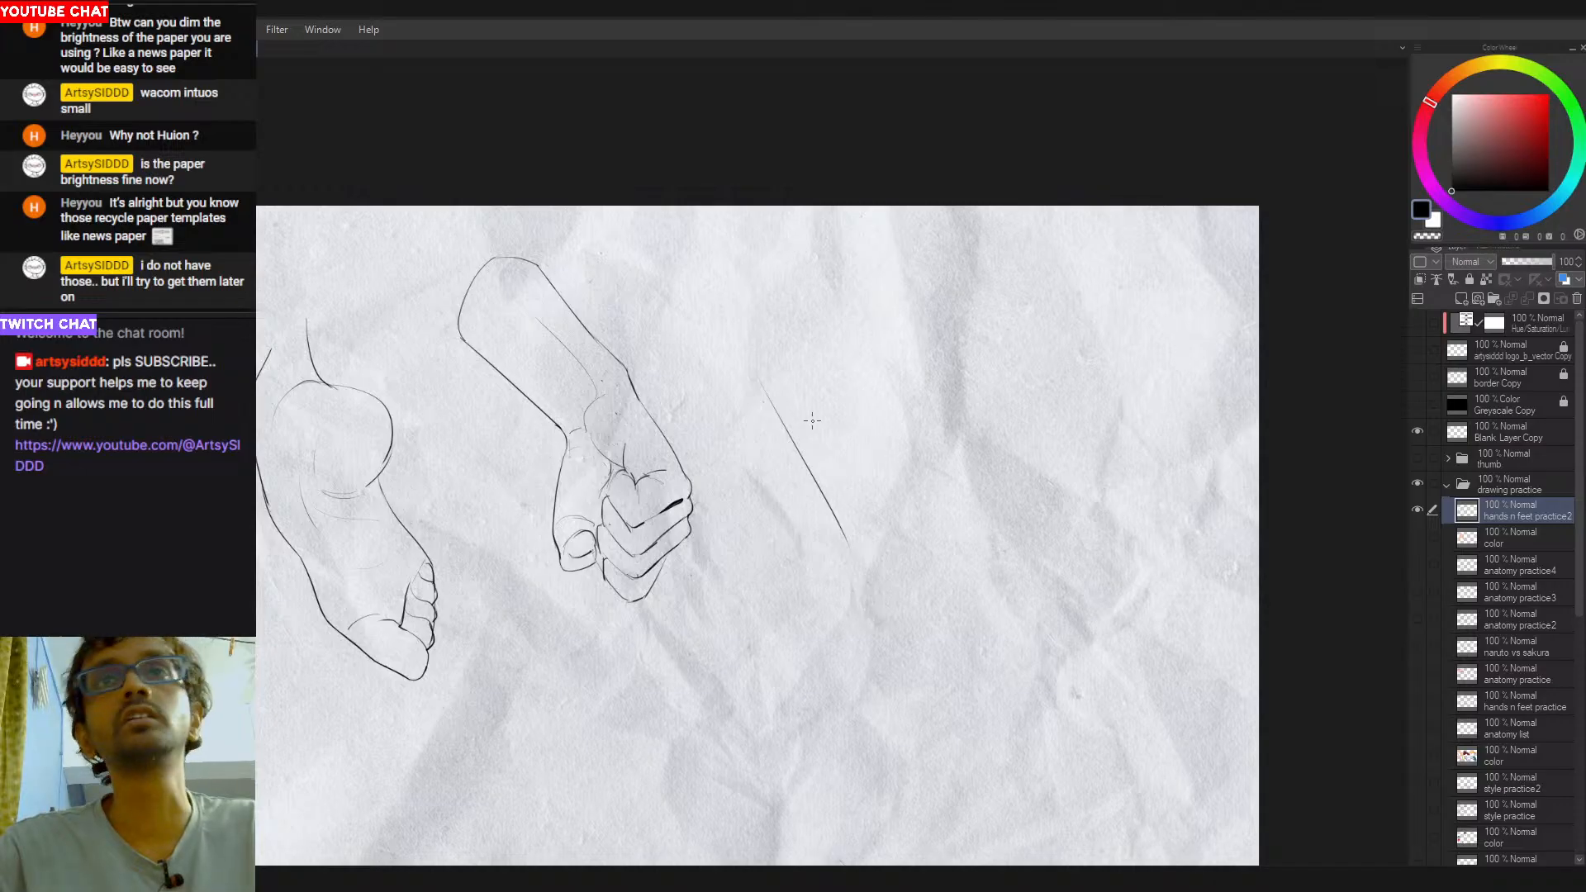
key("ctrl+z")
mouse_move(785, 379)
left_mouse_down()
mouse_move(872, 313)
mouse_move(899, 475)
mouse_move(915, 431)
left_mouse_up()
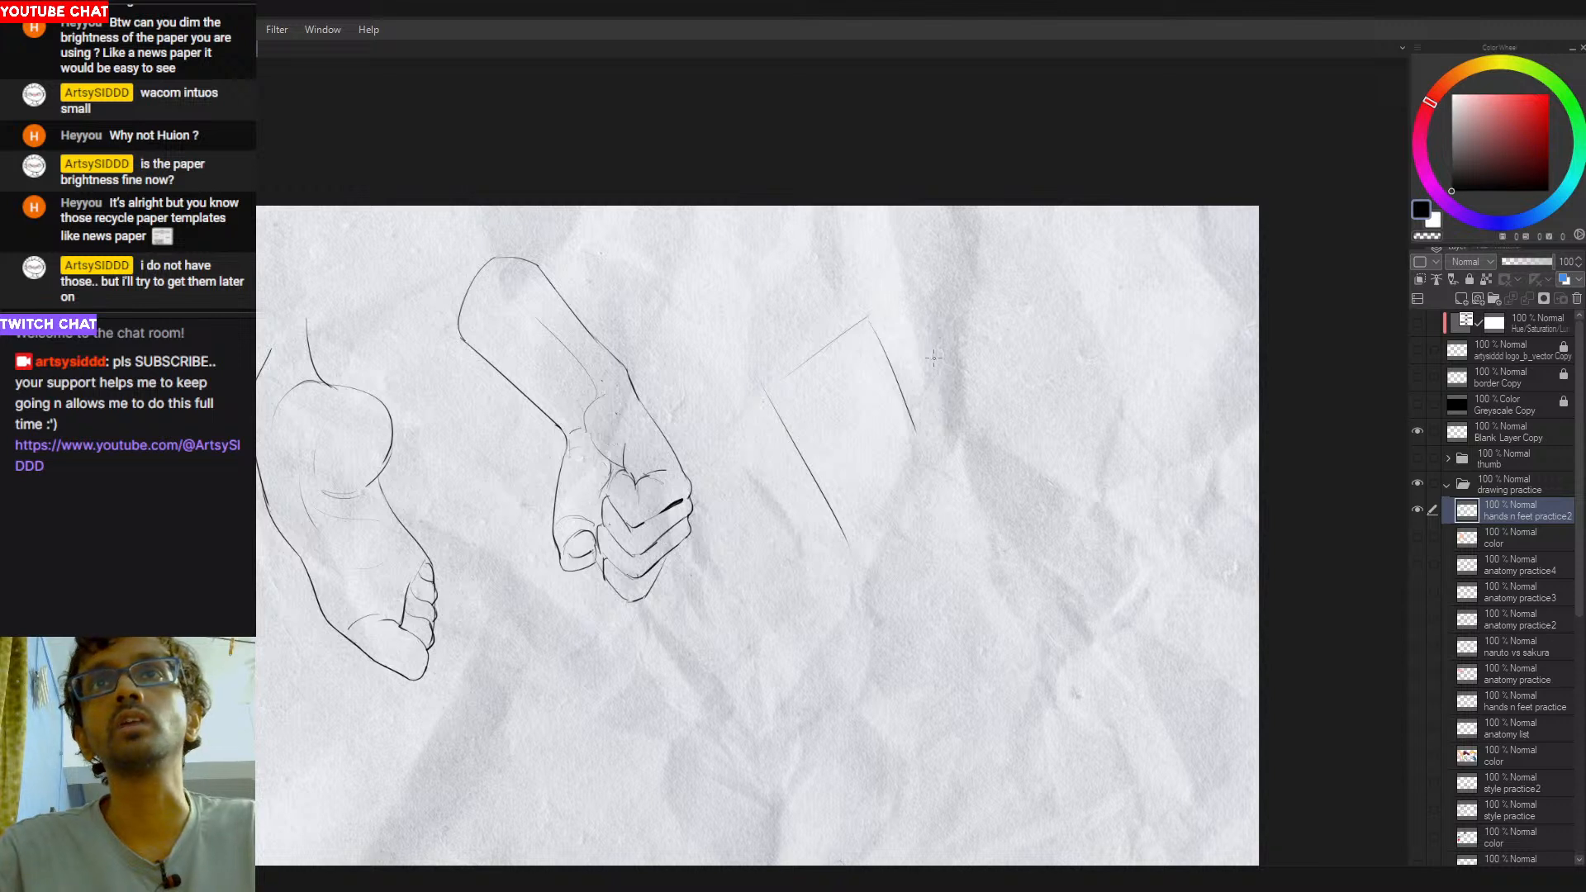
- Draw a narrow rounded form rising from the new sketch's short side and curving back down, retrying the strokes
mouse_move(908, 397)
left_mouse_down()
mouse_move(950, 334)
mouse_move(999, 316)
mouse_move(980, 328)
left_mouse_up()
key("ctrl+z")
left_click_drag(986, 323, 940, 490)
key("ctrl+z")
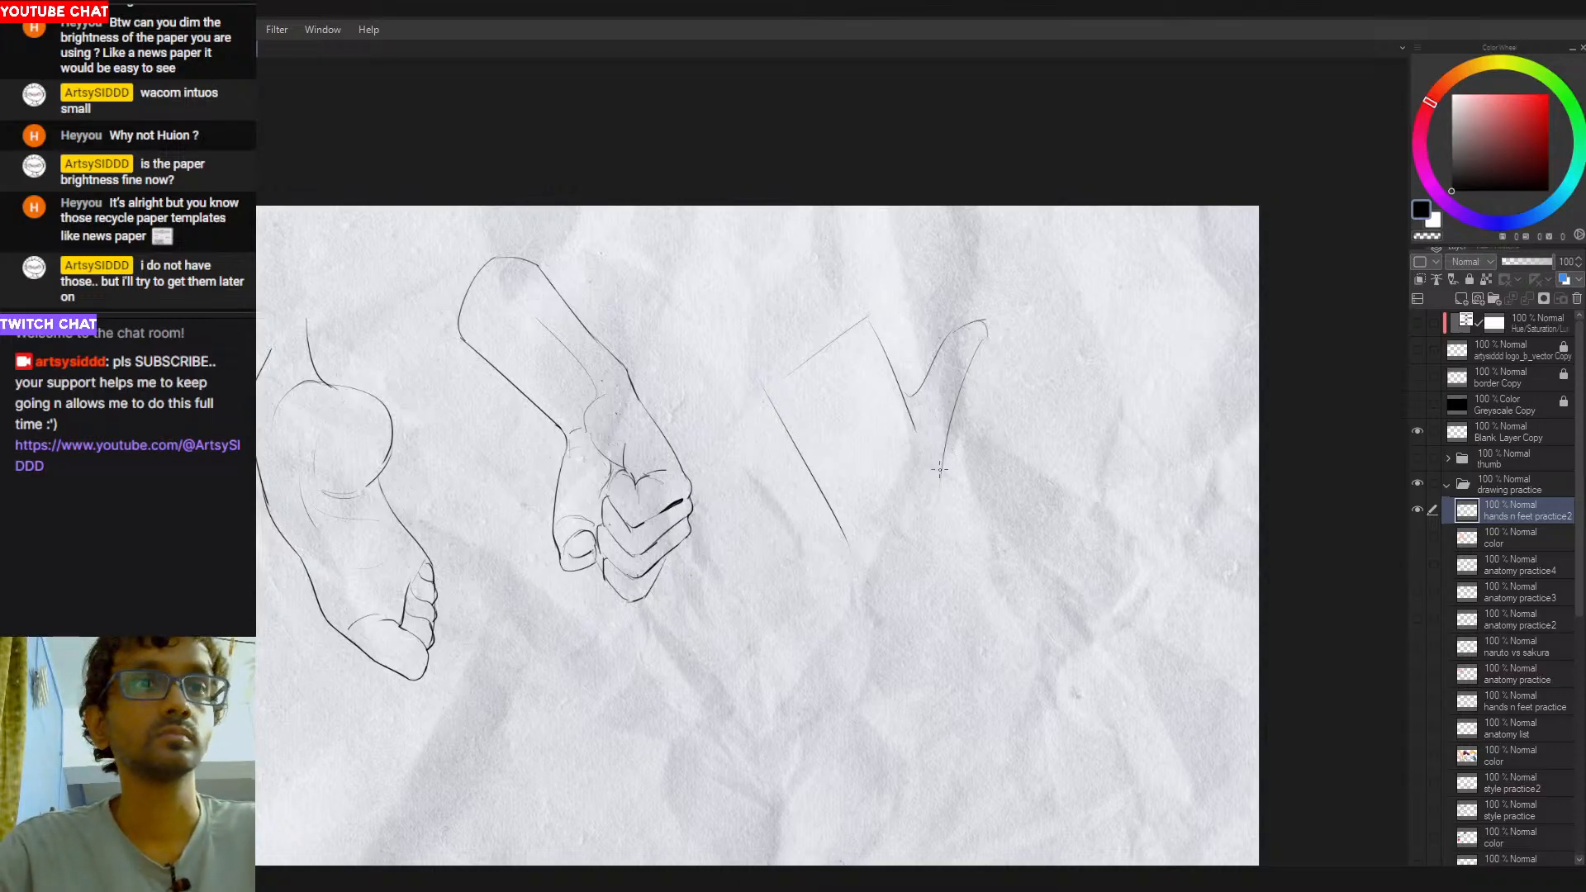
- Draw a curved wrist line from the thumb's base to the lower end of the palm's long side, retrying the stroke
mouse_move(940, 476)
left_mouse_down()
mouse_move(885, 501)
mouse_move(935, 464)
left_mouse_up()
key("ctrl+z")
mouse_move(851, 532)
left_mouse_down()
mouse_move(940, 463)
mouse_move(854, 529)
left_mouse_up()
key("ctrl+z")
key("ctrl+z")
mouse_move(943, 452)
left_mouse_down()
mouse_move(830, 569)
mouse_move(900, 487)
mouse_move(861, 518)
mouse_move(877, 518)
mouse_move(891, 490)
mouse_move(845, 524)
mouse_move(882, 502)
left_mouse_up()
key("ctrl+z")
key("ctrl+z")
key("ctrl+z")
key("ctrl+z")
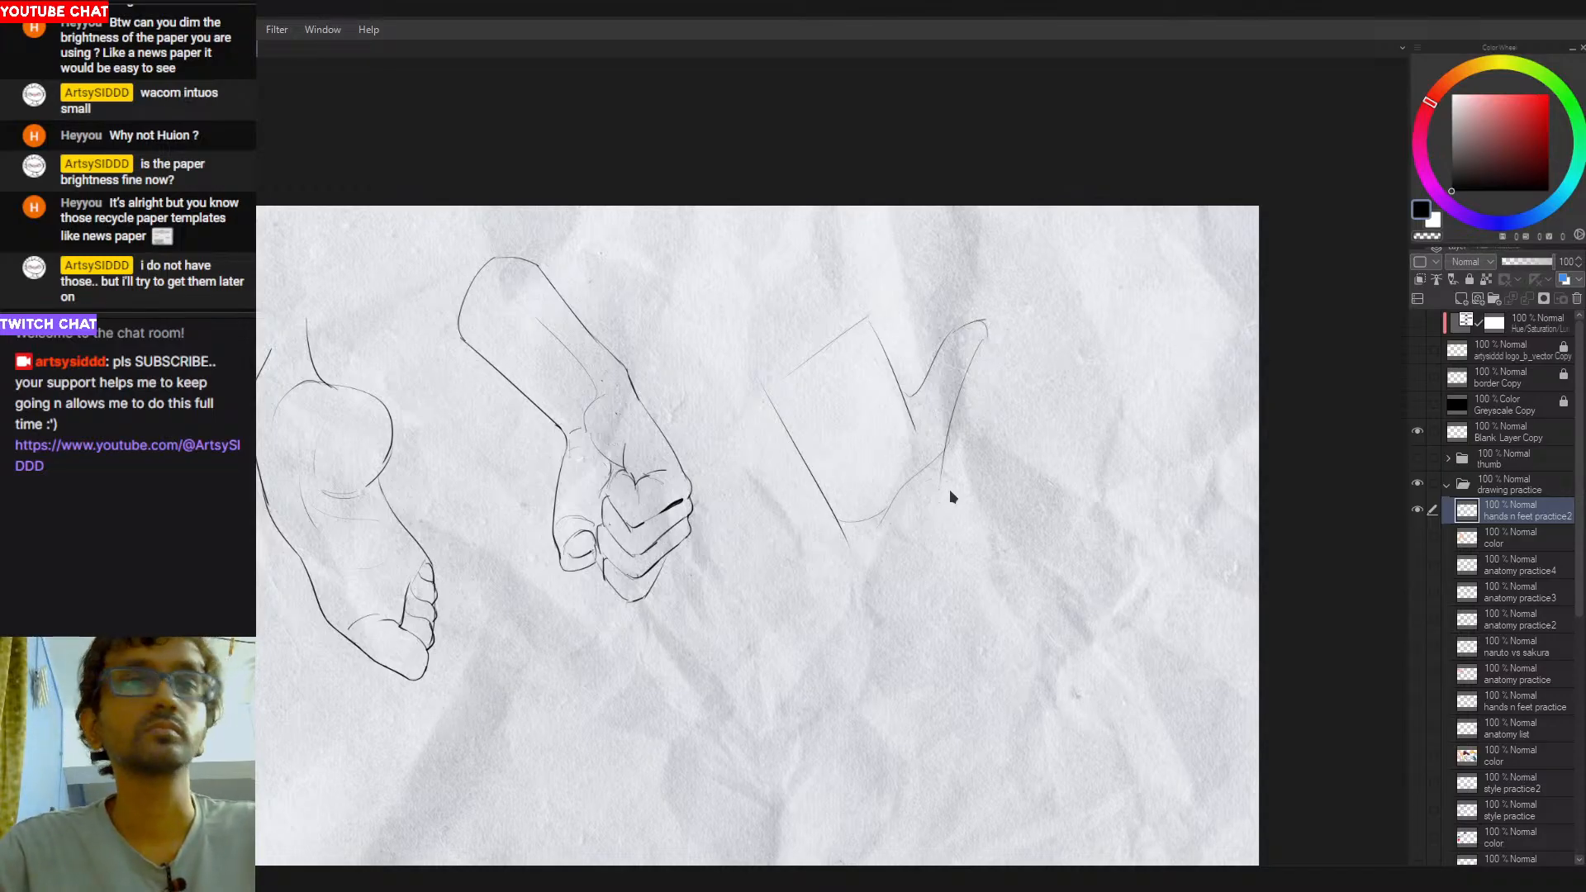
mouse_move(941, 459)
left_mouse_down()
mouse_move(843, 493)
mouse_move(924, 471)
mouse_move(850, 511)
mouse_move(951, 447)
mouse_move(861, 494)
mouse_move(836, 489)
mouse_move(854, 517)
left_mouse_up()
key("ctrl+z")
- Draw the thumb-side edge of the forearm running down from the wrist line, retrying until it bends slightly inward
key("ctrl+z")
key("ctrl+z")
key("ctrl+z")
key("ctrl+z")
key("ctrl+z")
key("ctrl+z")
key("ctrl+z")
mouse_move(942, 456)
left_mouse_down()
mouse_move(890, 493)
mouse_move(928, 522)
mouse_move(925, 540)
left_mouse_up()
key("ctrl+z")
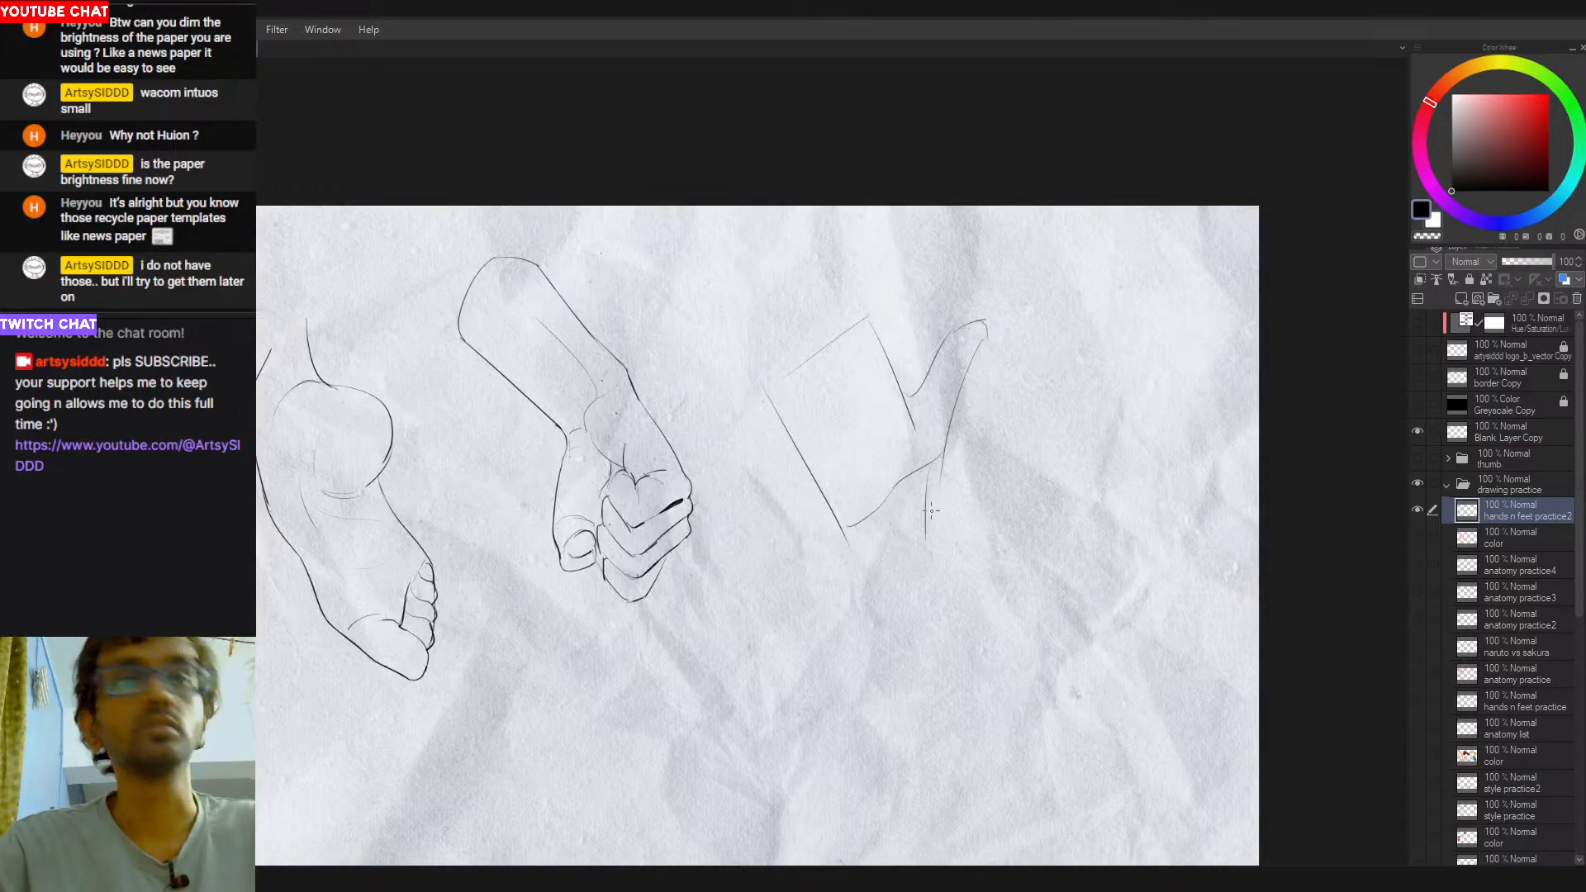
key("ctrl+z")
key("ctrl+z")
left_click_drag(933, 467, 929, 569)
key("ctrl+z")
left_click_drag(937, 461, 924, 559)
key("ctrl+z")
key("ctrl+z")
mouse_move(943, 445)
left_mouse_down()
mouse_move(922, 468)
mouse_move(931, 568)
left_mouse_up()
key("ctrl+z")
left_click_drag(929, 507, 936, 571)
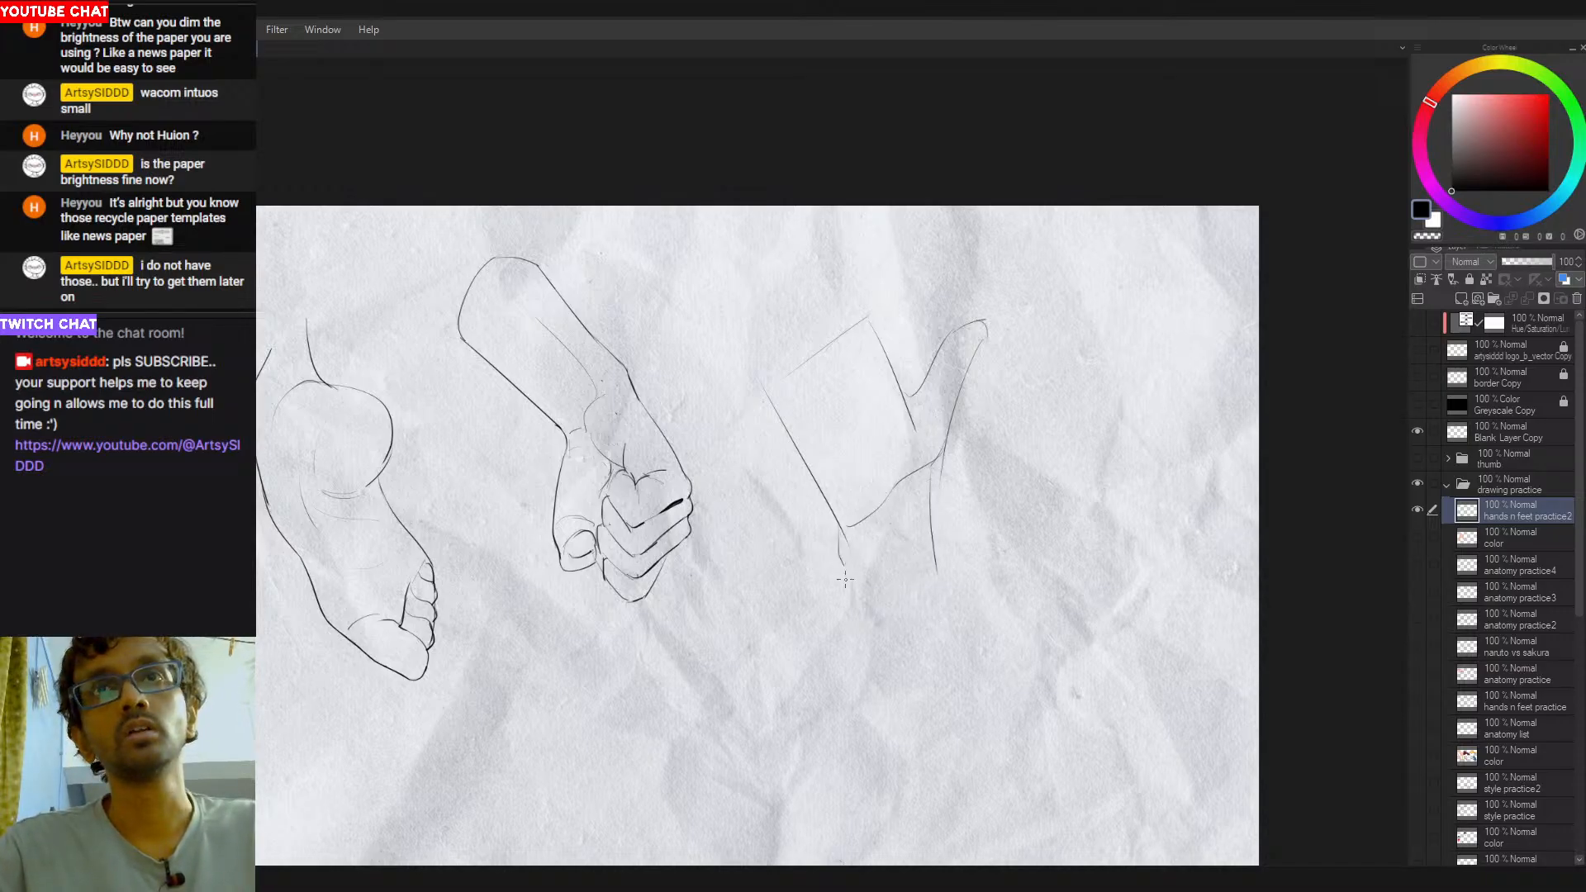
- Draw the forearm's opposite edge down from the end of the palm's long side and curve it into a rounded end
left_click_drag(843, 533, 856, 658)
key("ctrl+z")
left_click_drag(845, 565, 861, 680)
key("ctrl+z")
key("ctrl+z")
left_click_drag(849, 556, 866, 662)
key("ctrl+z")
mouse_move(850, 559)
left_mouse_down()
mouse_move(860, 655)
mouse_move(859, 637)
mouse_move(926, 606)
mouse_move(958, 642)
left_mouse_up()
key("ctrl+z")
- Rework the forearm's rounded end and extend the thumb-side edge with an outward curve to meet it
key("ctrl+z")
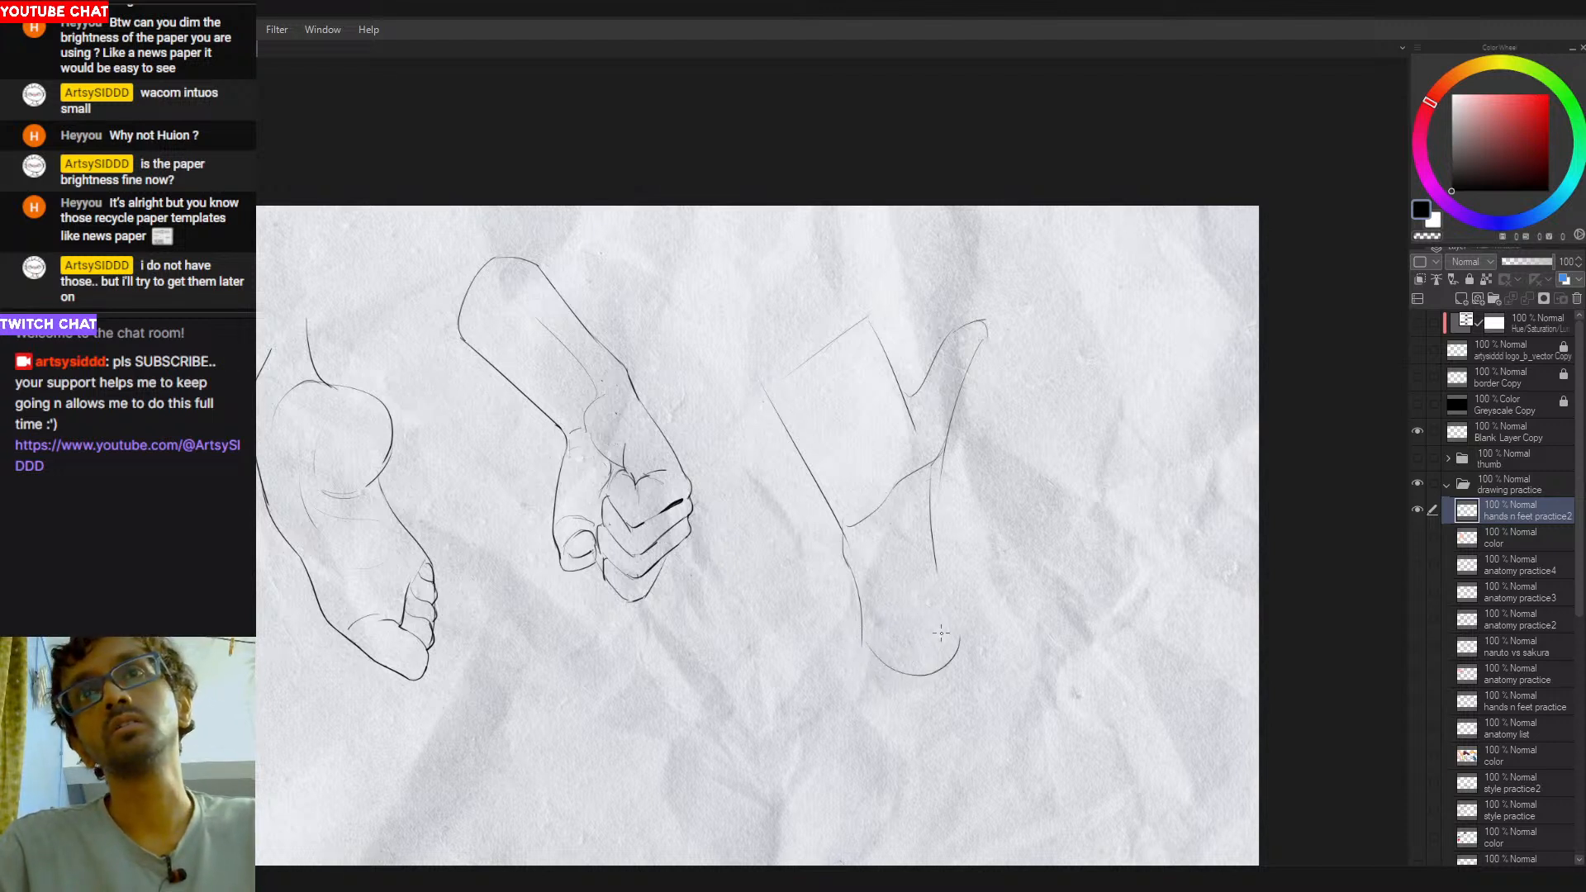
left_click_drag(936, 570, 949, 661)
key("ctrl+z")
mouse_move(934, 555)
left_mouse_down()
mouse_move(931, 675)
mouse_move(967, 600)
left_mouse_up()
key("ctrl+z")
key("ctrl+z")
key("ctrl+z")
key("ctrl+z")
key("ctrl+z")
mouse_move(870, 651)
left_mouse_down()
mouse_move(966, 616)
mouse_move(884, 658)
mouse_move(956, 646)
left_mouse_up()
key("ctrl+z")
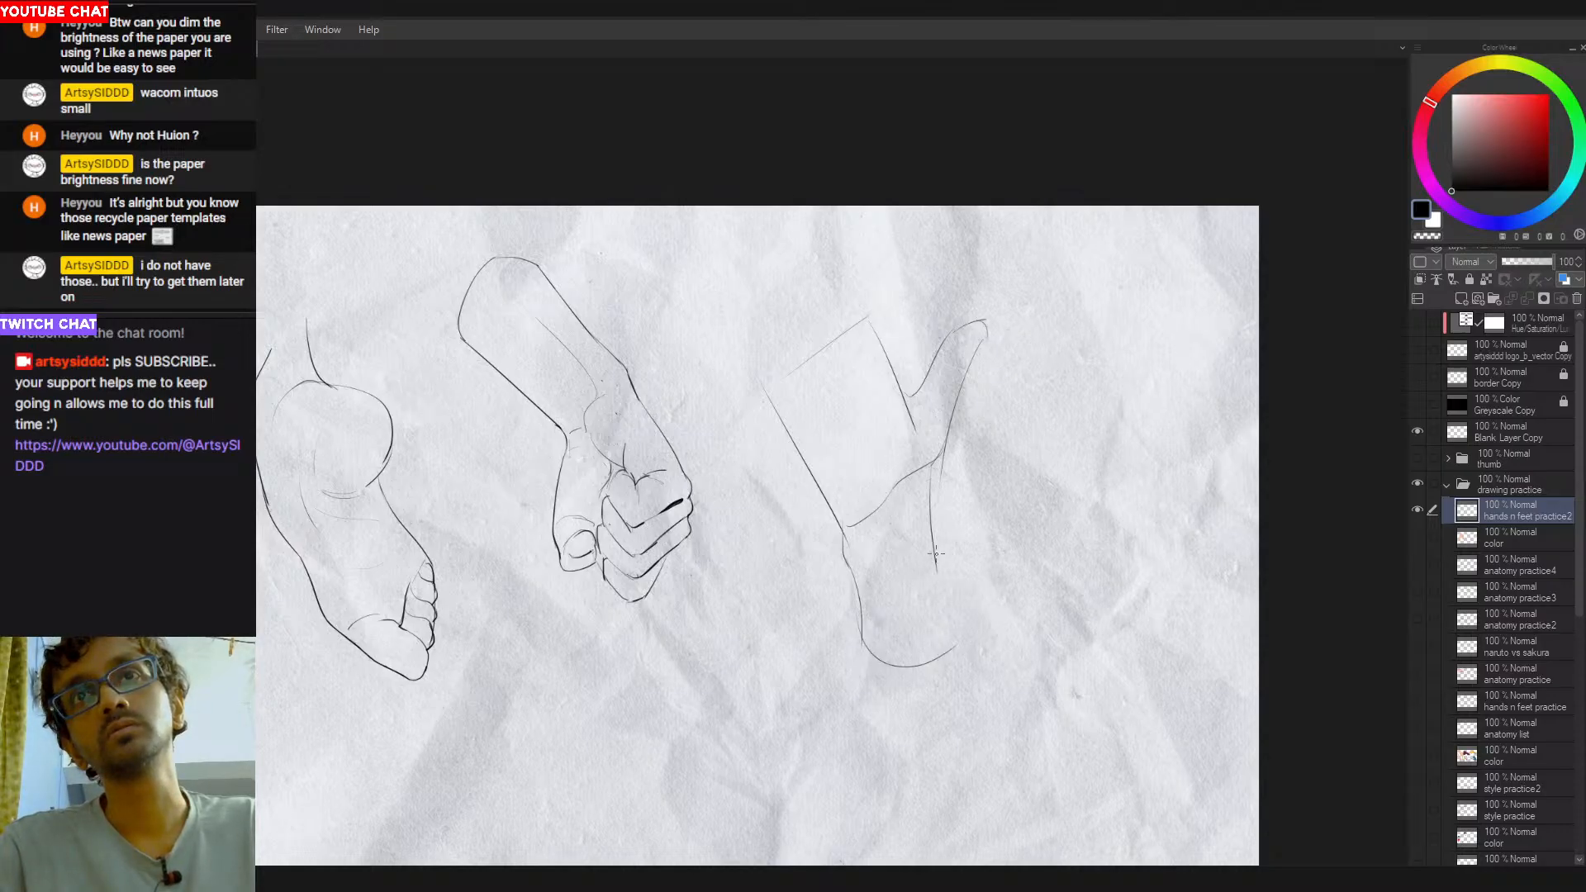
left_click_drag(939, 566, 959, 649)
key("ctrl+z")
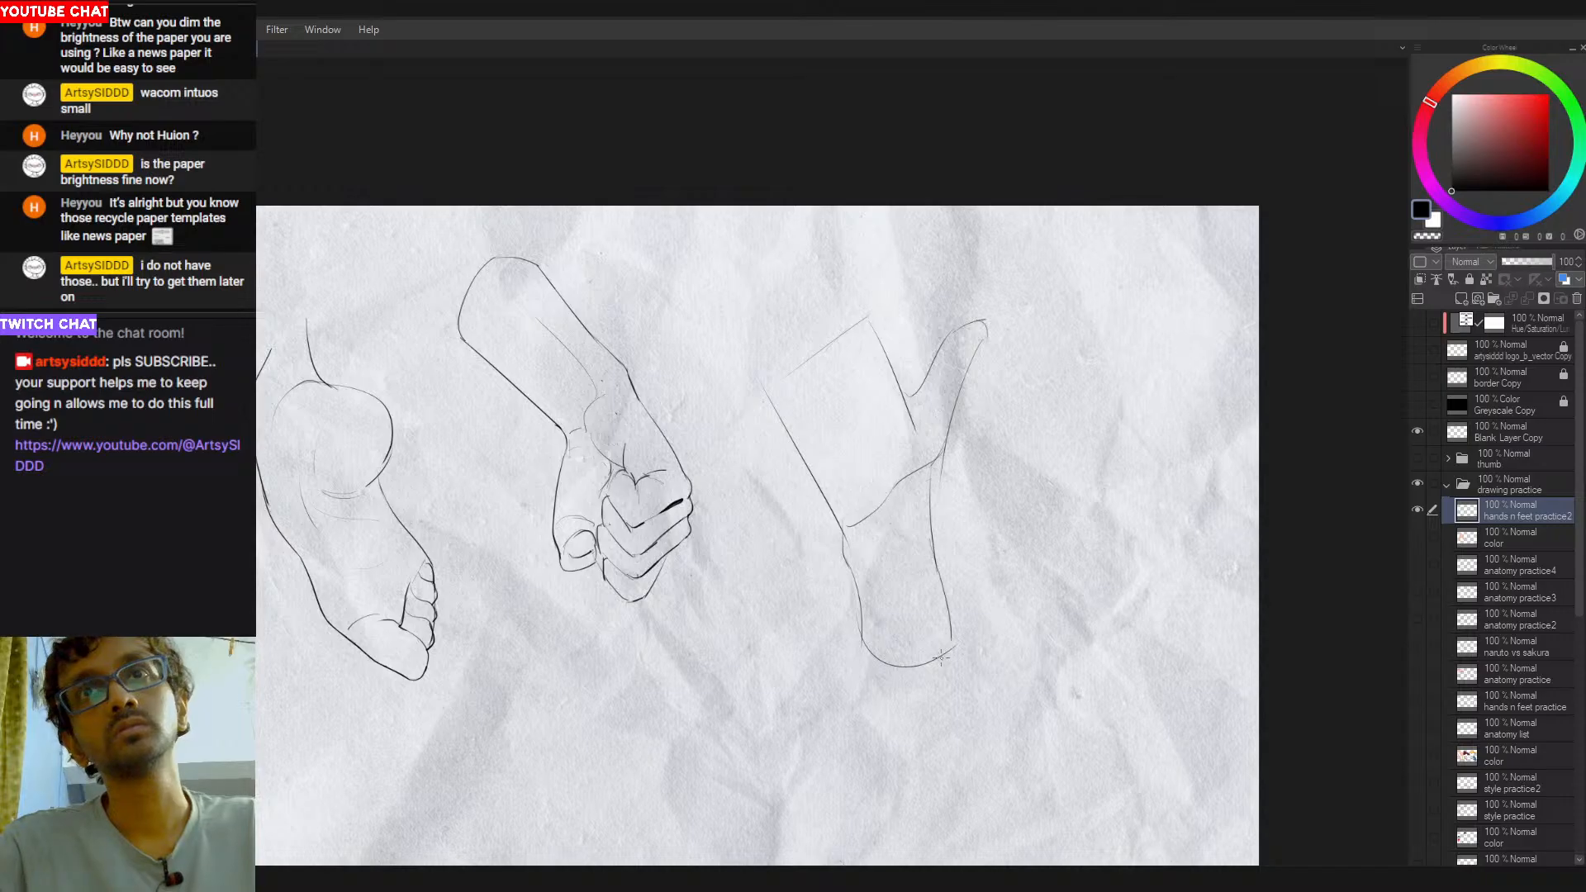
key("ctrl+z")
mouse_move(931, 542)
left_mouse_down()
mouse_move(959, 616)
mouse_move(918, 665)
left_mouse_up()
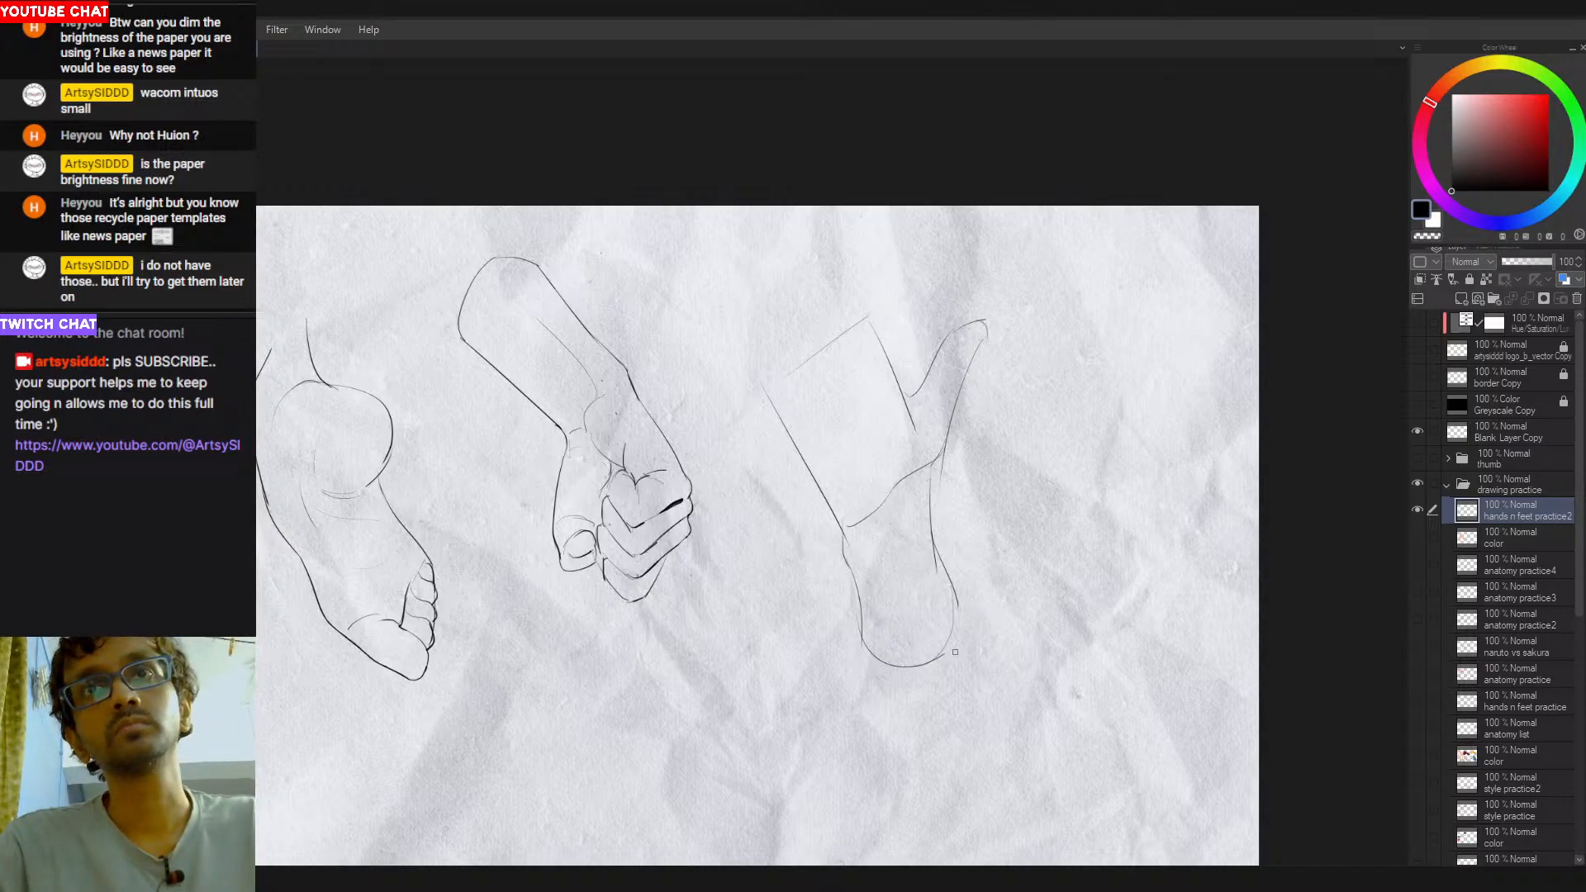
- Select the whole new hand sketch and move it lower on the page to make room above the palm
left_click_drag(793, 418, 846, 469)
mouse_move(906, 295)
left_mouse_down()
mouse_move(752, 637)
mouse_move(1002, 313)
left_mouse_up()
left_click_drag(979, 453, 983, 315)
key("ctrl+t")
left_click_drag(921, 527, 927, 660)
key("Return")
left_click_drag(757, 421, 715, 473)
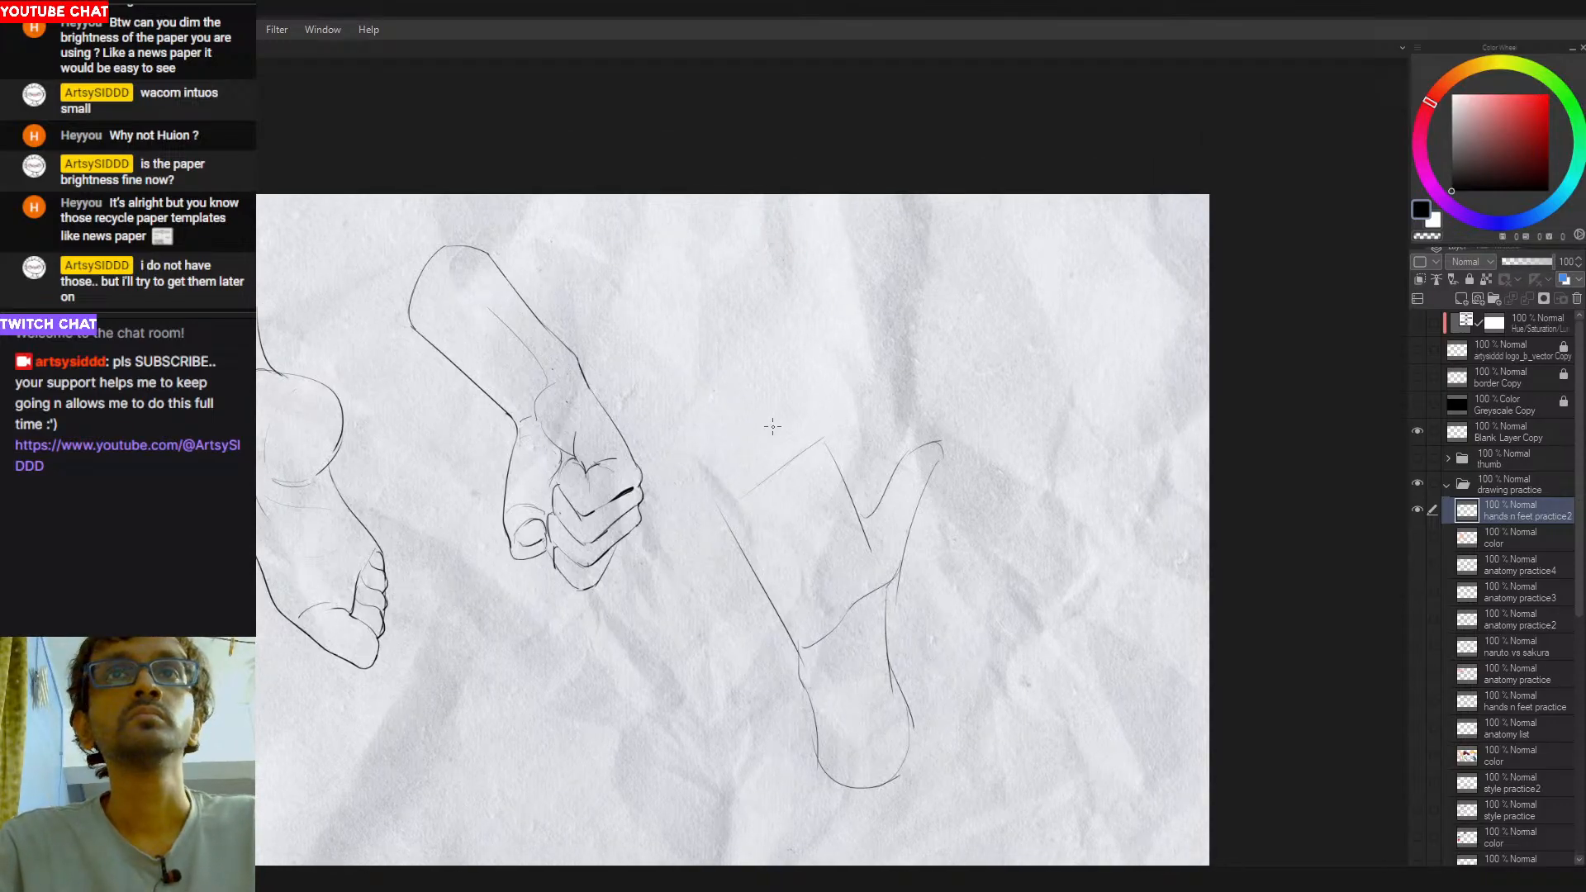
- Draw a long raised finger with a rounded tip above the palm's top edge, retrying its side line
left_click_drag(824, 438, 808, 322)
key("ctrl+z")
left_click_drag(819, 442, 800, 294)
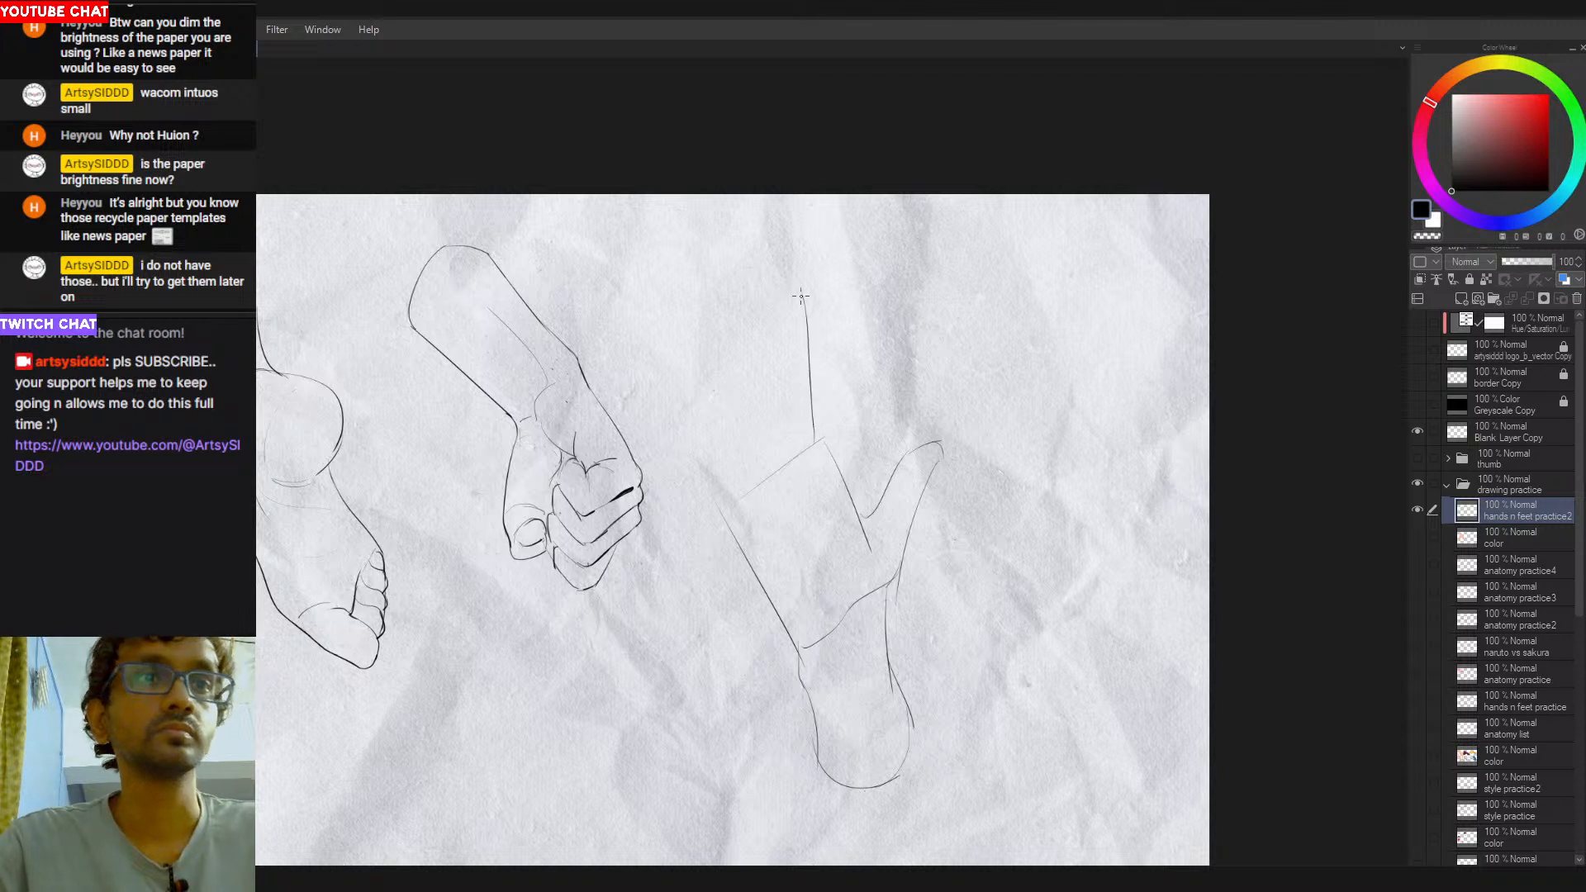
key("ctrl+z")
left_click_drag(809, 443, 772, 322)
key("ctrl+z")
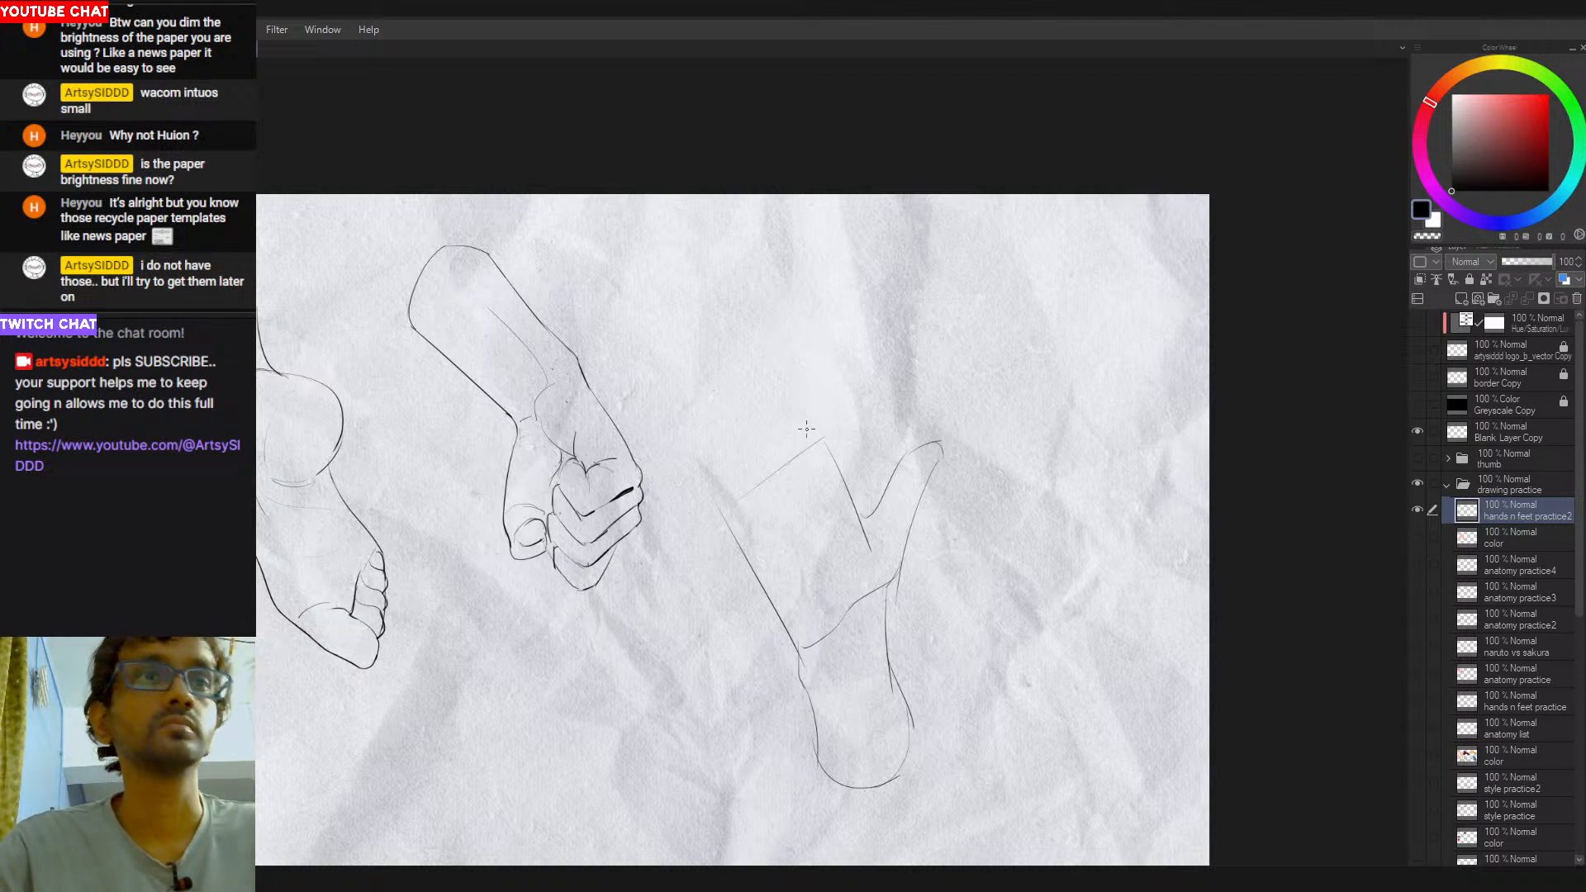
mouse_move(810, 442)
left_mouse_down()
mouse_move(796, 377)
mouse_move(810, 441)
left_mouse_up()
key("ctrl+z")
key("ctrl+z")
left_click_drag(789, 322, 811, 445)
key("ctrl+z")
left_click_drag(783, 329, 814, 449)
key("ctrl+z")
left_click_drag(781, 328, 771, 383)
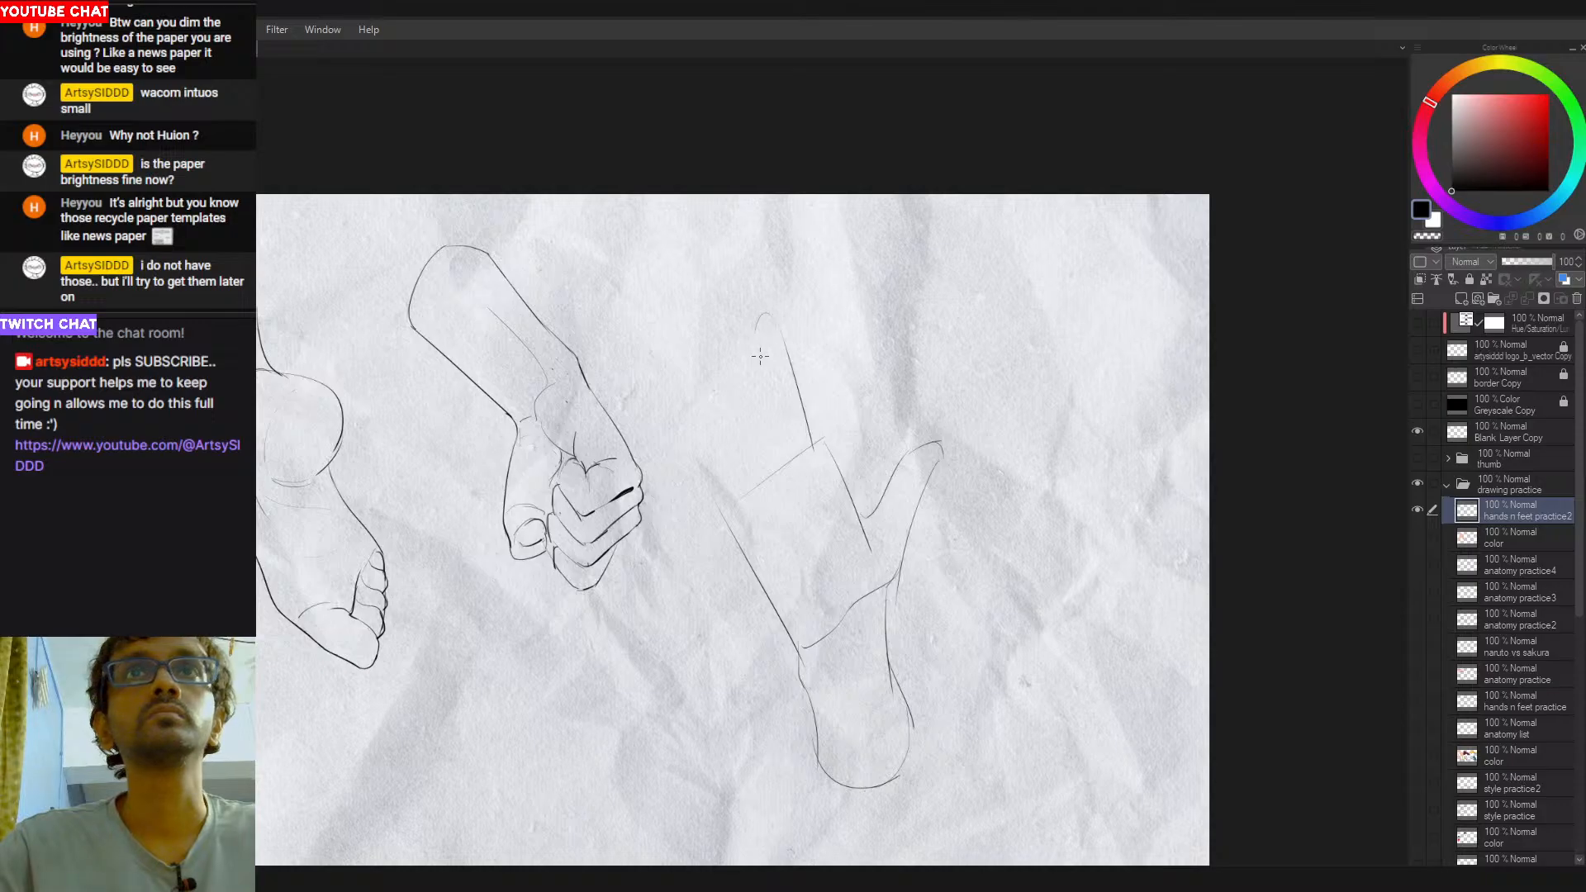
mouse_move(779, 326)
left_mouse_down()
mouse_move(764, 434)
mouse_move(767, 388)
mouse_move(791, 459)
left_mouse_up()
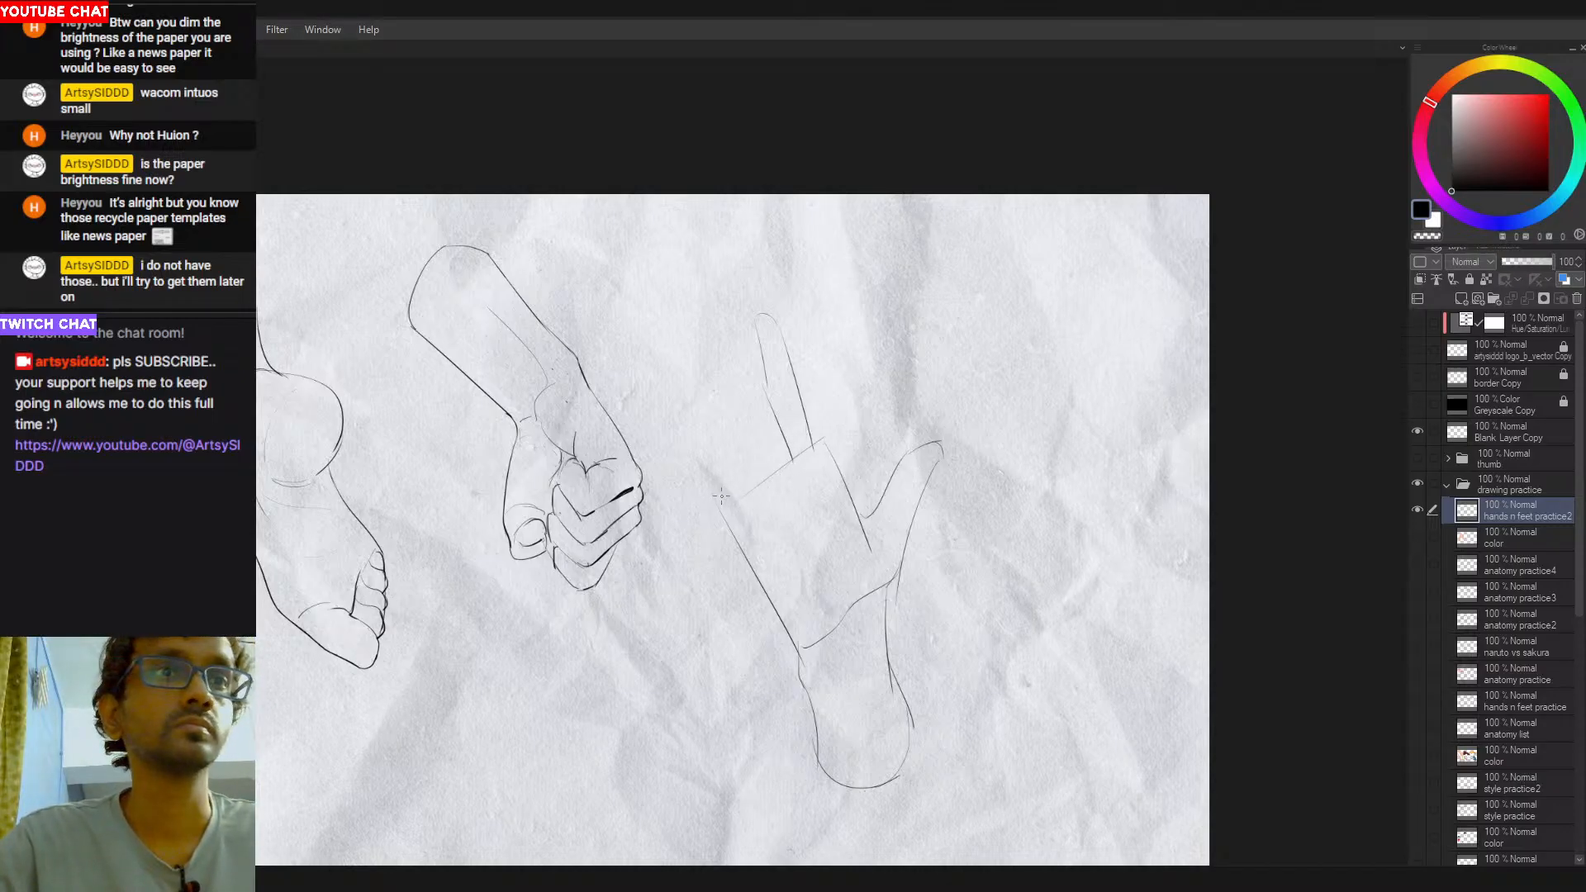
- Draw the upper edge of a bent little finger starting at the palm's outer top corner
mouse_move(713, 503)
left_mouse_down()
mouse_move(724, 523)
mouse_move(709, 466)
left_mouse_up()
key("ctrl+z")
mouse_move(726, 520)
left_mouse_down()
mouse_move(775, 449)
mouse_move(709, 462)
mouse_move(773, 454)
left_mouse_up()
key("ctrl+z")
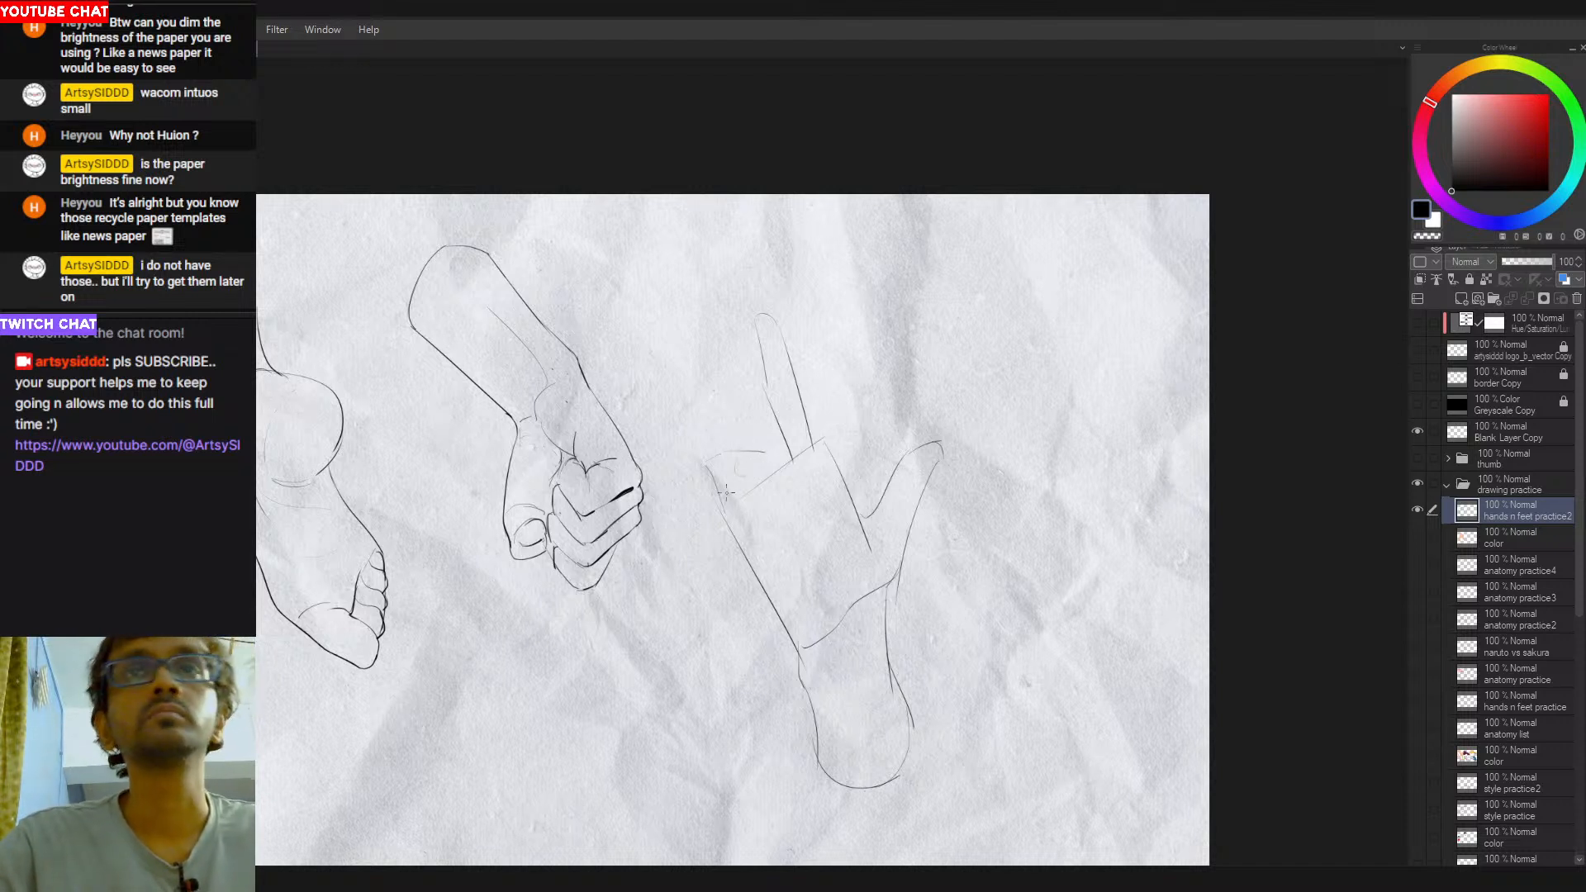
- Complete the bent little finger with a hooked inner edge and a rounded fingertip folded over the palm
mouse_move(727, 480)
left_mouse_down()
mouse_move(766, 450)
mouse_move(753, 495)
left_mouse_up()
key("ctrl+z")
key("ctrl+z")
key("ctrl+z")
key("ctrl+z")
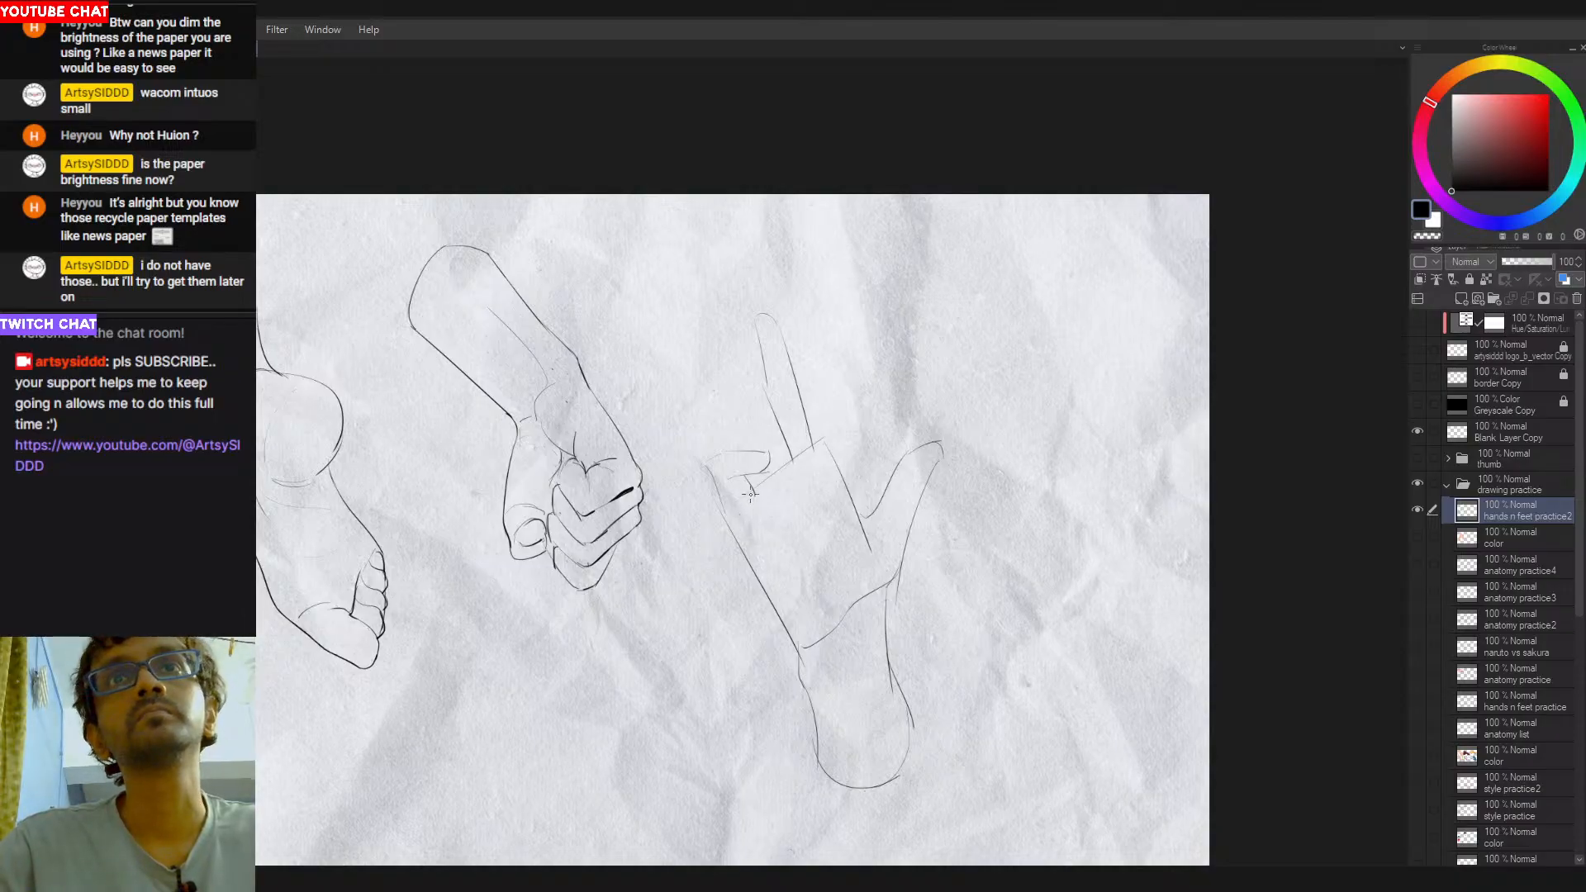
mouse_move(753, 494)
left_mouse_down()
mouse_move(741, 517)
mouse_move(727, 508)
mouse_move(755, 500)
left_mouse_up()
key("ctrl+z")
key("ctrl+z")
key("ctrl+z")
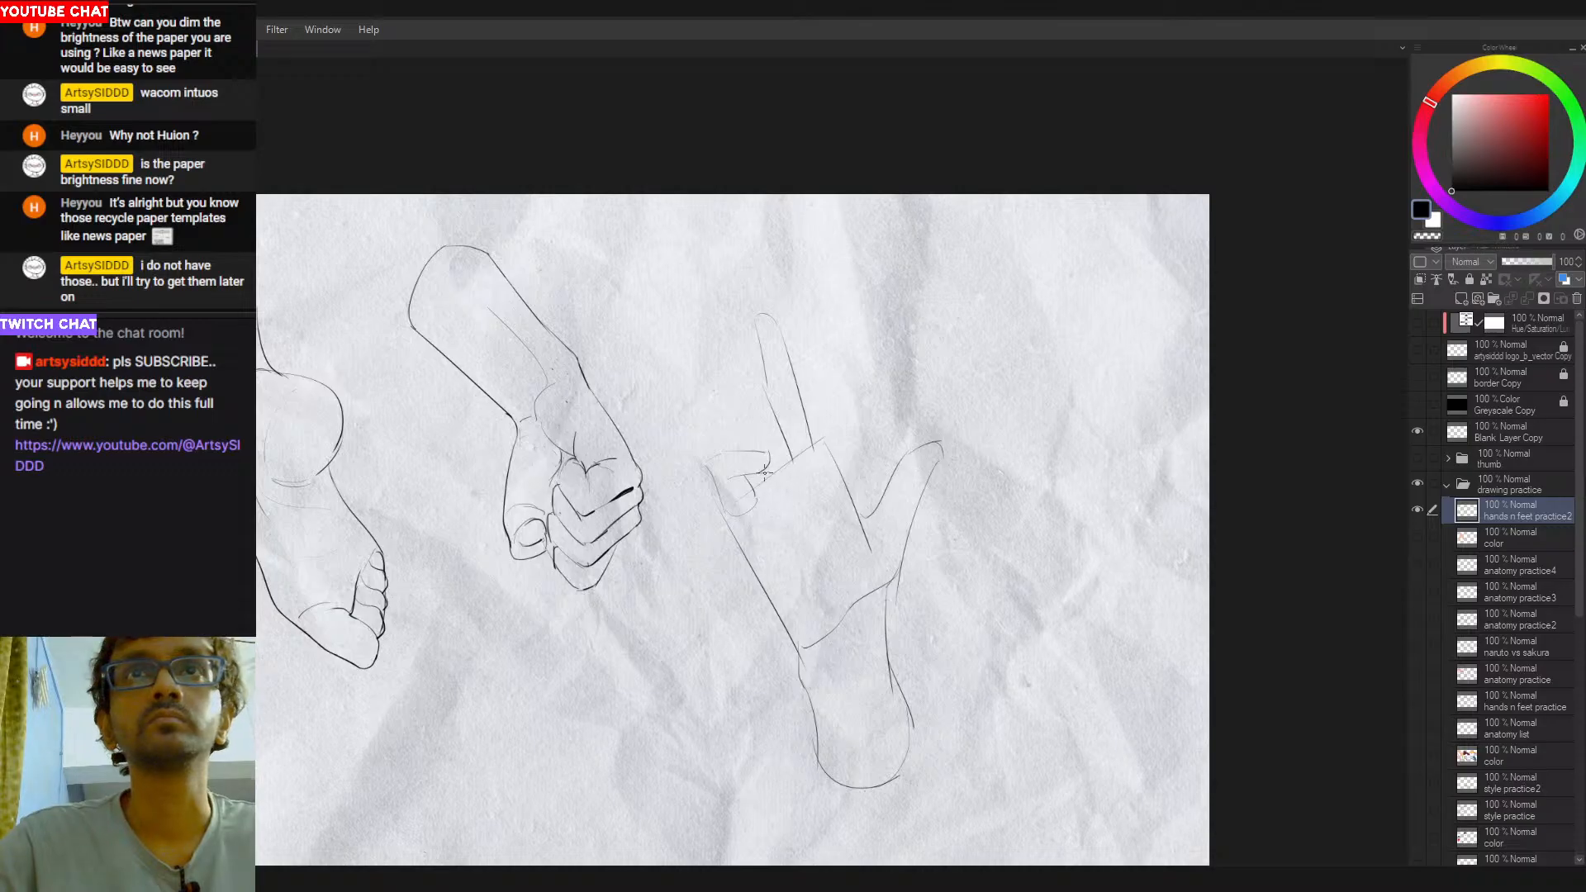
- Go over the palm's top edge between the bent little finger and the palm corner below the raised finger
left_click_drag(753, 485, 824, 433)
key("ctrl+z")
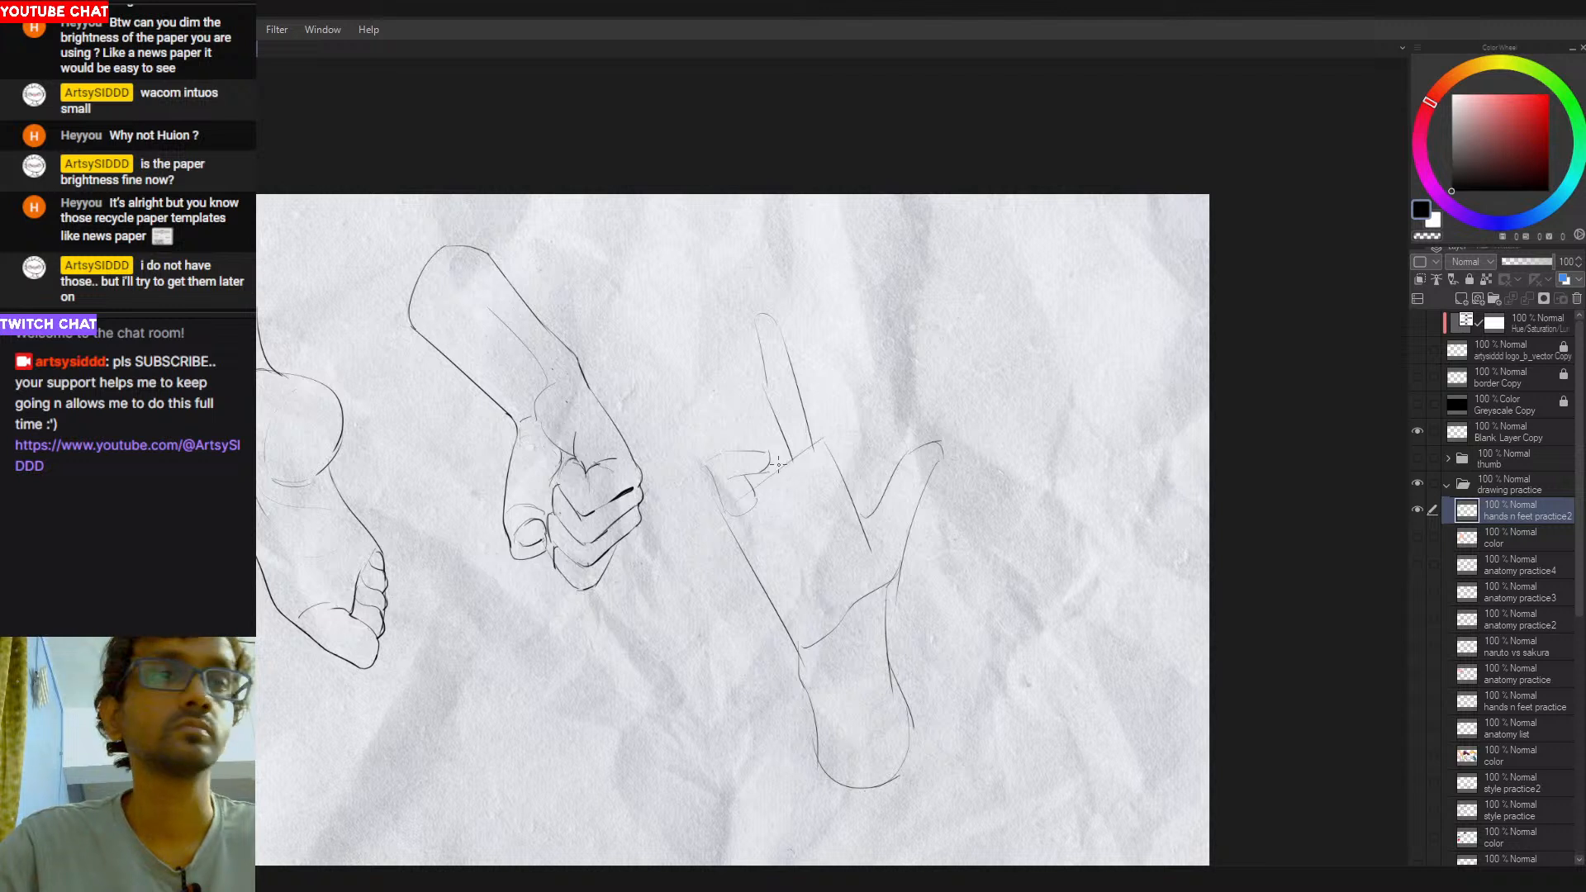
mouse_move(791, 457)
left_mouse_down()
mouse_move(825, 435)
mouse_move(840, 470)
left_mouse_up()
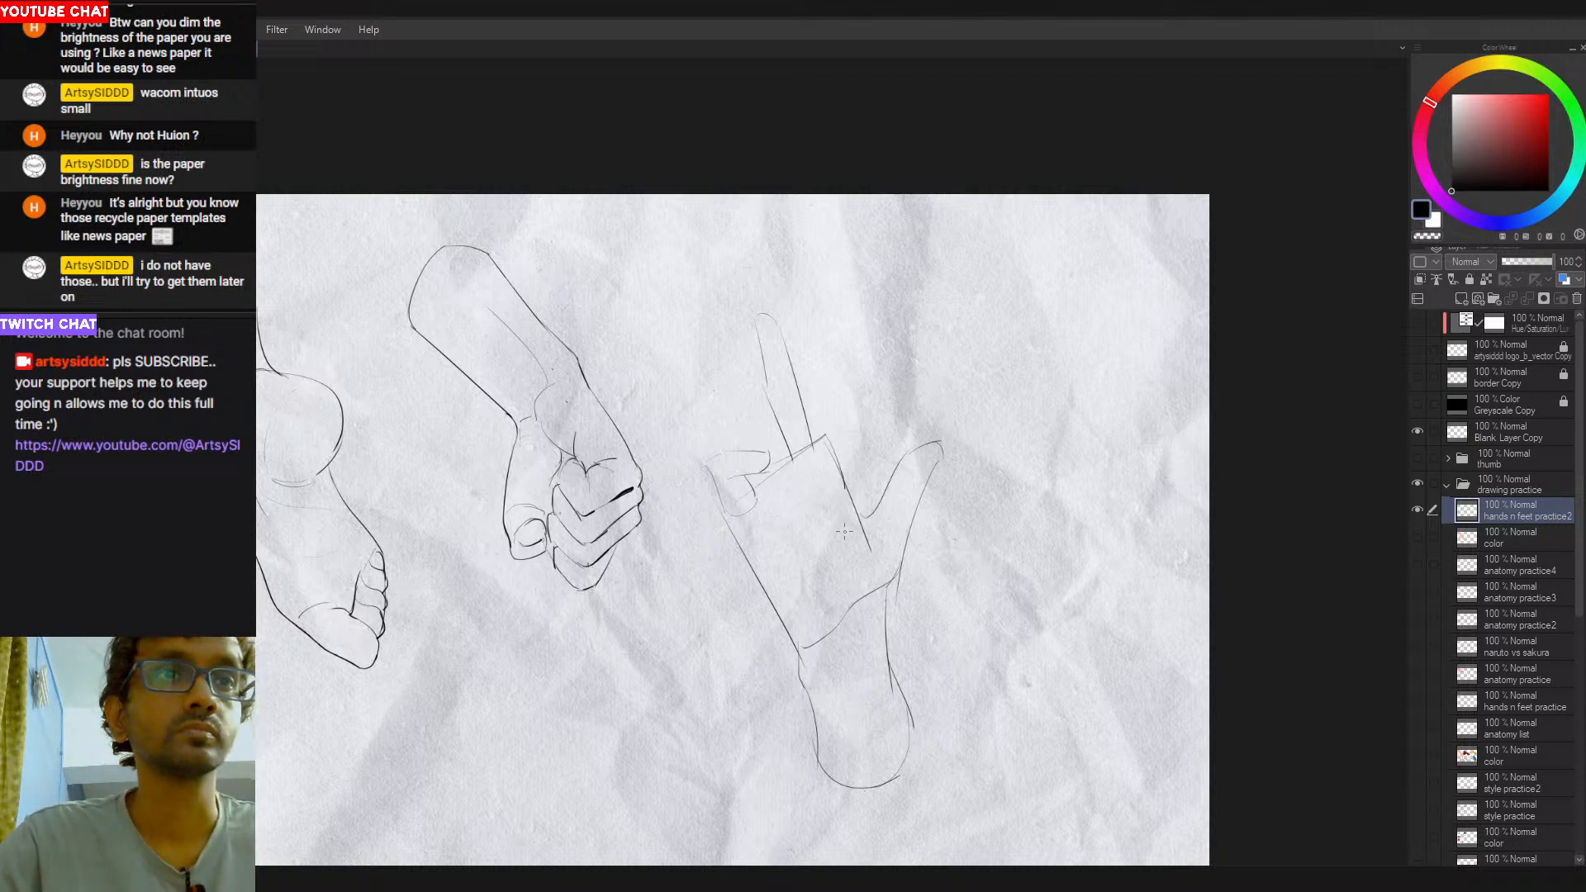
key("ctrl+z")
- Draw the outer edge of a folded finger from the palm's top corner to the thumb base and round its tip
left_click_drag(830, 442, 865, 511)
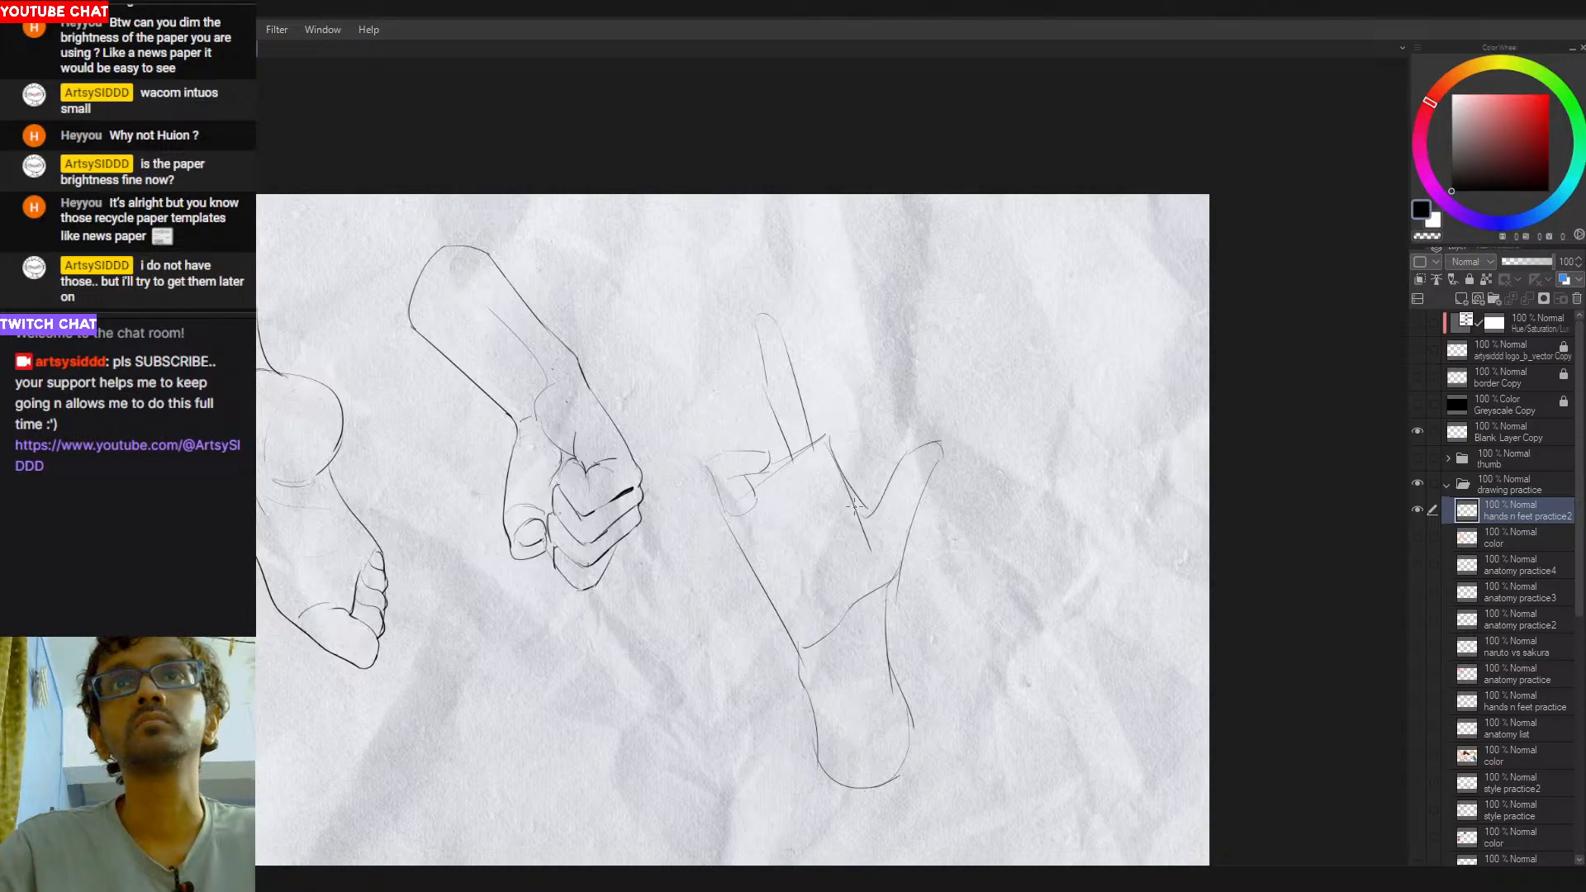
key("ctrl+z")
left_click_drag(832, 448, 867, 521)
key("ctrl+z")
left_click_drag(830, 442, 881, 516)
key("ctrl+z")
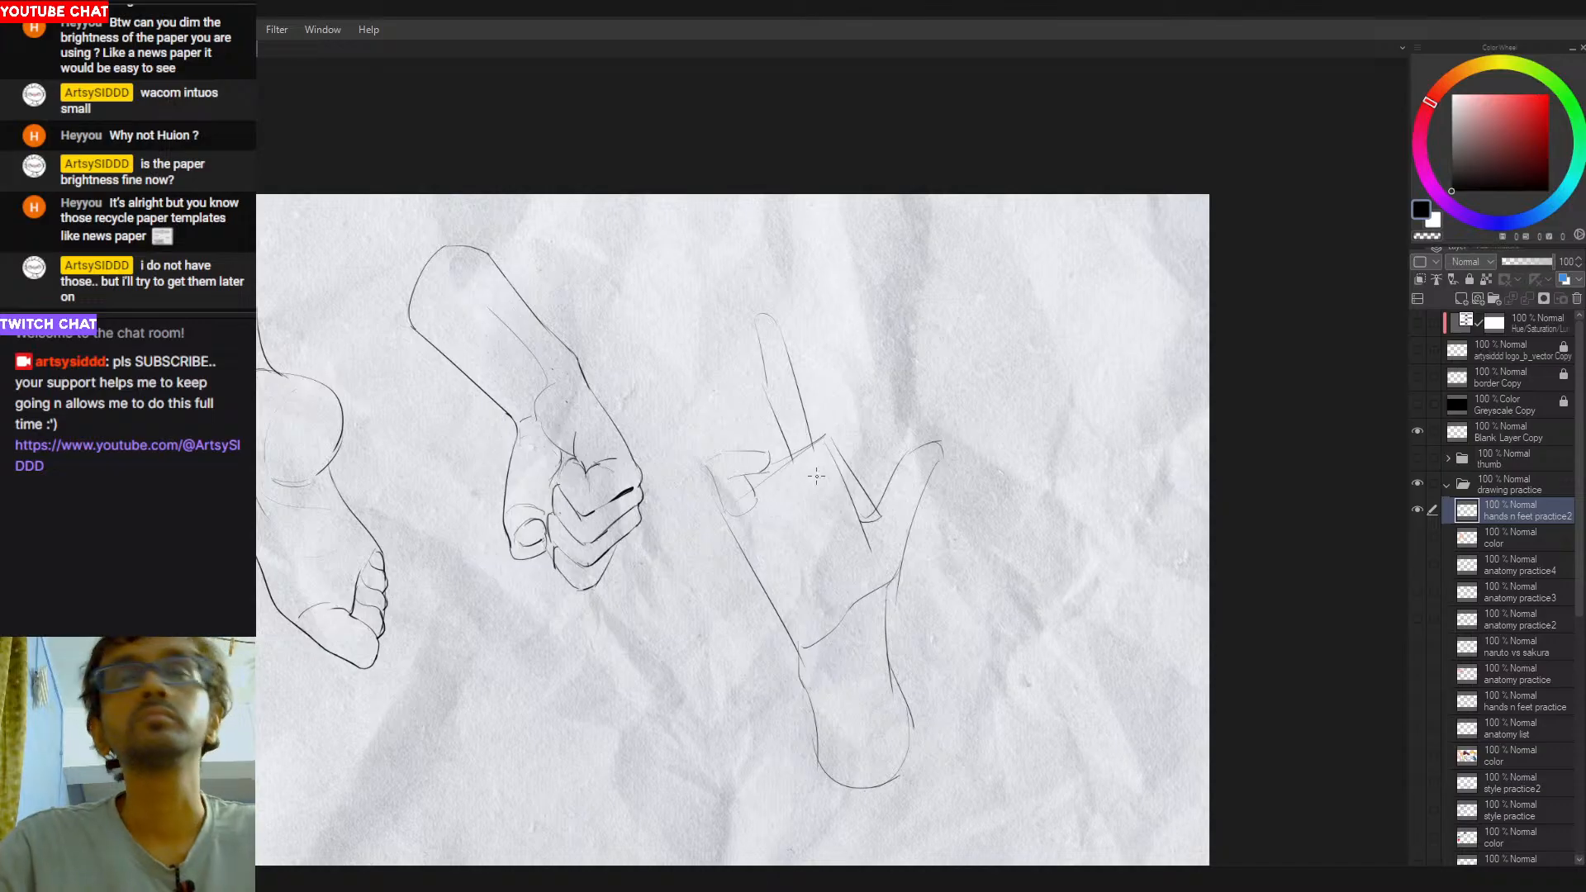
key("ctrl+z")
left_click_drag(880, 517, 864, 528)
key("ctrl+z")
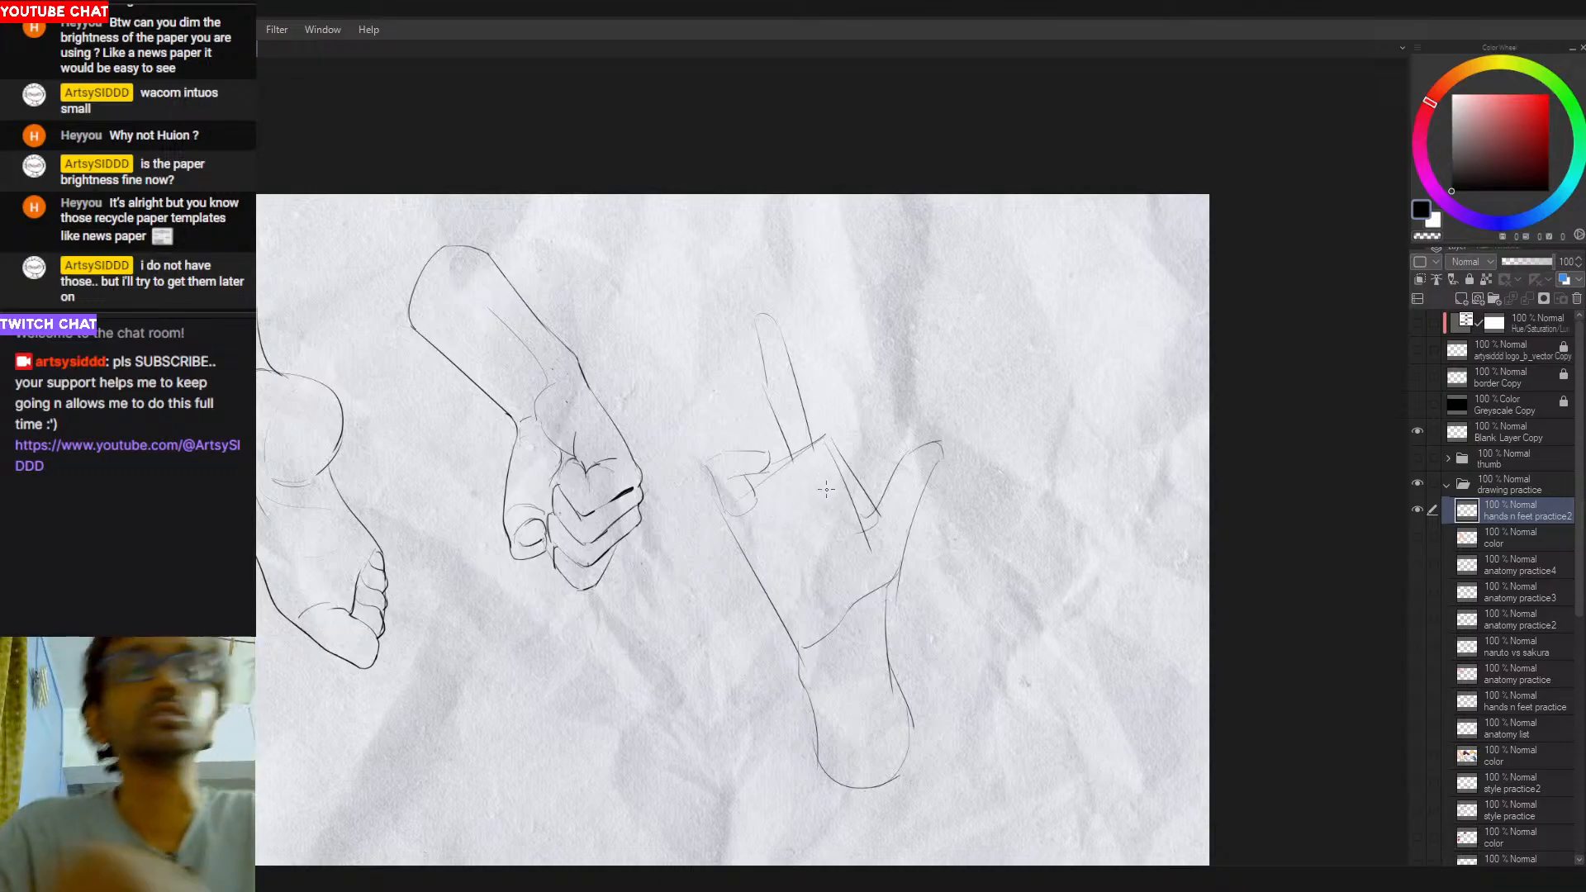
- Draw the inner edge of the folded fingers slanting across the palm toward the fingertip near the thumb base
left_click_drag(780, 484, 851, 545)
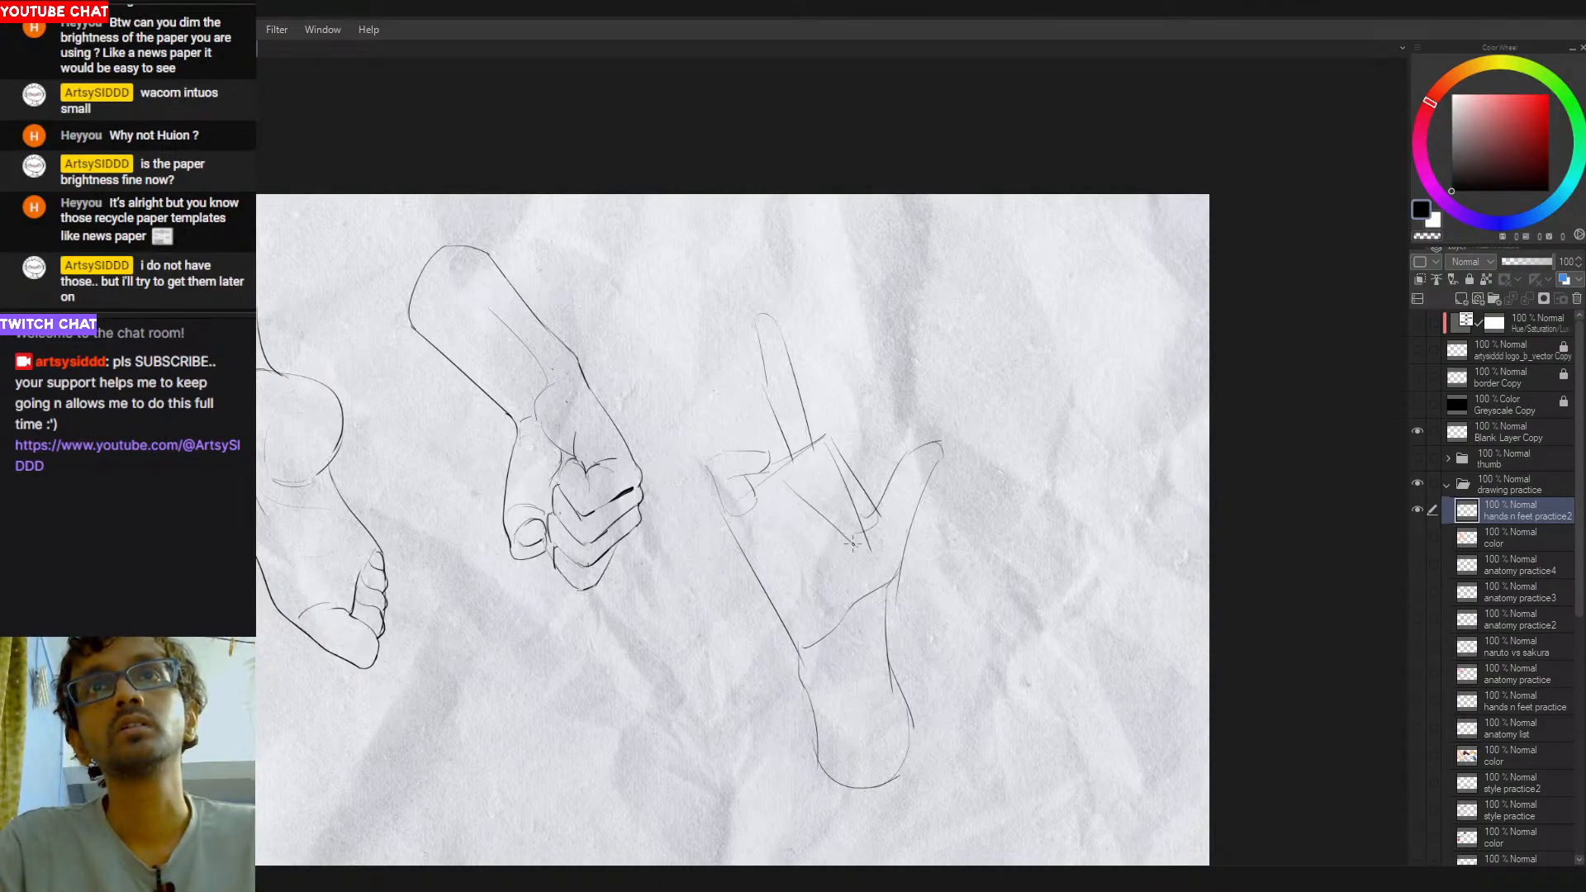
key("ctrl+z")
left_click_drag(783, 482, 844, 539)
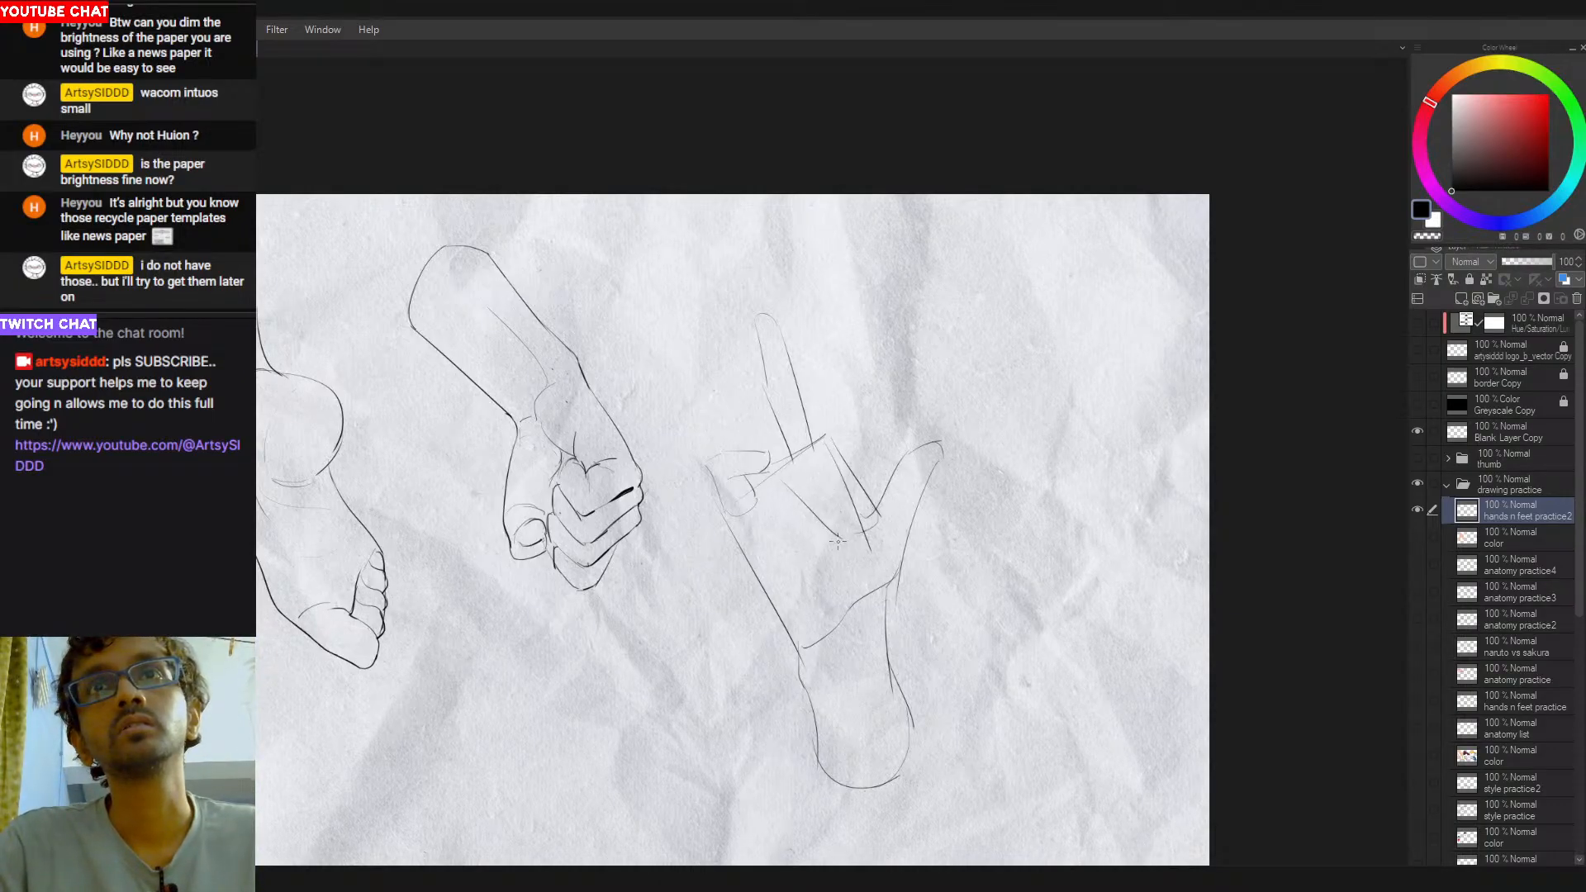
- Work on a slanted dividing line between the folded fingers' inner and outer edges, retrying the stroke
left_click_drag(801, 465, 861, 532)
key("ctrl+z")
key("ctrl+z")
left_click_drag(802, 489, 857, 534)
key("ctrl+z")
key("ctrl+z")
left_click_drag(807, 476, 858, 531)
key("ctrl+z")
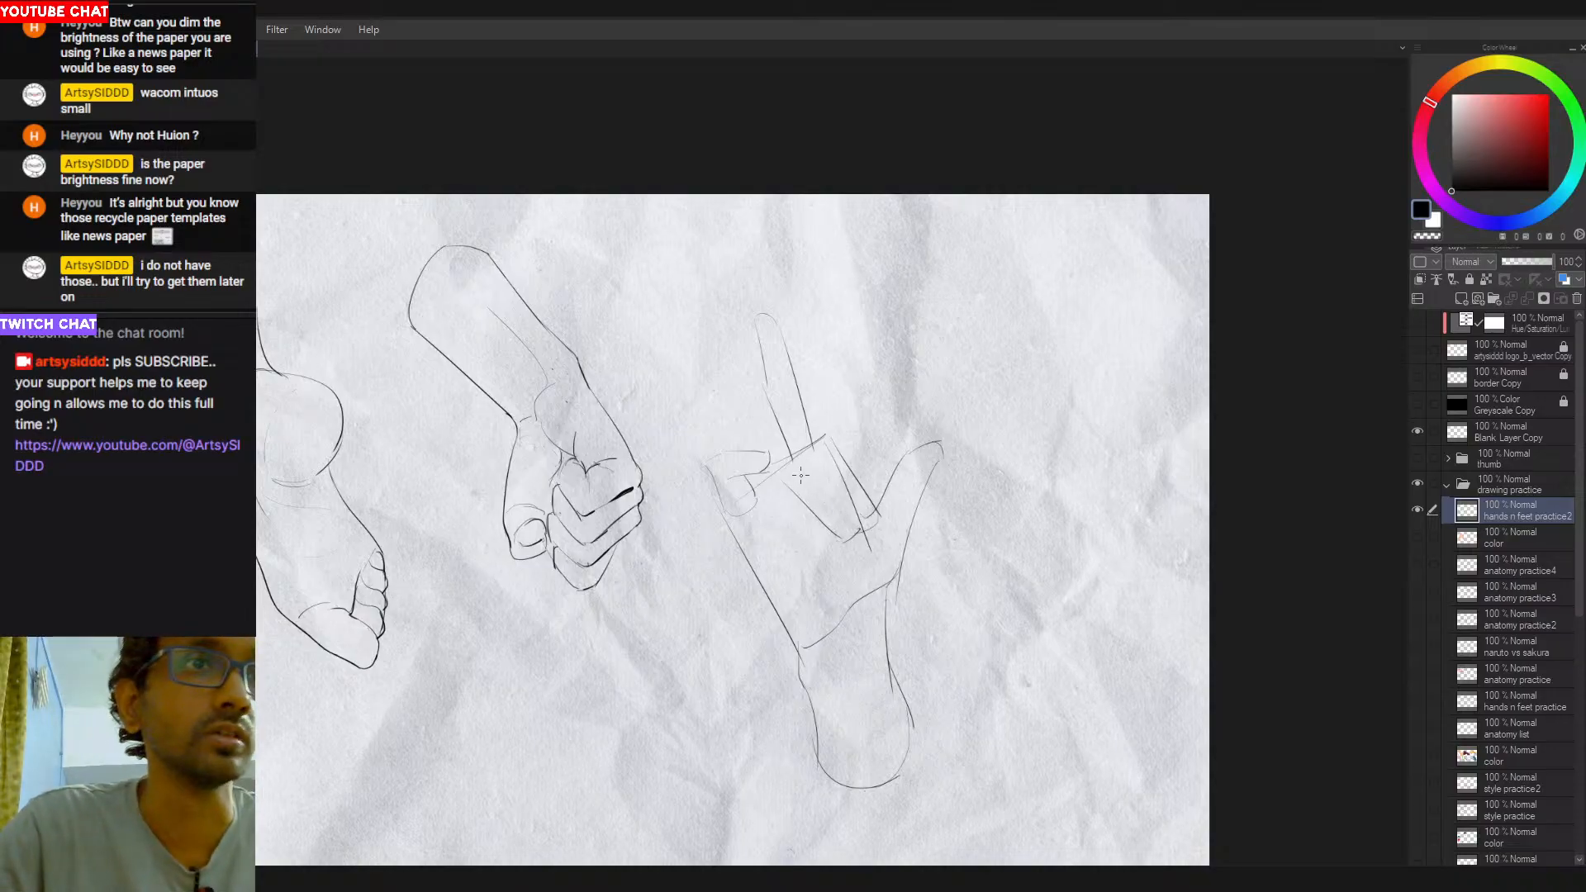
left_click_drag(808, 479, 860, 535)
key("ctrl+z")
key("ctrl+z")
mouse_move(808, 471)
left_mouse_down()
mouse_move(861, 534)
mouse_move(844, 512)
left_mouse_up()
key("ctrl+z")
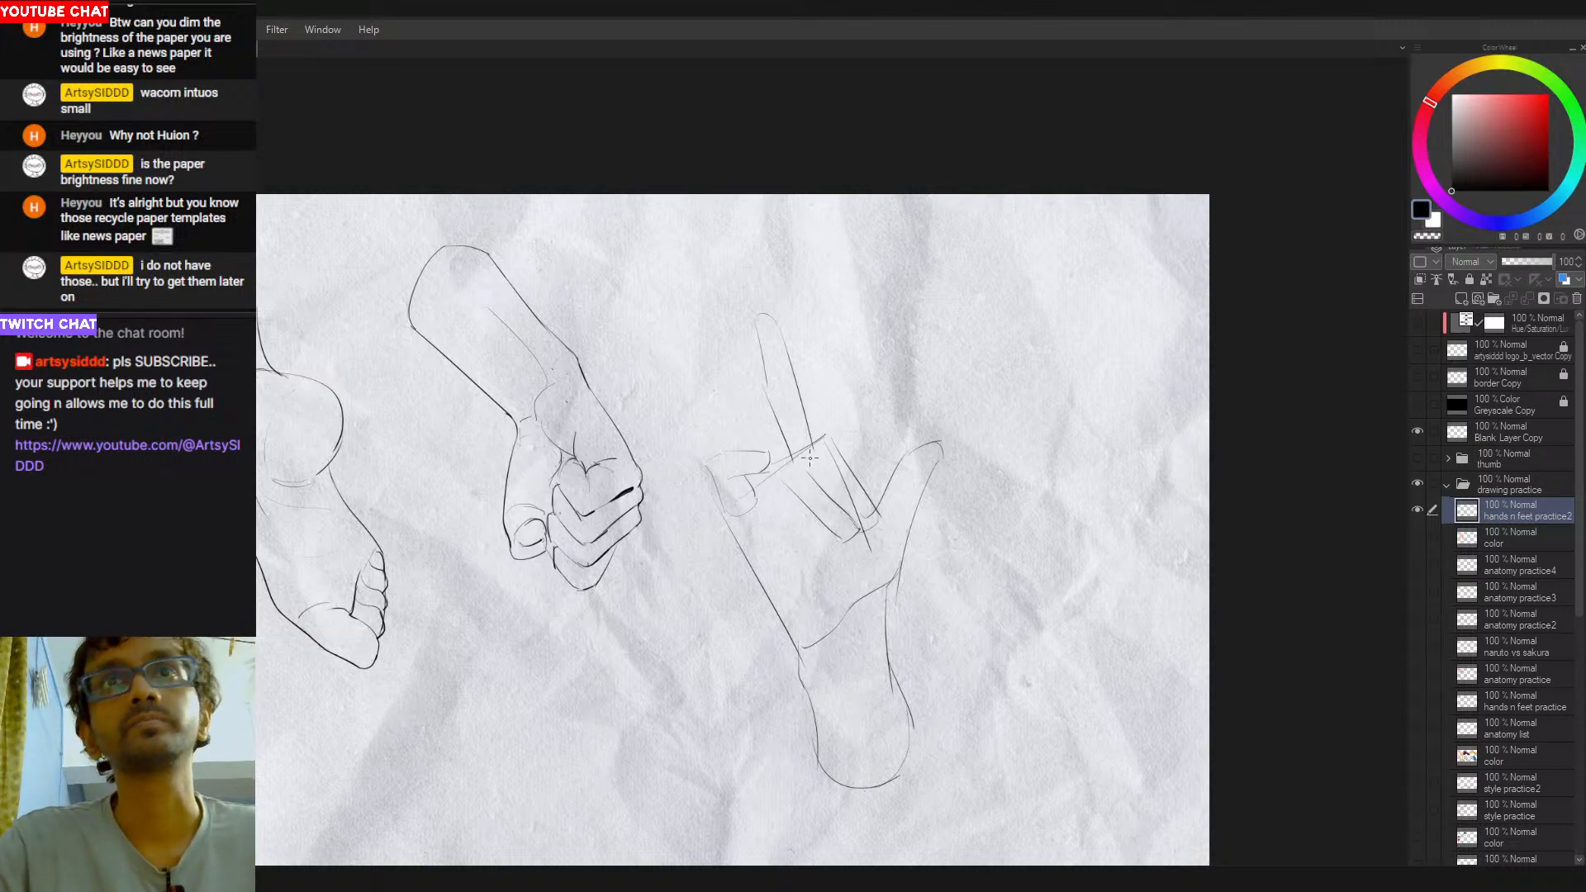
key("ctrl+z")
mouse_move(953, 316)
left_mouse_down()
mouse_move(899, 272)
mouse_move(727, 273)
left_mouse_up()
left_click_drag(803, 444, 880, 423)
key("ctrl+z")
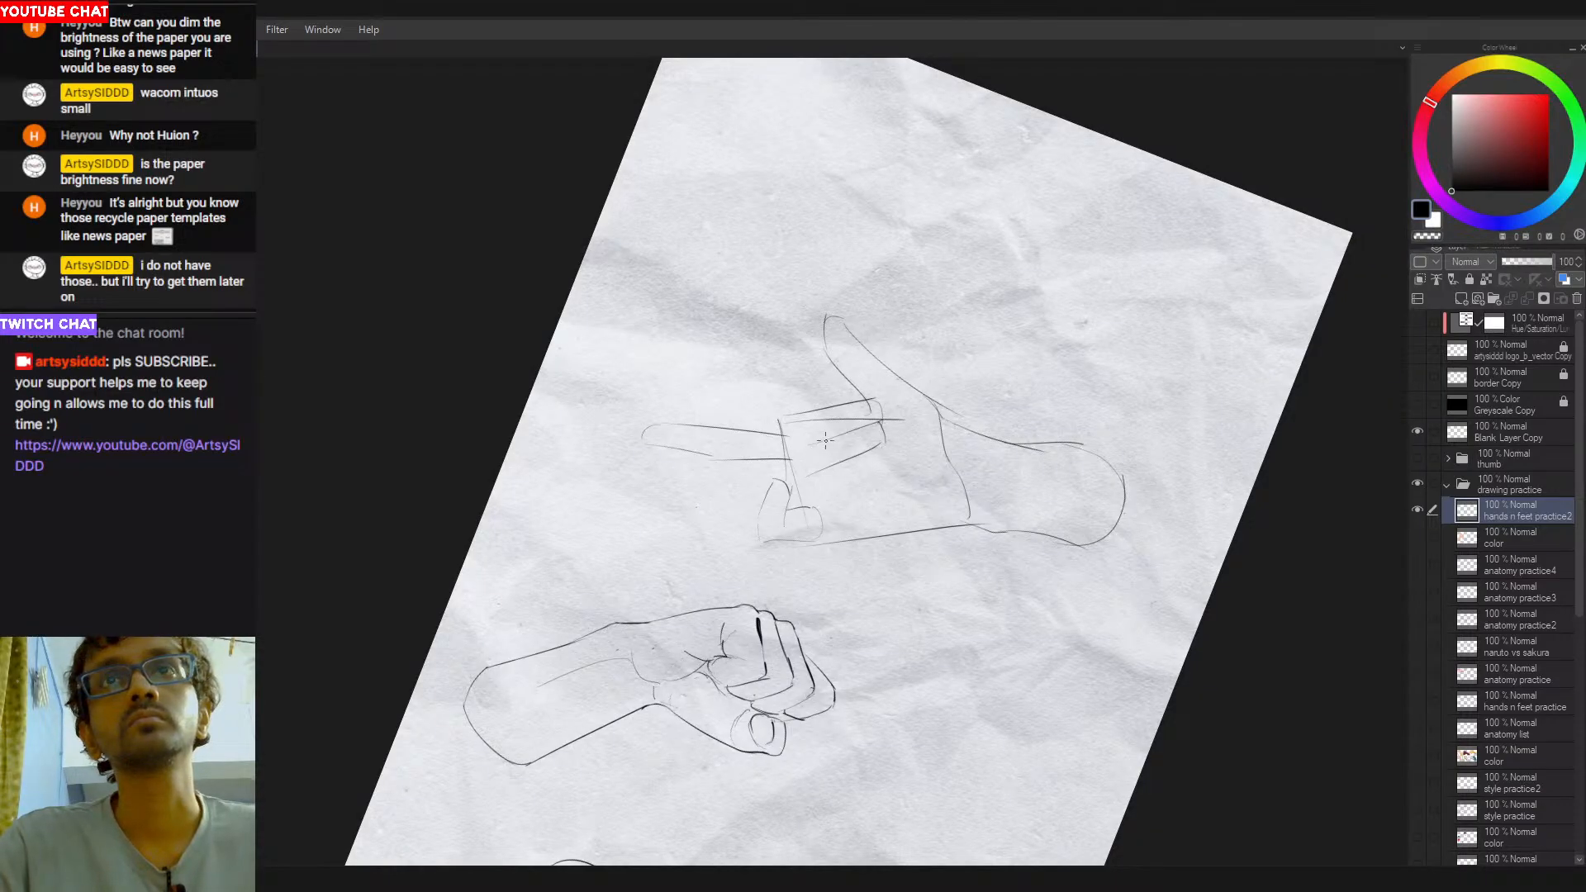
double_click(834, 529)
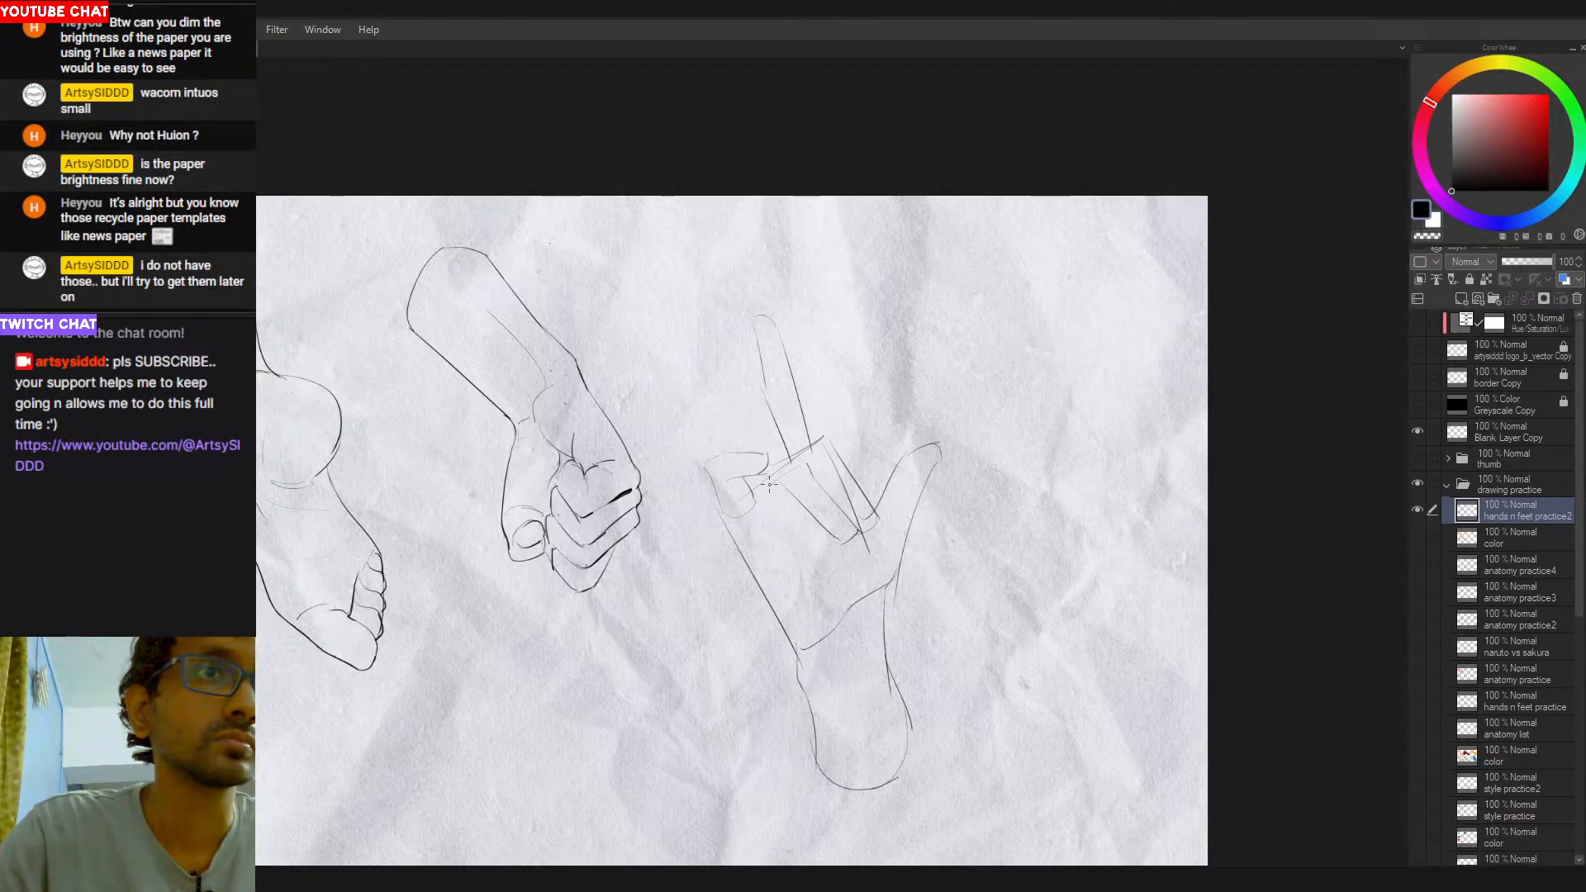
- Draw the knuckle line and short curled fingertip between the bent little finger and the folded fingers
left_click_drag(809, 459, 748, 485)
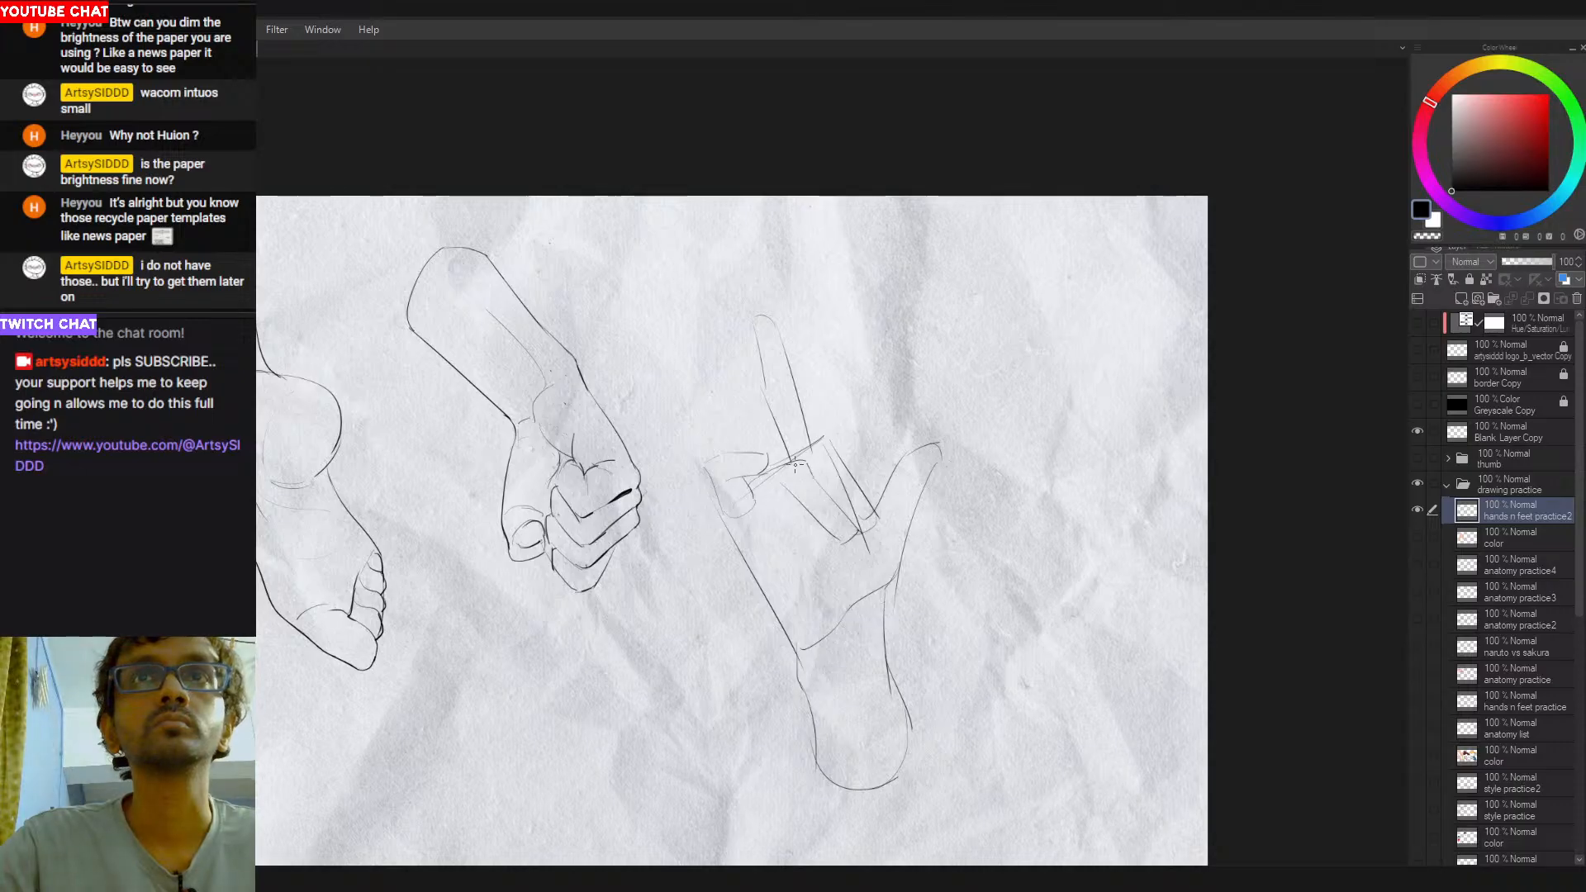
key("ctrl+z")
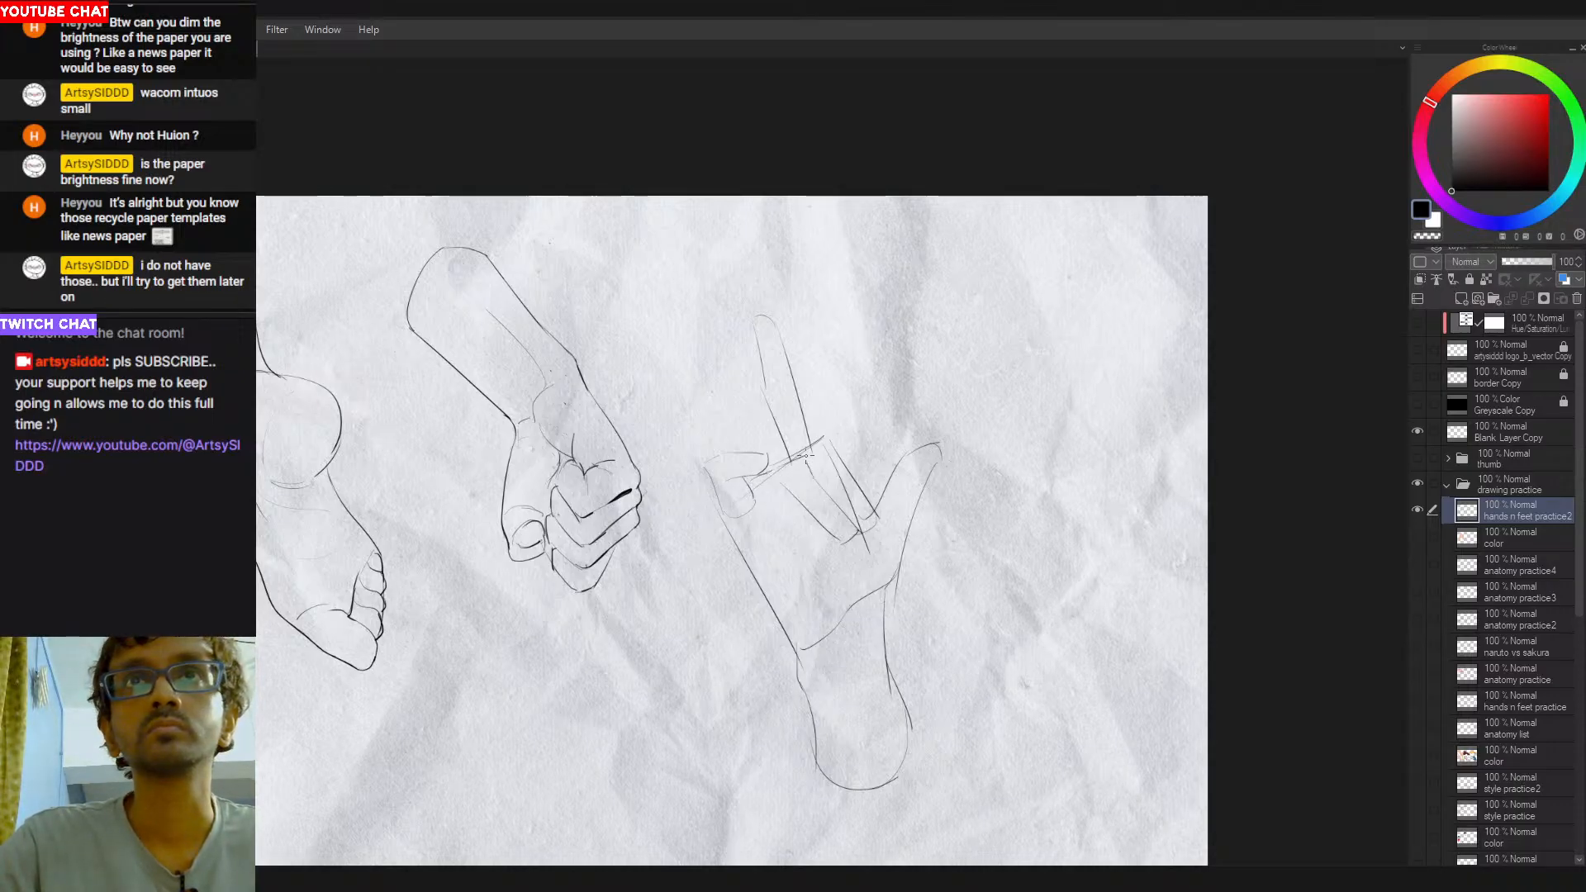
left_click_drag(779, 475, 809, 471)
key("ctrl+z")
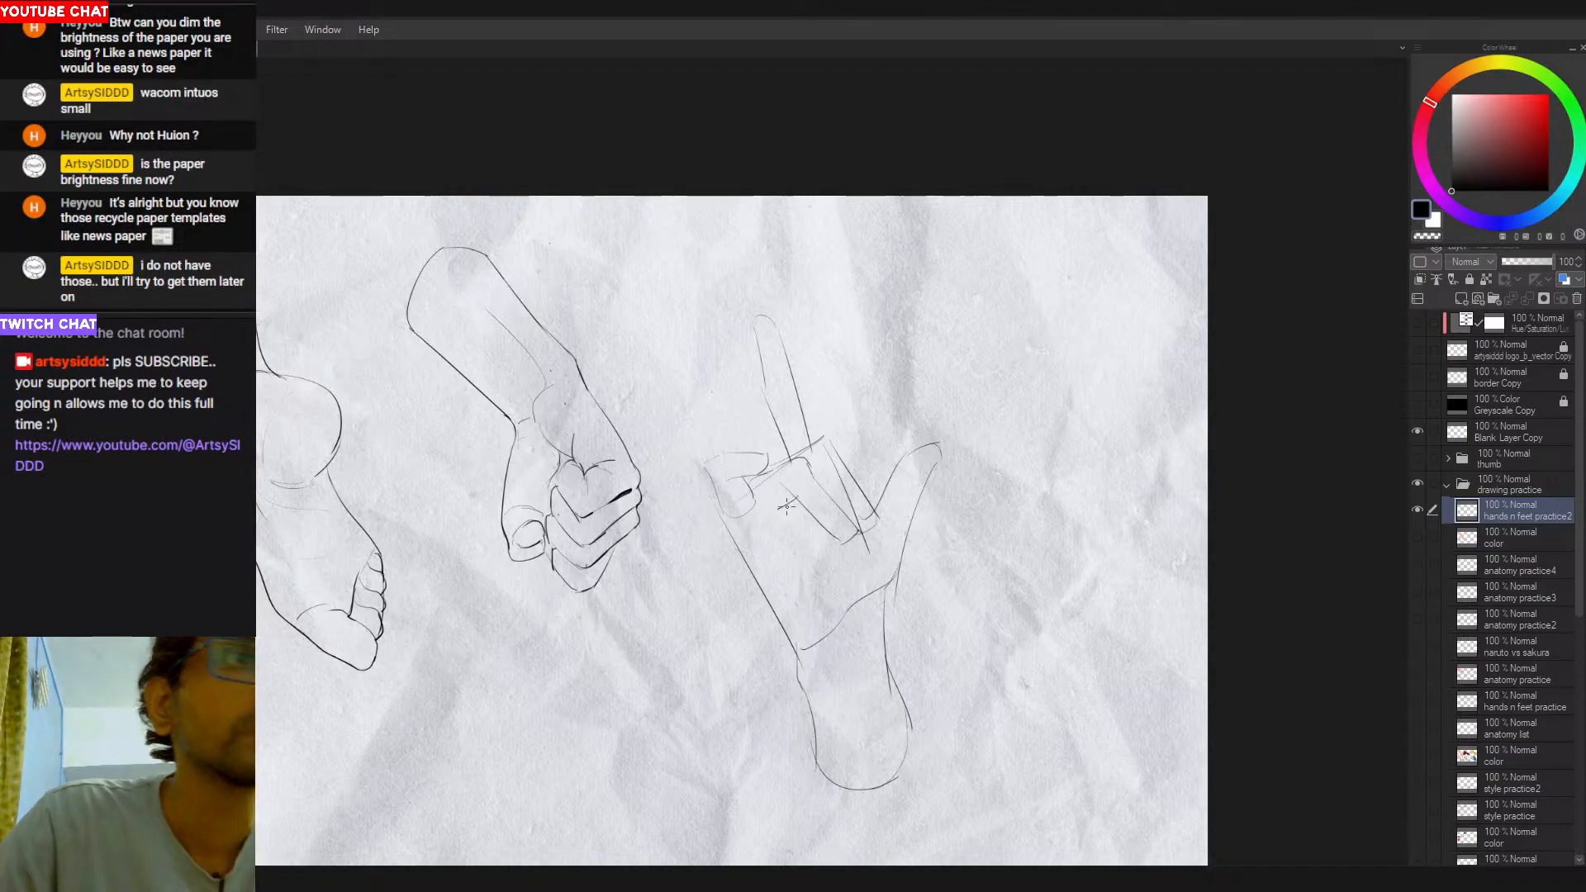
left_click_drag(752, 500, 786, 506)
key("ctrl+z")
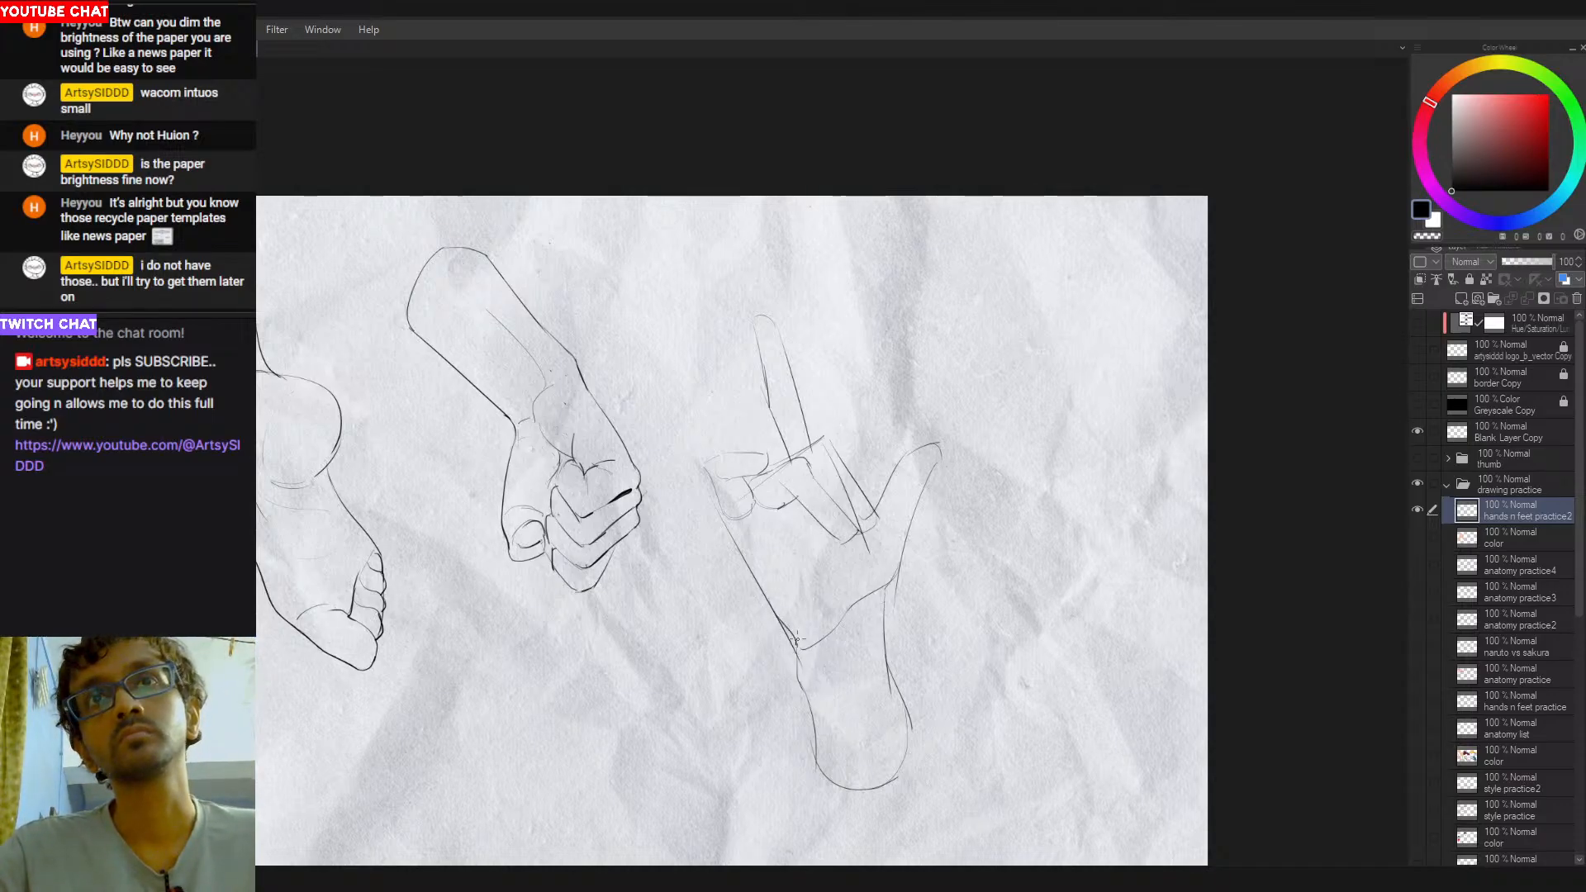
- Draw the curved crease of the thumb mound from below the folded fingertips to the wrist line, retrying the stroke
left_click_drag(834, 648, 871, 620)
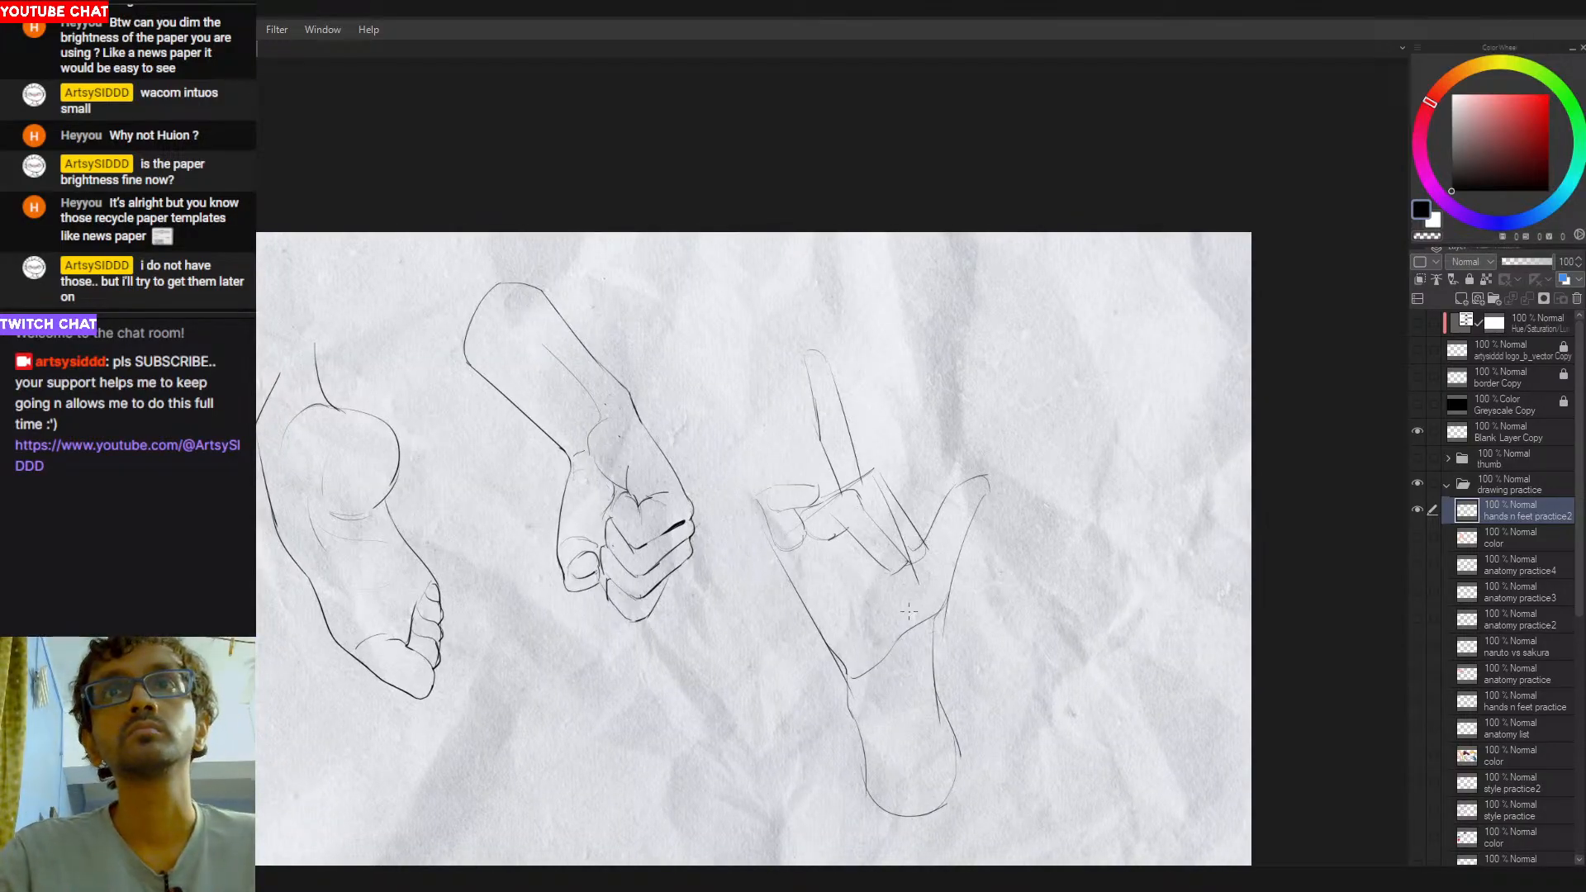
key("ctrl+z")
key("ctrl+z")
left_click_drag(900, 546, 890, 621)
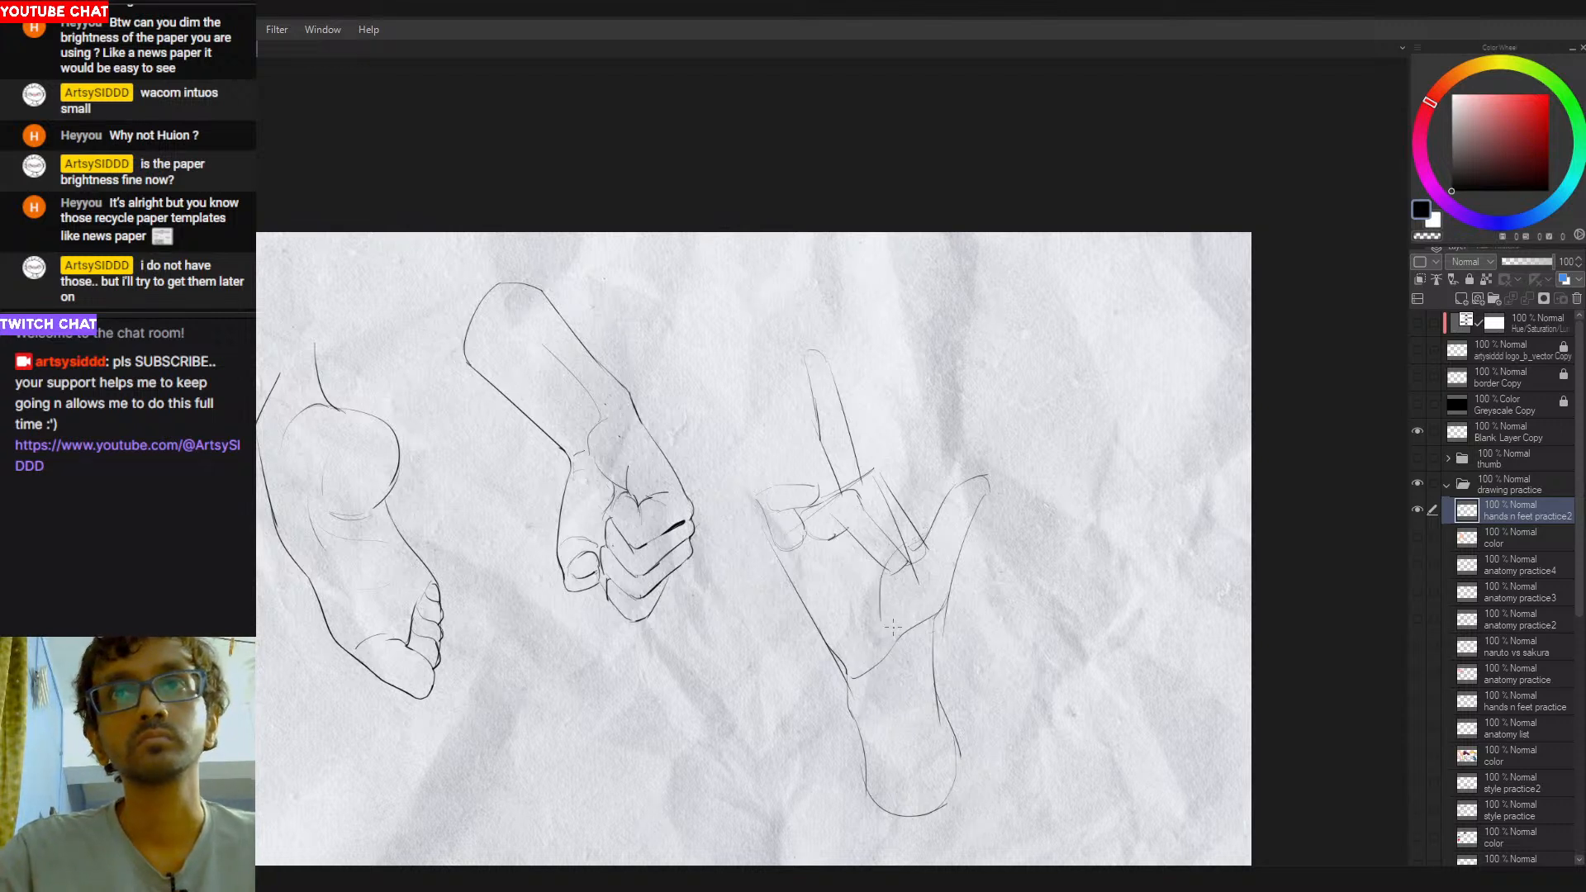
key("ctrl+z")
left_click_drag(895, 539, 912, 625)
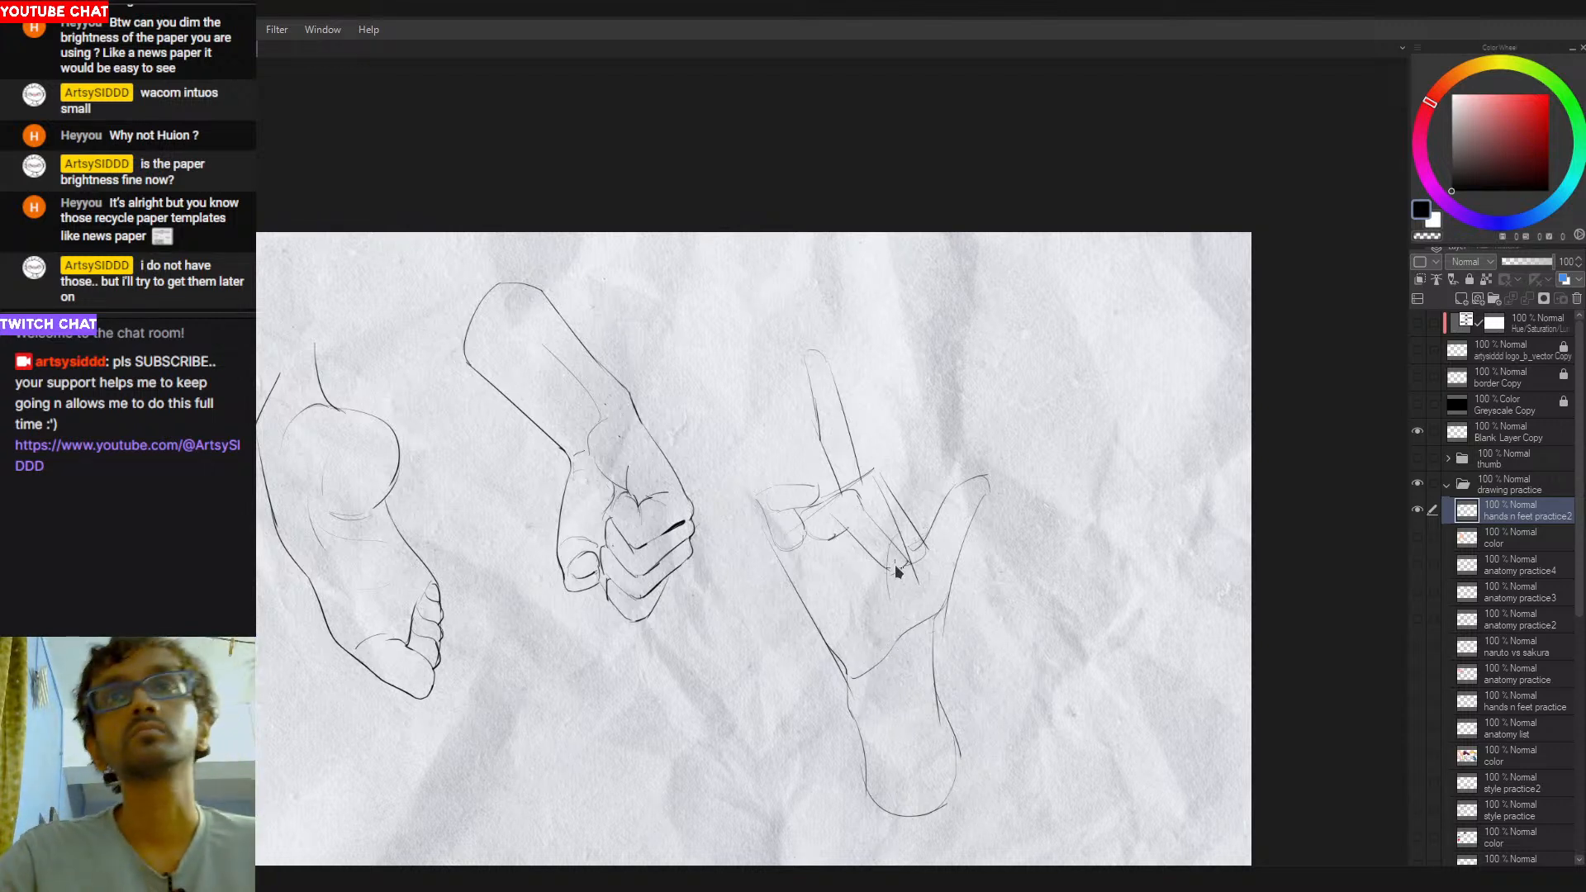
key("ctrl+z")
key("ctrl+z")
left_click_drag(913, 536, 899, 647)
key("ctrl+z")
key("ctrl+z")
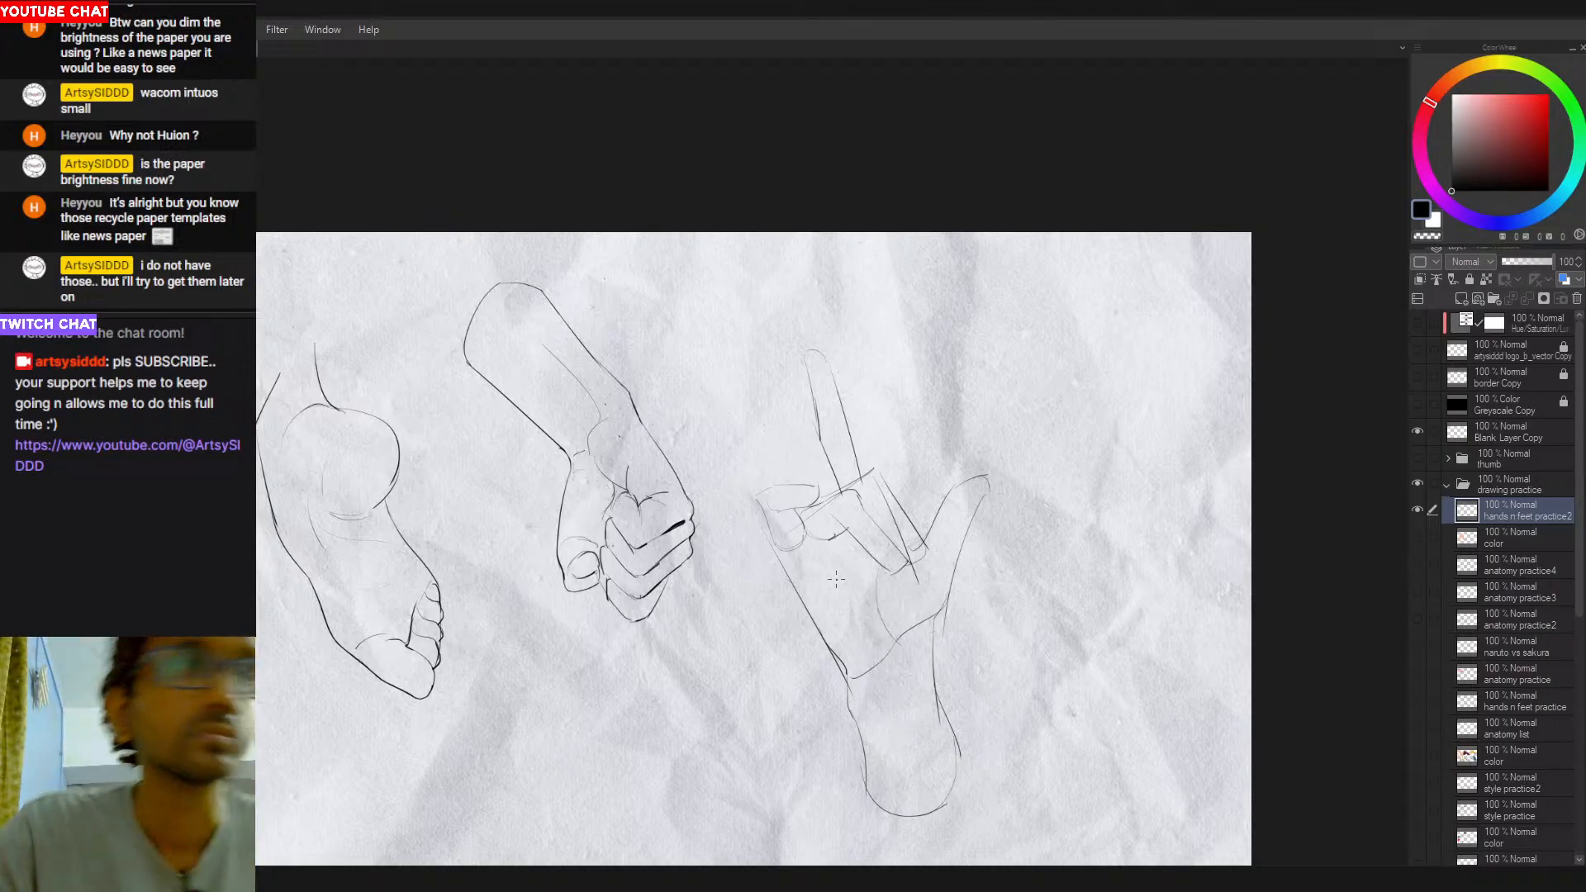
left_click_drag(862, 606, 876, 650)
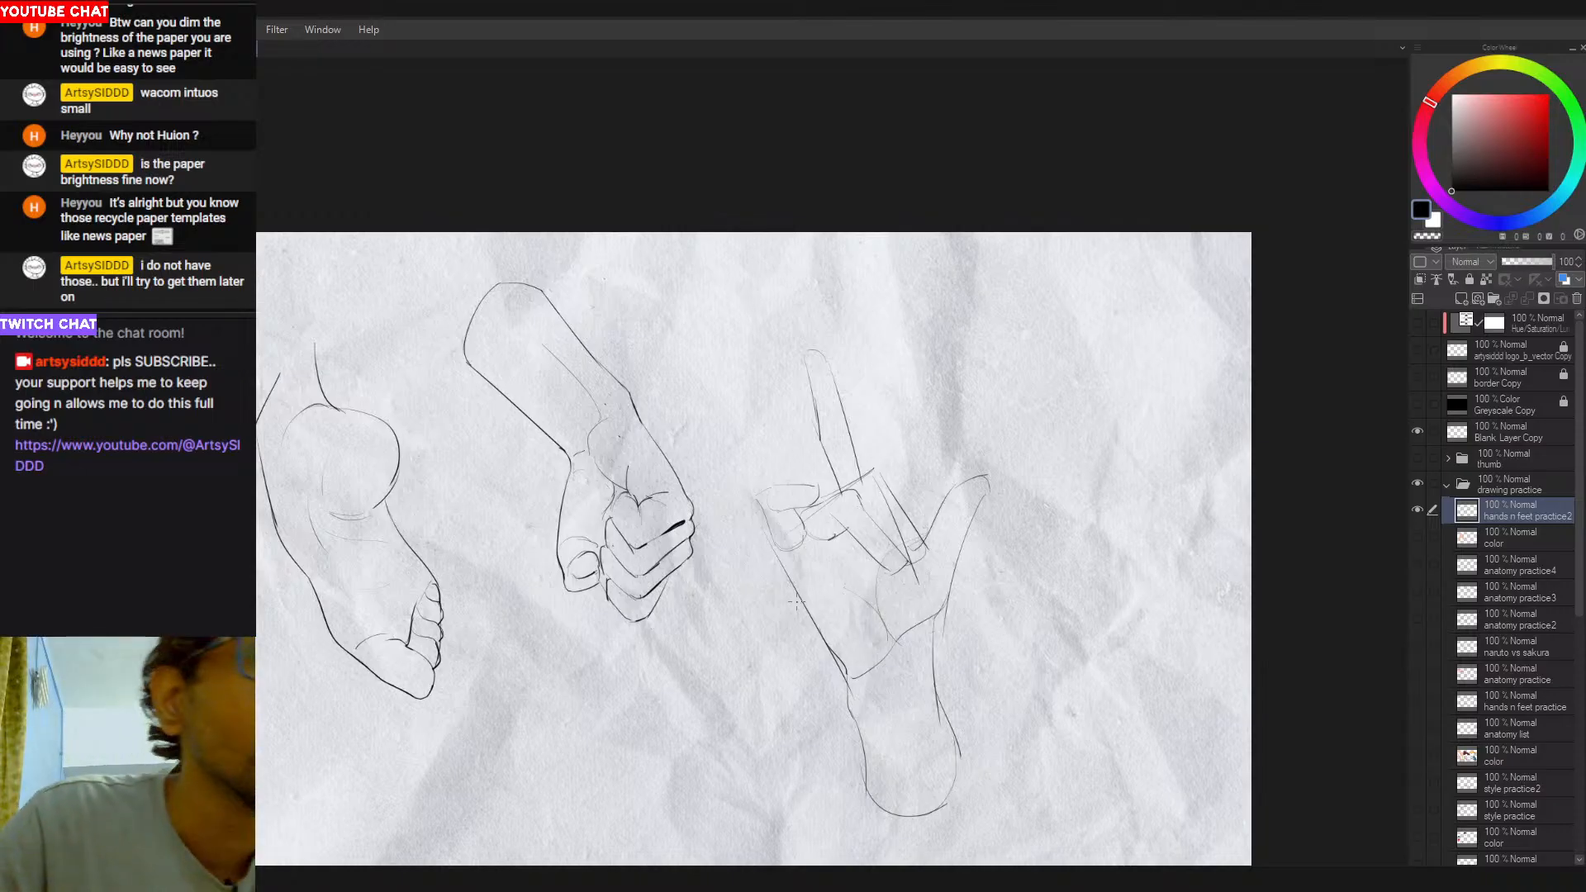
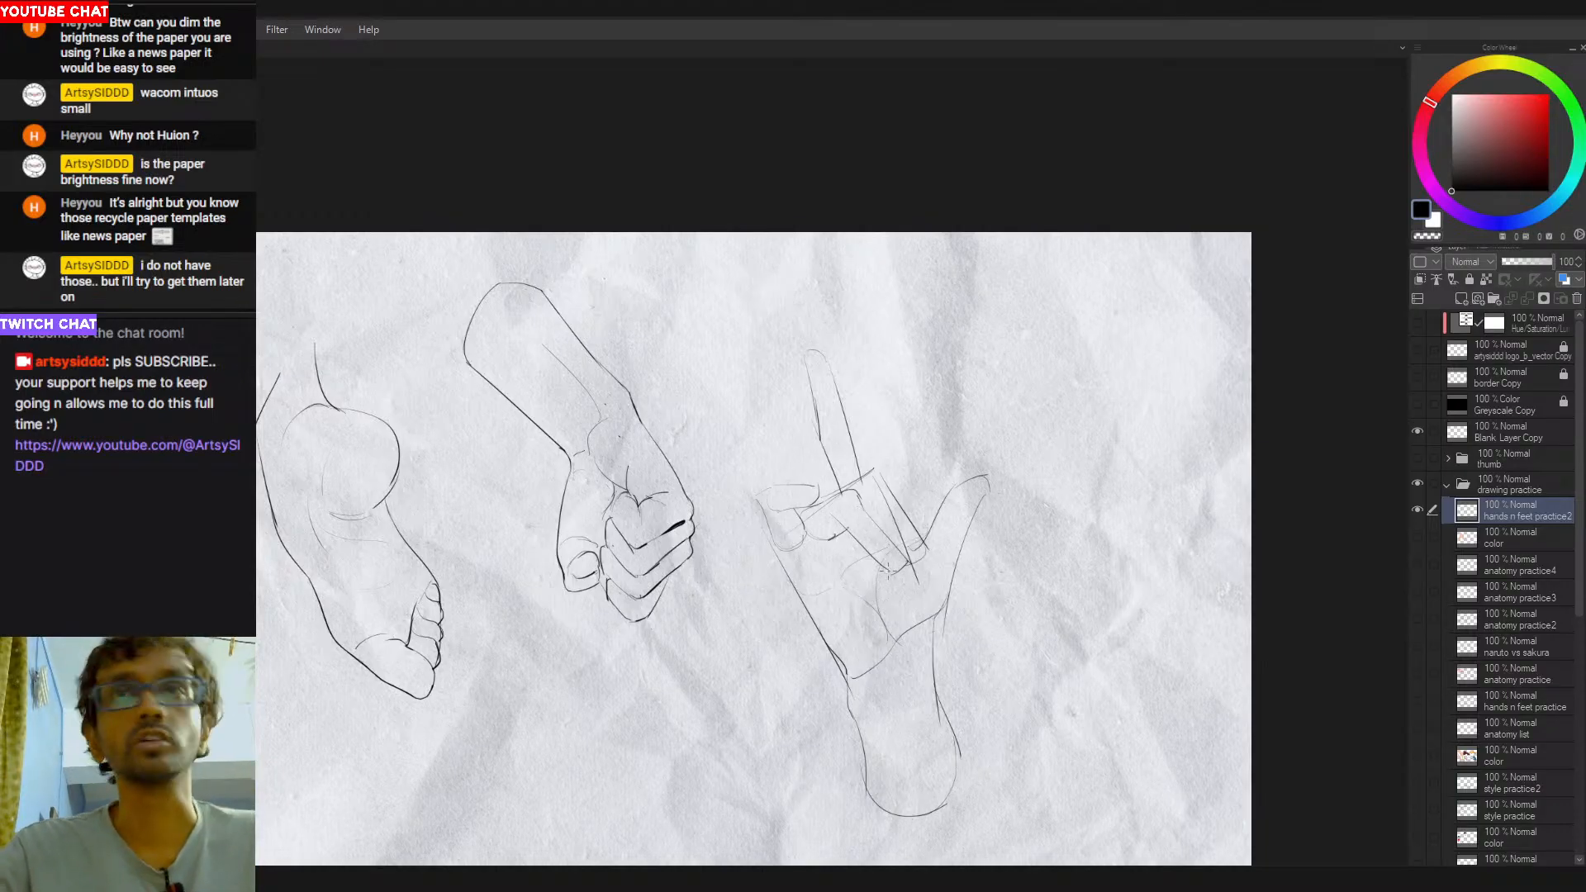
- Show the color layer, sample the foot's skin tone and fill the new hand's palm, folded fingers, thumb and part of the wrist
left_click(1483, 541)
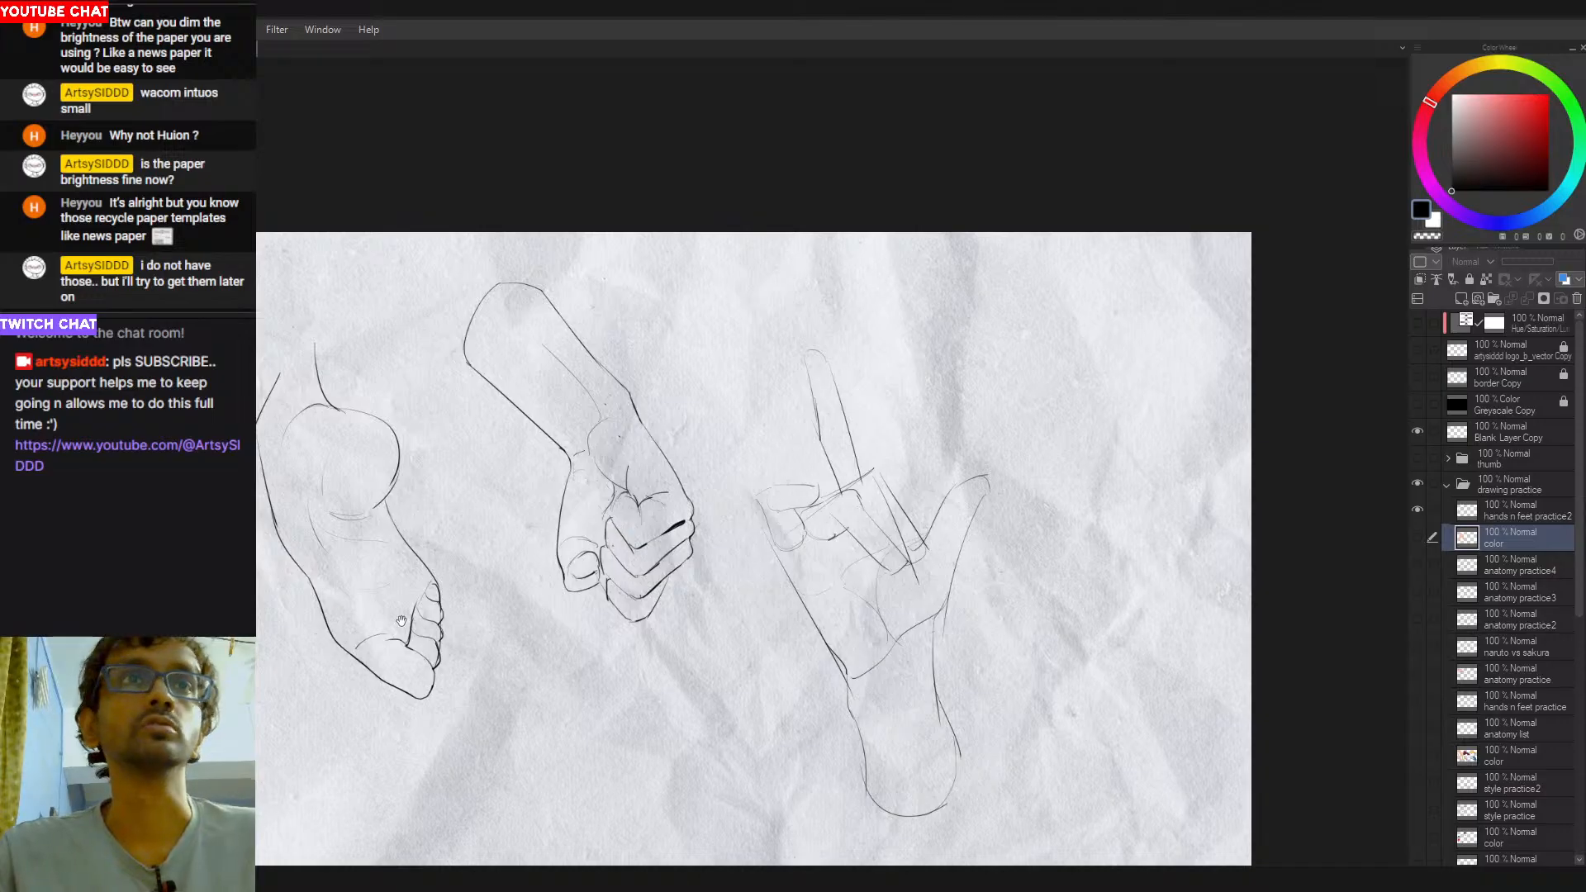
left_click_drag(356, 630, 616, 599)
left_click(1418, 537)
left_click(517, 648, "alt")
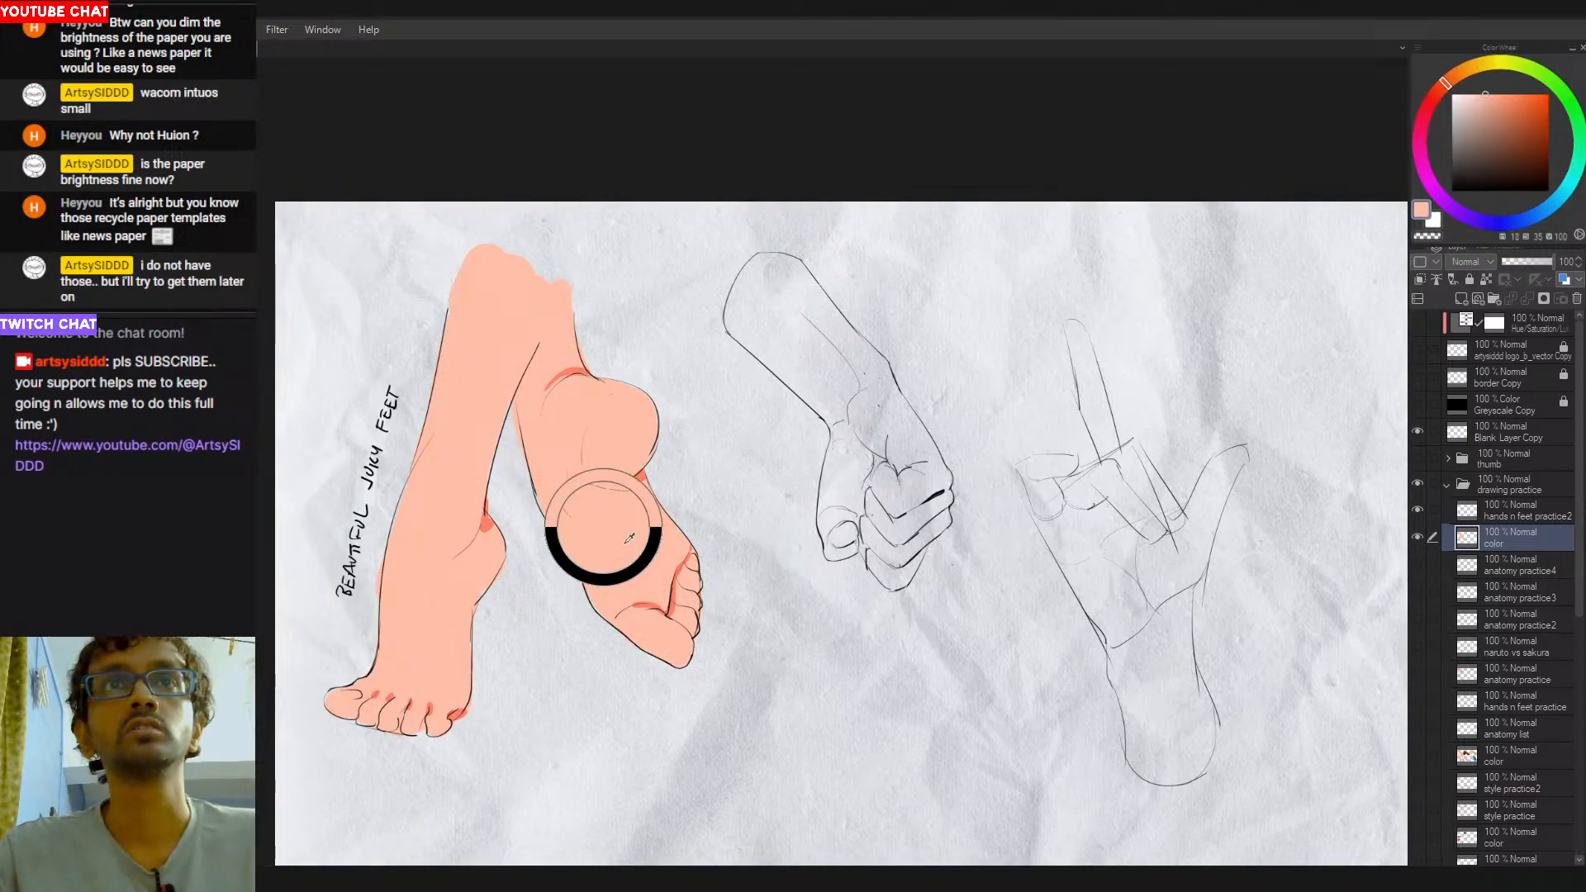
left_click_drag(1121, 616, 758, 624)
mouse_move(691, 512)
left_mouse_down()
mouse_move(751, 644)
mouse_move(719, 537)
mouse_move(763, 633)
mouse_move(771, 512)
mouse_move(799, 577)
mouse_move(764, 471)
mouse_move(822, 571)
mouse_move(771, 469)
mouse_move(826, 565)
mouse_move(799, 513)
mouse_move(855, 480)
mouse_move(830, 594)
mouse_move(828, 534)
mouse_move(813, 575)
mouse_move(796, 667)
mouse_move(807, 713)
mouse_move(800, 648)
mouse_move(752, 604)
mouse_move(745, 619)
mouse_move(783, 733)
mouse_move(849, 616)
left_mouse_up()
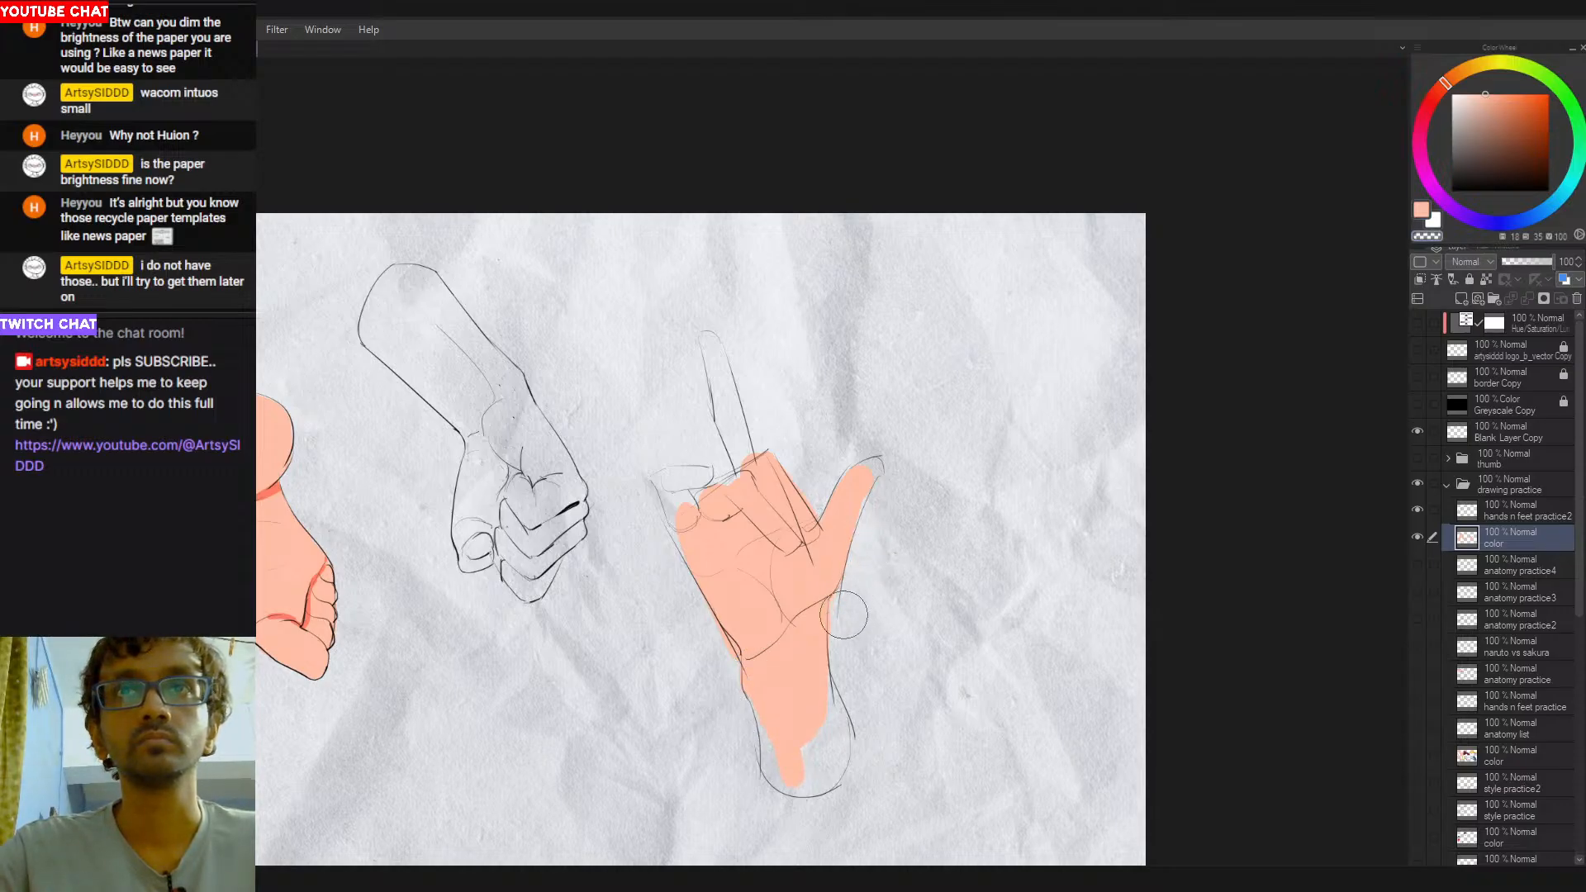
- Sample the darker red from the foot and shade the palm hollow below the folded fingers, trimming it with the skin tone
key("alt")
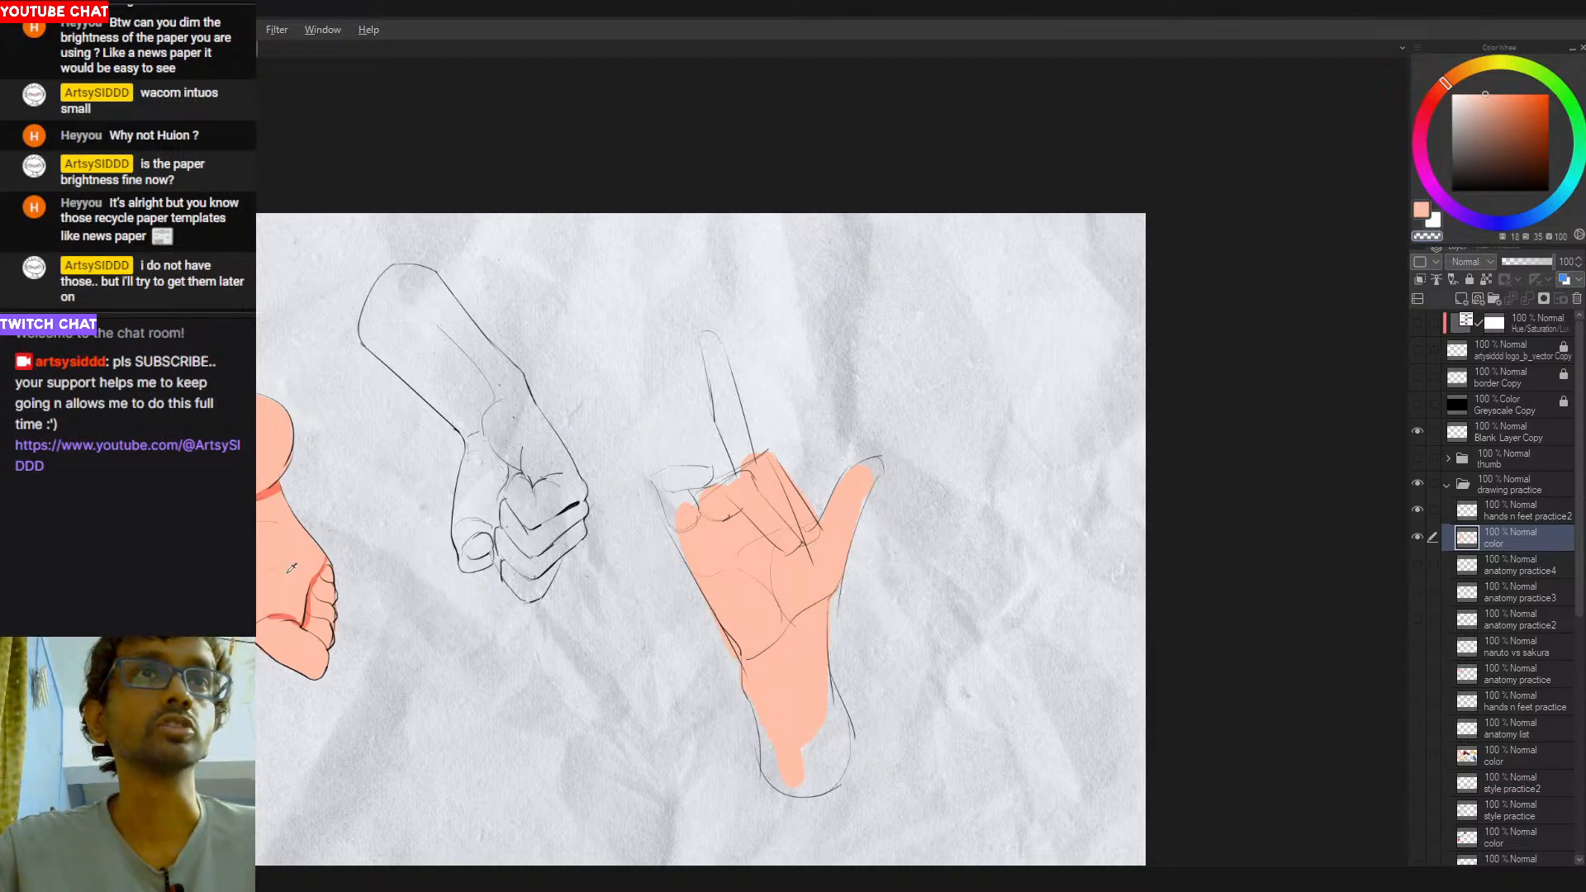
left_click(261, 405, "alt")
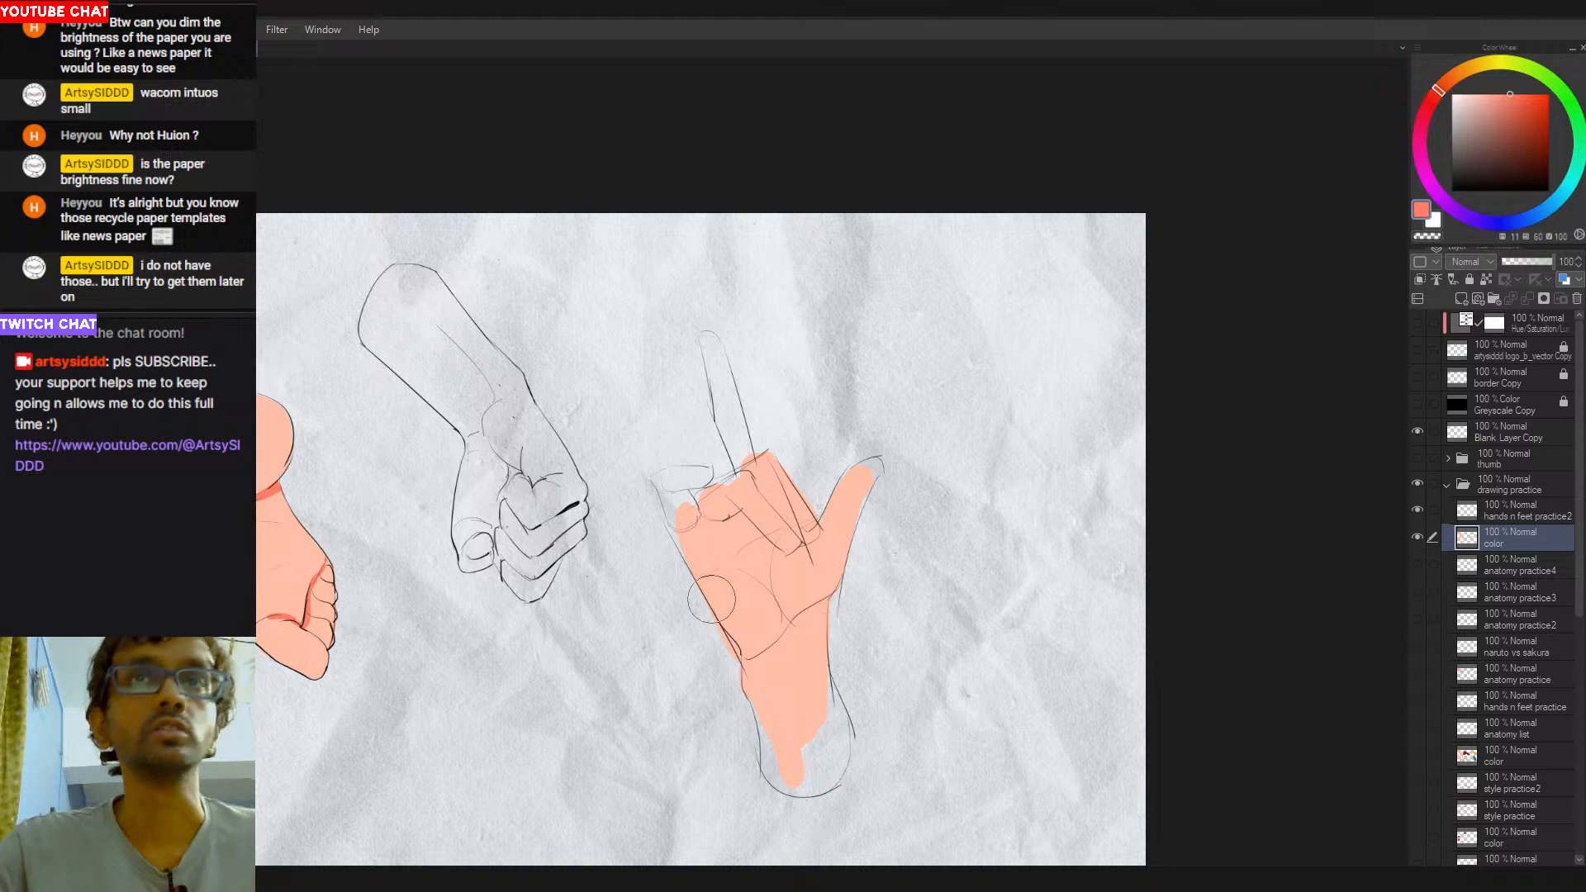
mouse_move(729, 568)
left_mouse_down()
mouse_move(772, 539)
mouse_move(739, 561)
mouse_move(764, 582)
mouse_move(736, 565)
mouse_move(768, 604)
mouse_move(751, 553)
mouse_move(773, 540)
mouse_move(770, 587)
left_mouse_up()
left_click(772, 508, "alt")
left_click(766, 560, "alt")
left_click(773, 616, "alt")
mouse_move(741, 575)
left_mouse_down()
mouse_move(771, 617)
mouse_move(779, 557)
mouse_move(786, 612)
left_mouse_up()
key("ctrl+z")
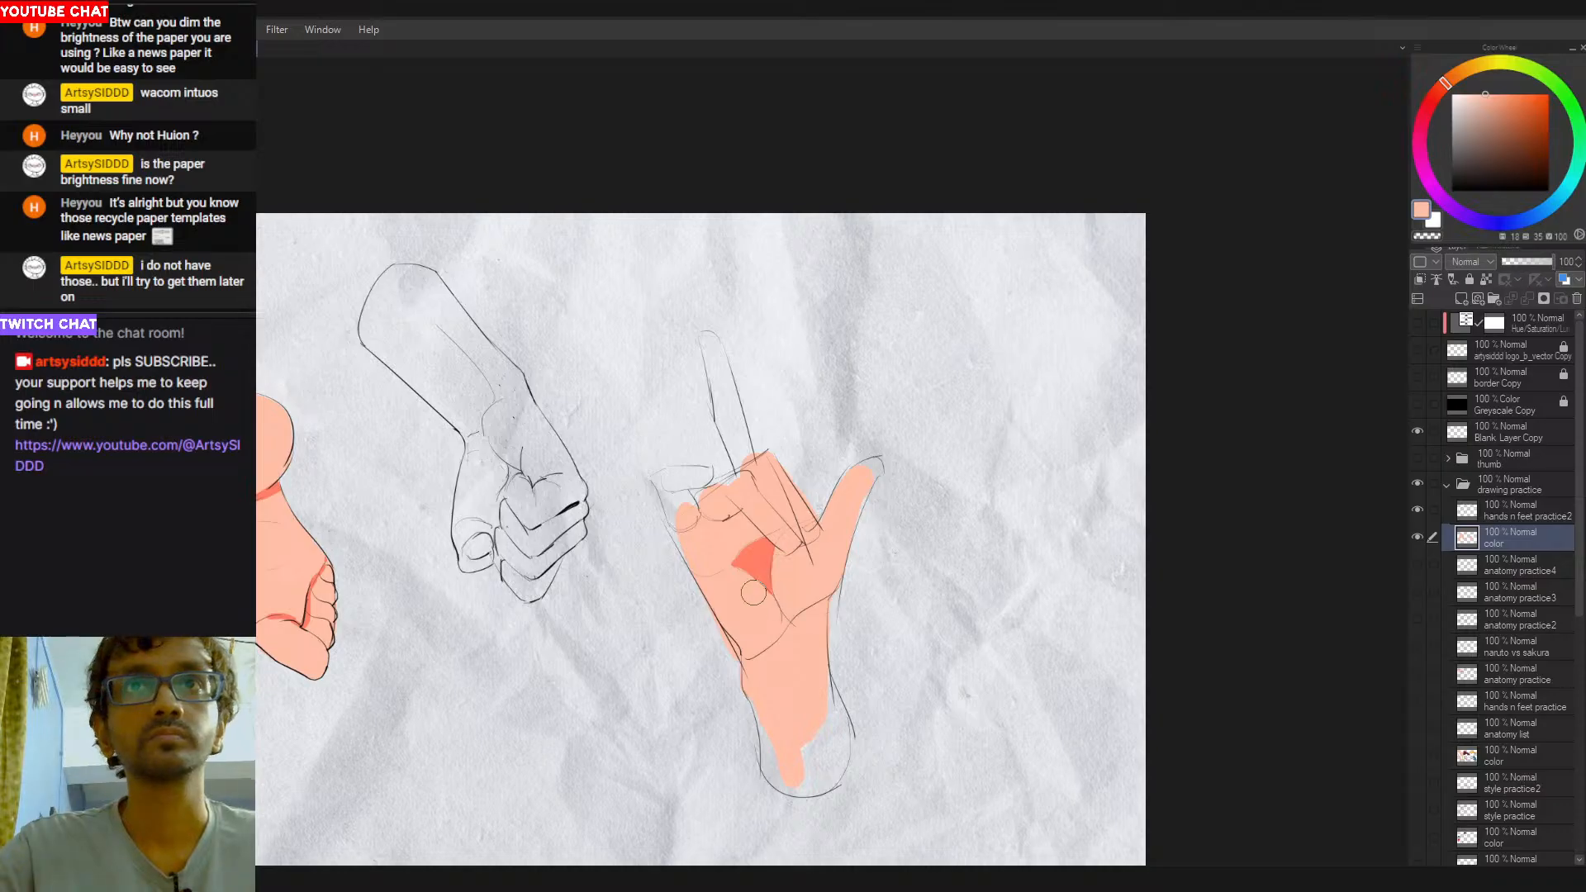
key("ctrl+z")
left_click_drag(745, 540, 730, 556)
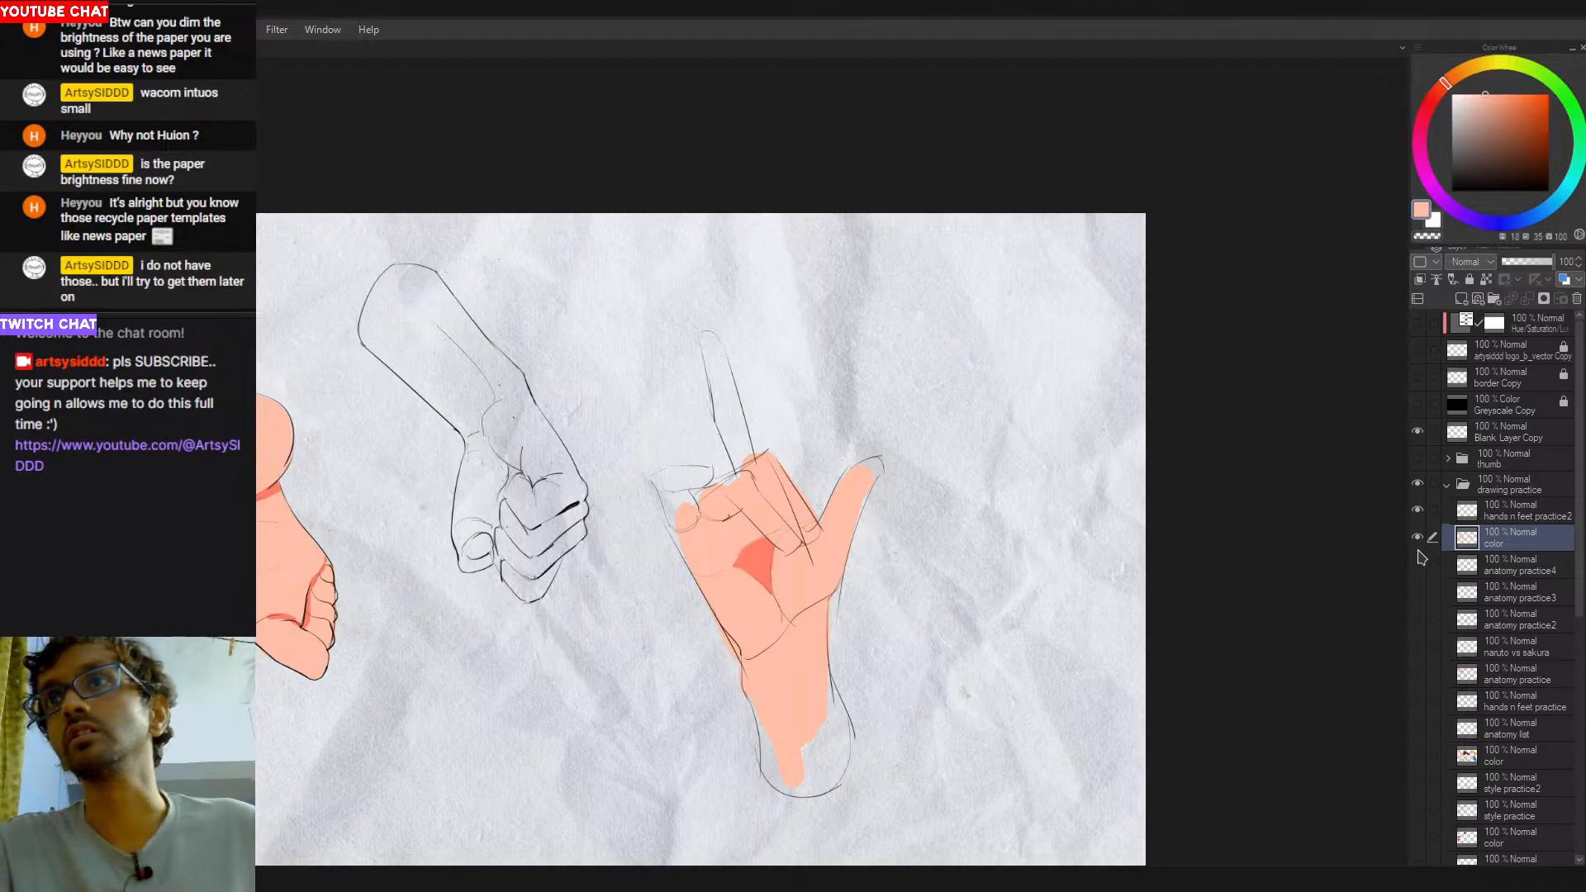
- Add red shading along the thumb mound's wrist crease, under the folded fingers' edge and below the bent little fingertip
left_click(1418, 512)
left_click(1417, 512)
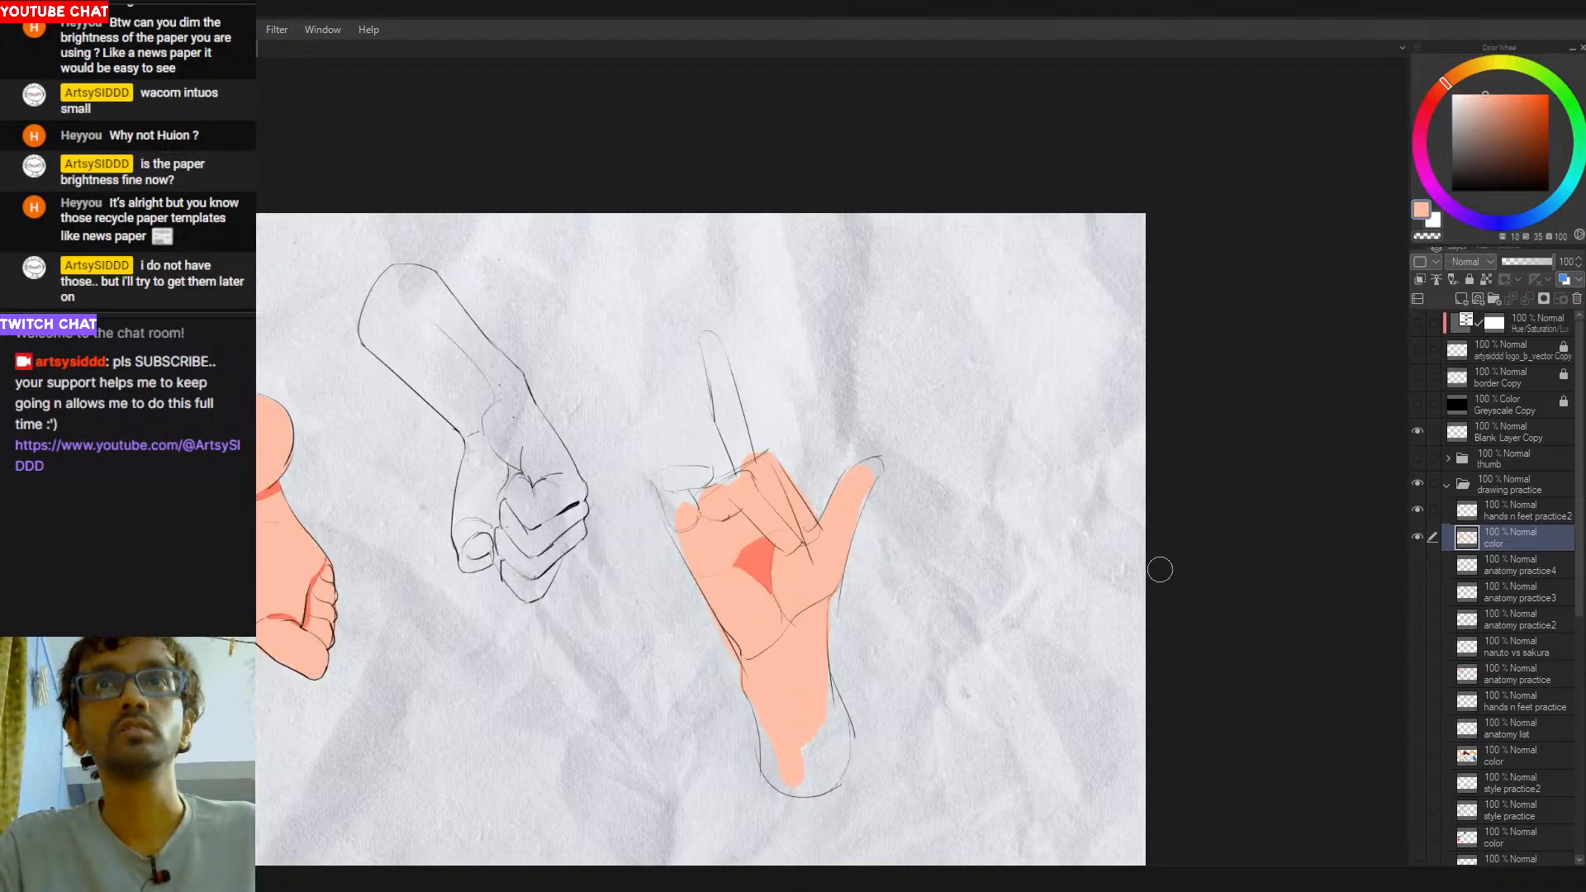
left_click(760, 568, "alt")
left_click_drag(751, 660, 821, 607)
key("ctrl+z")
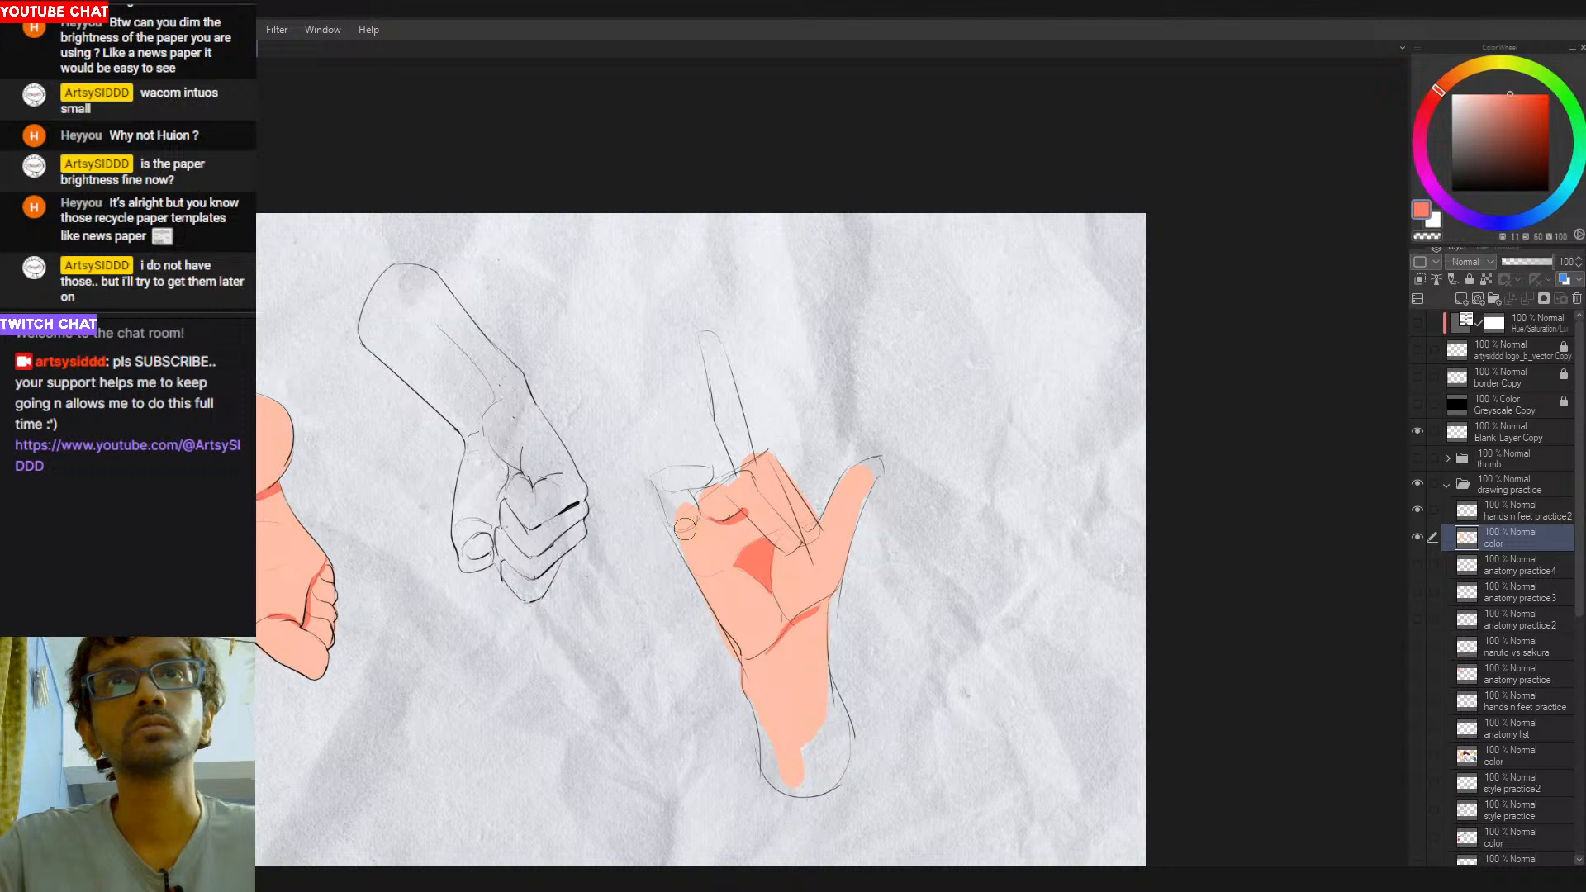
mouse_move(704, 516)
left_mouse_down()
mouse_move(684, 543)
mouse_move(693, 528)
left_mouse_up()
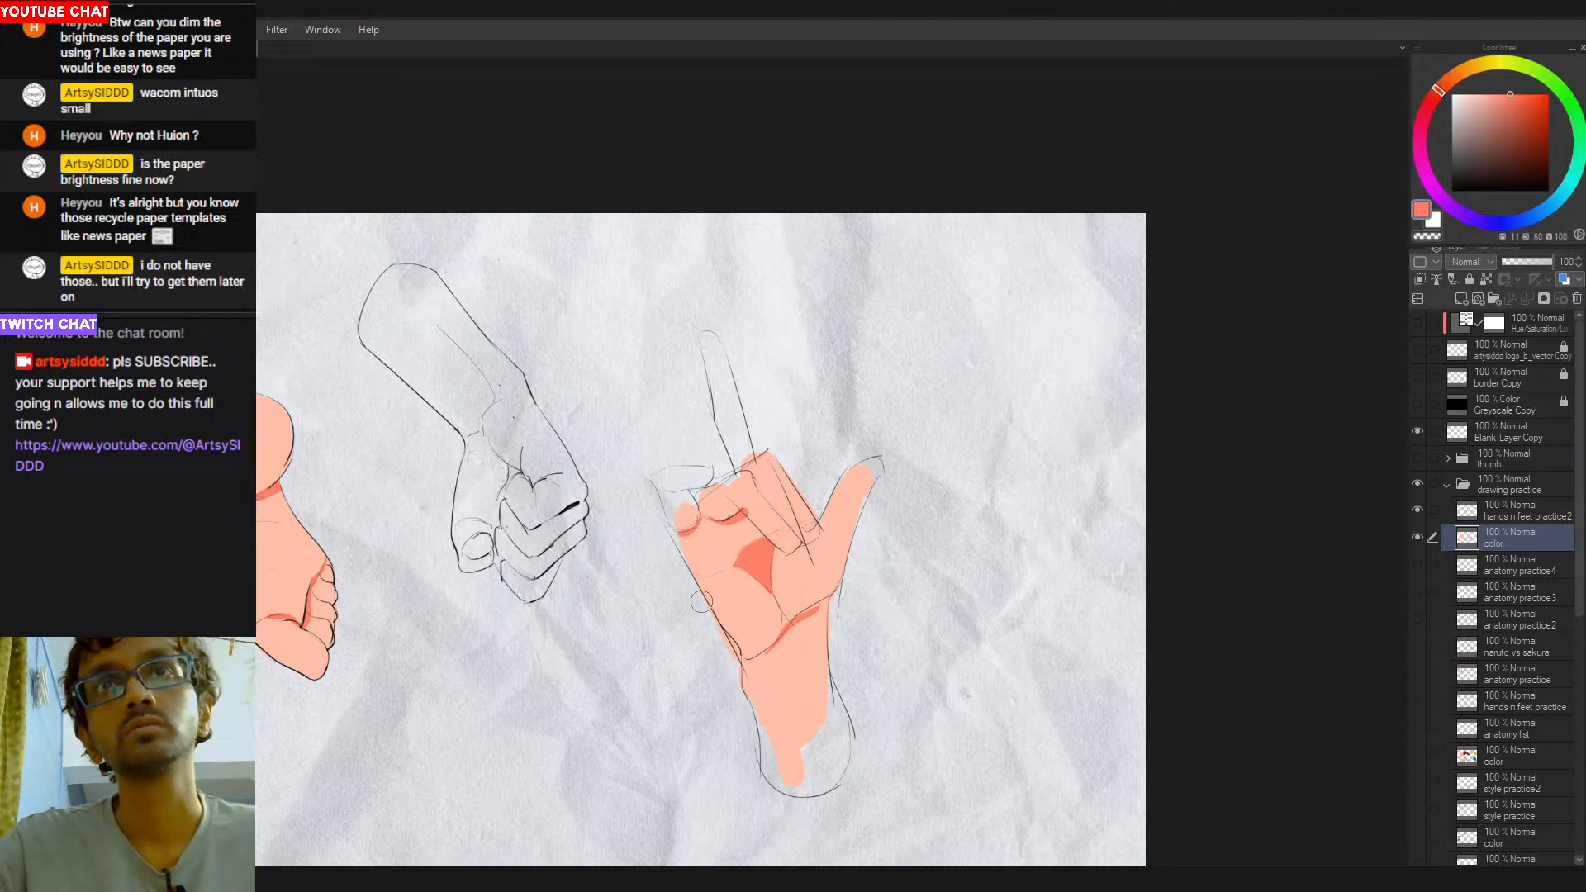
- Compare the drawing with and without color and lines, then hide the color layer and activate the hands n feet practice2 layer
left_click(1417, 537)
left_click(1417, 537)
left_click(1418, 510)
left_click(1417, 509)
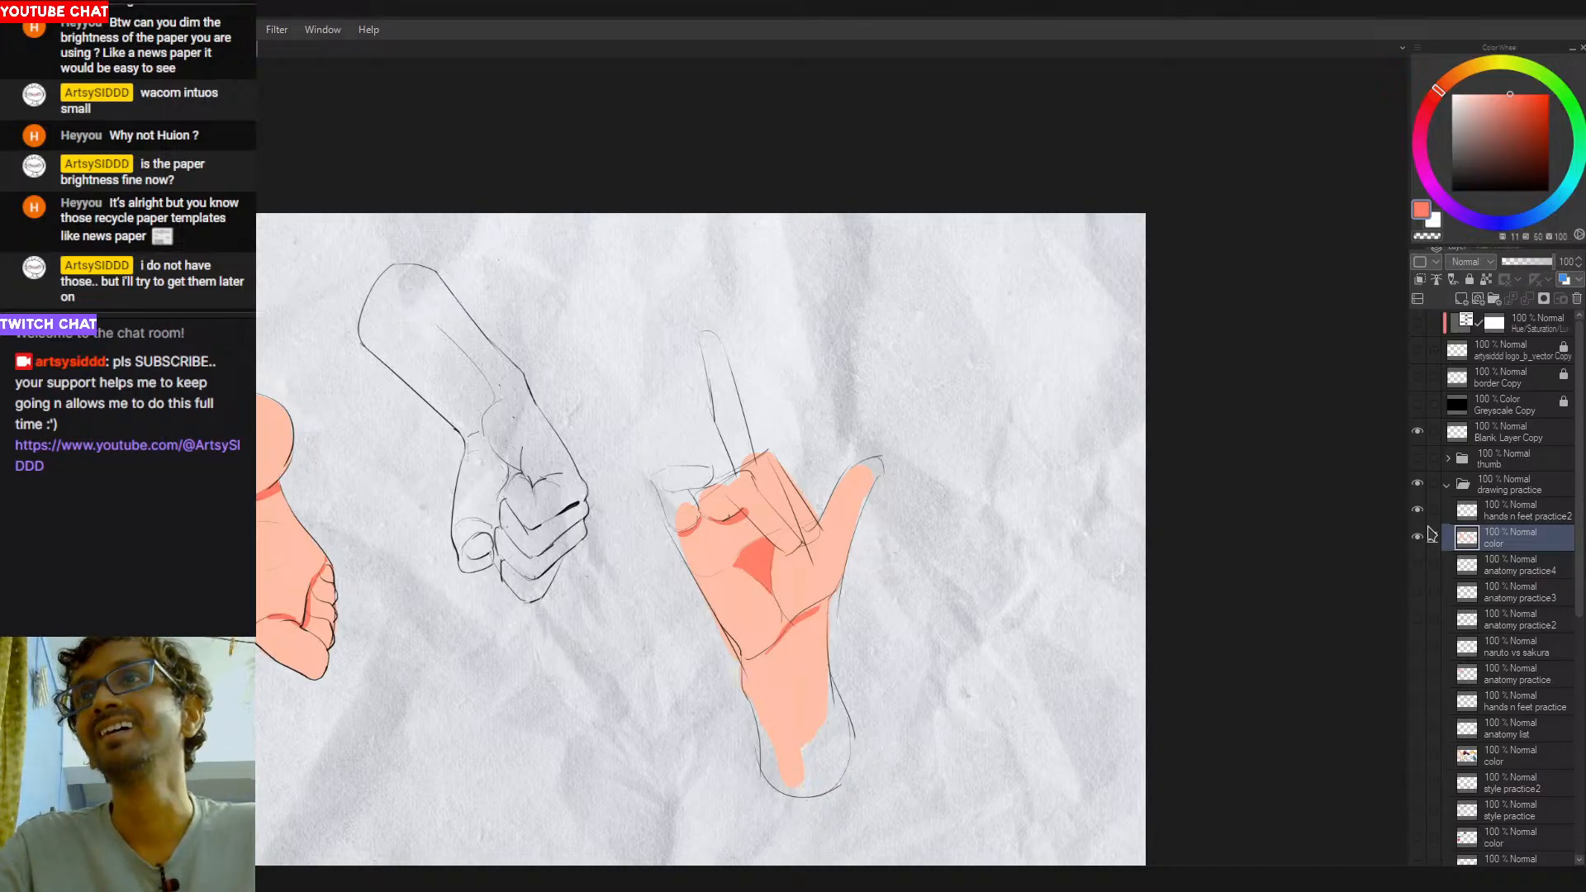
left_click(1478, 511)
left_click(1417, 537)
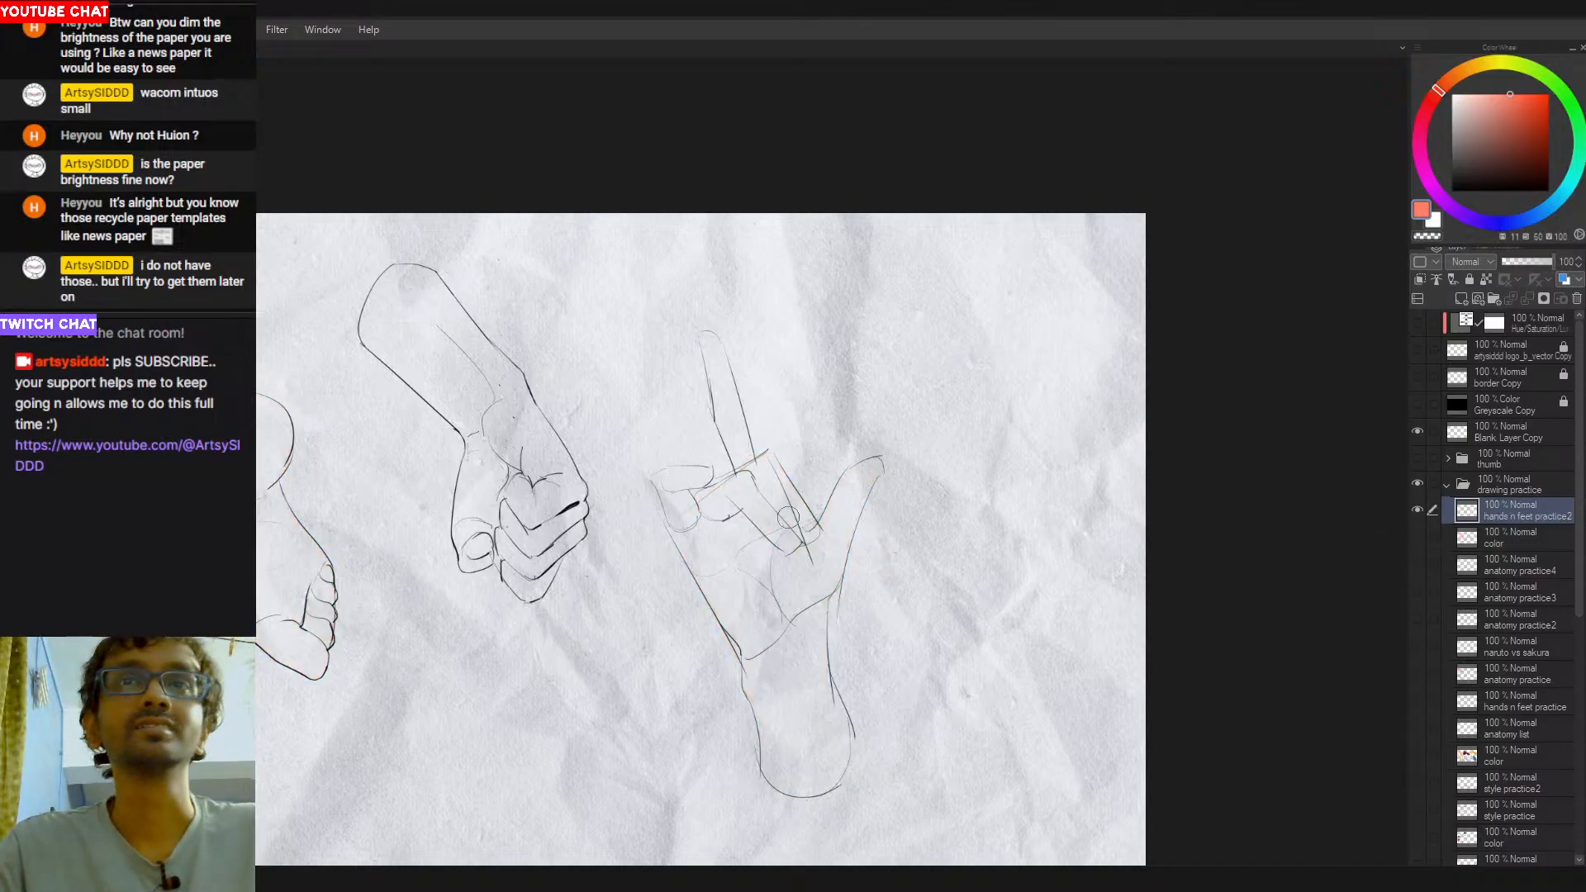
- Return to the black pen and rework the folded finger's knuckle below the raised finger, clearing part of the dividing line
left_click_drag(816, 576, 936, 574)
left_click(876, 566, "alt")
key("p")
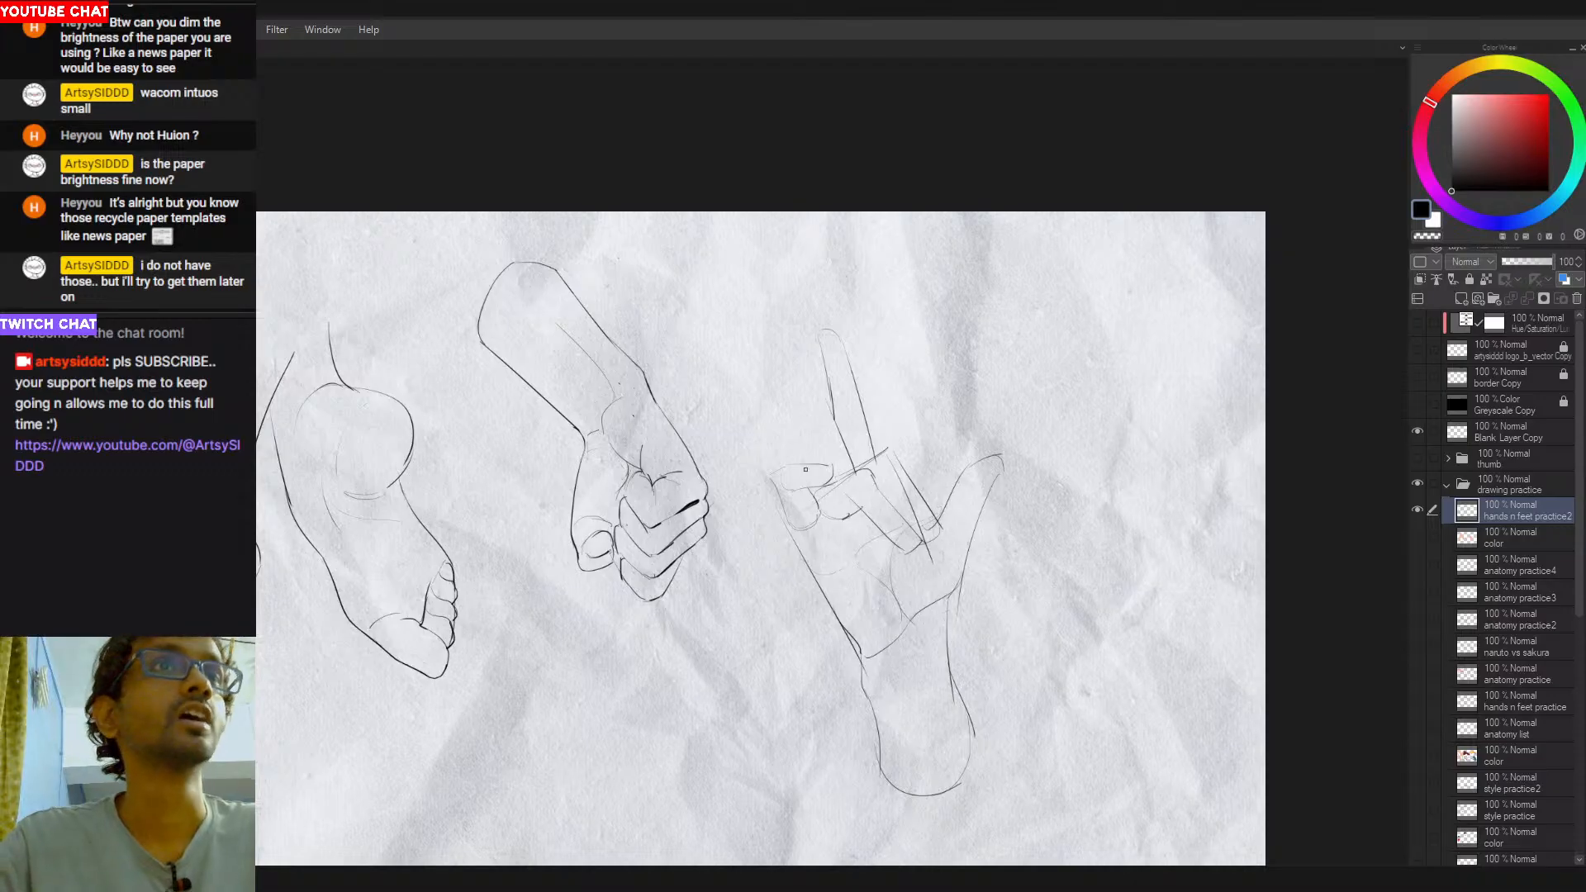
mouse_move(828, 518)
left_mouse_down()
mouse_move(767, 532)
mouse_move(739, 511)
mouse_move(798, 494)
left_mouse_up()
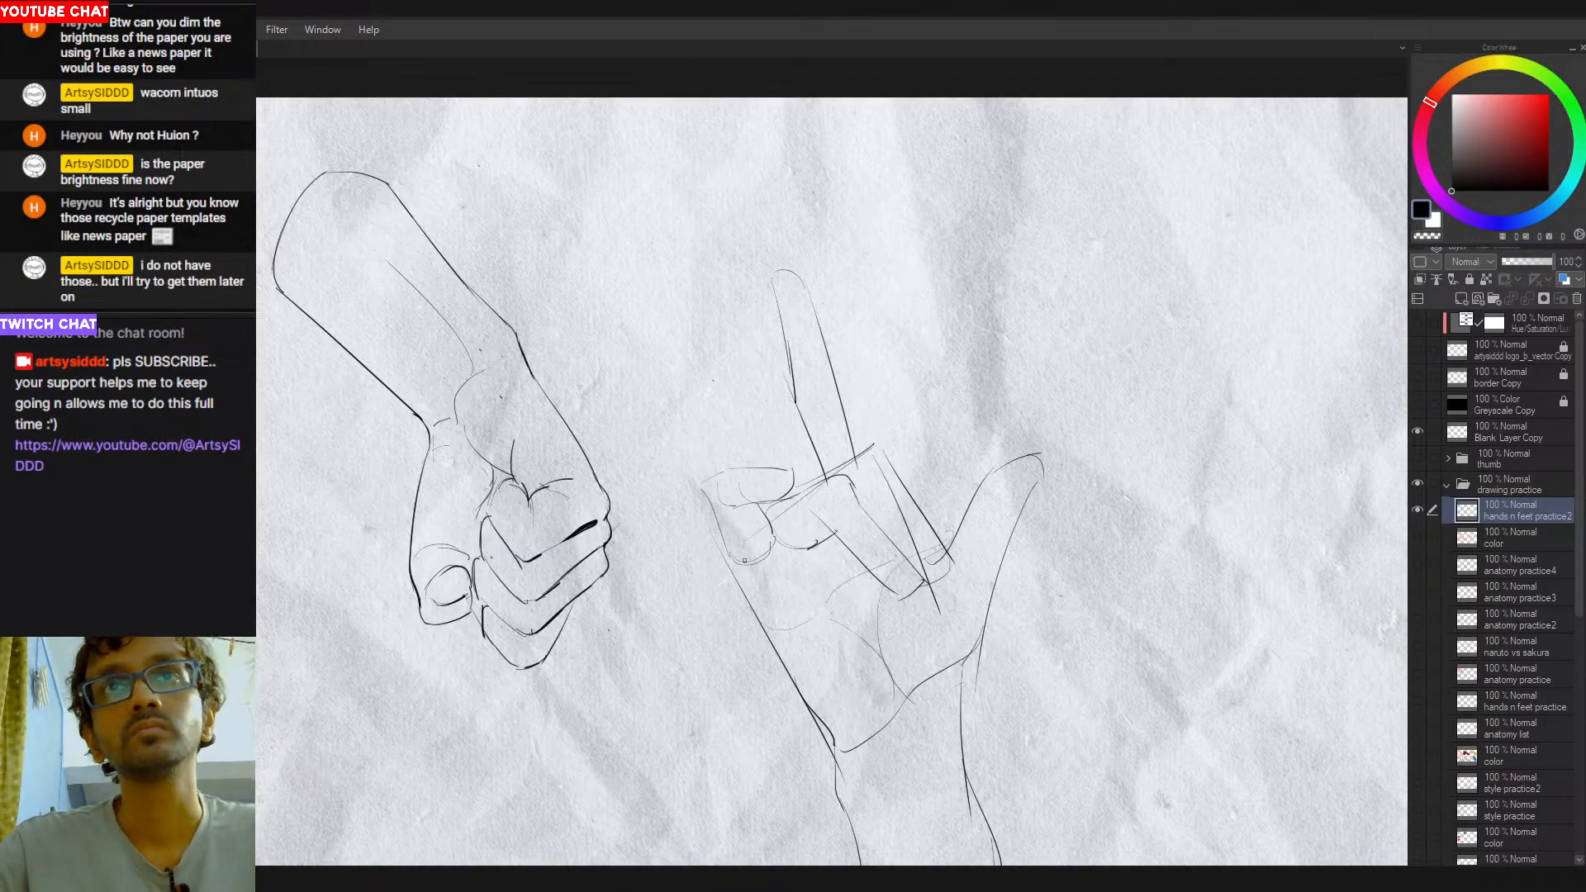
mouse_move(872, 506)
left_mouse_down()
mouse_move(854, 497)
mouse_move(888, 532)
left_mouse_up()
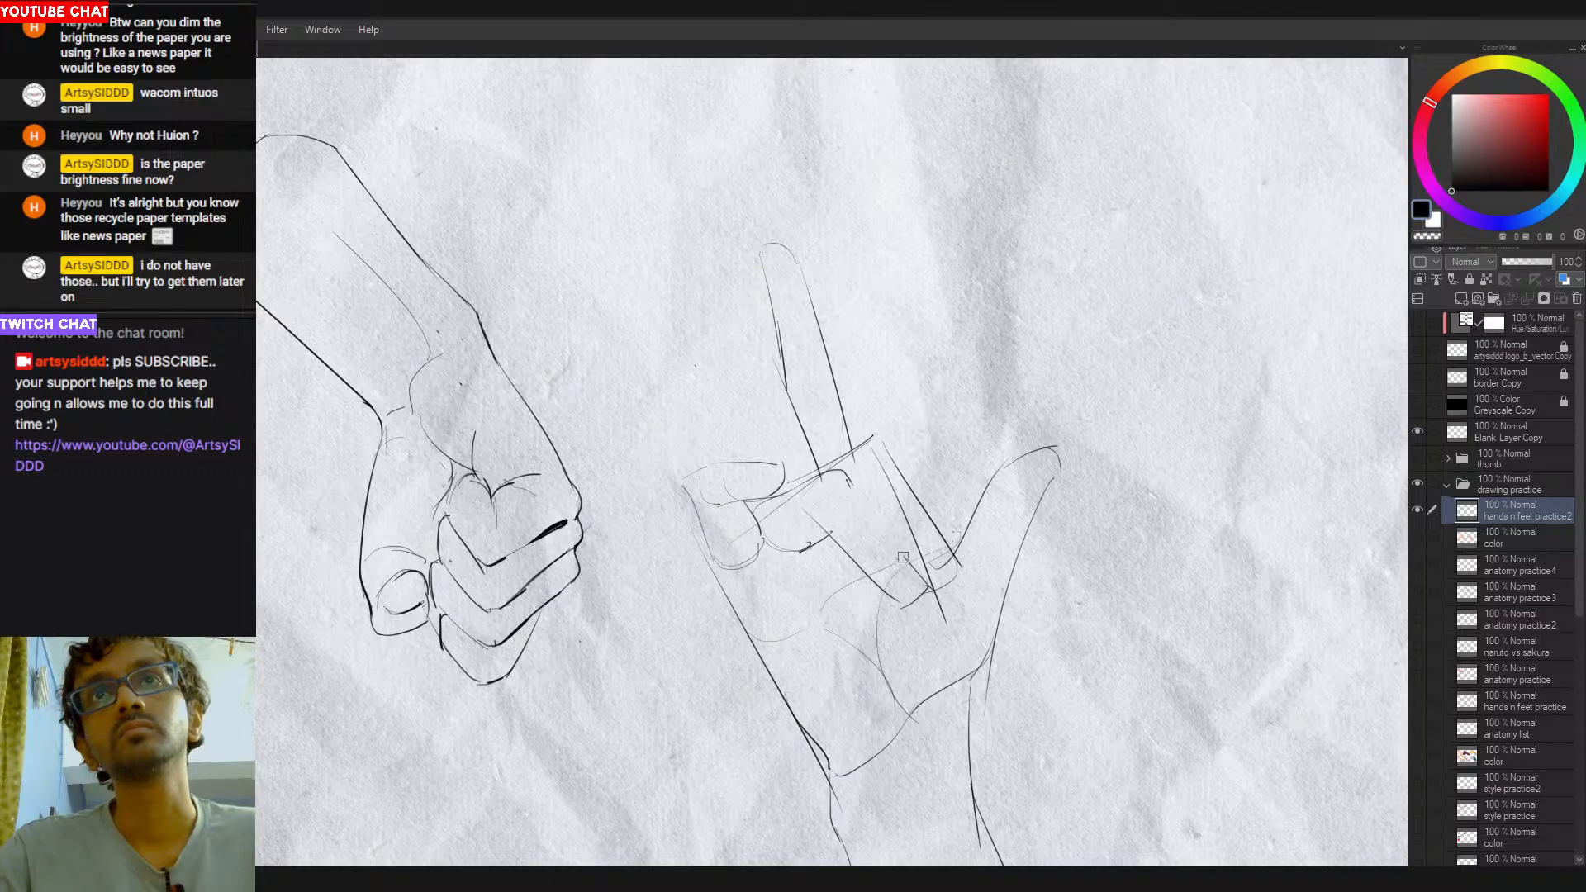
mouse_move(851, 485)
left_mouse_down()
mouse_move(909, 564)
mouse_move(846, 388)
left_mouse_up()
key("ctrl+z")
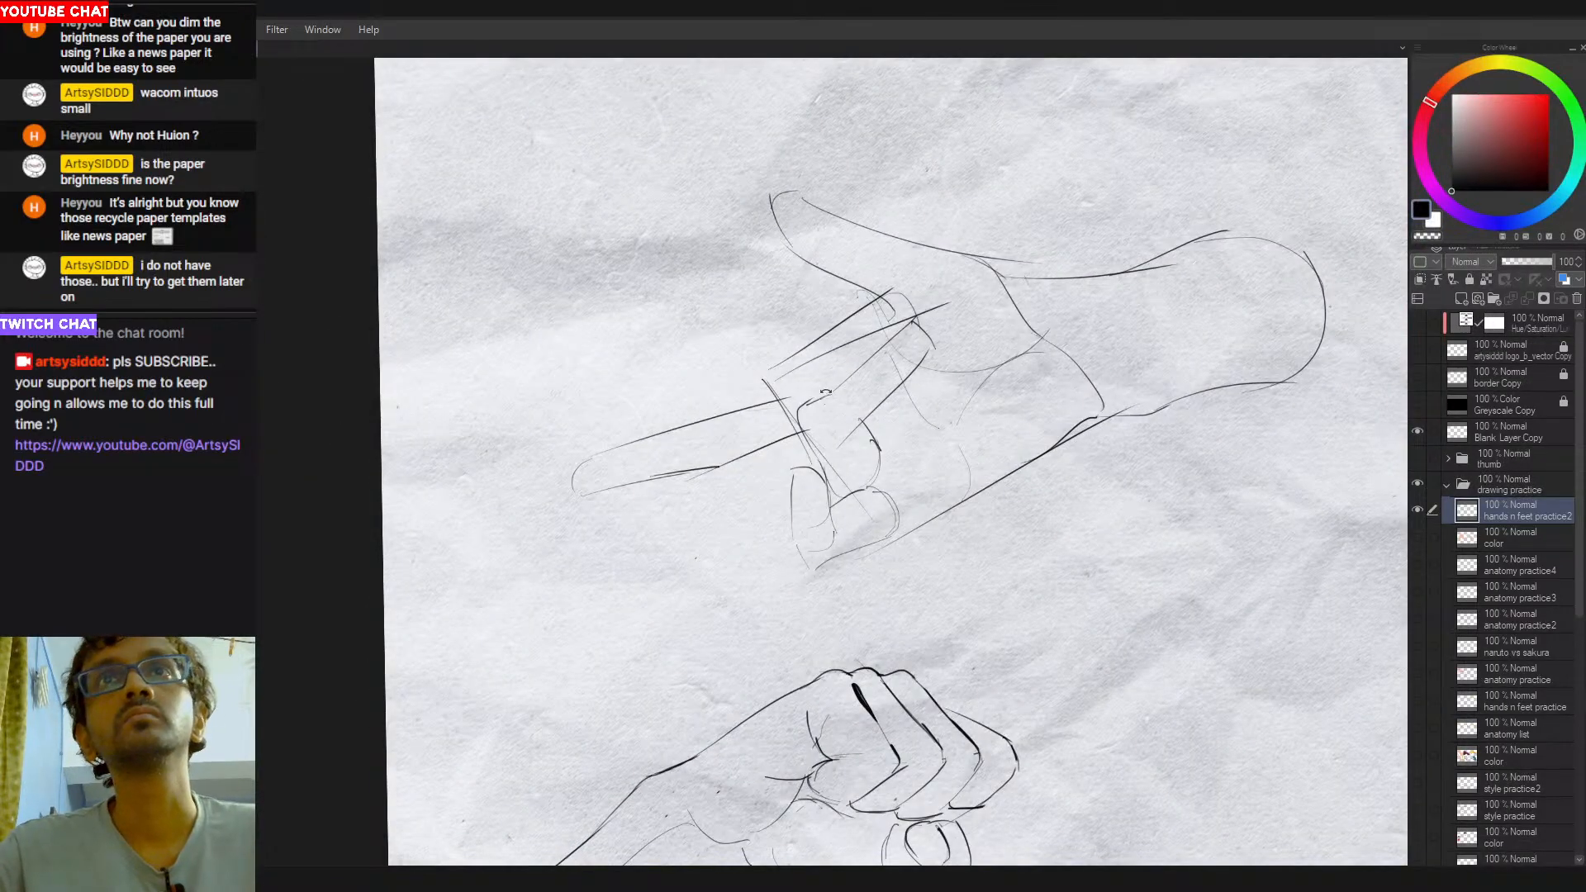
- Redraw the dividing line between the folded fingers from the rounded knuckle toward the fingertips, retrying the stroke
left_click_drag(829, 390, 838, 398)
mouse_move(912, 322)
left_mouse_down()
mouse_move(814, 402)
mouse_move(870, 356)
mouse_move(848, 379)
mouse_move(958, 438)
mouse_move(781, 630)
left_mouse_up()
key("ctrl+z")
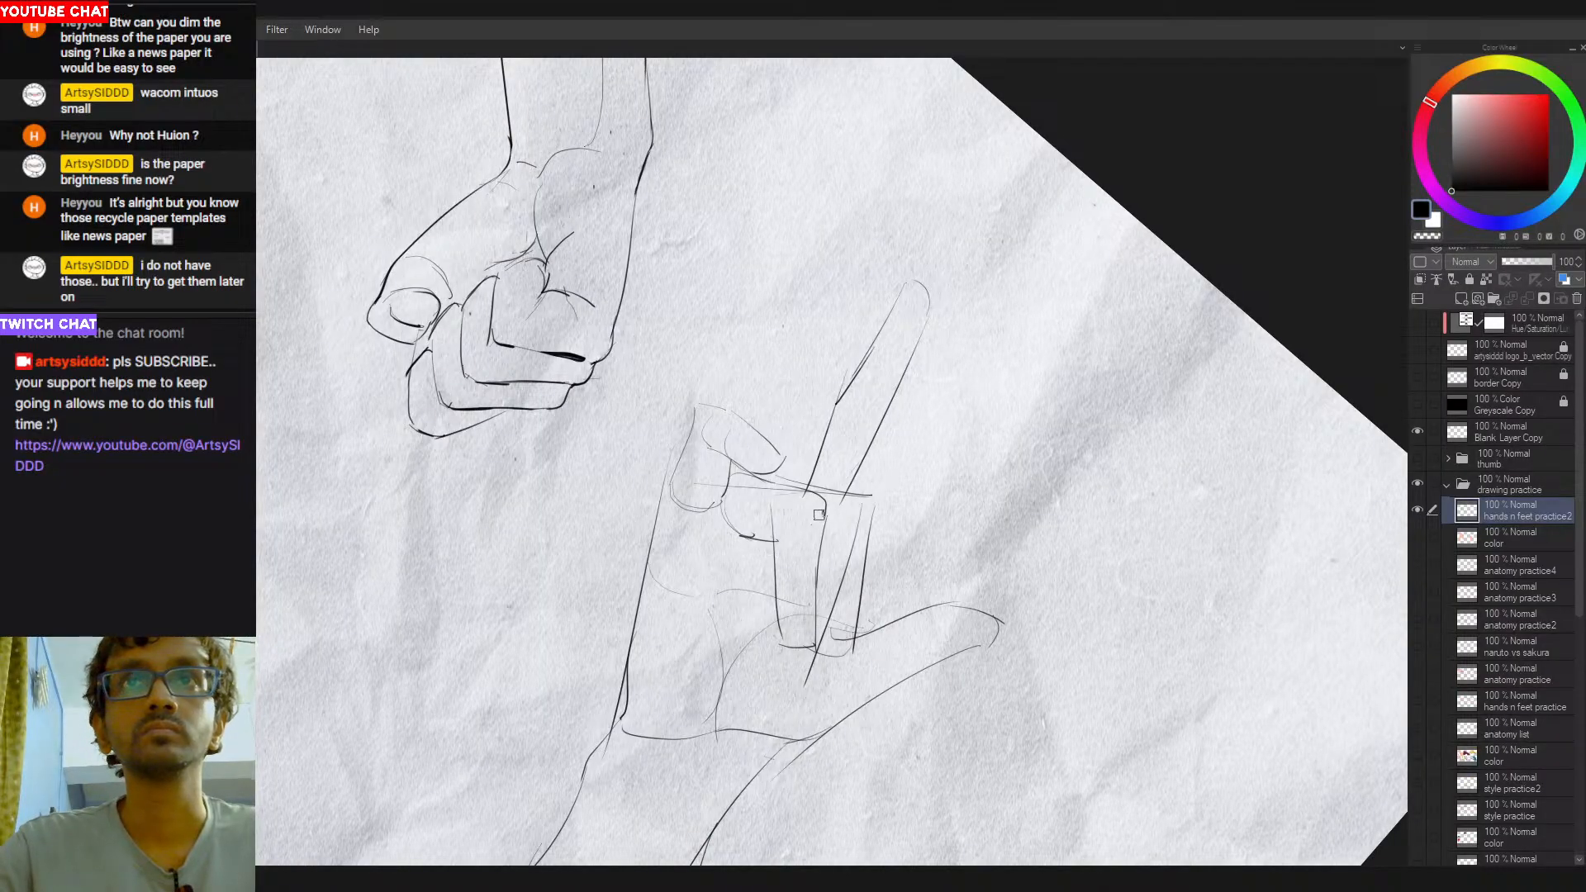
left_click_drag(905, 454, 878, 379)
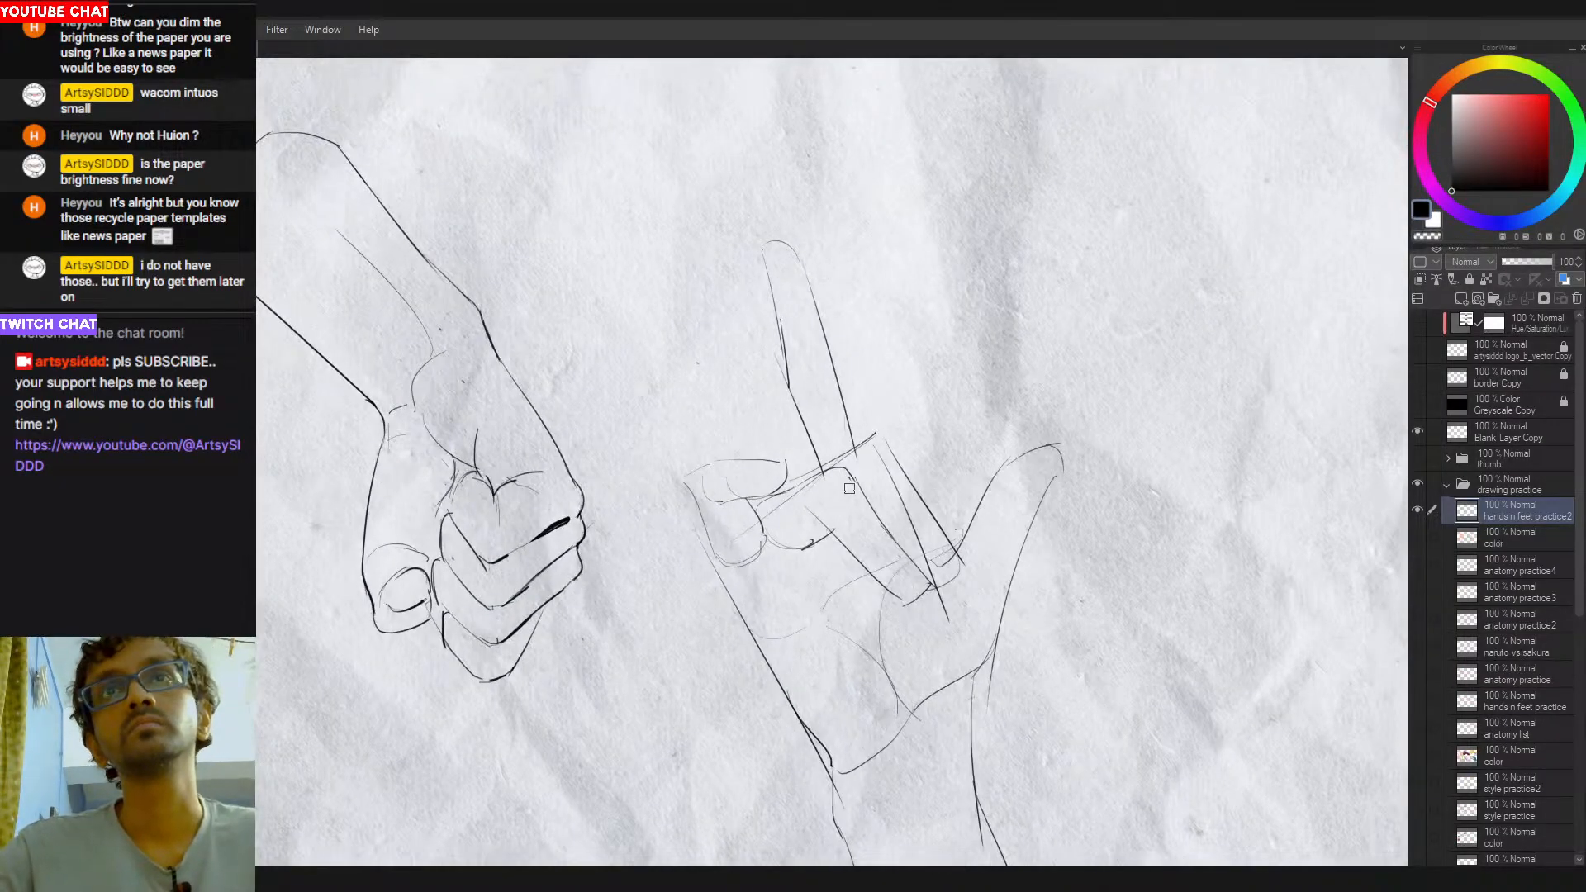
left_click_drag(860, 518, 766, 542)
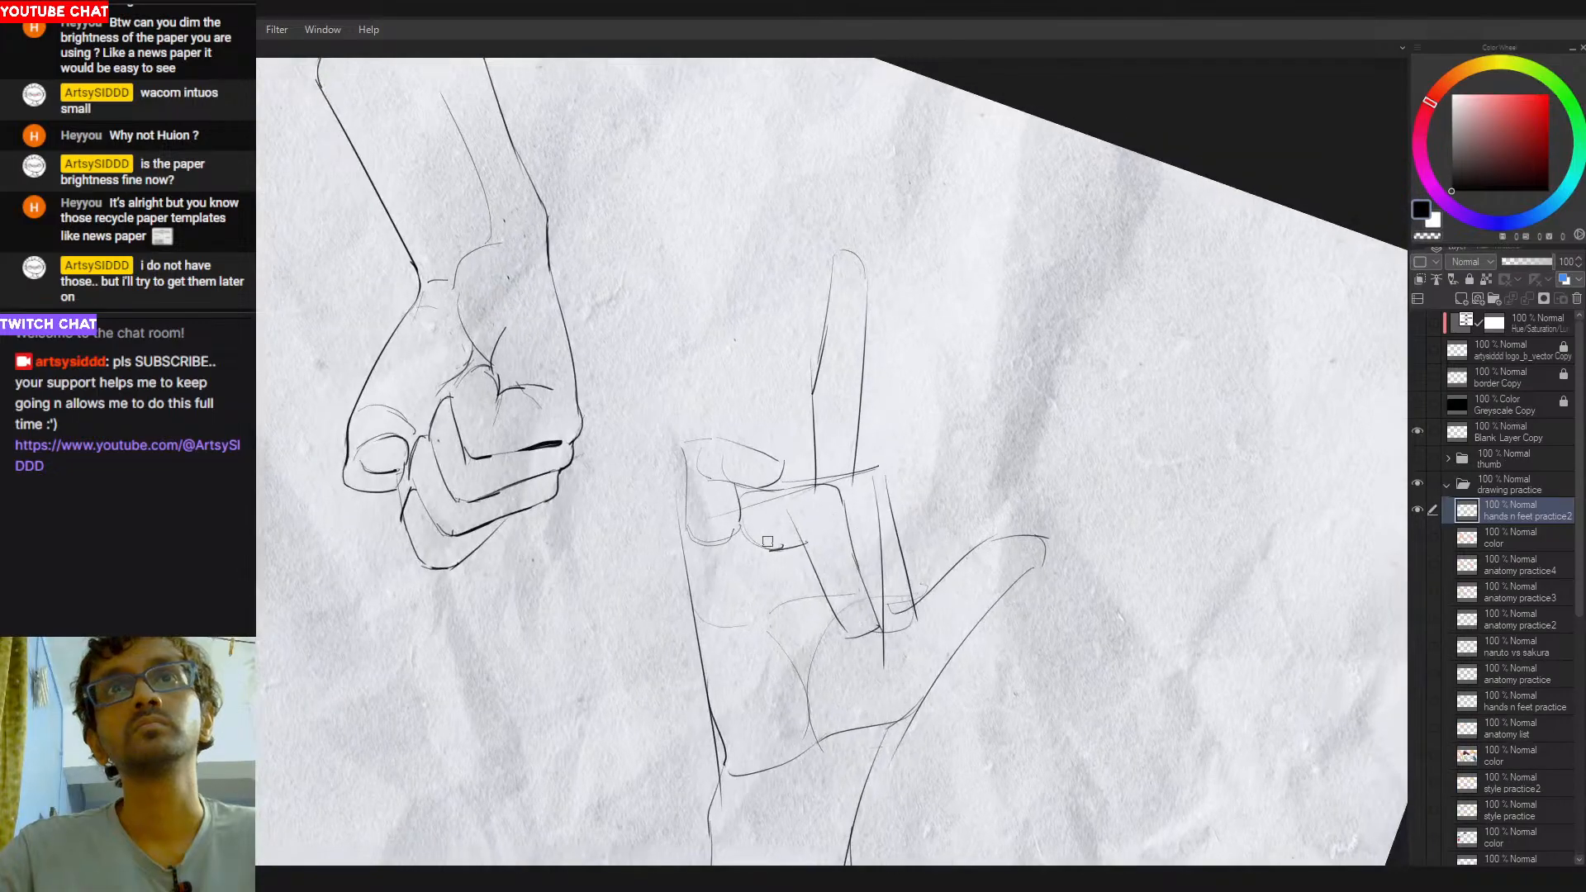
mouse_move(931, 509)
left_mouse_down()
mouse_move(873, 512)
mouse_move(939, 533)
left_mouse_up()
double_click(900, 511)
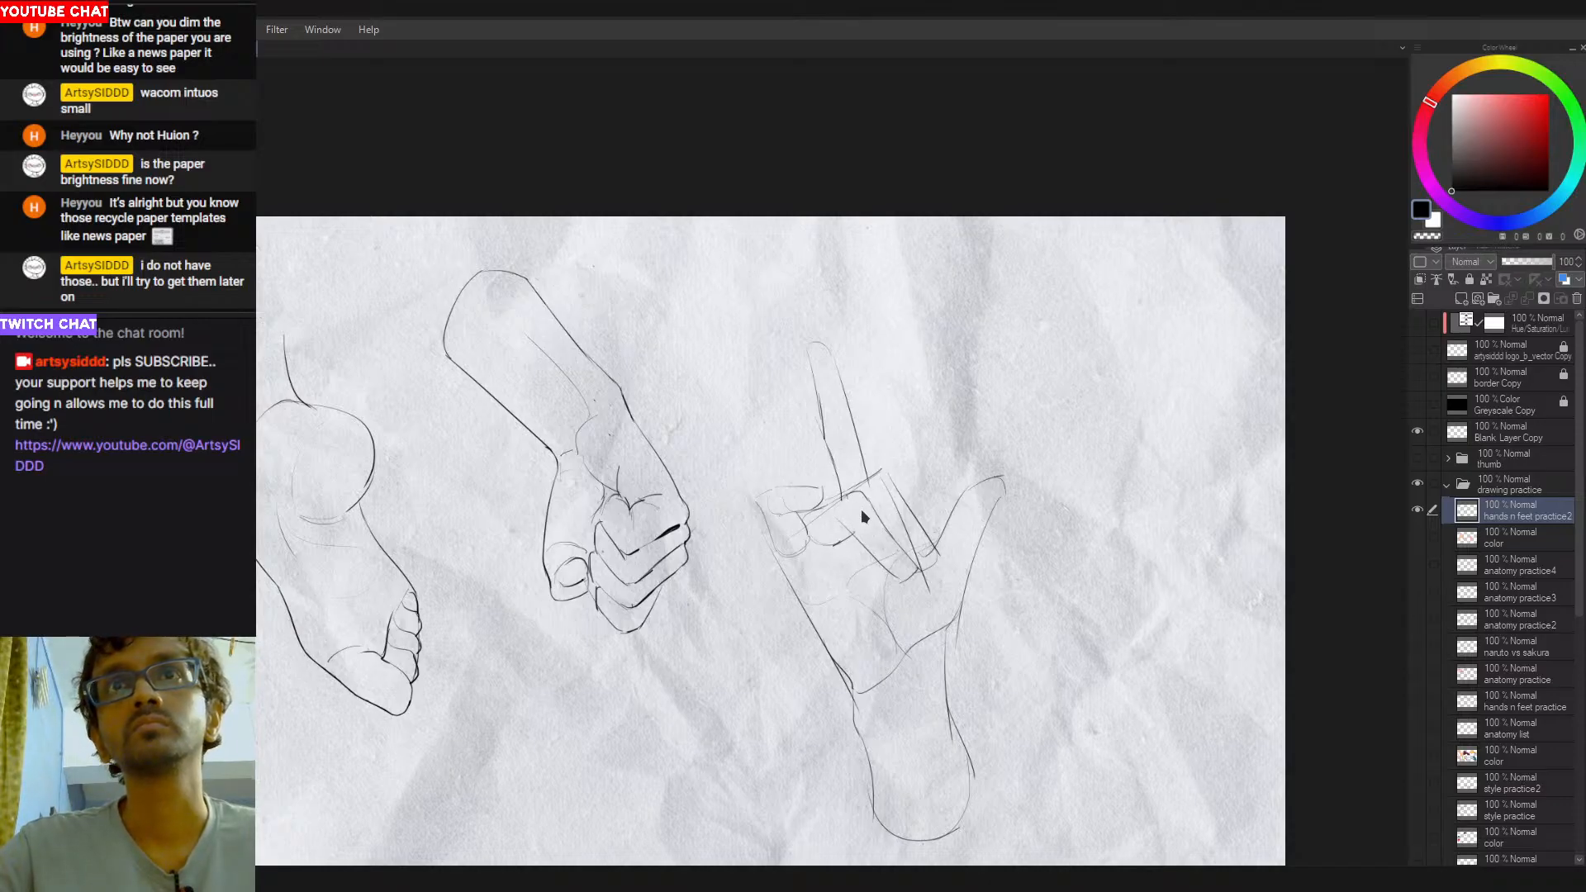
- Extend the raised finger's edge down to the knuckle line and erase the stray line running inside the outer folded finger
key("ctrl+z")
left_click_drag(828, 448, 838, 499)
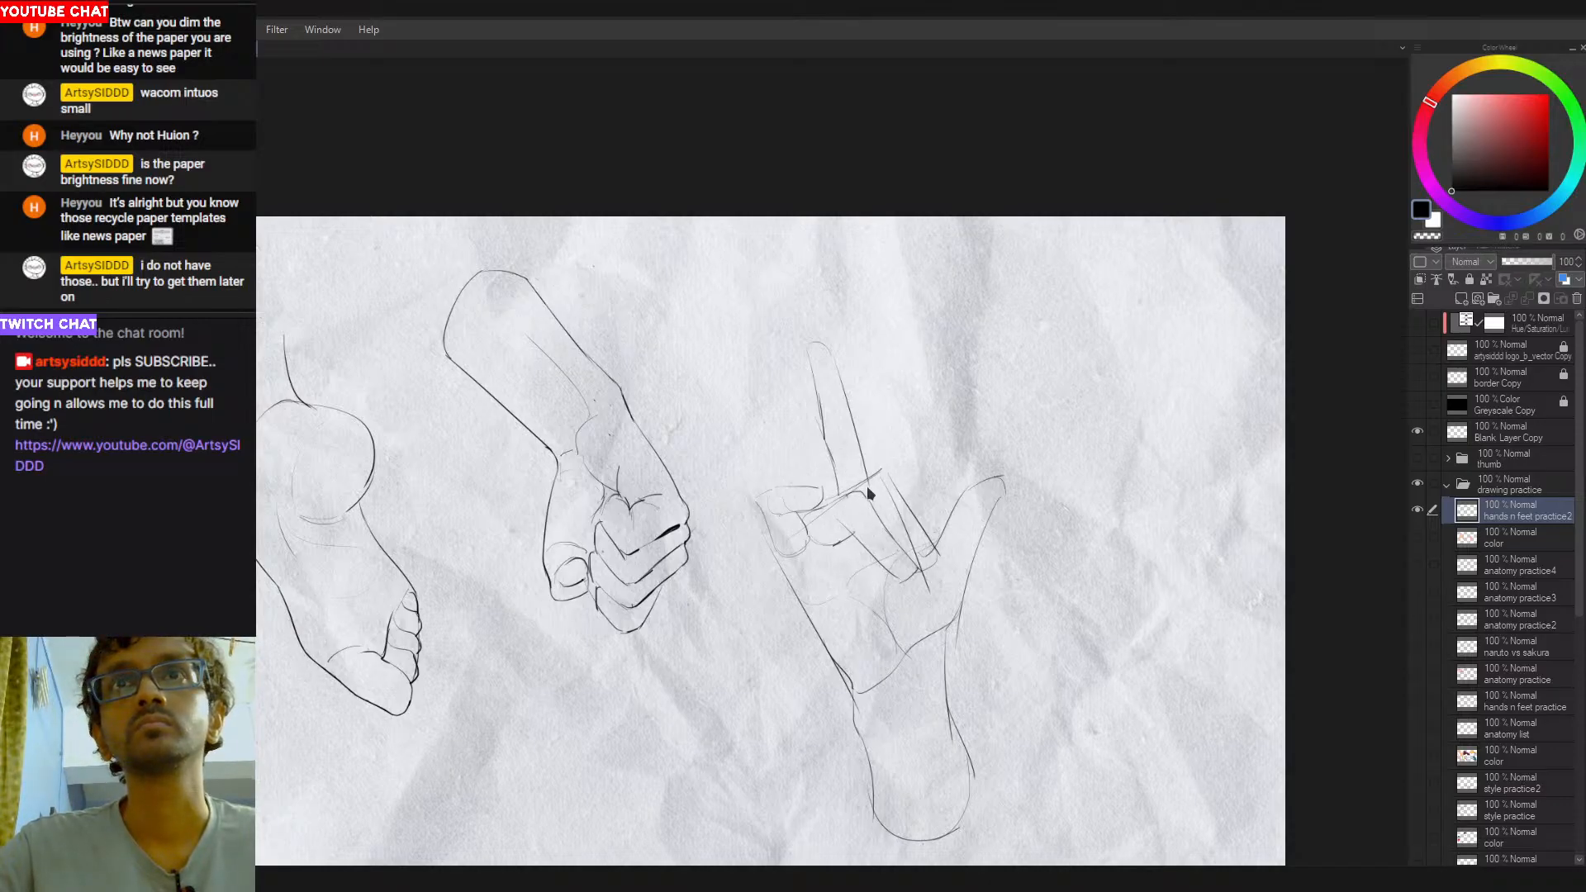
key("e")
left_click_drag(880, 483, 917, 548)
key("ctrl+z")
key("ctrl+z")
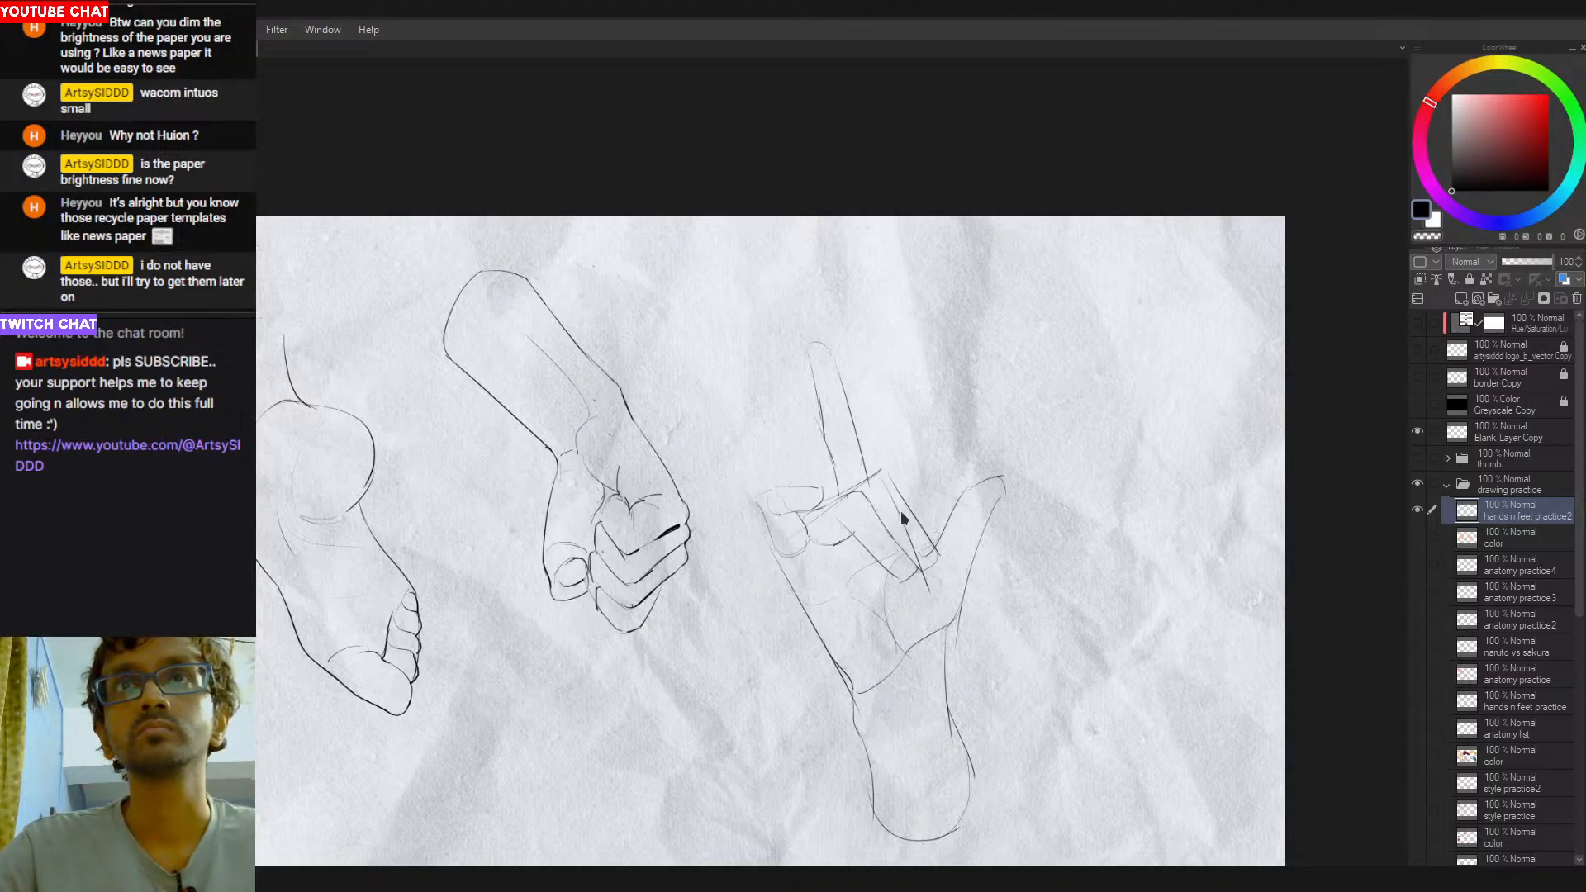
key("ctrl+y")
left_click_drag(883, 480, 920, 555)
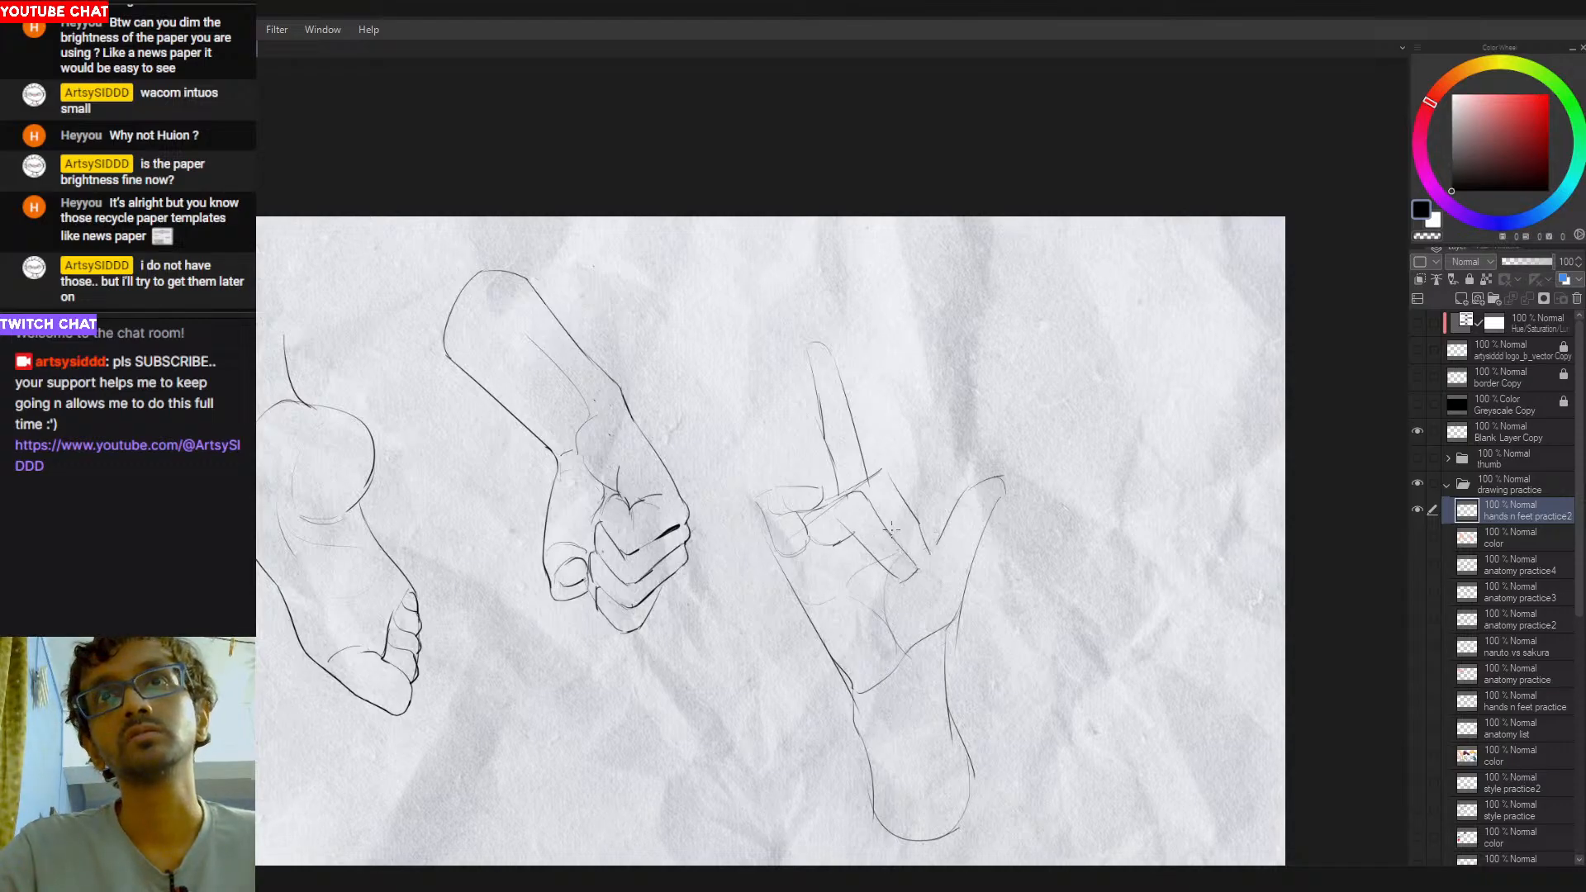
- Draw rounded tips on the two folded fingers beside the thumb base and round the outer finger's knuckle, trying a fingernail curve
left_click_drag(901, 562, 928, 549)
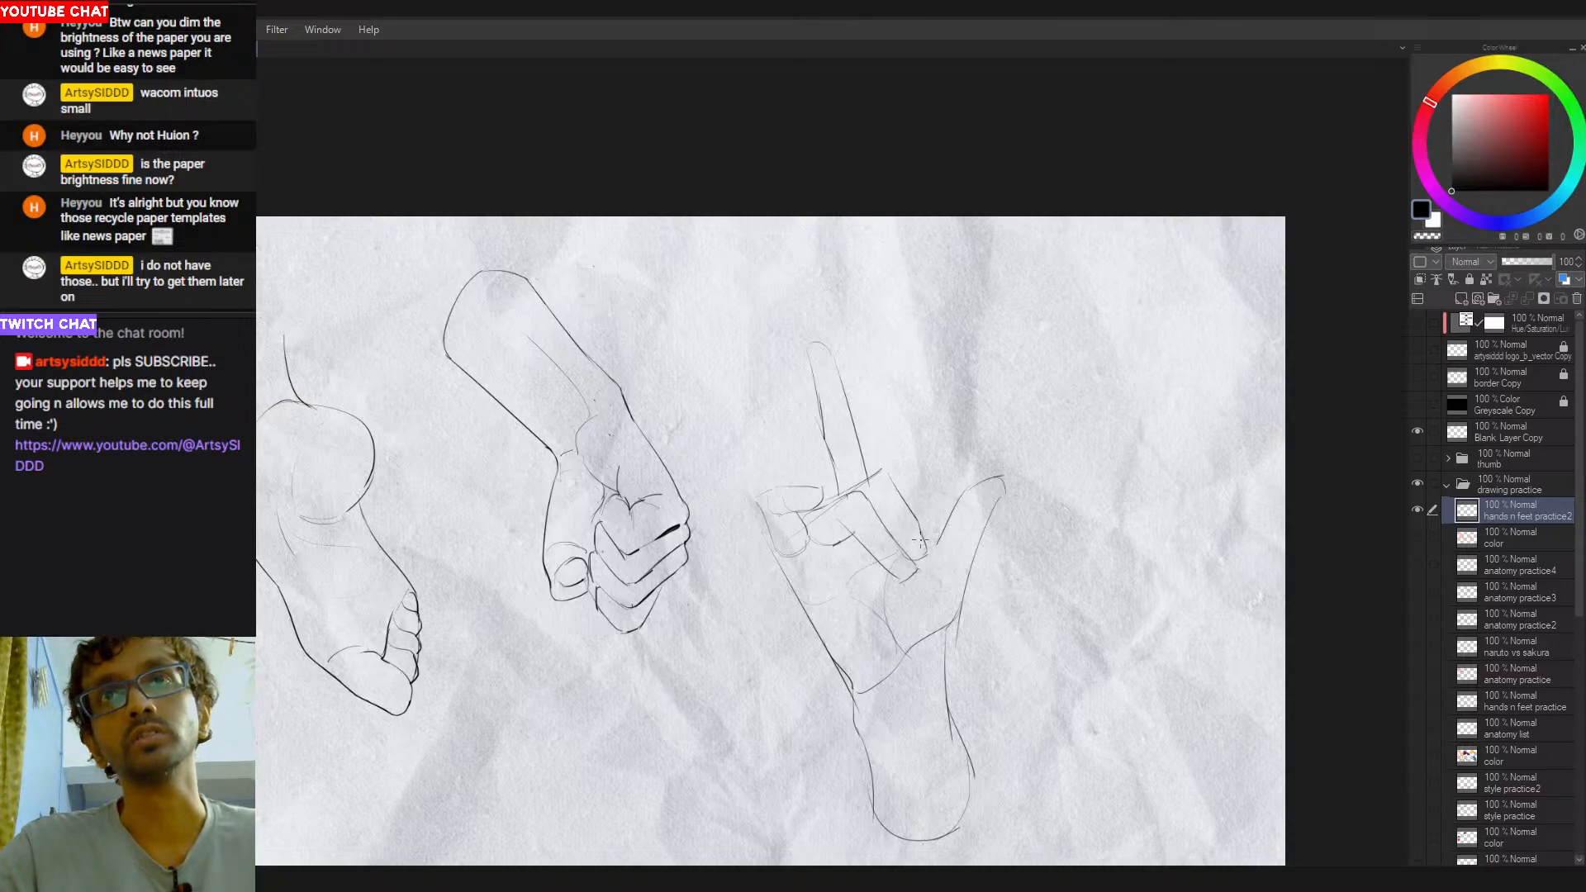
scroll(920, 547, "up", 2)
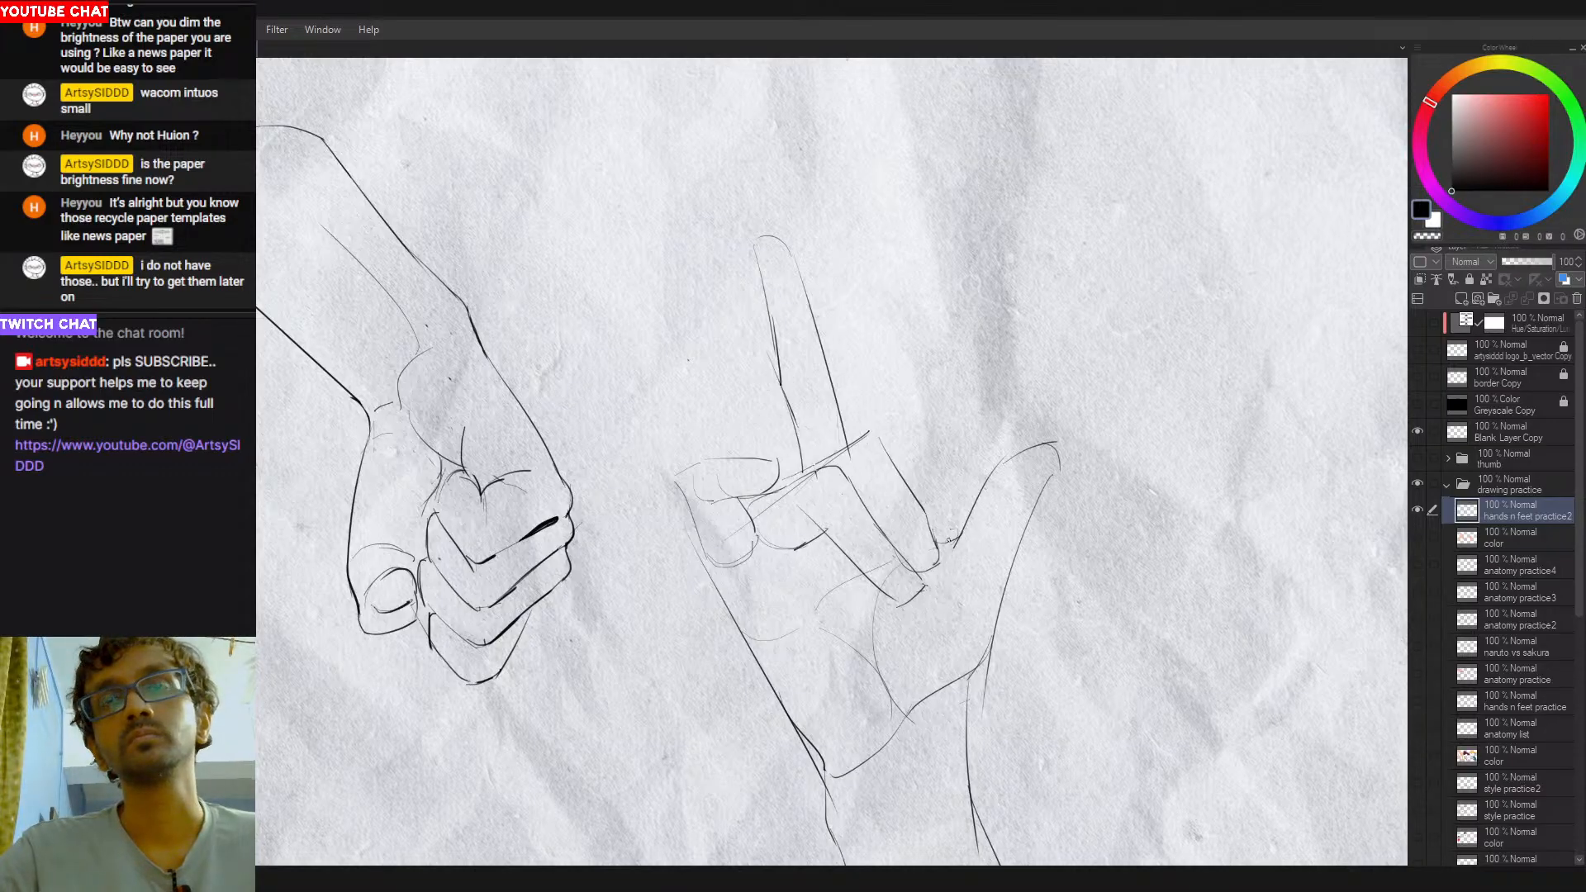
left_click_drag(937, 548, 958, 533)
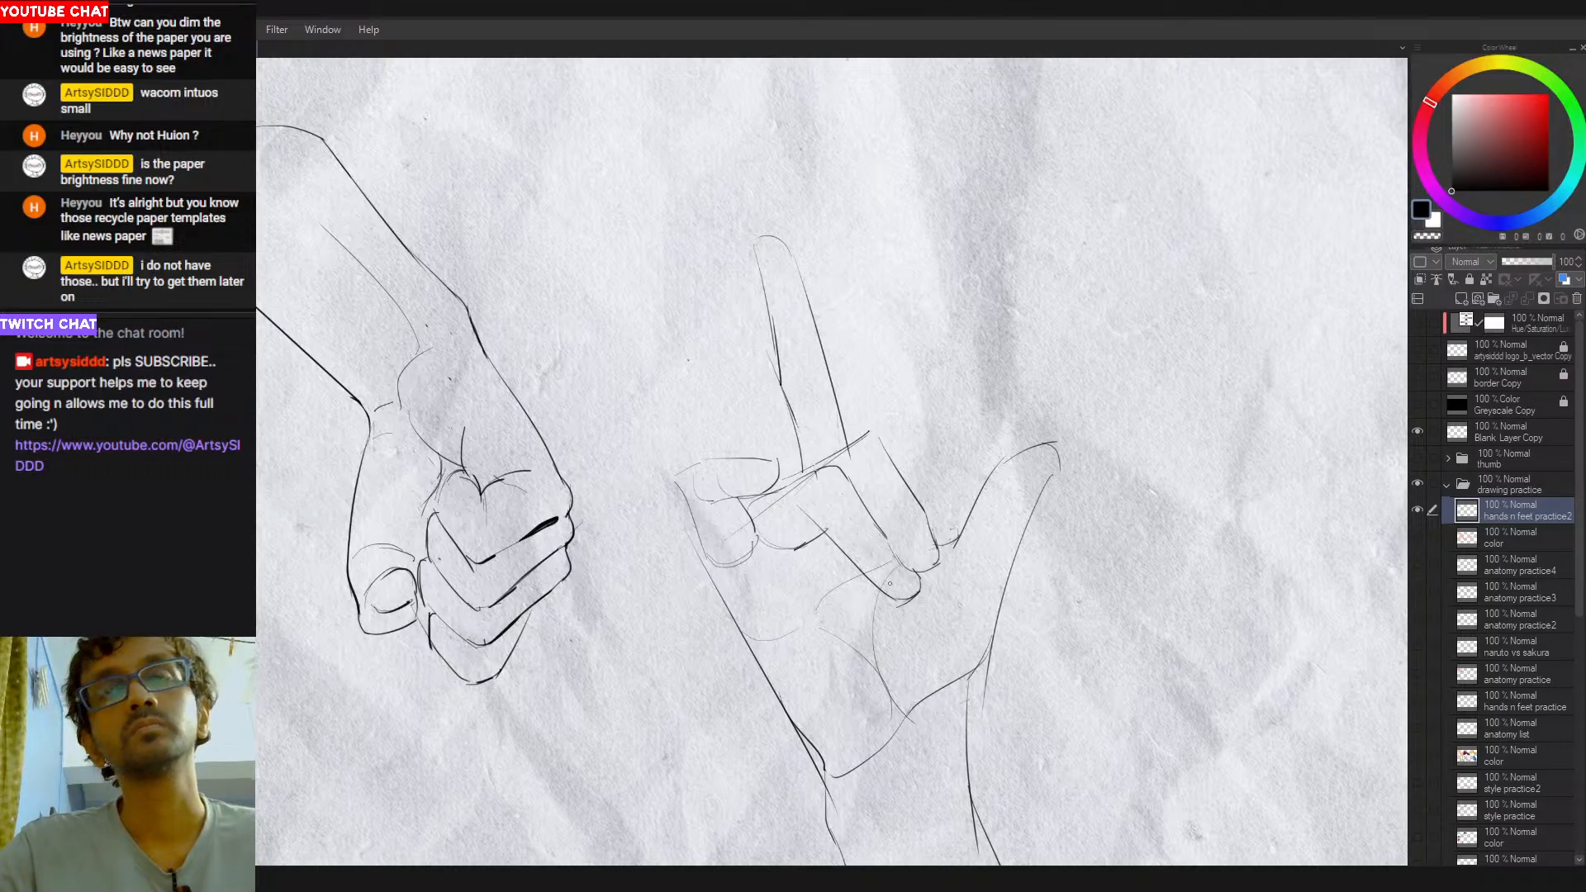
left_click_drag(899, 549, 929, 543)
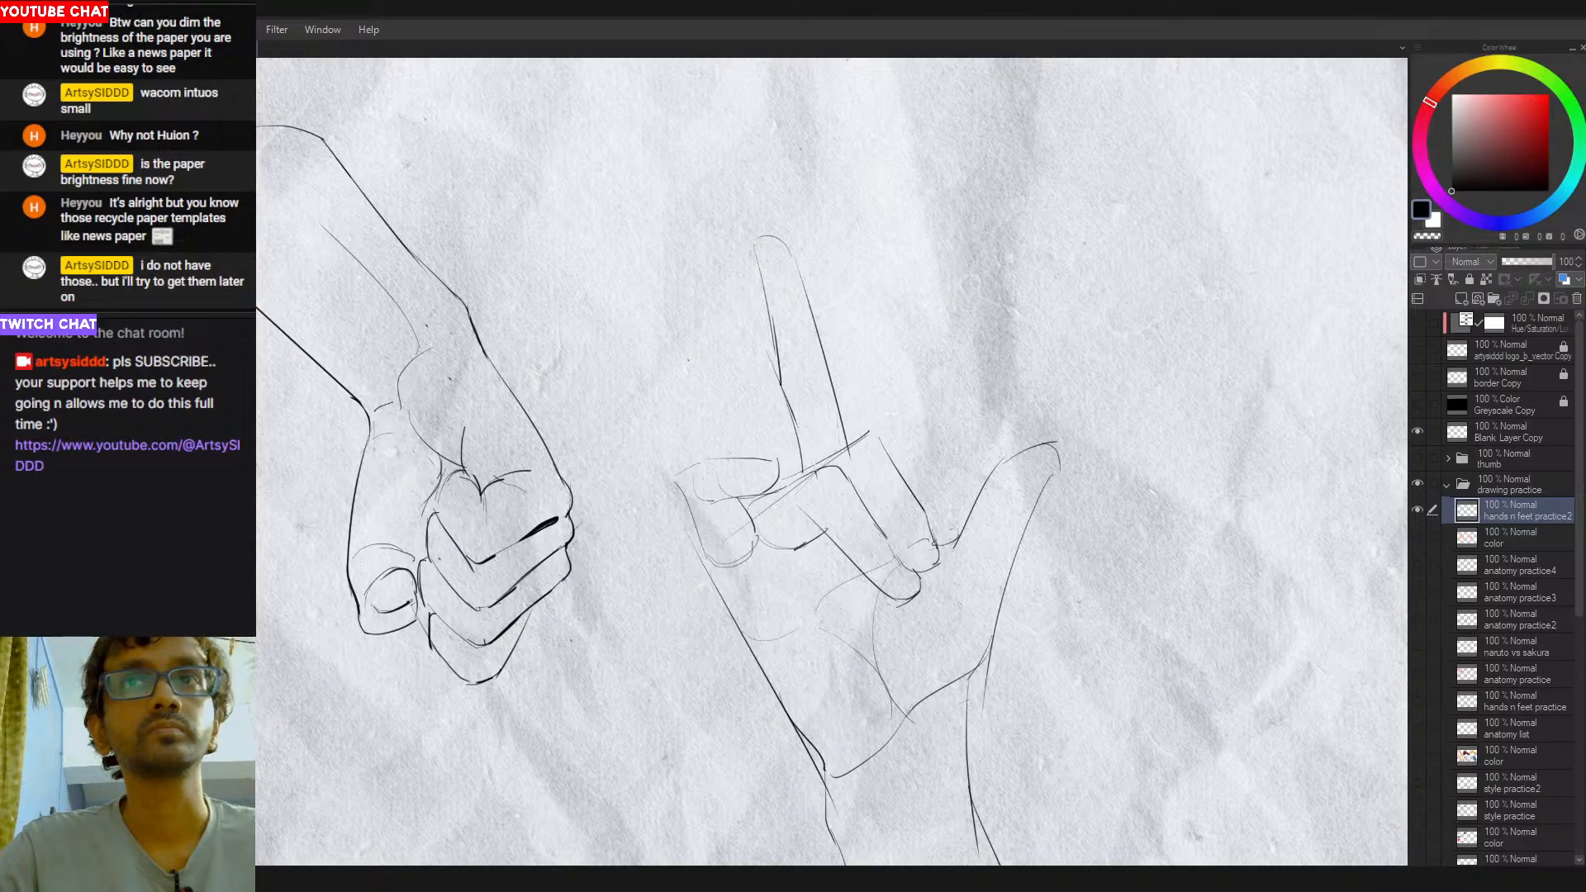
key("ctrl+z")
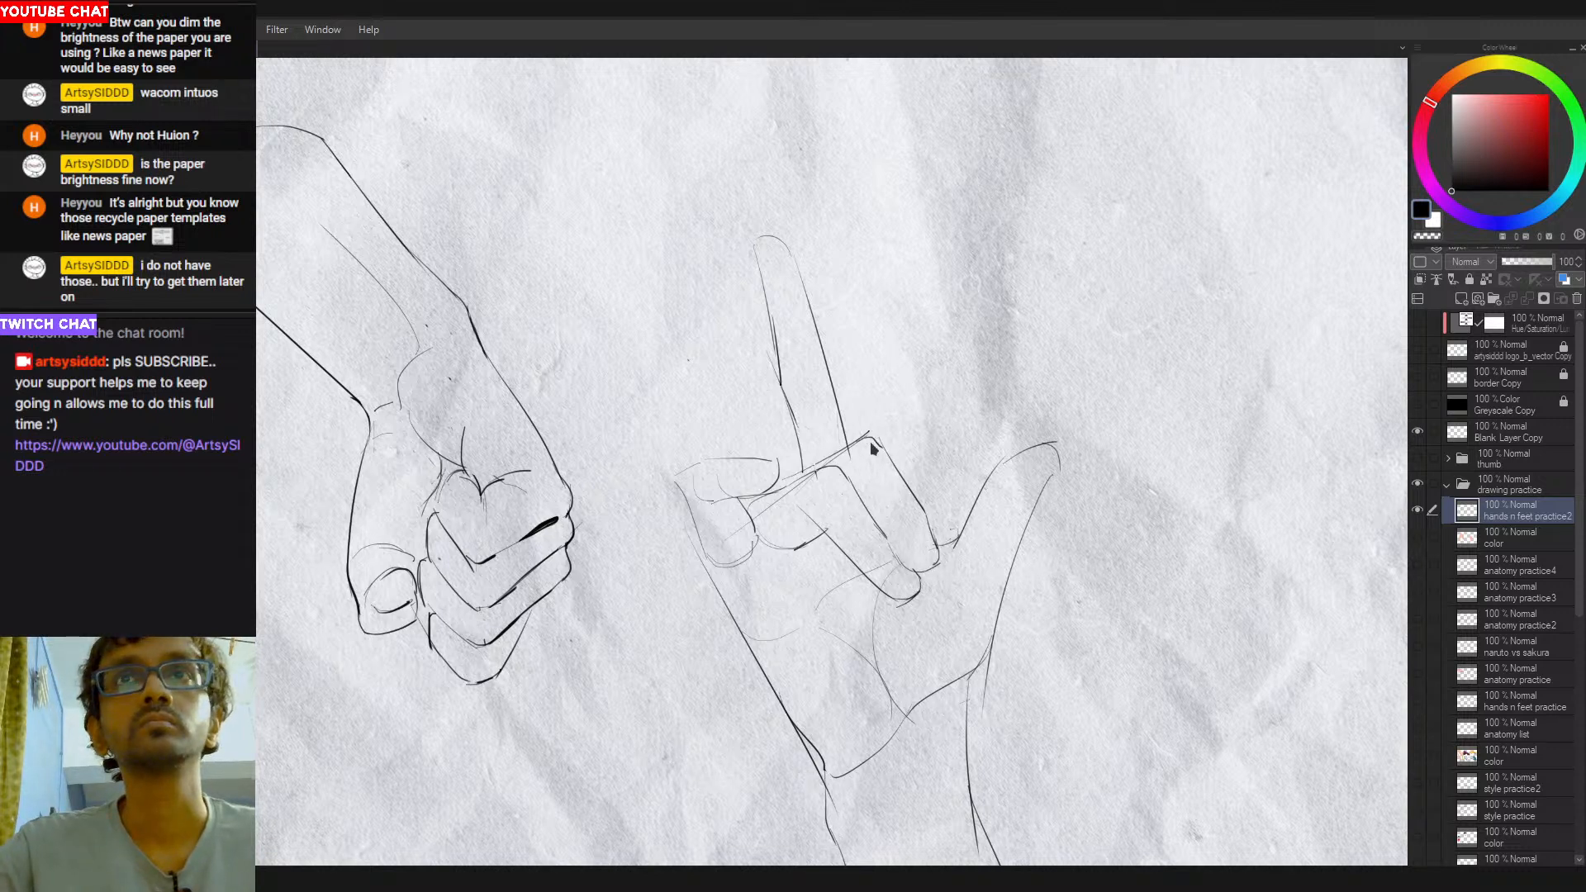
left_click_drag(897, 500, 884, 498)
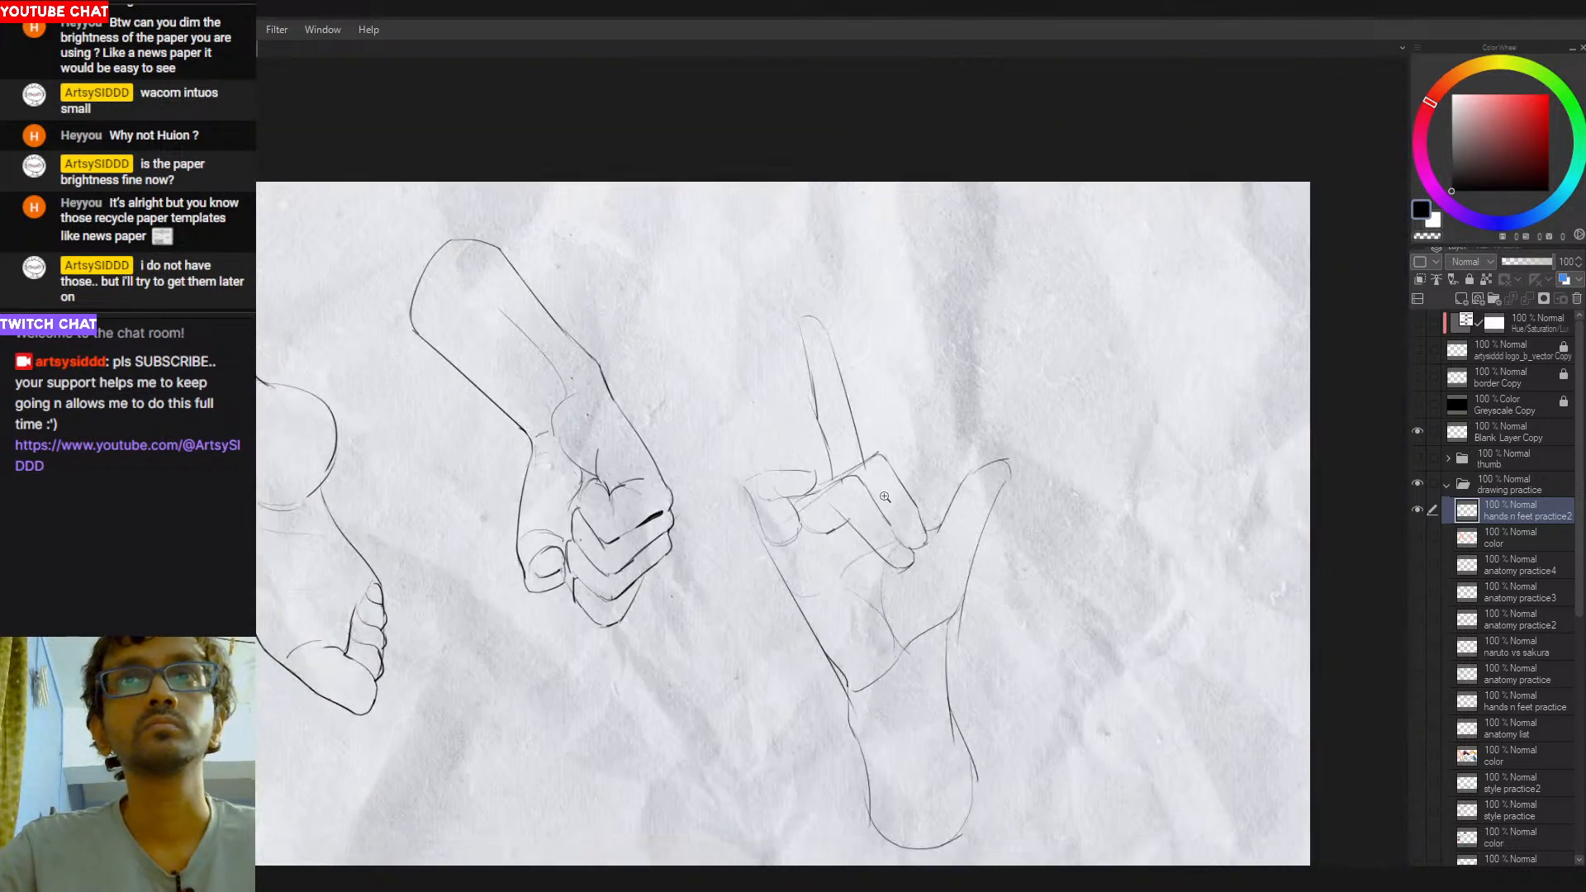
left_click_drag(772, 554, 785, 596)
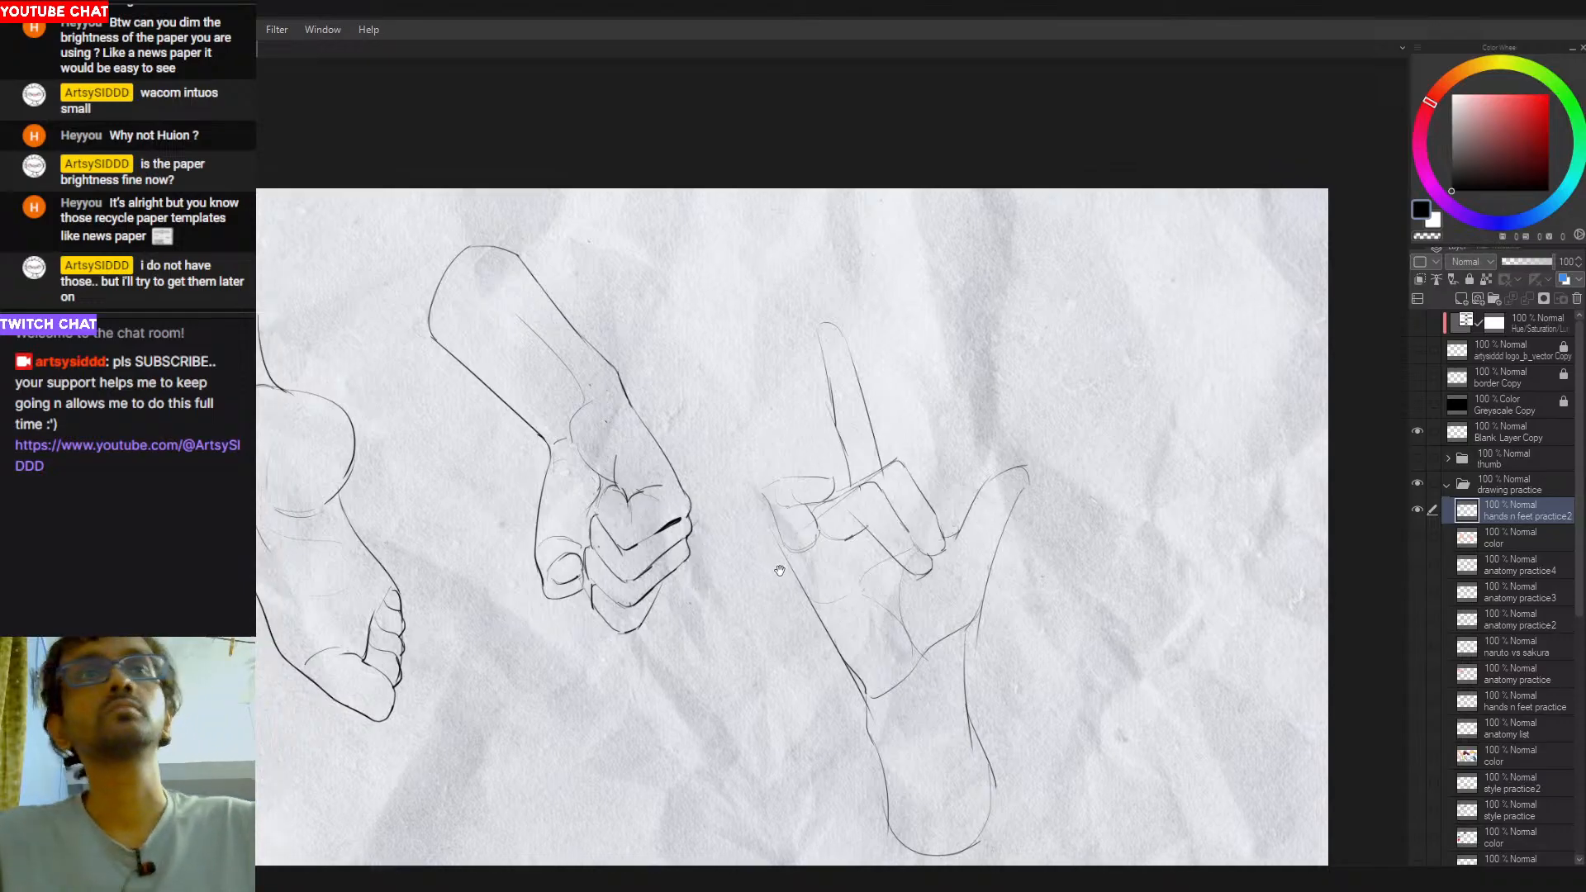
left_click_drag(892, 499, 910, 523)
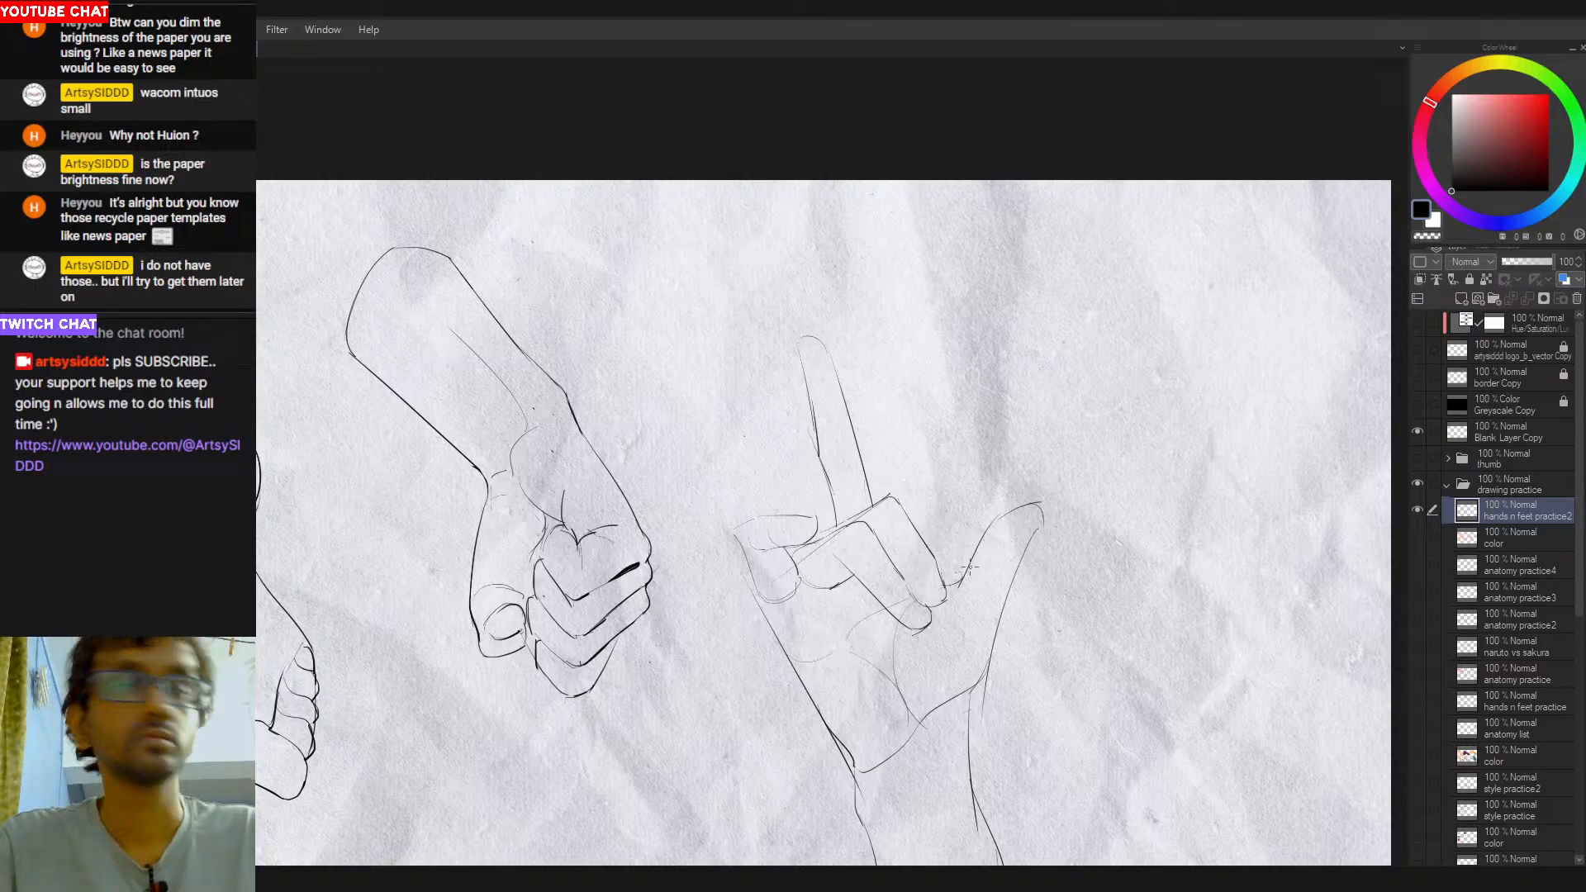
- Redraw the thumb's inner edge curving from the folded fingertips up to the thumb tip, retrying the stroke
mouse_move(971, 563)
left_mouse_down()
mouse_move(1017, 507)
mouse_move(977, 552)
mouse_move(1041, 502)
left_mouse_up()
key("ctrl+z")
key("ctrl+z")
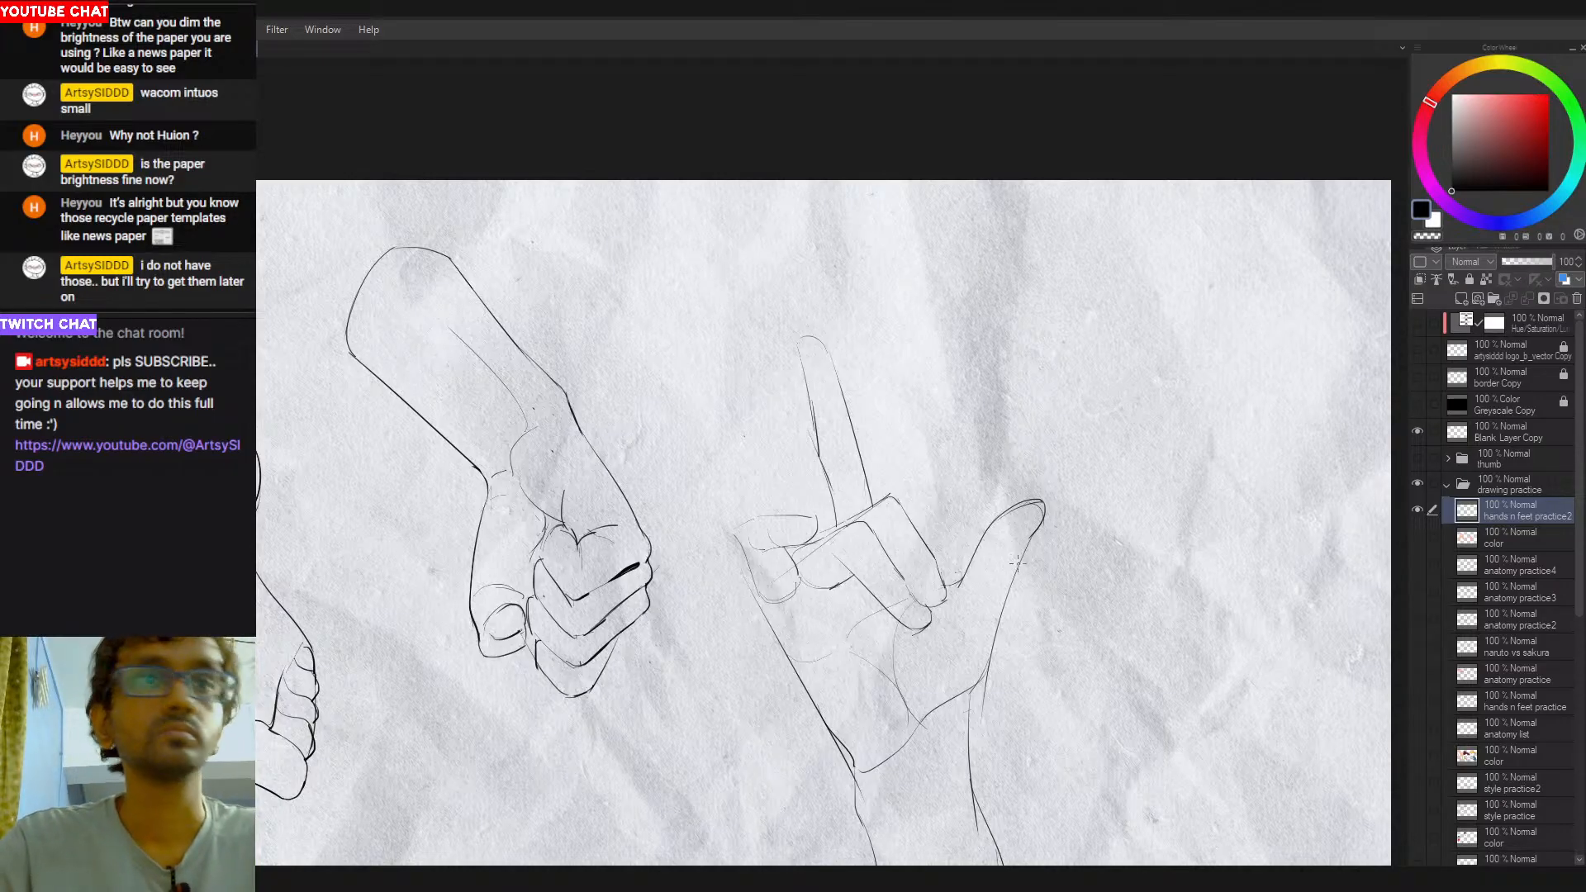
- Refine the thumb's outer contour from its tip down toward the wrist, repeatedly undoing and redrawing the stroke
key("ctrl+z")
left_click_drag(1043, 504, 995, 600)
key("ctrl+z")
left_click_drag(1049, 523, 1010, 583)
key("ctrl+z")
key("ctrl+z")
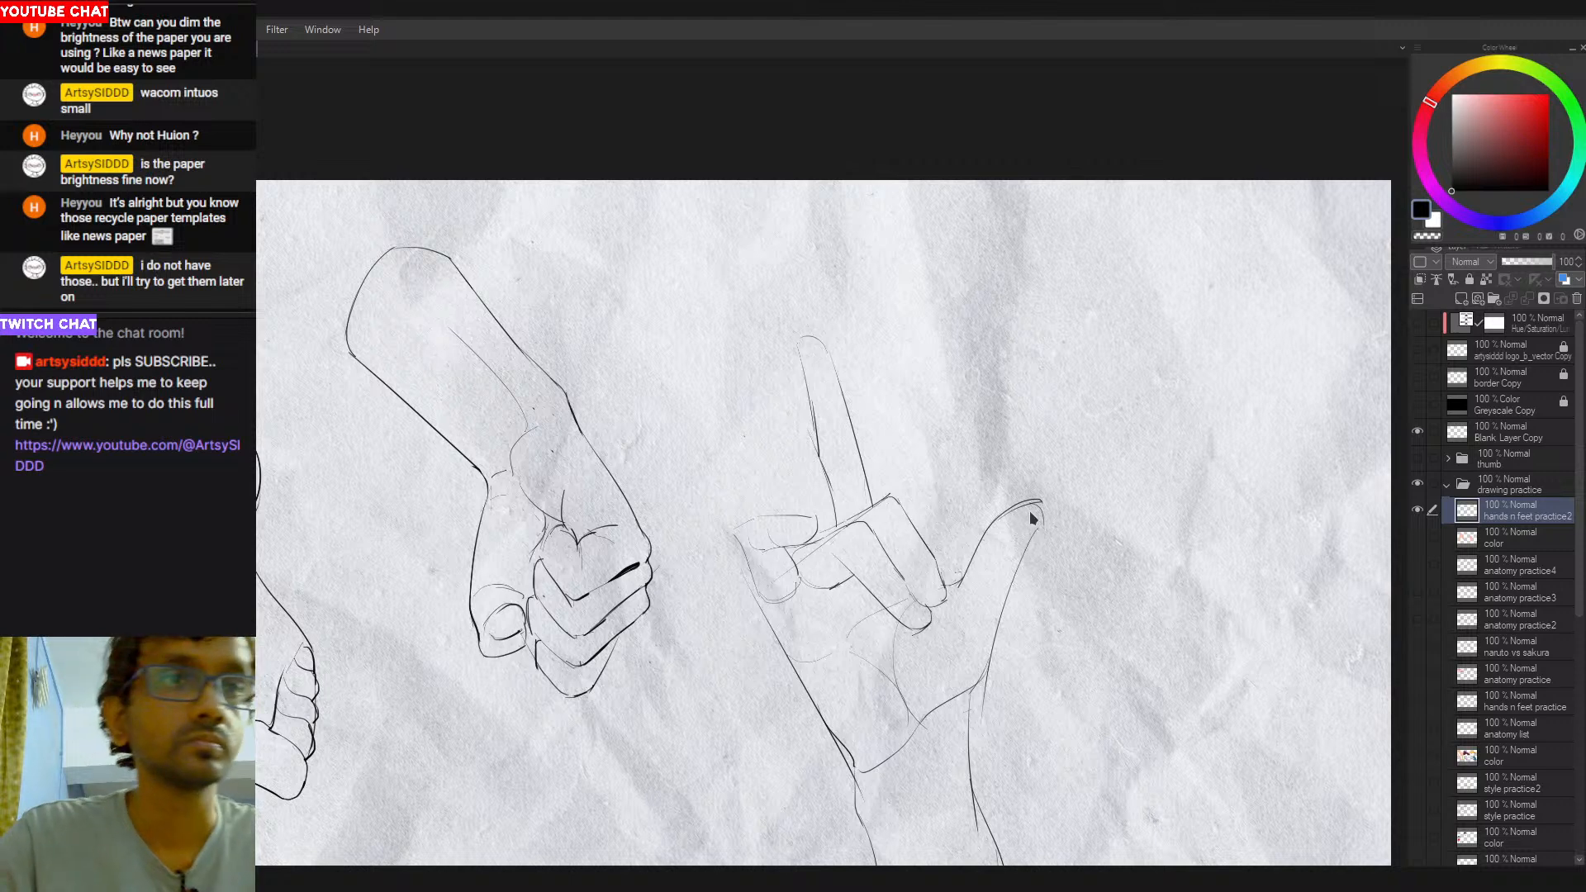
left_click_drag(1042, 506, 1005, 607)
key("ctrl+z")
key("ctrl+z")
left_click_drag(1043, 502, 1015, 578)
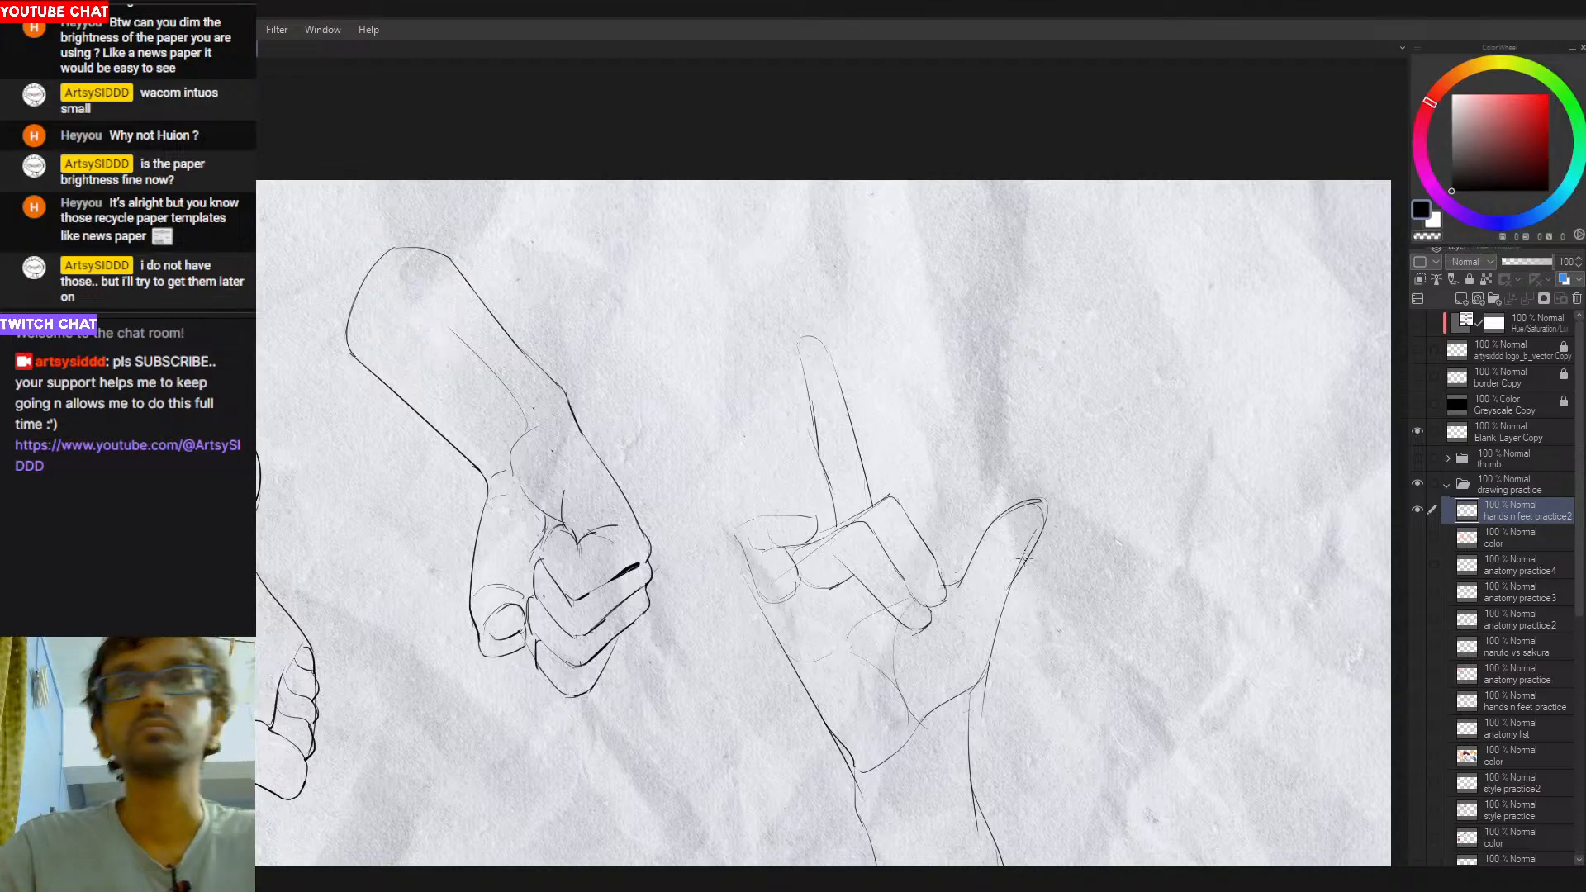
key("ctrl+z")
left_click_drag(1044, 503, 1012, 579)
key("ctrl+z")
mouse_move(1045, 502)
left_mouse_down()
mouse_move(1026, 574)
mouse_move(987, 685)
left_mouse_up()
key("ctrl+z")
key("ctrl+z")
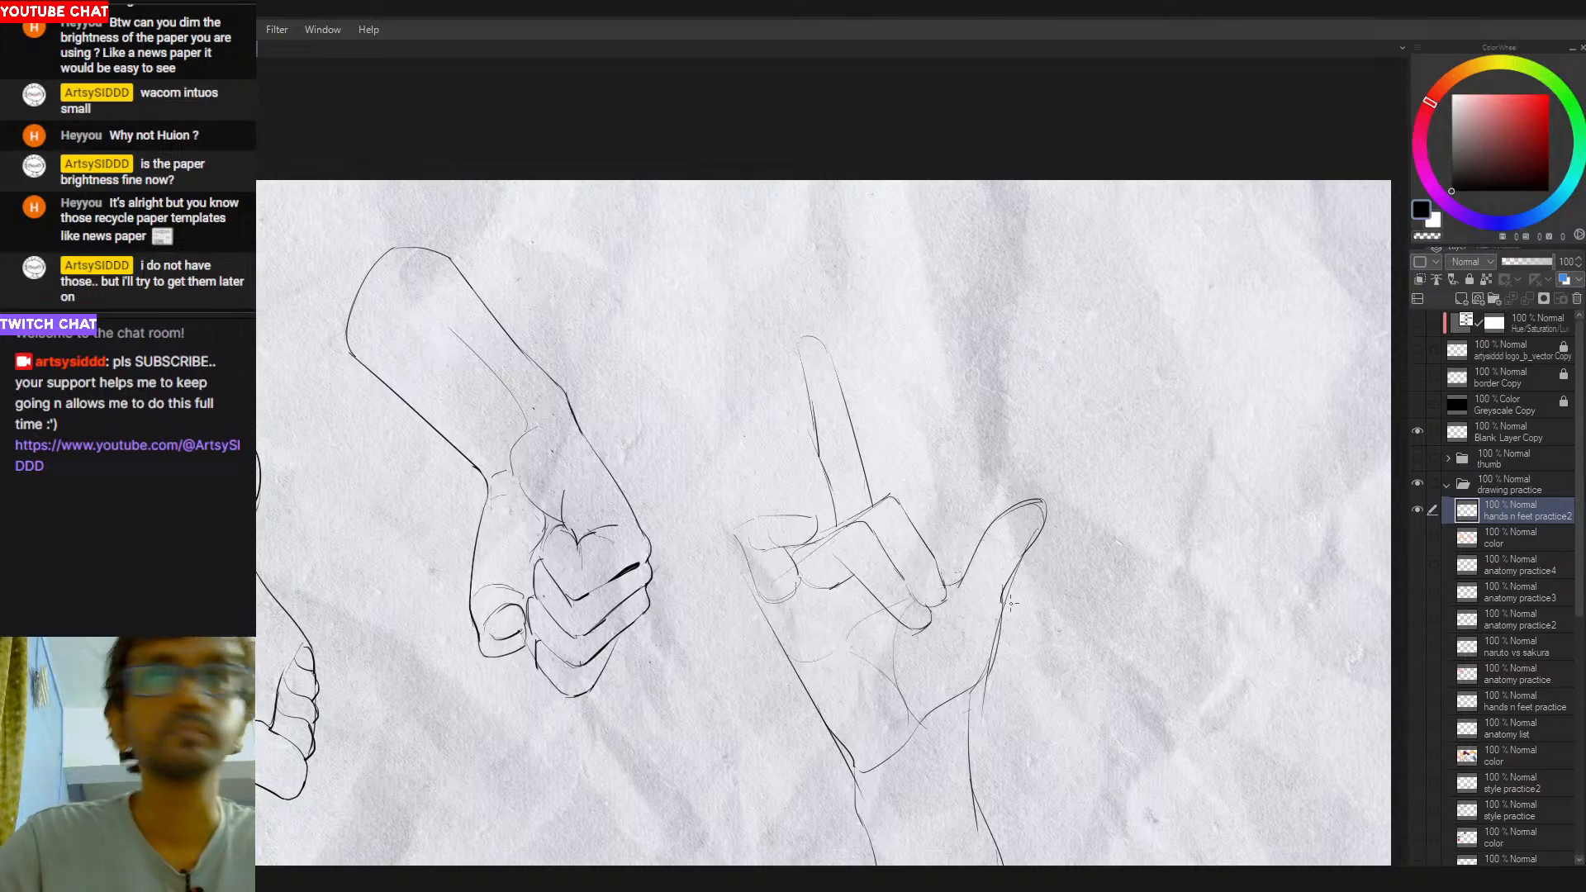
- Redraw the thumb's outer edge as one smooth curve from below the tip down to the thumb base, retrying the stroke
key("ctrl+z")
left_click_drag(1002, 607, 993, 658)
key("ctrl+z")
left_click_drag(1017, 561, 1002, 612)
key("ctrl+z")
key("ctrl+z")
key("ctrl+z")
mouse_move(1032, 545)
left_mouse_down()
mouse_move(981, 693)
mouse_move(1028, 555)
mouse_move(987, 675)
left_mouse_up()
key("ctrl+z")
left_click_drag(1005, 587, 981, 679)
key("ctrl+z")
key("ctrl+z")
key("ctrl+z")
left_click_drag(1004, 588, 981, 677)
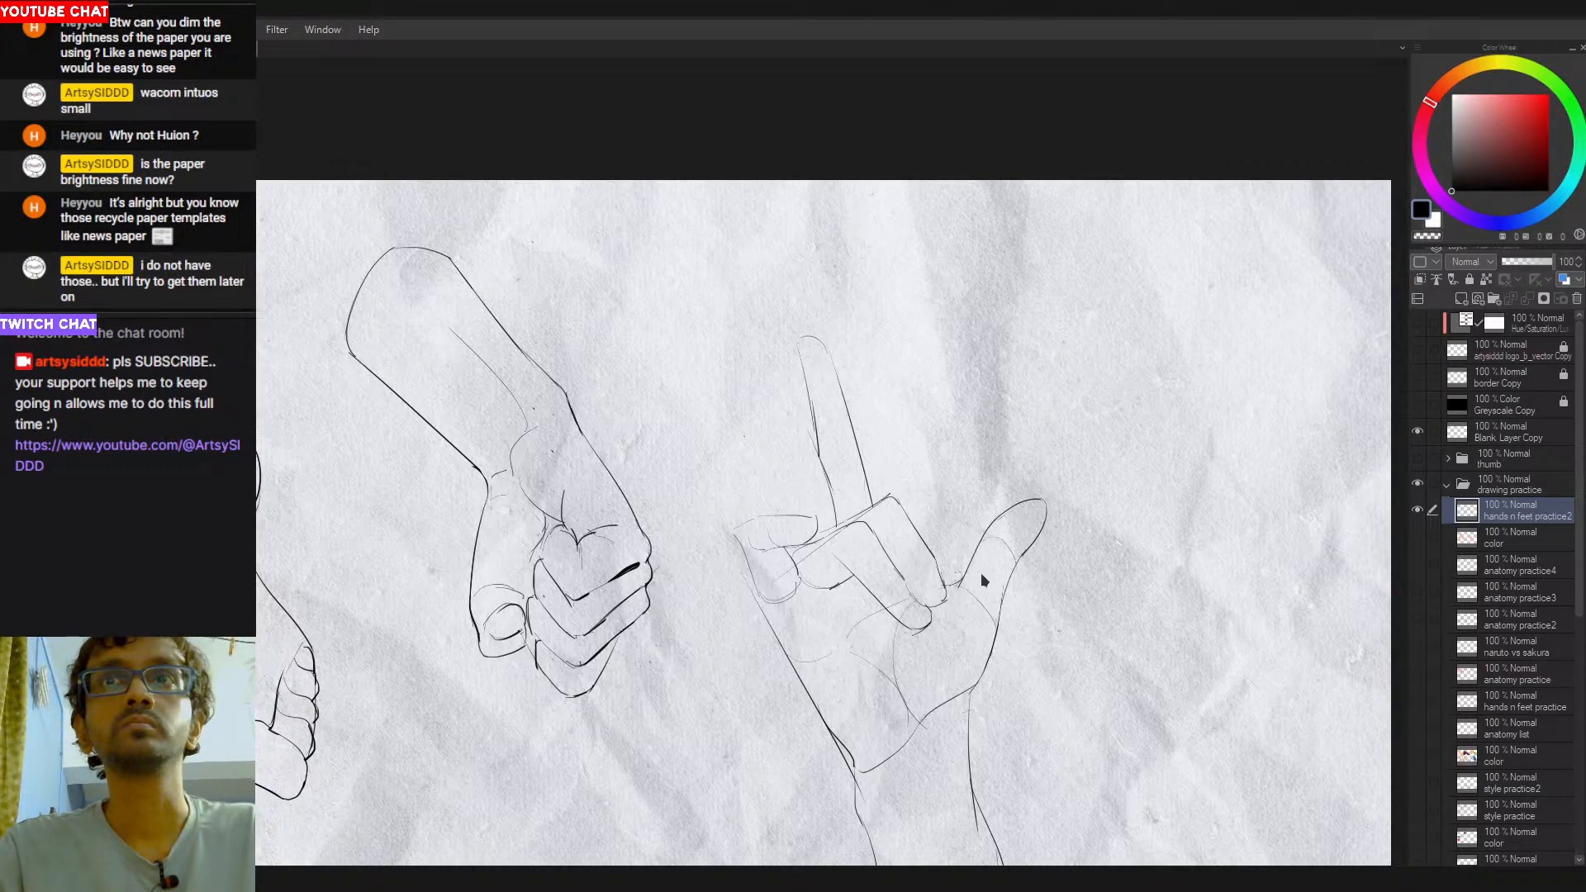
- Rework the thumb tip with a cleaner rounded end joining the inner and outer edges
key("ctrl+z")
left_click_drag(824, 480, 872, 514)
key("ctrl+z")
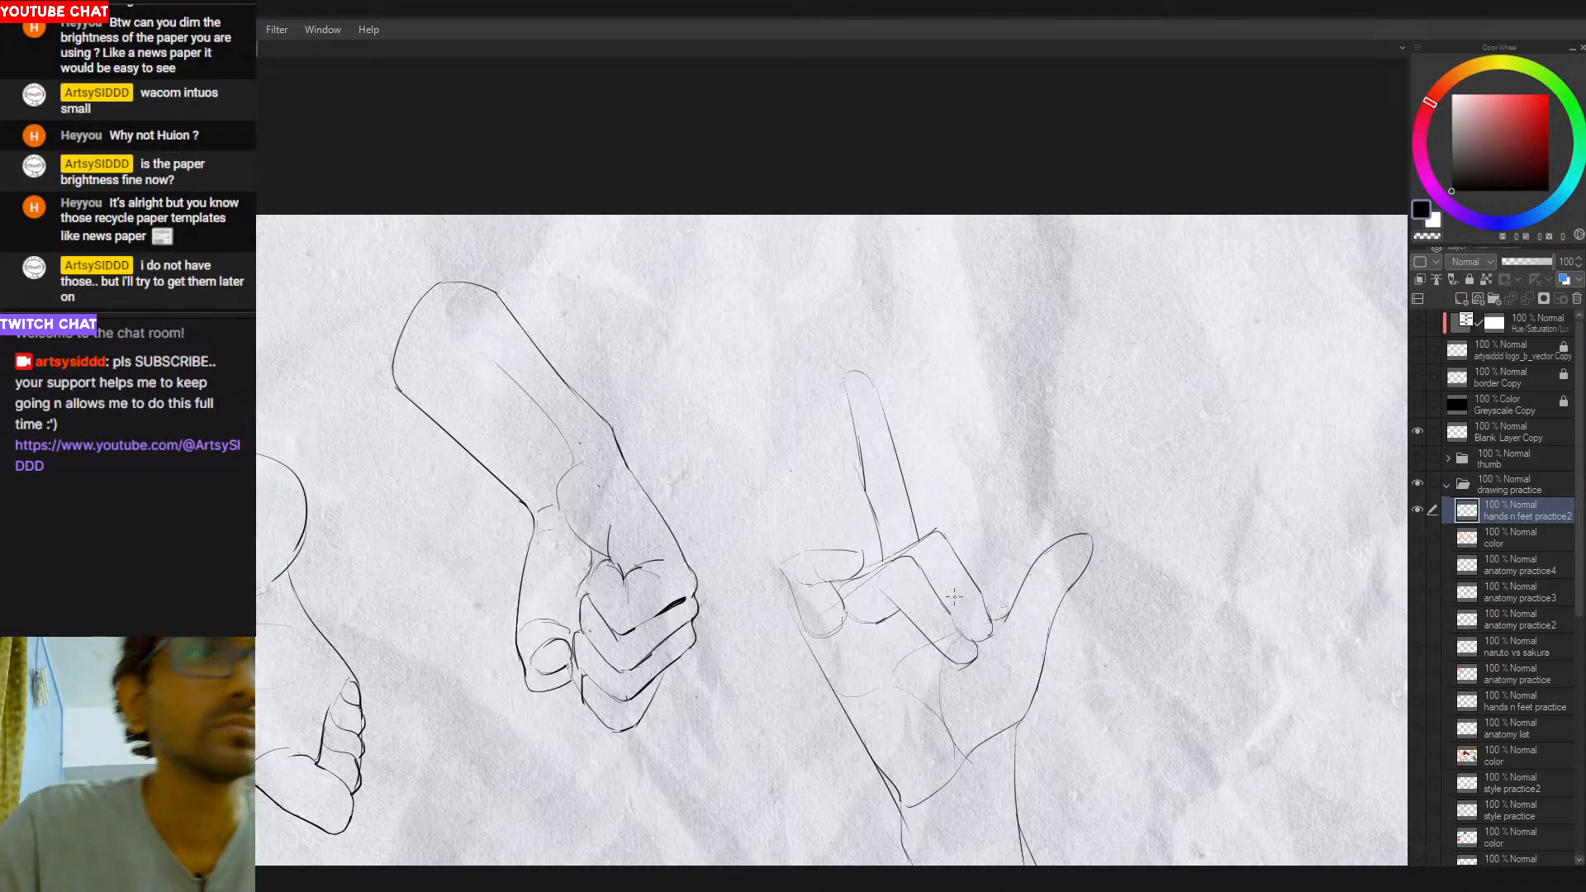
mouse_move(1065, 593)
left_mouse_down()
mouse_move(1095, 542)
mouse_move(1088, 562)
left_mouse_up()
key("ctrl+z")
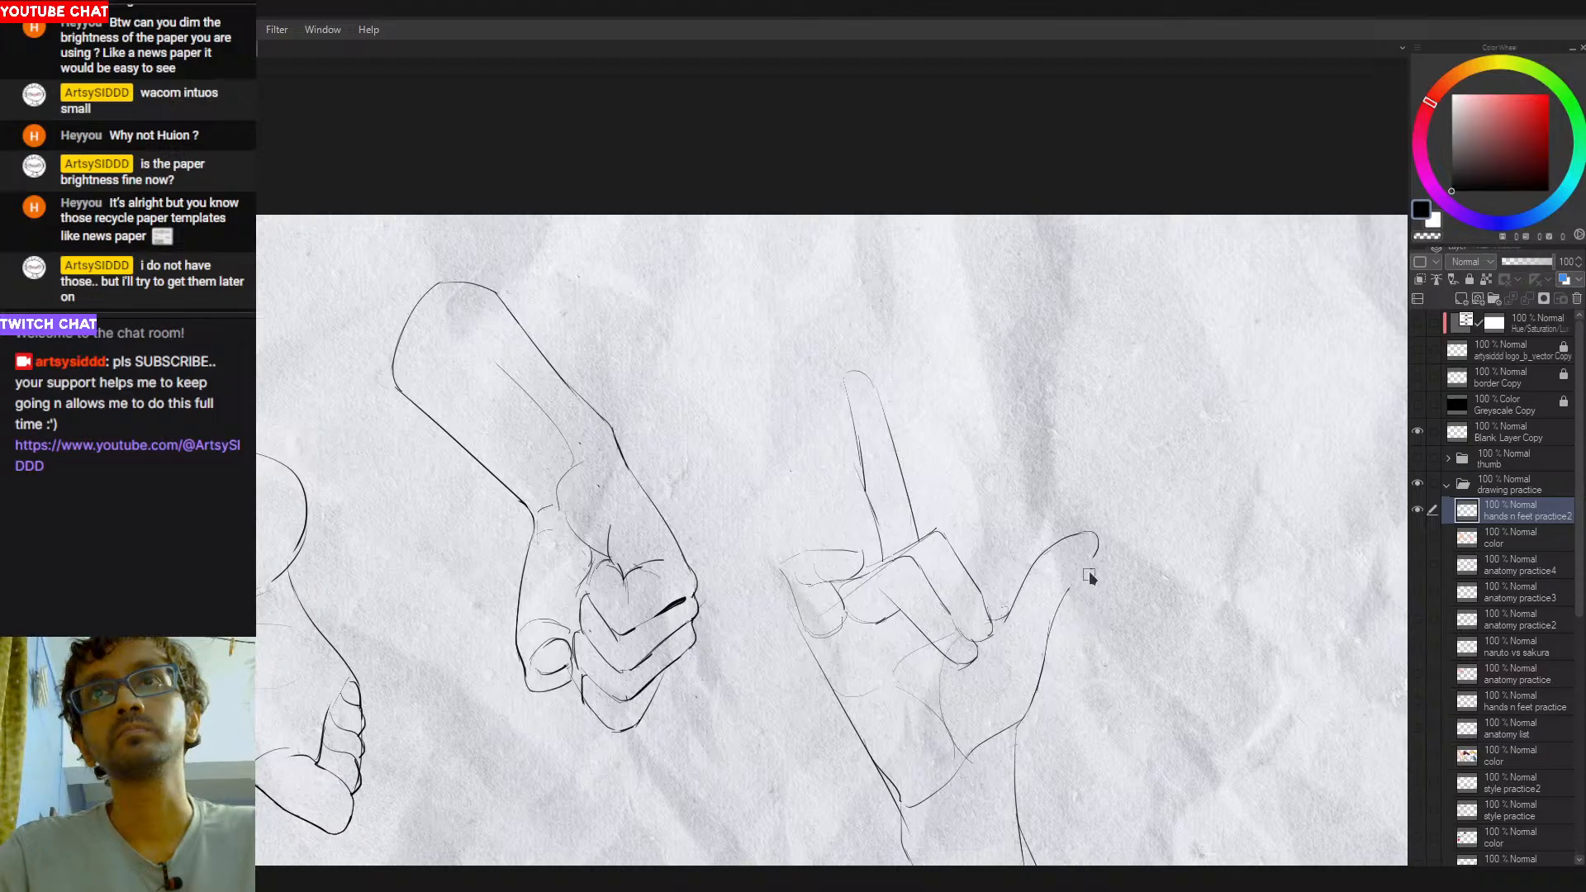
mouse_move(1057, 606)
left_mouse_down()
mouse_move(1096, 555)
mouse_move(1058, 609)
mouse_move(1069, 591)
left_mouse_up()
key("ctrl+z")
key("ctrl+z")
left_click_drag(1086, 538, 1044, 553)
key("ctrl+z")
key("ctrl+z")
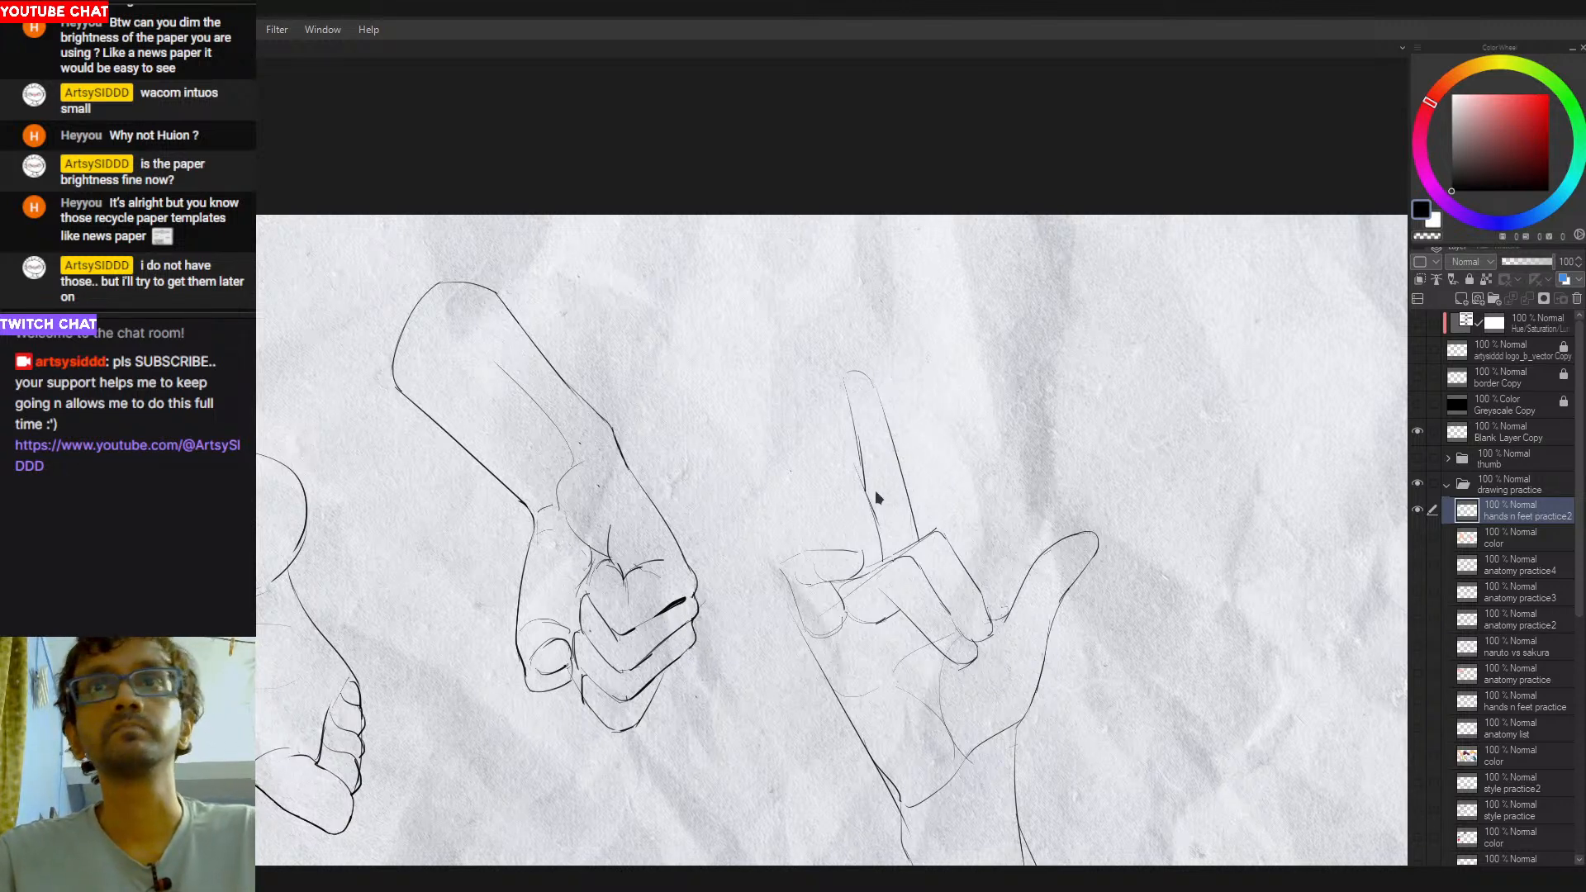
- Redraw the lower part of the thumb's inner edge so it meets the nearest folded fingertip
scroll(906, 558, "down", 2)
scroll(950, 569, "up", 2)
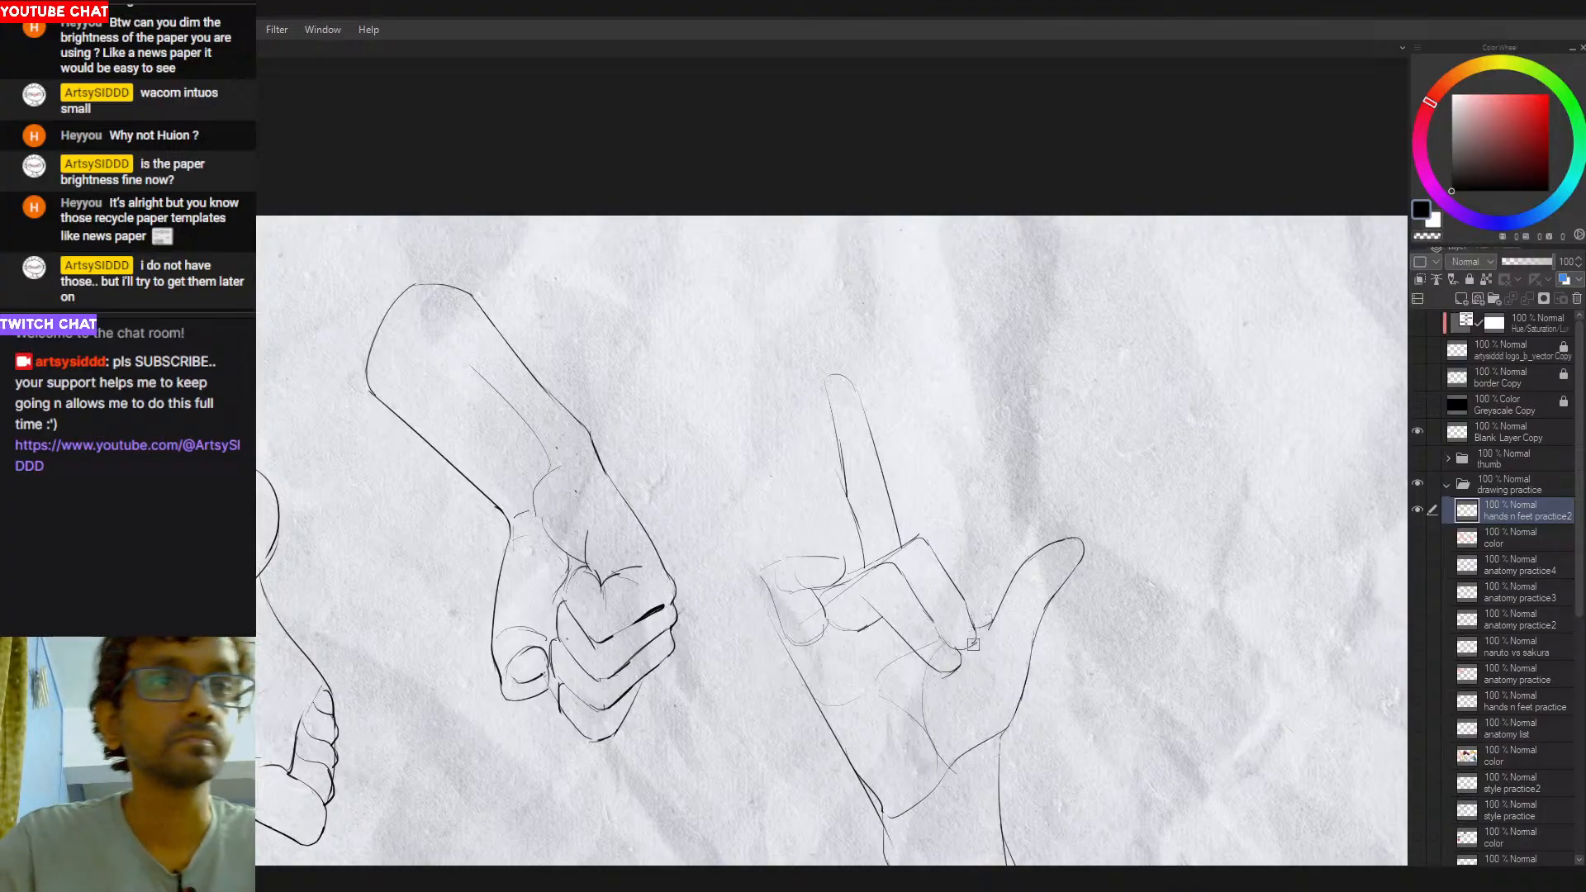
key("ctrl+z")
left_click_drag(1011, 583, 976, 627)
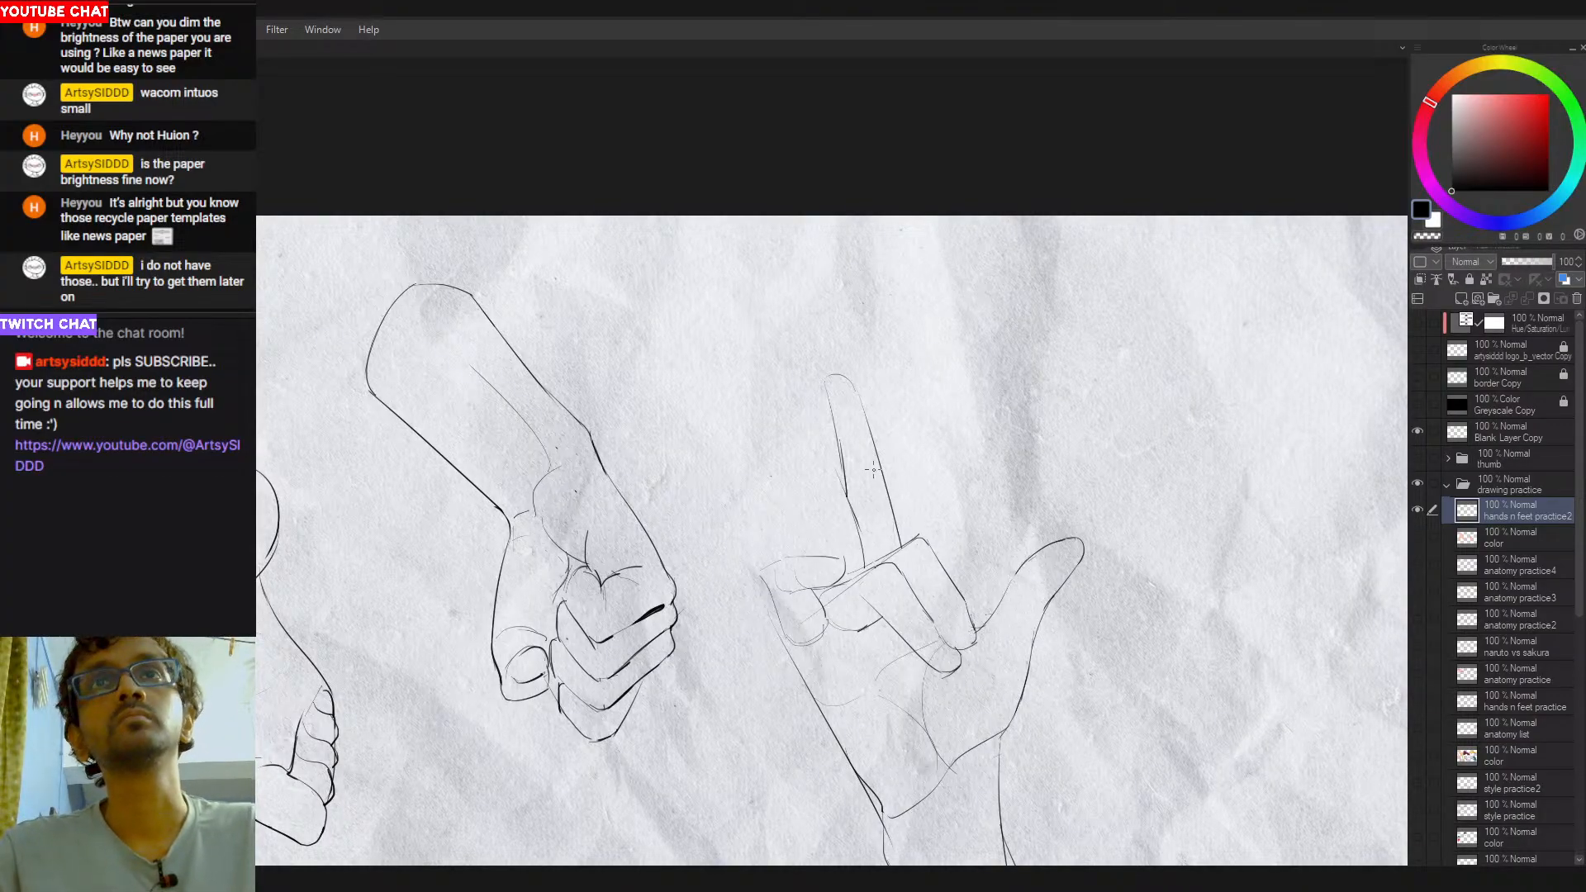
- Darken and round the raised finger's tip
left_click_drag(886, 391, 928, 406)
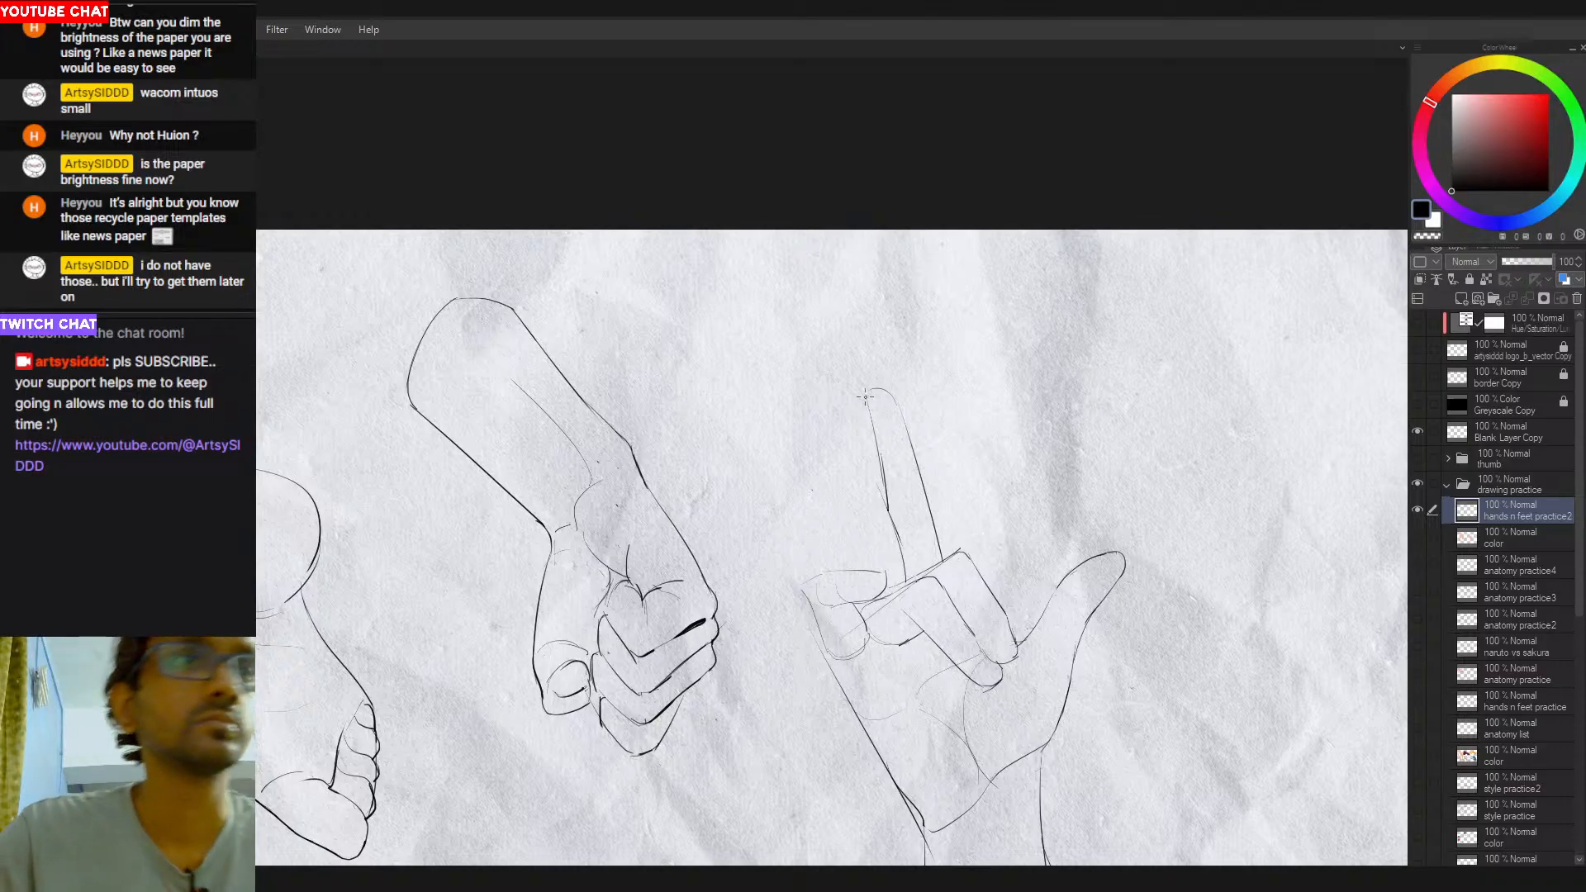
left_click_drag(867, 404, 903, 407)
key("ctrl+z")
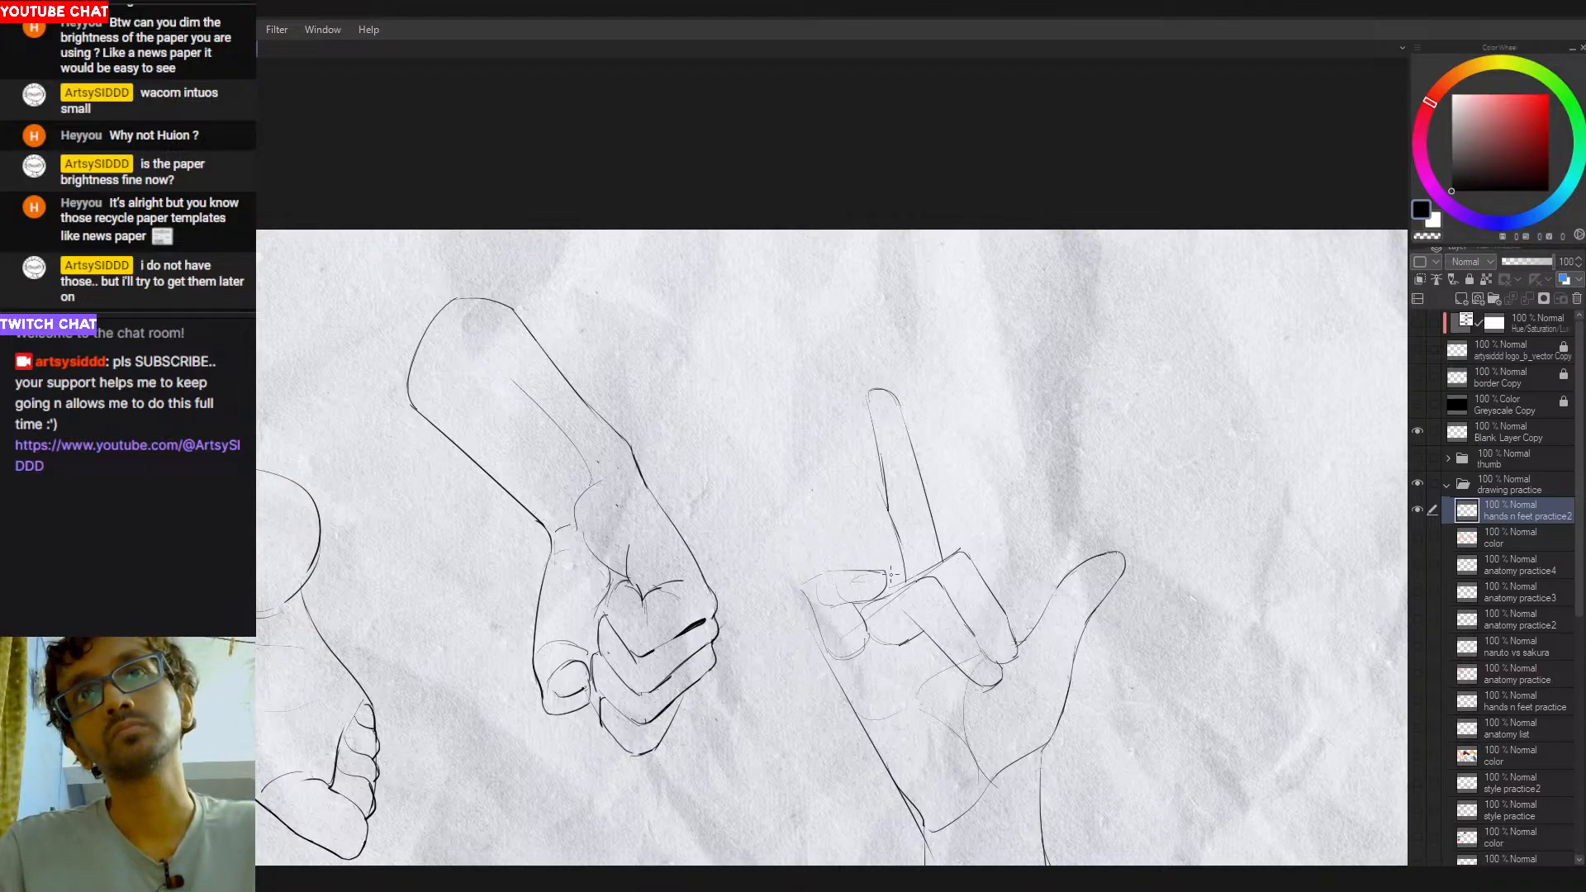
- Redraw the folded little finger's top contour and carry the line around its knuckle down the palm's outer edge
mouse_move(884, 570)
left_mouse_down()
mouse_move(811, 603)
mouse_move(816, 620)
left_mouse_up()
key("ctrl+z")
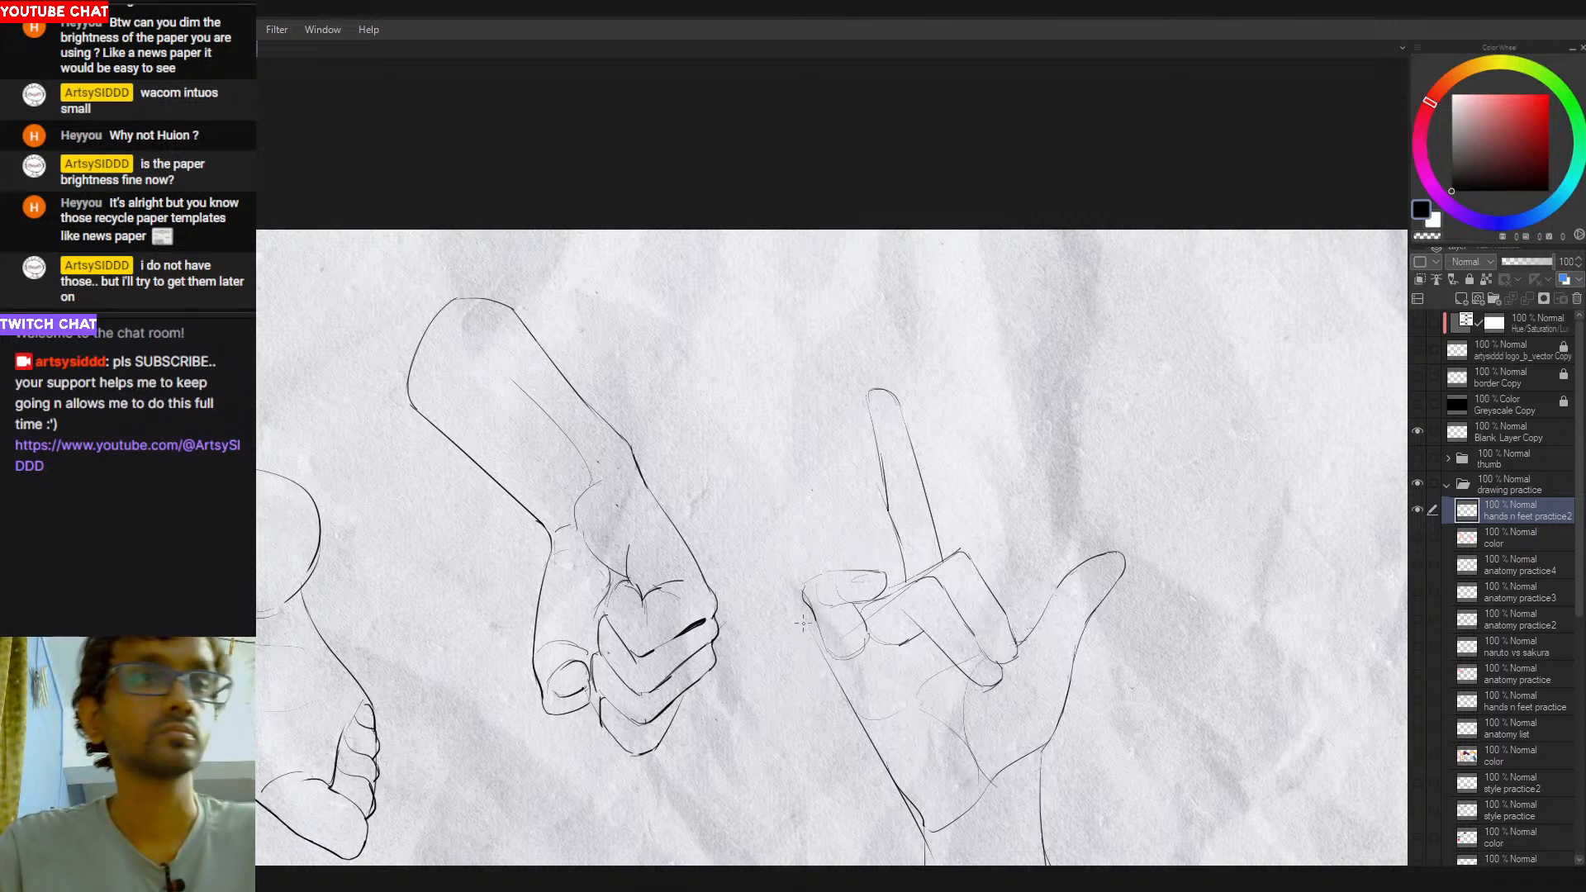
key("ctrl+z")
mouse_move(825, 572)
left_mouse_down()
mouse_move(811, 605)
mouse_move(801, 590)
mouse_move(837, 685)
left_mouse_up()
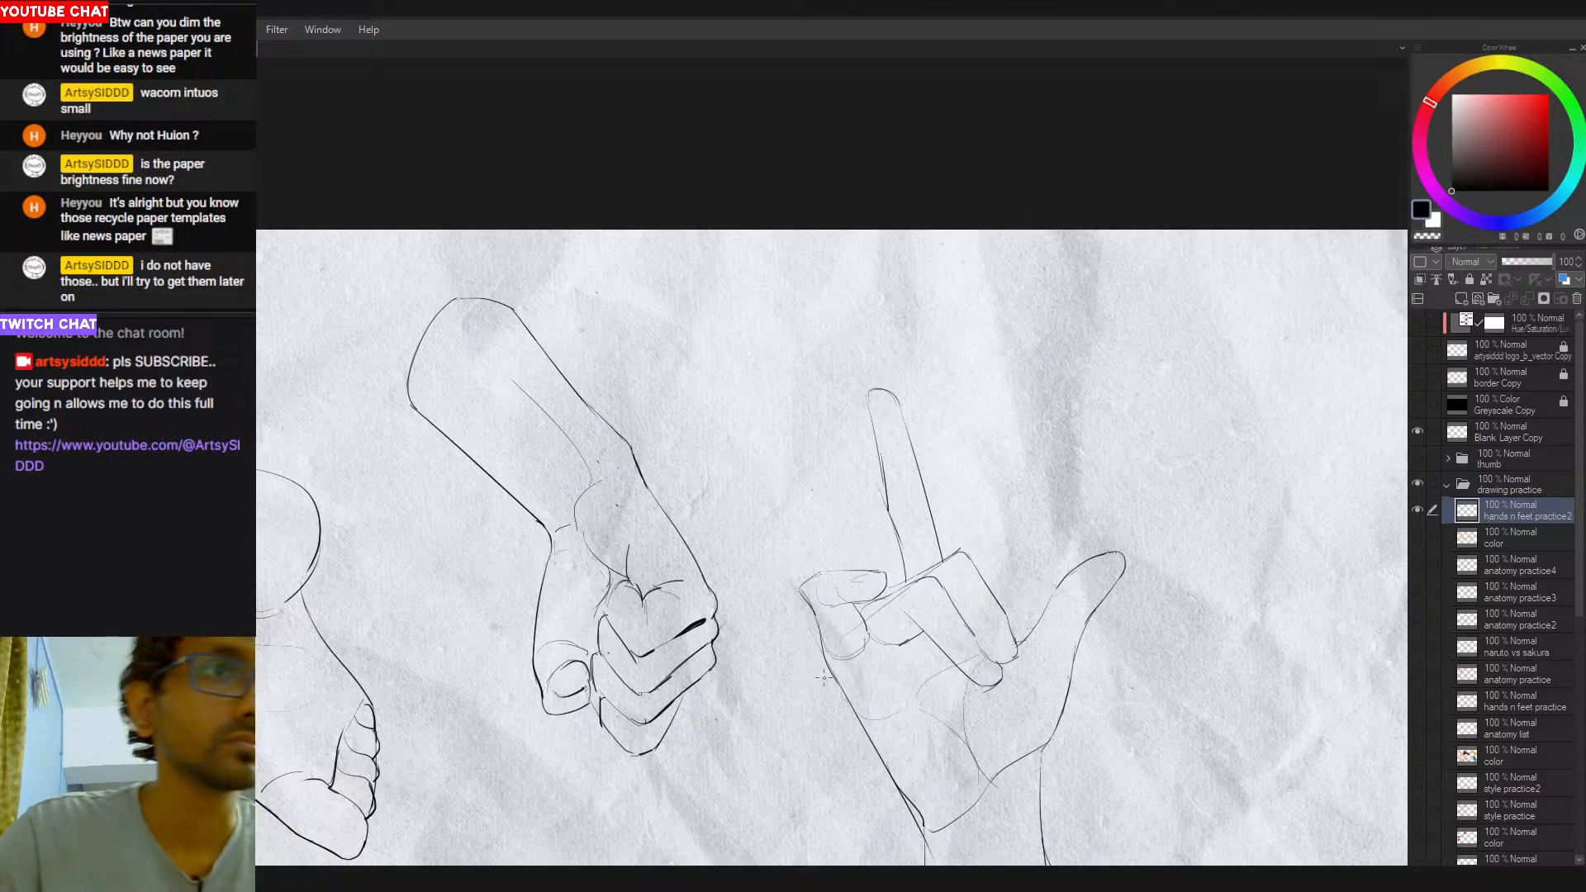
key("ctrl+z")
left_click_drag(808, 601, 834, 687)
key("ctrl+z")
key("ctrl+z")
left_click_drag(800, 590, 830, 680)
- Refine the folded little finger's knuckle and sketch a small fingernail near its tip
key("ctrl+z")
left_click_drag(809, 619, 848, 698)
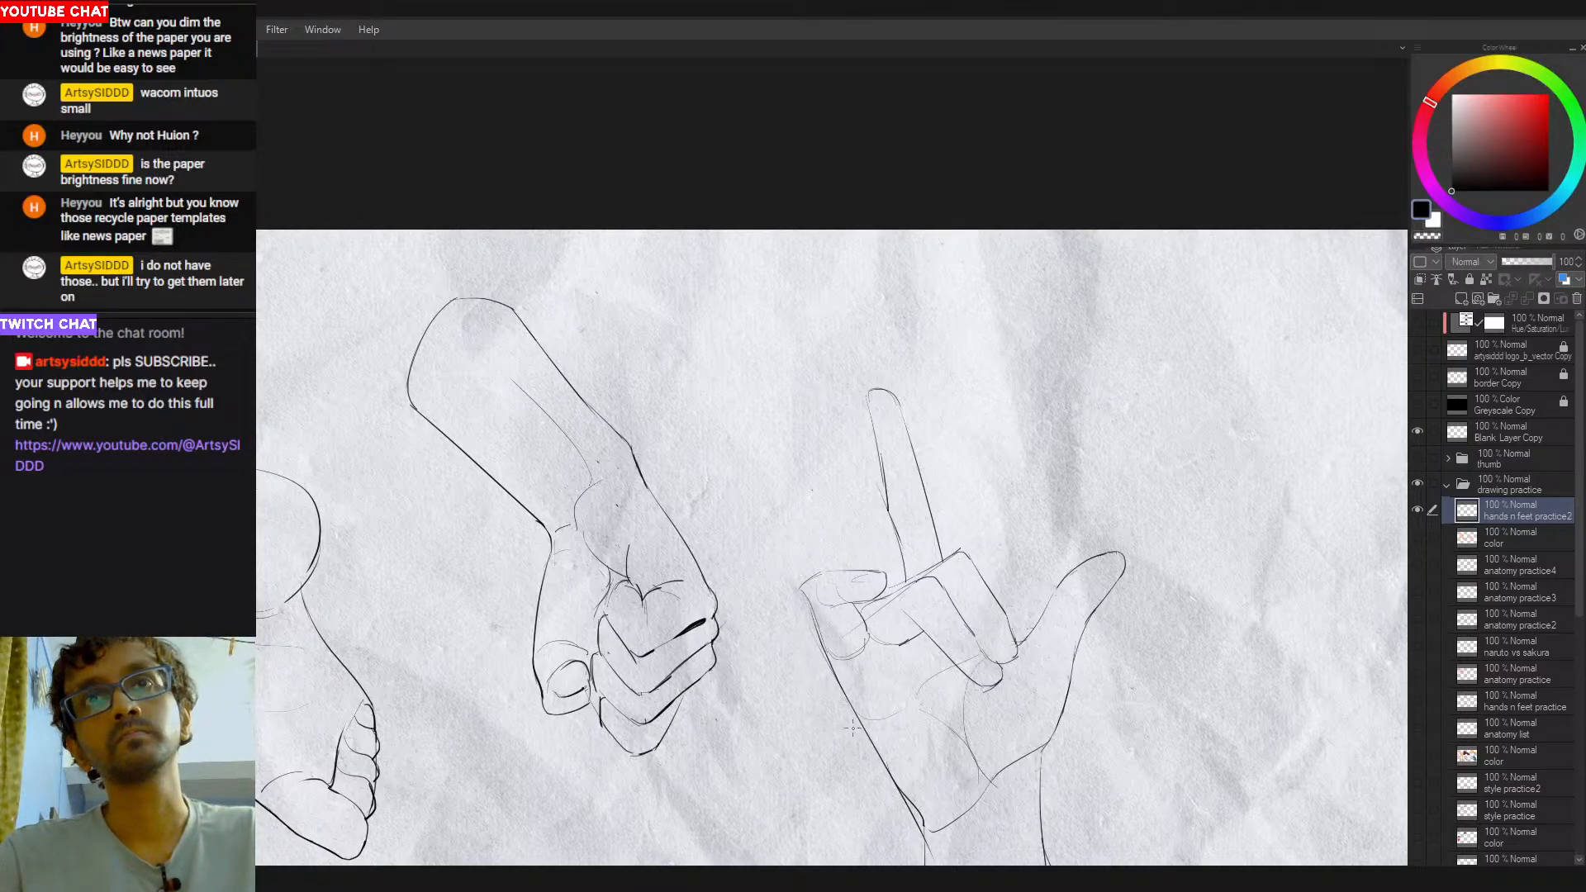
mouse_move(800, 590)
left_mouse_down()
mouse_move(817, 631)
mouse_move(814, 612)
left_mouse_up()
key("ctrl+z")
key("ctrl+z")
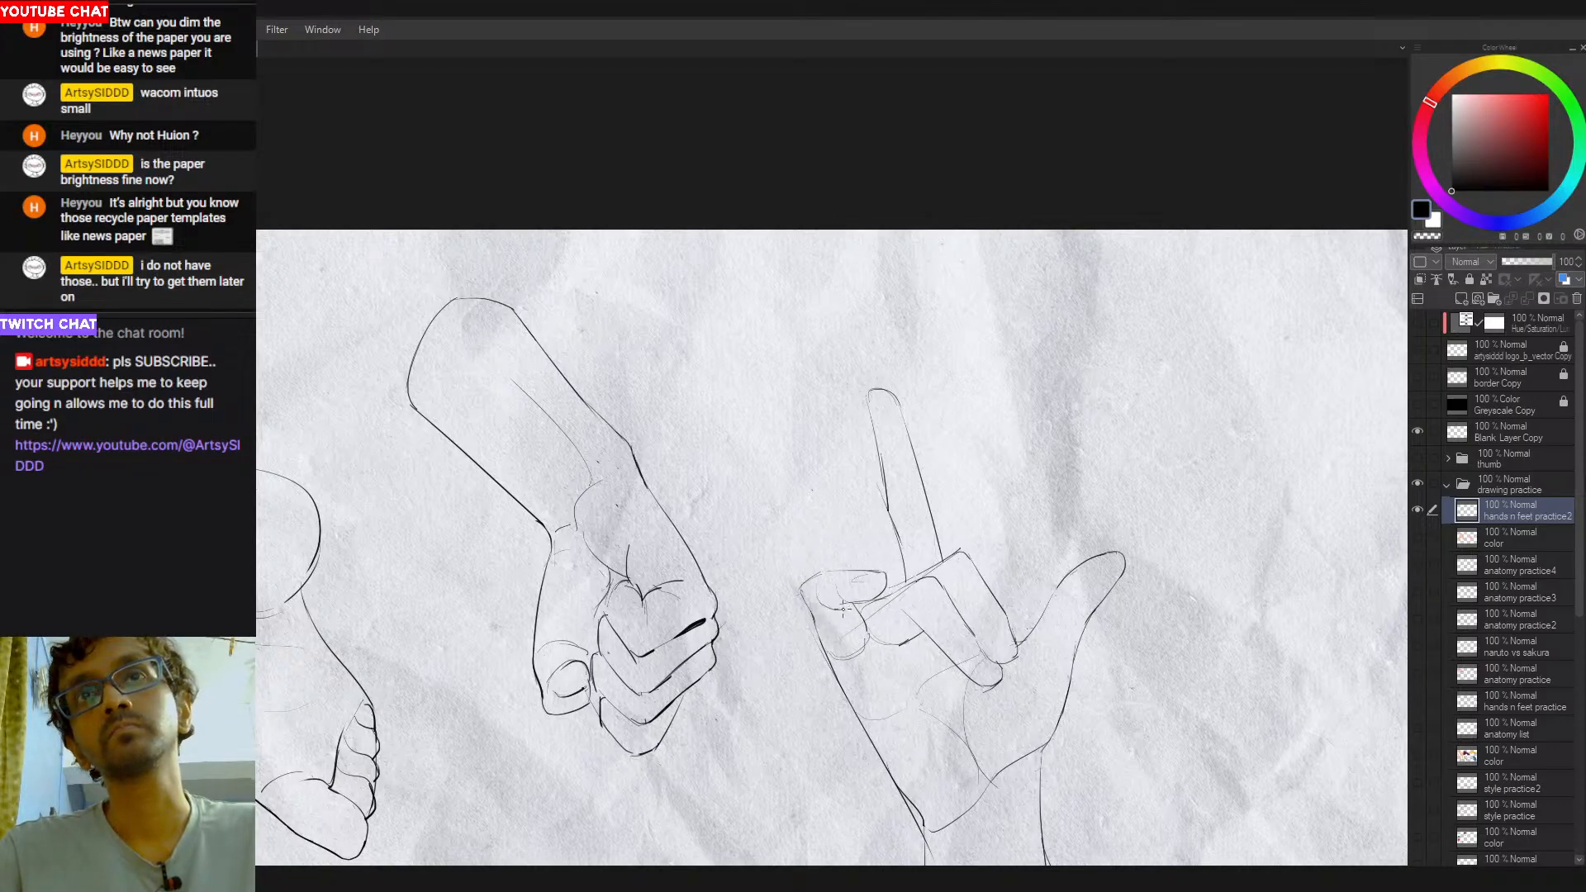
left_click_drag(837, 595, 865, 594)
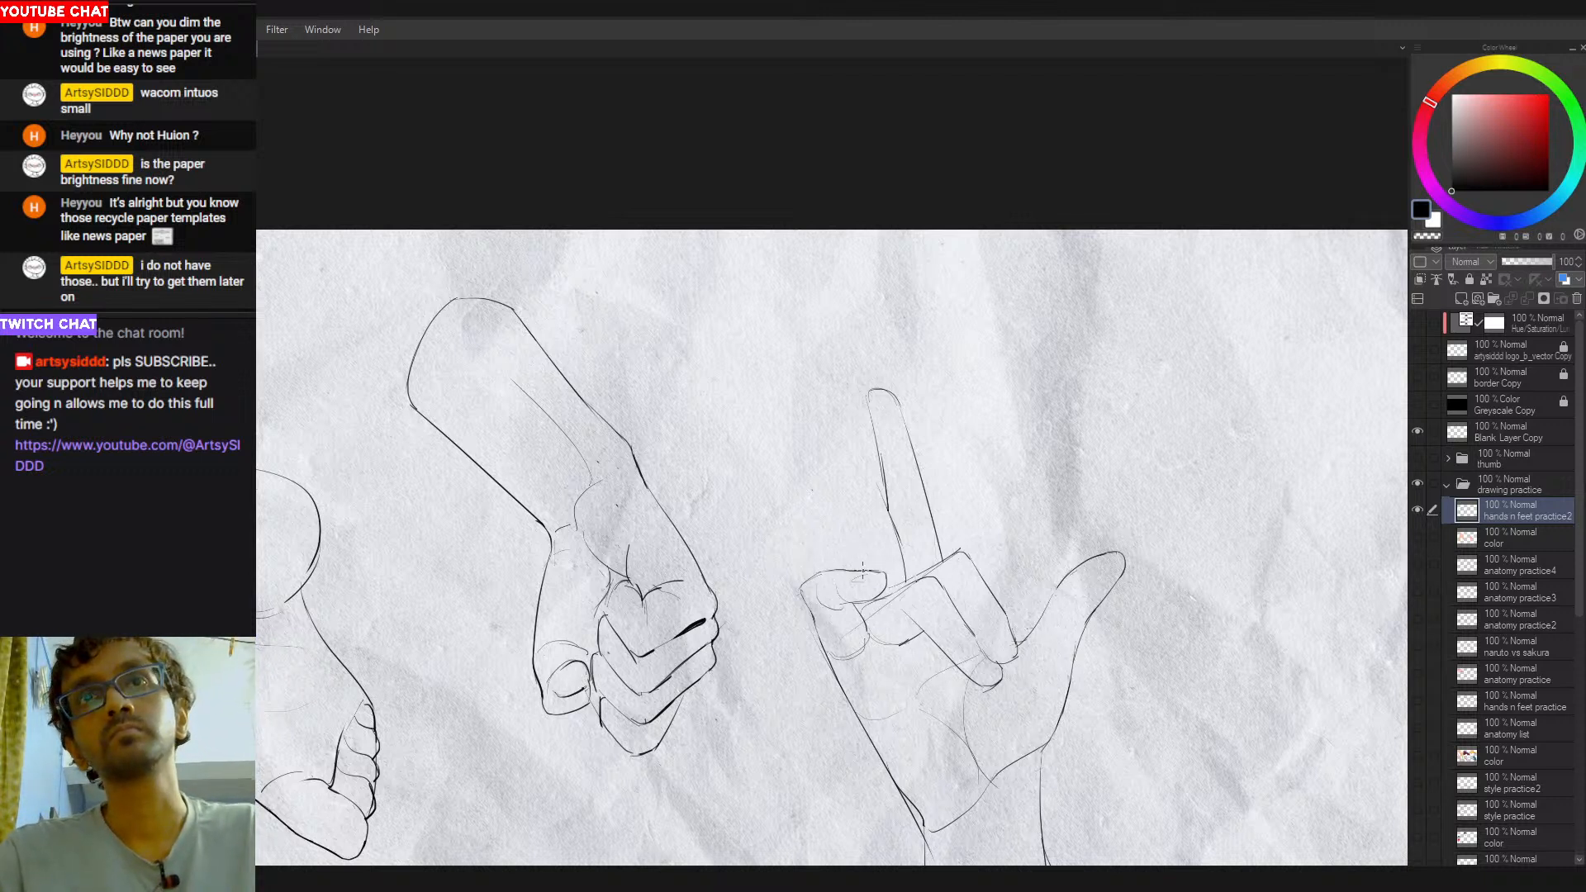
left_click_drag(826, 576, 863, 572)
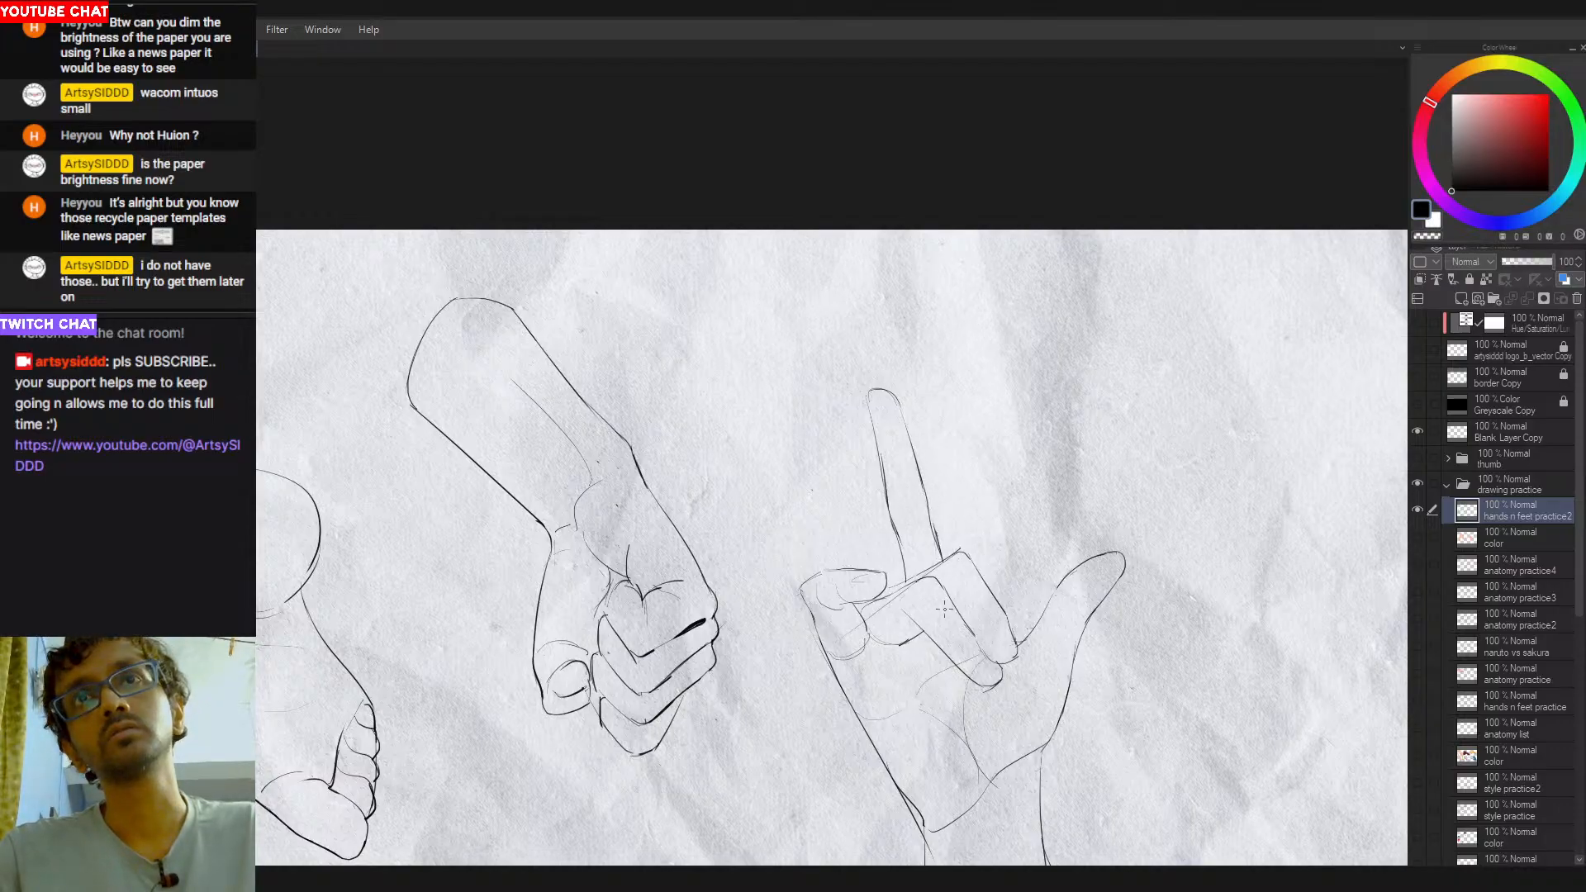
- Strengthen the raised finger's thumb-side edge with the canvas rotated sideways, undoing and retrying the stroke
mouse_move(936, 532)
left_mouse_down()
mouse_move(846, 613)
mouse_move(731, 619)
mouse_move(796, 580)
left_mouse_up()
scroll(735, 620, "up", 3)
key("ctrl+z")
left_click_drag(707, 604, 811, 577)
key("ctrl+z")
key("ctrl+z")
mouse_move(707, 605)
left_mouse_down()
mouse_move(867, 566)
mouse_move(854, 569)
left_mouse_up()
key("ctrl+z")
key("ctrl+z")
key("c")
key("c")
key("ctrl+z")
key("ctrl+z")
- Clean up and redraw the raised finger's edge facing the folded little finger
key("c")
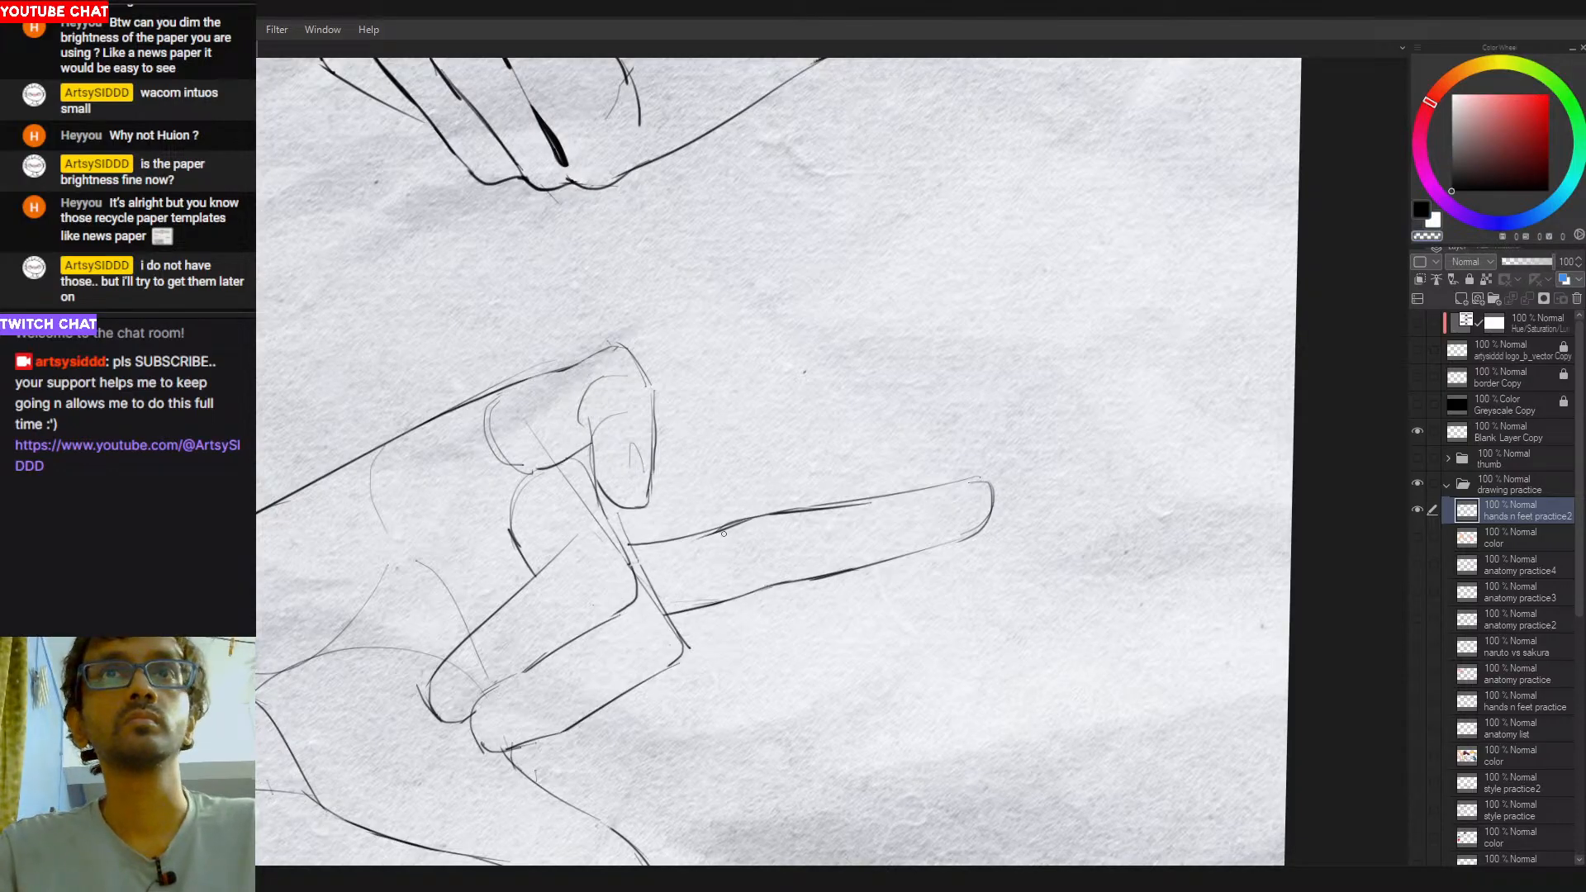
left_click_drag(764, 520, 861, 497)
key("c")
key("ctrl+z")
left_click_drag(710, 529, 787, 509)
key("ctrl+z")
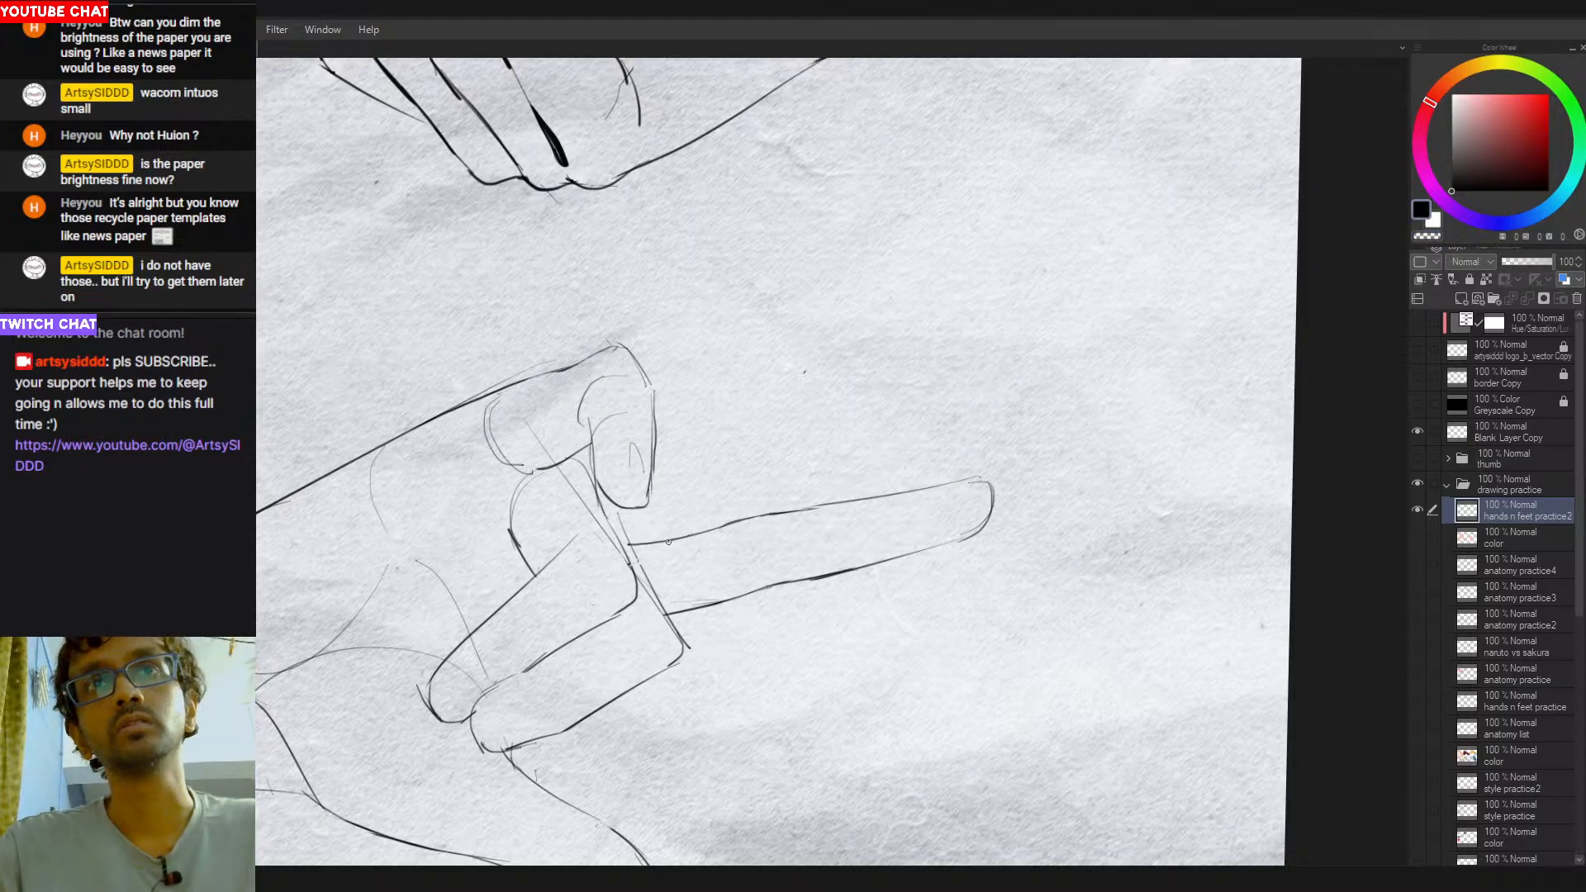
key("ctrl+z")
left_click_drag(664, 541, 869, 499)
key("ctrl+z")
- Tidy the raised finger's thumb-side edge with the canvas upright and trim the overshooting line at the neighbouring knuckle
key("ctrl+z")
key("ctrl+z")
mouse_move(766, 514)
left_mouse_down()
mouse_move(865, 497)
mouse_move(839, 354)
mouse_move(781, 343)
left_mouse_up()
key("ctrl+z")
mouse_move(999, 481)
left_mouse_down()
mouse_move(909, 464)
mouse_move(1045, 439)
left_mouse_up()
key("c")
left_click_drag(941, 475, 953, 539)
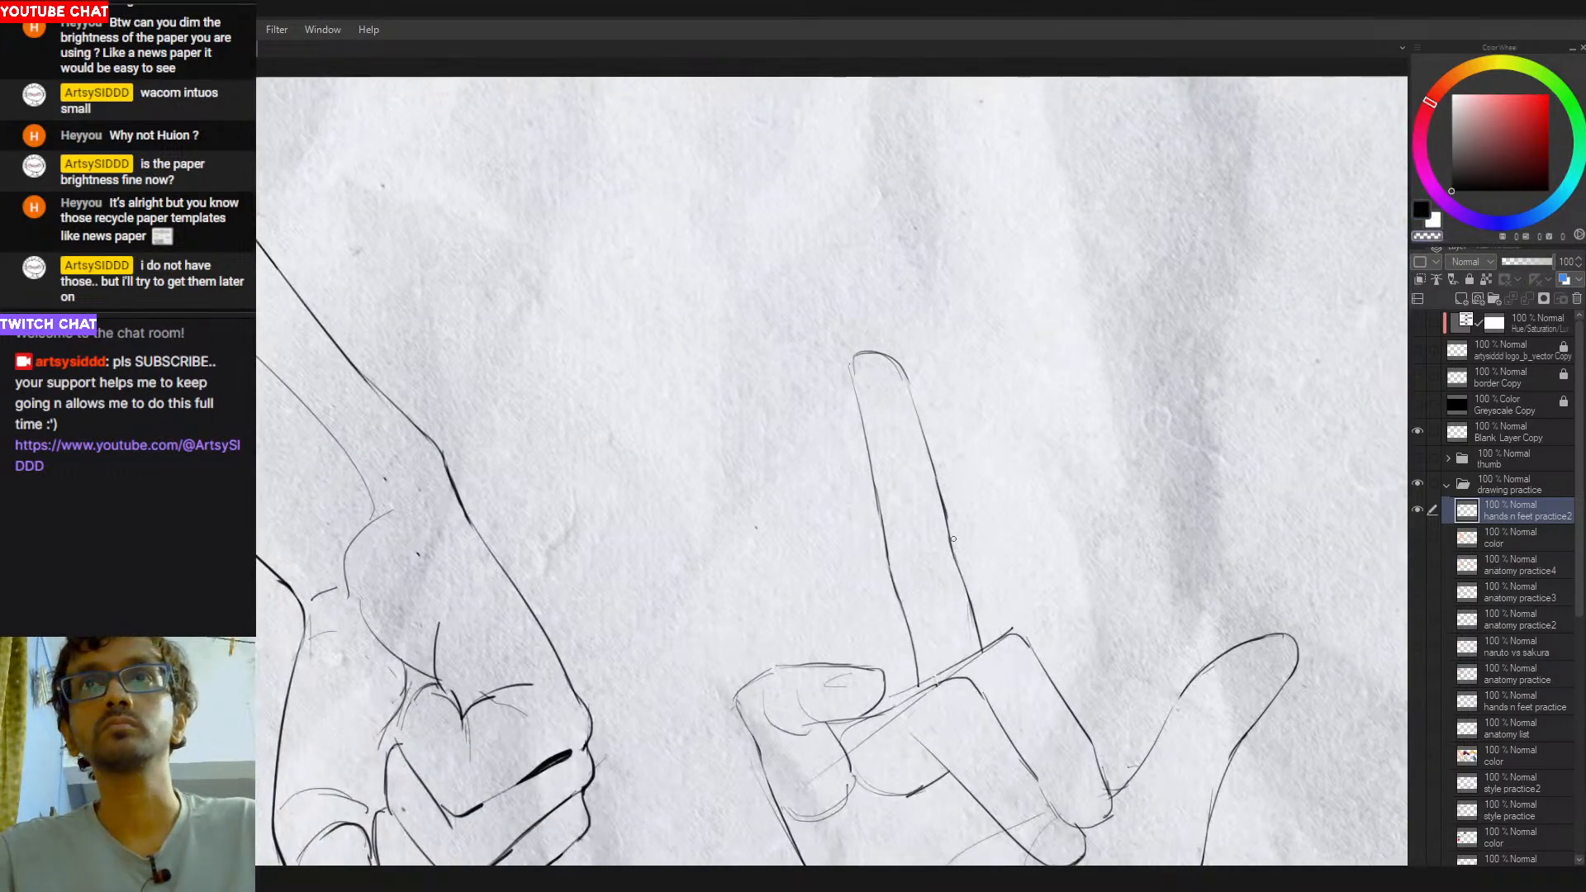
key("ctrl+z")
left_click_drag(945, 483, 952, 530)
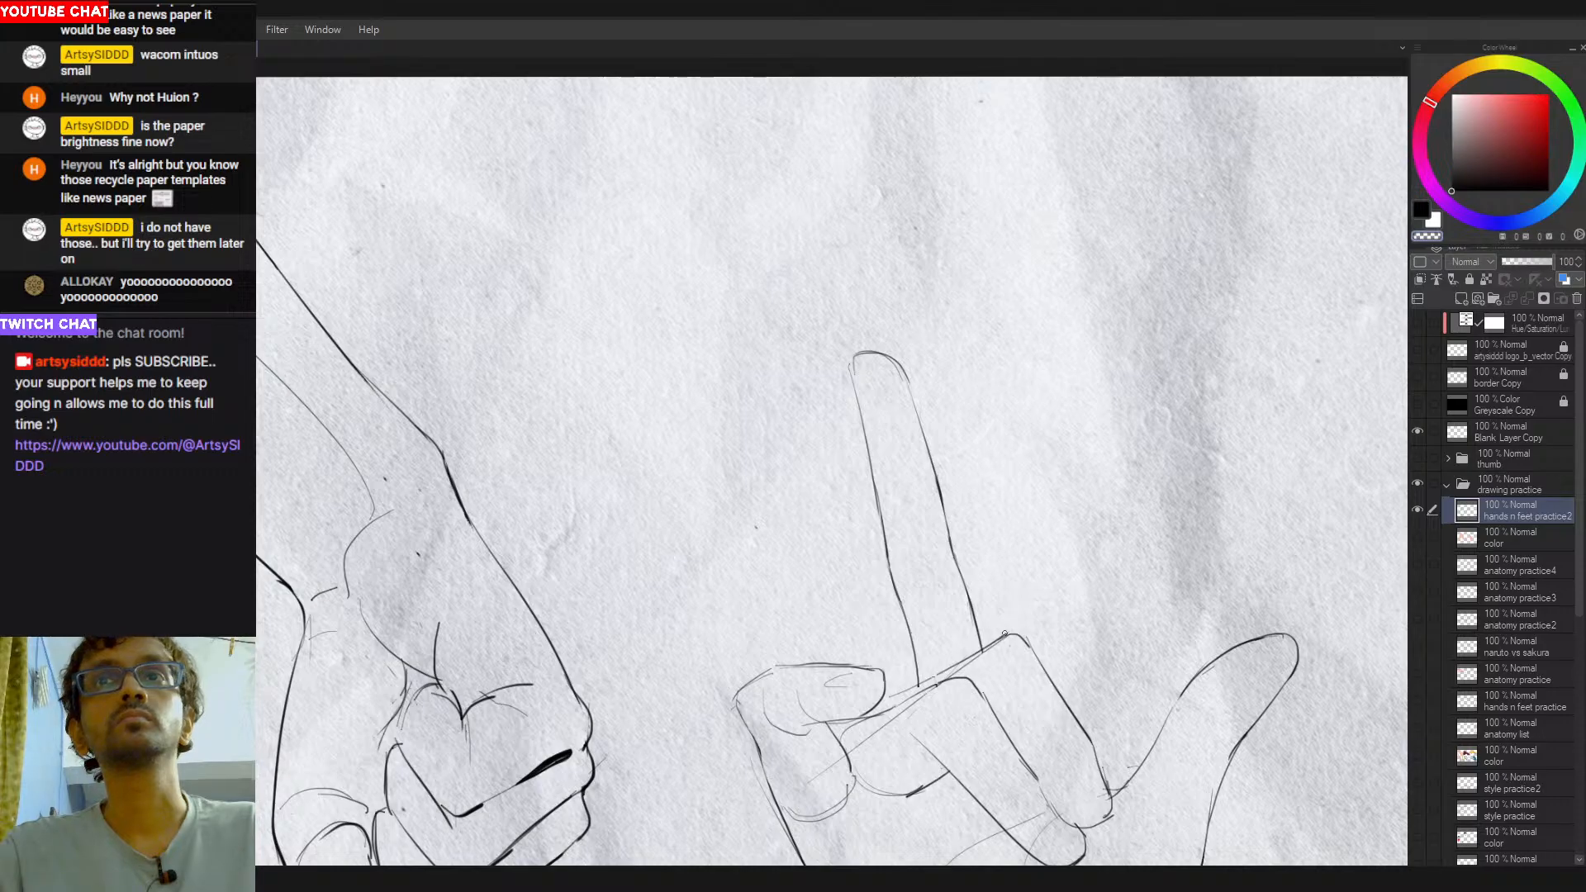
- Erase the curved line crossing the base of the palm at the wrist
left_click_drag(1005, 448, 921, 464)
left_click_drag(965, 537, 897, 470)
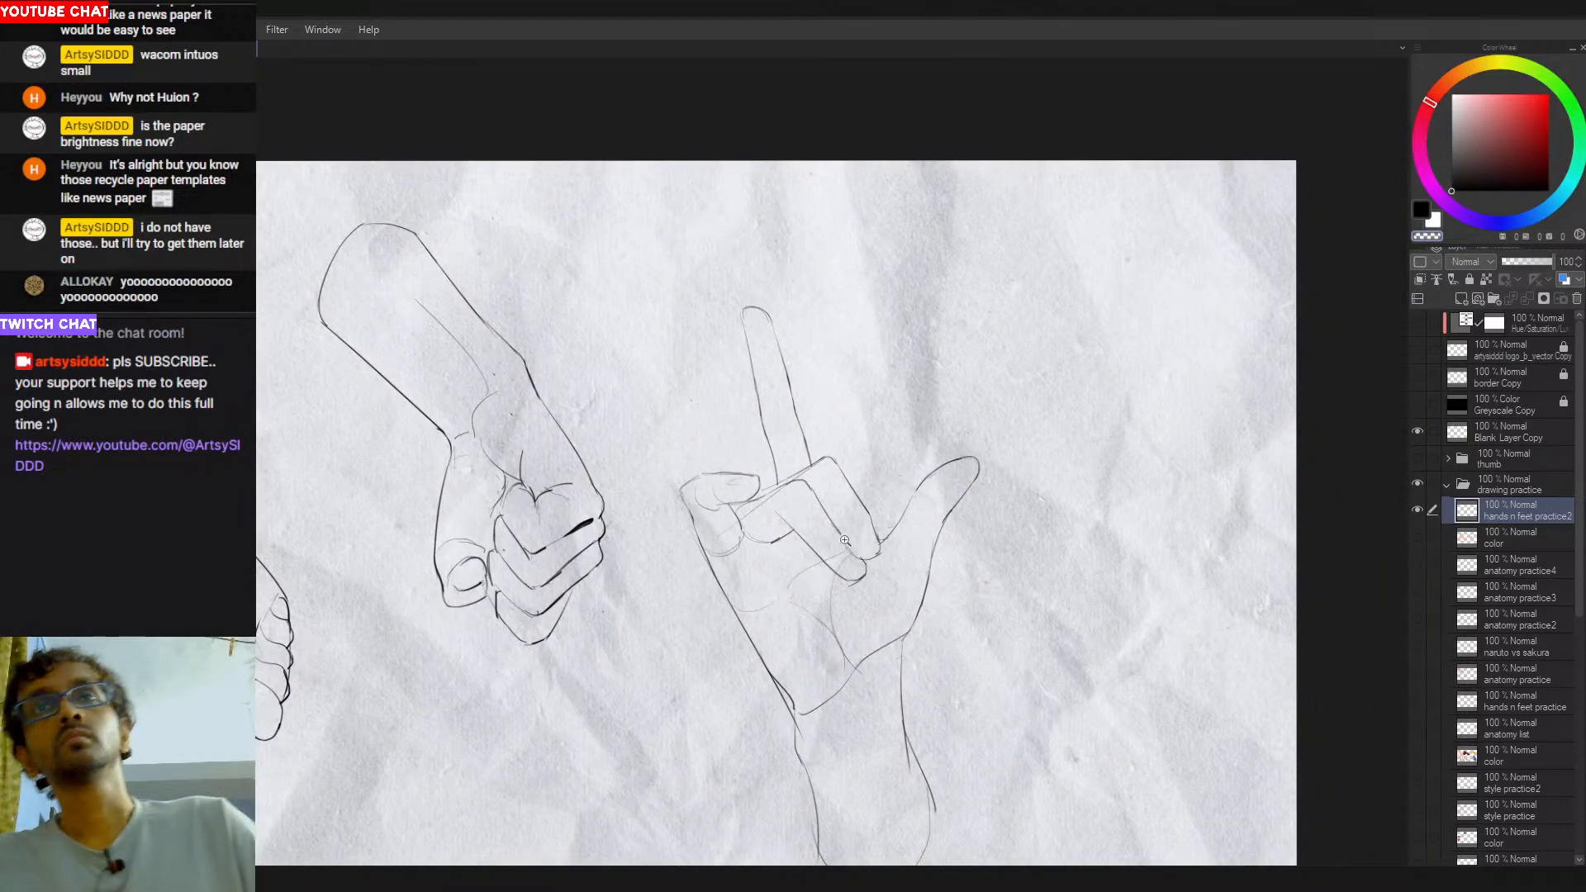
scroll(878, 580, "up", 2)
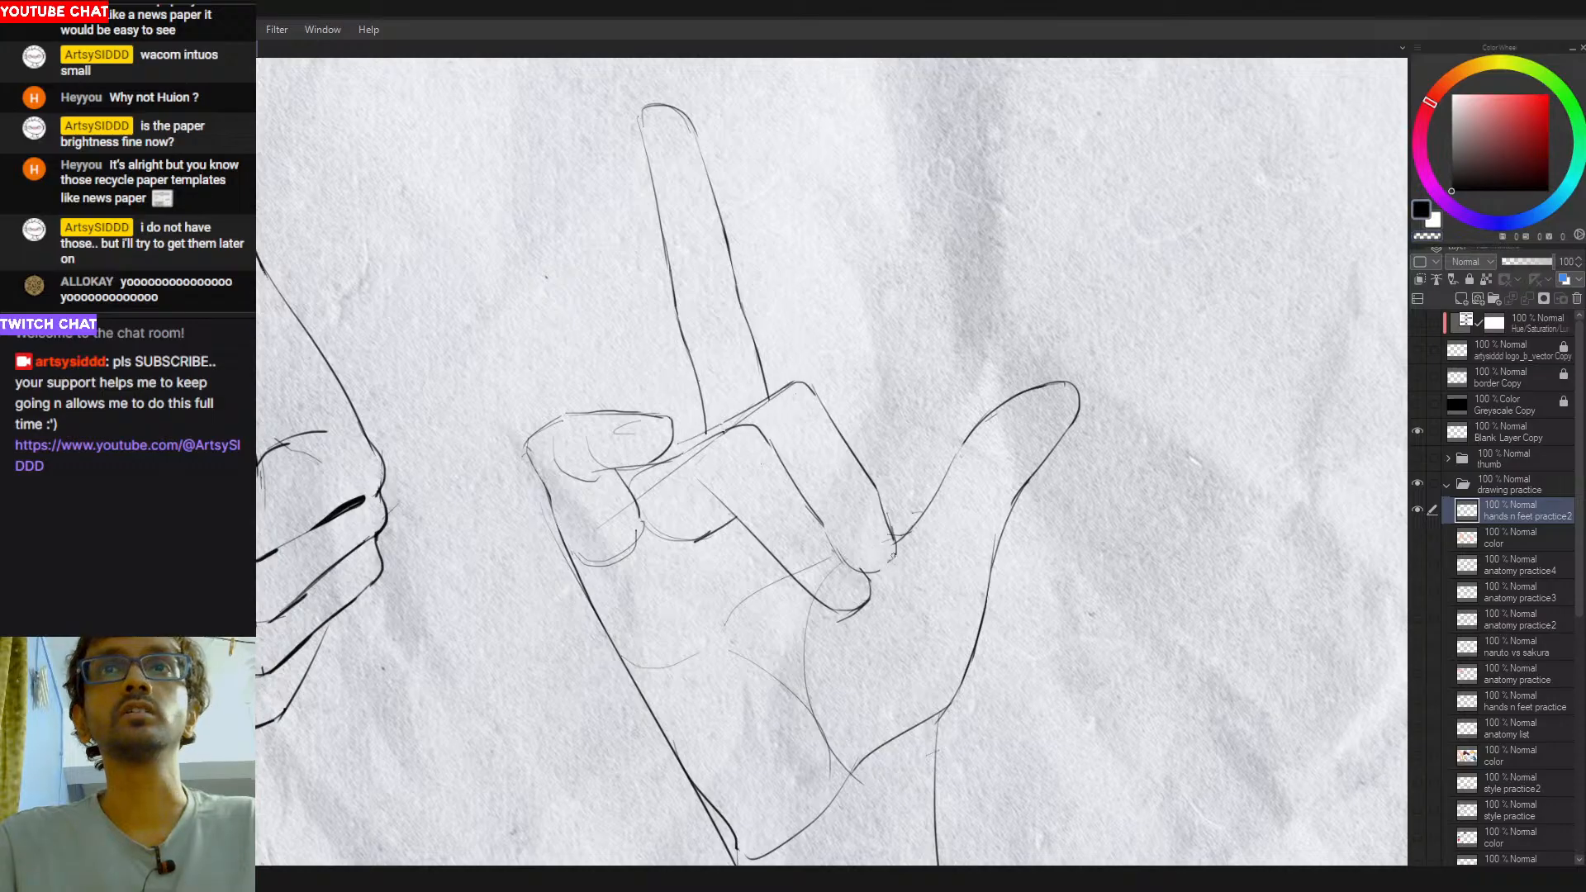
scroll(896, 560, "down", 1)
scroll(904, 584, "down", 1)
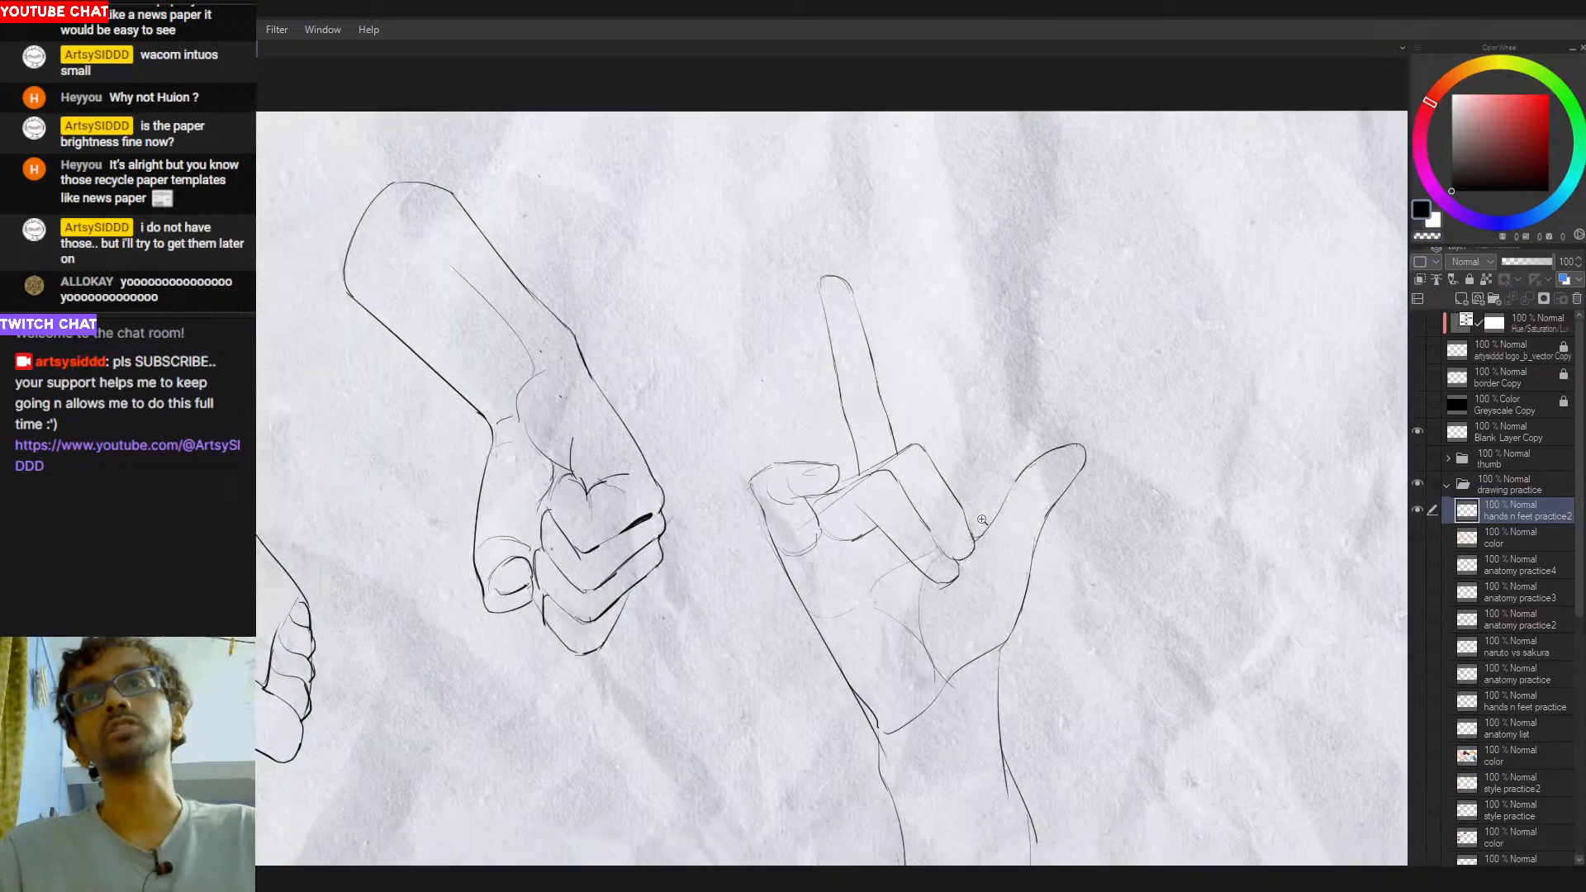
mouse_move(822, 668)
left_mouse_down()
mouse_move(798, 593)
mouse_move(844, 653)
left_mouse_up()
key("ctrl+z")
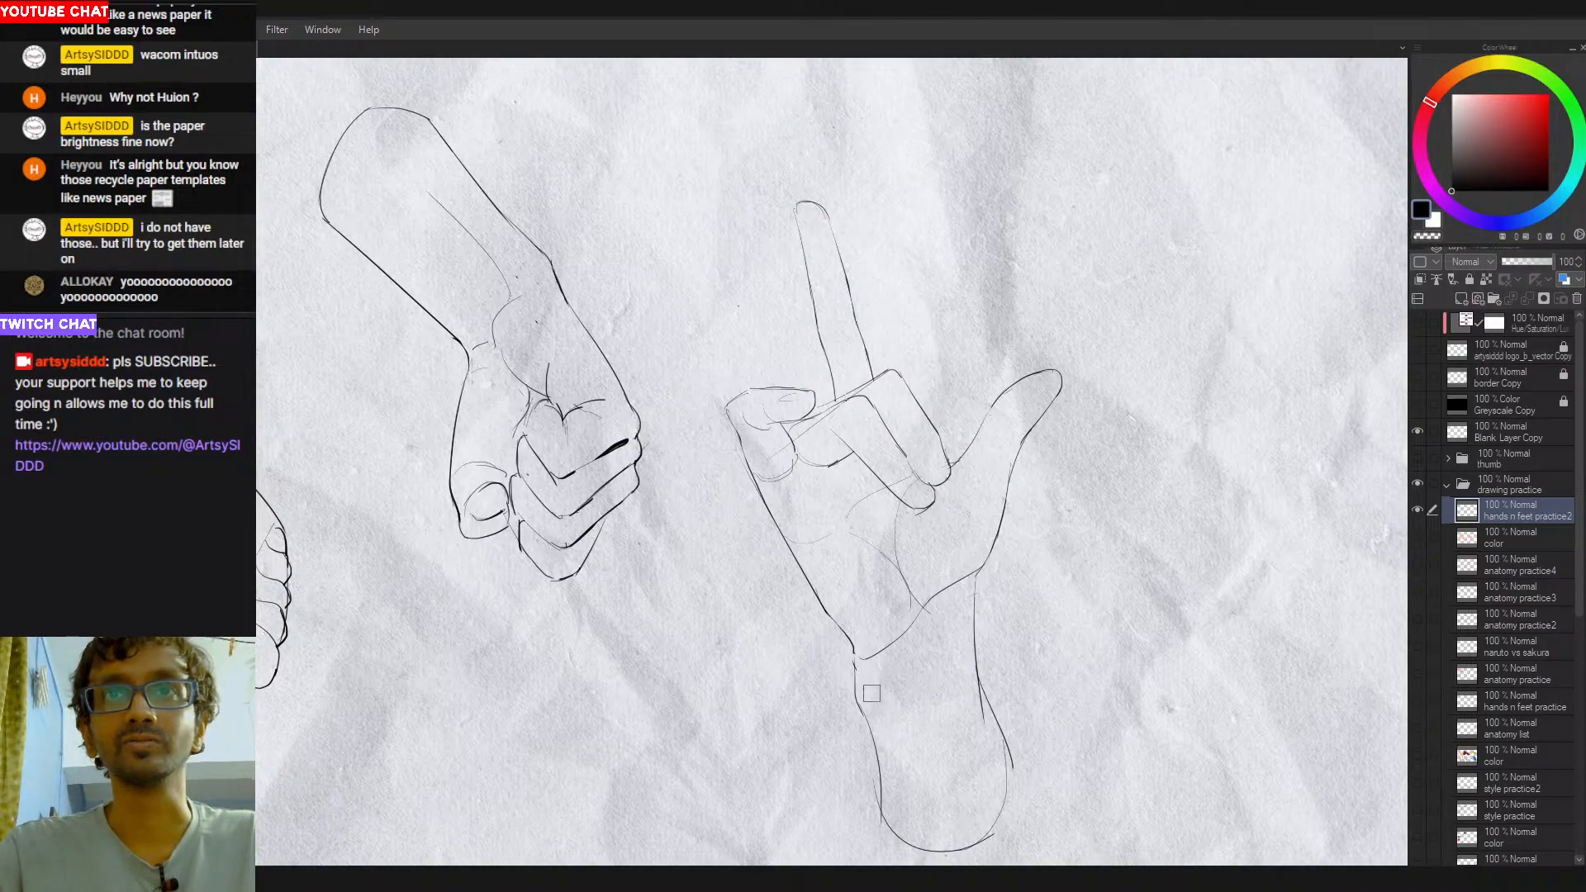
scroll(874, 670, "down", 1)
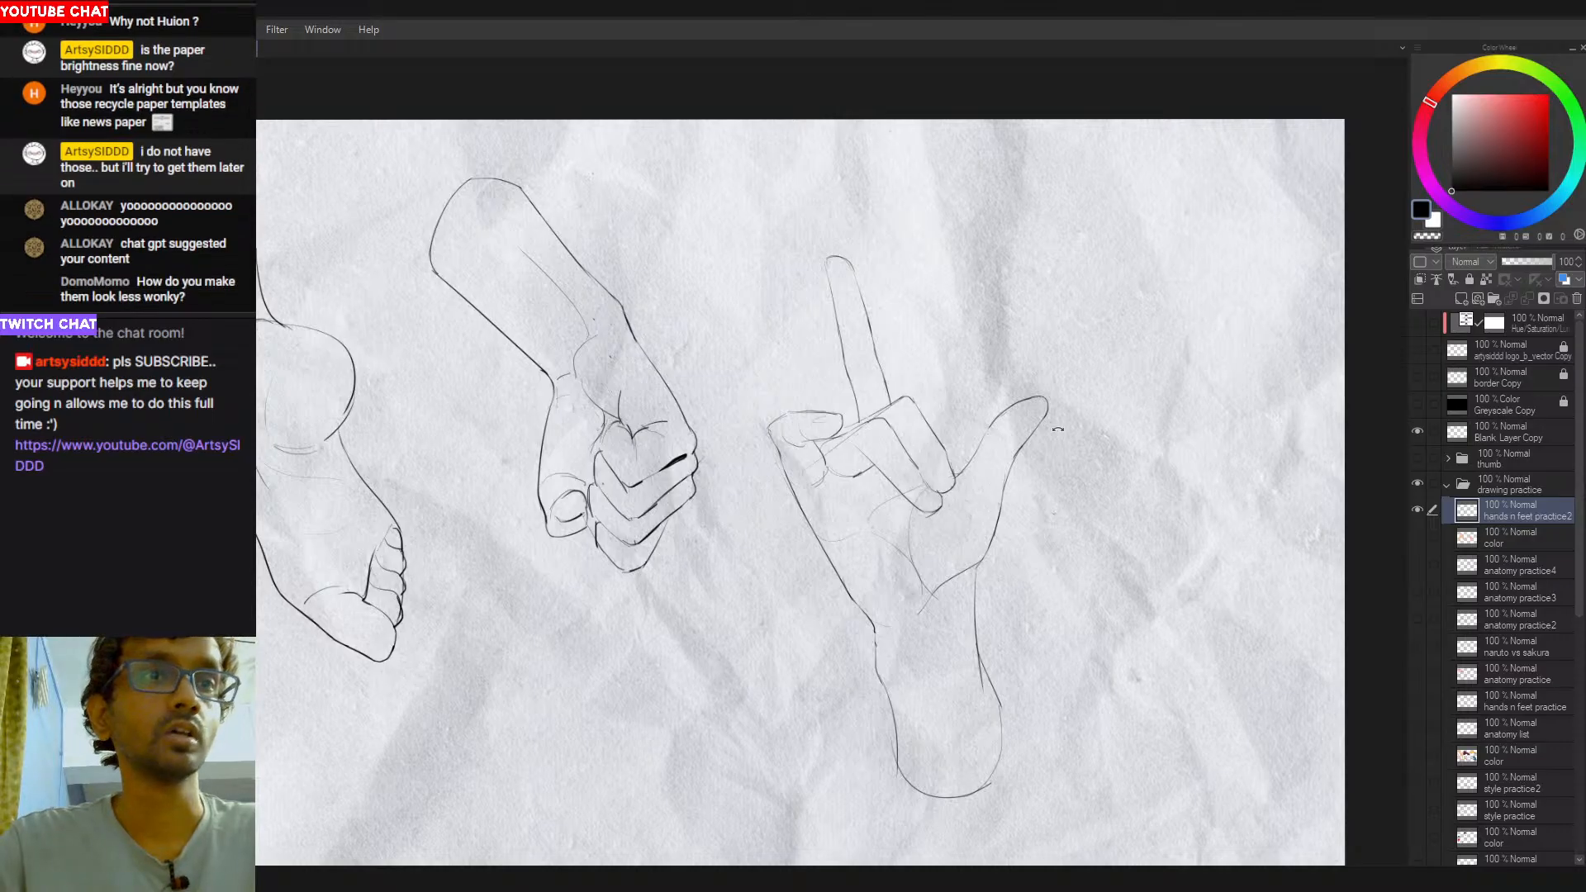
- Redraw rounder tips on the two folded fingers beside the thumb with the canvas rotated, repeatedly retrying the strokes
left_click_drag(934, 523, 933, 372)
left_click(937, 371, "ctrl")
left_click(937, 372, "ctrl")
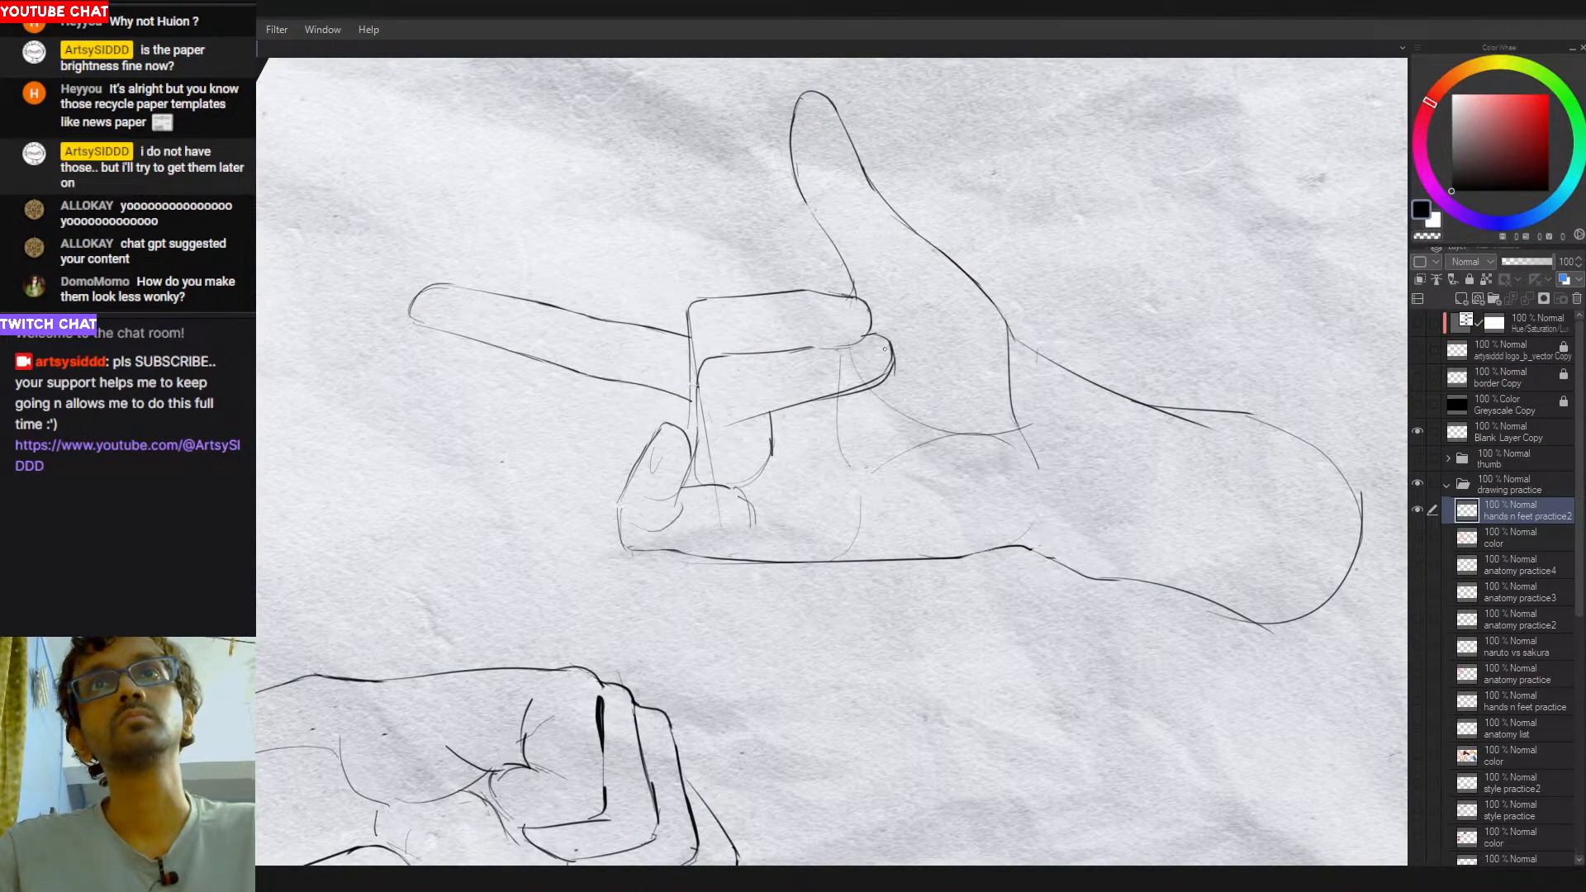
key("e")
mouse_move(885, 366)
left_mouse_down()
mouse_move(866, 380)
mouse_move(884, 342)
mouse_move(859, 391)
left_mouse_up()
key("p")
key("ctrl+z")
mouse_move(875, 336)
left_mouse_down()
mouse_move(887, 381)
mouse_move(836, 399)
mouse_move(887, 382)
mouse_move(862, 392)
mouse_move(875, 386)
mouse_move(855, 320)
mouse_move(870, 335)
left_mouse_up()
key("ctrl+z")
key("ctrl+z")
key("ctrl+z")
key("e")
key("p")
key("ctrl+z")
key("ctrl+z")
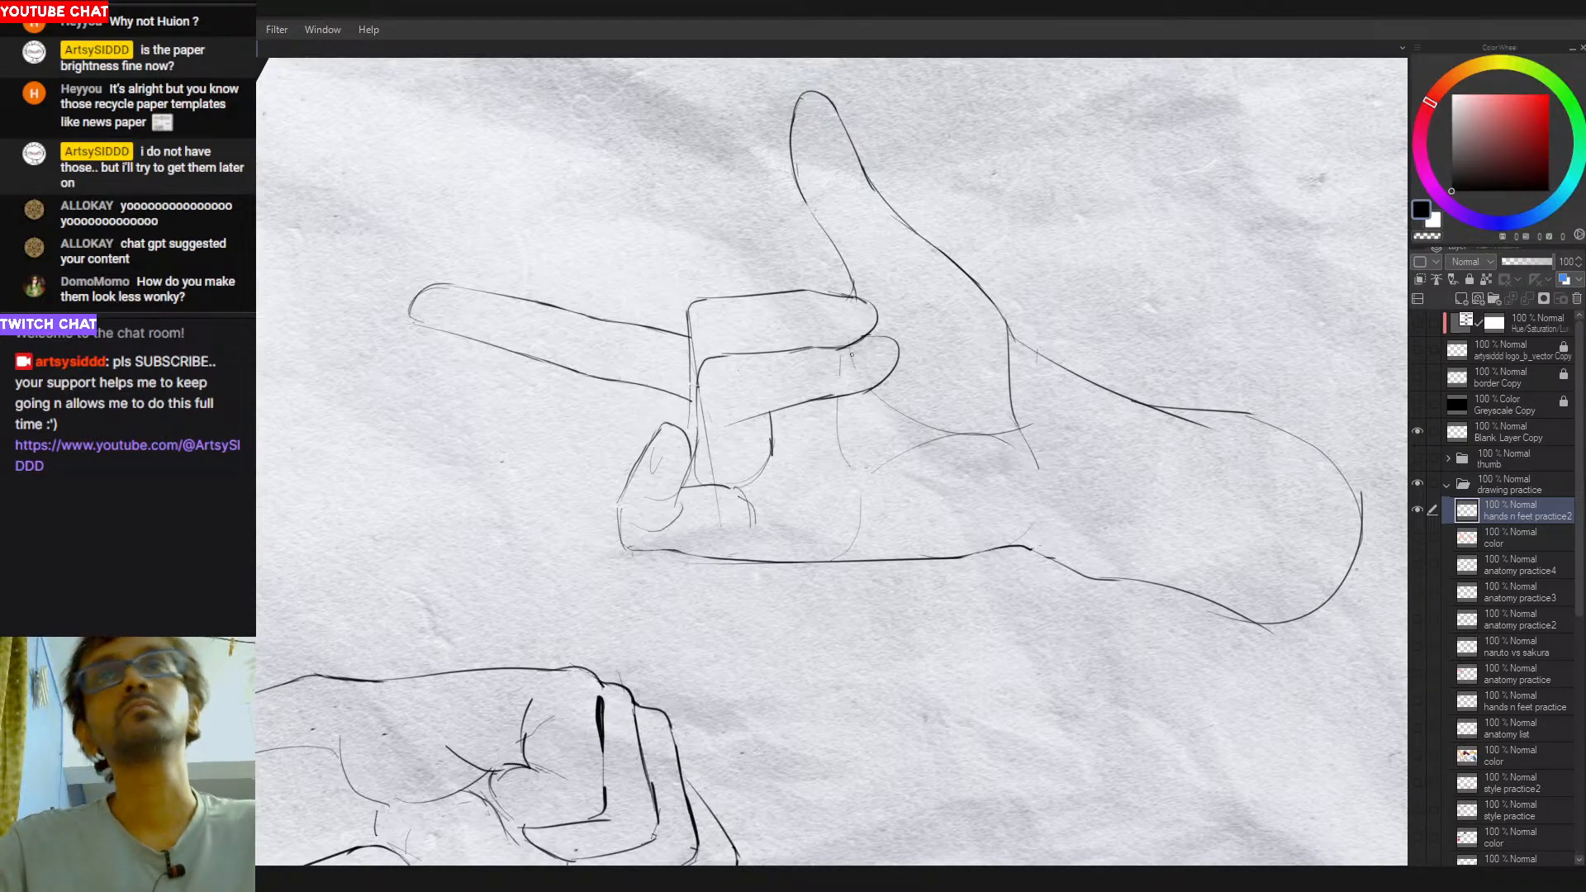
key("c")
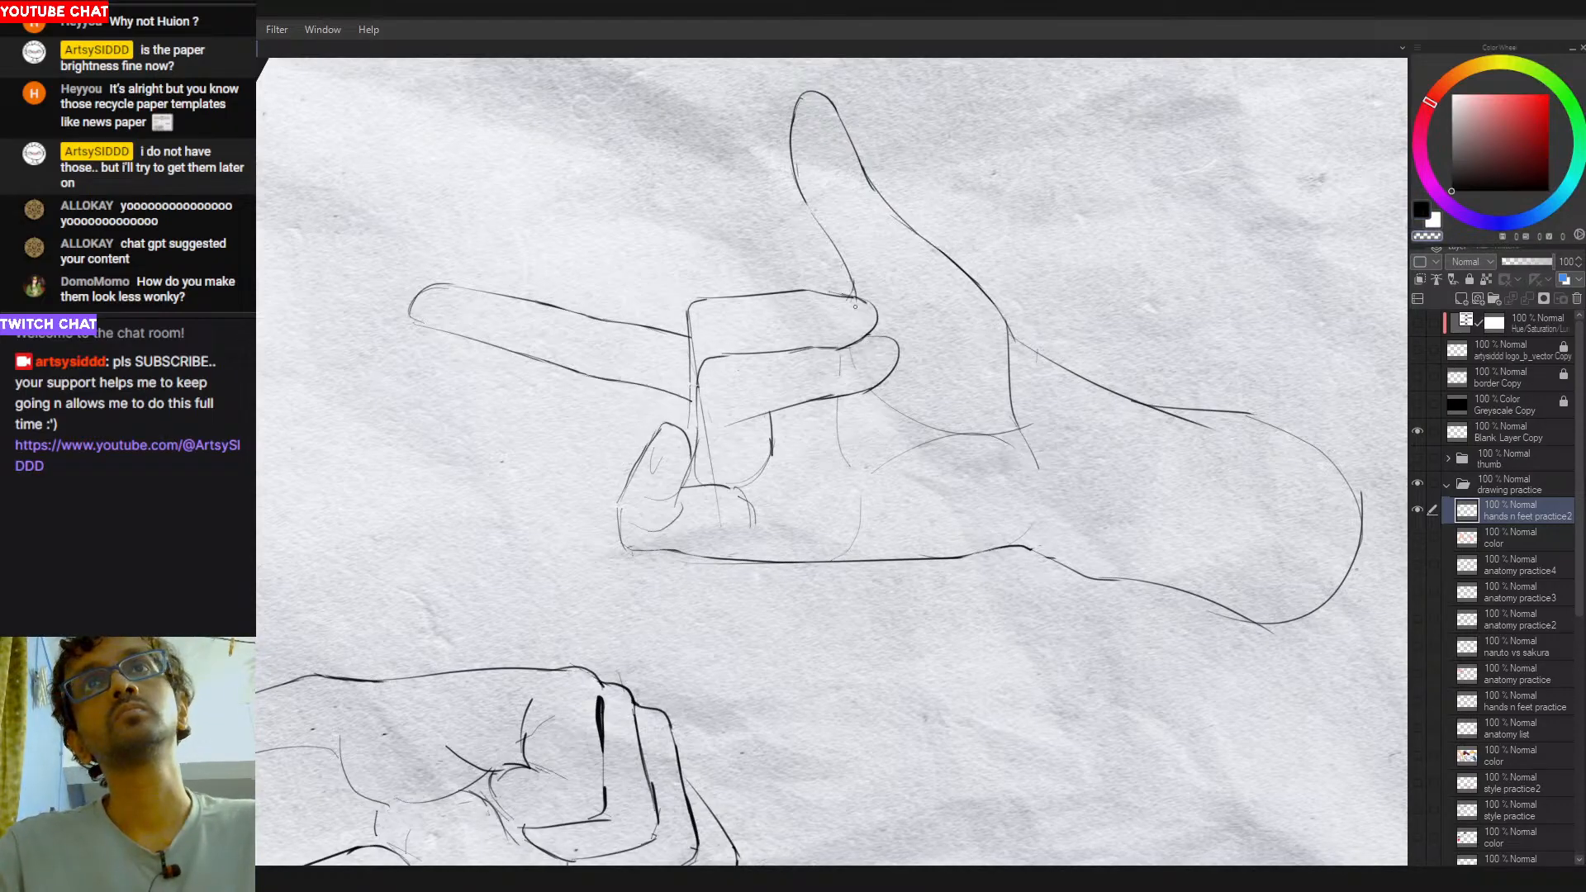
- Erase the stray line near the folded fingertips and draw two joint creases across the raised finger
left_click_drag(859, 304, 867, 607)
left_click_drag(933, 483, 834, 495)
left_click_drag(1038, 391, 772, 282)
scroll(858, 365, "up", 3)
mouse_move(858, 365)
left_mouse_down()
mouse_move(931, 465)
mouse_move(948, 430)
mouse_move(954, 450)
mouse_move(879, 471)
mouse_move(872, 456)
mouse_move(887, 454)
mouse_move(863, 487)
left_mouse_up()
left_click(832, 404)
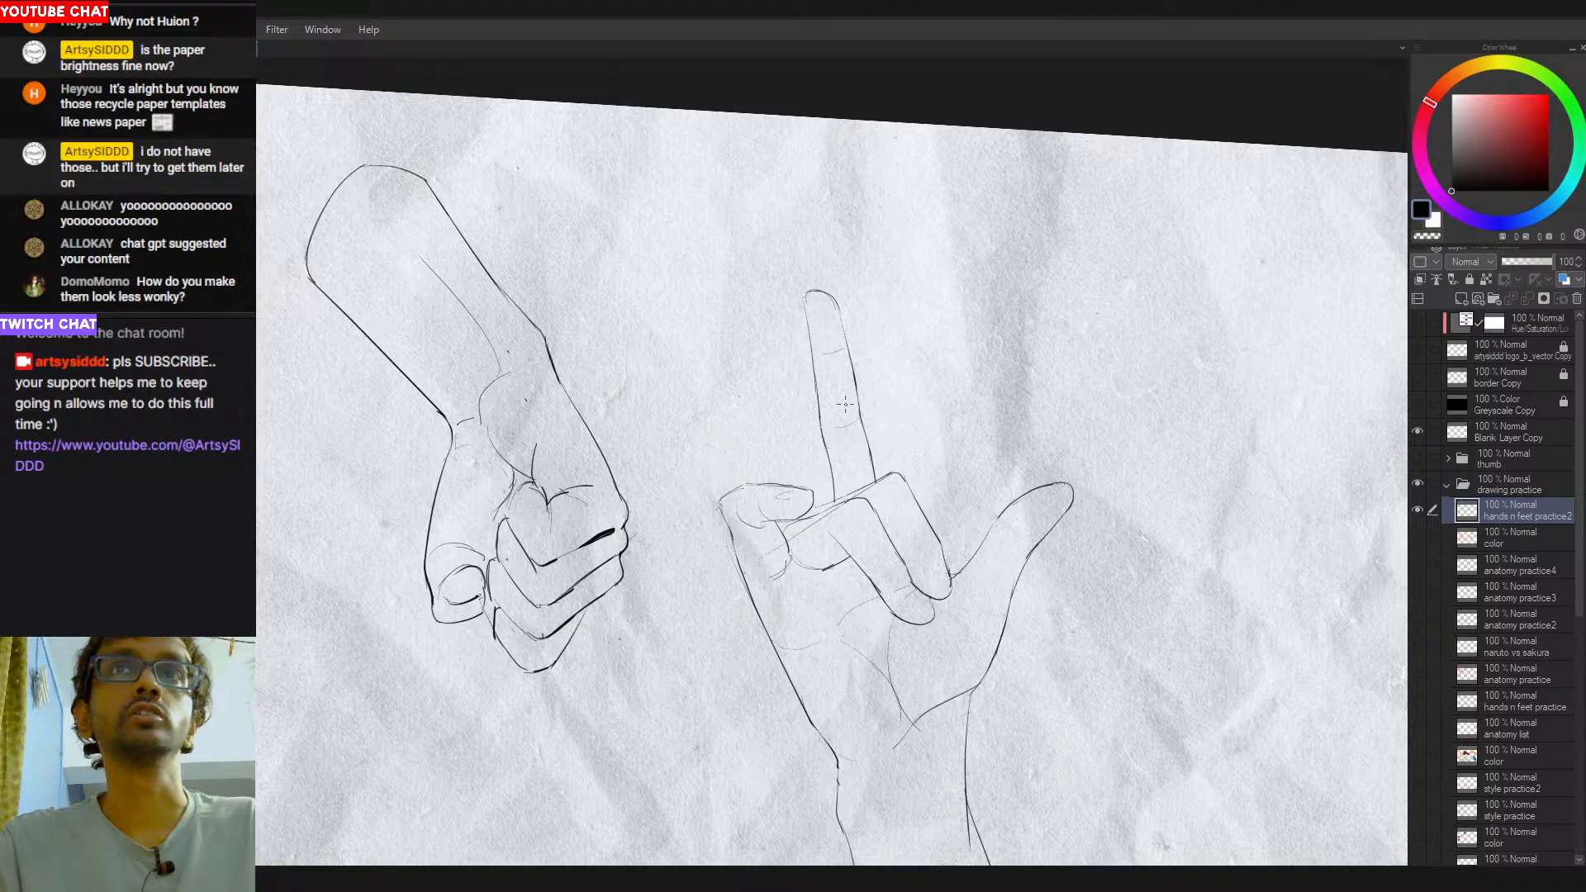
scroll(908, 482, "up", 3)
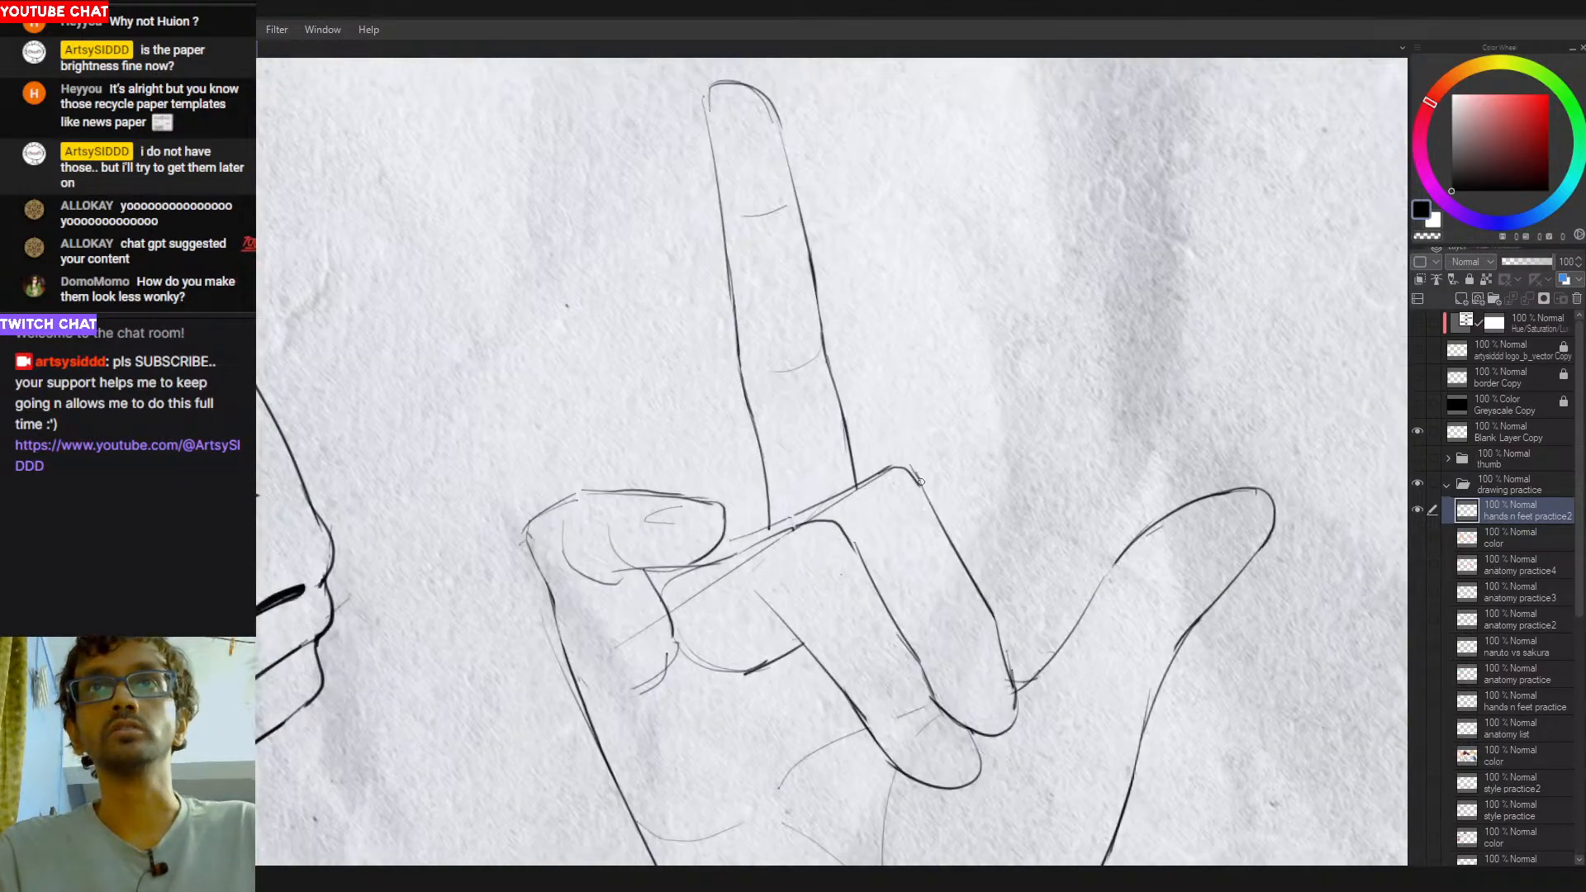
scroll(1018, 687, "down", 3)
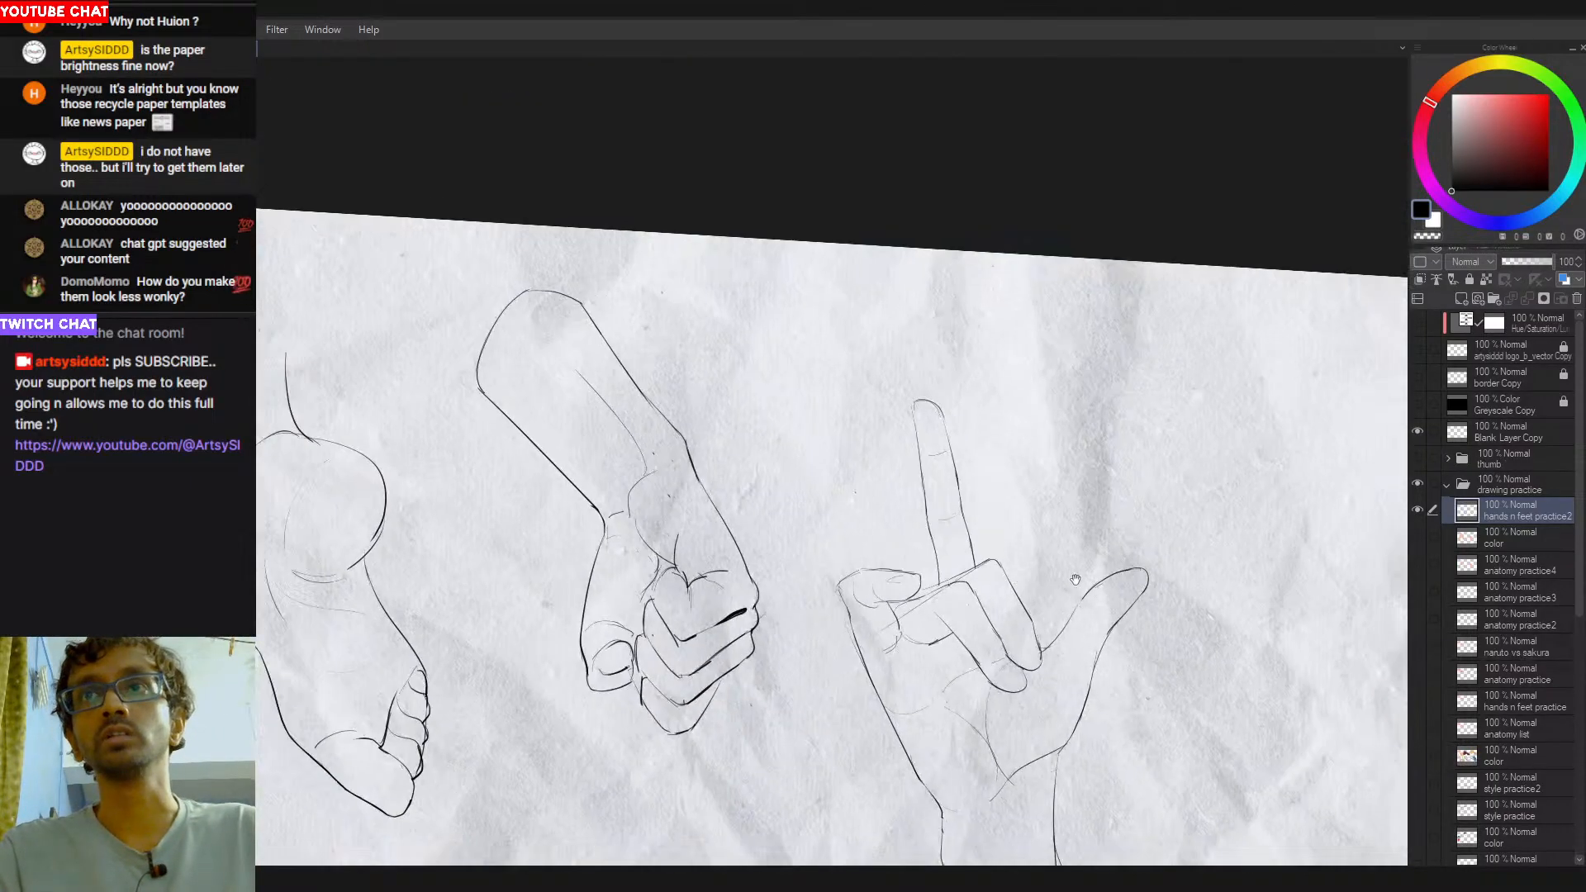
- Sketch creases across the thumb's joint and at the thumb base beside the folded fingertip, retrying the strokes
scroll(882, 555, "up", 3)
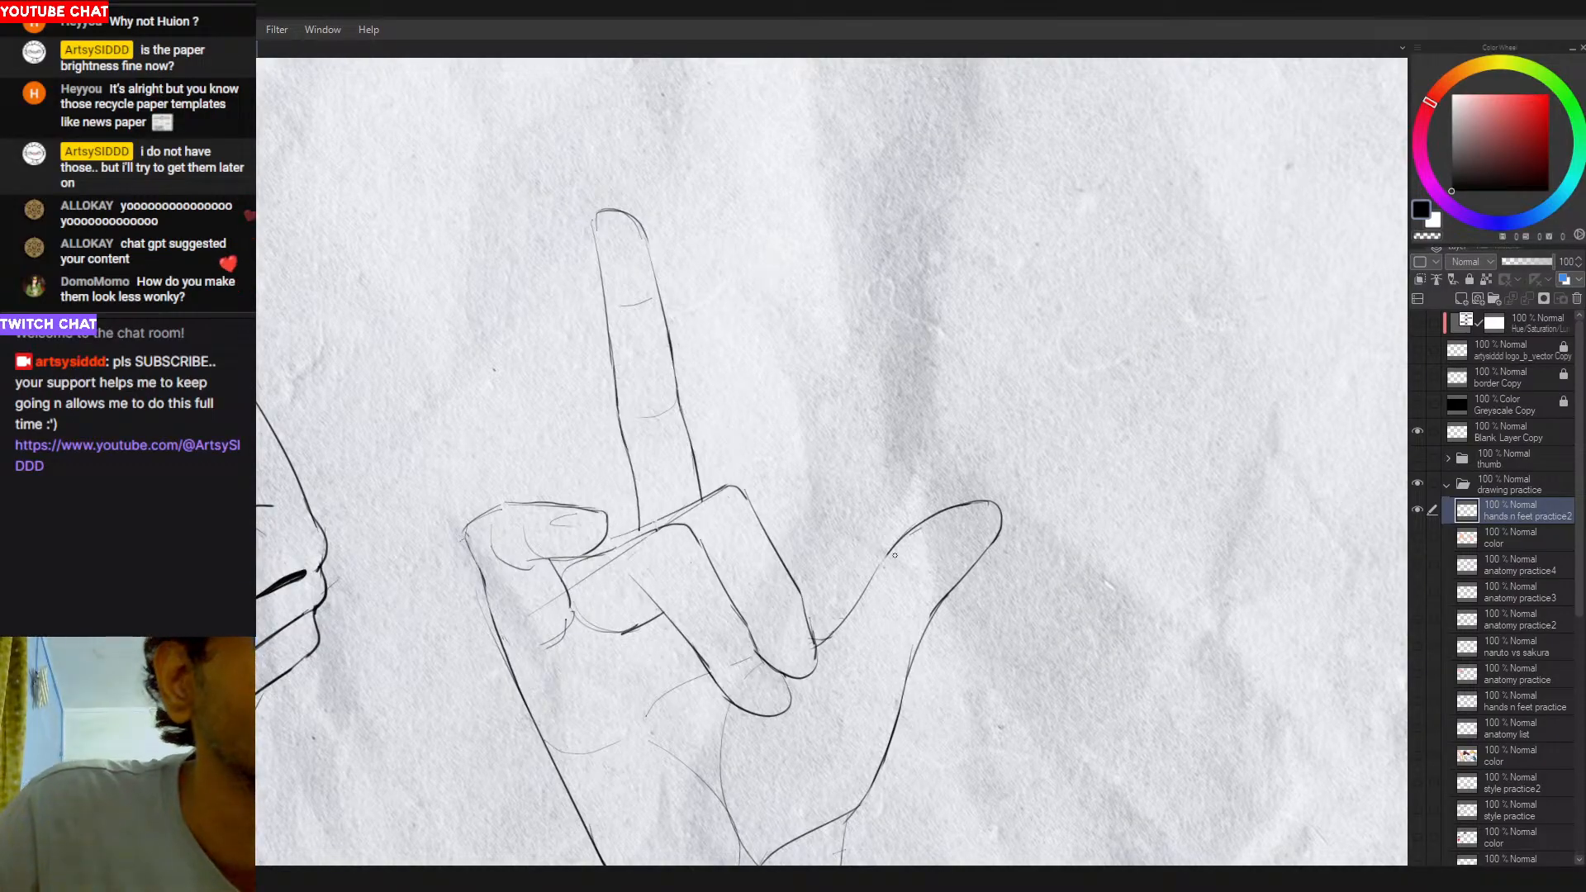
mouse_move(889, 553)
left_mouse_down()
mouse_move(941, 600)
mouse_move(958, 546)
mouse_move(952, 581)
left_mouse_up()
key("ctrl+z")
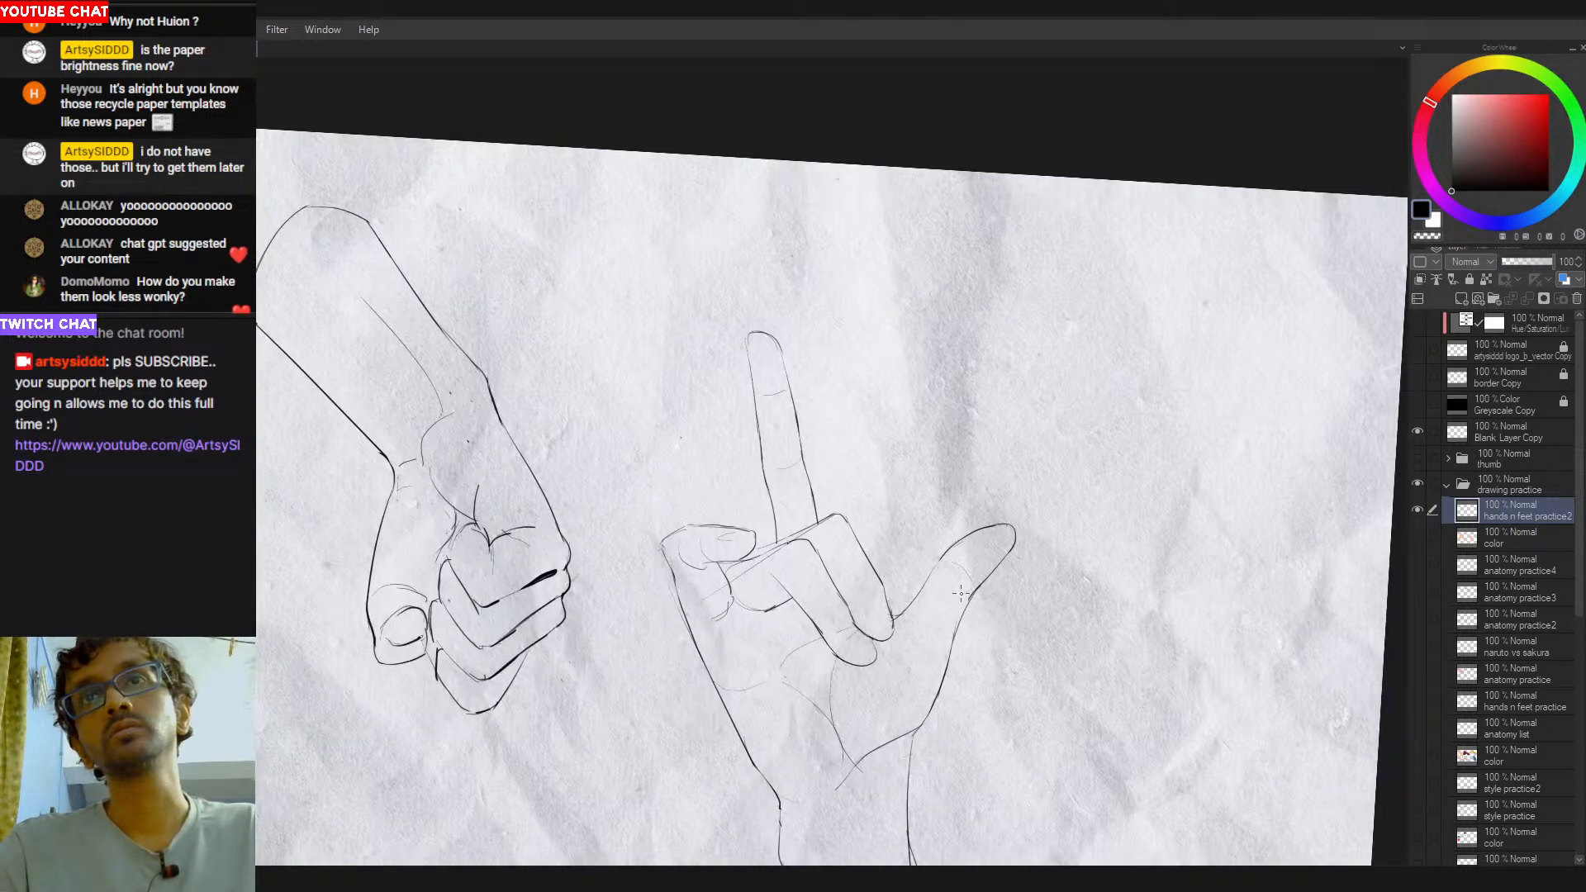
left_click_drag(908, 614, 939, 642)
key("ctrl+z")
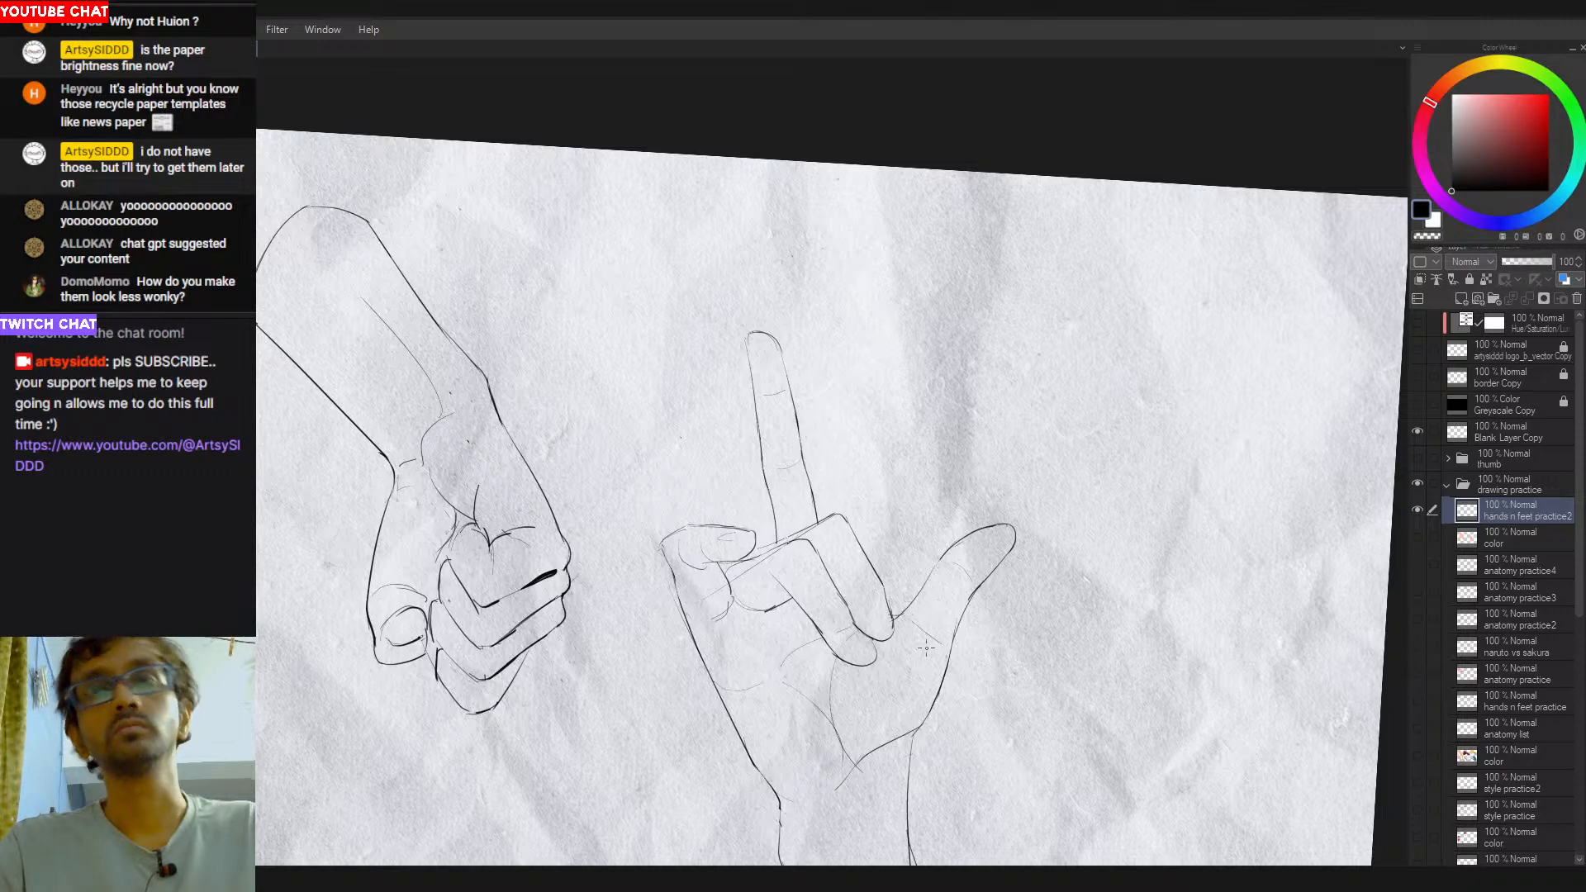
key("ctrl+z")
- Redraw the palm crease curving around the thumb mound toward the wrist
left_click_drag(977, 630, 882, 669)
left_click_drag(998, 652, 825, 664)
left_click(825, 665)
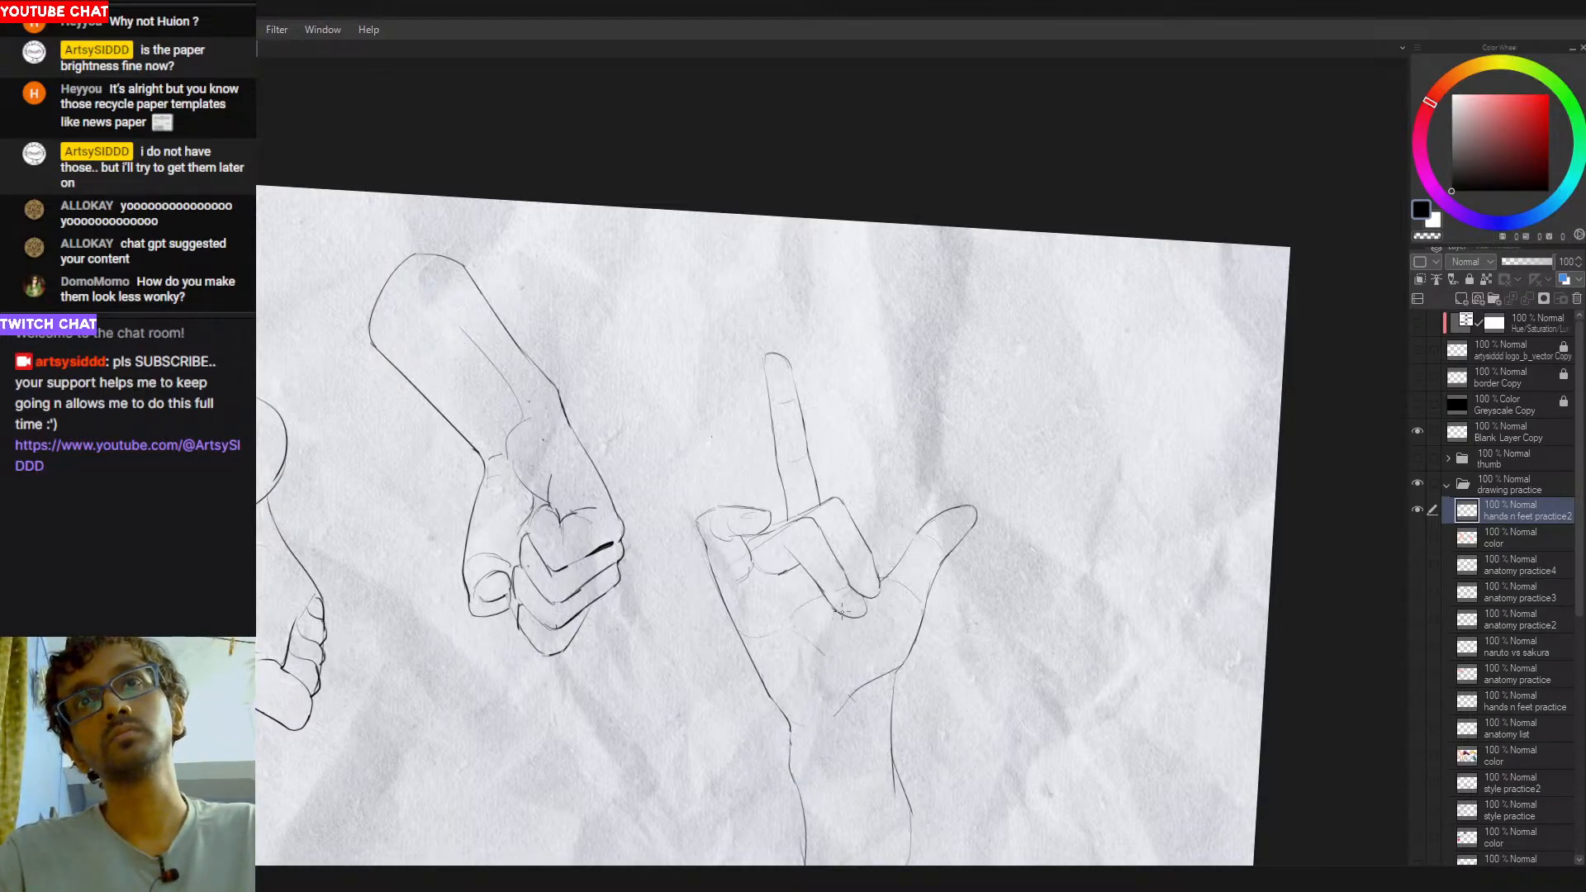
left_click_drag(842, 658, 851, 696)
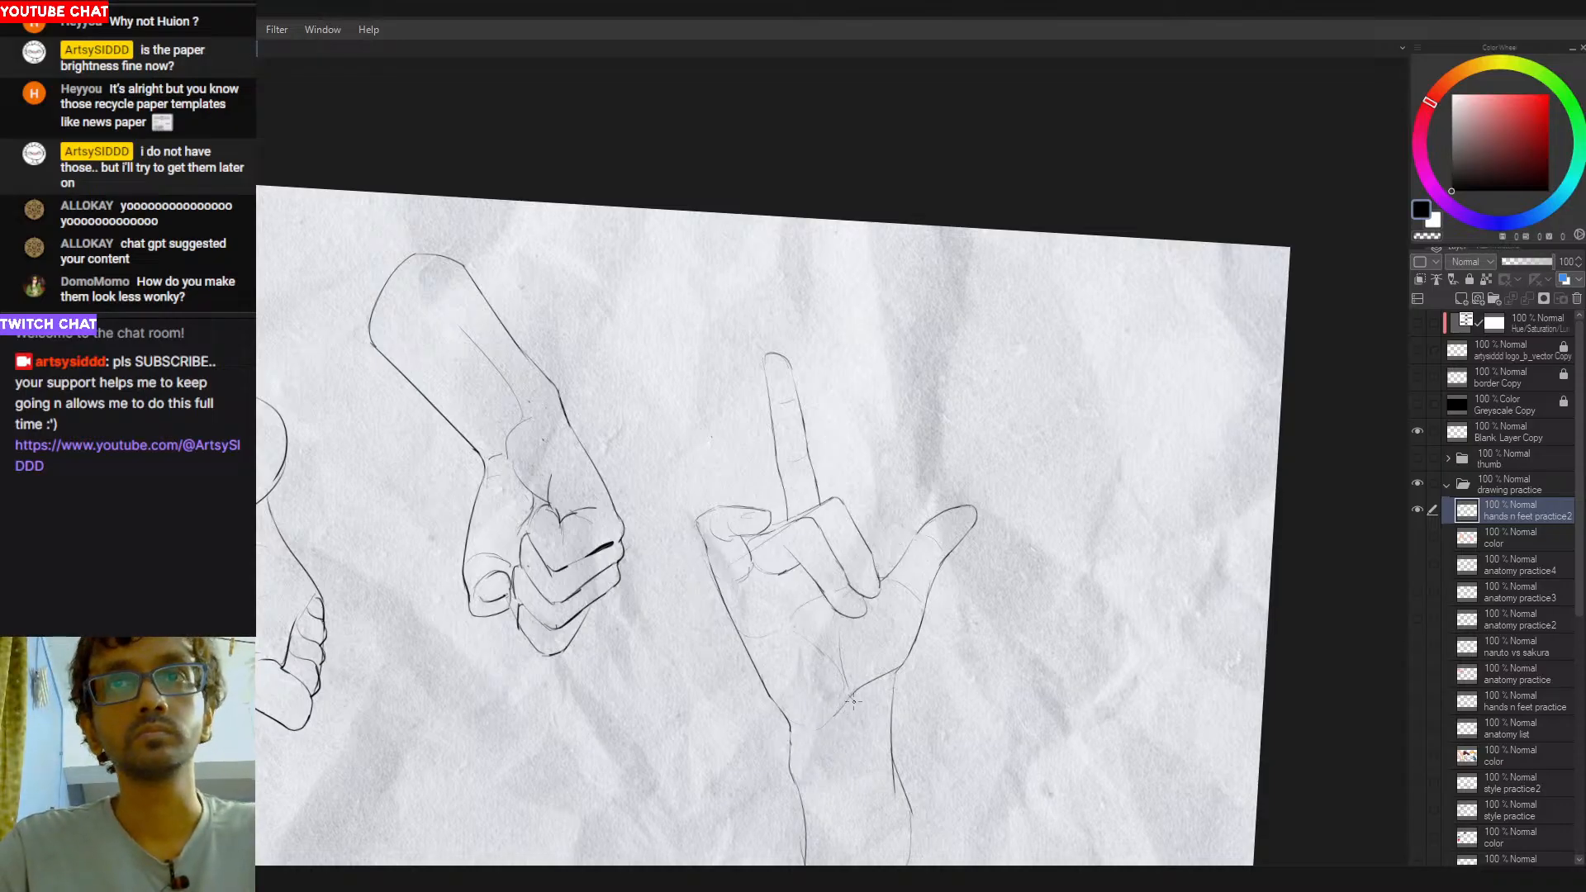
left_click_drag(881, 685, 913, 636)
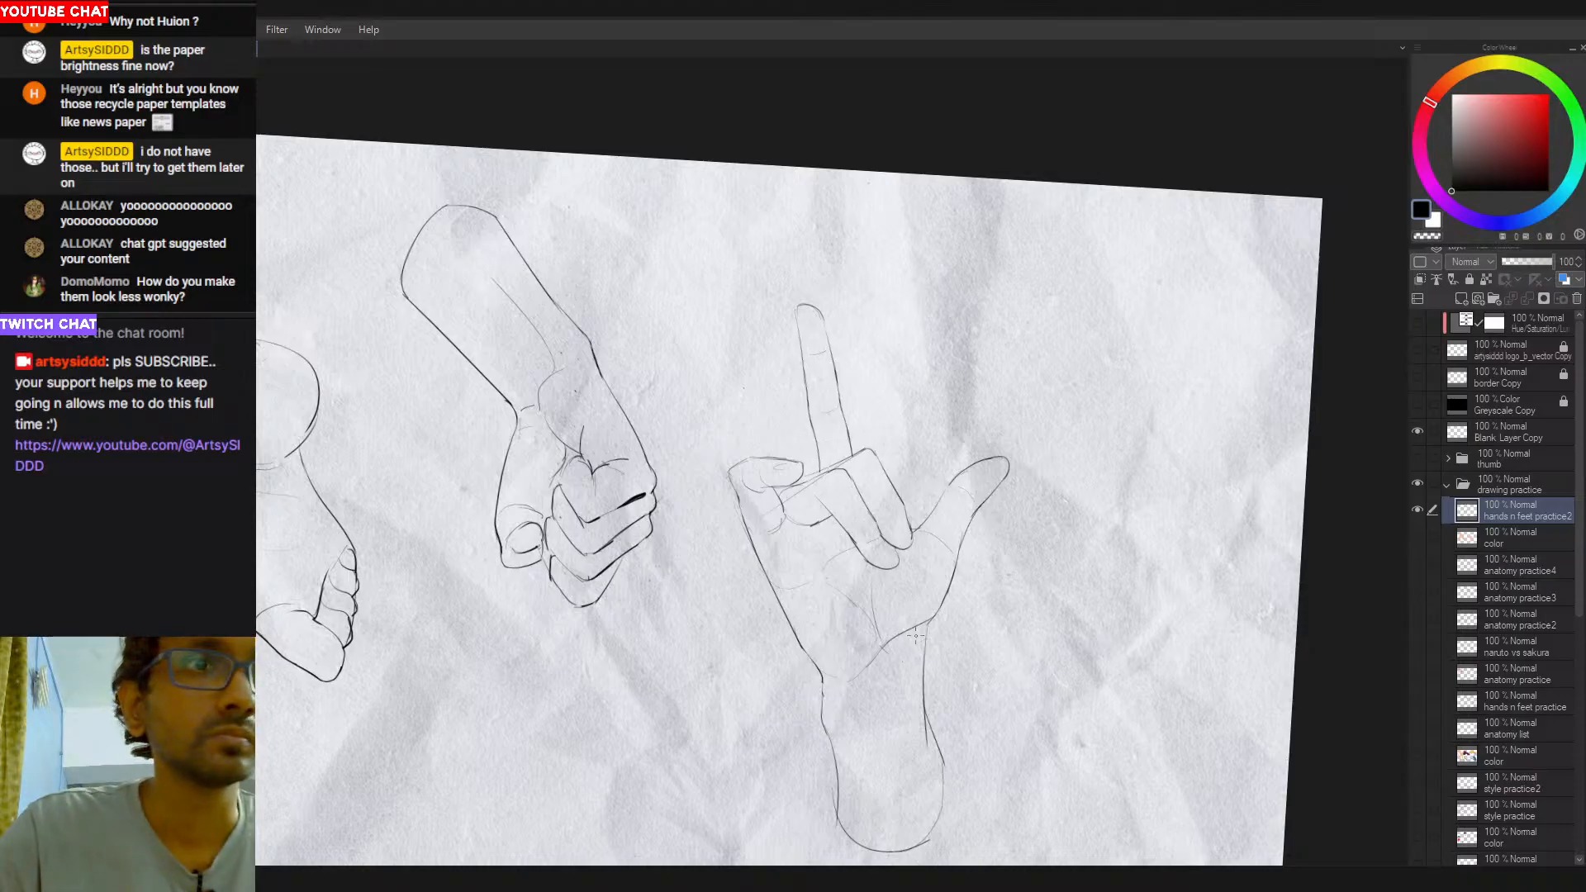
- Redraw the wrist and forearm contour running down from the base of the thumb mound, retrying the stroke
key("ctrl+z")
left_click_drag(926, 621, 925, 722)
key("ctrl+z")
left_click_drag(925, 623, 935, 781)
left_click_drag(933, 714, 938, 772)
key("p")
left_click_drag(923, 692, 939, 771)
key("ctrl+z")
key("ctrl+z")
mouse_move(924, 673)
left_mouse_down()
mouse_move(942, 790)
mouse_move(1039, 618)
left_mouse_up()
- Erase and redraw the raised finger's tip and the adjoining side contours with the canvas rotated, retrying the strokes
left_click_drag(1065, 468, 1069, 443)
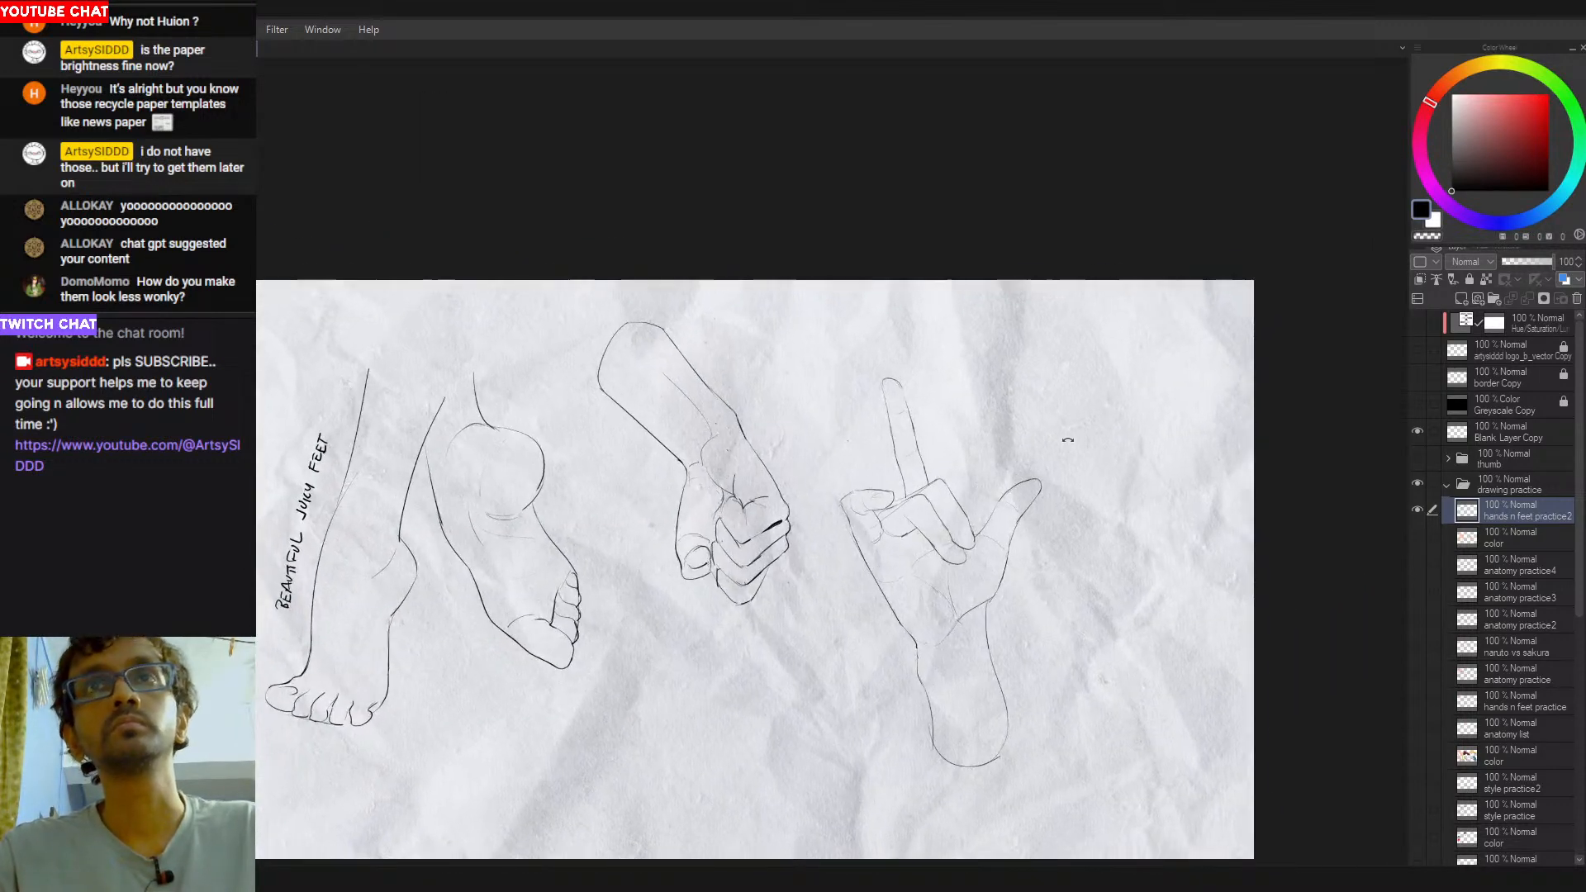
left_click_drag(891, 332, 906, 371)
mouse_move(1019, 368)
left_mouse_down()
mouse_move(823, 330)
mouse_move(811, 343)
left_mouse_up()
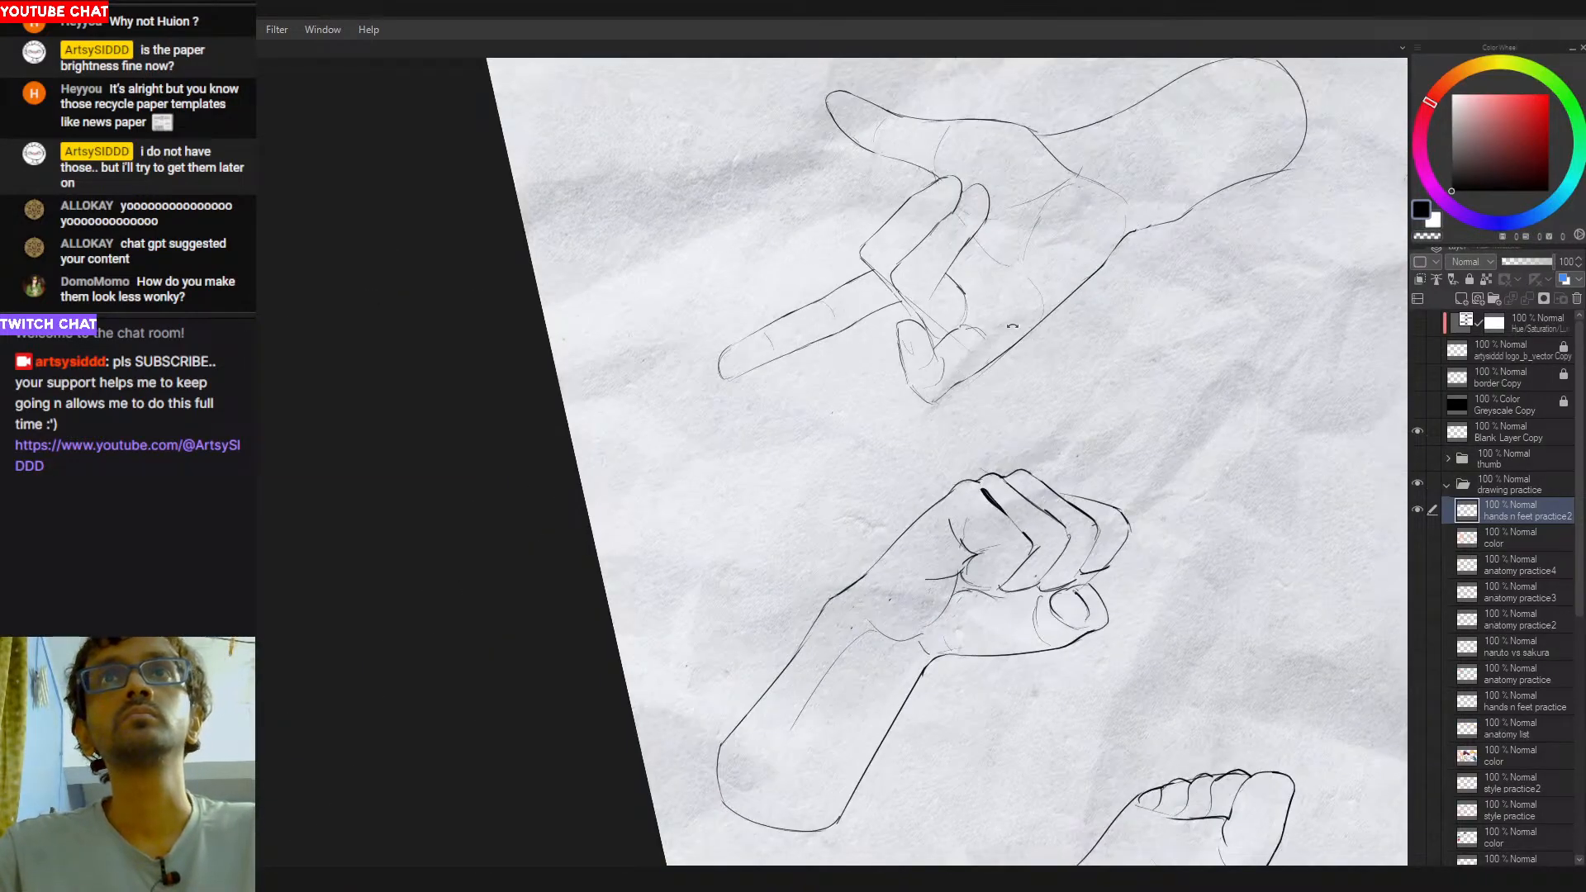
left_click_drag(1000, 333, 830, 329)
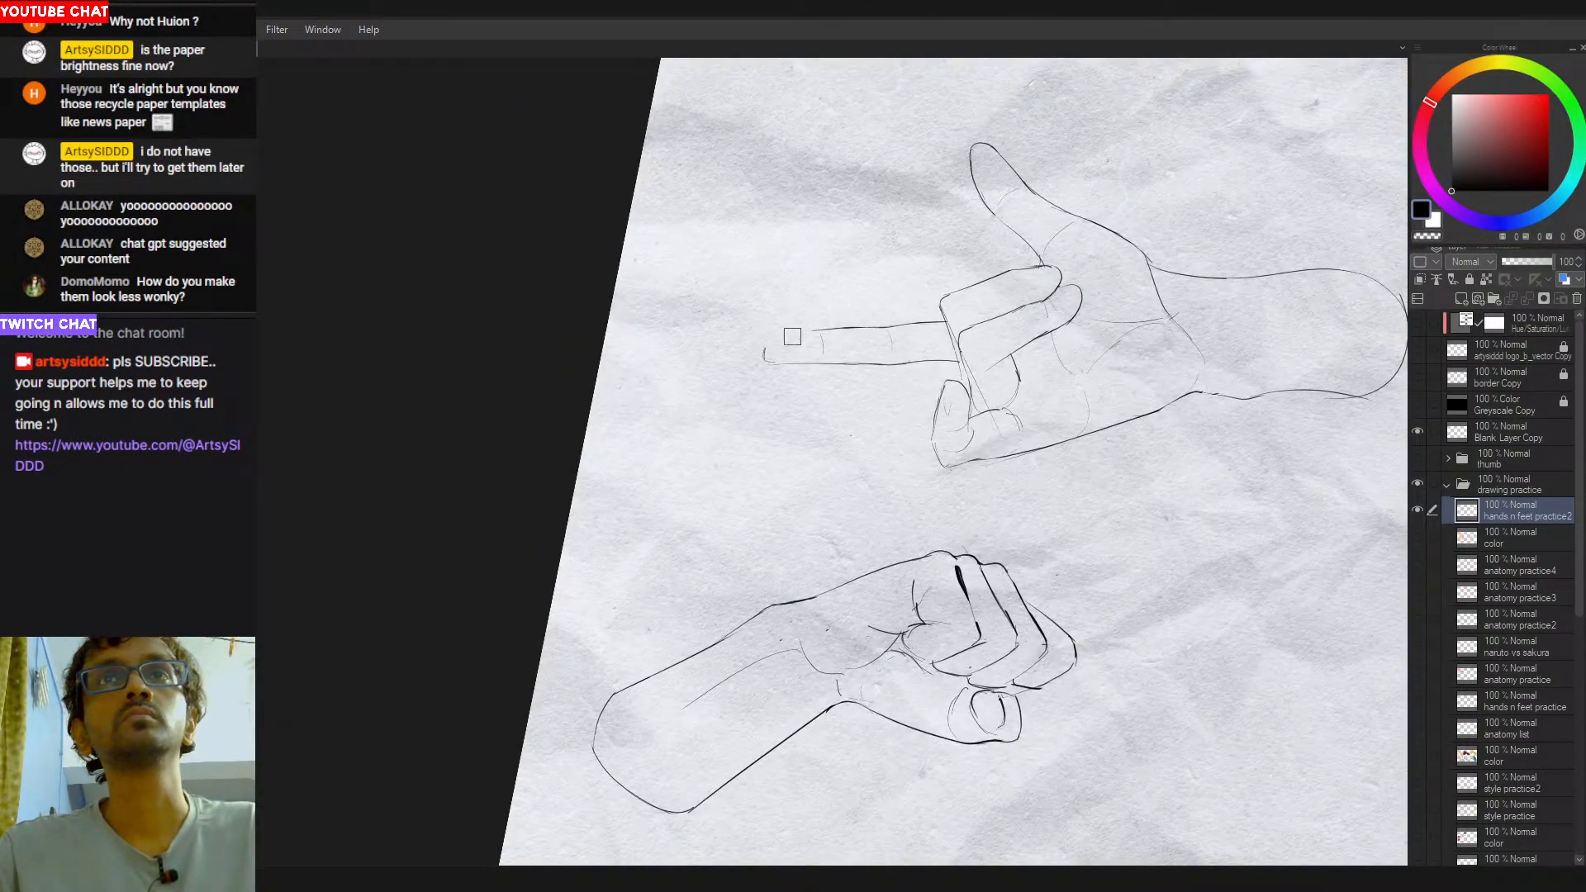
mouse_move(852, 328)
left_mouse_down()
mouse_move(767, 358)
mouse_move(800, 335)
mouse_move(758, 388)
mouse_move(784, 345)
mouse_move(768, 380)
mouse_move(779, 352)
mouse_move(773, 374)
mouse_move(839, 374)
left_mouse_up()
key("ctrl+z")
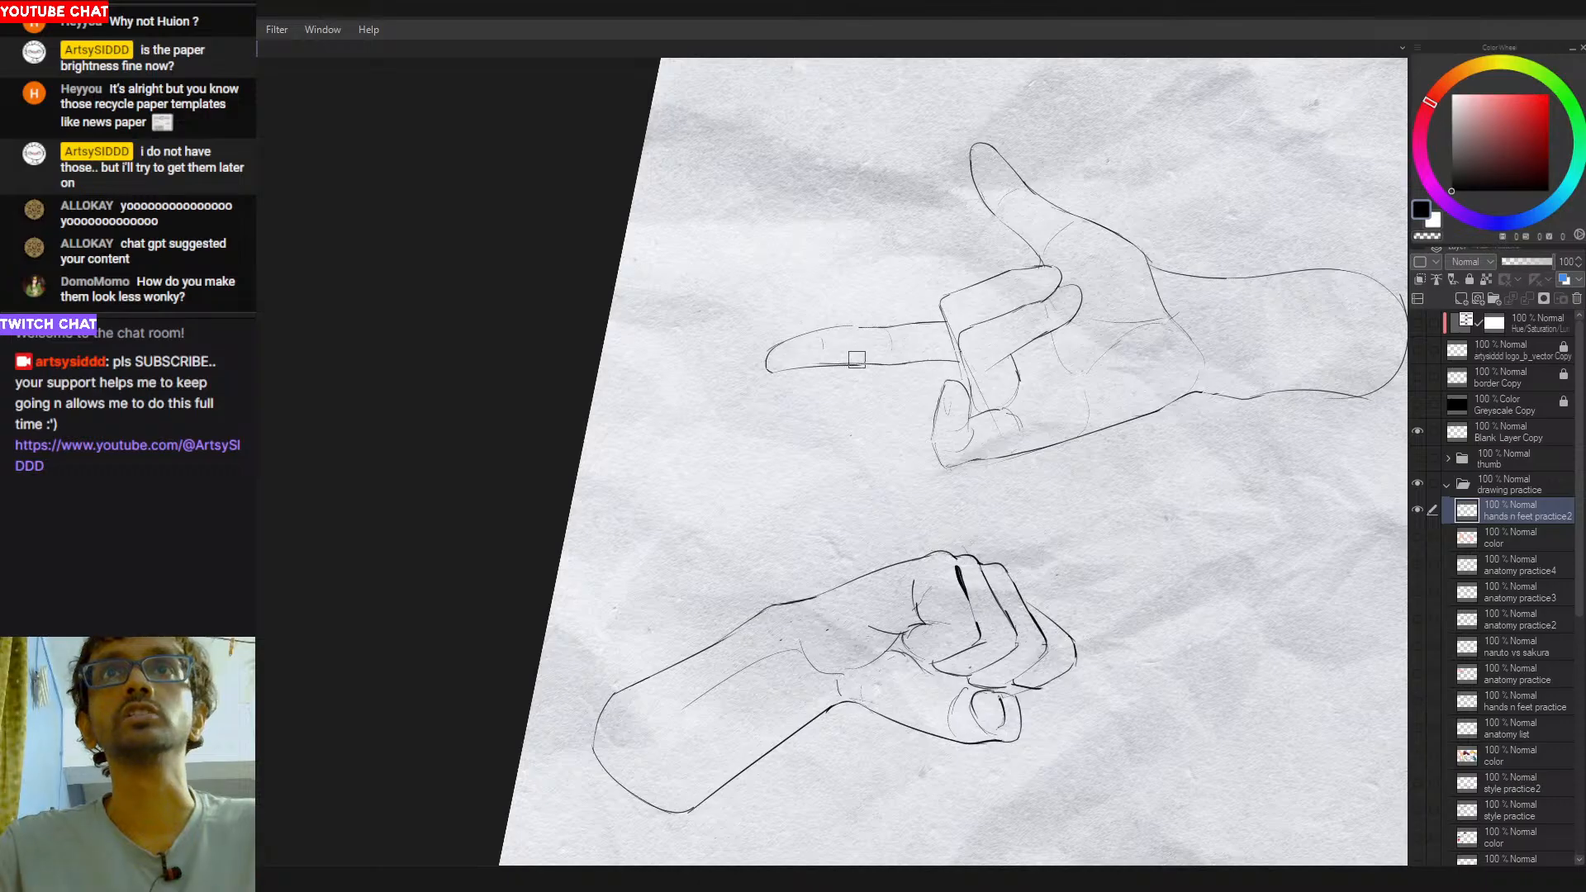
key("ctrl+z")
key("ctrl+z")
left_click_drag(845, 373, 877, 362)
key("p")
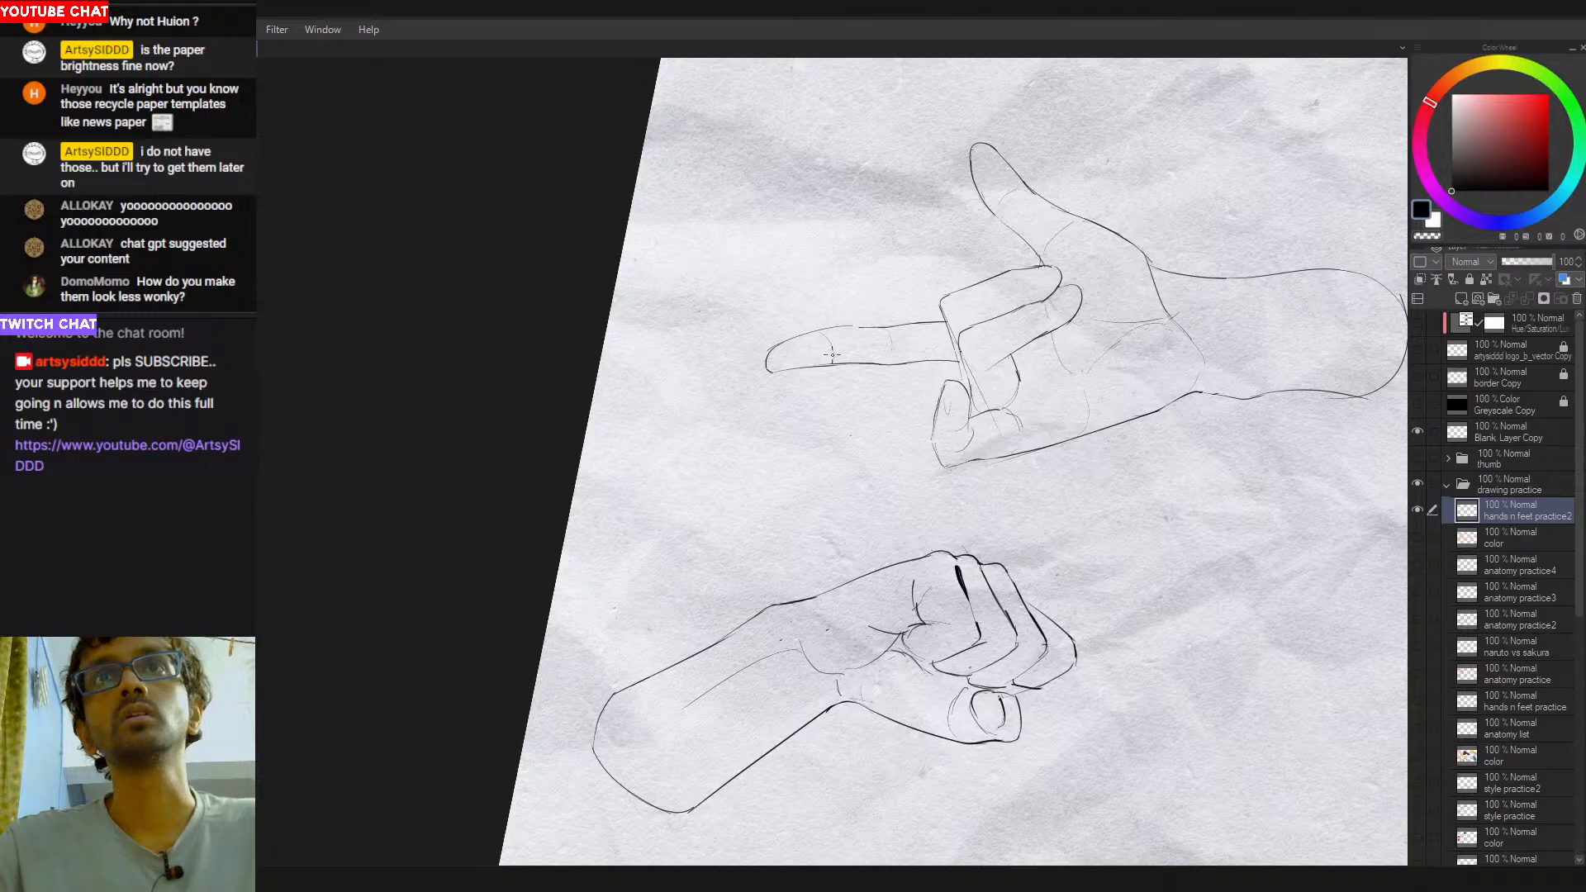
- Lasso the upper part of the raised finger and transform it slightly downward to shorten the finger
key("r")
left_click_drag(1122, 312, 754, 559)
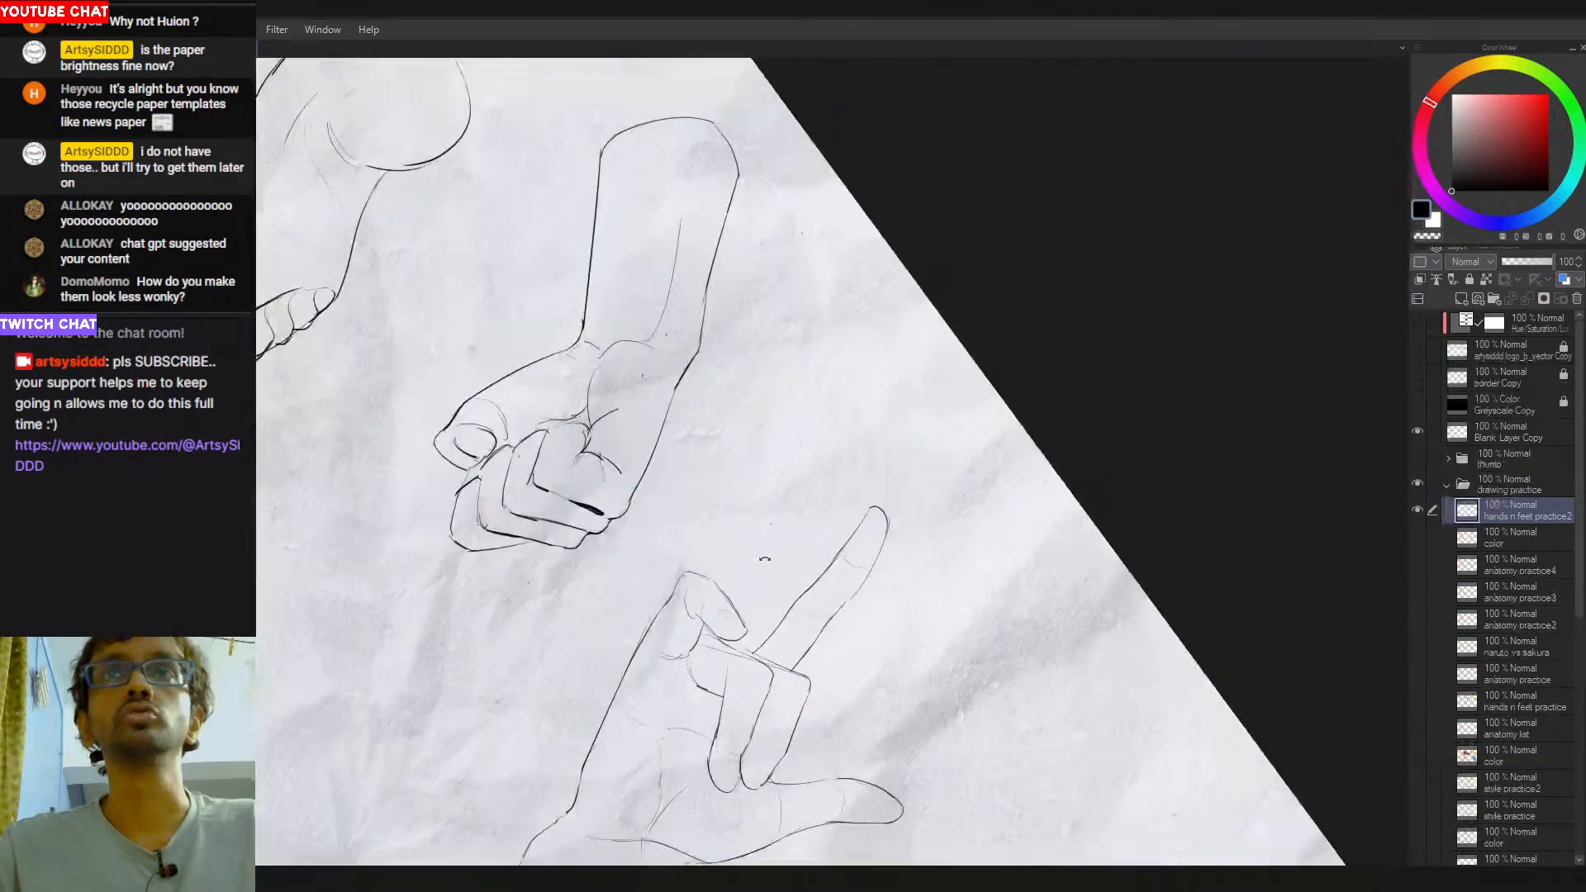
left_click_drag(1030, 541, 918, 342)
key("ctrl+space")
left_click_drag(986, 456, 991, 508)
mouse_move(965, 444)
left_mouse_down()
mouse_move(991, 484)
mouse_move(970, 498)
left_mouse_up()
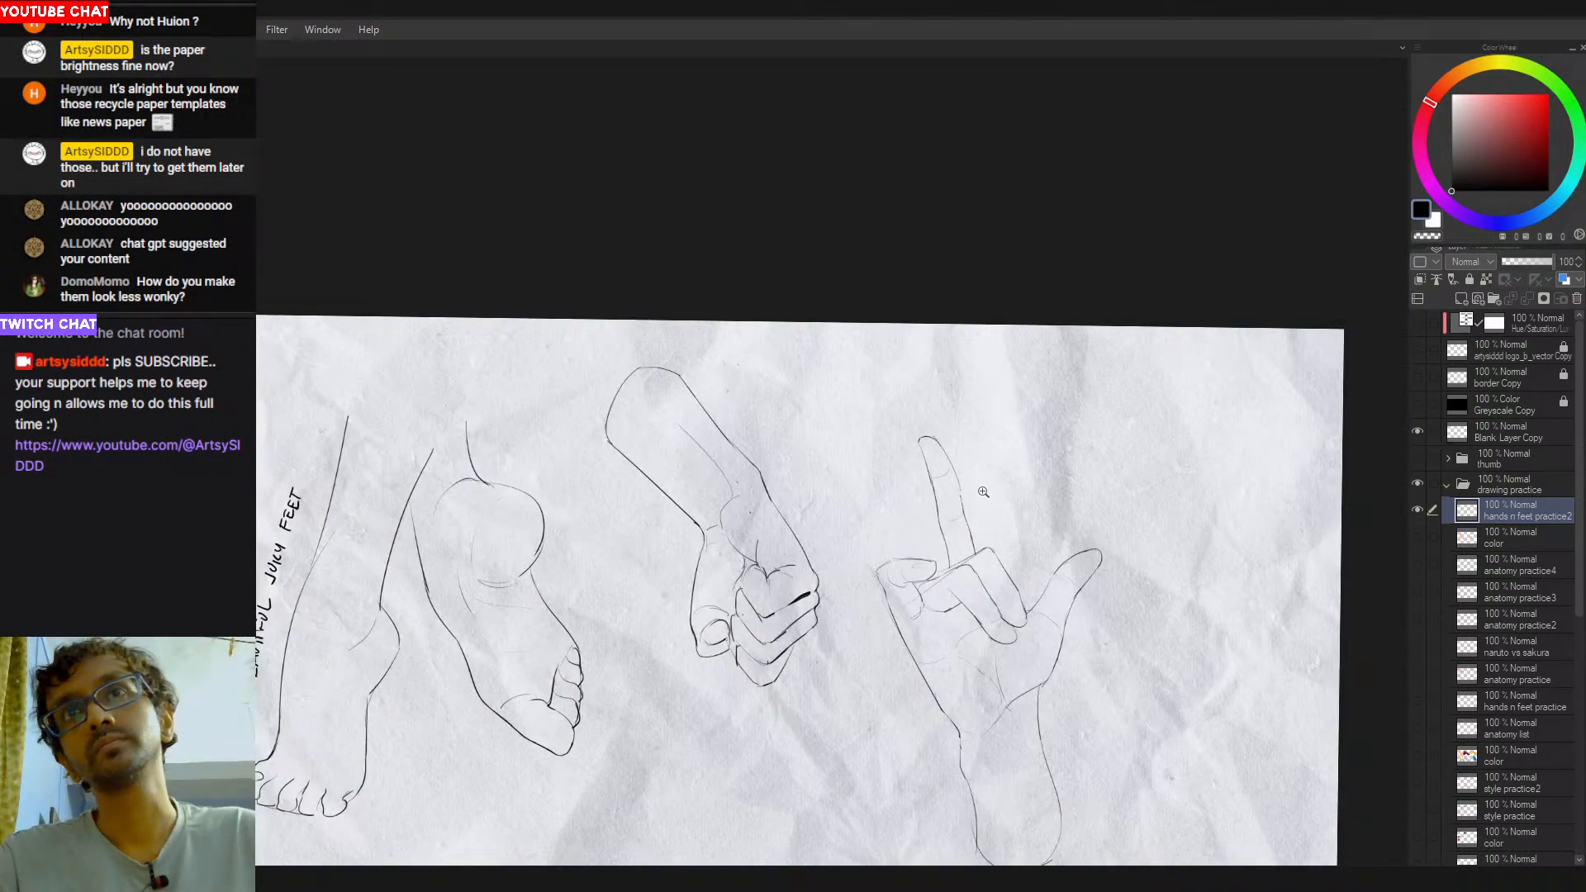
left_click(986, 540)
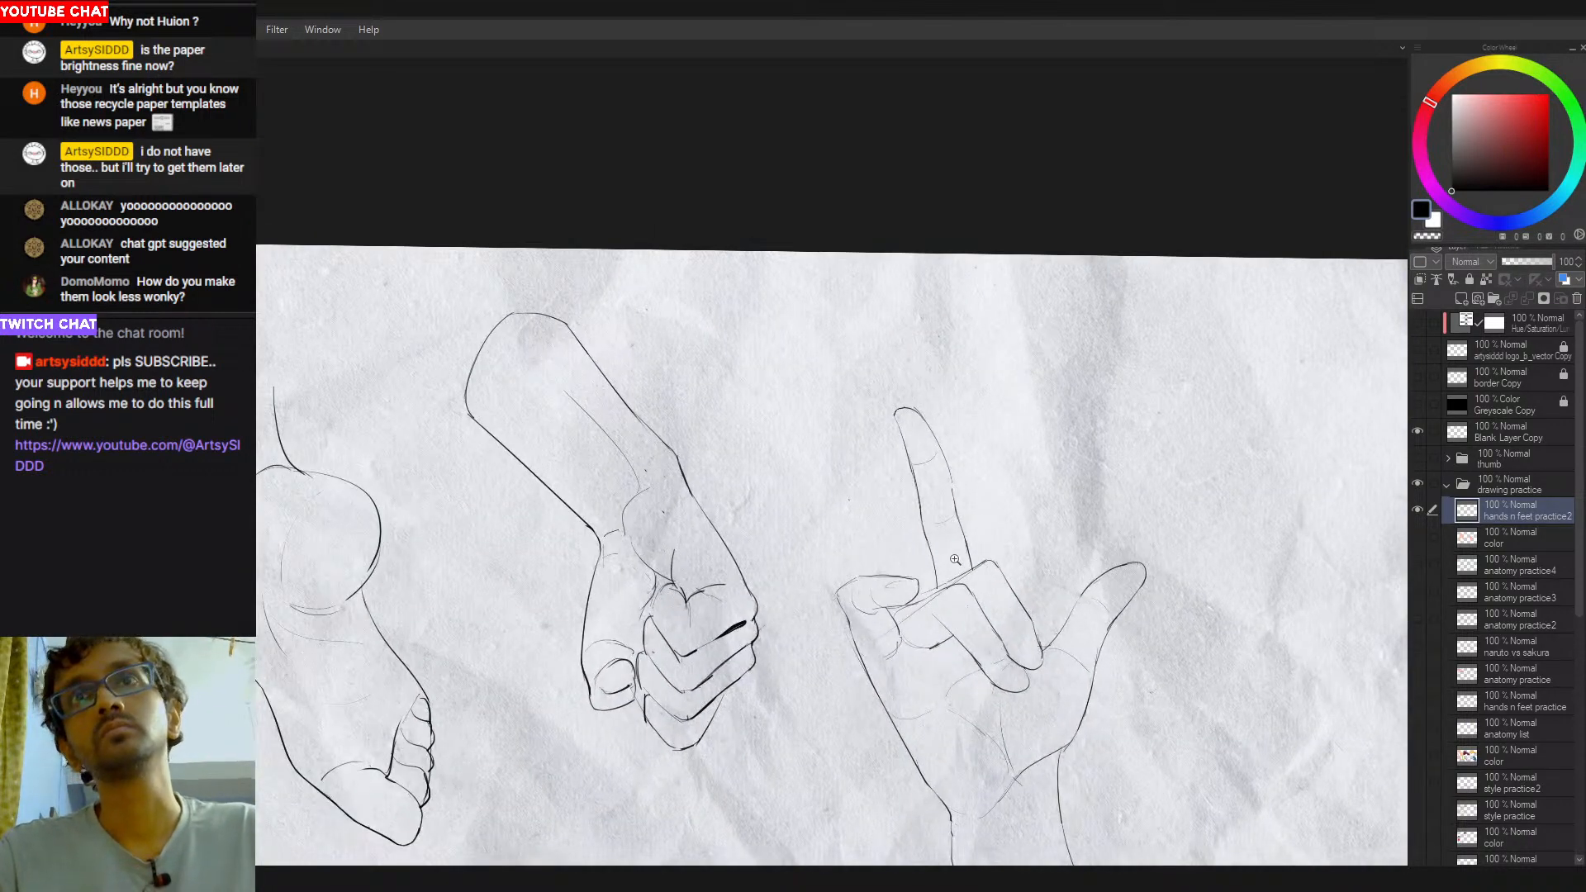
mouse_move(943, 527)
left_mouse_down()
mouse_move(883, 498)
mouse_move(857, 380)
mouse_move(996, 492)
mouse_move(958, 469)
left_mouse_up()
key("ctrl+t")
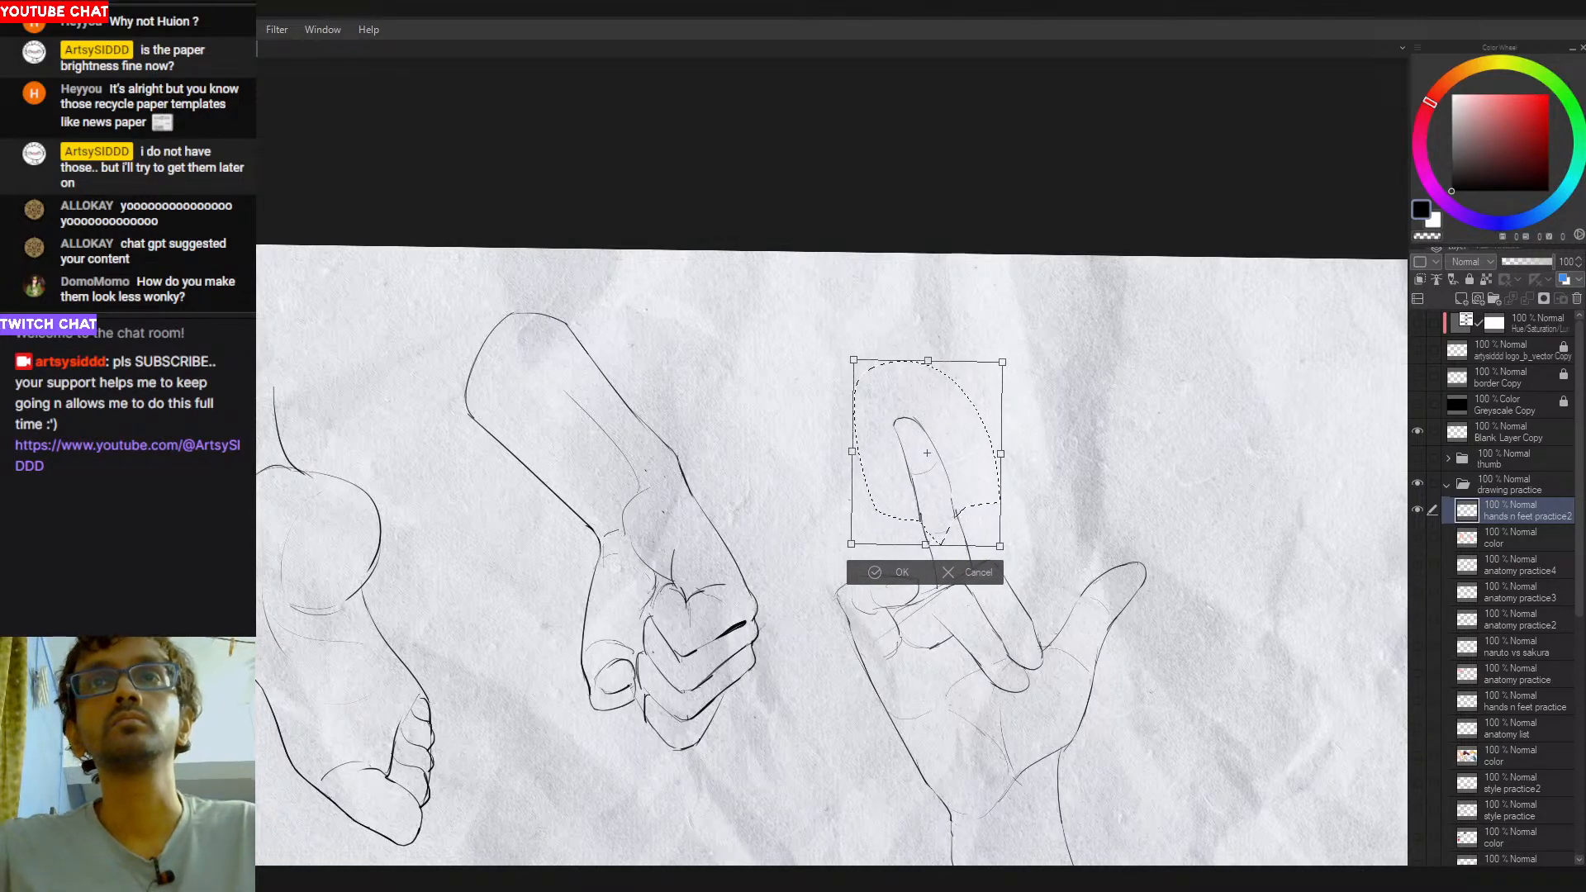
key("Return")
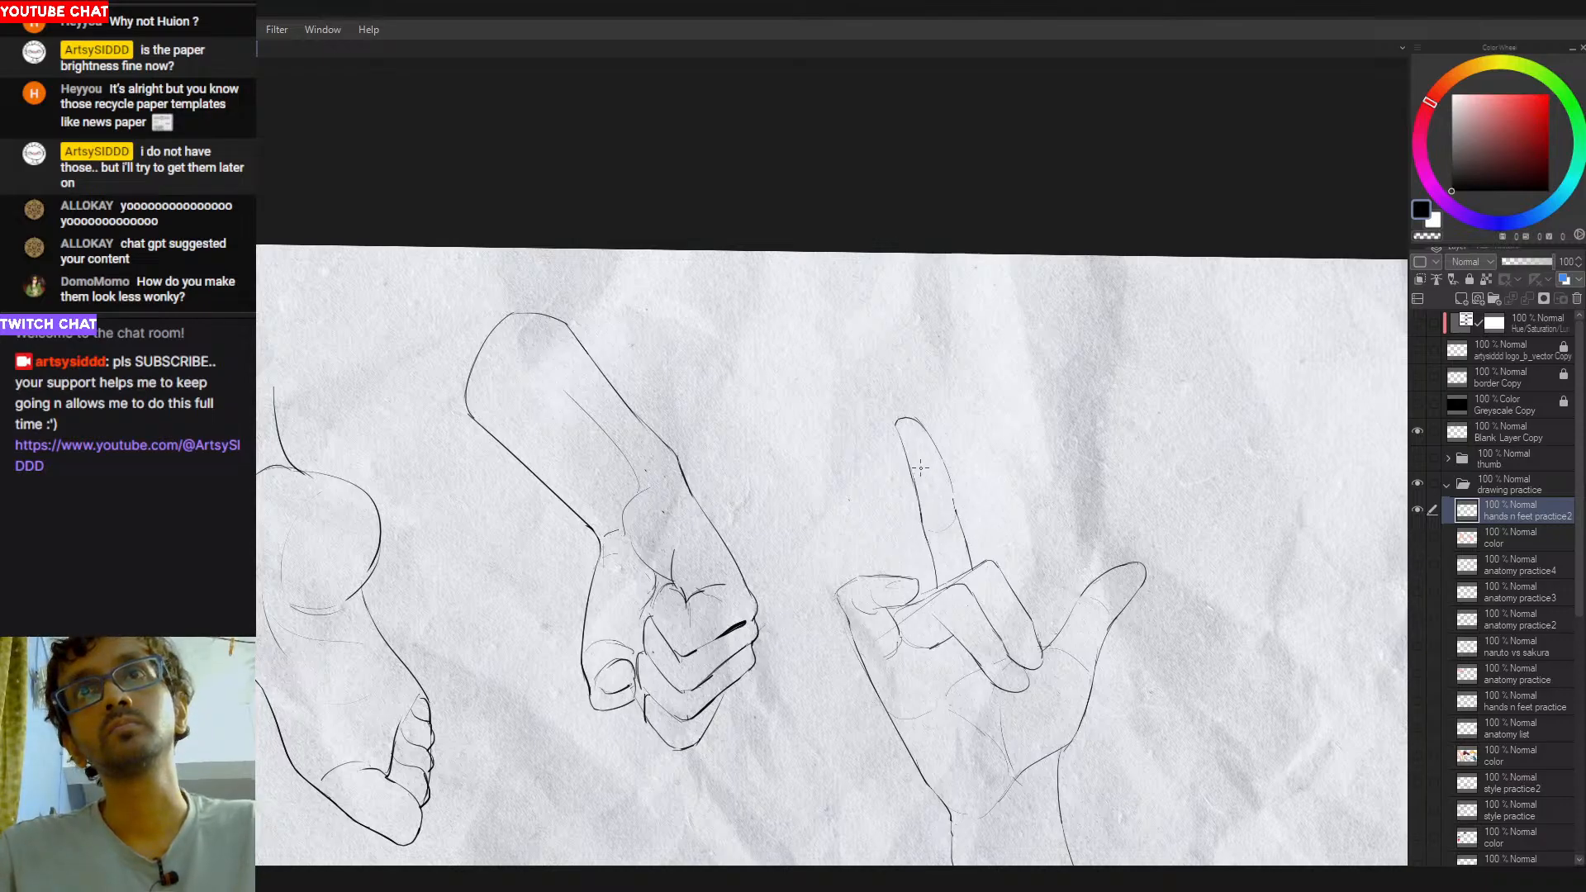
- Lasso the lower palm and forearm of the open hand and transform them slightly up toward the fingers
scroll(991, 512, "down", 2)
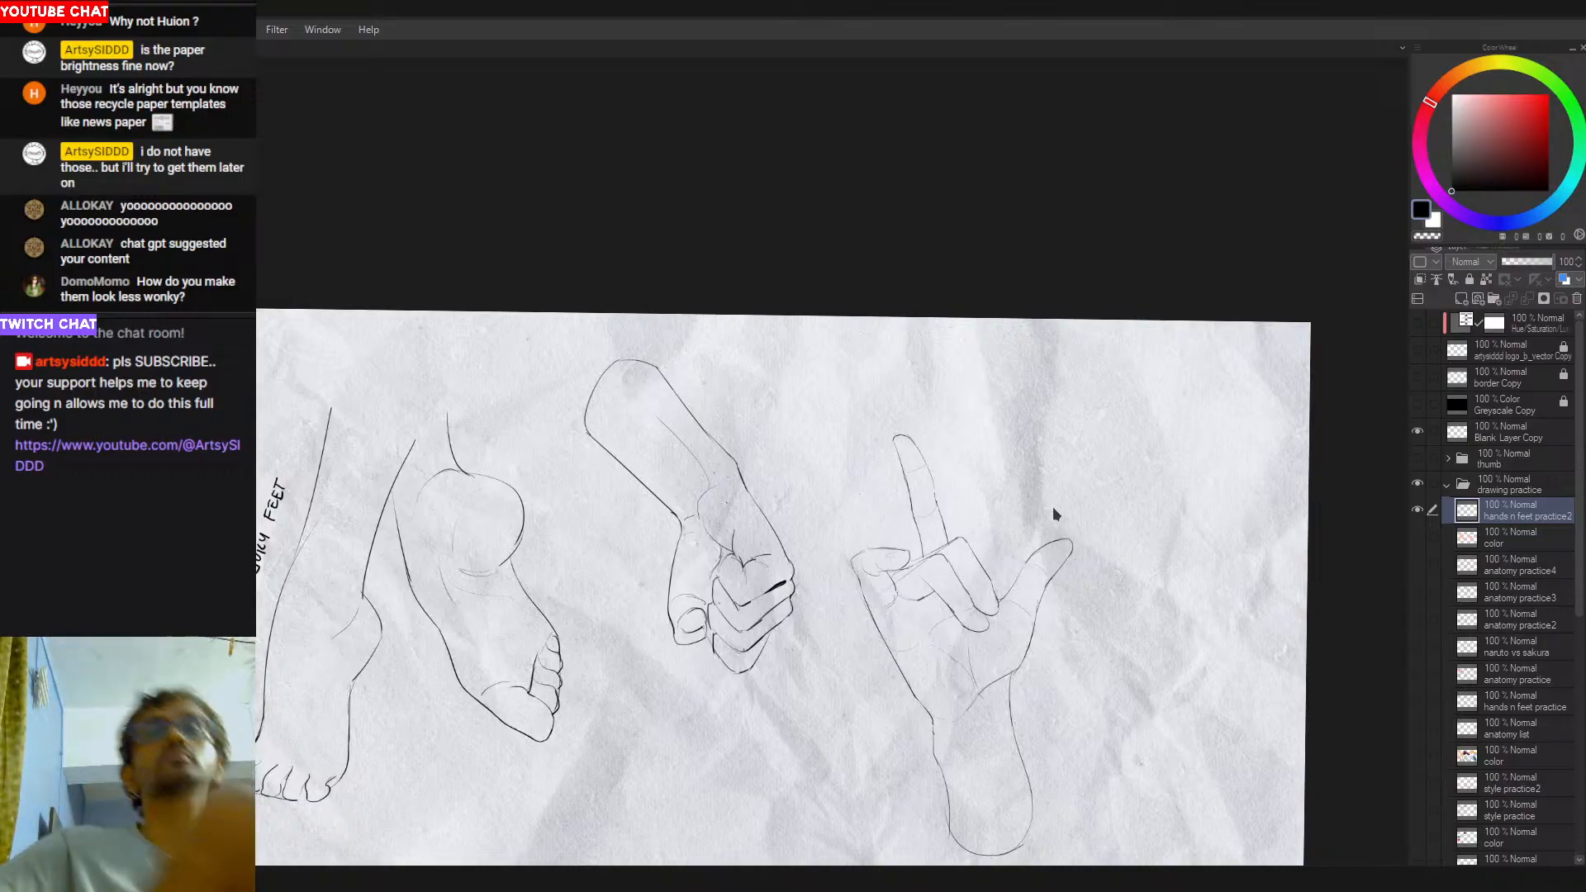
left_click_drag(867, 627, 978, 614)
left_click_drag(1074, 621, 905, 617)
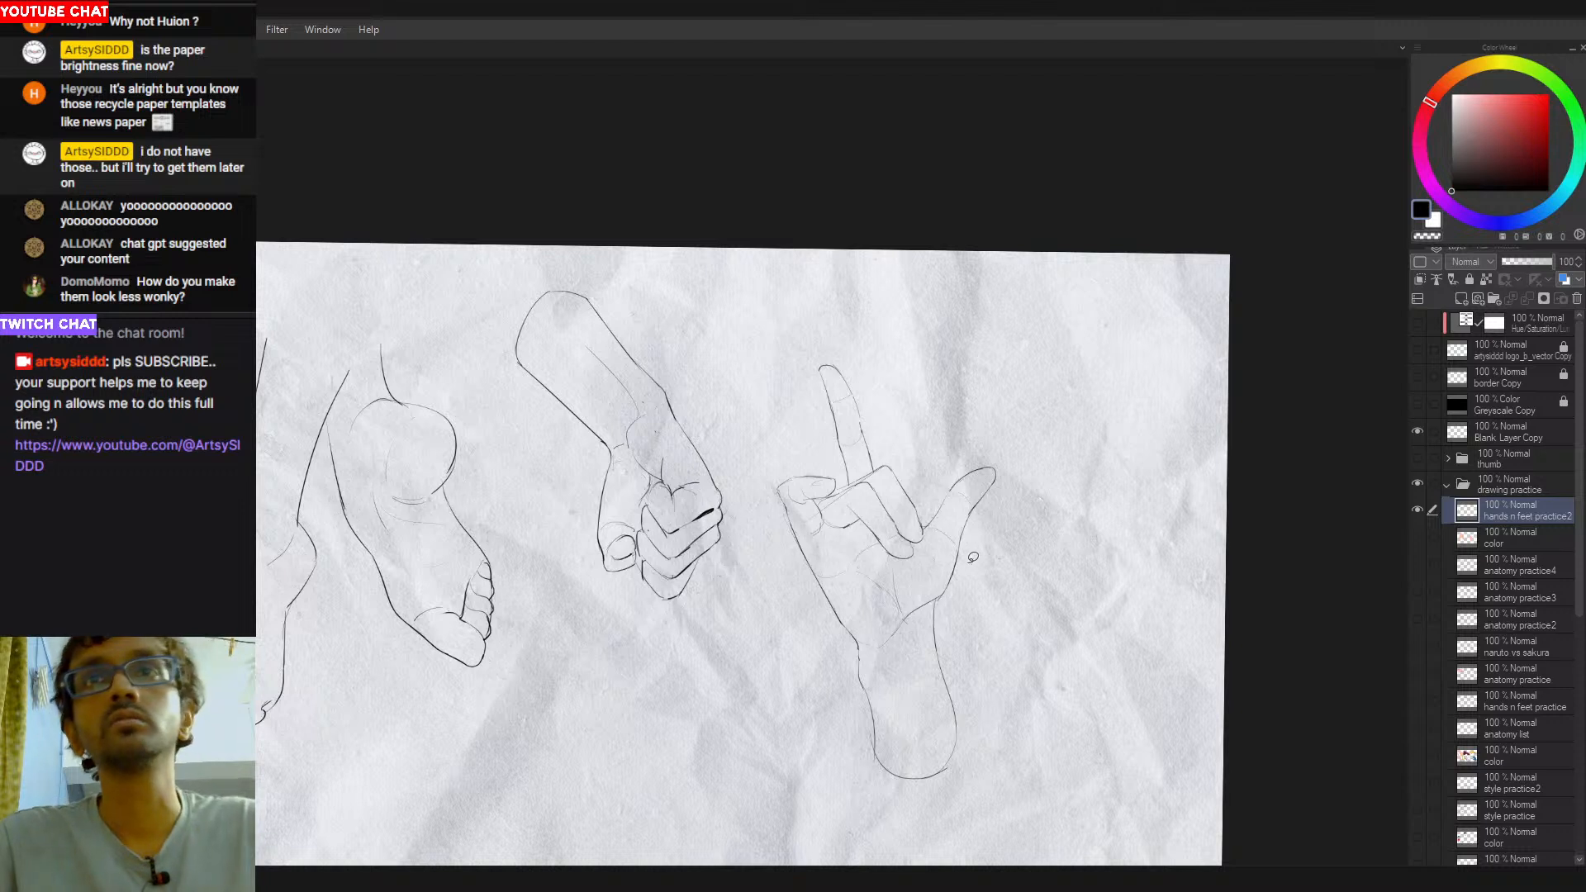
mouse_move(972, 550)
left_mouse_down()
mouse_move(923, 566)
mouse_move(853, 564)
mouse_move(828, 588)
mouse_move(850, 769)
mouse_move(1022, 731)
left_mouse_up()
key("ctrl+t")
left_click_drag(971, 657, 967, 657)
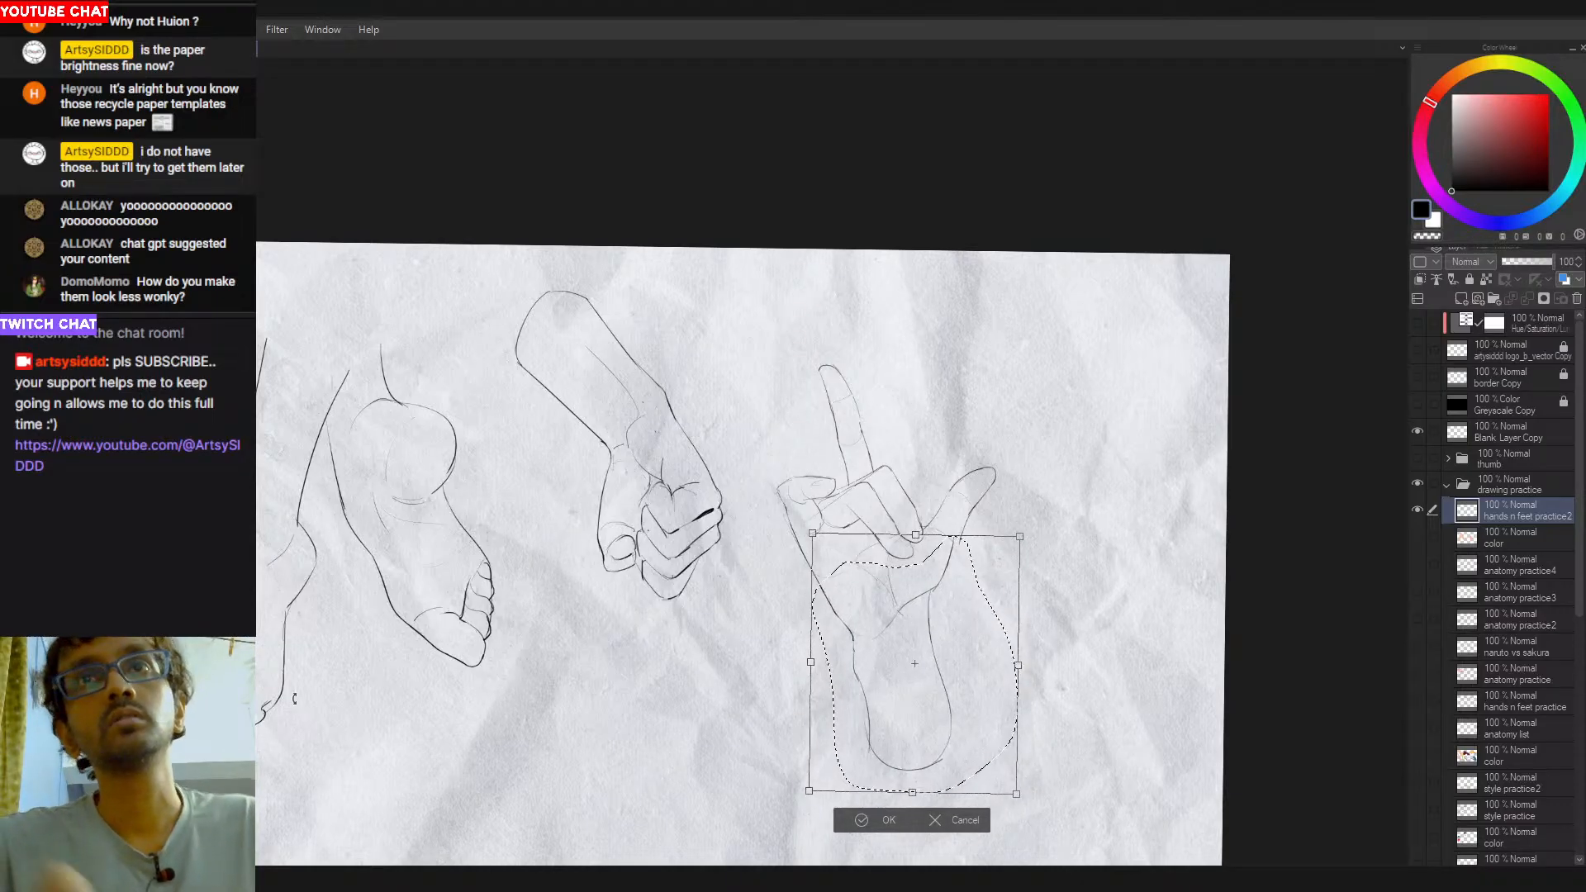
key("Return")
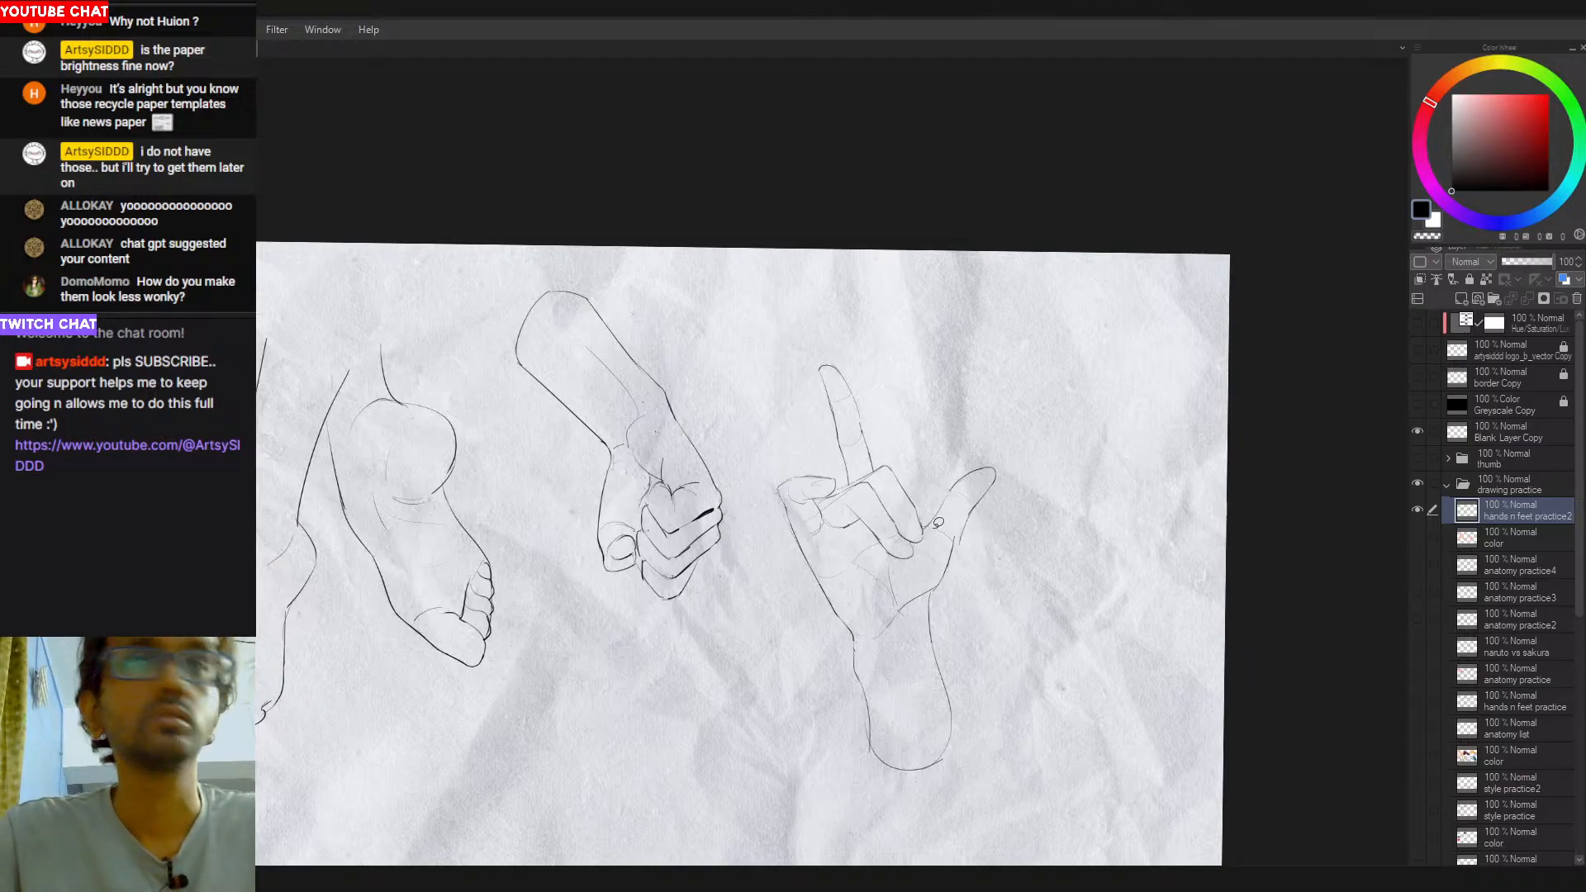
- Lasso the thumb of the open hand and transform it slightly upward and toward the fingers
mouse_move(926, 522)
left_mouse_down()
mouse_move(935, 541)
mouse_move(959, 530)
mouse_move(1044, 415)
mouse_move(930, 451)
mouse_move(922, 524)
mouse_move(999, 514)
mouse_move(958, 514)
left_mouse_up()
key("ctrl+t")
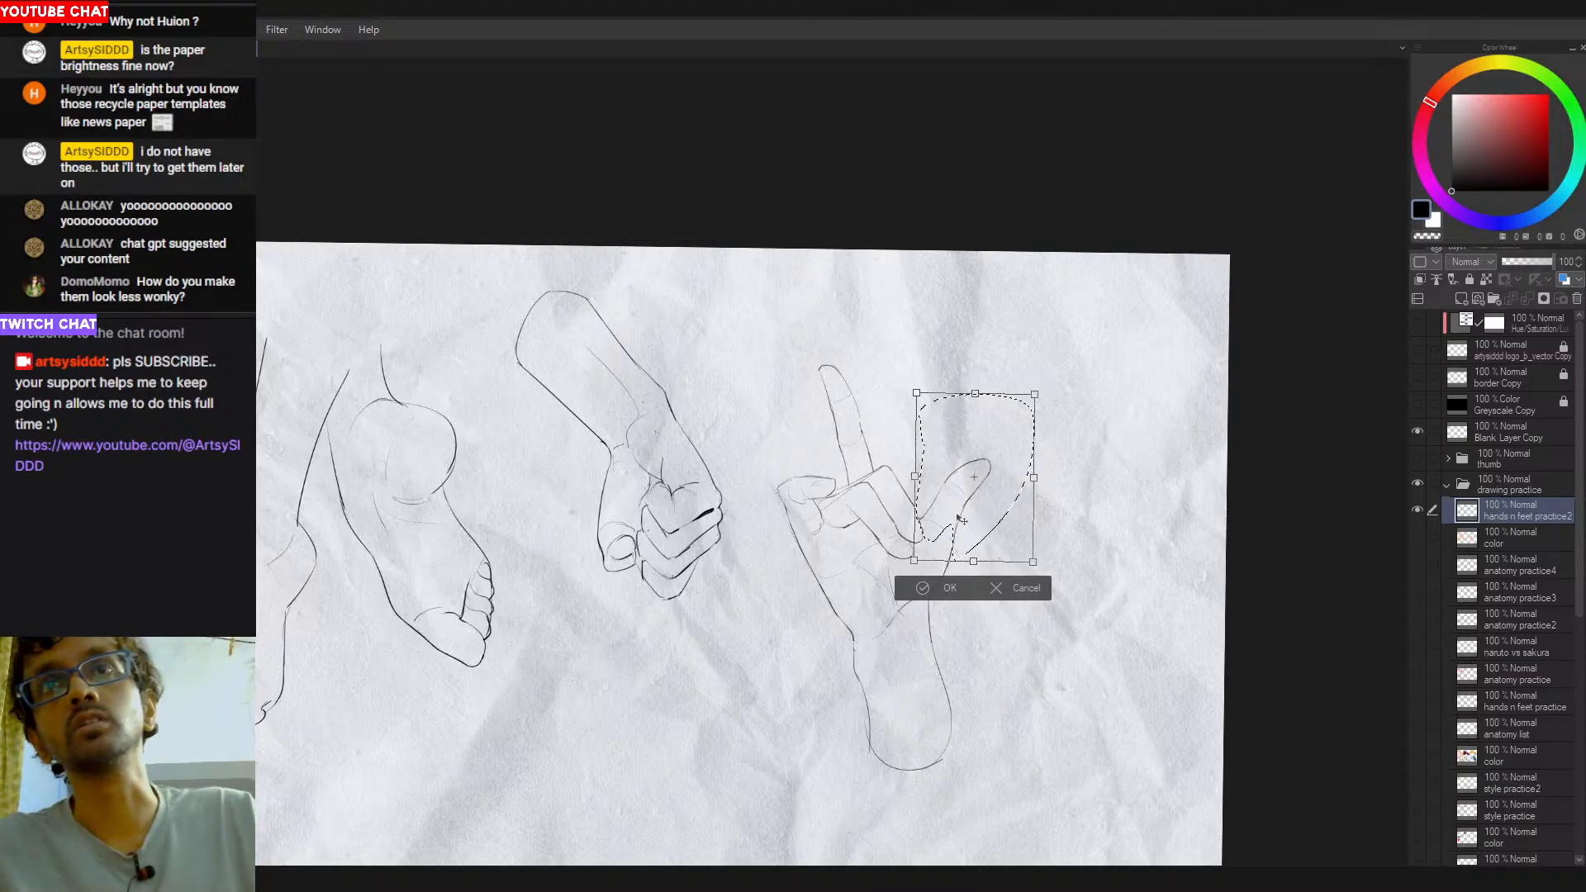
key("Return")
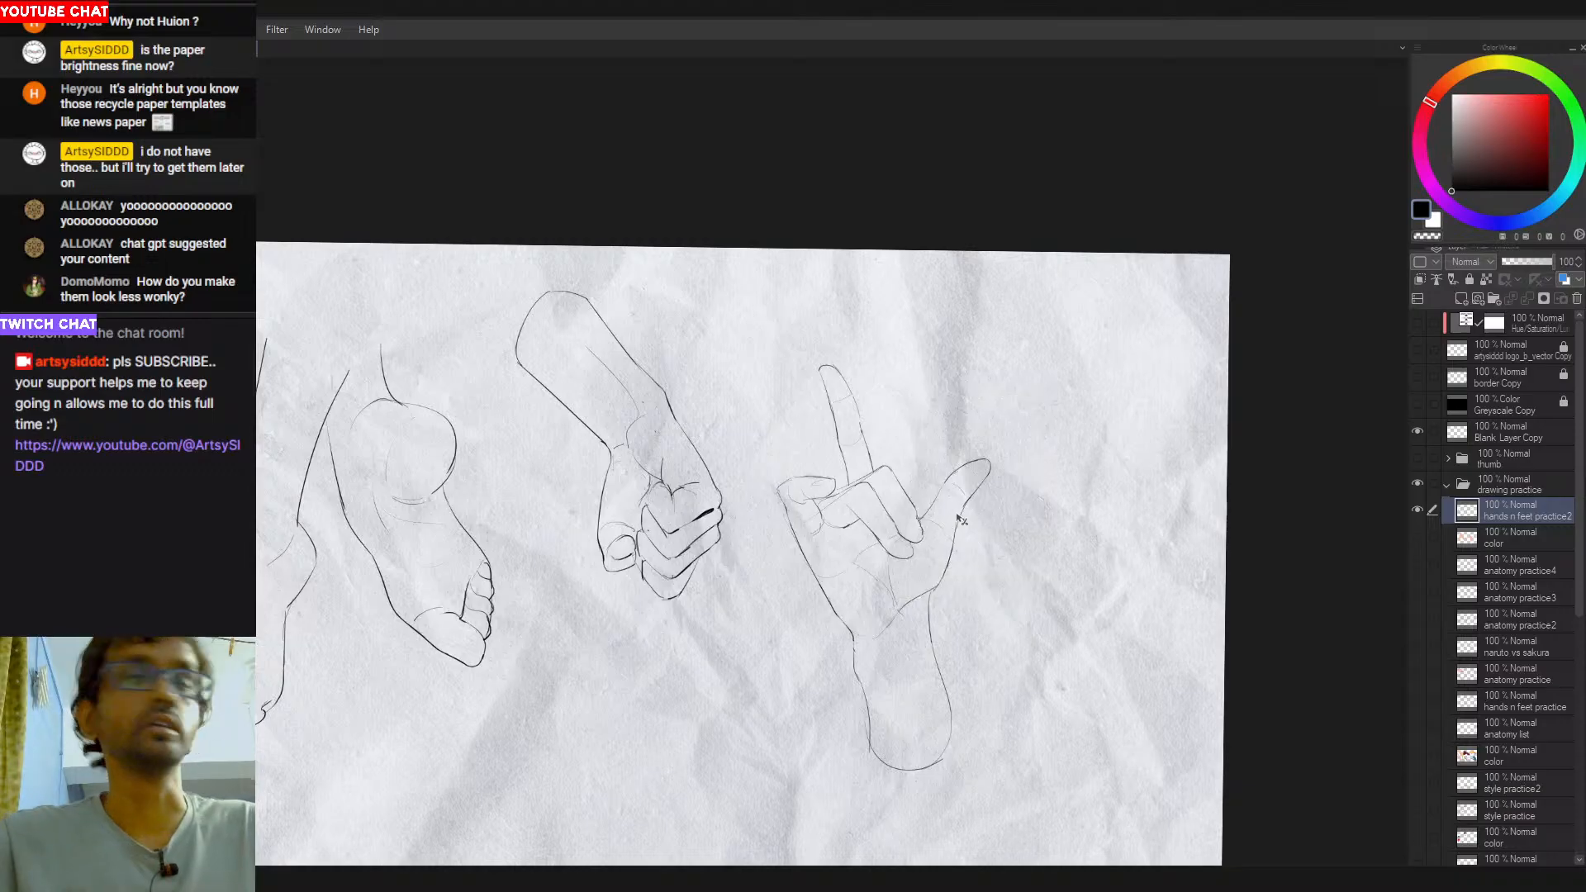
- Draw small curved fingernail lines on the tips of the two folded fingers beside the thumb
scroll(939, 511, "up", 3)
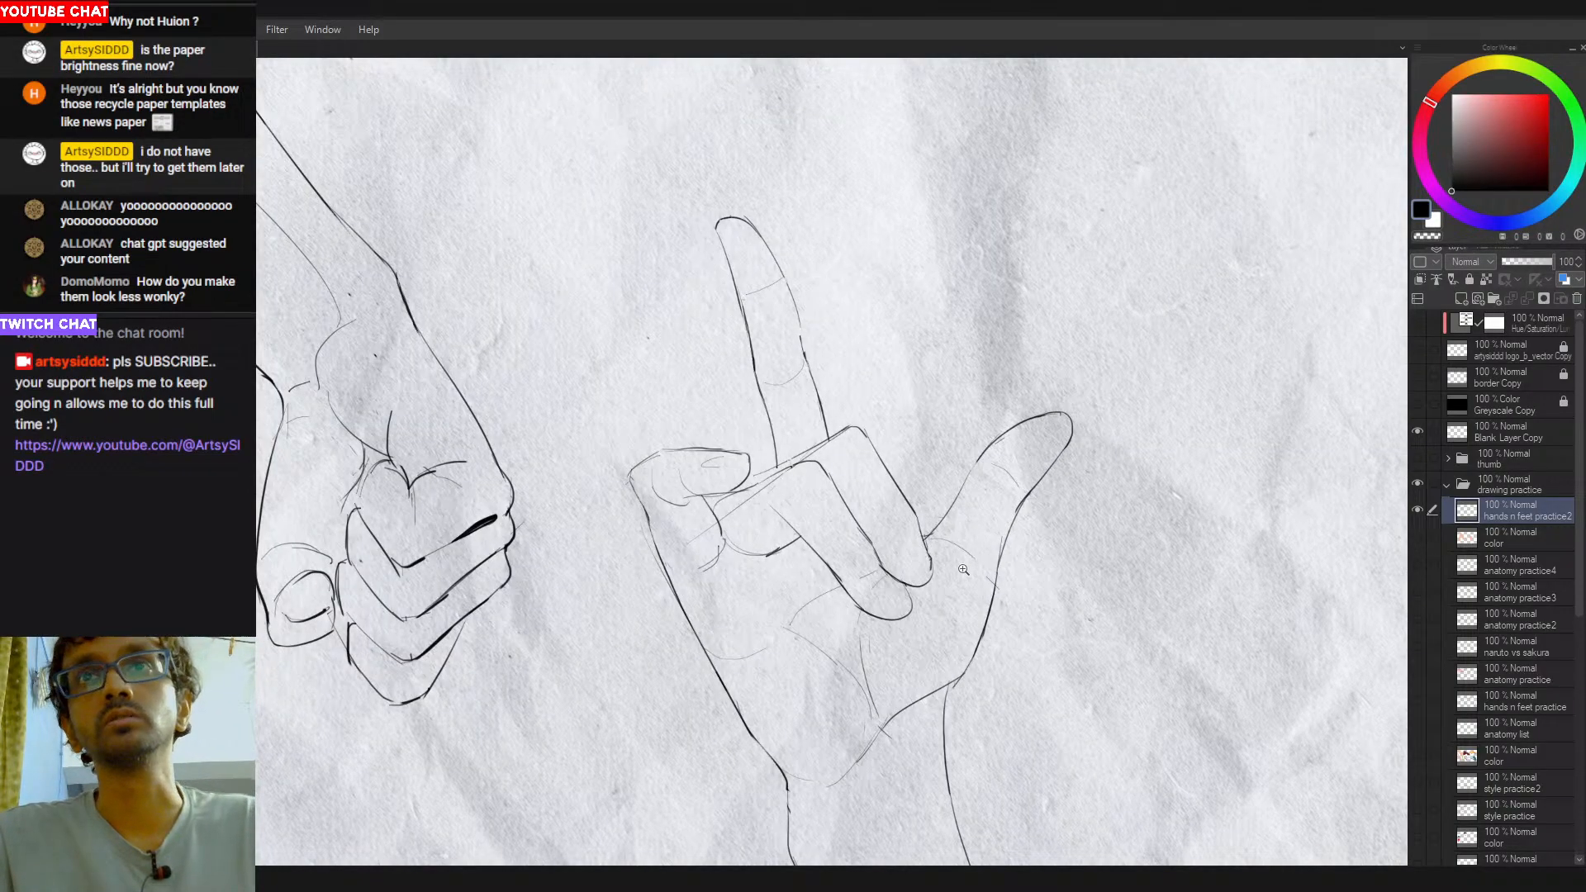
scroll(956, 572, "down", 5)
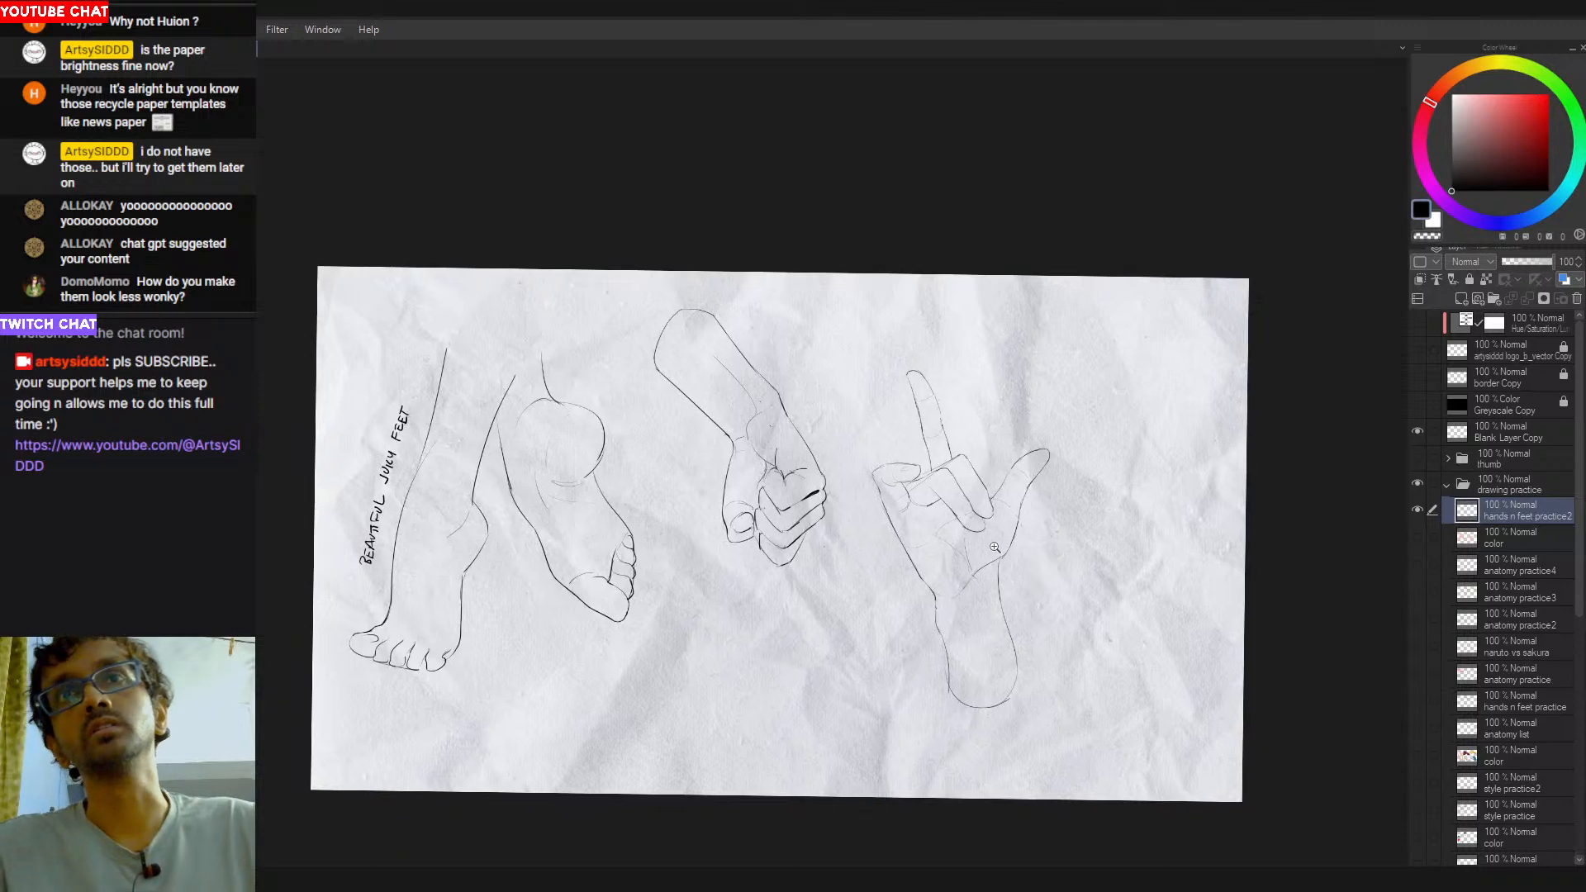
scroll(1001, 587, "up", 1)
scroll(964, 538, "up", 1)
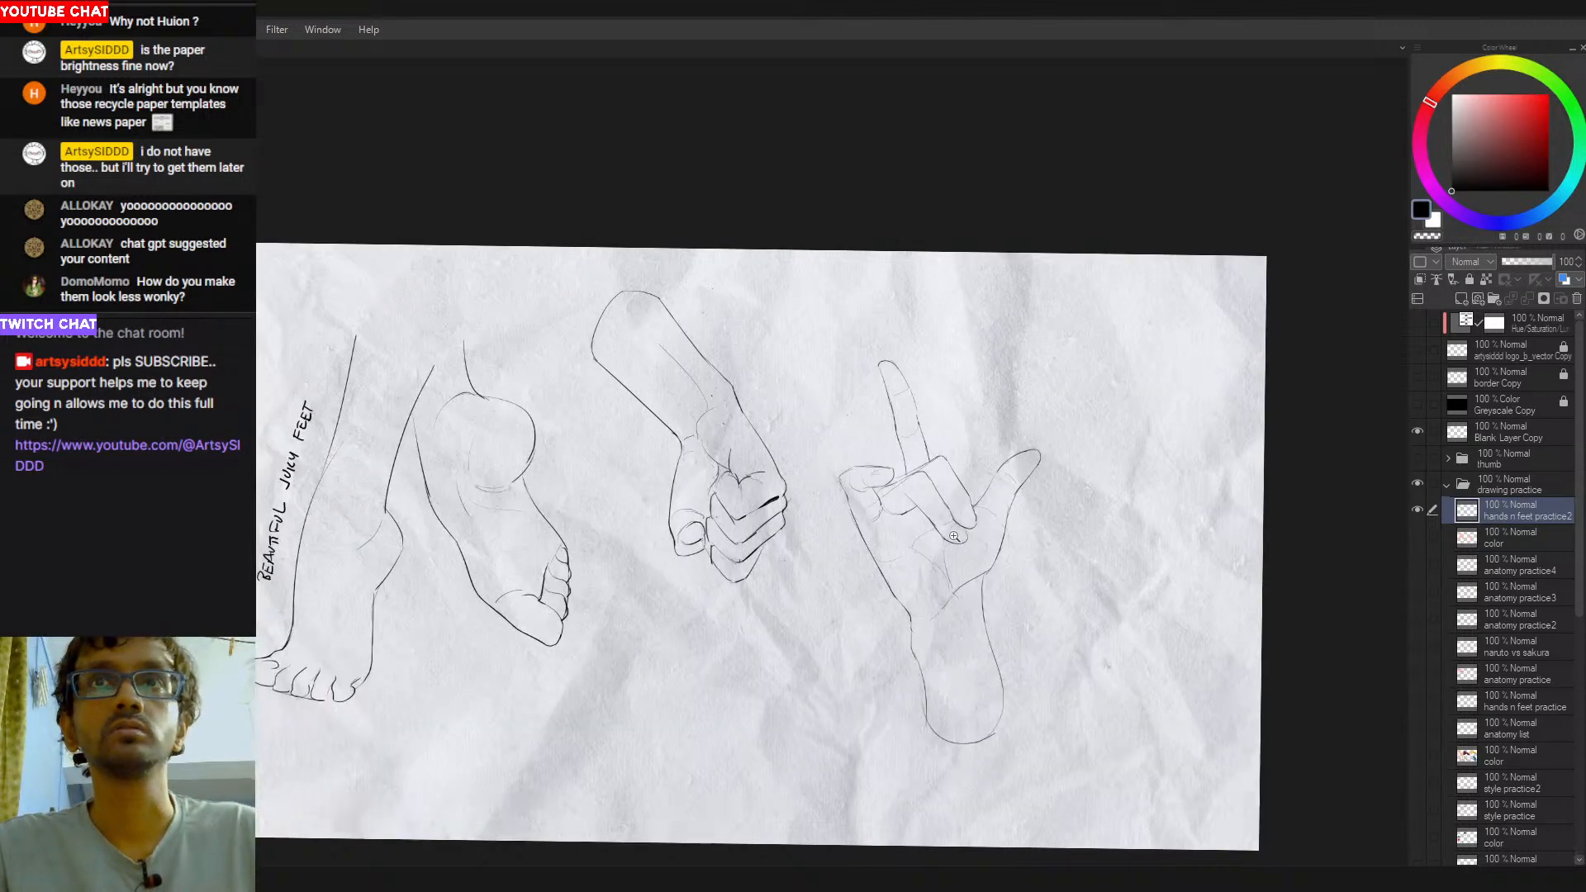
scroll(963, 528, "up", 2)
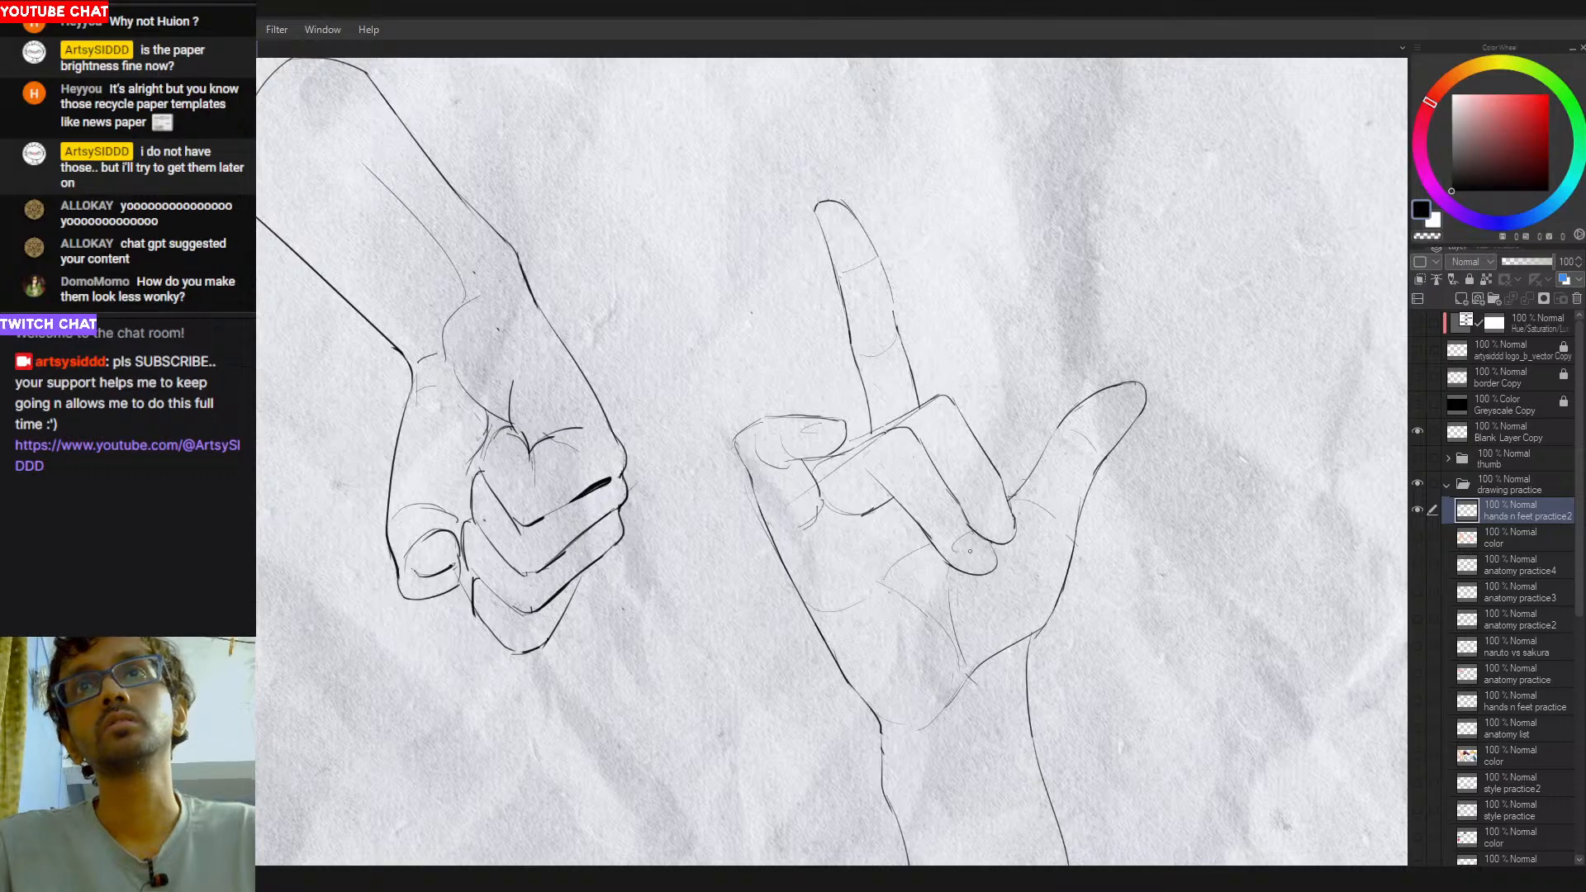
left_click_drag(980, 515, 993, 501)
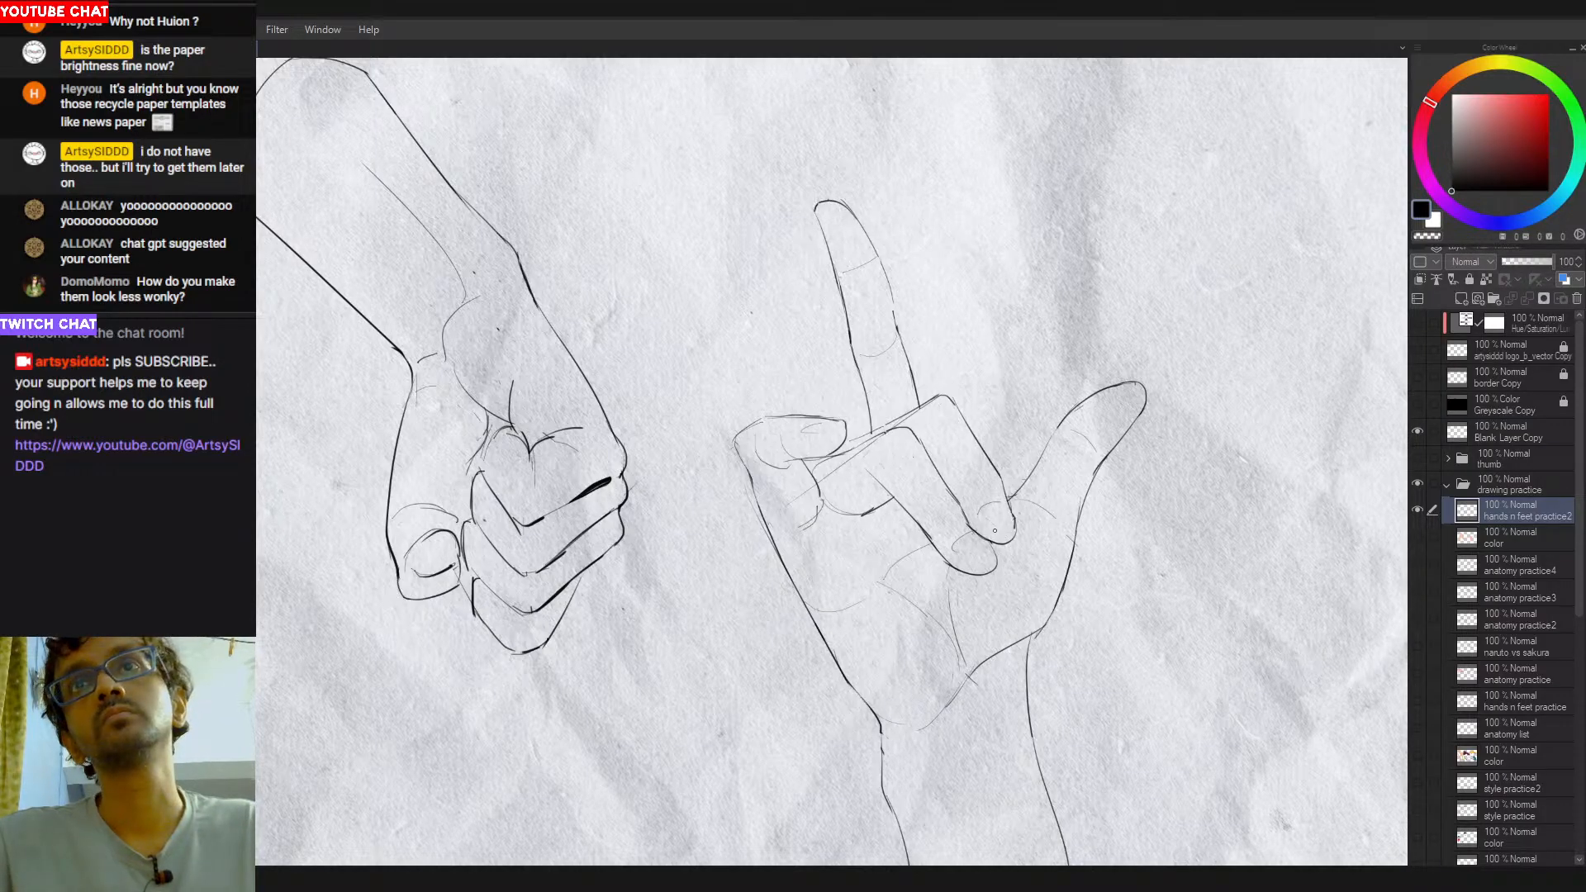
mouse_move(967, 522)
left_mouse_down()
mouse_move(988, 539)
mouse_move(863, 559)
left_mouse_up()
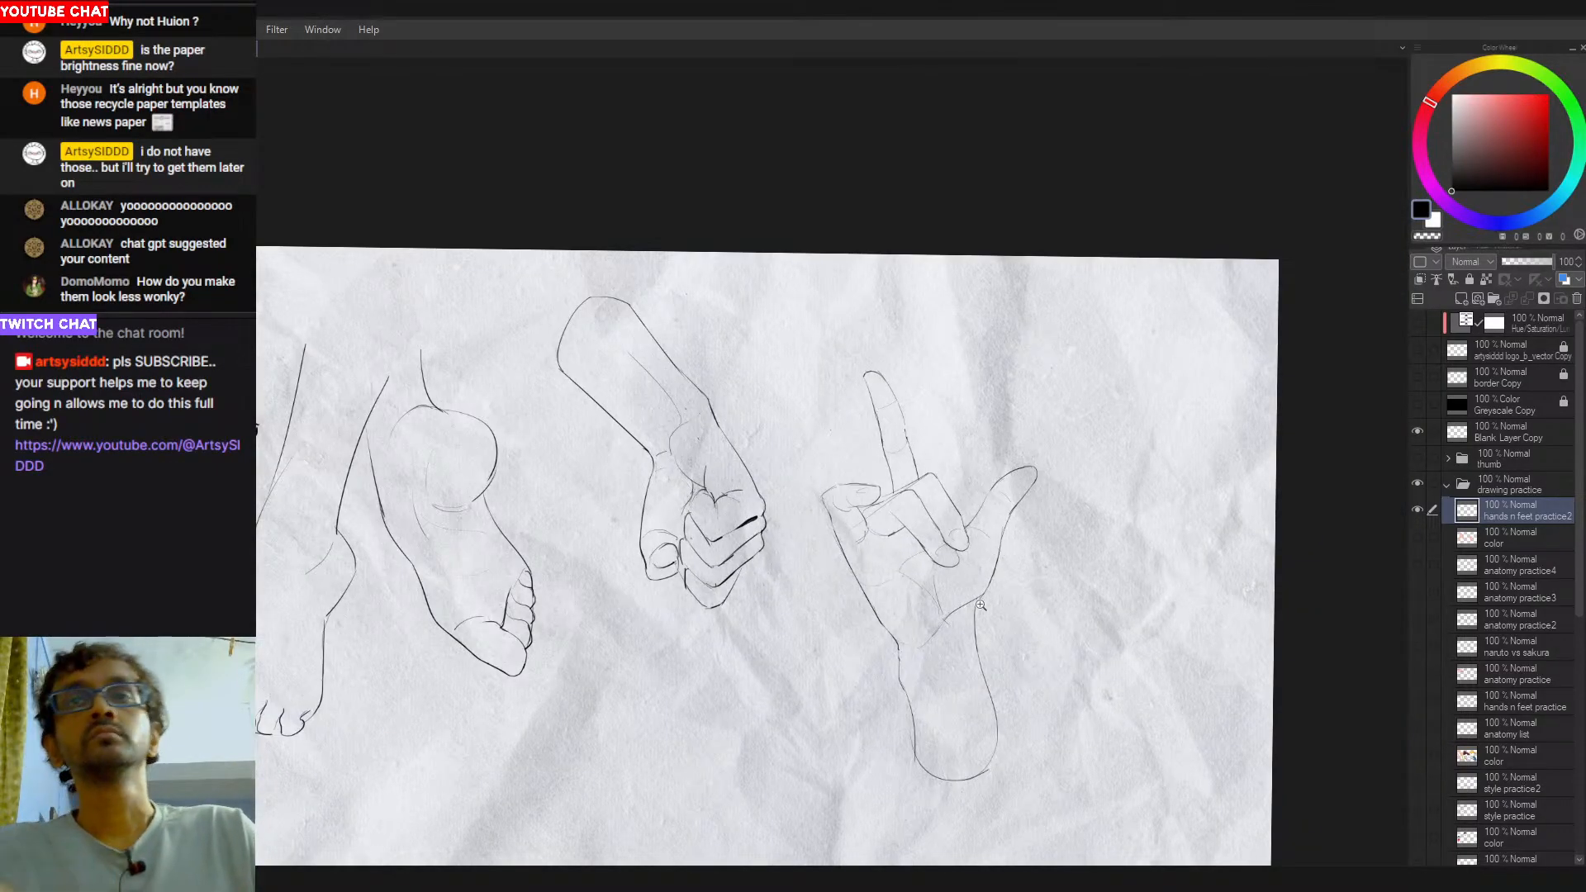
left_click_drag(983, 576, 1011, 546)
mouse_move(987, 251)
left_mouse_down()
mouse_move(867, 748)
mouse_move(1024, 257)
left_mouse_up()
key("ctrl+t")
left_click_drag(1072, 641, 1021, 541)
key("Return")
key("ctrl+t")
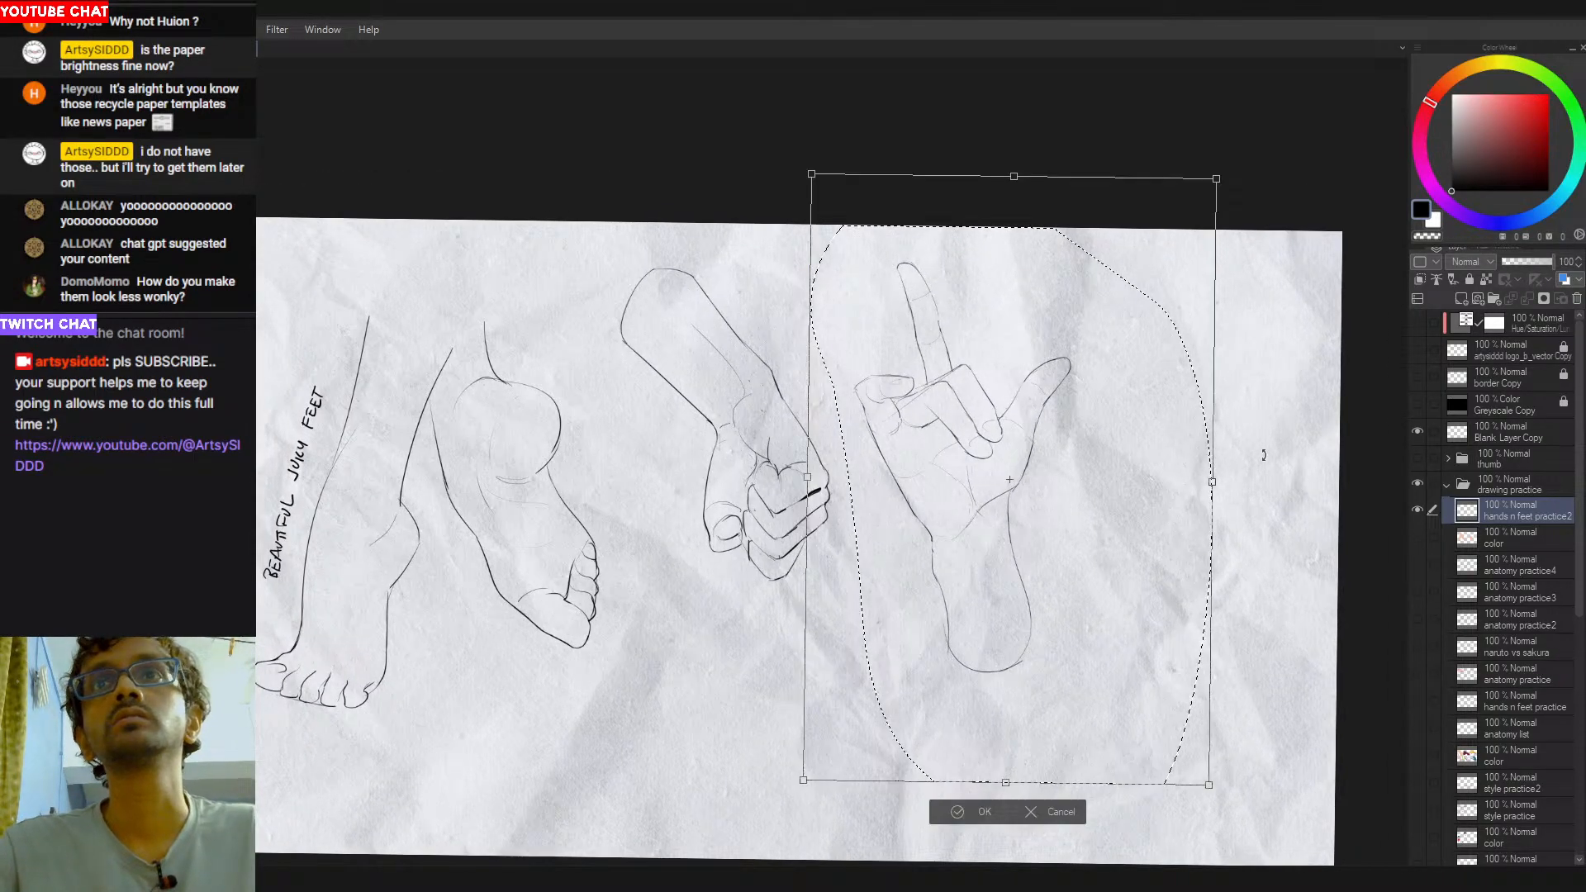
key("Escape")
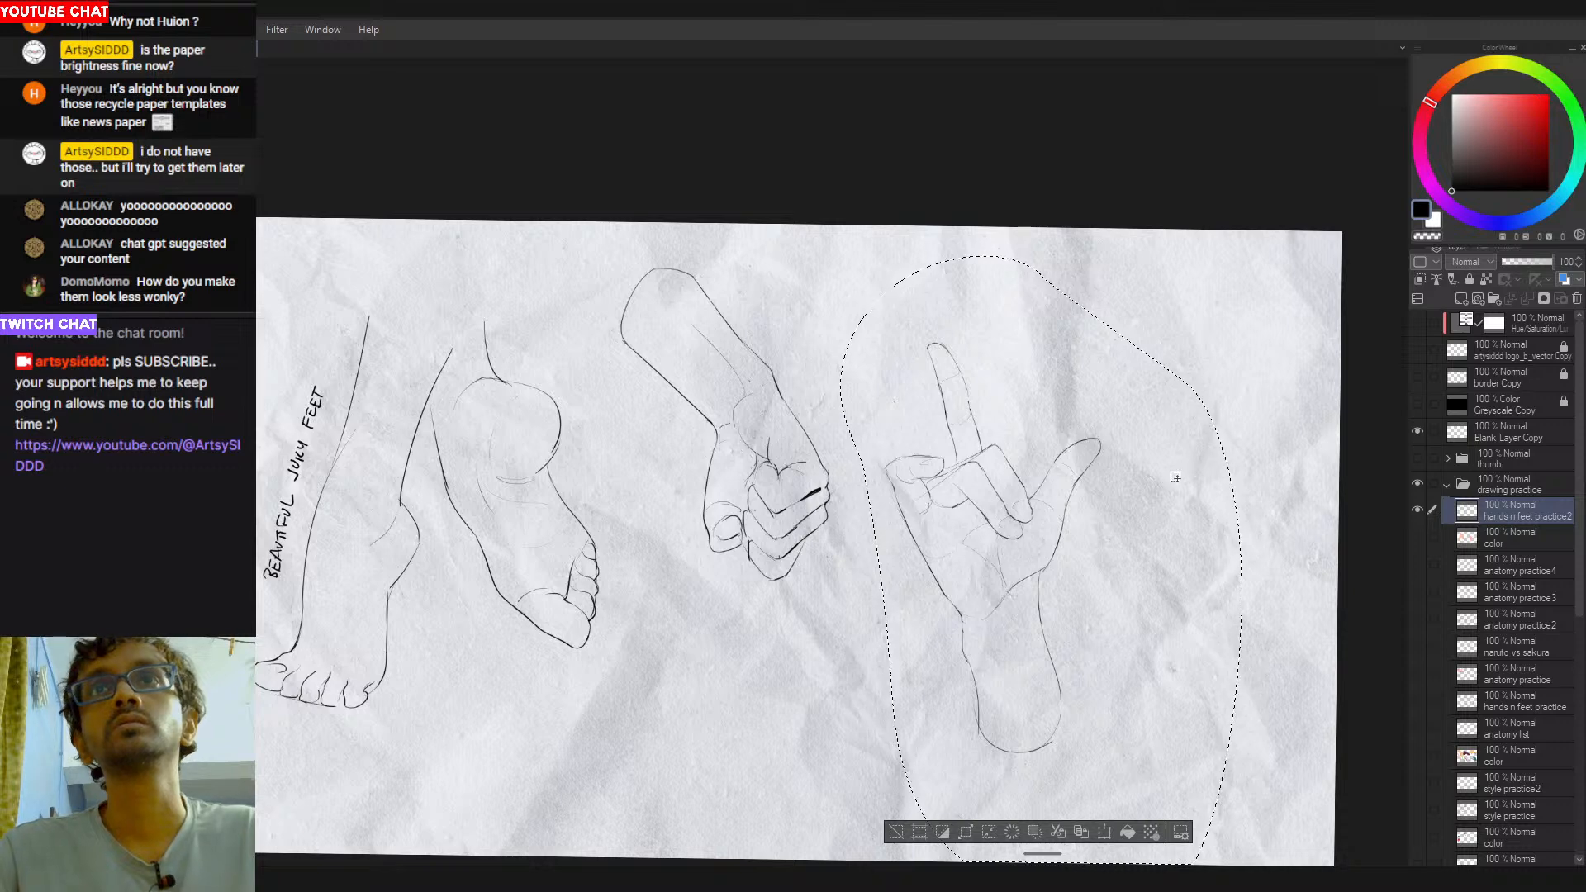
key("ctrl+d")
- Try a curved contour stroke across the open hand's forearm, undoing each attempt
left_click_drag(1165, 408, 1166, 402)
left_click_drag(1124, 496, 1169, 447)
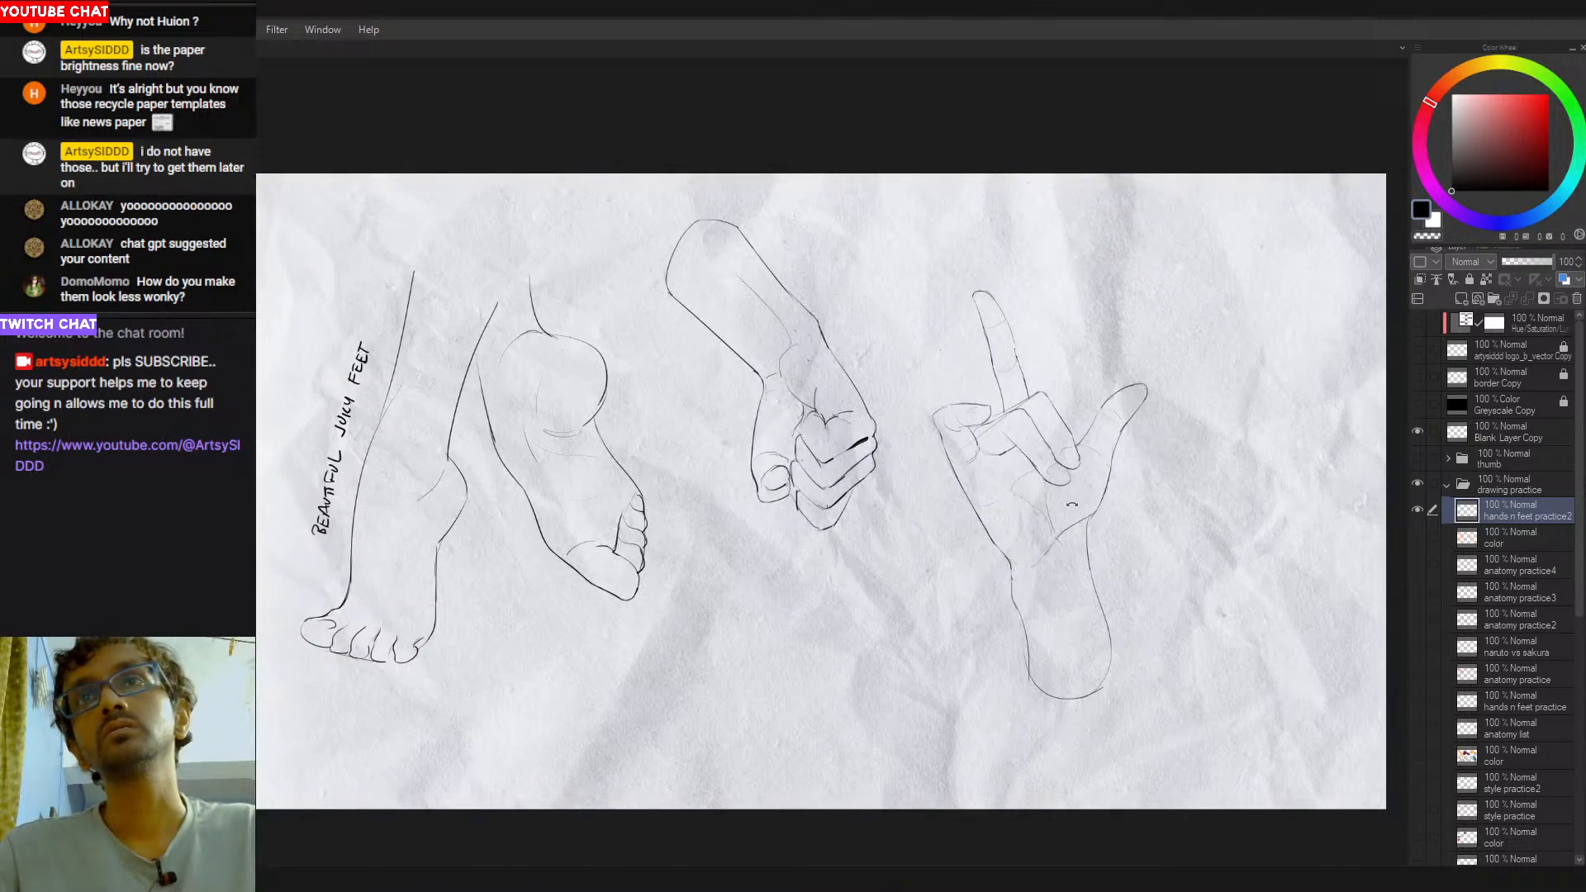
left_click_drag(1046, 607, 873, 574)
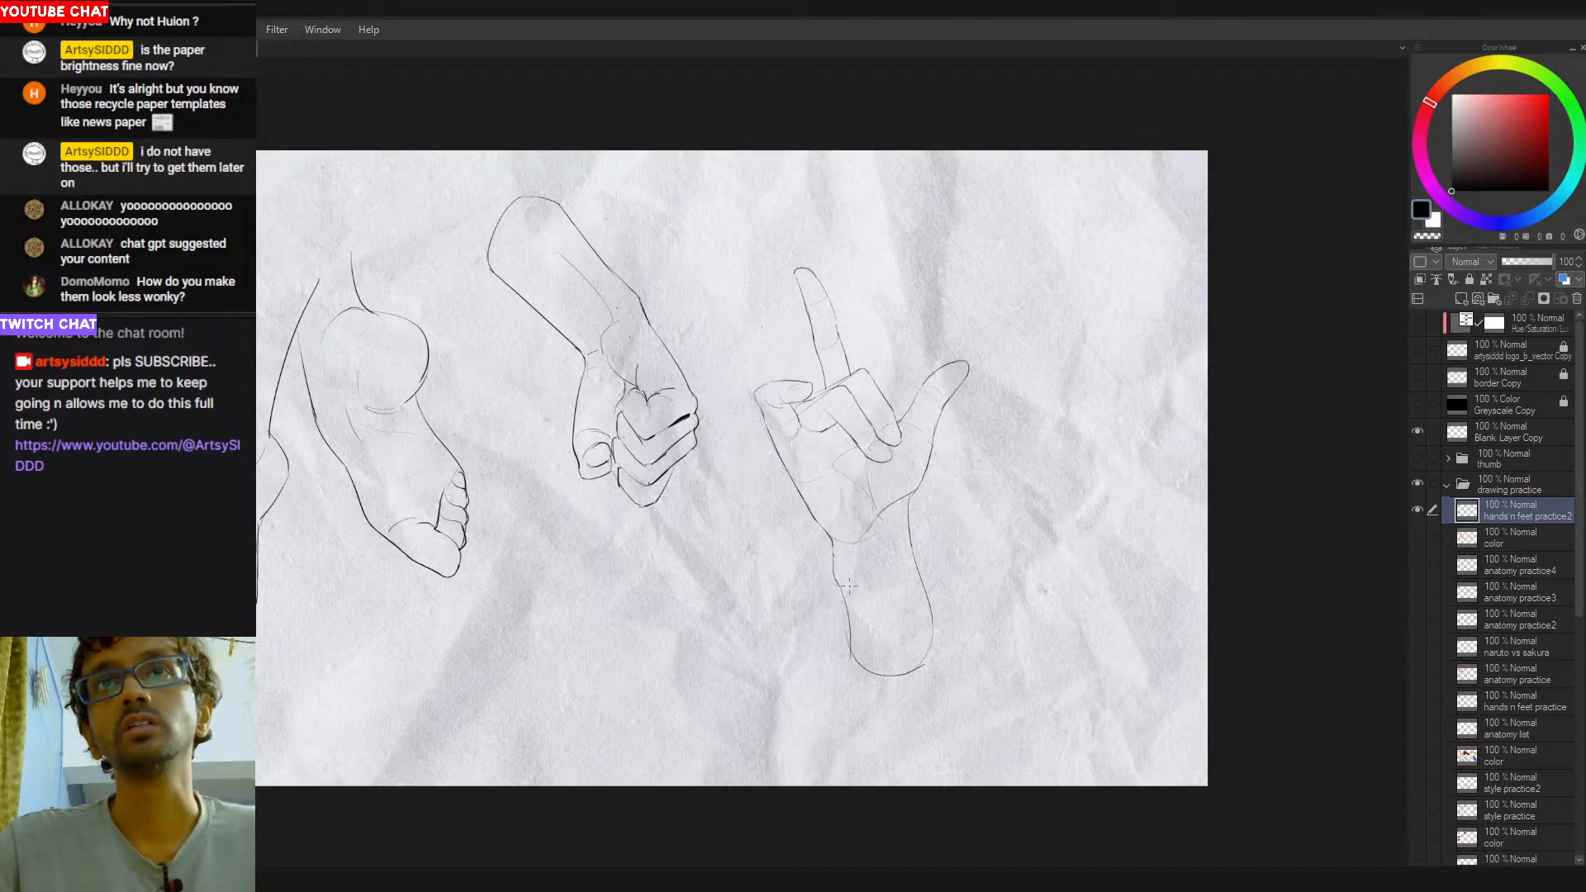
left_click_drag(843, 610, 925, 583)
key("ctrl+z")
left_click_drag(855, 628, 920, 588)
key("ctrl+z")
key("ctrl+z")
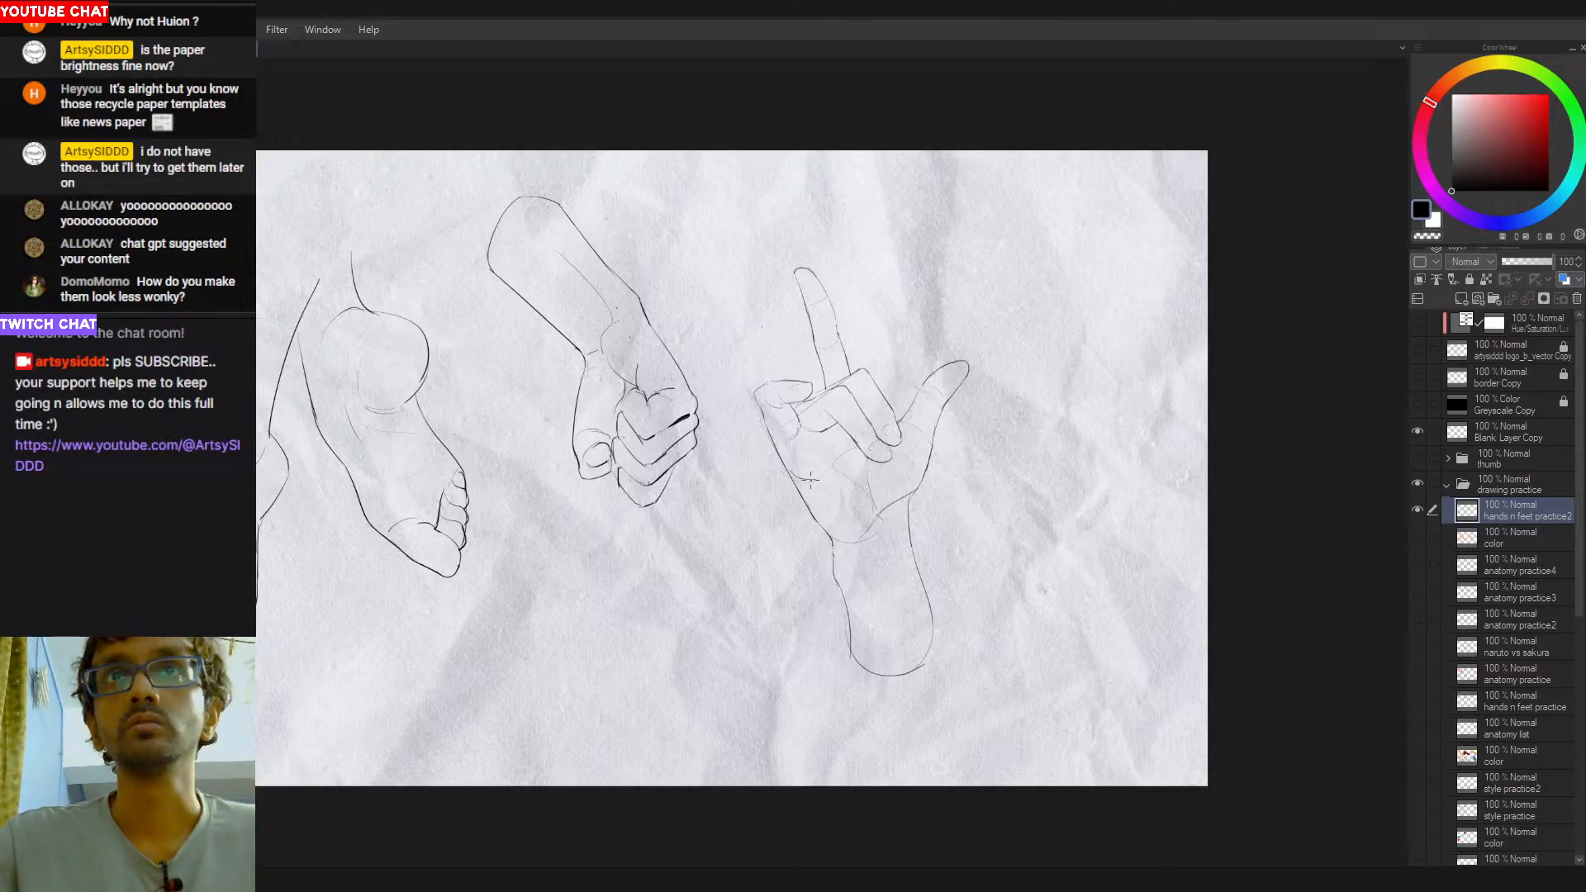
- Choose pure red and sketch the knuckle, thumb-side and wrist edges of a construction box over the palm, retrying strokes
left_click(1548, 94)
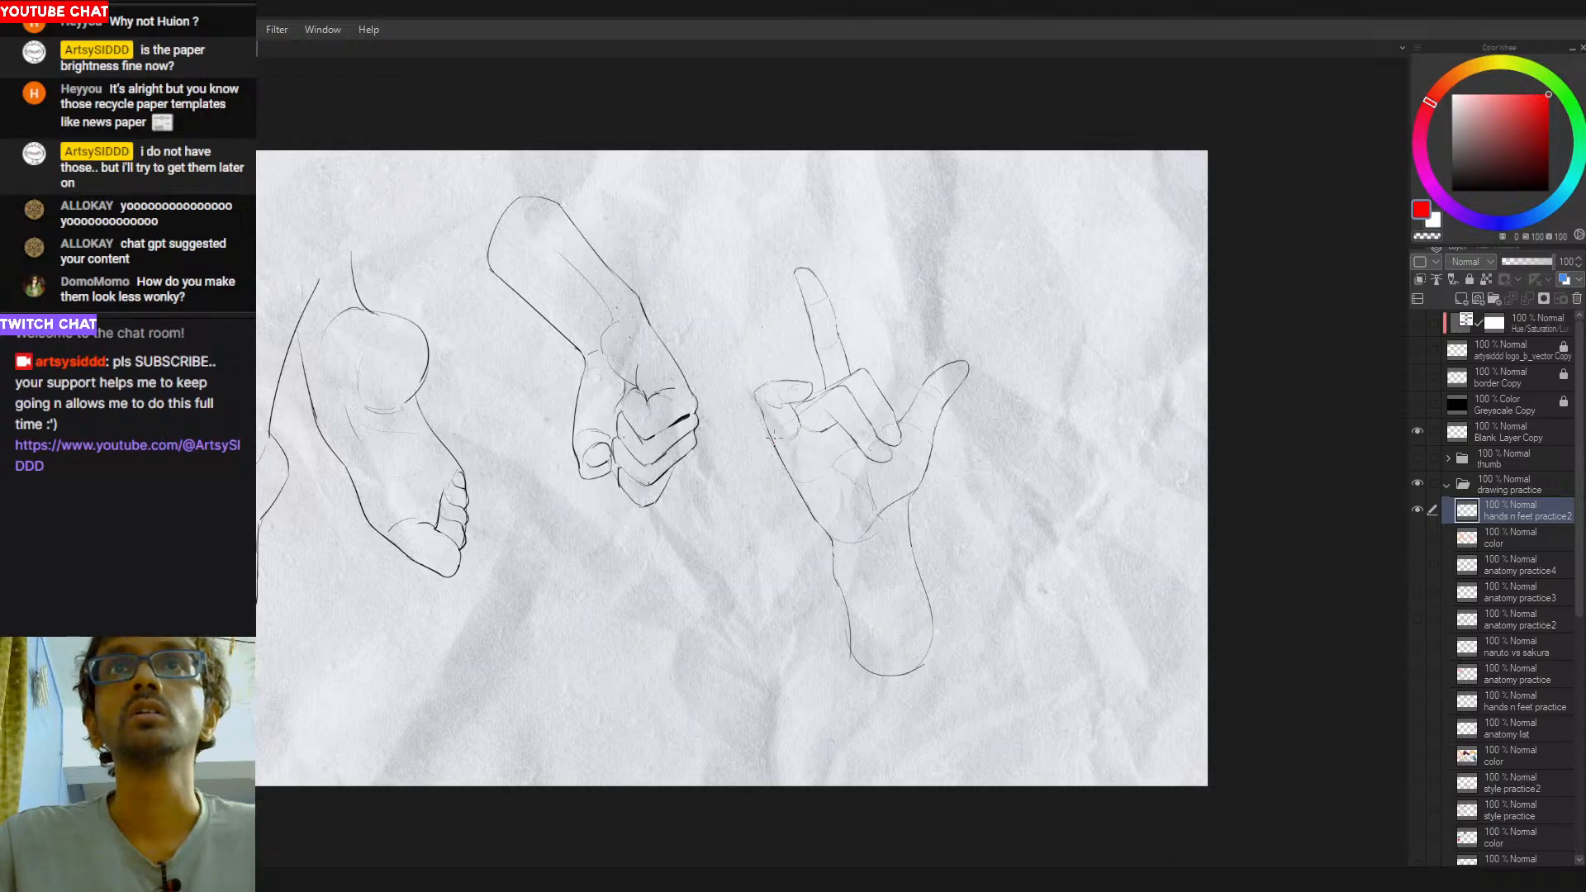
mouse_move(774, 436)
left_mouse_down()
mouse_move(865, 371)
mouse_move(854, 382)
left_mouse_up()
key("ctrl+z")
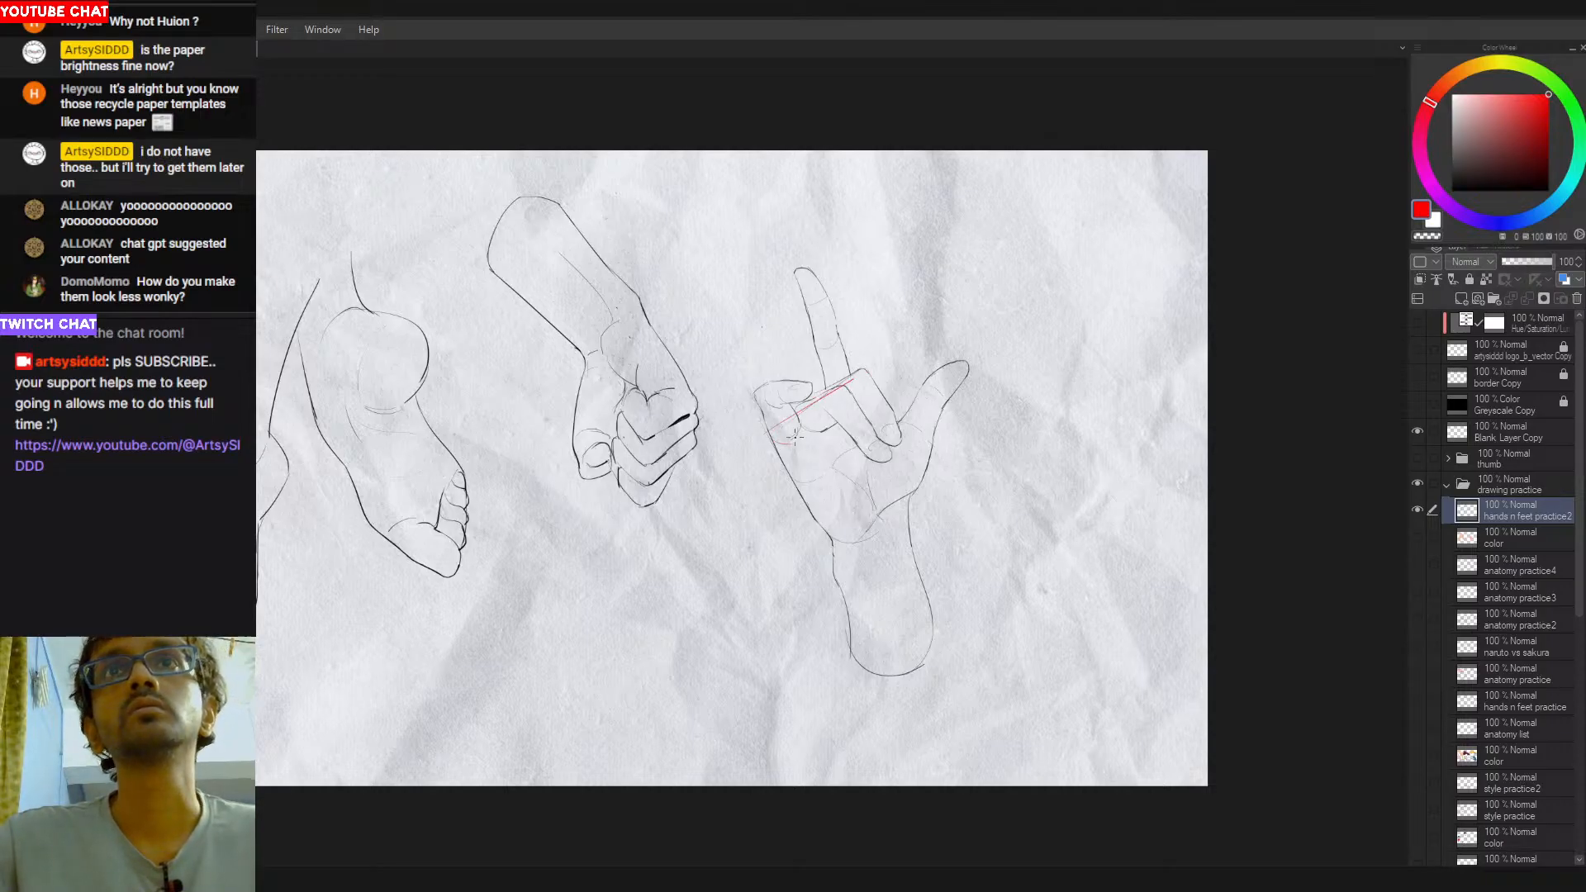
mouse_move(807, 442)
left_mouse_down()
mouse_move(867, 399)
mouse_move(910, 482)
left_mouse_up()
key("ctrl+z")
left_click_drag(881, 397, 914, 485)
key("ctrl+z")
mouse_move(885, 401)
left_mouse_down()
mouse_move(919, 487)
mouse_move(863, 536)
left_mouse_up()
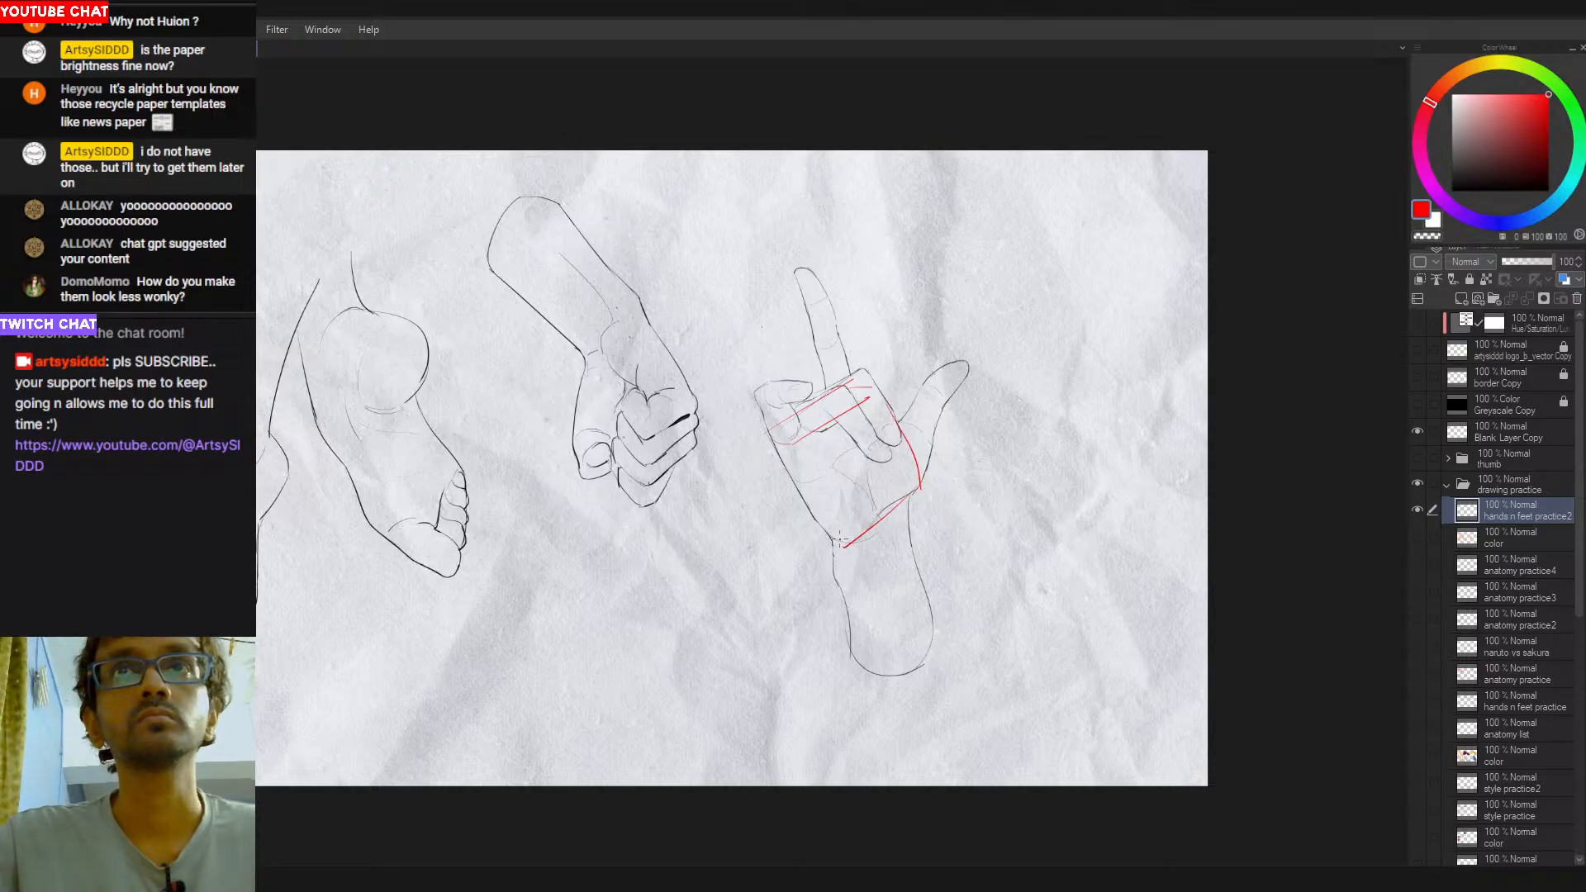
- Add the red box's little-finger side edges along the palm and refine its knuckle edge, retrying the strokes
left_click_drag(768, 427, 851, 553)
key("ctrl+z")
key("ctrl+z")
key("ctrl+z")
left_click_drag(795, 448, 848, 550)
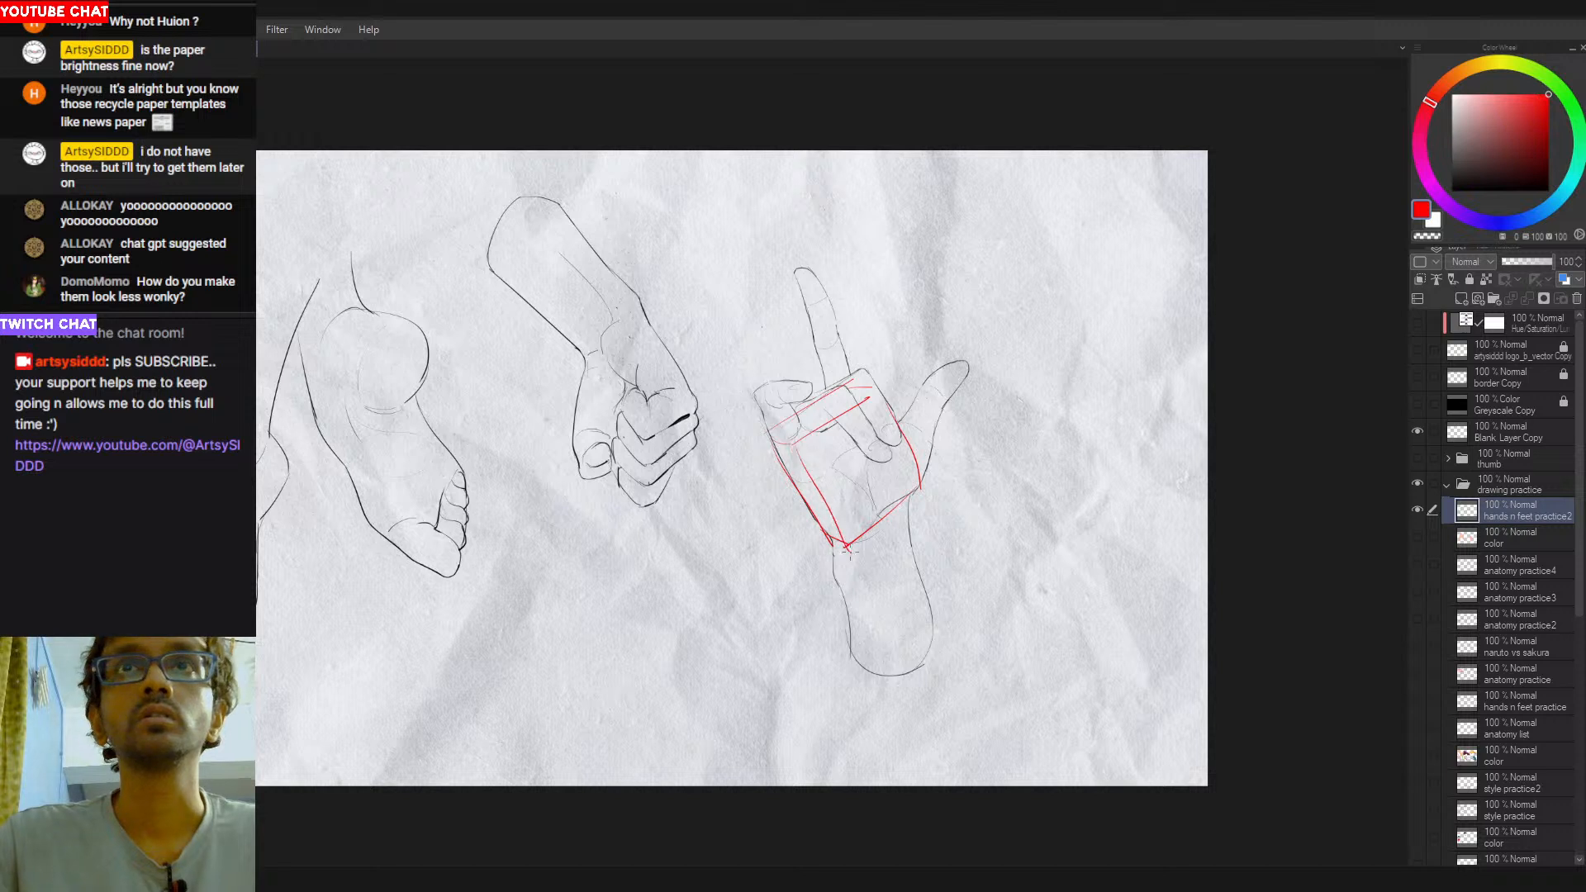
left_click_drag(791, 440, 880, 382)
key("ctrl+z")
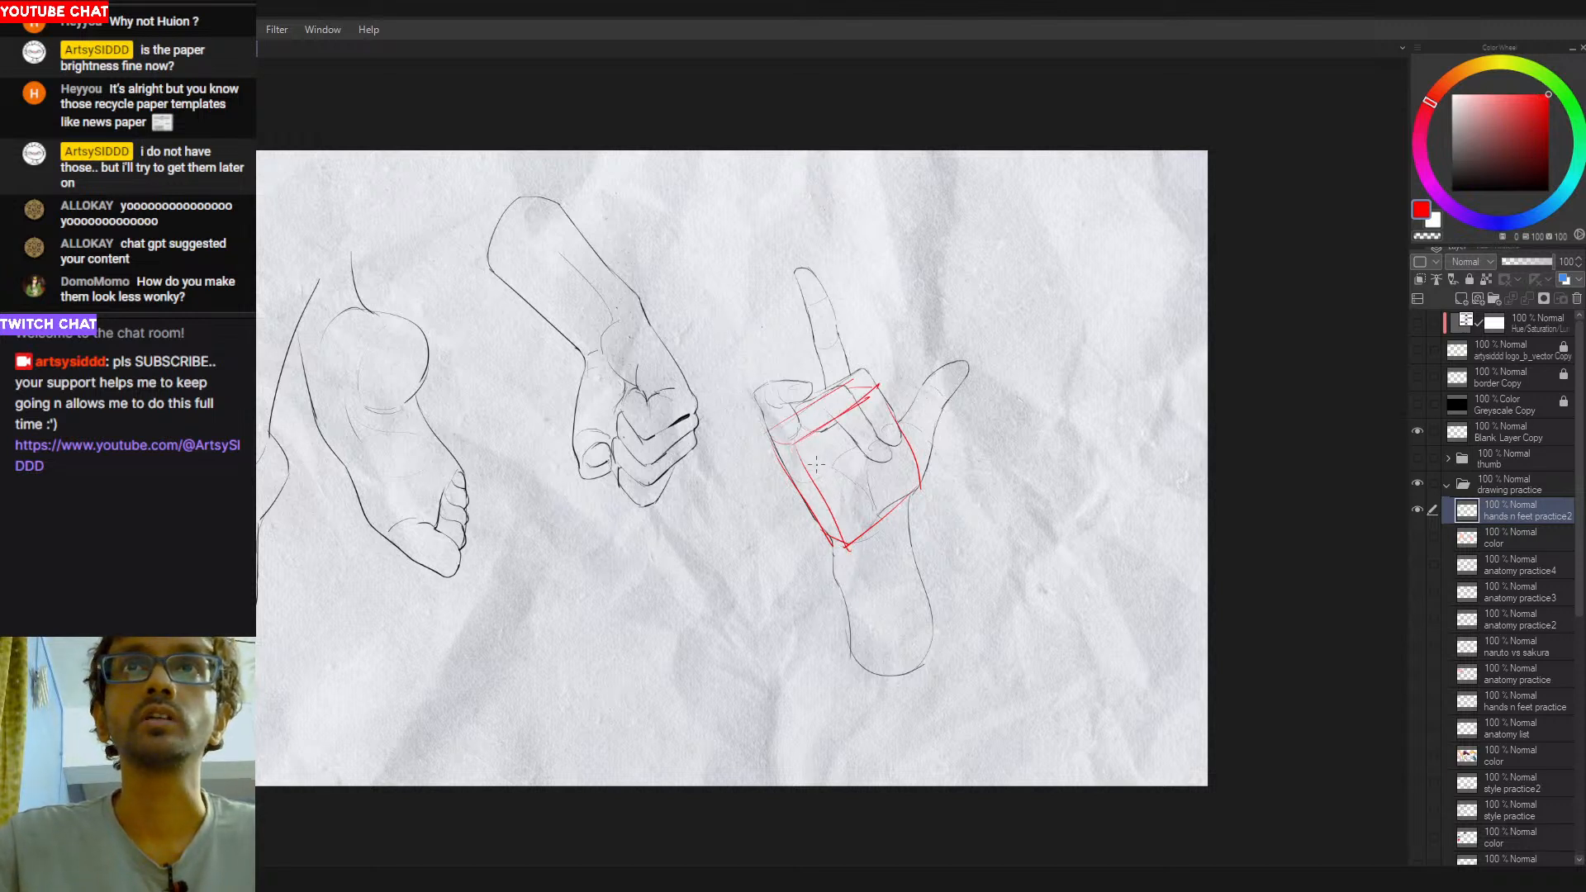
mouse_move(774, 428)
left_mouse_down()
mouse_move(857, 378)
mouse_move(845, 385)
mouse_move(877, 383)
left_mouse_up()
key("ctrl+z")
left_click_drag(768, 441, 812, 501)
key("ctrl+z")
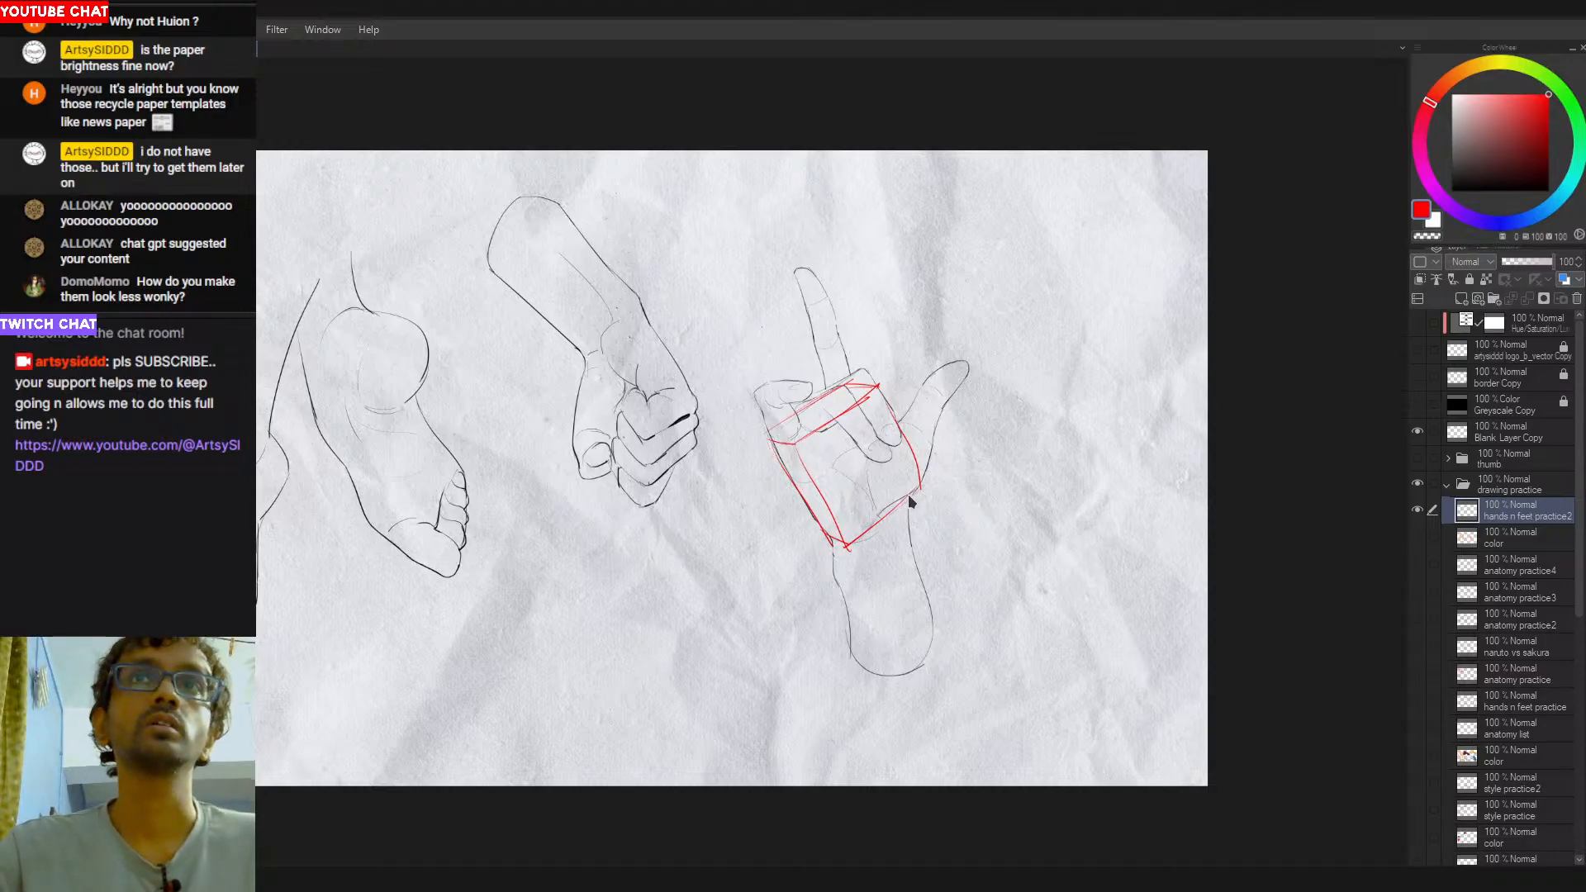
- Undo the red construction box drawn over the palm
key("ctrl+z")
key("ctrl+z")
key("ctrl+z")
key("ctrl+z")
key("ctrl+z")
key("ctrl+z")
key("ctrl+z")
key("ctrl+z")
key("ctrl+z")
key("ctrl+z")
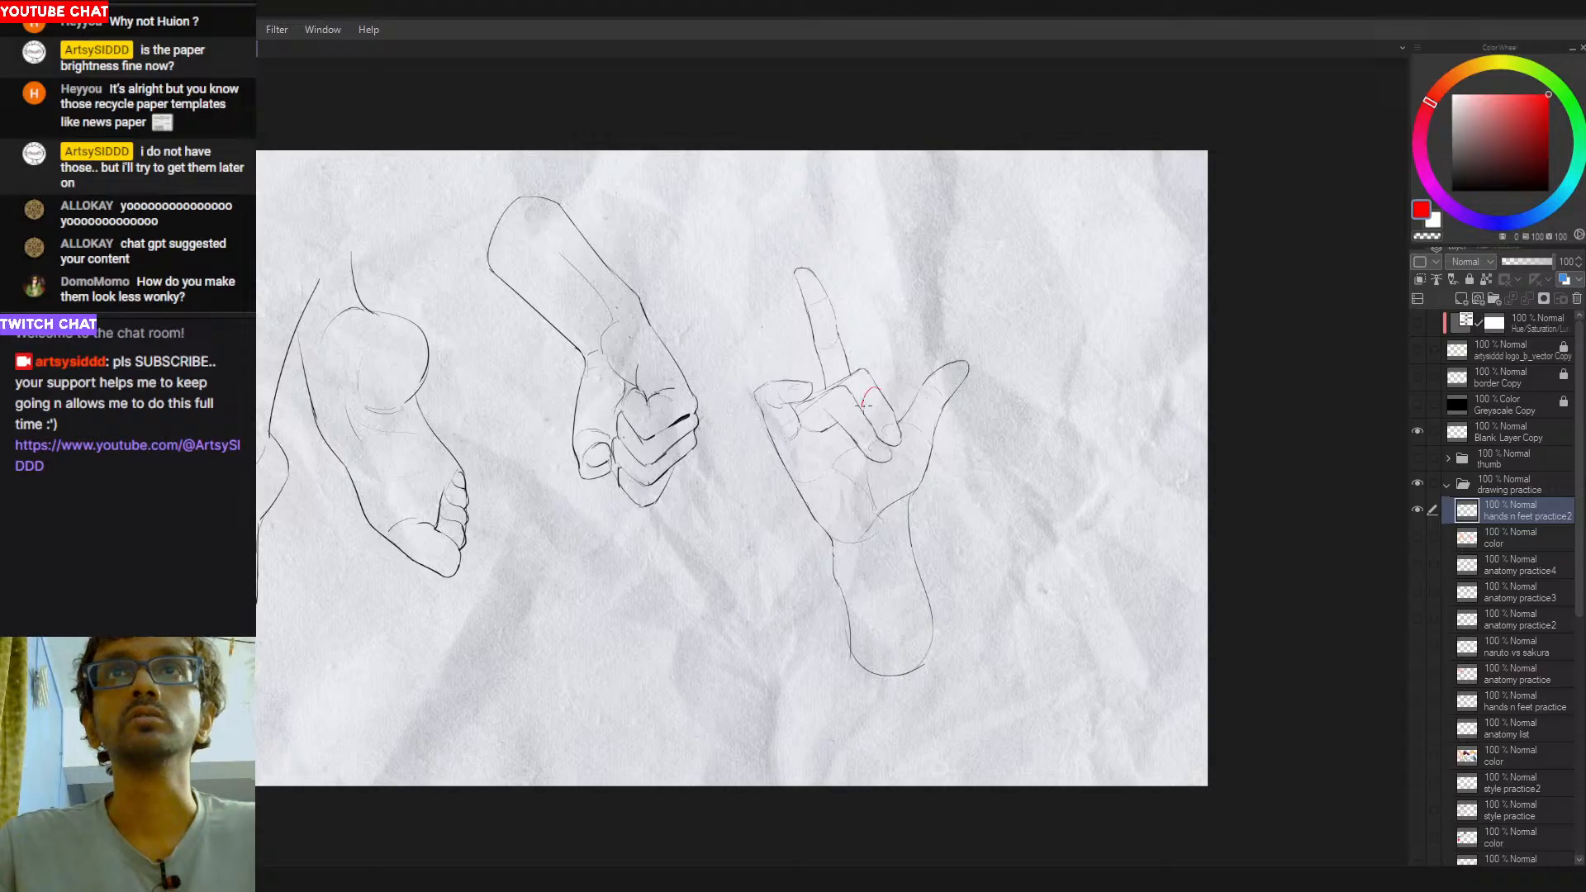
- Sketch red joint contours across the open hand's folded fingers, little finger and raised index finger, retrying strokes
key("ctrl+z")
left_click_drag(879, 391, 868, 389)
key("ctrl+z")
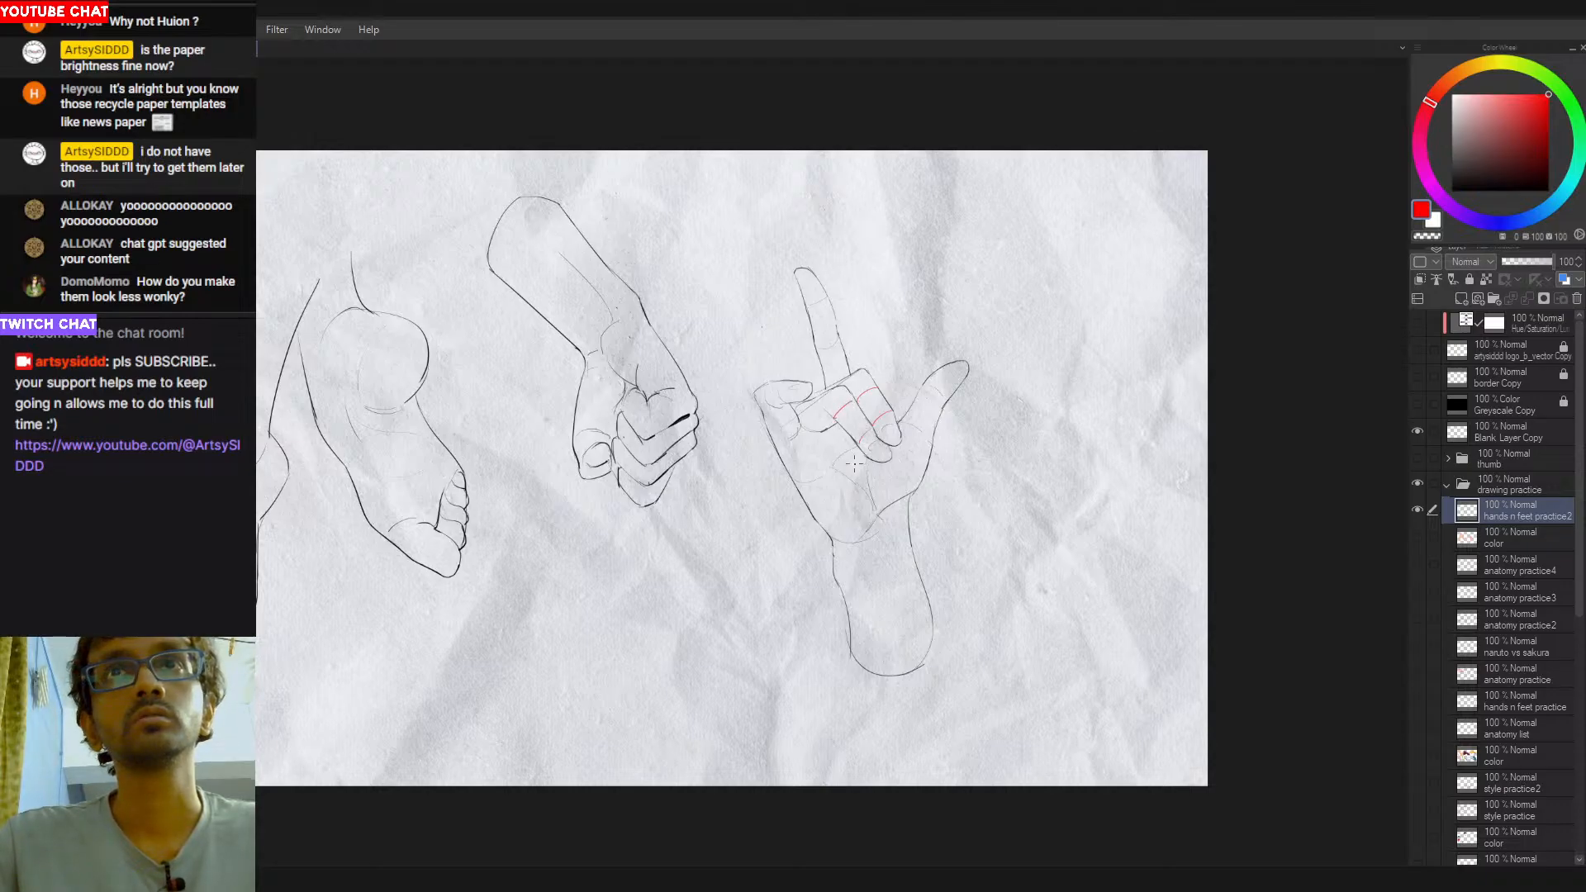
mouse_move(809, 406)
left_mouse_down()
mouse_move(826, 428)
mouse_move(776, 403)
left_mouse_up()
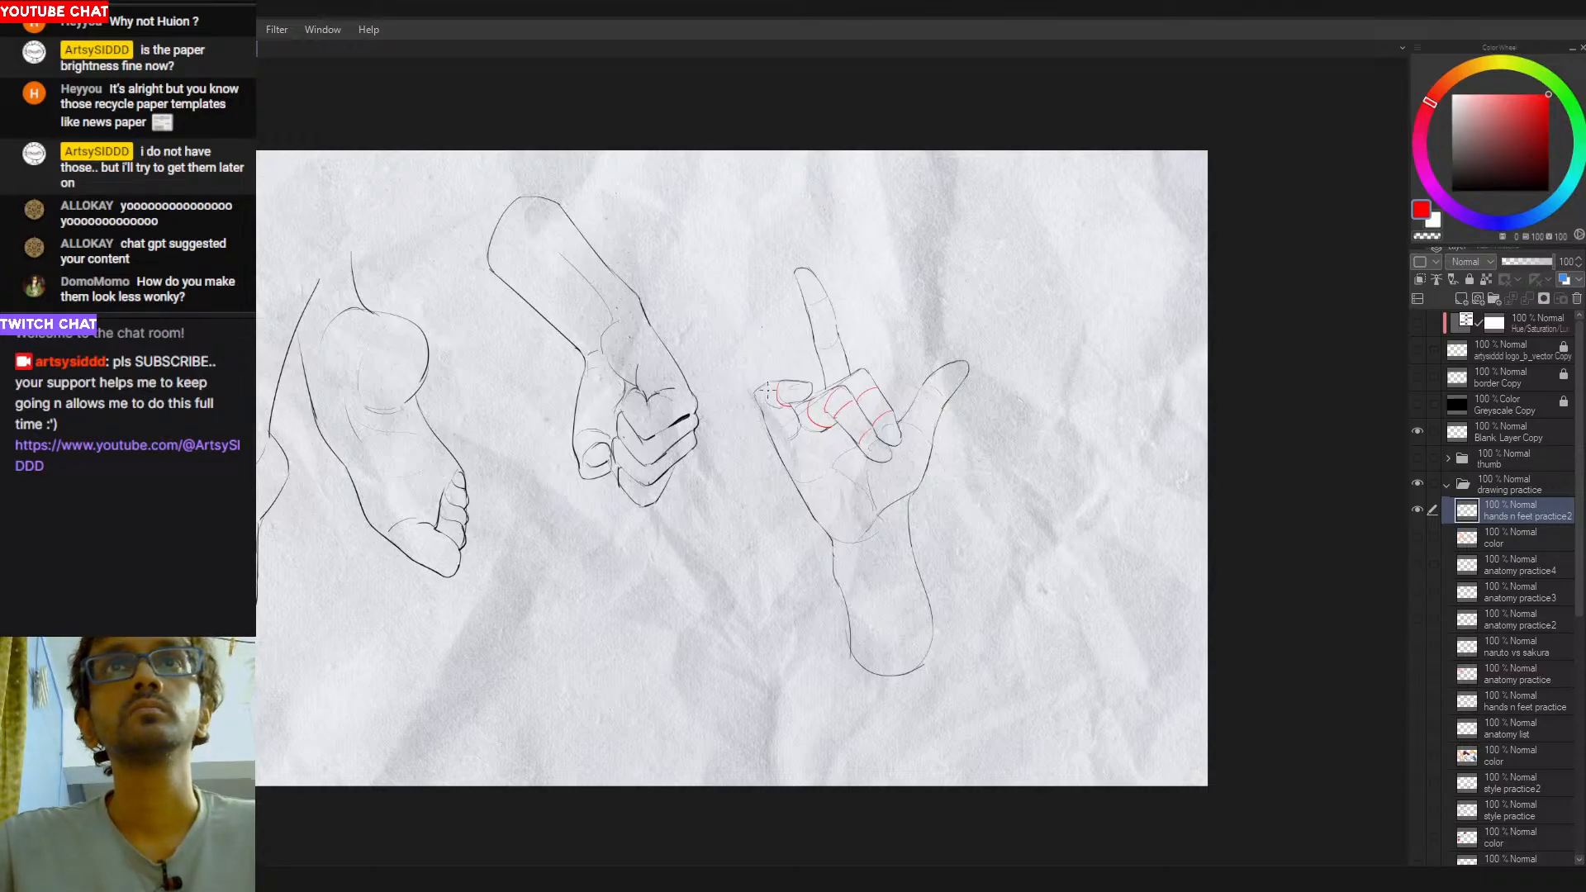
mouse_move(816, 352)
left_mouse_down()
mouse_move(840, 341)
mouse_move(815, 308)
left_mouse_up()
key("ctrl+z")
- Add red contour curves across the open hand's thumb, wrist and lower forearm, retrying strokes
key("ctrl+z")
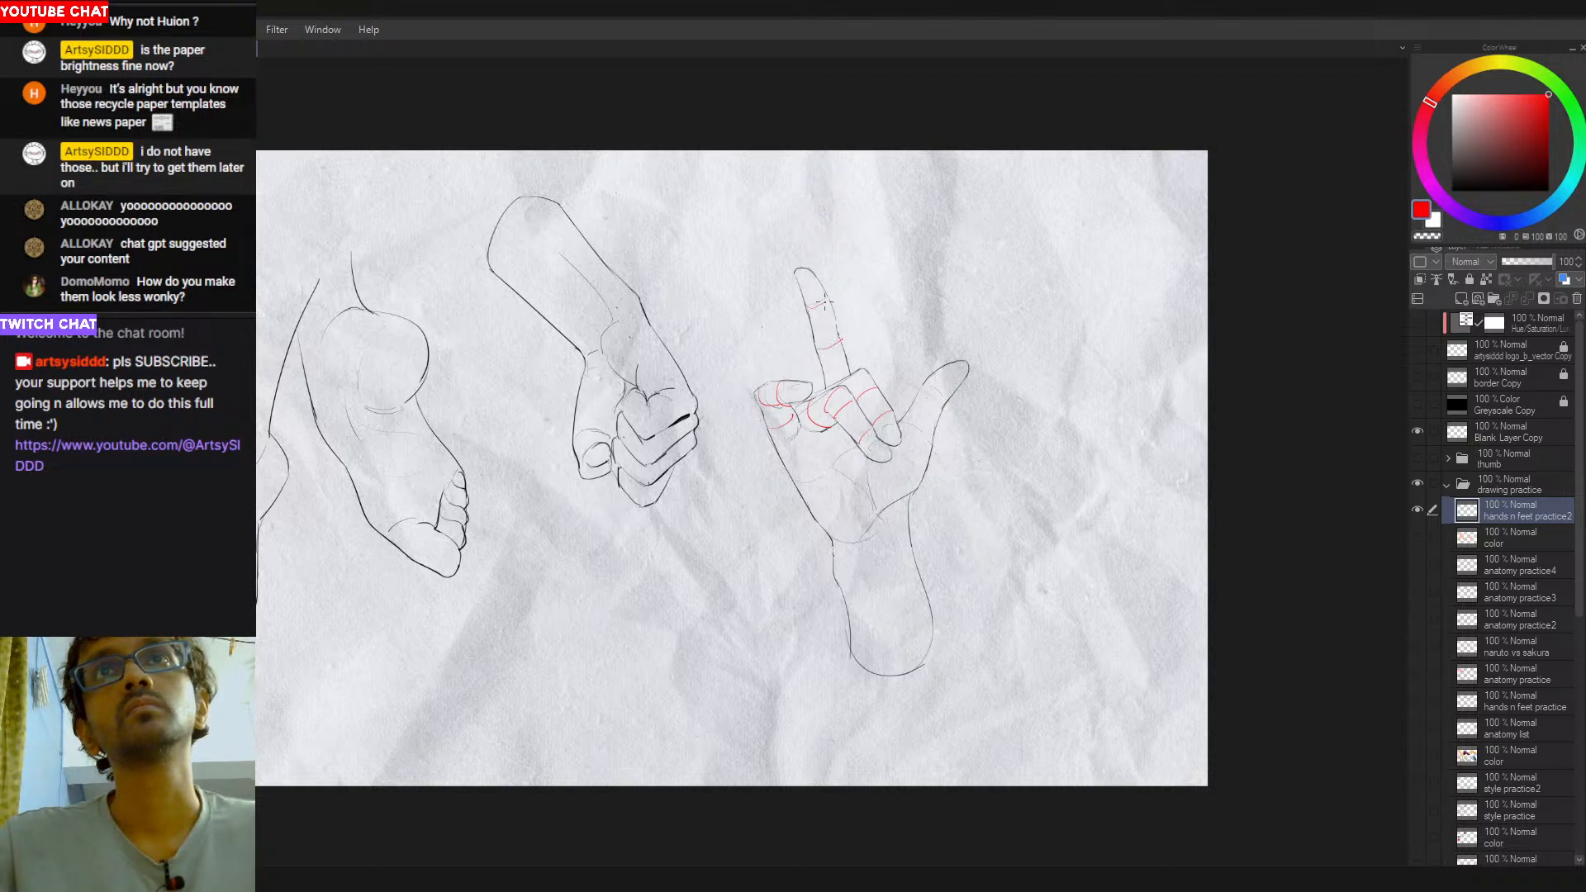
left_click_drag(903, 418, 931, 452)
key("ctrl+z")
left_click_drag(923, 386, 949, 402)
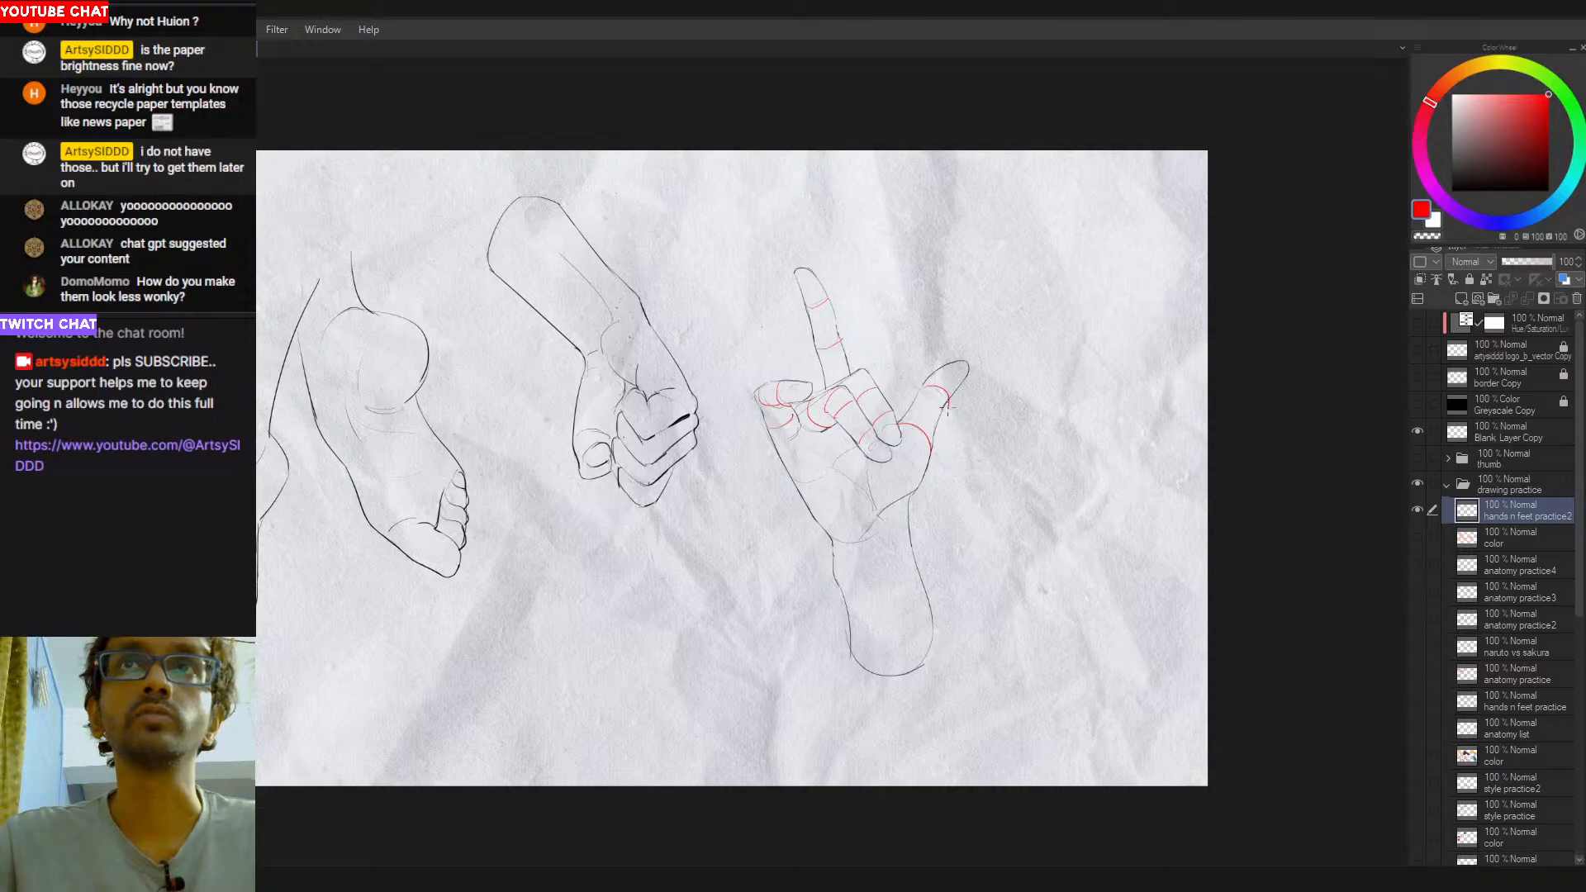
left_click_drag(836, 569, 912, 540)
left_click_drag(847, 620, 931, 619)
key("ctrl+z")
key("ctrl+z")
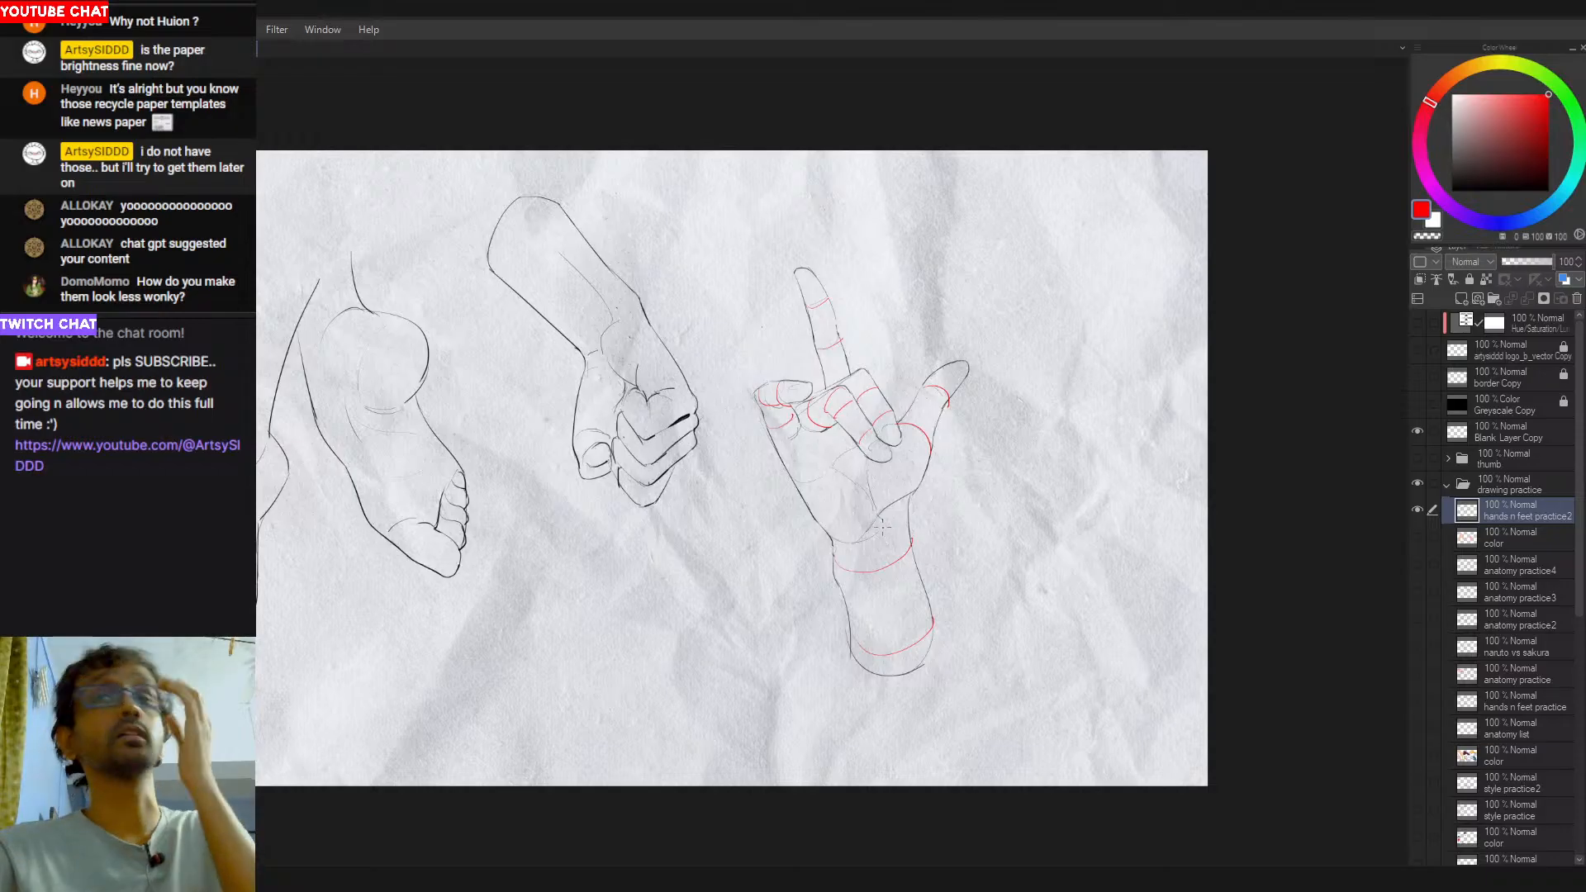
- Undo all the red contour lines drawn over the open hand
key("ctrl+z")
key("ctrl+z")
key("ctrl+z")
key("ctrl+z")
key("ctrl+z")
key("ctrl+z")
key("ctrl+z")
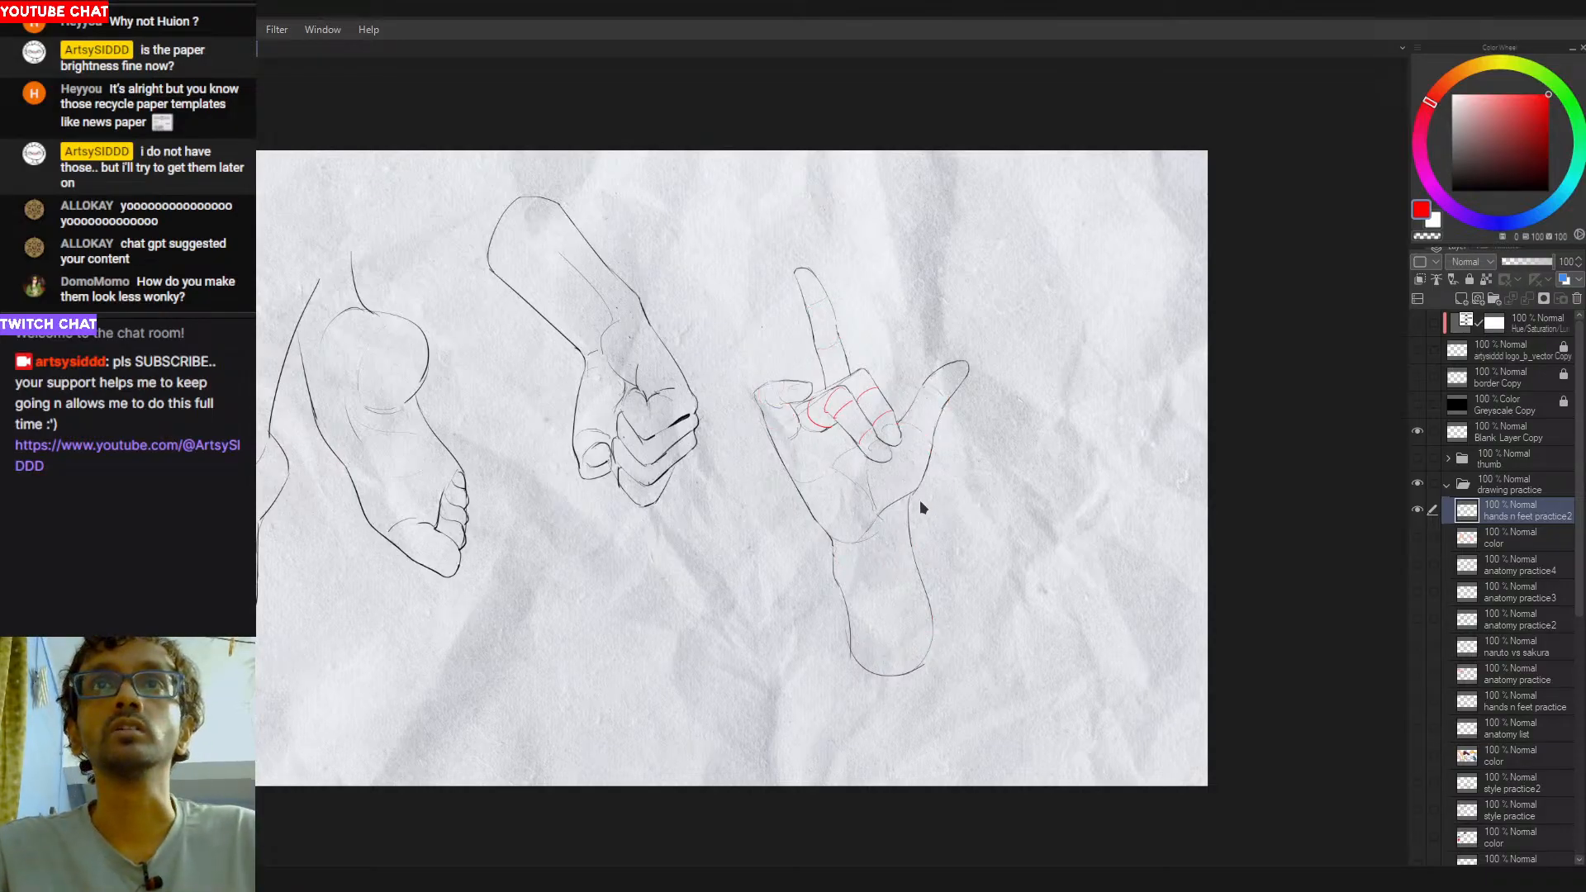
key("ctrl+z")
key("ctrl+z")
key("ctrl+z")
key("ctrl+z")
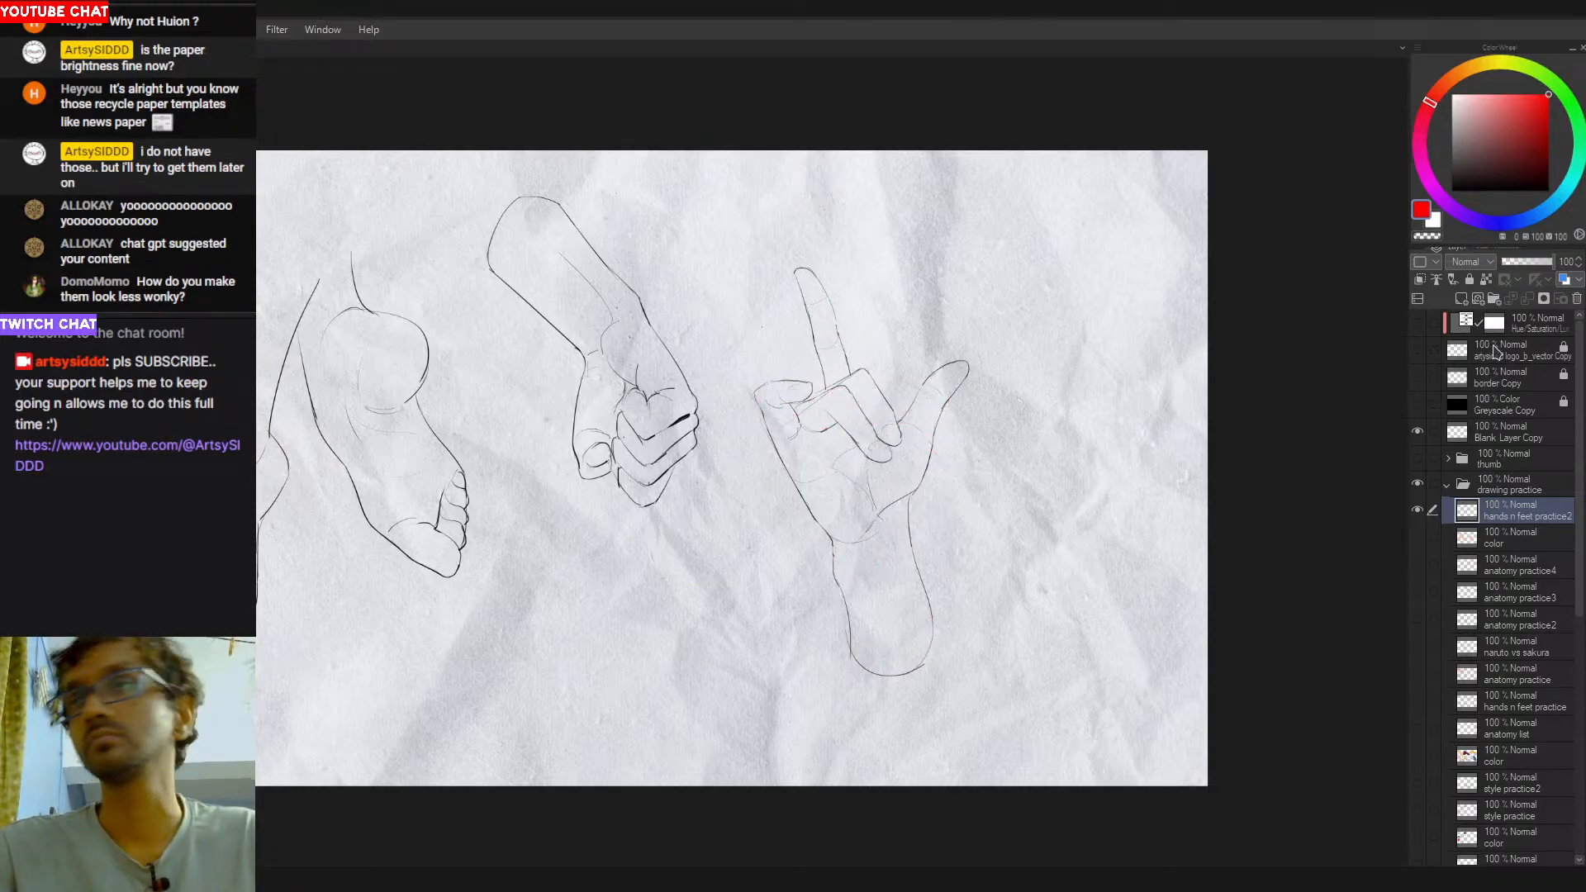
- Reset the drawing colour to black and examine the open hand from rotated and zoomed views
left_click_drag(880, 533, 1000, 548)
mouse_move(956, 359)
left_mouse_down()
mouse_move(983, 390)
mouse_move(980, 420)
mouse_move(981, 383)
left_mouse_up()
key("d")
key("t")
left_click_drag(1083, 345, 884, 231)
key("ctrl+z")
key("r")
mouse_move(1103, 312)
left_mouse_down()
mouse_move(925, 272)
mouse_move(753, 444)
mouse_move(813, 430)
left_mouse_up()
left_click_drag(996, 371, 839, 673)
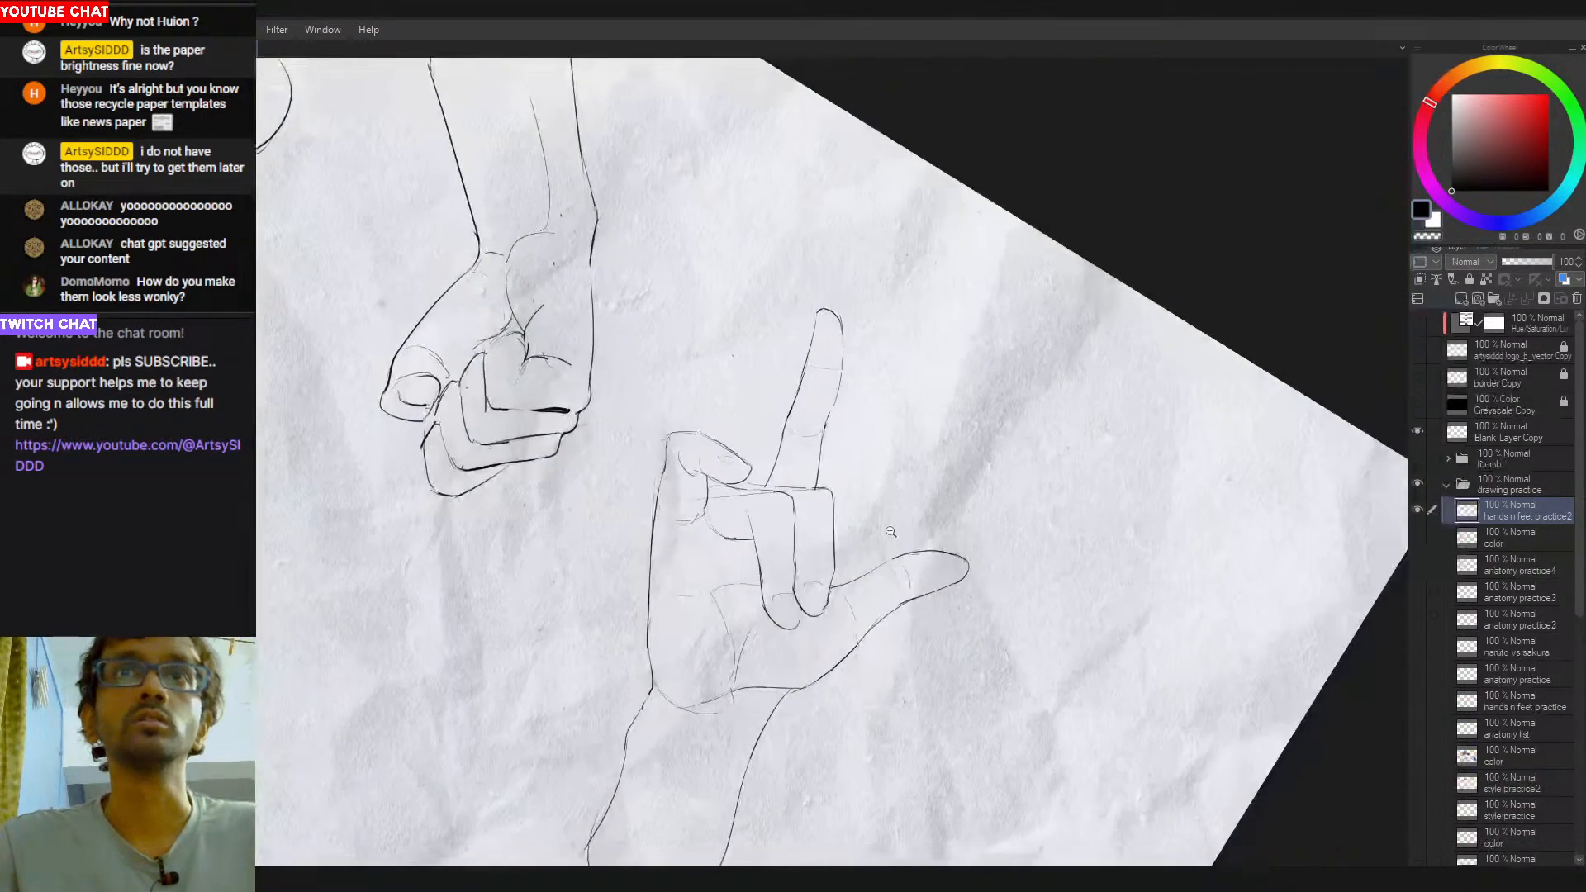
left_click_drag(989, 505, 1024, 495)
key("ctrl+space")
key("space")
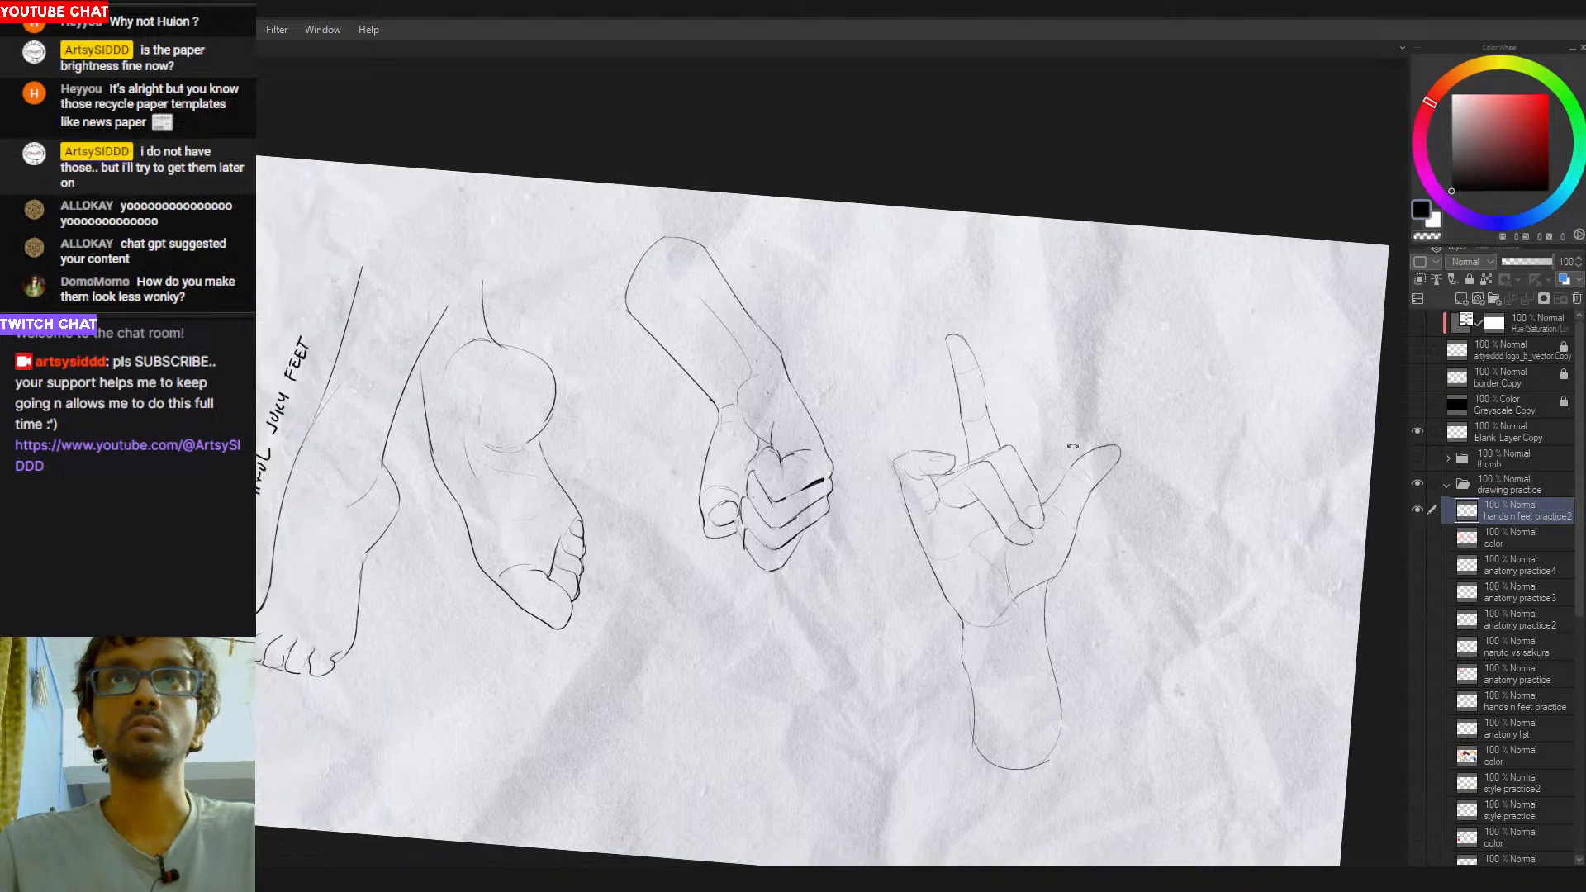
key("shift+space")
double_click(915, 516)
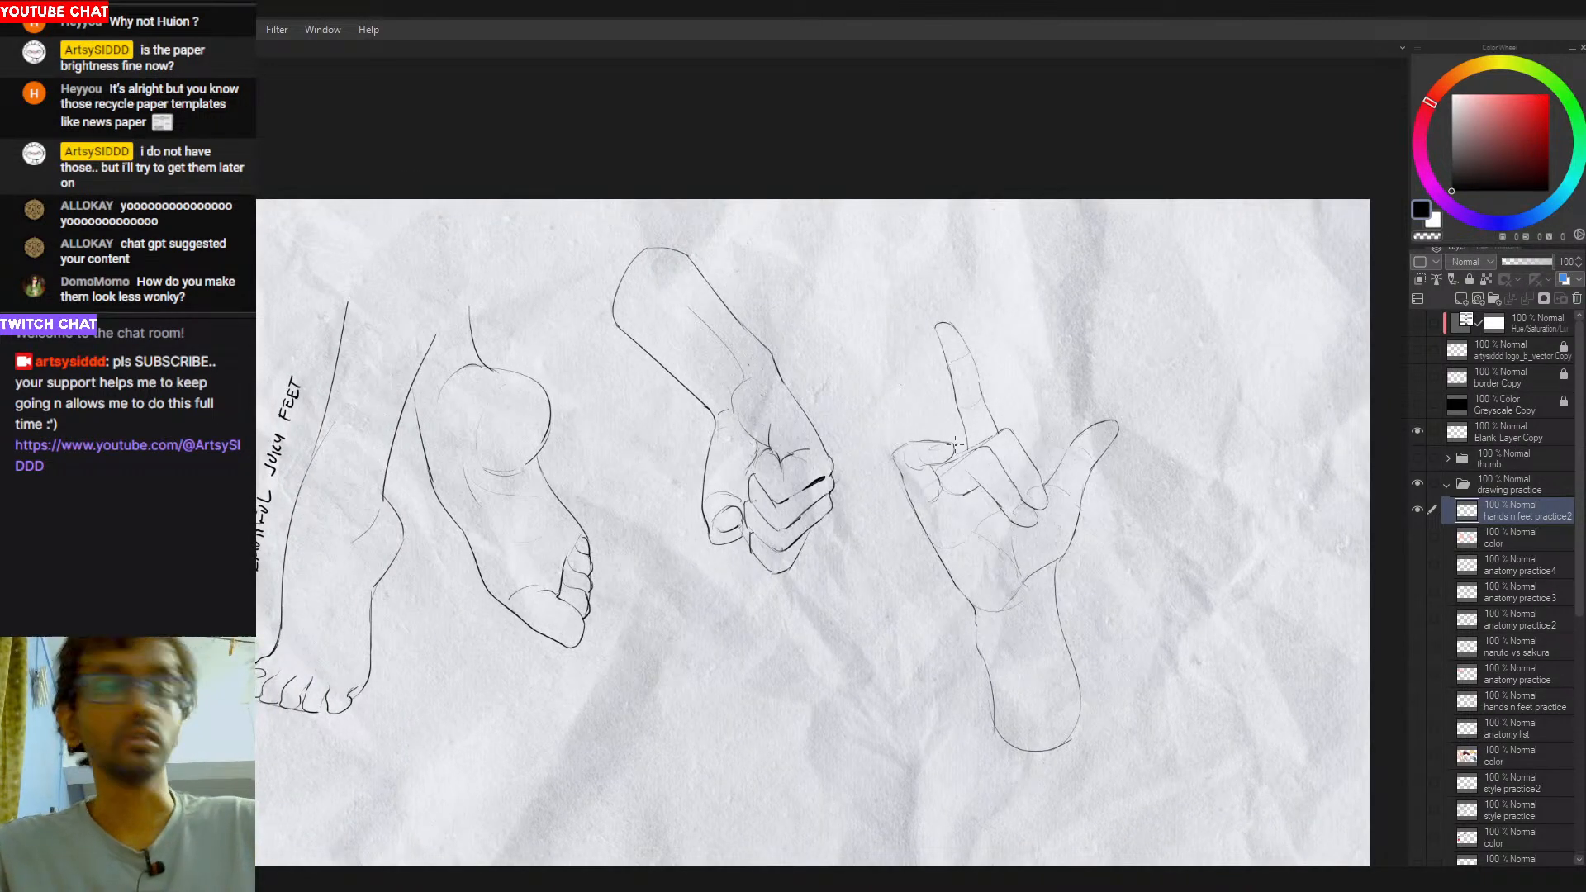
- Select the whole open hand with its forearm, move it up and slightly left with Transform, and deselect it
mouse_move(958, 238)
left_mouse_down()
mouse_move(858, 463)
mouse_move(1269, 605)
mouse_move(1178, 300)
left_mouse_up()
key("ctrl+t")
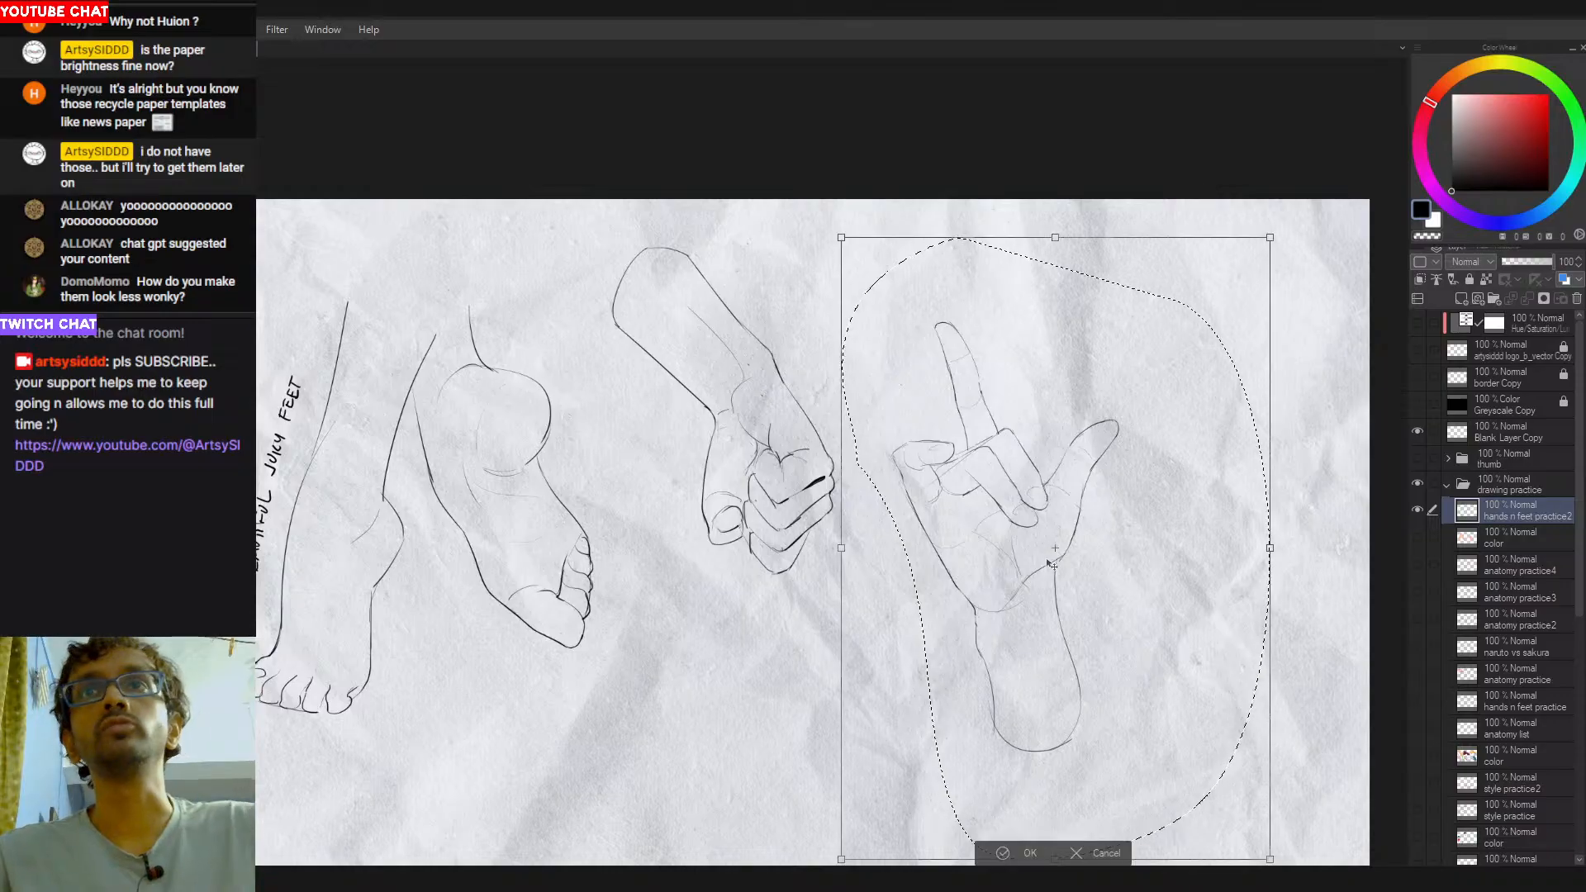
key("space")
left_click_drag(1148, 545, 1110, 460)
mouse_move(1032, 595)
left_mouse_down()
mouse_move(996, 497)
mouse_move(1009, 495)
mouse_move(998, 505)
left_mouse_up()
key("Return")
key("ctrl+d")
- Select the fist with its forearm, shift it slightly left with Transform, and deselect it
key("space")
mouse_move(901, 318)
left_mouse_down()
mouse_move(954, 394)
mouse_move(590, 374)
mouse_move(859, 508)
mouse_move(847, 384)
mouse_move(834, 401)
left_mouse_up()
key("ctrl+t")
left_click_drag(822, 543, 798, 548)
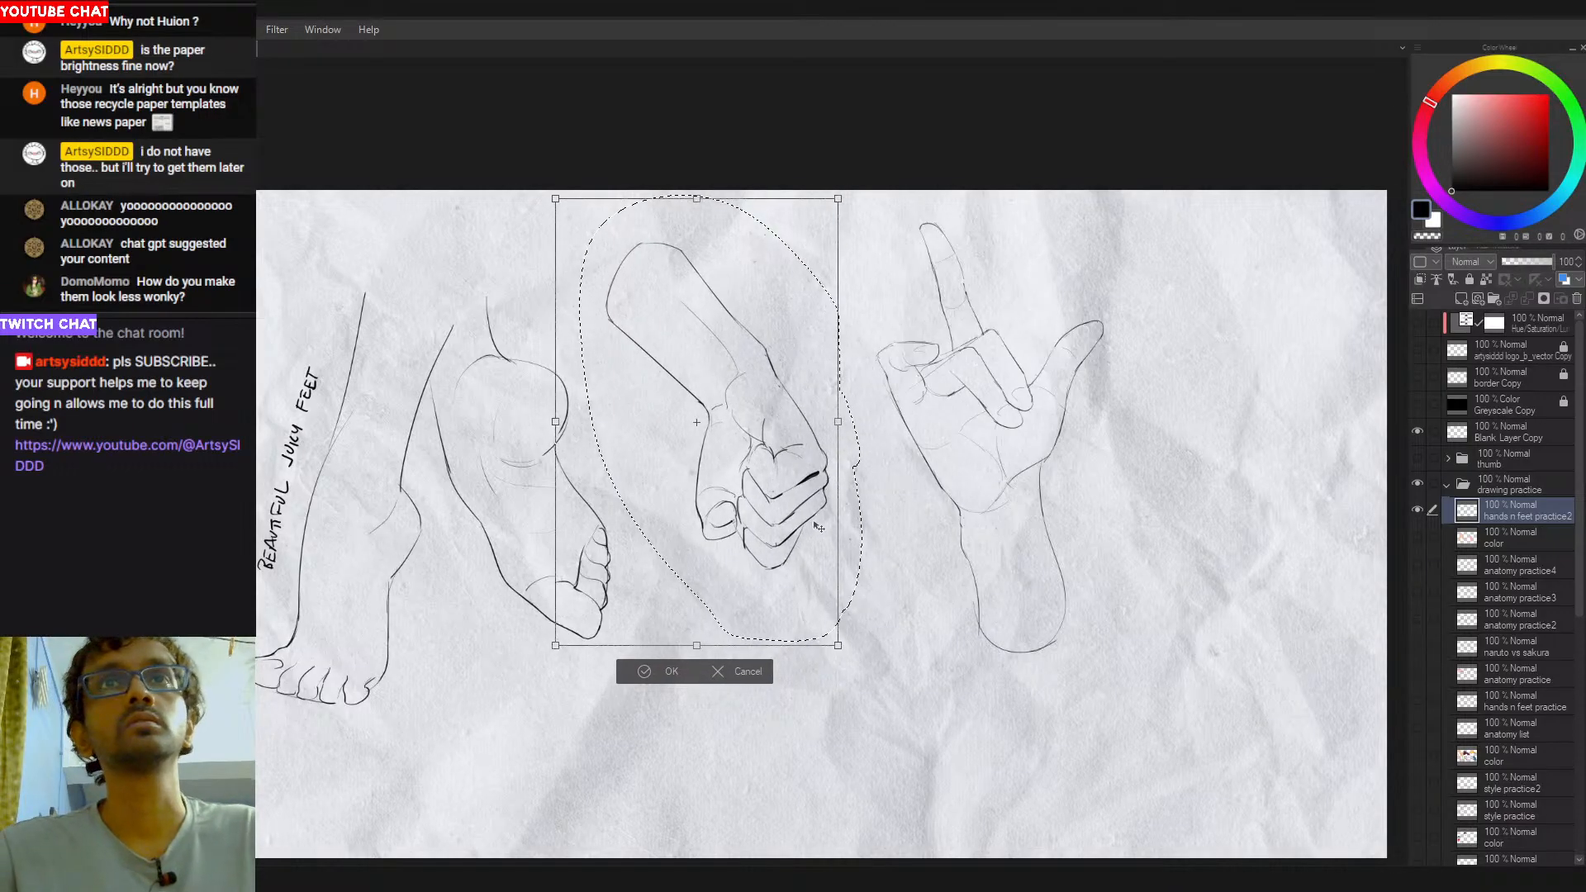
key("Return")
key("ctrl+d")
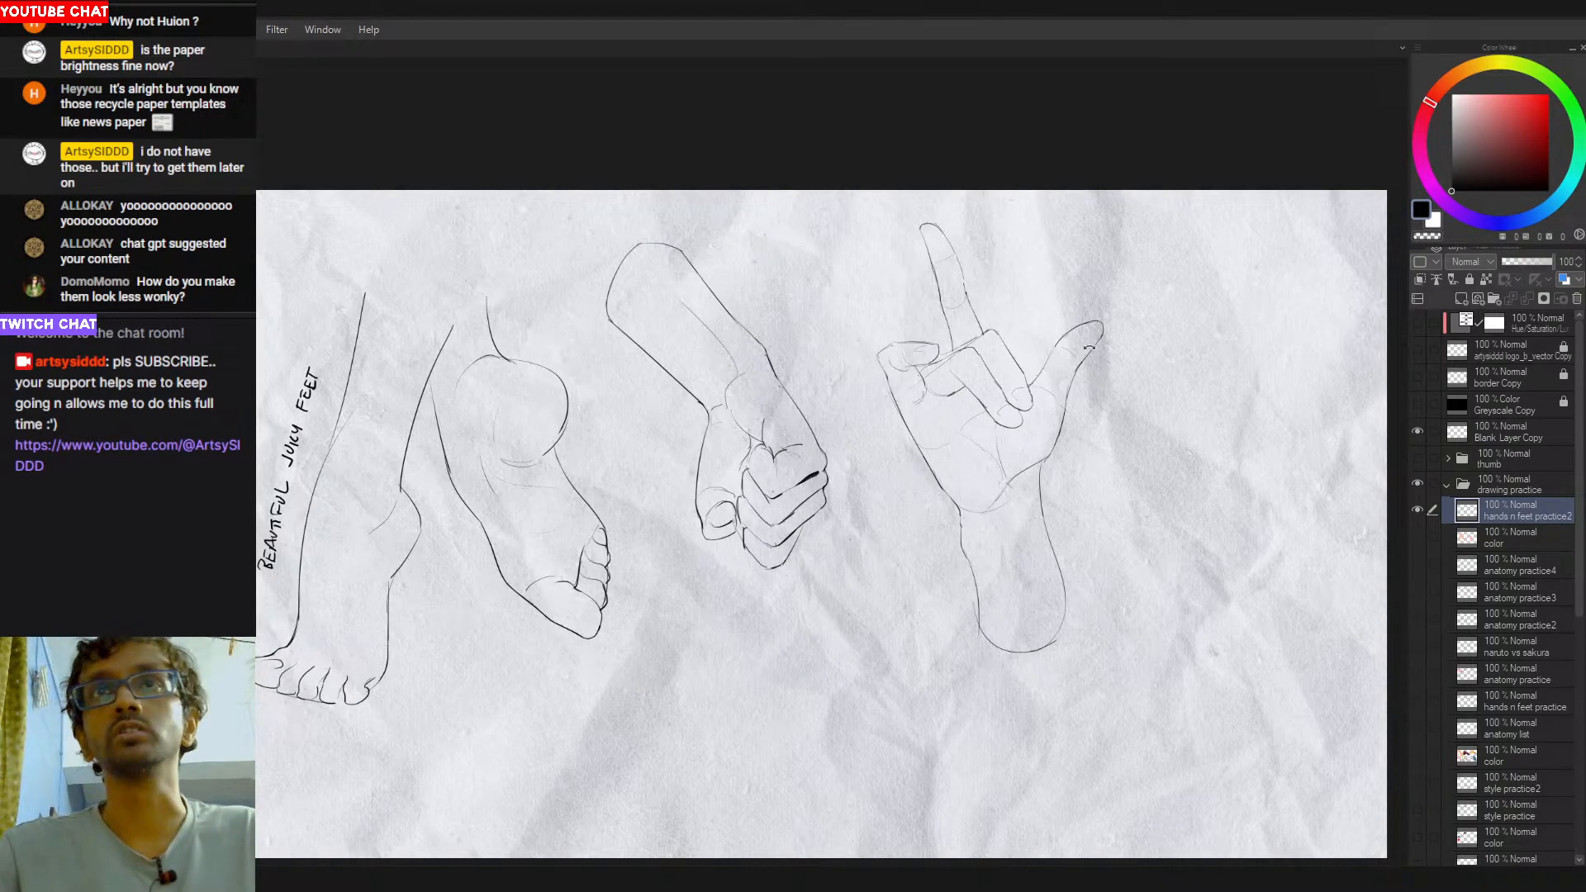
scroll(1020, 487, "up", 2)
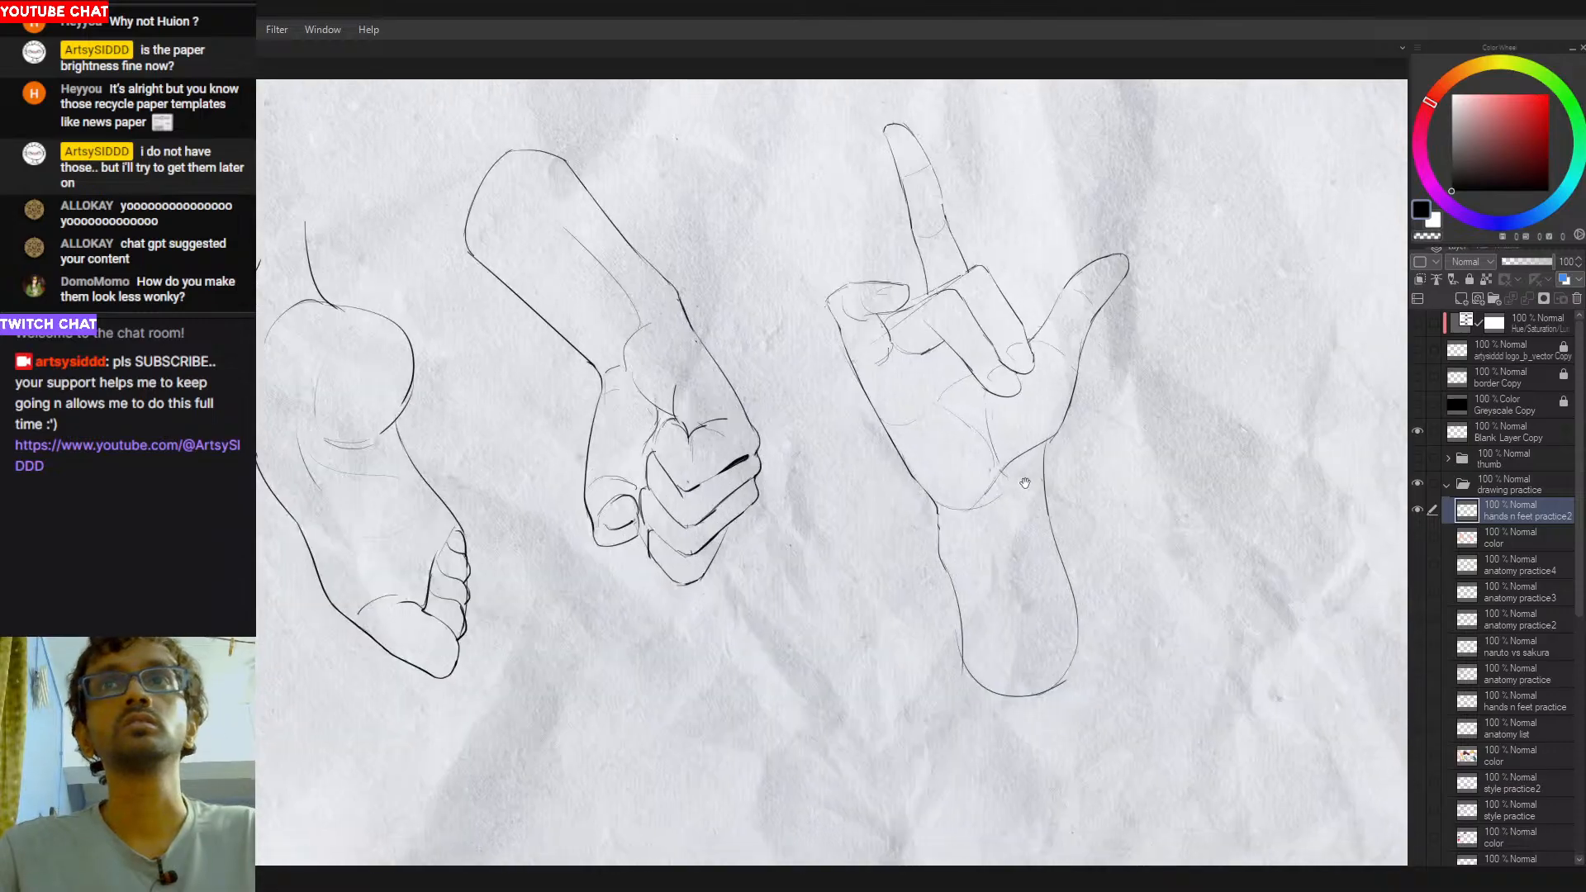
scroll(1032, 491, "down", 4)
scroll(994, 539, "up", 5)
scroll(993, 539, "up", 1)
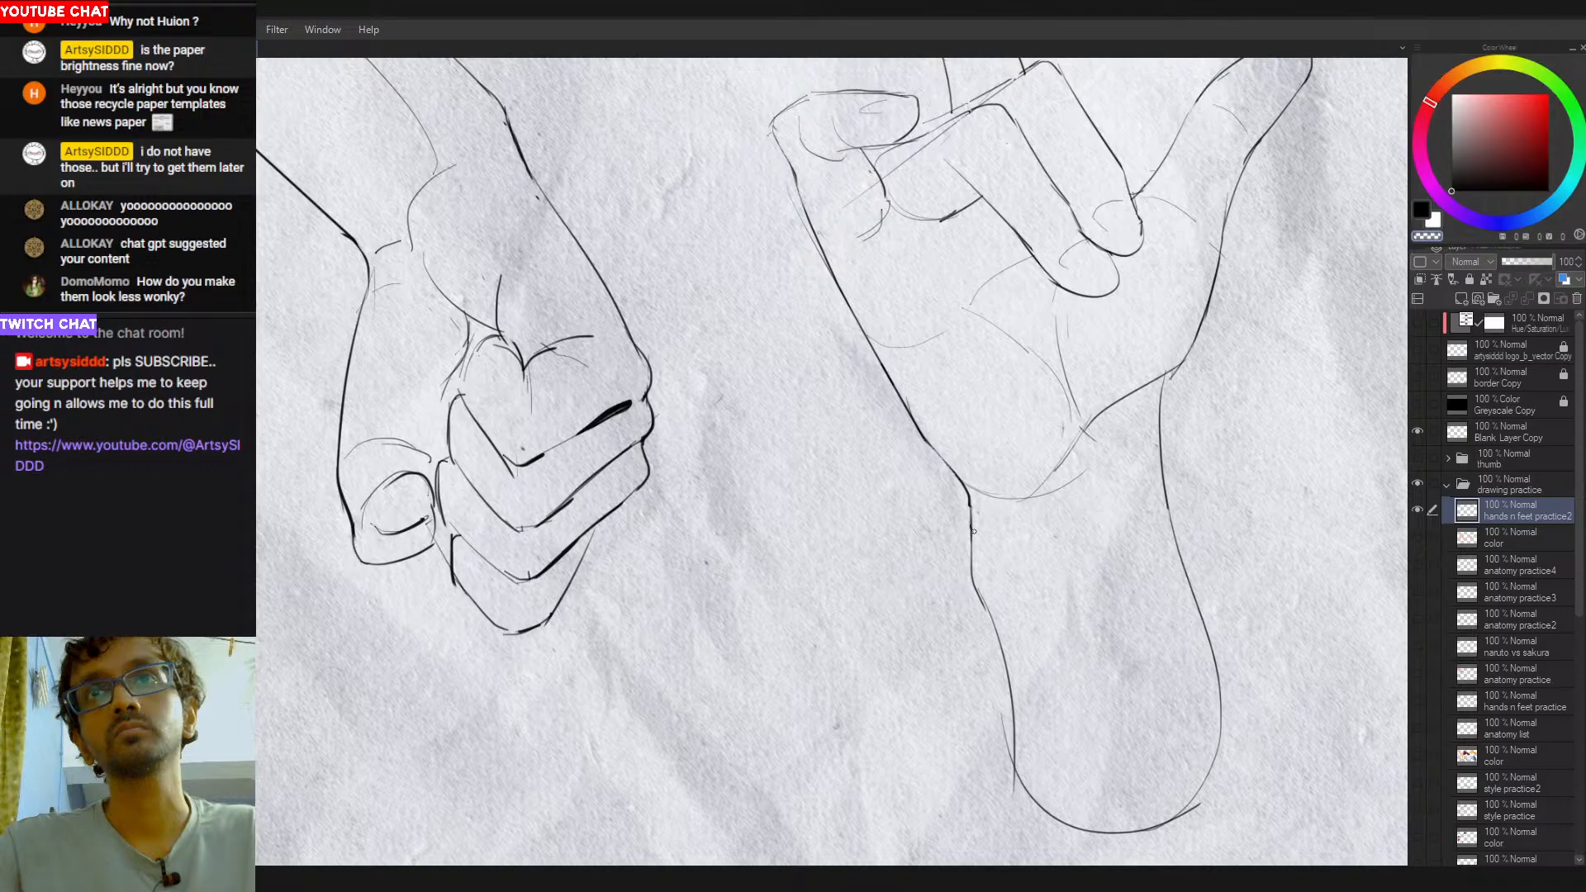
scroll(975, 539, "down", 4)
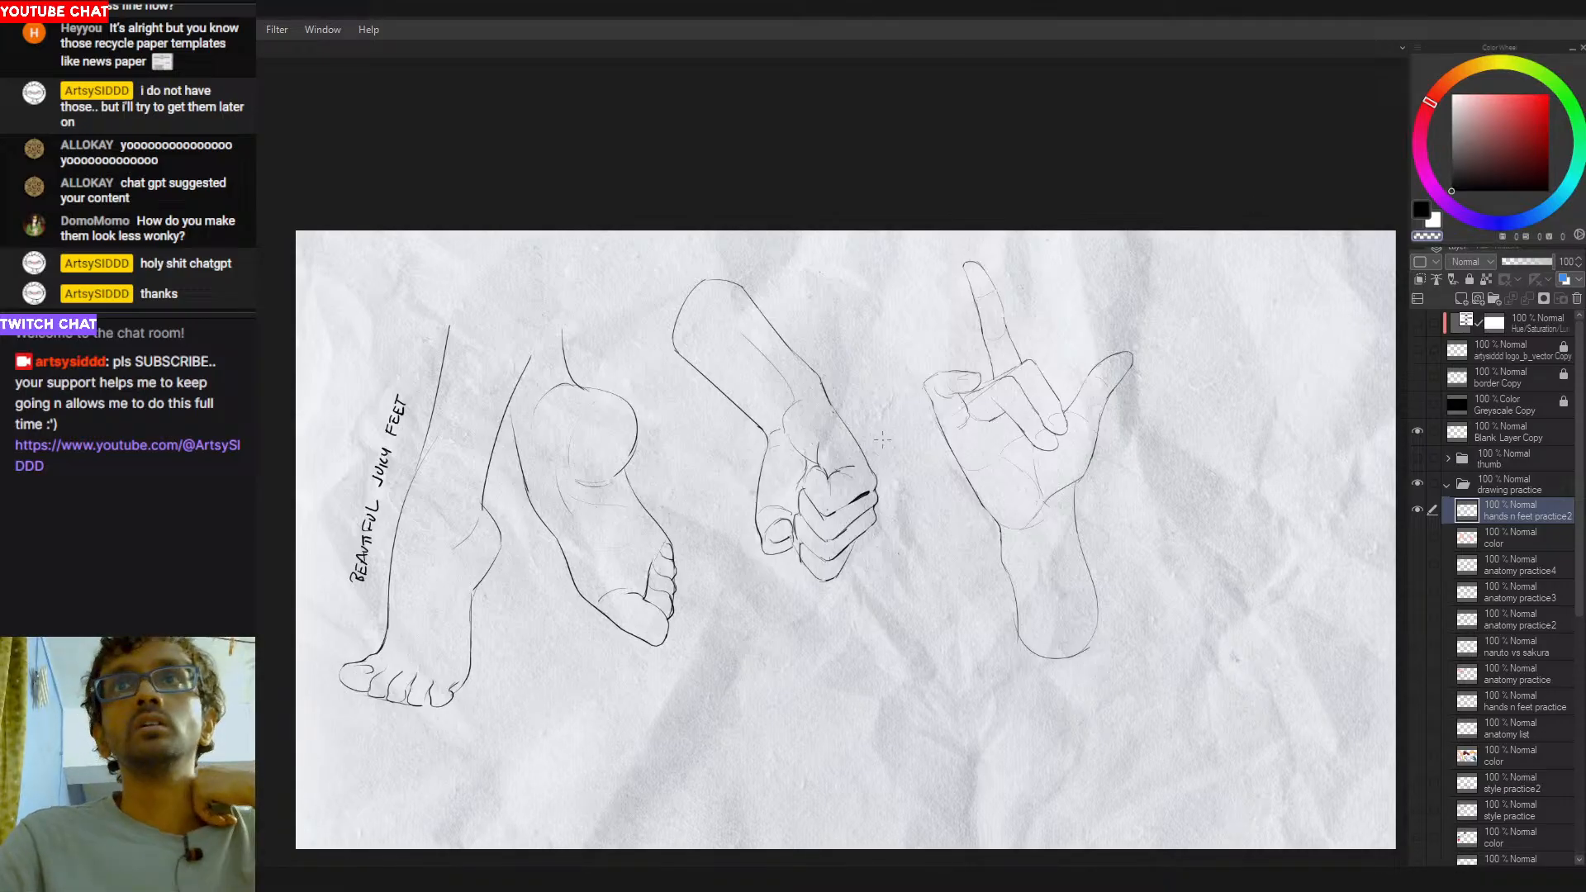
left_click_drag(892, 500, 846, 493)
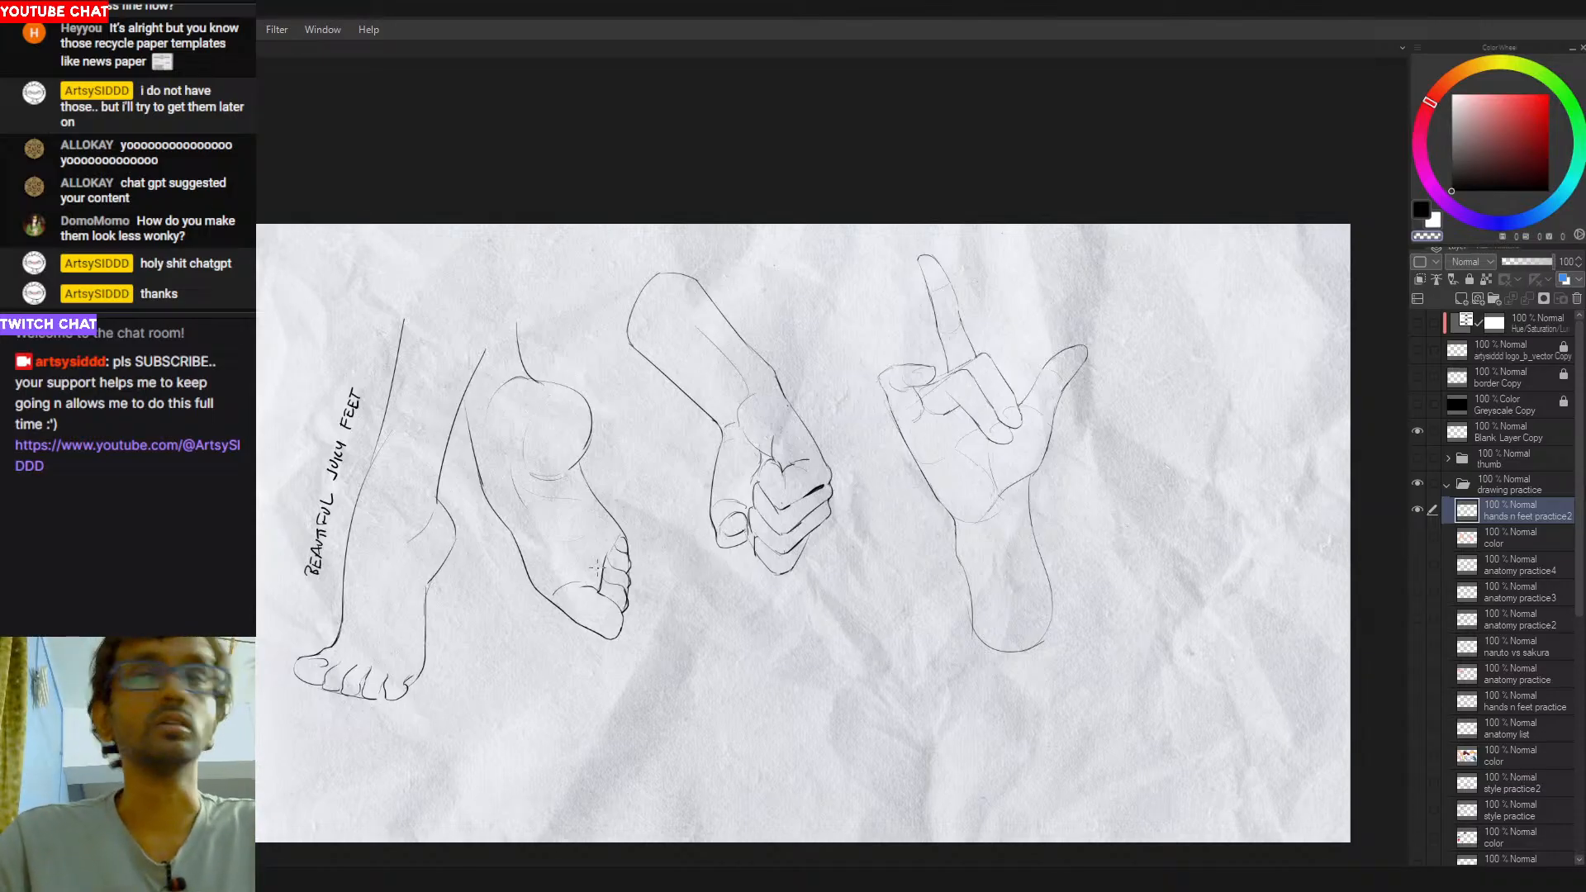
left_click_drag(785, 631, 882, 654)
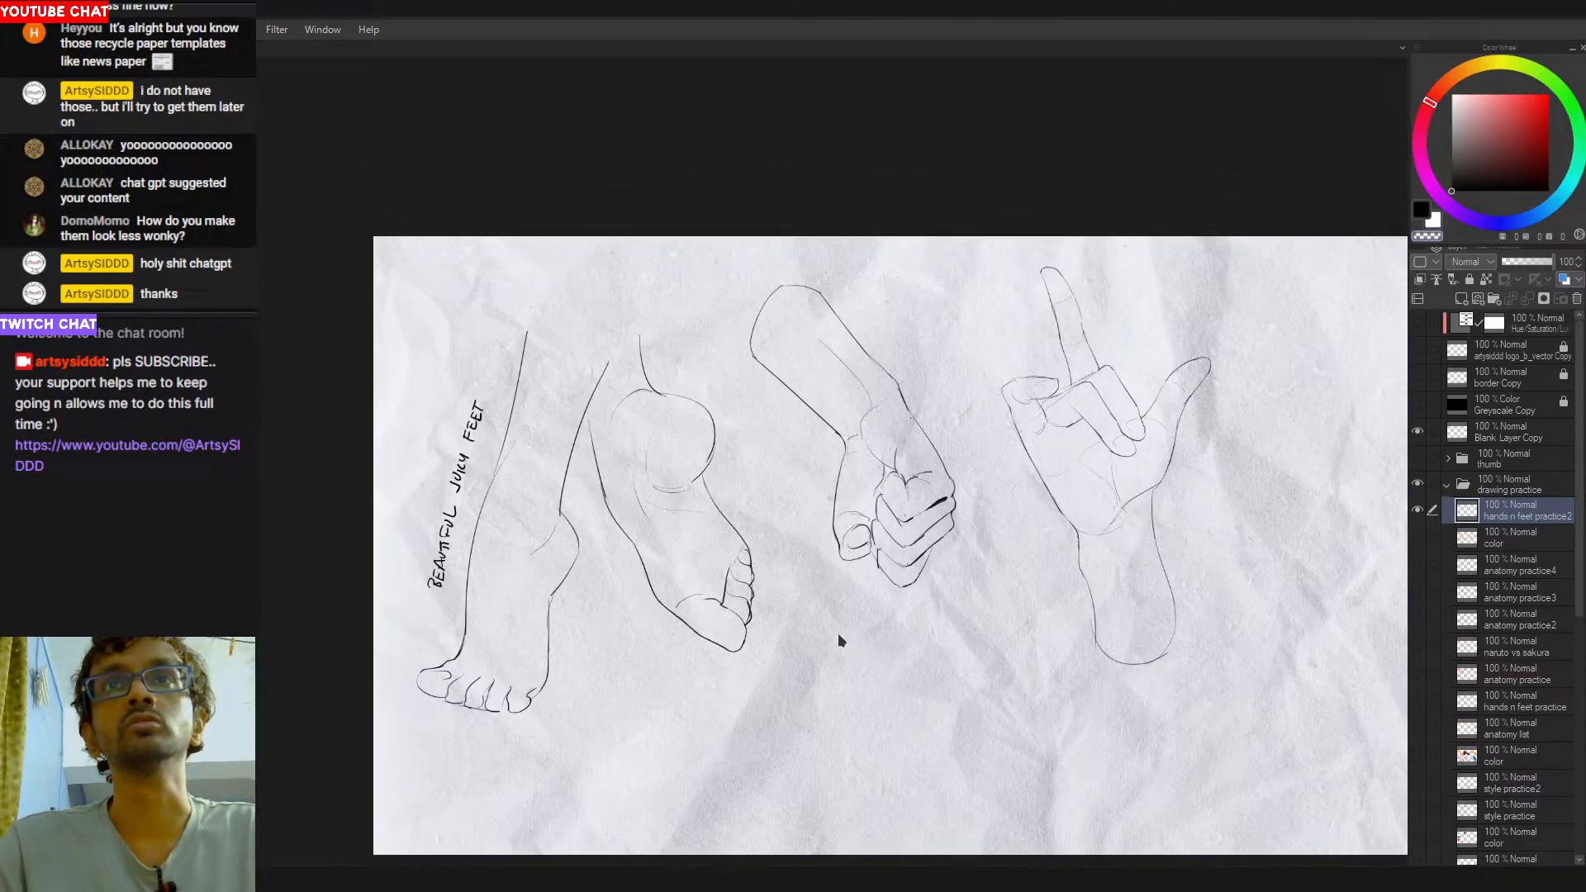
- Create a new layer above hands n feet practice2 and set the drawing colour to pure red
left_click(1460, 302)
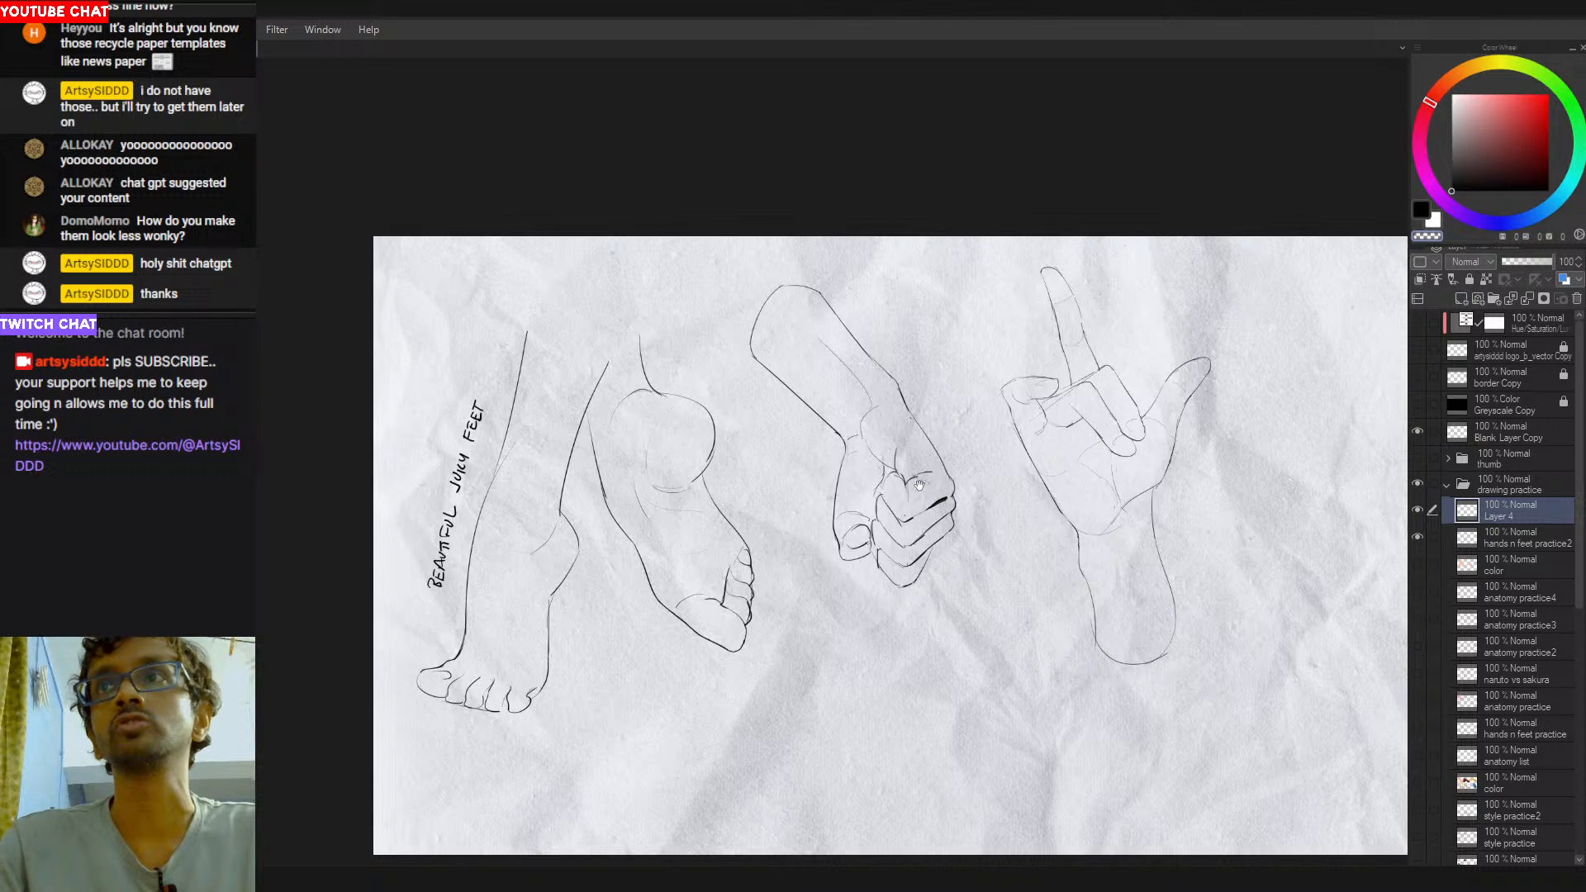
left_click_drag(922, 484, 804, 490)
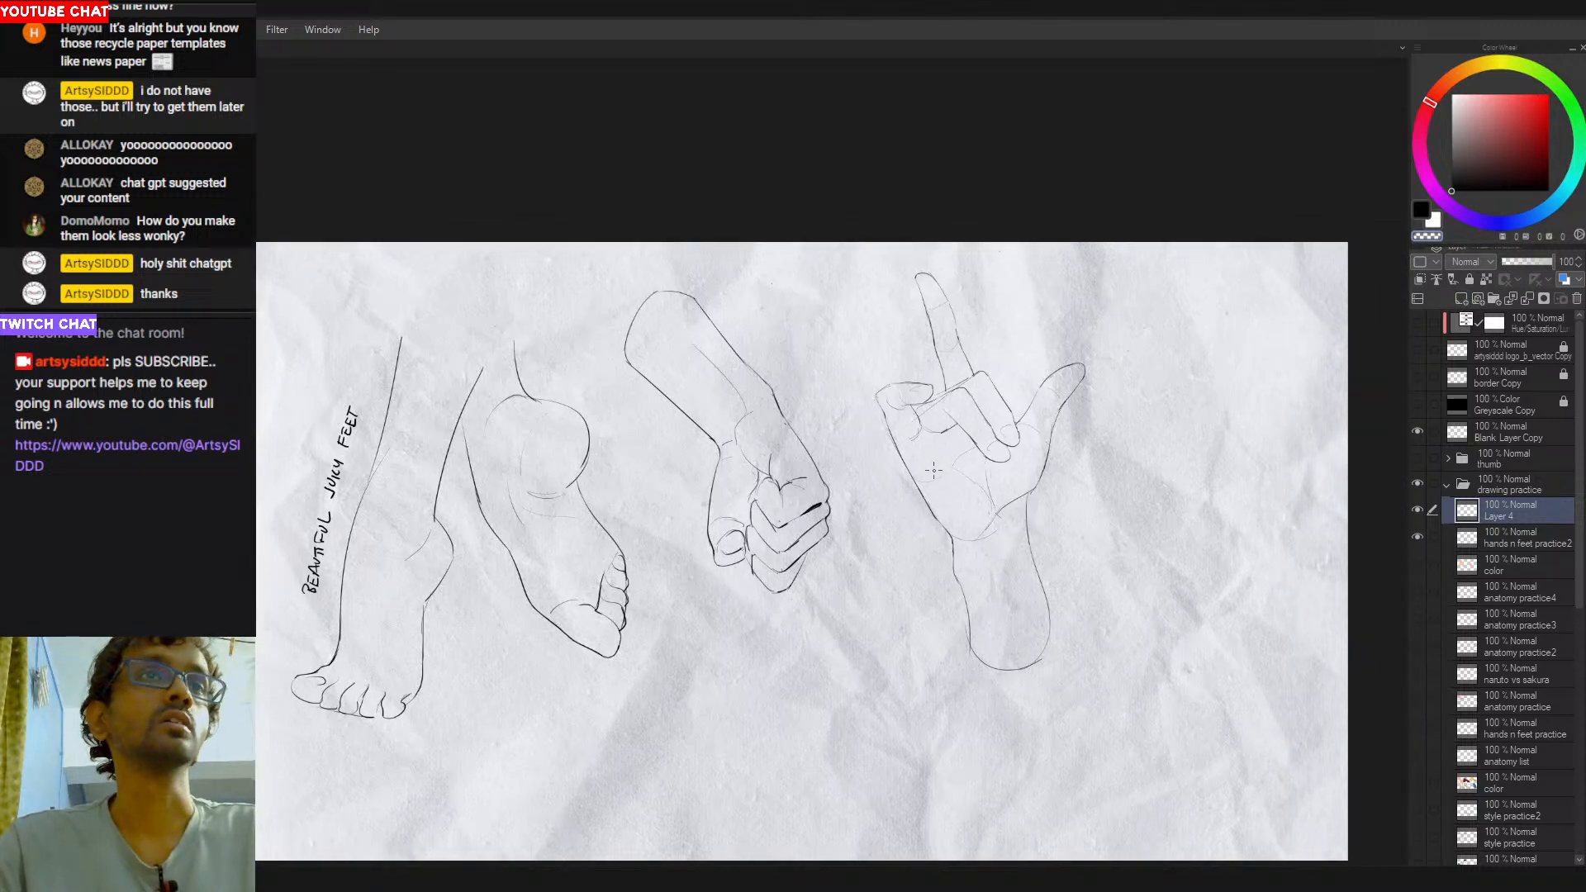
left_click(1547, 94)
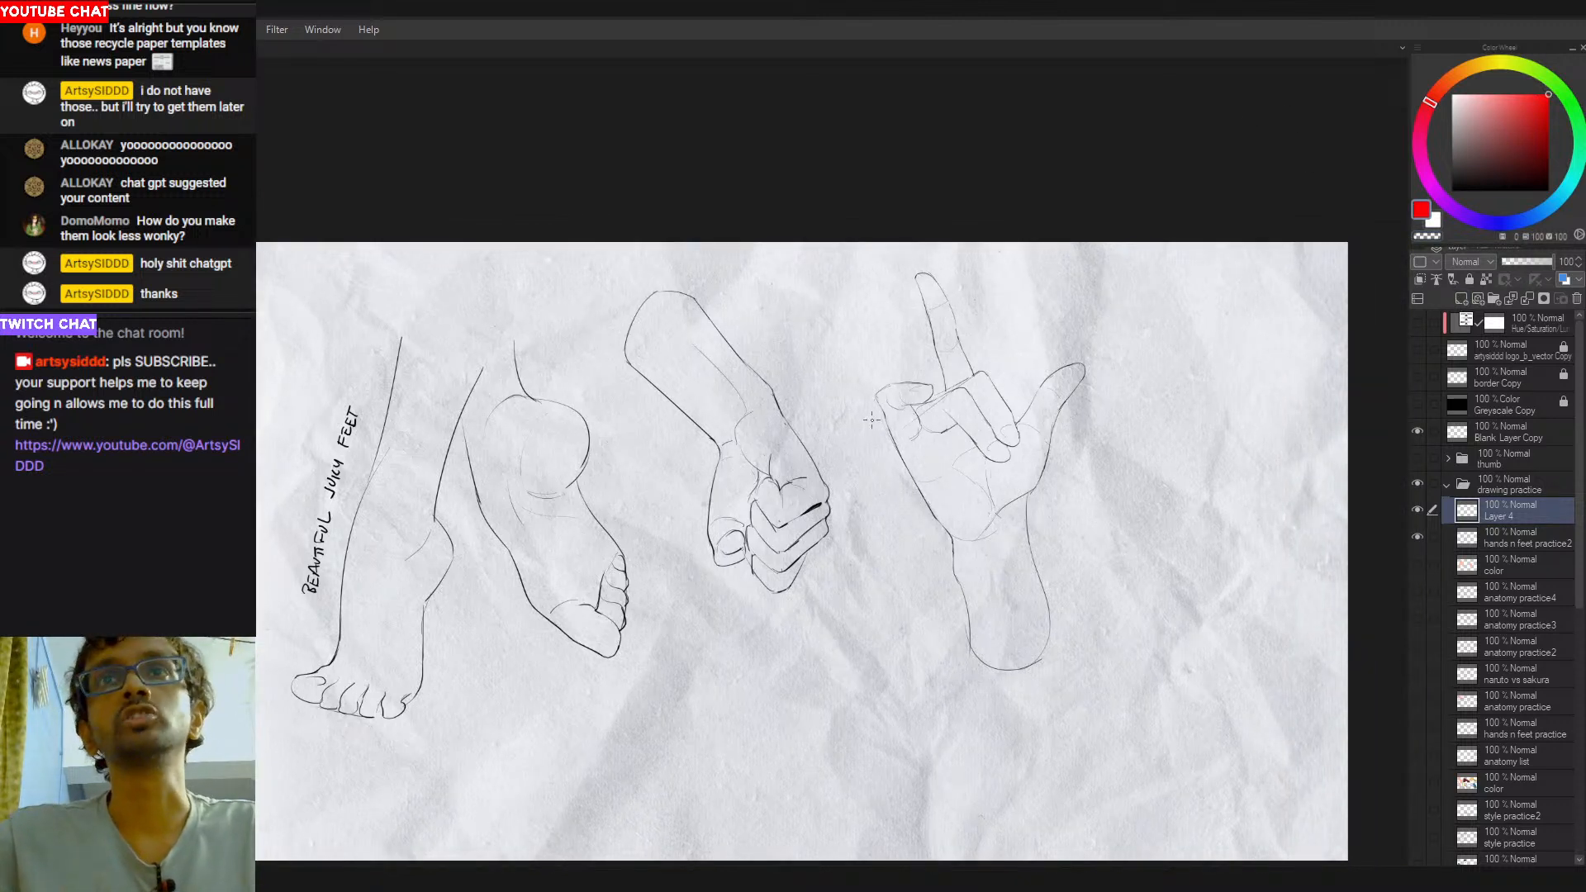
- Sketch the knuckle edge and little-finger side edge of a red box over the open hand's palm, retrying strokes
left_click_drag(905, 526, 862, 555)
mouse_move(844, 471)
left_mouse_down()
mouse_move(951, 400)
mouse_move(935, 408)
left_mouse_up()
key("ctrl+z")
key("ctrl+z")
- Close the red palm box with its wrist and thumb-side edges and add inner edges for its thickness, retrying strokes
key("ctrl+z")
mouse_move(851, 464)
left_mouse_down()
mouse_move(942, 397)
mouse_move(844, 472)
mouse_move(941, 426)
mouse_move(865, 469)
mouse_move(946, 407)
mouse_move(997, 518)
mouse_move(919, 574)
left_mouse_up()
key("ctrl+z")
- Sketch the open hand's thumb as red segments attached to the side of the palm box, retrying strokes
key("ctrl+z")
key("ctrl+z")
mouse_move(998, 518)
left_mouse_down()
mouse_move(934, 575)
mouse_move(906, 568)
left_mouse_up()
mouse_move(851, 474)
left_mouse_down()
mouse_move(918, 584)
mouse_move(907, 570)
left_mouse_up()
key("ctrl+z")
key("ctrl+z")
key("ctrl+z")
mouse_move(865, 468)
left_mouse_down()
mouse_move(1021, 474)
mouse_move(885, 503)
mouse_move(1005, 544)
left_mouse_up()
scroll(1013, 469, "up", 2)
key("ctrl+z")
key("ctrl+z")
left_click_drag(958, 493, 1001, 552)
mouse_move(984, 456)
left_mouse_down()
mouse_move(1016, 482)
mouse_move(1044, 405)
mouse_move(1020, 474)
left_mouse_up()
key("ctrl+z")
left_click_drag(984, 456, 945, 501)
key("ctrl+z")
left_click_drag(1012, 486, 996, 563)
key("ctrl+z")
key("ctrl+z")
mouse_move(1016, 487)
left_mouse_down()
mouse_move(1018, 562)
mouse_move(1121, 545)
left_mouse_up()
scroll(1021, 570, "down", 2)
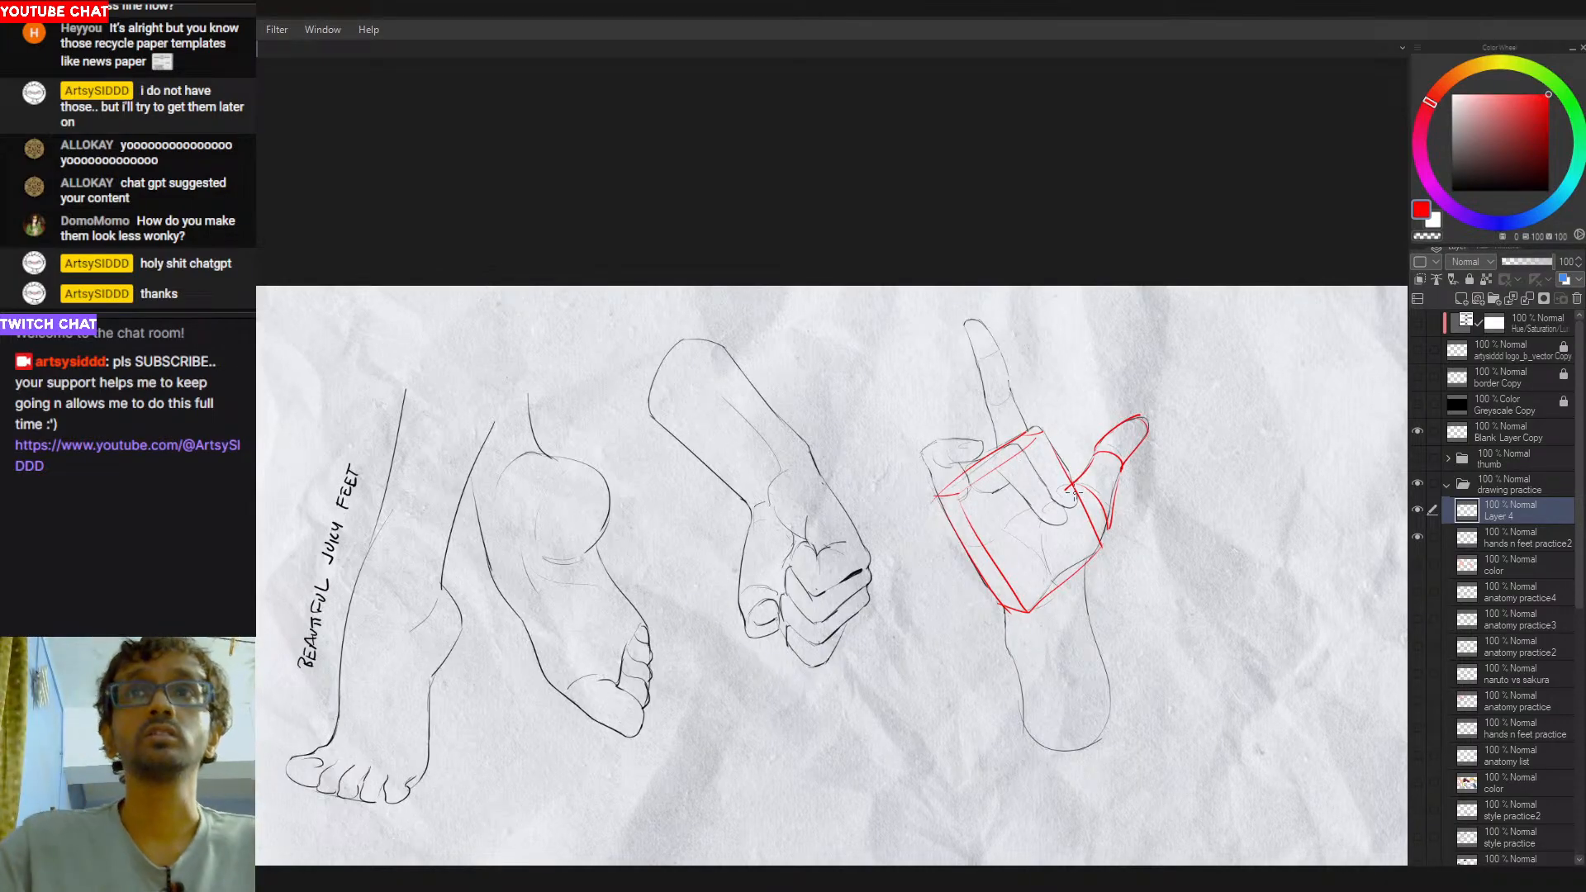
mouse_move(1109, 412)
left_mouse_down()
mouse_move(910, 369)
mouse_move(956, 356)
left_mouse_up()
key("ctrl+z")
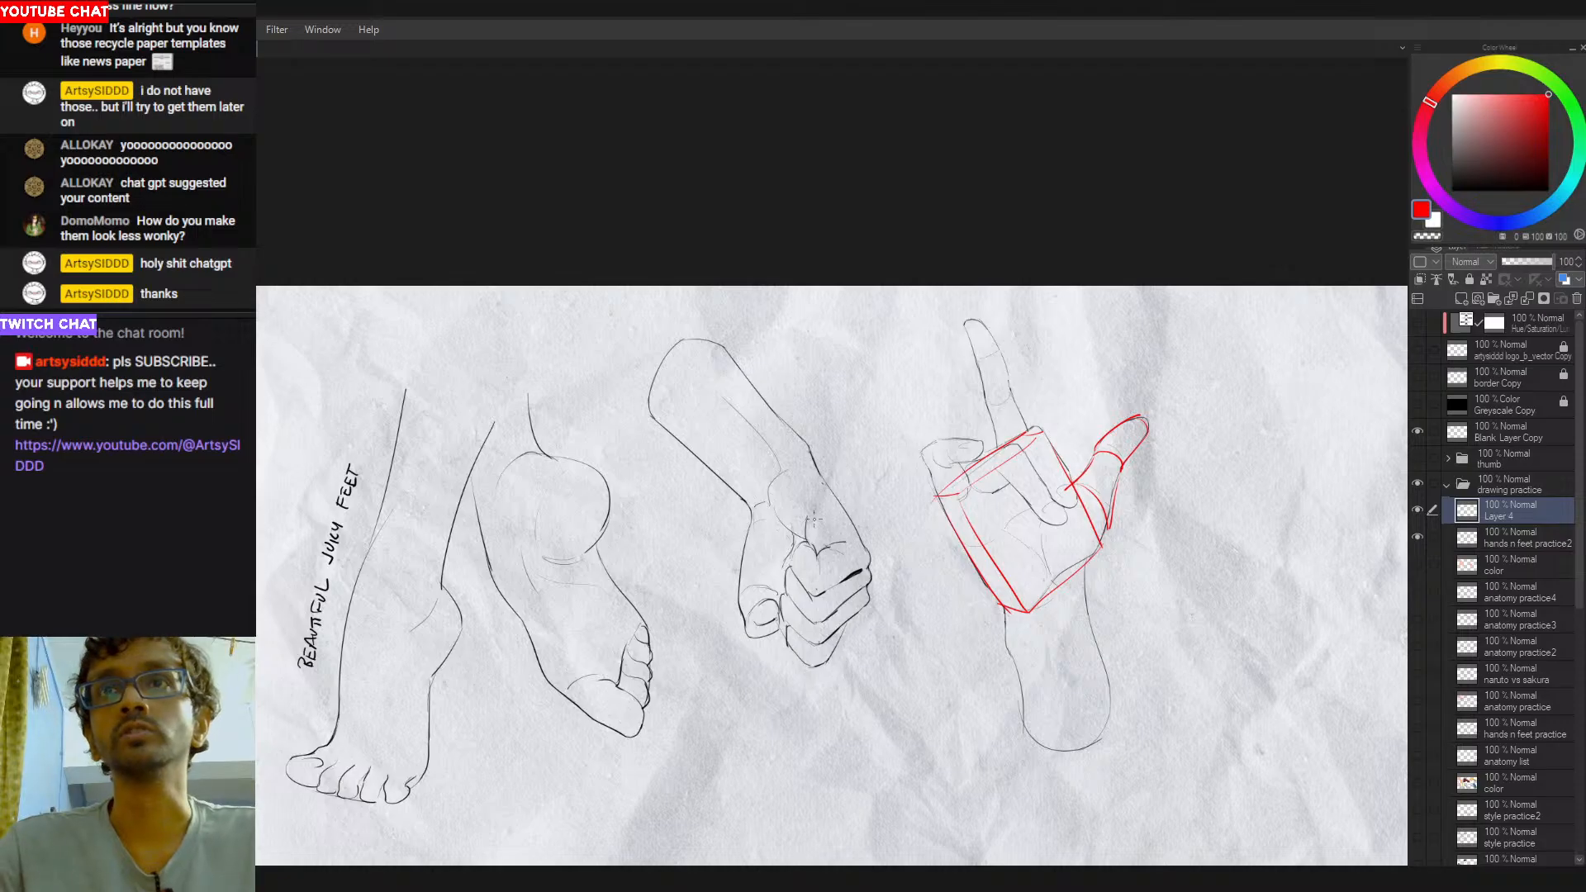
- Try red contour strokes across the wrist of the fist drawing, undoing each attempt
left_click_drag(950, 584, 884, 569)
left_click_drag(746, 493, 865, 517)
left_click_drag(849, 438, 780, 506)
key("ctrl+z")
key("ctrl+z")
mouse_move(848, 434)
left_mouse_down()
mouse_move(808, 449)
mouse_move(785, 516)
mouse_move(797, 498)
left_mouse_up()
key("ctrl+z")
left_click_drag(837, 432, 781, 513)
key("ctrl+z")
left_click_drag(843, 431, 789, 501)
- Draw red contour curves across the fist's wrist and around the cut end of its forearm
key("ctrl+z")
key("ctrl+z")
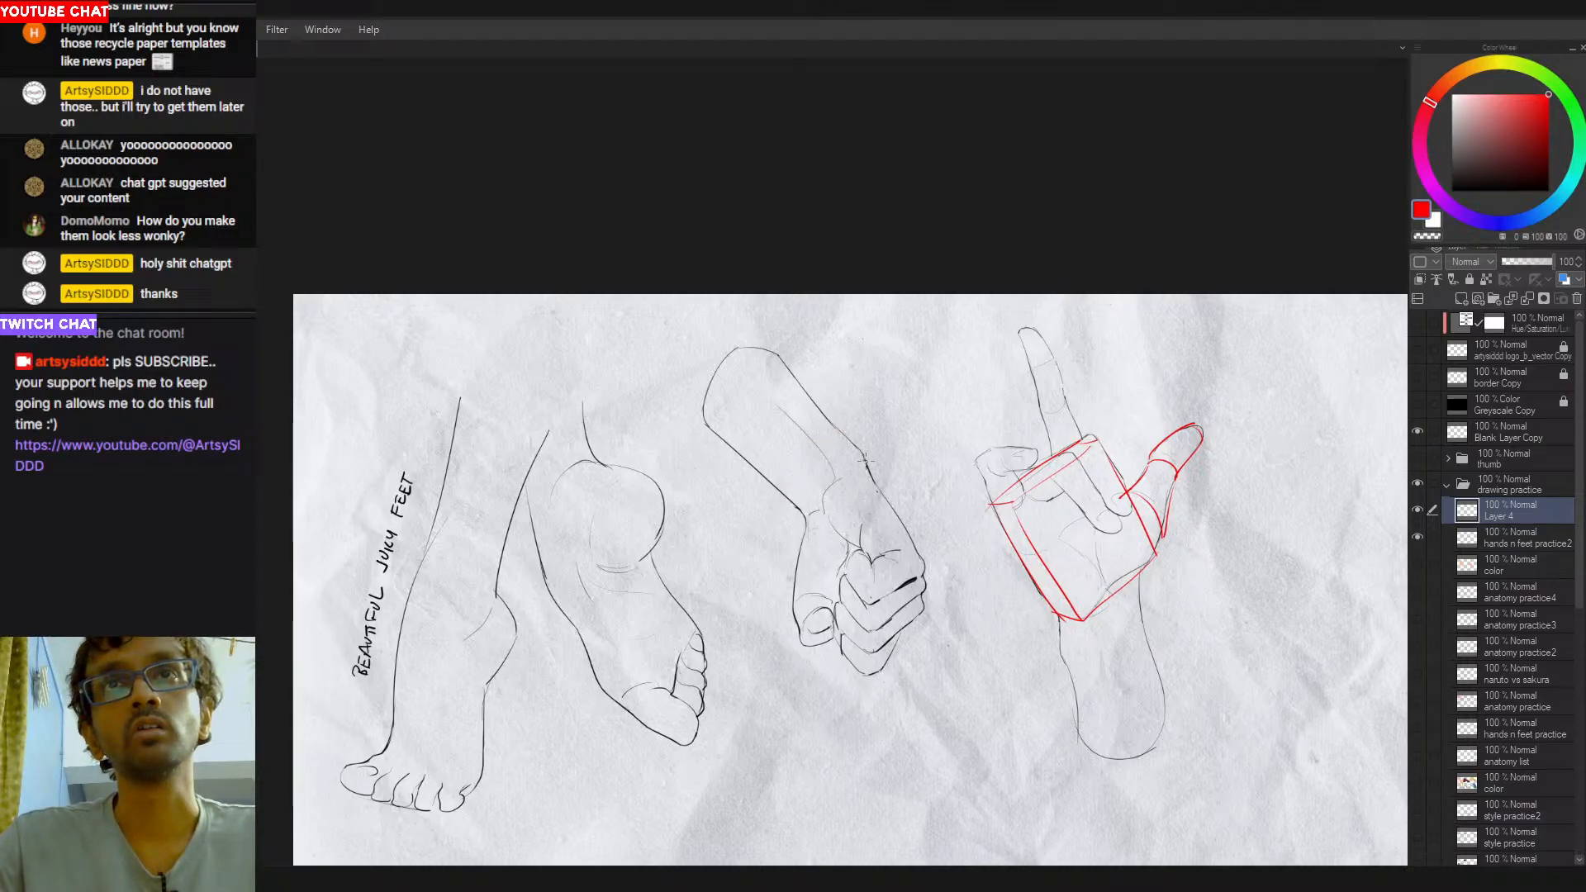
left_click_drag(861, 451, 793, 502)
left_click_drag(776, 351, 707, 421)
key("ctrl+z")
left_click_drag(777, 351, 708, 421)
key("ctrl+z")
left_click_drag(777, 350, 717, 419)
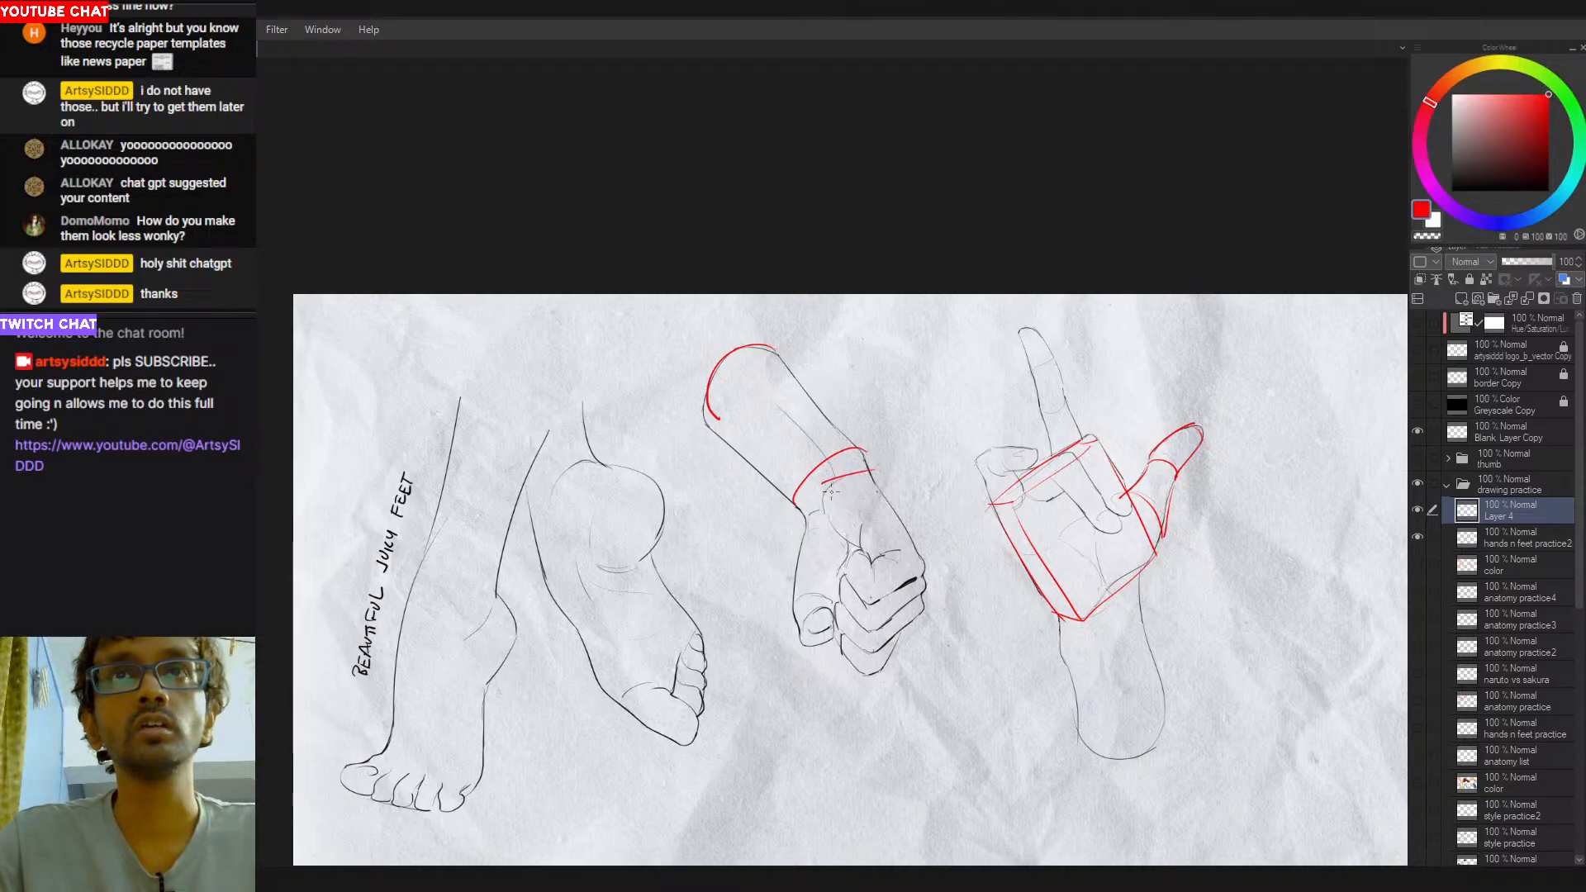
- Sketch the two long side edges of a red box over the back of the fist, retrying strokes
mouse_move(871, 473)
left_mouse_down()
mouse_move(835, 482)
mouse_move(805, 537)
mouse_move(806, 524)
mouse_move(831, 598)
left_mouse_up()
key("ctrl+z")
key("ctrl+z")
key("ctrl+z")
mouse_move(809, 531)
left_mouse_down()
mouse_move(849, 657)
mouse_move(840, 636)
left_mouse_up()
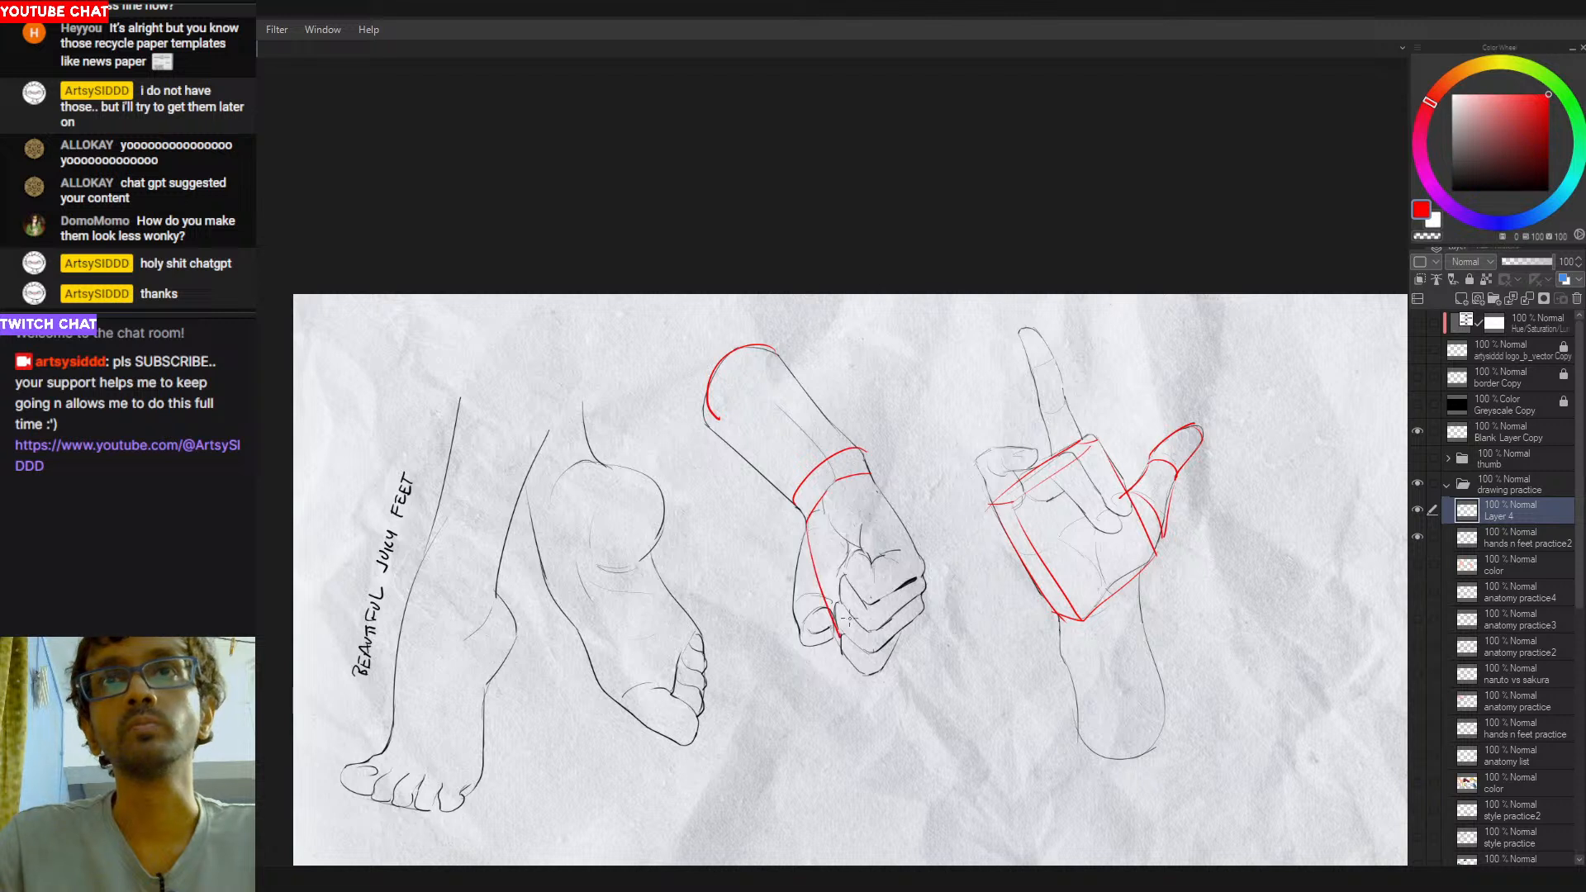
mouse_move(869, 476)
left_mouse_down()
mouse_move(922, 595)
mouse_move(922, 559)
mouse_move(855, 587)
left_mouse_up()
- Add the red knuckle face of the fist's box and outline the curled fingers' segments over it
key("ctrl+z")
key("ctrl+z")
key("ctrl+z")
mouse_move(919, 546)
left_mouse_down()
mouse_move(866, 561)
mouse_move(836, 635)
left_mouse_up()
key("ctrl+z")
mouse_move(863, 561)
left_mouse_down()
mouse_move(841, 631)
mouse_move(911, 575)
left_mouse_up()
key("ctrl+z")
left_click_drag(919, 547, 900, 587)
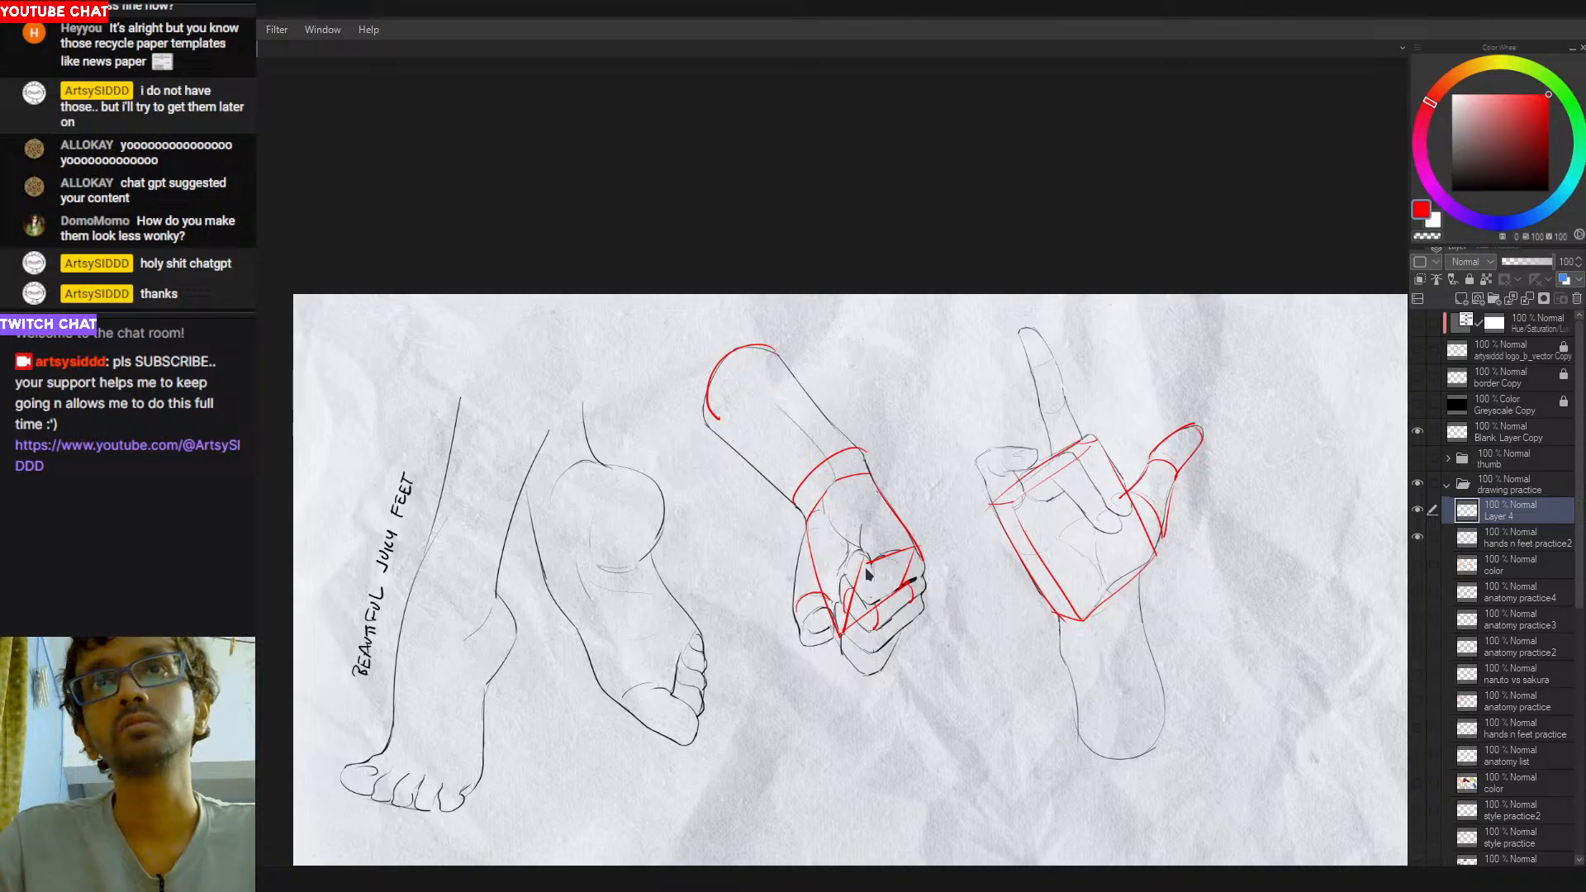
mouse_move(898, 558)
left_mouse_down()
mouse_move(905, 583)
mouse_move(872, 652)
left_mouse_up()
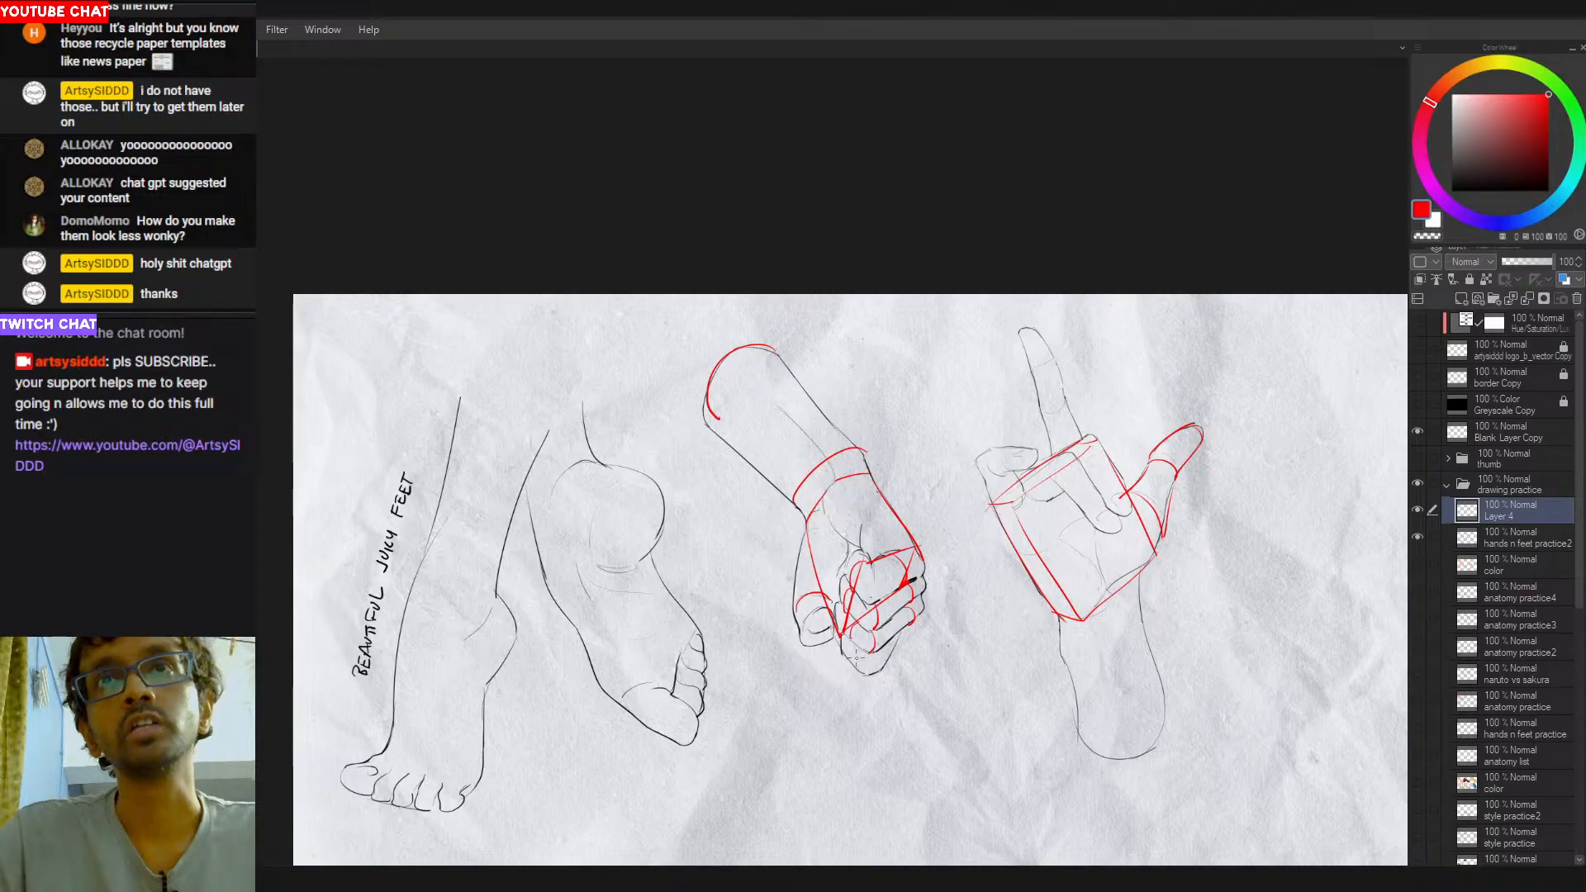
mouse_move(870, 651)
left_mouse_down()
mouse_move(863, 673)
mouse_move(844, 660)
left_mouse_up()
- Draw a red contour curve across the standing leg's shin and a red ellipse at its cut end
left_click_drag(699, 661, 800, 630)
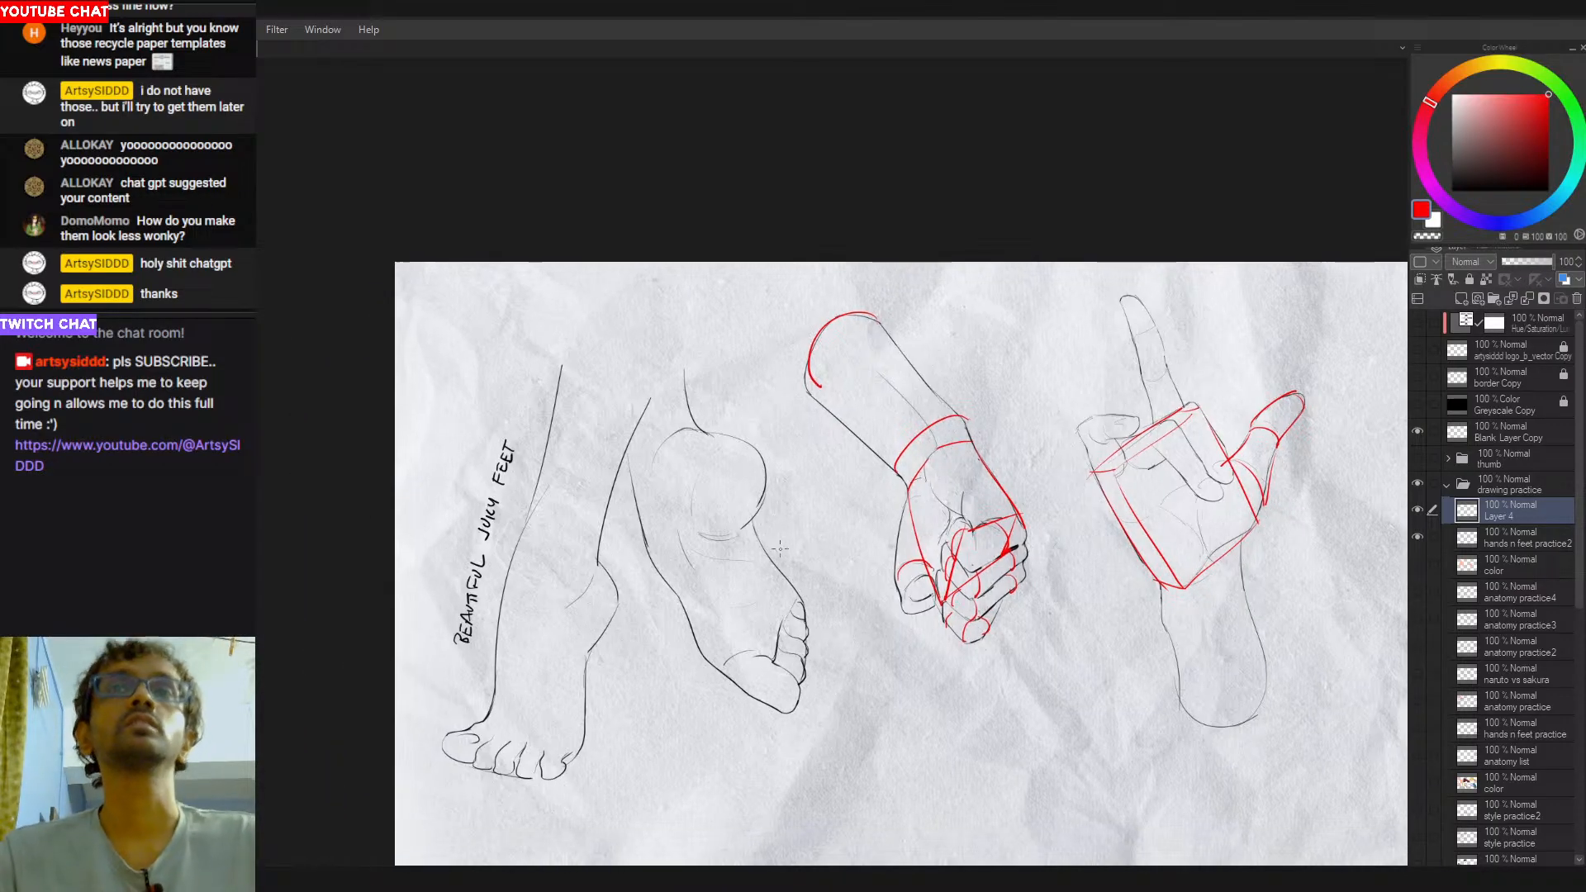
left_click_drag(737, 522, 781, 534)
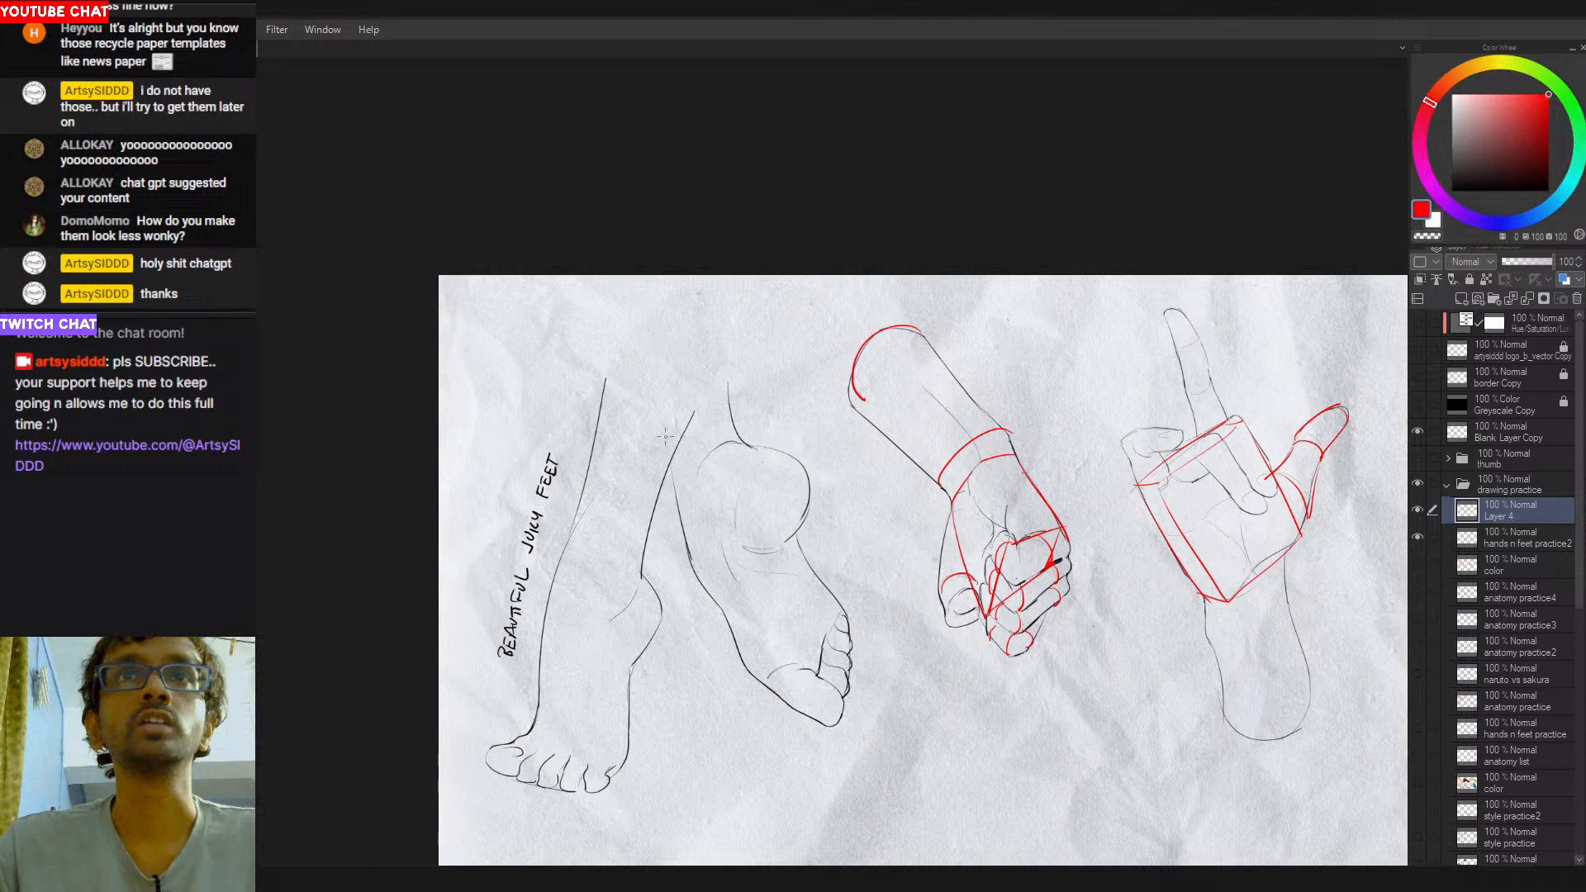
mouse_move(583, 482)
left_mouse_down()
mouse_move(606, 518)
mouse_move(660, 526)
left_mouse_up()
key("ctrl+z")
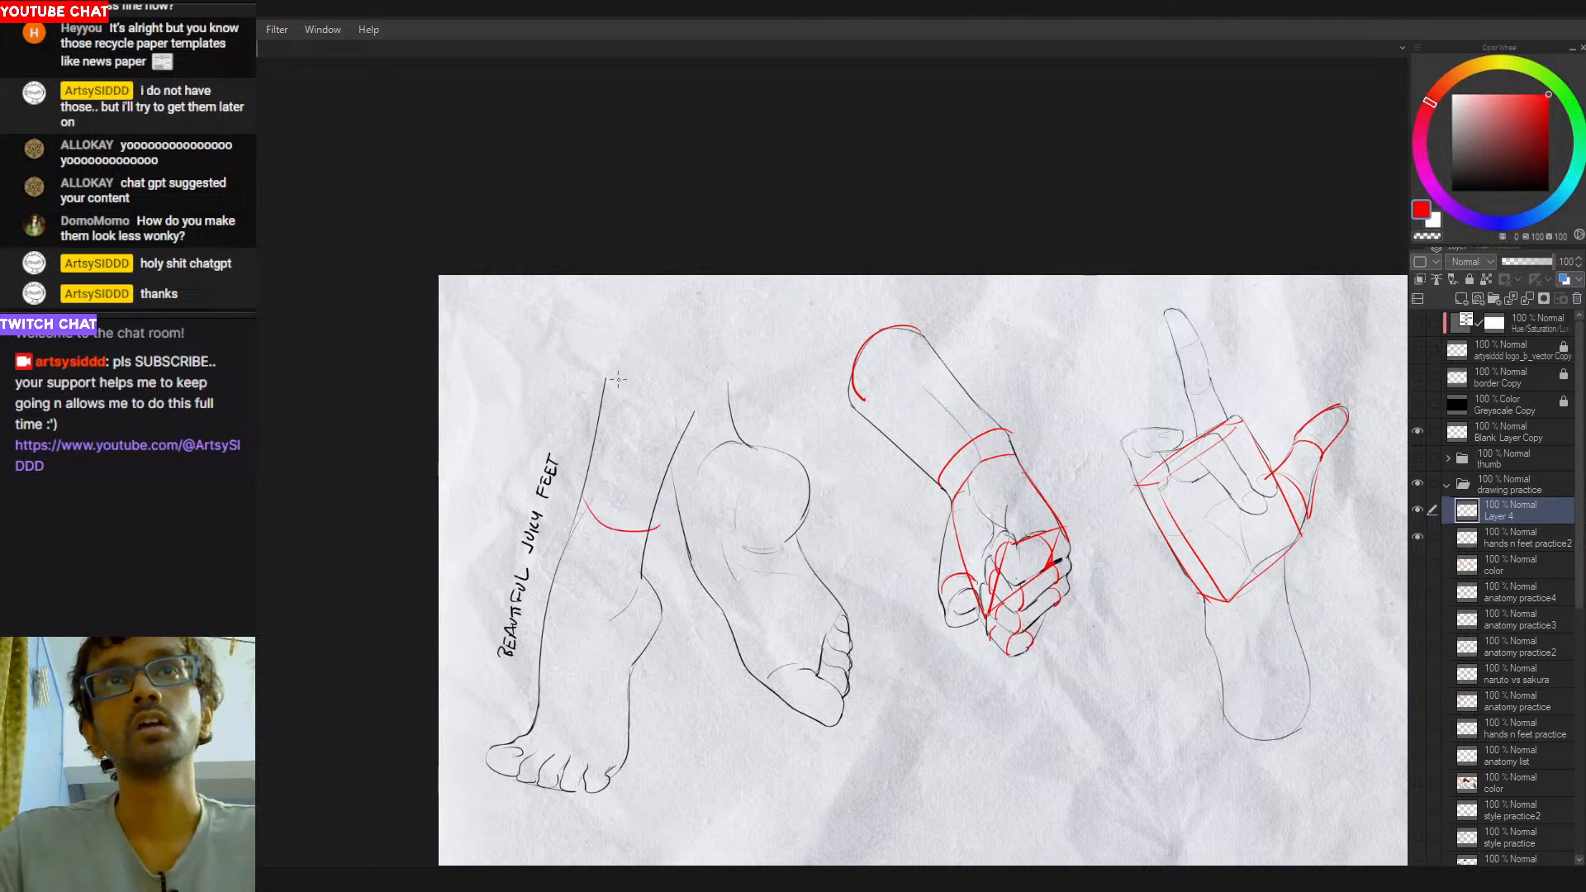
left_click_drag(613, 382, 692, 417)
key("ctrl+z")
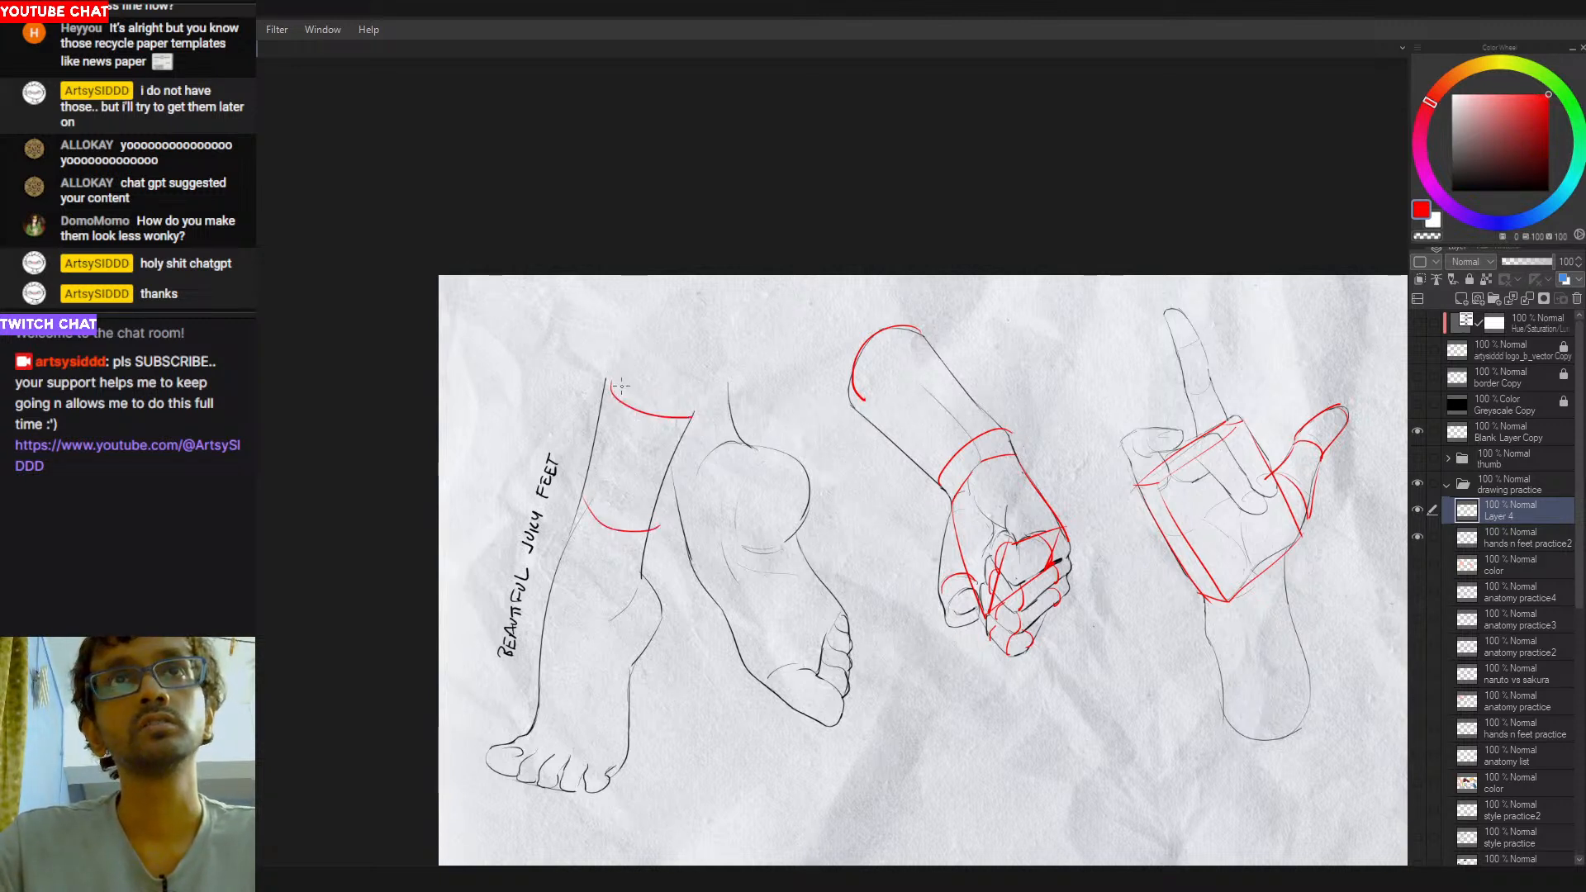
left_click_drag(612, 383, 687, 410)
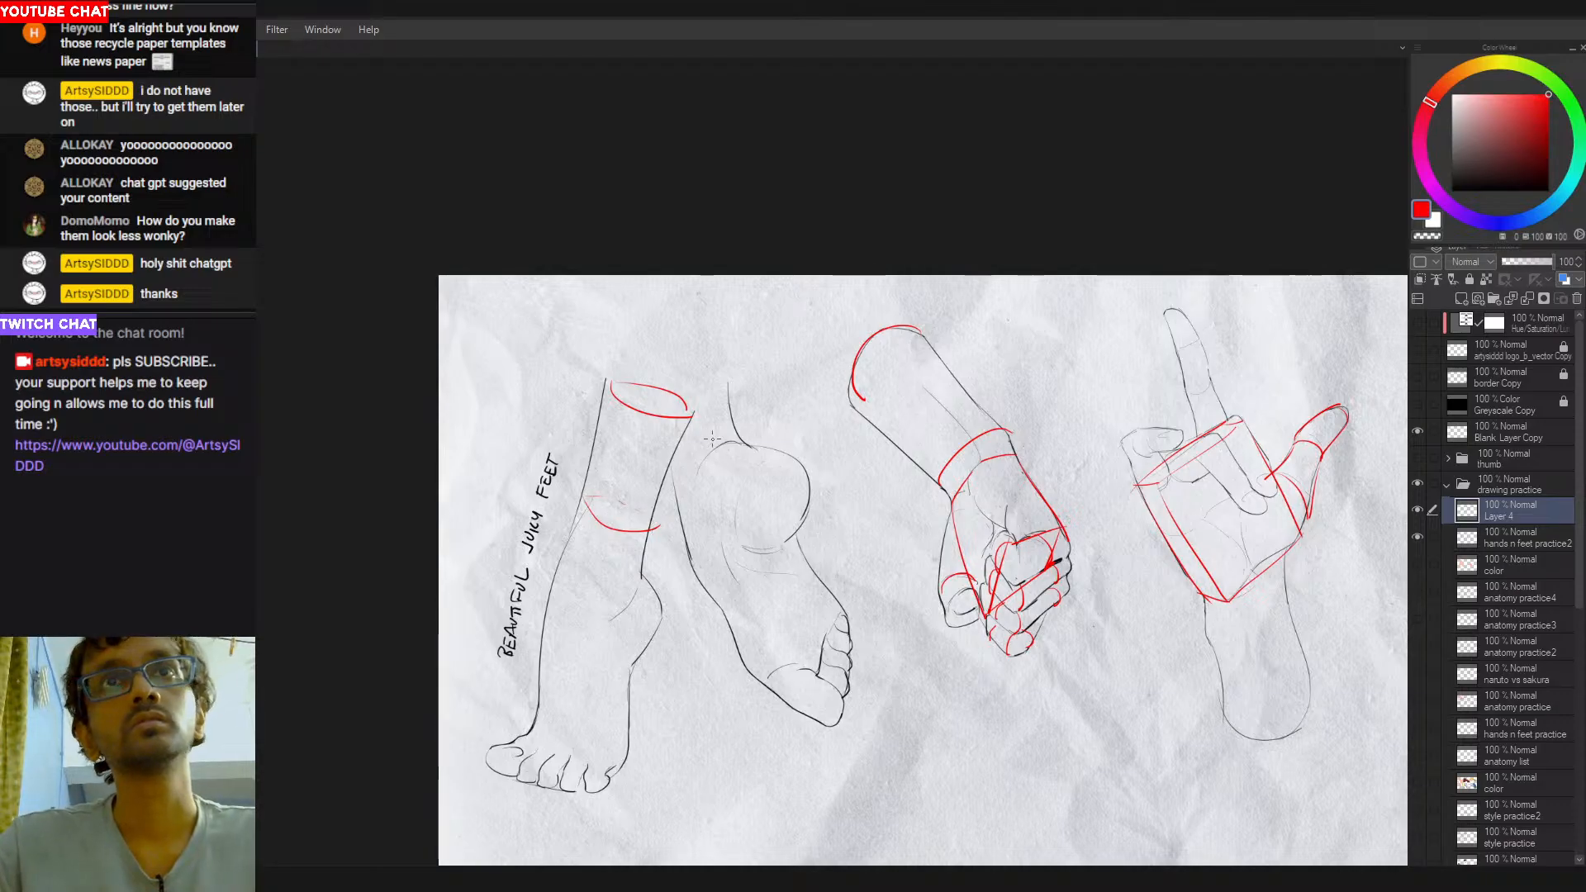
- Draw a red contour curve across the second leg just above the heel and another over its cut end, redoing strokes
left_click_drag(730, 420, 676, 478)
left_click_drag(726, 371, 666, 396)
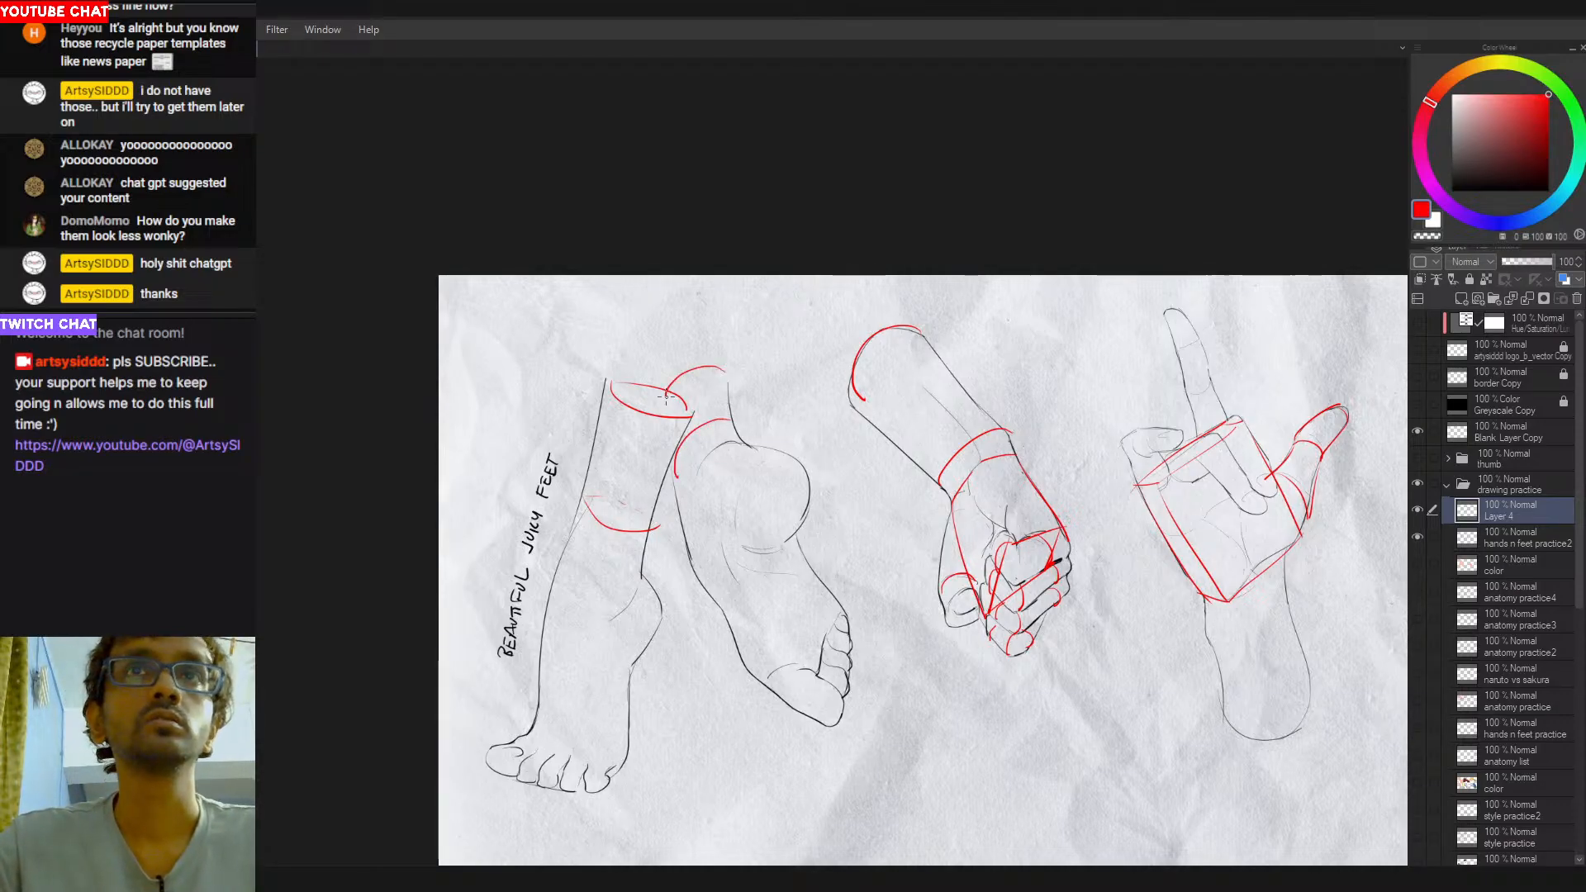
key("ctrl+z")
key("ctrl+z")
left_click_drag(748, 446, 686, 517)
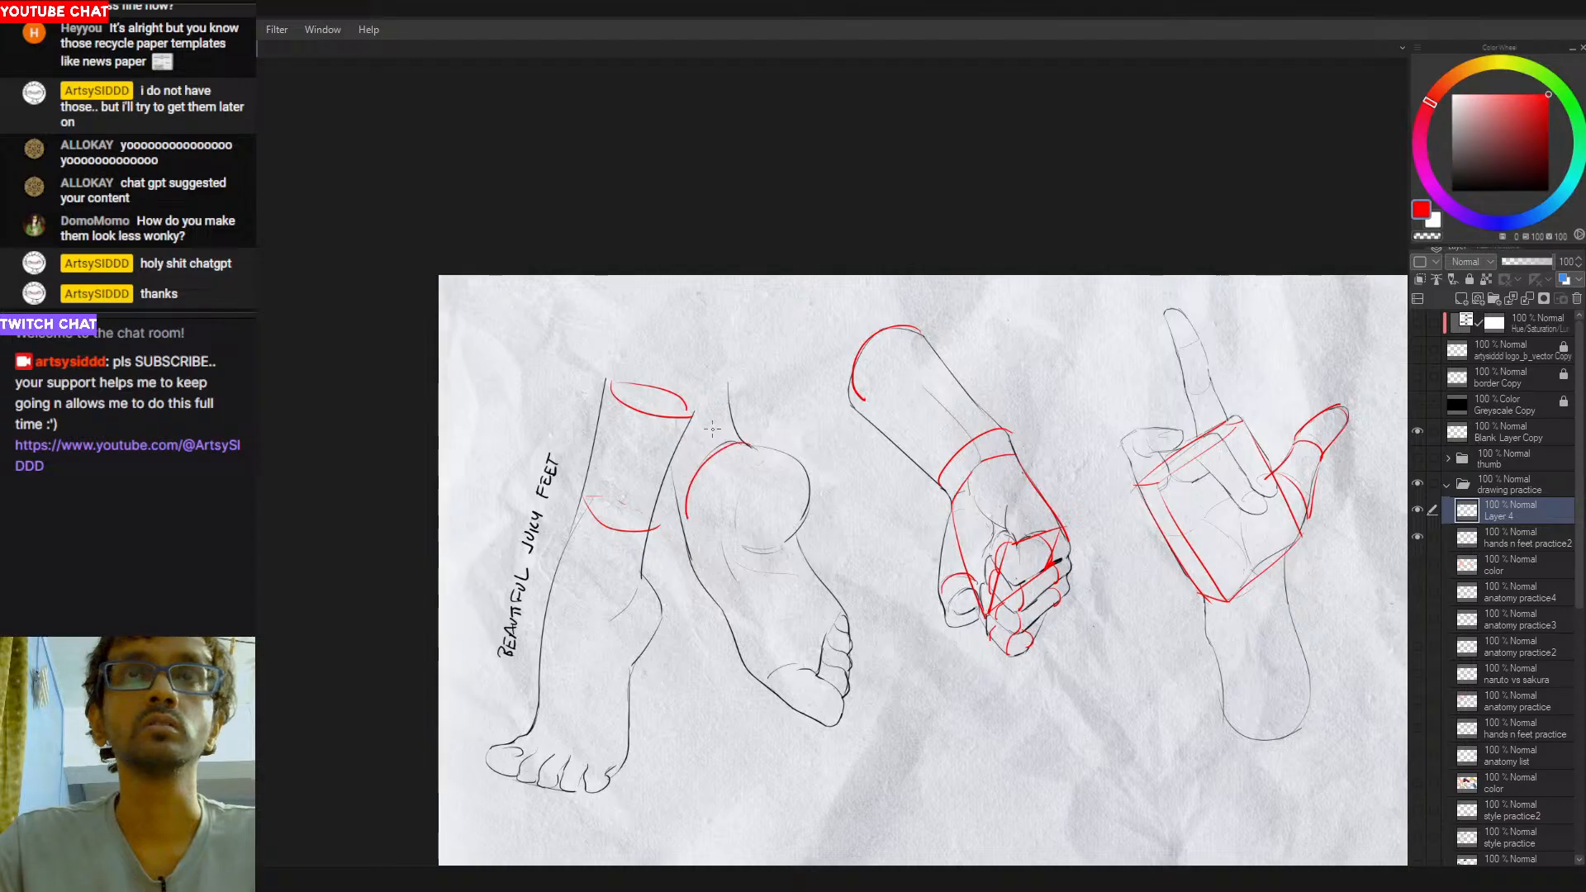
mouse_move(728, 382)
left_mouse_down()
mouse_move(672, 386)
mouse_move(674, 418)
left_mouse_up()
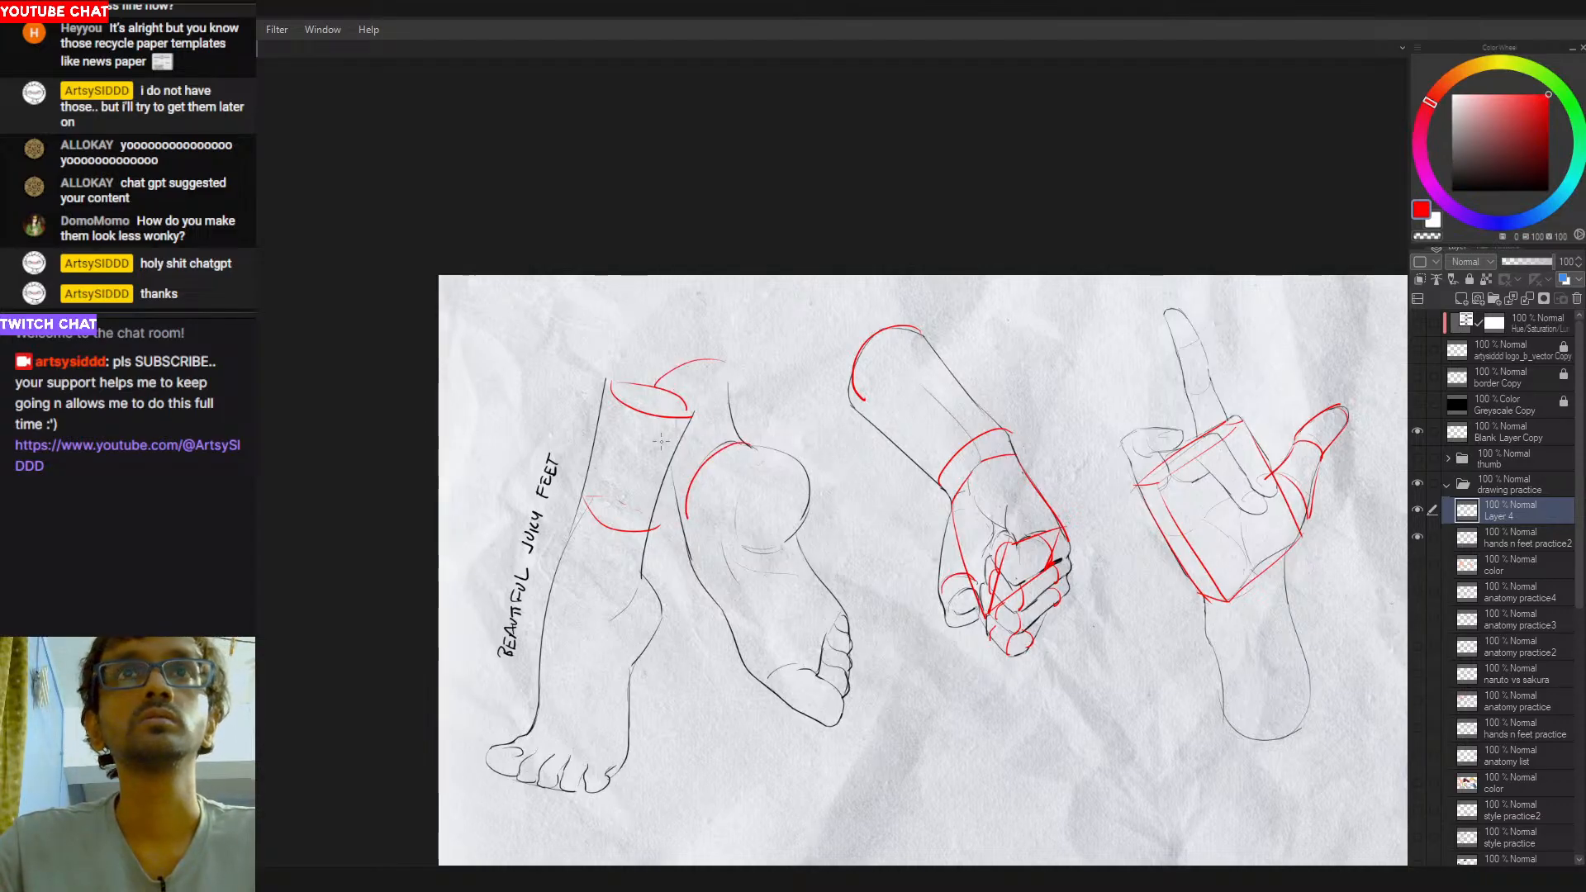
left_click_drag(724, 362, 653, 391)
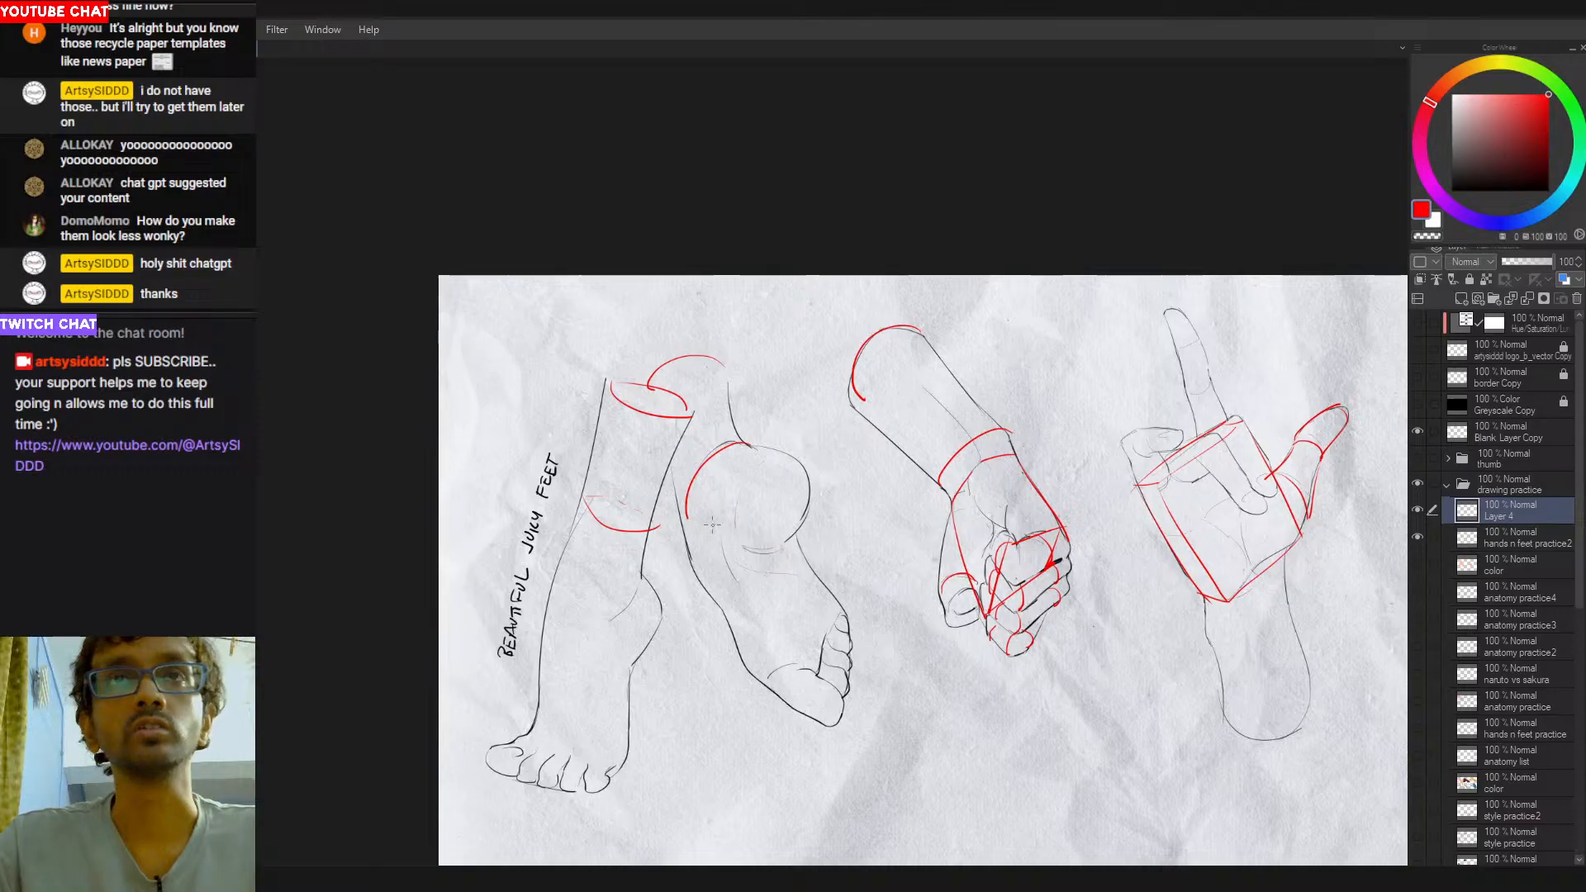
- Sketch a red box around the heel of the sole-view foot, retrying its edges
mouse_move(735, 446)
left_mouse_down()
mouse_move(800, 459)
mouse_move(809, 524)
mouse_move(760, 563)
mouse_move(738, 505)
mouse_move(755, 563)
left_mouse_up()
mouse_move(738, 501)
left_mouse_down()
mouse_move(806, 463)
mouse_move(773, 479)
mouse_move(803, 461)
mouse_move(760, 564)
left_mouse_up()
key("ctrl+z")
key("ctrl+z")
key("ctrl+z")
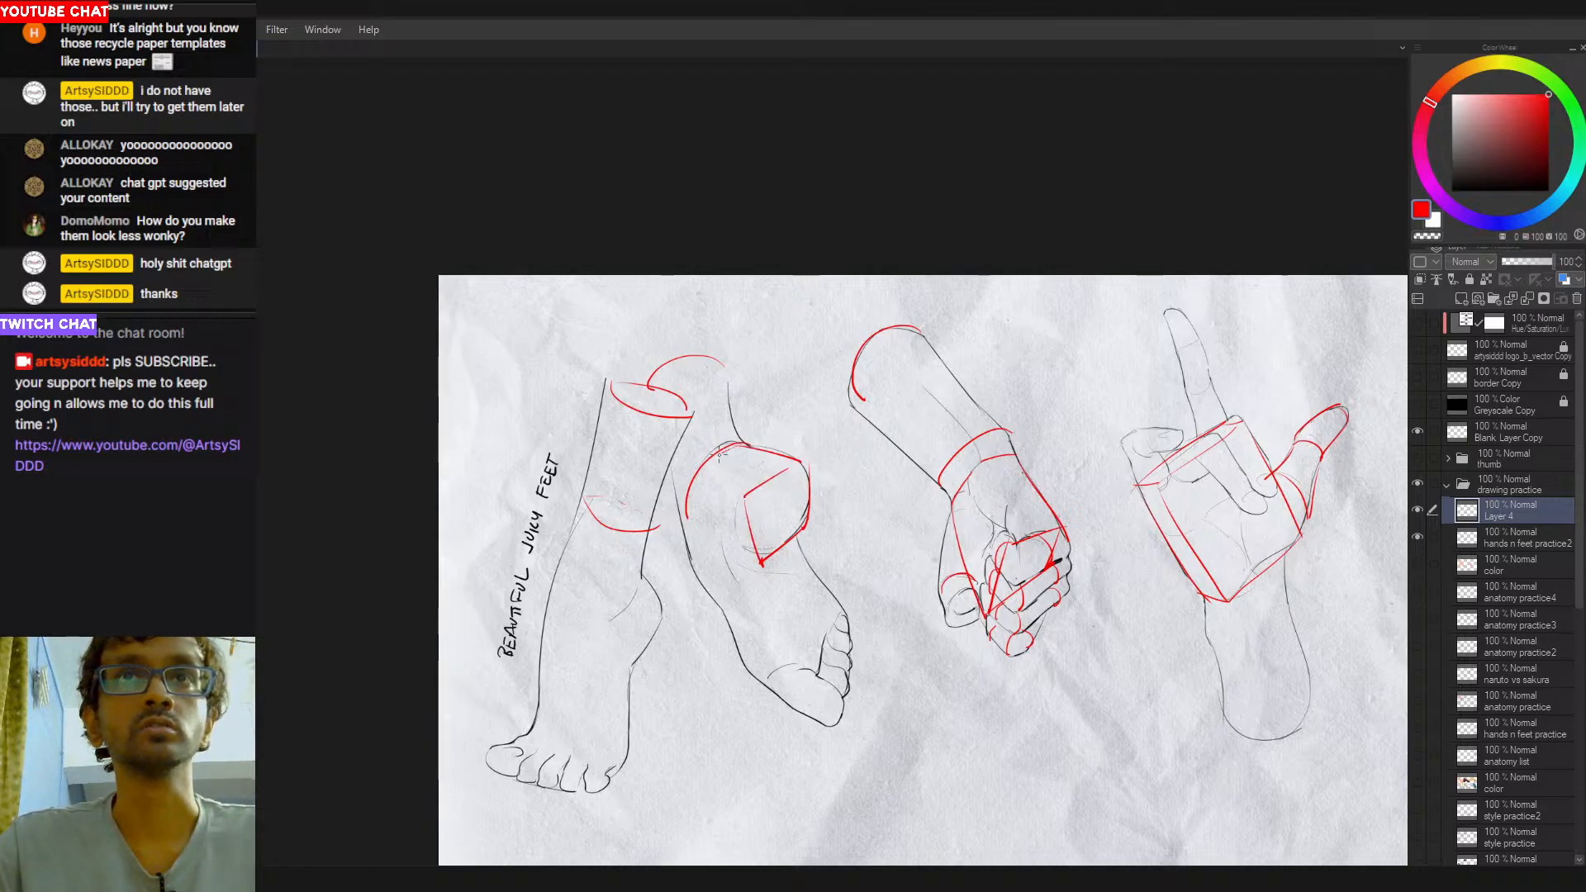
mouse_move(679, 484)
left_mouse_down()
mouse_move(743, 445)
mouse_move(703, 565)
left_mouse_up()
key("ctrl+z")
key("ctrl+z")
mouse_move(682, 484)
left_mouse_down()
mouse_move(694, 555)
mouse_move(761, 566)
left_mouse_up()
key("ctrl+z")
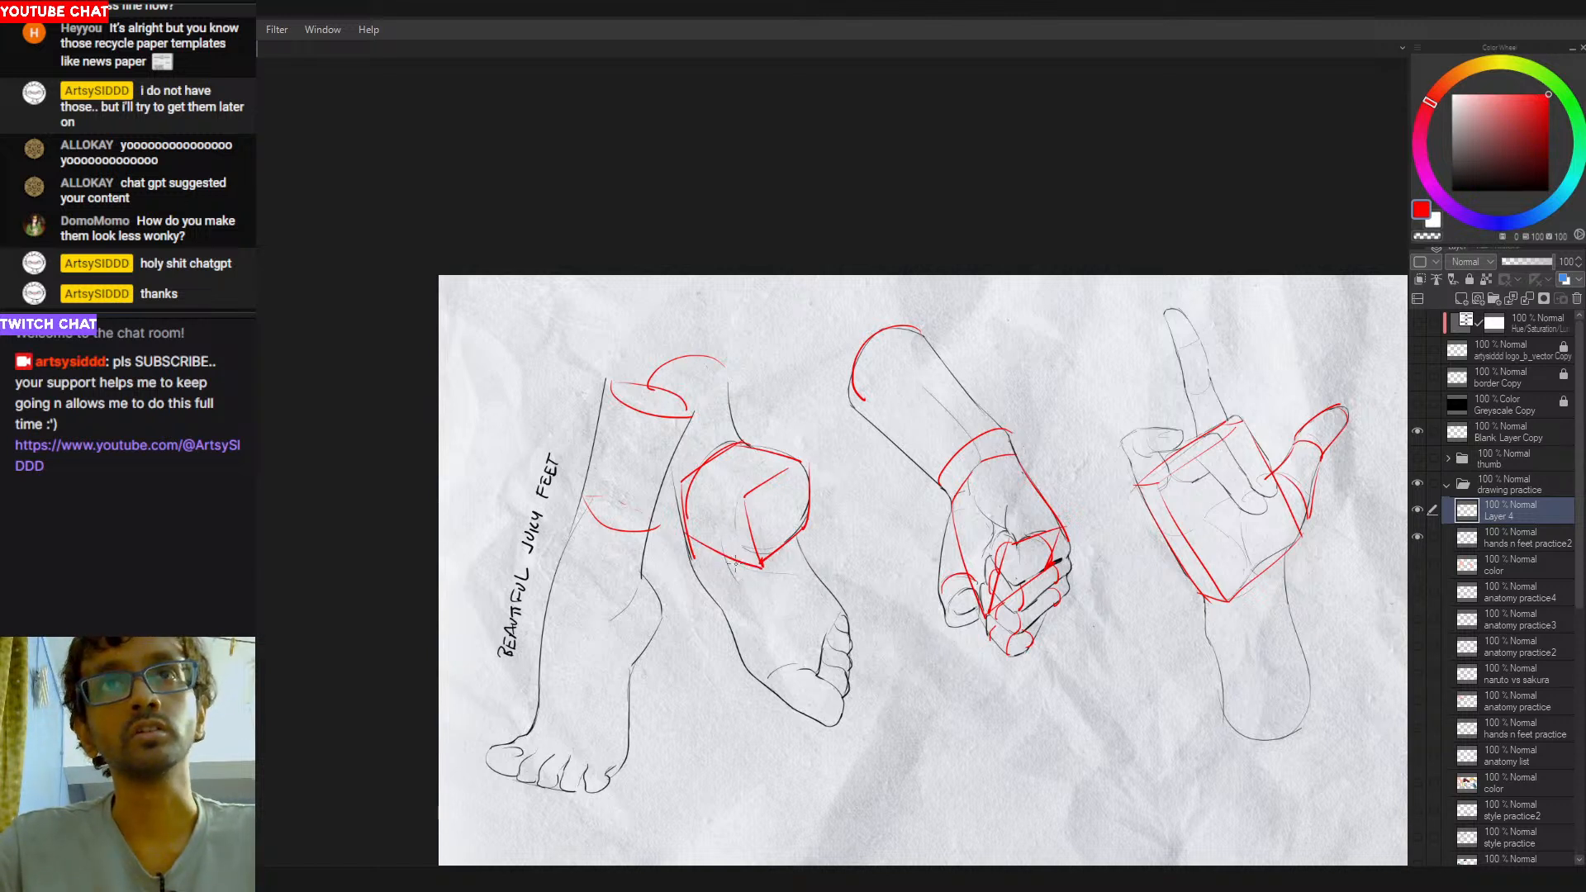
- Sketch the long red edges of the sole's box from the heel box down to the toes, retrying strokes
left_click_drag(731, 563, 775, 674)
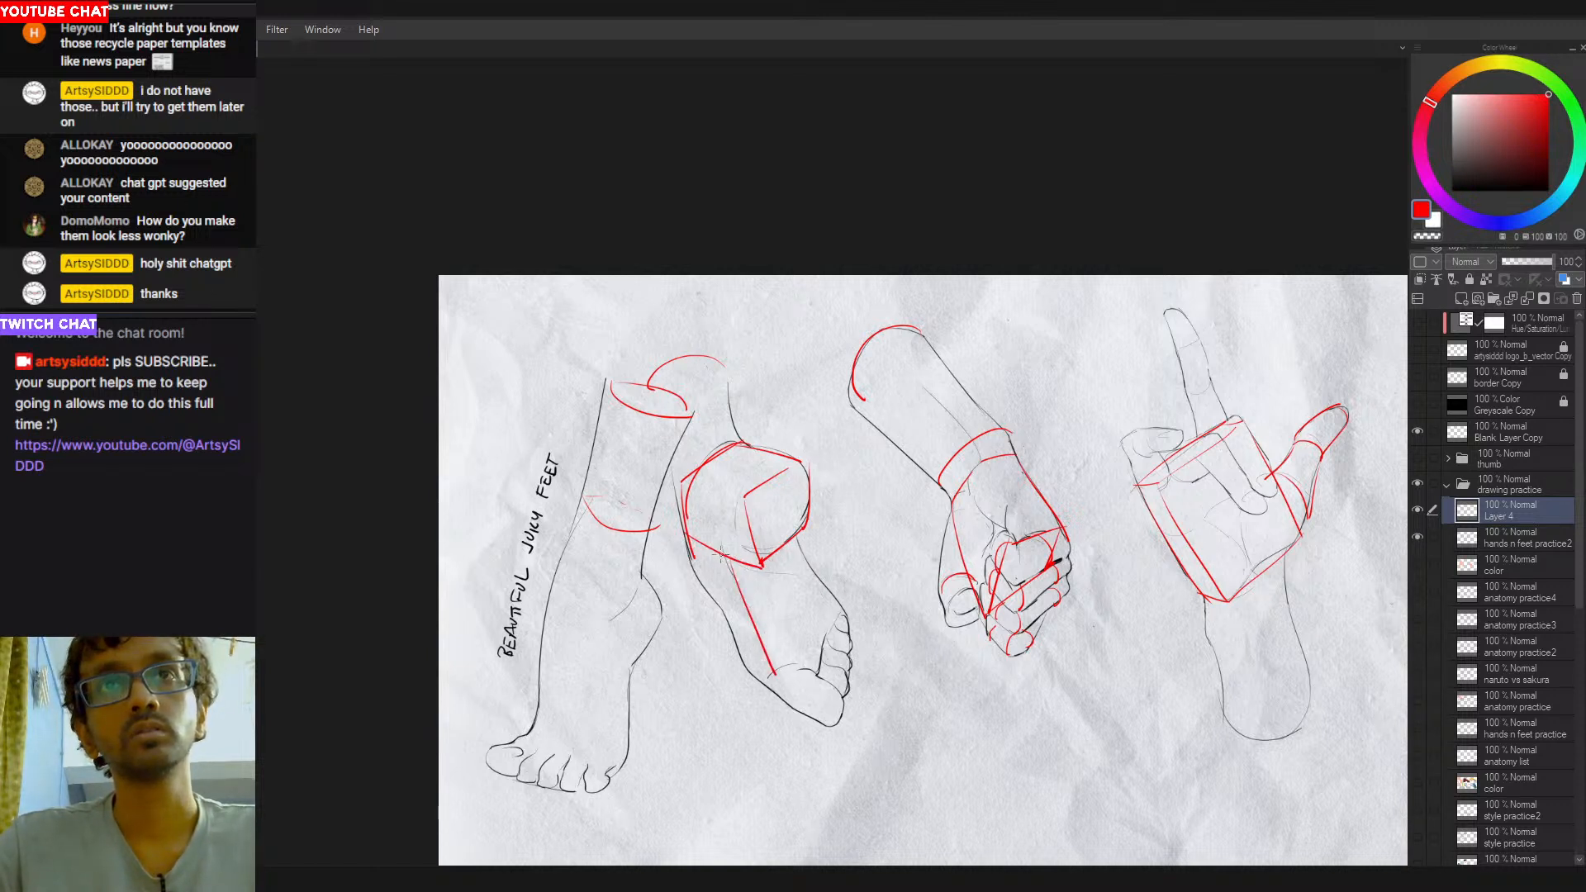
key("ctrl+z")
left_click_drag(688, 550, 761, 687)
key("ctrl+z")
key("ctrl+z")
left_click_drag(798, 540, 841, 615)
key("ctrl+z")
mouse_move(796, 538)
left_mouse_down()
mouse_move(846, 617)
mouse_move(850, 711)
left_mouse_up()
- Close the sole's red box around the toe end and draw a line separating the toes
key("ctrl+z")
left_click_drag(848, 617, 843, 712)
mouse_move(755, 684)
left_mouse_down()
mouse_move(832, 753)
mouse_move(842, 725)
left_mouse_up()
key("ctrl+z")
mouse_move(772, 657)
left_mouse_down()
mouse_move(841, 711)
mouse_move(816, 741)
mouse_move(842, 725)
left_mouse_up()
key("e")
key("p")
key("ctrl+z")
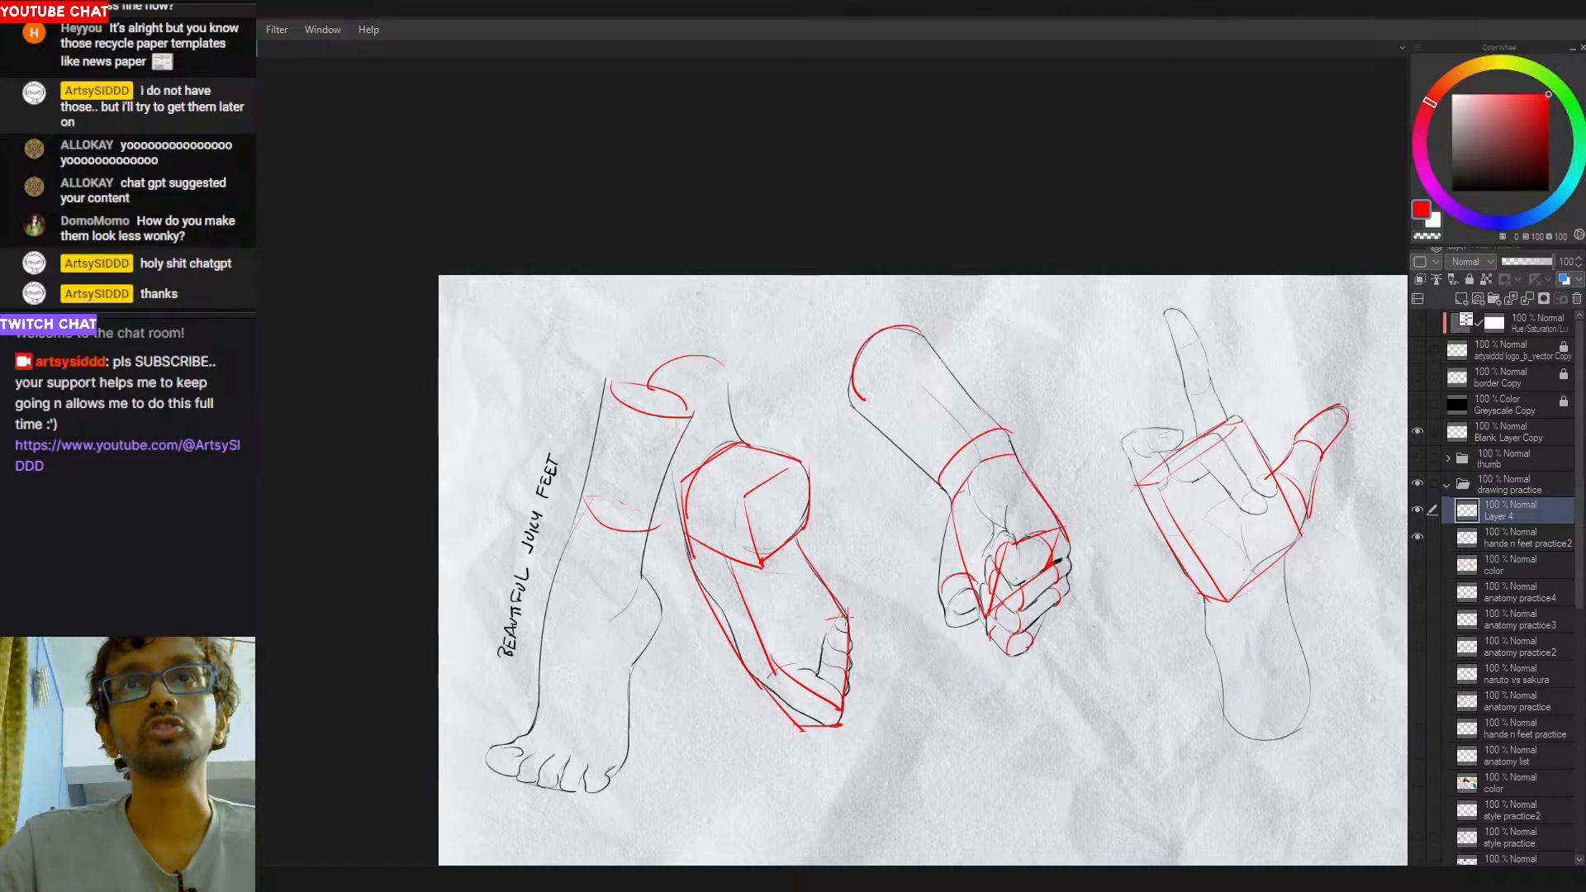
left_click_drag(819, 622, 800, 705)
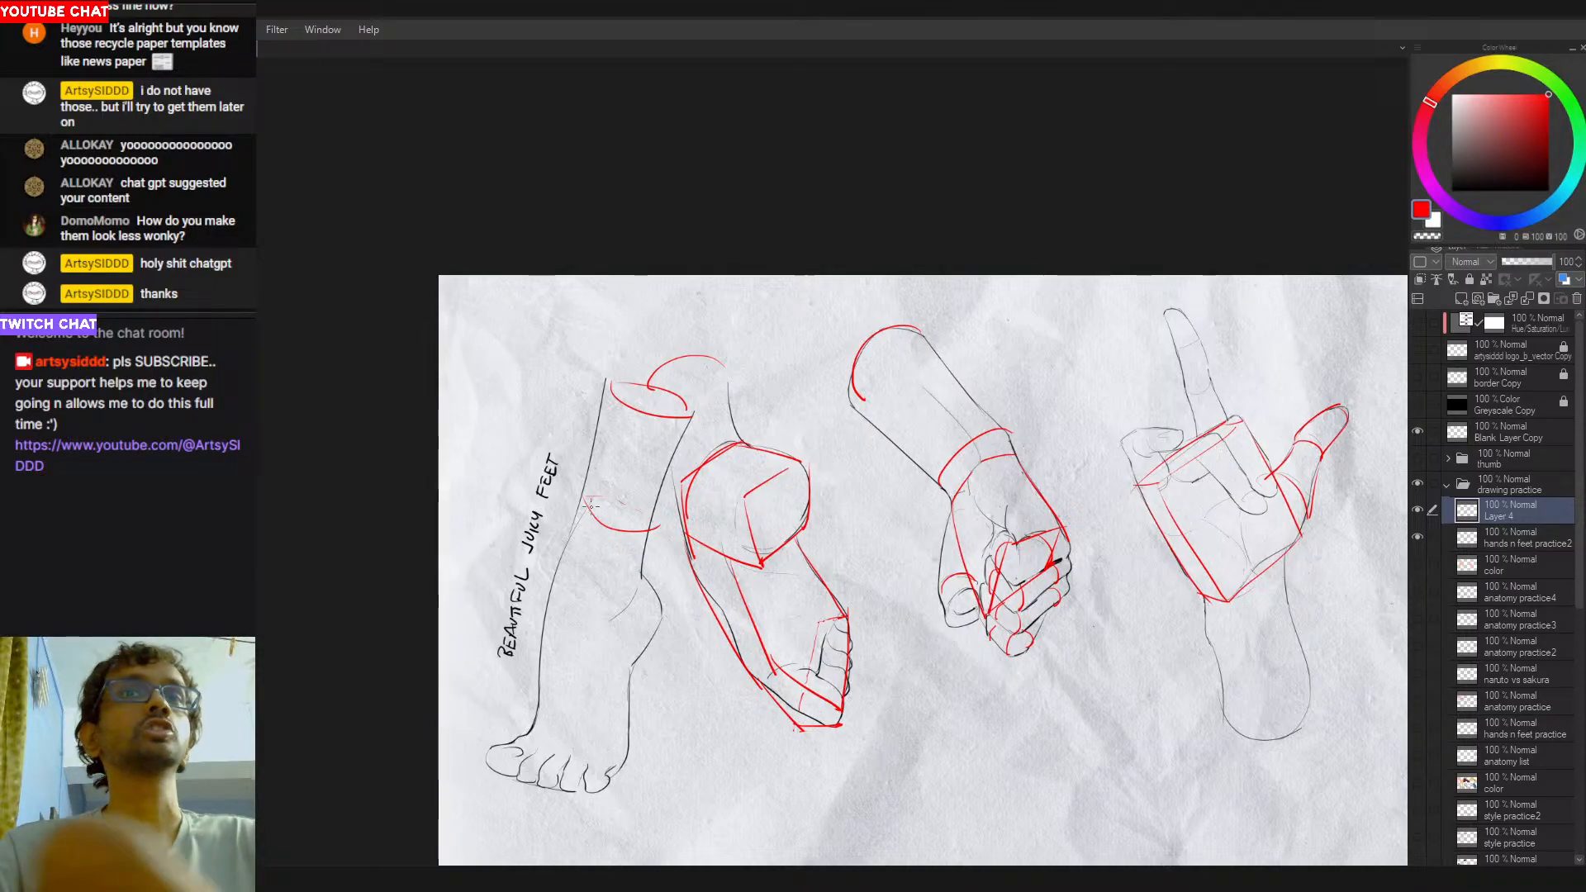
- Sketch the standing foot's red outer edge from the shin down and the cross edge just above the toes
left_click_drag(583, 500, 529, 724)
key("ctrl+z")
key("ctrl+z")
left_click_drag(555, 559, 532, 700)
mouse_move(583, 499)
left_mouse_down()
mouse_move(532, 704)
mouse_move(632, 754)
left_mouse_up()
key("ctrl+z")
mouse_move(529, 721)
left_mouse_down()
mouse_move(606, 740)
mouse_move(625, 763)
left_mouse_up()
- Add the red side plane from the standing foot's heel toward the toes, plus the cross edge and dashed hidden edges
key("ctrl+z")
mouse_move(645, 575)
left_mouse_down()
mouse_move(617, 619)
mouse_move(630, 650)
mouse_move(652, 633)
mouse_move(641, 573)
mouse_move(660, 618)
mouse_move(622, 578)
mouse_move(635, 550)
mouse_move(612, 752)
left_mouse_up()
key("ctrl+z")
key("ctrl+z")
key("ctrl+z")
left_click_drag(611, 622, 609, 724)
left_click_drag(633, 661, 618, 760)
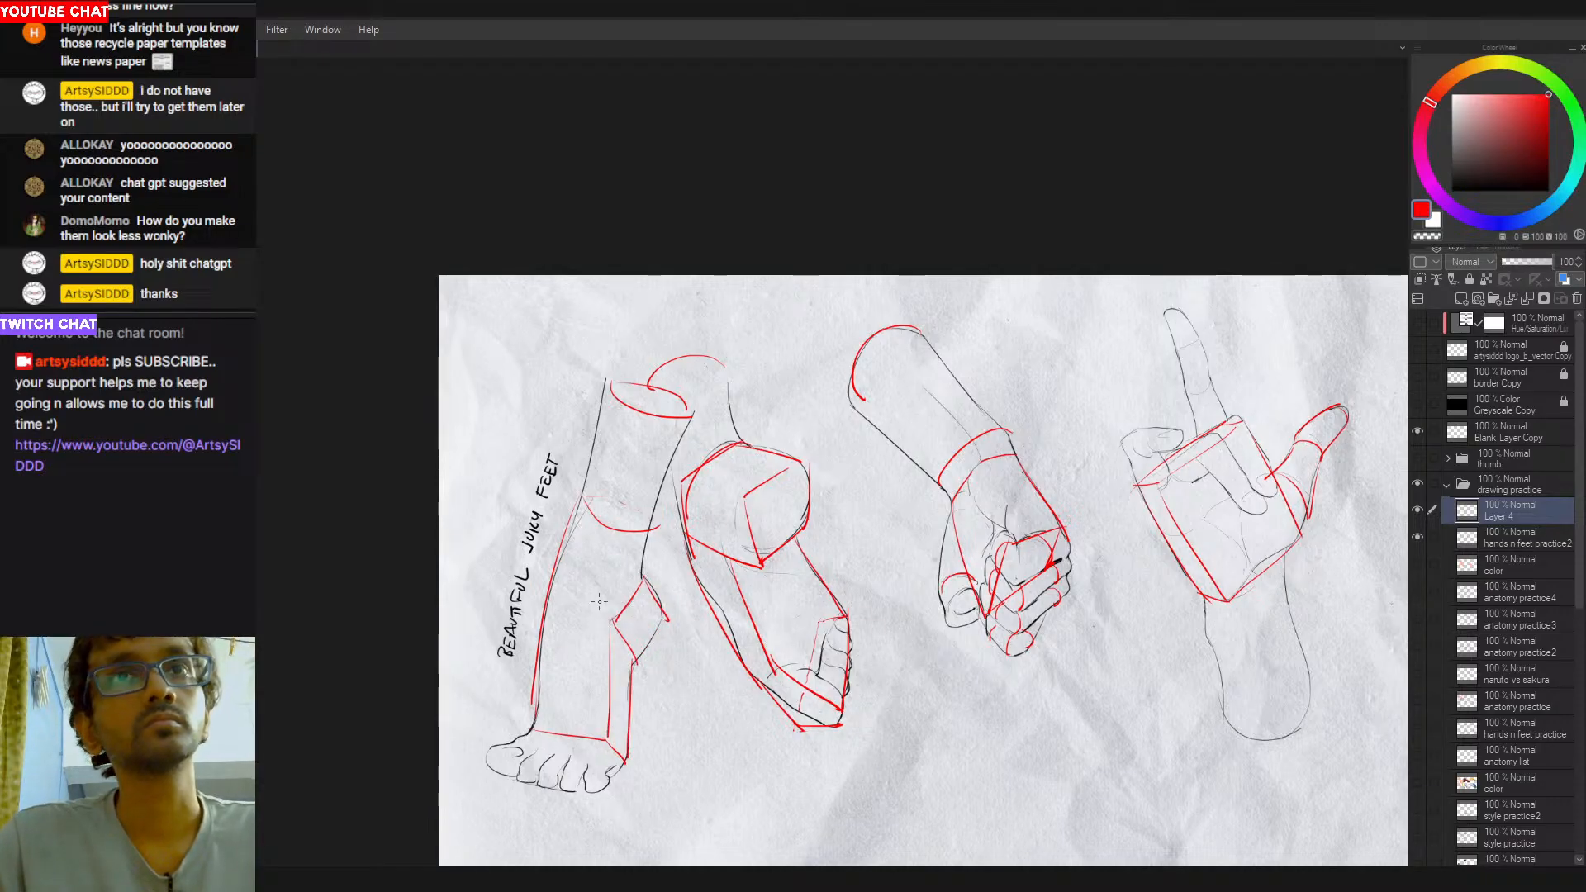
mouse_move(611, 622)
left_mouse_down()
mouse_move(542, 619)
mouse_move(600, 652)
left_mouse_up()
key("ctrl+z")
left_click_drag(606, 652, 634, 659)
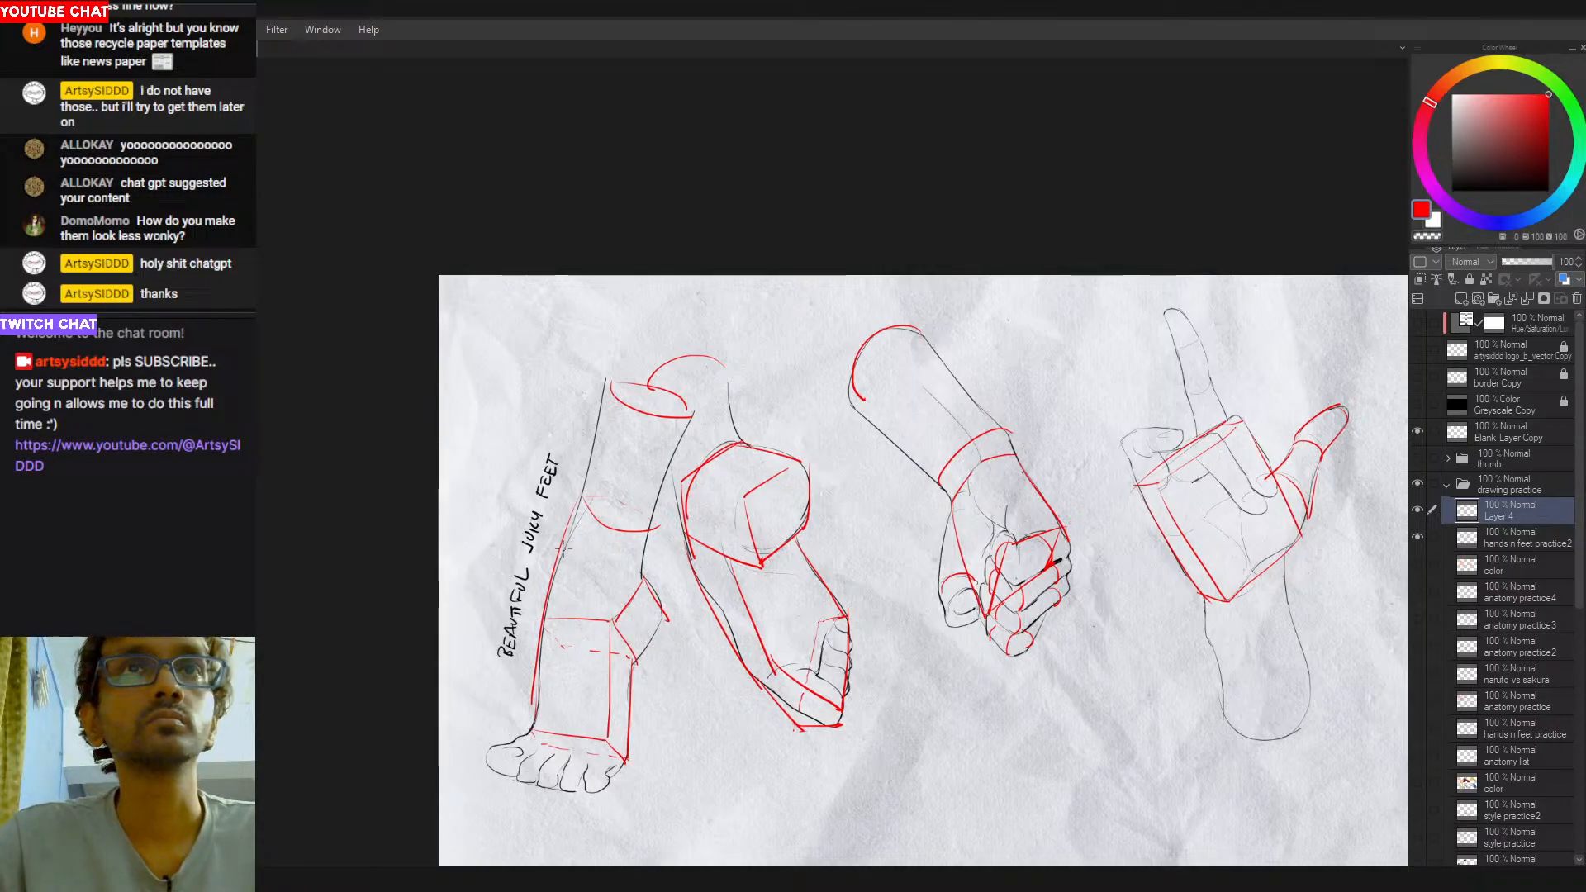
- Replace the standing leg's shin contour with a lower one at the ankle and close the foot box's upper plane
left_click_drag(571, 546, 625, 559)
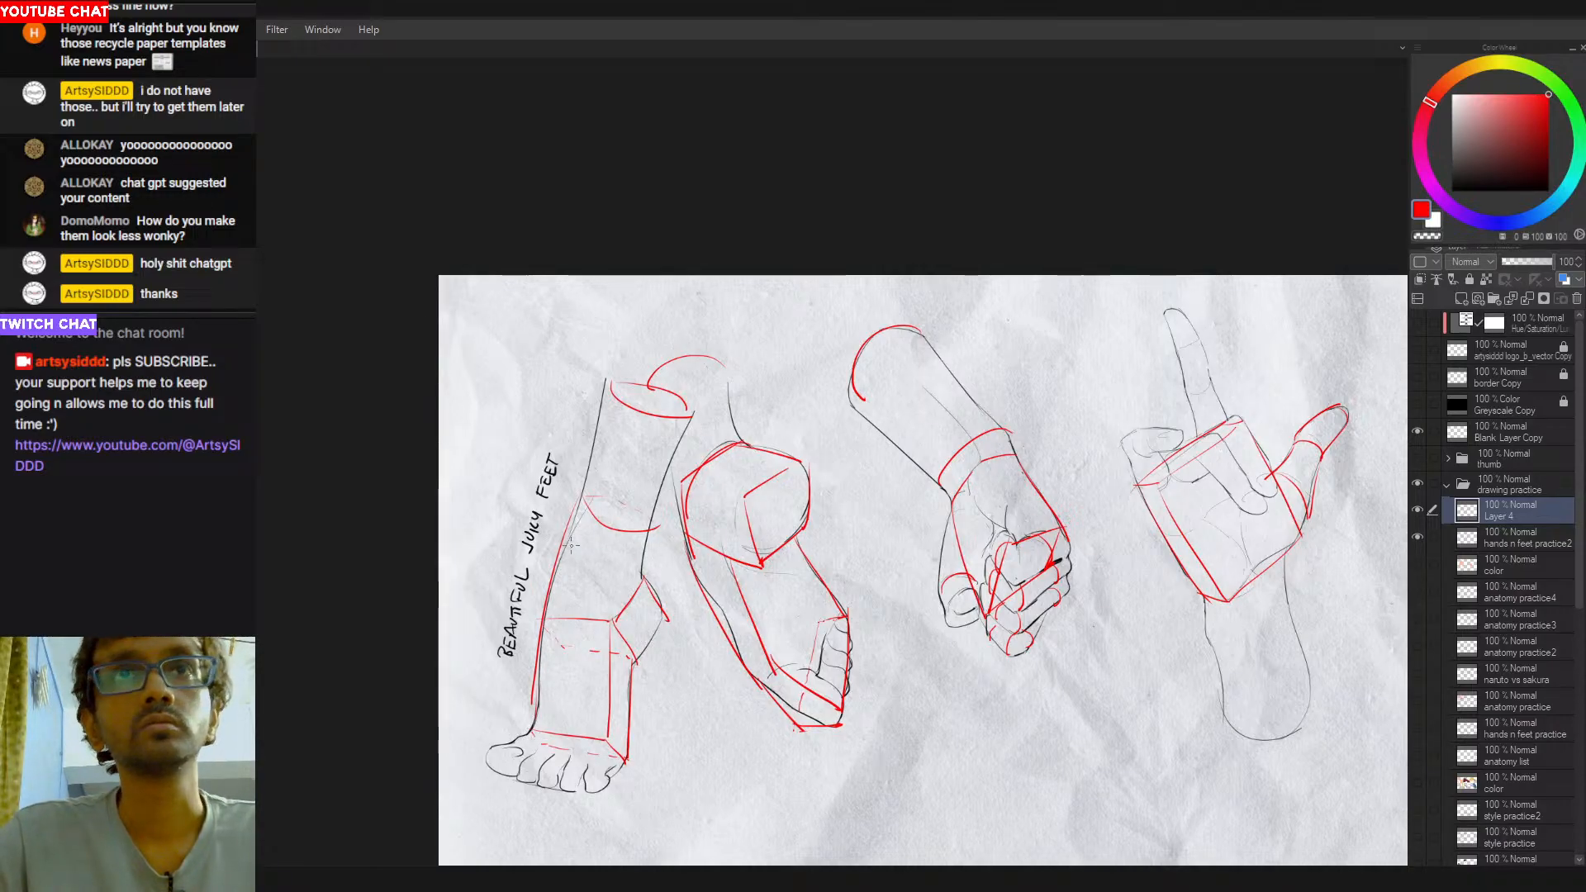
key("e")
mouse_move(589, 501)
left_mouse_down()
mouse_move(651, 530)
mouse_move(643, 575)
mouse_move(570, 545)
mouse_move(624, 579)
mouse_move(640, 572)
left_mouse_up()
key("ctrl+z")
key("ctrl+z")
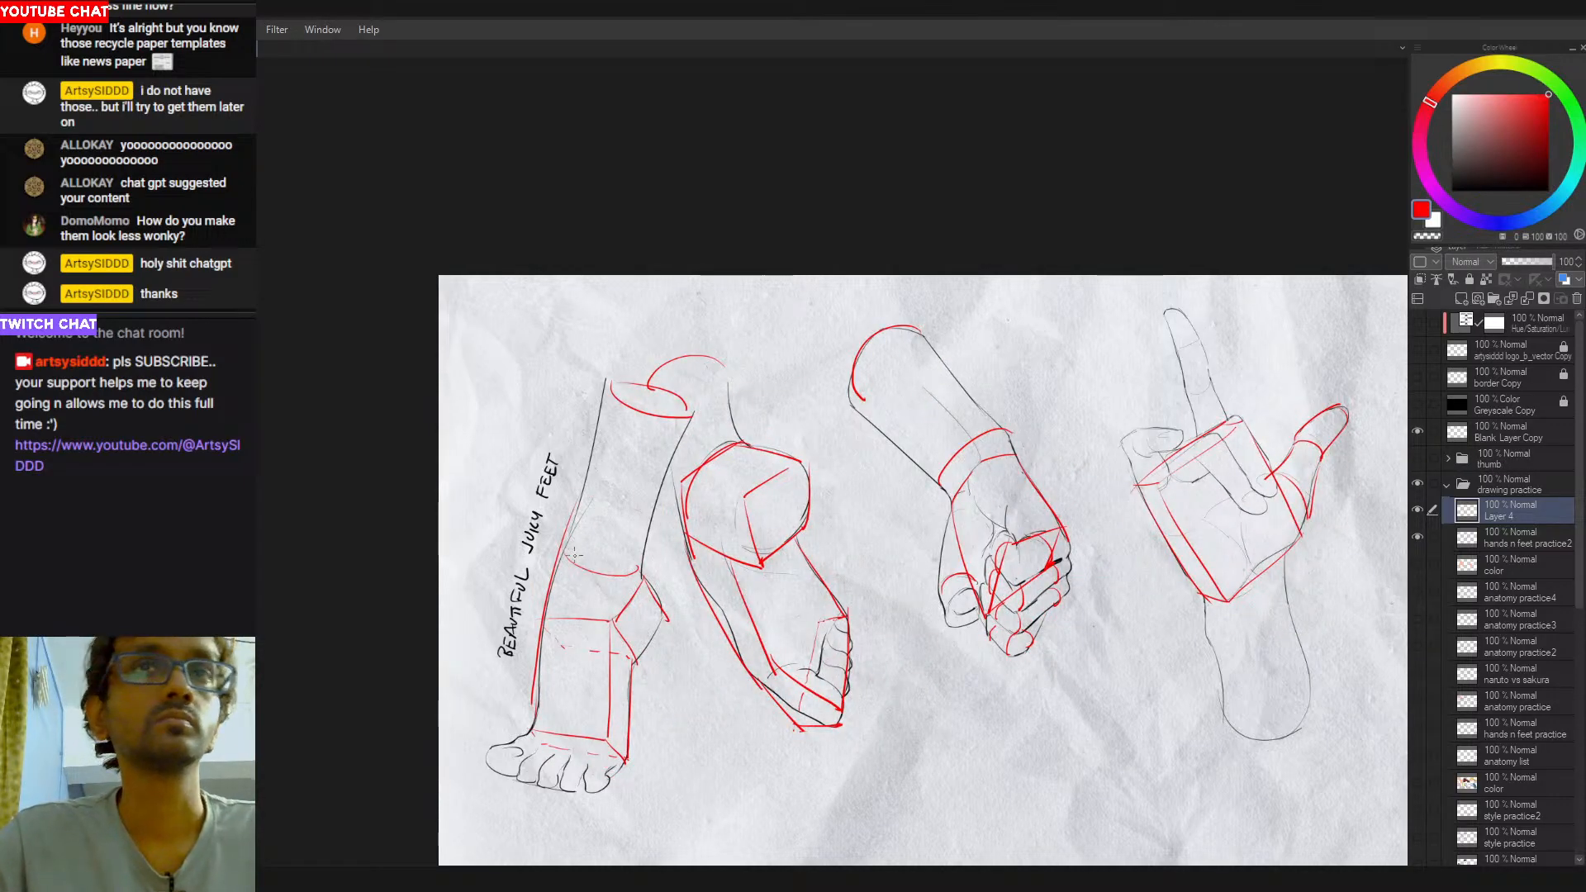
mouse_move(559, 565)
left_mouse_down()
mouse_move(631, 579)
mouse_move(565, 579)
mouse_move(559, 609)
mouse_move(633, 599)
mouse_move(634, 576)
mouse_move(636, 654)
left_mouse_up()
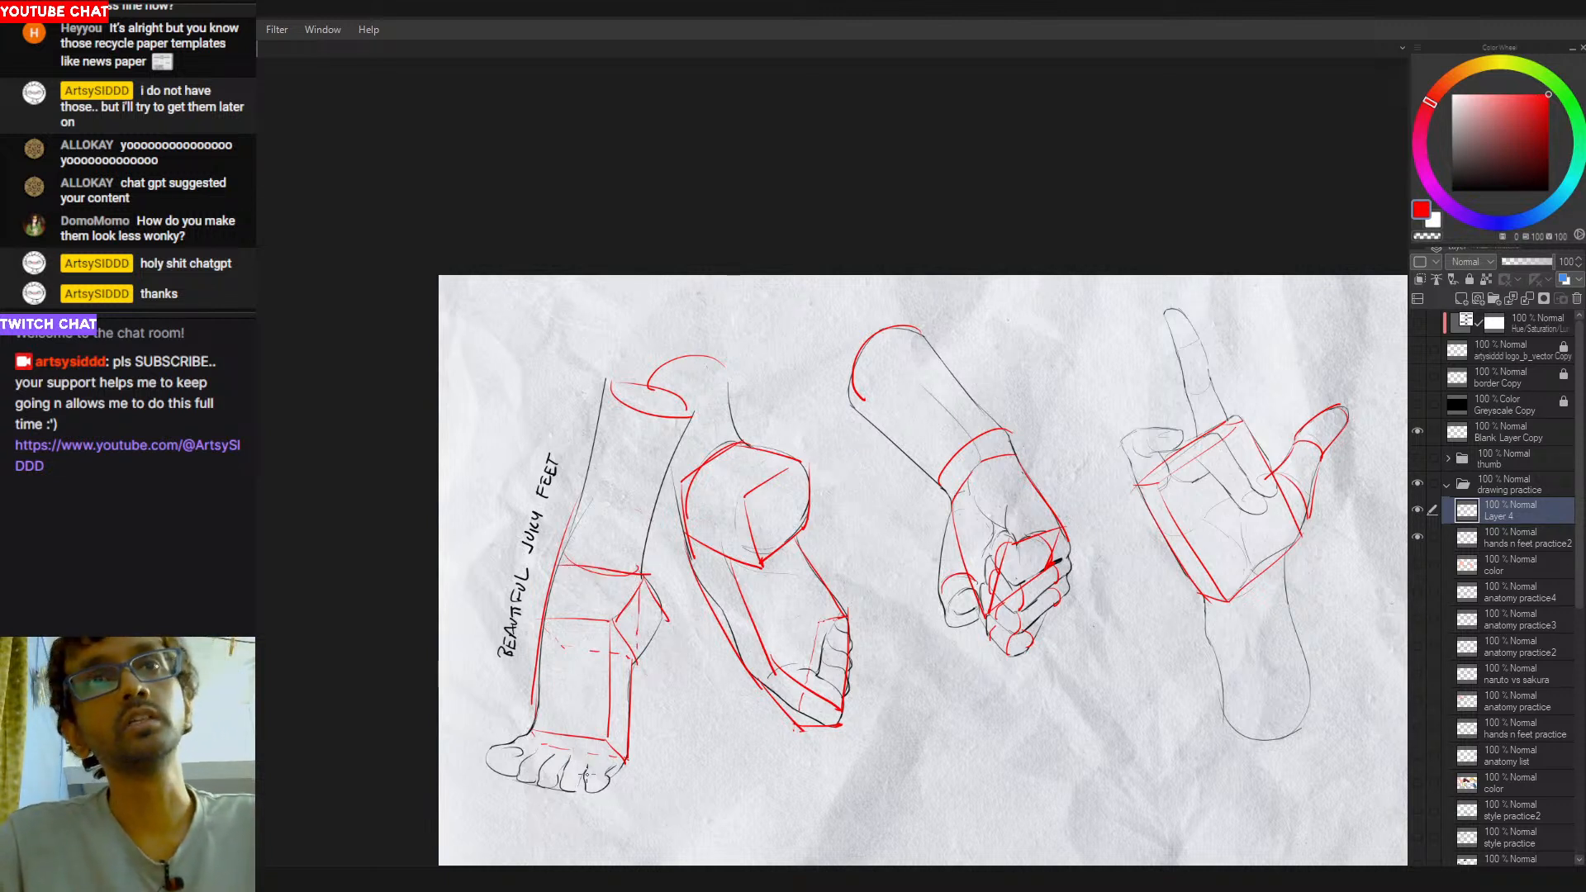
- Draw a flat red box around the standing foot's toes, retrying its edges
mouse_move(529, 732)
left_mouse_down()
mouse_move(487, 743)
mouse_move(491, 777)
mouse_move(591, 797)
mouse_move(624, 762)
mouse_move(589, 800)
left_mouse_up()
key("ctrl+z")
mouse_move(605, 740)
left_mouse_down()
mouse_move(574, 786)
mouse_move(588, 789)
mouse_move(570, 766)
mouse_move(483, 747)
left_mouse_up()
key("ctrl+z")
key("ctrl+z")
key("ctrl+z")
mouse_move(610, 743)
left_mouse_down()
mouse_move(587, 764)
mouse_move(591, 800)
left_mouse_up()
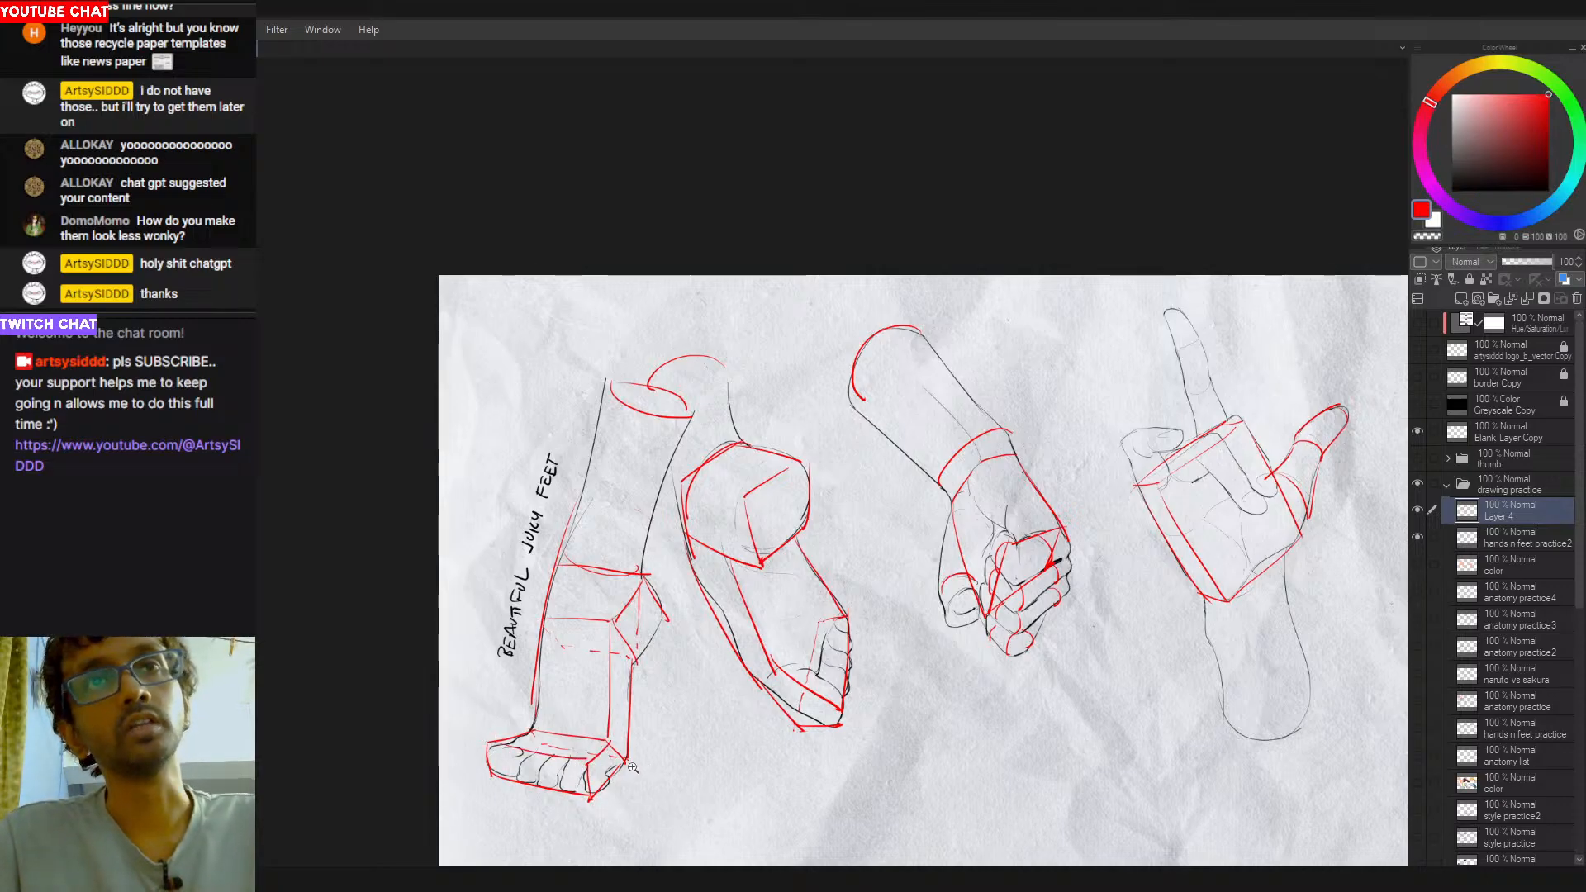
- Clear all the red construction lines from Layer 4 and deselect
scroll(647, 773, "down", 2)
left_click_drag(748, 730, 691, 710)
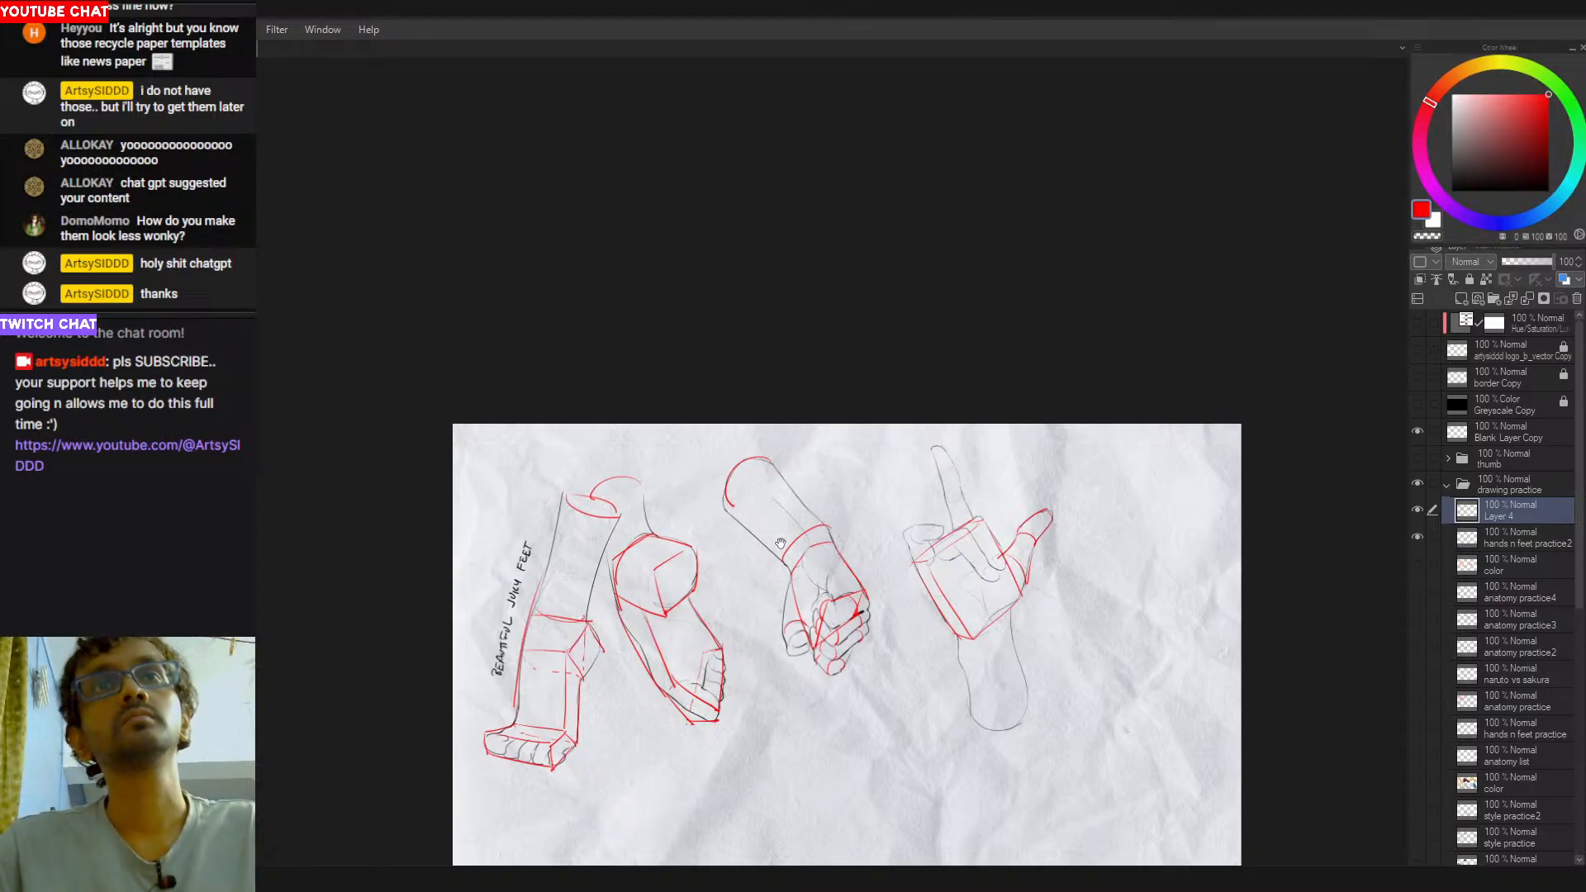
left_click_drag(766, 508, 719, 429)
key("ctrl+a")
key("Delete")
key("ctrl+d")
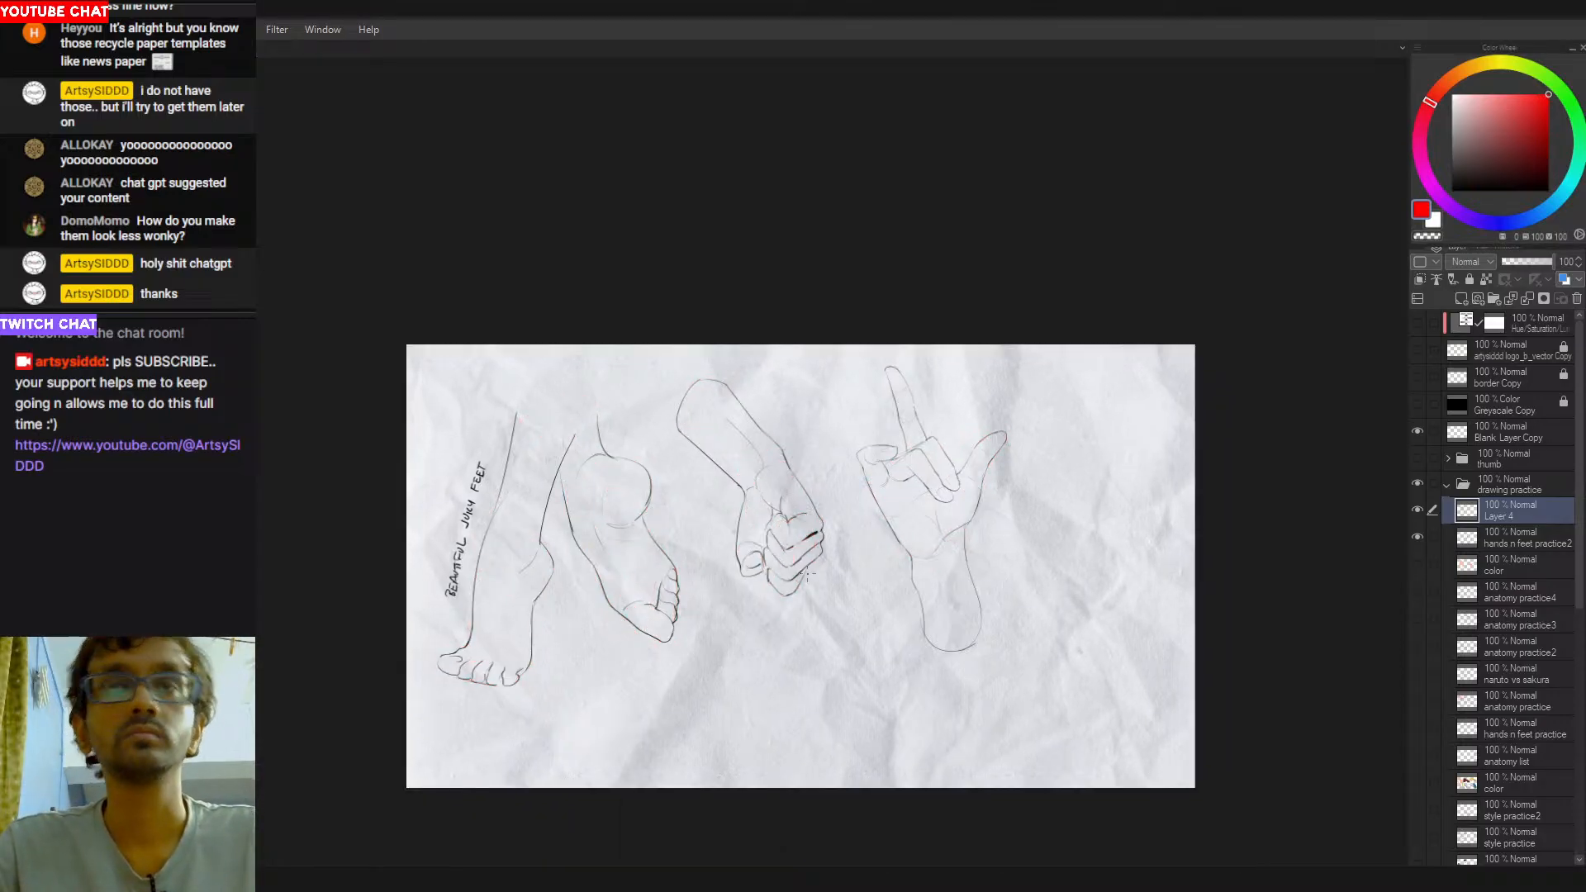
- Pick black from the line art and hand-letter "BRB" in thick strokes below the fist
left_click_drag(851, 591, 916, 618)
left_click_drag(917, 619, 898, 607)
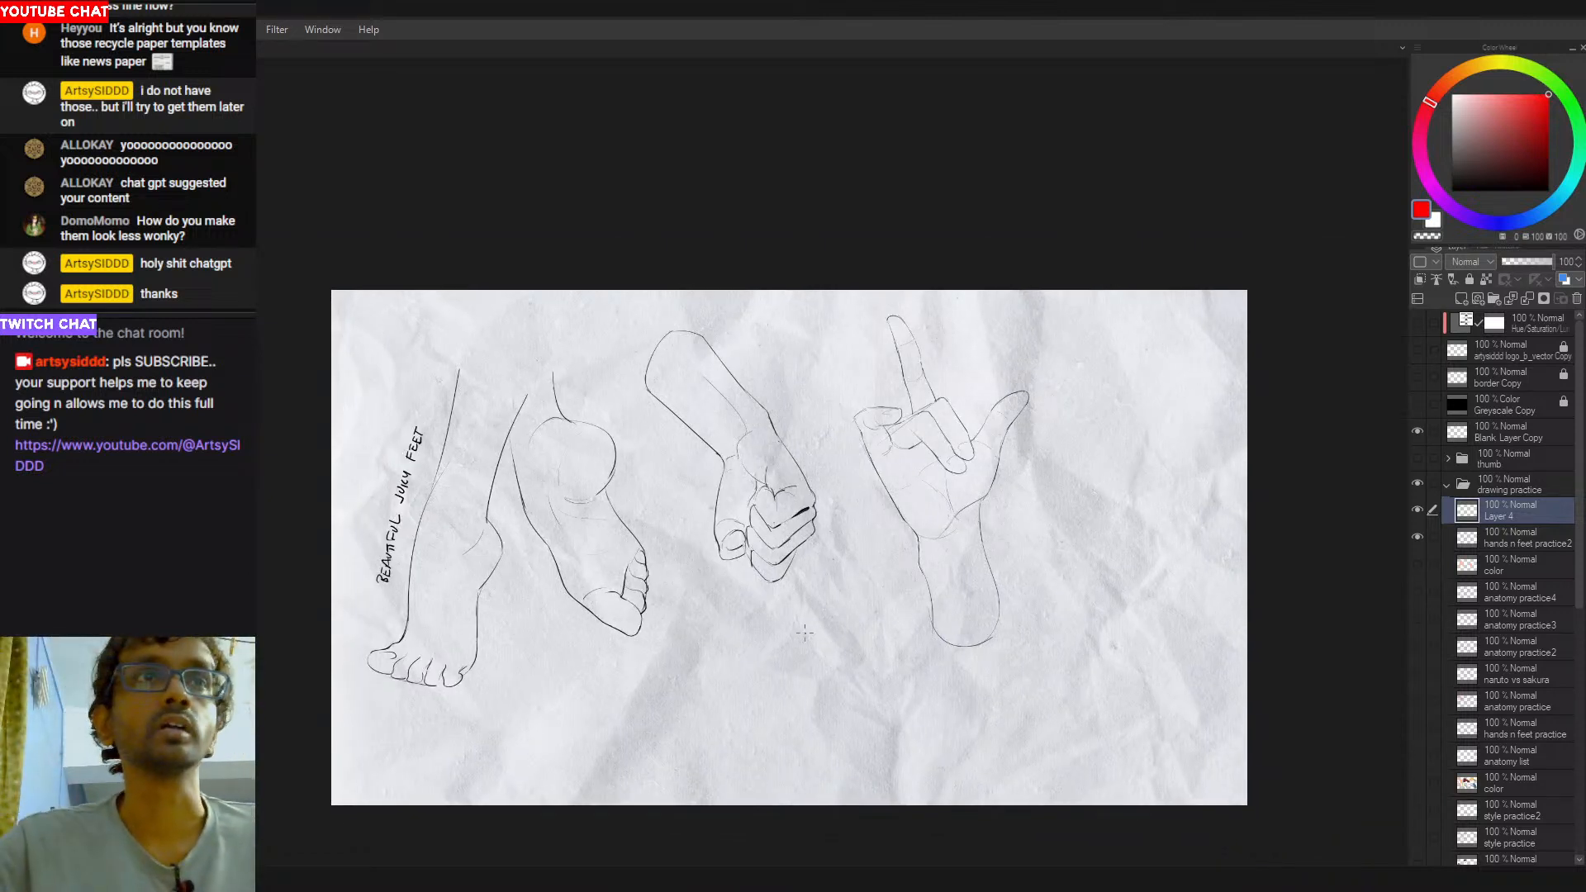
left_click(773, 562, "alt")
left_click_drag(898, 608, 1001, 543)
left_click_drag(905, 570, 880, 611)
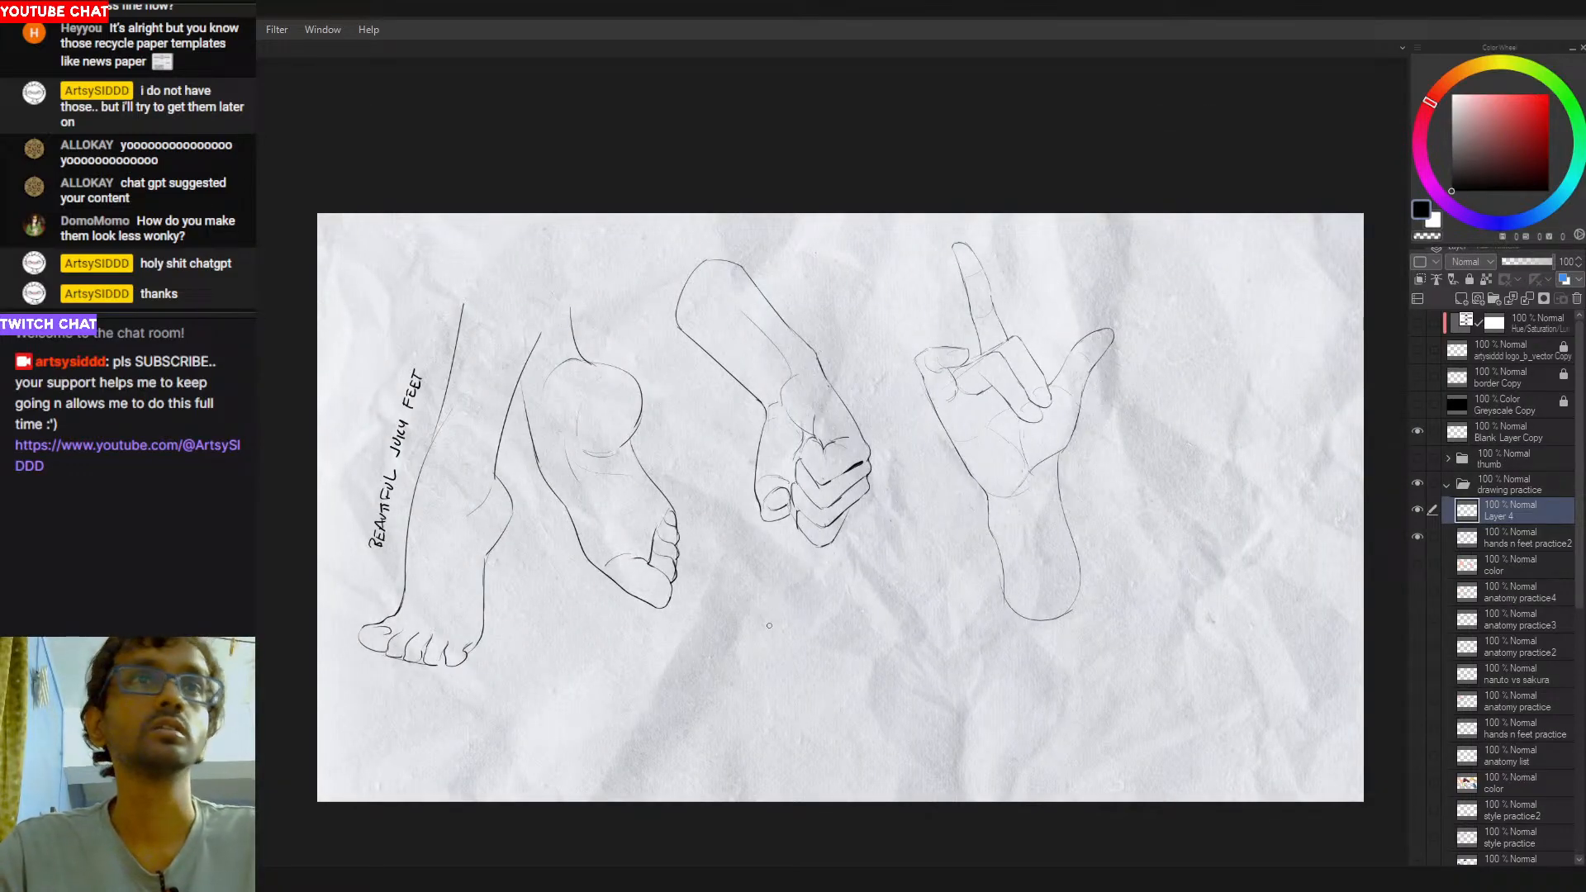
mouse_move(749, 602)
left_mouse_down()
mouse_move(752, 637)
mouse_move(782, 635)
left_mouse_up()
left_click_drag(780, 602, 808, 627)
mouse_move(815, 602)
left_mouse_down()
mouse_move(821, 629)
mouse_move(753, 686)
mouse_move(779, 684)
mouse_move(765, 672)
mouse_move(754, 684)
left_mouse_up()
- Hand-letter "BITCHES" in smaller black letters under "BRB"
key("ctrl+z")
key("ctrl+z")
left_click_drag(777, 659, 791, 676)
left_click_drag(785, 655, 804, 674)
mouse_move(814, 656)
left_mouse_down()
mouse_move(815, 671)
mouse_move(822, 660)
left_mouse_up()
left_click_drag(823, 650, 830, 668)
left_click_drag(832, 657, 851, 666)
mouse_move(864, 645)
left_mouse_down()
mouse_move(800, 713)
mouse_move(826, 691)
left_mouse_up()
- Draw a smiley with curved eyes and an open mouth under the lettering, redoing its strokes
key("ctrl+z")
key("ctrl+z")
key("ctrl+z")
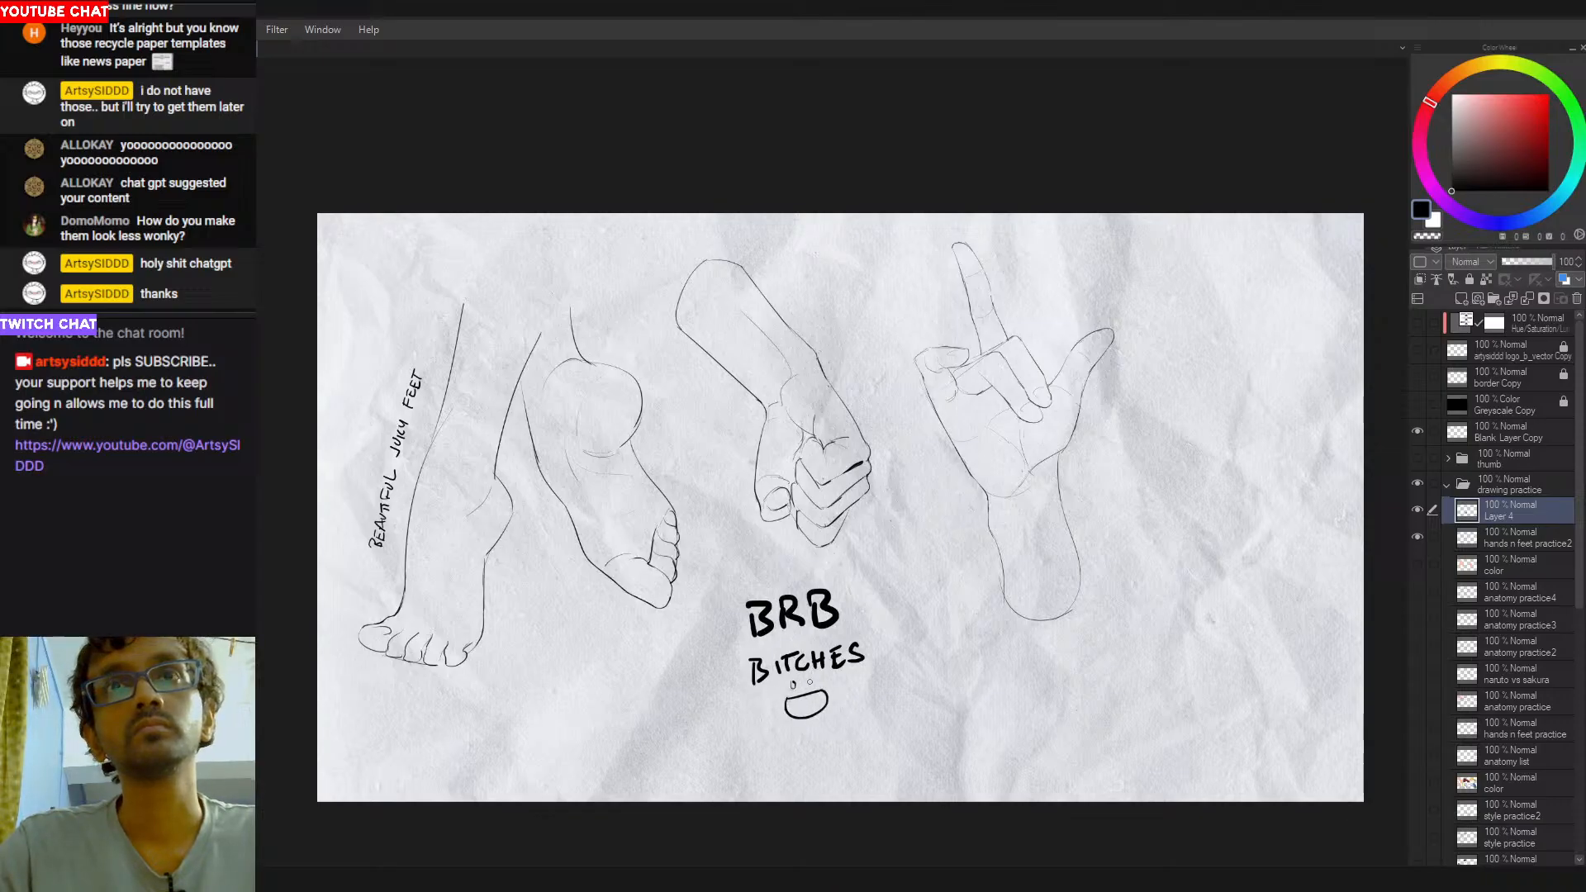
left_click_drag(789, 687, 799, 685)
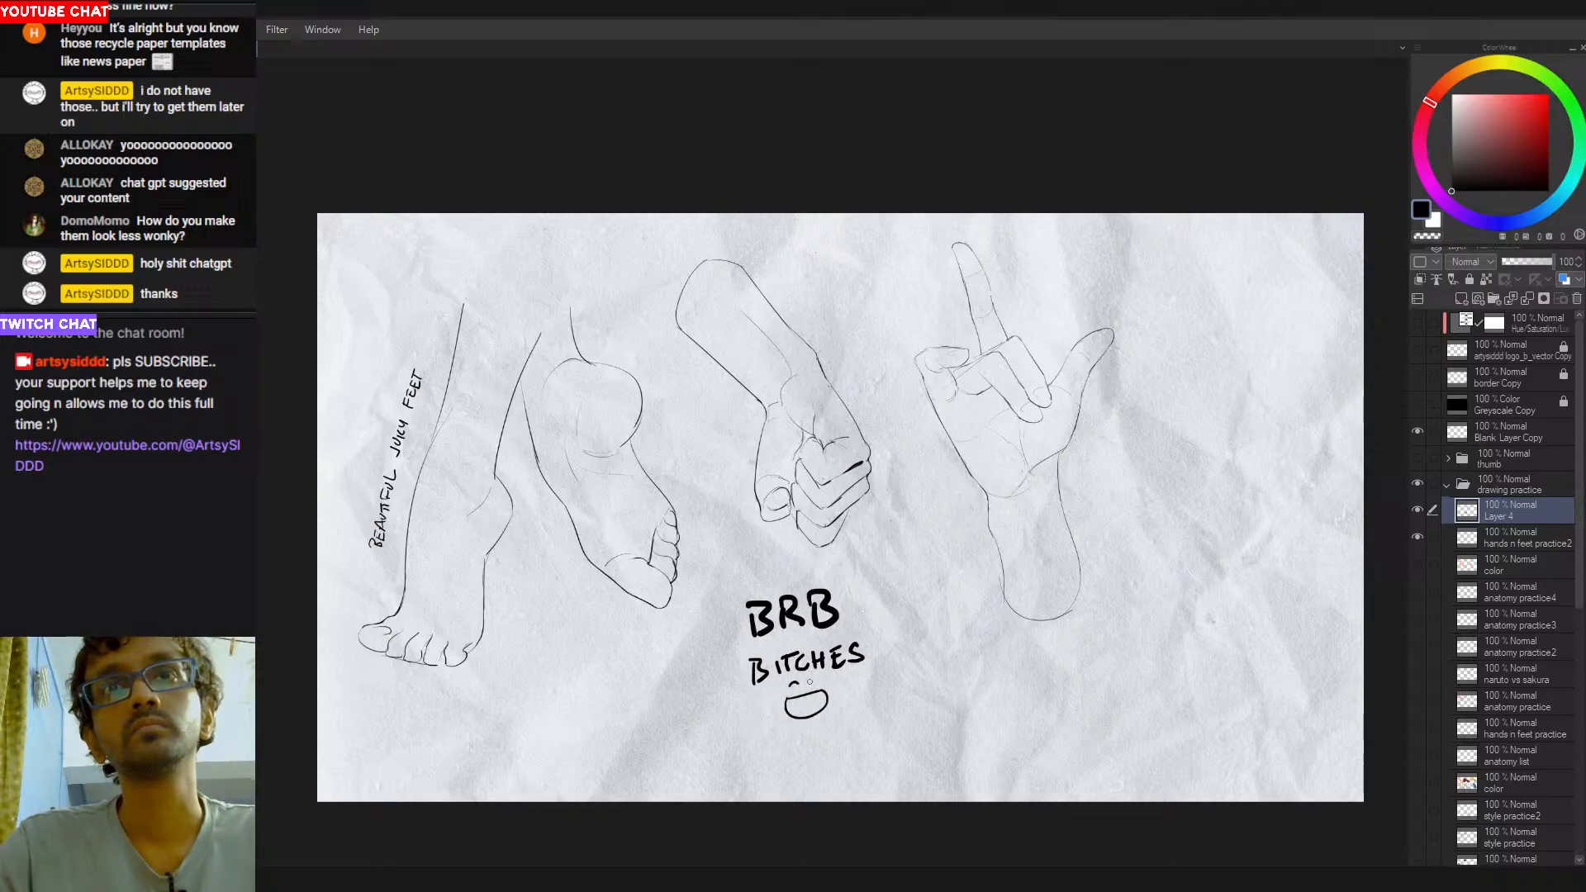
left_click_drag(926, 691, 896, 694)
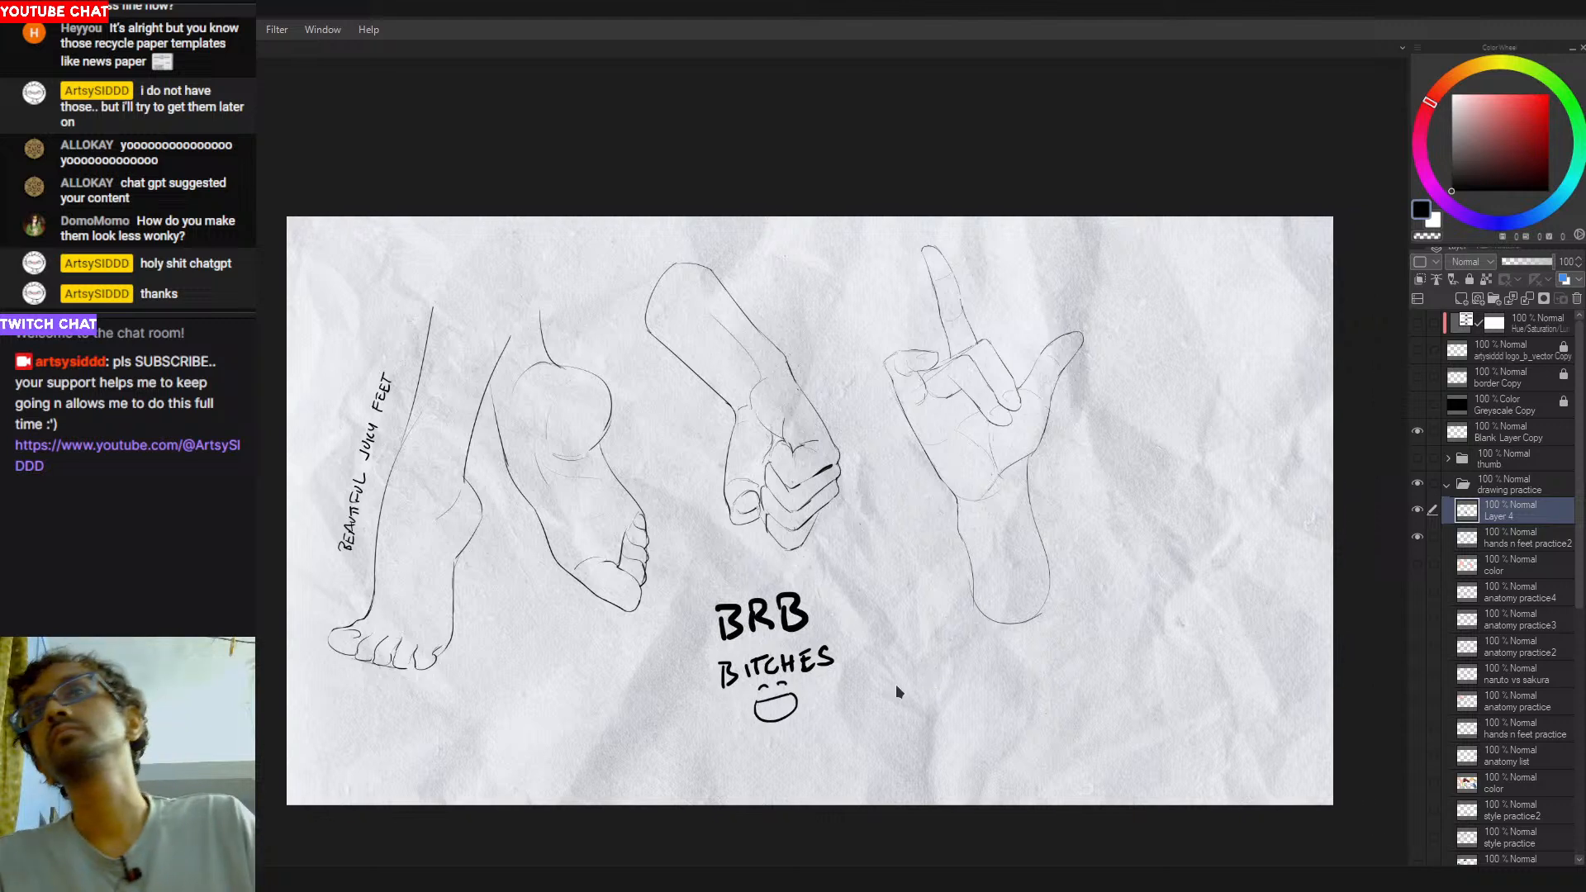
scroll(938, 776, "up", 1)
scroll(810, 470, "down", 1)
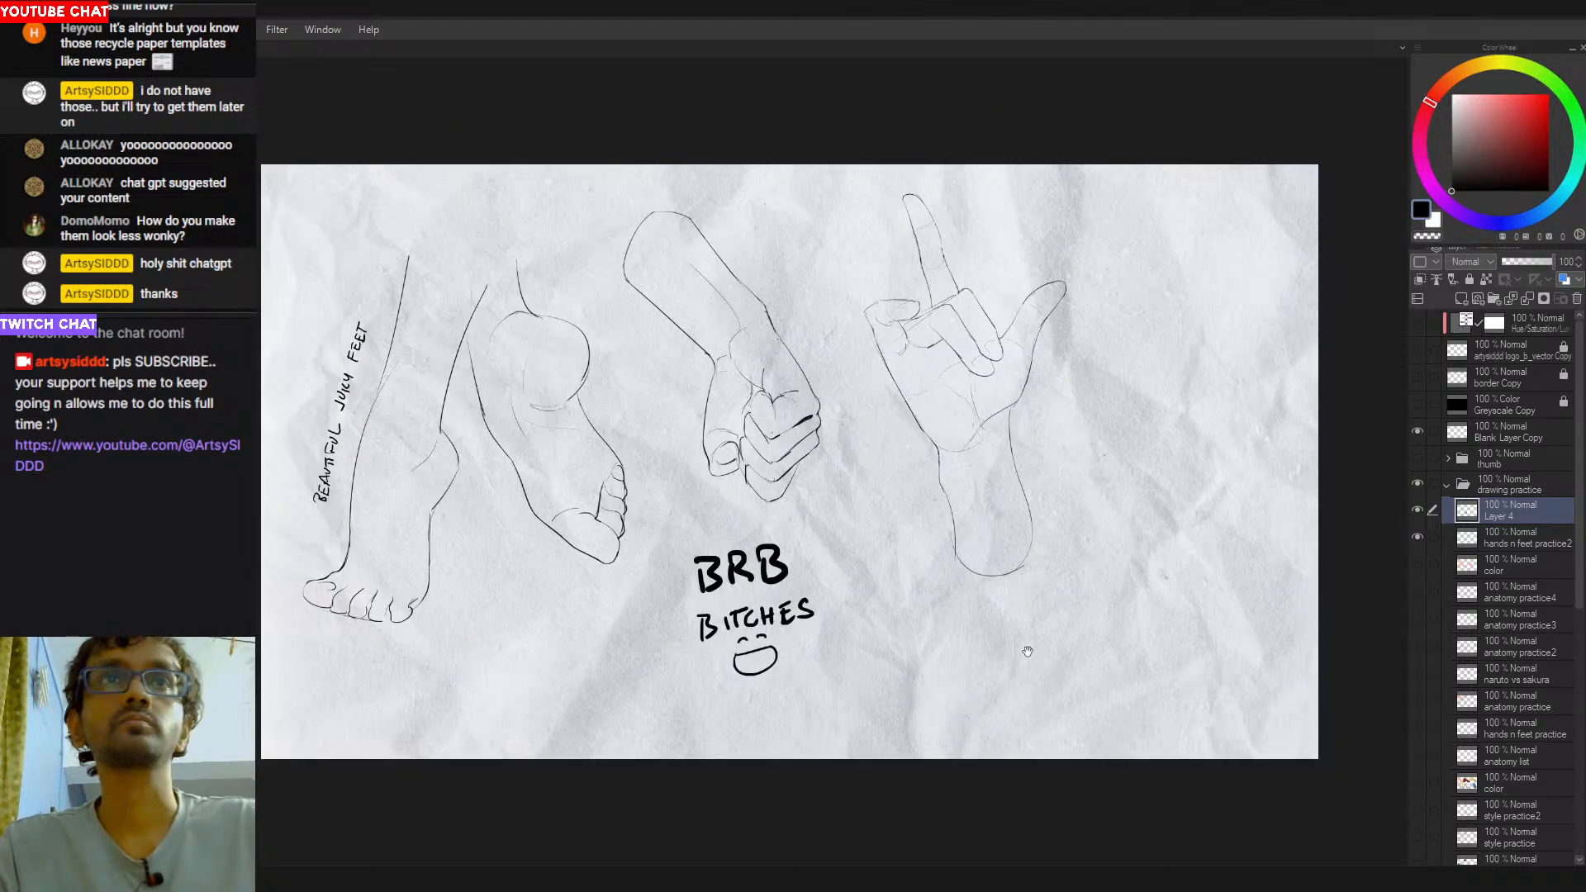
left_click_drag(1047, 664, 1067, 672)
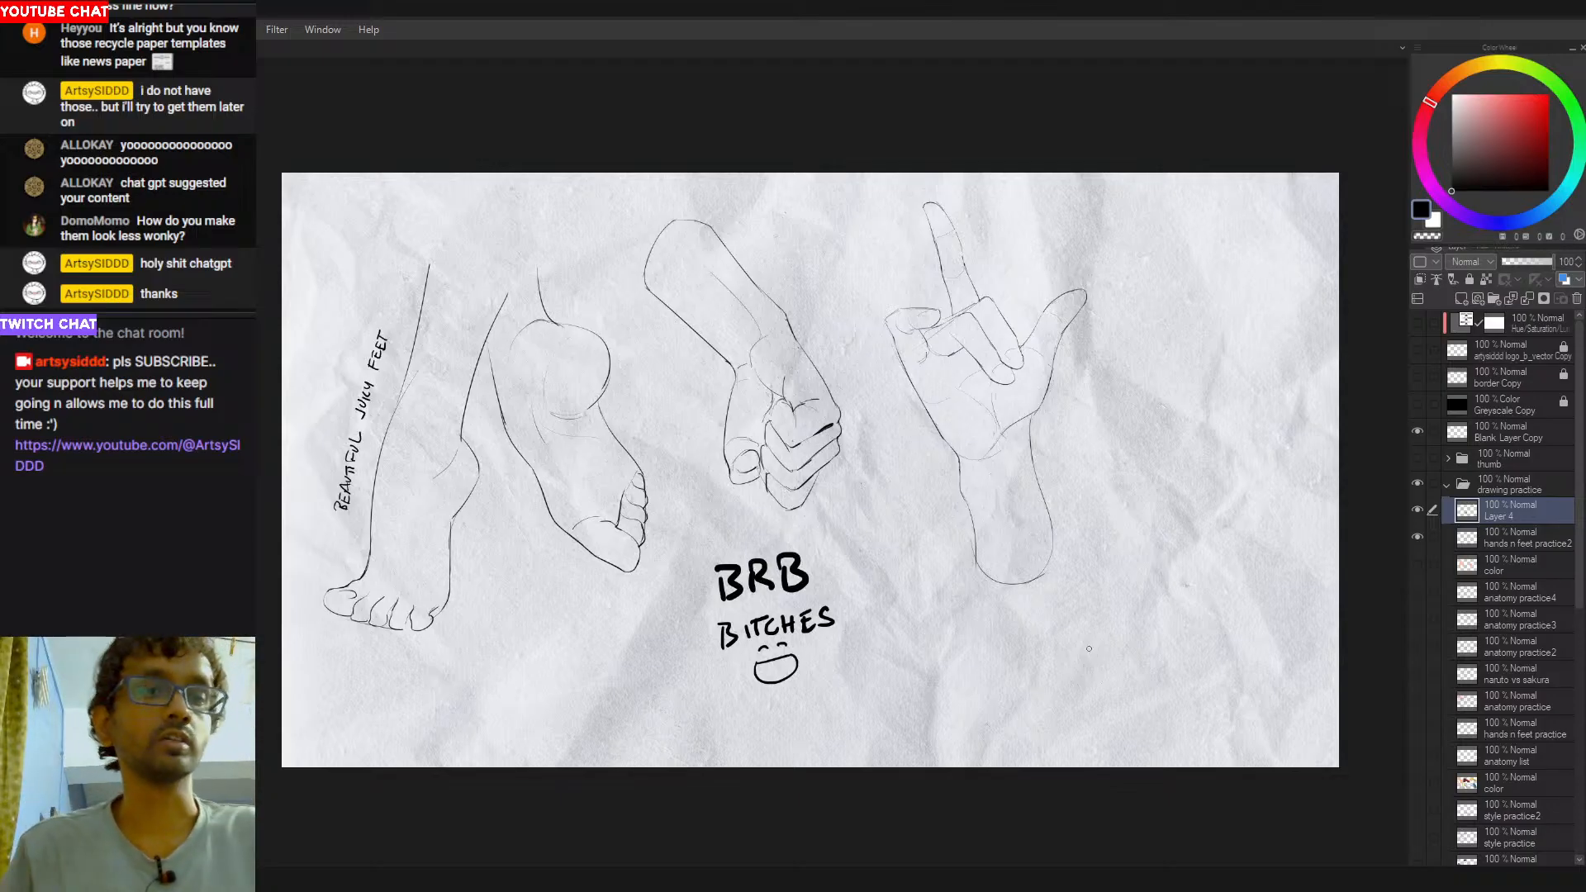
- Lasso the open hand on the hands n feet practice2 layer, duplicate it to a copy layer and merge the copy down
left_click_drag(957, 489, 941, 546)
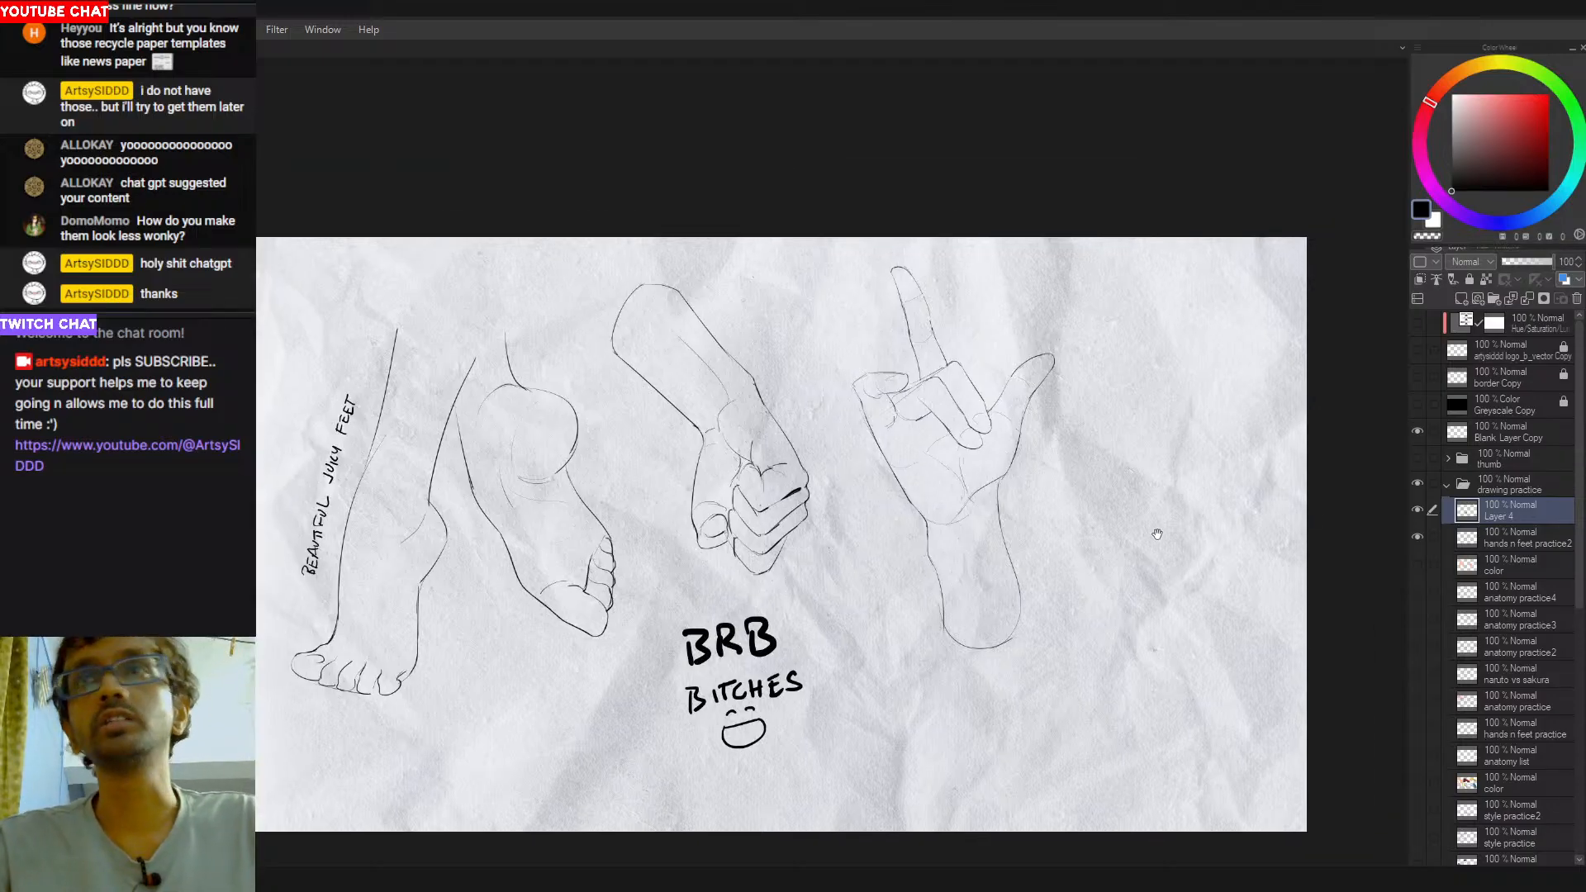
left_click(1513, 539)
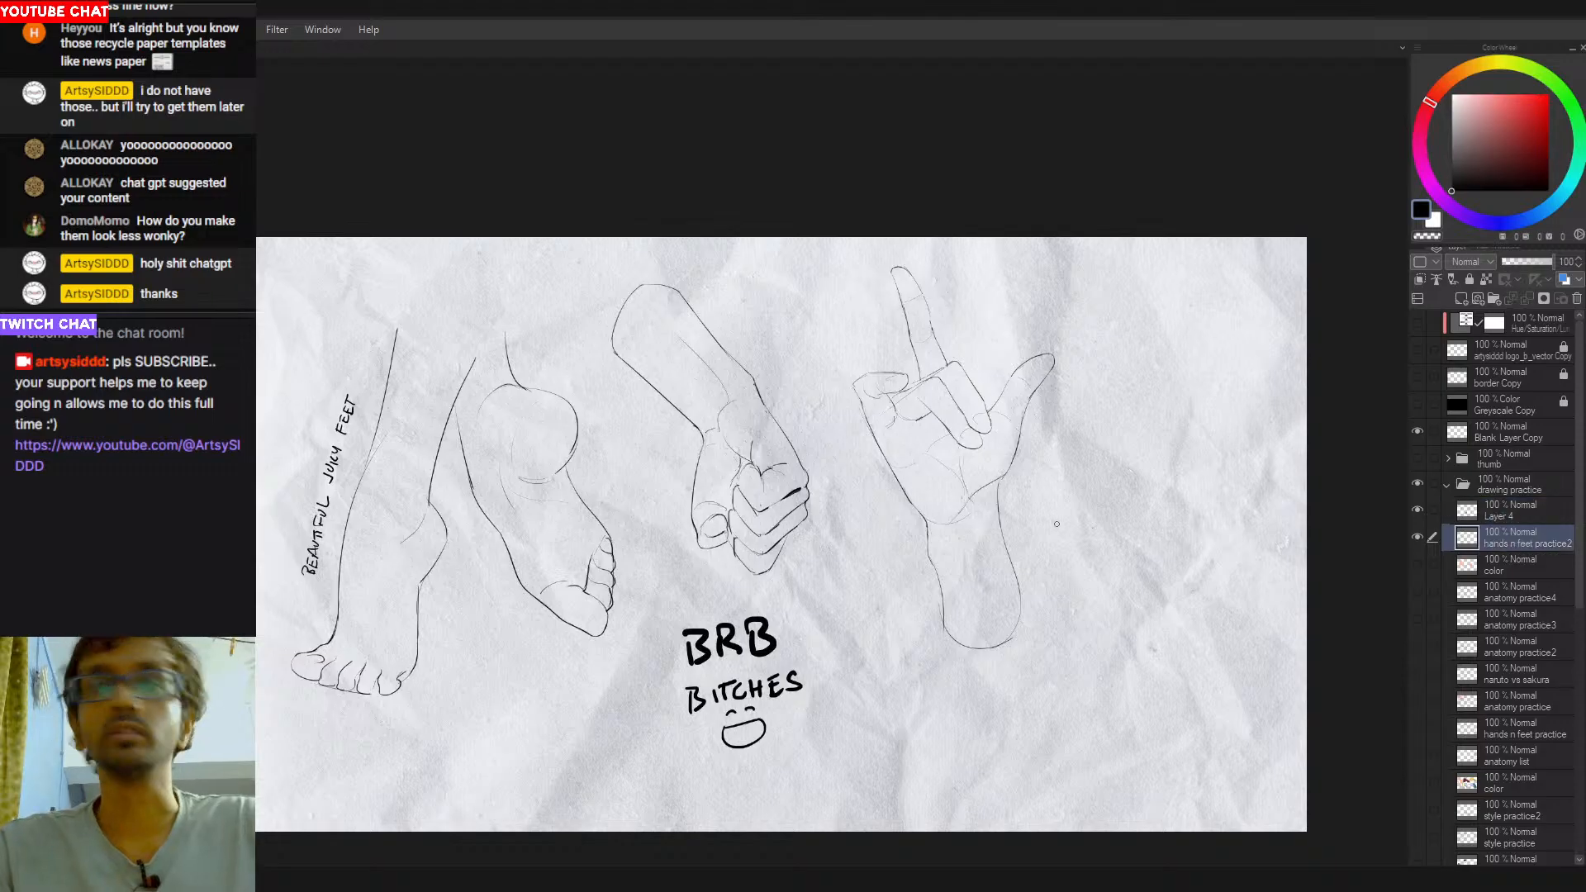
mouse_move(939, 263)
left_mouse_down()
mouse_move(817, 391)
mouse_move(1099, 257)
left_mouse_up()
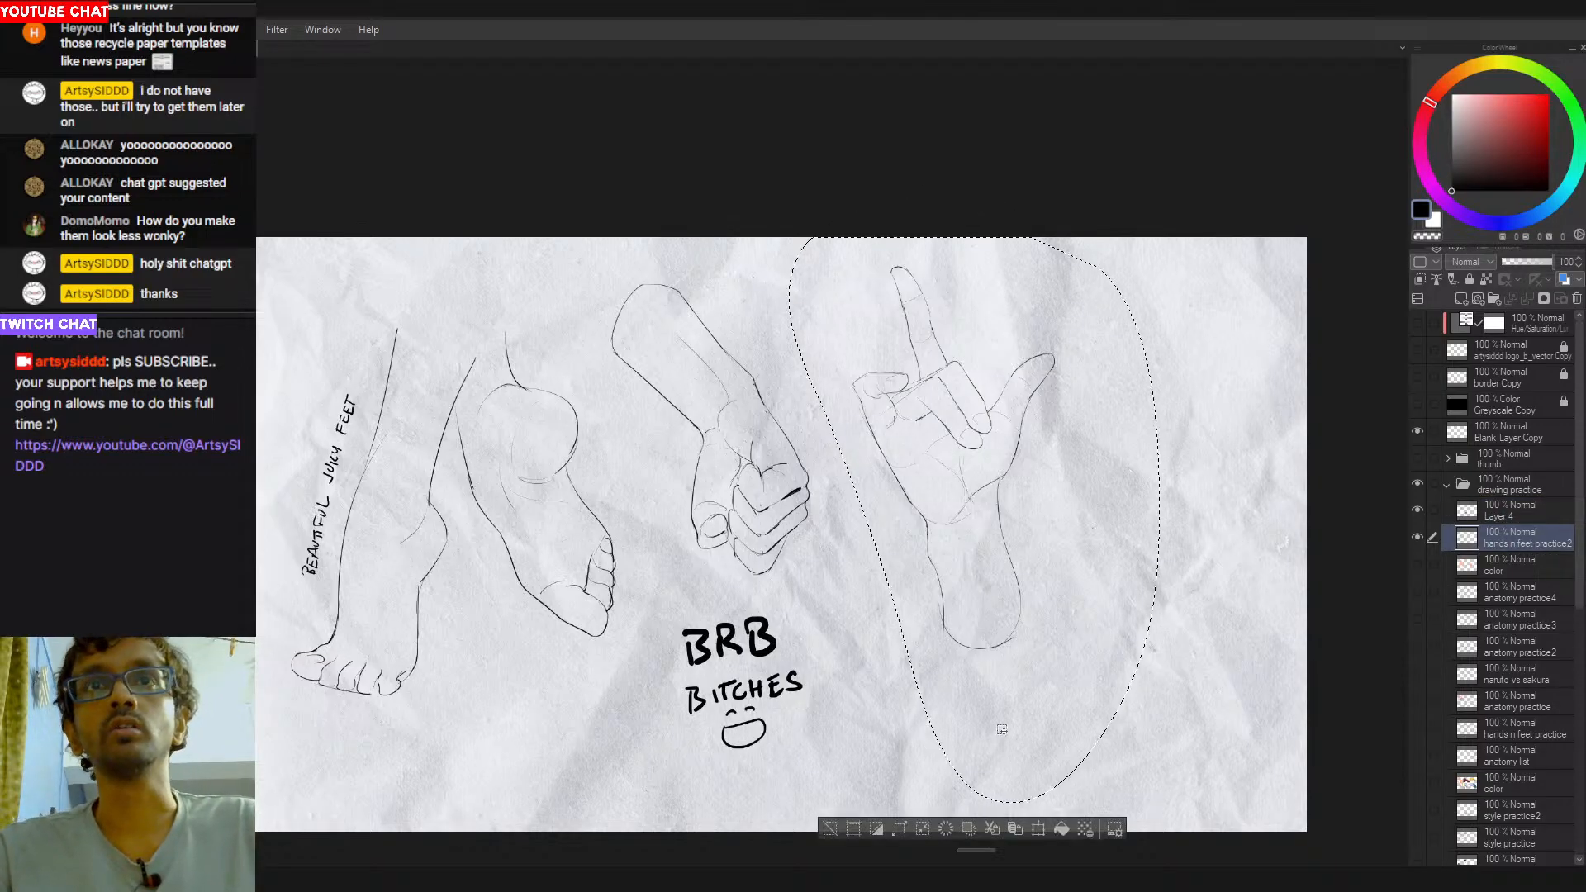
left_click(1015, 829)
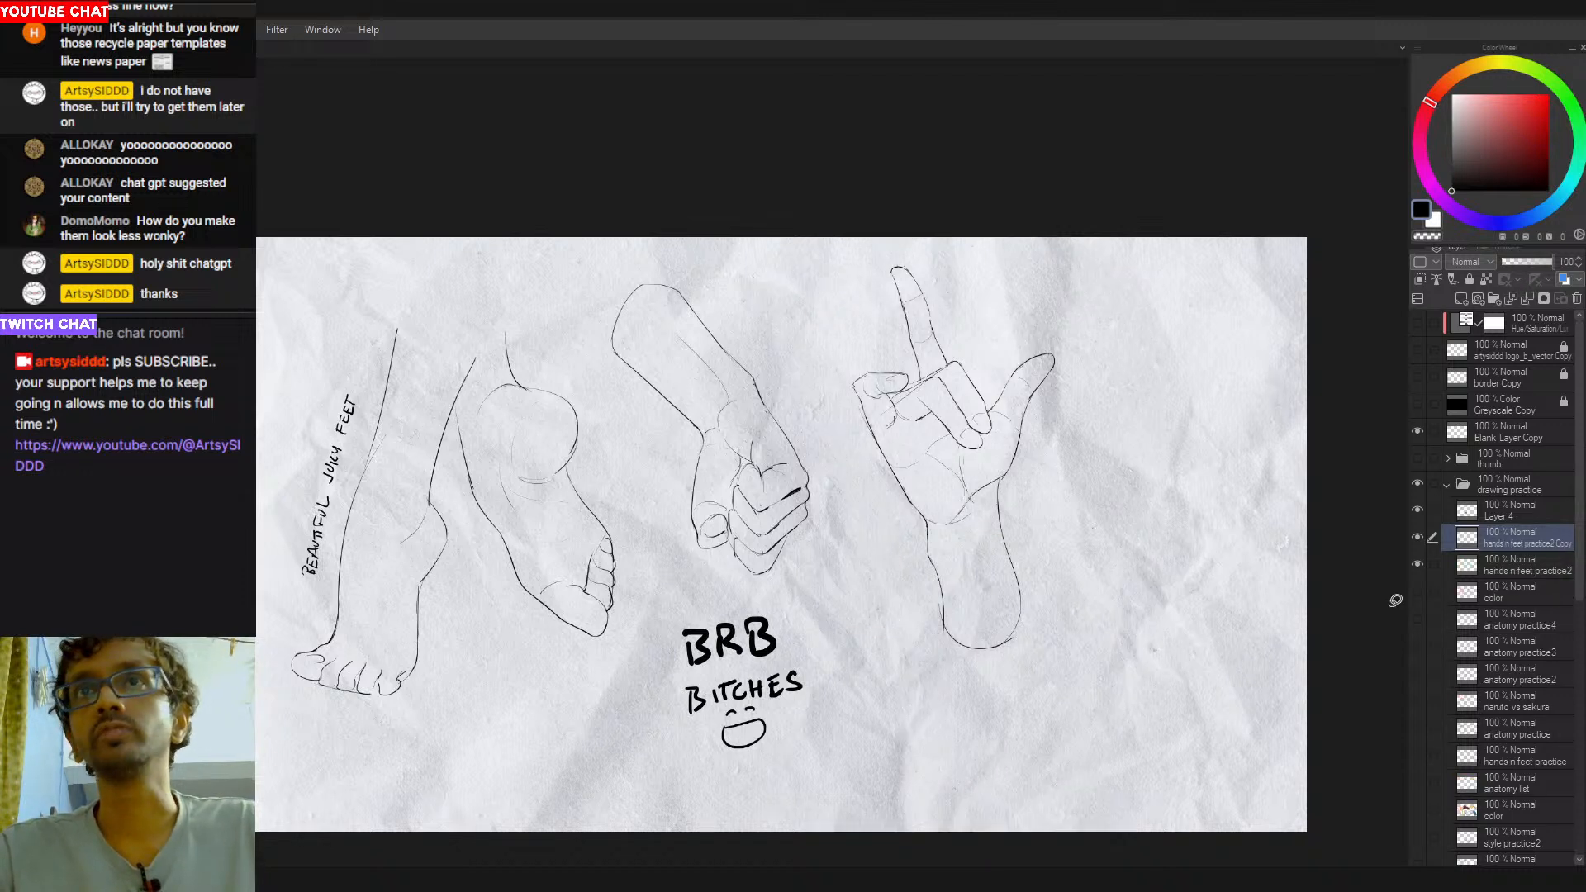
key("ctrl+e")
left_click_drag(966, 577, 1039, 574)
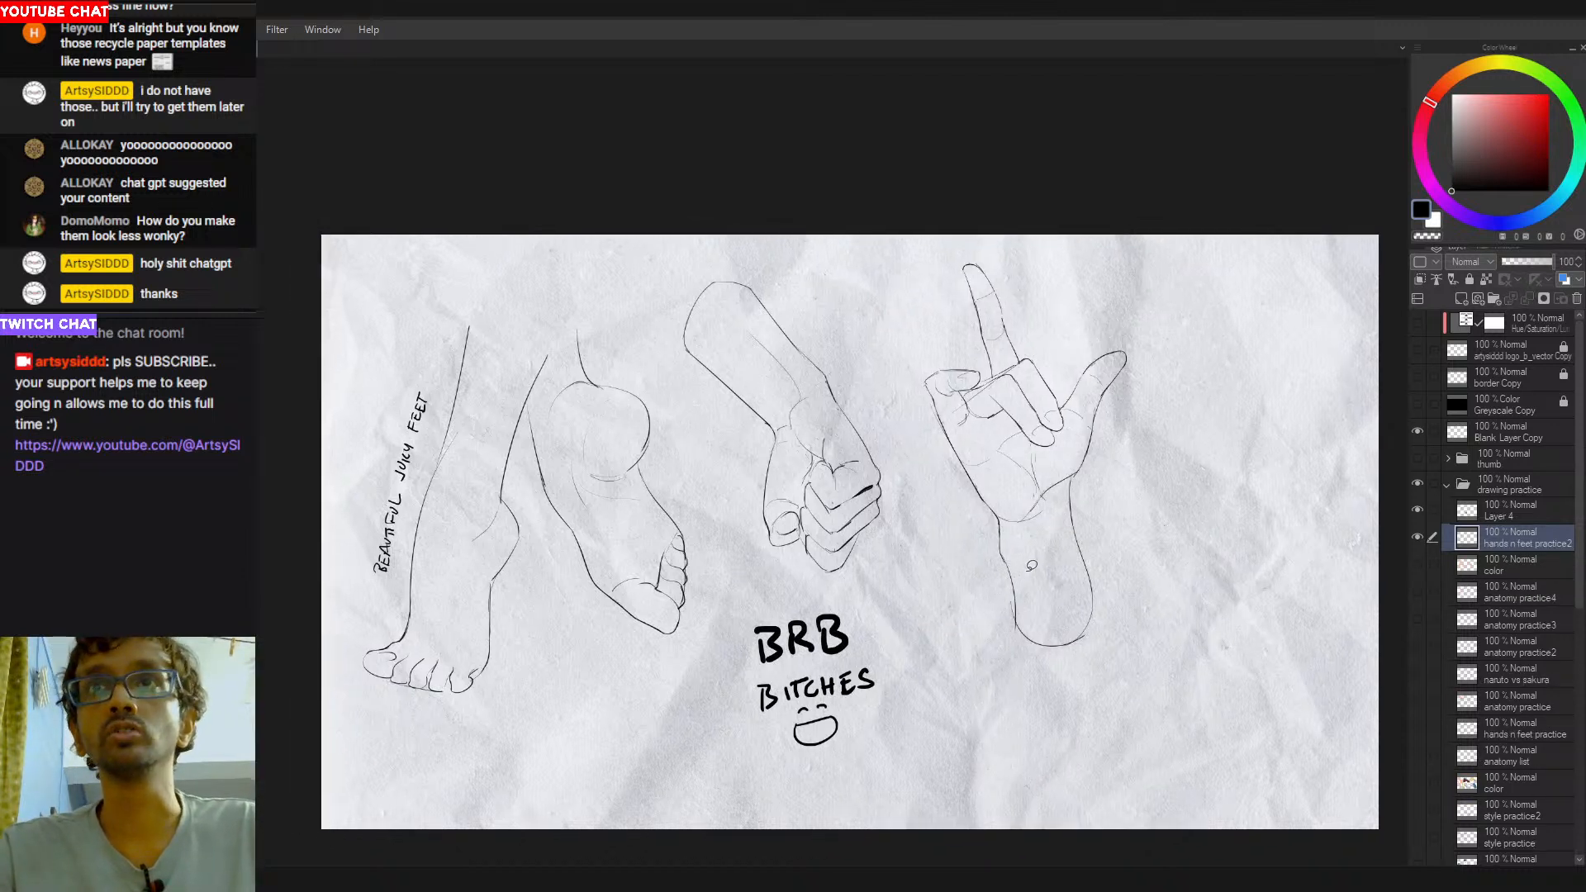
- Lasso the open hand with its forearm and move it slightly closer to the fist, then deselect
left_click_drag(1019, 665, 942, 661)
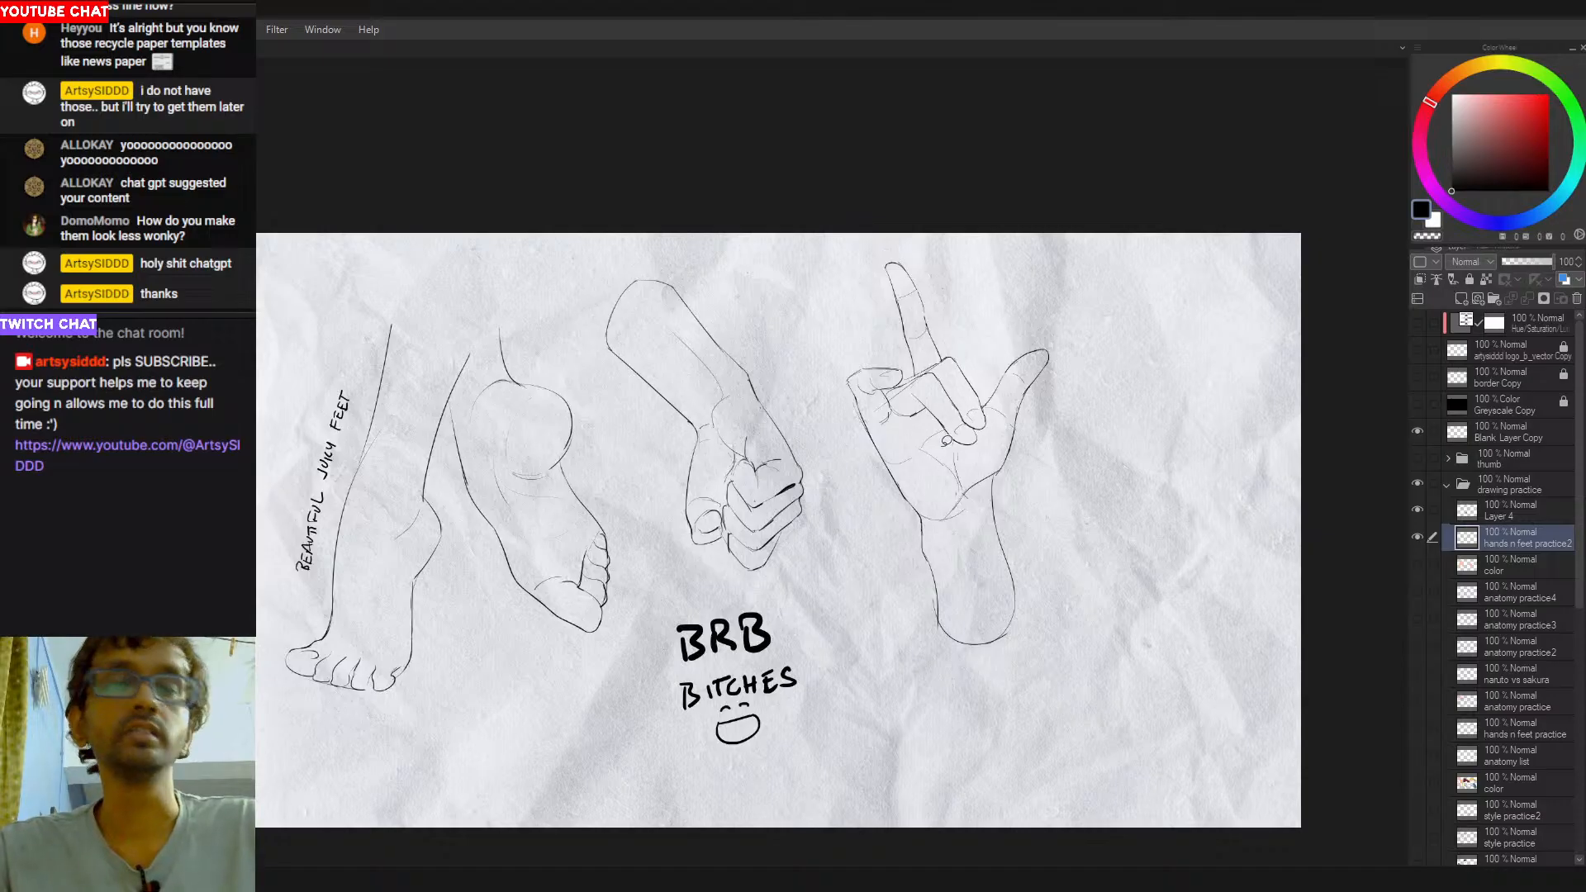
mouse_move(894, 191)
left_mouse_down()
mouse_move(888, 727)
mouse_move(1033, 206)
left_mouse_up()
key("ctrl+t")
left_click_drag(1002, 556, 972, 545)
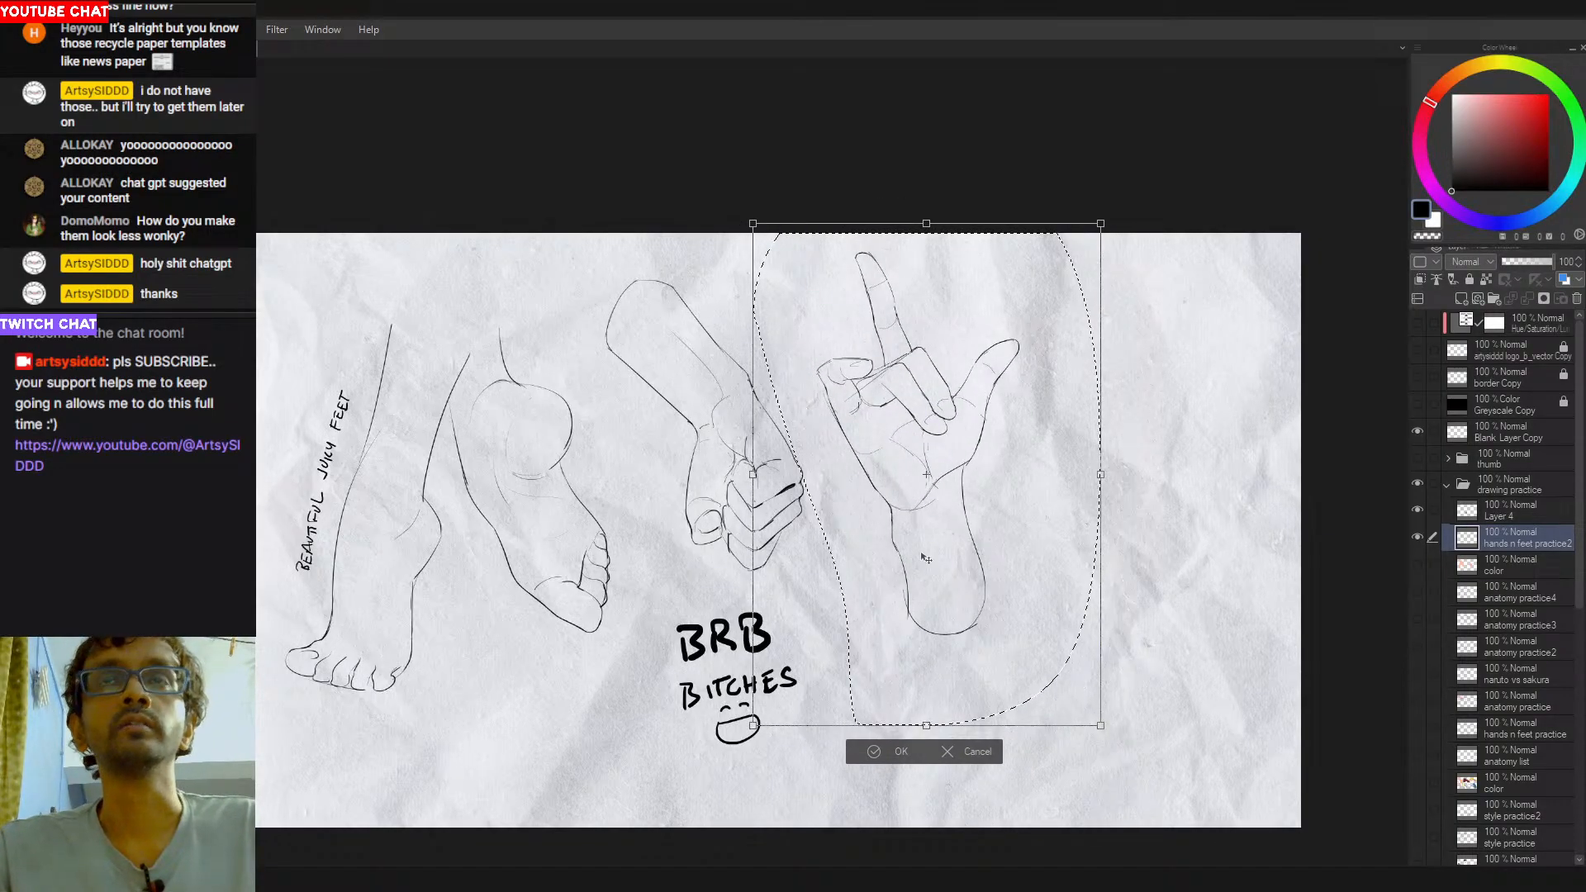
key("Return")
key("ctrl+d")
mouse_move(848, 553)
left_mouse_down()
mouse_move(870, 556)
mouse_move(836, 566)
left_mouse_up()
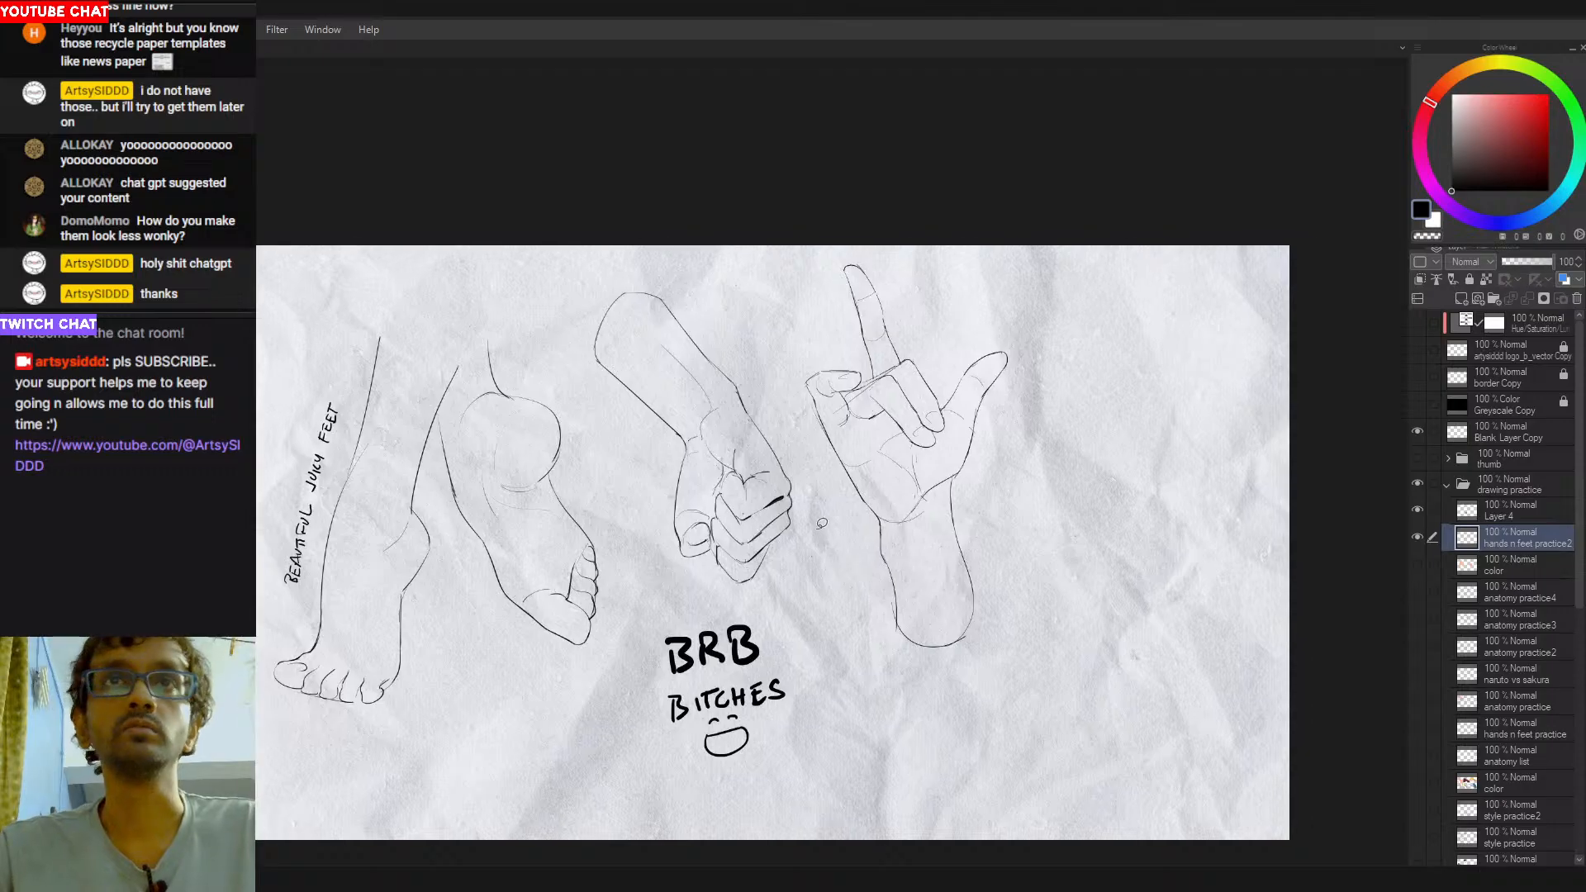
key("ctrl+t")
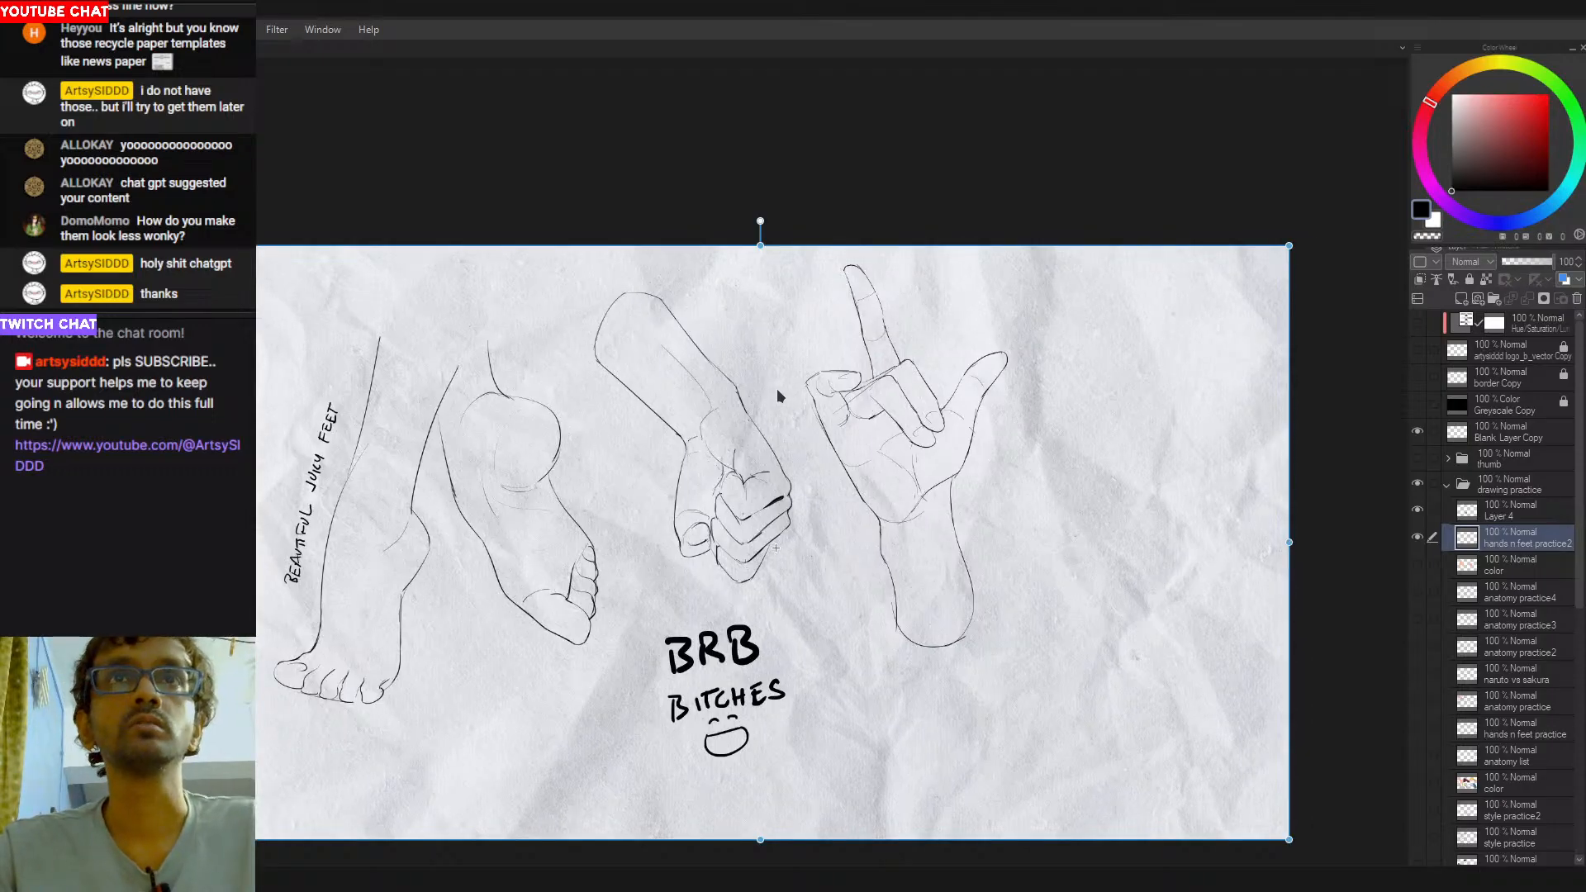
left_click_drag(757, 577, 811, 571)
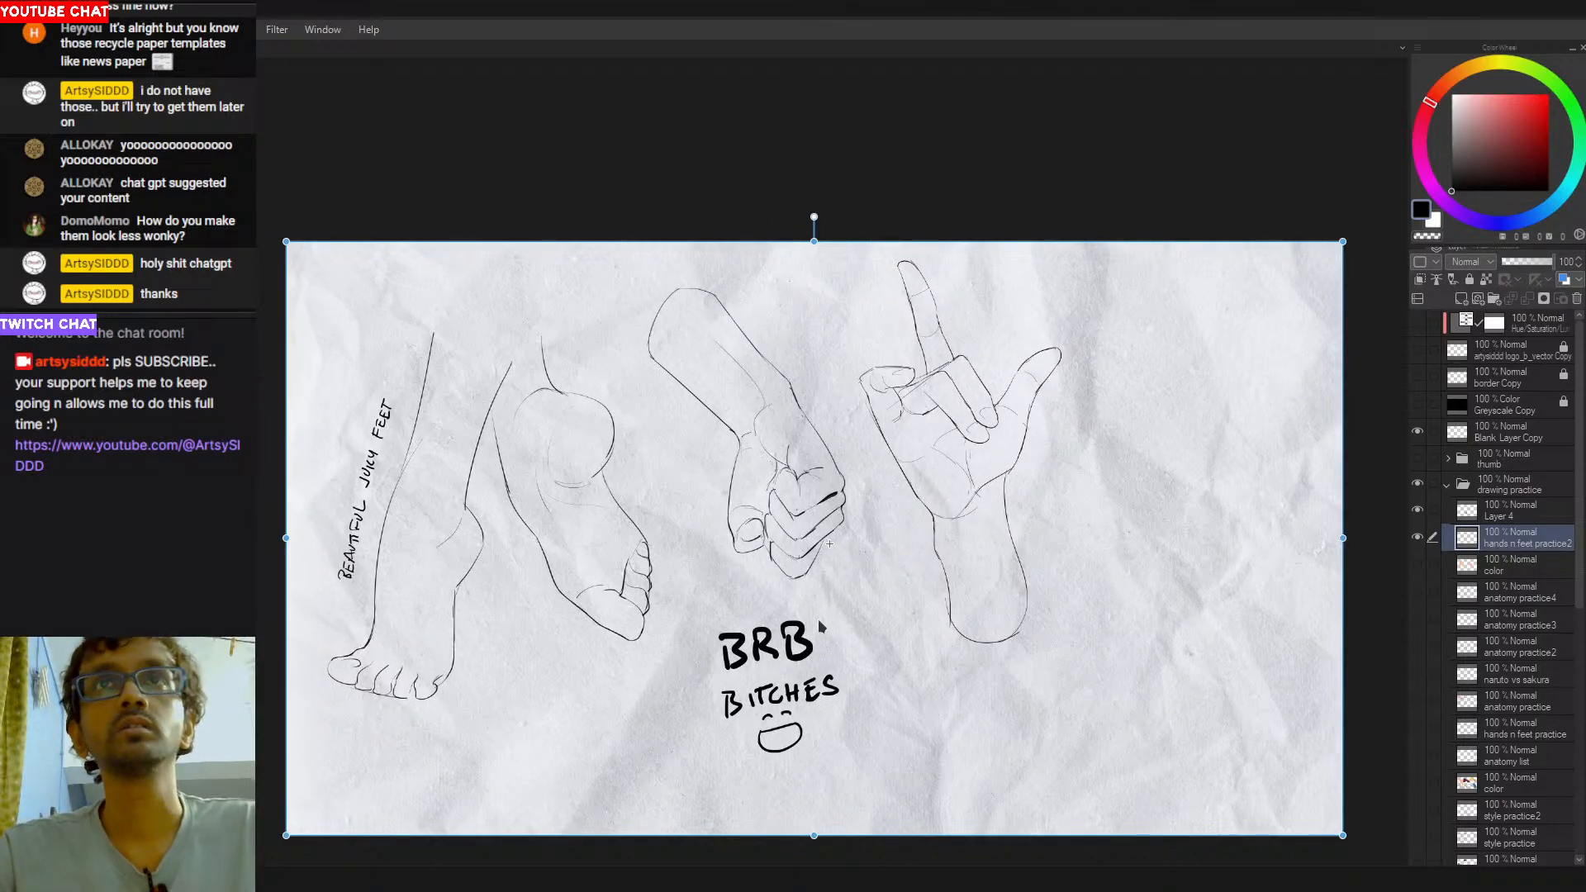
key("Return")
- Delete Layer 4 holding the BRB break note and smiley, leaving the hands n feet practice2 layer active
left_click(1516, 511)
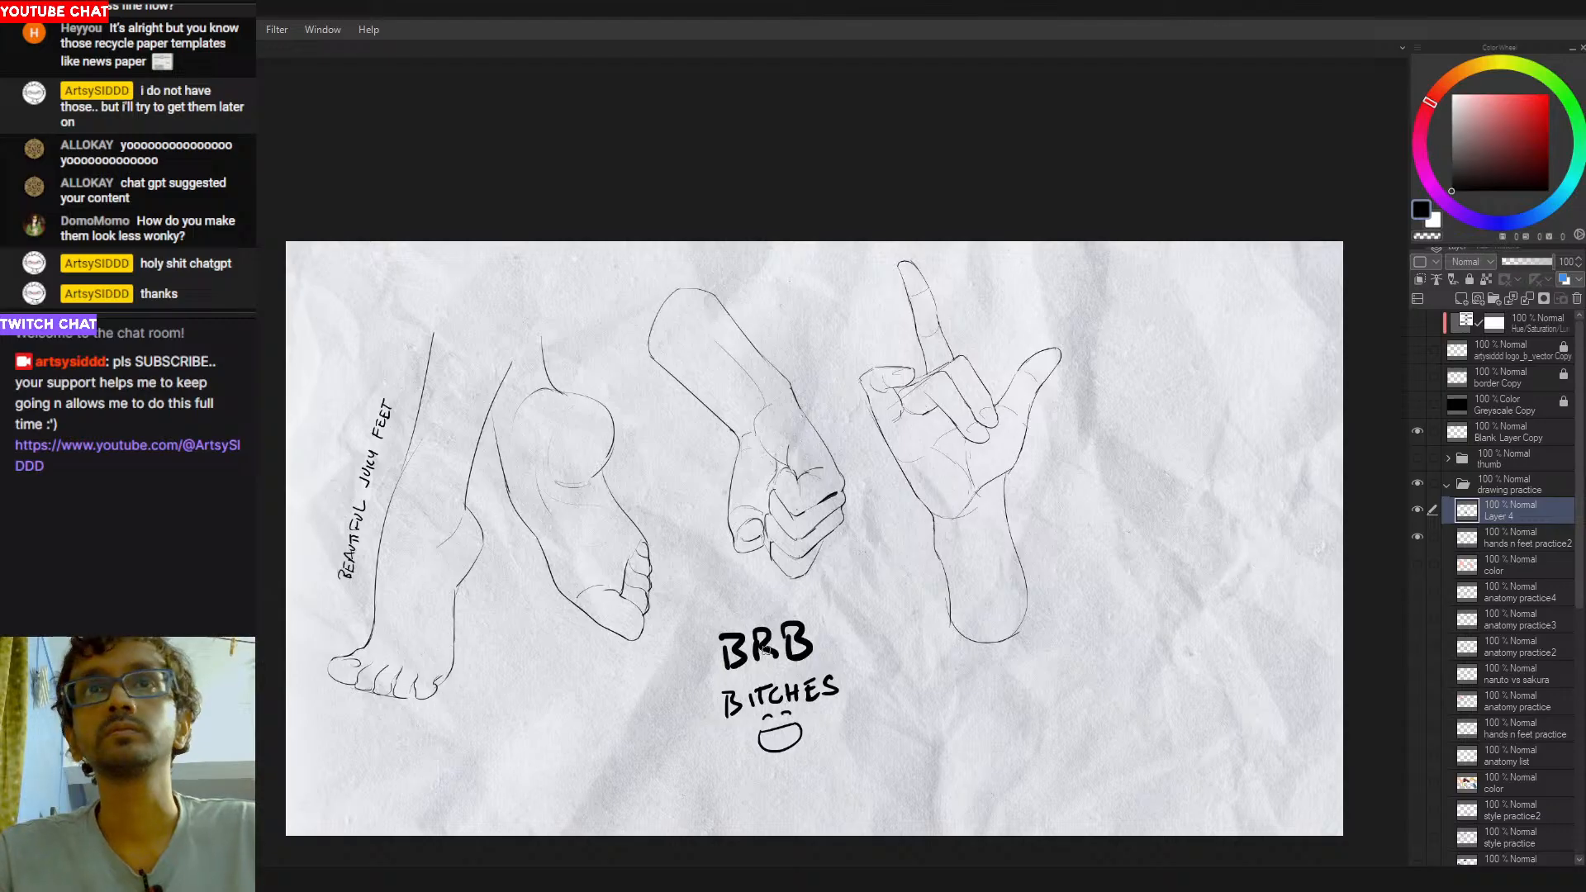
key("Delete")
left_click(1576, 299)
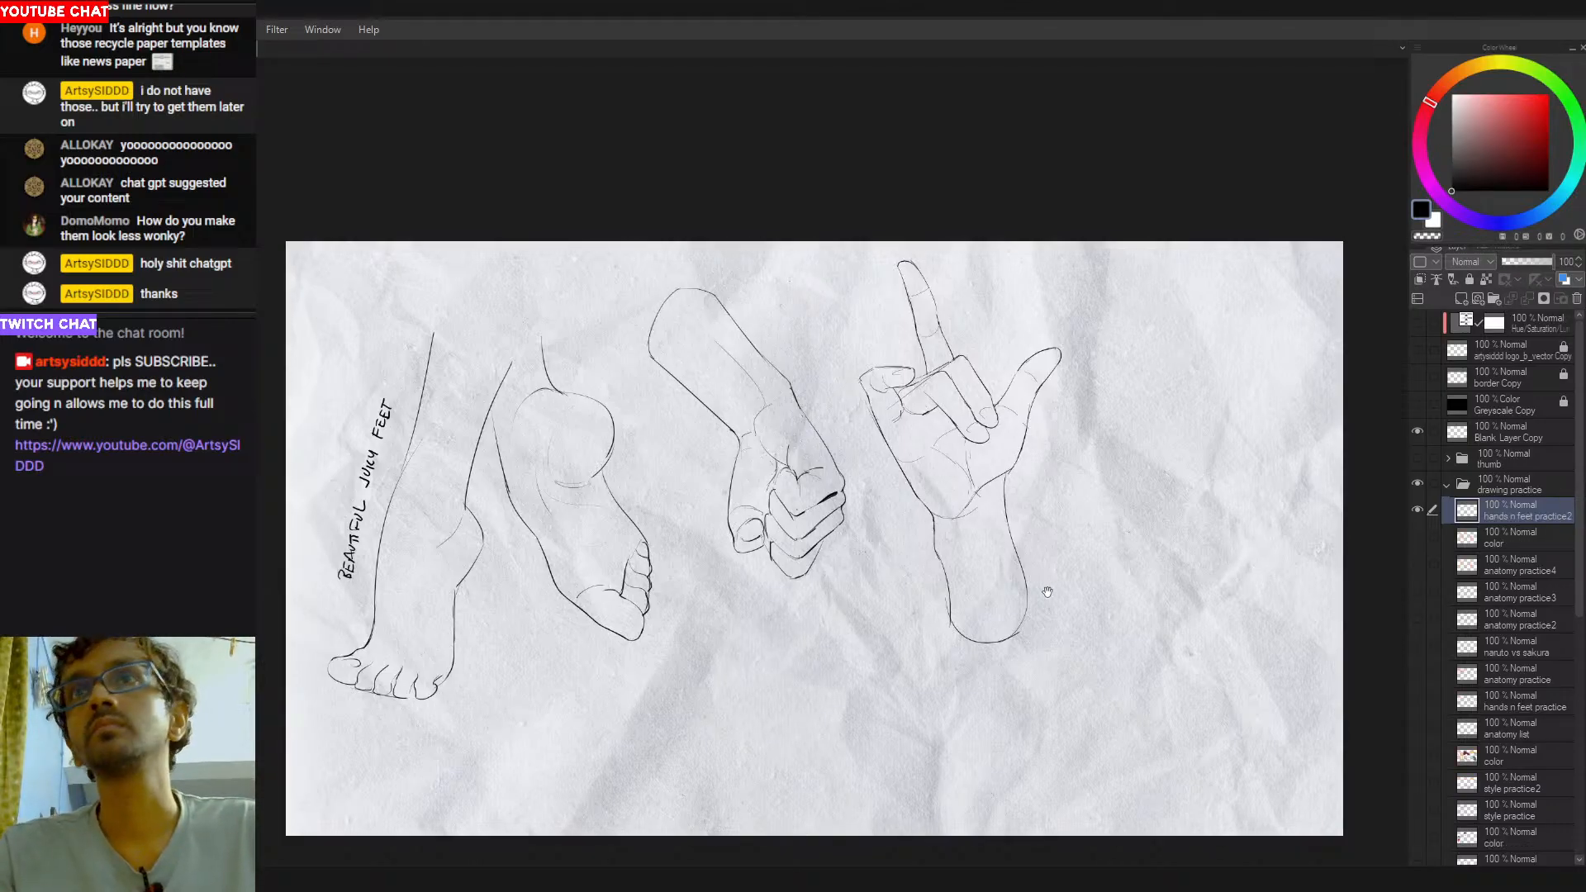
- Lasso the fist and the open hand together and move them horizontally to the right side of the canvas
left_click_drag(1054, 589, 1021, 572)
mouse_move(762, 188)
left_mouse_down()
mouse_move(517, 238)
mouse_move(664, 479)
mouse_move(1136, 235)
left_mouse_up()
key("ctrl+t")
left_click_drag(921, 479, 1179, 479)
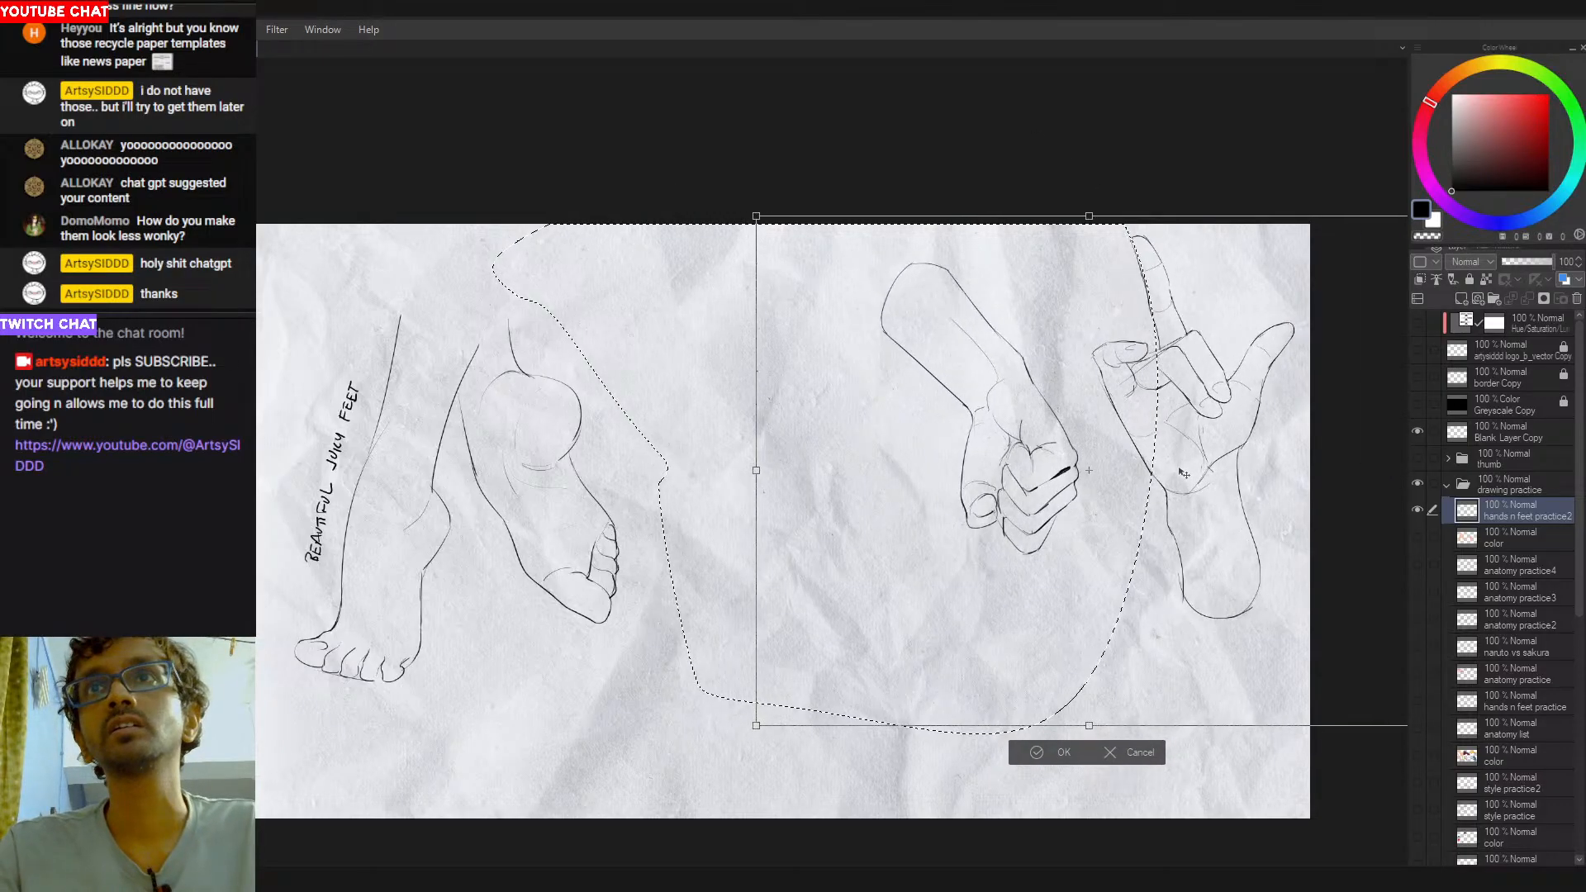
key("Return")
- Lasso the fist with its forearm and move it down into the lower-right corner, below the open hand
mouse_move(1074, 347)
left_mouse_down()
mouse_move(776, 342)
mouse_move(1082, 641)
mouse_move(1098, 462)
left_mouse_up()
key("ctrl+t")
mouse_move(1015, 626)
left_mouse_down()
mouse_move(1137, 760)
mouse_move(1122, 746)
mouse_move(1146, 729)
left_mouse_up()
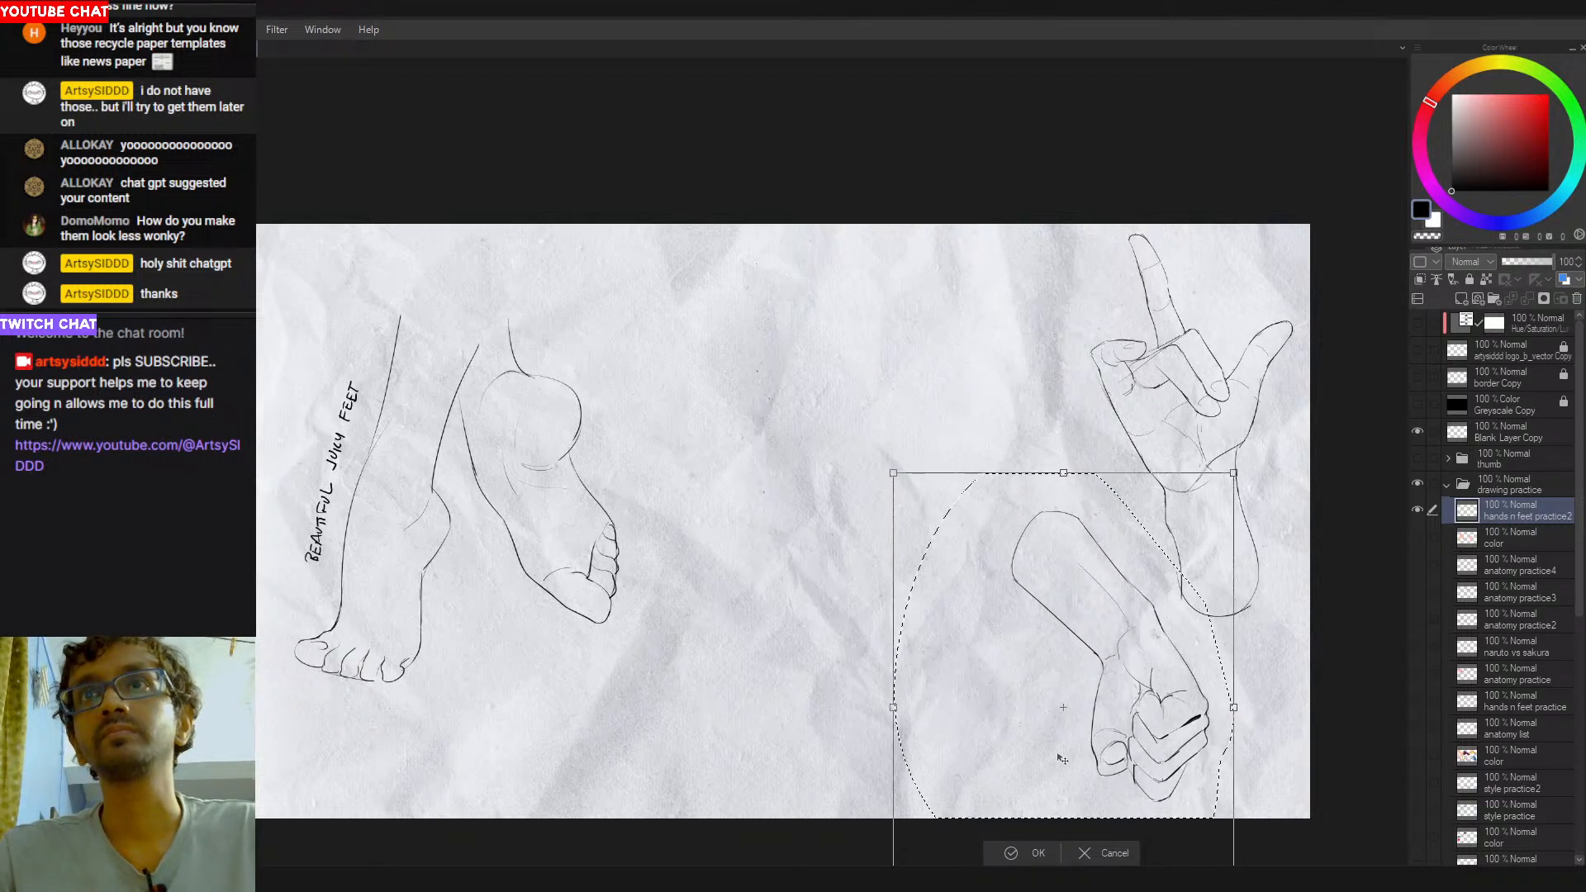
key("Return")
- Lasso both feet with their lettering and move them down to the canvas's lower-left corner
mouse_move(468, 230)
left_mouse_down()
mouse_move(269, 504)
mouse_move(669, 231)
left_mouse_up()
key("ctrl+t")
left_click_drag(624, 667, 625, 694)
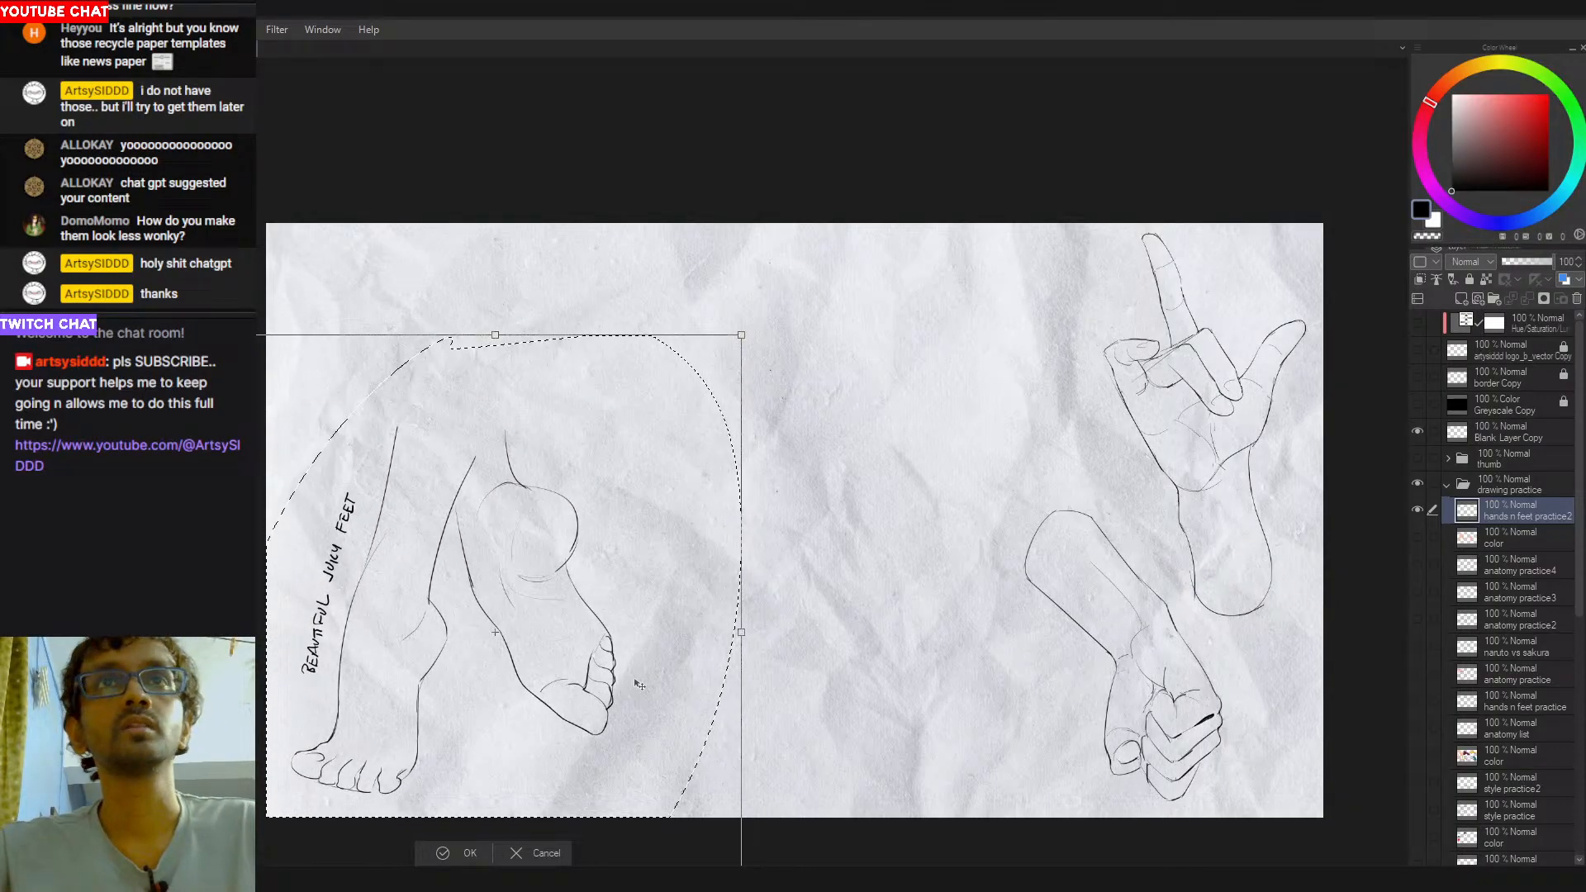
key("Return")
left_click_drag(820, 459, 839, 463)
mouse_move(828, 311)
left_mouse_down()
mouse_move(765, 355)
mouse_move(835, 307)
left_mouse_up()
key("ctrl+z")
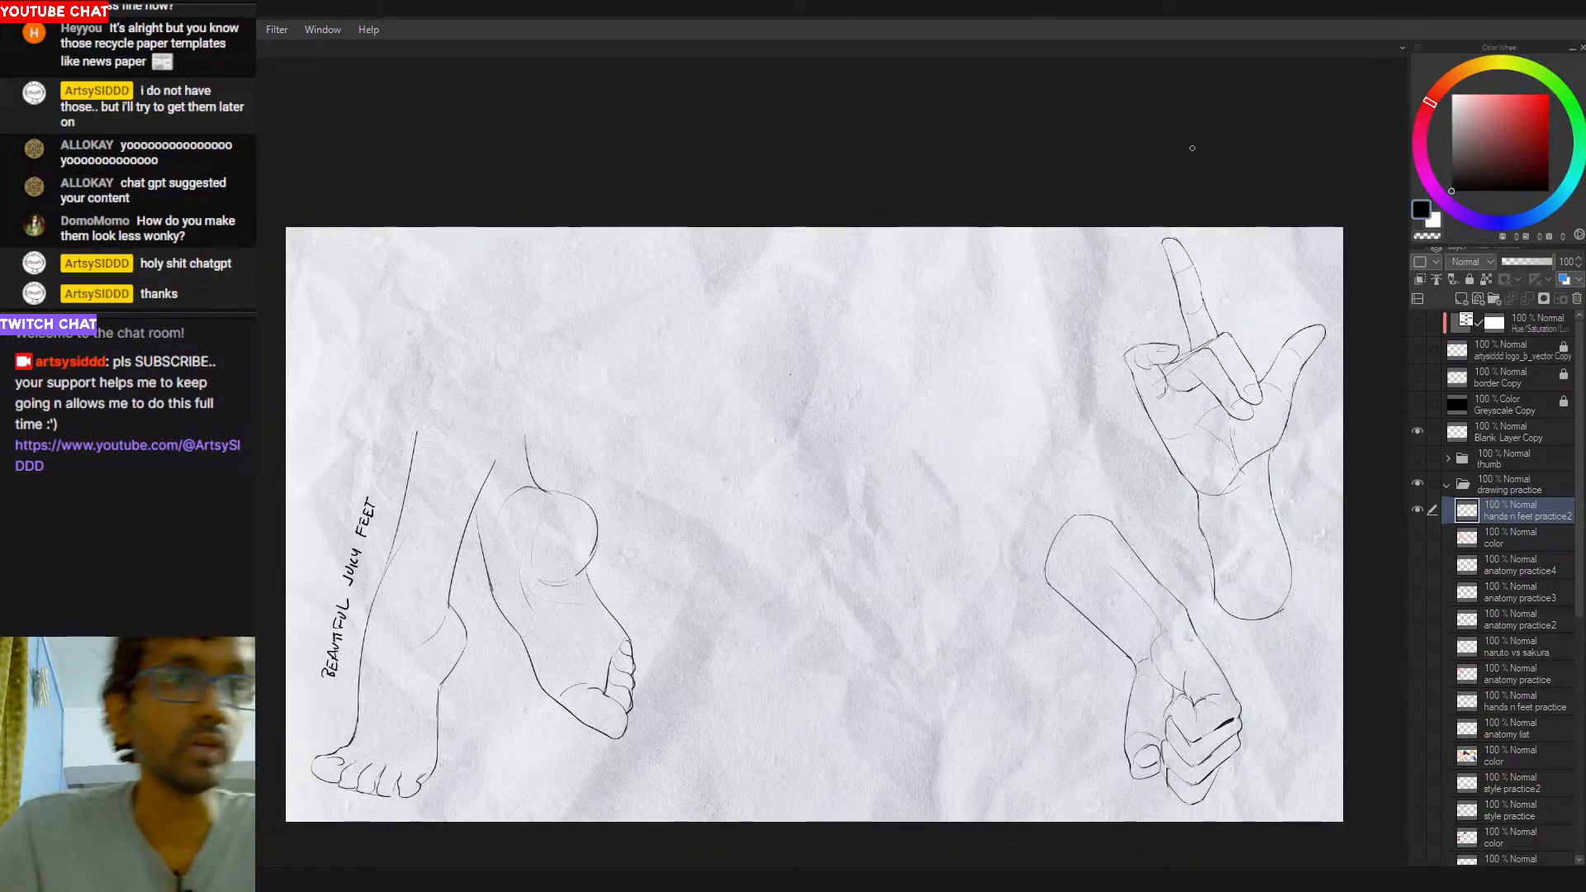
left_click_drag(779, 564, 785, 560)
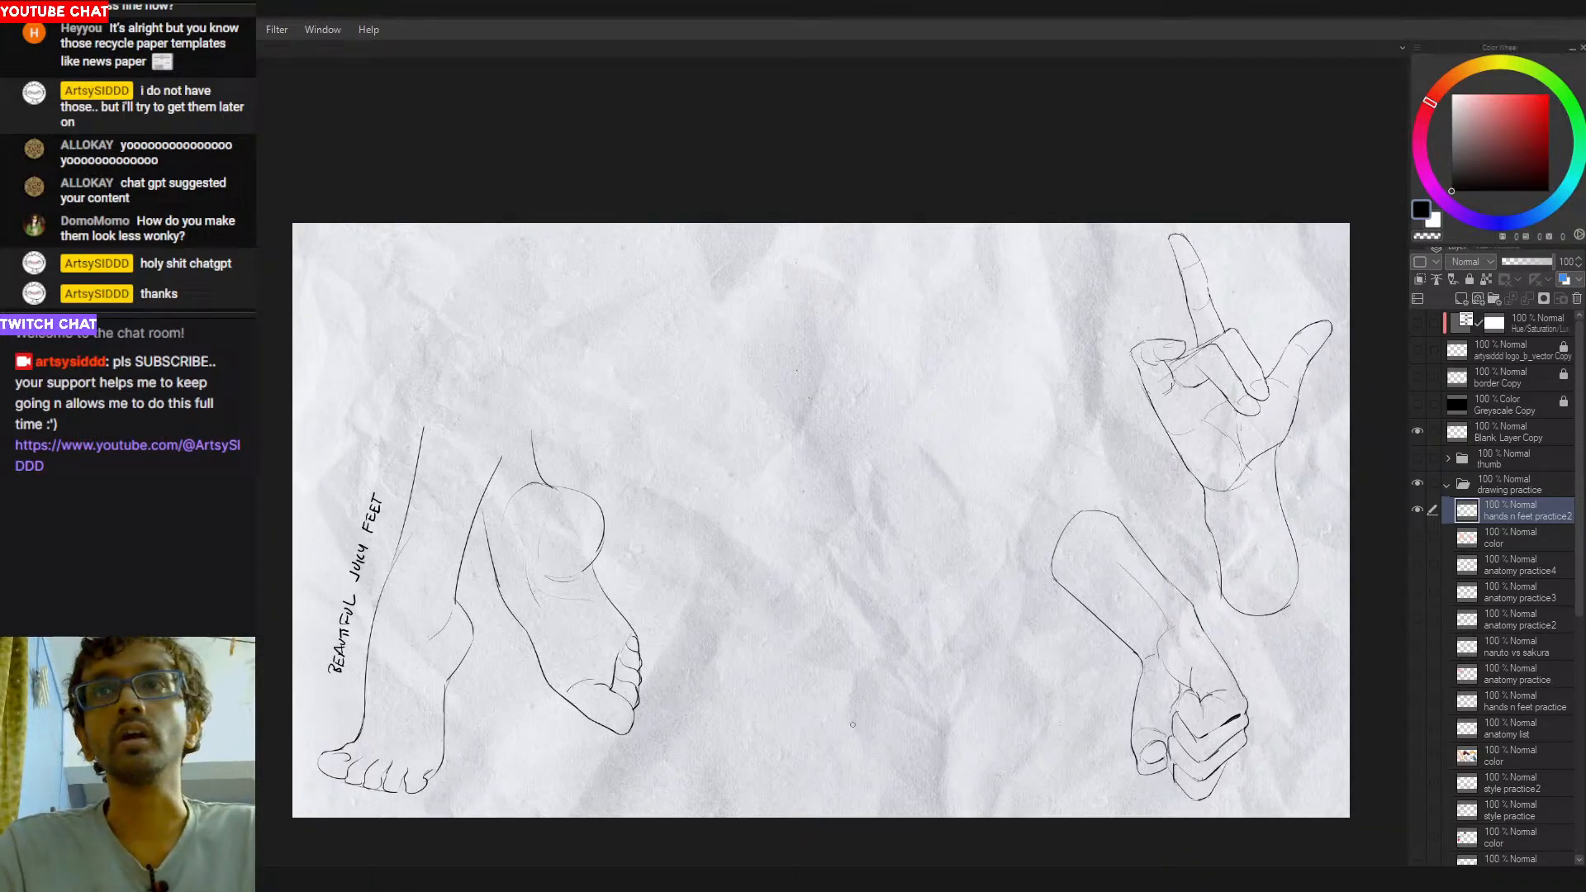
- Draw a long, slightly slanted line for the left side of a new foot in the empty centre, redoing the stroke
mouse_move(801, 338)
left_mouse_down()
mouse_move(775, 541)
mouse_move(742, 611)
left_mouse_up()
key("ctrl+z")
key("ctrl+z")
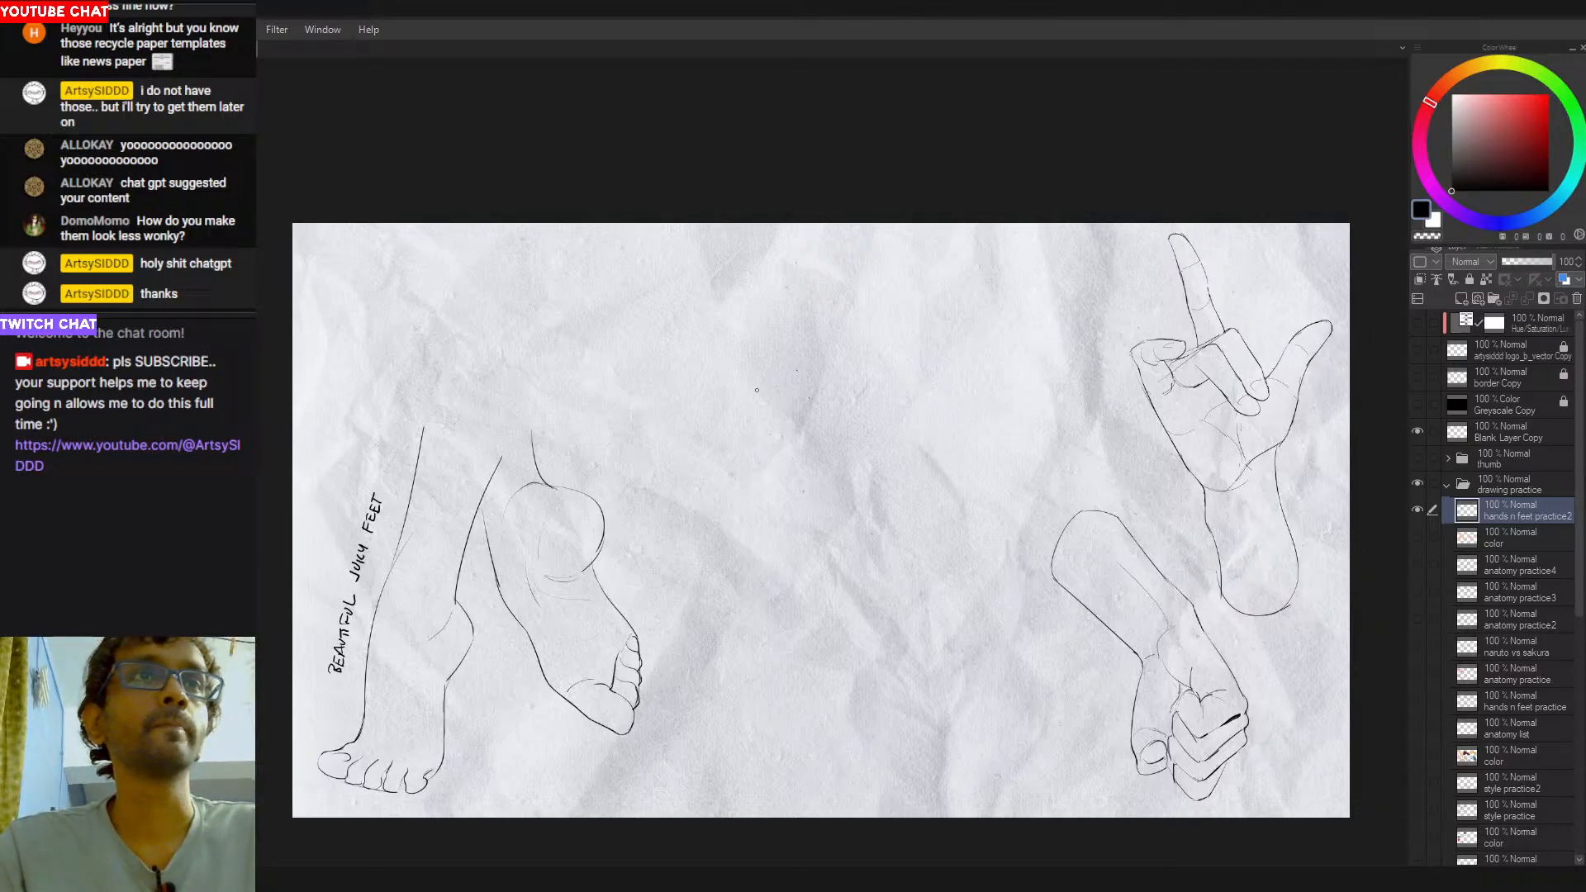
left_click_drag(779, 369, 755, 581)
key("ctrl+z")
left_click_drag(784, 341, 741, 582)
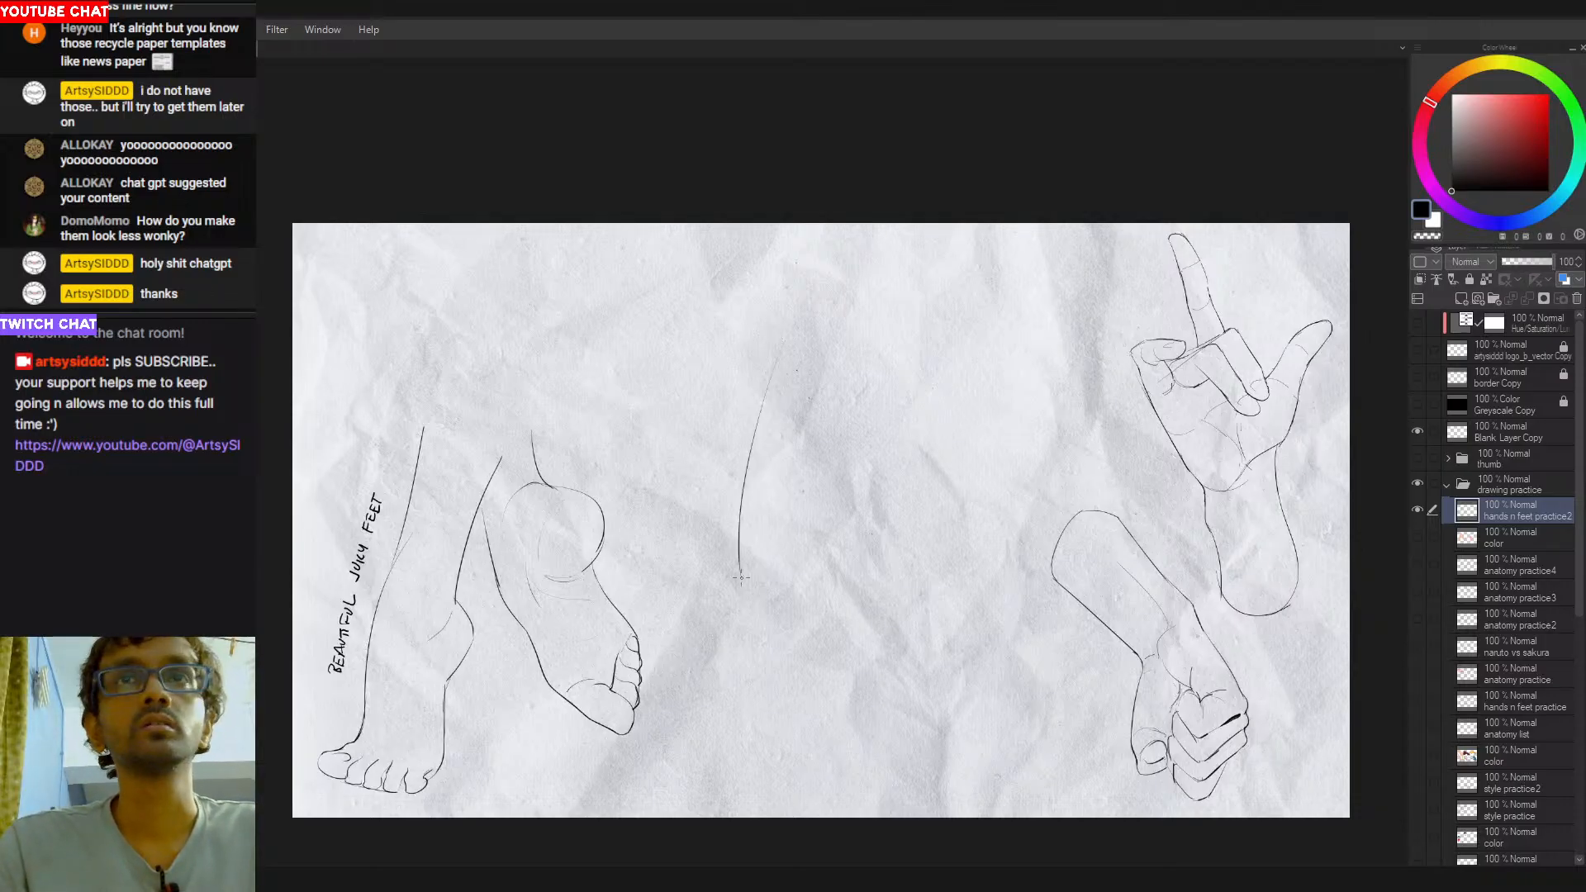
key("ctrl+z")
left_click_drag(795, 322, 752, 499)
key("ctrl+z")
mouse_move(784, 346)
left_mouse_down()
mouse_move(758, 515)
mouse_move(734, 559)
mouse_move(755, 547)
left_mouse_up()
- Draw the new foot's curved bottom edge and short slanted lower-right edge, redoing the strokes
key("ctrl+z")
key("ctrl+z")
mouse_move(757, 526)
left_mouse_down()
mouse_move(748, 553)
mouse_move(888, 531)
left_mouse_up()
key("ctrl+z")
left_click_drag(775, 552, 878, 542)
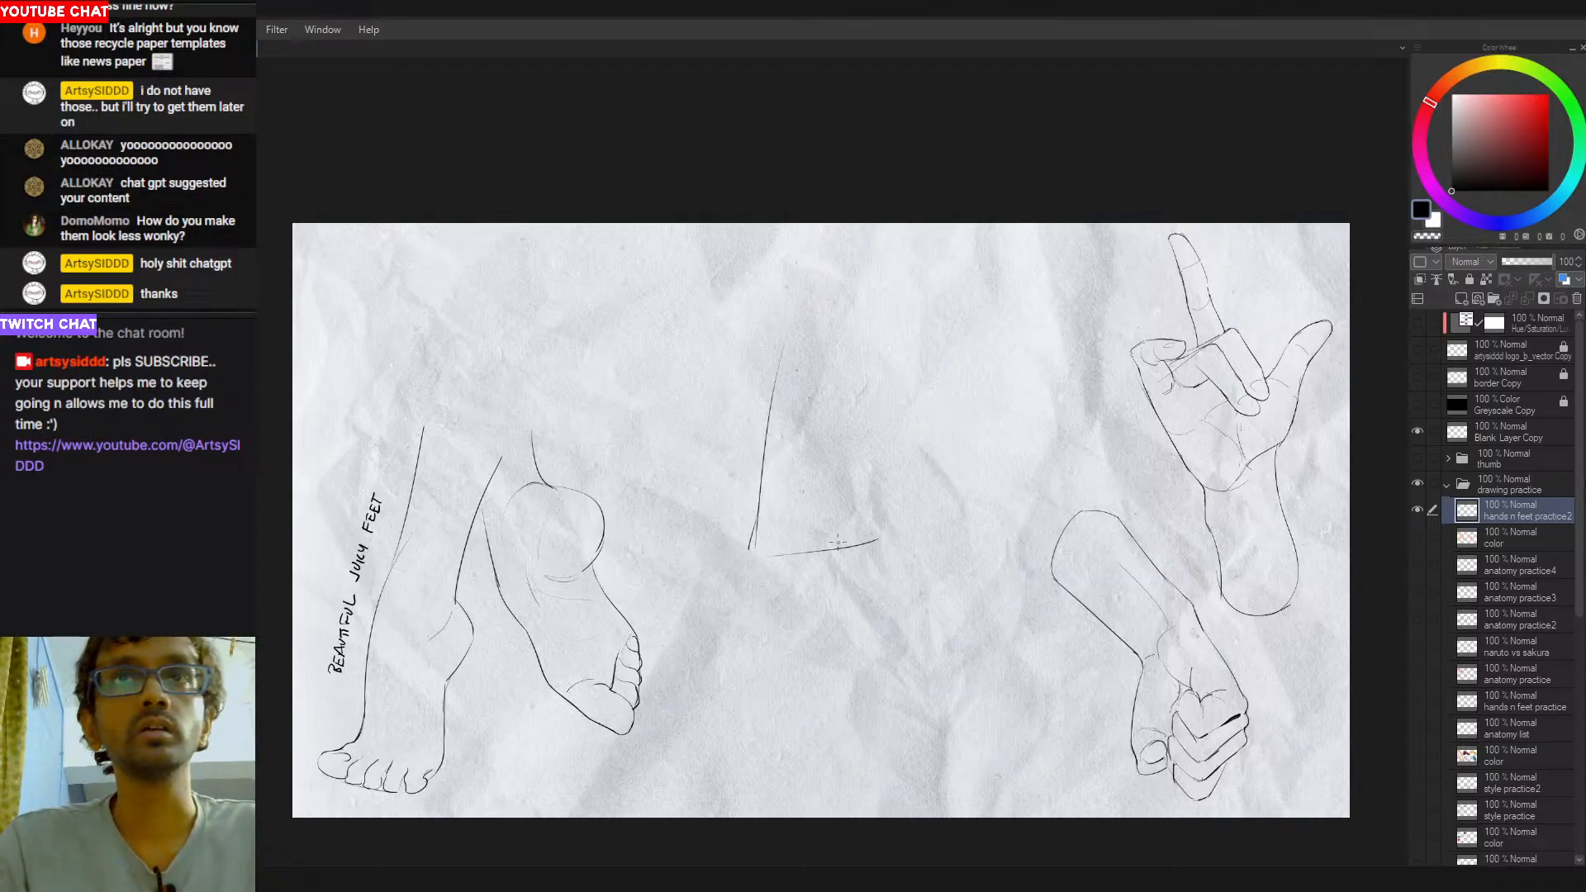
key("ctrl+z")
mouse_move(748, 555)
left_mouse_down()
mouse_move(870, 540)
mouse_move(888, 524)
left_mouse_up()
key("ctrl+z")
key("ctrl+z")
mouse_move(749, 555)
left_mouse_down()
mouse_move(891, 539)
mouse_move(850, 554)
mouse_move(875, 542)
left_mouse_up()
key("ctrl+z")
key("ctrl+z")
mouse_move(747, 556)
left_mouse_down()
mouse_move(766, 570)
mouse_move(889, 541)
mouse_move(797, 550)
mouse_move(870, 533)
mouse_move(836, 472)
mouse_move(878, 545)
left_mouse_up()
key("ctrl+z")
key("ctrl+z")
key("ctrl+z")
key("ctrl+z")
key("ctrl+z")
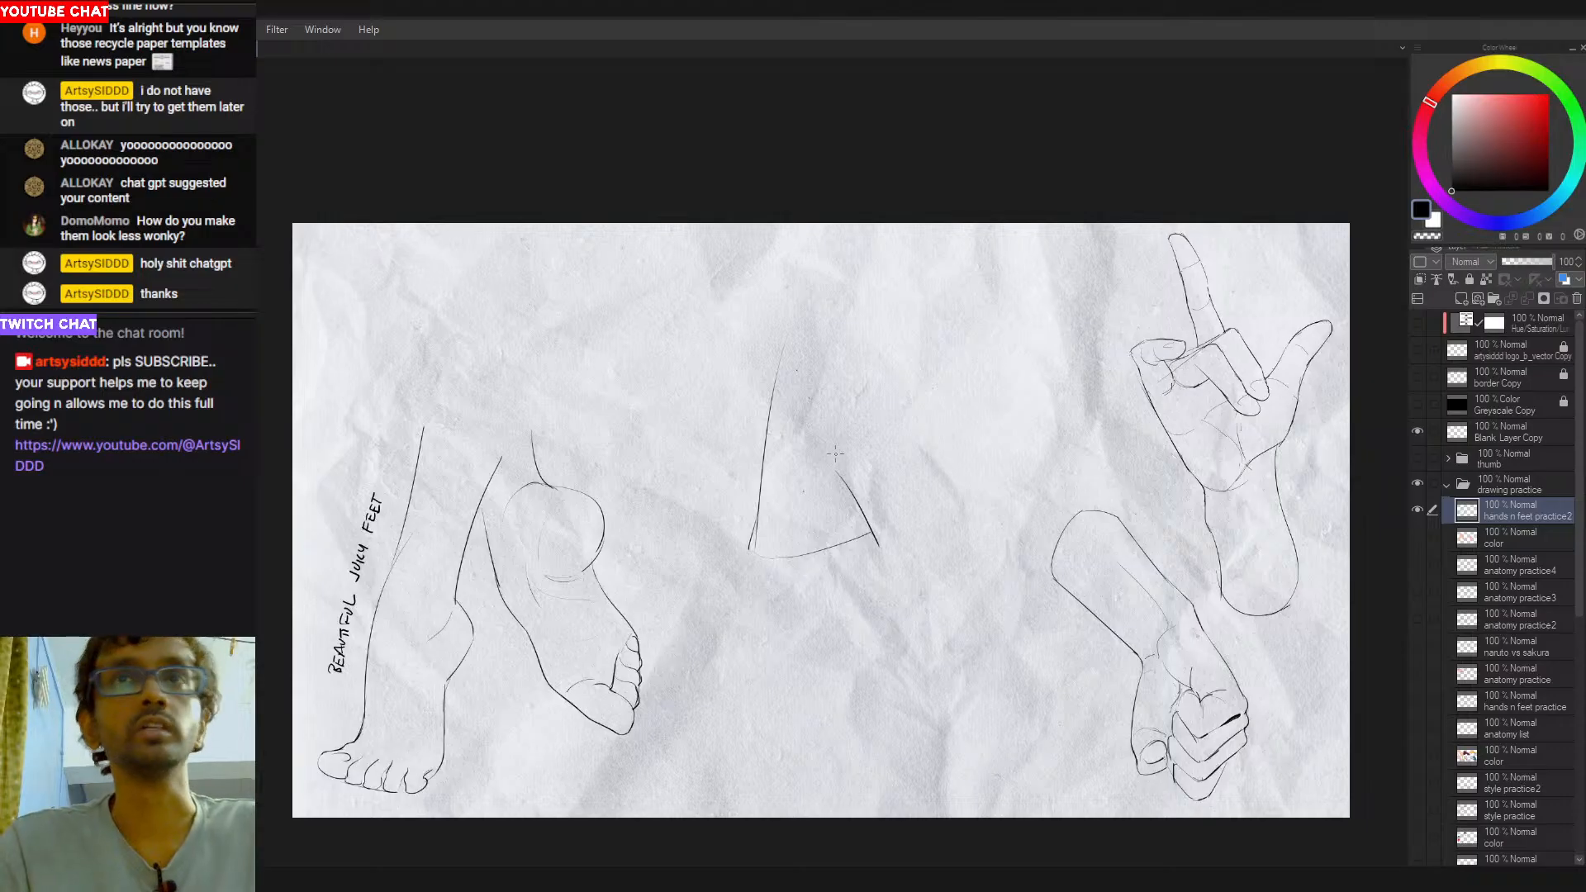
- Draw a short vertical ankle line rising from the foot's slanted right edge
left_click_drag(839, 475, 841, 405)
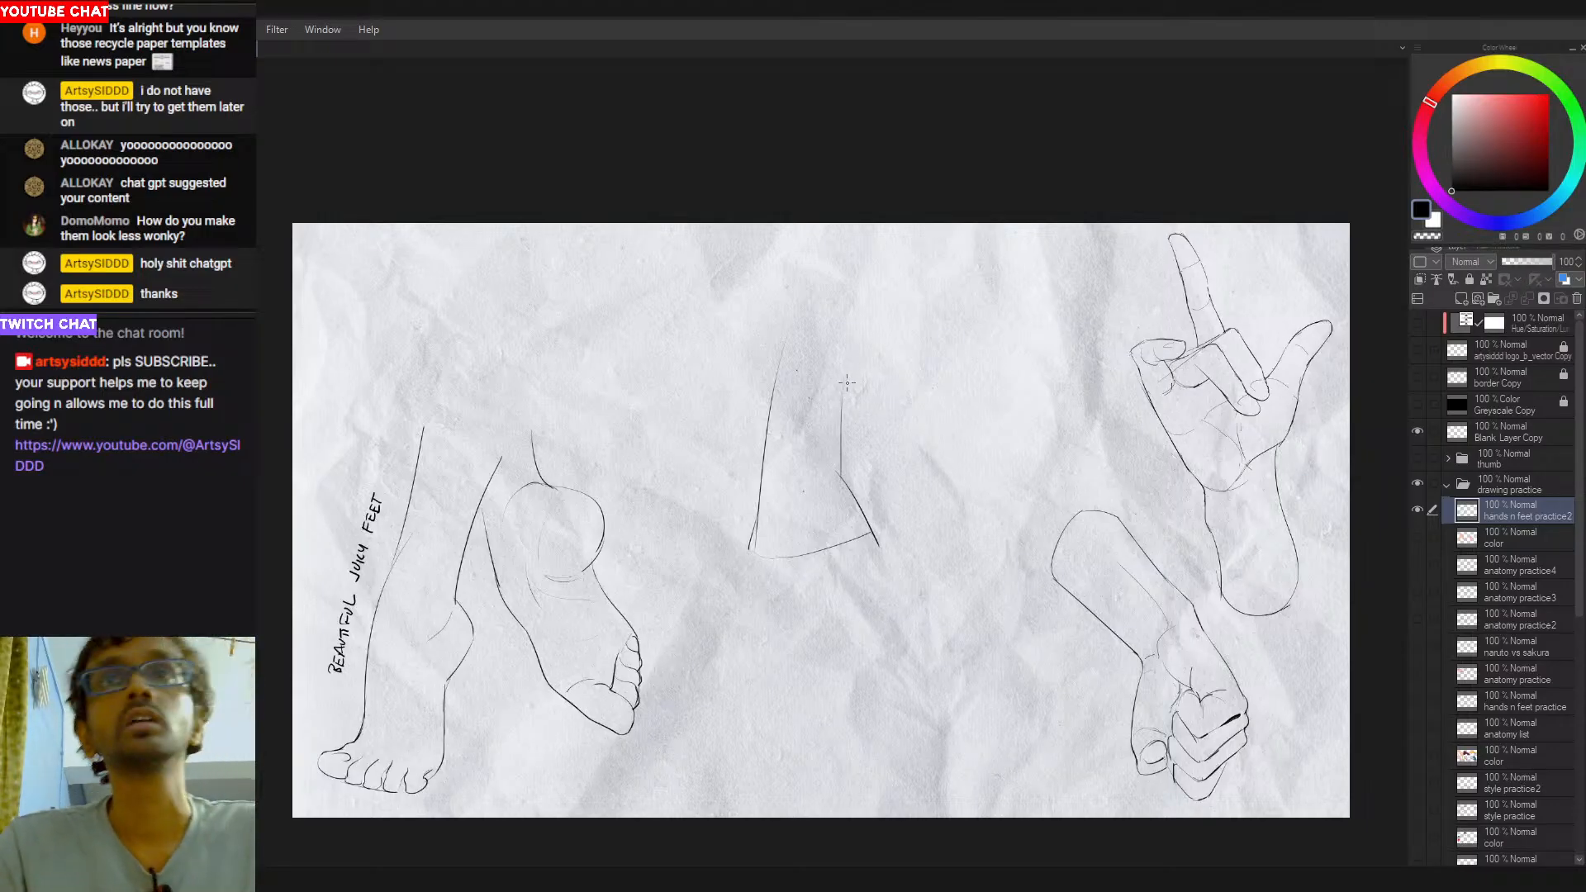
key("ctrl+z")
left_click_drag(845, 383, 844, 463)
left_click_drag(842, 385, 848, 414)
key("ctrl+z")
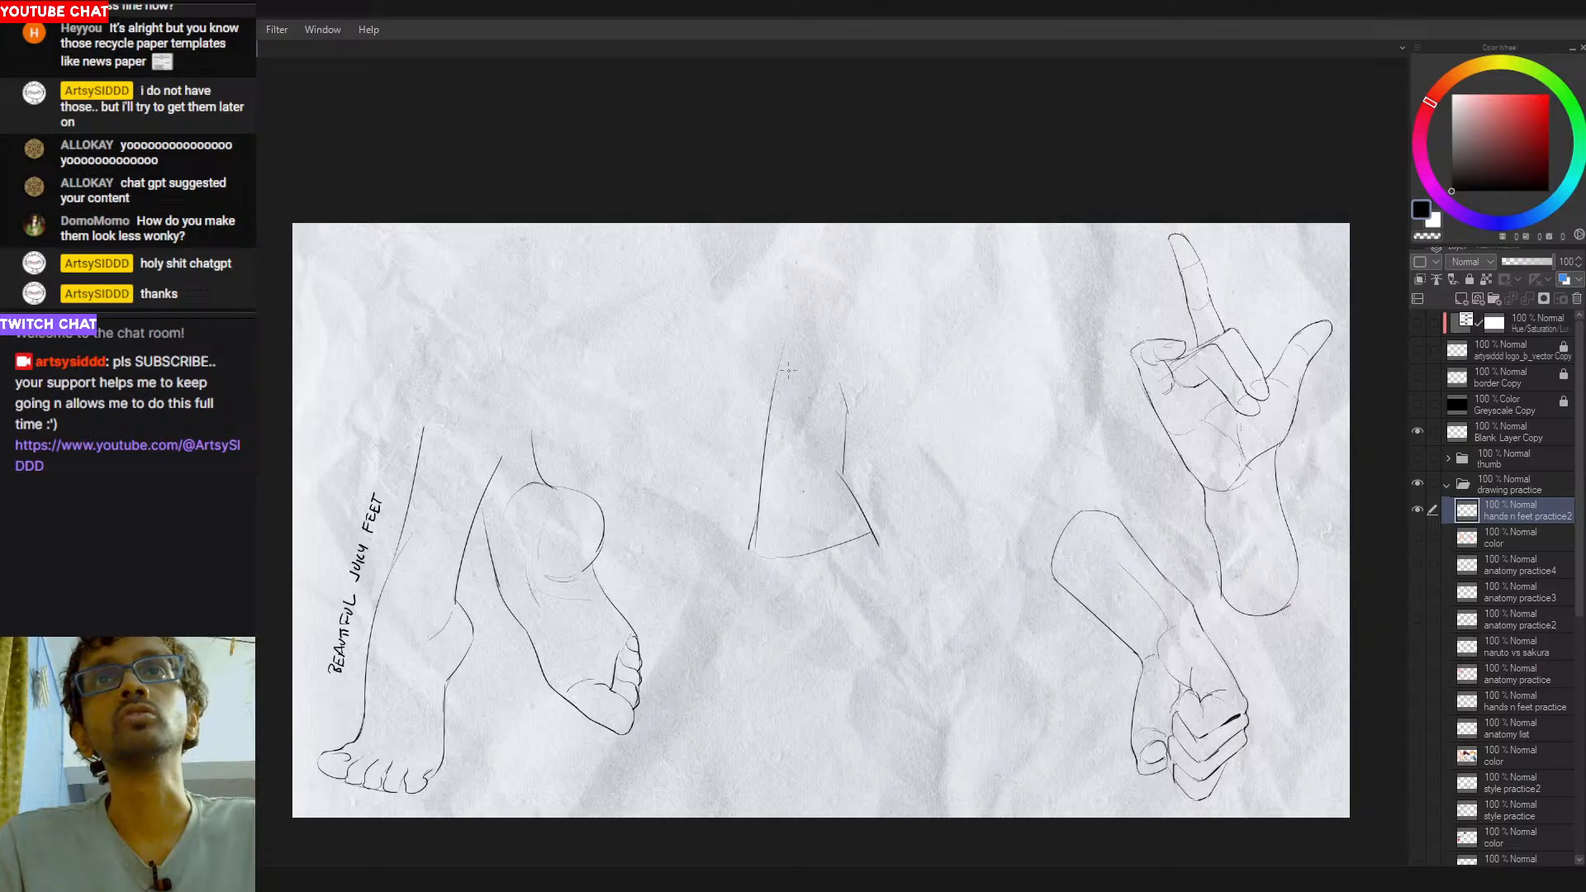
- Draw the leg above the foot with a vertical left side, a small curve at the ankle and a slanted right side
left_click_drag(790, 332, 795, 194)
mouse_move(791, 330)
left_mouse_down()
mouse_move(798, 259)
mouse_move(779, 359)
left_mouse_up()
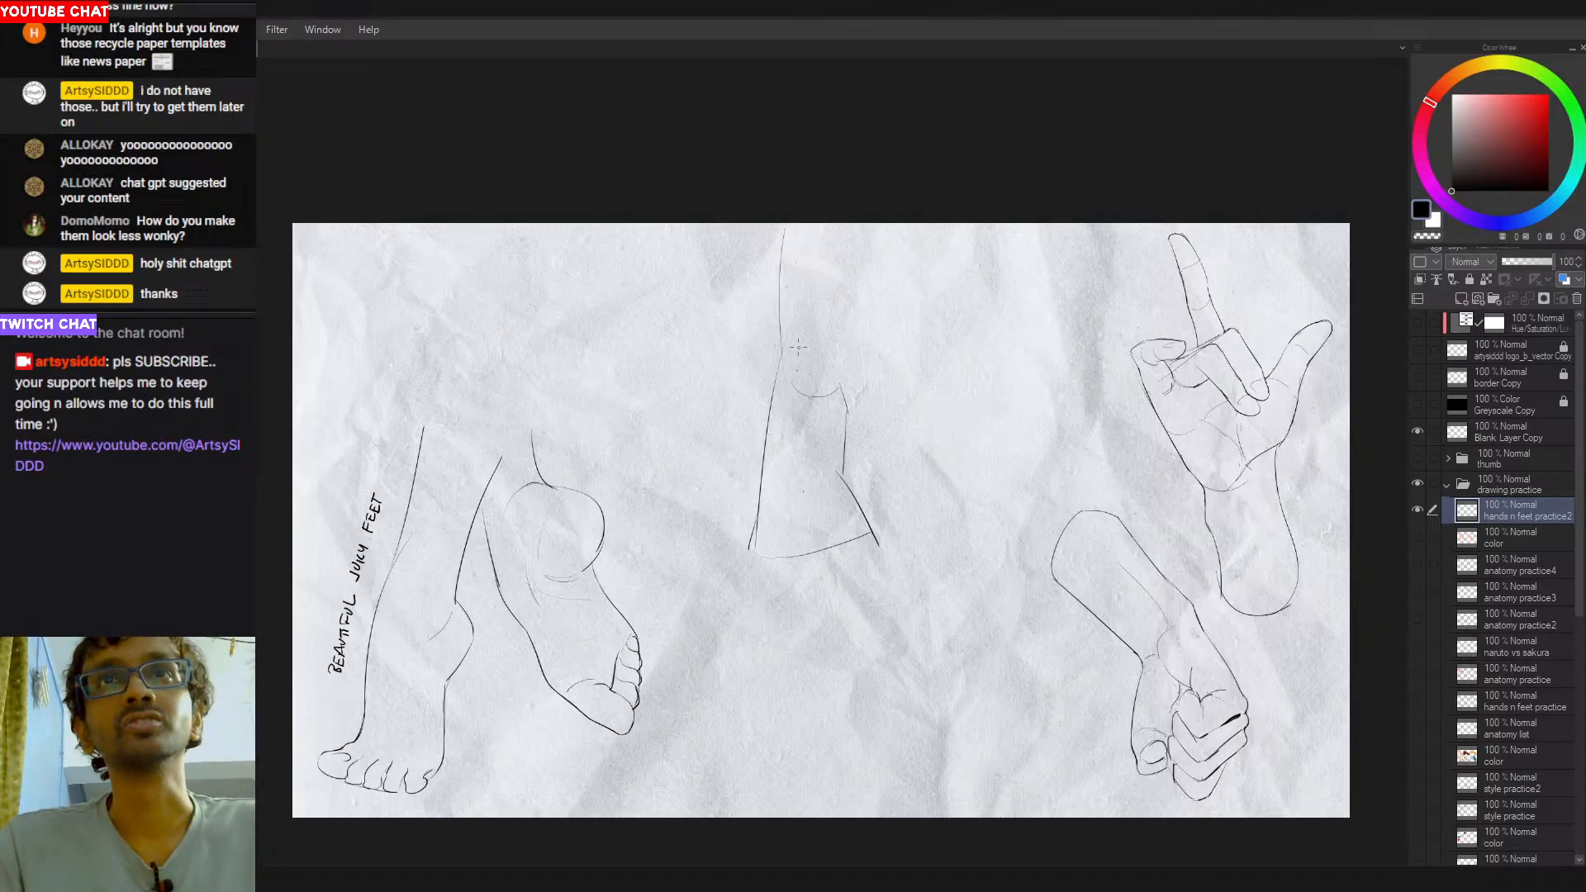
left_click_drag(784, 300, 792, 401)
key("ctrl+z")
left_click_drag(784, 224, 786, 393)
key("ctrl+z")
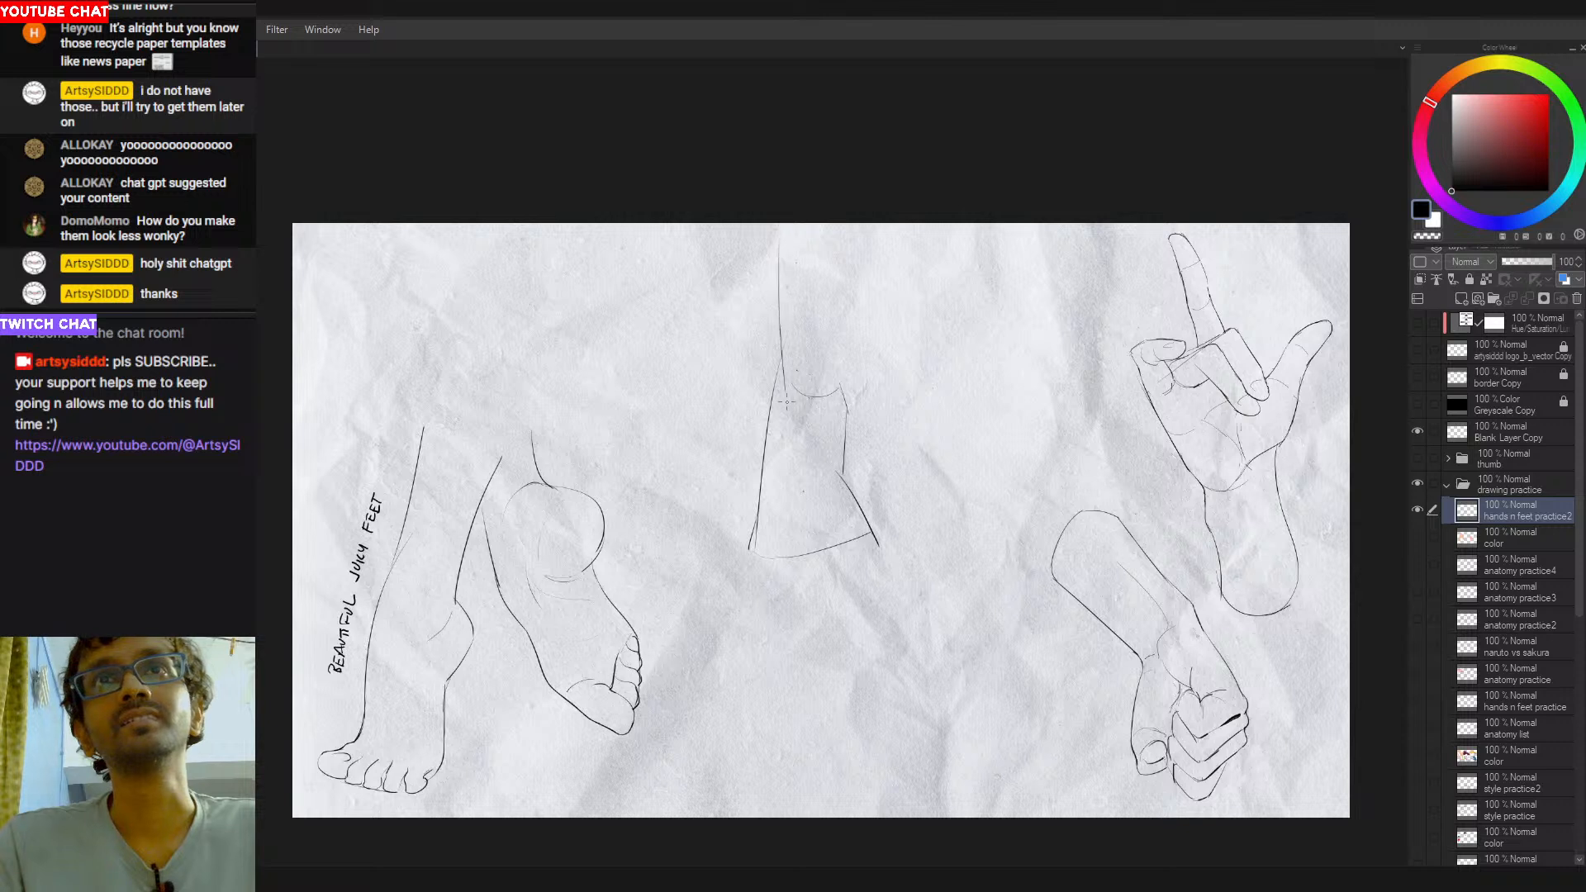
left_click_drag(888, 266, 842, 386)
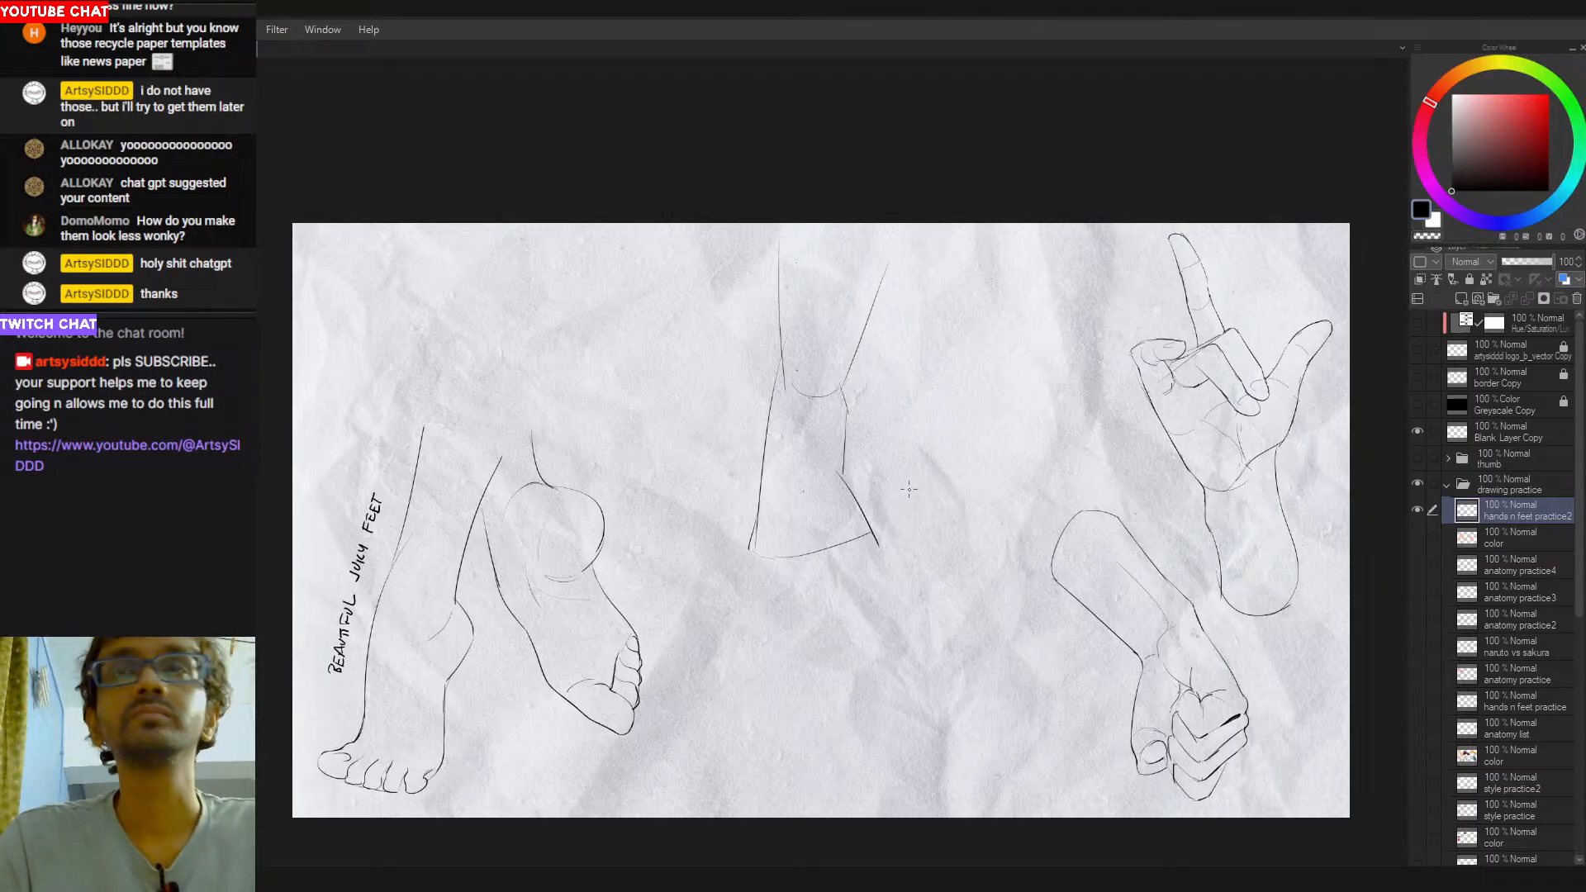
- Draw a rounded heel outline for a second foot beside the first, redoing its strokes until both sides curve upward
left_click_drag(908, 484, 885, 509)
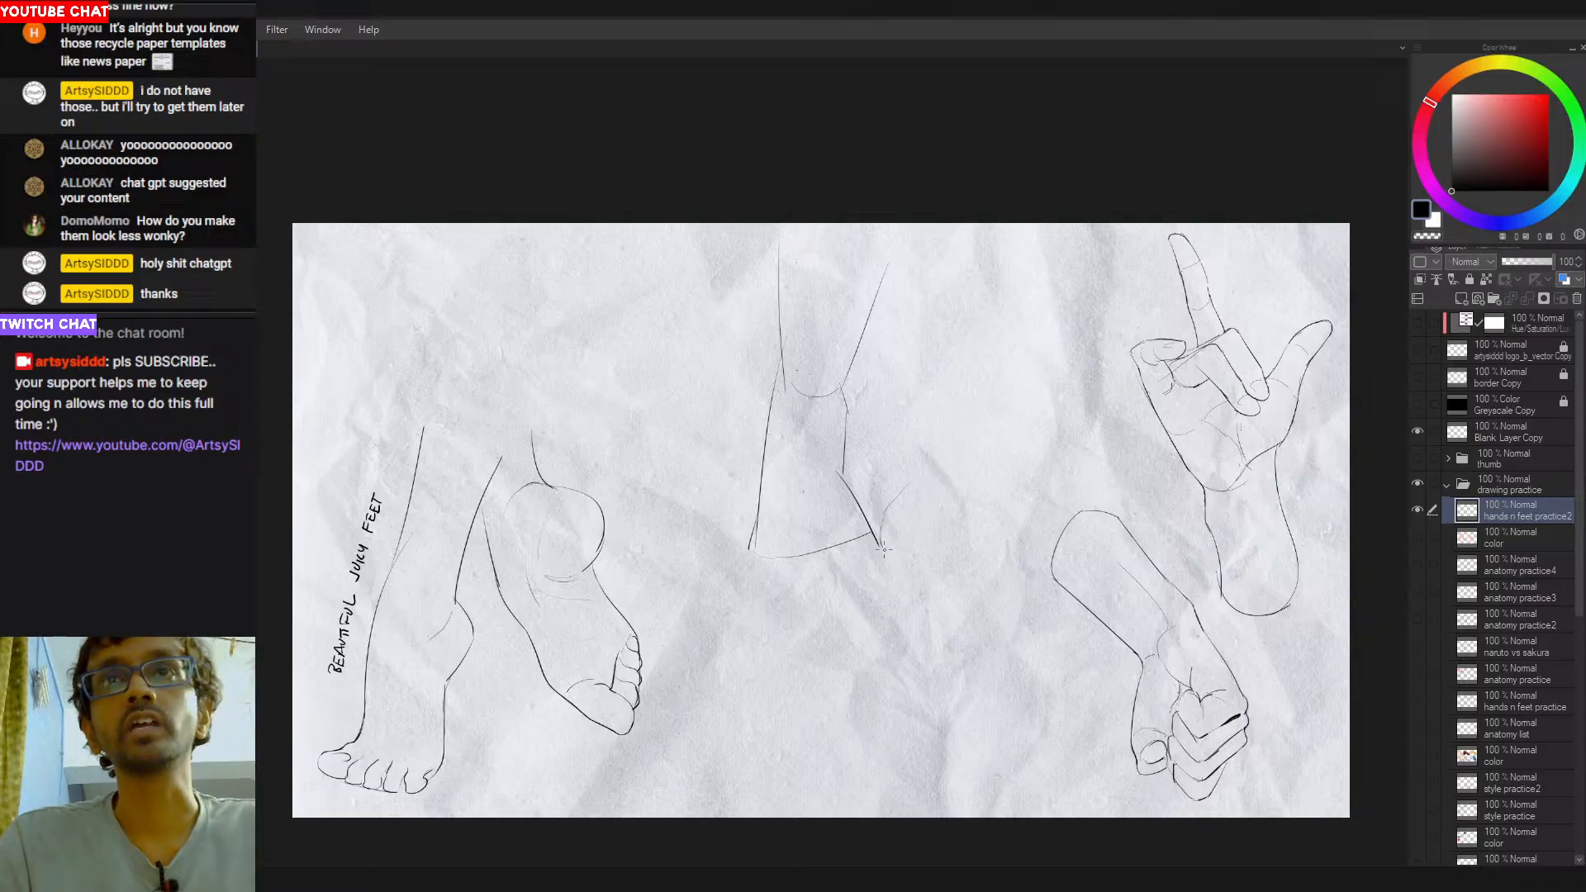
left_click_drag(900, 545, 935, 562)
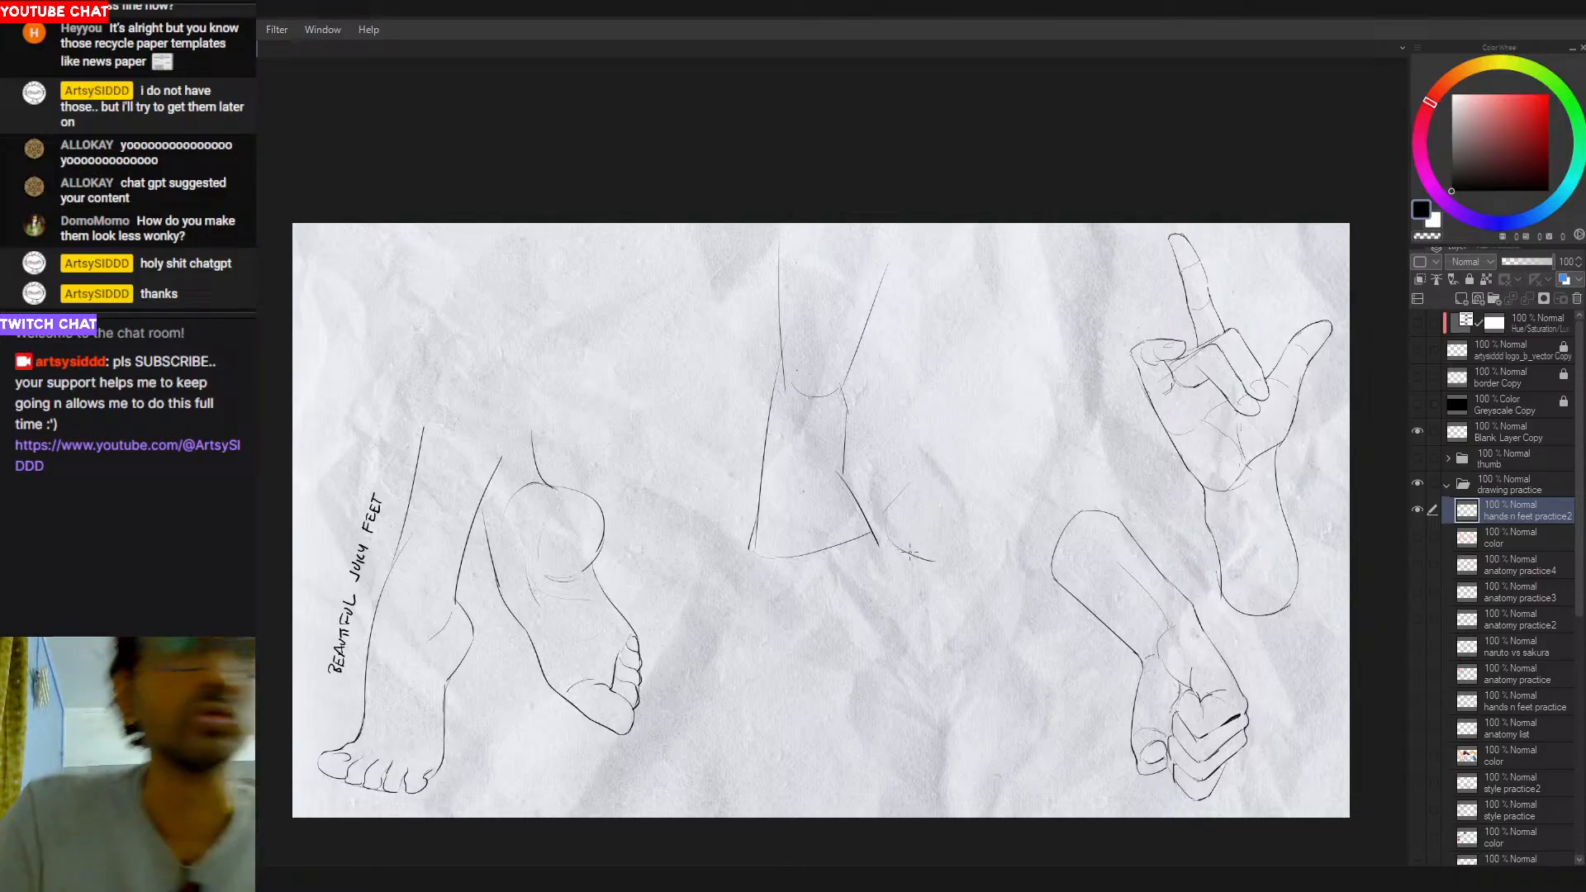
left_click_drag(884, 540, 947, 557)
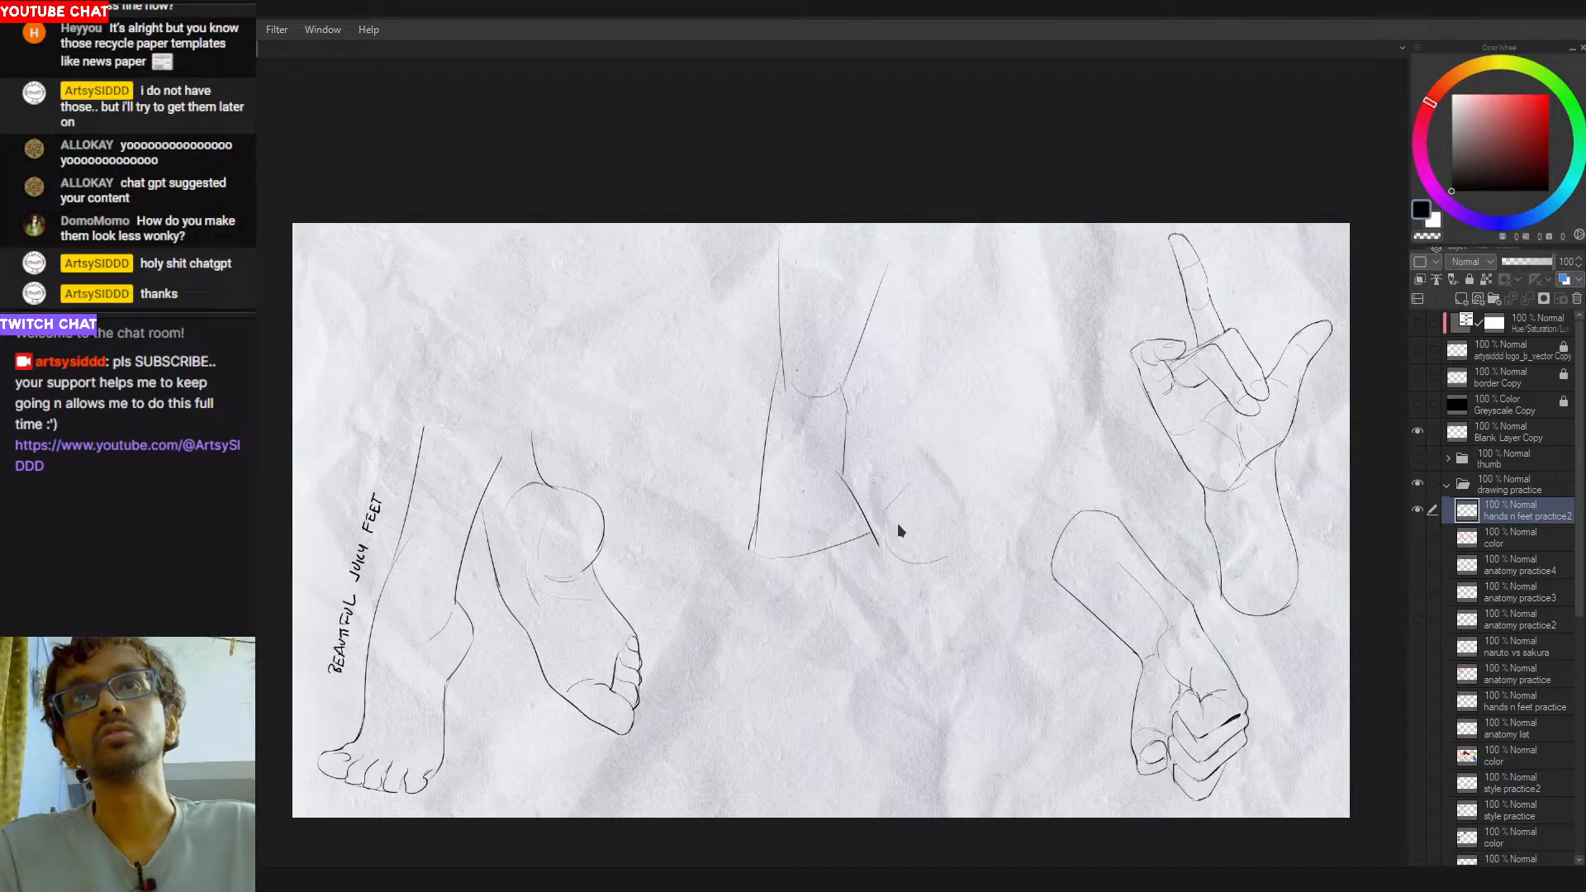
key("ctrl+z")
left_click_drag(892, 504, 968, 538)
key("ctrl+z")
mouse_move(908, 475)
left_mouse_down()
mouse_move(913, 533)
mouse_move(980, 542)
mouse_move(935, 545)
mouse_move(999, 512)
mouse_move(981, 436)
left_mouse_up()
key("ctrl+z")
key("ctrl+z")
key("ctrl+z")
key("ctrl+z")
left_click_drag(1004, 518, 981, 444)
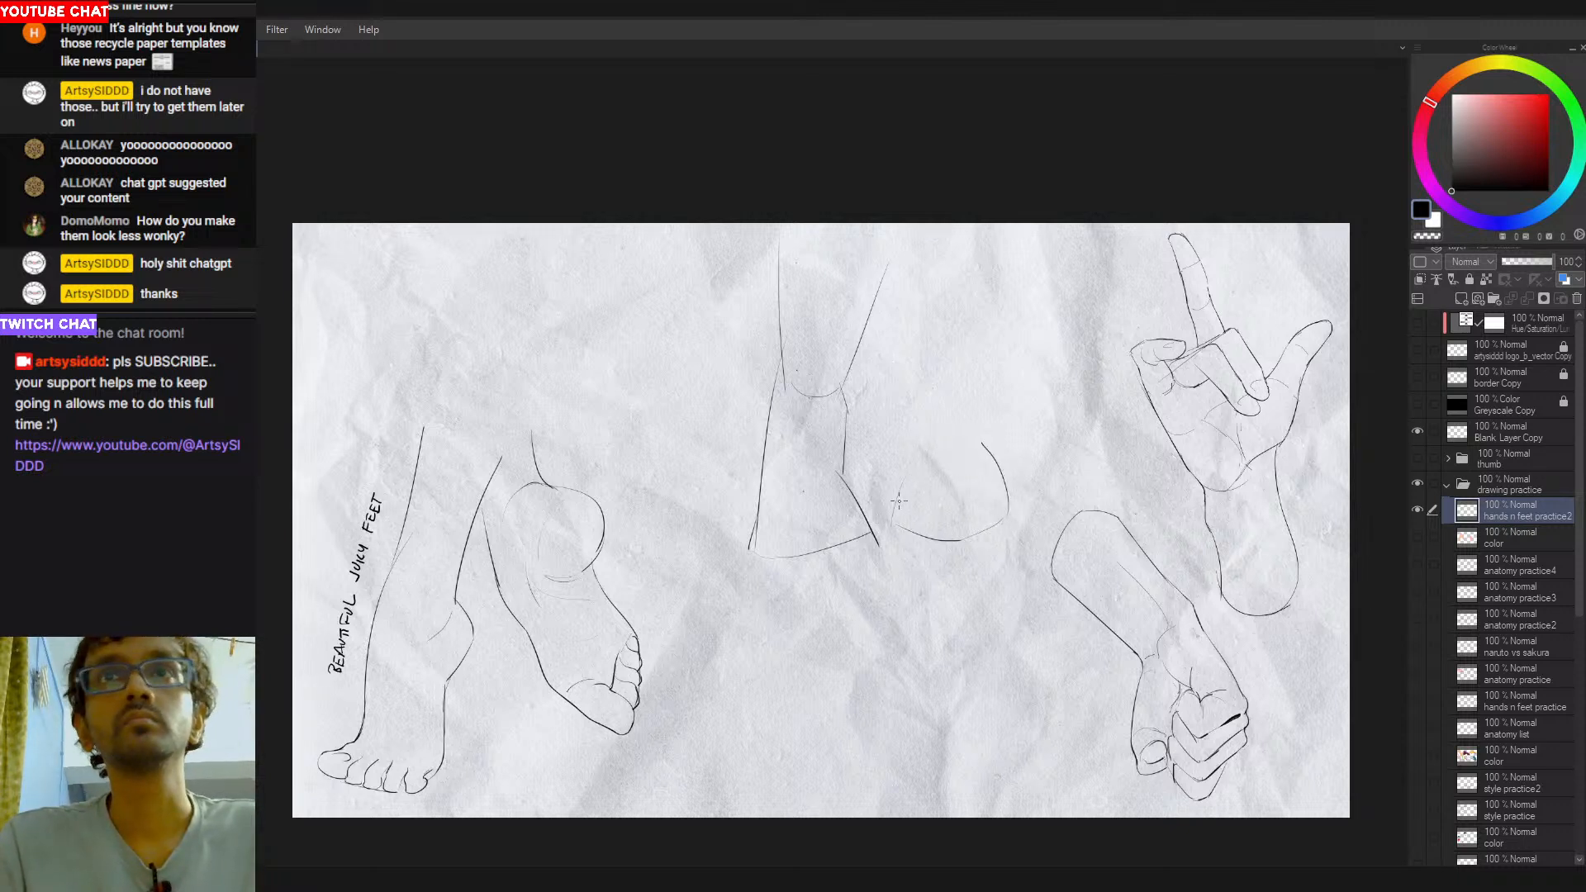
left_click_drag(914, 469, 926, 435)
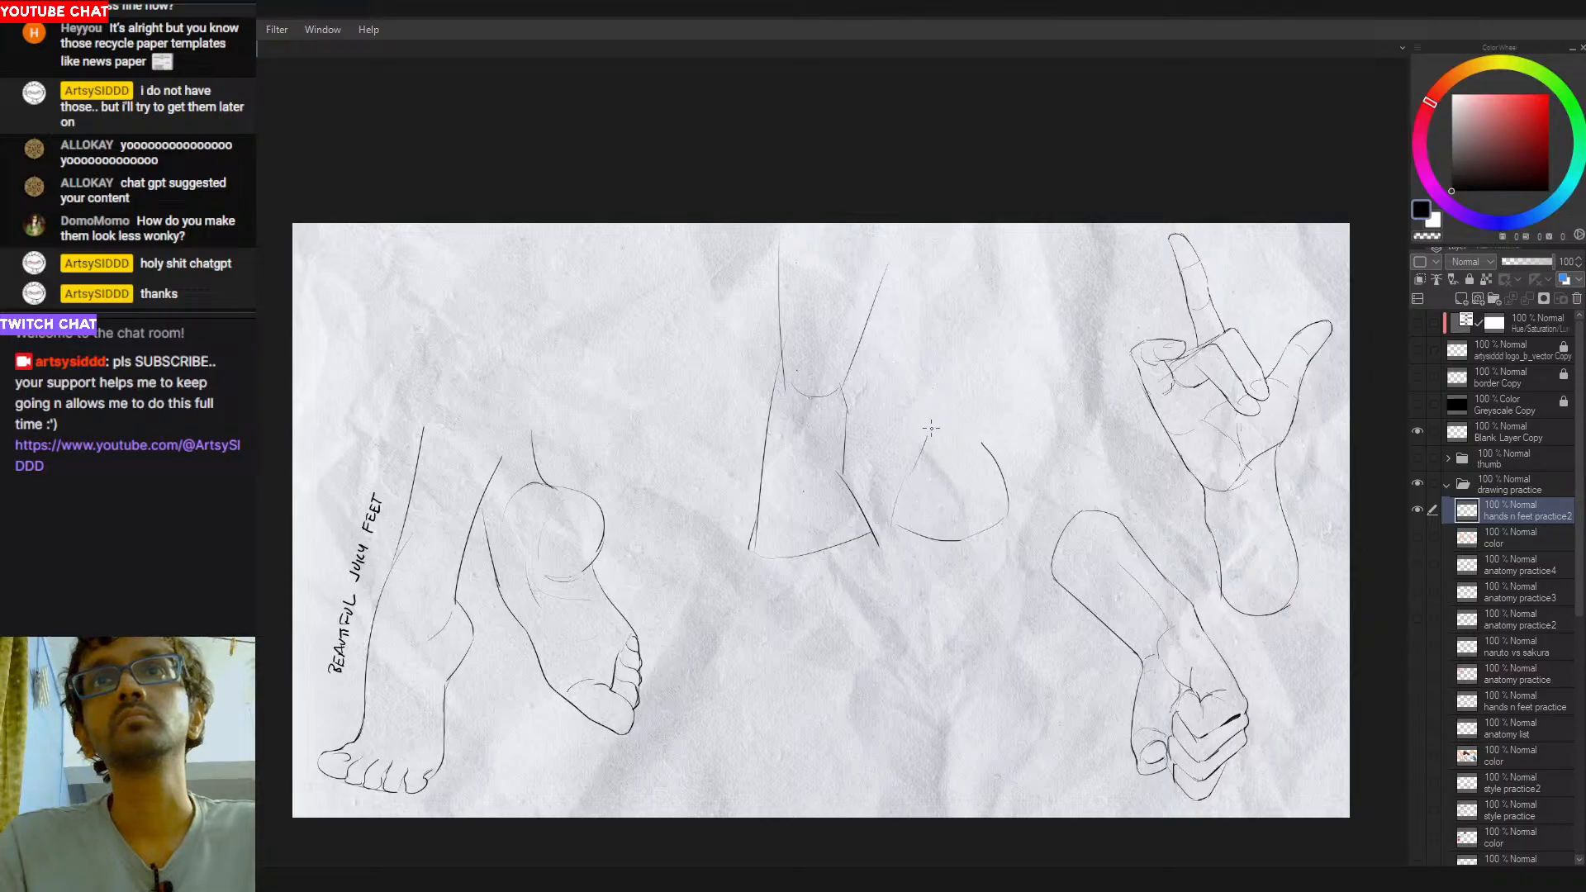
- Draw the second leg above the heel with a long left side and a right side bulging outward near the top
left_click_drag(922, 321, 923, 458)
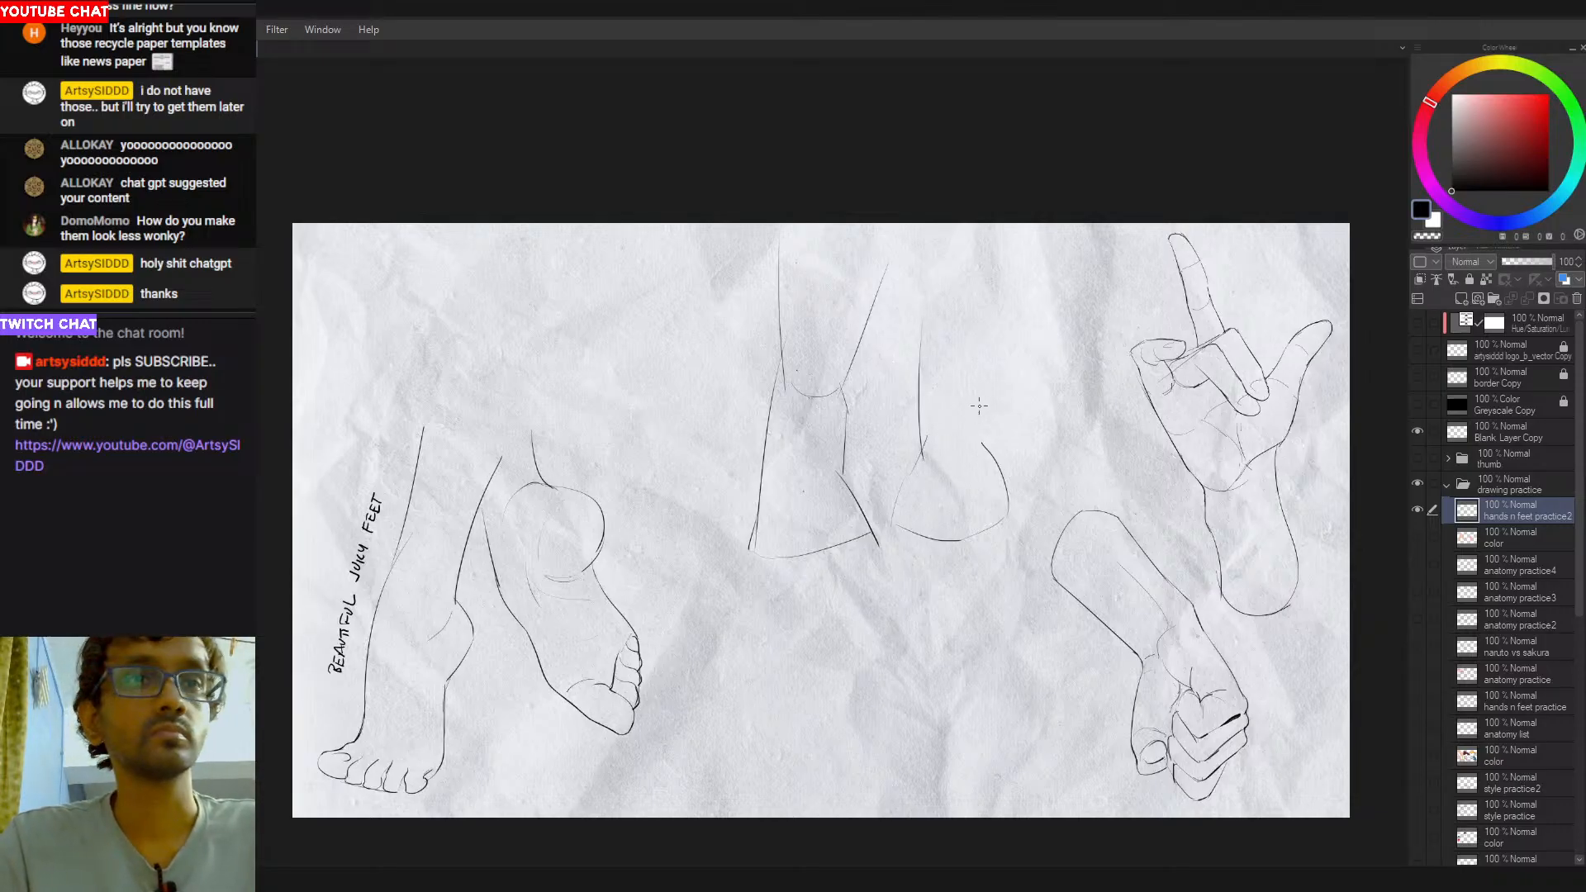
mouse_move(990, 384)
left_mouse_down()
mouse_move(991, 466)
mouse_move(997, 384)
mouse_move(1013, 375)
mouse_move(995, 385)
mouse_move(1038, 327)
left_mouse_up()
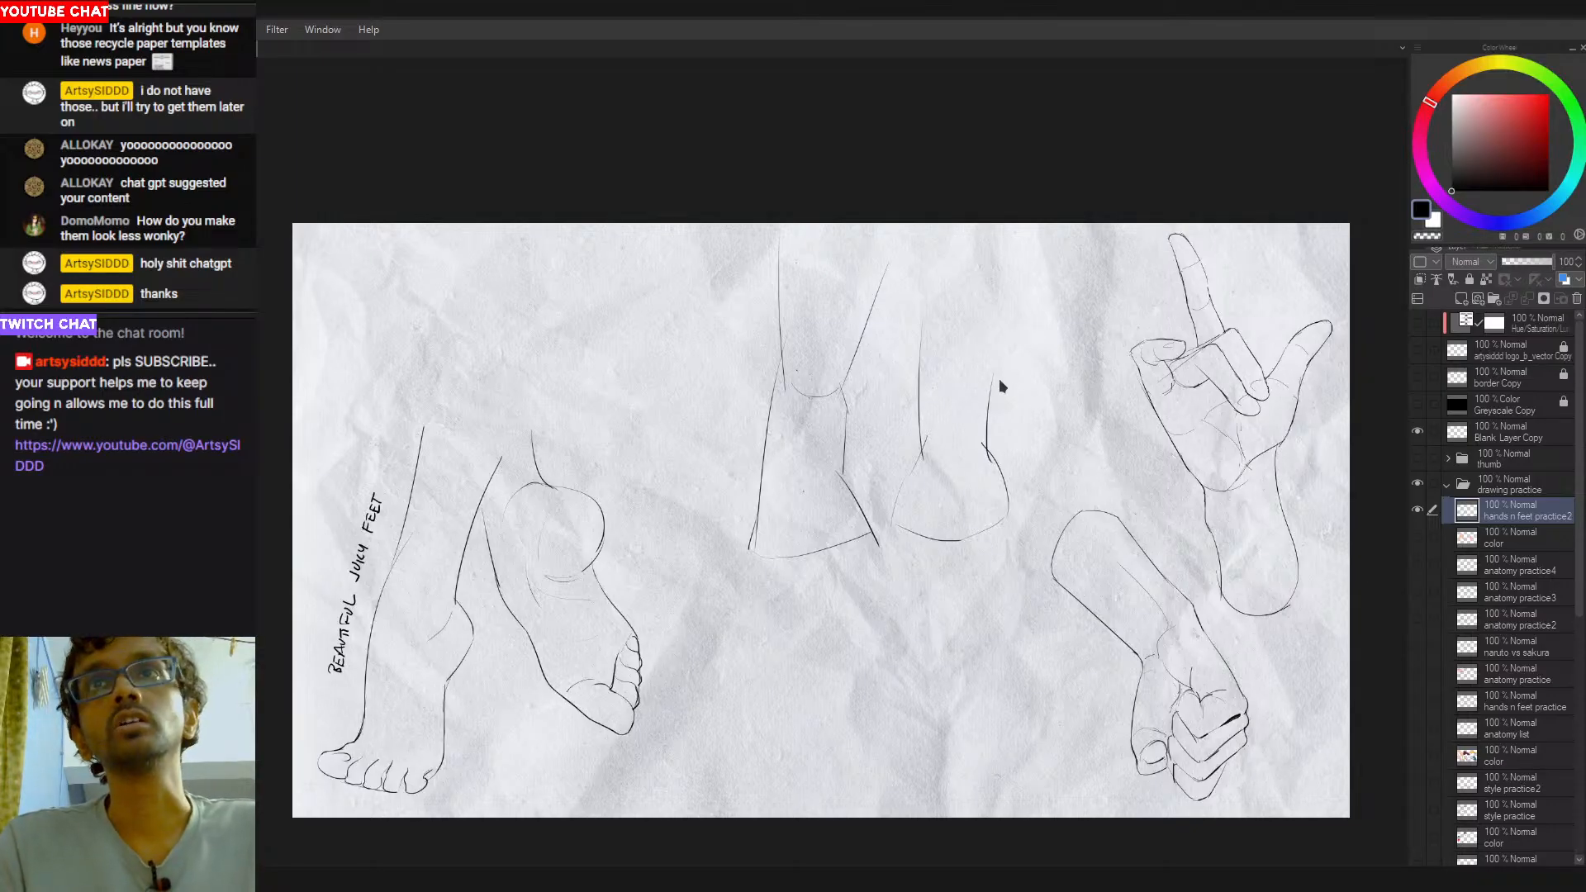
left_click_drag(992, 382, 1025, 336)
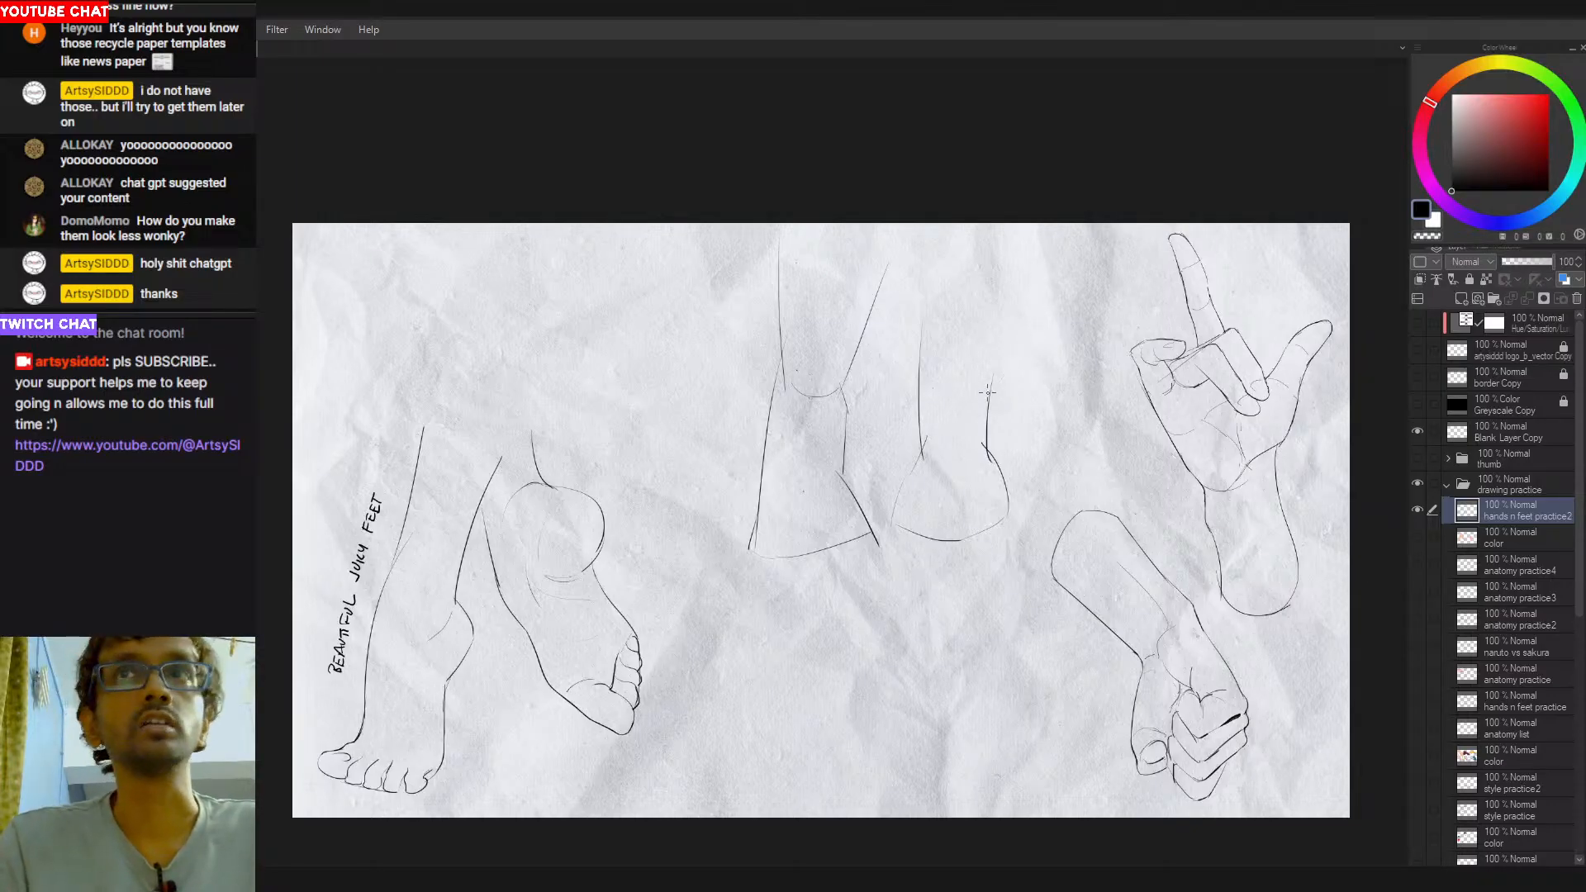
left_click_drag(1022, 331, 976, 293)
key("ctrl+z")
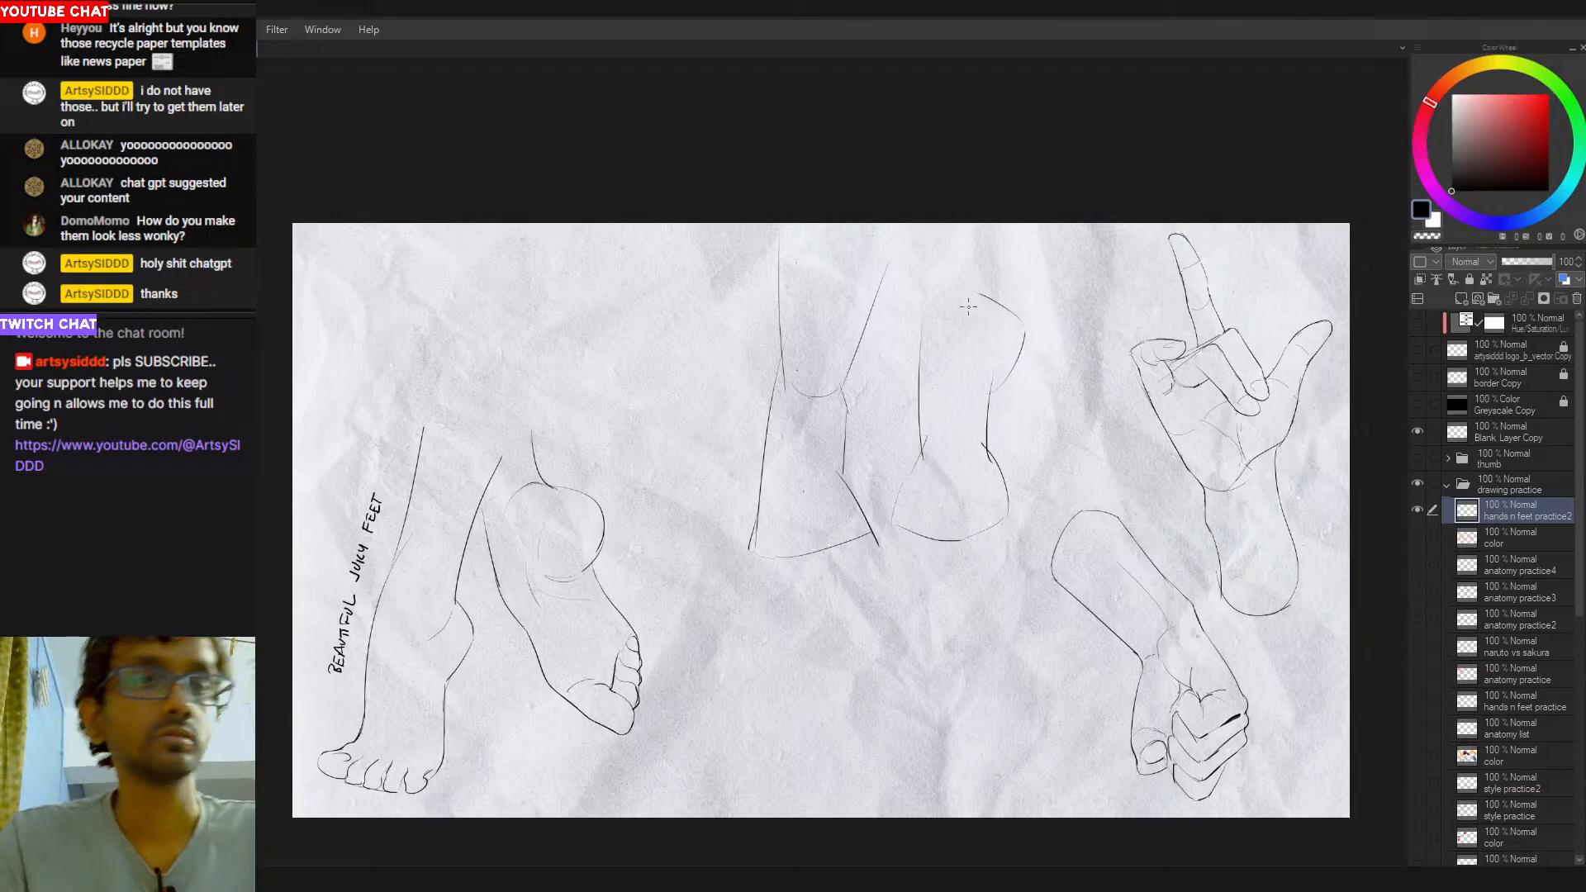
- Draw a diagonal line from the top of the first leg across to the second leg's left side, redoing the stroke
left_click_drag(919, 357, 800, 225)
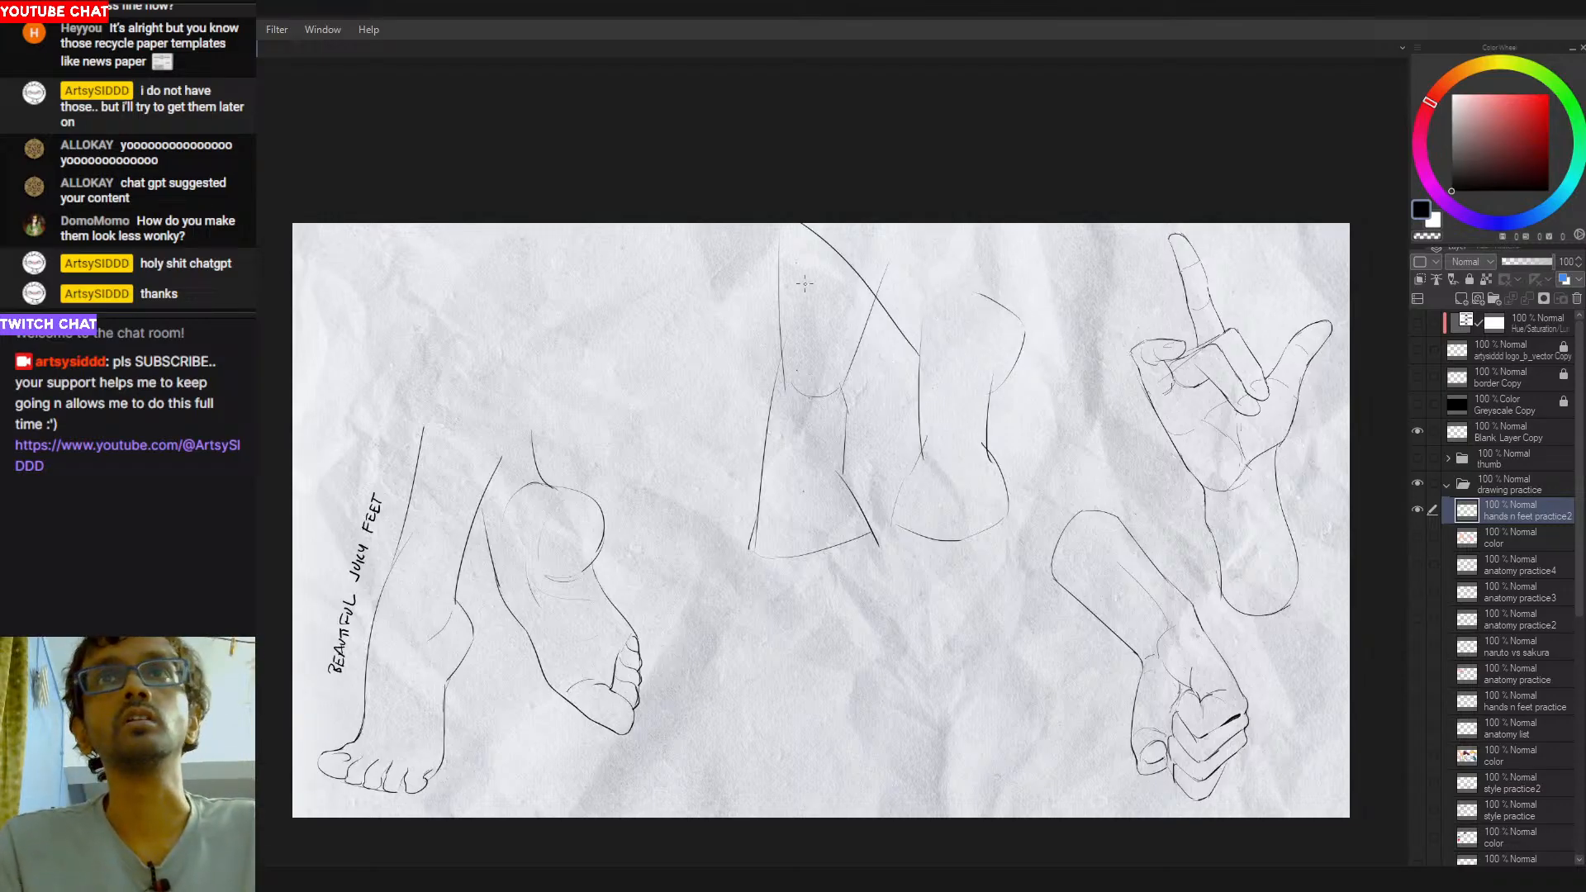
key("ctrl+z")
left_click_drag(921, 354, 758, 223)
key("ctrl+z")
left_click_drag(915, 342, 784, 206)
key("ctrl+z")
left_click_drag(916, 351, 782, 261)
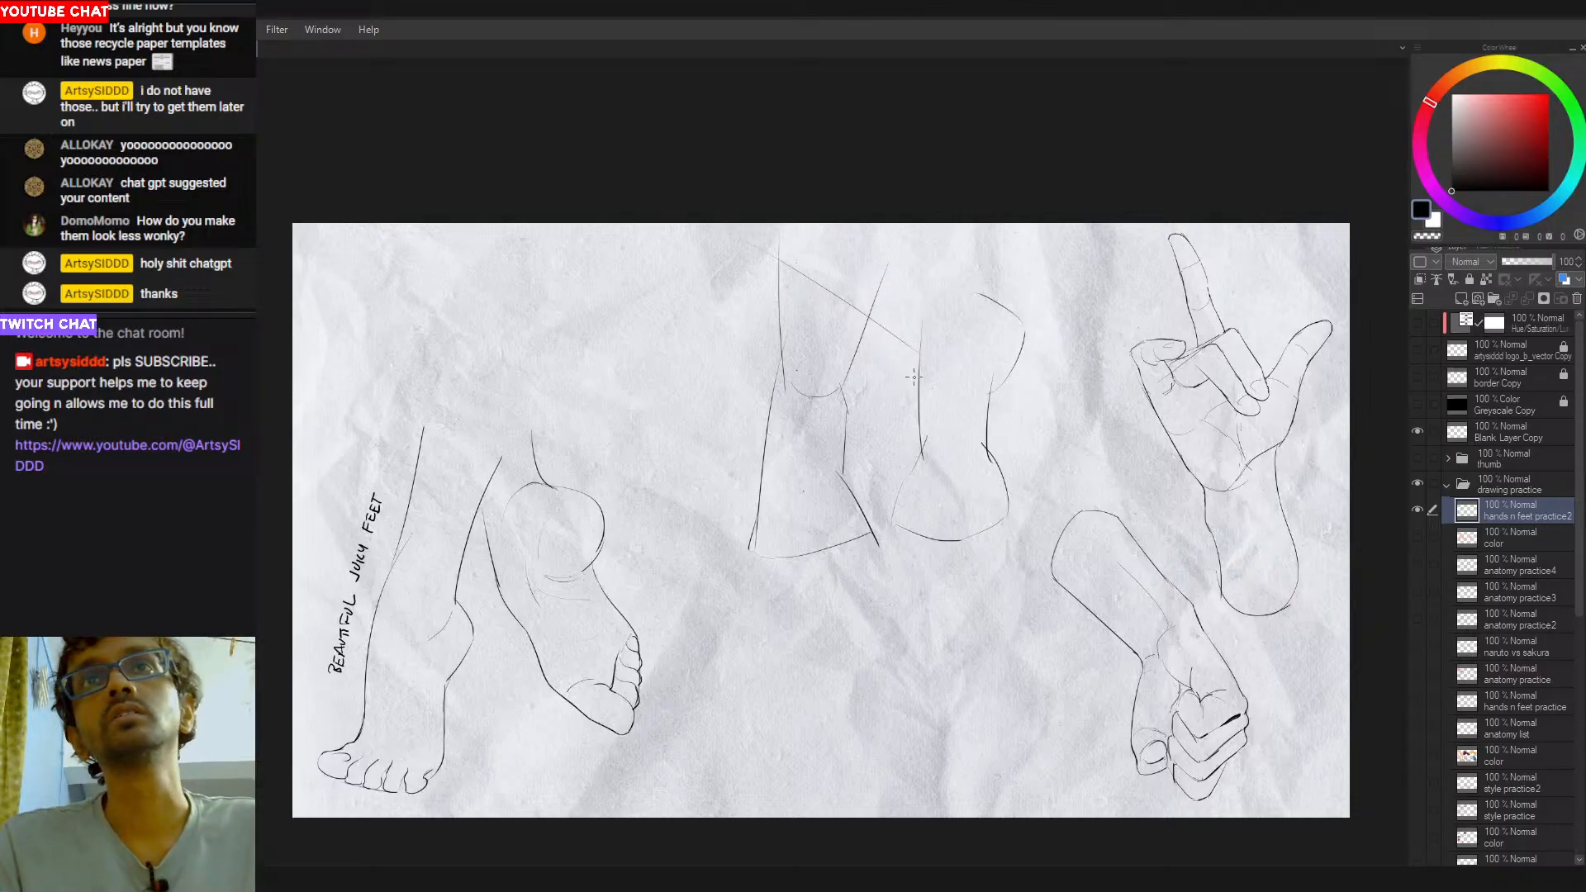
left_click_drag(904, 341, 921, 372)
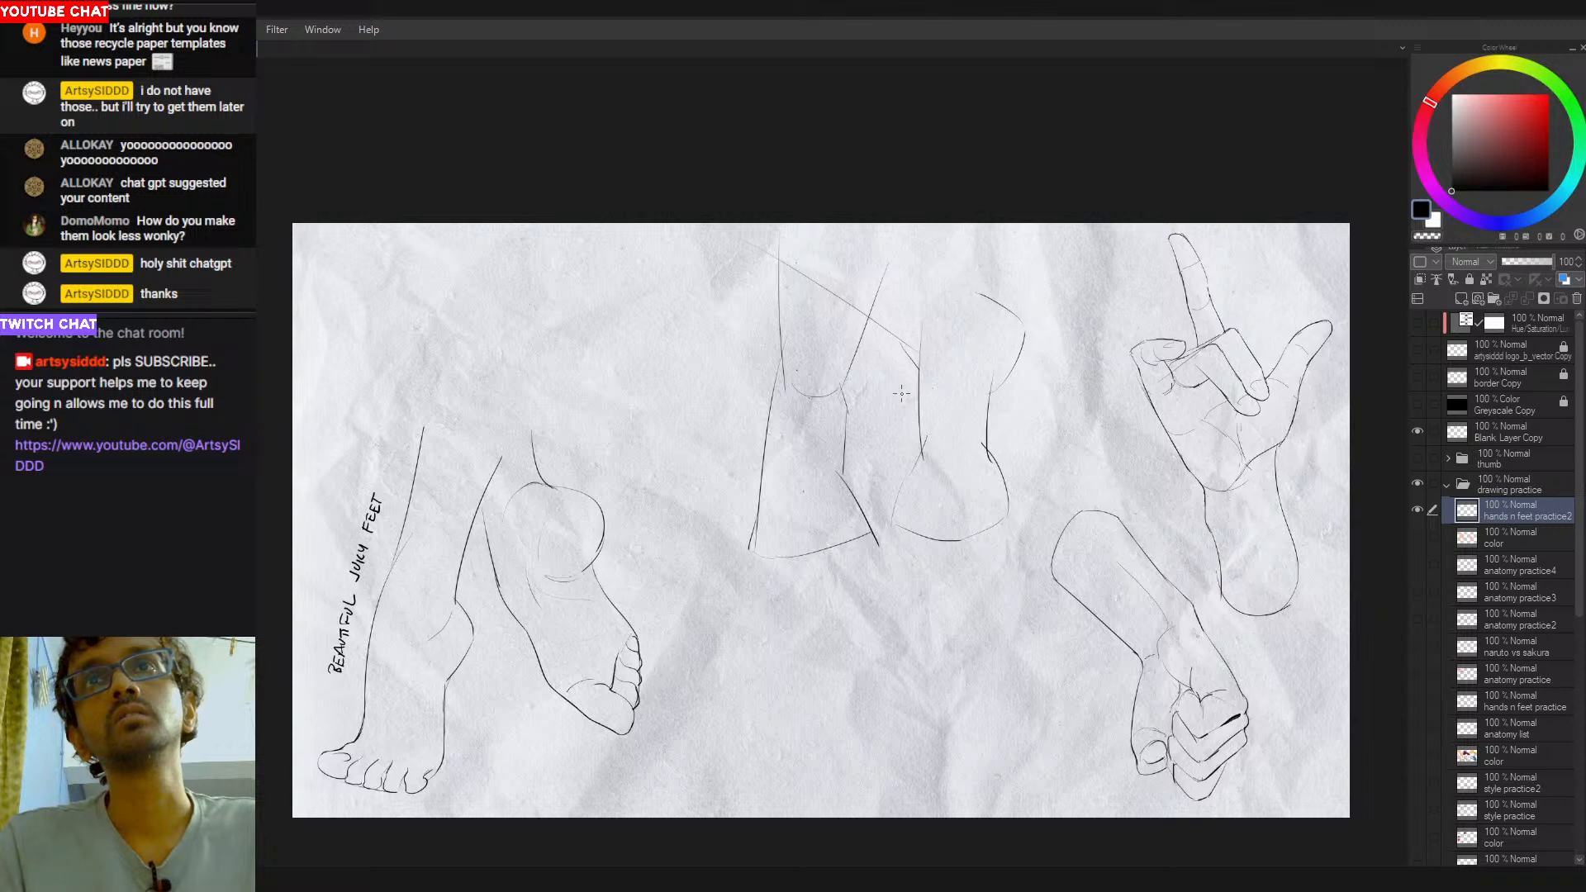
key("ctrl+z")
- Draw a short diagonal line from the canvas's upper edge down to the top of the second leg, redoing the stroke
key("ctrl+z")
left_click_drag(780, 264, 932, 378)
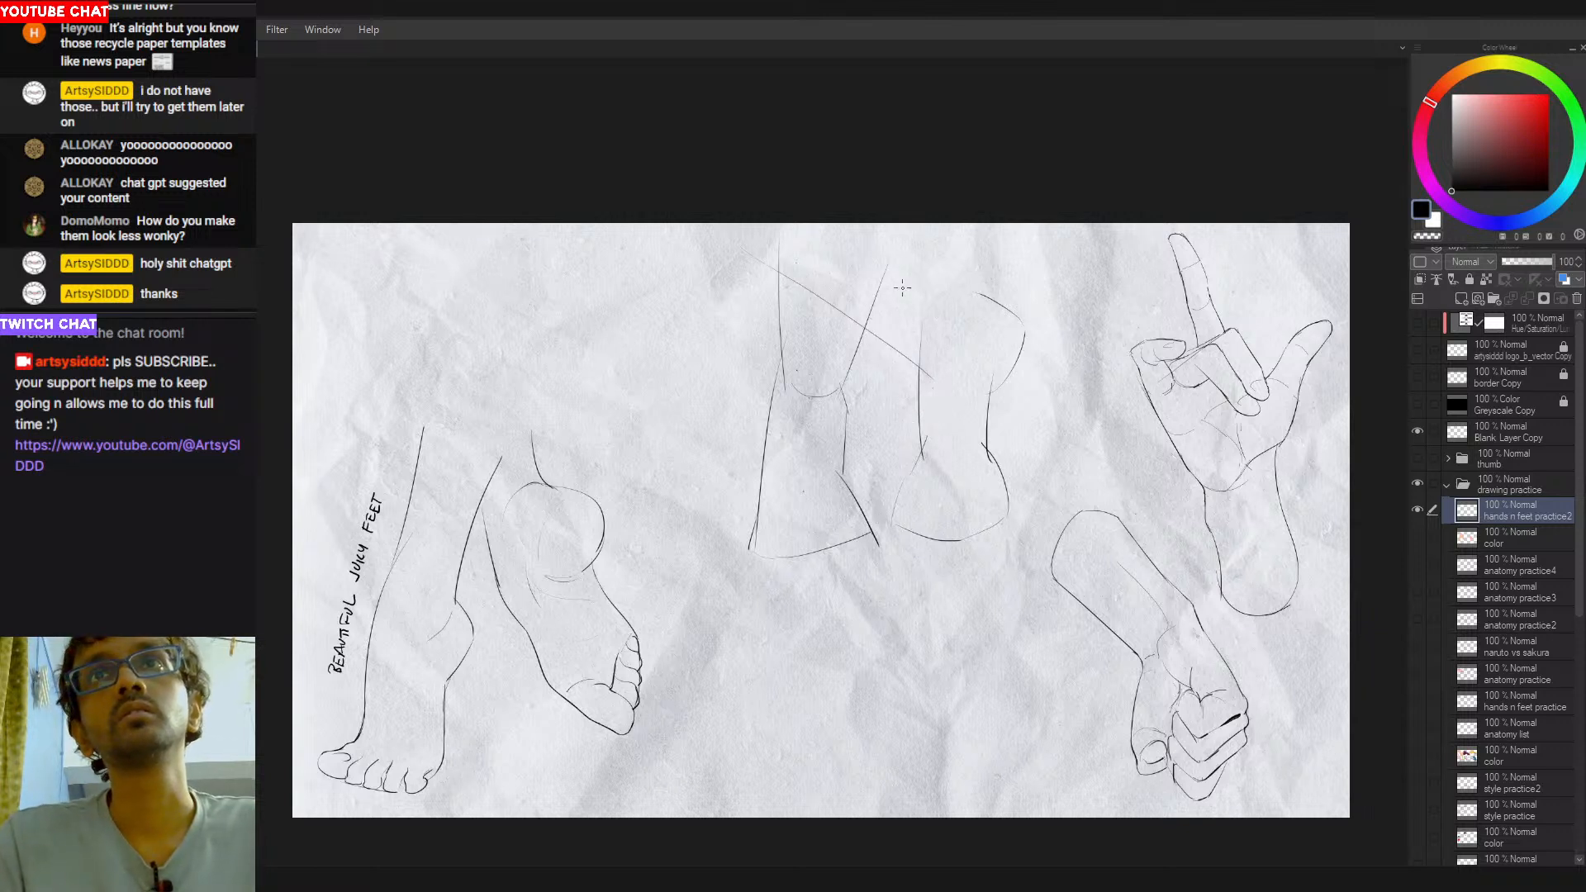
left_click_drag(853, 175, 943, 316)
key("ctrl+z")
left_click_drag(876, 198, 943, 294)
key("ctrl+z")
mouse_move(912, 223)
left_mouse_down()
mouse_move(945, 286)
mouse_move(1005, 314)
left_mouse_up()
key("ctrl+z")
key("ctrl+z")
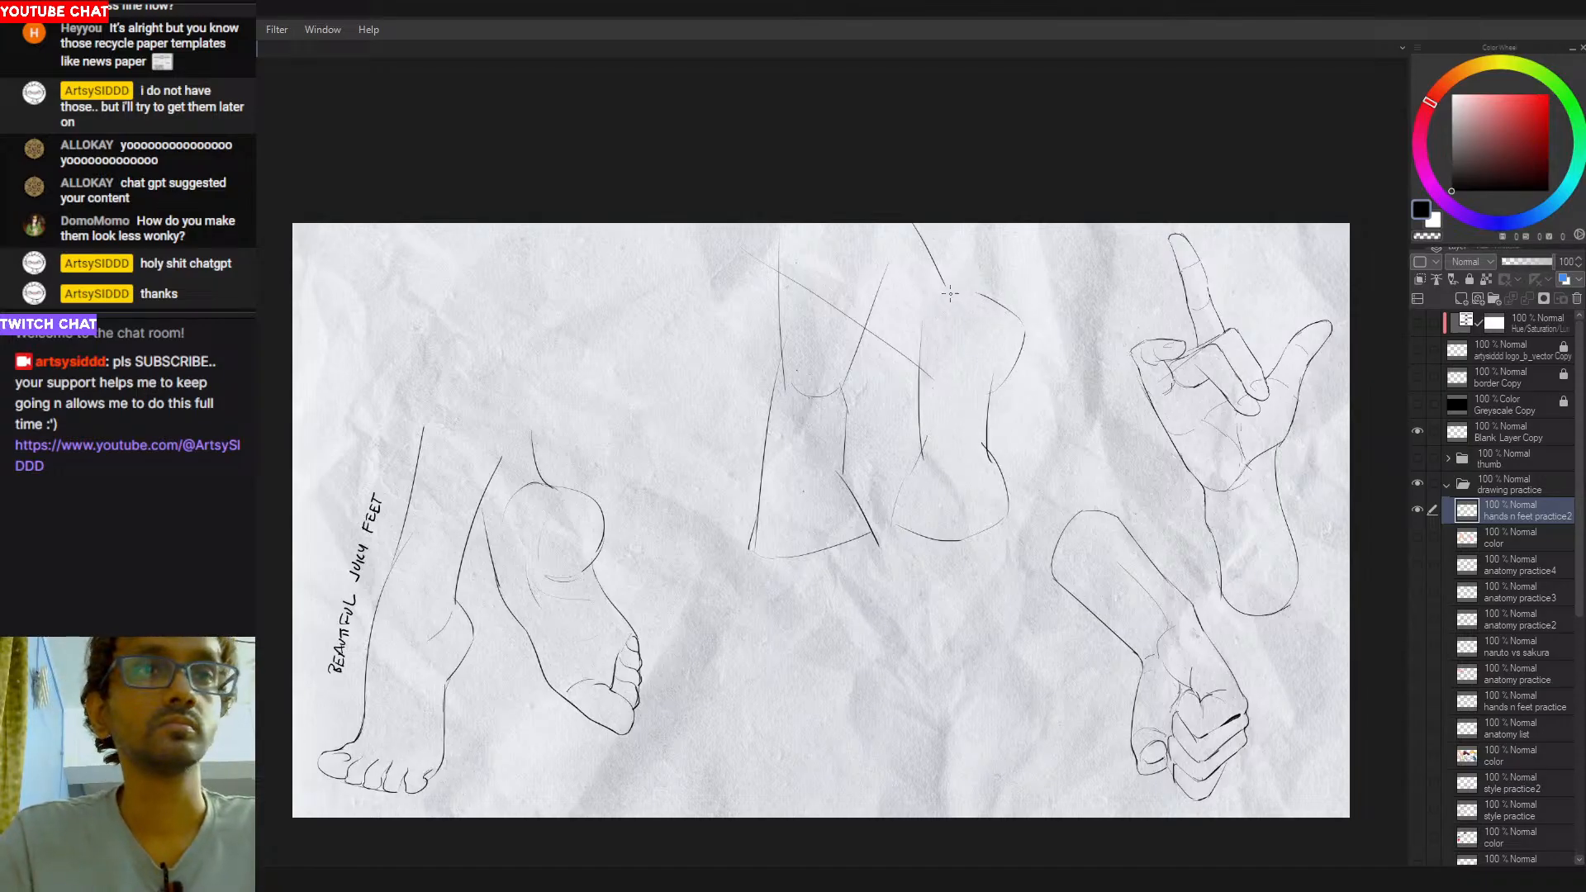
key("ctrl+z")
left_click_drag(897, 201, 956, 299)
key("ctrl+z")
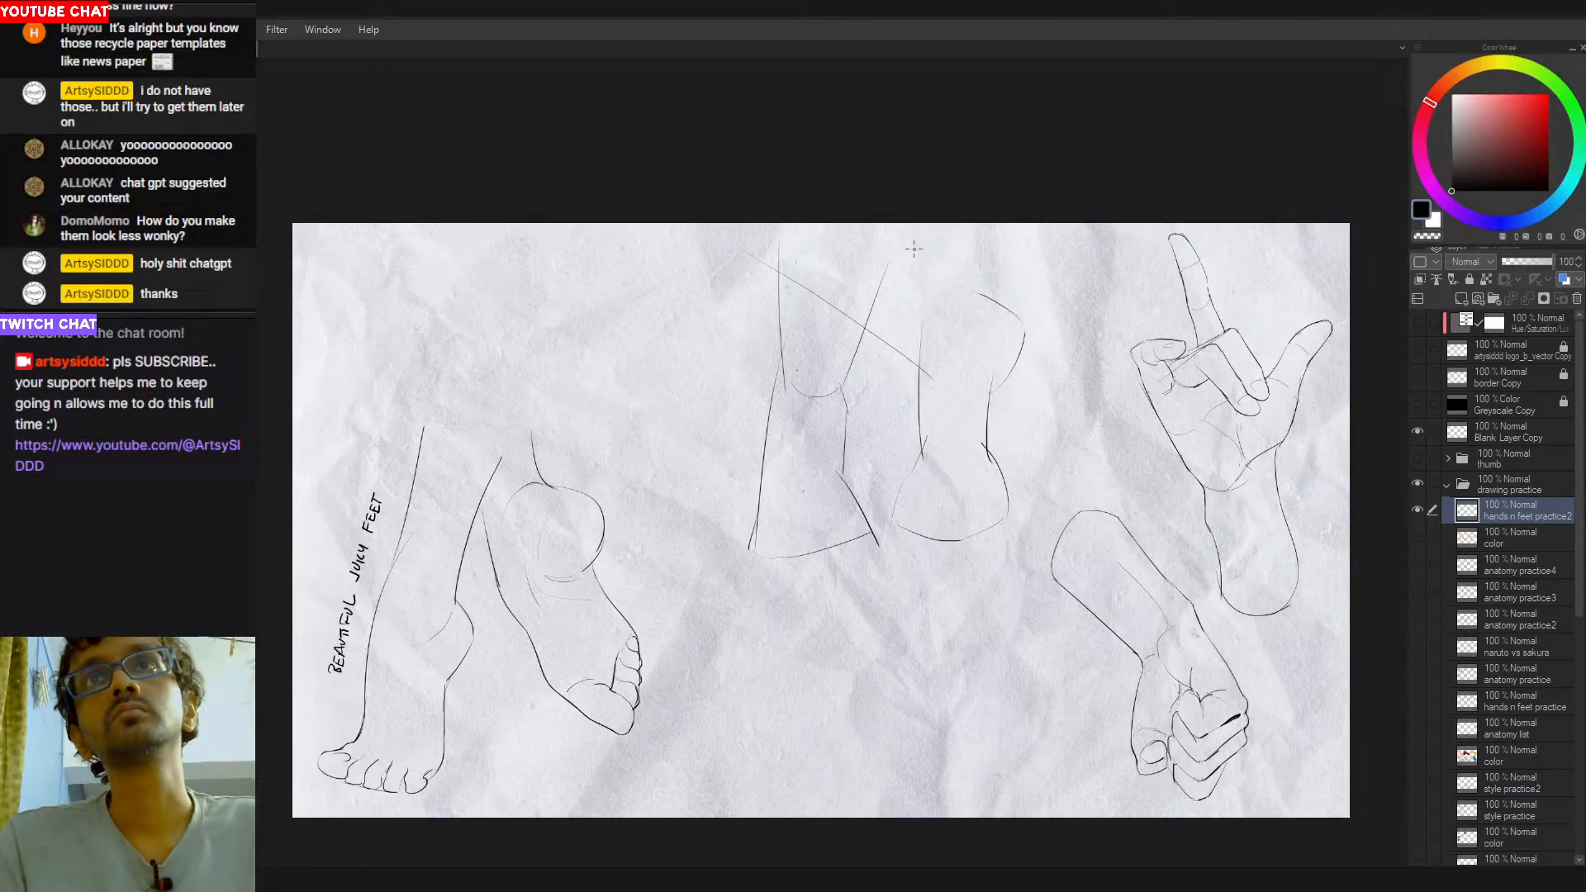
mouse_move(895, 209)
left_mouse_down()
mouse_move(954, 282)
mouse_move(1006, 308)
left_mouse_up()
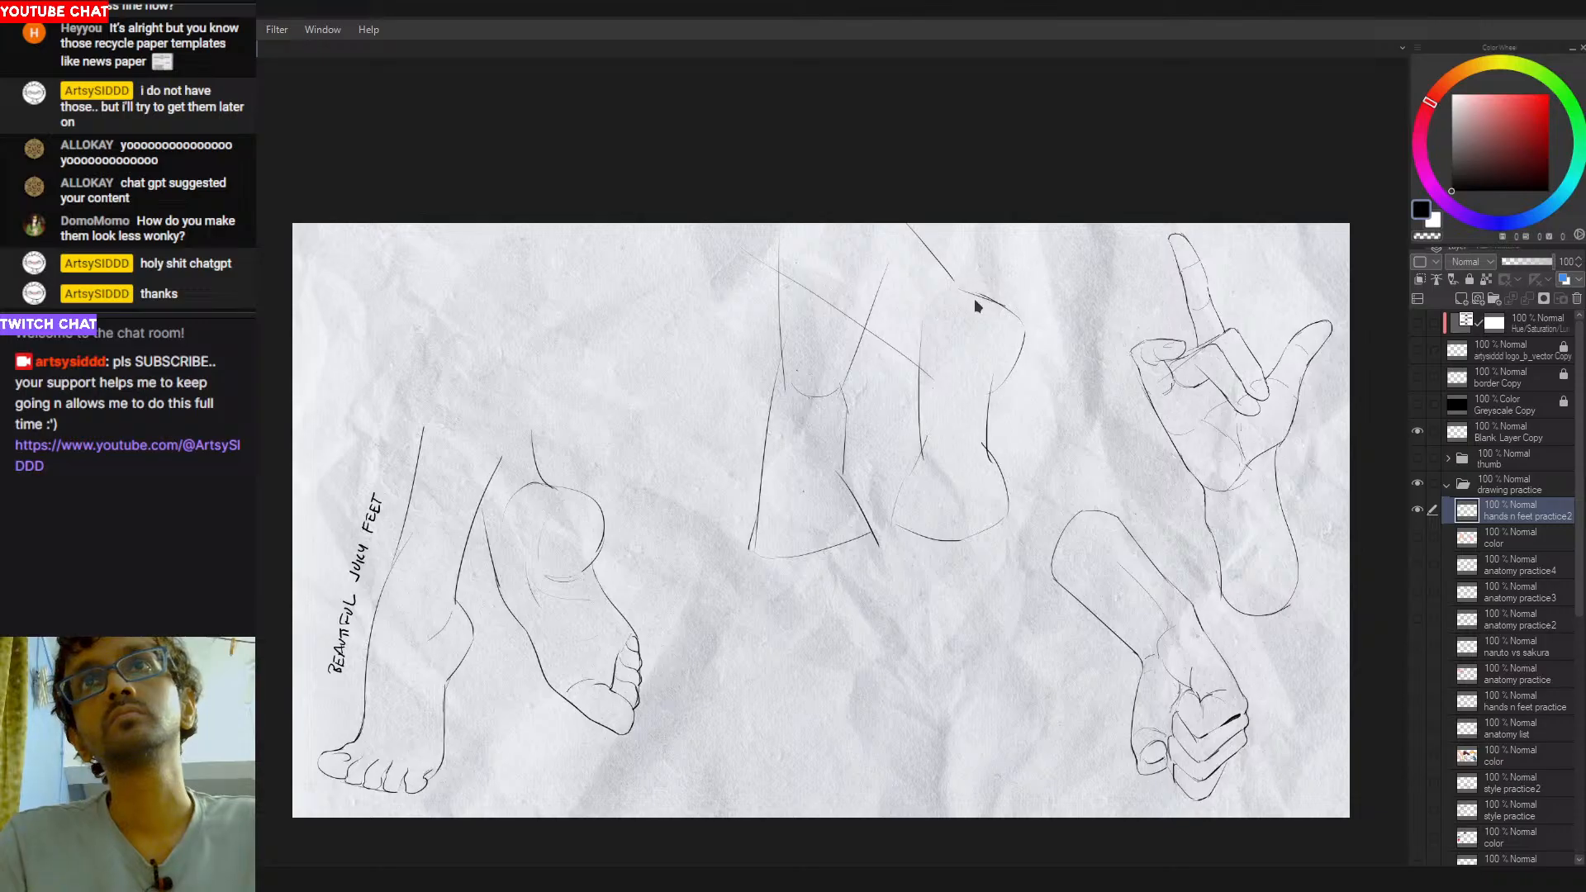
key("ctrl+z")
left_click_drag(901, 220, 957, 280)
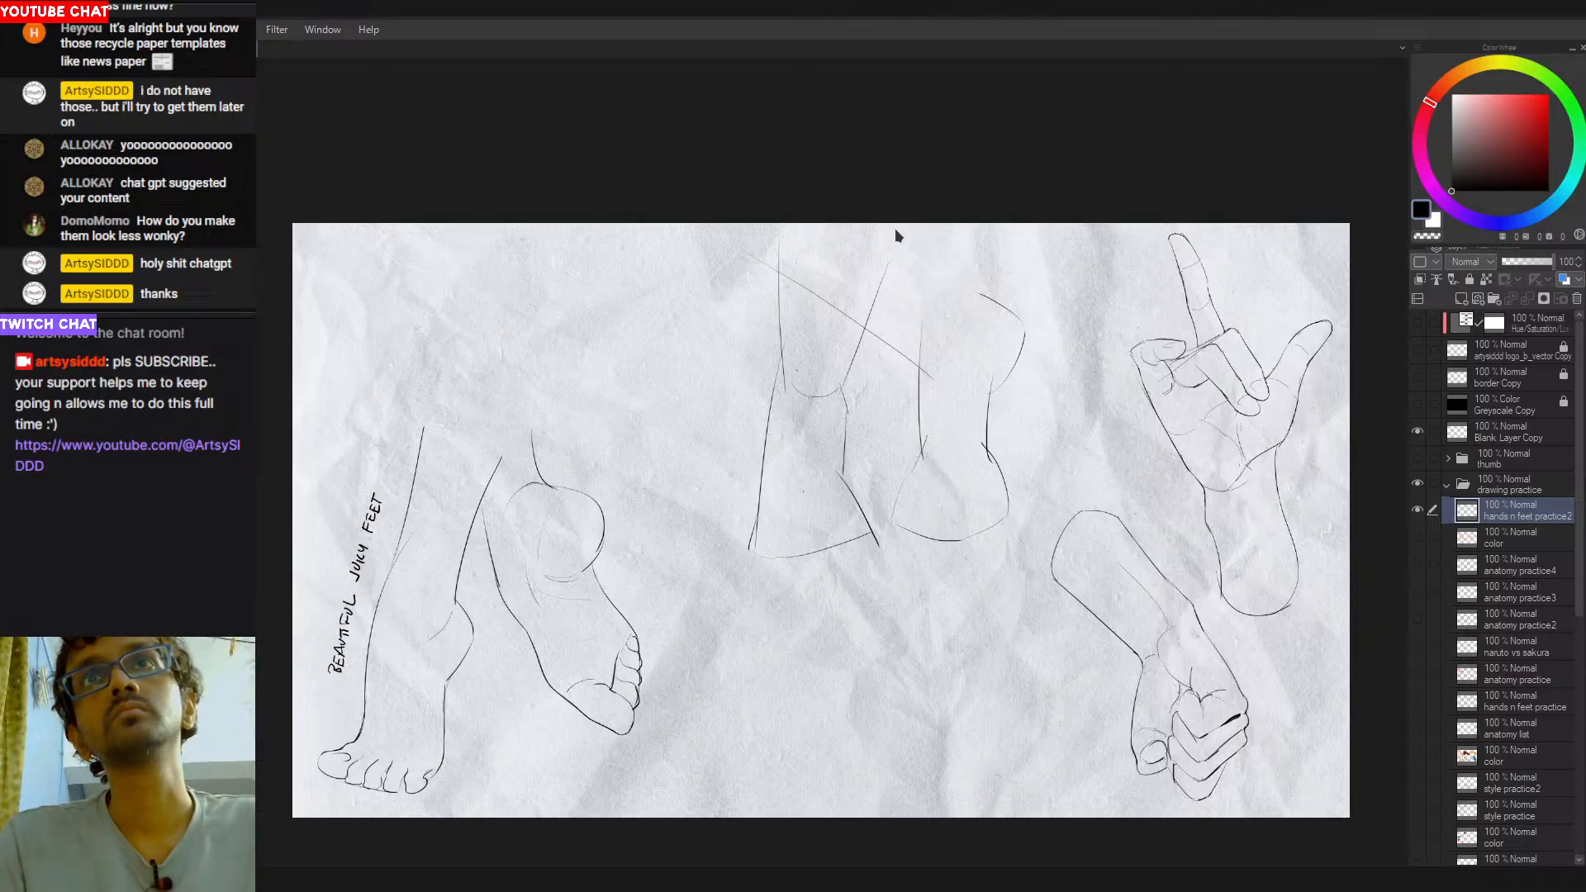
mouse_move(898, 230)
left_mouse_down()
mouse_move(944, 291)
mouse_move(1003, 310)
left_mouse_up()
key("ctrl+z")
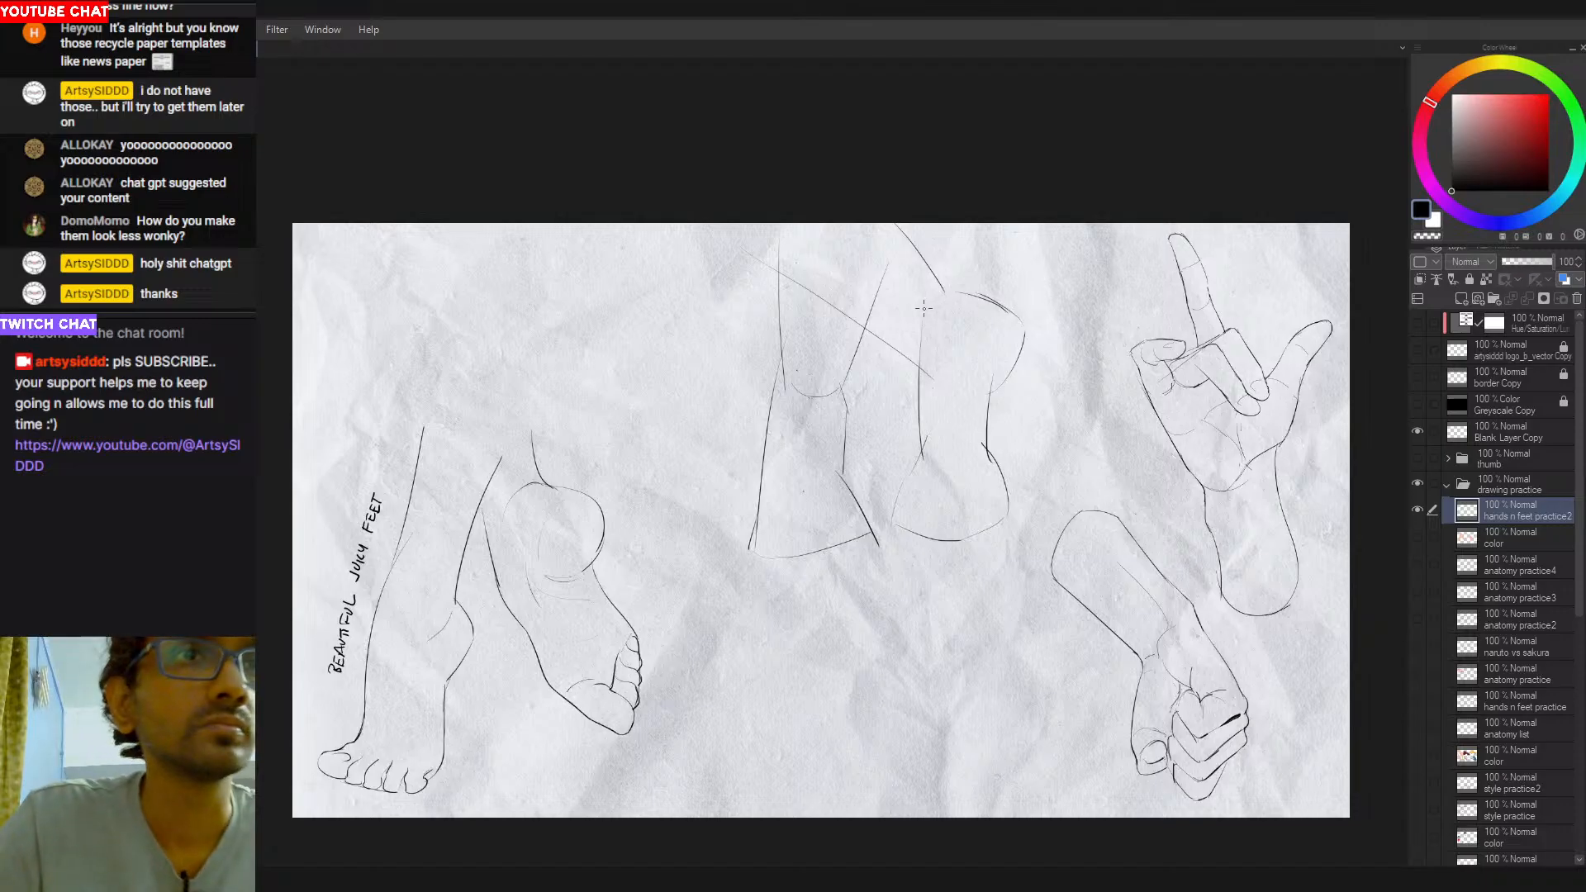
key("ctrl+z")
mouse_move(913, 223)
left_mouse_down()
mouse_move(970, 306)
mouse_move(697, 355)
mouse_move(651, 464)
mouse_move(586, 514)
left_mouse_up()
left_click_drag(662, 457, 710, 394)
key("ctrl+z")
key("ctrl+z")
left_click_drag(666, 456, 686, 422)
left_click_drag(687, 422, 710, 395)
key("ctrl+z")
left_click_drag(878, 359, 920, 521)
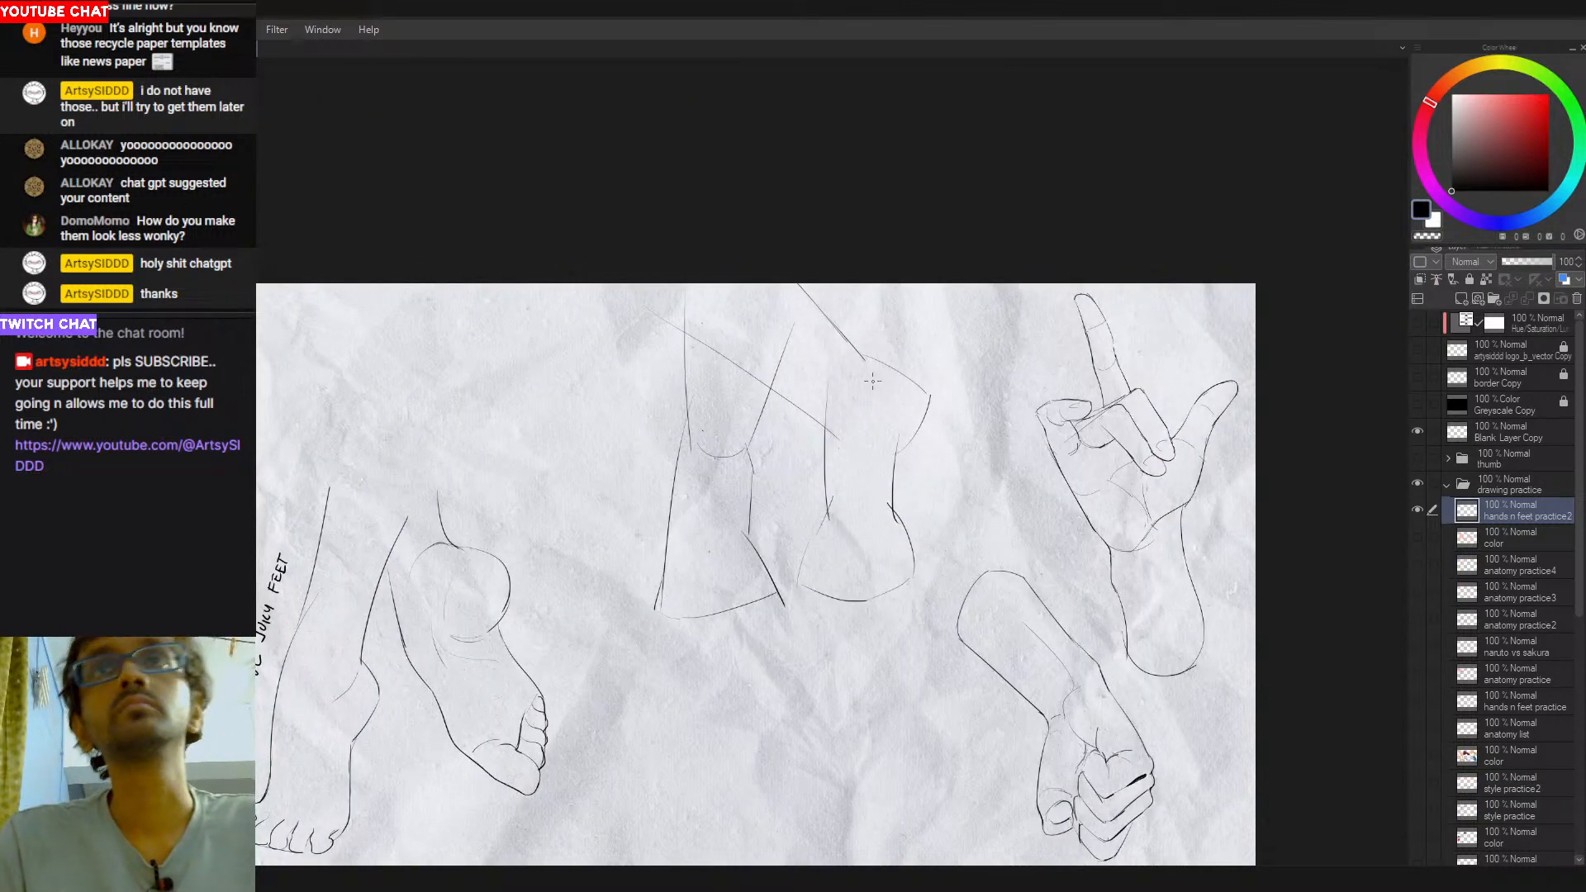
- Rework the bulge near the second leg's top, curving its right edge inward toward the lower leg
mouse_move(892, 369)
left_mouse_down()
mouse_move(930, 402)
mouse_move(908, 460)
left_mouse_up()
key("ctrl+z")
key("ctrl+z")
key("ctrl+z")
key("ctrl+z")
left_click_drag(930, 398, 895, 454)
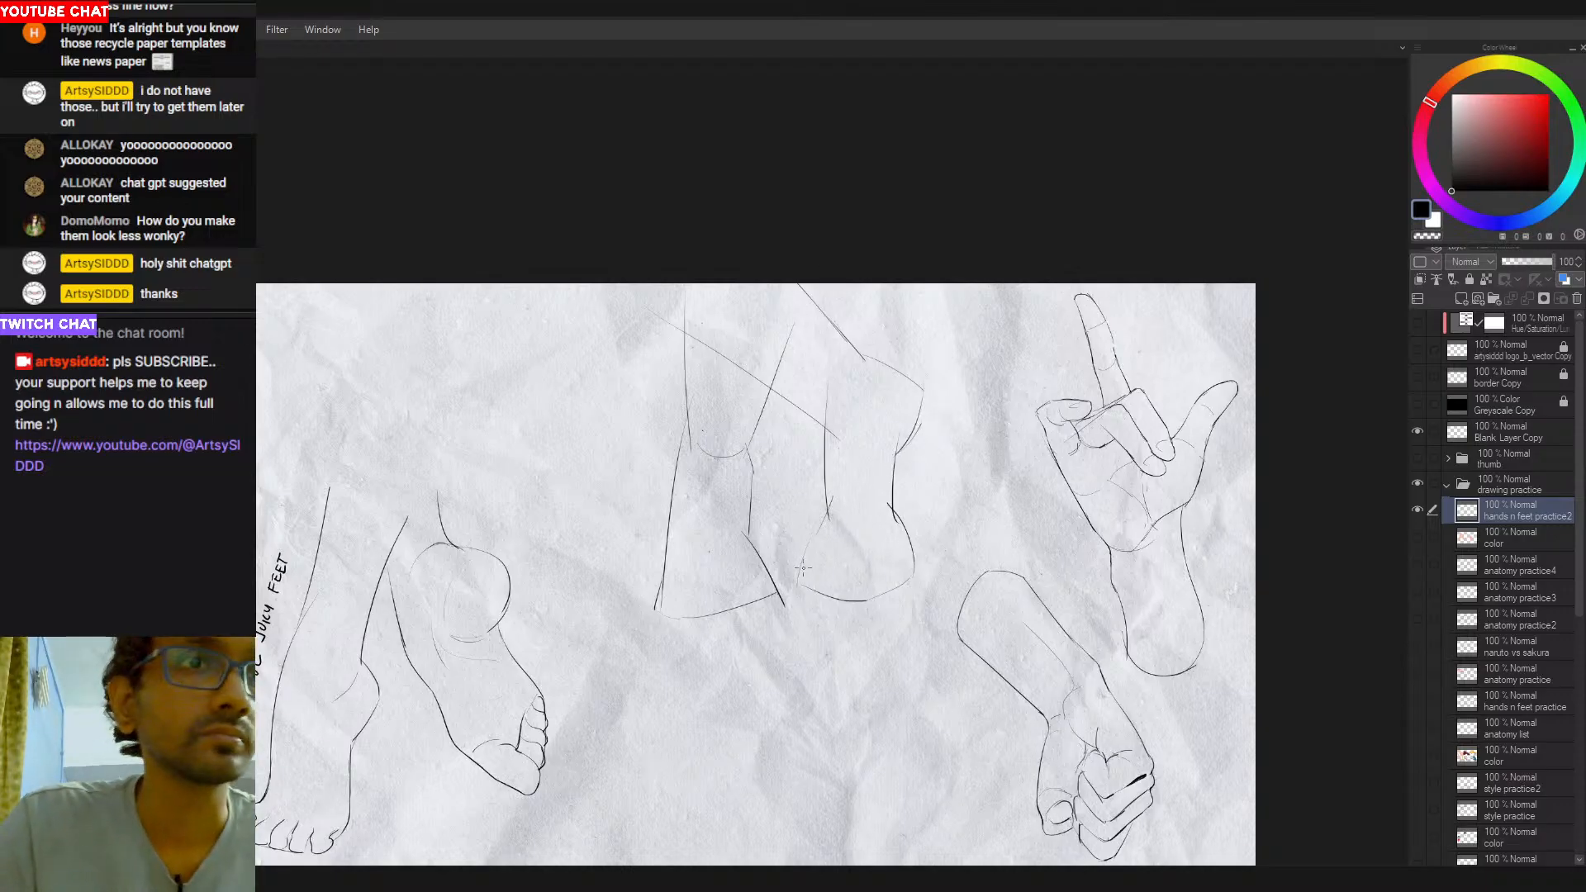
- Redraw the second leg's right side down to the foot and slant its left side outward into the foot
left_click_drag(823, 501, 801, 566)
key("ctrl+z")
key("ctrl+z")
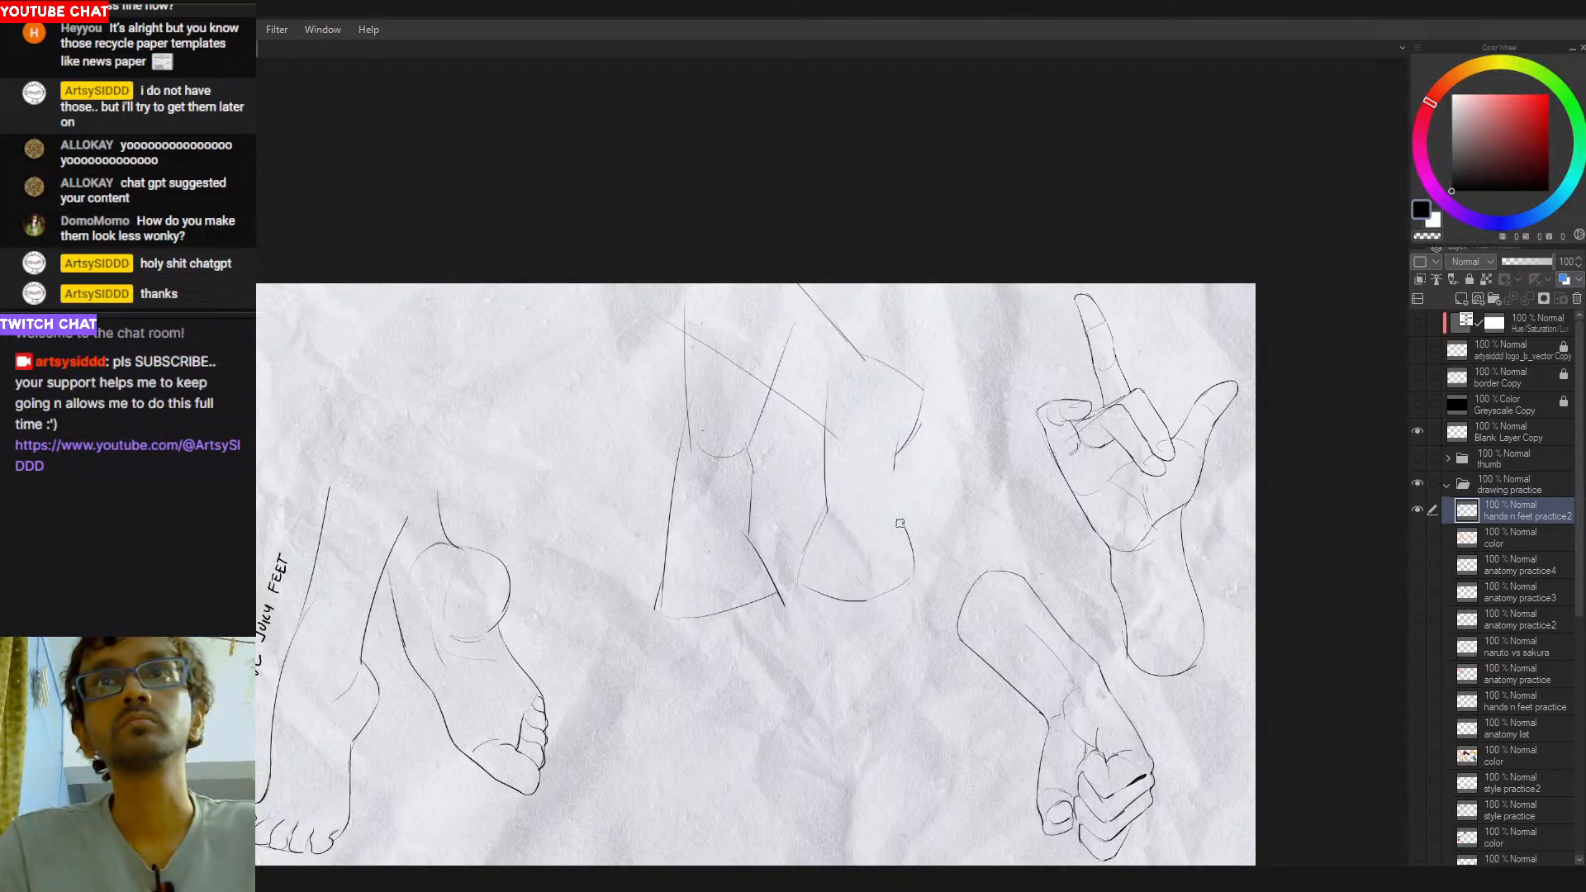
mouse_move(900, 440)
left_mouse_down()
mouse_move(922, 585)
mouse_move(907, 536)
mouse_move(950, 547)
left_mouse_up()
key("e")
key("ctrl+z")
key("ctrl+z")
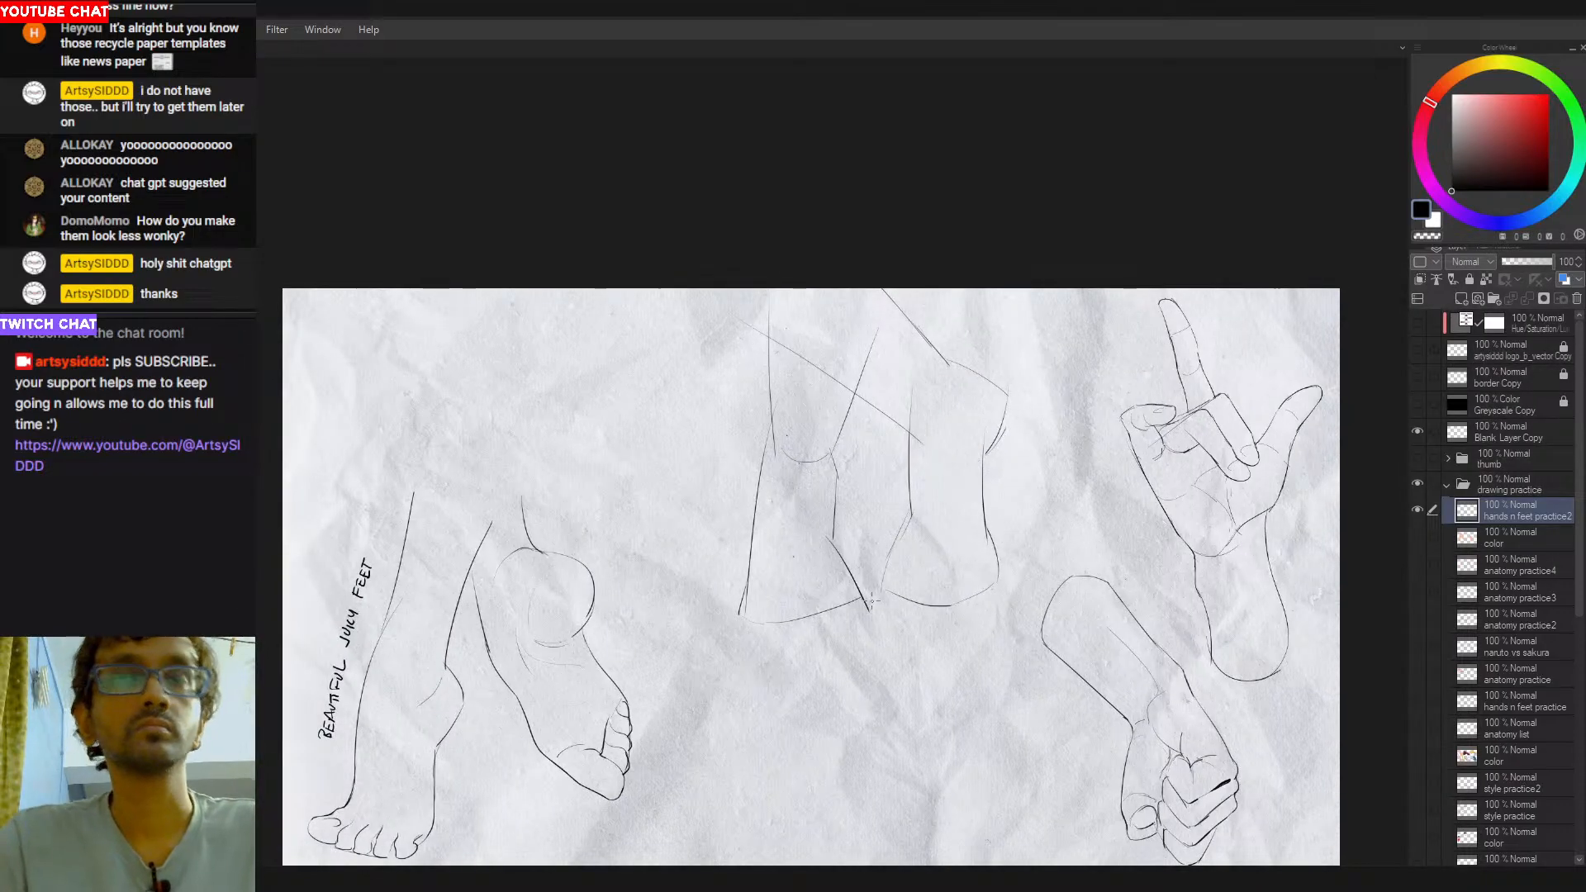
- Draw a rounded big-toe shape inside the bottom of the second foot, redoing the strokes
mouse_move(949, 558)
left_mouse_down()
mouse_move(912, 600)
mouse_move(954, 606)
mouse_move(913, 595)
mouse_move(950, 606)
mouse_move(970, 571)
left_mouse_up()
key("e")
key("ctrl+z")
key("ctrl+z")
key("ctrl+z")
key("ctrl+z")
key("ctrl+z")
key("ctrl+z")
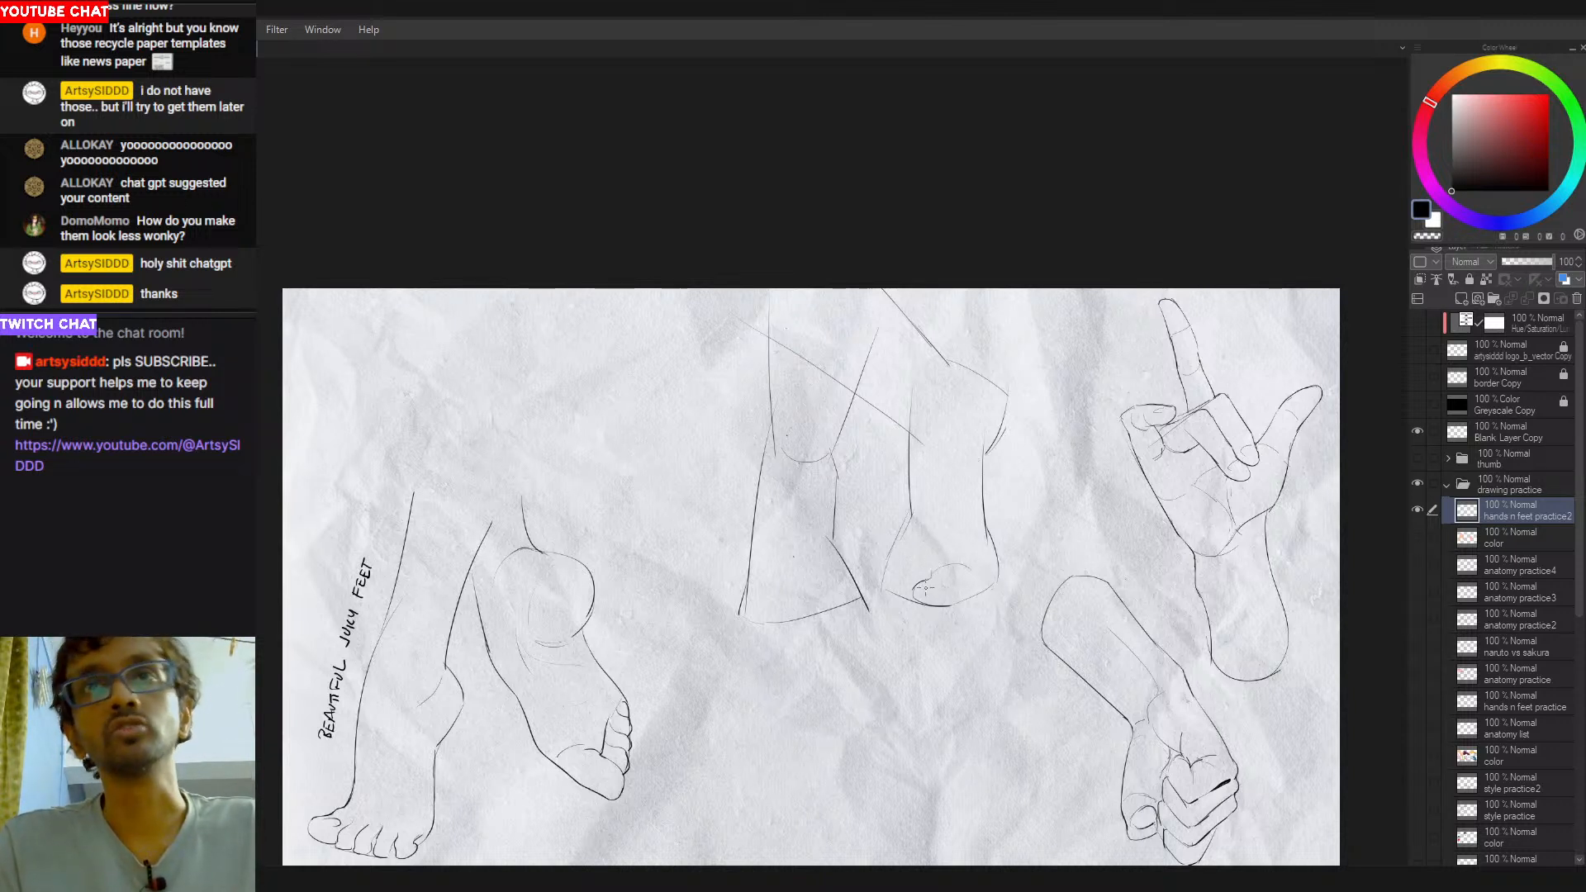
- Round off the second foot's left toe edge and draw a rounded toe in the first foot's lower left corner
left_click_drag(905, 578, 905, 598)
key("ctrl+z")
key("ctrl+z")
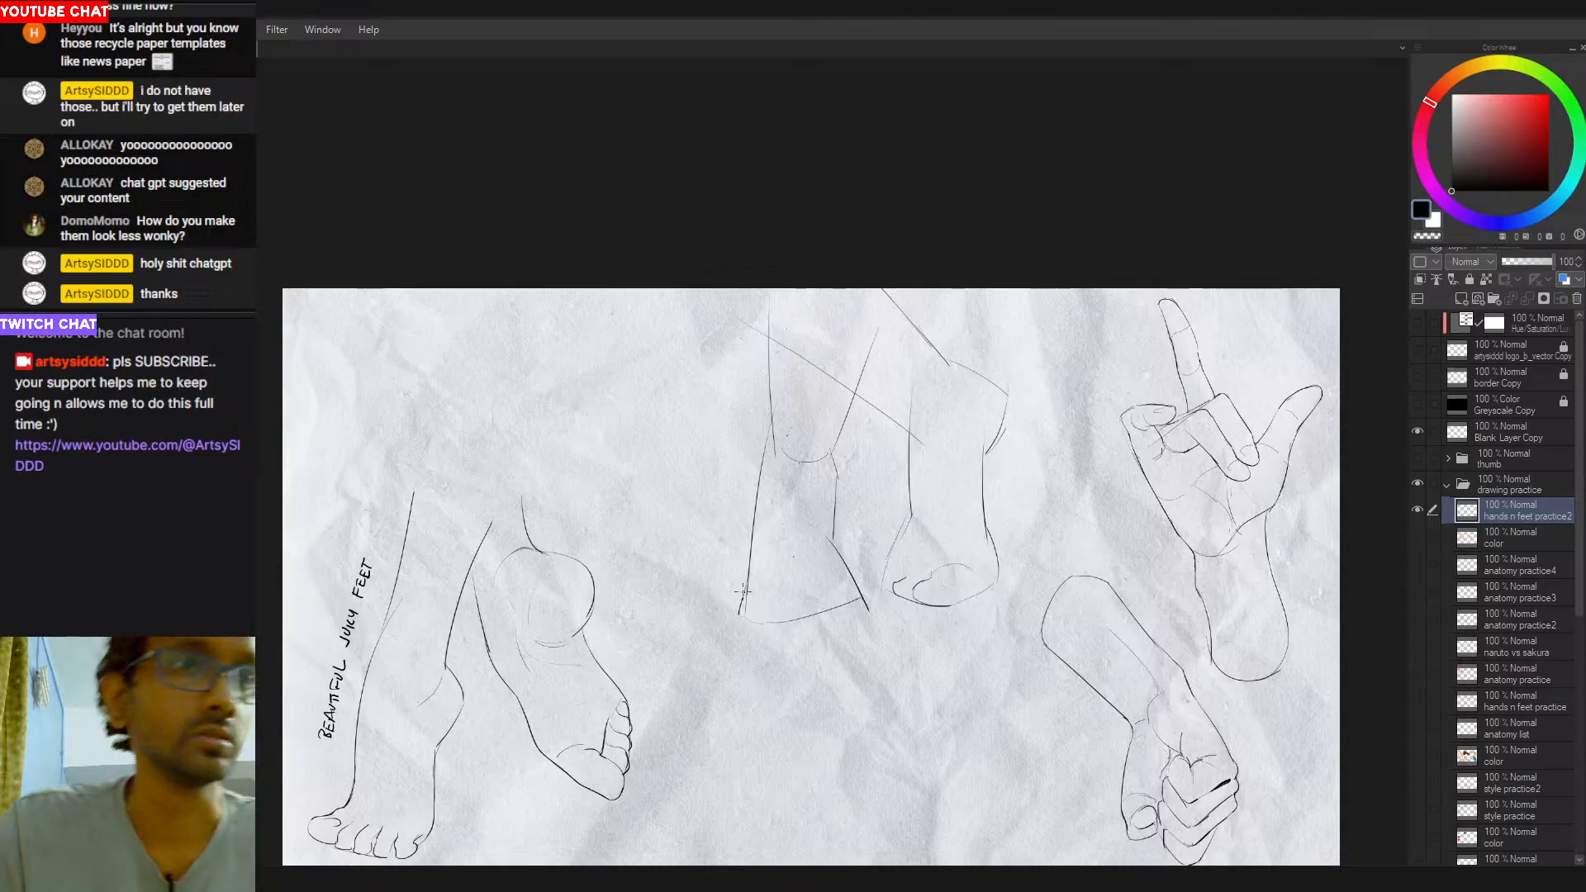
left_click_drag(751, 588, 779, 604)
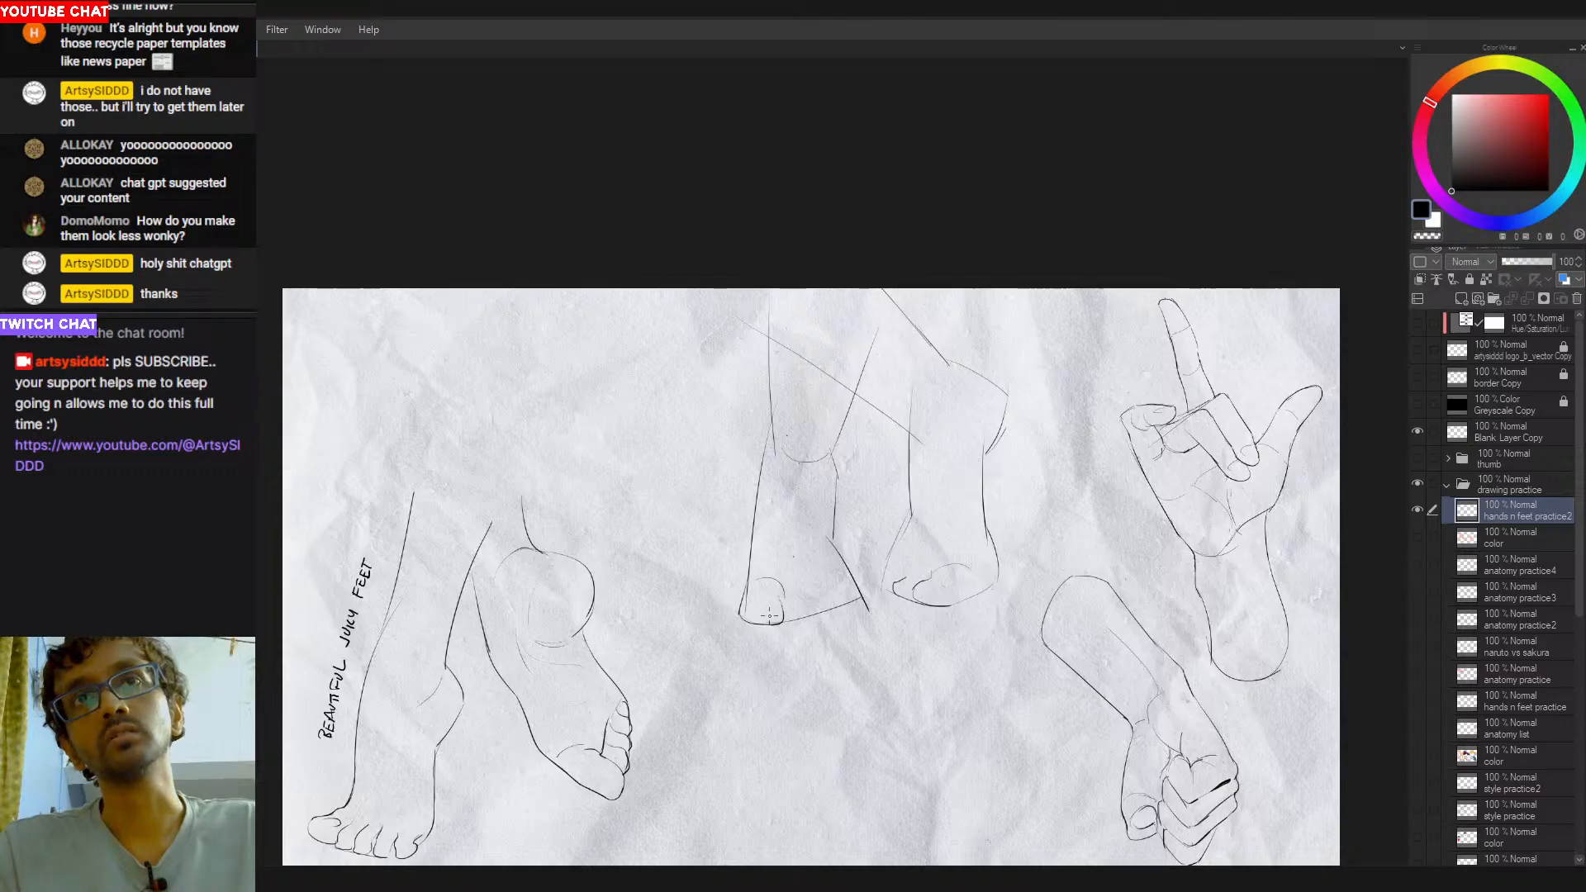
left_click_drag(743, 620, 766, 627)
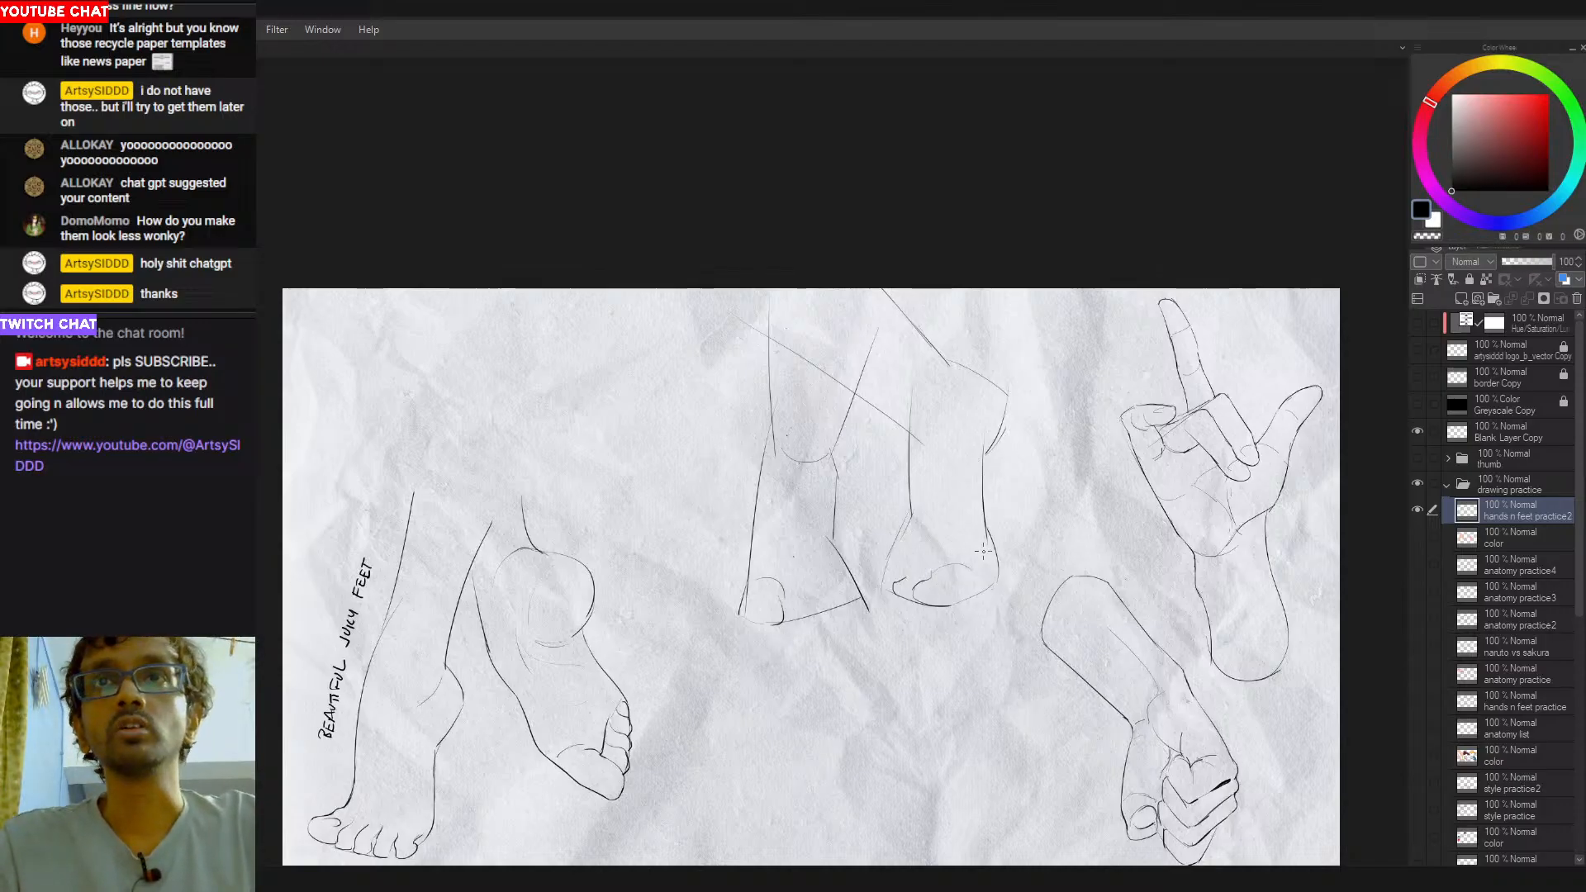
- Draw the small toes along the second foot's left edge and strengthen the foot outline above them
scroll(897, 584, "up", 1)
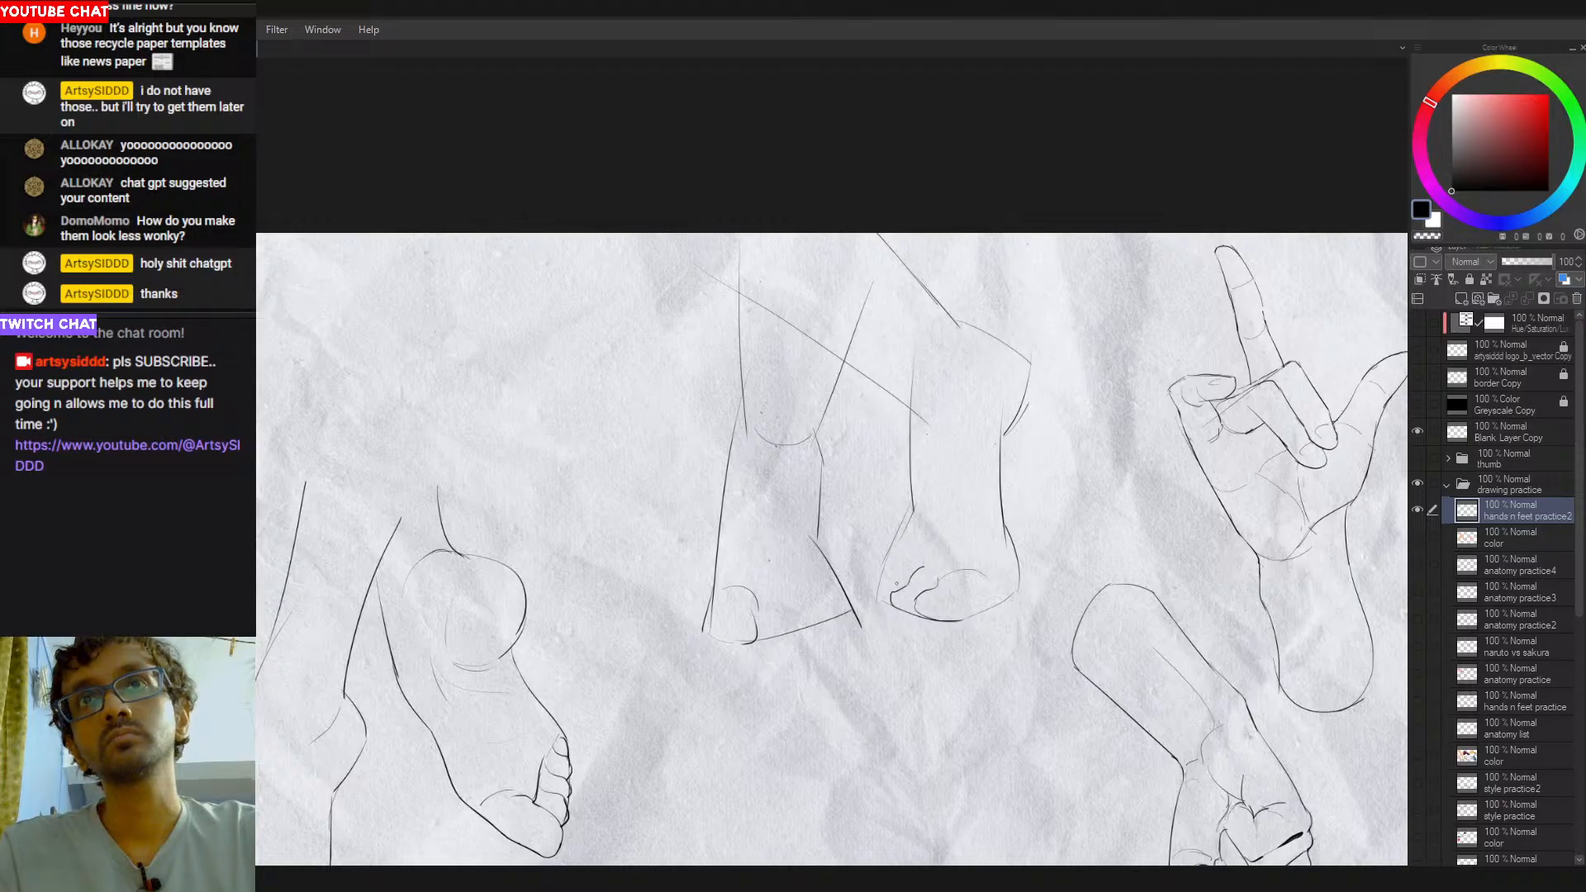
left_click_drag(902, 572, 882, 600)
key("ctrl+z")
key("ctrl+z")
key("ctrl+z")
key("ctrl+z")
key("ctrl+z")
key("ctrl+z")
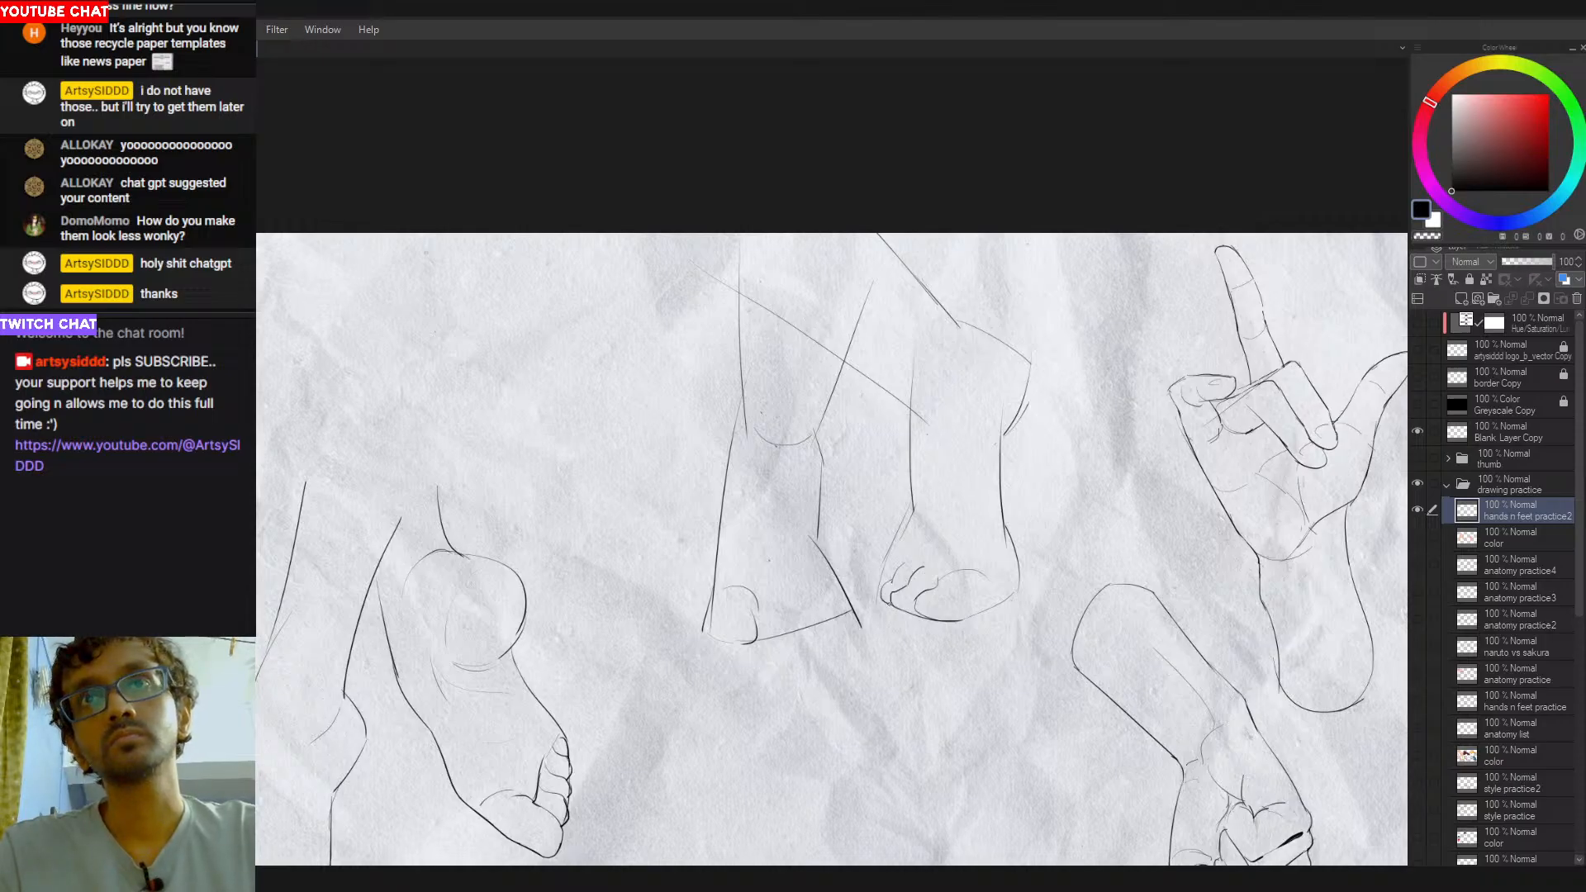
left_click_drag(901, 545, 890, 580)
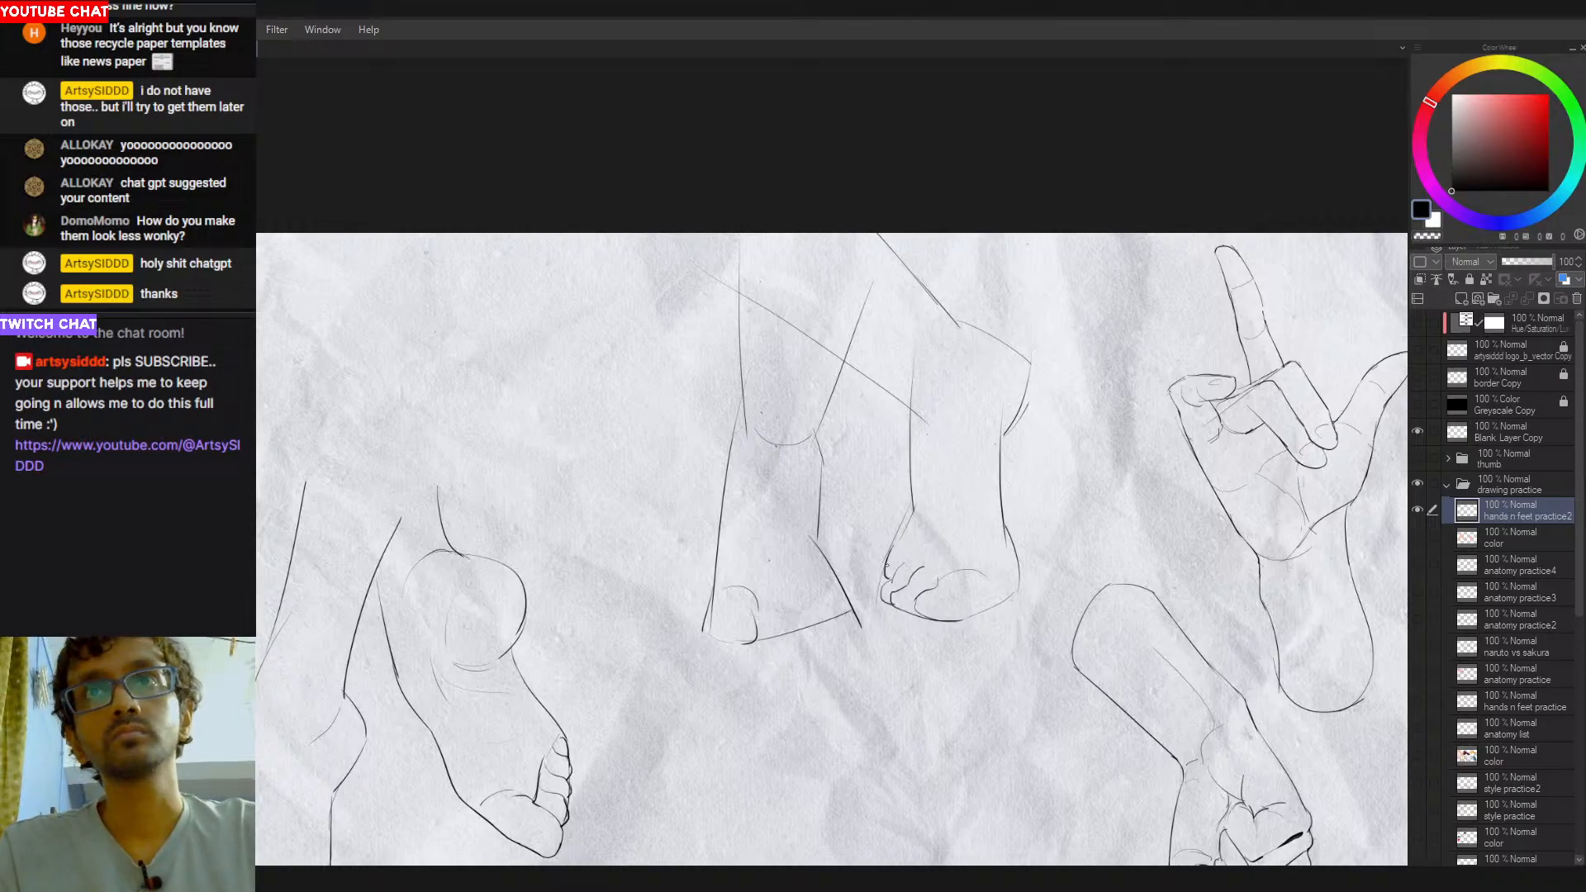
- Darken the second foot's lower right edge and continue its outline up the leg's right side
scroll(1072, 665, "down", 2)
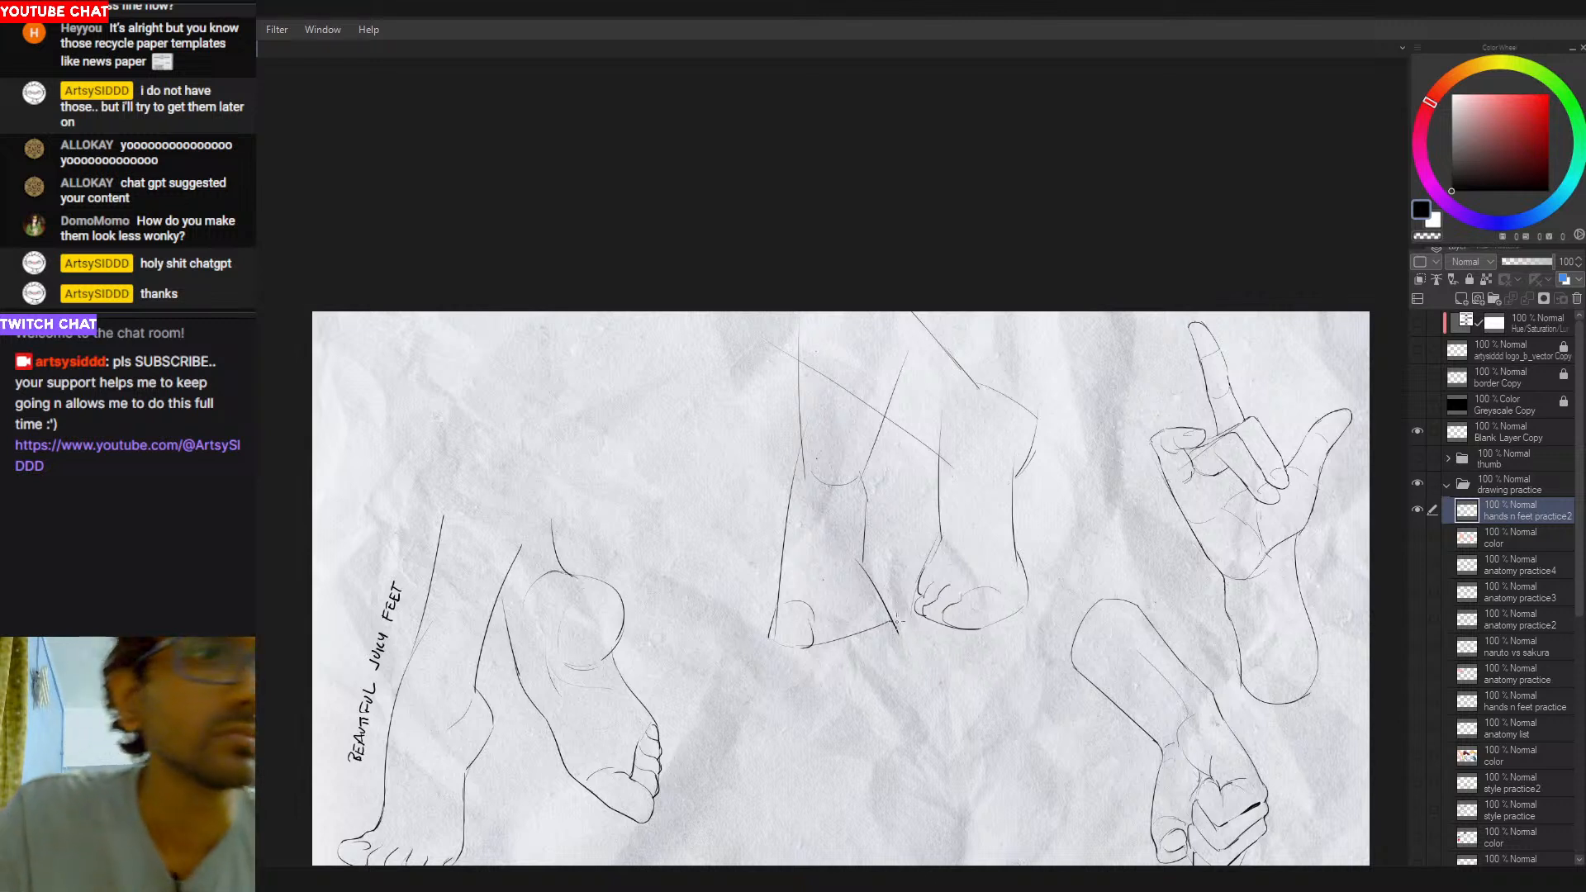
scroll(921, 578, "up", 1)
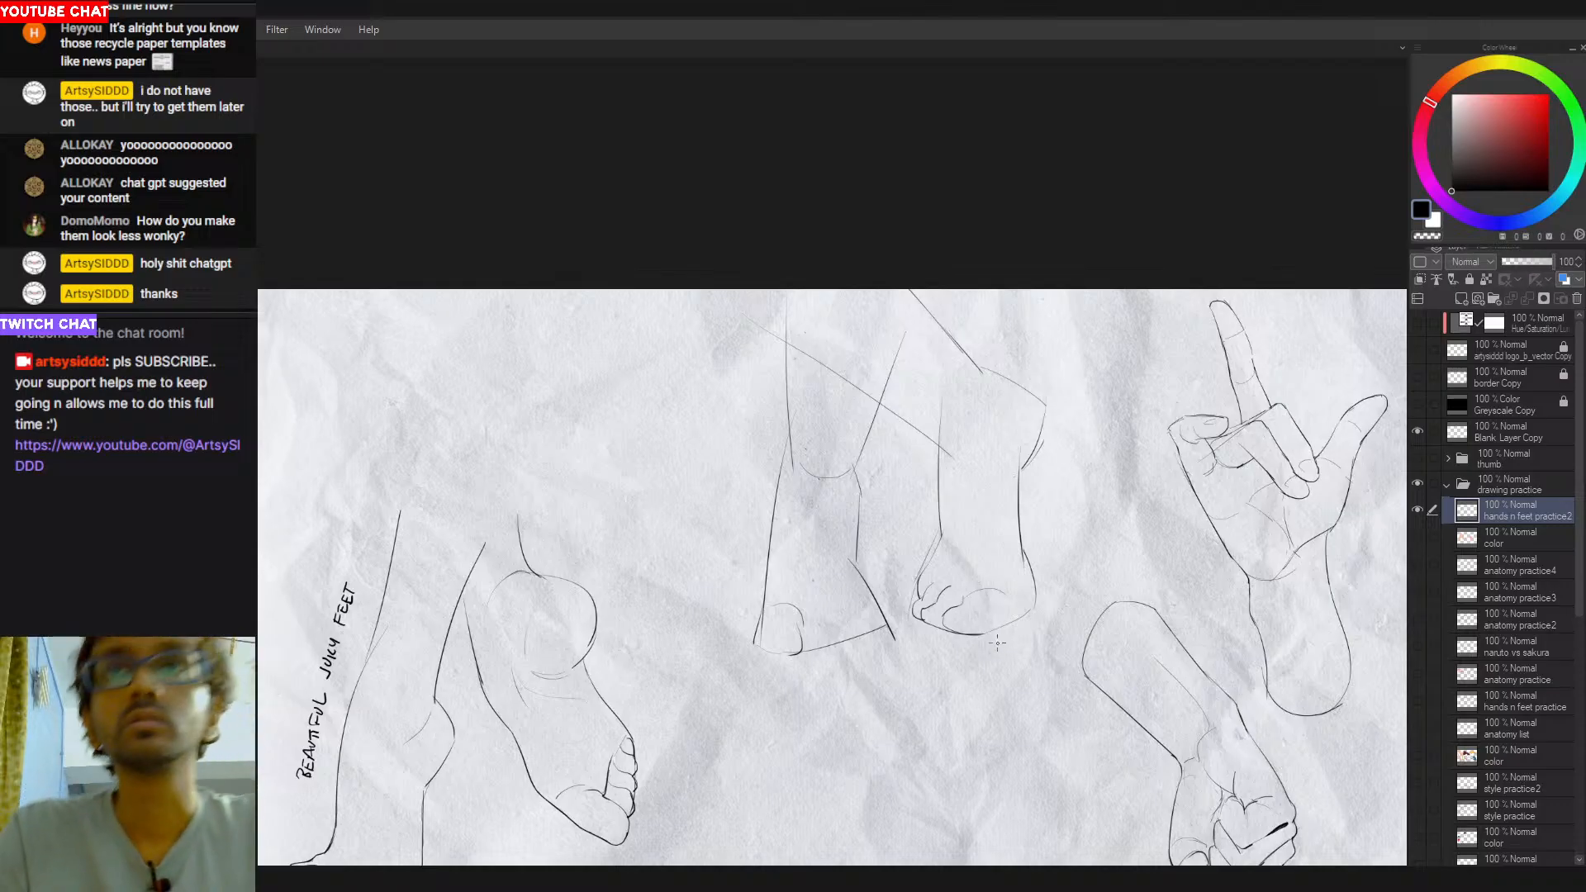
mouse_move(1007, 634)
left_mouse_down()
mouse_move(1031, 609)
mouse_move(1033, 568)
left_mouse_up()
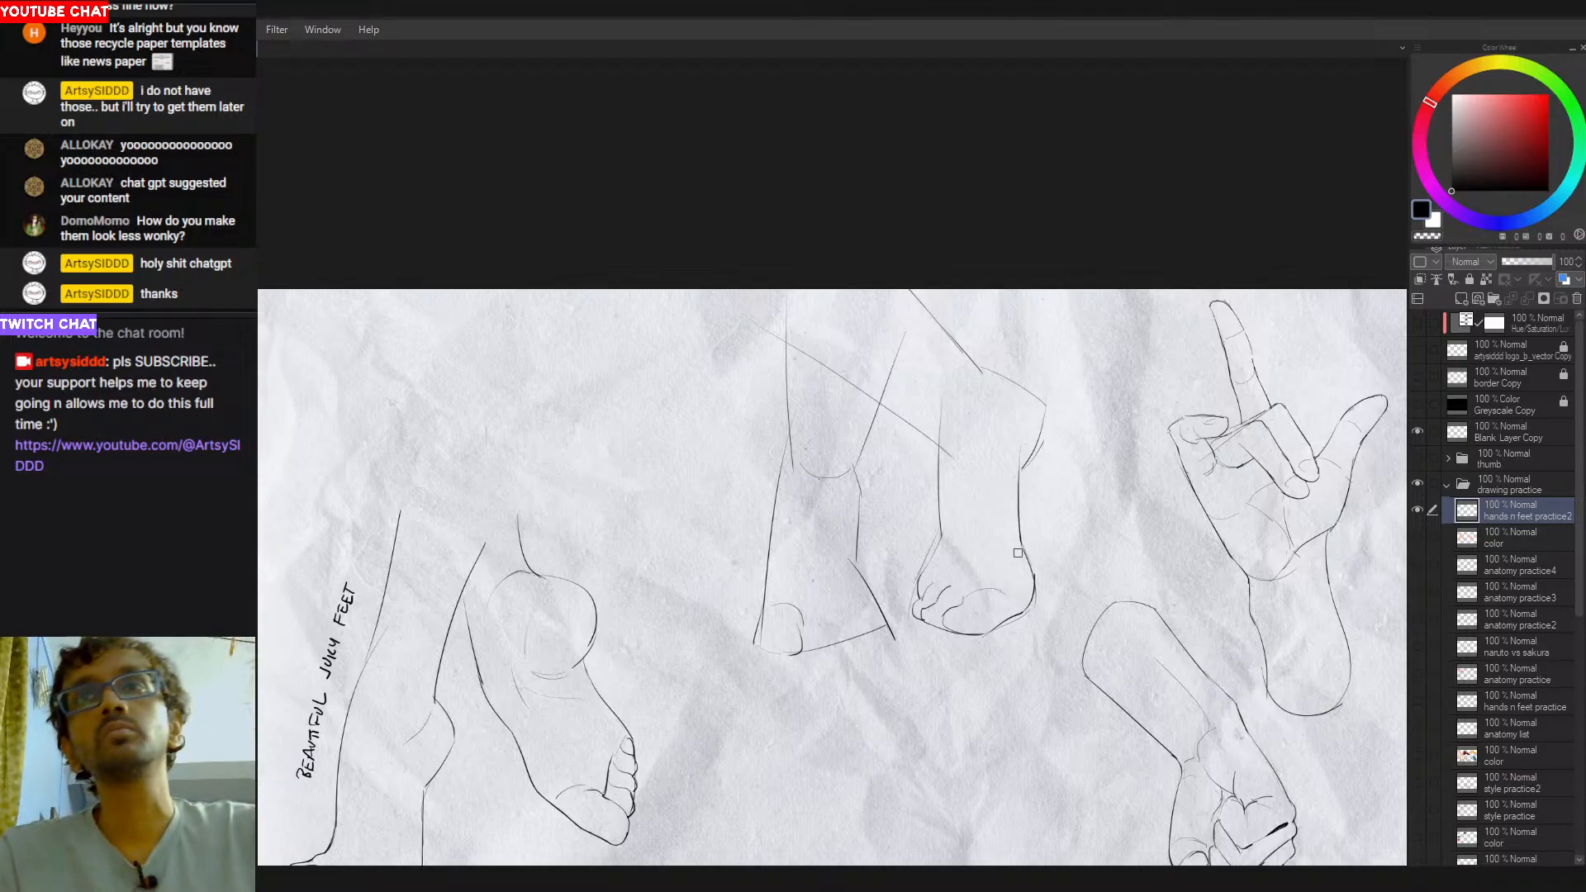
key("ctrl+z")
left_click_drag(1020, 505, 1032, 569)
key("ctrl+z")
key("ctrl+z")
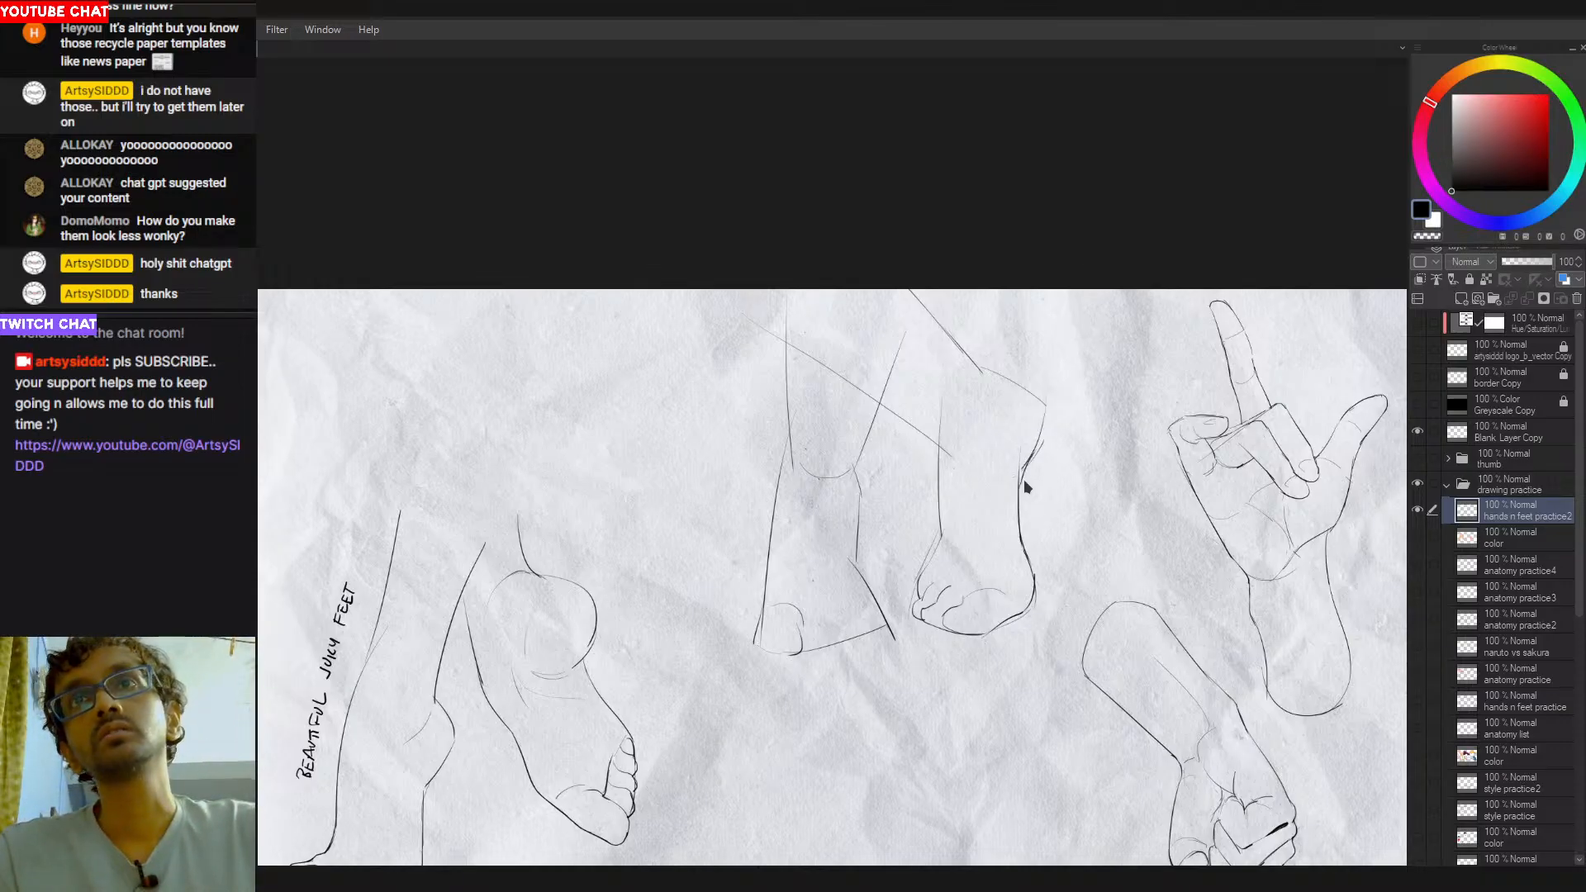
- Redraw the outer curve of the second leg's upper bulge from its corner down to the leg's right side
left_click_drag(1034, 452, 1052, 406)
key("ctrl+z")
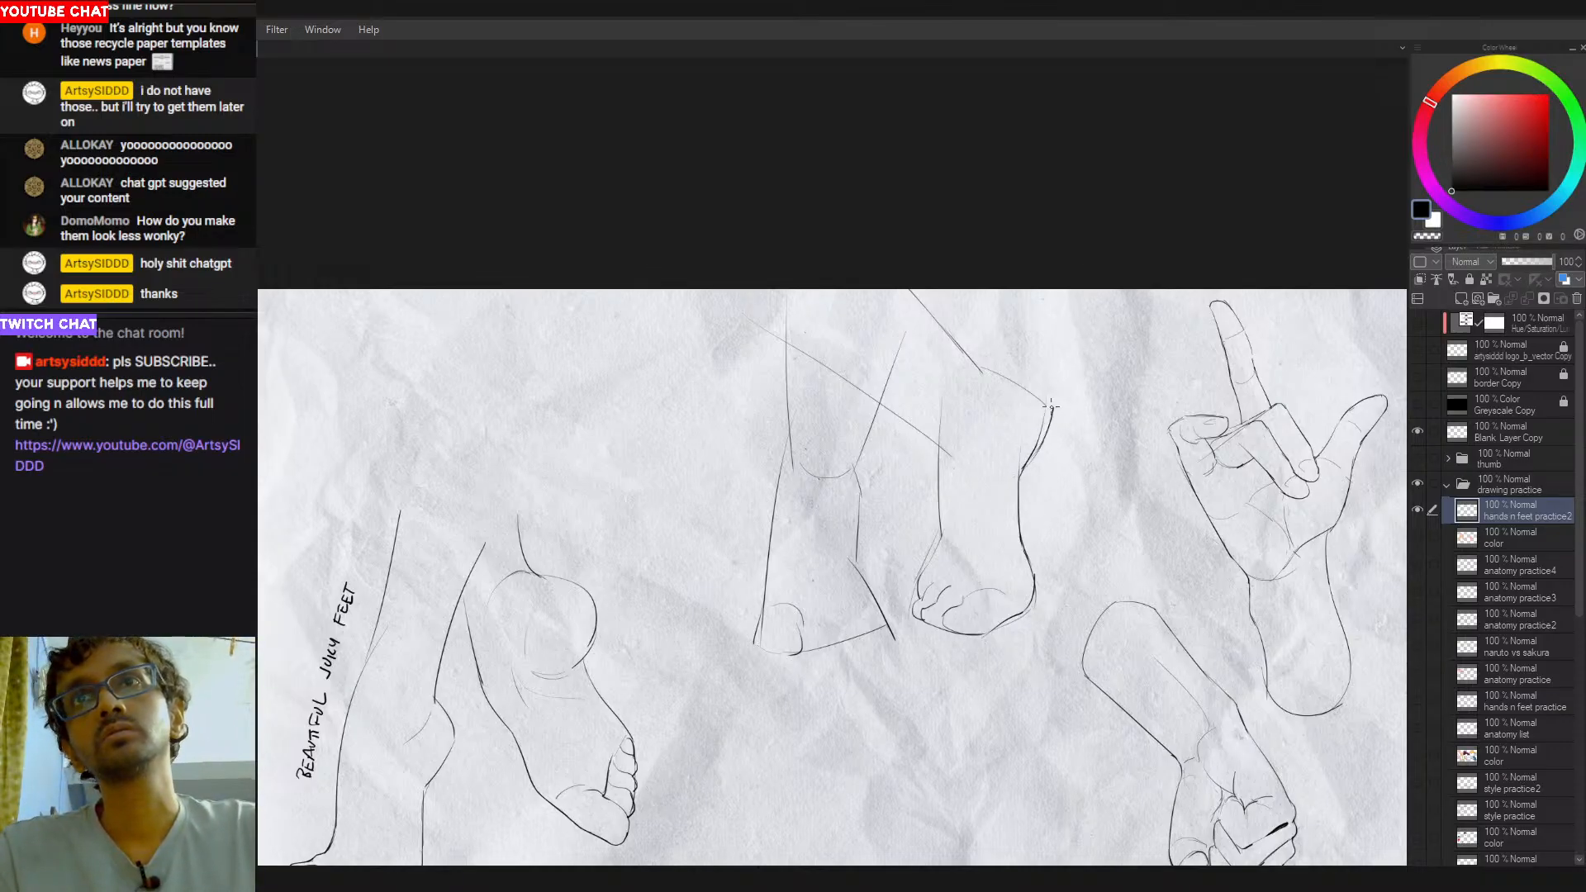
key("ctrl+z")
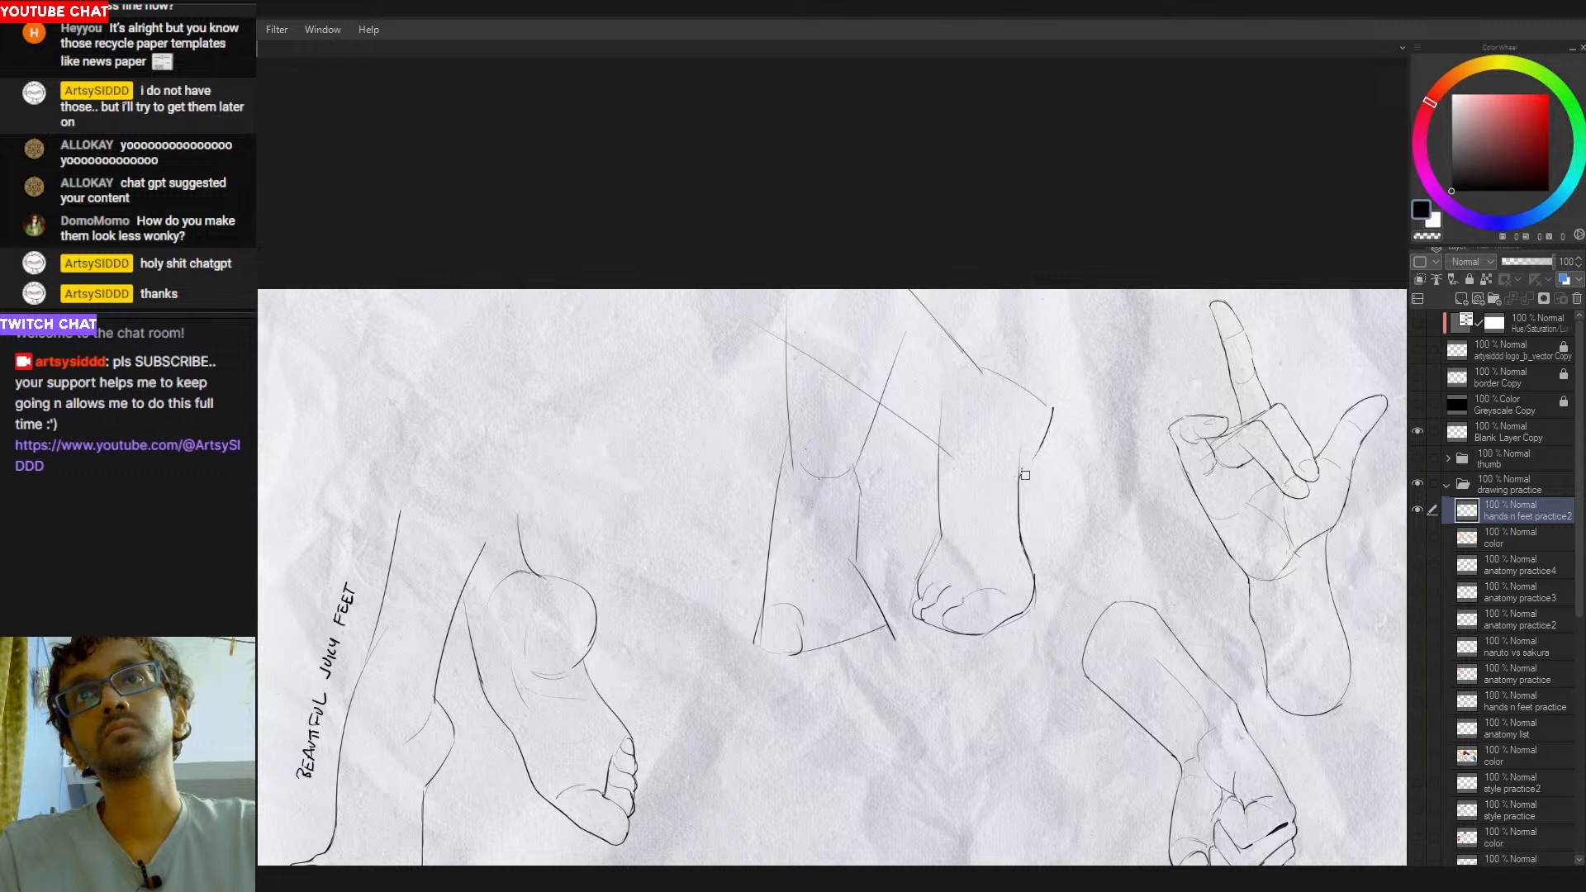
left_click_drag(1052, 403, 1021, 483)
key("ctrl+z")
key("ctrl+z")
left_click_drag(1051, 413, 1017, 479)
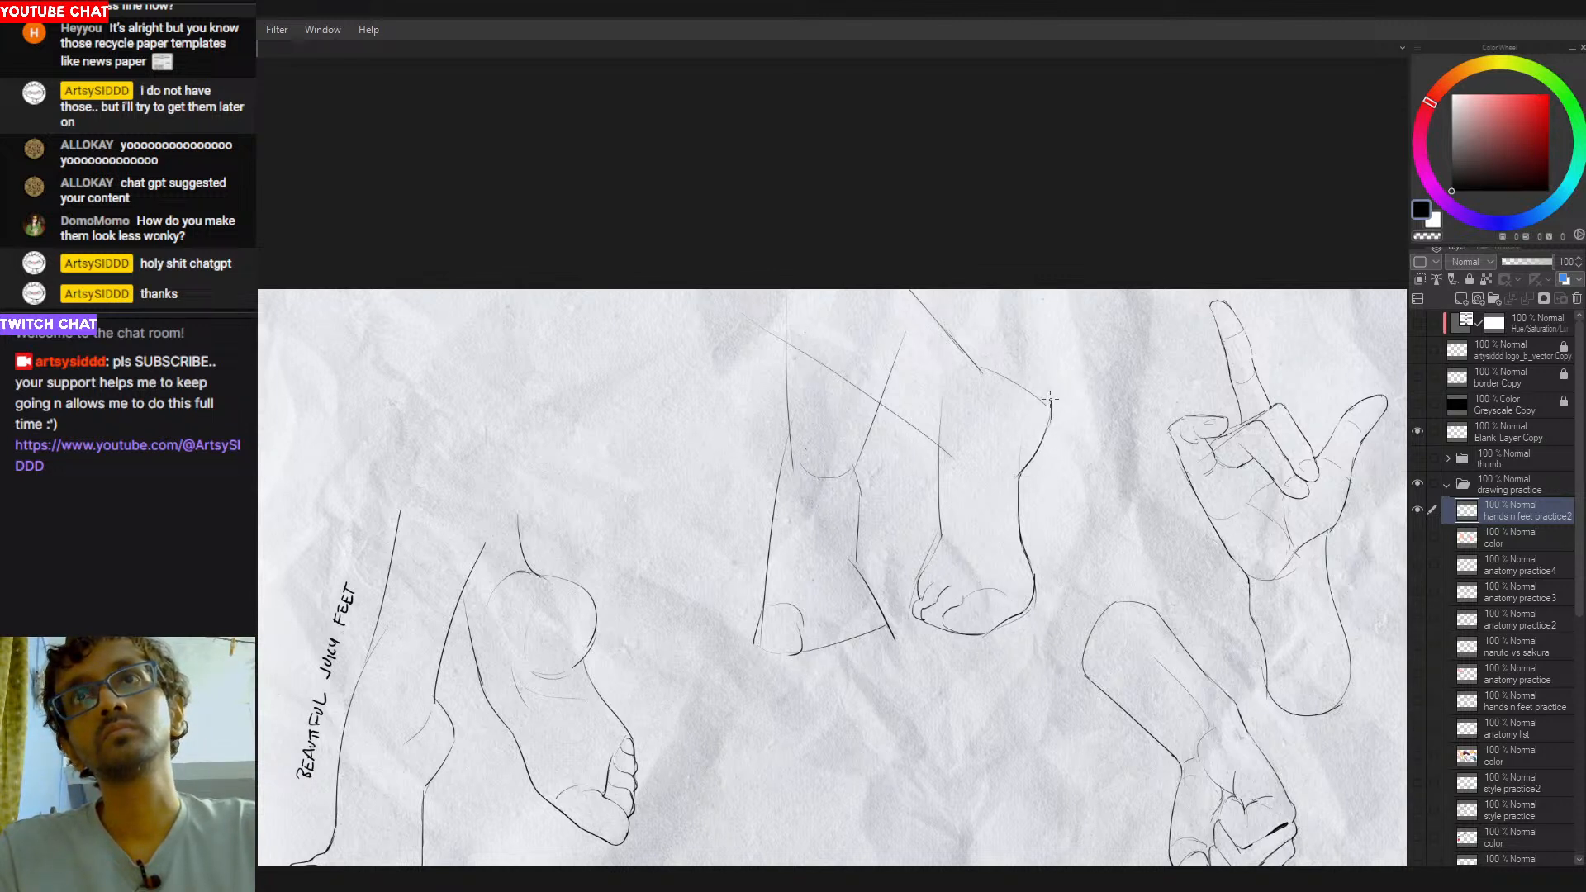
- Round off the outer corner of the second leg's upper bulge, redoing the strokes
left_click_drag(1046, 424, 968, 270)
left_click_drag(865, 423, 904, 585)
mouse_move(1006, 445)
left_mouse_down()
mouse_move(959, 428)
mouse_move(1025, 457)
mouse_move(1037, 521)
mouse_move(1000, 474)
mouse_move(912, 446)
left_mouse_up()
key("ctrl+z")
key("ctrl+z")
key("ctrl+z")
key("ctrl+z")
key("ctrl+z")
key("ctrl+z")
key("ctrl+z")
key("ctrl+at")
left_click_drag(883, 630, 925, 535)
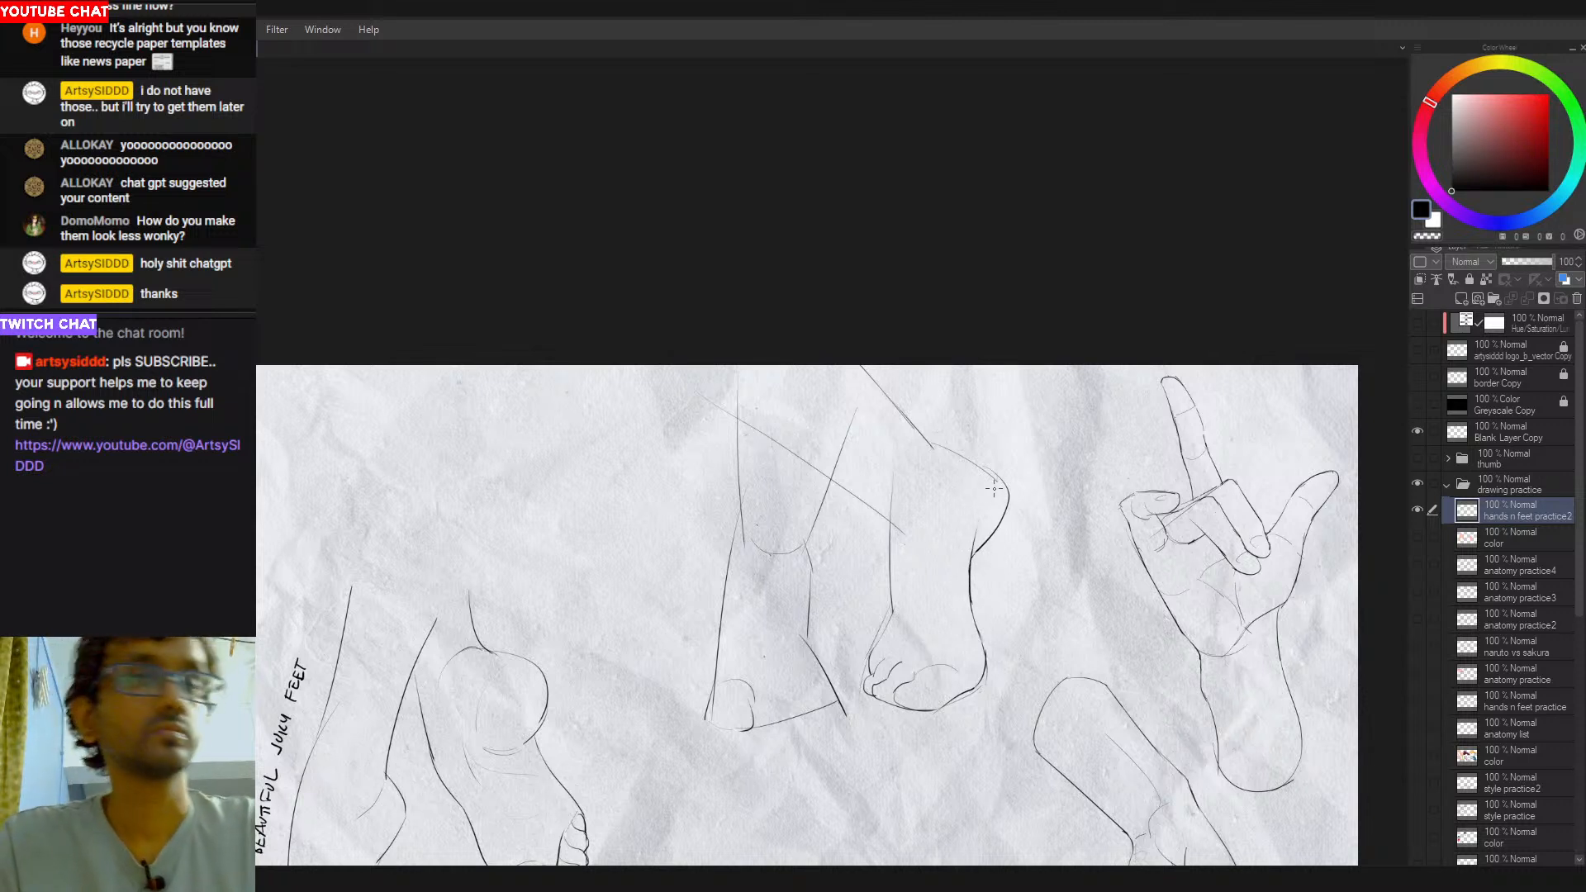
- Trace a darker curve over the top edge of the second leg's bulge
left_click_drag(899, 454, 997, 473)
key("ctrl+z")
key("ctrl+z")
key("ctrl+z")
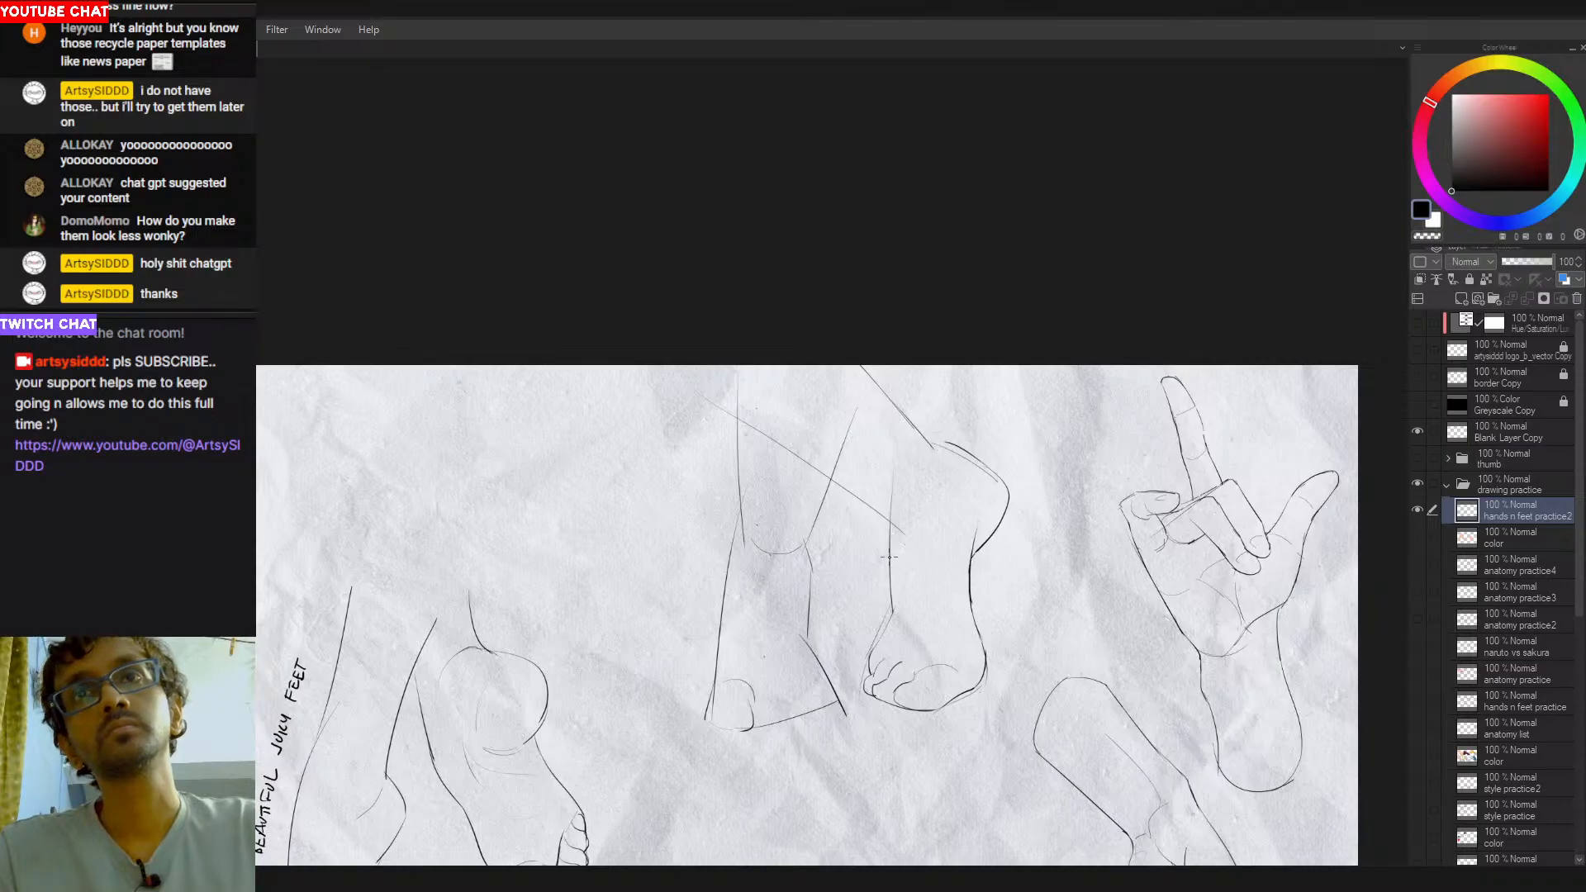
- Redraw the second leg's left side as one darker line curving outward into the toes
left_click_drag(891, 570, 889, 631)
key("ctrl+z")
left_click_drag(890, 531, 889, 632)
key("ctrl+z")
left_click_drag(892, 560, 874, 654)
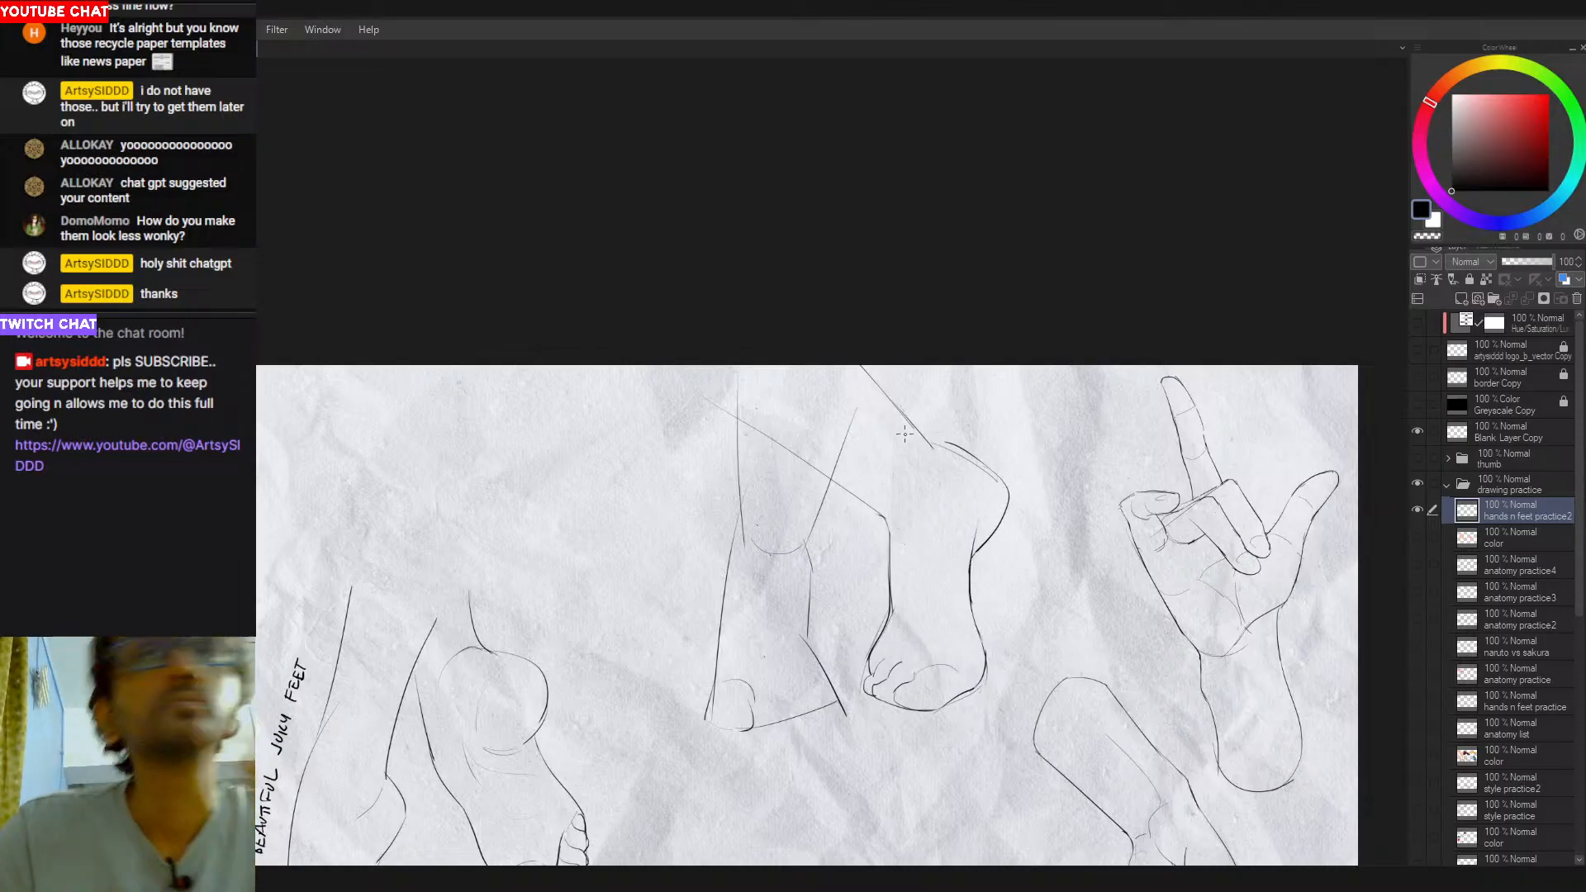
- Retrace the short diagonal line running from the canvas's upper edge to the second leg's bulge
key("r")
mouse_move(1011, 442)
left_mouse_down()
mouse_move(937, 314)
mouse_move(898, 295)
mouse_move(842, 321)
left_mouse_up()
key("e")
key("ctrl+z")
left_click_drag(941, 335, 1043, 381)
key("t")
mouse_move(1101, 307)
left_mouse_down()
mouse_move(928, 559)
mouse_move(884, 574)
left_mouse_up()
type("Zr")
key("Escape")
- Redraw the second leg's right side as a smooth curve from below the bulge down to the foot
key("r")
left_click_drag(1076, 360, 983, 631)
mouse_move(982, 511)
left_mouse_down()
mouse_move(993, 659)
mouse_move(976, 685)
left_mouse_up()
key("ctrl+z")
key("ctrl+z")
left_click_drag(981, 537, 985, 655)
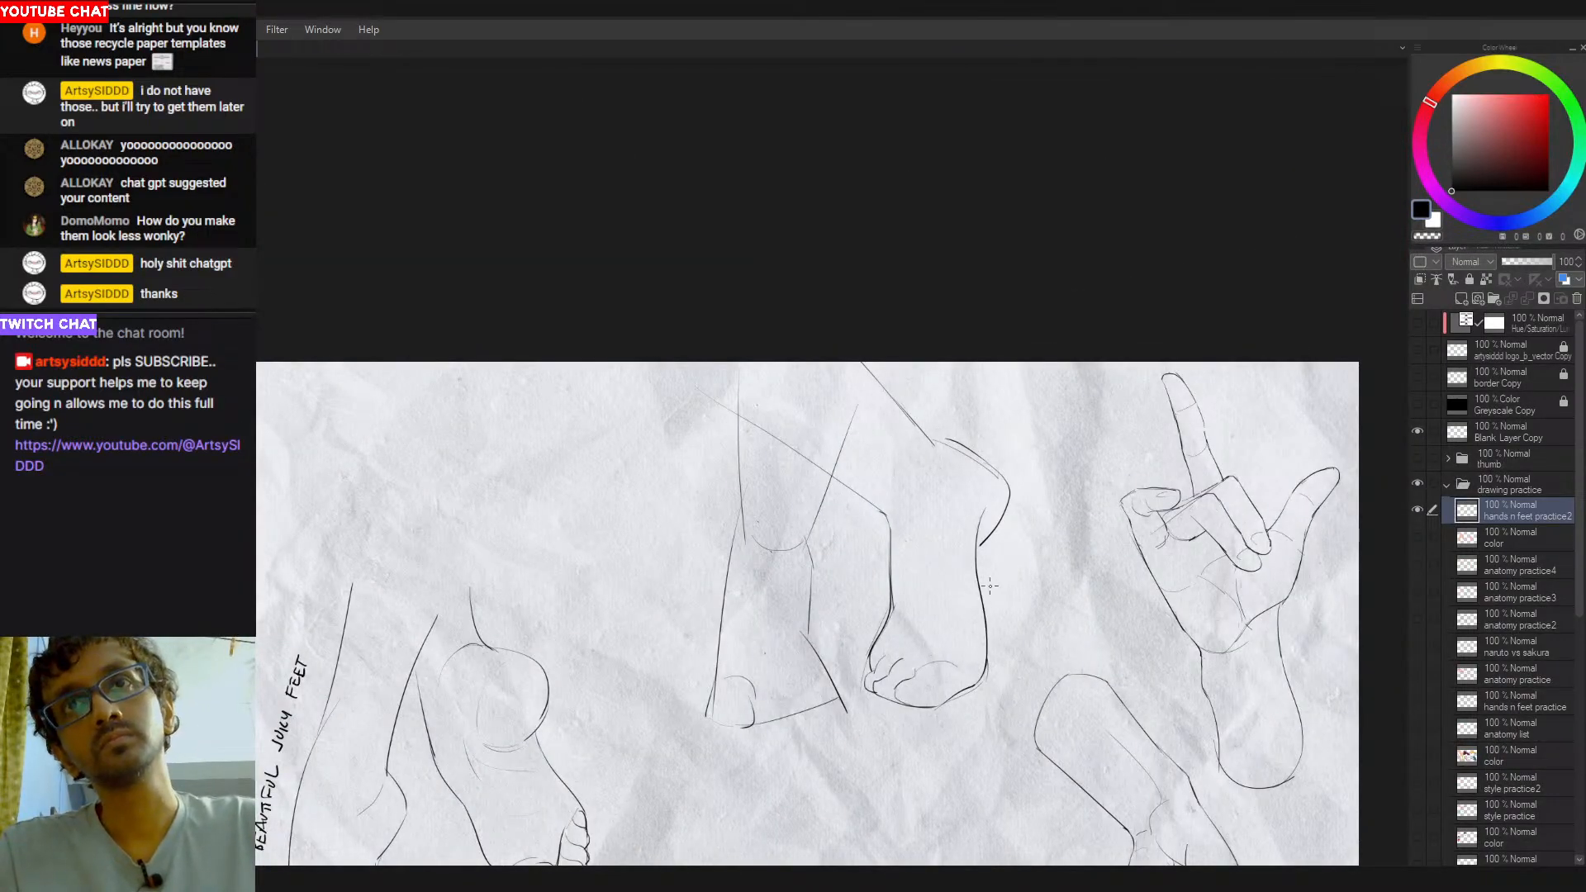
key("ctrl+z")
left_click_drag(979, 537, 986, 682)
key("ctrl+z")
left_click_drag(980, 528, 985, 675)
key("ctrl+z")
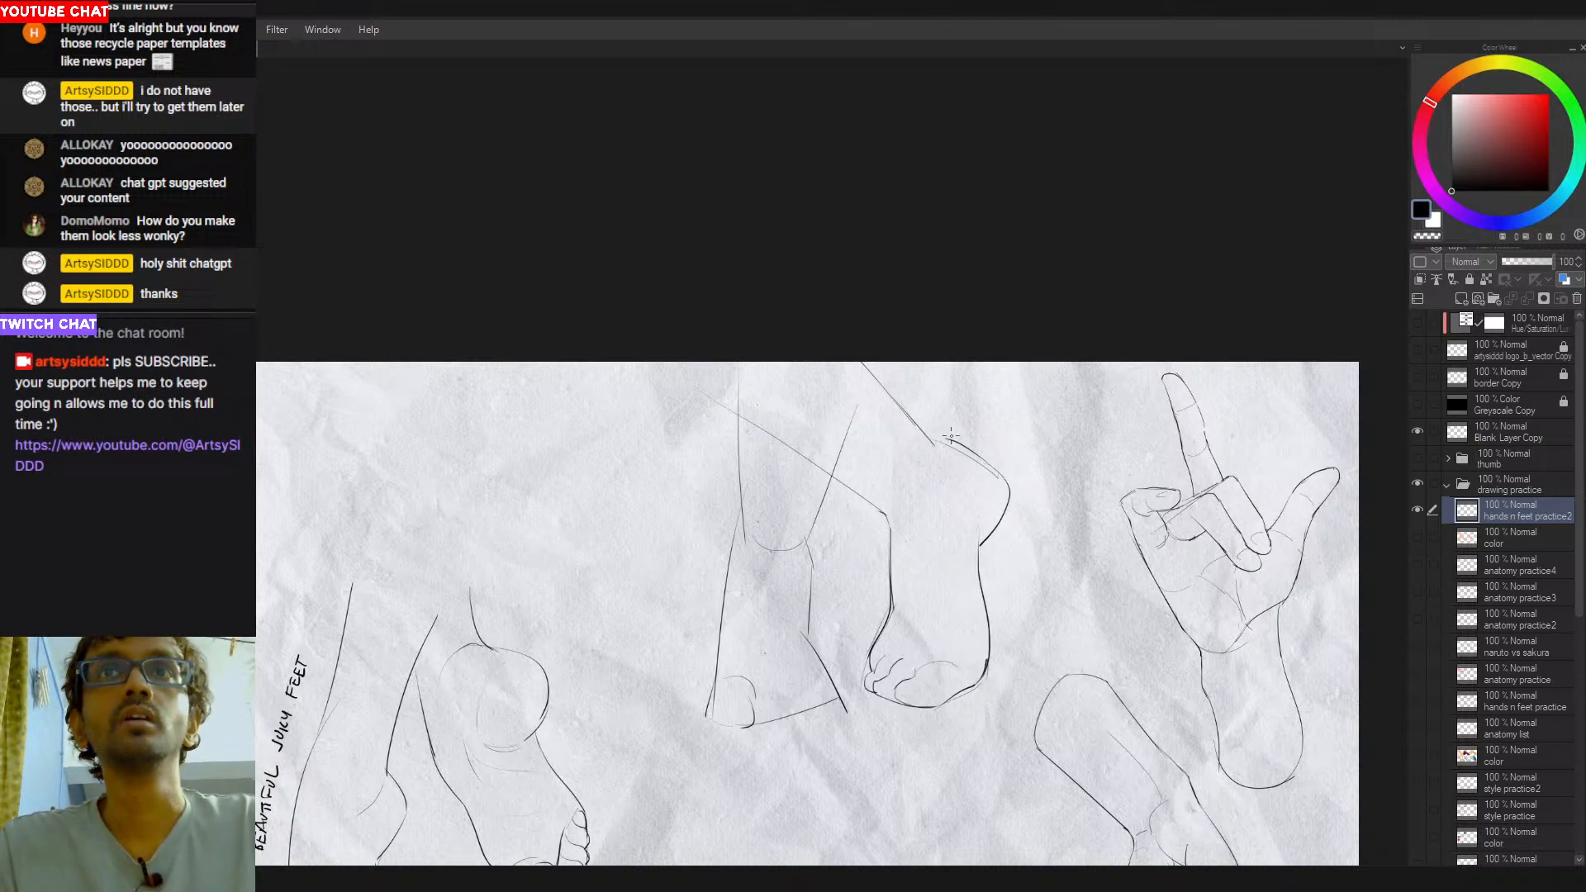
- Remove the second leg's upper bulge outline and try a single round arc in its place
left_click_drag(1006, 487, 919, 435)
key("ctrl+z")
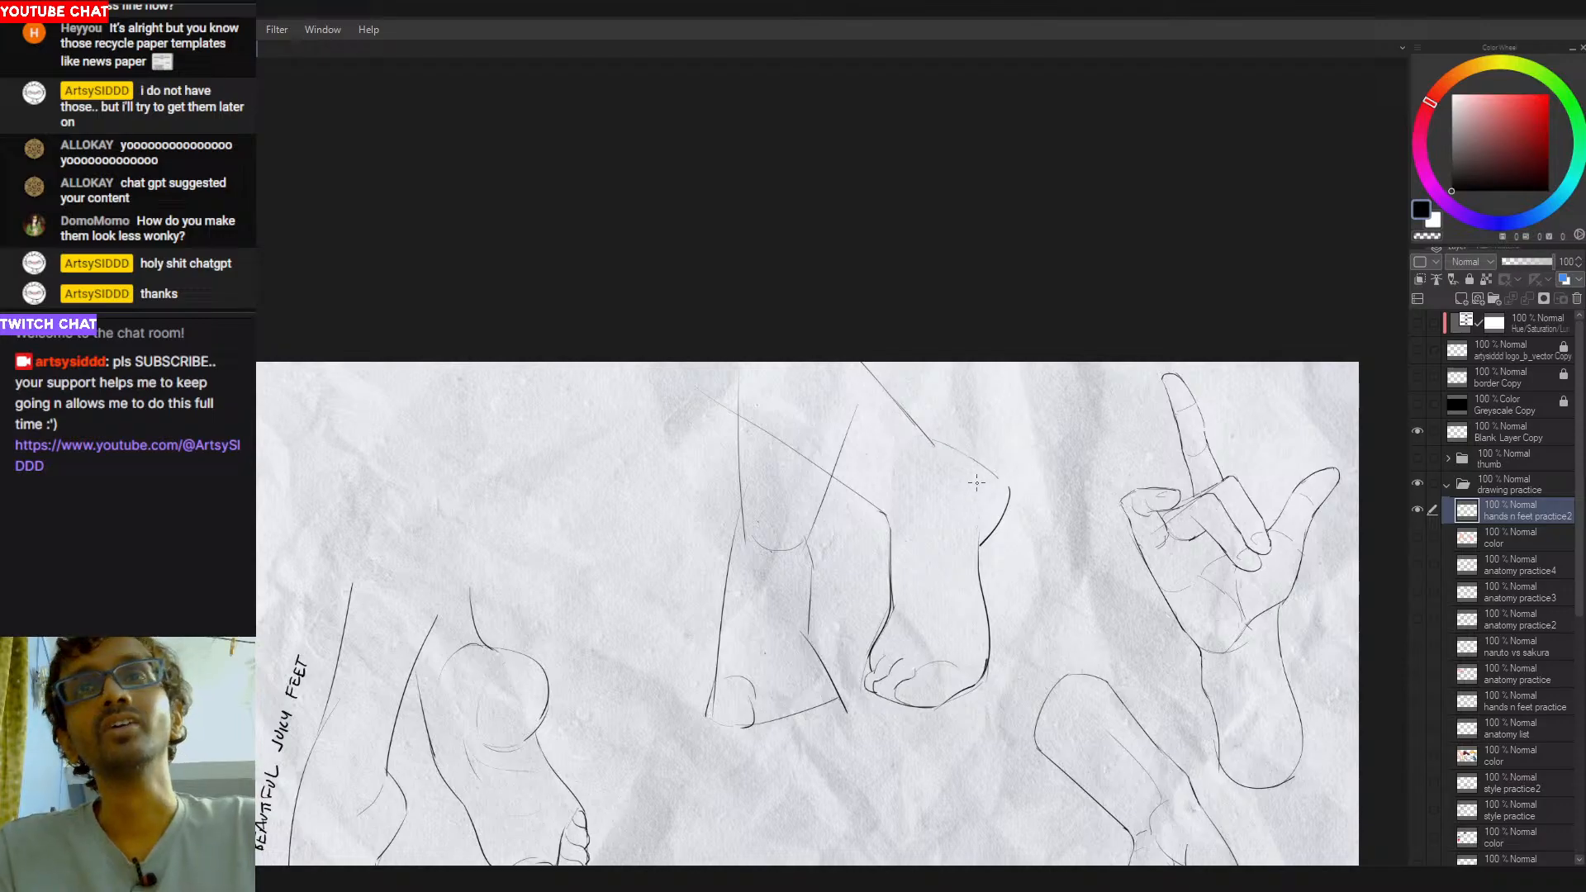
key("ctrl+z")
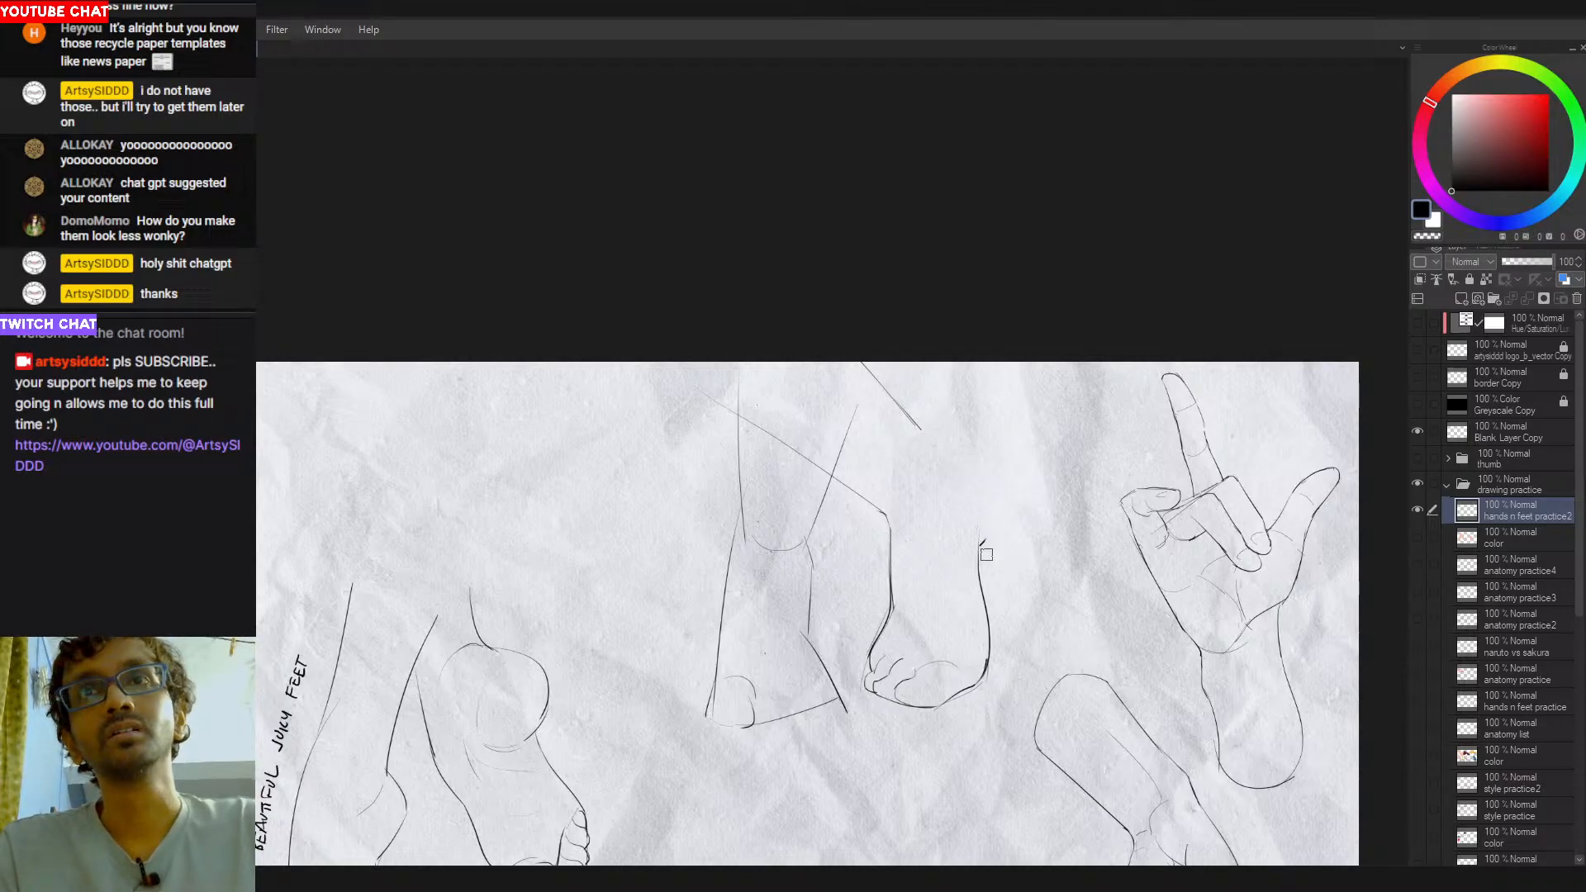
left_click_drag(923, 432, 995, 531)
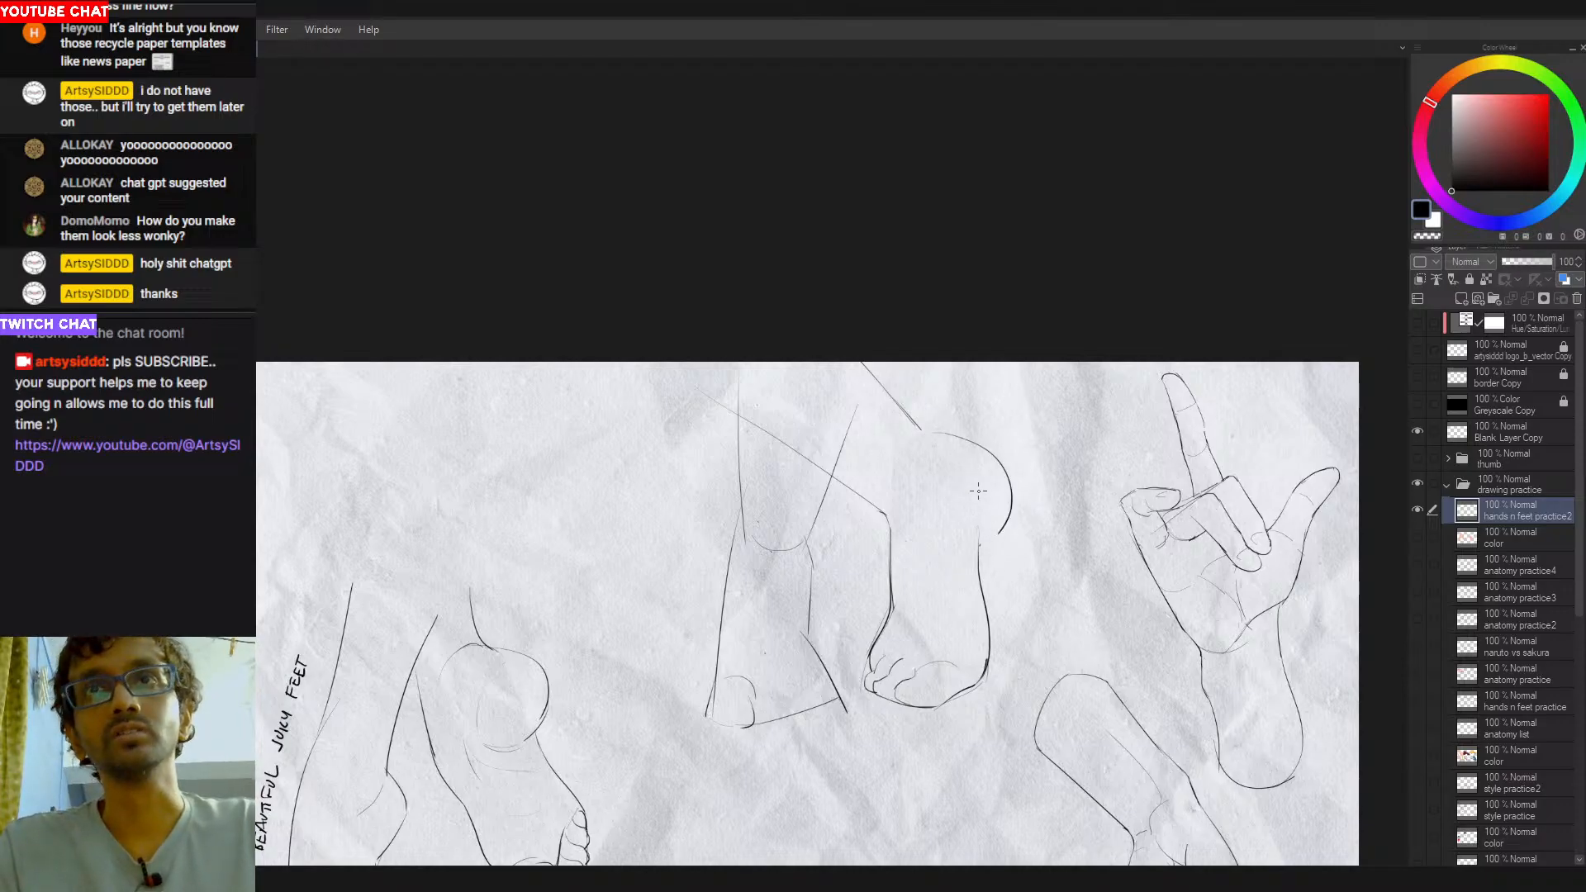
key("ctrl+z")
- Draw a new bulge with a sloping top edge and a rounded corner, joining the diagonal line to the leg's right side
mouse_move(918, 427)
left_mouse_down()
mouse_move(998, 478)
mouse_move(980, 545)
mouse_move(991, 464)
left_mouse_up()
mouse_move(913, 433)
left_mouse_down()
mouse_move(960, 447)
mouse_move(962, 391)
mouse_move(899, 335)
mouse_move(923, 298)
mouse_move(807, 344)
left_mouse_up()
key("ctrl+z")
key("ctrl+z")
key("e")
key("ctrl+z")
key("ctrl+z")
key("ctrl+z")
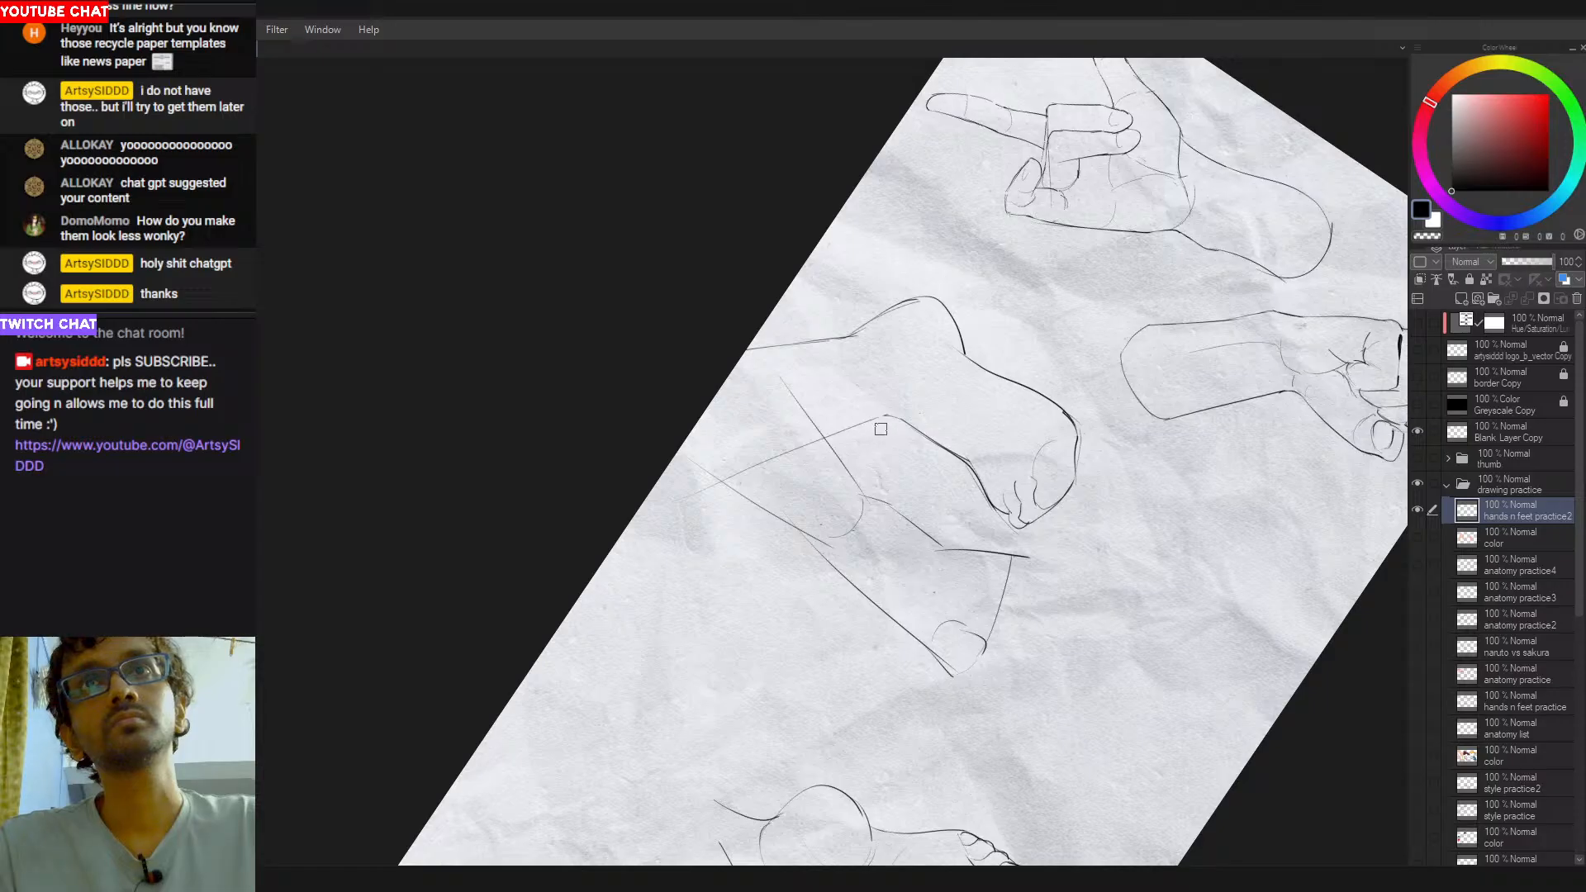
- Draw the curved left edge of the second foot's big toe, redoing the stroke
left_click_drag(838, 384, 1012, 561)
mouse_move(871, 680)
left_mouse_down()
mouse_move(908, 593)
mouse_move(975, 623)
mouse_move(916, 628)
mouse_move(926, 640)
left_mouse_up()
key("ctrl+z")
key("ctrl+z")
left_click_drag(923, 584, 914, 633)
key("ctrl+z")
key("ctrl+z")
left_click_drag(934, 579, 918, 619)
key("ctrl+z")
key("ctrl+z")
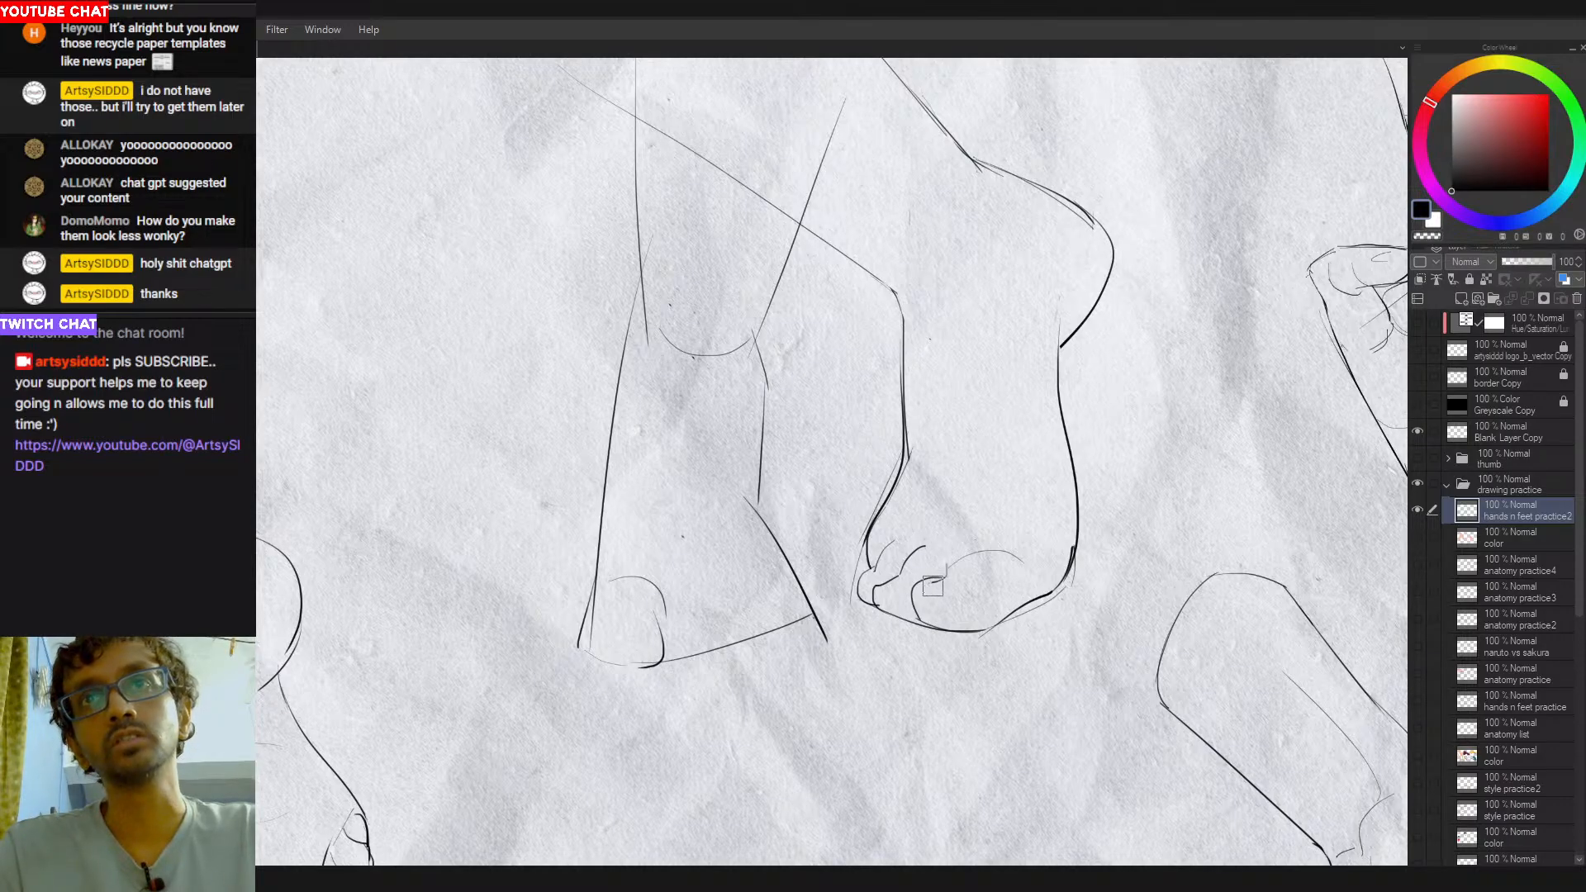
- Refine the big toe's left edge, add its curved top, and extend the larger arc behind it toward the sole
mouse_move(926, 590)
left_mouse_down()
mouse_move(990, 594)
mouse_move(913, 621)
left_mouse_up()
key("ctrl+z")
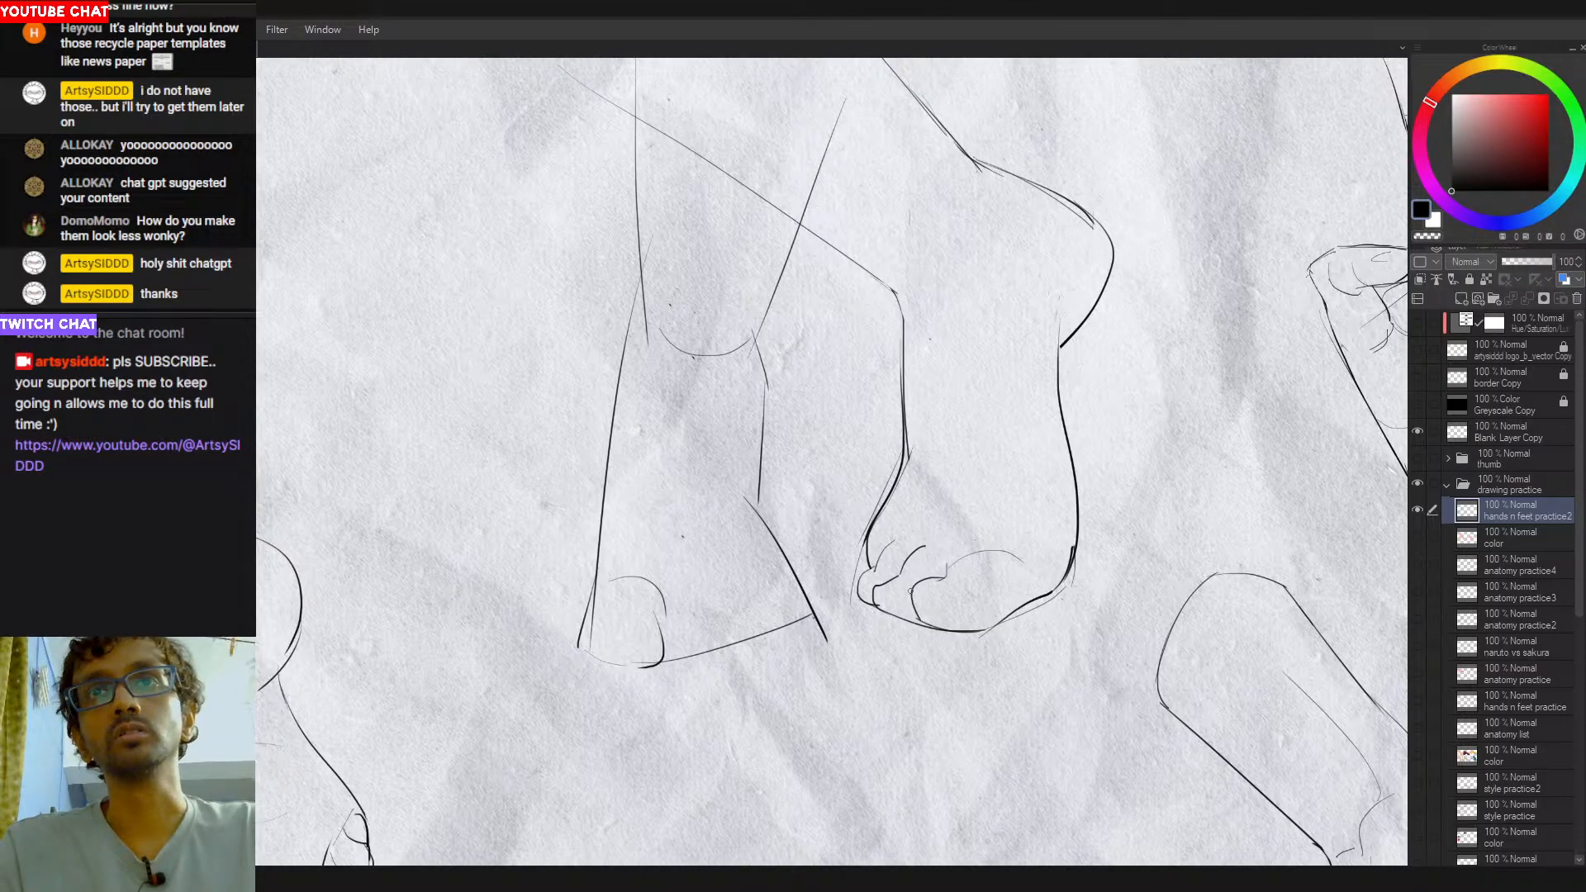
key("ctrl+z")
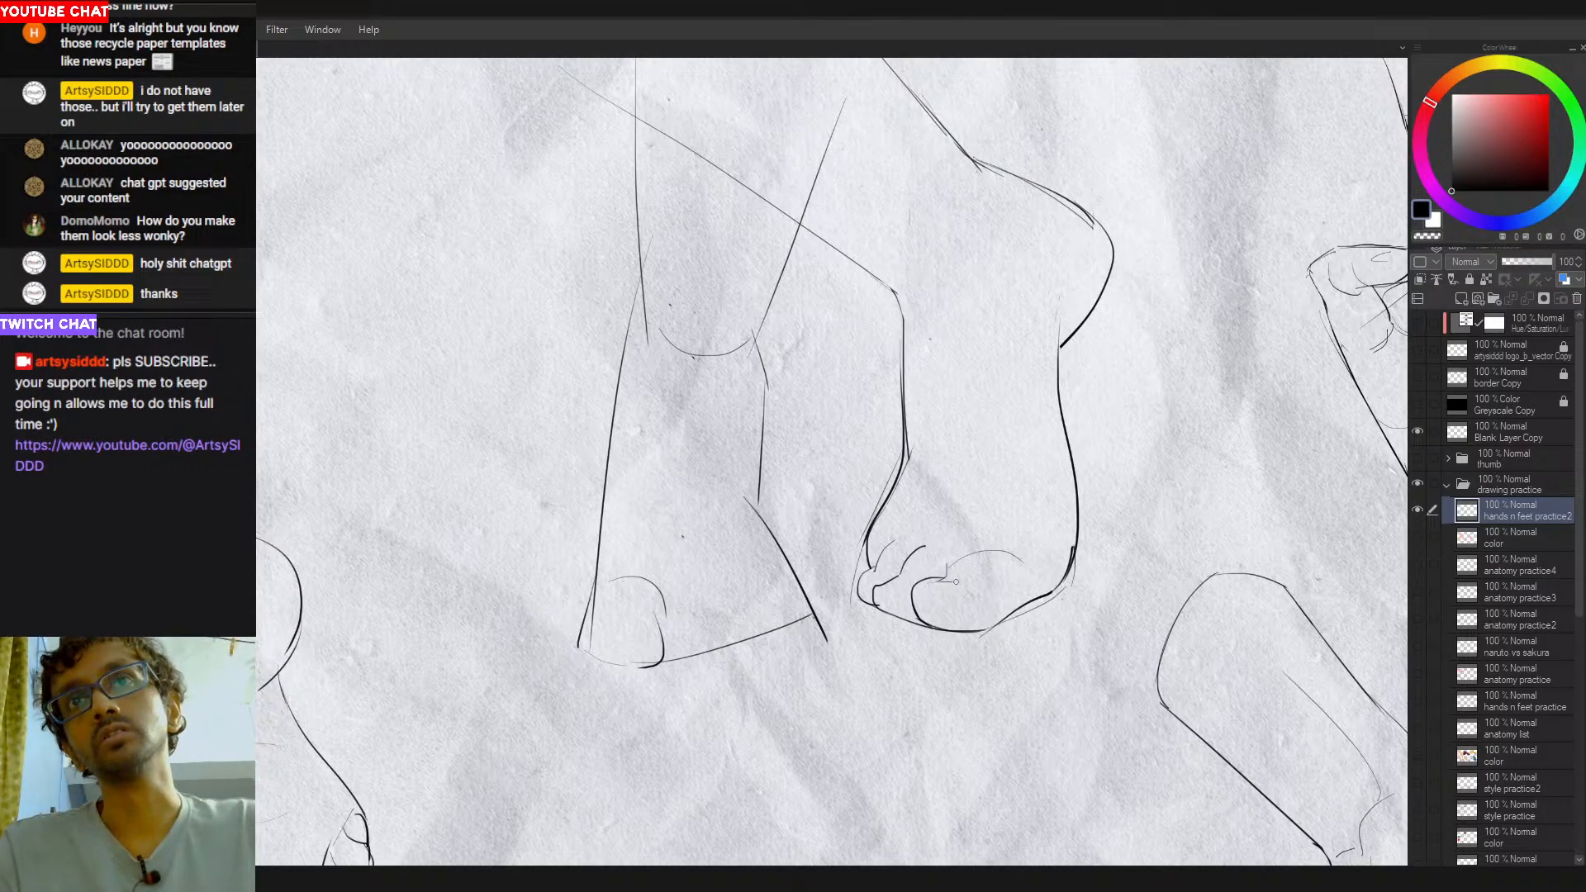
key("ctrl+z")
left_click_drag(933, 579, 982, 588)
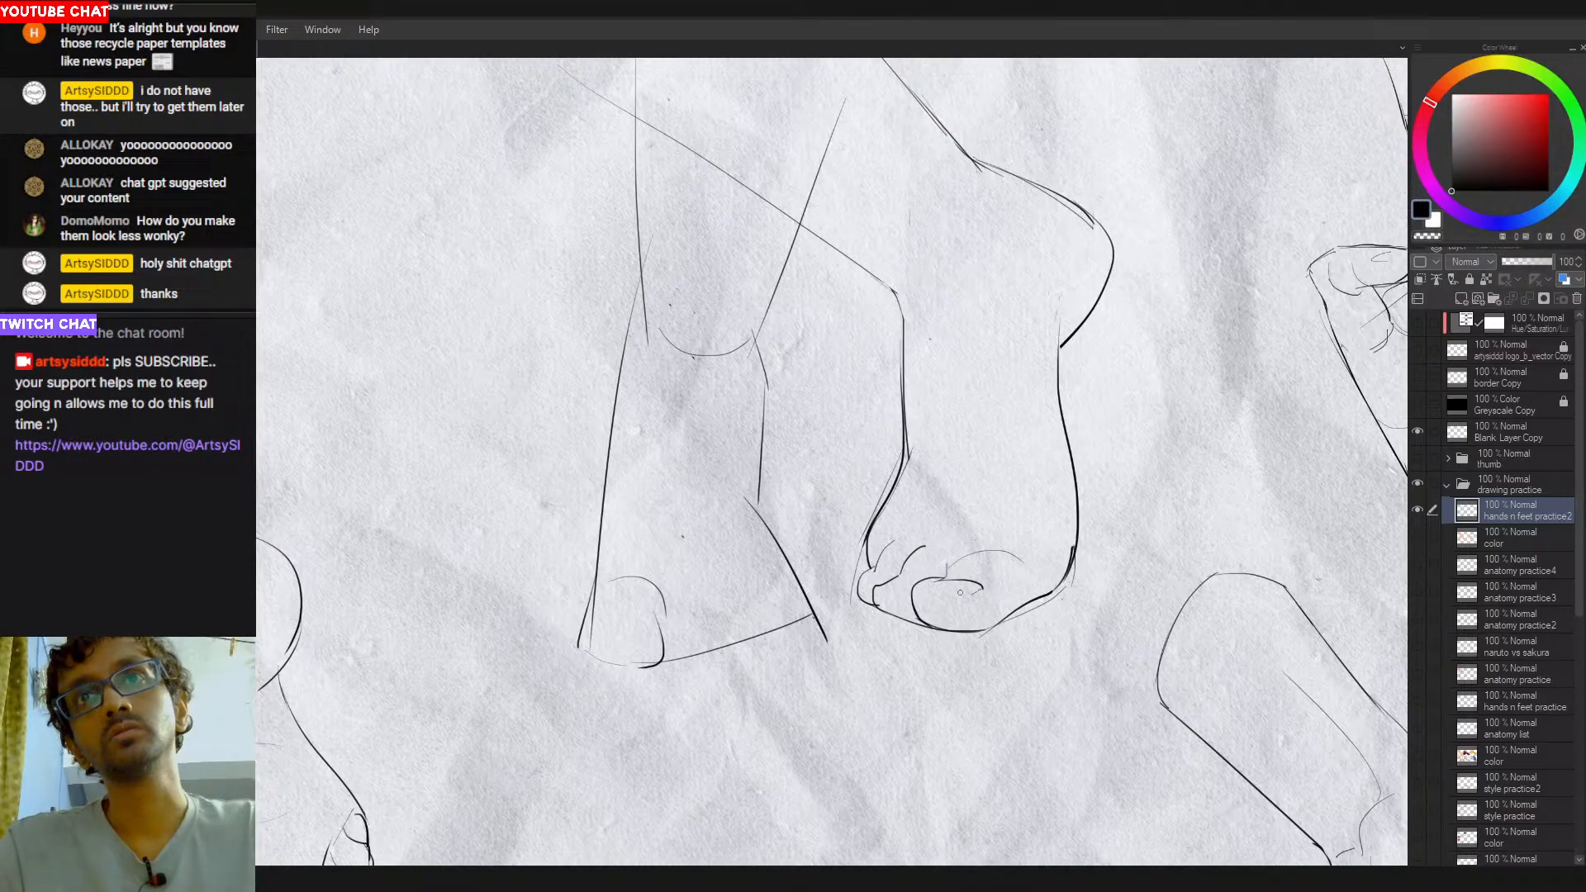
left_click_drag(989, 606, 933, 635)
mouse_move(934, 636)
left_mouse_down()
mouse_move(973, 651)
mouse_move(1011, 606)
left_mouse_up()
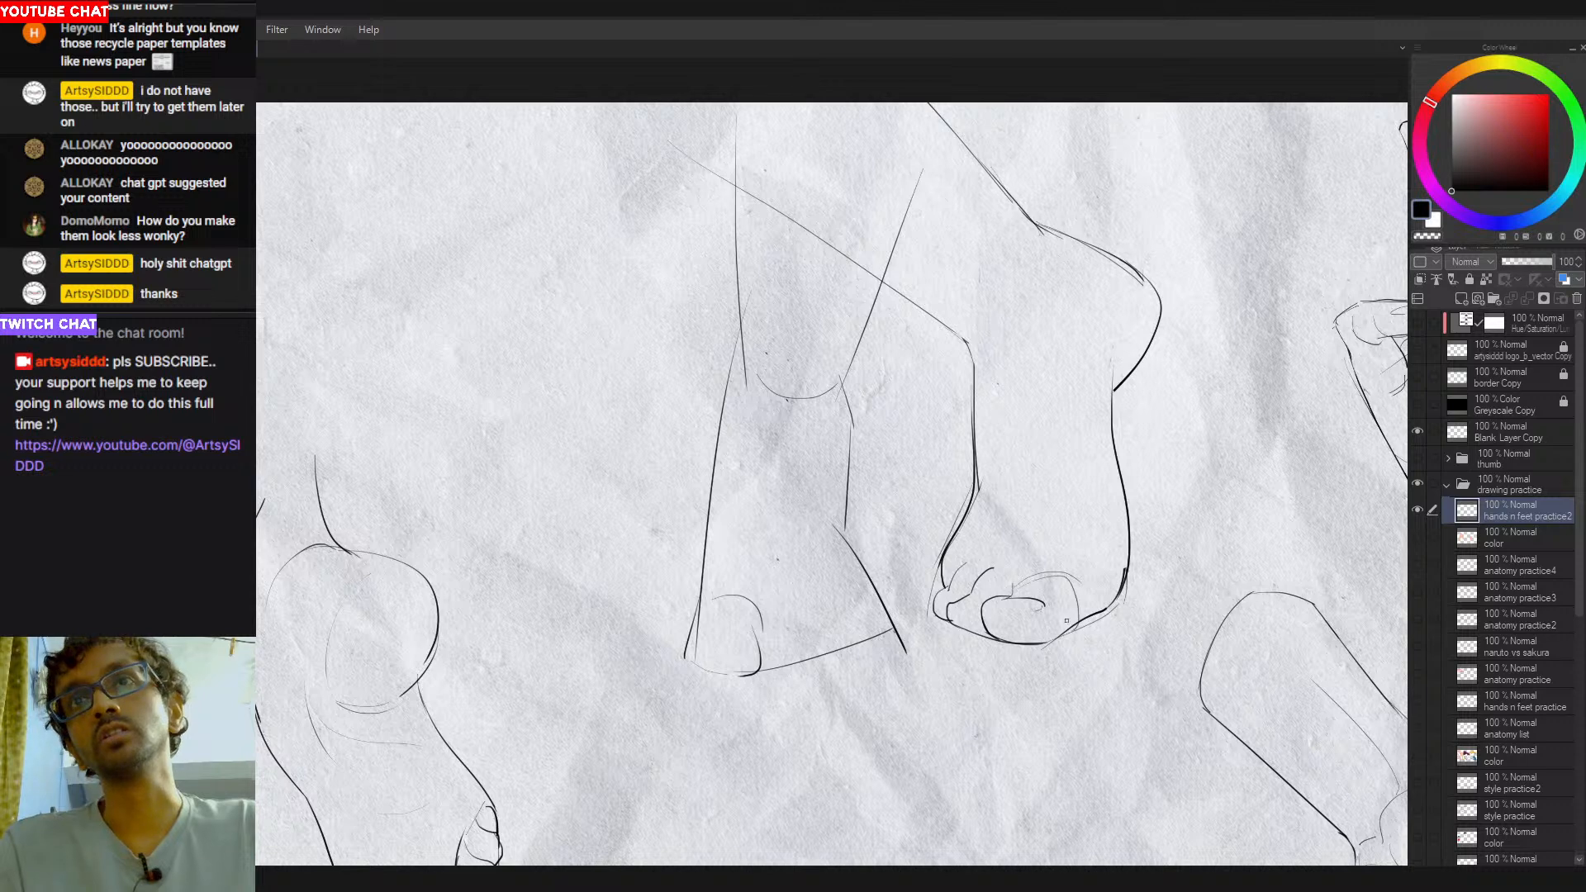
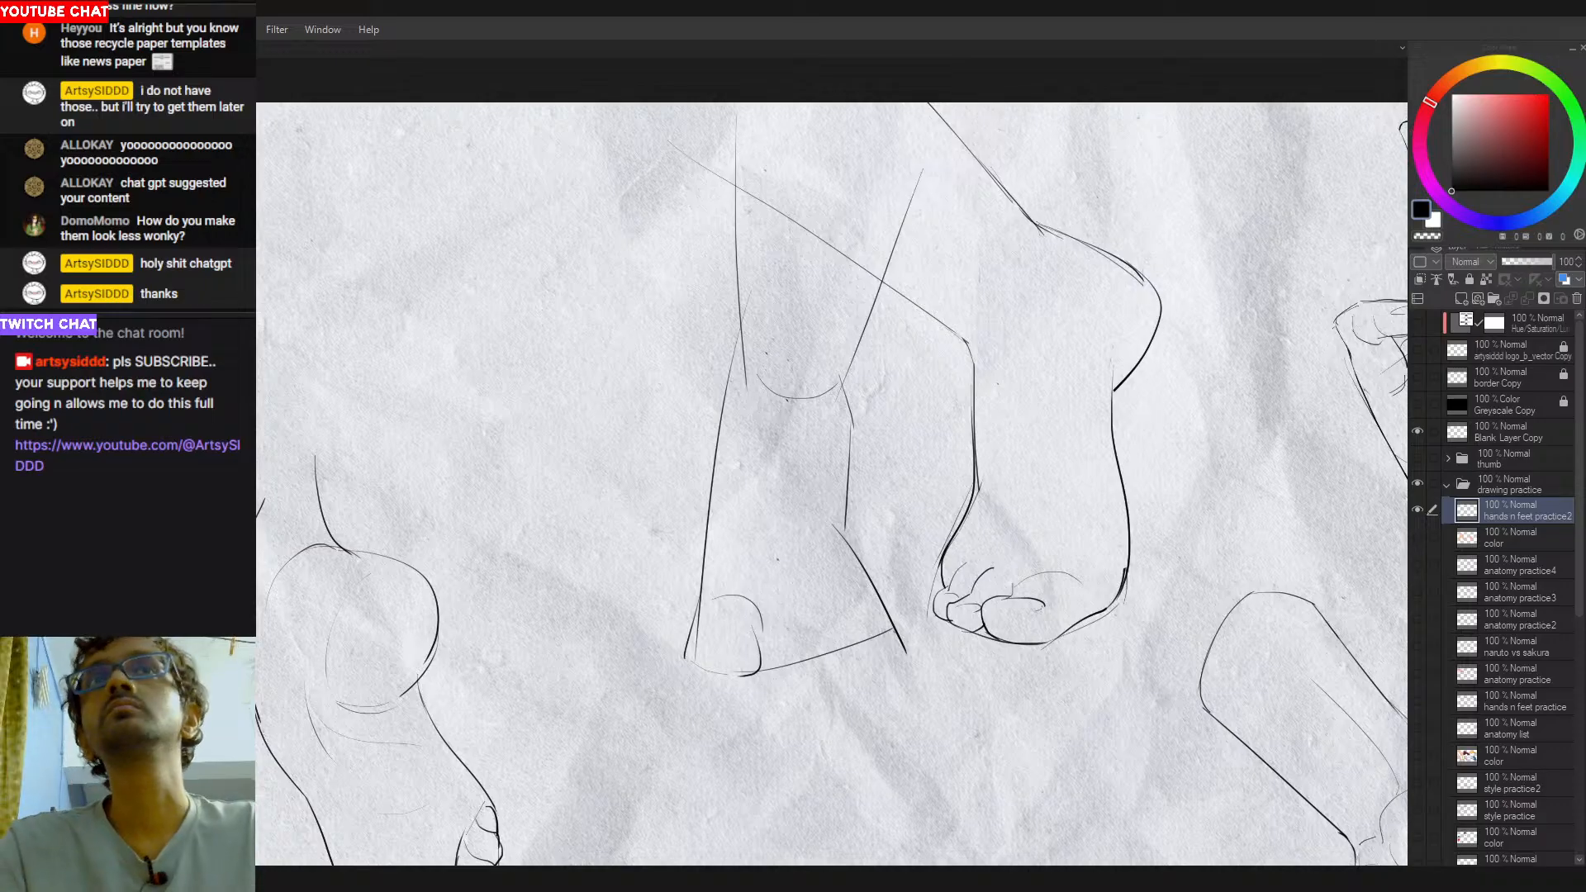
- Draw a light curved contour inside the rounded bulge near the top of the right-hand leg, redoing the stroke
left_click_drag(997, 586, 821, 595)
left_click_drag(723, 609, 756, 609)
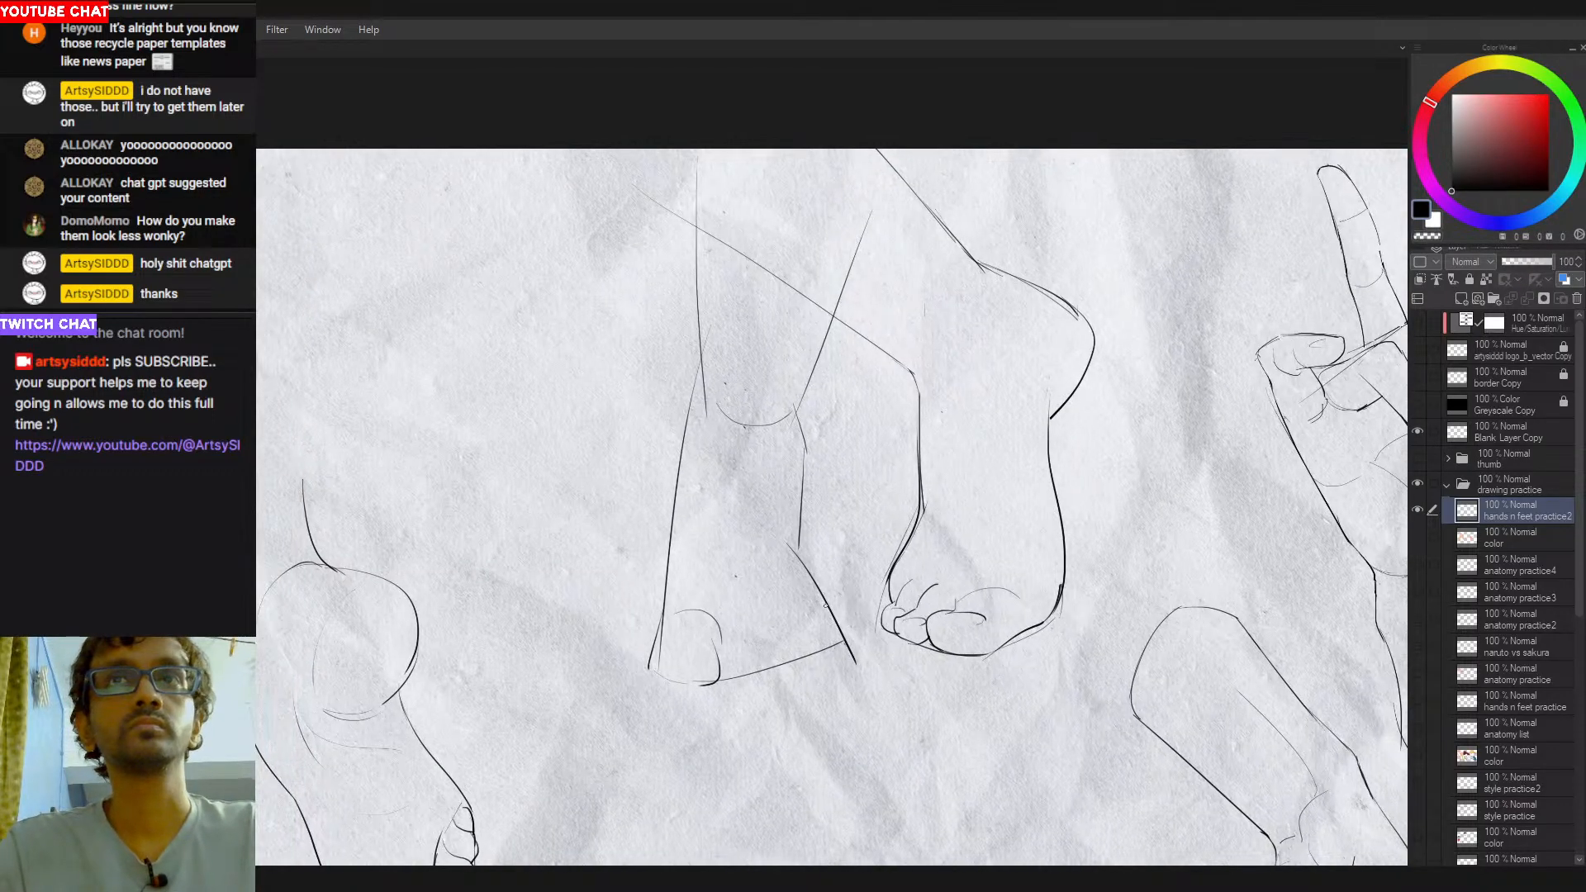
left_click_drag(867, 535, 852, 540)
left_click_drag(866, 542, 863, 593)
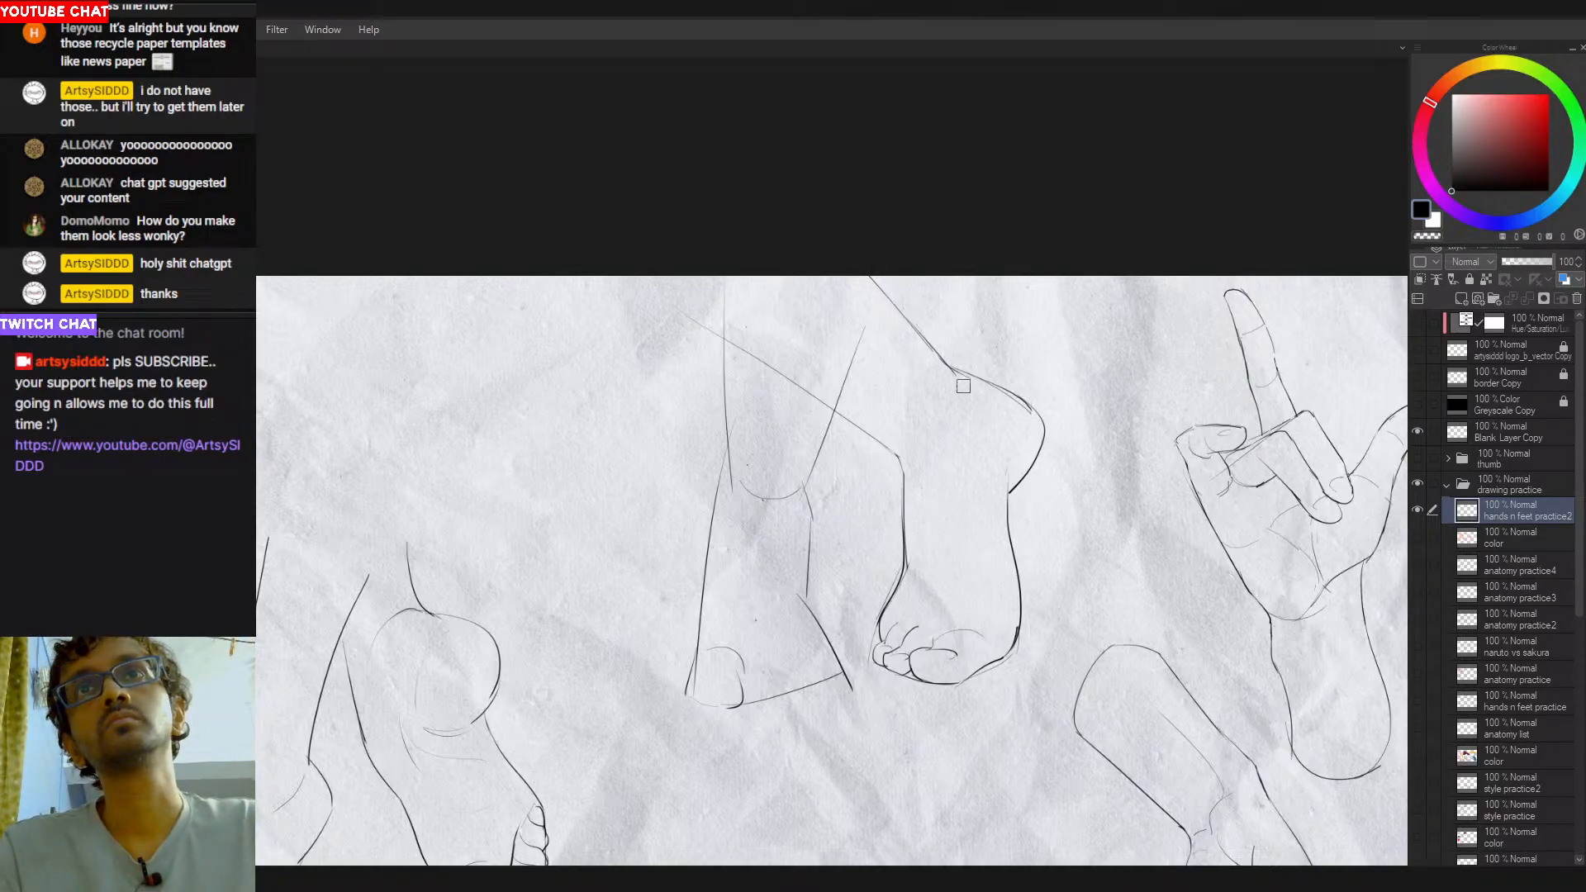
left_click_drag(952, 370, 978, 385)
left_click_drag(997, 425, 992, 457)
key("ctrl+z")
left_click_drag(955, 373, 991, 467)
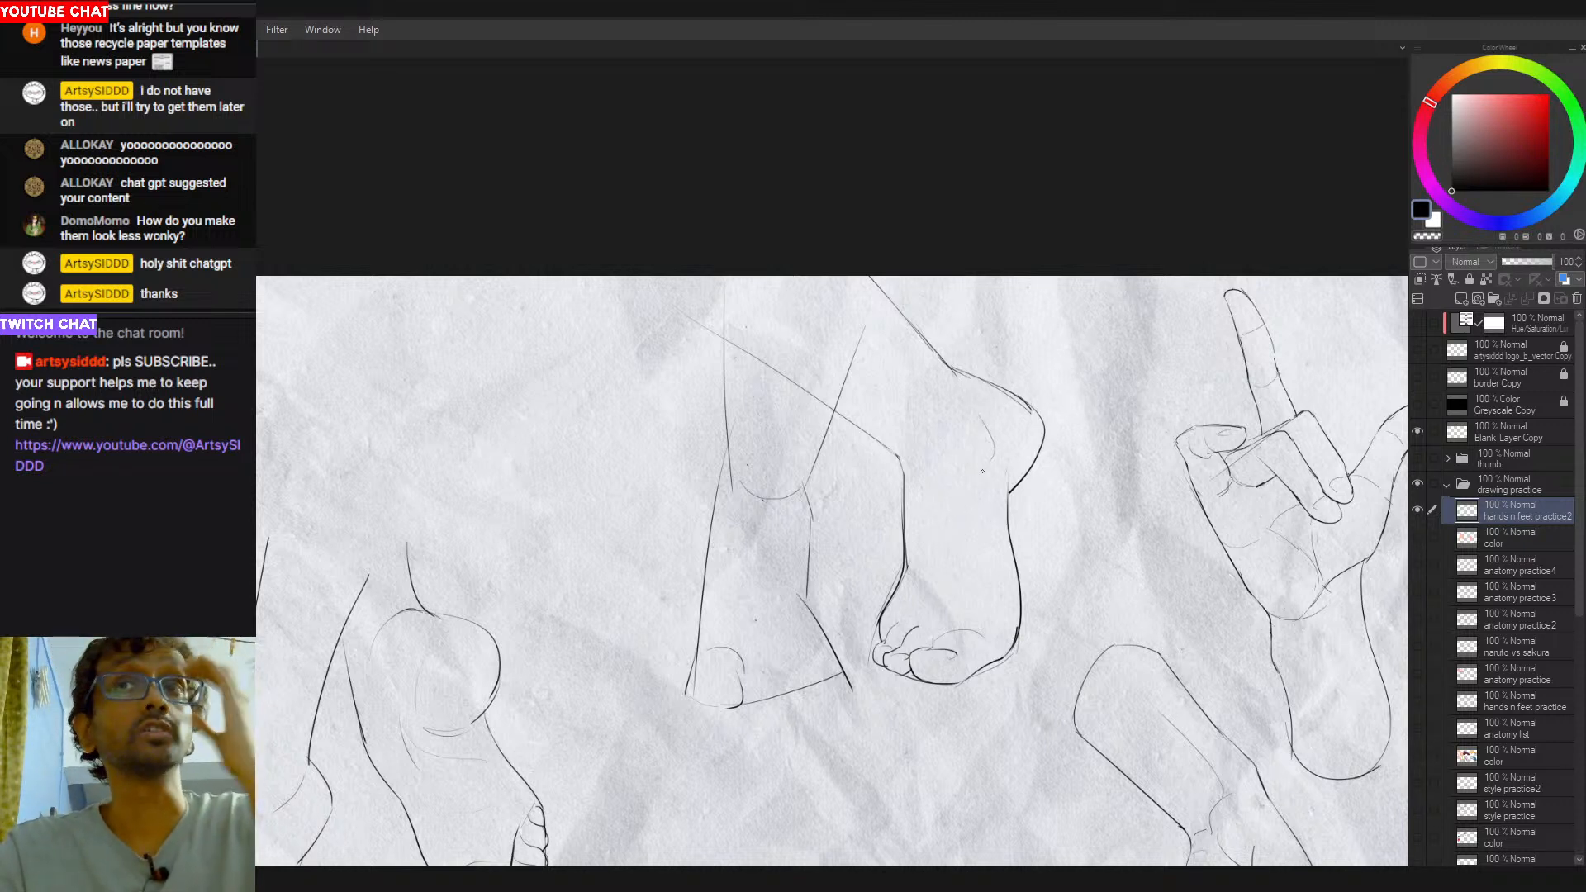
- Try pulling the right edge of the right-hand leg's bulge slightly inward with several rounded strokes, undoing each attempt
key("e")
mouse_move(1039, 405)
left_mouse_down()
mouse_move(1037, 475)
mouse_move(1017, 486)
left_mouse_up()
key("ctrl+z")
scroll(1018, 492, "down", 2)
left_click_drag(1030, 404, 1013, 490)
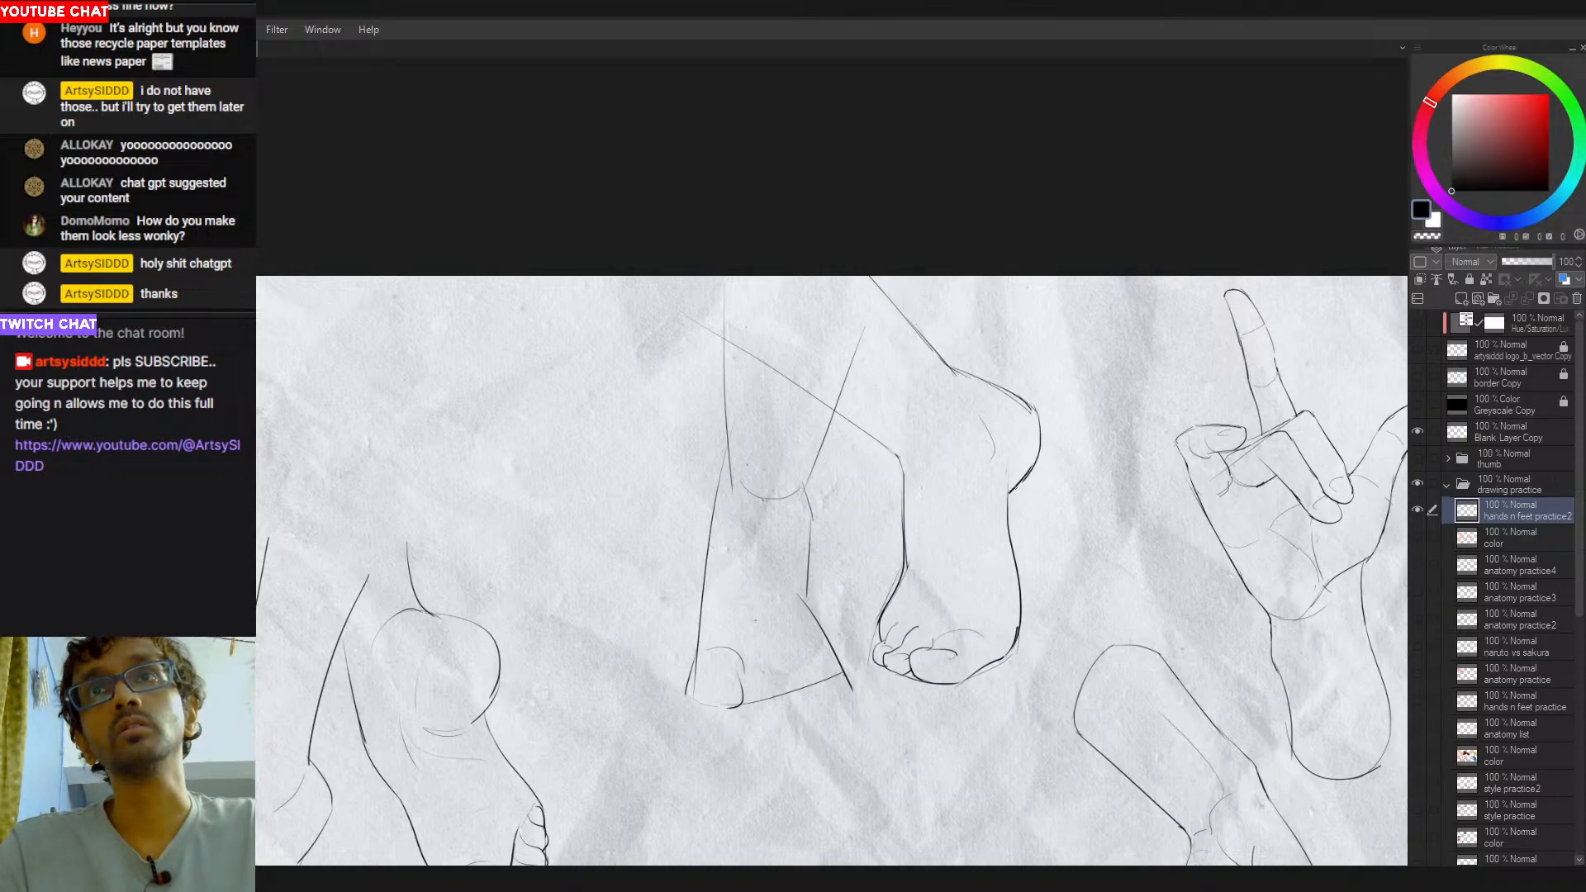
key("ctrl+z")
left_click_drag(1036, 410, 1025, 474)
key("ctrl+z")
key("ctrl+z")
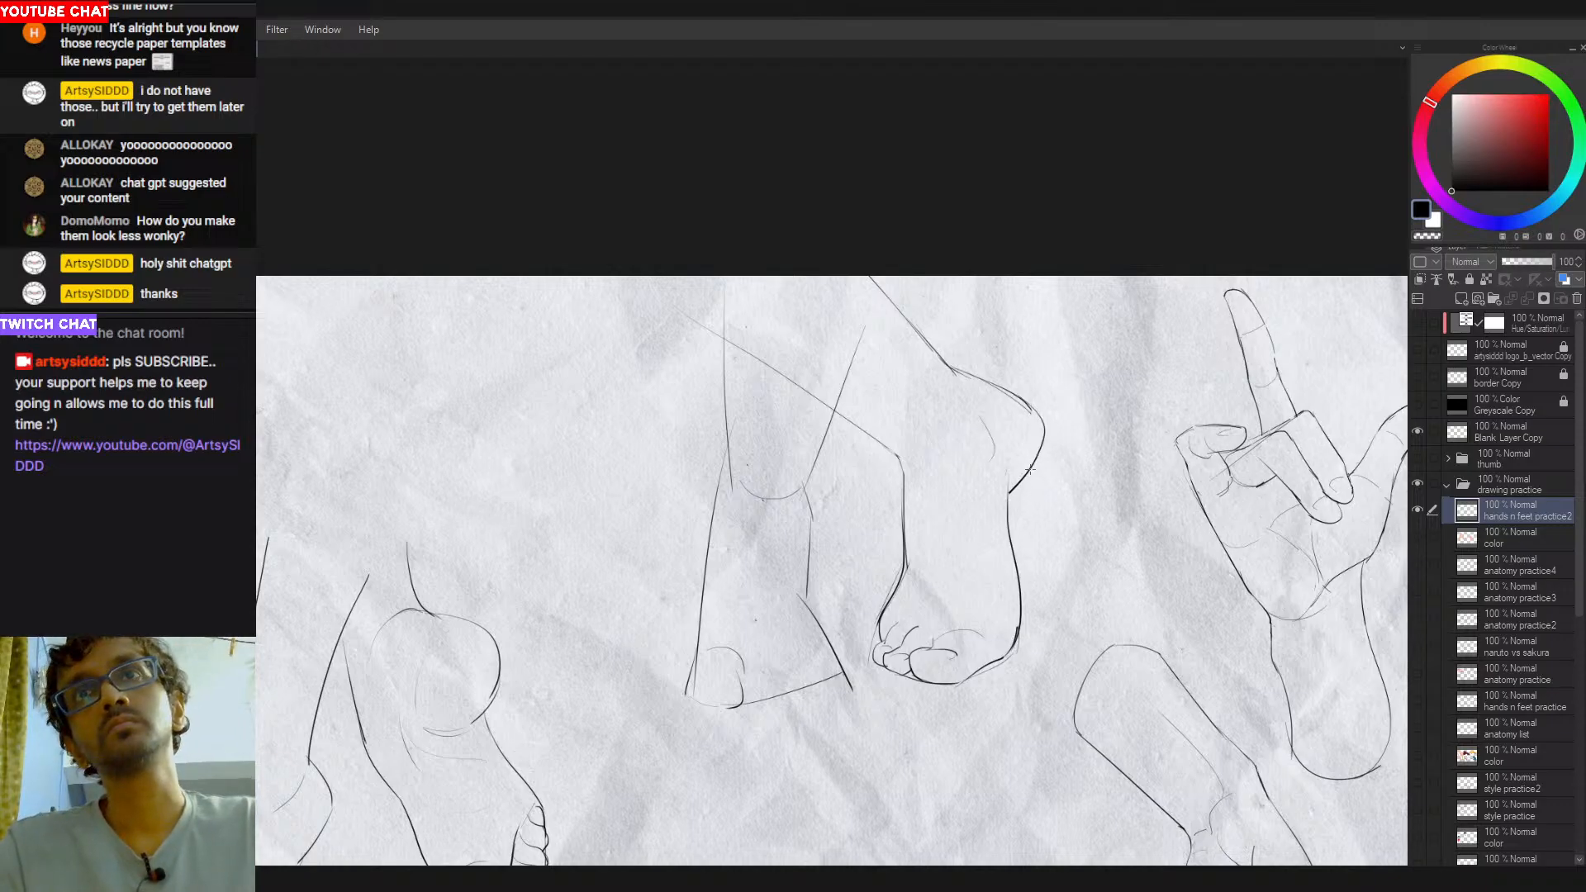
key("ctrl+z")
left_click_drag(1033, 406, 1017, 487)
key("ctrl+z")
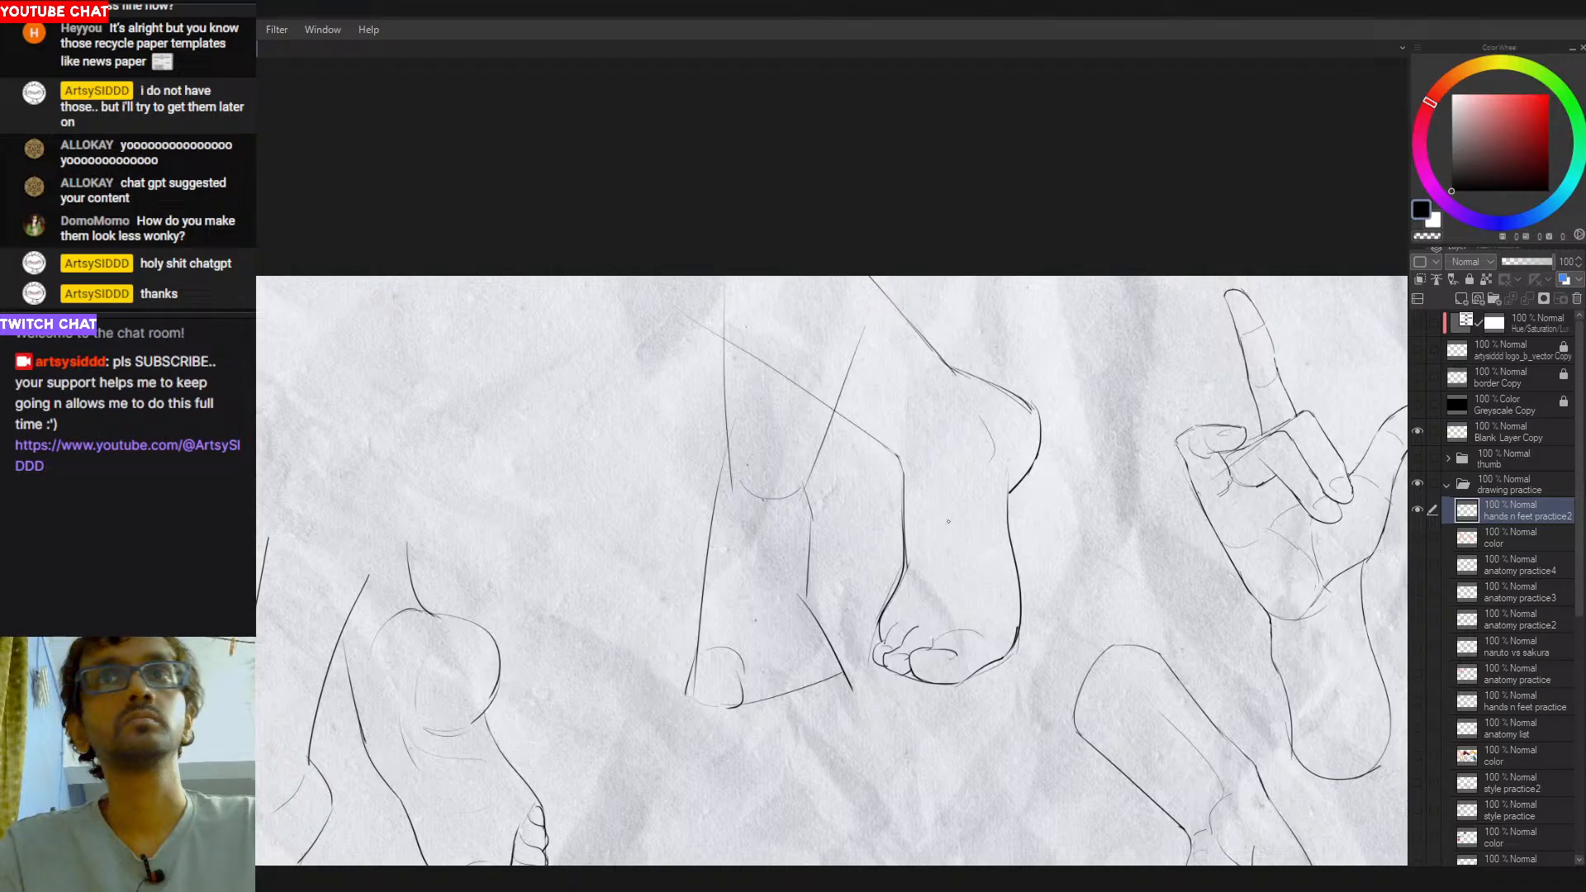
key("ctrl+z")
- Redraw the bulge's right edge with a sharper upper corner that curves down into the right-hand leg's outer line
left_click_drag(1032, 409, 1009, 501)
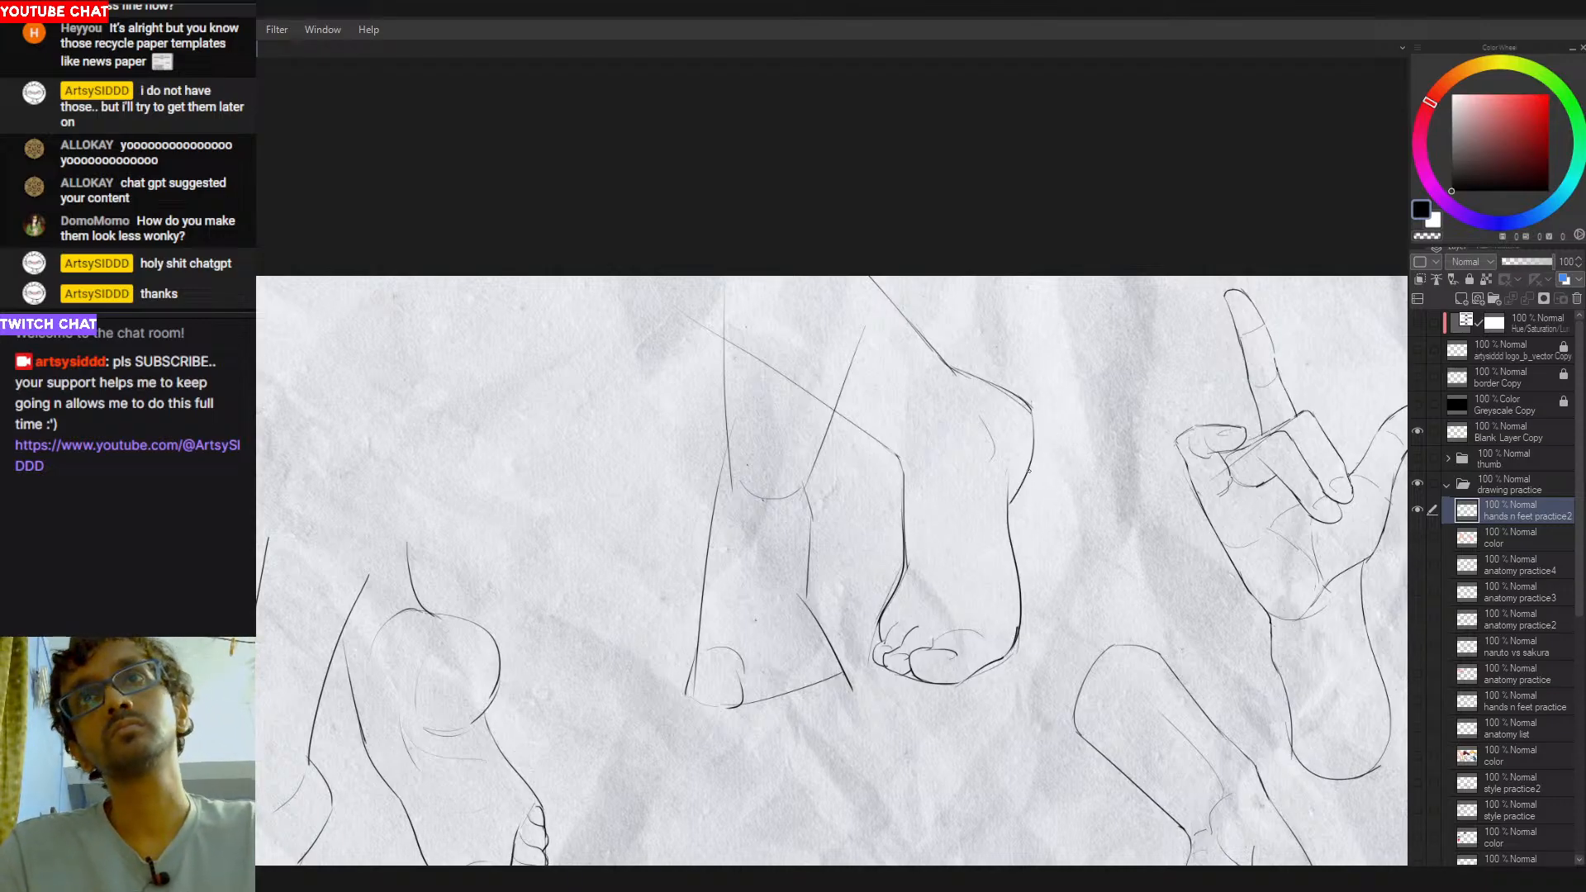
key("ctrl+z")
left_click_drag(1032, 407, 1007, 503)
key("ctrl+z")
left_click_drag(1032, 411, 1007, 499)
key("ctrl+z")
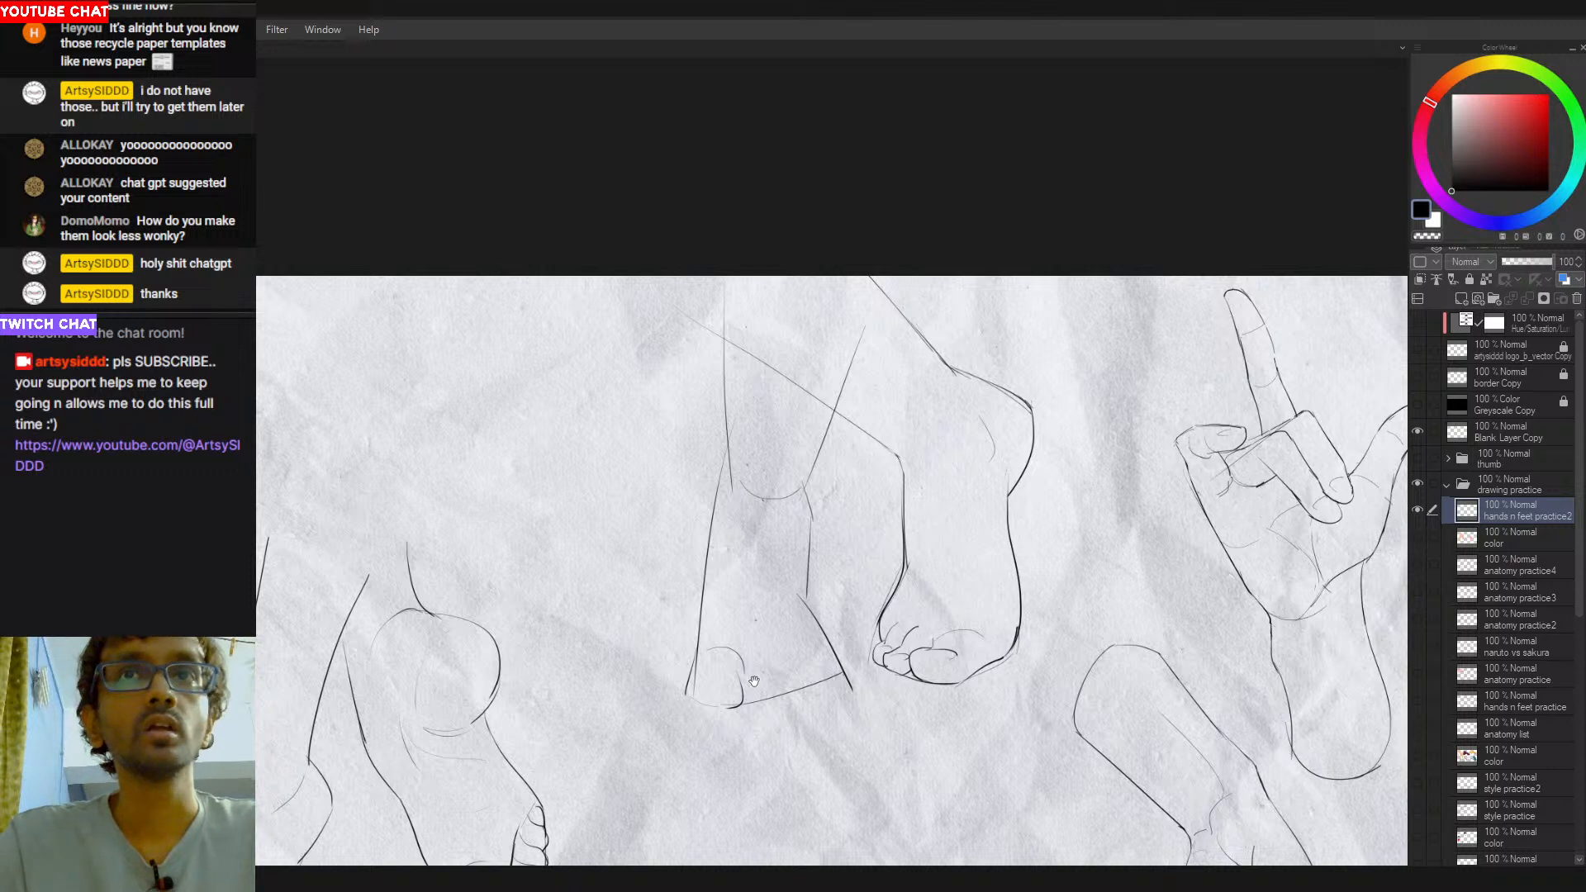
- Sketch annotation arrows pointing down beside the left-hand leg and outward to both sides beneath its foot
scroll(770, 651, "down", 1)
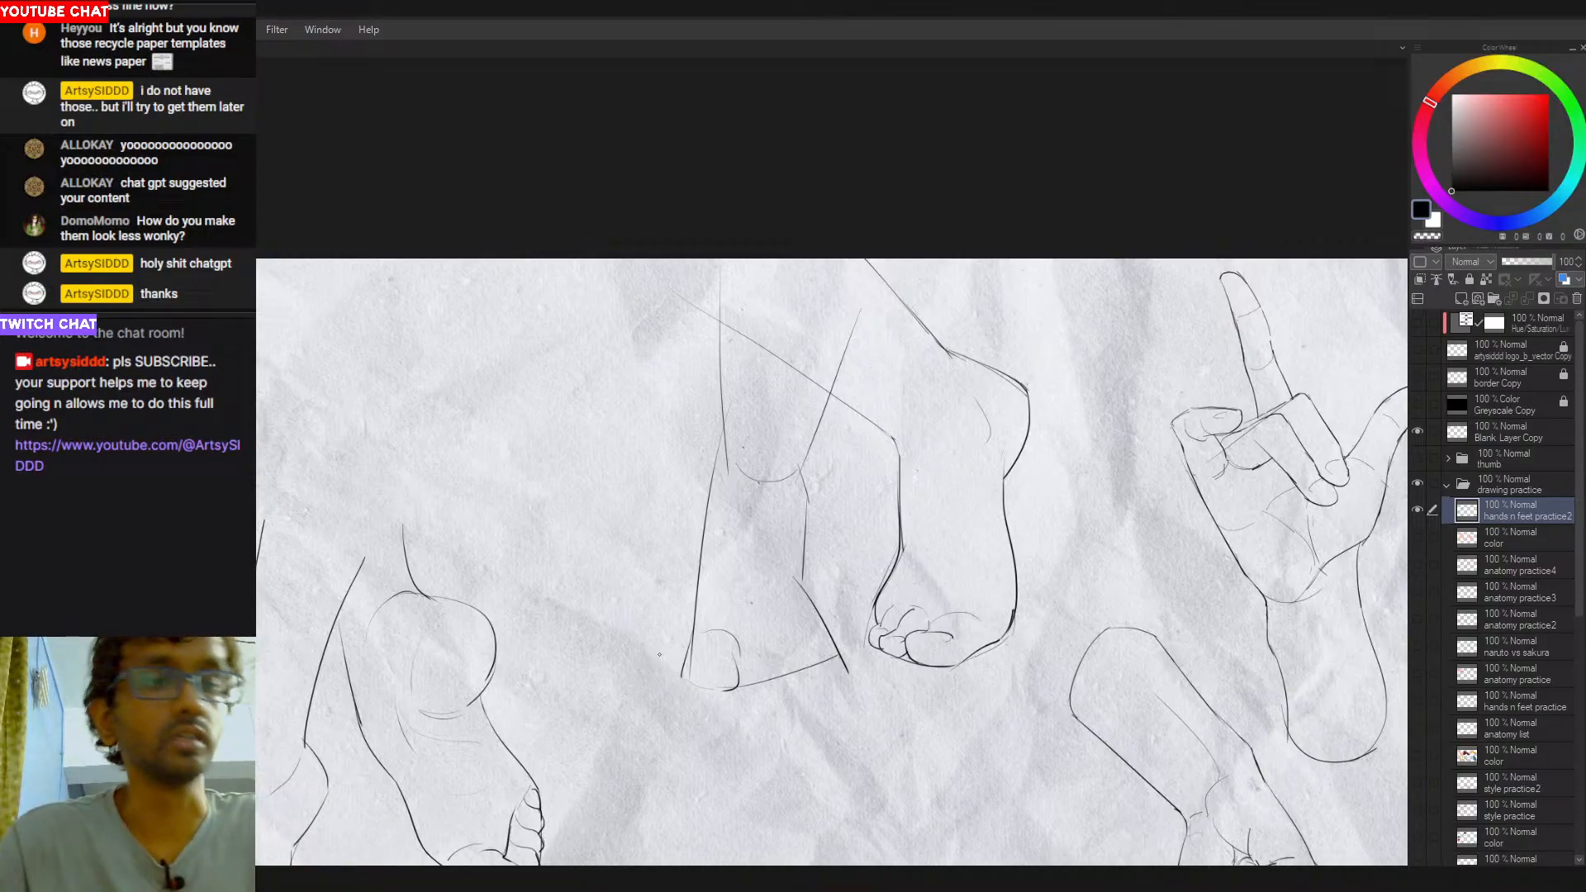
left_click_drag(698, 598, 693, 663)
key("ctrl+z")
key("ctrl+z")
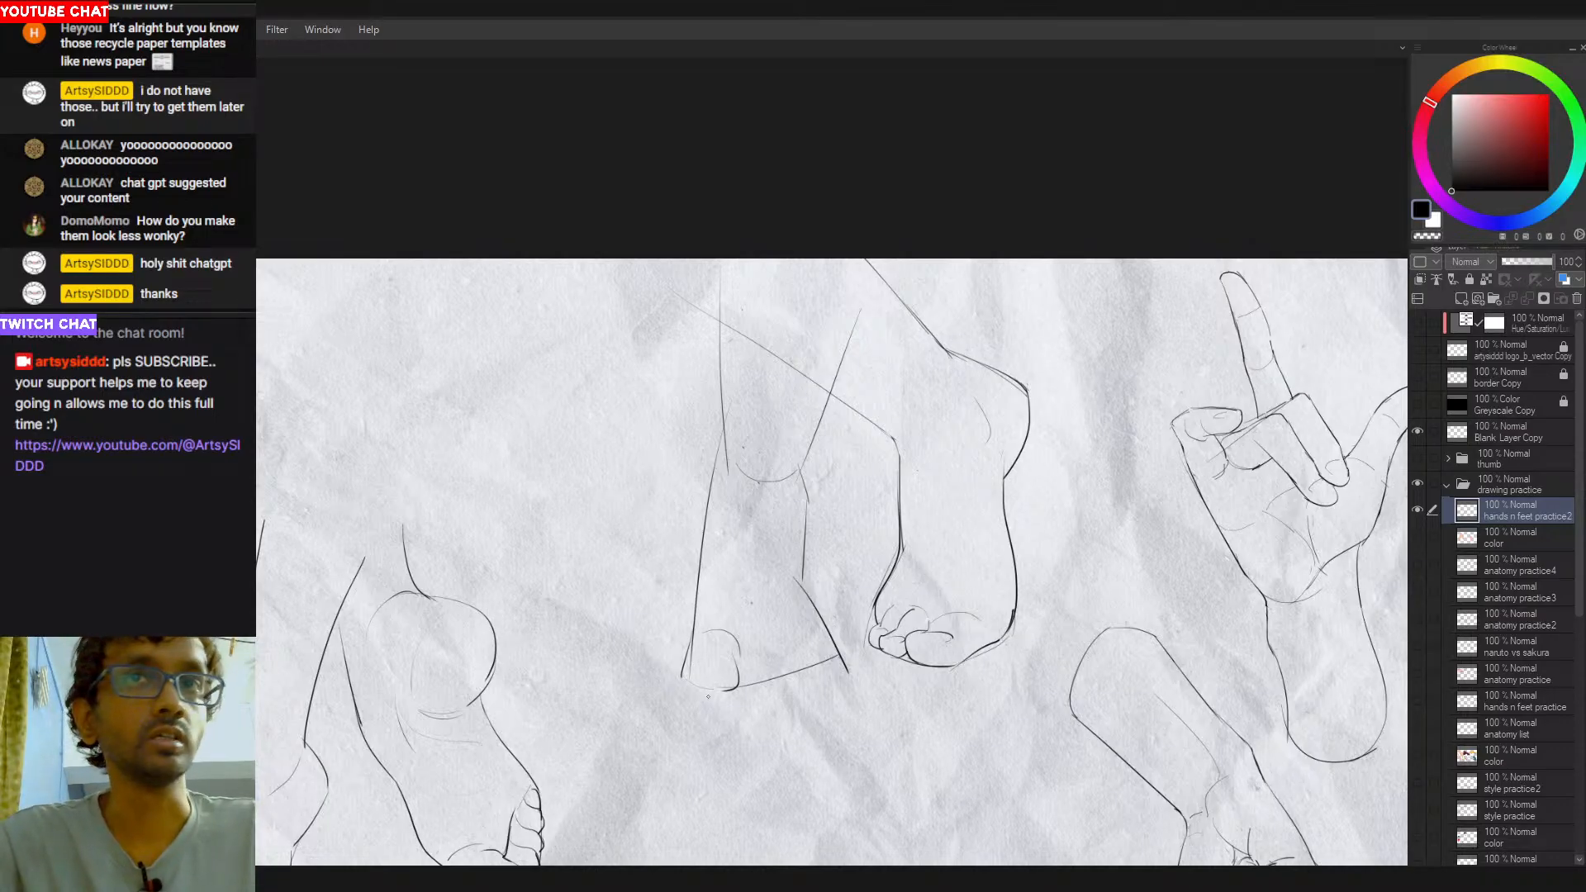
mouse_move(660, 540)
left_mouse_down()
mouse_move(668, 631)
mouse_move(681, 617)
mouse_move(647, 627)
left_mouse_up()
key("ctrl+z")
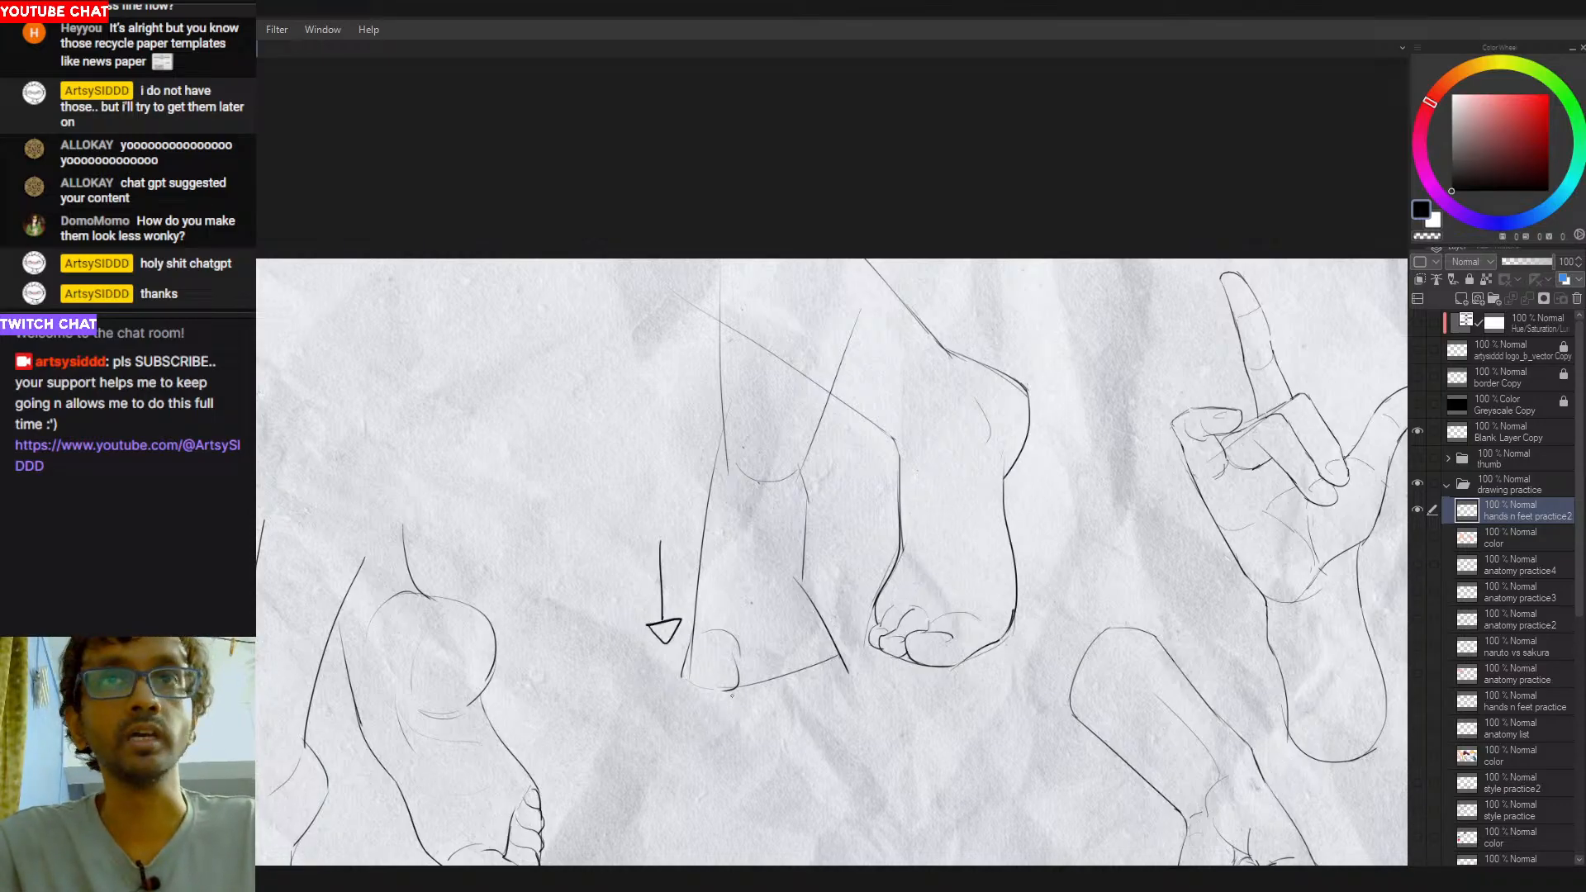
mouse_move(650, 703)
left_mouse_down()
mouse_move(718, 703)
mouse_move(628, 698)
mouse_move(652, 730)
left_mouse_up()
mouse_move(823, 702)
left_mouse_down()
mouse_move(909, 702)
mouse_move(889, 719)
left_mouse_up()
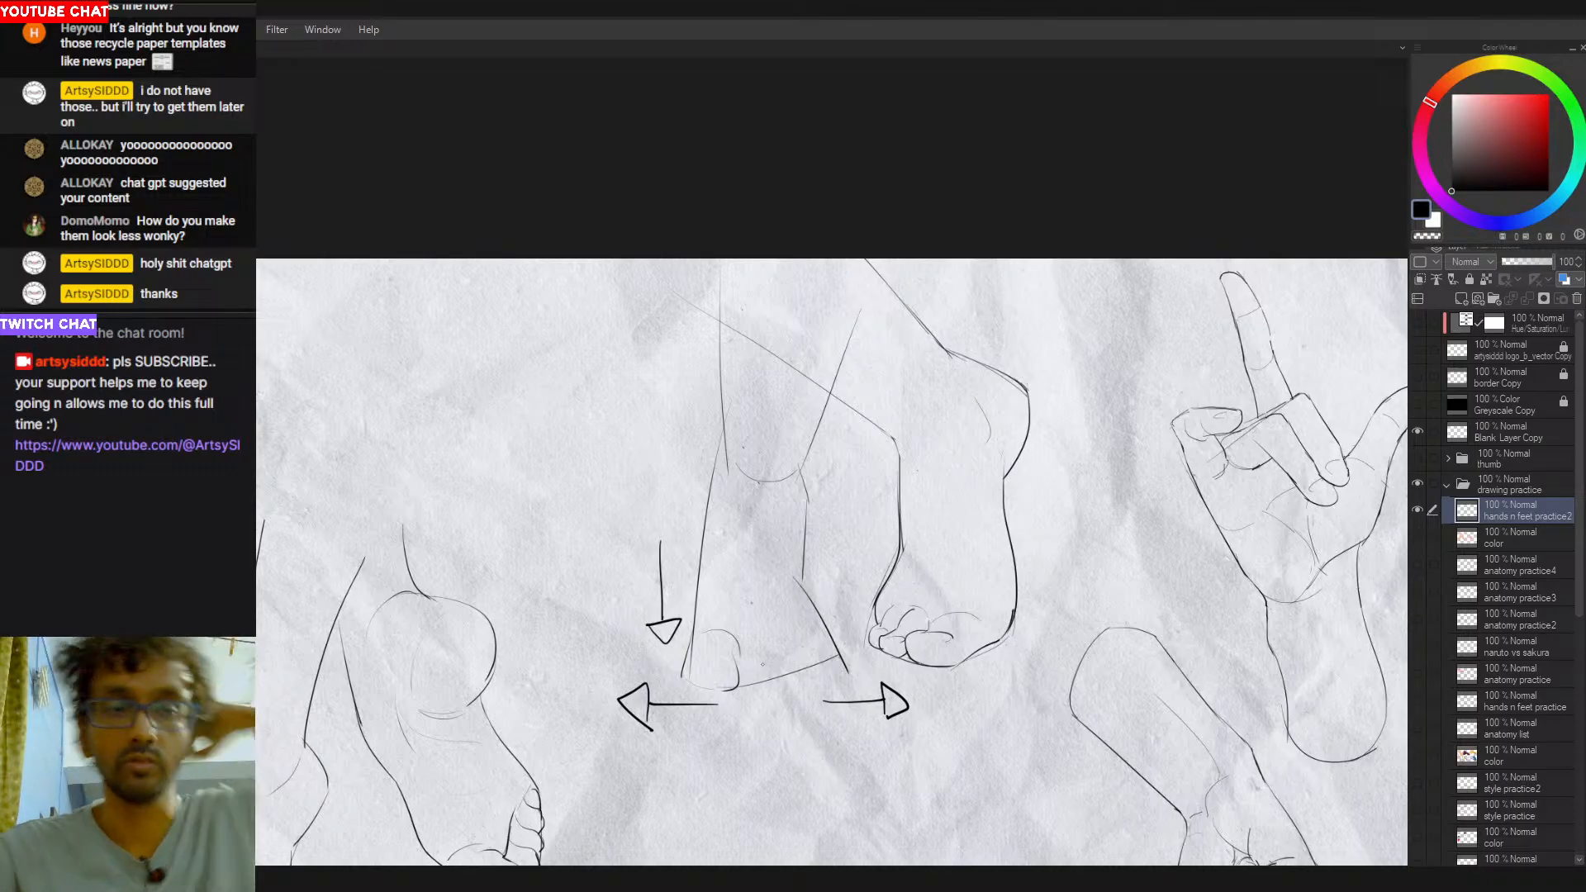
- Undo the annotation arrows drawn around the left-hand foot
key("ctrl+z")
key("ctrl+z")
key("ctrl+z")
key("ctrl+z")
key("ctrl+z")
key("ctrl+z")
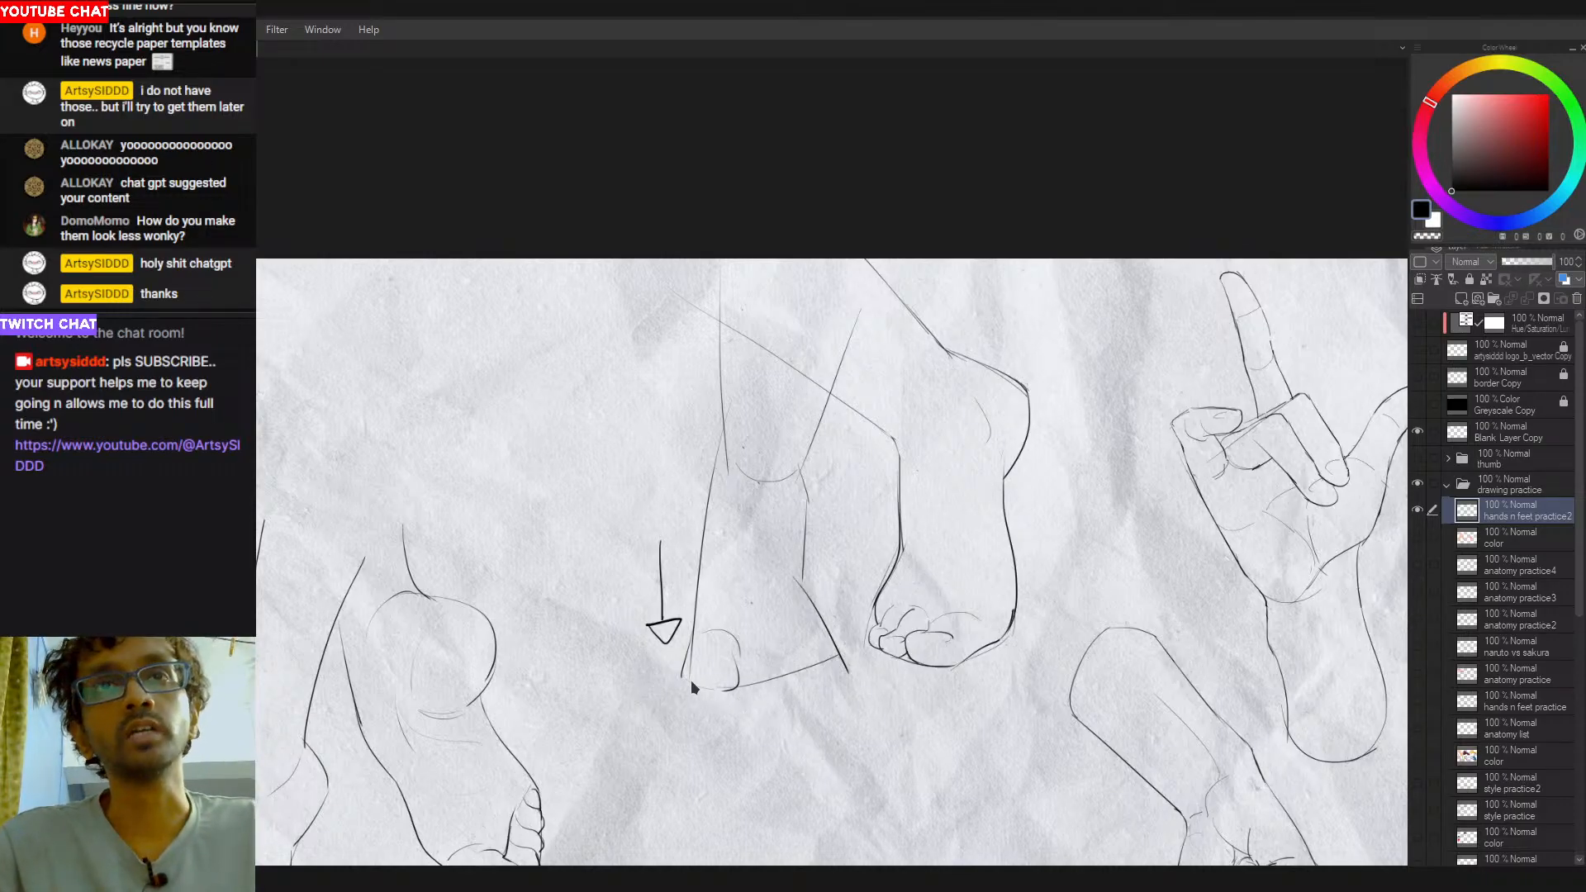
key("ctrl+z")
key("ctrl+z")
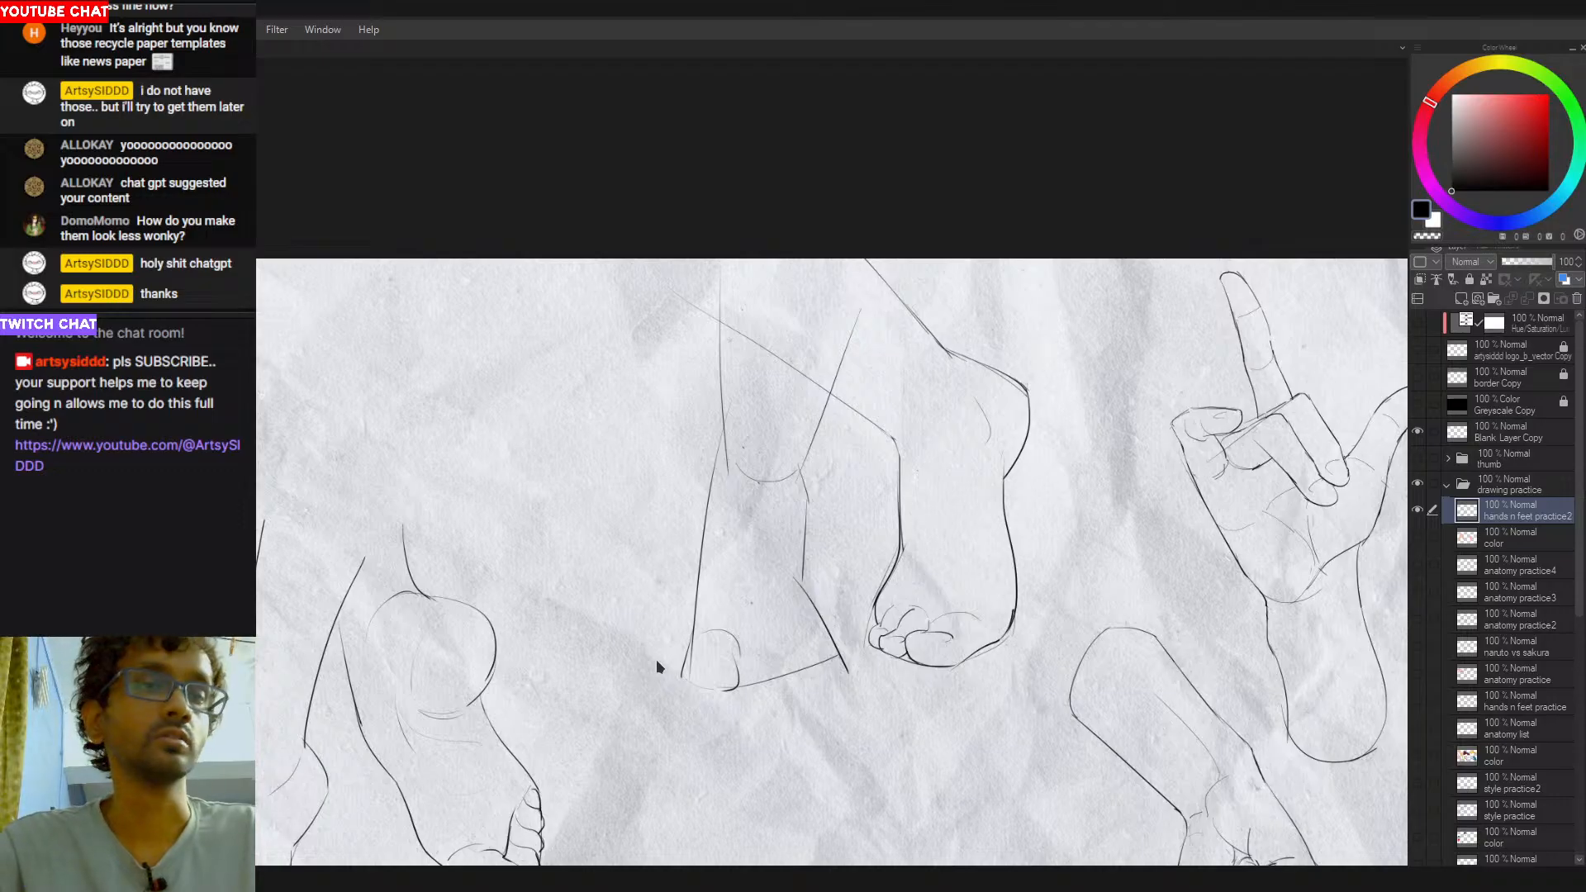
left_click(698, 655)
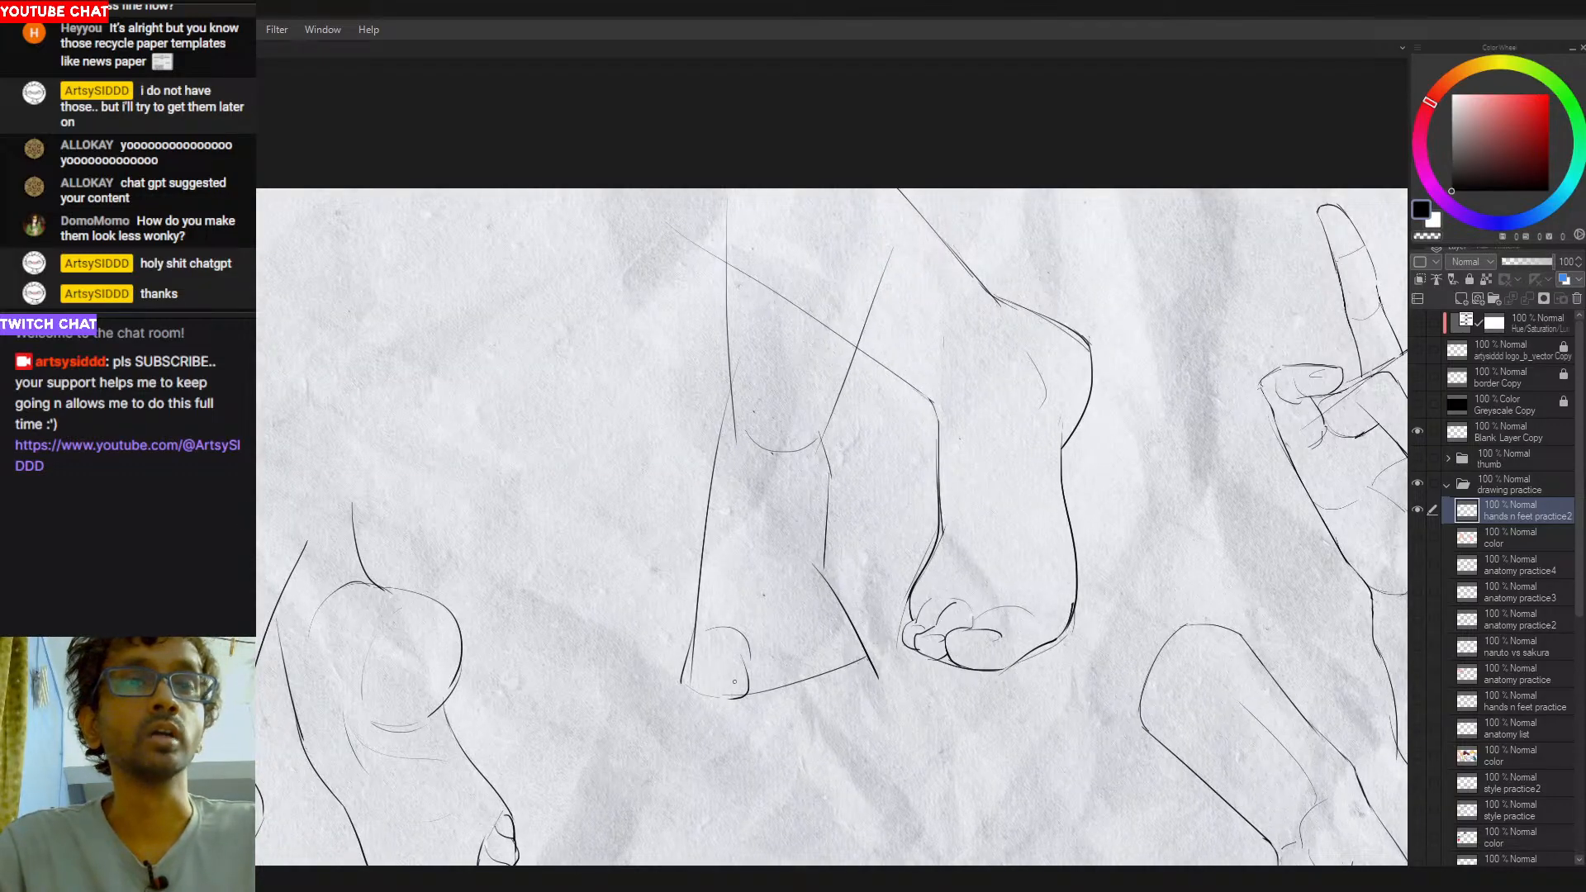
left_click(775, 687)
left_click_drag(795, 692, 834, 665)
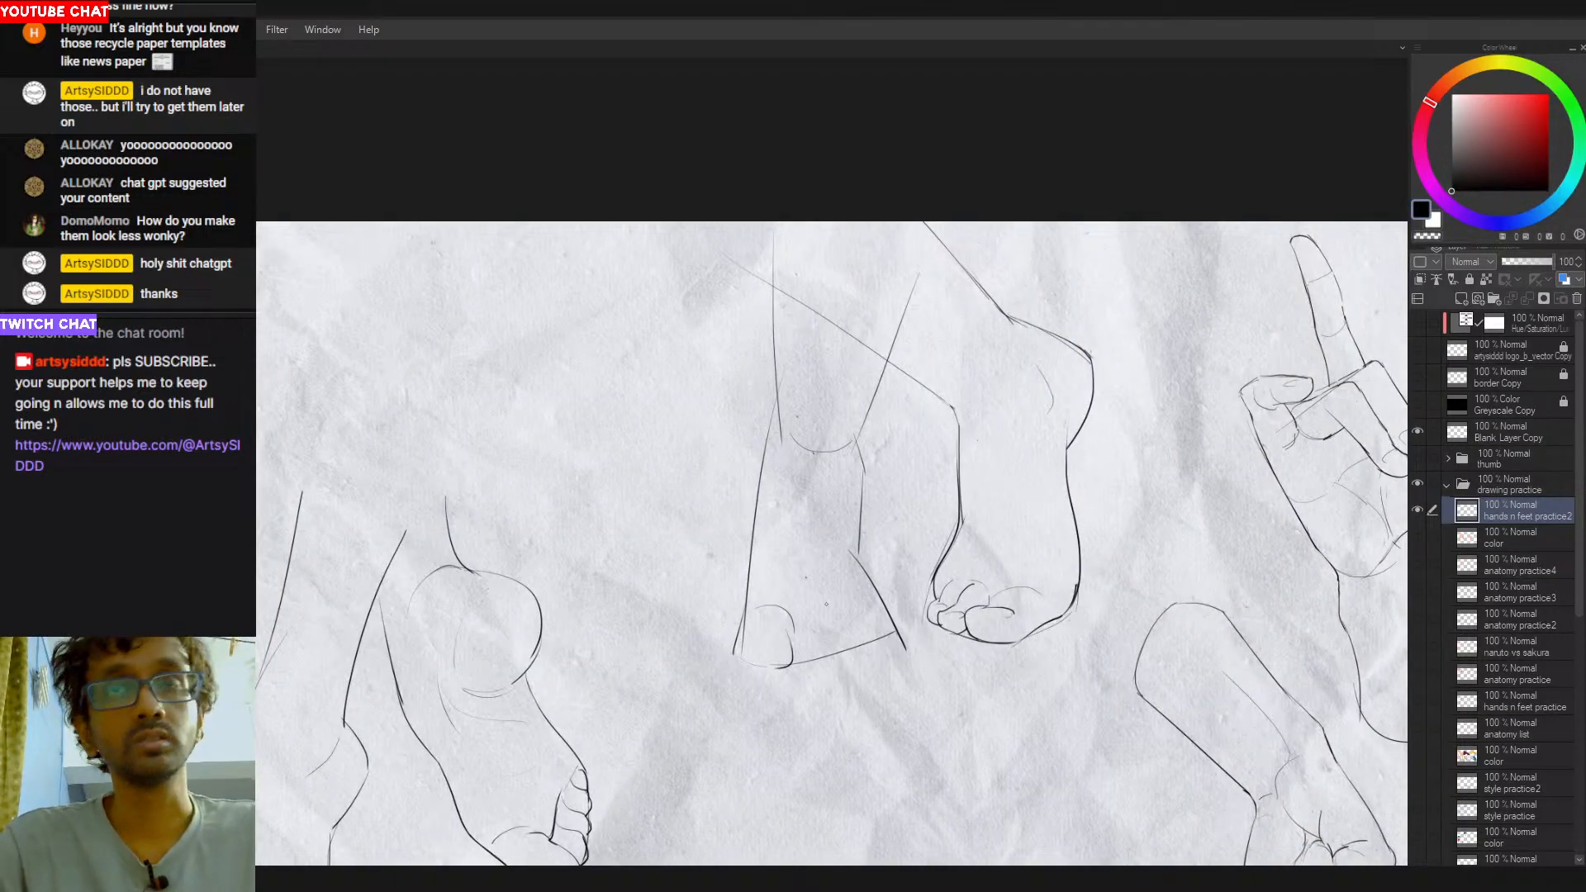
left_click_drag(885, 602, 743, 726)
key("ctrl+z")
mouse_move(912, 607)
left_mouse_down()
mouse_move(695, 608)
mouse_move(629, 712)
left_mouse_up()
key("ctrl+z")
left_click_drag(761, 624, 770, 648)
key("ctrl+z")
scroll(764, 664, "up", 1)
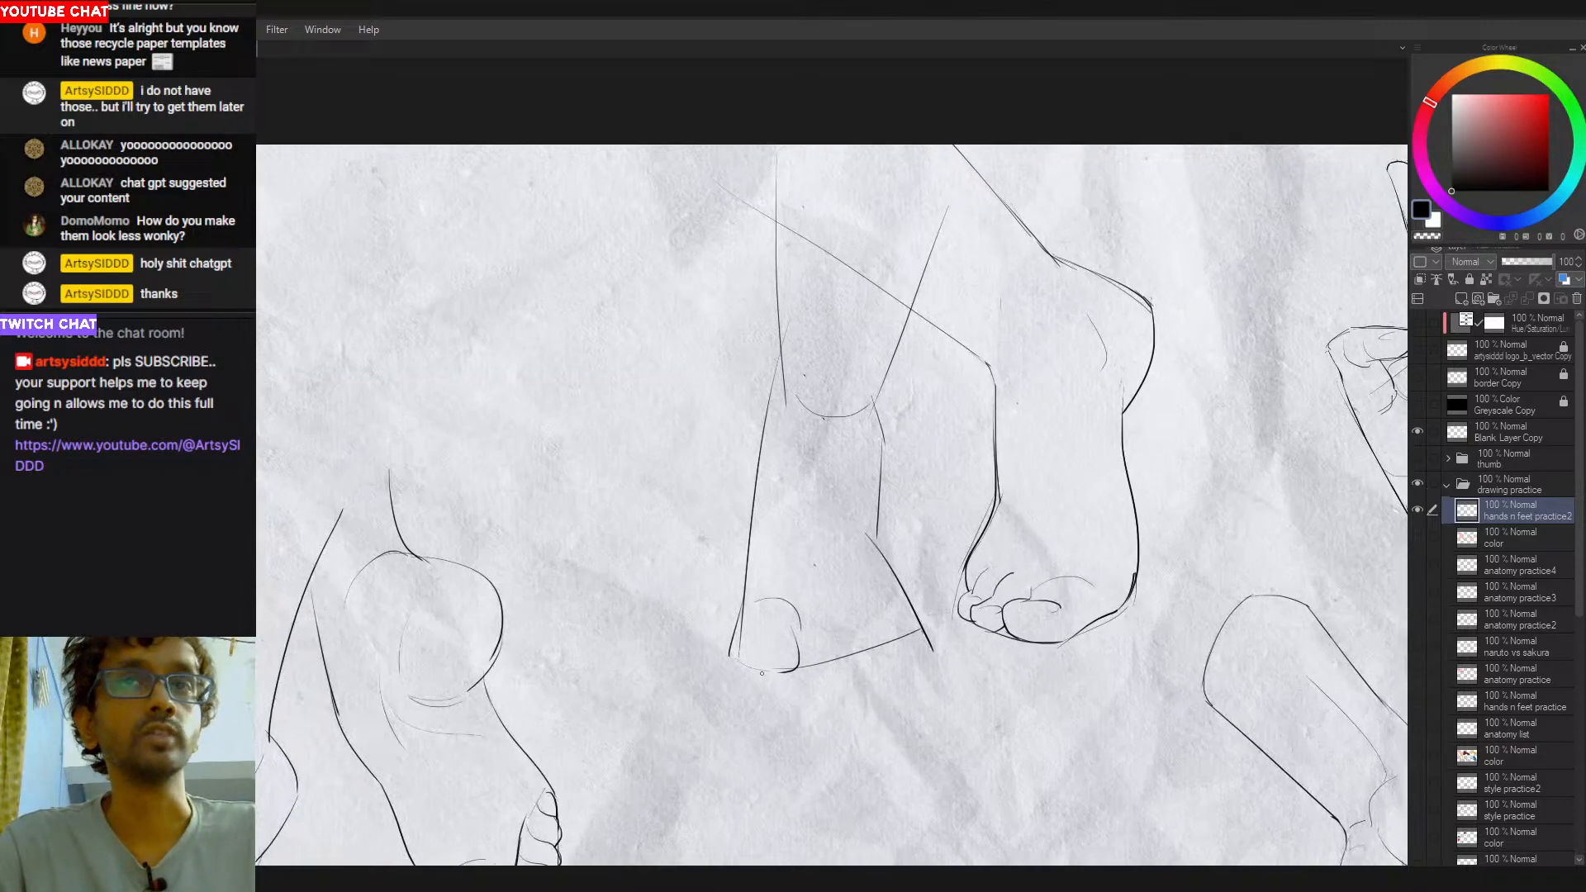
- Draw the outer left edge and rounded bottom of the left-hand foot's big toe, redoing strokes until the outline closes
mouse_move(747, 569)
left_mouse_down()
mouse_move(733, 628)
mouse_move(759, 674)
mouse_move(797, 664)
mouse_move(729, 656)
mouse_move(732, 640)
mouse_move(794, 667)
left_mouse_up()
key("ctrl+z")
key("ctrl+z")
key("ctrl+z")
key("ctrl+z")
key("ctrl+z")
key("ctrl+z")
key("ctrl+z")
key("ctrl+z")
key("ctrl+z")
key("ctrl+z")
key("ctrl+z")
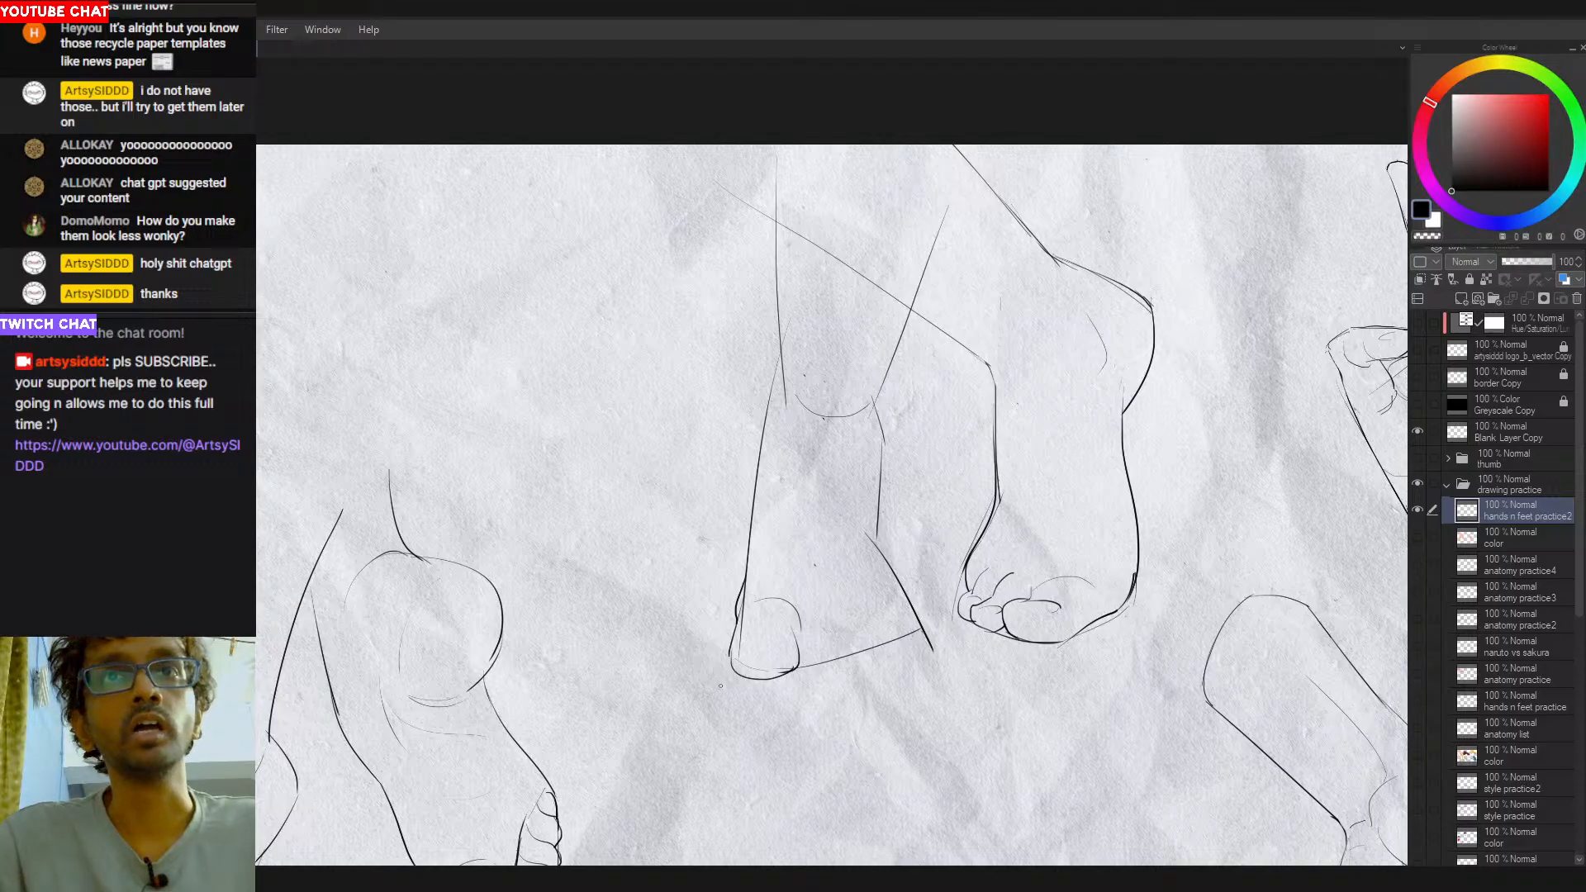
mouse_move(685, 695)
left_mouse_down()
mouse_move(733, 704)
mouse_move(716, 715)
left_mouse_up()
mouse_move(916, 675)
left_mouse_down()
mouse_move(963, 673)
mouse_move(914, 693)
mouse_move(898, 677)
left_mouse_up()
left_click_drag(898, 677, 916, 704)
key("ctrl+z")
key("ctrl+z")
key("ctrl+z")
key("ctrl+z")
key("ctrl+z")
key("ctrl+z")
key("ctrl+z")
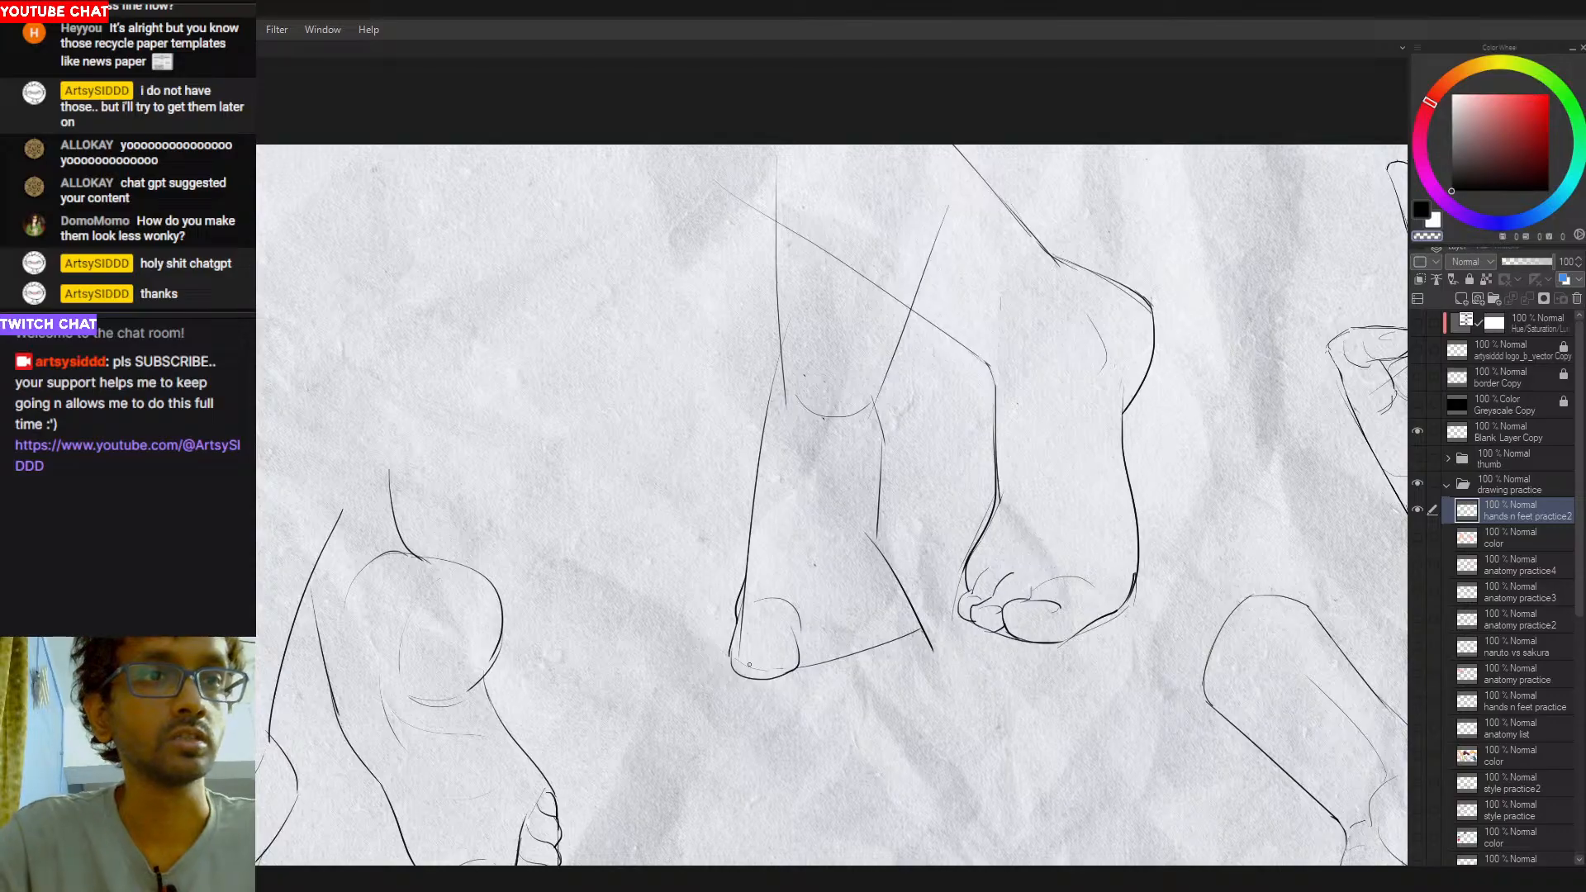
- Draw the curved toenail on the left-hand foot's big toe, redoing the stroke
key("c")
left_click_drag(741, 650, 785, 654)
key("ctrl+z")
key("ctrl+z")
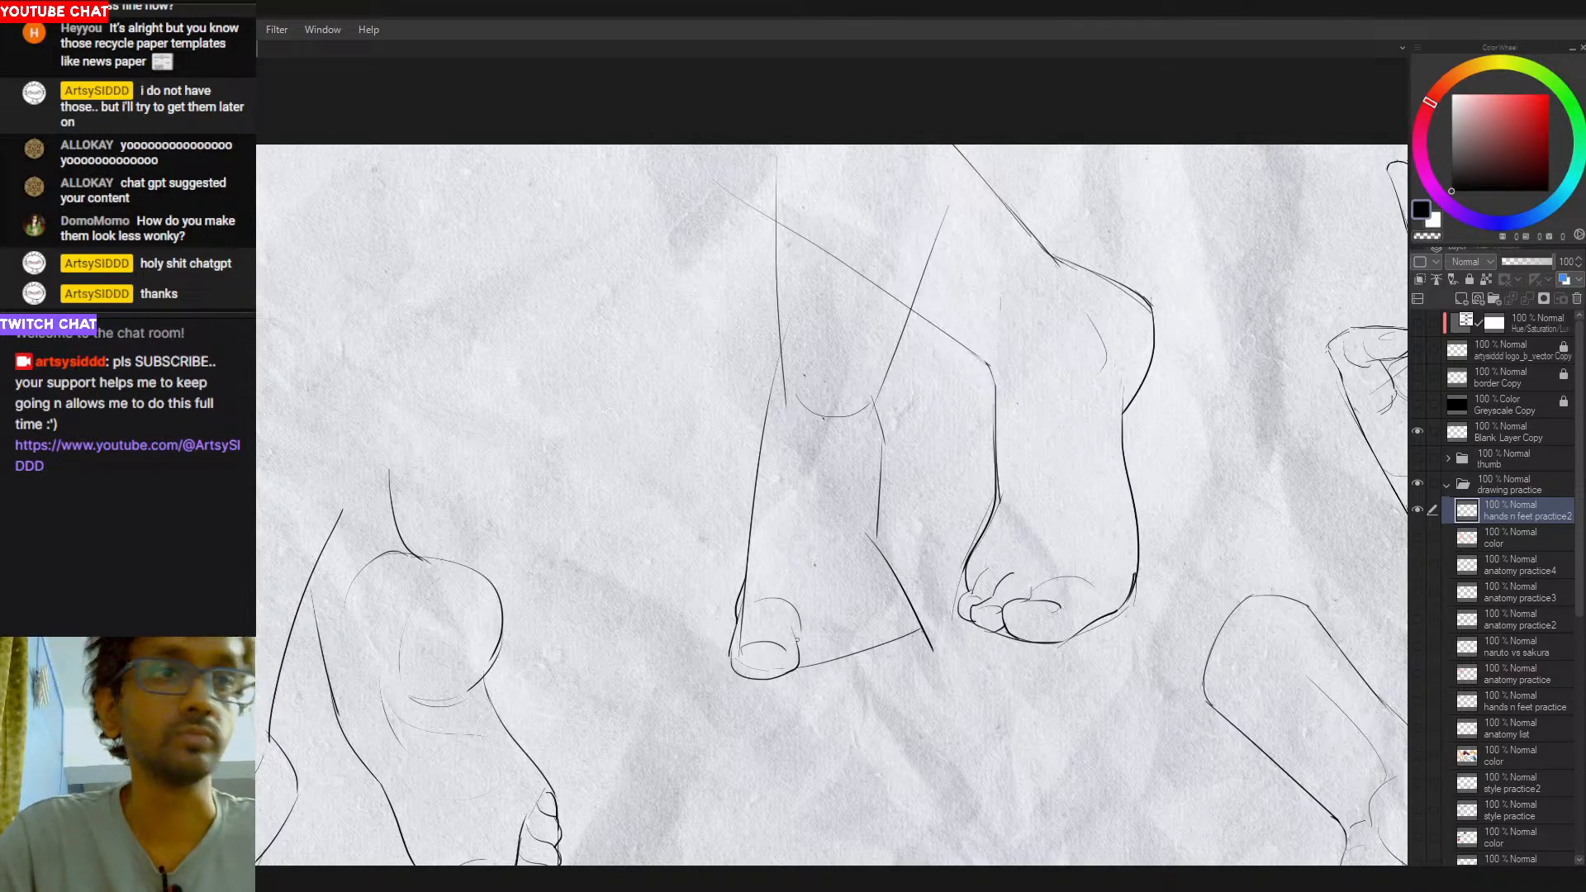
- Draw the second toe beside the big toe with a rounded tip and a taller line along its right side
left_click_drag(799, 615, 804, 665)
key("ctrl+z")
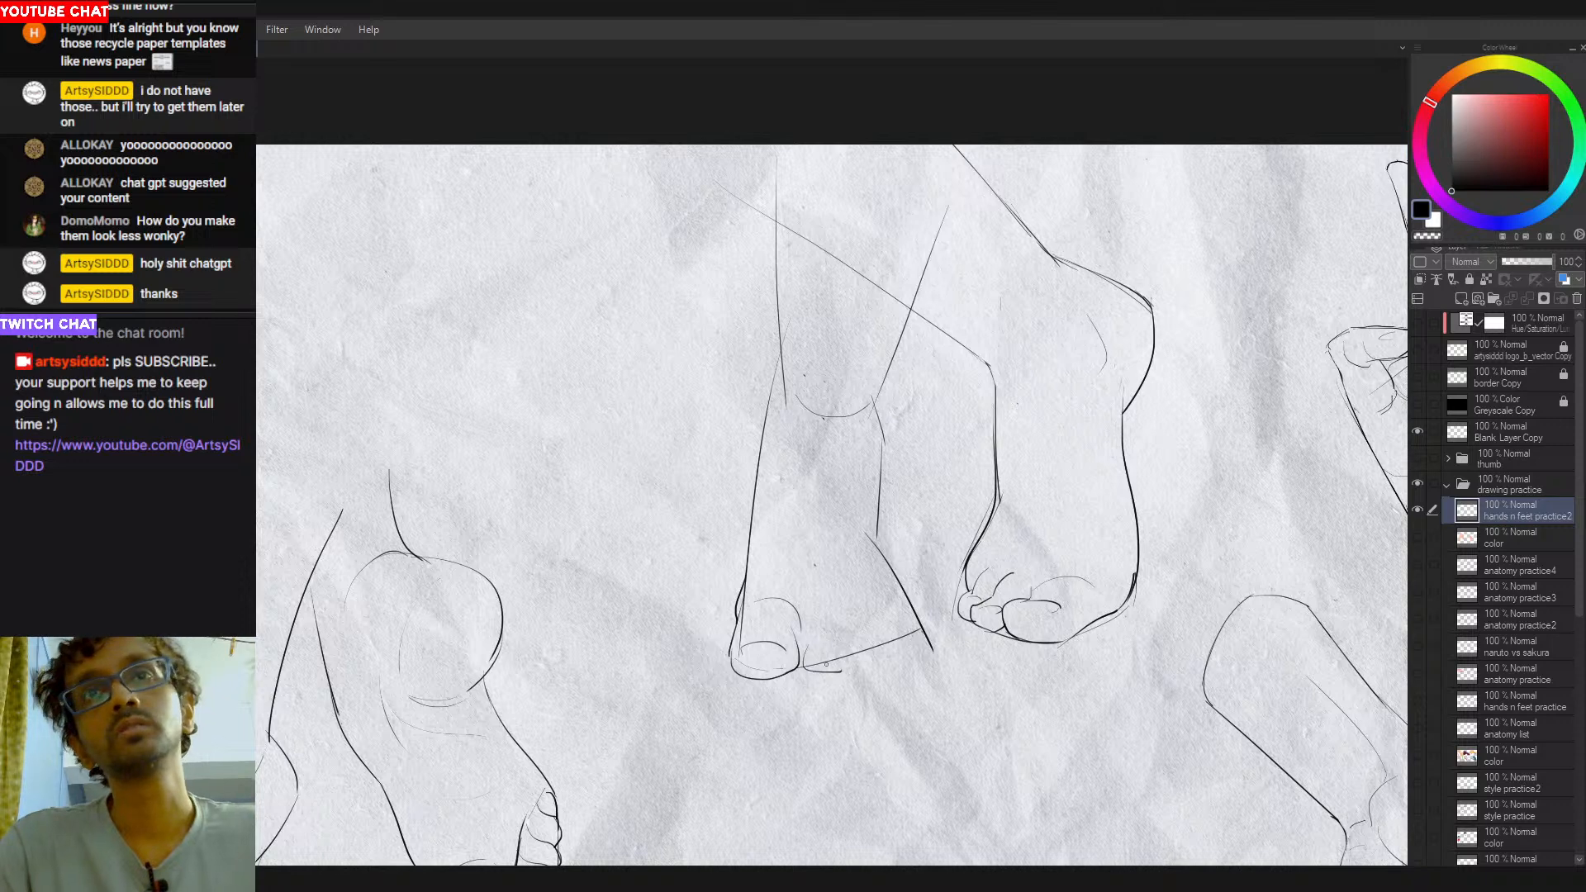
left_click_drag(806, 657, 844, 654)
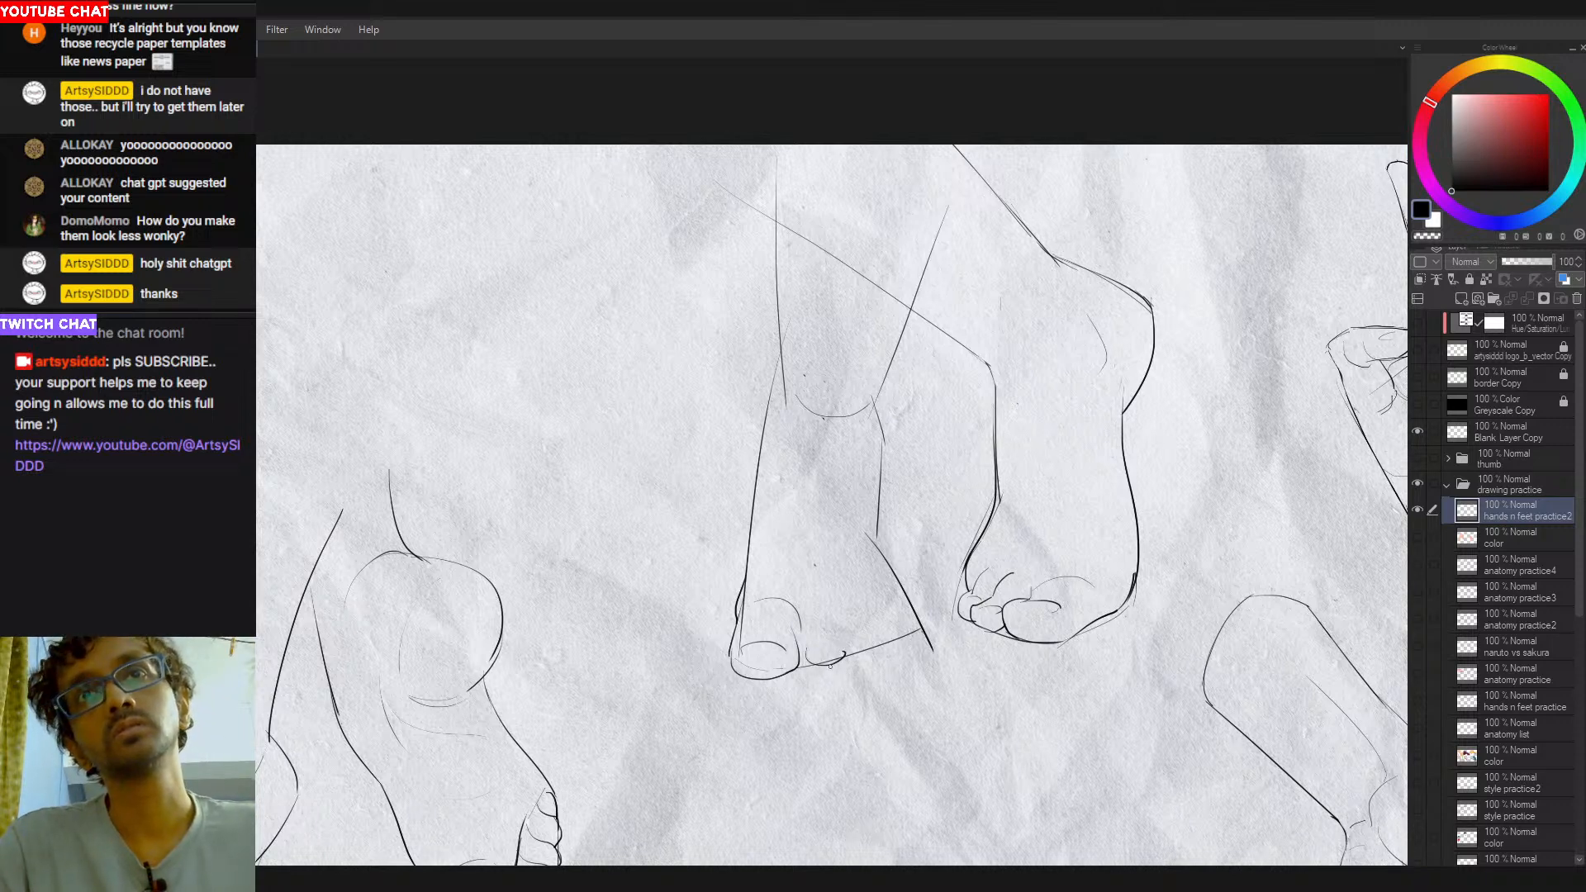
key("ctrl+z")
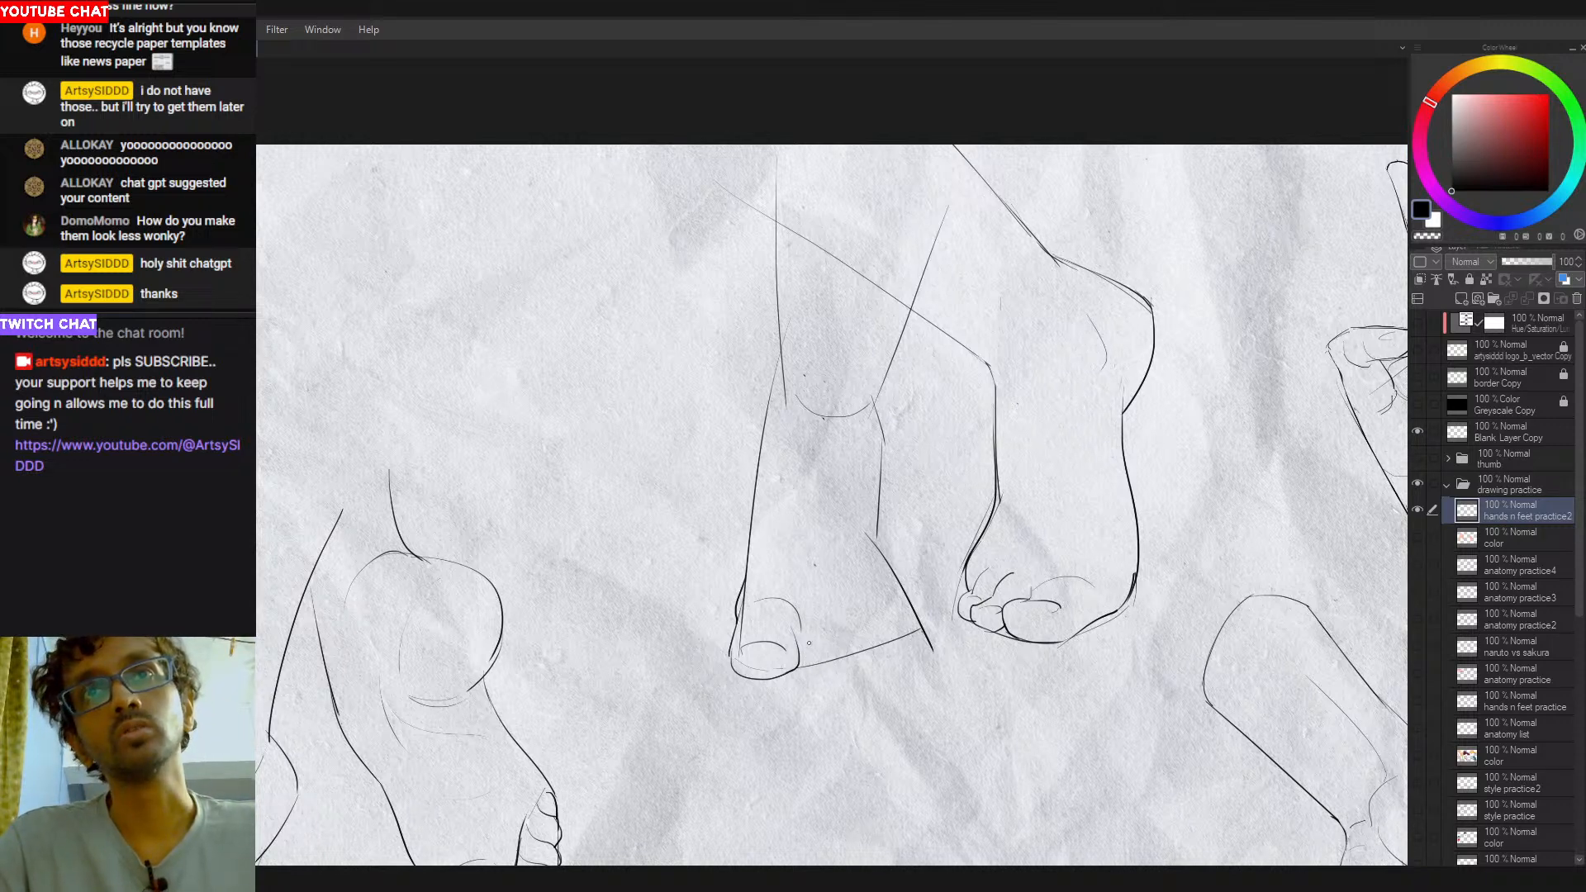
left_click_drag(805, 665, 849, 654)
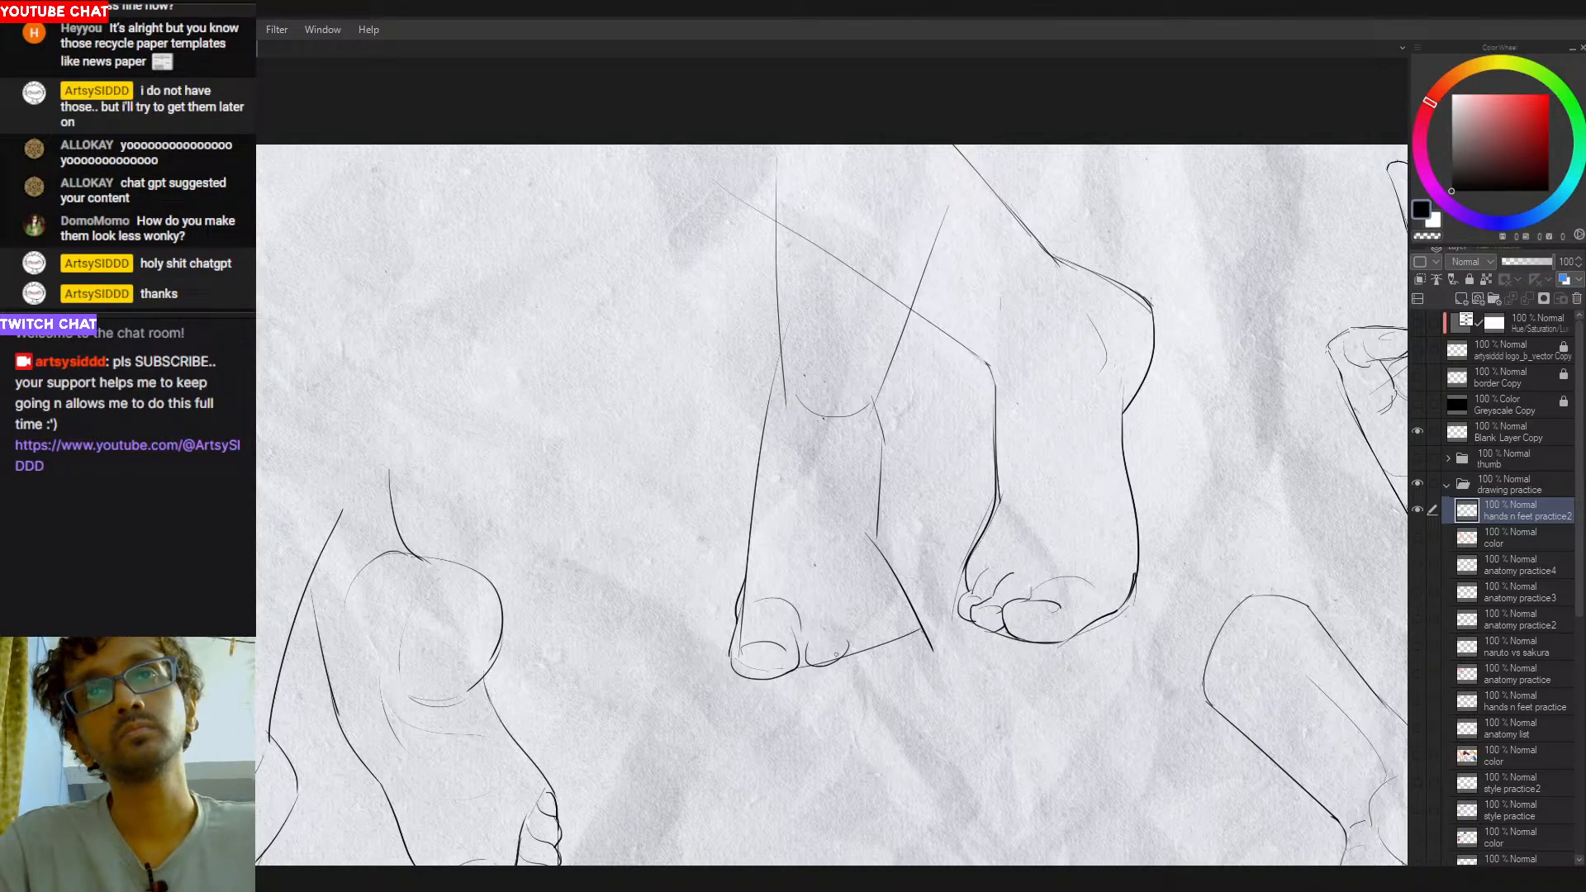
left_click_drag(805, 653, 844, 654)
key("ctrl+z")
key("ctrl+z")
key("ctrl+z")
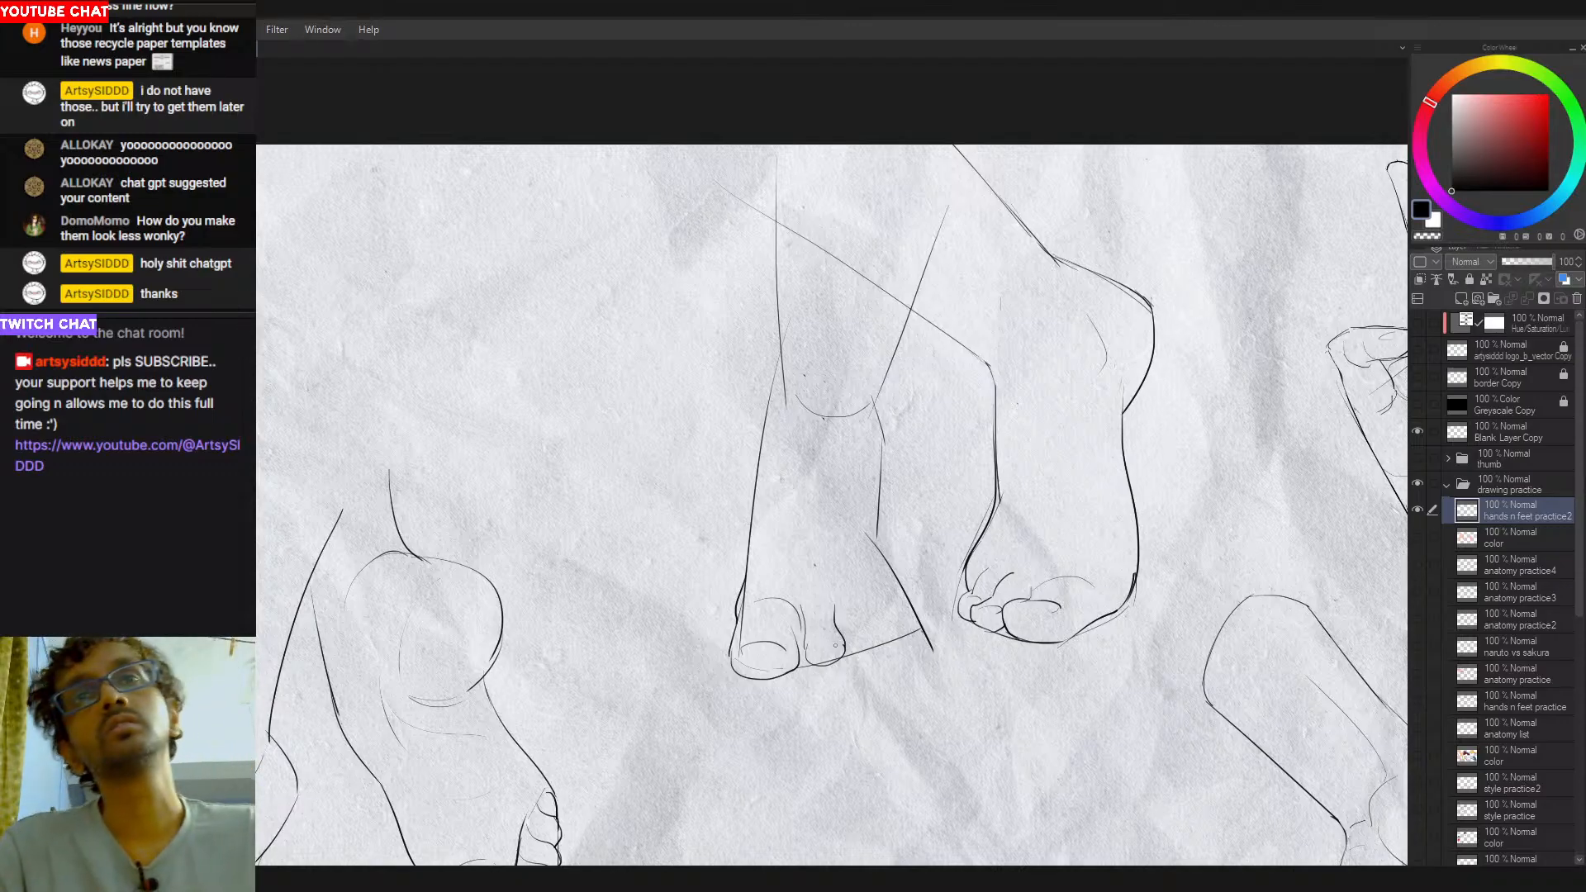
- Draw the third and fourth toes of the left-hand foot along the slanted base line, with short curved dividing lines
left_click_drag(848, 648, 880, 637)
key("ctrl+z")
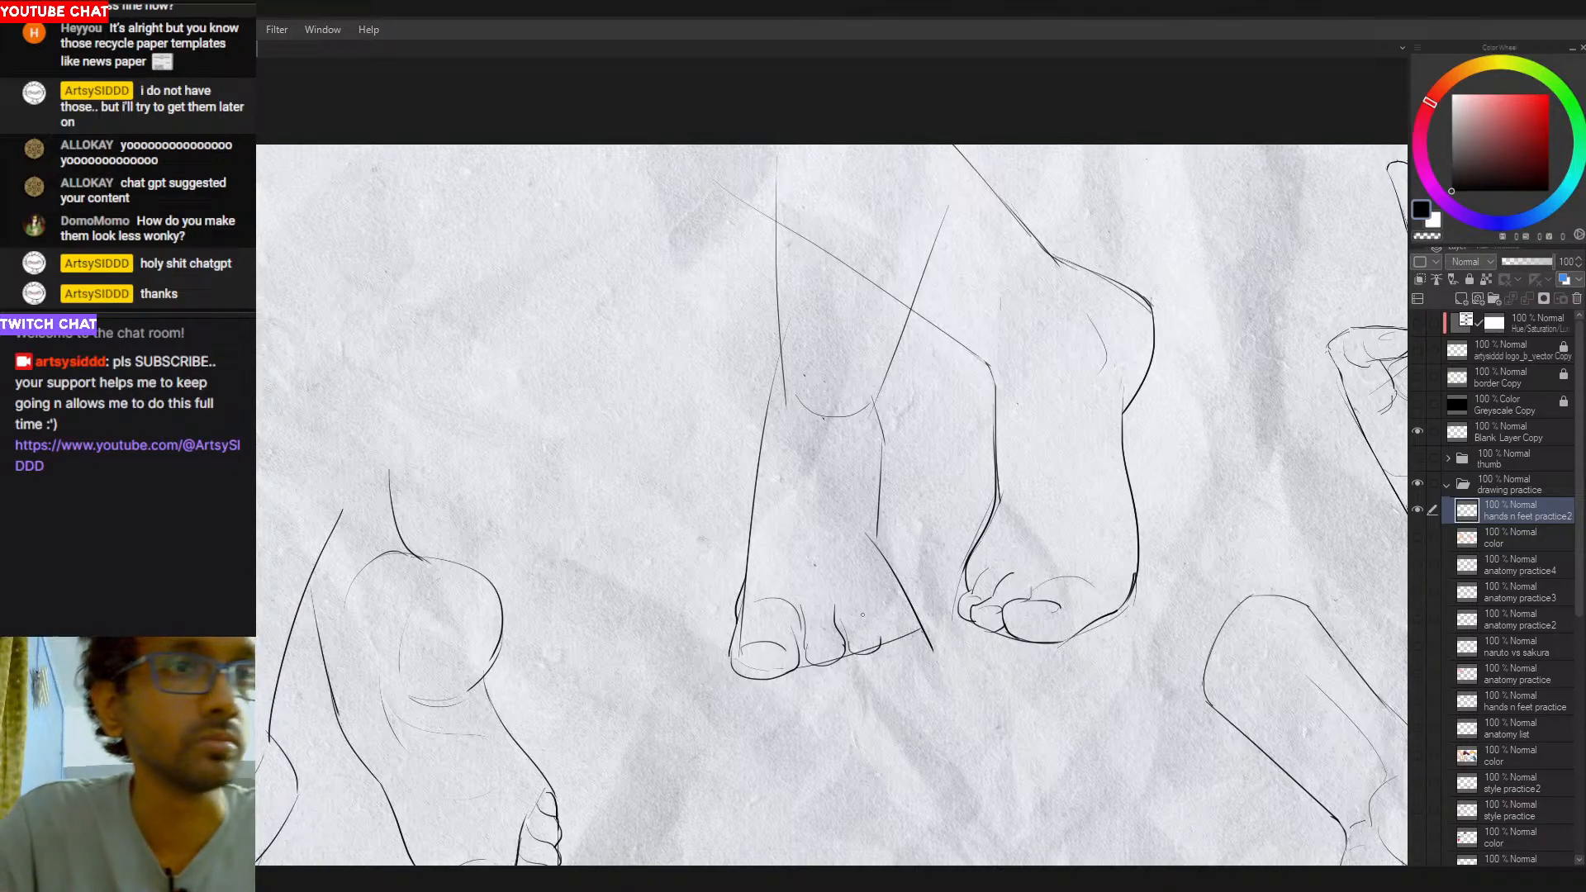
mouse_move(863, 605)
left_mouse_down()
mouse_move(875, 640)
mouse_move(888, 603)
mouse_move(887, 640)
mouse_move(918, 635)
left_mouse_up()
key("ctrl+z")
key("ctrl+z")
key("ctrl+z")
key("ctrl+z")
key("ctrl+z")
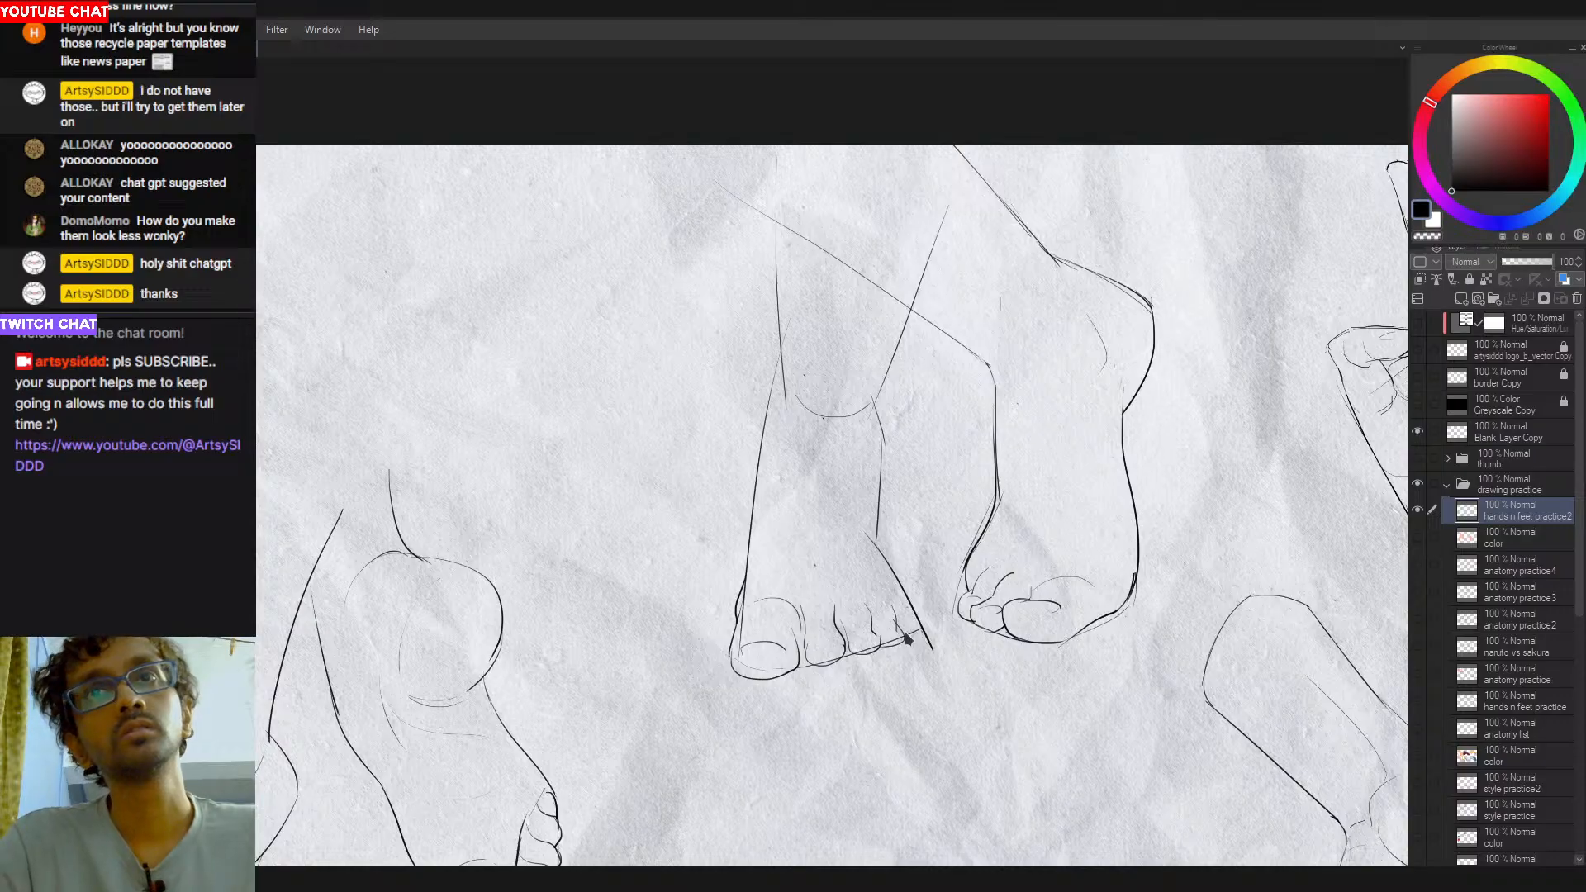
- Draw the little toe's outer edge, joining the foot's diagonal side line to the toe tips
mouse_move(920, 618)
left_mouse_down()
mouse_move(908, 638)
mouse_move(910, 603)
mouse_move(916, 622)
left_mouse_up()
key("ctrl+z")
key("ctrl+z")
left_click_drag(901, 586, 916, 619)
key("ctrl+z")
- Try extra contour strokes over the big toe and on the little toe's outer side, undoing them
key("ctrl+z")
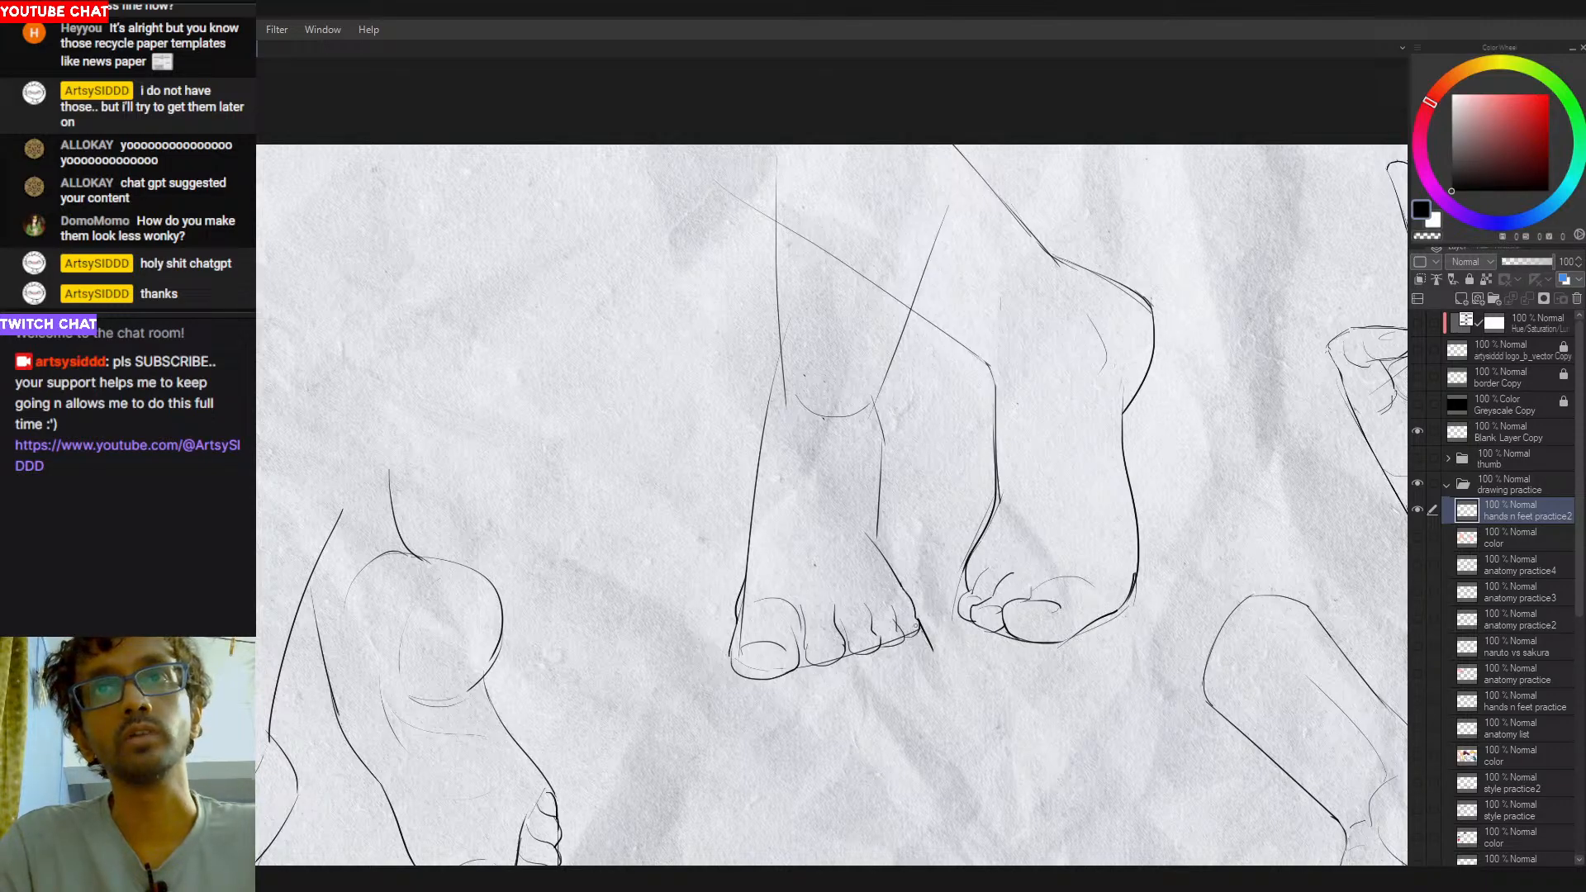
mouse_move(736, 609)
left_mouse_down()
mouse_move(718, 618)
mouse_move(781, 635)
left_mouse_up()
key("ctrl+z")
key("ctrl+z")
key("ctrl+z")
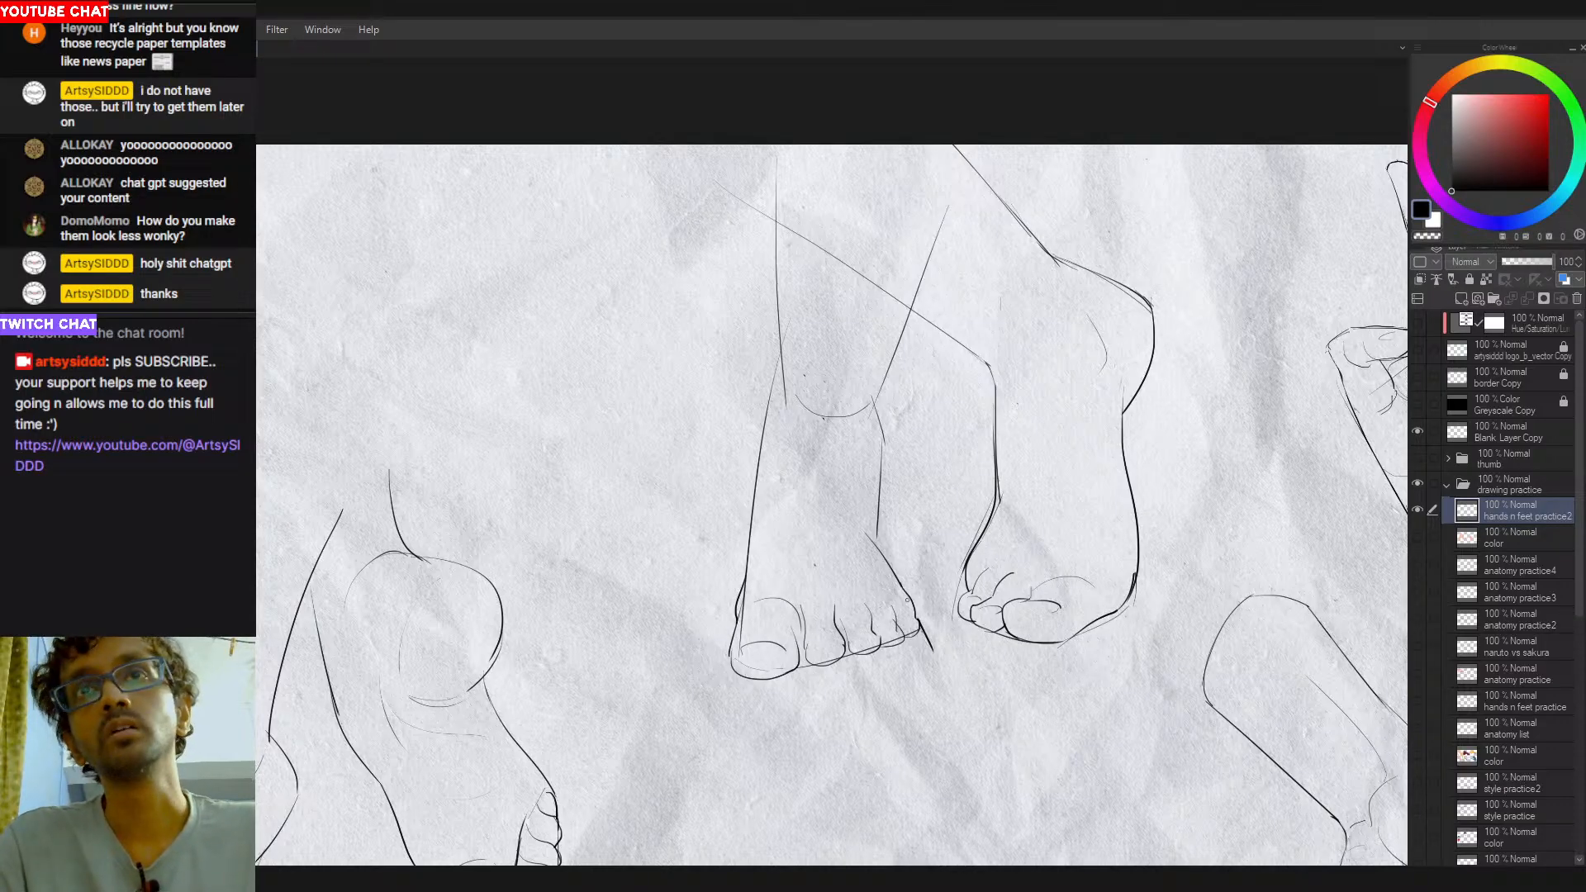
left_click_drag(919, 601, 917, 616)
key("ctrl+z")
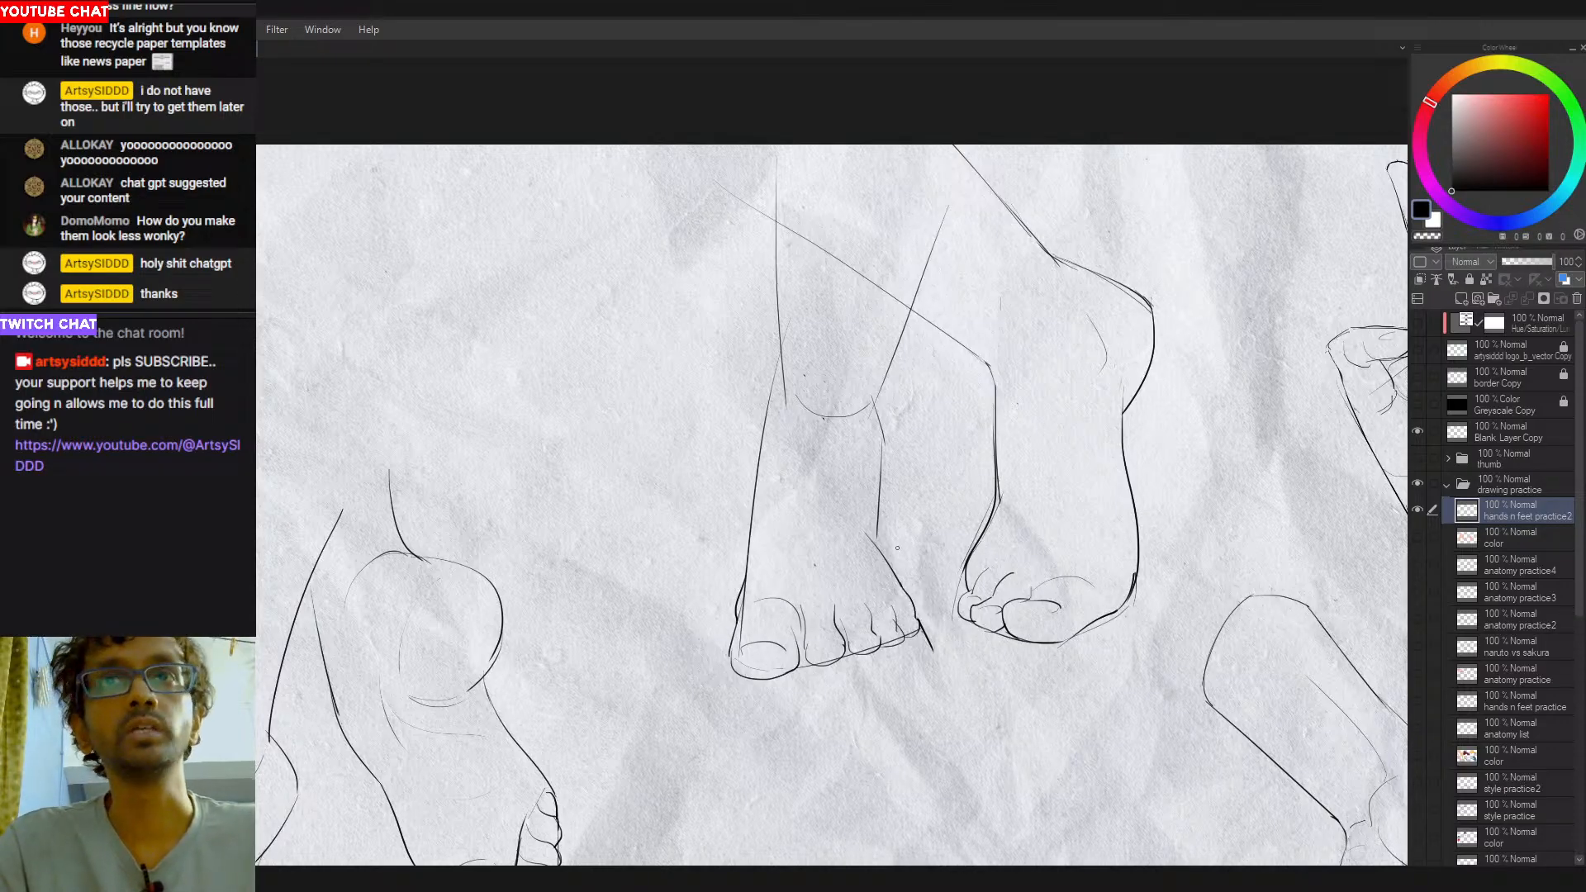
- Redraw the transition from the left-hand leg's right side into the top of the foot as a smoother curve
left_click_drag(868, 498, 892, 555)
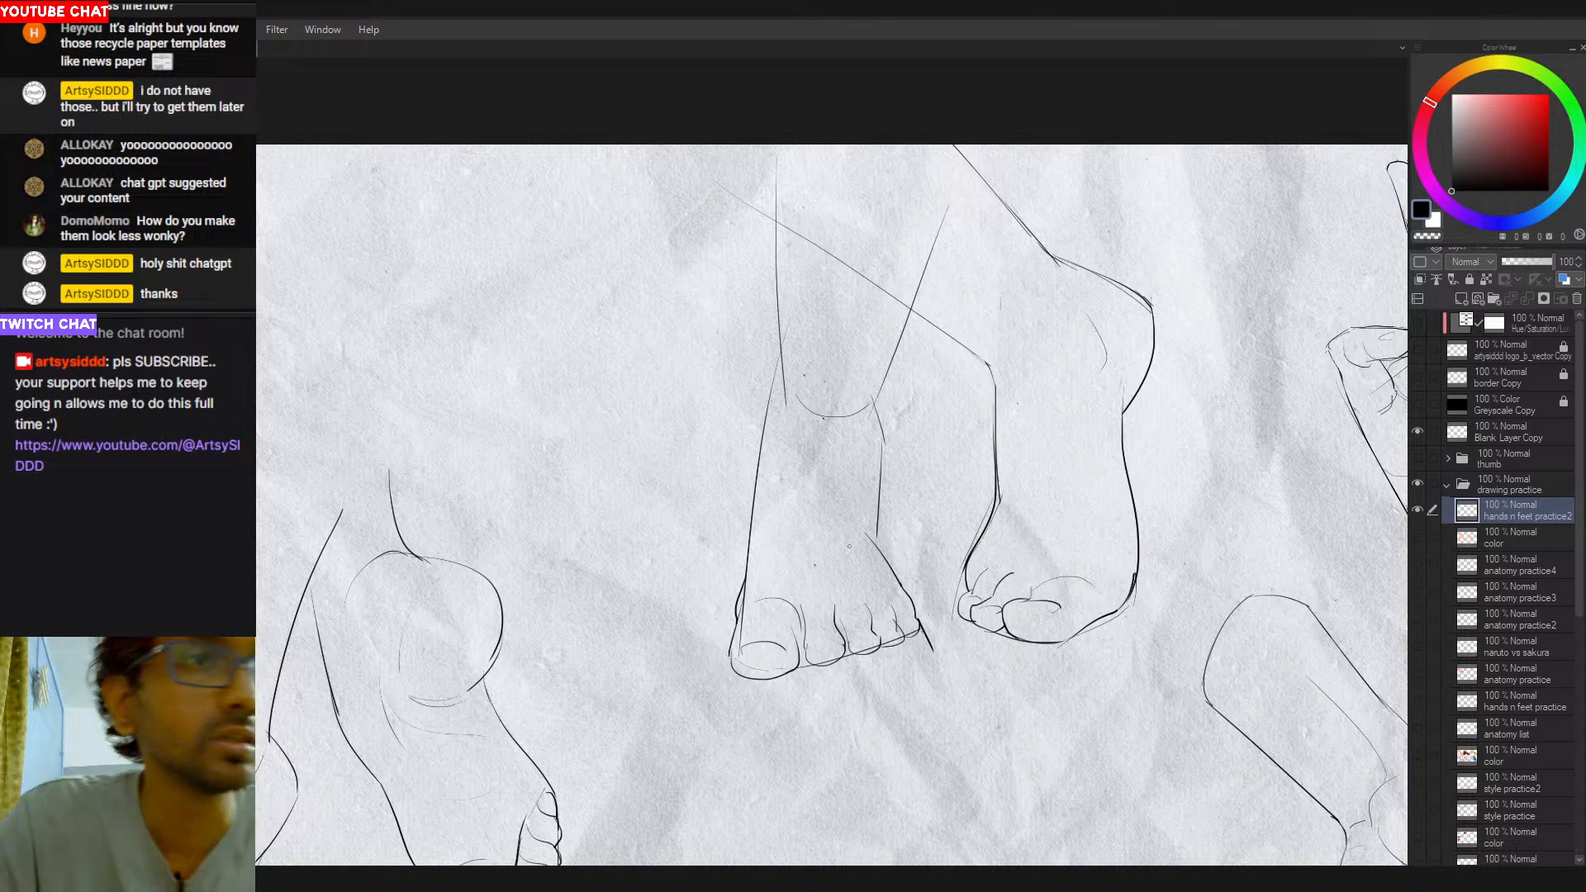
left_click_drag(859, 491, 904, 589)
key("ctrl+z")
left_click_drag(868, 504, 903, 588)
key("ctrl+z")
left_click_drag(877, 525, 892, 570)
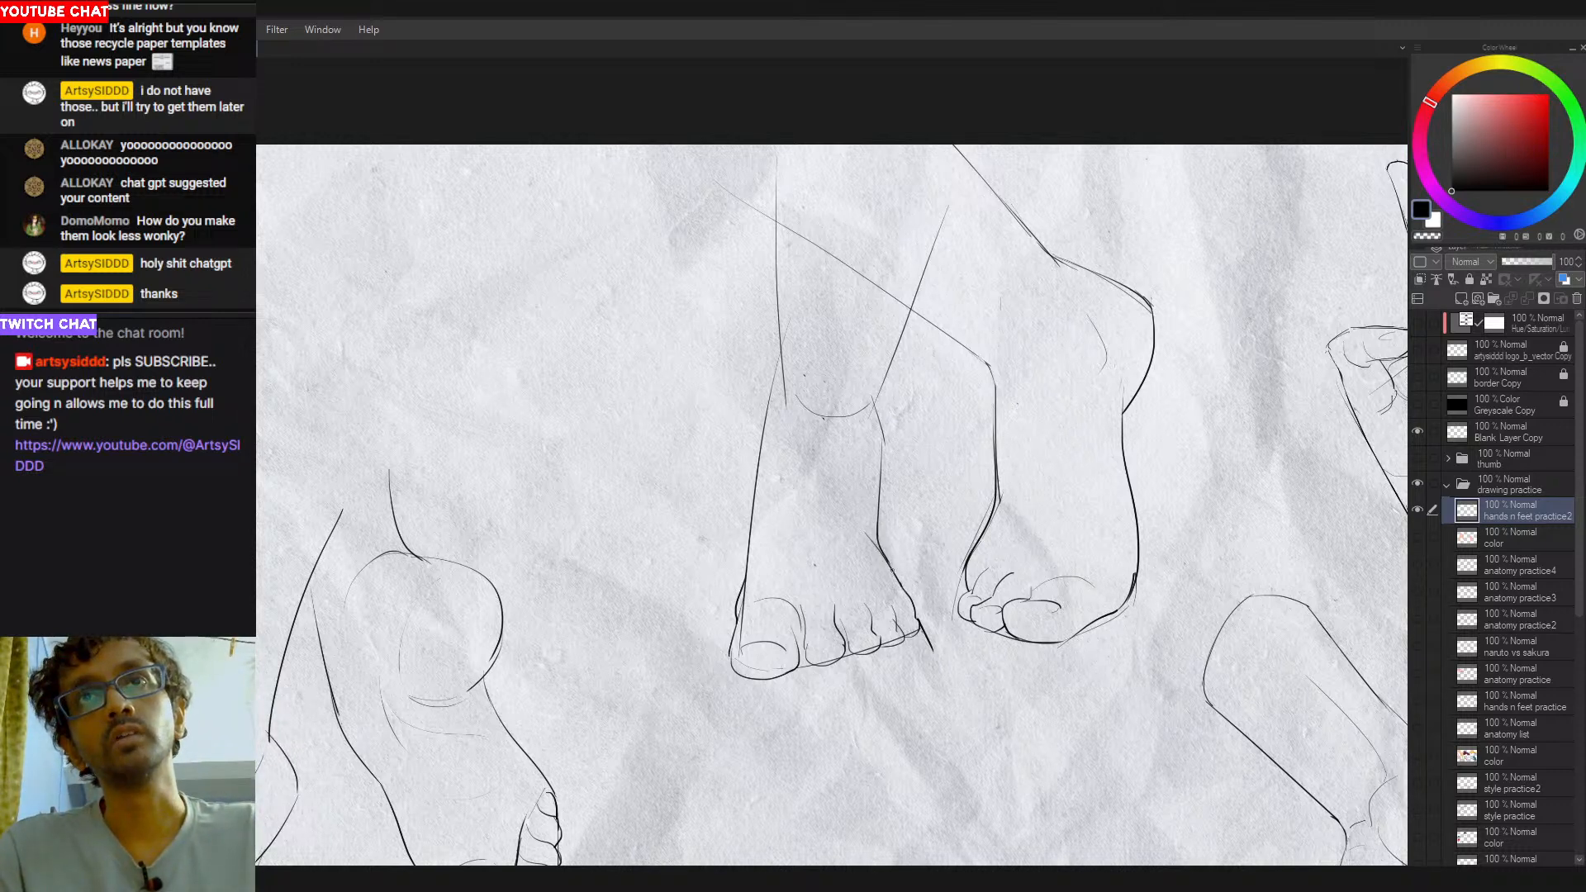
- Erase the leftover diagonal line extending past the little toe and redraw the toe's rounded outer edge
key("p")
mouse_move(878, 539)
left_mouse_down()
mouse_move(887, 561)
mouse_move(830, 651)
left_mouse_up()
scroll(843, 604, "down", 2)
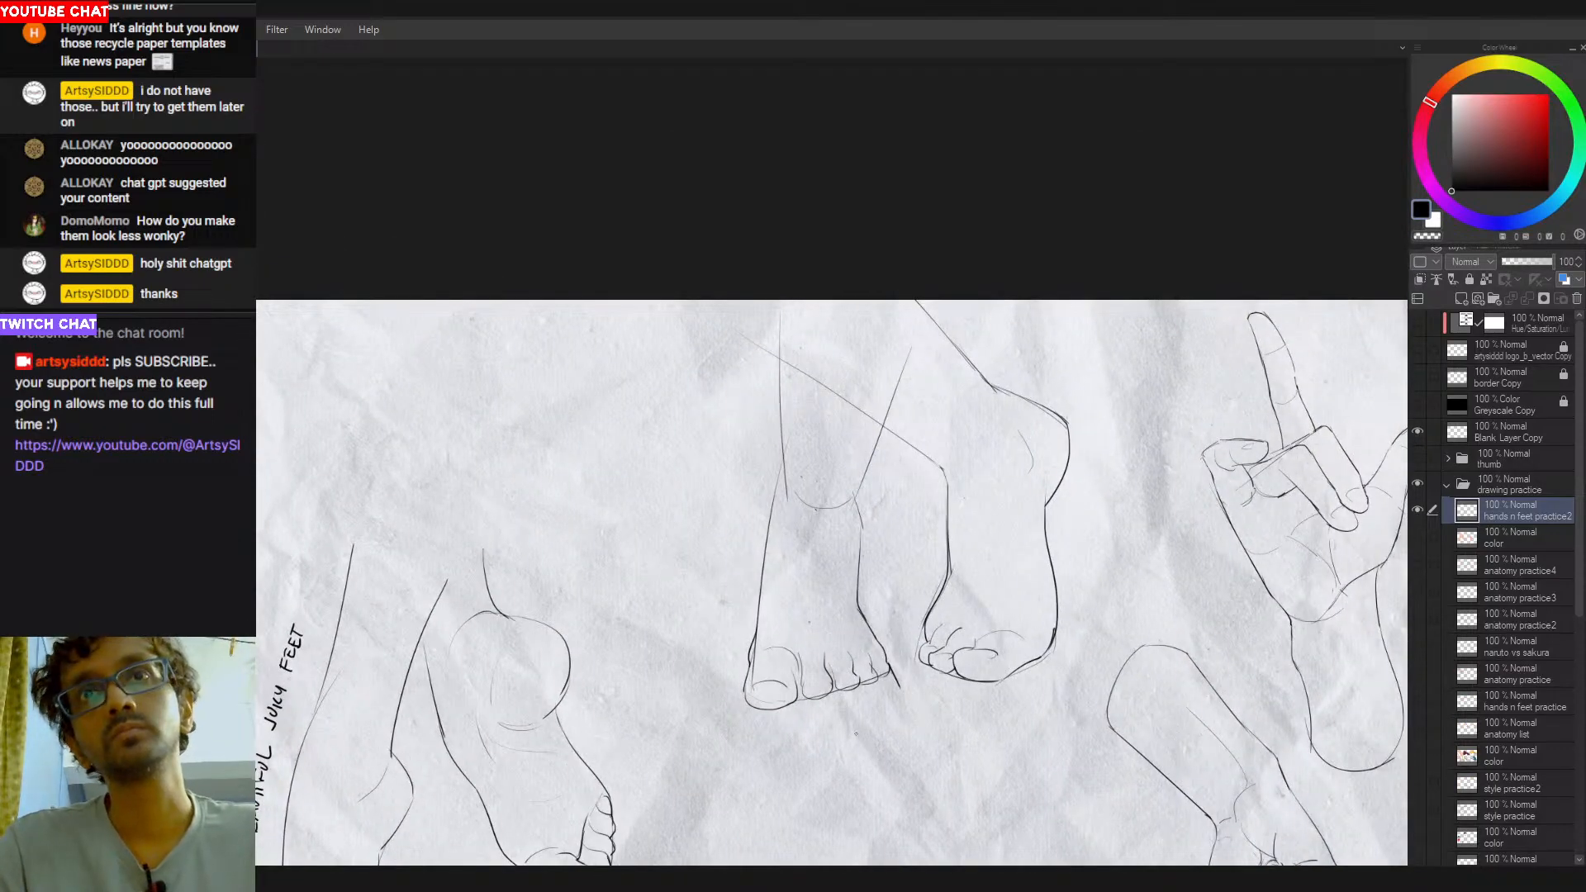
scroll(830, 651, "up", 1)
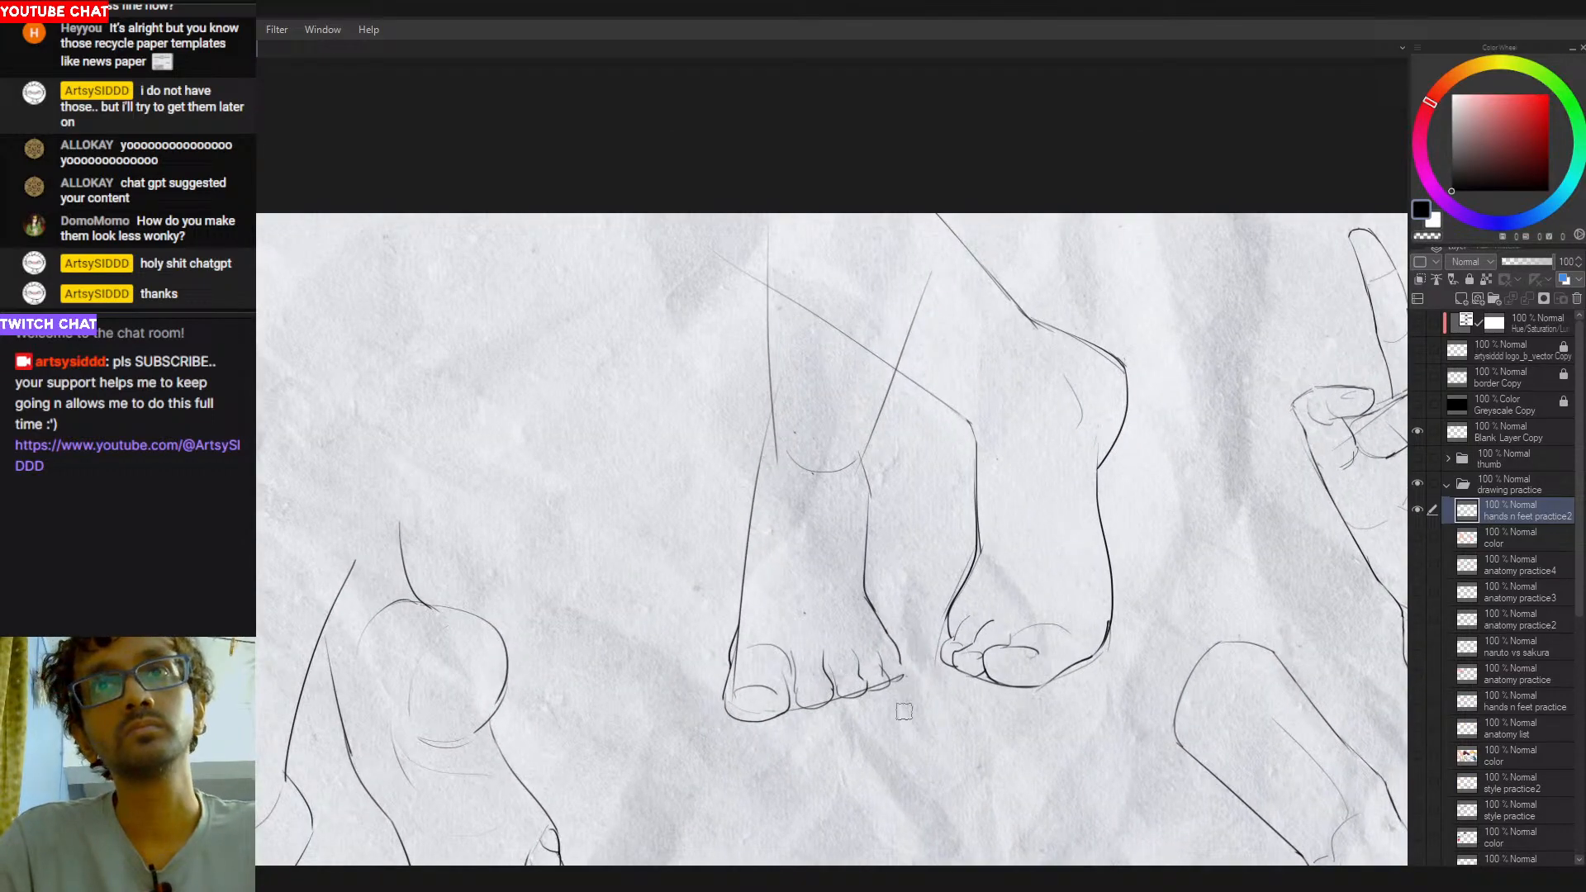
left_click_drag(899, 652, 892, 679)
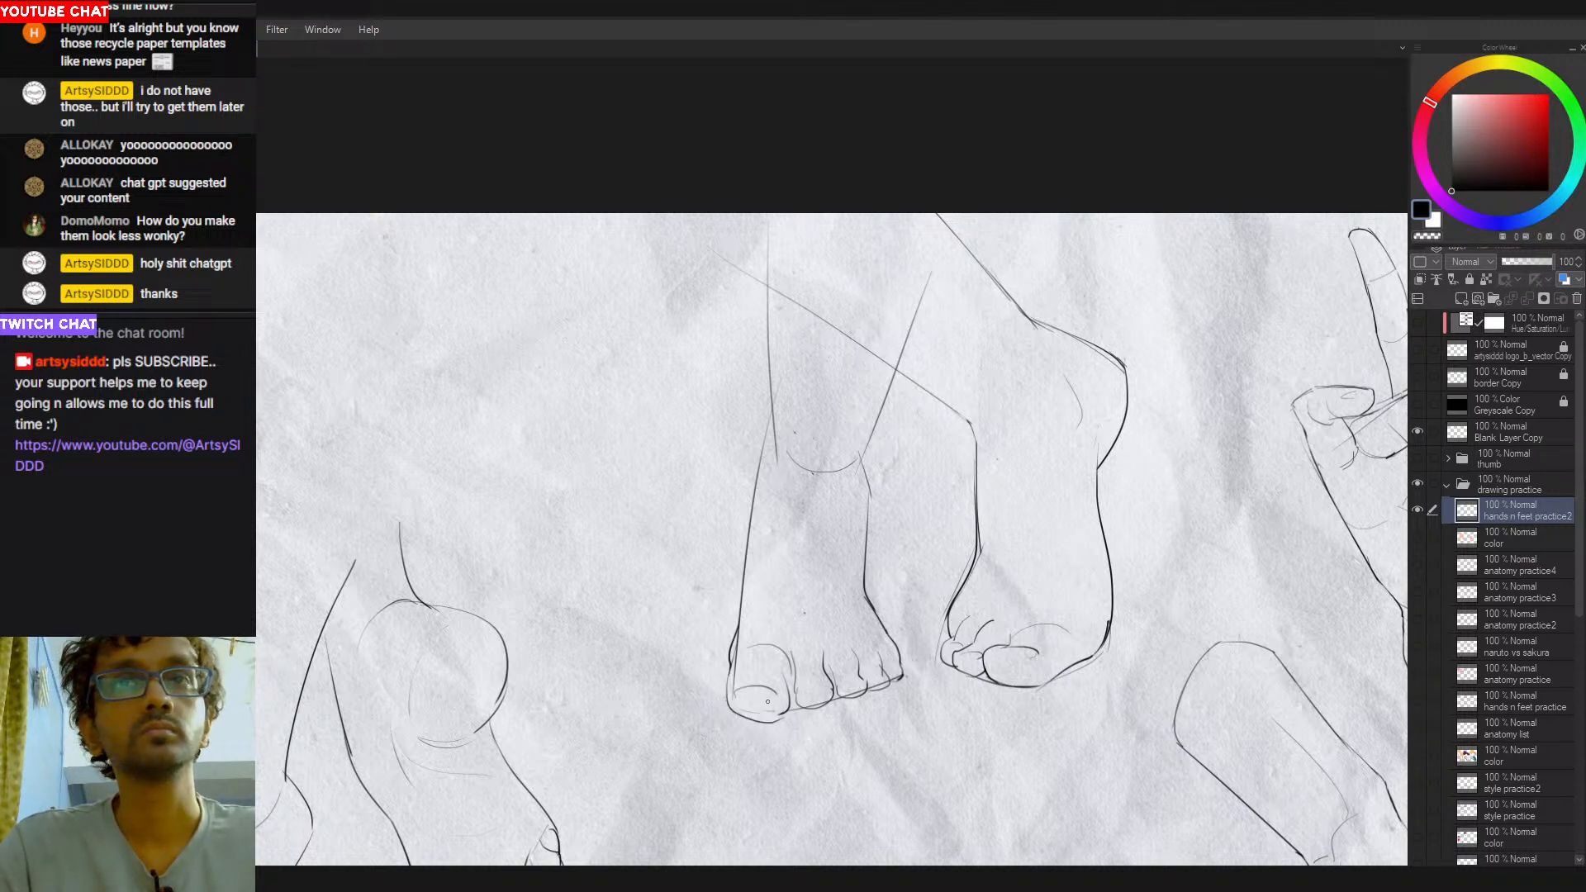
- Try reshaping the big toe's side and lower outline on the left-hand foot, undoing the attempts
left_click_drag(730, 671, 791, 715)
key("ctrl+z")
left_click_drag(730, 667, 790, 715)
key("ctrl+z")
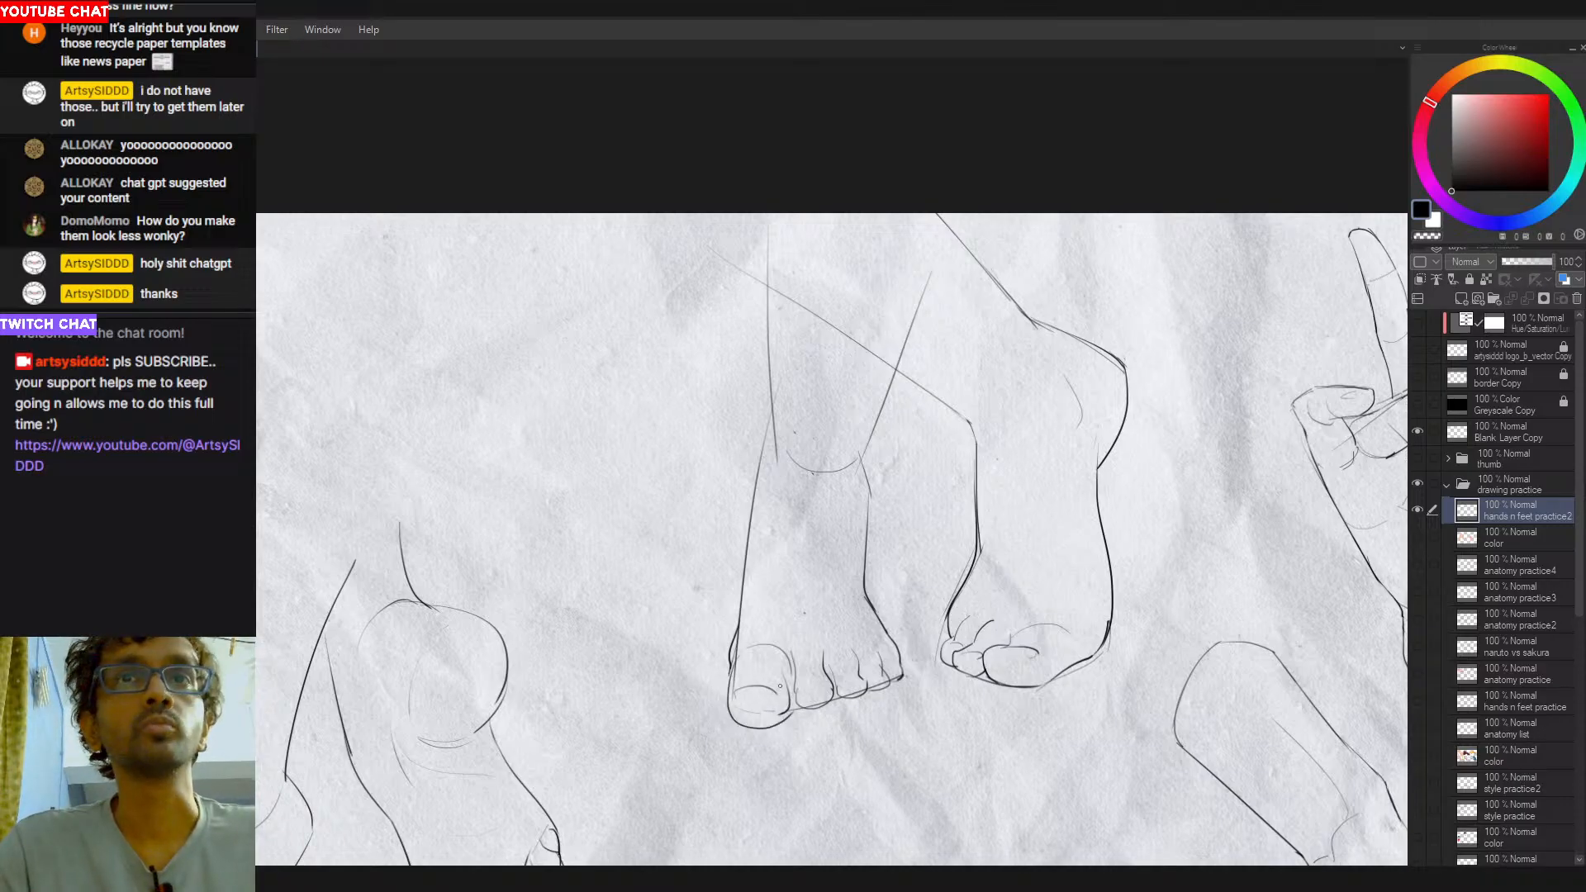
key("ctrl+z")
mouse_move(730, 671)
left_mouse_down()
mouse_move(771, 680)
mouse_move(741, 663)
mouse_move(733, 714)
mouse_move(760, 697)
mouse_move(737, 716)
mouse_move(758, 707)
mouse_move(732, 683)
mouse_move(735, 714)
mouse_move(749, 713)
mouse_move(728, 667)
mouse_move(746, 716)
left_mouse_up()
key("ctrl+z")
key("ctrl+z")
key("ctrl+z")
key("ctrl+z")
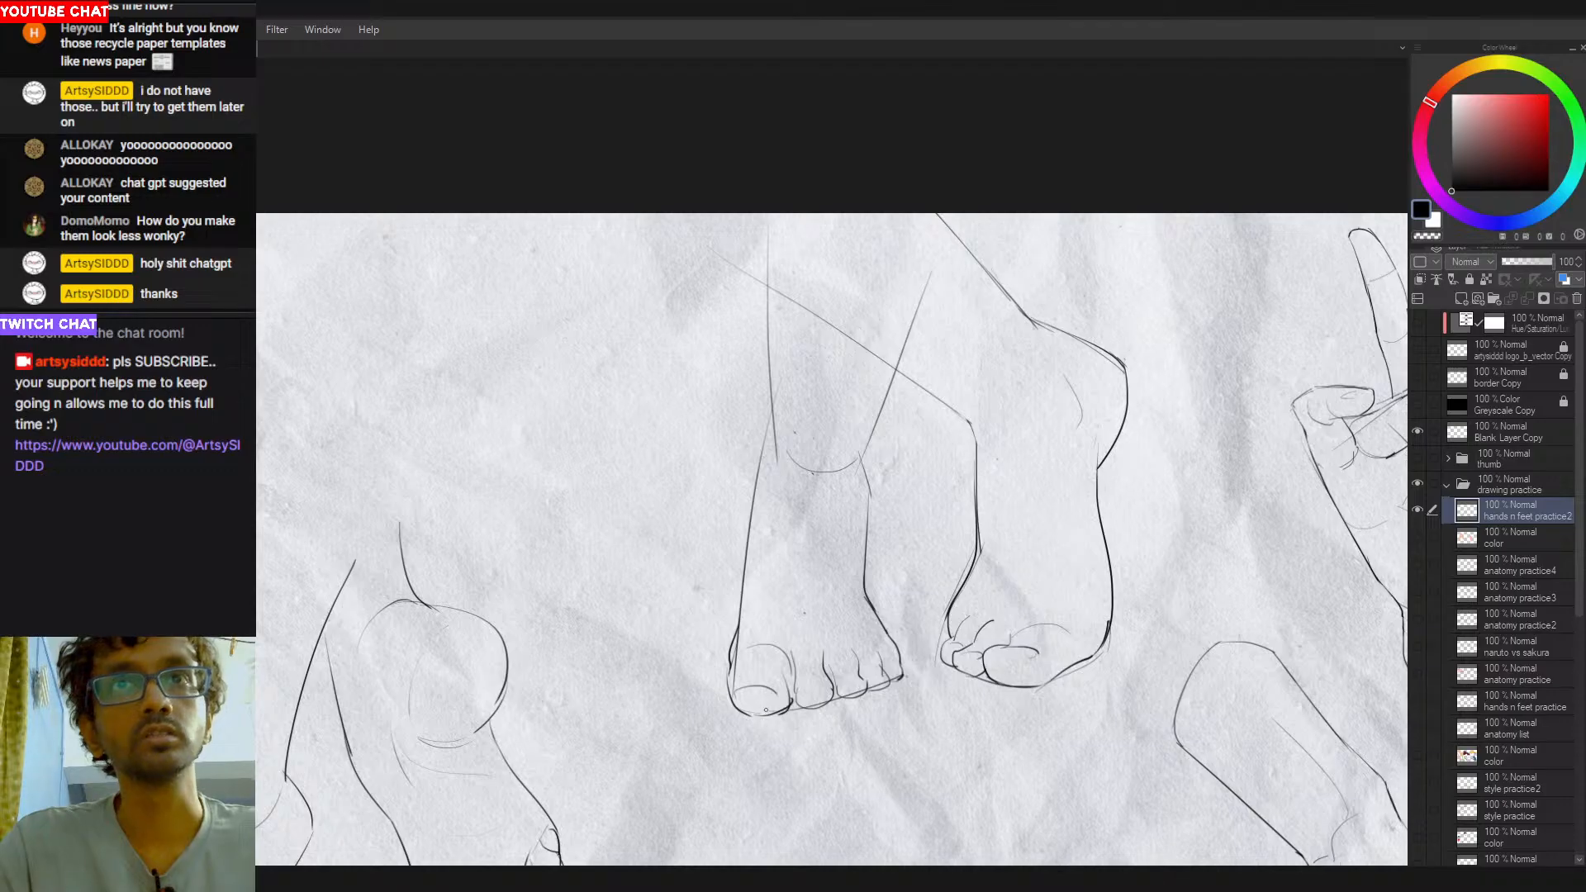
key("ctrl+z")
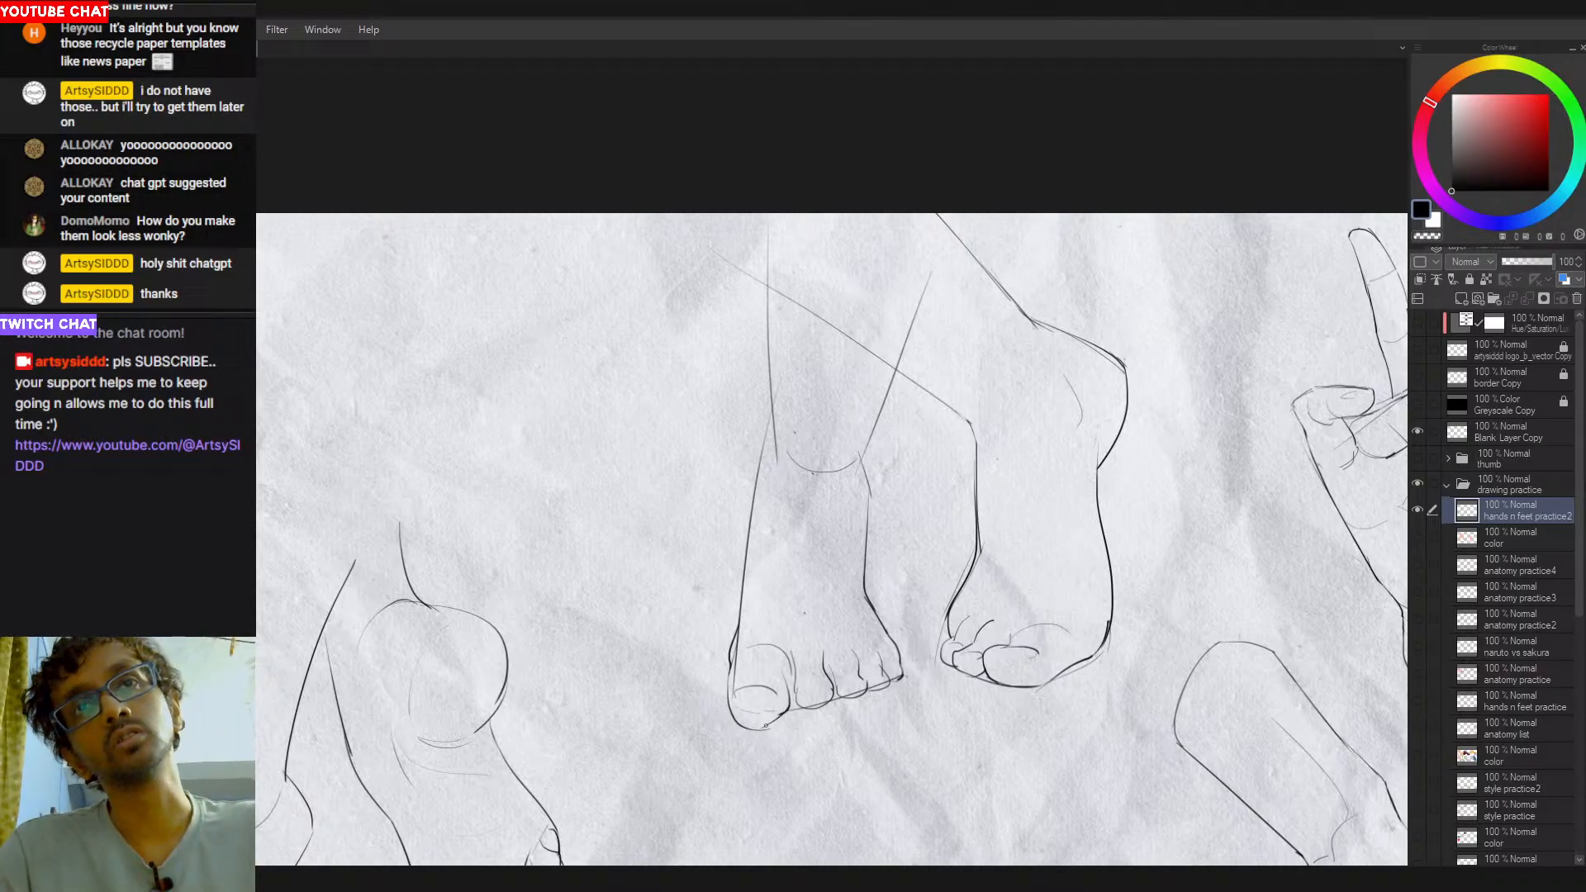
- Try a longer, rounder tip for the left-hand foot's big toe, undoing the strokes
mouse_move(790, 707)
left_mouse_down()
mouse_move(741, 734)
mouse_move(795, 698)
mouse_move(761, 732)
mouse_move(780, 725)
left_mouse_up()
key("p")
key("ctrl+z")
key("ctrl+z")
key("ctrl+z")
key("ctrl+z")
key("ctrl+z")
key("ctrl+z")
left_click_drag(734, 712, 766, 729)
key("ctrl+z")
key("ctrl+z")
key("ctrl+z")
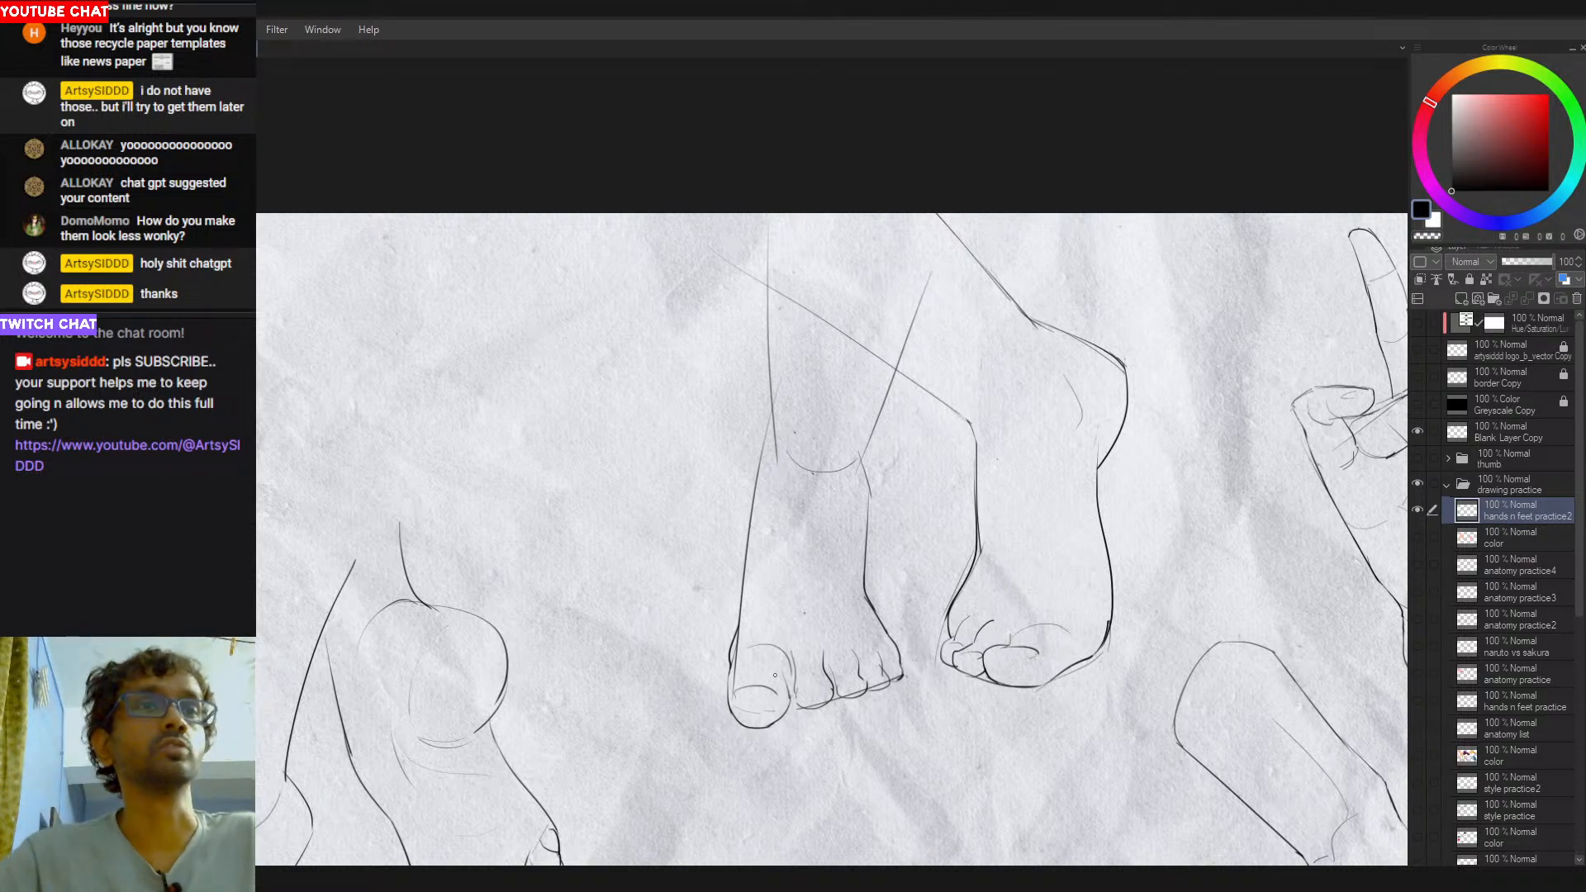
key("ctrl+z")
key("ctrl+z")
key("ctrl+z")
key("ctrl+z")
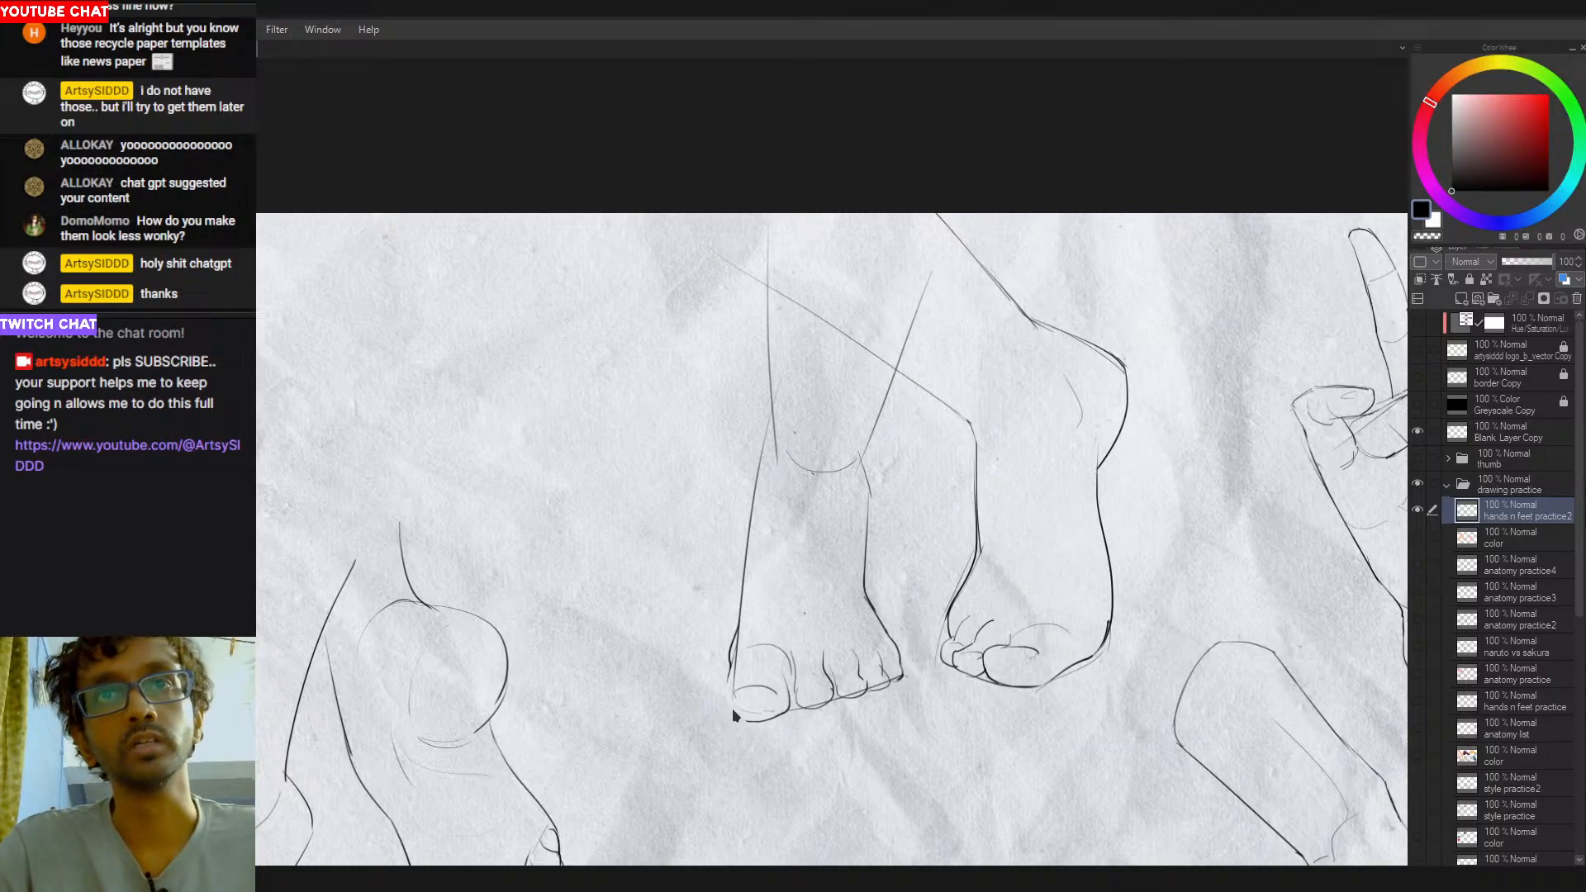
- Erase the rough outline of the left-hand foot's big toe and redraw its side and rounded lower edge
mouse_move(748, 721)
left_mouse_down()
mouse_move(729, 665)
mouse_move(748, 719)
mouse_move(730, 665)
mouse_move(749, 709)
mouse_move(737, 727)
mouse_move(731, 672)
mouse_move(759, 723)
mouse_move(735, 693)
mouse_move(779, 710)
mouse_move(754, 712)
mouse_move(729, 755)
mouse_move(726, 690)
mouse_move(732, 732)
left_mouse_up()
key("ctrl+z")
key("ctrl+z")
key("ctrl+z")
key("ctrl+z")
key("ctrl+z")
key("e")
mouse_move(724, 672)
left_mouse_down()
mouse_move(720, 707)
mouse_move(754, 731)
mouse_move(787, 710)
left_mouse_up()
key("p")
key("ctrl+z")
key("ctrl+z")
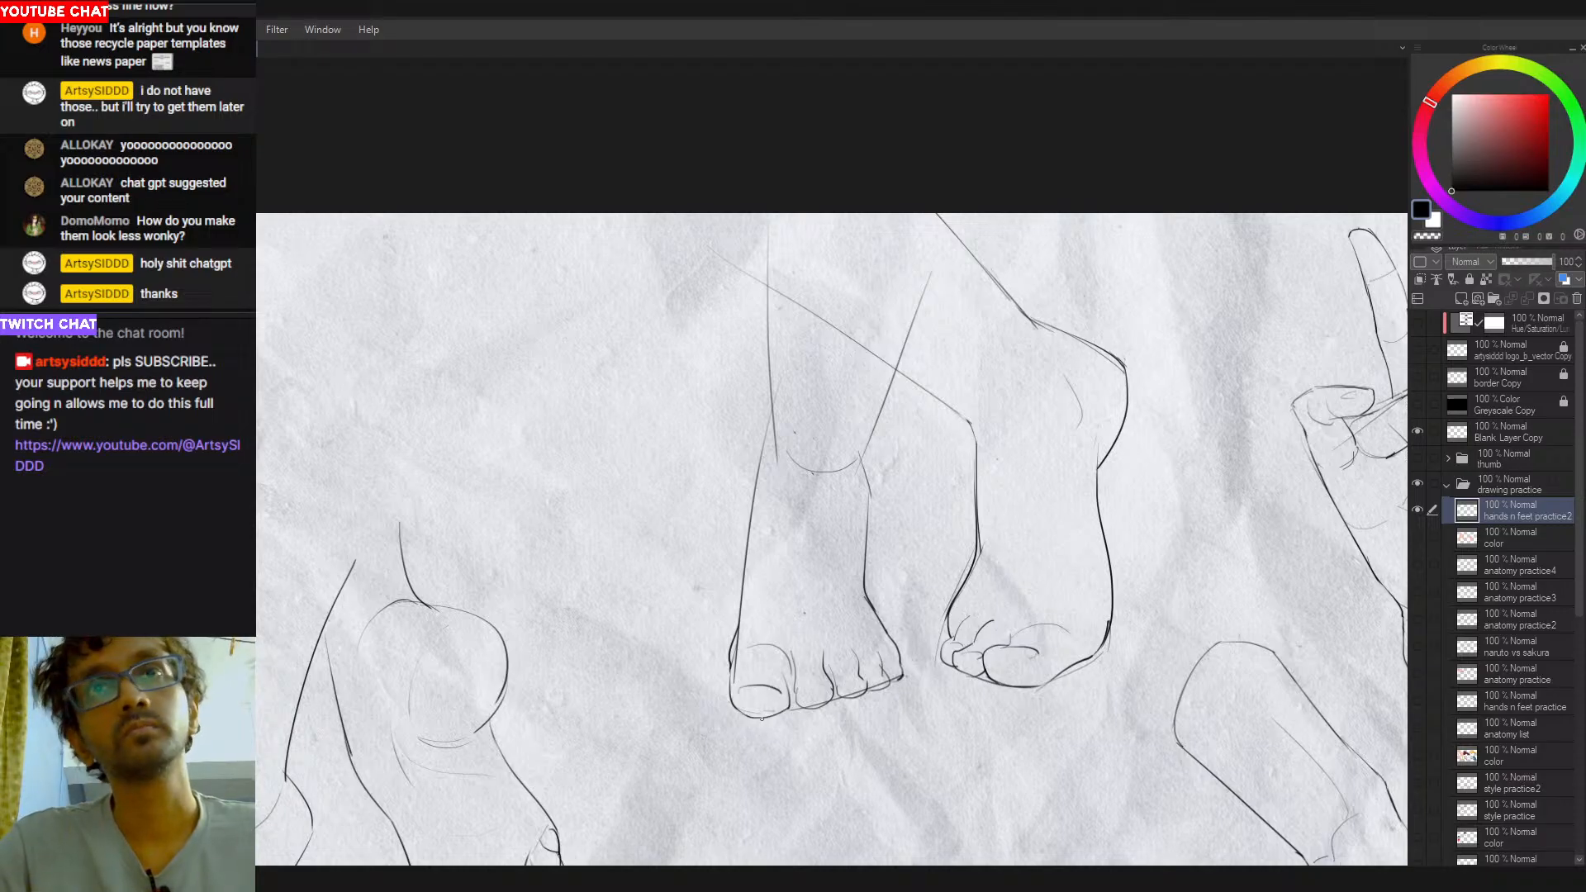
- Draw a rounded toenail on the big toe and small nails on the other toes of the left-hand foot
mouse_move(751, 683)
left_mouse_down()
mouse_move(782, 693)
mouse_move(772, 702)
left_mouse_up()
key("ctrl+z")
key("ctrl+z")
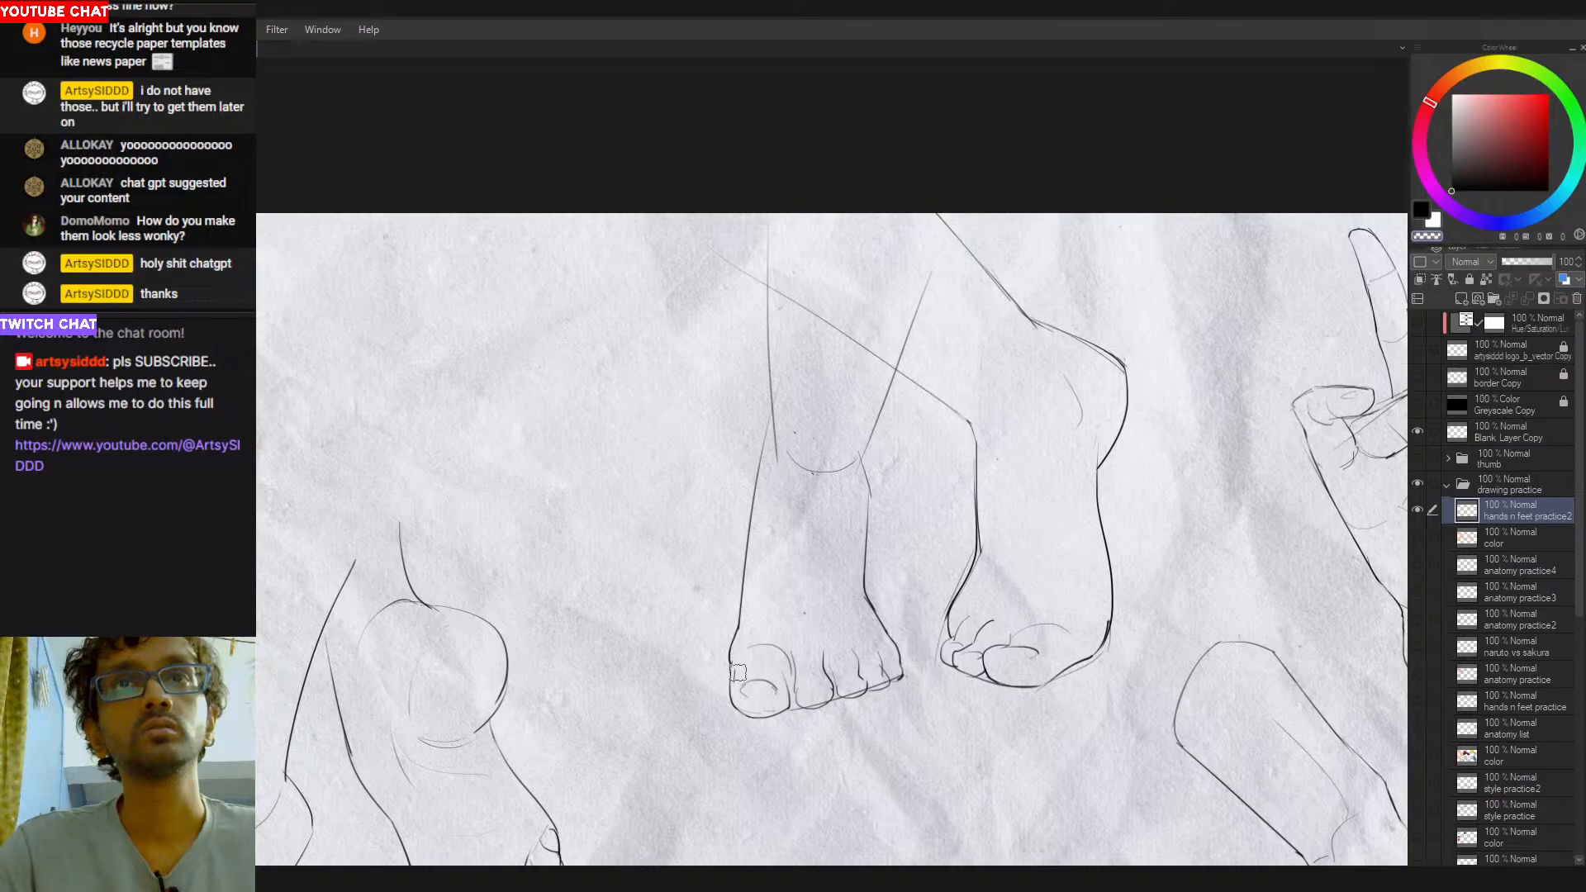
left_click_drag(808, 598, 799, 604)
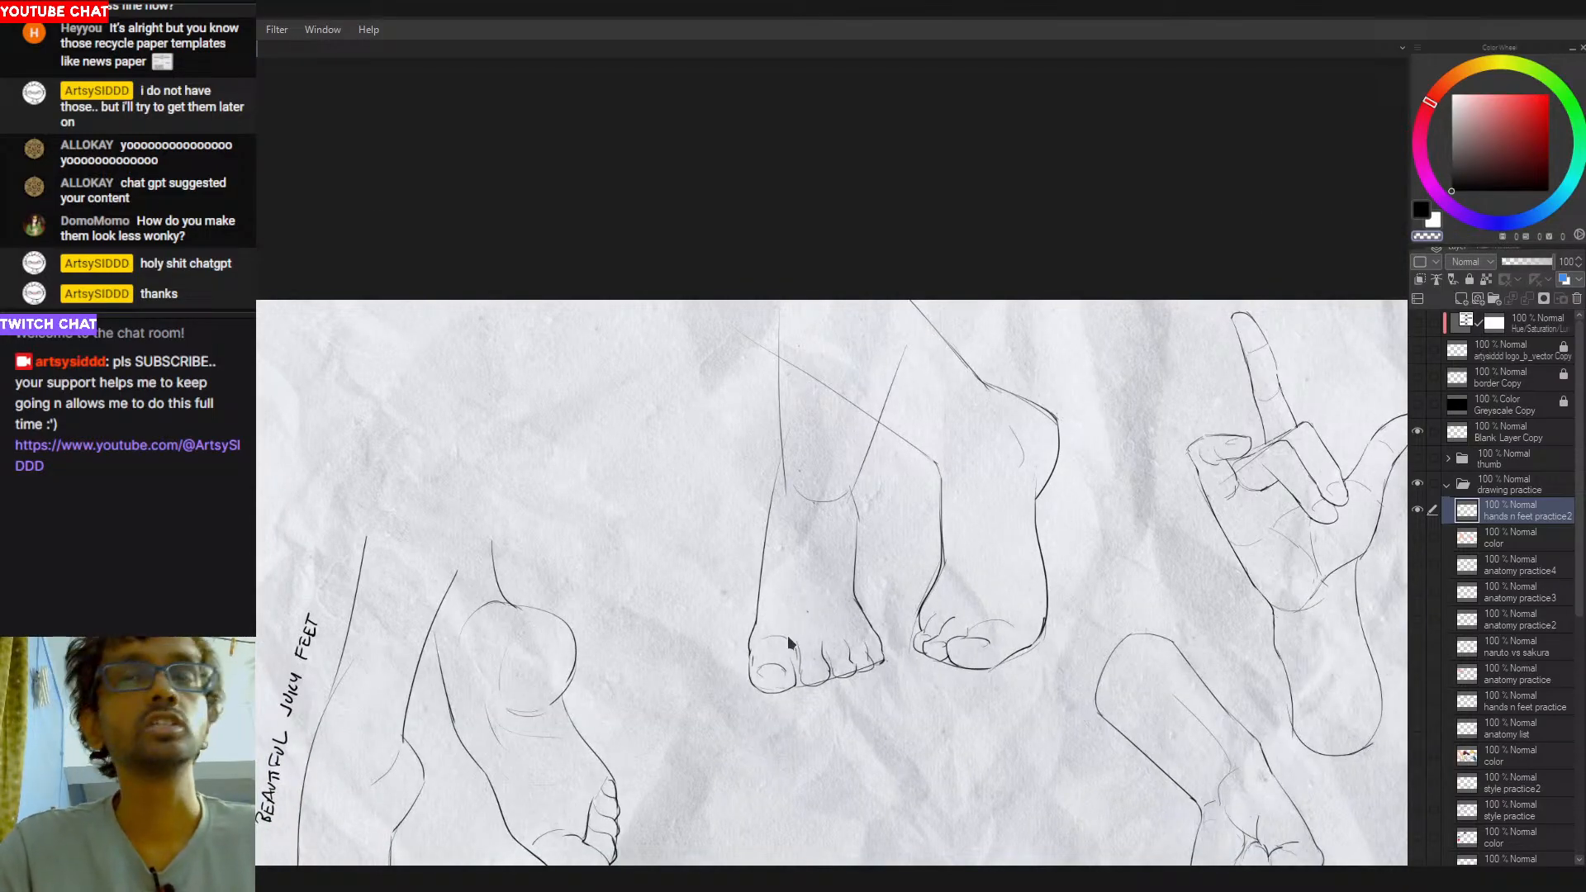
left_click_drag(805, 678, 809, 663)
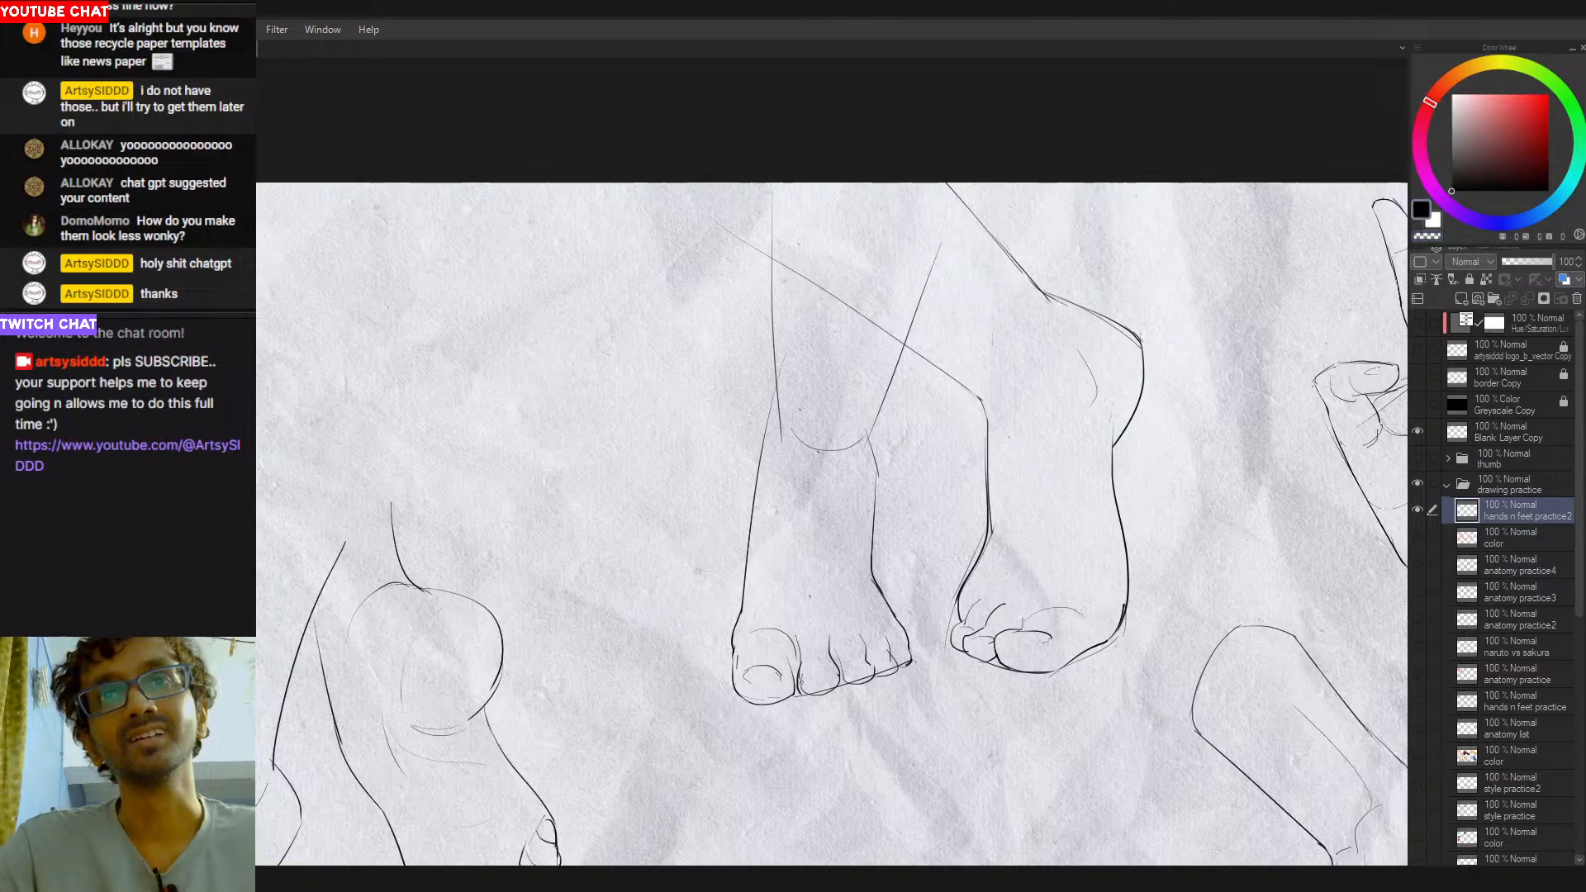
left_click_drag(816, 674, 830, 675)
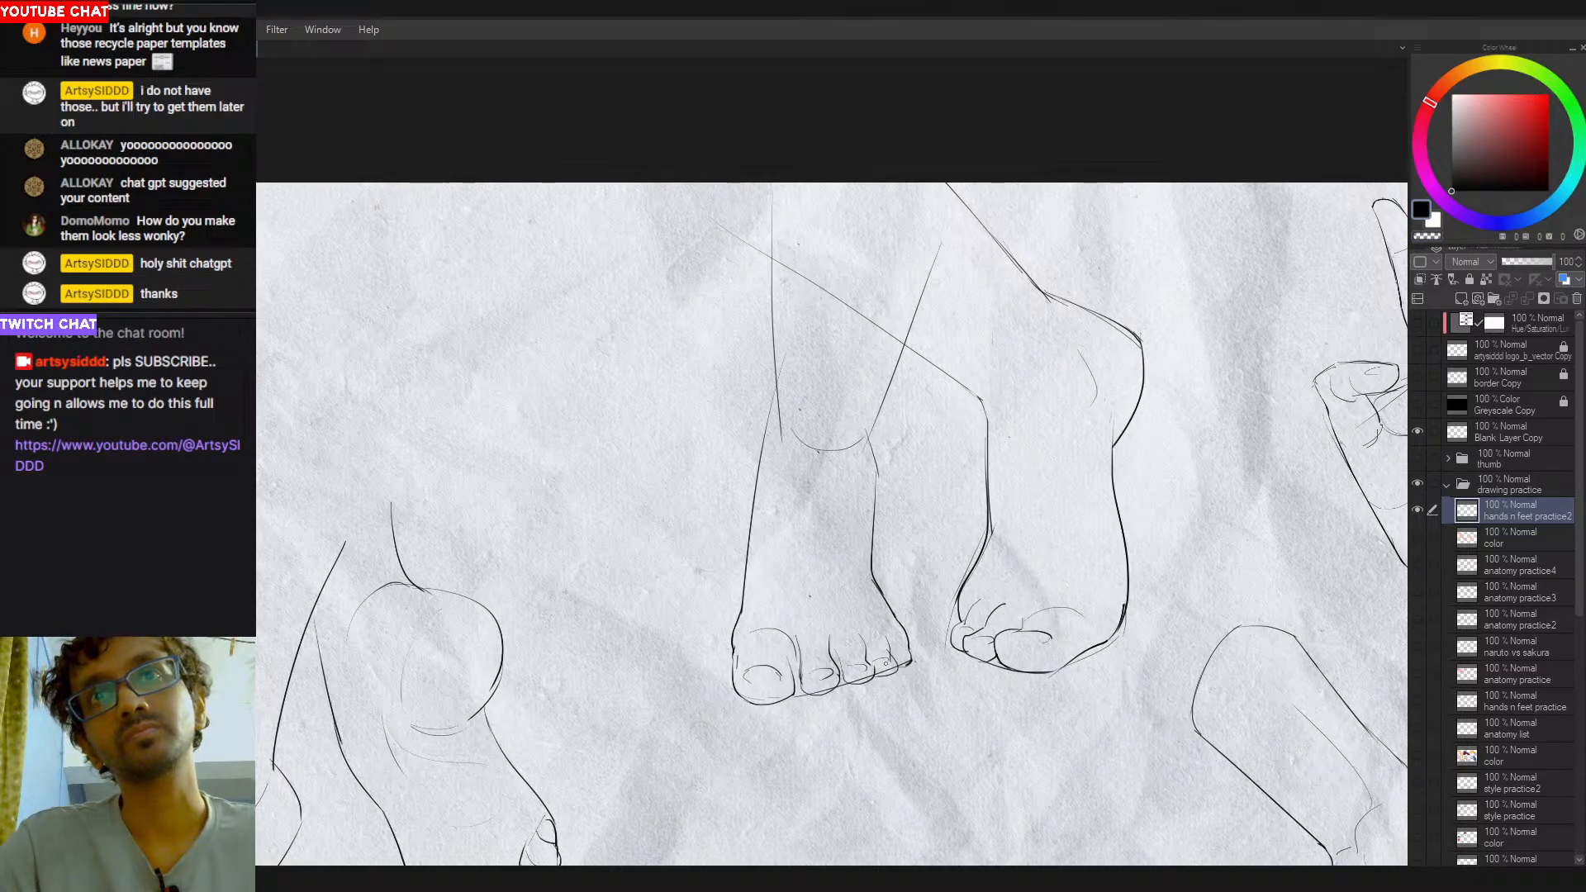
mouse_move(892, 698)
left_mouse_down()
mouse_move(808, 588)
mouse_move(793, 620)
left_mouse_up()
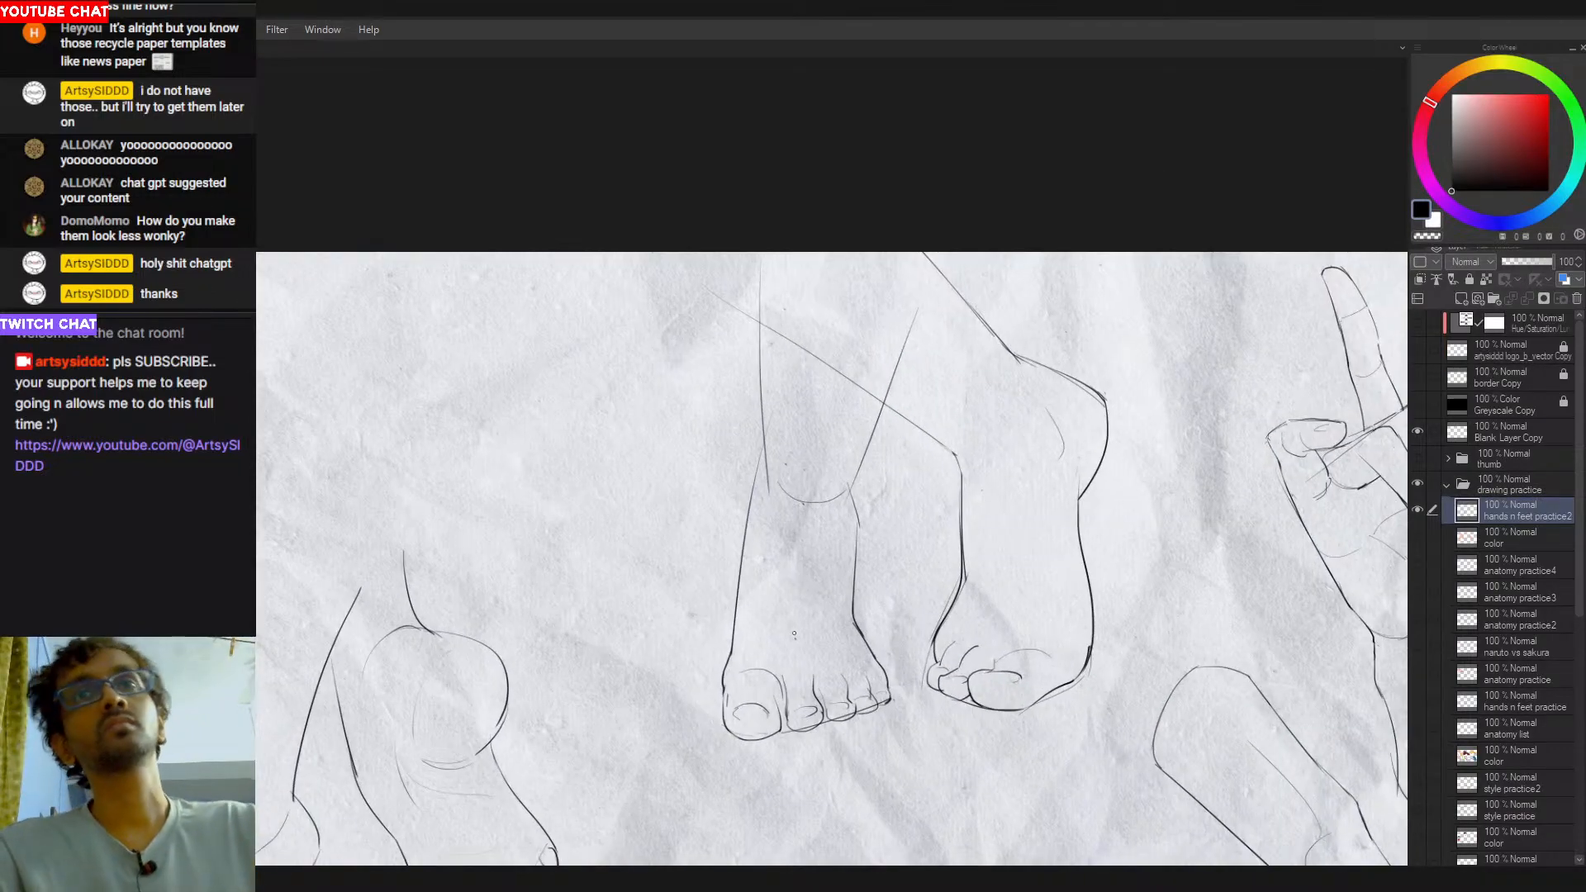
- Try erasing and reworking the big toe and neighbouring toe lines, undoing the changes
key("e")
mouse_move(727, 696)
left_mouse_down()
mouse_move(774, 735)
mouse_move(729, 720)
mouse_move(780, 733)
mouse_move(734, 740)
mouse_move(785, 737)
mouse_move(838, 693)
left_mouse_up()
key("b")
key("ctrl+z")
key("ctrl+z")
key("ctrl+z")
key("ctrl+z")
key("ctrl+z")
key("ctrl+z")
key("ctrl+z")
key("ctrl+z")
key("ctrl+z")
key("ctrl+z")
key("ctrl+z")
key("e")
key("p")
key("ctrl+z")
- Scribble a few strokes beside the left-hand foot and undo them together with the toenails
scroll(809, 750, "down", 3)
mouse_move(723, 613)
left_mouse_down()
mouse_move(726, 678)
mouse_move(698, 688)
left_mouse_up()
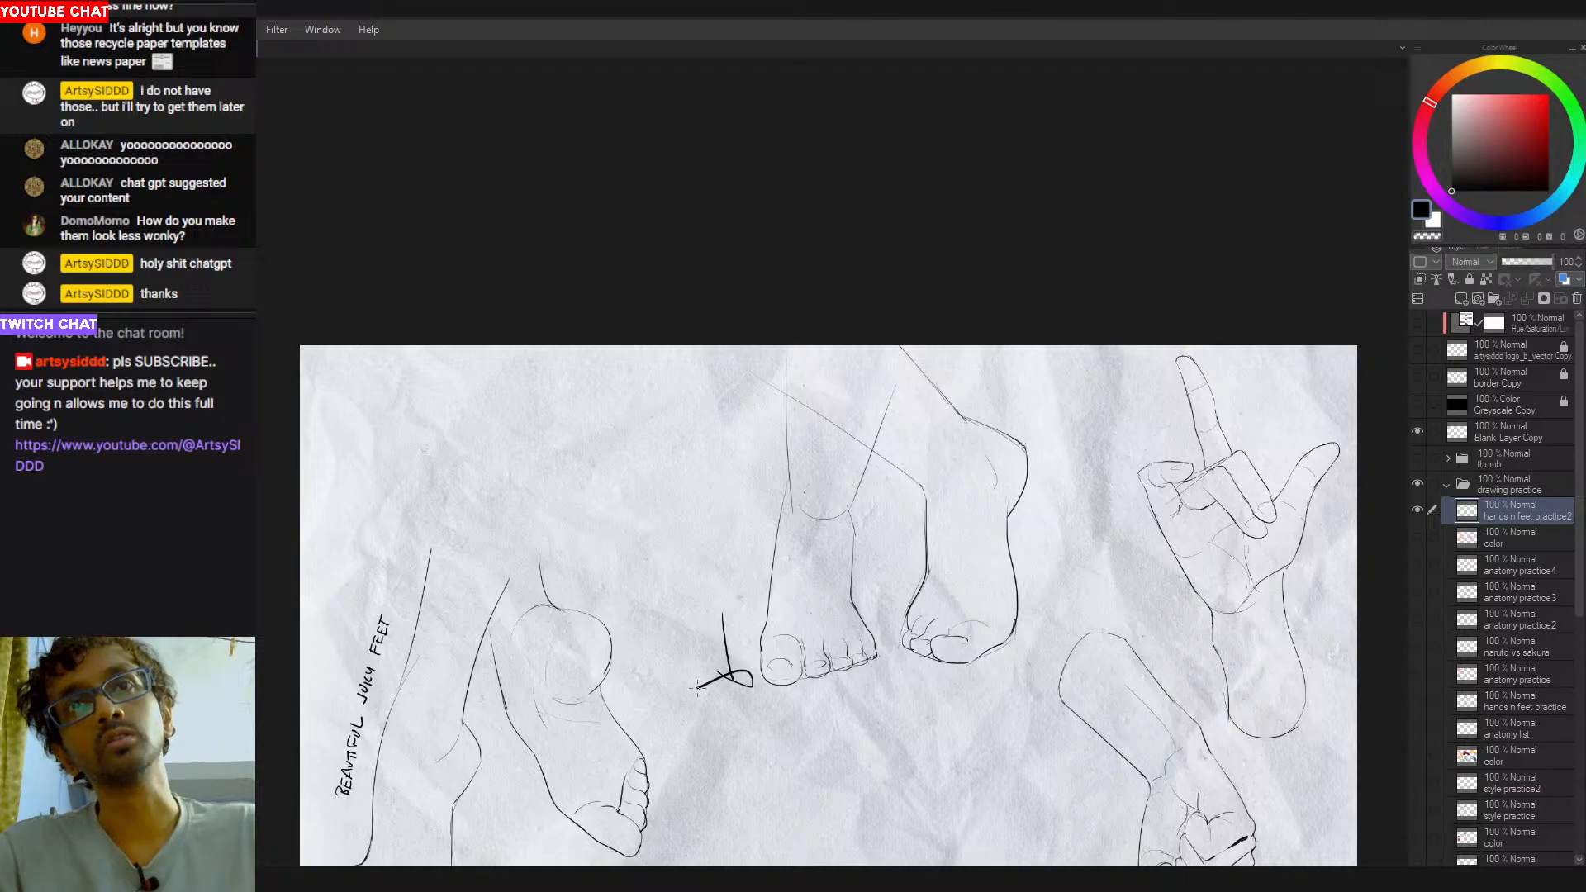
key("ctrl+z")
key("ctrl+z")
key("ctrl+z")
key("ctrl+z")
key("ctrl+z")
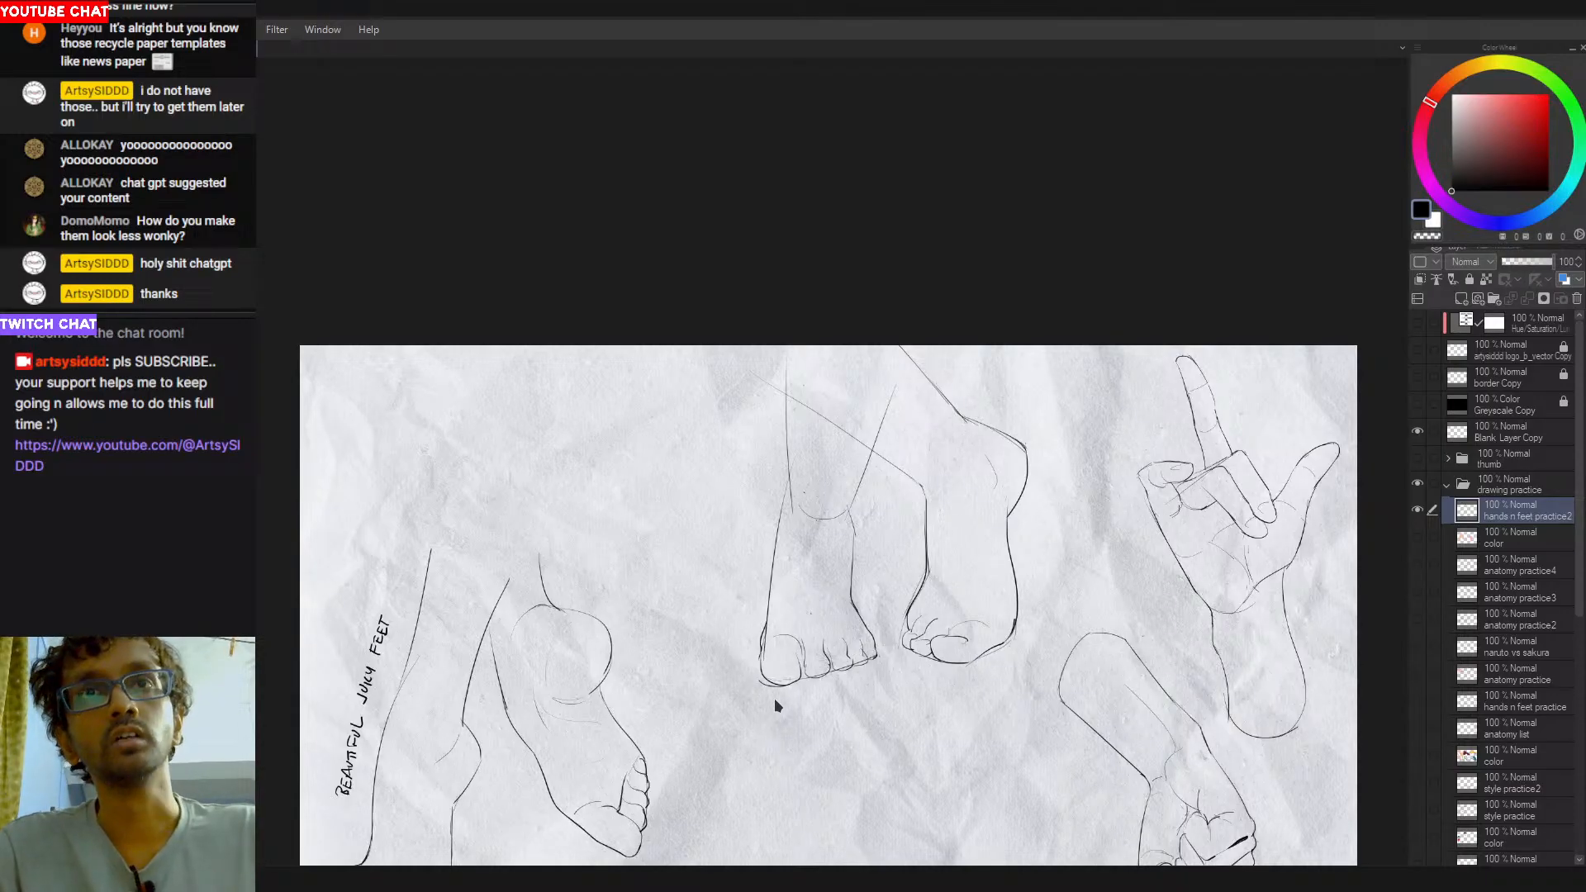
- Draw toenails on all toes of the left-hand foot and clean up the big toe's outer side
scroll(785, 698, "up", 2)
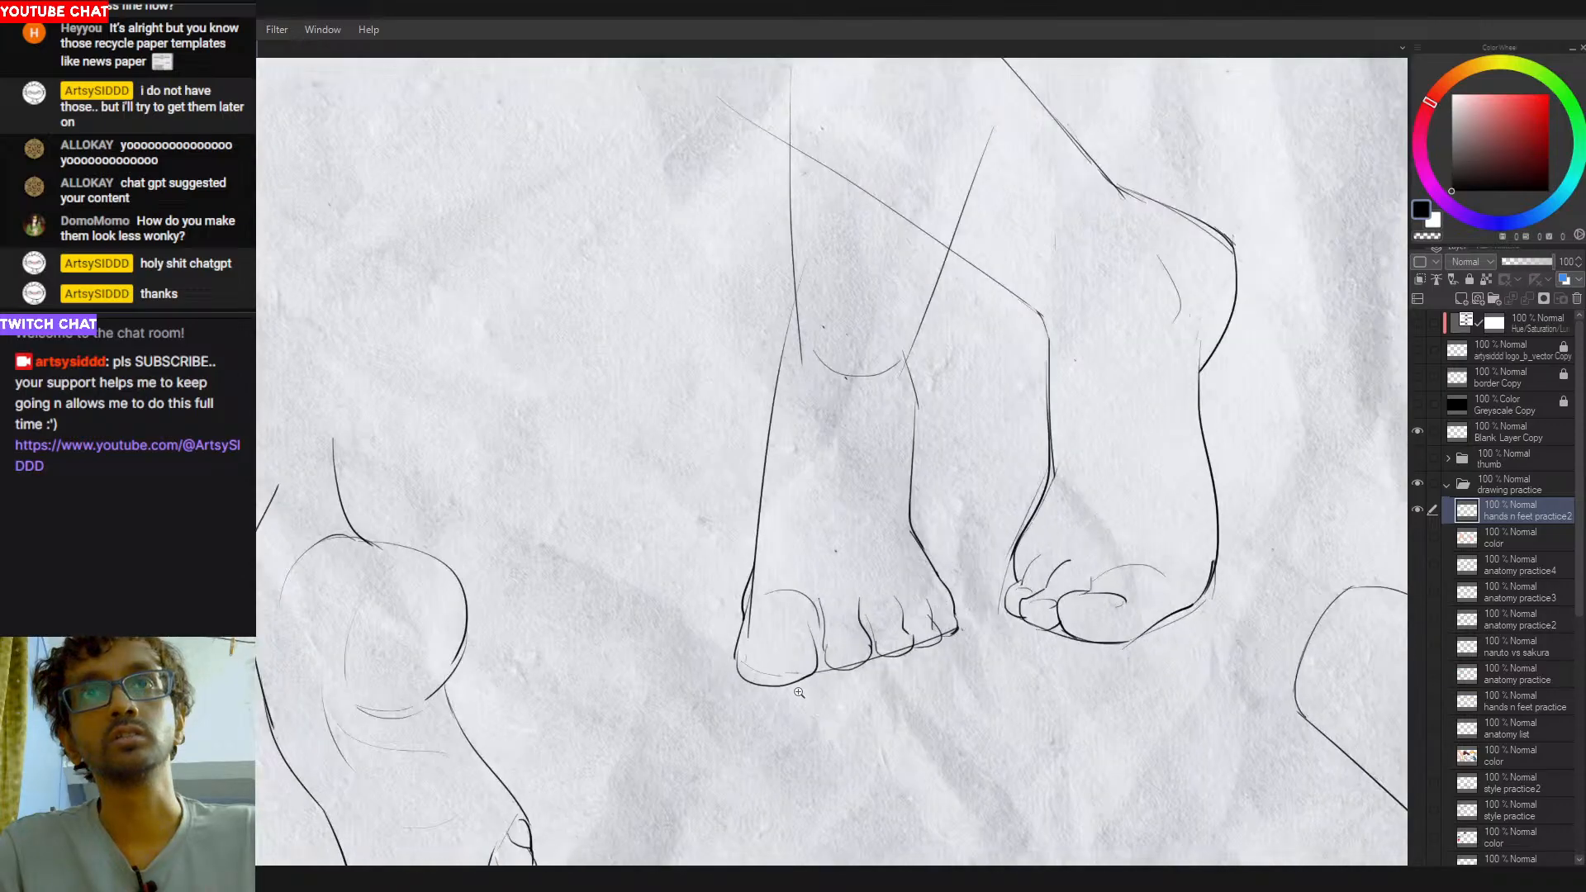
left_click_drag(747, 655, 802, 649)
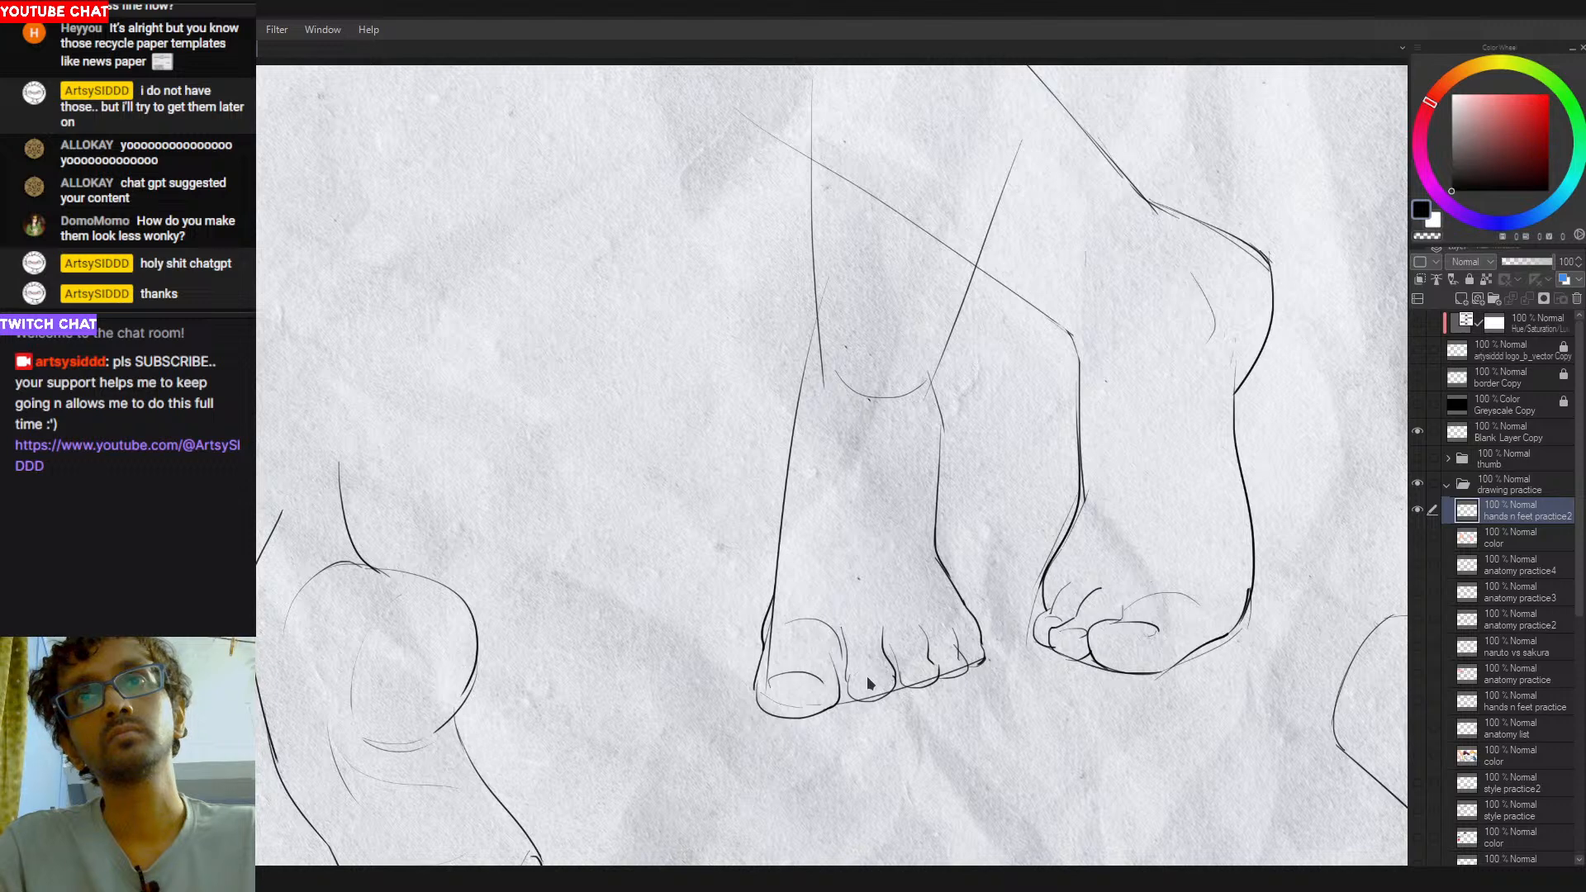
left_click_drag(857, 678, 959, 654)
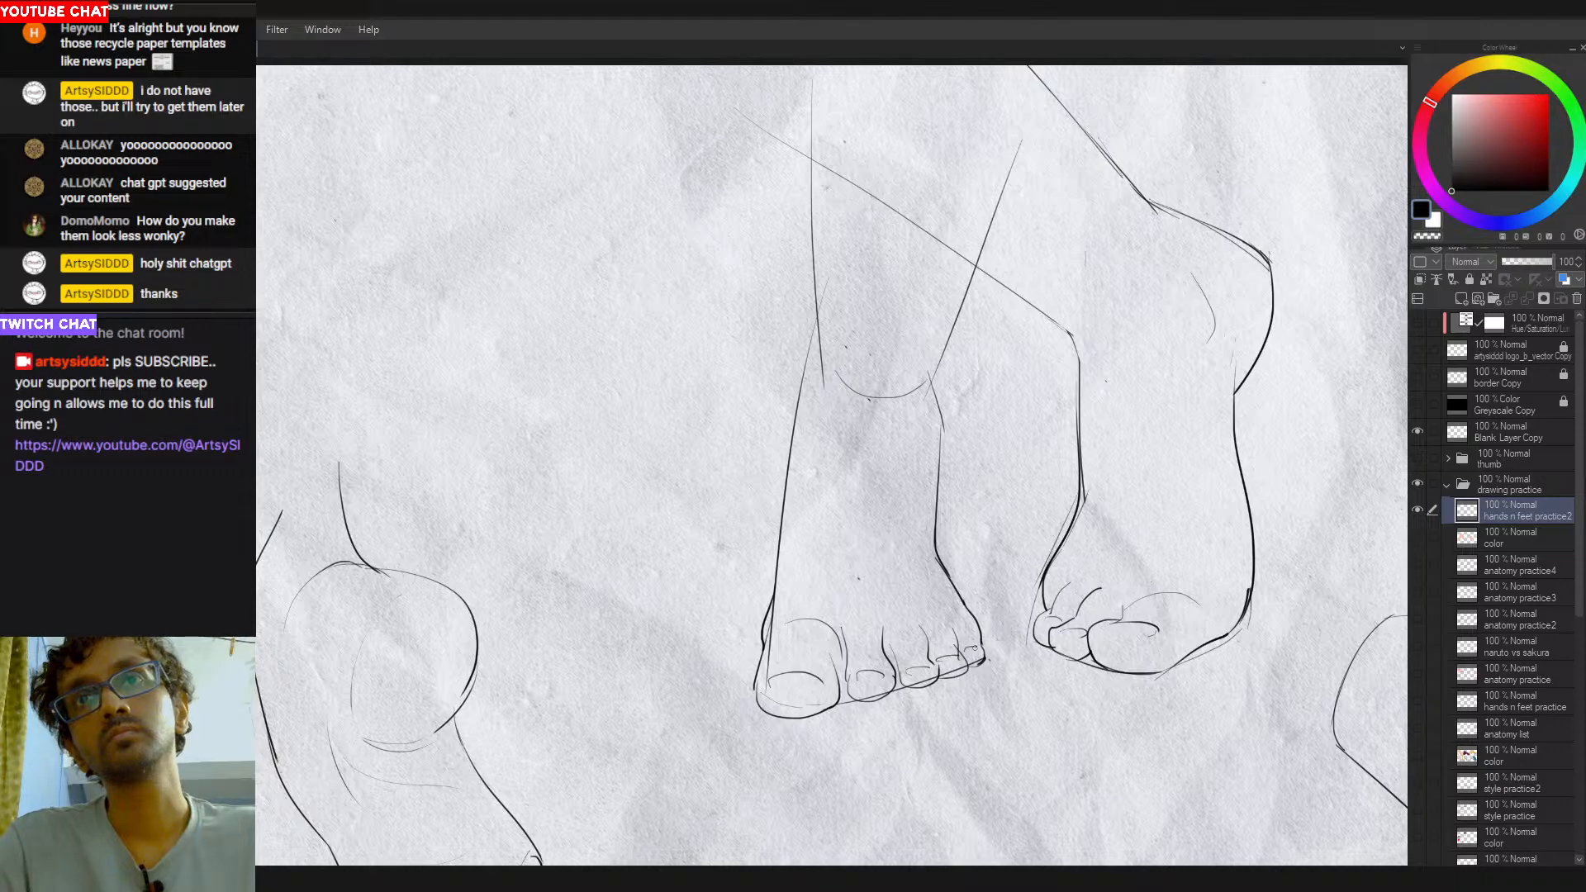
scroll(839, 686, "down", 4)
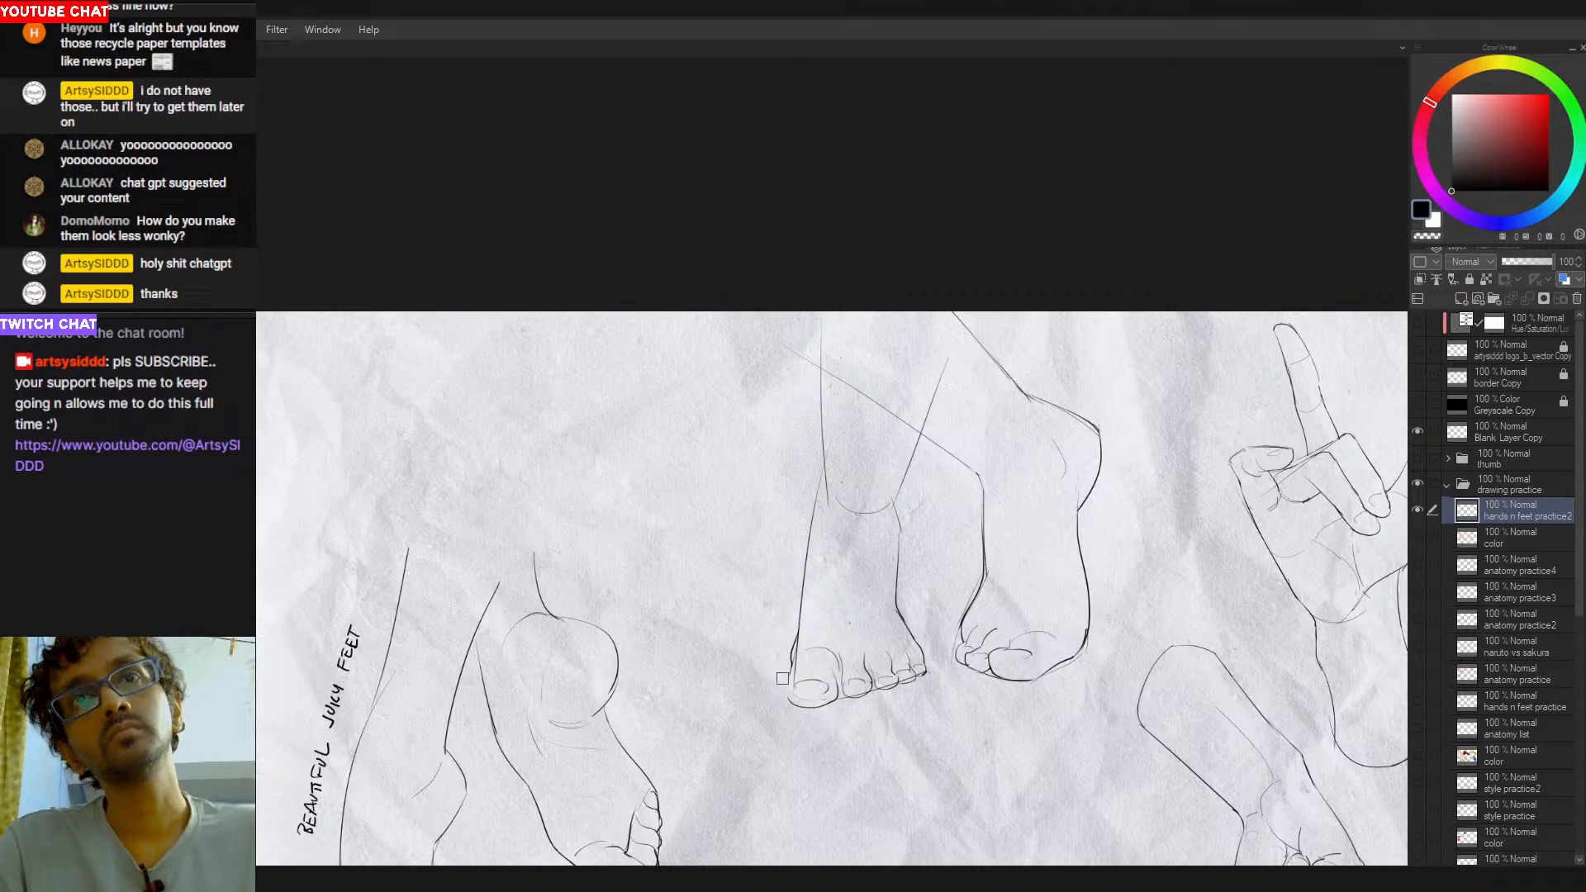
scroll(783, 679, "up", 2)
key("ctrl+z")
left_click_drag(797, 650, 805, 707)
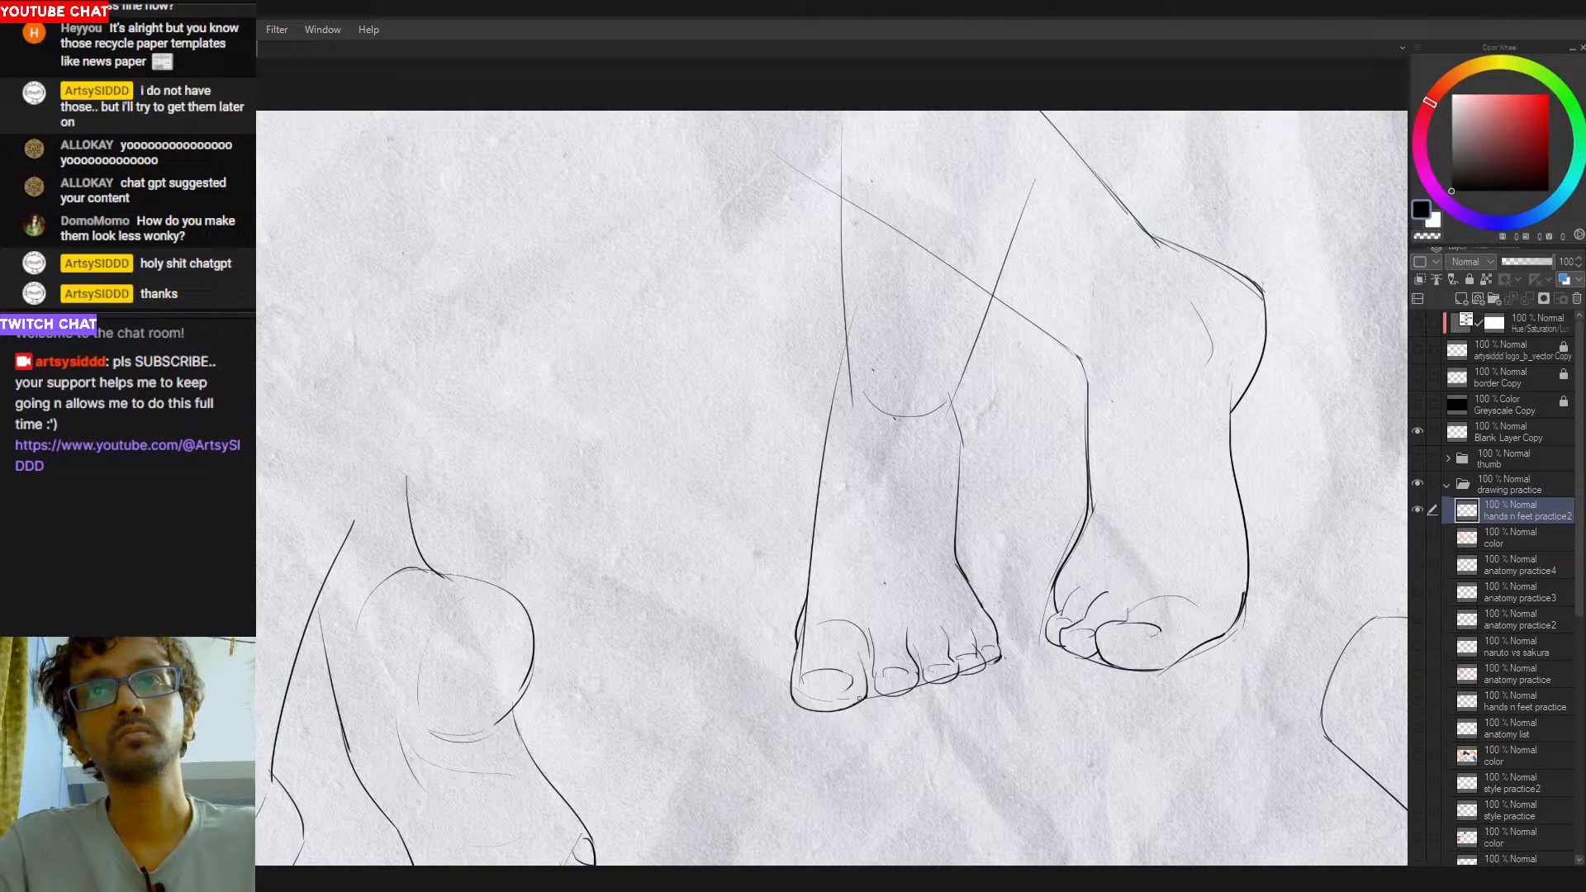
- Strengthen the left-hand leg's ankle contour on its left side, trying extra strokes along both sides
scroll(848, 708, "down", 2)
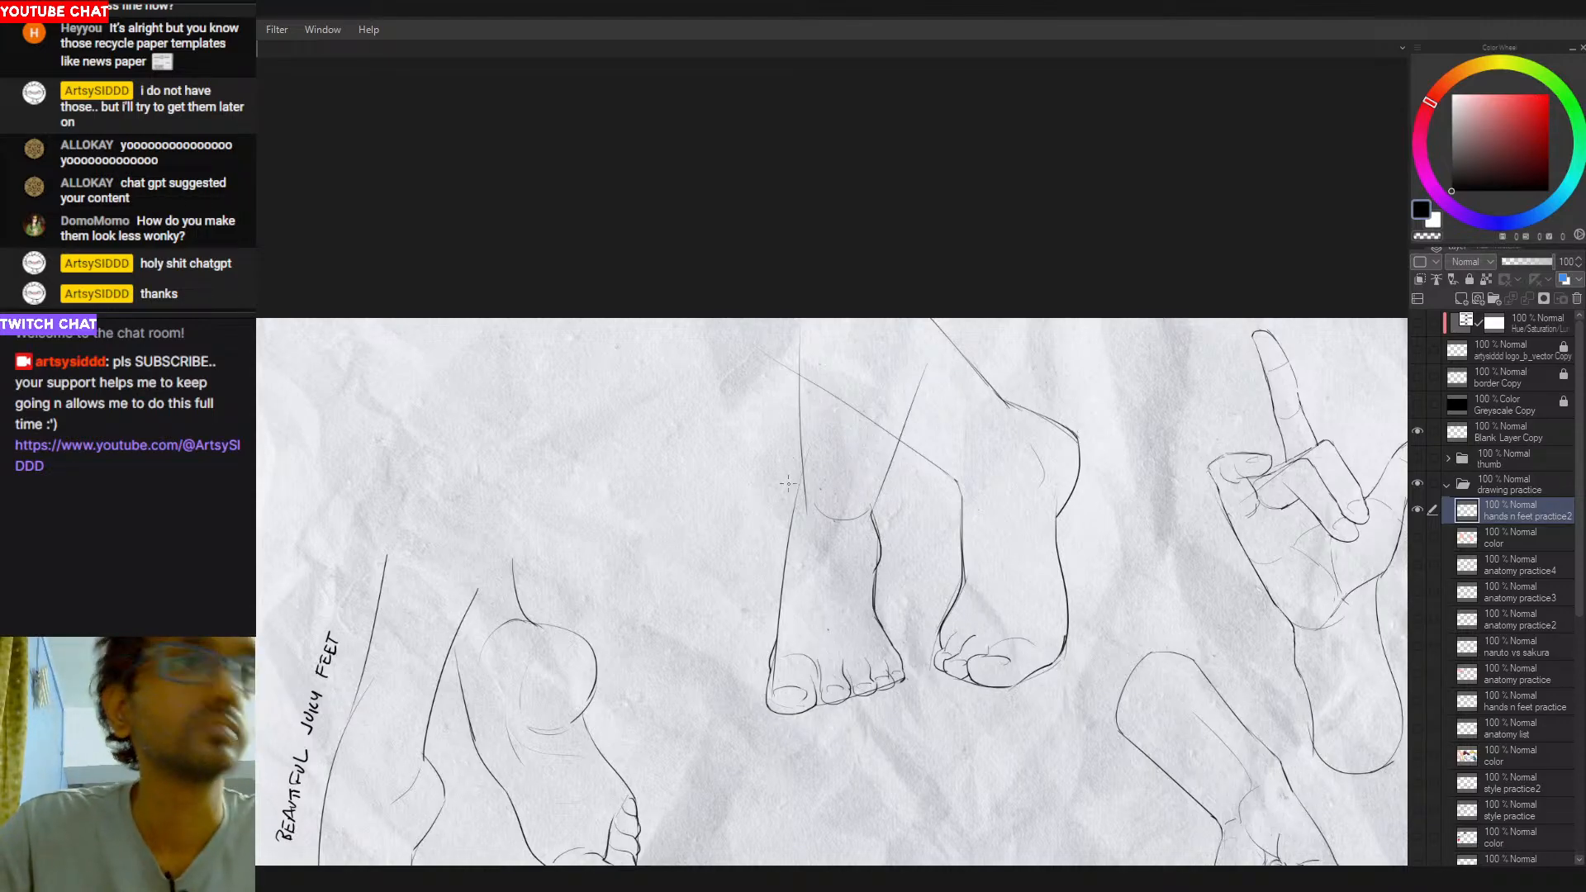
left_click_drag(801, 467, 790, 543)
left_click_drag(801, 475, 789, 544)
key("ctrl+z")
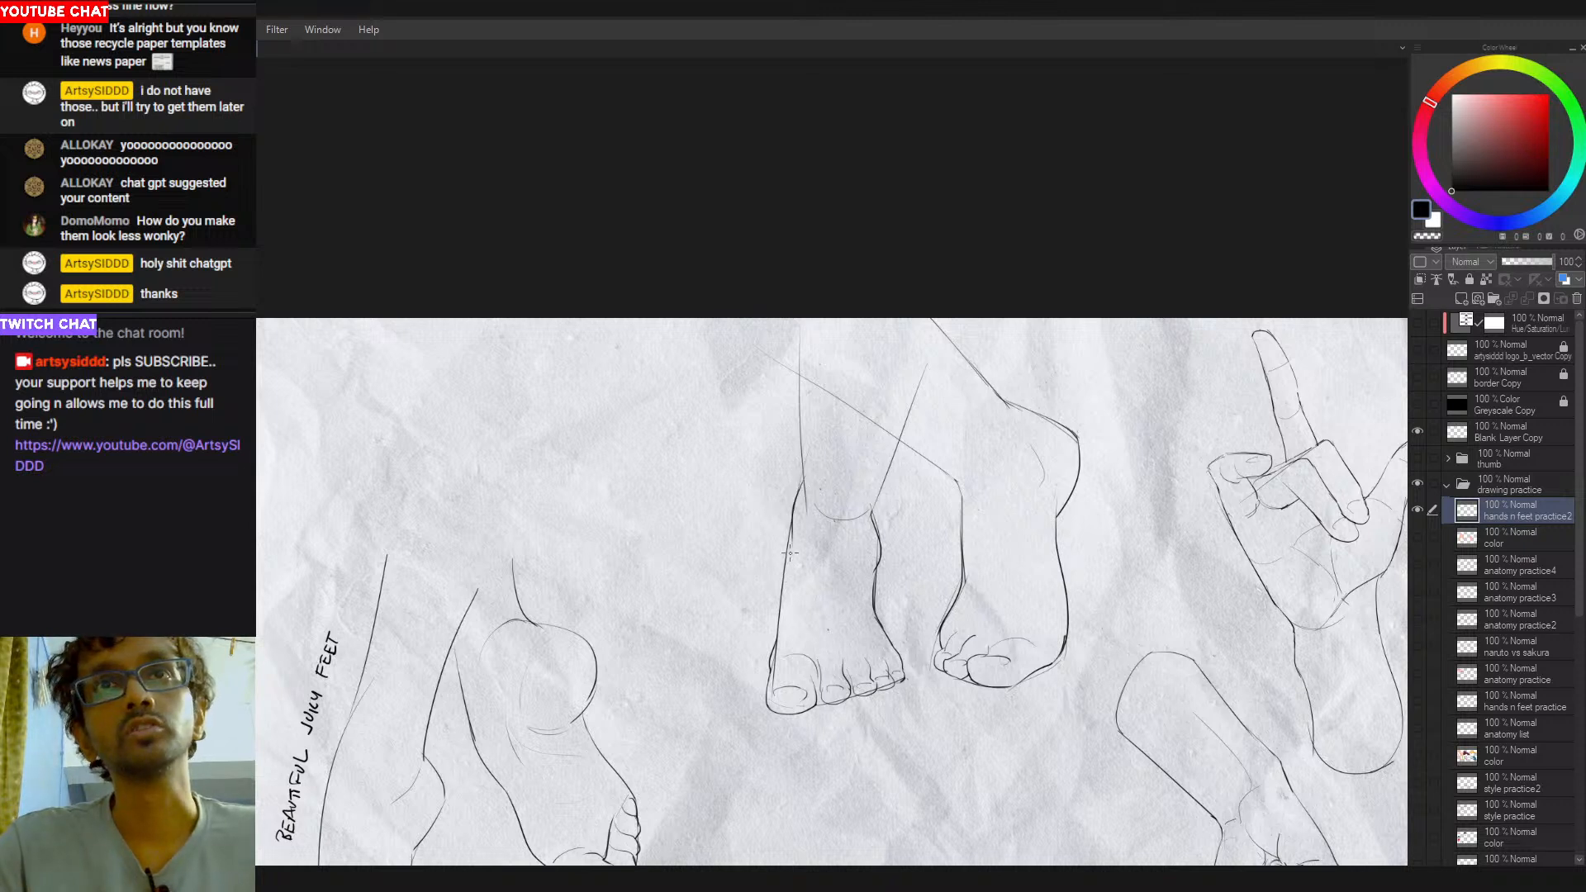
left_click_drag(872, 509, 870, 560)
key("ctrl+z")
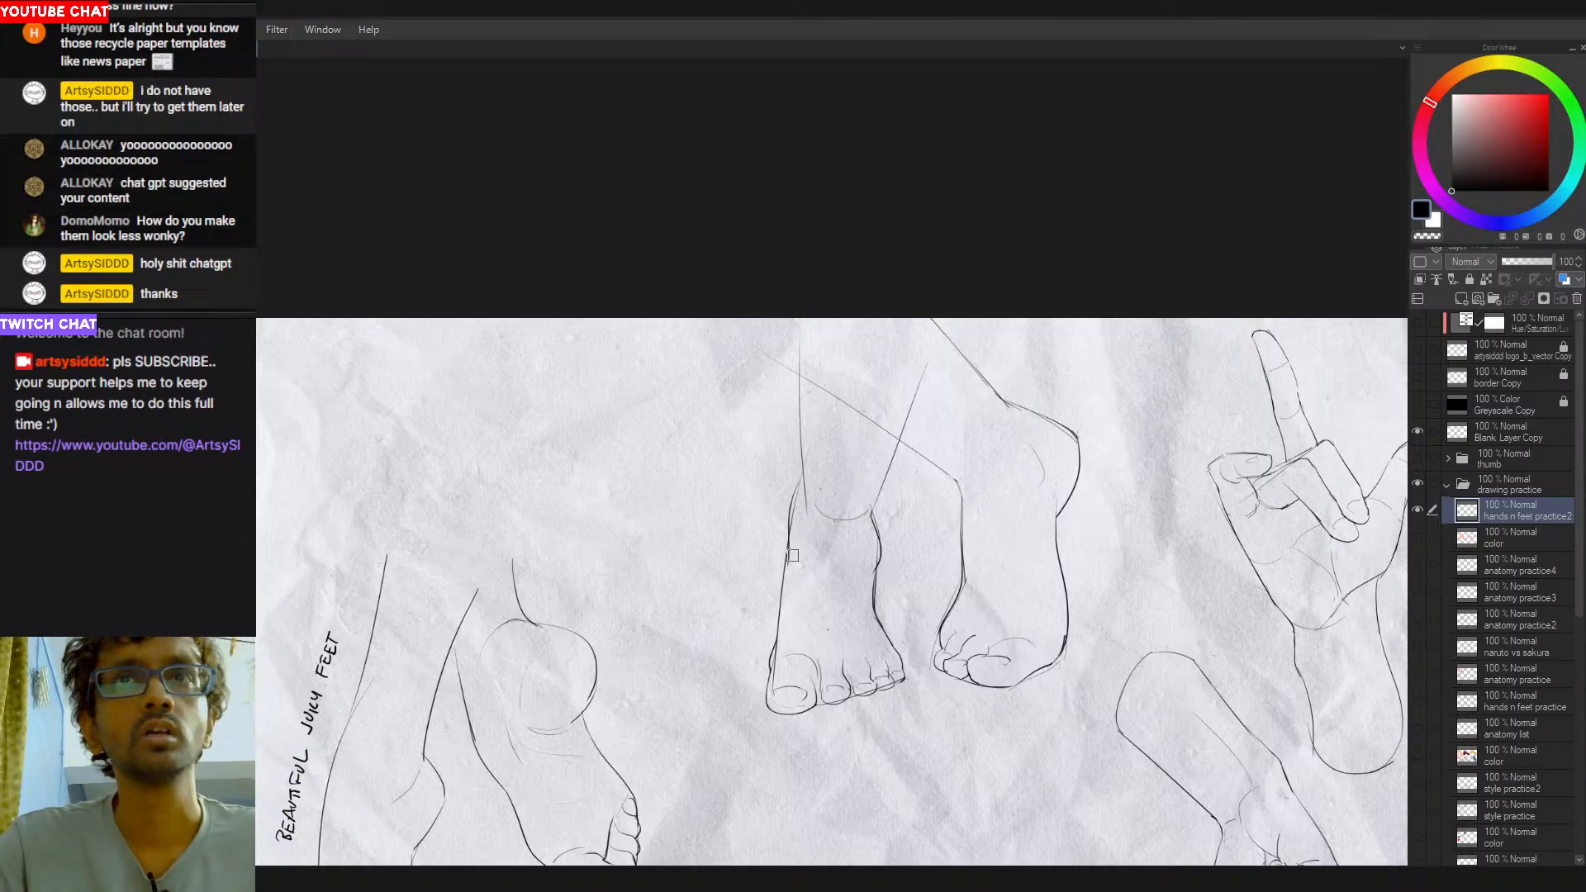
left_click_drag(790, 533, 782, 601)
key("ctrl+z")
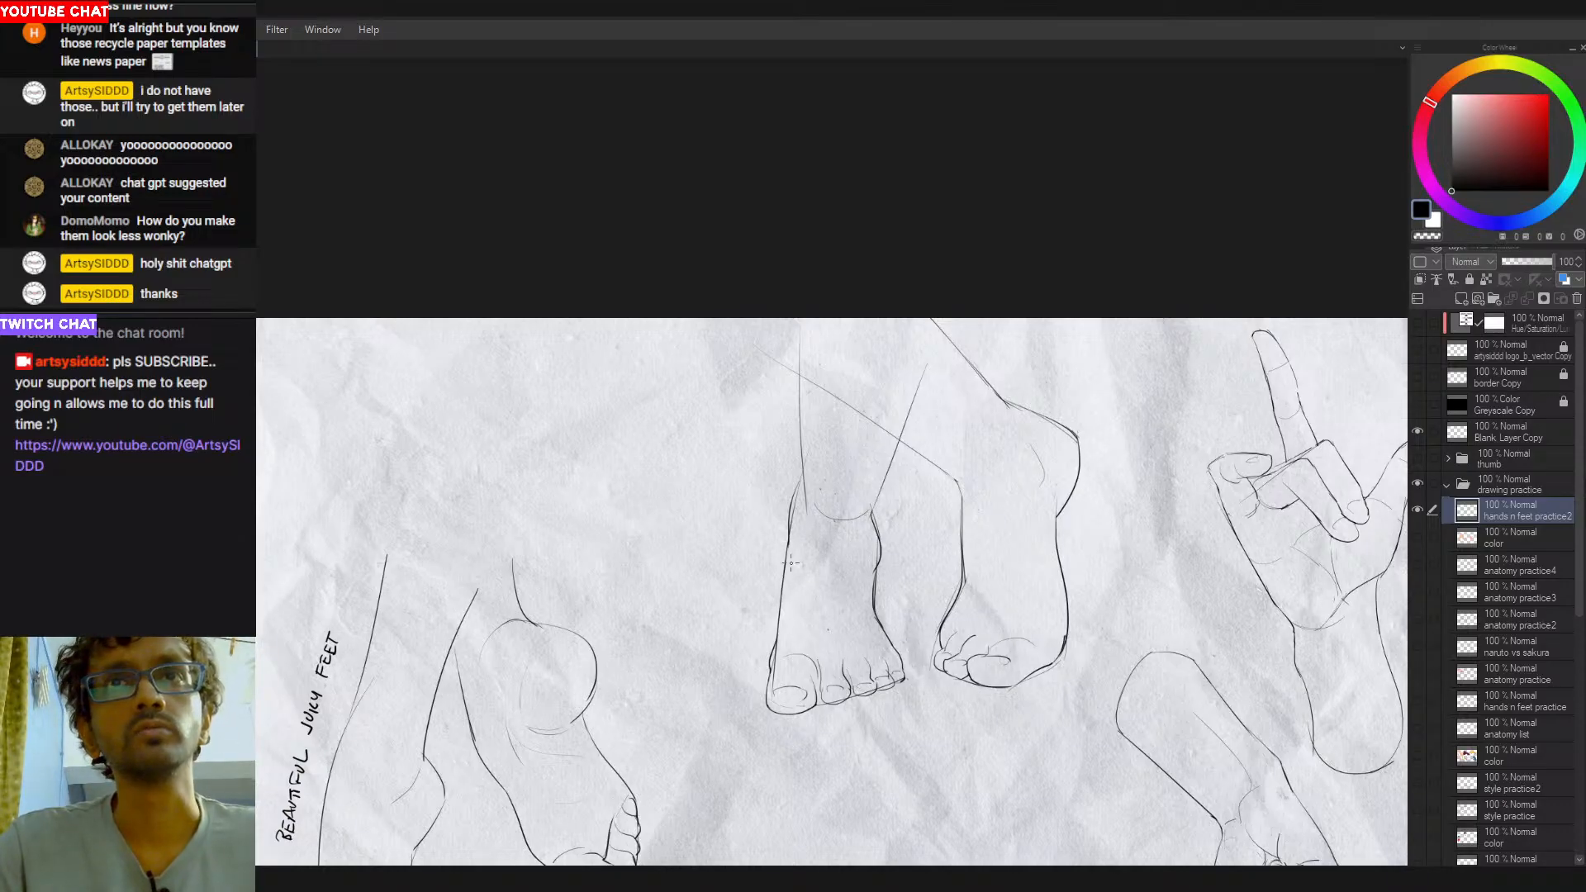
- Redraw the left-hand leg's vertical left side as a cleaner line running down into the ankle
mouse_move(803, 427)
left_mouse_down()
mouse_move(791, 499)
mouse_move(807, 436)
mouse_move(804, 455)
left_mouse_up()
key("ctrl+z")
key("ctrl+z")
key("ctrl+z")
left_click_drag(796, 325, 805, 491)
key("ctrl+z")
key("ctrl+z")
key("ctrl+z")
key("ctrl+z")
key("ctrl+z")
left_click_drag(797, 317, 806, 498)
key("ctrl+z")
left_click_drag(796, 319, 800, 490)
key("ctrl+z")
mouse_move(795, 319)
left_mouse_down()
mouse_move(804, 490)
mouse_move(800, 412)
left_mouse_up()
key("ctrl+z")
key("e")
key("p")
key("ctrl+z")
left_click_drag(798, 340, 802, 467)
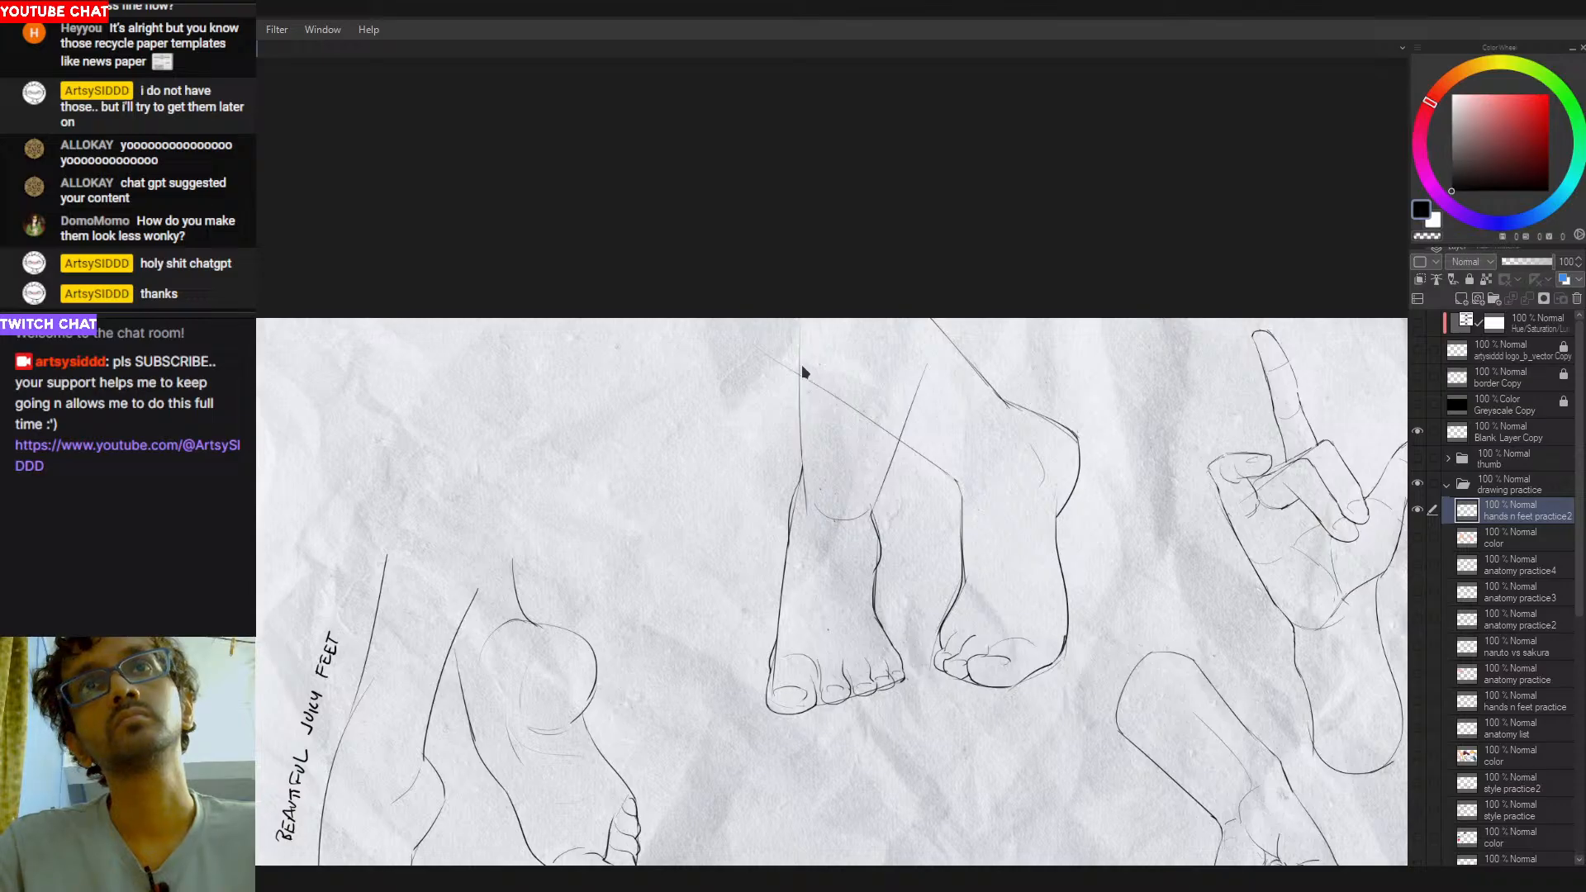
- Redraw the left-hand leg's diagonal right side darker down to the ankle and remove the construction arc
key("ctrl+z")
left_click_drag(928, 368, 871, 524)
key("ctrl+z")
mouse_move(924, 380)
left_mouse_down()
mouse_move(875, 539)
mouse_move(867, 511)
mouse_move(810, 516)
mouse_move(808, 485)
mouse_move(842, 523)
mouse_move(827, 533)
left_mouse_up()
key("ctrl+z")
key("ctrl+z")
key("ctrl+z")
key("ctrl+z")
key("e")
left_click_drag(846, 691, 783, 675)
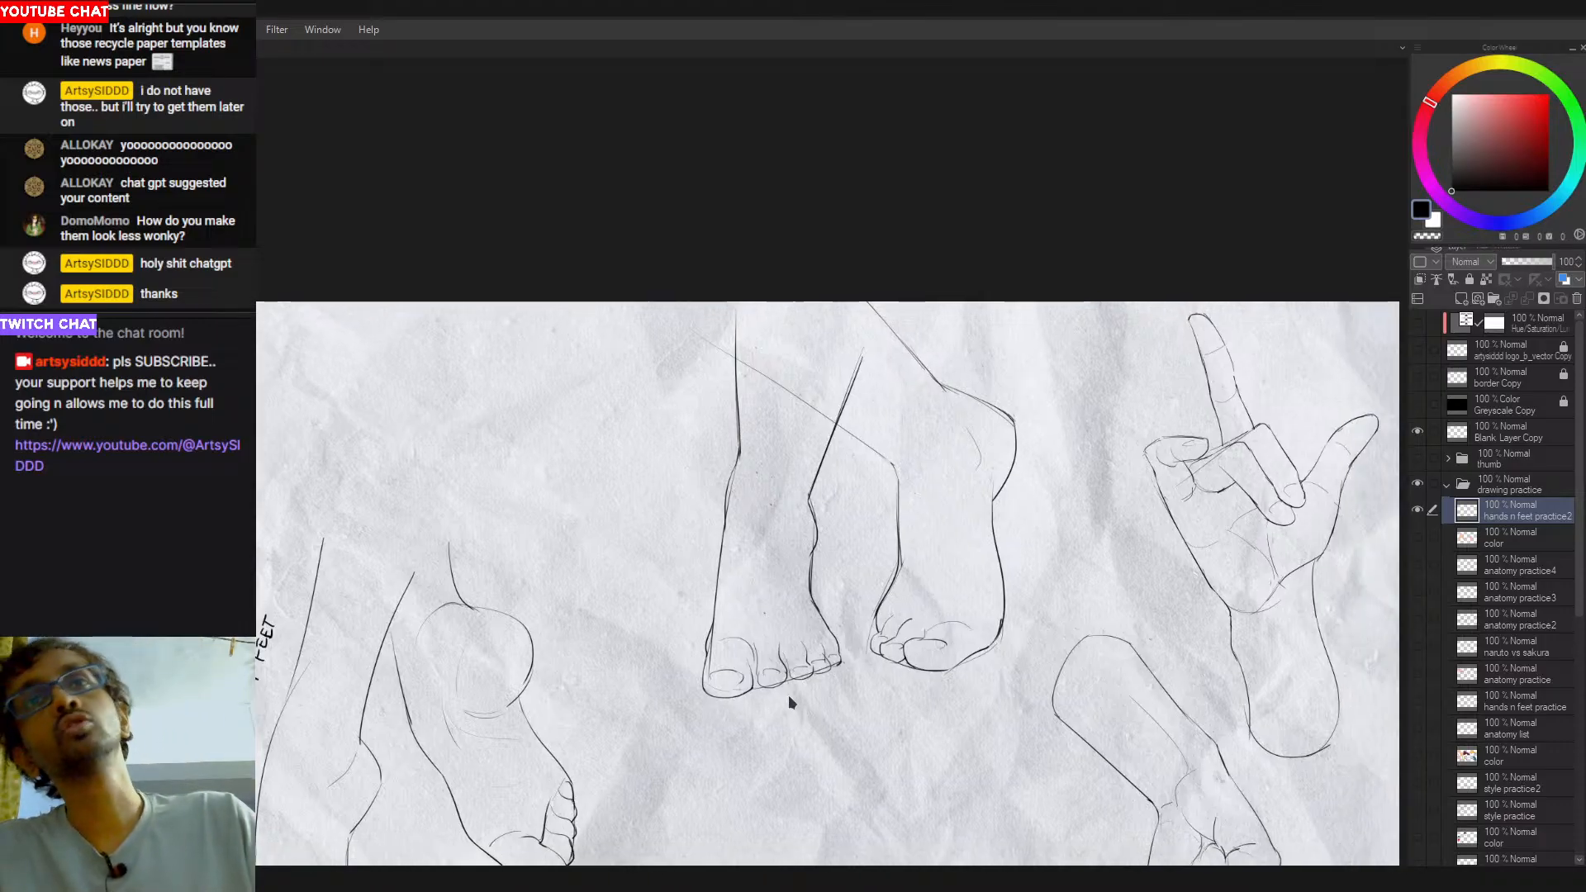
- Darken the upper curve of the big toenail on the left-hand foot
scroll(732, 634, "up", 2)
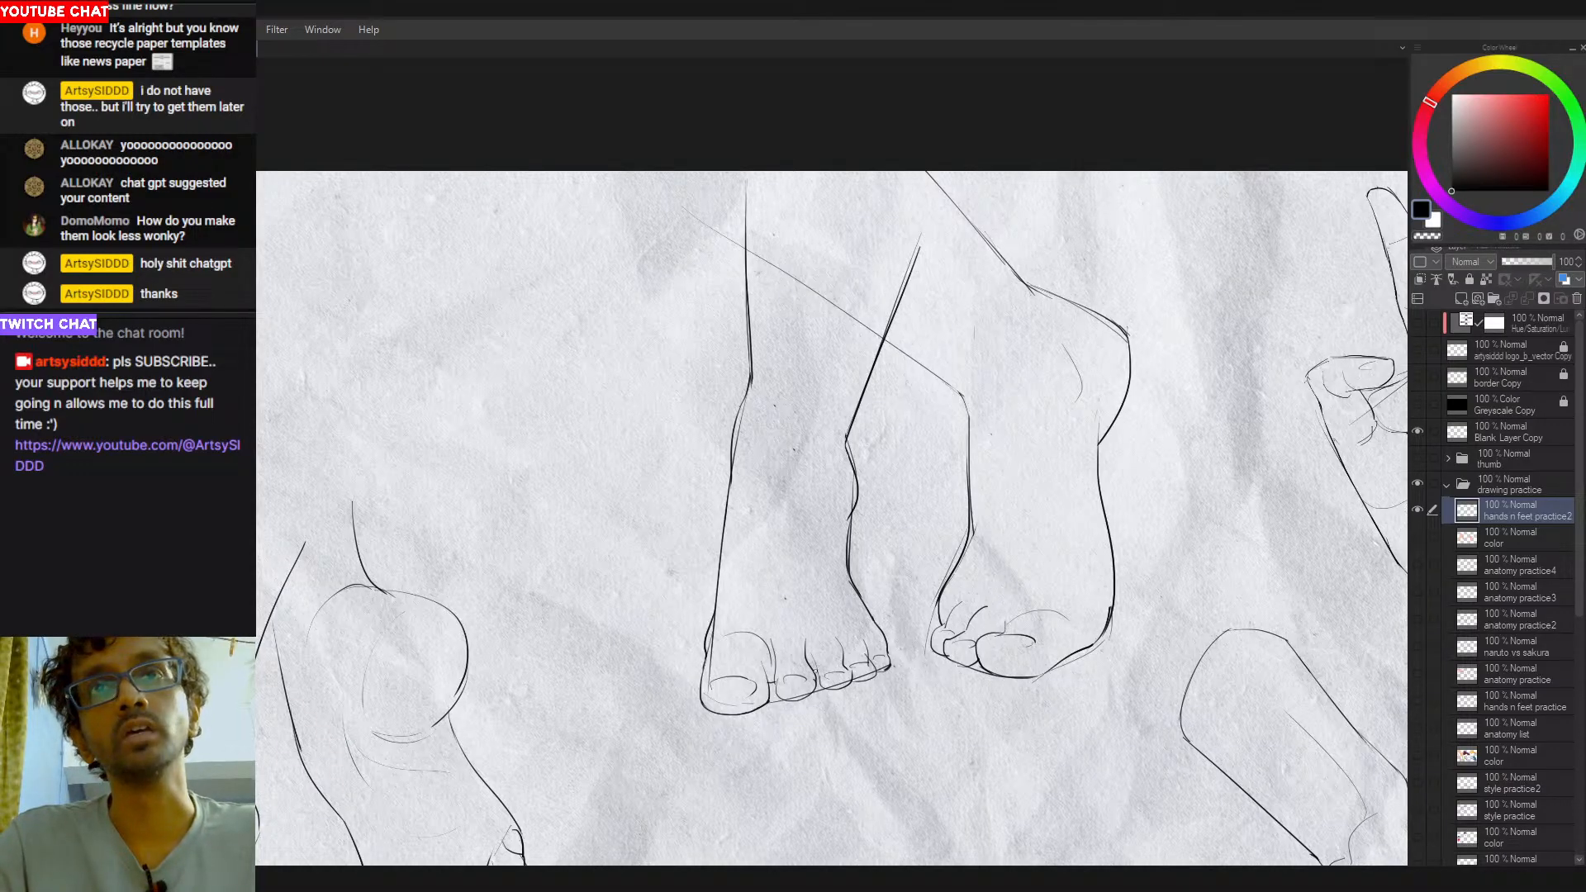
scroll(844, 653, "down", 3)
scroll(844, 653, "up", 2)
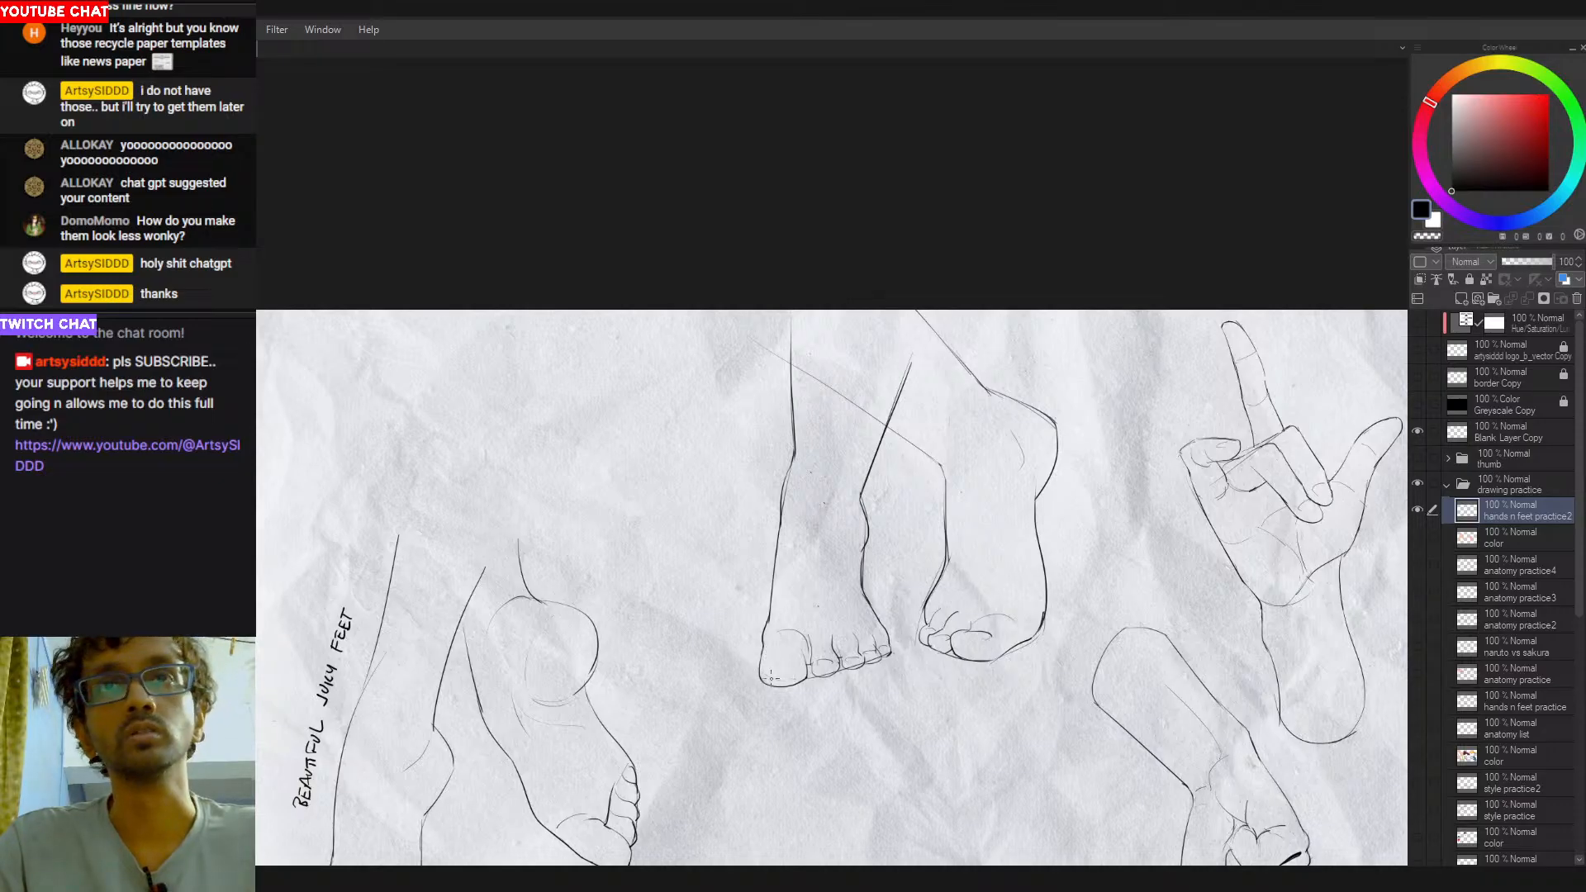
left_click_drag(767, 671, 799, 666)
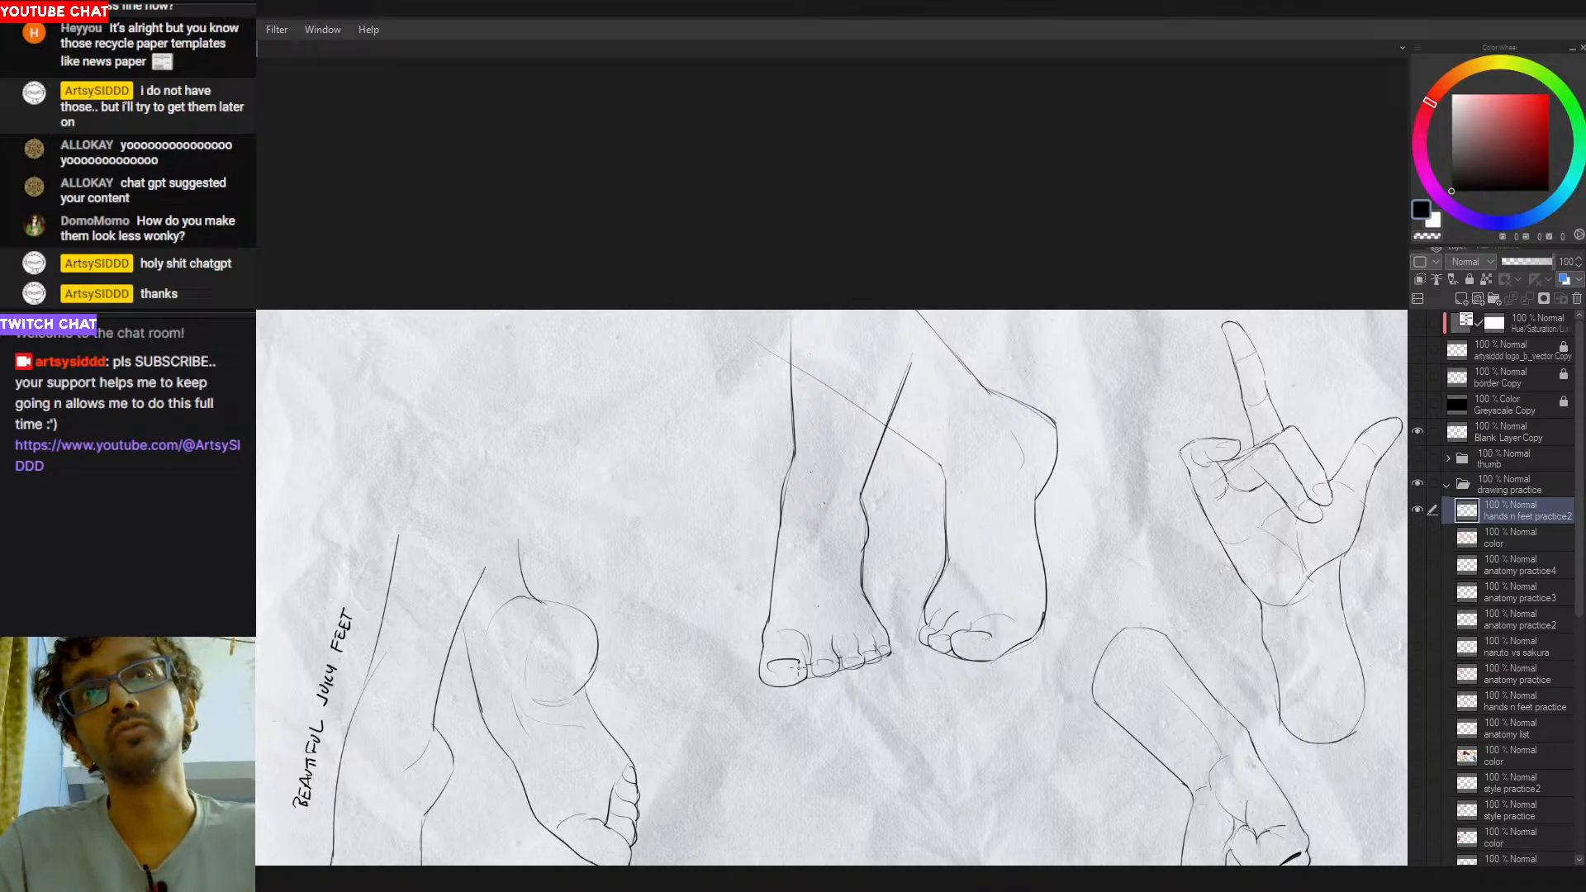
left_click_drag(884, 711, 834, 703)
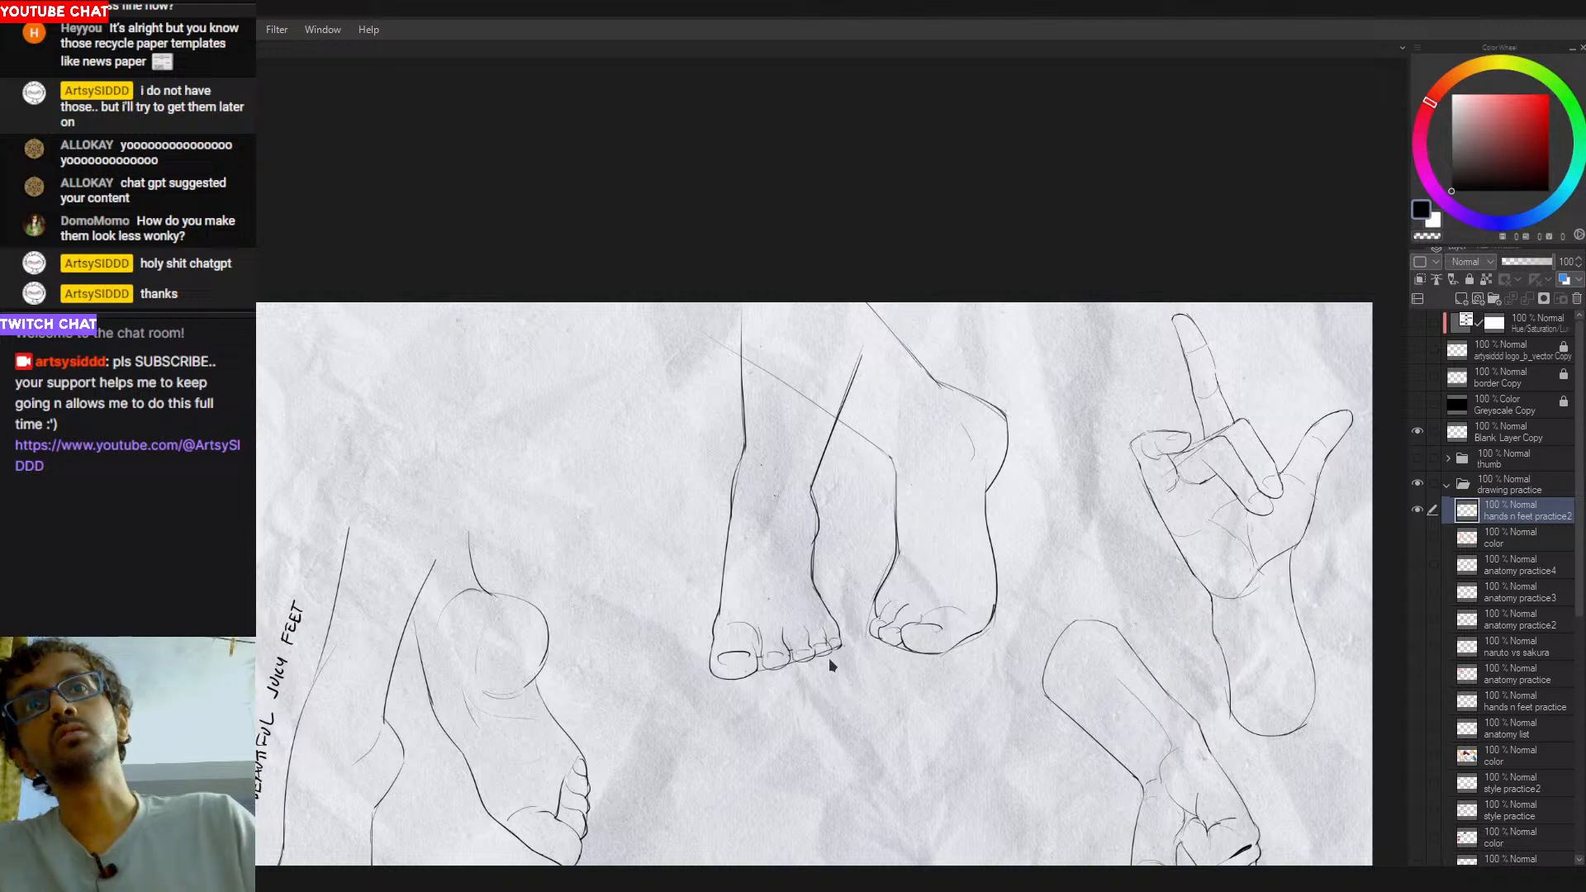
scroll(822, 516, "up", 1)
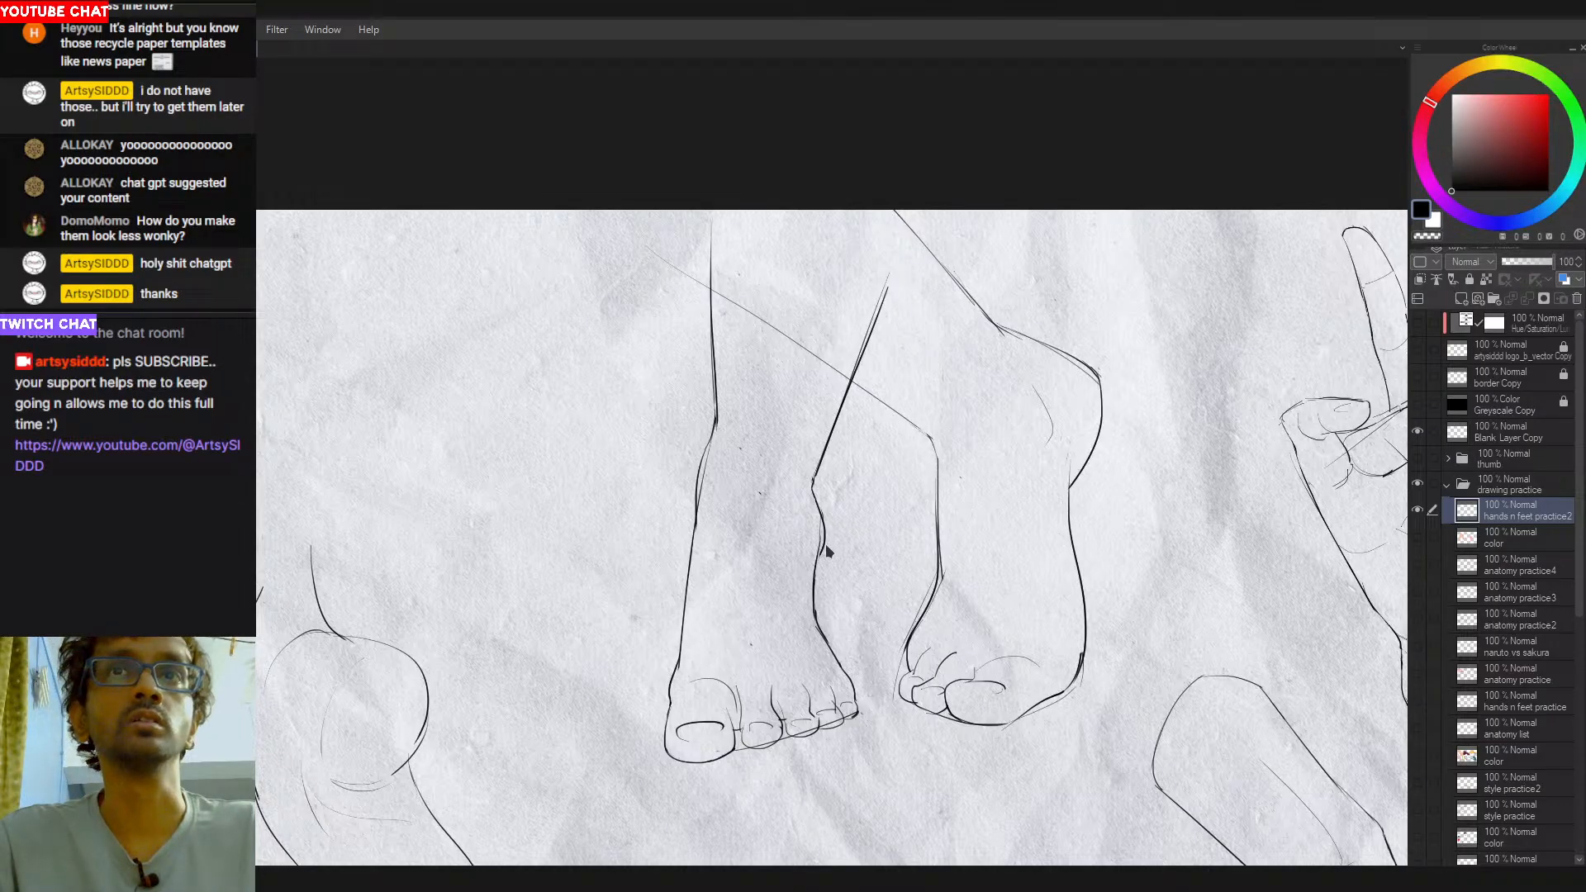
- Redraw the ankle bump on the left-hand leg's right side with a smoother contour
left_click_drag(819, 500, 822, 553)
key("ctrl+z")
left_click_drag(814, 487, 816, 571)
key("ctrl+z")
left_click_drag(821, 503, 823, 564)
mouse_move(813, 486)
left_mouse_down()
mouse_move(817, 571)
mouse_move(720, 532)
left_mouse_up()
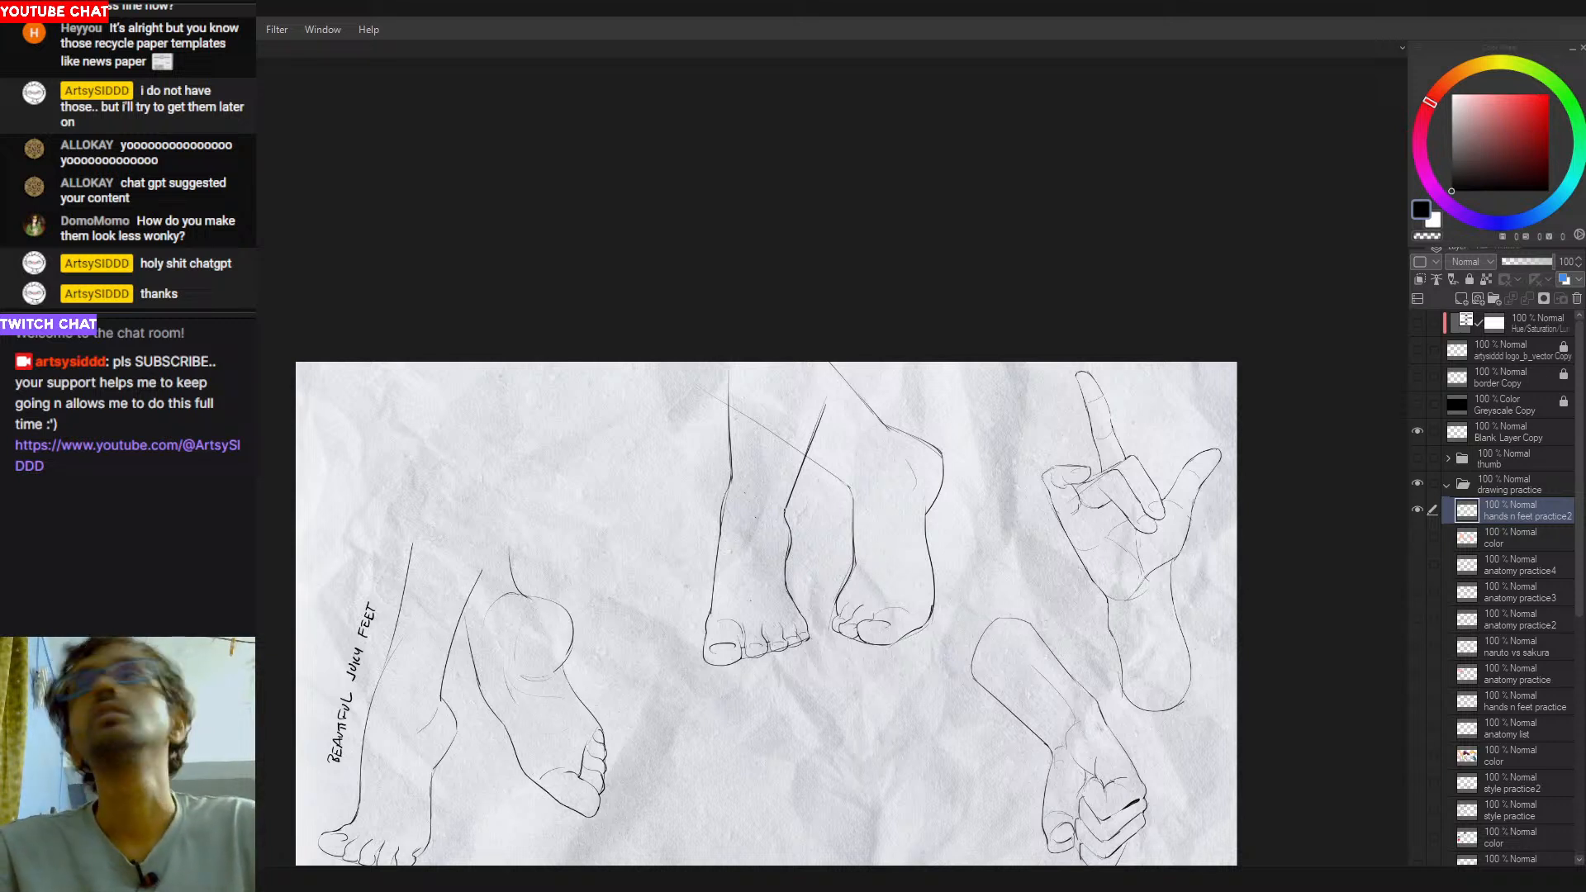
- Redraw the left-hand foot's second toe with a longer, rounder tip, trying and undoing a stroke below it
left_click_drag(781, 604, 841, 516)
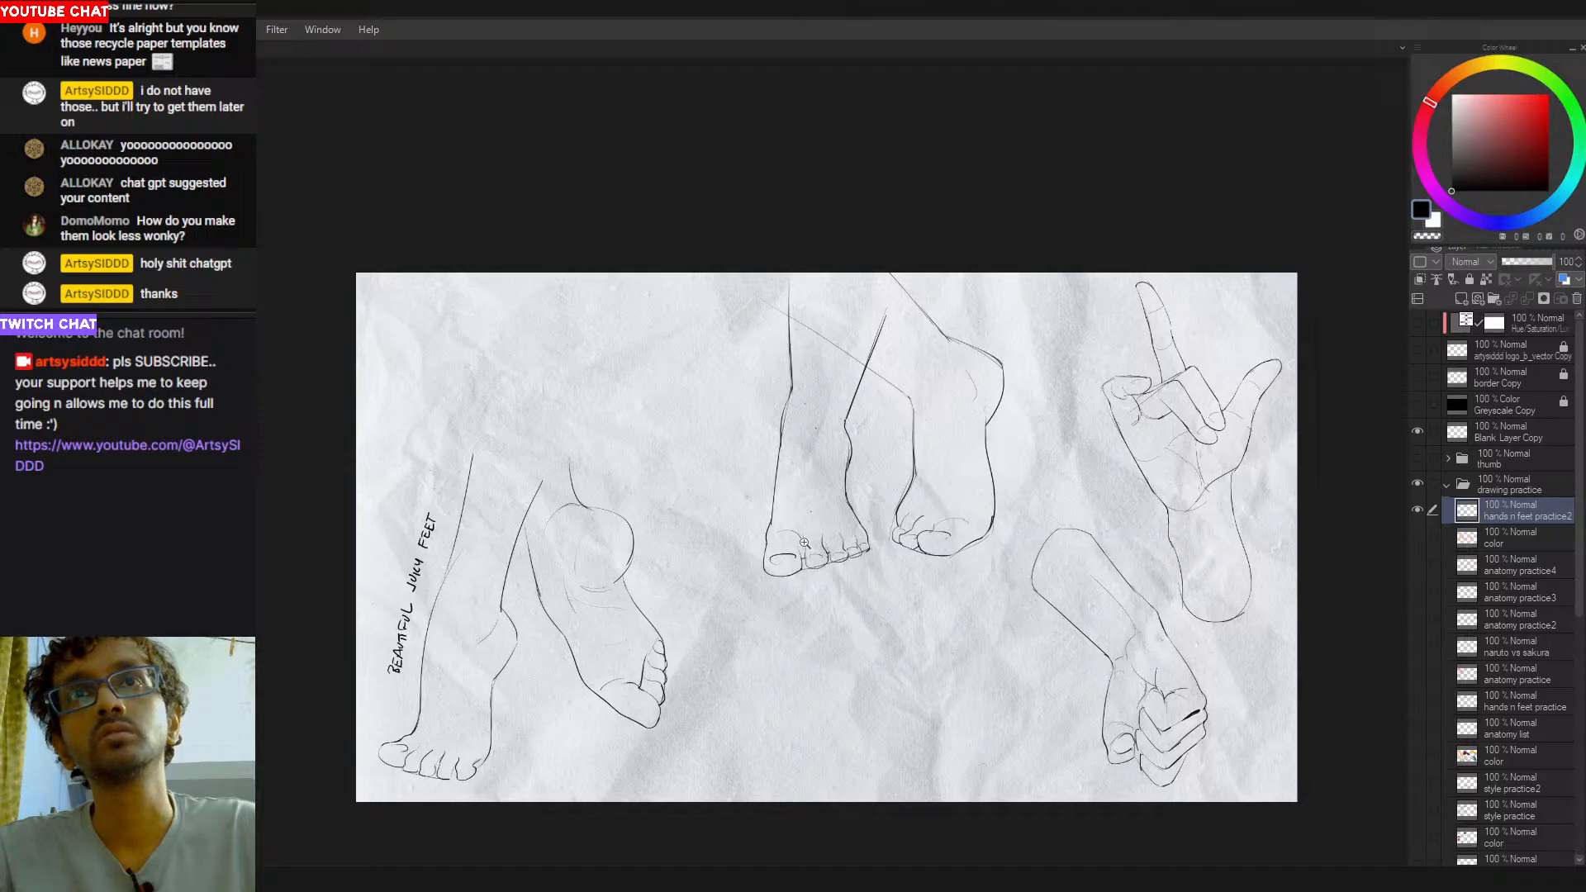
left_click(808, 545)
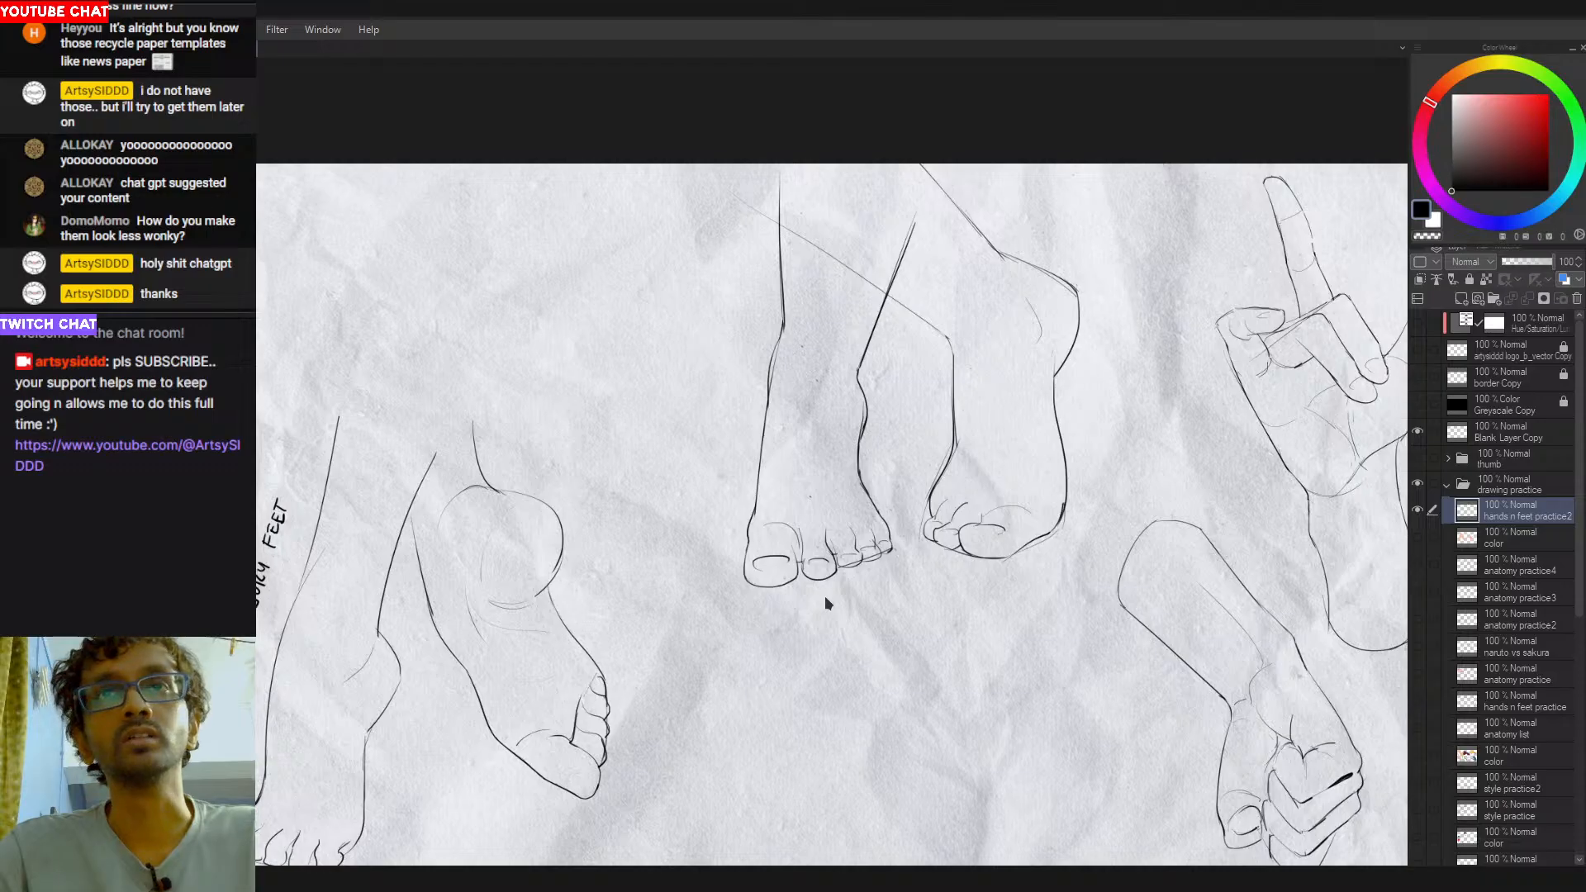
left_click_drag(811, 591, 781, 596)
key("ctrl+z")
key("ctrl+z")
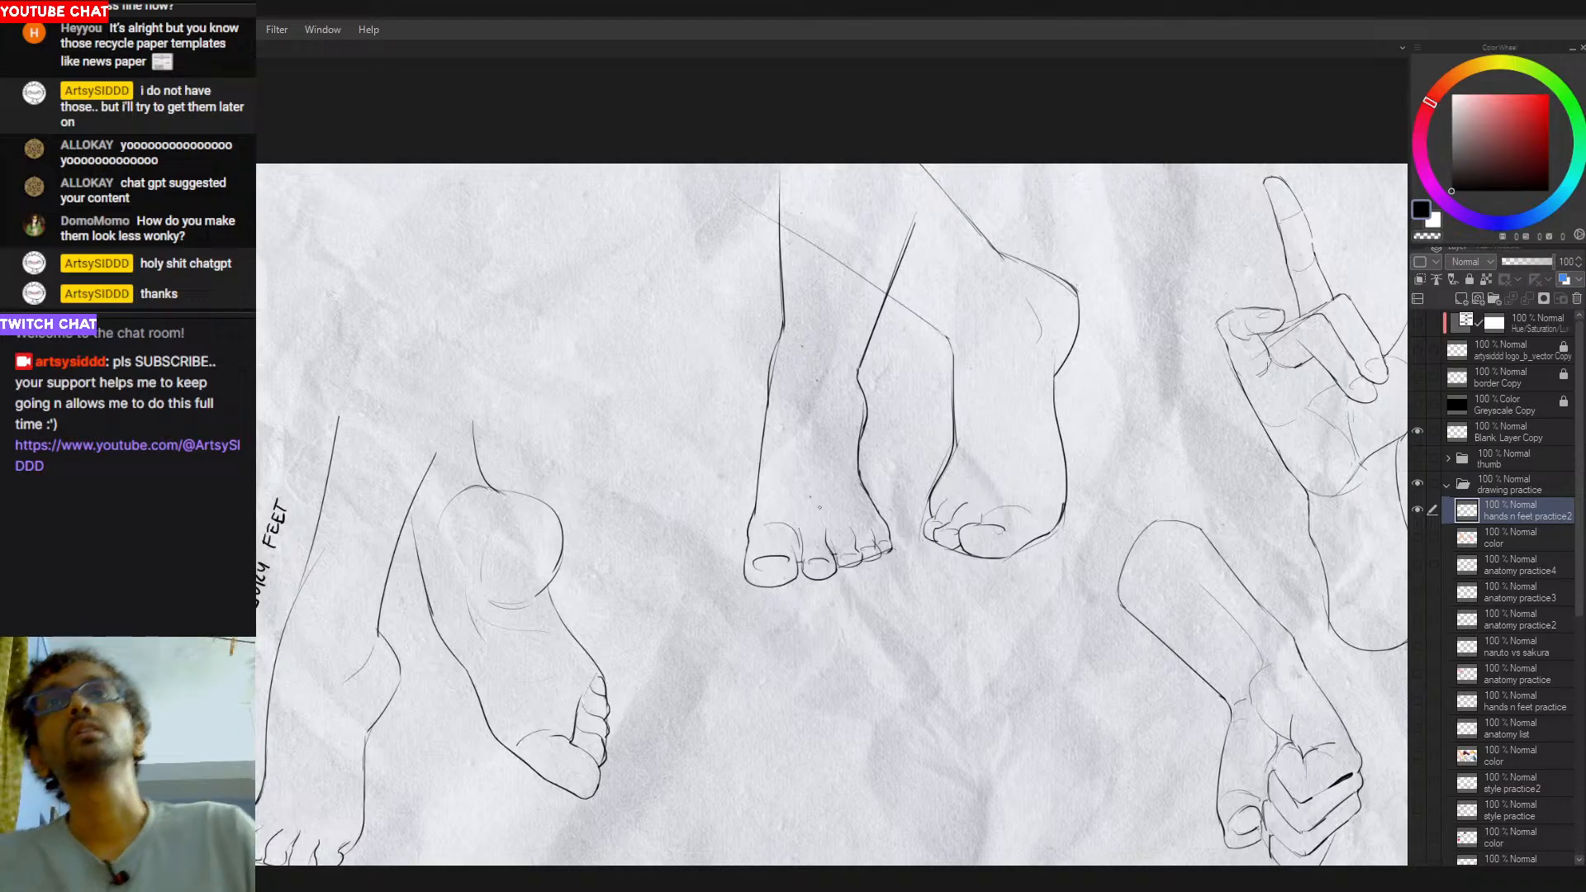
- Rework the left-hand leg's right contour from the ankle to the foot as a flatter, cleaner curve
scroll(837, 497, "up", 3)
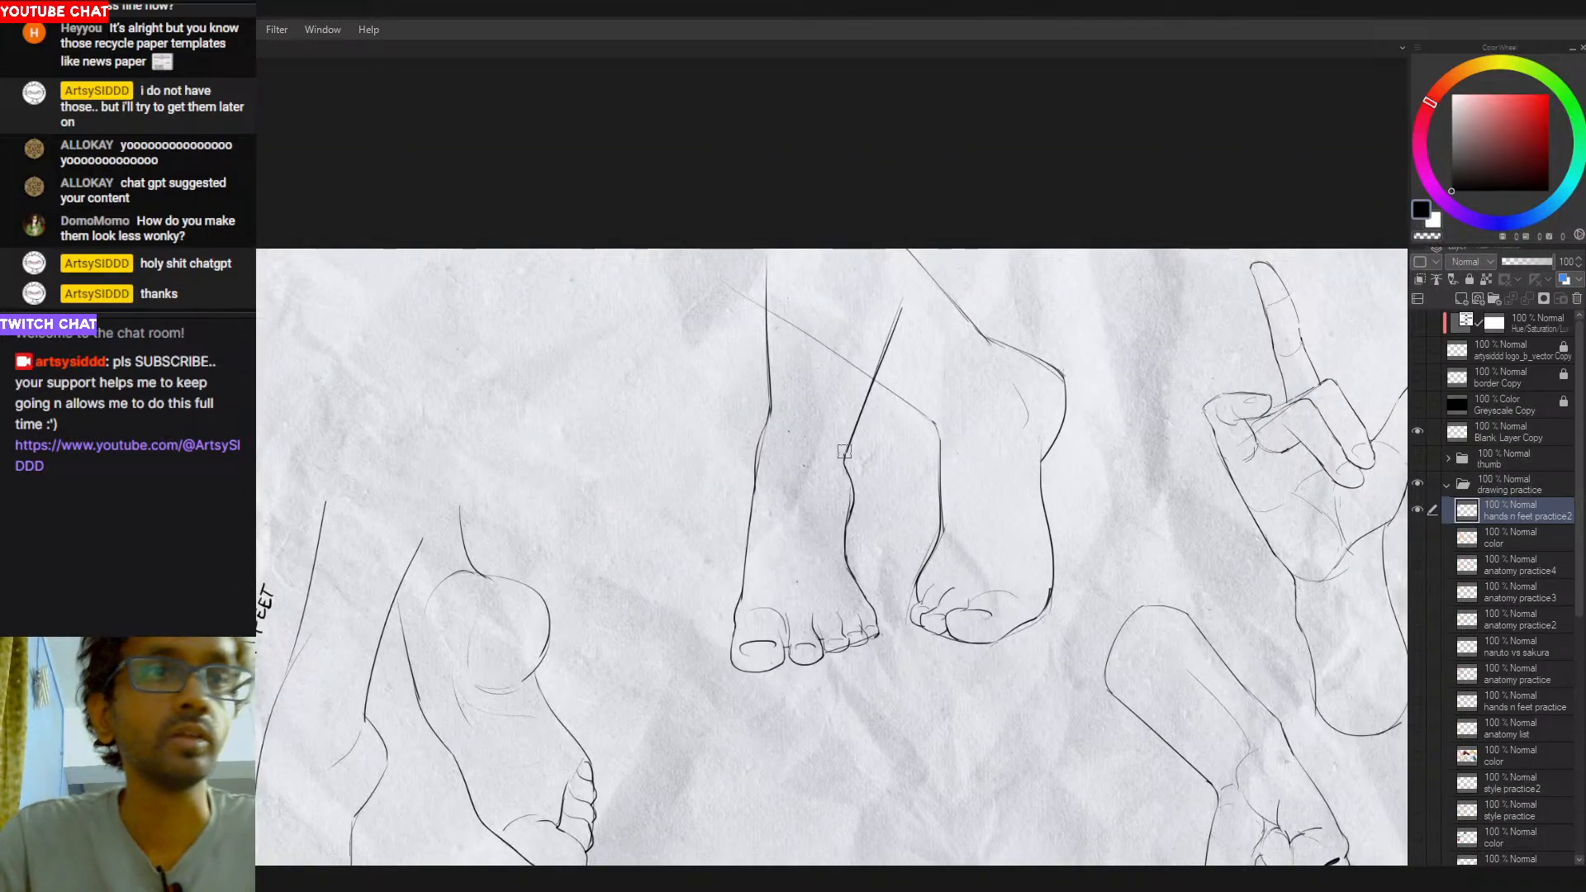
left_click_drag(844, 455, 866, 595)
left_click_drag(844, 512, 865, 601)
key("ctrl+z")
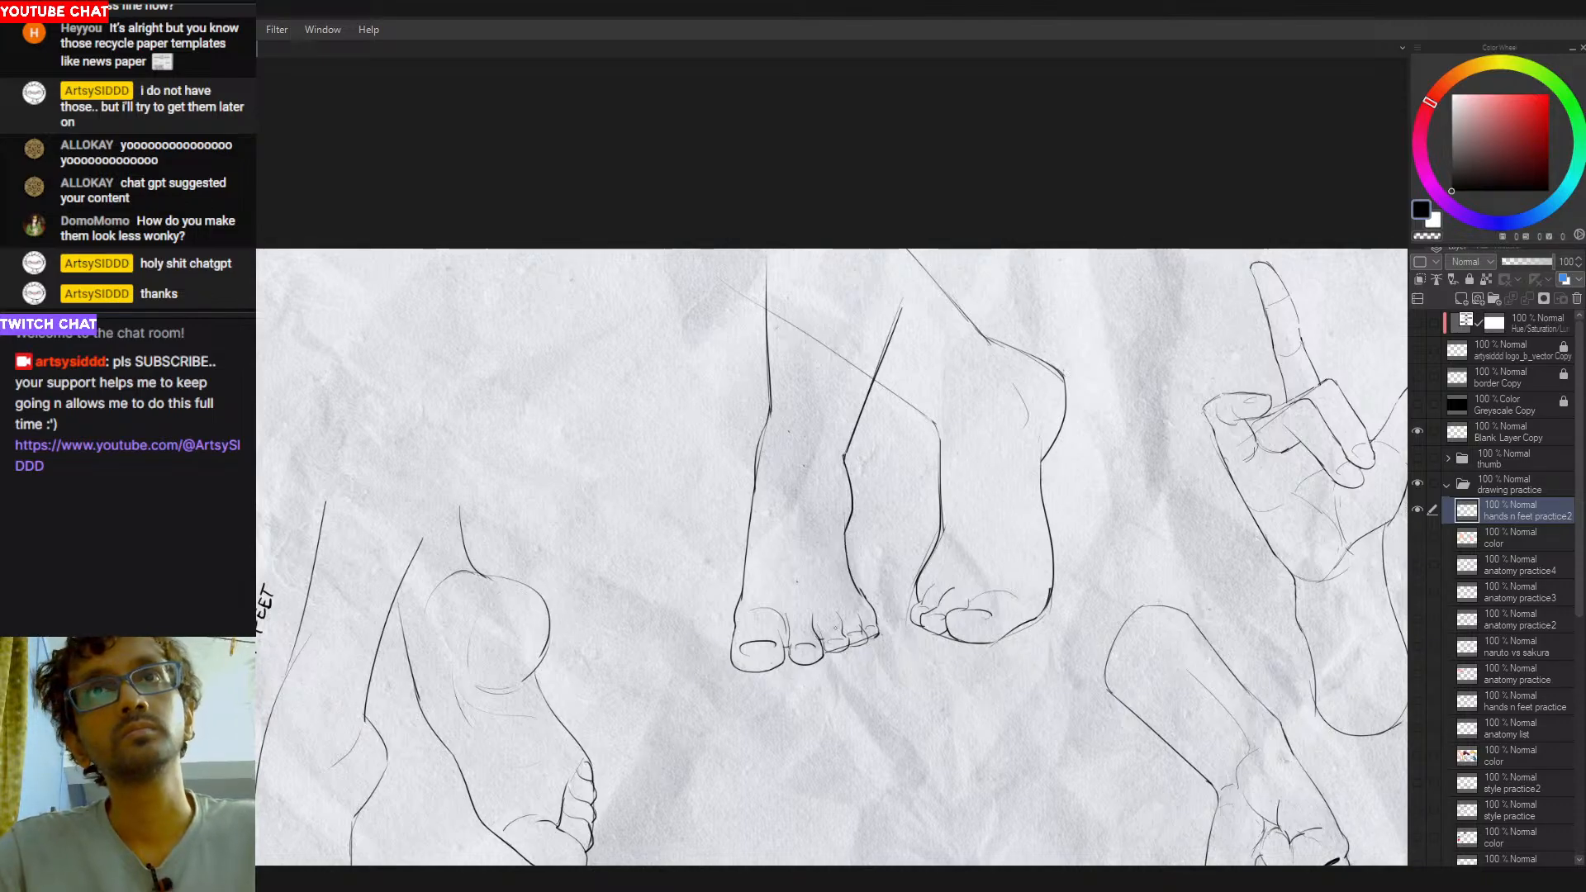
- Try reshaping the left-hand centre leg's lower right contour between the shin and the small toes, undoing the attempts
key("ctrl+z")
left_click_drag(845, 532, 866, 603)
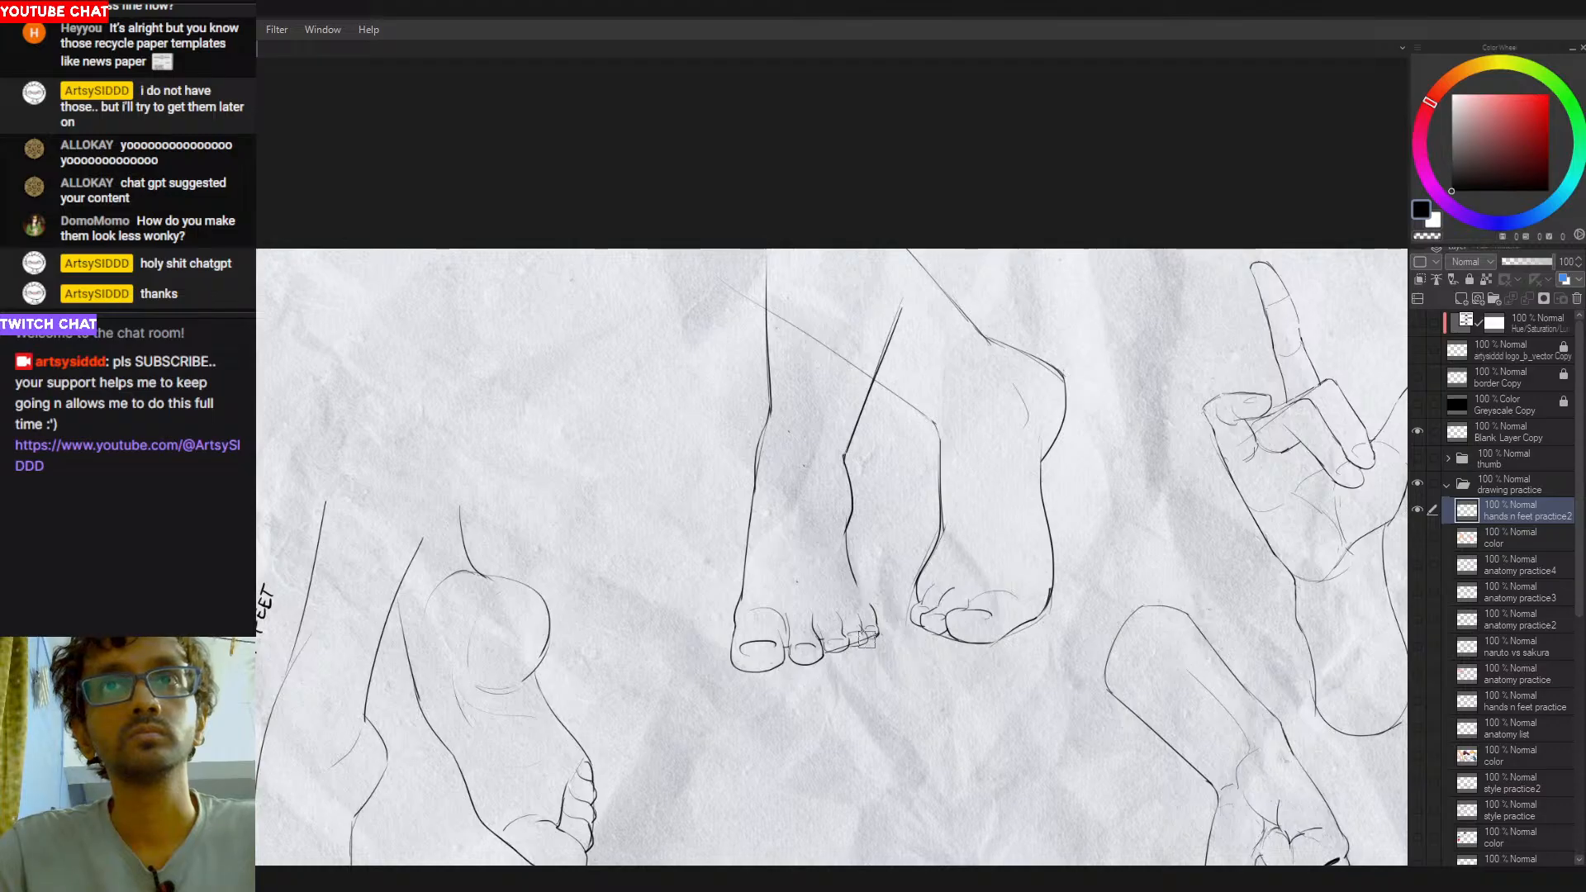
mouse_move(859, 588)
left_mouse_down()
mouse_move(873, 609)
mouse_move(843, 537)
mouse_move(847, 570)
left_mouse_up()
mouse_move(845, 547)
left_mouse_down()
mouse_move(876, 618)
mouse_move(859, 581)
mouse_move(877, 611)
mouse_move(839, 580)
left_mouse_up()
key("ctrl+z")
key("ctrl+z")
key("ctrl+z")
key("e")
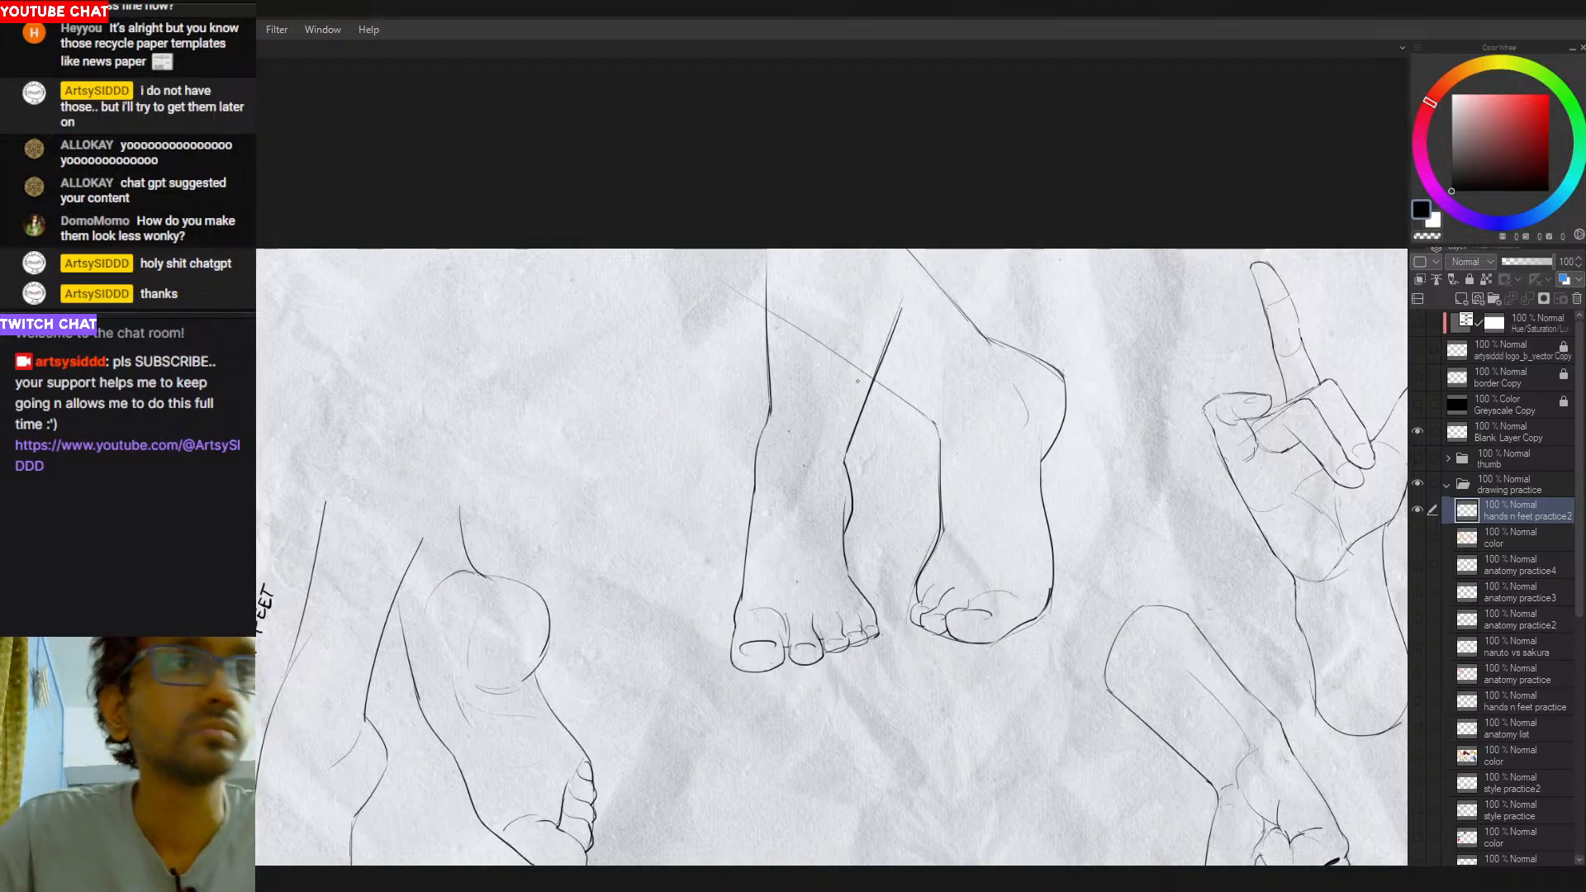
- Try a diagonal stroke across the right side of the left-hand leg's ankle and undo it
left_click_drag(856, 411, 838, 480)
key("ctrl+z")
left_click_drag(856, 421, 841, 480)
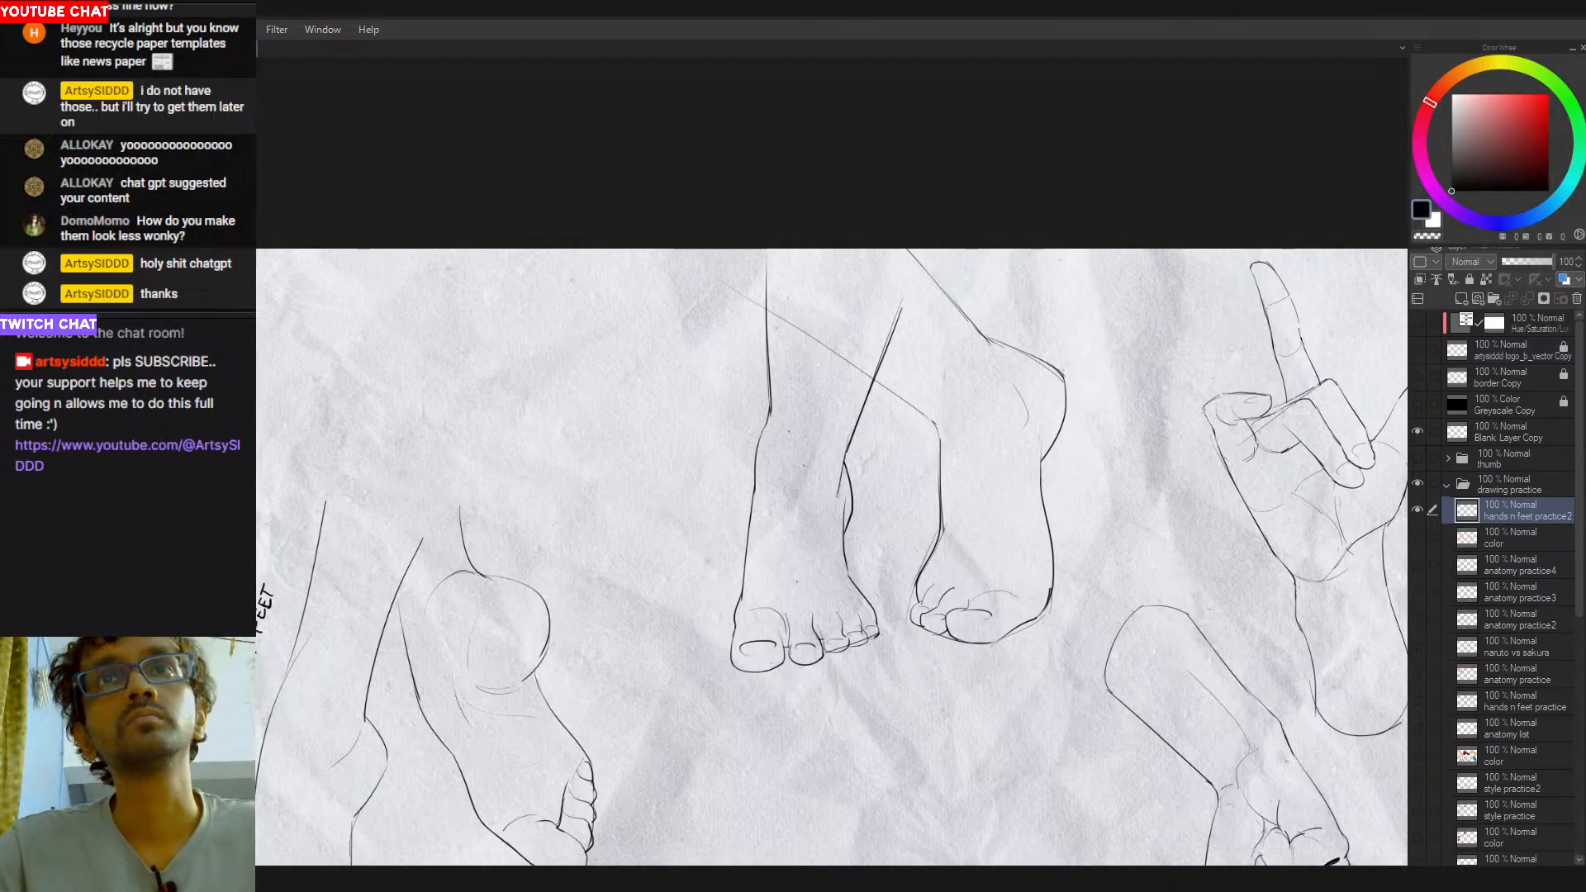
key("ctrl+z")
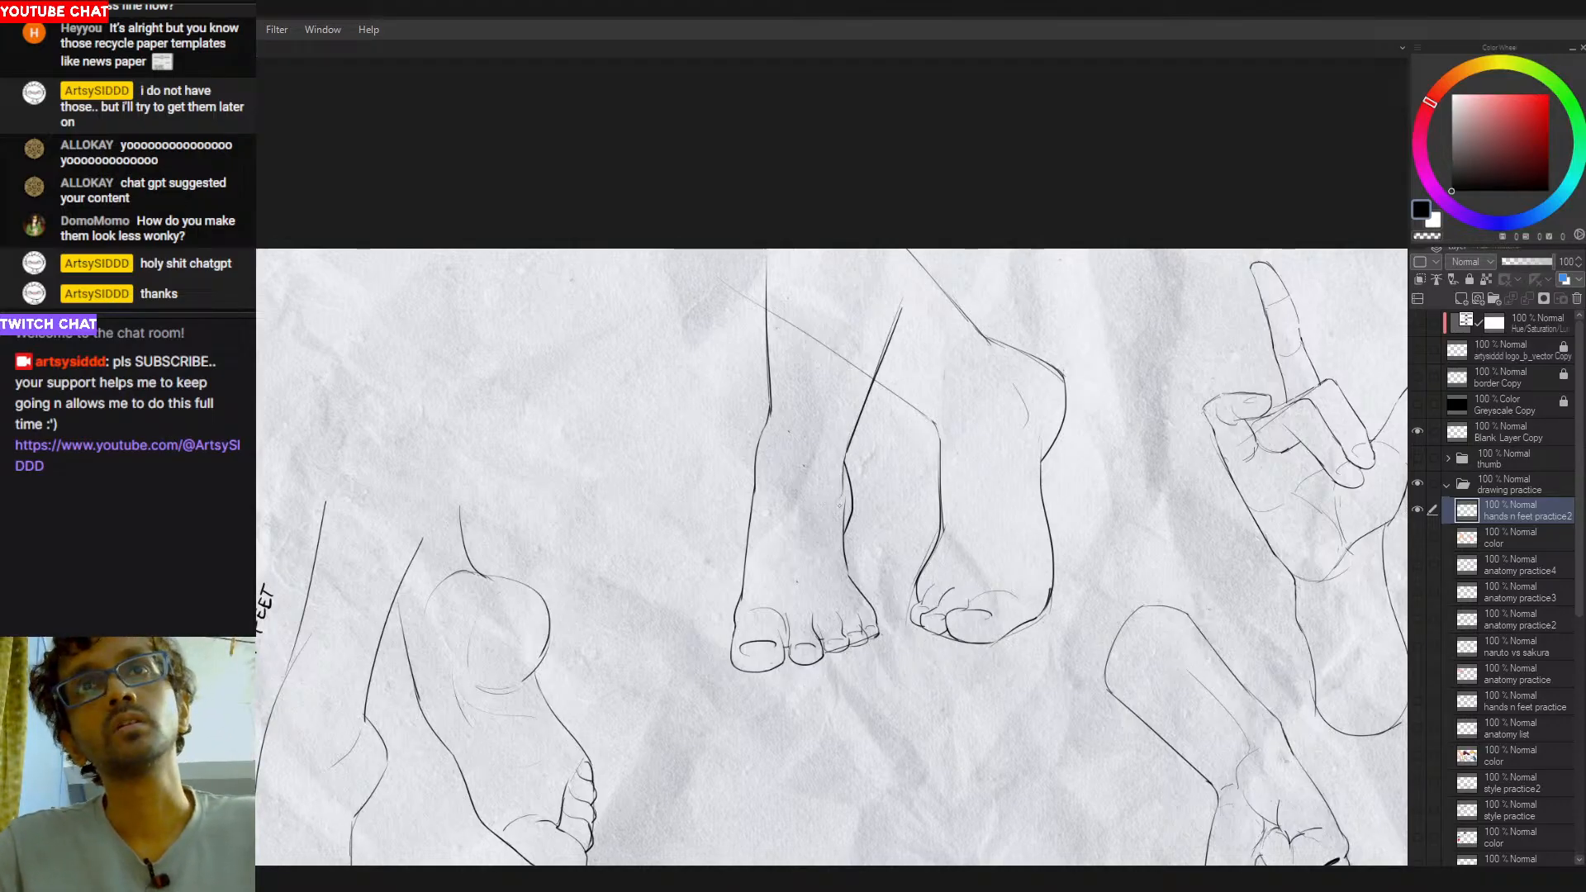
- Try strokes inside the left-hand leg's ankle and along its left contour, undoing each one
left_click_drag(830, 498, 829, 489)
key("ctrl+z")
left_click_drag(833, 411, 833, 507)
key("ctrl+z")
key("ctrl+z")
key("ctrl+z")
key("ctrl+z")
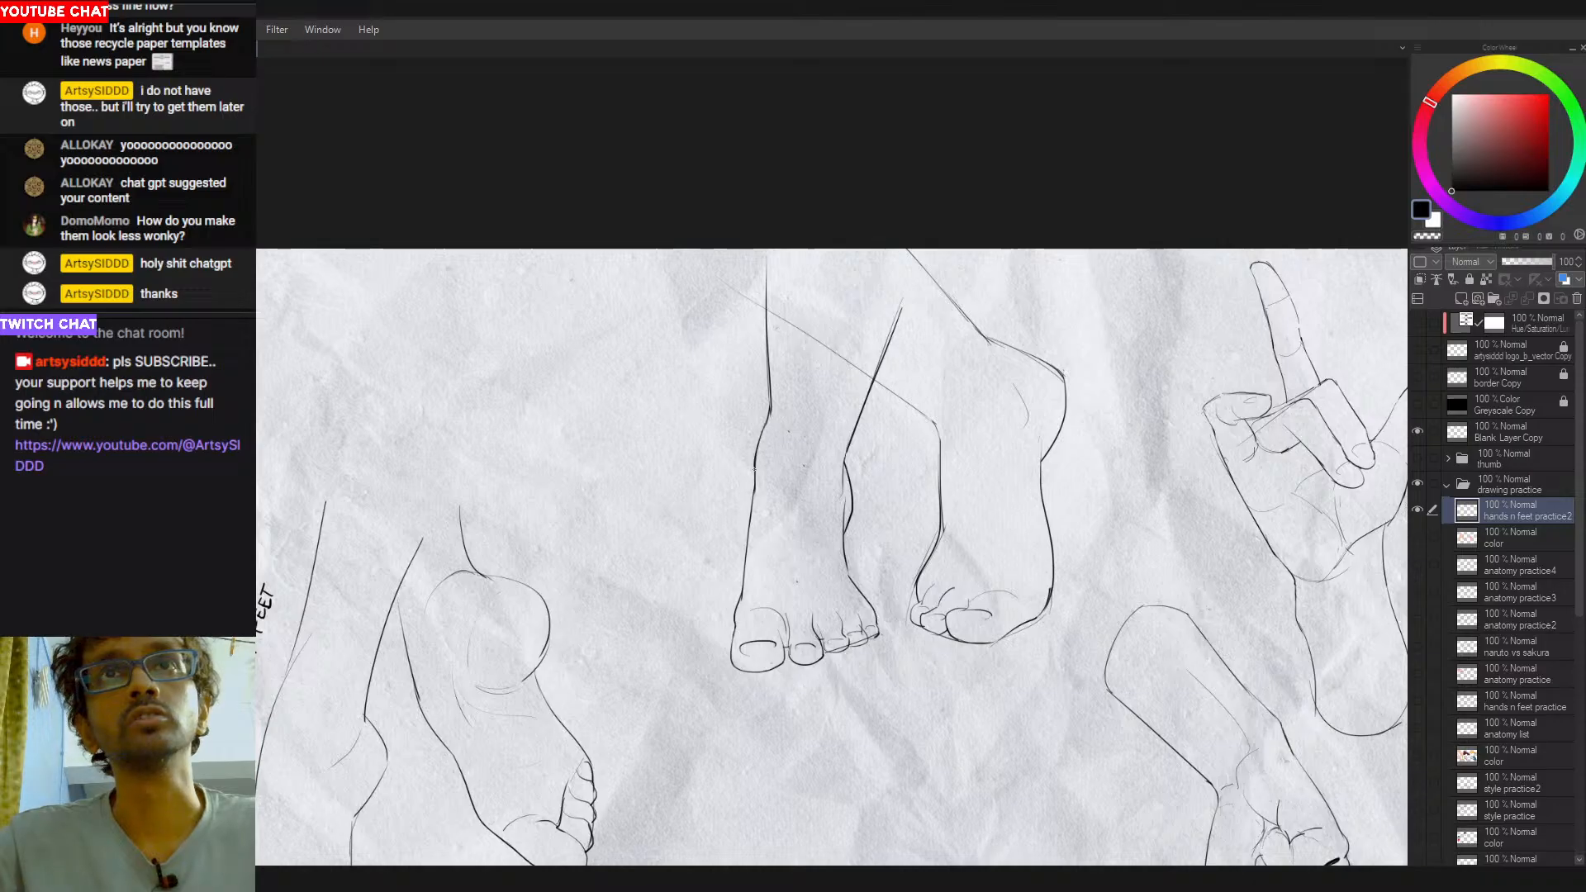
left_click_drag(768, 407, 755, 479)
key("ctrl+z")
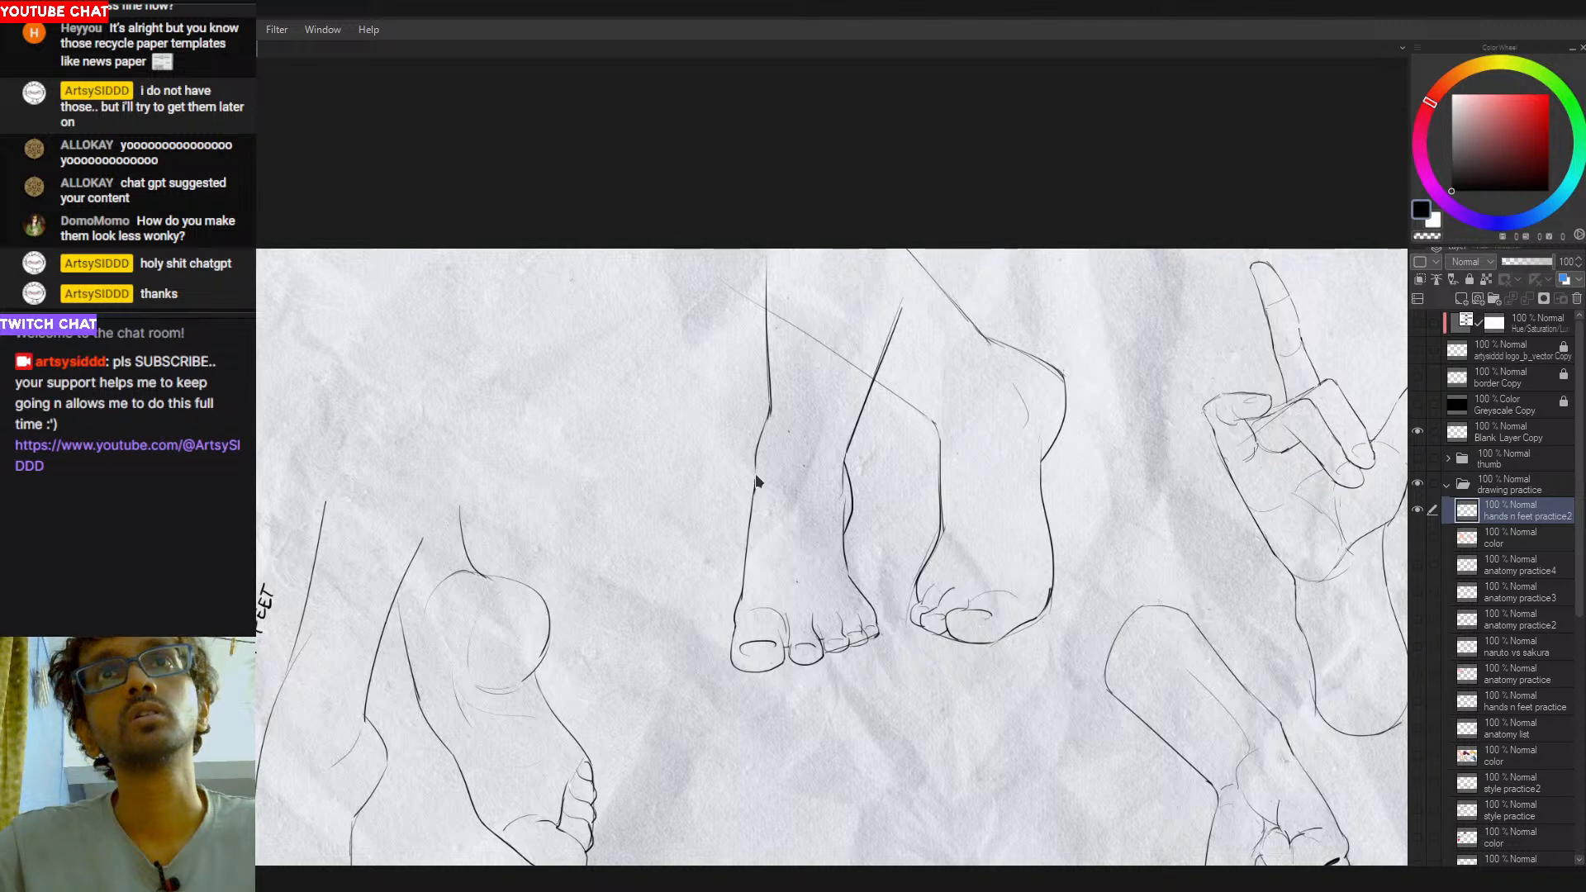
- Select the centre pair of legs and move it down and slightly left on the canvas
mouse_move(824, 617)
left_mouse_down()
mouse_move(885, 632)
mouse_move(845, 616)
left_mouse_up()
scroll(930, 623, "down", 2)
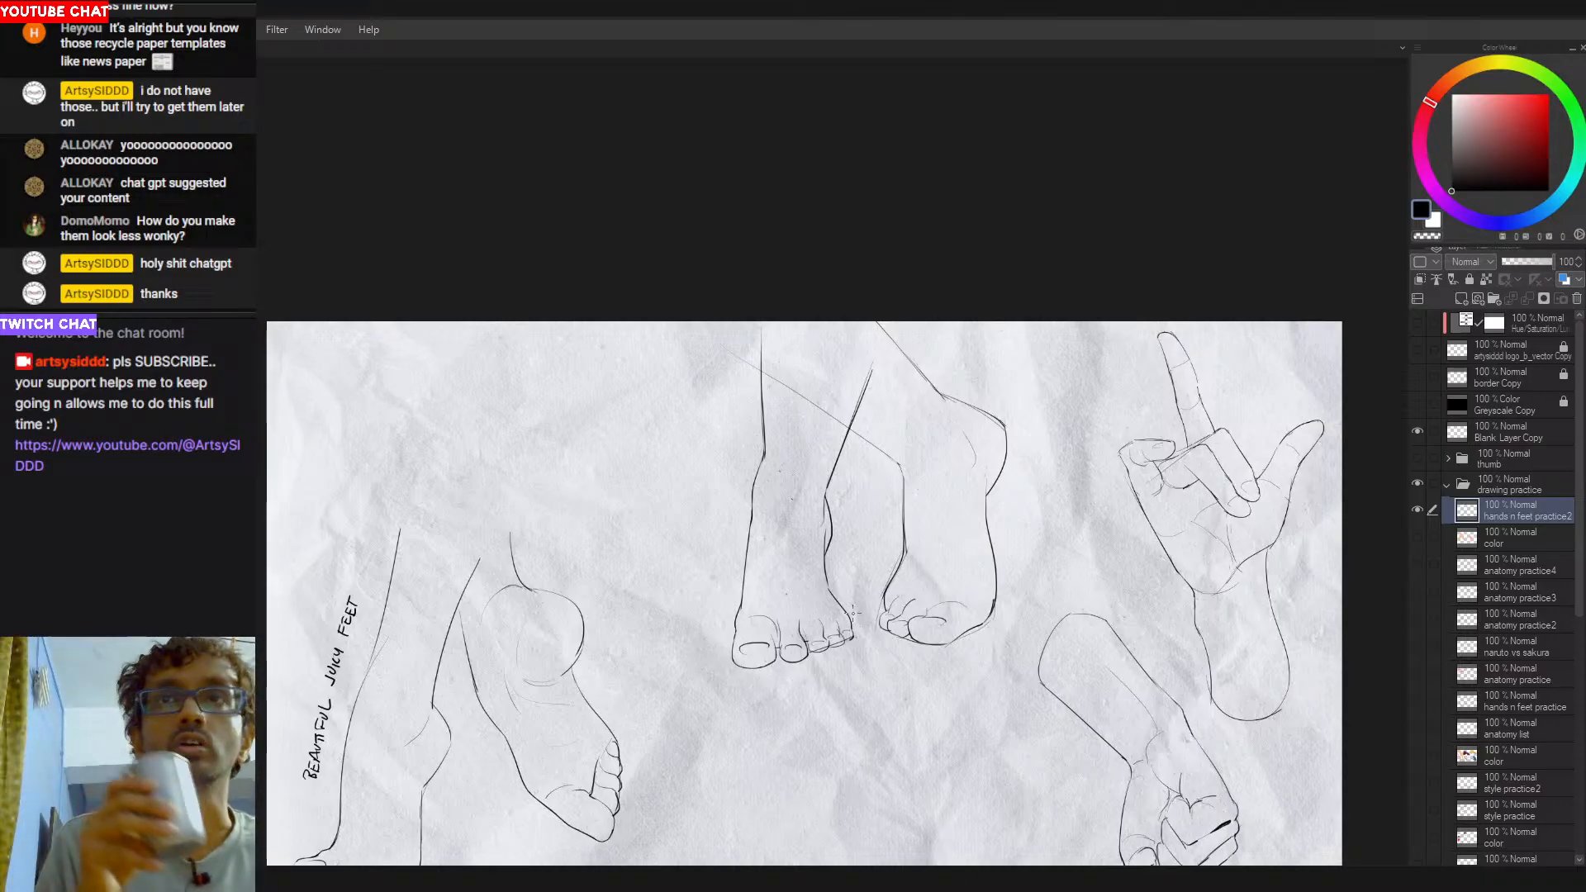
key("ctrl+0")
scroll(852, 613, "down", 1)
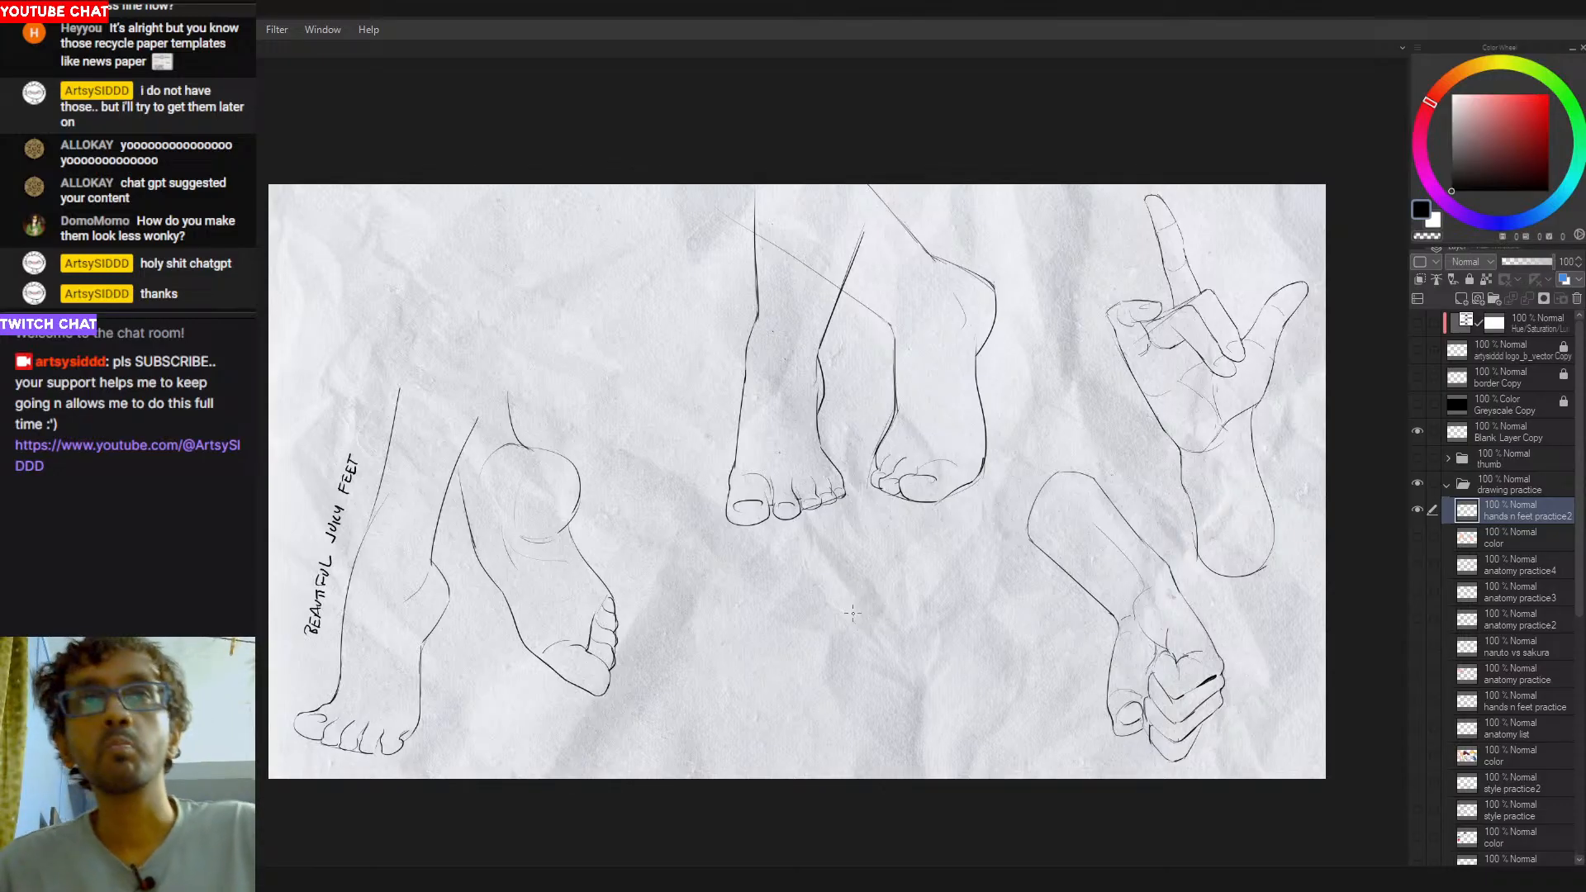
left_click_drag(894, 454, 903, 473)
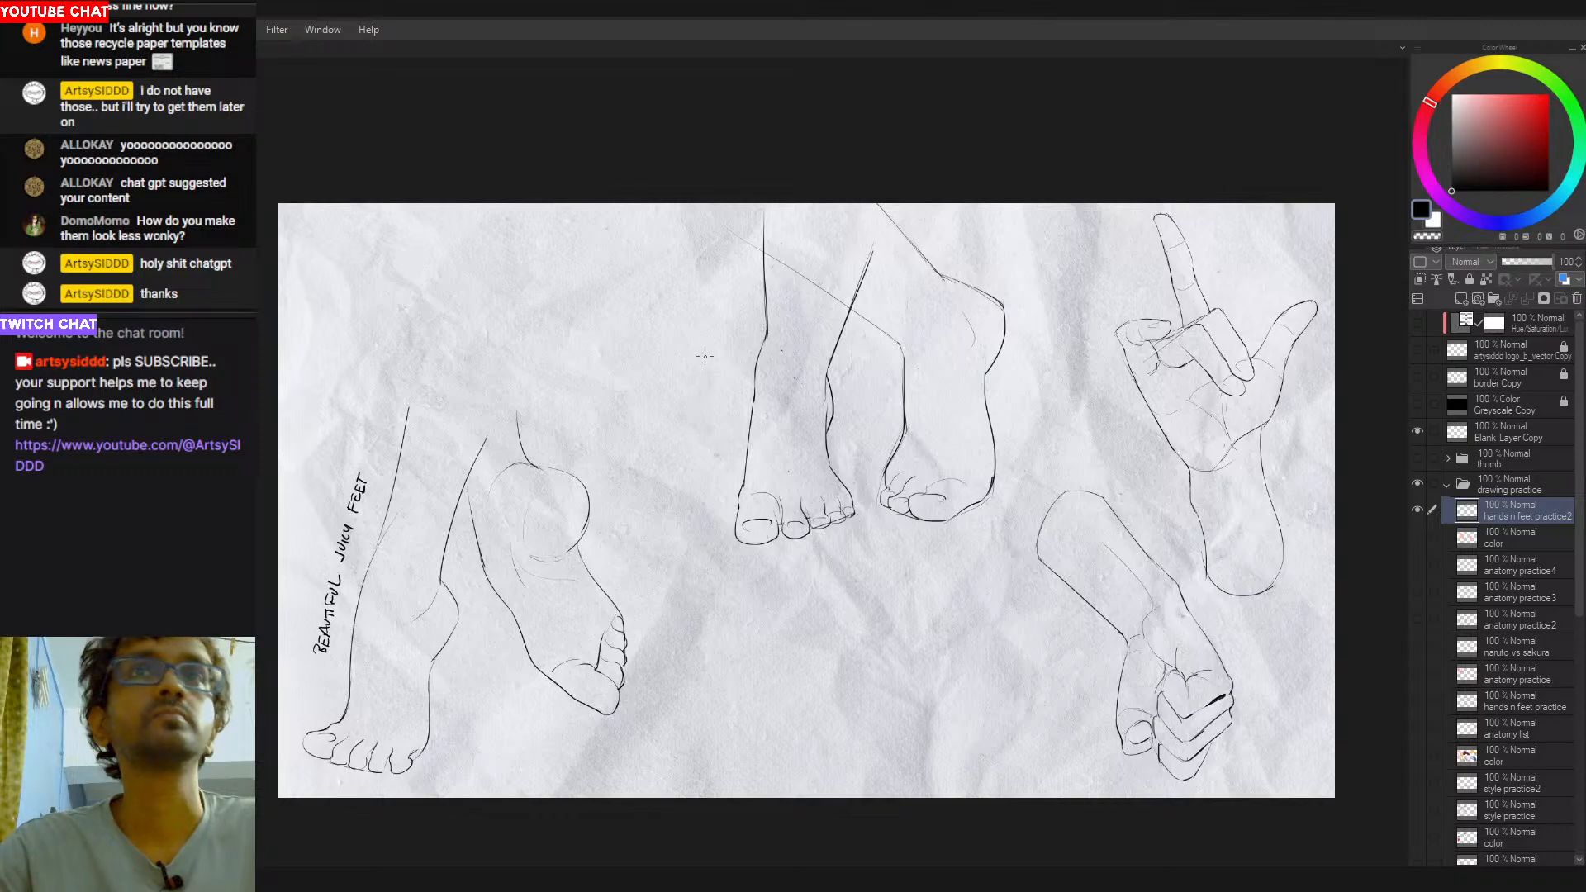
mouse_move(850, 79)
left_mouse_down()
mouse_move(783, 79)
mouse_move(989, 572)
mouse_move(1028, 186)
mouse_move(1016, 91)
left_mouse_up()
key("ctrl+t")
mouse_move(882, 522)
left_mouse_down()
mouse_move(866, 645)
mouse_move(836, 628)
mouse_move(831, 565)
left_mouse_up()
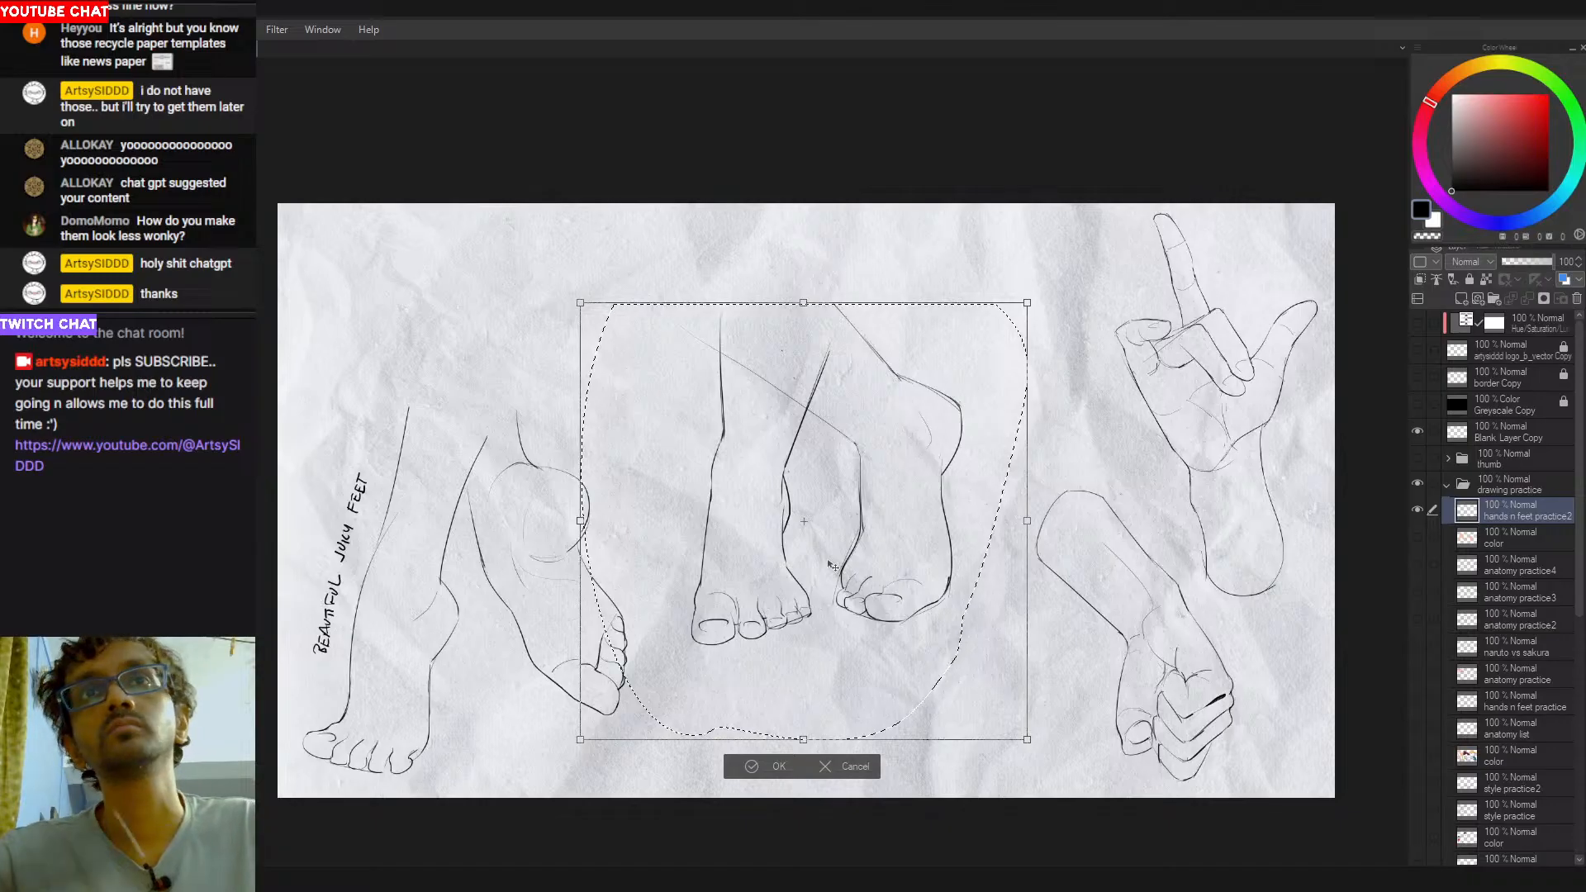
key("Return")
- Close the top of the right-hand centre leg with an elliptical cross-section
left_click_drag(782, 305, 755, 366)
key("ctrl+z")
mouse_move(785, 297)
left_mouse_down()
mouse_move(769, 351)
mouse_move(805, 409)
mouse_move(816, 403)
mouse_move(710, 374)
mouse_move(792, 382)
mouse_move(708, 285)
left_mouse_up()
key("ctrl+z")
key("ctrl+z")
key("ctrl+z")
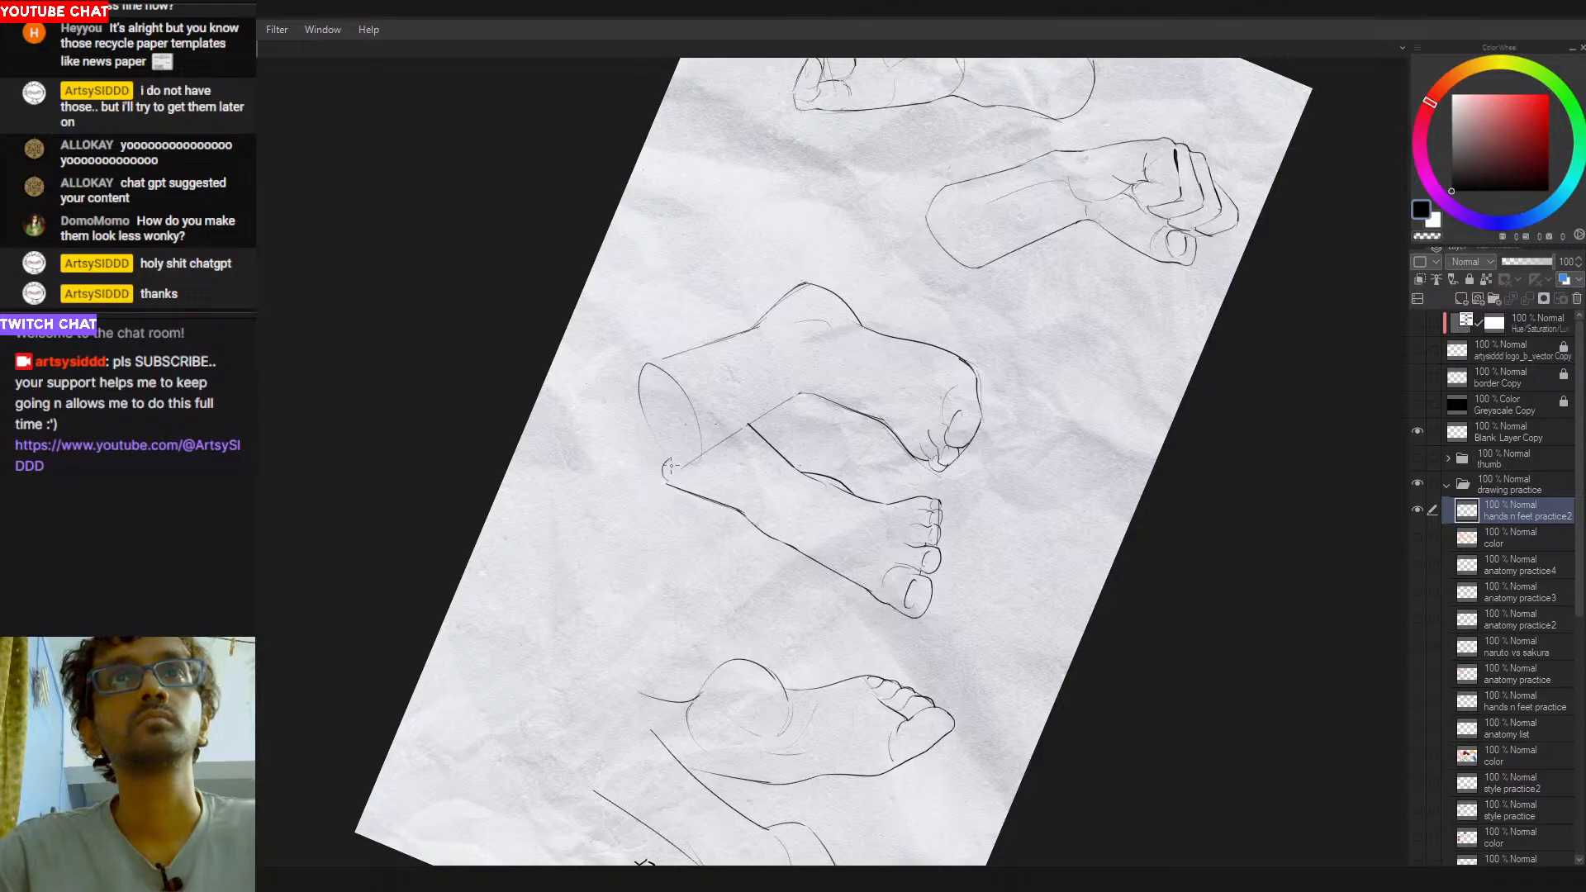
- Draw a curved cut-off edge across the top of the left-hand centre leg, meeting the right-hand leg's outline
left_click_drag(676, 480, 692, 458)
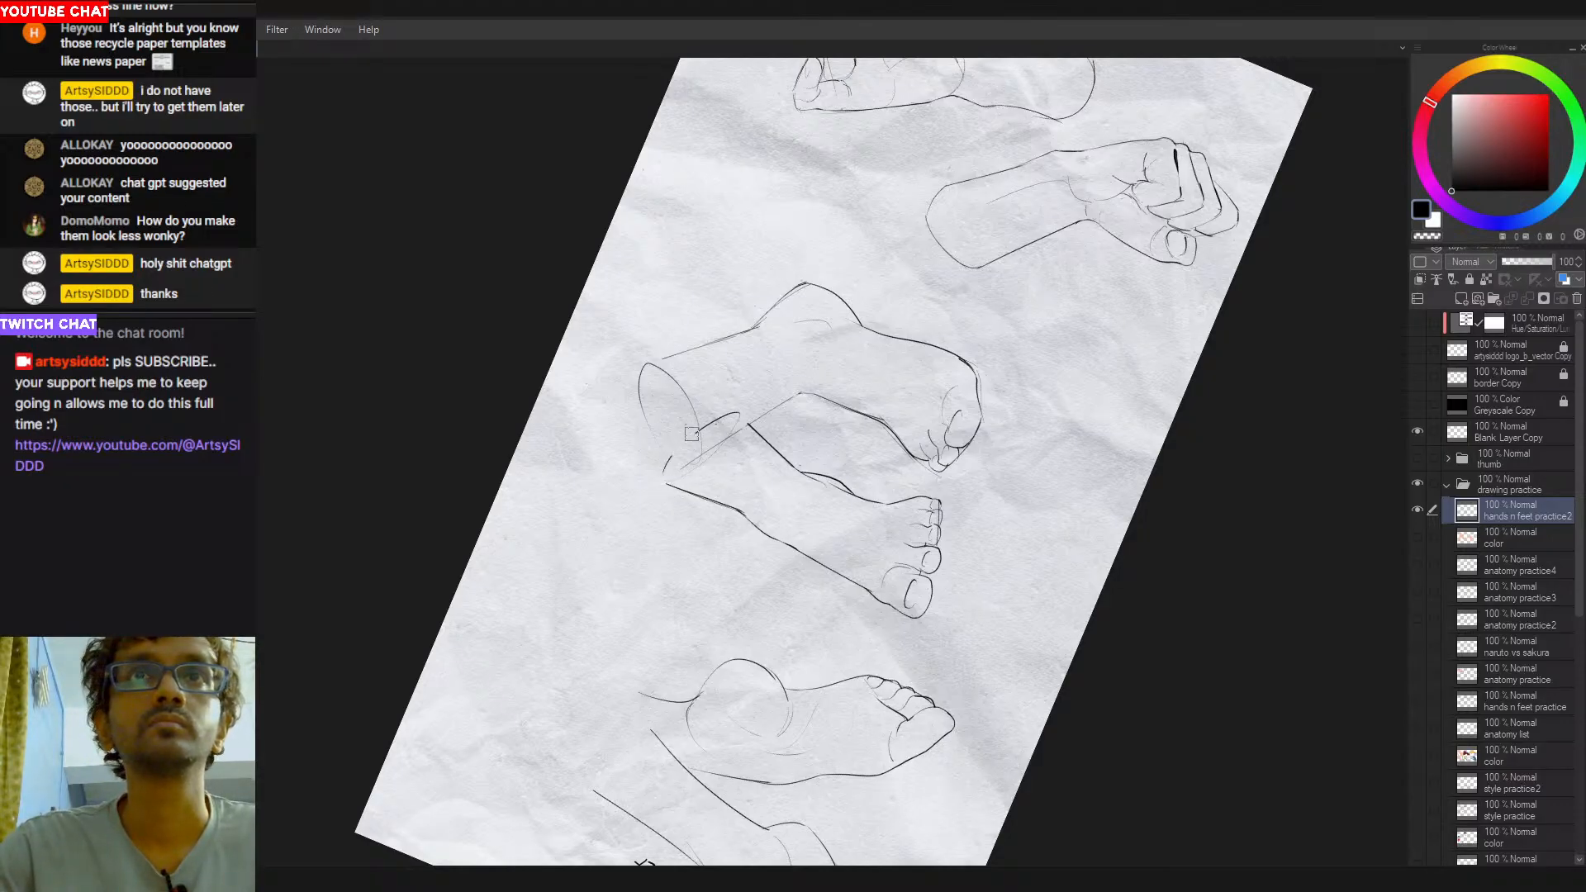
key("ctrl+z")
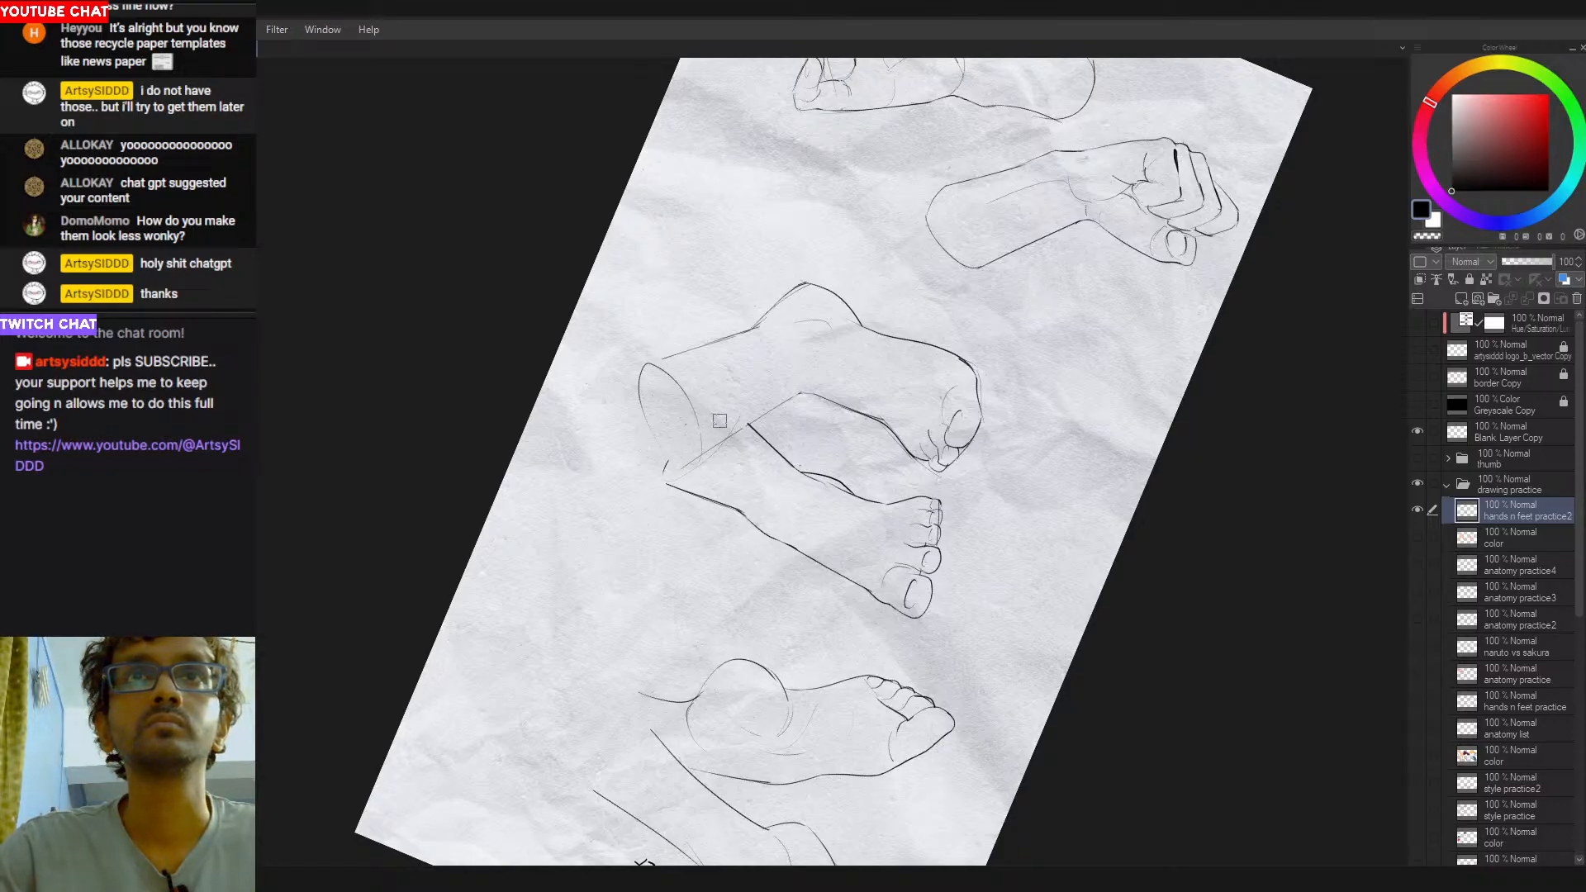
mouse_move(675, 486)
left_mouse_down()
mouse_move(732, 434)
mouse_move(690, 474)
left_mouse_up()
key("ctrl+z")
key("ctrl+z")
left_click_drag(743, 427, 674, 479)
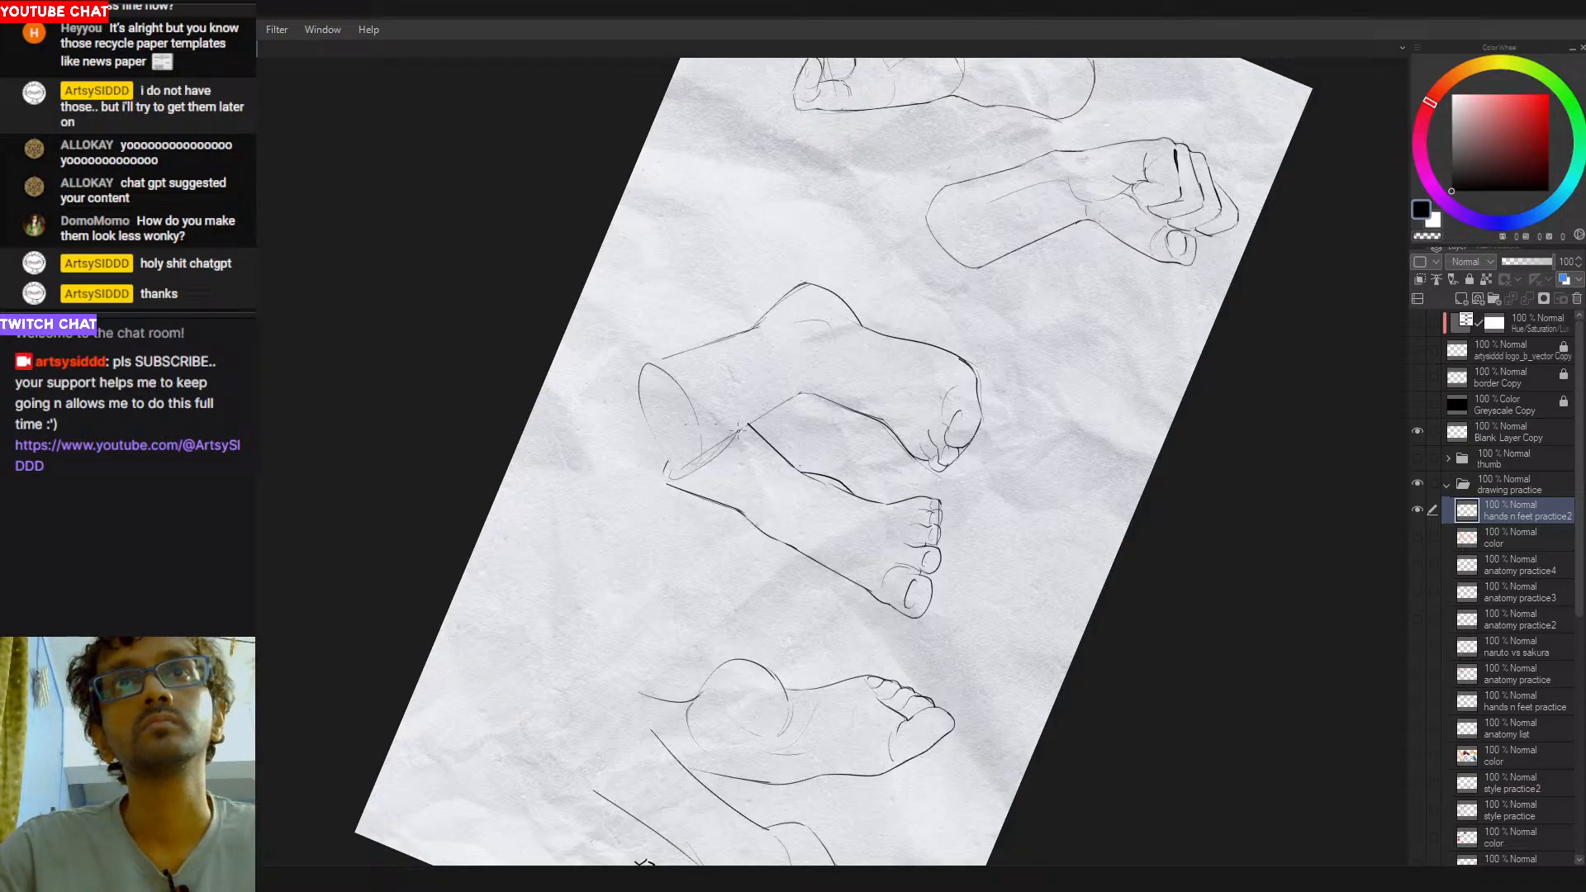
key("ctrl+z")
left_click_drag(736, 428, 670, 482)
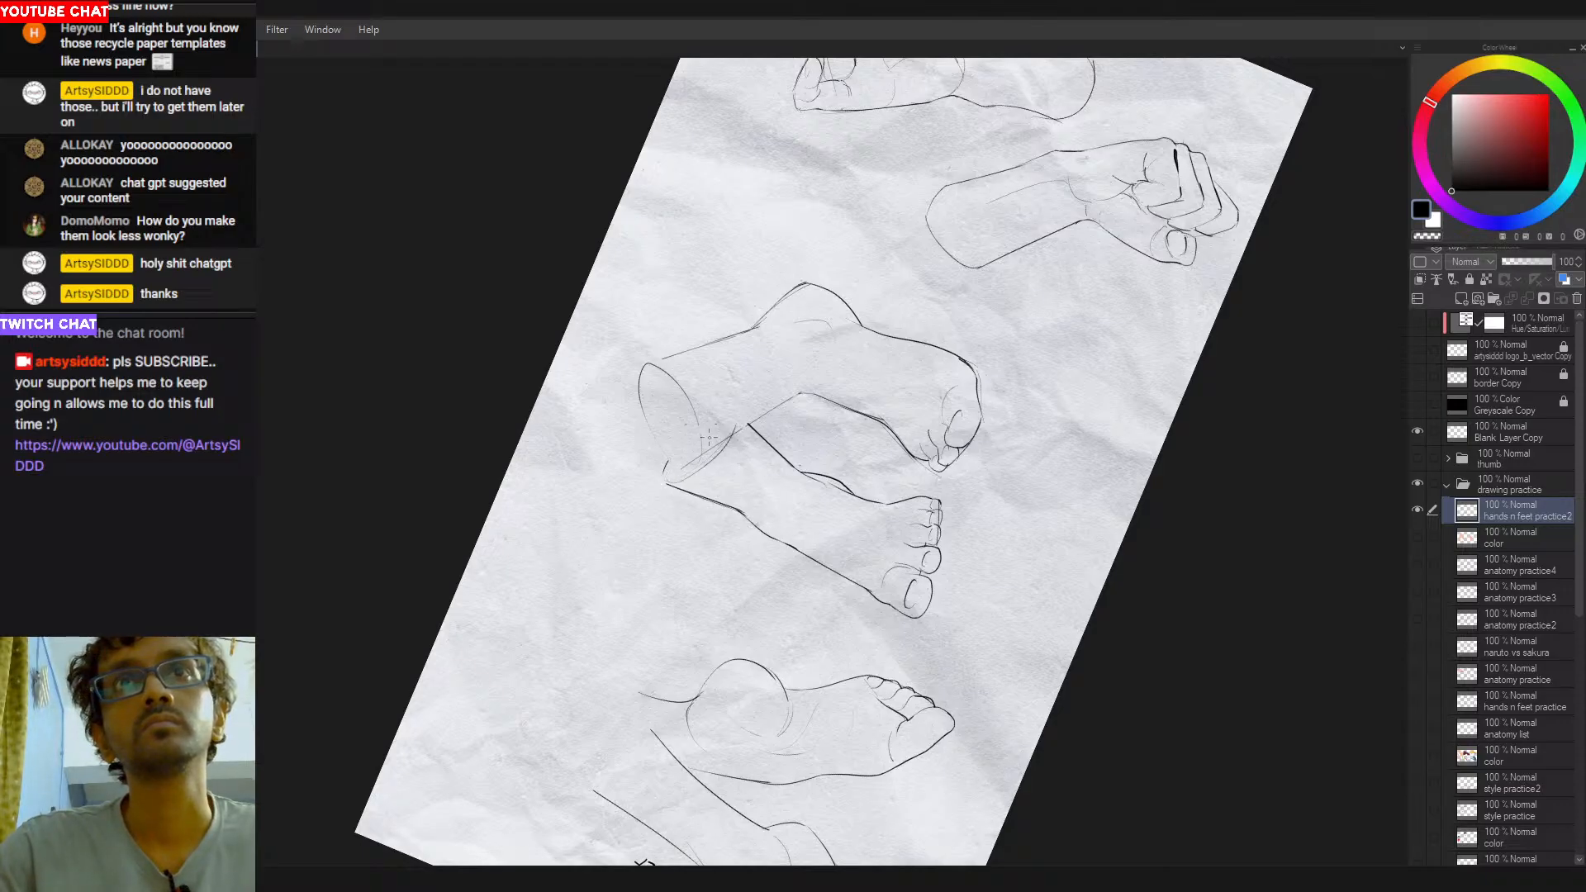
left_click_drag(734, 429, 711, 452)
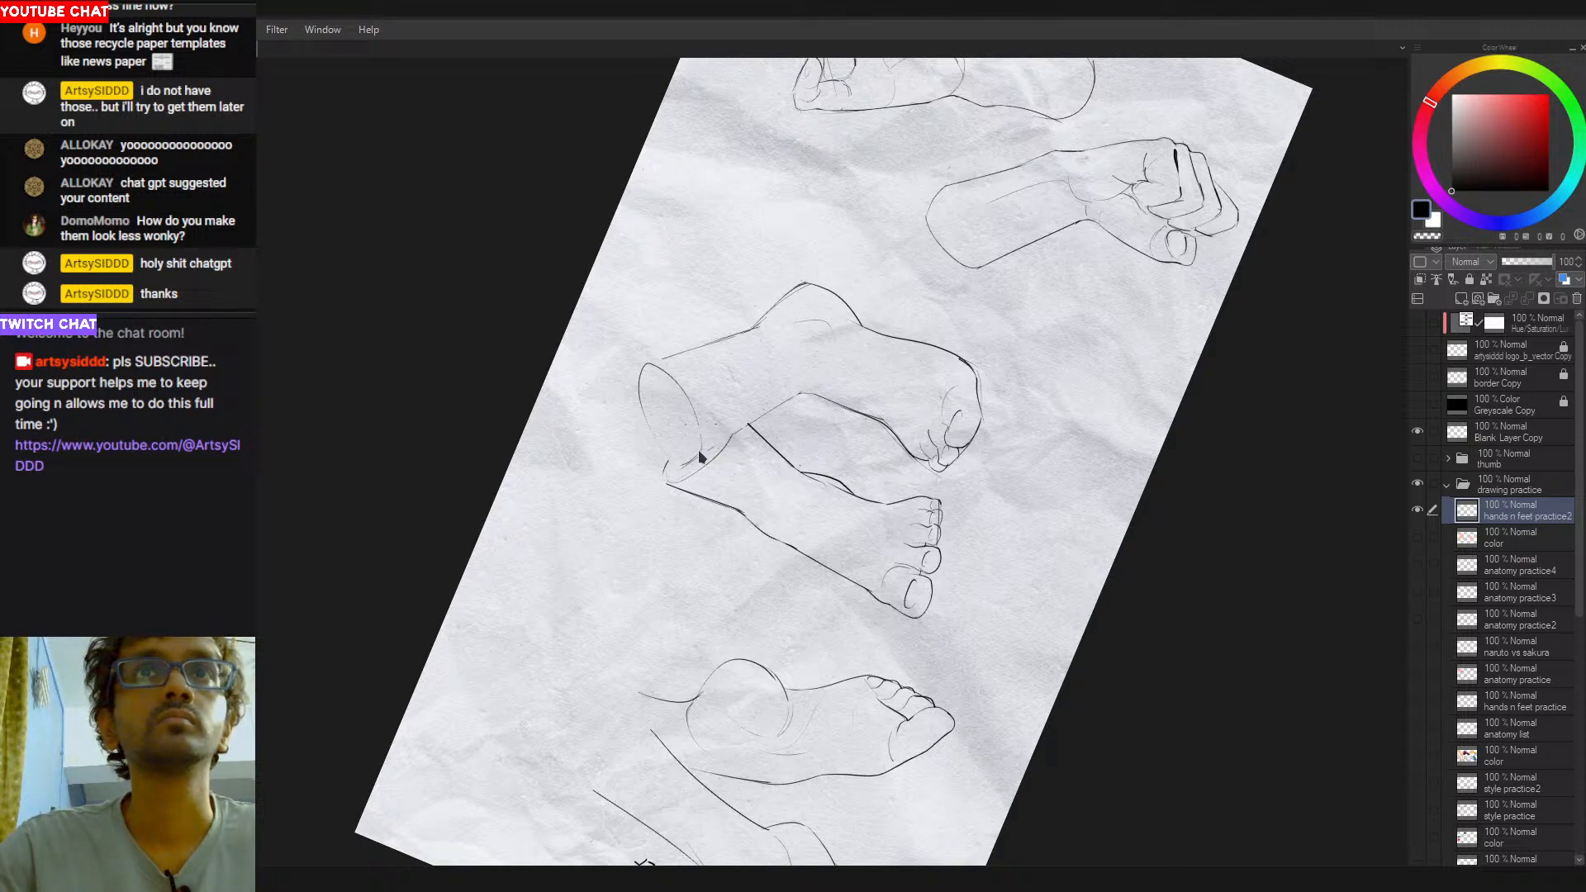
key("ctrl+z")
left_click_drag(695, 409, 701, 455)
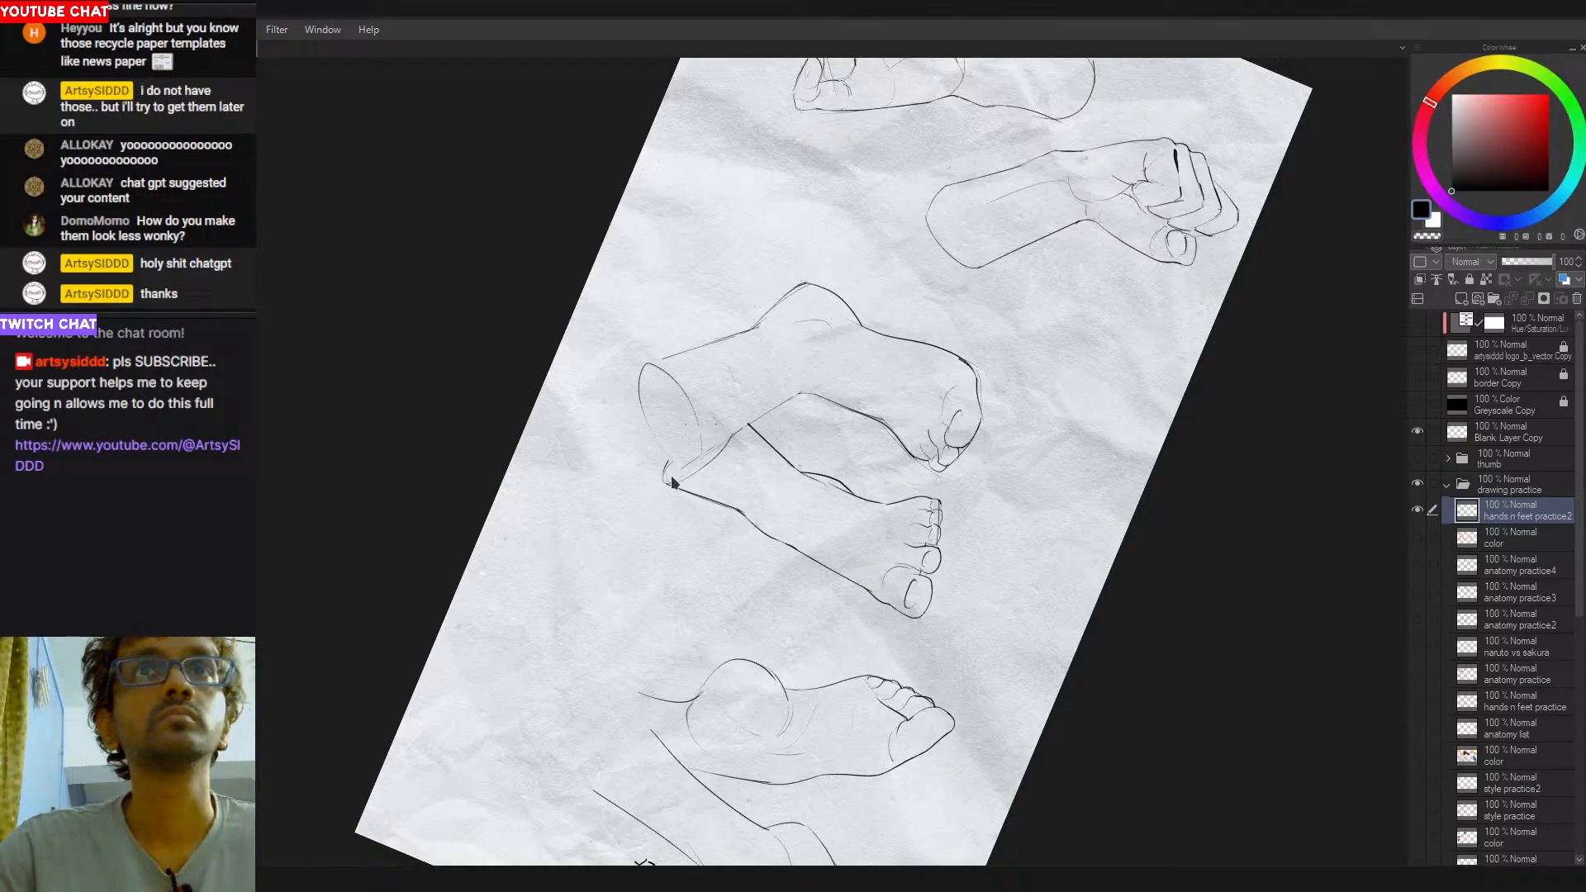
- Select the leftmost pair of legs with its lettering and move it up on the canvas
mouse_move(855, 425)
left_mouse_down()
mouse_move(805, 518)
mouse_move(849, 484)
mouse_move(839, 494)
left_mouse_up()
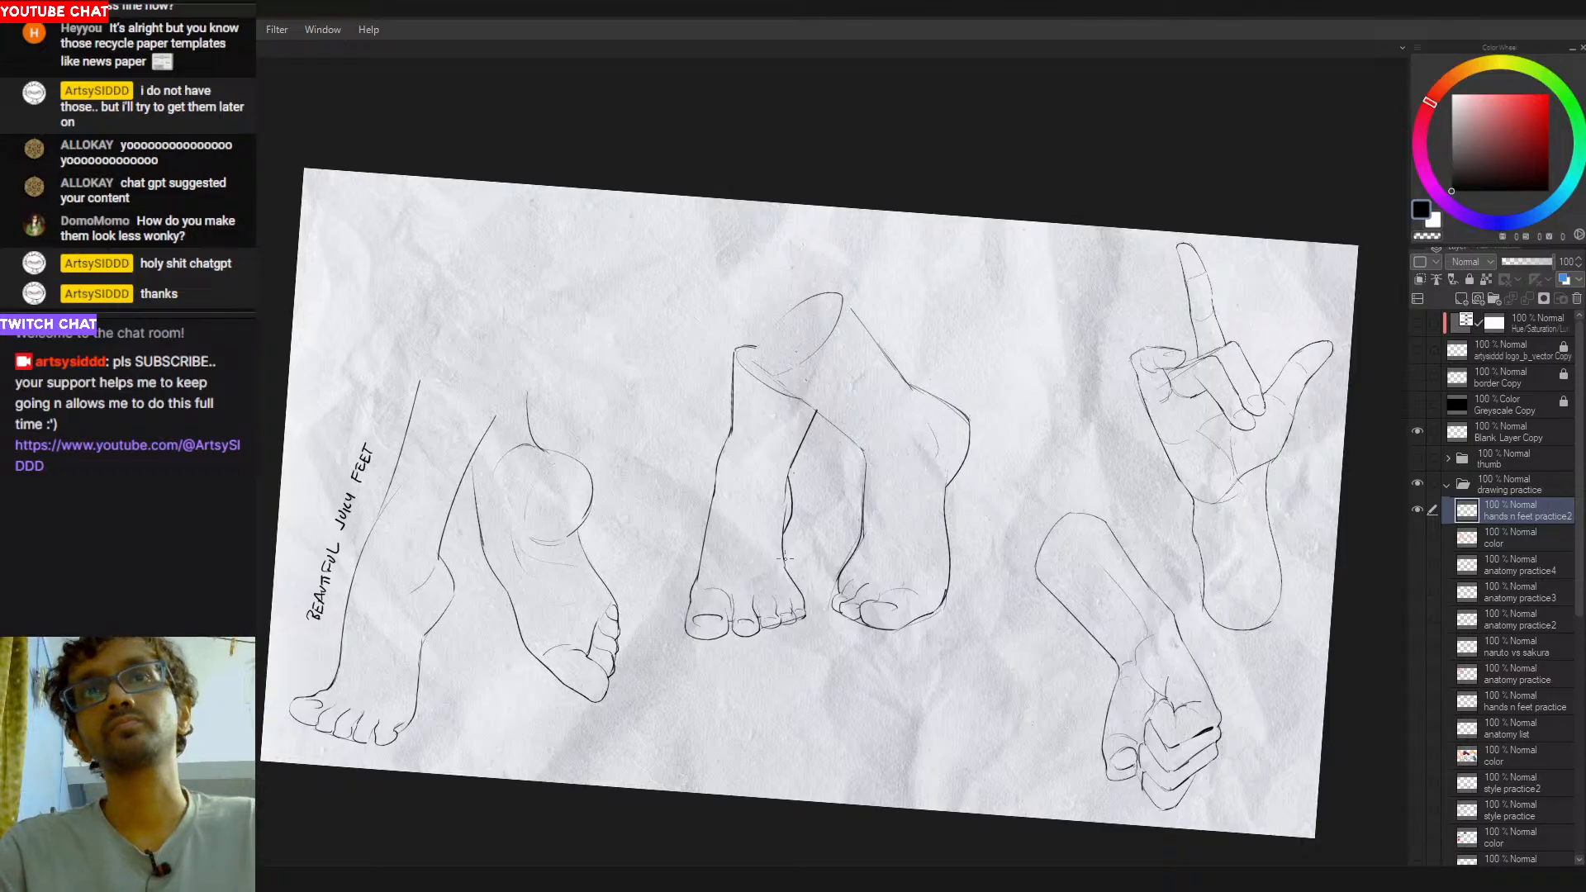
left_click_drag(1001, 467, 973, 438)
left_click_drag(1036, 479, 967, 506)
key("ctrl+0")
key("ctrl+minus")
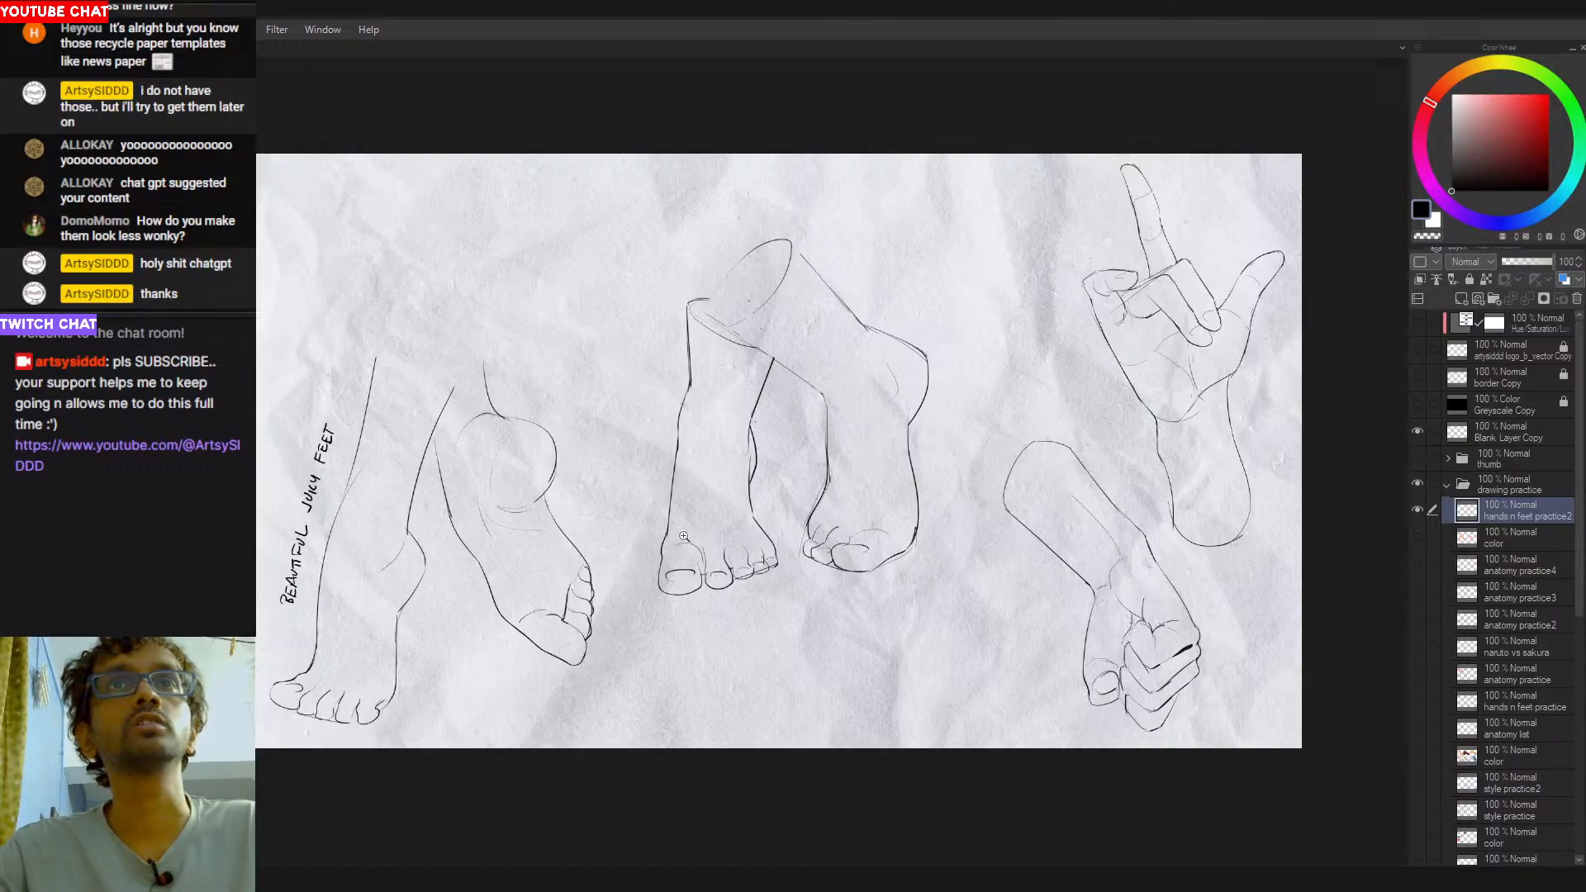
mouse_move(431, 235)
left_mouse_down()
mouse_move(265, 772)
mouse_move(625, 658)
mouse_move(580, 356)
left_mouse_up()
key("ctrl+t")
mouse_move(567, 653)
left_mouse_down()
mouse_move(587, 531)
mouse_move(578, 562)
mouse_move(565, 552)
left_mouse_up()
key("Return")
key("ctrl+d")
- Select the centre pair of legs and nudge it slightly to the right
left_click_drag(994, 448, 960, 466)
mouse_move(624, 273)
left_mouse_down()
mouse_move(588, 549)
mouse_move(901, 582)
mouse_move(776, 190)
left_mouse_up()
key("ctrl+t")
left_click_drag(824, 497, 836, 496)
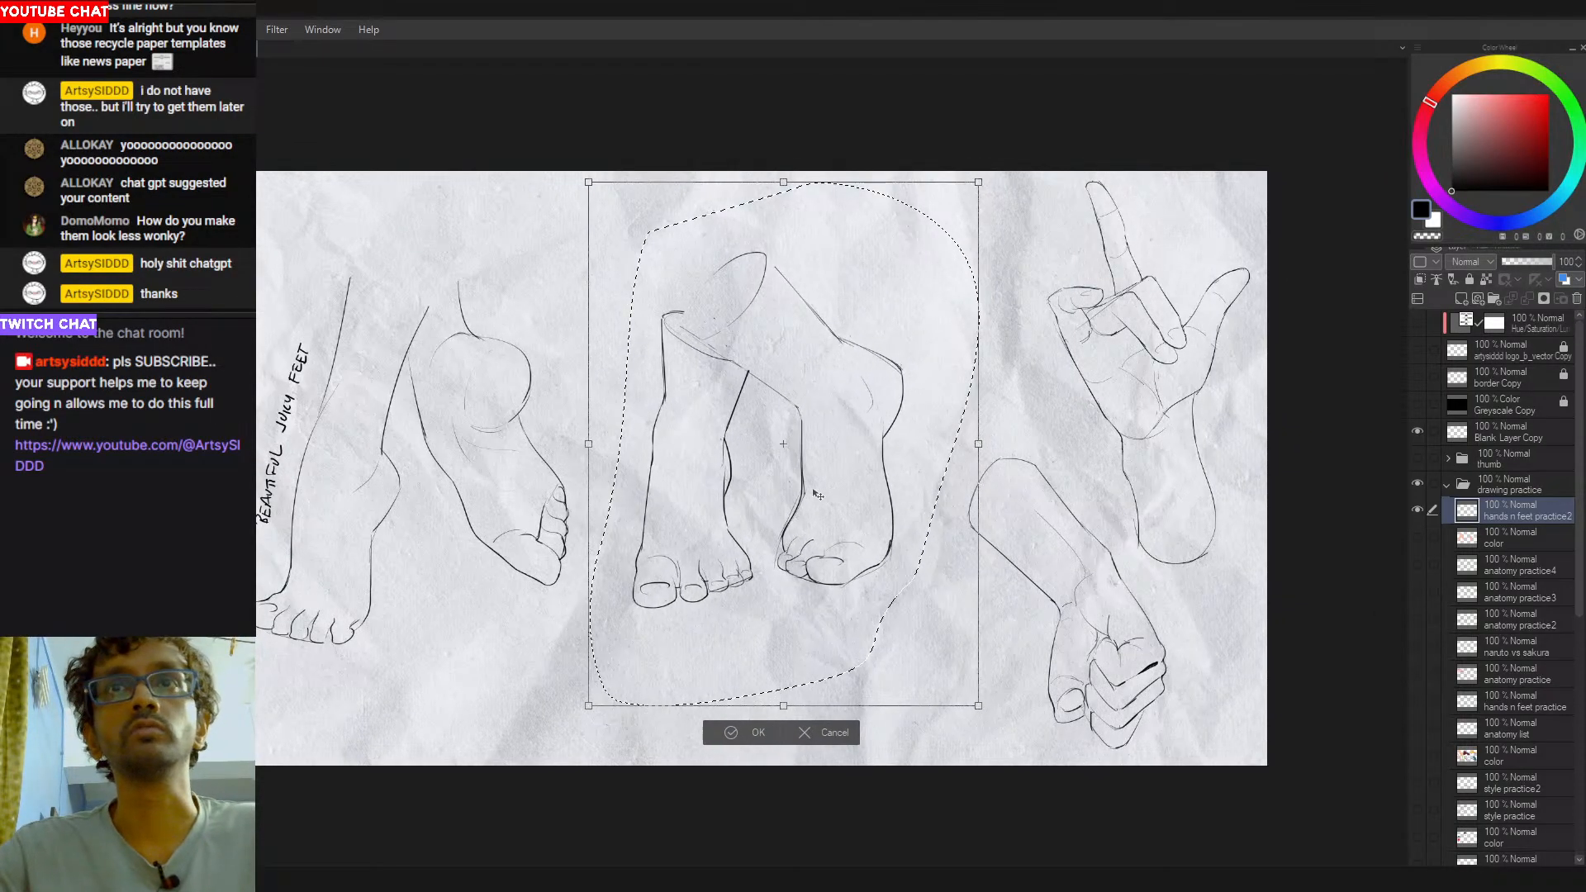
key("Return")
- Select the clenched fist with its forearm and move it up and to the left
mouse_move(1021, 408)
left_mouse_down()
mouse_move(942, 459)
mouse_move(1030, 768)
mouse_move(1181, 593)
mouse_move(1042, 413)
left_mouse_up()
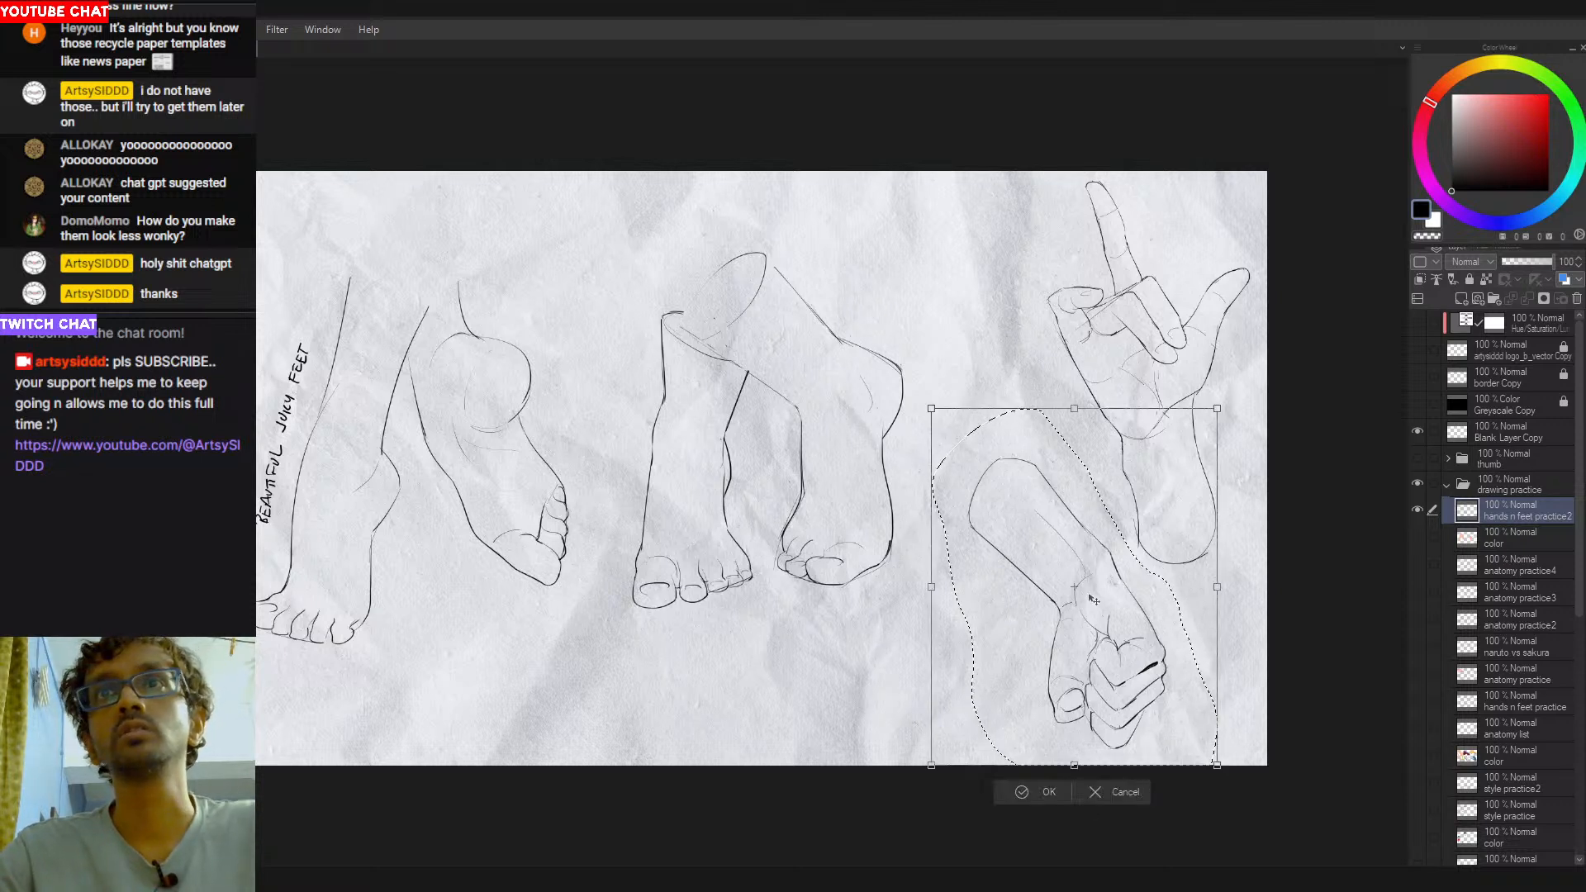
key("ctrl+t")
left_click_drag(1065, 607, 1032, 578)
key("Return")
key("ctrl+d")
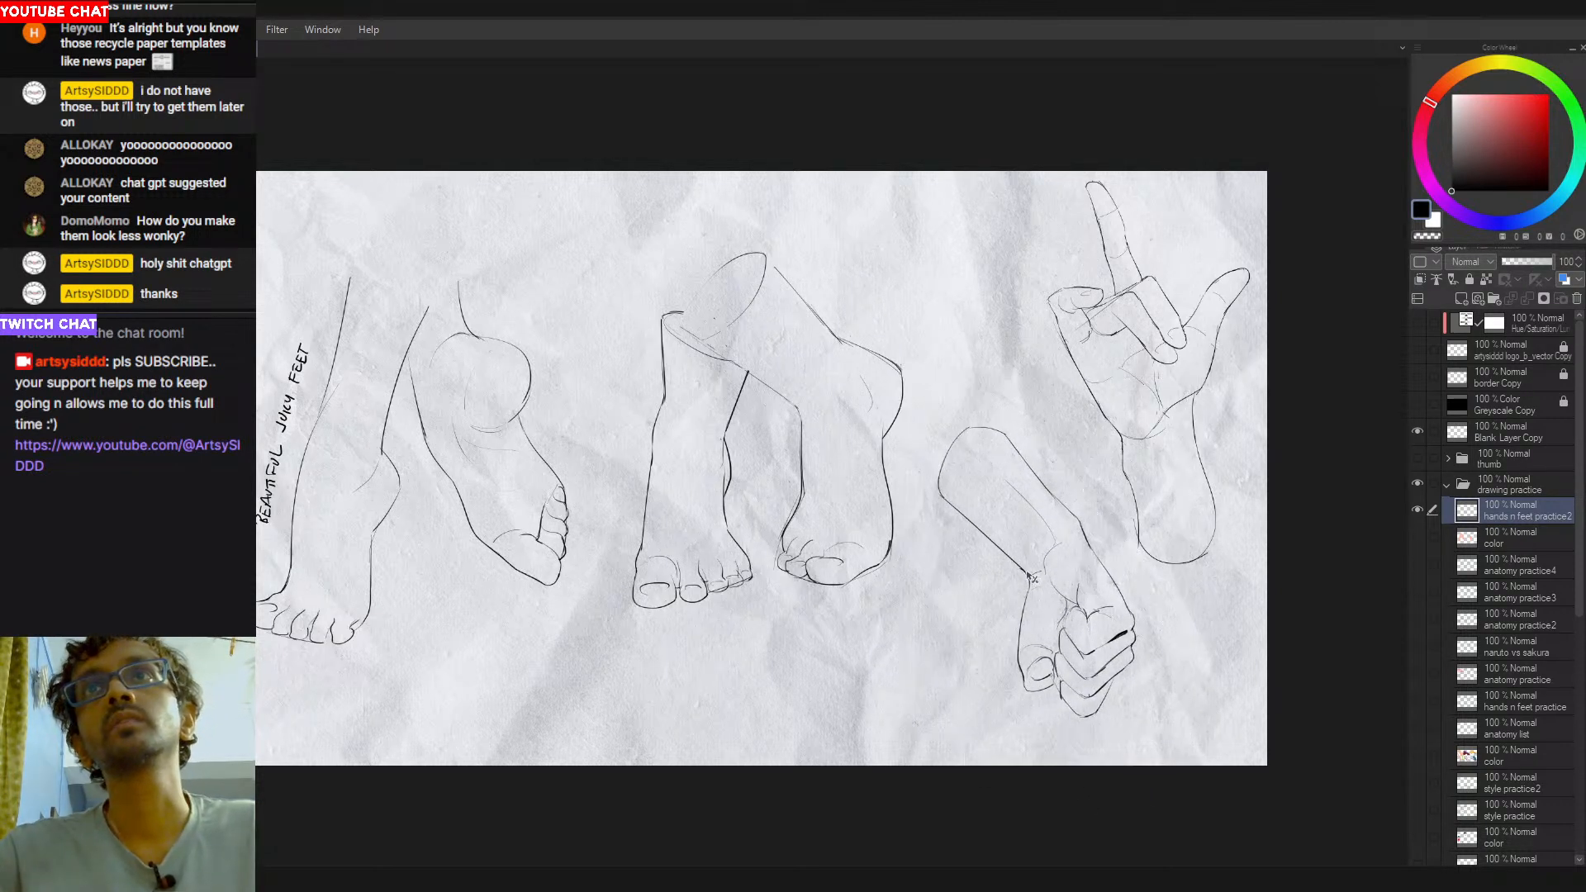
- Select the hand with the raised index finger and shift it slightly down and to the left
left_click_drag(1000, 397, 945, 421)
mouse_move(1081, 138)
left_mouse_down()
mouse_move(978, 443)
mouse_move(1119, 640)
mouse_move(1222, 258)
left_mouse_up()
key("ctrl+t")
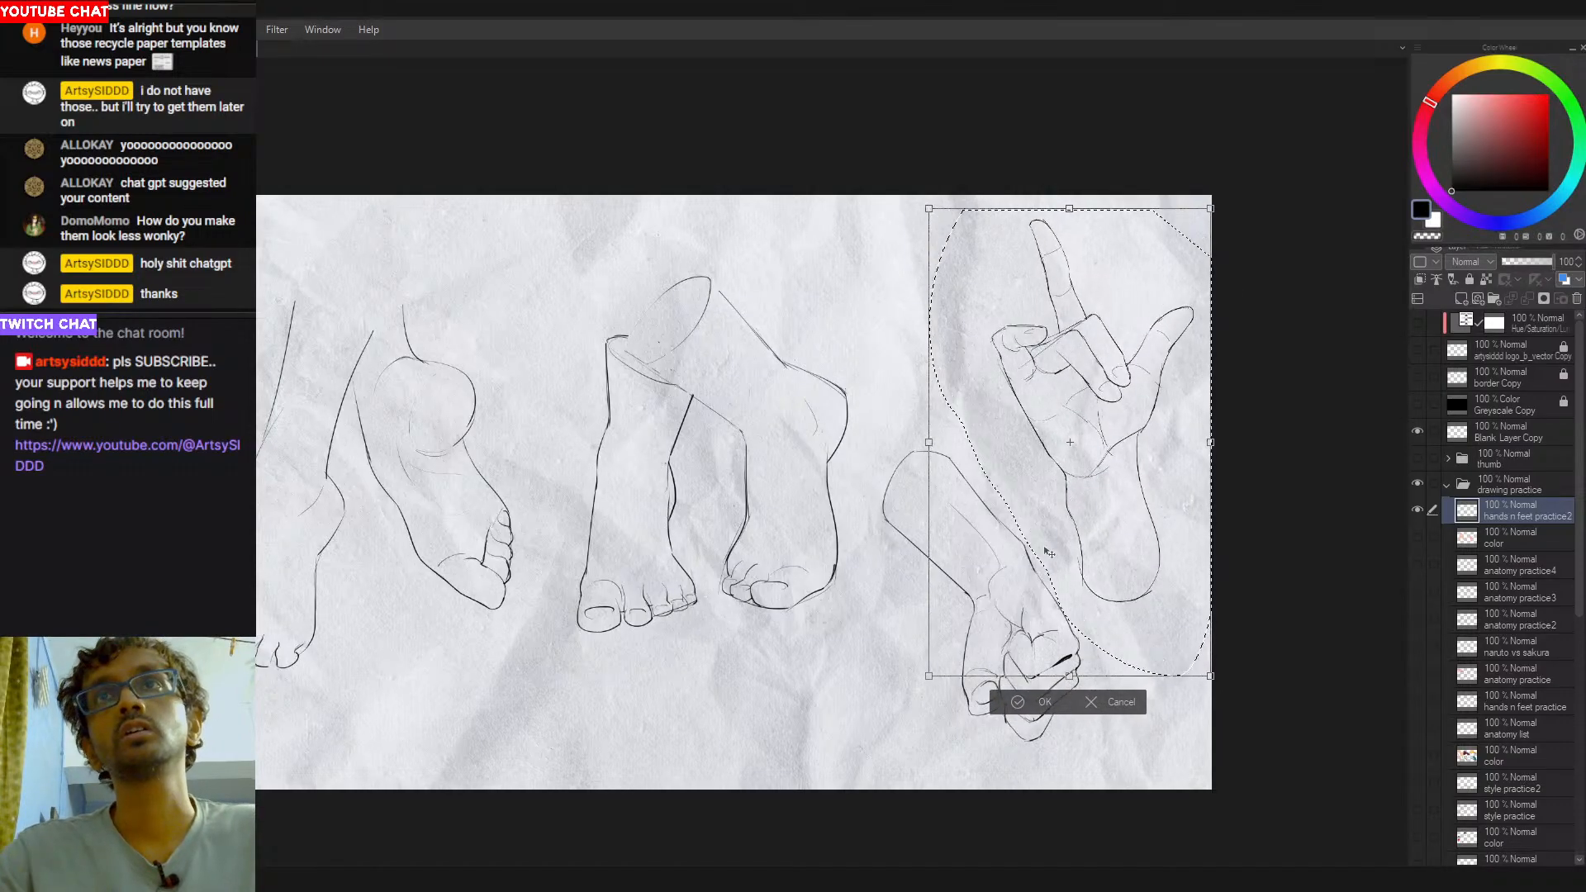
key("Return")
key("ctrl+d")
left_click_drag(769, 468, 848, 461)
mouse_move(783, 188)
left_mouse_down()
mouse_move(623, 669)
mouse_move(939, 578)
mouse_move(987, 250)
mouse_move(814, 190)
left_mouse_up()
mouse_move(1135, 145)
left_mouse_down()
mouse_move(1105, 146)
mouse_move(1393, 558)
mouse_move(1354, 266)
left_mouse_up()
key("ctrl+t")
left_click_drag(1154, 553, 1129, 553)
key("Return")
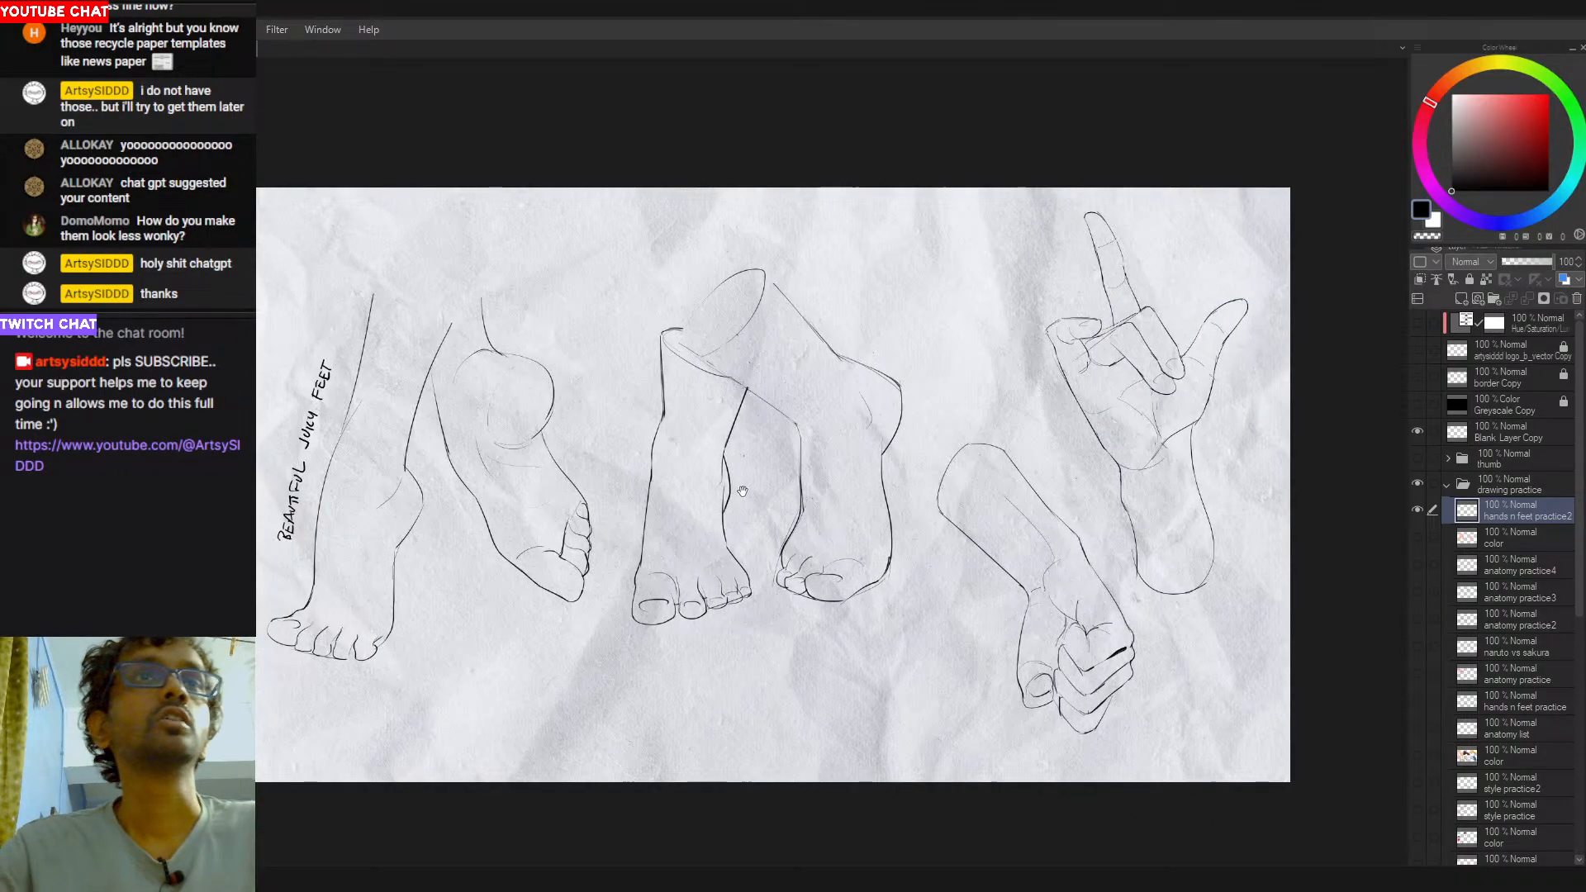
- Erase the "BEAUTIFUL JUICY FEET" lettering beside the leftmost leg
left_click_drag(742, 491, 765, 482)
left_click_drag(345, 360, 314, 522)
left_click_drag(950, 601, 972, 621)
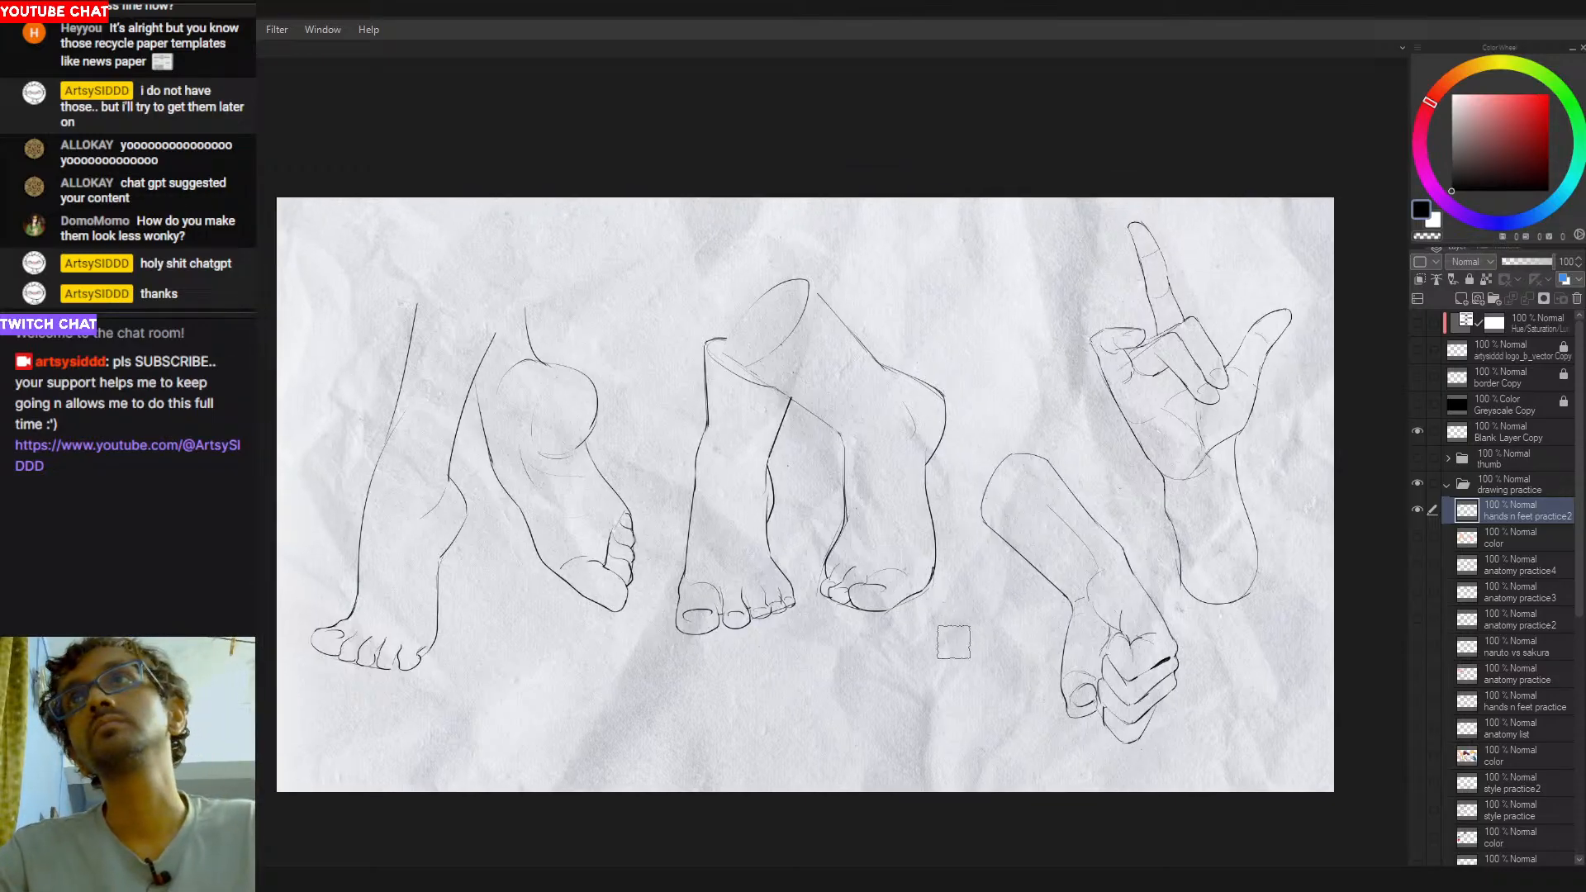
- Show the color layer directly below hands n feet practice2 and clear all of its contents
left_click(1495, 541)
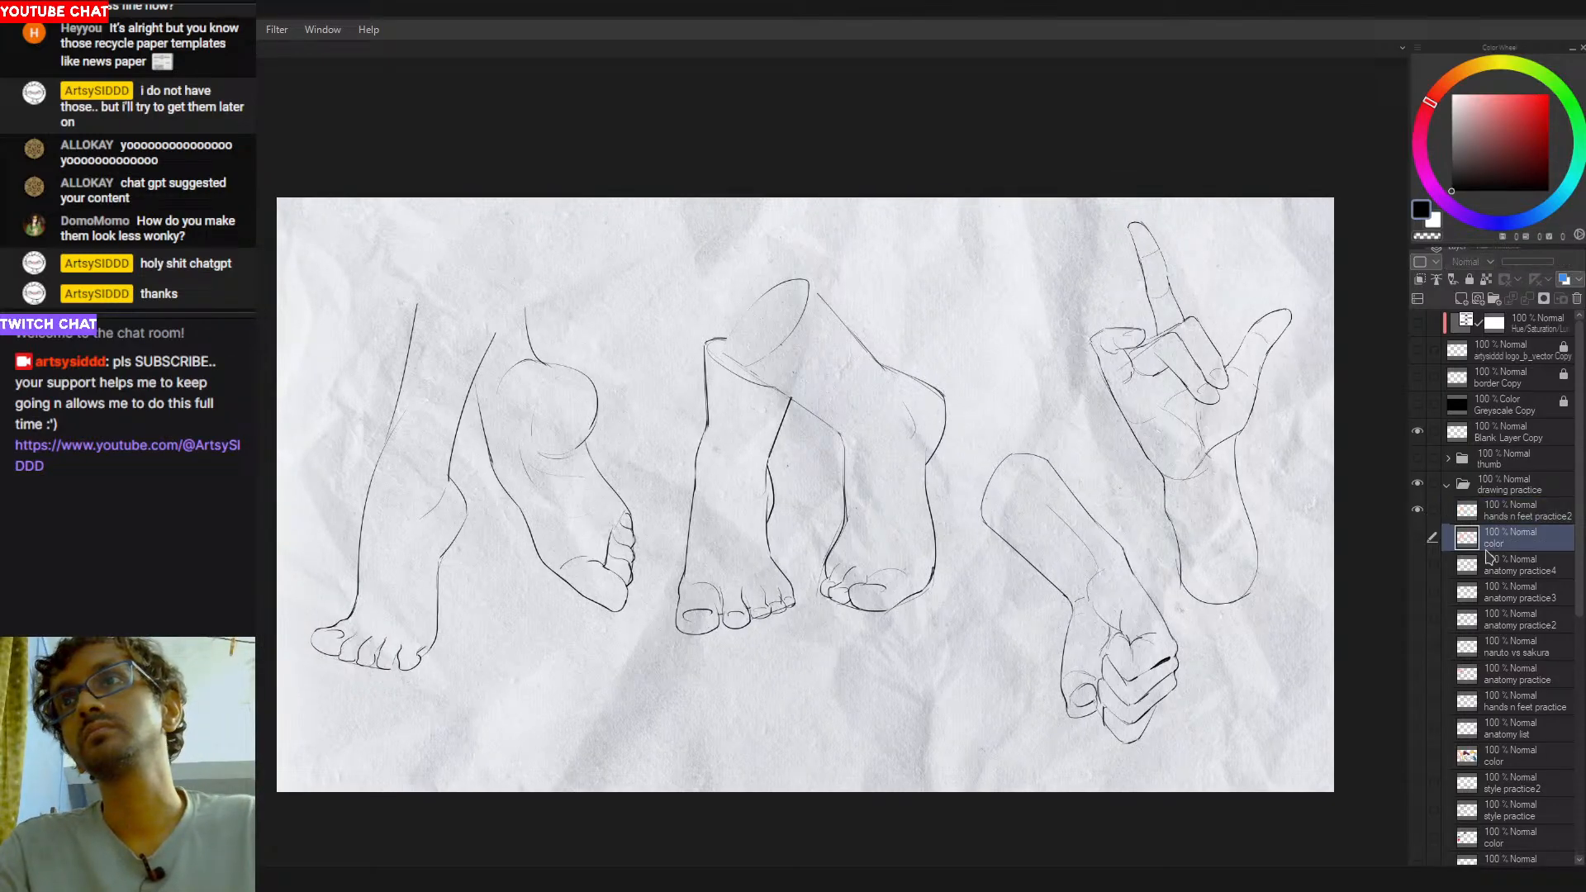
left_click(1417, 538)
key("ctrl+a")
key("Delete")
key("ctrl+d")
- On the hands n feet practice2 layer, erase the lower right contour of the left-hand centre leg above the toes
left_click_drag(804, 603, 829, 641, "ctrl")
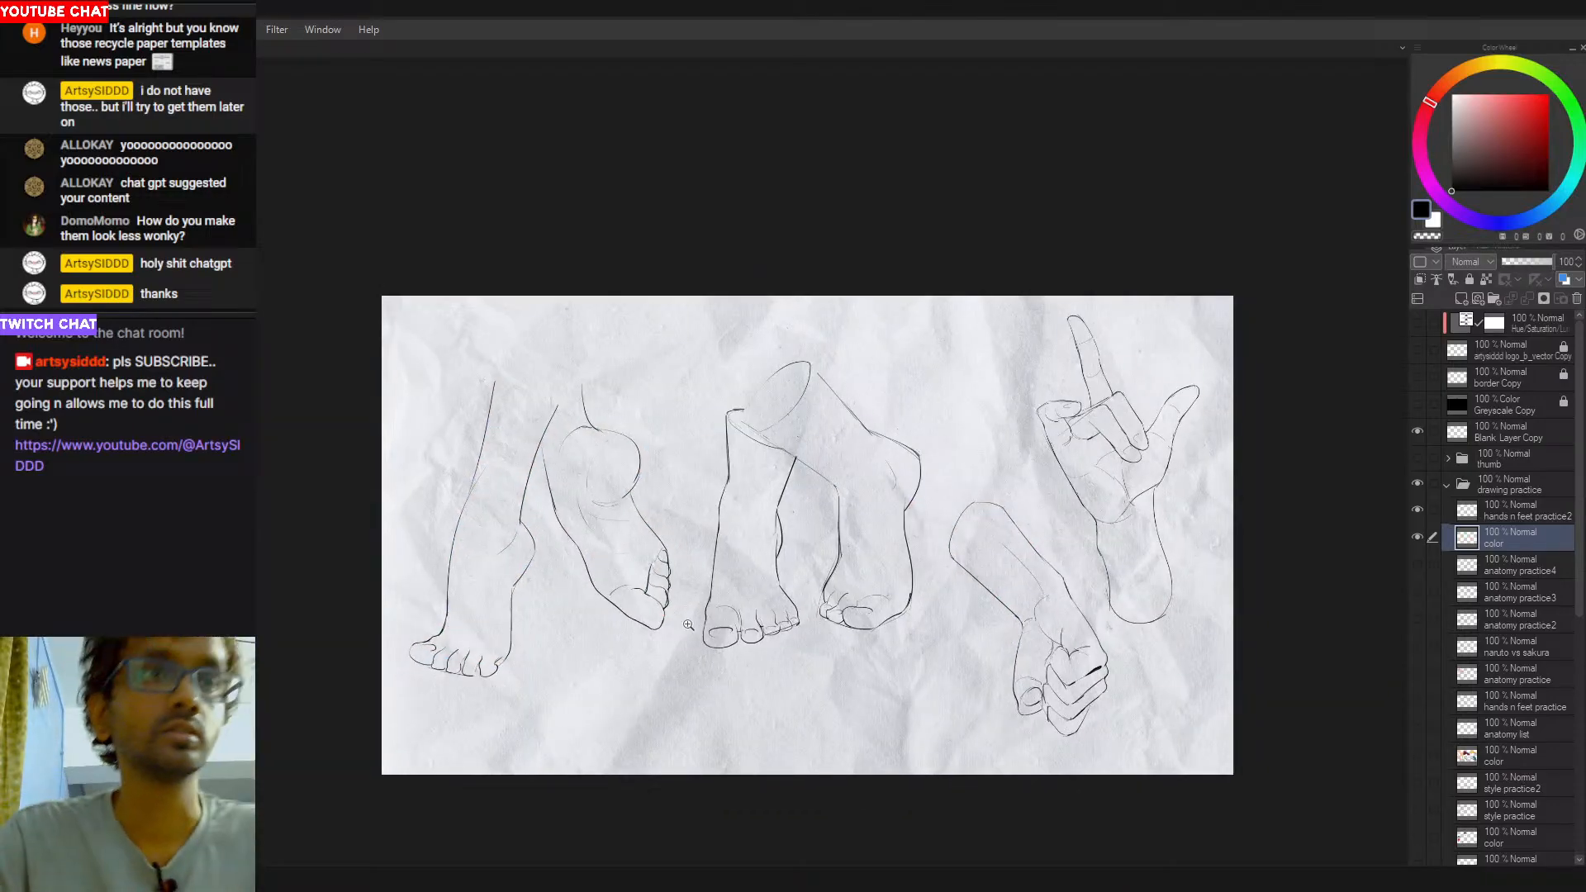
left_click(731, 510)
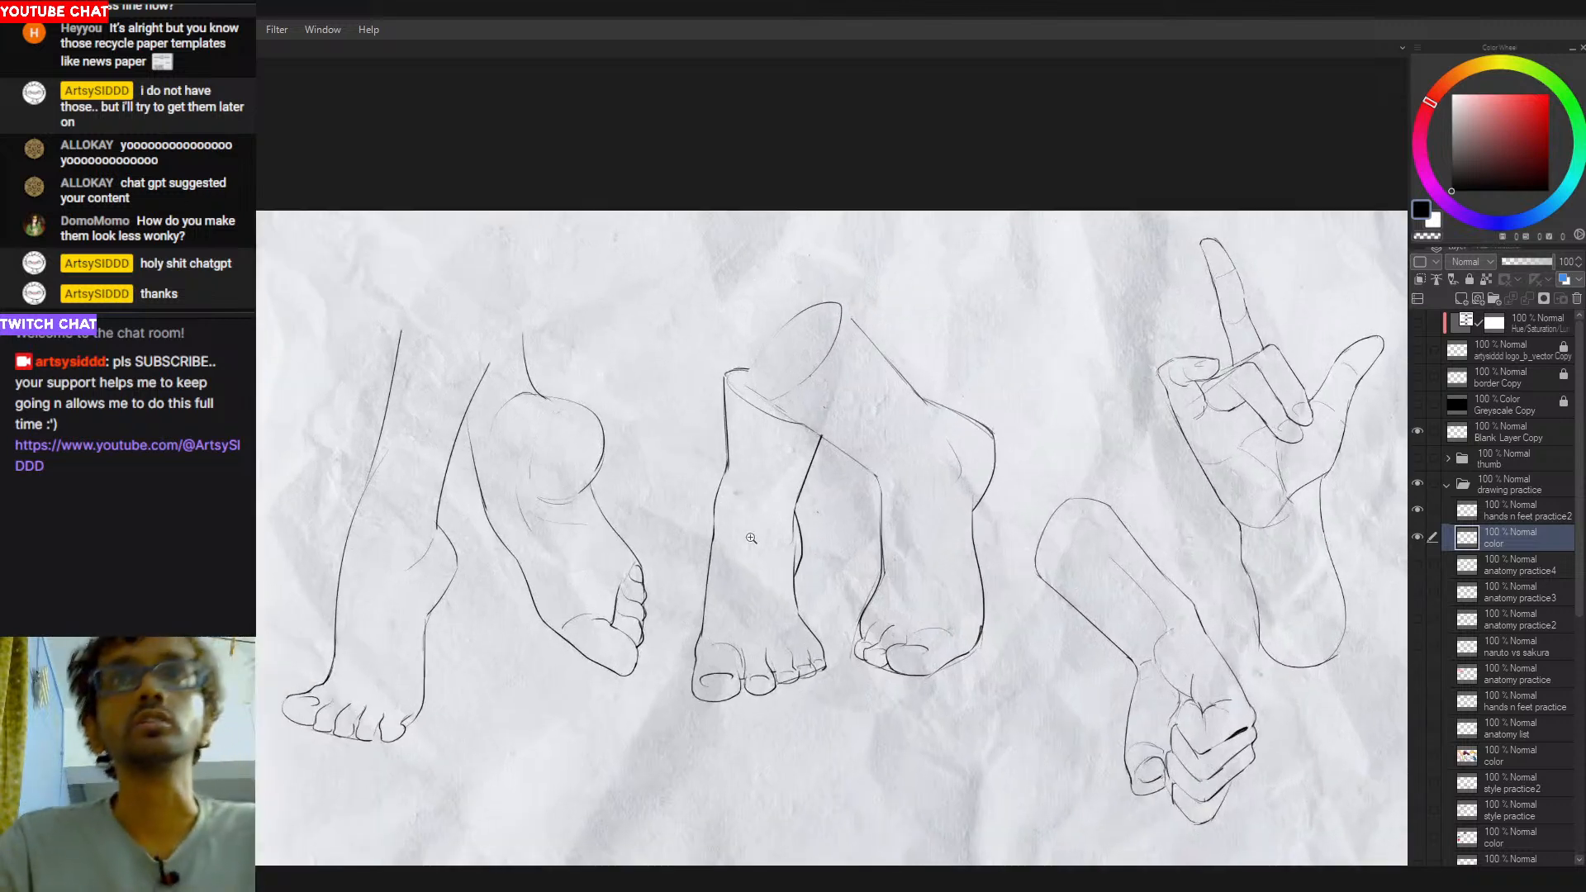
left_click(1510, 511)
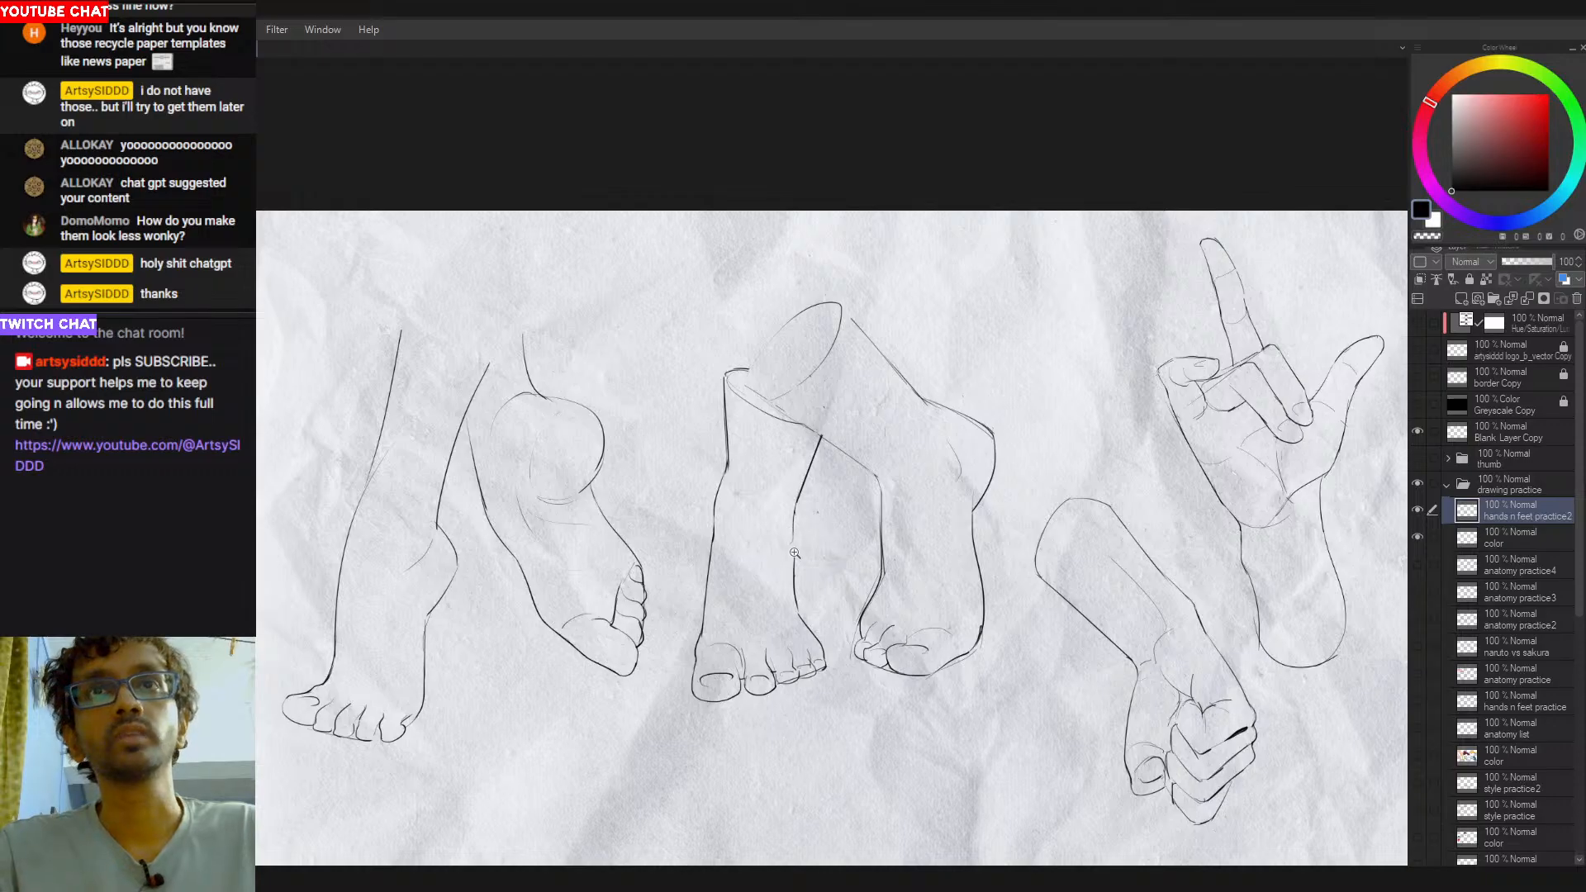
scroll(806, 542, "up", 1)
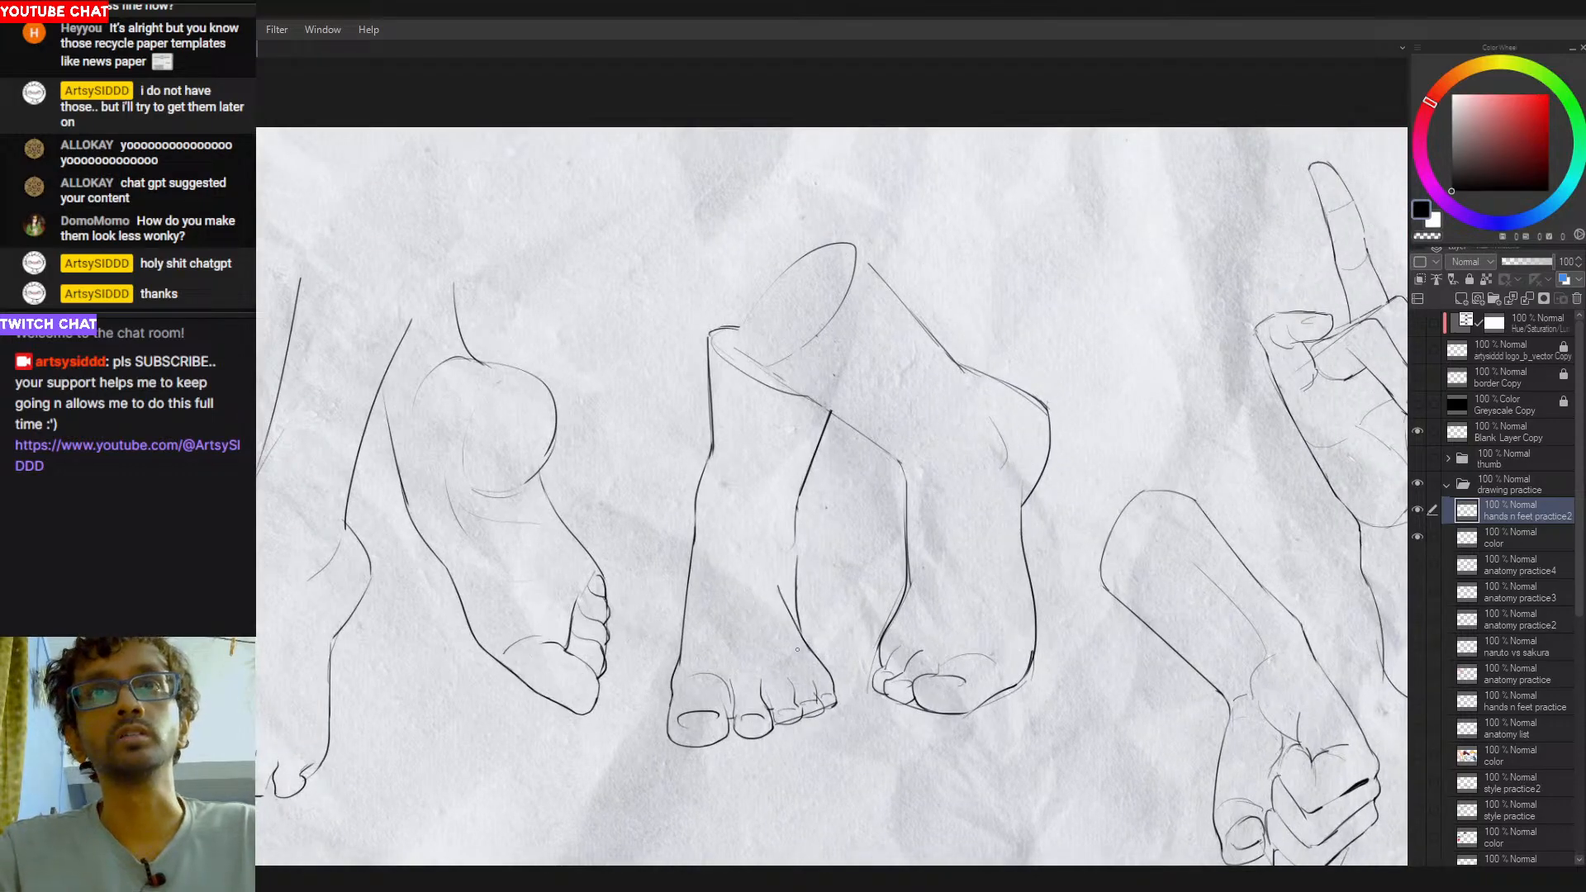
key("e")
mouse_move(801, 546)
left_mouse_down()
mouse_move(810, 604)
mouse_move(791, 608)
mouse_move(825, 664)
left_mouse_up()
key("p")
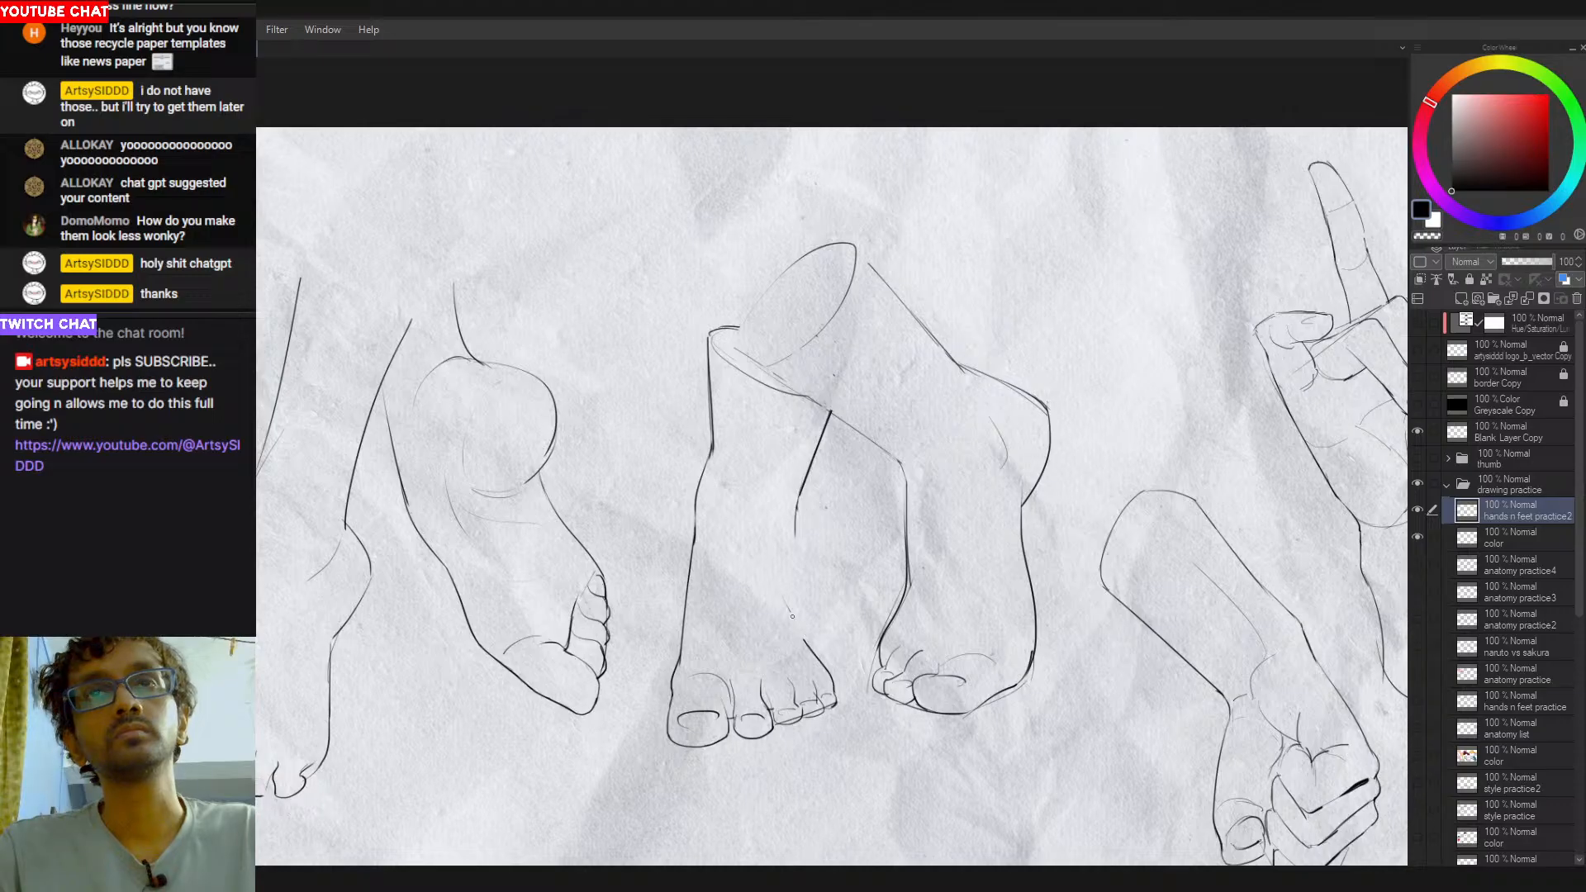
- Redraw the left-hand centre leg's right contour from the ankle to the small toes as a smooth inward curve
key("ctrl+z")
left_click_drag(789, 601, 819, 661)
key("ctrl+z")
key("ctrl+z")
left_click_drag(798, 492, 801, 633)
key("ctrl+z")
key("ctrl+z")
left_click_drag(792, 570, 801, 634)
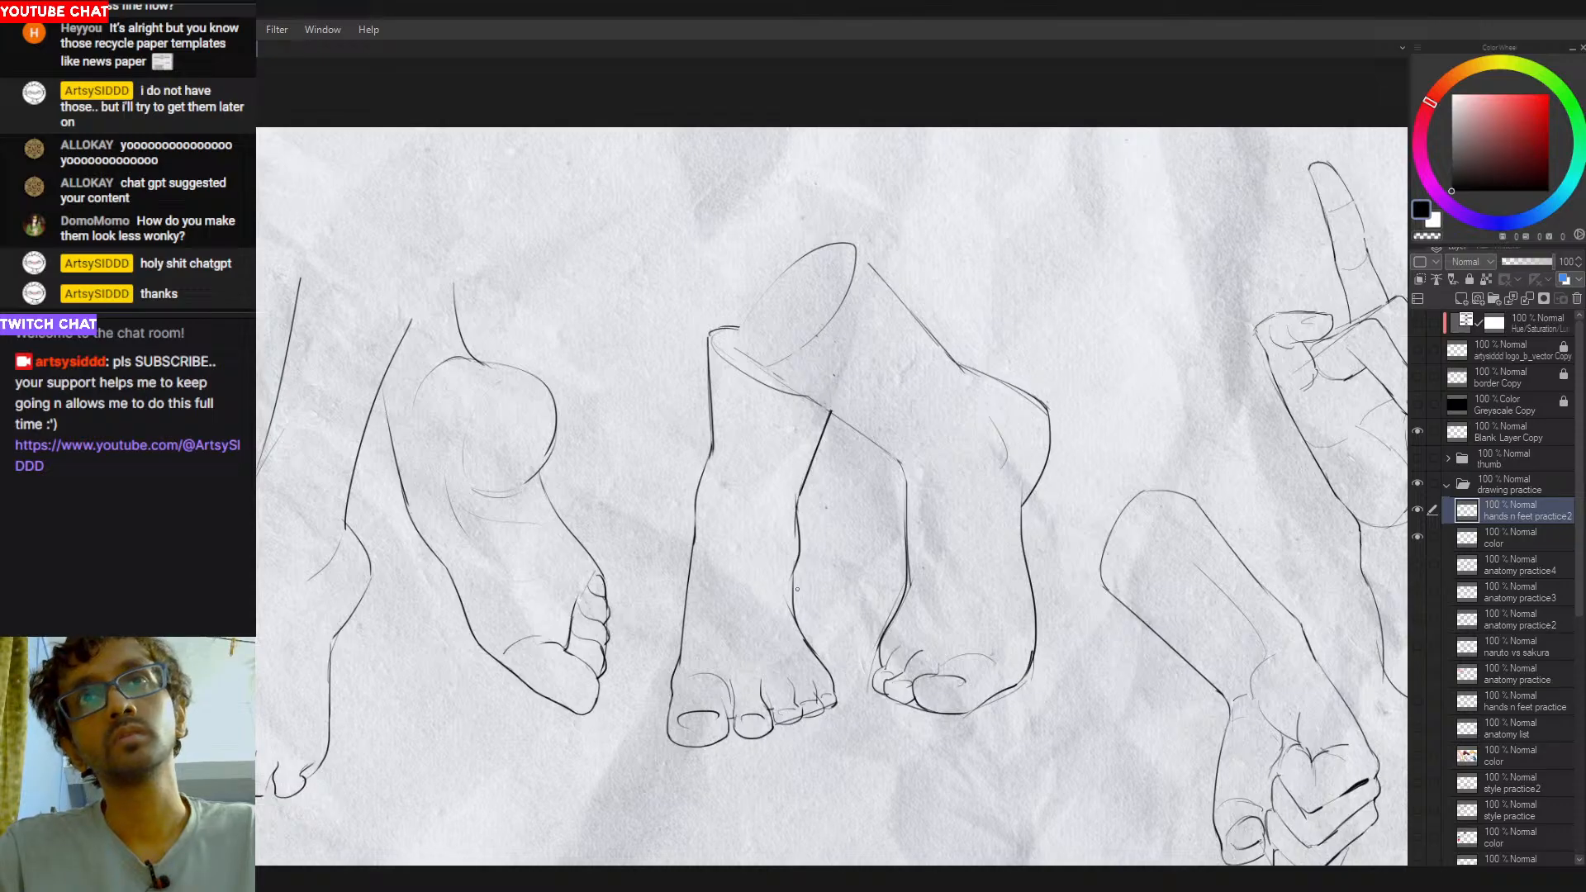
key("e")
key("p")
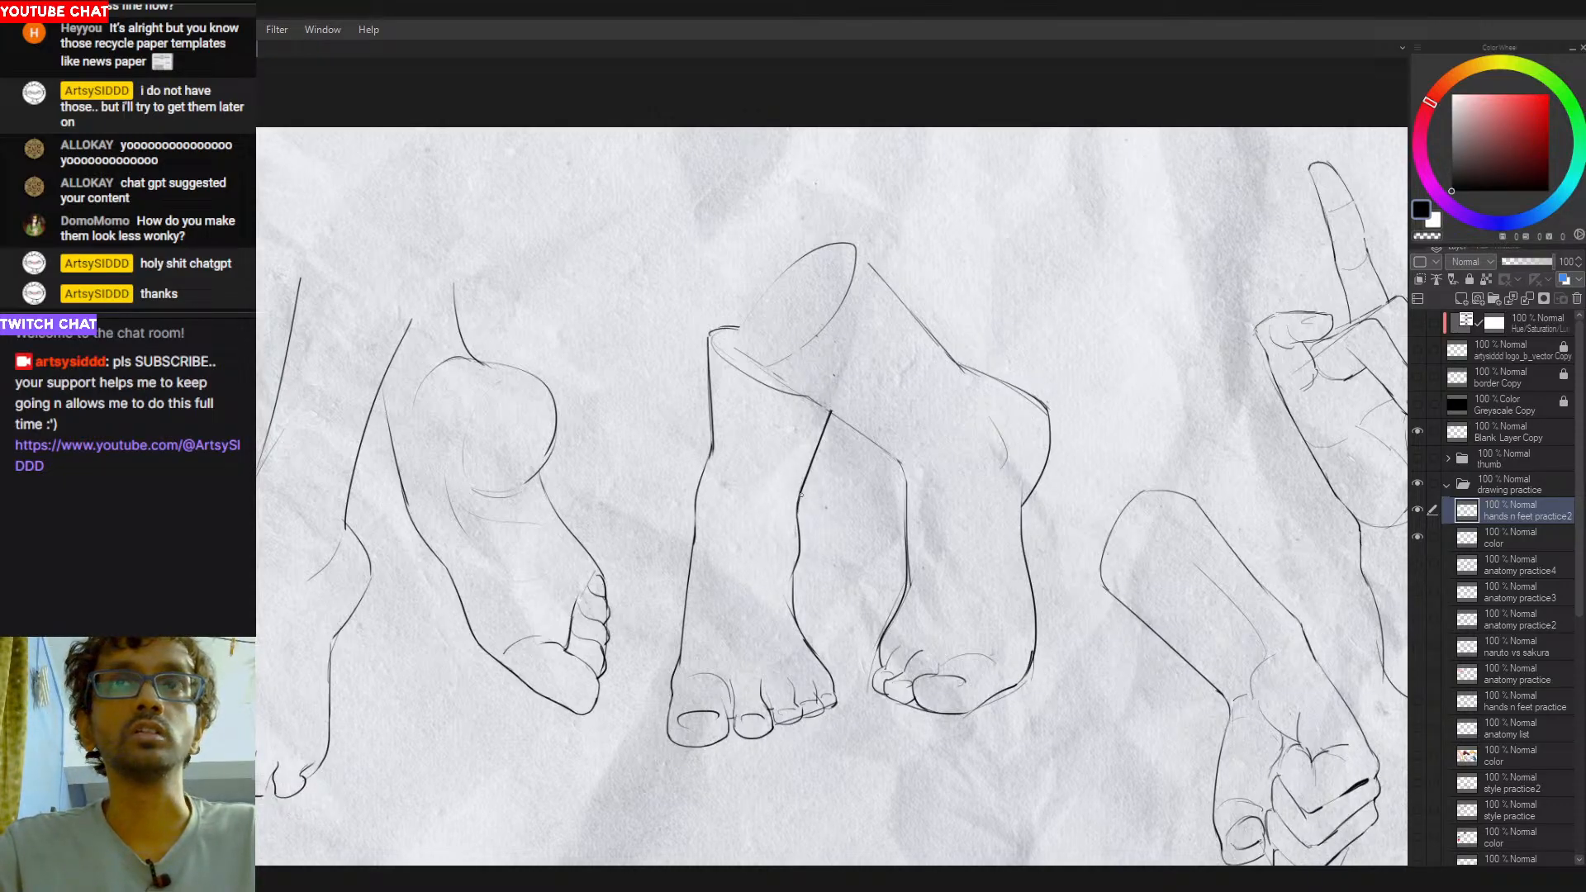
left_click_drag(806, 577, 839, 629)
mouse_move(910, 542)
left_mouse_down()
mouse_move(834, 600)
mouse_move(949, 408)
left_mouse_up()
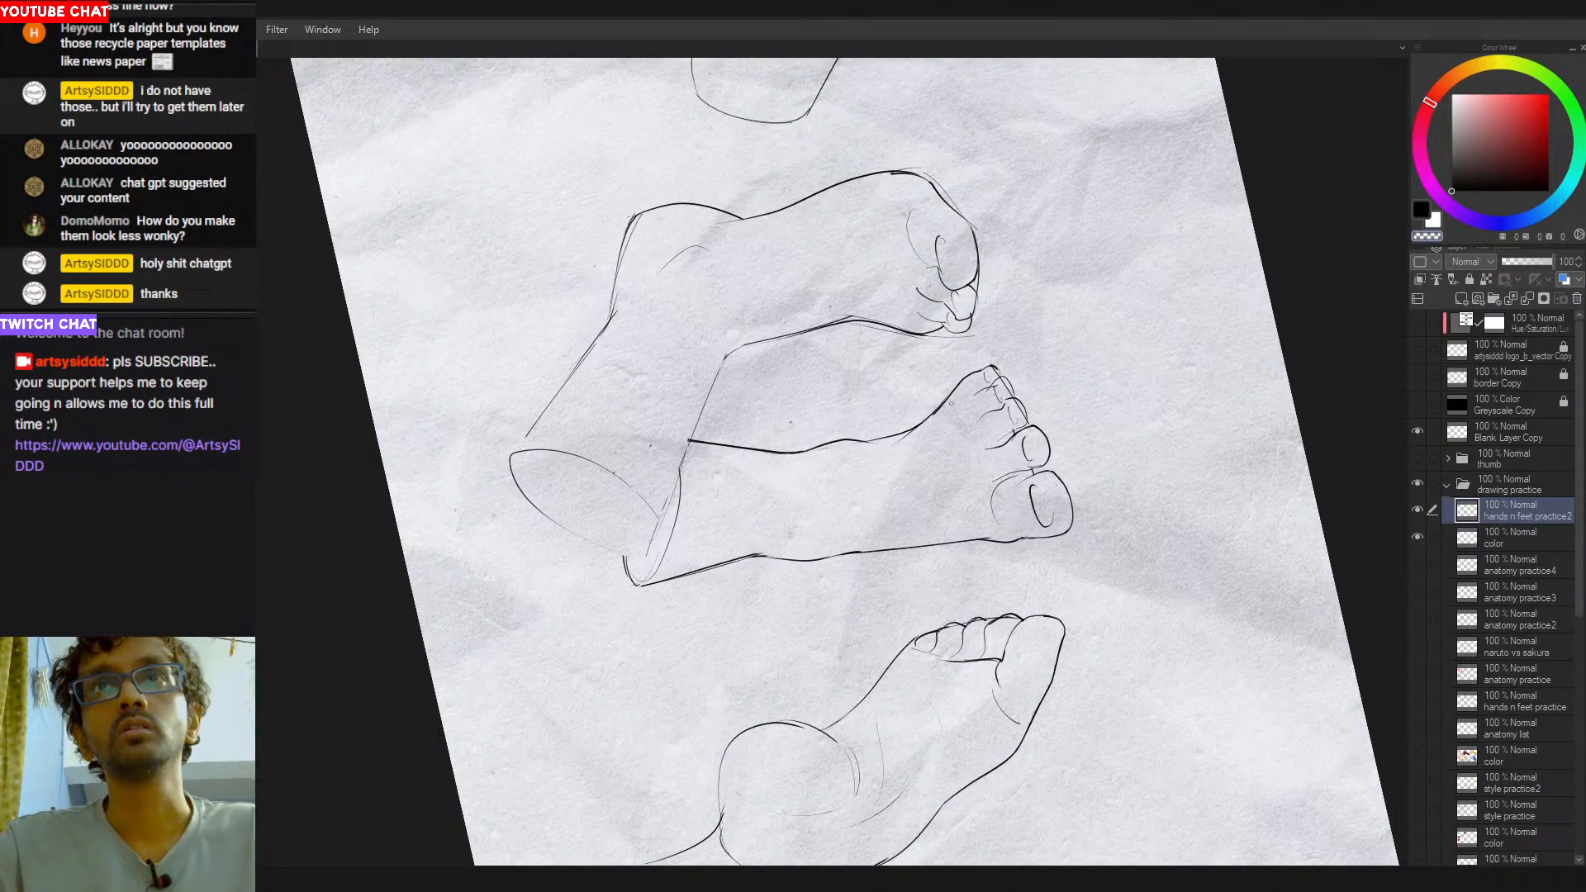
mouse_move(910, 465)
left_mouse_down()
mouse_move(902, 497)
mouse_move(748, 560)
left_mouse_up()
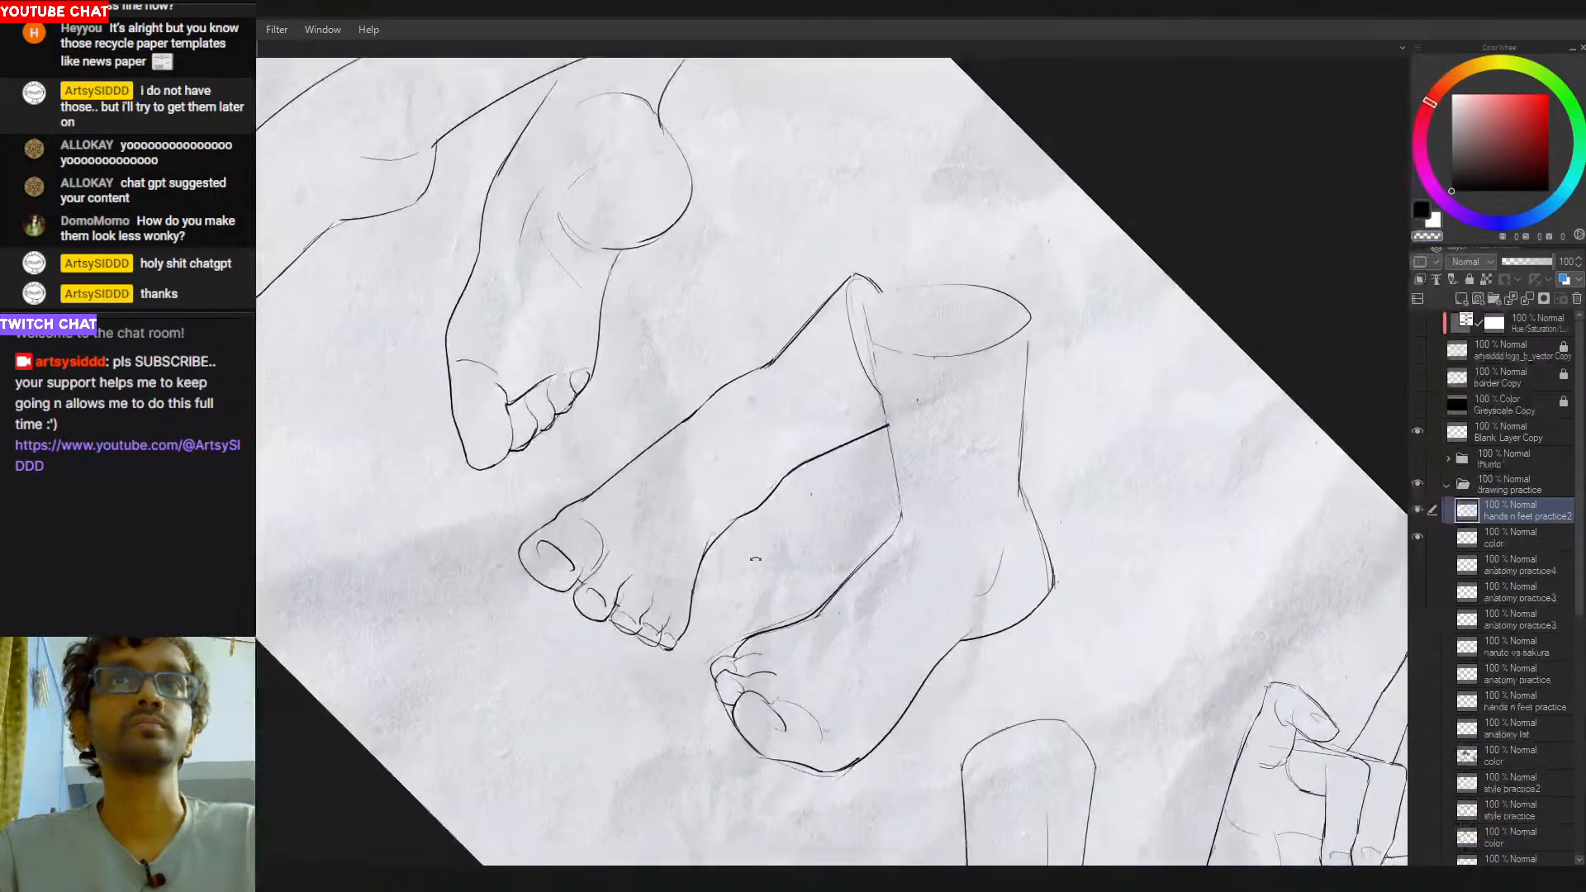
- Close the open upper end of the leftmost leg with a thin ellipse between its two contours
left_click_drag(1037, 427, 880, 435)
left_click_drag(859, 499, 808, 573)
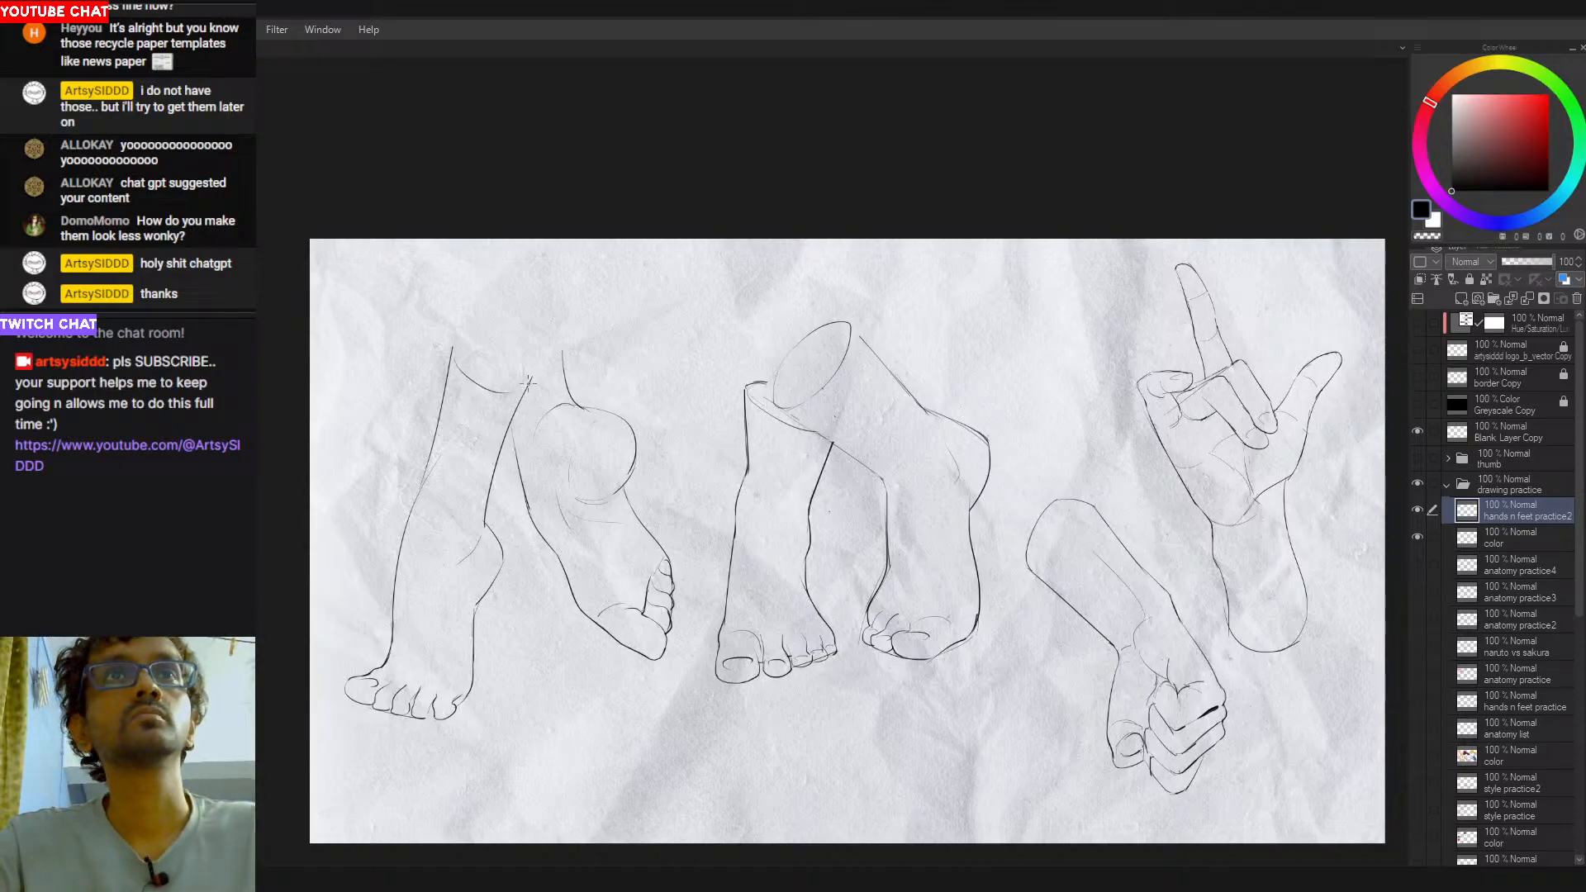
left_click_drag(783, 196, 642, 261)
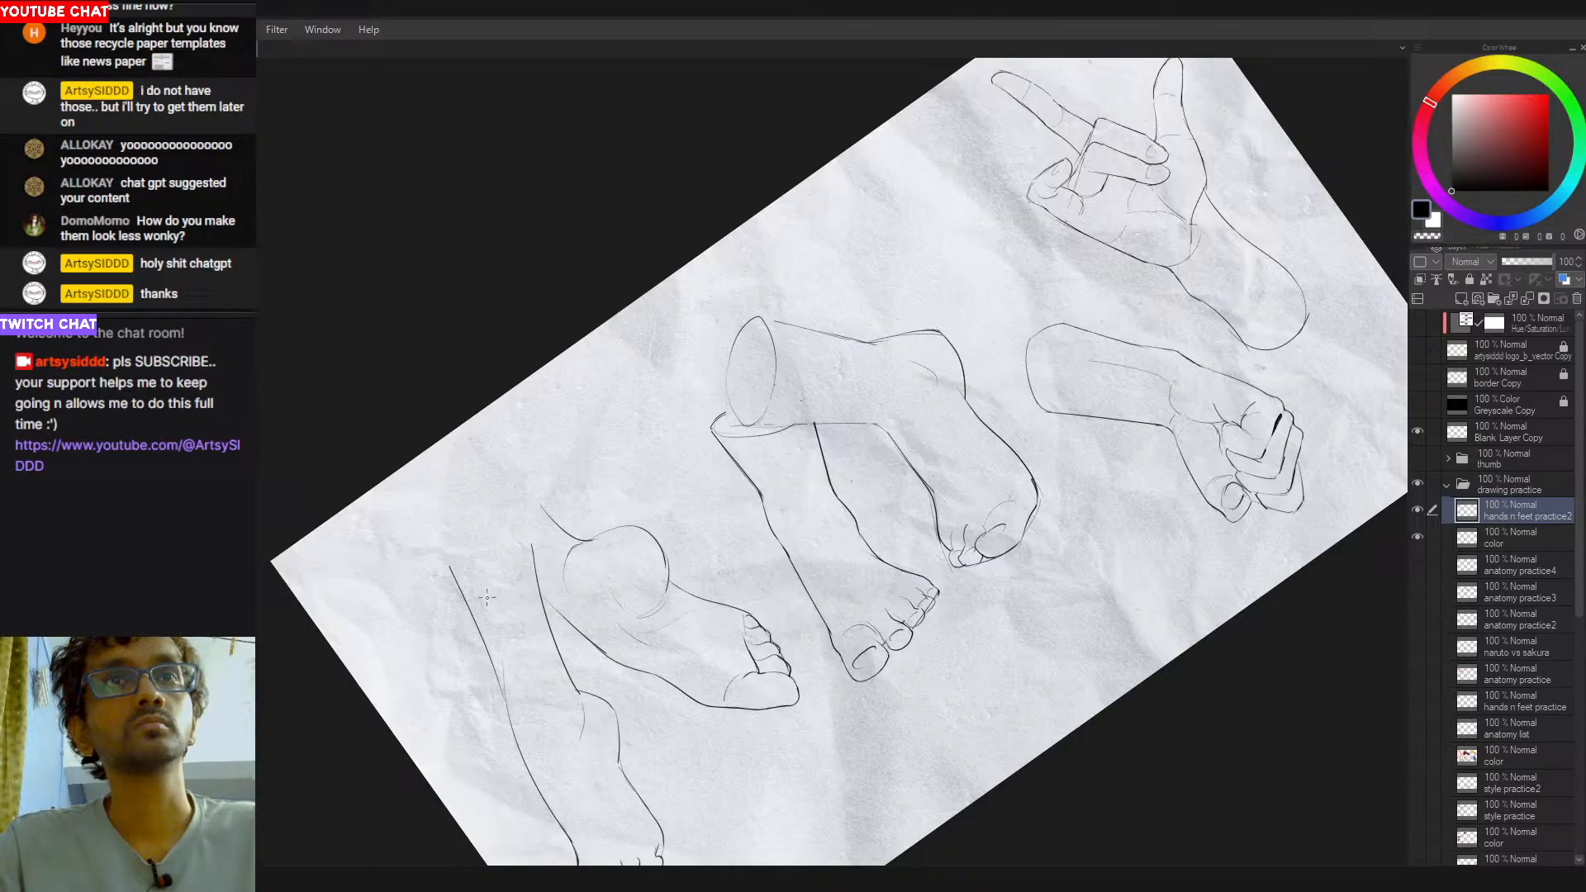
key("ctrl+z")
mouse_move(495, 592)
left_mouse_down()
mouse_move(476, 605)
mouse_move(539, 575)
mouse_move(474, 602)
mouse_move(487, 597)
left_mouse_up()
key("ctrl+z")
key("ctrl+z")
key("ctrl+z")
key("ctrl+z")
key("ctrl+z")
key("ctrl+z")
key("ctrl+z")
key("ctrl+z")
- Sketch a rounded upper end on the second leg and erase the leftmost leg's outline overshoot above its ellipse
key("ctrl+z")
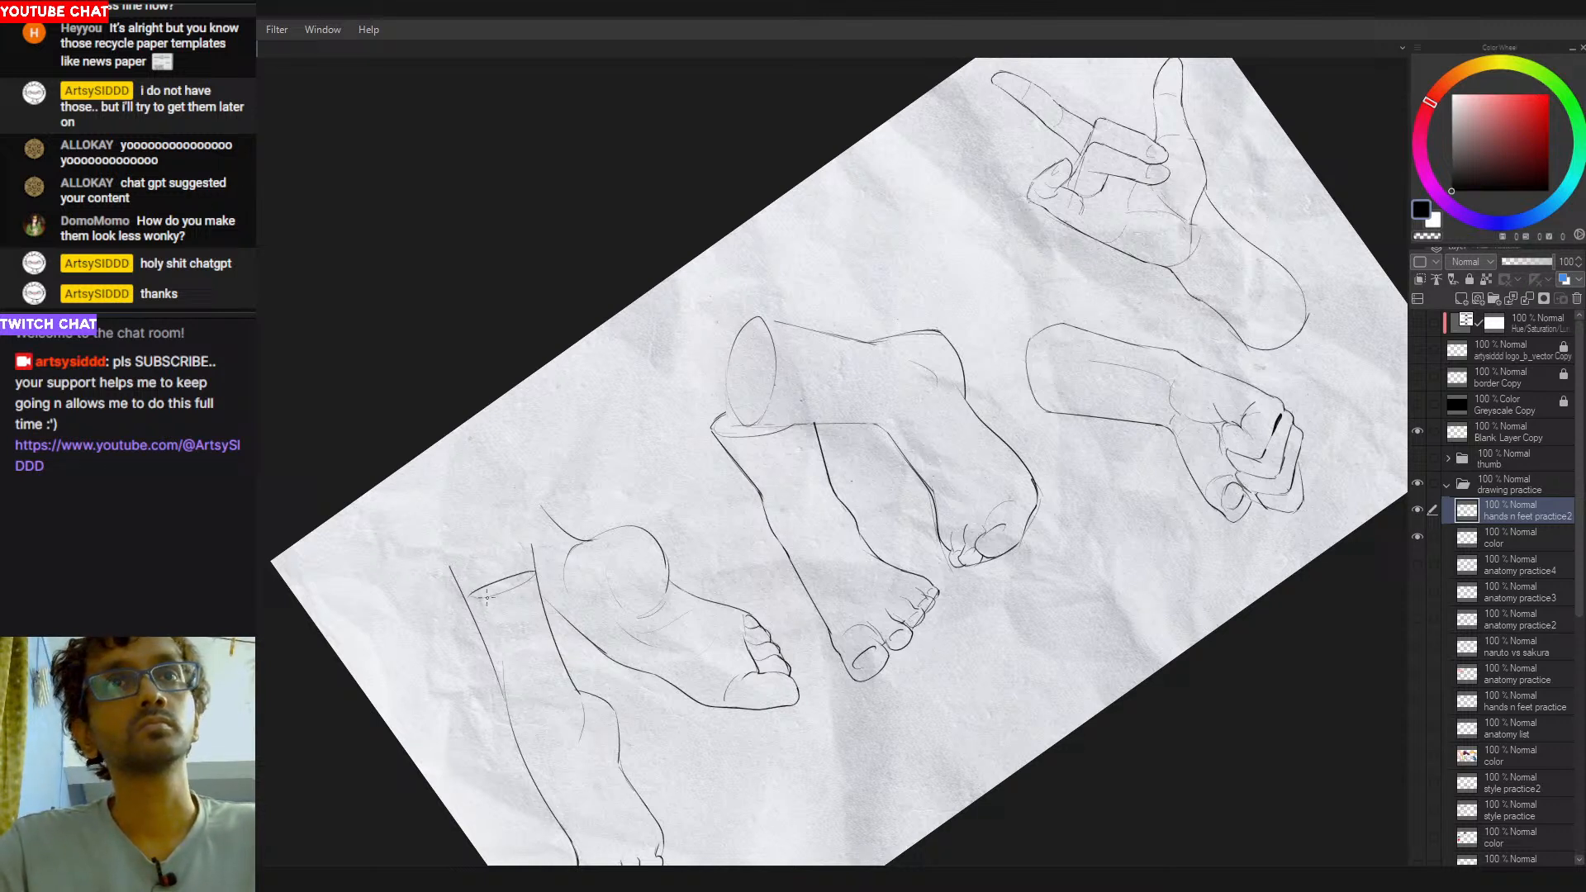
mouse_move(536, 518)
left_mouse_down()
mouse_move(503, 557)
mouse_move(514, 595)
mouse_move(503, 554)
left_mouse_up()
key("ctrl+z")
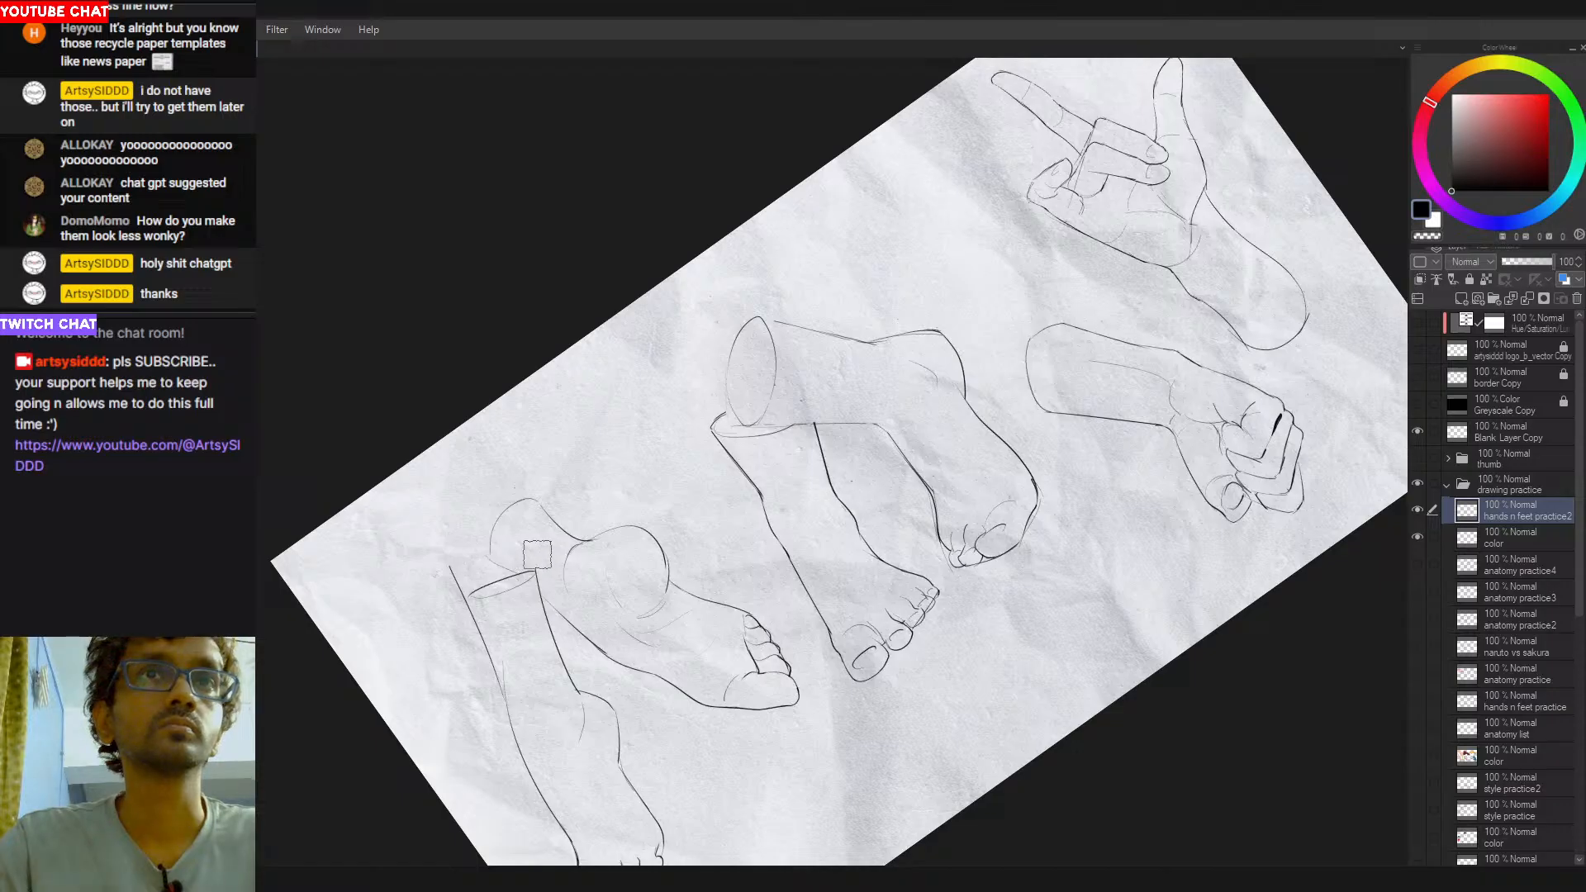
left_click_drag(453, 570, 457, 584)
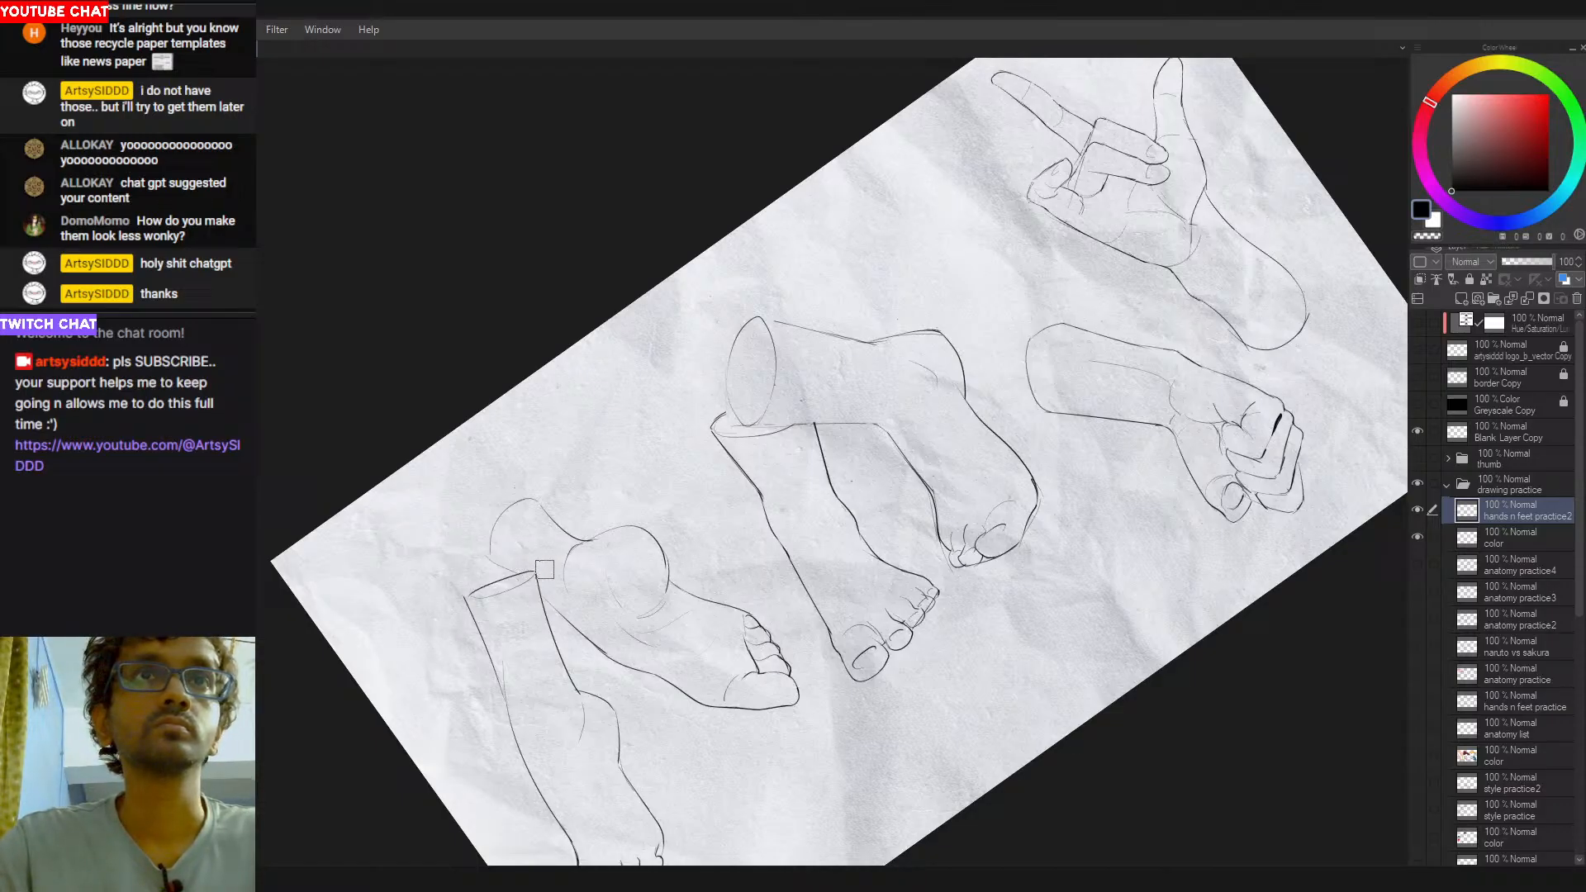
- Draw the second leg's left contour from its rounded upper end down to the existing shin line
left_click_drag(819, 407, 866, 399)
scroll(496, 397, "up", 2)
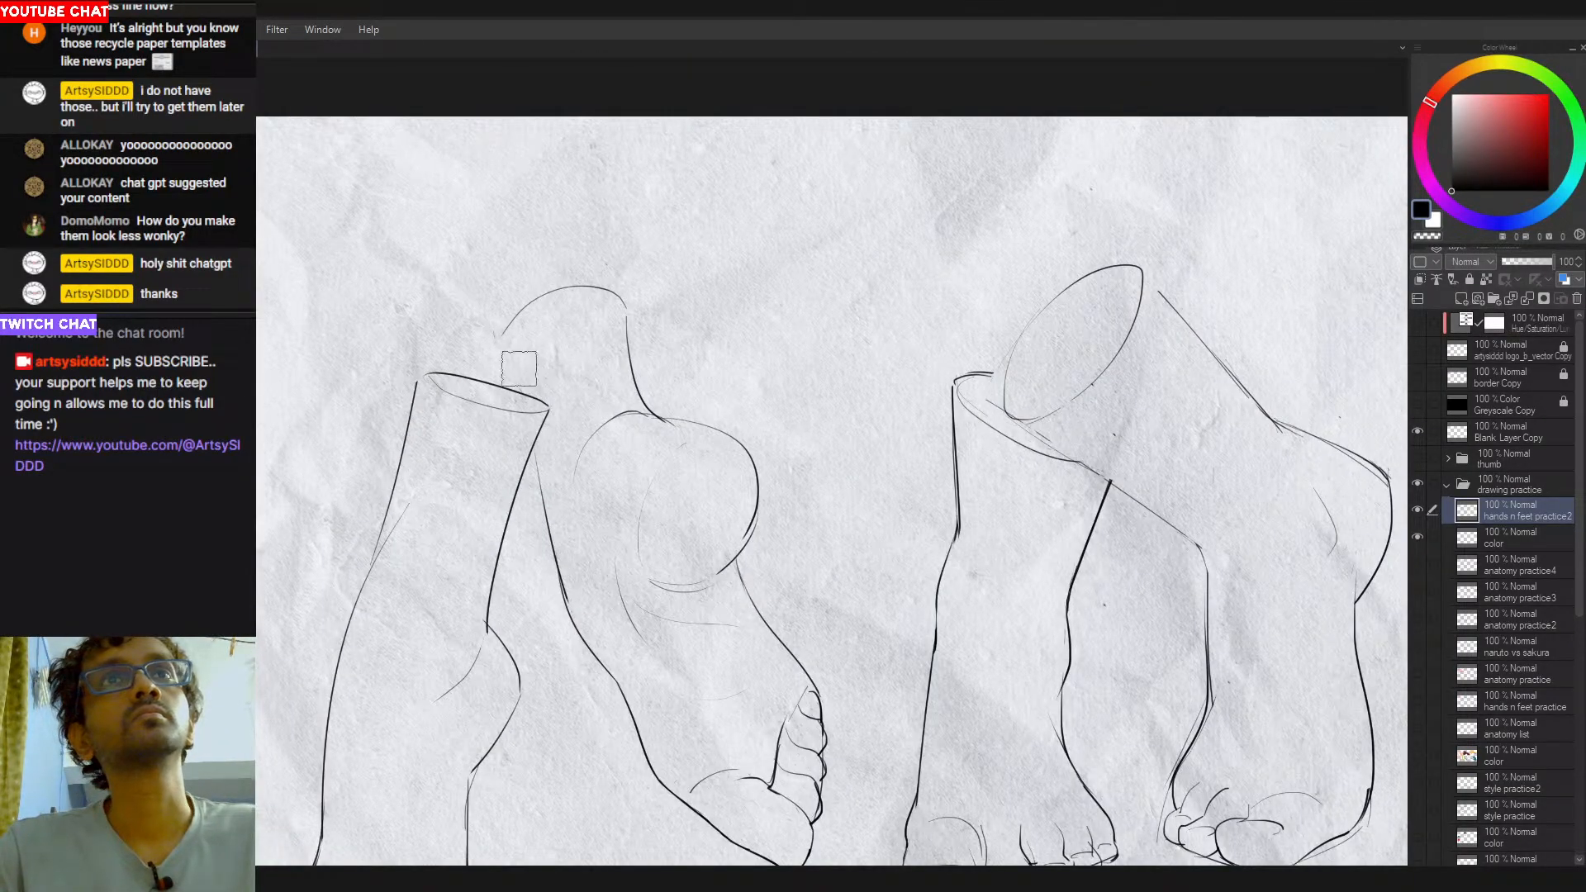
left_click_drag(505, 346, 540, 479)
key("ctrl+z")
key("ctrl+z")
mouse_move(505, 359)
left_mouse_down()
mouse_move(534, 475)
mouse_move(526, 426)
left_mouse_up()
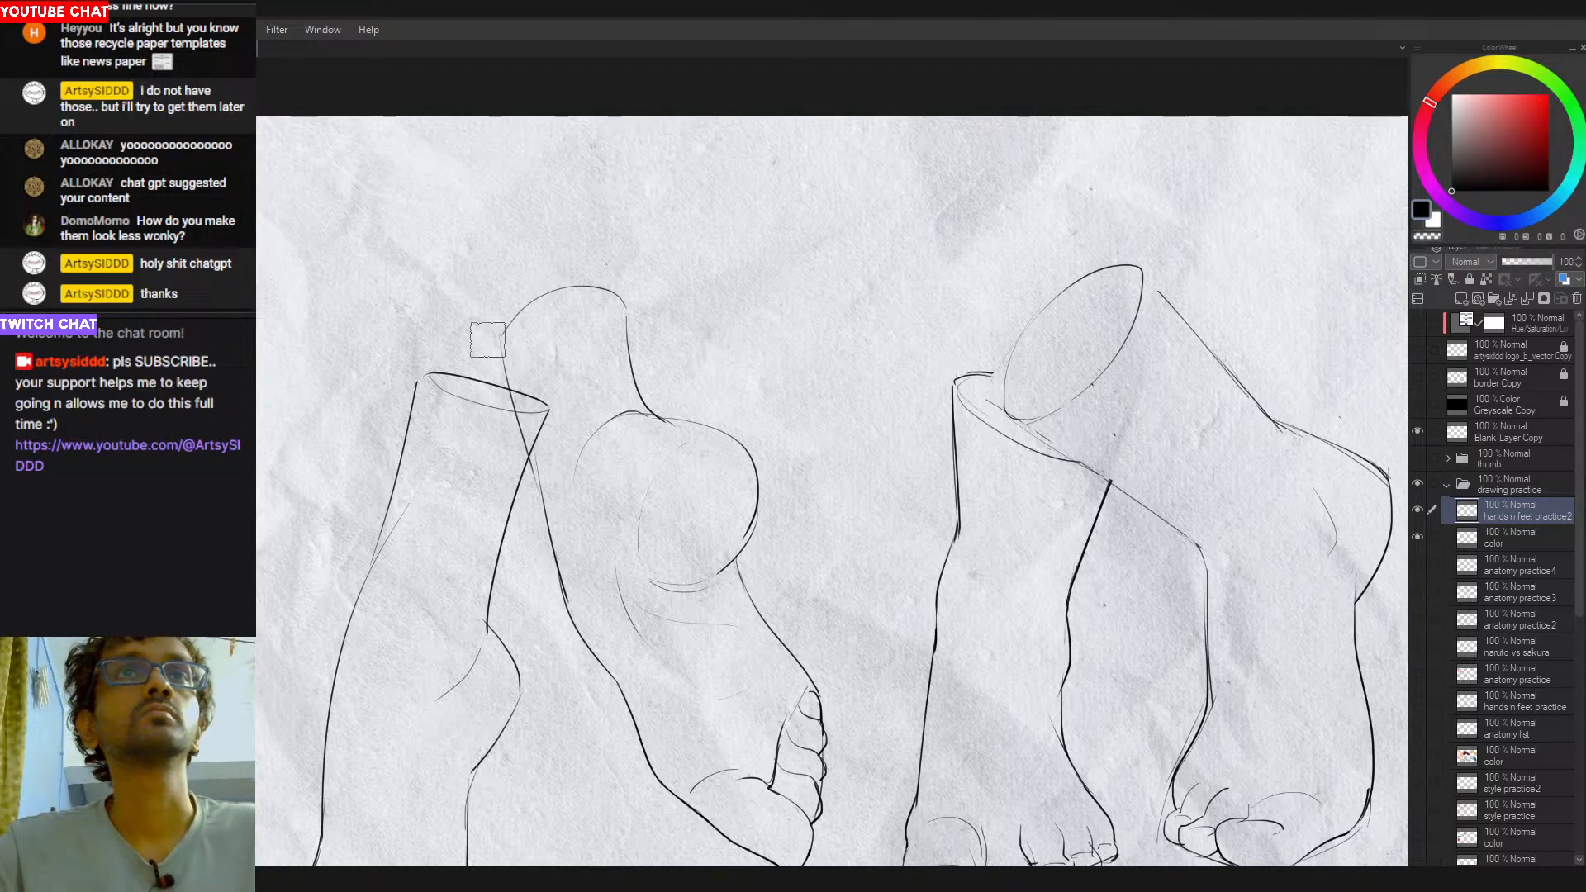
- Erase the second leg's contour where it crosses the leftmost leg's cut end, and restore that ellipse's upper edge
scroll(630, 357, "down", 3)
scroll(609, 481, "up", 3)
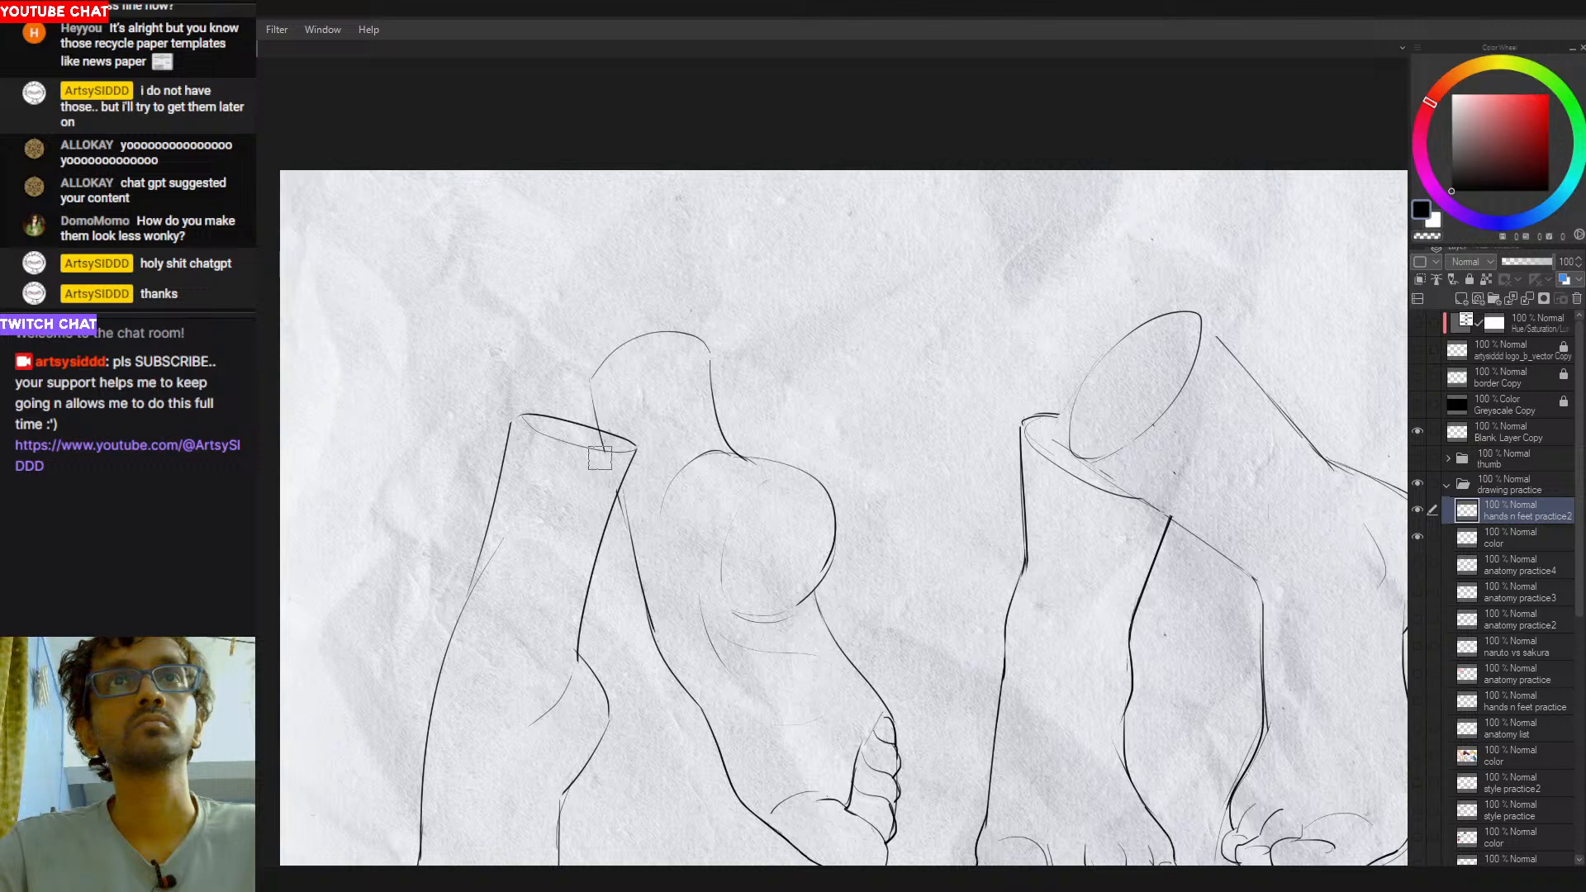
left_click_drag(599, 446, 578, 316)
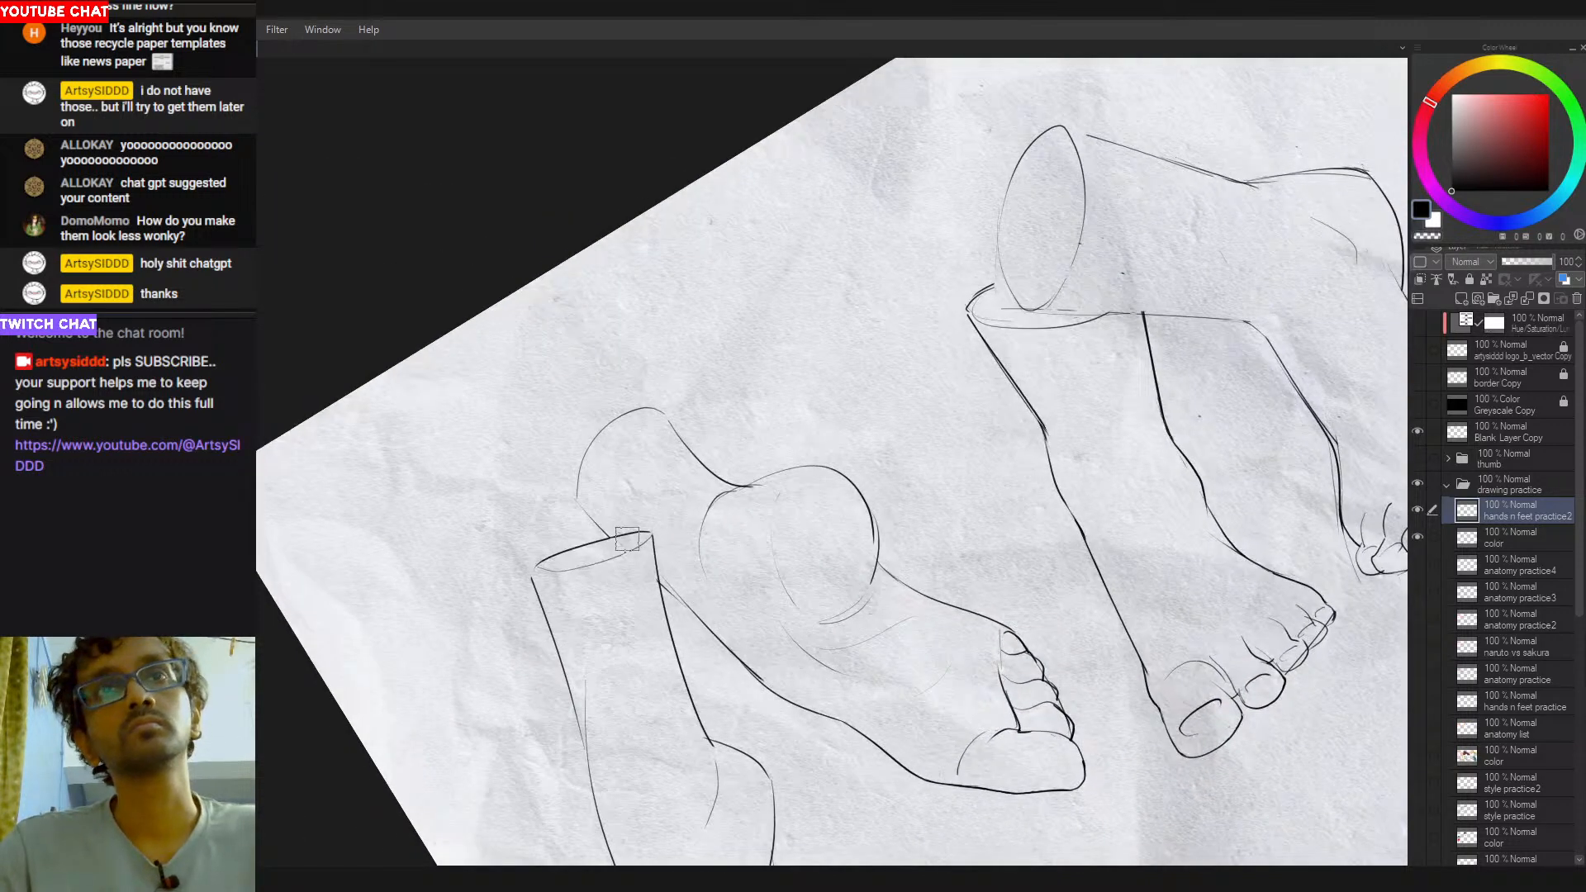
key("ctrl+z")
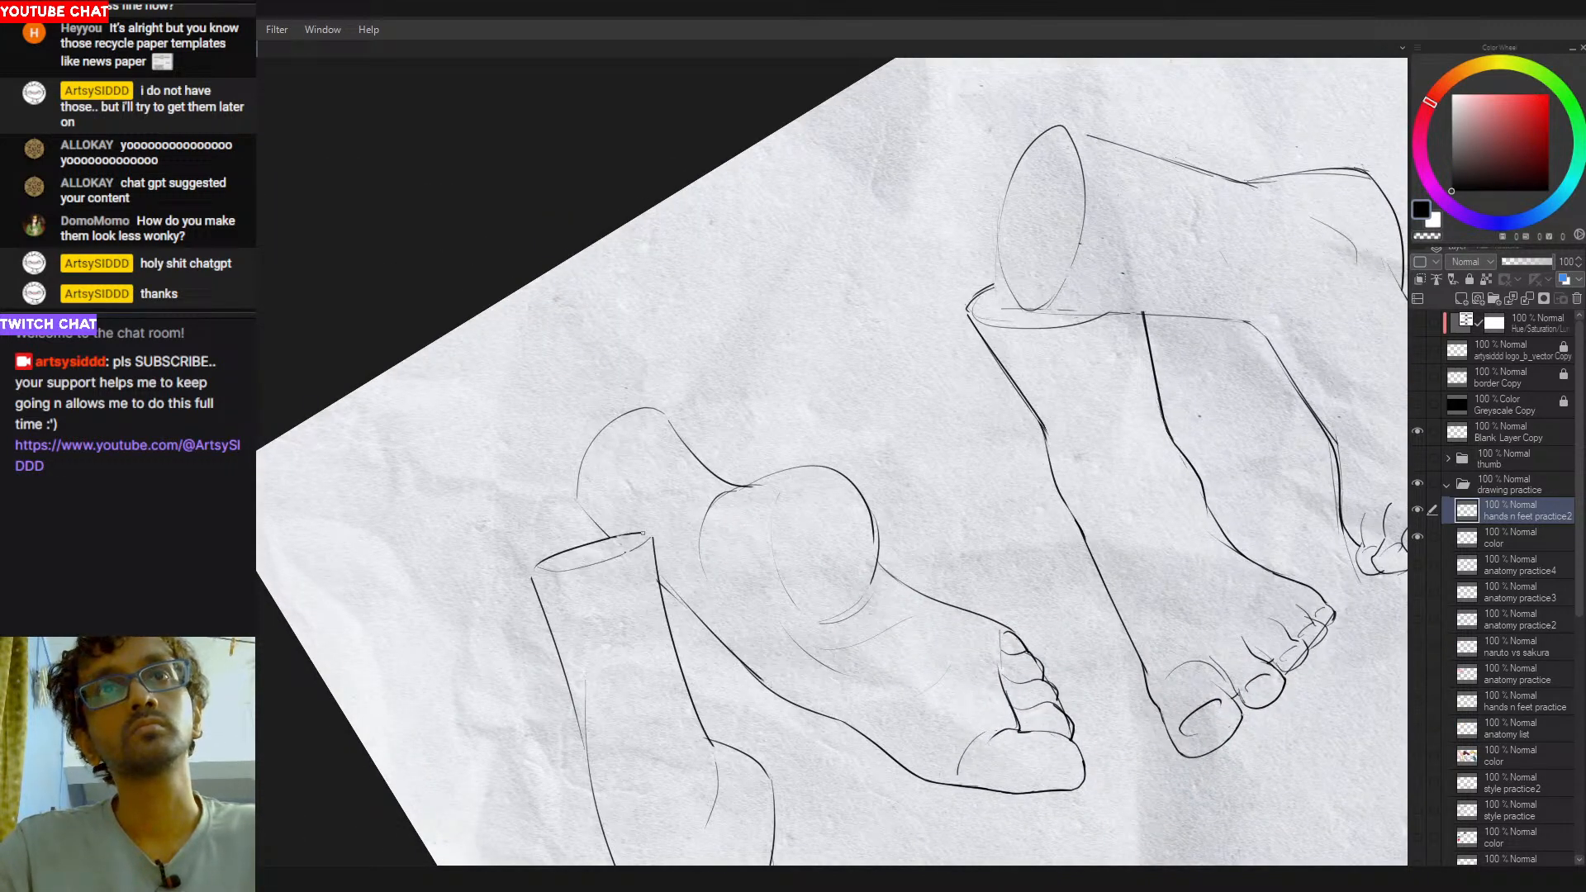
left_click_drag(610, 541, 648, 536)
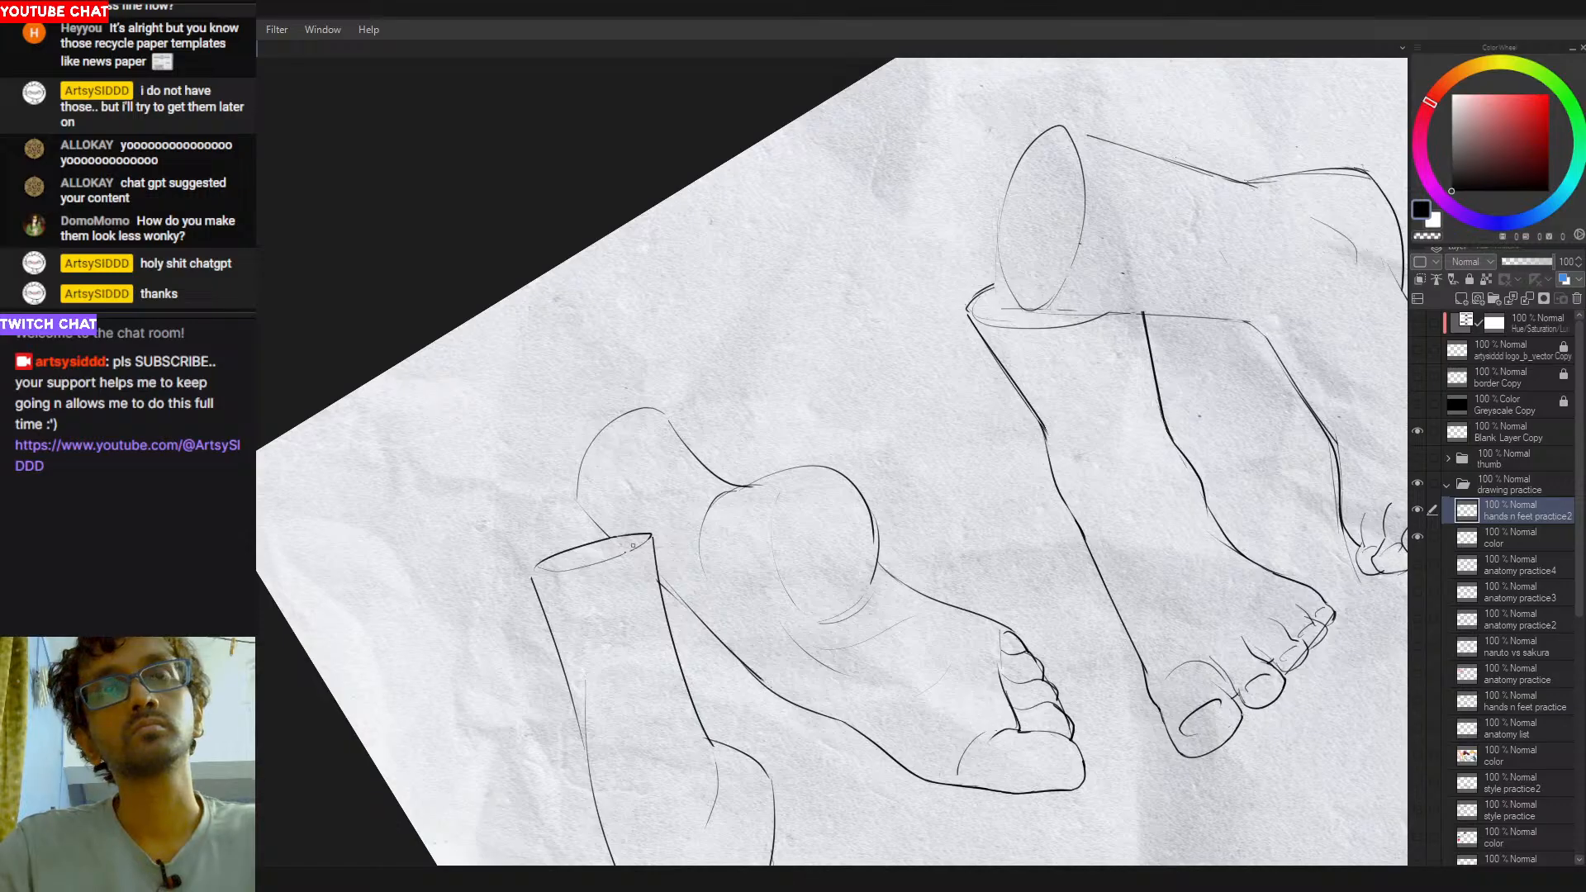
left_click_drag(628, 551, 729, 273)
left_click_drag(1052, 427, 976, 405)
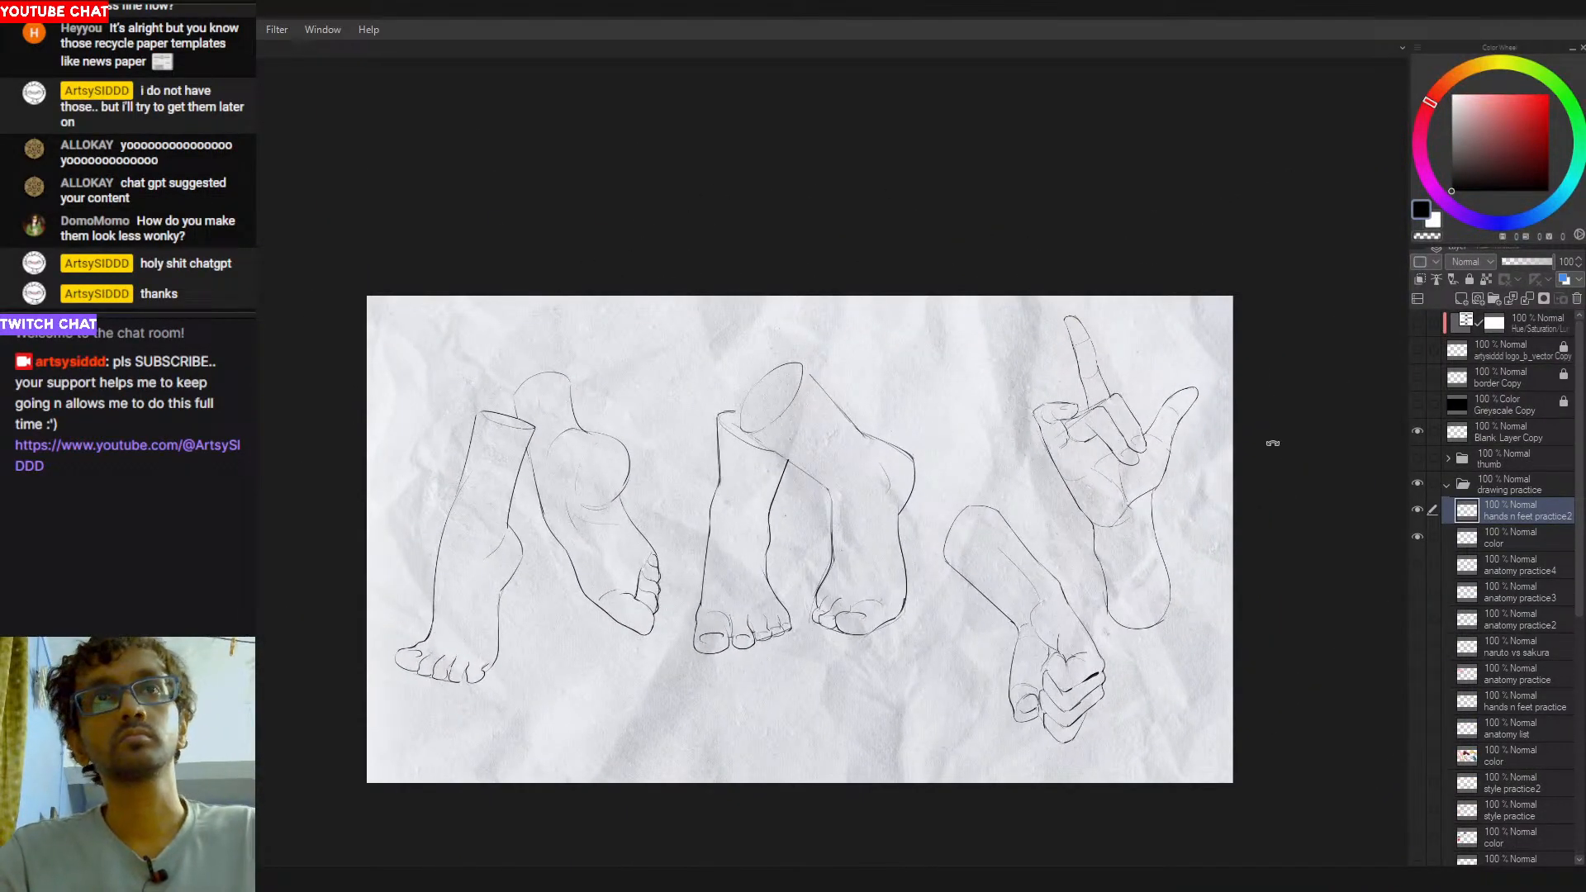
left_click(1487, 541)
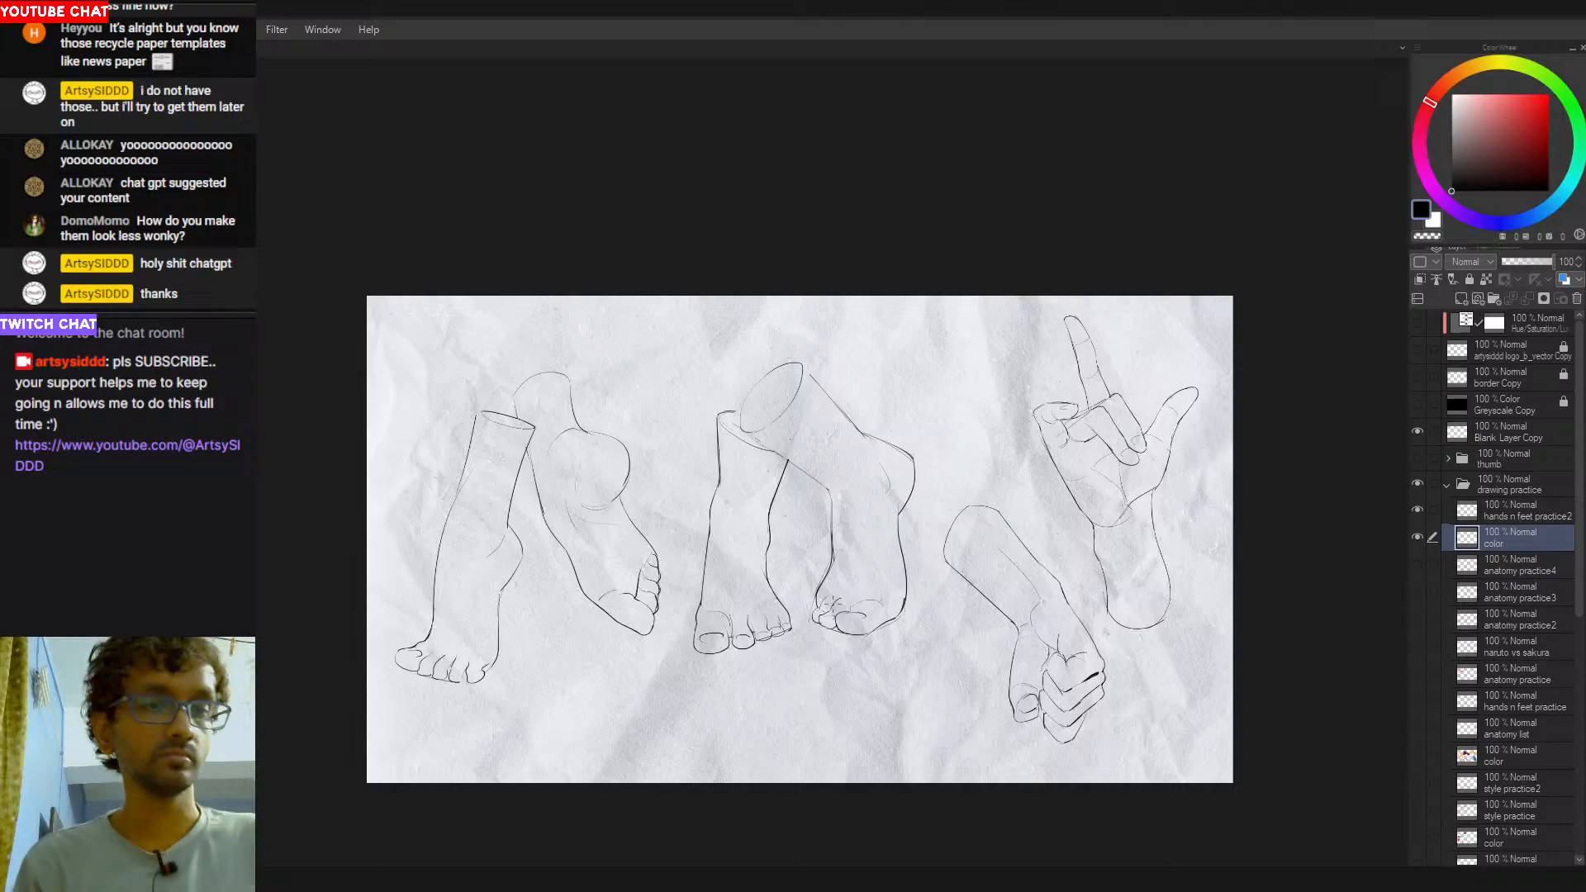
left_click_drag(864, 466, 873, 441)
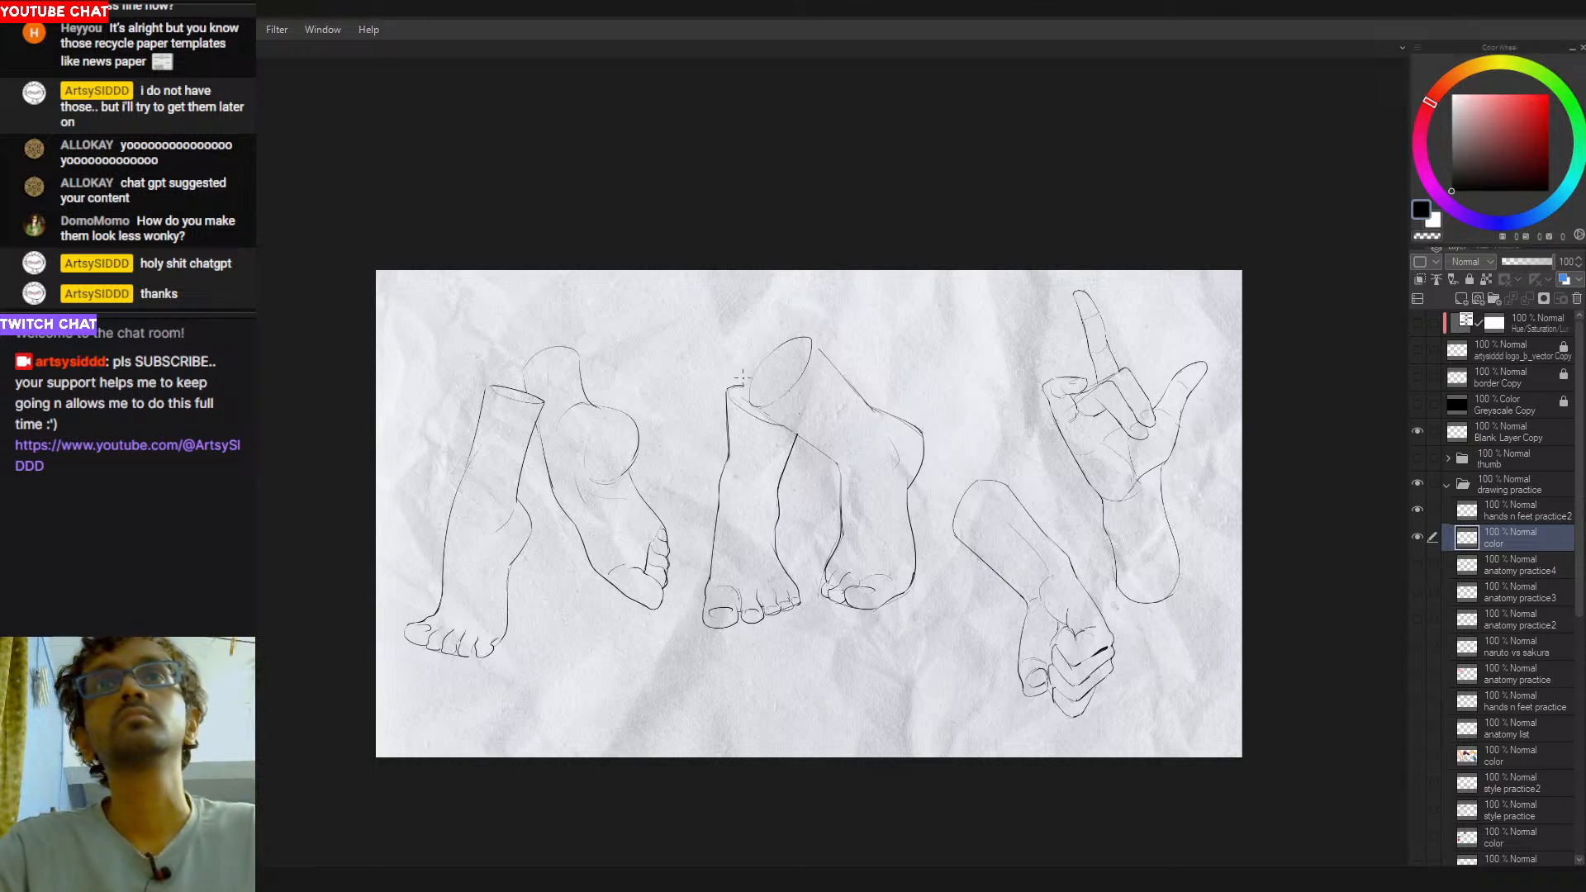
left_click_drag(706, 550, 751, 530)
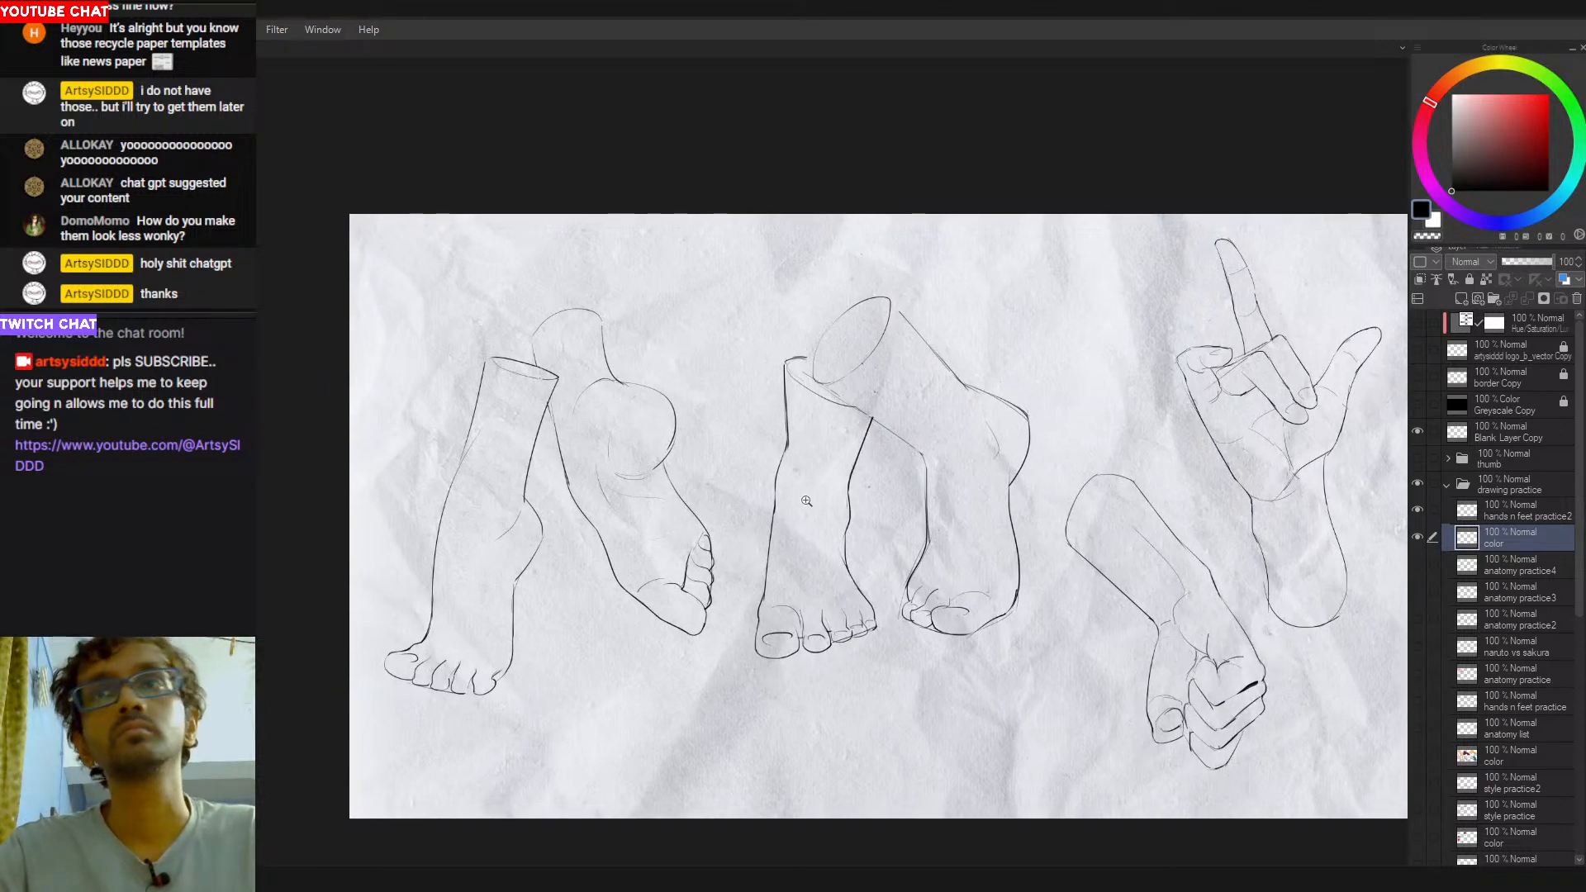
left_click_drag(1264, 689, 1230, 709)
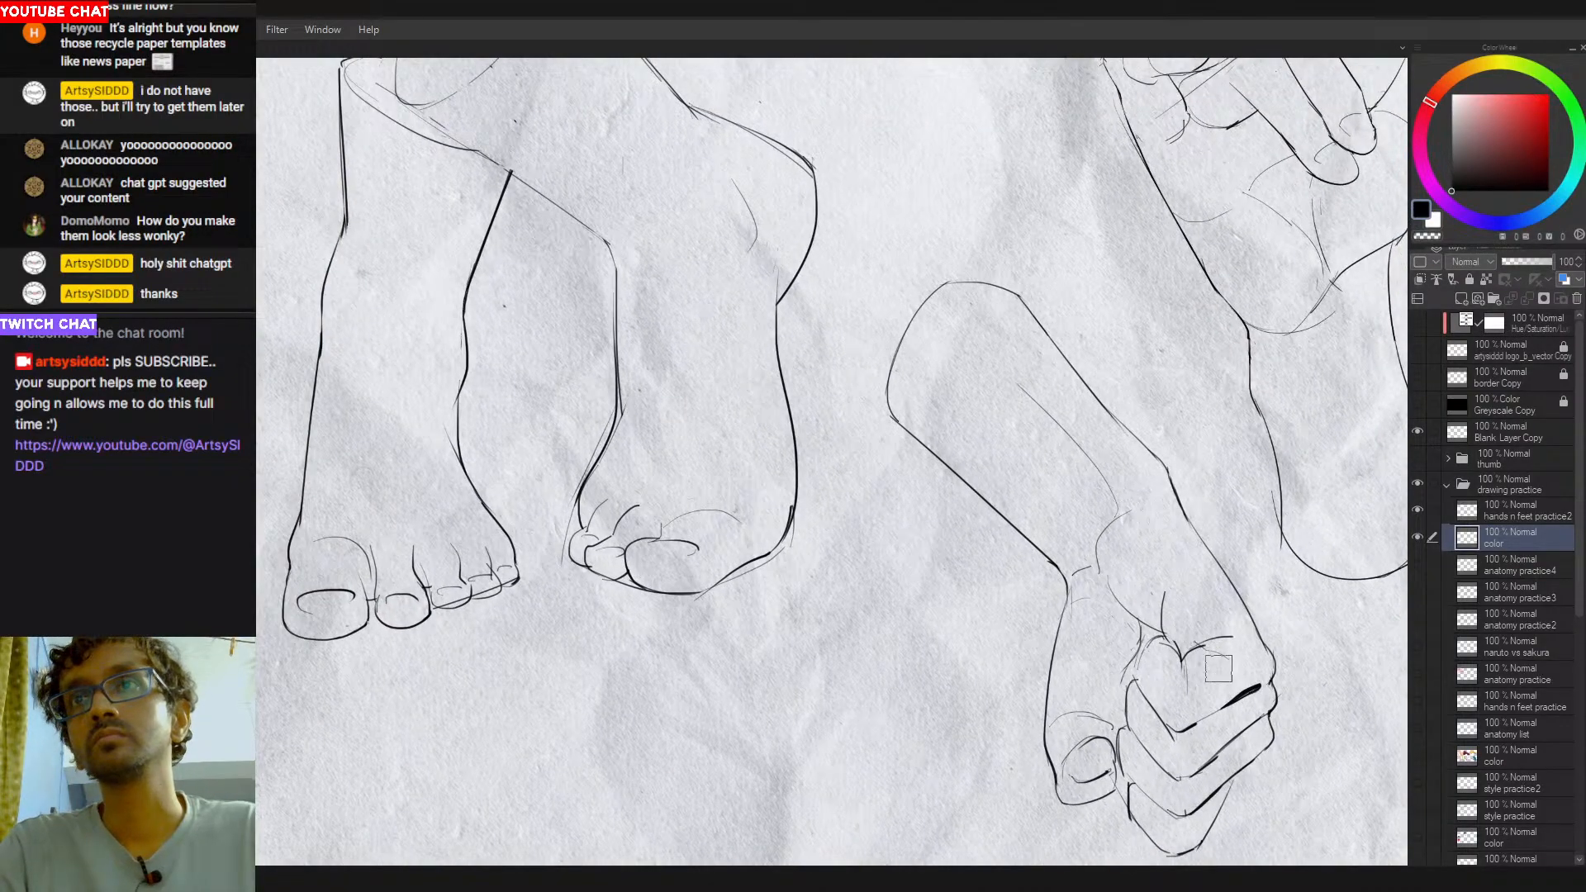
left_click(1518, 511)
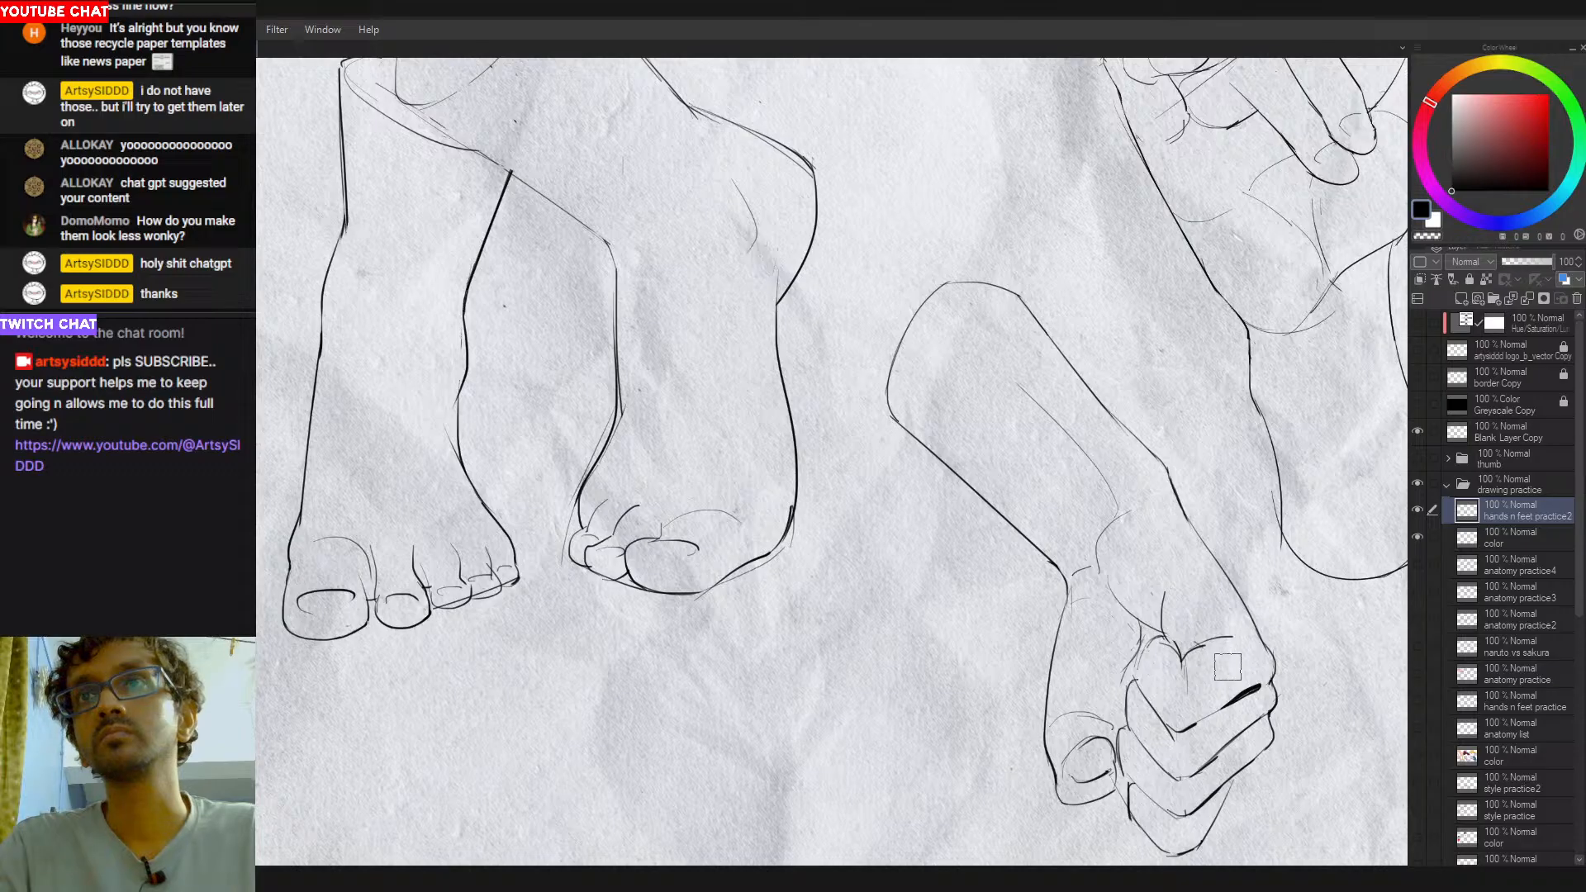
key("ctrl+0")
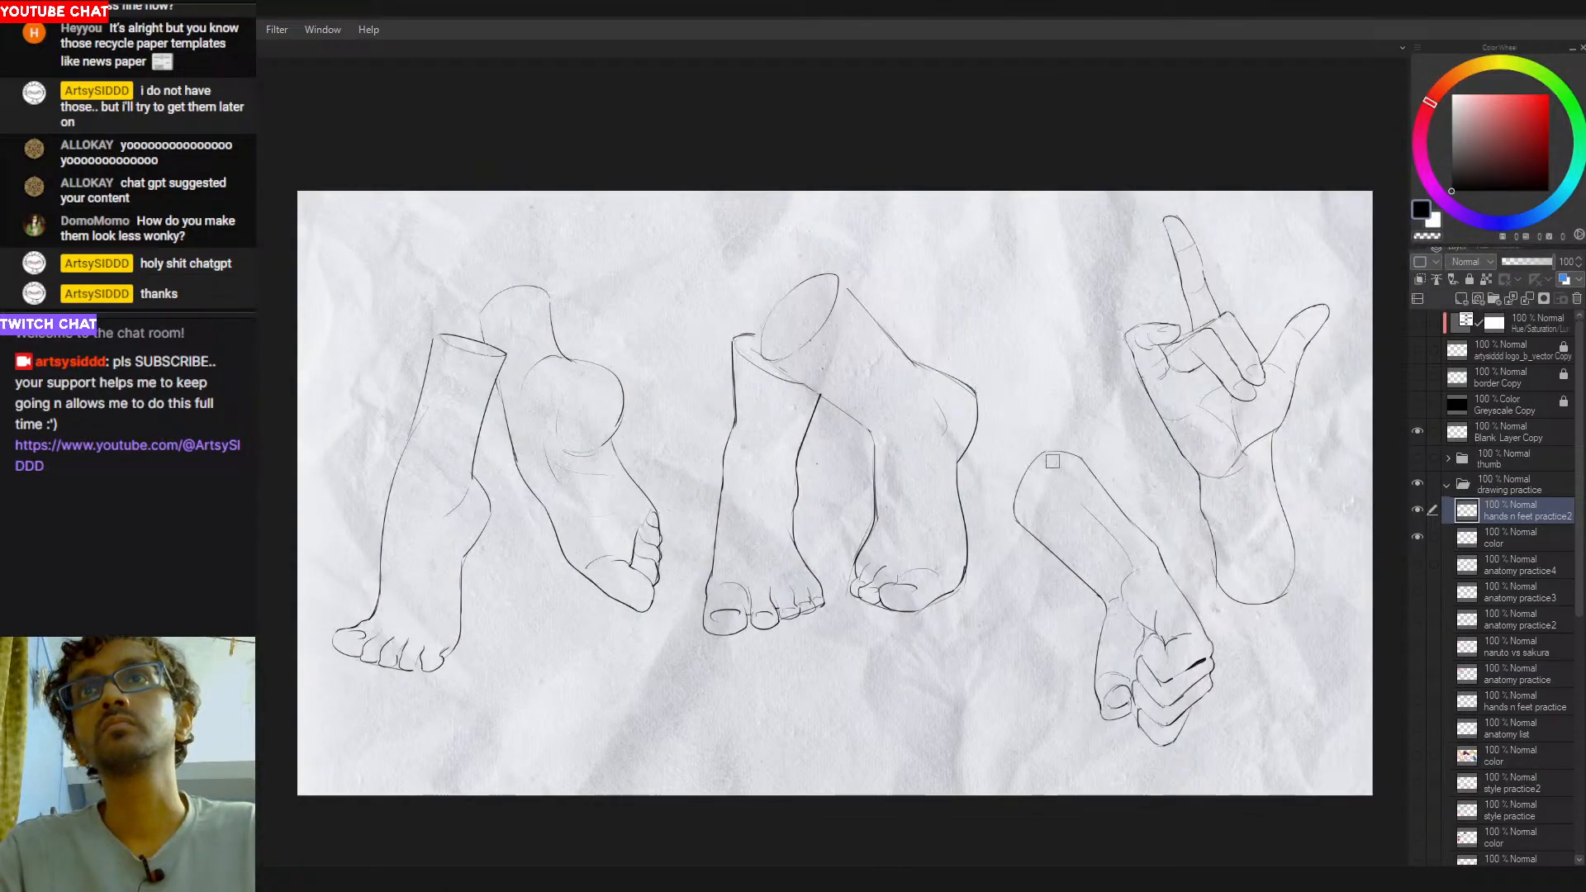
- Make the color layer below hands n feet practice2 active and choose a pale peach skin tone, about hue 17 and saturation 22
key("alt+bracketleft")
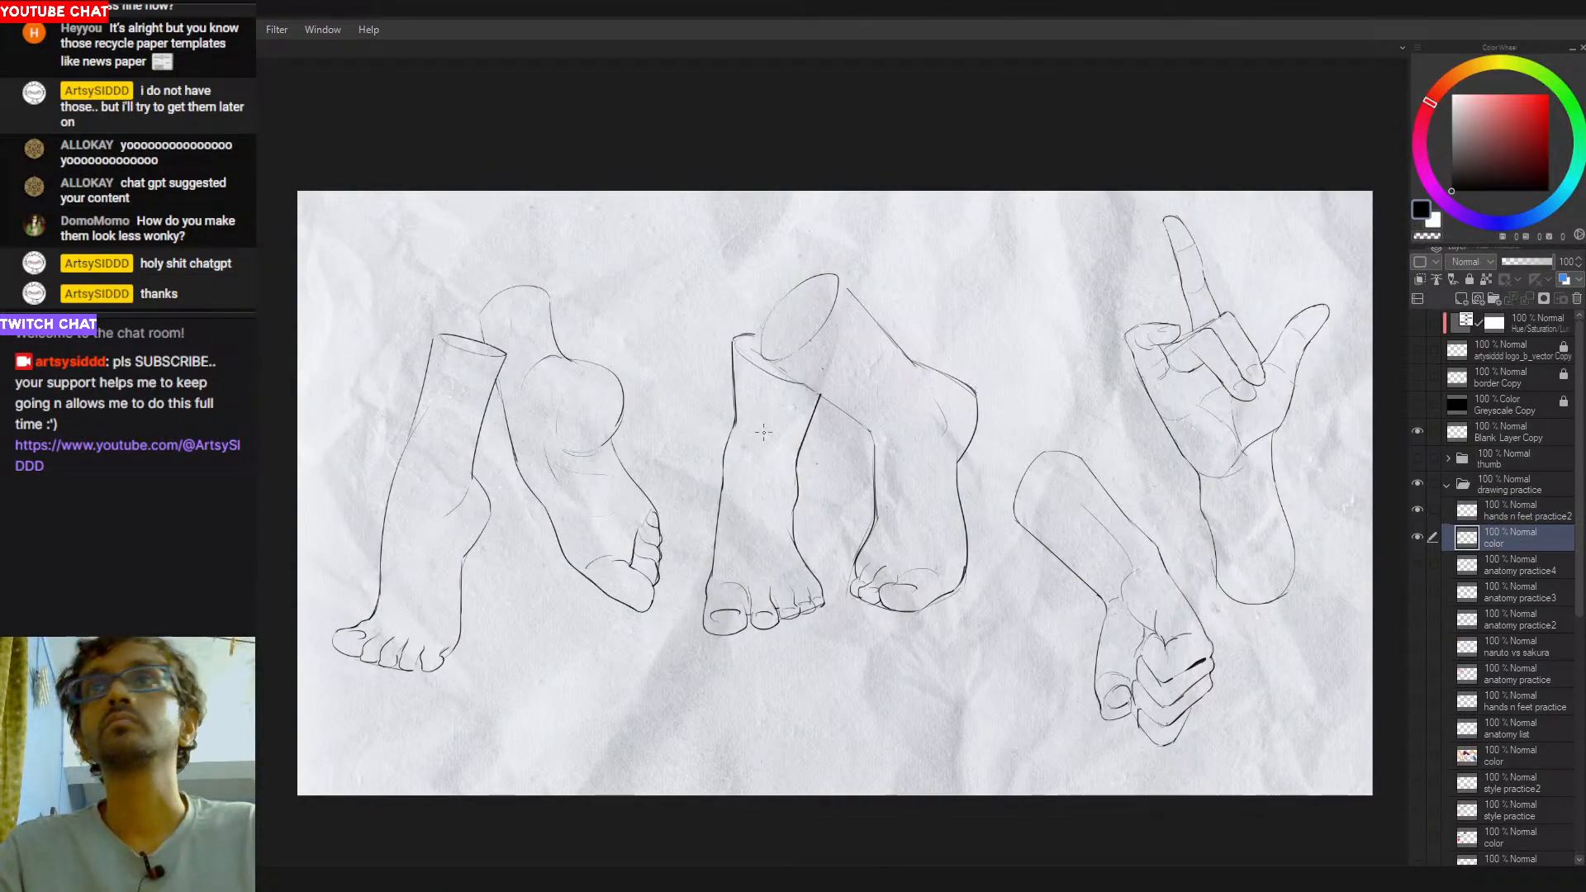
left_click(1475, 98)
left_click_drag(1464, 82, 1444, 87)
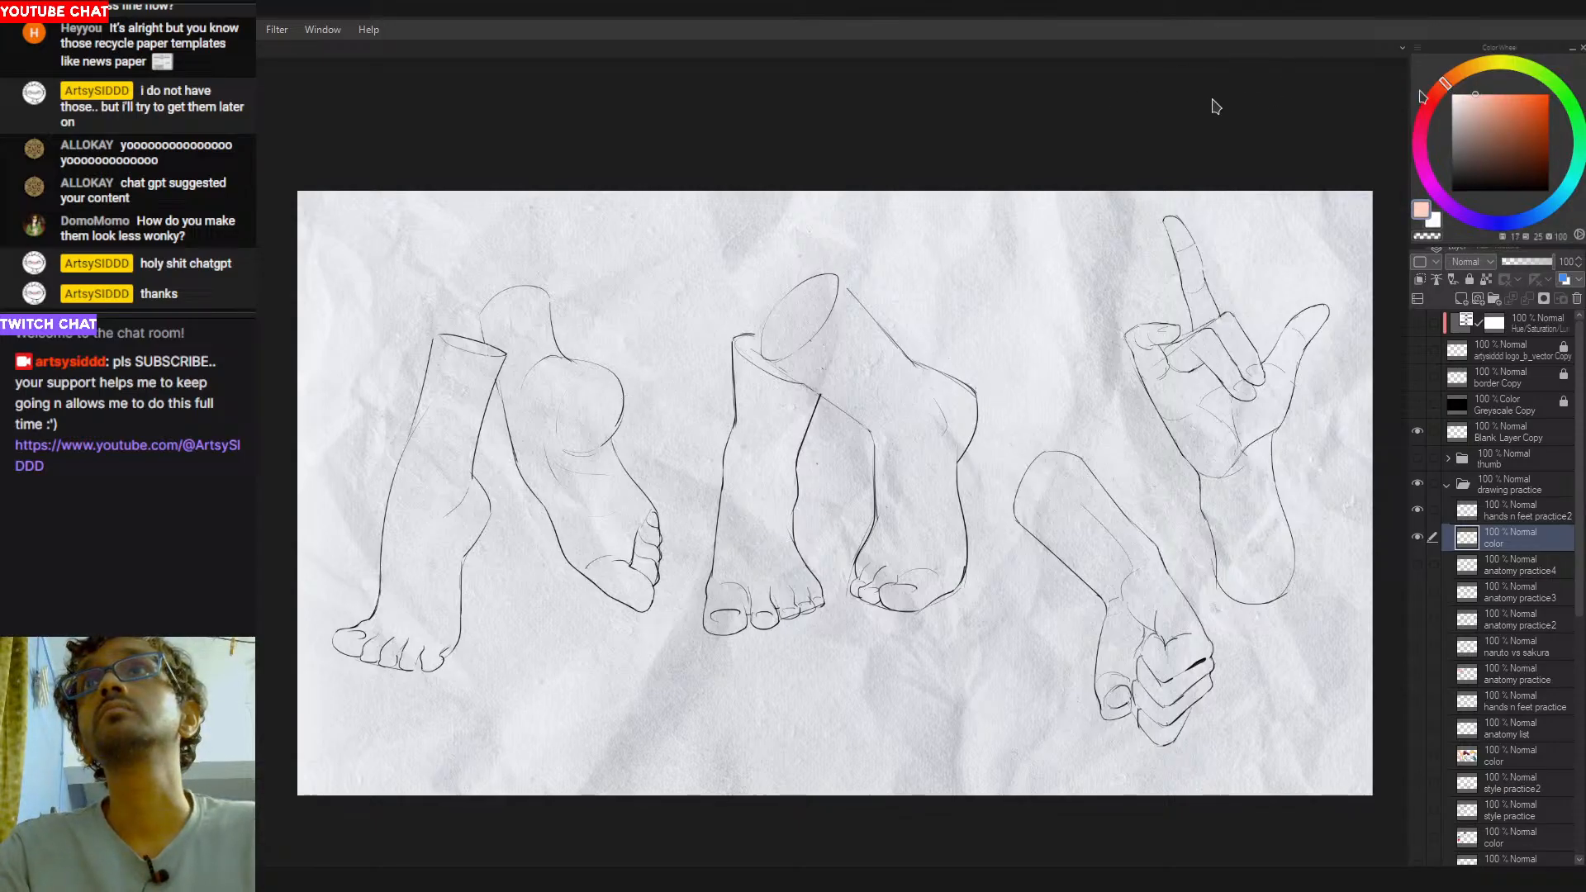
left_click_drag(453, 351, 403, 552)
key("ctrl+z")
left_click(1491, 94)
left_click(1472, 95)
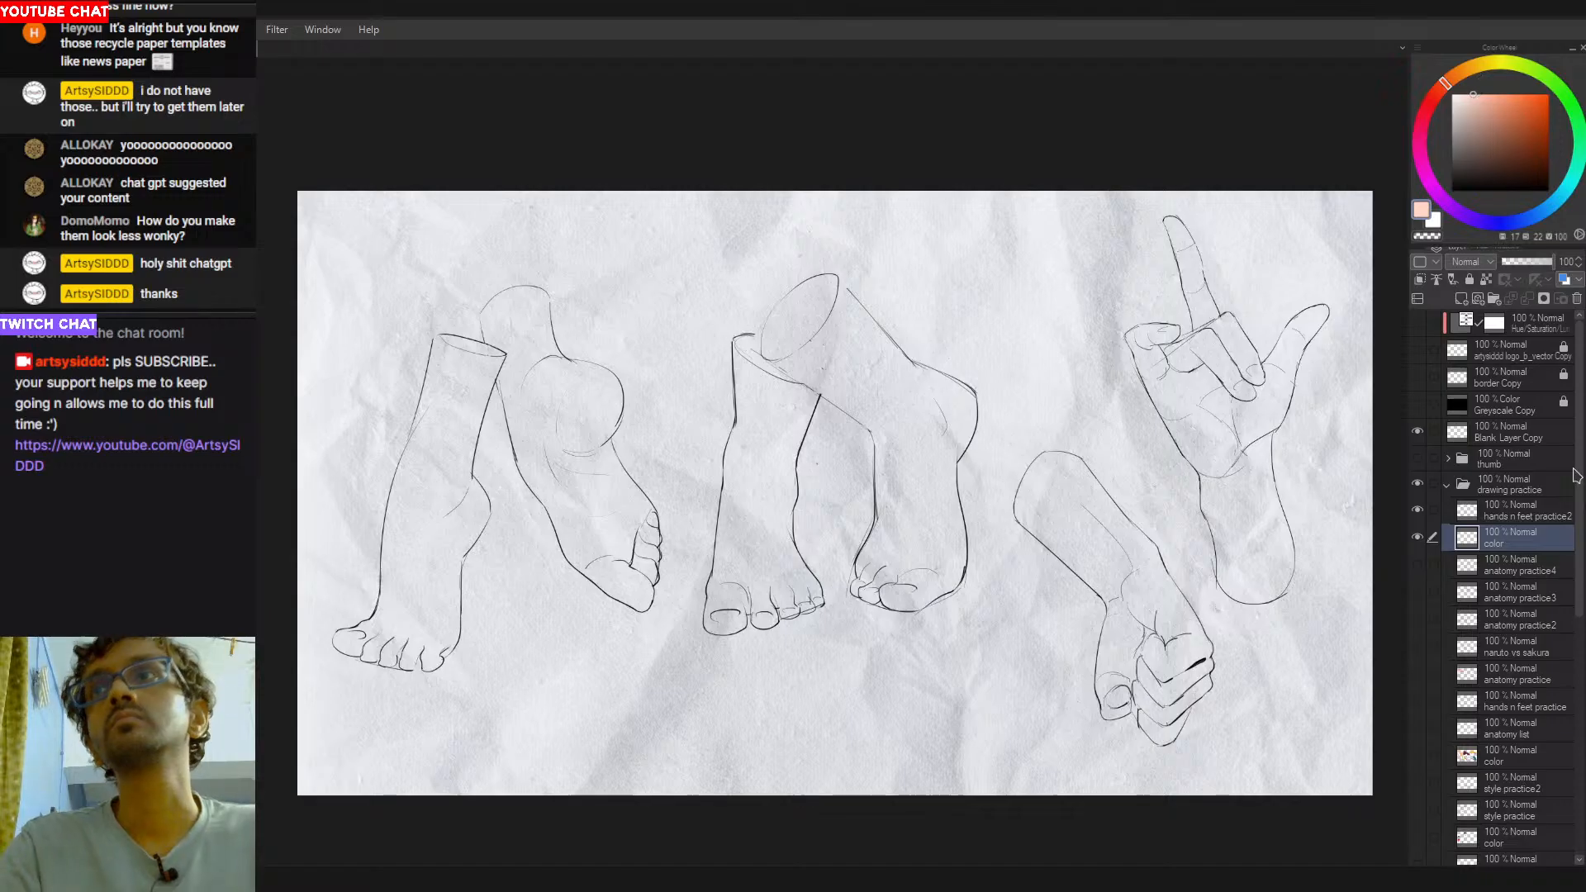
- Show the Brightness/Contrast correction layer above the paper texture to brighten the background
scroll(1574, 537, "down", 2)
scroll(1573, 537, "down", 6)
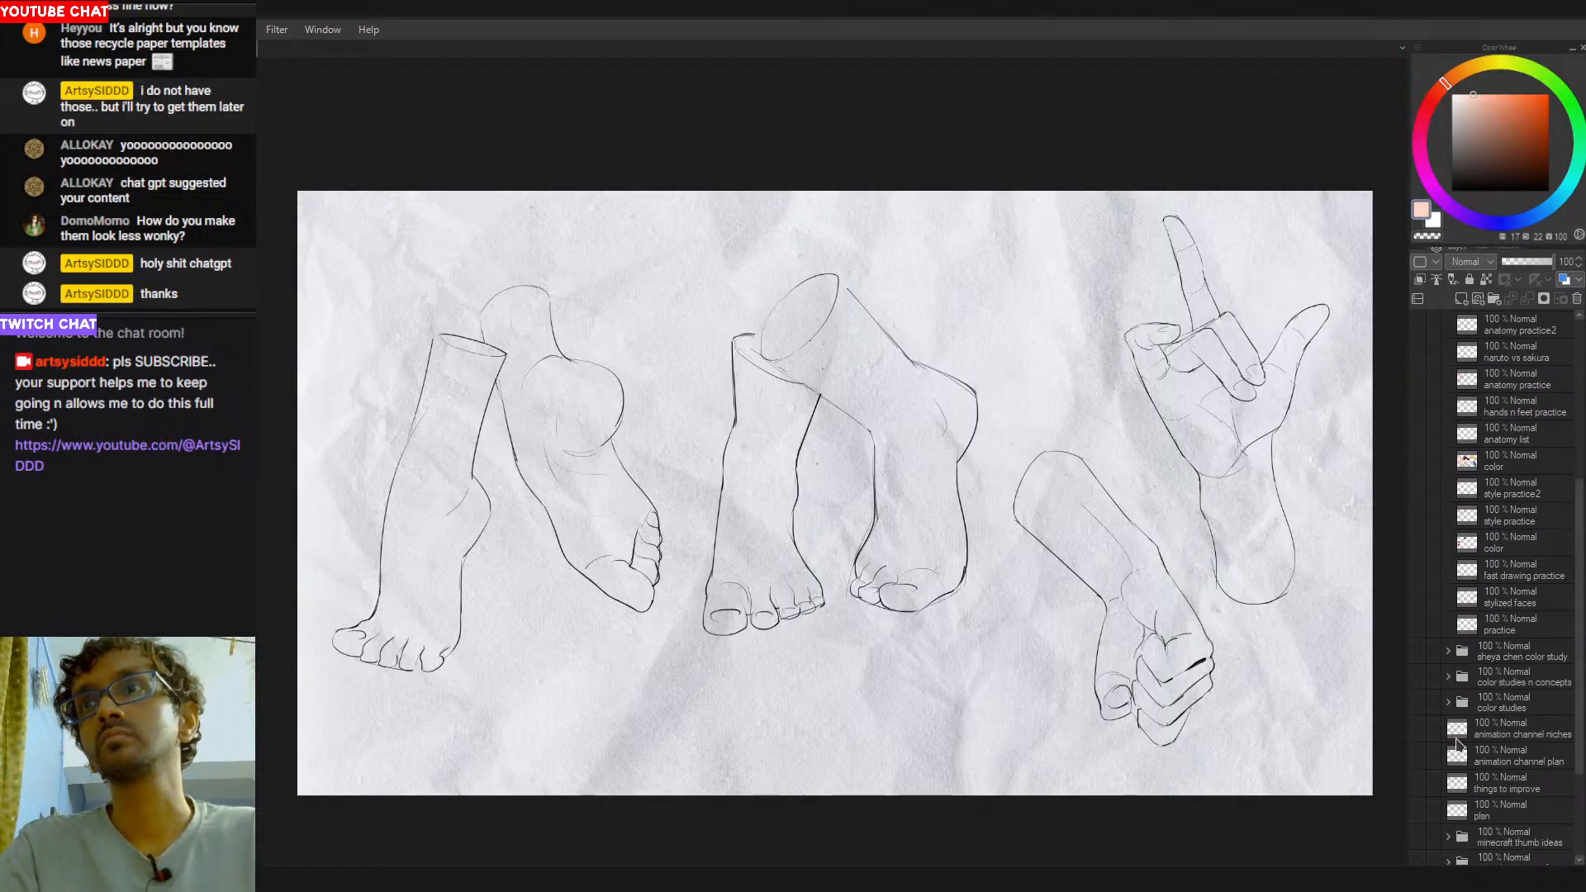
scroll(1458, 756, "down", 4)
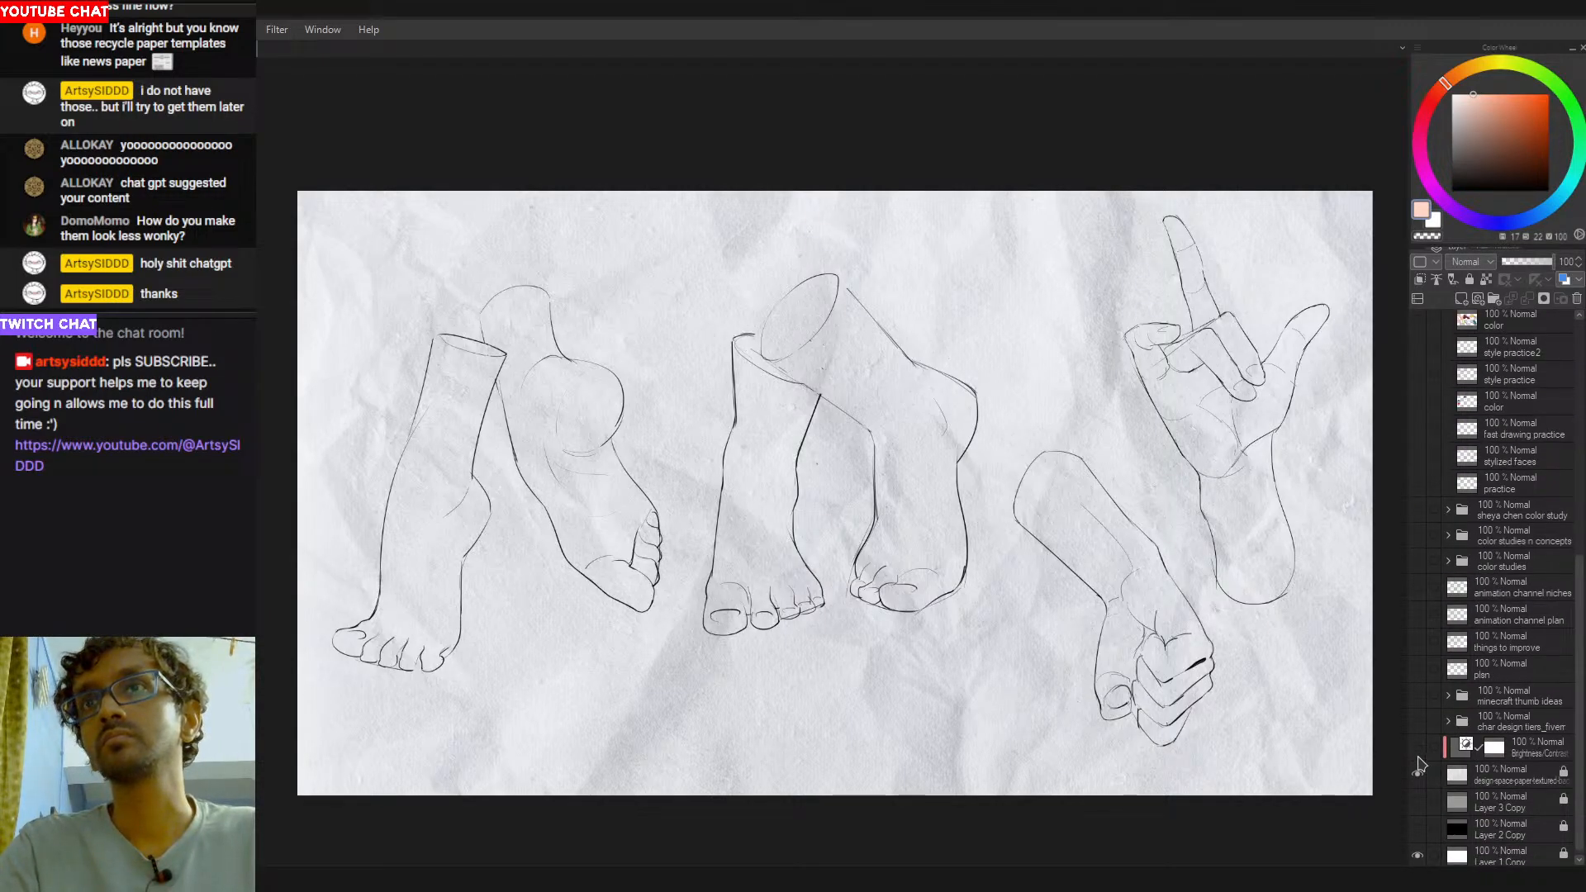
left_click(1417, 751)
scroll(1499, 582, "up", 10)
- On the color layer, paint the leftmost leg flat peach from its cut end down past the heel
left_click_drag(443, 359, 413, 559)
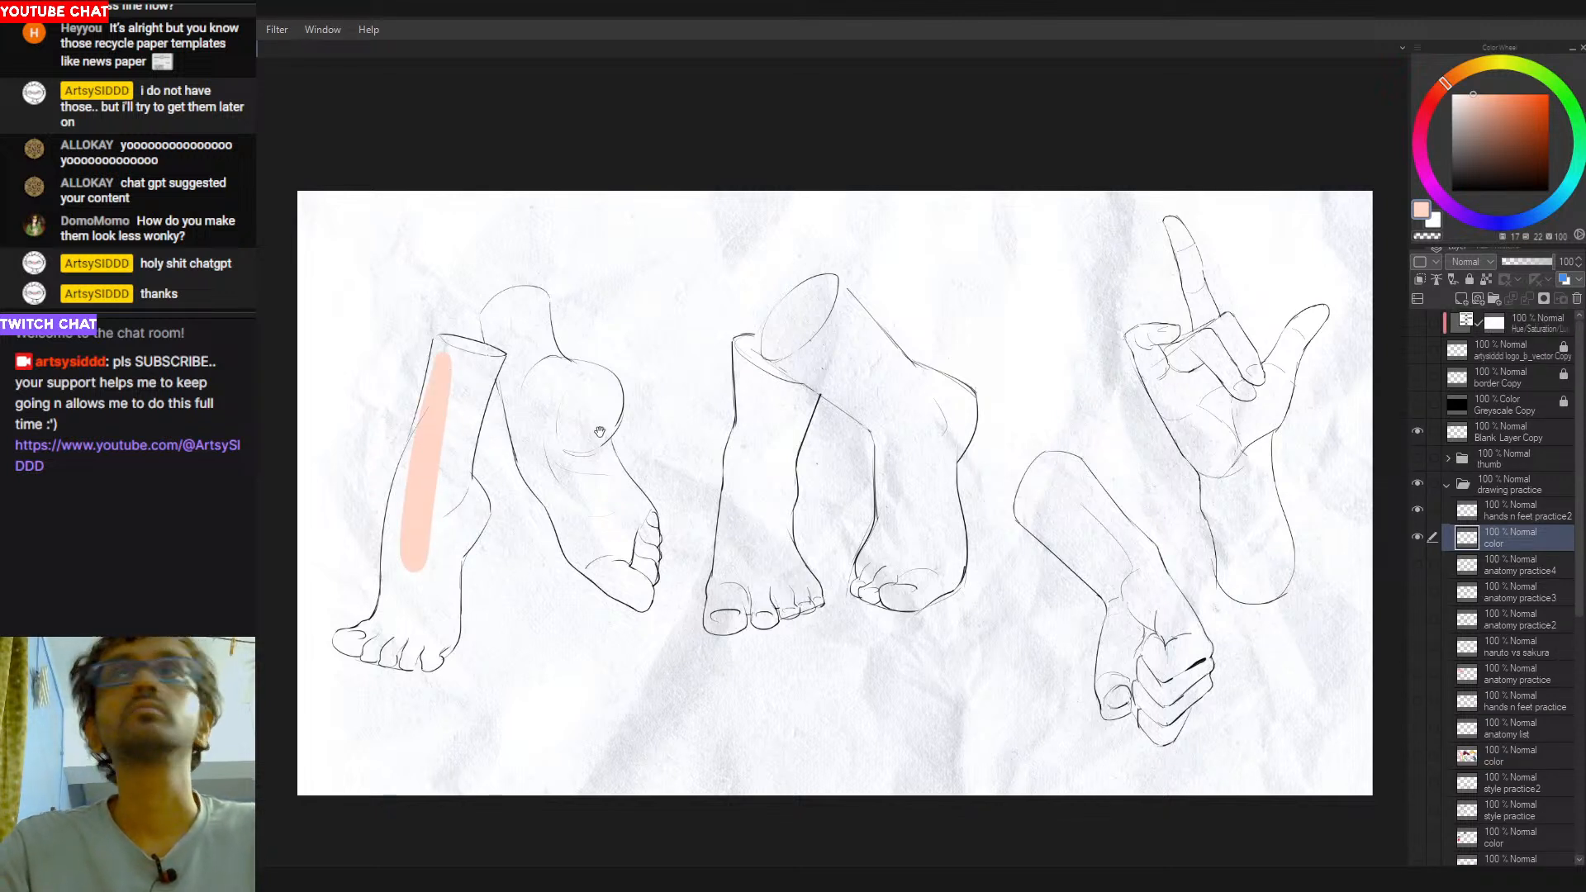
left_click_drag(589, 429, 665, 432)
key("ctrl+z")
left_click_drag(519, 352, 486, 522)
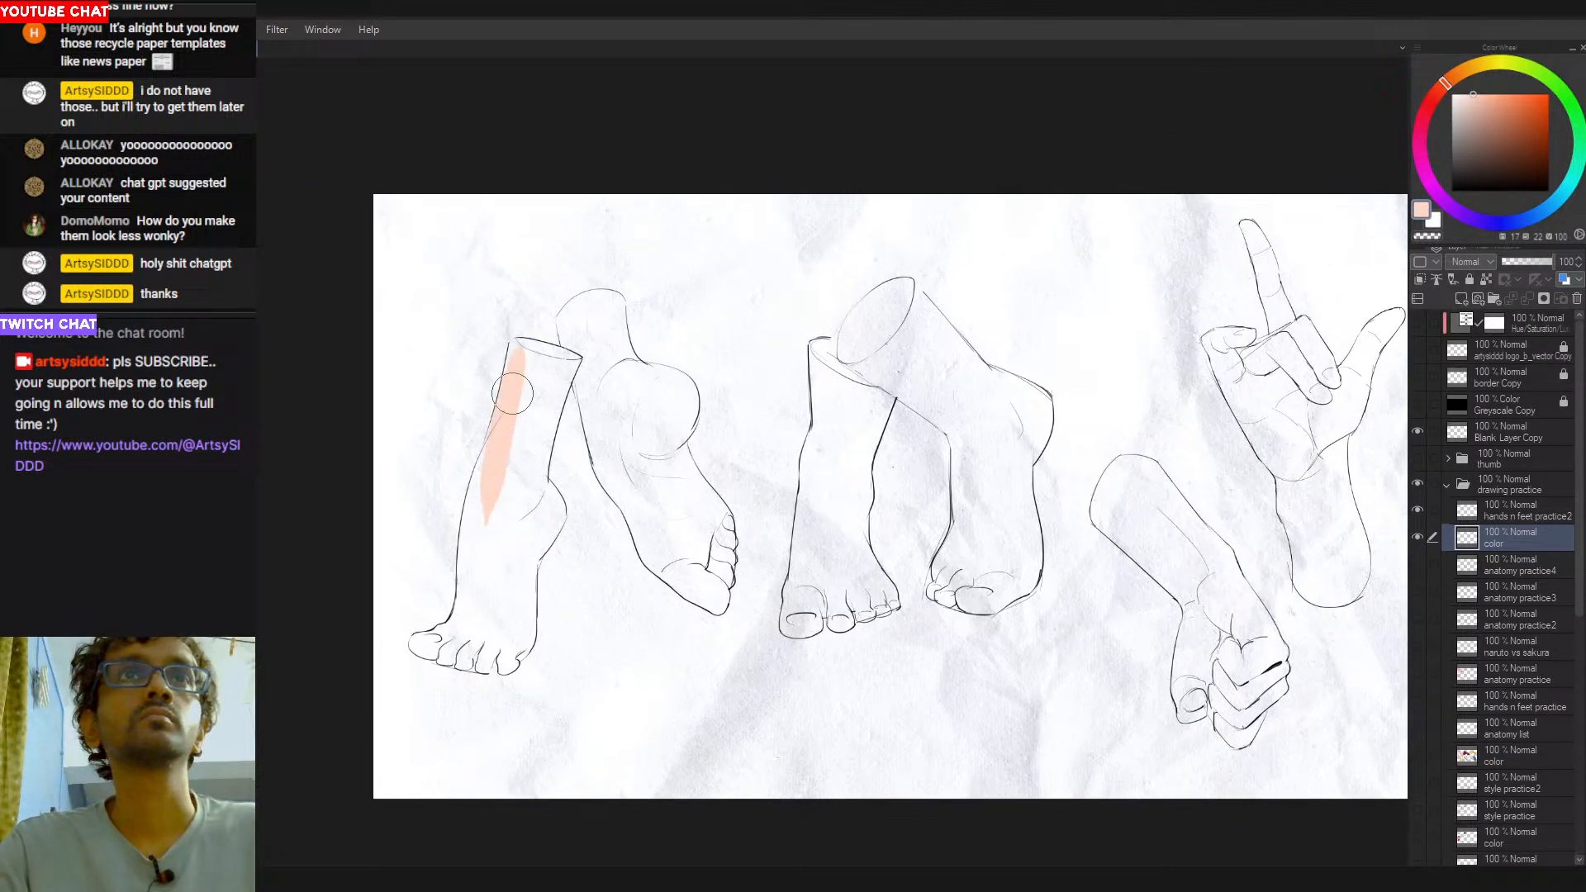
mouse_move(510, 340)
left_mouse_down()
mouse_move(552, 374)
mouse_move(540, 378)
mouse_move(555, 363)
mouse_move(535, 354)
mouse_move(569, 363)
mouse_move(513, 495)
mouse_move(570, 362)
mouse_move(515, 548)
mouse_move(533, 448)
mouse_move(486, 526)
mouse_move(512, 424)
mouse_move(477, 579)
mouse_move(491, 477)
mouse_move(474, 564)
mouse_move(499, 551)
mouse_move(477, 593)
mouse_move(497, 479)
mouse_move(536, 496)
mouse_move(532, 464)
mouse_move(548, 513)
mouse_move(541, 457)
mouse_move(541, 505)
left_mouse_up()
key("ctrl+z")
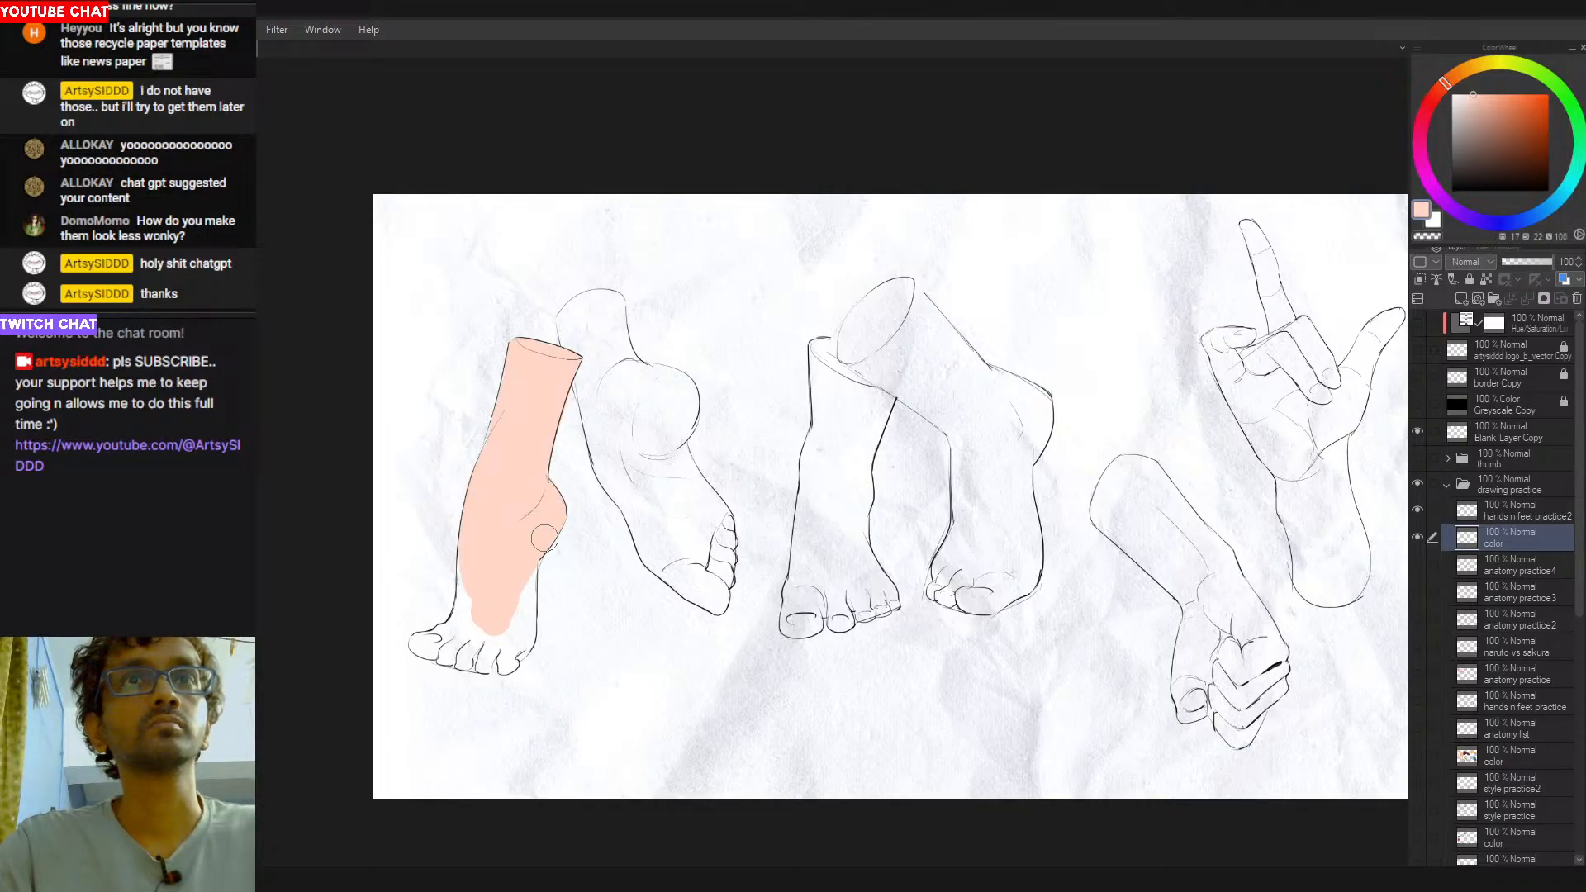
- Paint the rest of the leftmost foot and all its toes flat peach within the line art
mouse_move(524, 564)
left_mouse_down()
mouse_move(515, 655)
mouse_move(546, 522)
mouse_move(522, 637)
left_mouse_up()
key("ctrl+z")
key("ctrl+z")
key("ctrl+z")
key("ctrl+z")
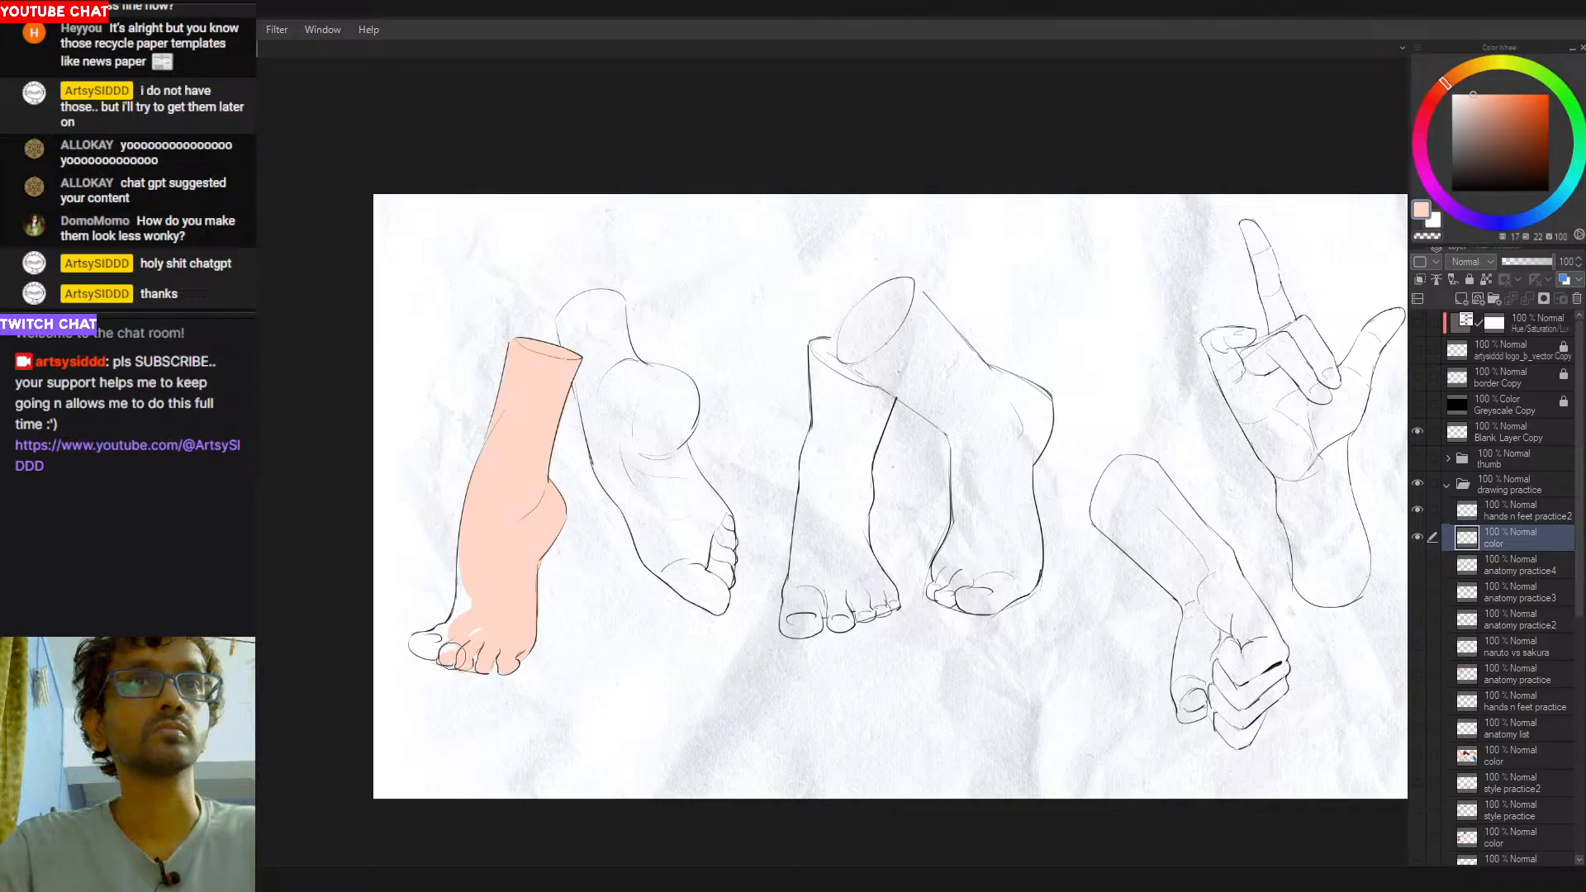
left_click_drag(421, 643, 411, 641)
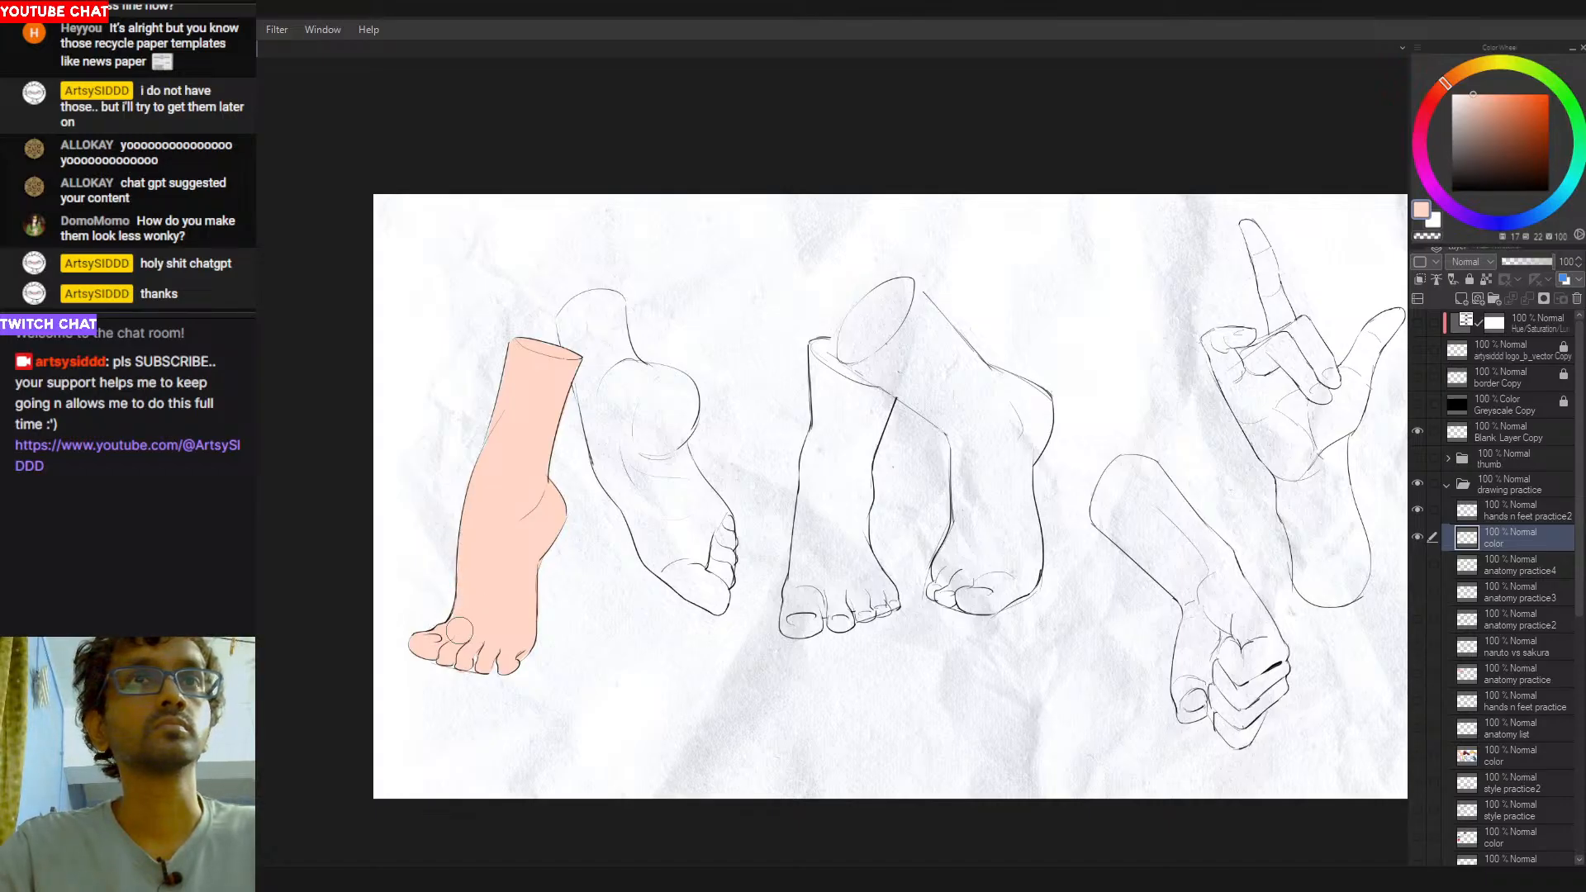
- Paint the second leg, its round heel and its sole and toes flat peach, cleaning up overspill along the outline
mouse_move(579, 315)
left_mouse_down()
mouse_move(598, 365)
mouse_move(623, 469)
left_mouse_up()
key("ctrl+z")
mouse_move(584, 348)
left_mouse_down()
mouse_move(622, 492)
mouse_move(587, 384)
left_mouse_up()
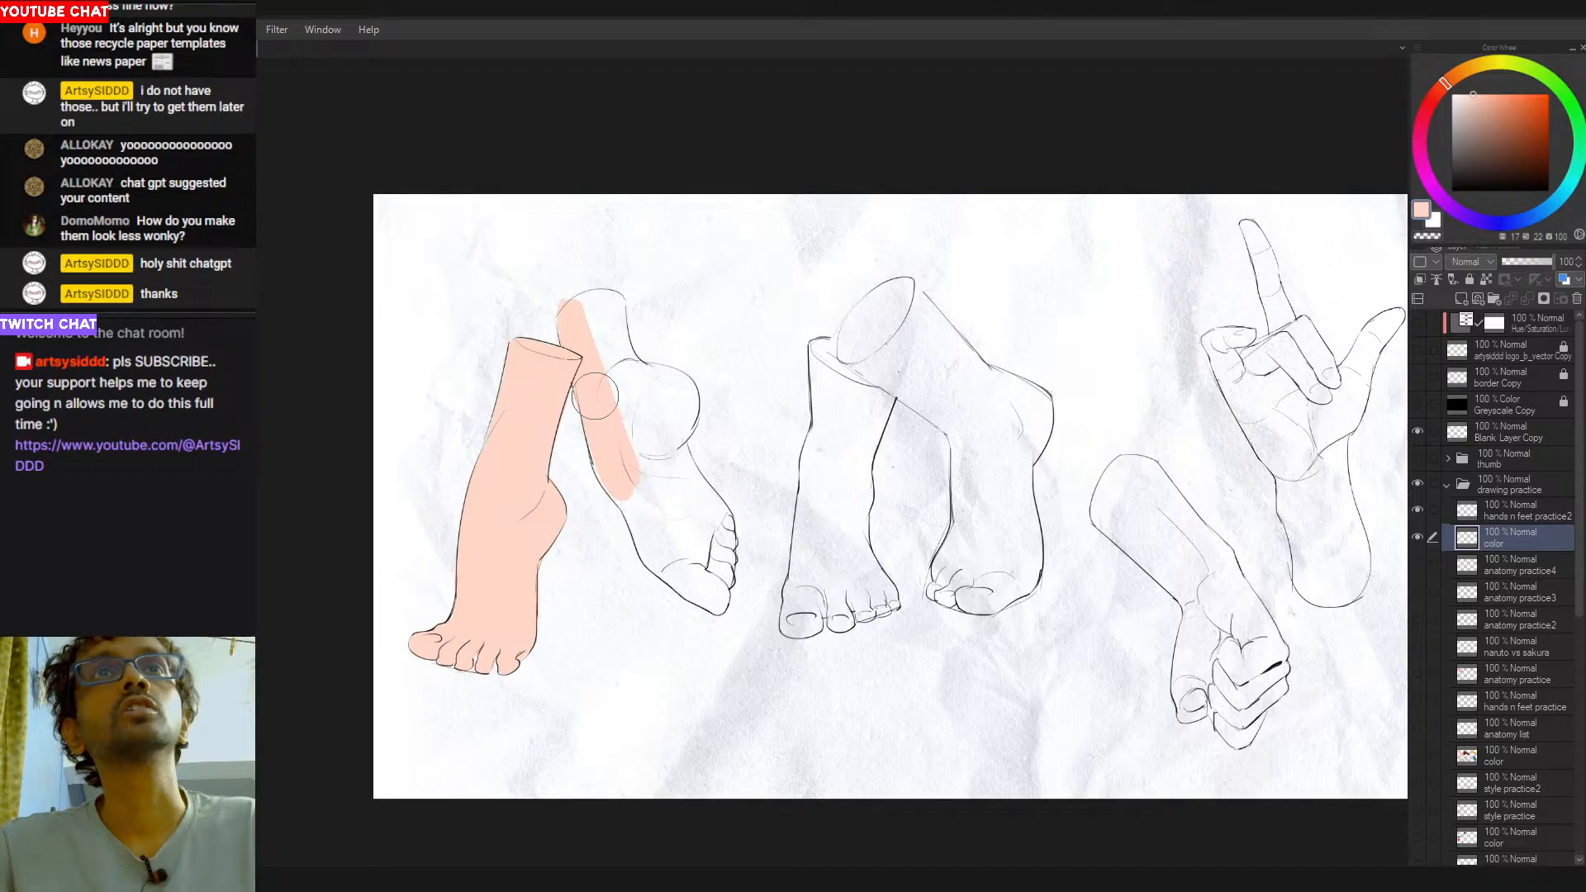
mouse_move(581, 321)
left_mouse_down()
mouse_move(612, 306)
mouse_move(569, 322)
mouse_move(614, 312)
mouse_move(625, 406)
mouse_move(624, 347)
mouse_move(674, 408)
mouse_move(630, 365)
mouse_move(674, 406)
mouse_move(640, 376)
mouse_move(685, 396)
mouse_move(666, 402)
mouse_move(637, 366)
mouse_move(683, 411)
mouse_move(677, 430)
mouse_move(651, 392)
mouse_move(662, 503)
mouse_move(607, 447)
mouse_move(628, 515)
mouse_move(596, 414)
mouse_move(658, 579)
mouse_move(641, 516)
mouse_move(667, 546)
left_mouse_up()
mouse_move(607, 463)
left_mouse_down()
mouse_move(665, 568)
mouse_move(662, 549)
mouse_move(638, 505)
mouse_move(663, 601)
mouse_move(635, 567)
mouse_move(671, 613)
mouse_move(659, 561)
mouse_move(703, 588)
mouse_move(655, 553)
mouse_move(705, 591)
mouse_move(693, 608)
mouse_move(693, 593)
mouse_move(714, 603)
mouse_move(687, 590)
mouse_move(717, 603)
mouse_move(685, 555)
mouse_move(708, 591)
mouse_move(720, 584)
mouse_move(724, 522)
mouse_move(687, 530)
left_mouse_up()
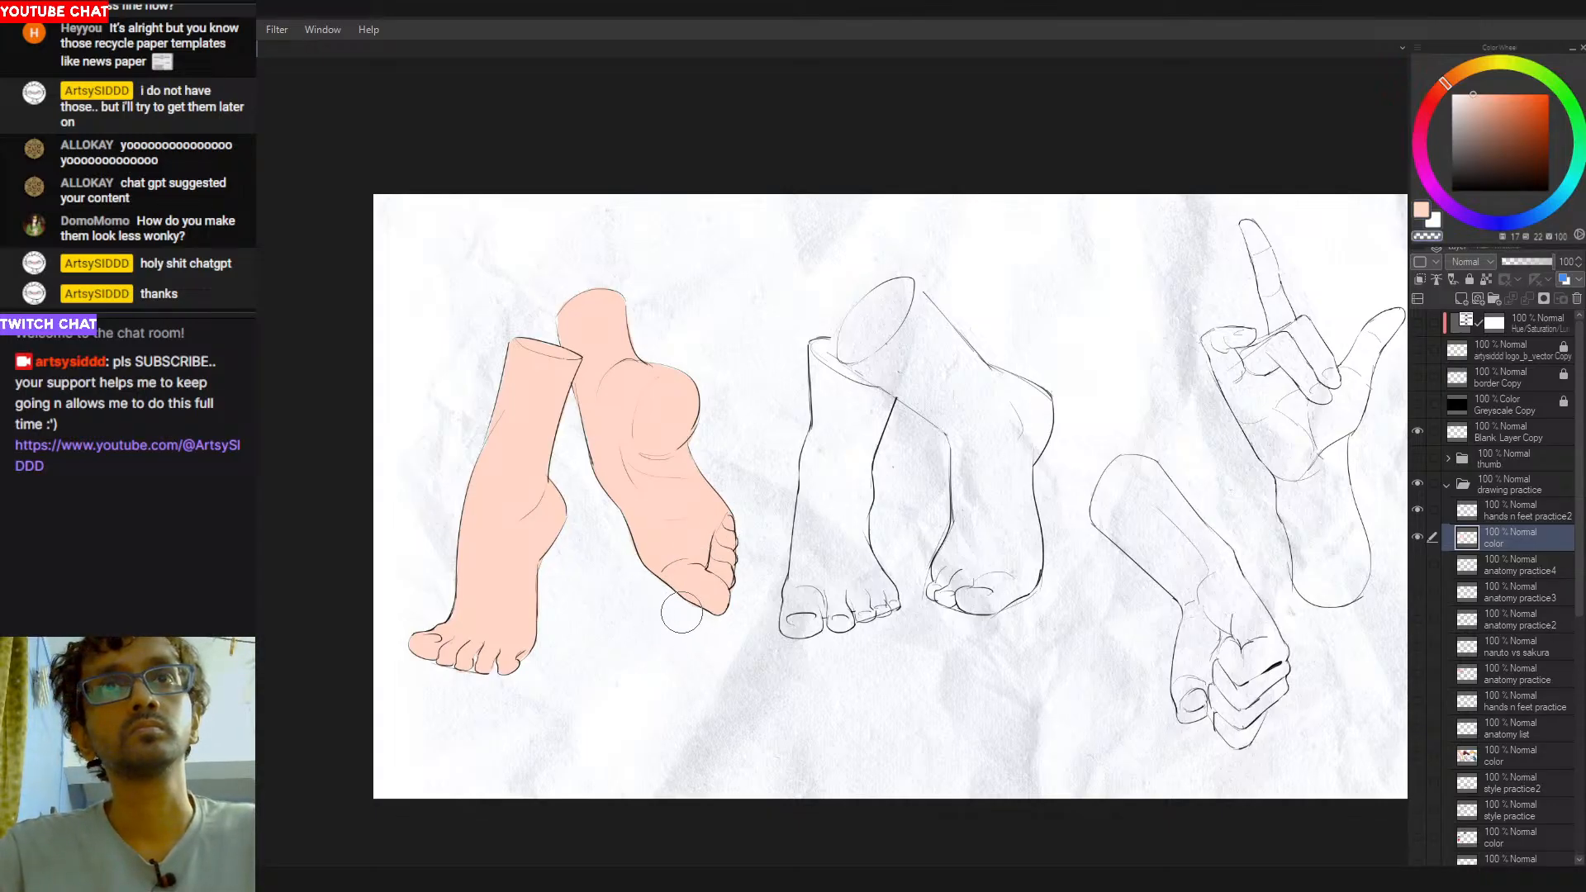
left_click_drag(760, 533, 690, 543)
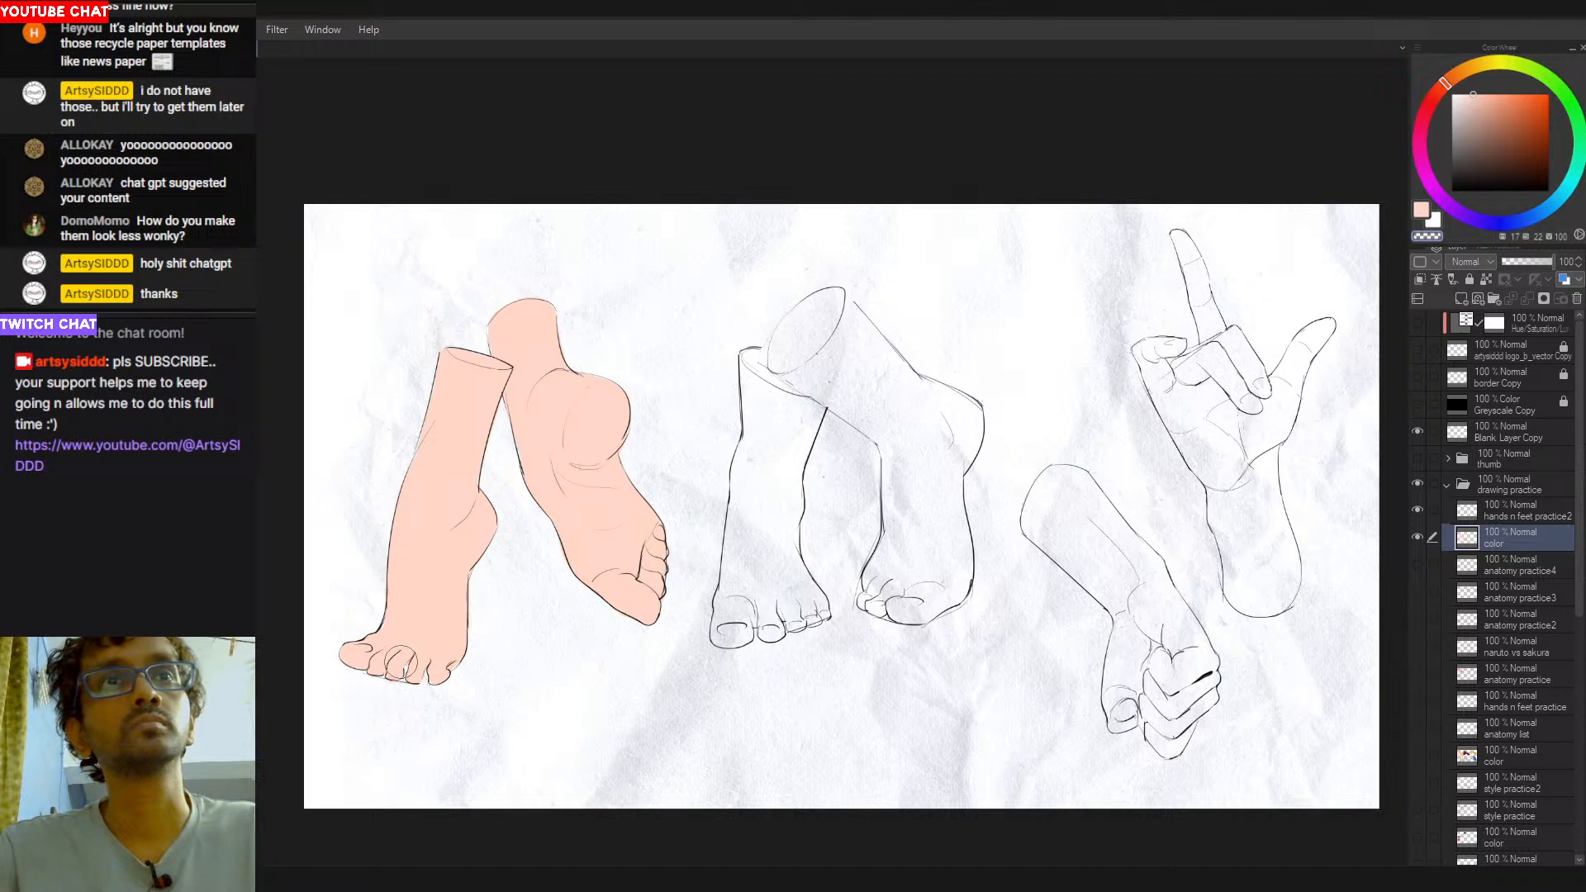
key("ctrl+z")
key("c")
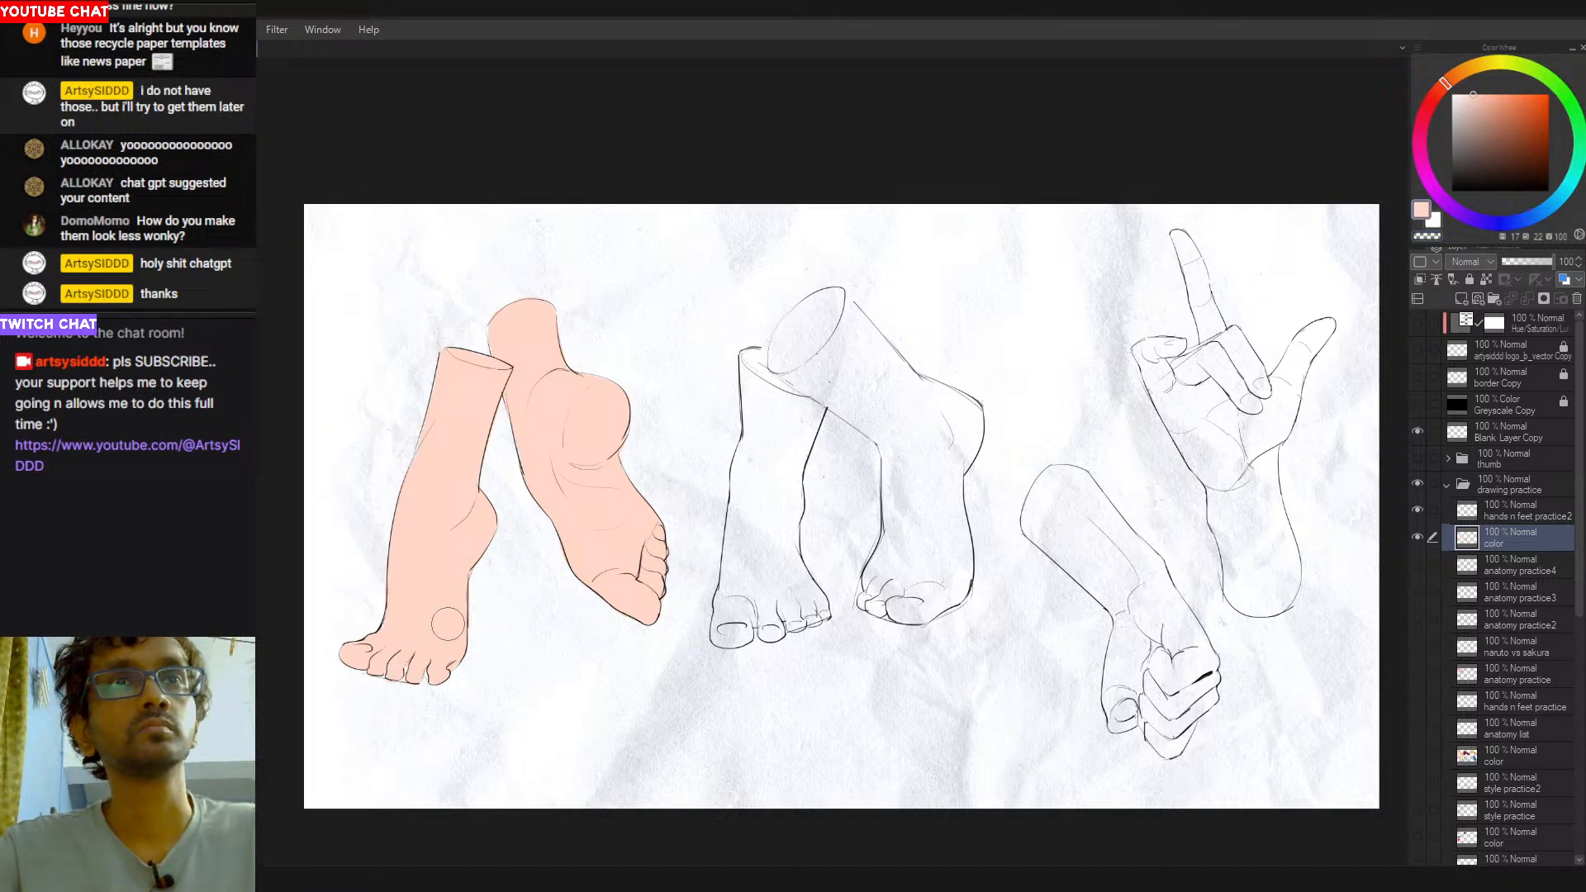
- Paint the left-hand centre leg and all its toes flat peach, along with the elliptical cut end of the crossing leg
mouse_move(752, 354)
left_mouse_down()
mouse_move(762, 471)
mouse_move(768, 388)
mouse_move(790, 412)
mouse_move(780, 339)
mouse_move(783, 395)
mouse_move(802, 330)
mouse_move(781, 349)
mouse_move(833, 302)
mouse_move(779, 467)
mouse_move(821, 393)
mouse_move(789, 459)
left_mouse_up()
mouse_move(761, 557)
left_mouse_down()
mouse_move(756, 446)
mouse_move(741, 587)
mouse_move(728, 578)
mouse_move(717, 607)
mouse_move(729, 595)
mouse_move(756, 619)
mouse_move(788, 545)
left_mouse_up()
key("ctrl+z")
mouse_move(743, 596)
left_mouse_down()
mouse_move(775, 613)
mouse_move(794, 465)
mouse_move(783, 583)
mouse_move(786, 518)
mouse_move(793, 605)
mouse_move(784, 535)
mouse_move(818, 614)
left_mouse_up()
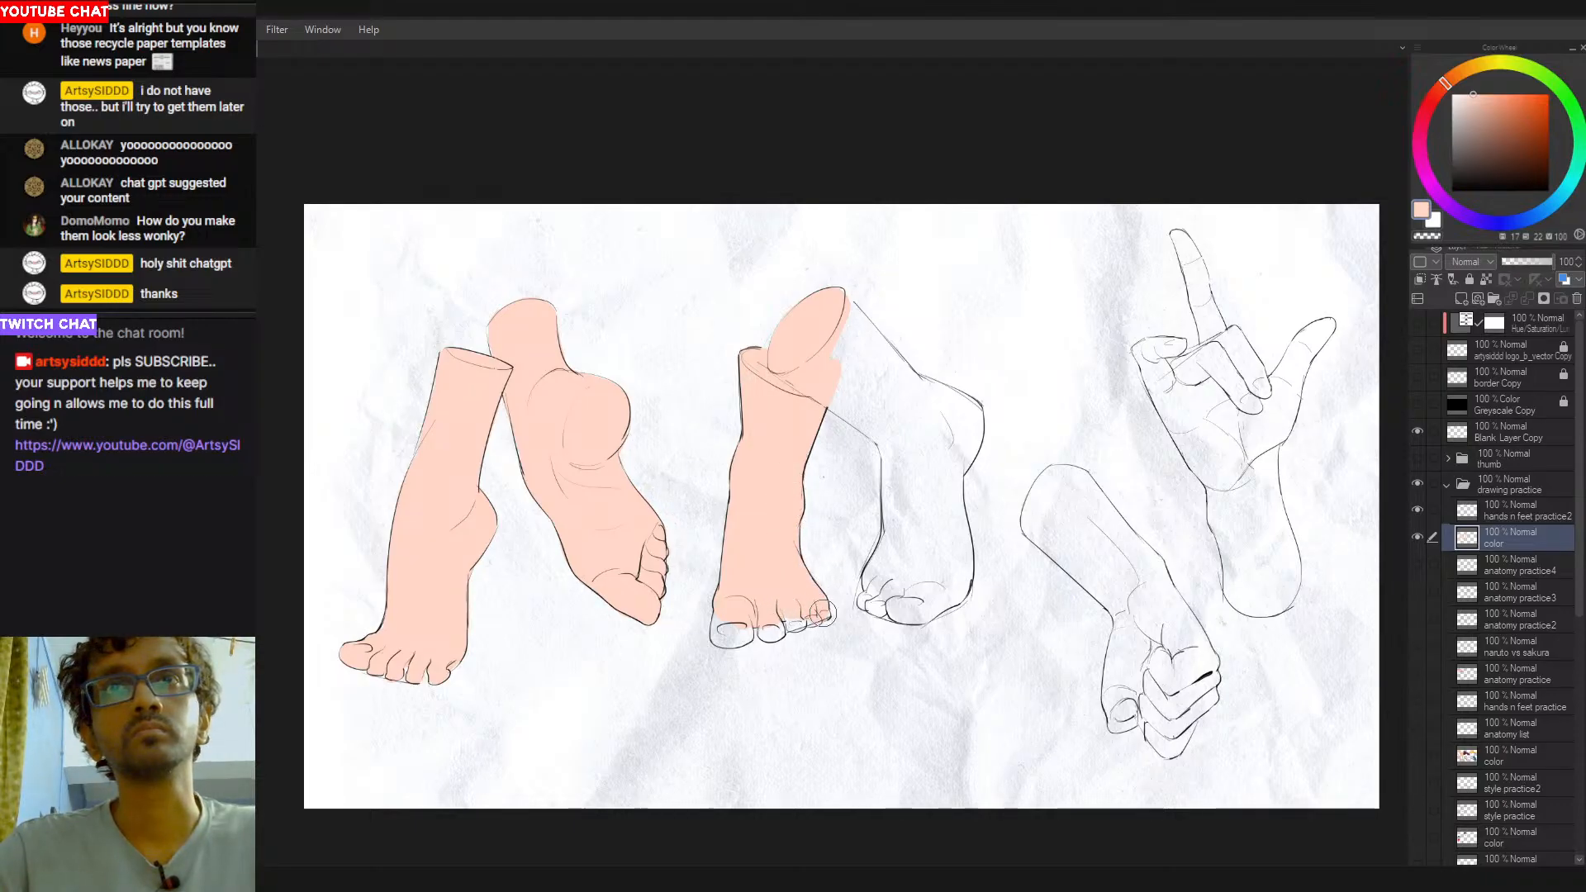
left_click_drag(808, 617, 800, 618)
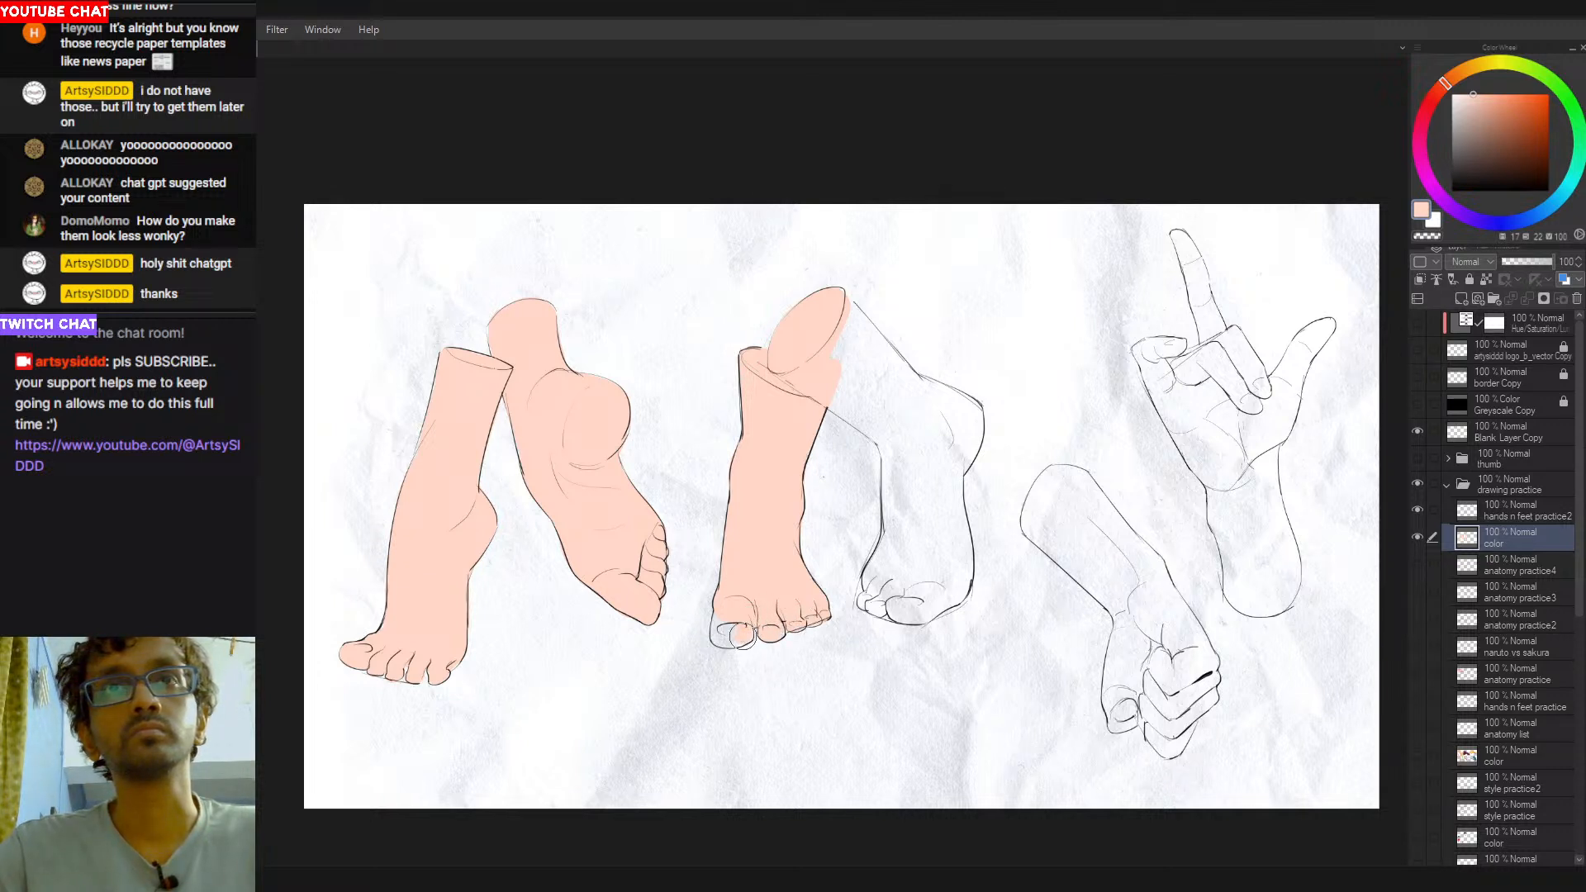
left_click_drag(723, 613, 740, 627)
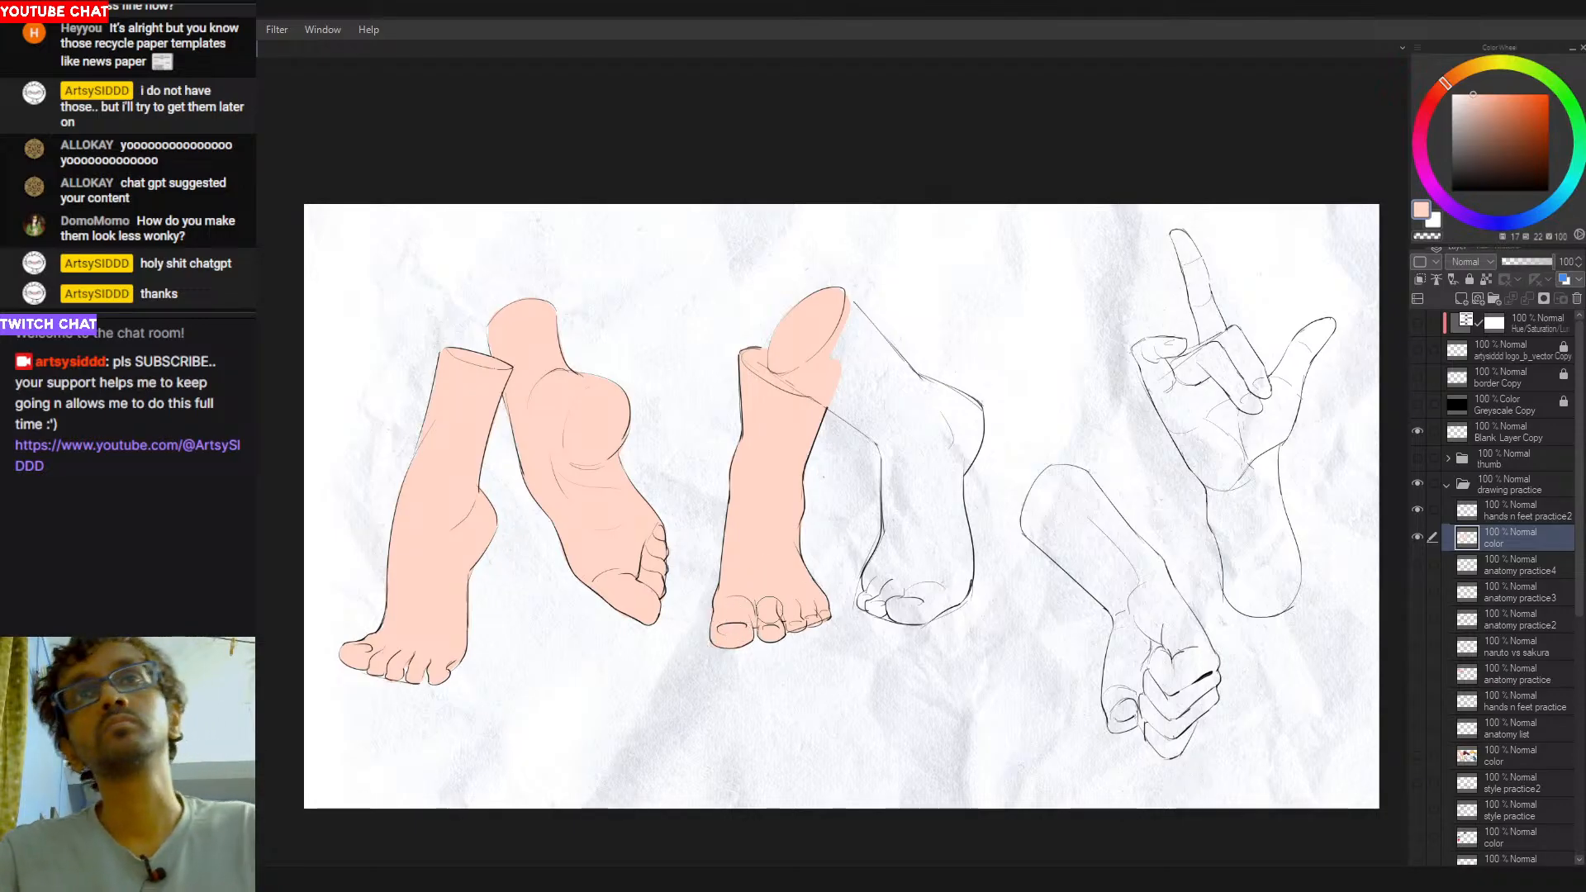
- Paint the crossing centre leg flat peach from its cut end down over the heel, foot and toes
mouse_move(874, 357)
left_mouse_down()
mouse_move(838, 393)
mouse_move(809, 368)
mouse_move(888, 430)
mouse_move(840, 401)
mouse_move(856, 373)
mouse_move(868, 381)
mouse_move(836, 298)
mouse_move(935, 429)
mouse_move(898, 395)
mouse_move(969, 417)
mouse_move(898, 555)
mouse_move(880, 542)
mouse_move(867, 603)
left_mouse_up()
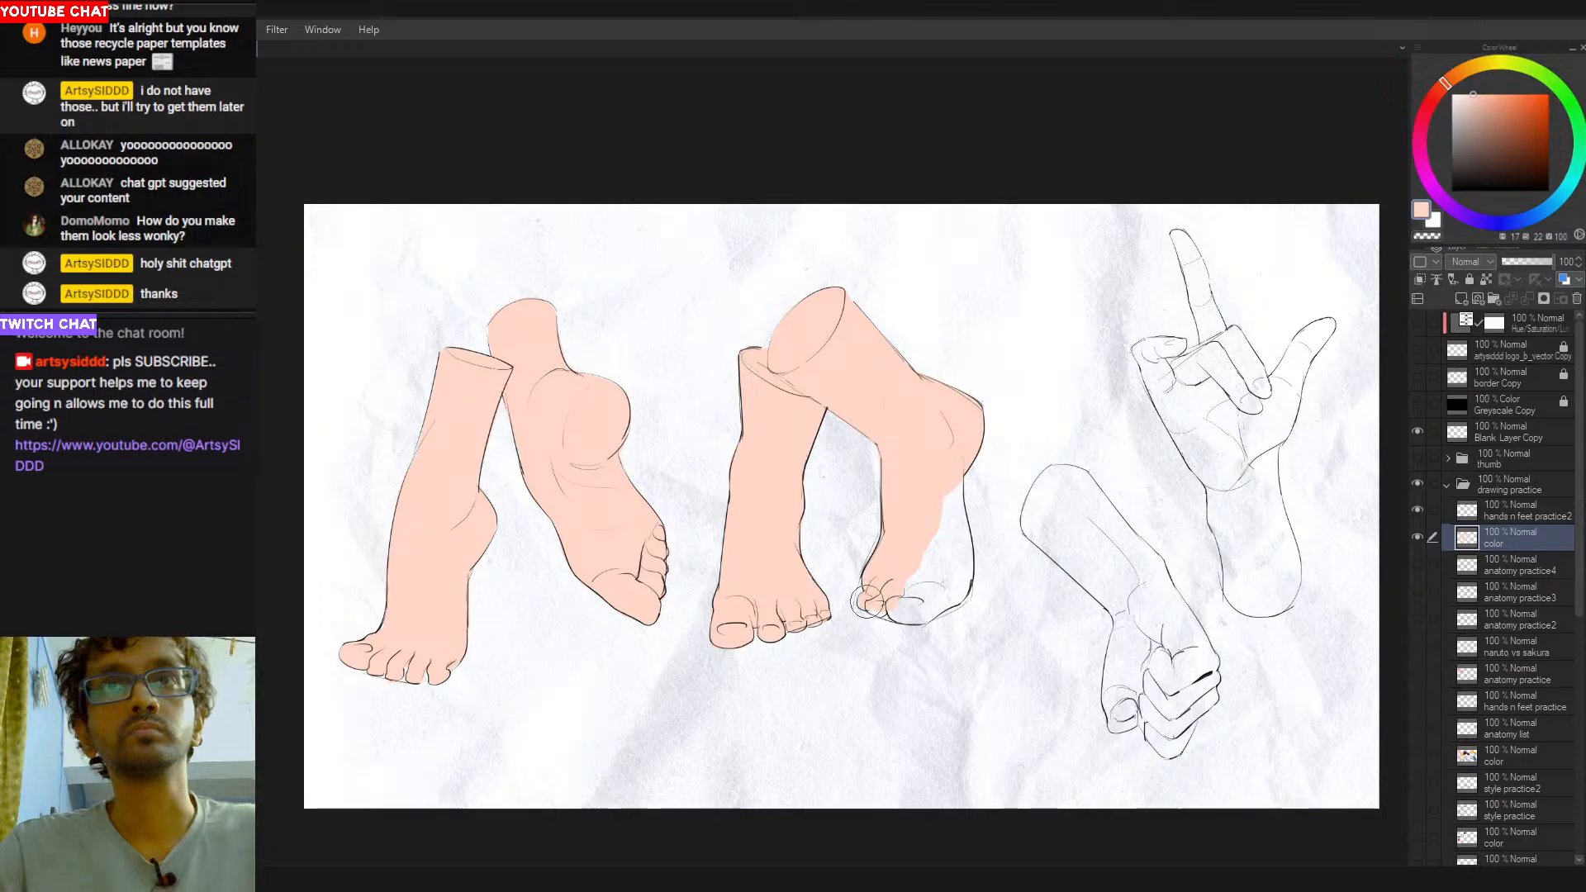
mouse_move(890, 625)
left_mouse_down()
mouse_move(900, 604)
mouse_move(950, 591)
mouse_move(950, 512)
mouse_move(950, 553)
mouse_move(925, 588)
left_mouse_up()
mouse_move(940, 516)
left_mouse_down()
mouse_move(841, 558)
mouse_move(925, 528)
left_mouse_up()
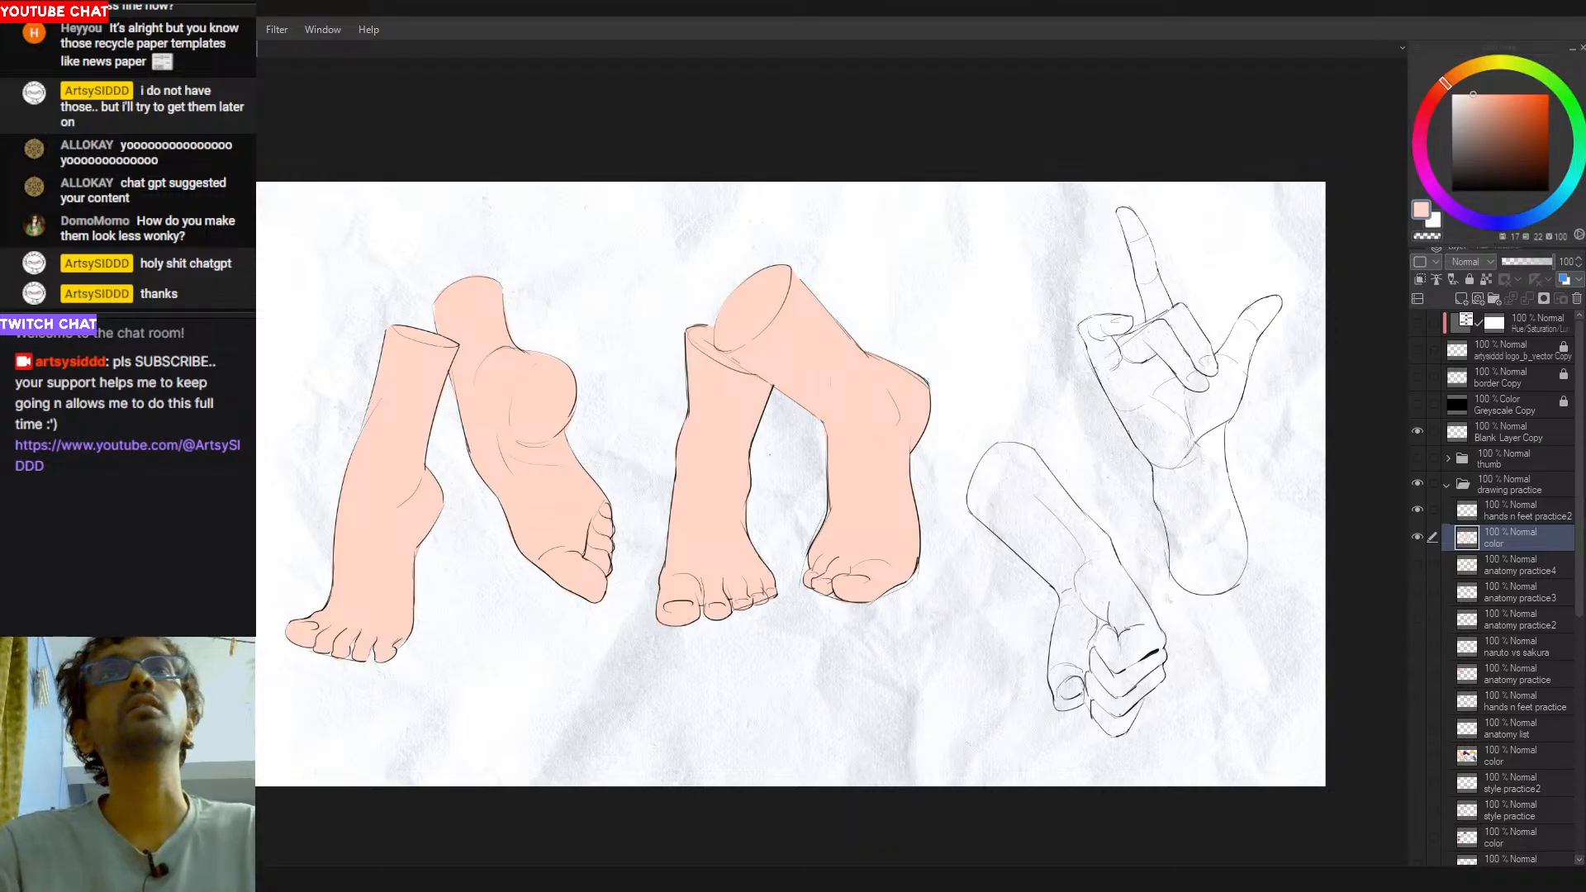
- Paint the forearm and clenched fist flat peach within the line art
left_click_drag(1022, 463, 995, 518)
key("ctrl+z")
mouse_move(1009, 457)
left_mouse_down()
mouse_move(989, 498)
mouse_move(1005, 462)
mouse_move(1039, 477)
mouse_move(1029, 462)
mouse_move(1072, 558)
mouse_move(1043, 484)
mouse_move(1089, 562)
mouse_move(1065, 520)
mouse_move(1102, 550)
mouse_move(991, 500)
mouse_move(1033, 539)
mouse_move(987, 502)
mouse_move(992, 513)
mouse_move(1030, 510)
mouse_move(1066, 562)
mouse_move(1017, 532)
mouse_move(1097, 603)
mouse_move(1097, 563)
mouse_move(1143, 630)
mouse_move(1113, 568)
mouse_move(1143, 659)
left_mouse_up()
mouse_move(1077, 588)
left_mouse_down()
mouse_move(1061, 702)
mouse_move(1083, 670)
mouse_move(1077, 684)
mouse_move(1060, 650)
mouse_move(1113, 645)
mouse_move(1113, 725)
mouse_move(1156, 674)
left_mouse_up()
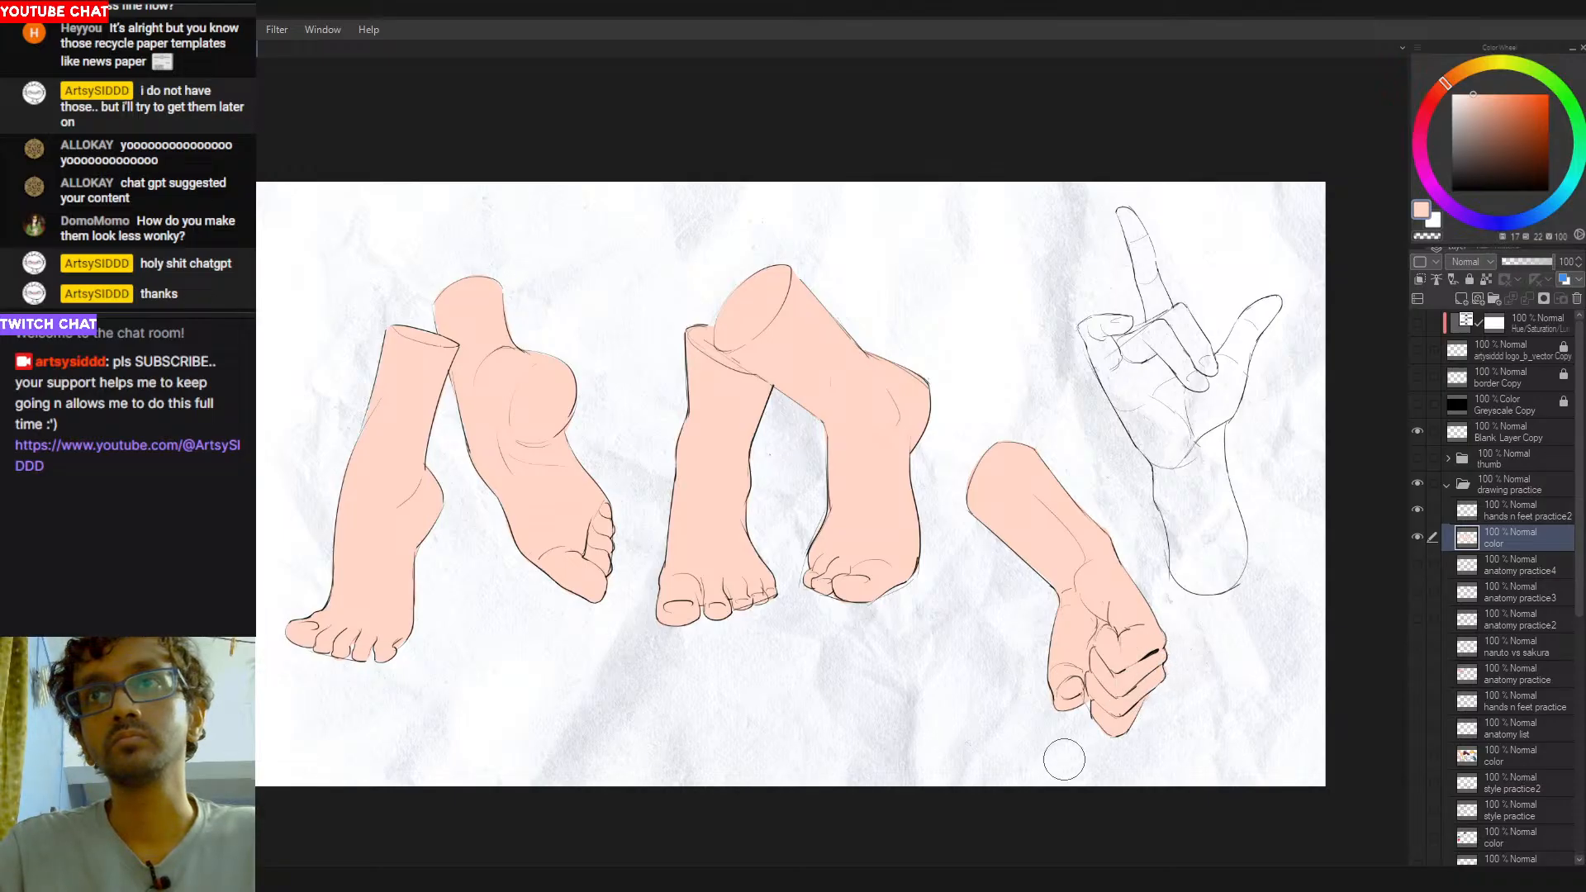
- Paint the other hand's palm, curled fingers, thumb and wrist flat peach down to the rounded cut end
left_click_drag(1092, 513, 1023, 564)
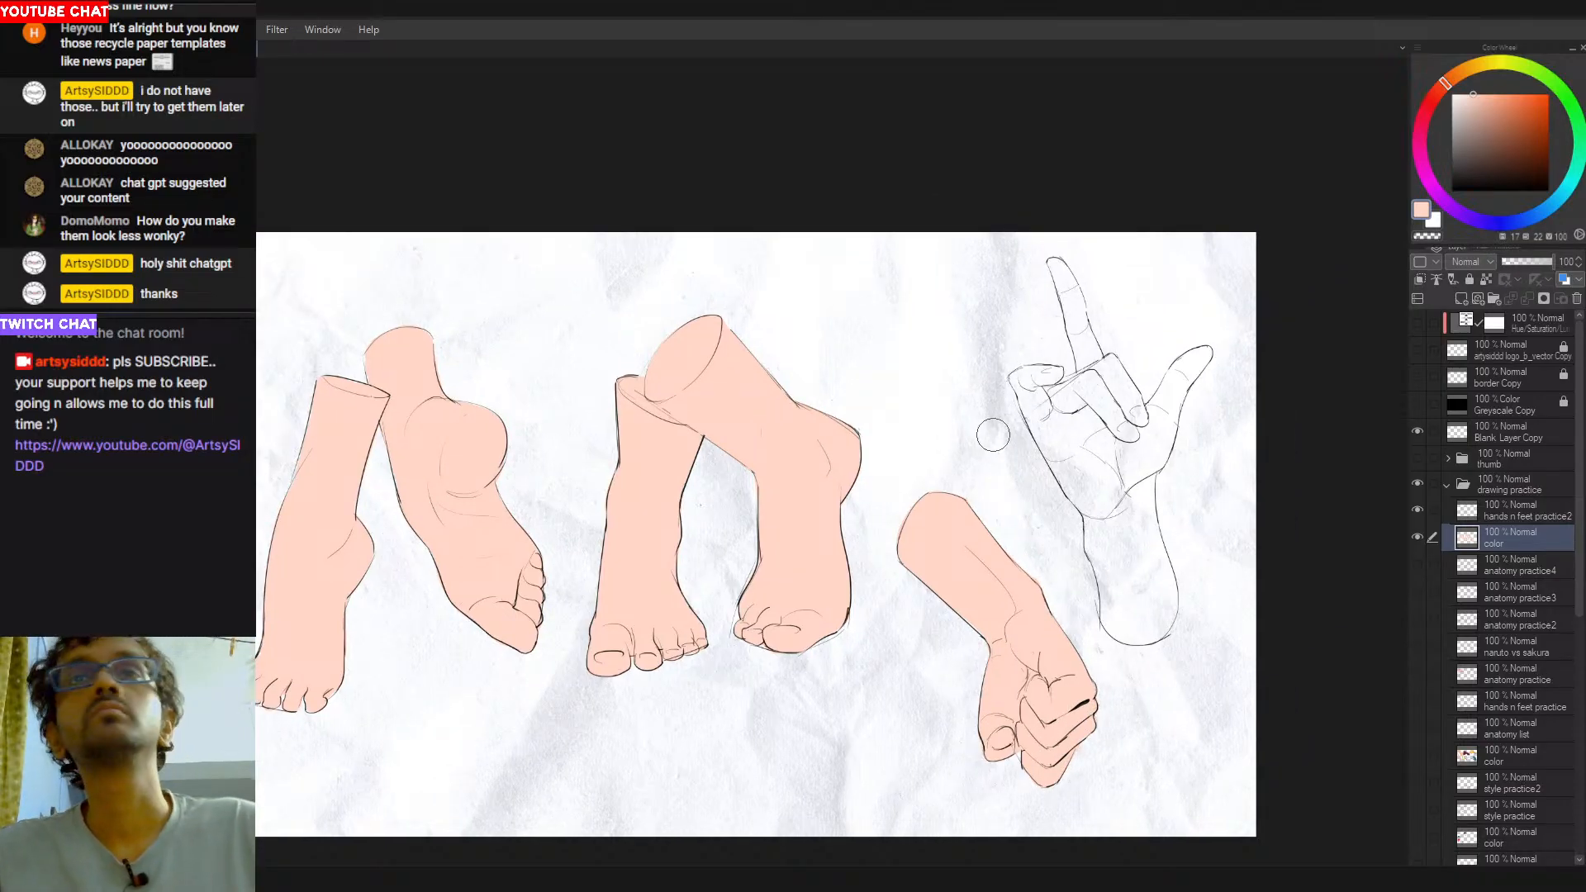
mouse_move(1016, 379)
left_mouse_down()
mouse_move(1026, 415)
mouse_move(1020, 373)
mouse_move(1056, 372)
mouse_move(1042, 429)
mouse_move(1036, 385)
mouse_move(1061, 412)
mouse_move(1090, 377)
mouse_move(1066, 388)
mouse_move(1099, 371)
mouse_move(1093, 408)
mouse_move(1036, 402)
mouse_move(1071, 462)
mouse_move(1032, 406)
mouse_move(1099, 540)
mouse_move(1074, 449)
mouse_move(1107, 446)
mouse_move(1135, 513)
left_mouse_up()
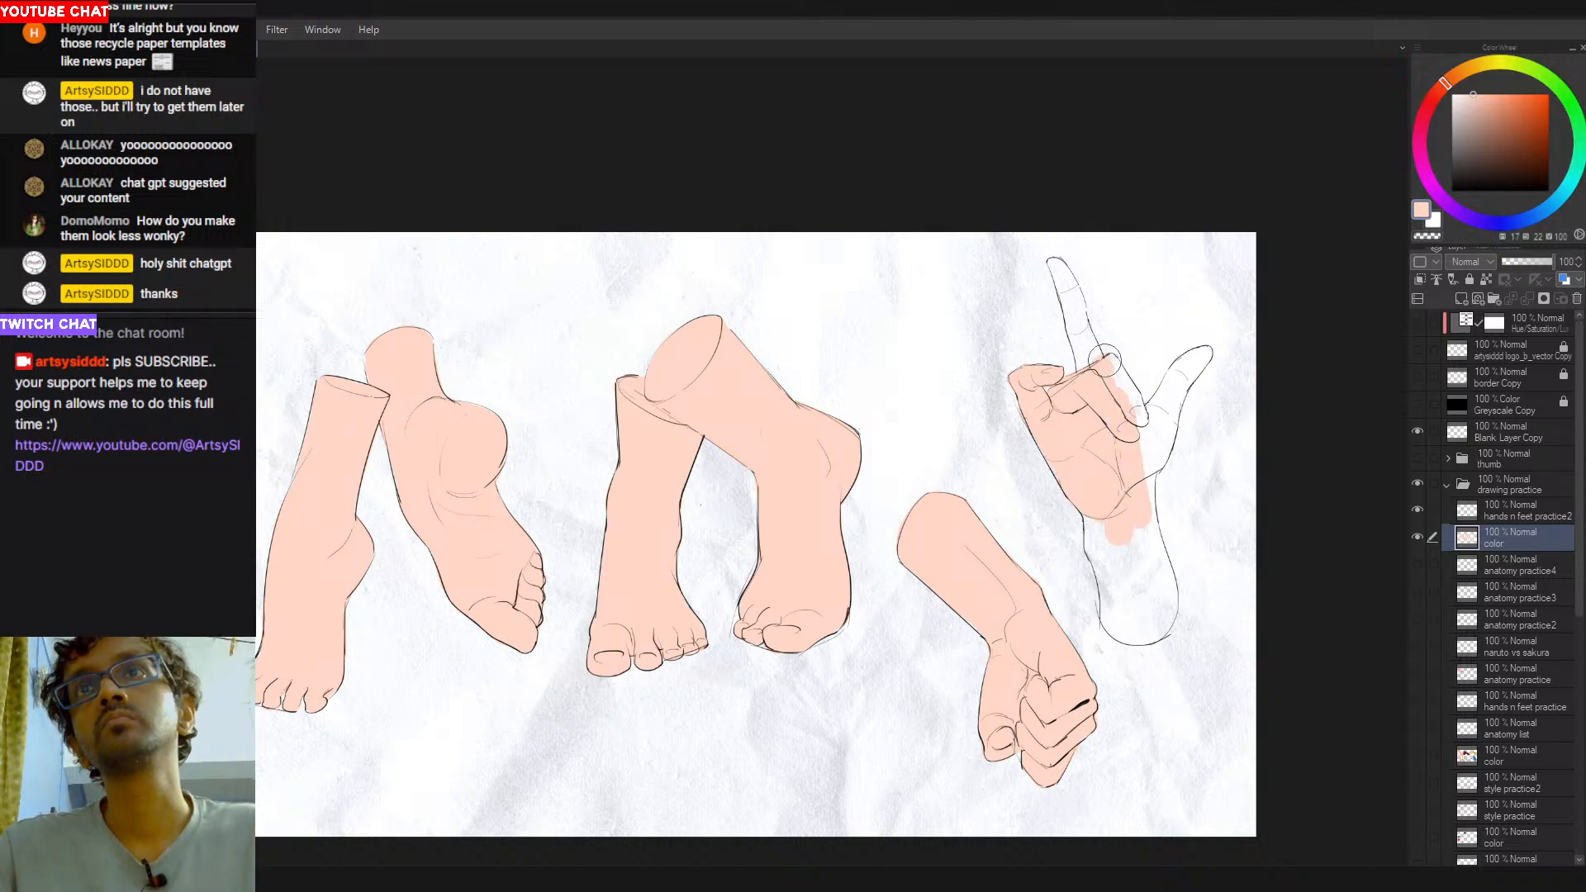
mouse_move(1102, 365)
left_mouse_down()
mouse_move(1142, 437)
mouse_move(1133, 392)
left_mouse_up()
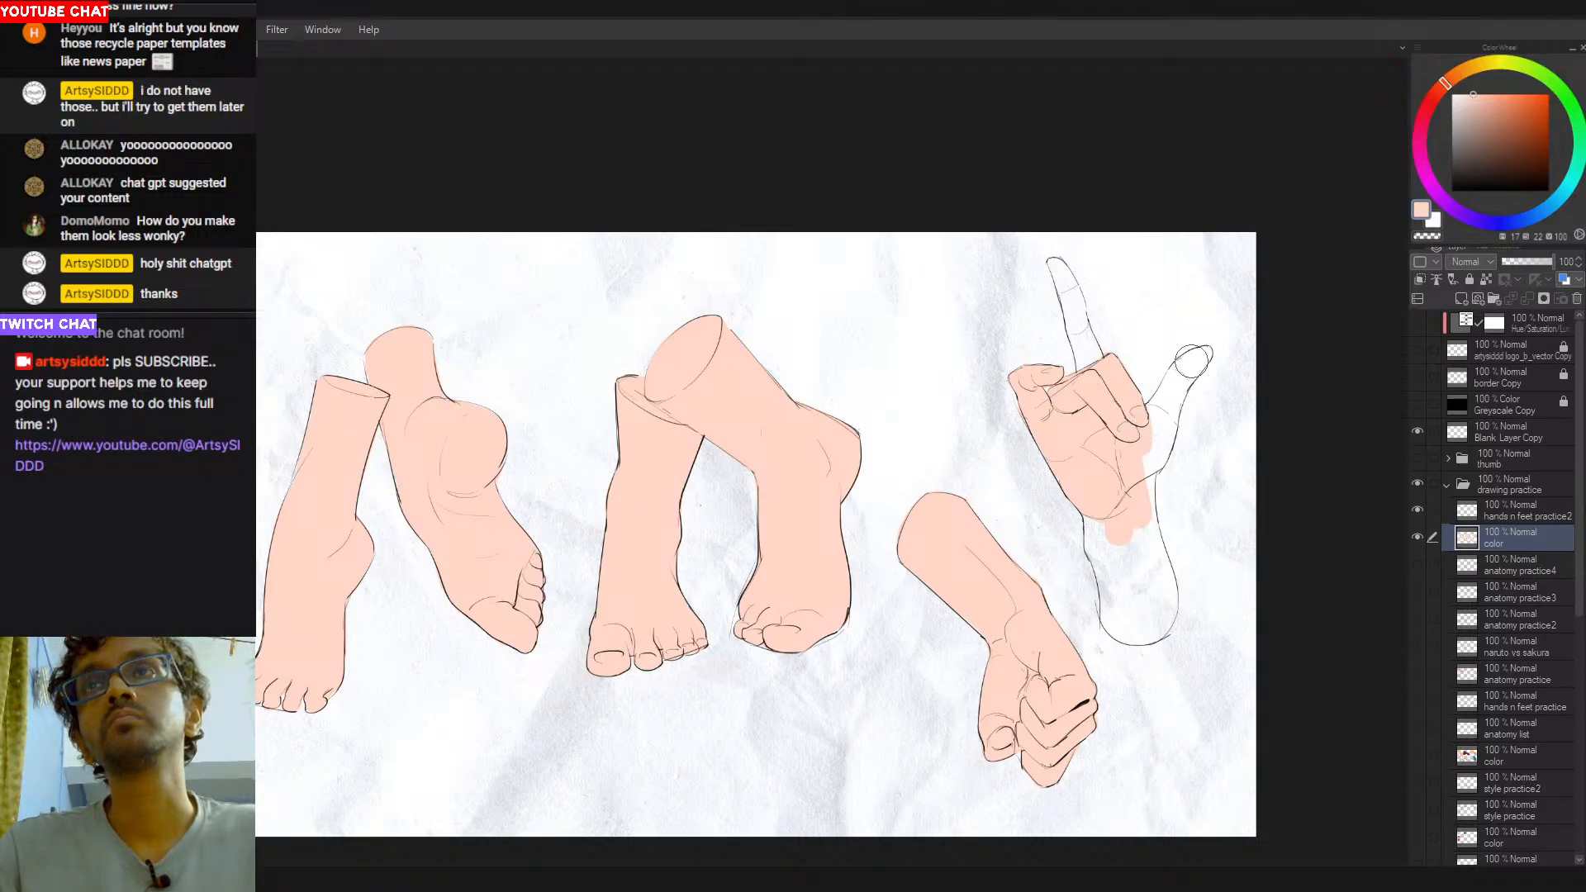
mouse_move(1204, 353)
left_mouse_down()
mouse_move(1132, 427)
mouse_move(1202, 359)
mouse_move(1156, 413)
mouse_move(1136, 467)
mouse_move(1181, 393)
mouse_move(1152, 462)
left_mouse_up()
mouse_move(1181, 404)
left_mouse_down()
mouse_move(1123, 505)
mouse_move(1152, 496)
mouse_move(1157, 457)
mouse_move(1153, 625)
mouse_move(1156, 599)
mouse_move(1087, 507)
mouse_move(1105, 616)
mouse_move(1135, 553)
mouse_move(1151, 636)
left_mouse_up()
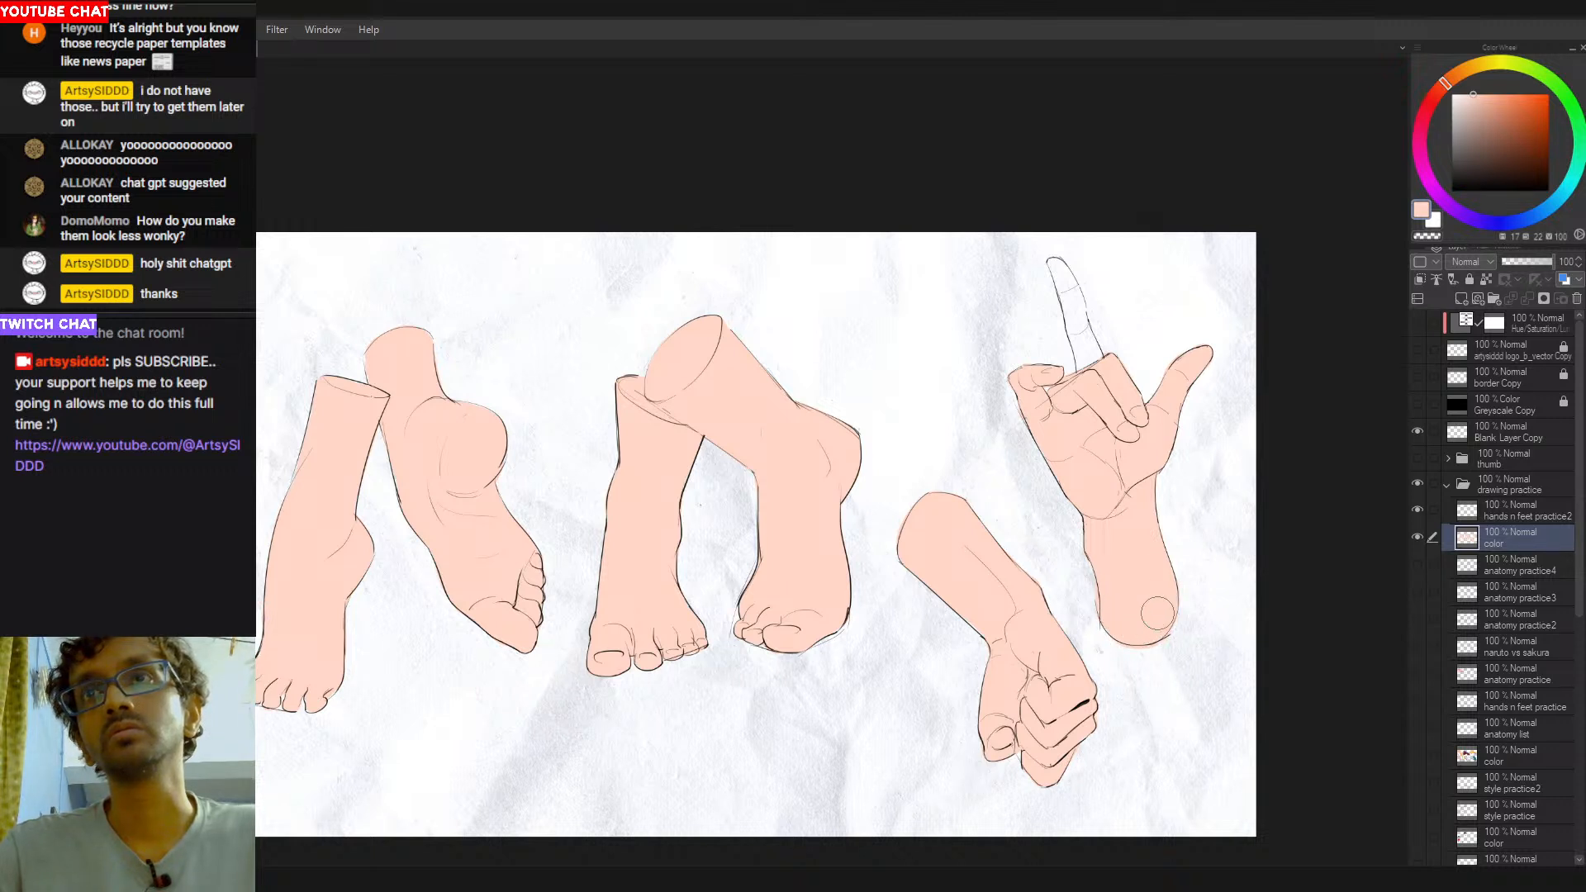
- Paint the raised finger of the upper hand flat peach, undoing stray strokes
mouse_move(1062, 272)
left_mouse_down()
mouse_move(1075, 326)
mouse_move(1064, 279)
mouse_move(1077, 312)
left_mouse_up()
key("ctrl+z")
key("ctrl+z")
key("ctrl+z")
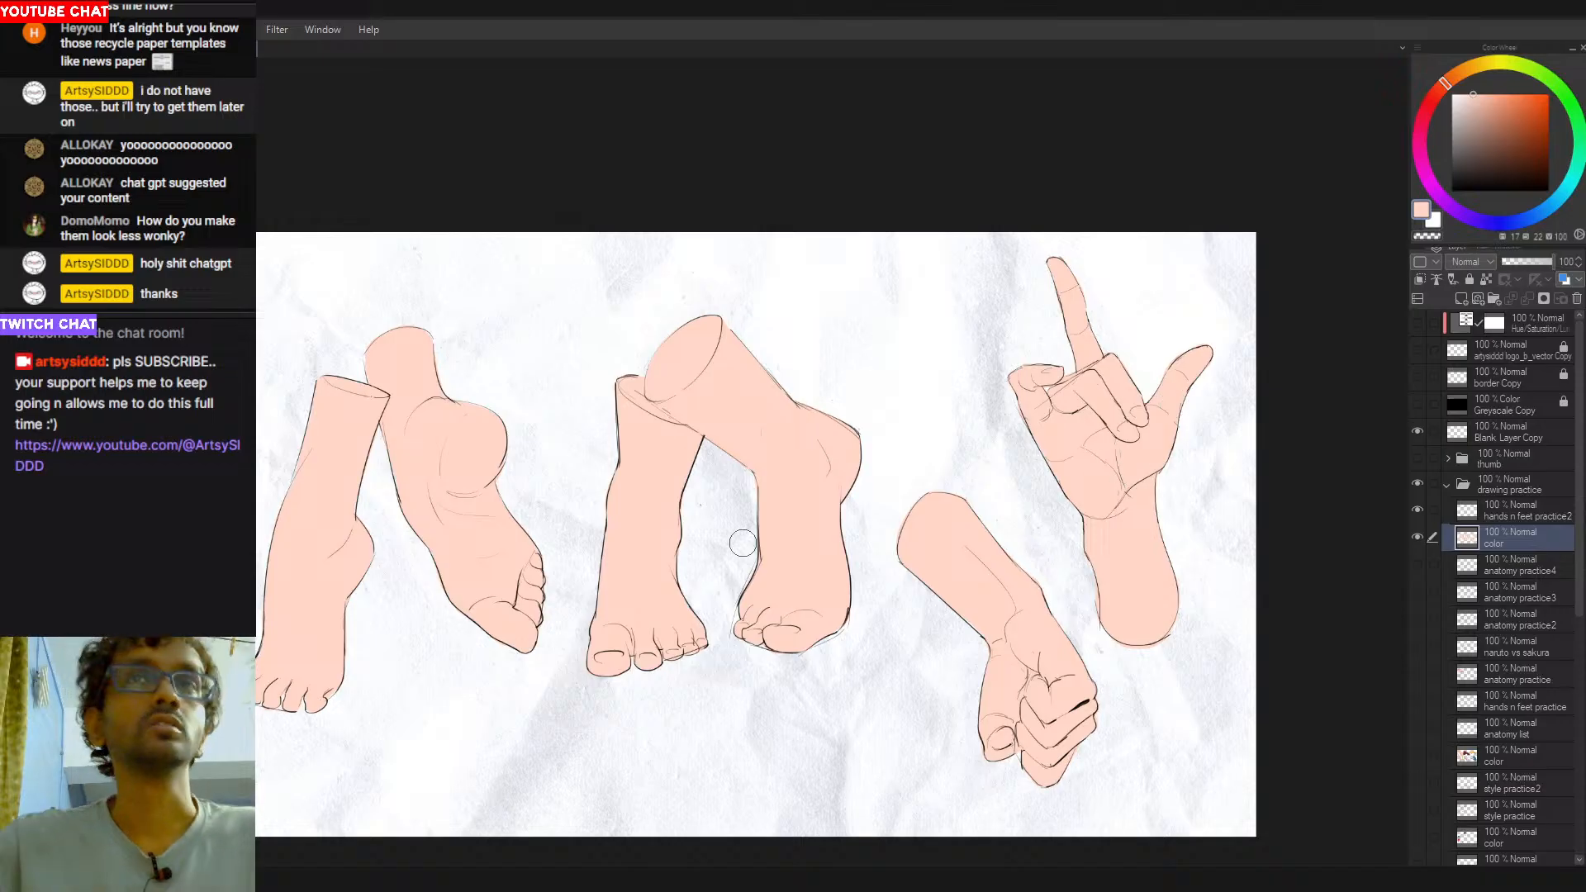
- Choose a salmon red, select the fill of the two leftmost legs, and shade the leftmost leg's ankle crease and toe gaps
left_click_drag(794, 445, 864, 442)
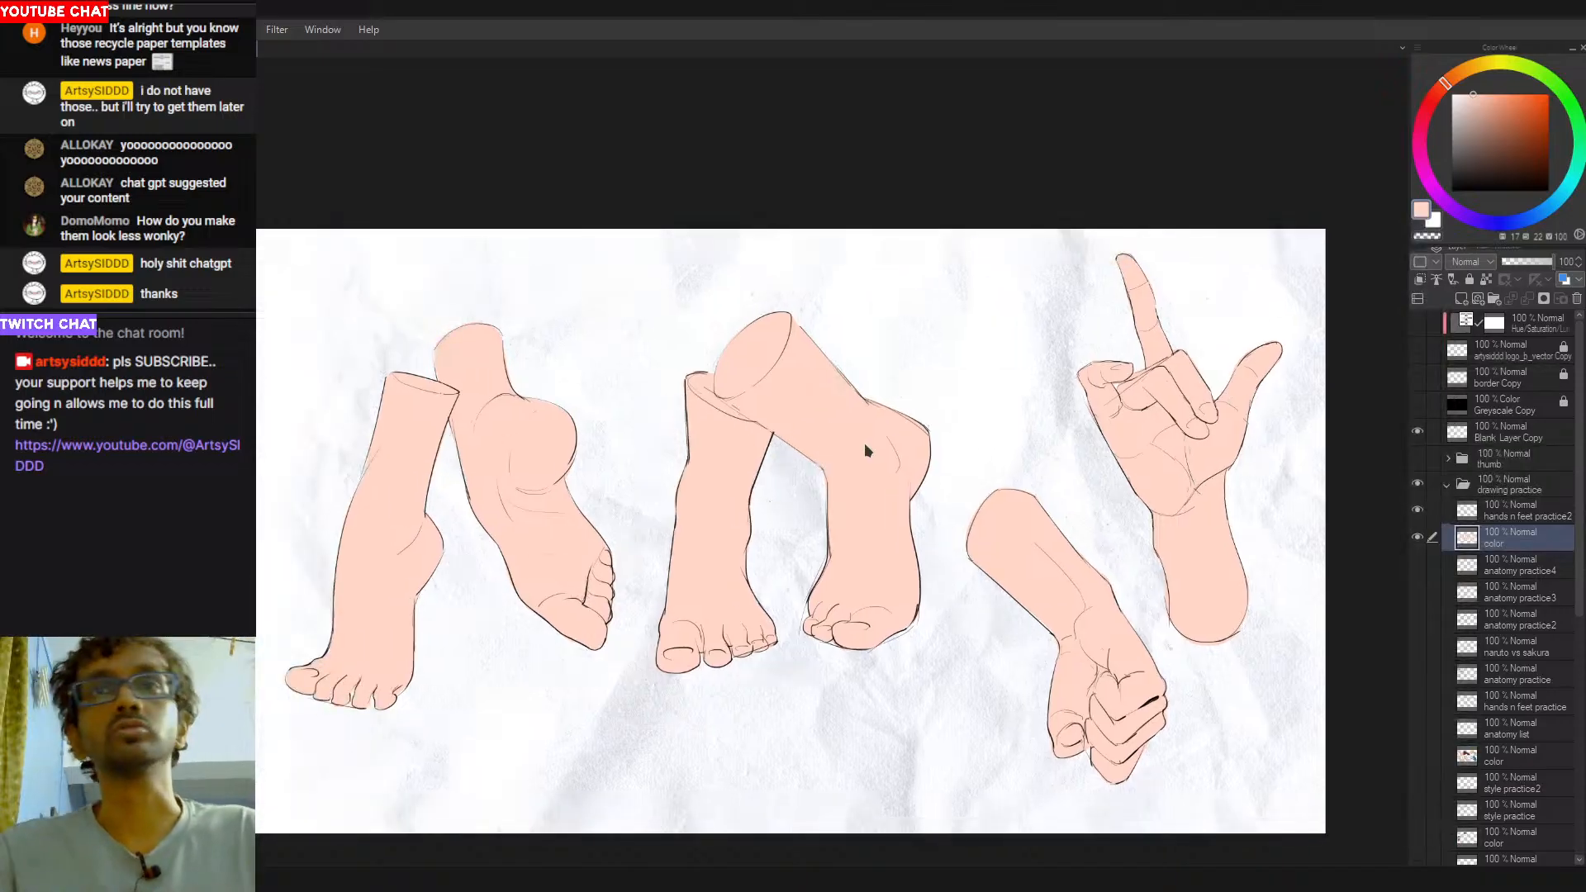
left_click_drag(1442, 84, 1432, 95)
left_click(1495, 95)
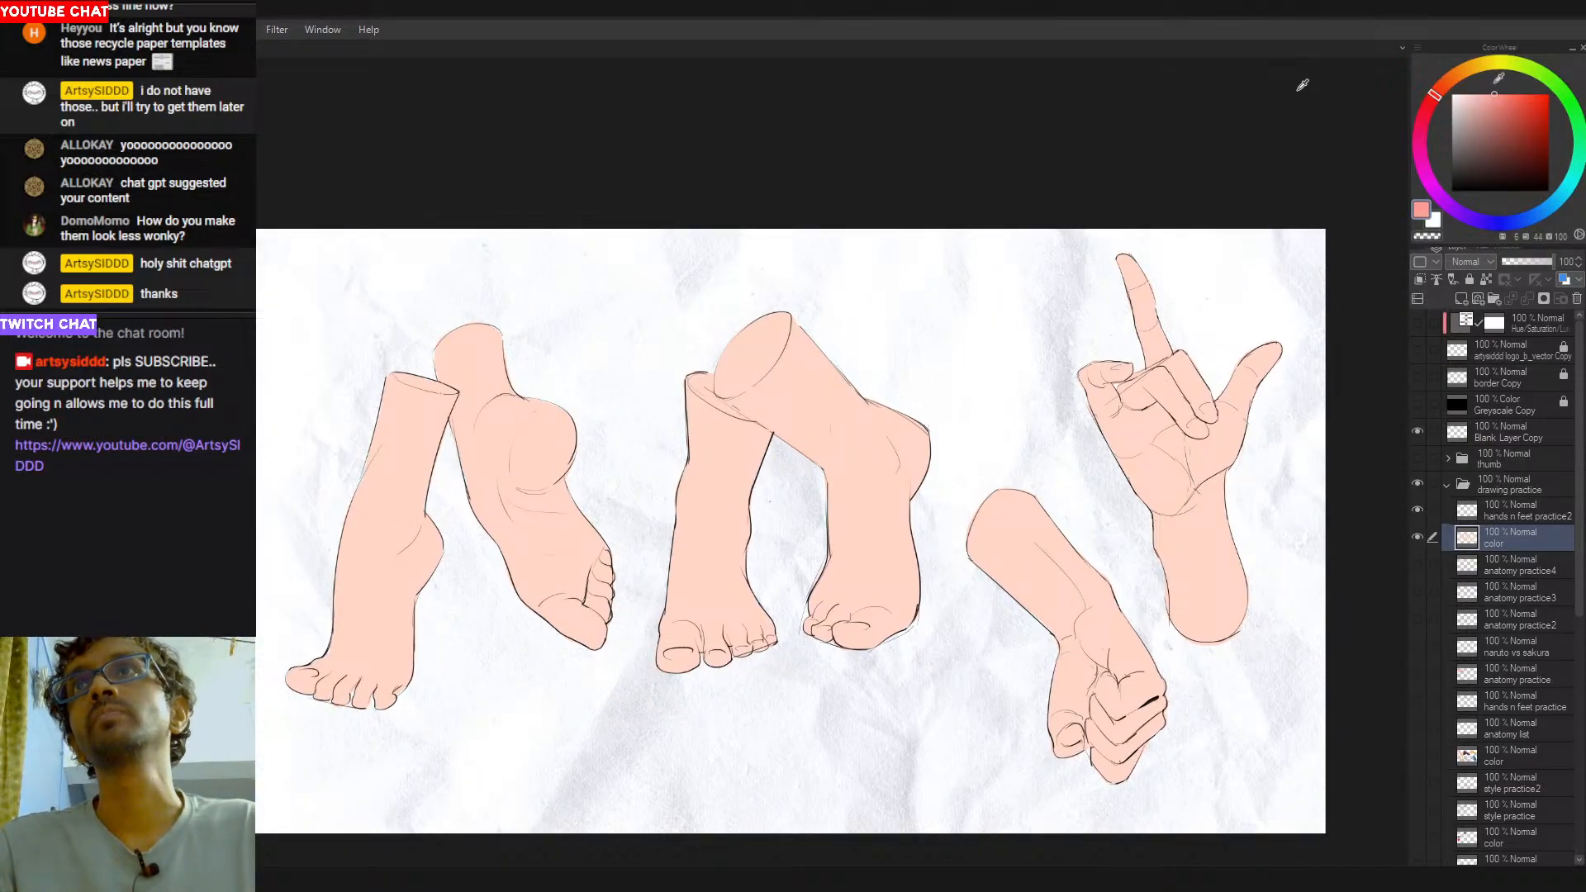
left_click_drag(438, 583, 485, 556)
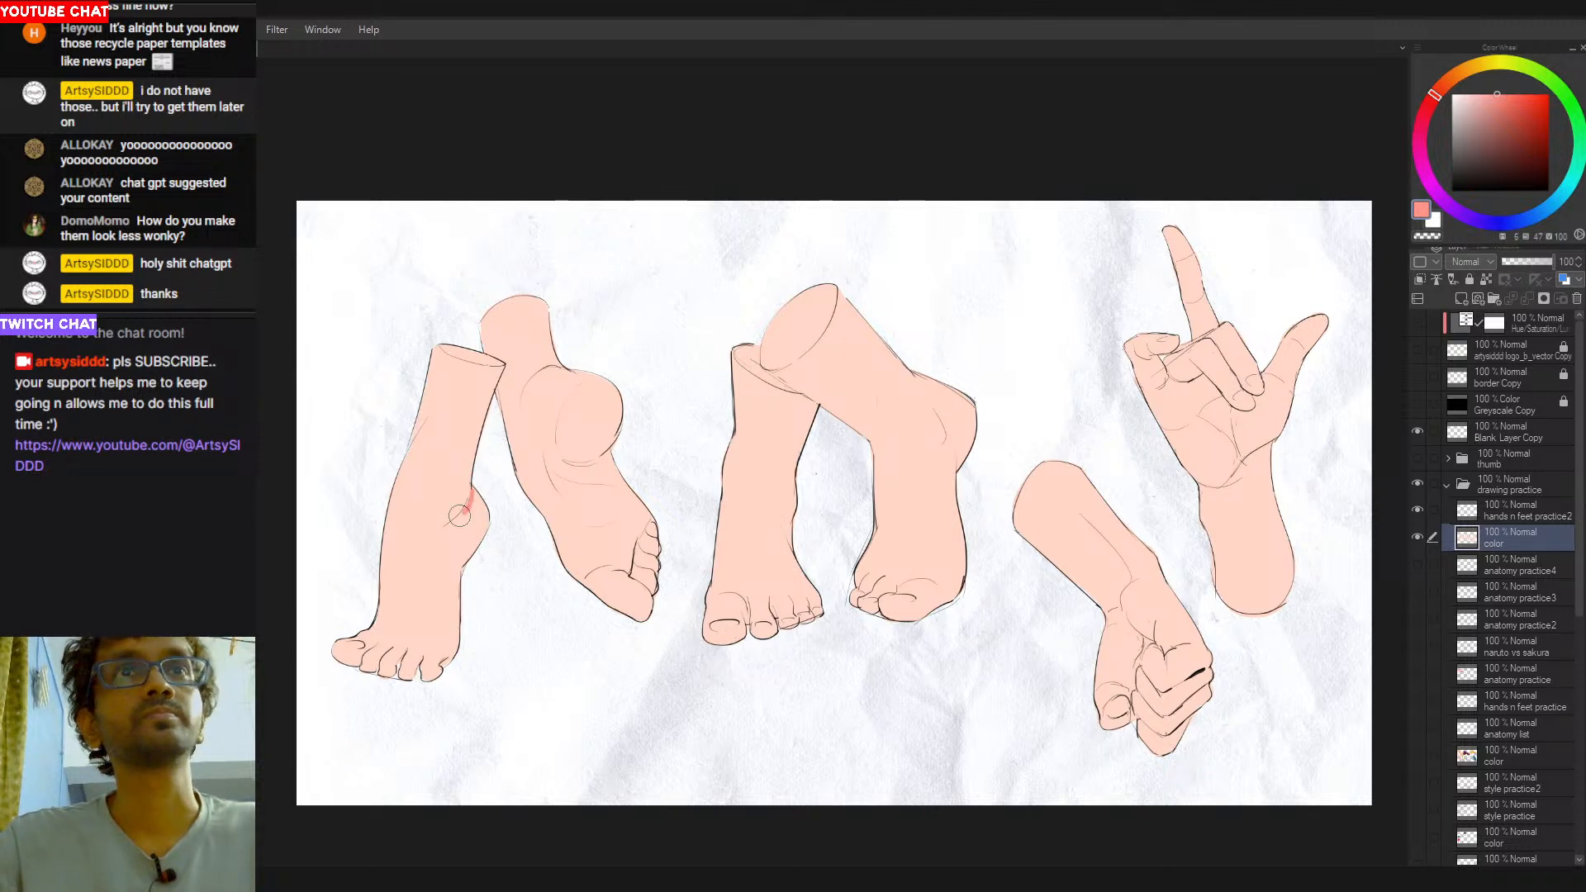
left_click(465, 527)
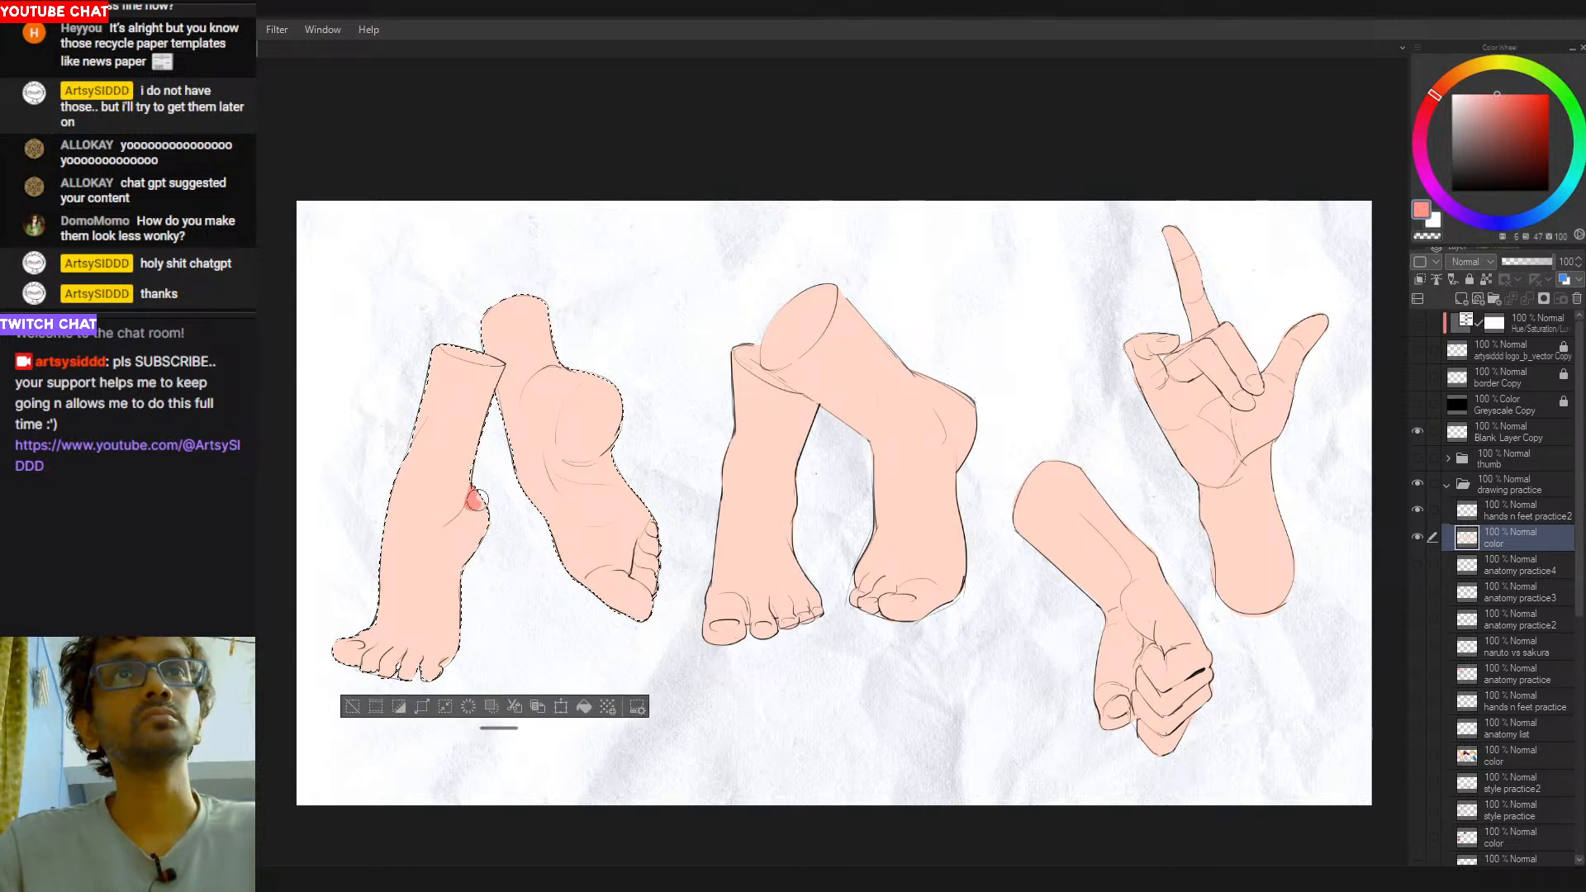
key("ctrl+z")
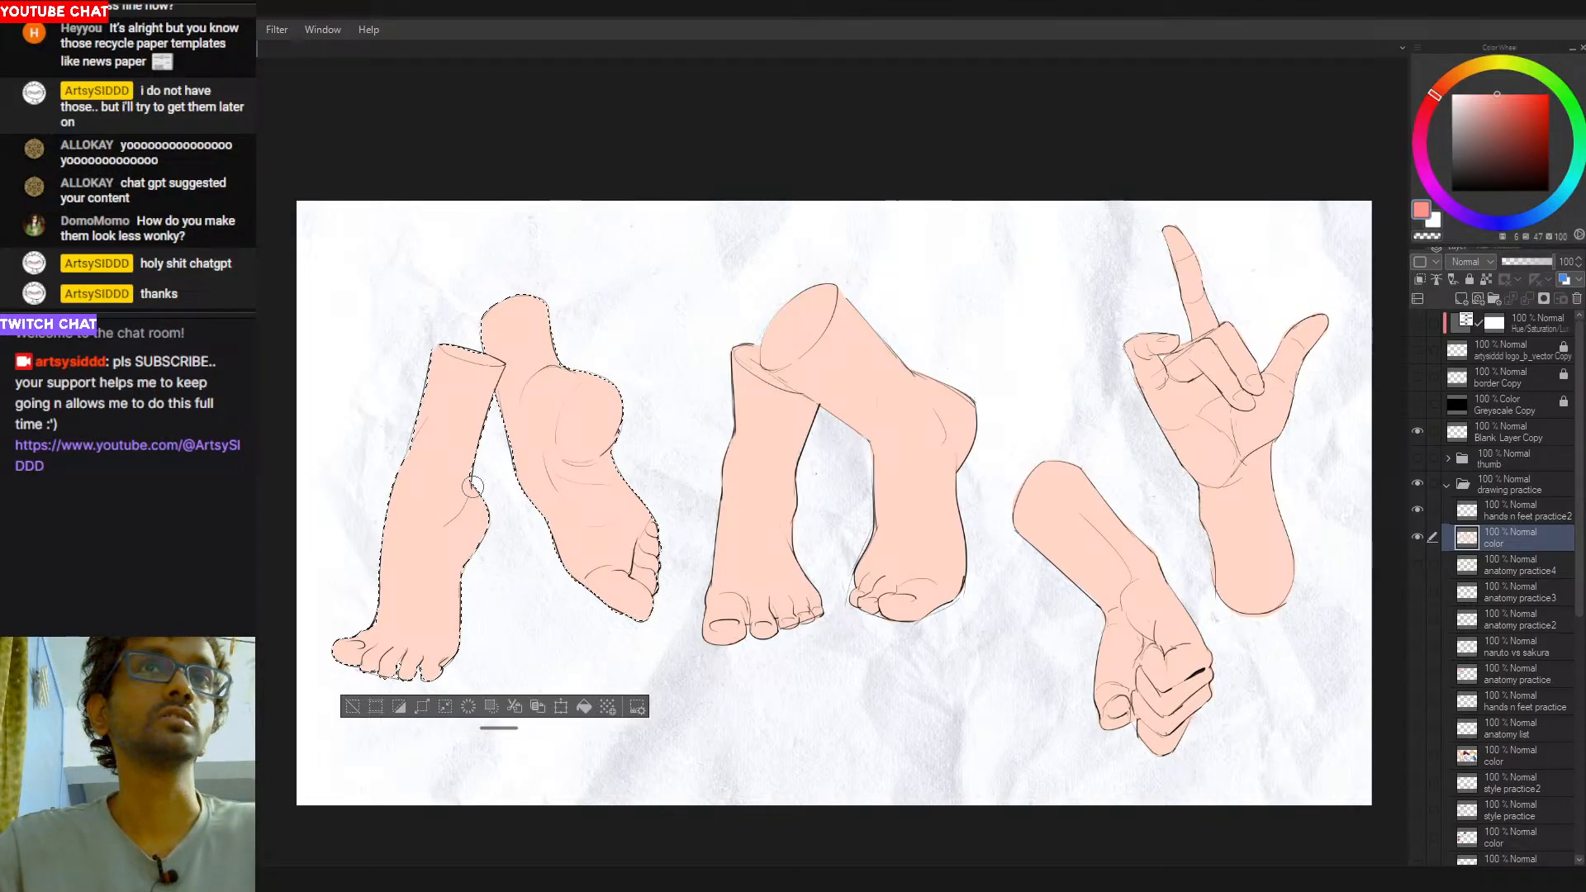
left_click(475, 519, "alt")
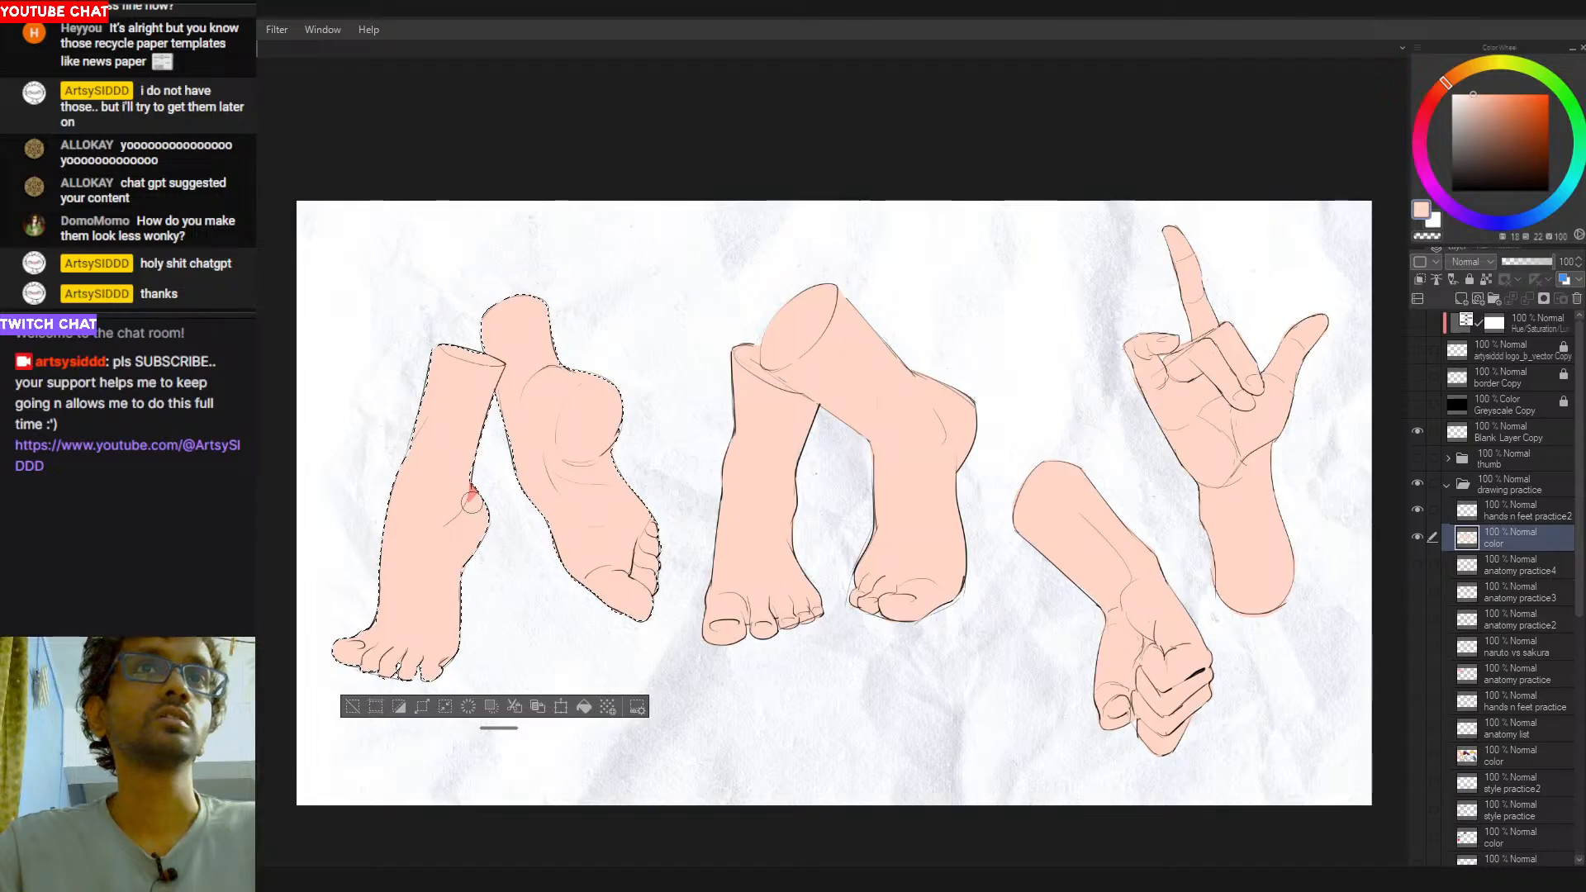
left_click(476, 487, "alt")
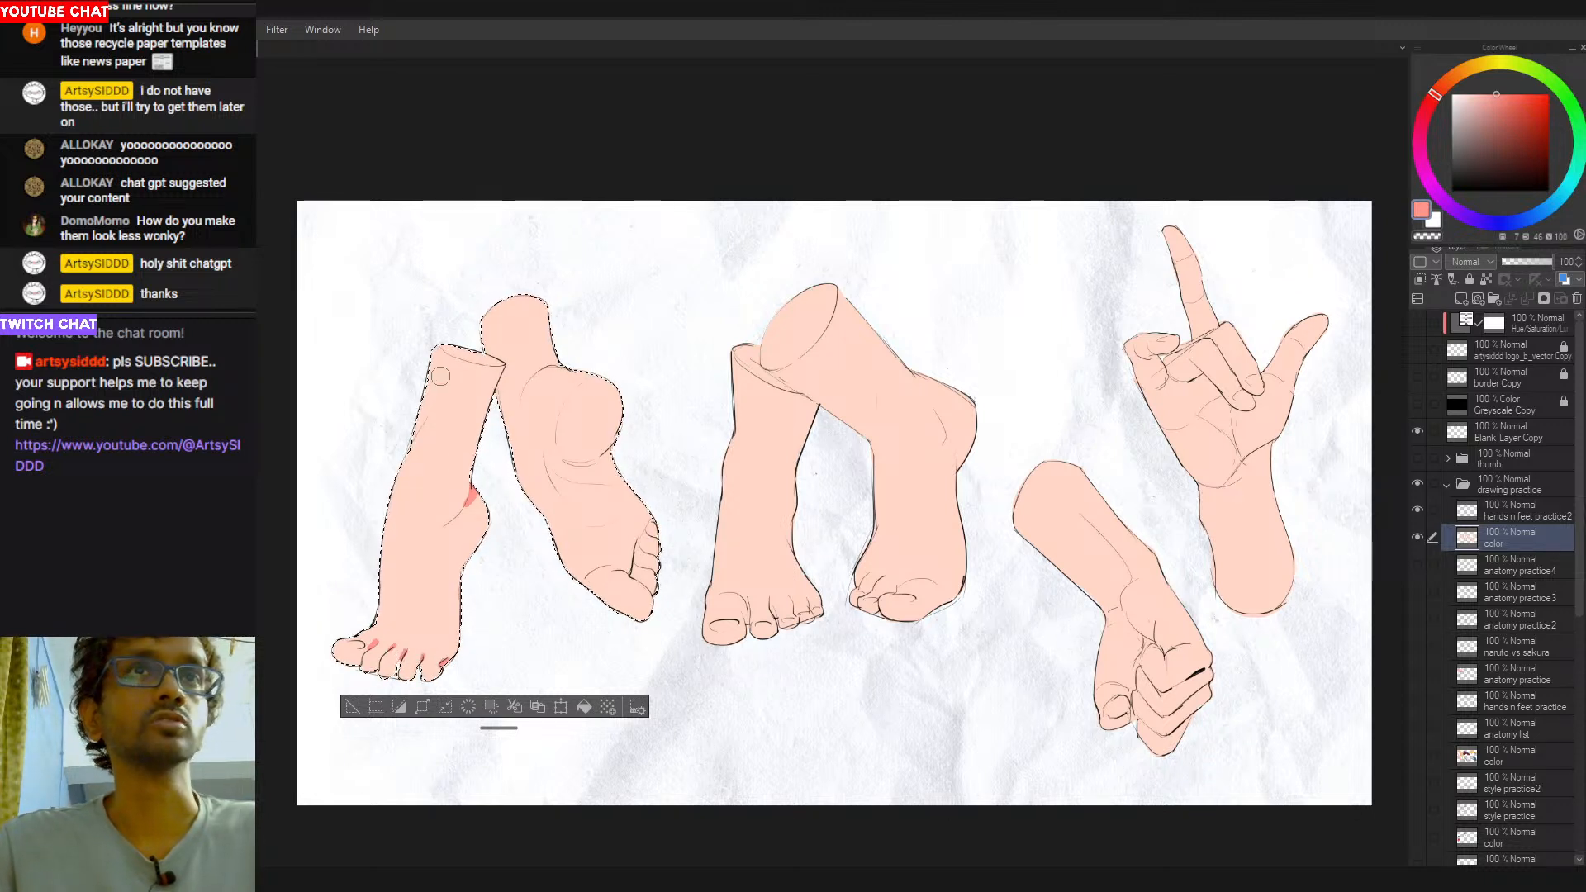
- Fill the leftmost leg's elliptical cut end with salmon red, trimming its lower edge with the peach skin color
mouse_move(435, 339)
left_mouse_down()
mouse_move(498, 364)
mouse_move(447, 351)
mouse_move(493, 362)
mouse_move(459, 359)
left_mouse_up()
key("ctrl+z")
left_click(516, 356, "alt")
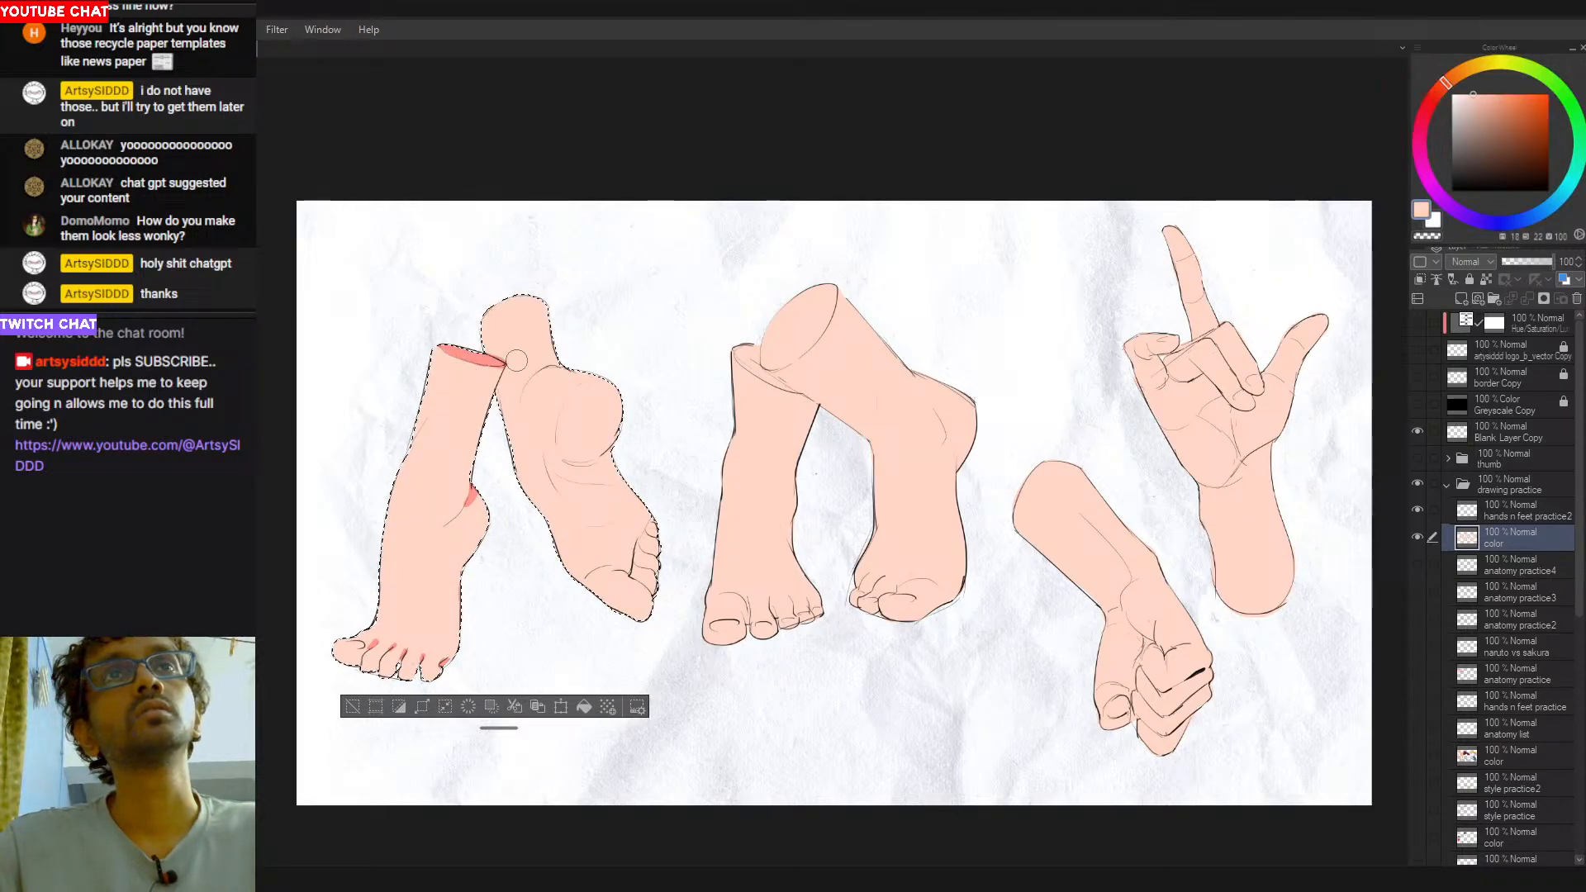
left_click(471, 352, "alt")
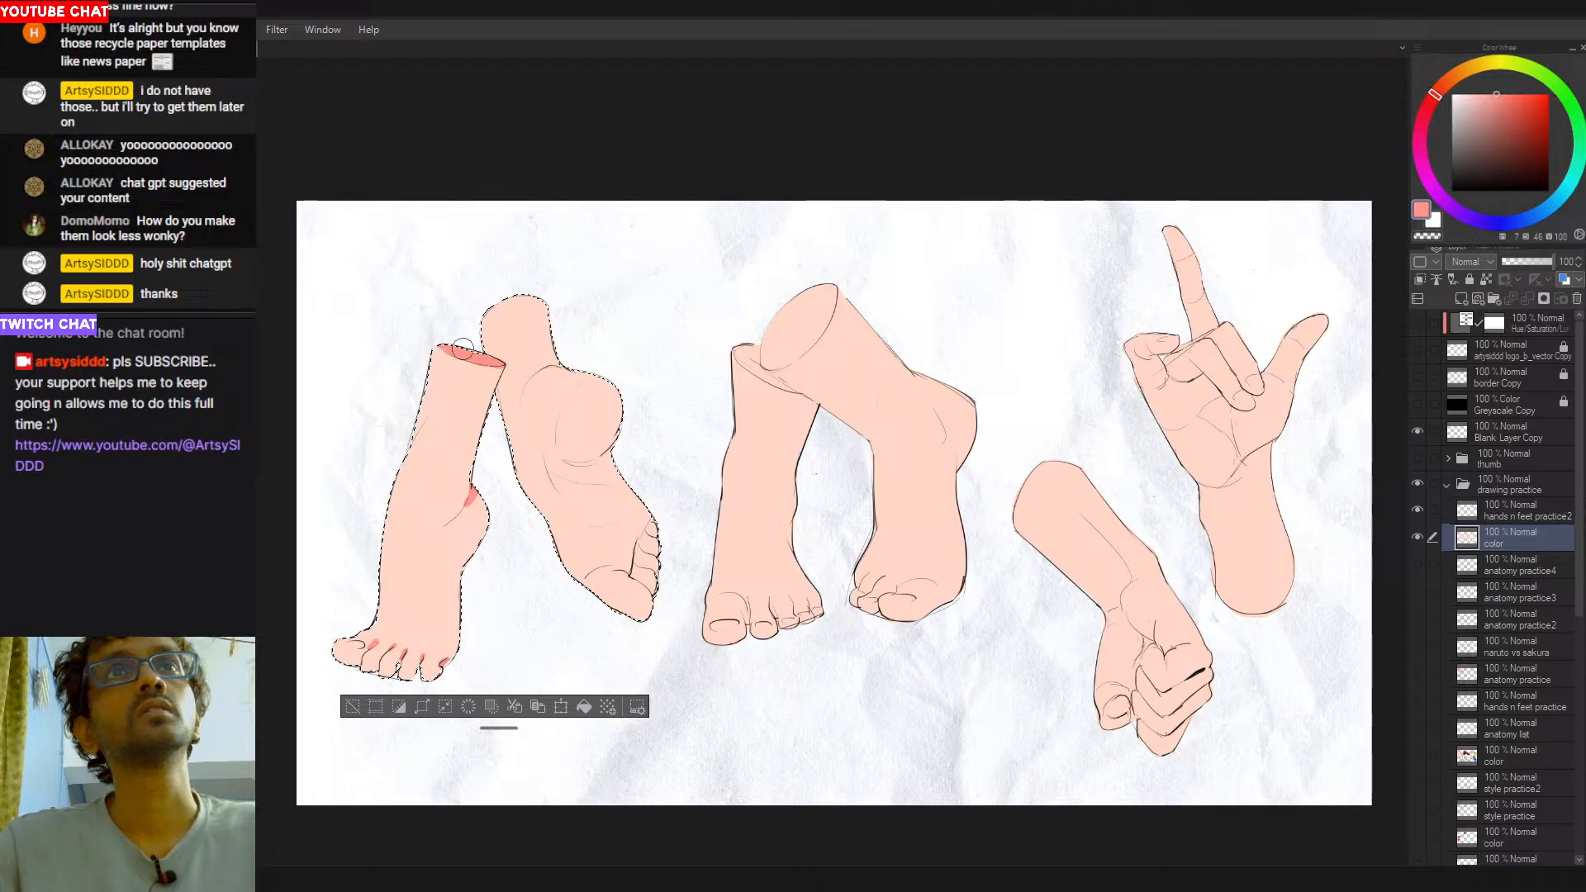
key("ctrl+d")
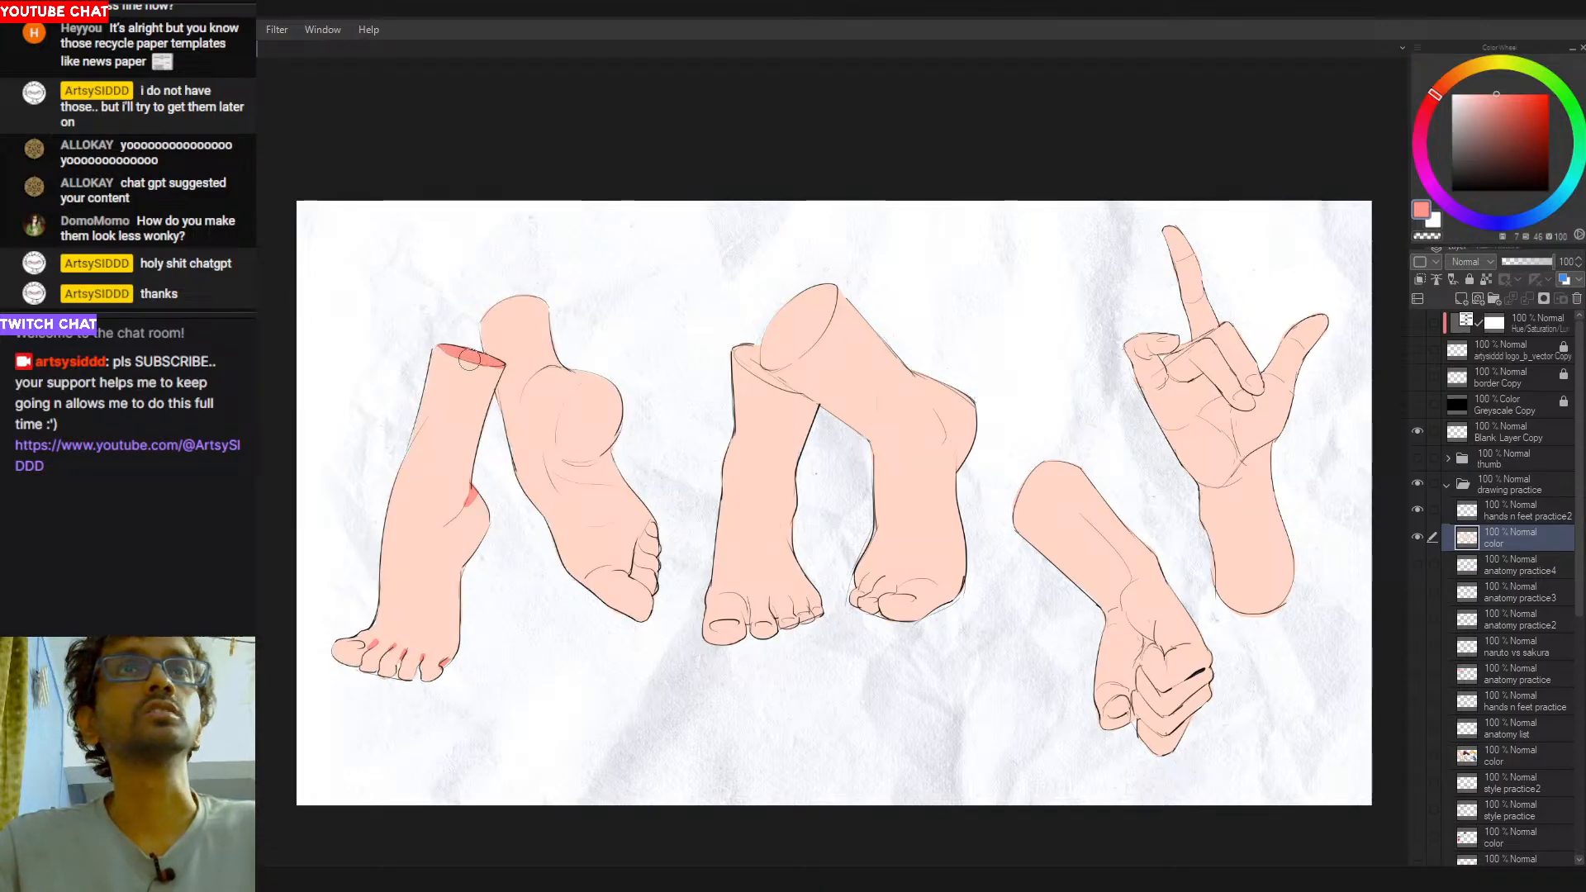
left_click(493, 374, "alt")
left_click(464, 347, "alt")
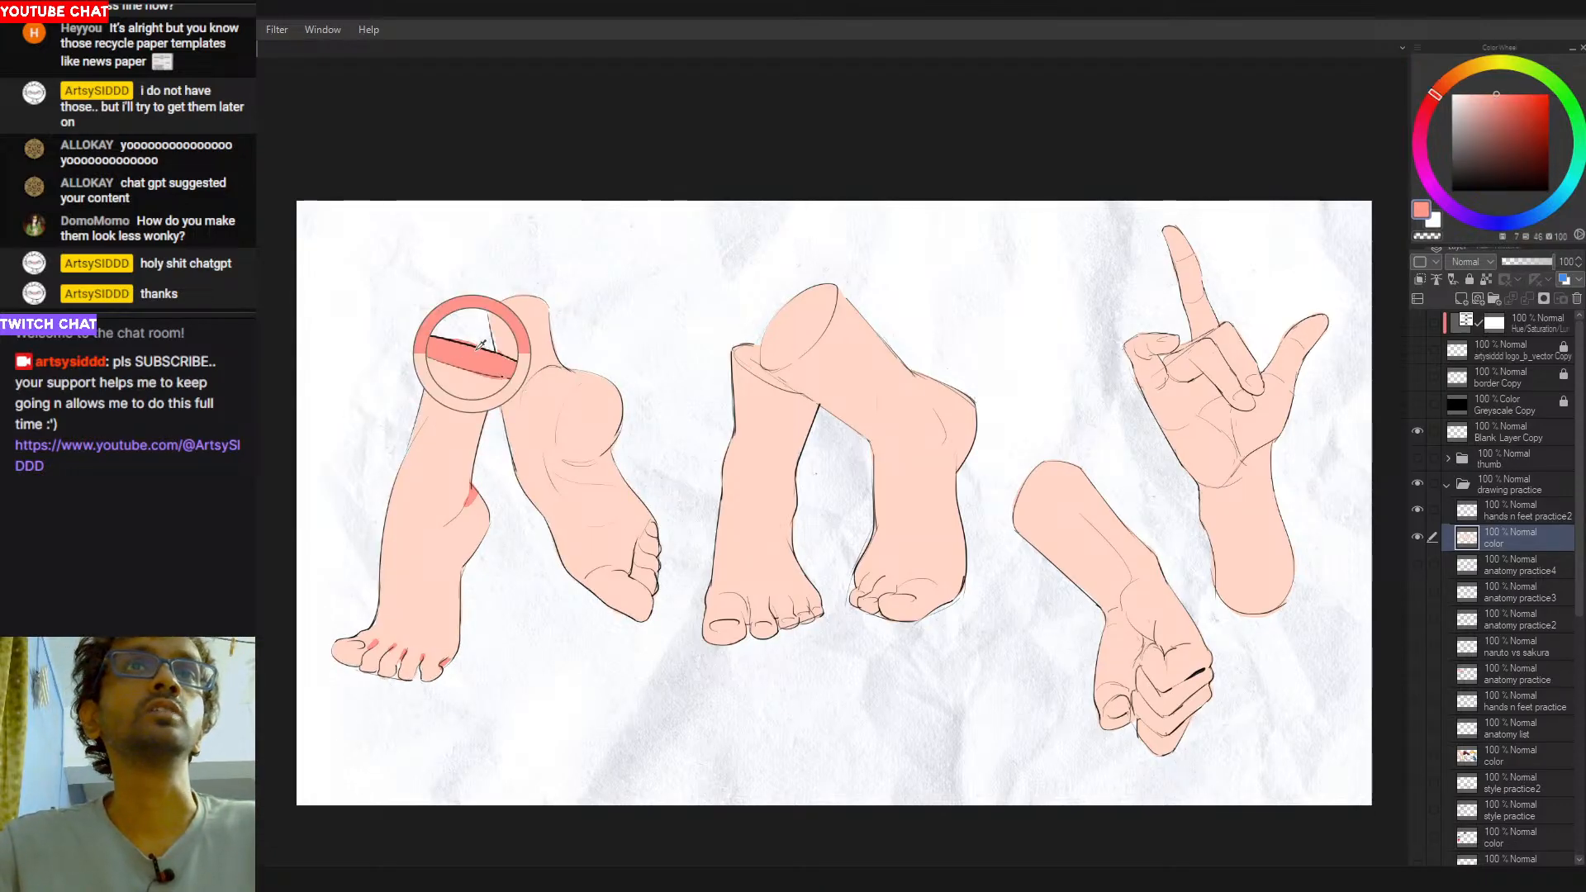
- Reselect the left pair's fill and paint a salmon shadow in the crease above the second leg's heel, tidying it with peach
left_click_drag(572, 369, 534, 392)
key("ctrl+z")
key("w")
left_click(548, 408)
key("b")
key("ctrl+z")
key("ctrl+z")
key("ctrl+z")
key("ctrl+z")
left_click(552, 395, "alt")
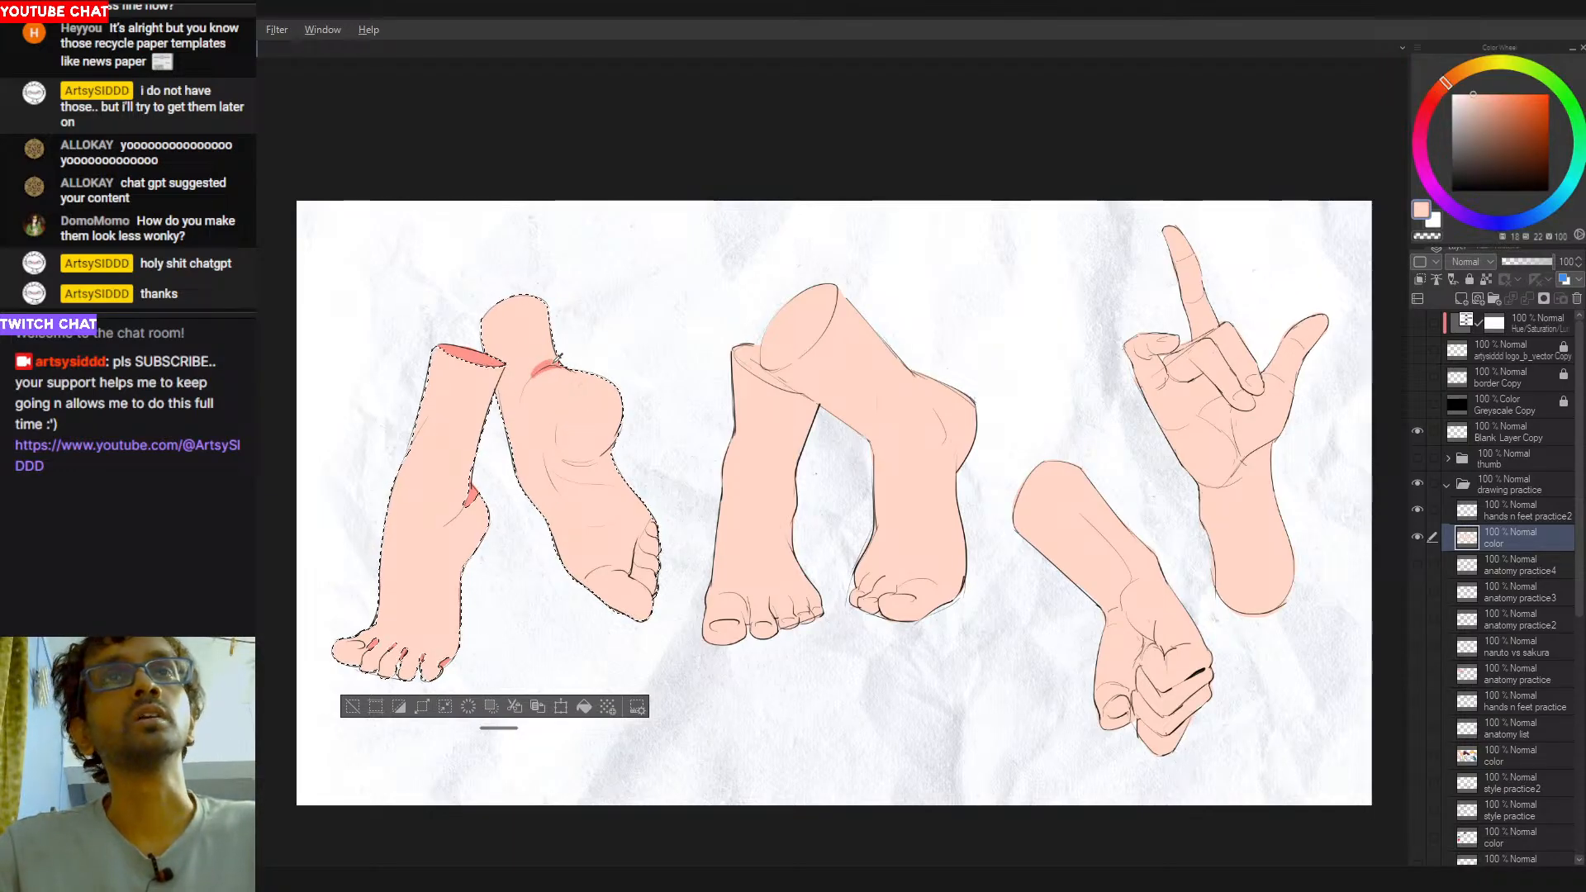
left_click(462, 357, "alt")
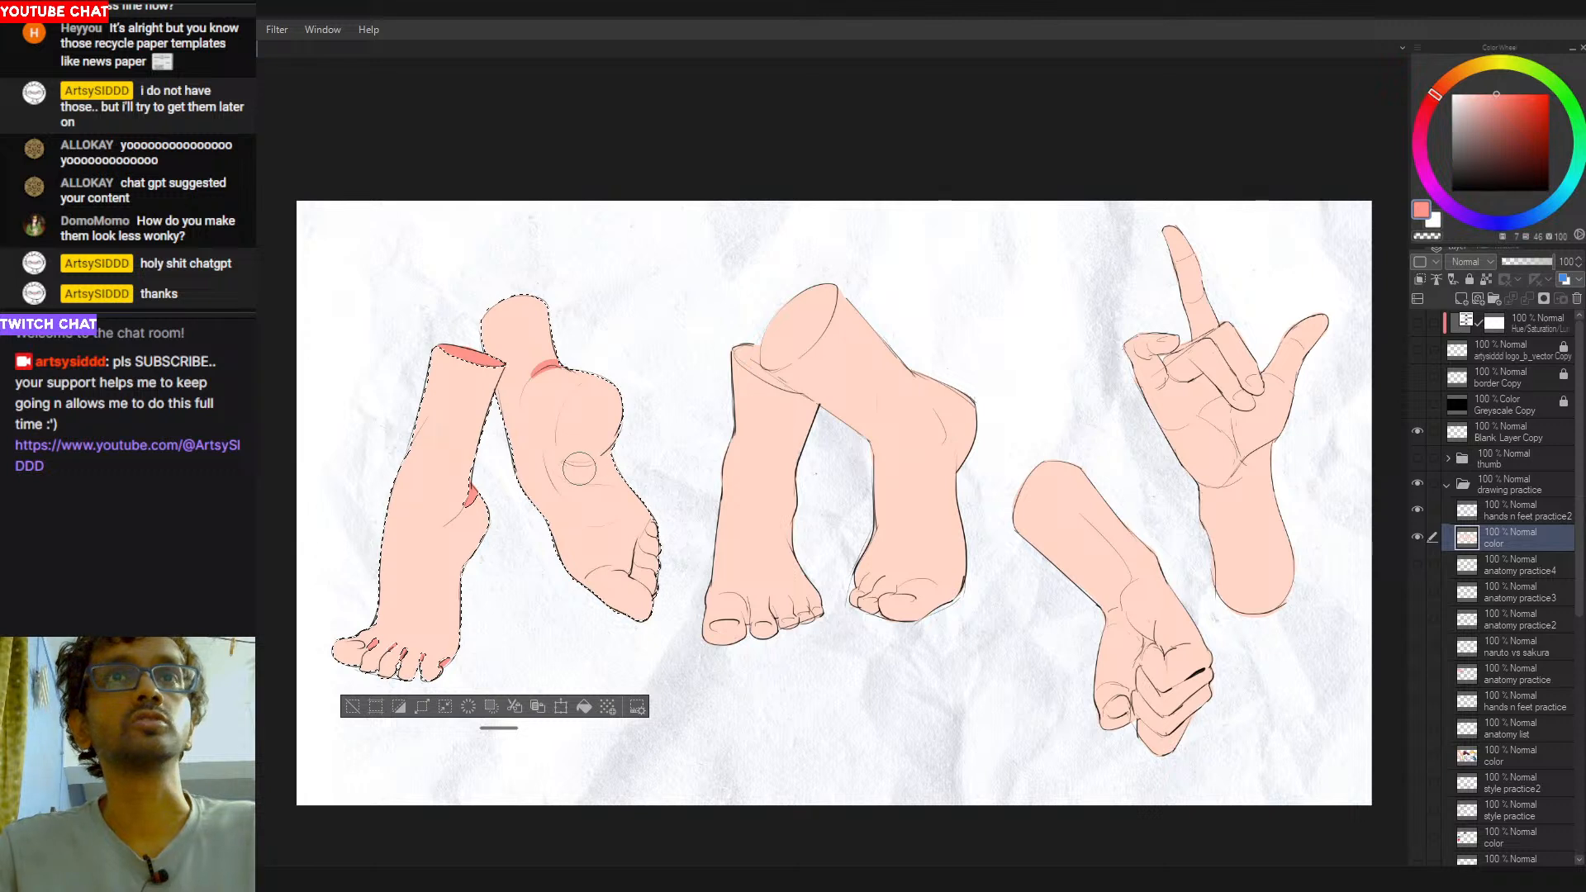
- Shade the crease under the second leg's heel and the folds beneath its toes in salmon red
mouse_move(614, 453)
left_mouse_down()
mouse_move(568, 460)
mouse_move(606, 458)
mouse_move(608, 439)
mouse_move(575, 465)
mouse_move(633, 422)
mouse_move(573, 462)
mouse_move(631, 420)
mouse_move(607, 454)
left_mouse_up()
key("ctrl+z")
key("ctrl+z")
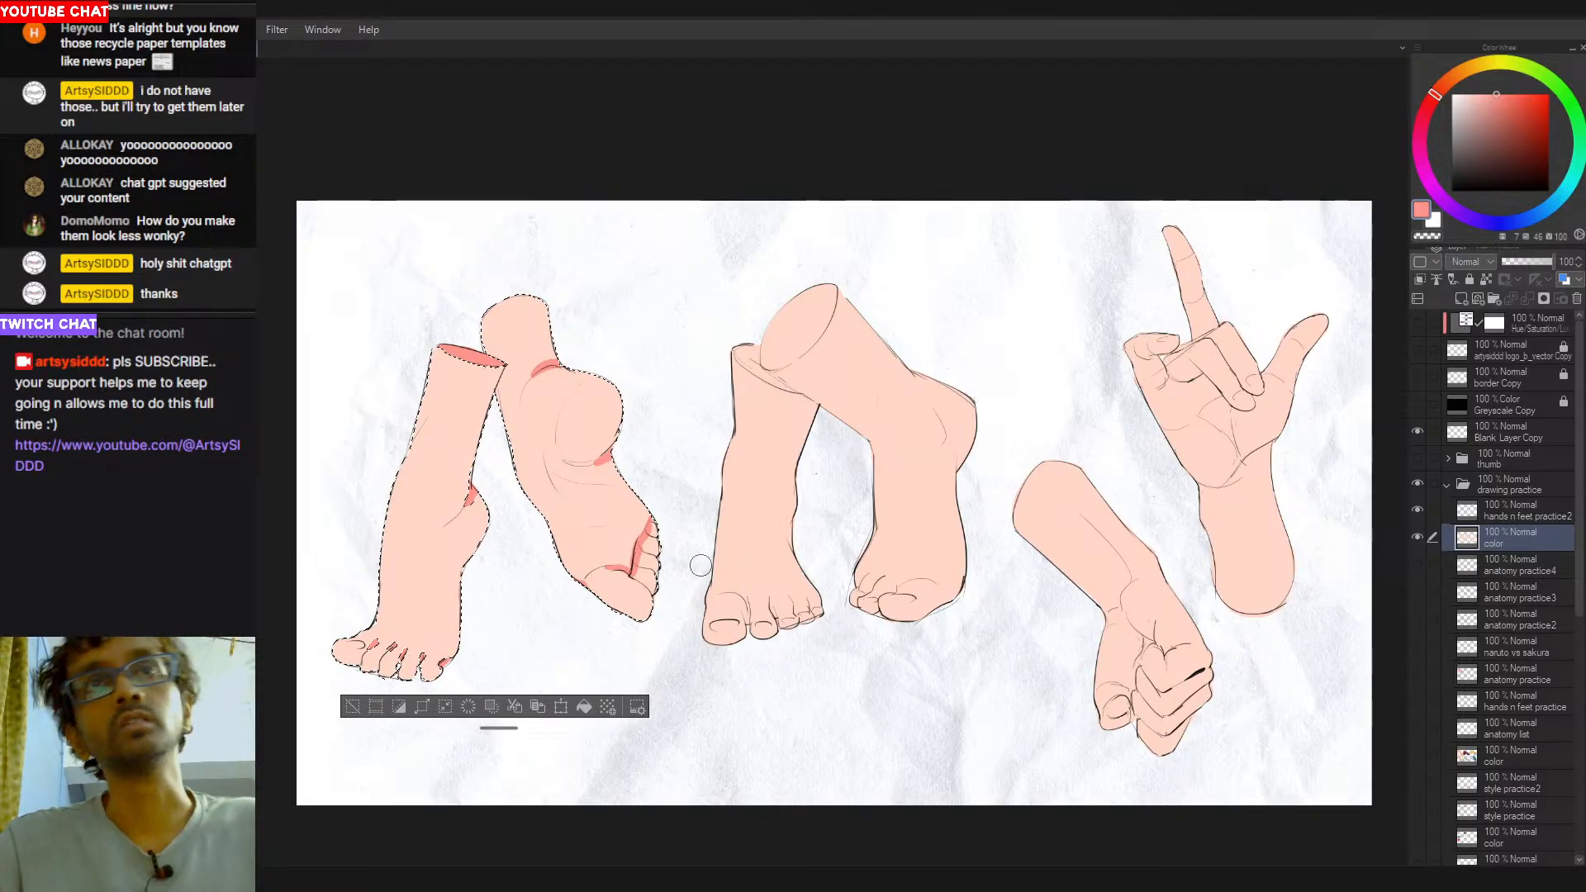
left_click_drag(501, 402, 513, 446)
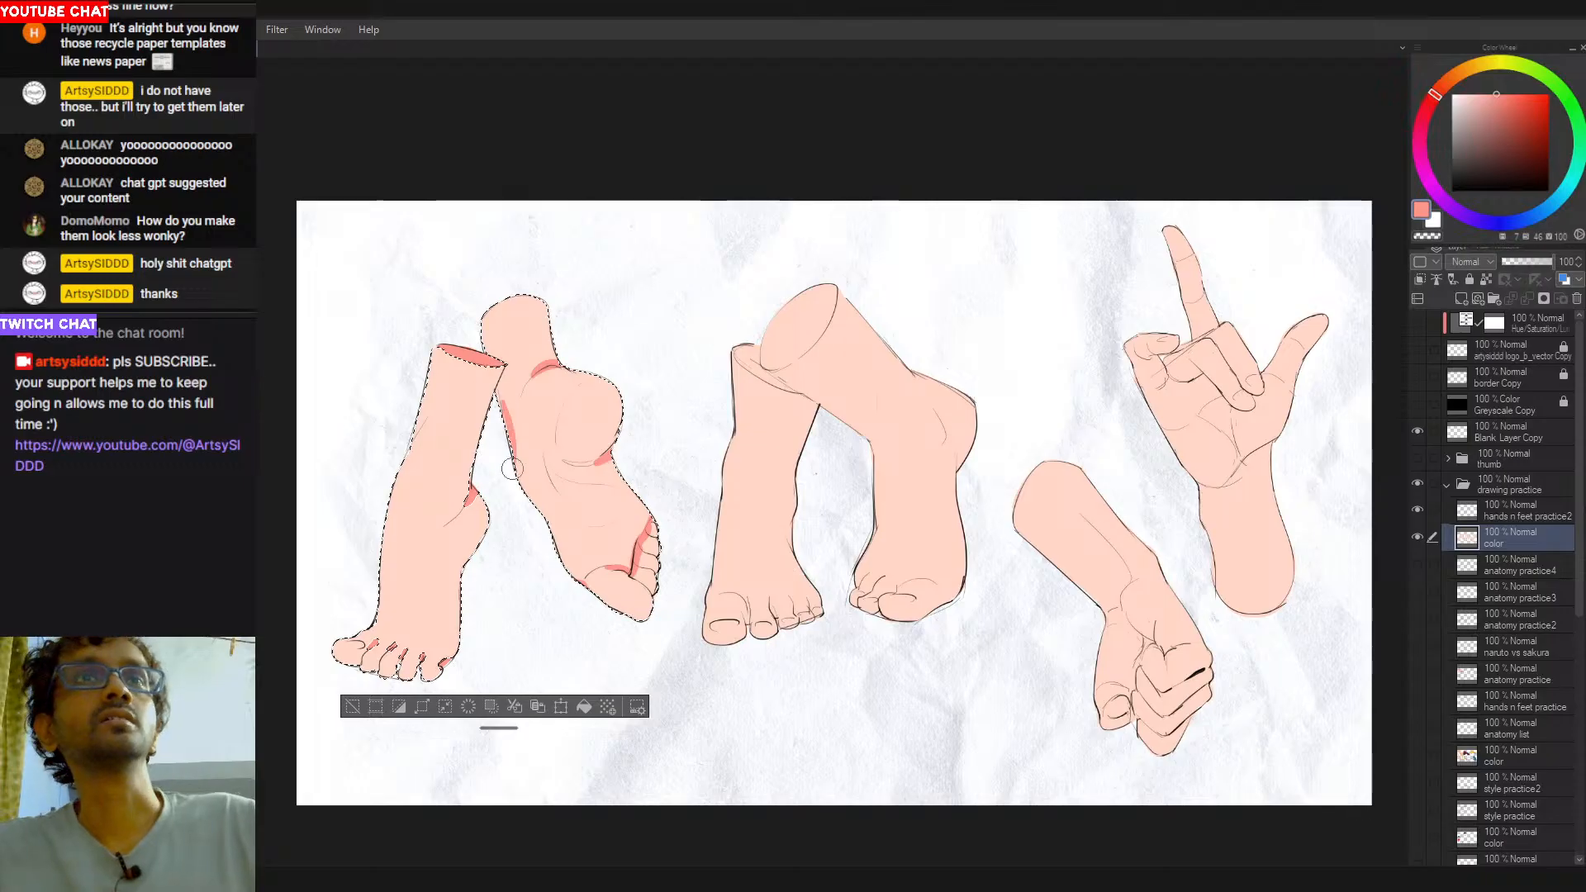
- Select the centre pair's fill and block in the left-hand centre leg's cut end in salmon red
left_click_drag(785, 485, 735, 470)
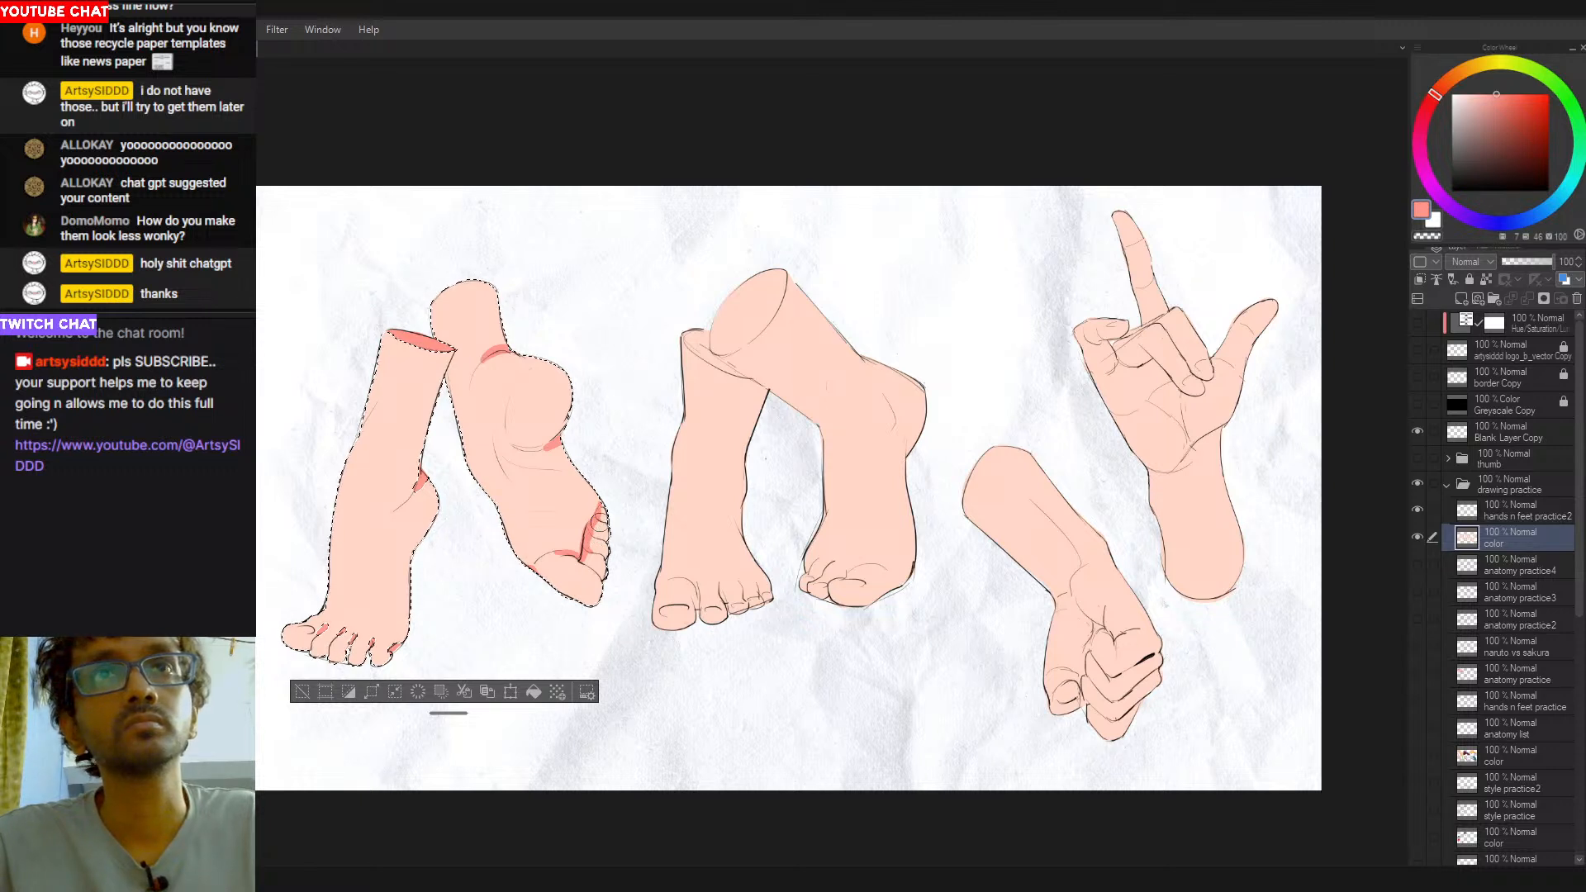
key("alt")
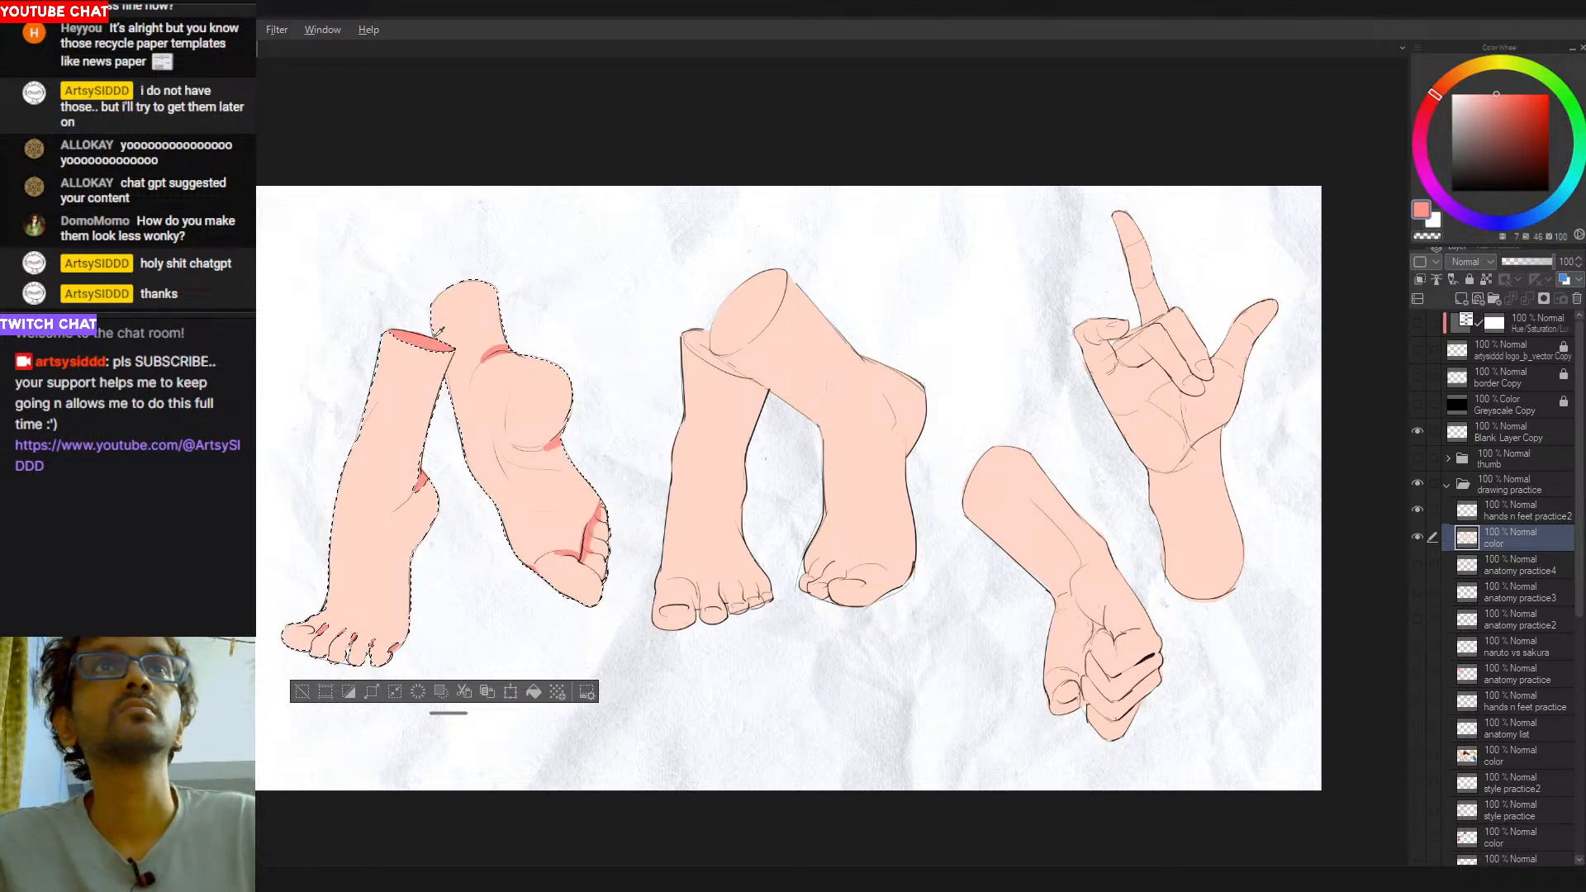
left_click(694, 389)
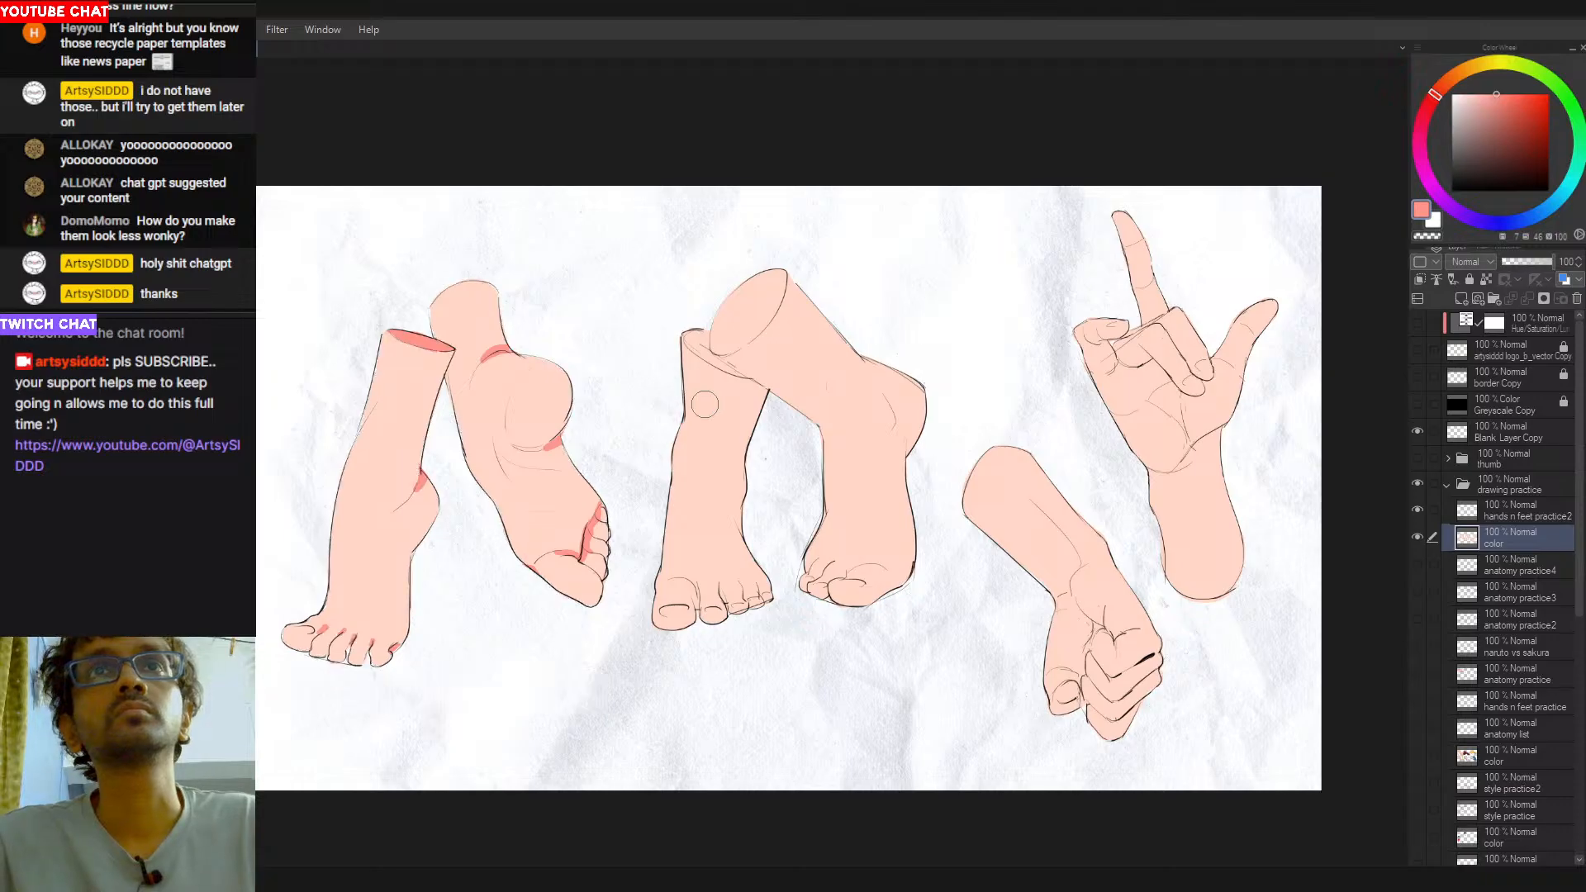
mouse_move(690, 337)
left_mouse_down()
mouse_move(758, 373)
mouse_move(720, 382)
mouse_move(684, 341)
mouse_move(724, 382)
left_mouse_up()
left_click(716, 390, "alt")
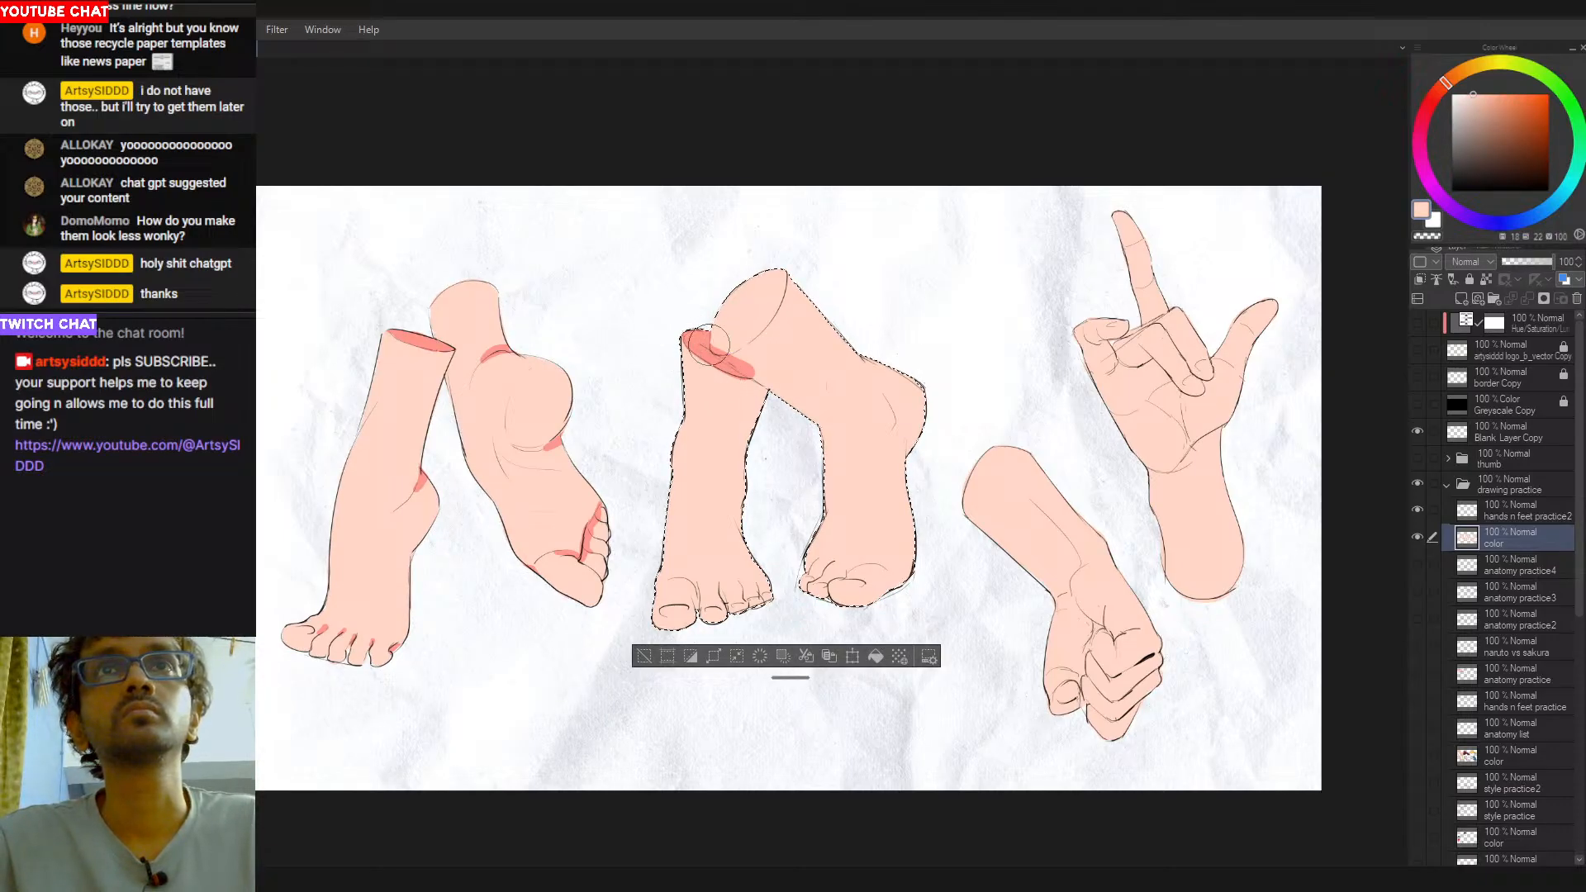
- Fill the crossing leg's elliptical cut end salmon red and clean the edges around both centre cut ends with peach
left_click(693, 337, "alt")
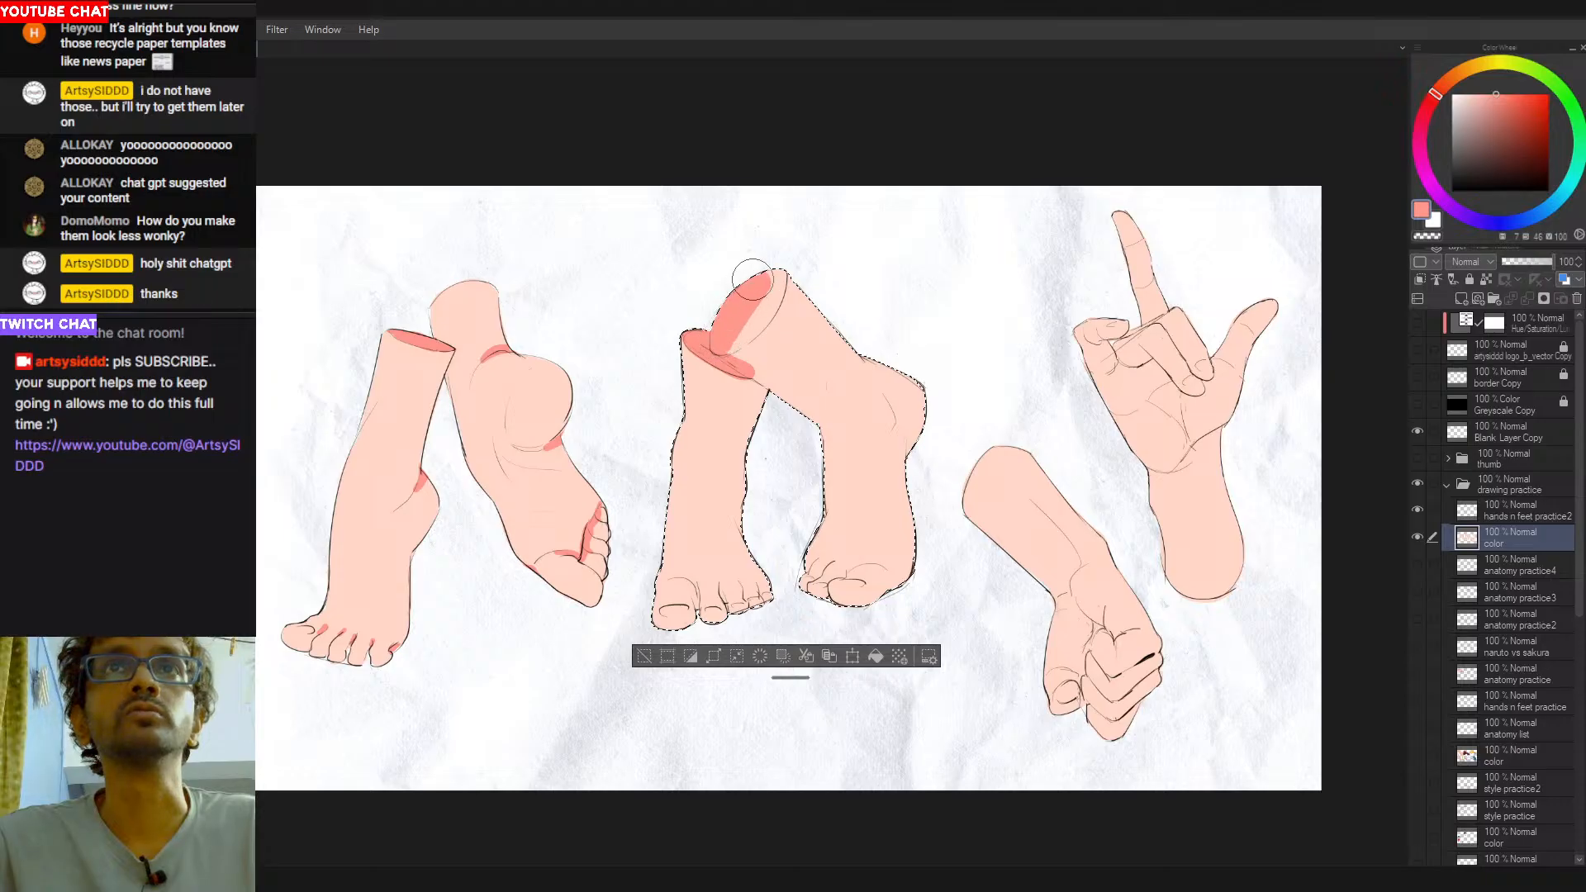
left_click(795, 282, "alt")
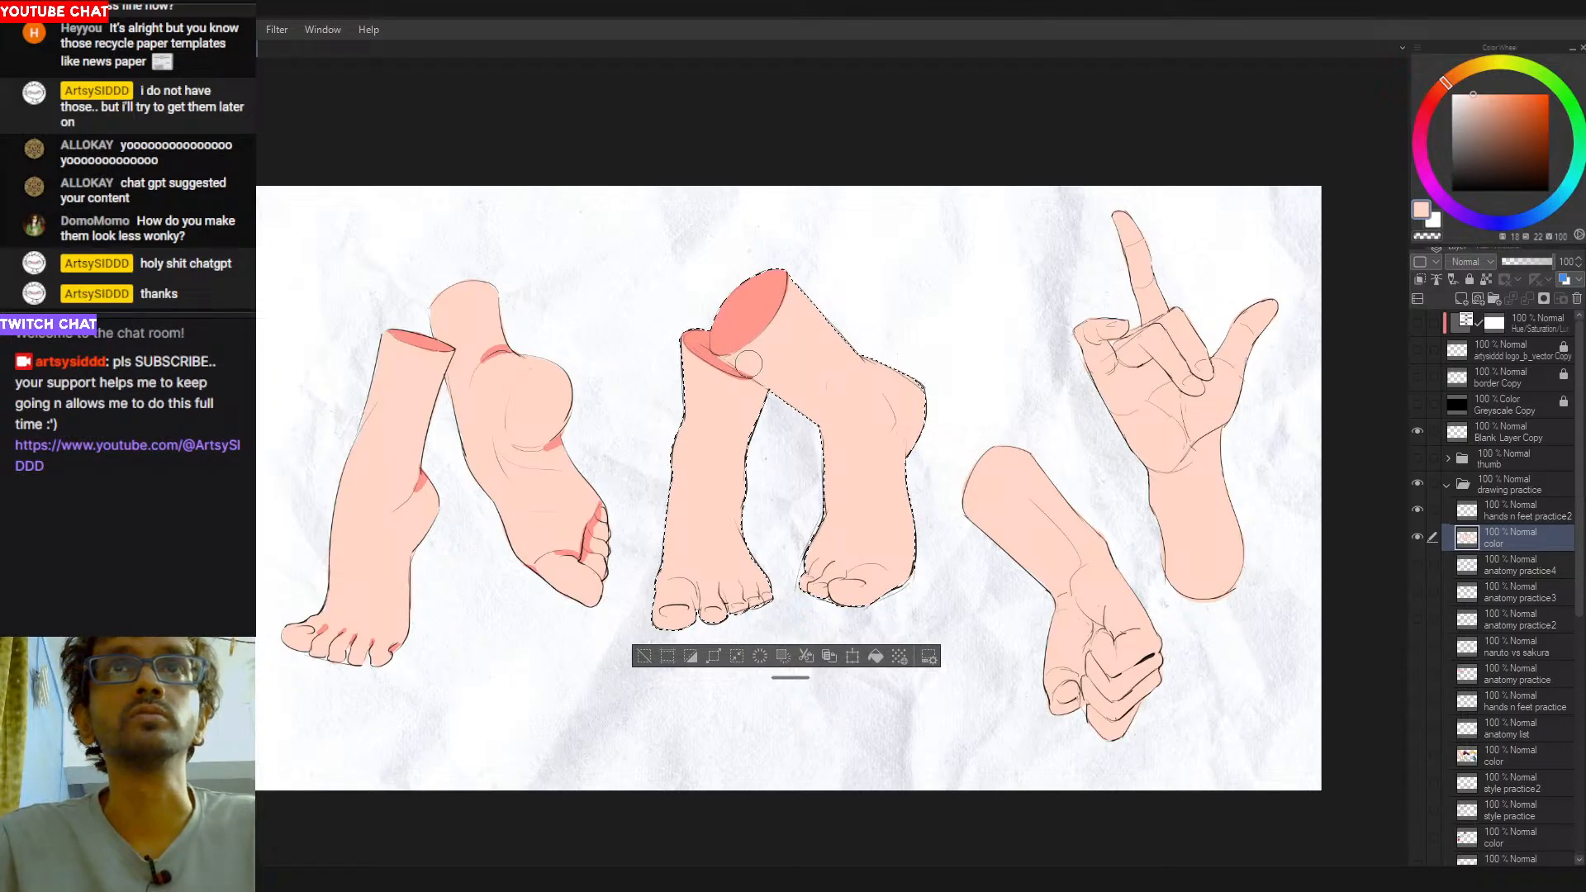
left_click(721, 355, "alt")
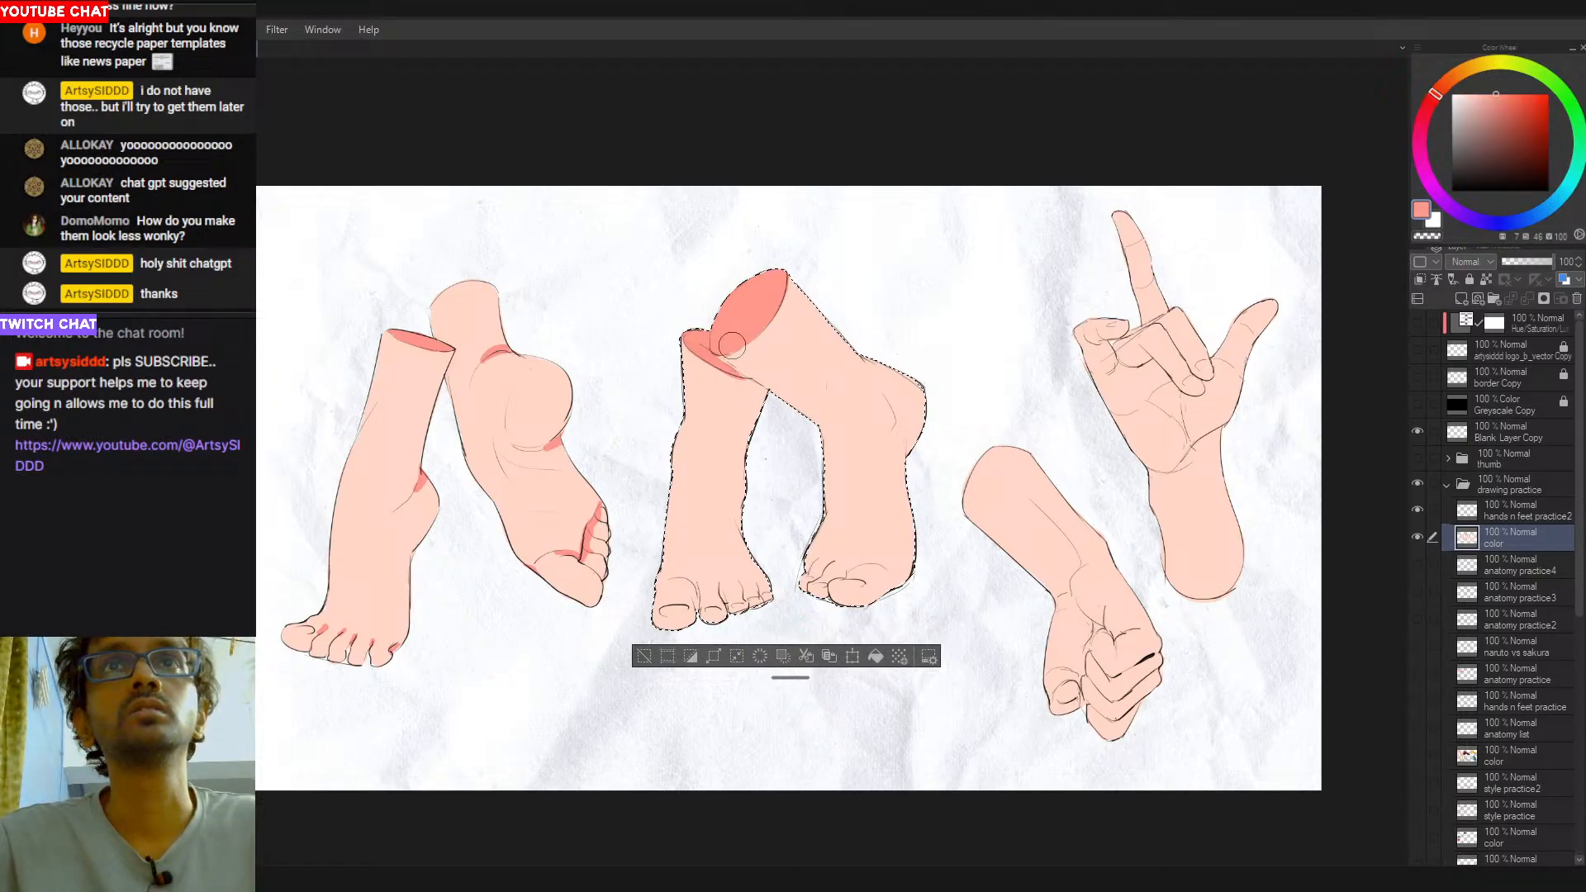
left_click(755, 392, "alt")
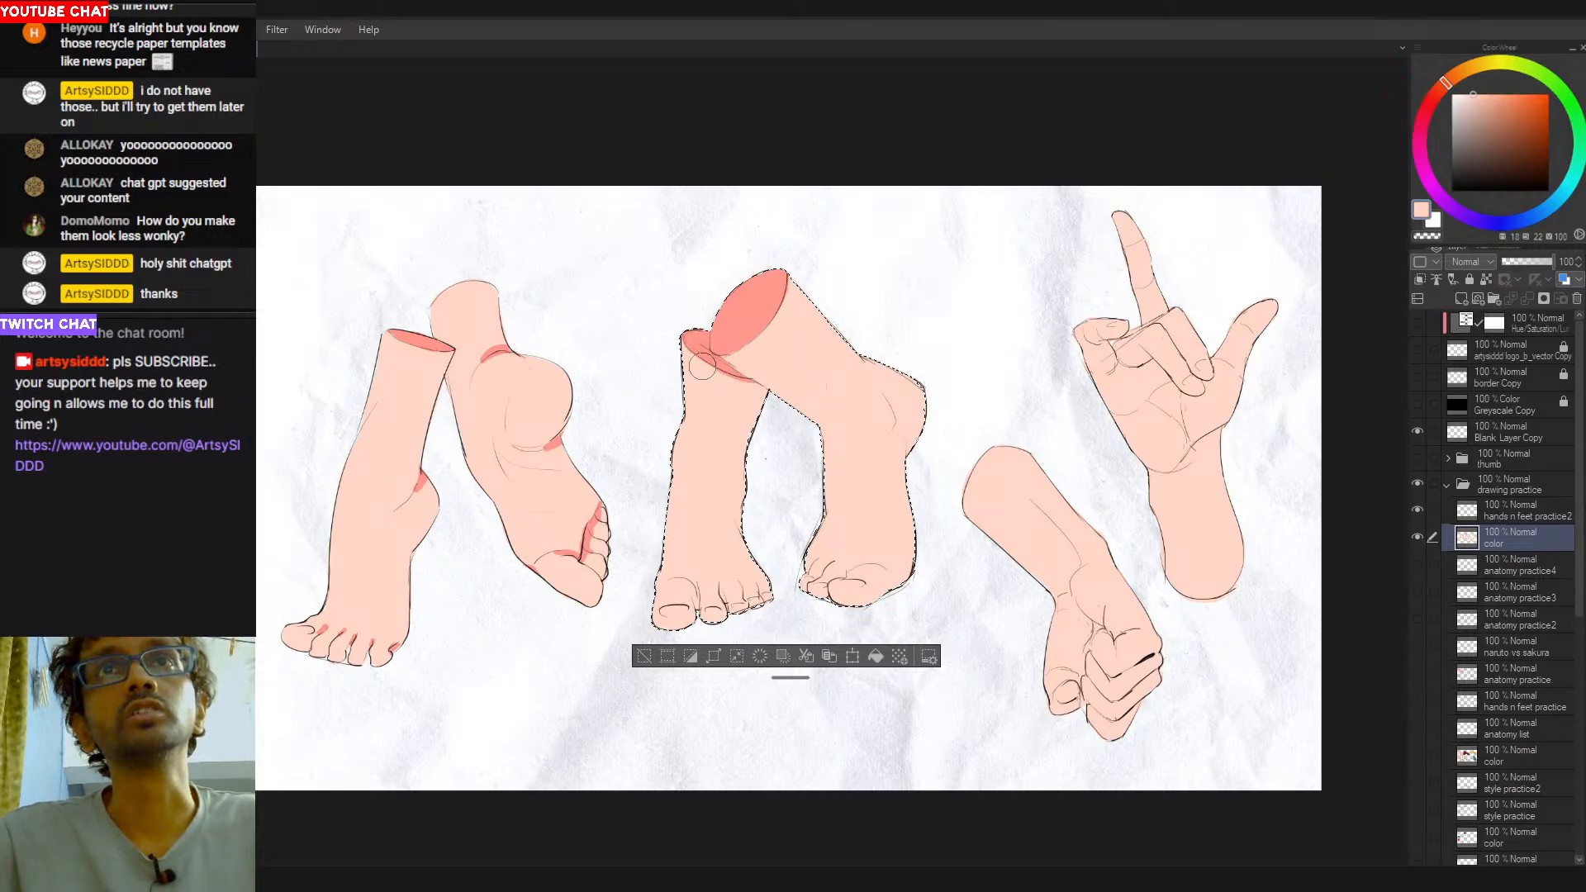
left_click(730, 318, "alt")
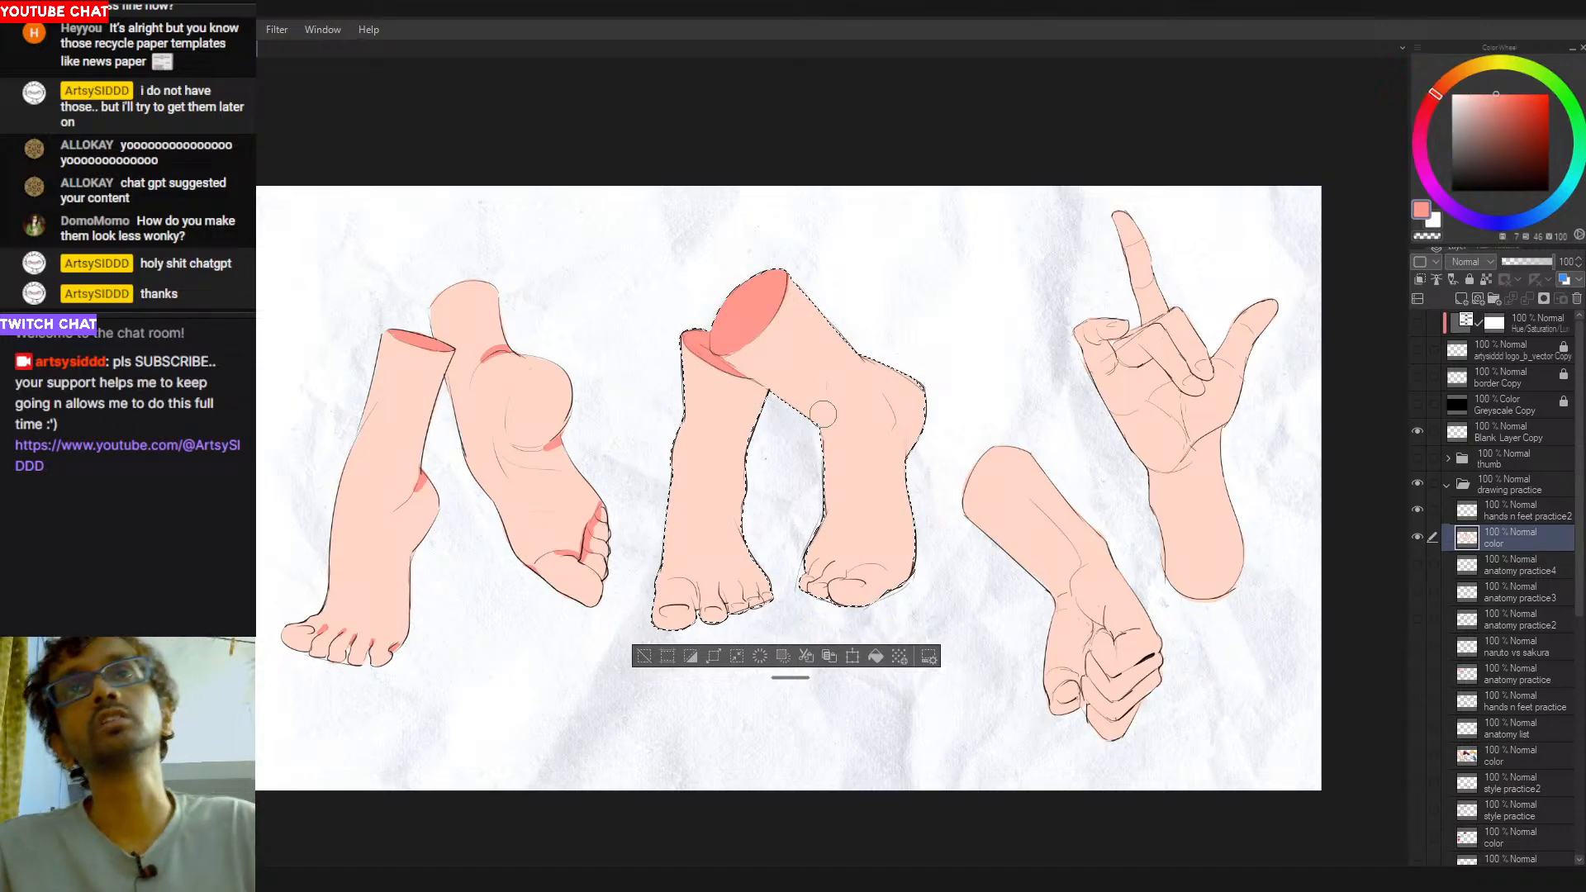
key("ctrl+d")
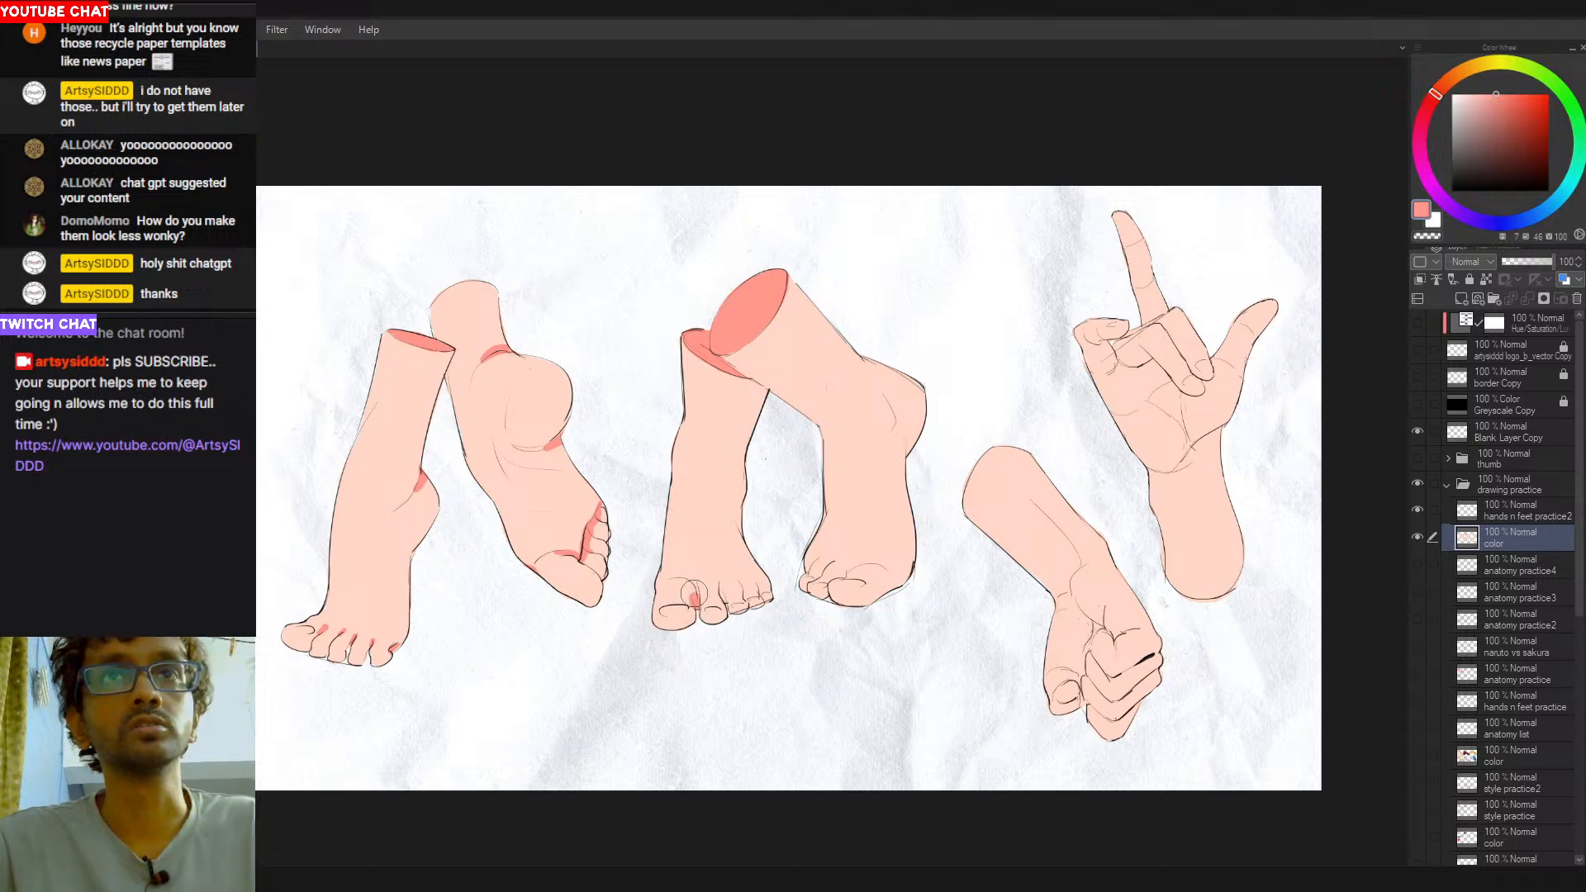
- Reselect the centre pair's fill and shade the gaps between the toes and the crossing leg's heel crease in salmon red
left_click(706, 576)
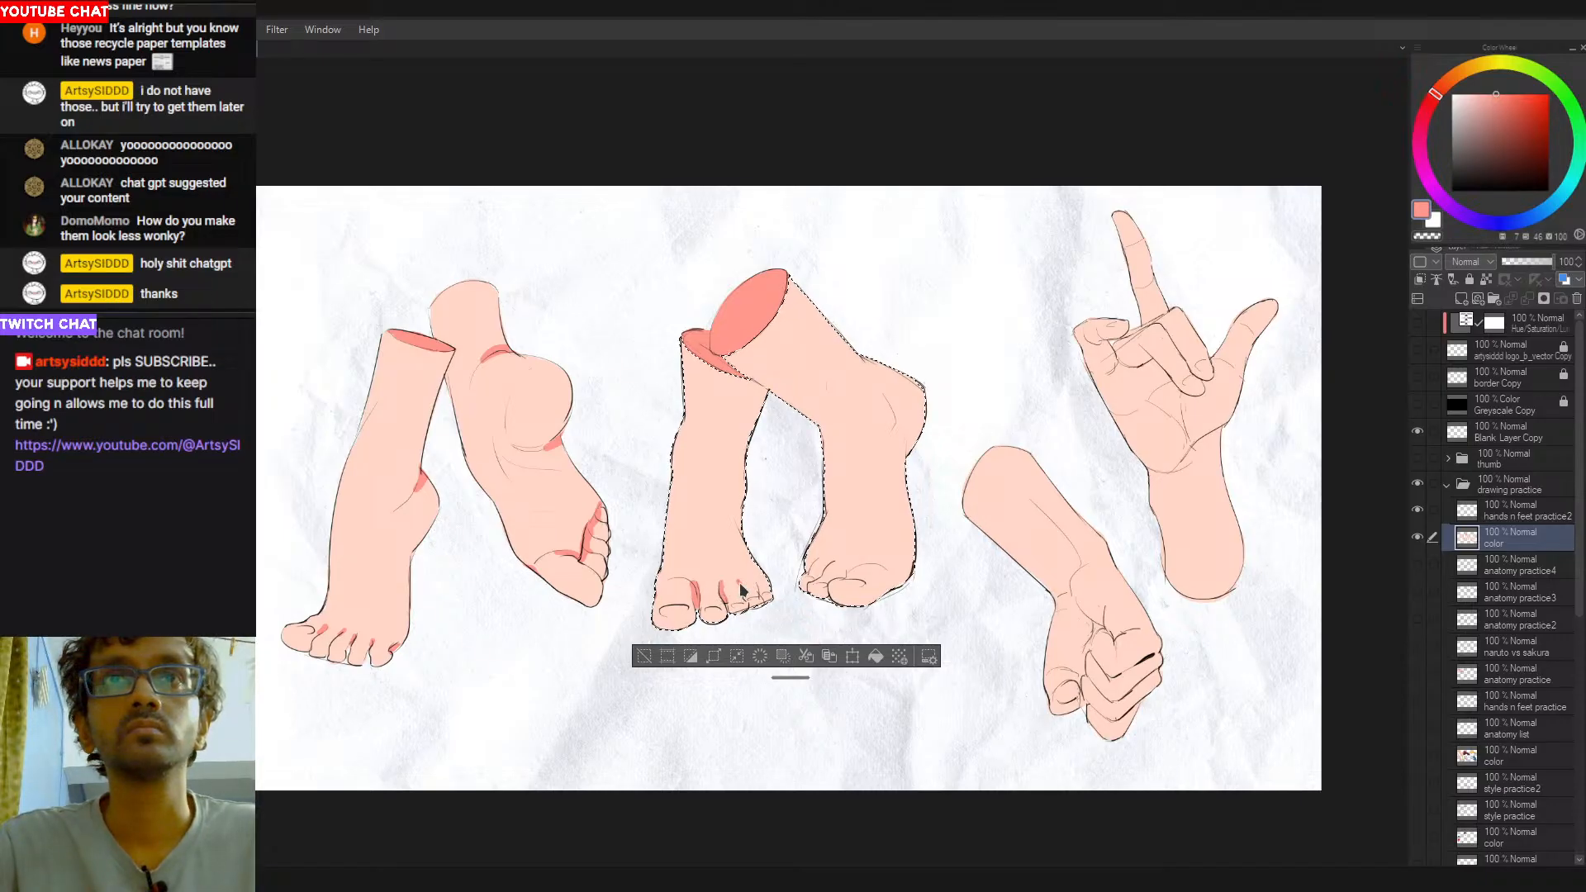
left_click_drag(754, 579, 758, 588)
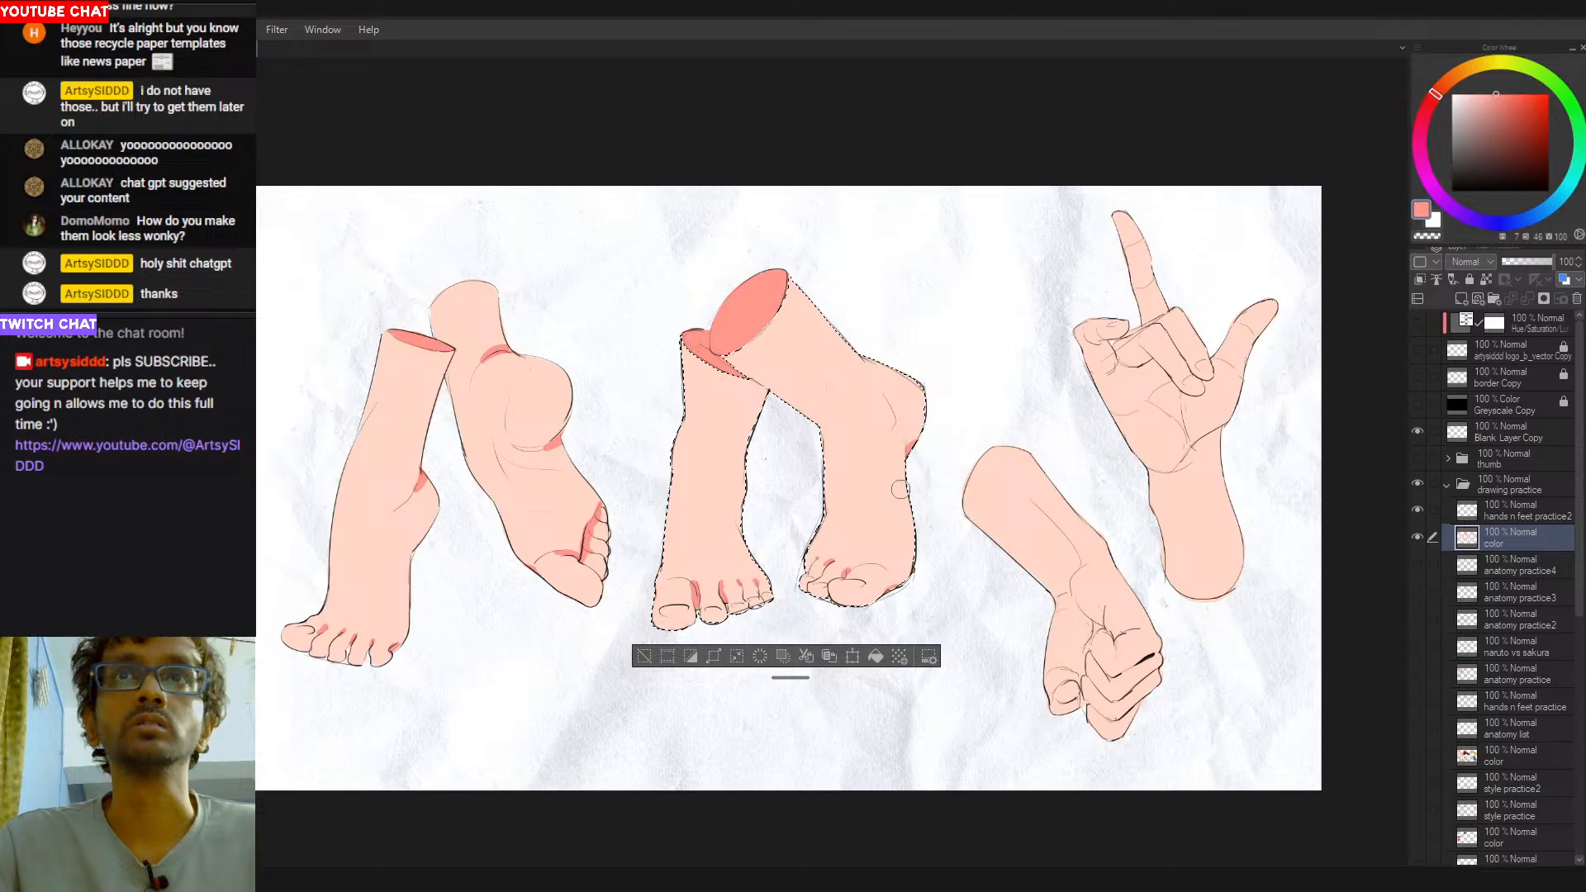
- Shade the crossing leg's heel crease and the outer contour above its ankle in salmon red with a larger brush
left_click_drag(909, 461, 921, 439)
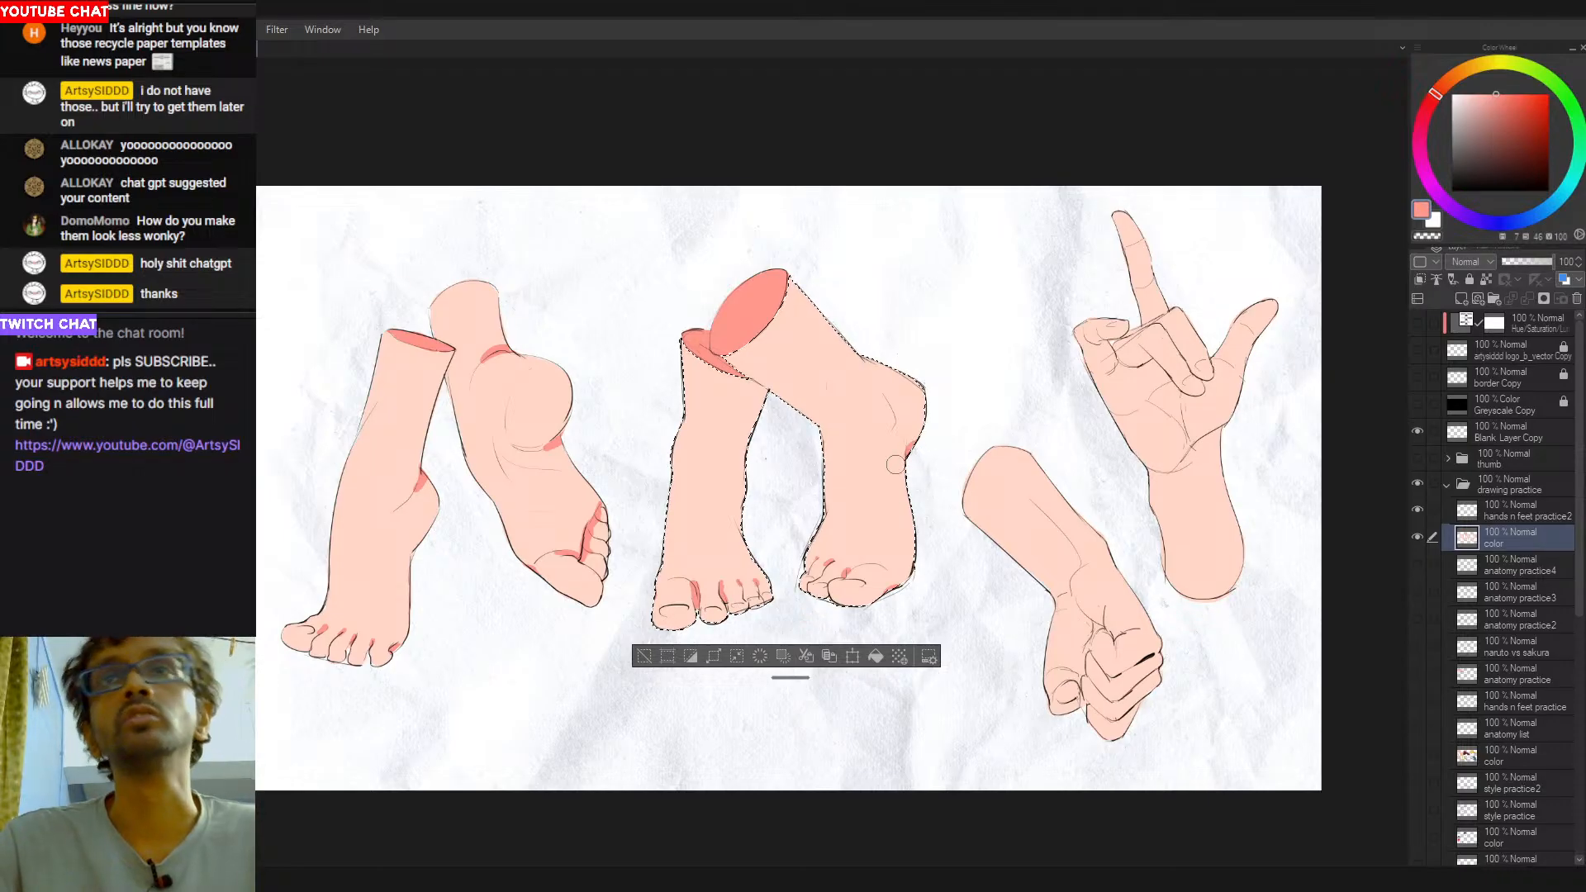
key("bracketright")
left_click_drag(859, 347, 905, 351)
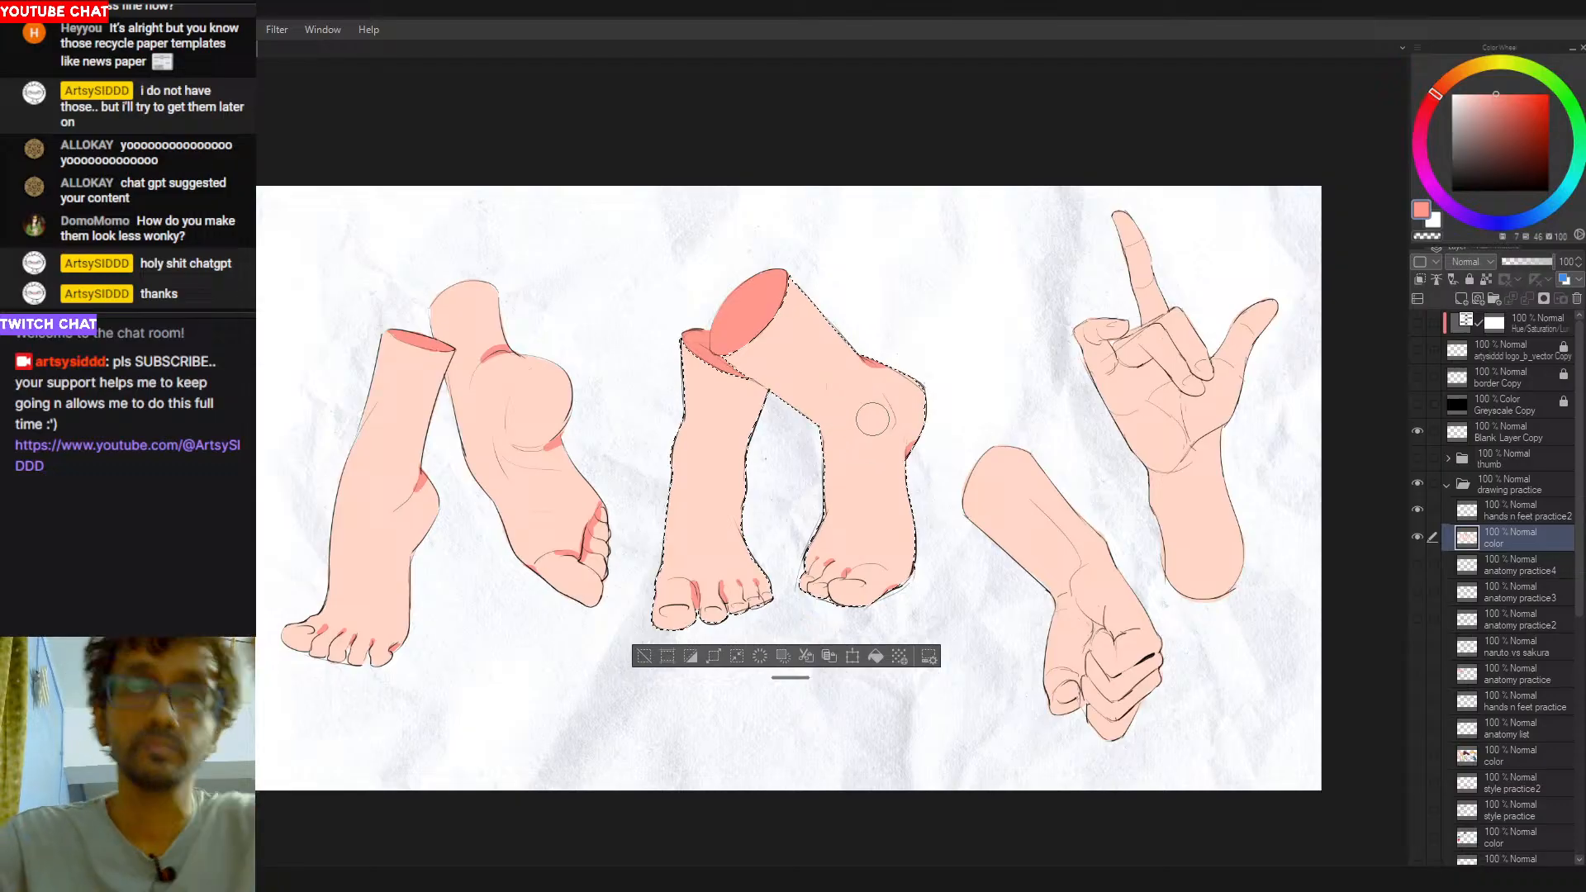
- Paint a salmon-red crescent beside the crossing leg's ankle bone and trim its inner edge with peach
left_click_drag(895, 415, 894, 430)
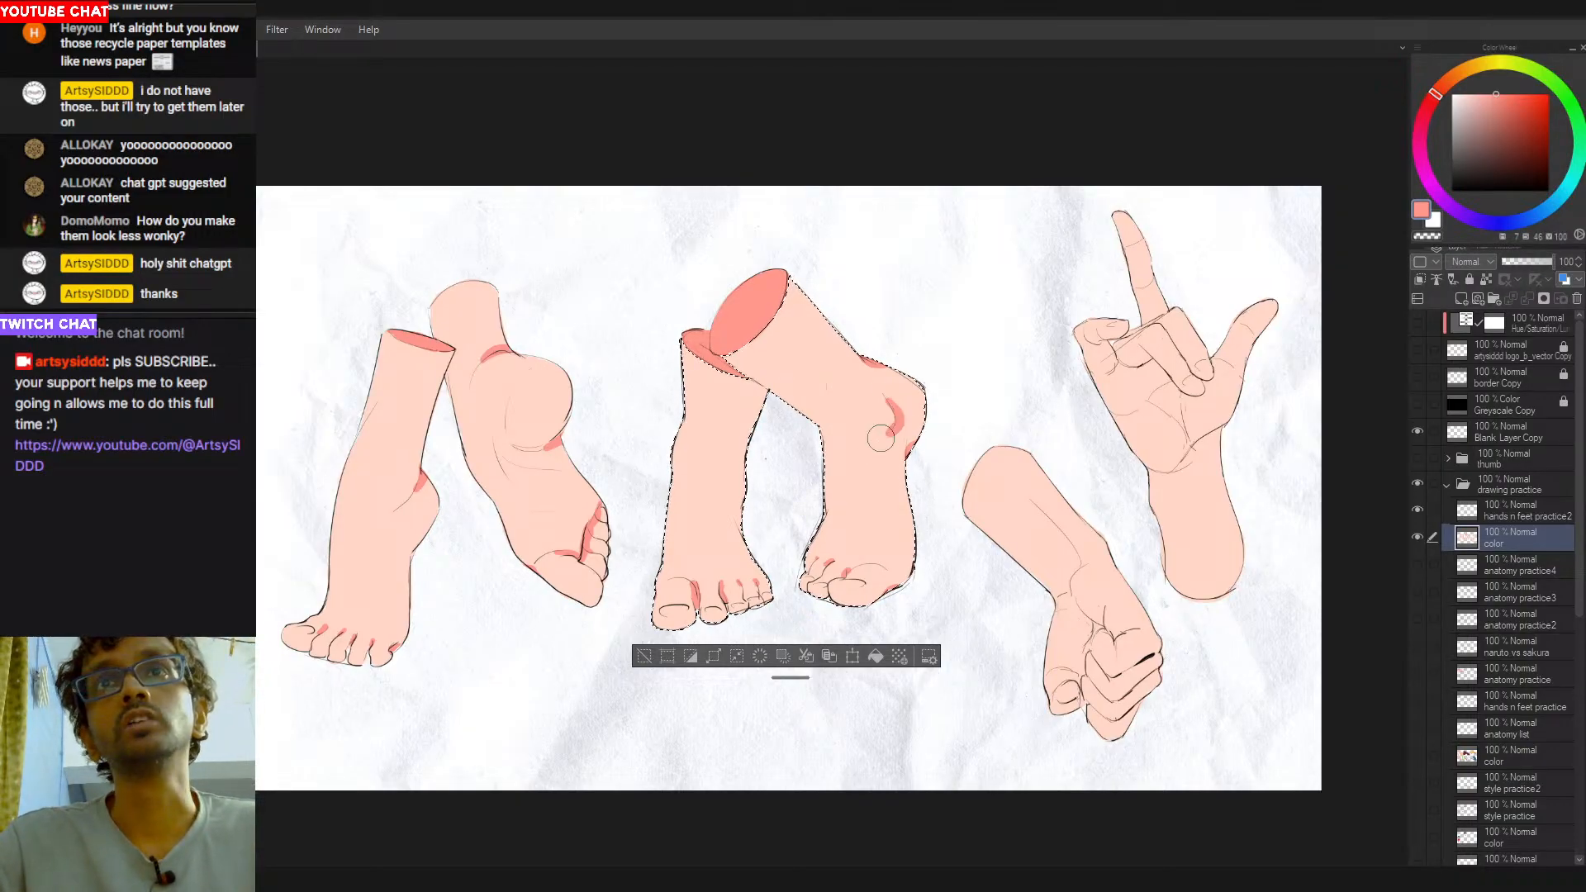
left_click_drag(893, 407, 890, 434)
key("ctrl+z")
key("ctrl+z")
left_click(889, 430, "alt")
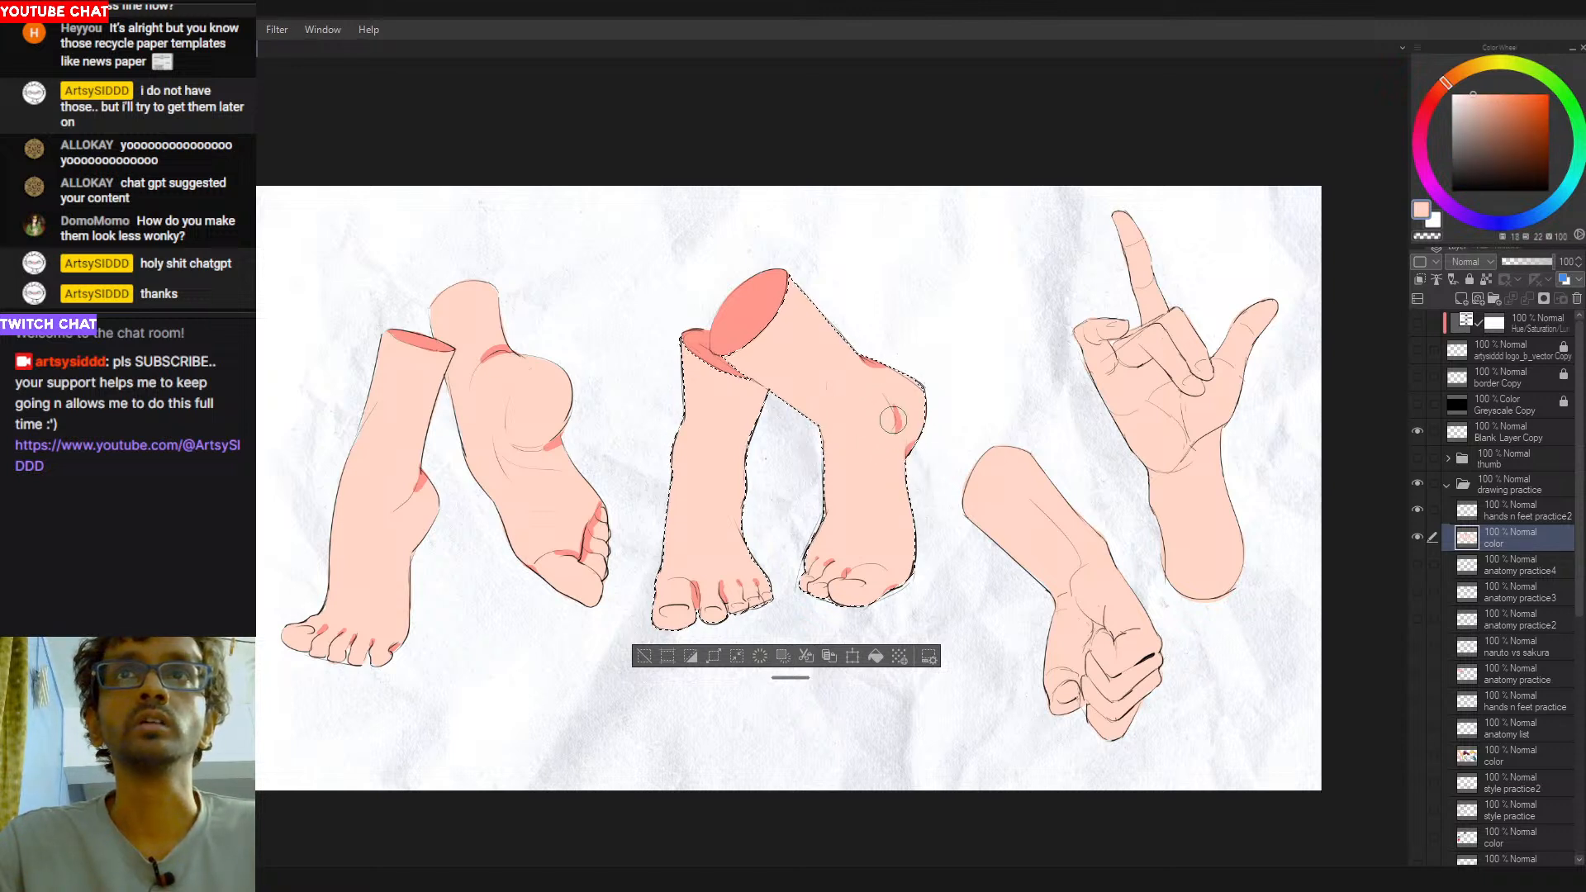
key("ctrl+z")
left_click_drag(887, 401, 870, 432)
key("ctrl+z")
key("ctrl+z")
left_click(872, 363, "alt")
- Add a small salmon-red shadow at the left-hand centre leg's ankle, tidy it with peach, and clear the selection
left_click(740, 309, "alt")
left_click_drag(924, 535, 829, 513)
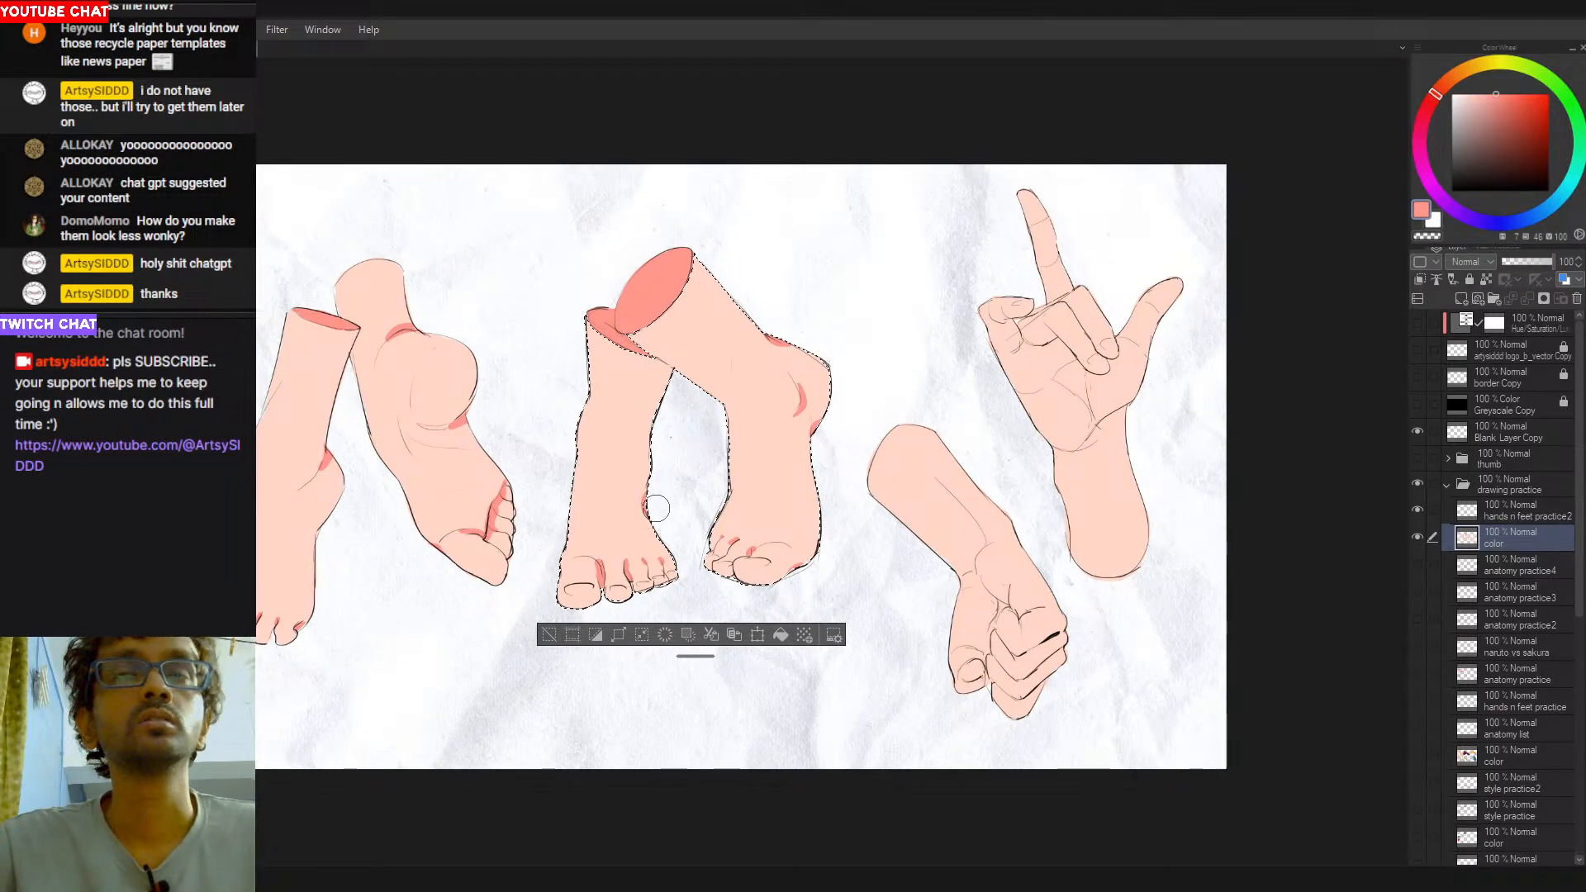
key("ctrl+d")
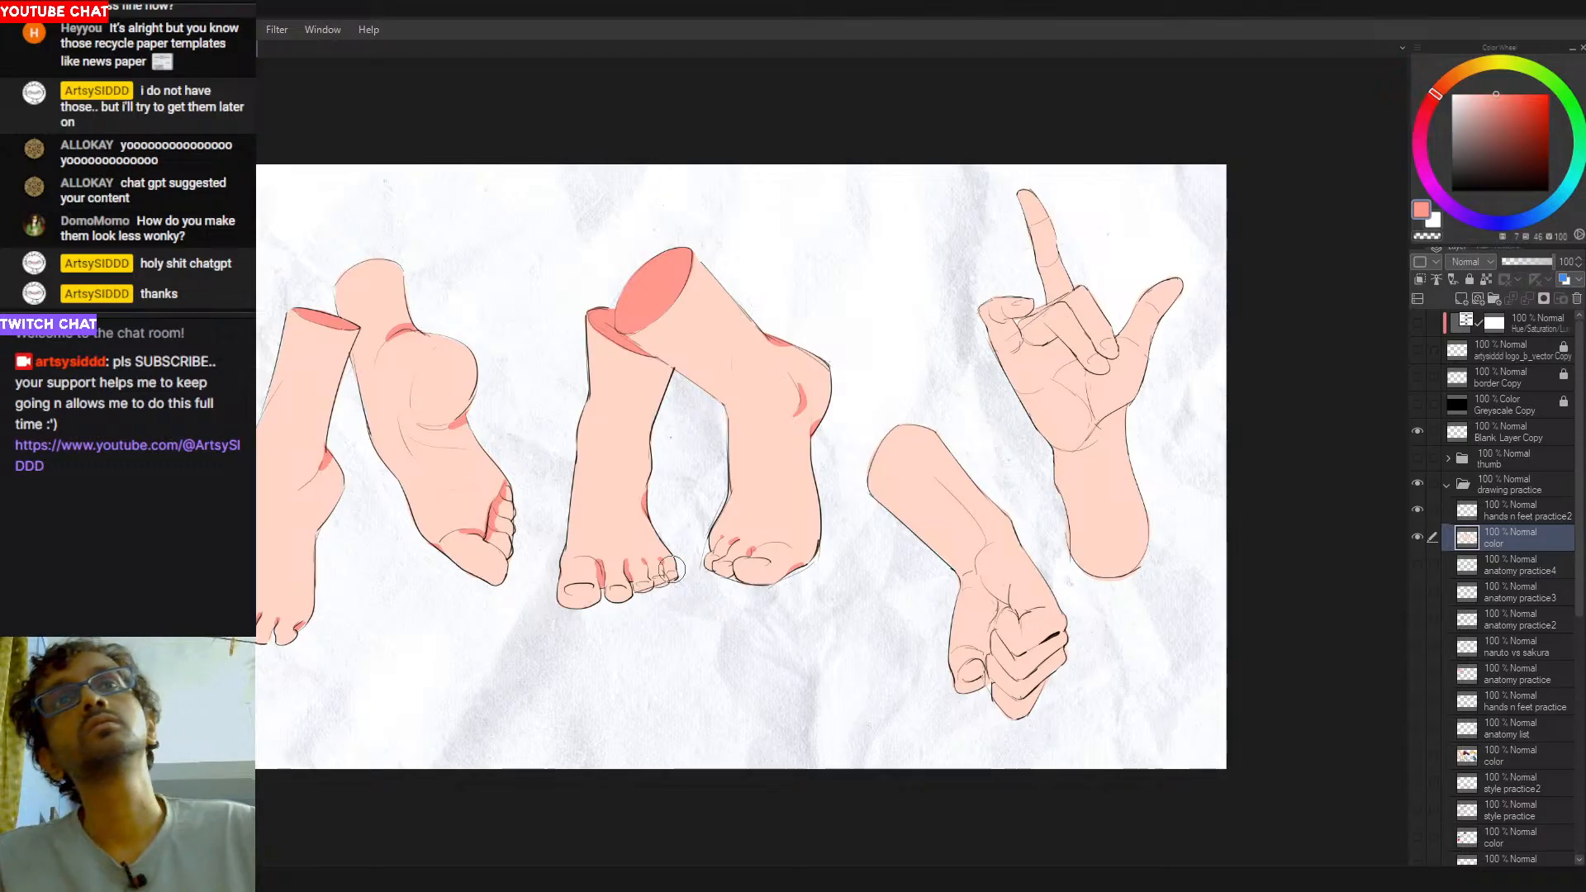
key("ctrl+shift+d")
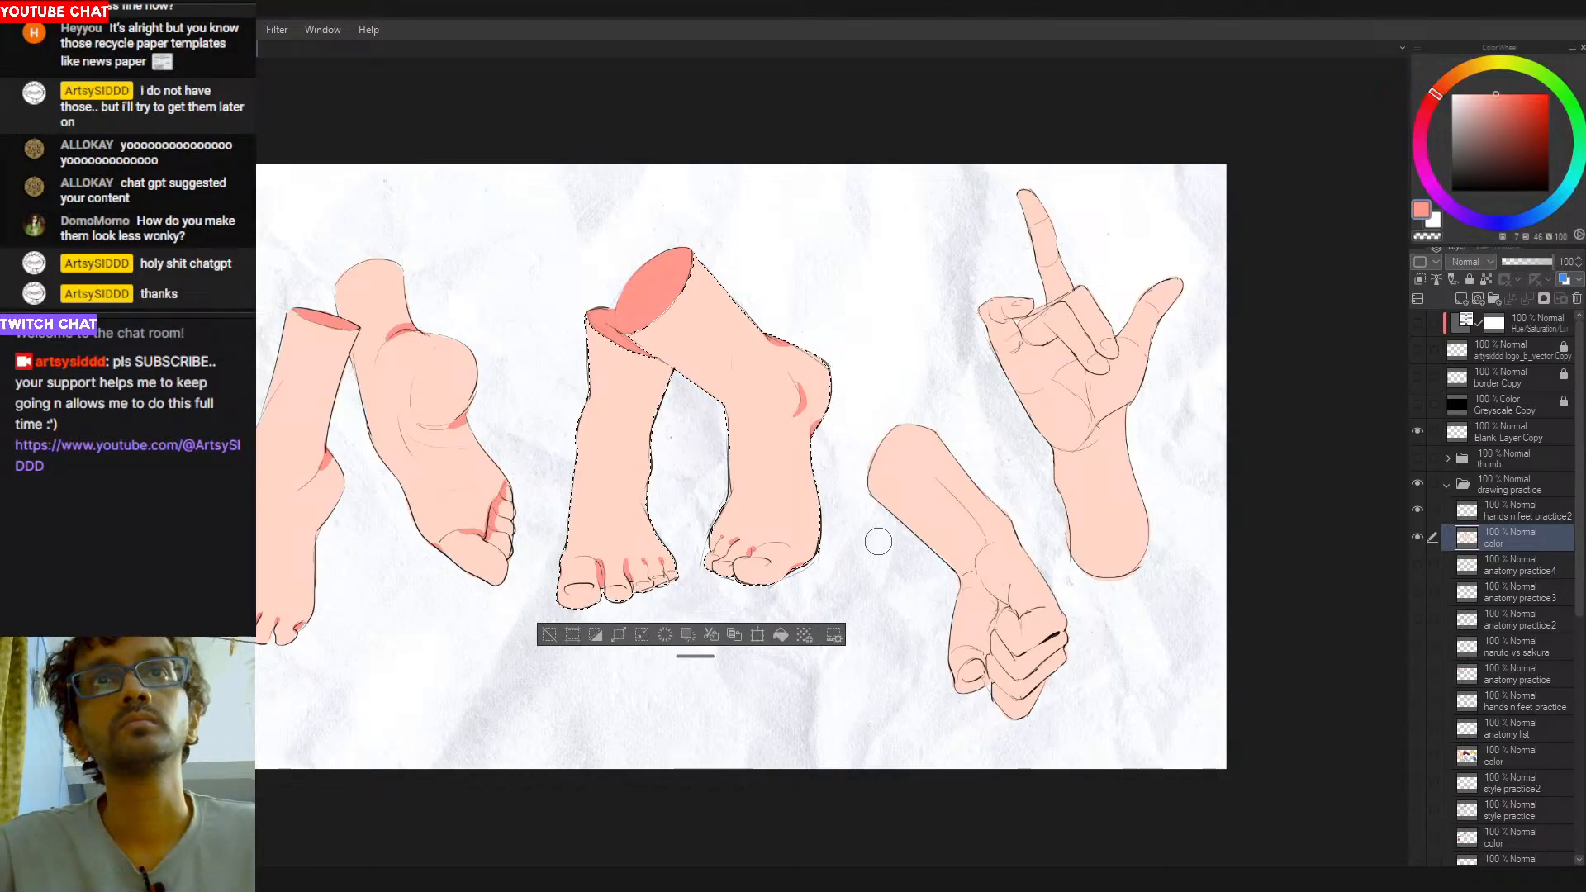
left_click(650, 535, "alt")
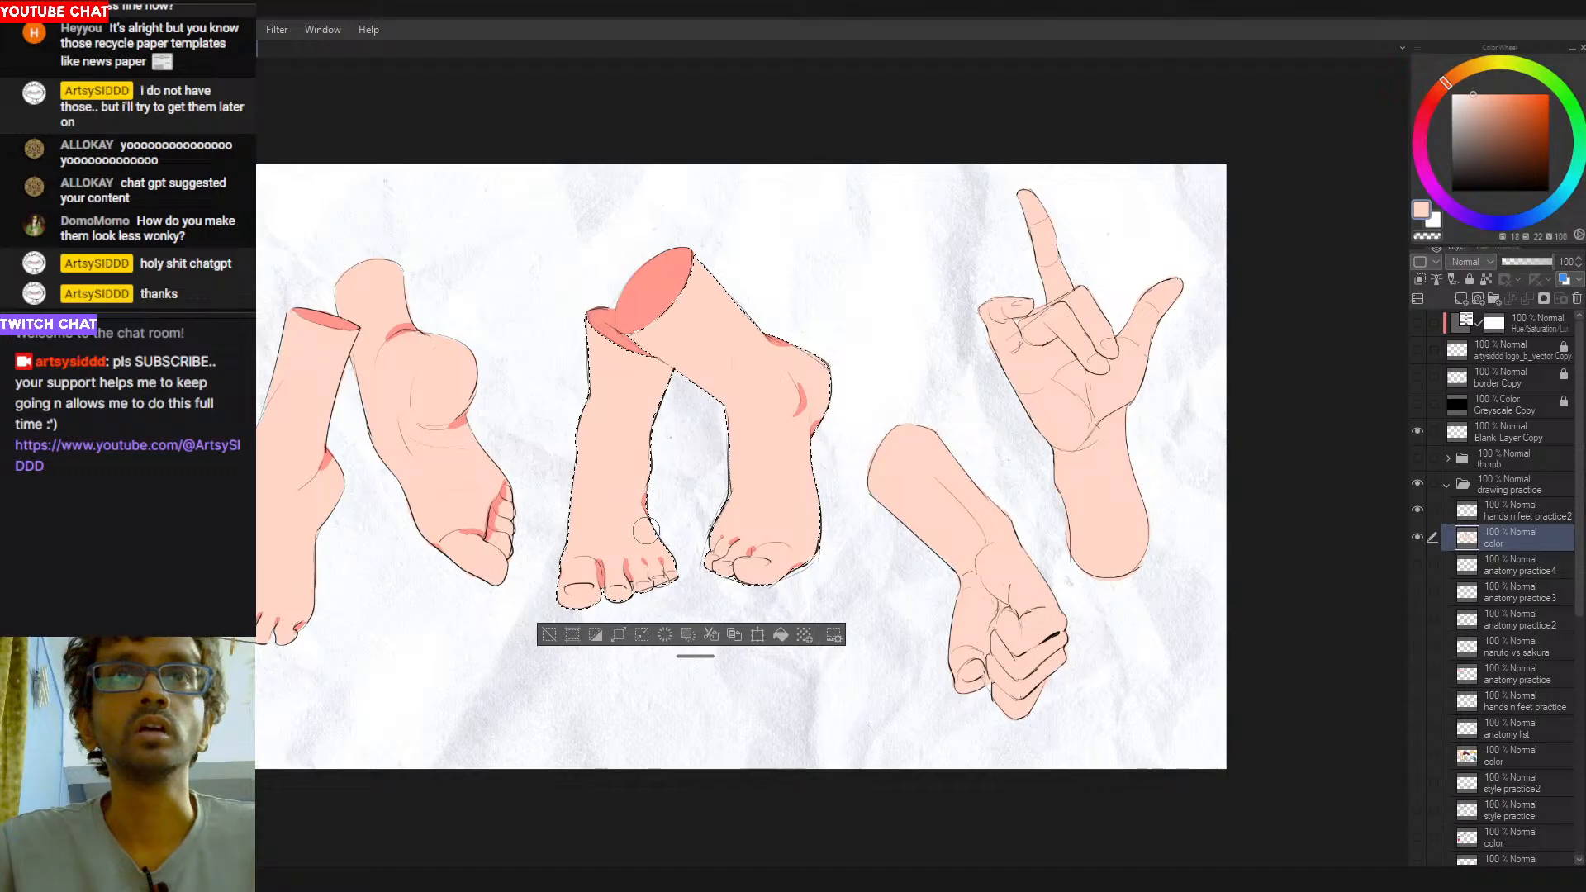
left_click(653, 287, "alt")
key("ctrl+d")
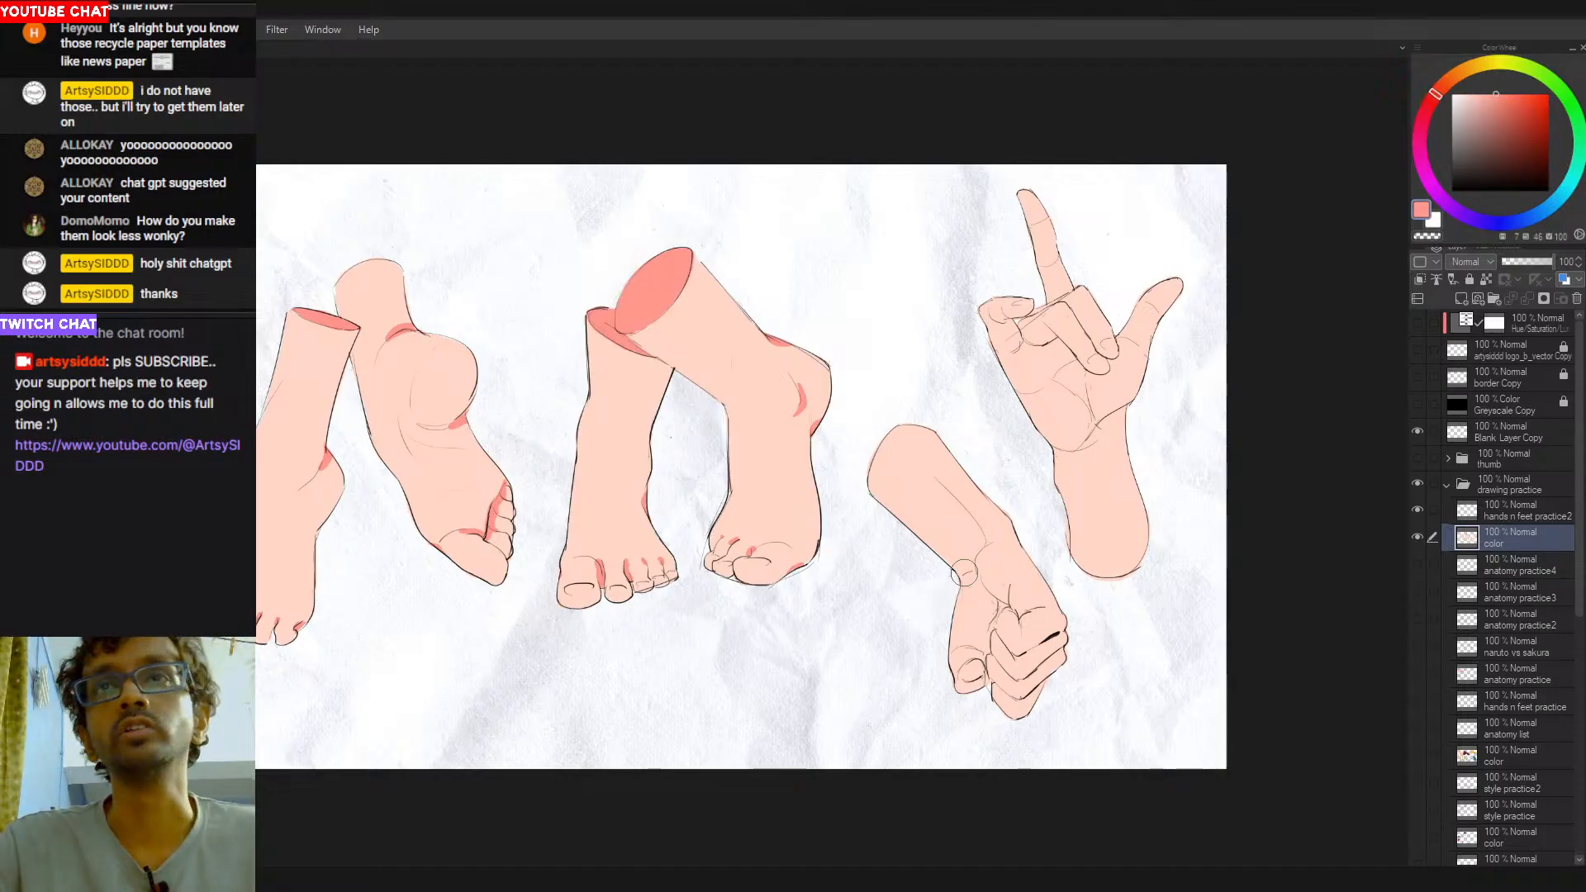
- Select the fist arm's fill and block in a salmon-red shadow along the forearm's shaded side down past the wrist
key("w")
left_click(983, 545)
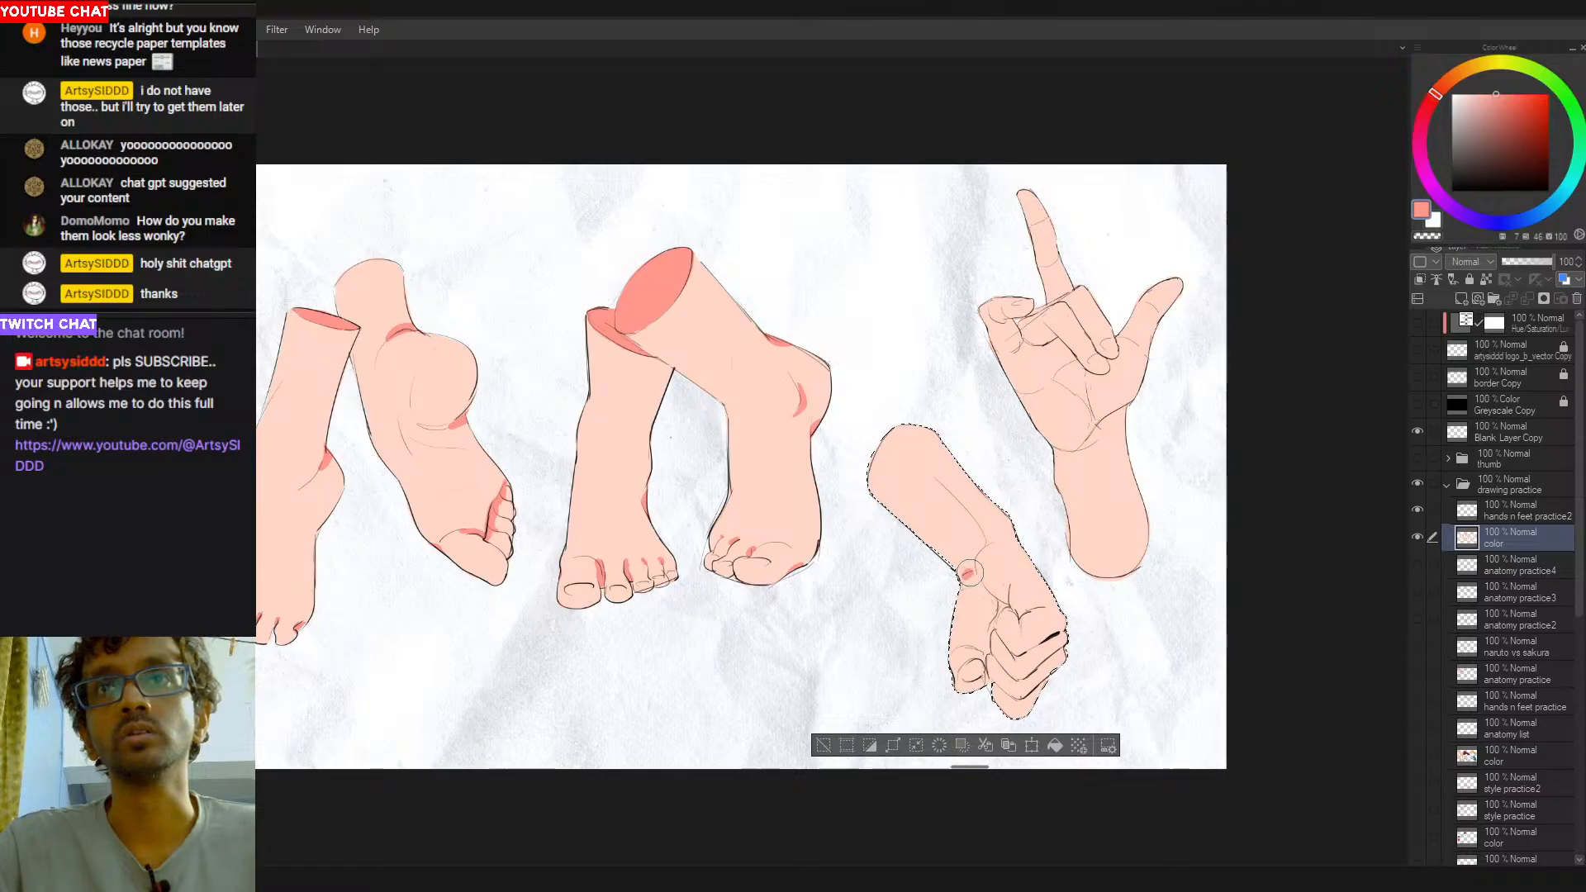
left_click_drag(970, 607, 963, 654)
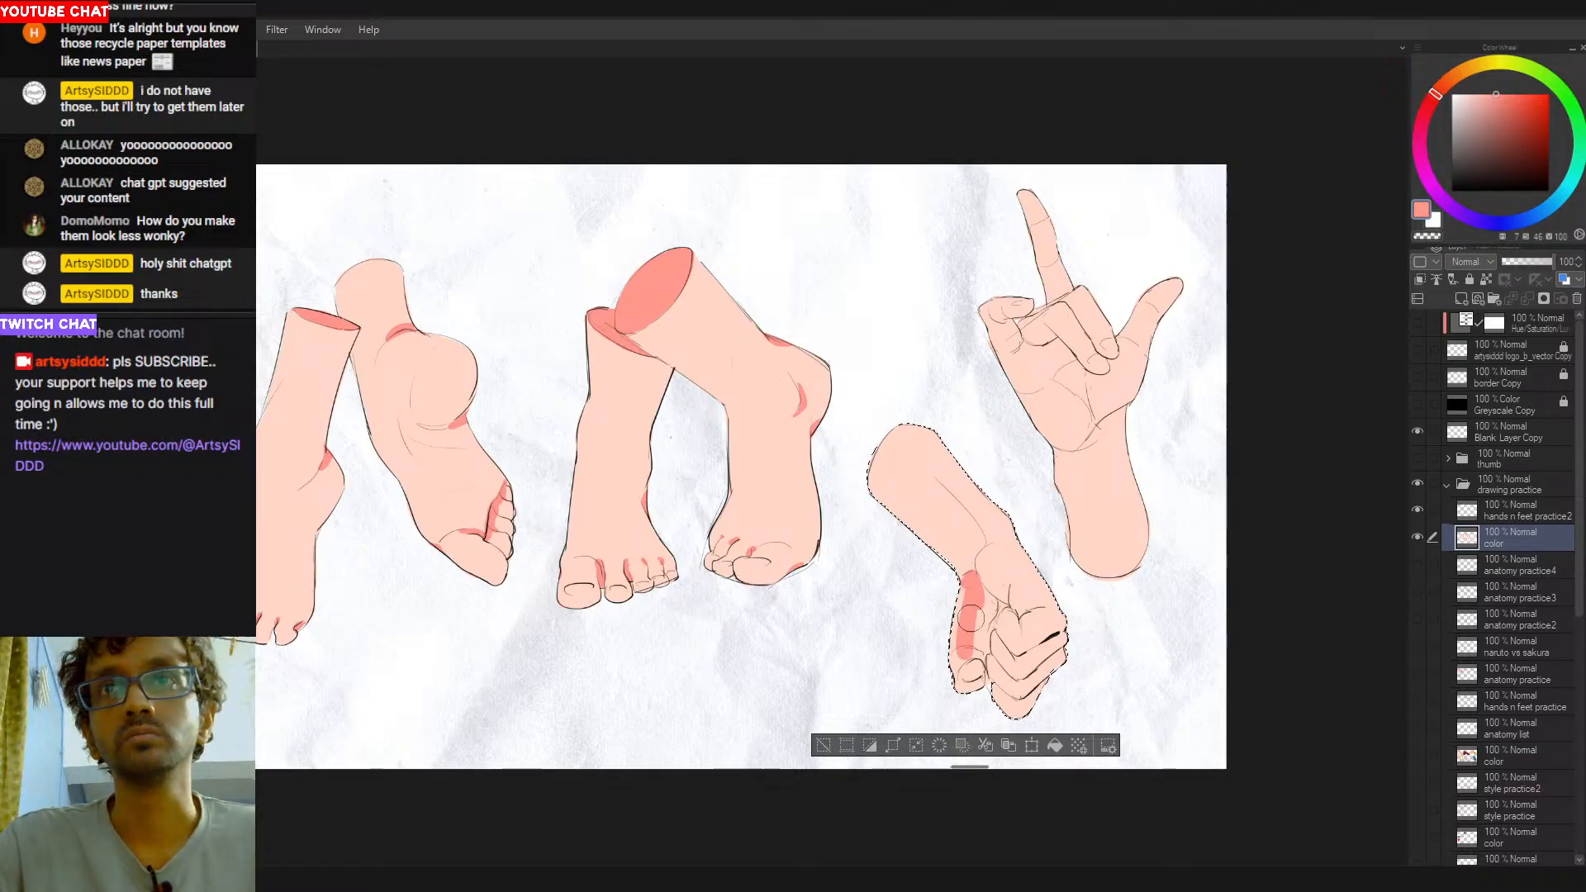
key("ctrl+z")
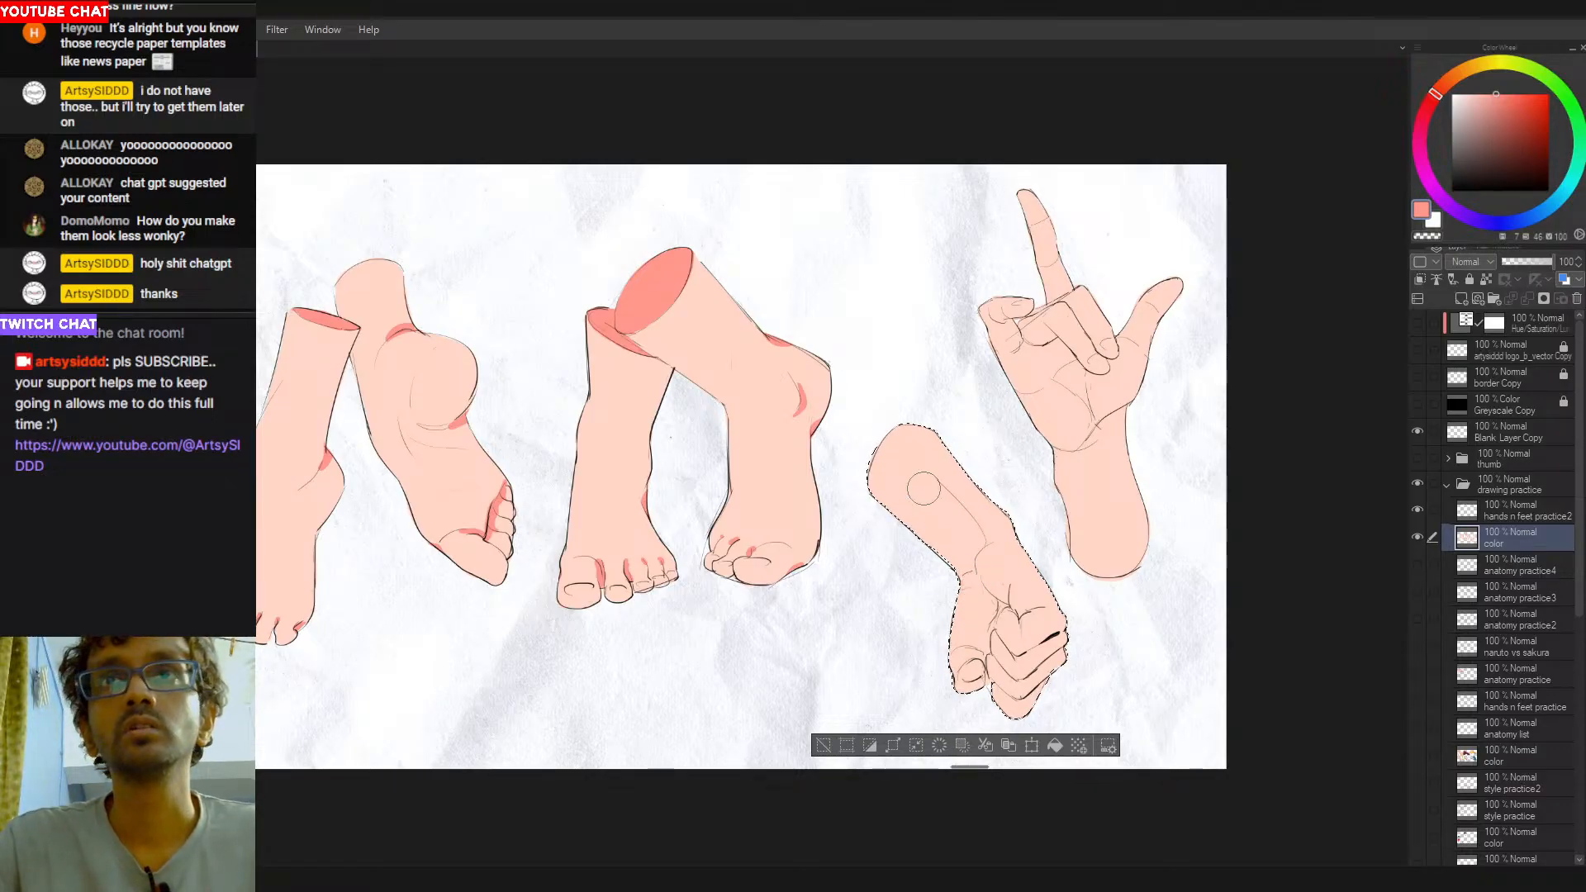
left_click_drag(894, 450, 963, 564)
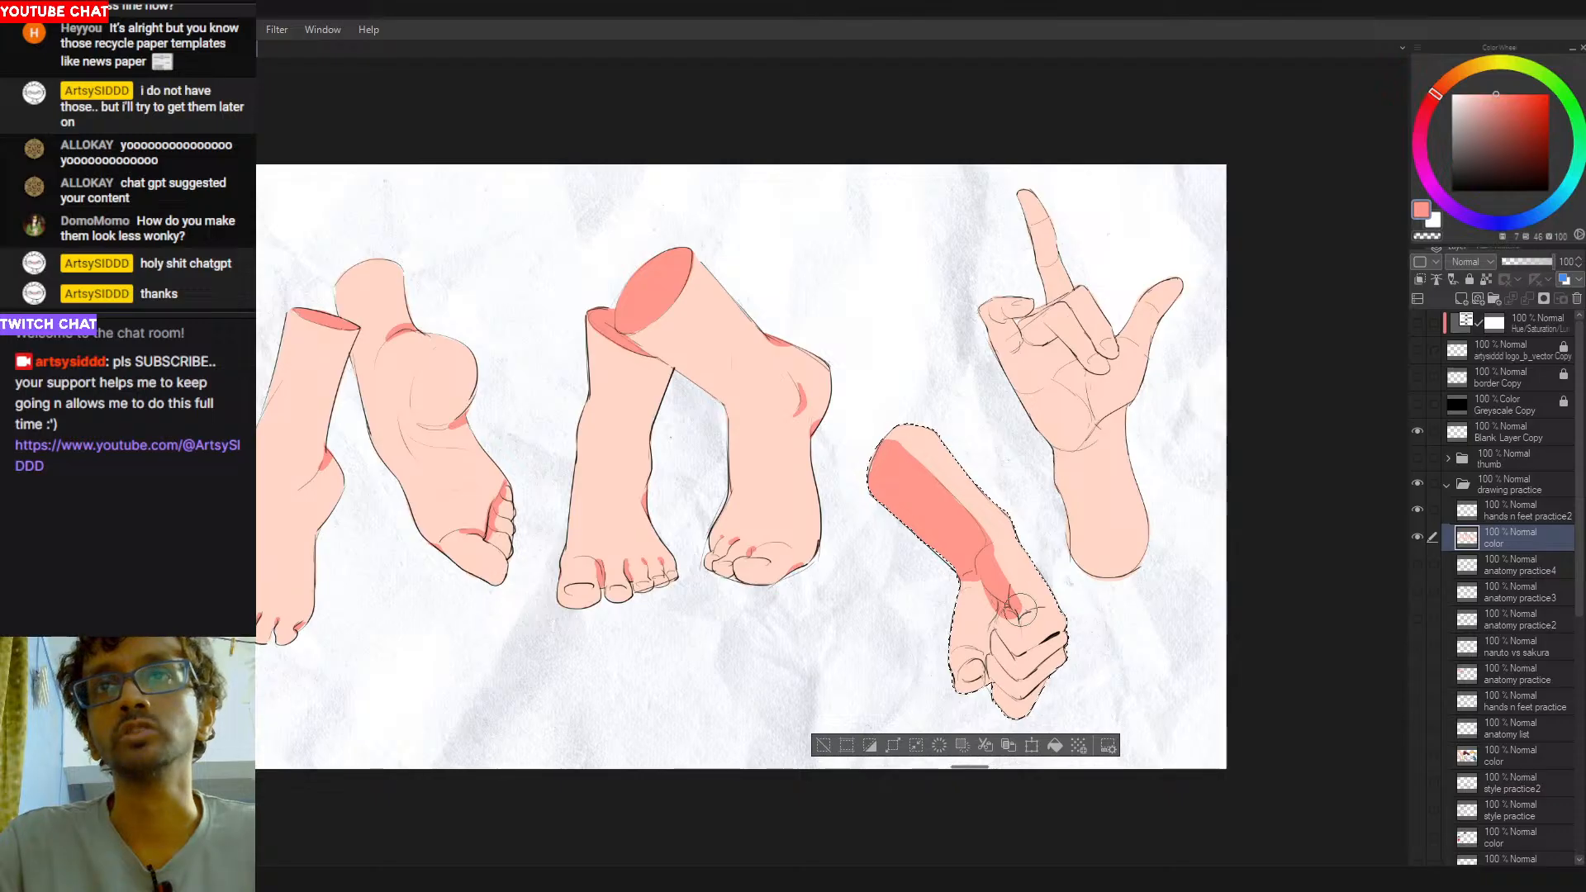
left_click(1022, 590, "alt")
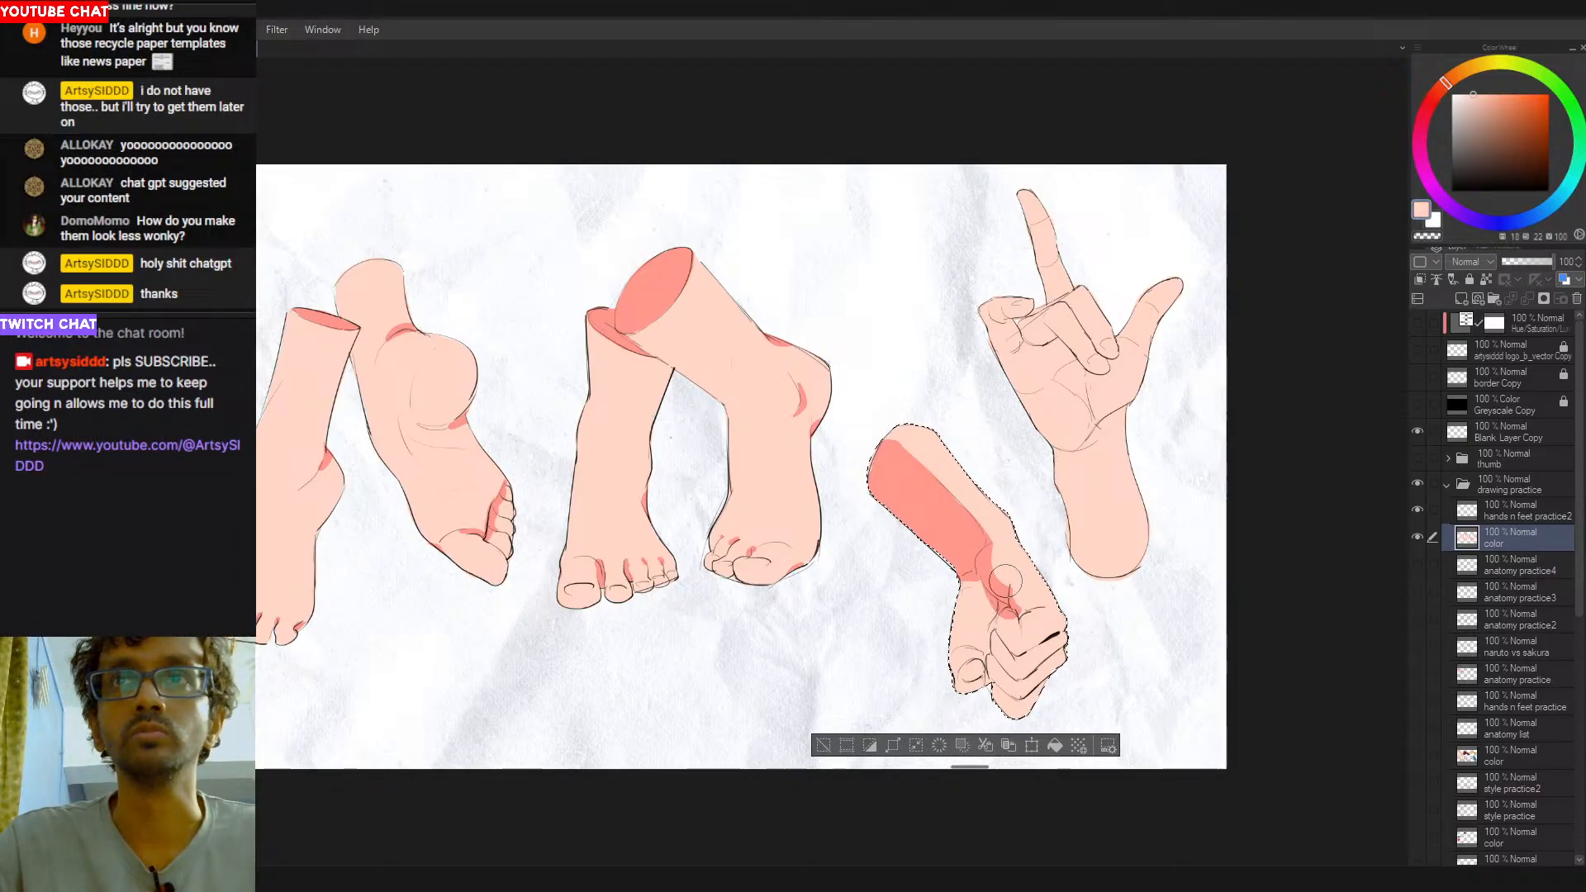
- Fill the fist's thumb side and the near sides of its curled fingers with salmon red
left_click(988, 569, "alt")
mouse_move(978, 580)
left_mouse_down()
mouse_move(974, 663)
mouse_move(984, 632)
mouse_move(966, 635)
mouse_move(974, 589)
mouse_move(965, 644)
mouse_move(968, 572)
mouse_move(957, 665)
mouse_move(986, 646)
mouse_move(960, 644)
mouse_move(955, 663)
mouse_move(982, 653)
mouse_move(955, 703)
mouse_move(1016, 615)
mouse_move(1008, 715)
mouse_move(998, 654)
left_mouse_up()
key("alt+bracketright")
left_click(982, 636, "ctrl+shift")
key("ctrl+z")
key("ctrl+z")
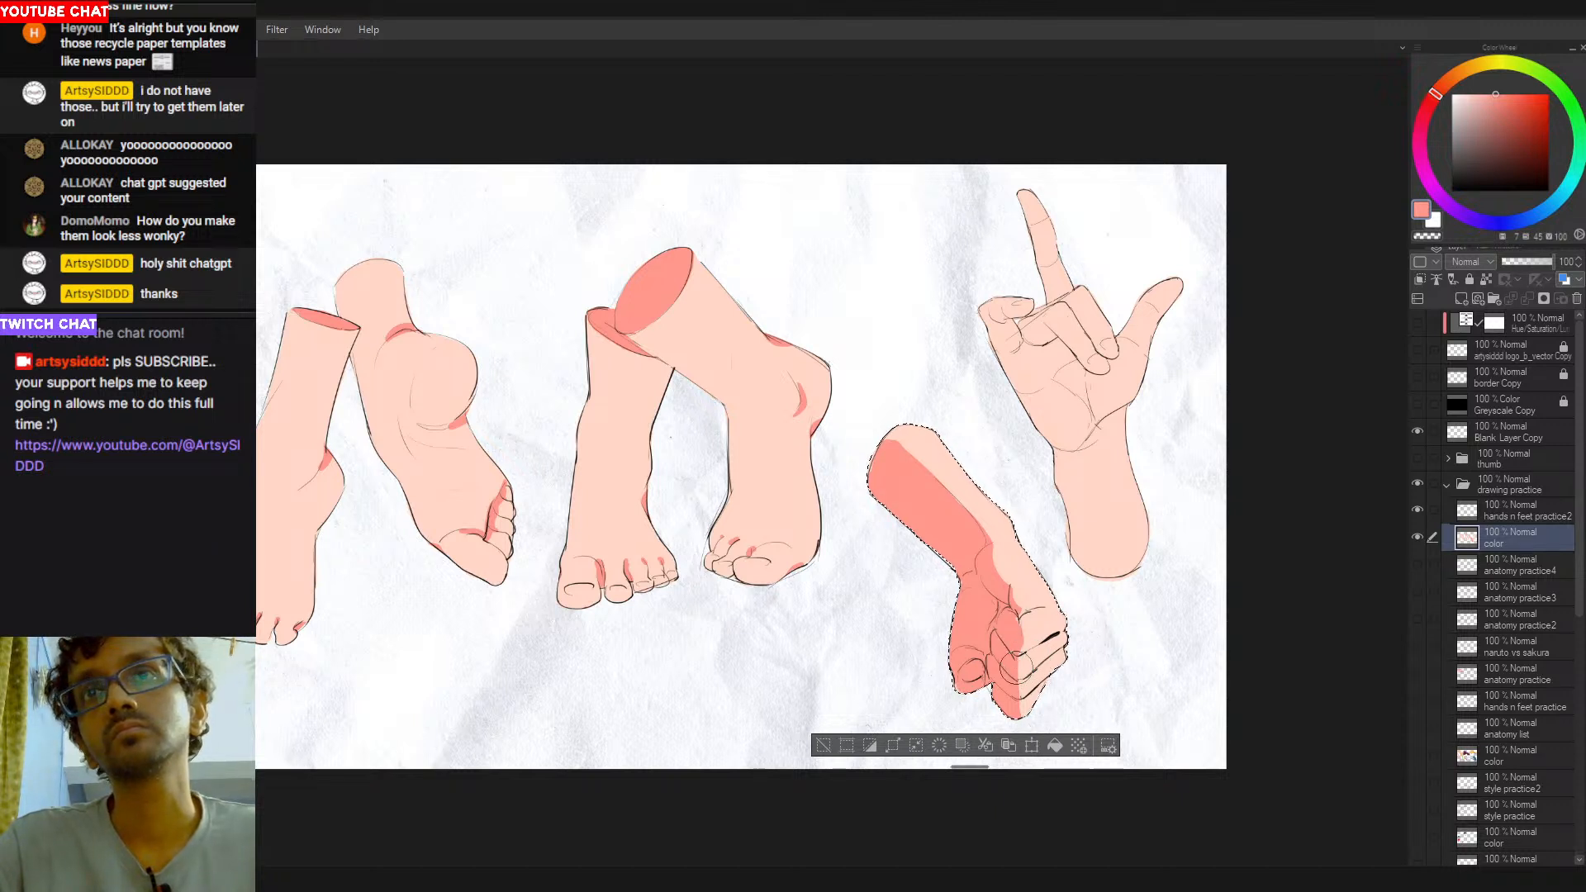
- Refine the shadow edges on the fist's fingers and the upper forearm, and clear the selection
left_click(1021, 715, "alt")
left_click(1012, 679, "alt")
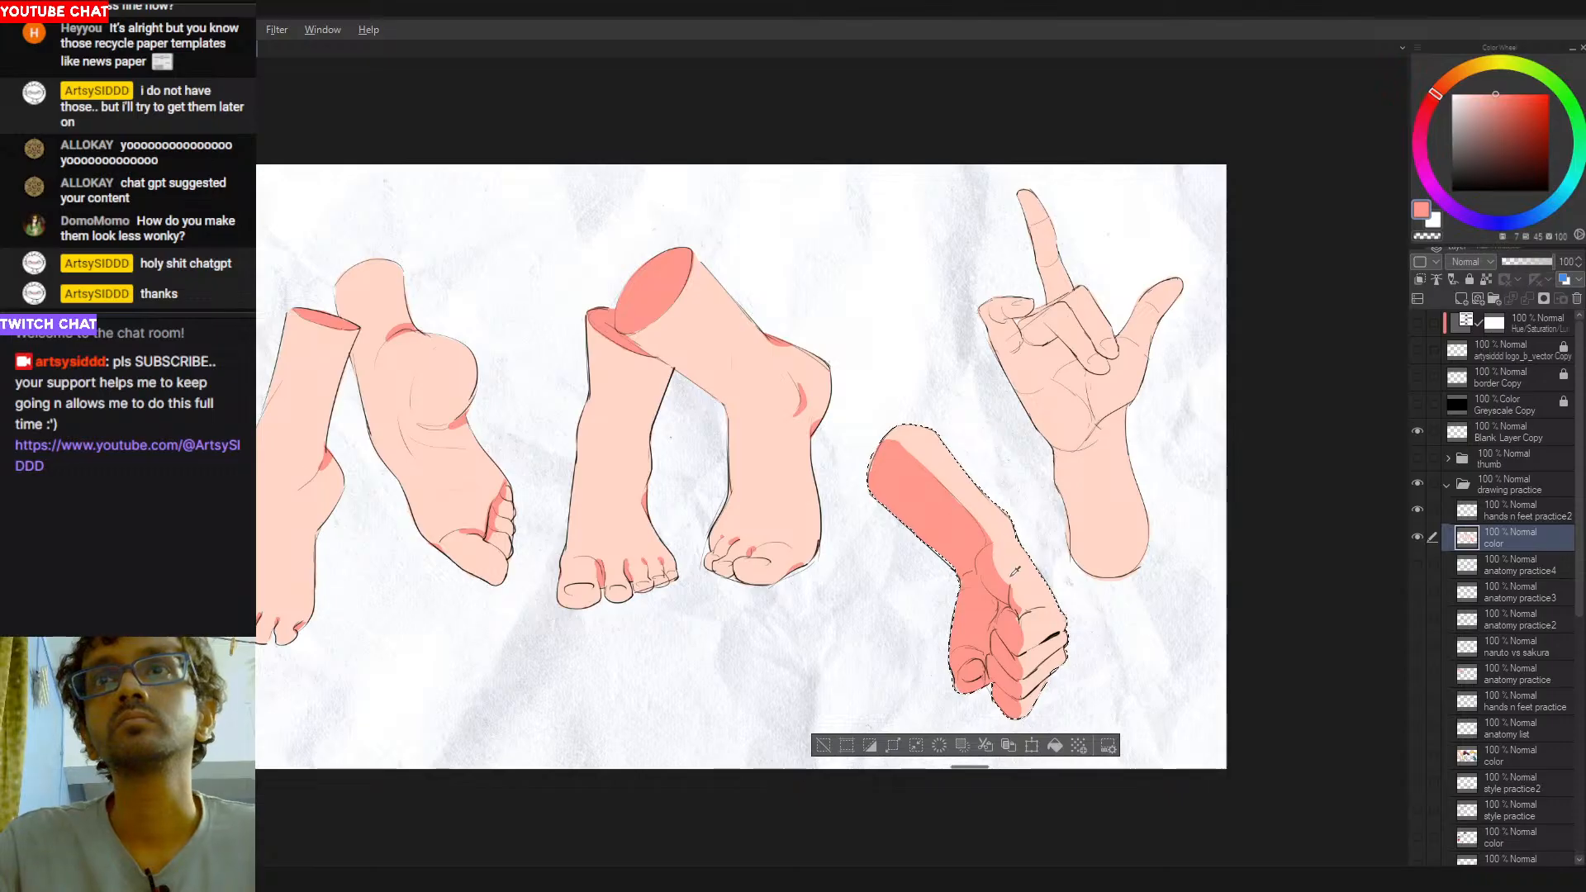
left_click(1035, 635, "alt")
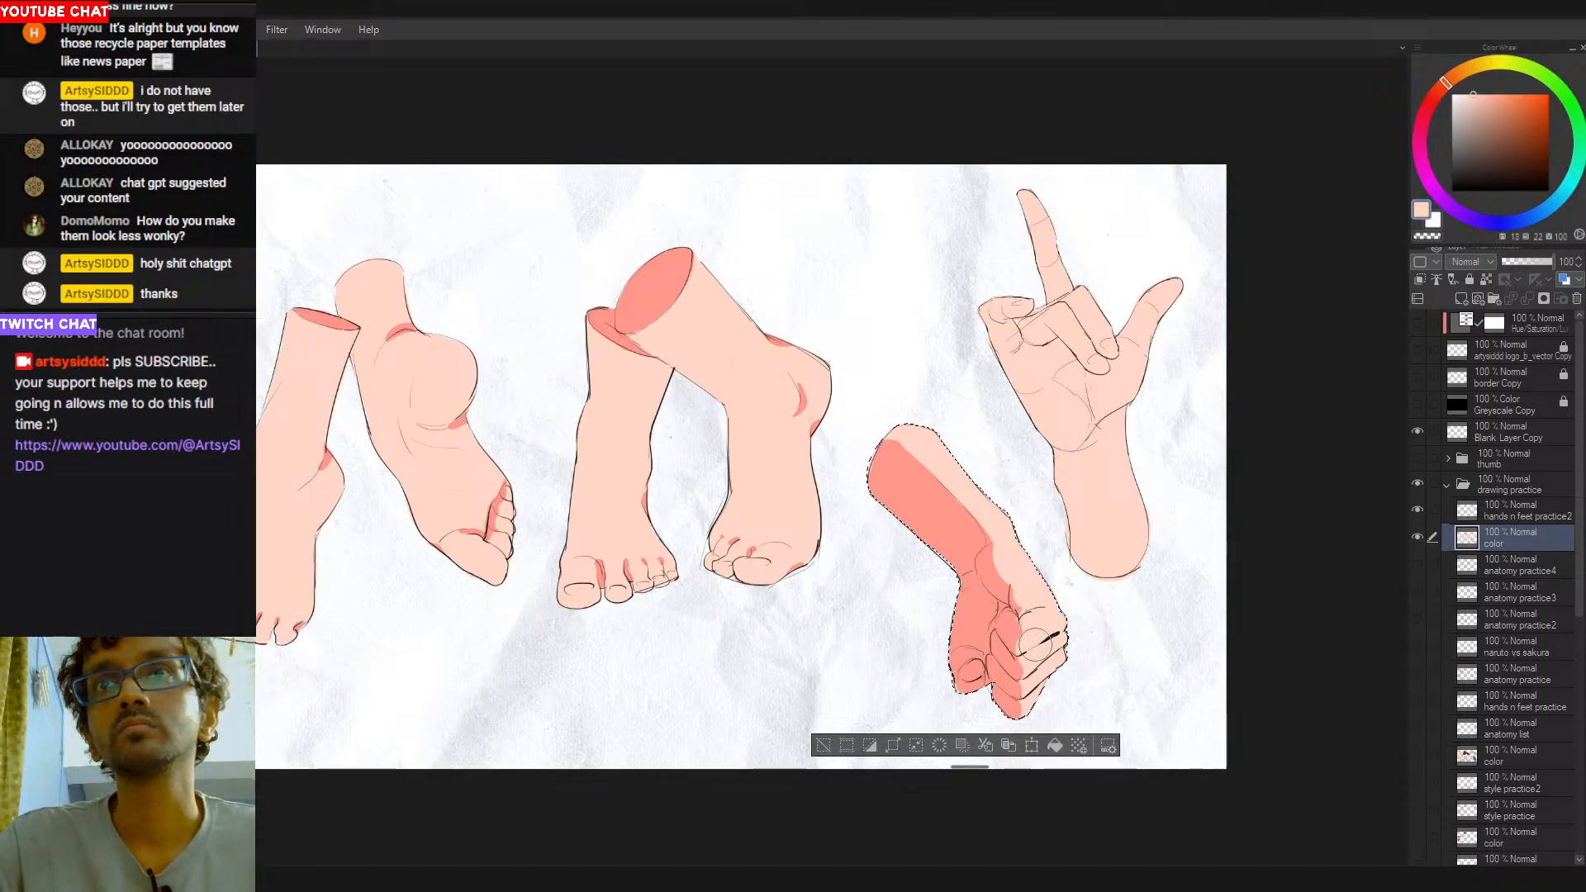
left_click(981, 561, "alt")
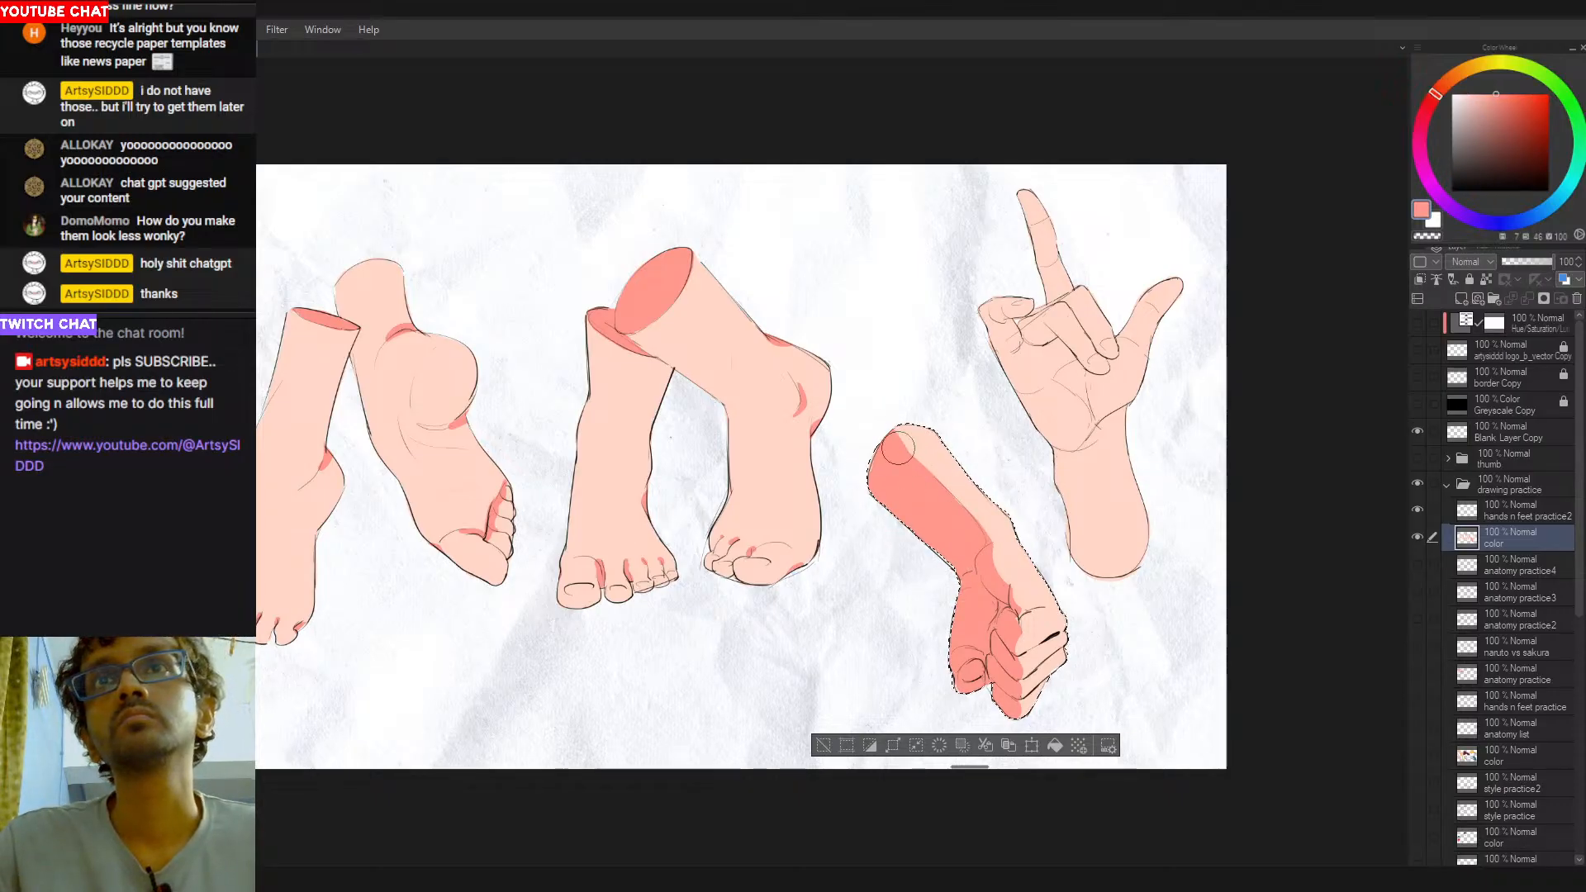
left_click_drag(902, 455, 920, 486)
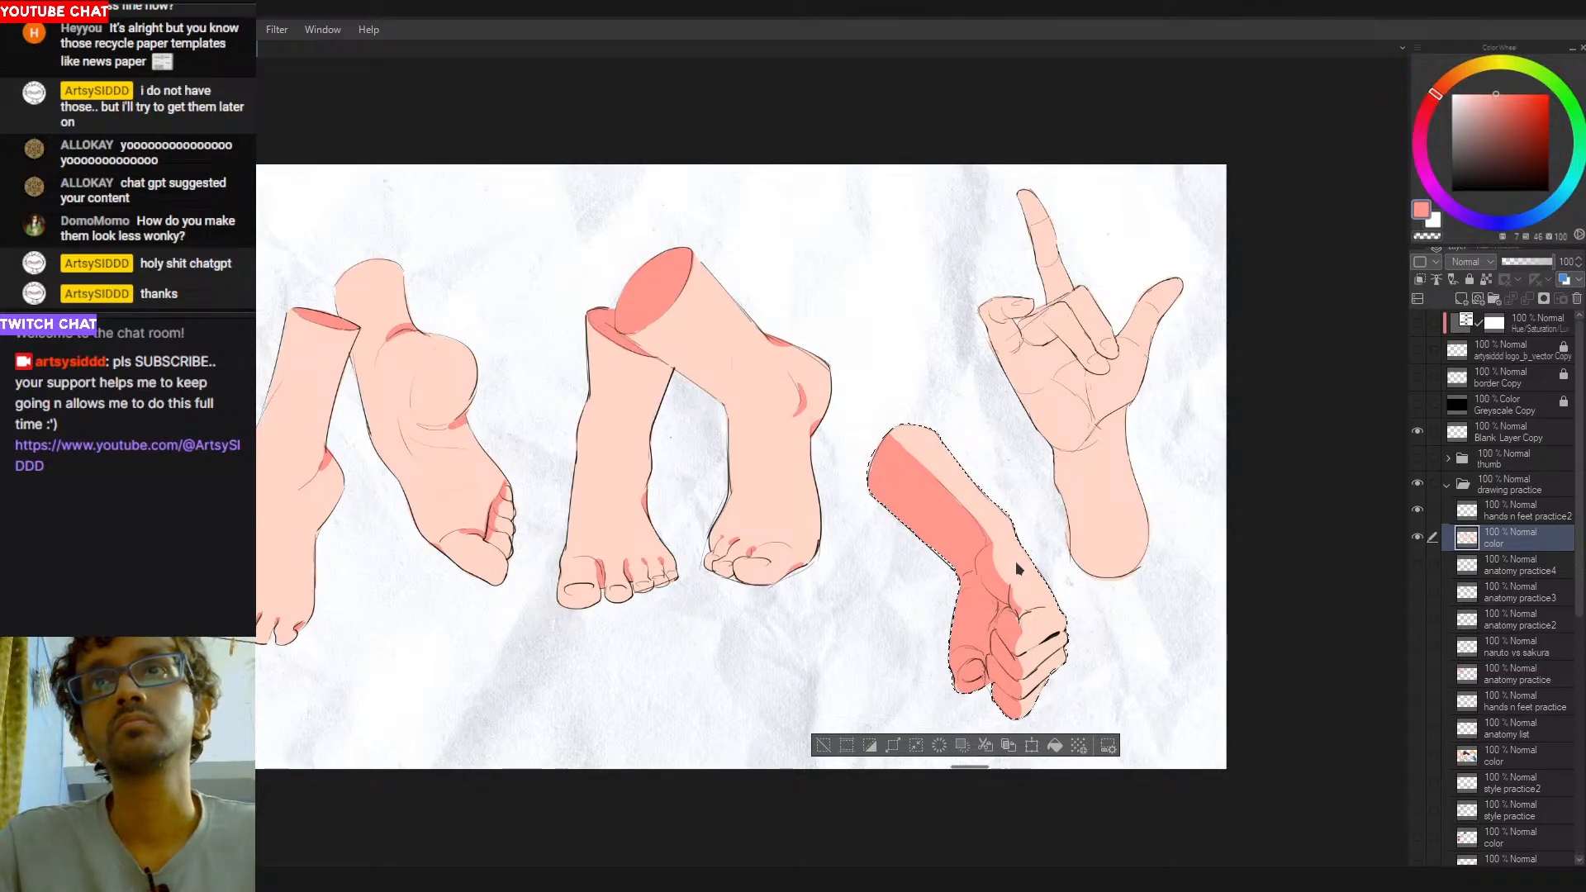
key("ctrl+d")
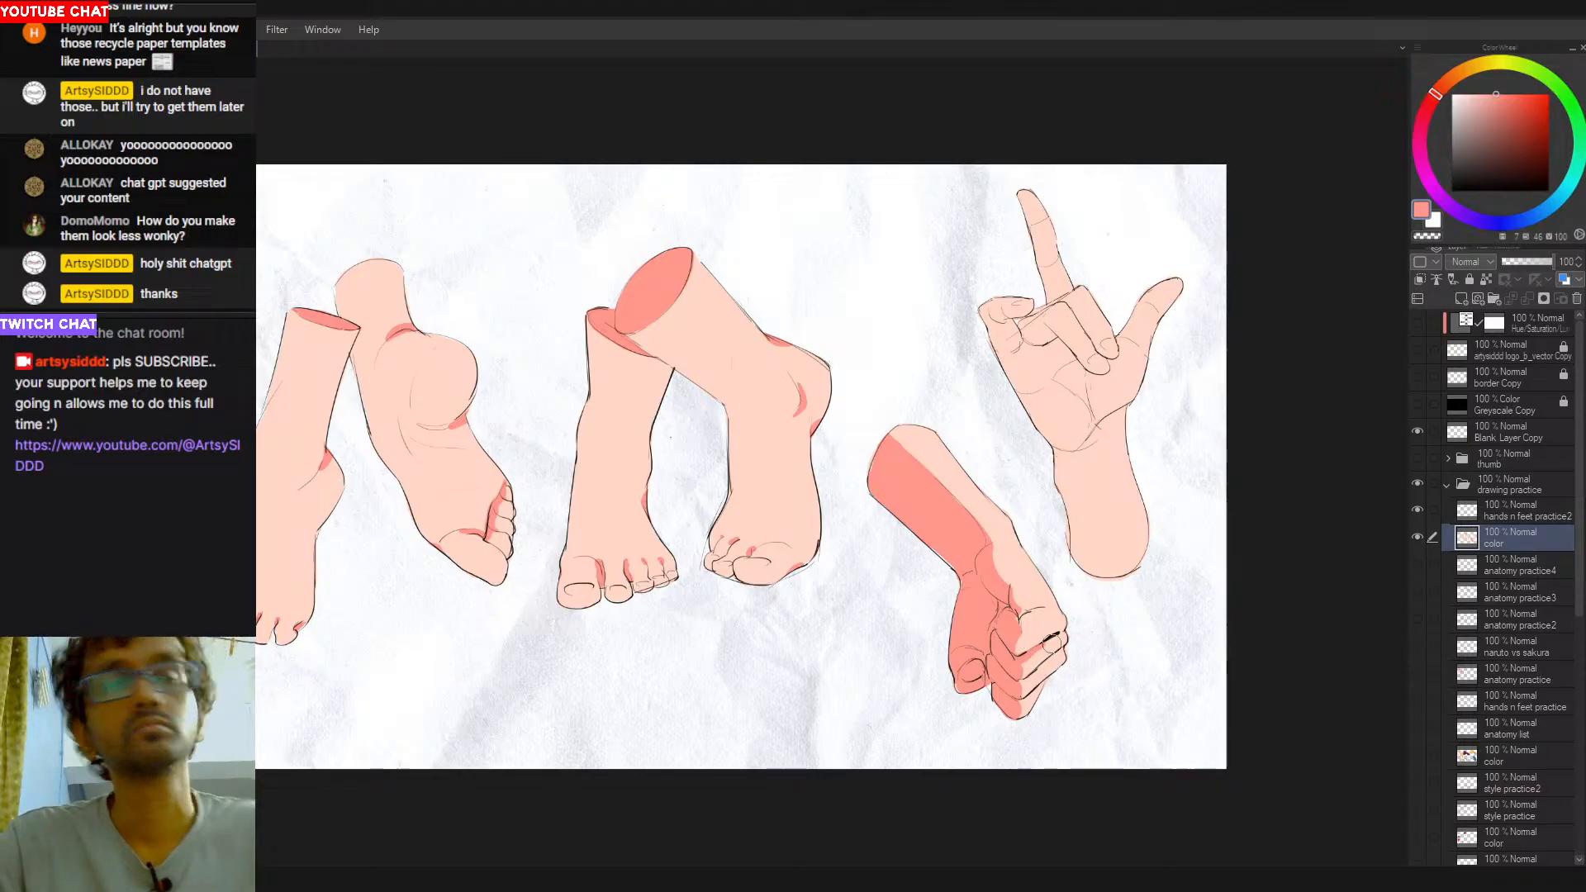
- Sharpen the shadows between the fist's knuckles and fingers, alternating salmon red and peach
left_click(1028, 662, "alt")
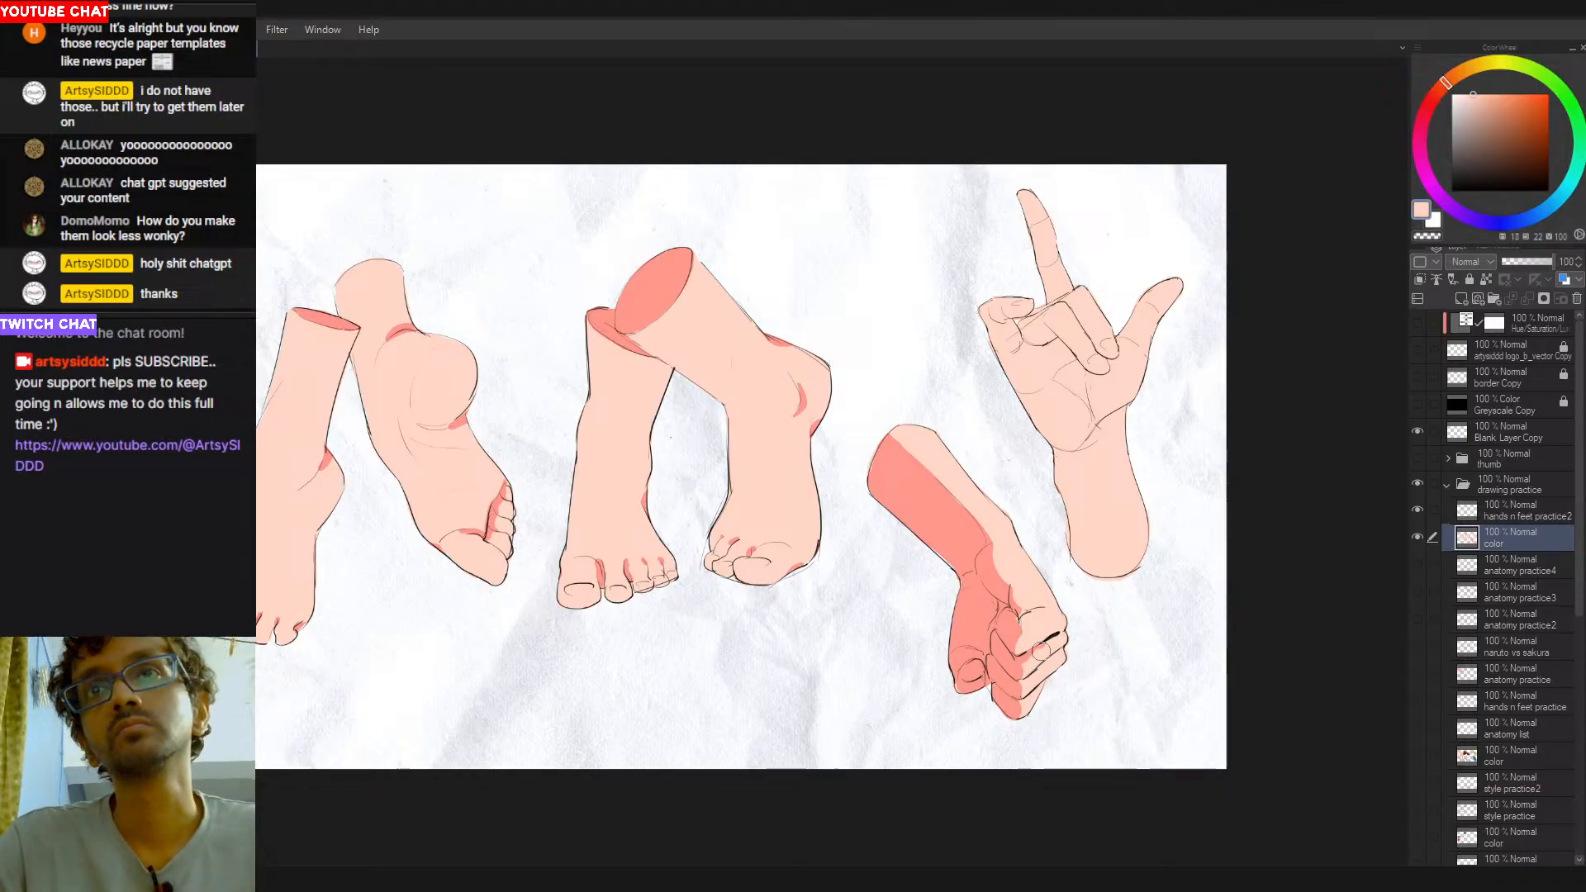
left_click(984, 620, "alt")
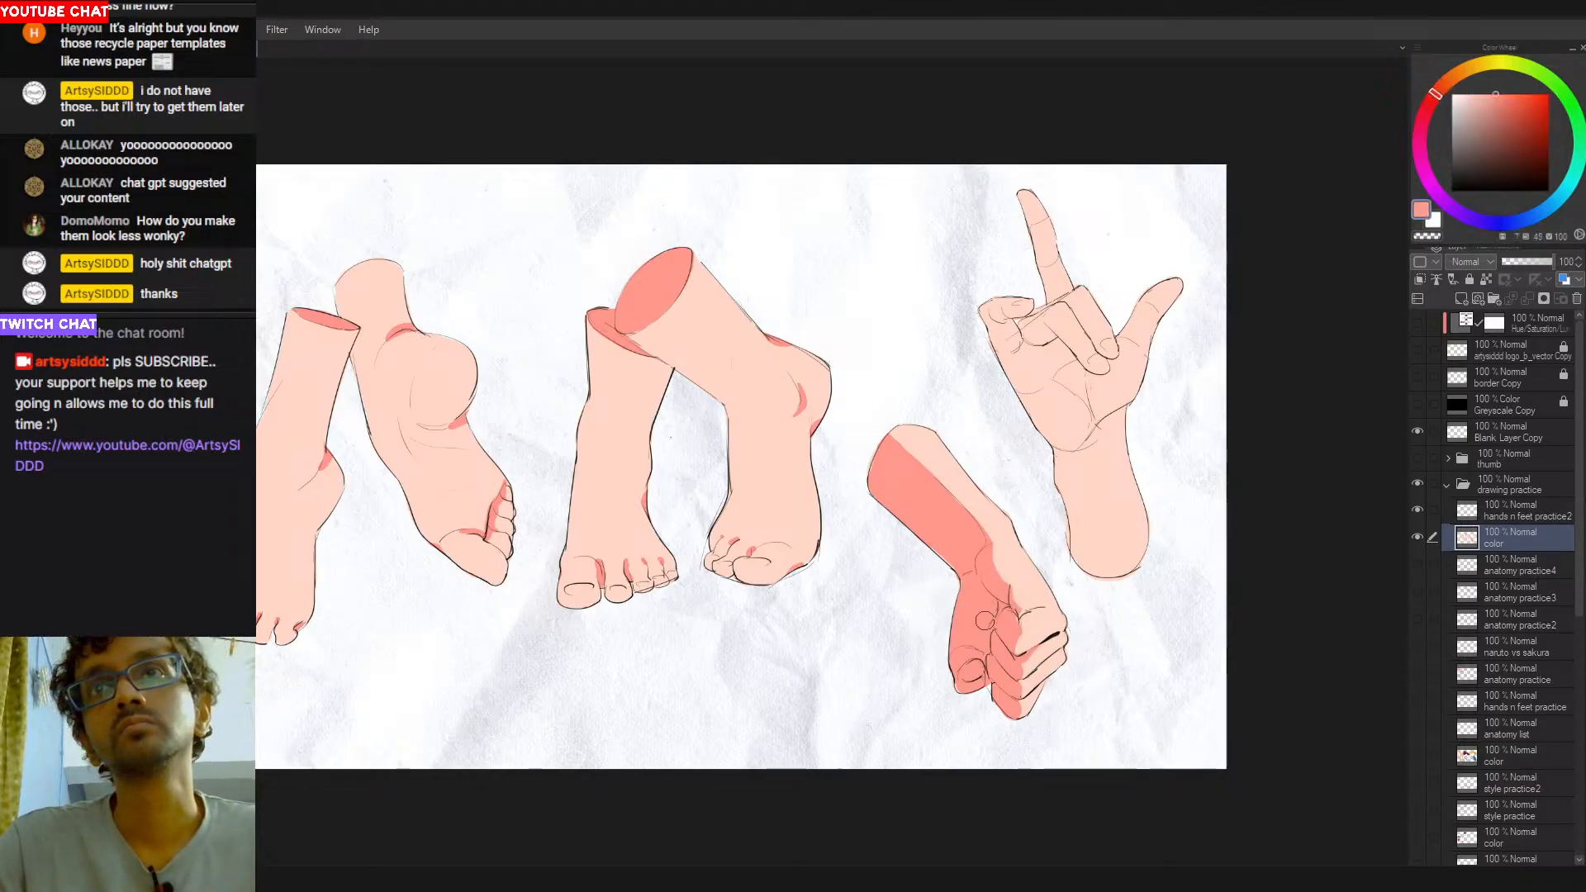
left_click(1058, 656, "alt")
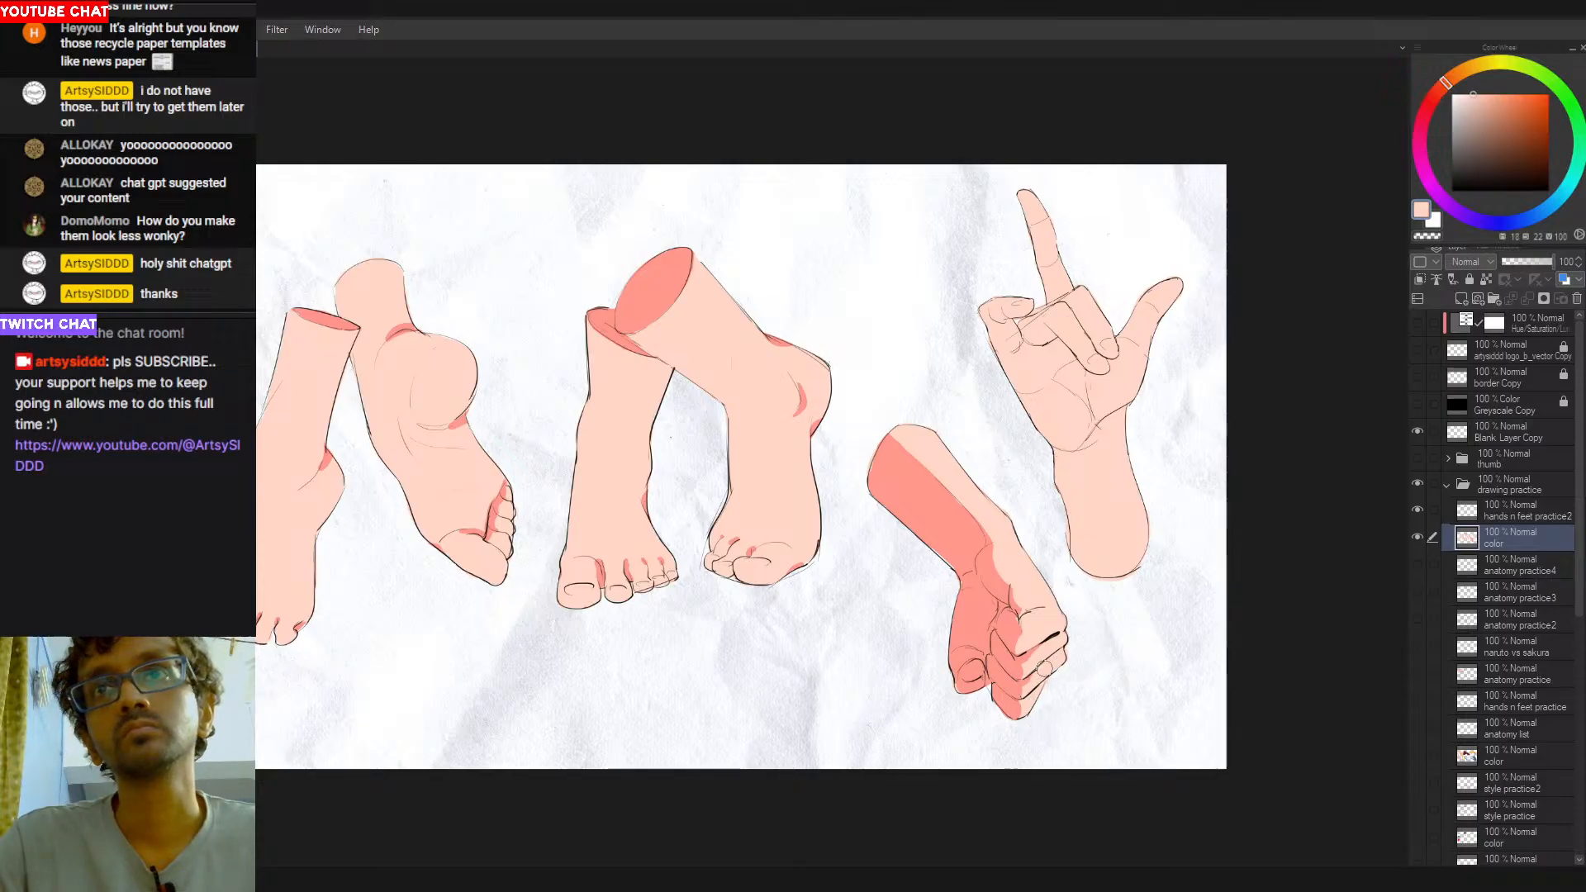
left_click(1000, 631, "alt")
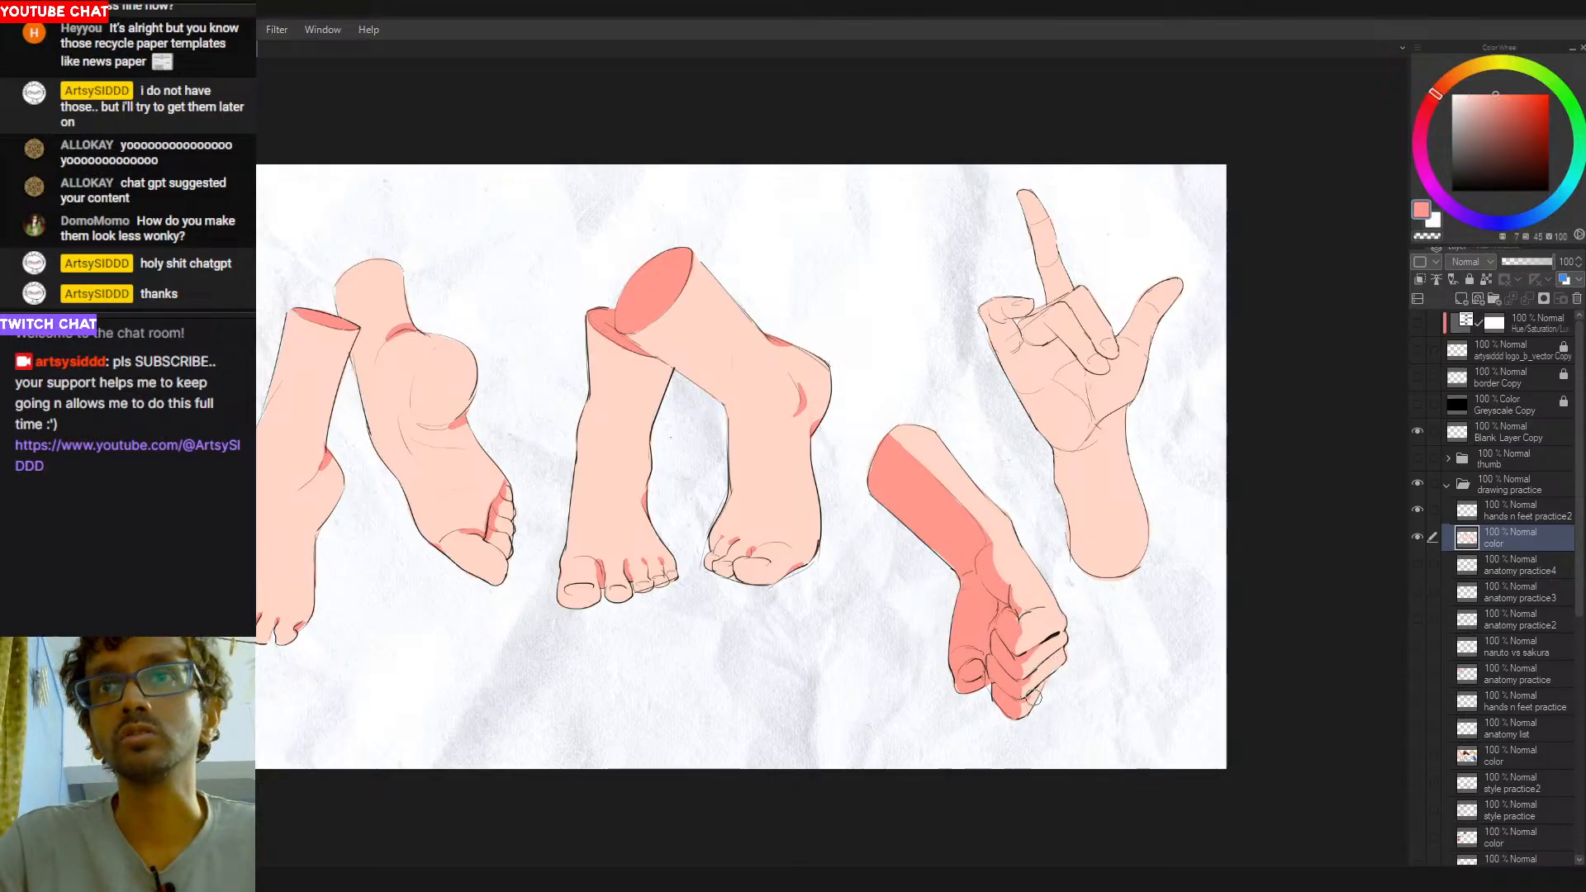
left_click_drag(1031, 691, 1016, 701)
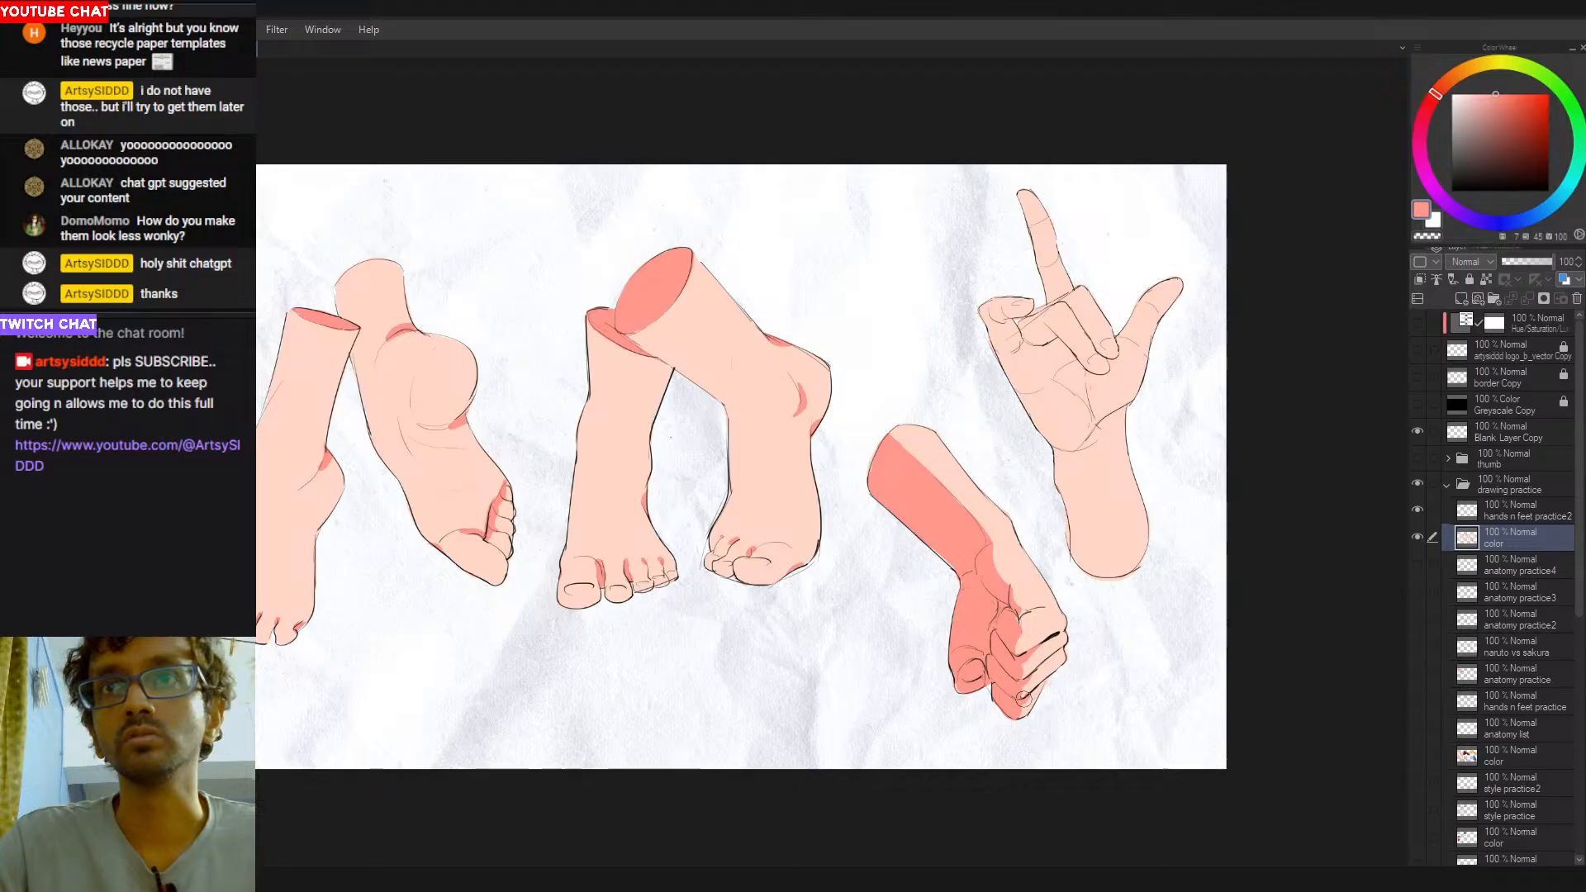
left_click(1046, 672, "alt")
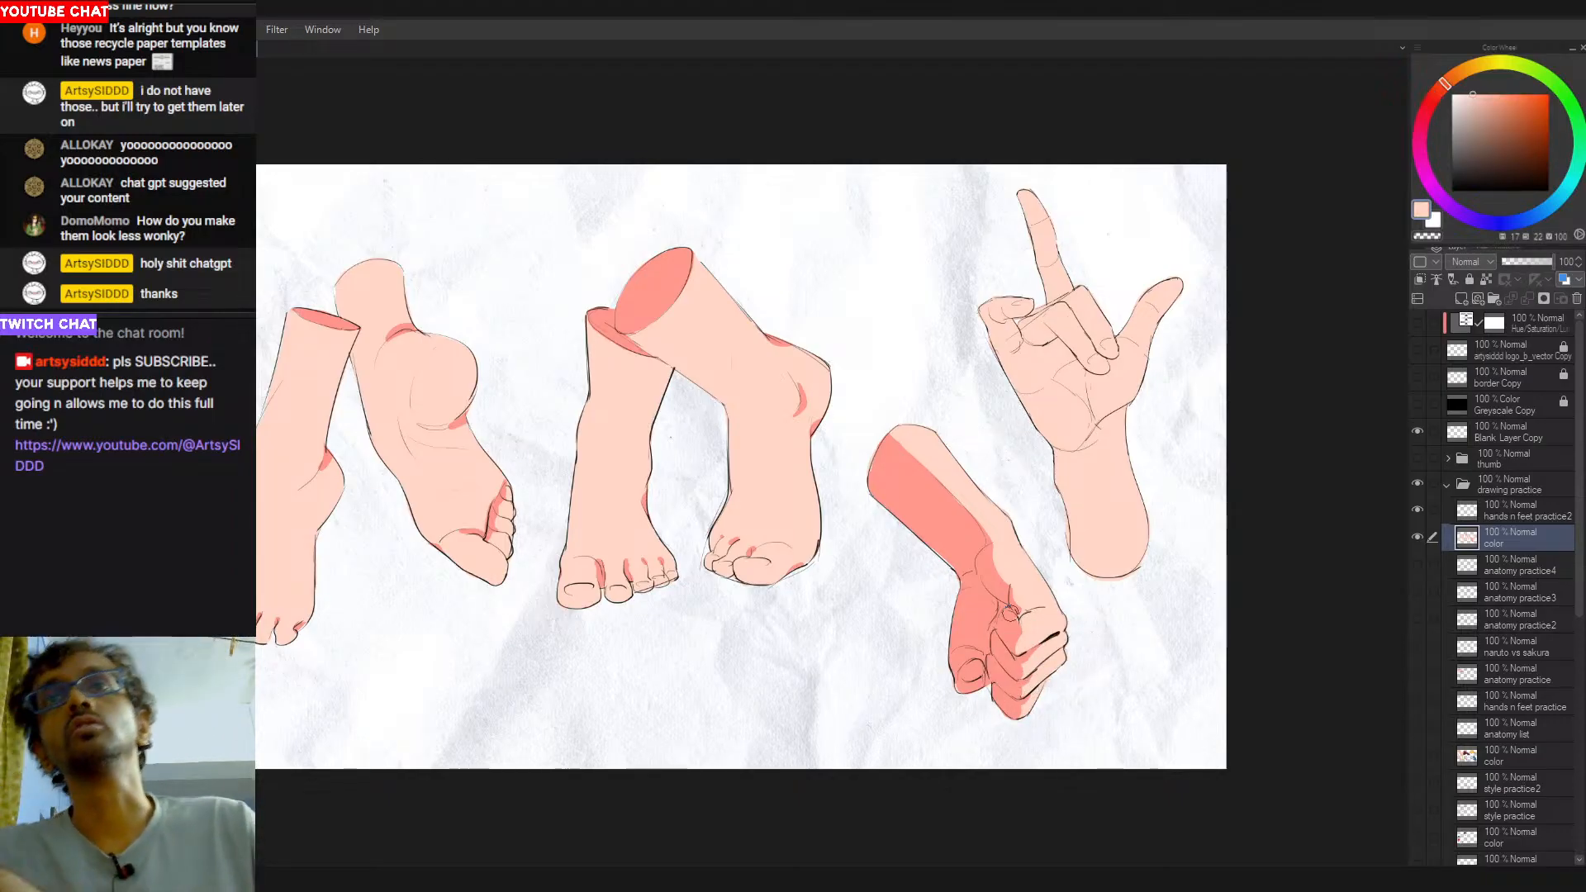
left_click(1016, 619, "alt")
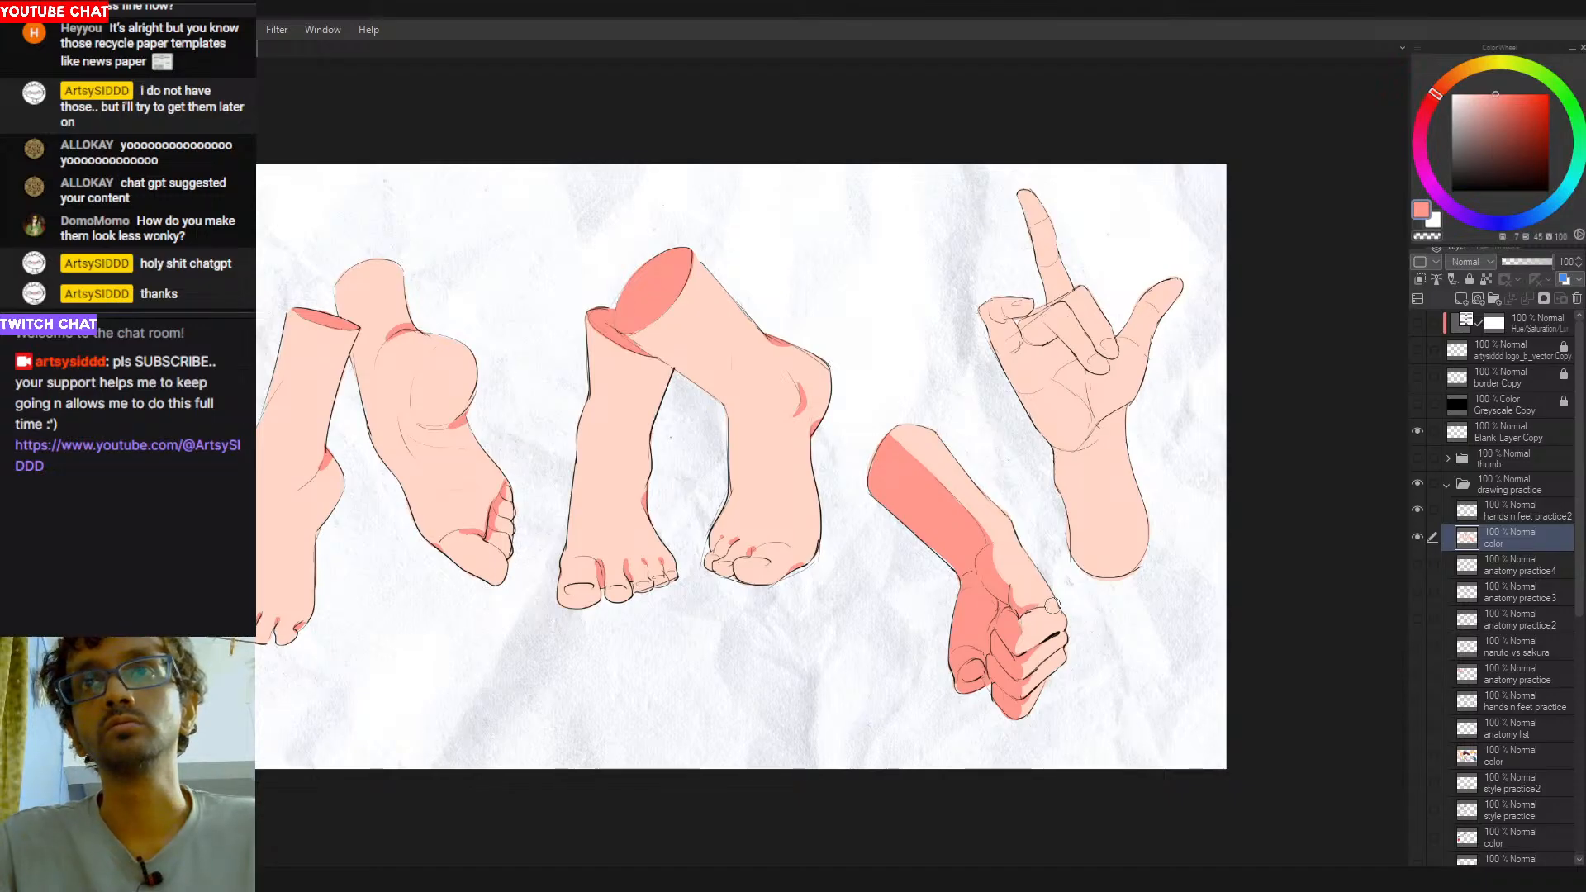
left_click(1039, 609, "alt")
- Sample the salmon red and block in shadow on the raised hand's little finger and across its palm
left_click(950, 533, "alt")
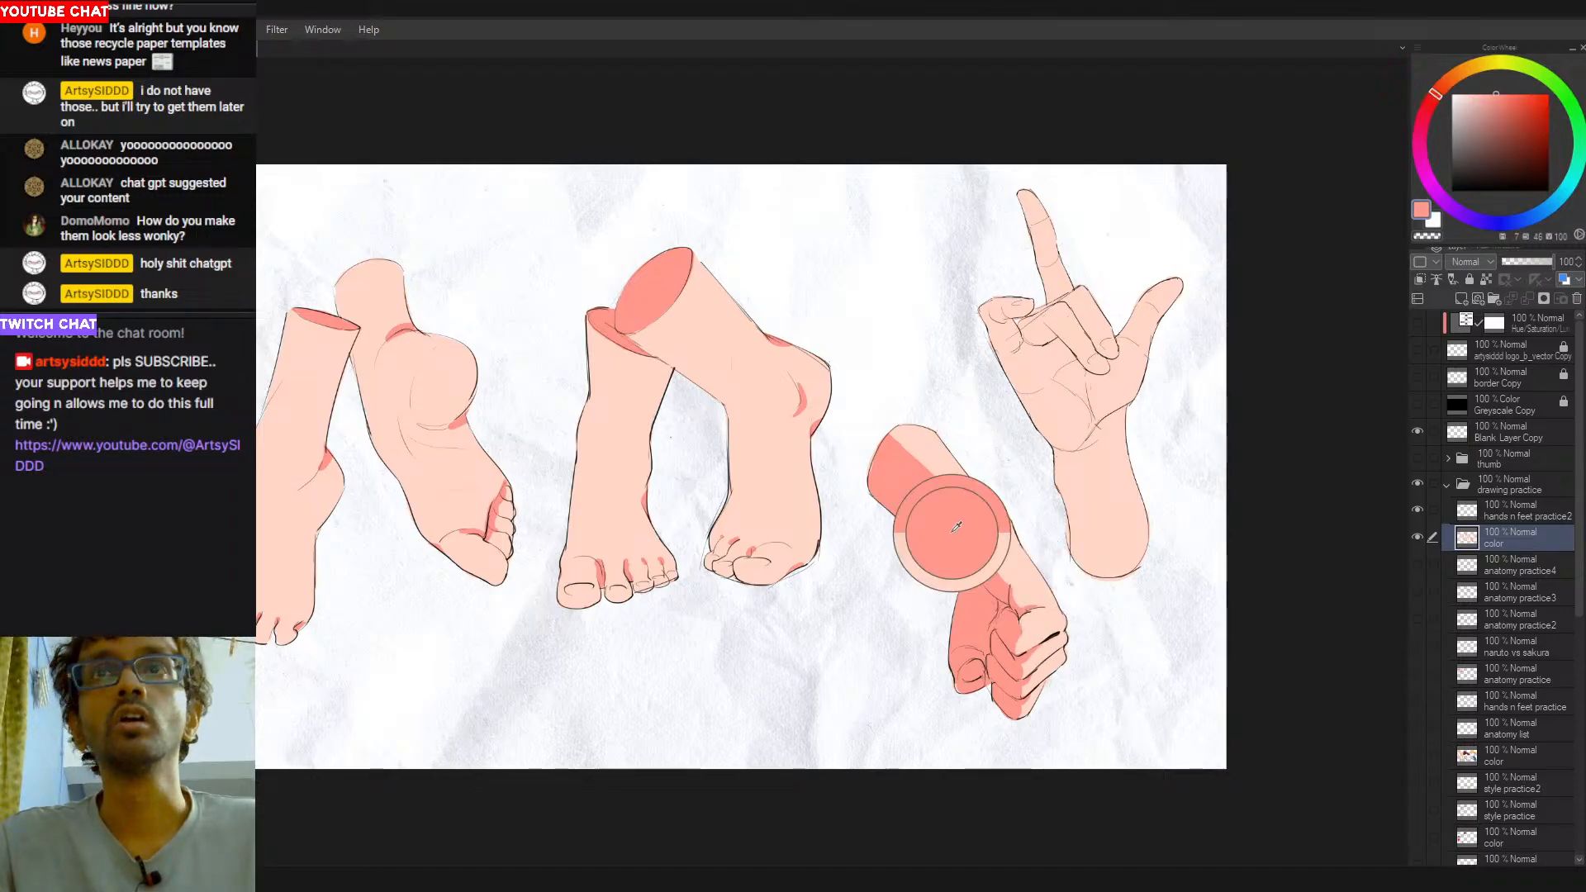
left_click_drag(1001, 595, 936, 618)
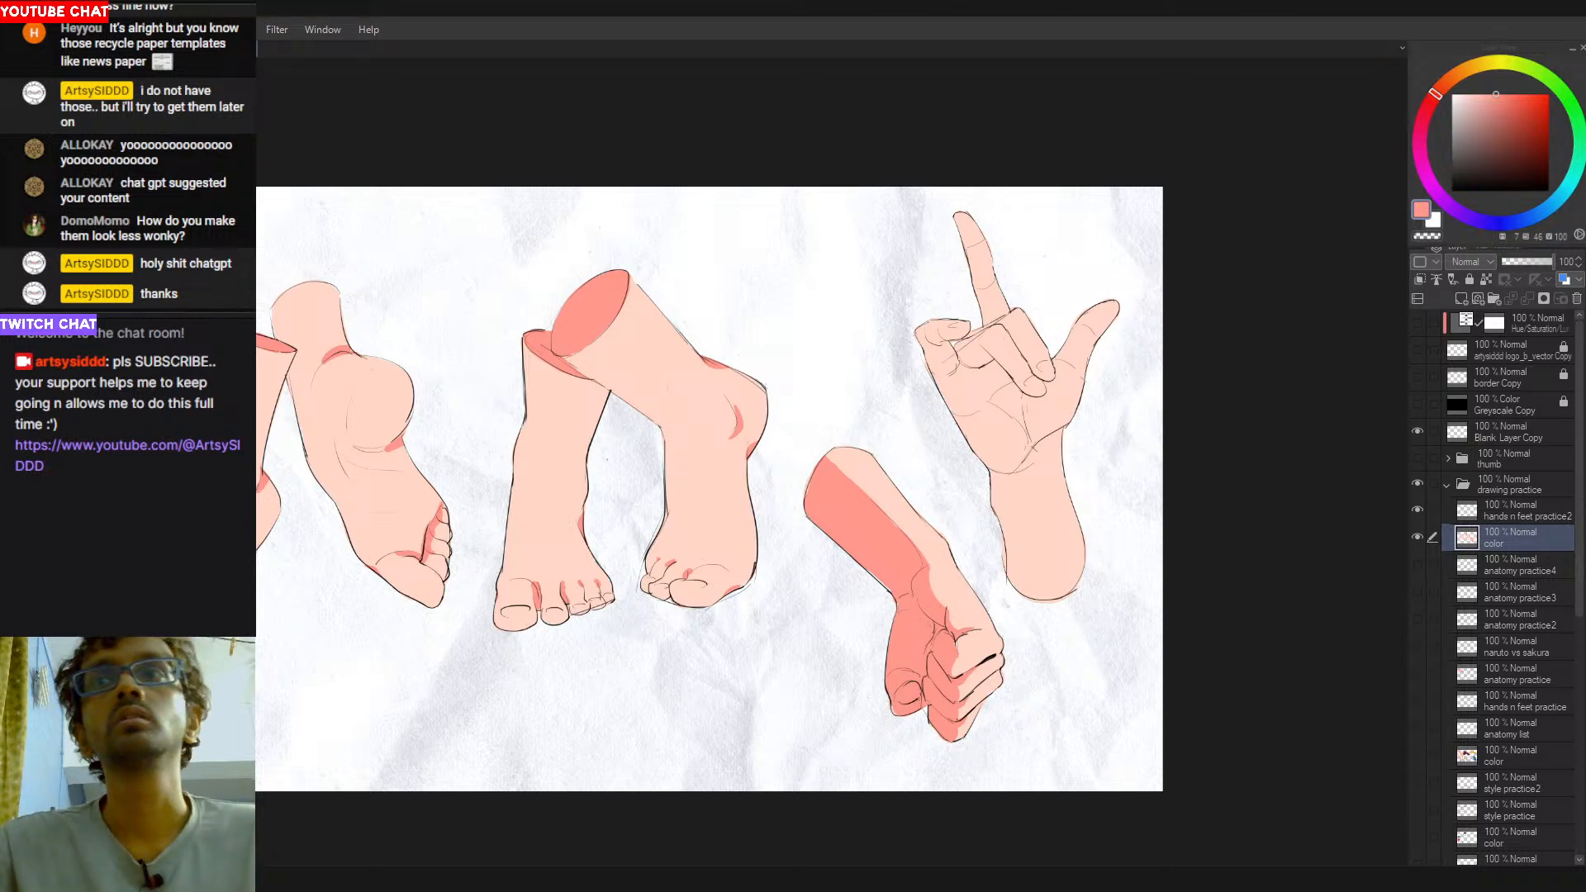
mouse_move(972, 363)
left_mouse_down()
mouse_move(929, 331)
mouse_move(942, 341)
left_mouse_up()
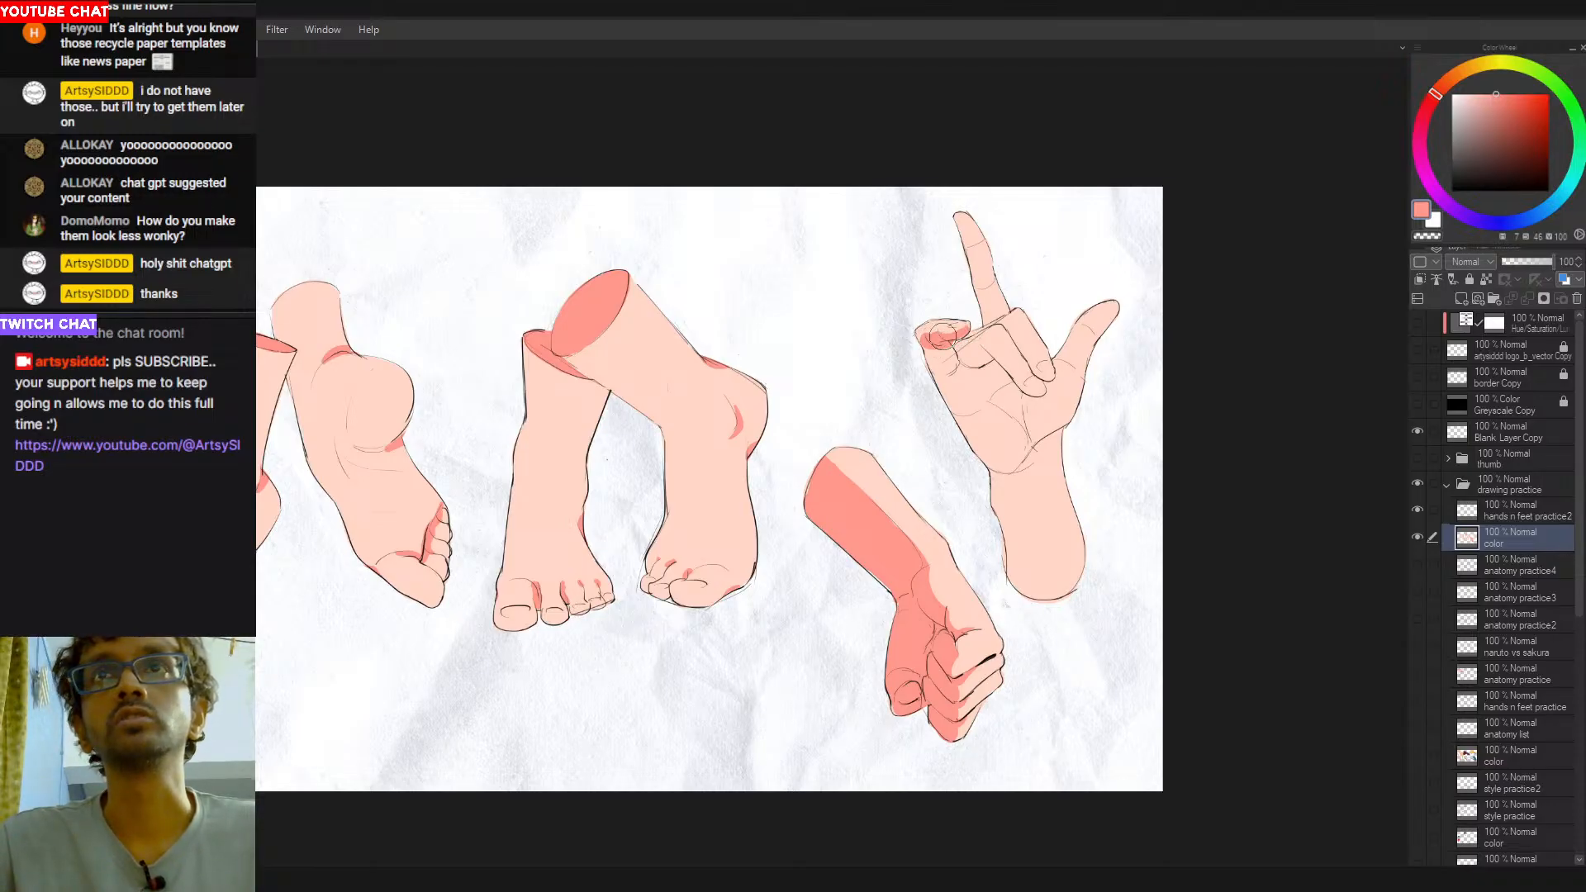
left_click_drag(928, 344, 953, 386)
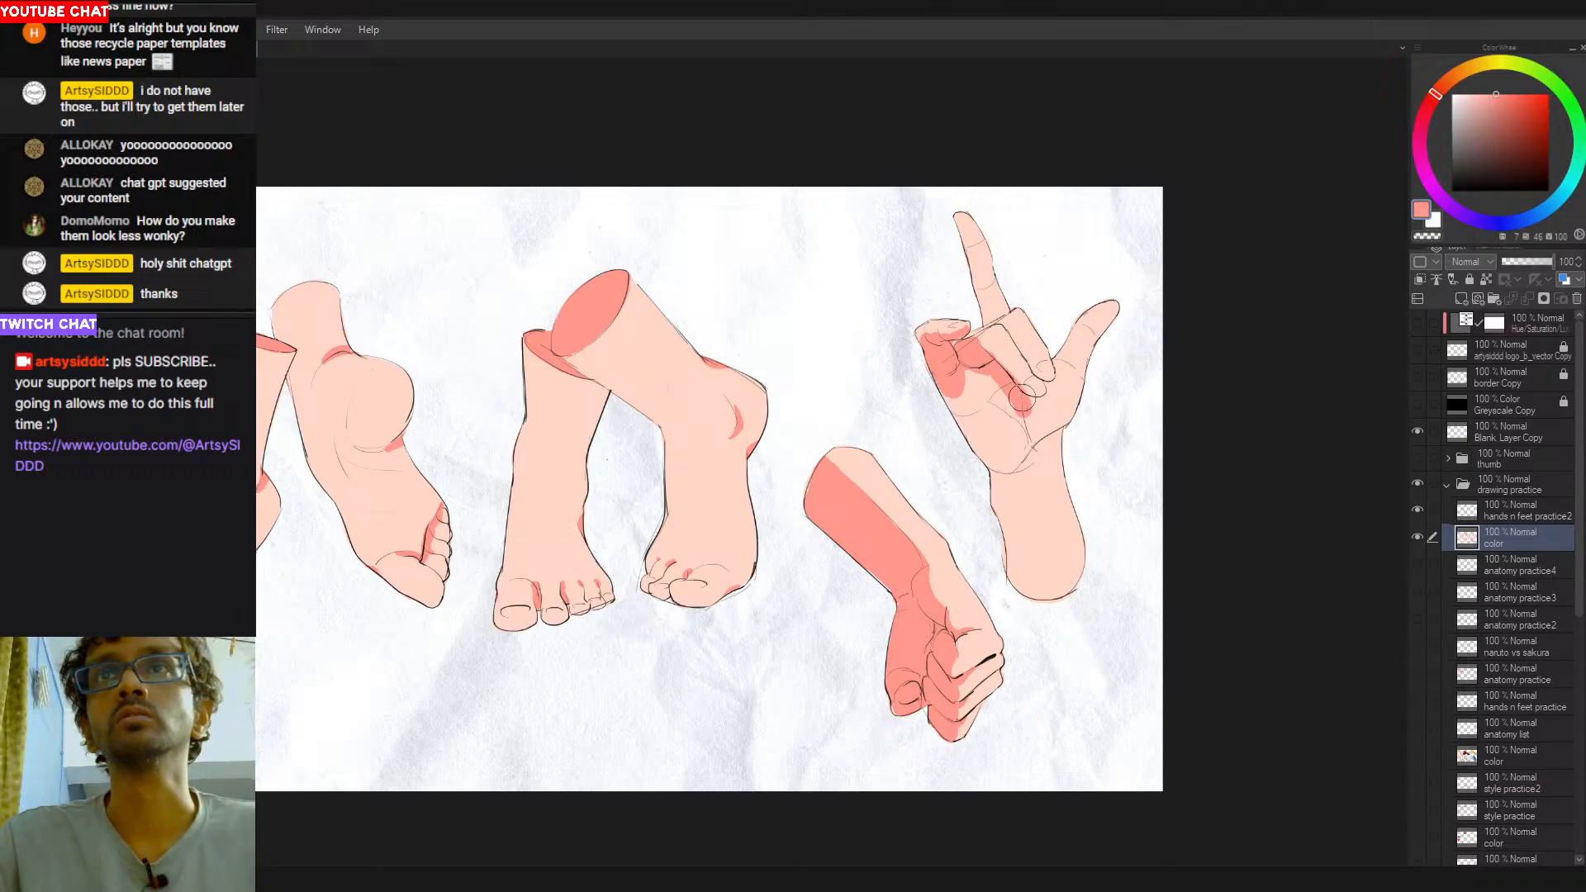
mouse_move(1014, 396)
left_mouse_down()
mouse_move(978, 374)
mouse_move(1001, 414)
mouse_move(962, 388)
mouse_move(988, 426)
mouse_move(944, 378)
mouse_move(991, 450)
left_mouse_up()
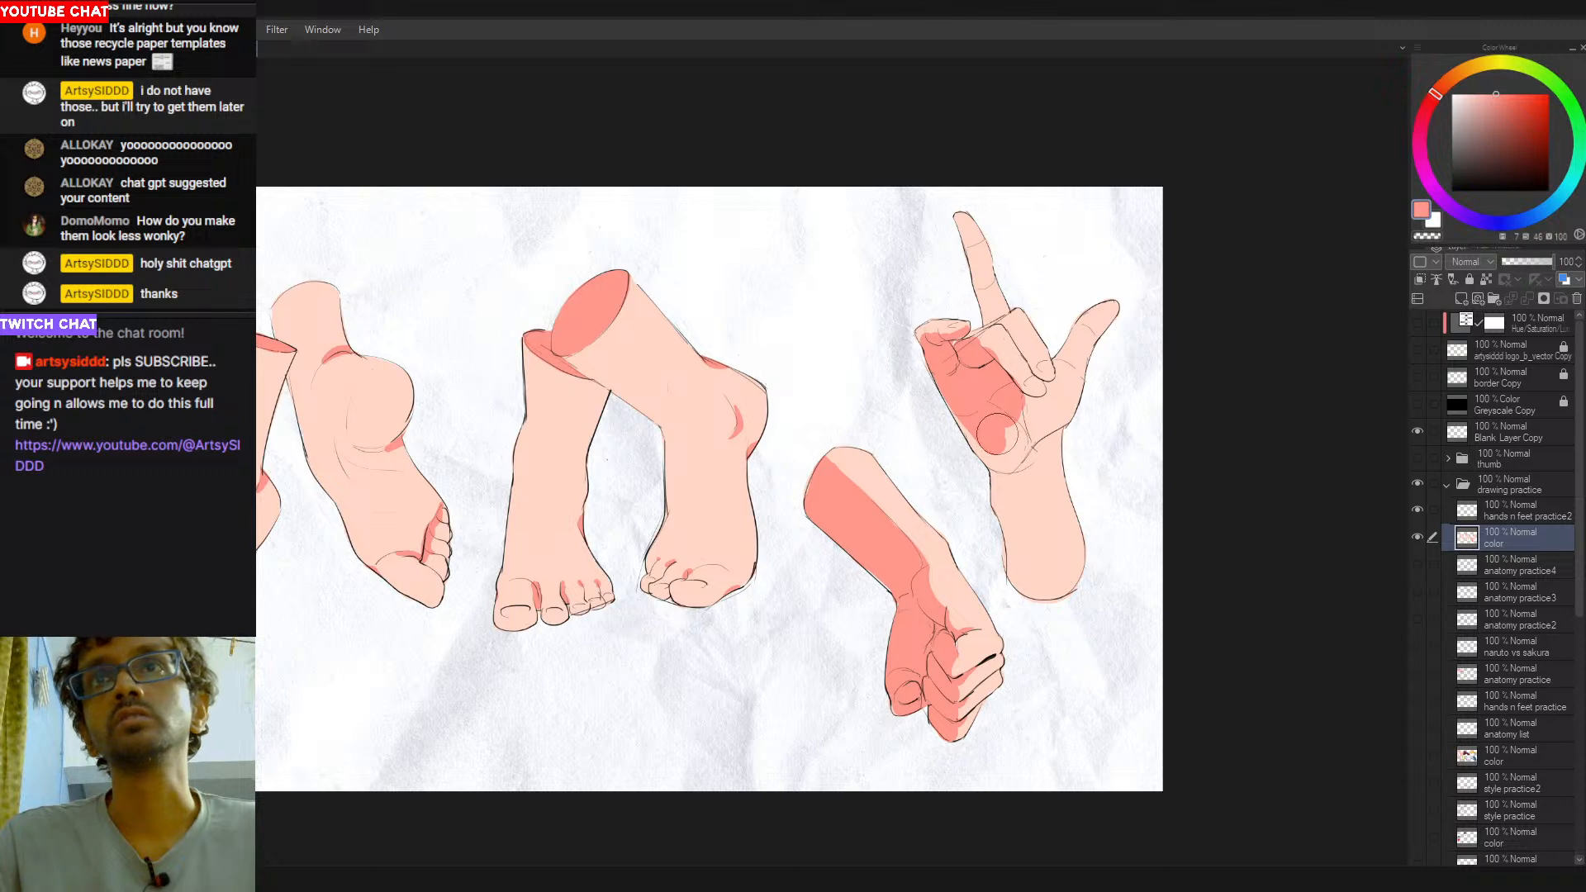
- Trim the raised hand's palm shadow back from the heel of the palm with peach
mouse_move(952, 373)
left_mouse_down()
mouse_move(1008, 469)
mouse_move(972, 403)
mouse_move(944, 401)
mouse_move(1004, 461)
mouse_move(999, 485)
mouse_move(1012, 415)
mouse_move(1016, 432)
mouse_move(998, 391)
mouse_move(998, 446)
mouse_move(1017, 438)
mouse_move(956, 388)
mouse_move(999, 428)
left_mouse_up()
key("ctrl+z")
key("ctrl+z")
left_click(1017, 440, "alt")
key("ctrl+z")
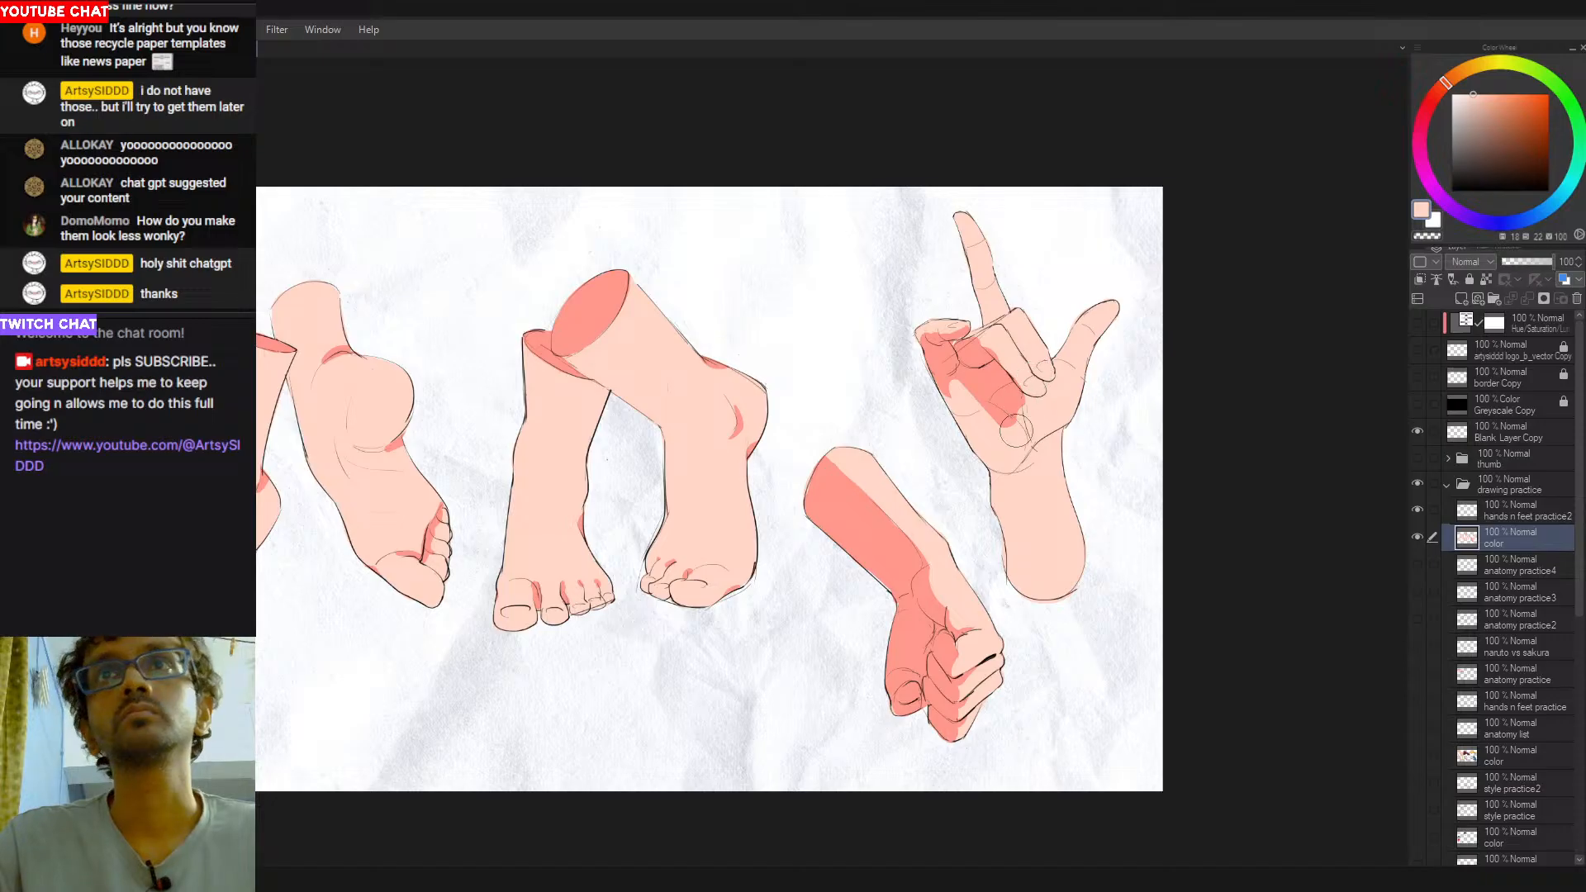
- Reshape the salmon-red shadow across the raised hand's palm, cleaning up its lower edge with peach
left_click(965, 400, "alt")
mouse_move(959, 386)
left_mouse_down()
mouse_move(964, 414)
mouse_move(949, 411)
left_mouse_up()
left_click(971, 377, "alt")
key("ctrl+z")
key("ctrl+z")
left_click(977, 357, "alt")
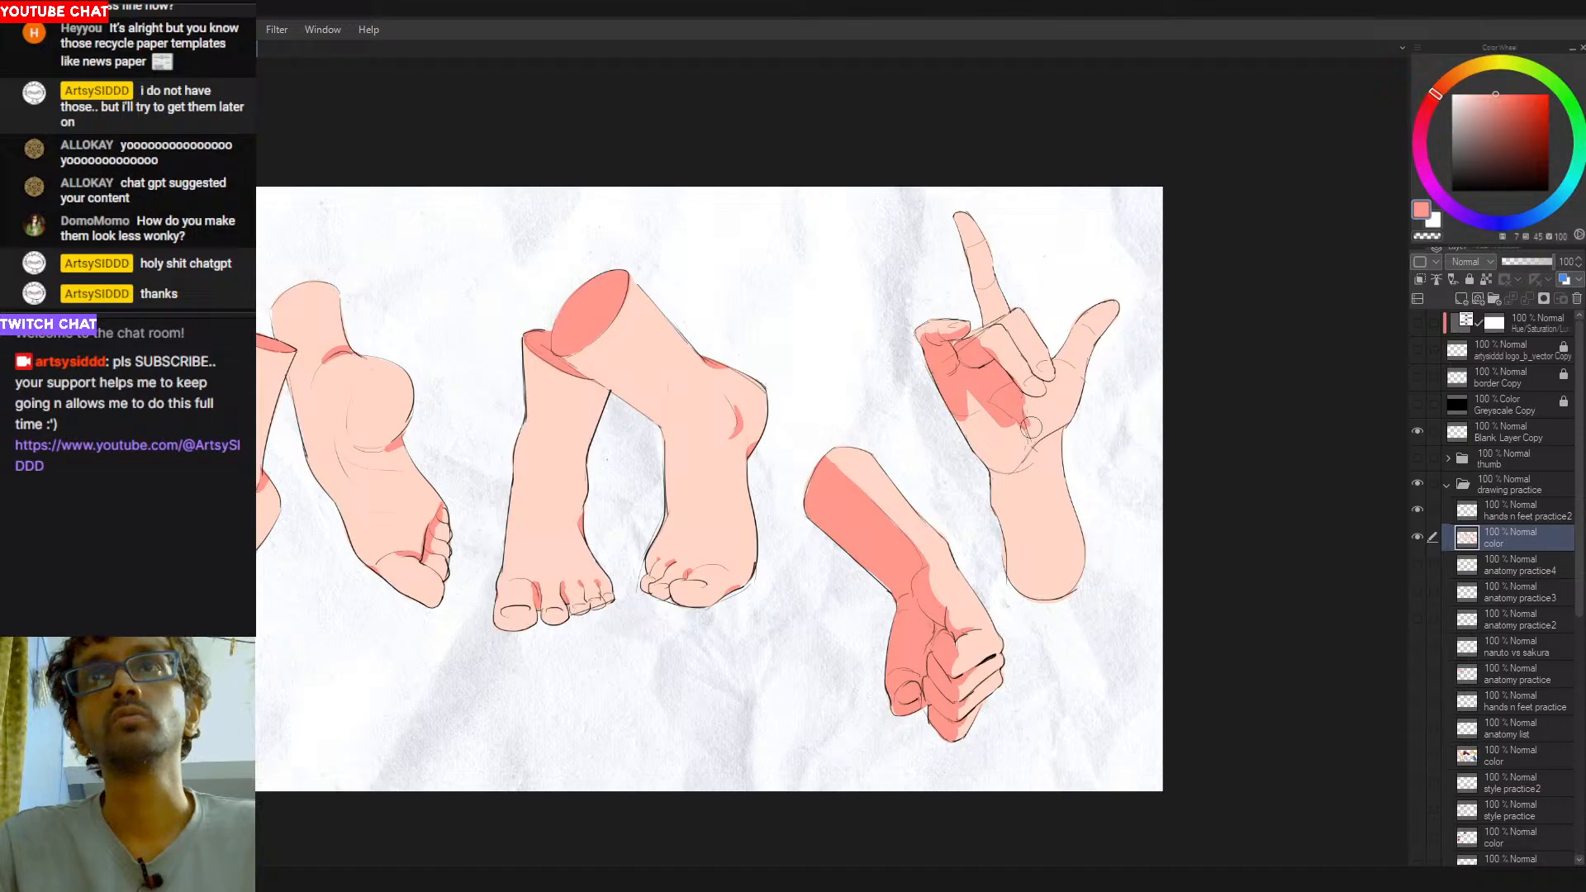
left_click(1015, 430, "alt")
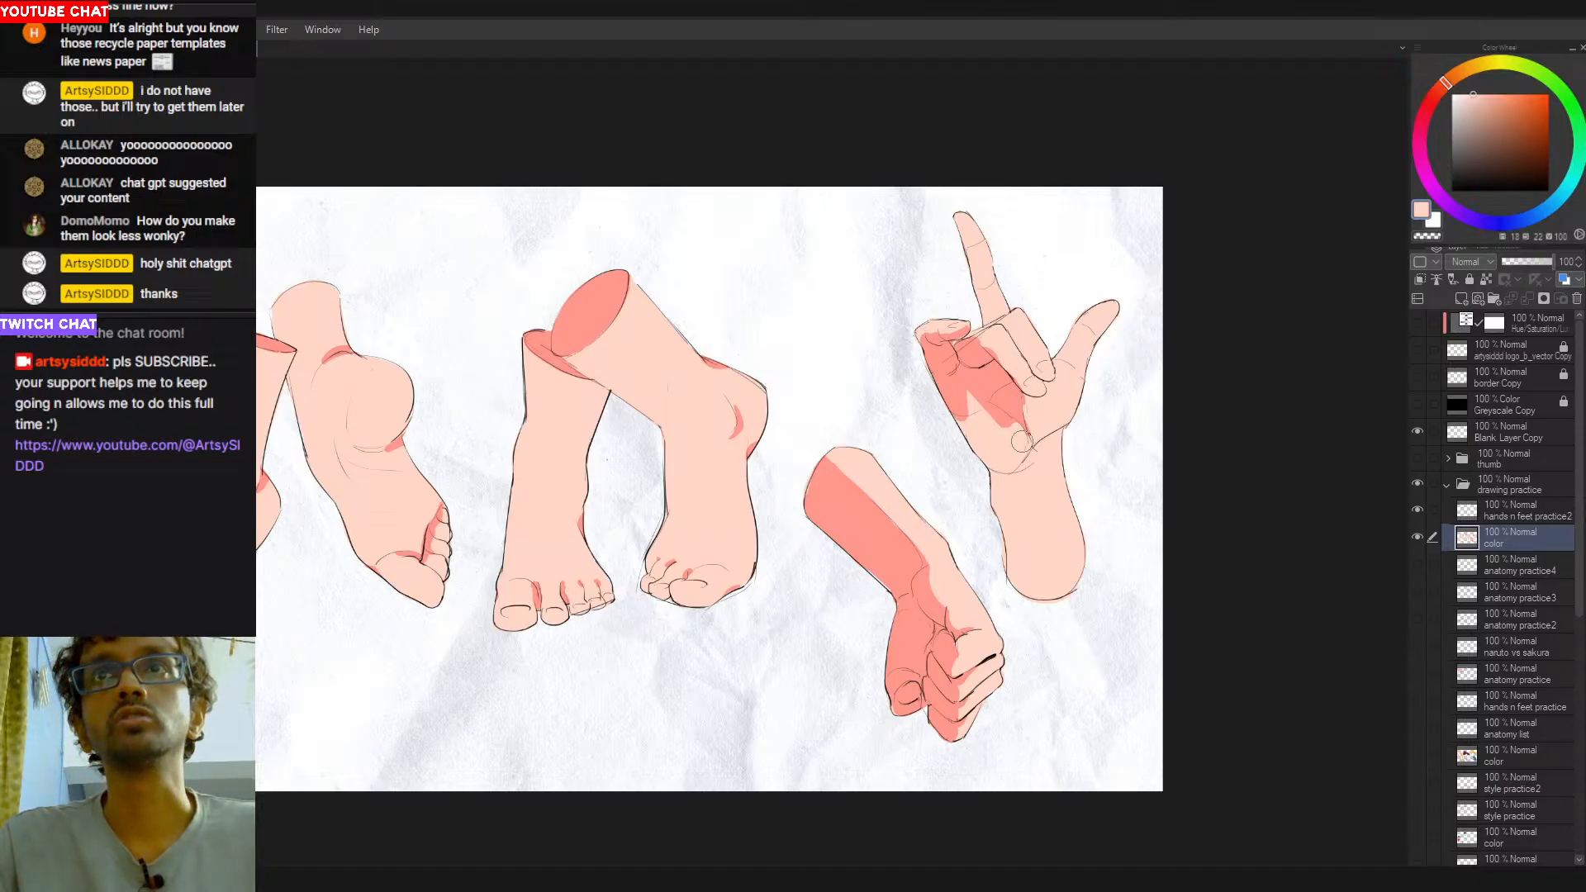
- Paint a curved salmon-red shadow along the raised hand's wrist crease, below the heel of the palm
left_click(986, 376, "alt")
left_click_drag(1082, 347, 1072, 365)
key("ctrl+z")
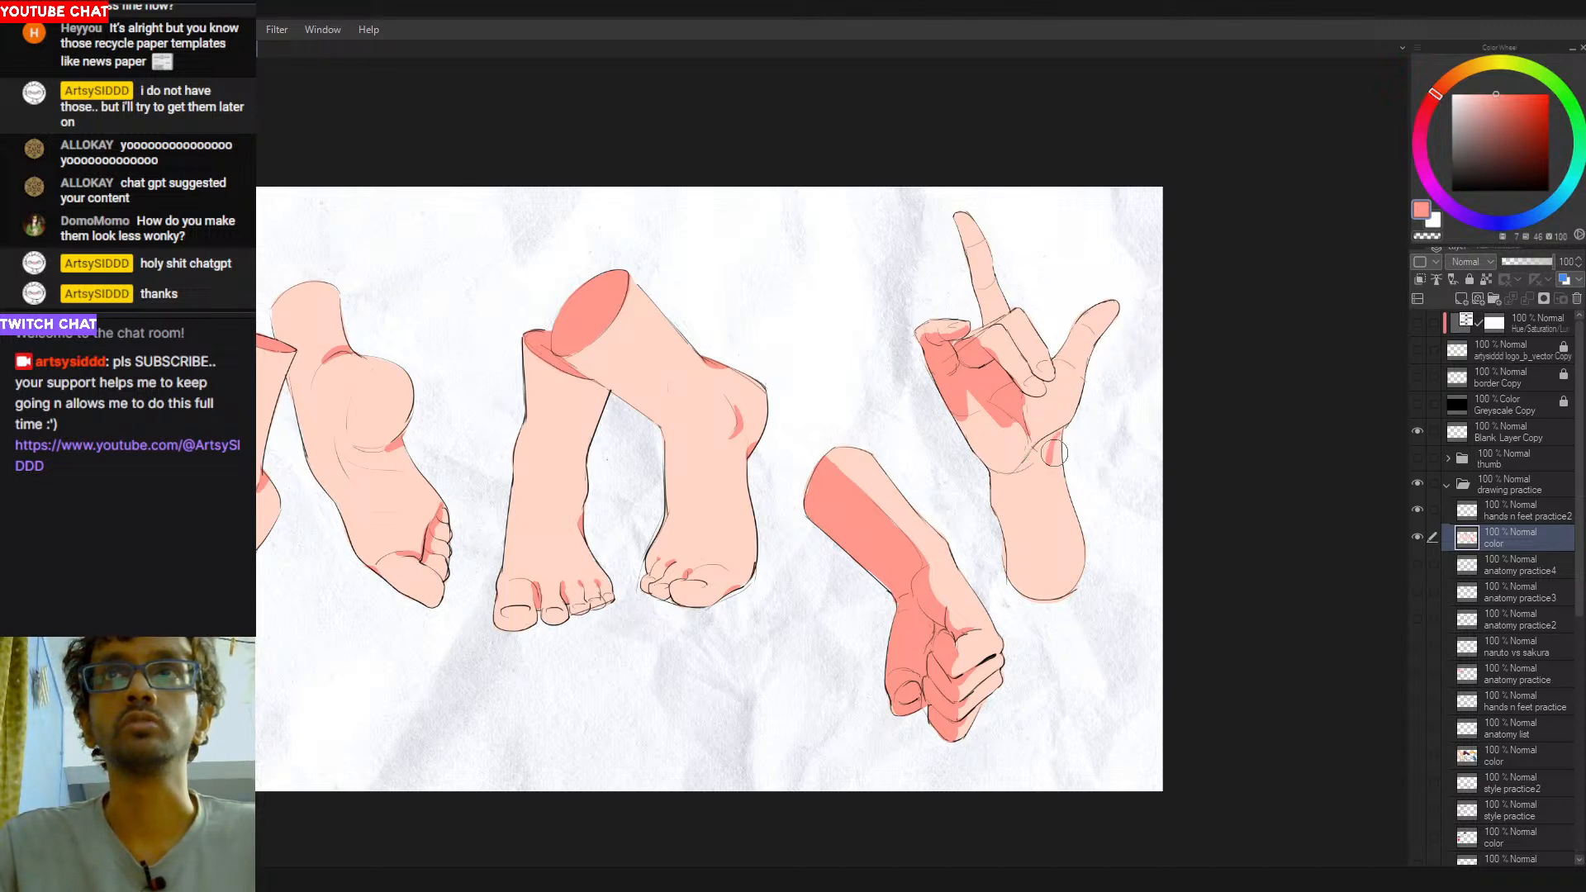
mouse_move(1065, 427)
left_mouse_down()
mouse_move(1006, 493)
mouse_move(1036, 456)
mouse_move(986, 478)
mouse_move(1032, 468)
mouse_move(1037, 451)
mouse_move(986, 471)
mouse_move(1012, 480)
mouse_move(1039, 445)
mouse_move(1018, 488)
left_mouse_up()
key("ctrl+z")
key("ctrl+z")
key("ctrl+z")
key("ctrl+z")
left_click(1018, 491, "alt")
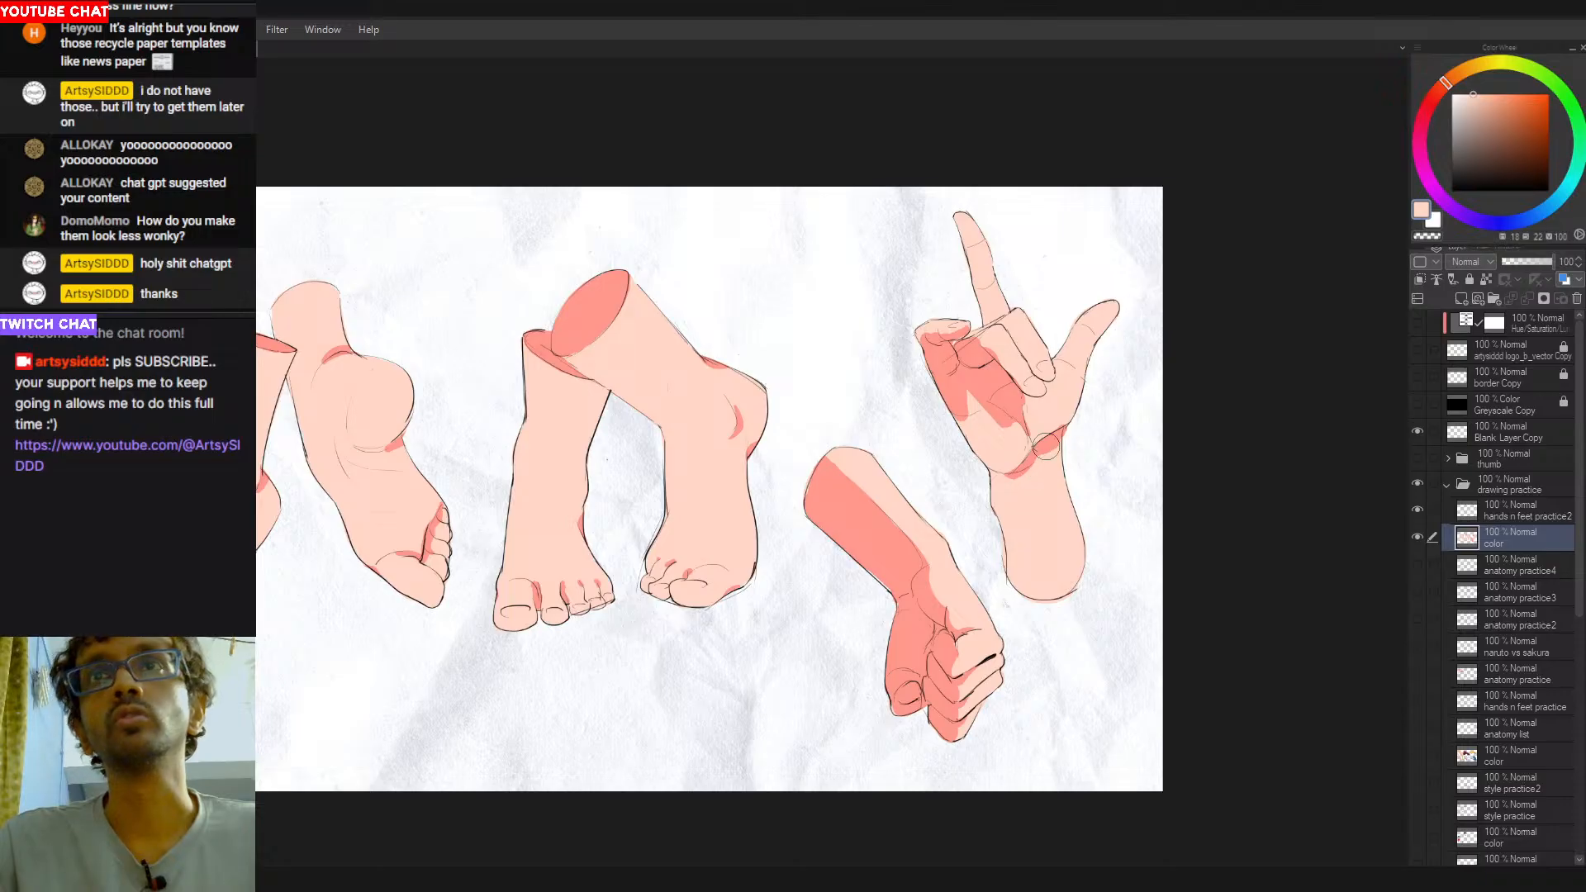
- Thicken the raised hand's wrist shadow with salmon red and trim its upper and lower edges with peach
left_click(998, 388, "alt")
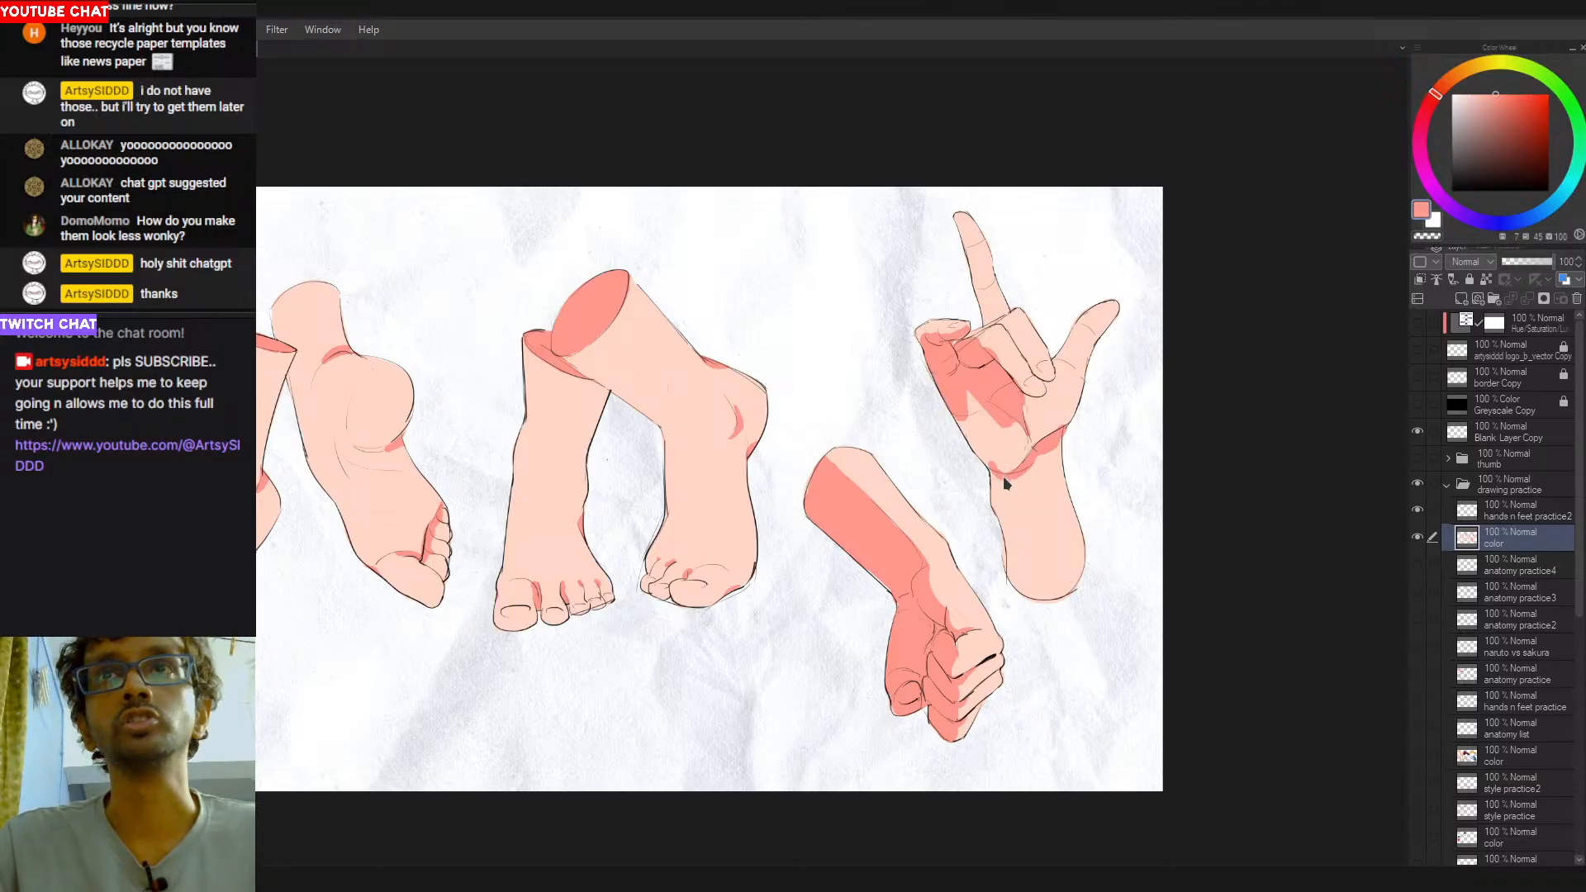
left_click(1024, 488, "alt")
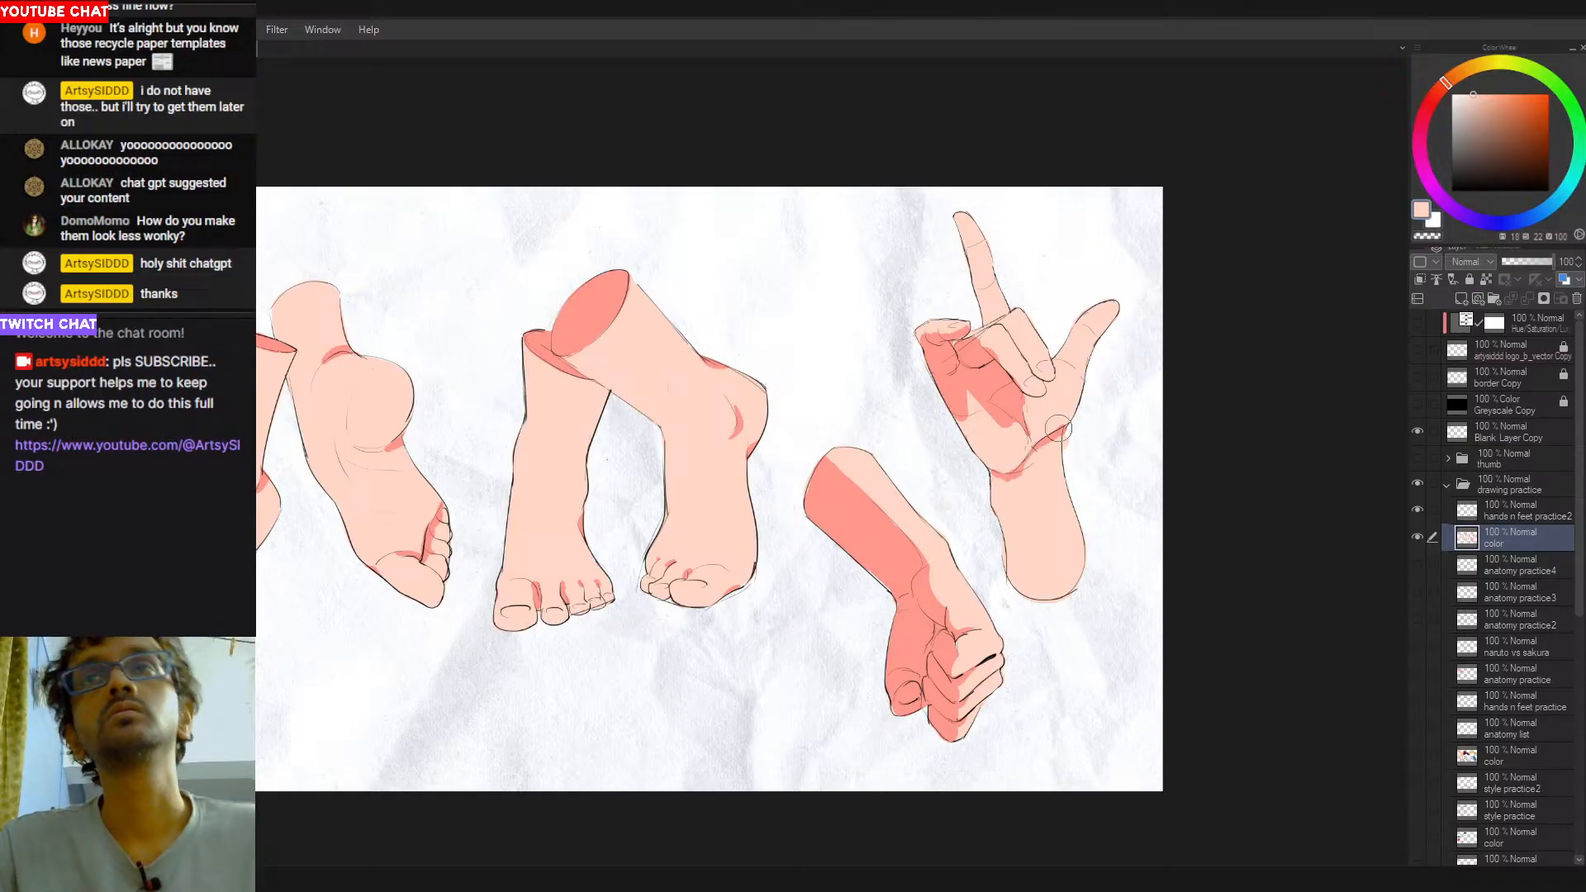
left_click(980, 381, "alt")
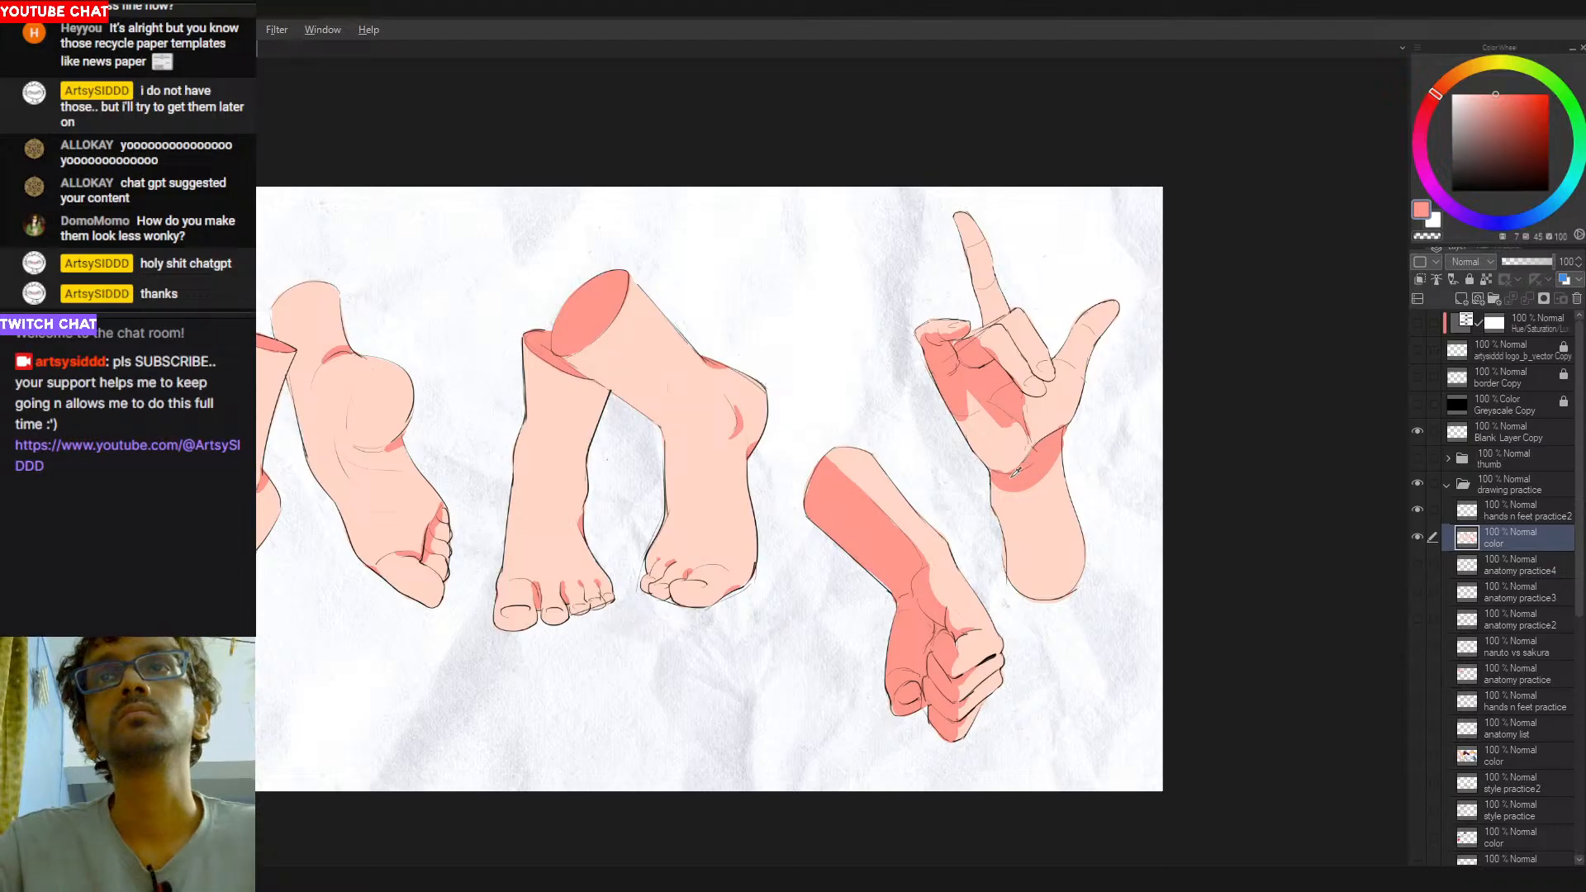
left_click(1005, 463, "alt")
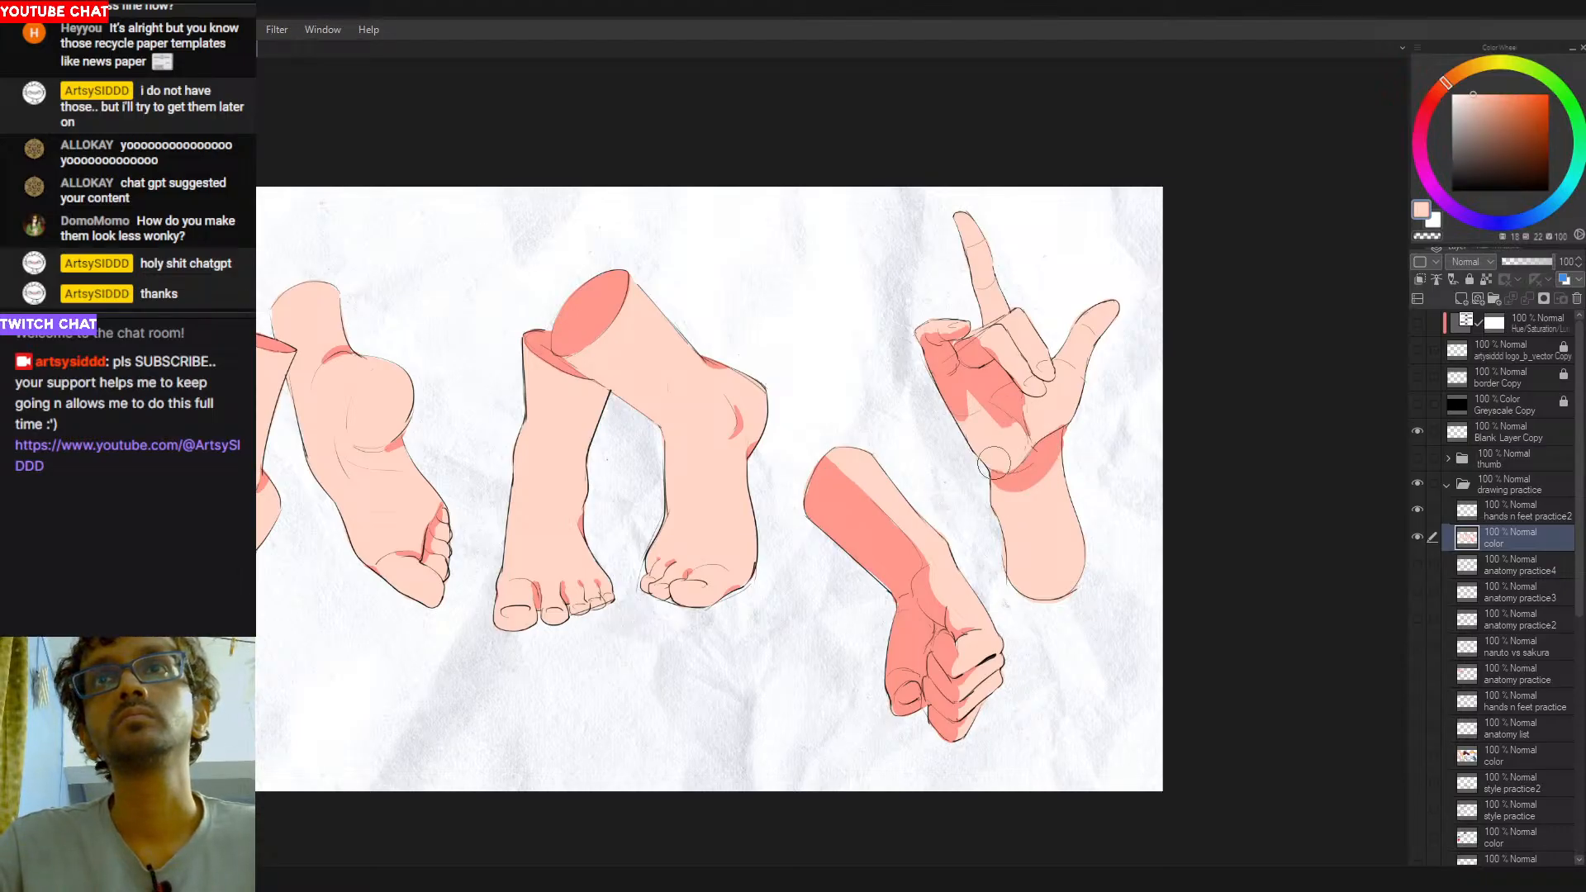
left_click(1022, 477, "alt")
left_click_drag(1030, 494, 1058, 457)
key("ctrl+z")
key("ctrl+z")
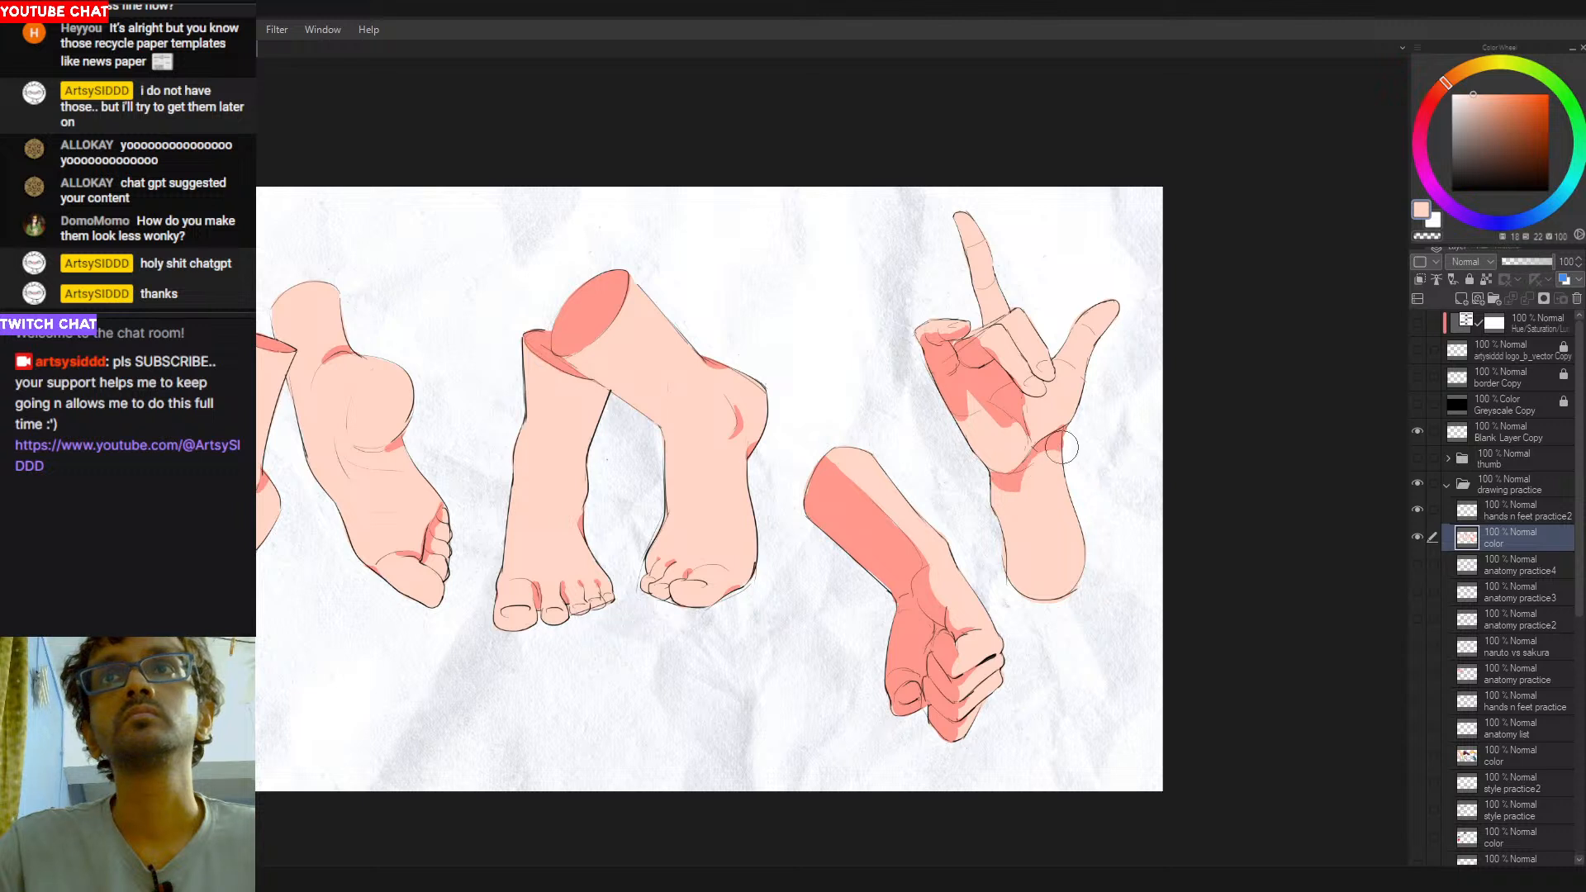
- Erase the color spilling past both sides of the raised hand's wrist outline with transparent color
key("c")
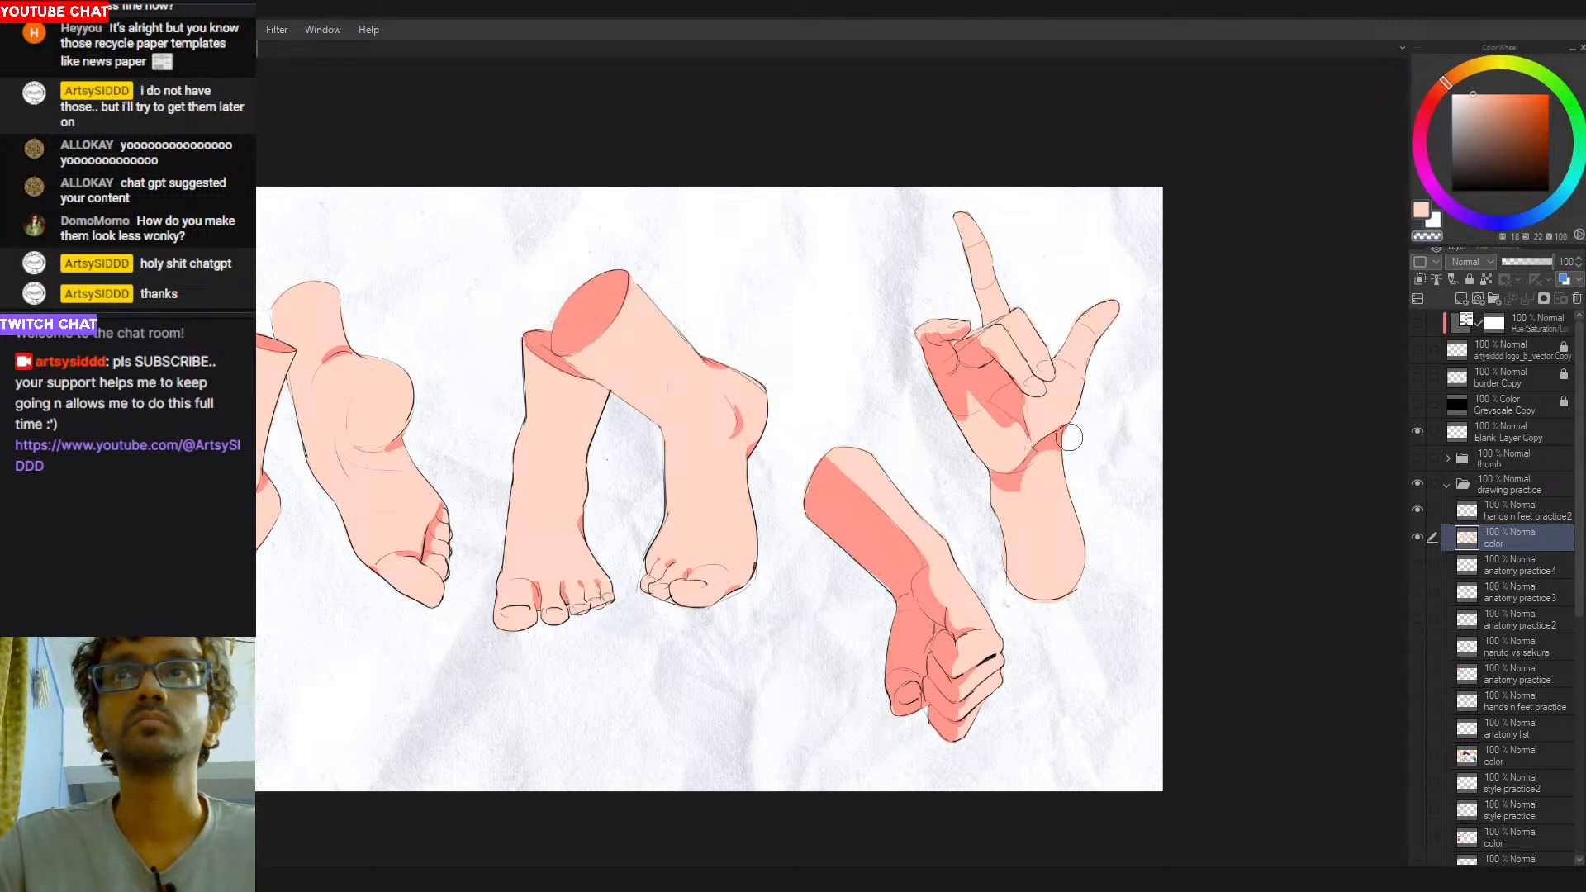
key("c")
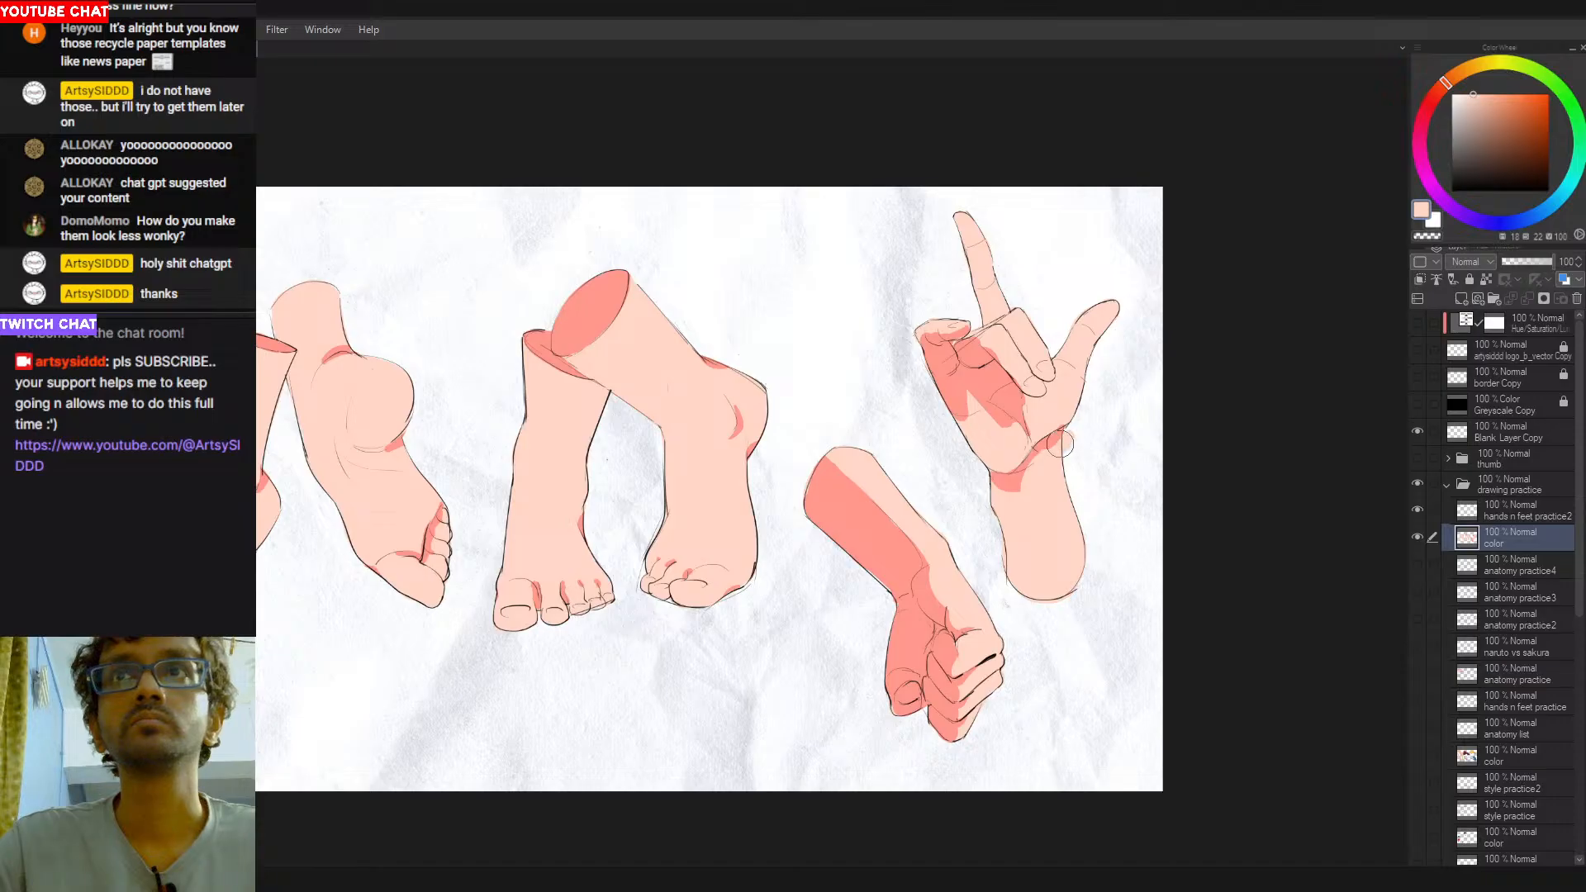
mouse_move(1053, 453)
left_mouse_down()
mouse_move(1064, 404)
mouse_move(1075, 443)
left_mouse_up()
key("c")
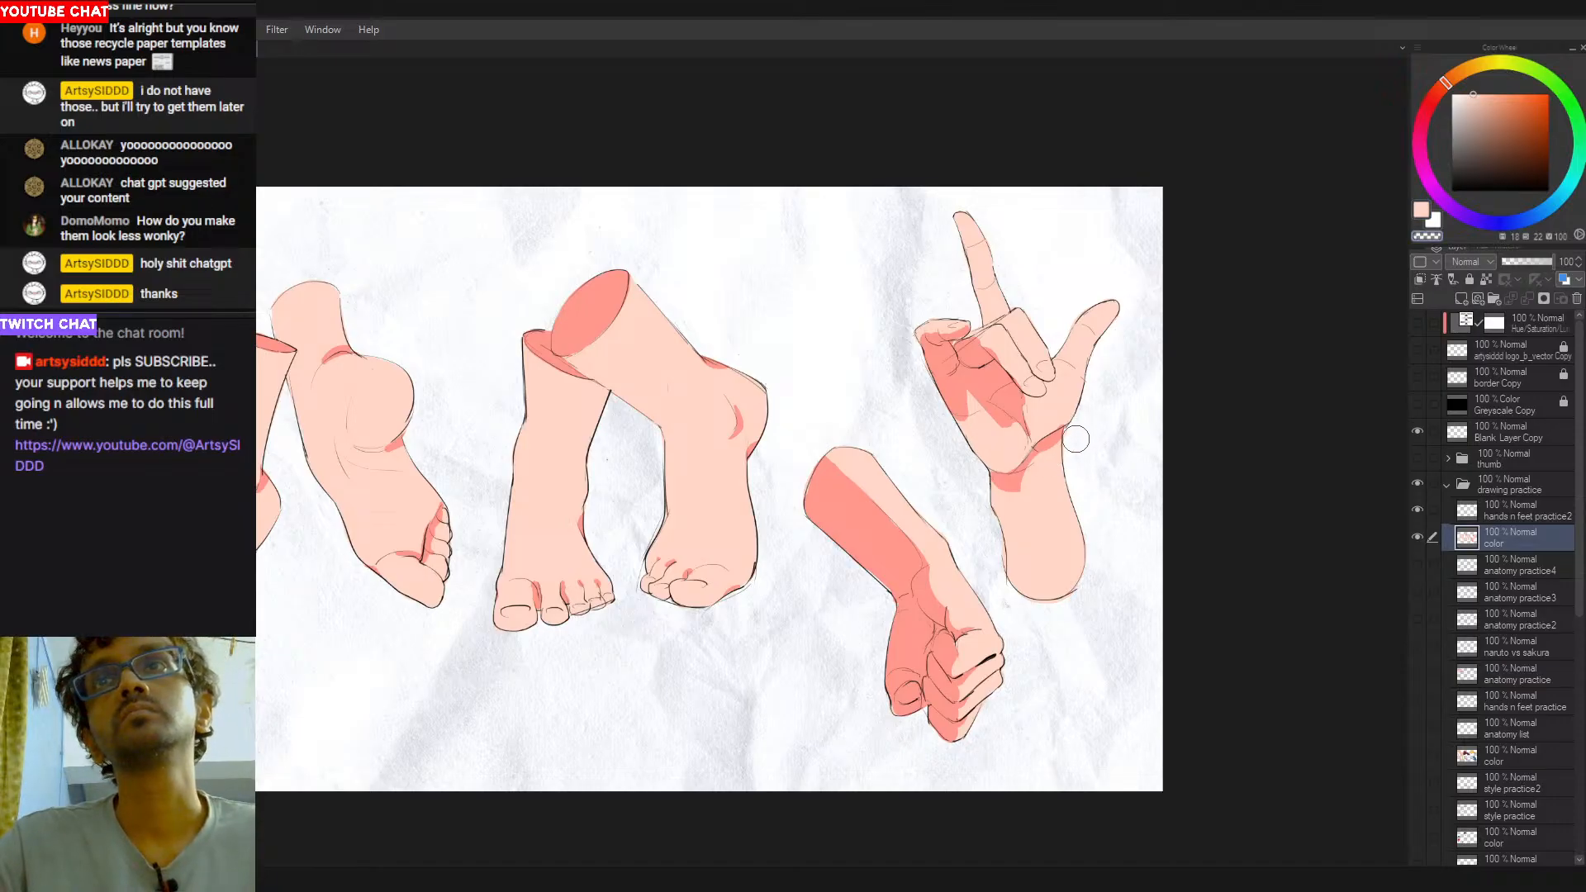
left_click(1029, 490, "alt")
mouse_move(992, 489)
left_mouse_down()
mouse_move(1025, 481)
mouse_move(992, 494)
left_mouse_up()
key("c")
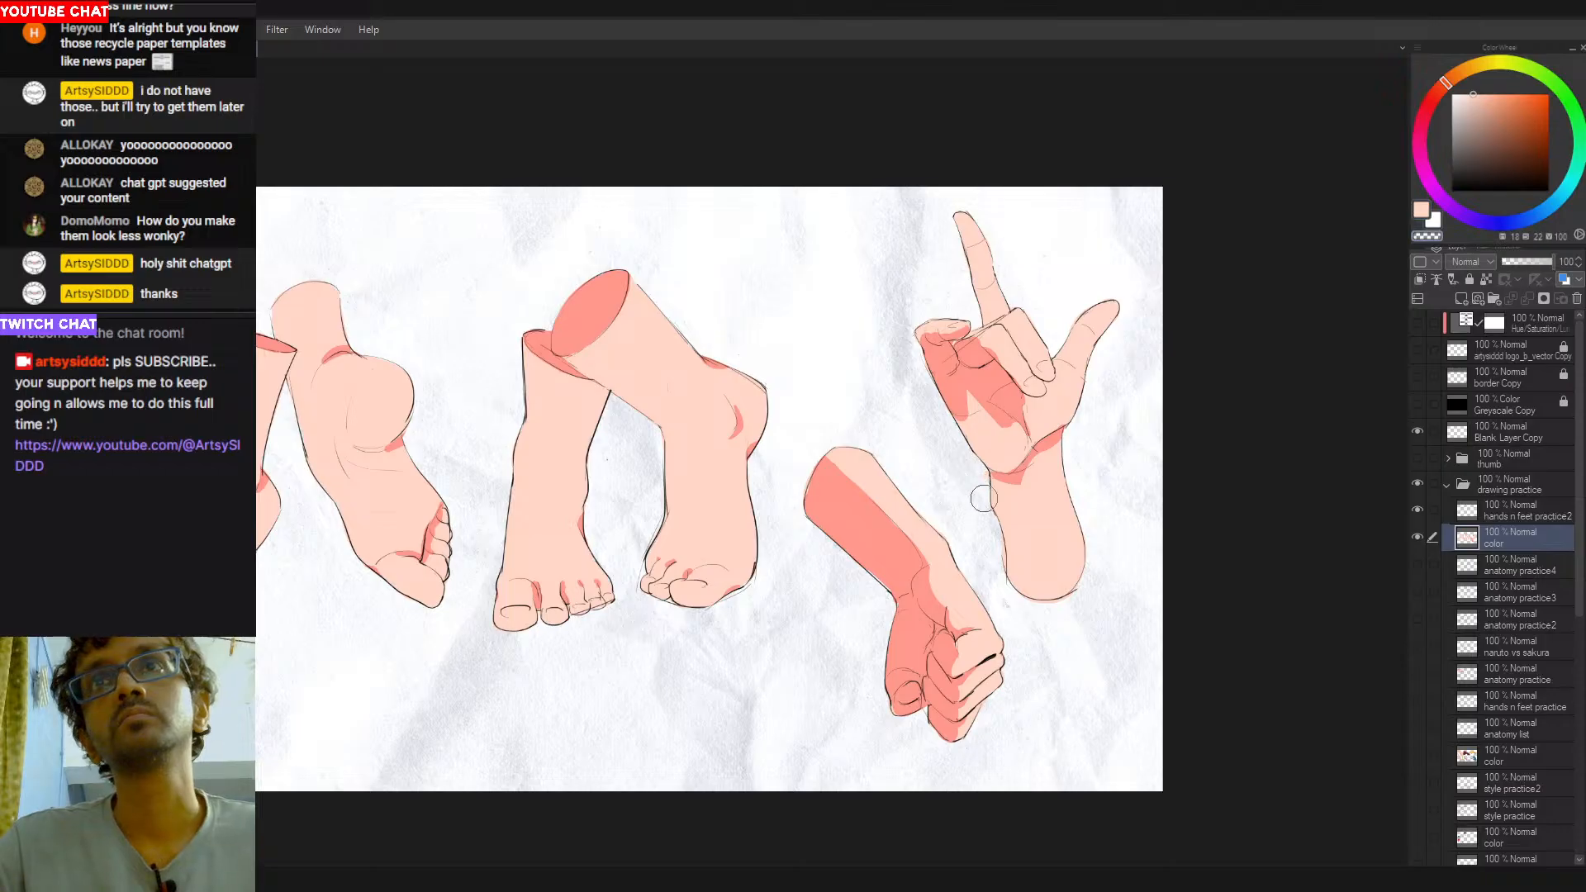
key("c")
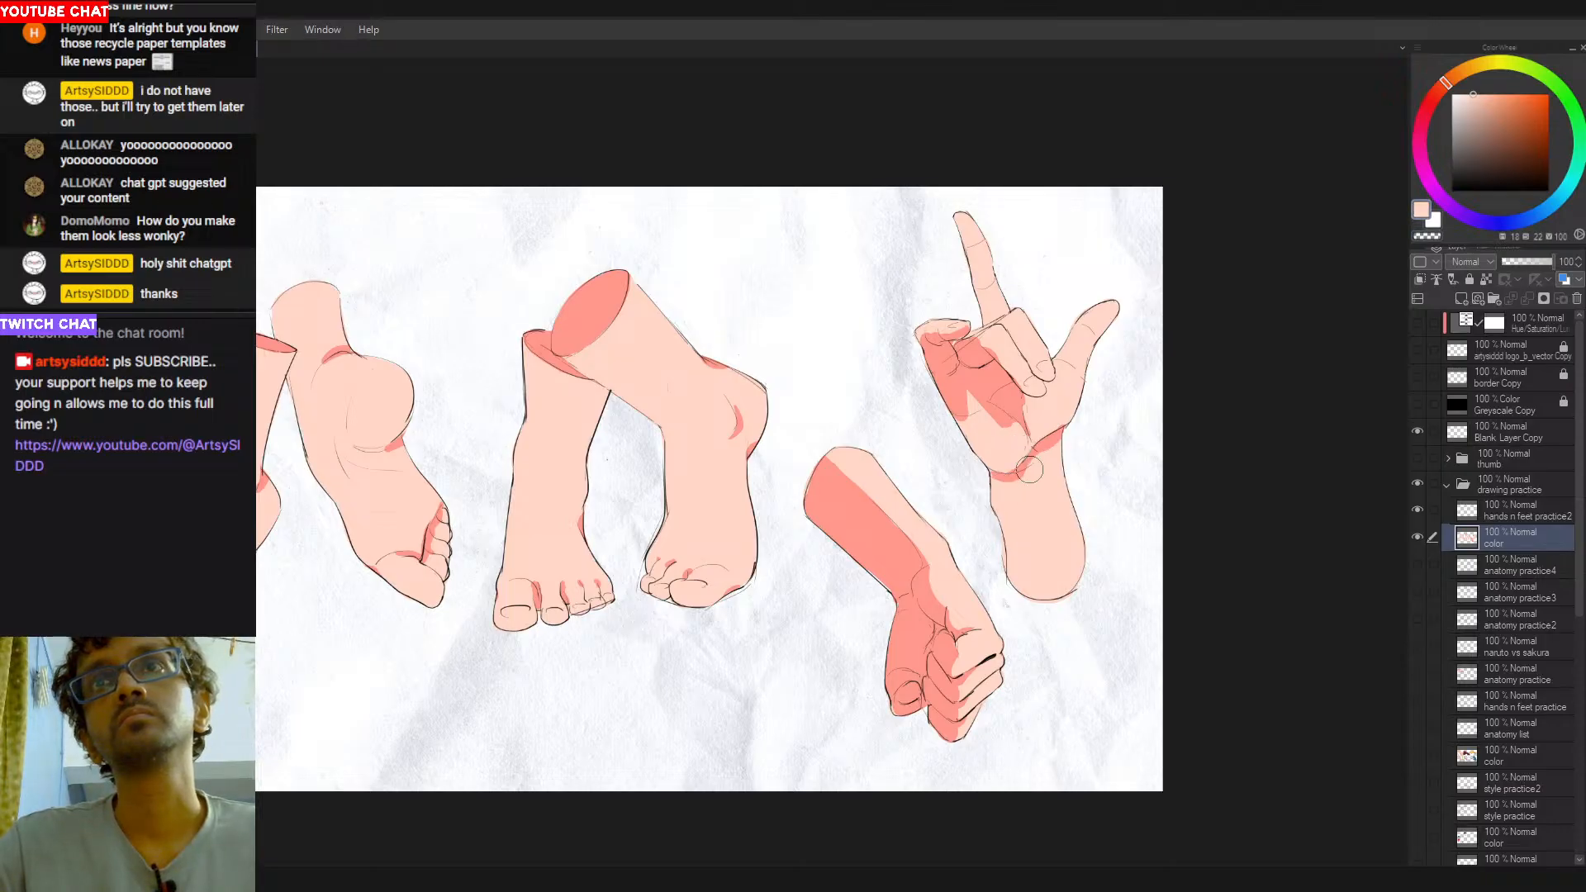
- Add small salmon-red shadows at the extended finger's joints, the curled fingertip and the base of the thumb
left_click(1055, 434, "alt")
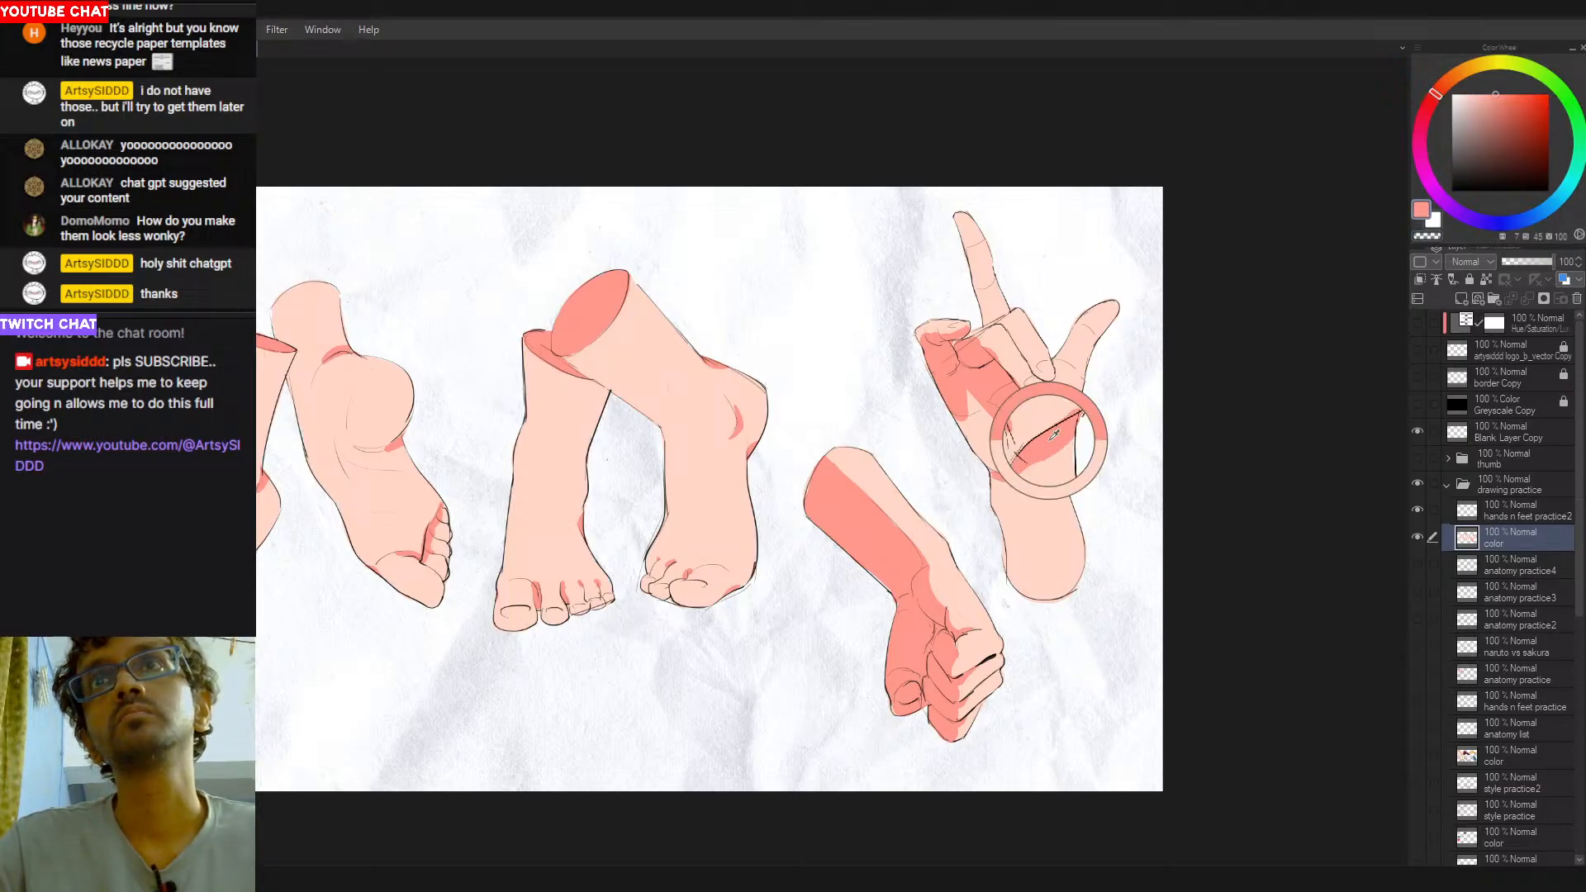
left_click(1066, 369, "alt")
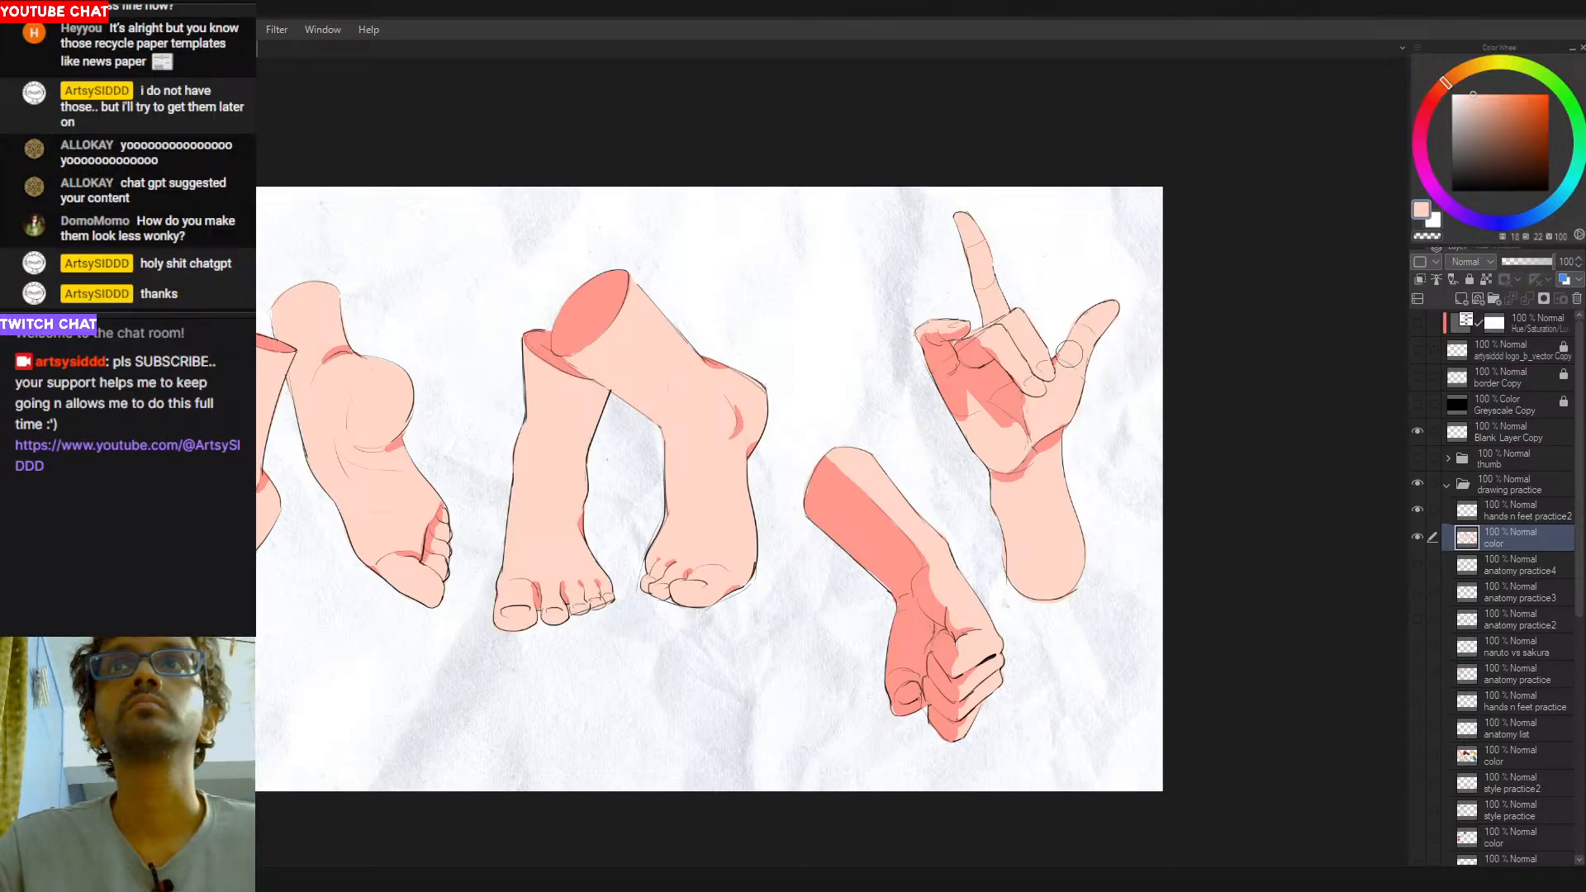
left_click(977, 380, "alt")
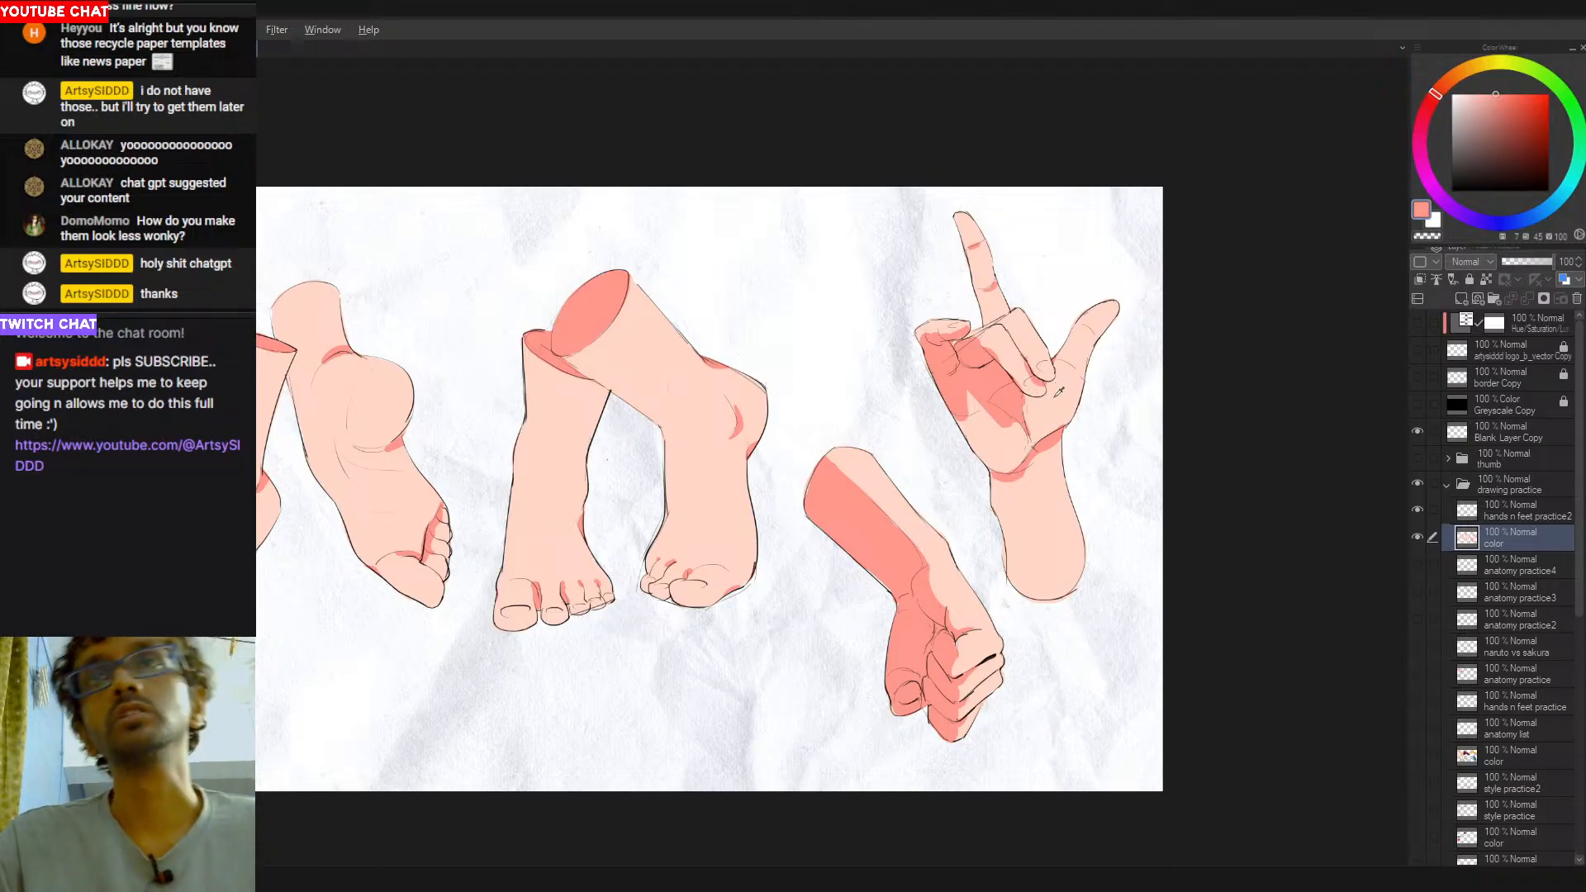
key("alt")
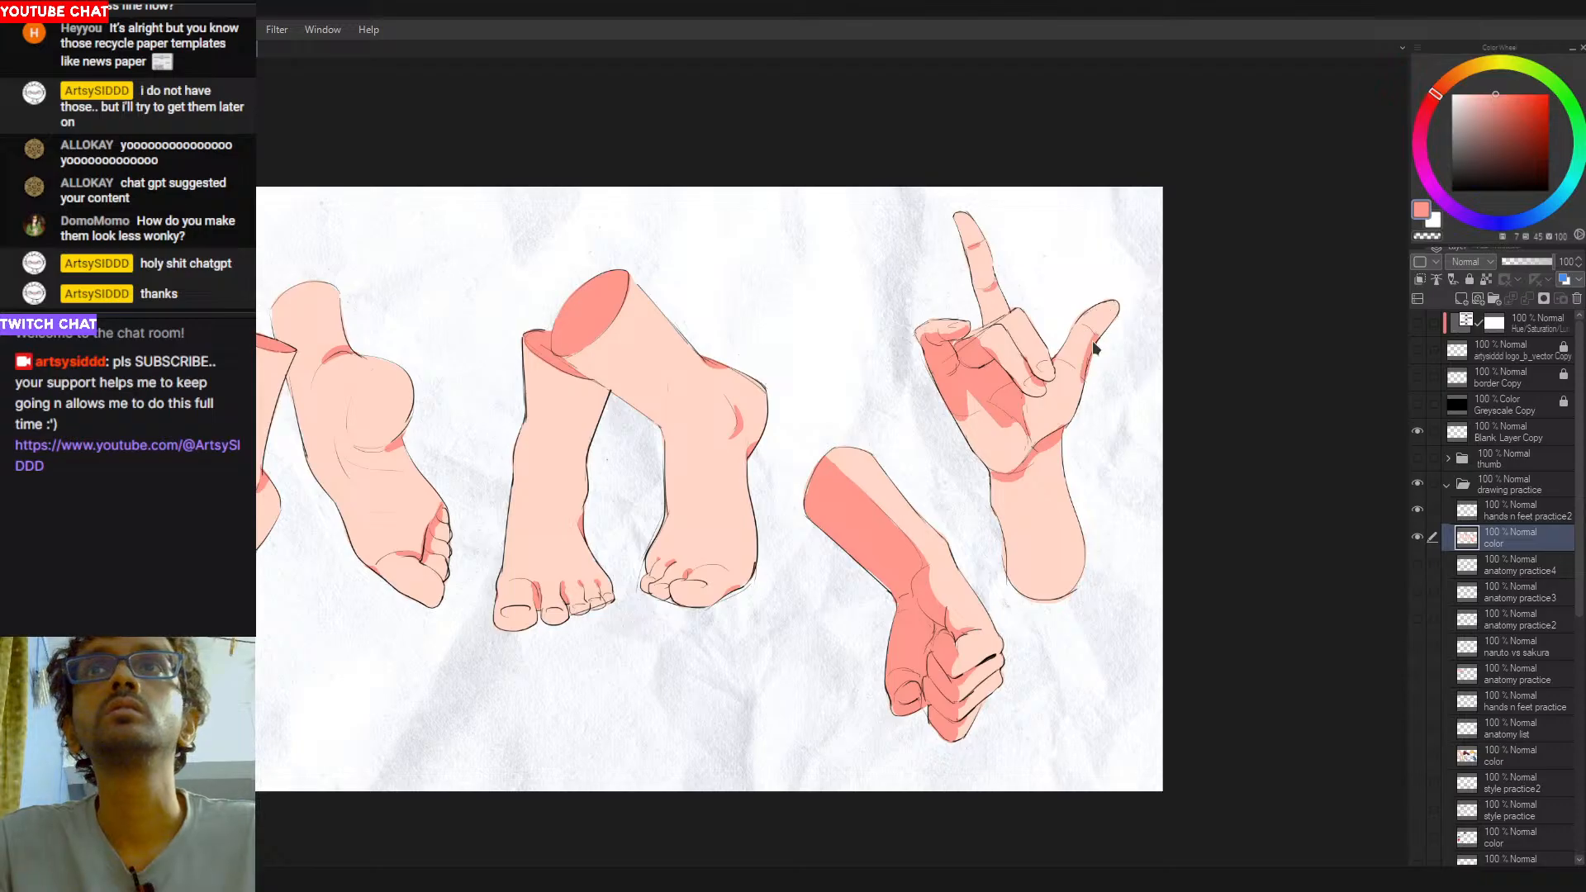
- Paint a narrow salmon-red shadow down the outer edge of the raised hand's thumb
left_click_drag(1112, 315, 1077, 396)
key("ctrl+z")
mouse_move(1110, 320)
left_mouse_down()
mouse_move(1045, 443)
mouse_move(1072, 398)
left_mouse_up()
left_click(1052, 422, "alt")
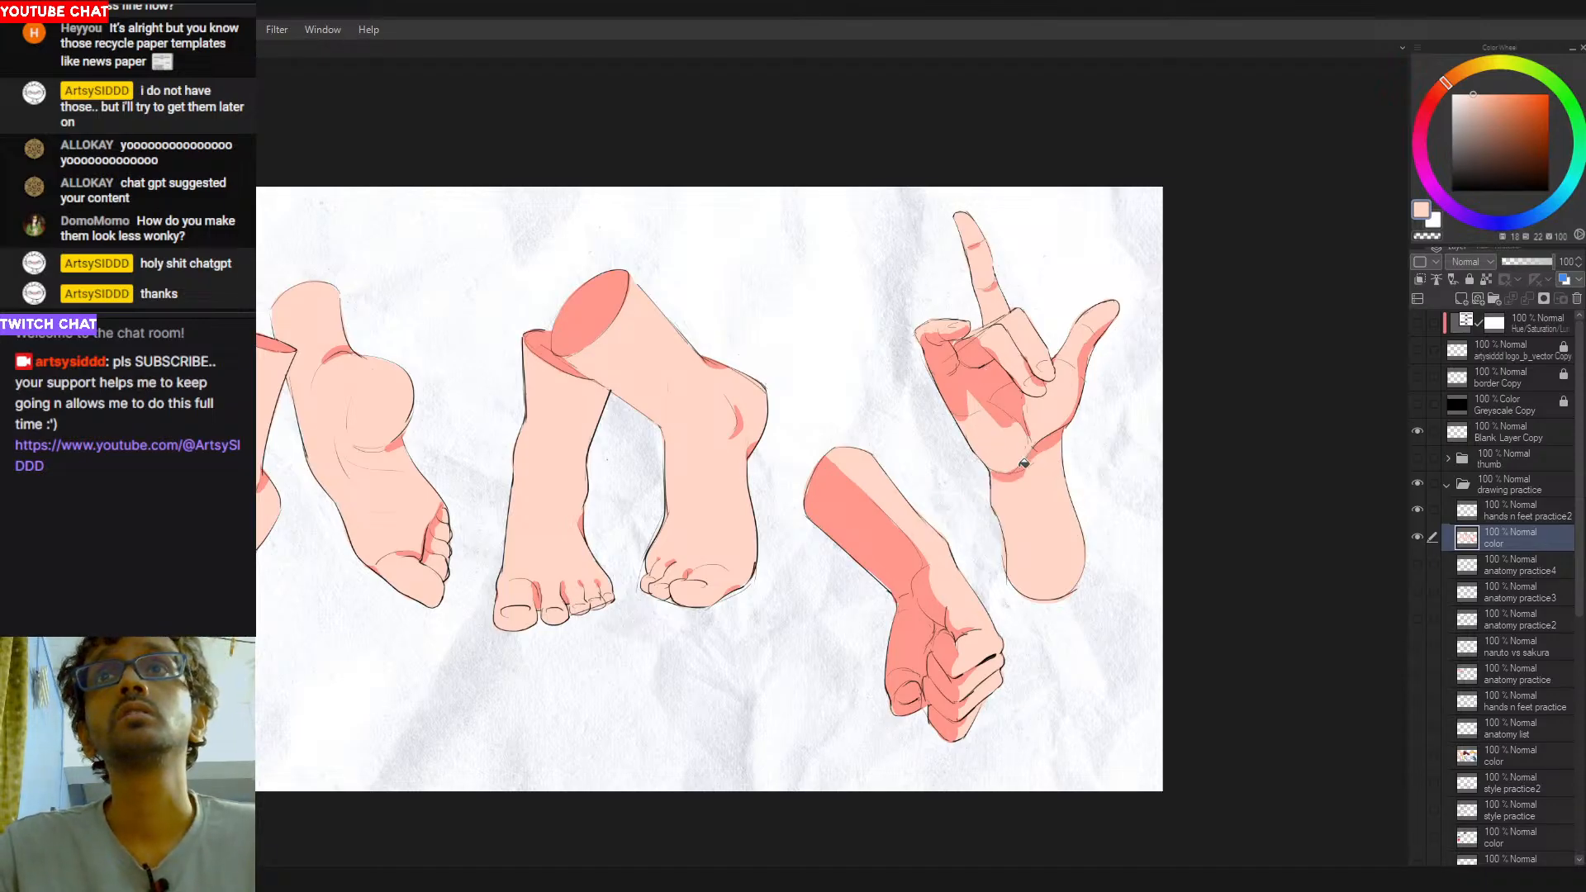
key("g")
left_click(1034, 452)
left_click(1009, 384)
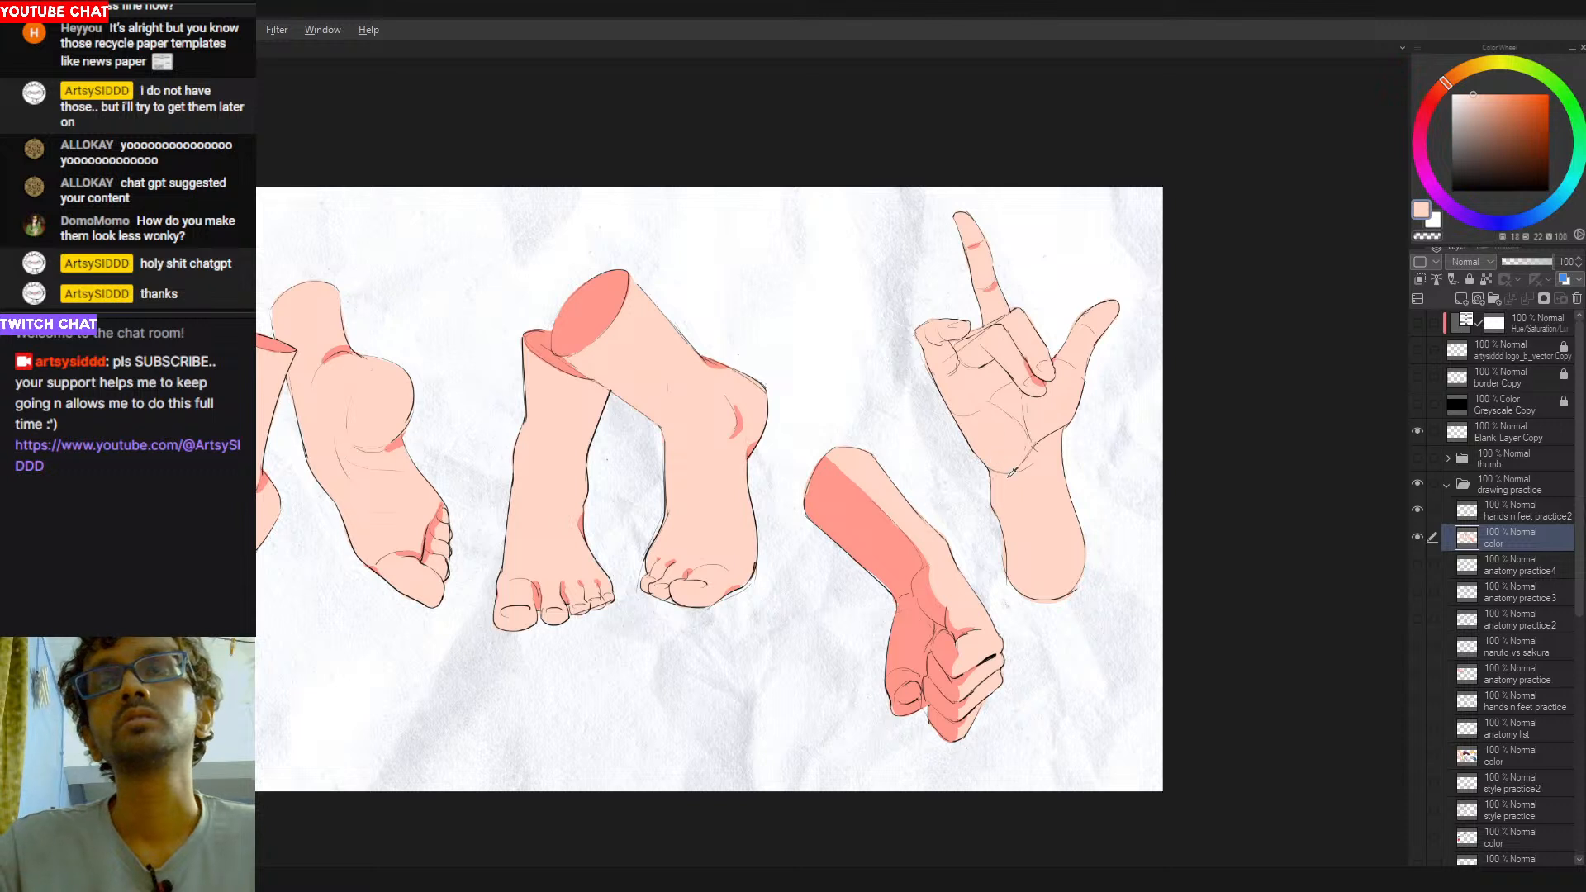
key("p")
left_click(854, 522, "alt")
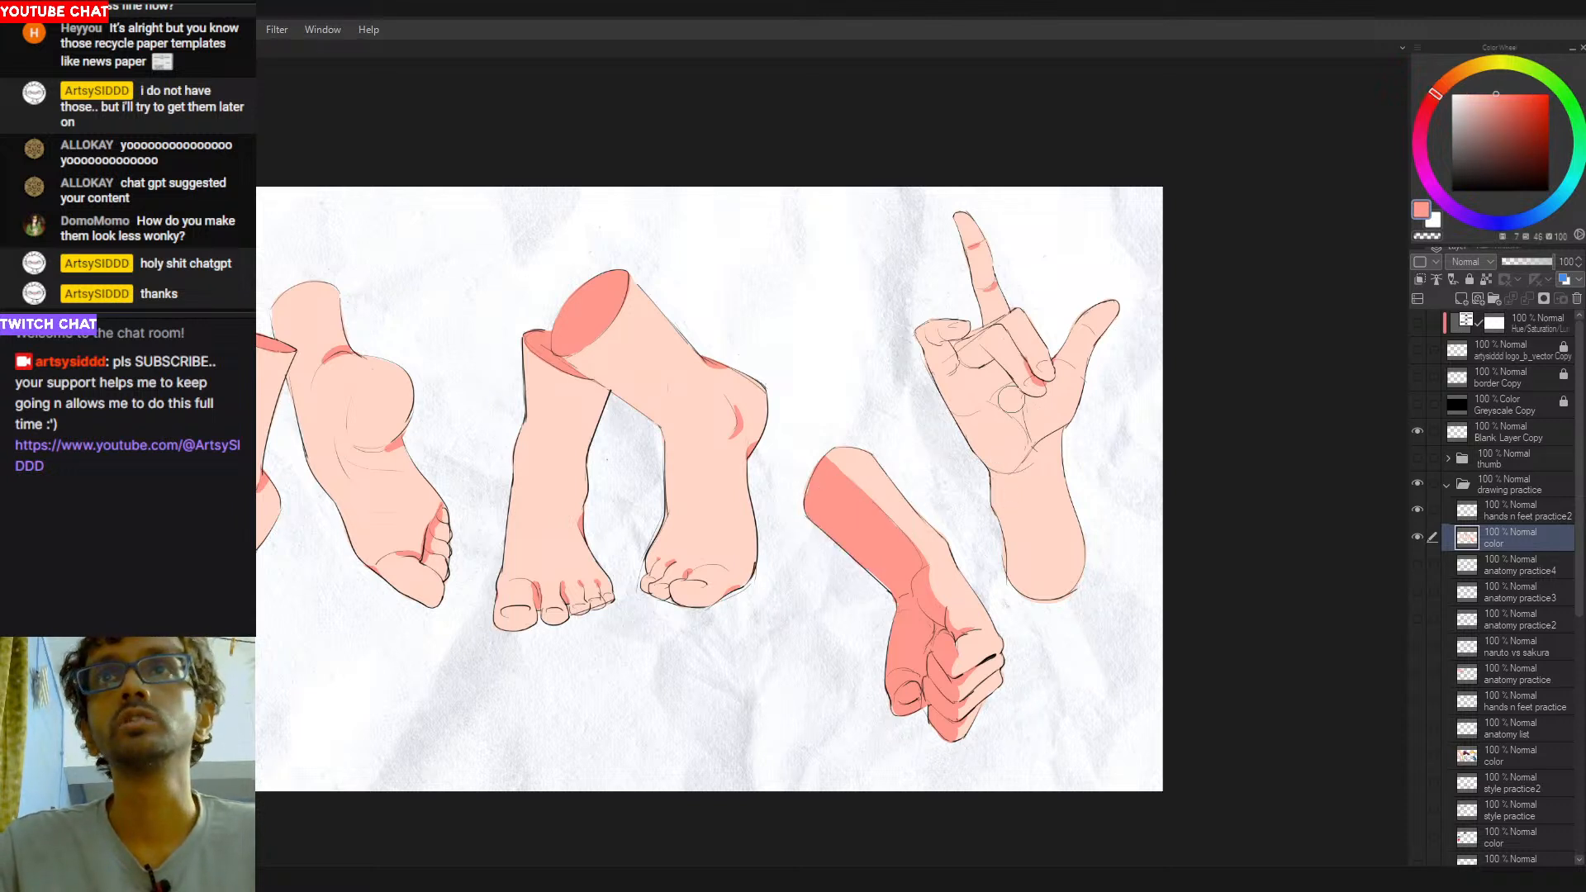
mouse_move(984, 406)
left_mouse_down()
mouse_move(1019, 386)
mouse_move(1014, 408)
left_mouse_up()
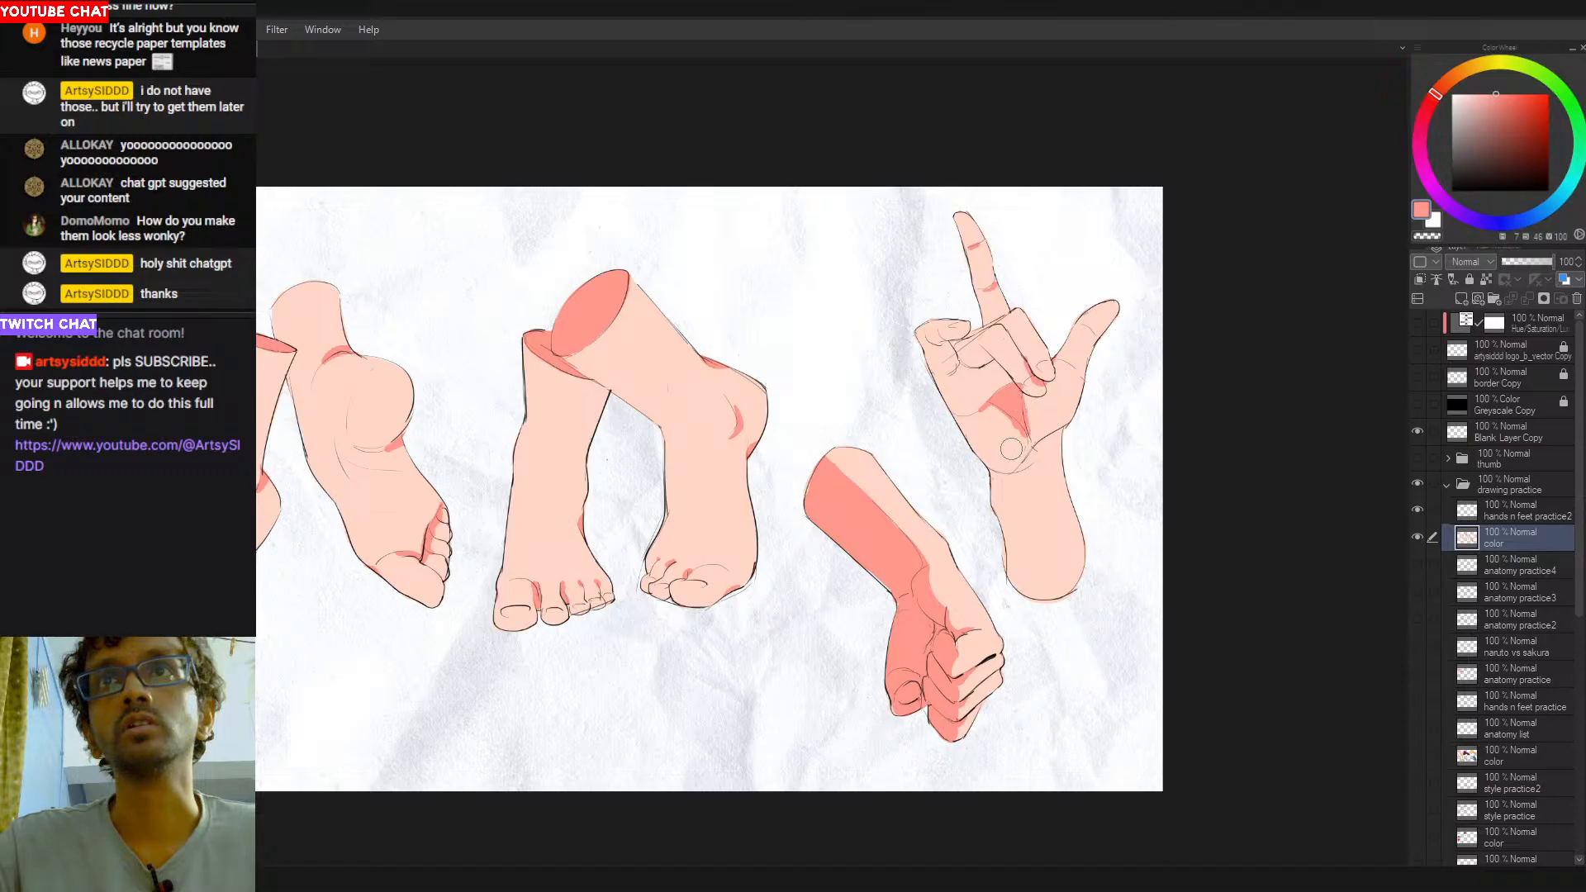
left_click(1021, 455, "alt")
mouse_move(1030, 419)
left_mouse_down()
mouse_move(1016, 436)
mouse_move(1003, 422)
left_mouse_up()
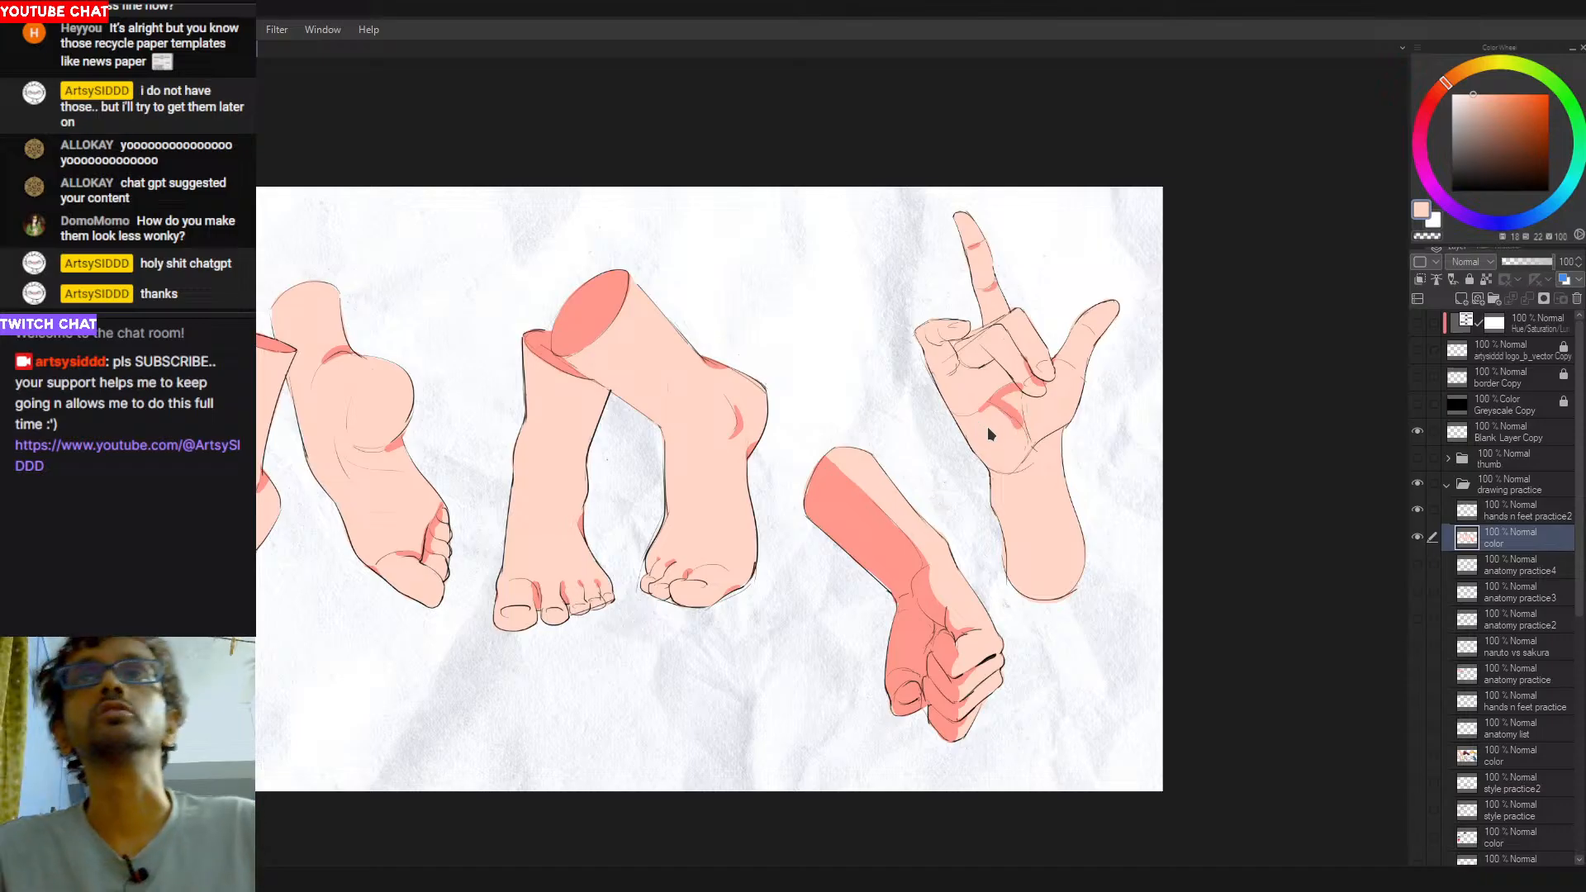
key("ctrl+y")
key("ctrl+y")
key("ctrl+y")
key("ctrl+y")
key("ctrl+y")
key("ctrl+y")
key("ctrl+y")
key("ctrl+y")
- Refine the shadow edges around the raised hand's curled fingers, alternating peach and salmon red
left_click(1002, 341, "alt")
left_click_drag(968, 337, 960, 347)
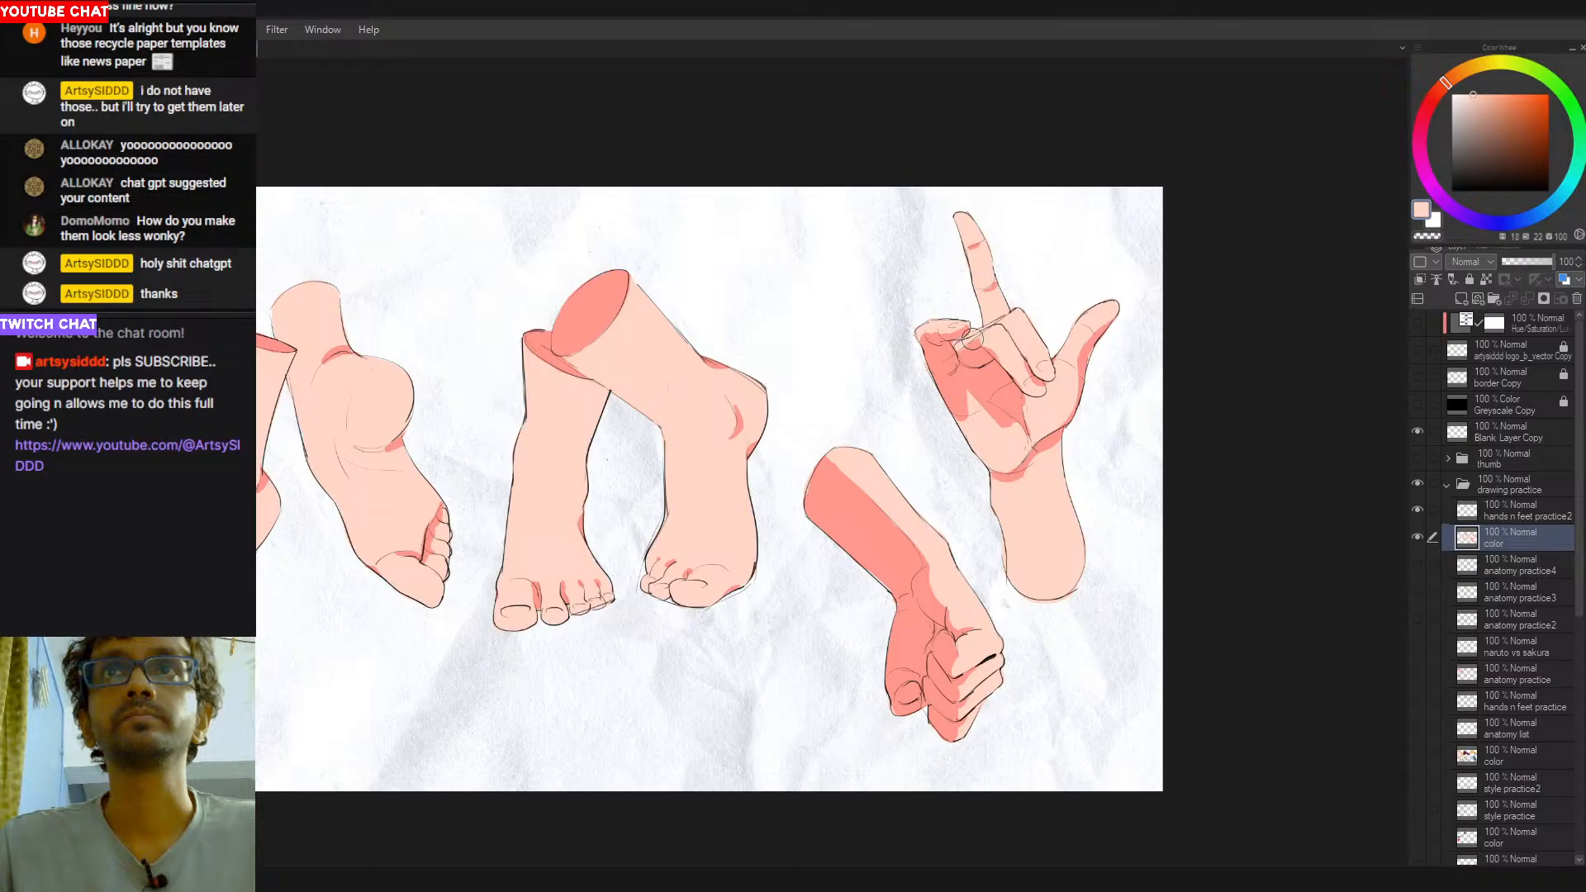
left_click(968, 354, "alt")
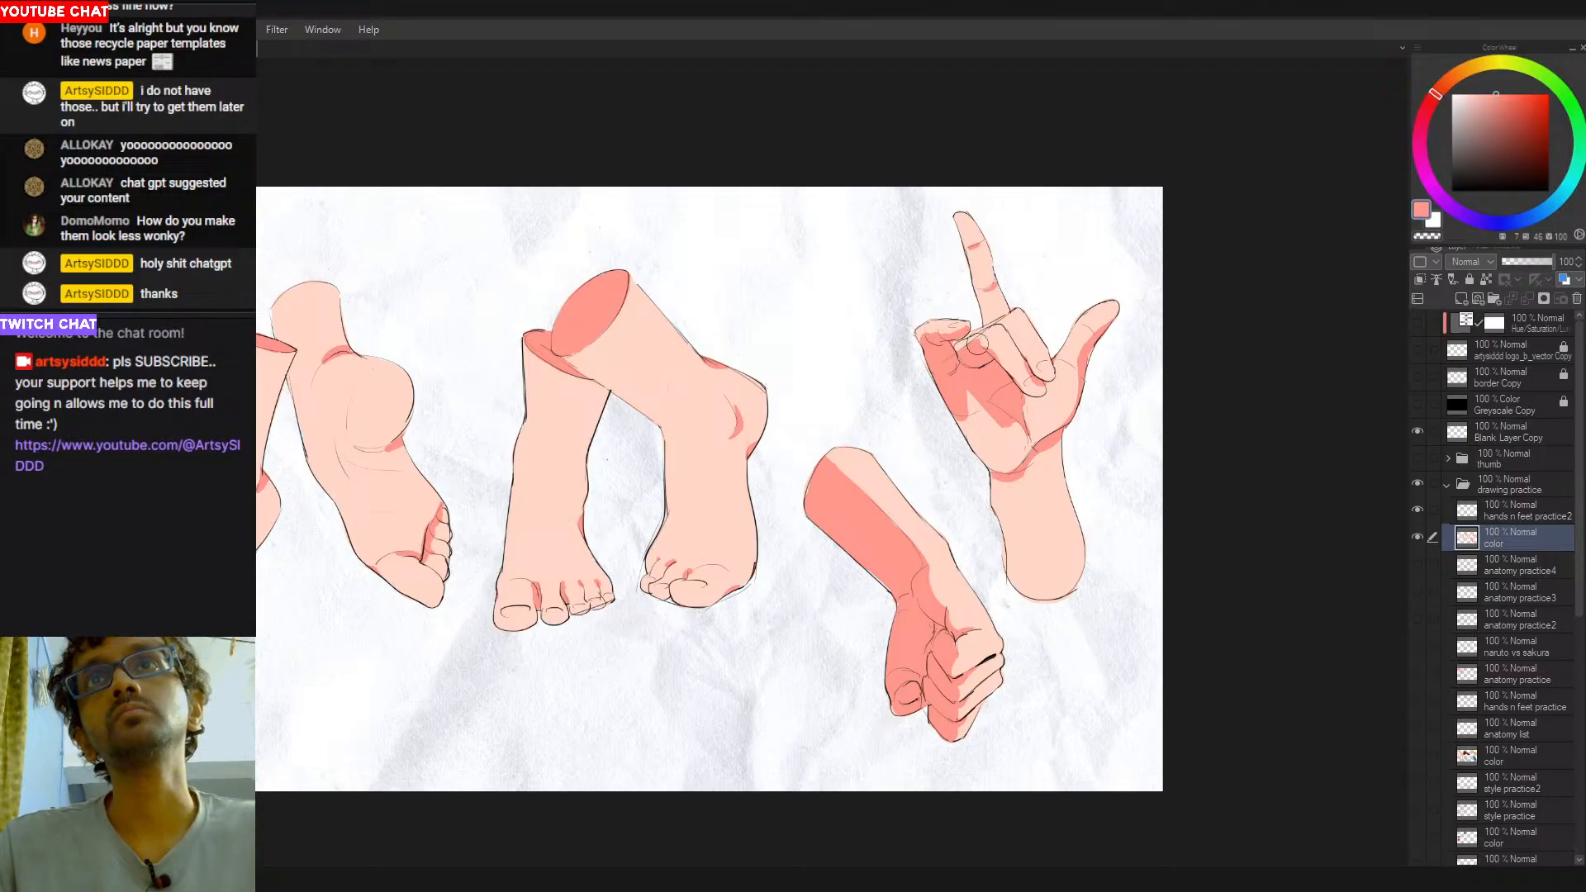
left_click(1005, 356, "alt")
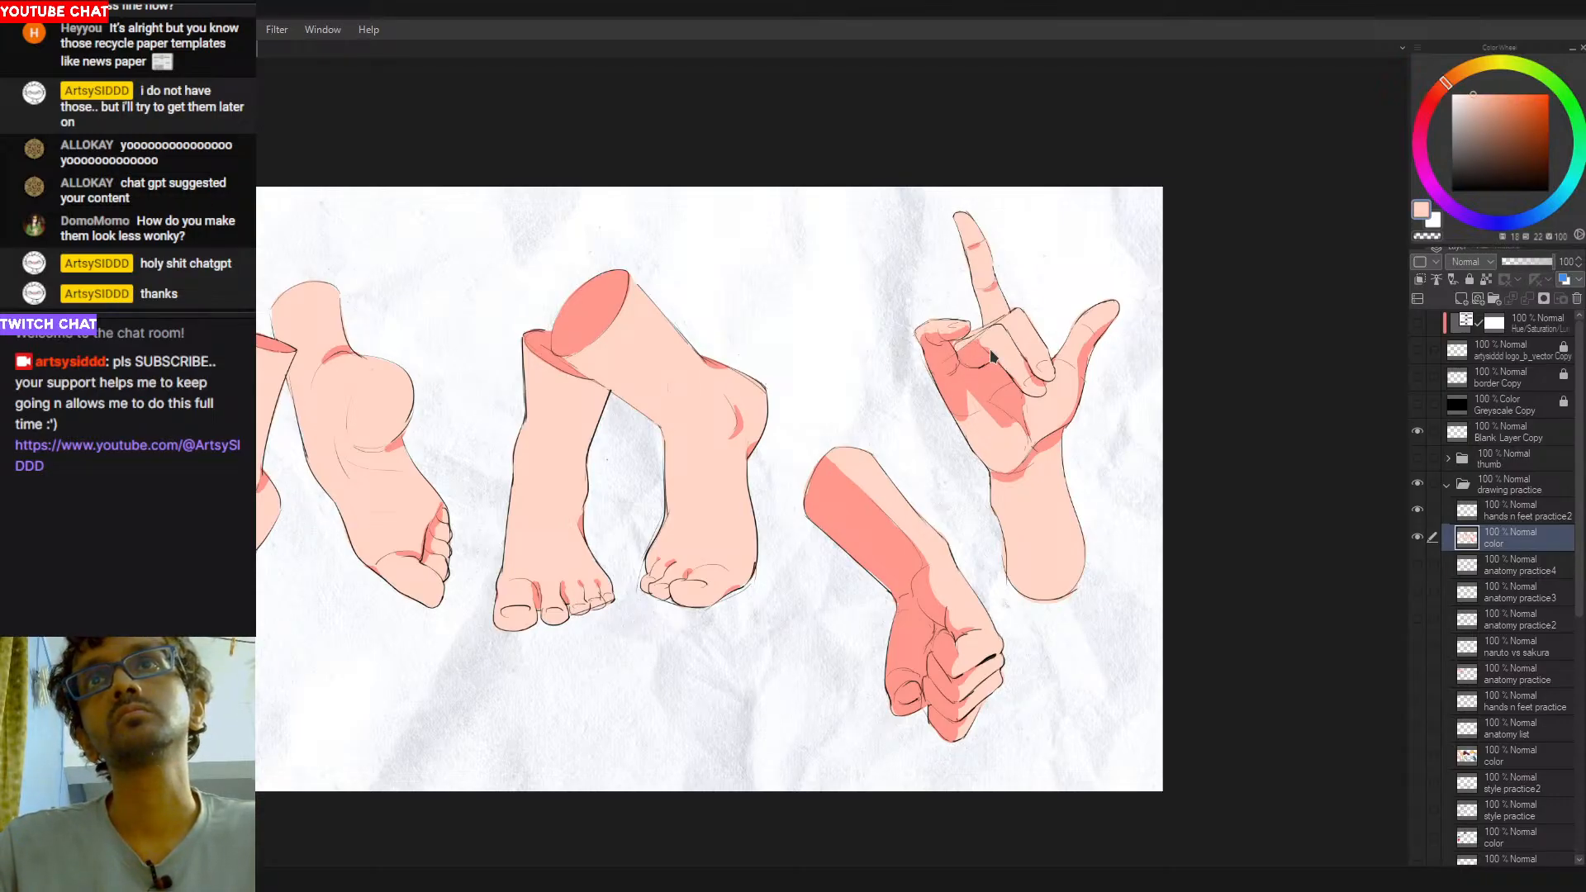
left_click(1001, 363, "alt")
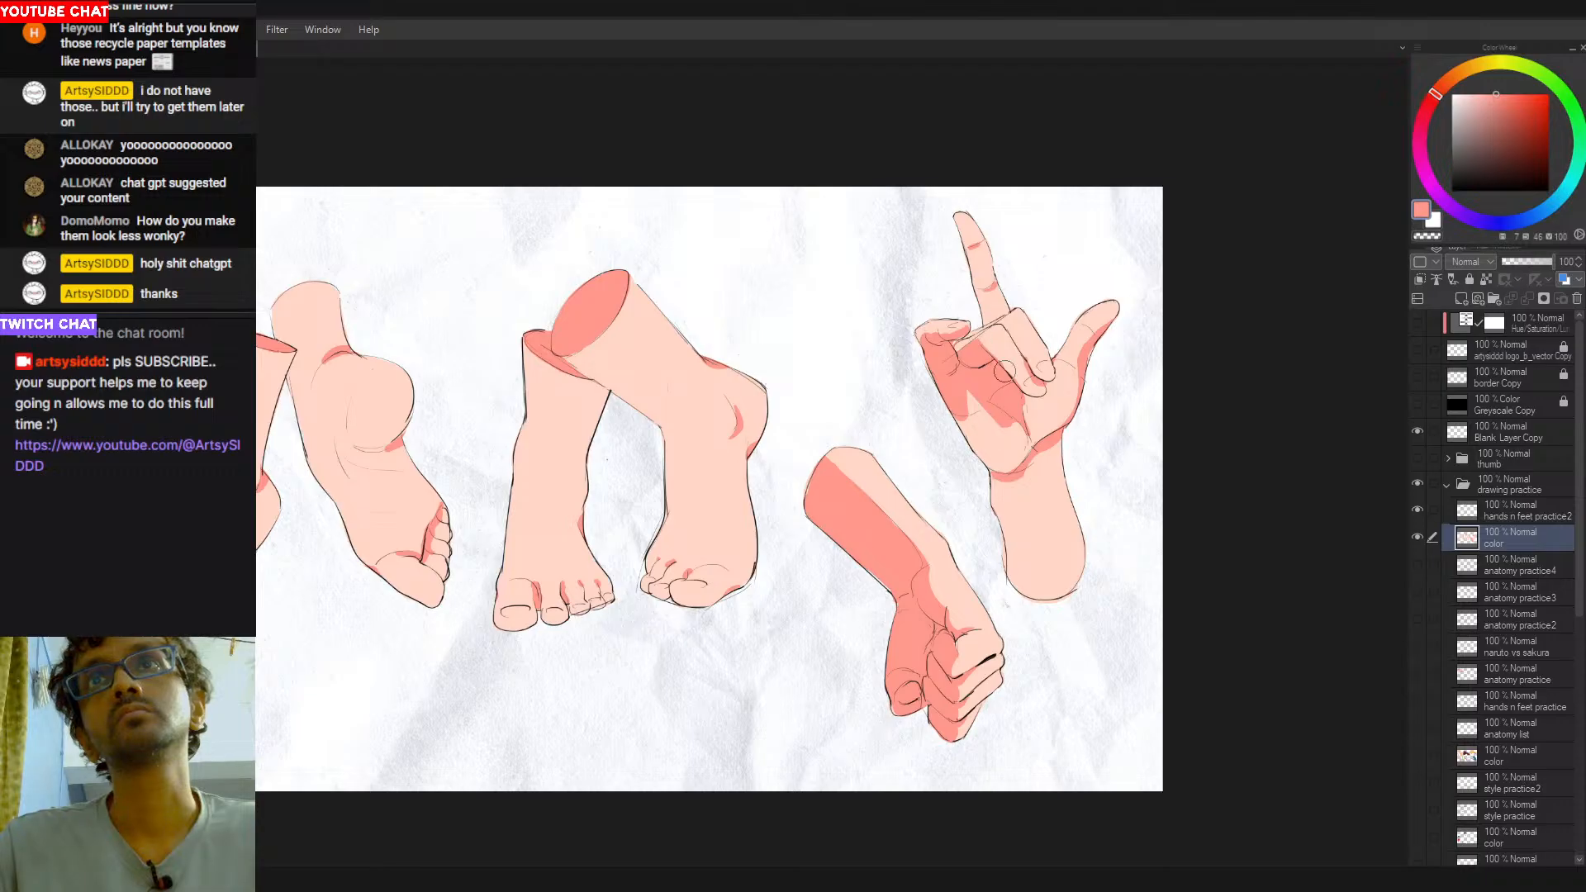
left_click(1009, 342, "alt")
key("alt")
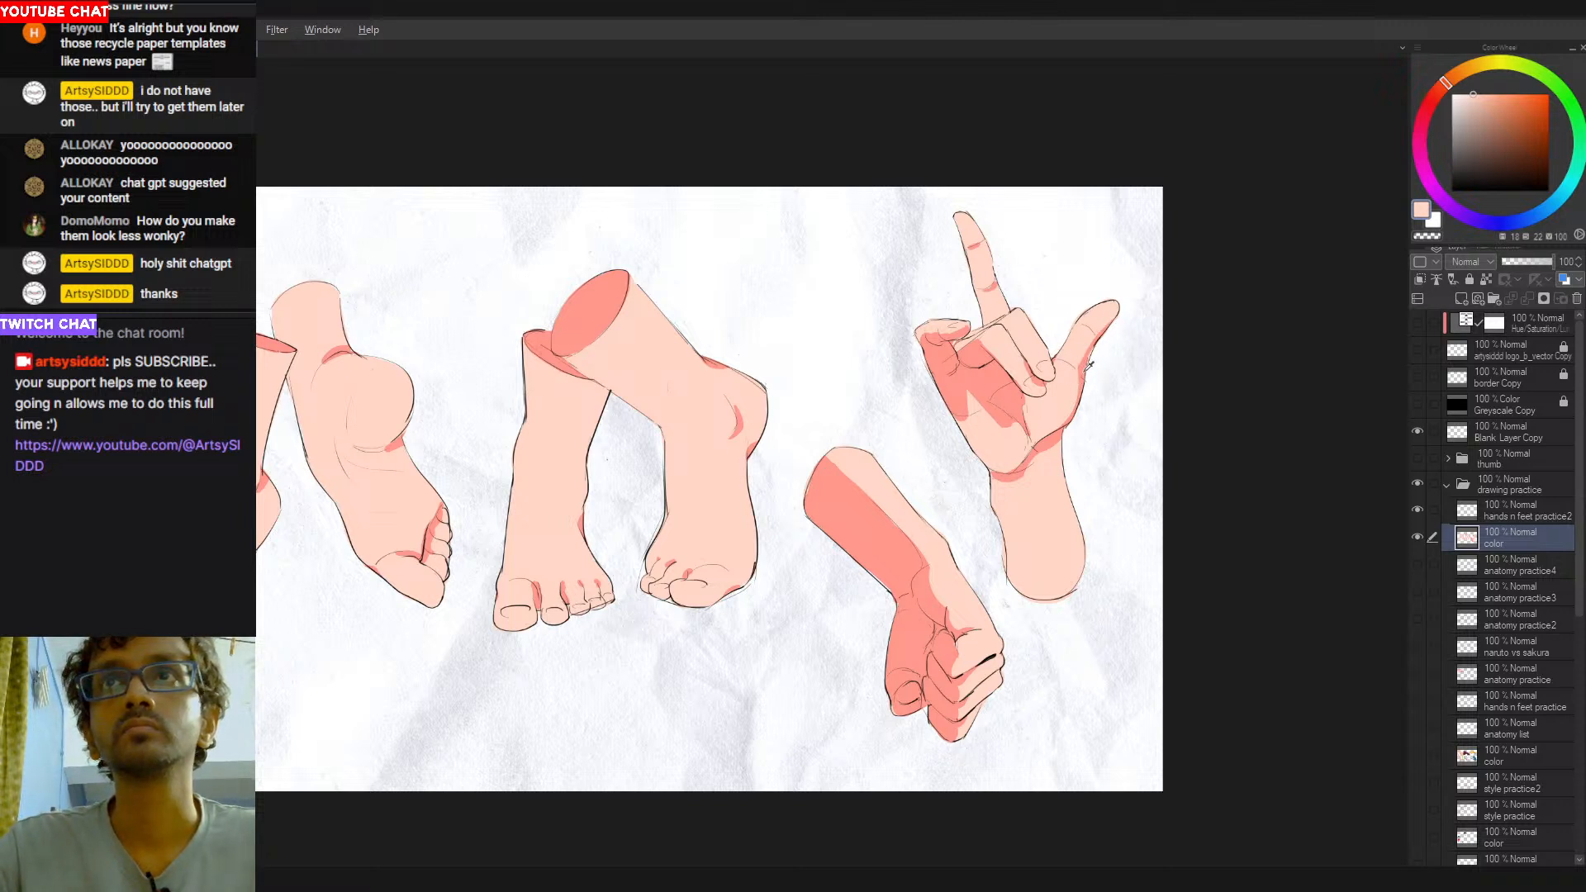
- Touch up the shadow edges along the raised hand's thumb and wrist crease with salmon red and peach
left_click(991, 376, "alt")
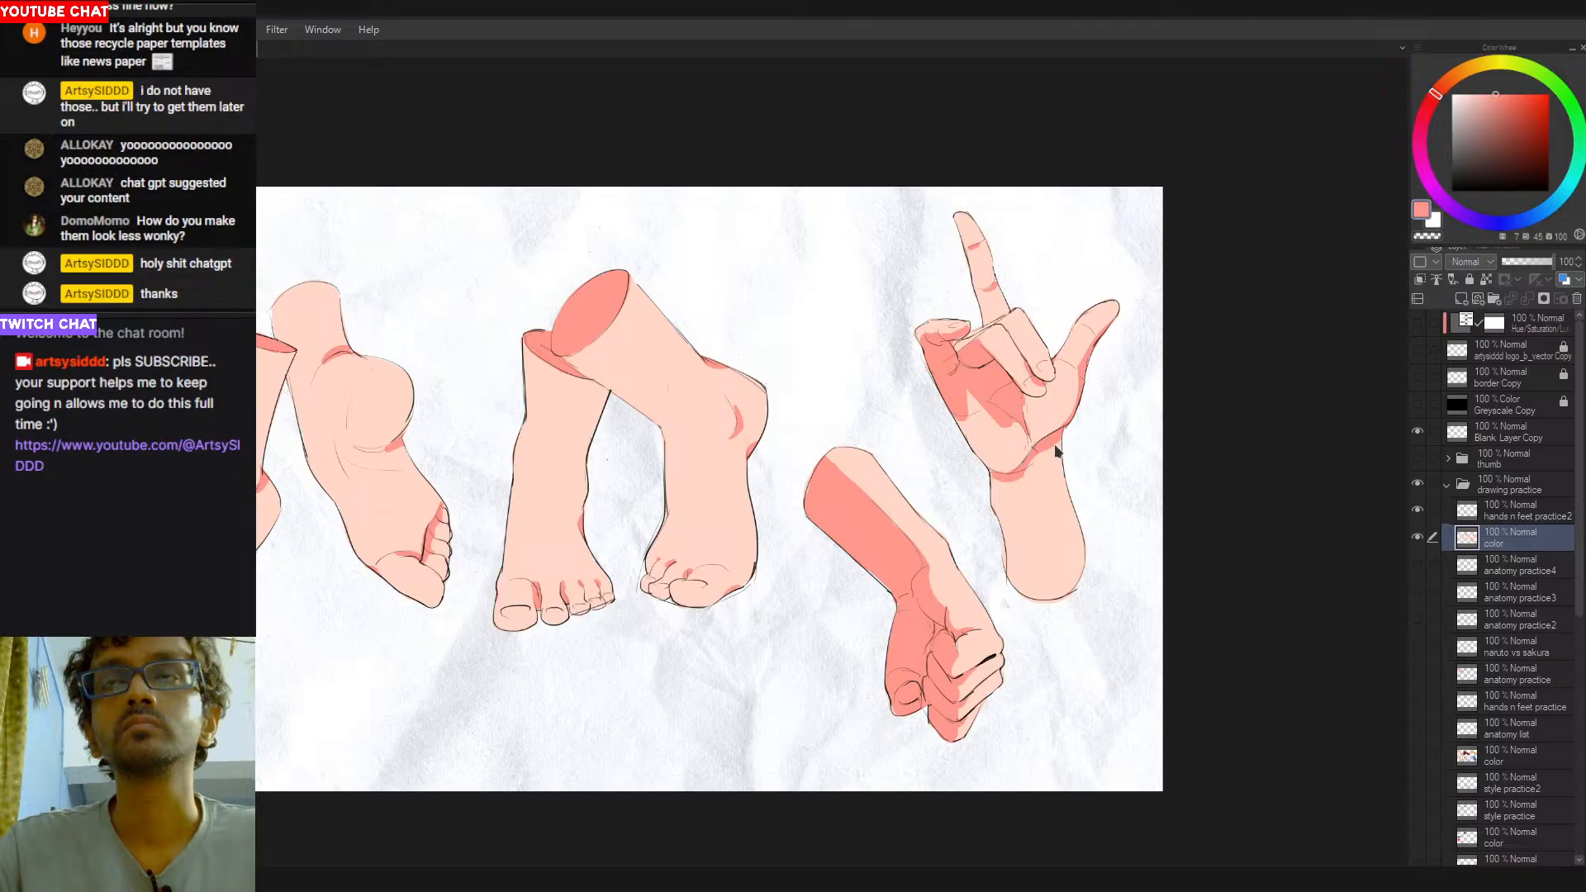
left_click(1002, 529, "alt")
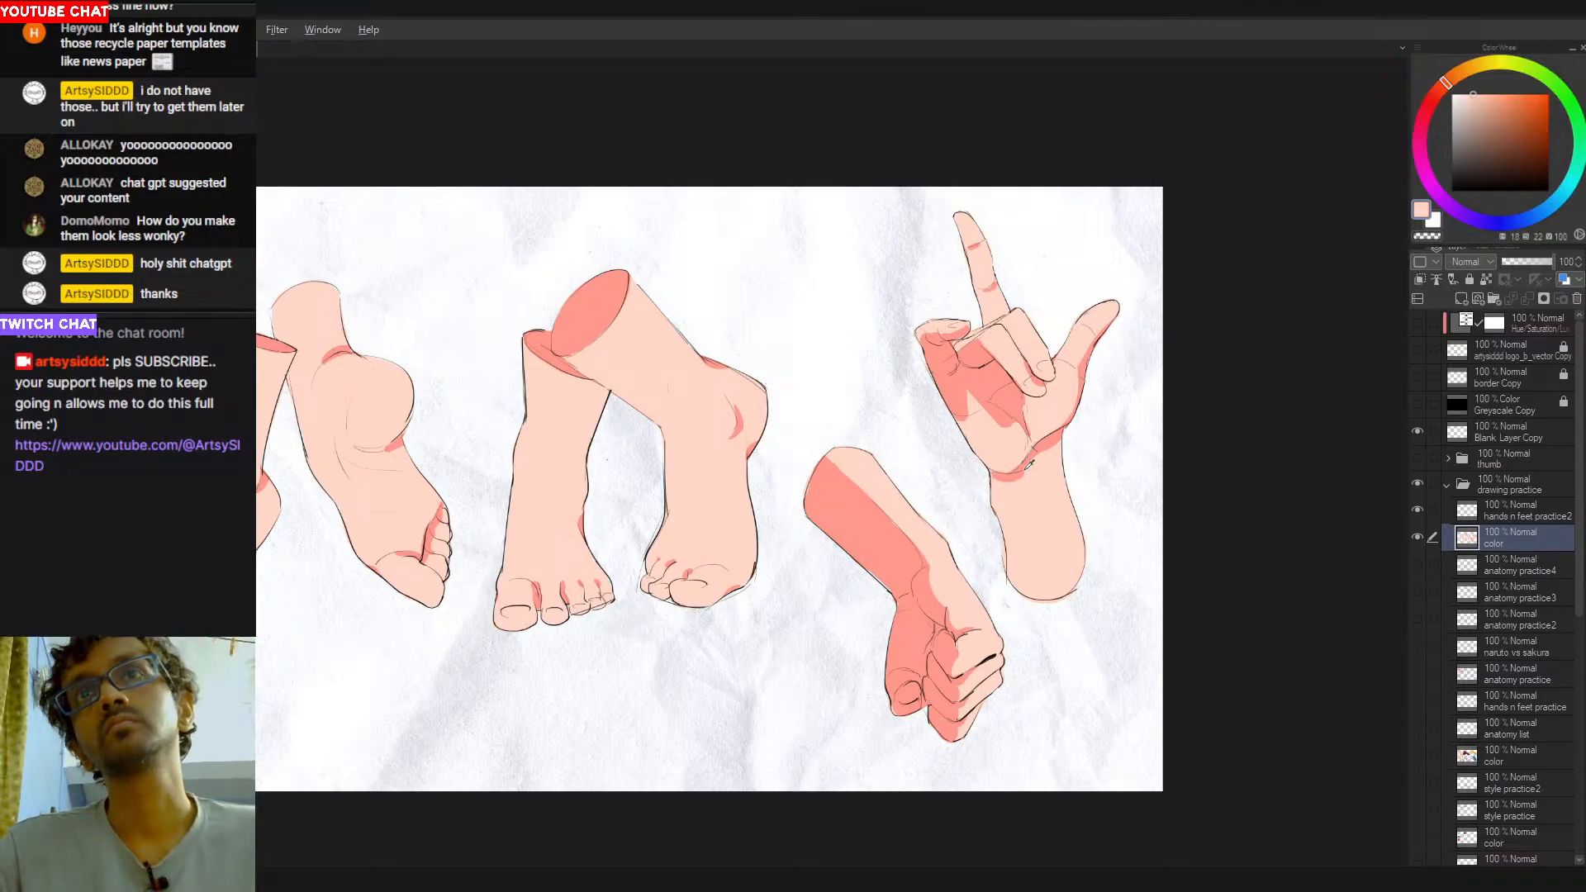
left_click(996, 382, "alt")
mouse_move(1025, 465)
left_mouse_down()
mouse_move(1002, 492)
mouse_move(1016, 475)
left_mouse_up()
key("ctrl+z")
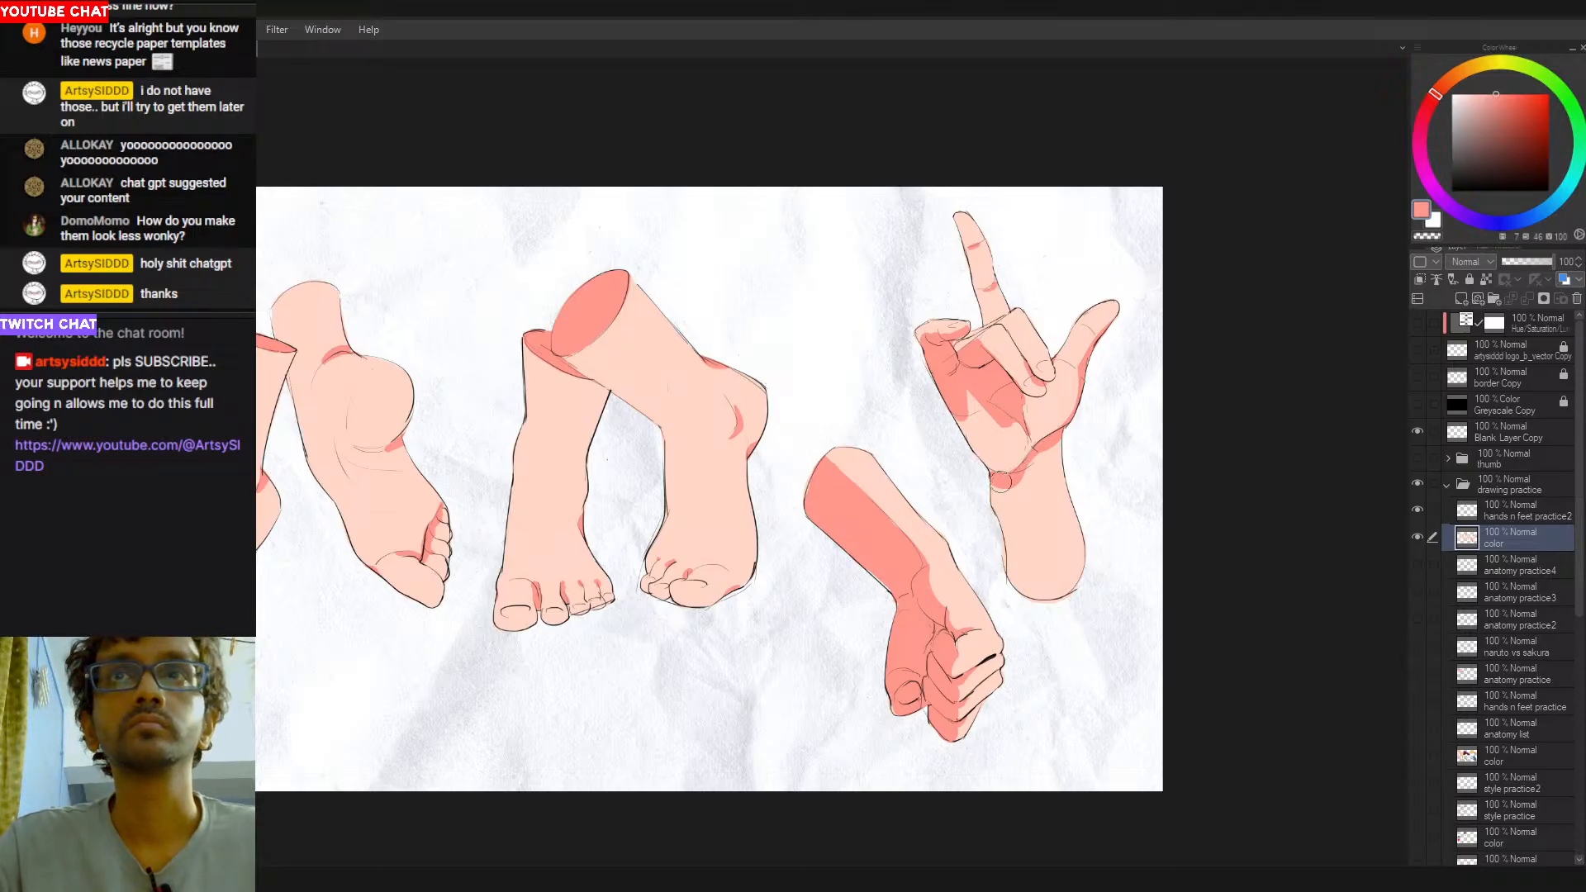
- Block in a salmon-red shadow down the raised hand's forearm, erase the spill outside the outline and smooth its inner edge with peach
mouse_move(1008, 491)
left_mouse_down()
mouse_move(1011, 608)
mouse_move(1013, 553)
mouse_move(1013, 592)
left_mouse_up()
key("ctrl+z")
key("c")
mouse_move(979, 497)
left_mouse_down()
mouse_move(988, 591)
mouse_move(992, 523)
mouse_move(998, 594)
mouse_move(1011, 593)
mouse_move(999, 568)
mouse_move(1019, 602)
left_mouse_up()
key("c")
mouse_move(1020, 533)
left_mouse_down()
mouse_move(1030, 598)
mouse_move(1033, 583)
mouse_move(1051, 592)
left_mouse_up()
left_click(1052, 530, "alt")
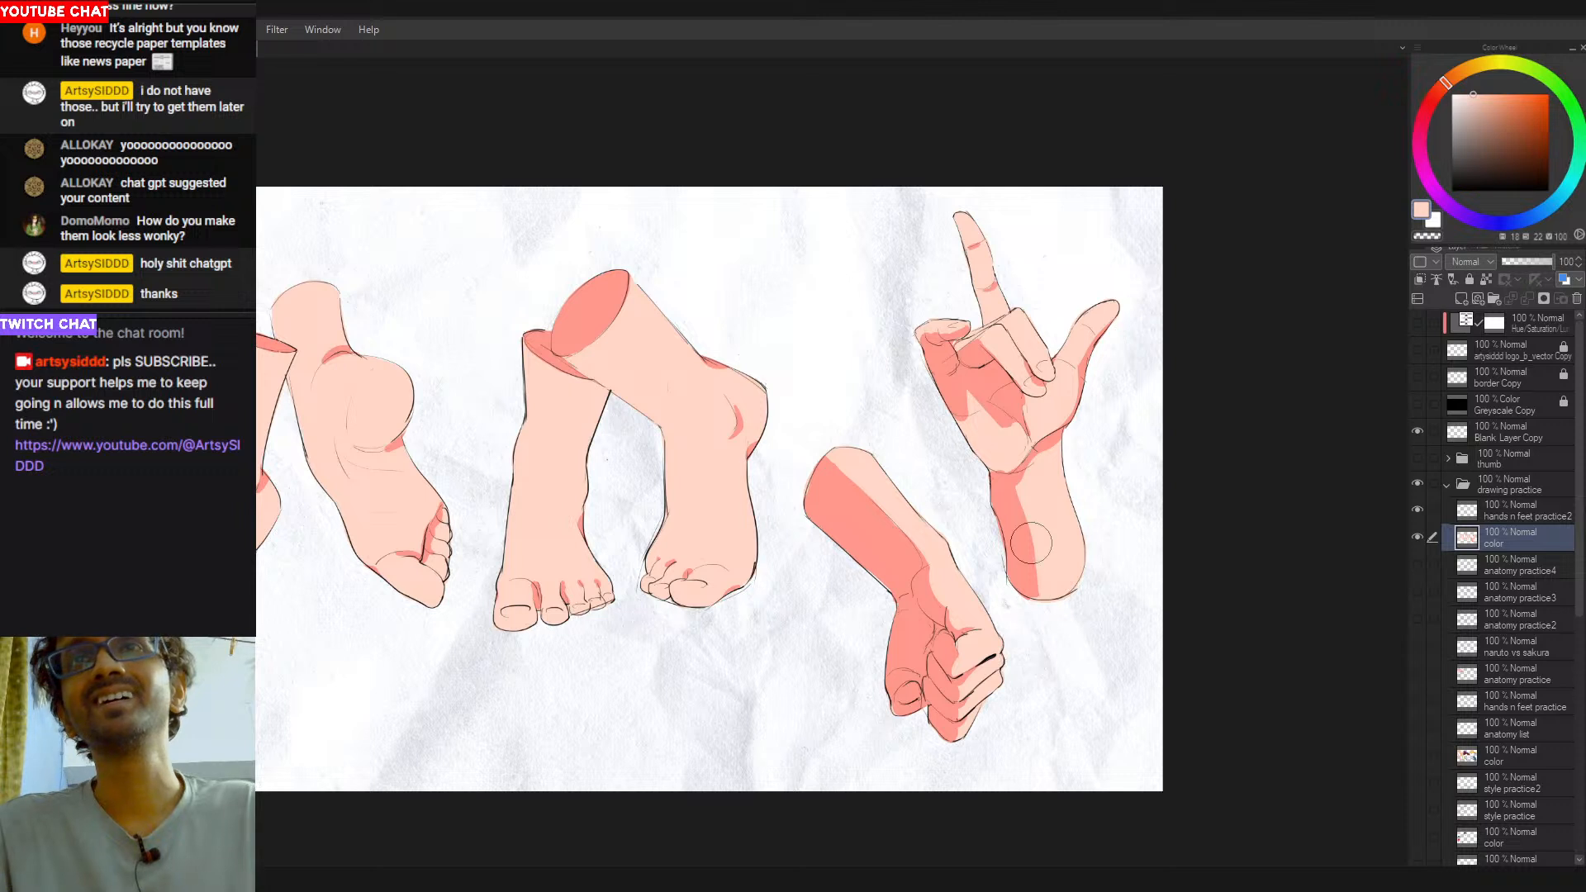
left_click(1019, 498, "alt")
key("bracketleft")
key("bracketleft")
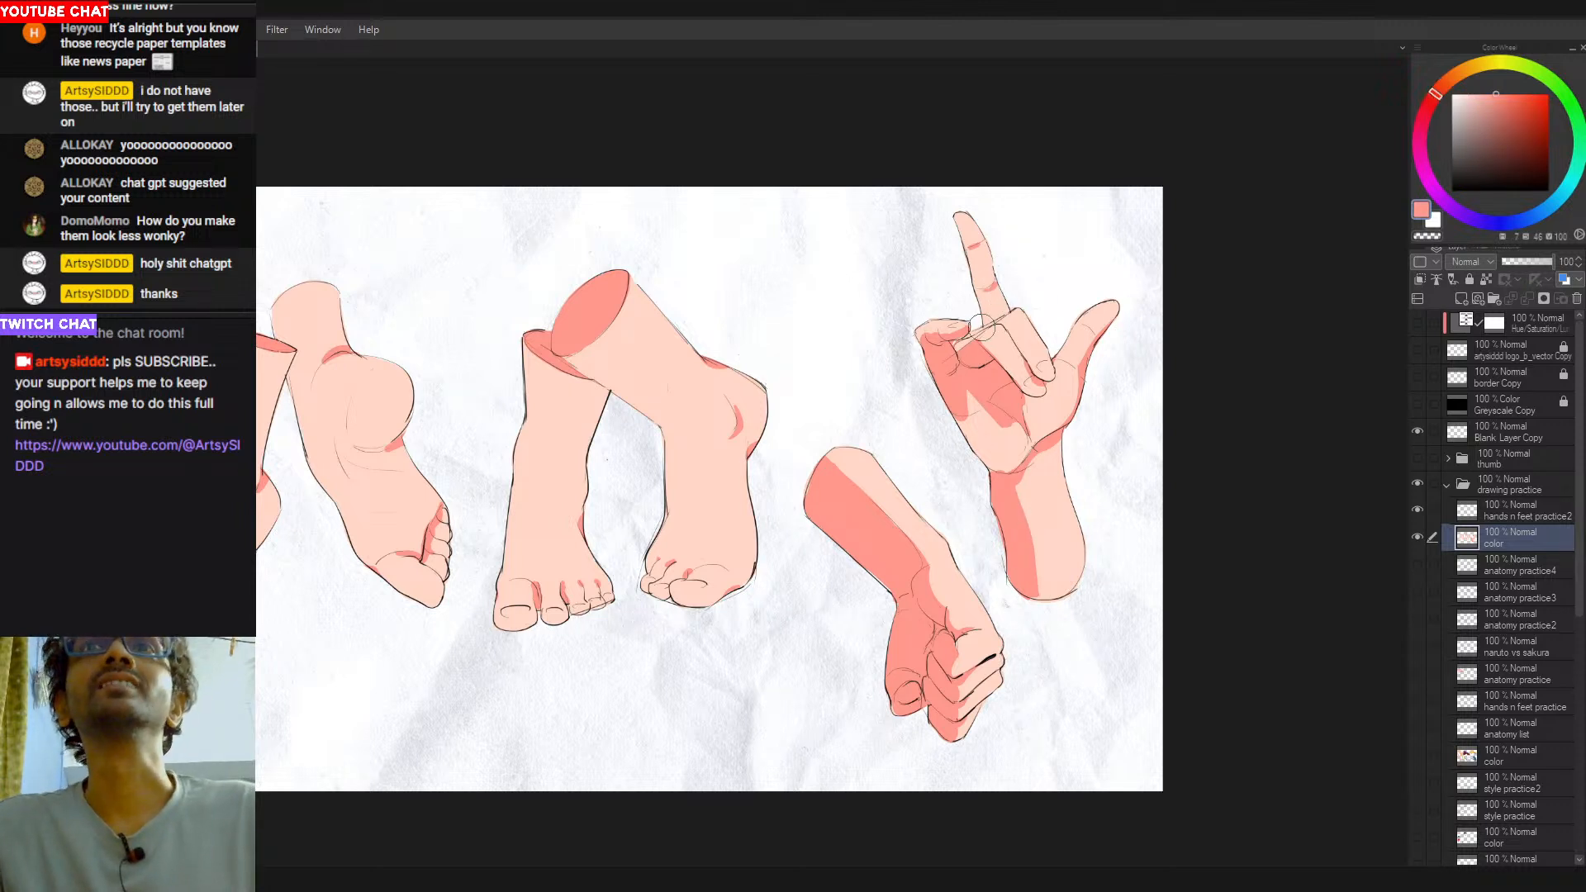
- Paint a salmon-red shadow down the raised hand's extended finger and trim it back with peach to the area near the finger's base
mouse_move(994, 288)
left_mouse_down()
mouse_move(1005, 308)
mouse_move(972, 236)
mouse_move(994, 280)
left_mouse_up()
key("ctrl+z")
key("ctrl+z")
left_click_drag(969, 223, 995, 295)
key("ctrl+z")
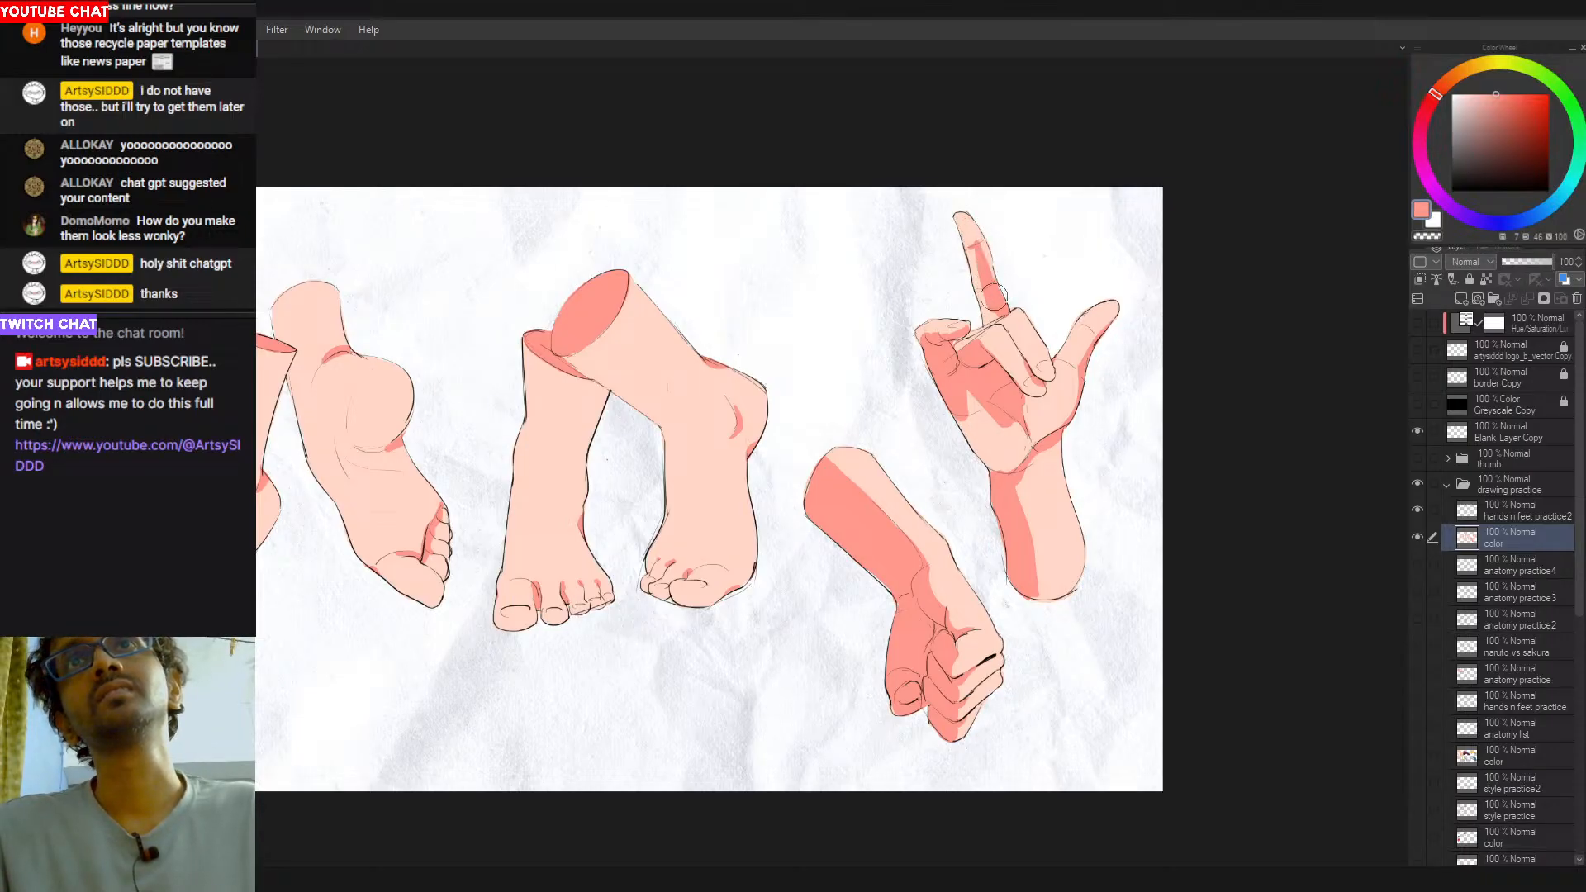
left_click(973, 228, "alt")
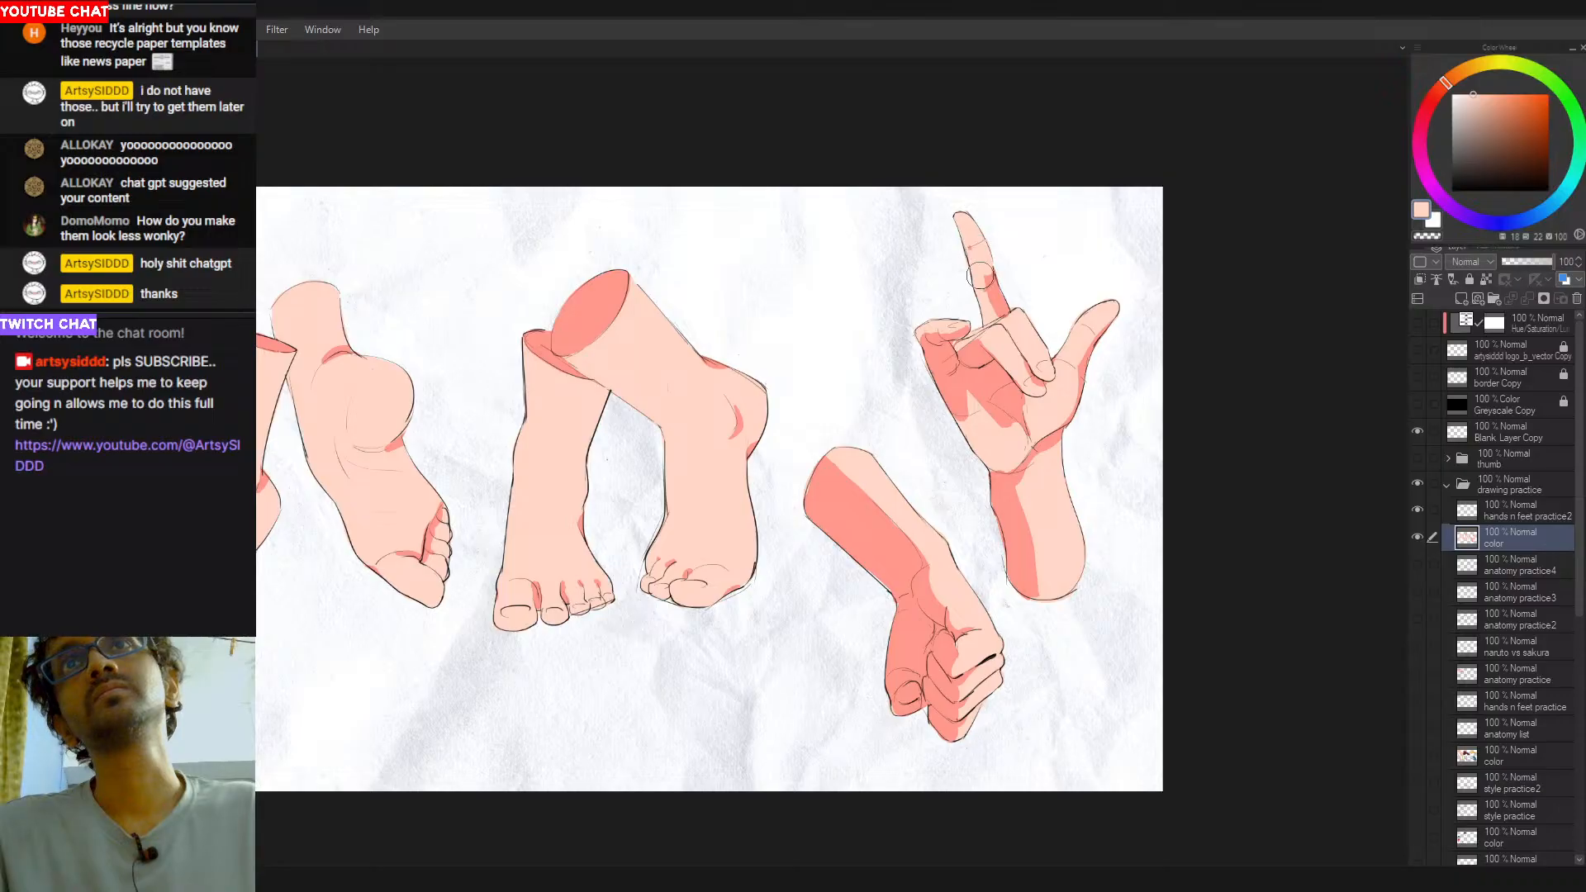
mouse_move(964, 225)
left_mouse_down()
mouse_move(985, 280)
mouse_move(974, 352)
mouse_move(989, 277)
left_mouse_up()
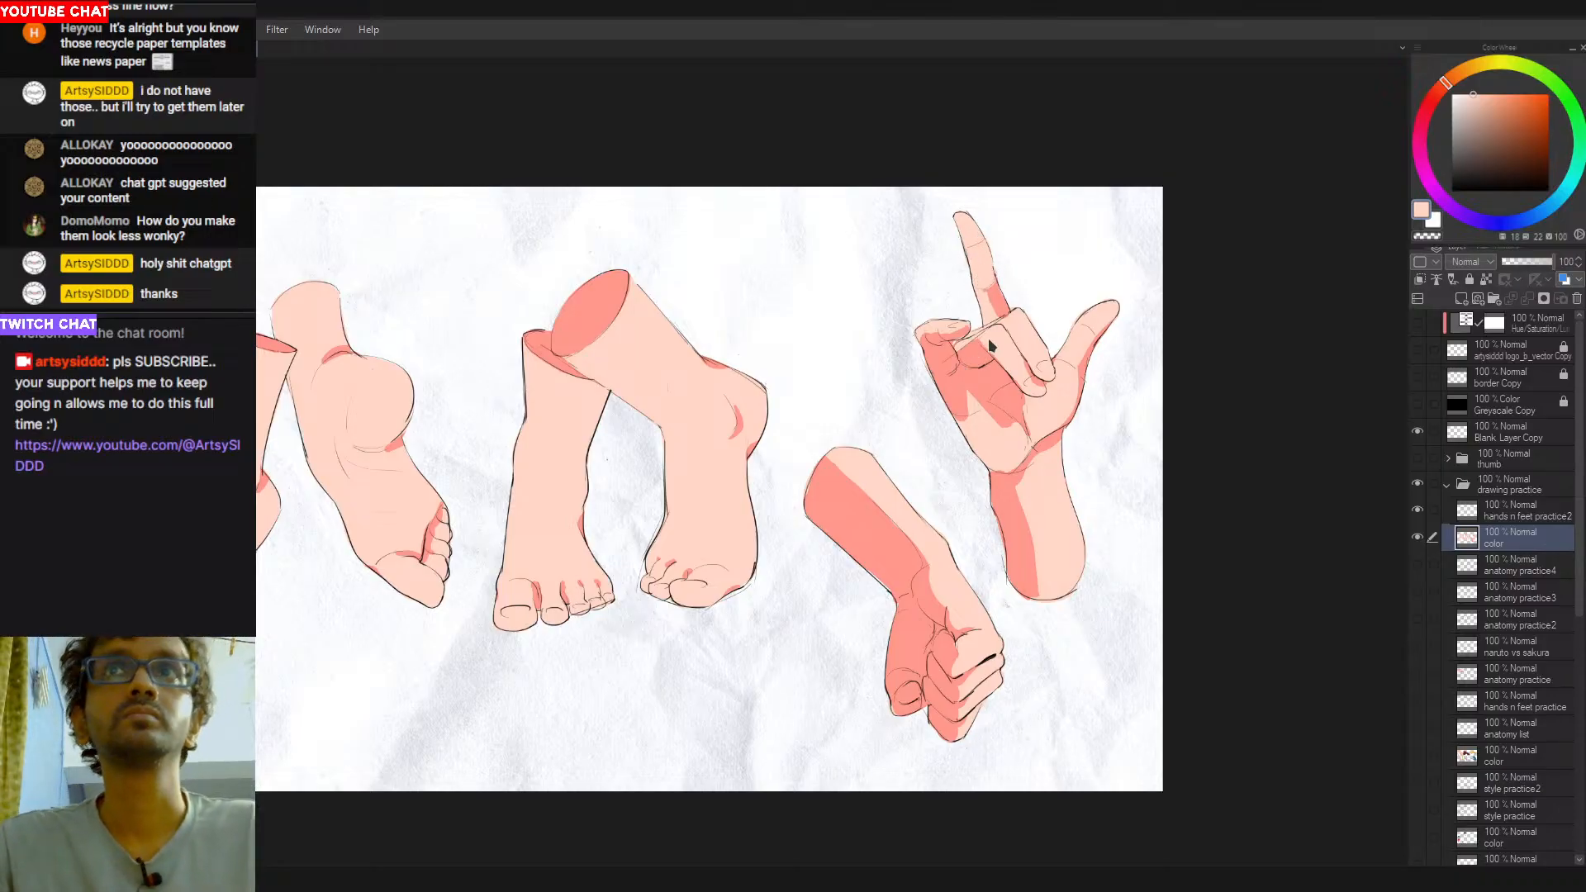
- Reshape the salmon-red shadow at the extended finger's base and add a small crease shadow across its upper joint
left_click(996, 296, "alt")
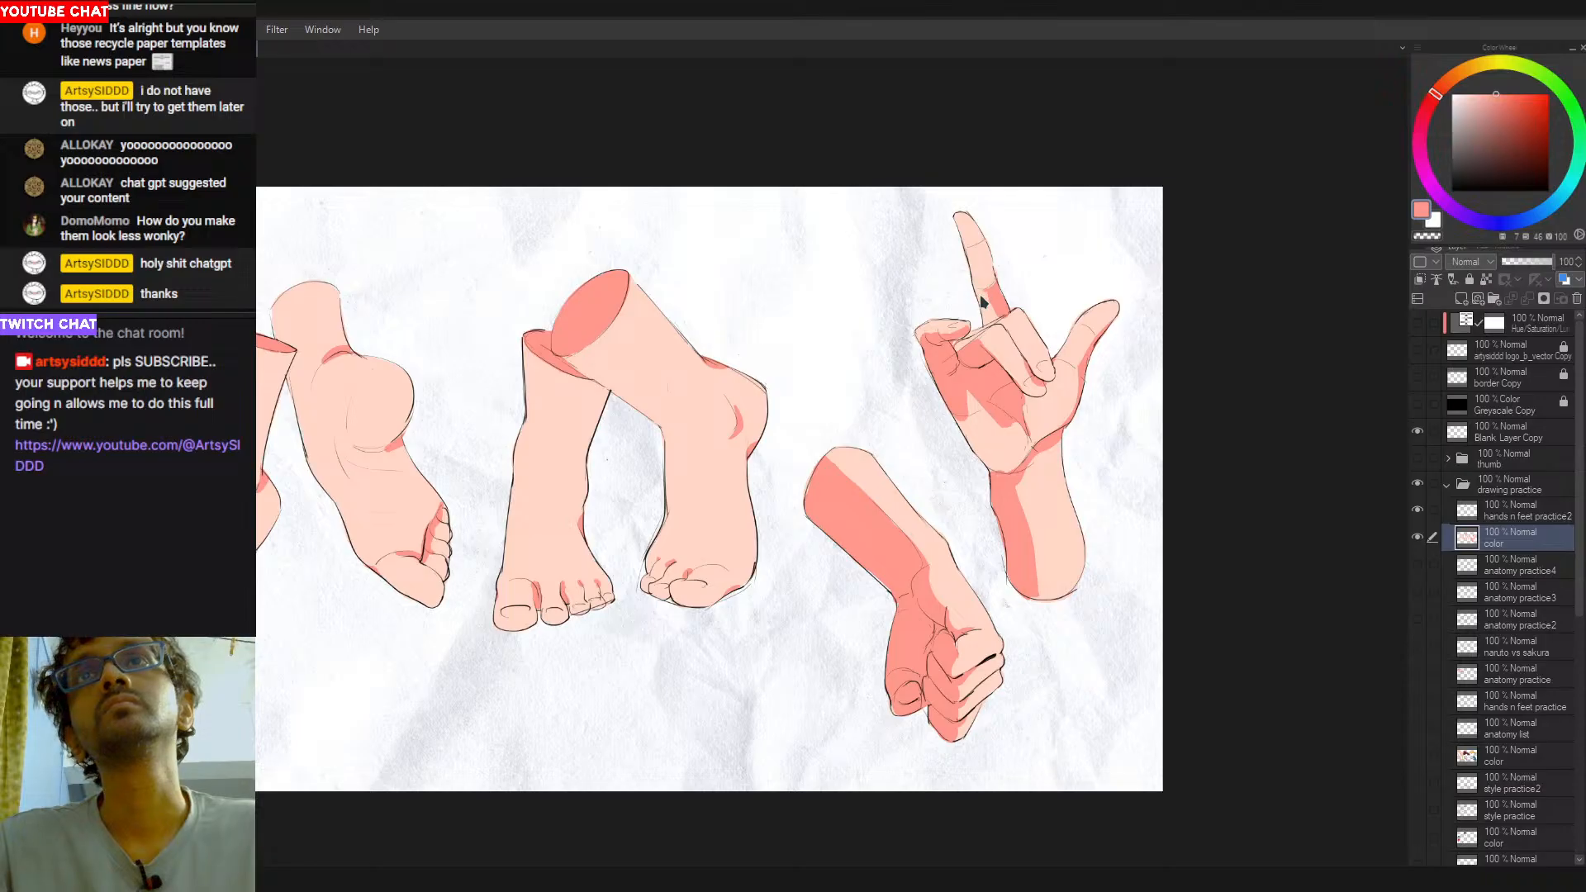
left_click_drag(993, 293, 983, 272)
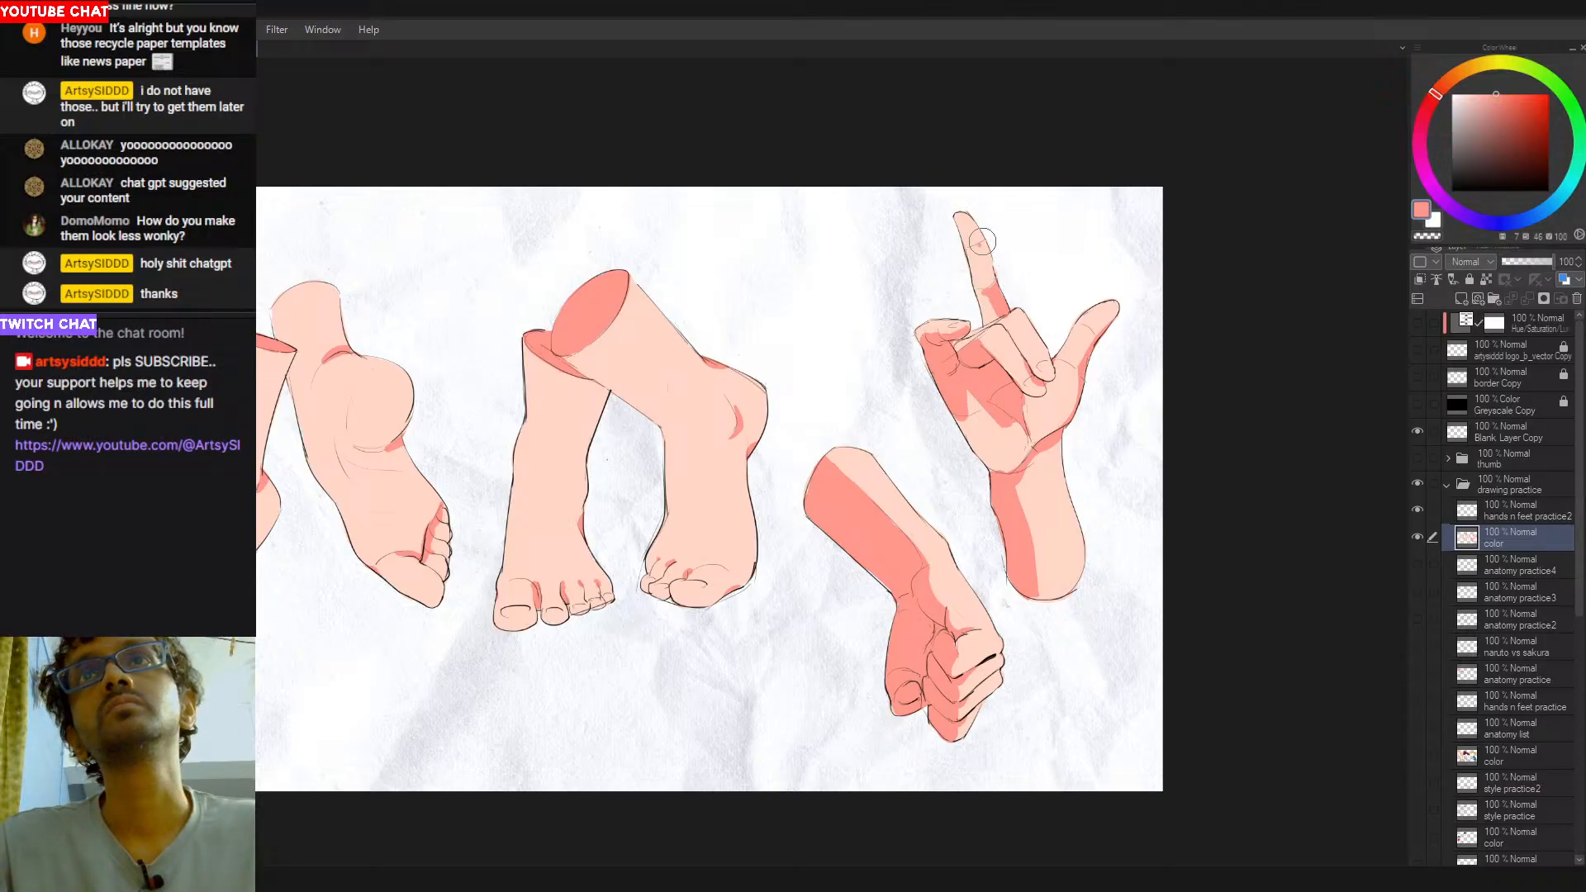
left_click_drag(970, 246, 983, 243)
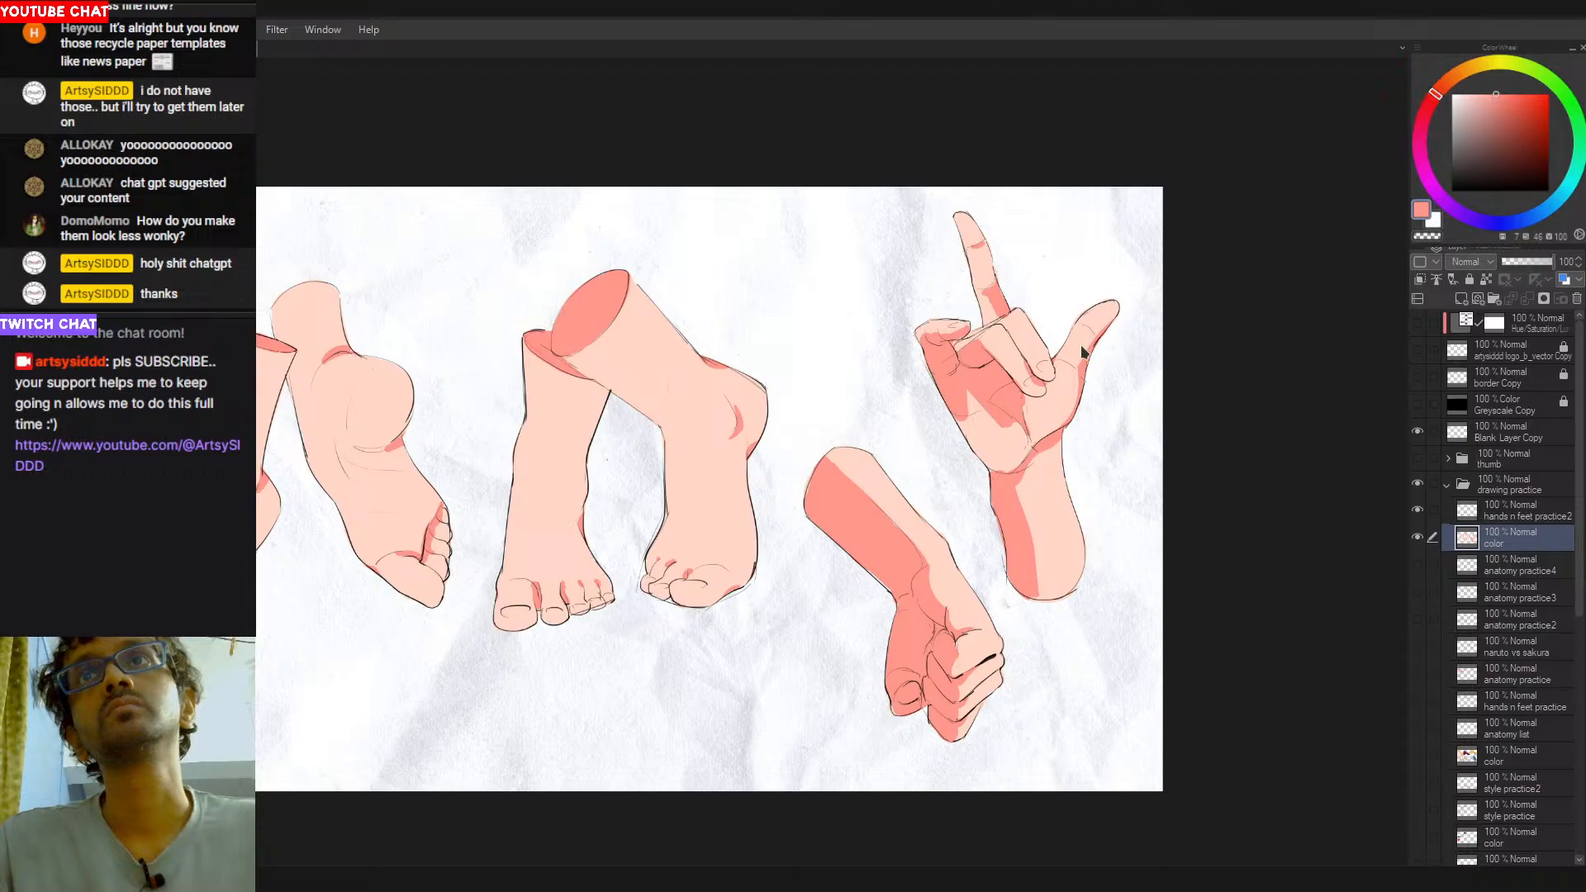
- Touch up the raised hand's shadow beside the curled fingertip and clean its edge at the outer wrist
left_click_drag(1063, 361, 1058, 367)
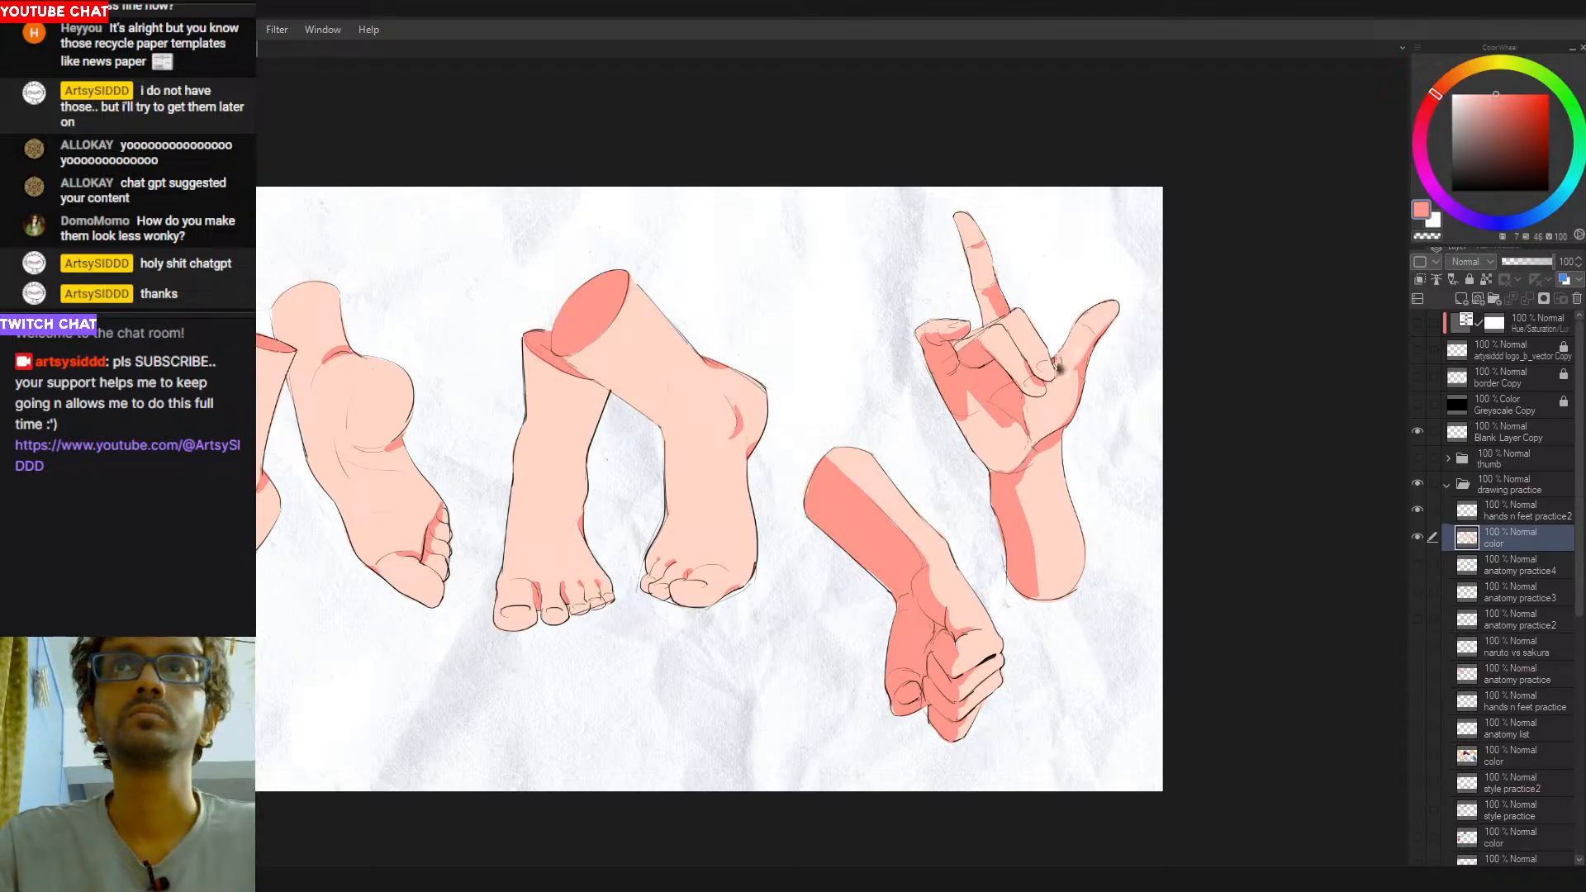
left_click(1048, 366, "alt")
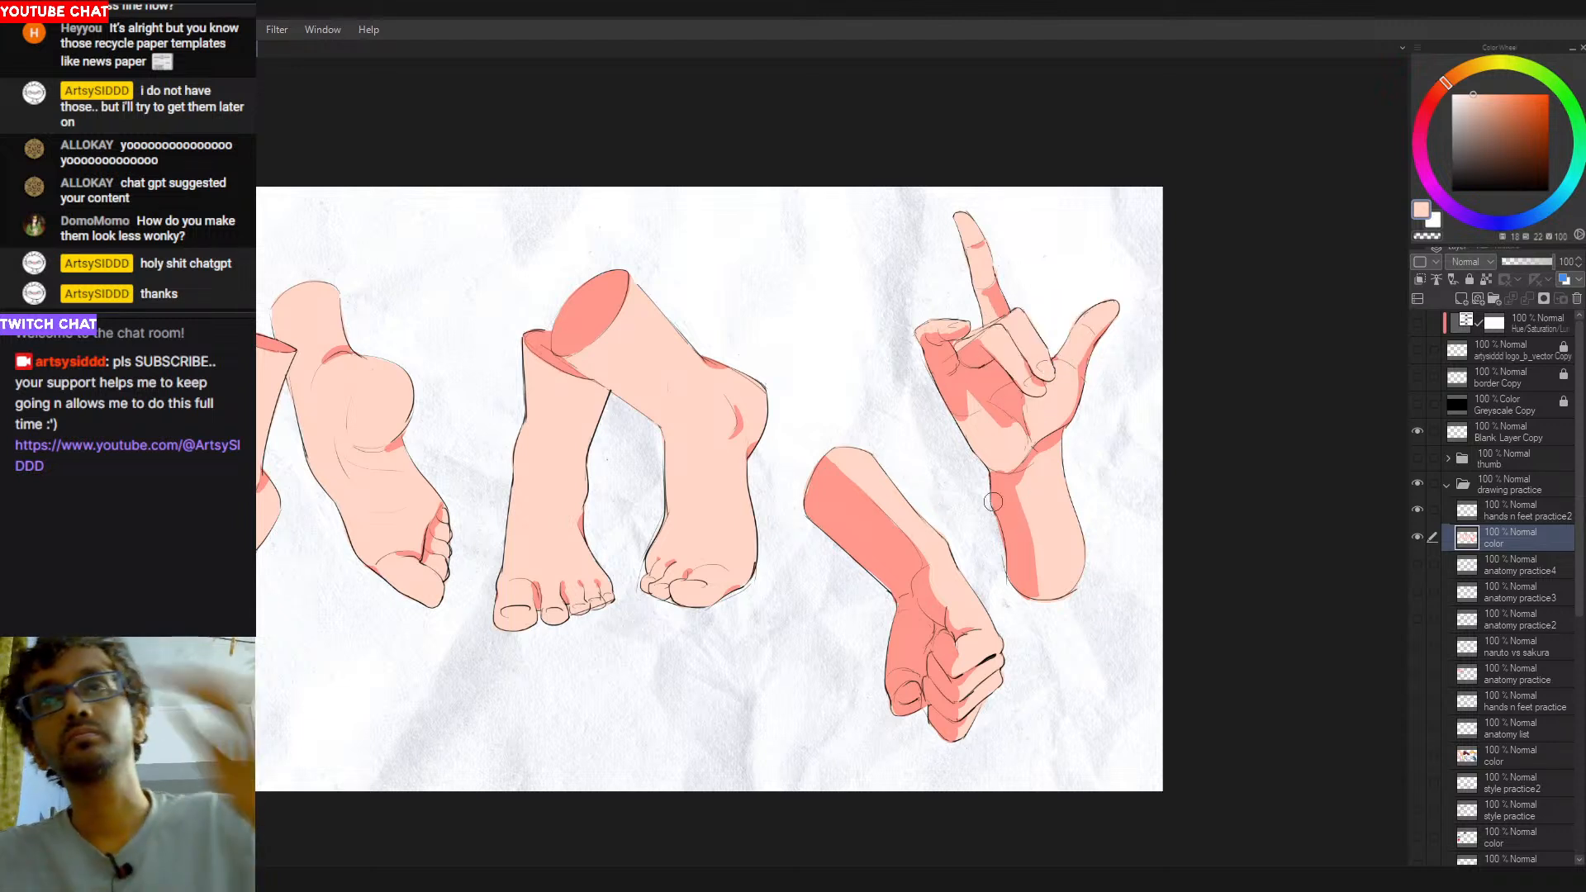
left_click(987, 472, "alt")
mouse_move(987, 470)
left_mouse_down()
mouse_move(990, 488)
mouse_move(1005, 476)
left_mouse_up()
key("c")
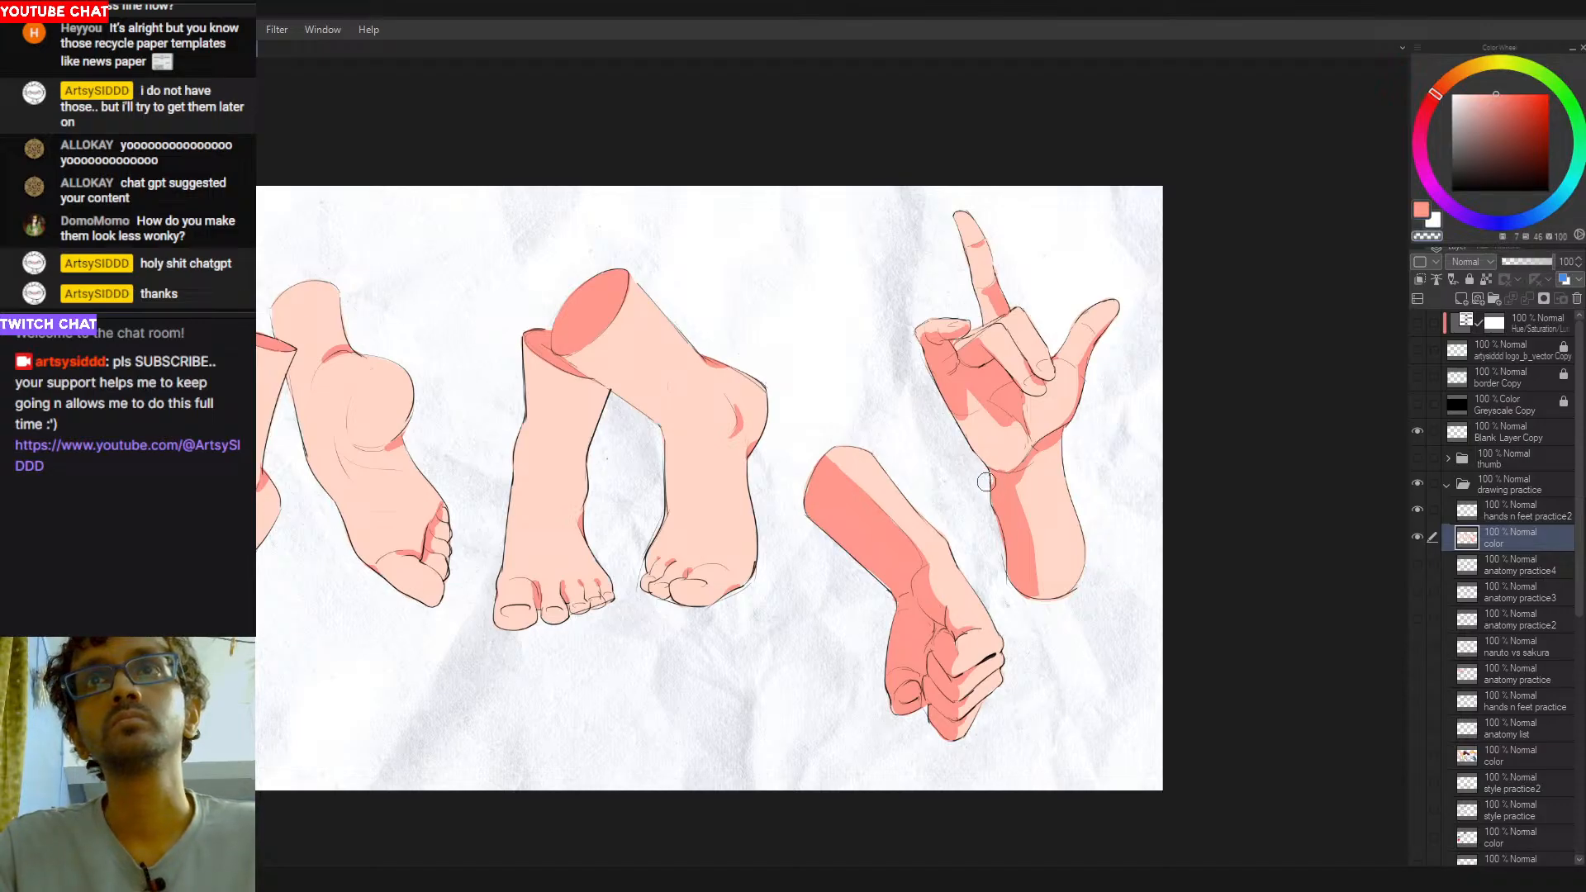
left_click(1007, 454, "alt")
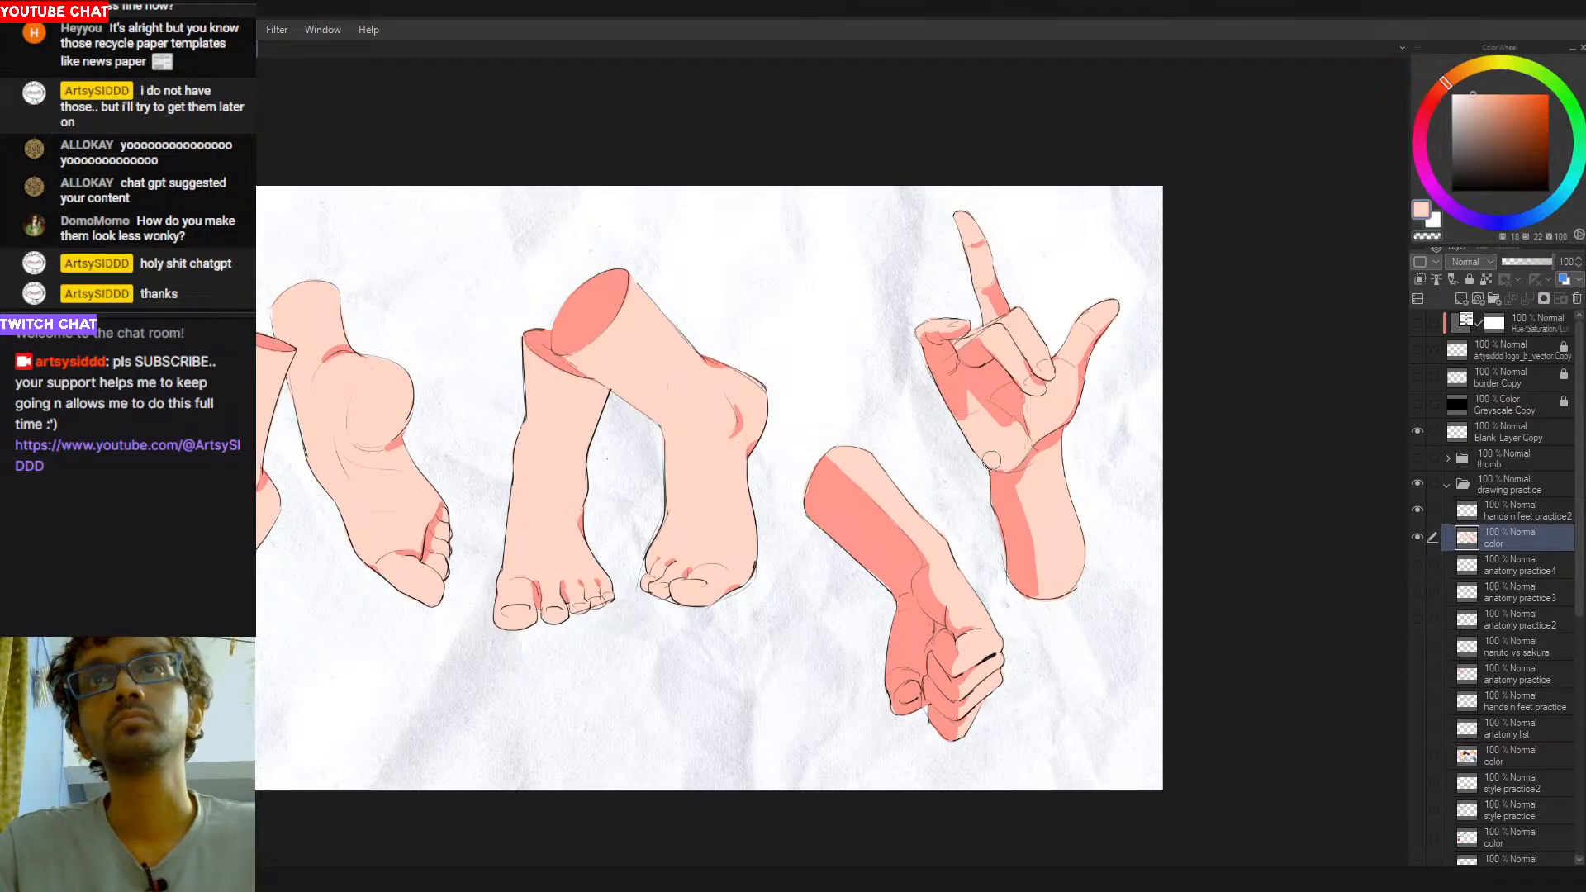
left_click_drag(1072, 491, 1086, 514)
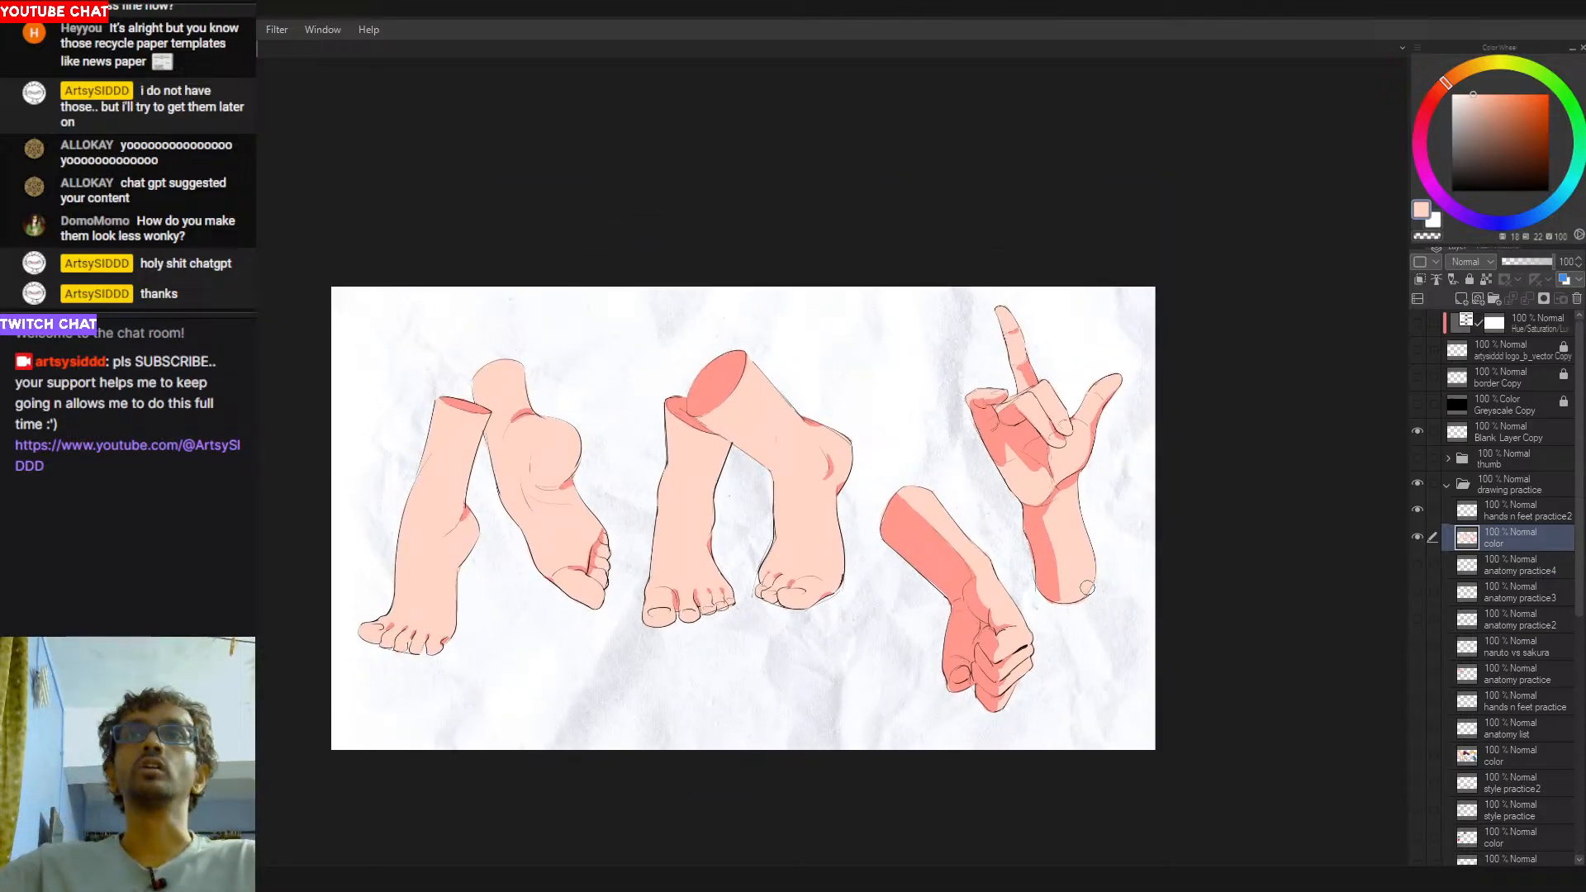
- Cover the shadow at the extended finger's base with peach and paint a small salmon-red crease across the lower joint
left_click_drag(891, 400, 911, 563)
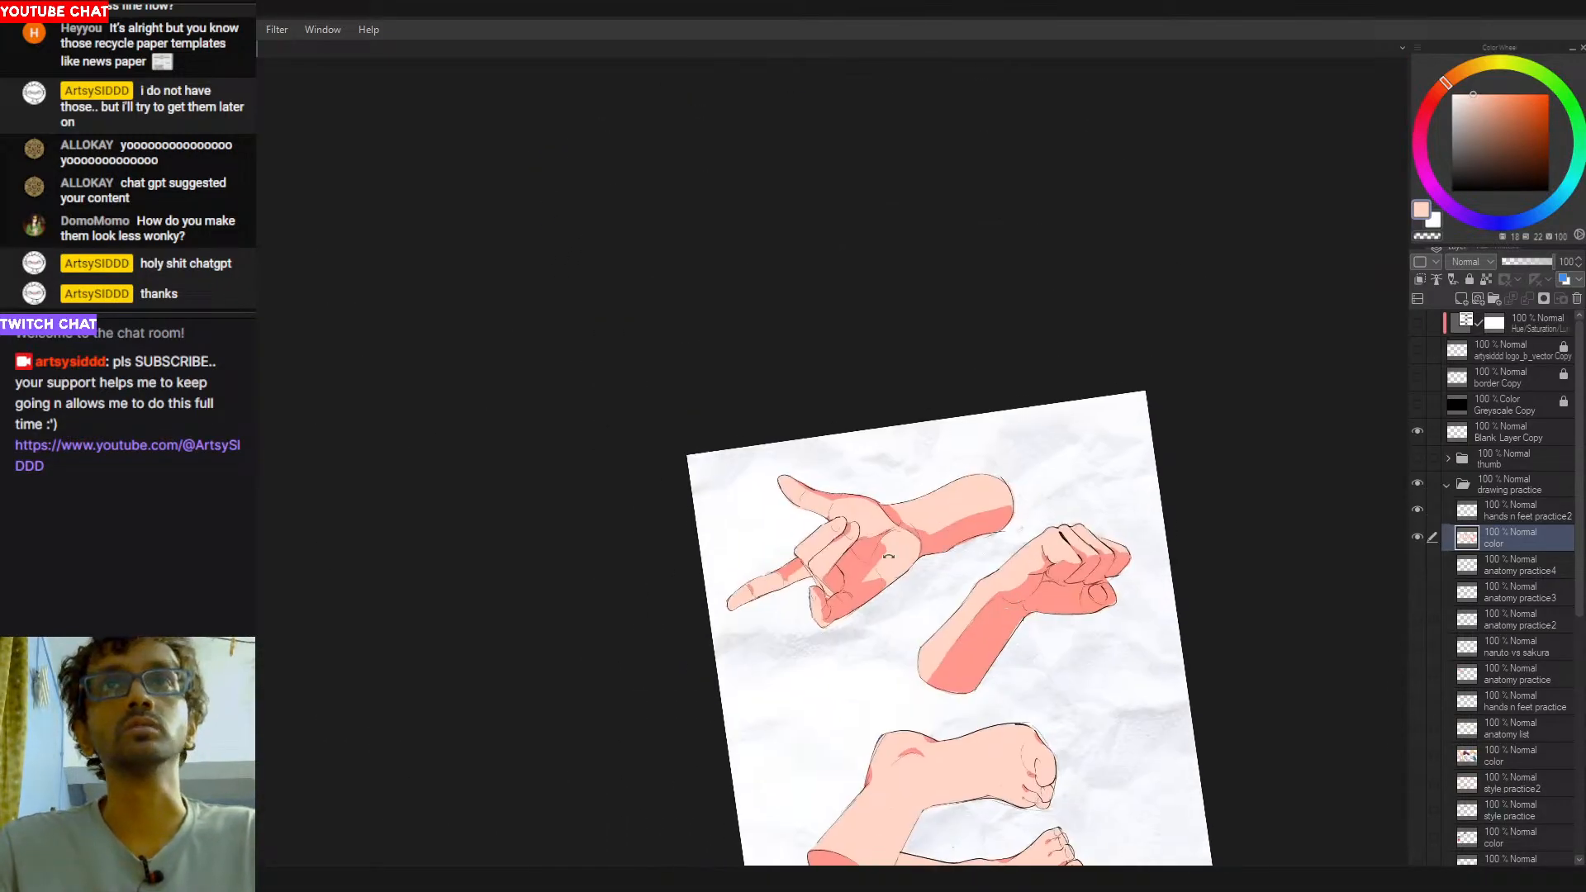
scroll(826, 570, "up", 5)
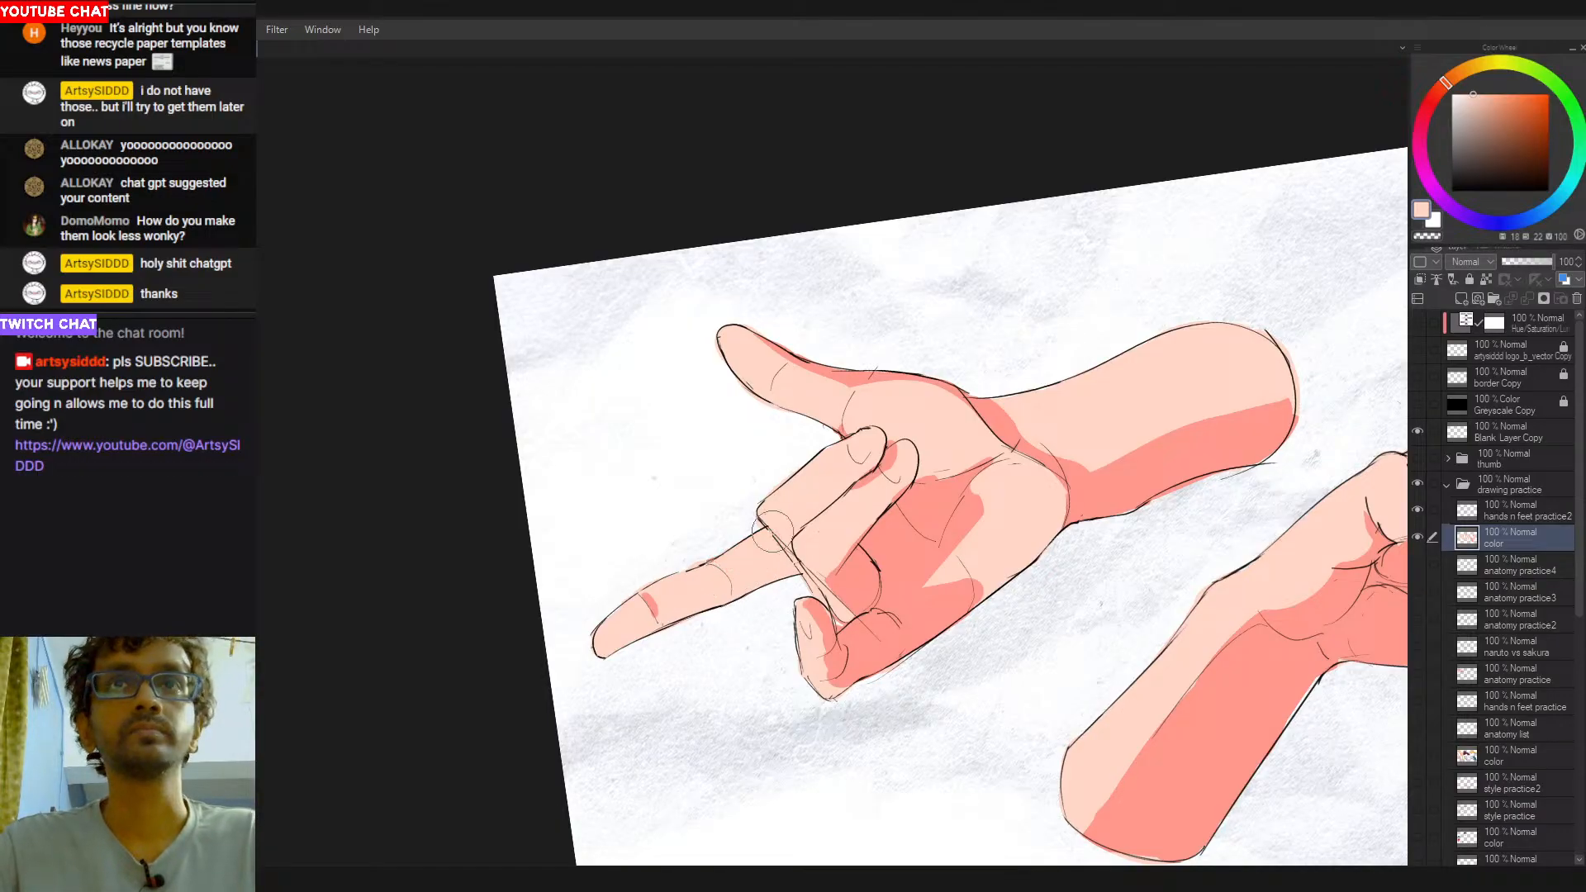
left_click(860, 564, "alt")
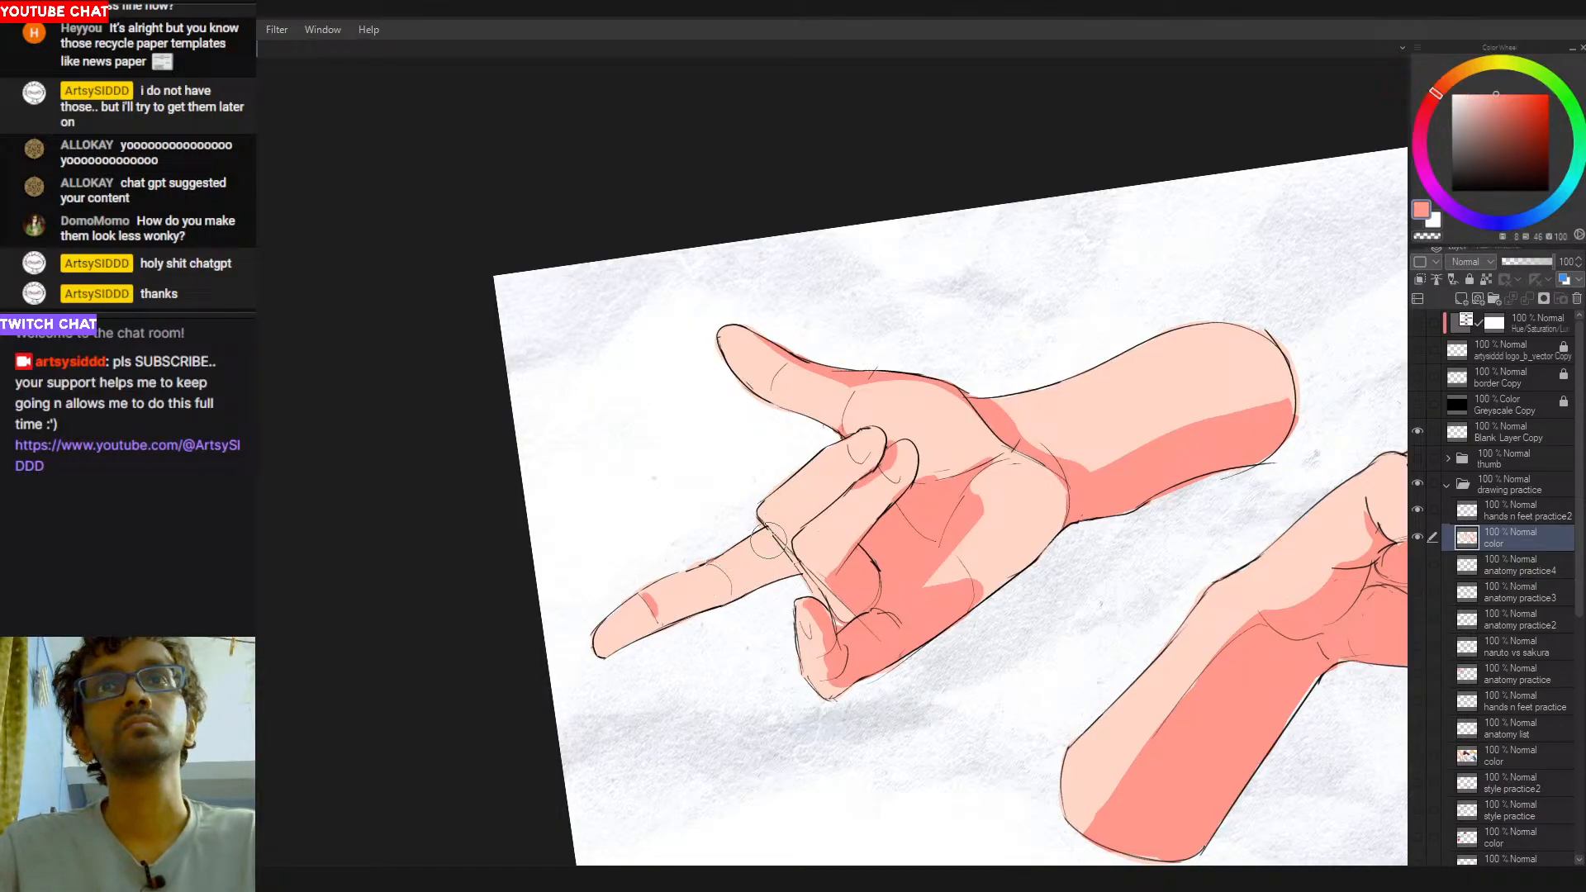
left_click(732, 584, "alt")
left_click_drag(709, 574, 721, 596)
left_click_drag(856, 537, 826, 543)
mouse_move(970, 413)
left_mouse_down()
mouse_move(1012, 495)
mouse_move(993, 558)
mouse_move(974, 555)
left_mouse_up()
left_click_drag(975, 555, 1054, 517)
left_click_drag(1103, 457, 1087, 479)
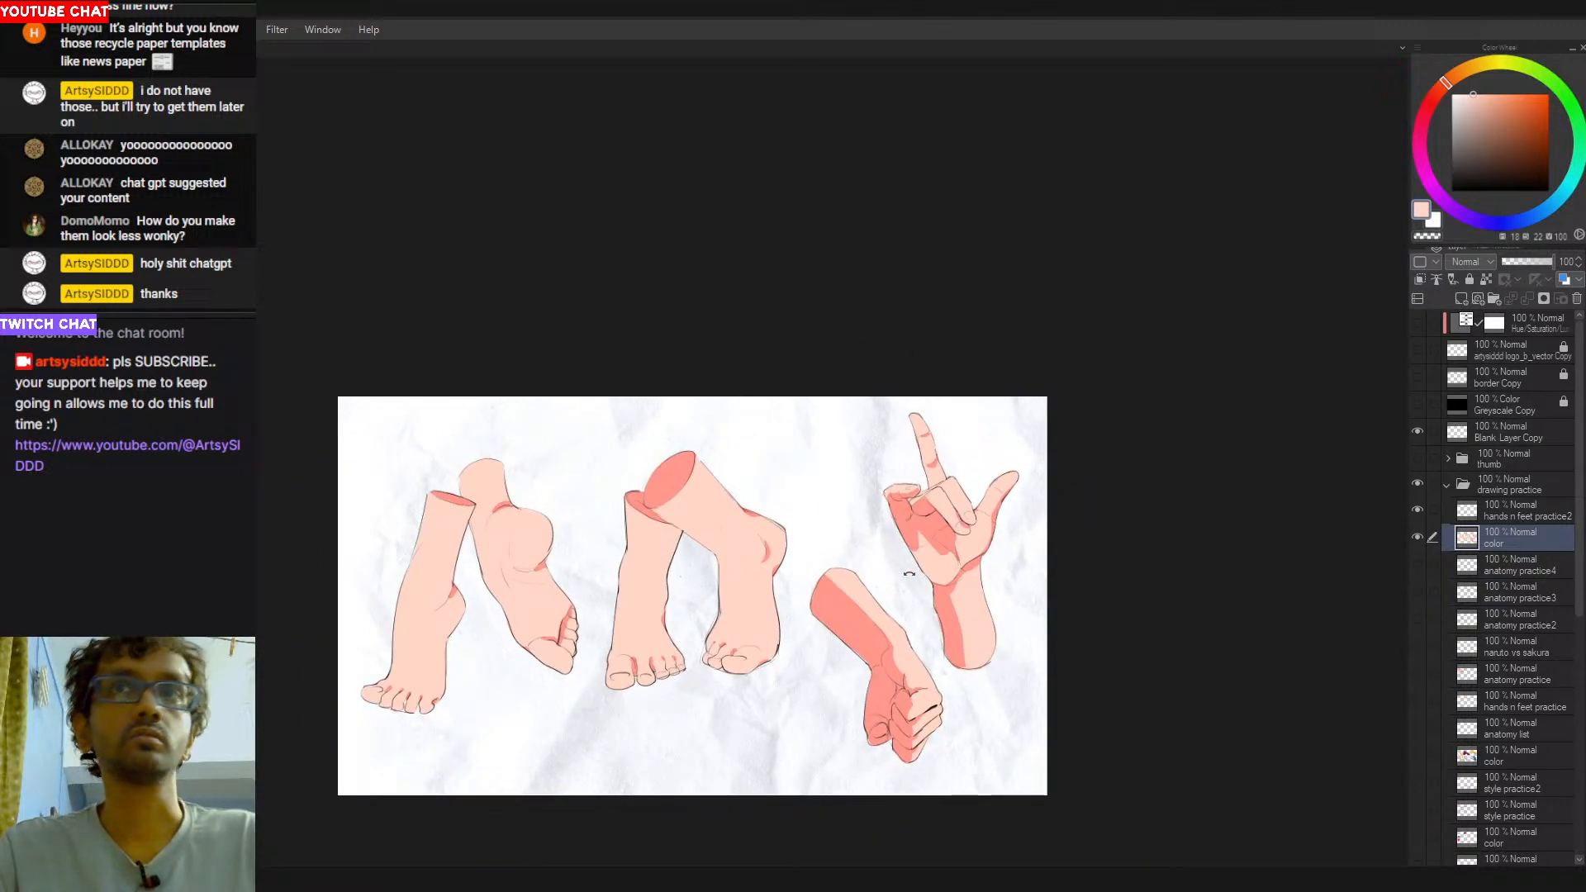
left_click_drag(933, 588, 949, 572)
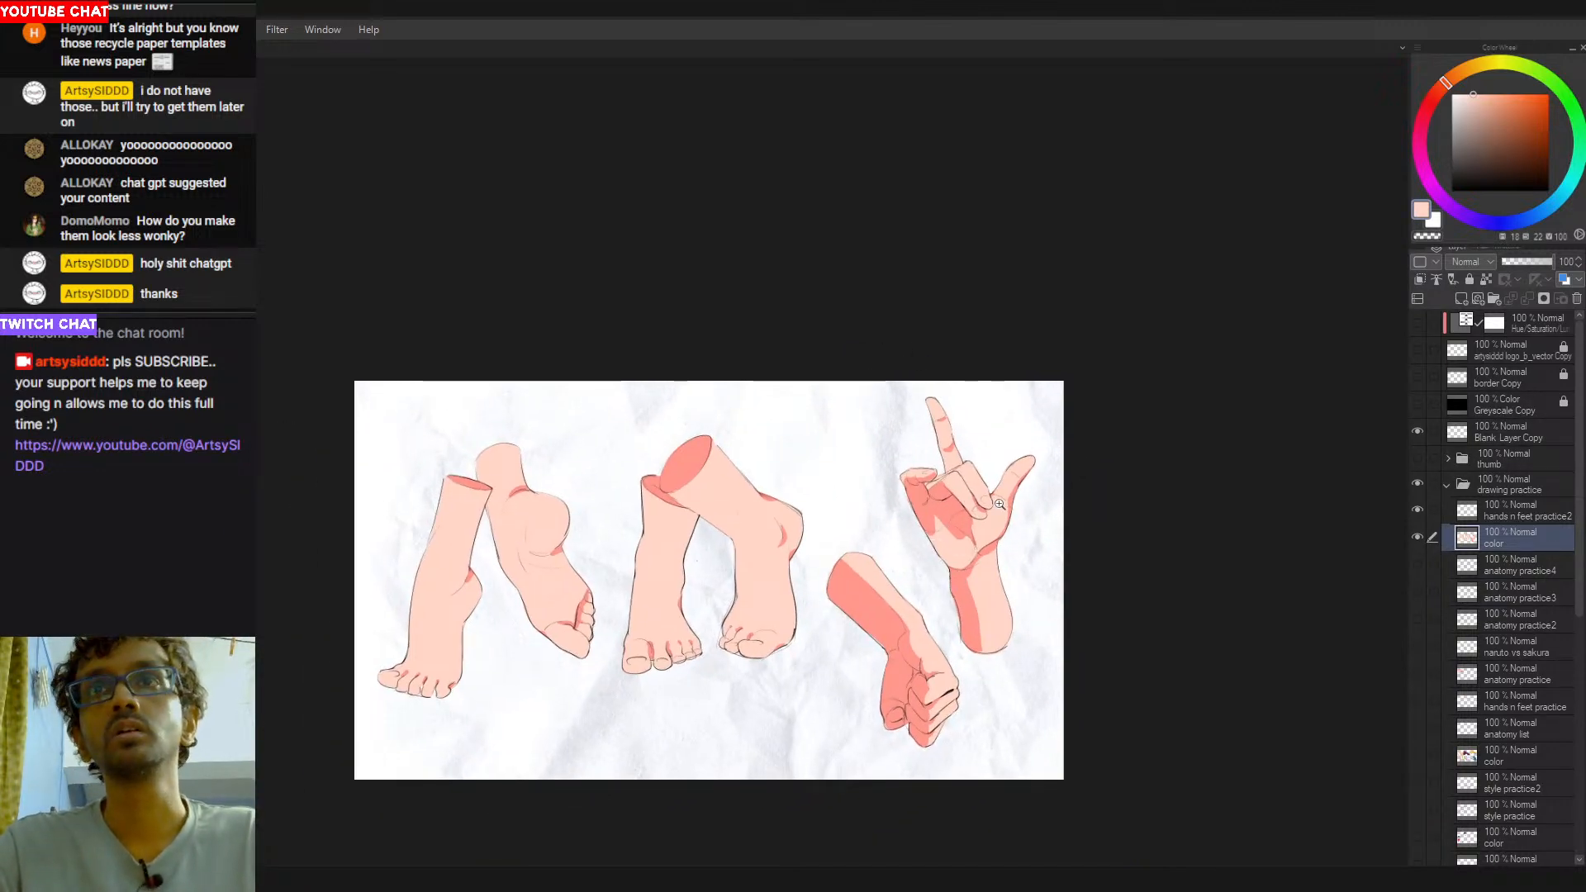
- Touch up the palm shadow of the raised hand below the folded fingers with salmon red and peach
left_click_drag(999, 504, 1029, 502)
left_click(932, 530, "alt")
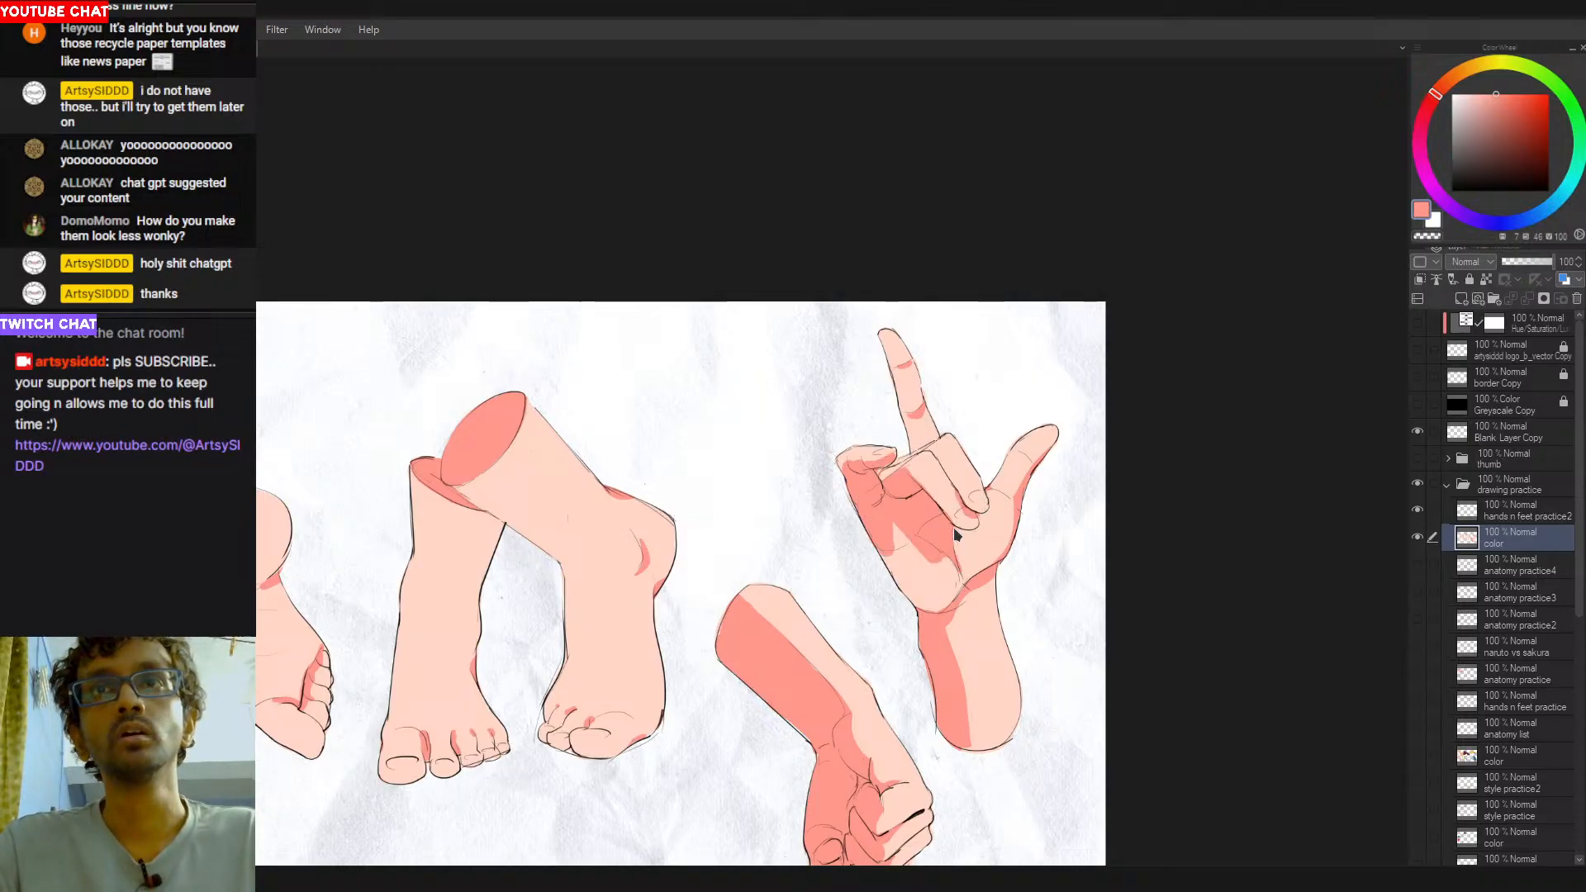
left_click(966, 554, "alt")
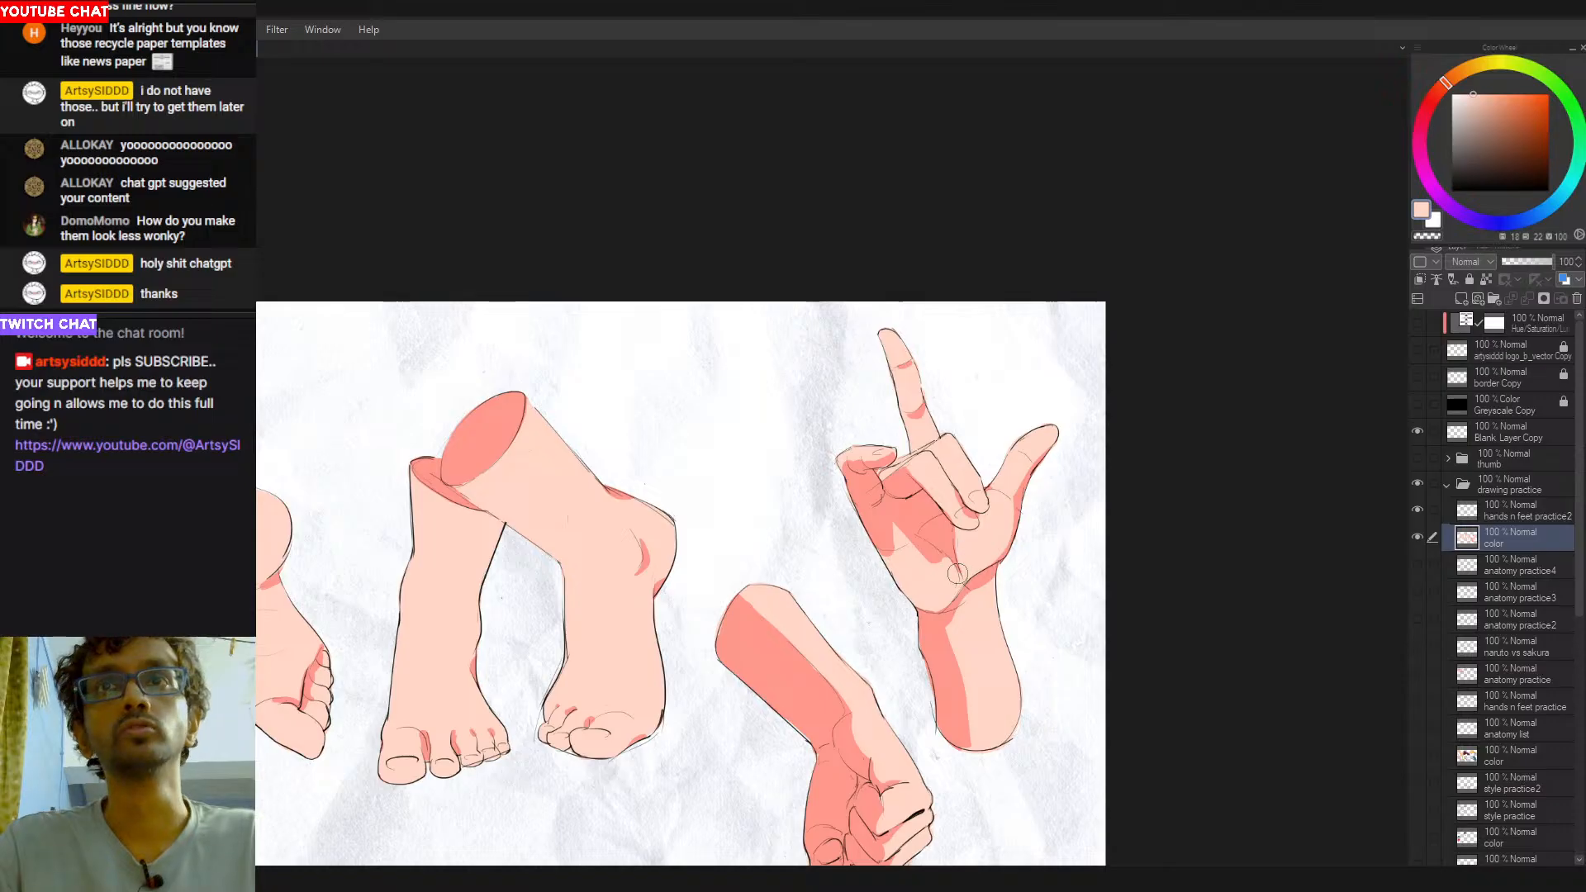
mouse_move(928, 565)
left_mouse_down()
mouse_move(945, 569)
mouse_move(952, 509)
left_mouse_up()
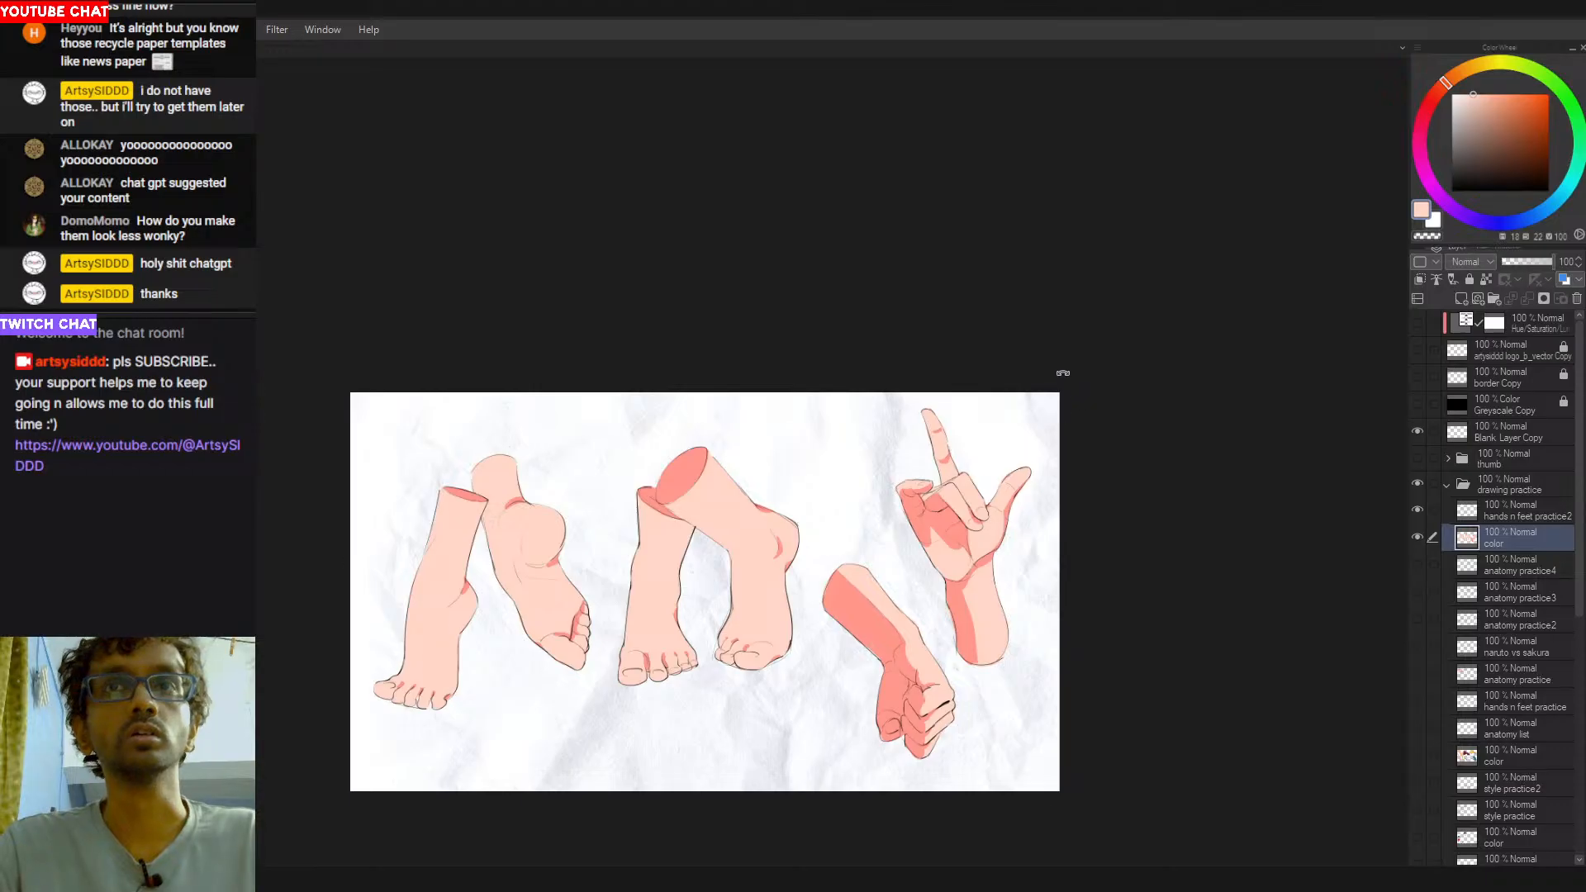
- Refine the shadow edges around the fist's wrist and knuckles with salmon red and peach
left_click_drag(912, 579, 952, 569)
left_click_drag(1024, 528, 933, 277)
left_click_drag(1003, 418, 1073, 415)
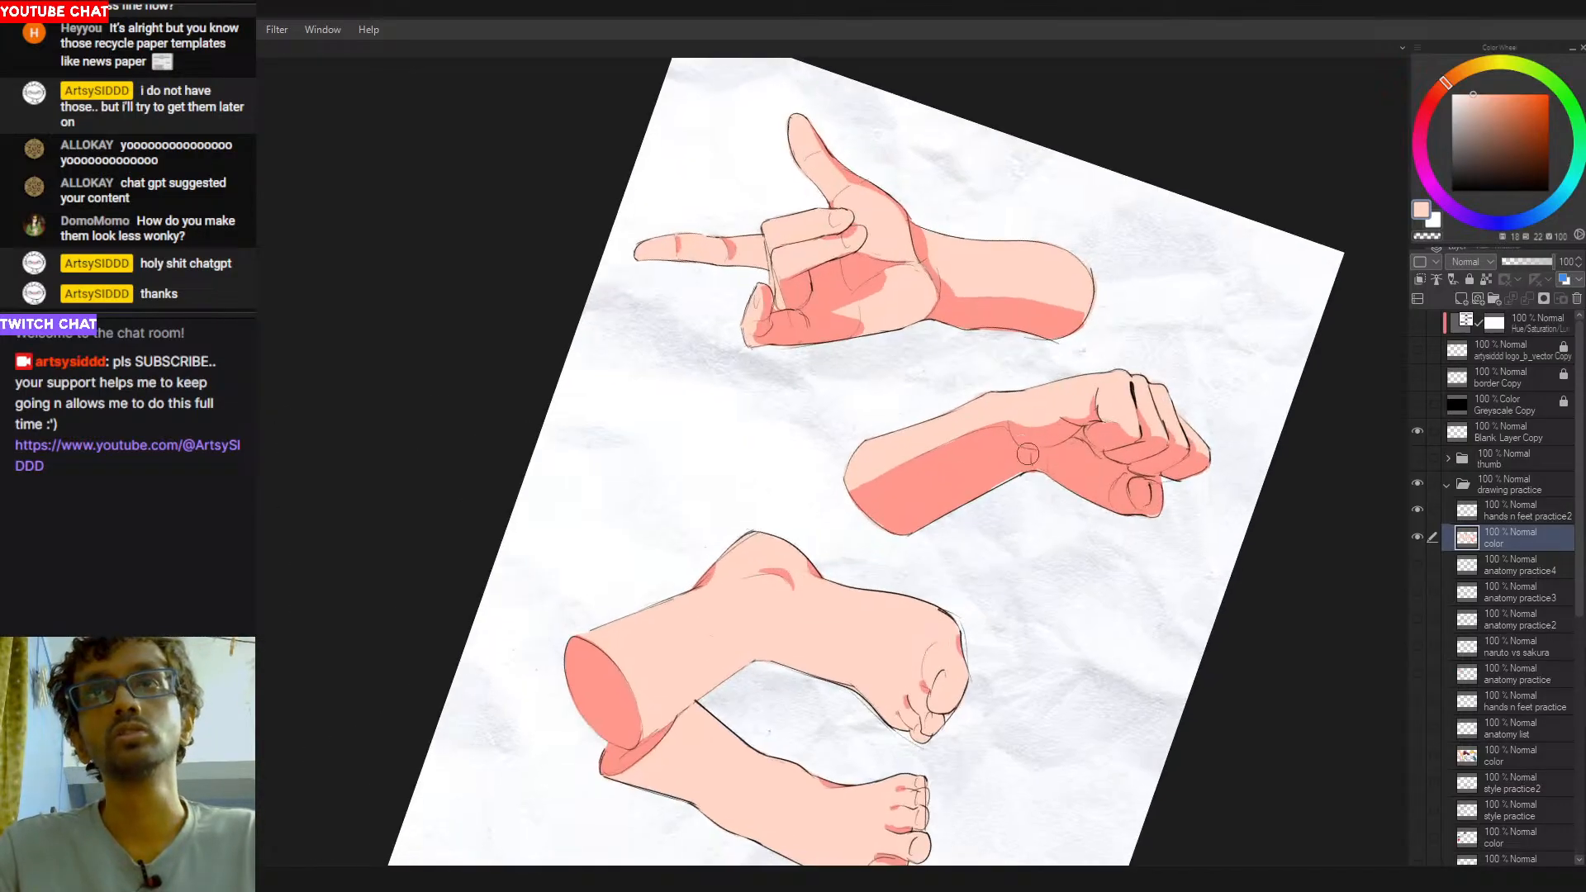
left_click(1025, 447, "alt")
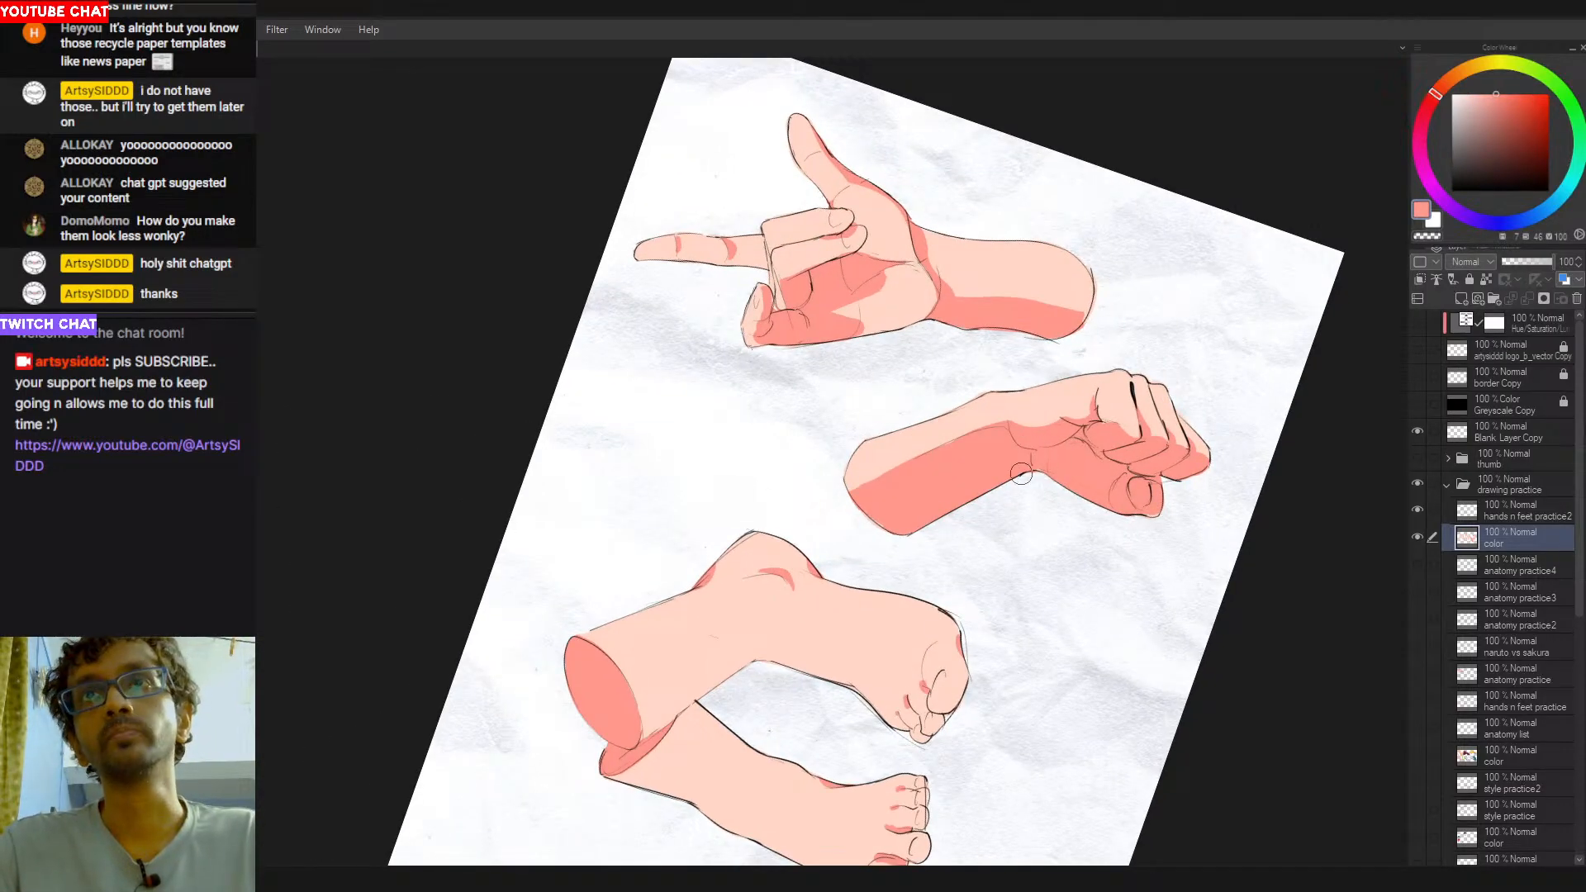
left_click_drag(1097, 431, 945, 422)
left_click(1093, 558, "alt")
left_click(954, 508, "alt")
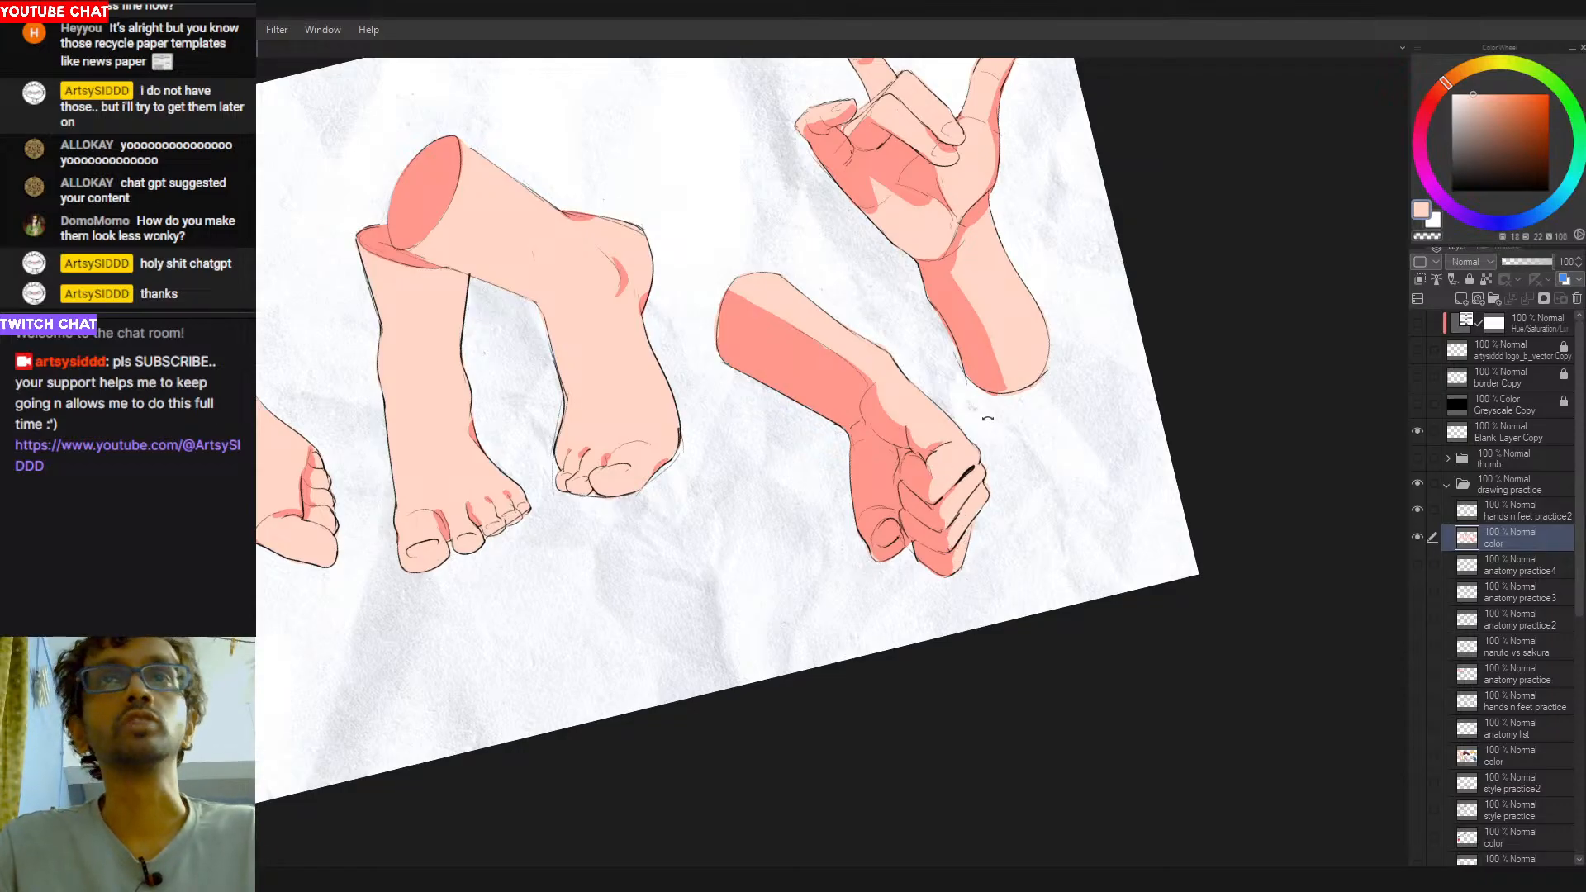
left_click_drag(983, 421, 963, 500)
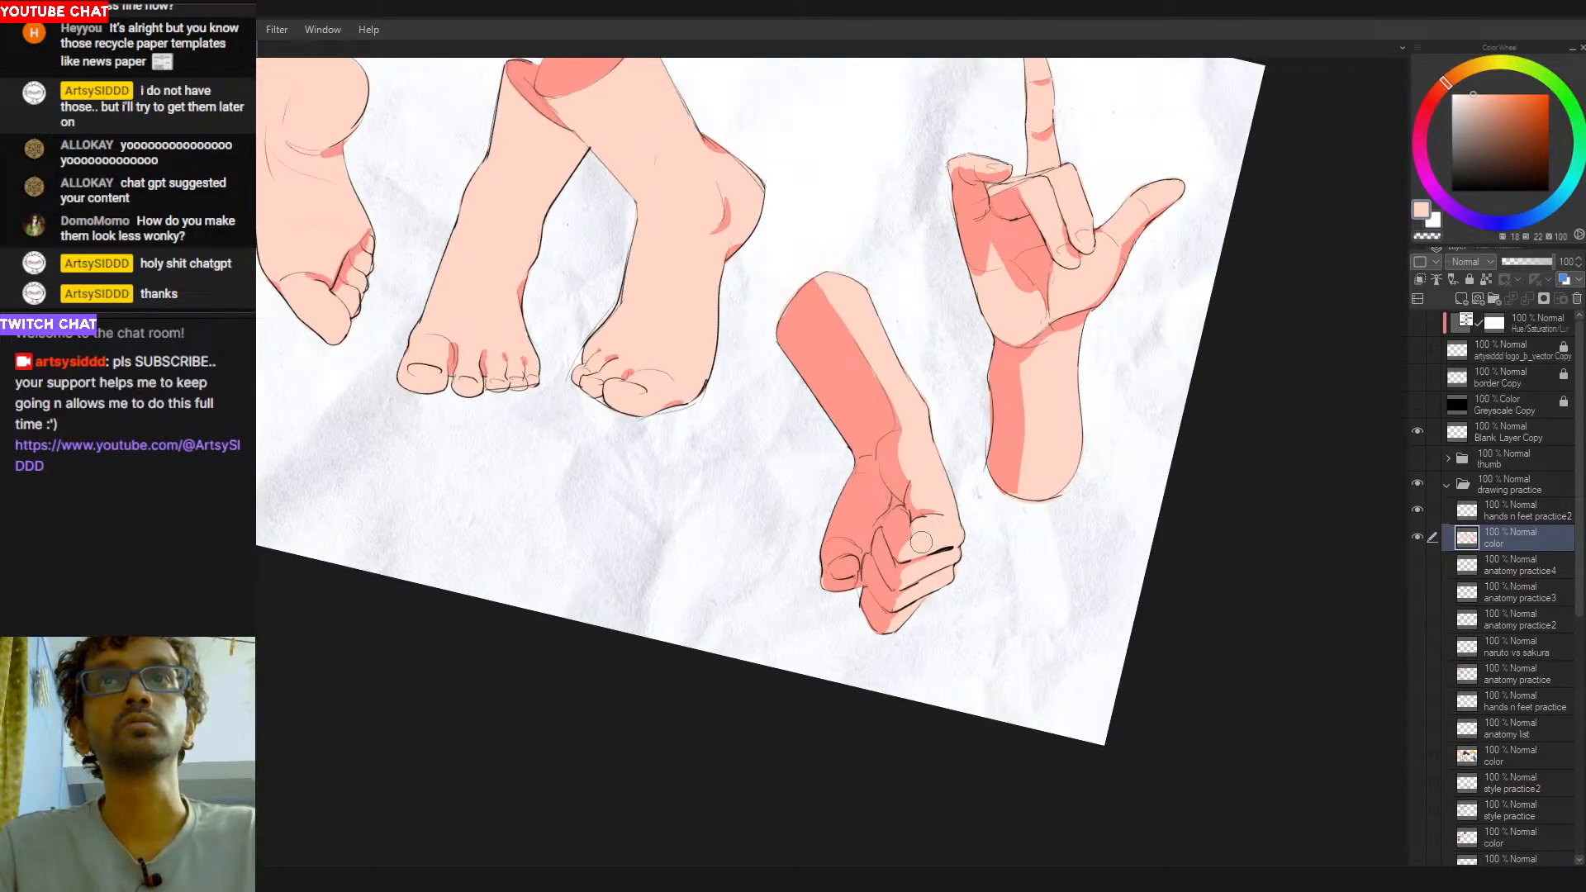
left_click_drag(953, 492, 1003, 555)
key("ctrl+0")
key("ctrl+minus")
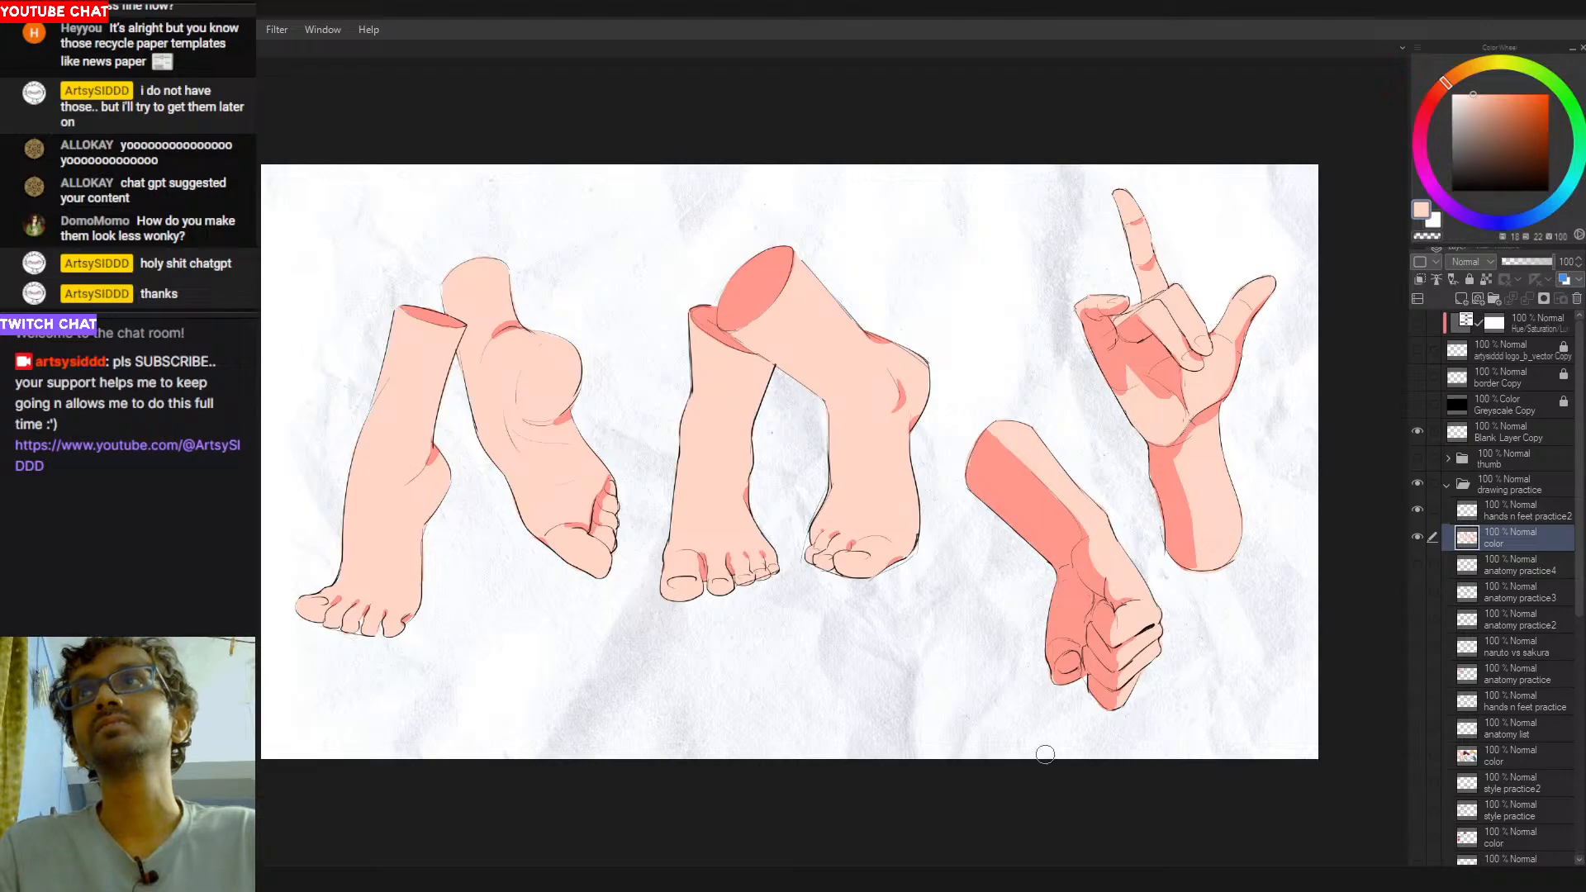
- Hide the paper texture layer behind the sketches and switch to the black drawing pen
scroll(1487, 674, "down", 10)
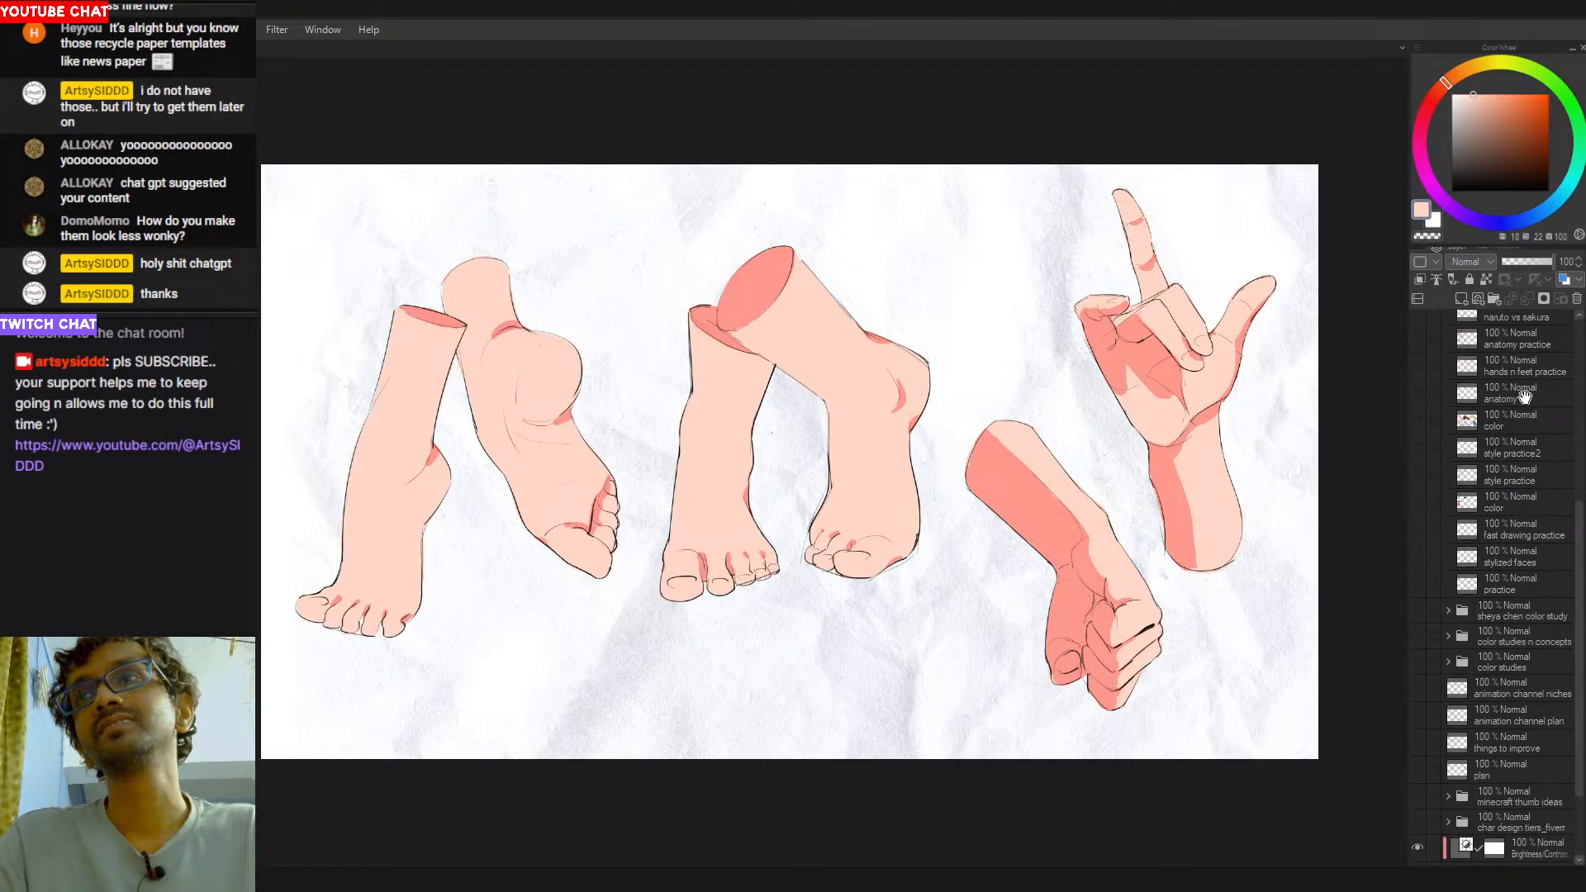
left_click(1417, 800)
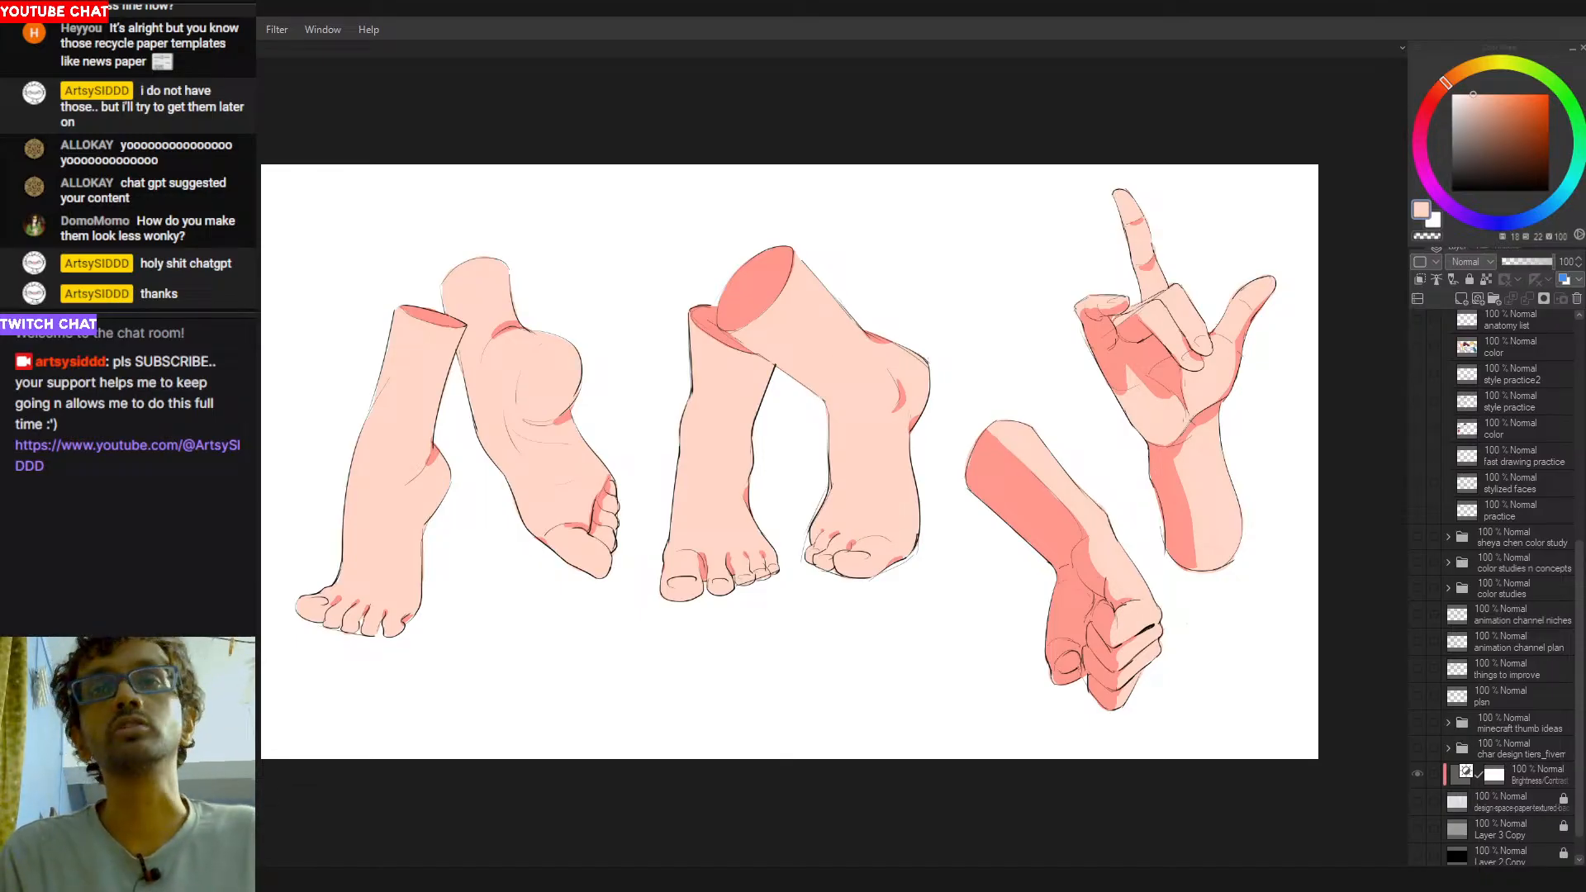
key("ctrl+0")
key("ctrl+minus")
key("ctrl+minus")
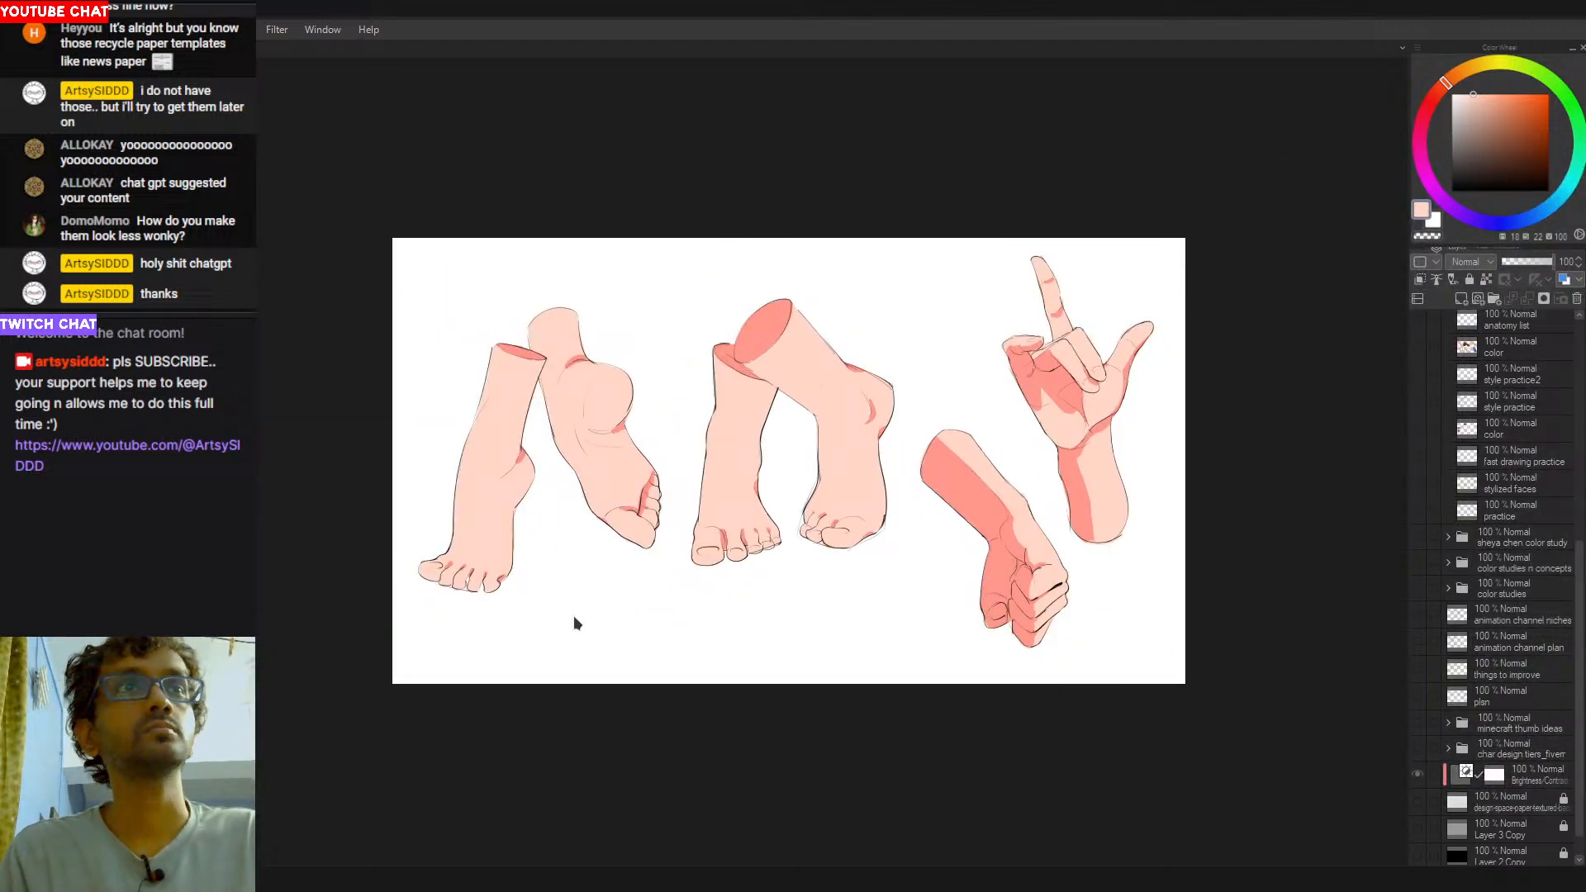
key("p")
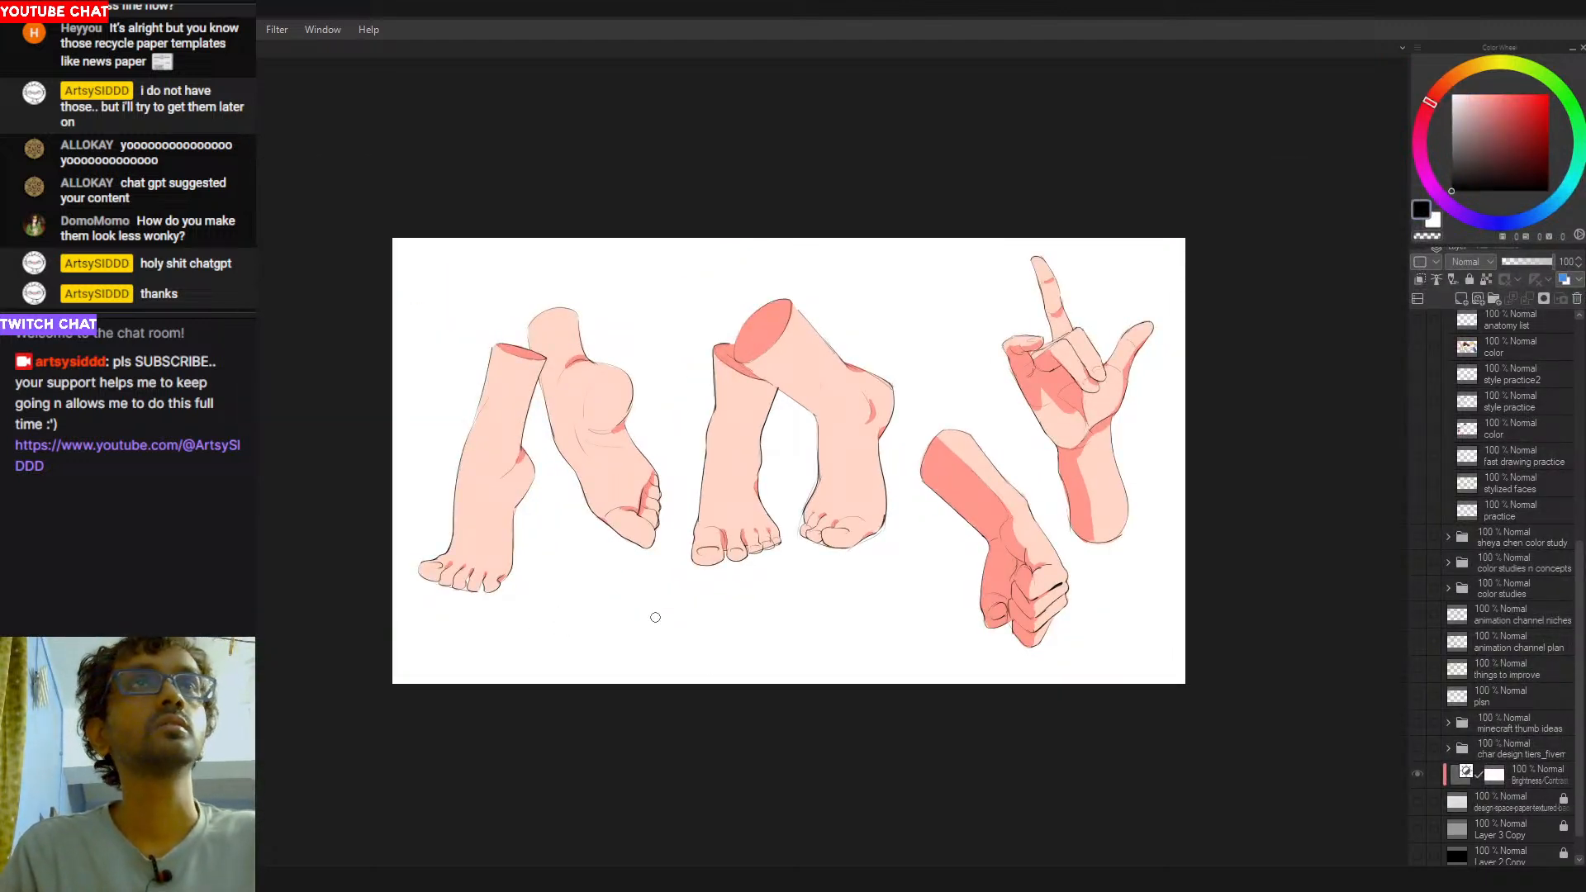
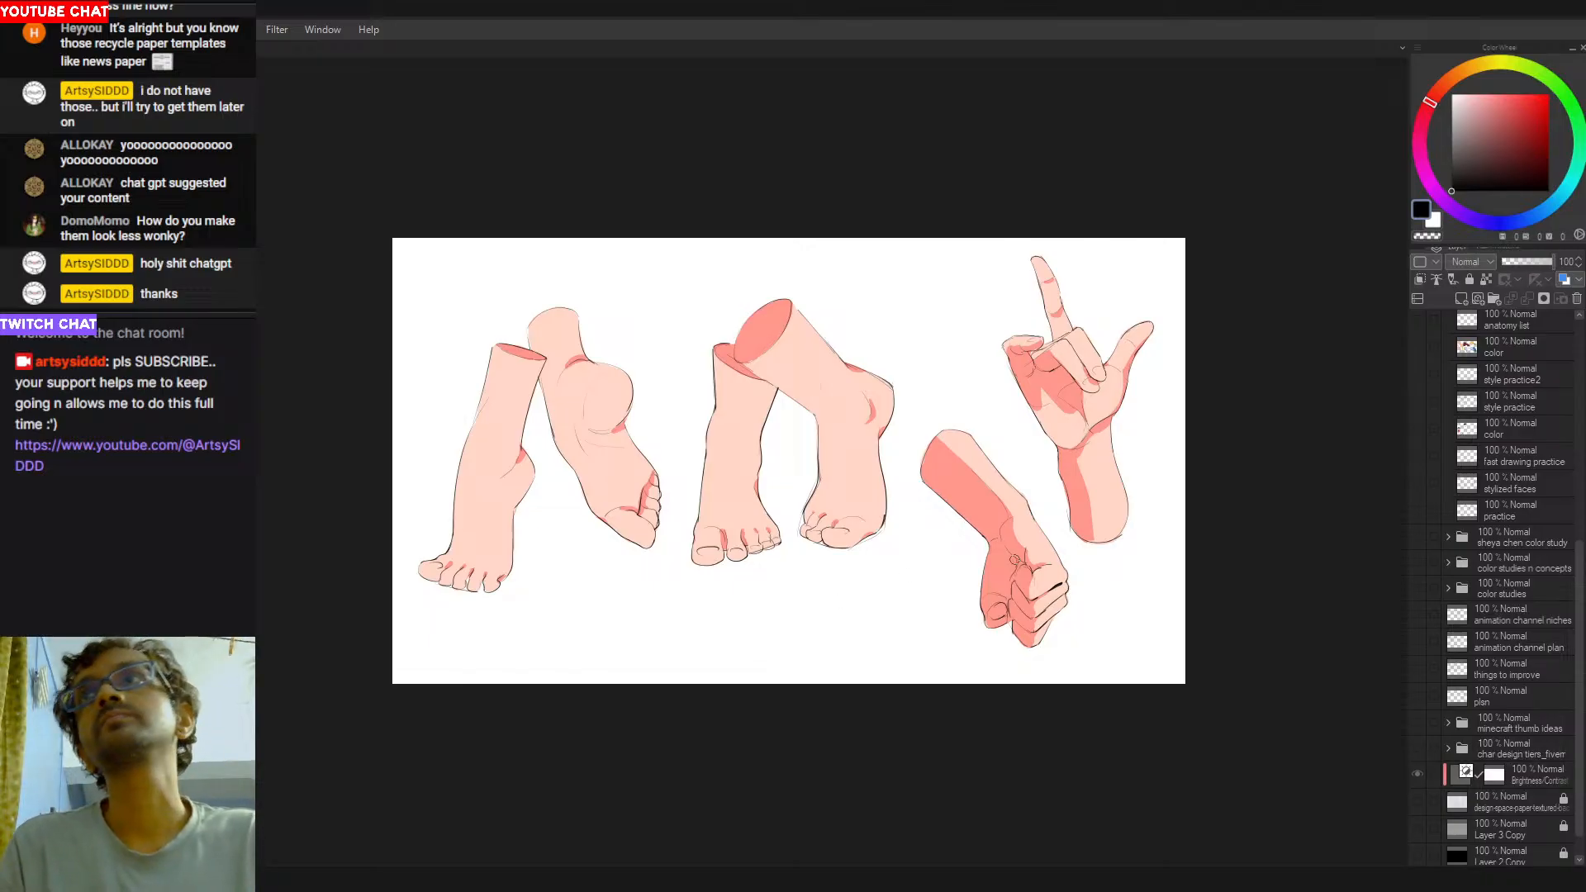
- Compare the hands and feet drawing with the "hands n feet practice2" line art layer hidden and shown
key("ctrl+0")
key("ctrl+minus")
scroll(1516, 695, "down", 1)
scroll(1510, 684, "up", 1)
scroll(1511, 687, "up", 5)
scroll(1518, 655, "down", 5)
scroll(1518, 646, "up", 8)
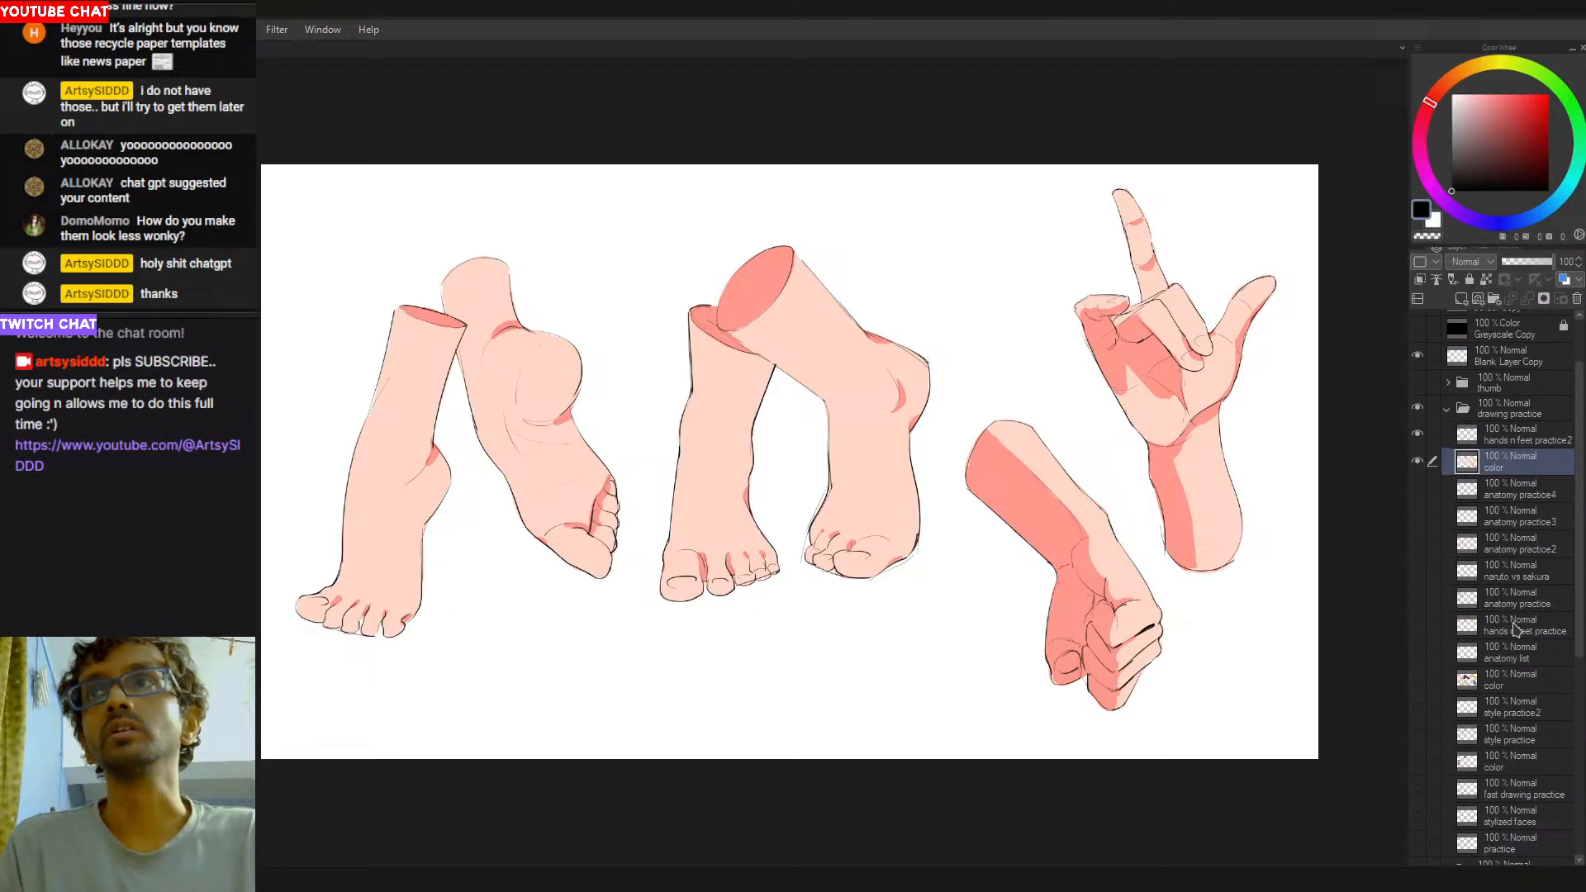
left_click(1532, 505)
left_click(1418, 511)
left_click(1418, 510)
left_click(1418, 510)
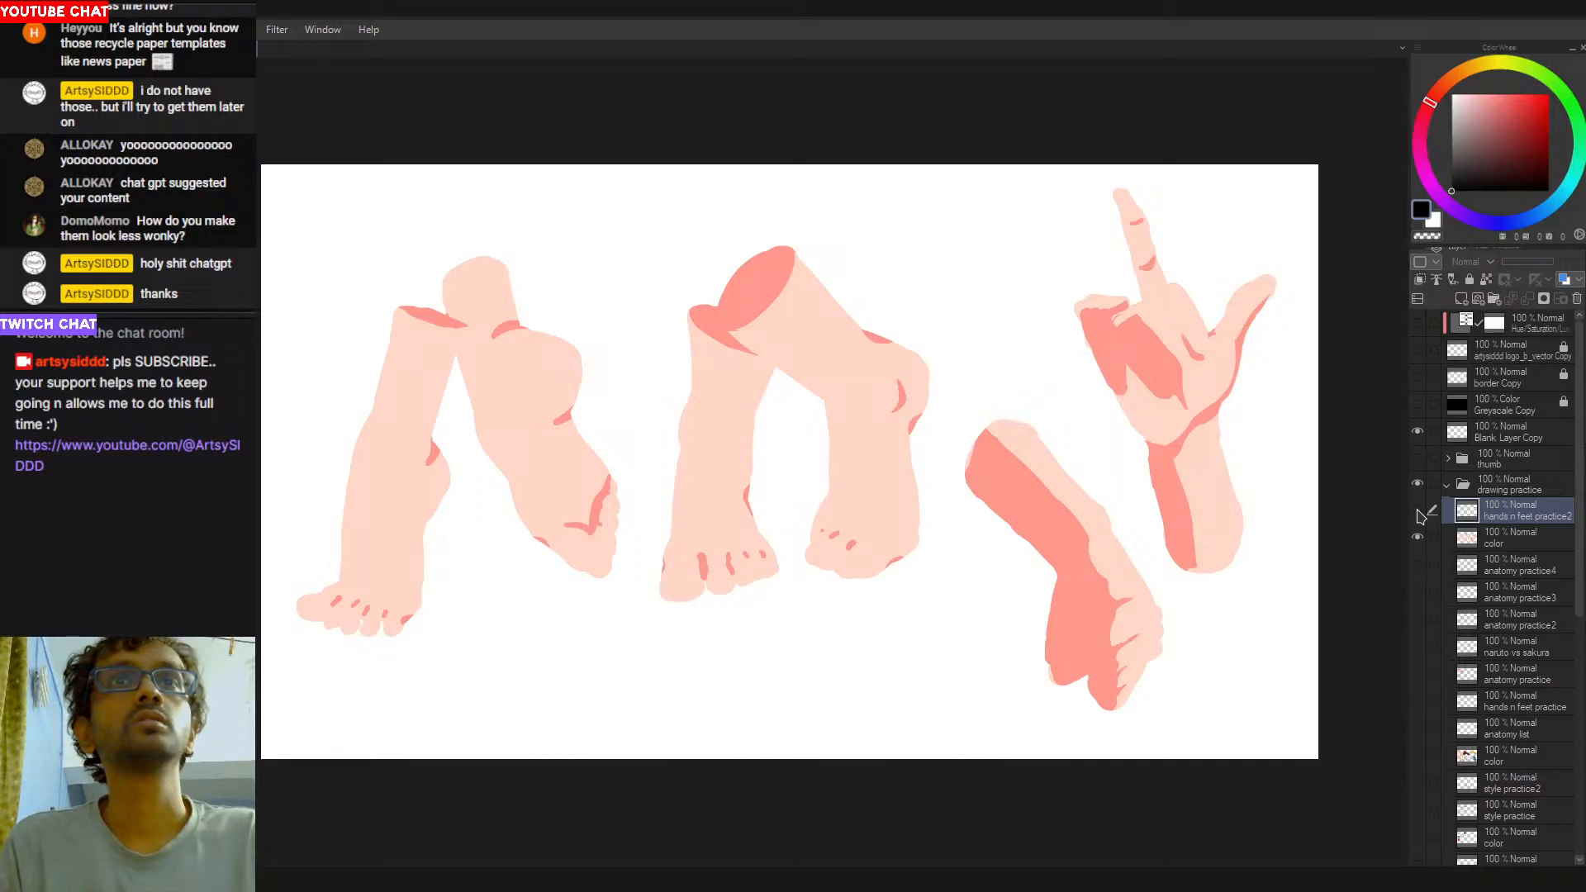
left_click(1418, 511)
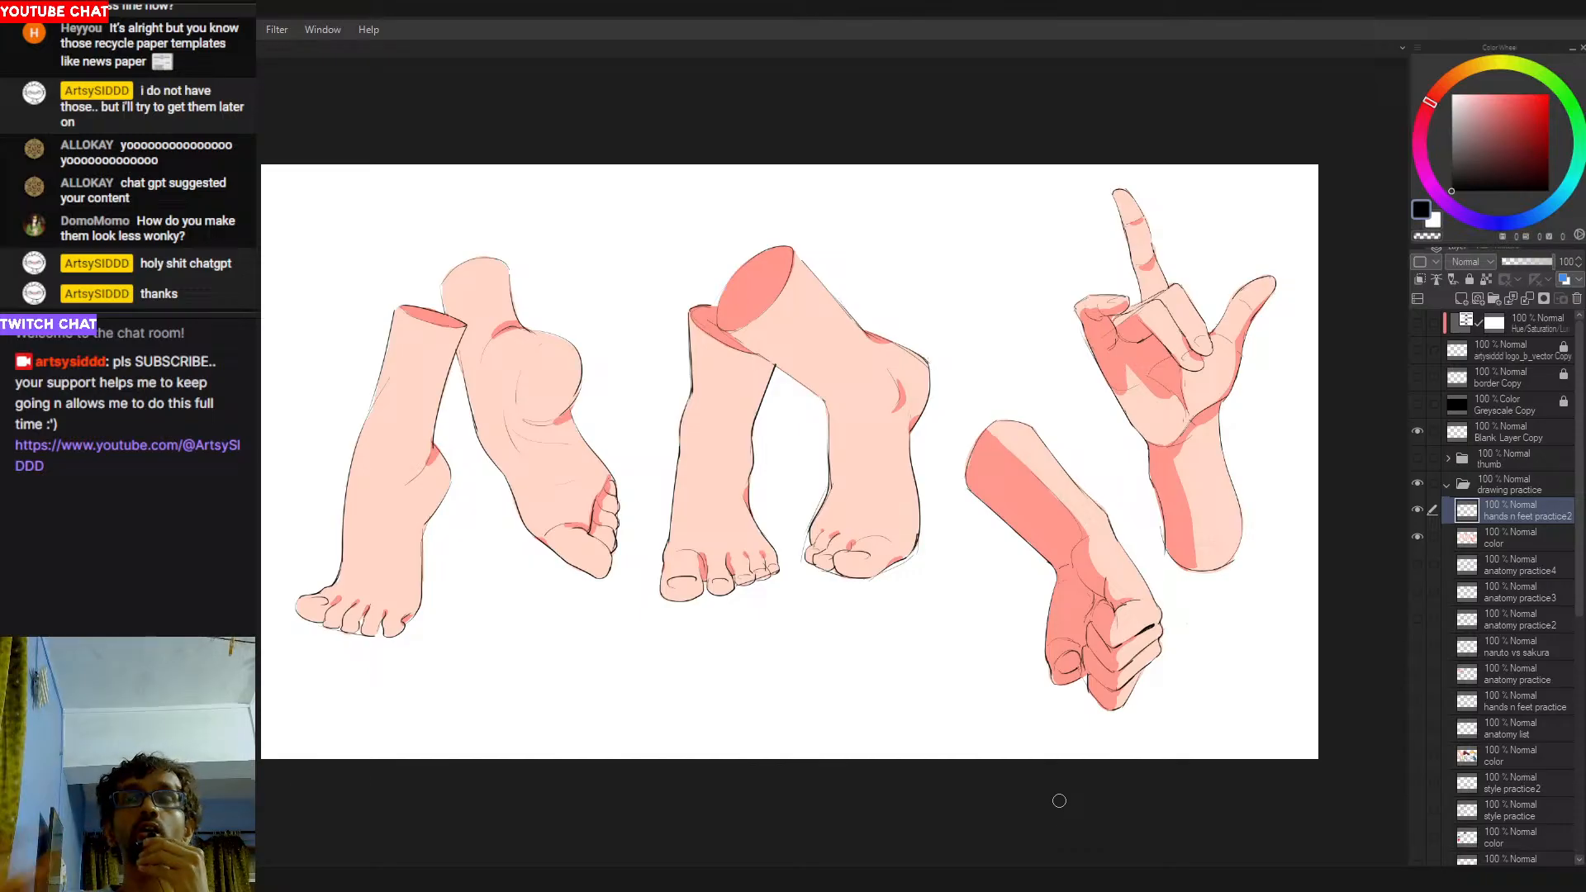
- Examine the line art with the color layer beneath it hidden, and make the color layer visible again
left_click(1417, 537)
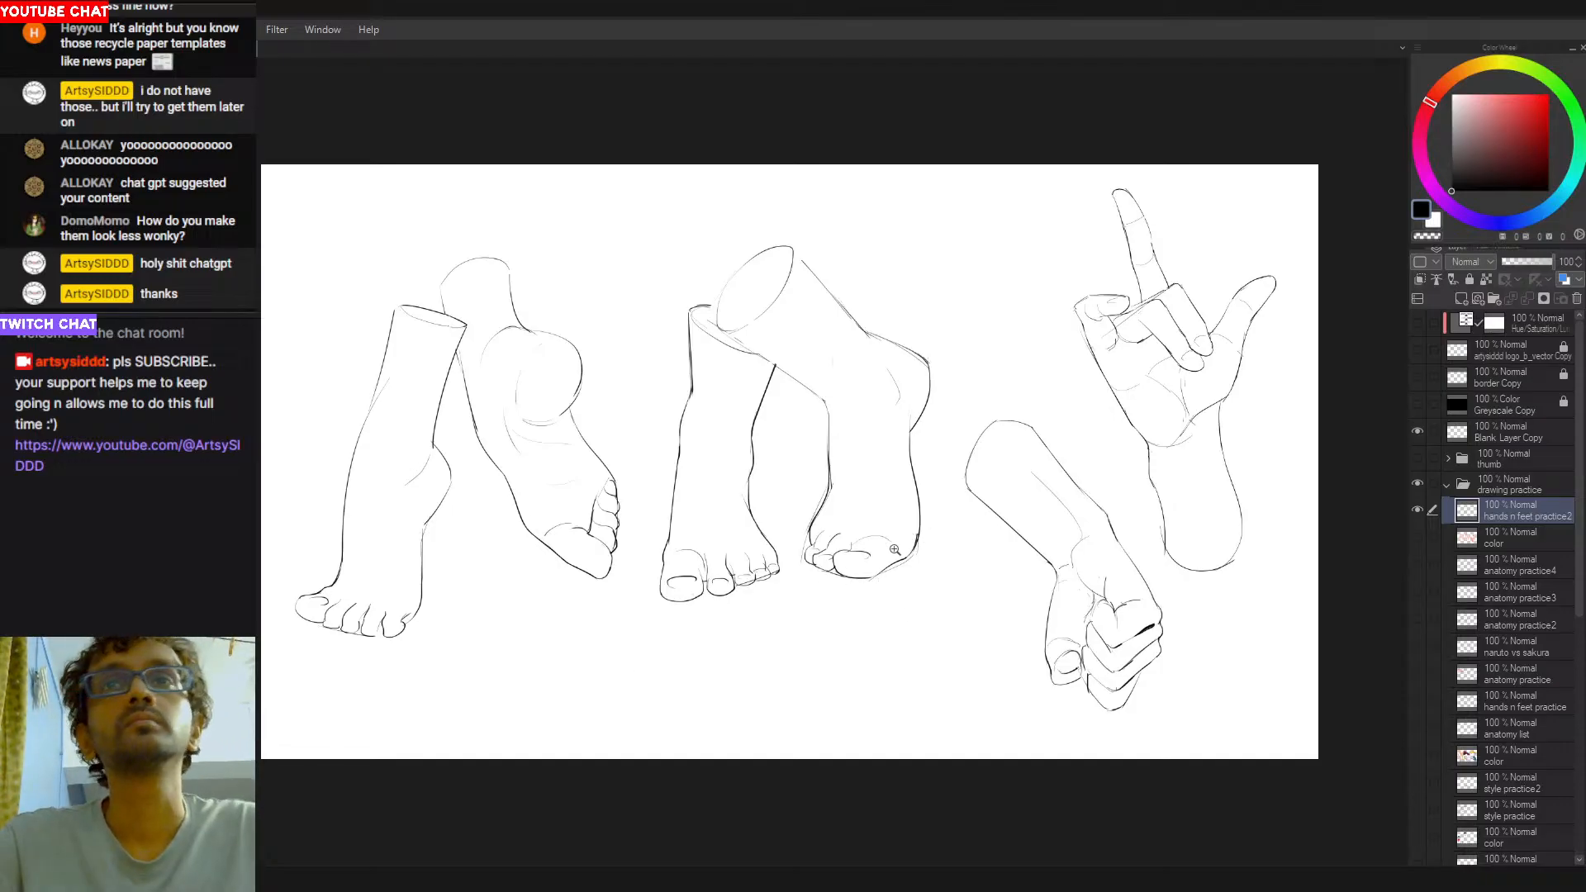
scroll(895, 579, "up", 3)
left_click_drag(937, 528, 909, 587)
key("ctrl+z")
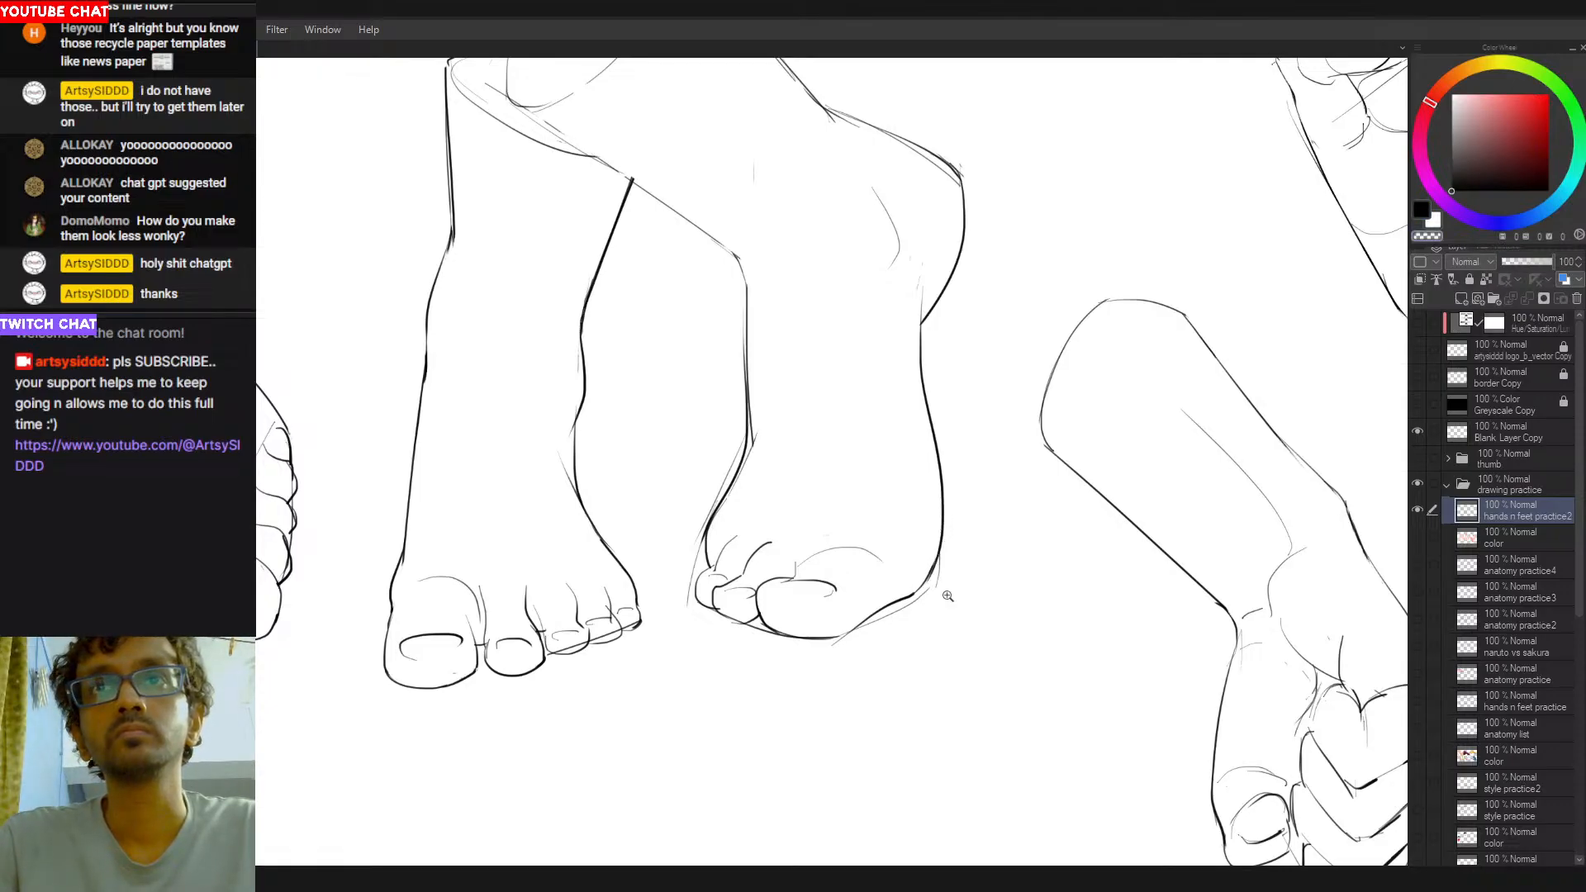
scroll(977, 581, "down", 5)
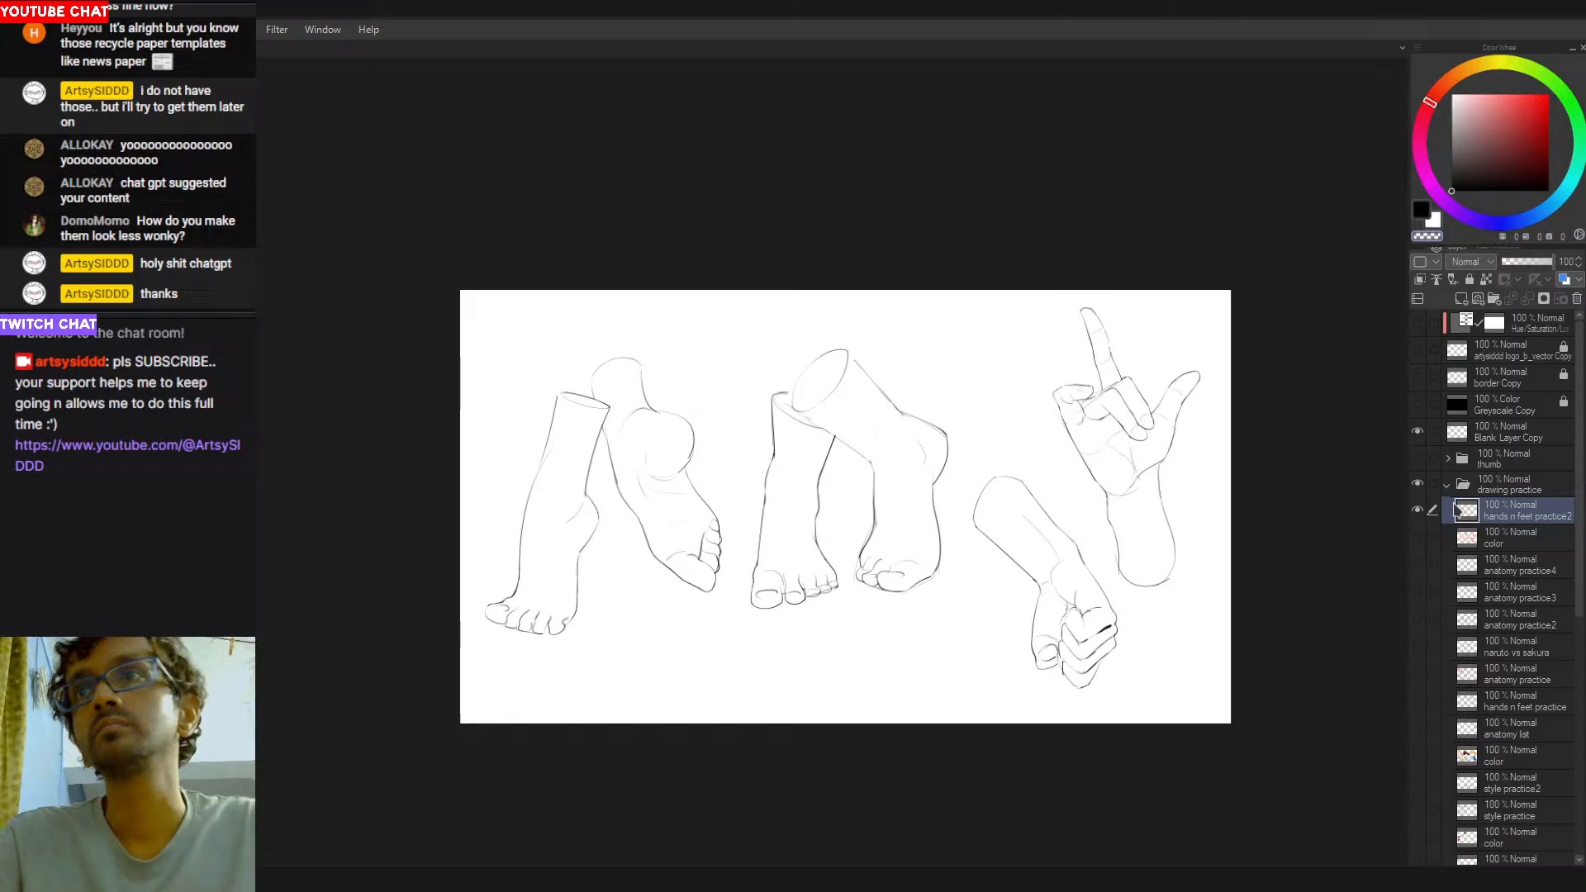
left_click(1417, 537)
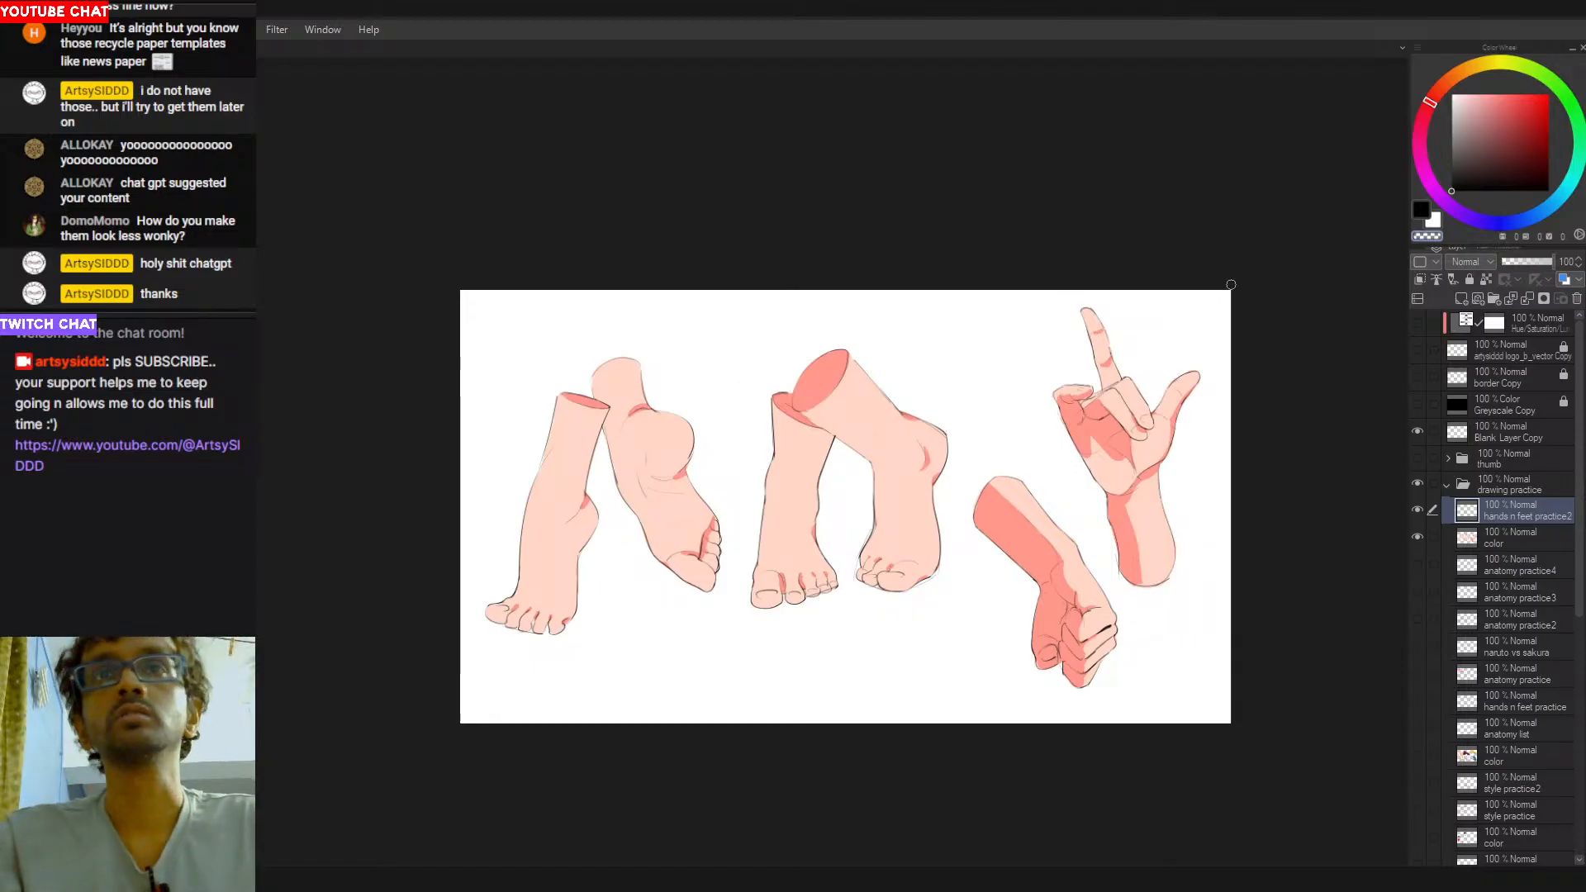
- Paint a pale pink nail on the big toe of the leftmost foot on the color layer
left_click(904, 513, "alt")
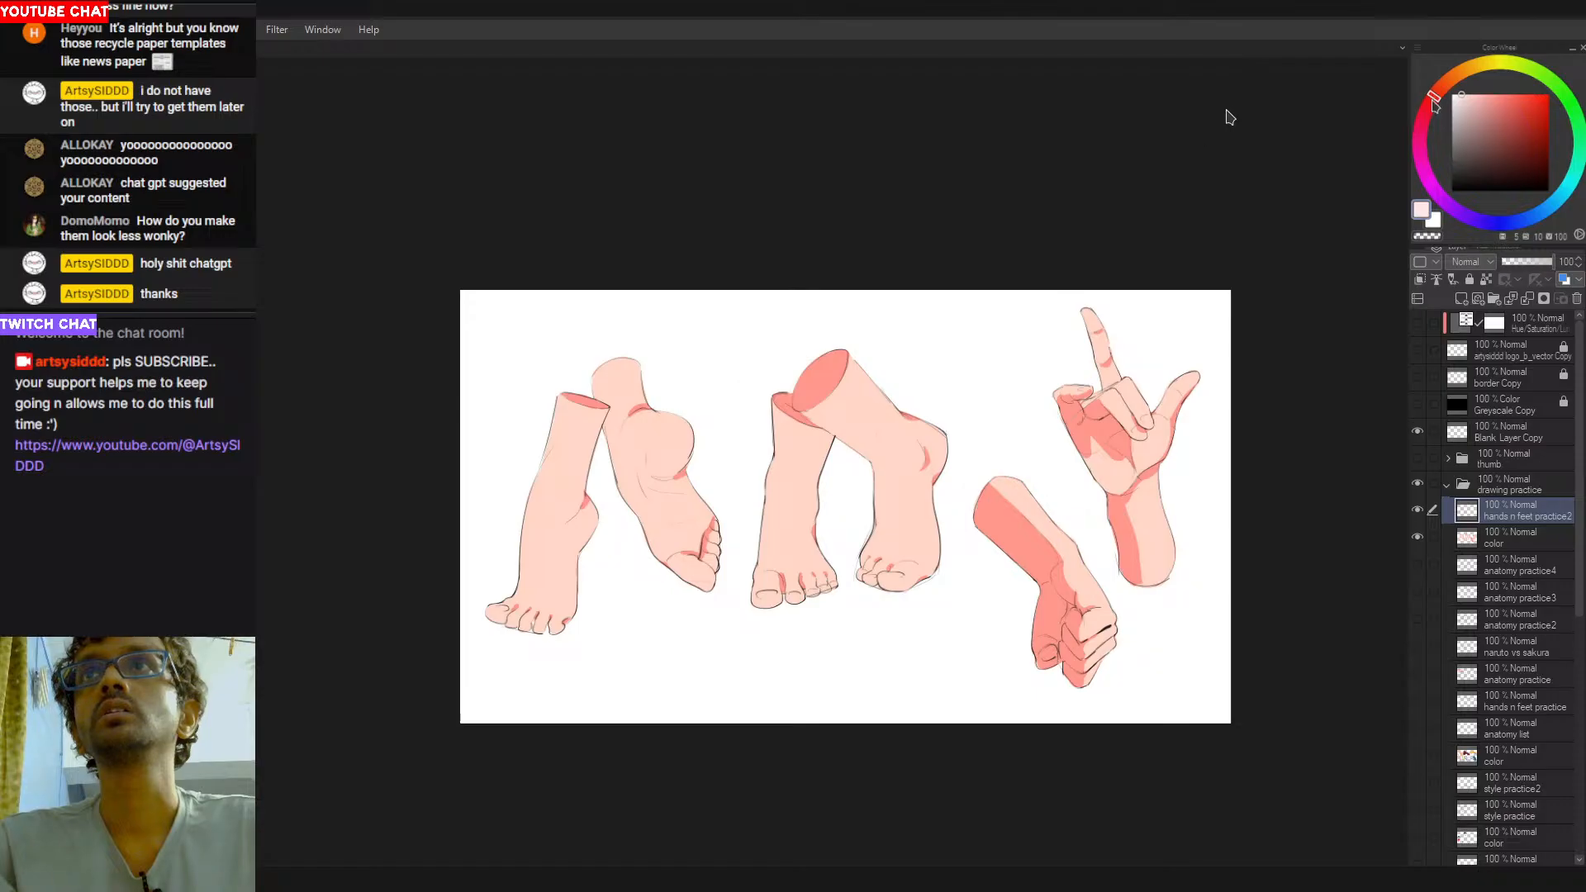
scroll(862, 574, "up", 2)
left_click_drag(861, 574, 1022, 475)
left_click_drag(702, 537, 901, 559)
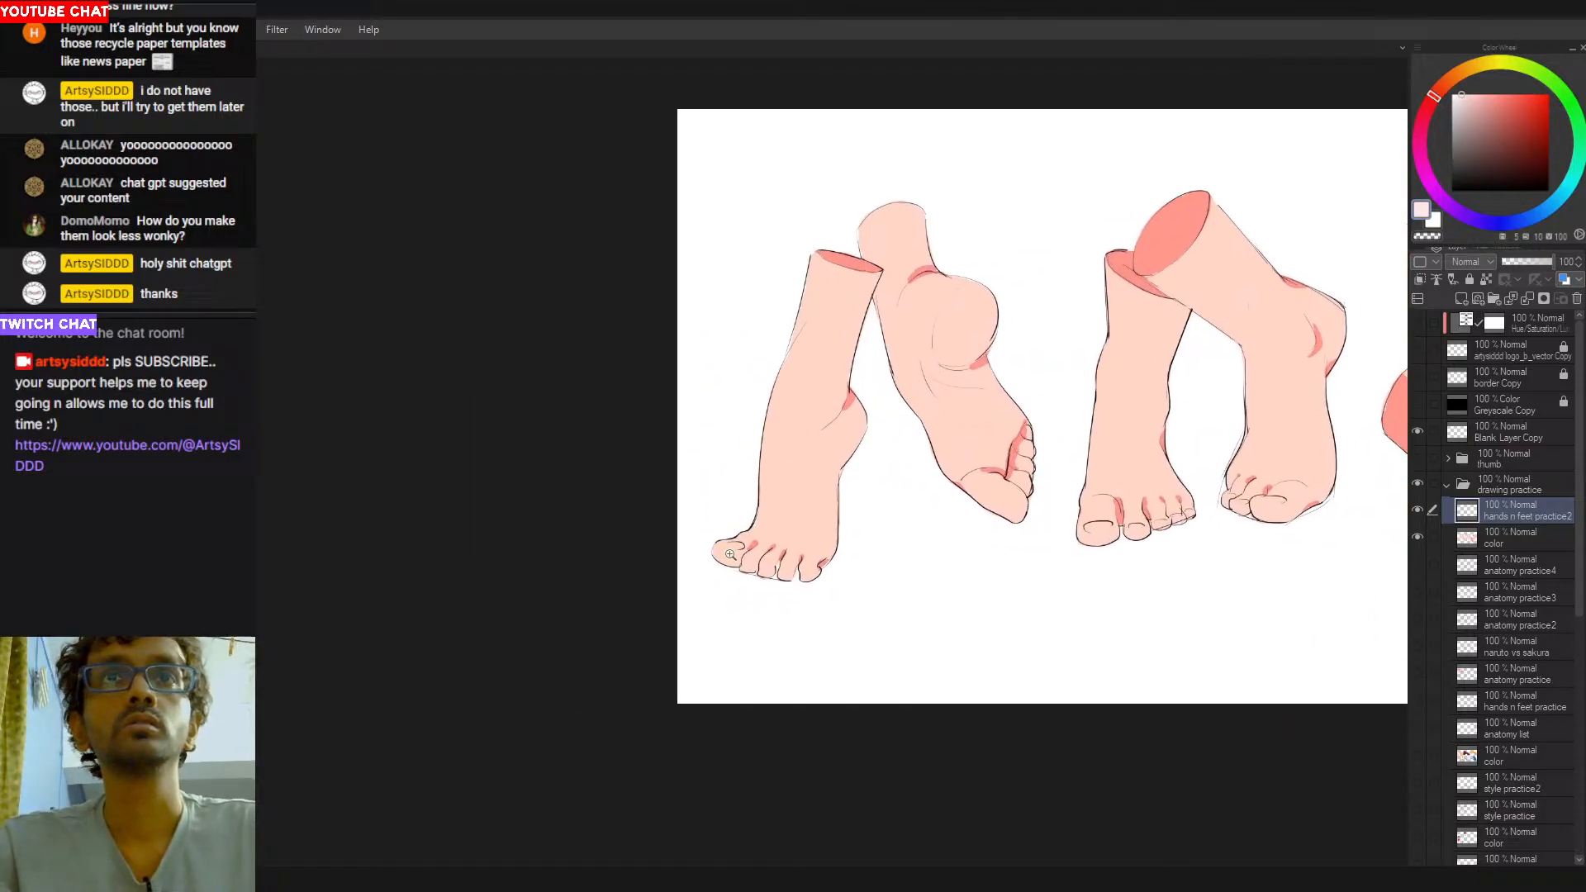
scroll(722, 544, "up", 3)
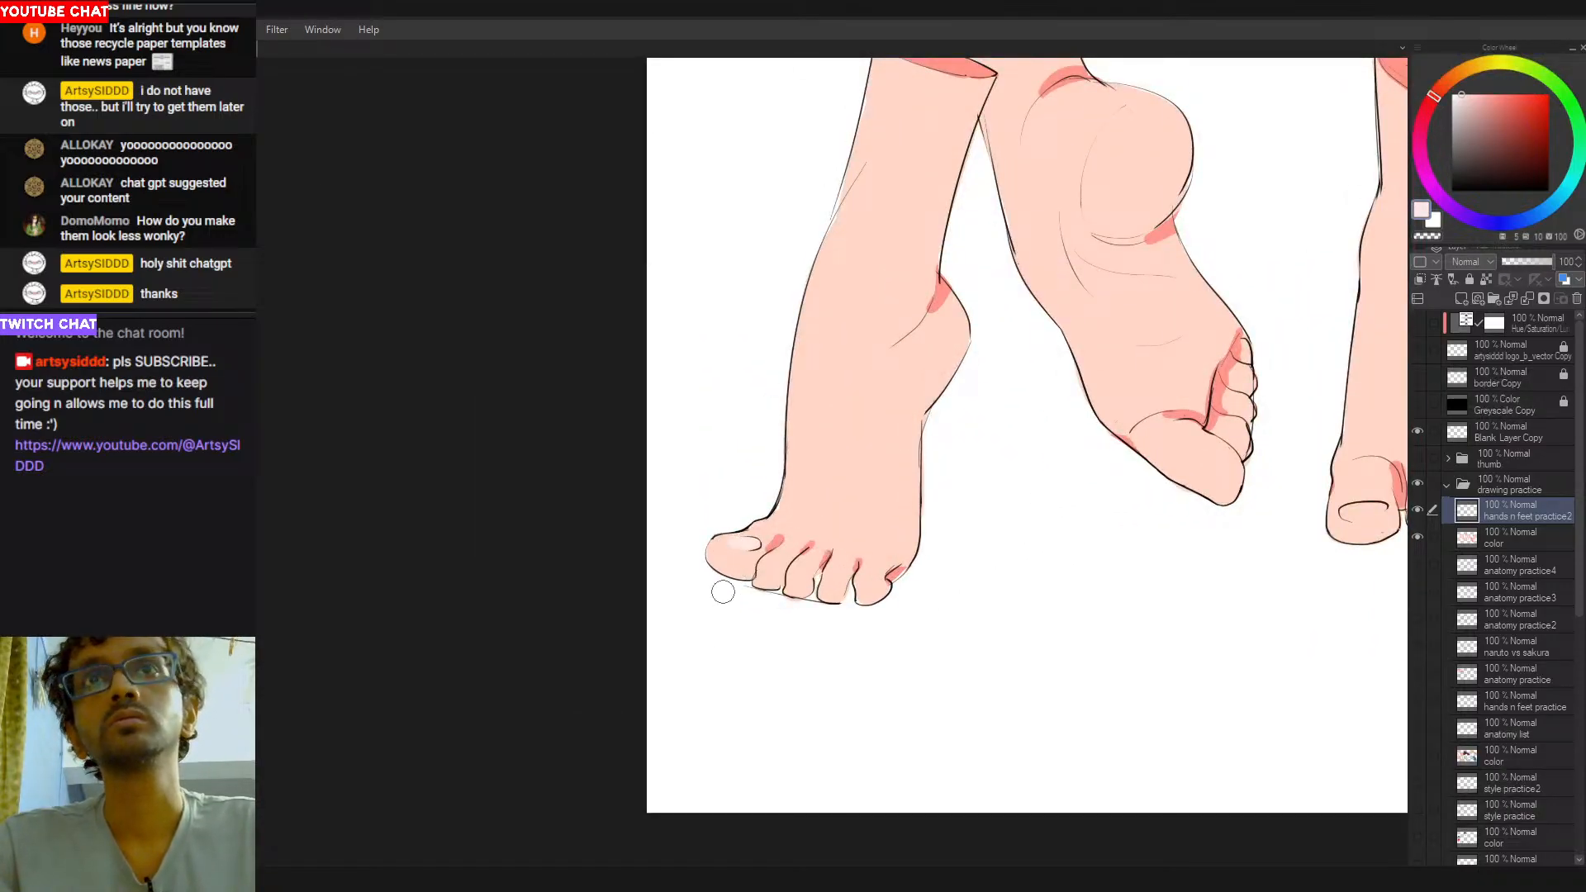
left_click(1559, 544)
left_click_drag(749, 546, 731, 547)
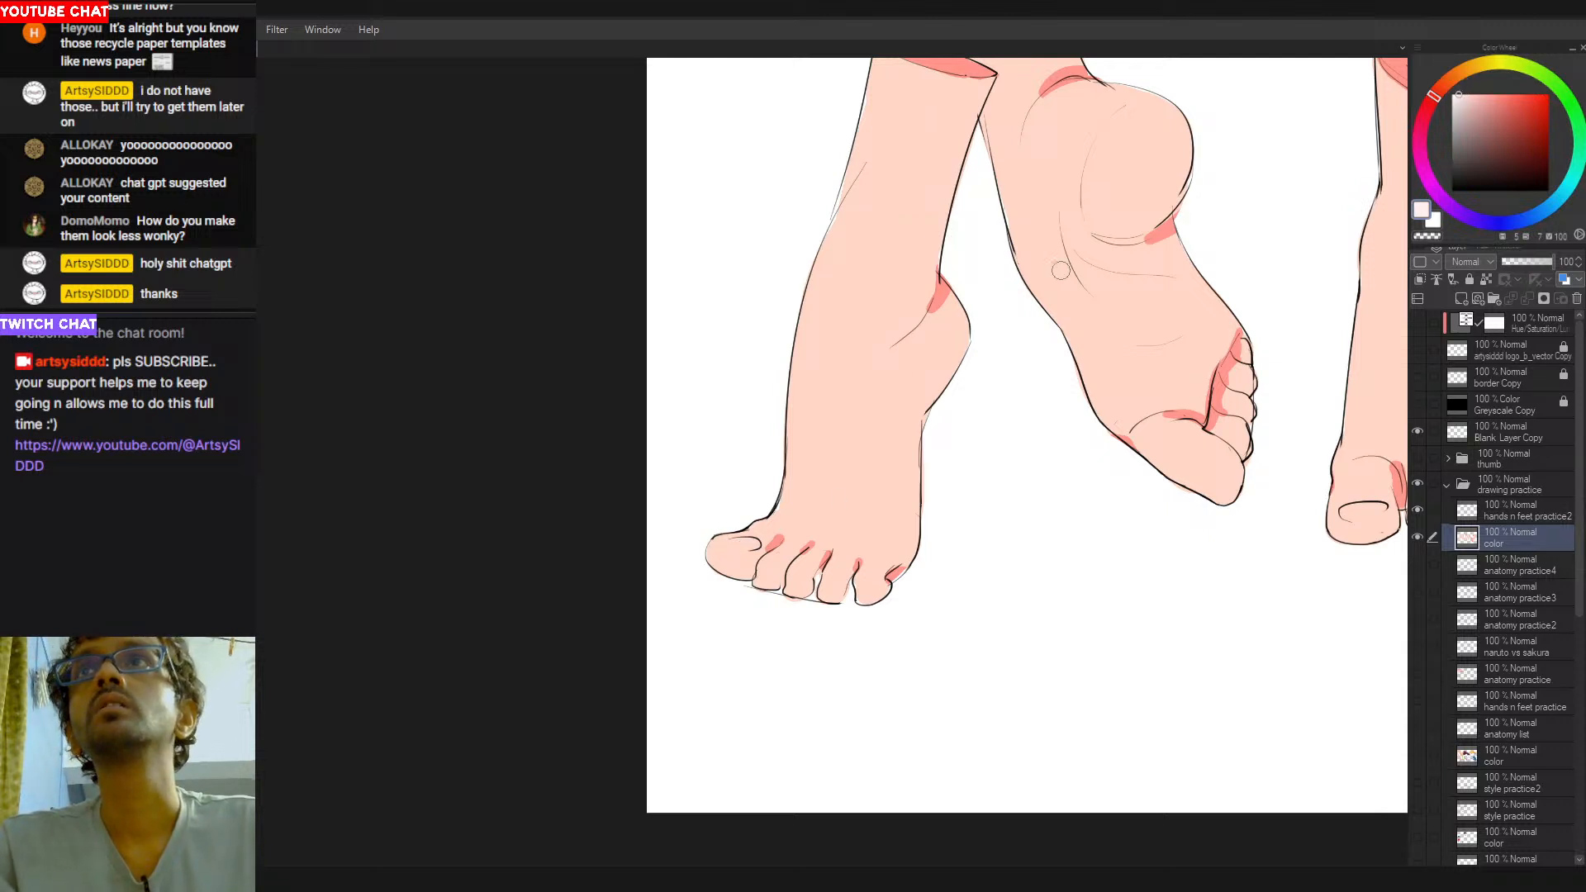
mouse_move(732, 550)
left_mouse_down()
mouse_move(805, 606)
mouse_move(762, 579)
mouse_move(824, 610)
mouse_move(821, 593)
mouse_move(871, 593)
left_mouse_up()
key("ctrl+z")
key("ctrl+z")
- Fill the toenails of the middle pair of feet with the same pale pink
left_click_drag(1022, 594, 667, 649)
left_click_drag(826, 500, 718, 505)
mouse_move(881, 570)
left_mouse_down()
mouse_move(965, 570)
mouse_move(1053, 543)
left_mouse_up()
left_click_drag(1166, 532, 855, 571)
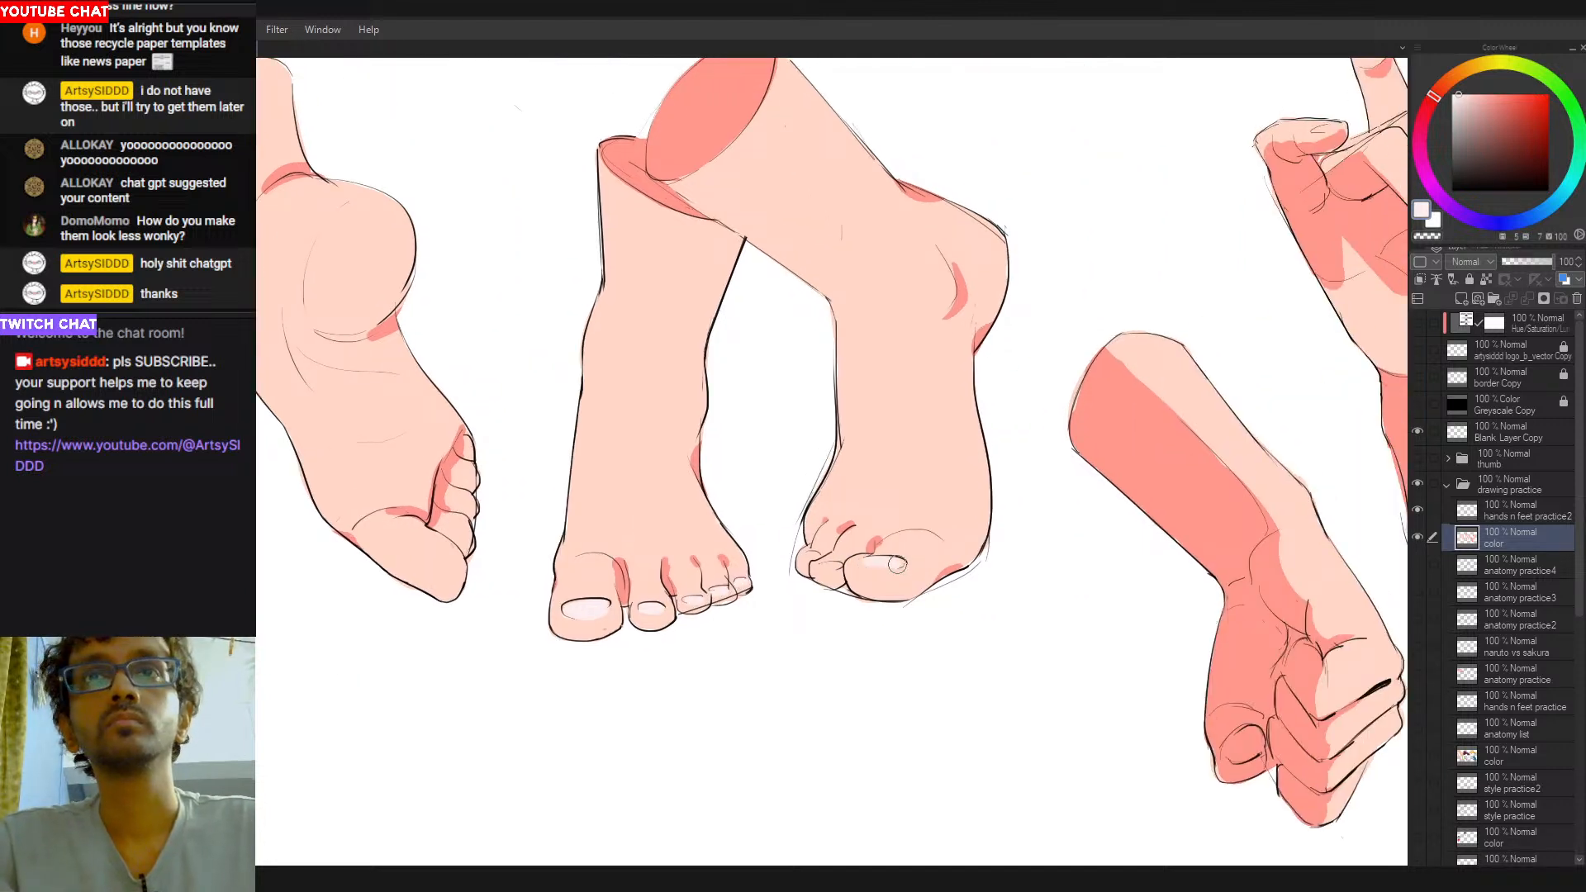
left_click_drag(862, 560, 874, 562)
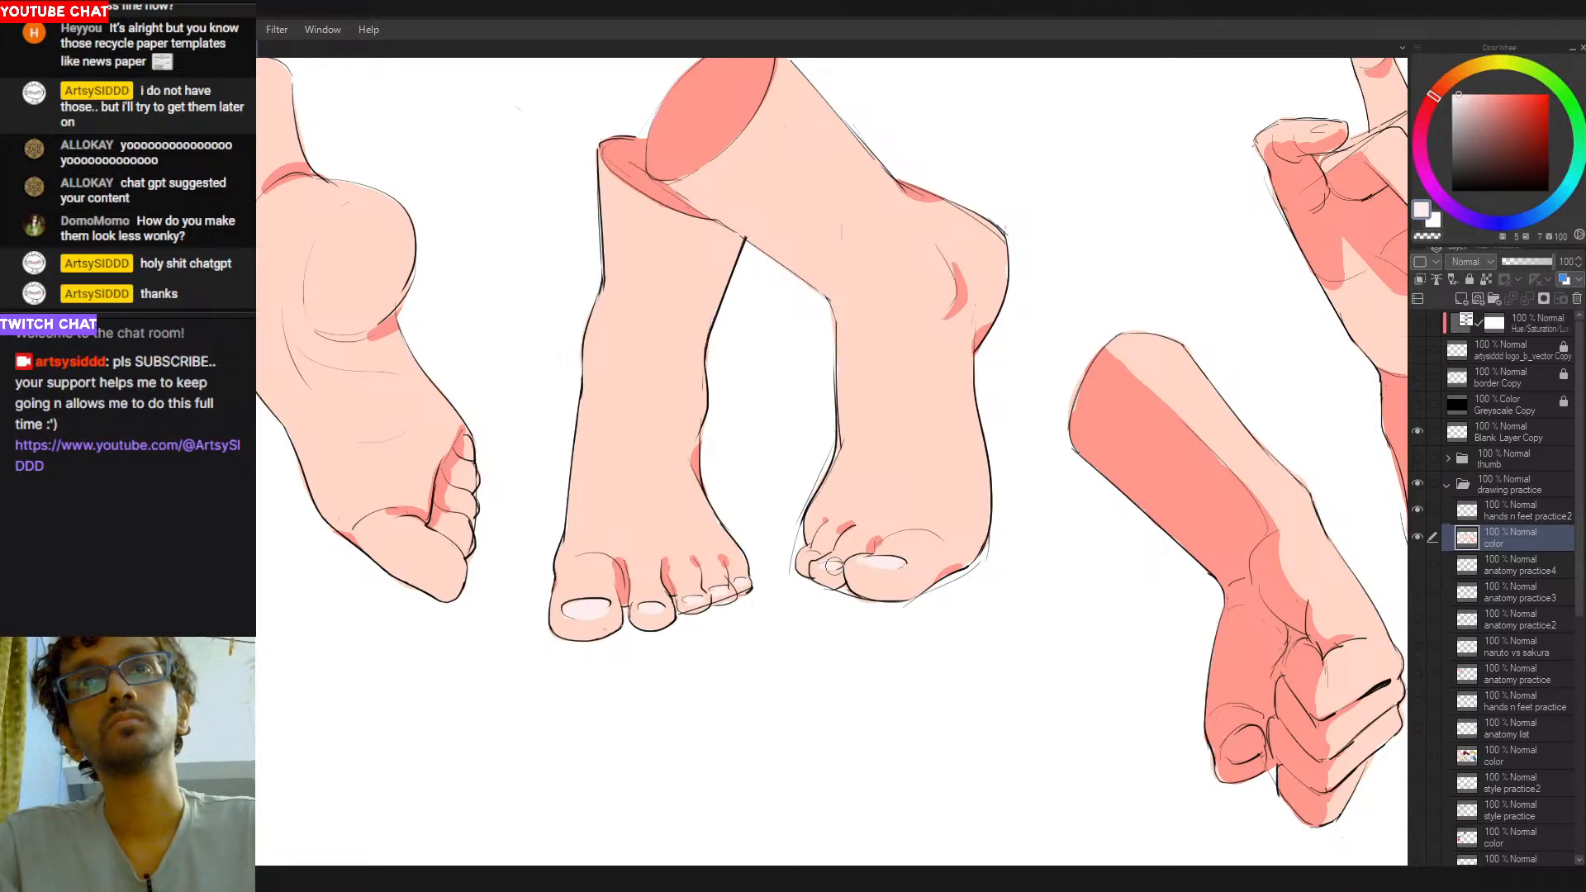
left_click_drag(837, 567, 831, 567)
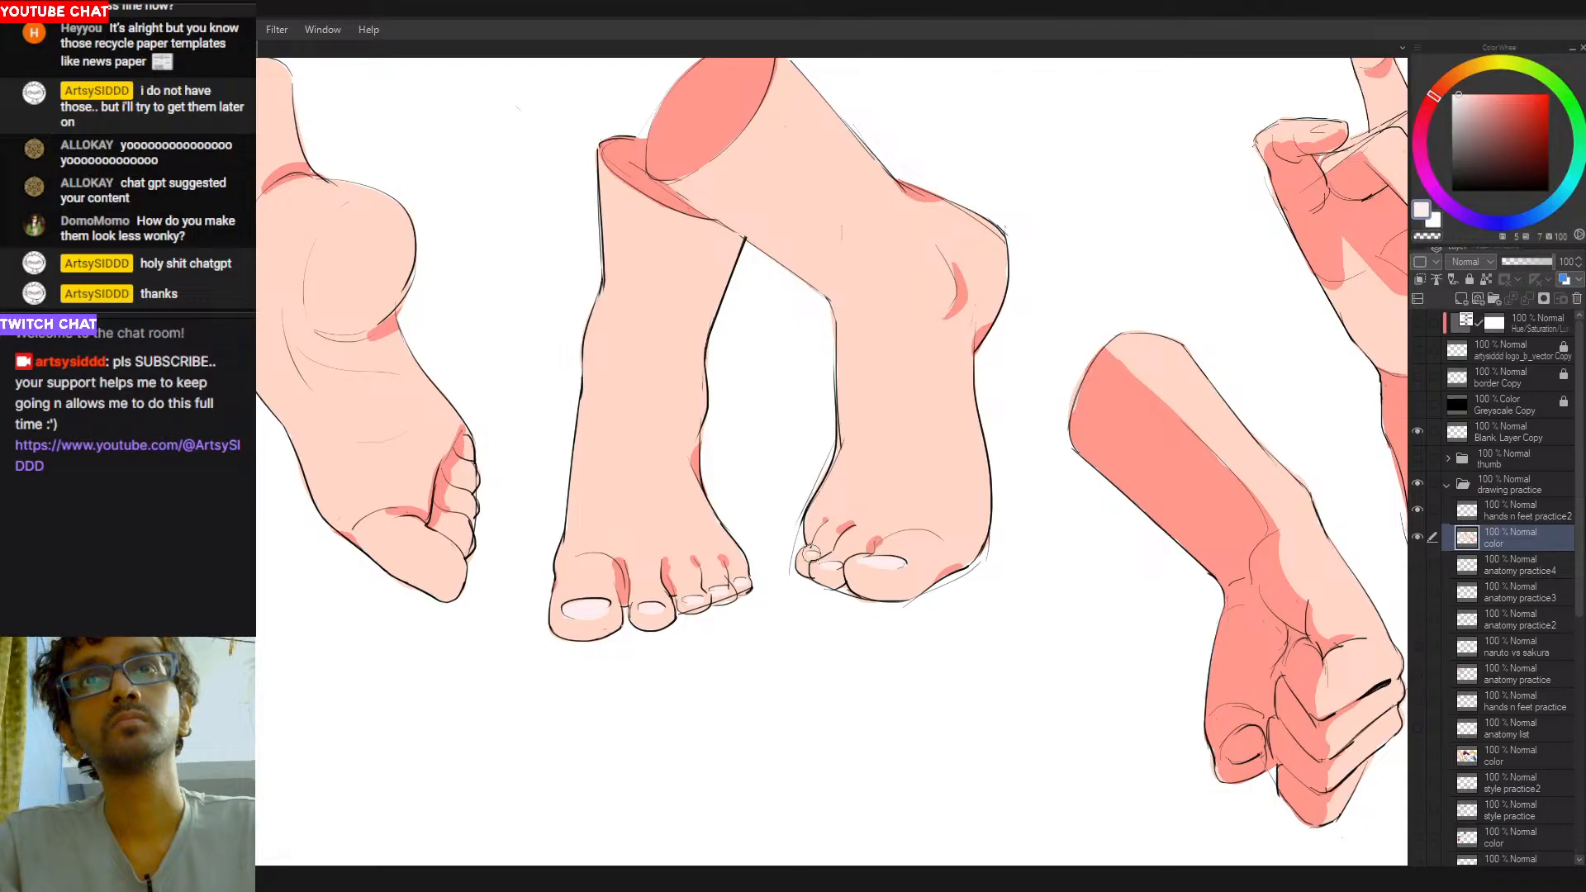
- Paint the thumbnail of the clenched fist in a deeper pink than the toenails
left_click_drag(1252, 669, 875, 596)
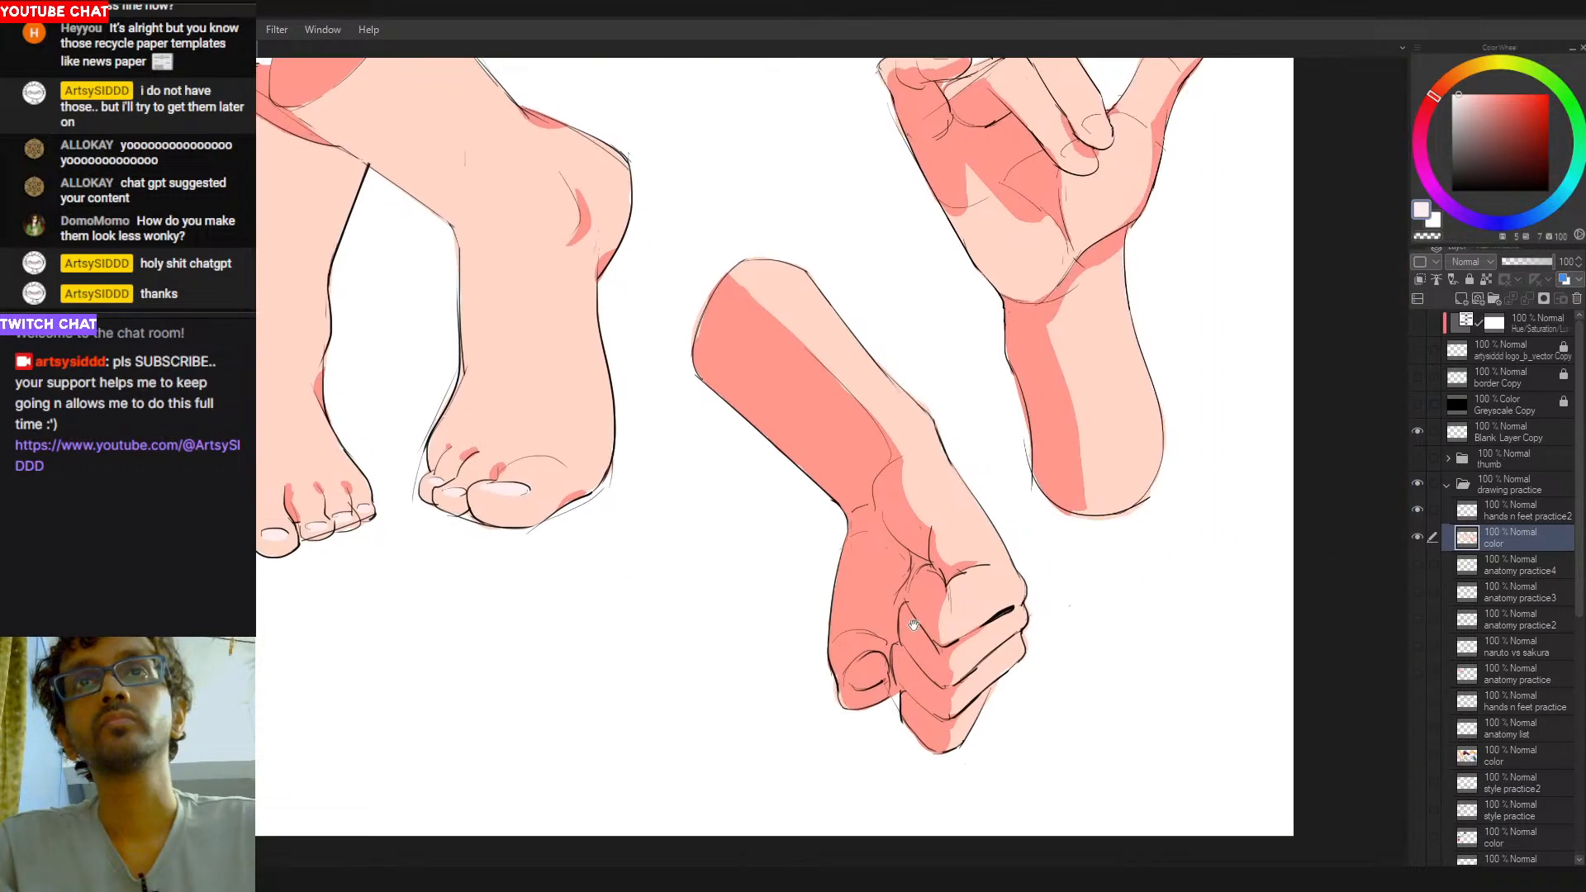
left_click_drag(865, 684, 881, 675)
key("ctrl+z")
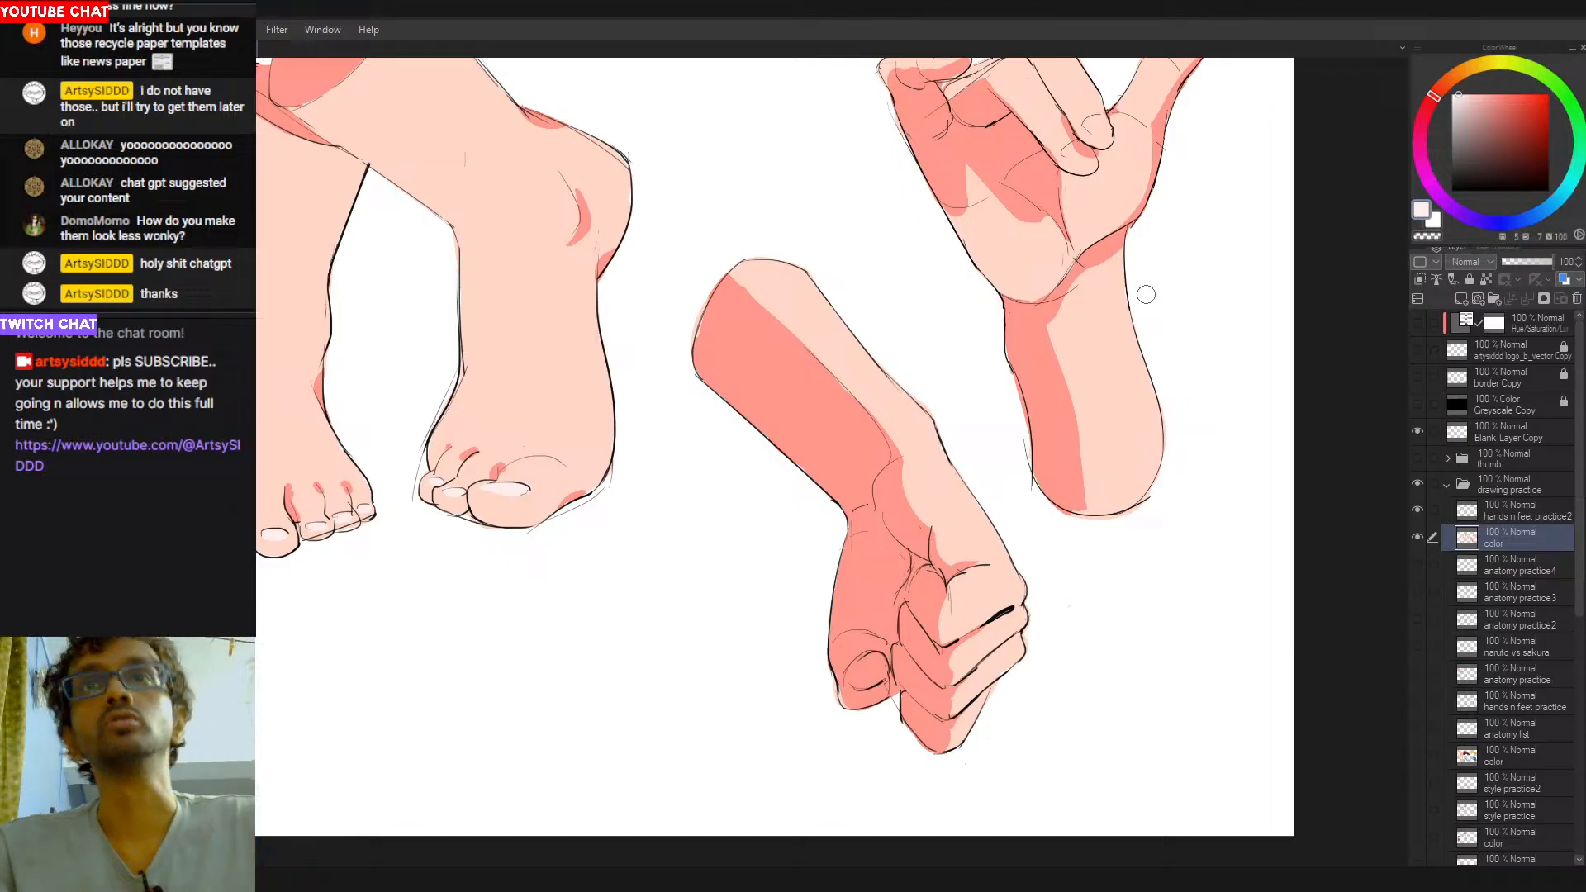
left_click(1475, 93)
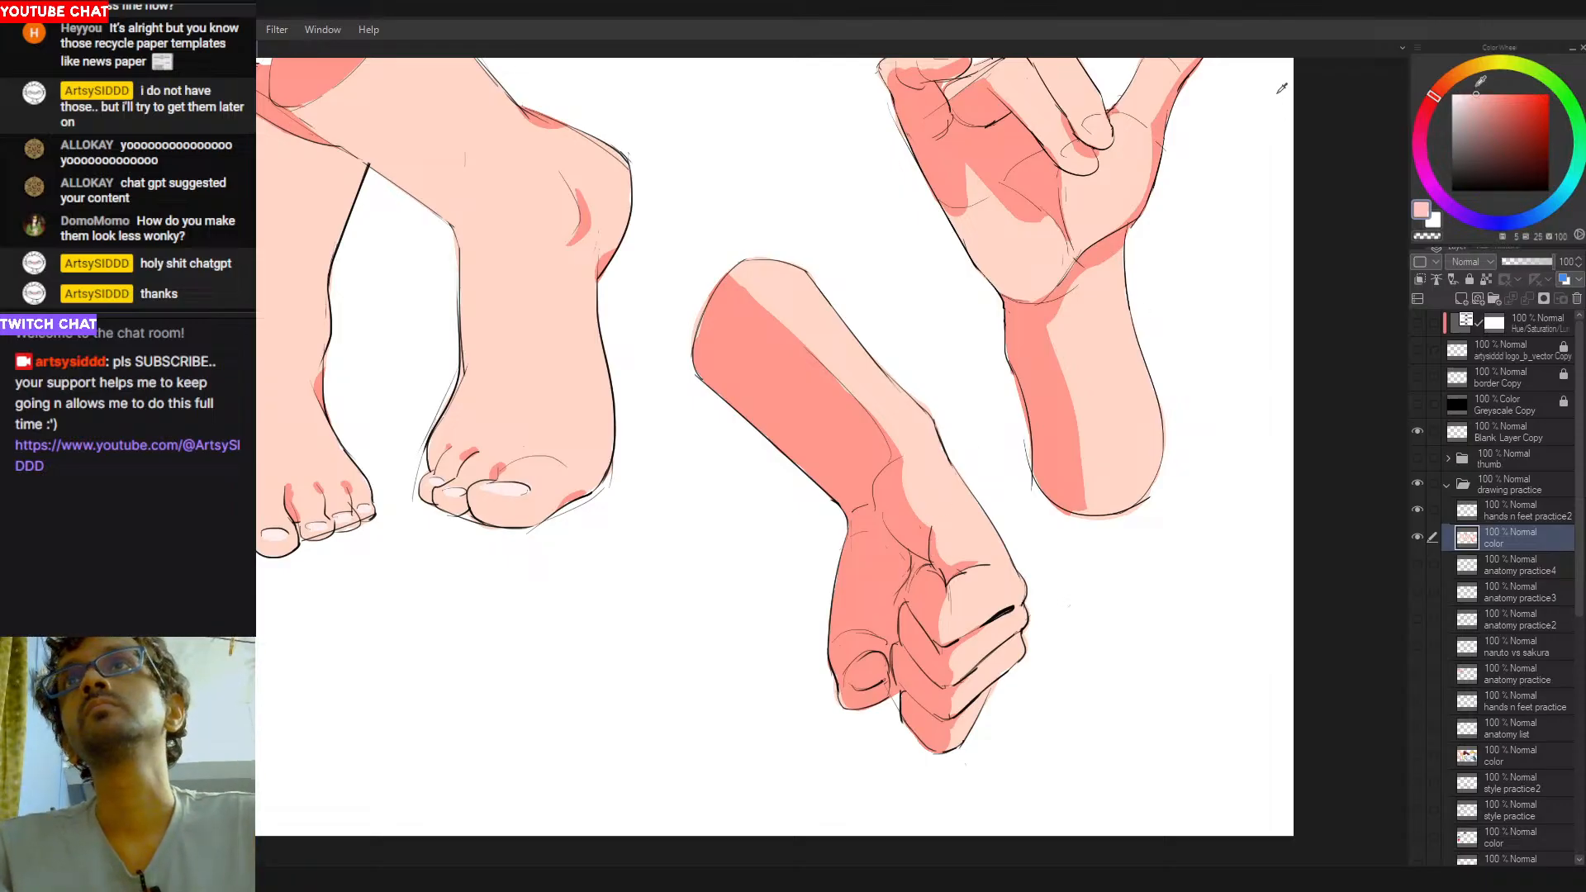
left_click_drag(857, 687, 867, 680)
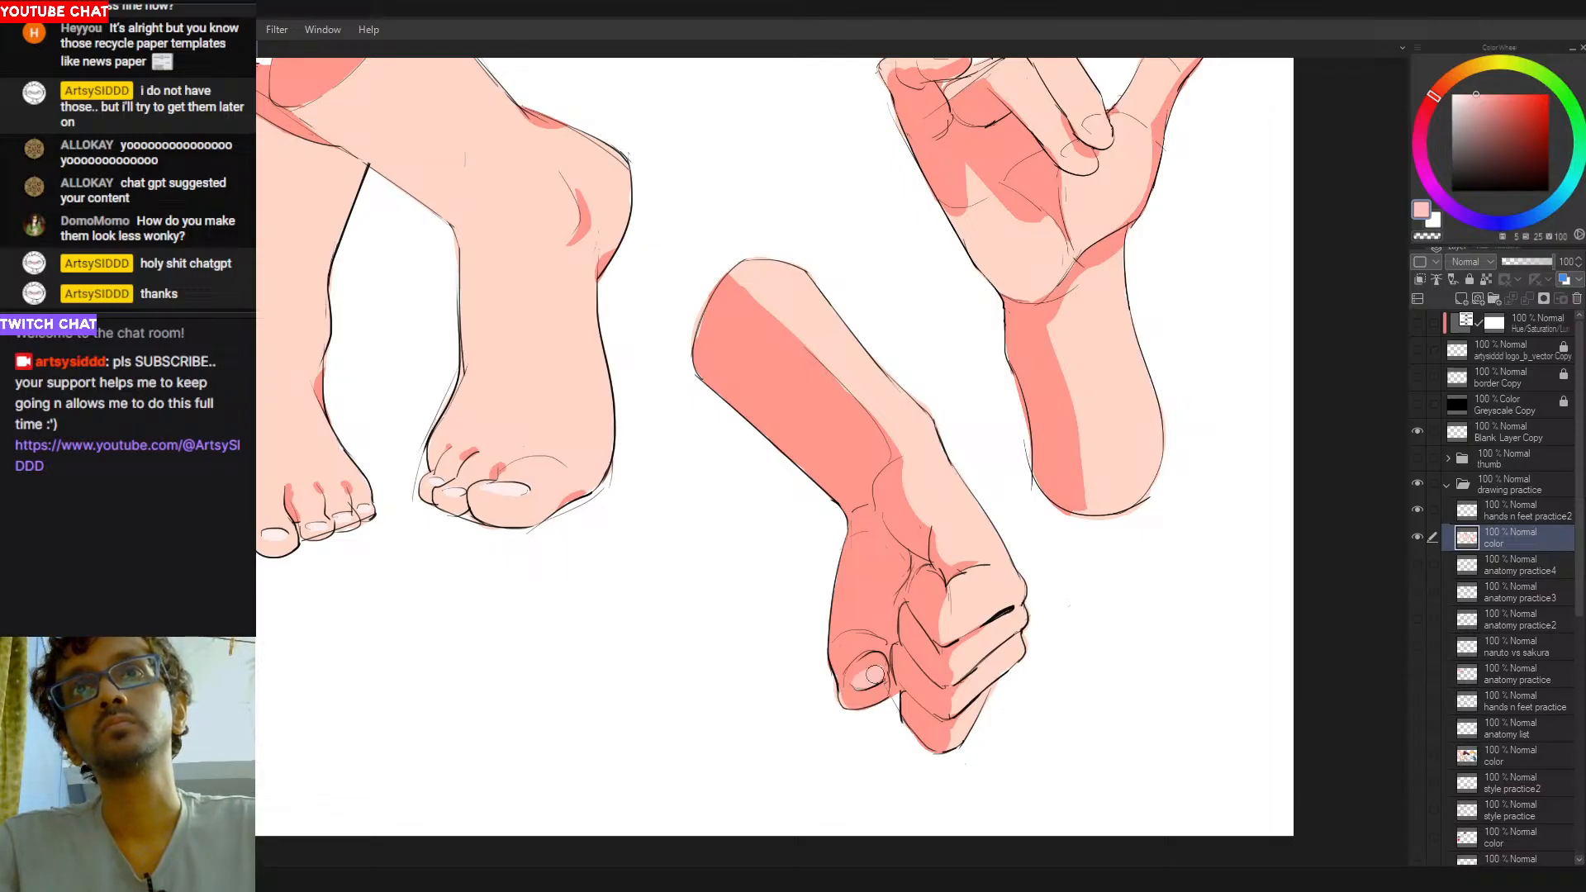
- Paint the fingernails of the raised hand in pale pink, with a deeper pink where the nail is shaded
left_click_drag(897, 603, 892, 787)
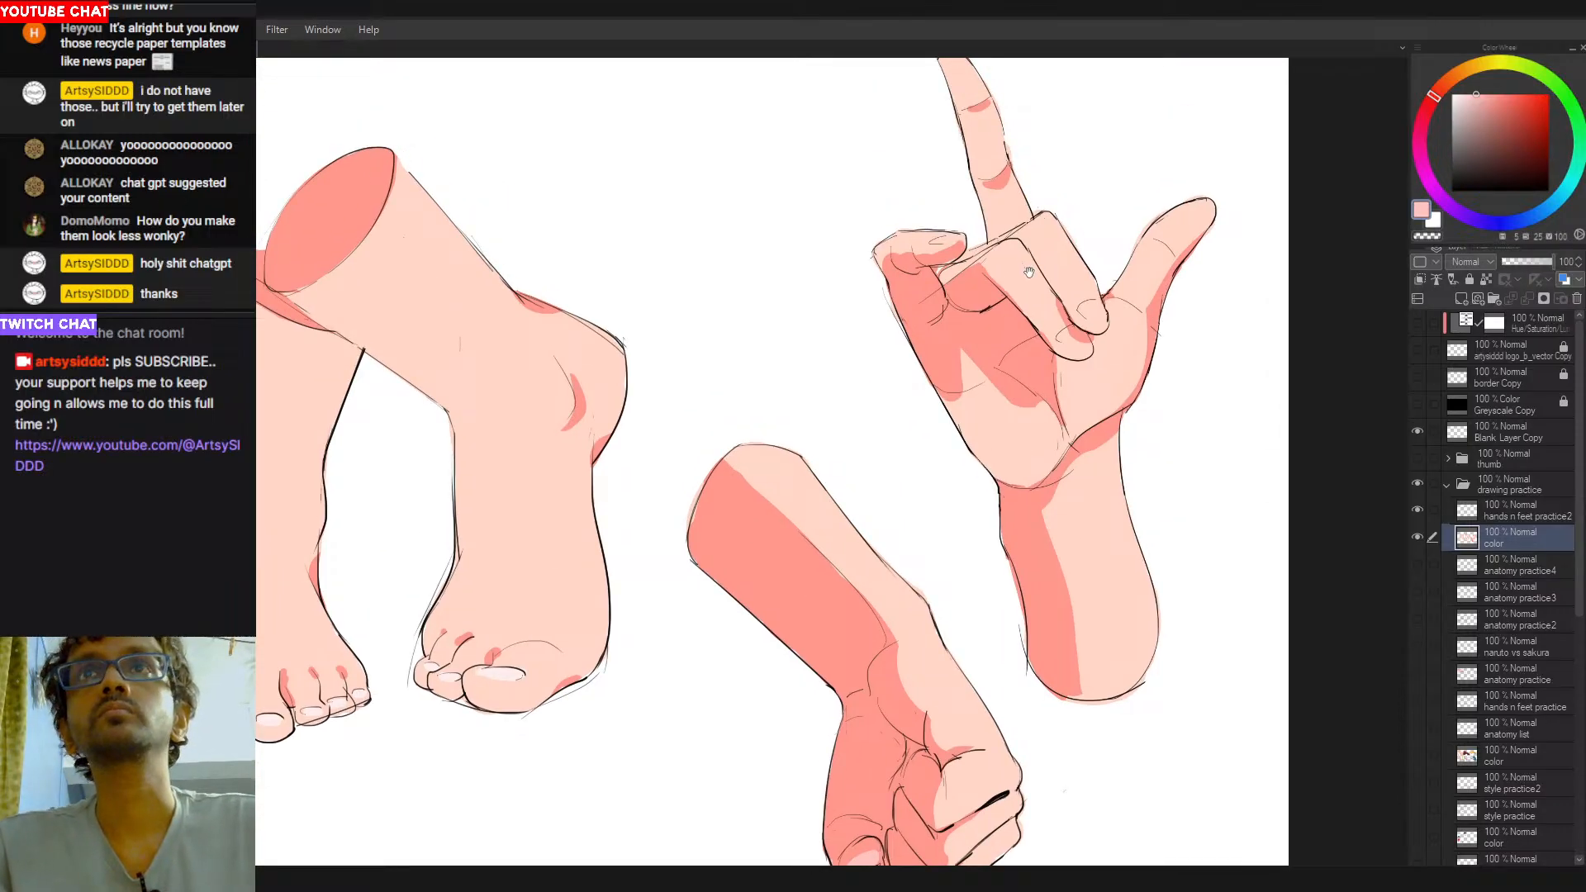
left_click_drag(917, 254, 863, 426)
left_click(455, 838, "alt")
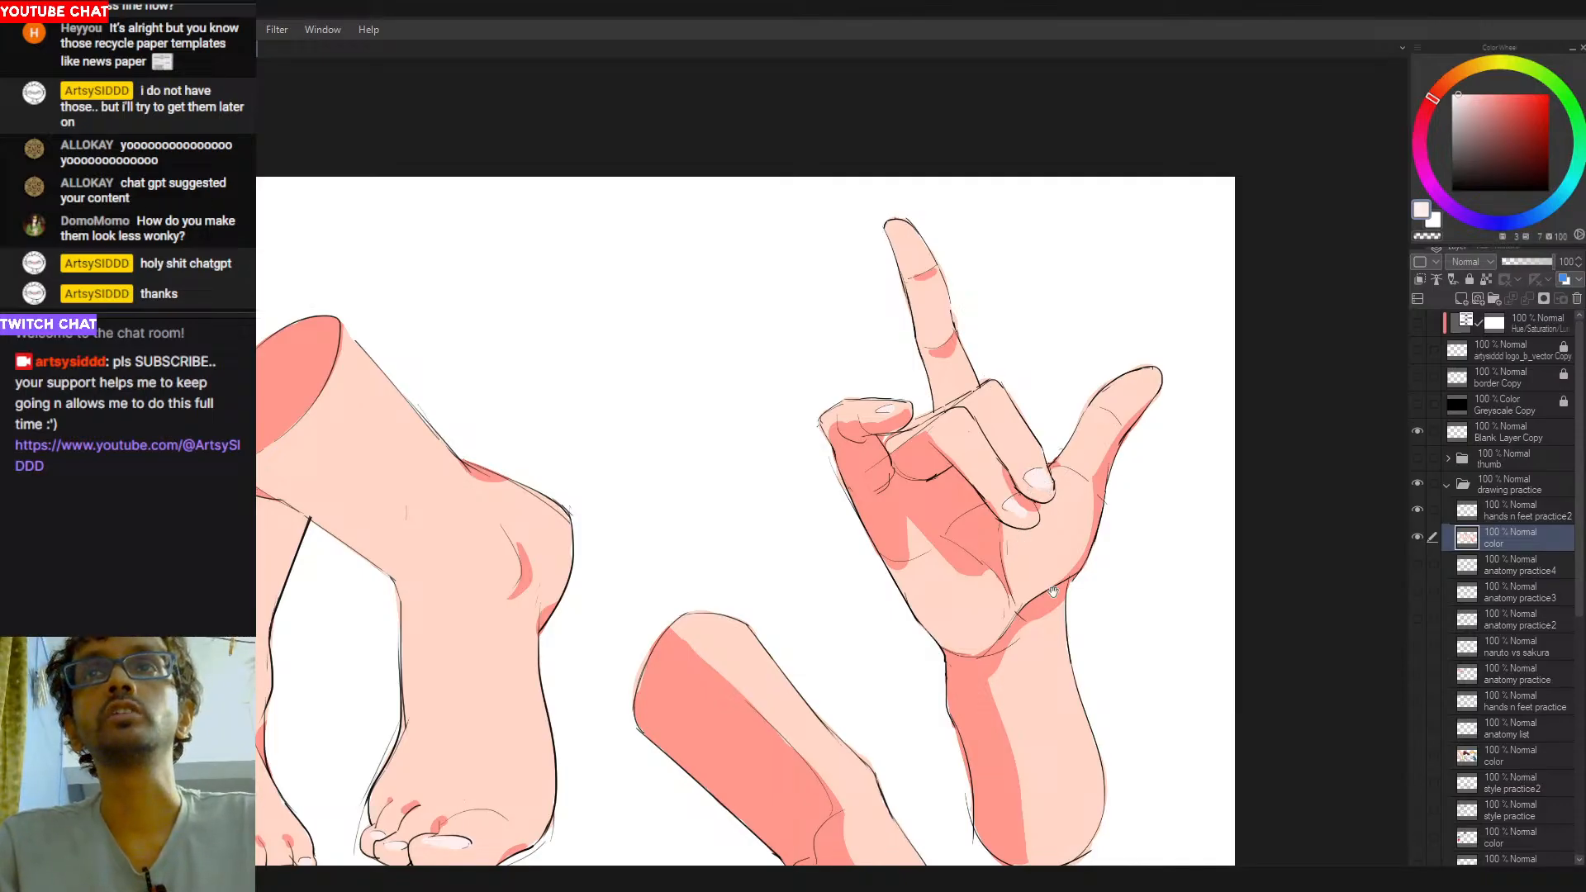
scroll(1038, 569, "down", 5)
left_click(794, 730, "alt")
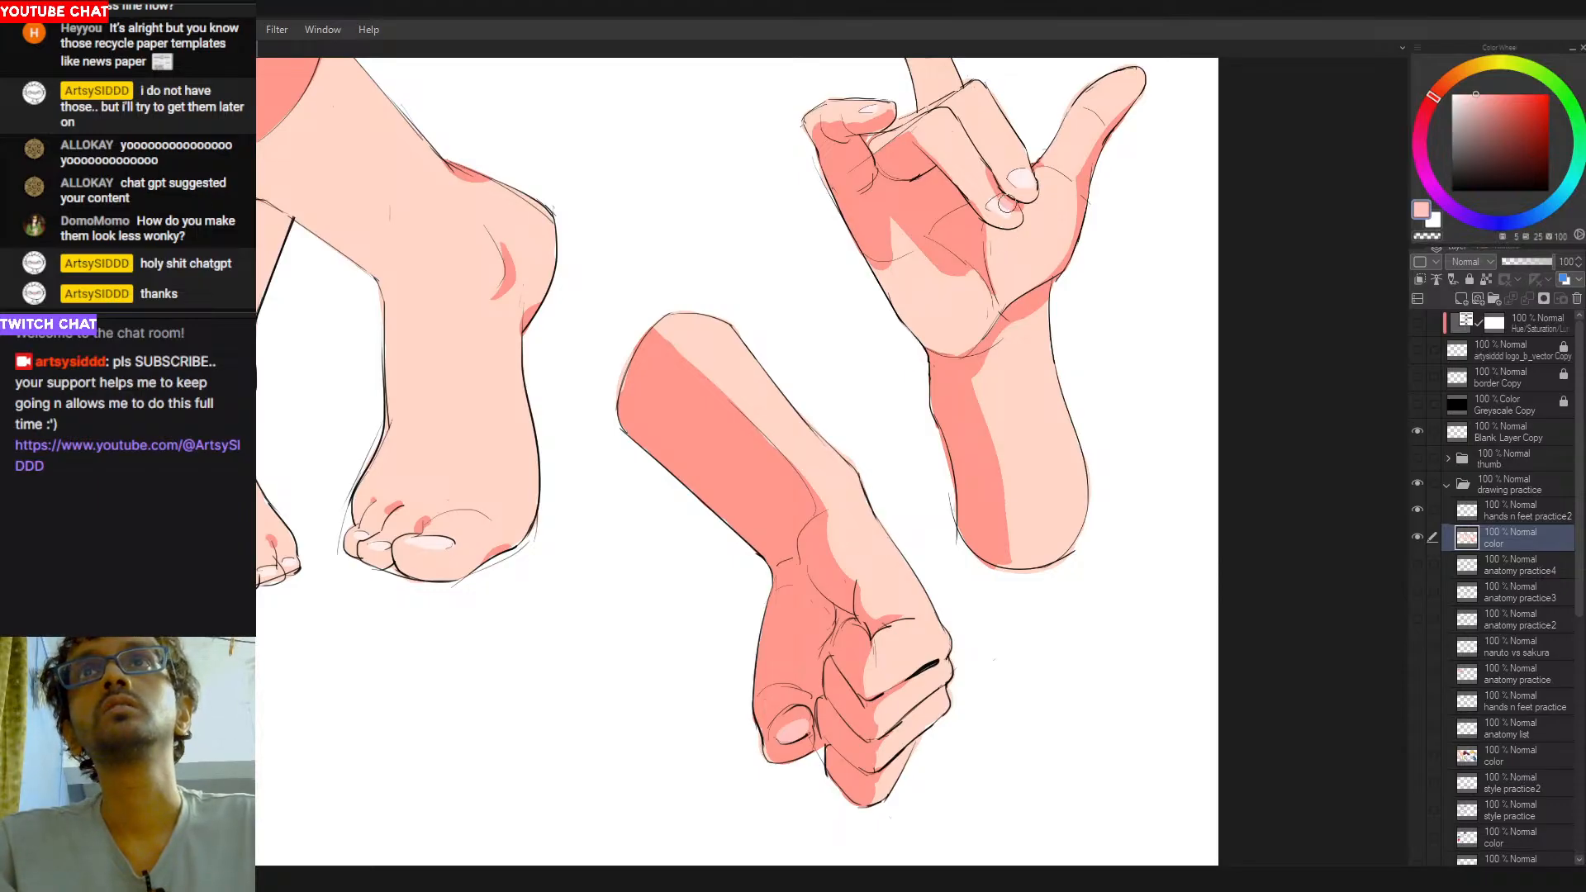
left_click(1001, 207, "alt")
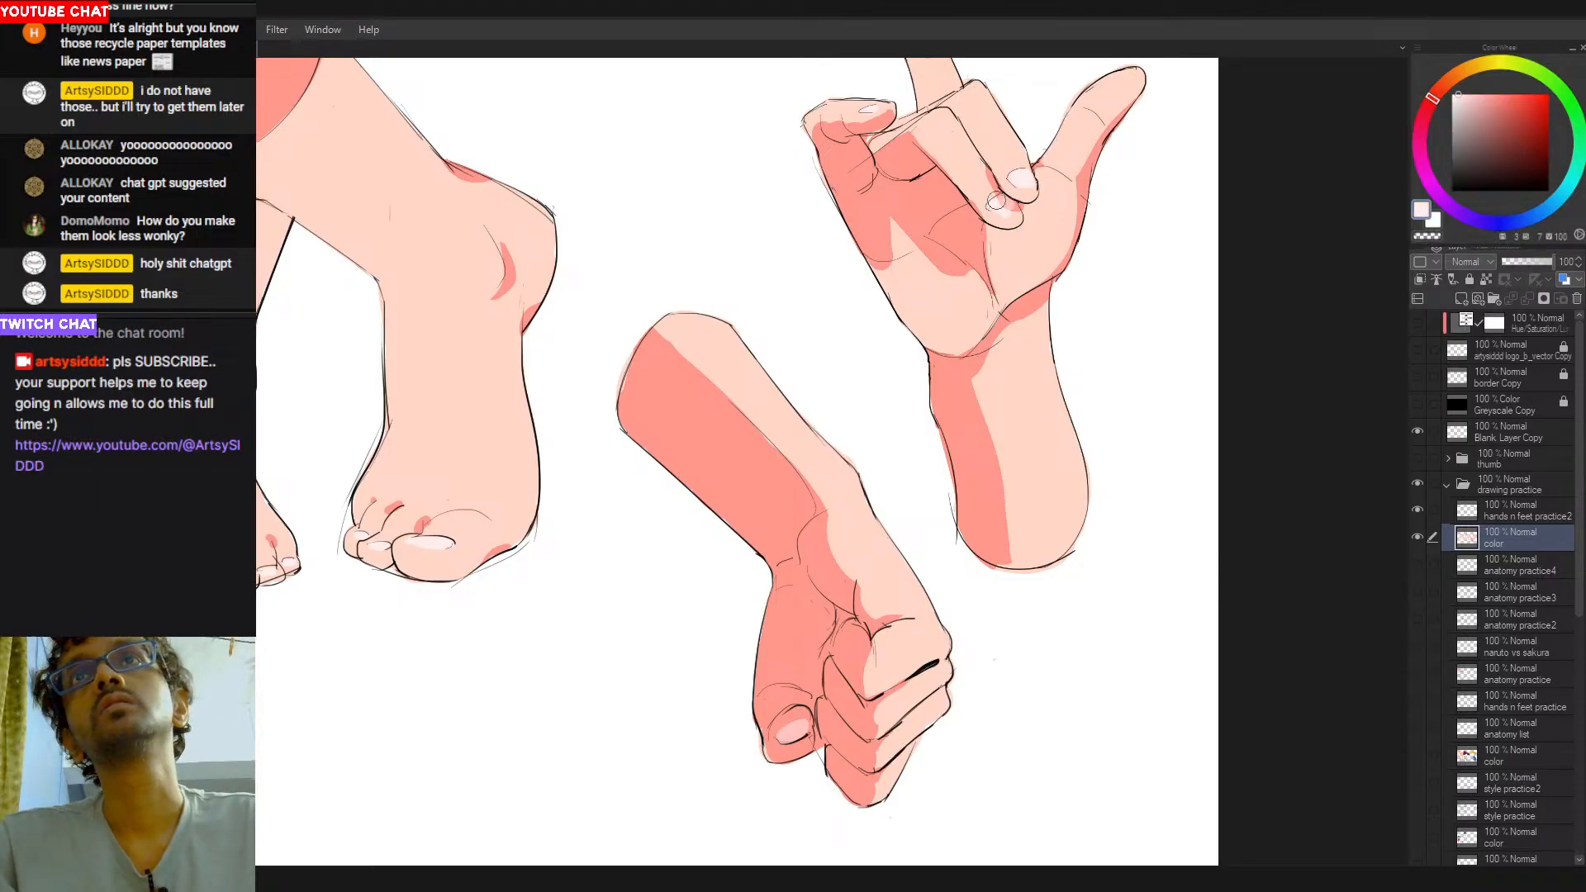
- Soften the shadow edge along the clenched fist's forearm using the sampled darker shadow pink
left_click_drag(1038, 306, 1214, 537)
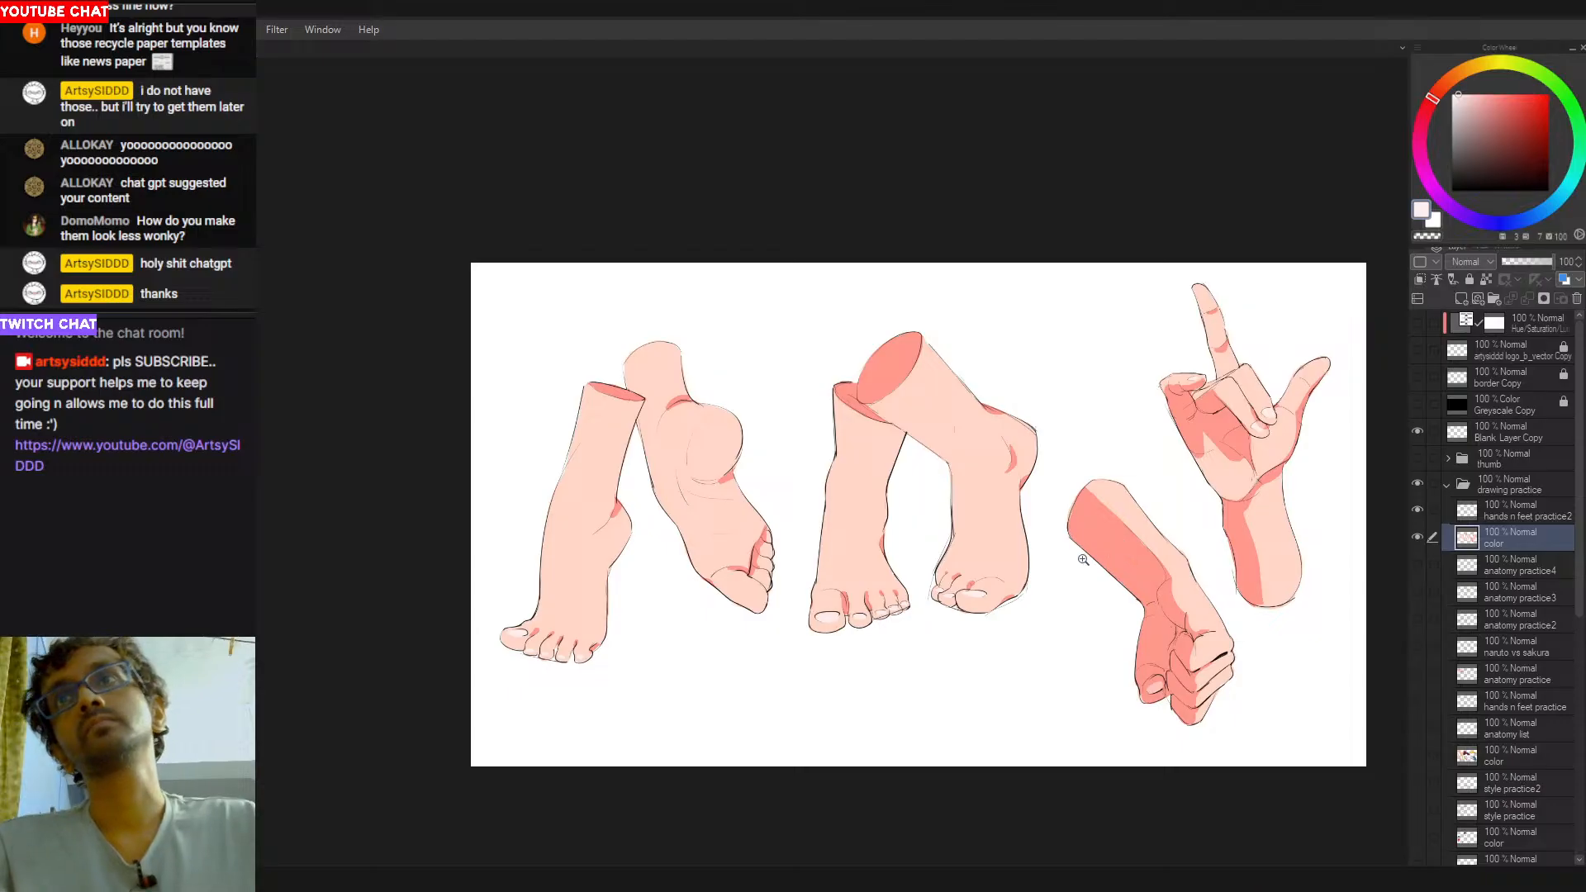
left_click_drag(925, 576, 844, 573)
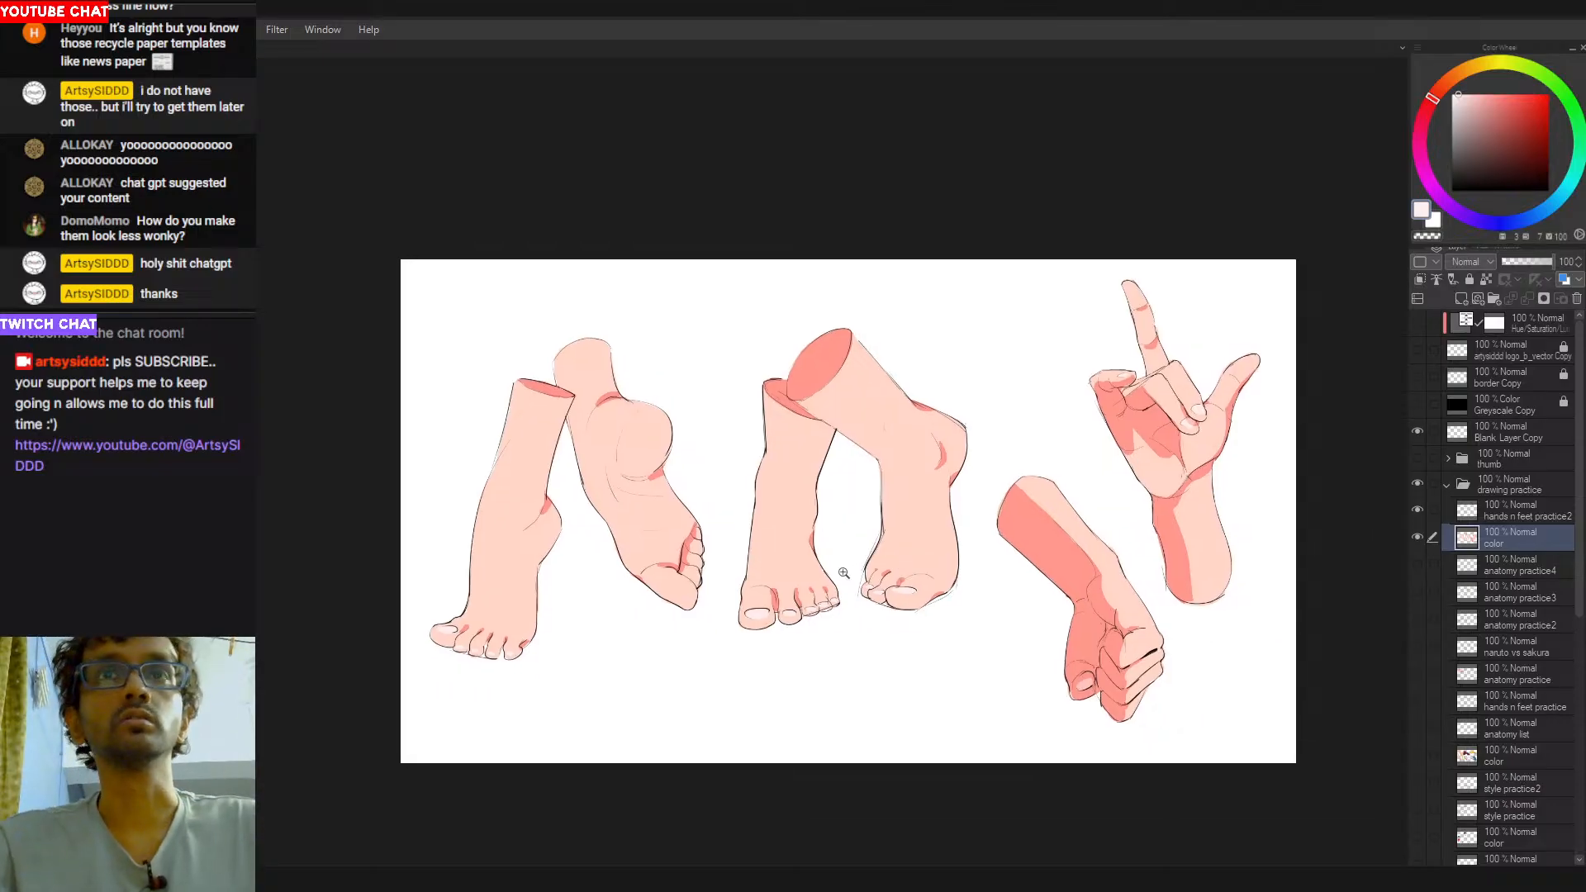
left_click_drag(1183, 534, 952, 572)
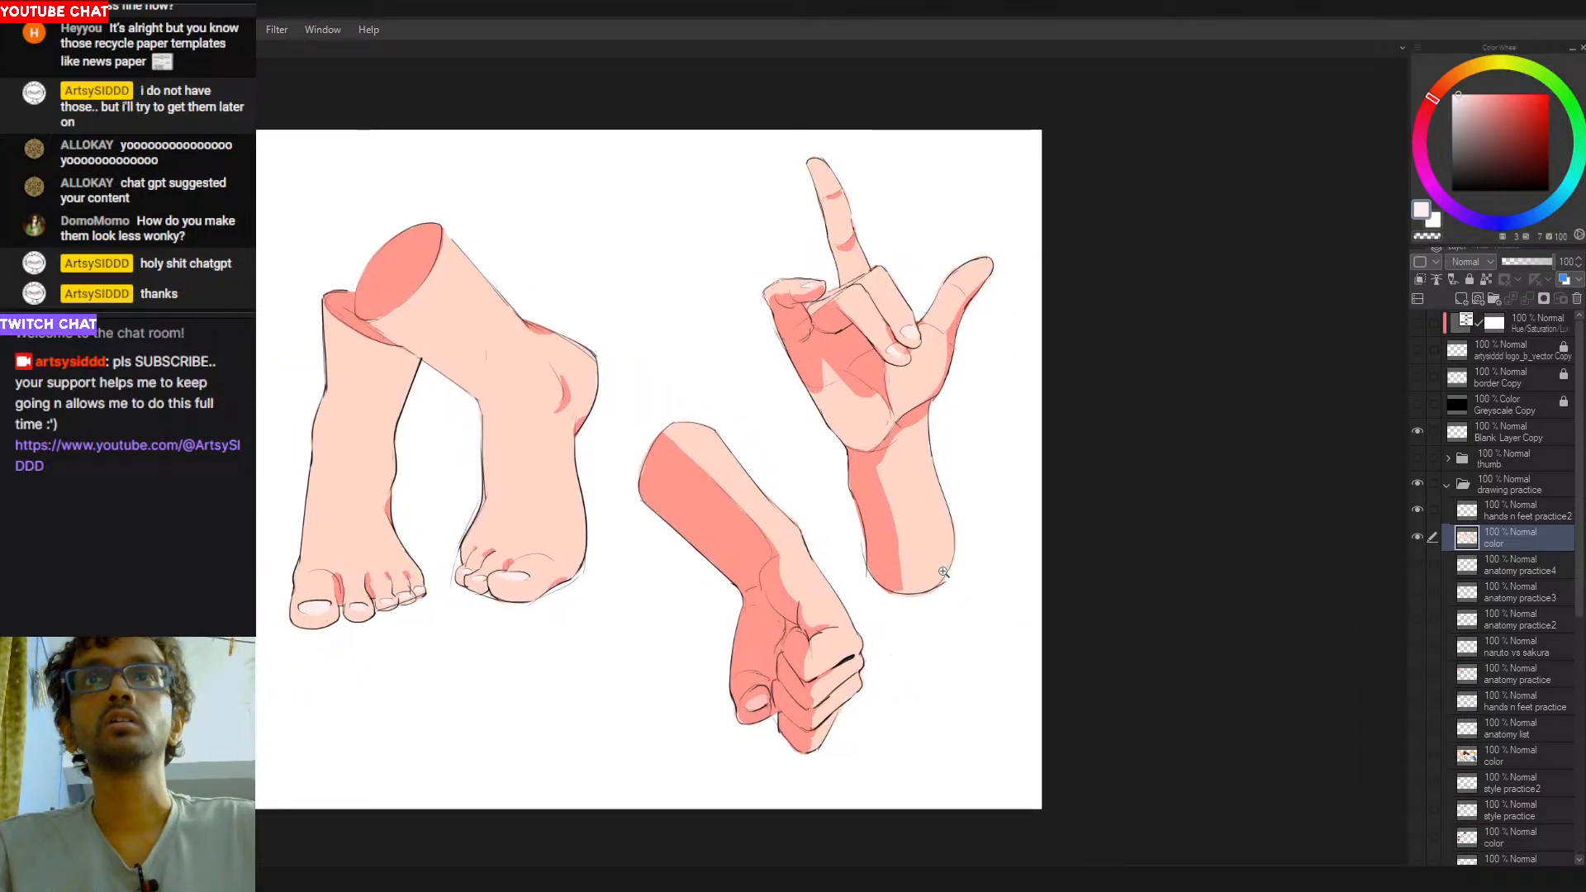
left_click(888, 525, "alt")
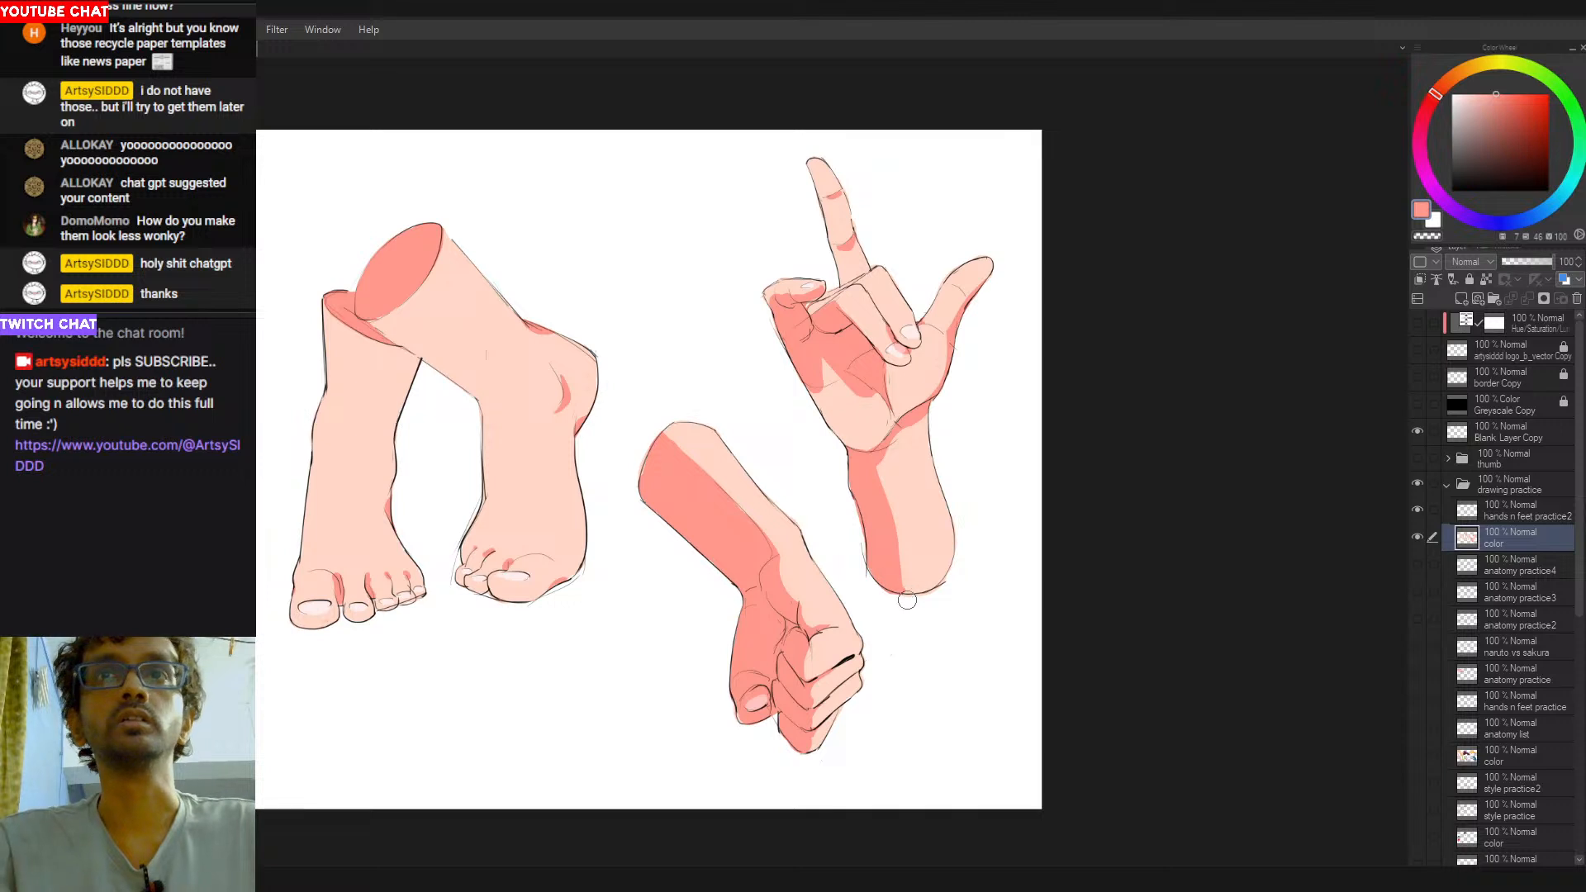
left_click_drag(882, 633, 1048, 651)
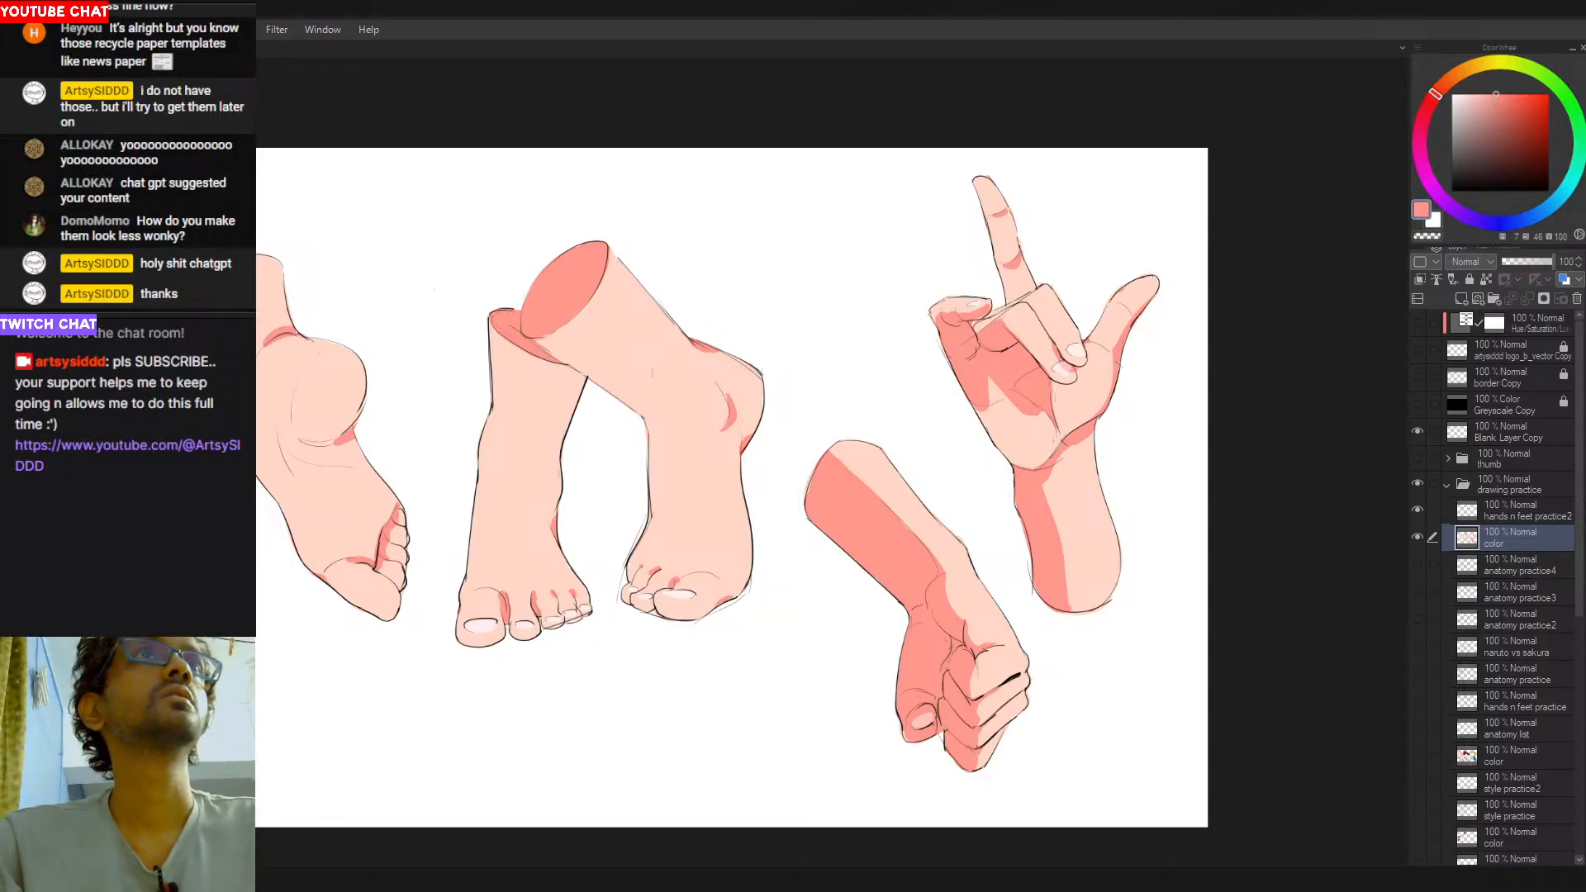
key("[")
key("[")
key("[")
key("[")
key("[")
key("[")
key("[")
key("[")
mouse_move(955, 598)
left_mouse_down()
mouse_move(1010, 491)
mouse_move(852, 363)
mouse_move(796, 356)
mouse_move(858, 377)
mouse_move(801, 440)
mouse_move(826, 431)
mouse_move(813, 419)
mouse_move(931, 405)
left_mouse_up()
key("ctrl+z")
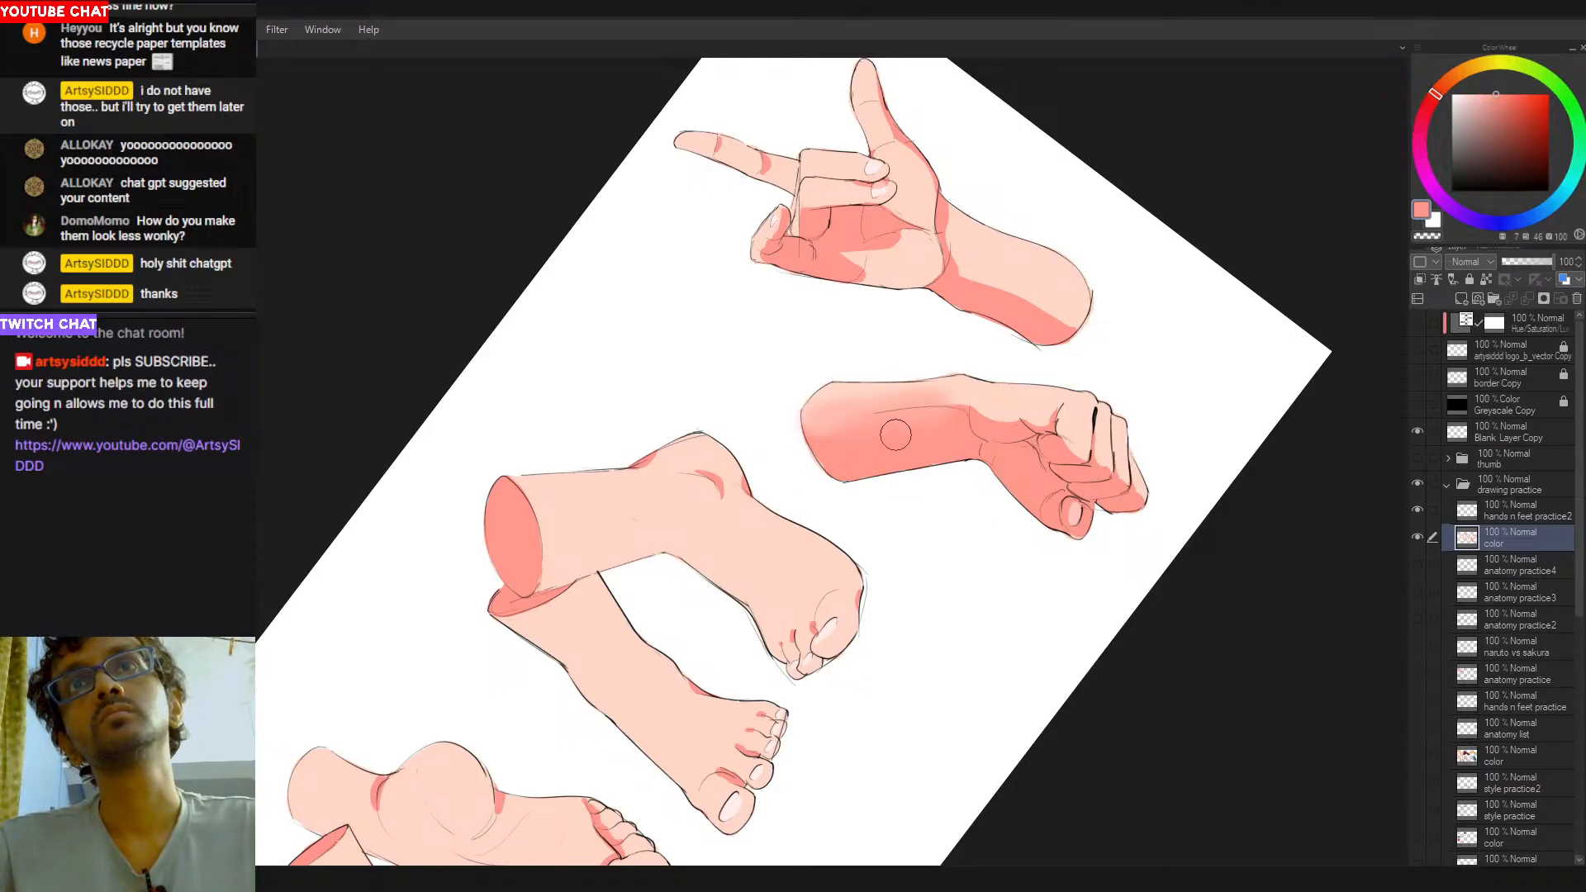
- Blend light and mid skin tones into the cut end of the clenched fist's forearm
left_click(974, 393, "alt")
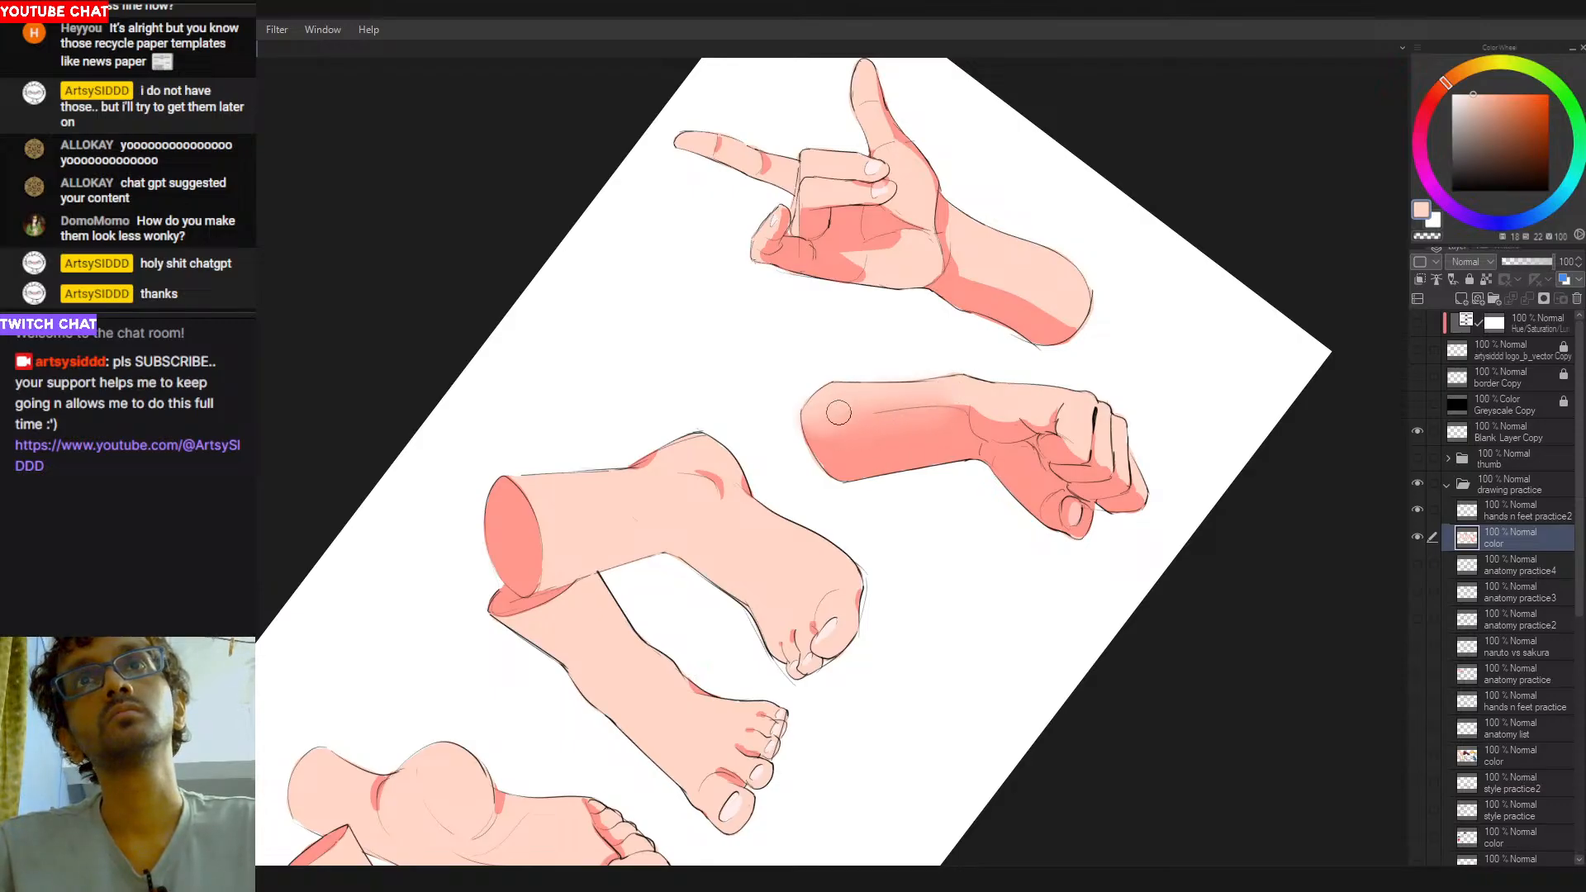
left_click(829, 444, "alt")
left_click_drag(856, 464, 851, 740)
left_click(834, 488, "alt")
left_click(830, 496, "alt")
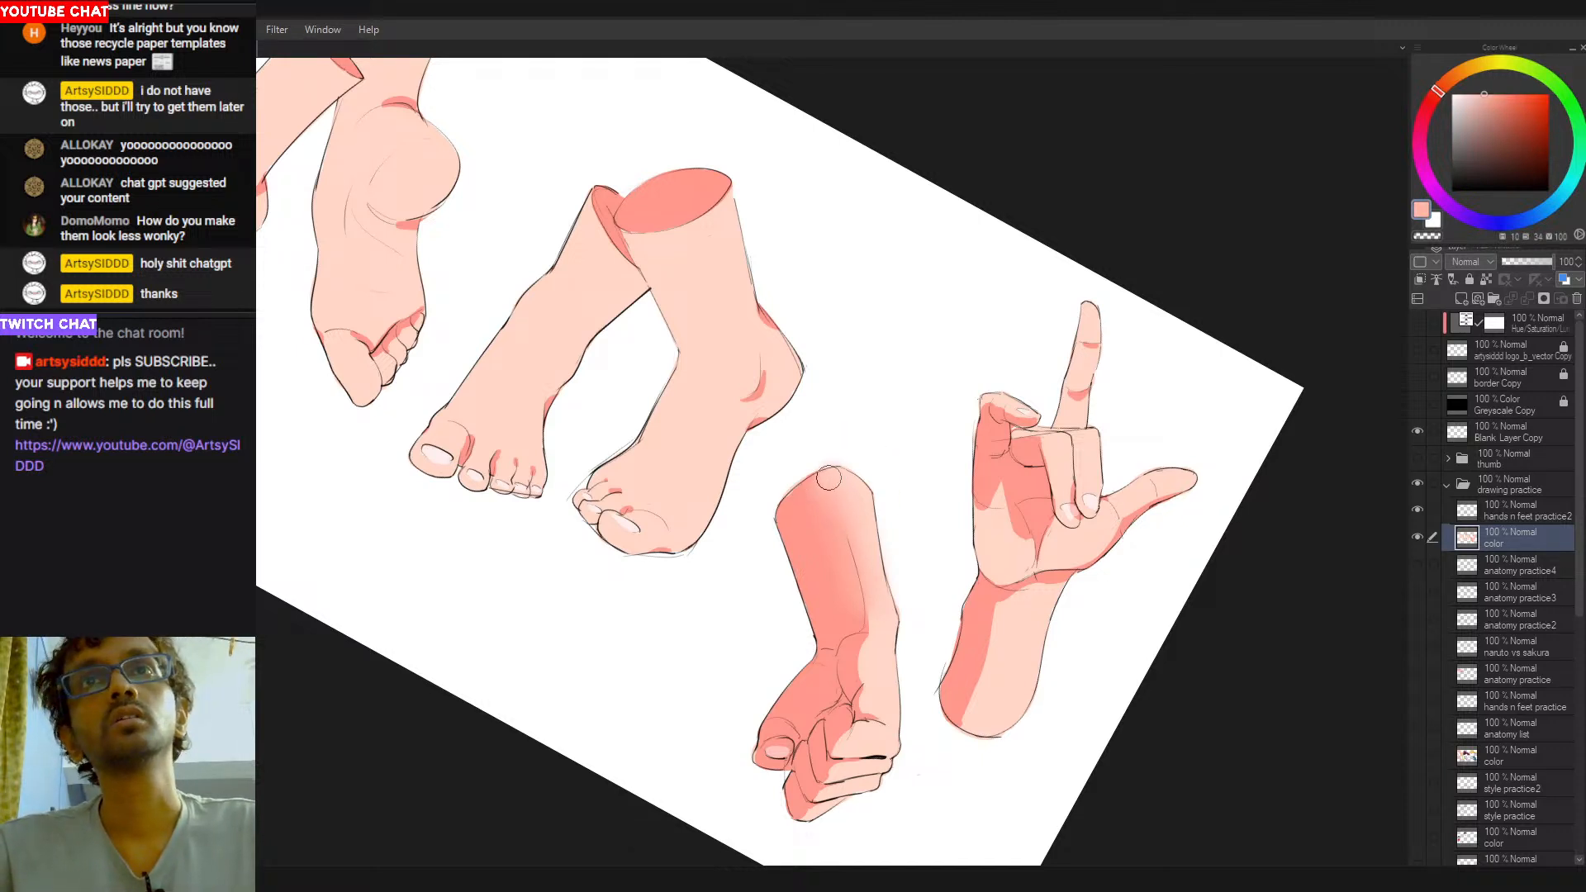
left_click_drag(901, 668, 923, 595)
- Build up soft darker pink shading along the clenched fist's forearm toward the wrist
left_click(882, 537, "alt")
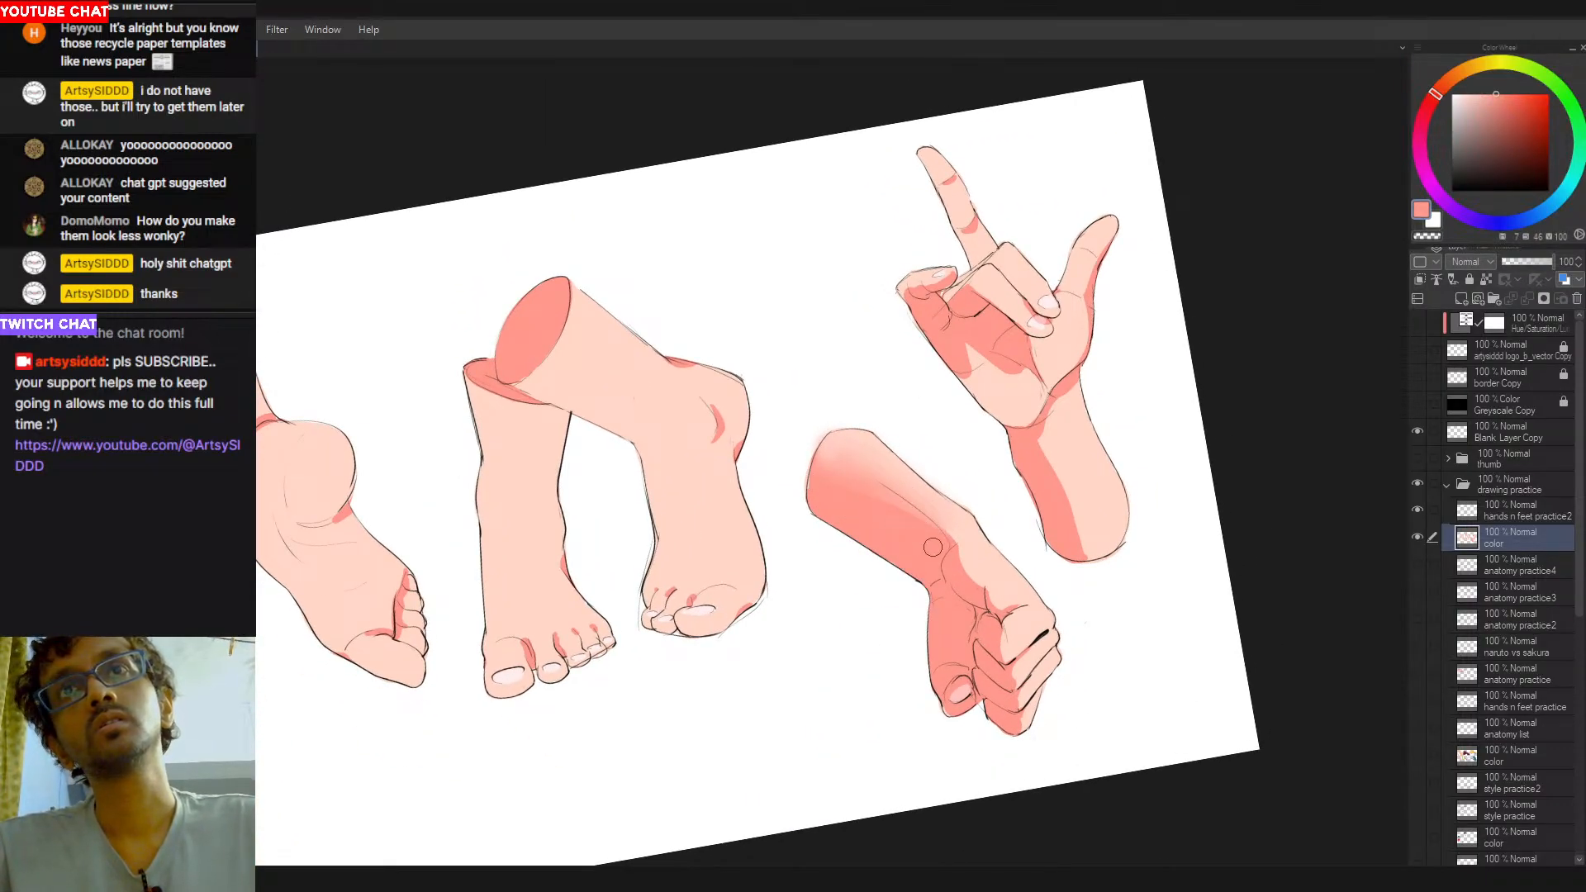
mouse_move(831, 489)
left_mouse_down()
mouse_move(918, 527)
mouse_move(842, 474)
mouse_move(920, 526)
mouse_move(832, 315)
left_mouse_up()
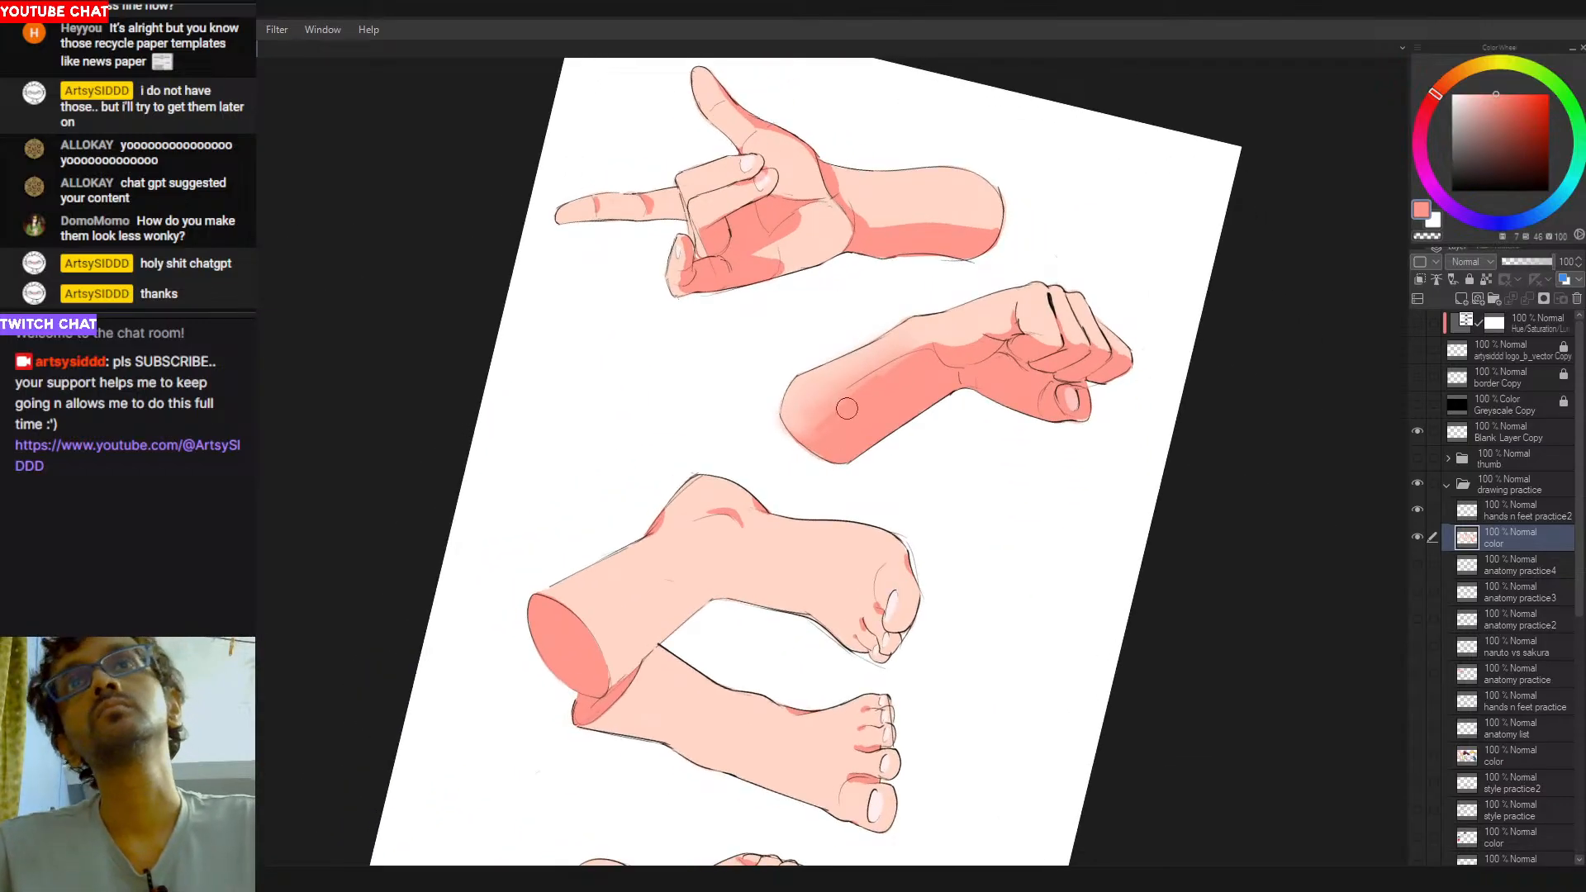
mouse_move(864, 392)
left_mouse_down()
mouse_move(887, 367)
mouse_move(835, 406)
mouse_move(903, 361)
mouse_move(900, 553)
mouse_move(820, 551)
left_mouse_up()
mouse_move(982, 501)
left_mouse_down()
mouse_move(882, 368)
mouse_move(887, 508)
left_mouse_up()
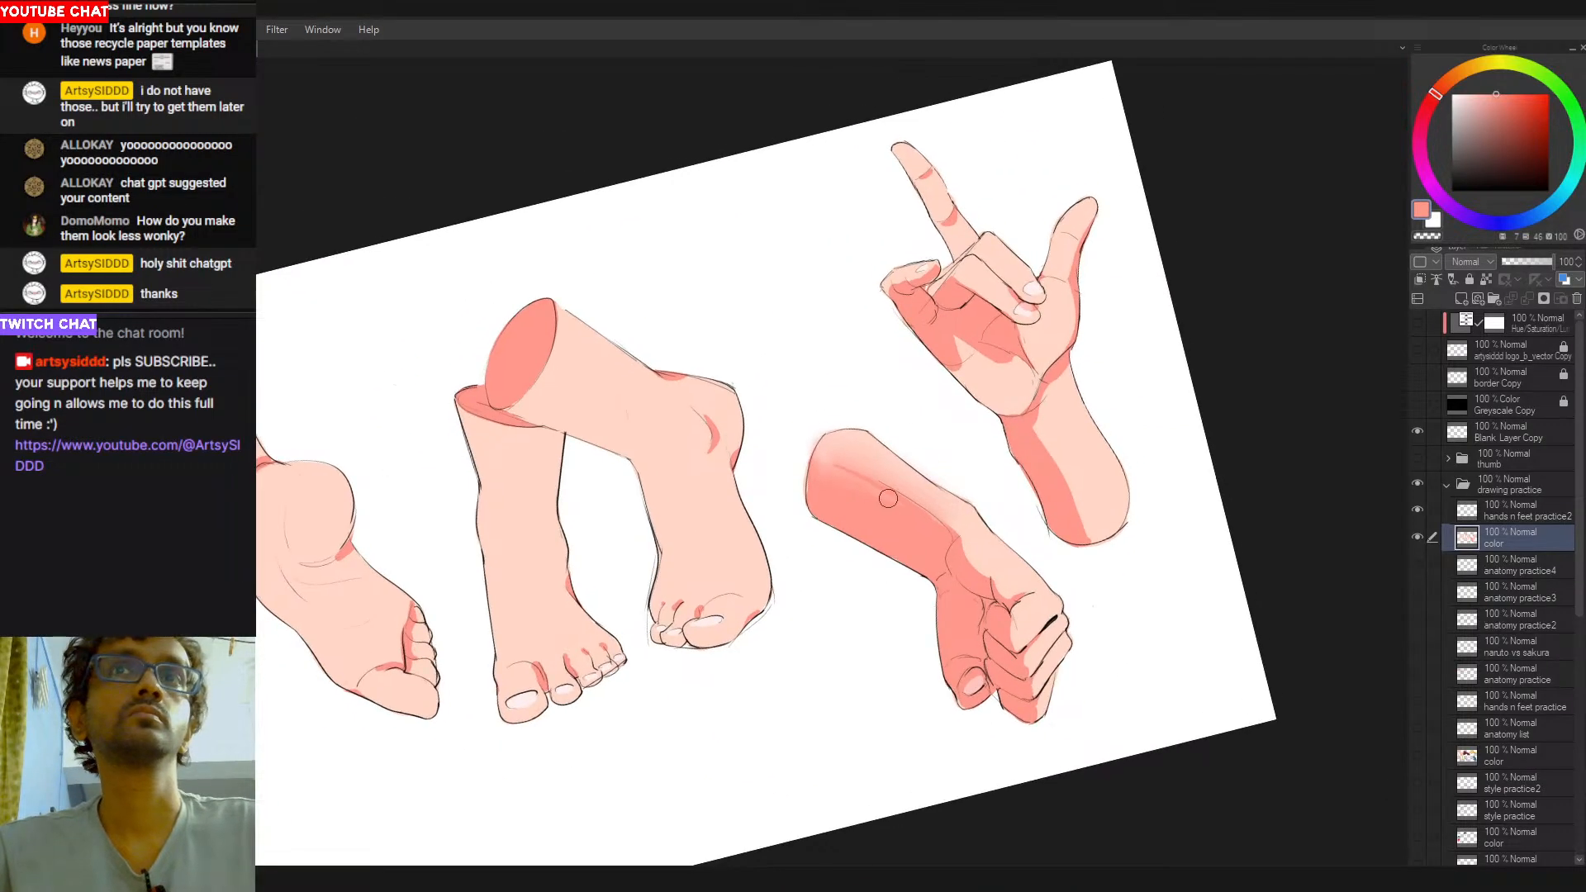
left_click_drag(824, 462, 857, 477)
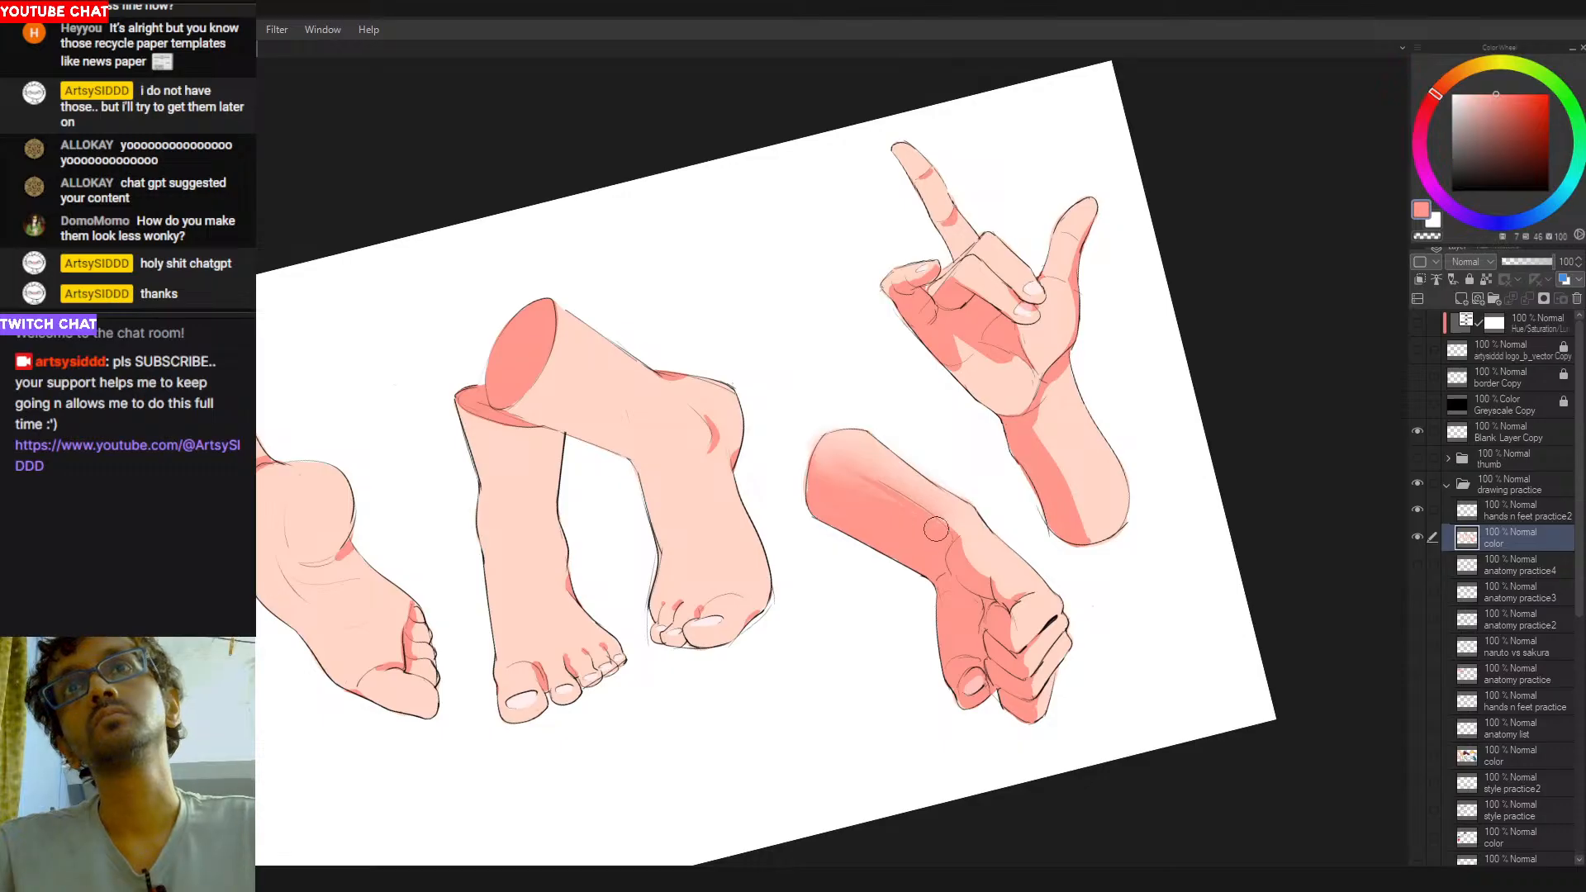
mouse_move(965, 540)
left_mouse_down()
mouse_move(990, 566)
mouse_move(965, 546)
mouse_move(978, 593)
left_mouse_up()
key("ctrl+z")
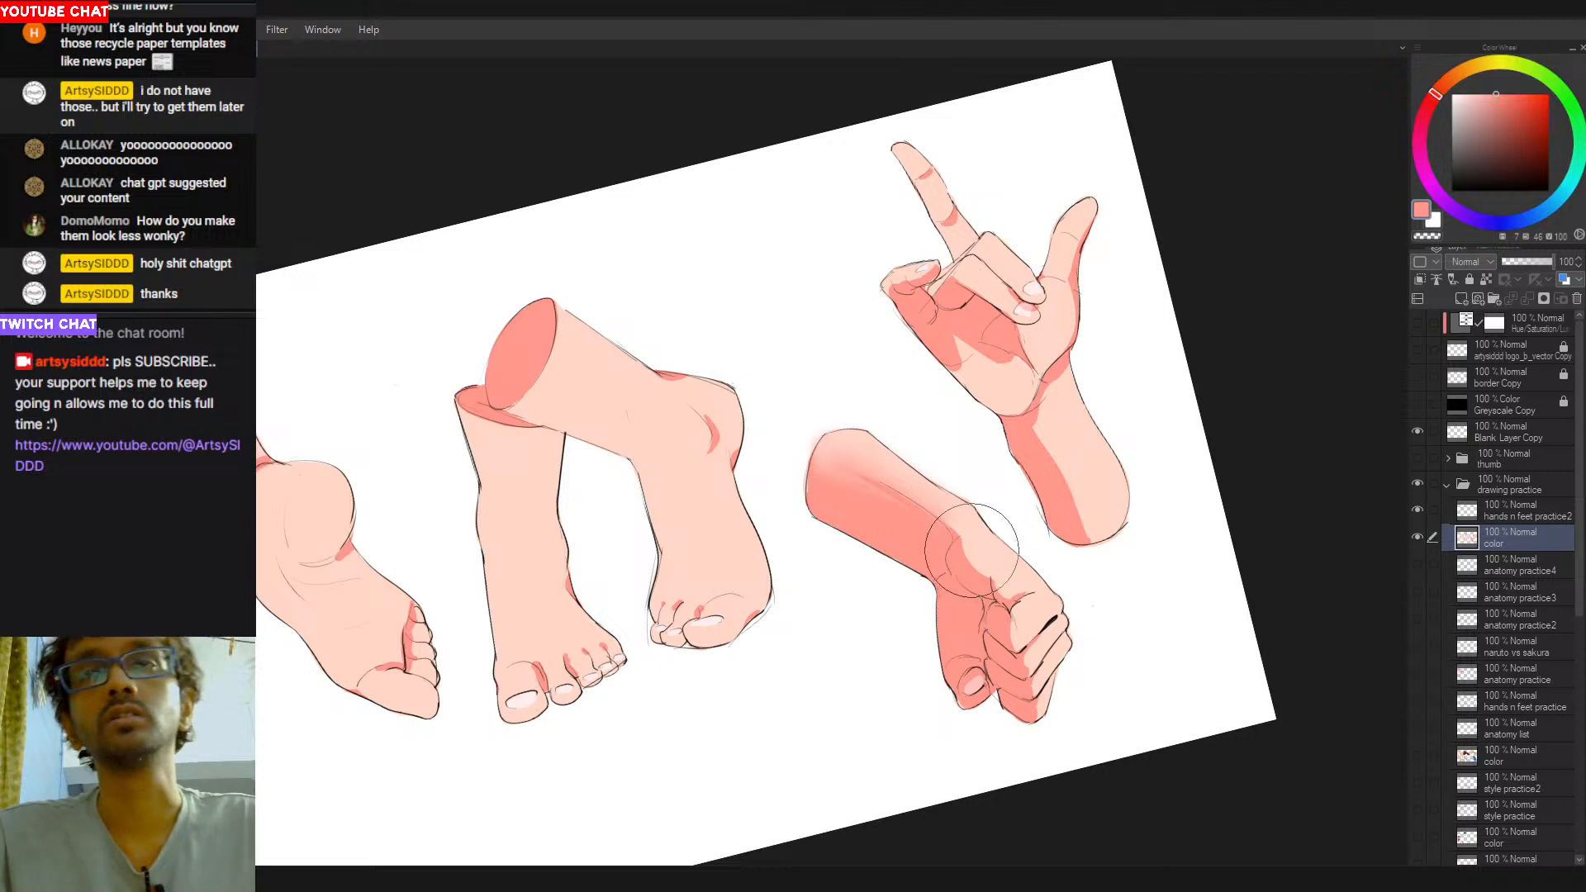
- Blend soft darker pink shading over the wrist and back of the clenched fist with a smaller brush
key("bracketleft")
key("bracketleft")
key("bracketleft")
key("bracketleft")
mouse_move(966, 536)
left_mouse_down()
mouse_move(976, 566)
mouse_move(965, 545)
left_mouse_up()
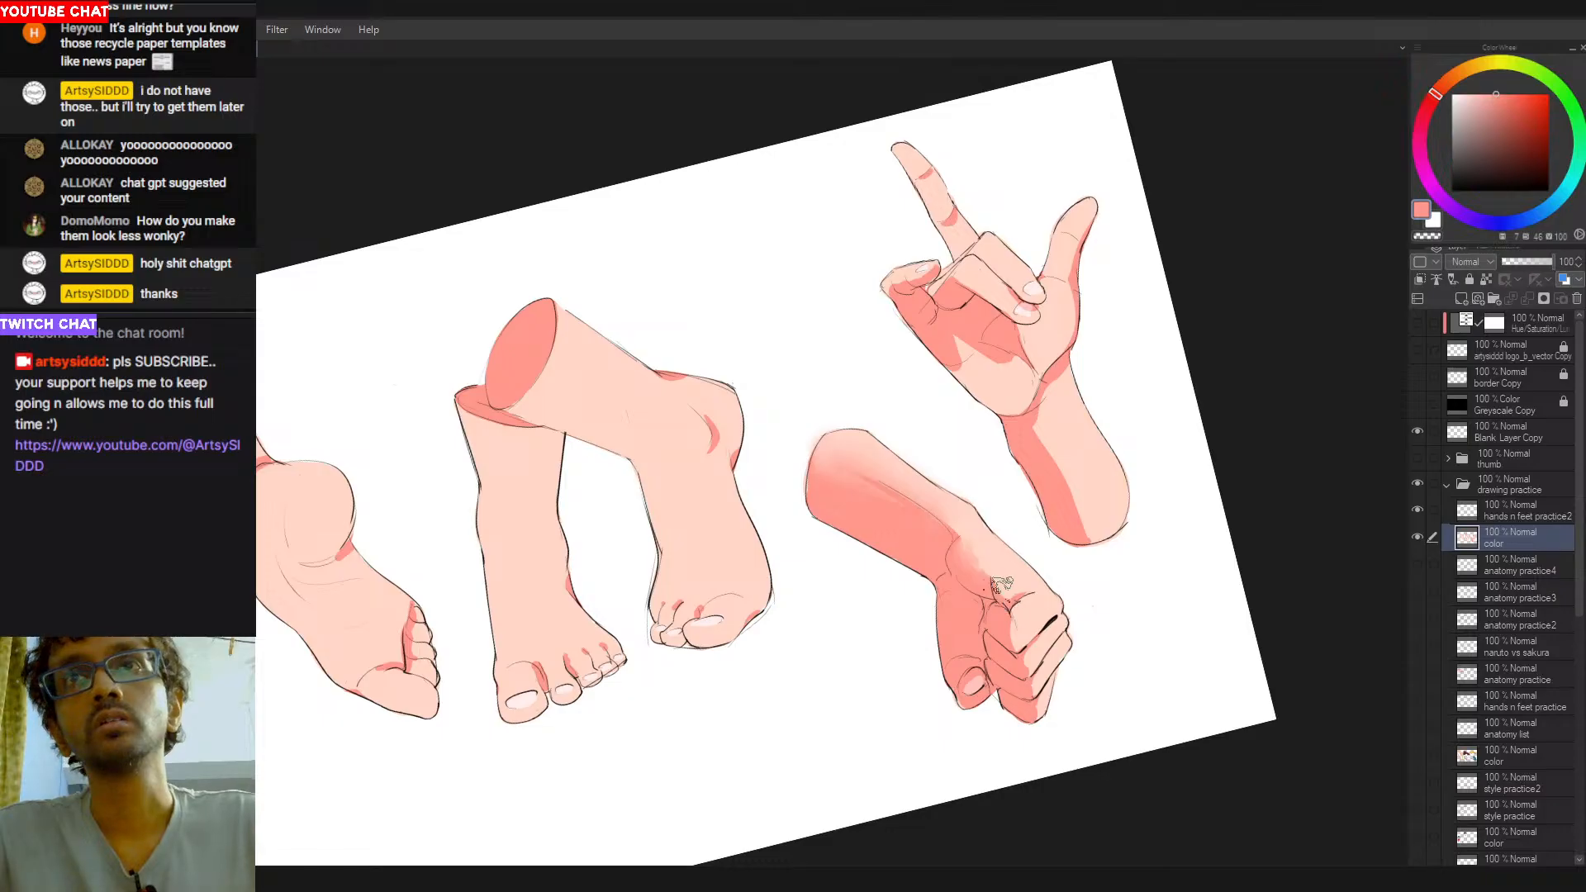
- Soften the shadow edge along the raised hand's forearm with darker pink, undoing and repainting the first strokes
left_click_drag(1062, 559, 1037, 631)
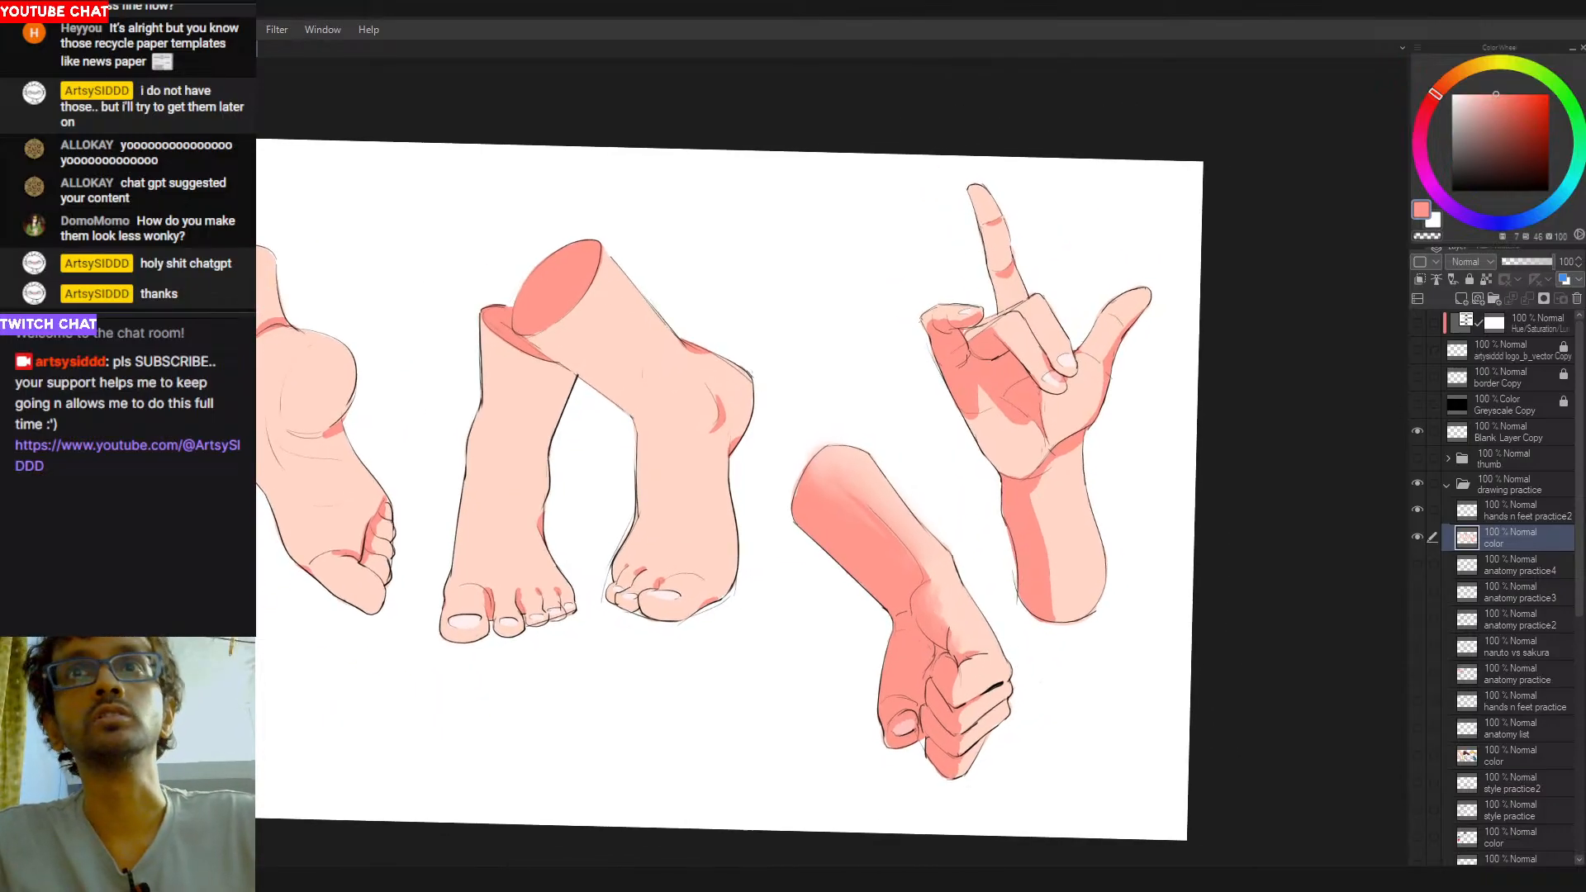
mouse_move(1040, 498)
left_mouse_down()
mouse_move(1051, 602)
mouse_move(1027, 511)
mouse_move(1049, 618)
mouse_move(1019, 494)
mouse_move(1042, 608)
mouse_move(1049, 559)
mouse_move(1034, 495)
mouse_move(1052, 609)
left_mouse_up()
key("ctrl+z")
key("ctrl+z")
left_click_drag(1050, 513, 1072, 606)
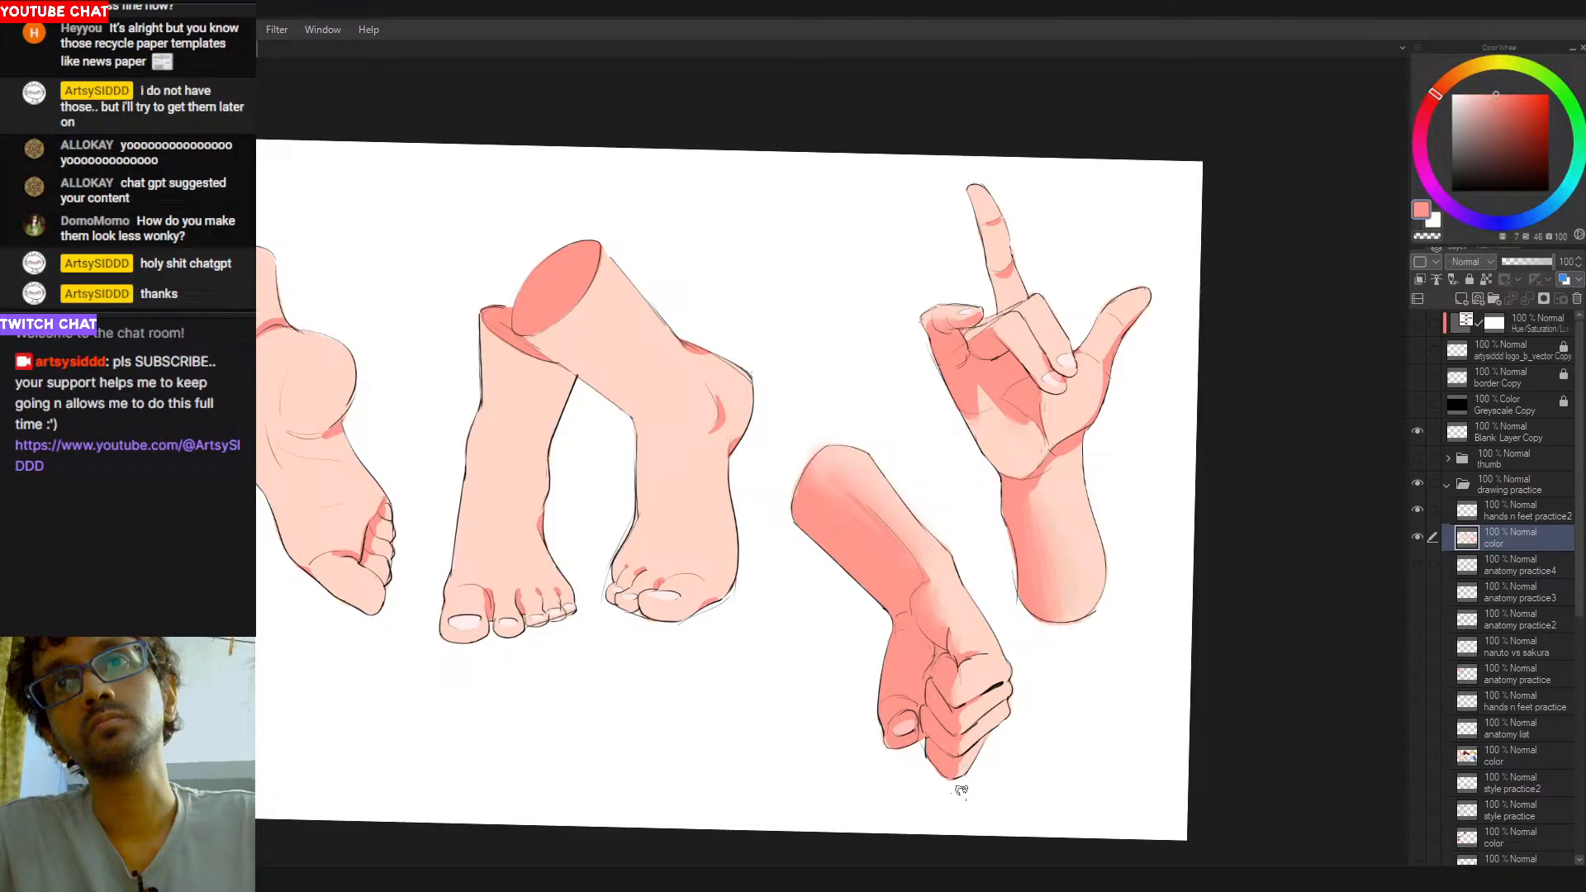
- Sample the light skin tone and blend it back over the lit side of the raised hand's forearm
left_click_drag(979, 621, 1049, 570)
left_click_drag(1064, 526, 1109, 520)
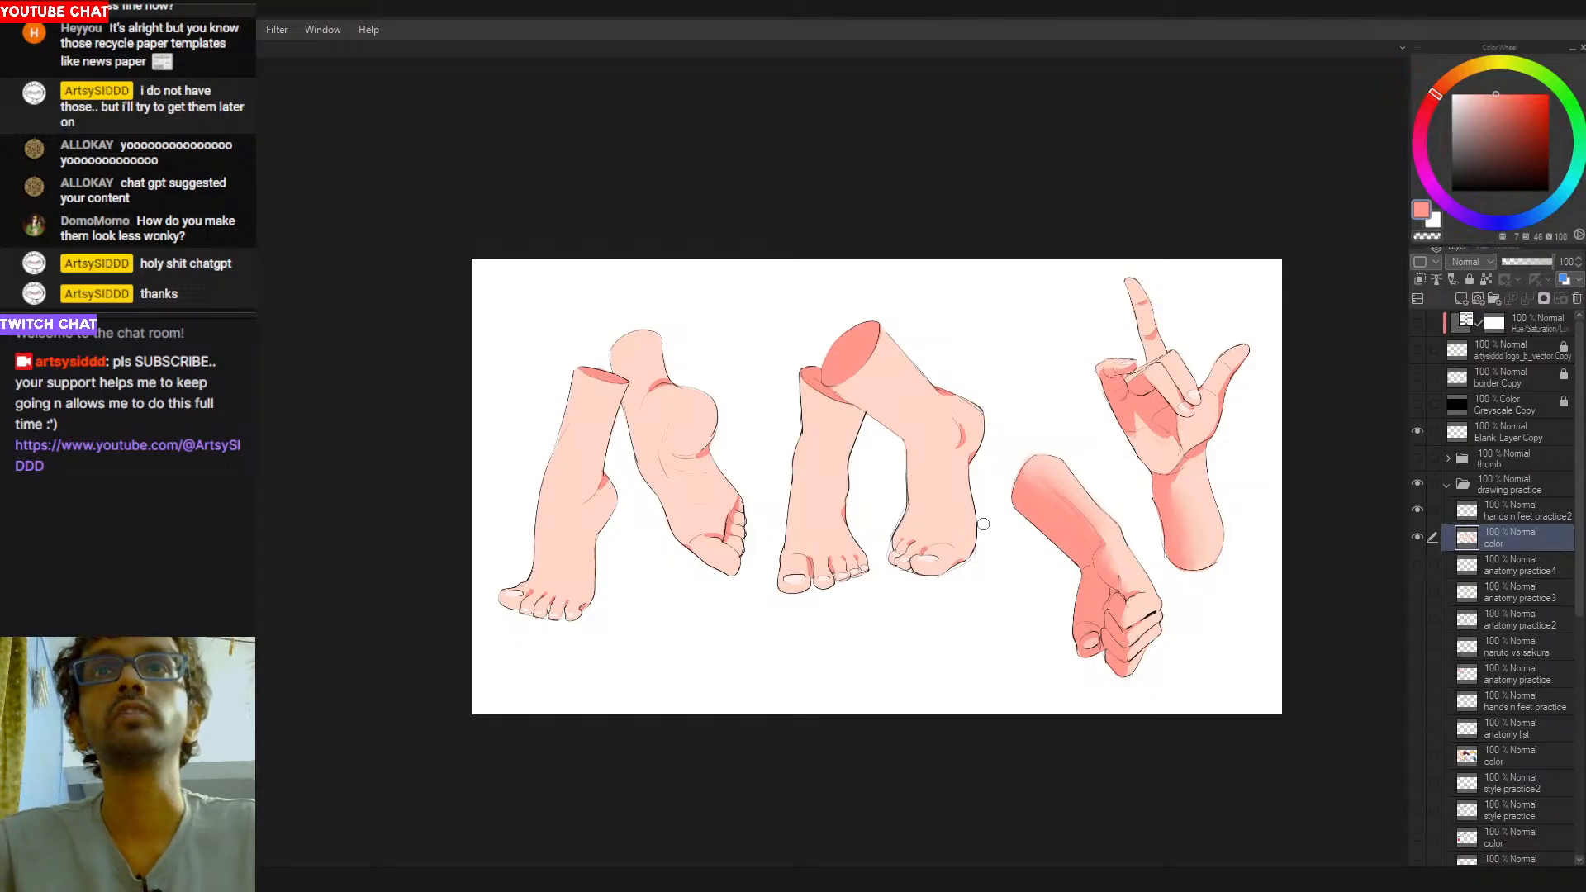
left_click_drag(1004, 629, 915, 643)
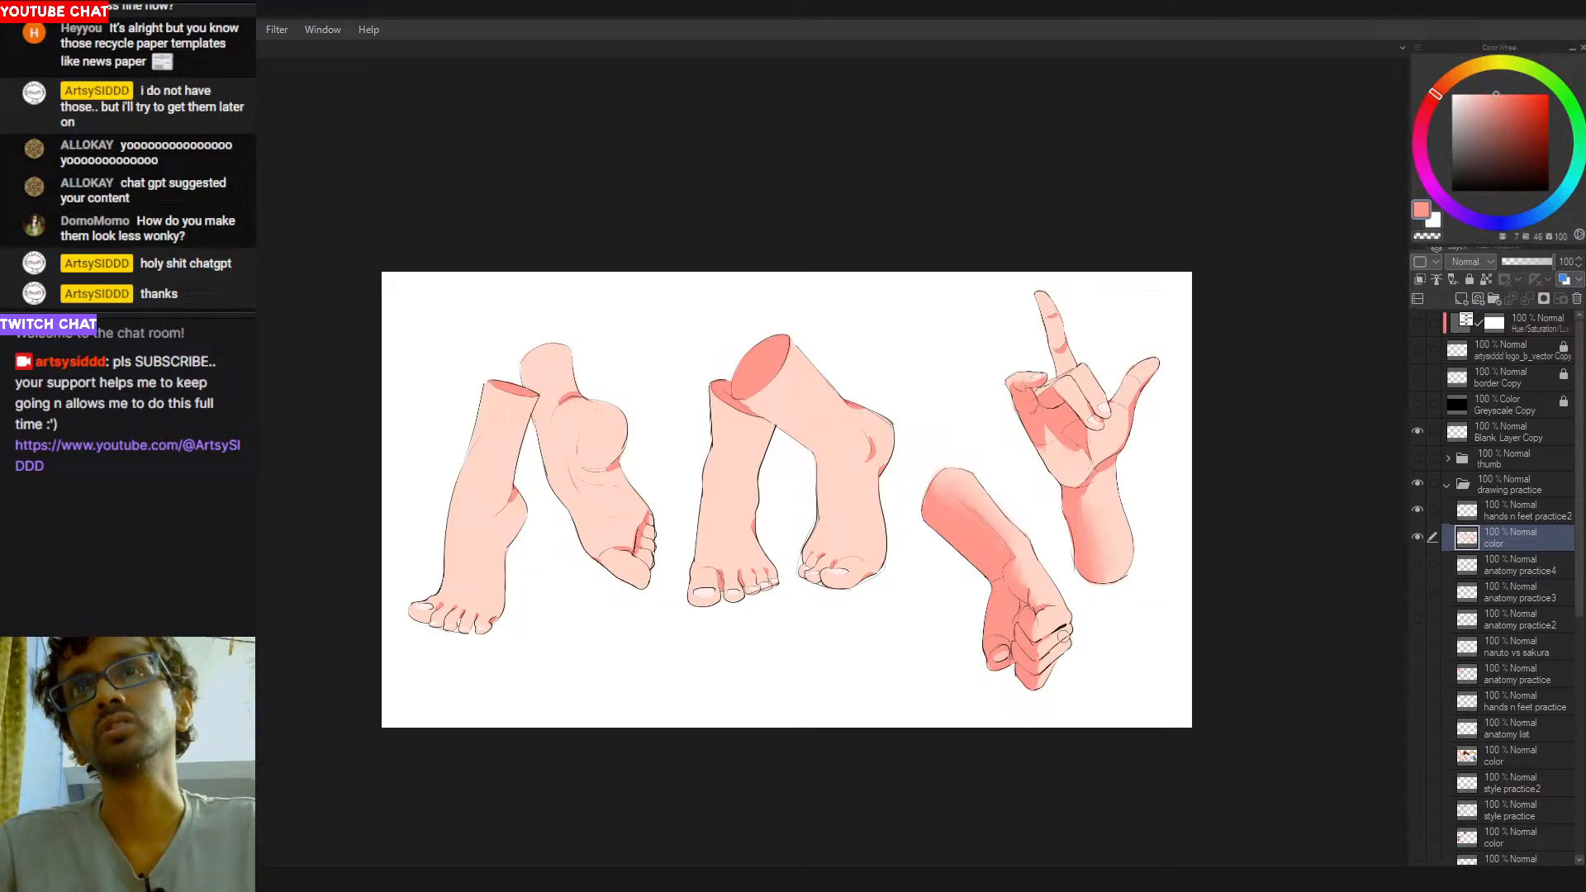
left_click_drag(1059, 556, 948, 501)
scroll(948, 500, "up", 2)
left_click(1025, 497, "alt")
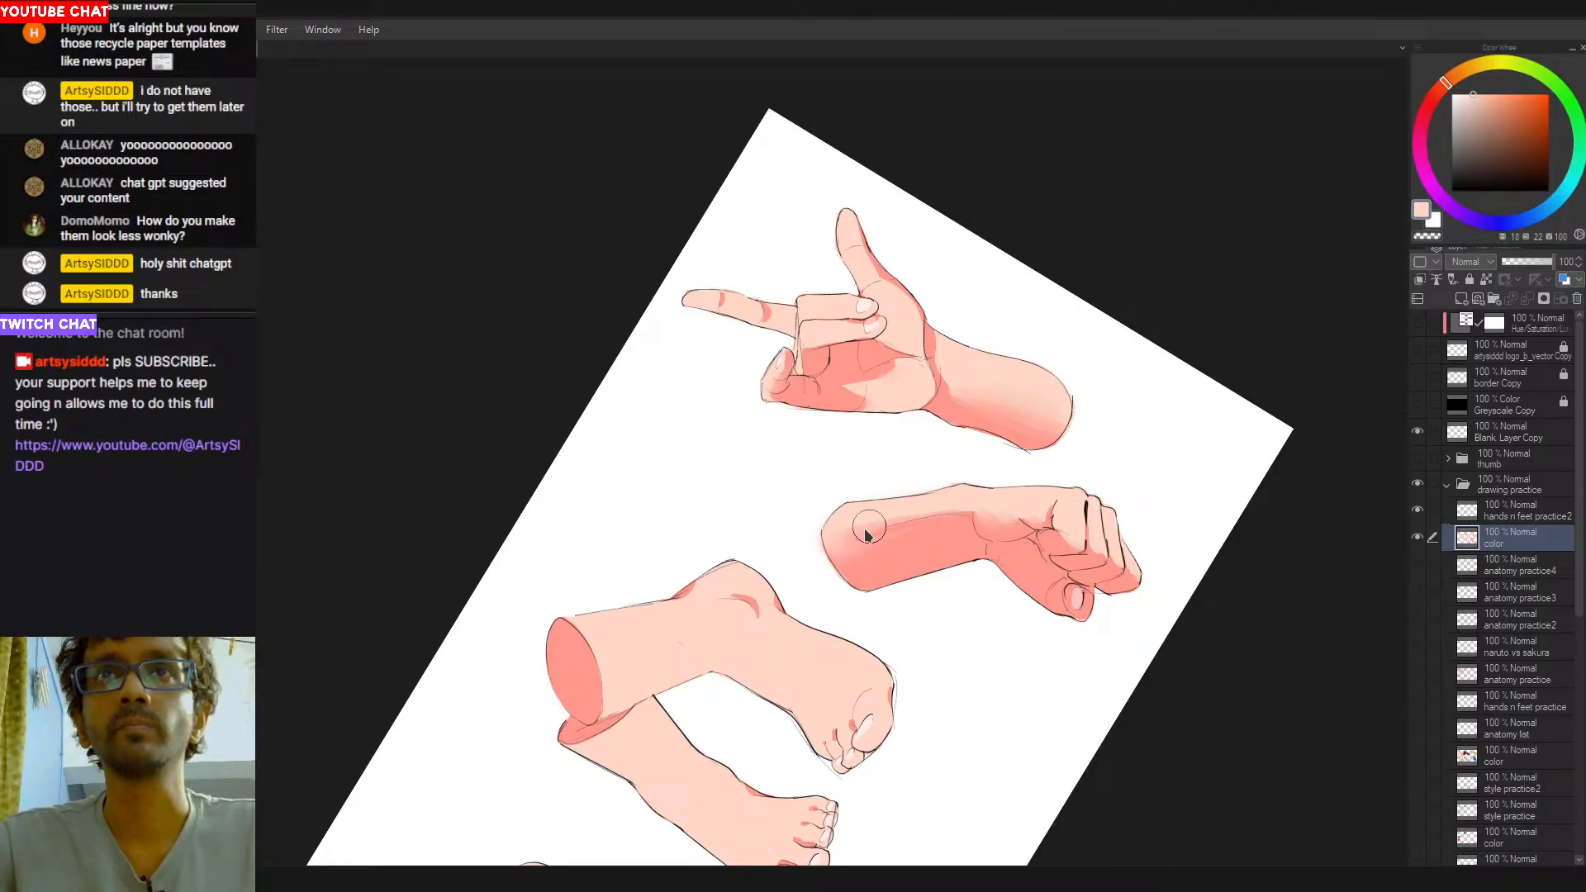
key("r")
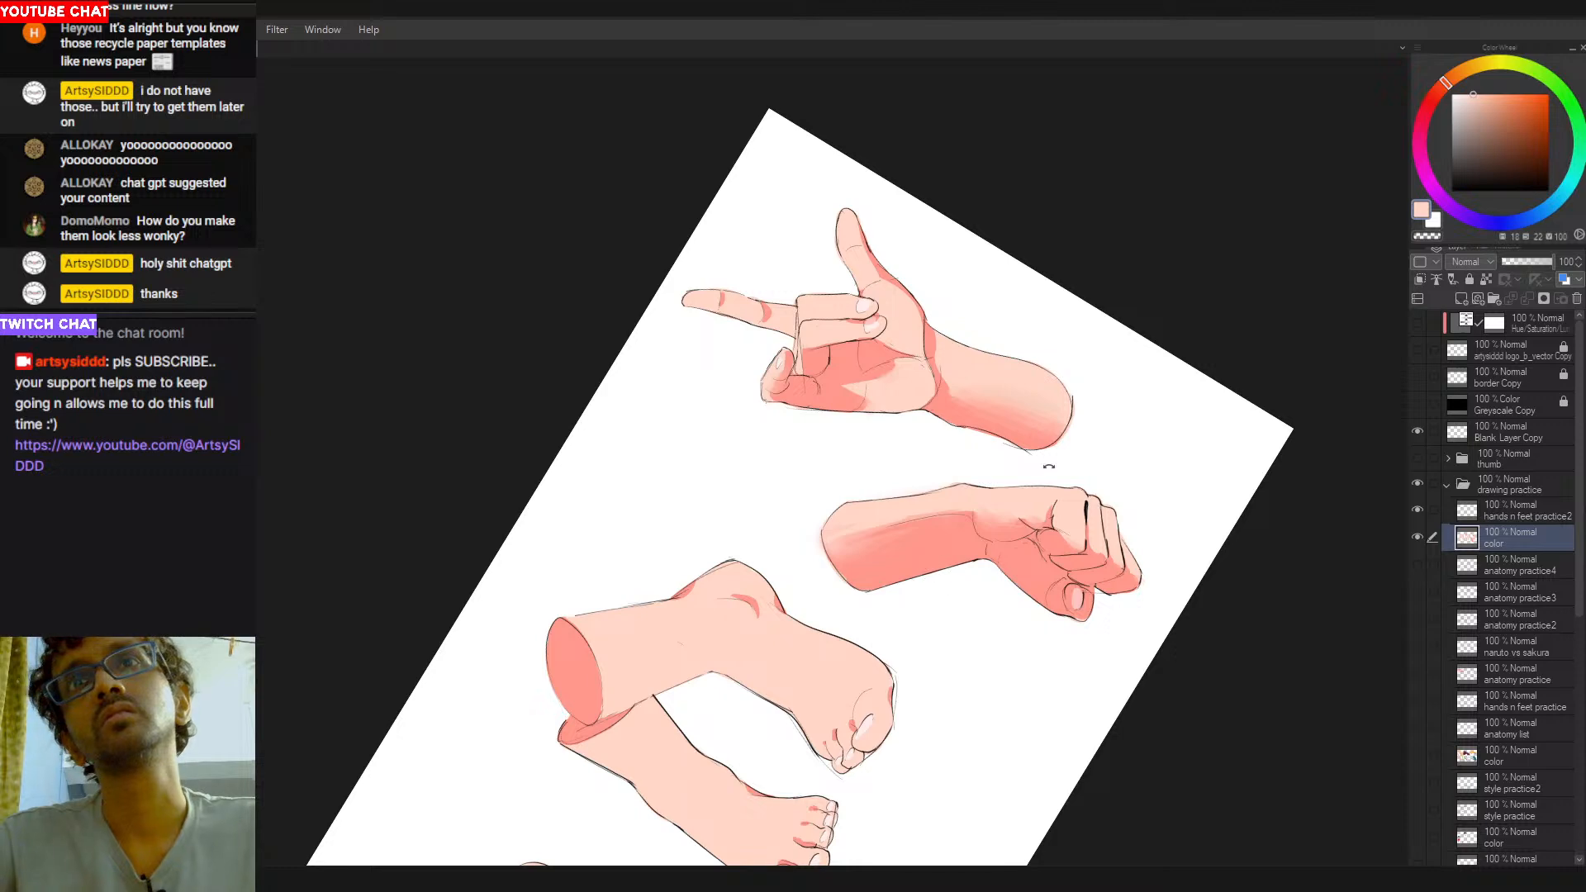
left_click_drag(1047, 468, 839, 672)
left_click_drag(851, 591, 915, 522)
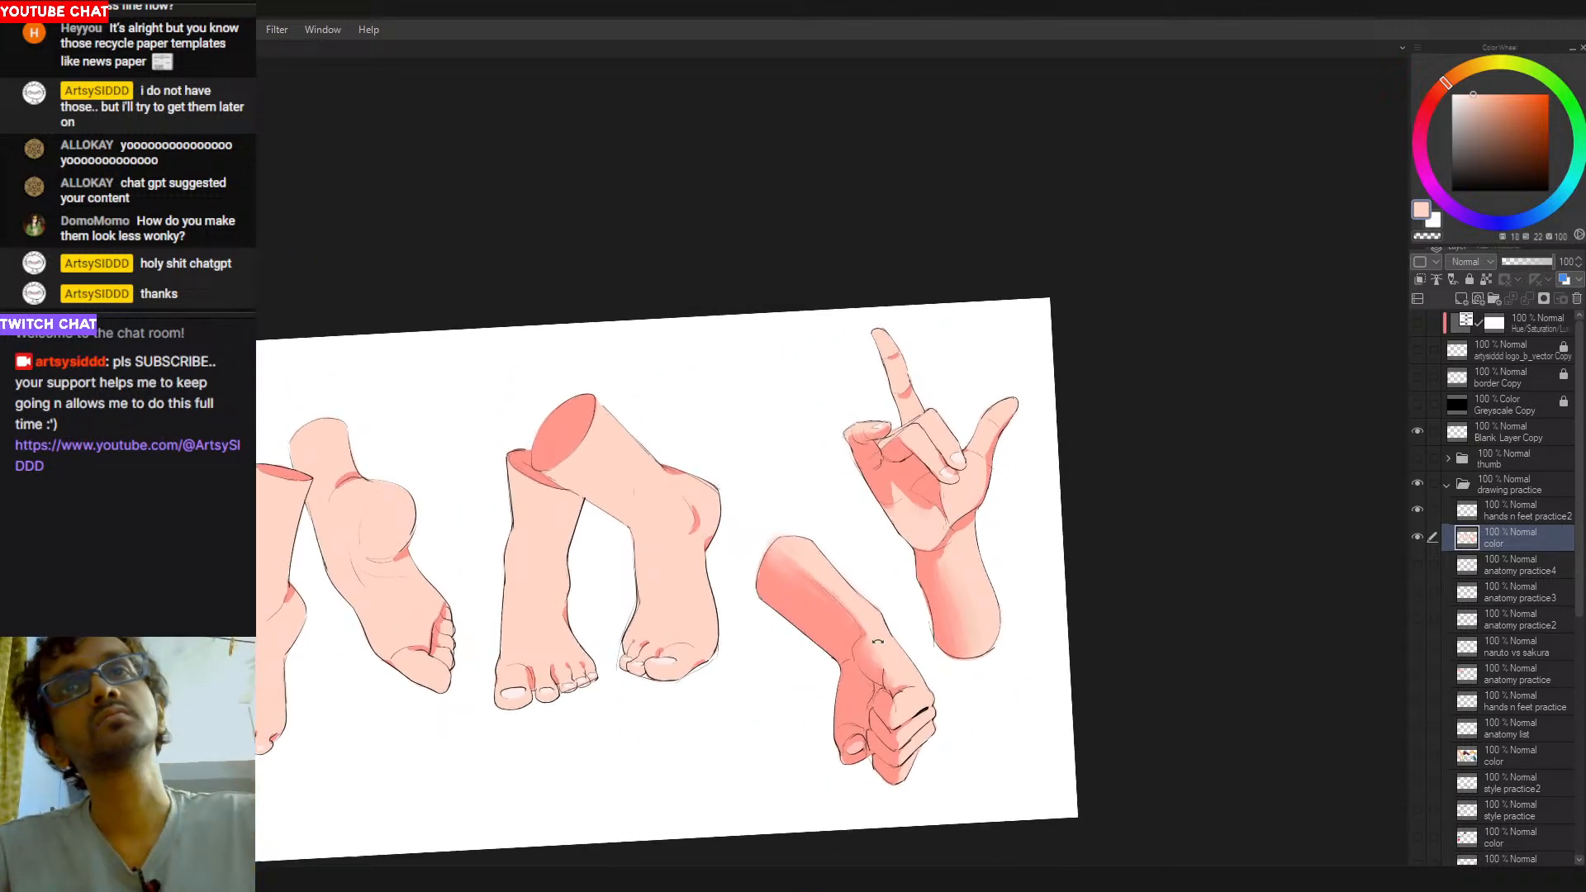
left_click_drag(935, 644, 953, 617)
mouse_move(968, 545)
left_mouse_down()
mouse_move(992, 603)
mouse_move(968, 535)
mouse_move(993, 604)
mouse_move(977, 534)
mouse_move(999, 610)
mouse_move(978, 582)
mouse_move(983, 613)
mouse_move(968, 539)
mouse_move(984, 622)
mouse_move(970, 536)
mouse_move(995, 616)
left_mouse_up()
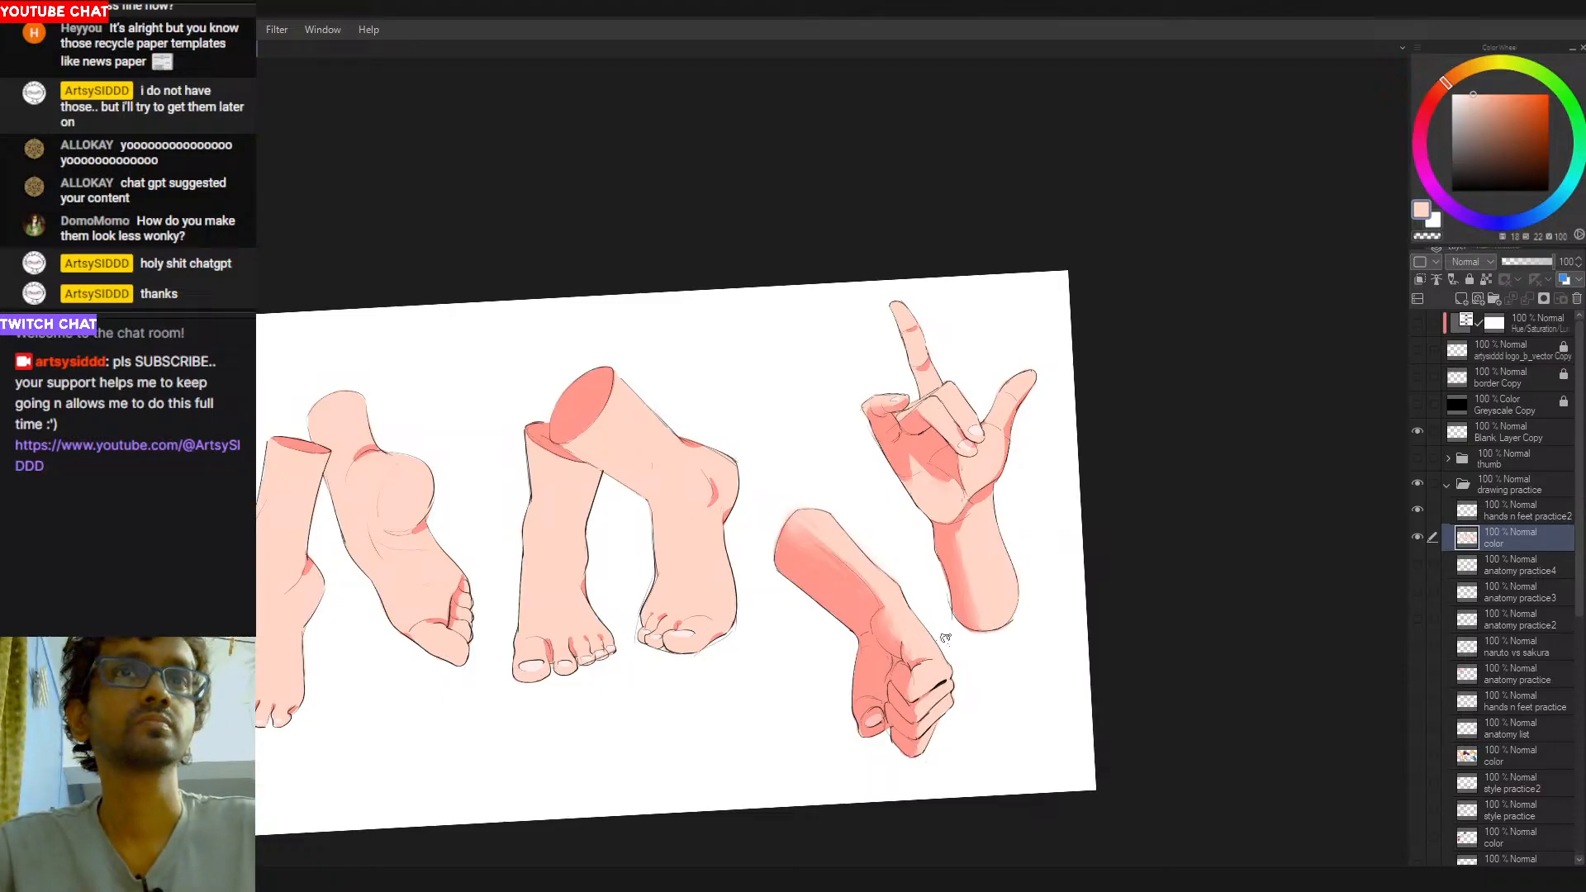
- Review the whole study and compare the bare line art with the coloring by hiding and reshowing the color layer
left_click_drag(1080, 488, 1078, 517)
left_click_drag(967, 602, 1186, 590)
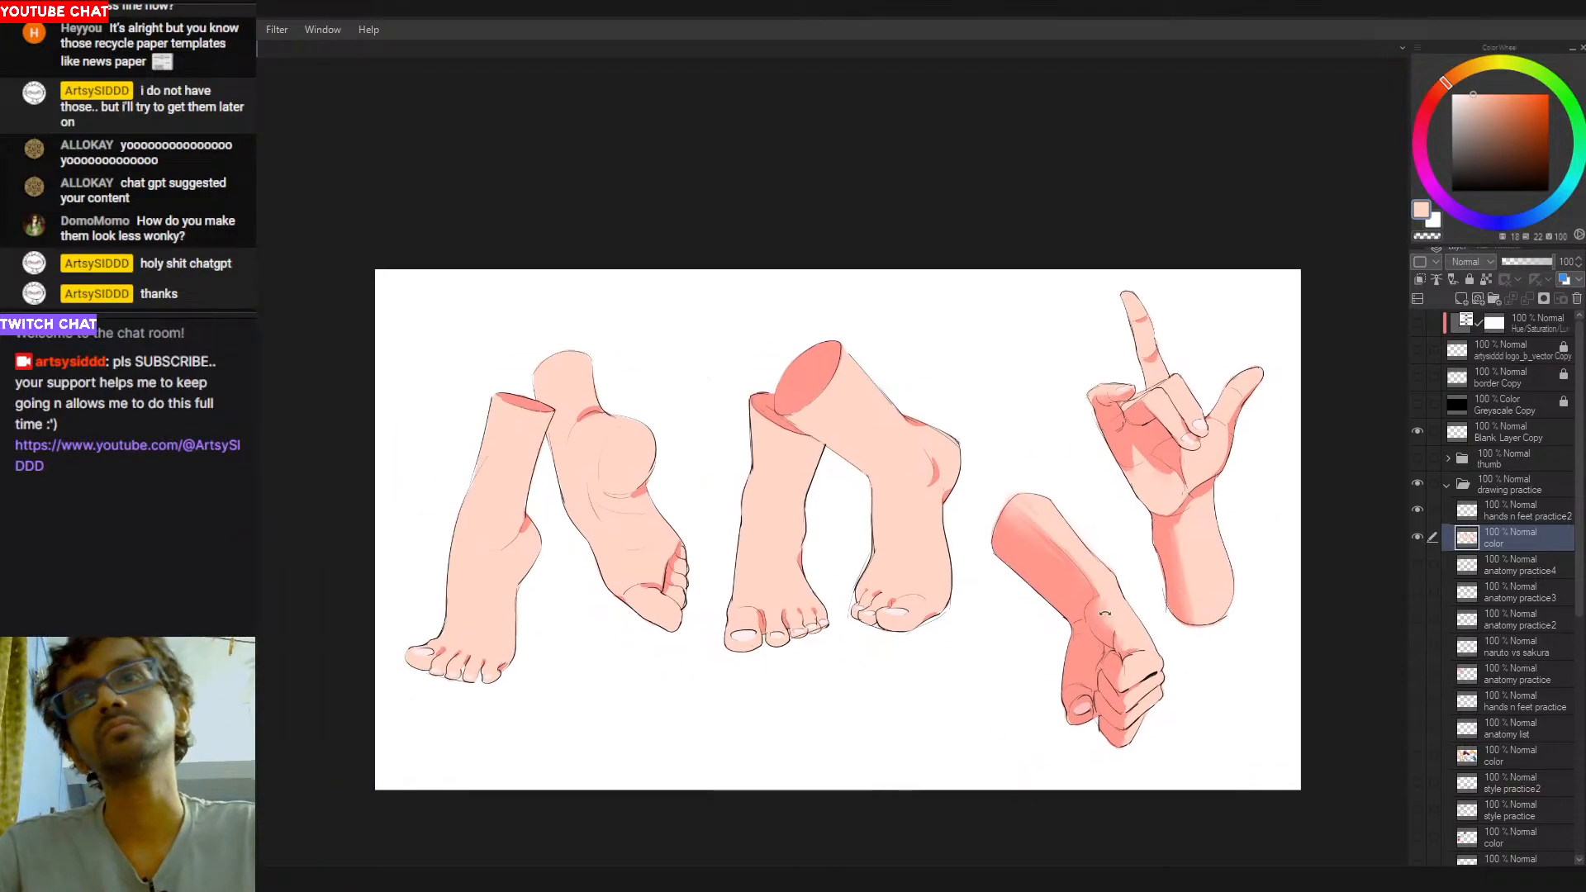
left_click_drag(1080, 628, 970, 606)
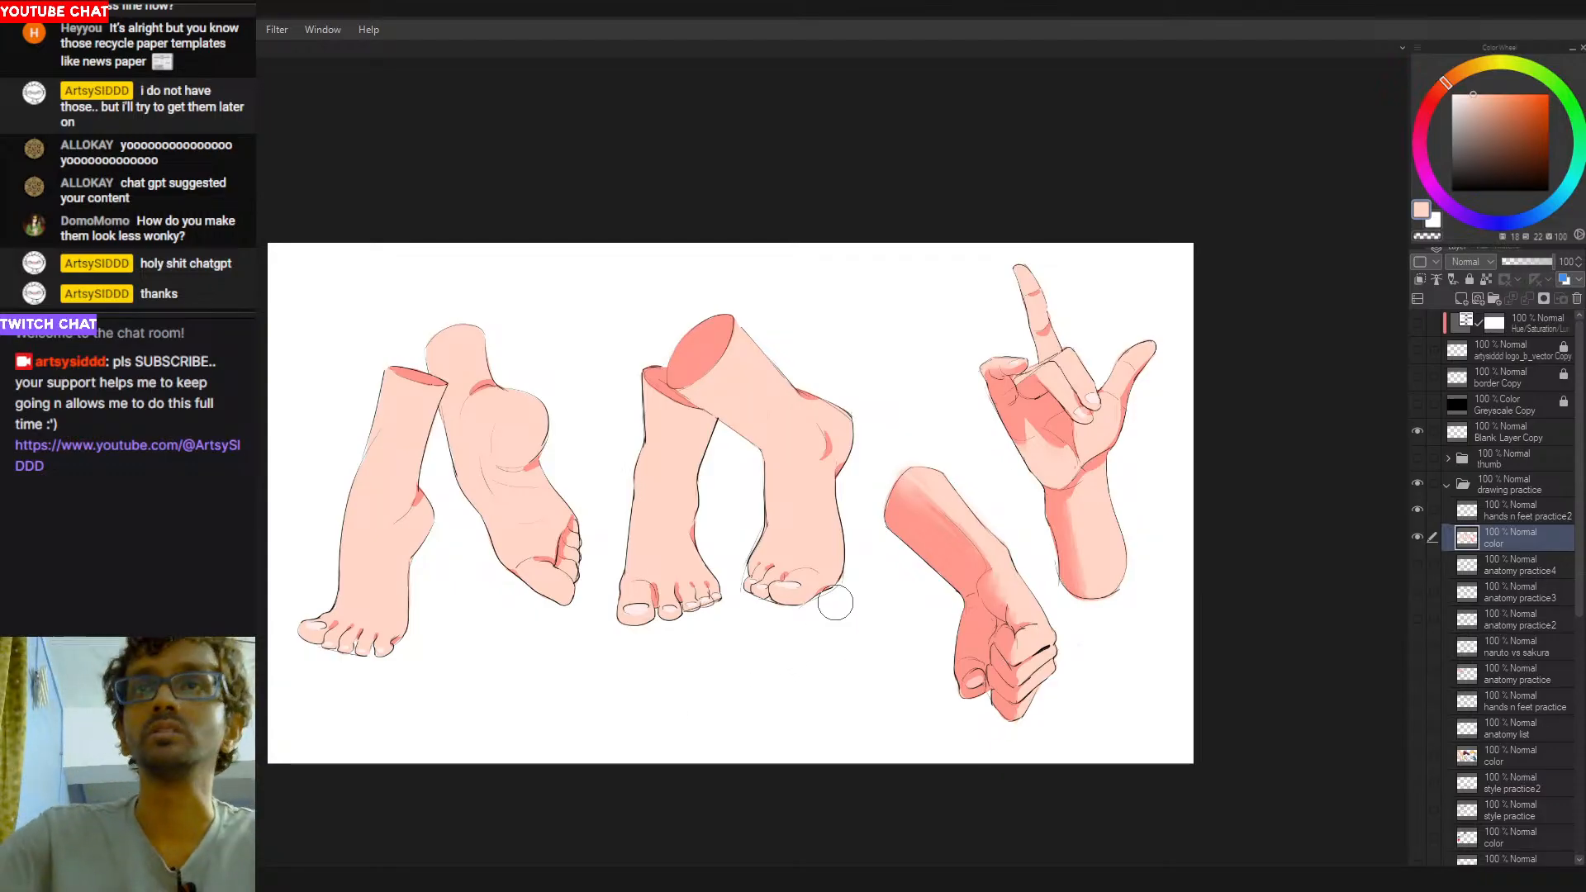
left_click_drag(942, 580, 760, 544)
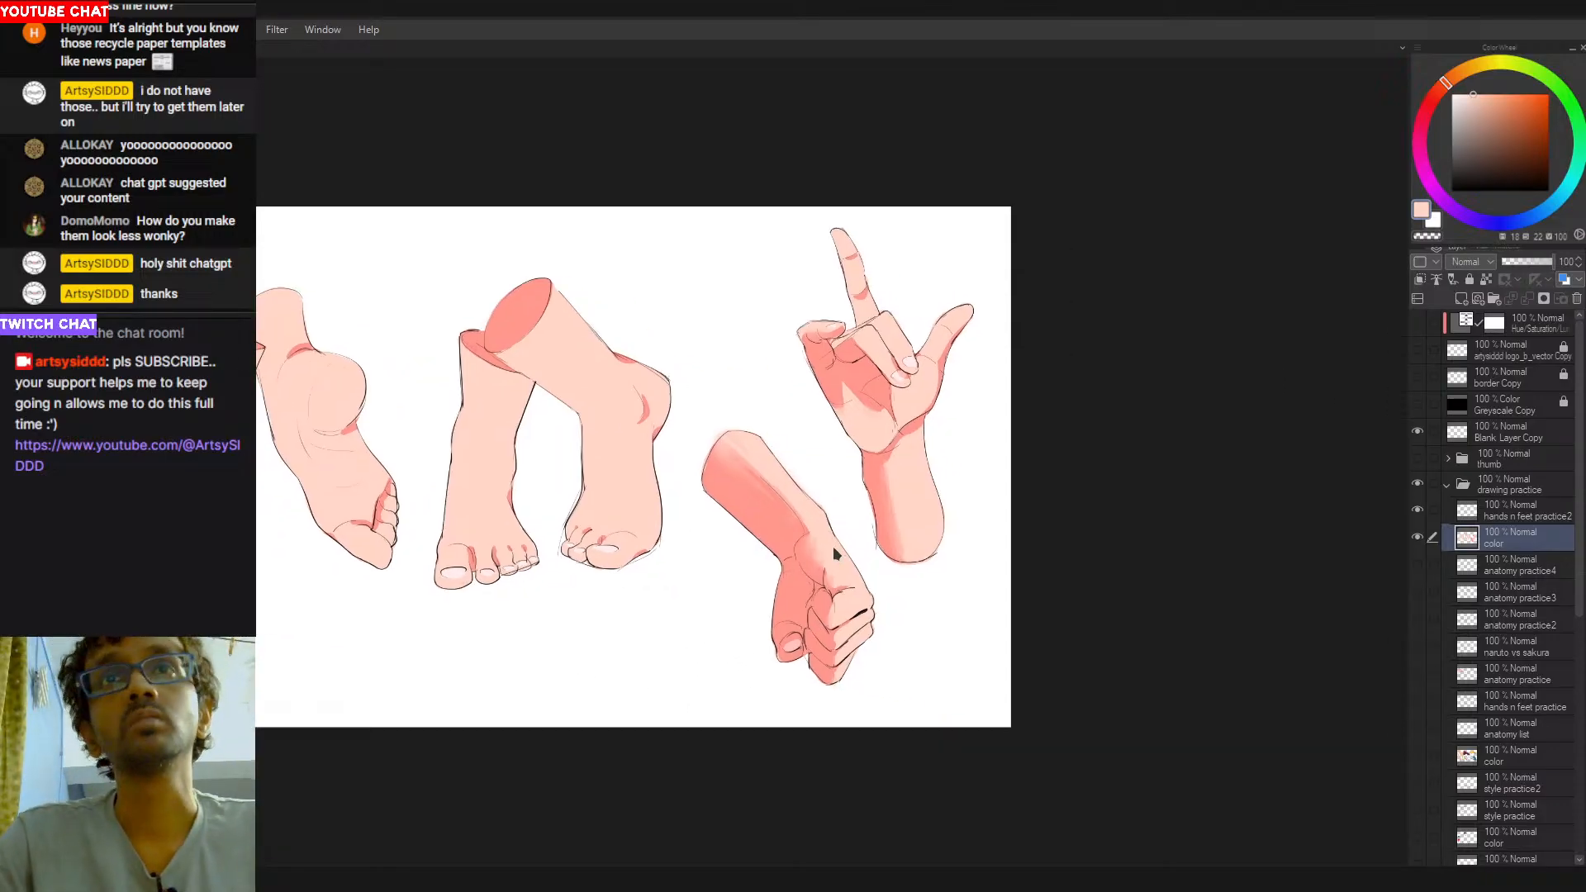
left_click_drag(752, 674, 906, 684)
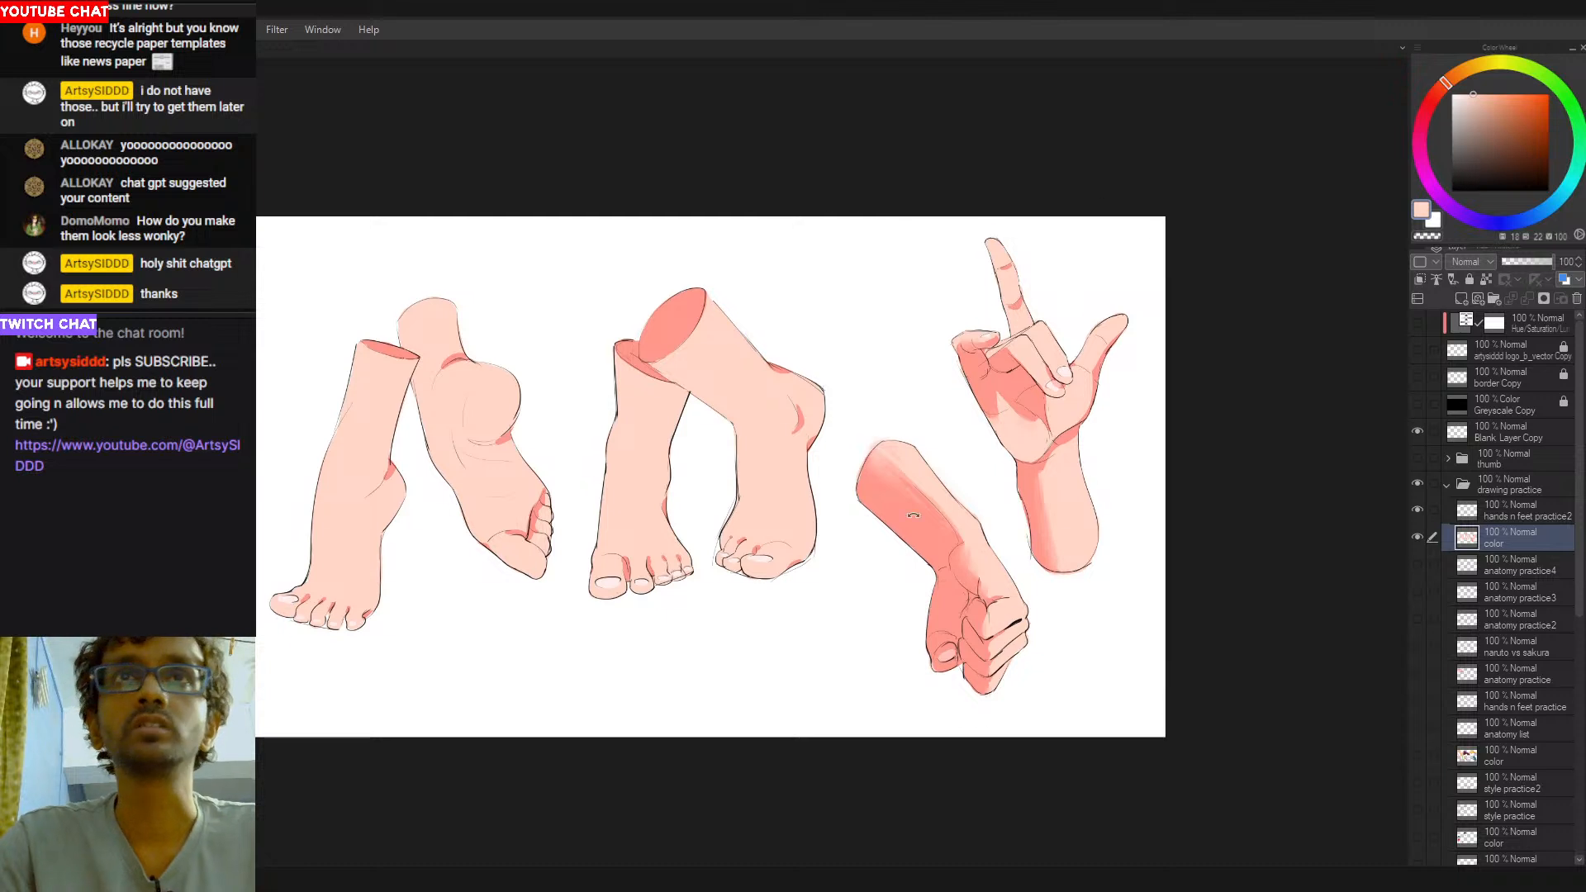
left_click_drag(652, 591, 704, 616)
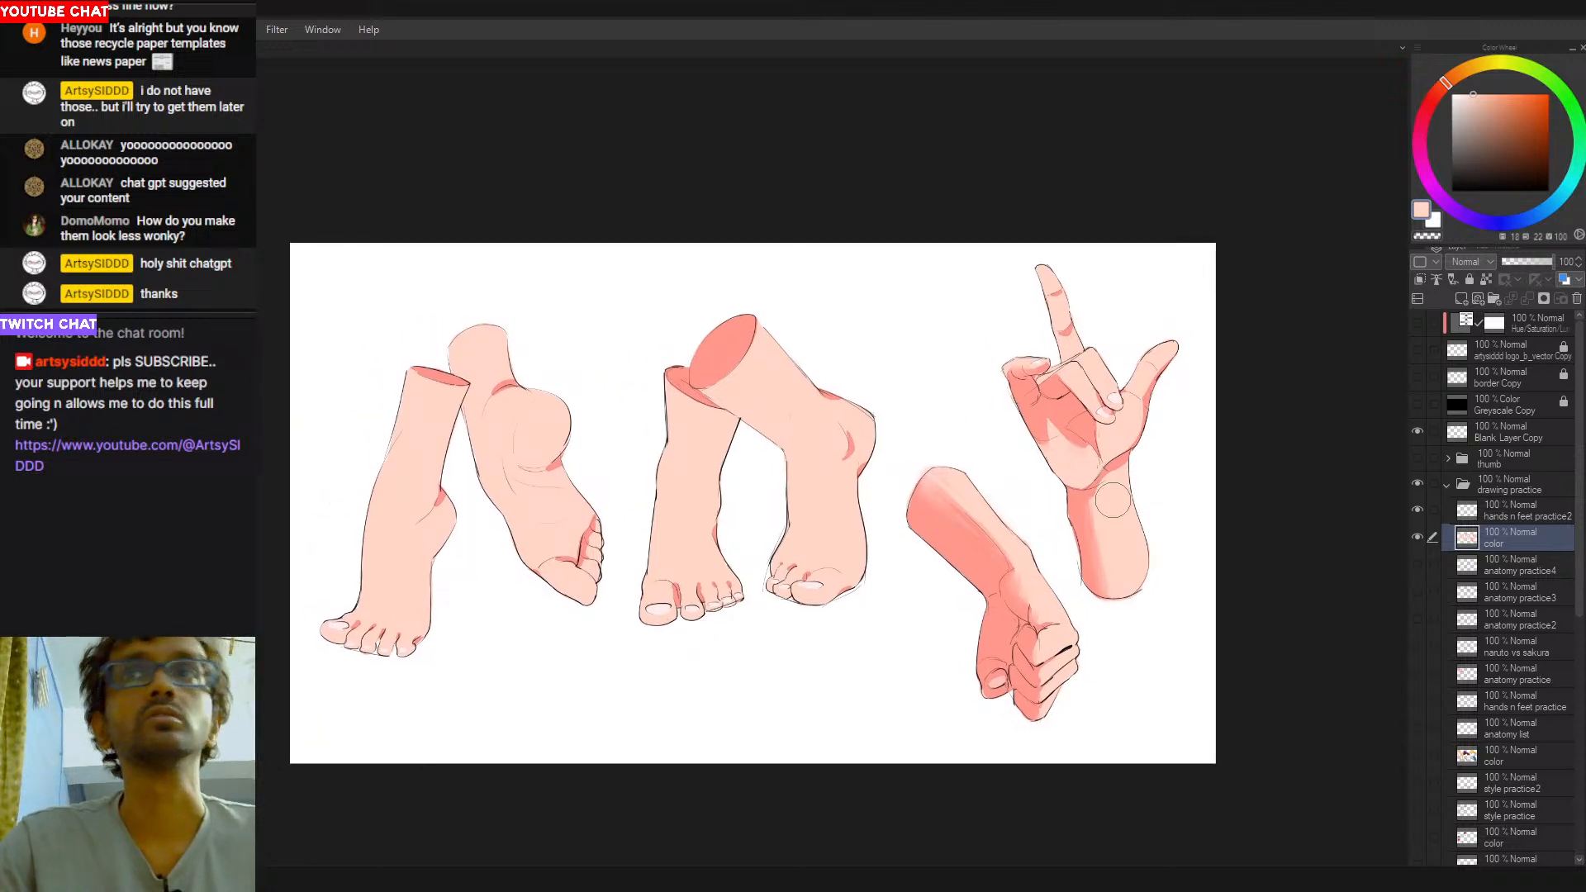
left_click_drag(1041, 550, 1033, 548)
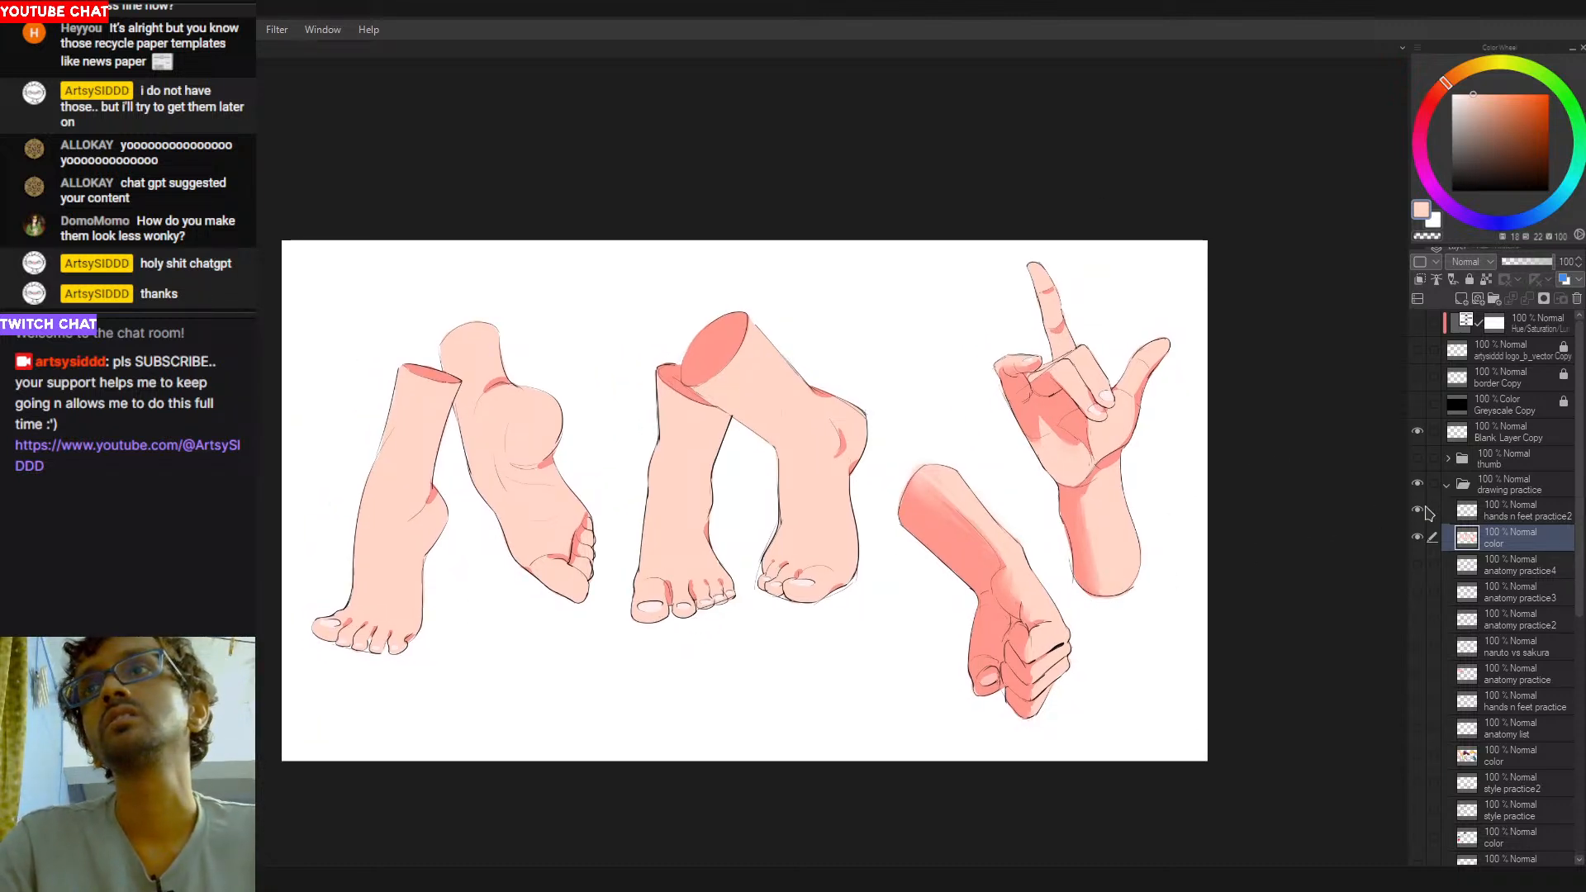
left_click(1417, 538)
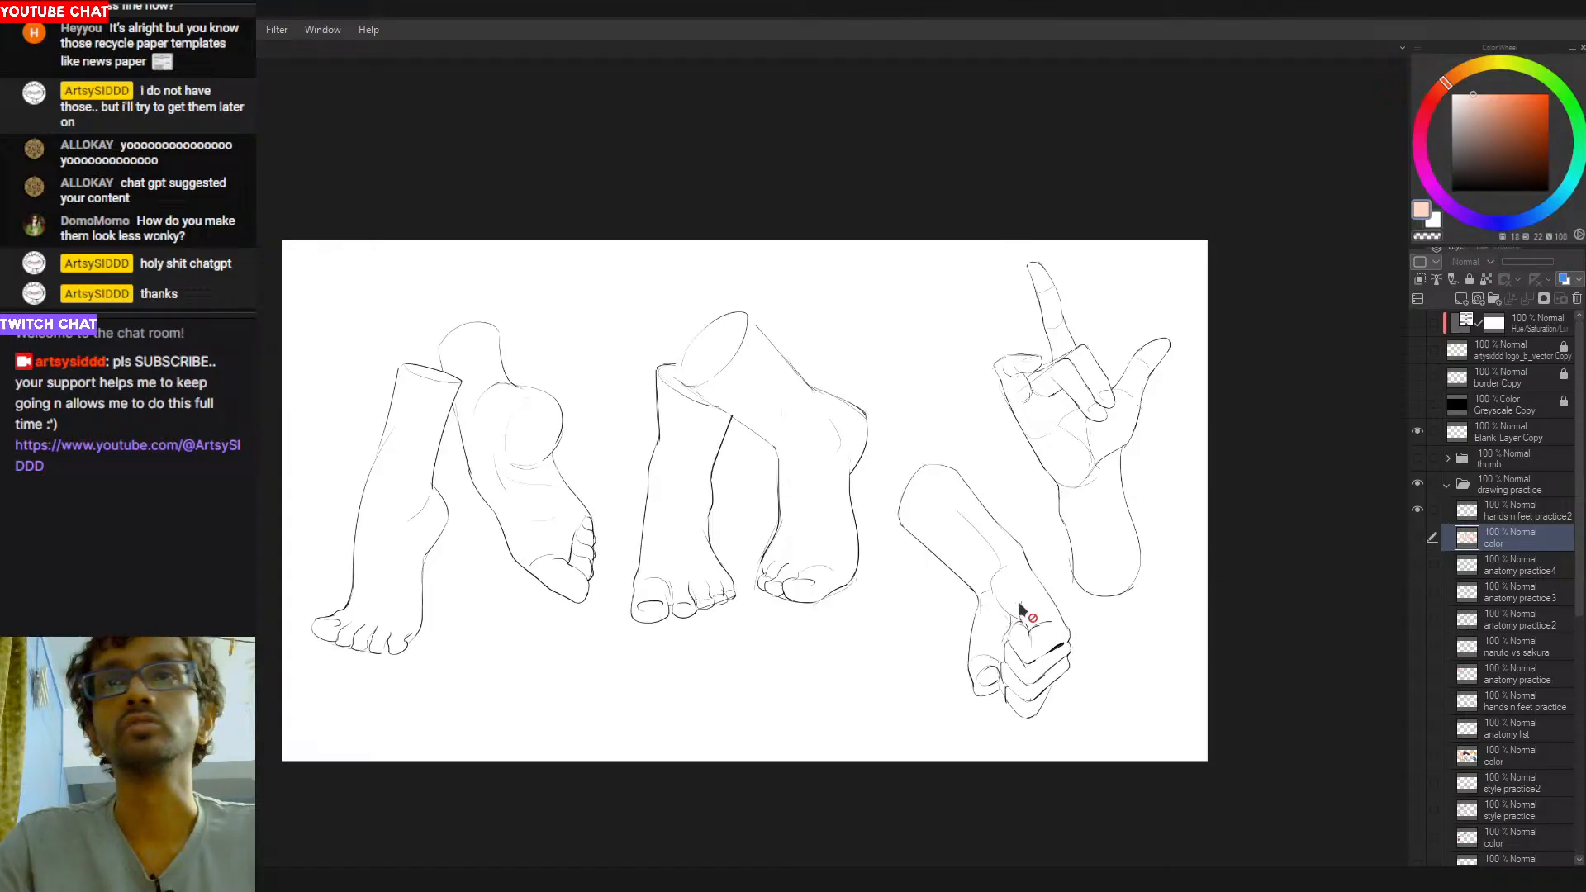
left_click(1417, 539)
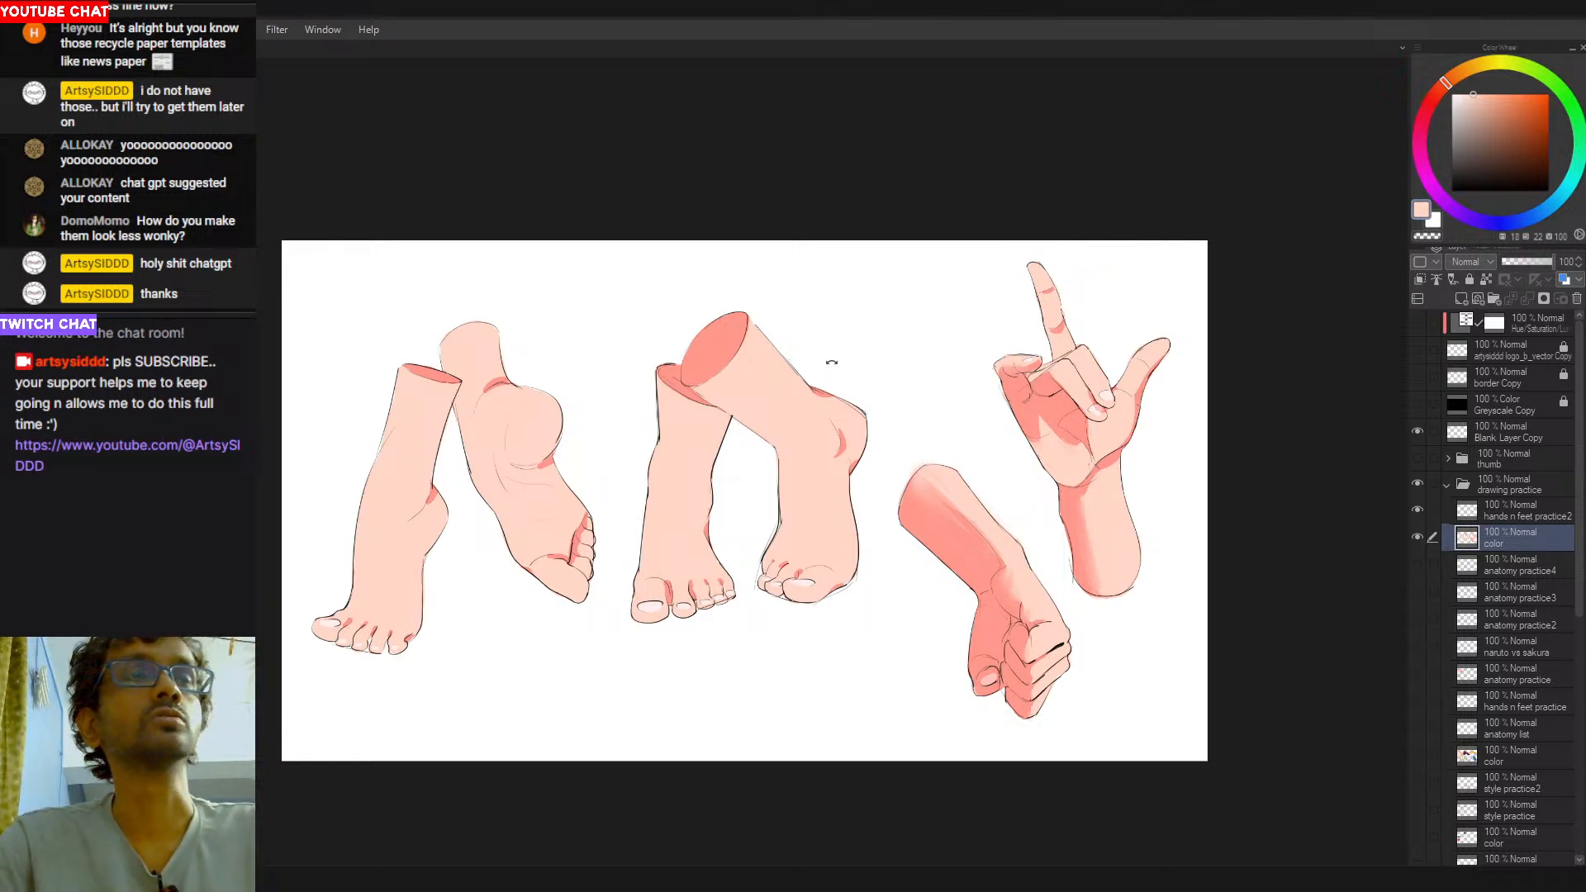
- Reset the drawing color to black
key("d")
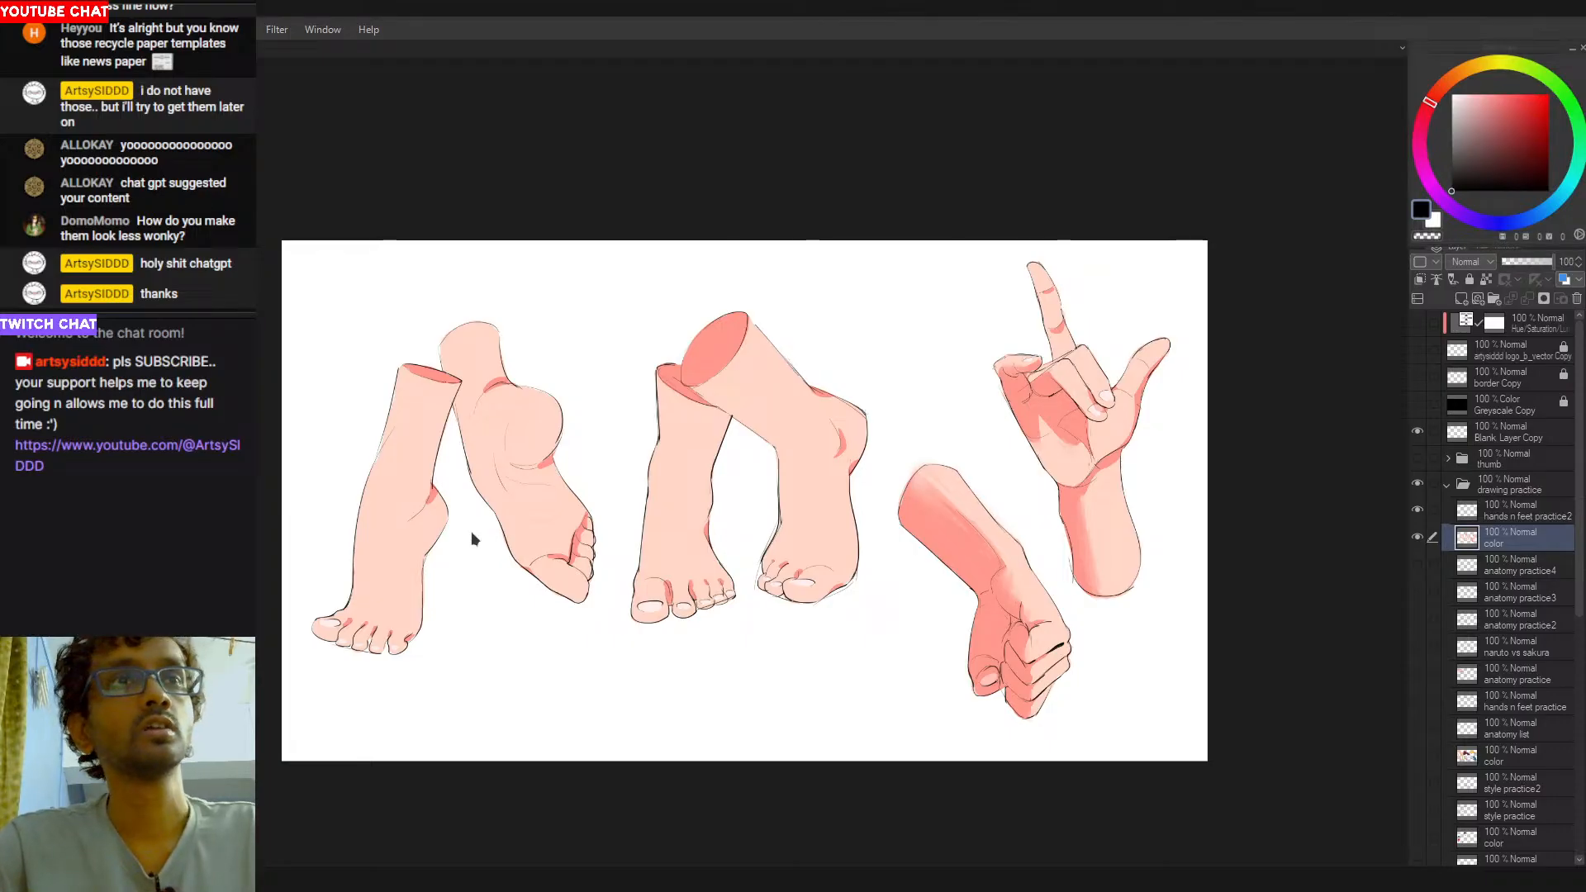
key("r")
left_click_drag(915, 351, 907, 341)
left_click_drag(892, 396, 1009, 481)
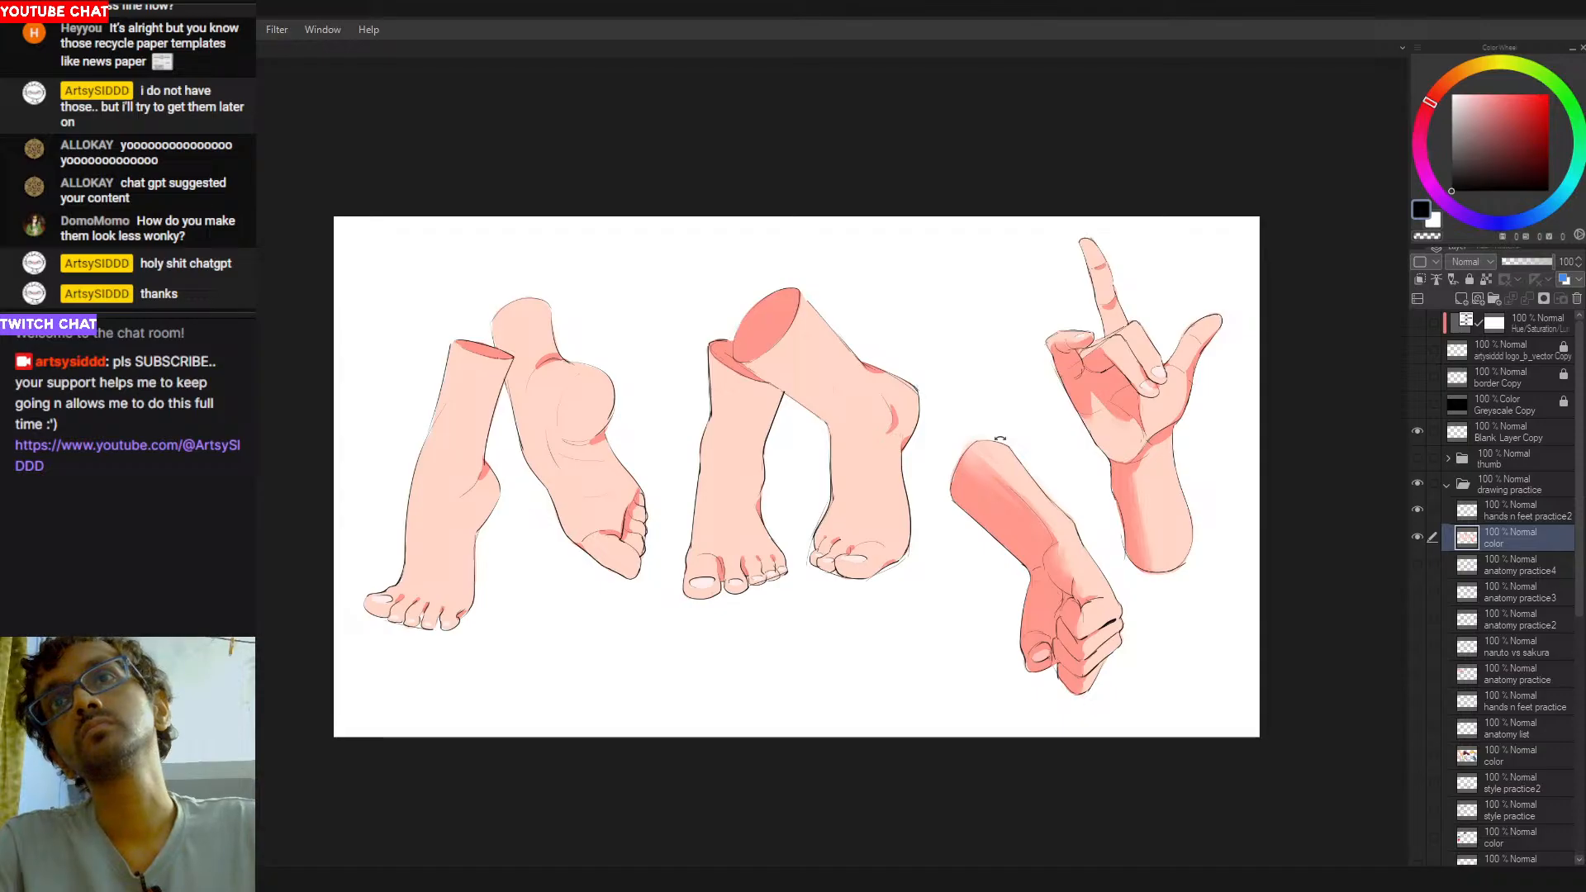